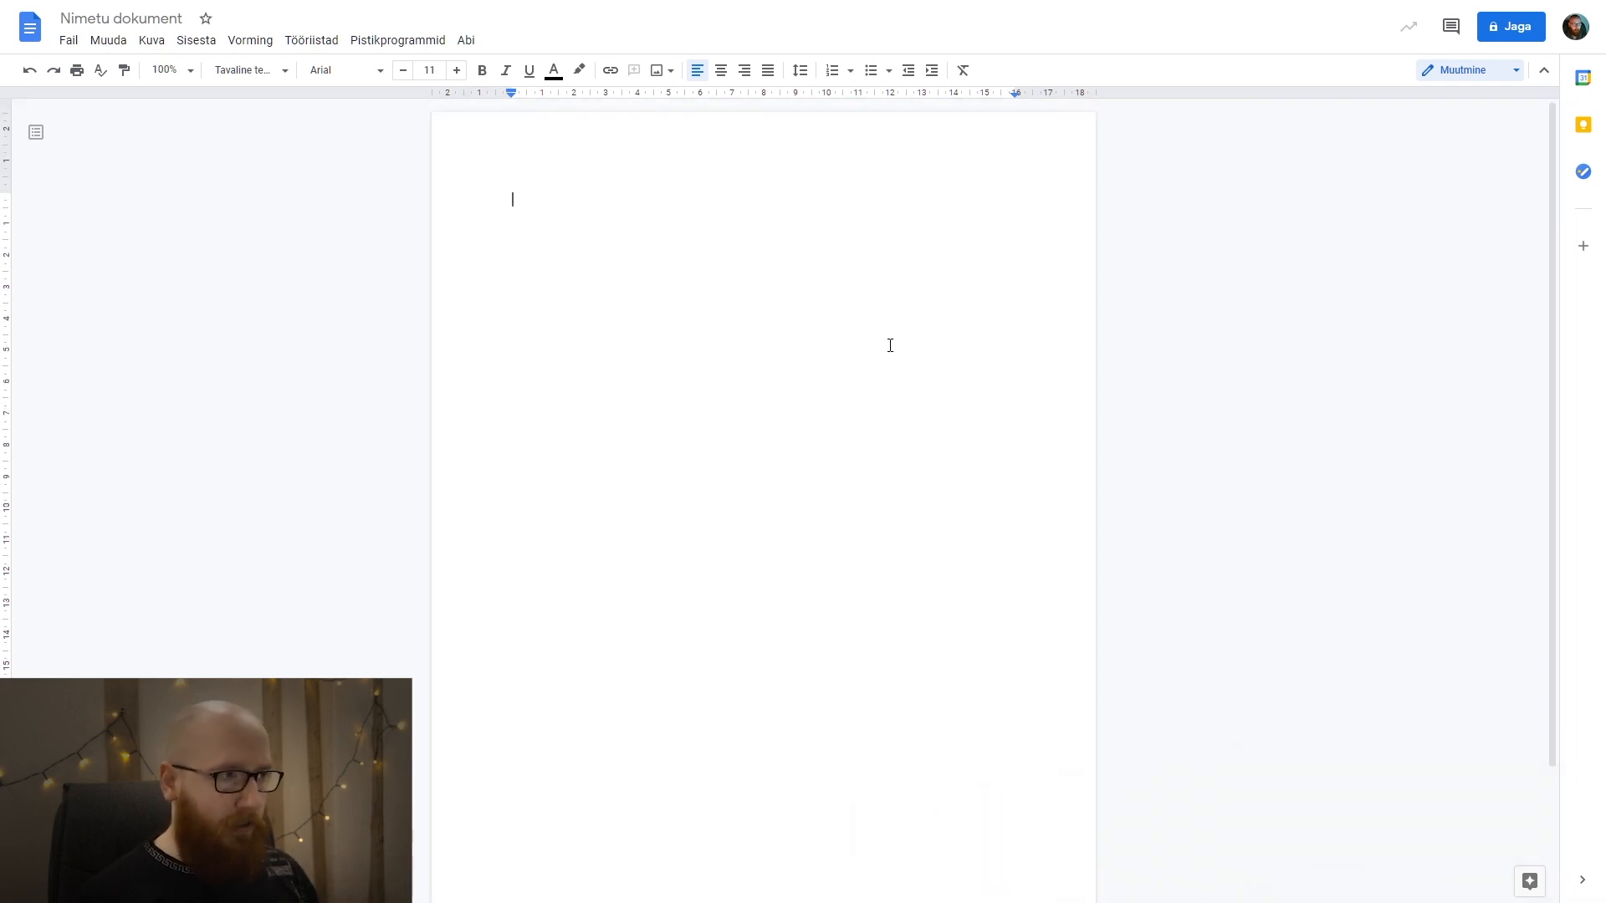
Set the view zoom of the blank document to 125%.
left_click(171, 71)
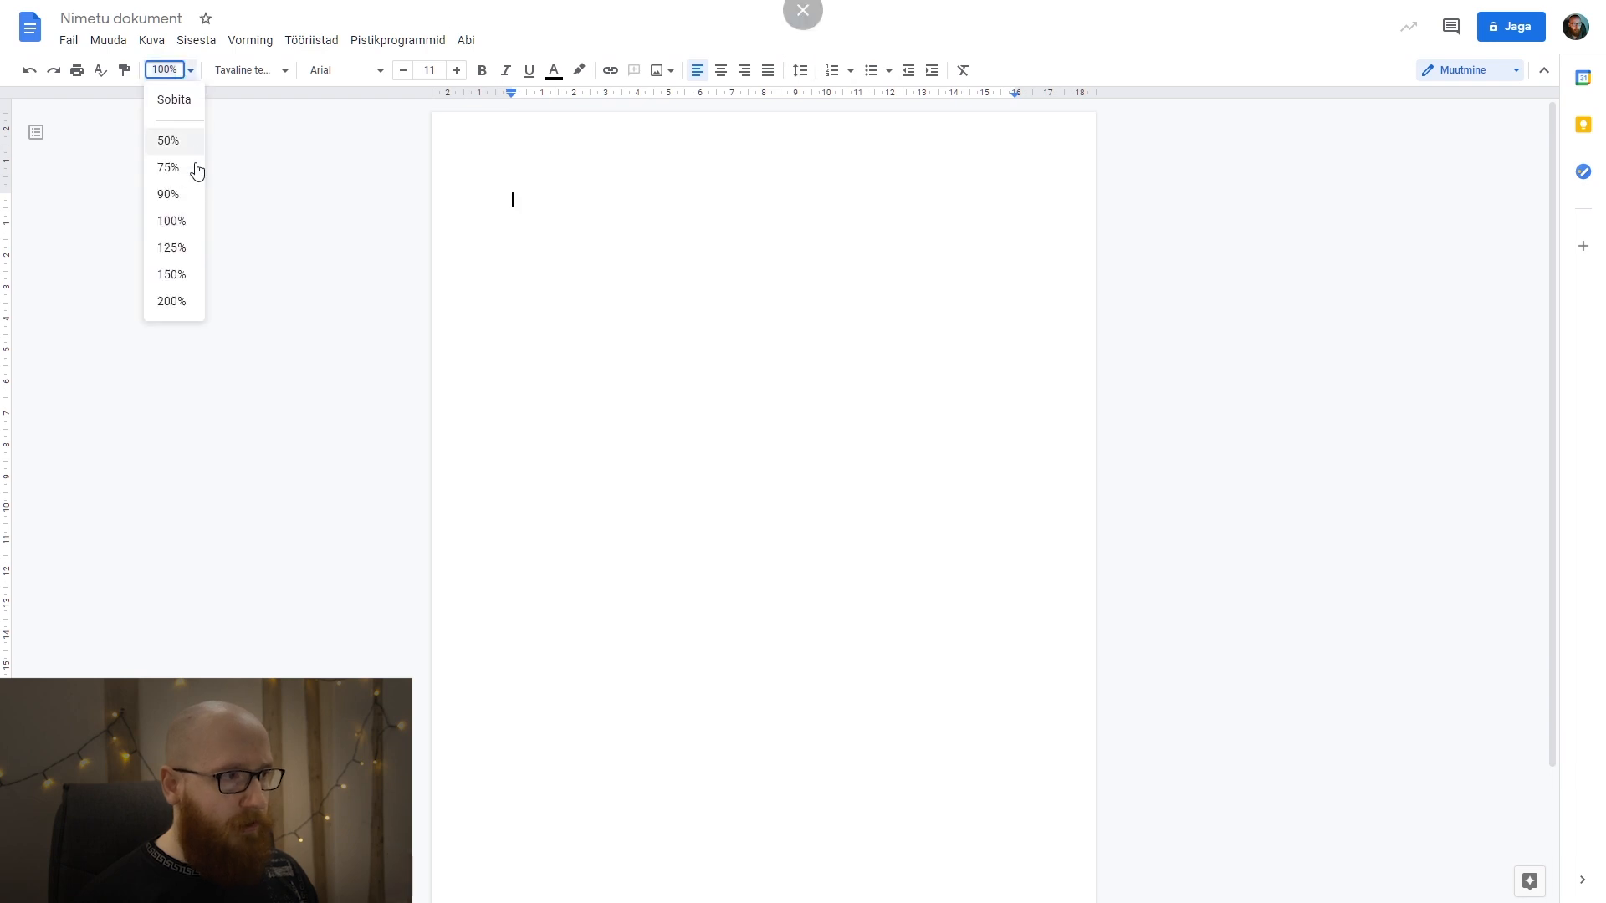
left_click(183, 249)
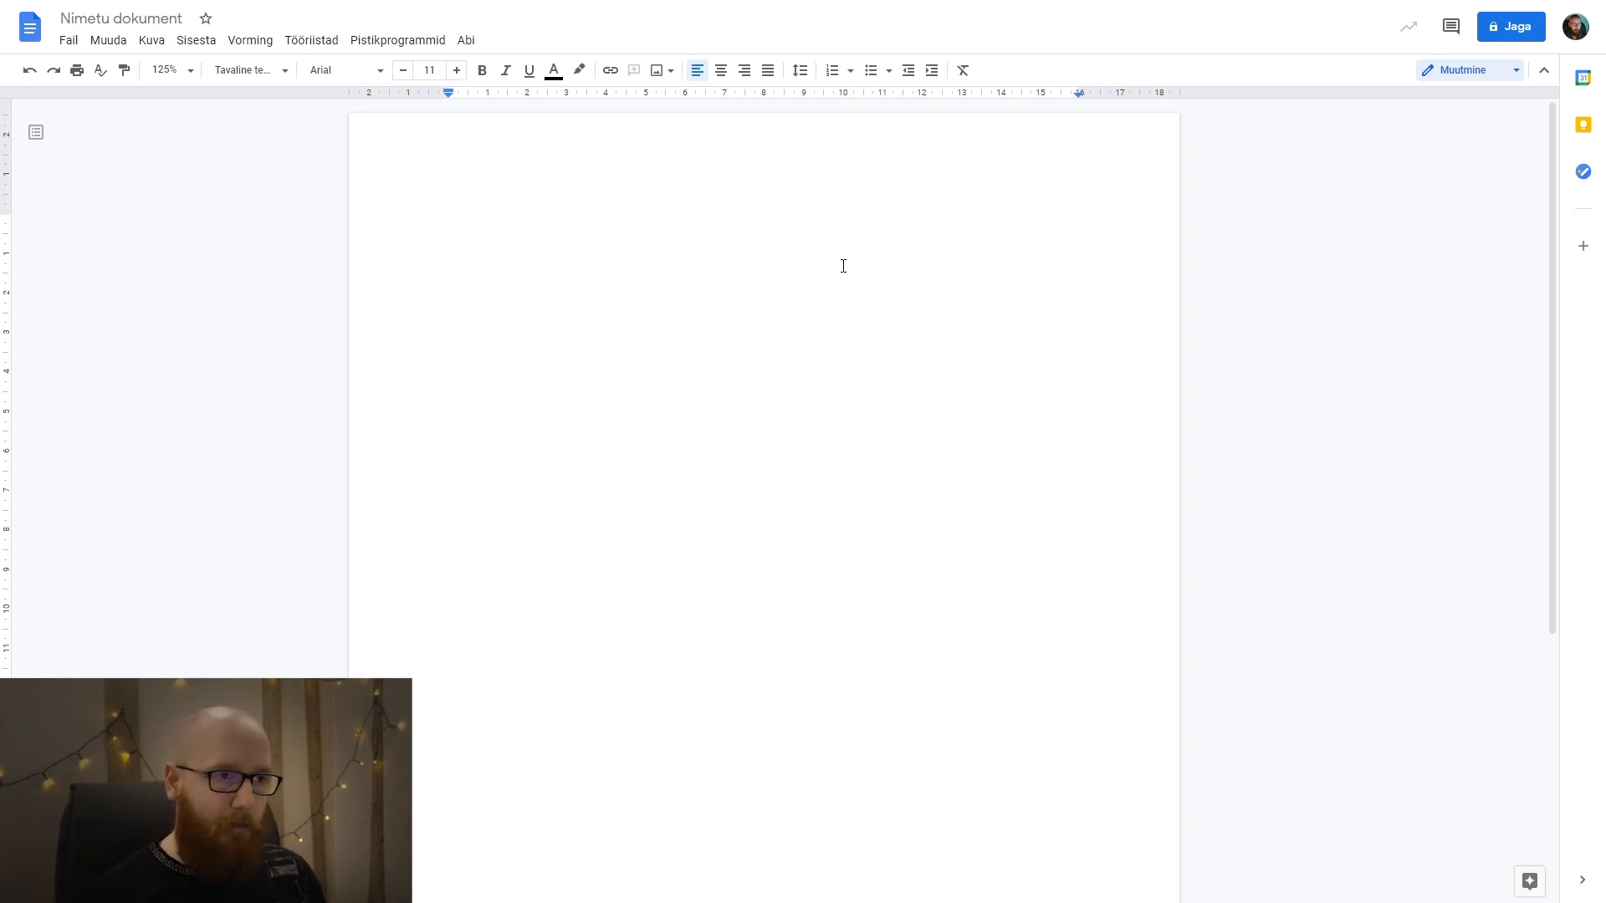
key("ctrl+a")
left_click(676, 232)
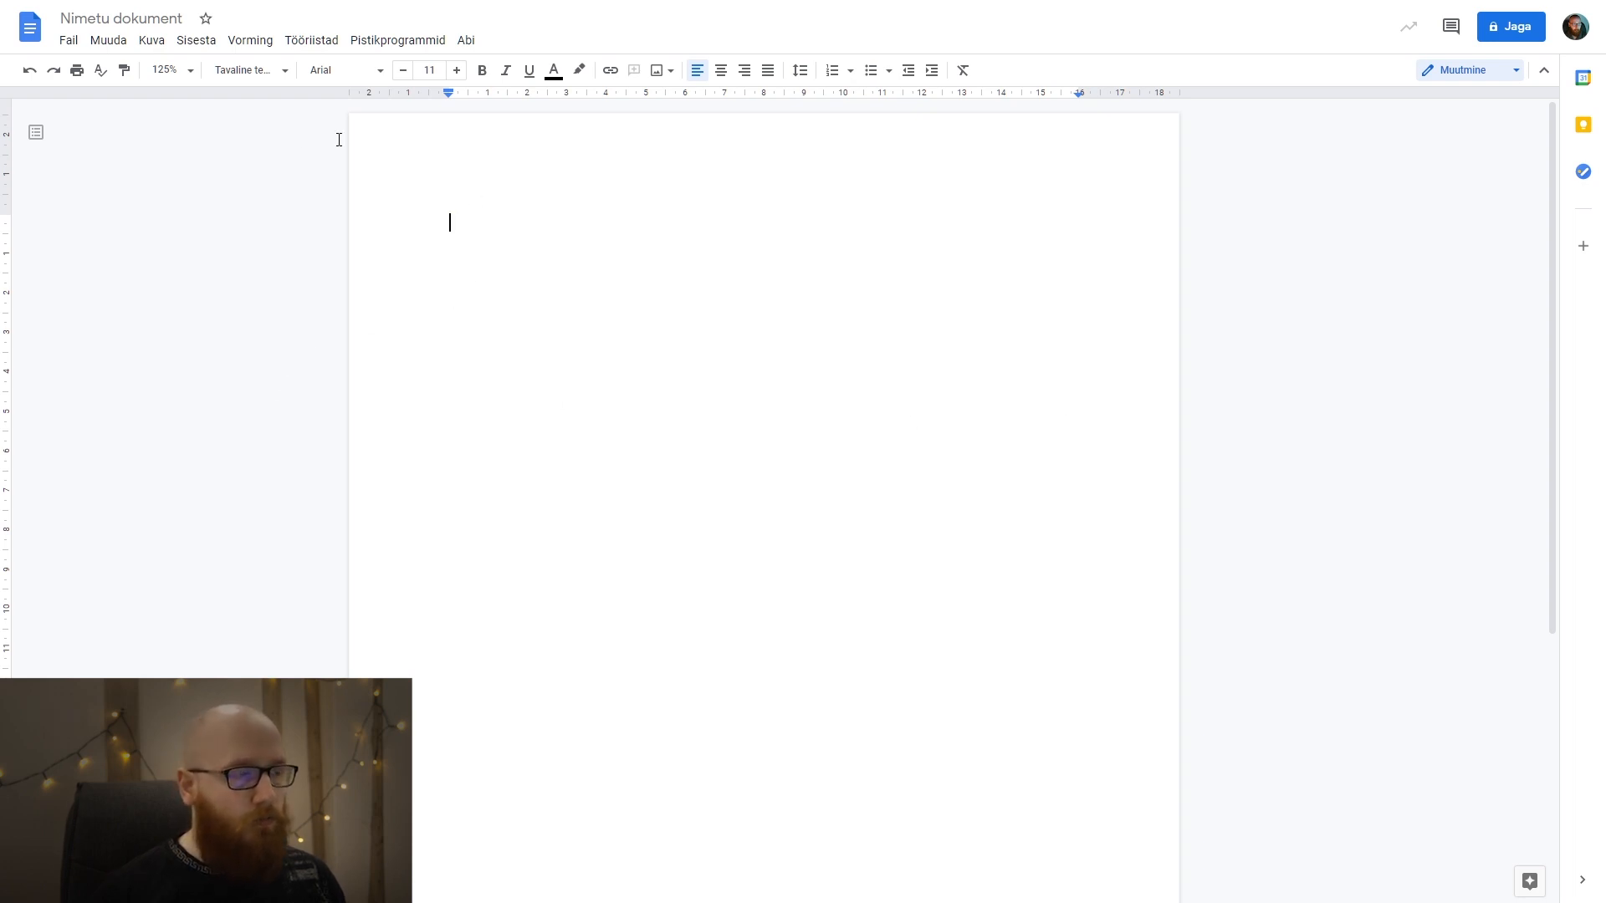
Set the text font to Times New Roman at size 12 for the empty document.
left_click(456, 70)
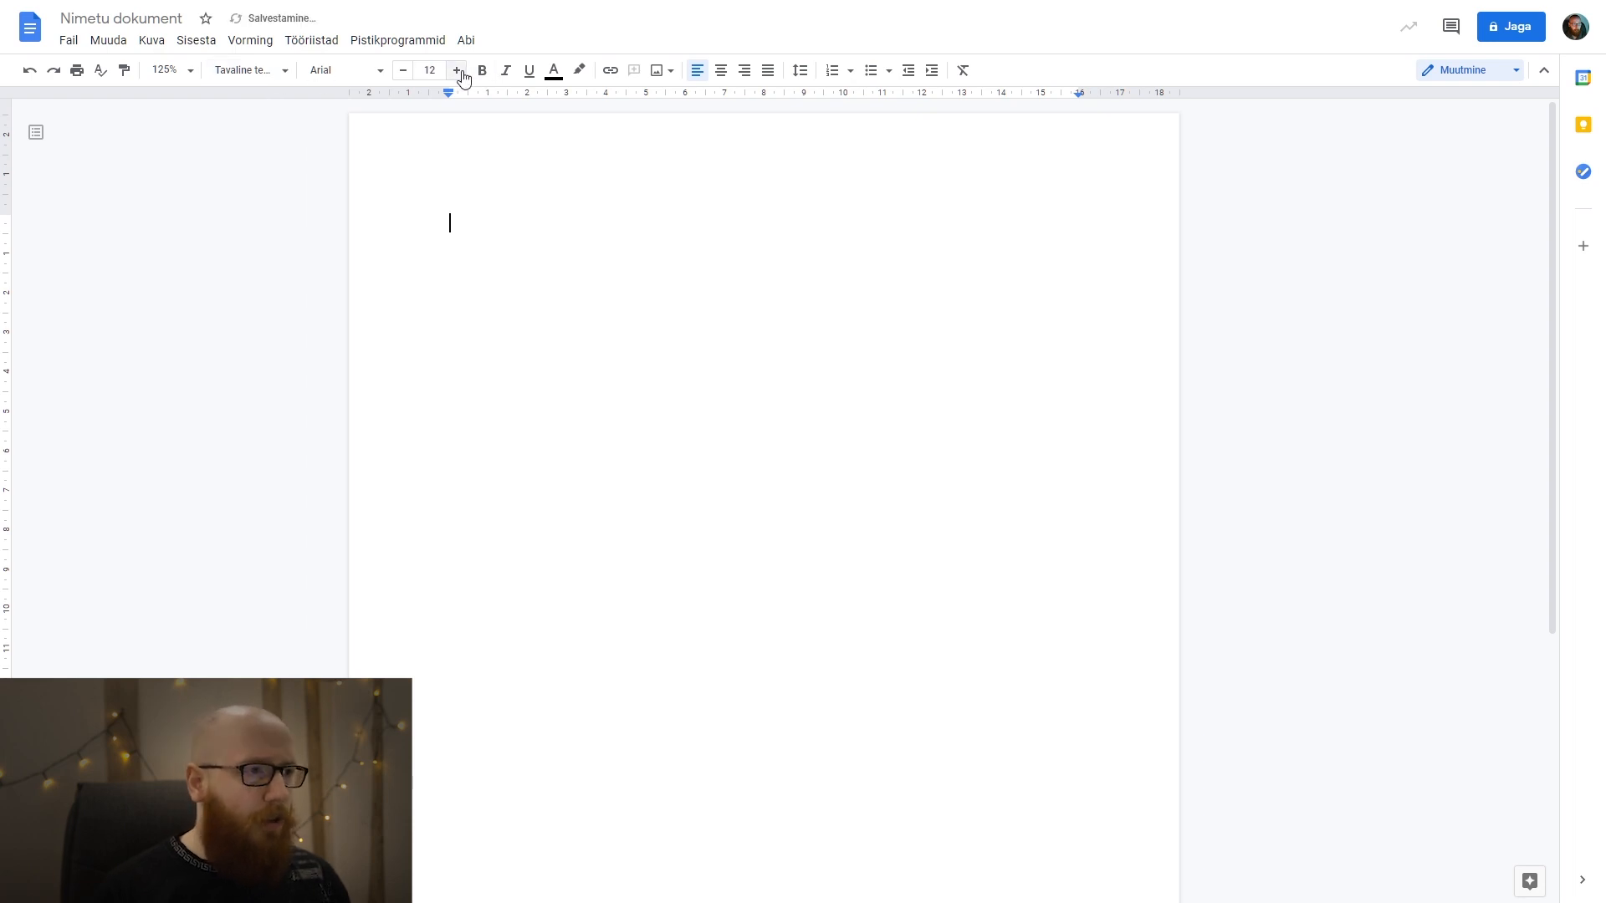
left_click(372, 81)
left_click(373, 170)
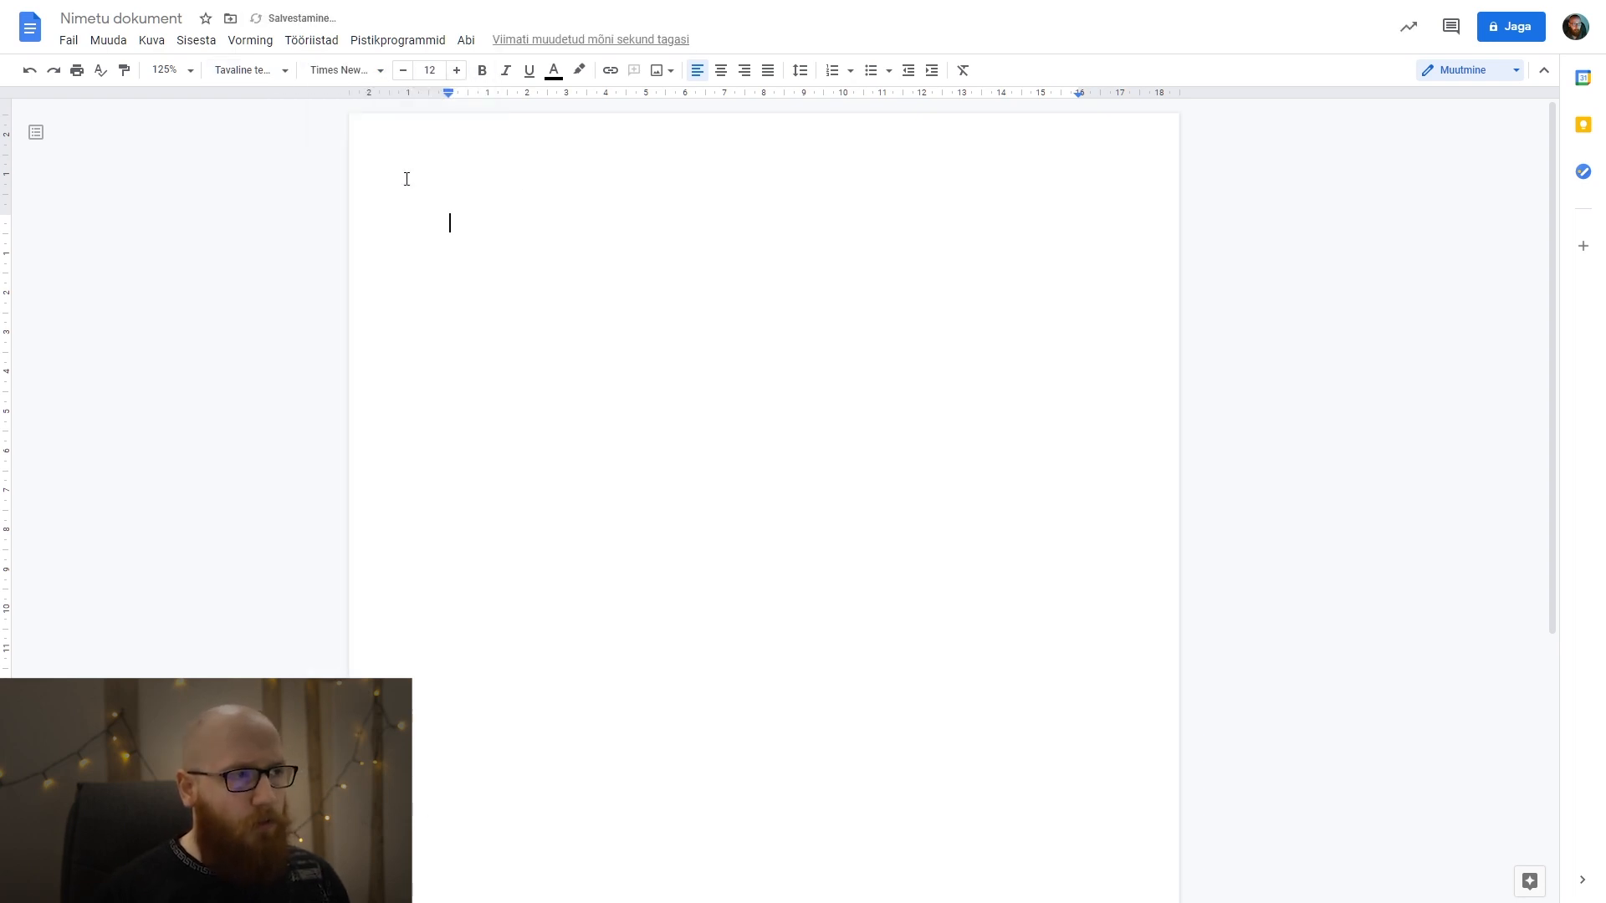
left_click(224, 70)
left_click(225, 75)
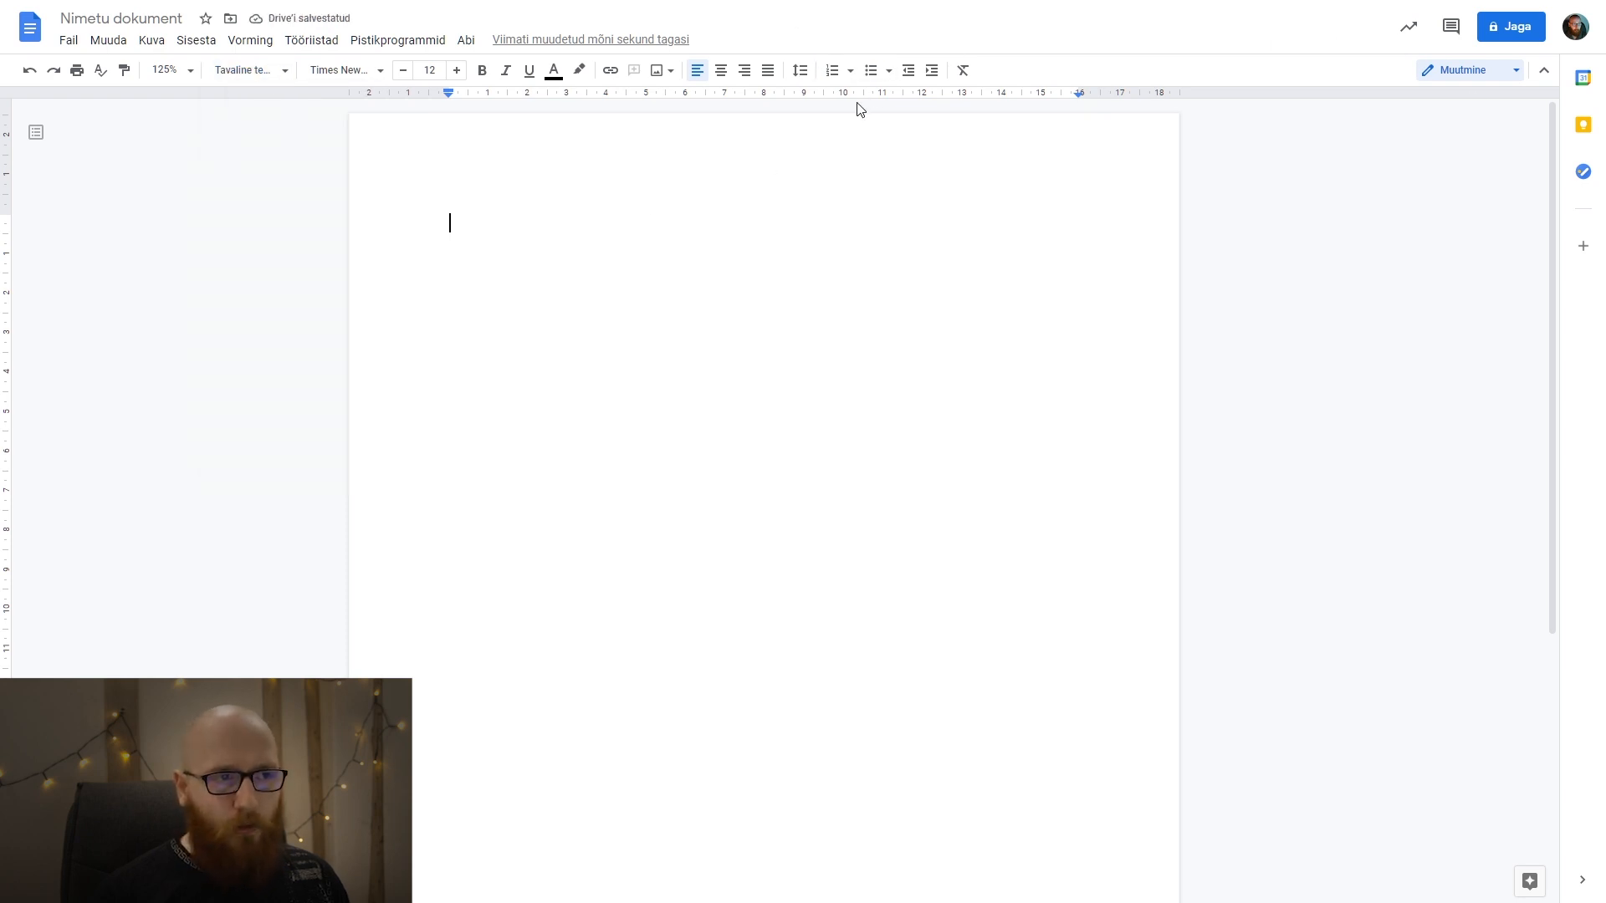
Set the line spacing of the empty document to 1,5.
left_click(801, 71)
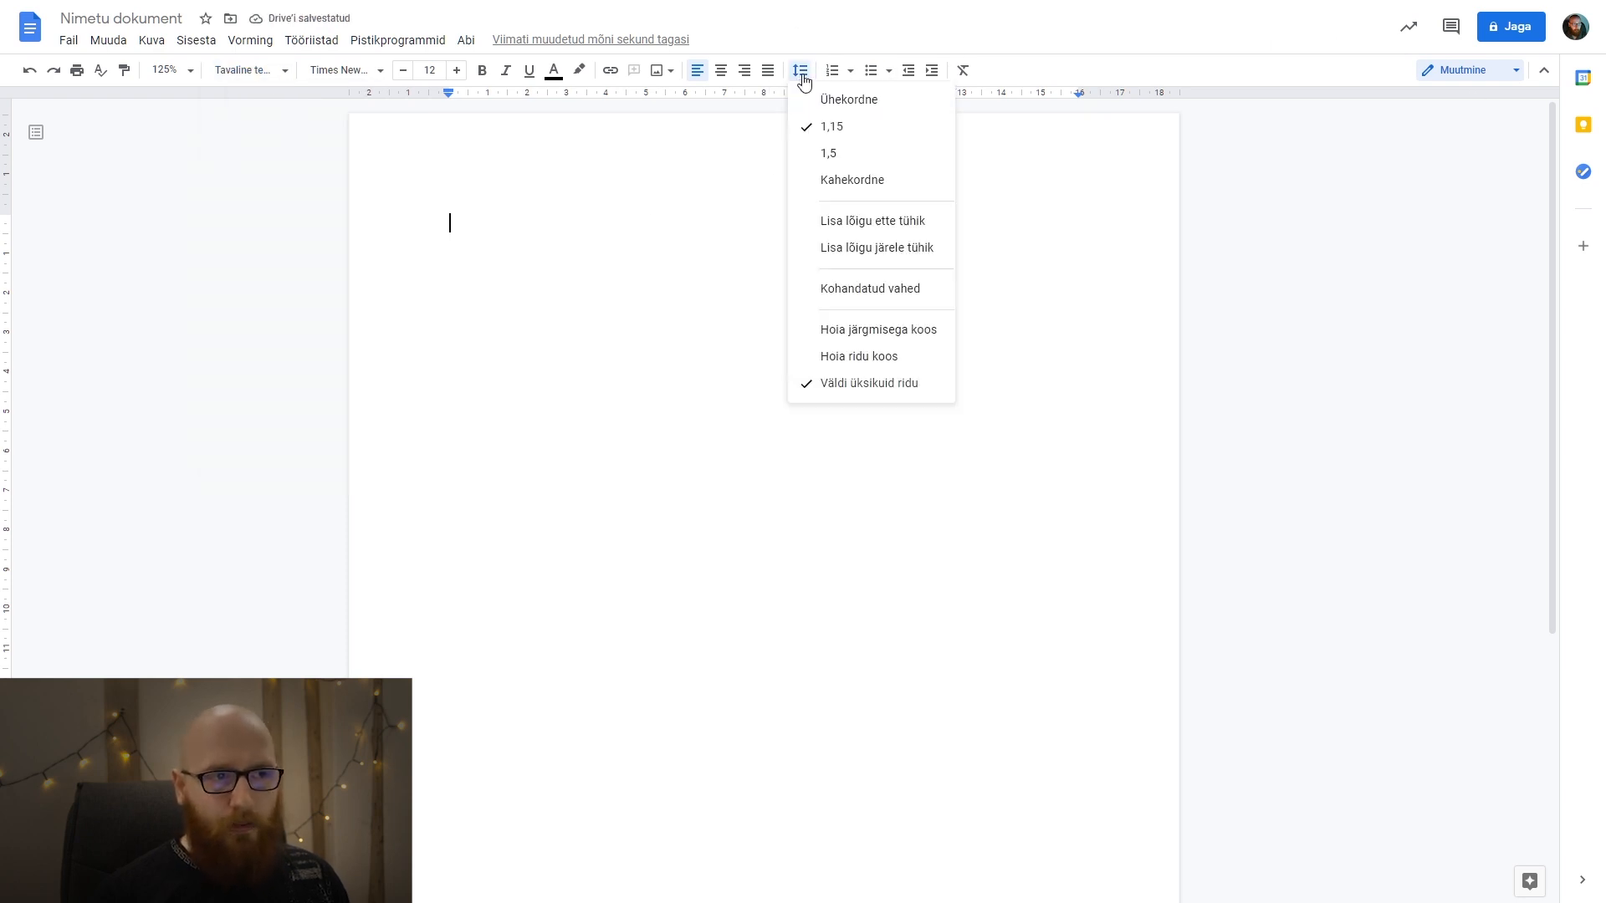
left_click(850, 156)
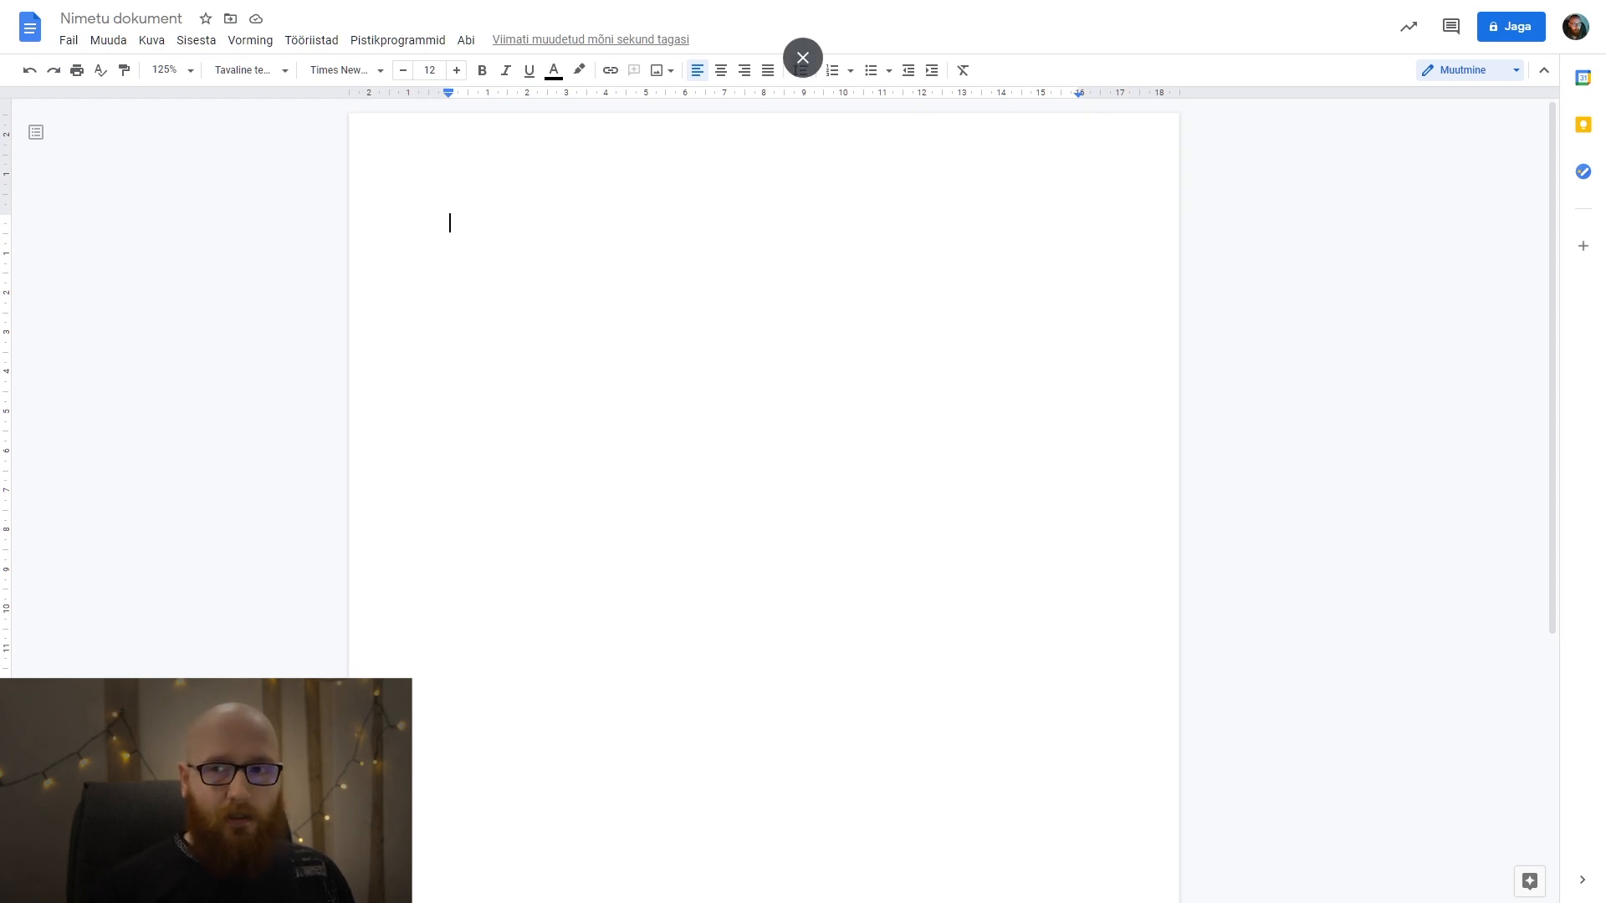
key("ctrl+a")
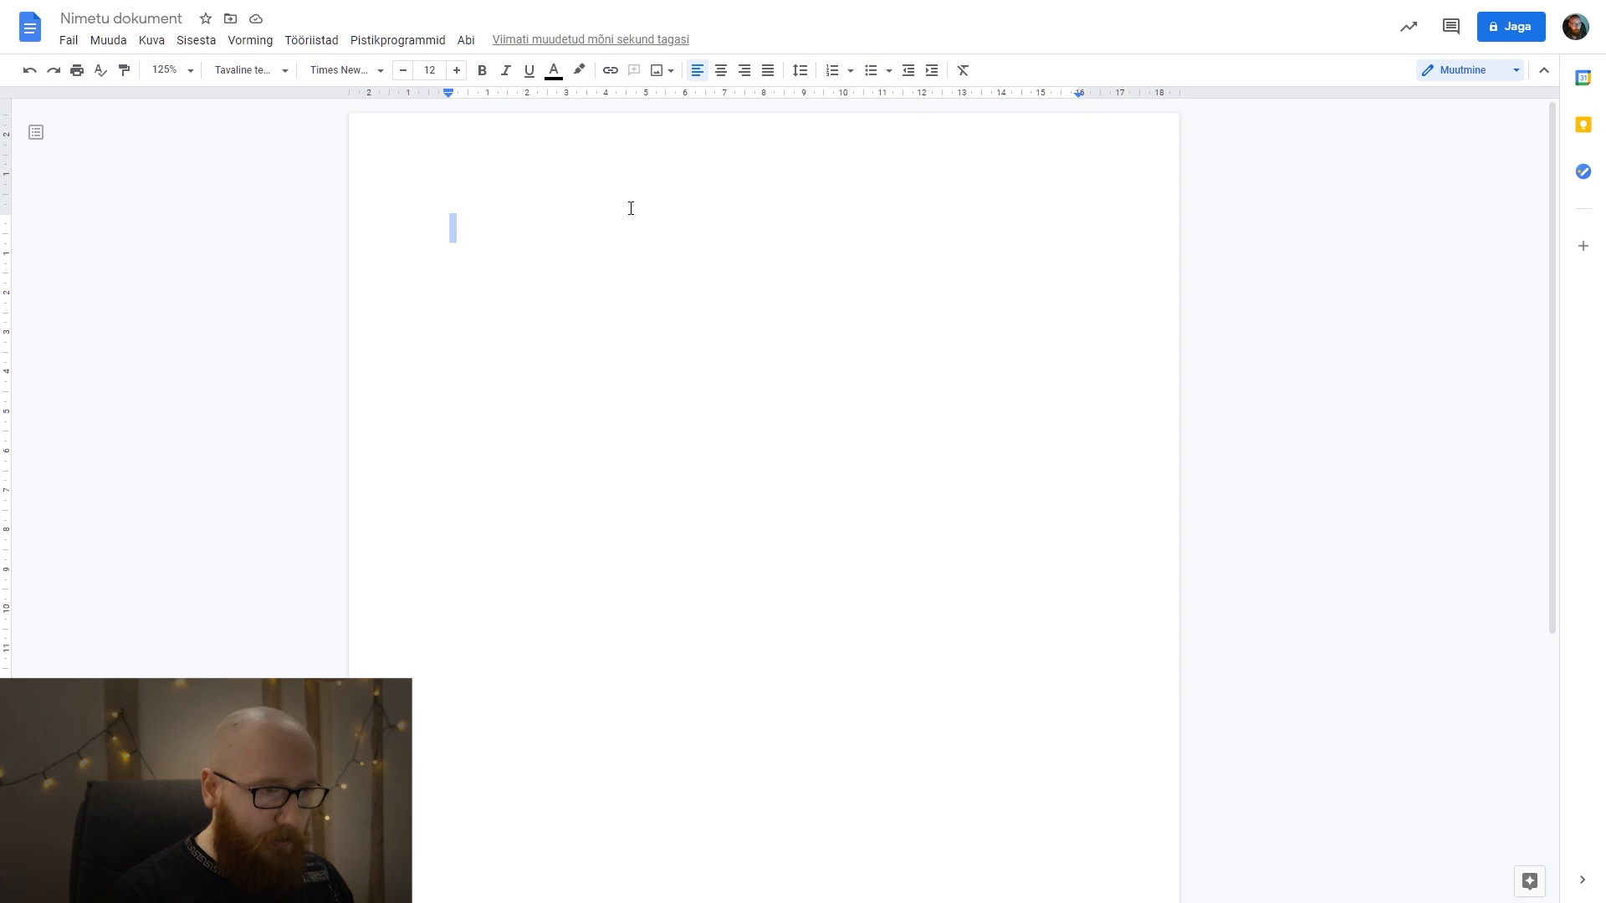
Enter "Tallinna Kunstigümnaasium" as the first line of the title page and leave a block of blank lines beneath it.
left_click(631, 208)
type("Tallinna Kunstigümnaasium")
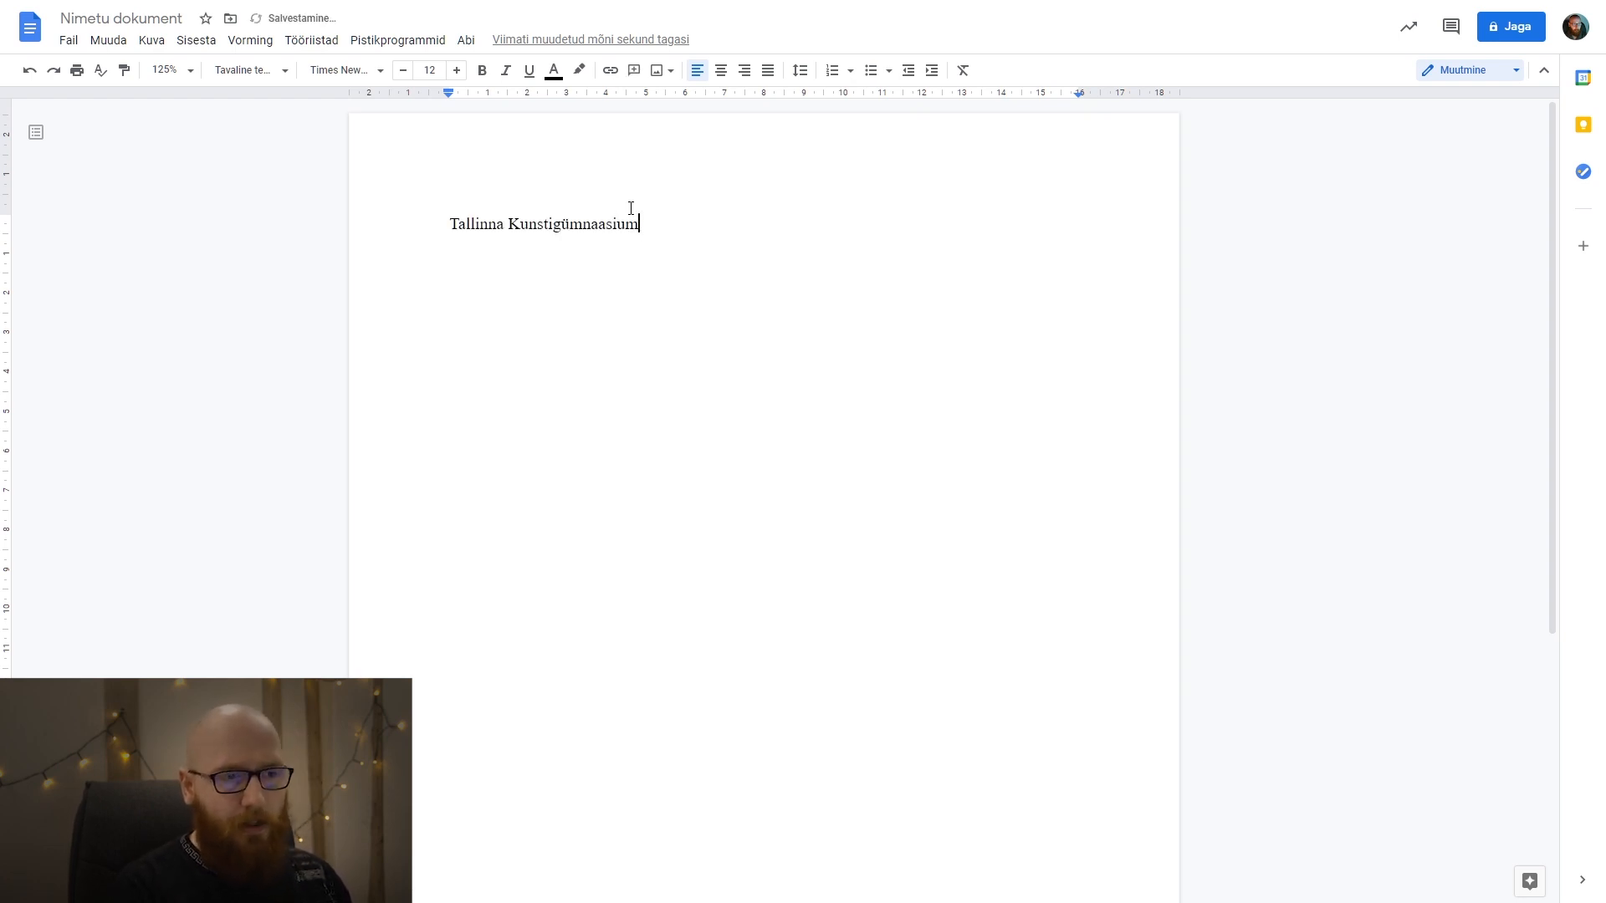
key("Return")
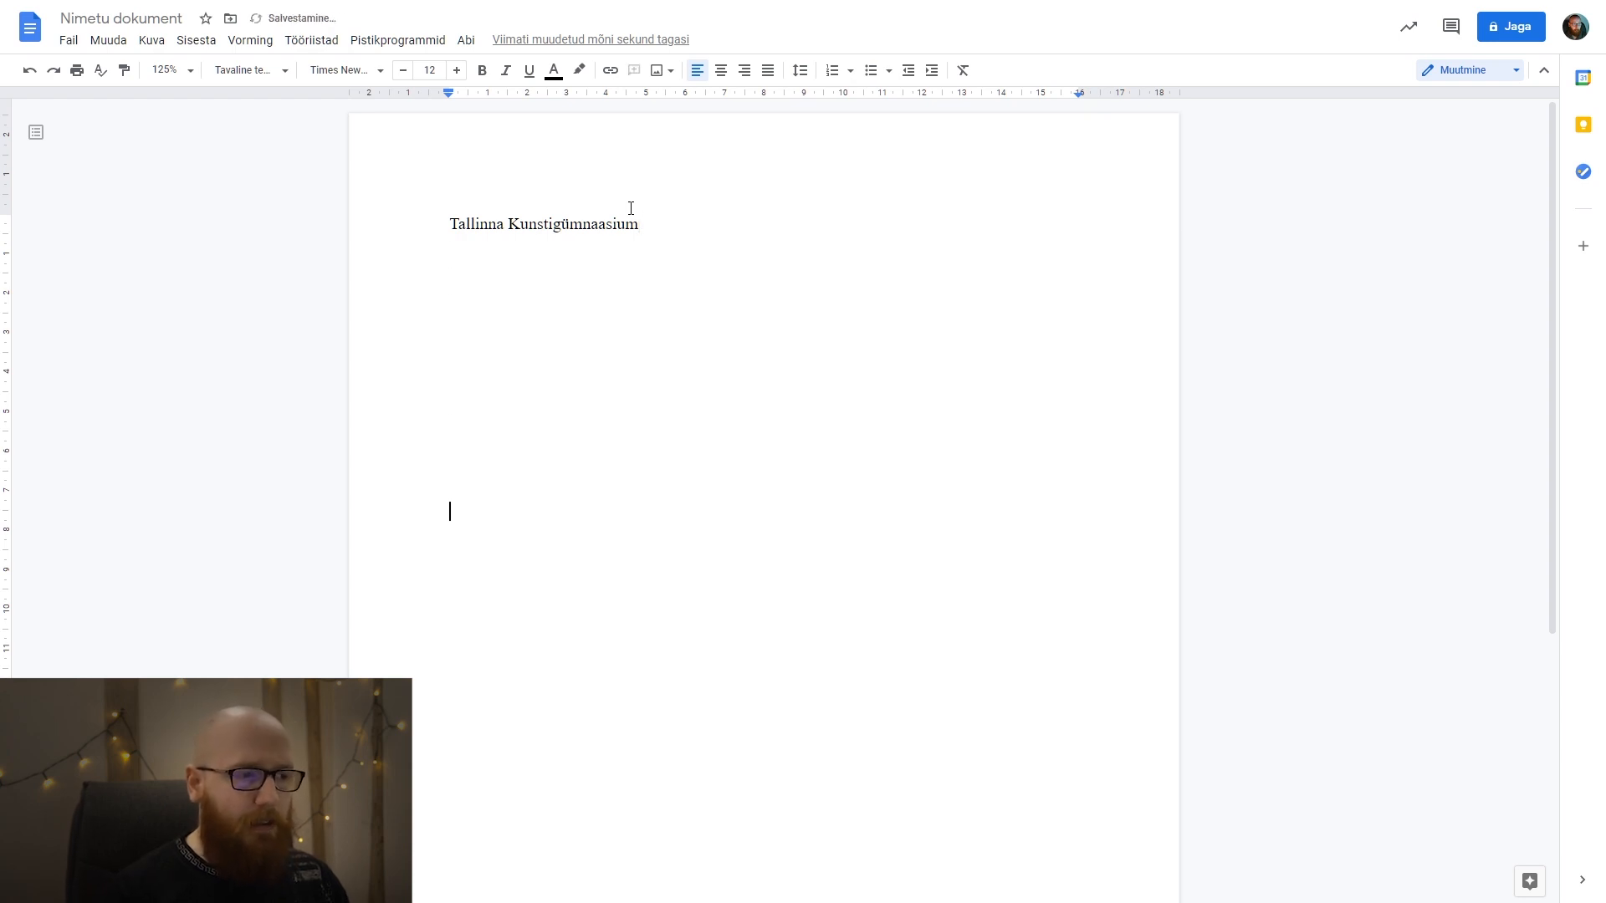
scroll(767, 354, "down", 5)
scroll(767, 354, "up", 5)
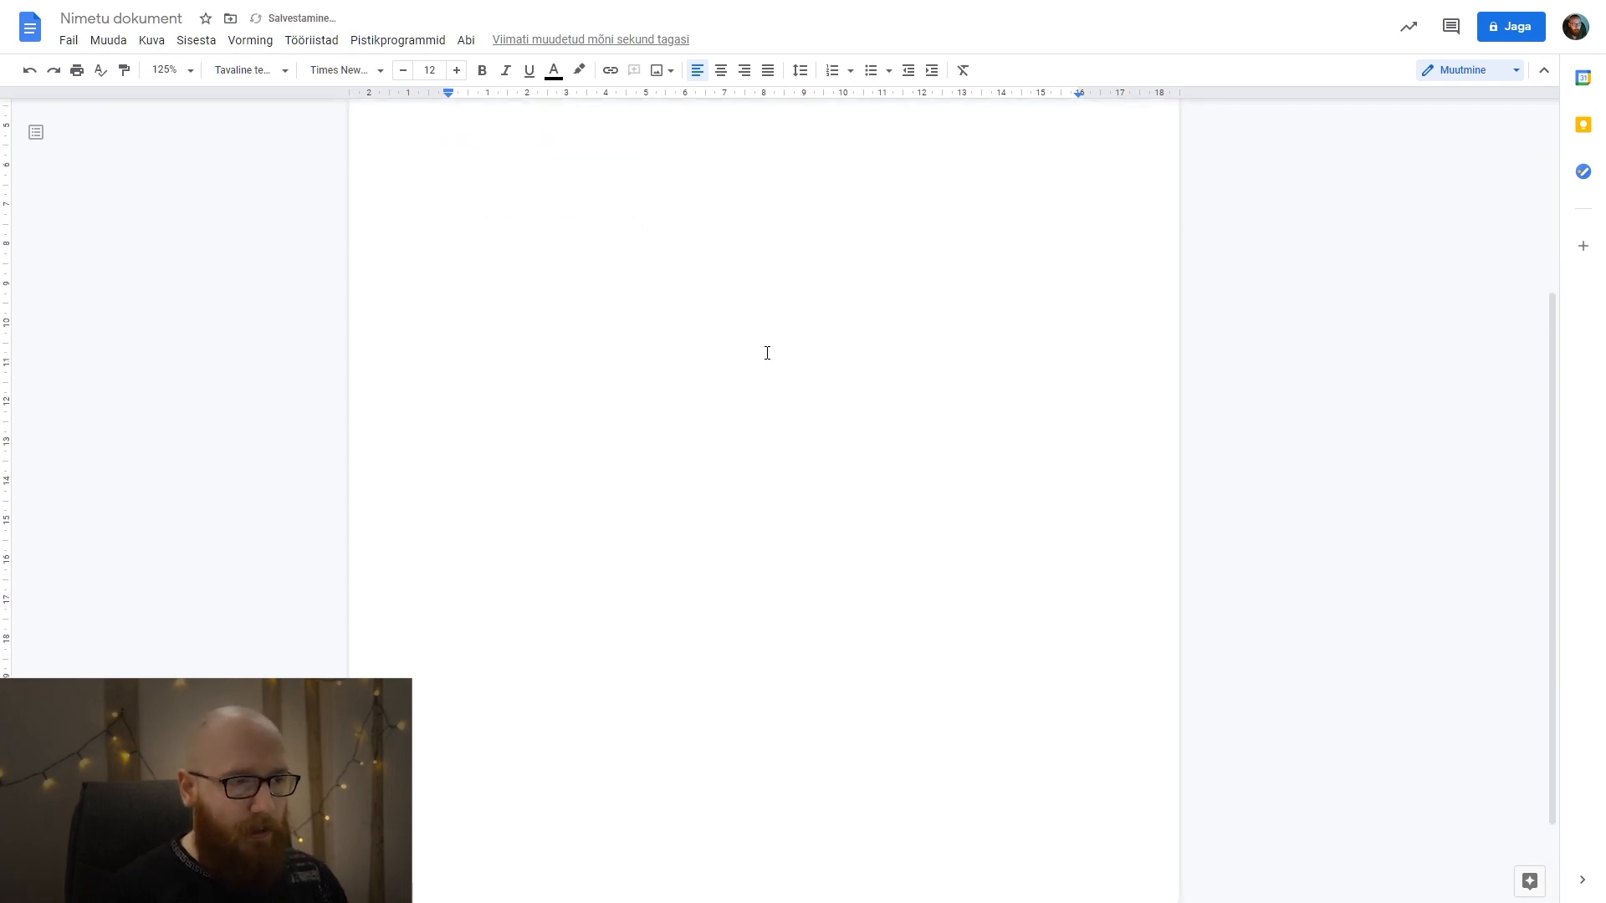
key("Return")
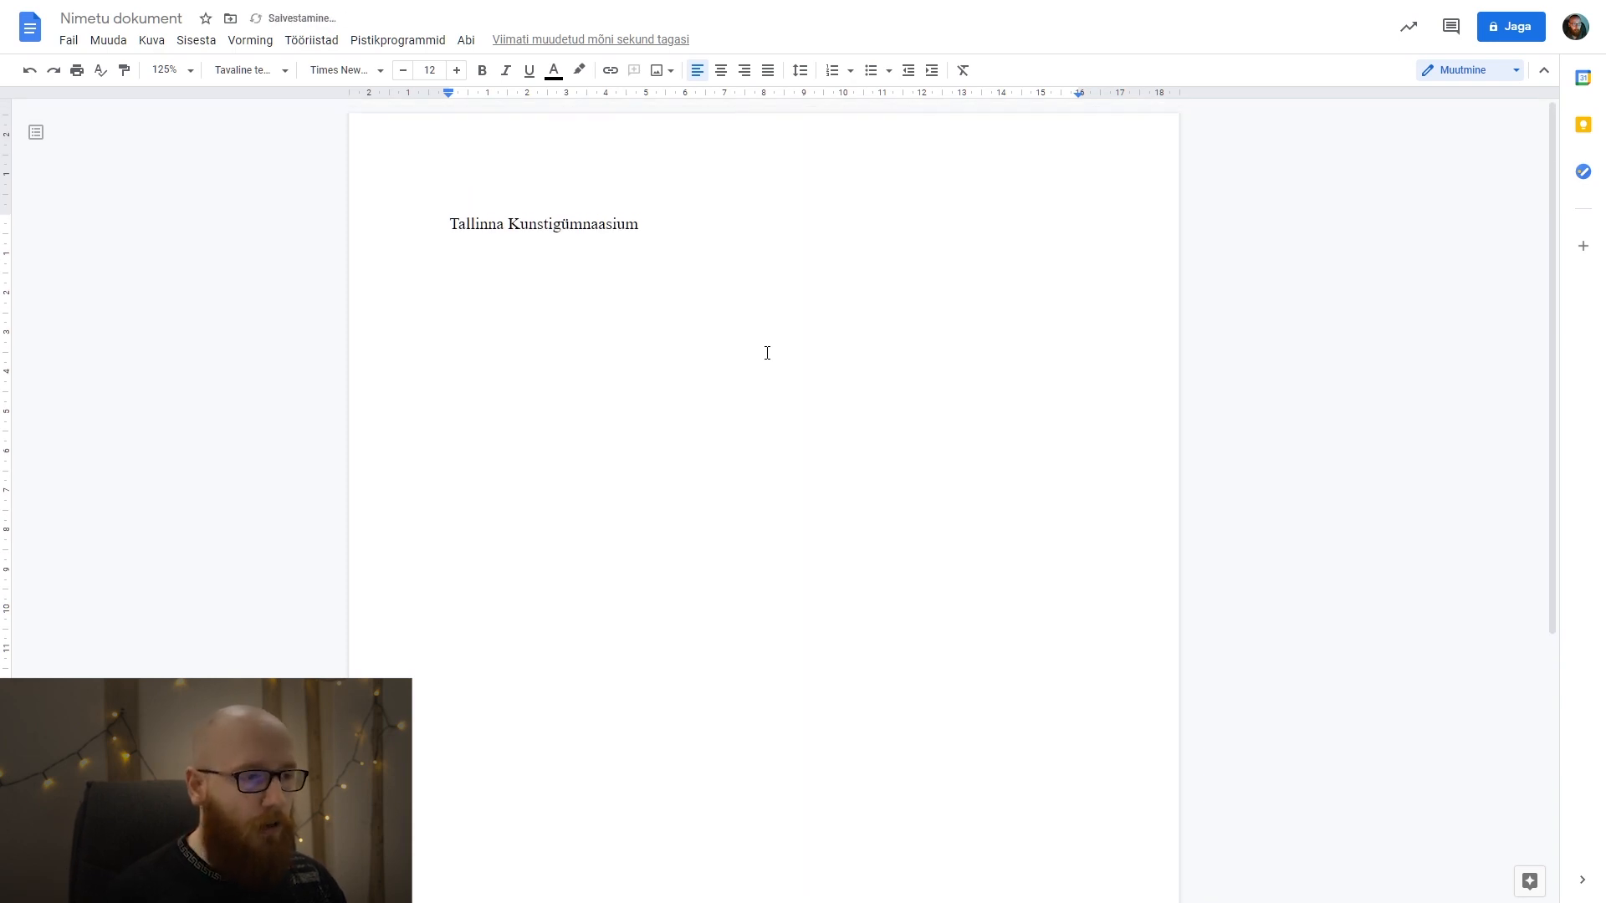
Enter the author's full name below the blank lines, with the title "NÄIDISTÖÖ" on the following line.
type("Silver Lokk")
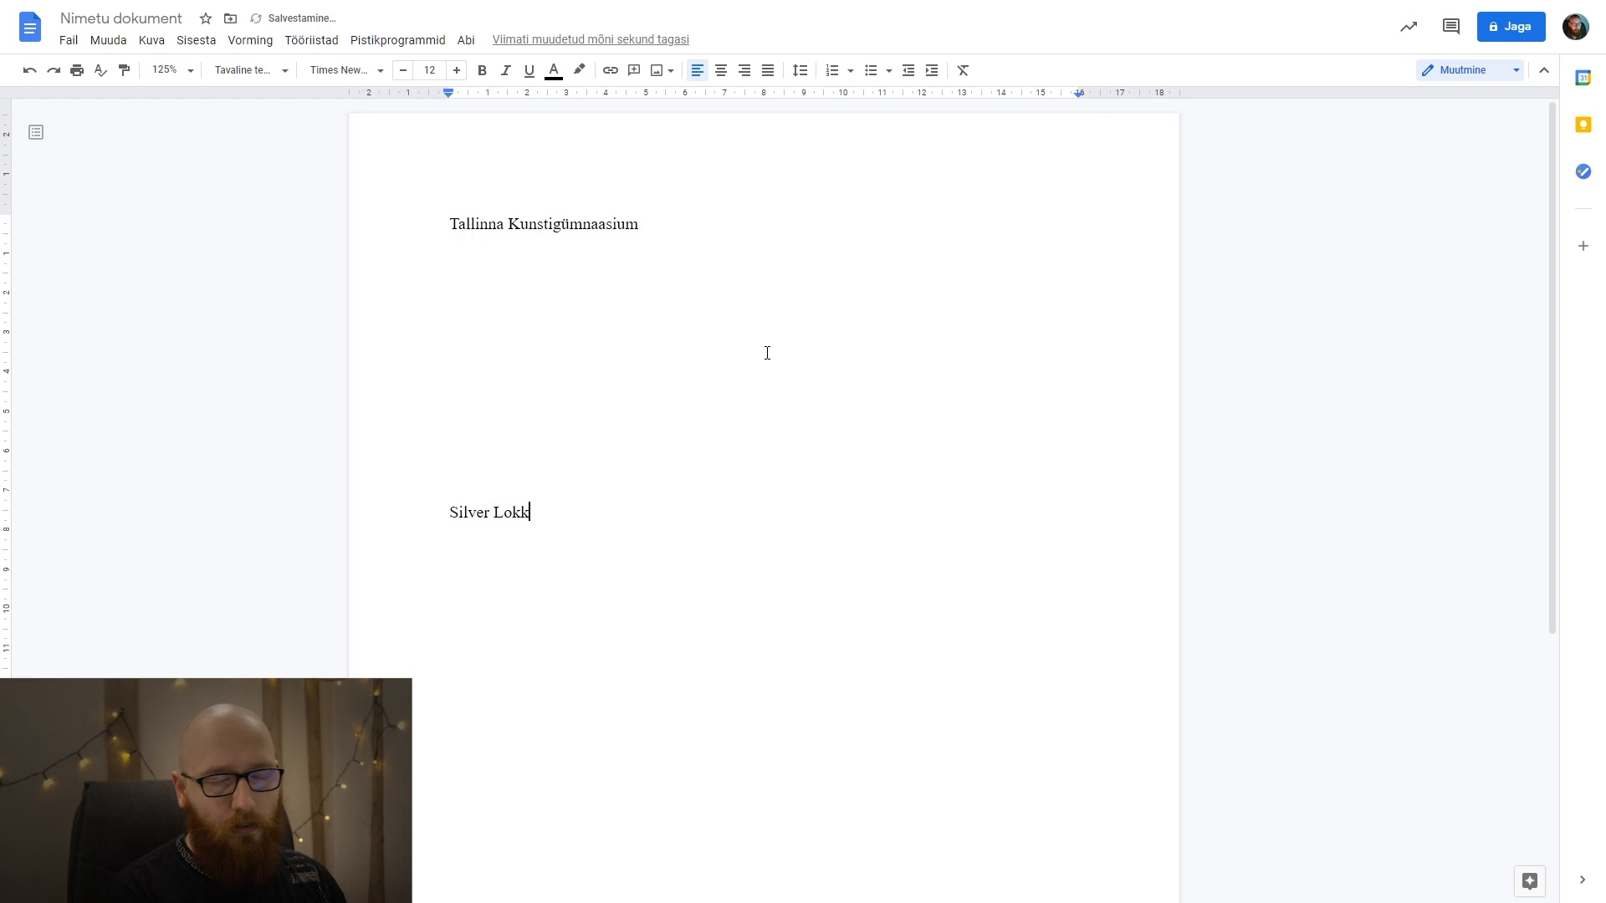
key("Return")
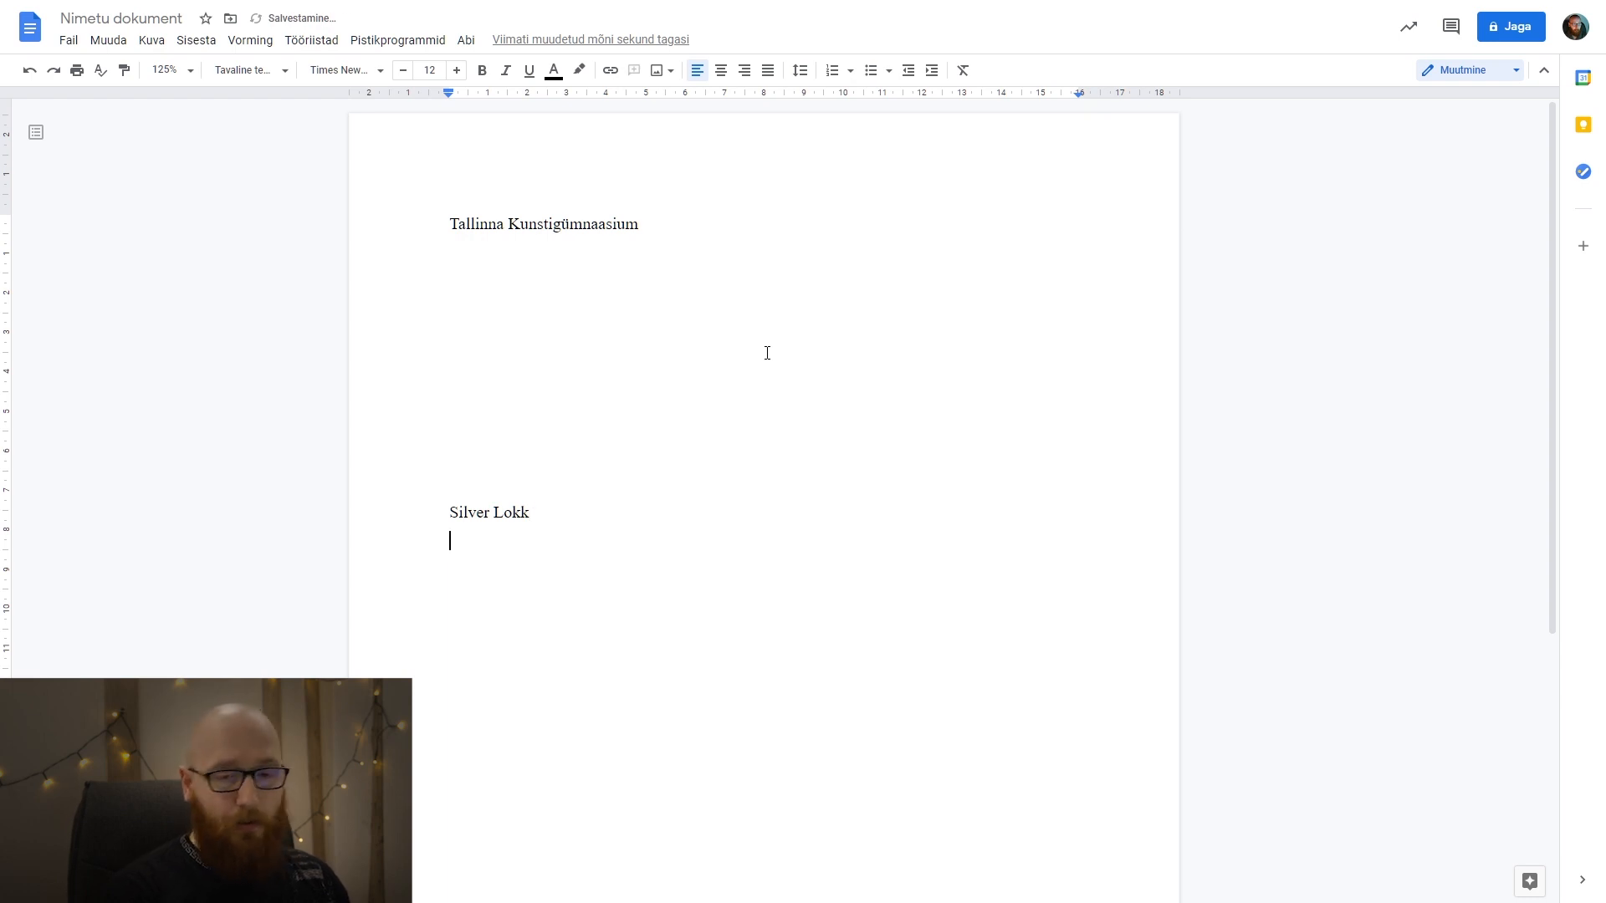
type("Nä")
key("BackSpace")
type("Ä")
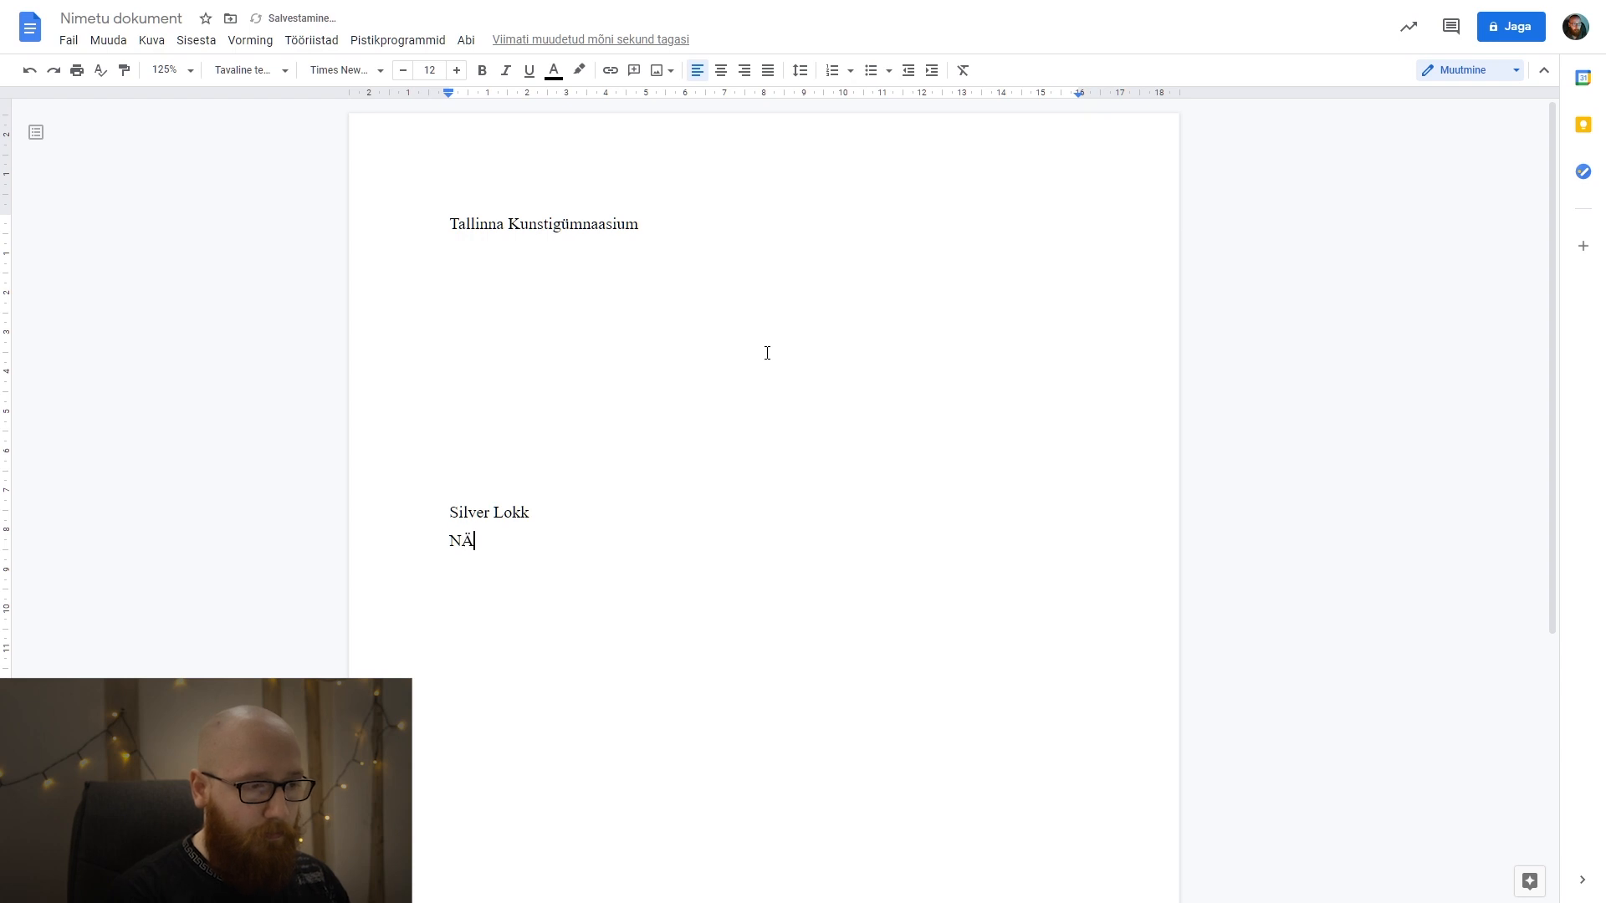
type("IDISTÖÖ")
Leave one blank line under the title and add a "Juhendaja:" line with the supervisor's full name.
key("Return")
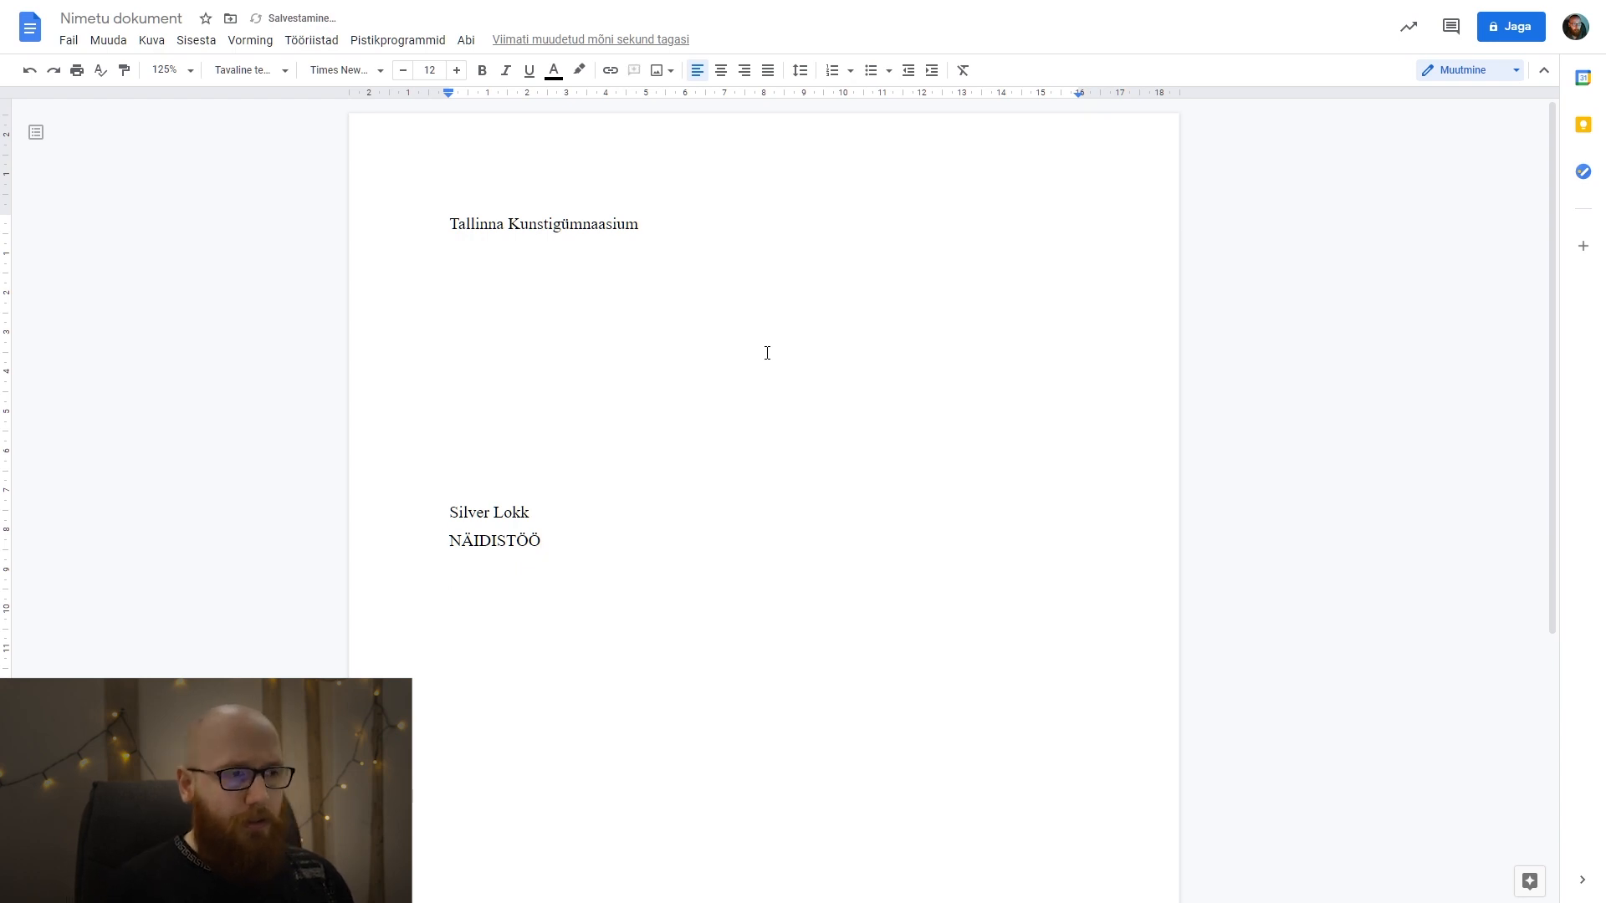
key("Return")
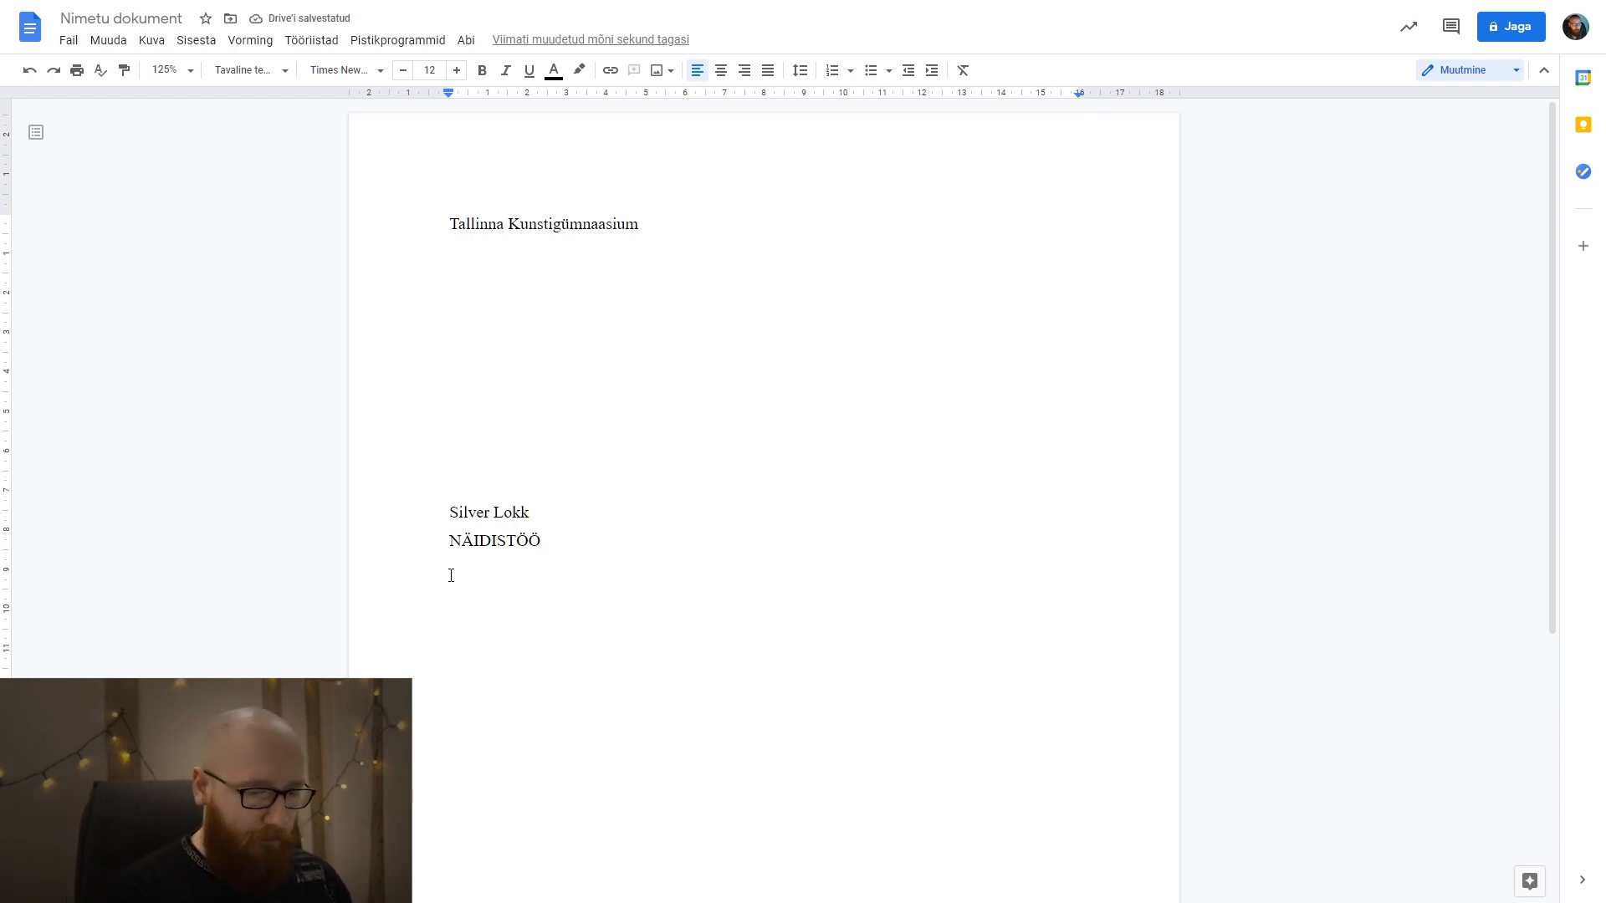
type("Juhendaja")
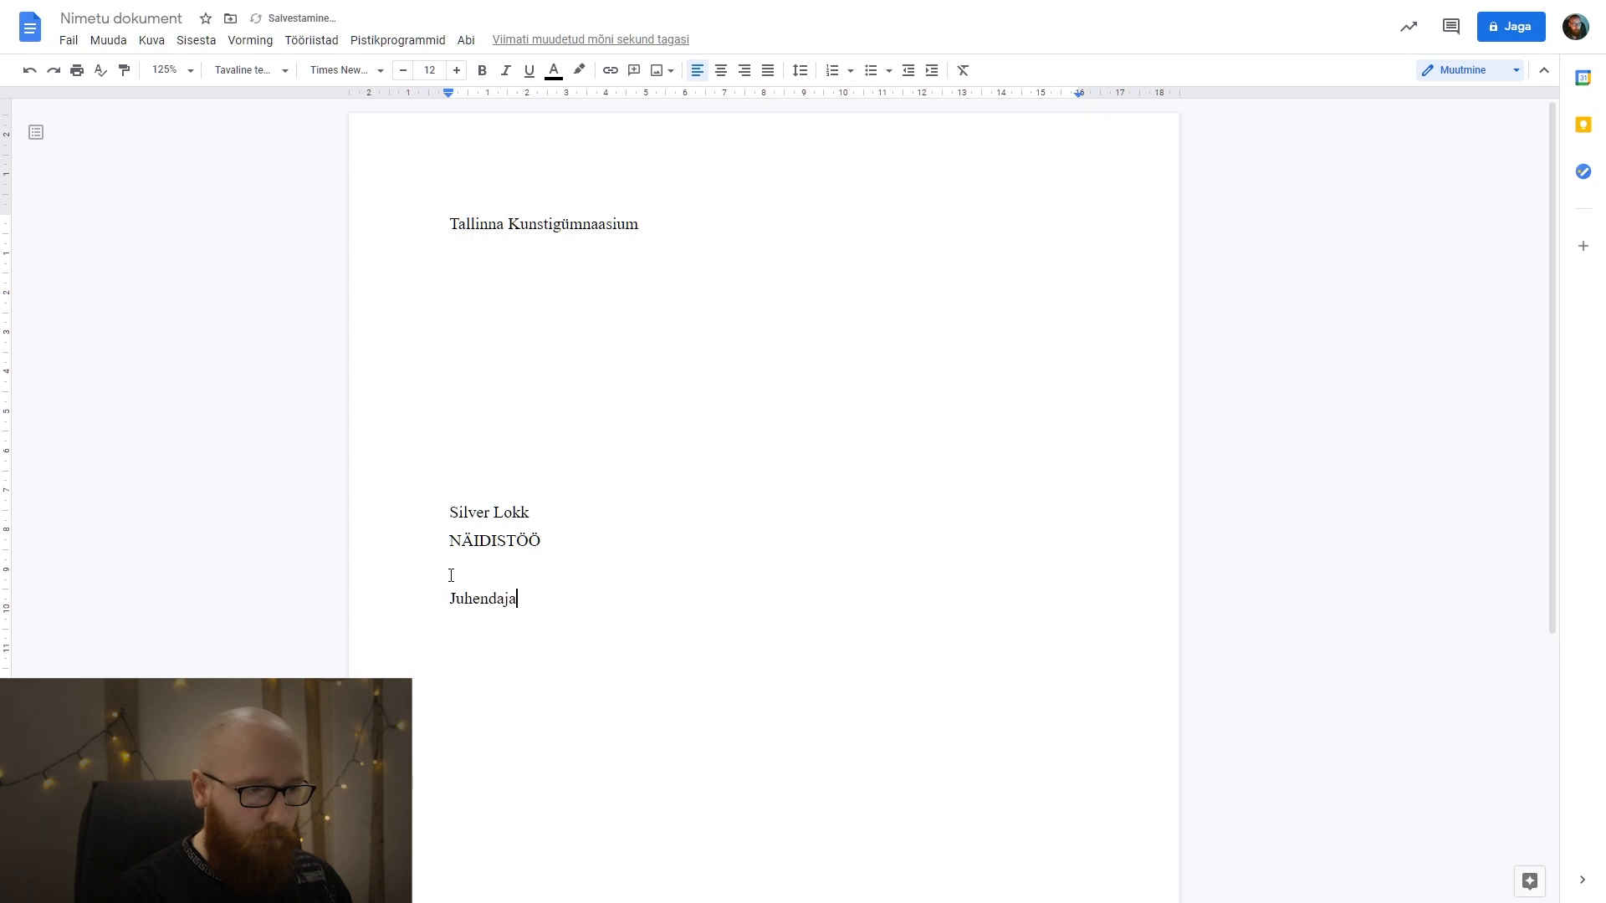
type(": Silver Lokk")
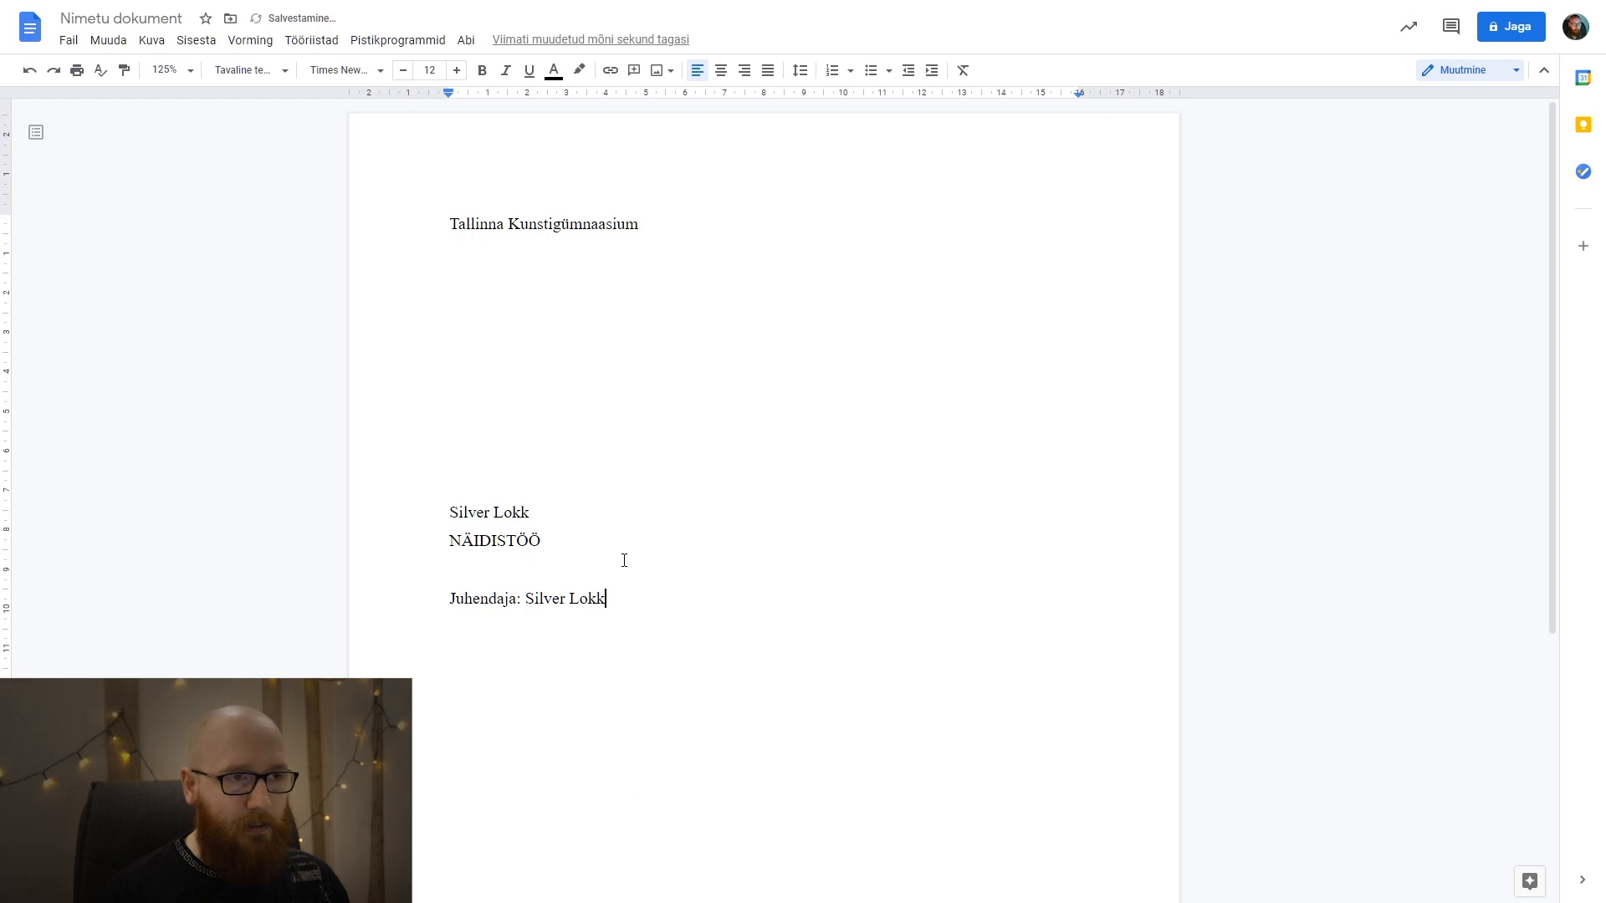
left_click_drag(607, 599, 455, 244)
left_click(800, 70)
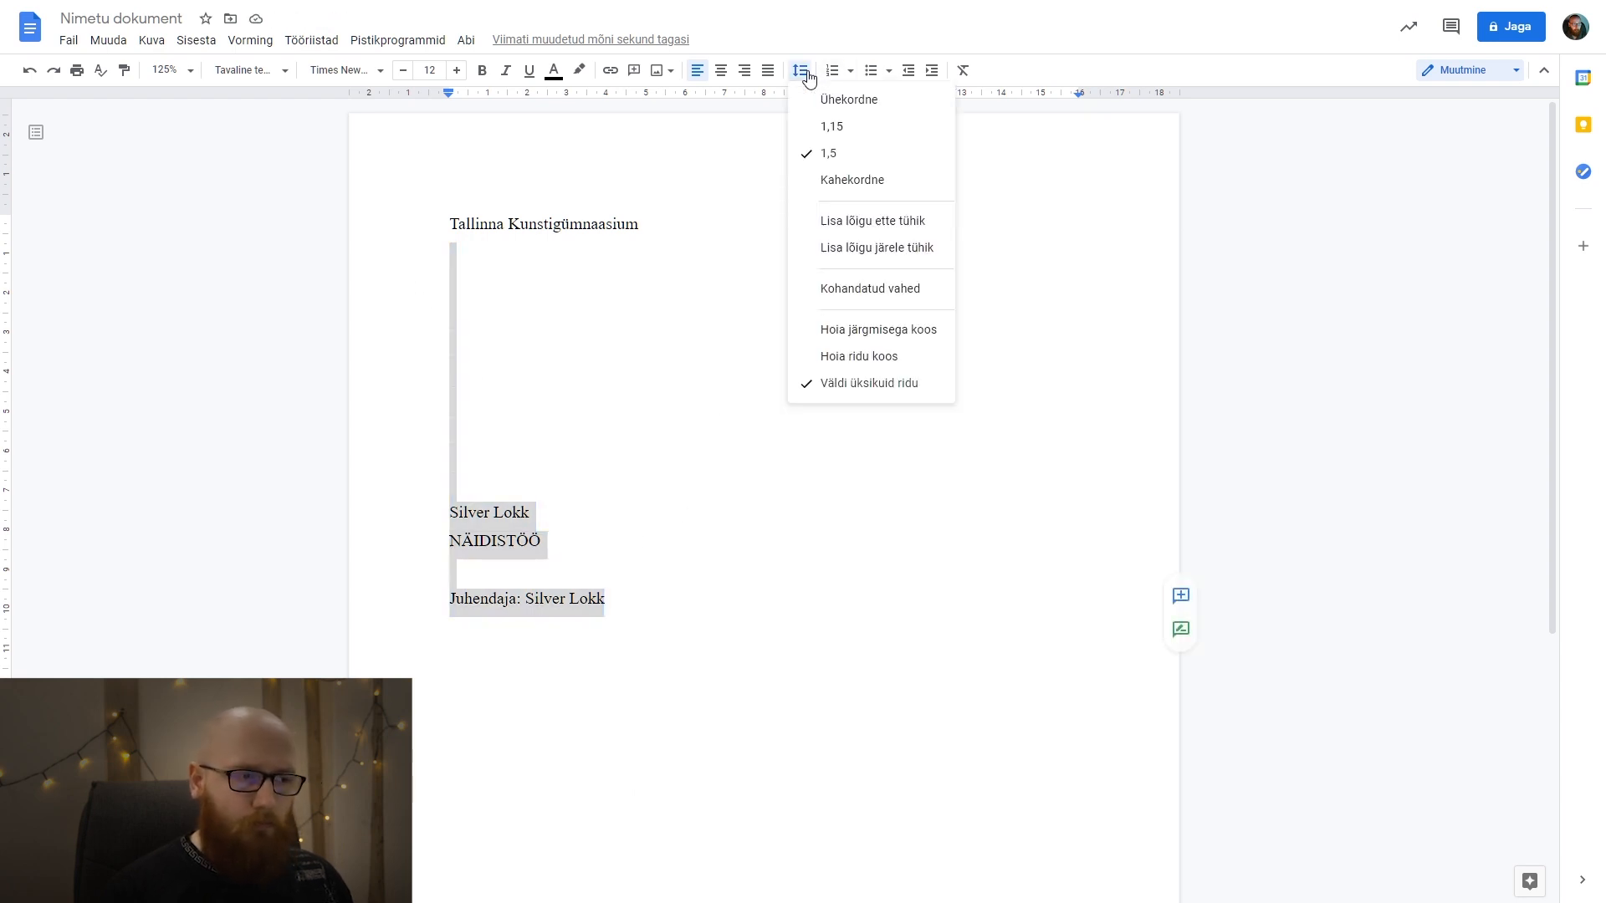
Add blank lines after the supervisor line down to the page's last line and enter "Tallinn 2021" there.
left_click(699, 605)
key("Return")
key("Return")
key("Return")
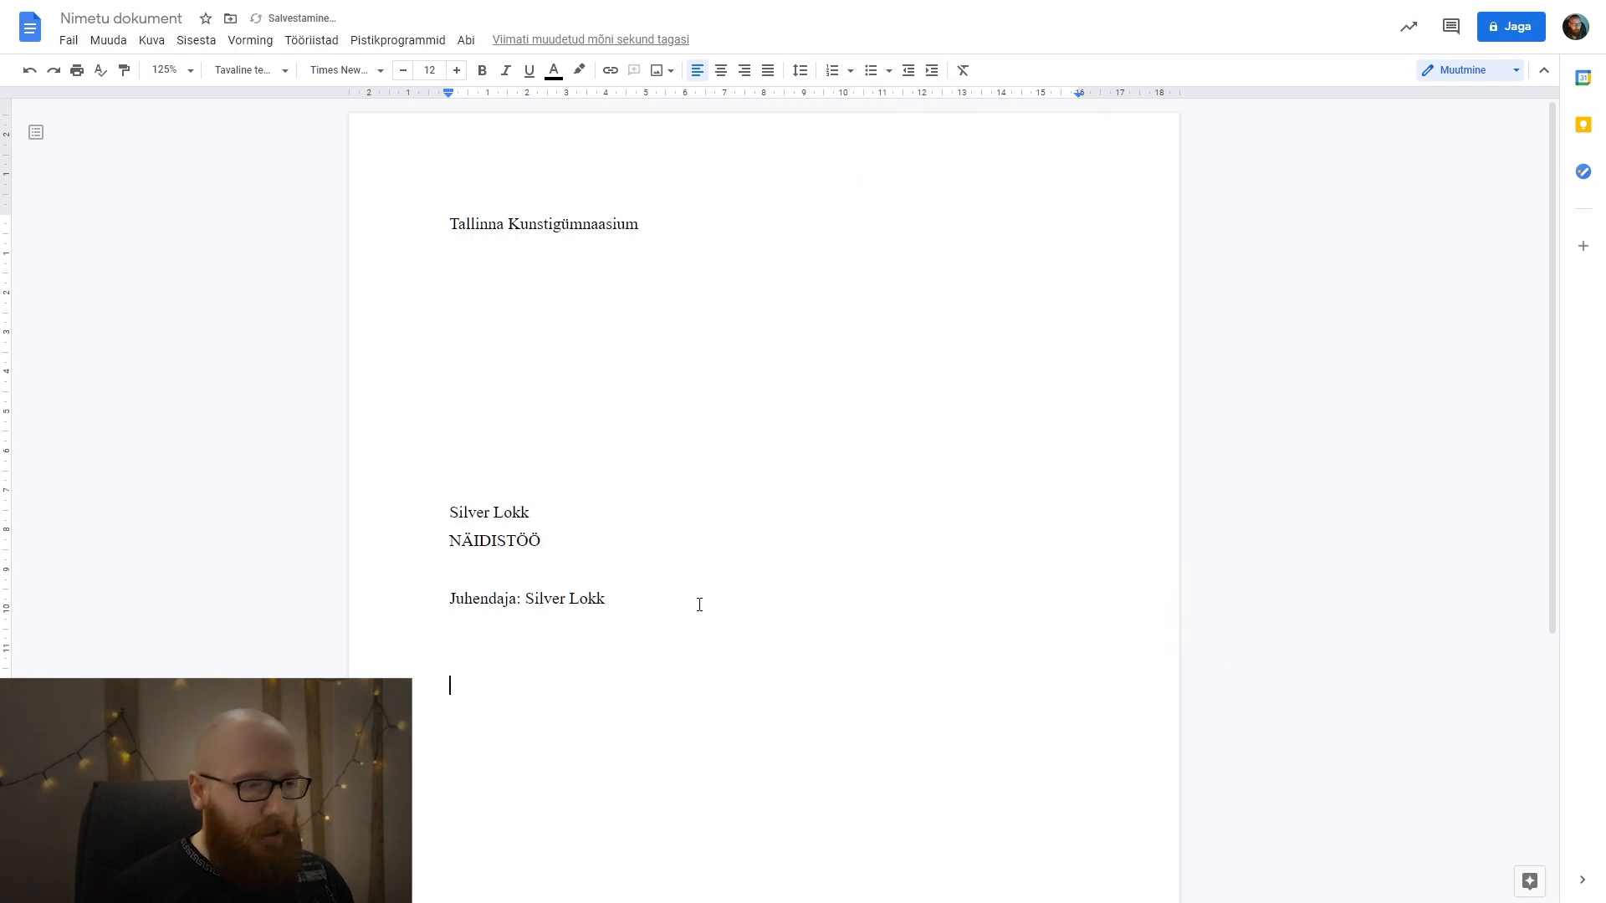
scroll(700, 605, "down", 4)
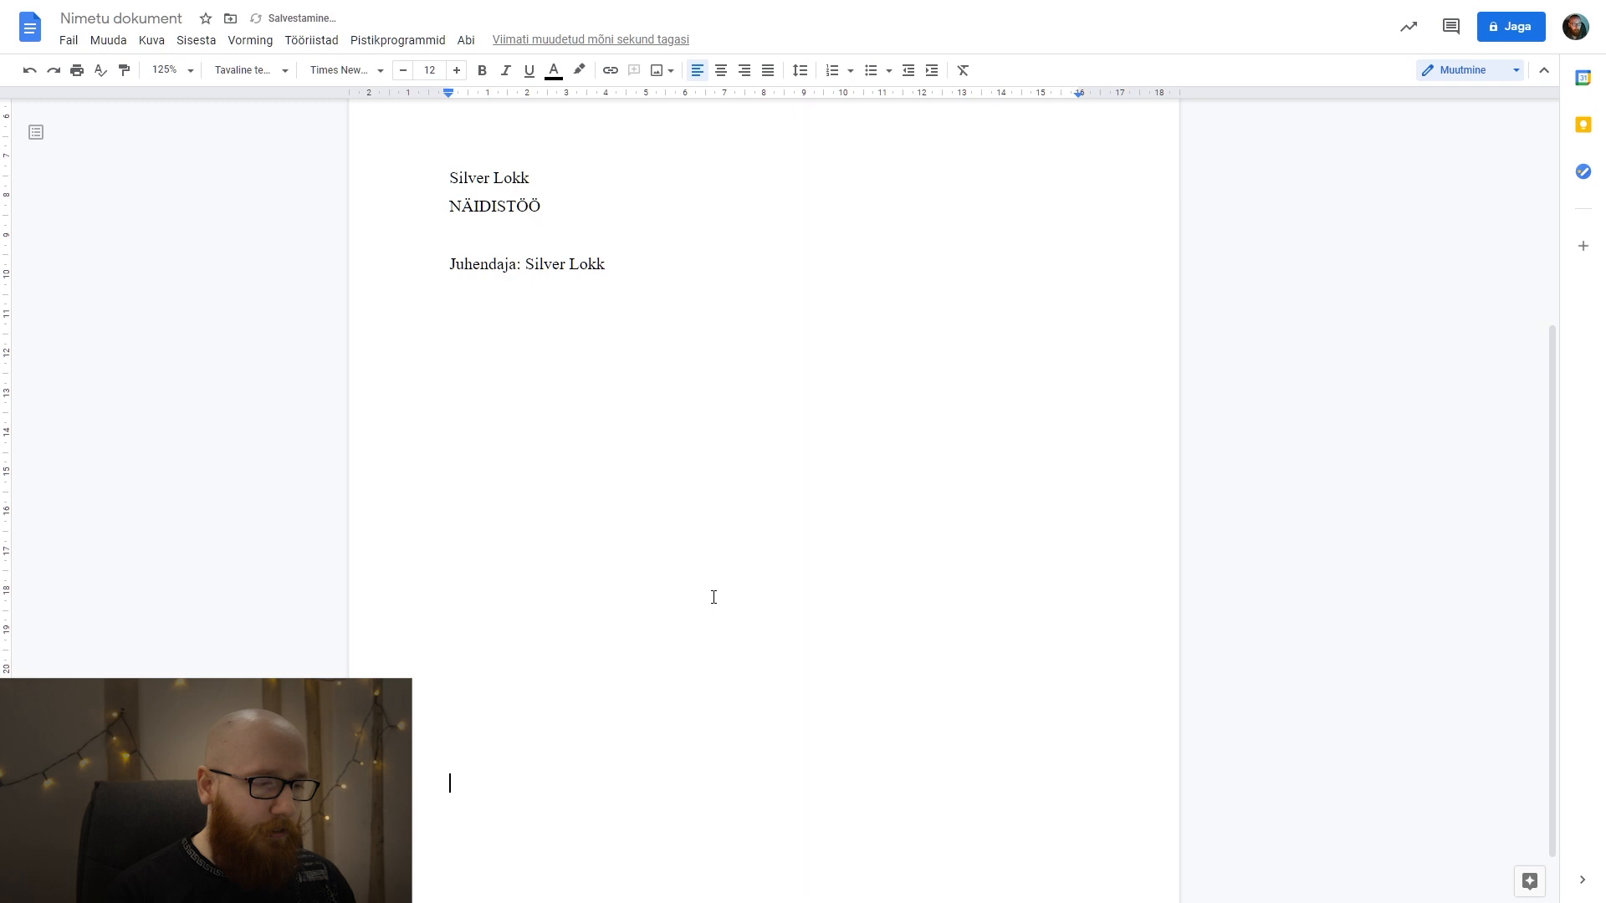
key("Return")
key("BackSpace")
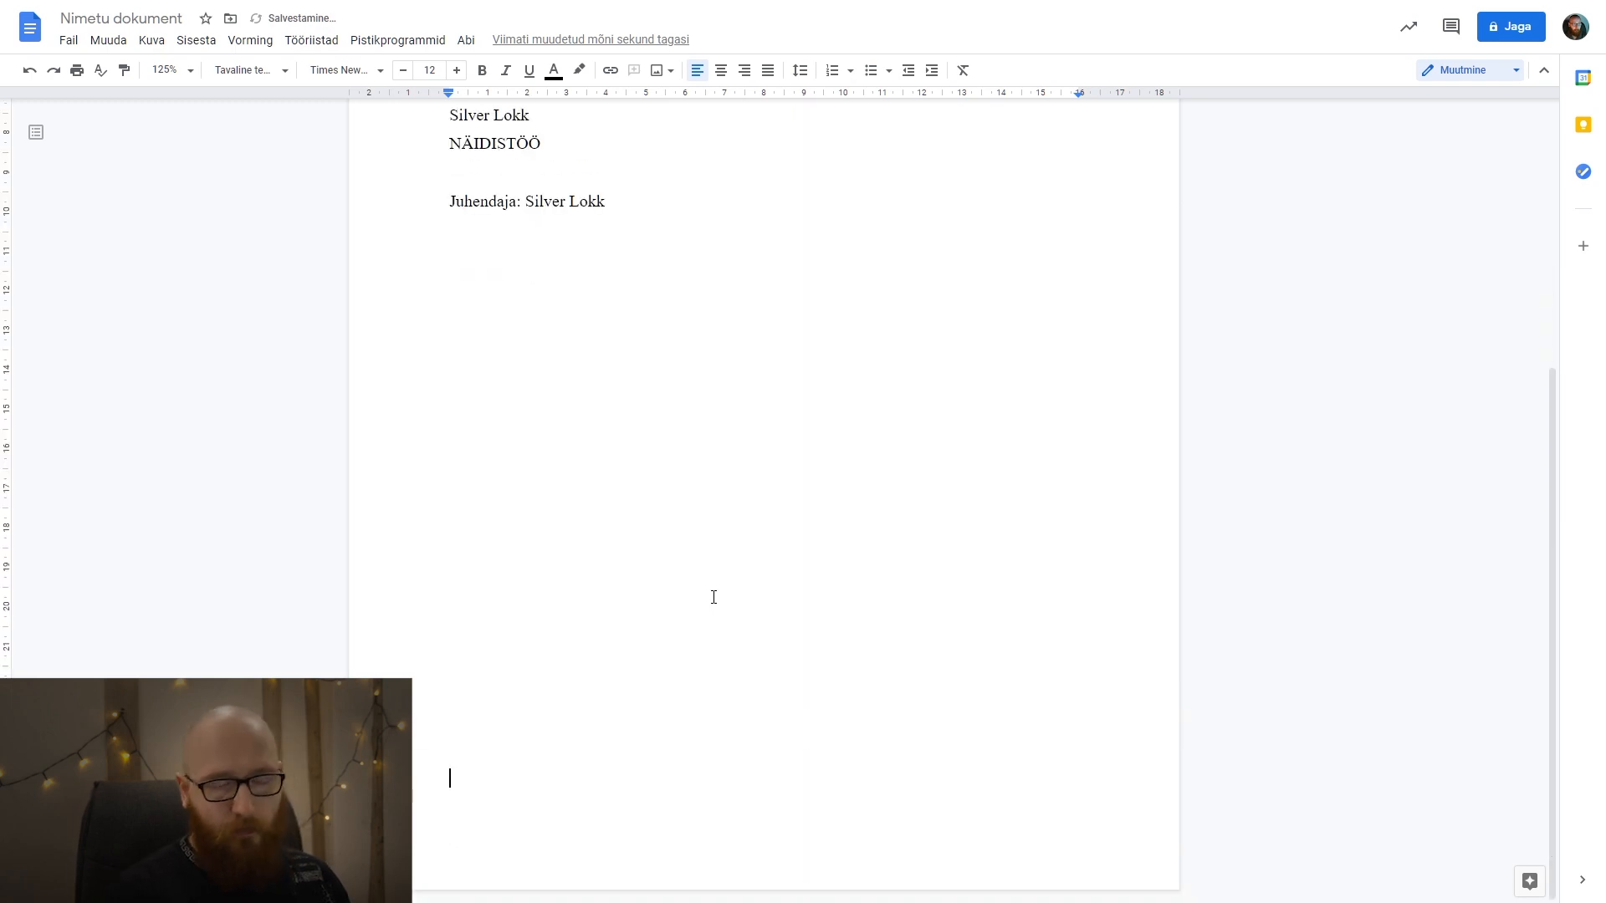
type("Tallinn 2021")
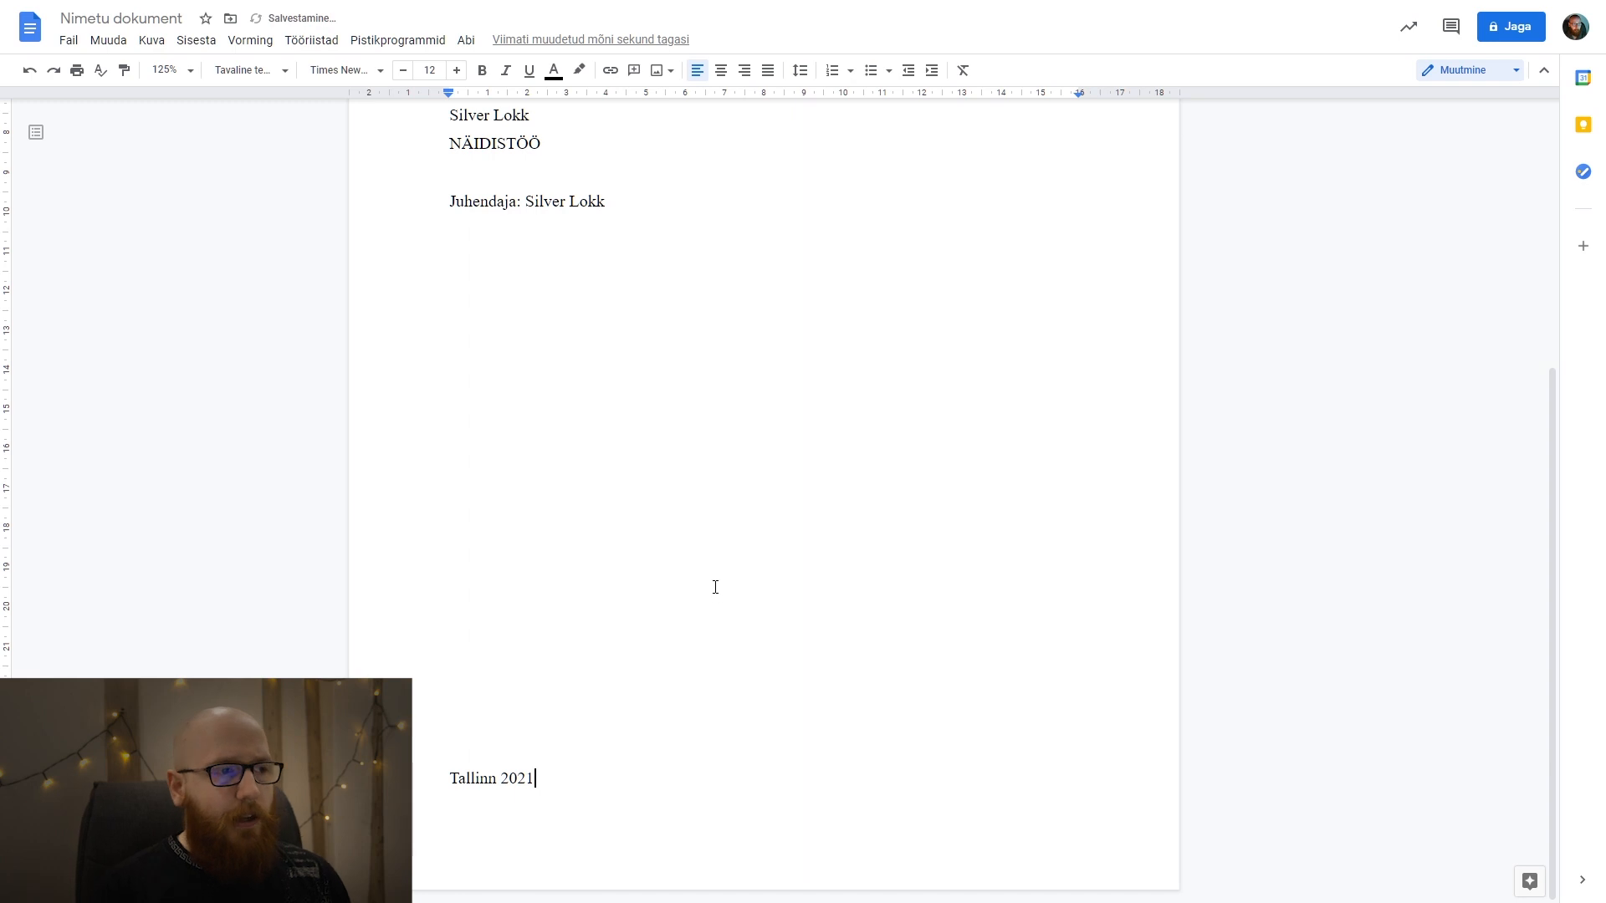
scroll(715, 577, "up", 5)
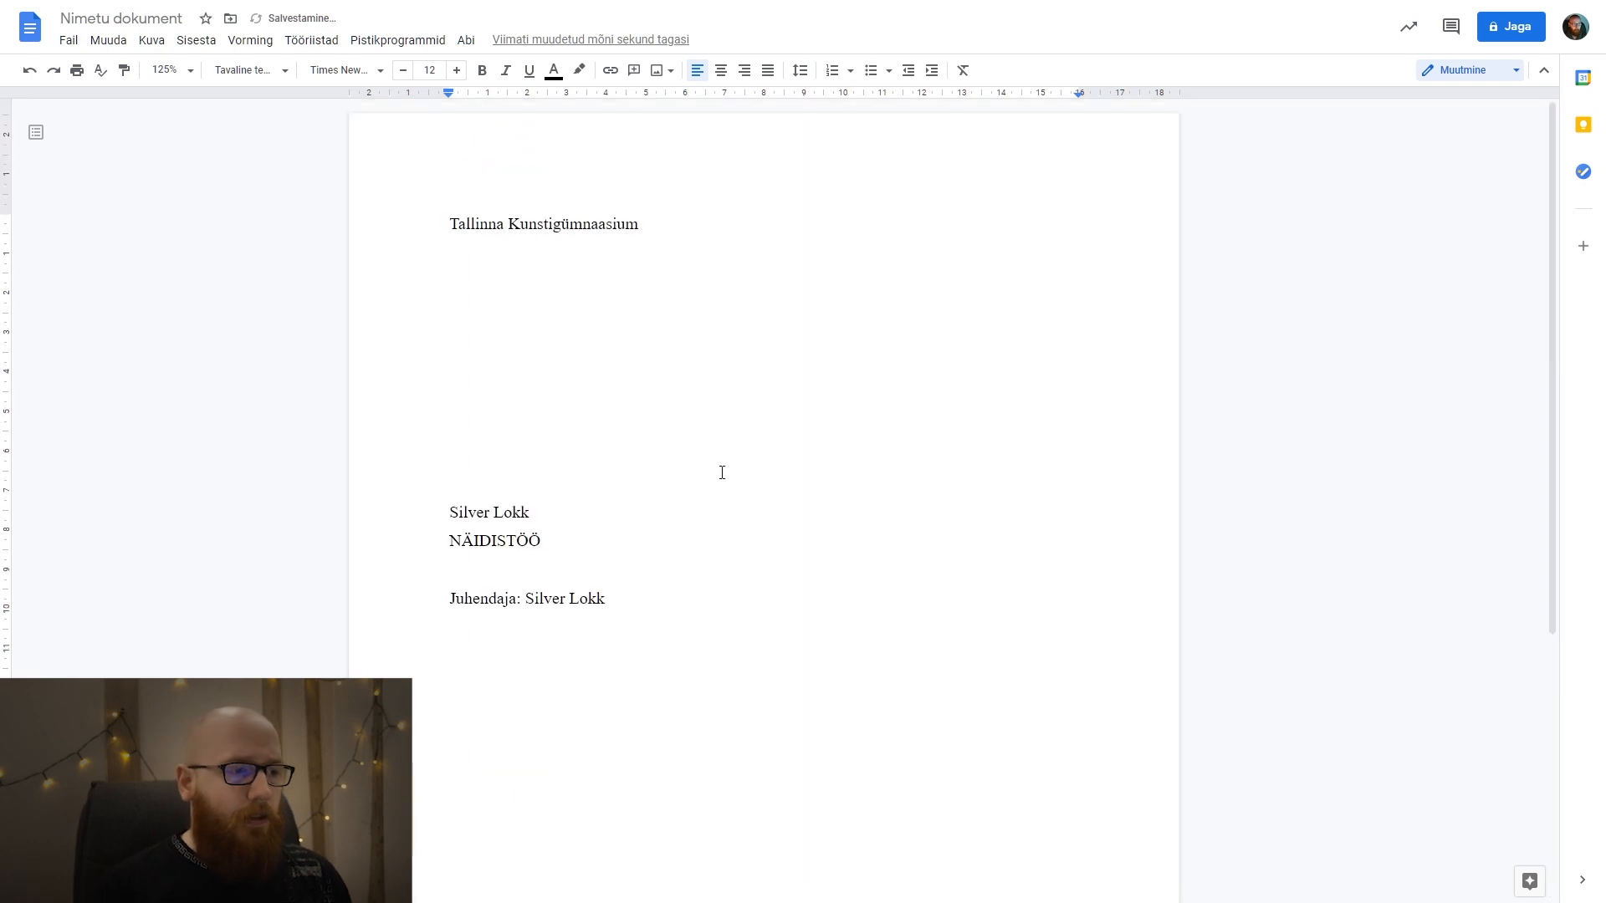
scroll(492, 369, "down", 5)
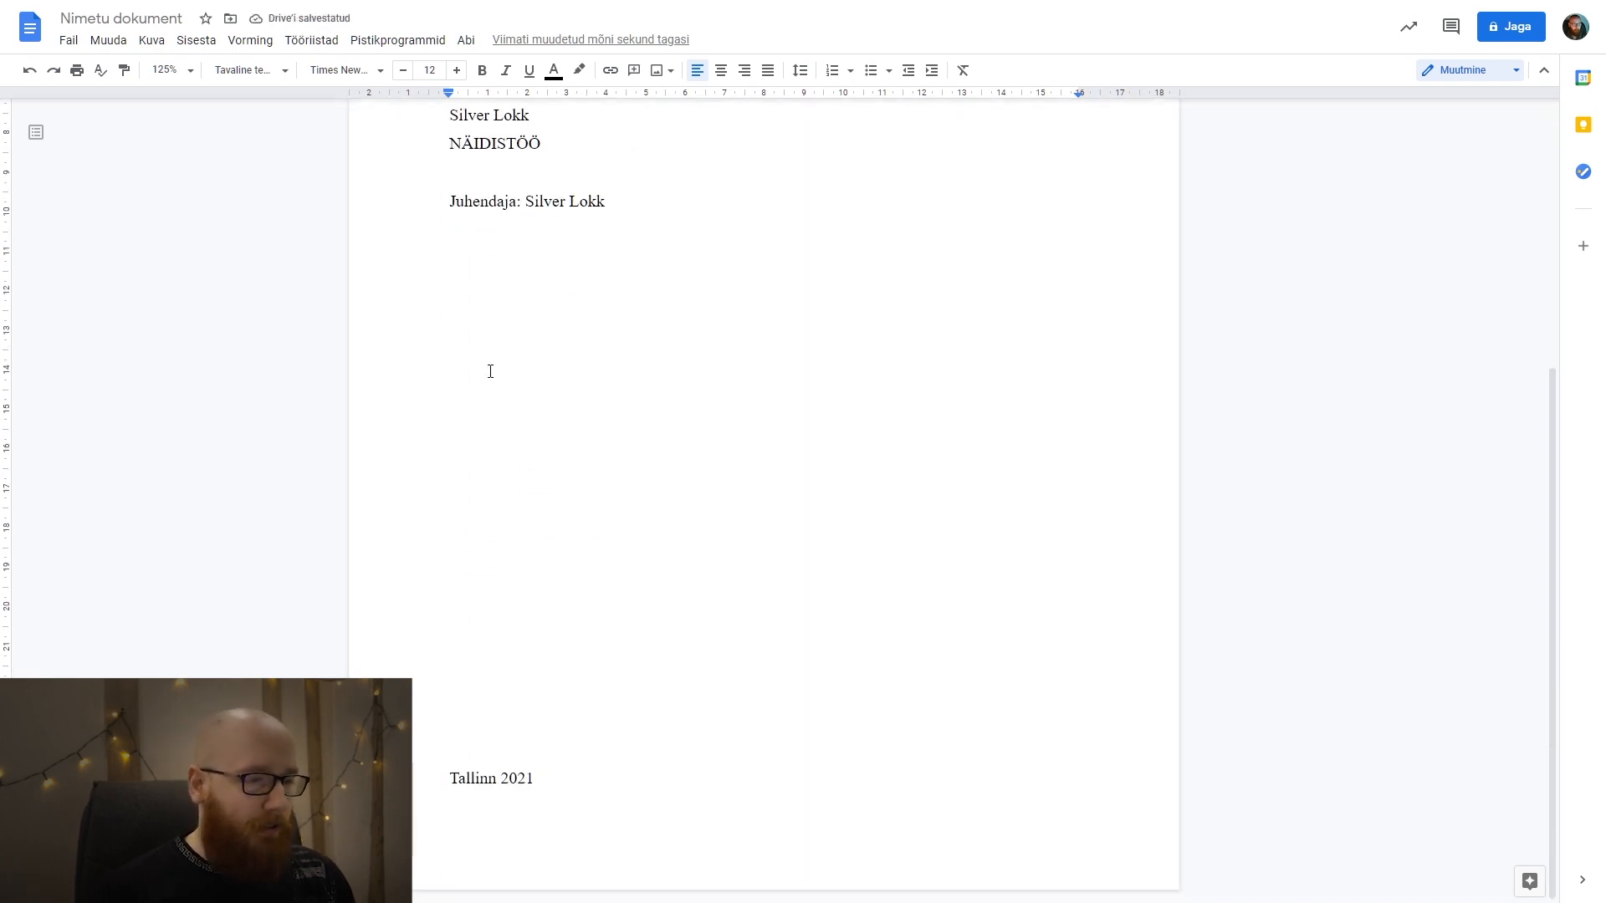
scroll(602, 566, "up", 5)
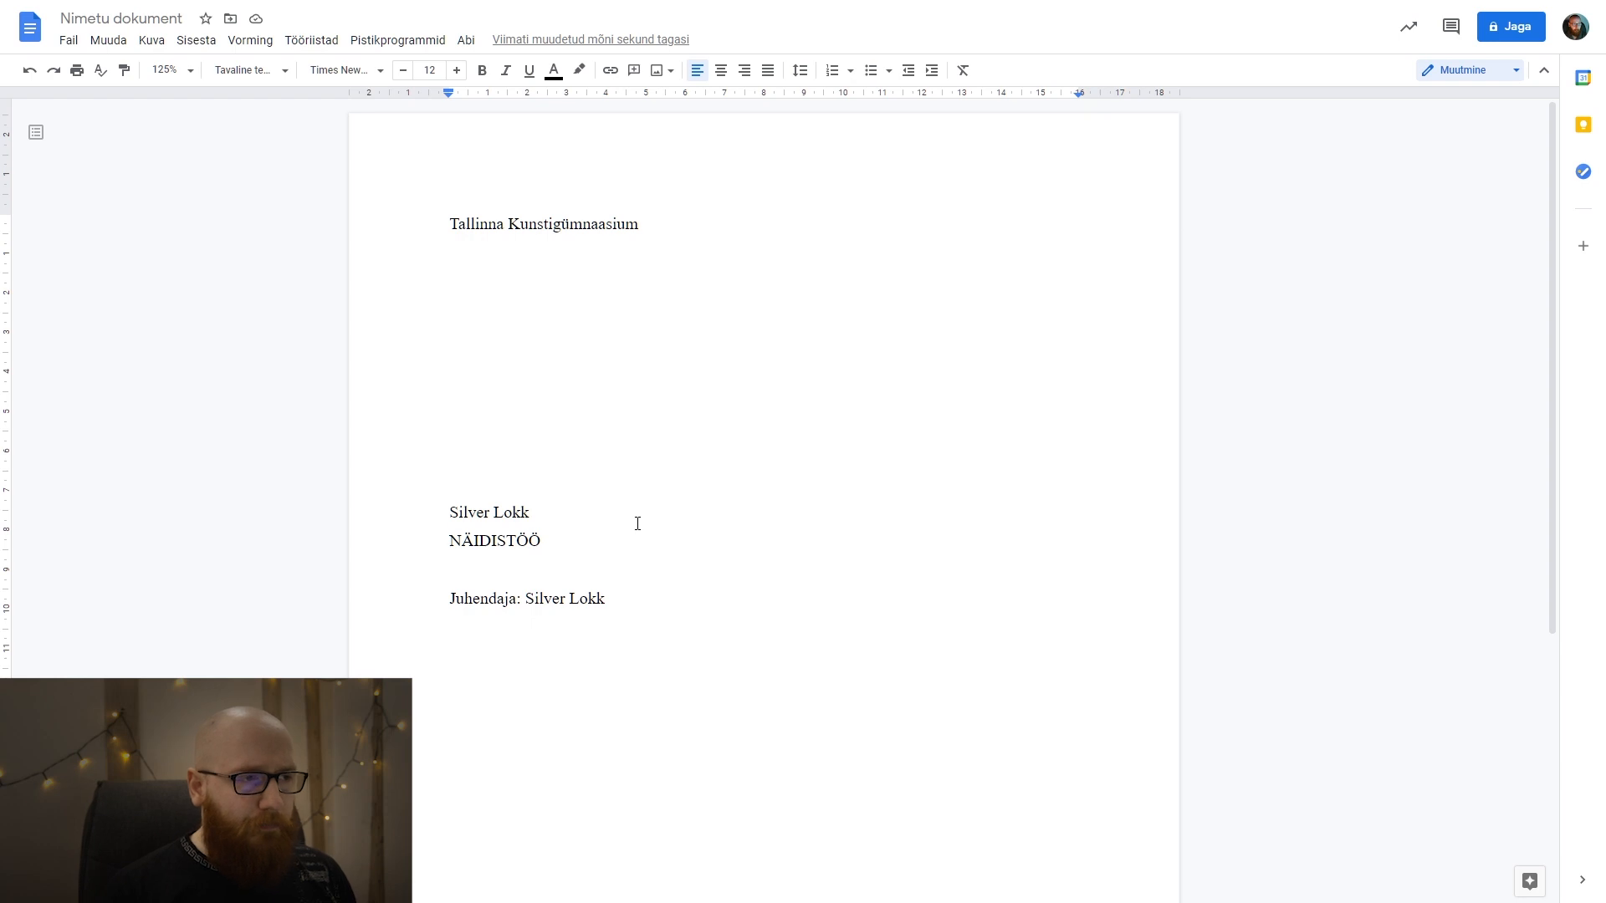
scroll(696, 618, "down", 5)
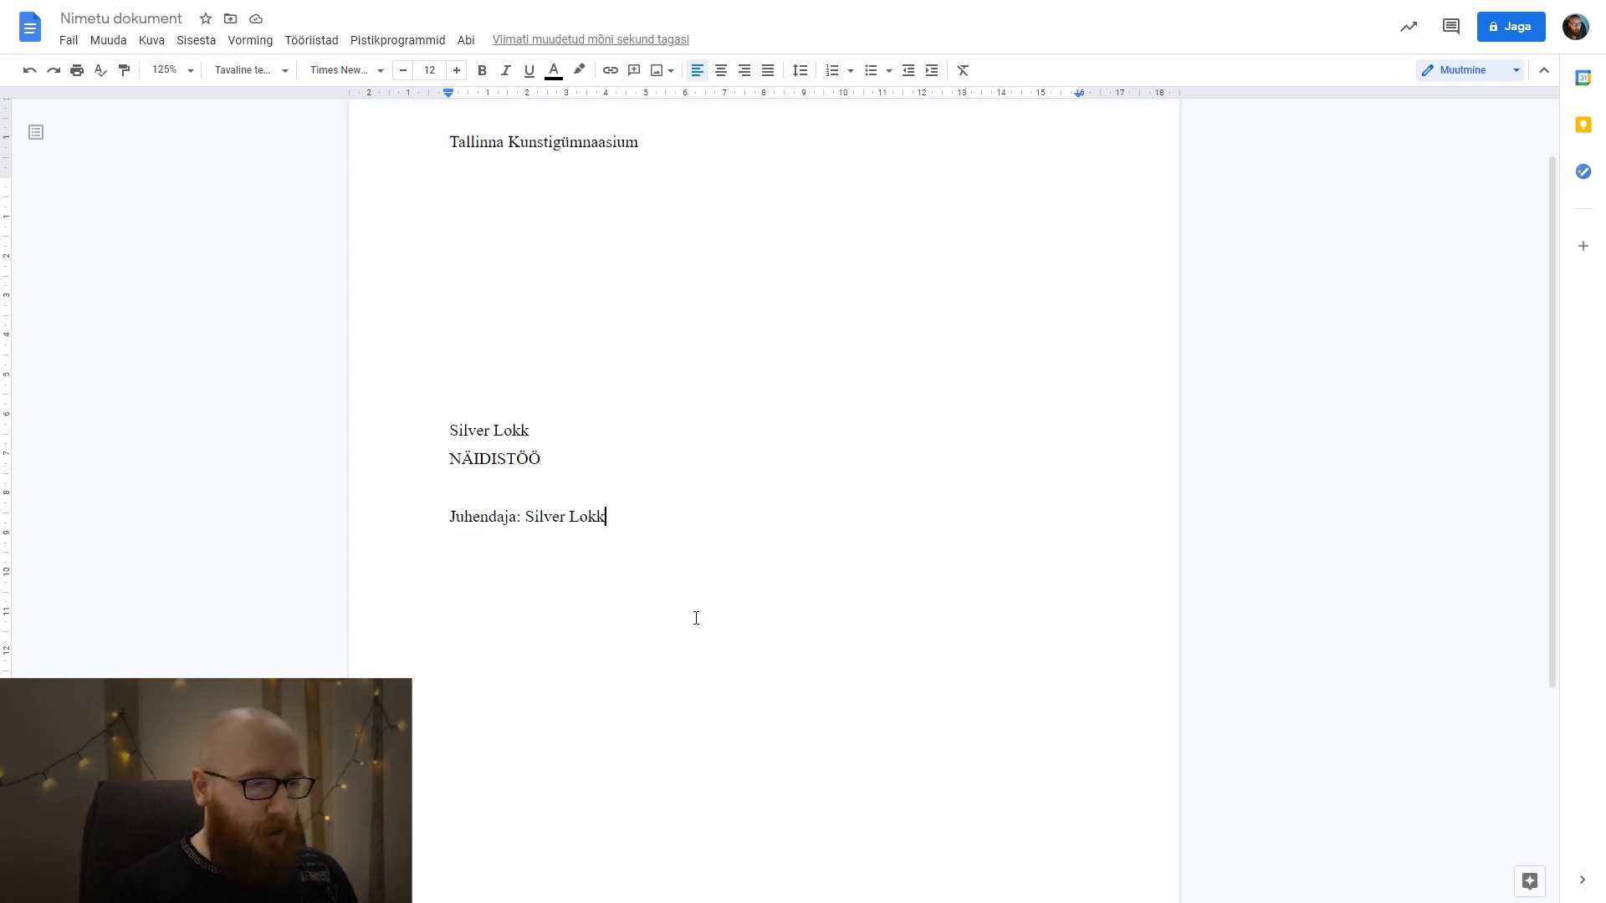
left_click_drag(585, 750, 347, 368)
left_click(566, 789)
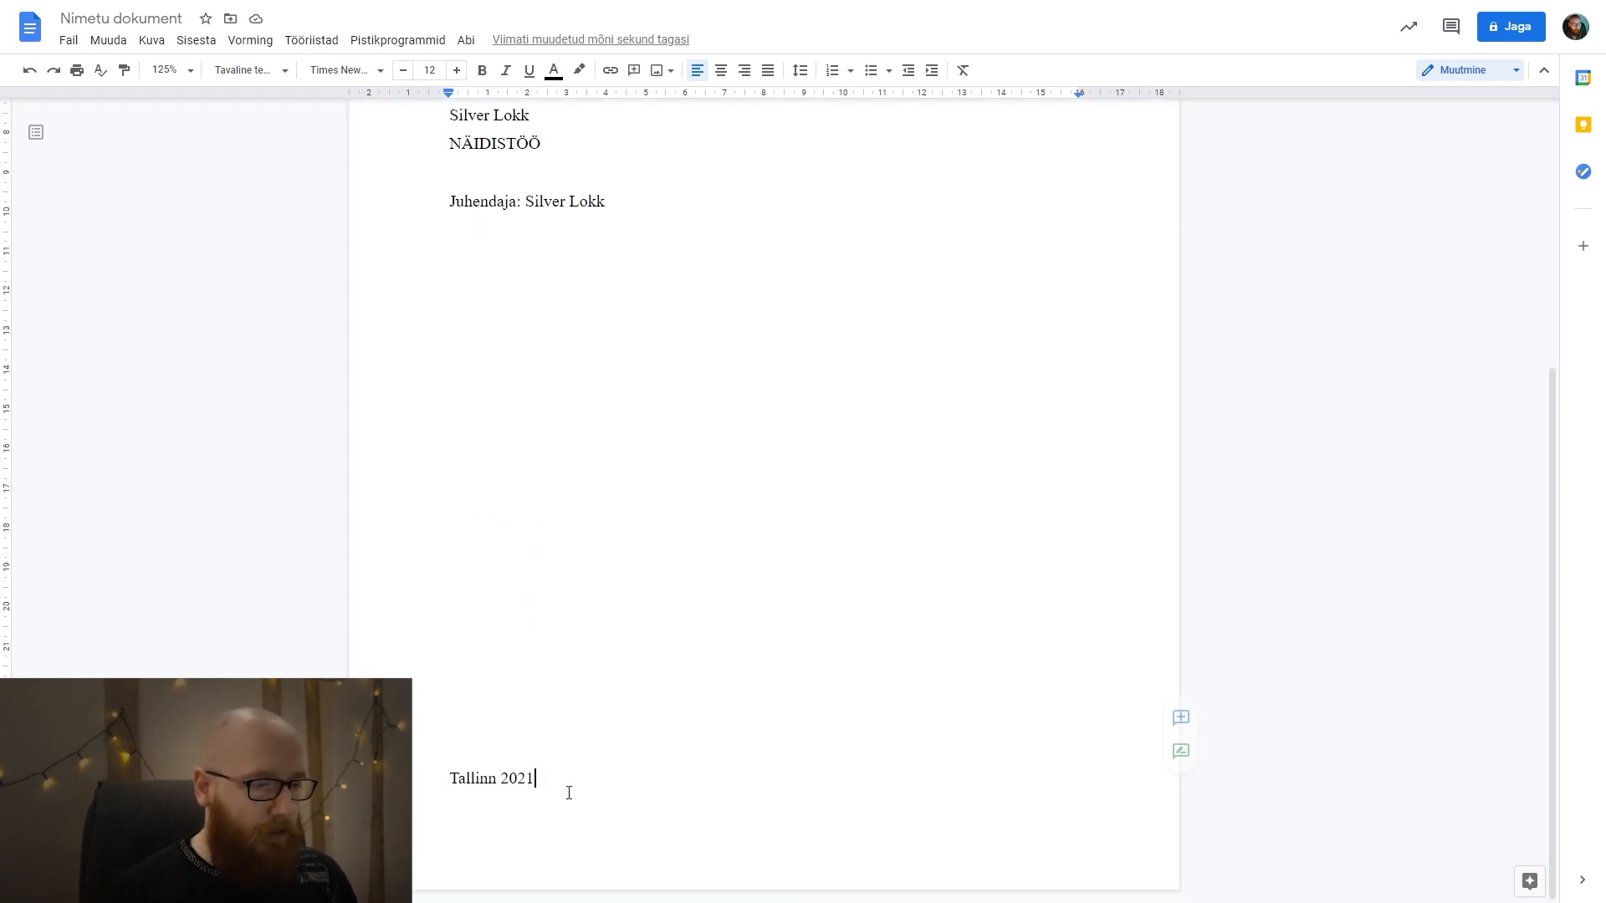
key("ctrl+shift+Home")
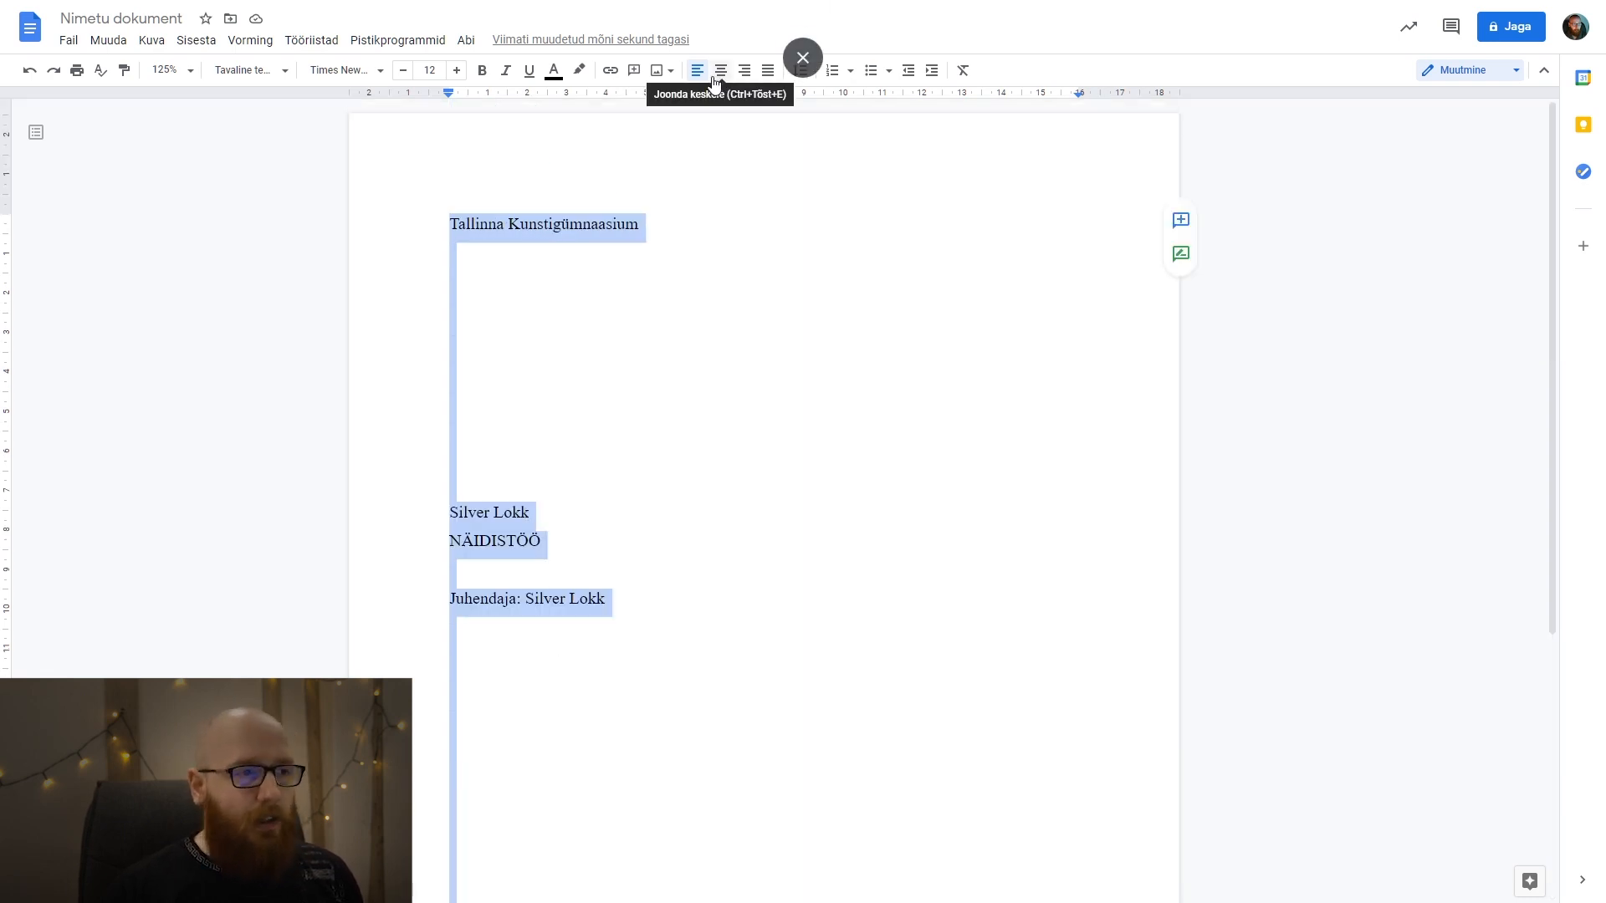
left_click(759, 256)
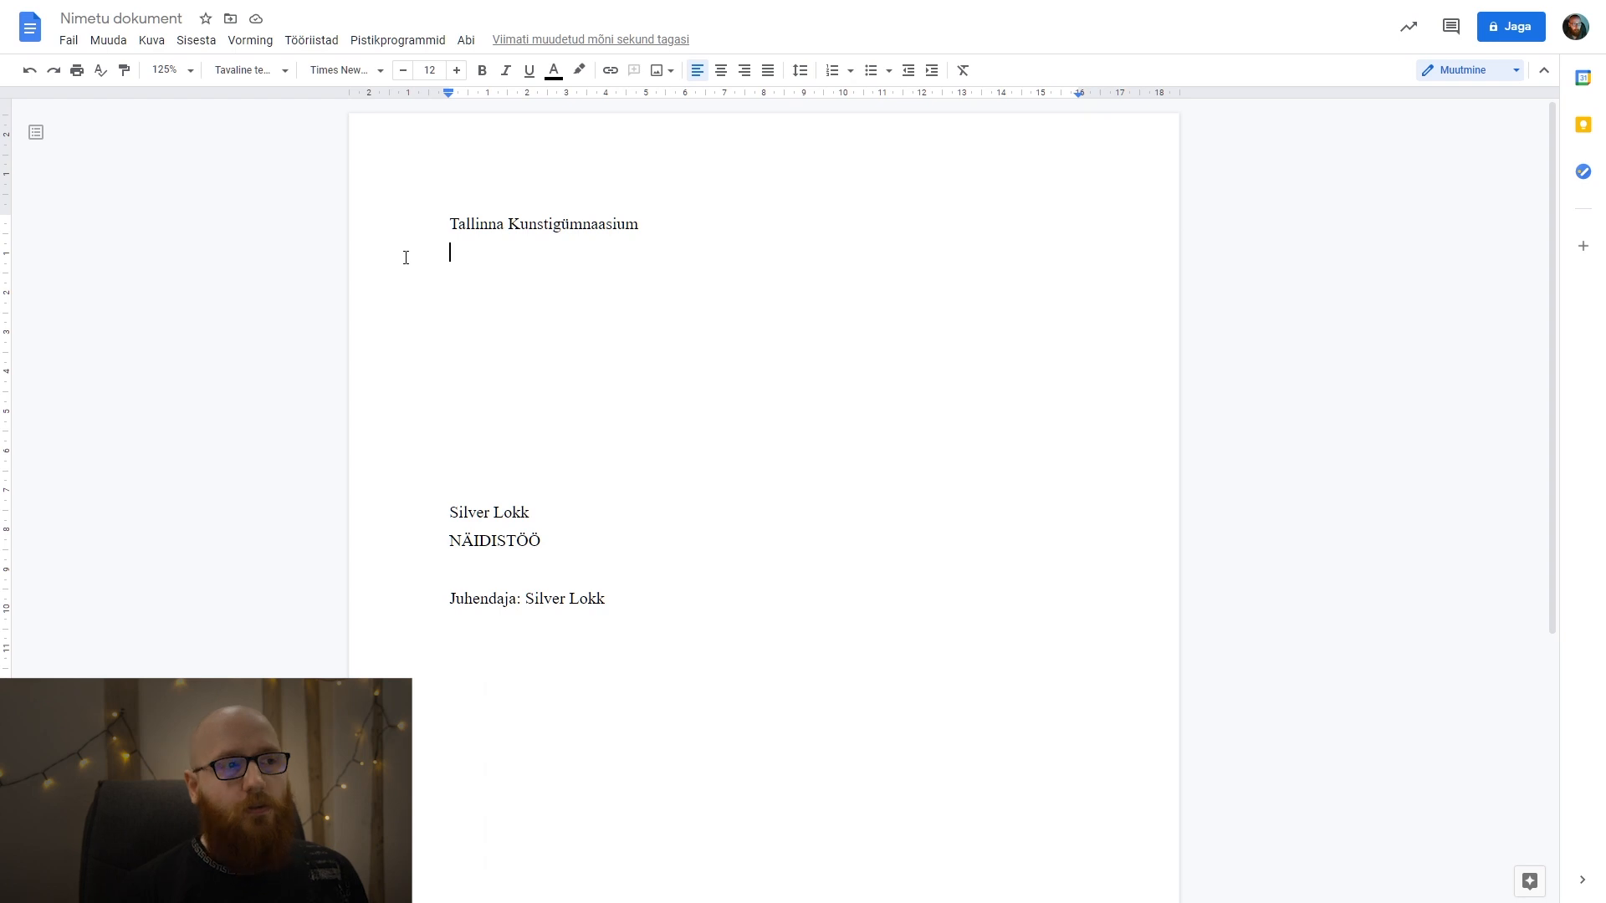
Shift the school name on the first line towards the page's centre by inserting spaces in front of it.
left_click(437, 225)
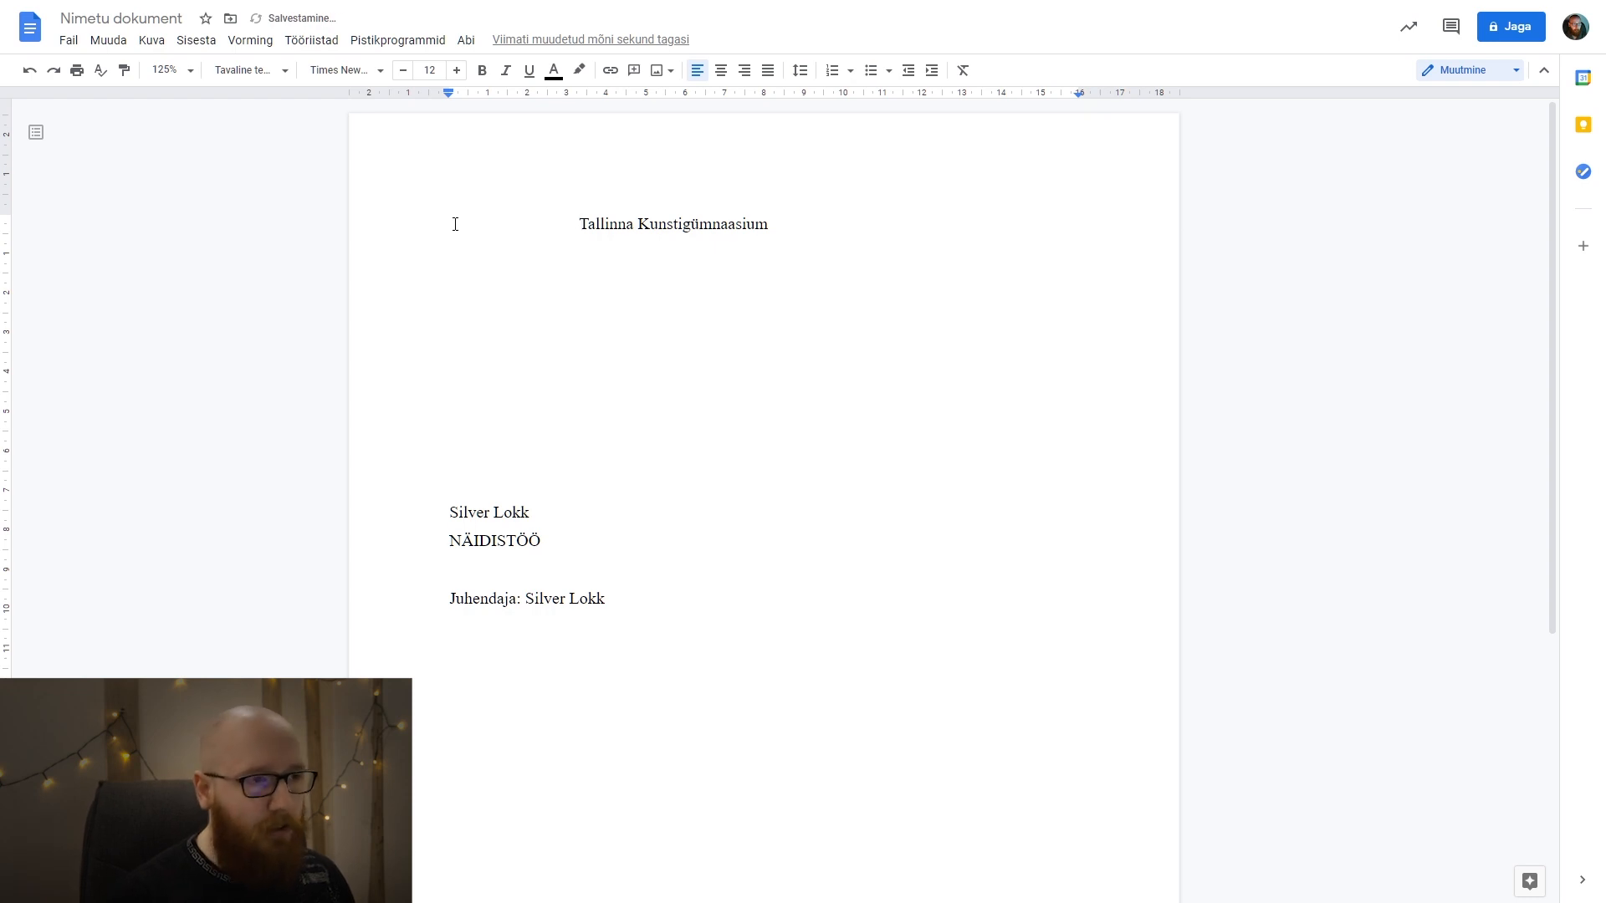
key("ctrl+z")
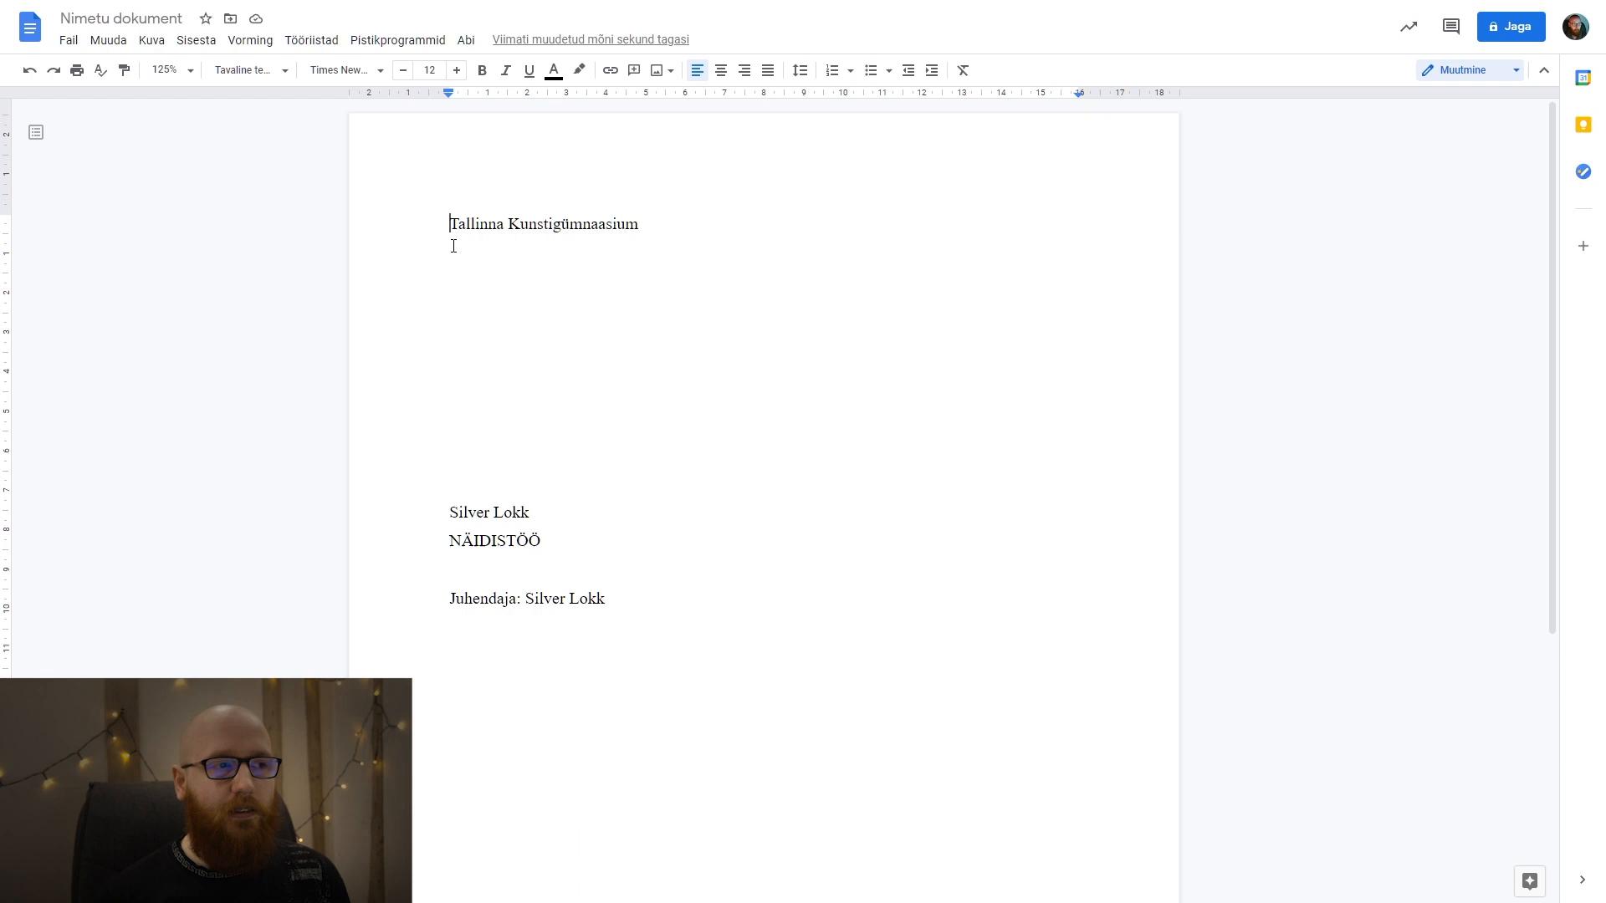
key("space")
key("space")
key("space")
key("space")
key("space")
key("space")
key("space")
key("space")
key("space")
key("space")
key("space")
key("space")
key("space")
key("space")
key("space")
key("space")
key("space")
key("space")
key("space")
key("space")
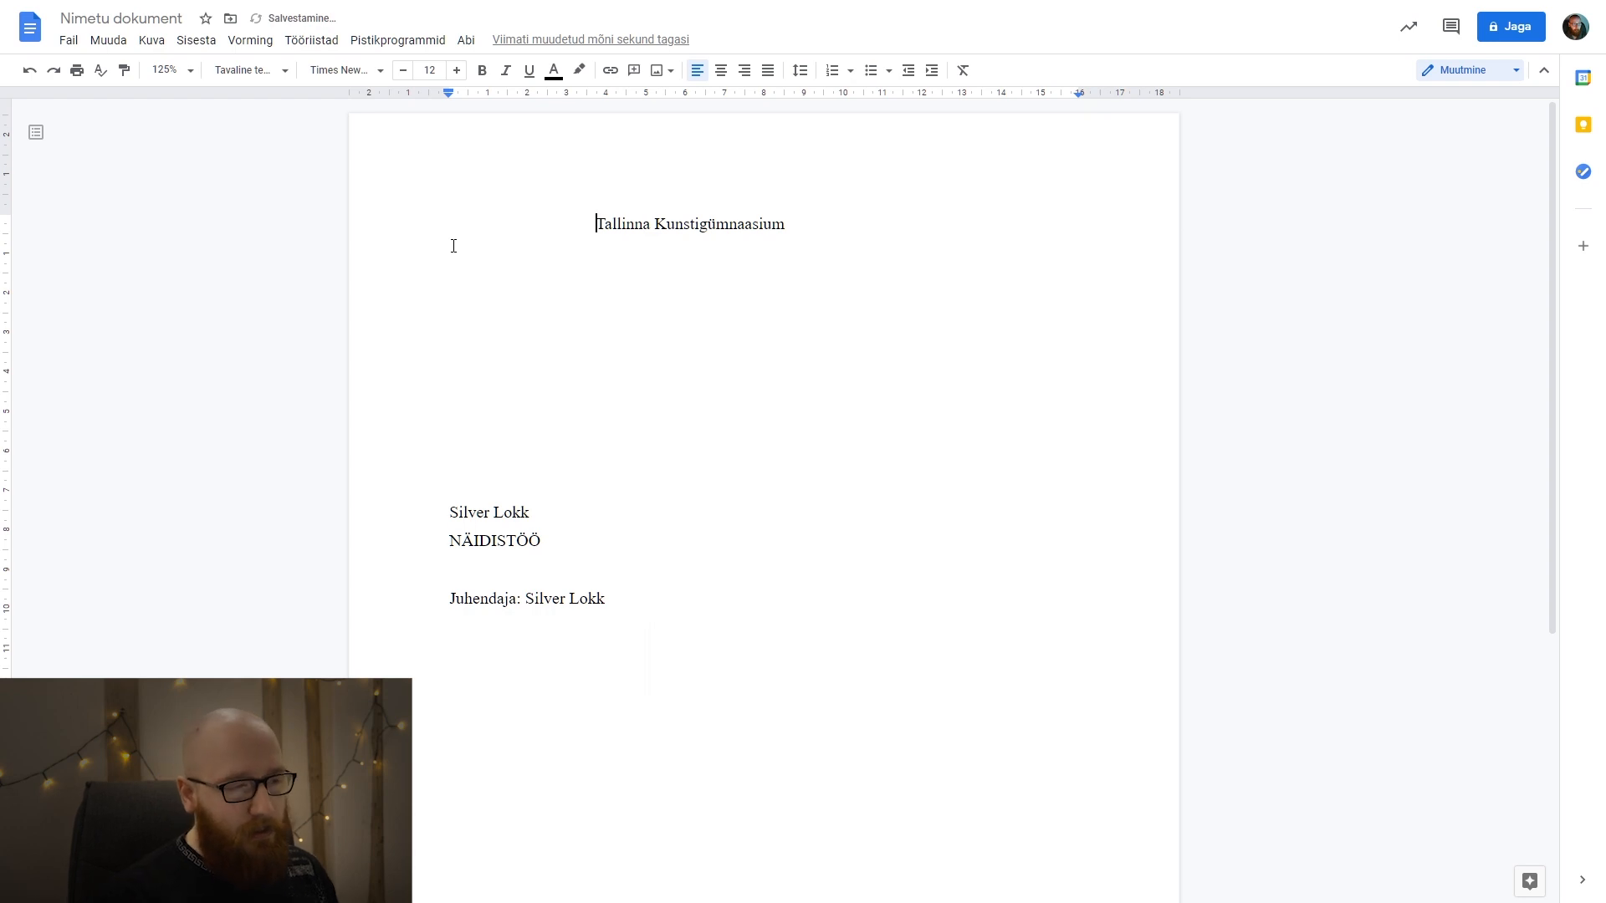
Undo the spaces inserted in front of the school name and centre all text on the title page.
key("ctrl+z")
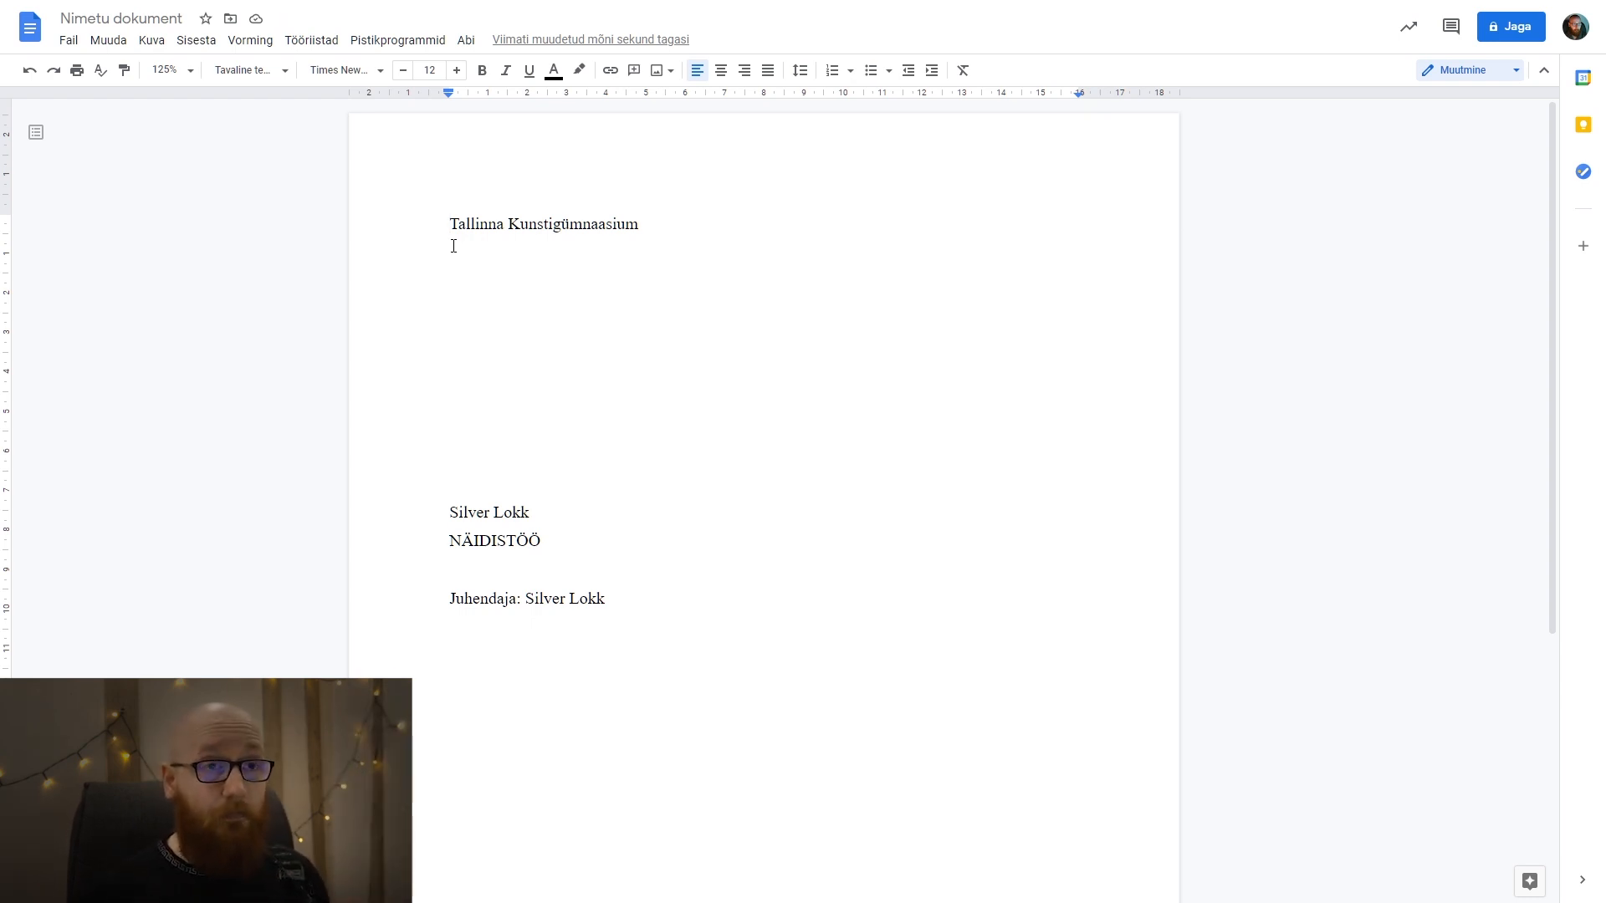
left_click_drag(660, 223, 284, 248)
left_click(620, 241)
left_click(659, 224)
key("ctrl+shift+End")
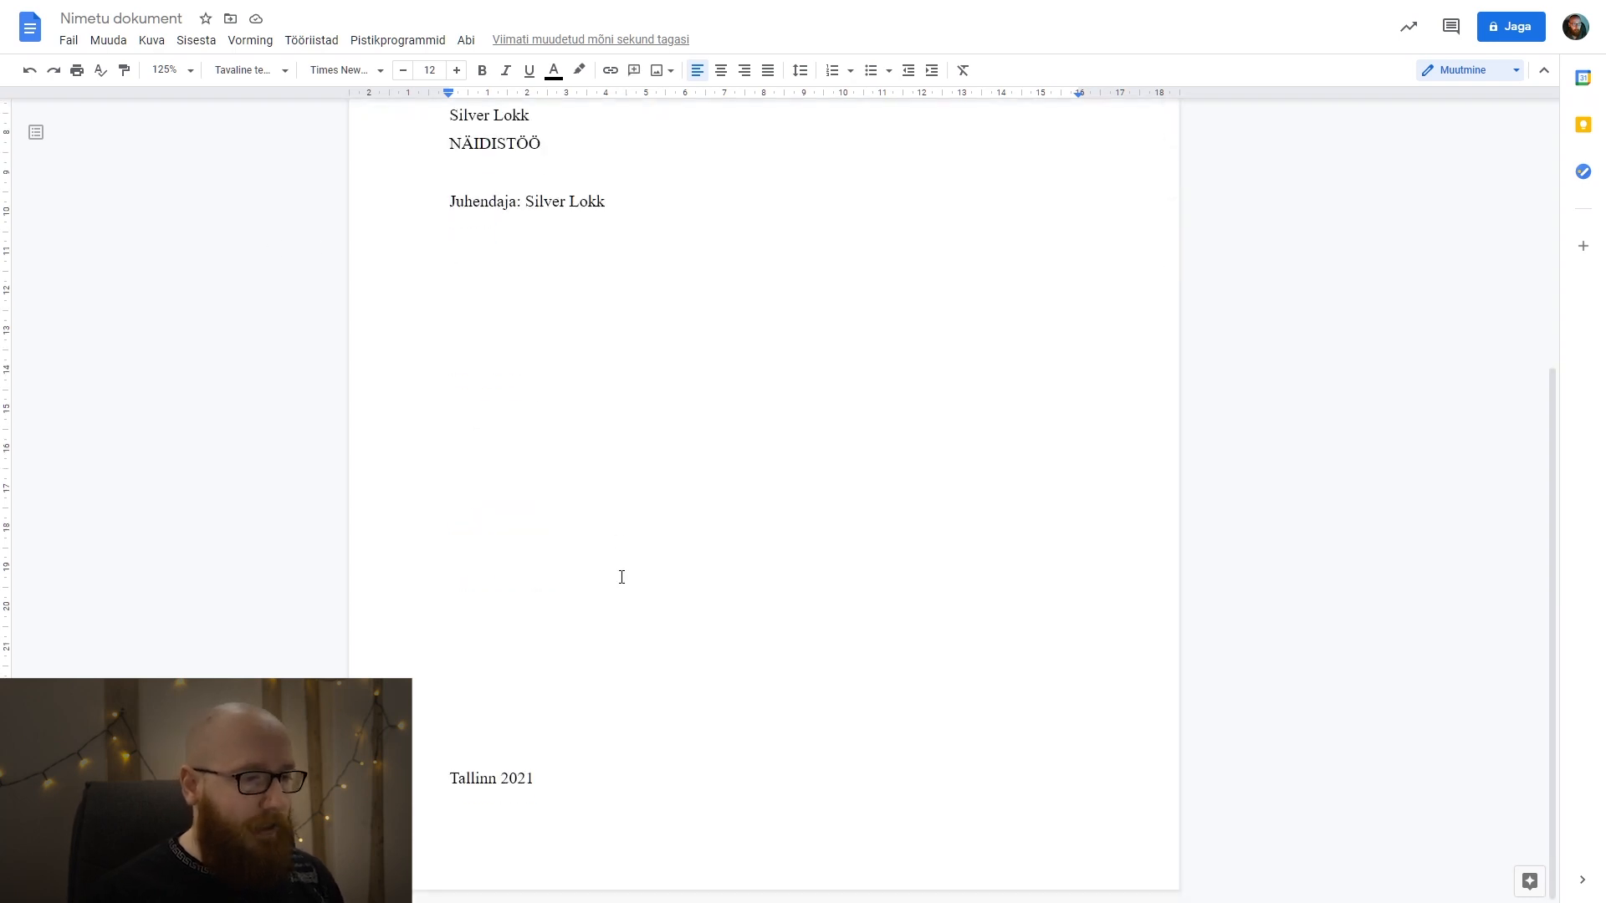
scroll(625, 568, "up", 5)
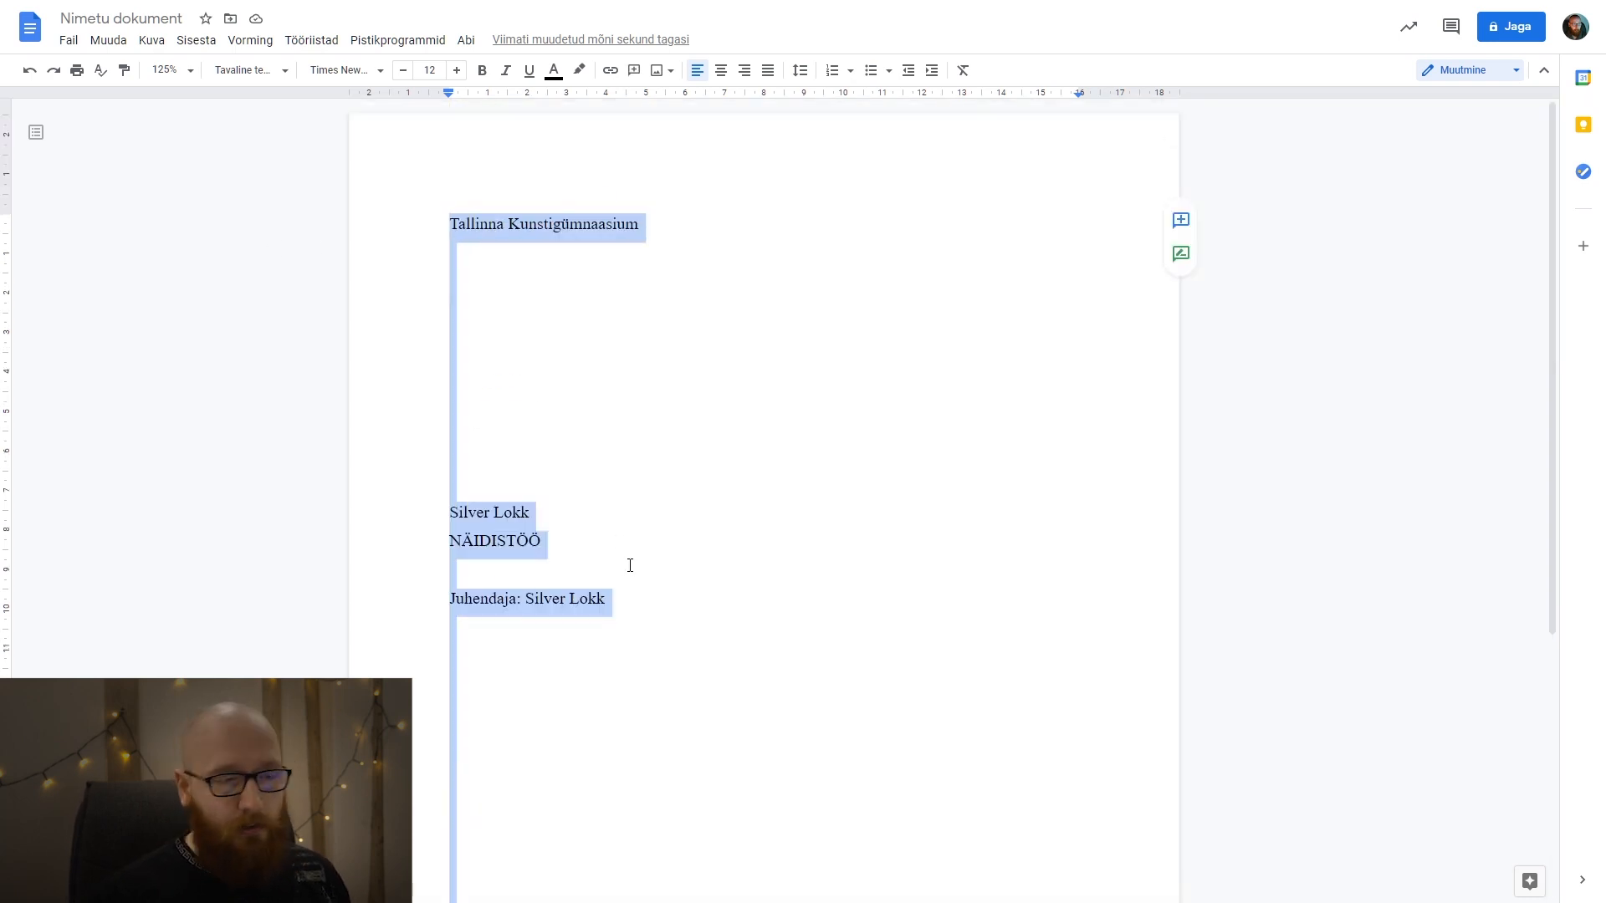
left_click(720, 70)
left_click(923, 395)
Align the "Juhendaja:" line with the supervisor's name to the right margin.
scroll(915, 402, "down", 2)
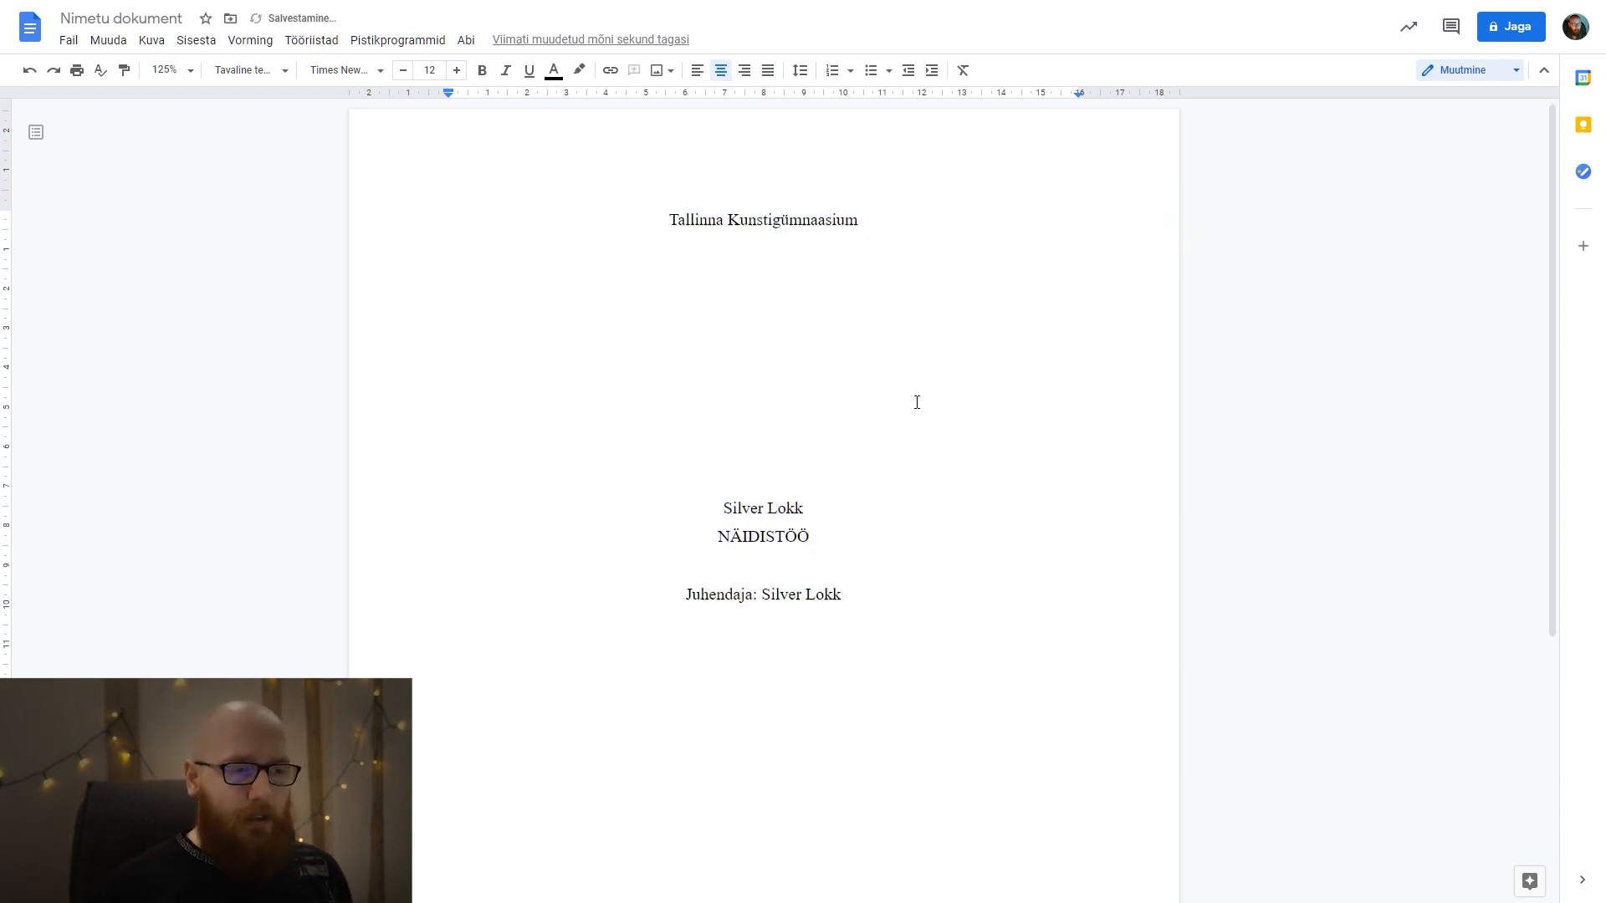
left_click_drag(677, 442, 867, 441)
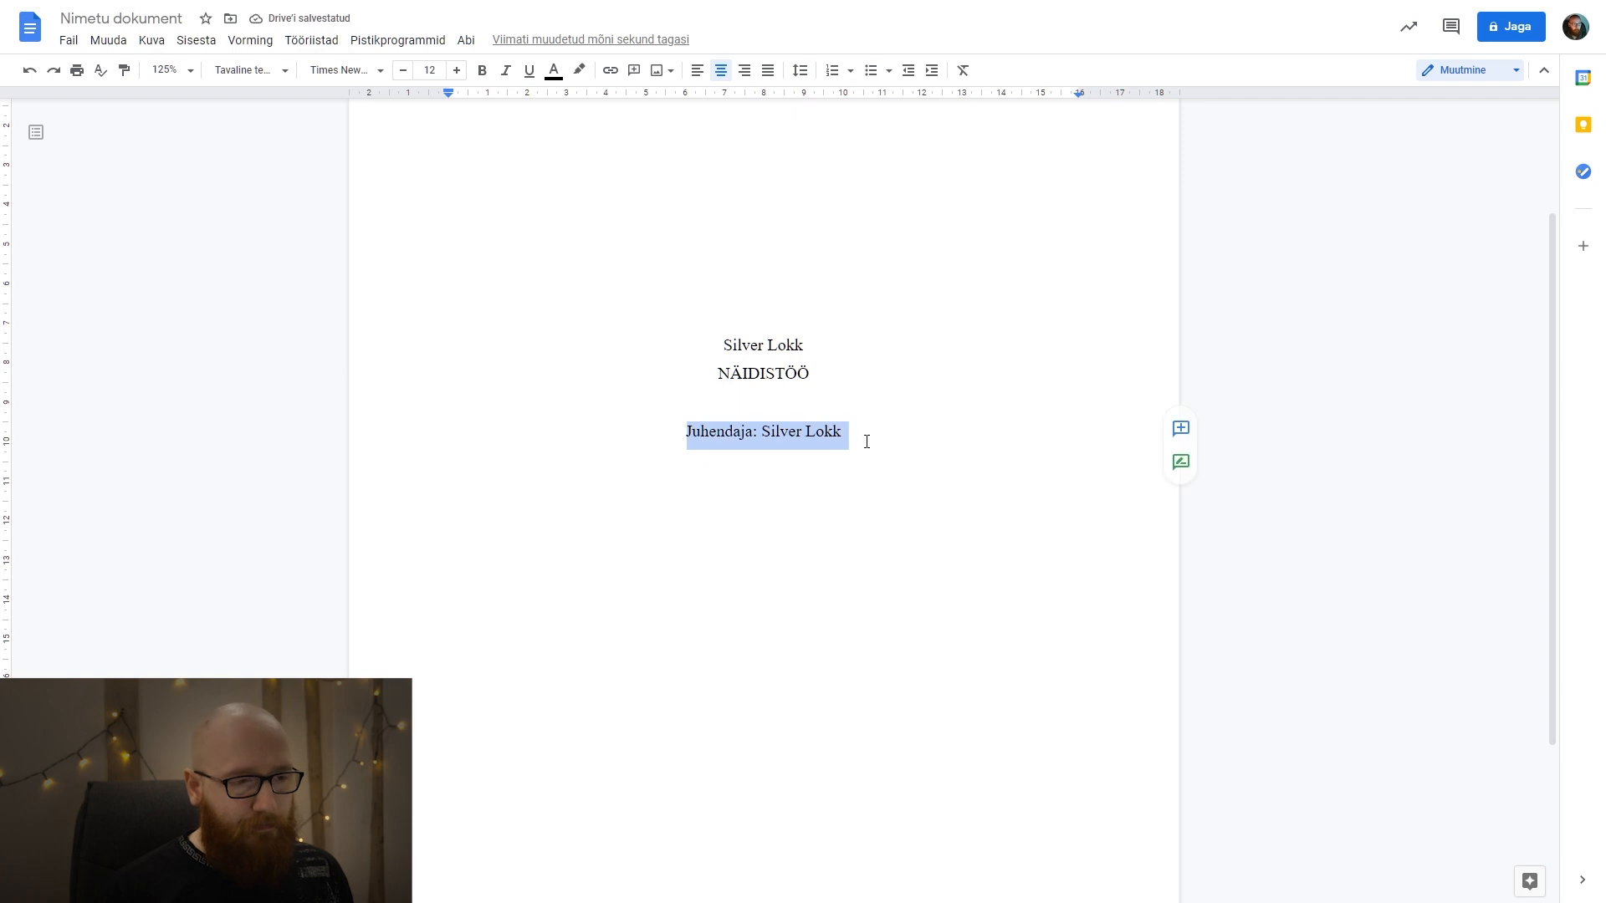
scroll(866, 442, "down", 3)
scroll(867, 442, "up", 2)
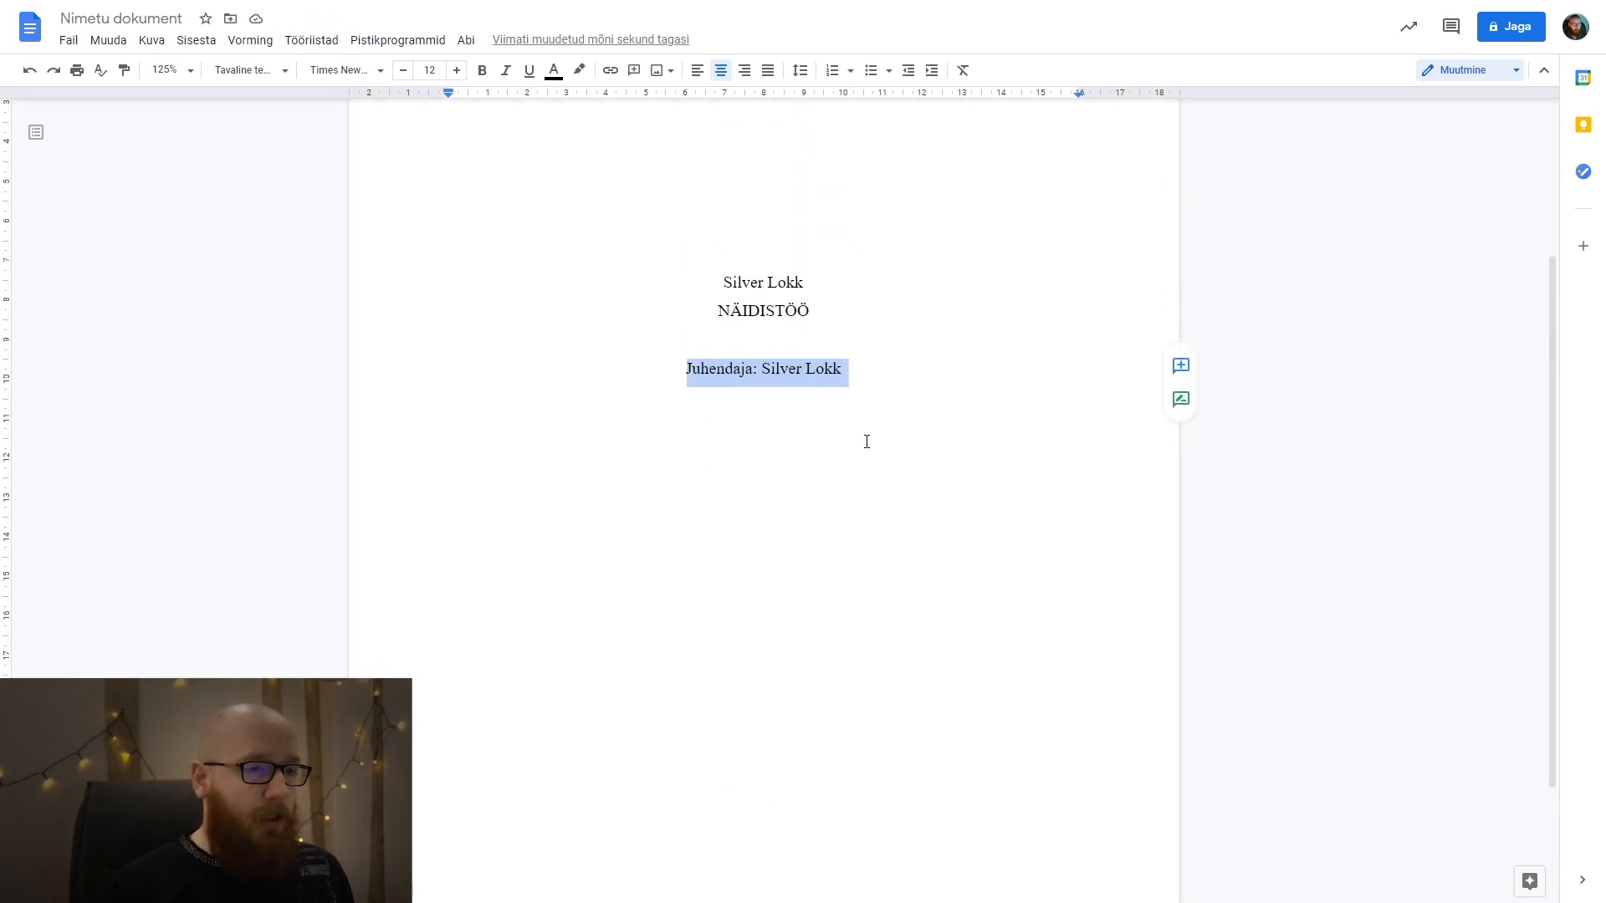
left_click(746, 74)
left_click(1017, 405)
Set the font size of the title "NÄIDISTÖÖ" to 14.
scroll(896, 415, "up", 3)
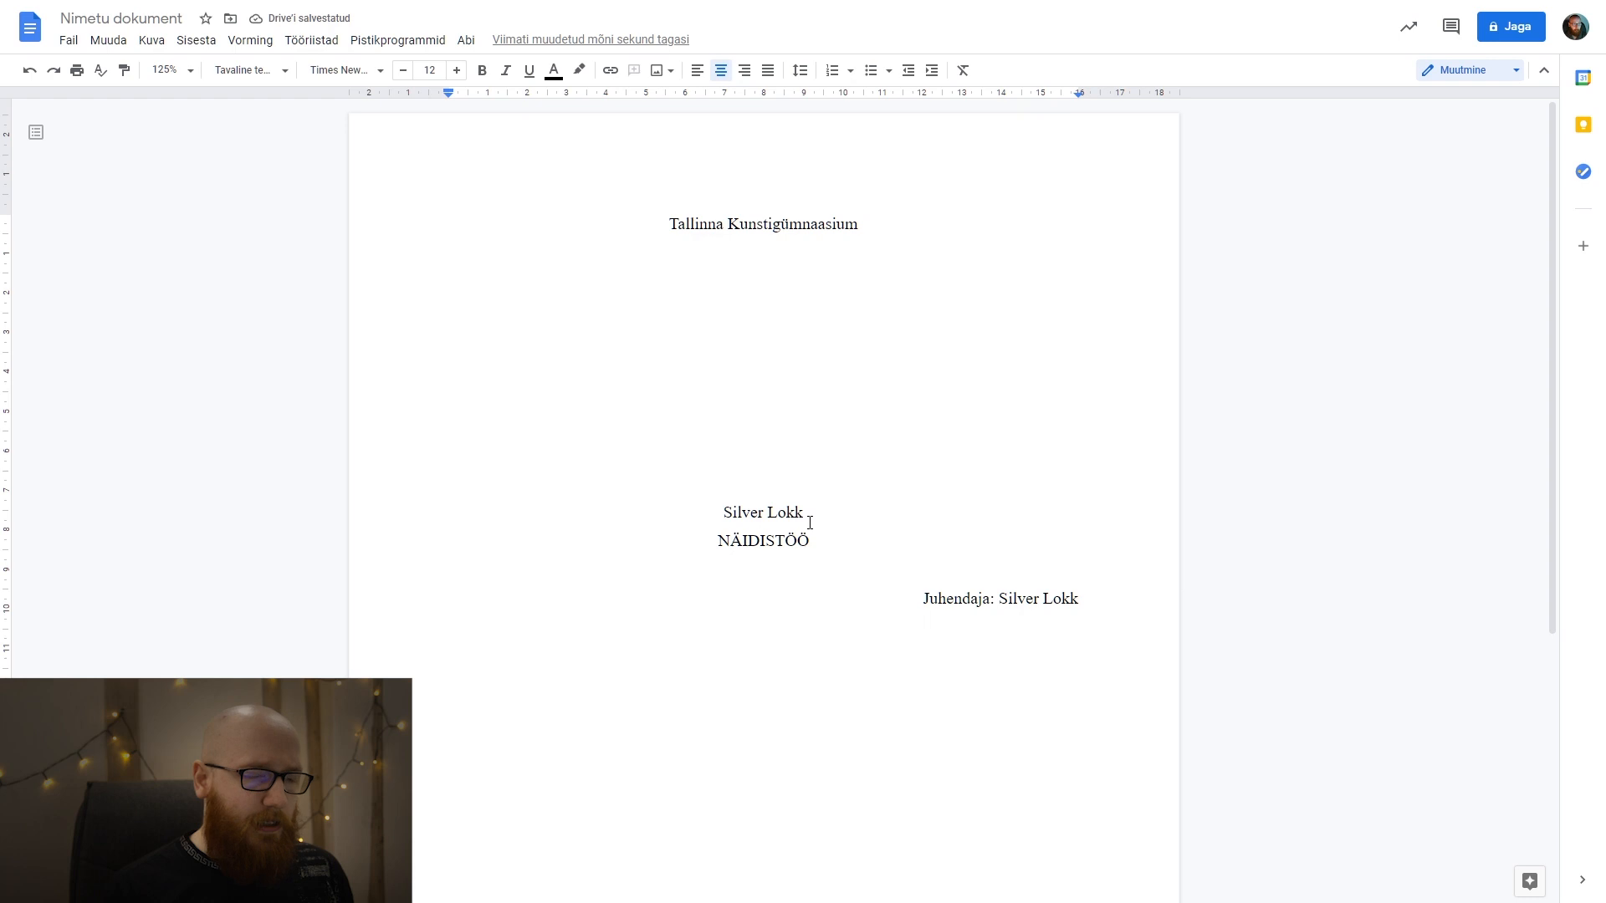
left_click_drag(811, 542, 718, 543)
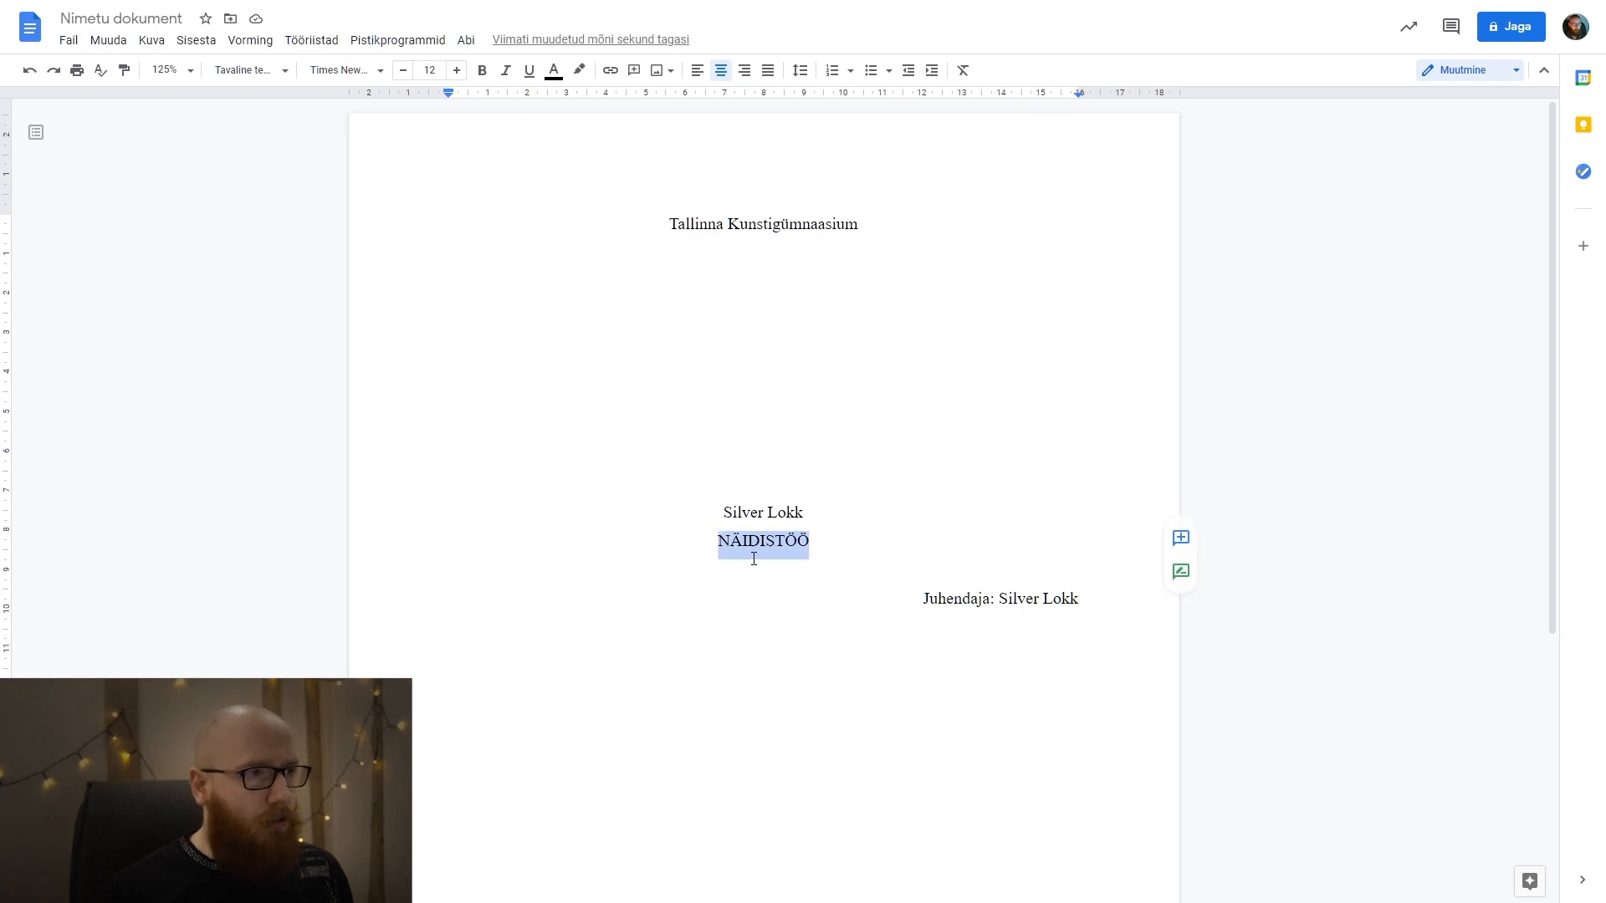
left_click(458, 72)
left_click(458, 71)
Bring "Tallinn 2021" back onto the first page by removing excess blank space above it, and centre that line.
scroll(700, 340, "down", 7)
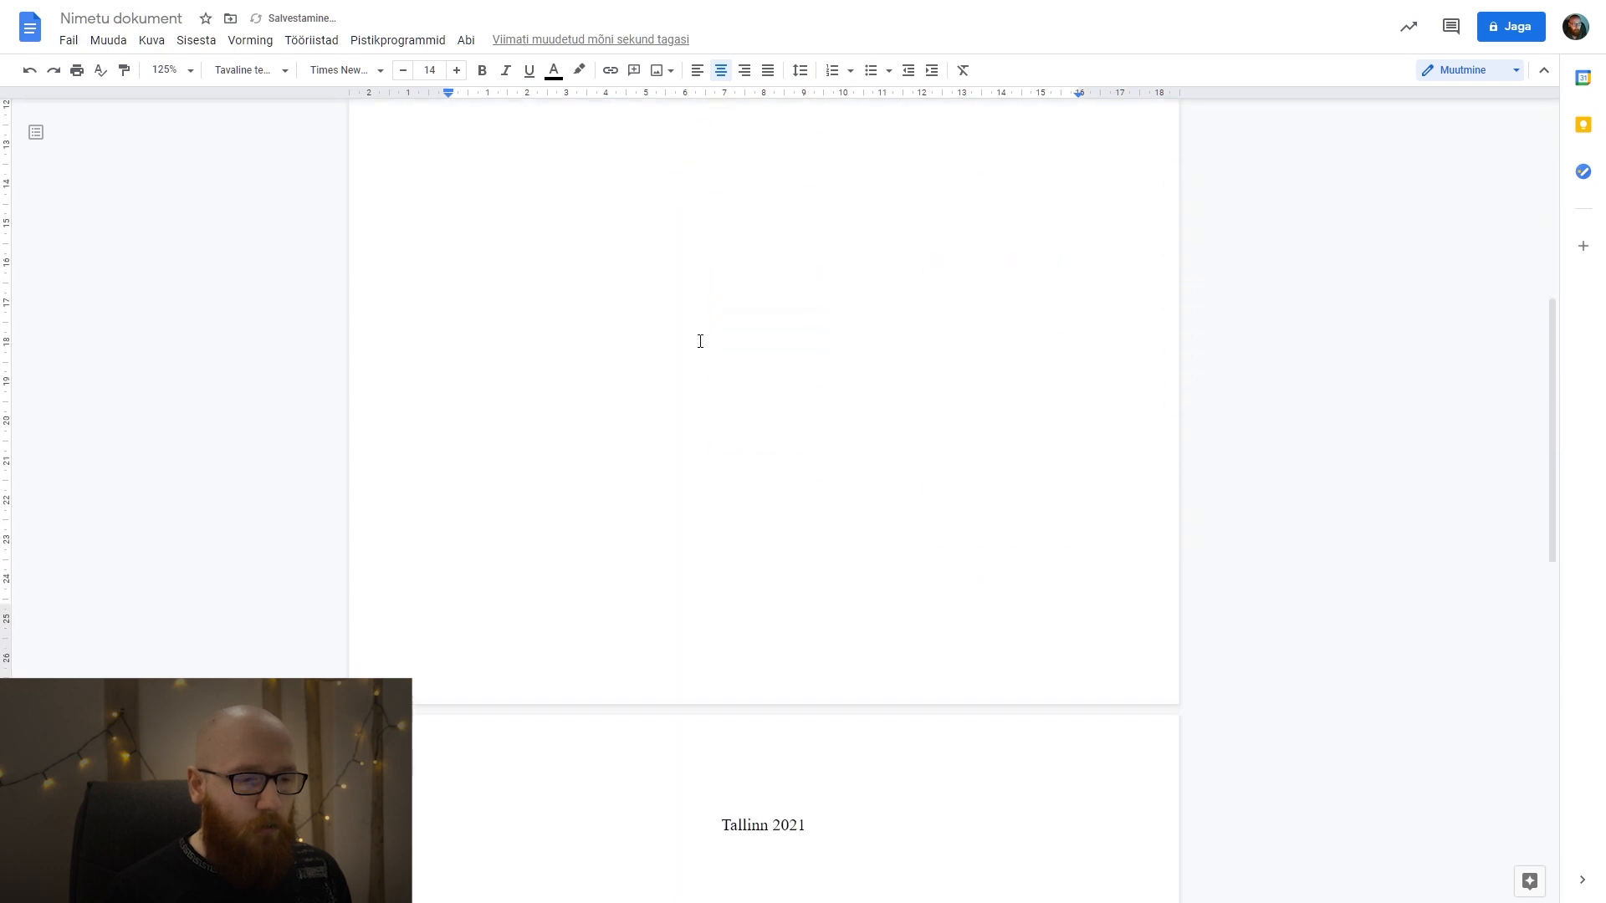
scroll(699, 341, "up", 7)
left_click(846, 372)
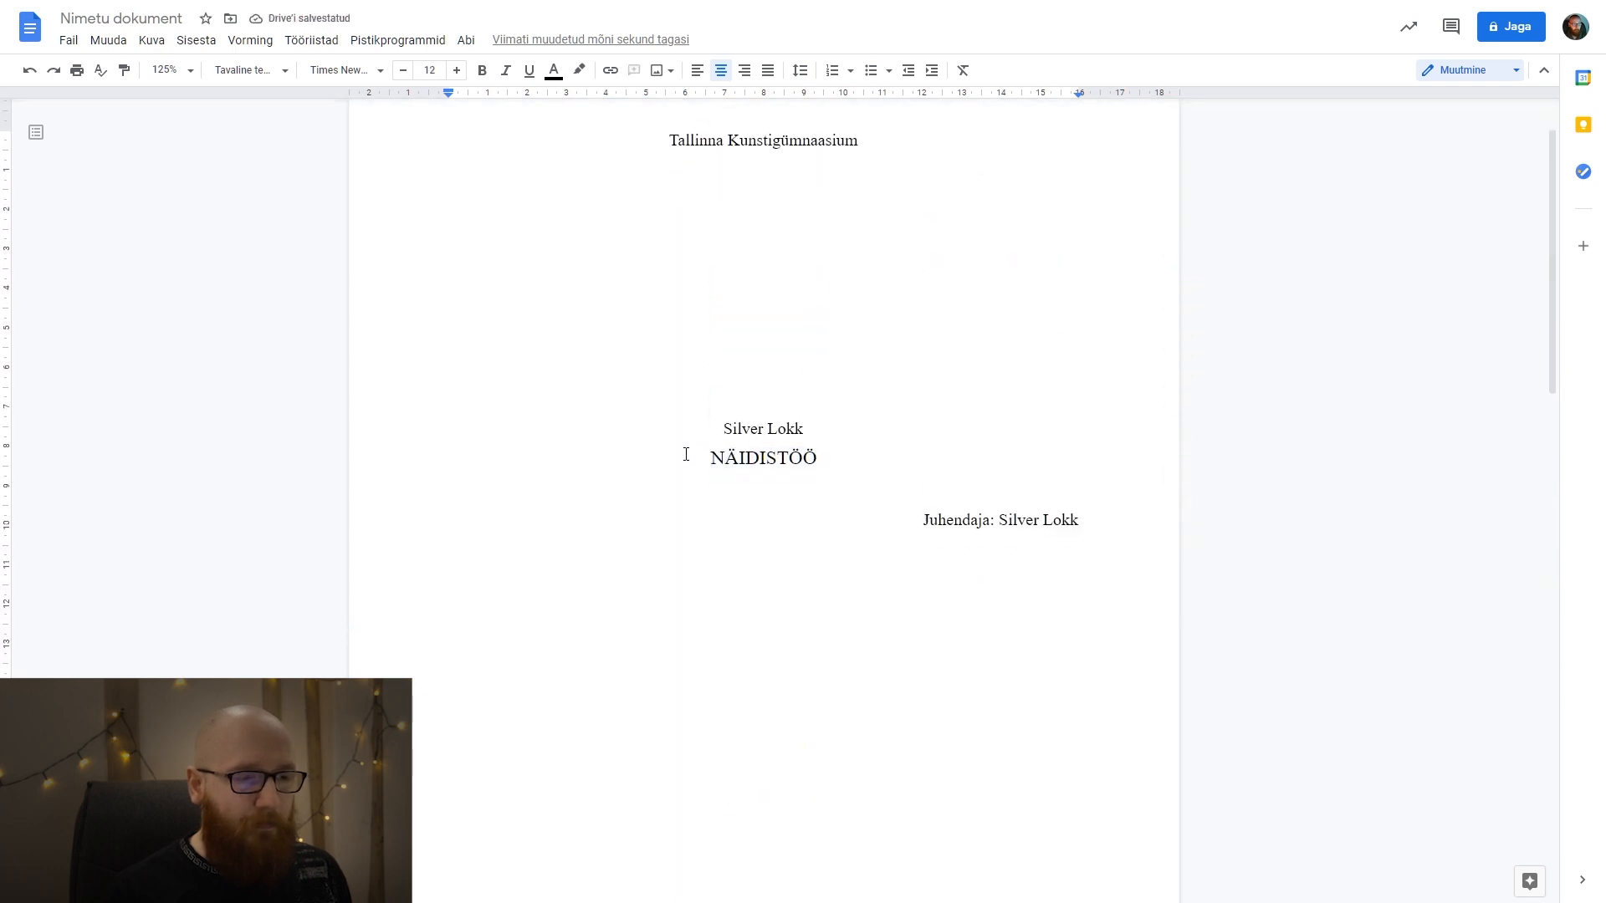
scroll(762, 449, "down", 6)
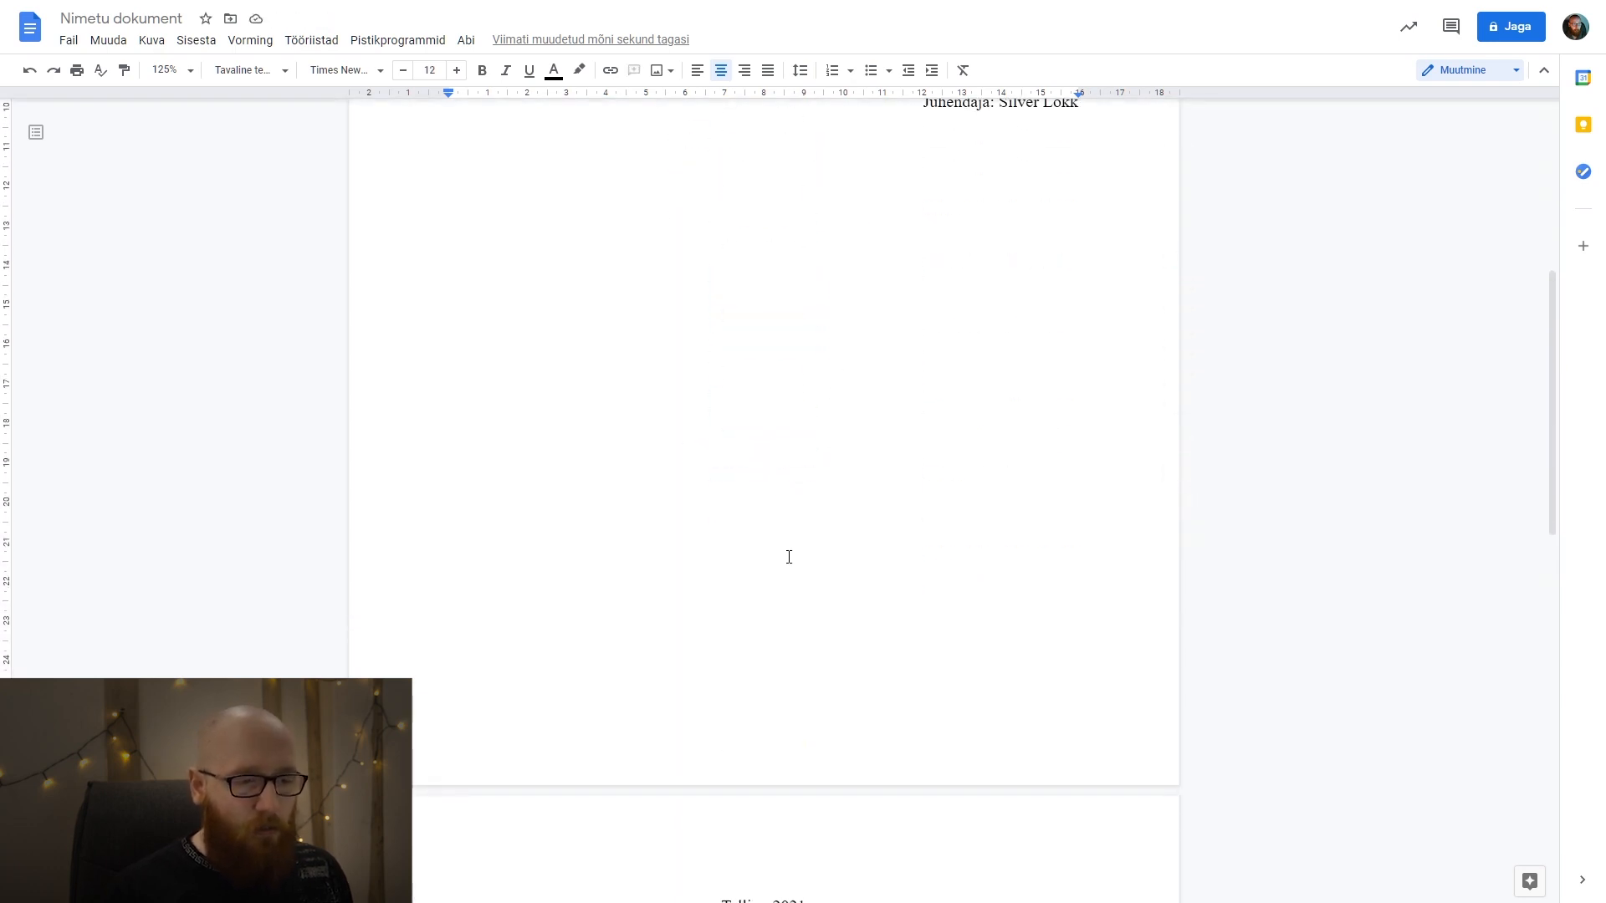
left_click(715, 794)
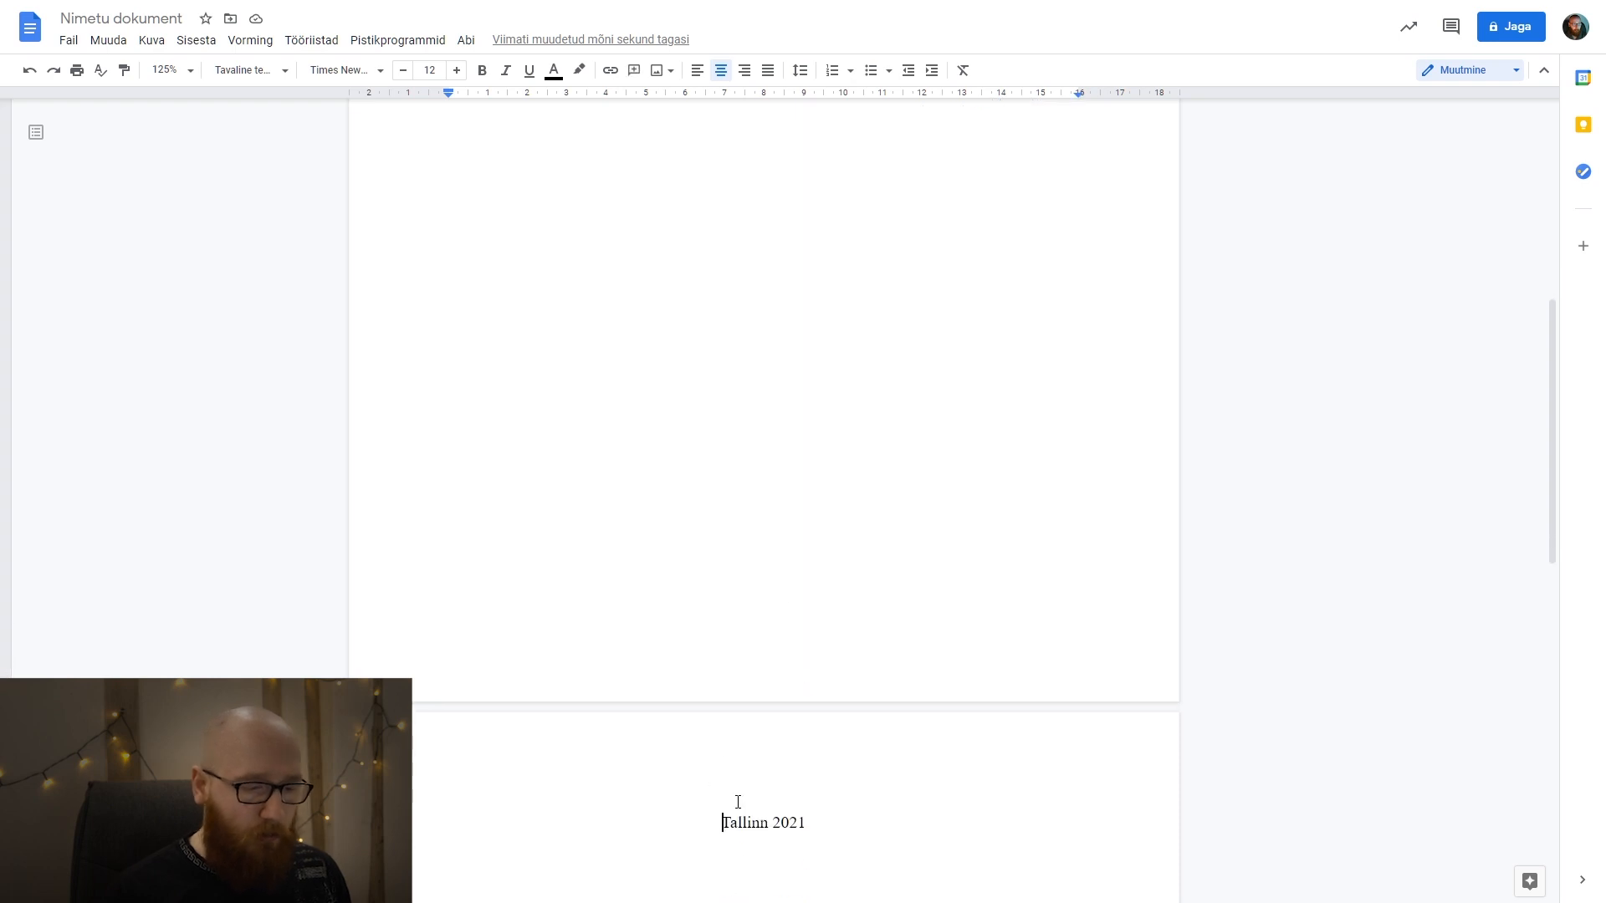
key("BackSpace")
key("BackSpace")
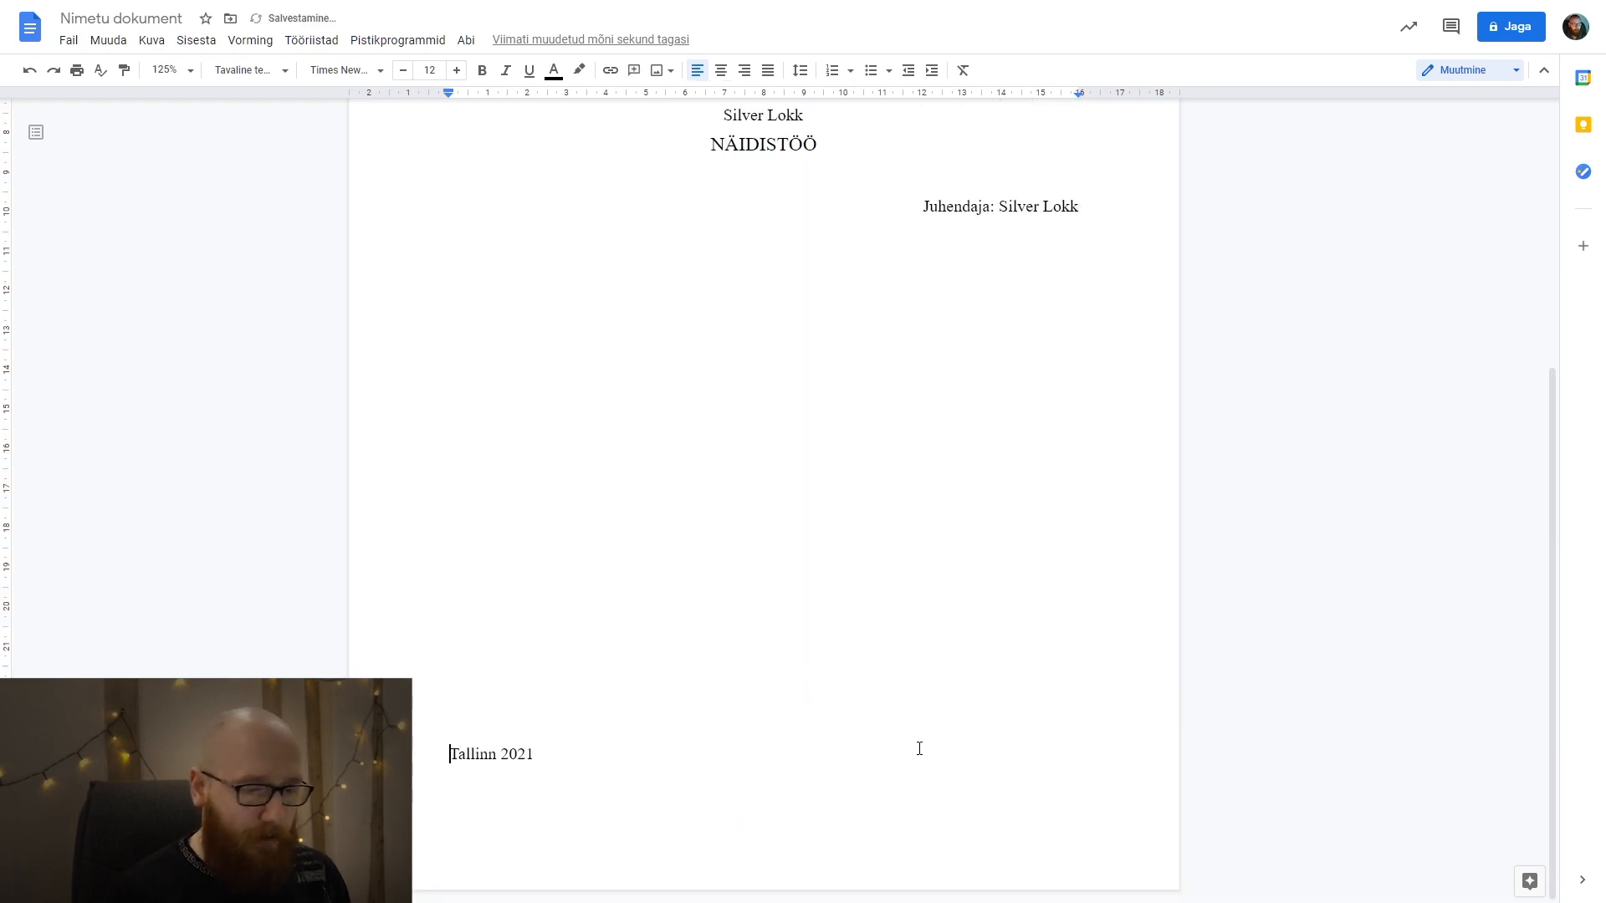
key("ctrl+shift+e")
left_click(893, 517)
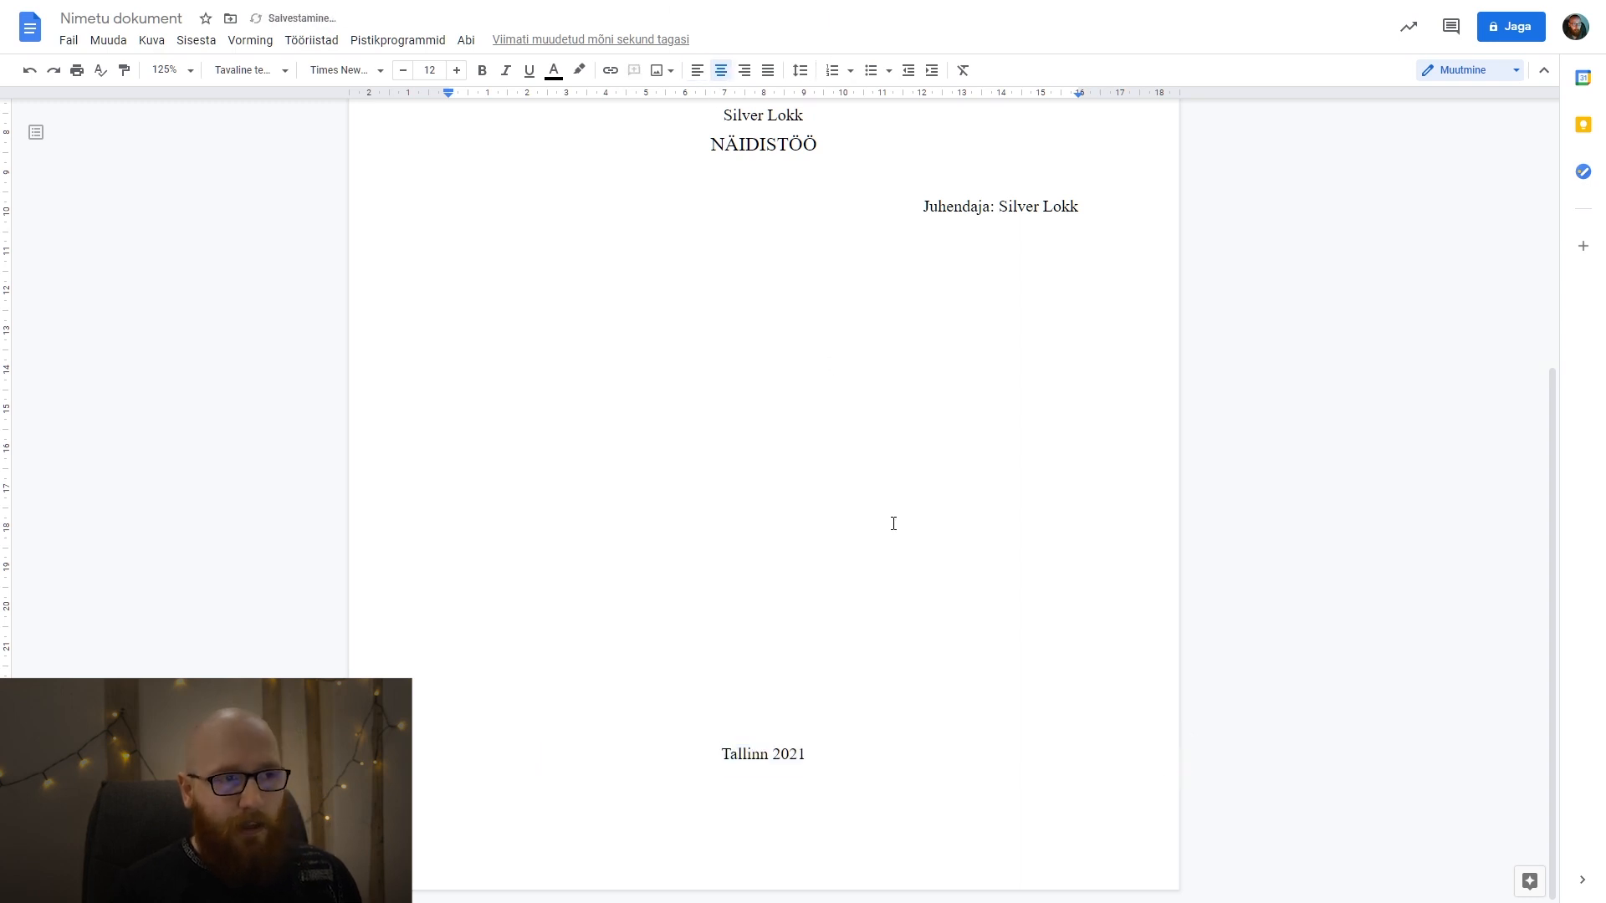
Review the whole title page layout at 50% and 75% zoom and return the view to 125%.
scroll(890, 535, "up", 5)
scroll(910, 492, "down", 5)
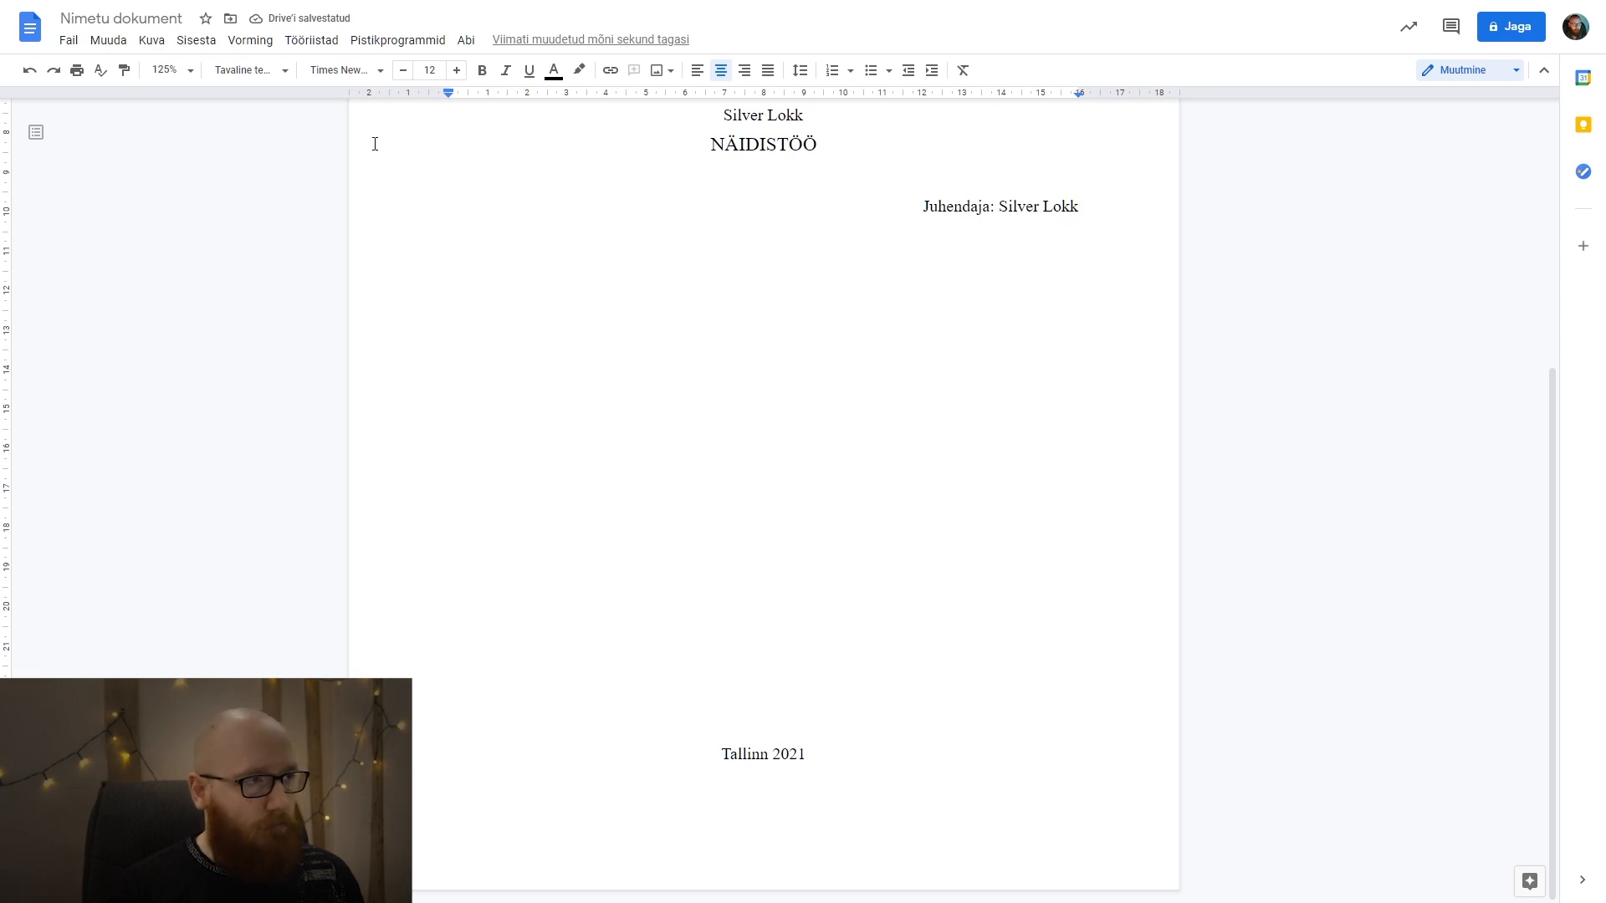
scroll(374, 144, "up", 3)
left_click(190, 70)
left_click(190, 106)
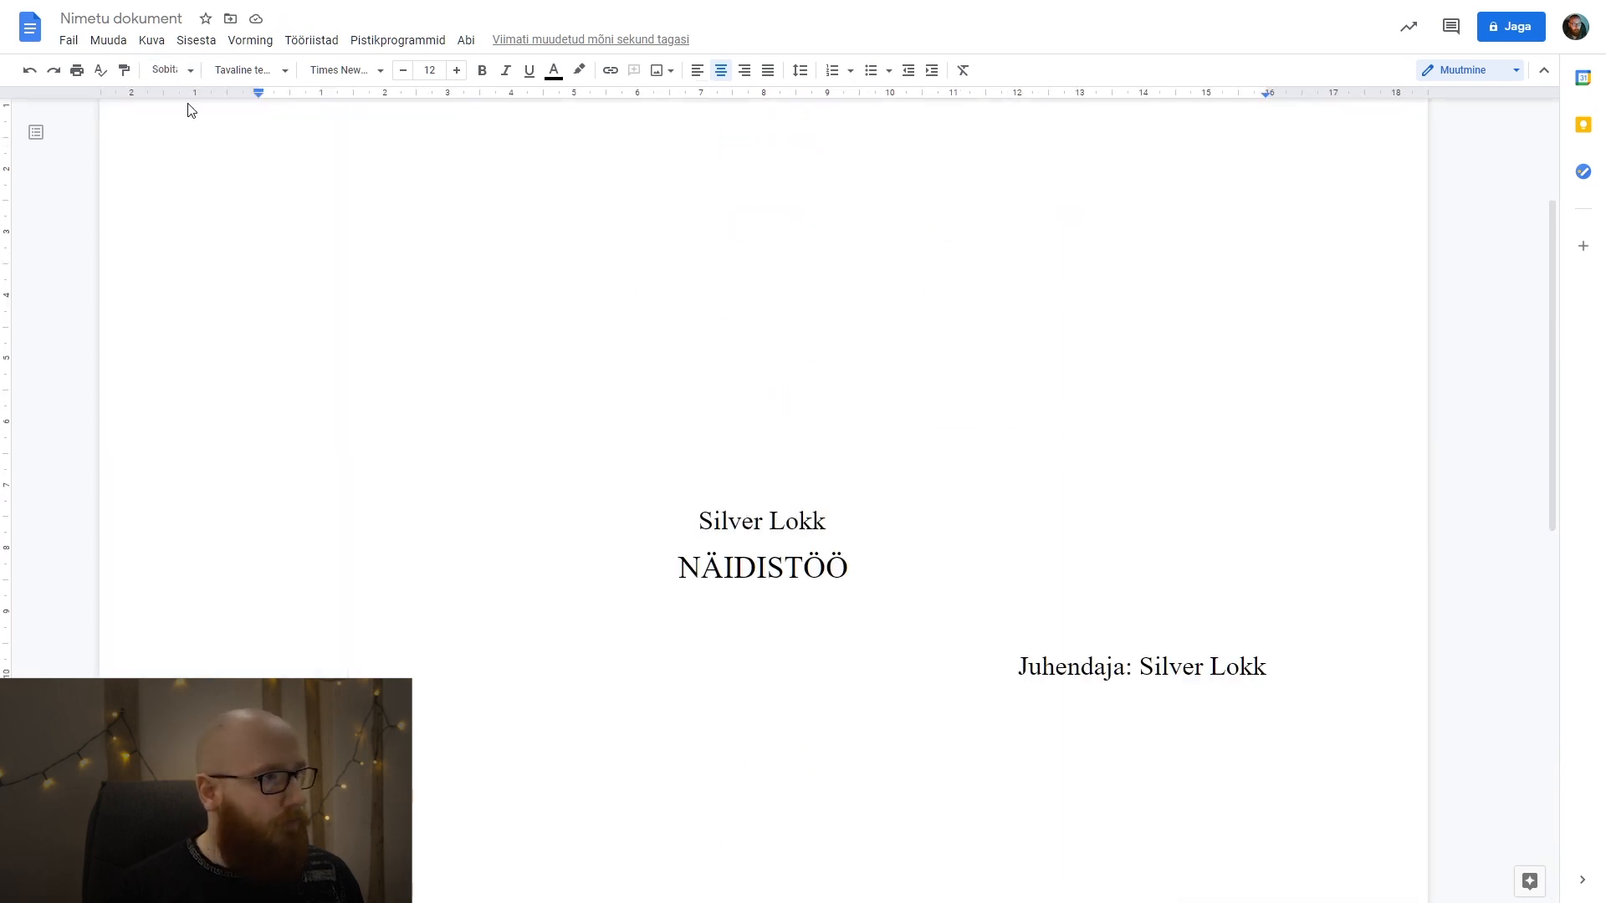
left_click(190, 70)
left_click(177, 140)
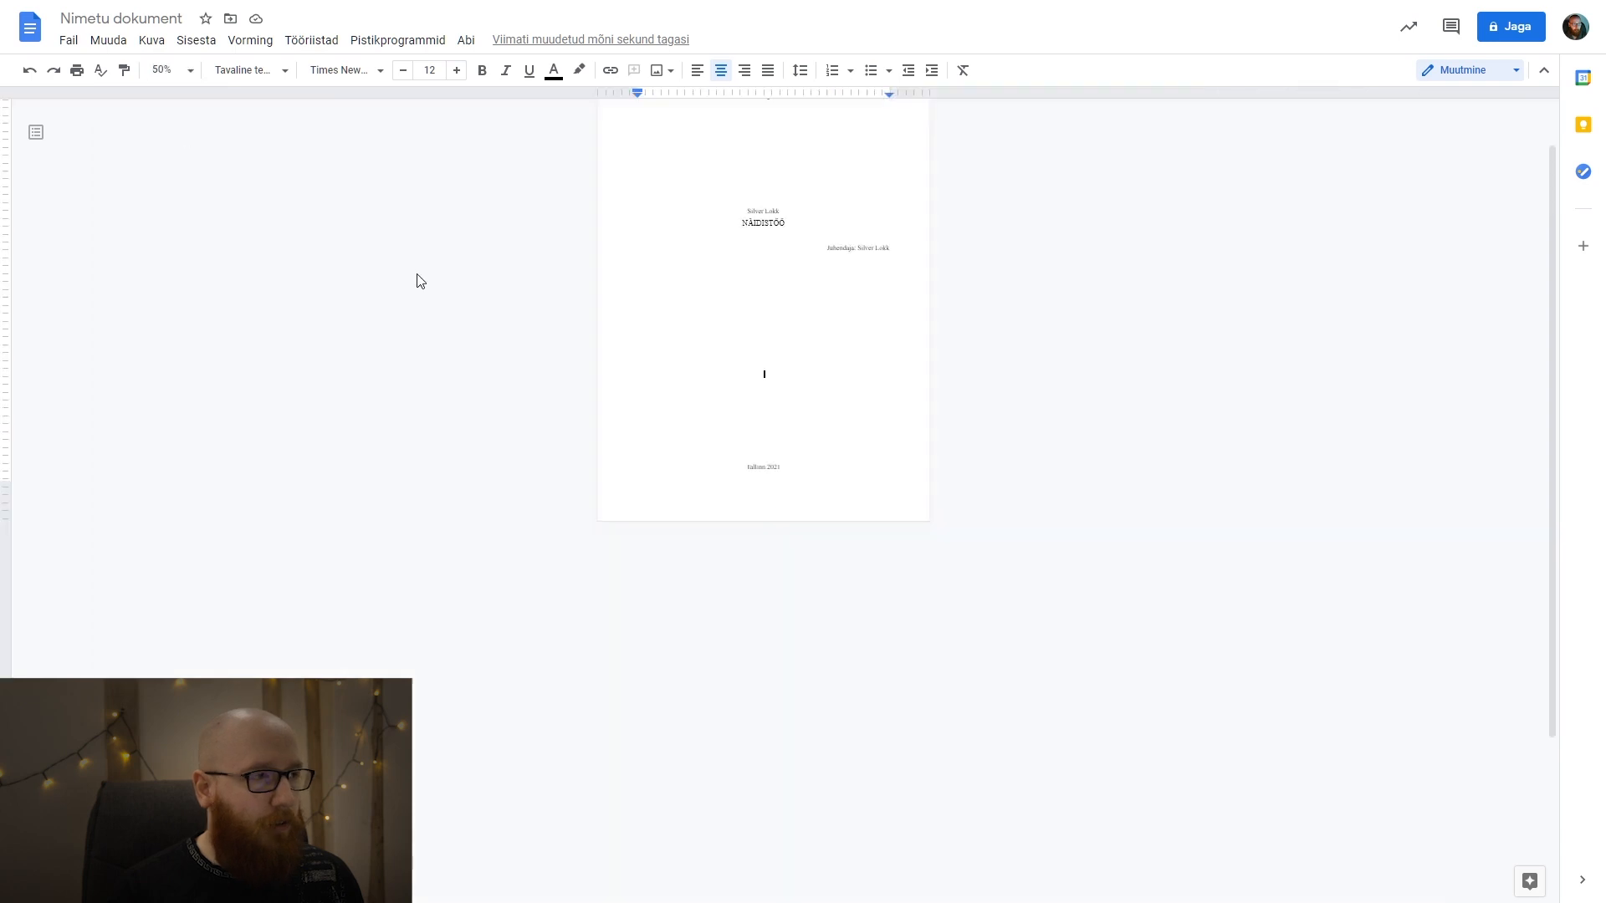
left_click(190, 70)
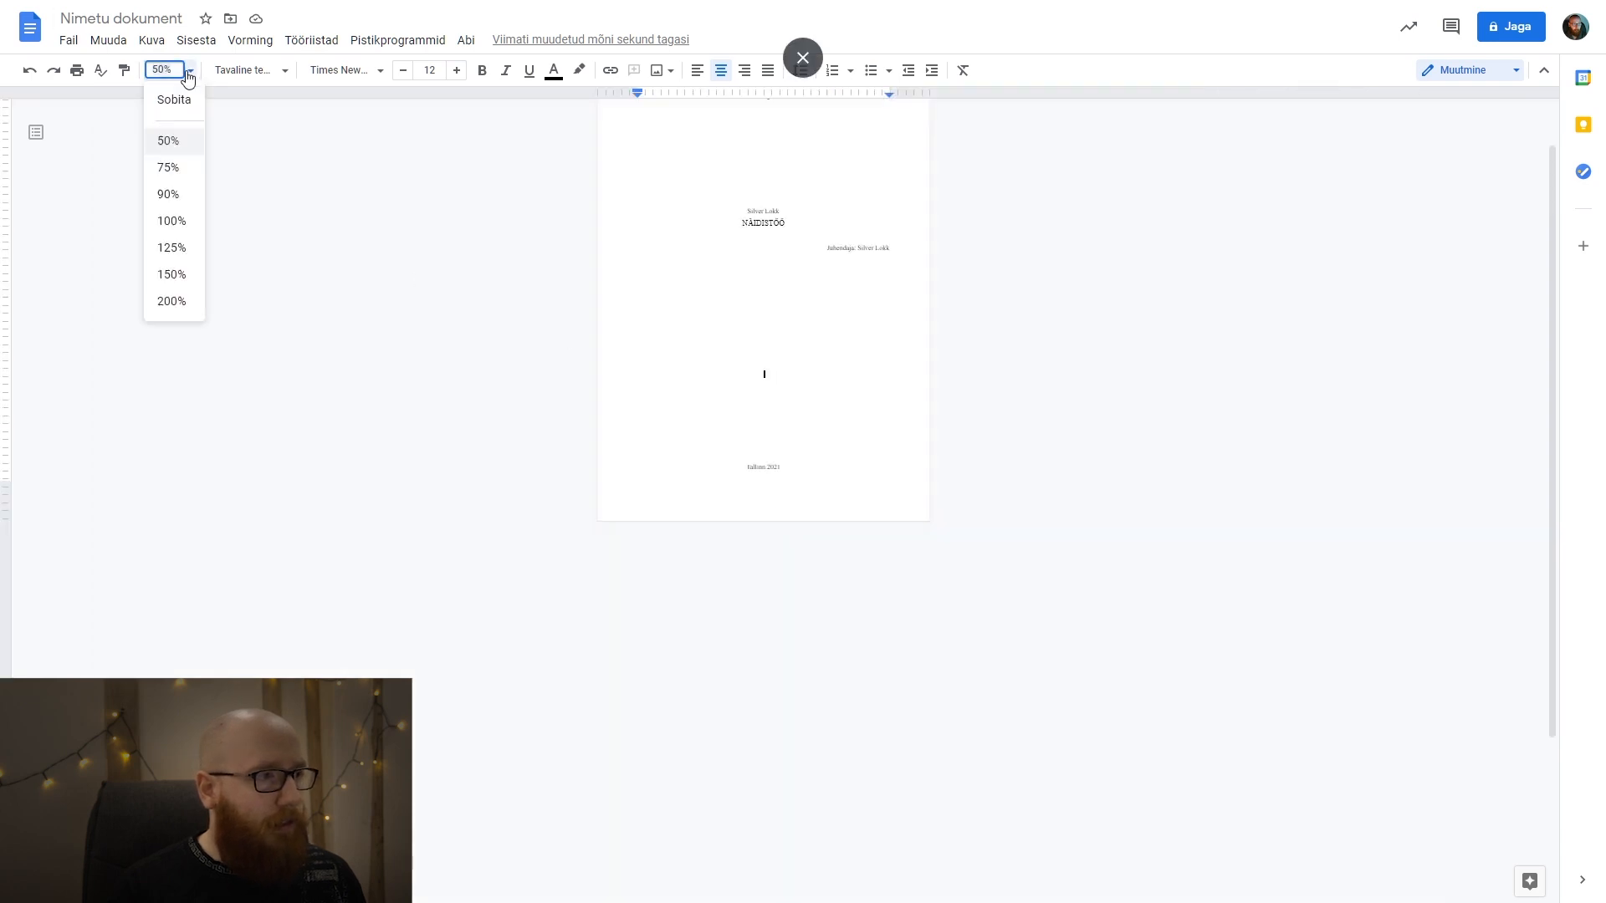
left_click(185, 166)
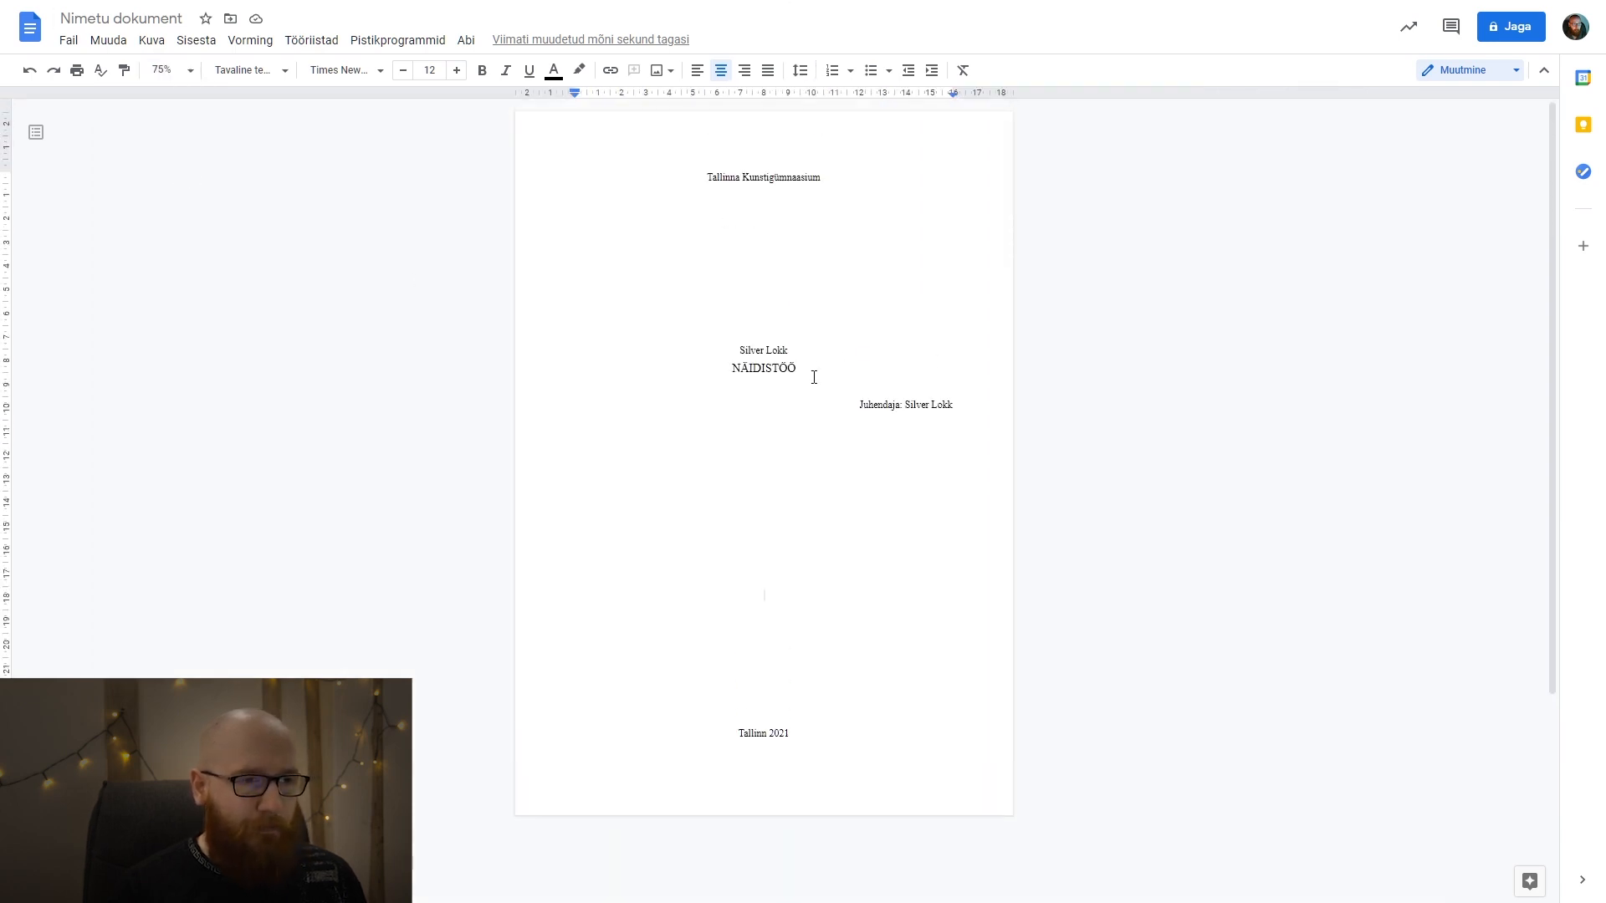
left_click_drag(814, 378, 734, 347)
left_click(789, 366)
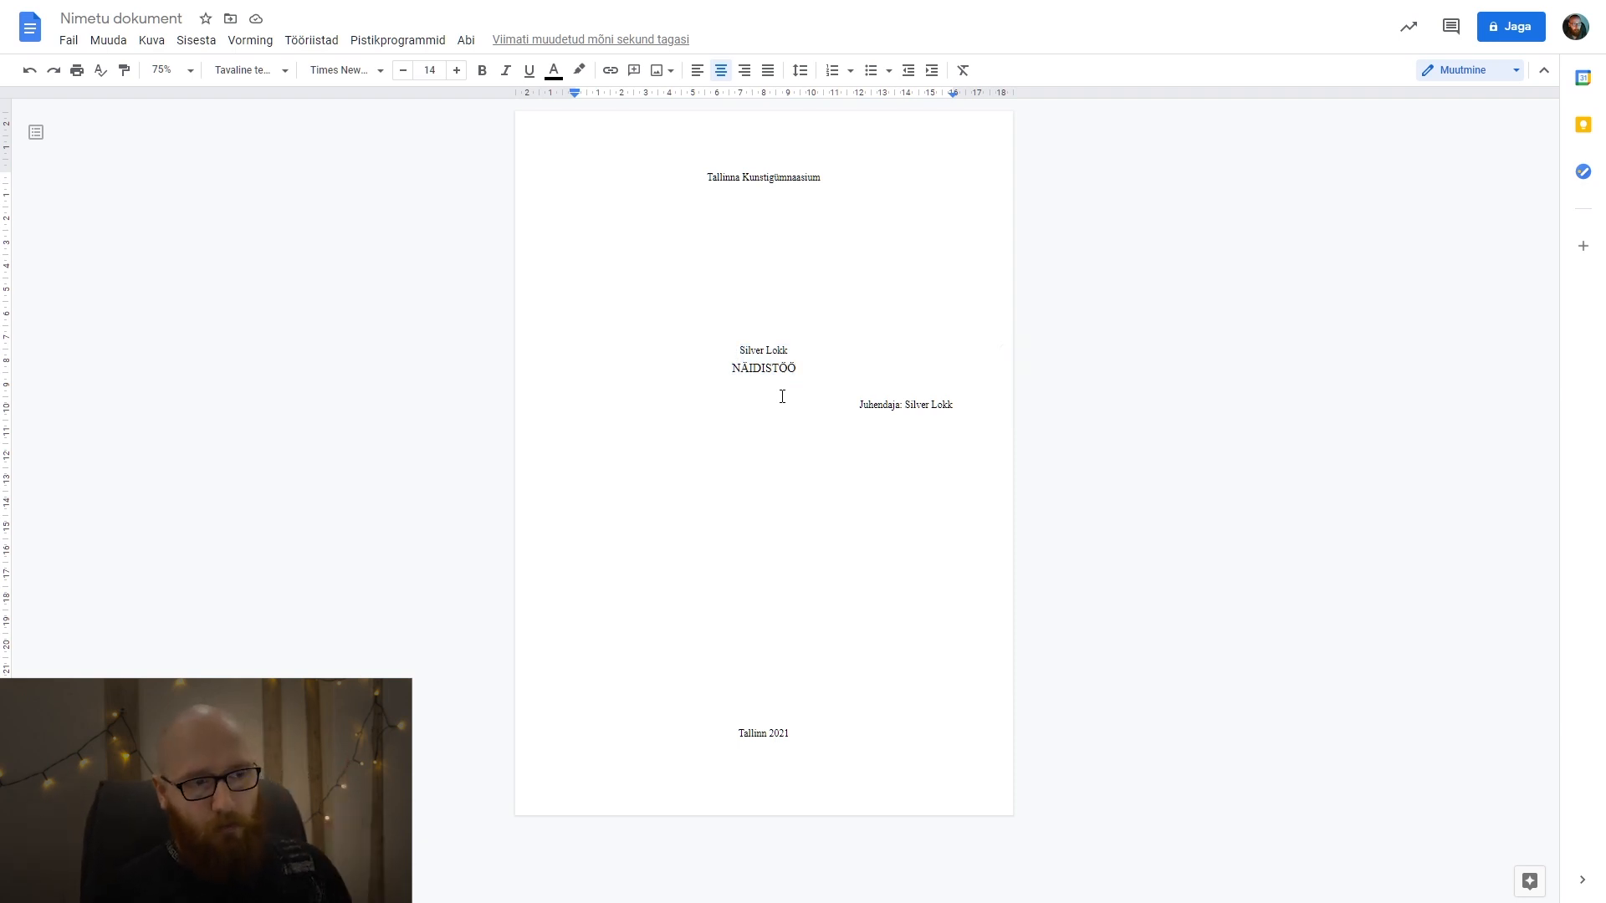
left_click(191, 70)
left_click(178, 244)
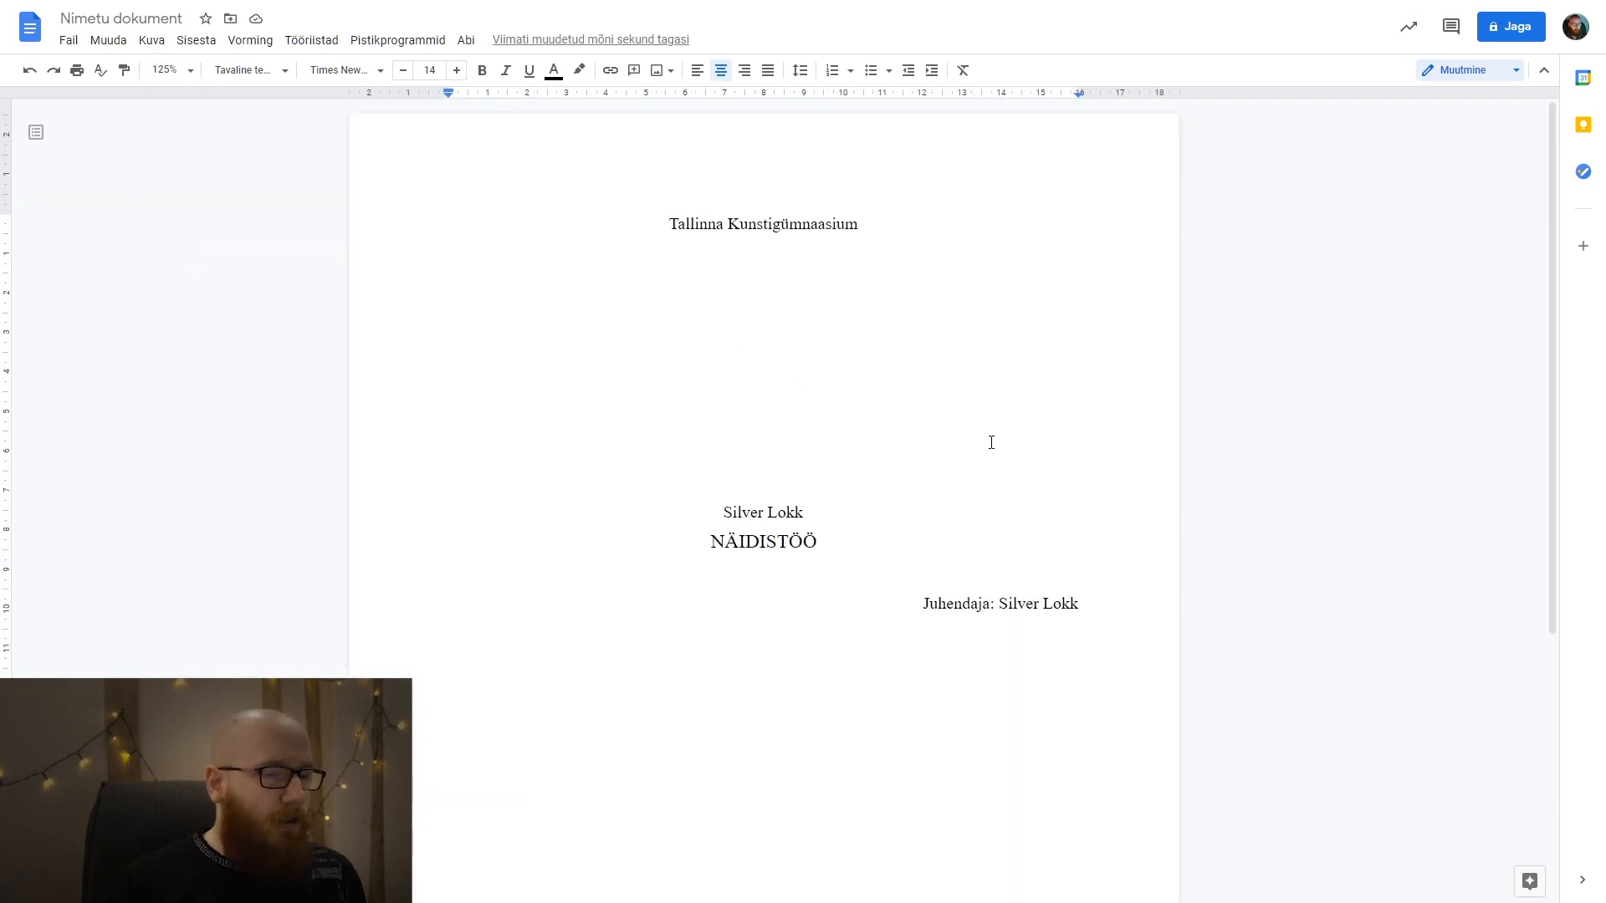
Insert a page break after "Tallinn 2021" and left-align the empty first line of the new page.
scroll(991, 443, "down", 5)
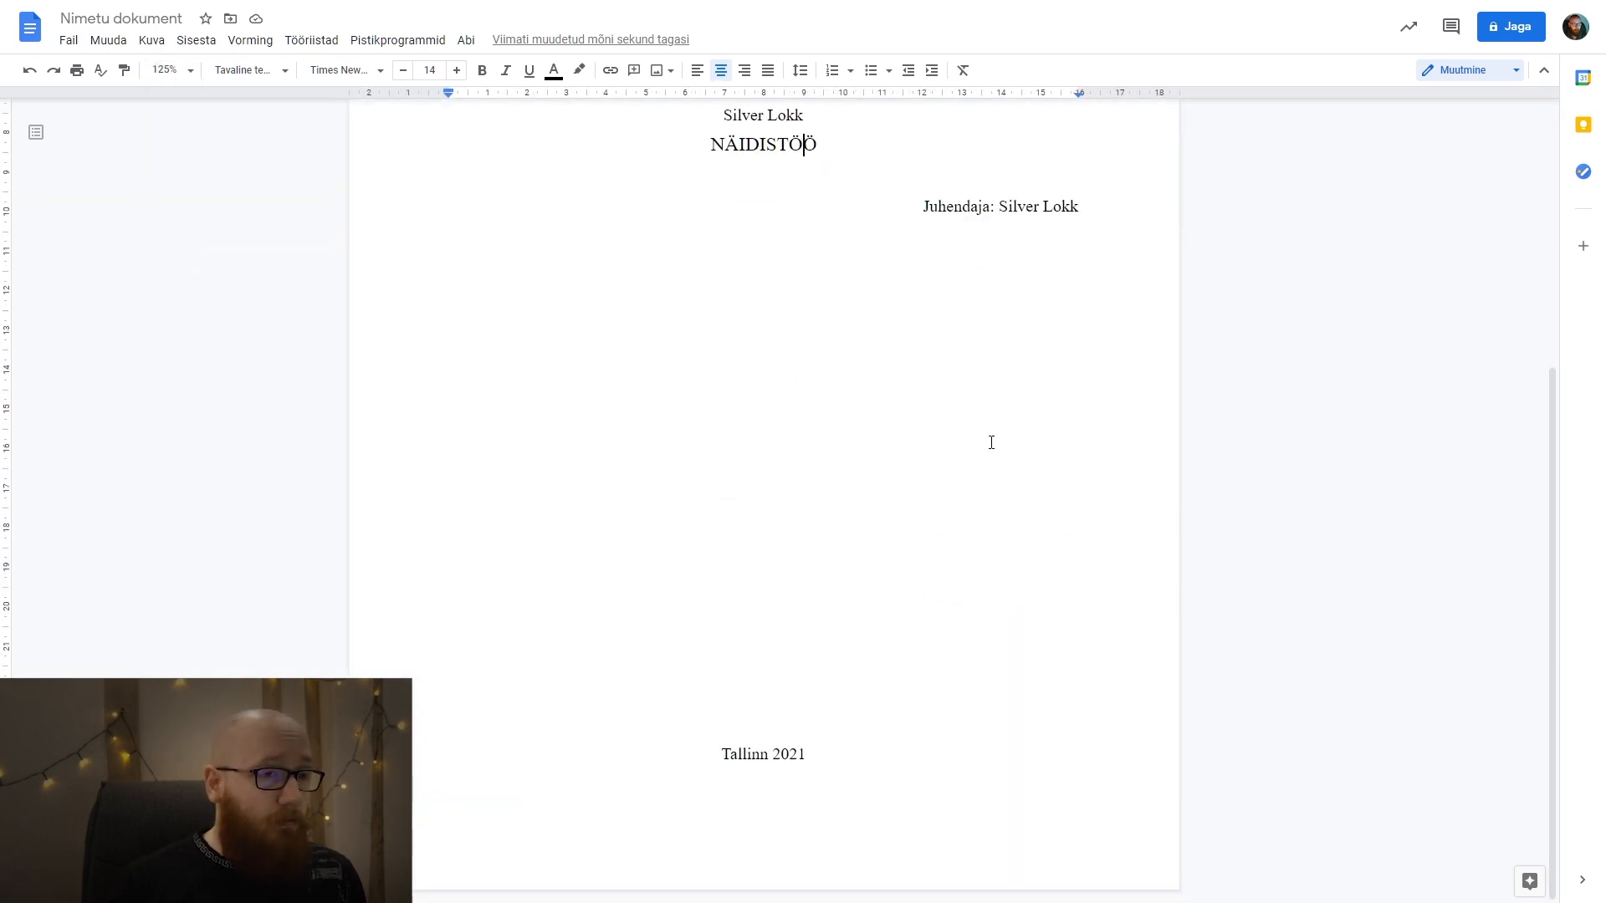
left_click(901, 774)
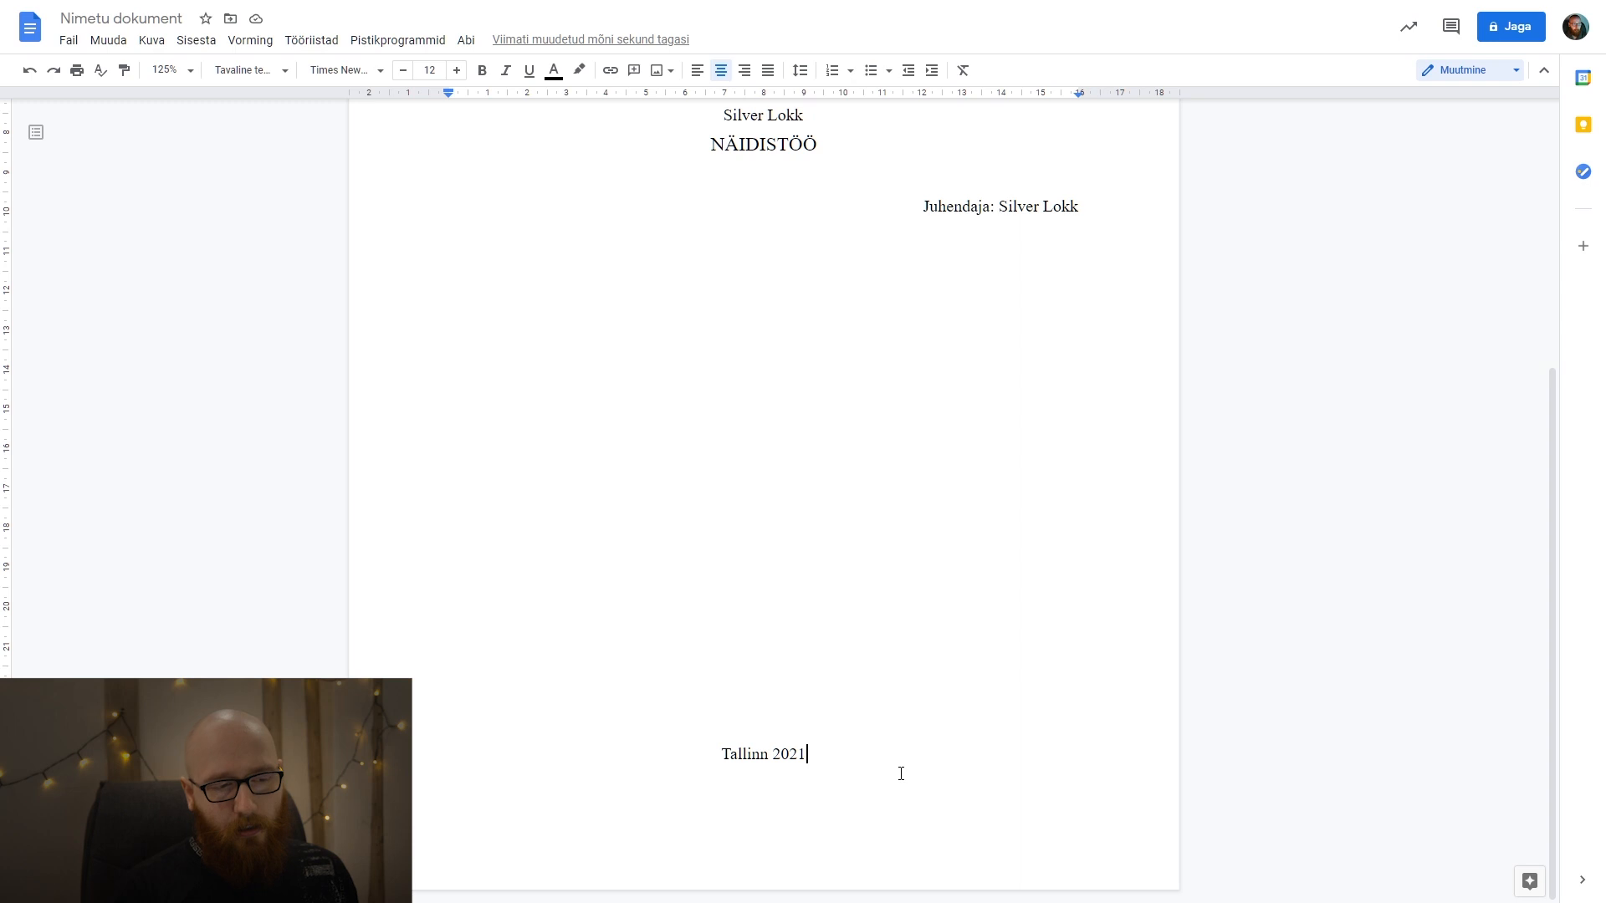
key("ctrl+Return")
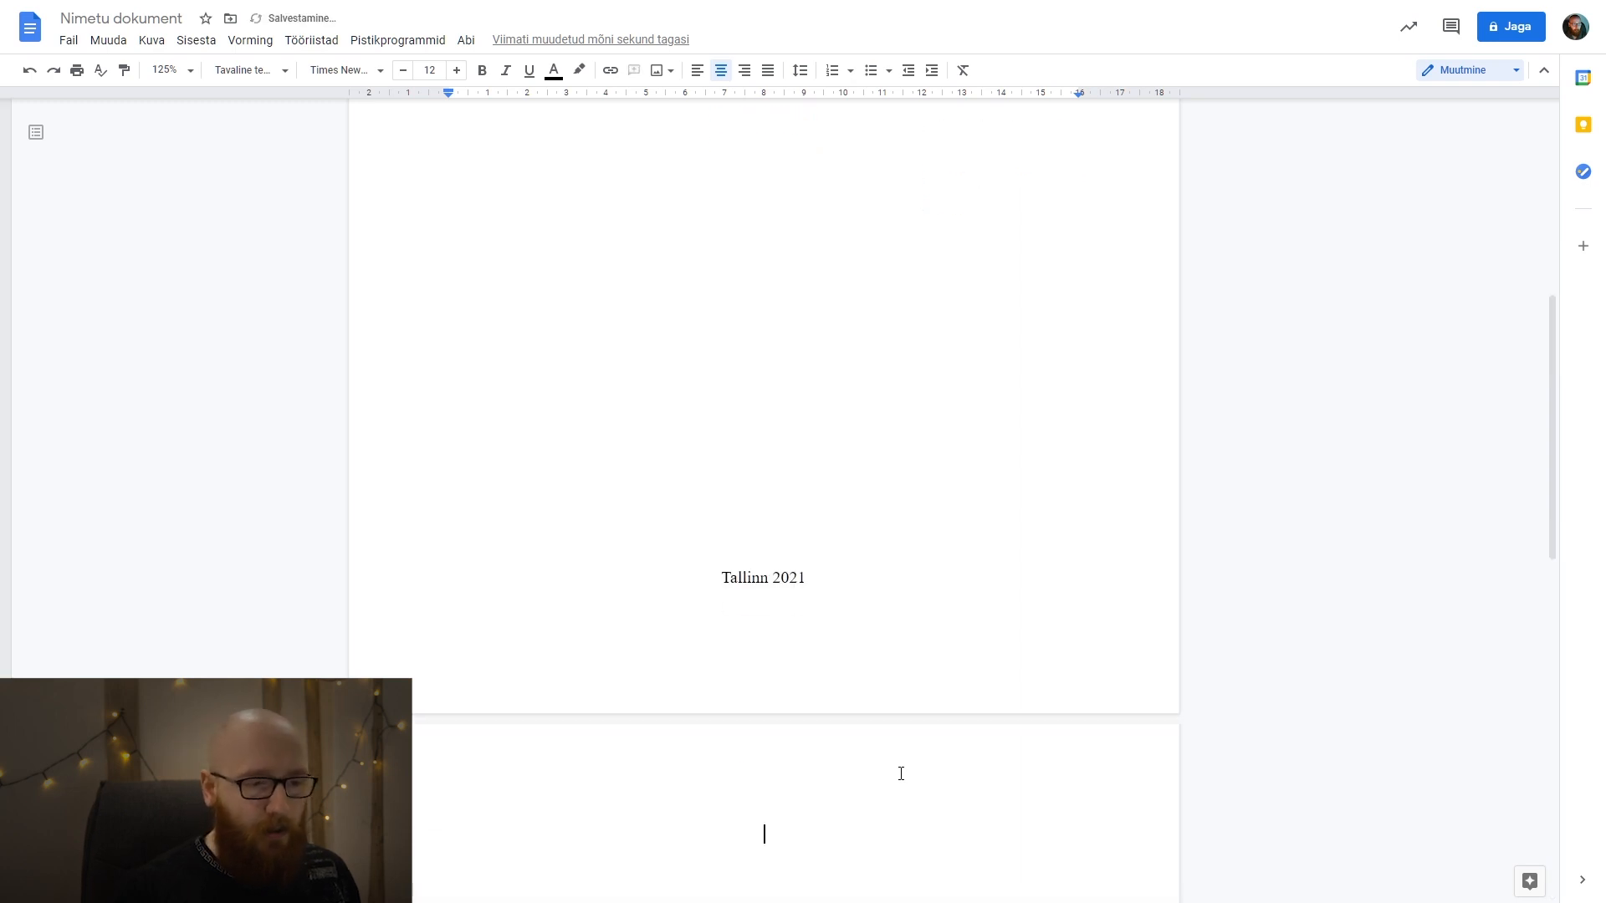
key("BackSpace")
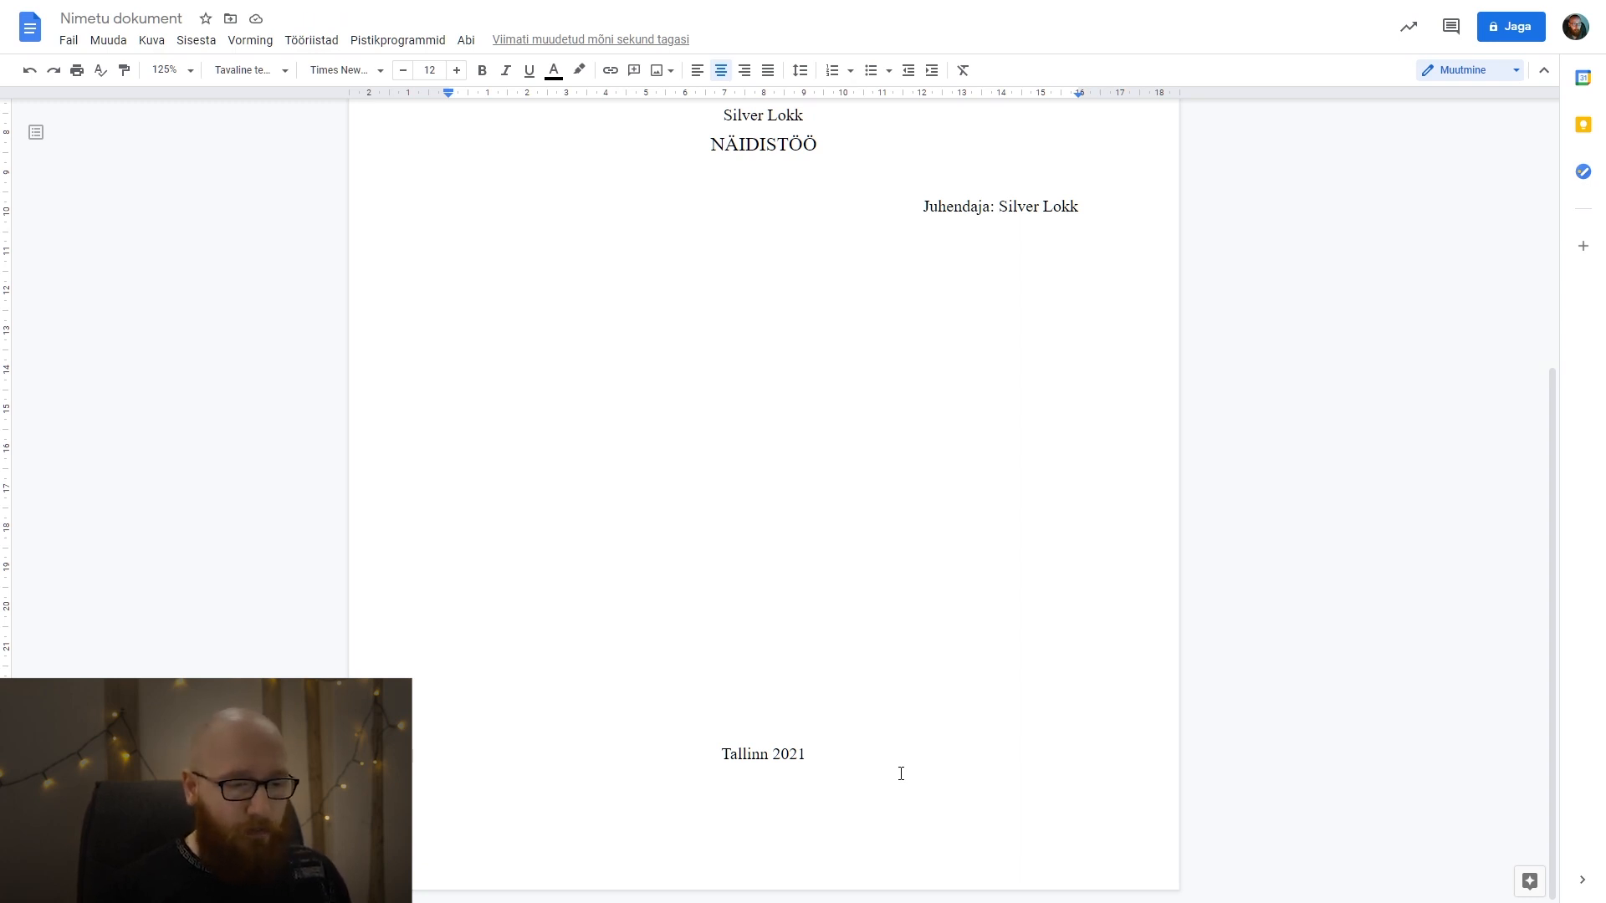
key("ctrl+Return")
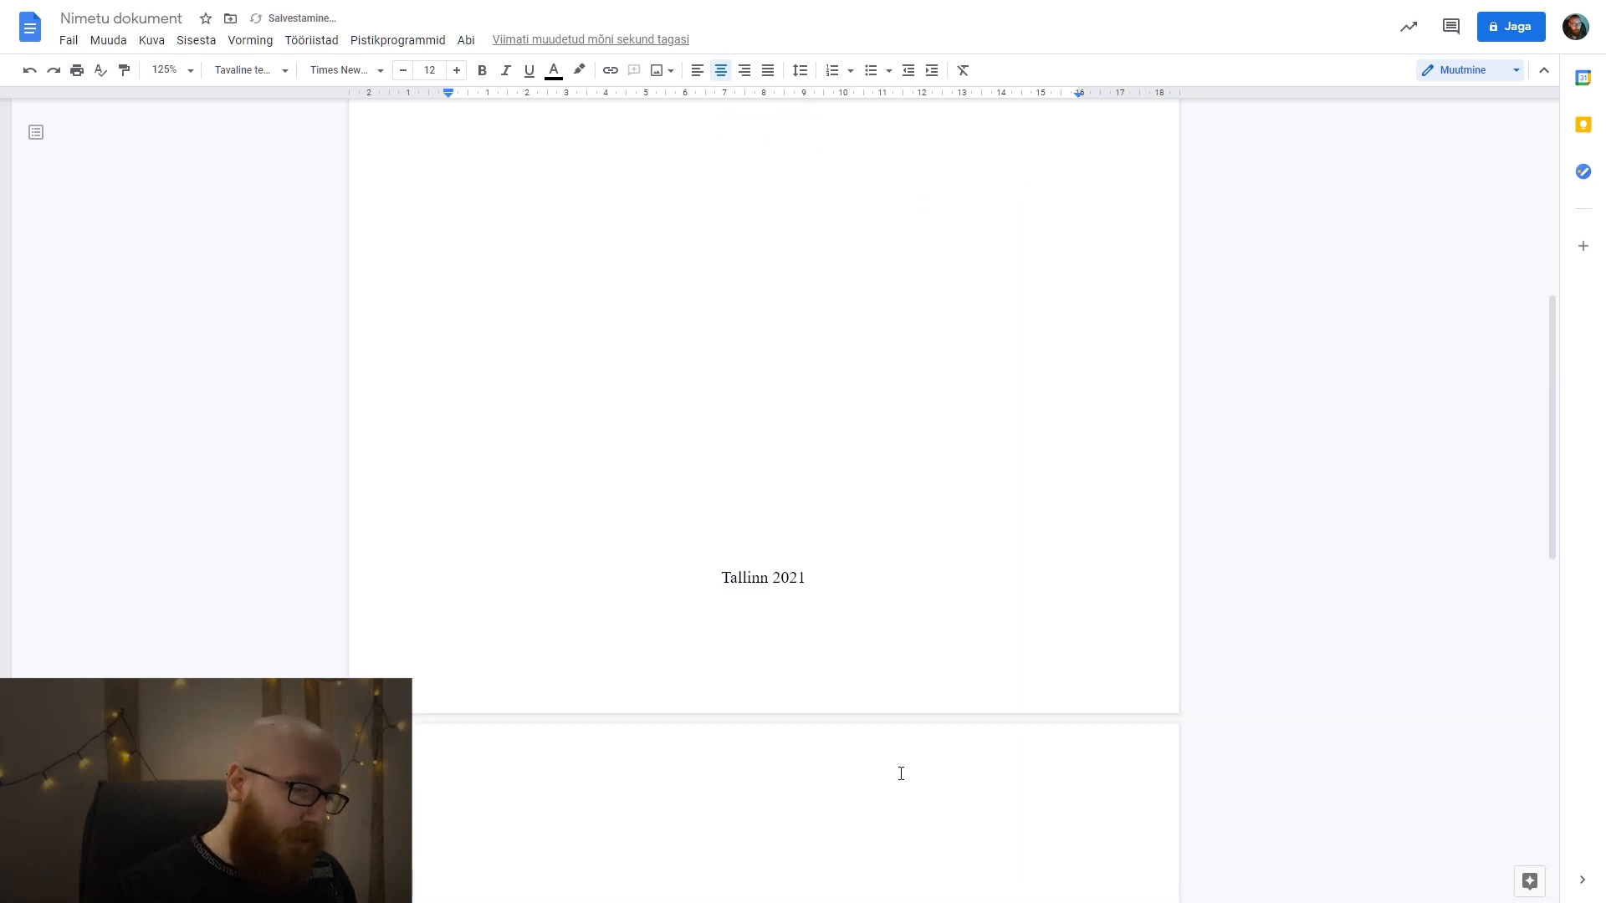
key("ctrl+shift+l")
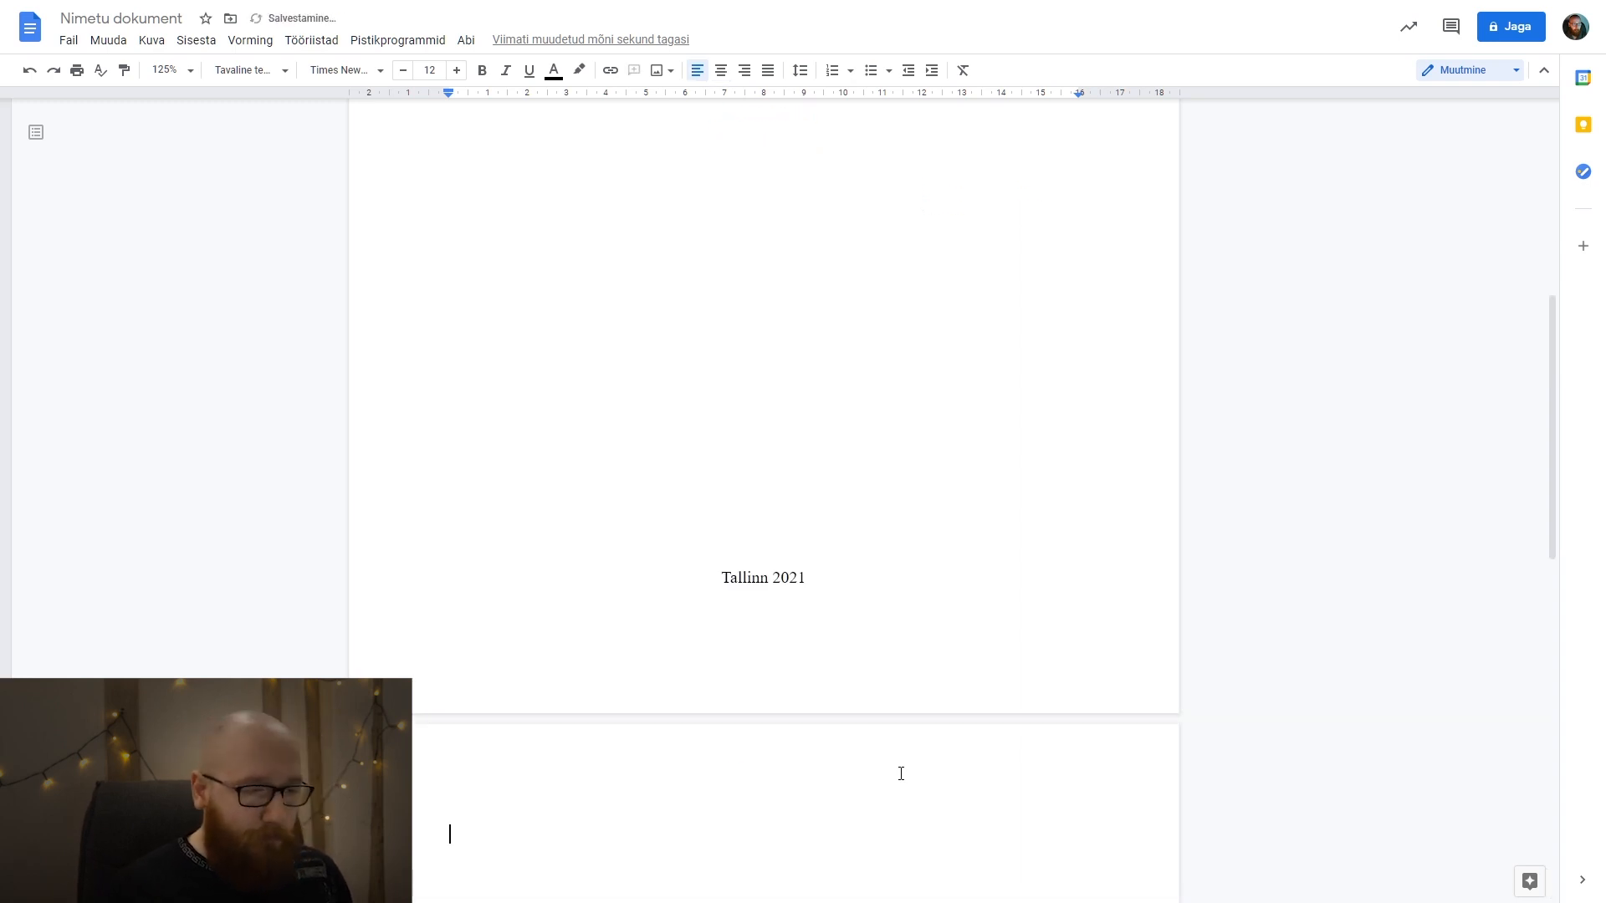
scroll(950, 583, "down", 3)
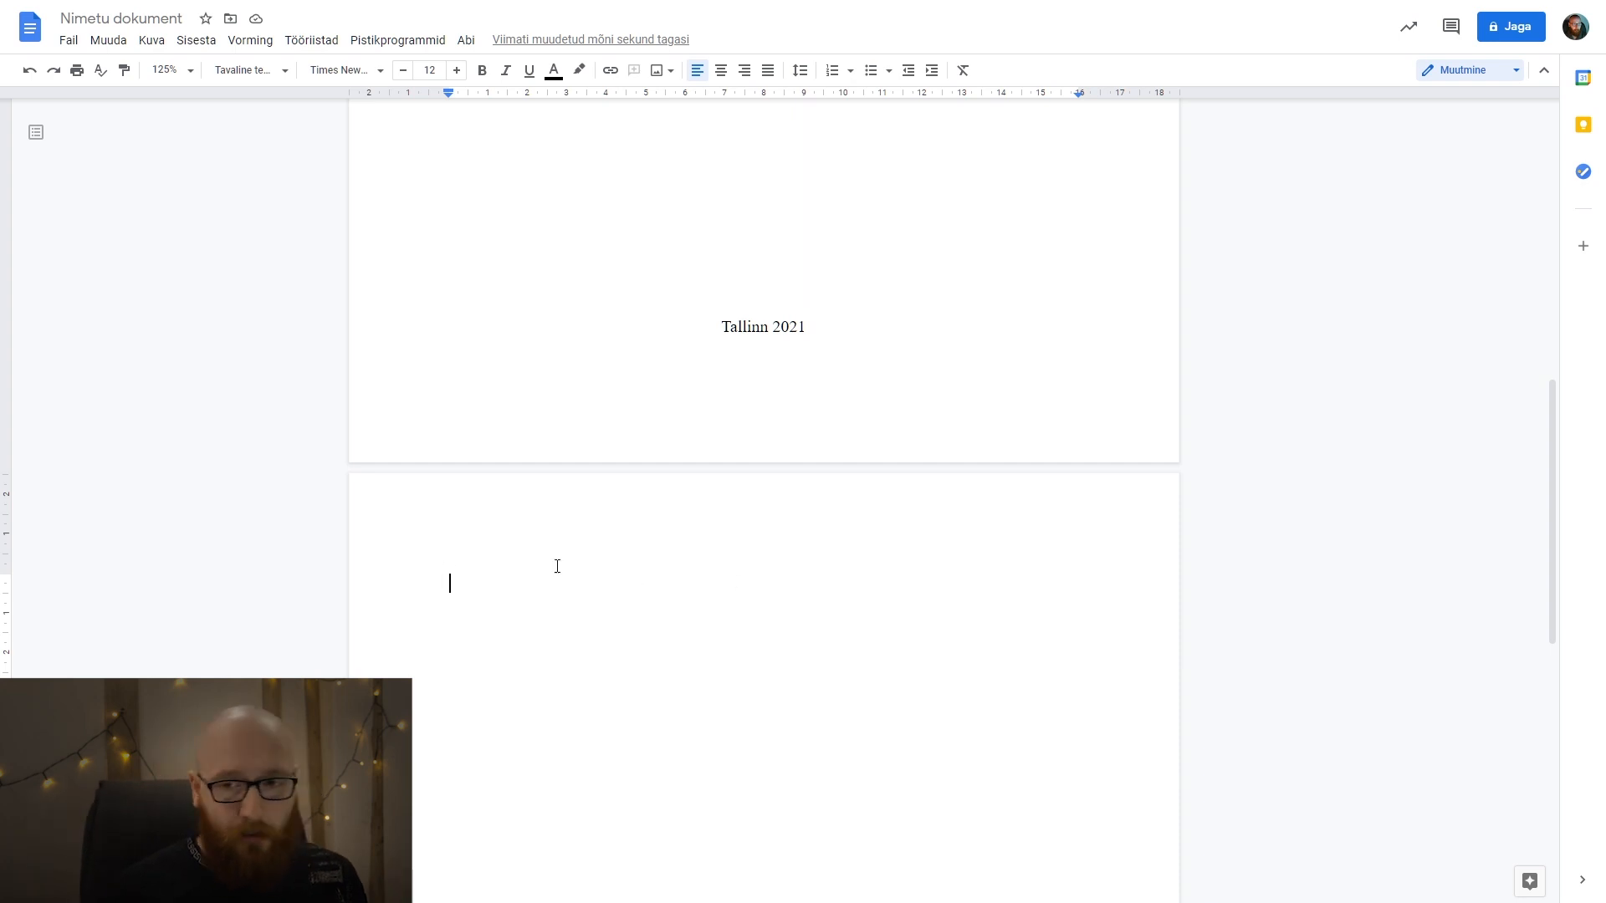
scroll(588, 565, "down", 1)
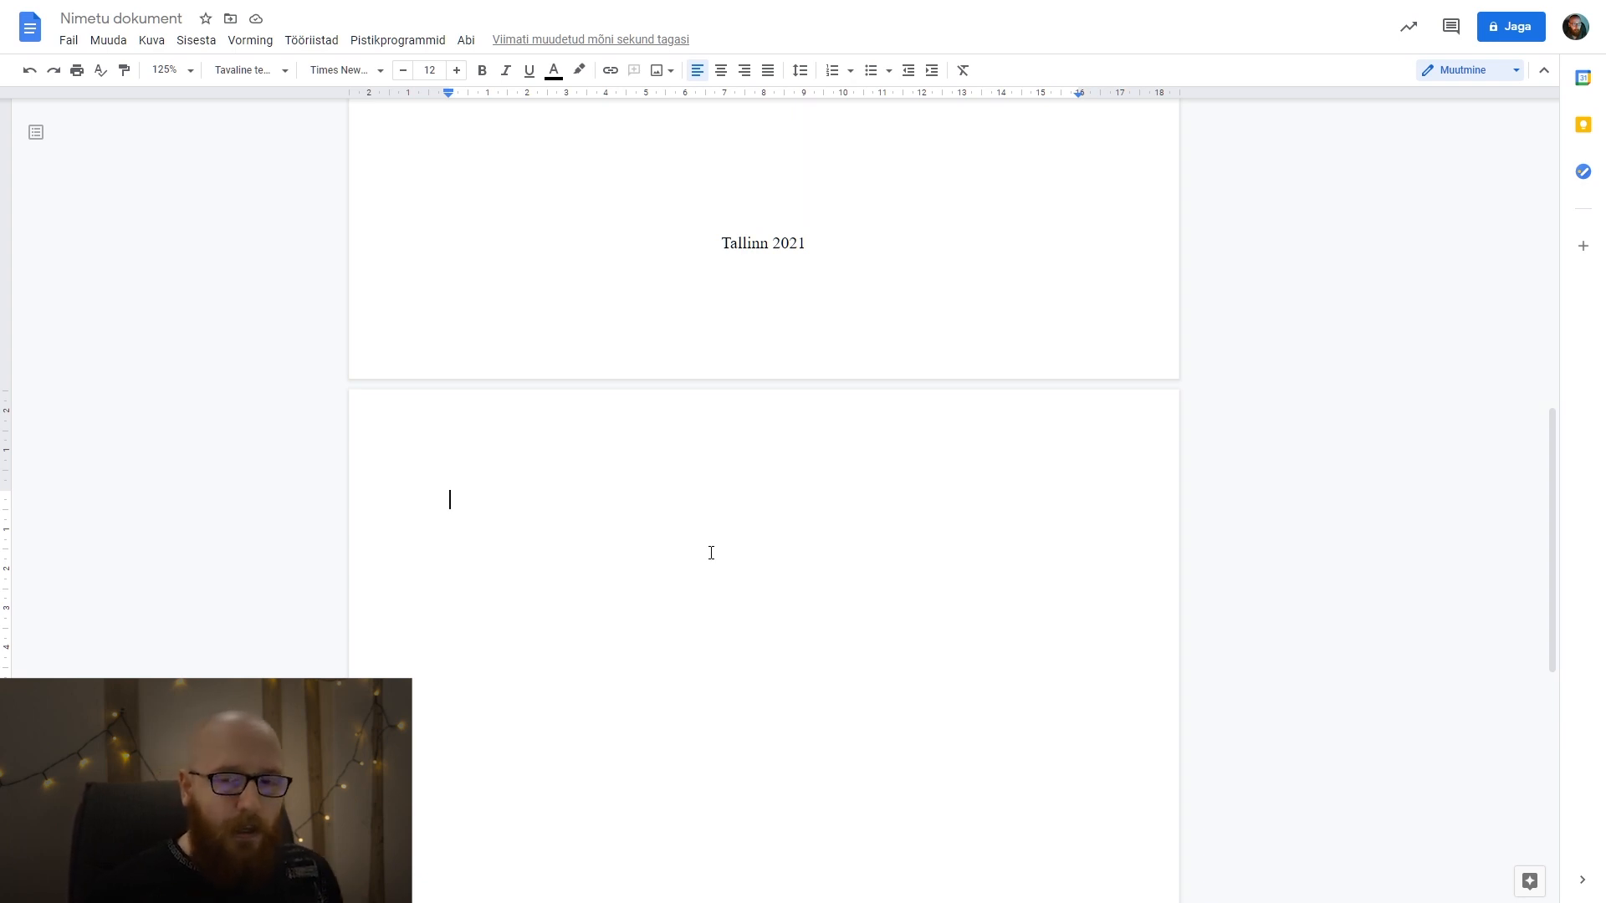
scroll(723, 520, "up", 7)
scroll(723, 519, "up", 4)
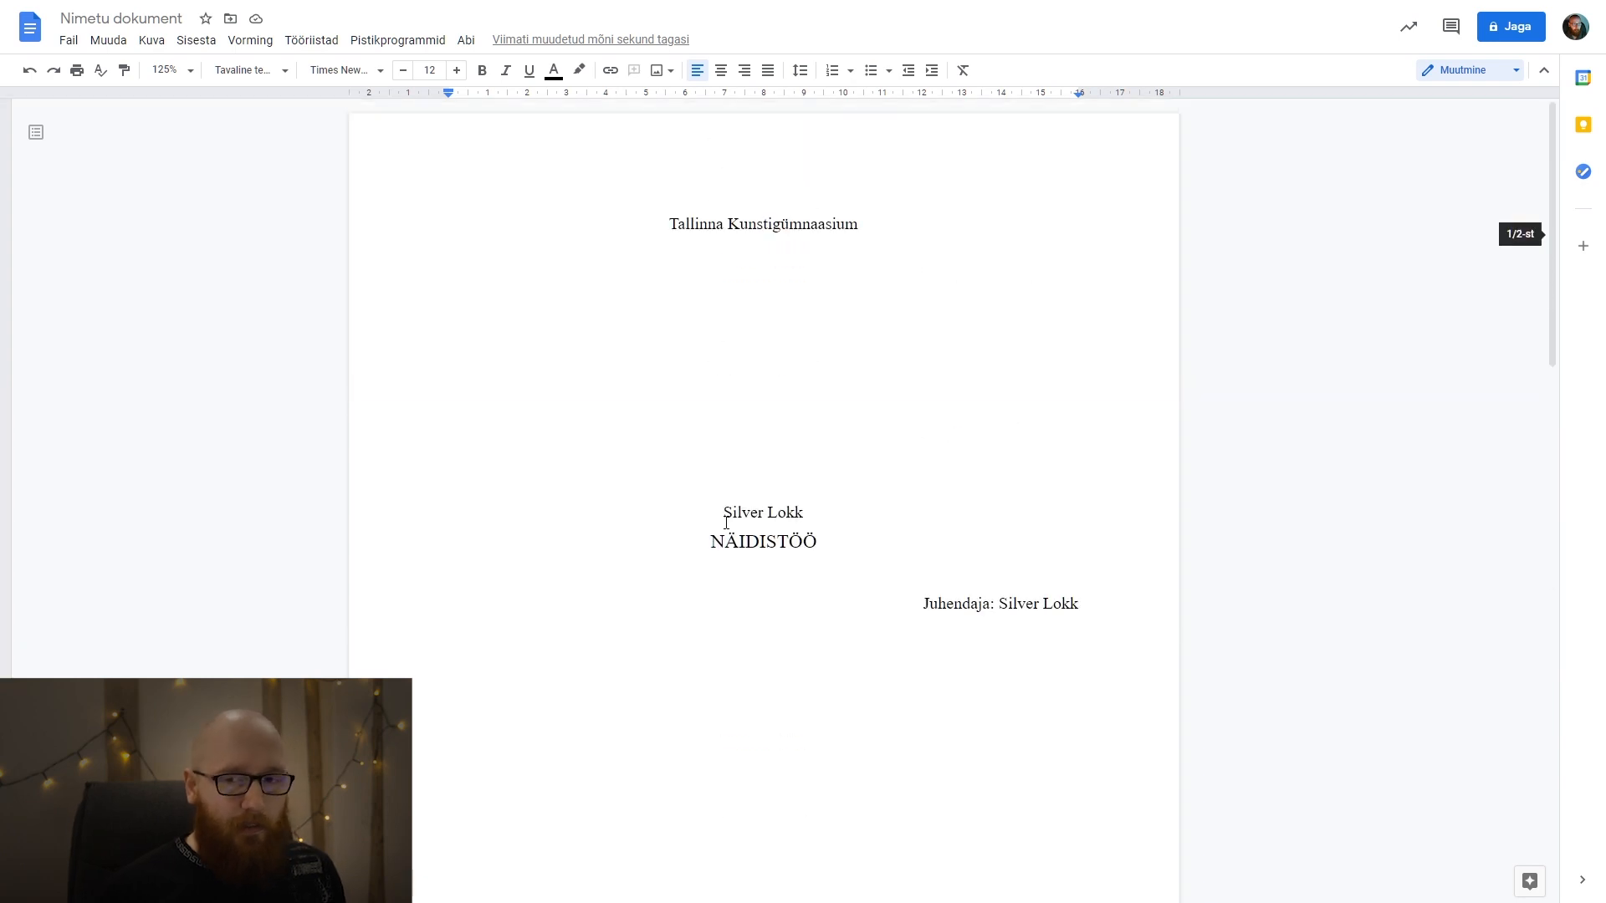
scroll(724, 523, "down", 8)
scroll(720, 530, "down", 2)
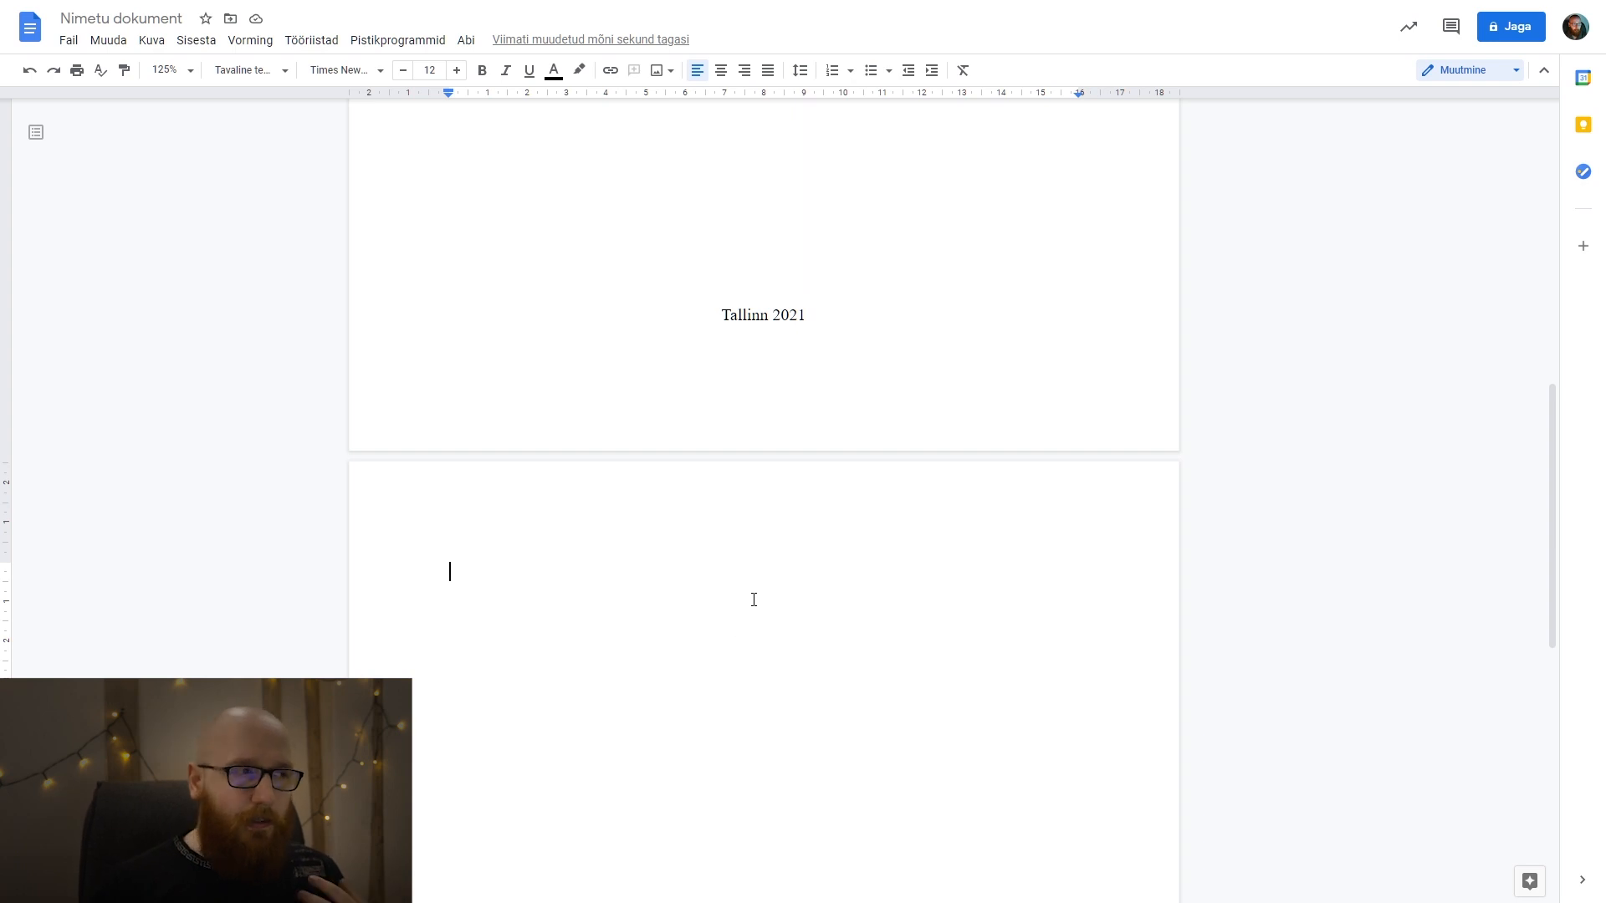
Set the font size of the second page's empty line to 14 and check its font and line spacing options.
left_click(381, 72)
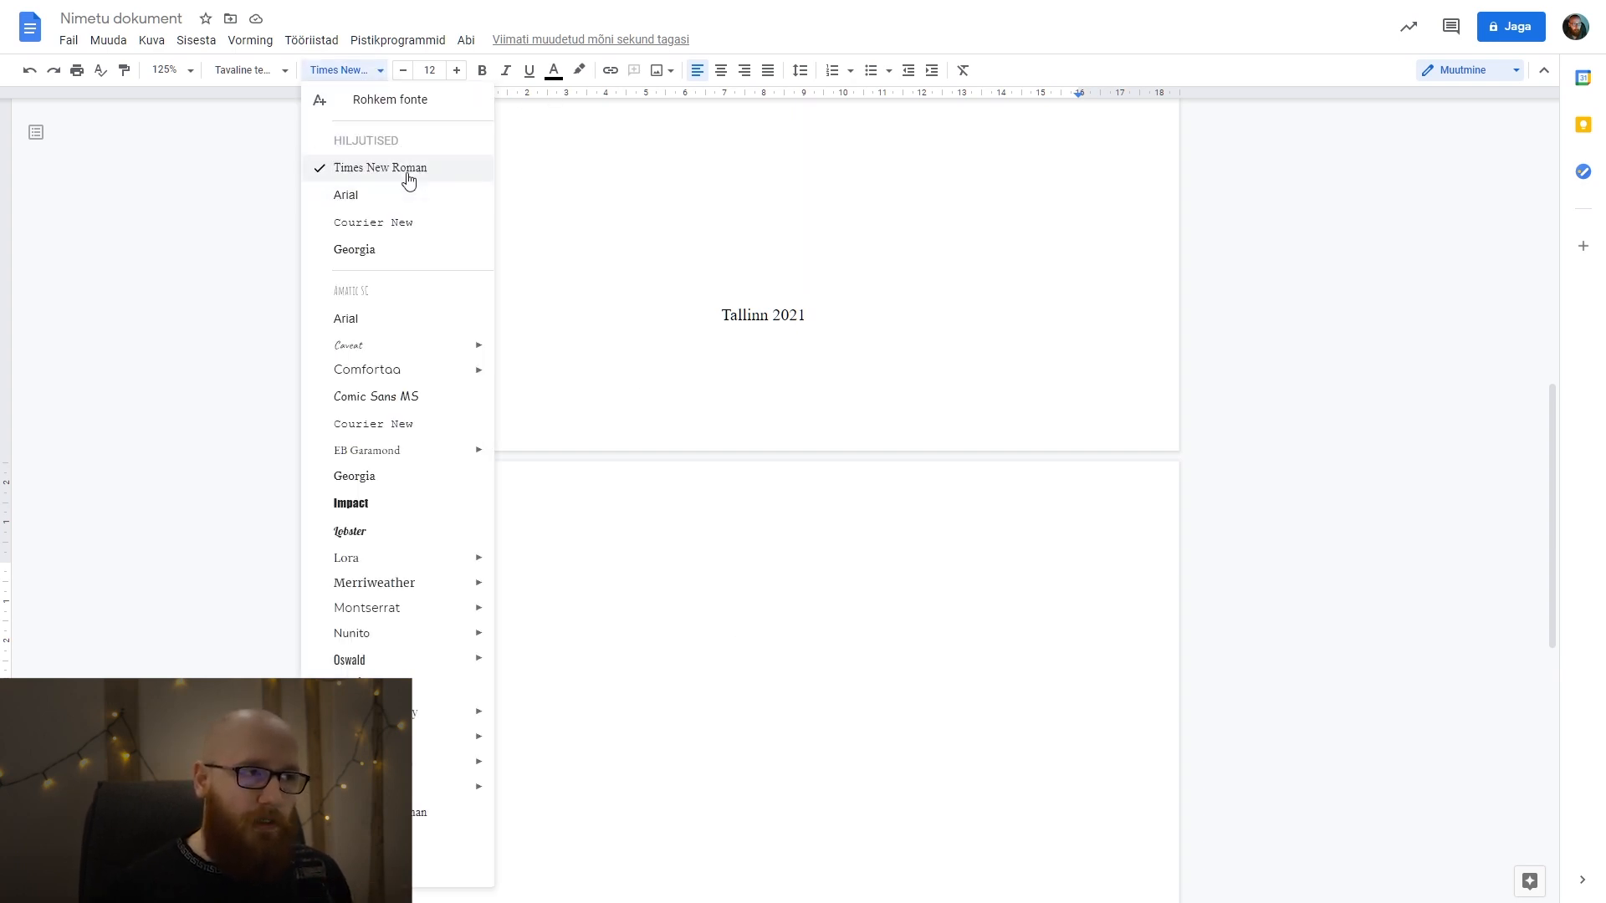
left_click(360, 70)
left_click(466, 77)
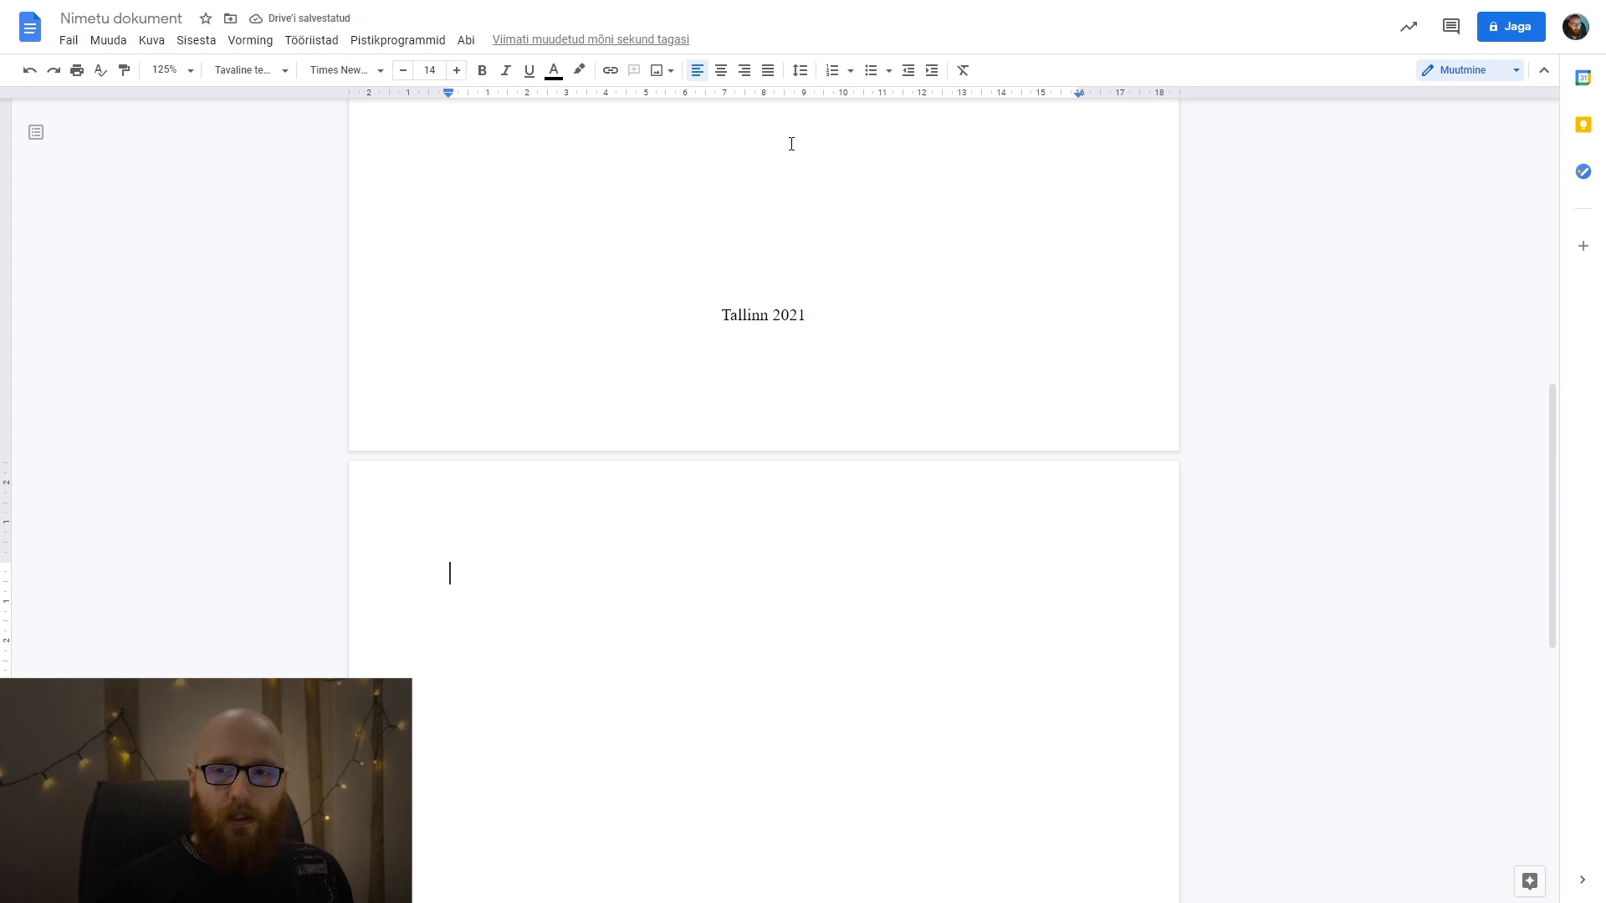
left_click(802, 72)
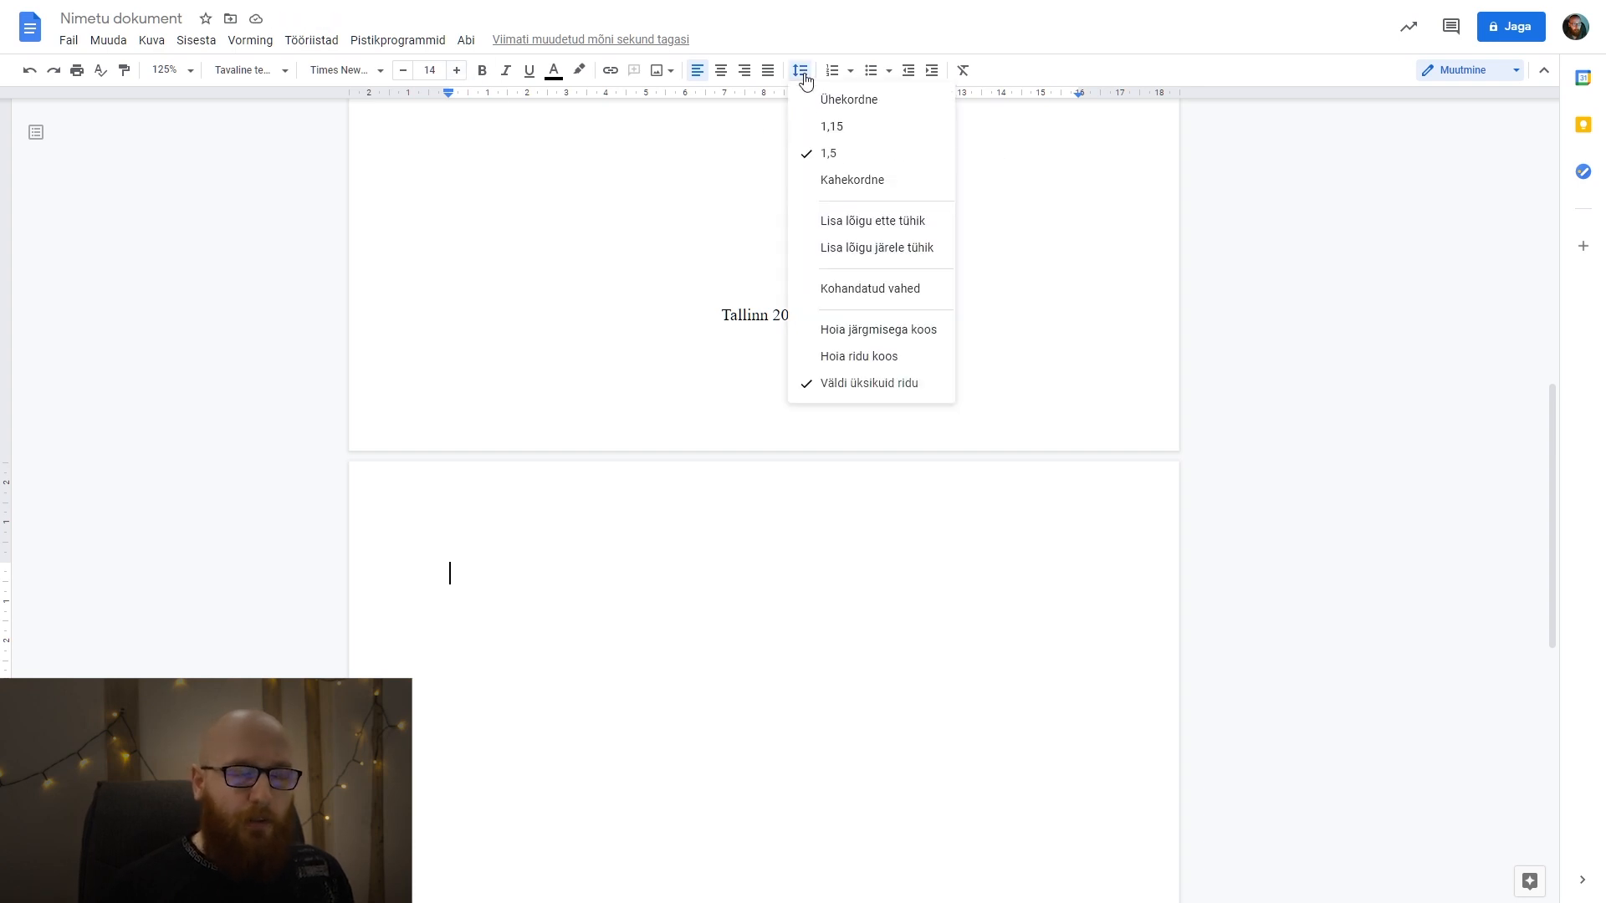
left_click(833, 41)
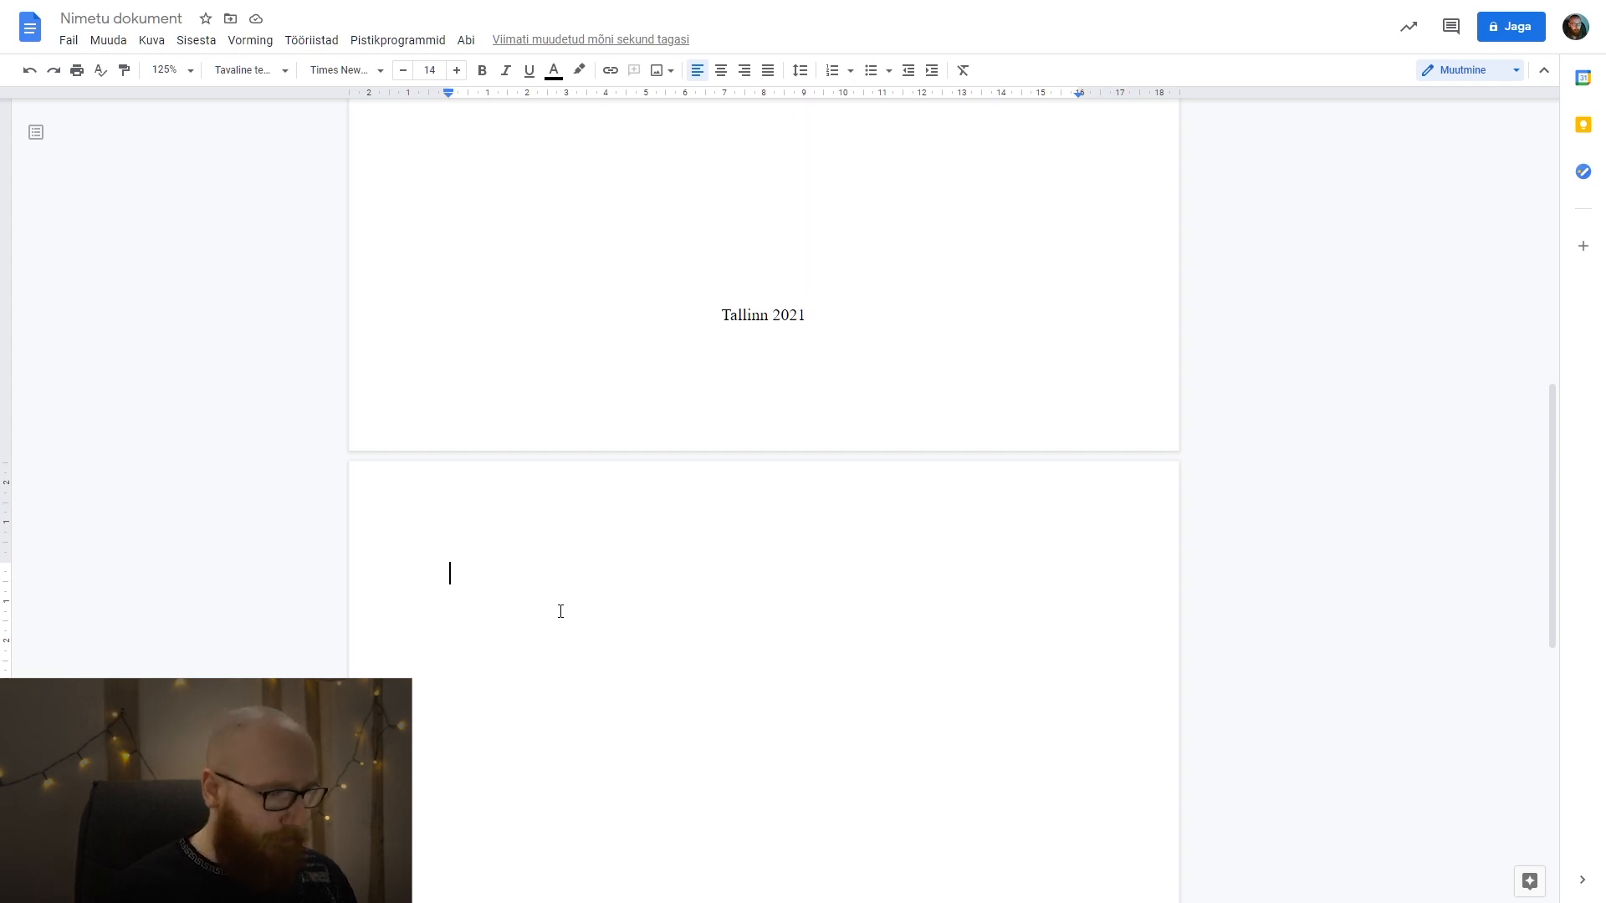
Add the heading "SISUKORD" at the start of the second page and begin a new line below it.
type("SISUKORD")
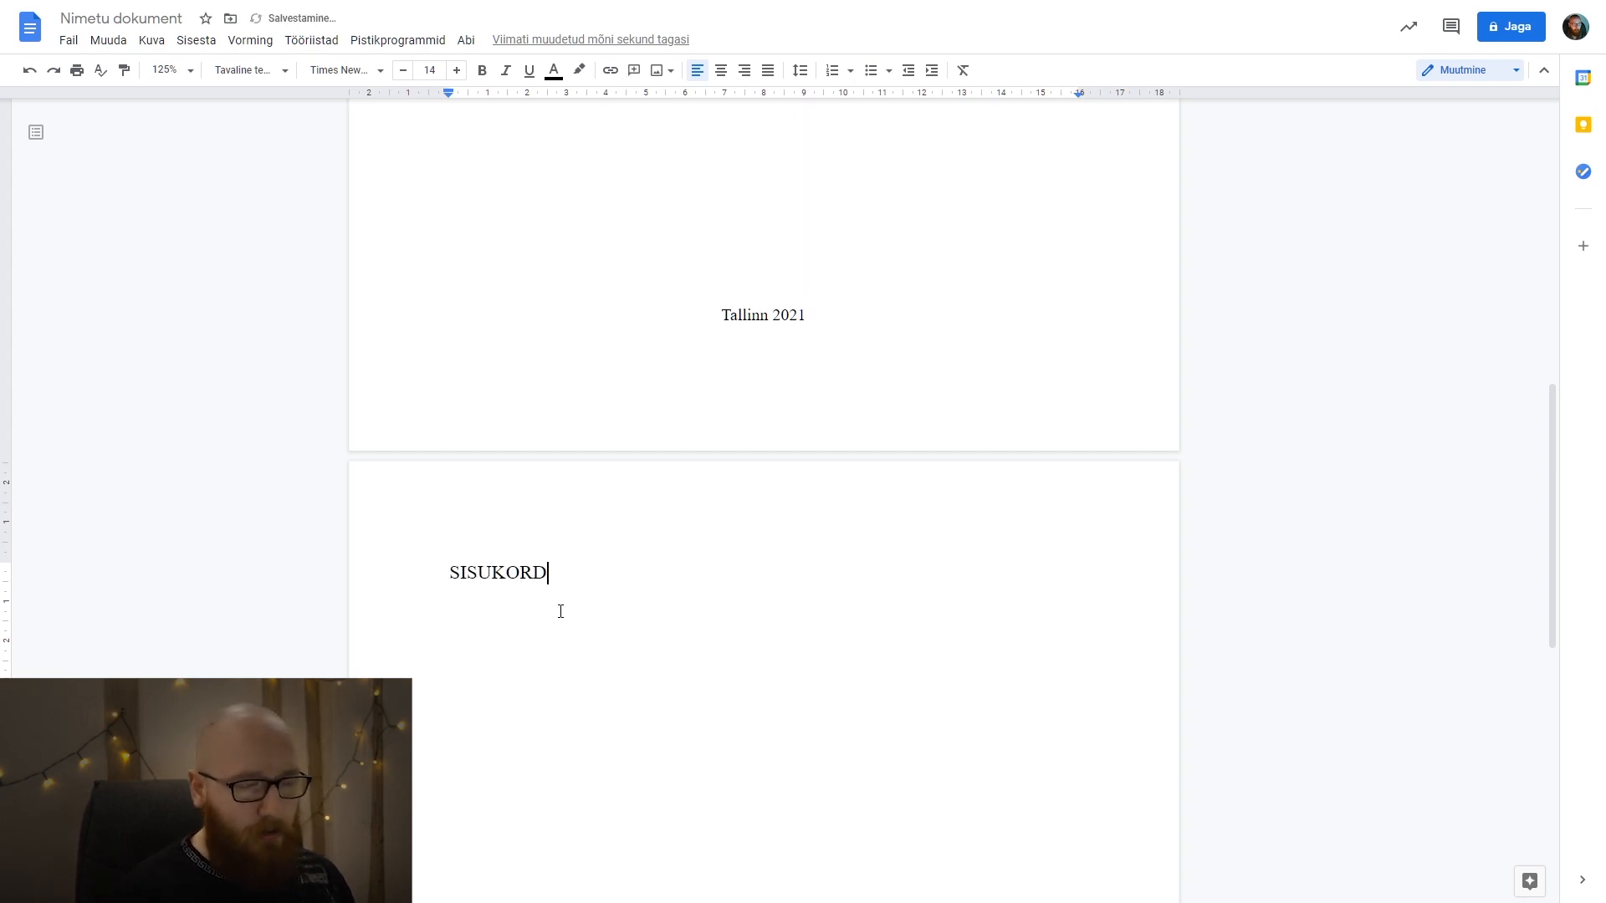
key("Return")
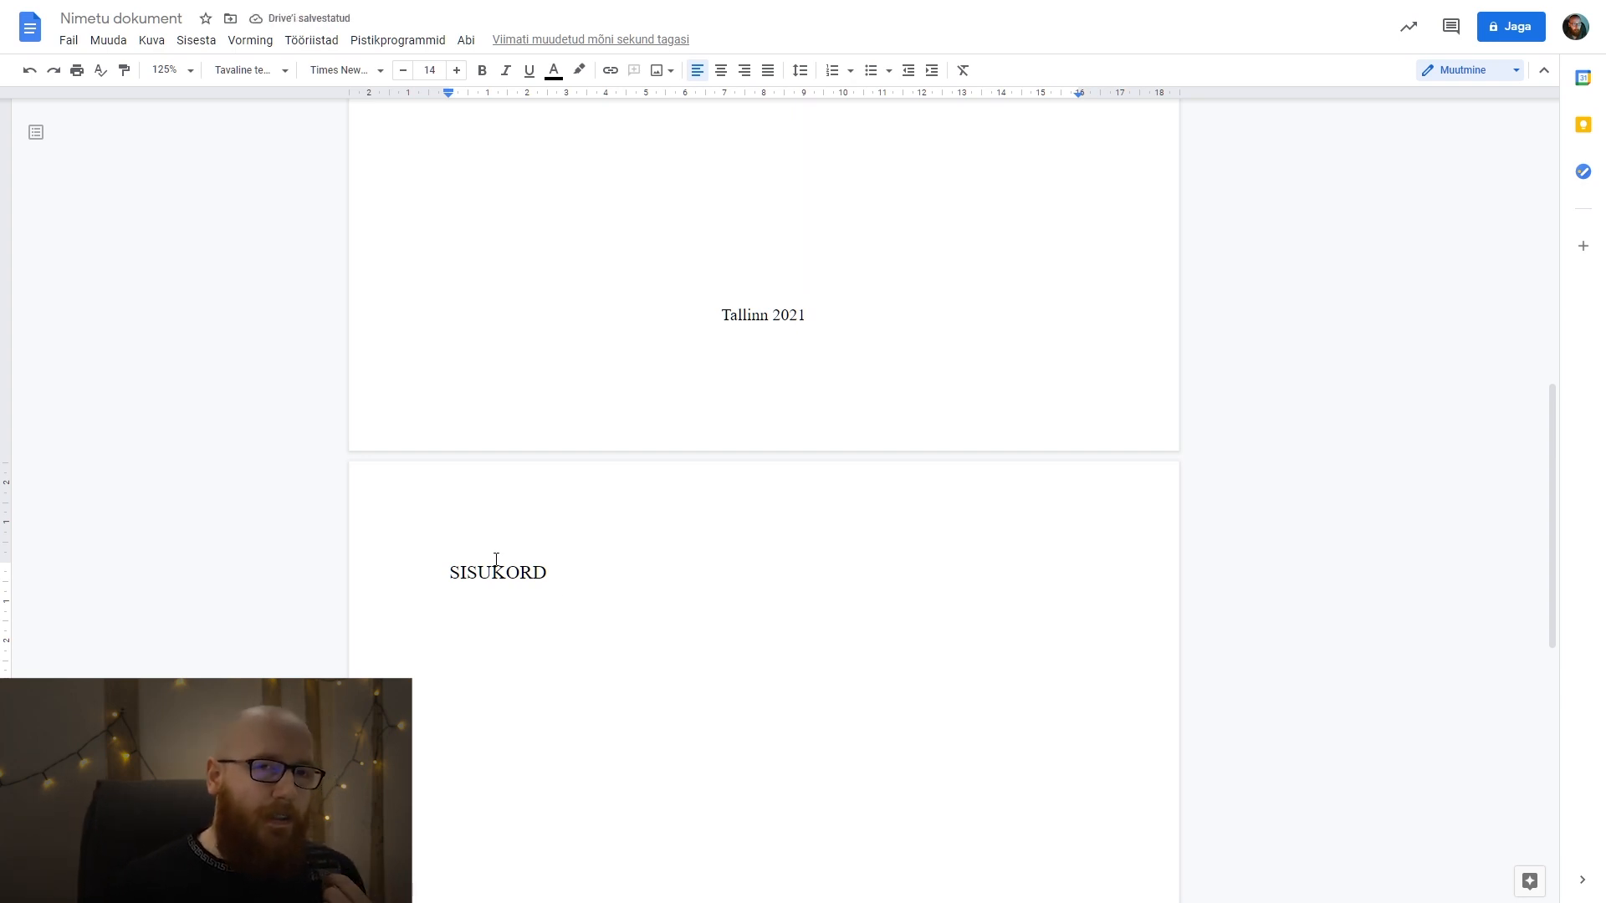
scroll(493, 552, "down", 1)
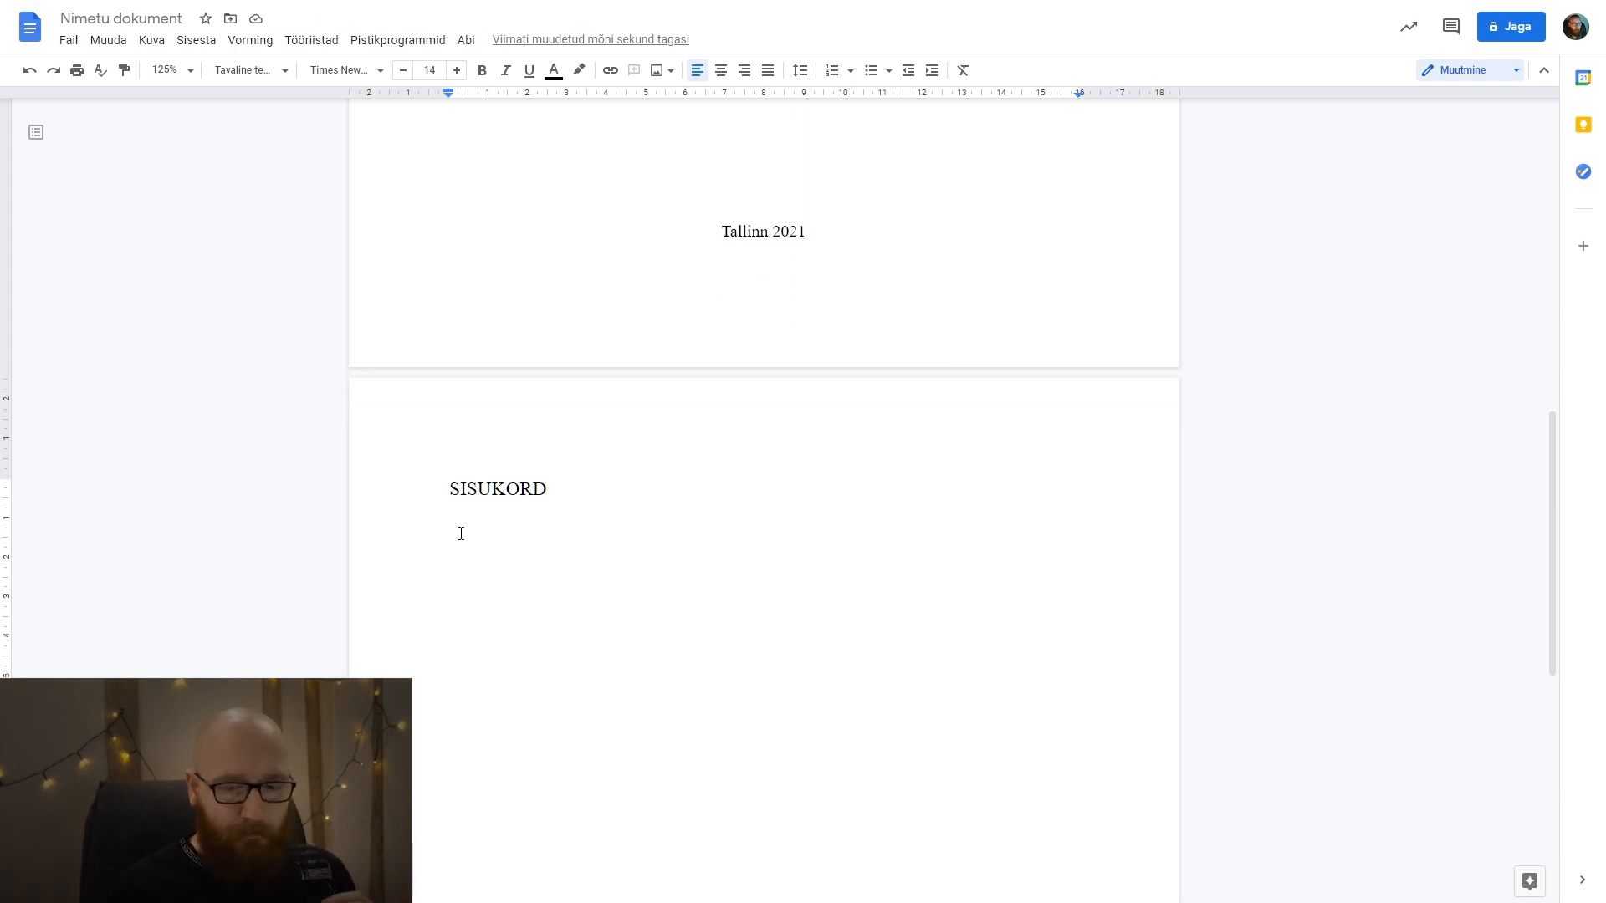
double_click(489, 486)
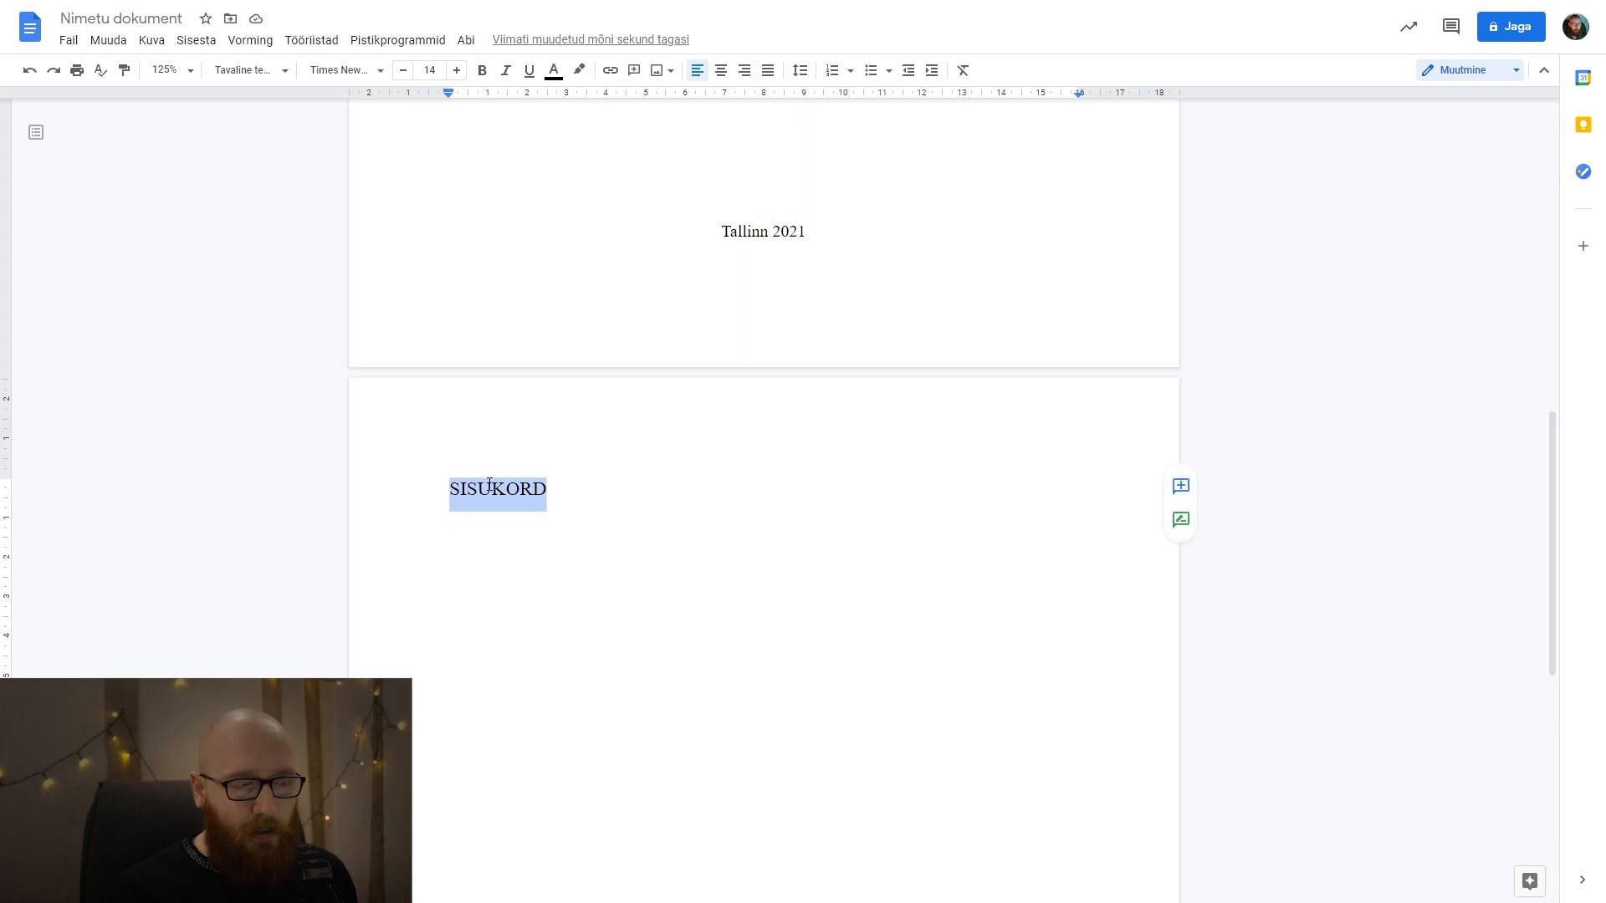
left_click(478, 564)
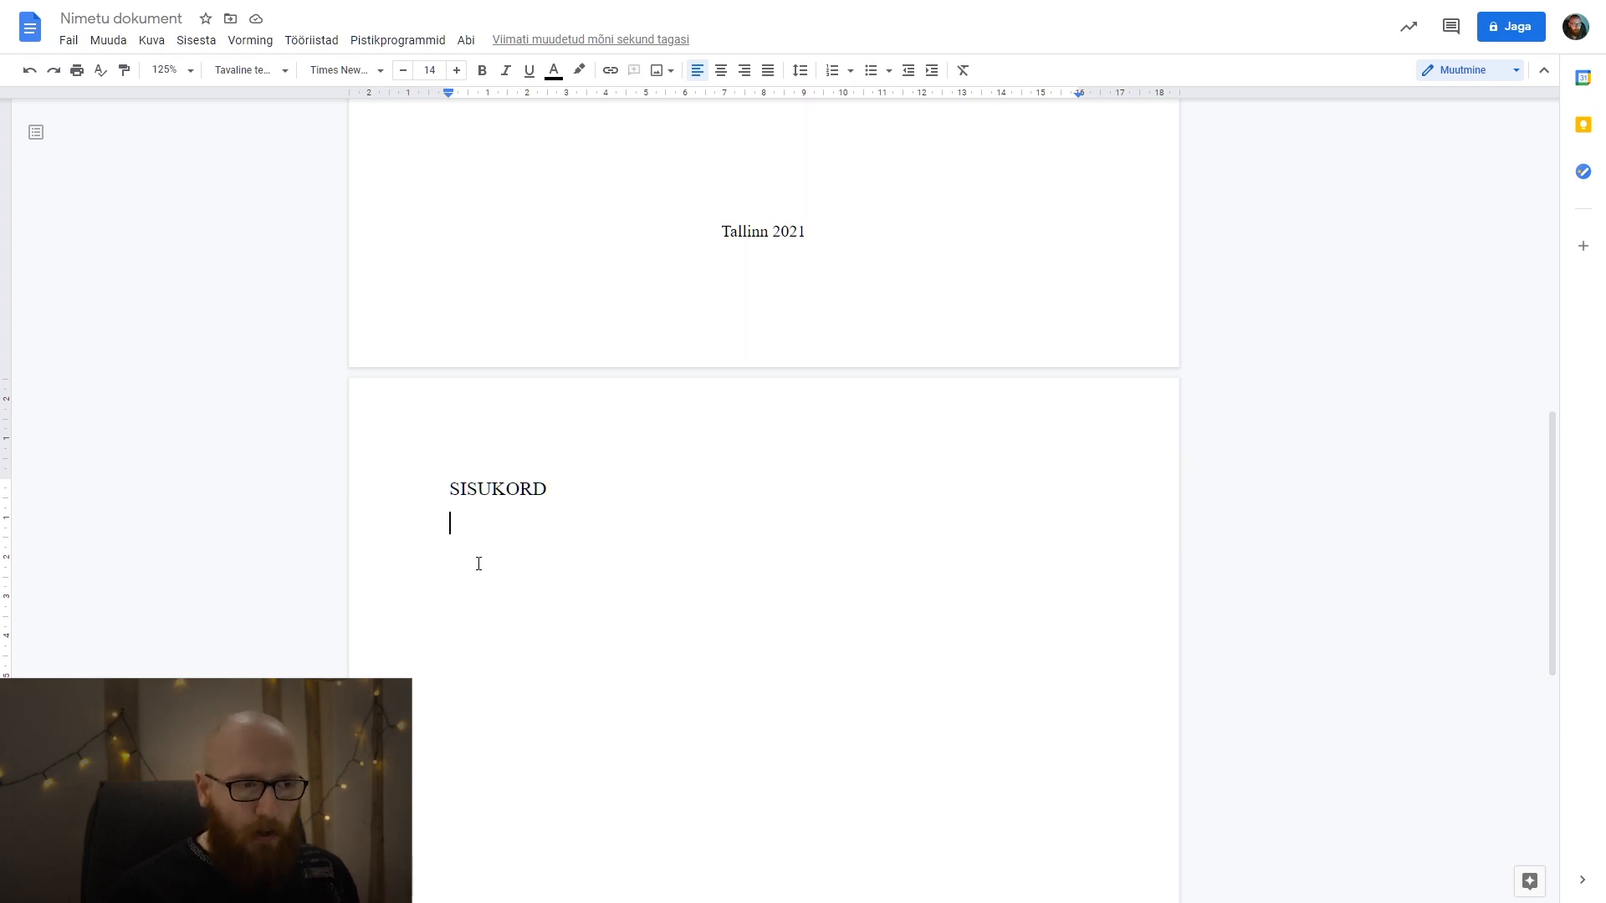
double_click(513, 495)
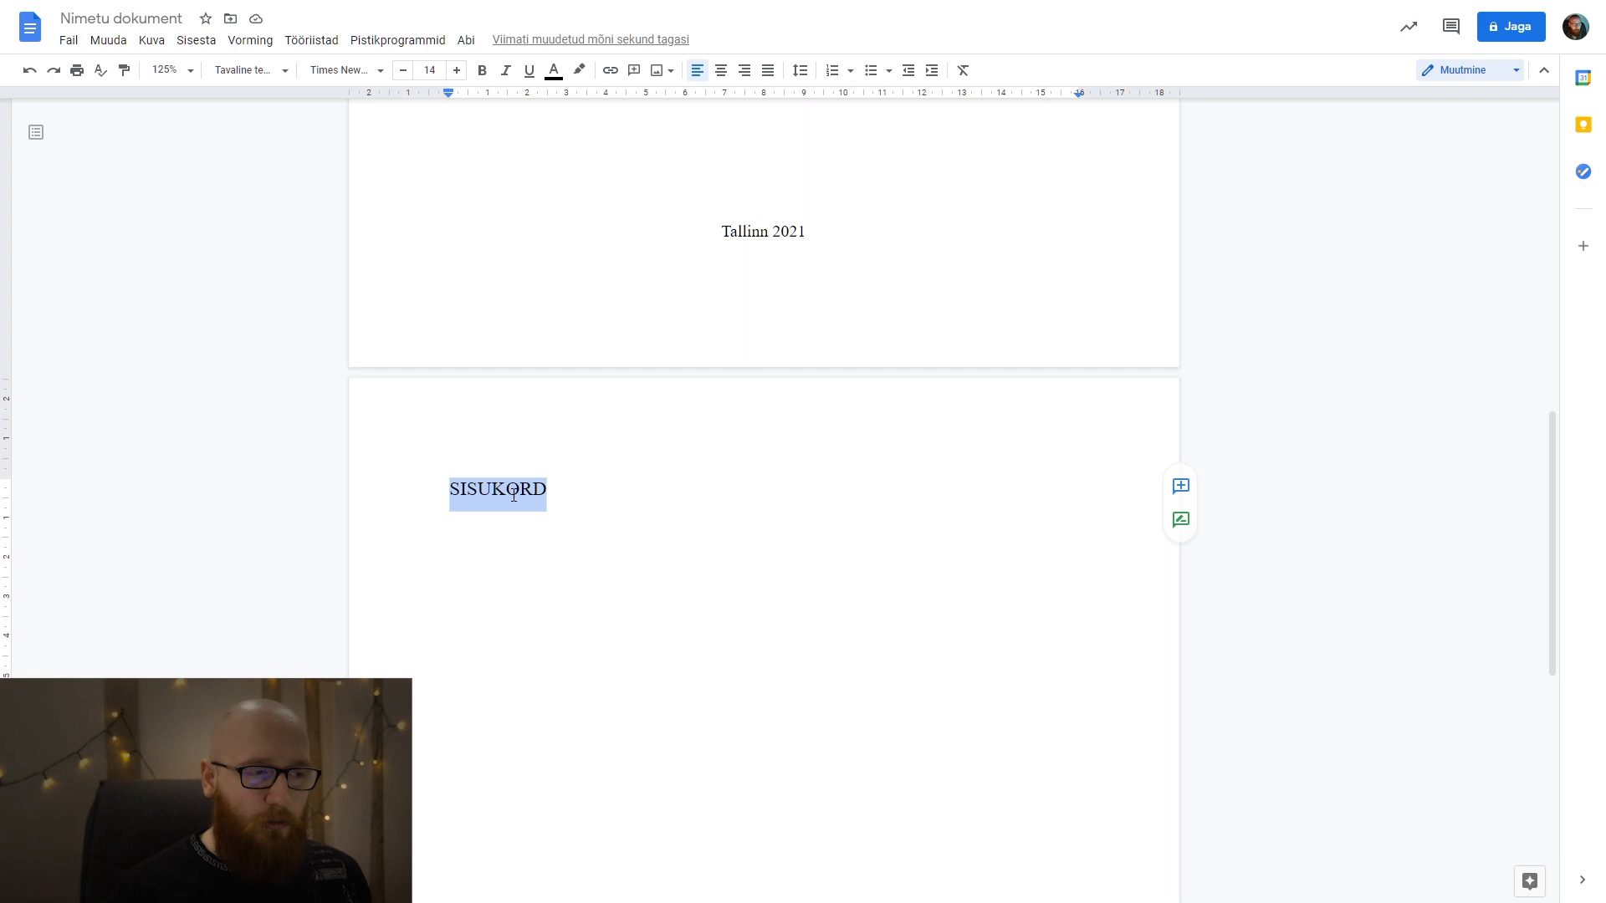
double_click(528, 534)
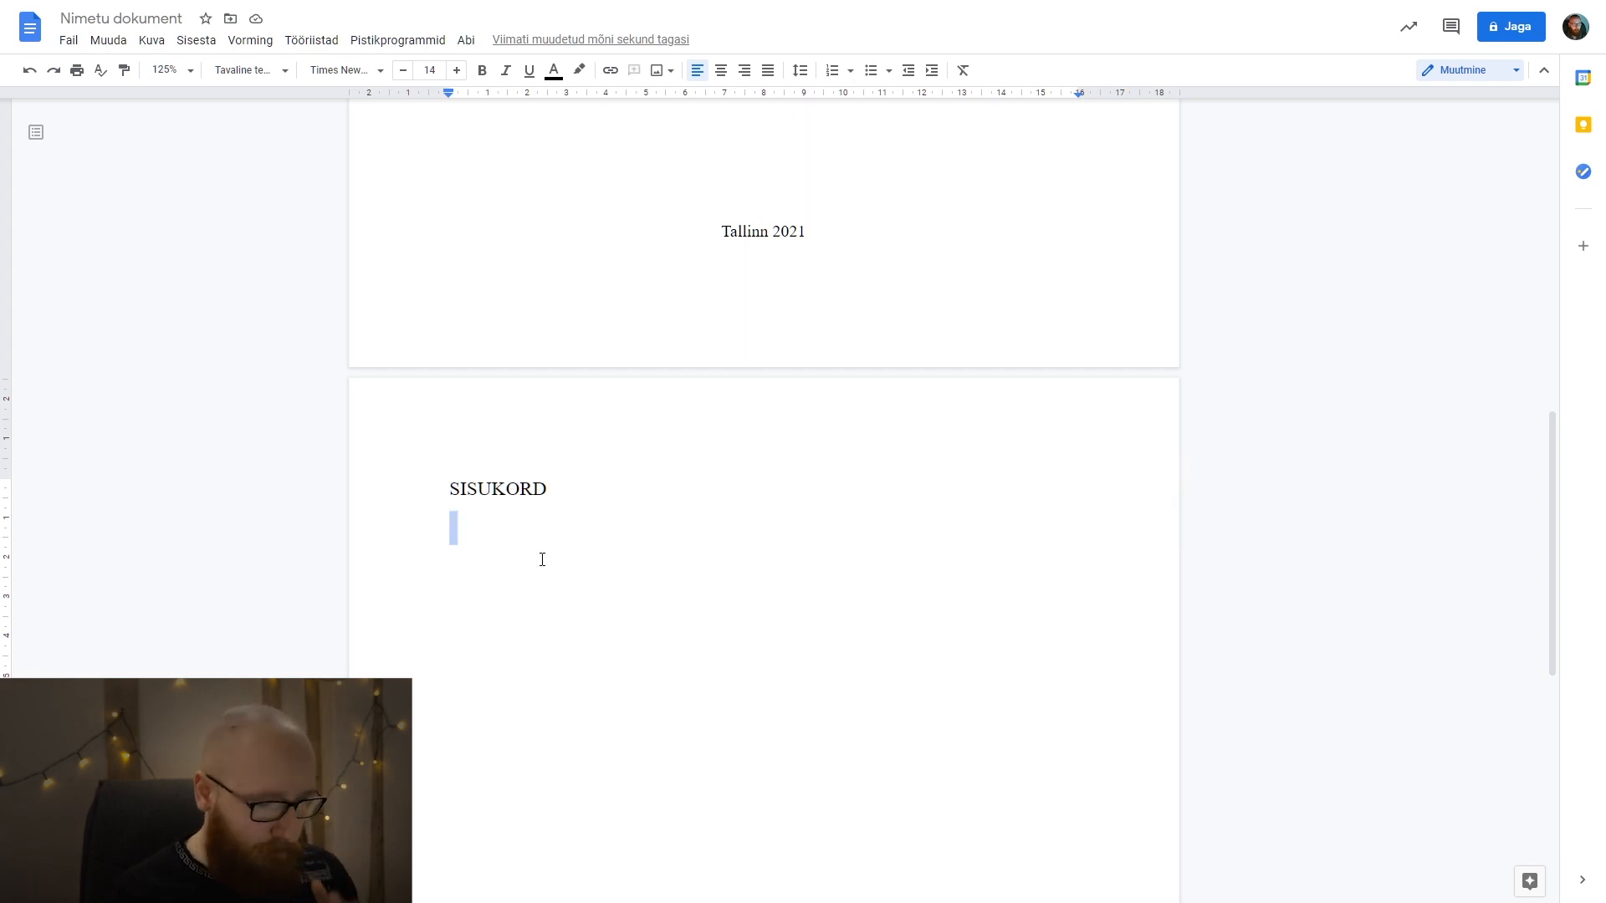
left_click(523, 542)
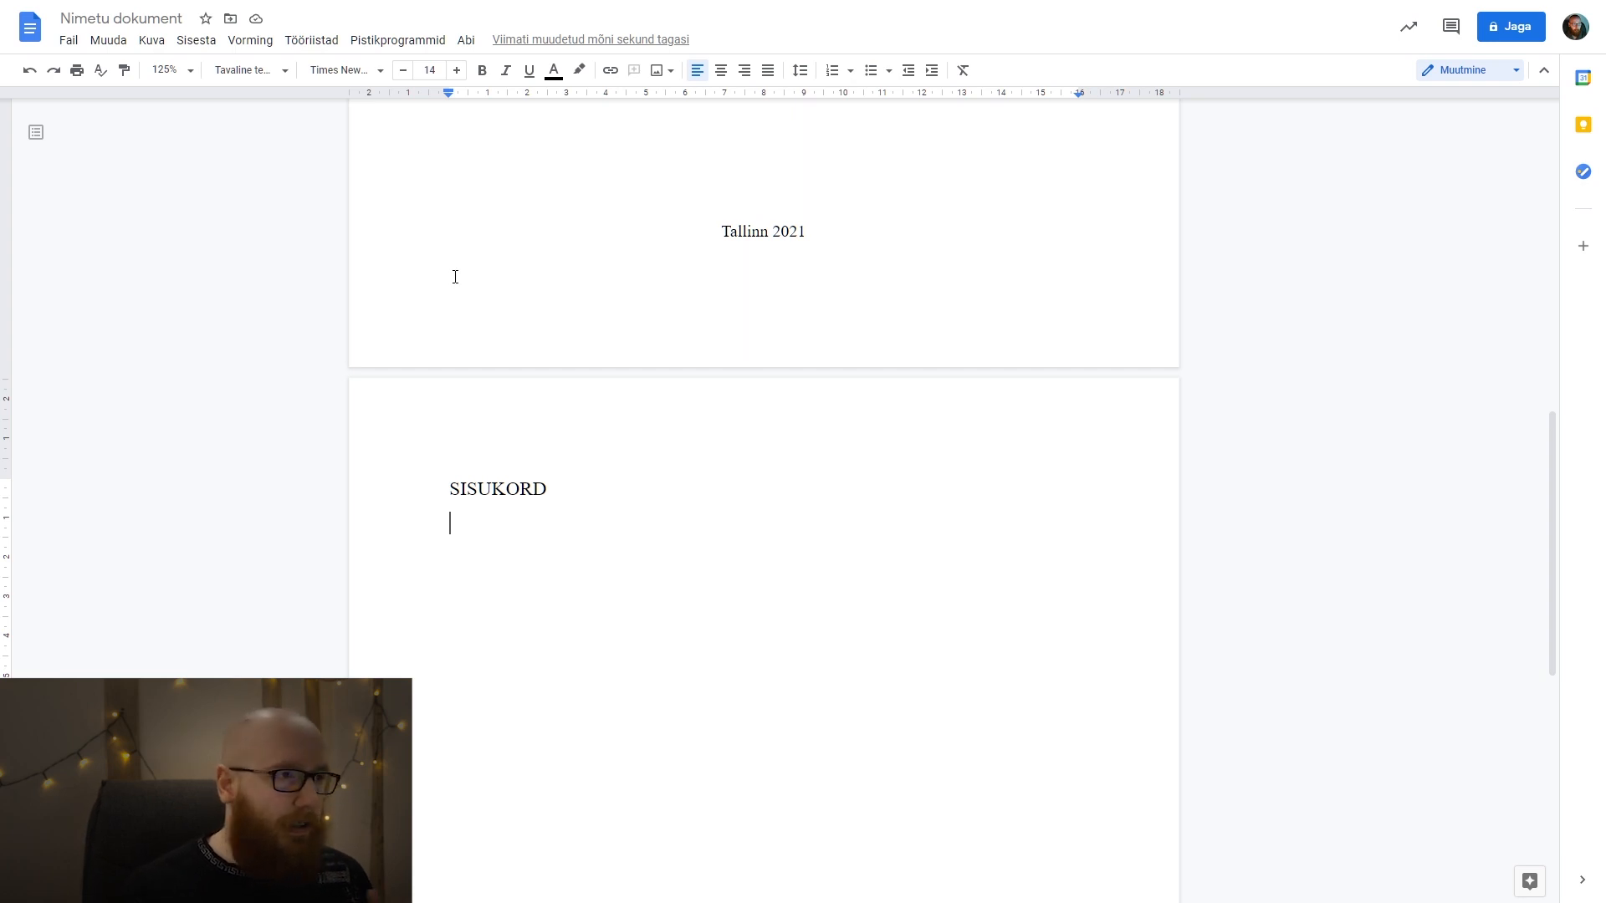
Write "Siia tuleb meil kohe-kohe üks tore sisukord." on the line below the SISUKORD heading.
type("Siia tuleb meil kohe-kohe")
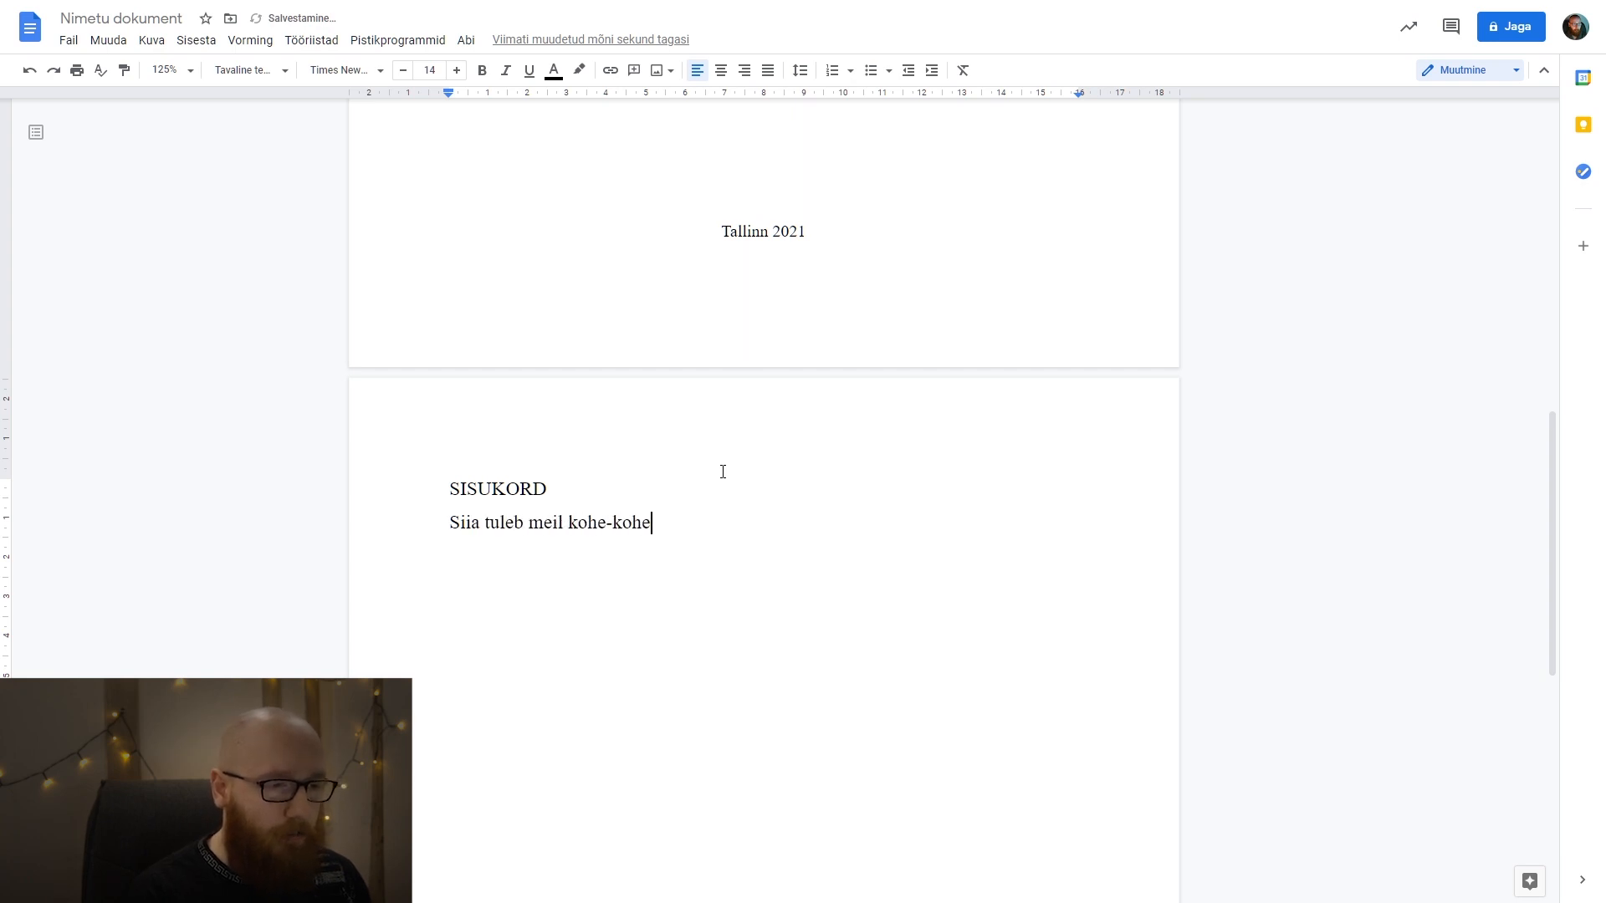
type(" üks tore sis")
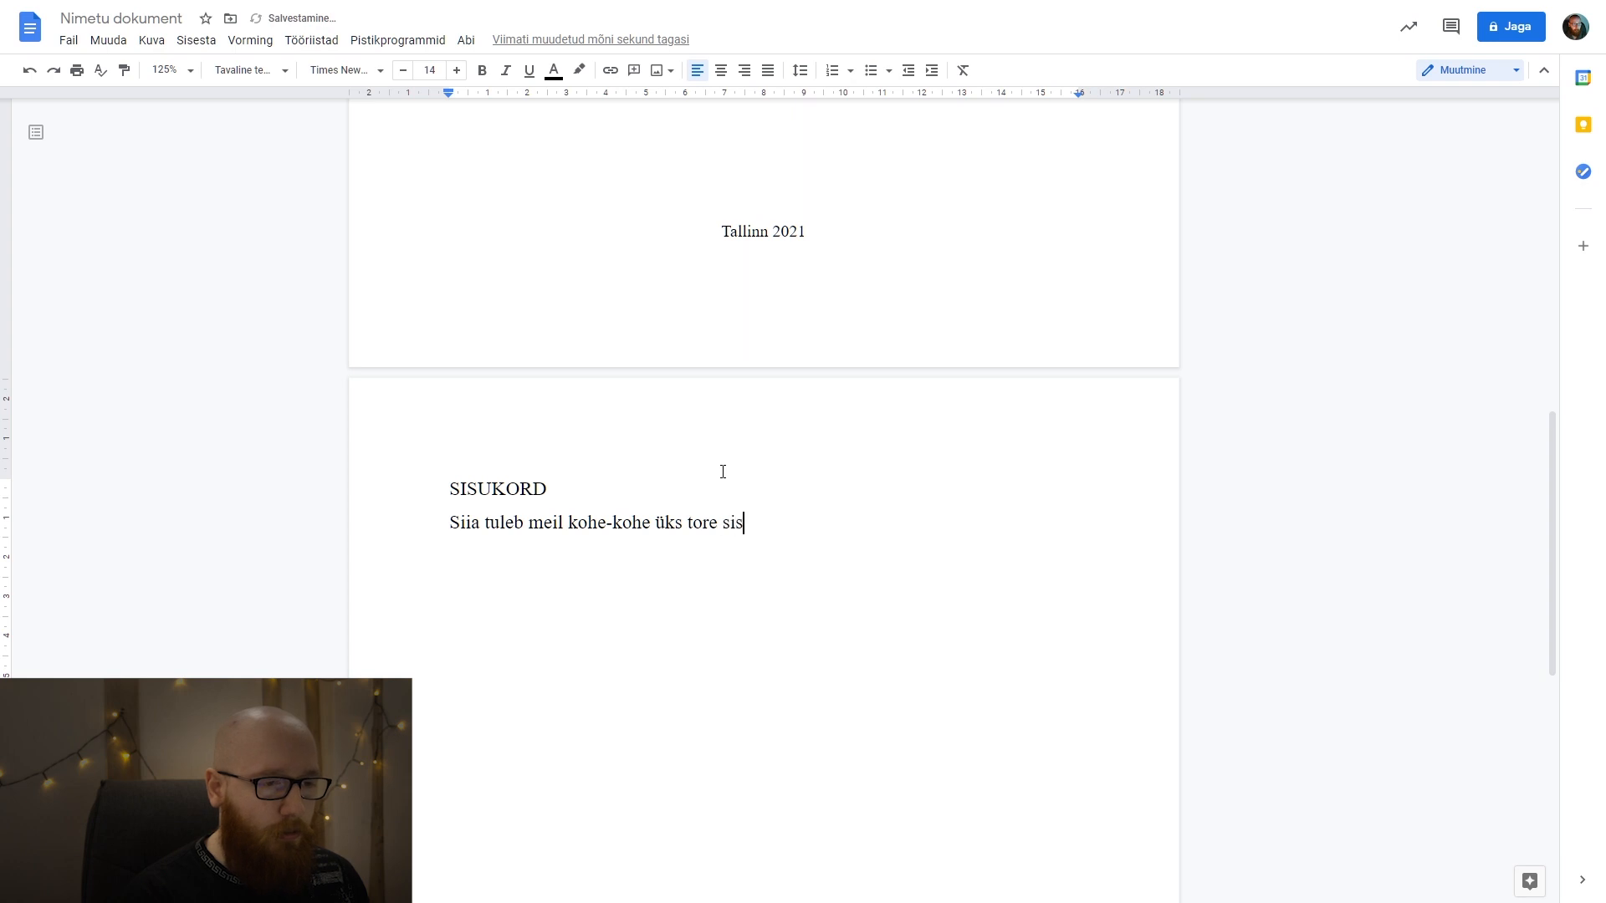
type("ukord.")
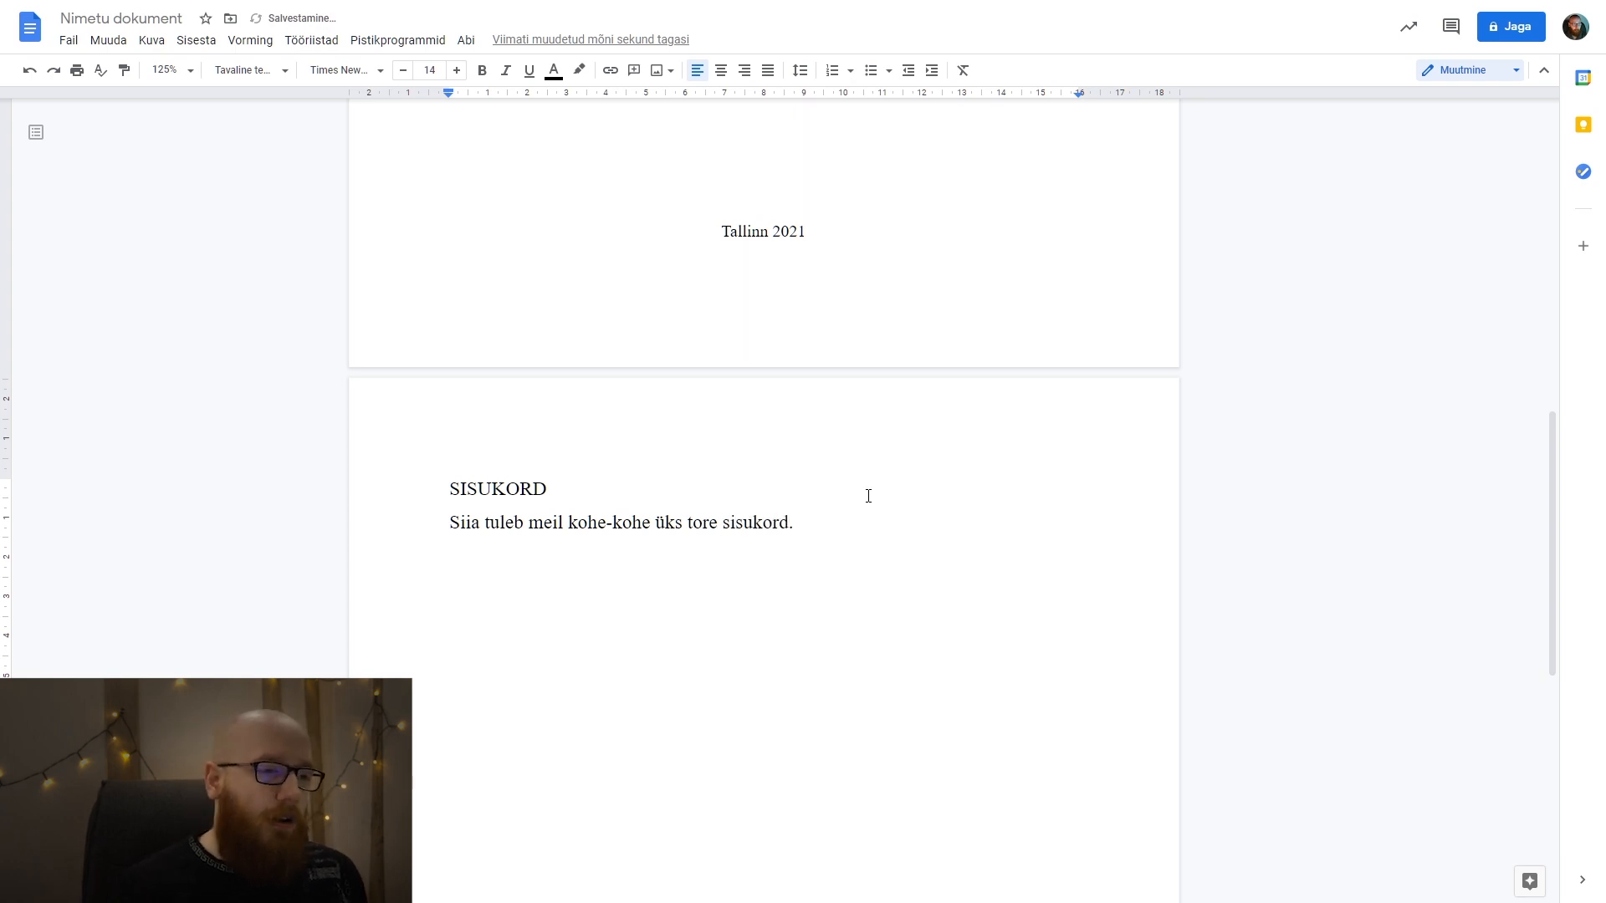
scroll(517, 466, "down", 1)
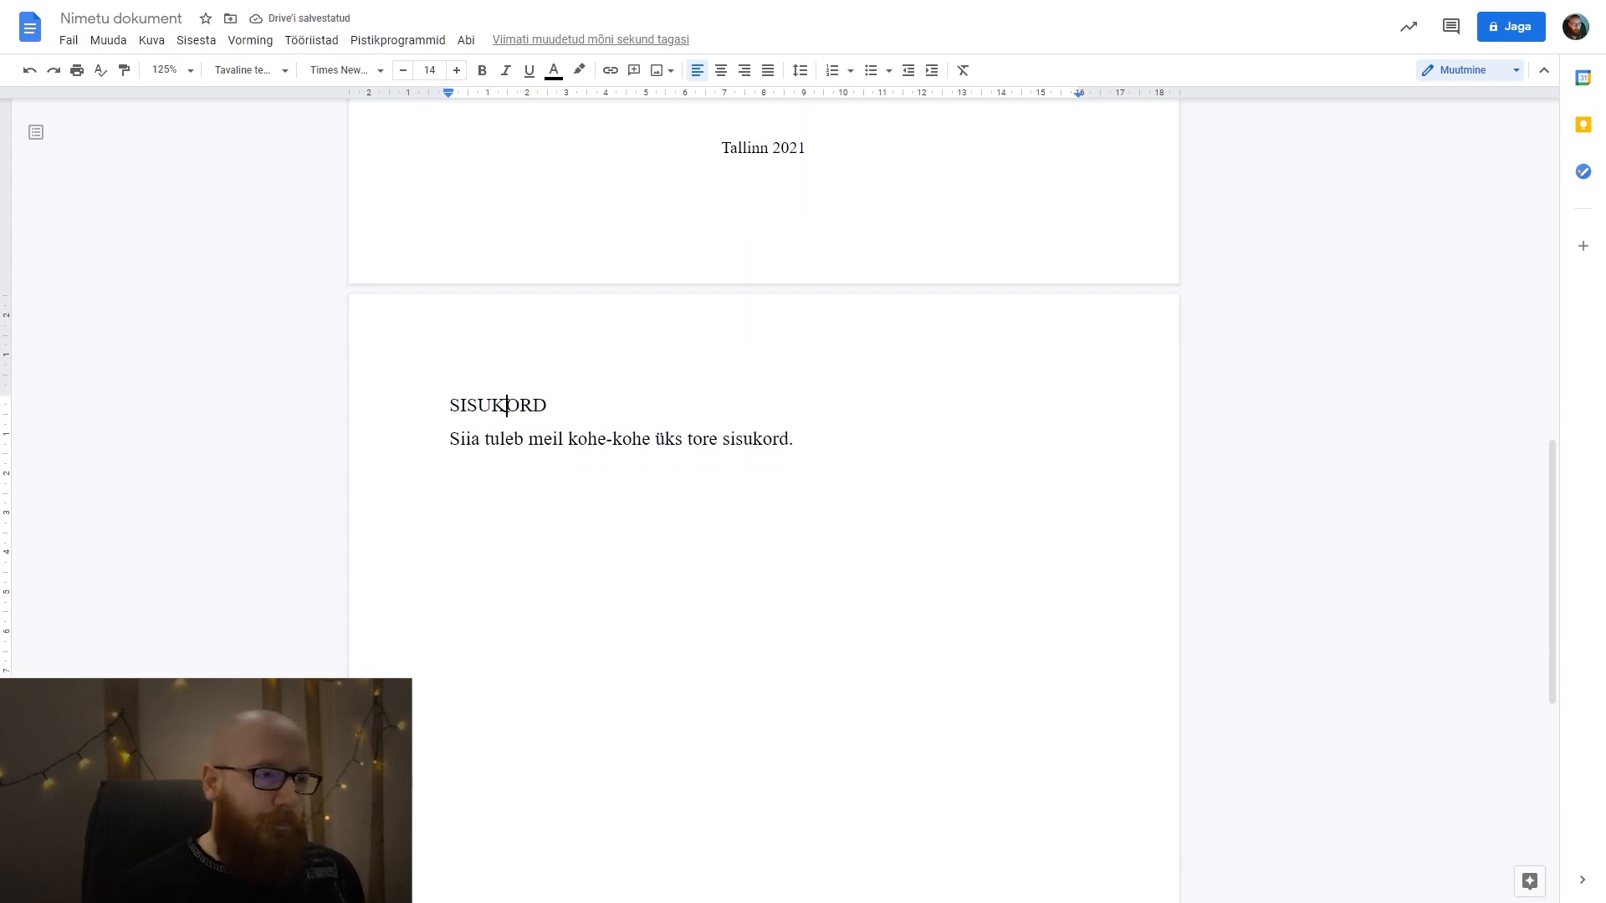
Set the font size of the sentence below SISUKORD to 12 and check its font and line spacing options.
left_click_drag(532, 408, 789, 443)
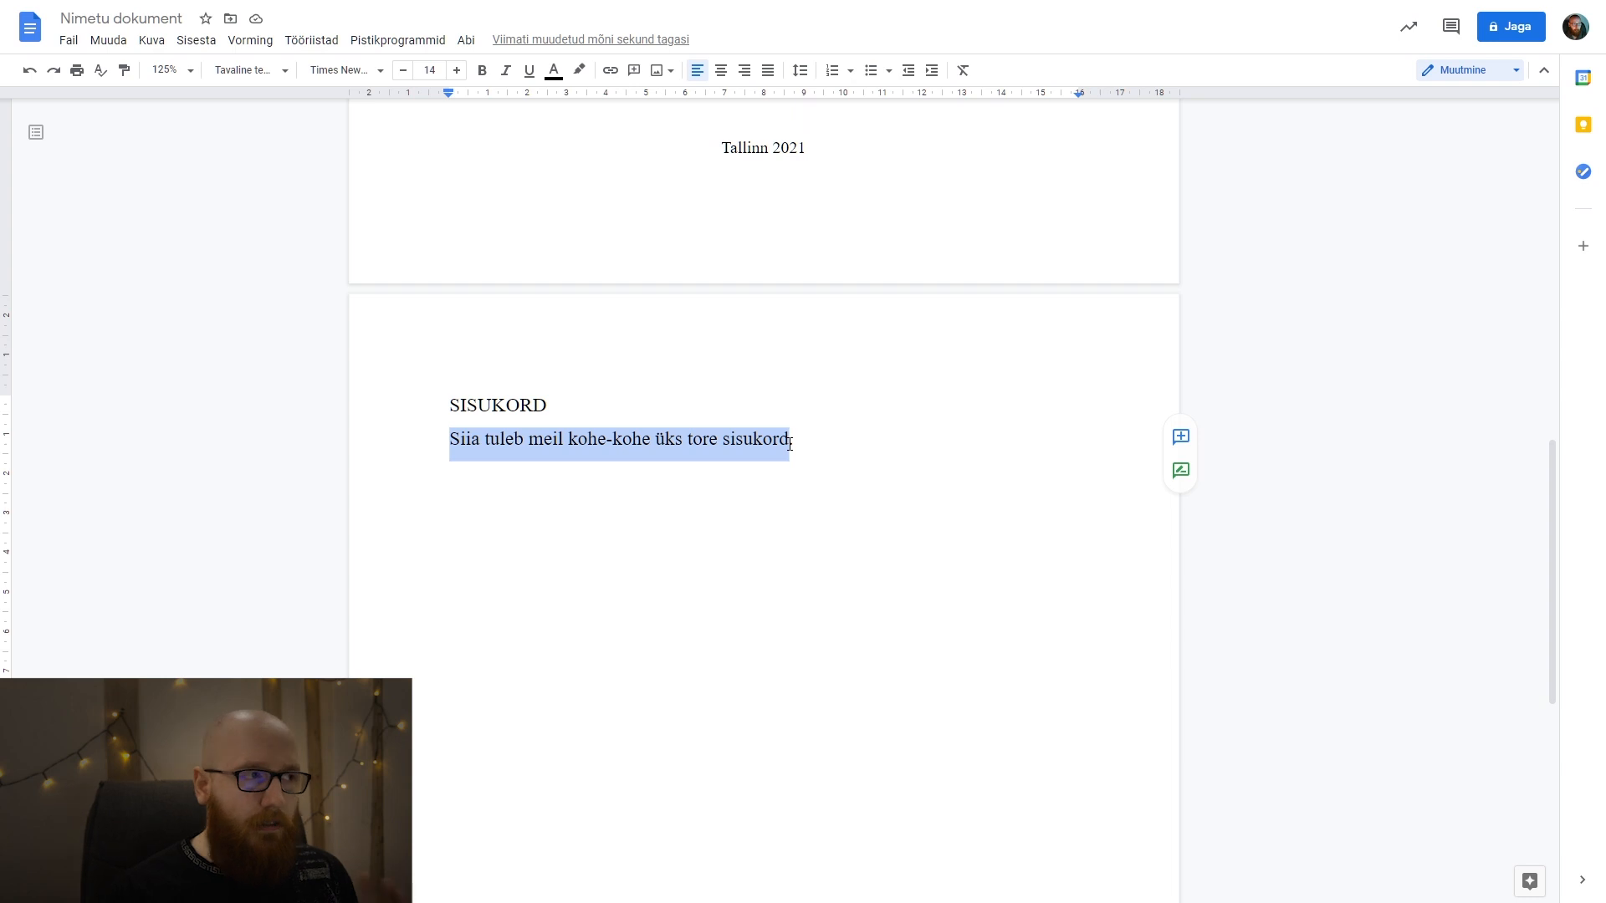
left_click(816, 435)
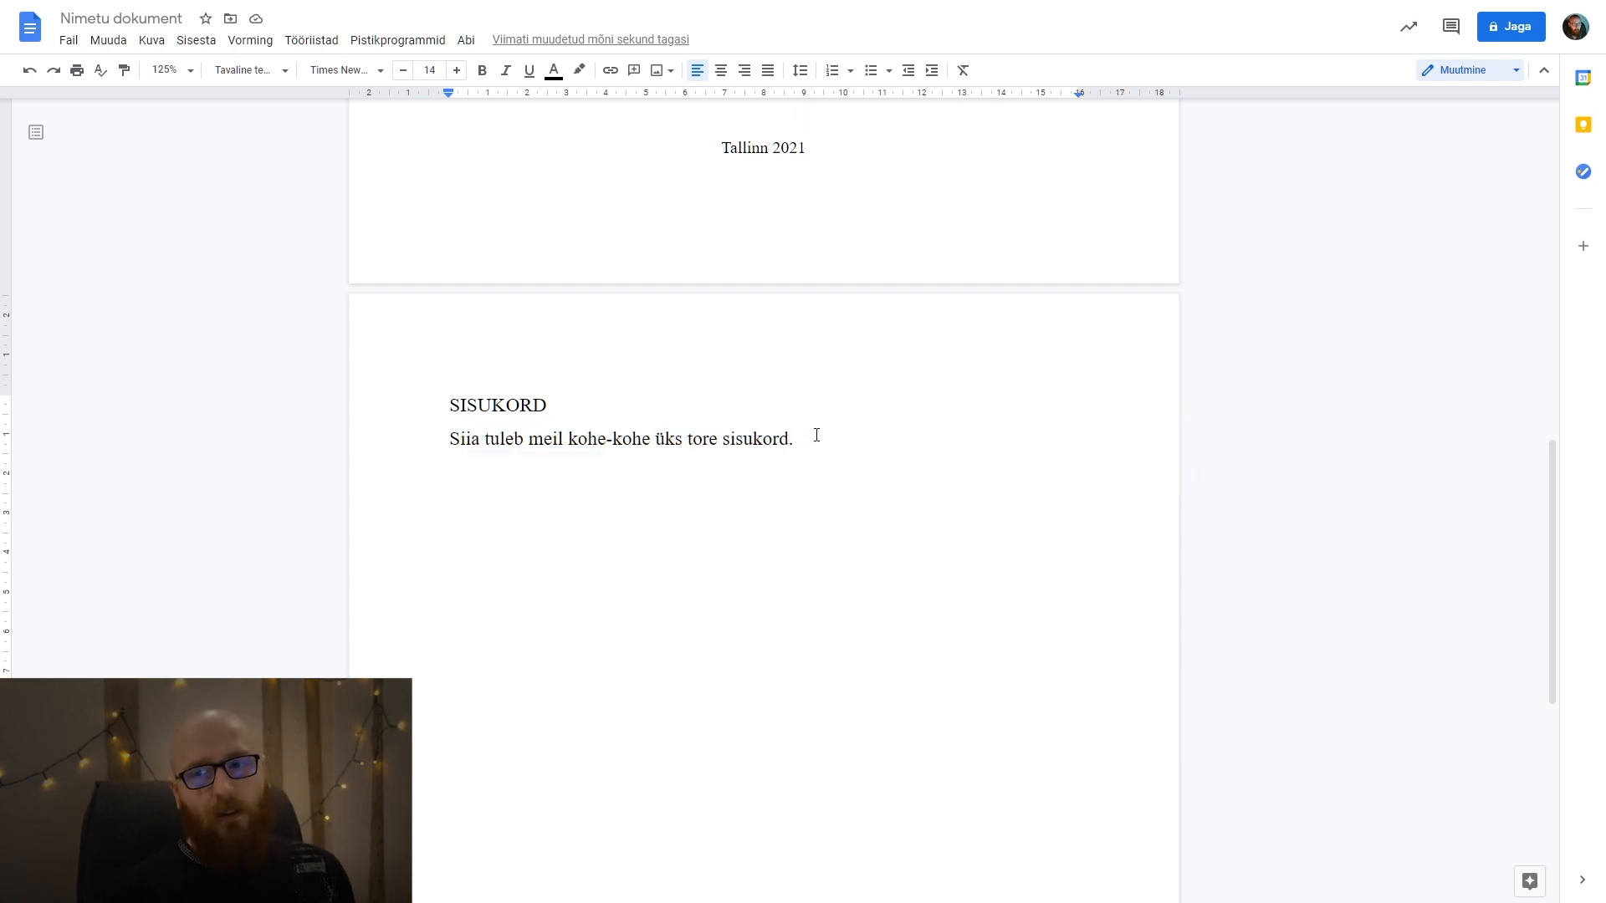
left_click_drag(834, 441, 448, 435)
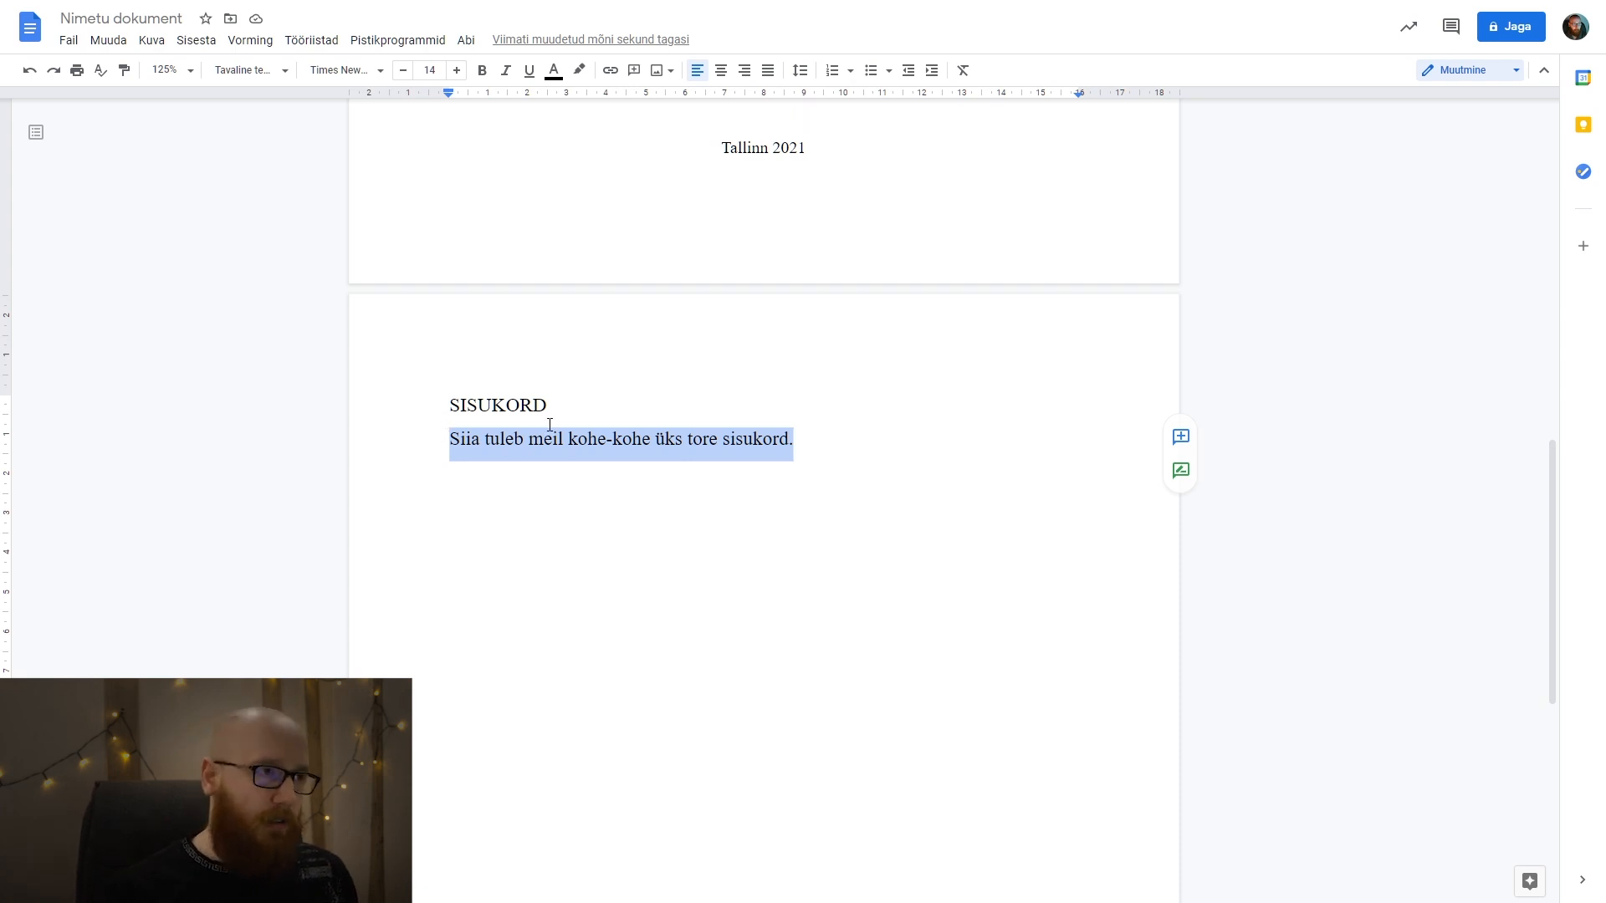
left_click(404, 71)
left_click(404, 71)
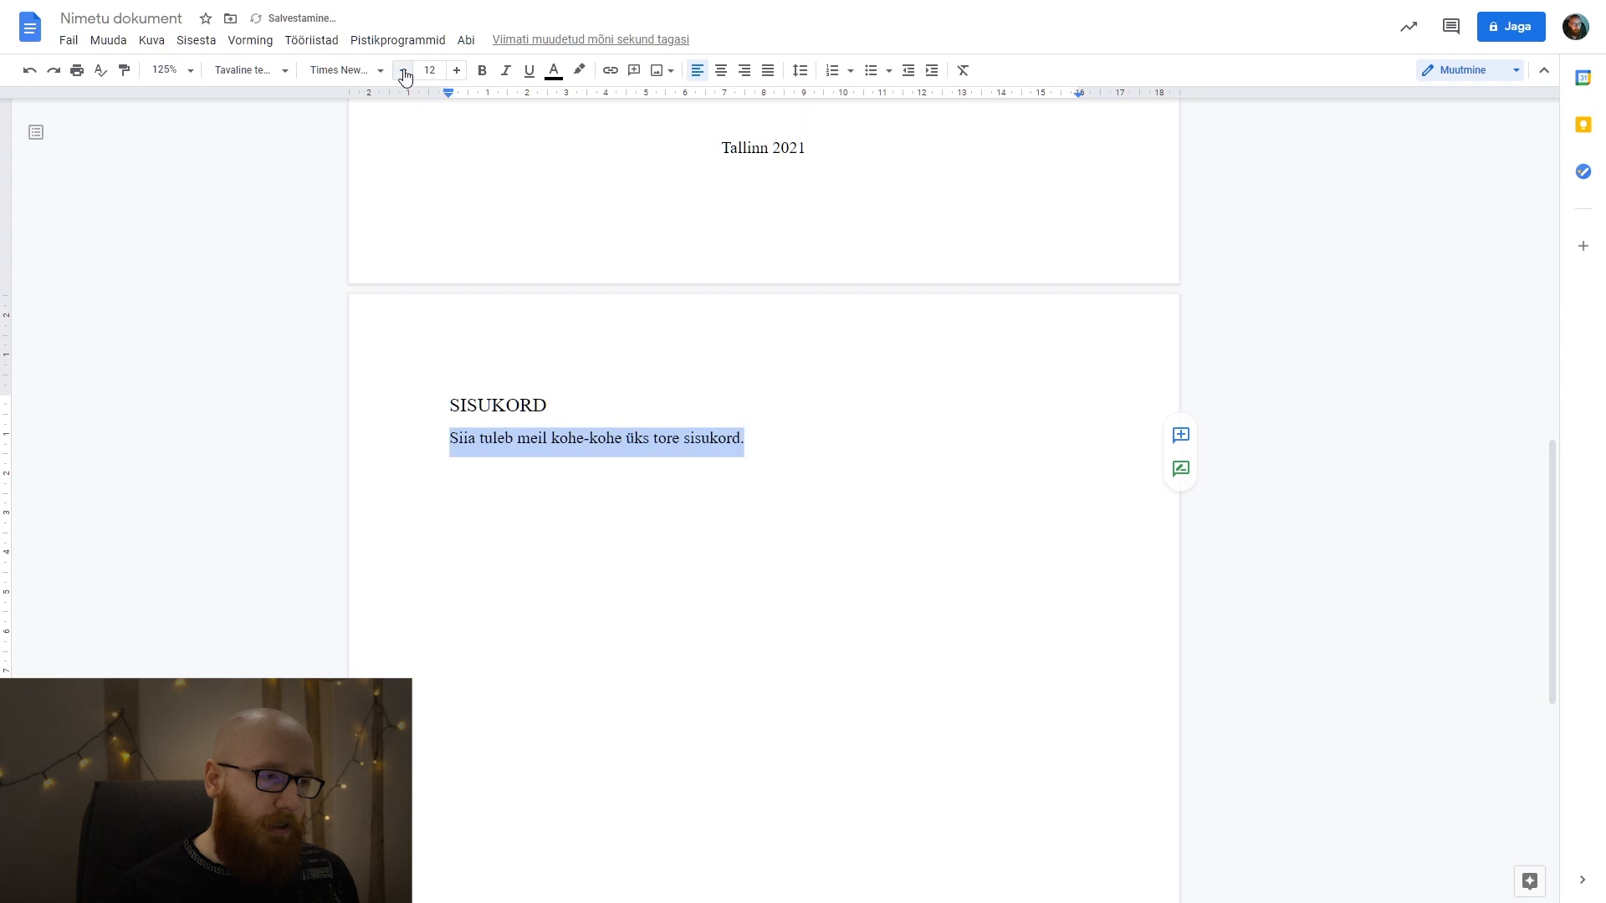
left_click(341, 70)
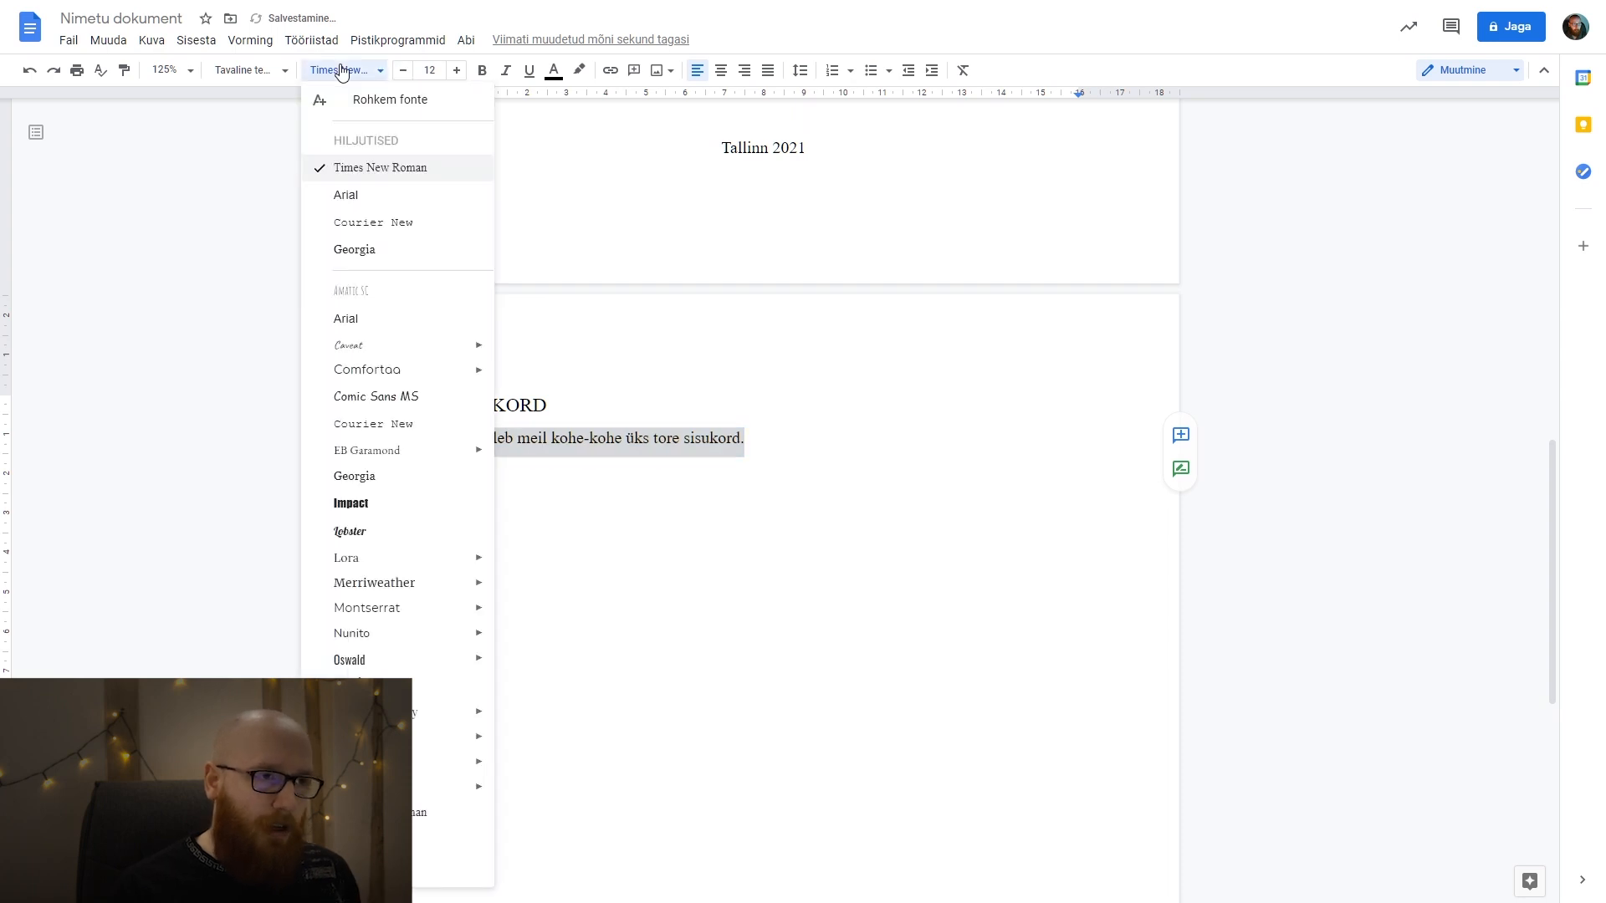
left_click(341, 71)
left_click(798, 75)
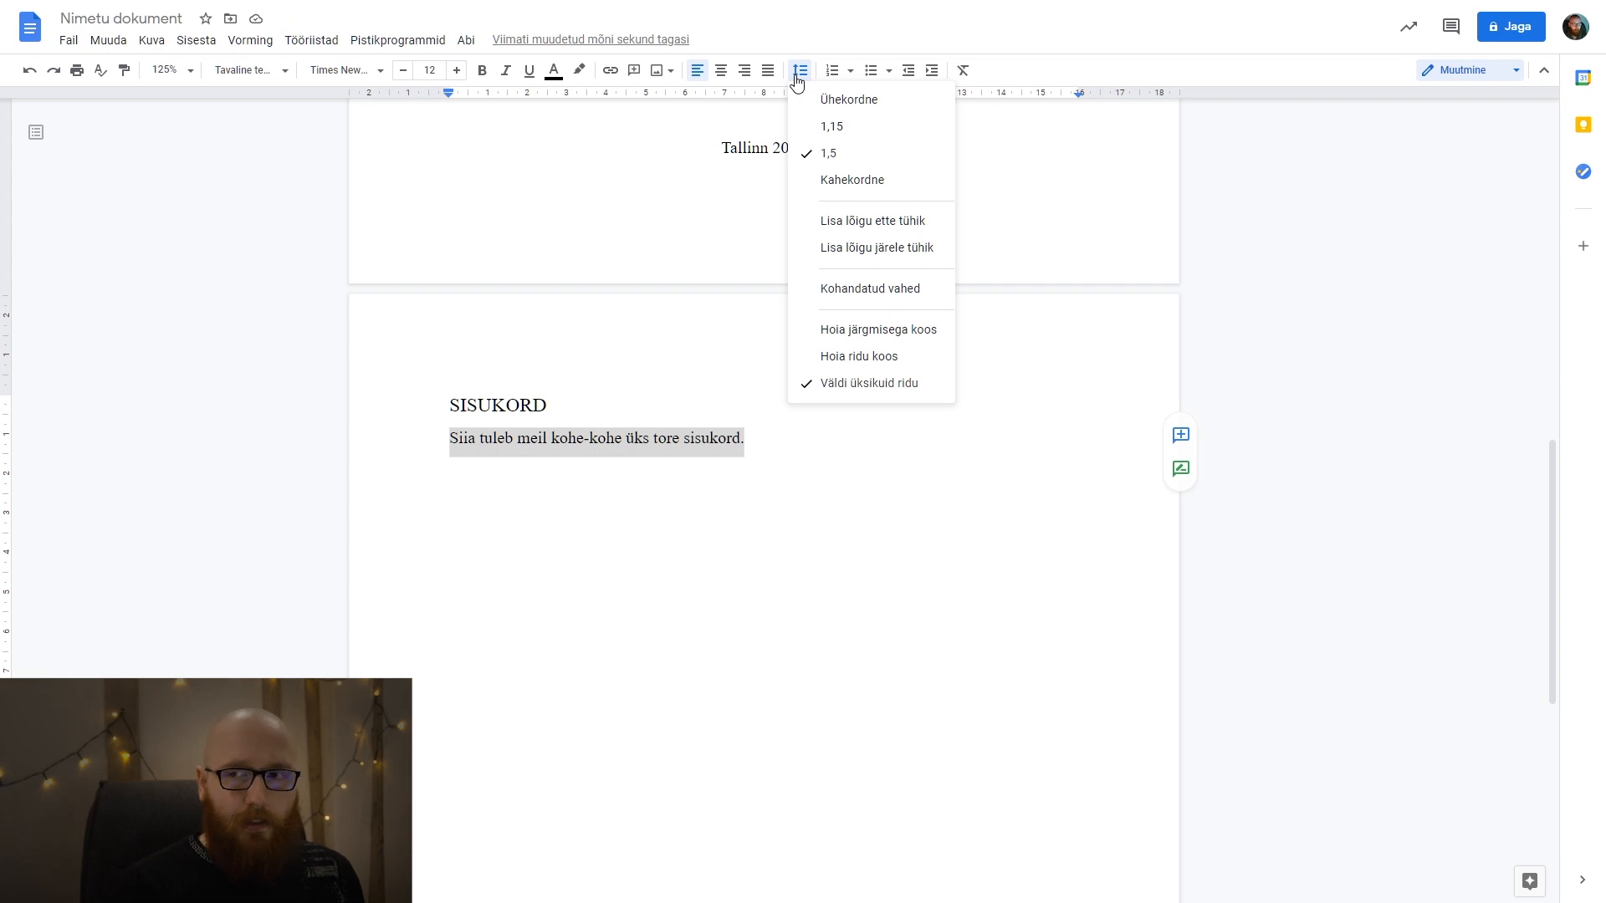
left_click(797, 73)
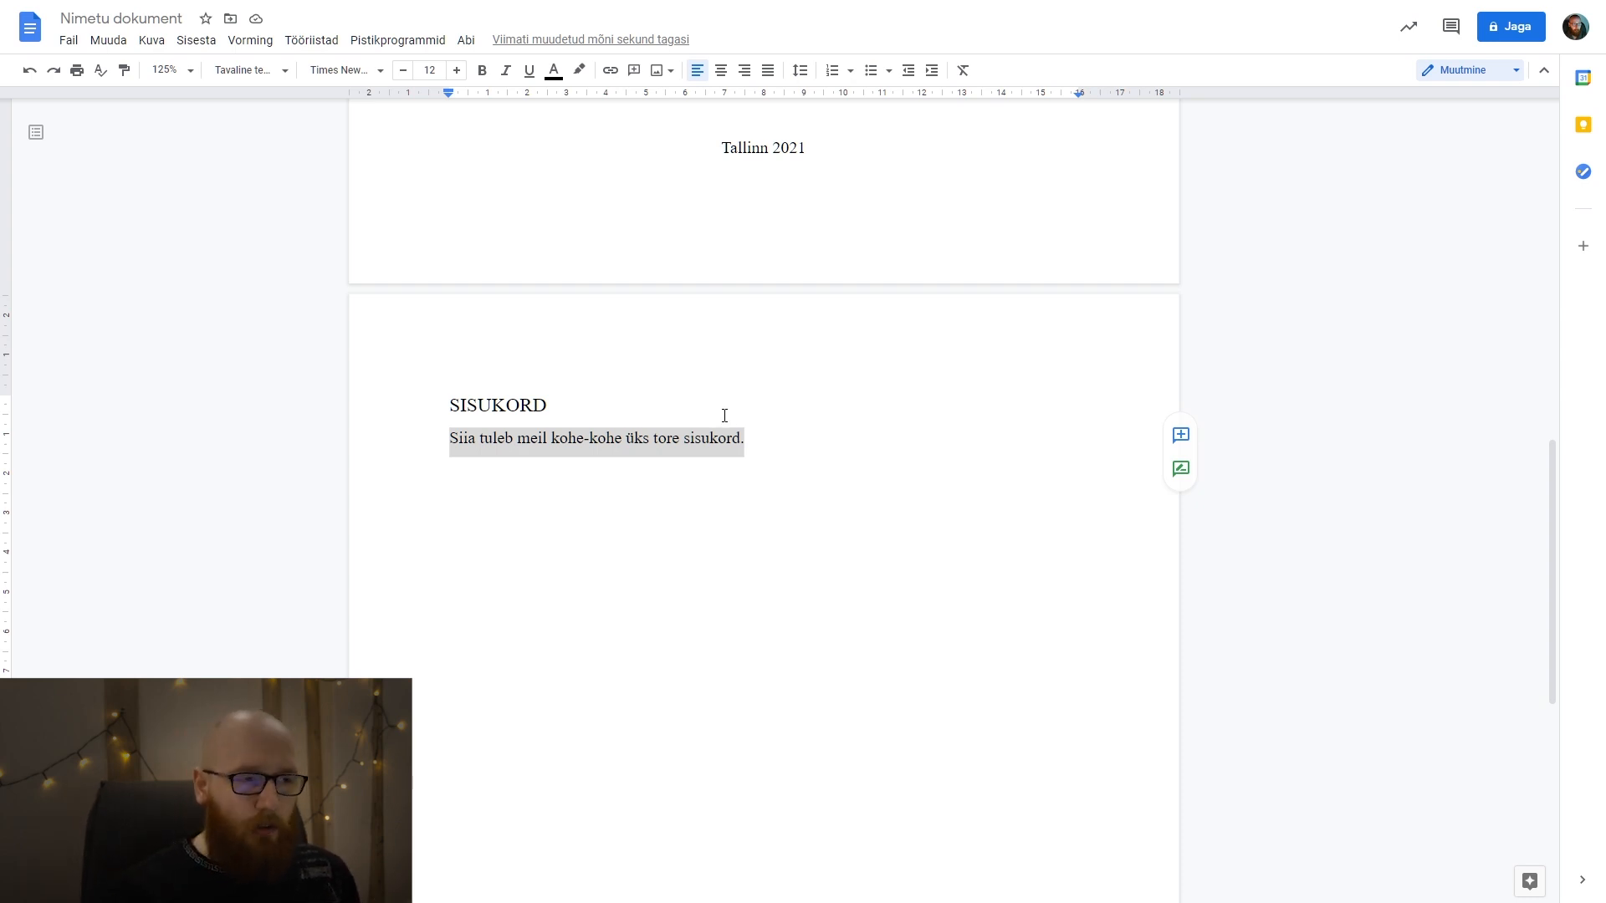
Justify the sentence below the SISUKORD heading.
left_click(768, 441)
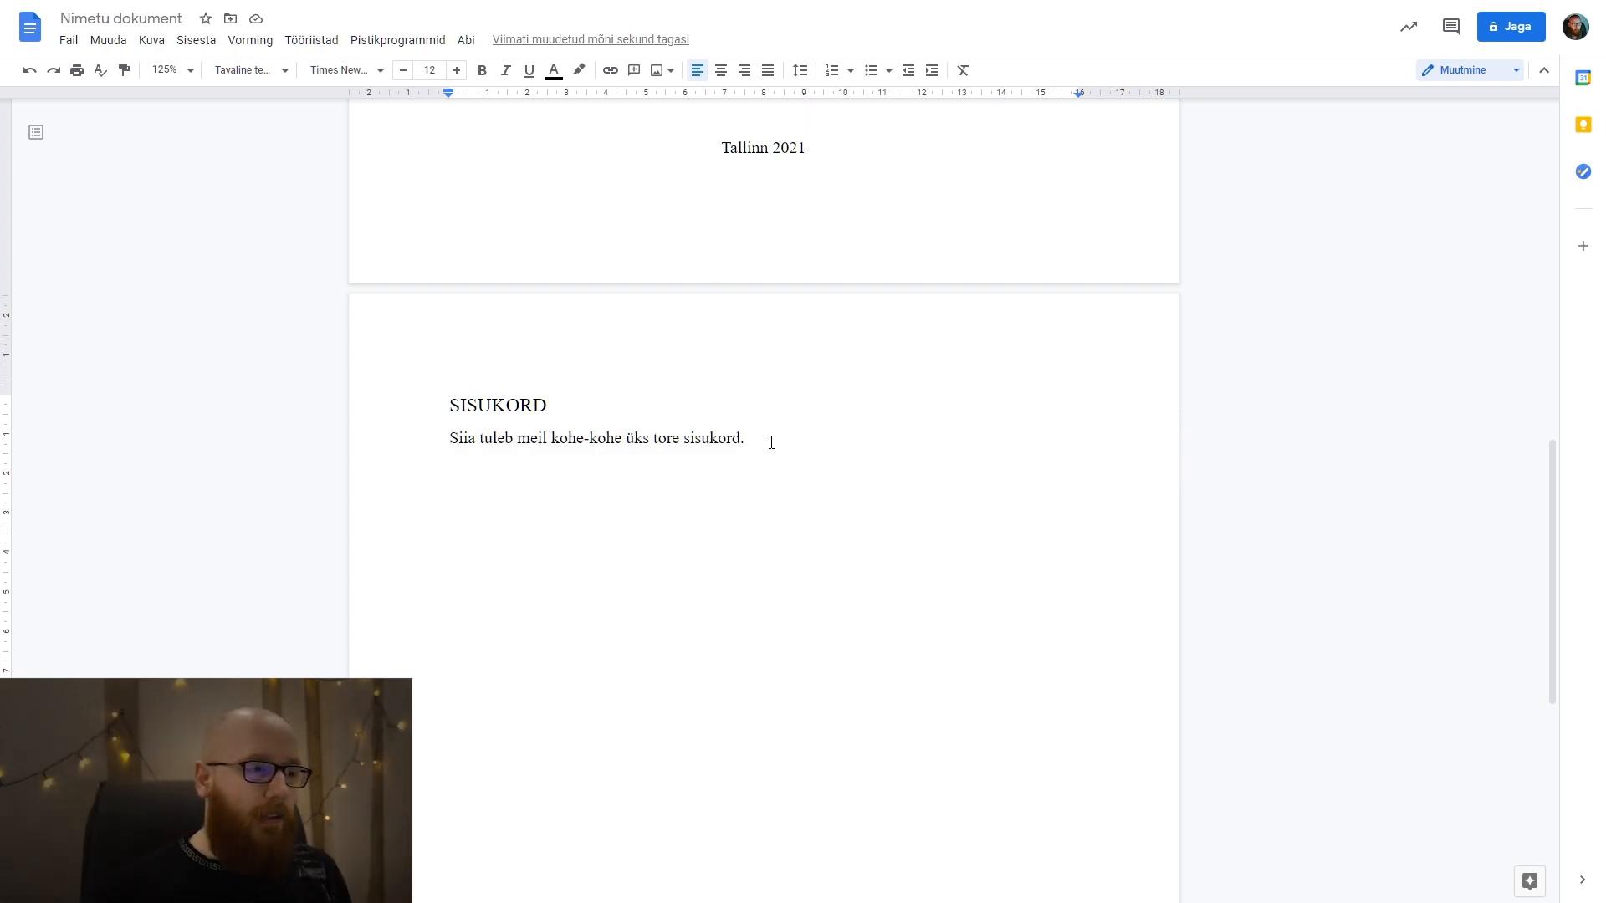
left_click(447, 441)
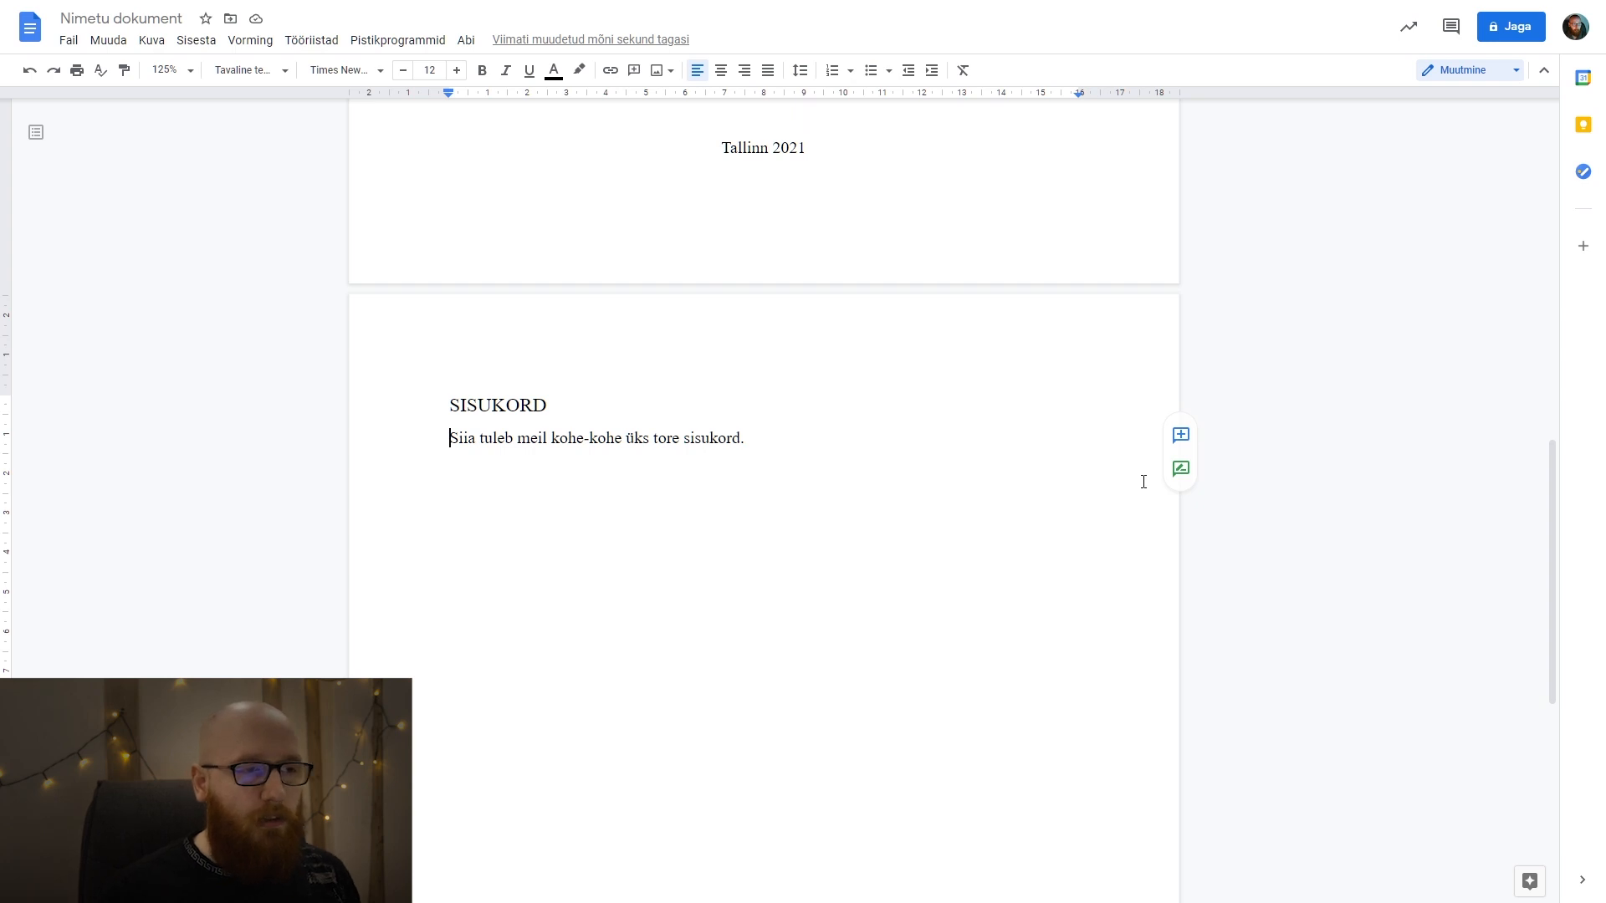
left_click(867, 431)
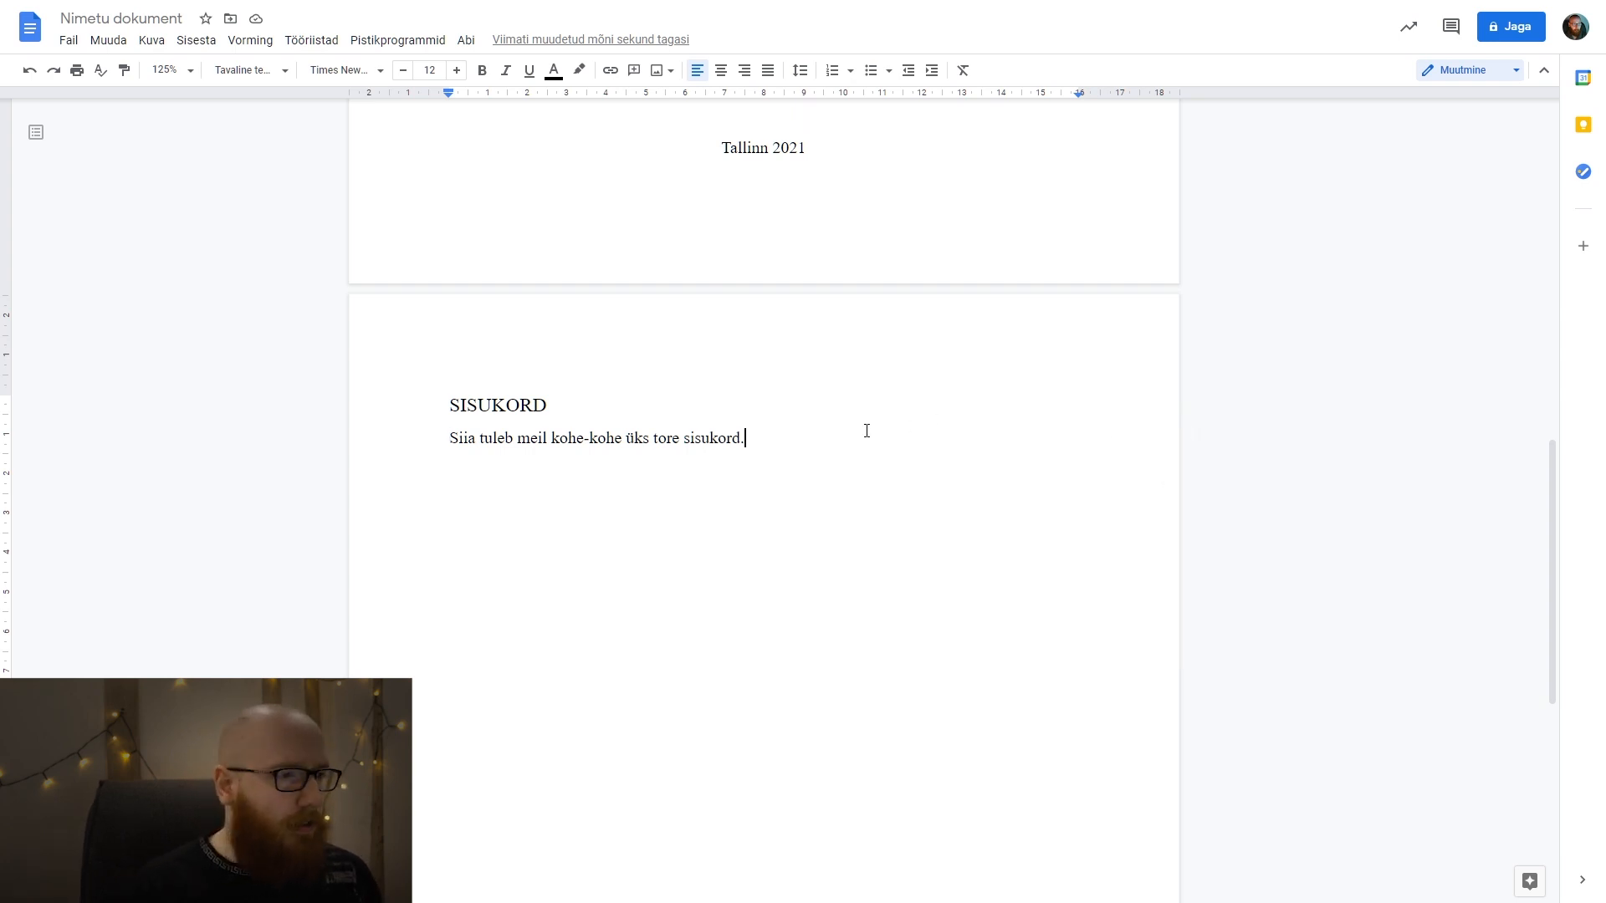
scroll(866, 430, "down", 2)
scroll(864, 438, "up", 2)
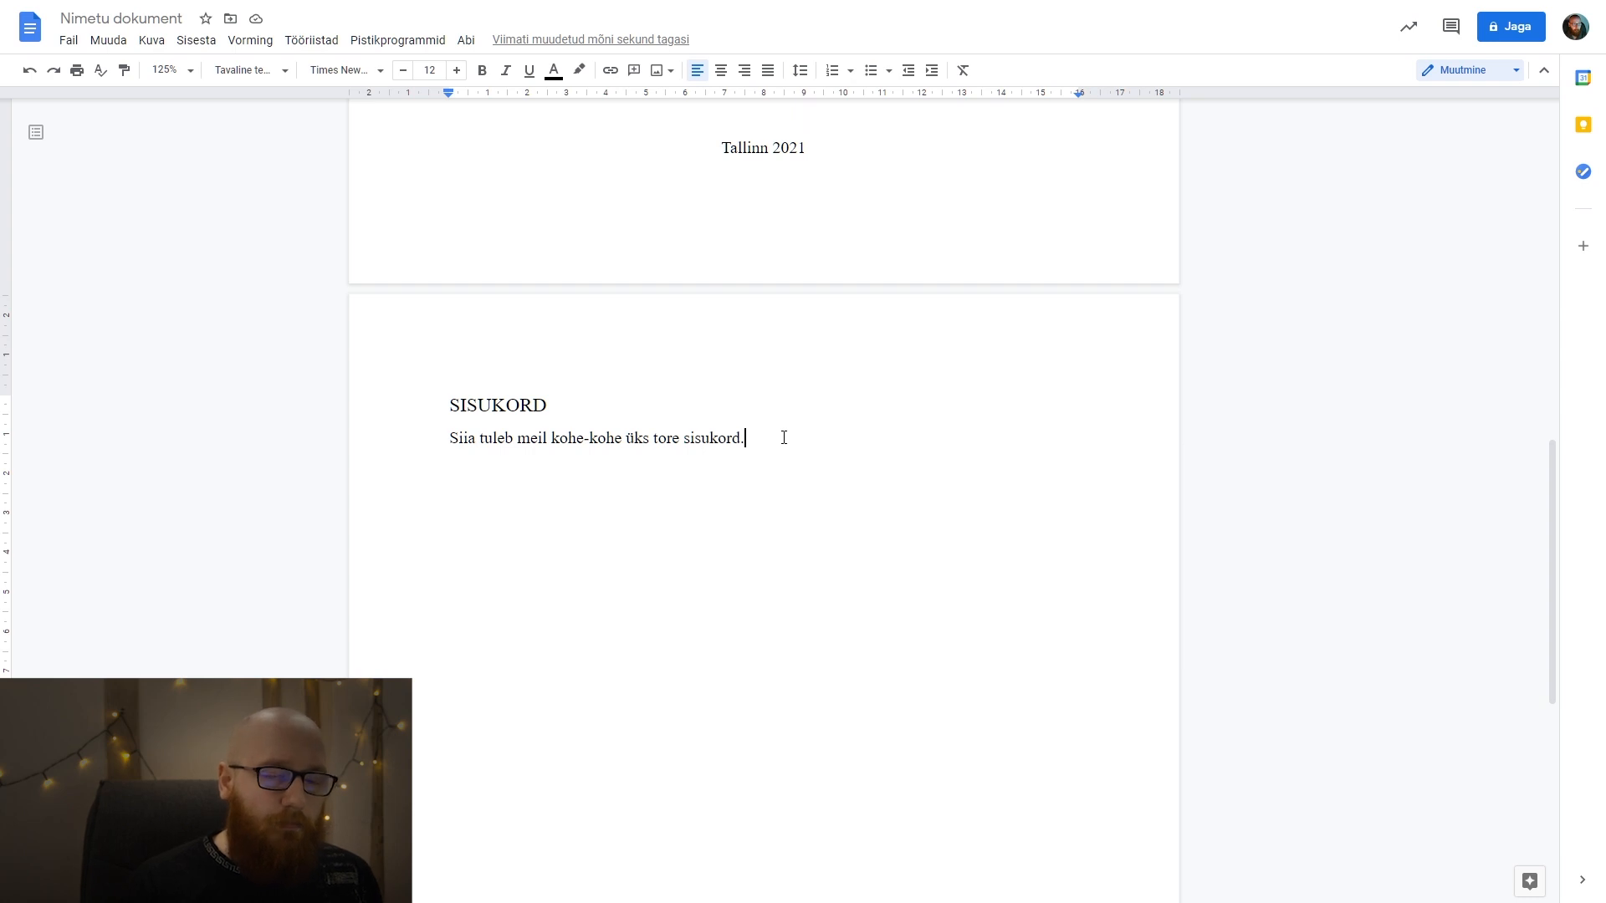
left_click_drag(784, 438, 450, 448)
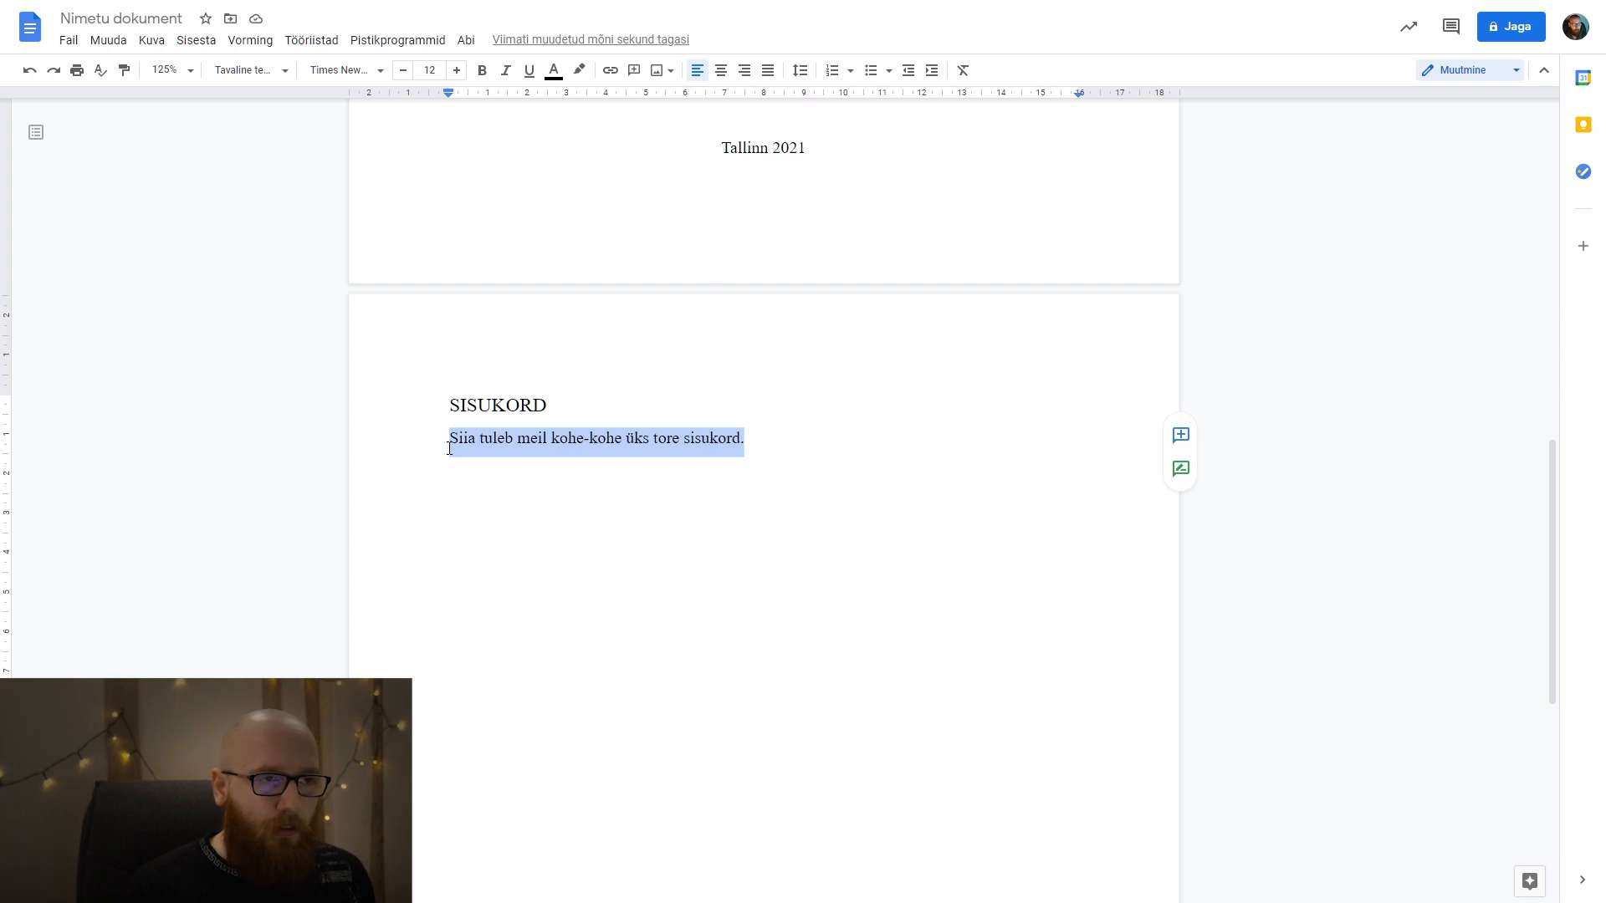
left_click(770, 72)
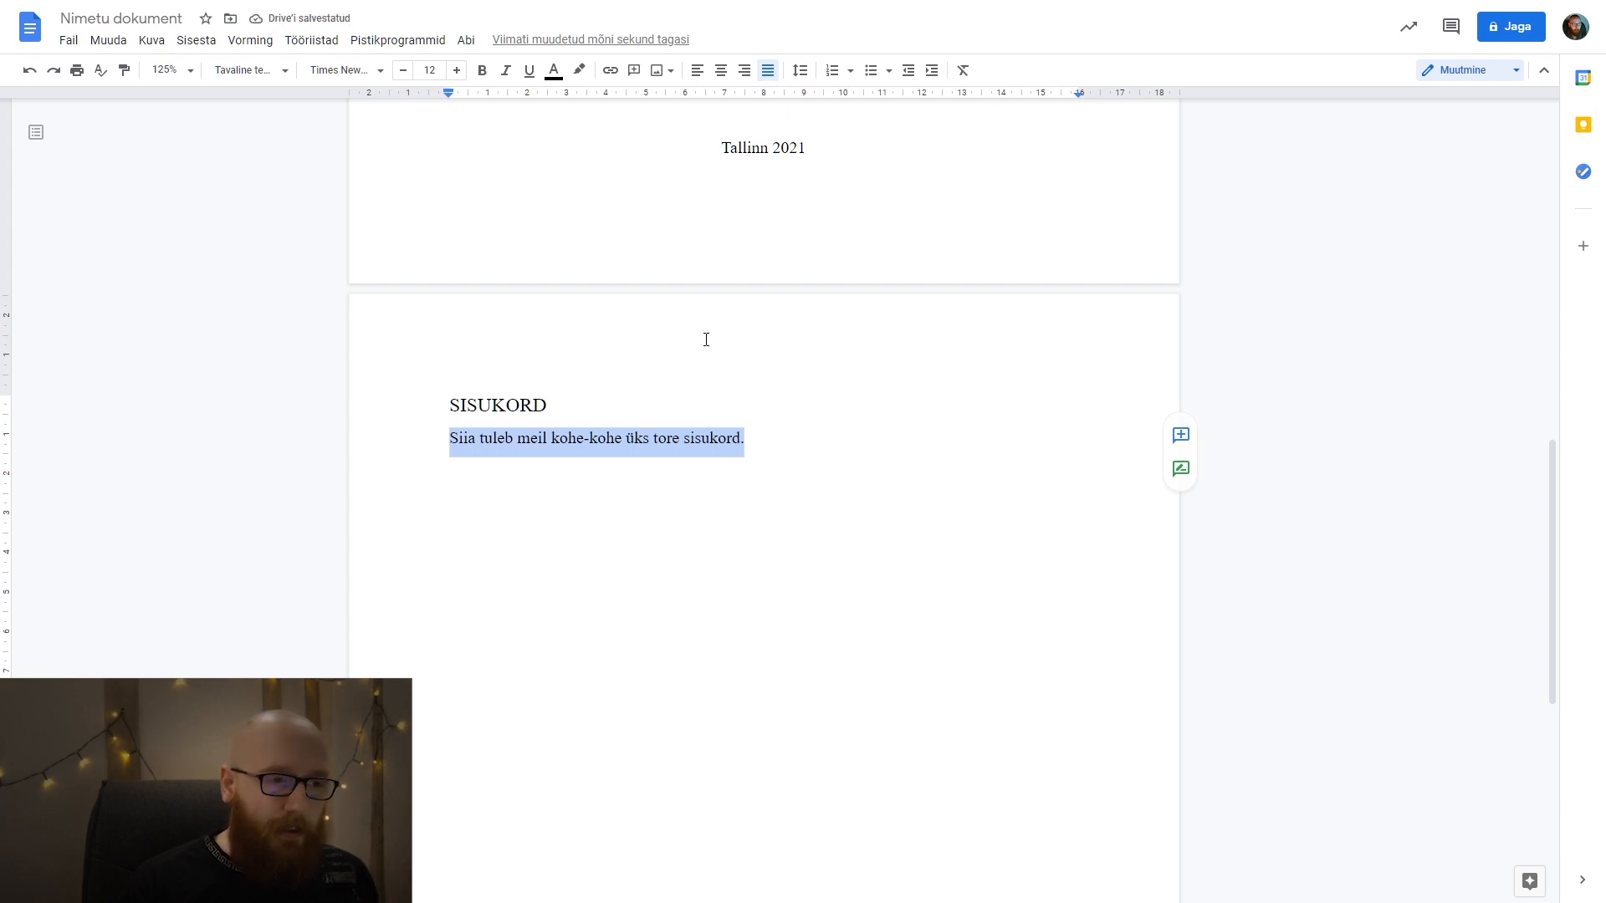
Update the "Tavaline tekst" paragraph style to match the formatting of the sentence below SISUKORD.
left_click(703, 438)
left_click_drag(747, 439, 445, 445)
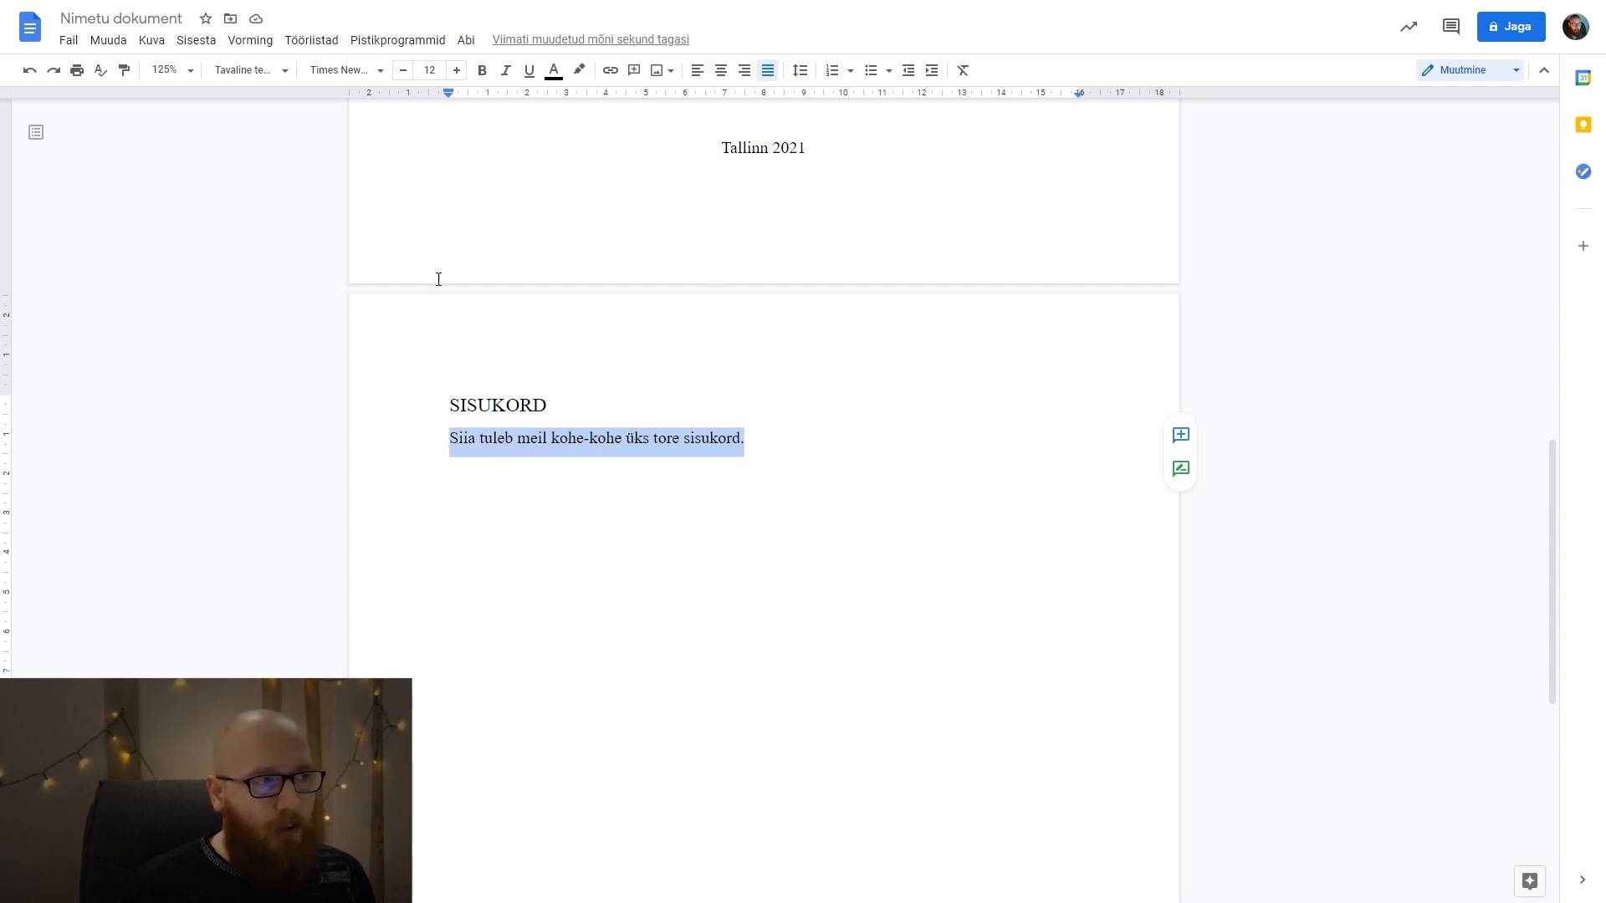
left_click(268, 70)
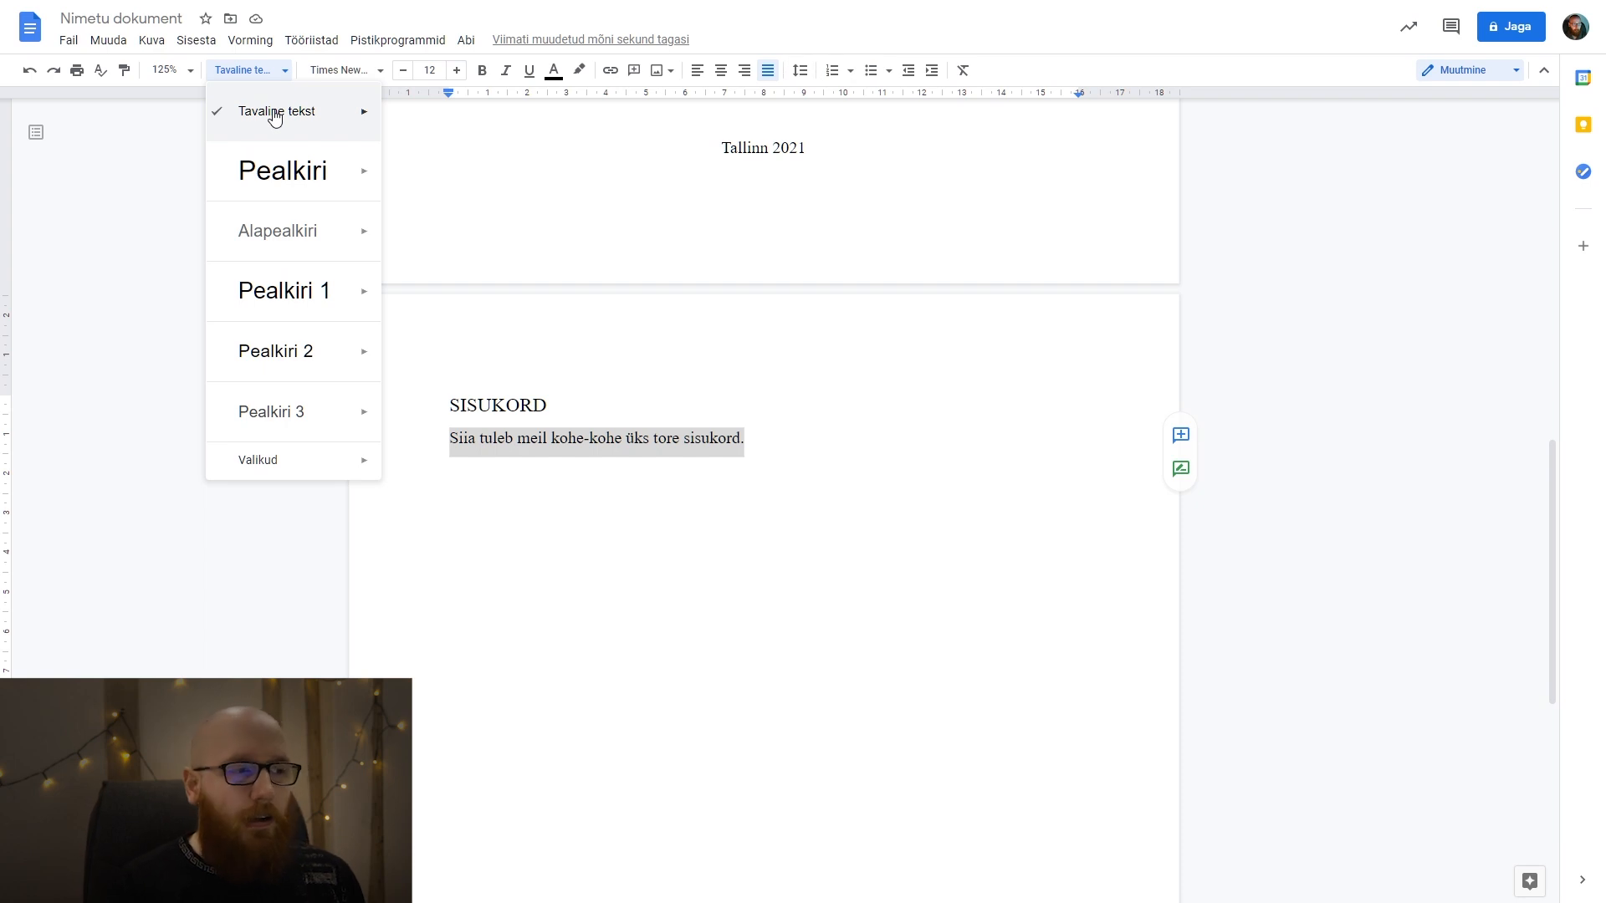
mouse_move(318, 115)
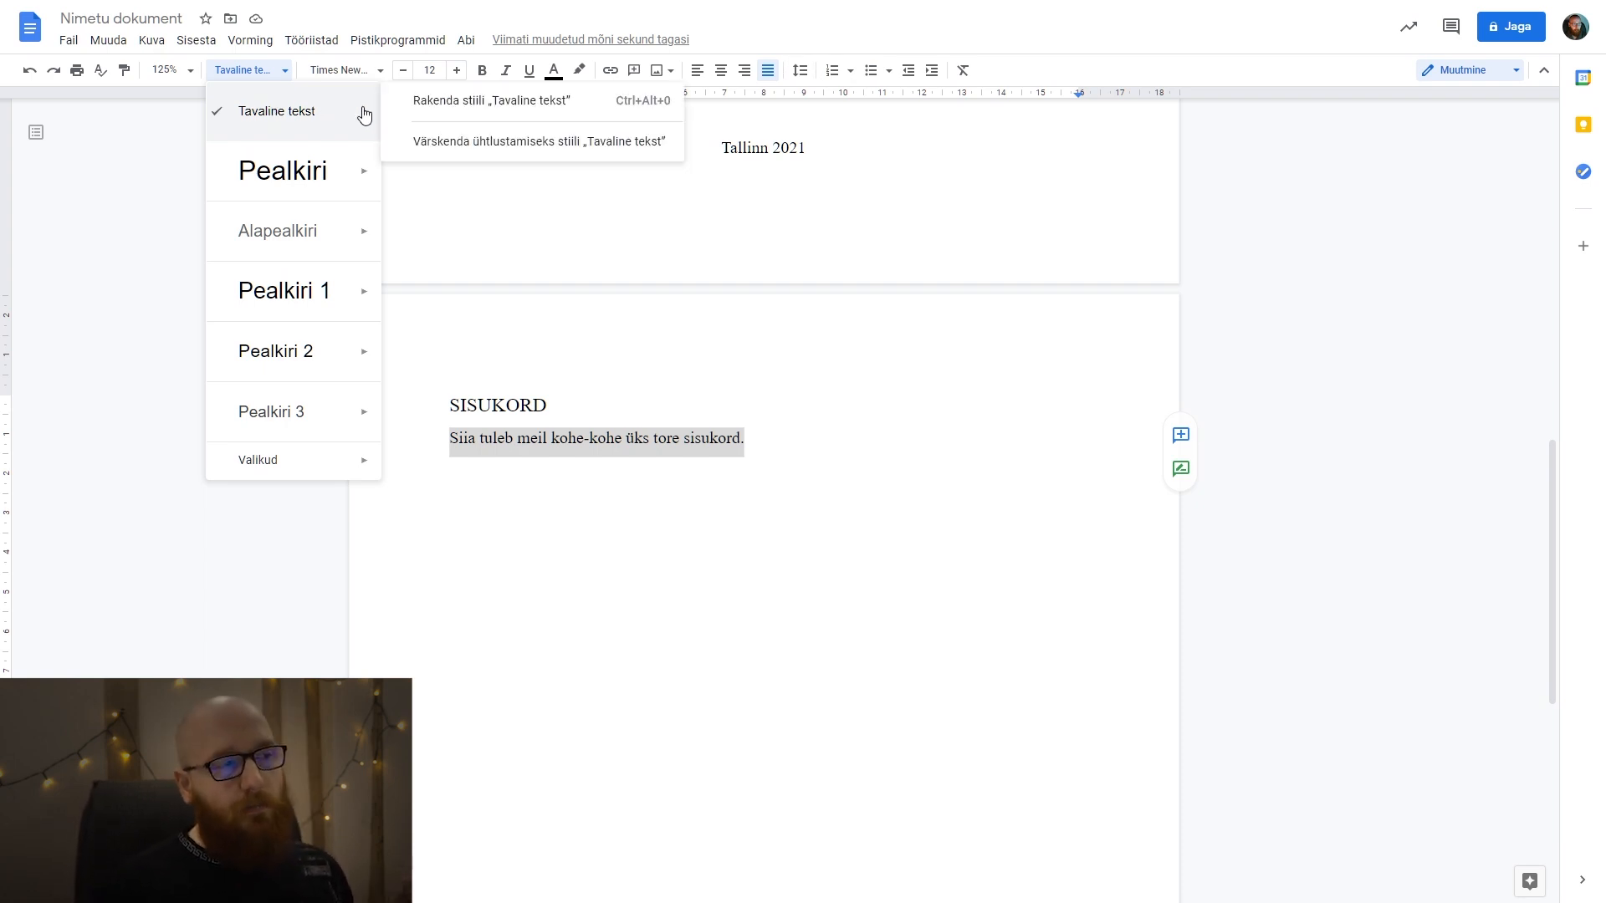
left_click(492, 155)
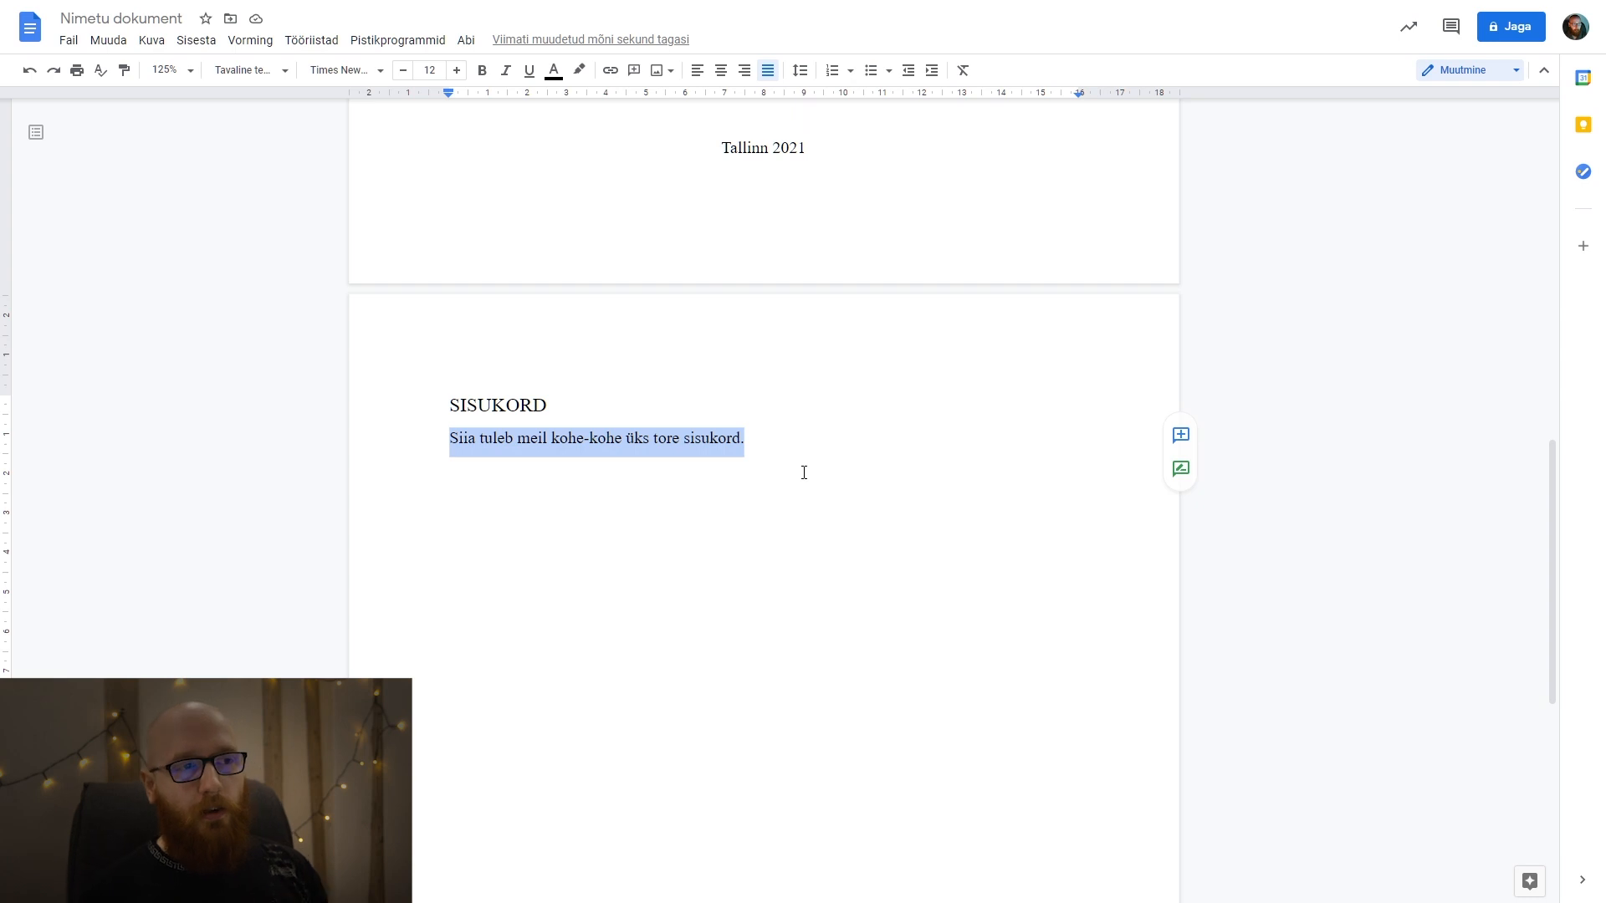
Look over the title page and the SISUKORD page to check their formatting after the style update.
scroll(804, 472, "up", 1)
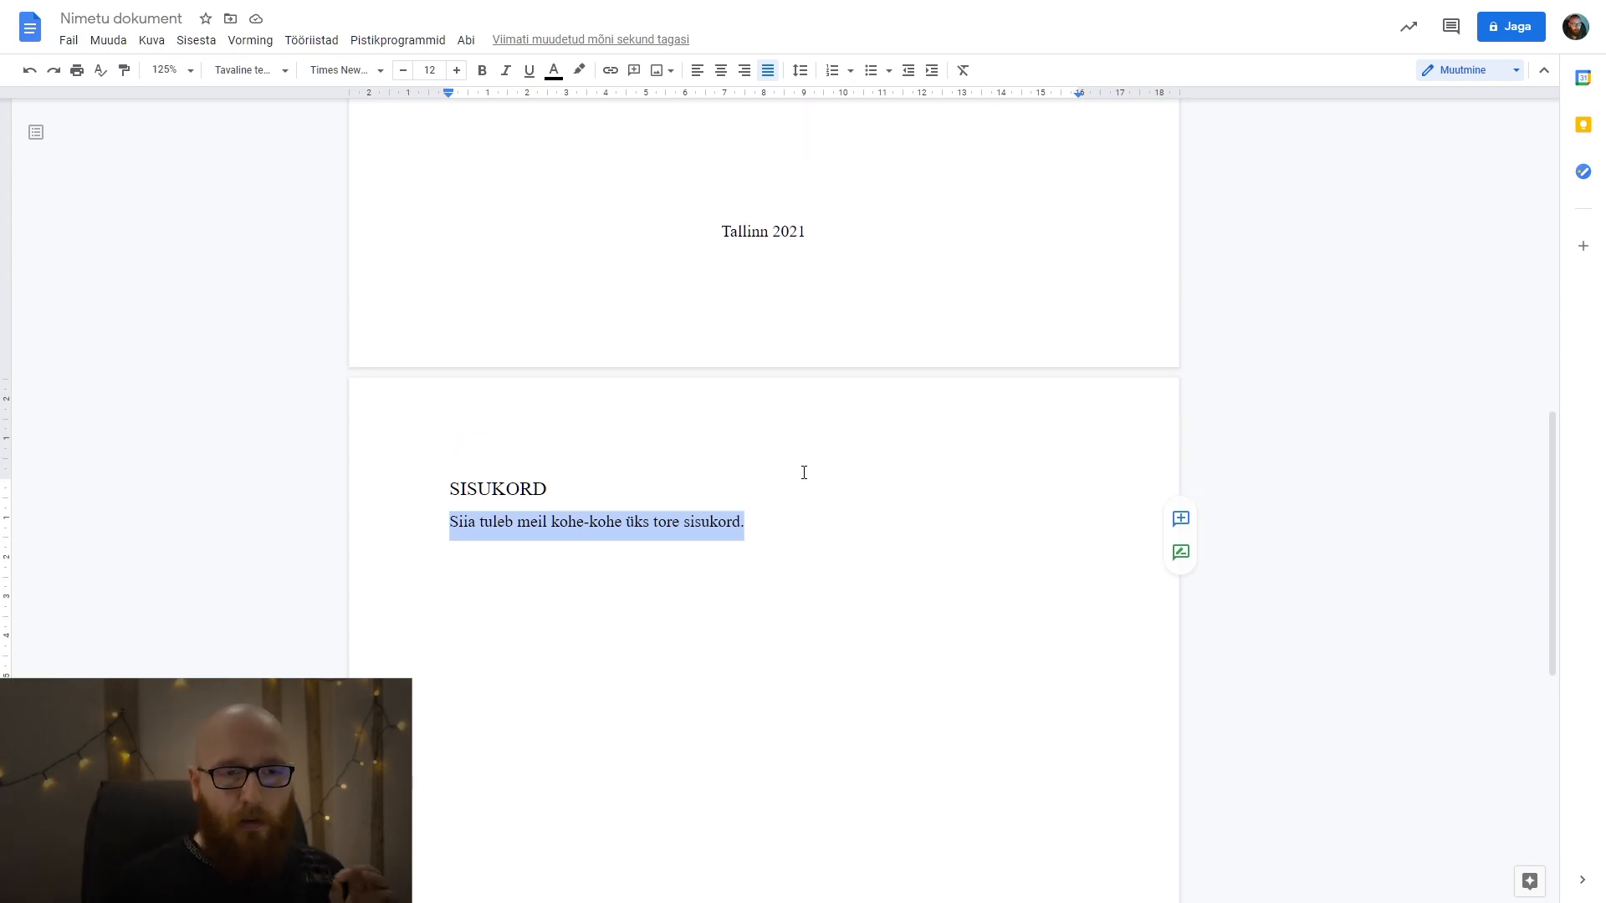
left_click(805, 472)
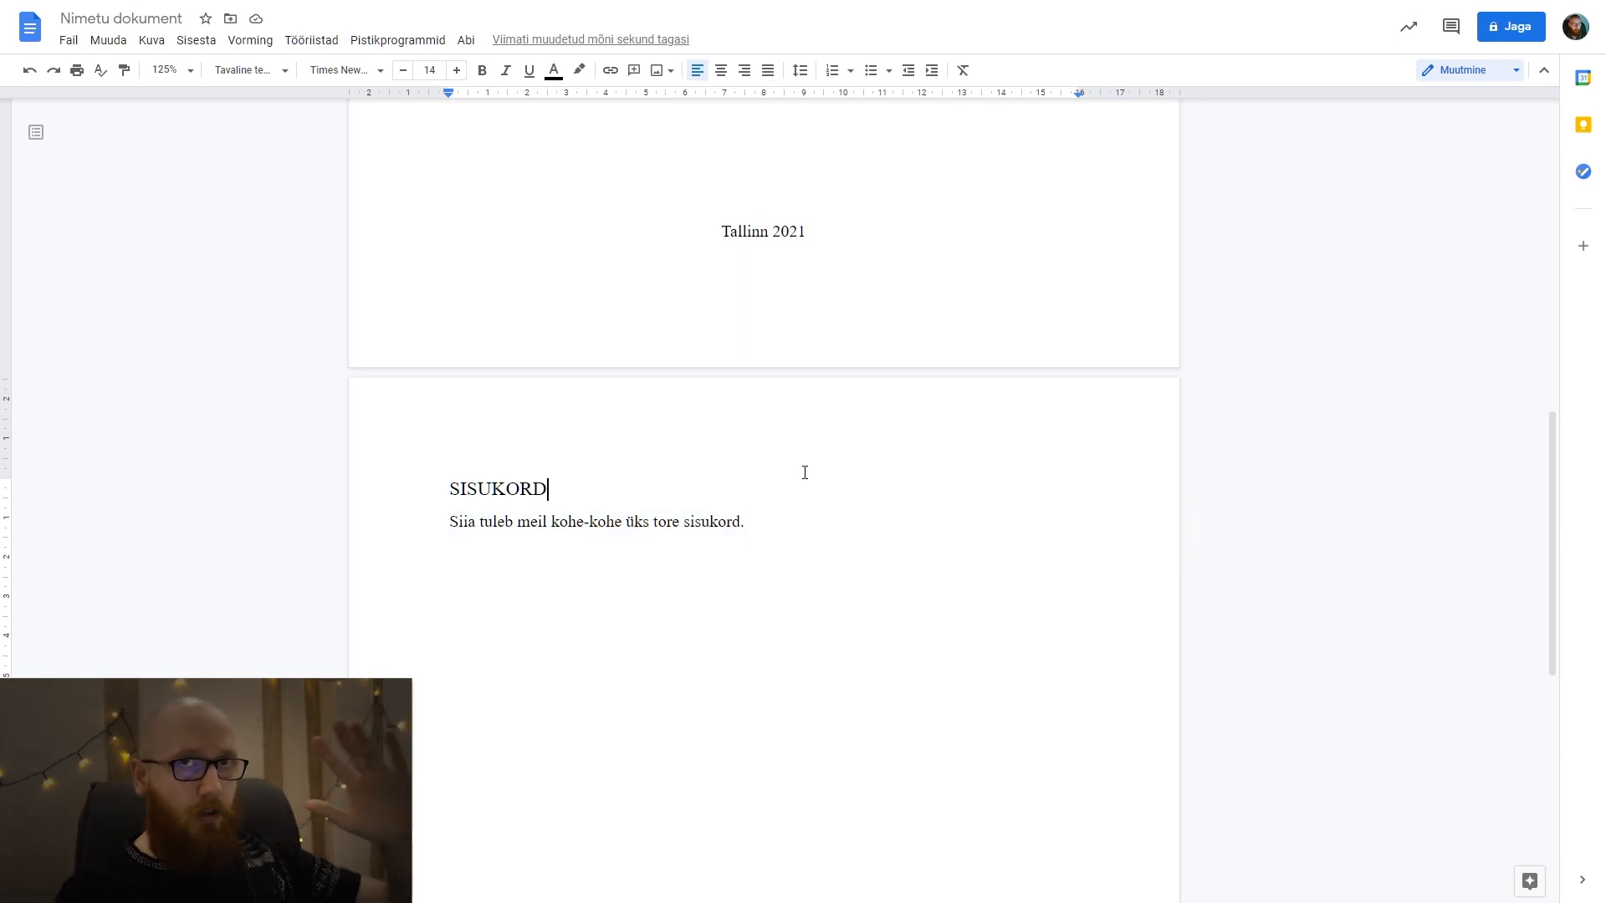
scroll(805, 472, "up", 10)
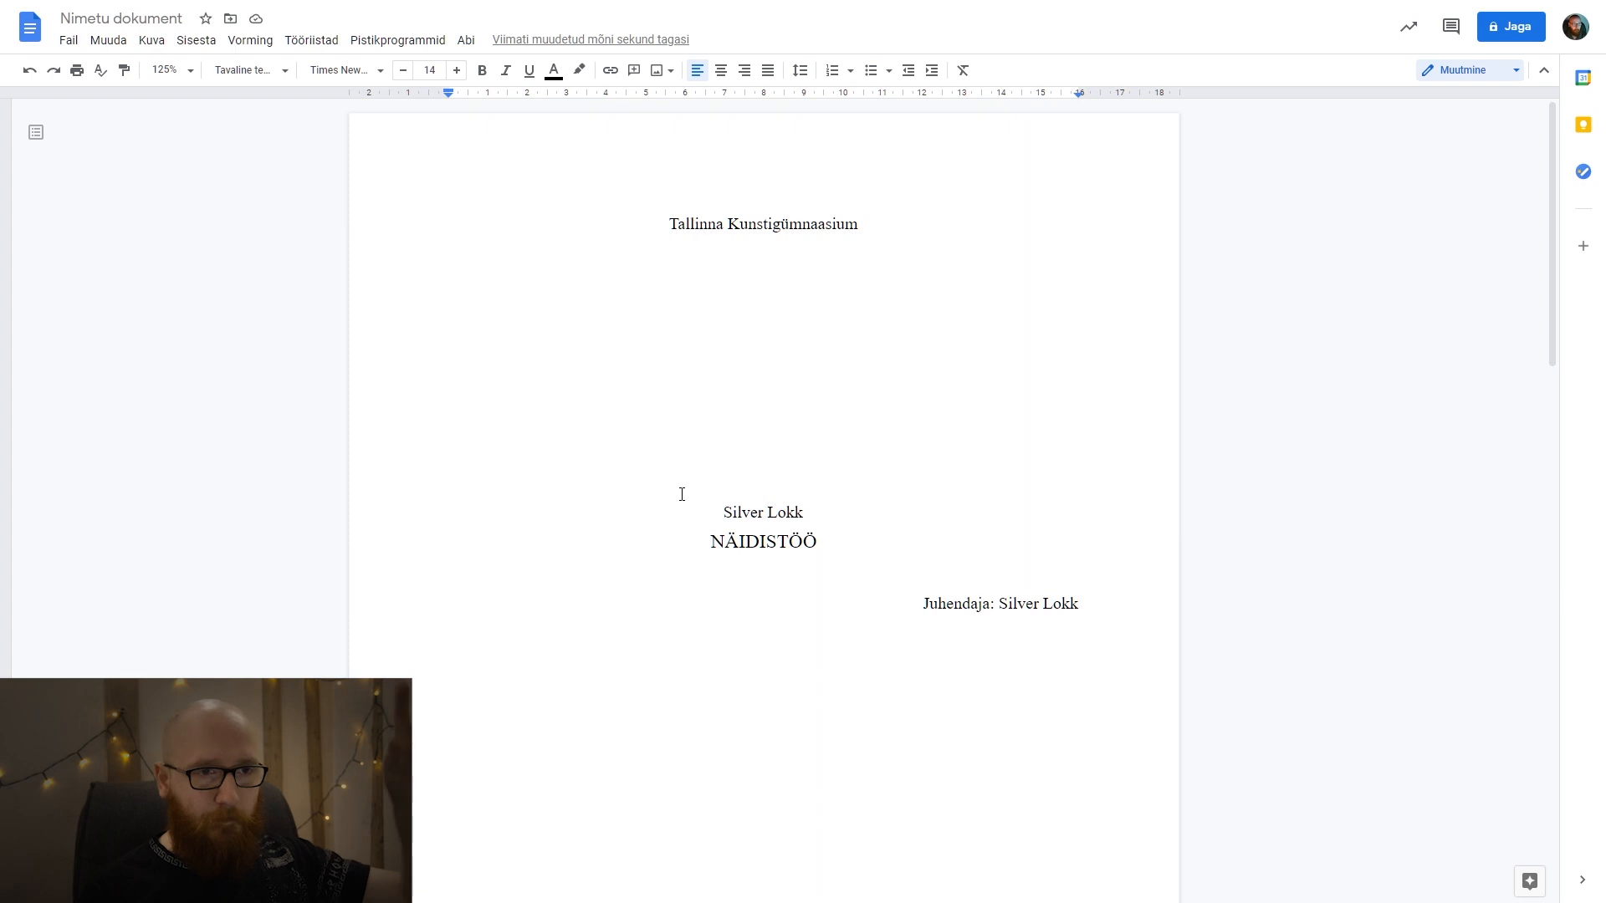
scroll(711, 494, "down", 5)
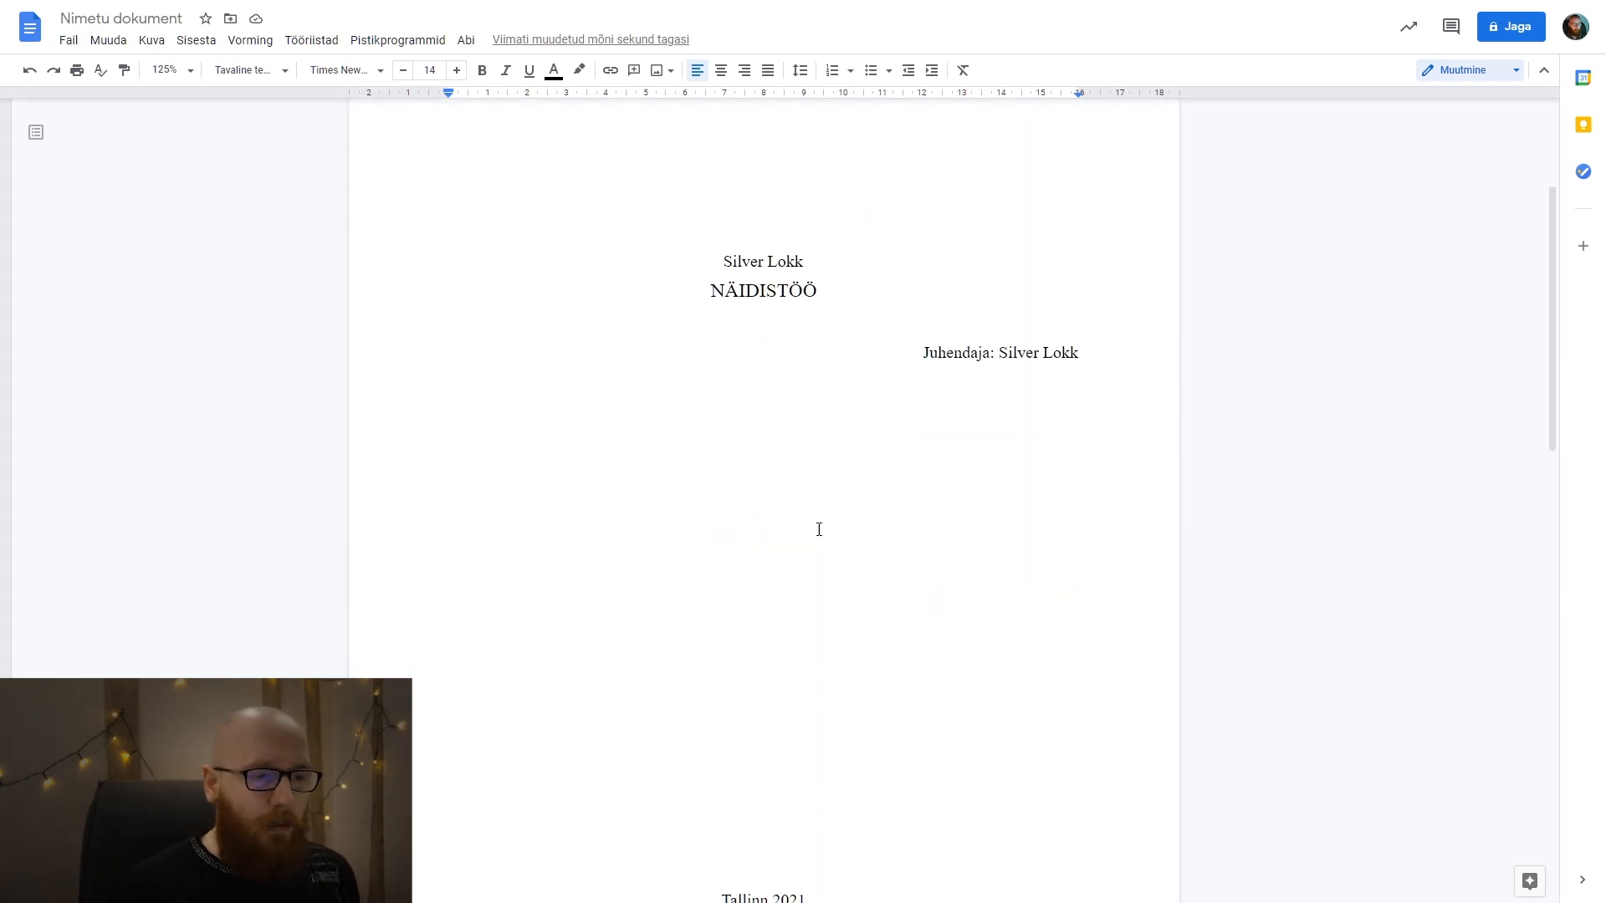
left_click_drag(860, 690, 689, 362)
scroll(689, 362, "up", 5)
left_click(689, 358)
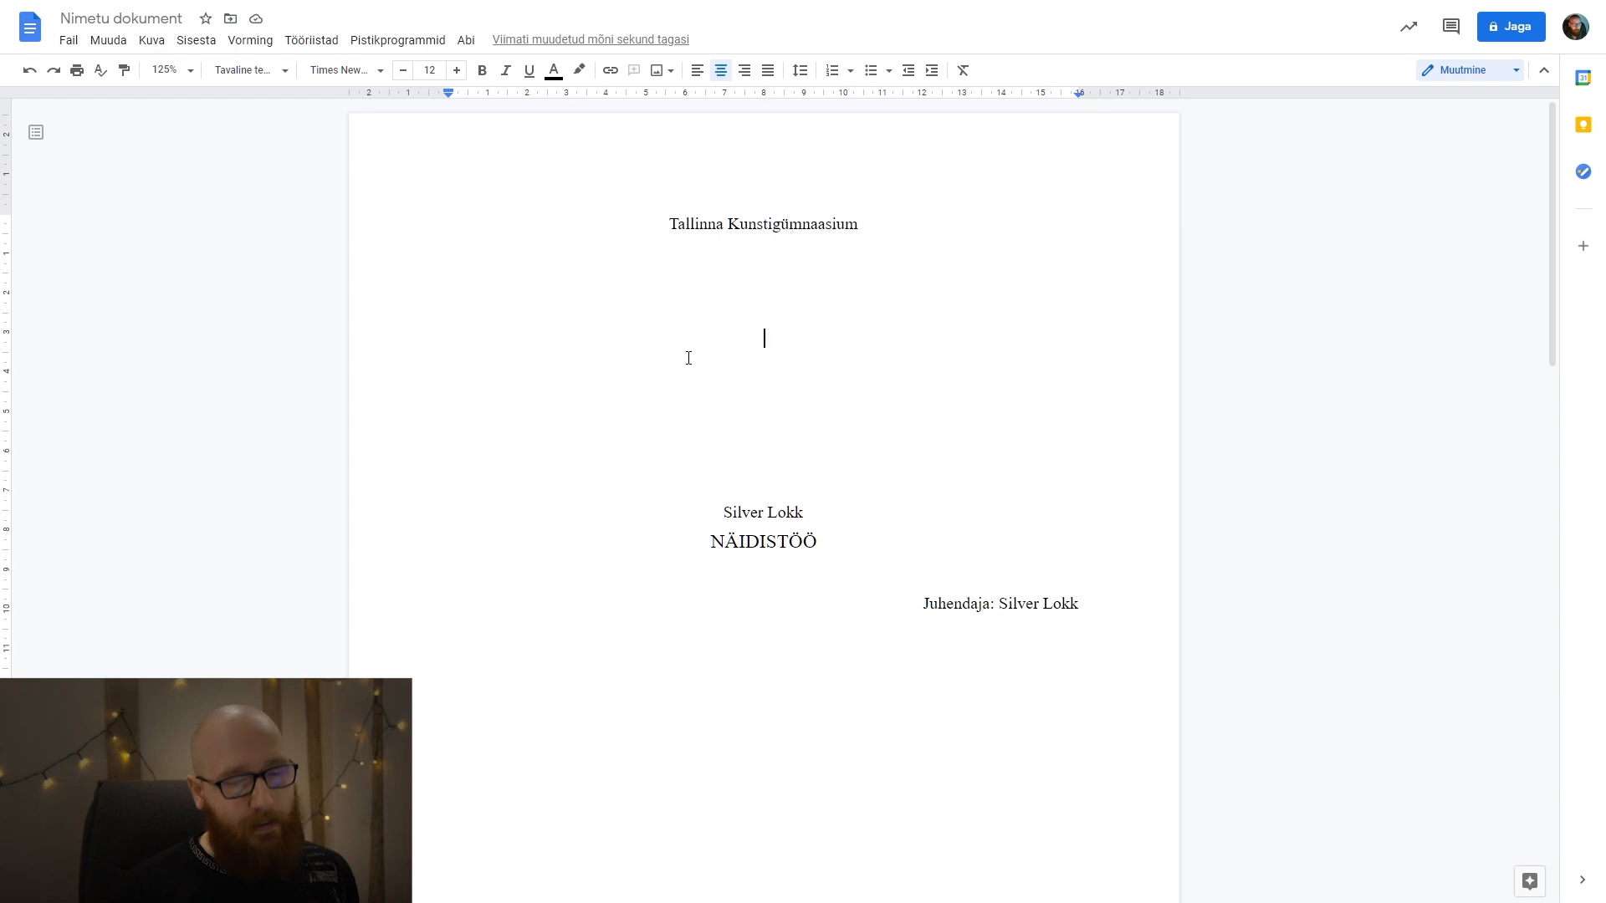
scroll(689, 358, "down", 10)
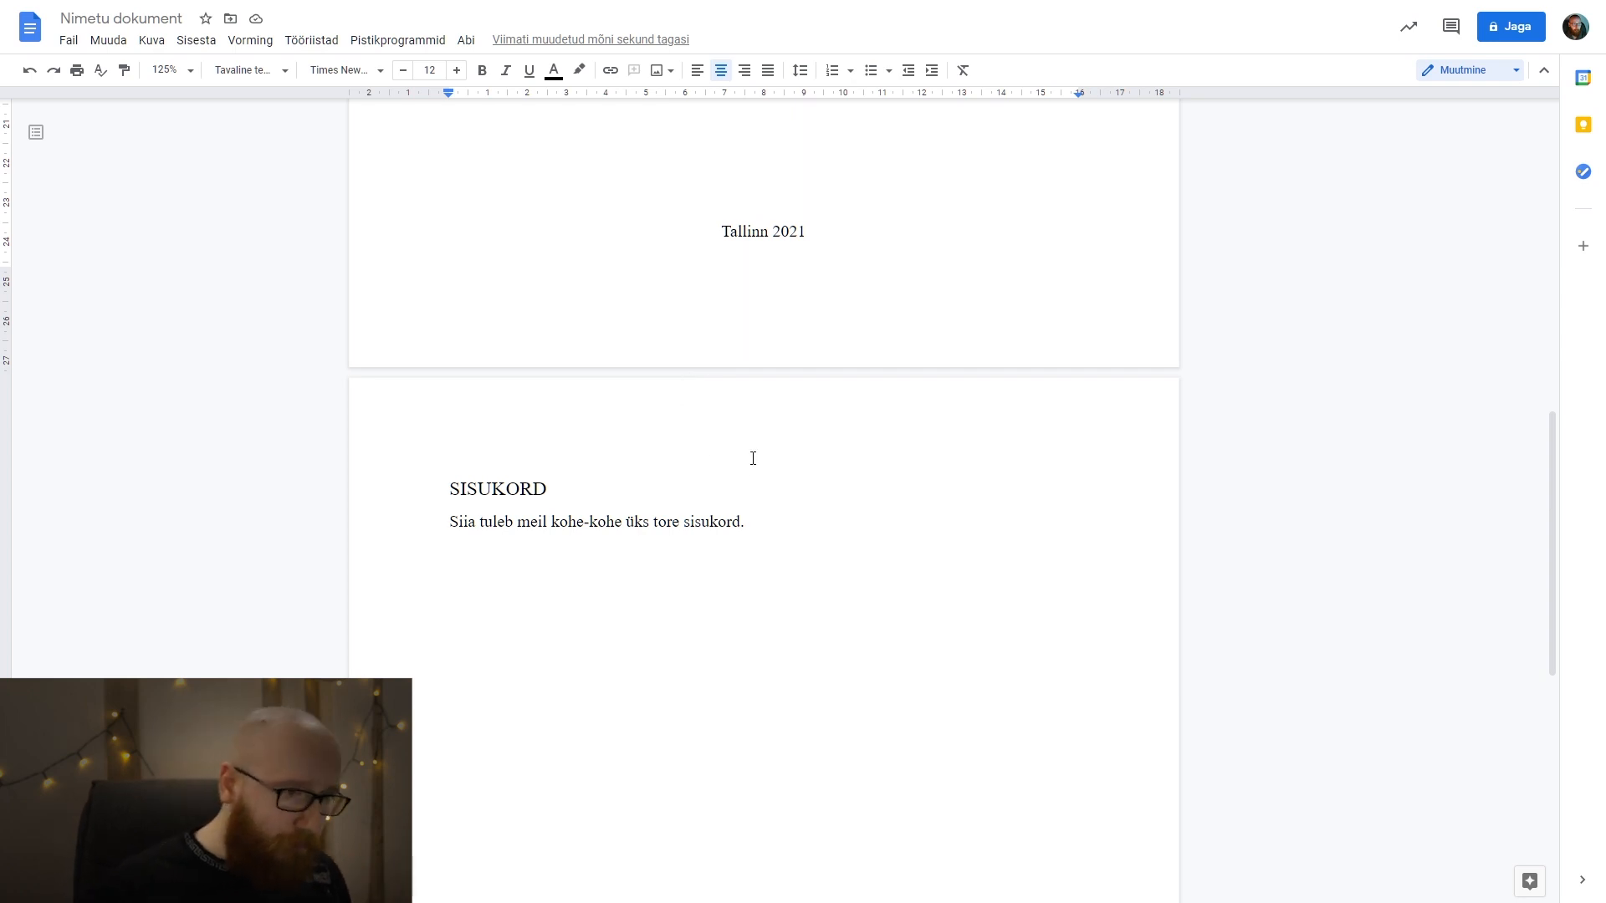
Try starting a new page after the sentence below SISUKORD with blank lines and a page break, and remove them.
scroll(753, 455, "down", 2)
left_click(764, 359)
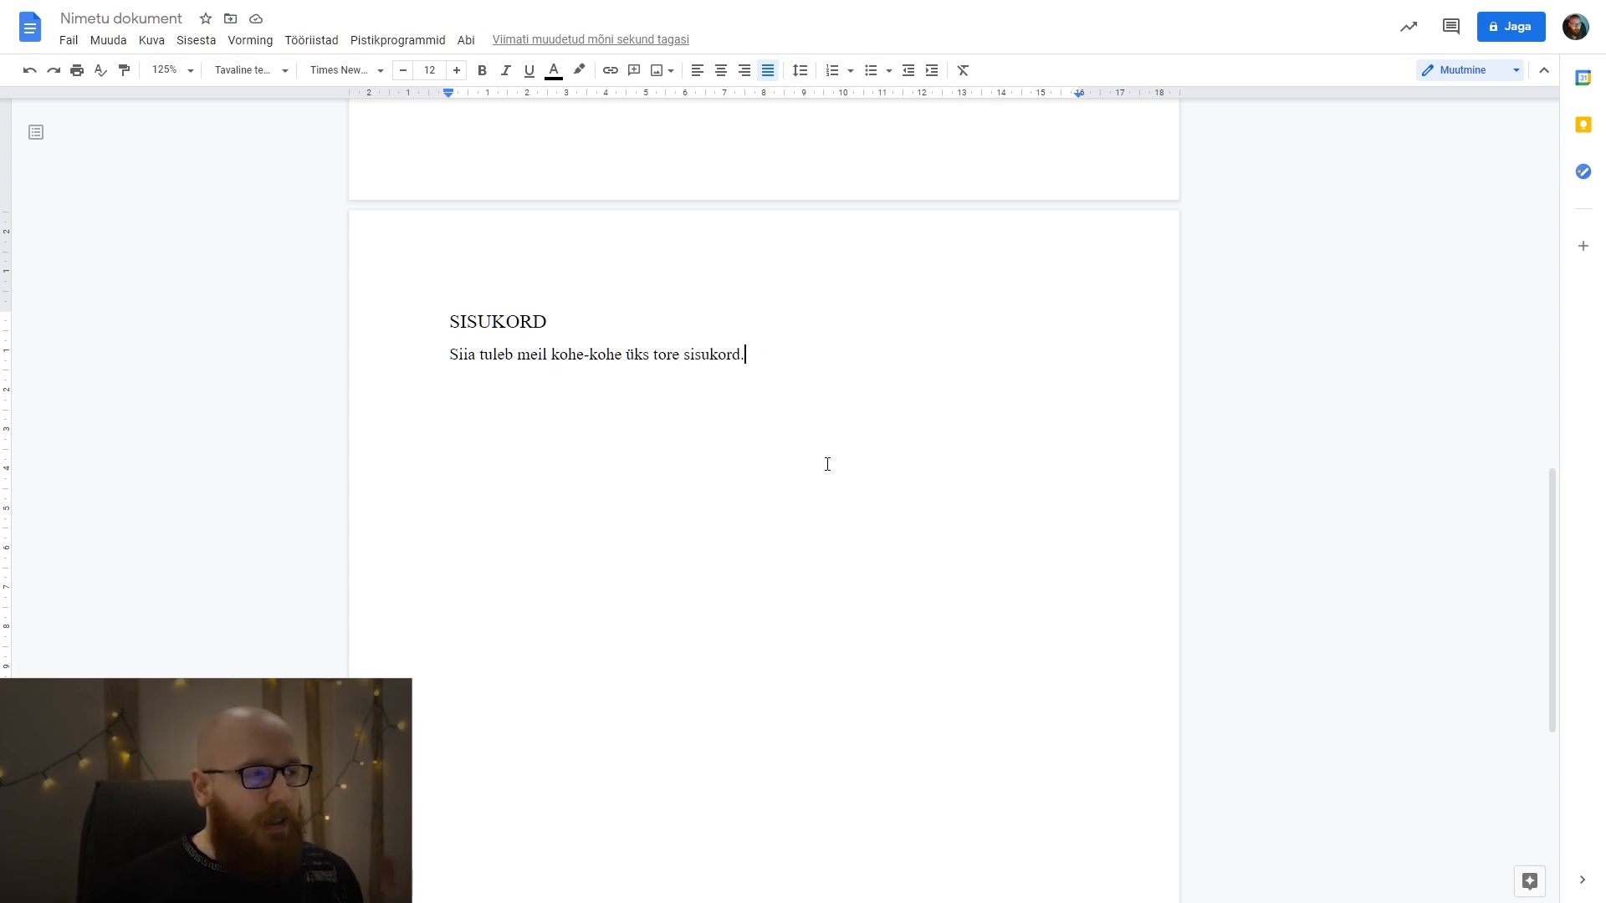
scroll(811, 435, "down", 1)
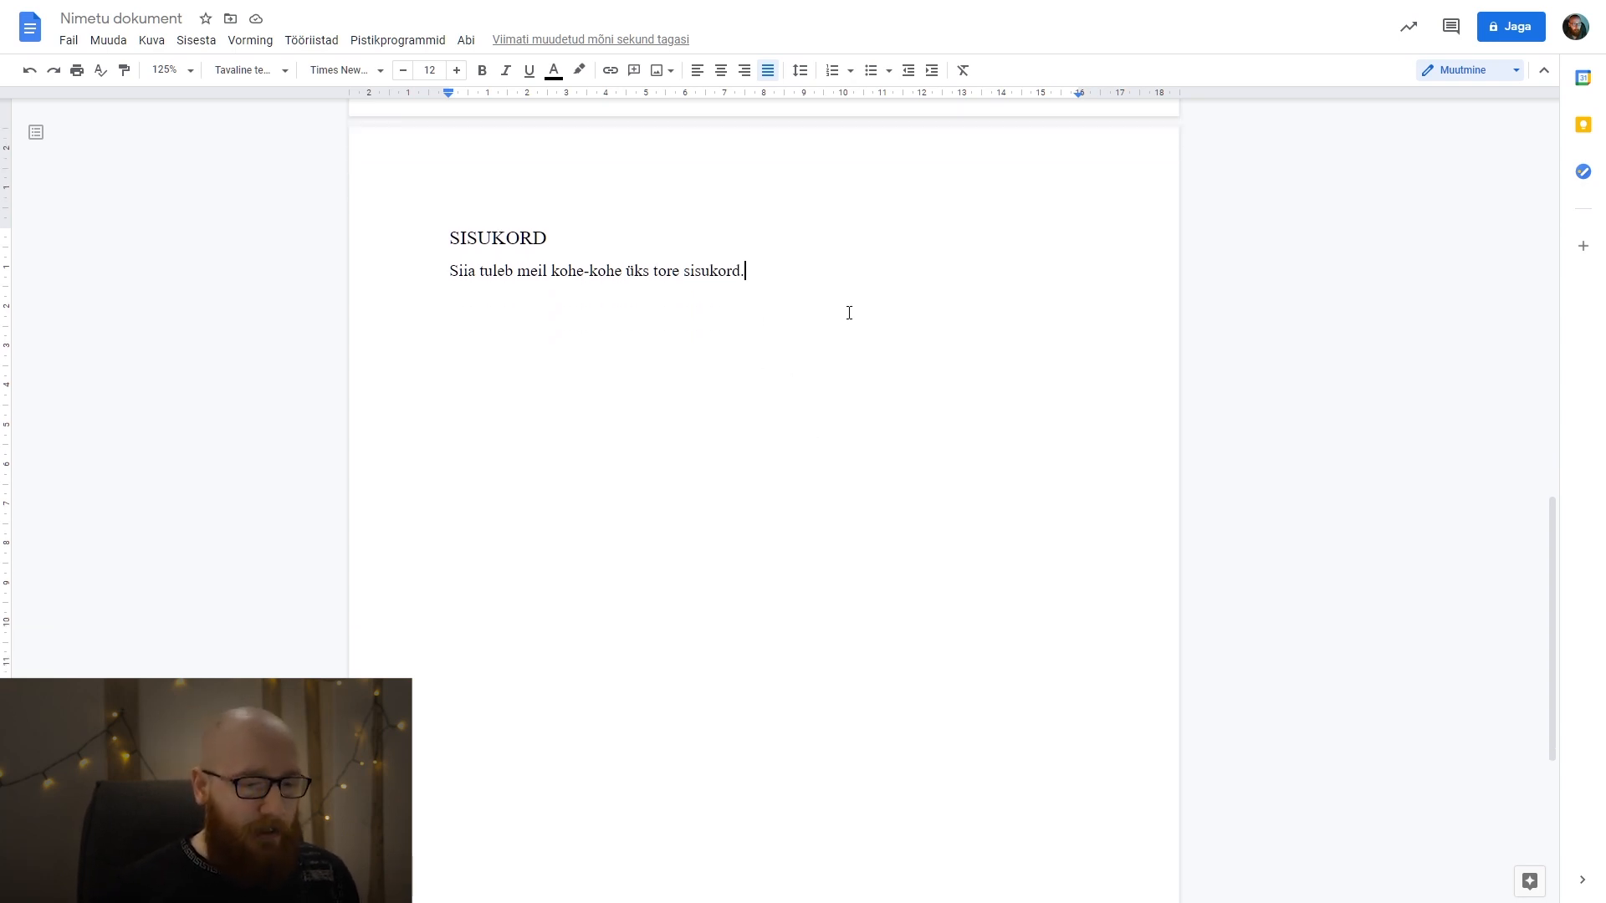
key("Return")
key("Return")
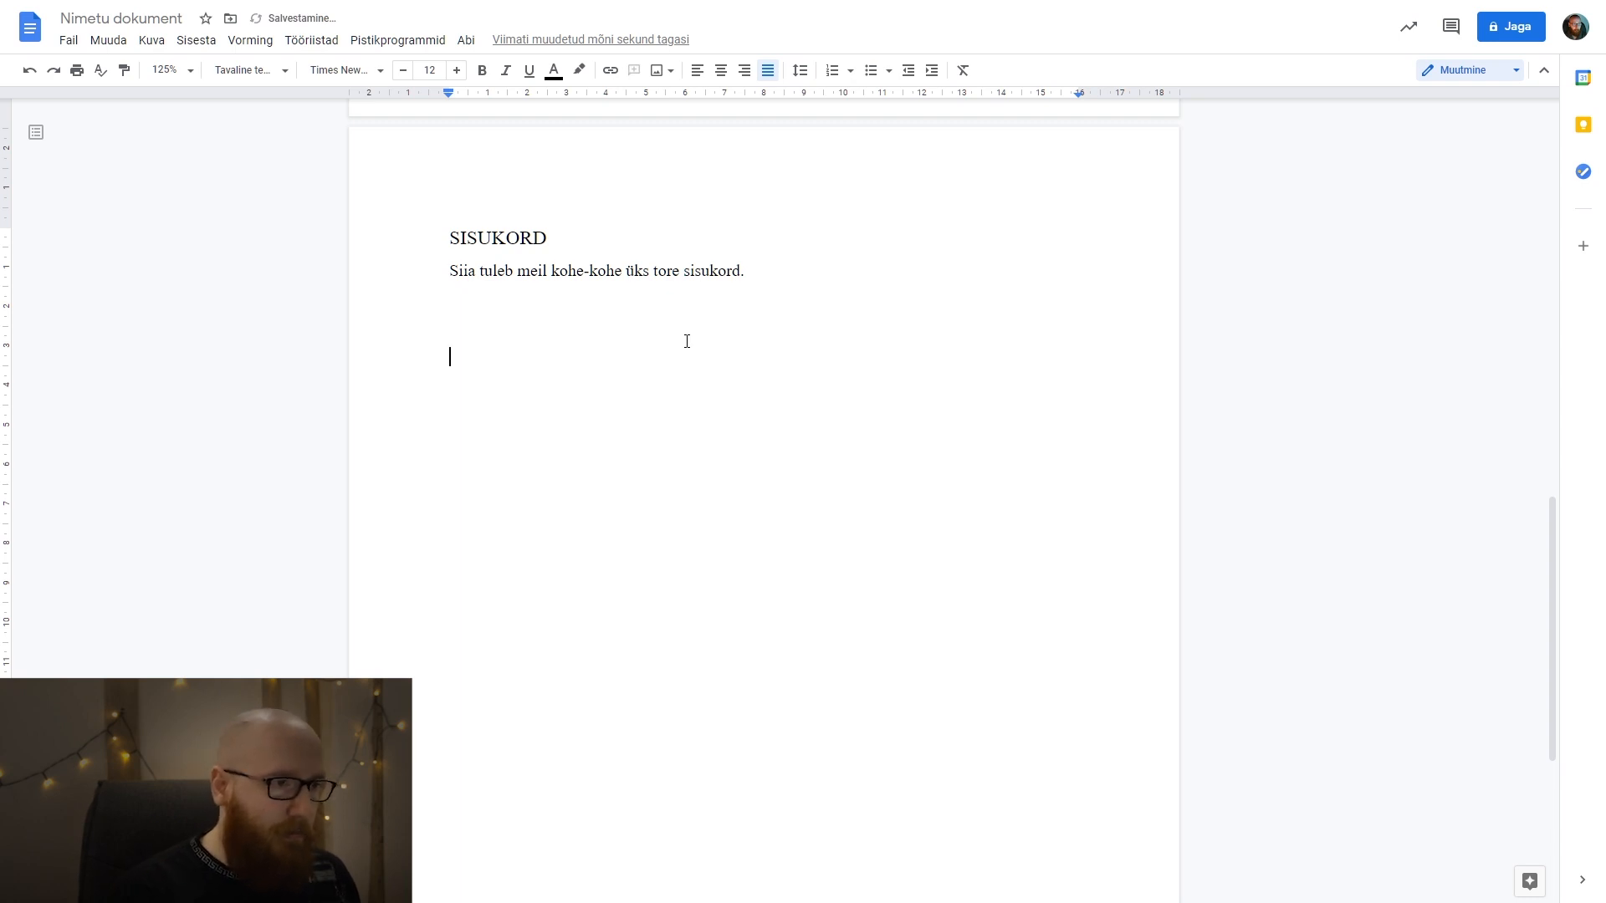
key("BackSpace")
key("ctrl+Return")
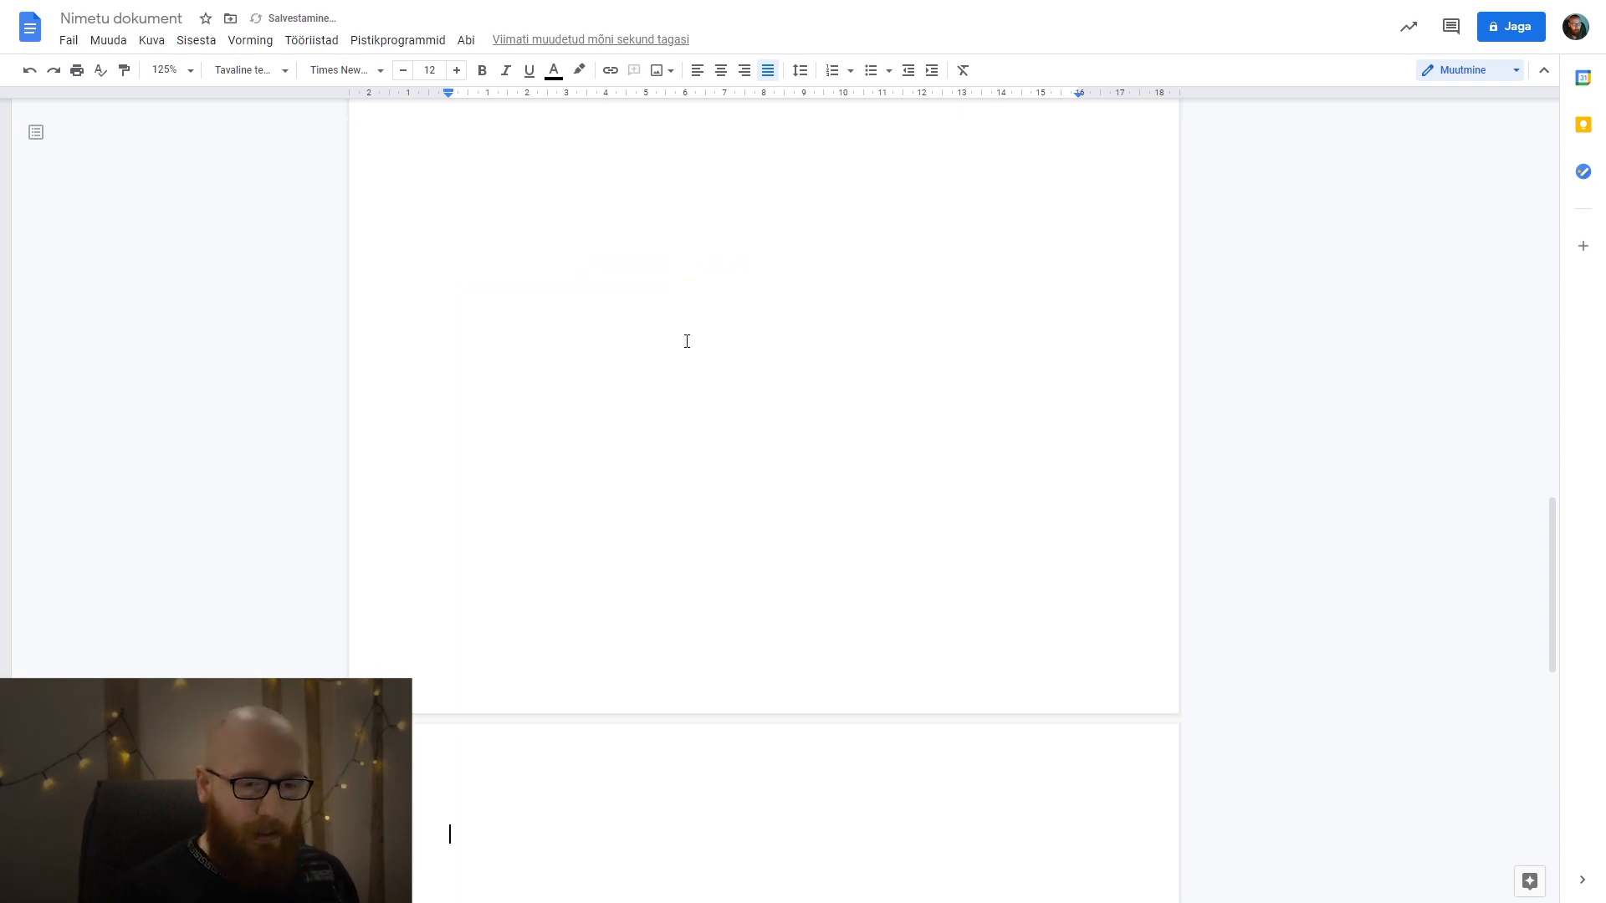
key("BackSpace")
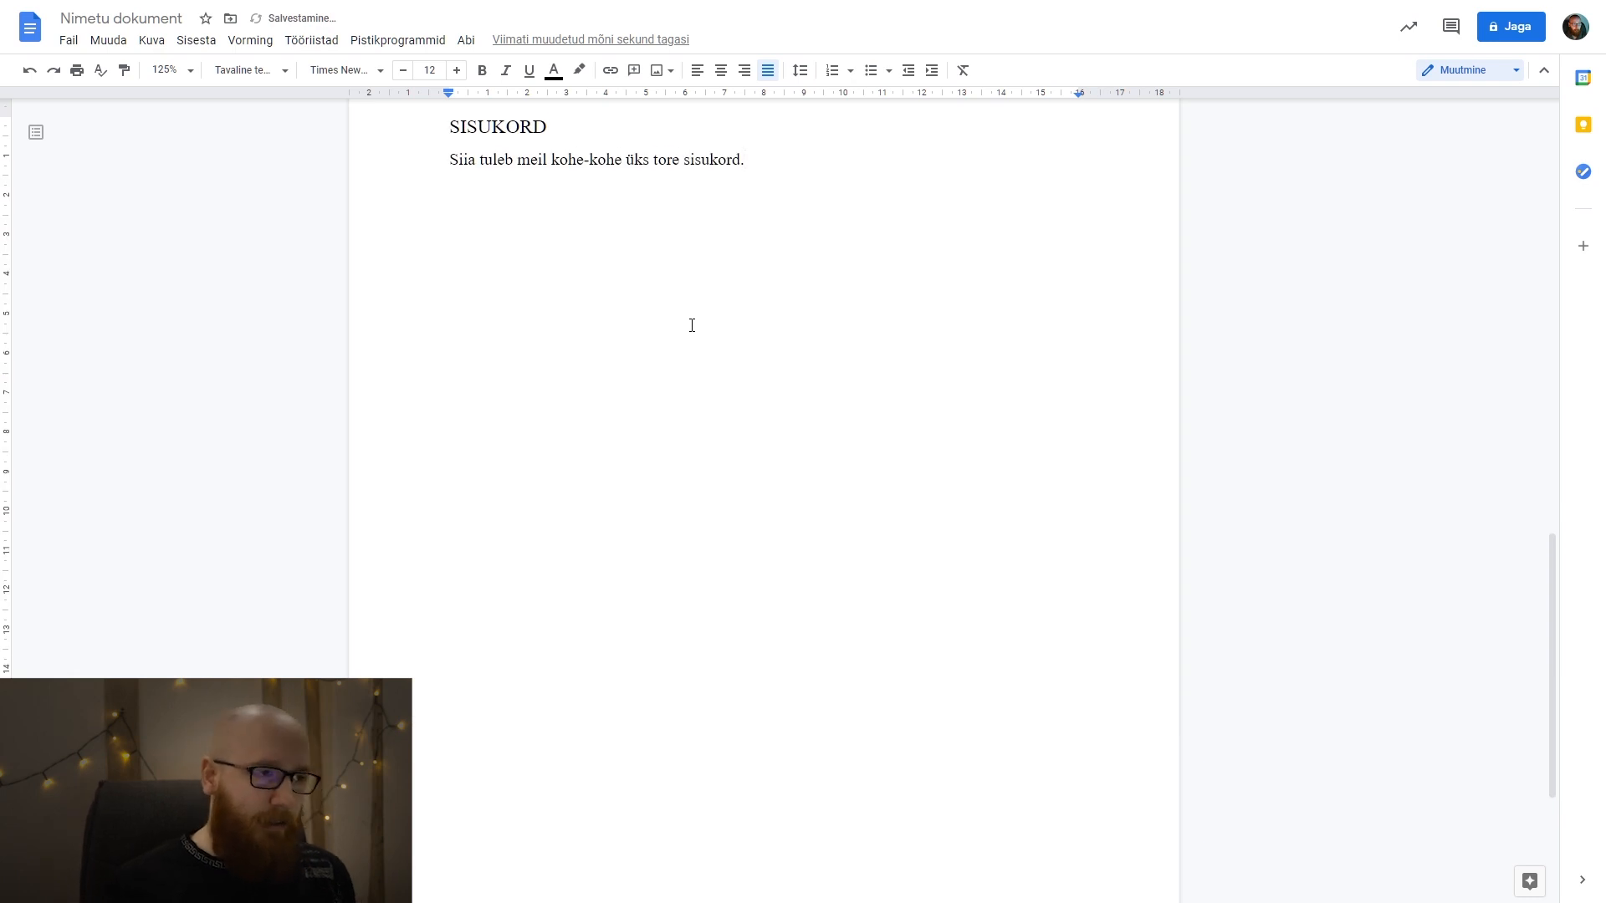
scroll(698, 351, "up", 2)
scroll(542, 459, "down", 2)
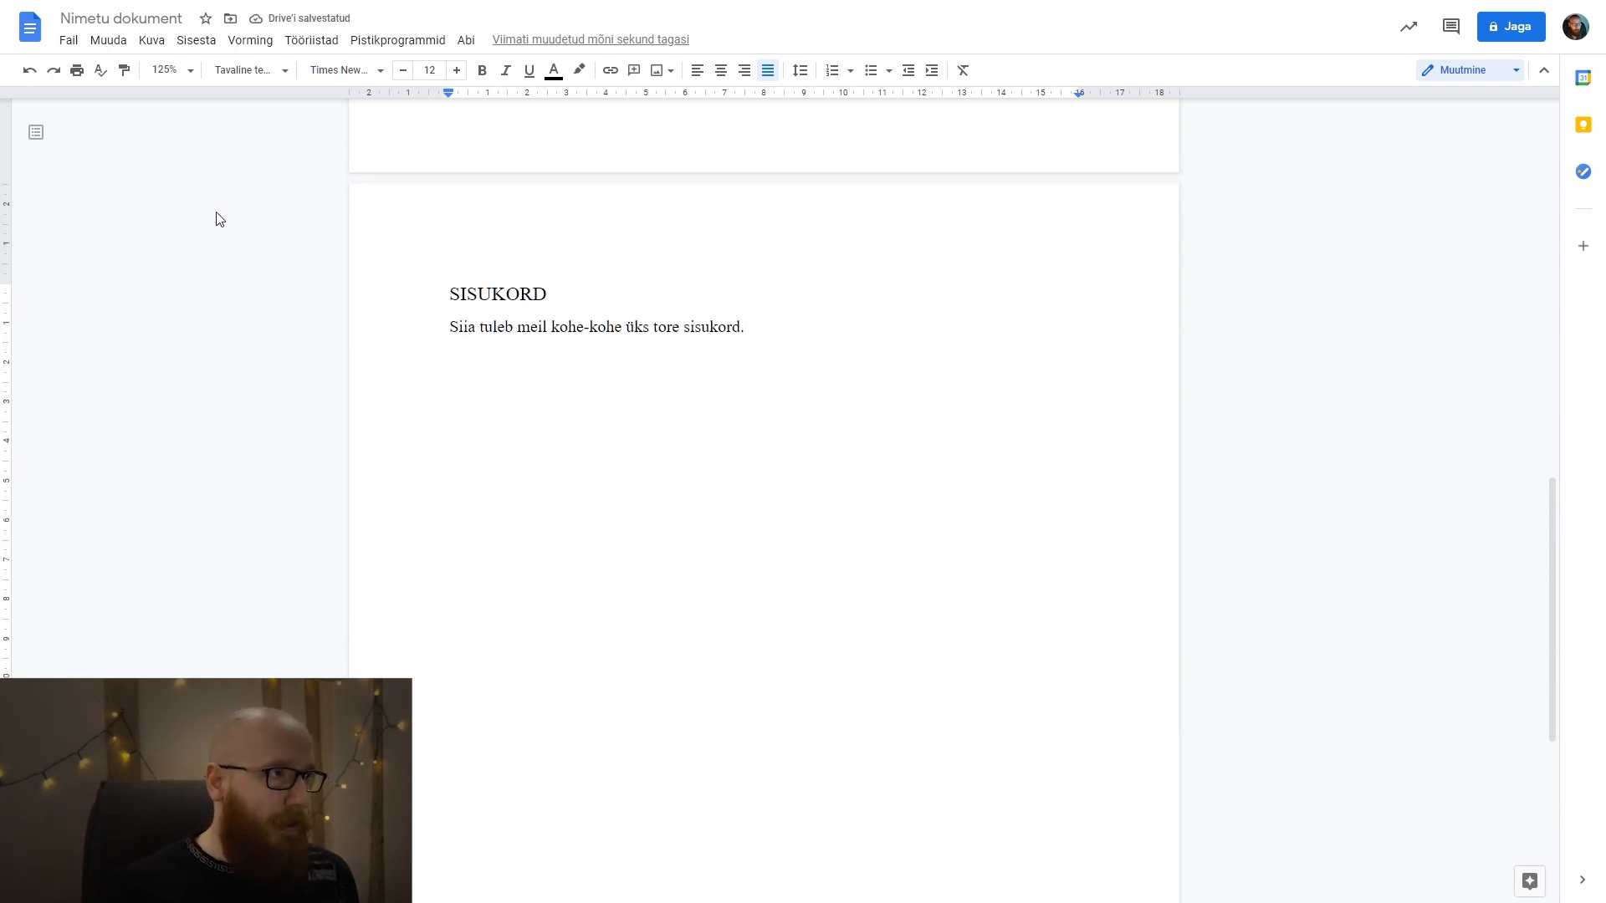
Insert a next-page section break ("Jaotisepiir (järgmine leht)") after the sentence below SISUKORD.
left_click(194, 46)
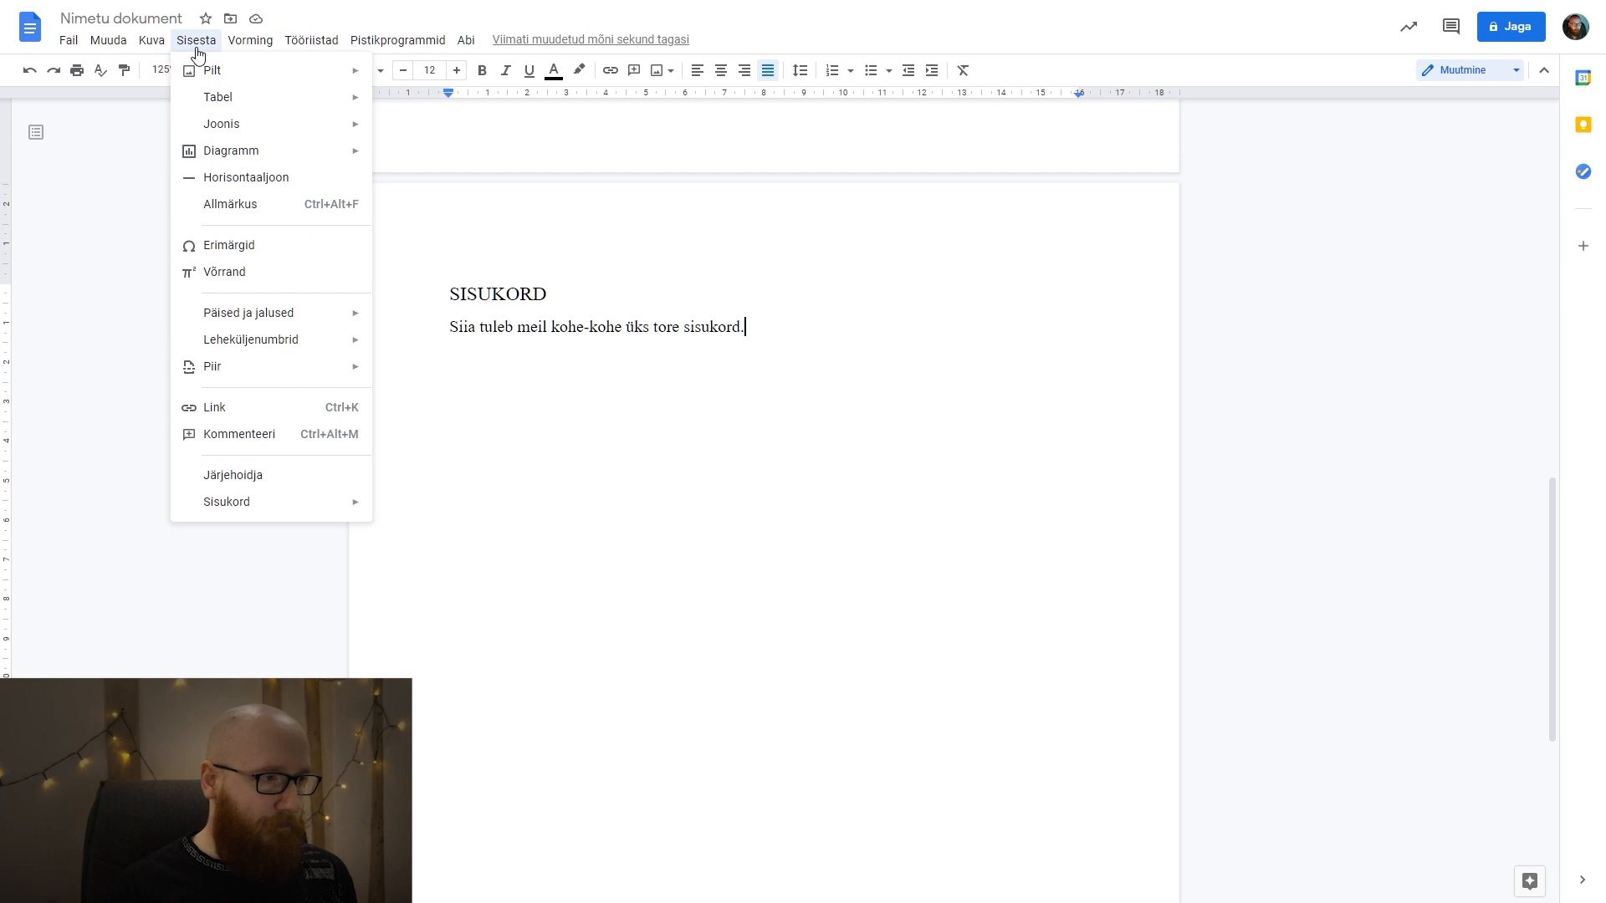
mouse_move(337, 369)
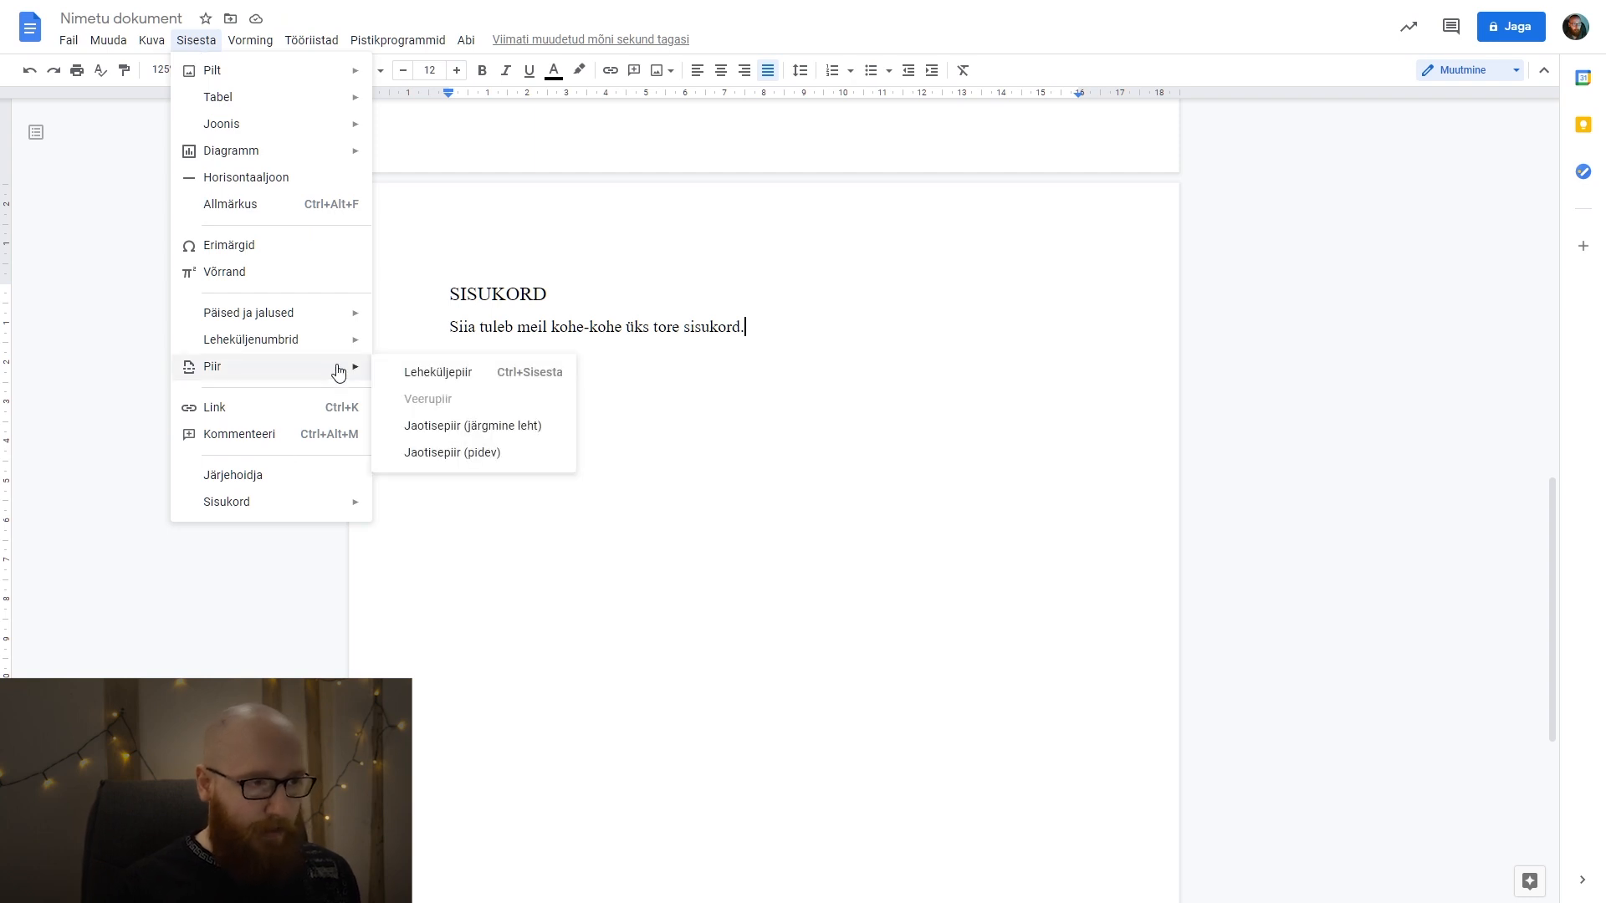
left_click(525, 428)
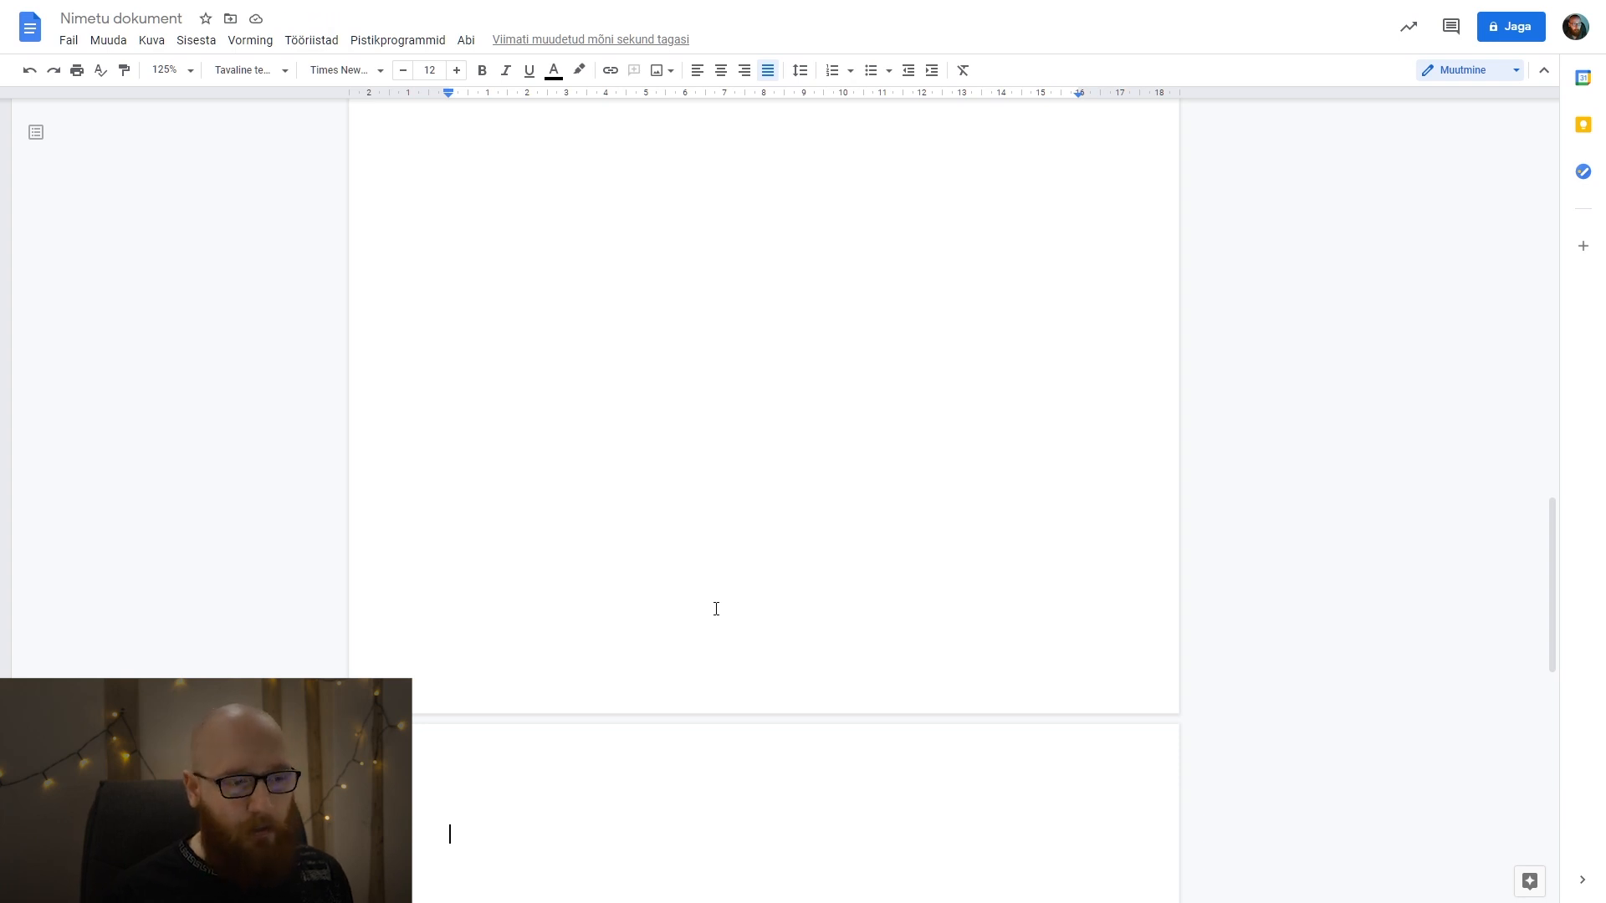
Enter the heading SISSEJUHATUS on the new page and set its font size to 14.
scroll(716, 609, "down", 3)
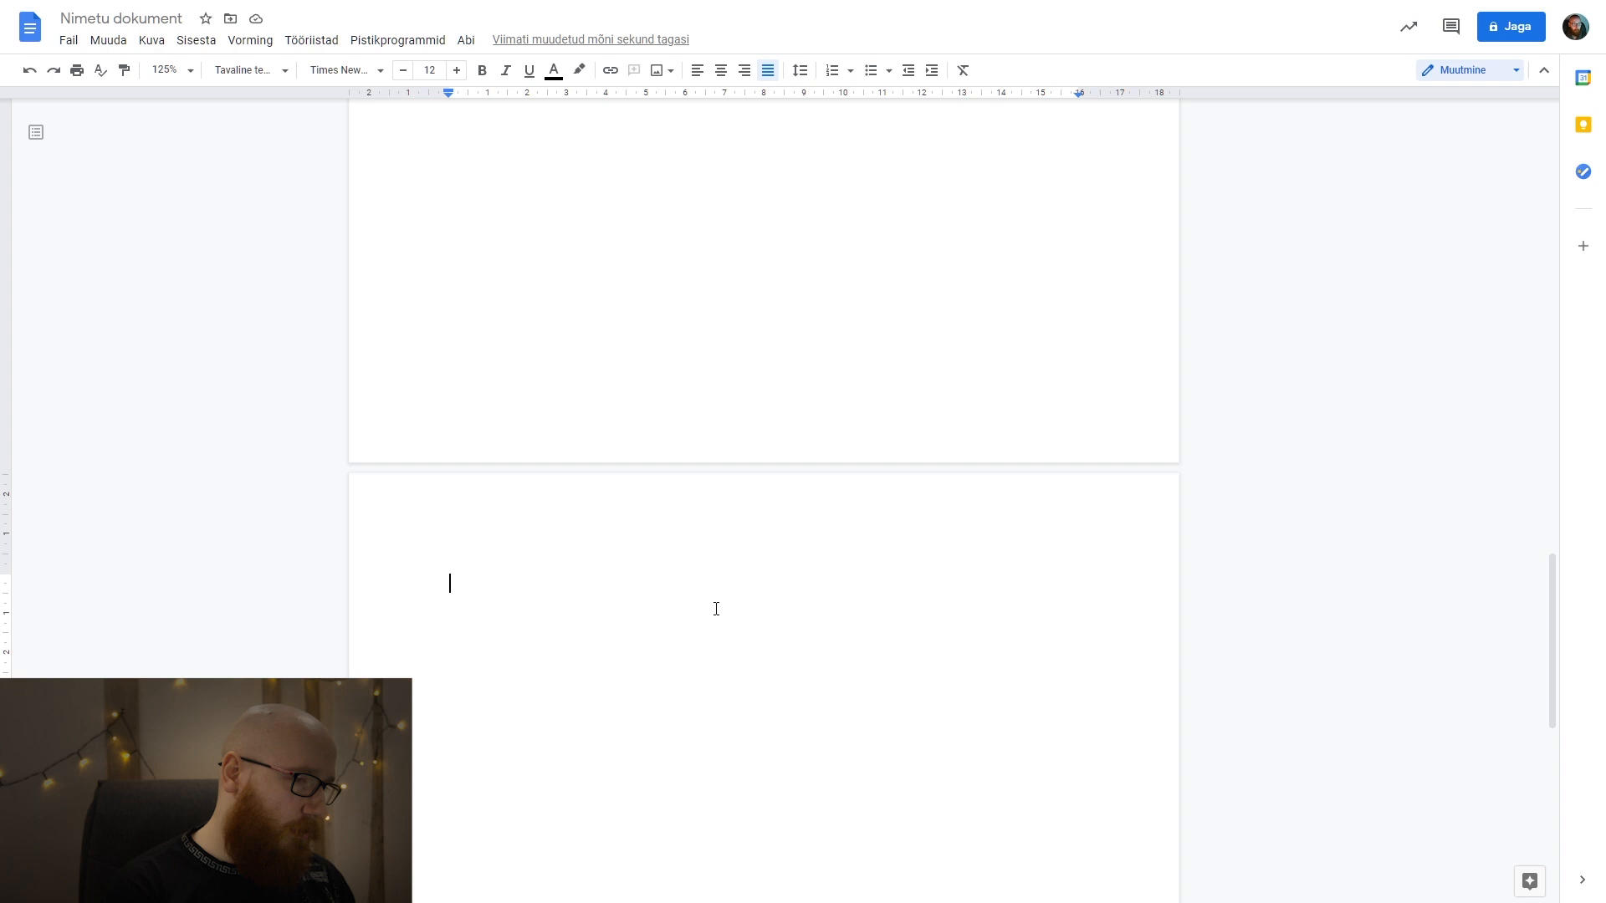
type("SISSEJUHATUS")
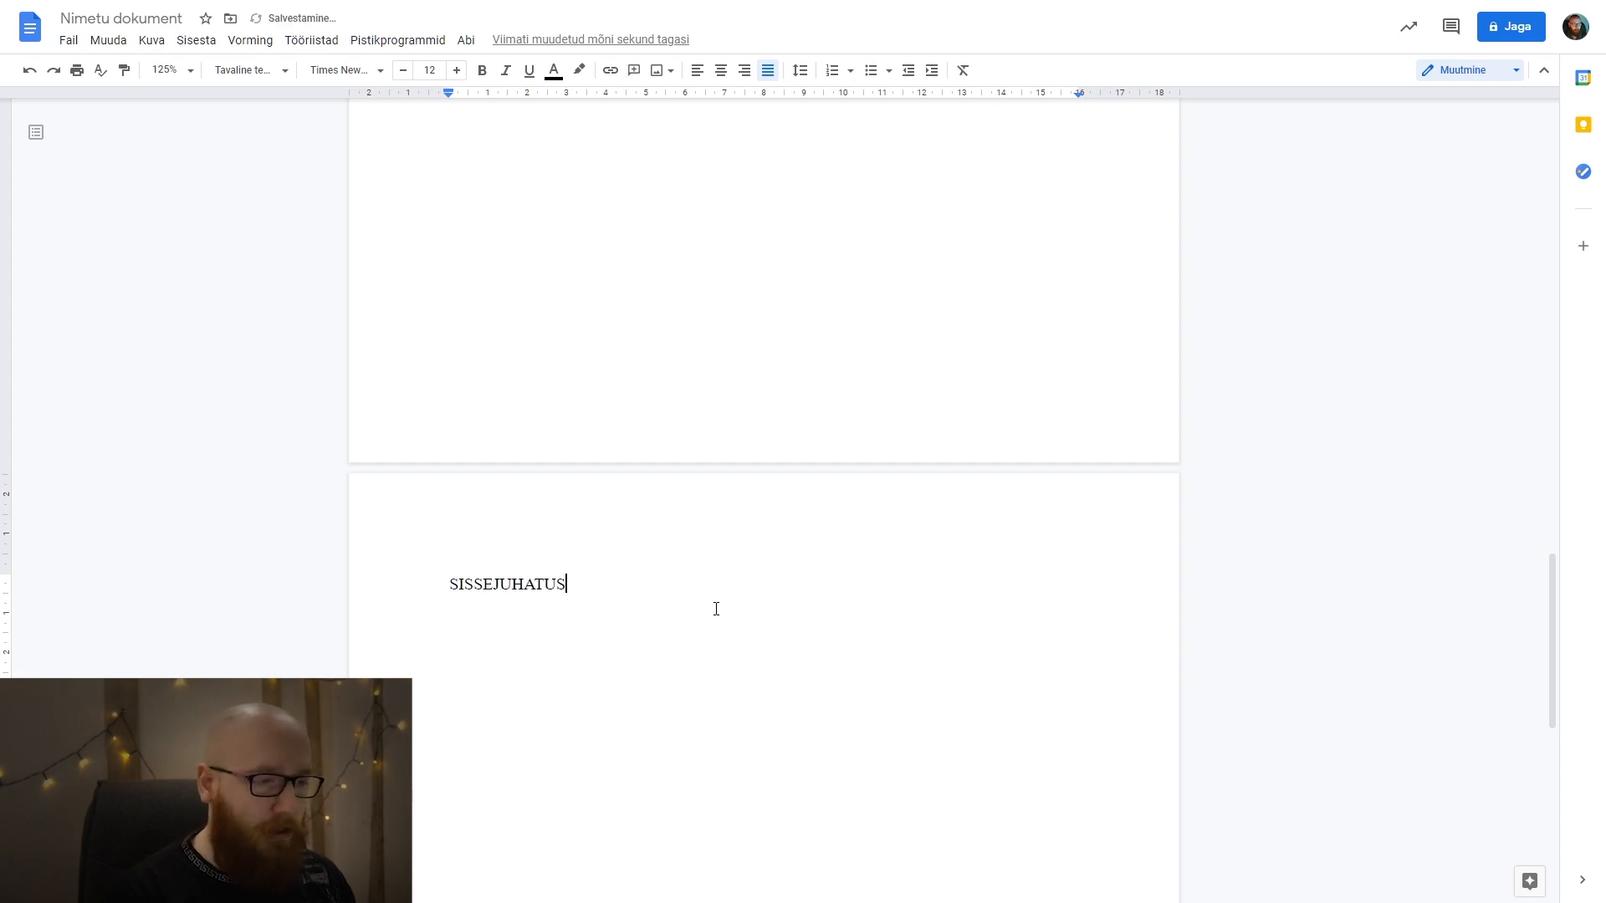
key("shift+Home")
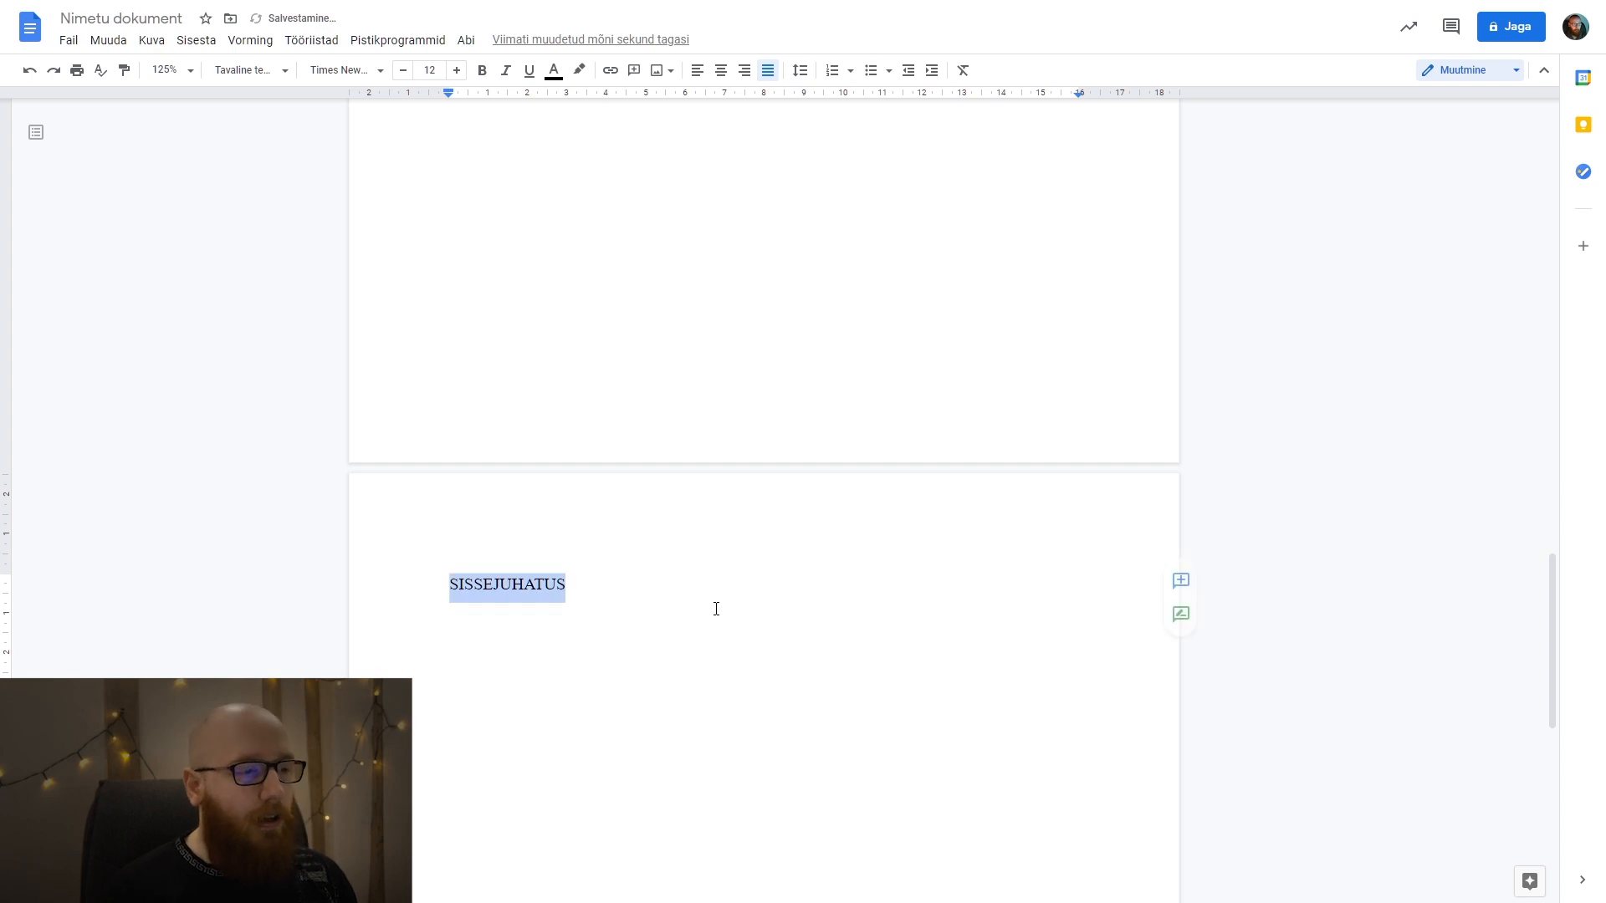
scroll(475, 421, "down", 1)
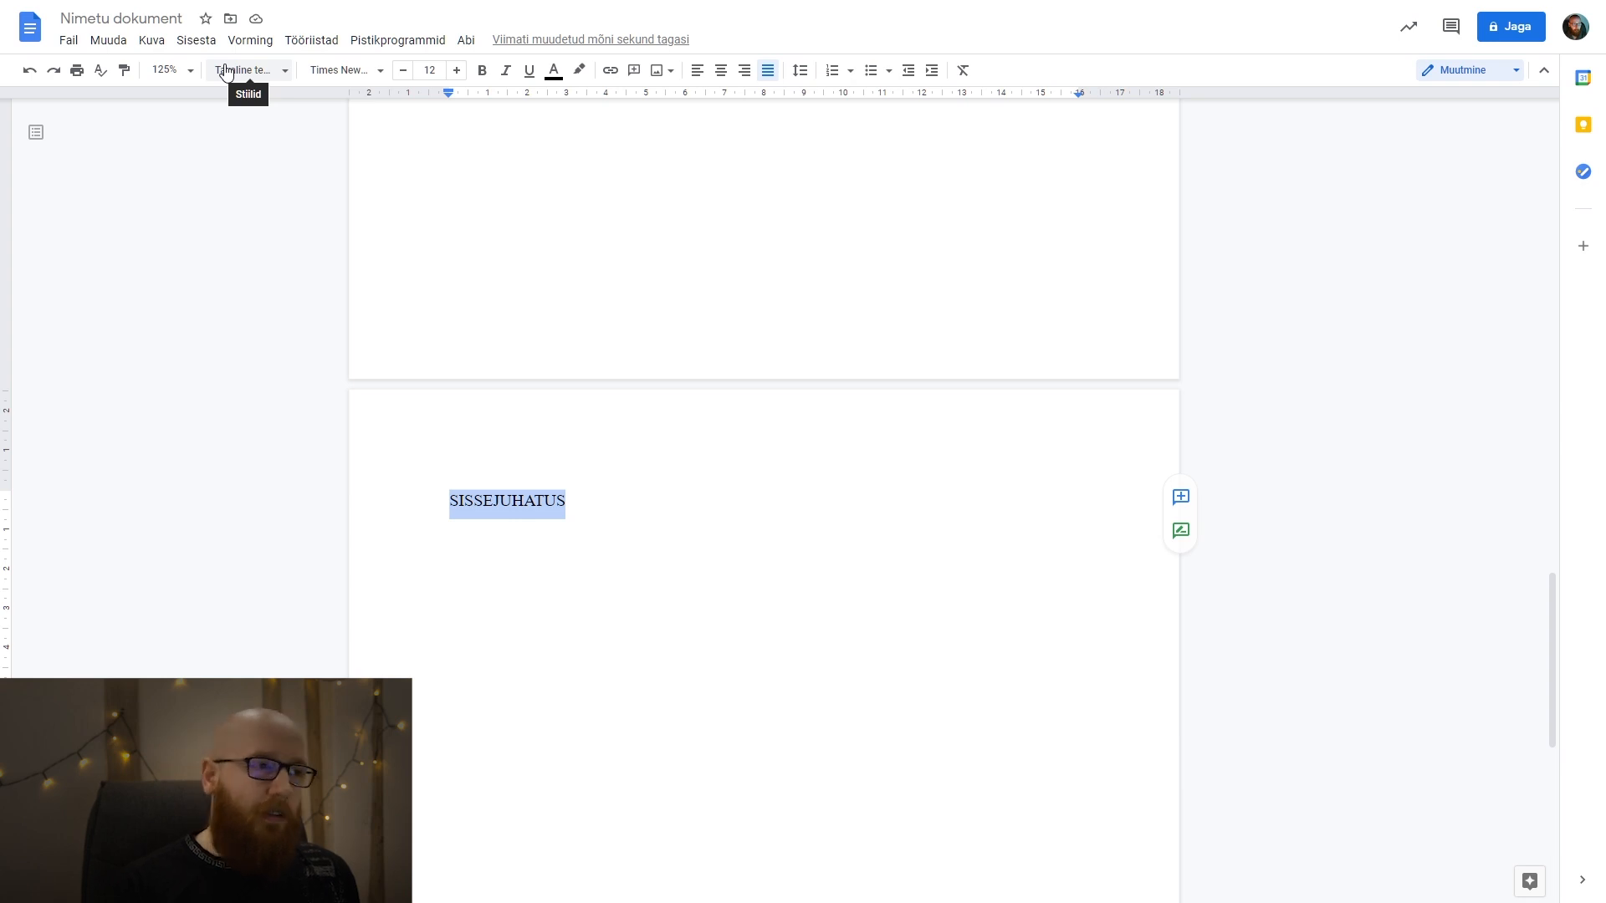
left_click(456, 74)
left_click(457, 73)
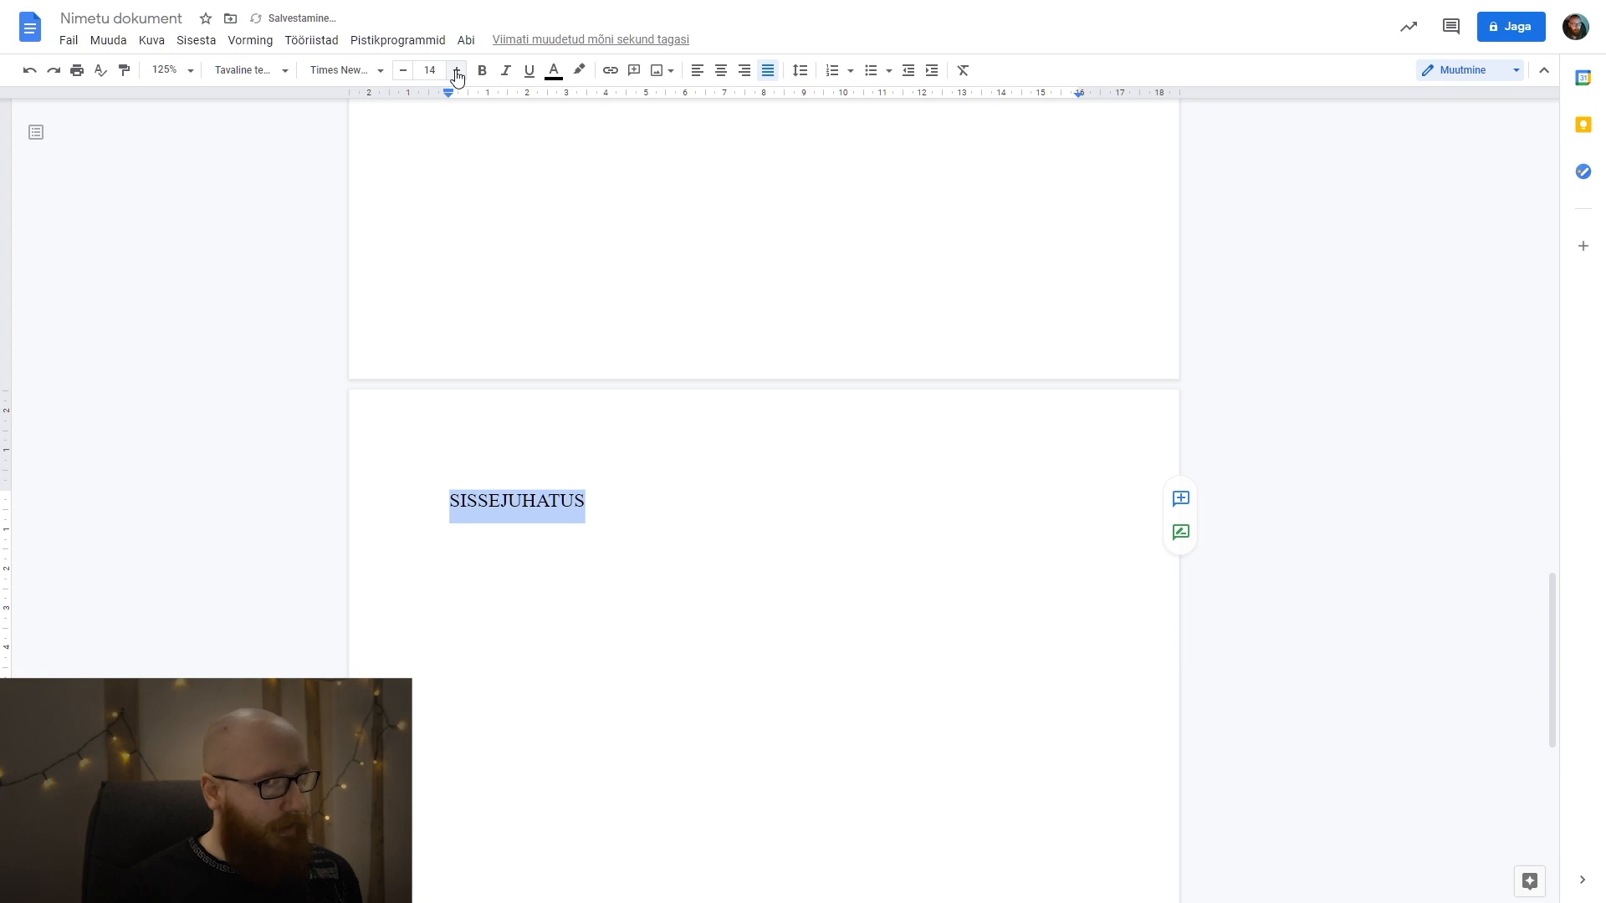
Check the font and line spacing options of the SISSEJUHATUS heading and align it left.
left_click(349, 77)
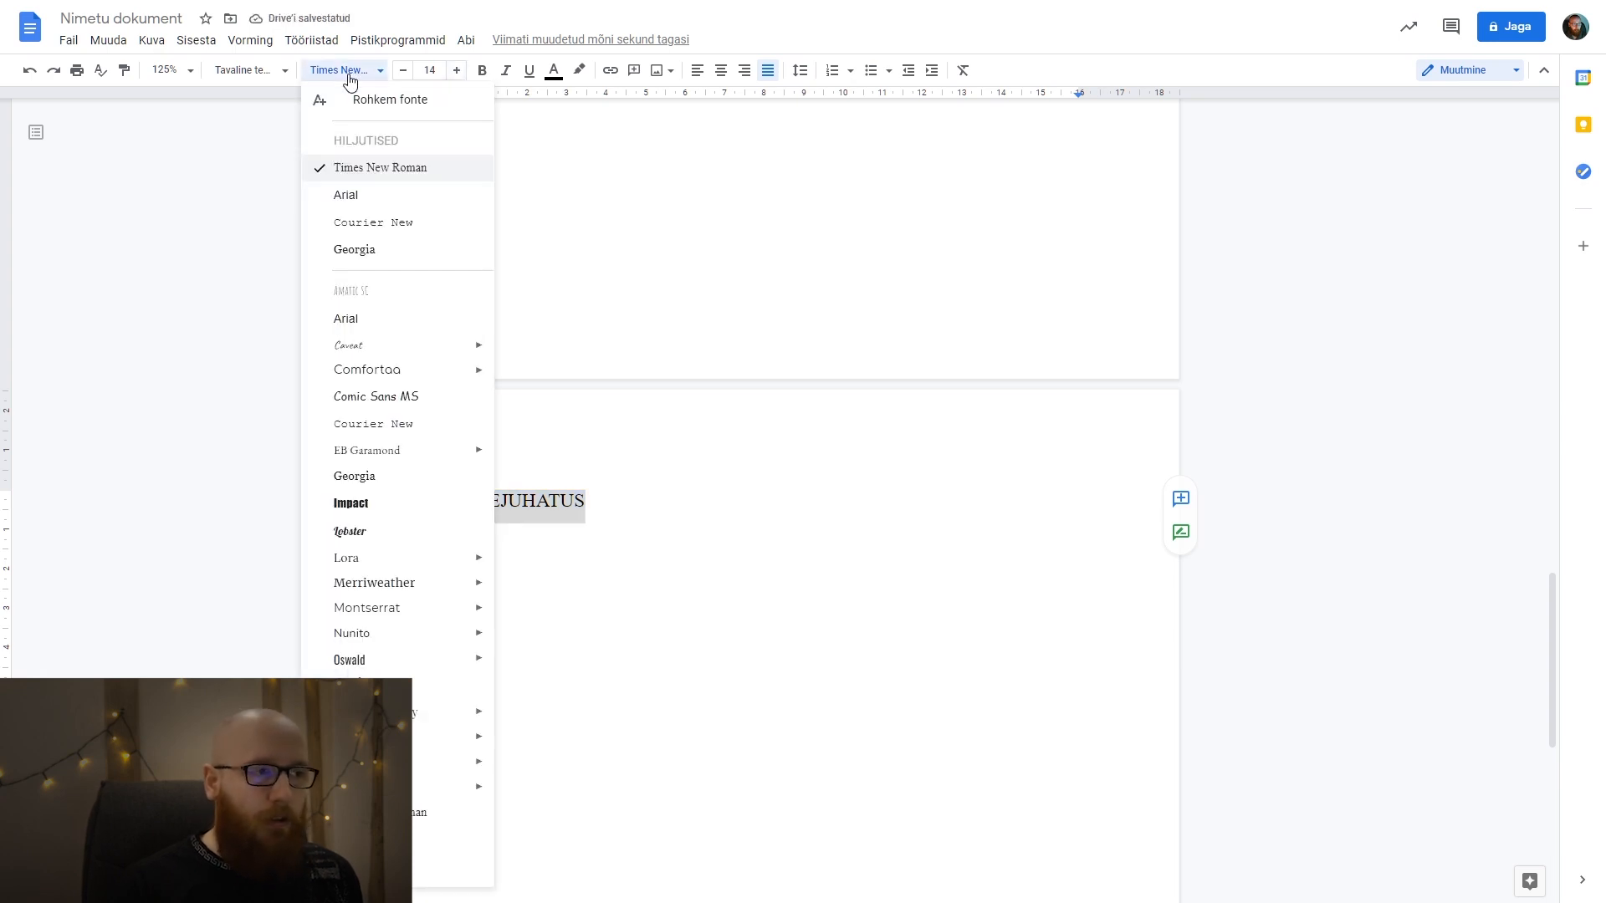
left_click(365, 76)
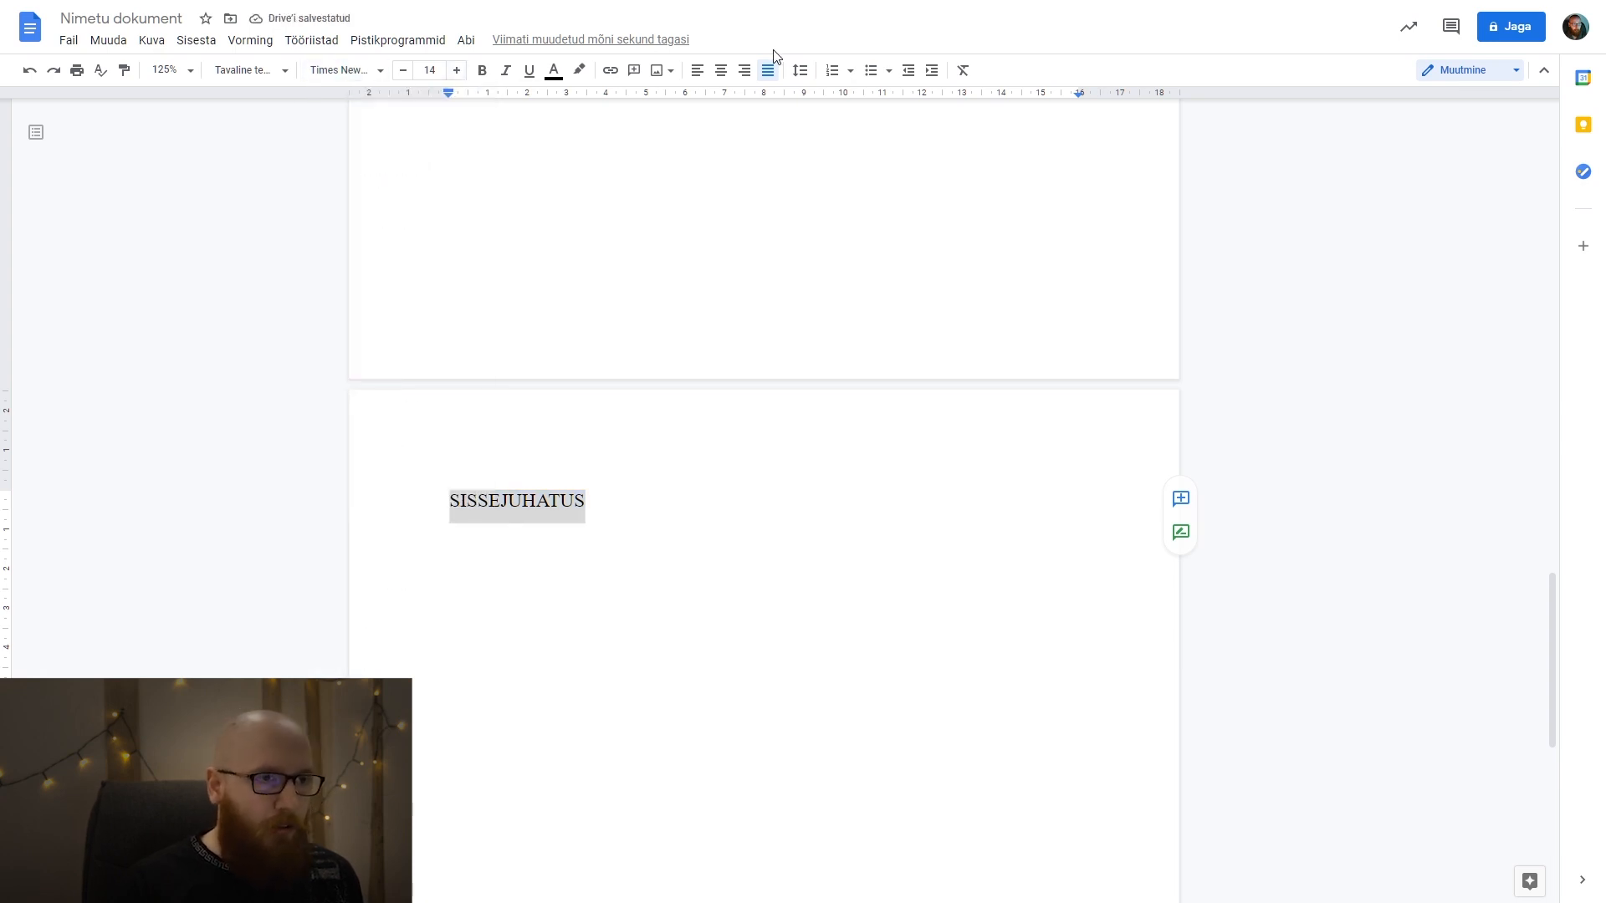
left_click(798, 72)
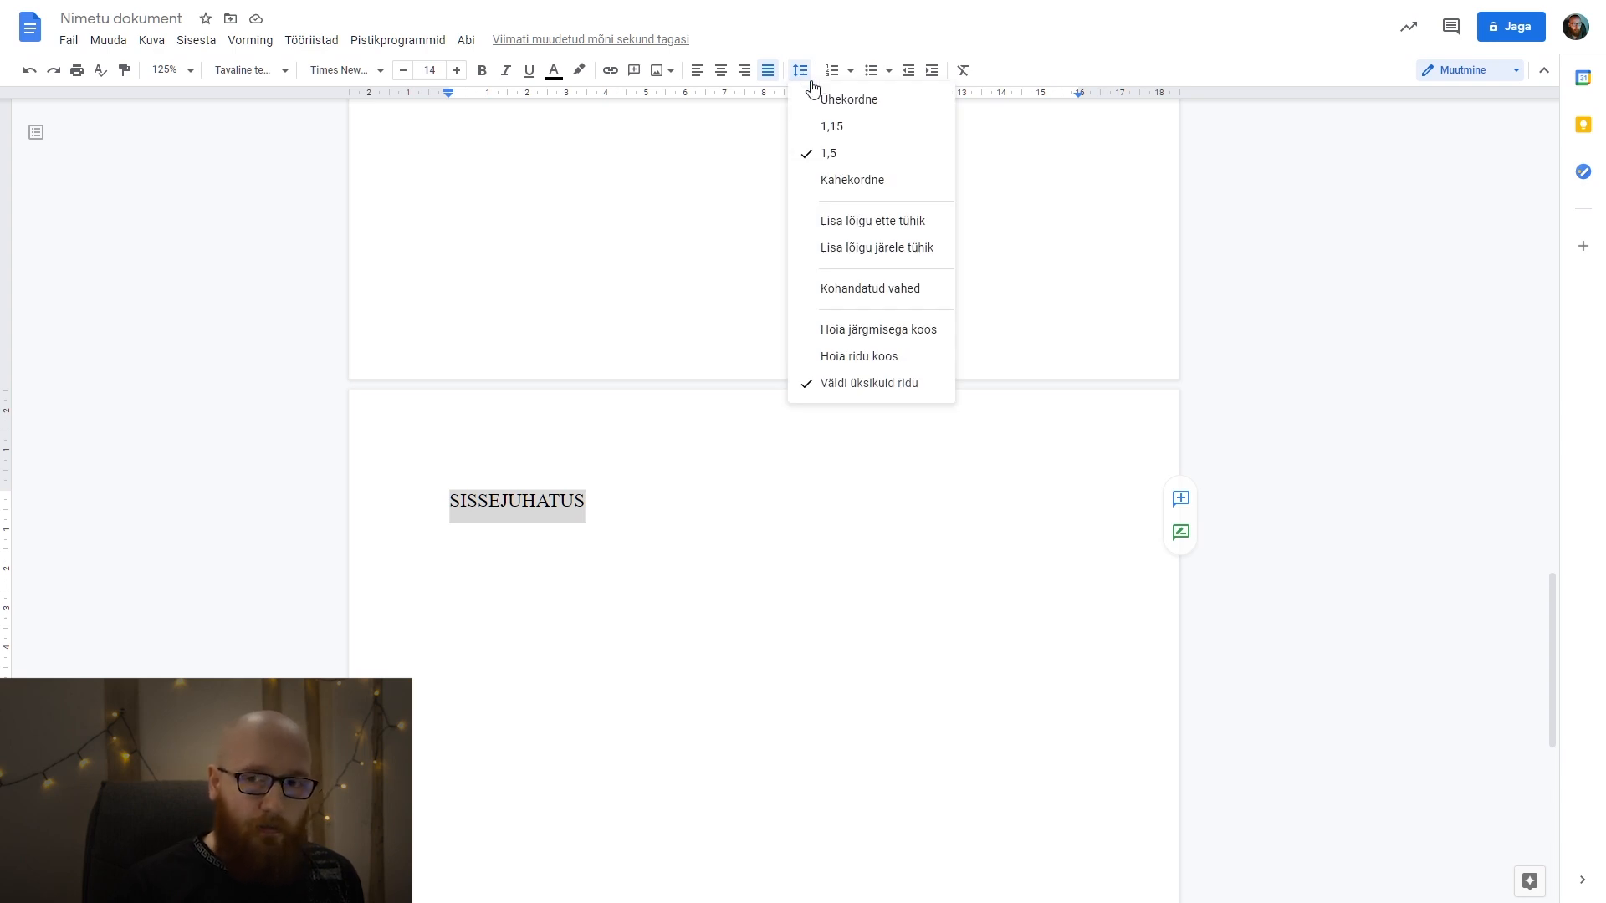
left_click(807, 74)
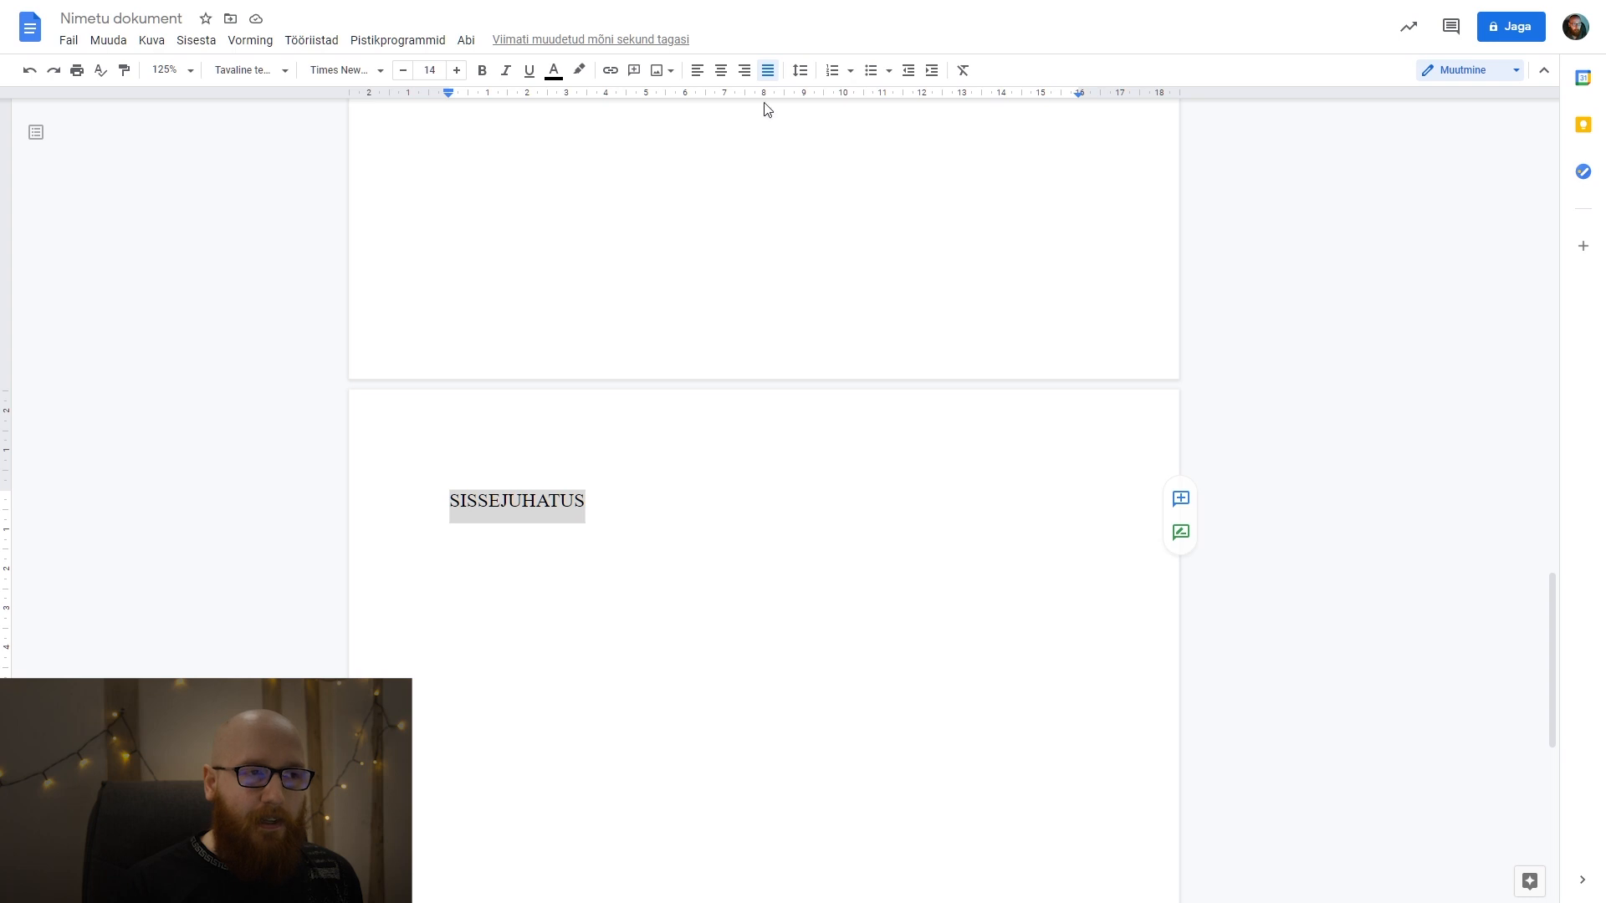
left_click(702, 80)
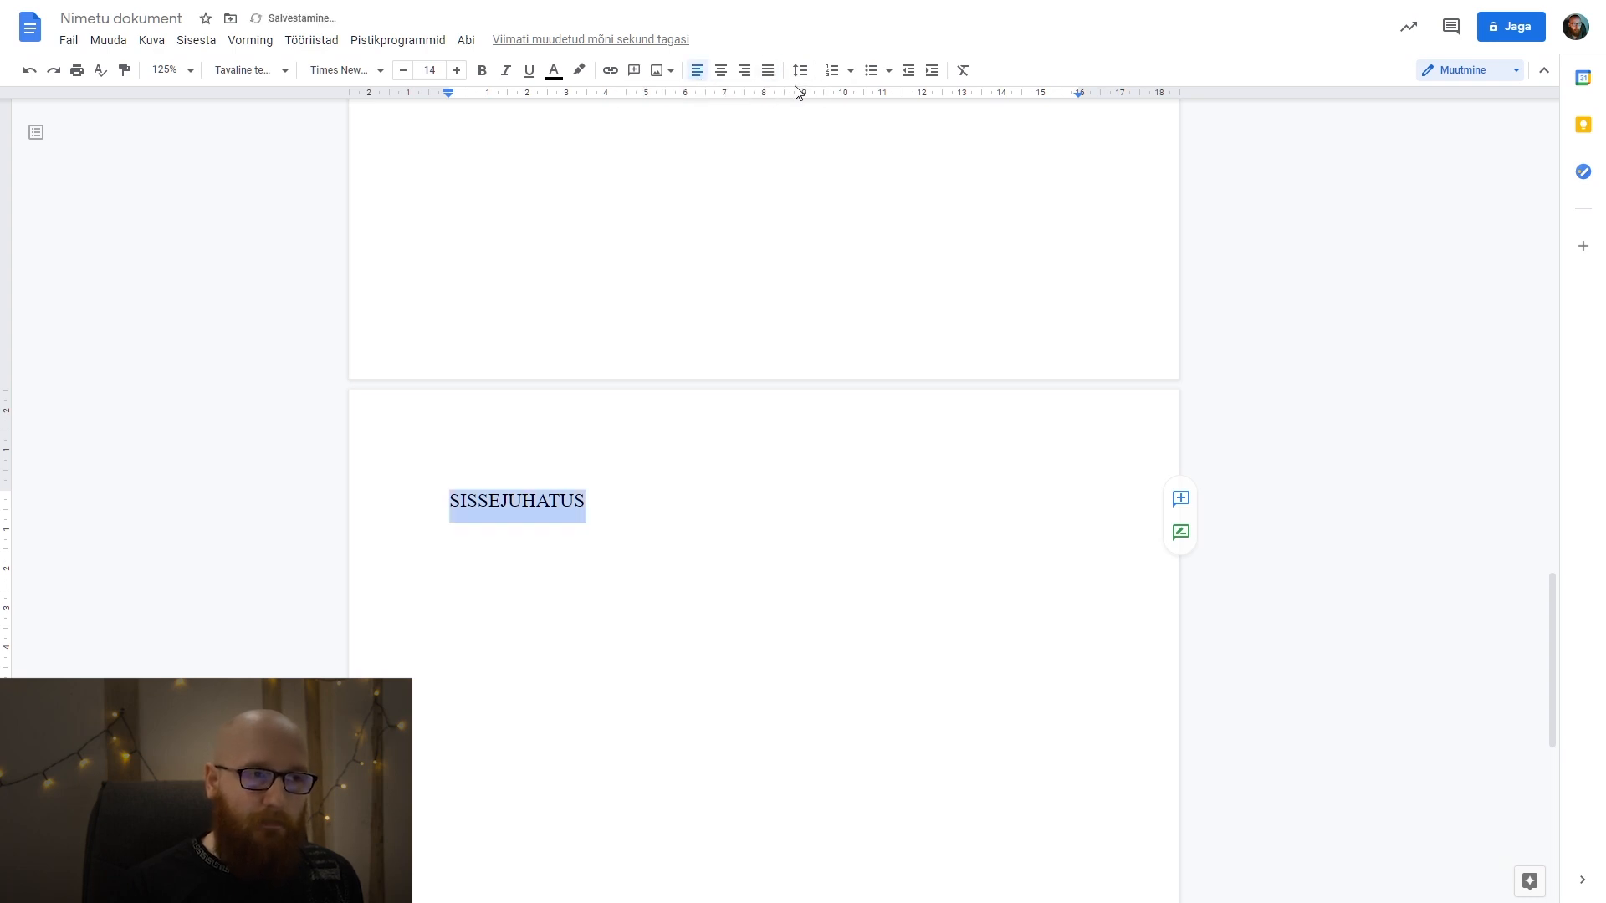
scroll(743, 405, "up", 1)
scroll(744, 405, "up", 3)
scroll(742, 401, "down", 4)
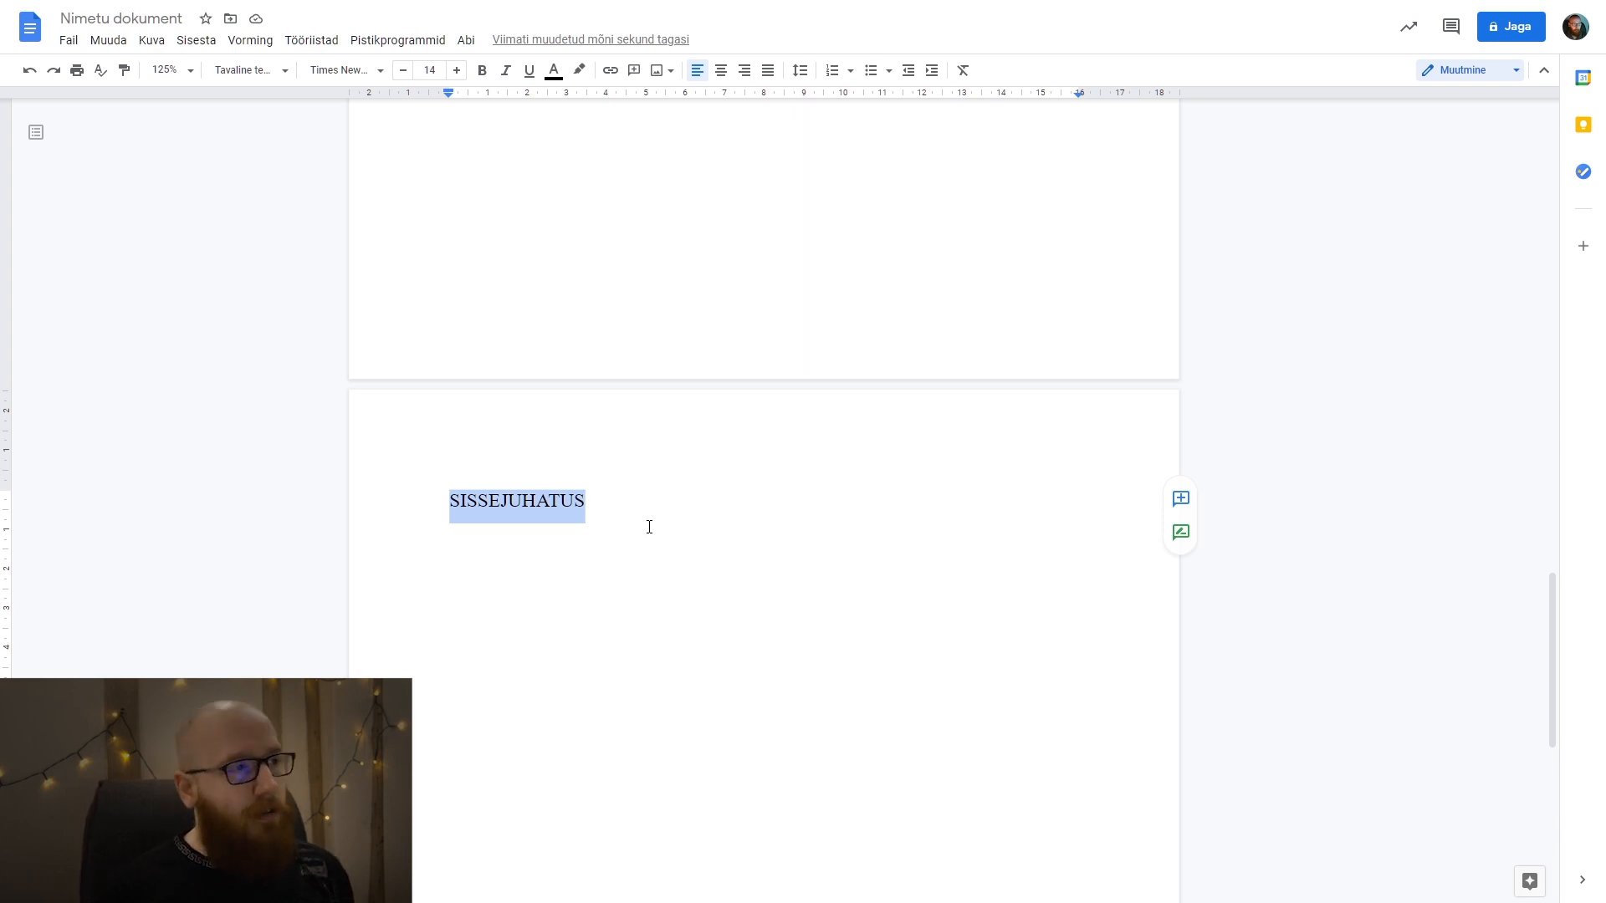
Look through the available paragraph styles, including Pealkiri, Alapealkiri and the heading levels Pealkiri 1 to Pealkiri 6.
left_click(262, 74)
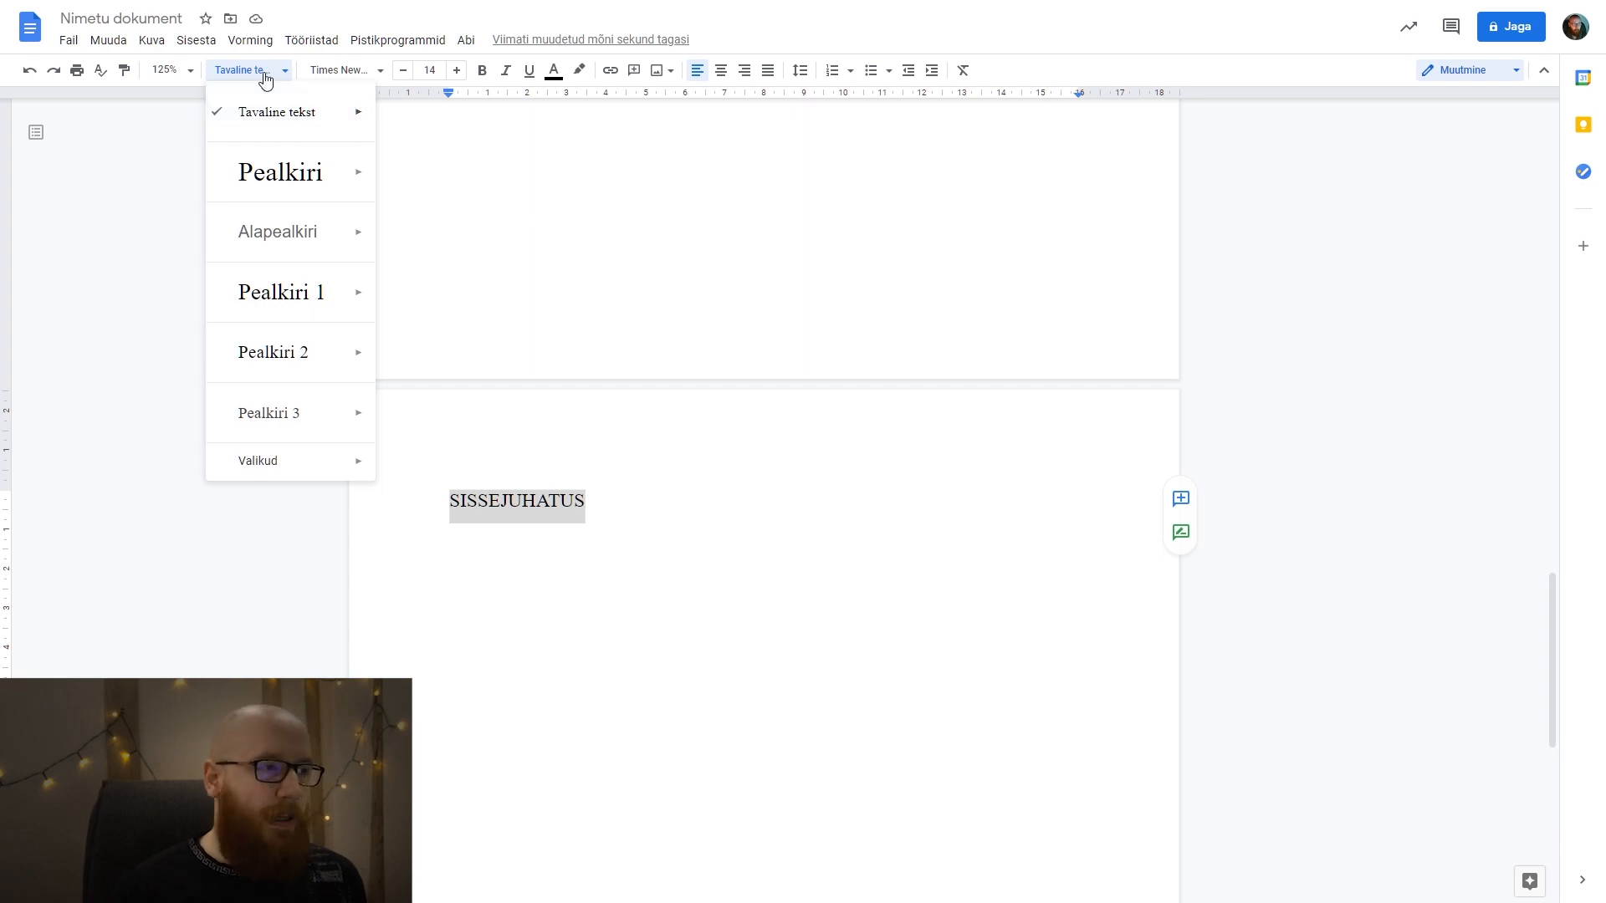
mouse_move(314, 244)
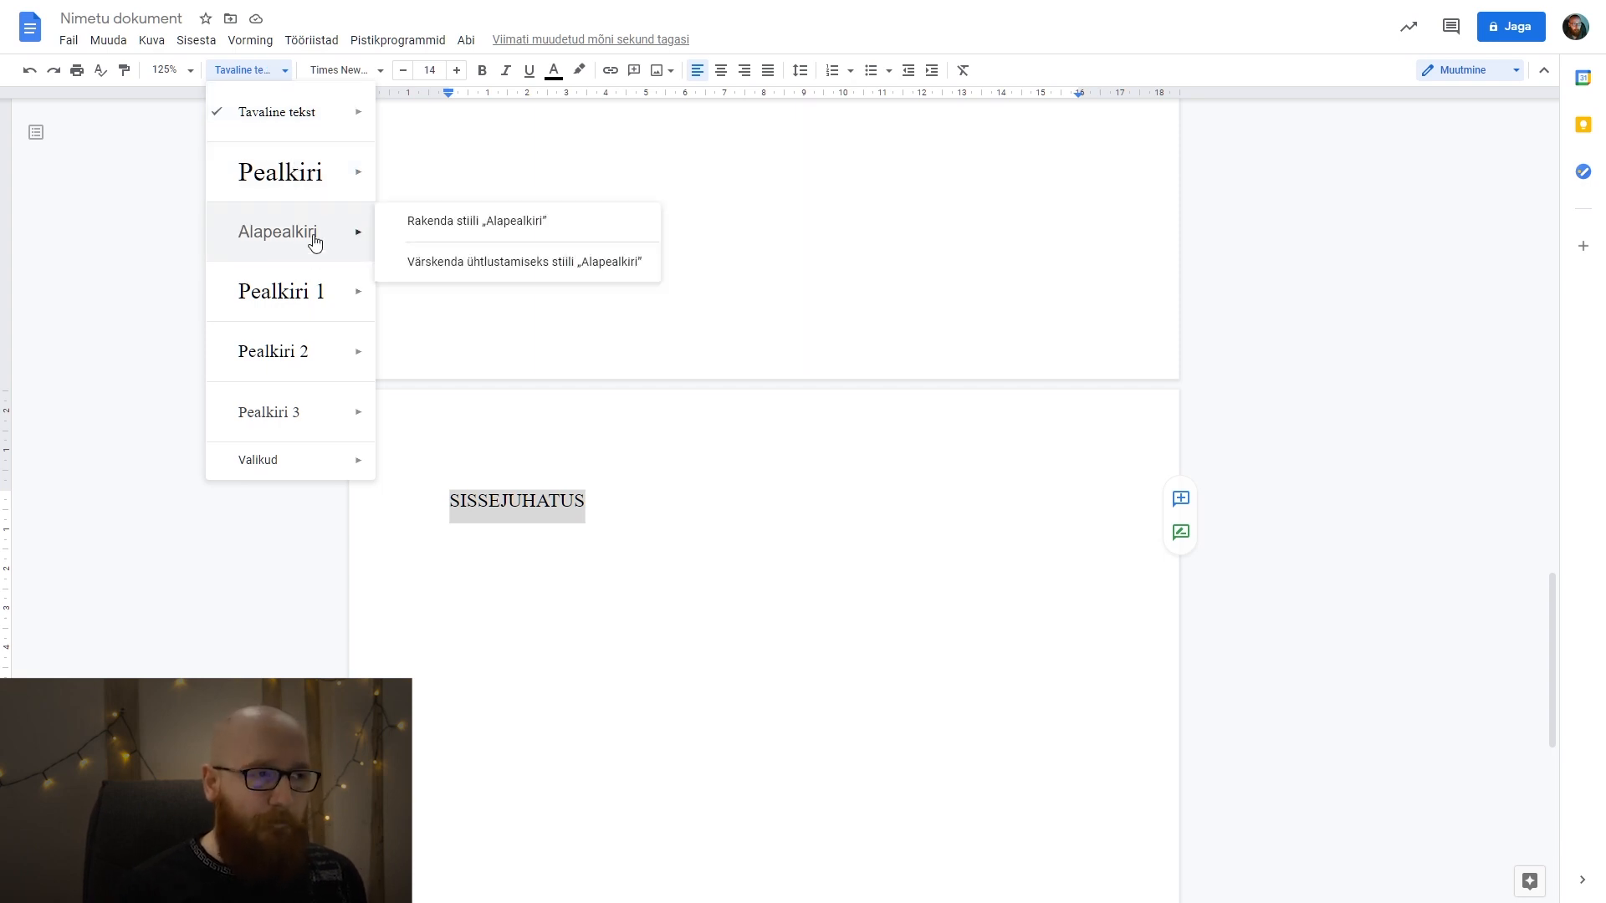
mouse_move(324, 167)
mouse_move(306, 237)
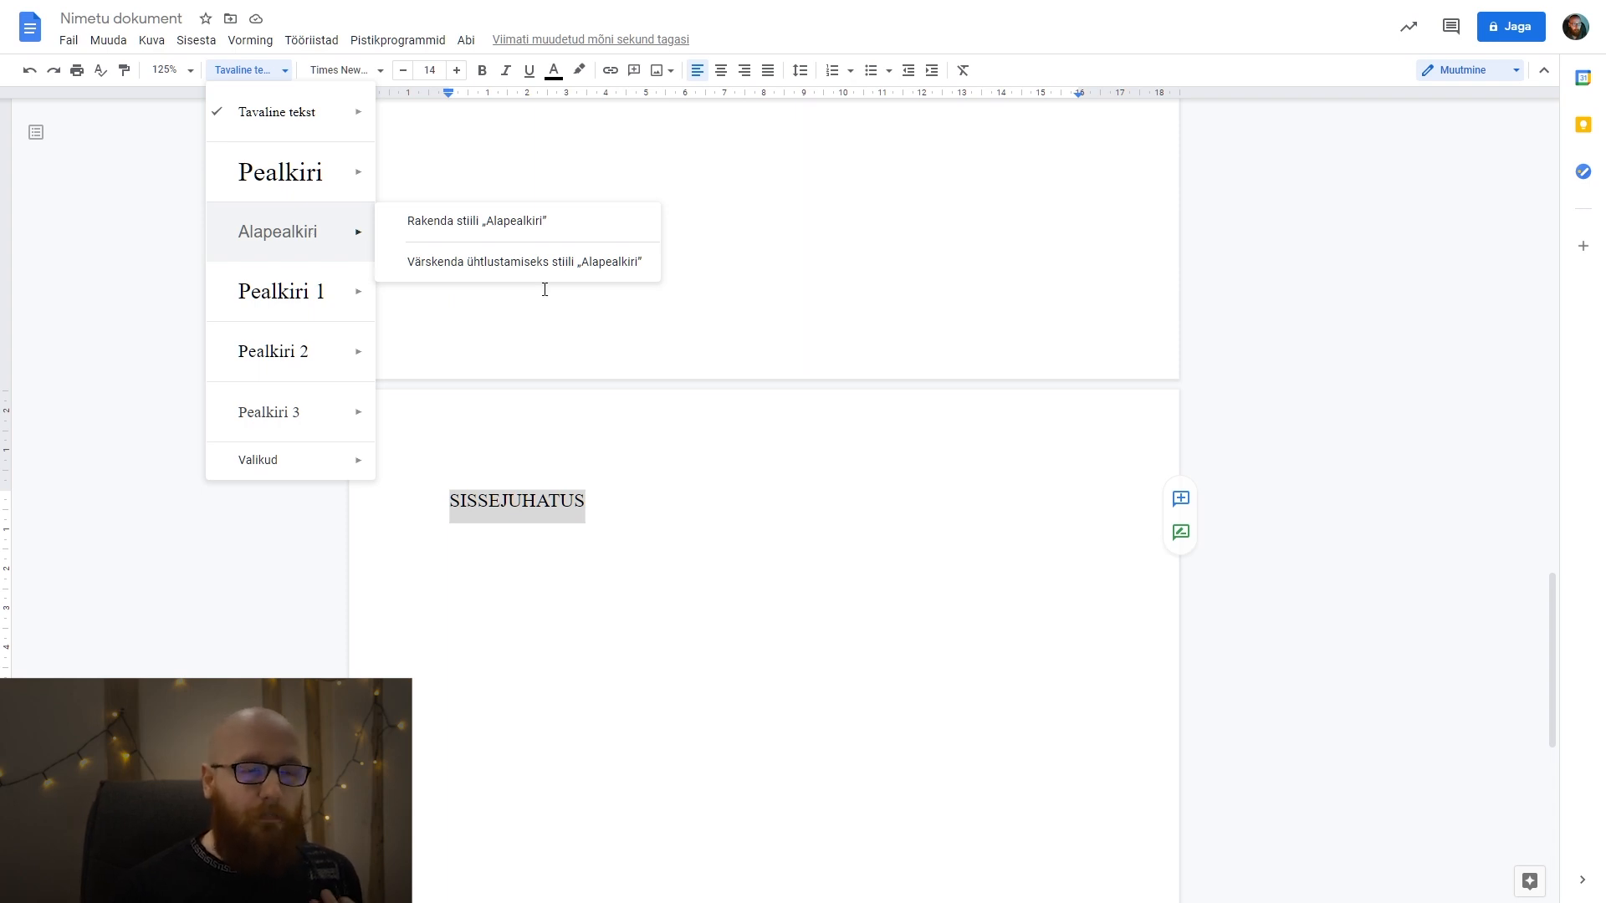
scroll(558, 334, "up", 15)
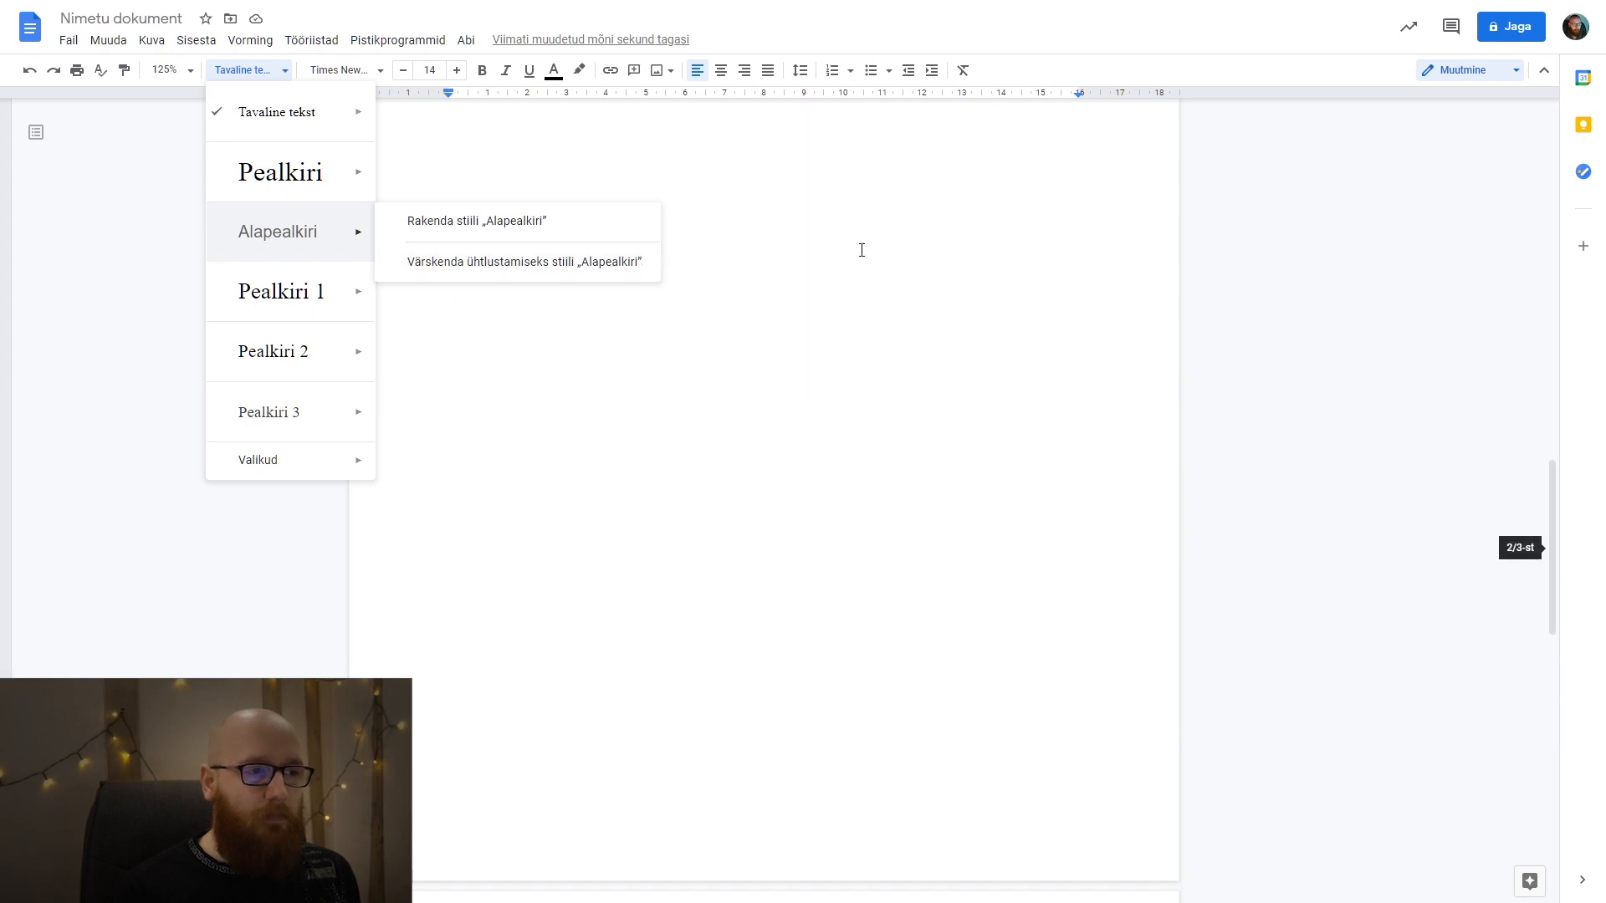
scroll(826, 374, "down", 15)
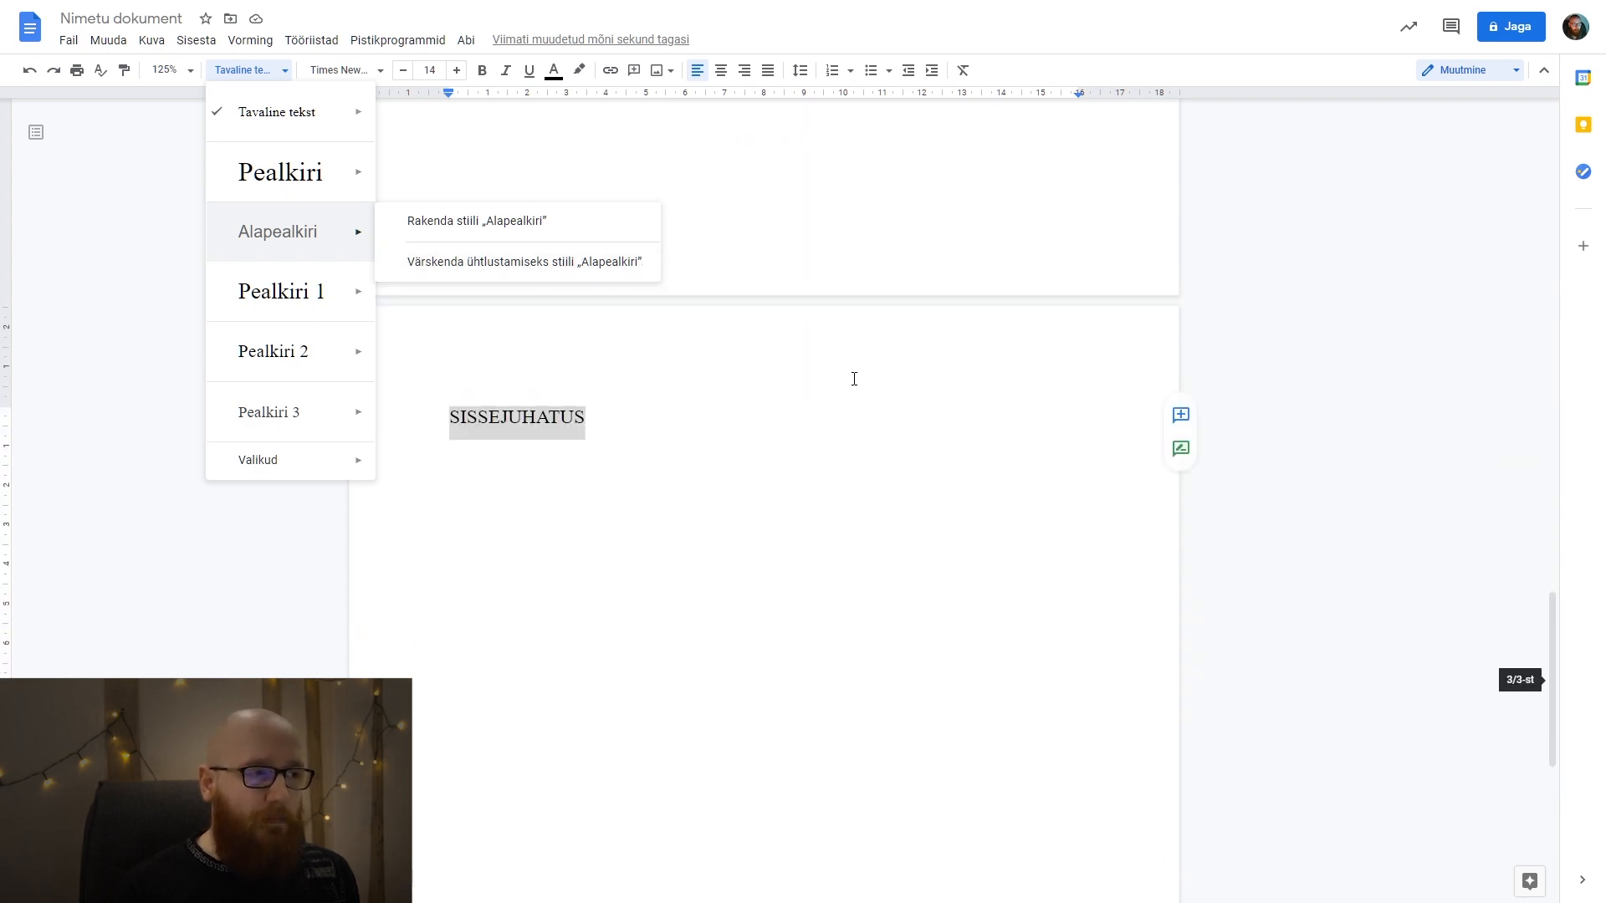
mouse_move(313, 179)
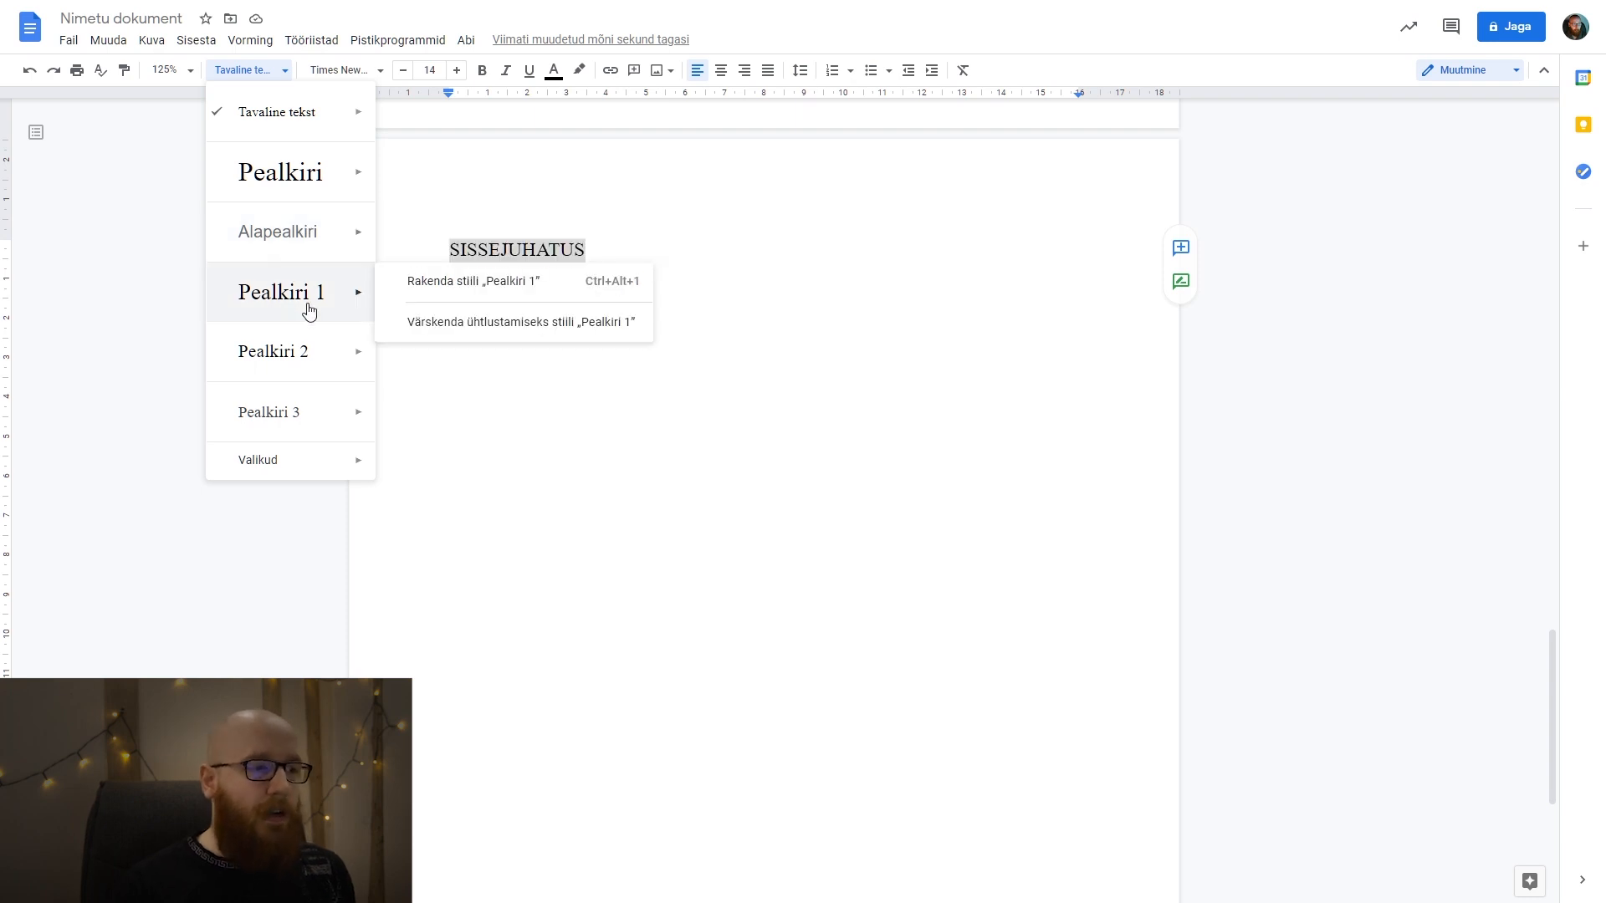
mouse_move(315, 367)
mouse_move(324, 398)
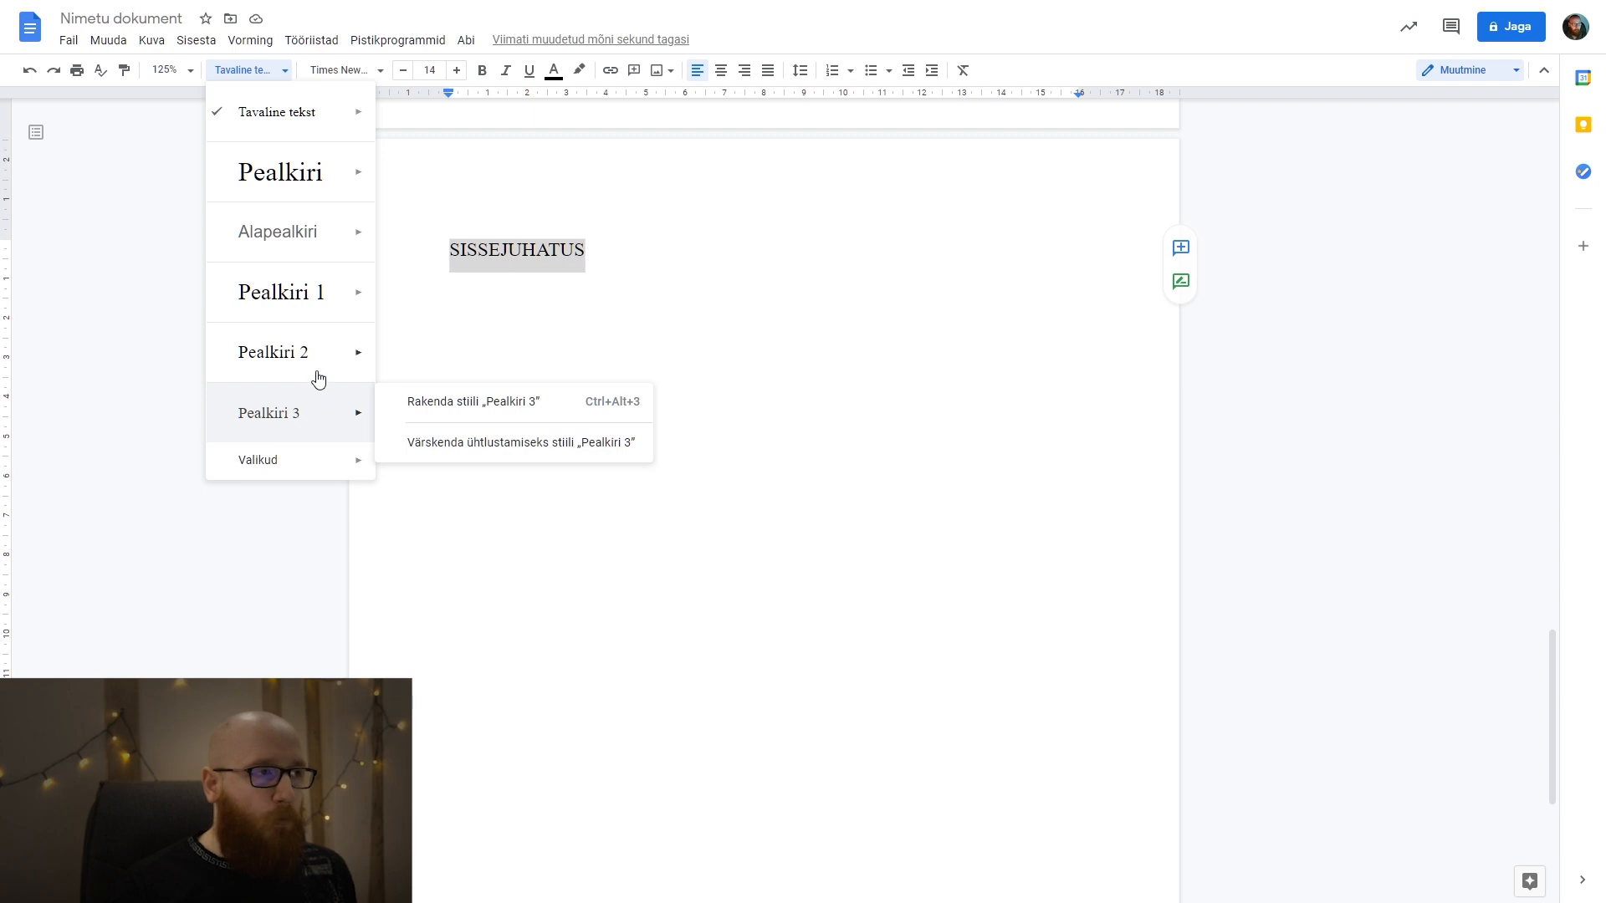
left_click(252, 39)
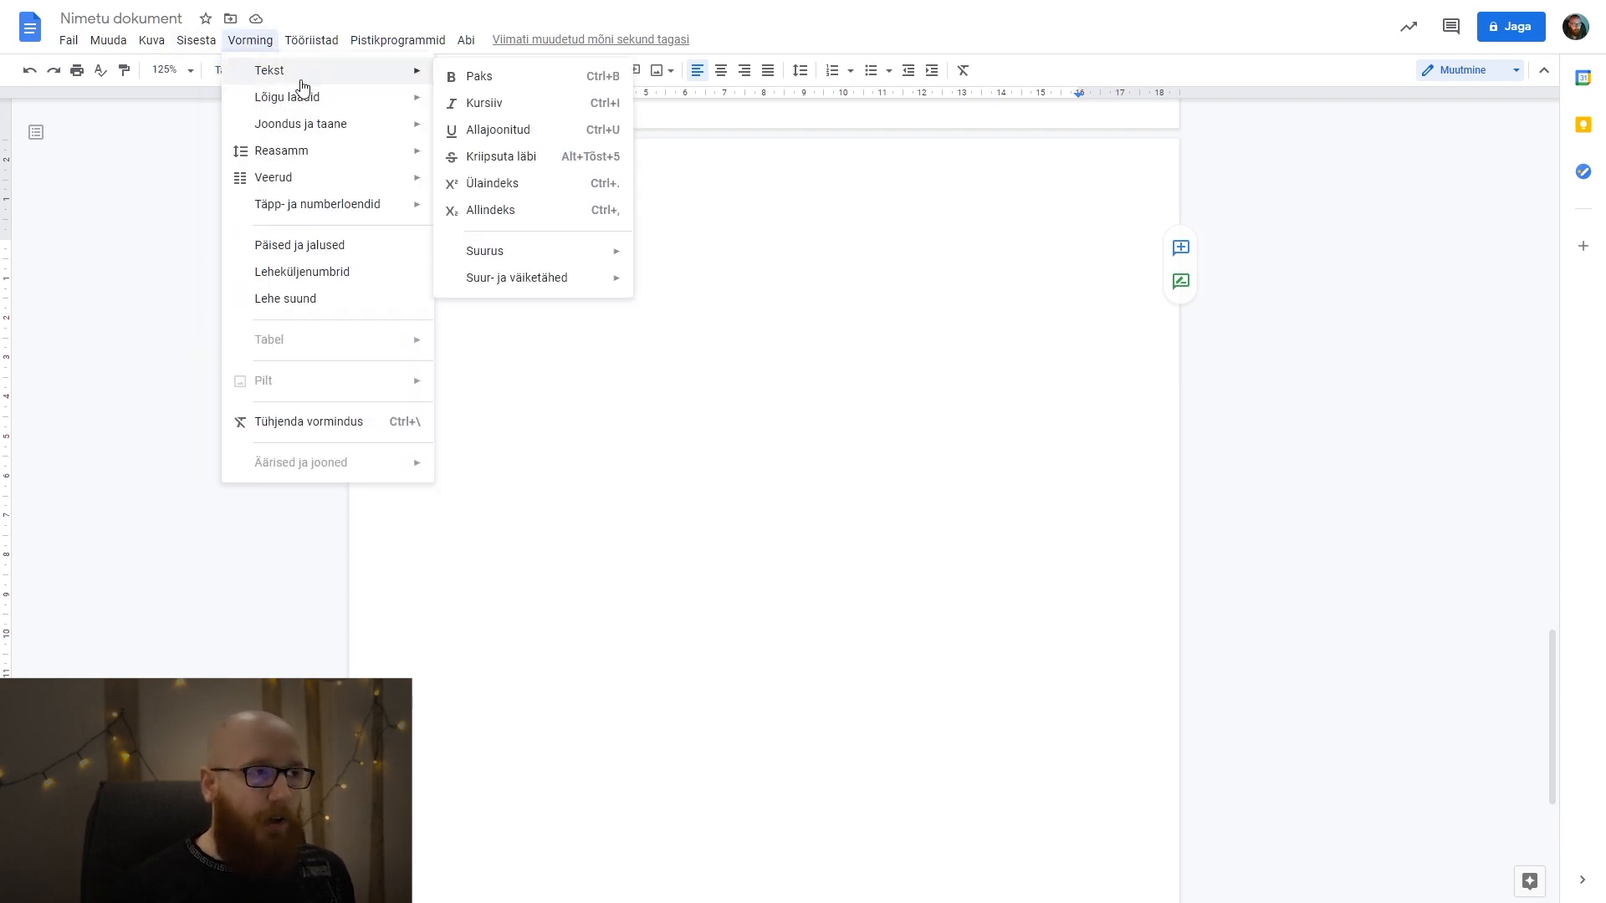
mouse_move(308, 98)
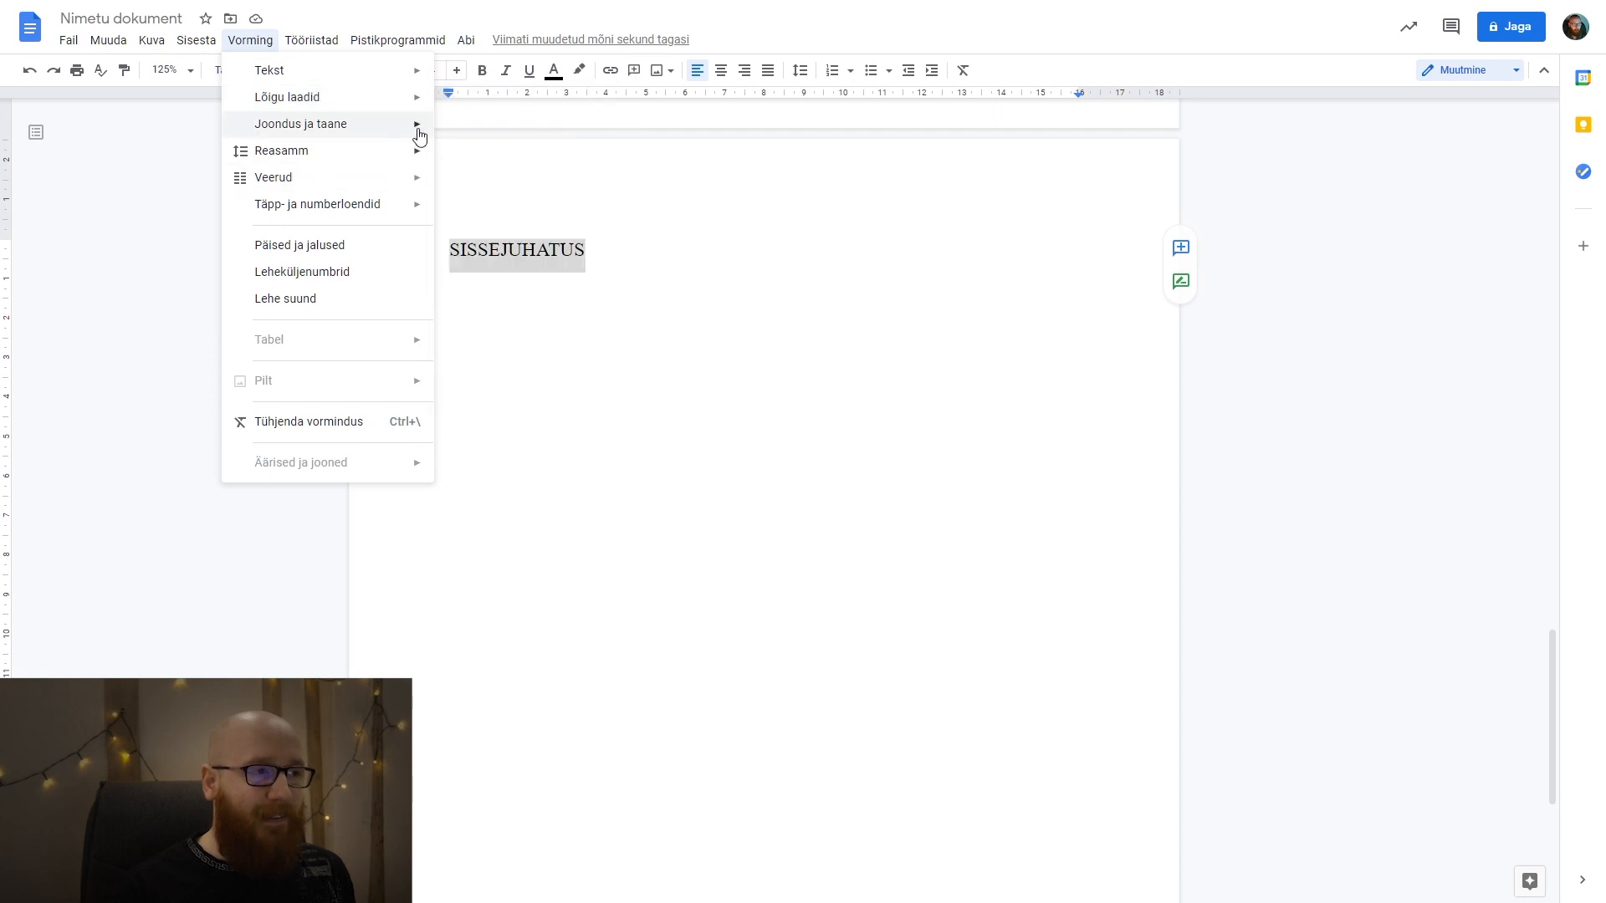
mouse_move(415, 112)
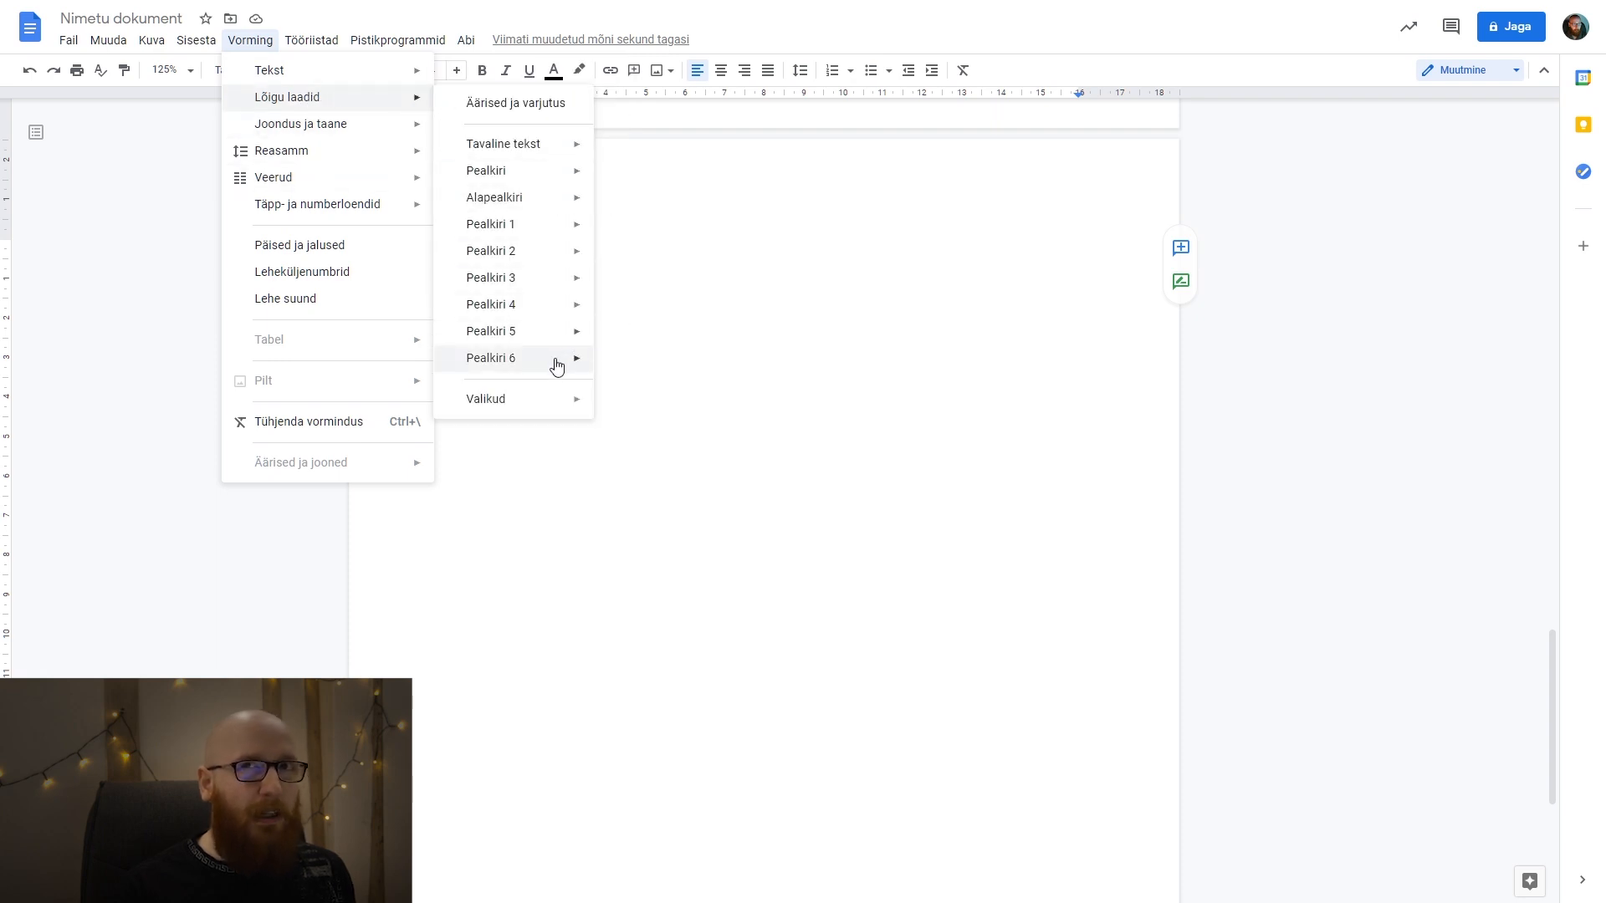
mouse_move(556, 367)
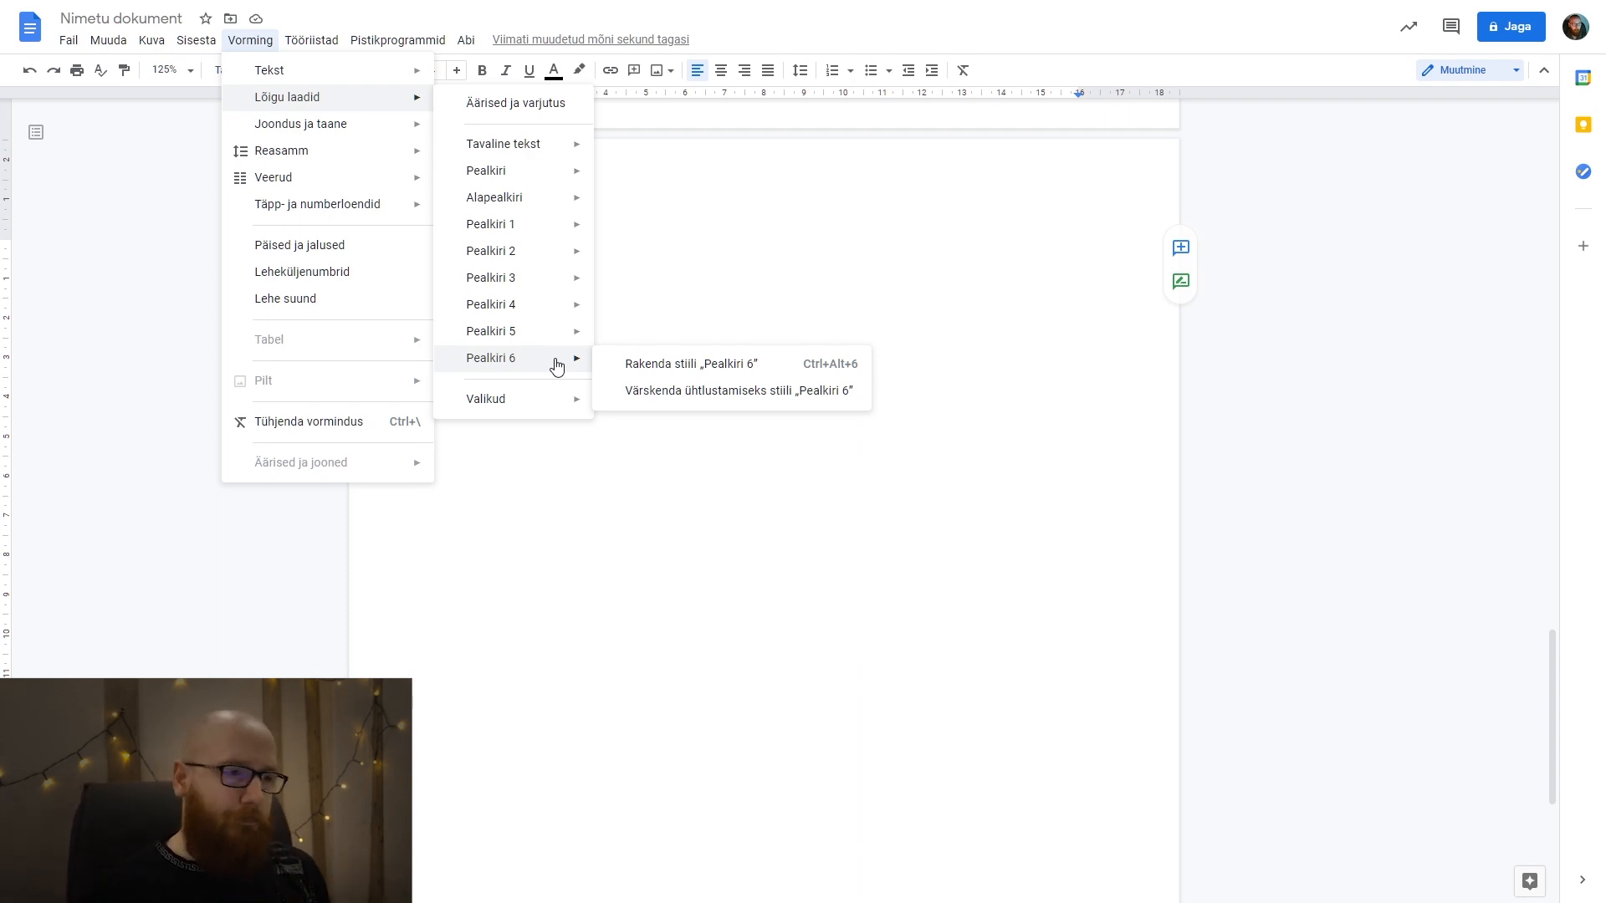
left_click(600, 567)
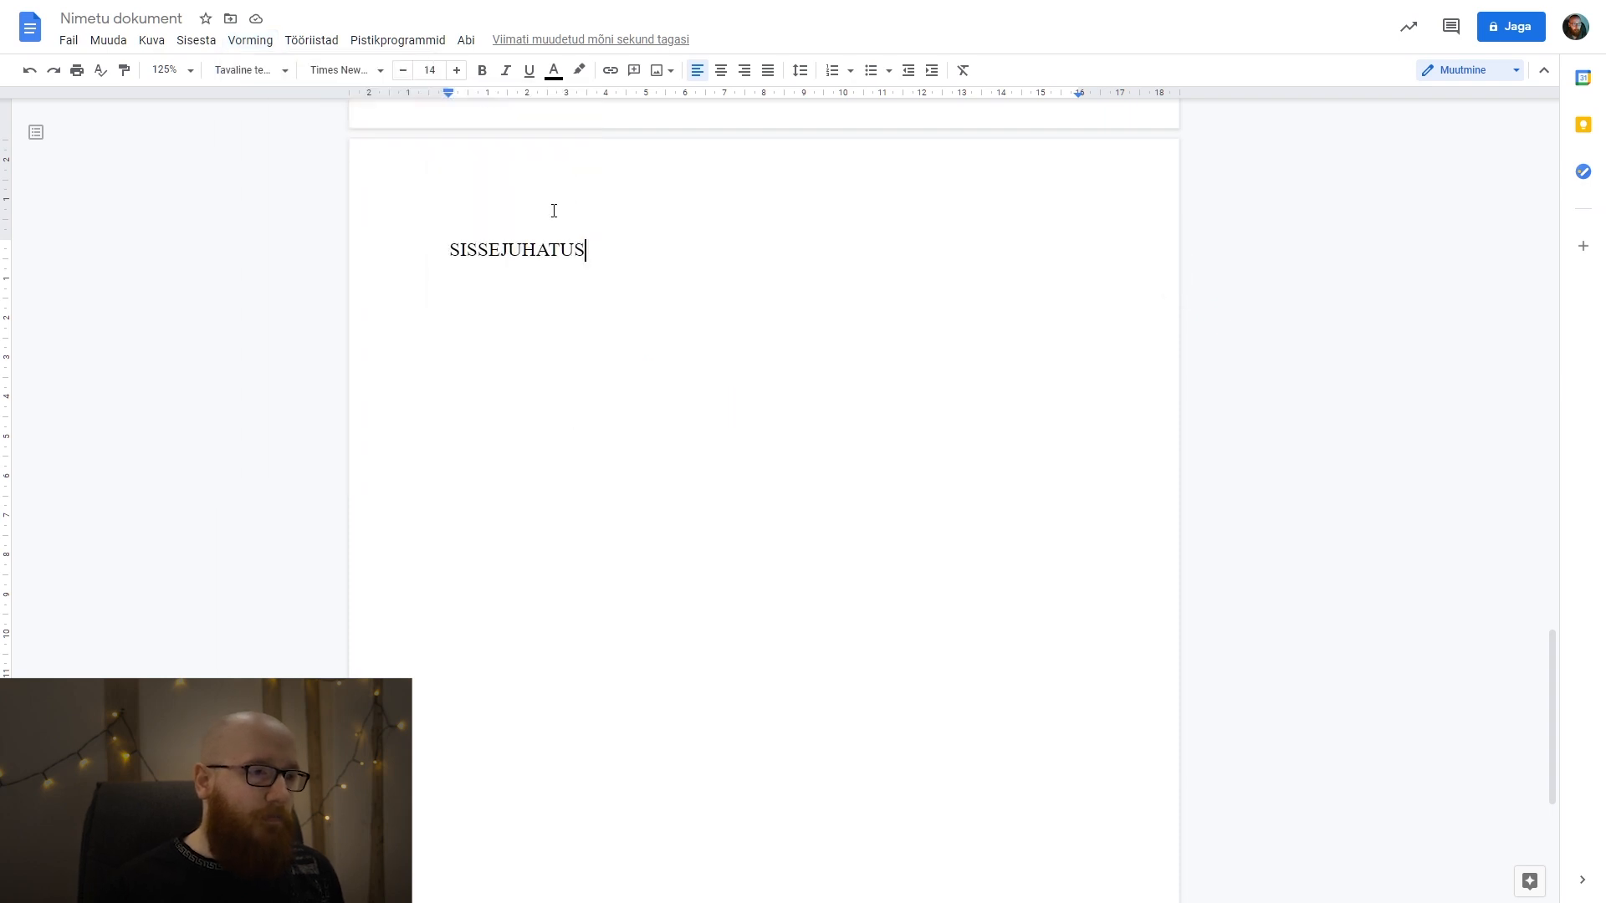
Apply the "Pealkiri 1" paragraph style to the SISSEJUHATUS heading.
left_click_drag(588, 249, 394, 249)
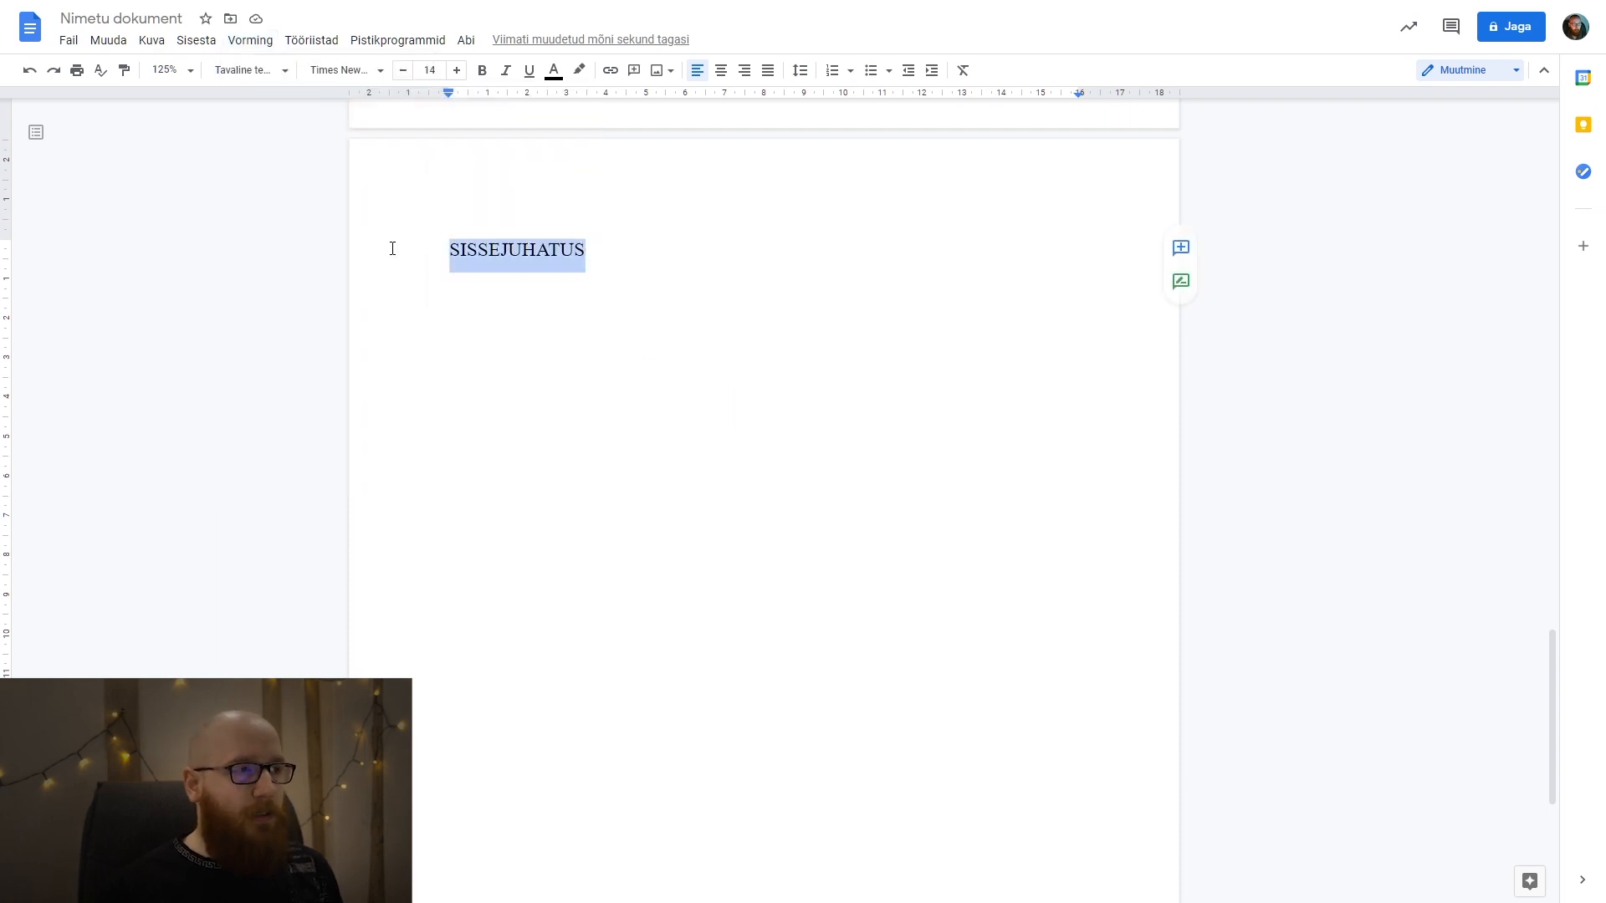
left_click(268, 70)
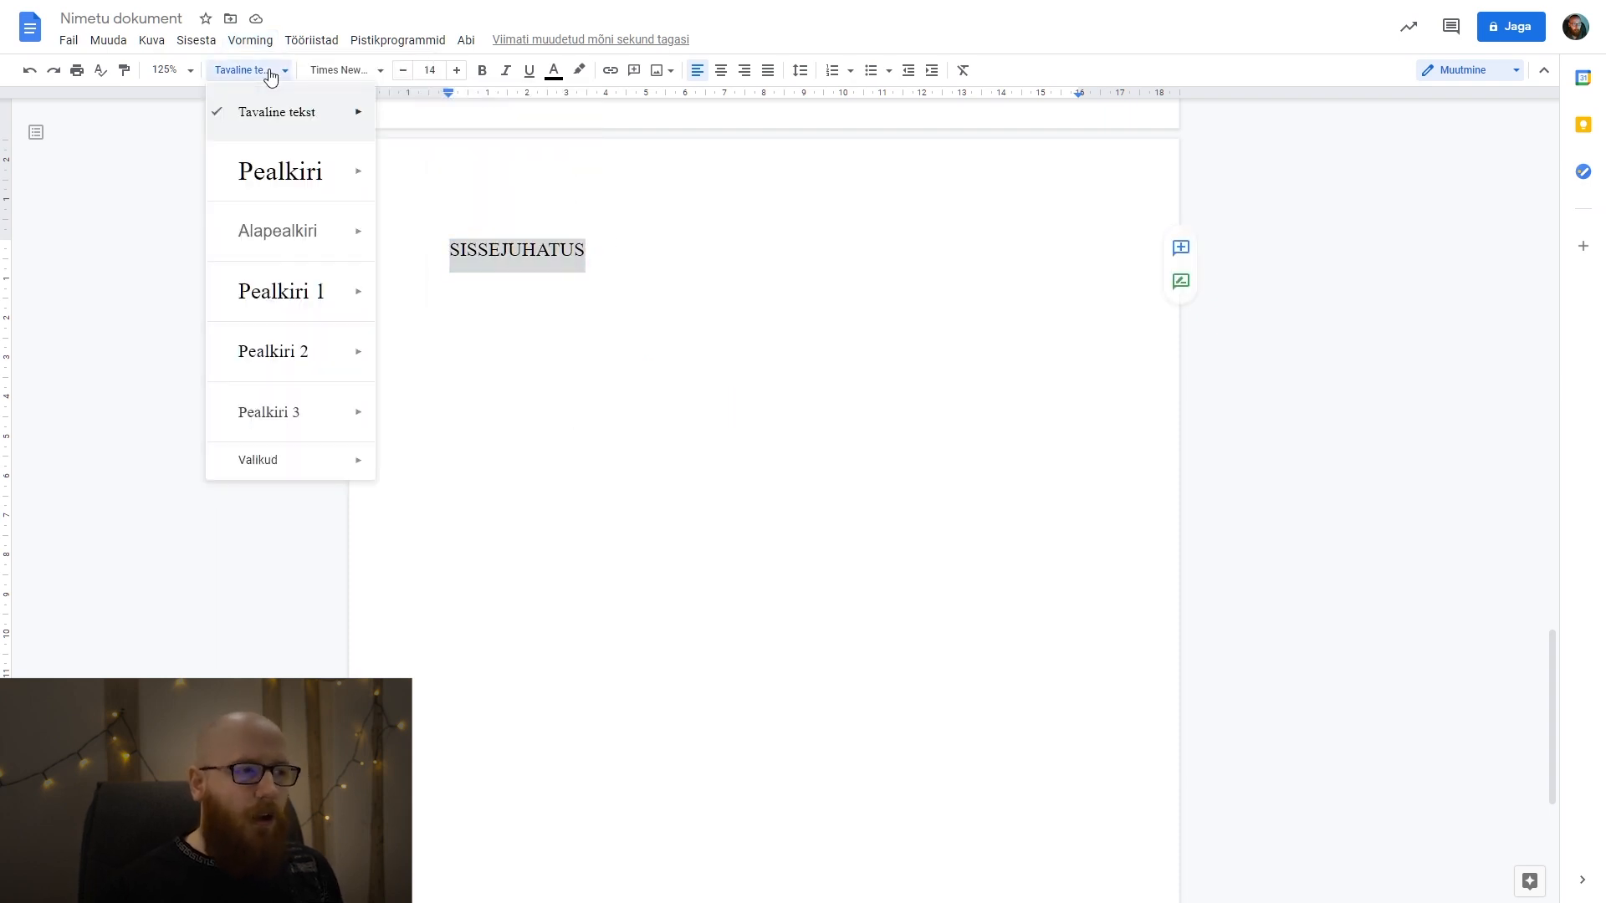
left_click(309, 302)
left_click(457, 356)
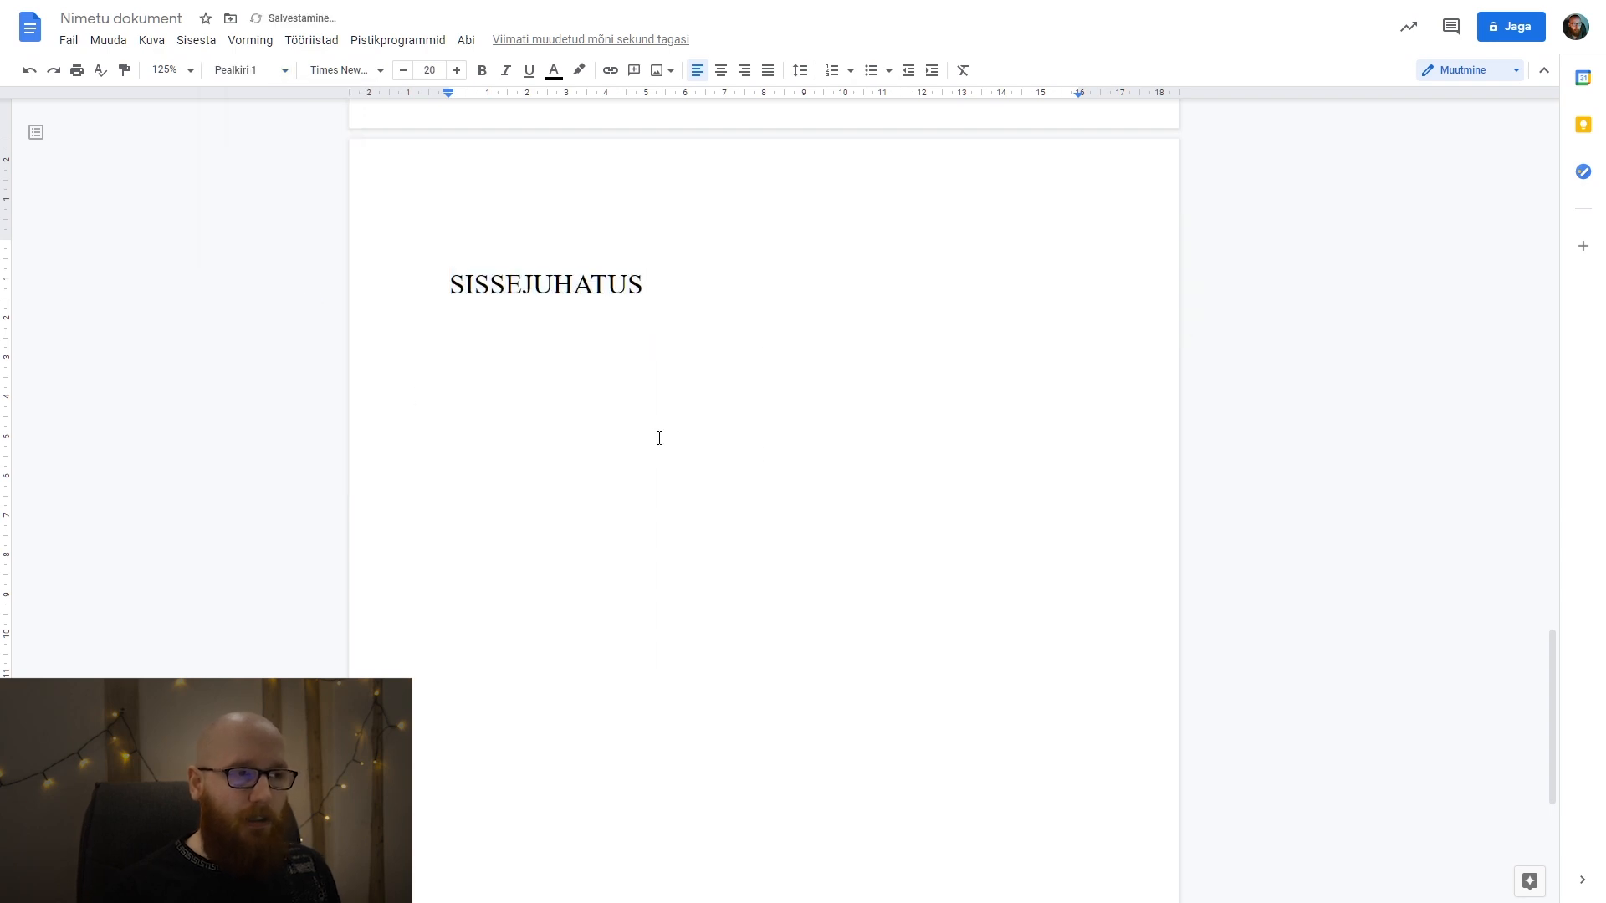
Return the SISSEJUHATUS heading to "Tavaline tekst" at size 14 and update the "Pealkiri 1" style to match it.
left_click_drag(628, 284, 474, 285)
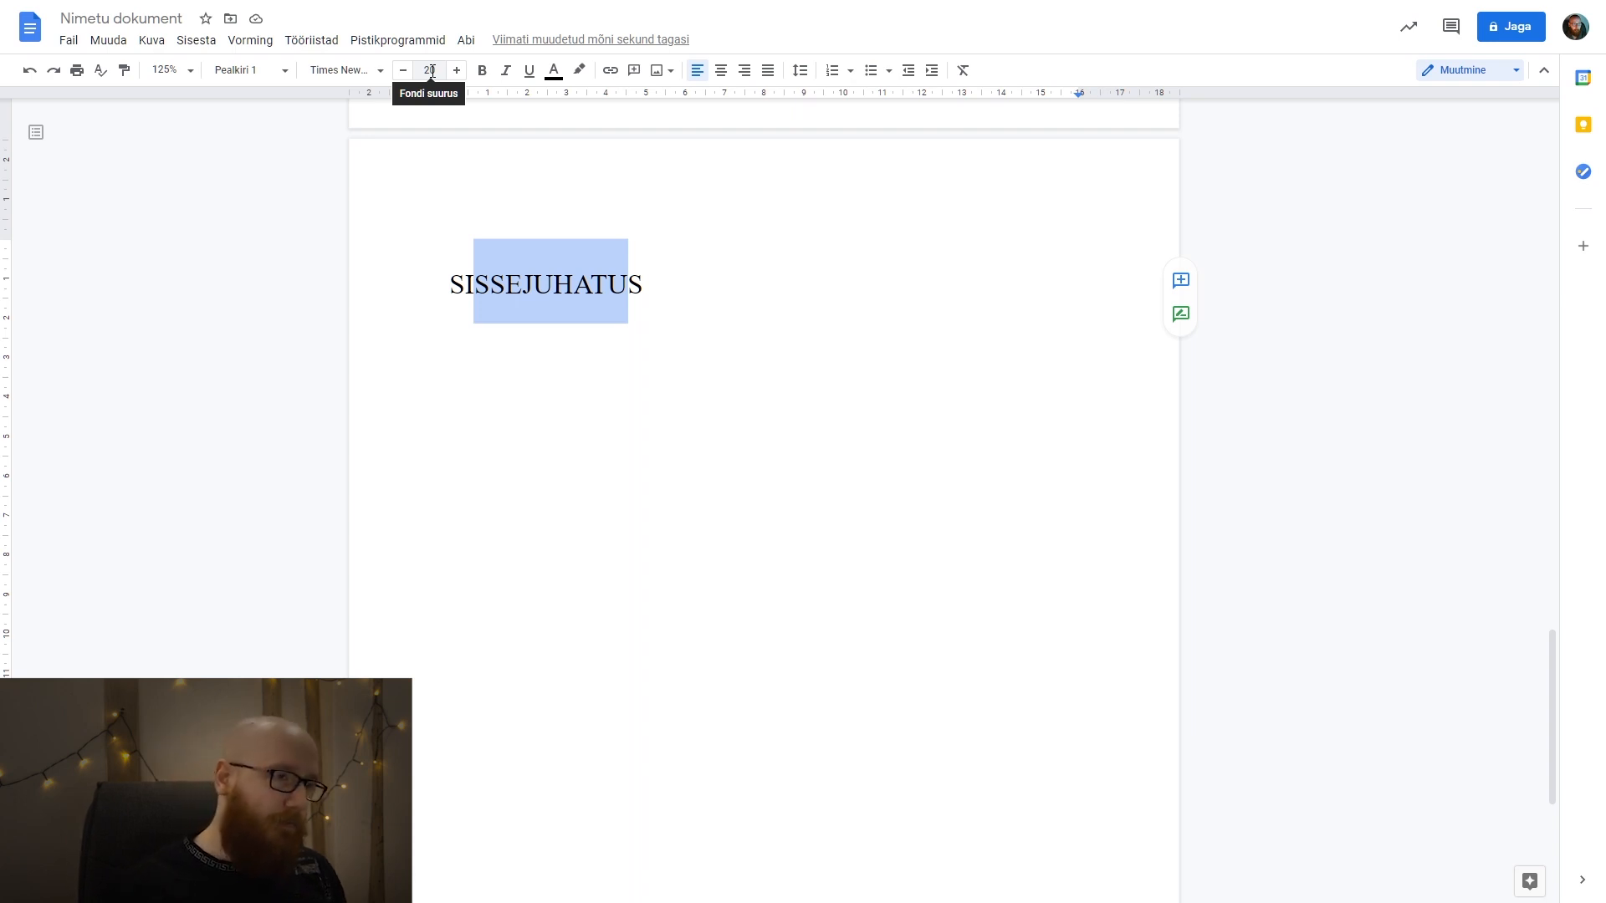
key("ctrl+alt+0")
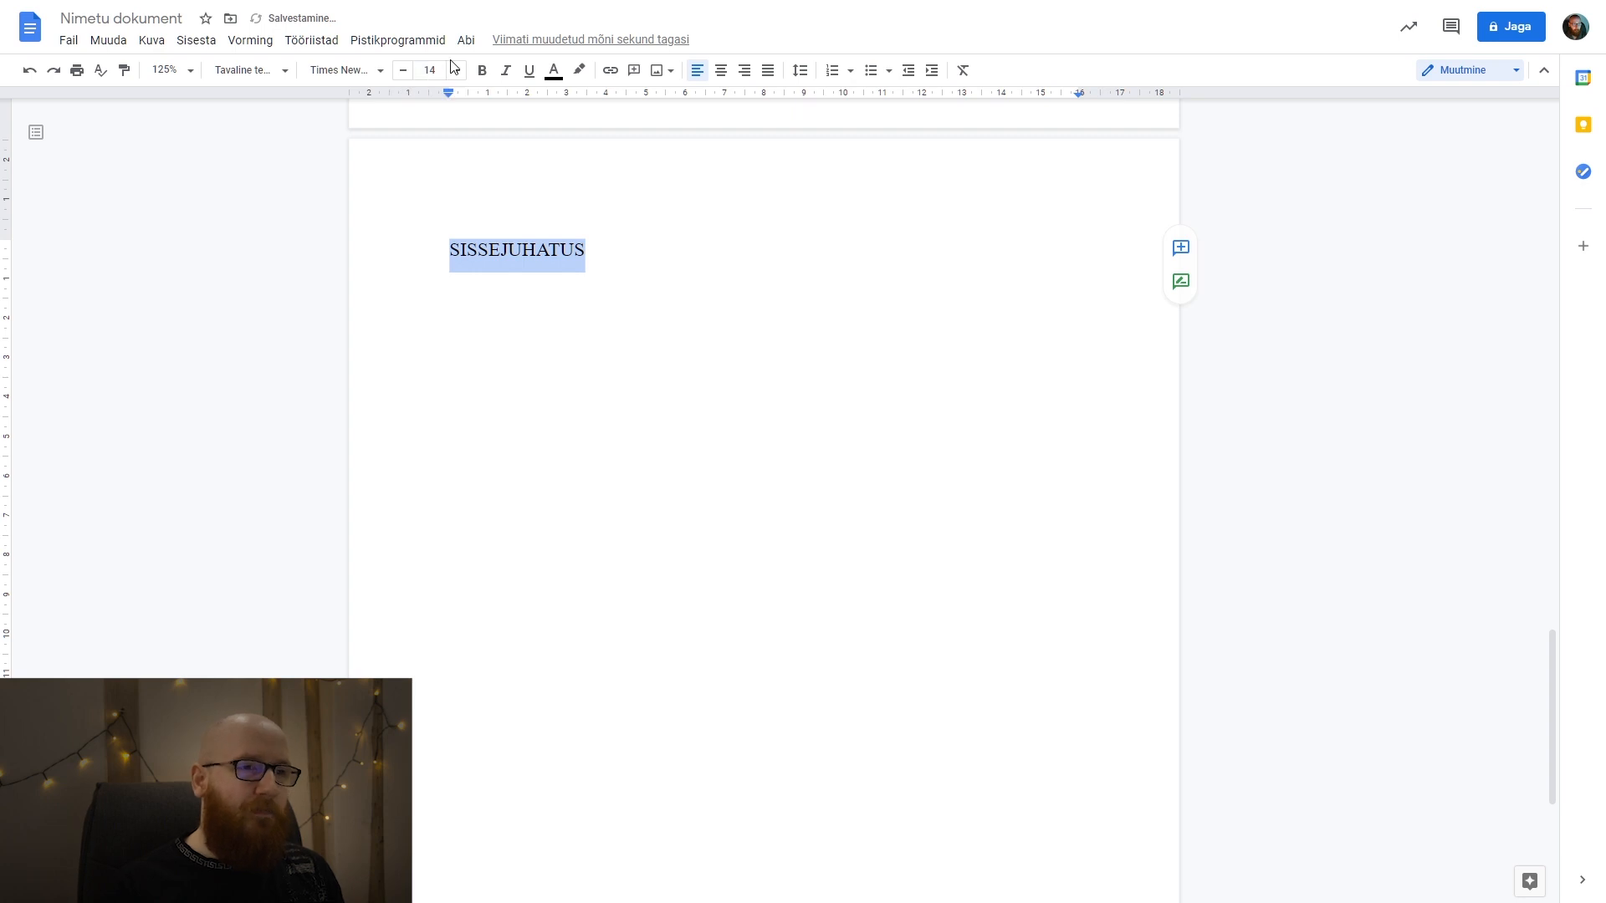
left_click(284, 75)
mouse_move(309, 98)
left_click_drag(590, 273, 453, 236)
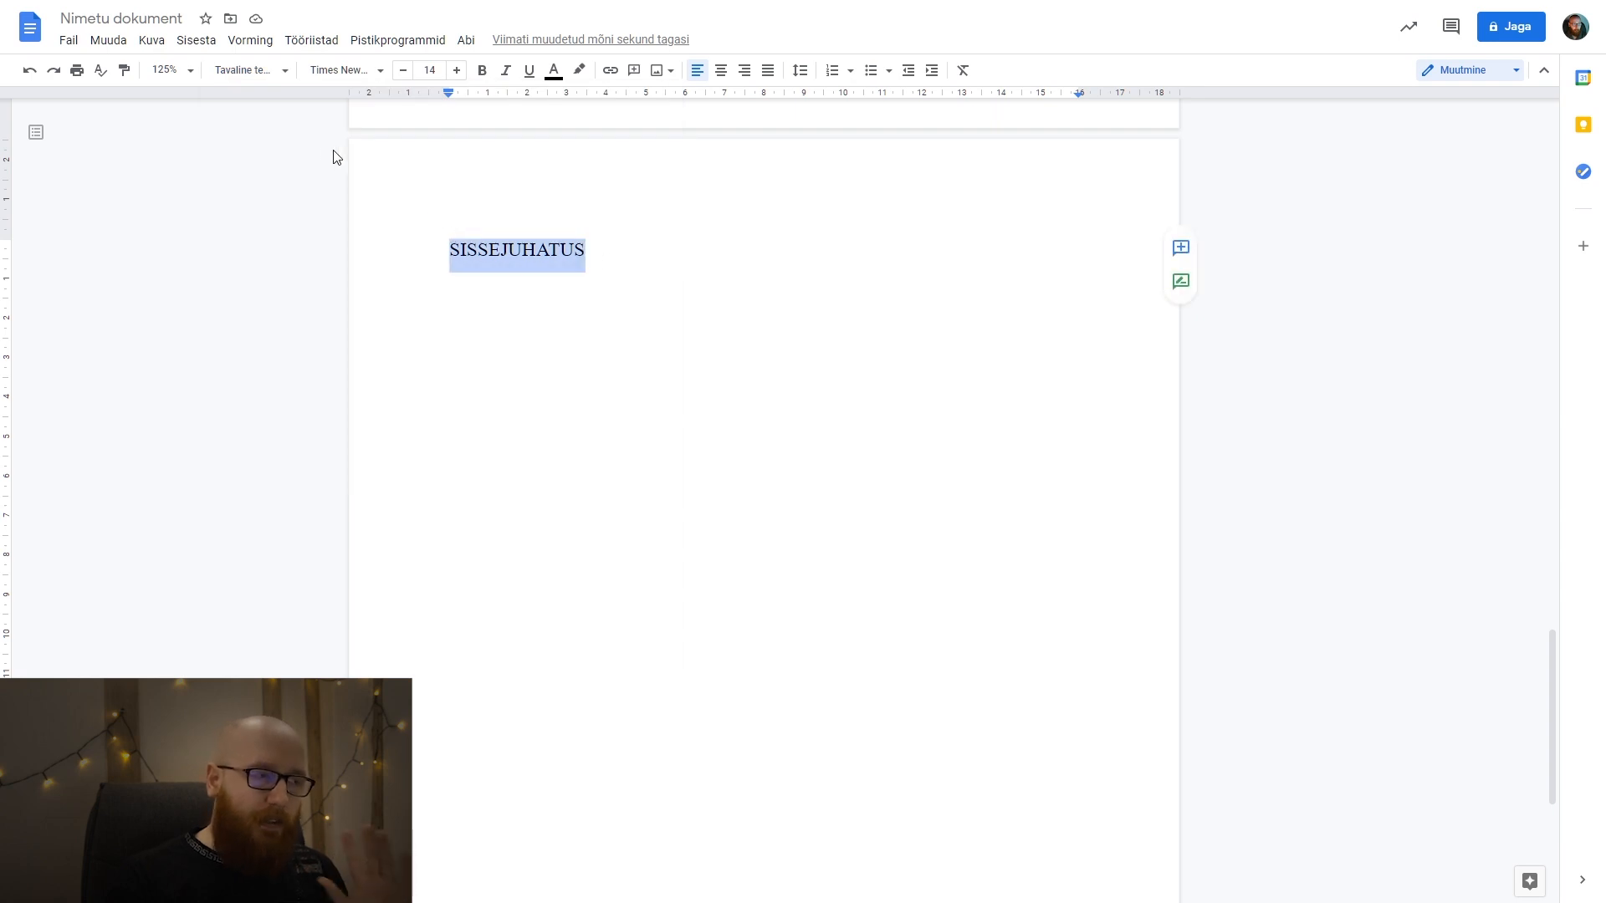
left_click(244, 70)
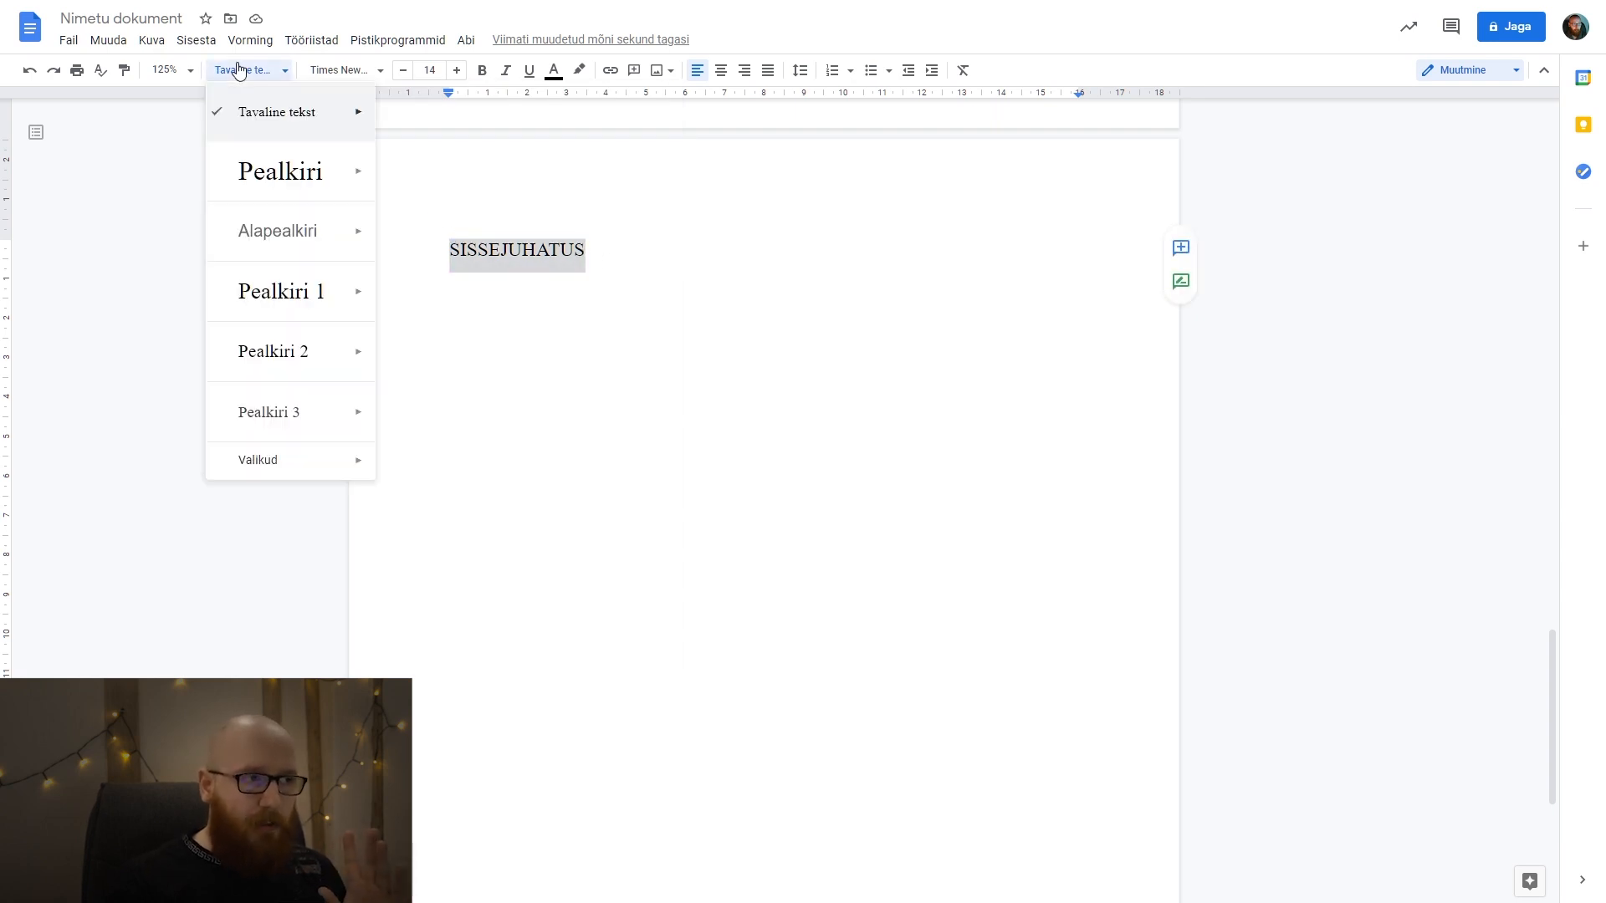
mouse_move(309, 288)
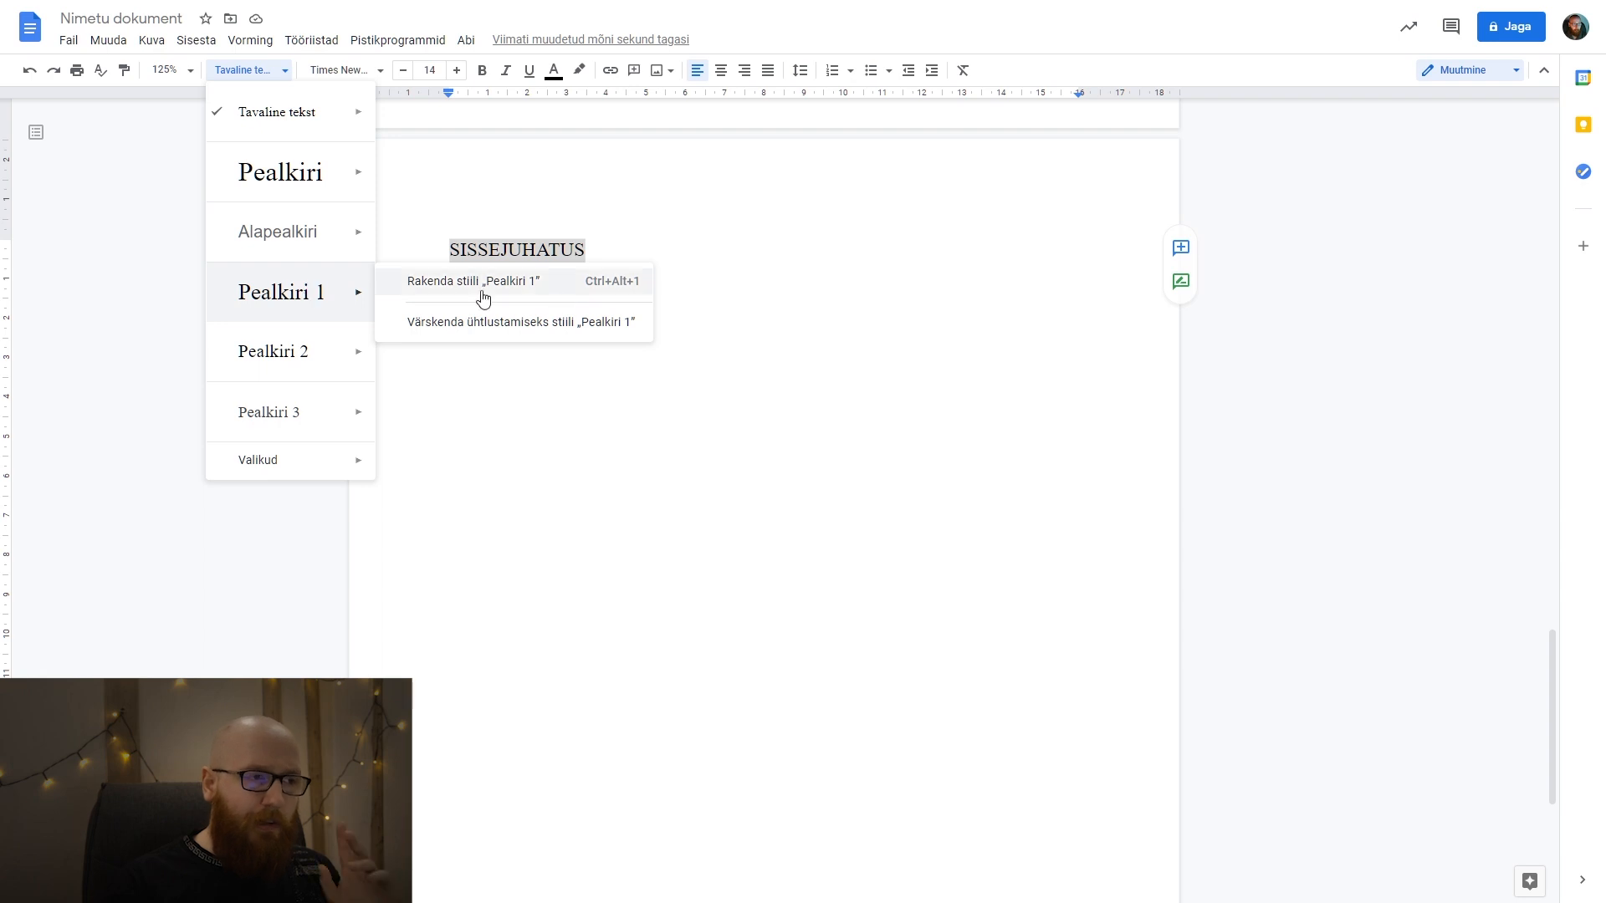
left_click(569, 325)
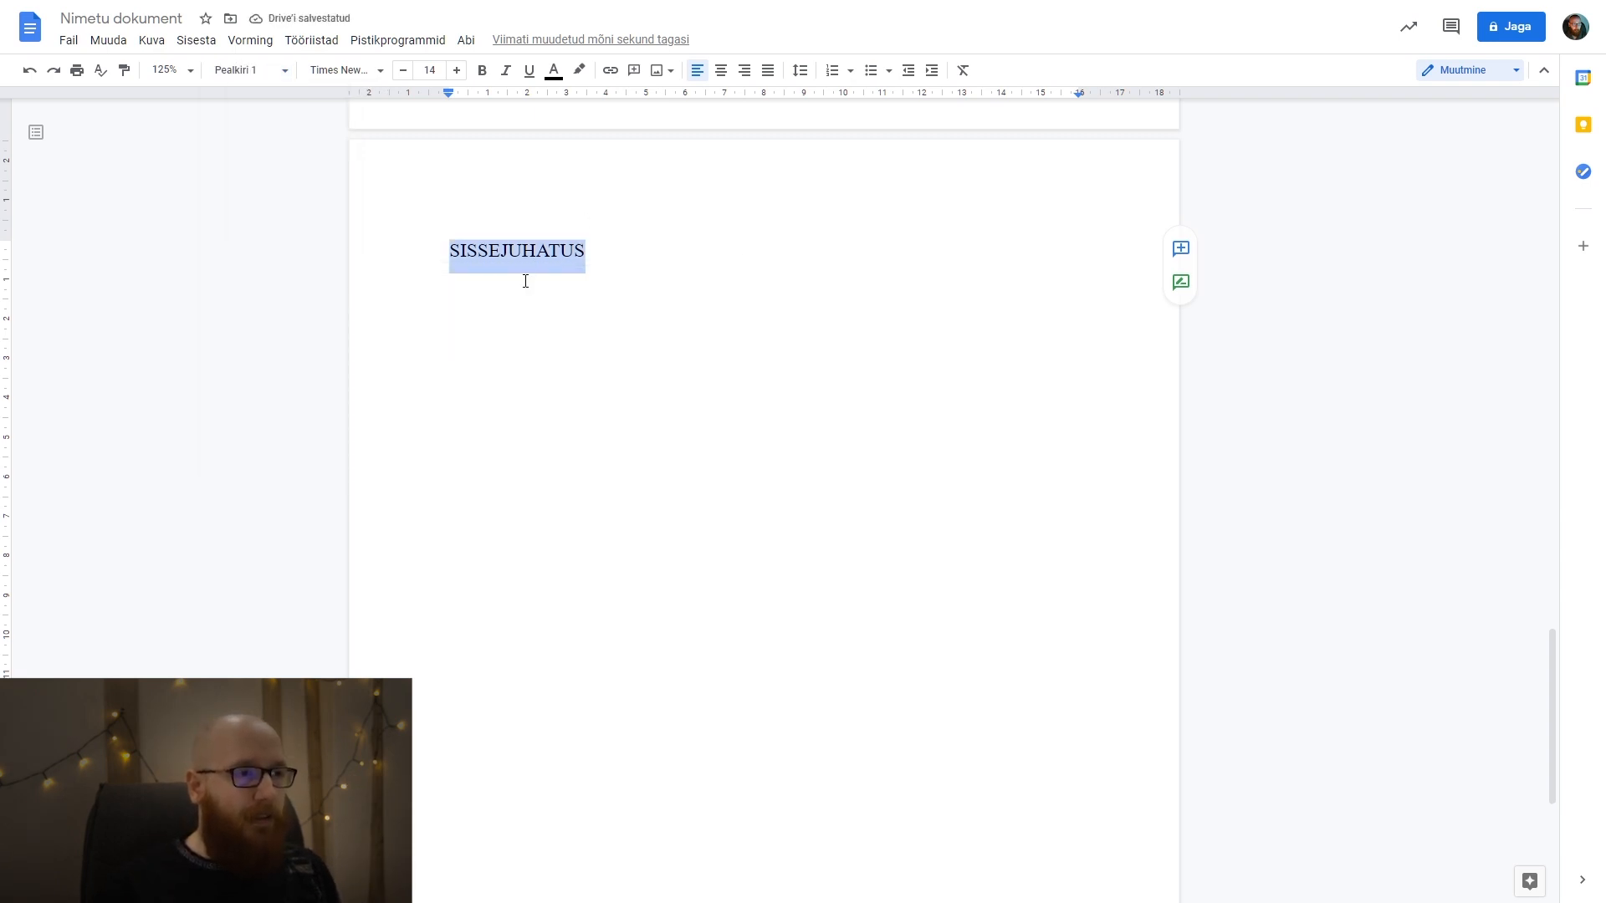
Compare the paragraph styles of the SISUKORD body text and the SISSEJUHATUS heading, including the updated "Pealkiri 1" style.
scroll(531, 265, "up", 15)
left_click(527, 352)
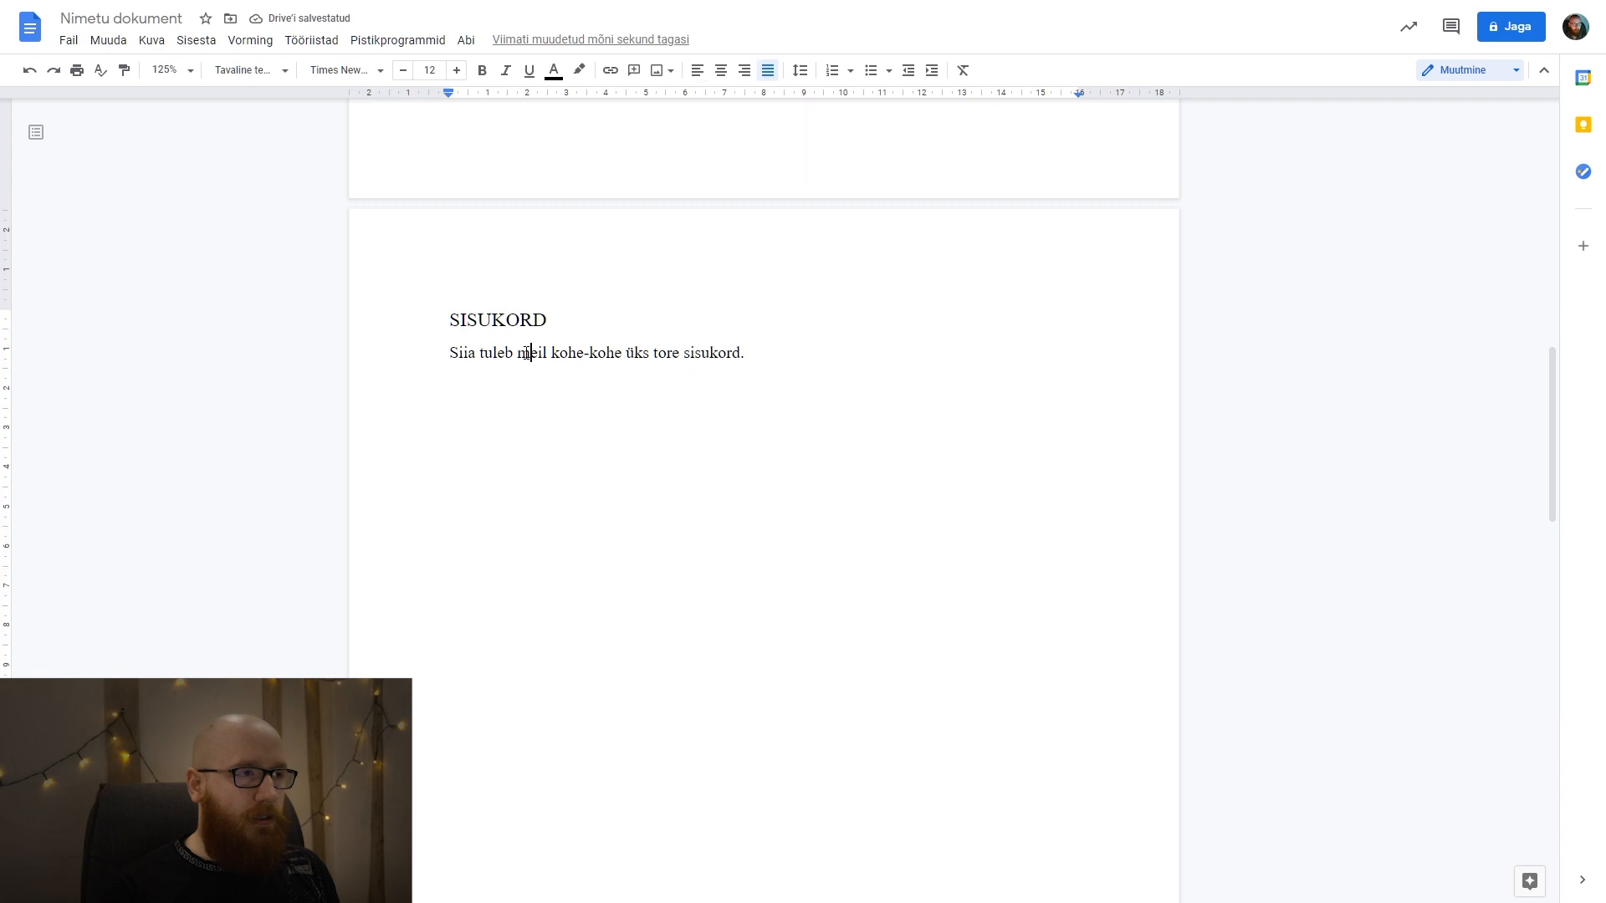
left_click(261, 74)
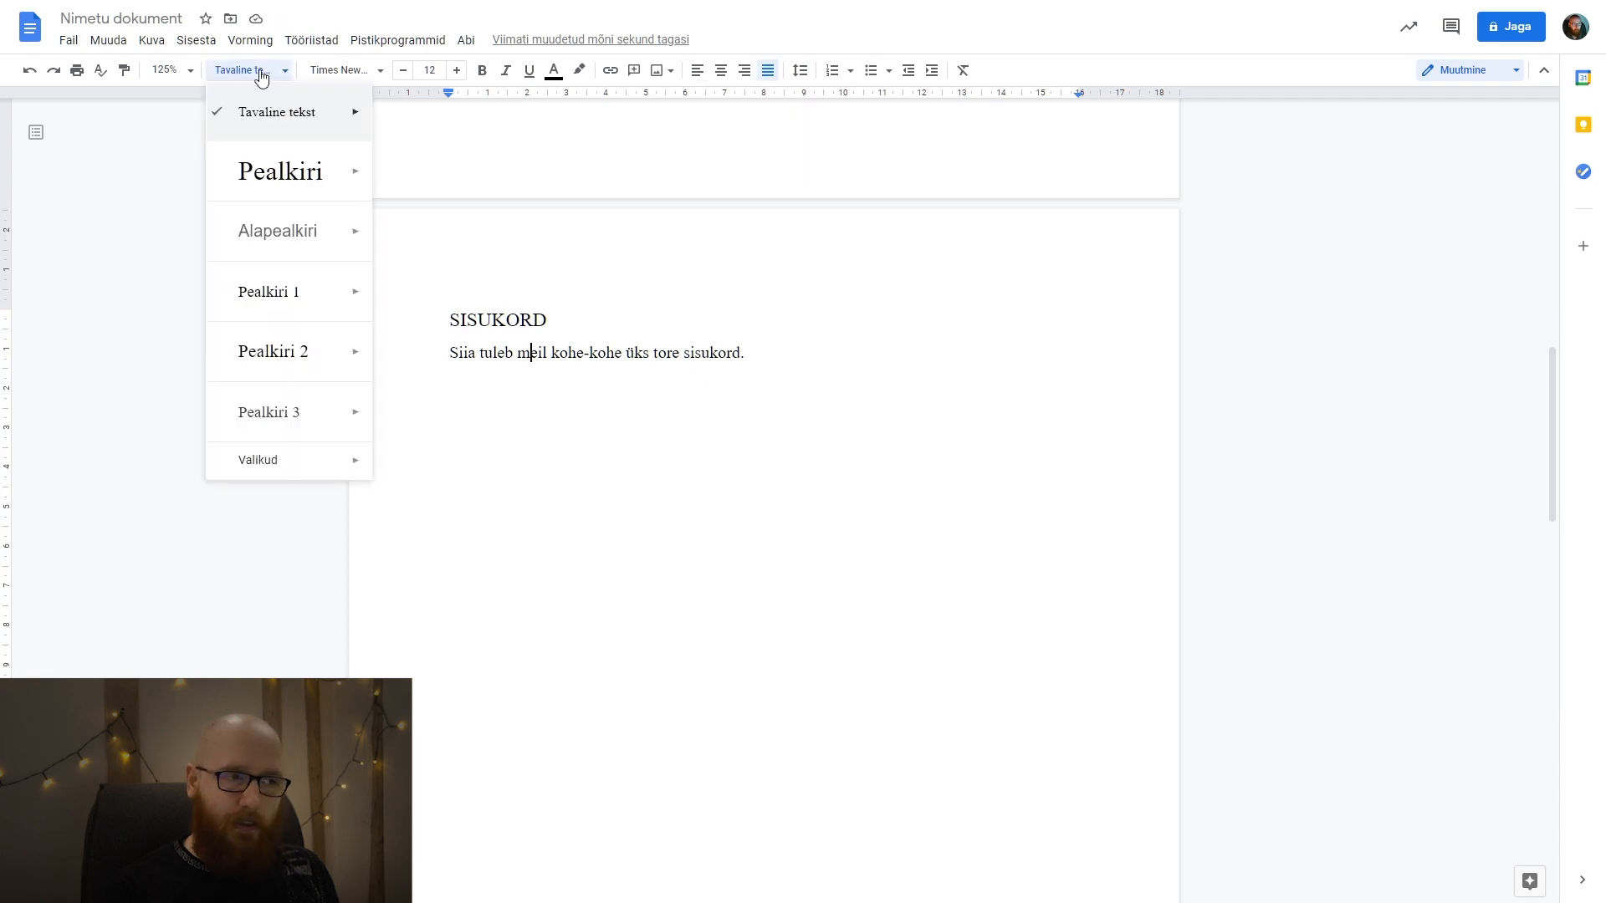
left_click(261, 73)
scroll(617, 455, "down", 13)
left_click(543, 424)
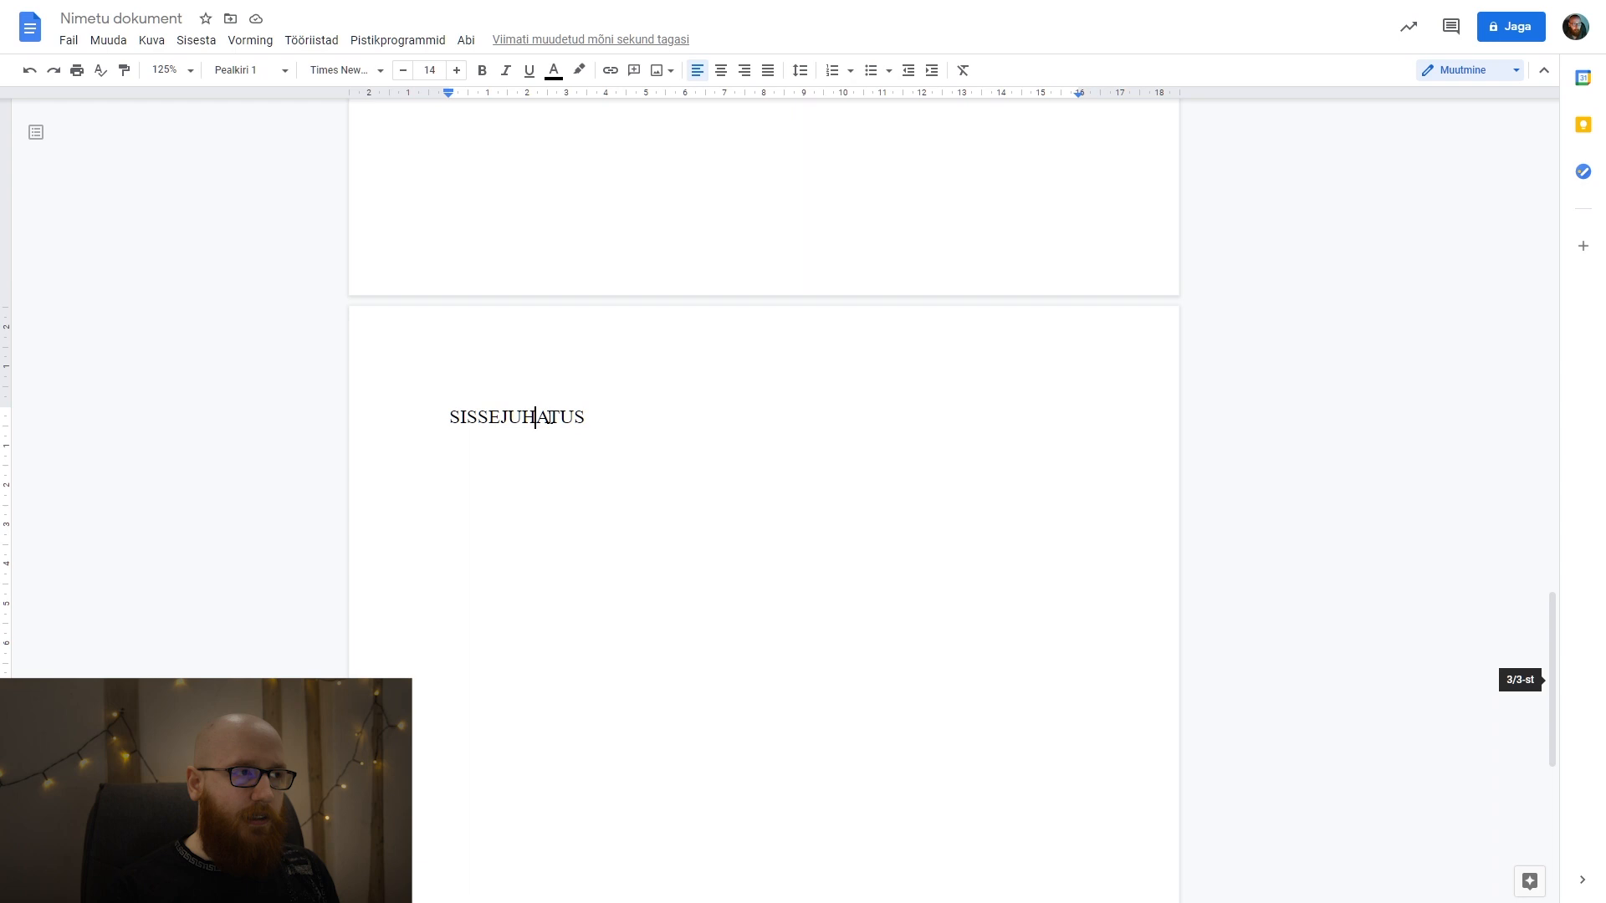
left_click(262, 75)
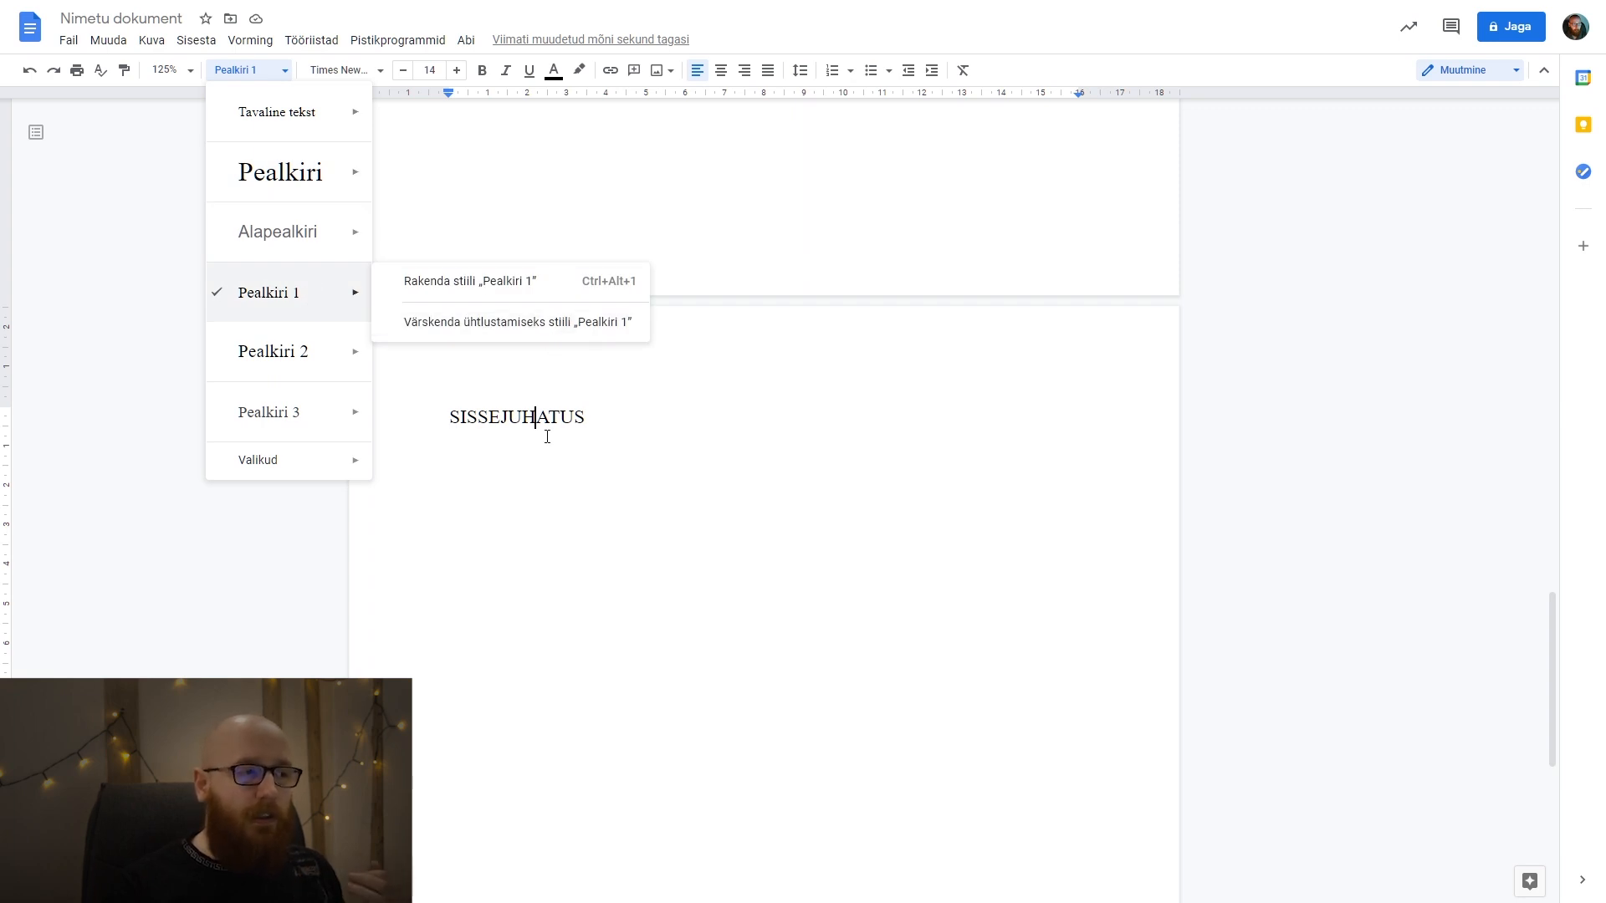
mouse_move(368, 330)
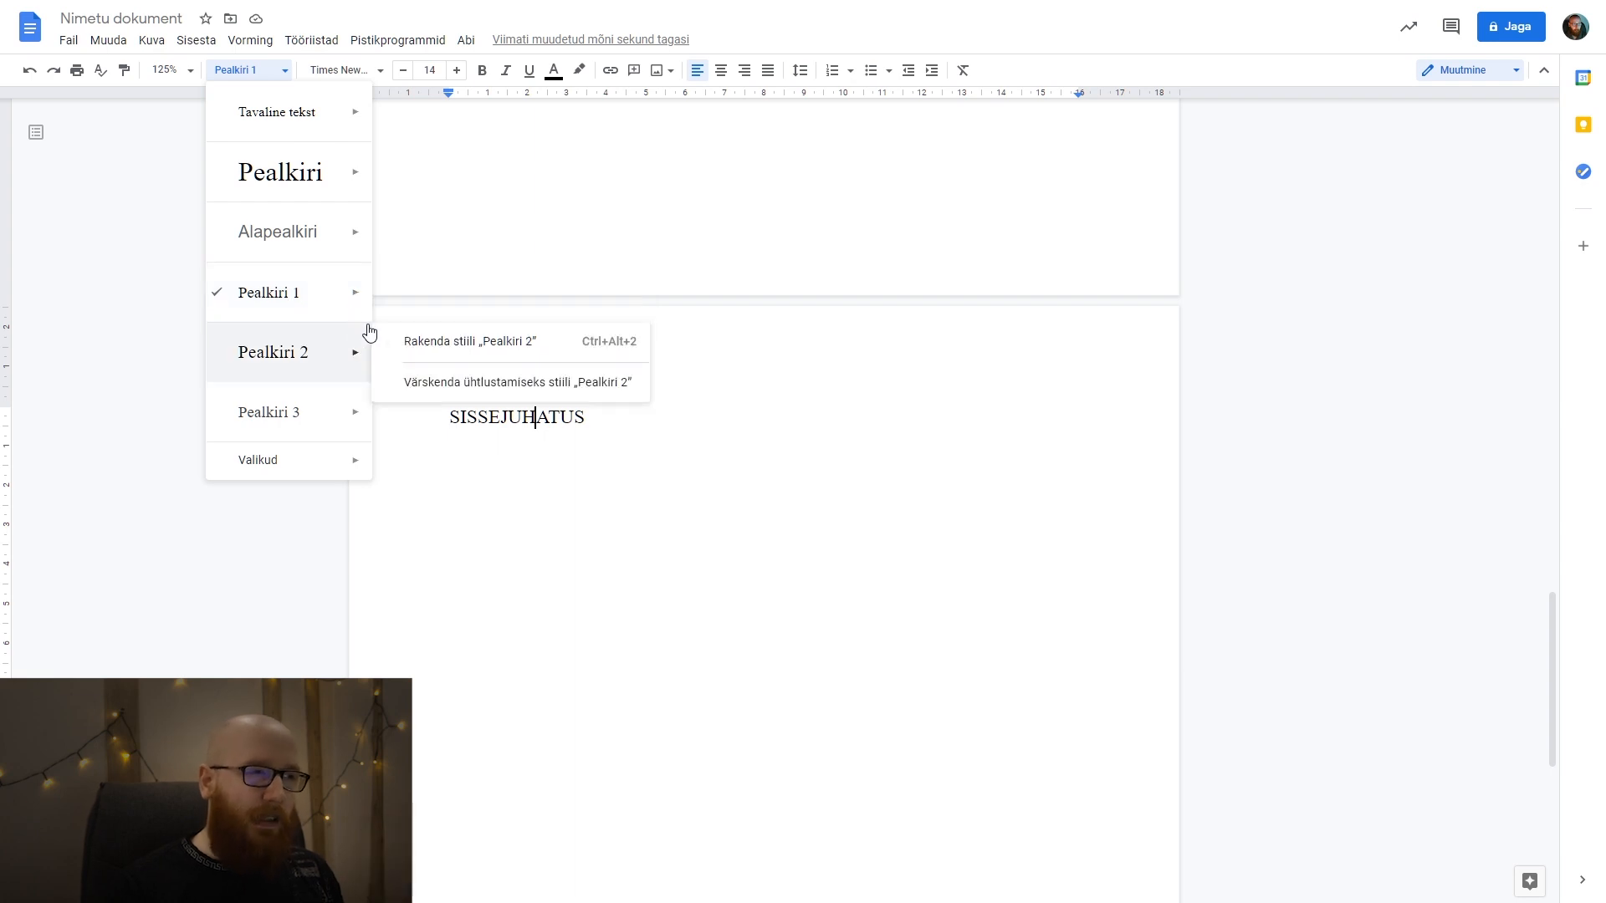
left_click(522, 443)
left_click_drag(575, 423, 453, 416)
Start a new paragraph below the SISSEJUHATUS heading.
left_click(650, 445)
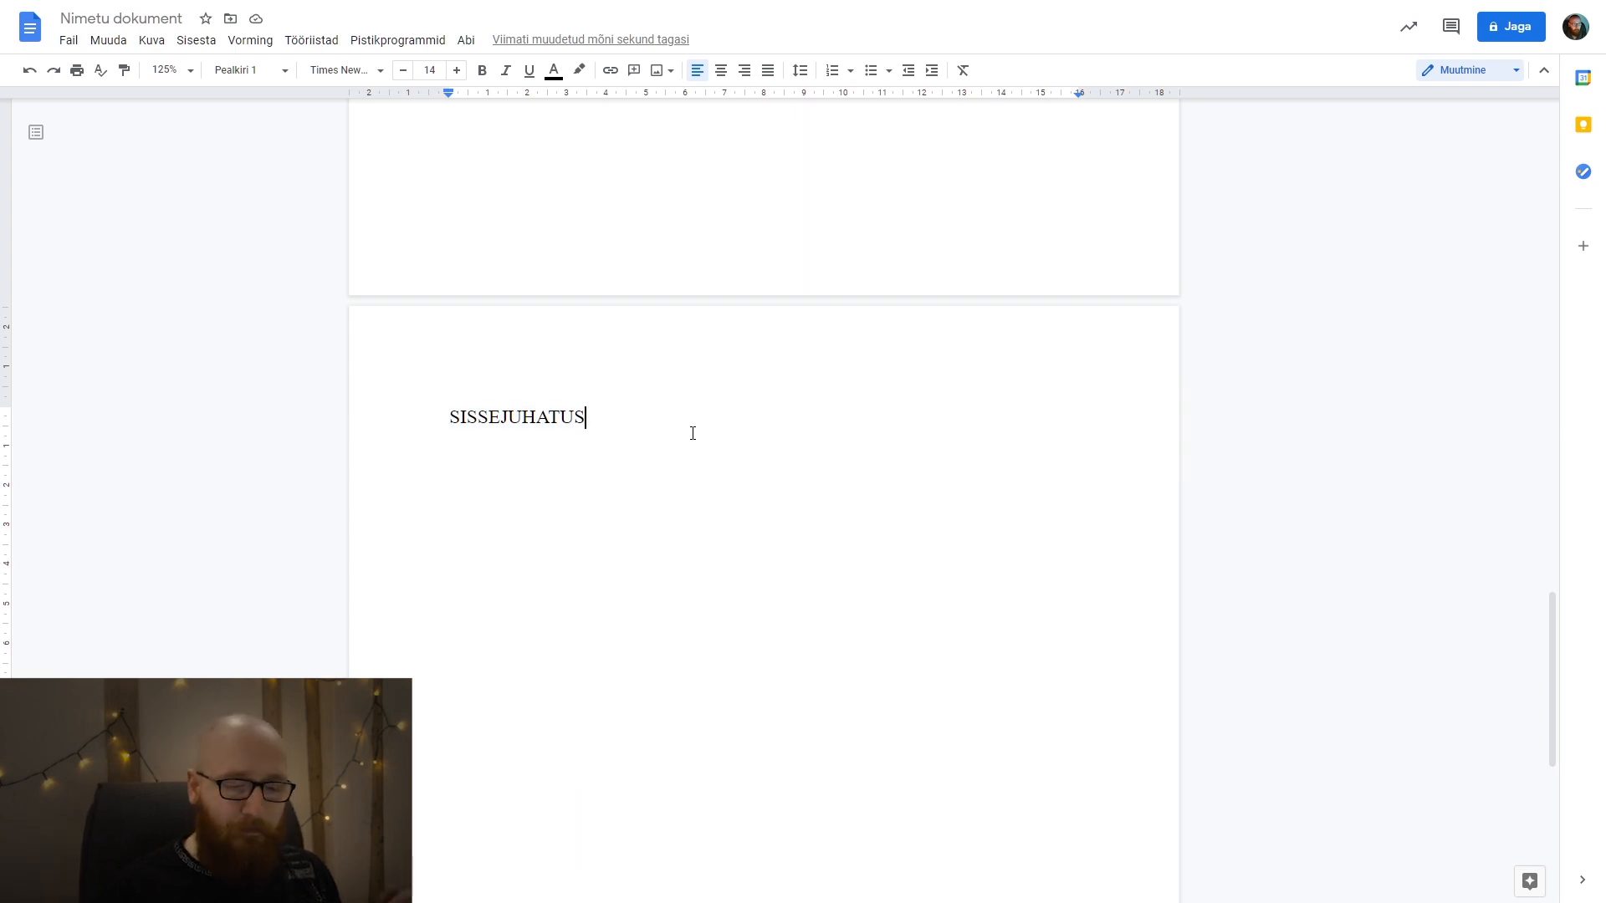
key("Return")
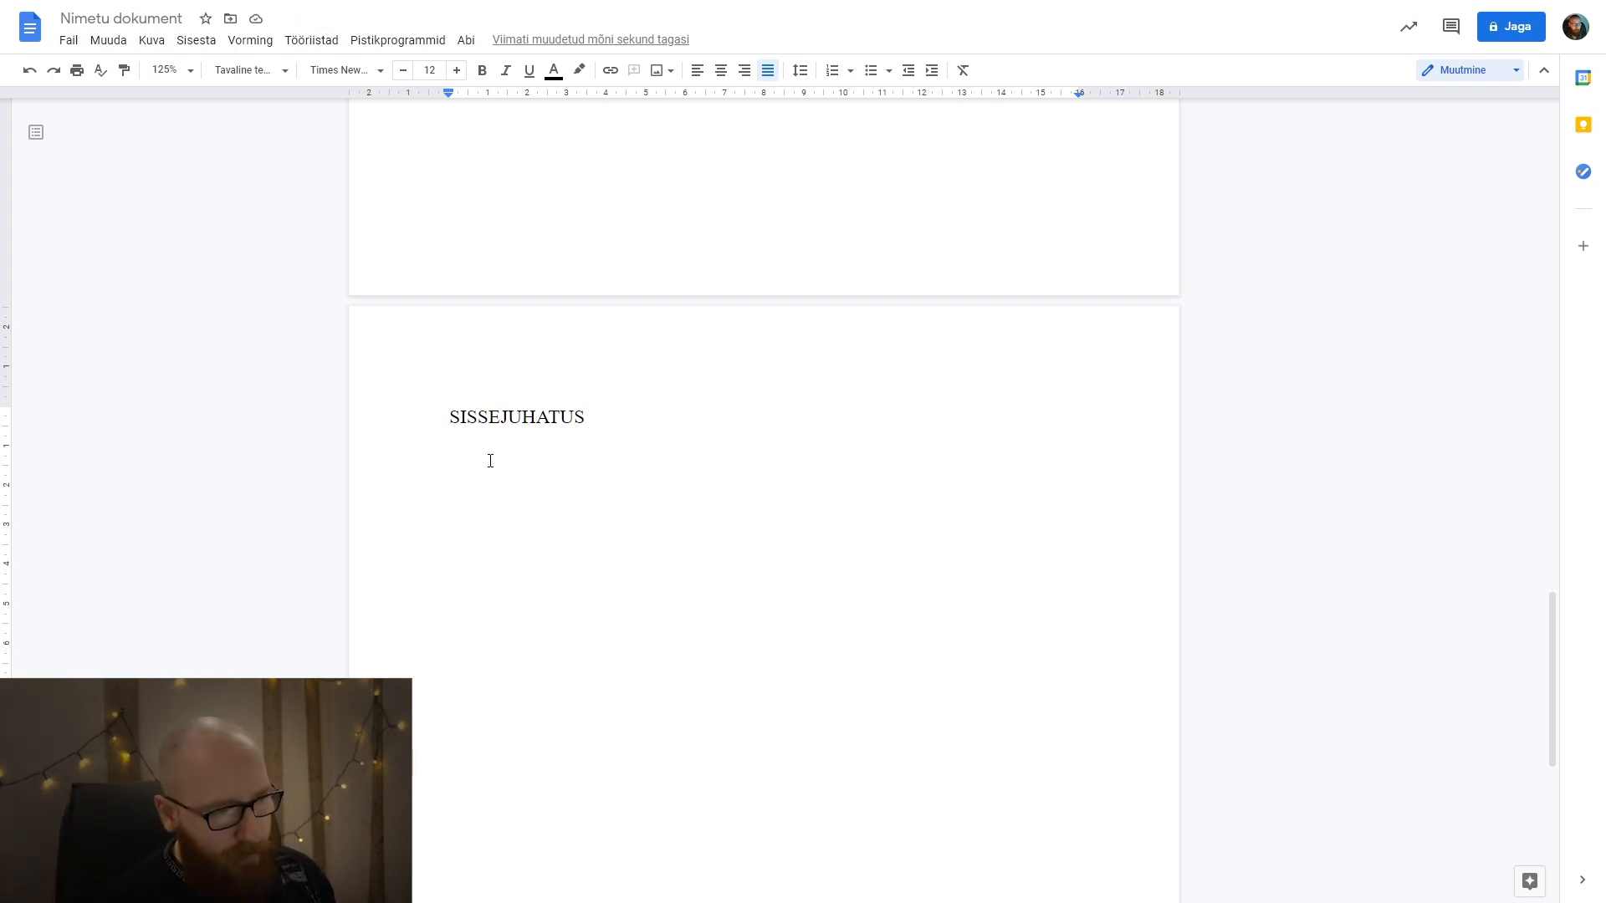
Try pasting the copied Lorem ipsum text with its source formatting under SISSEJUHATUS and check its font and size.
key("ctrl+v")
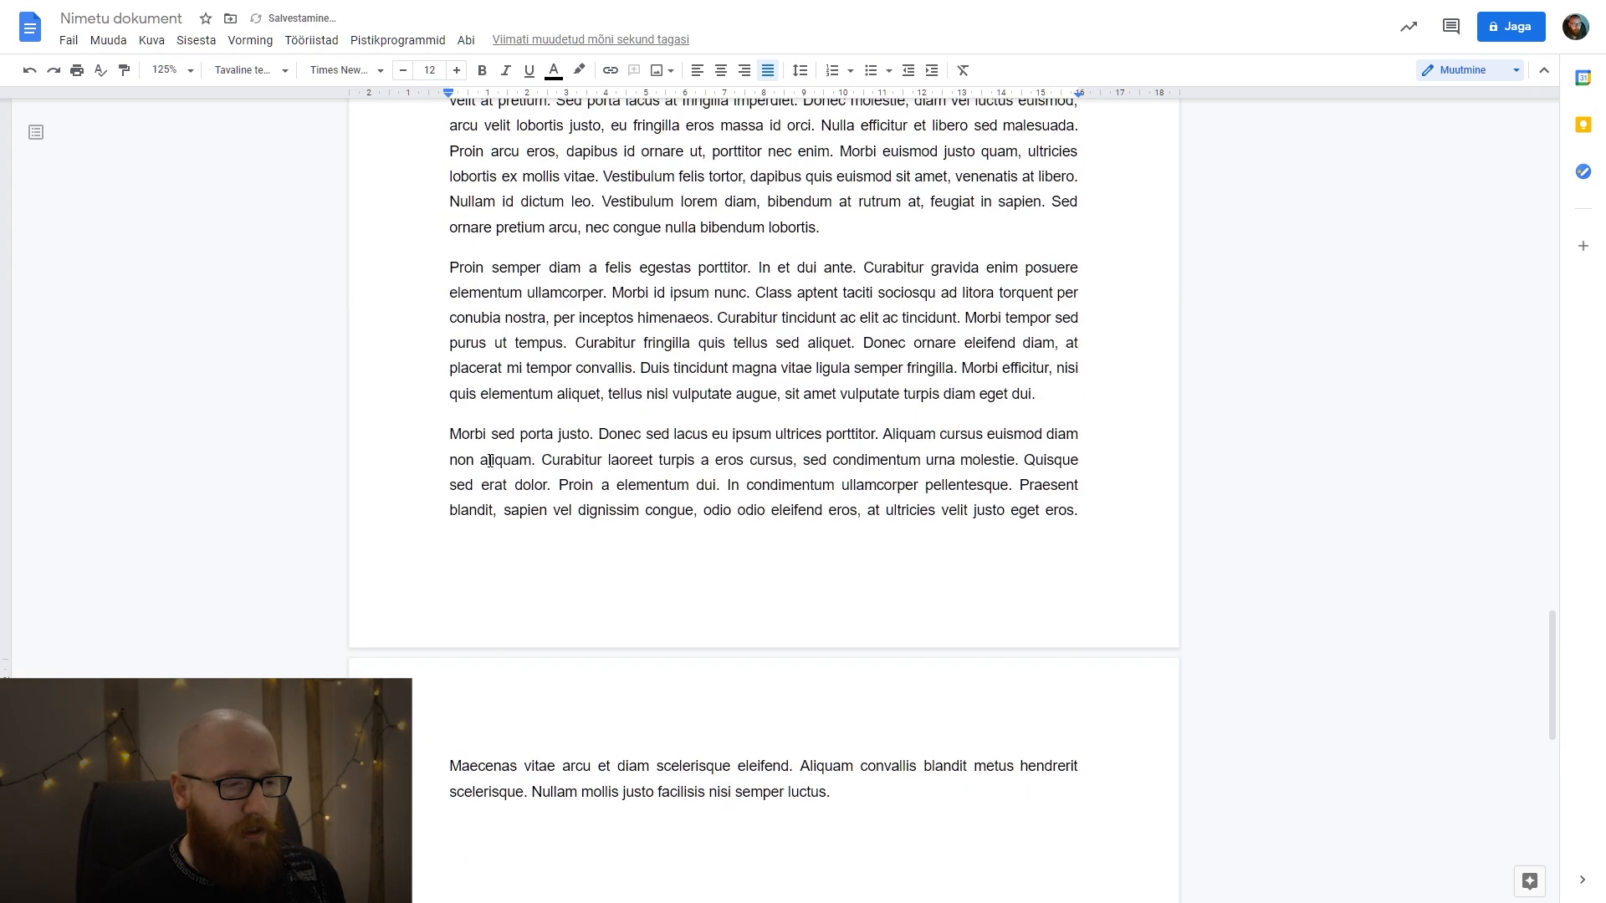
scroll(724, 485, "up", 7)
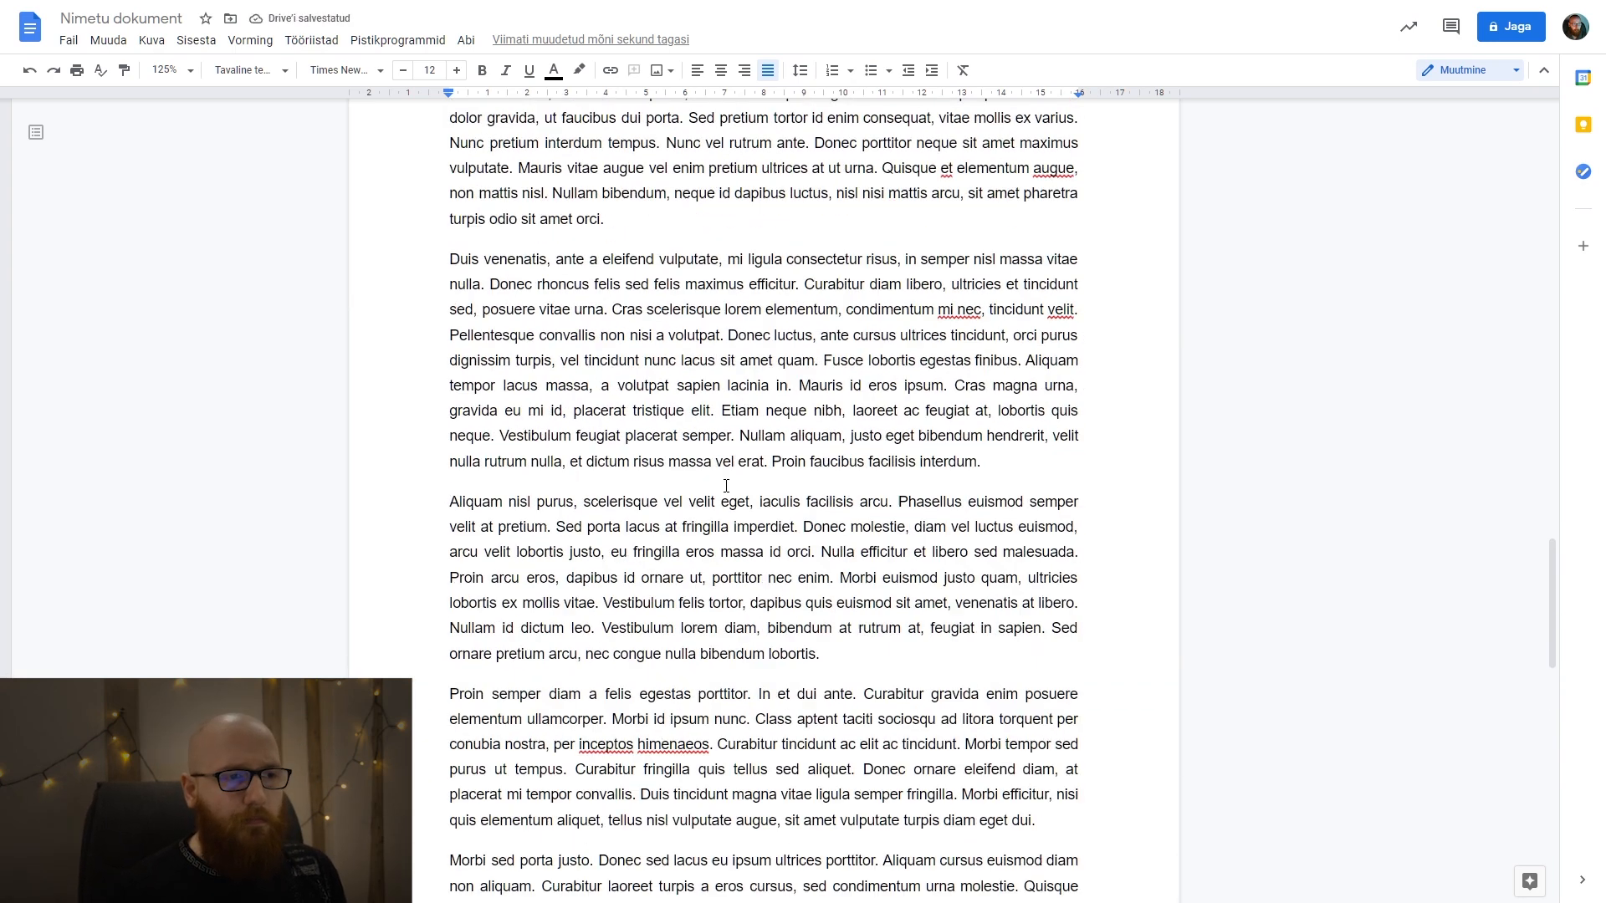
scroll(822, 482, "up", 1)
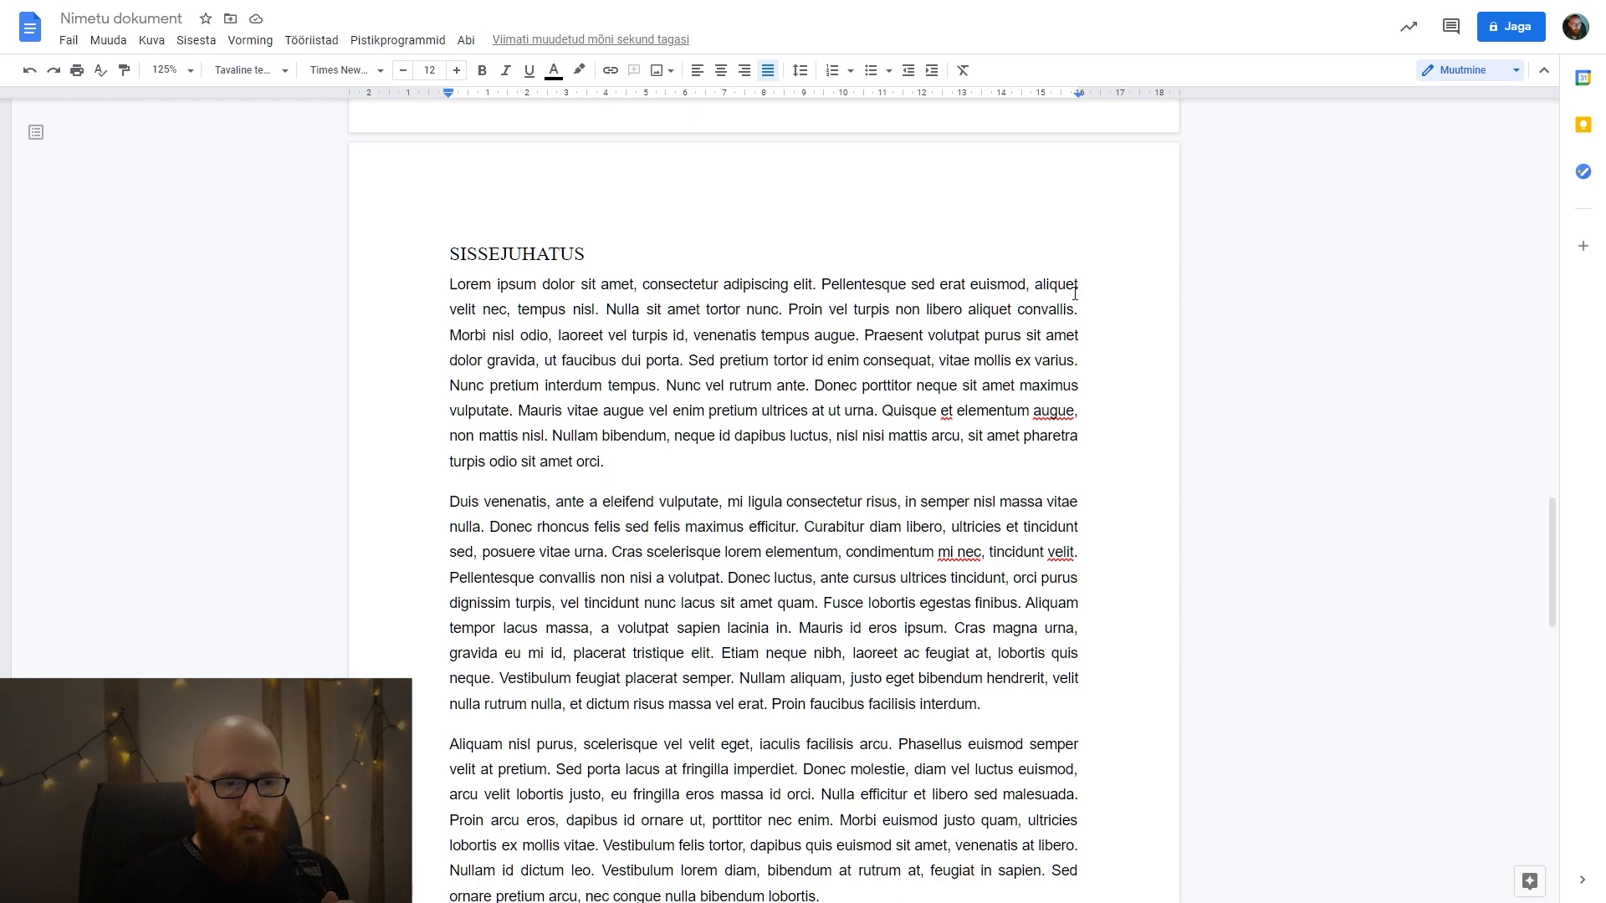
left_click(1033, 361)
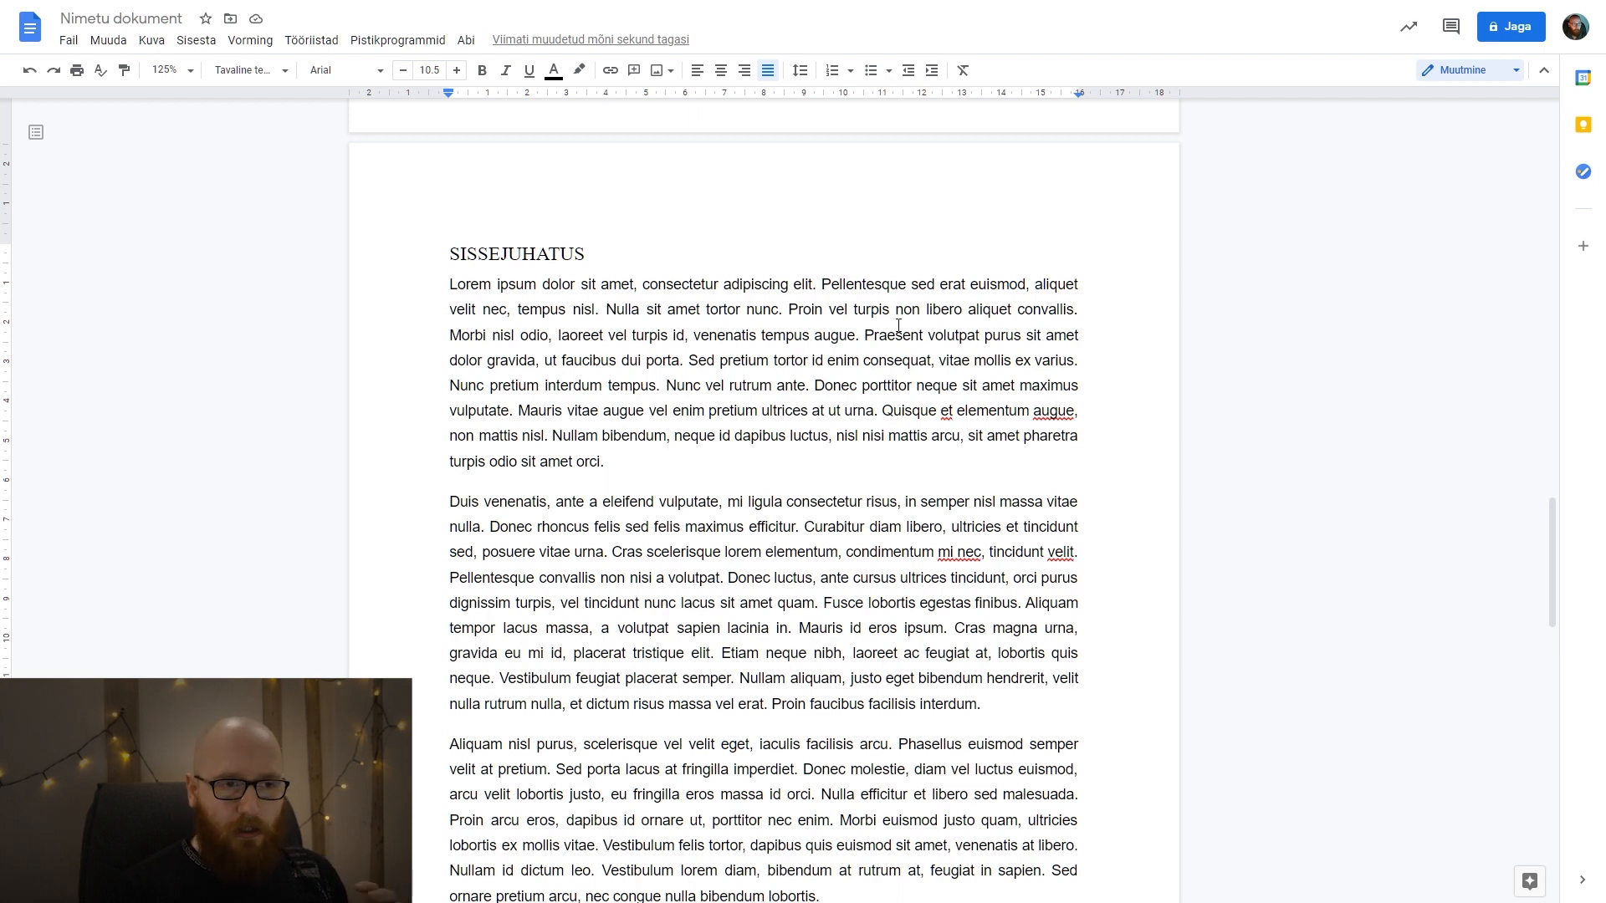
left_click_drag(931, 297, 1051, 387)
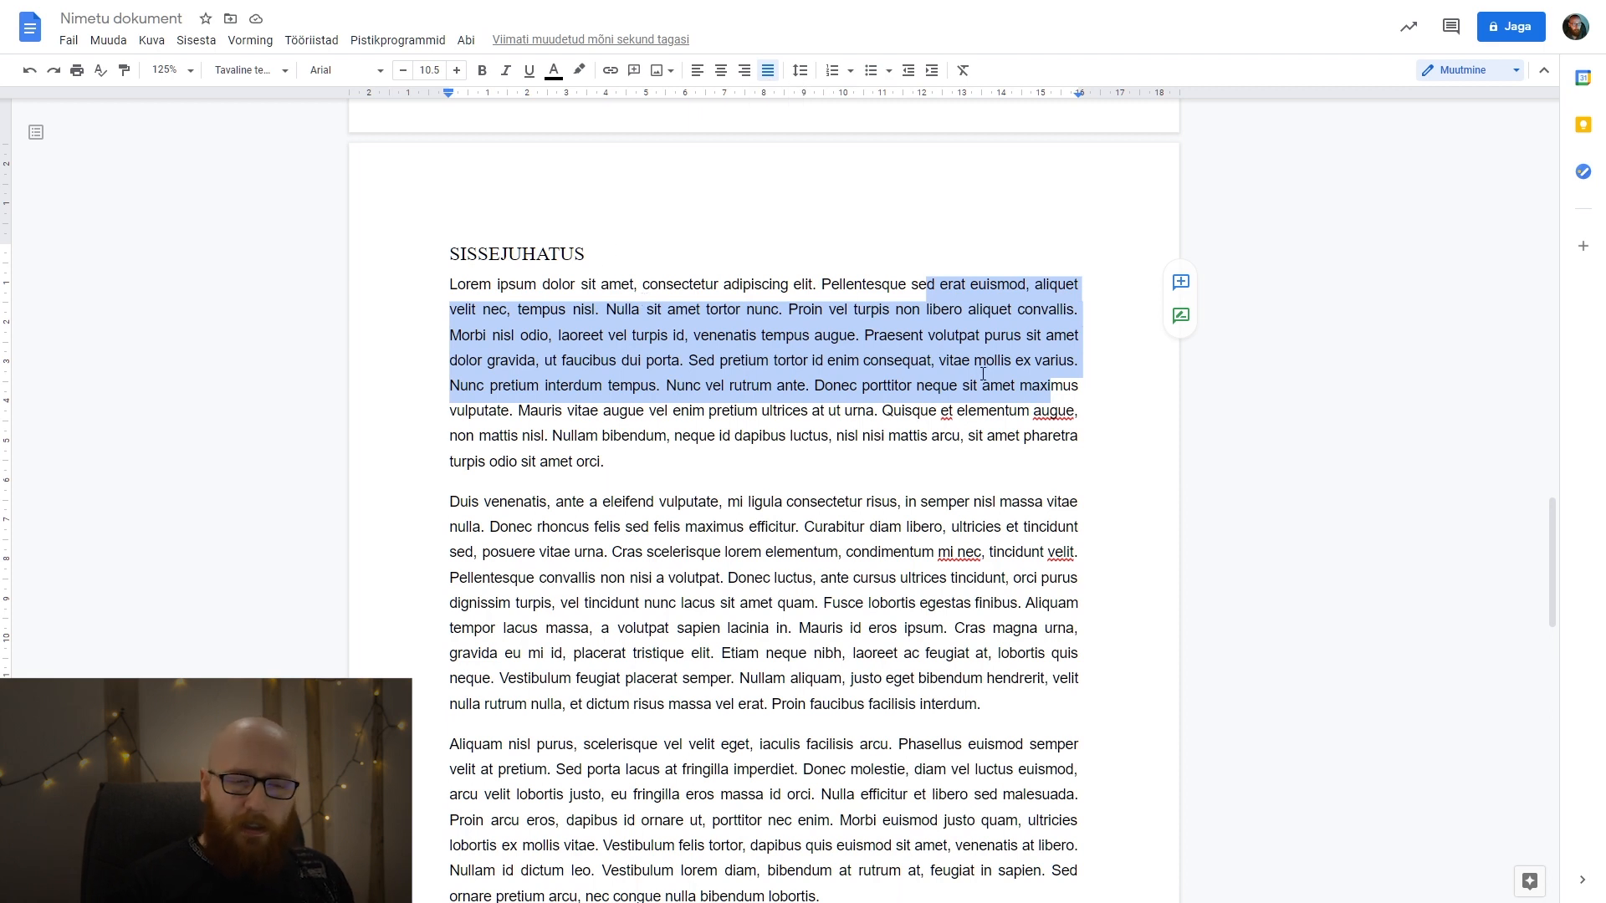
scroll(964, 401, "down", 6)
left_click_drag(850, 369, 1090, 692)
scroll(1032, 620, "down", 9)
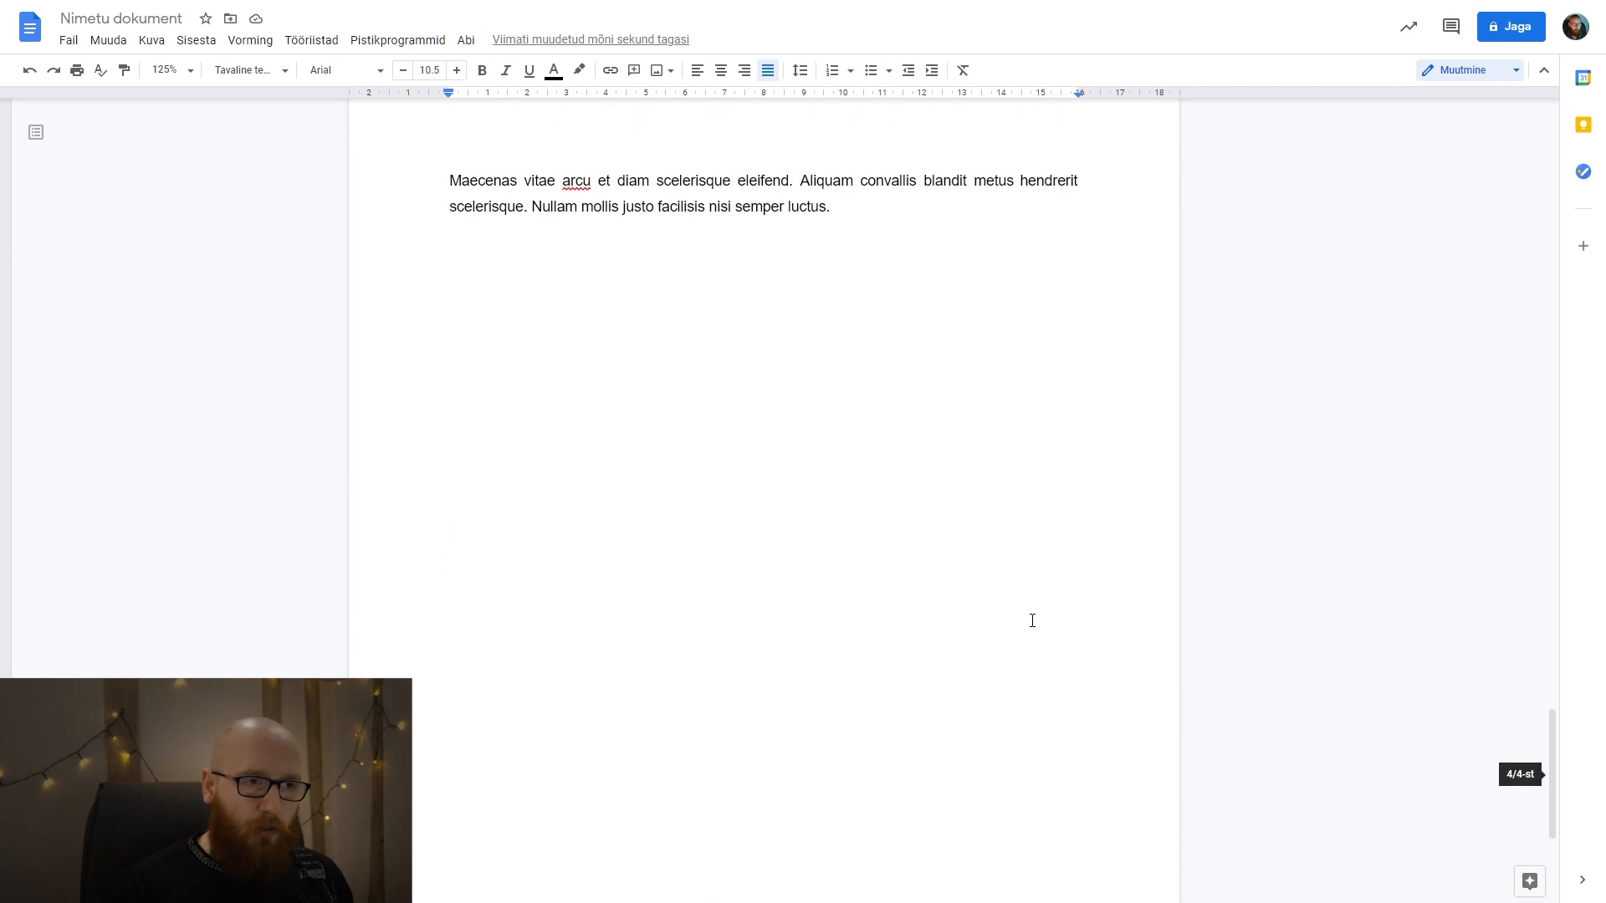
scroll(747, 581, "up", 7)
scroll(747, 581, "up", 8)
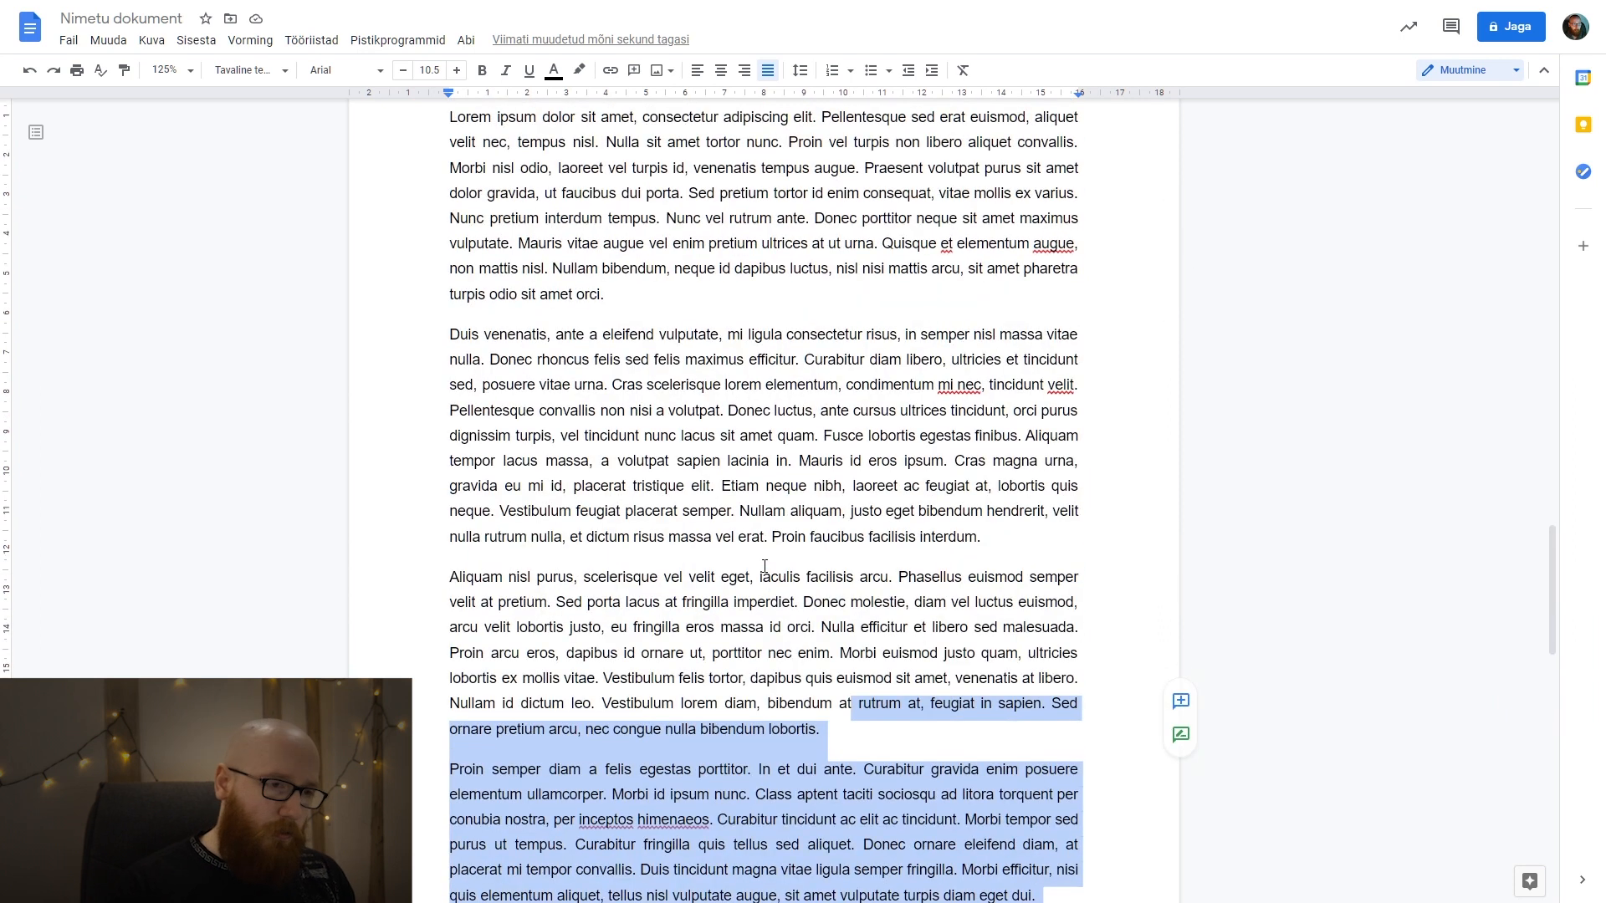
Undo the formatted paste and check the style and font set for the empty line under SISSEJUHATUS.
key("ctrl+z")
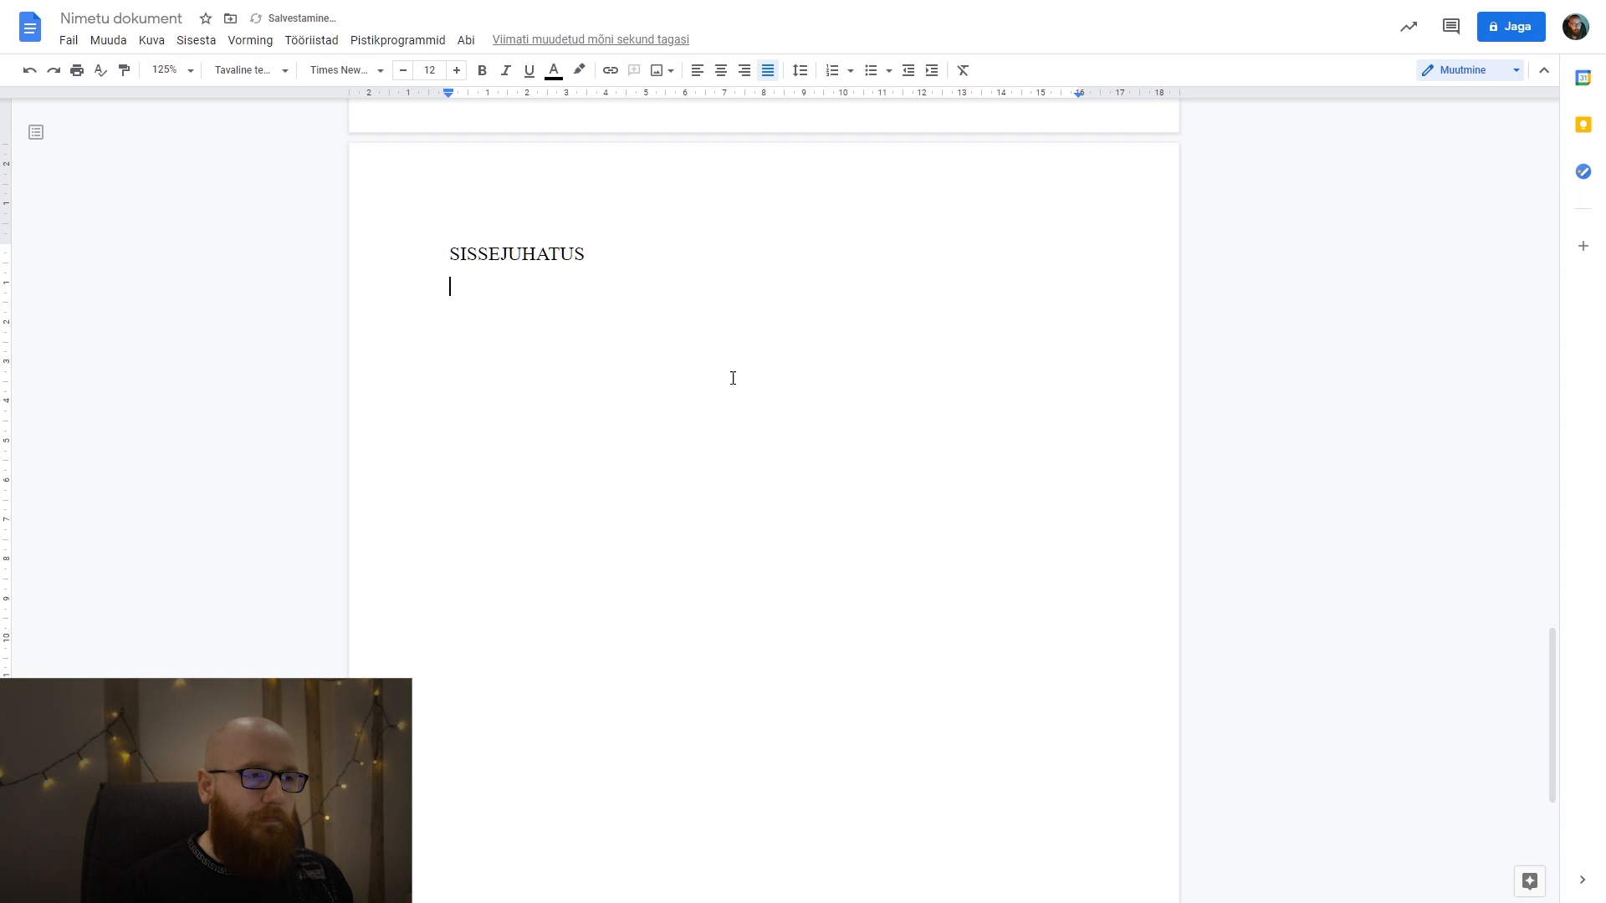
left_click(237, 78)
left_click(233, 75)
left_click(327, 74)
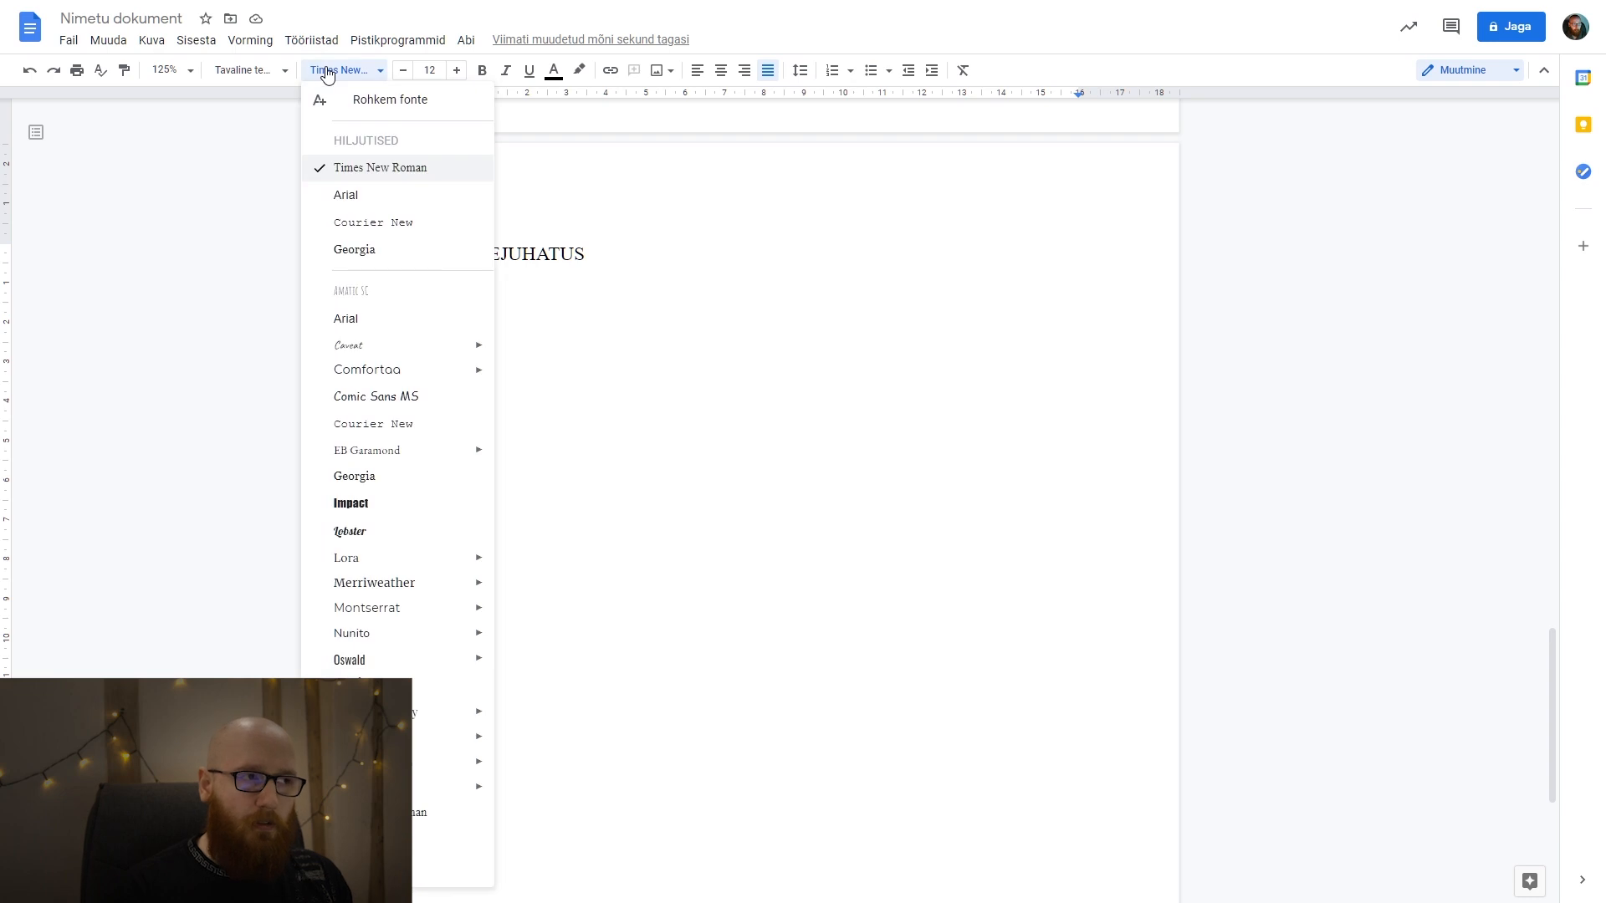
left_click(326, 74)
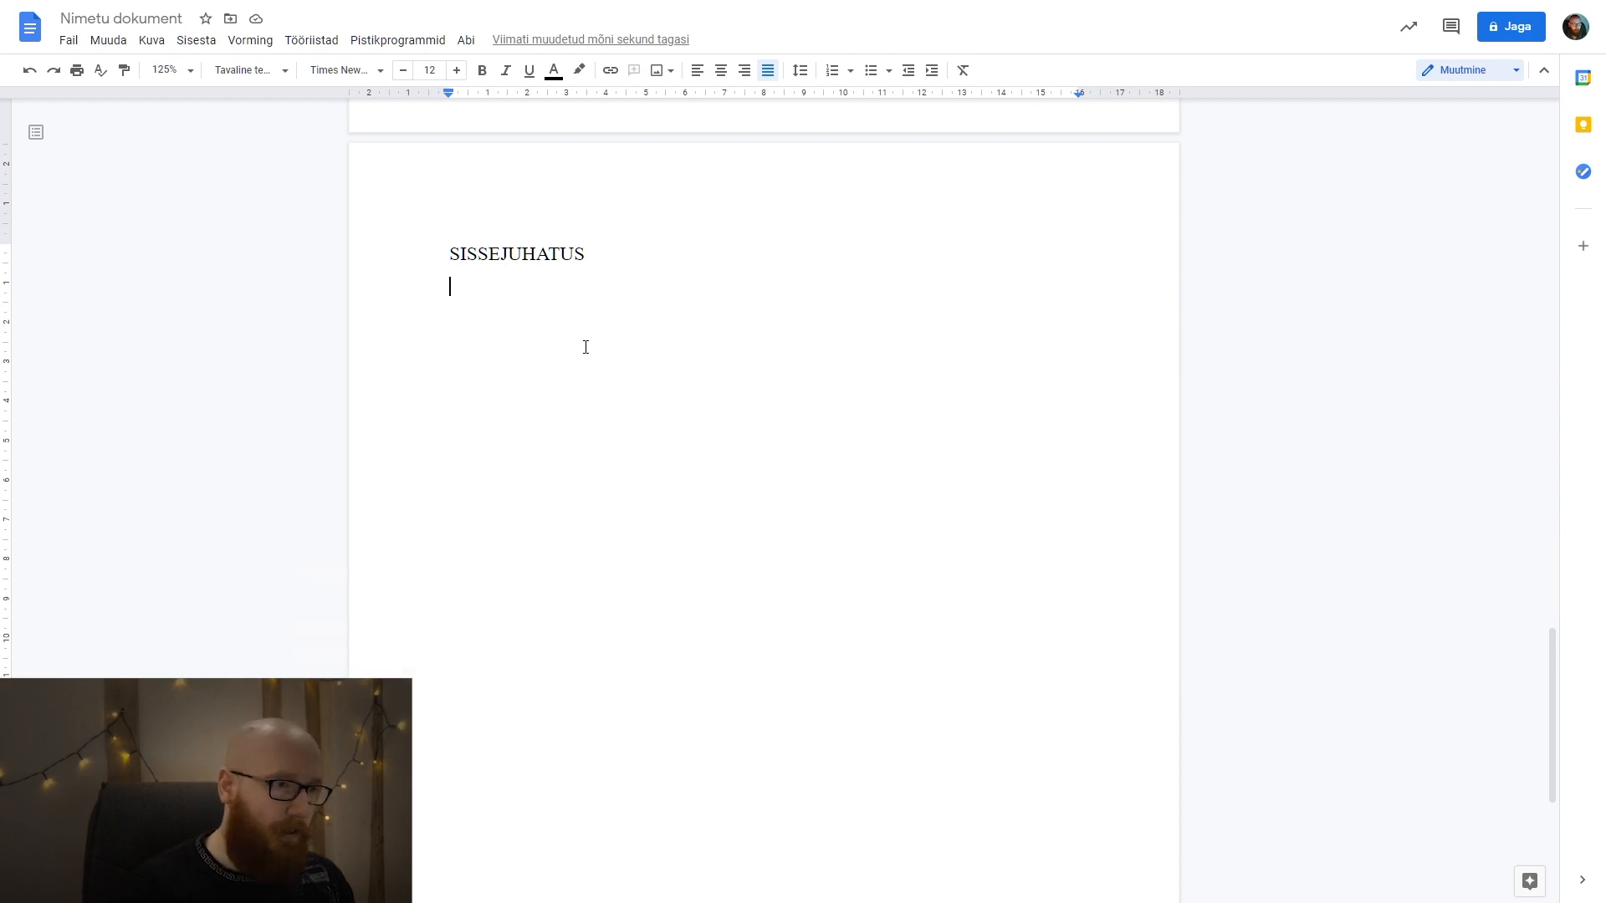
Try pasting the Lorem ipsum text without formatting under the SISSEJUHATUS heading, and undo the paste.
key("ctrl+shift+v")
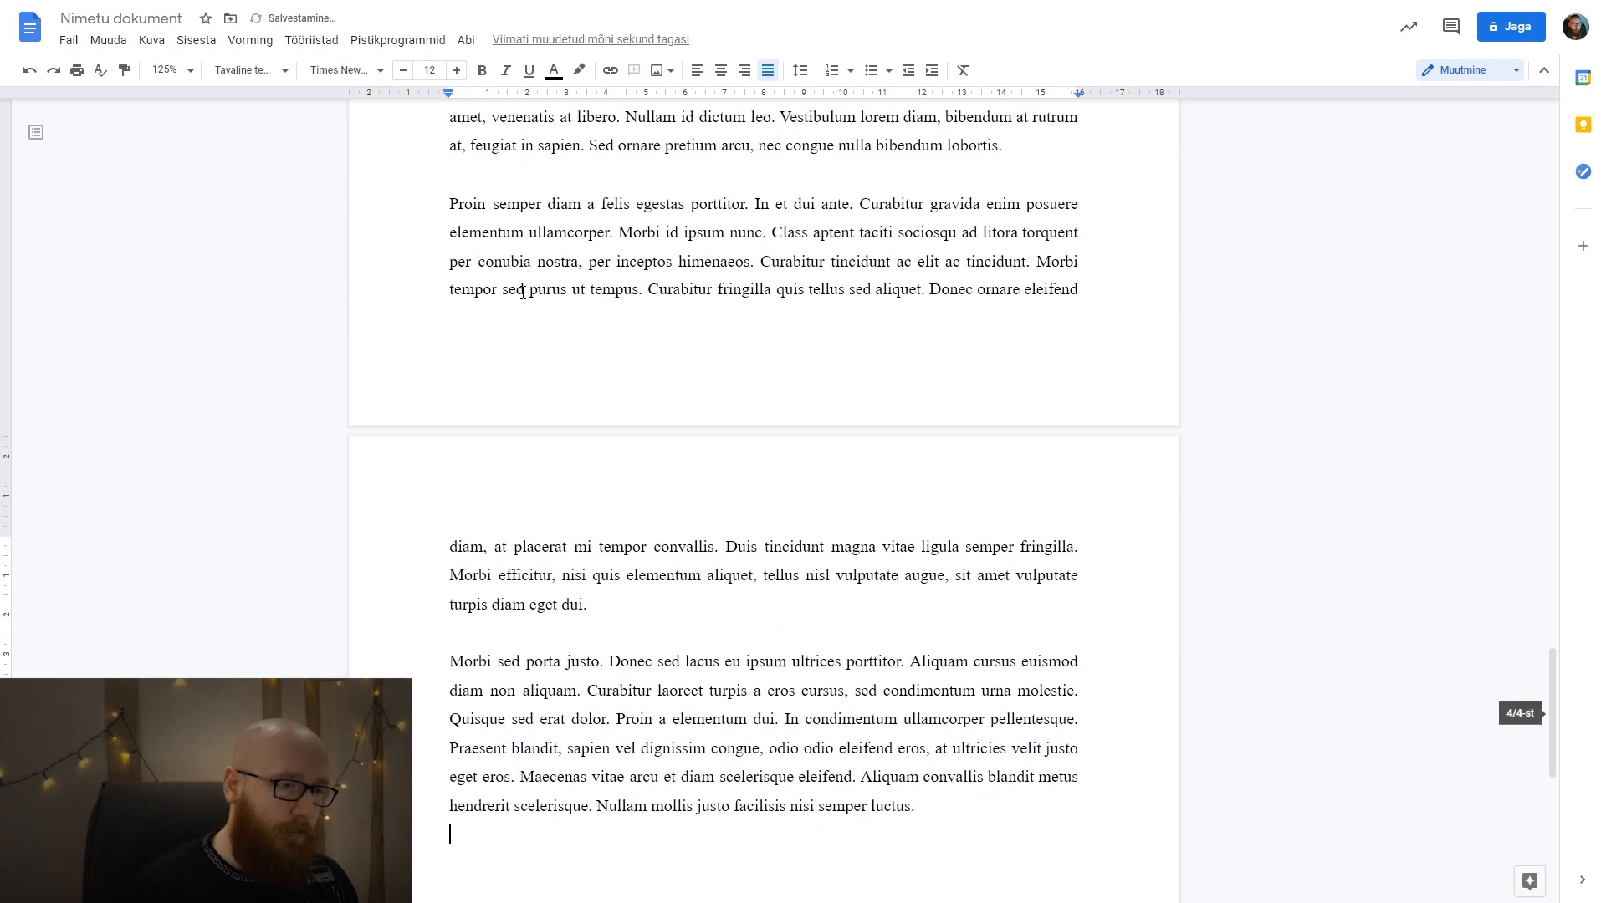
scroll(794, 496, "up", 15)
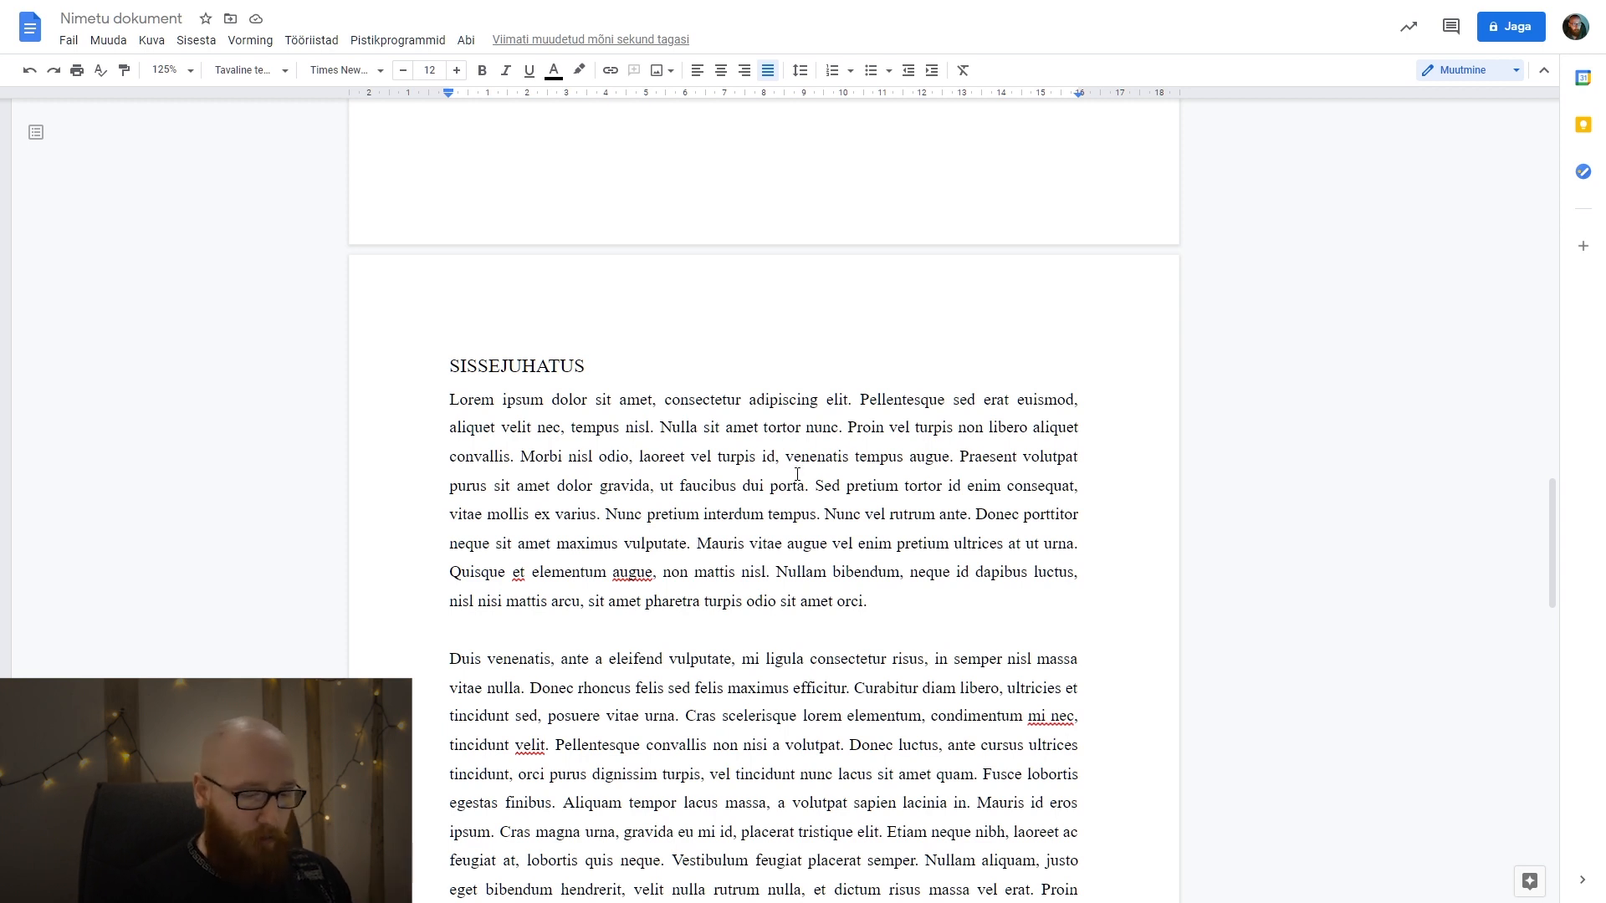
key("ctrl+z")
key("Return")
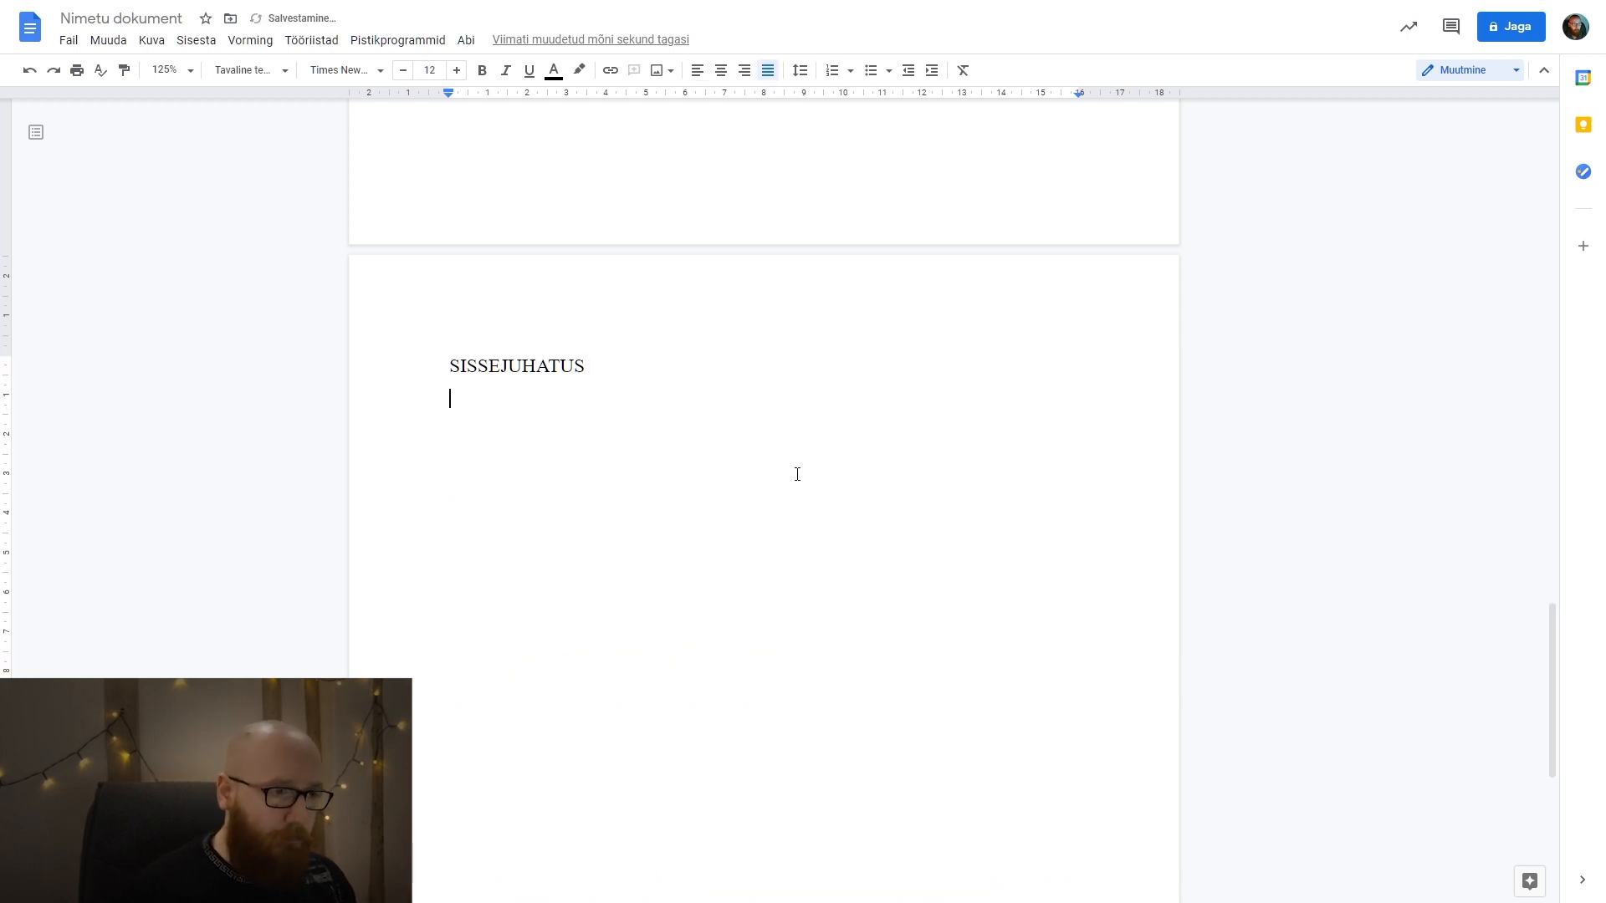
Paste the Lorem ipsum text with its source formatting under SISSEJUHATUS and check its font size and line spacing.
key("ctrl+v")
left_click_drag(798, 474, 587, 257)
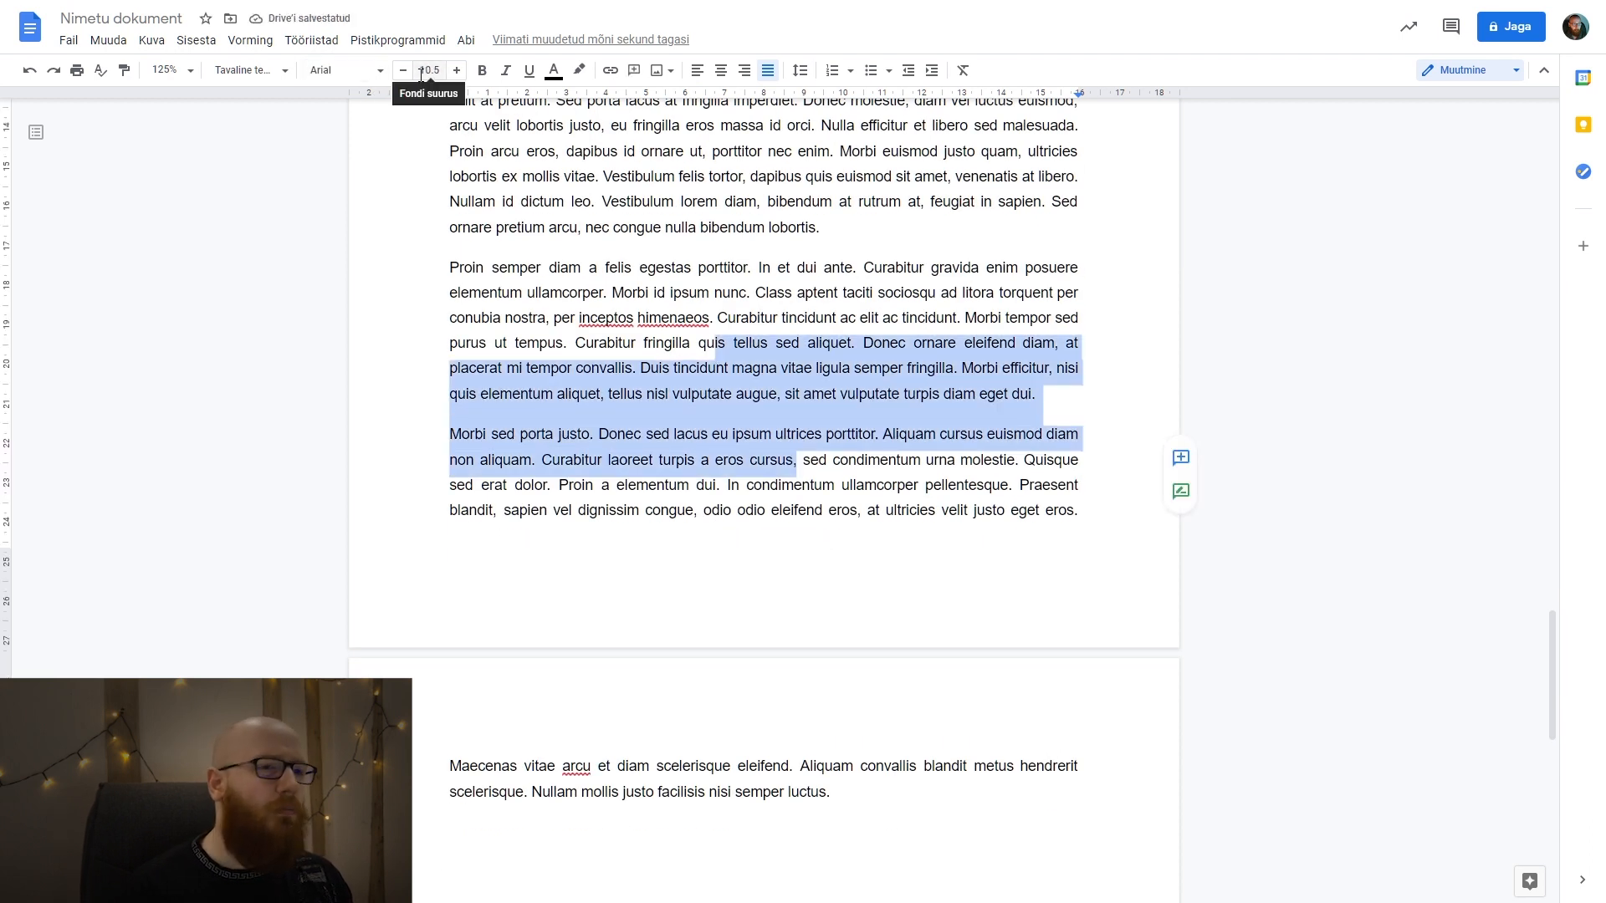
left_click(801, 71)
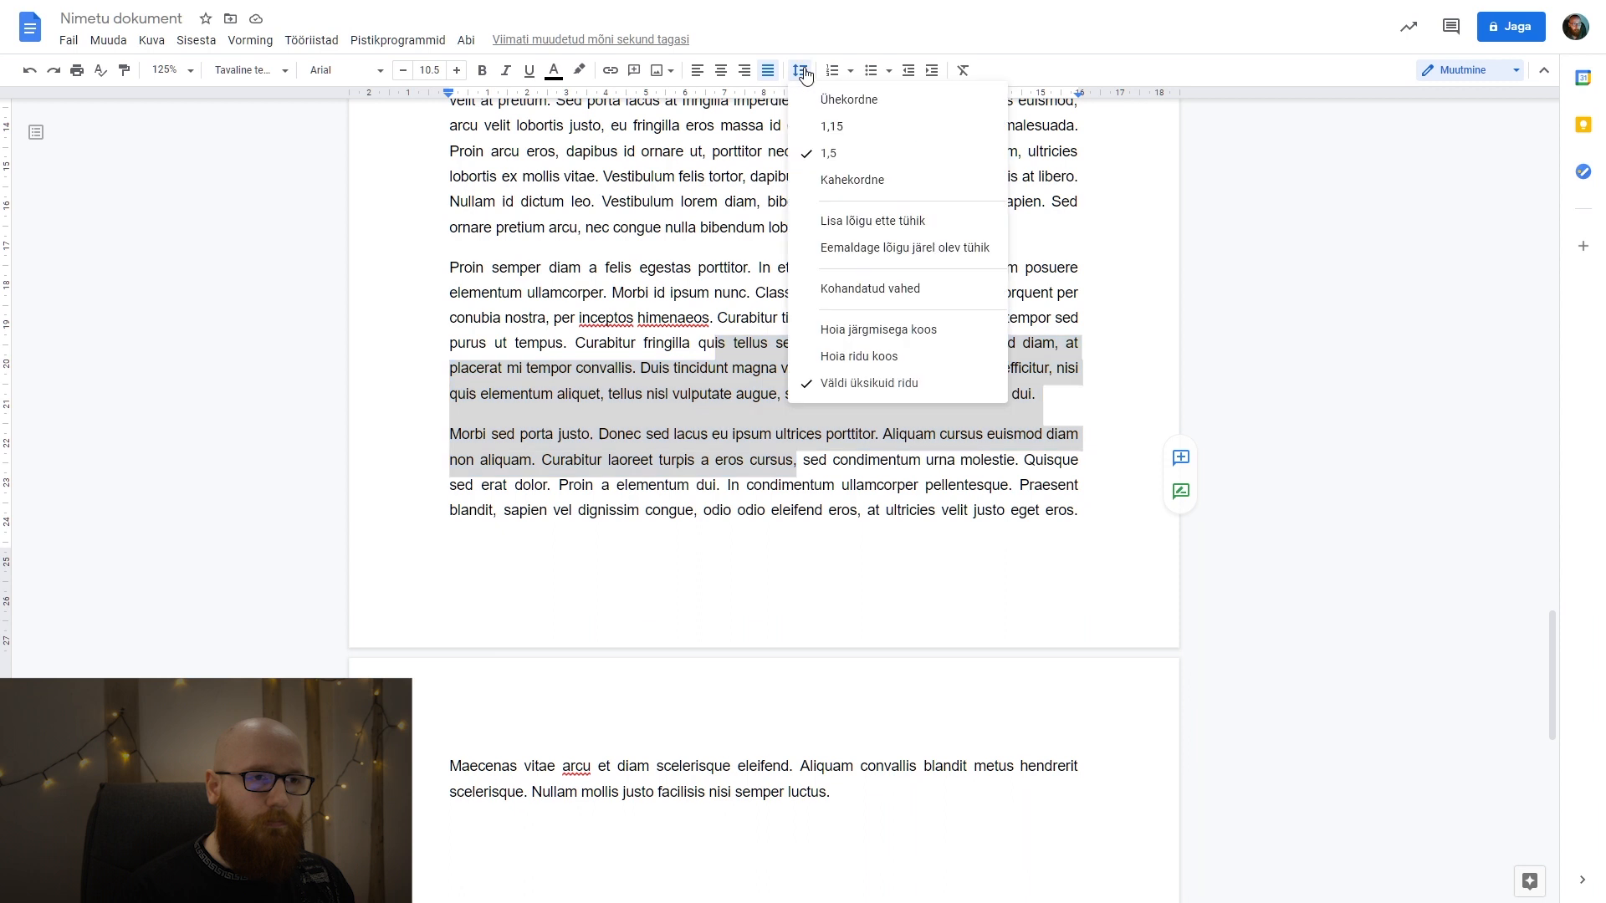
left_click(803, 72)
left_click(876, 266)
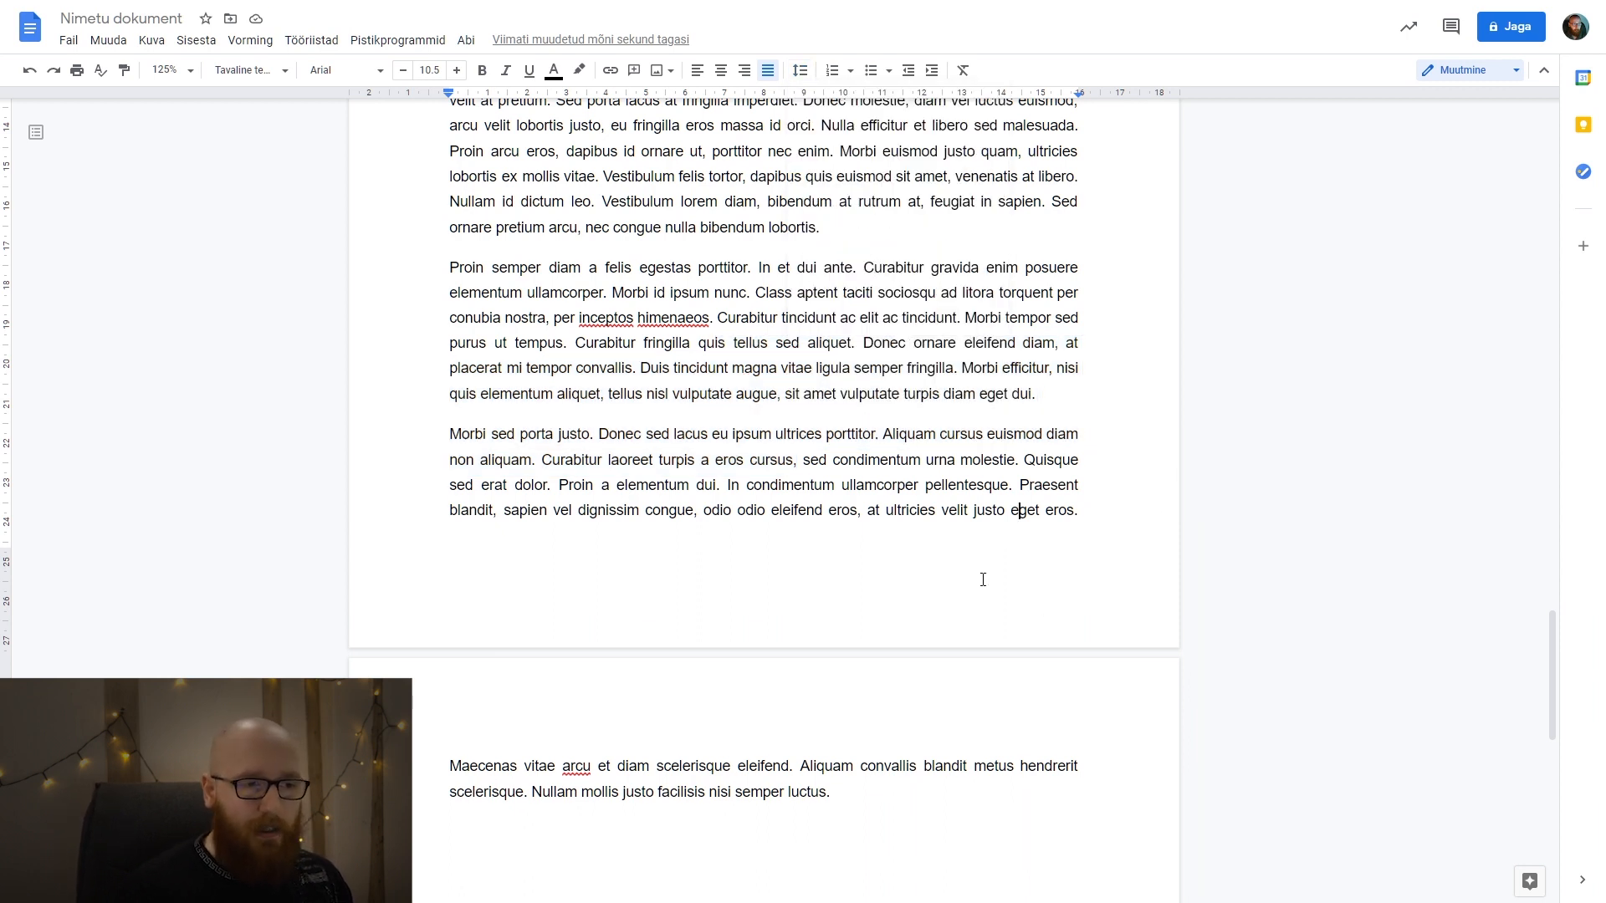
left_click(757, 410, "shift")
left_click(1019, 514)
Apply the "Tavaline tekst" style to all the pasted paragraphs under SISSEJUHATUS and review the result.
left_click_drag(796, 864, 430, 536)
scroll(366, 480, "up", 10)
scroll(409, 469, "up", 1)
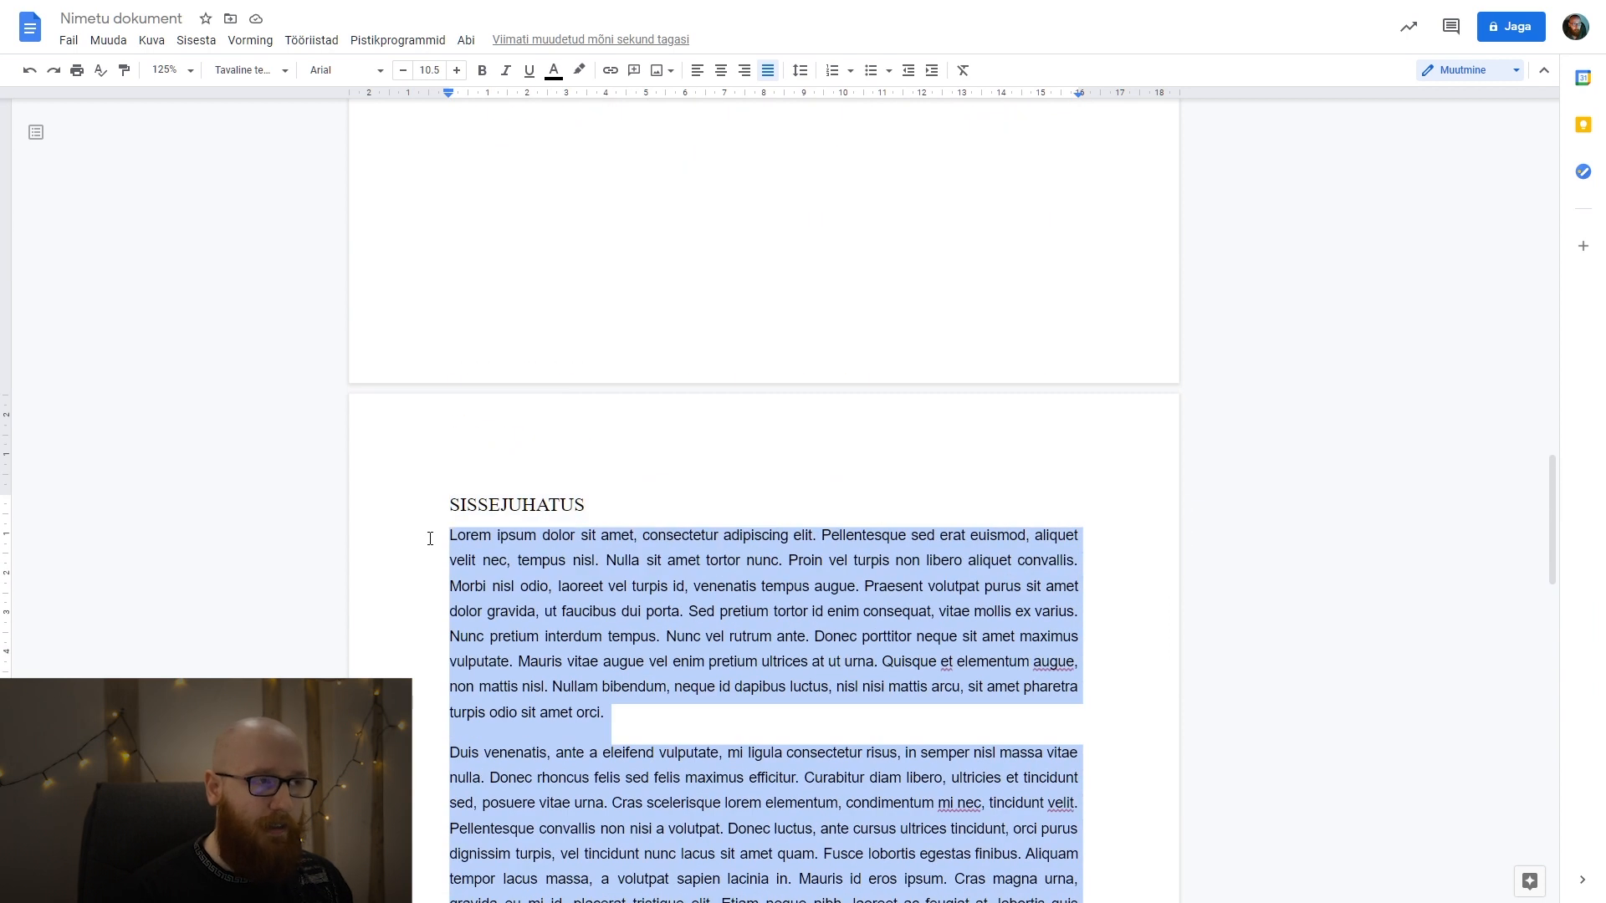
left_click(254, 71)
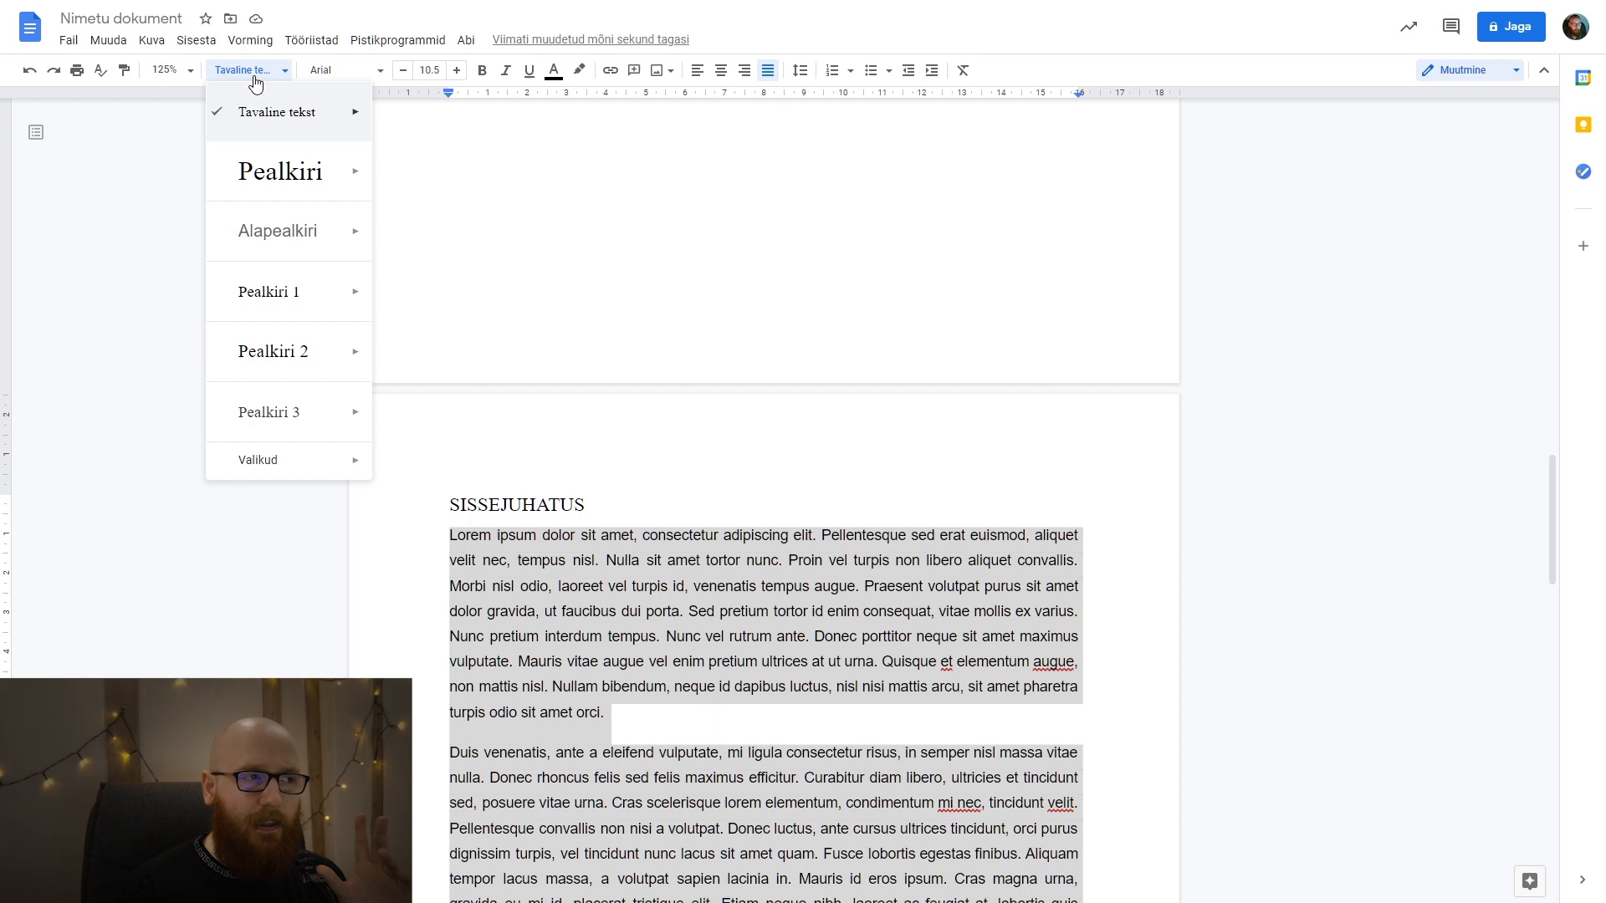
left_click(293, 130)
scroll(753, 419, "down", 3)
left_click(870, 460)
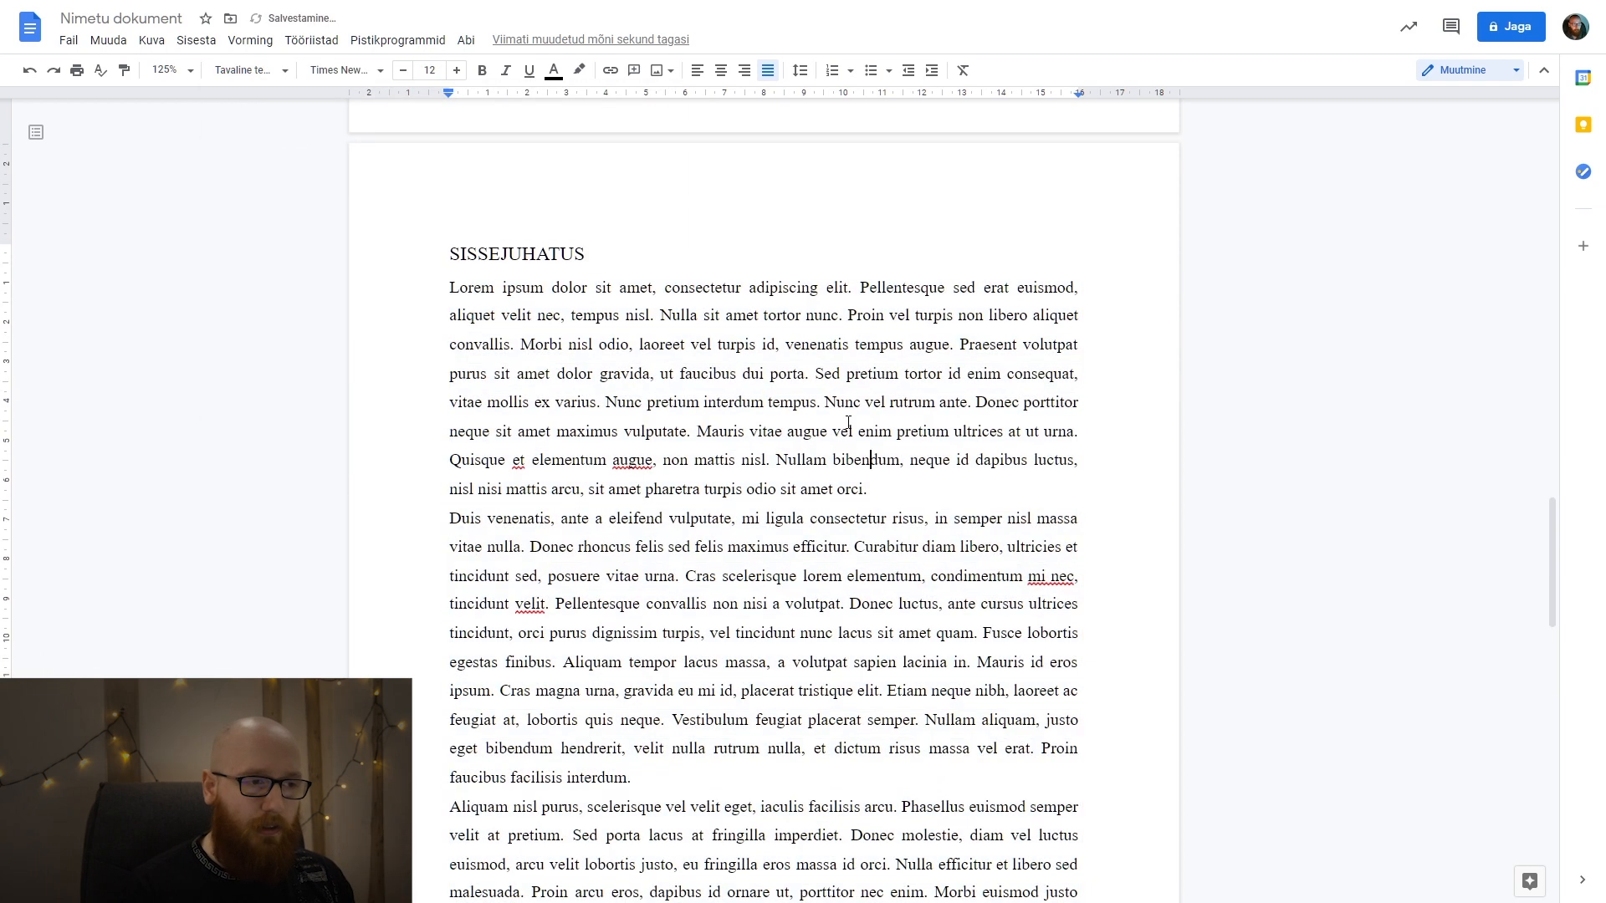
scroll(747, 445, "down", 3)
scroll(849, 463, "down", 1)
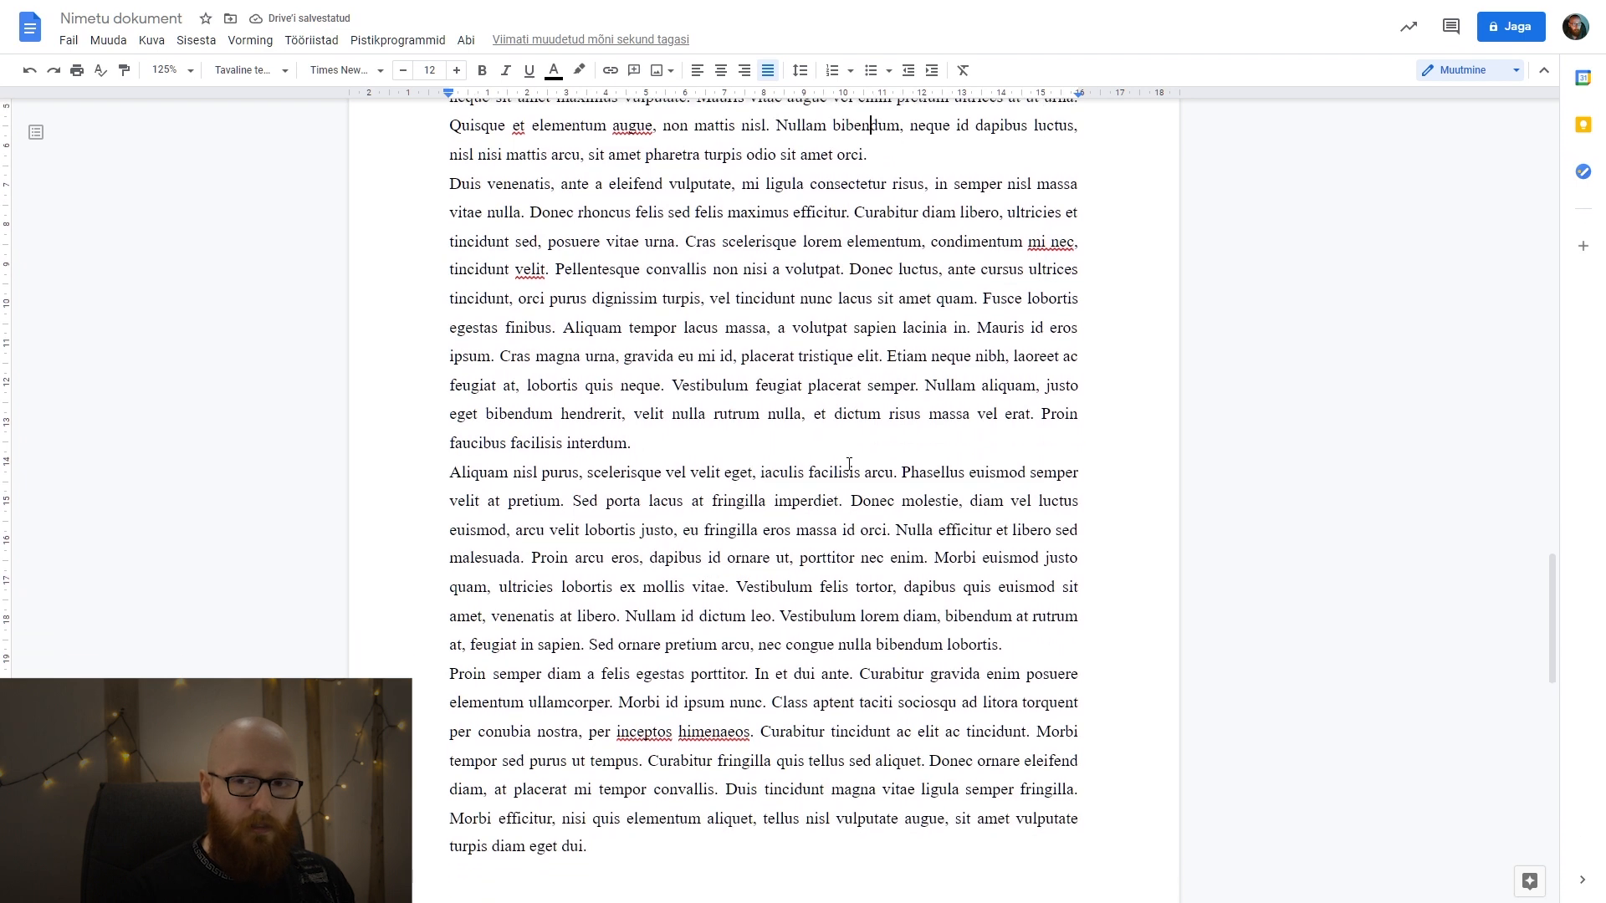
scroll(843, 466, "down", 8)
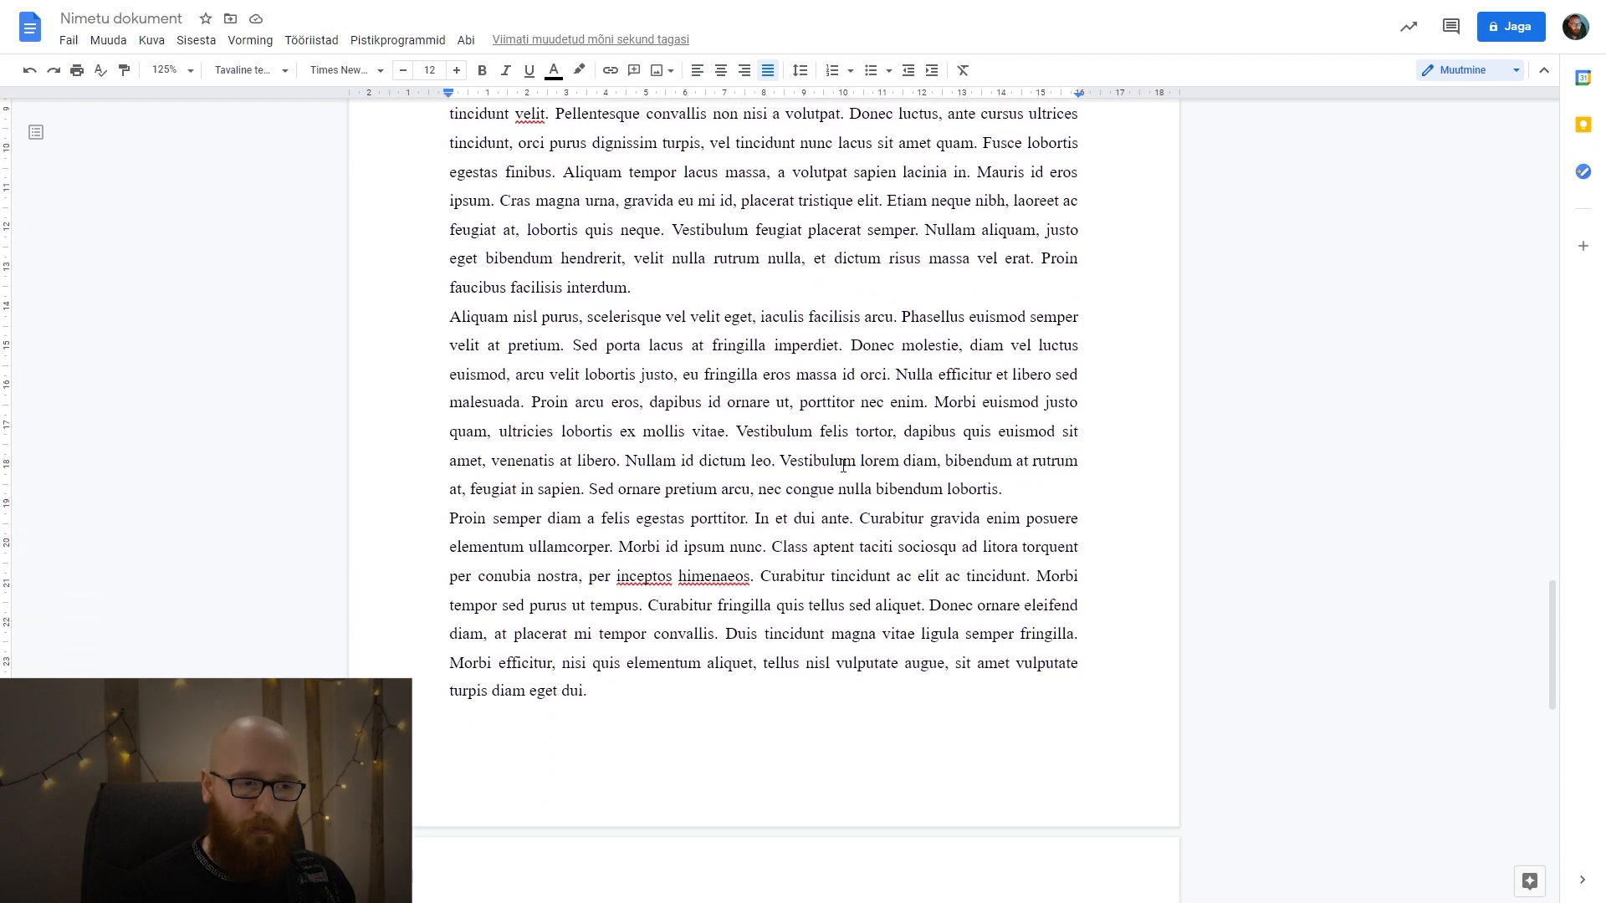
scroll(843, 466, "up", 7)
scroll(843, 466, "up", 5)
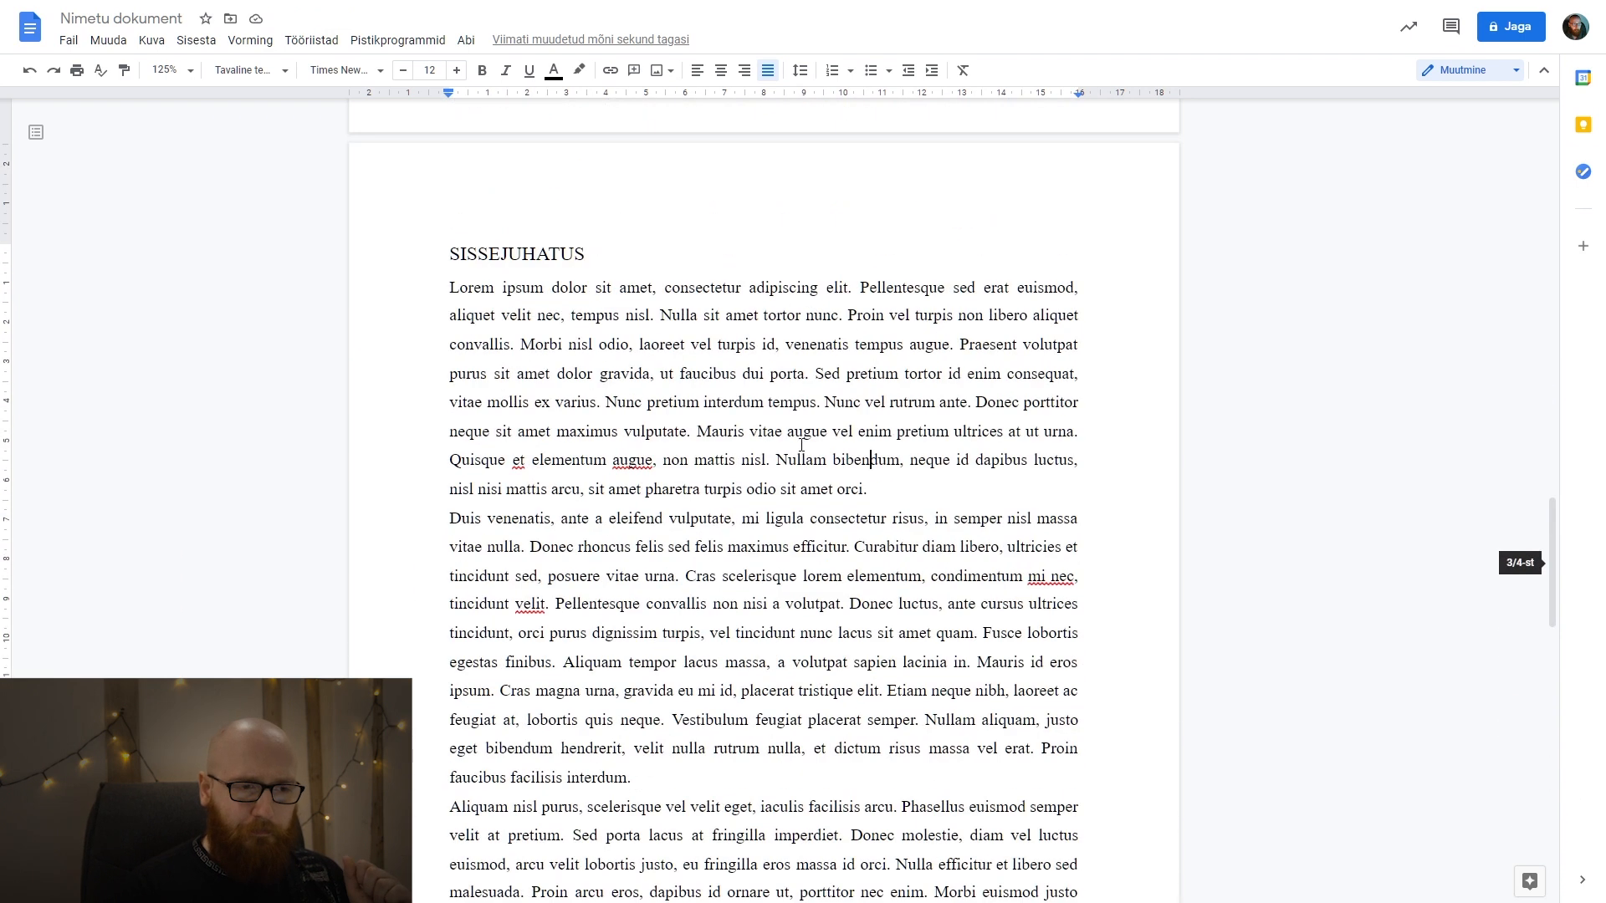
Insert a blank line after each of the first two Lorem ipsum paragraphs under SISSEJUHATUS.
left_click(872, 502)
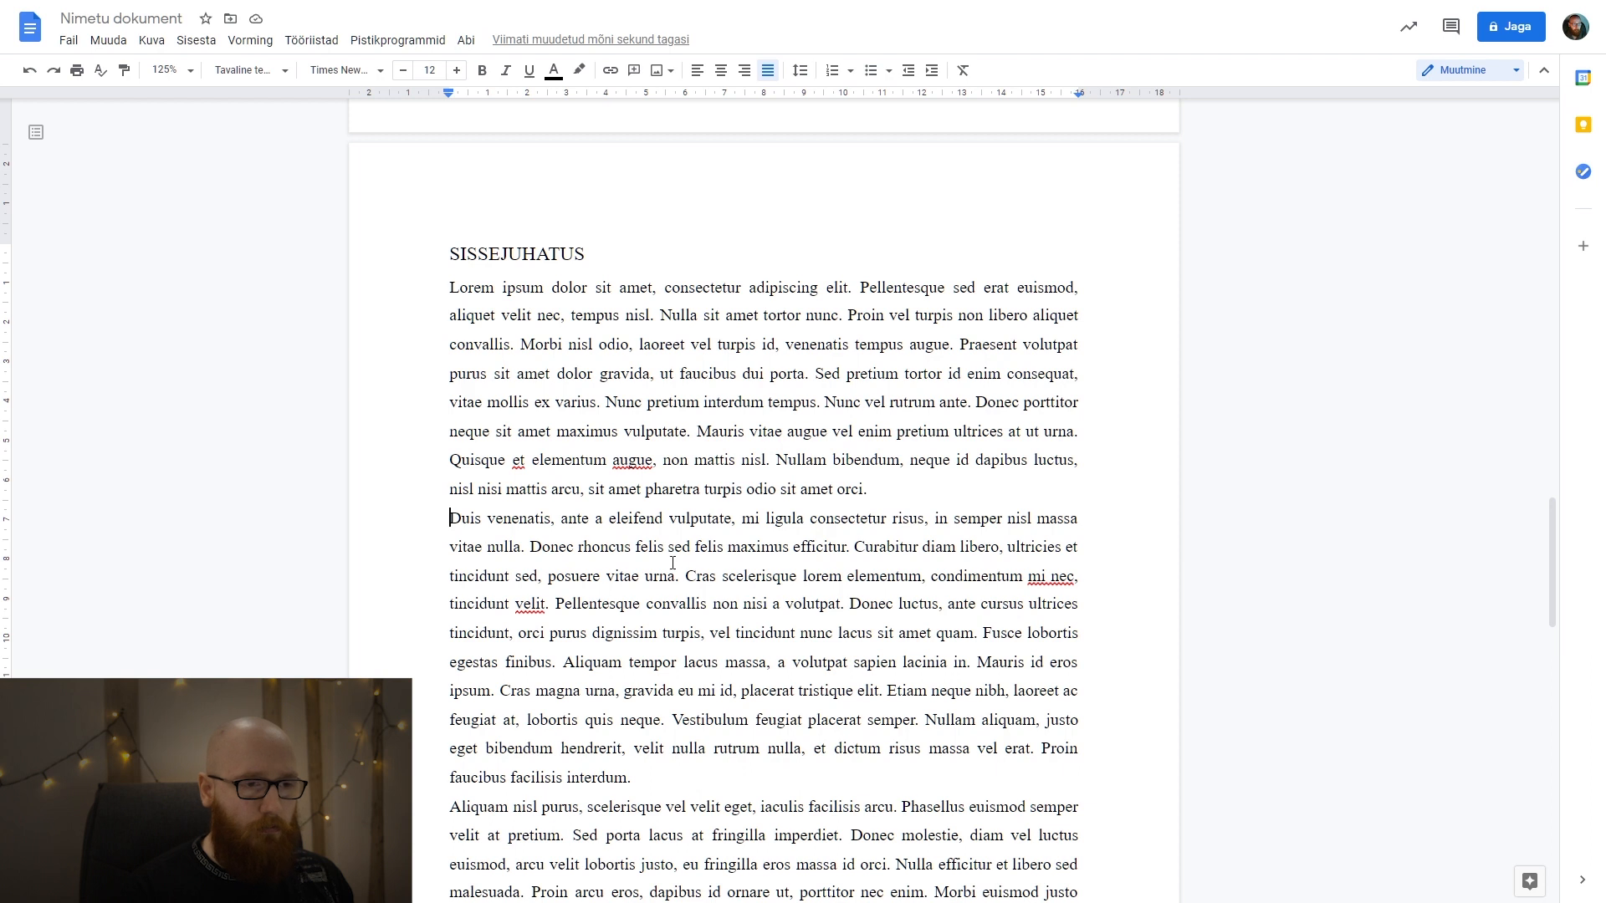
type("\\")
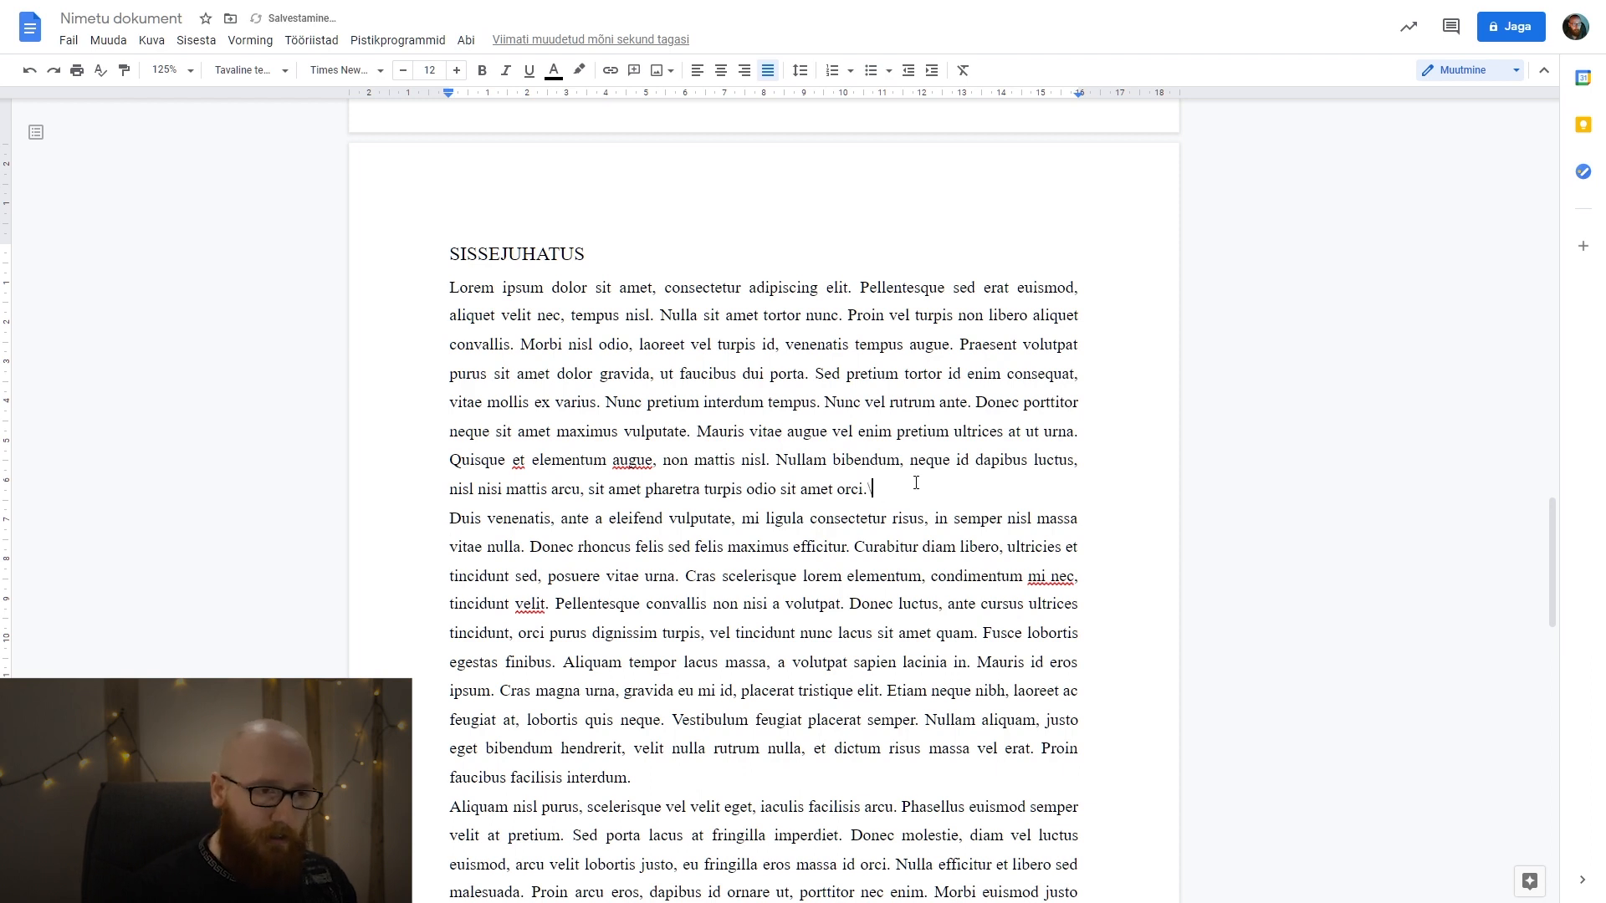
key("BackSpace")
key("Return")
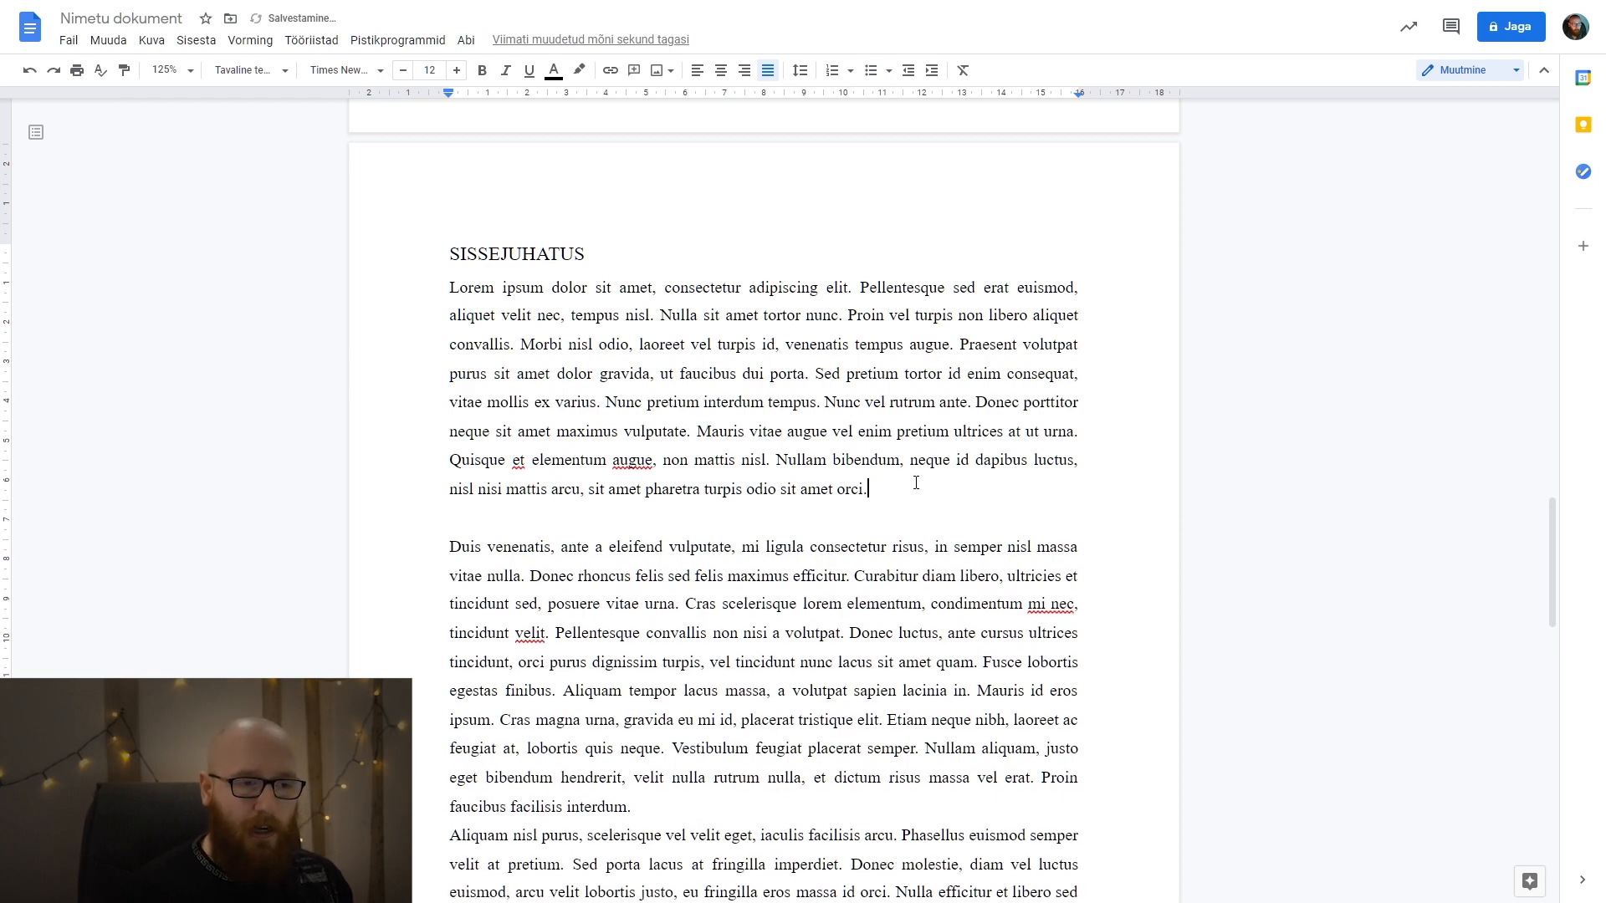
scroll(917, 495, "down", 1)
scroll(916, 494, "down", 2)
left_click(762, 640)
key("Return")
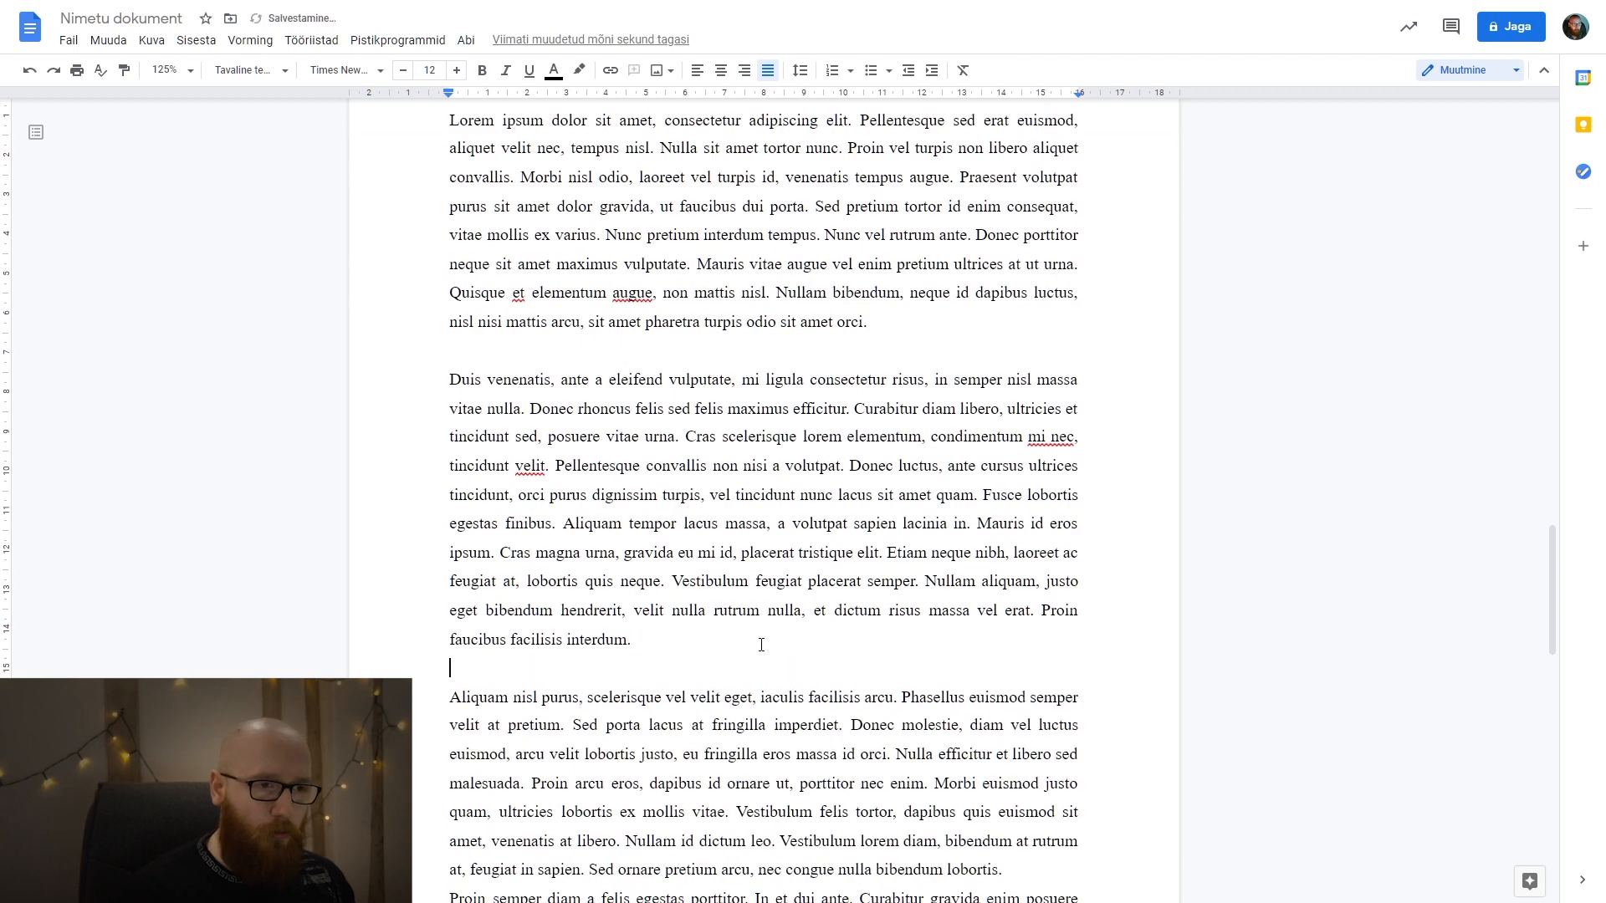
Undo the inserted blank lines and the earlier Lorem ipsum paste under SISSEJUHATUS.
key("ctrl+z")
key("ctrl+z")
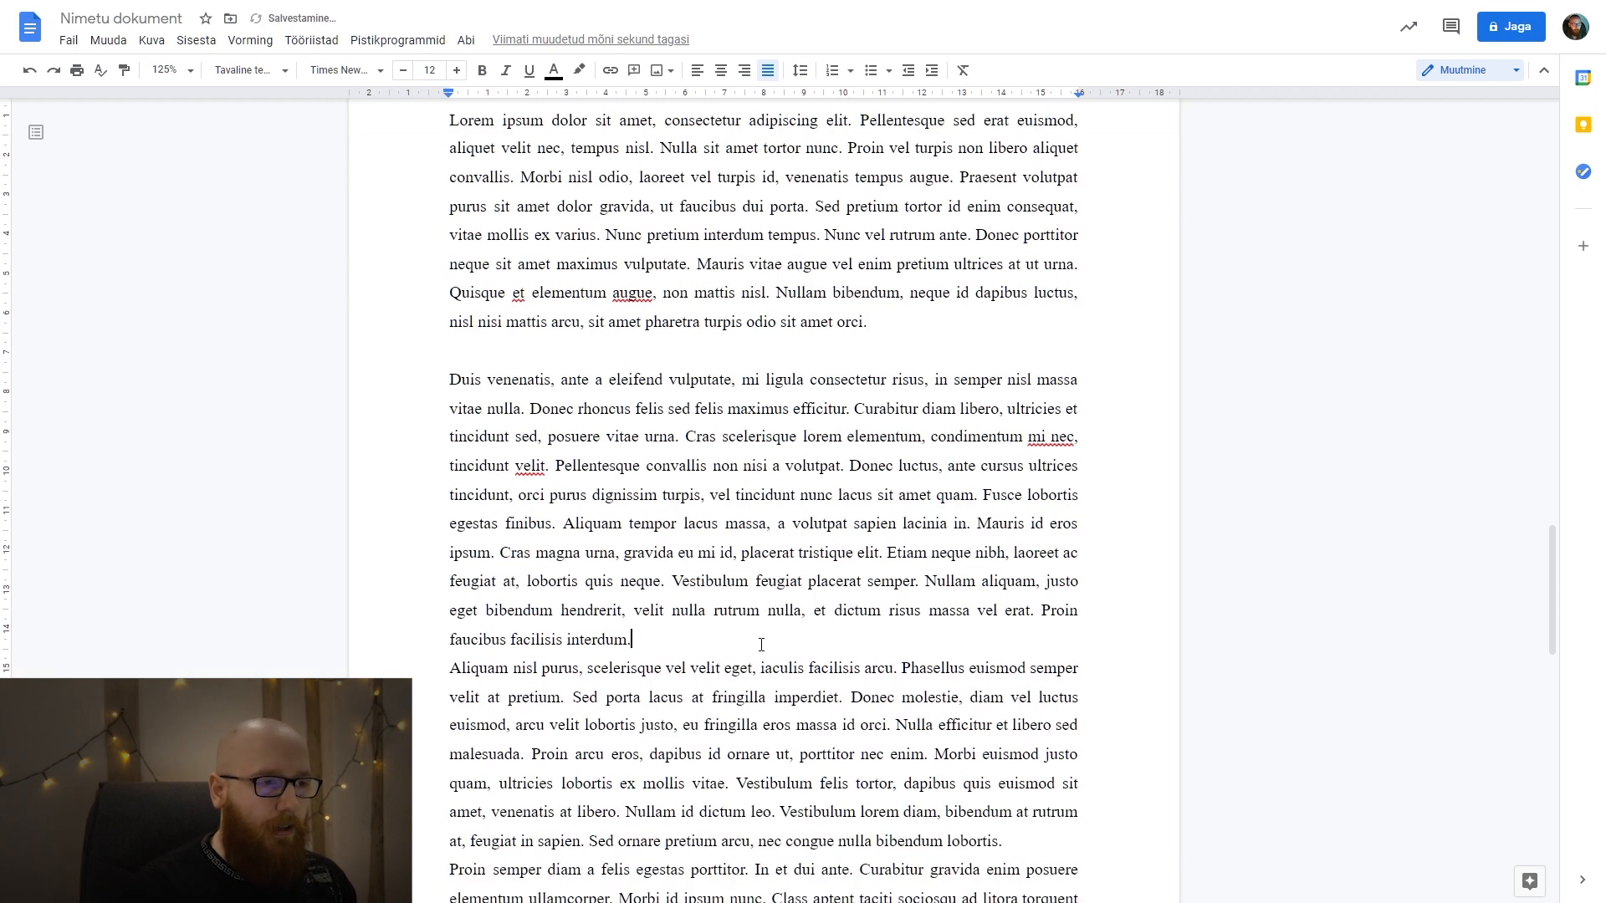
key("ctrl+z")
key("ctrl+z")
key("ctrl+z")
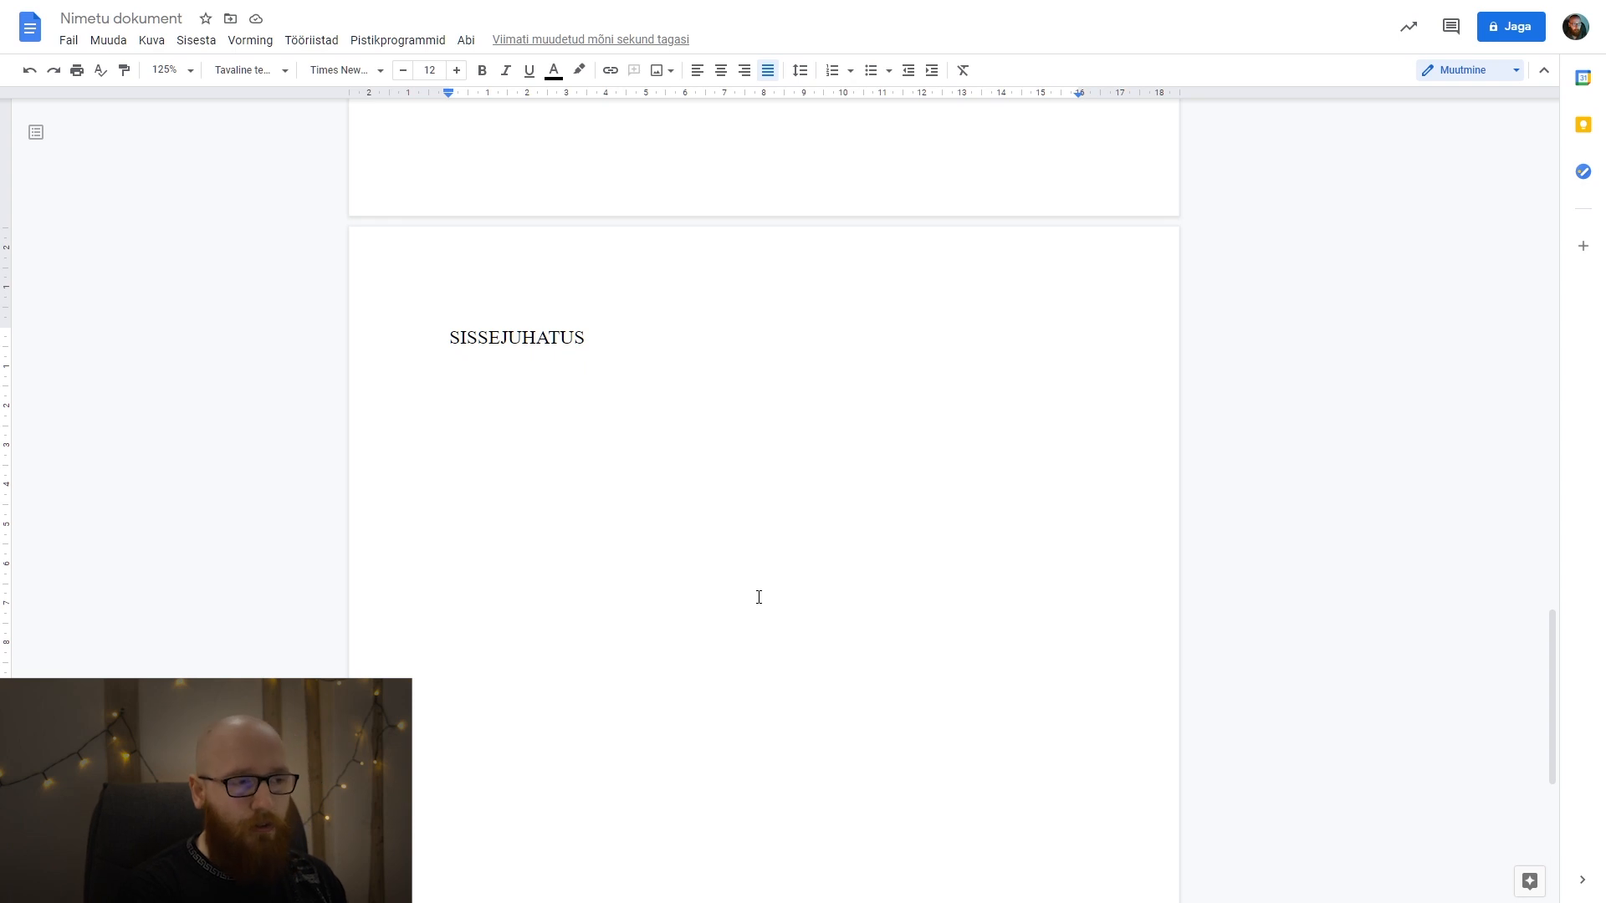
Paste the Lorem ipsum text under SISSEJUHATUS again and check the paragraph spacing and justification.
key("ctrl+v")
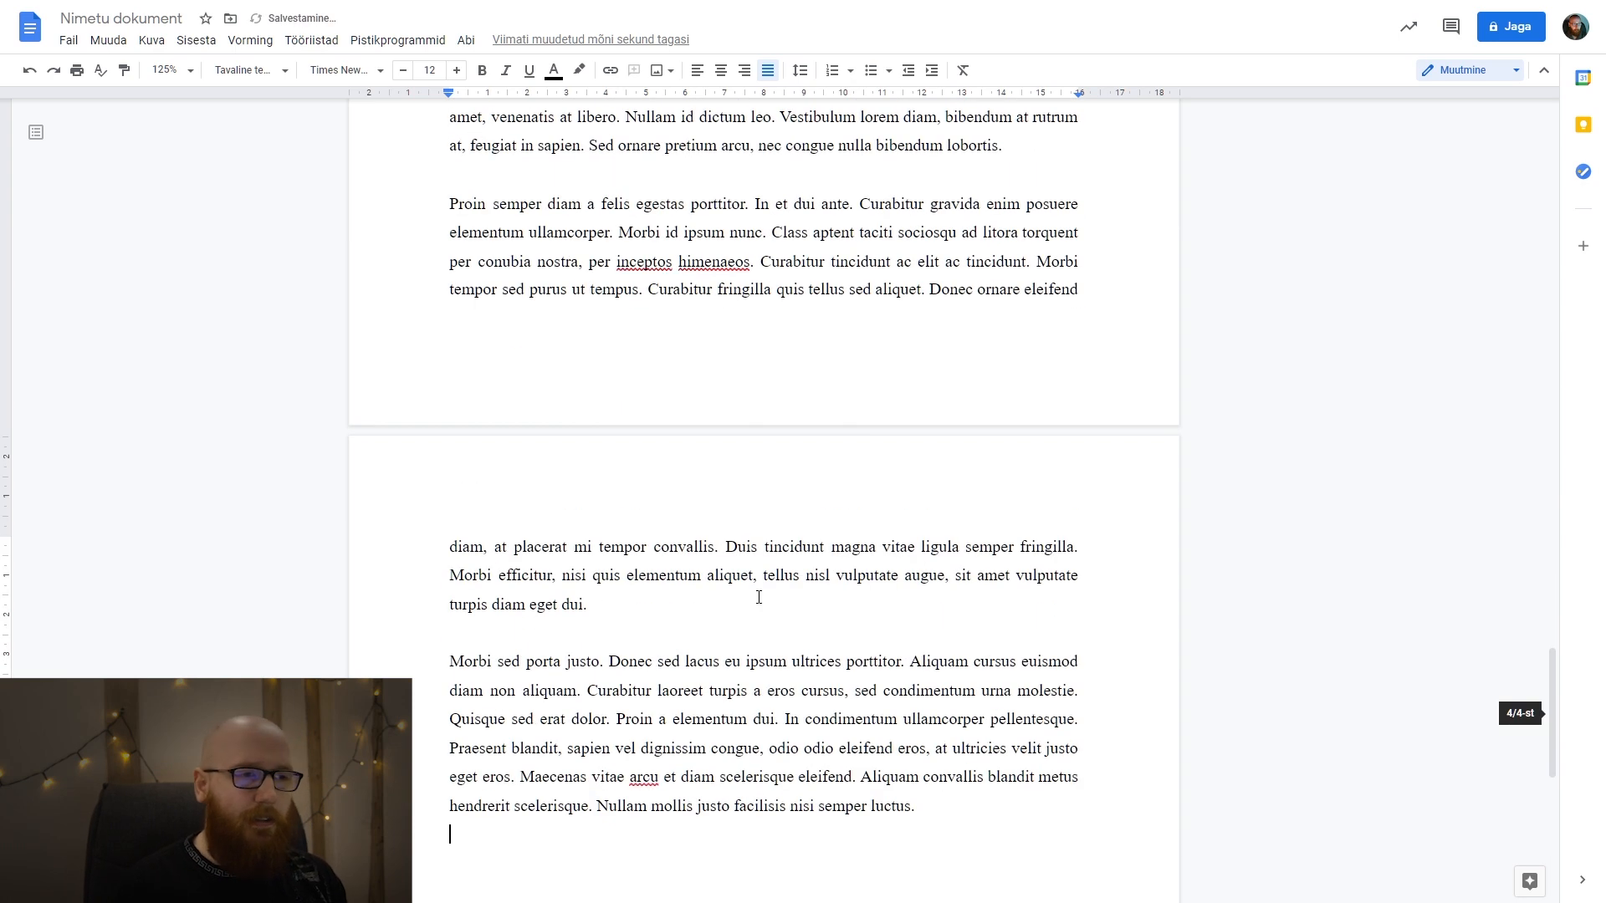
scroll(757, 595, "up", 5)
scroll(726, 580, "up", 4)
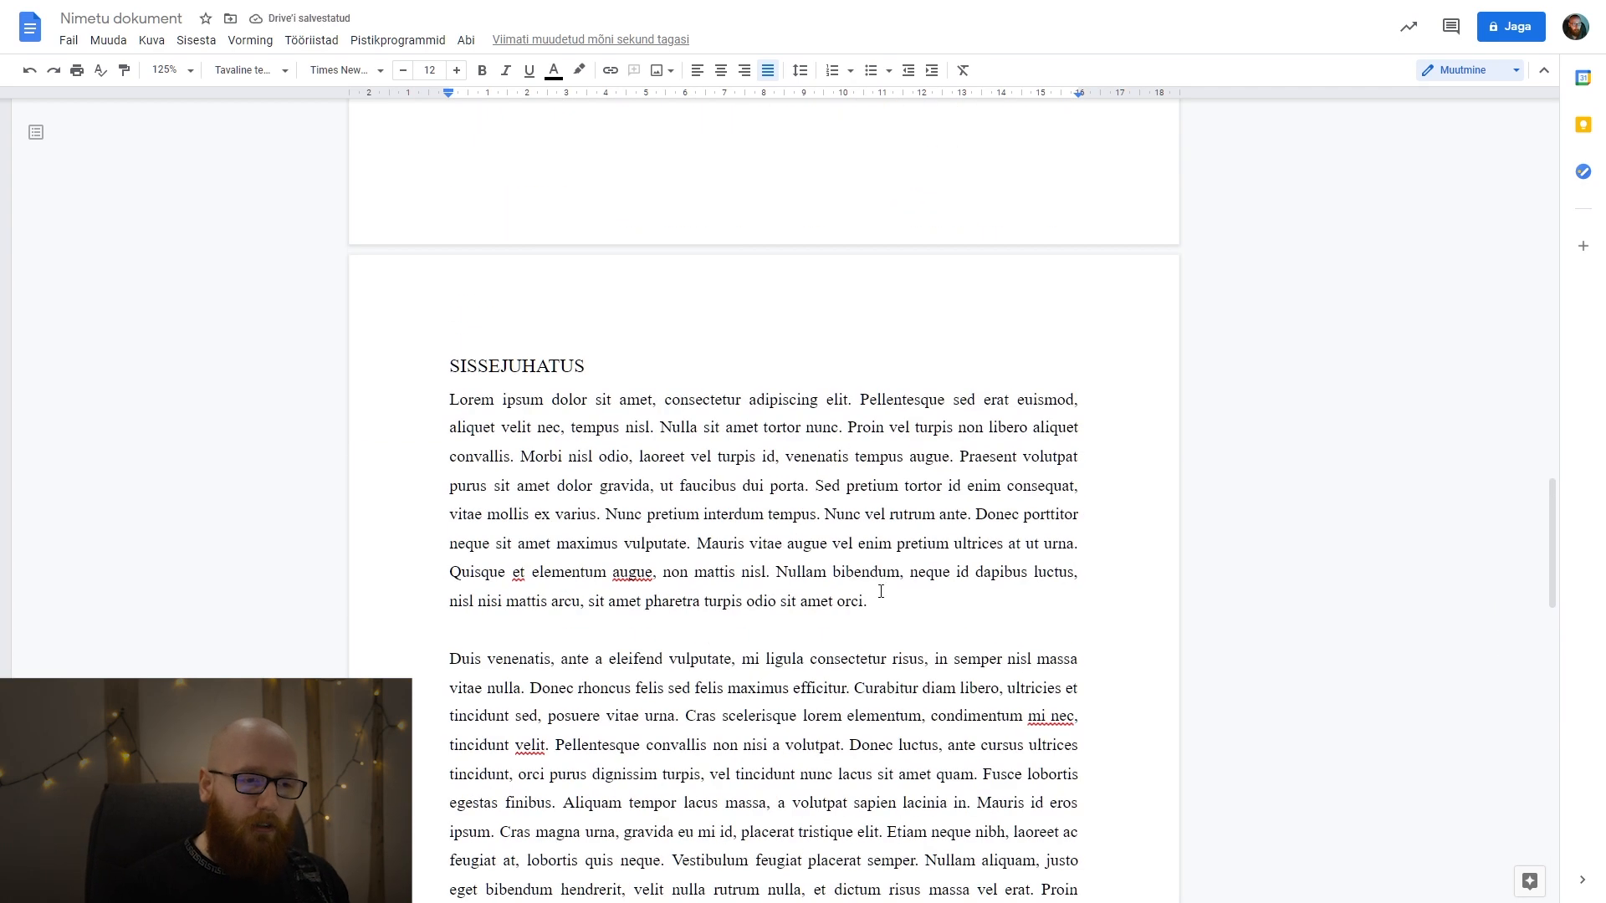
left_click(633, 626)
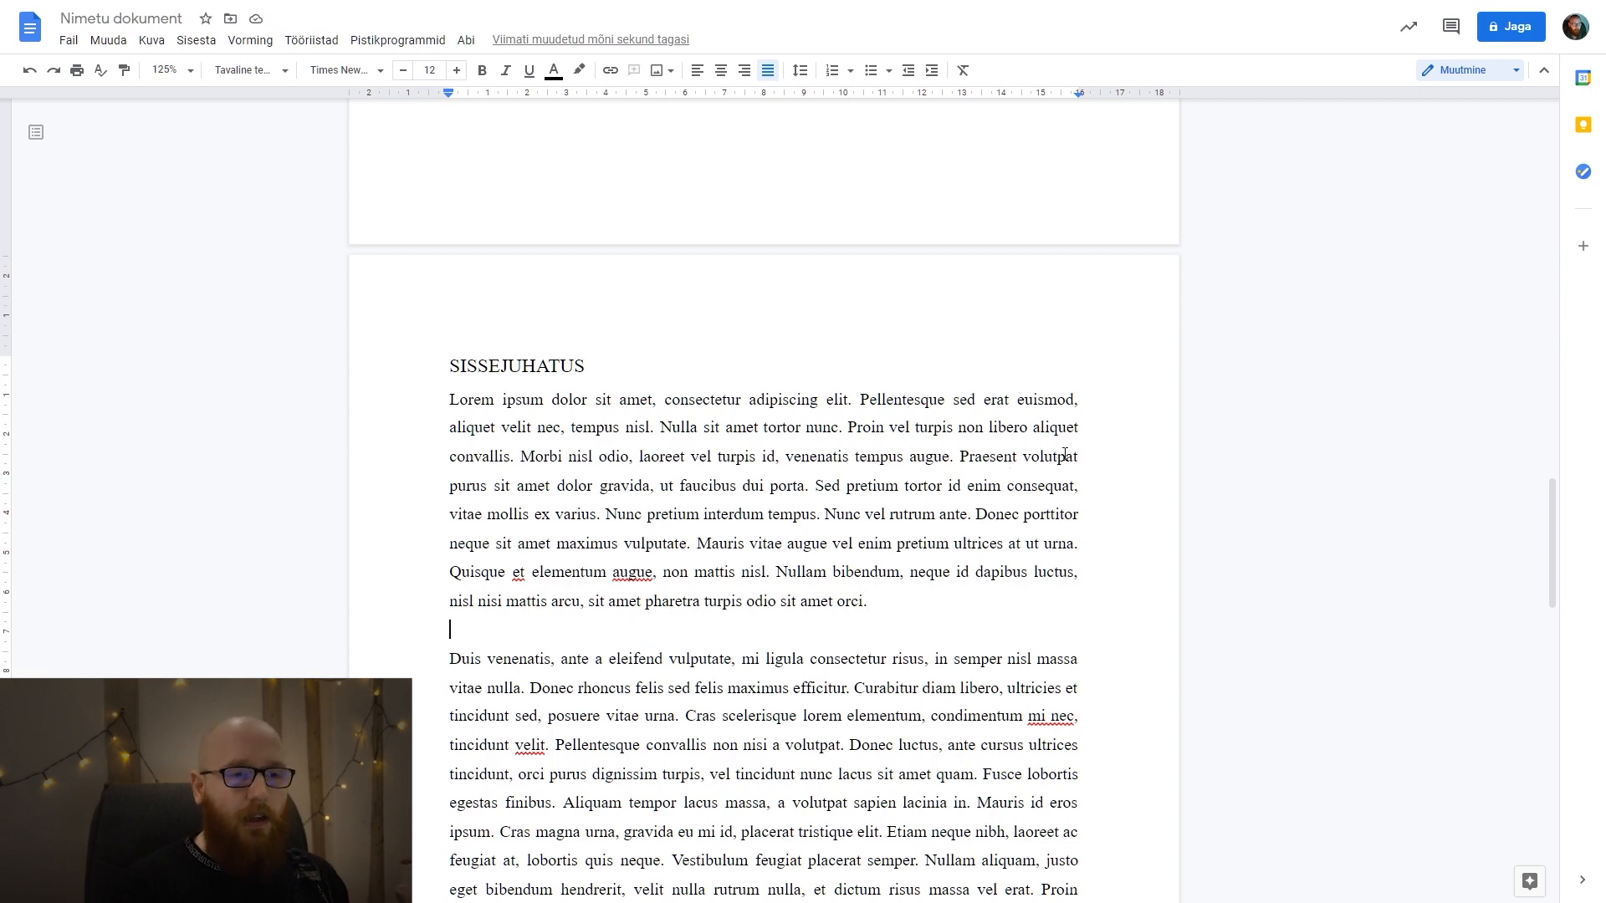
left_click_drag(1035, 428, 1078, 544)
left_click(870, 456)
Check the paragraph style used by the sentence under the SISUKORD heading.
scroll(861, 475, "up", 14)
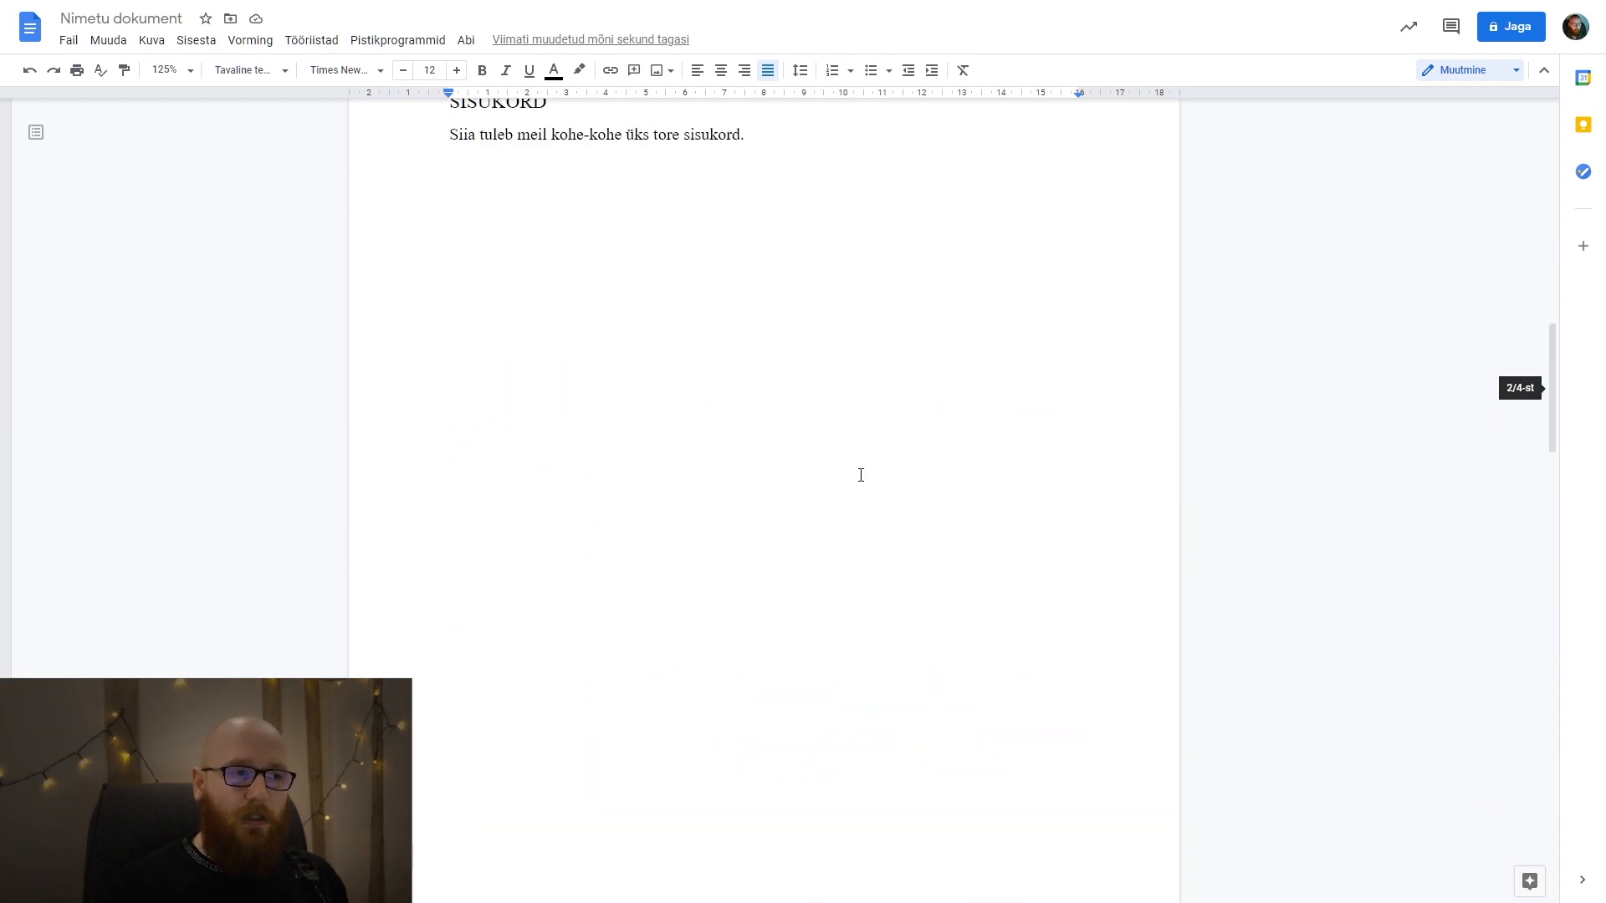
left_click_drag(449, 386, 822, 391)
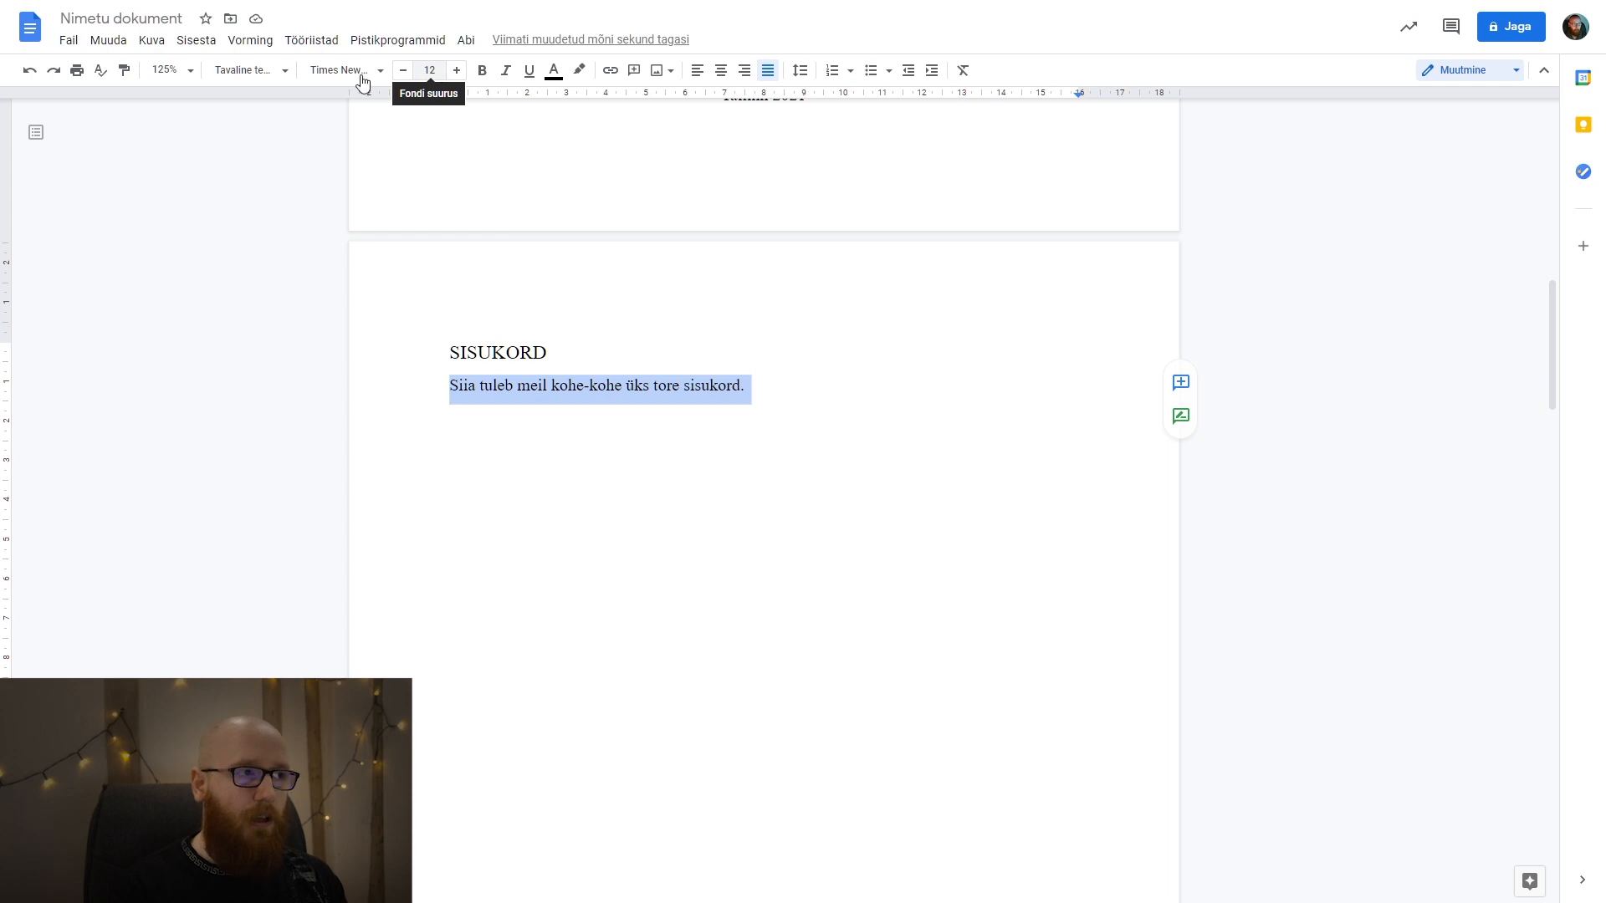
left_click(259, 71)
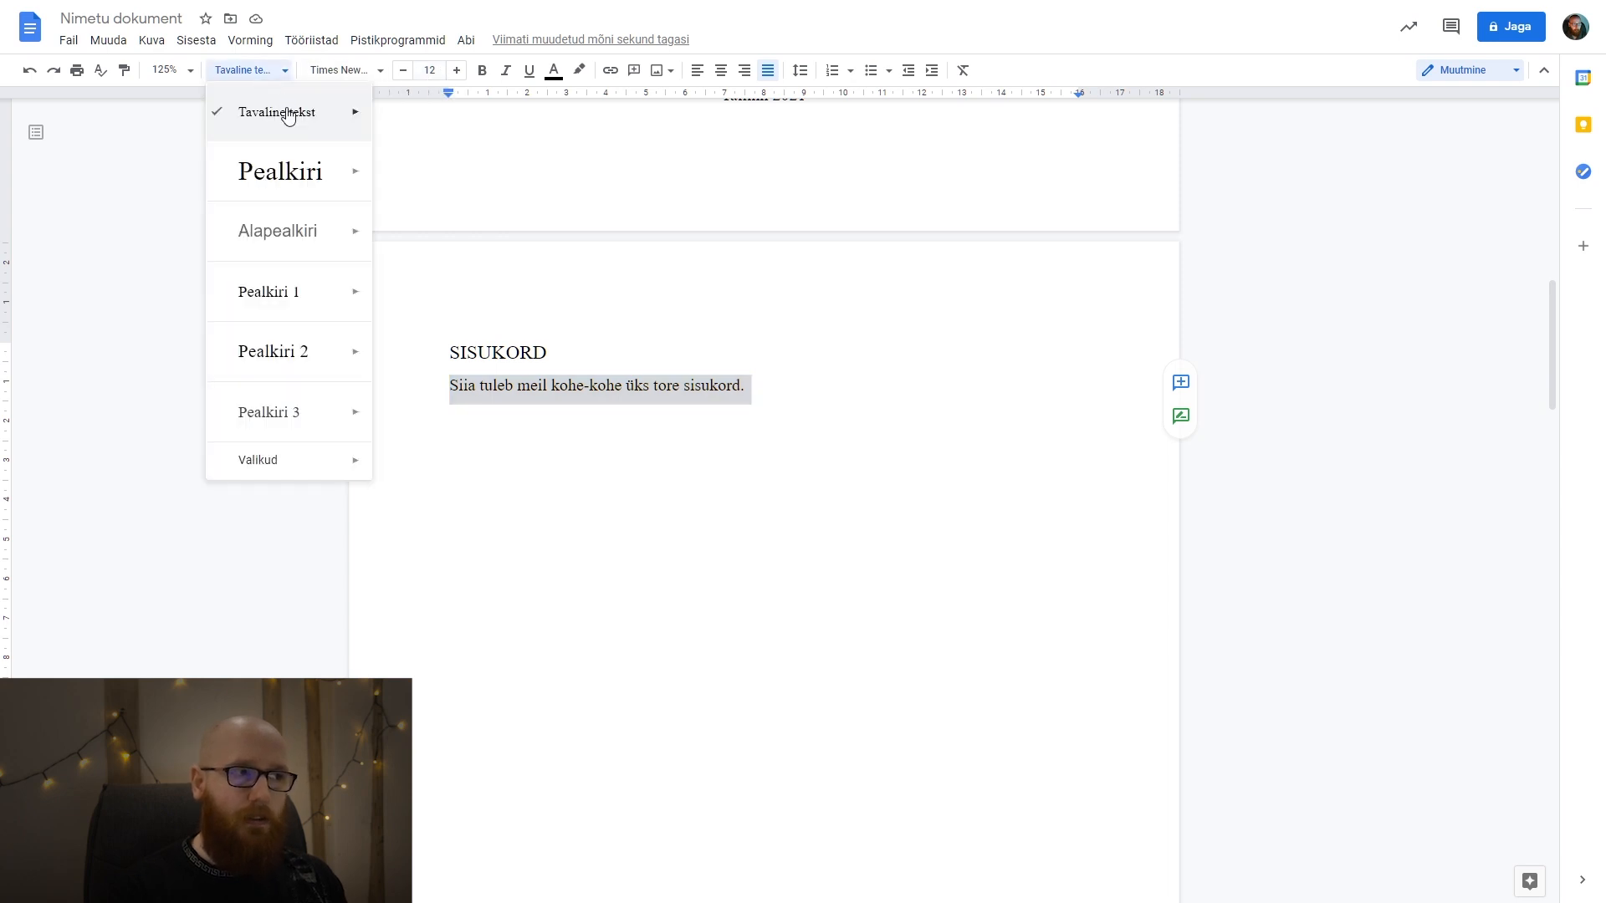
left_click(681, 431)
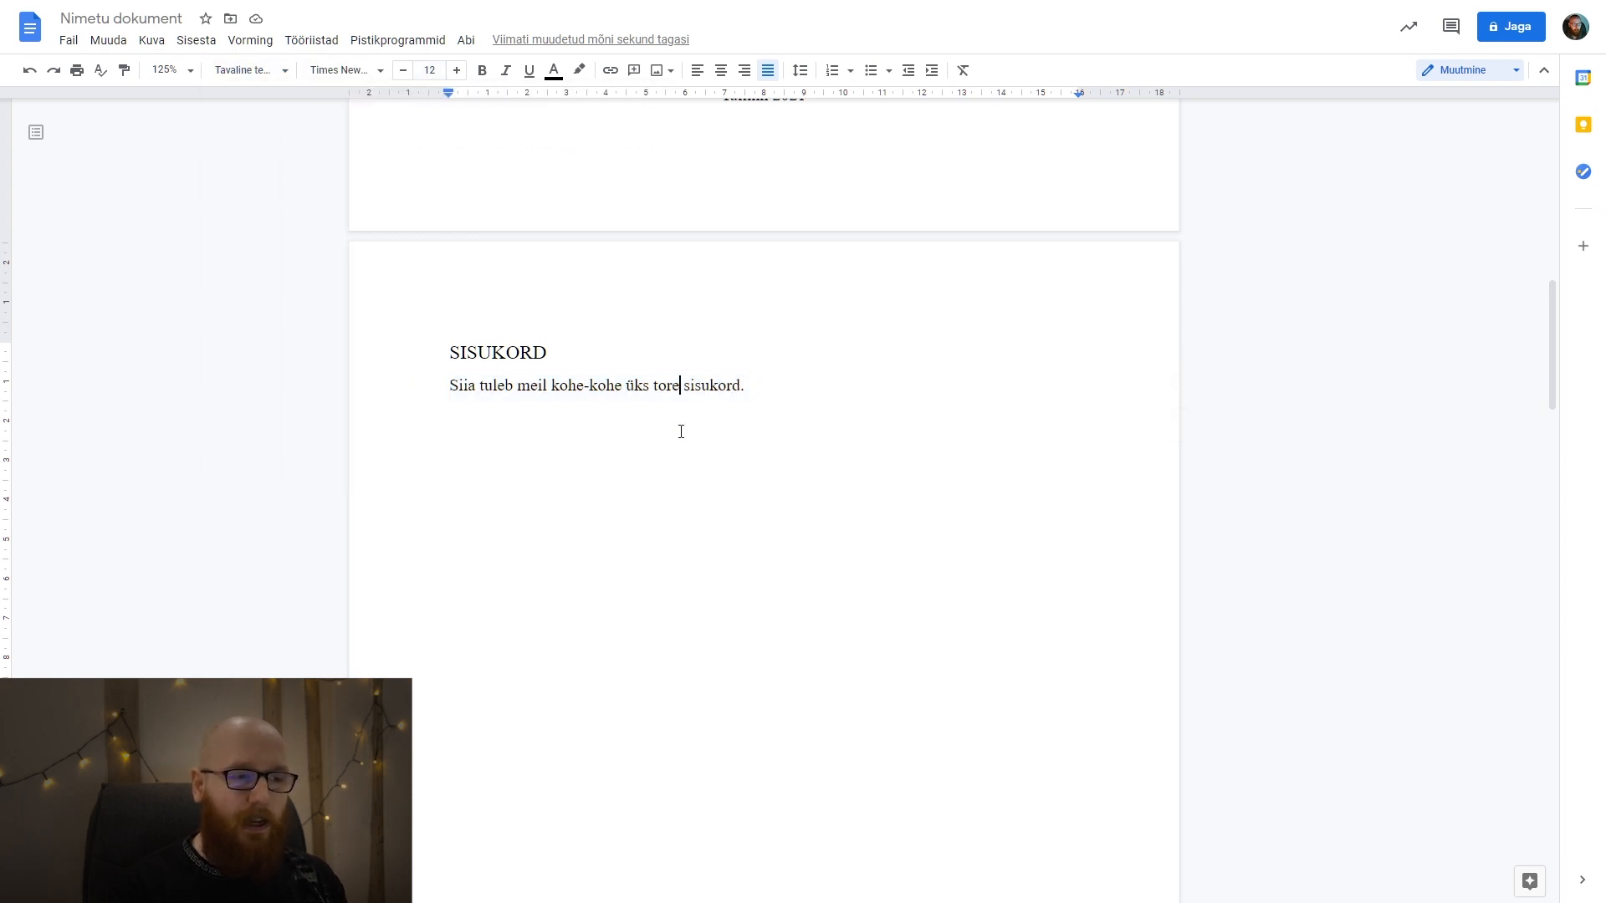
Add the test line "aoeaoeaoeao" below the last Lorem ipsum paragraph, check its paragraph style, and undo the addition.
scroll(681, 432, "down", 20)
left_click(951, 641)
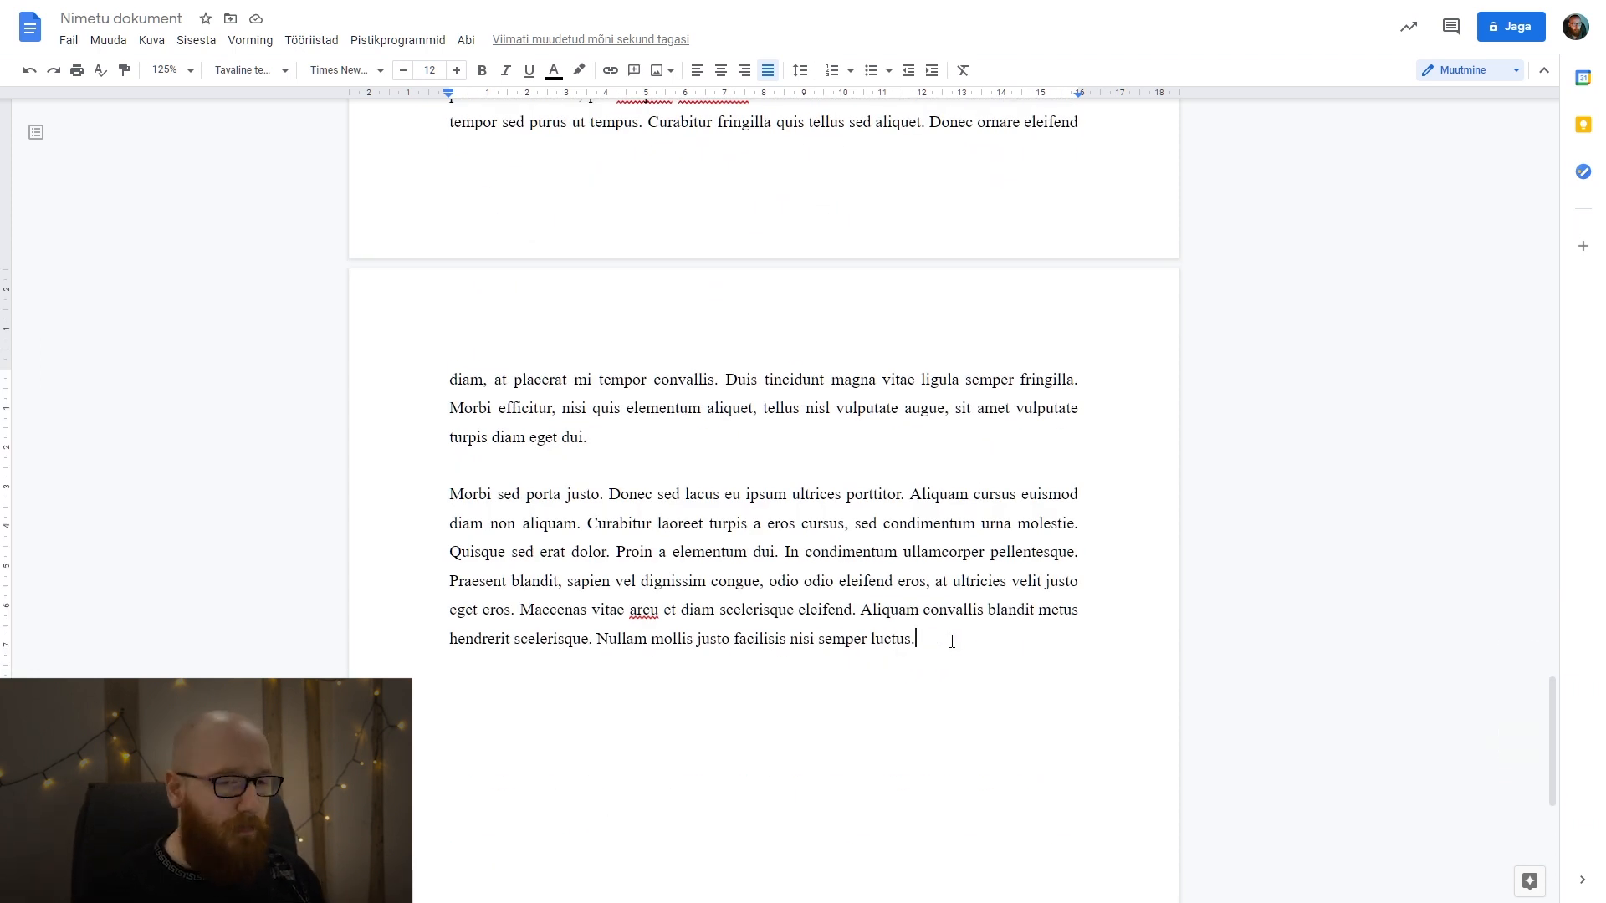
key("Return")
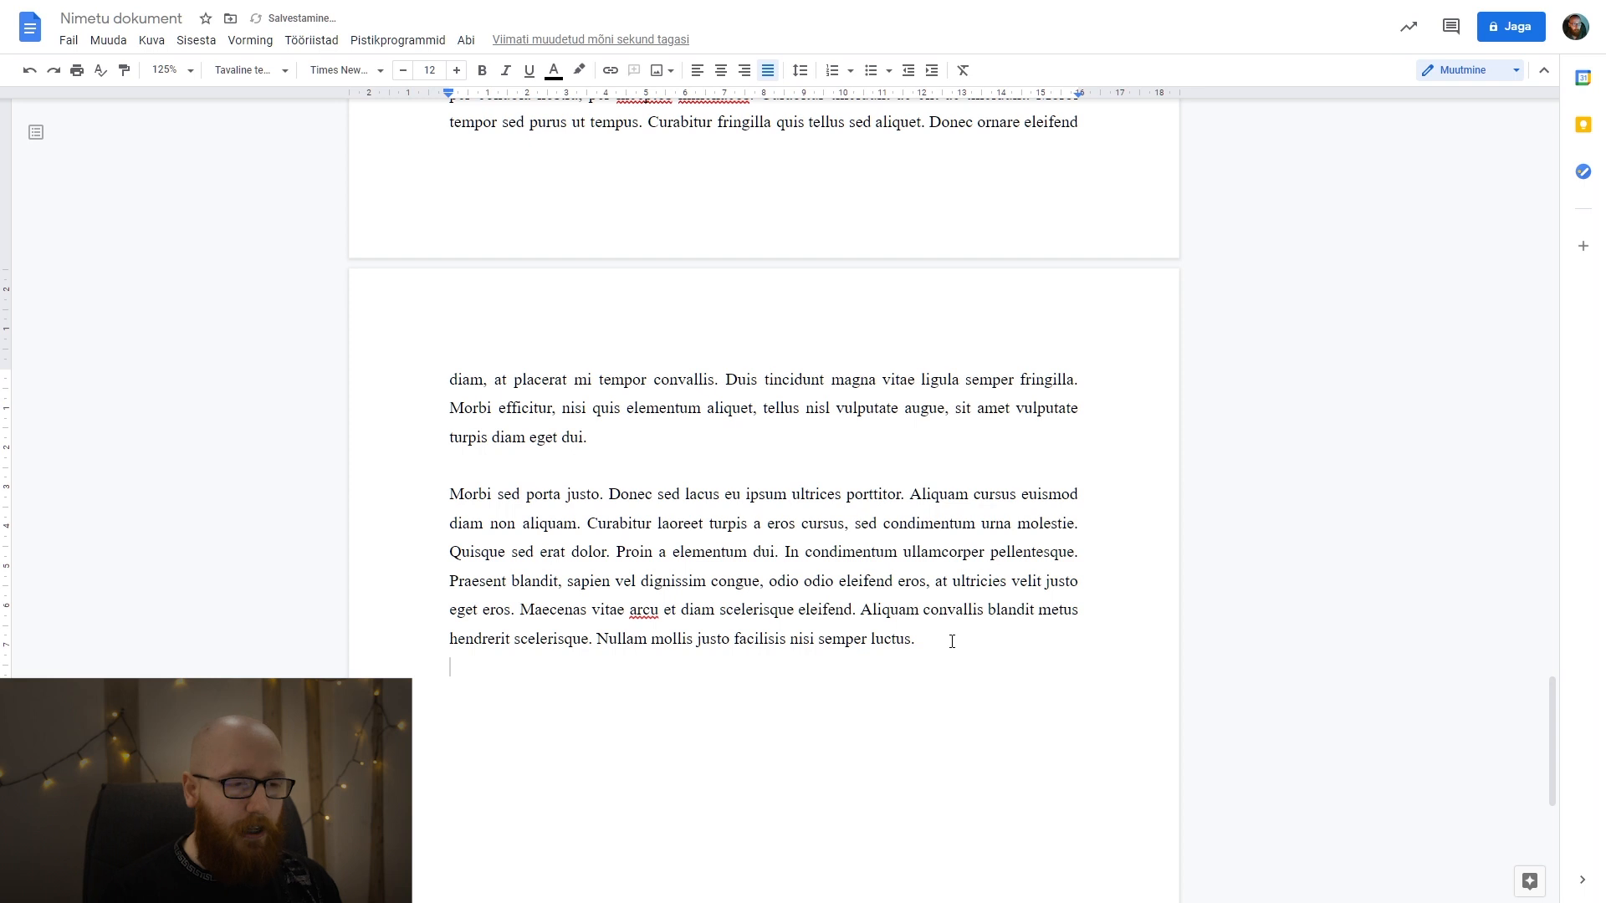
type("aoeaoeaoeao")
left_click(251, 71)
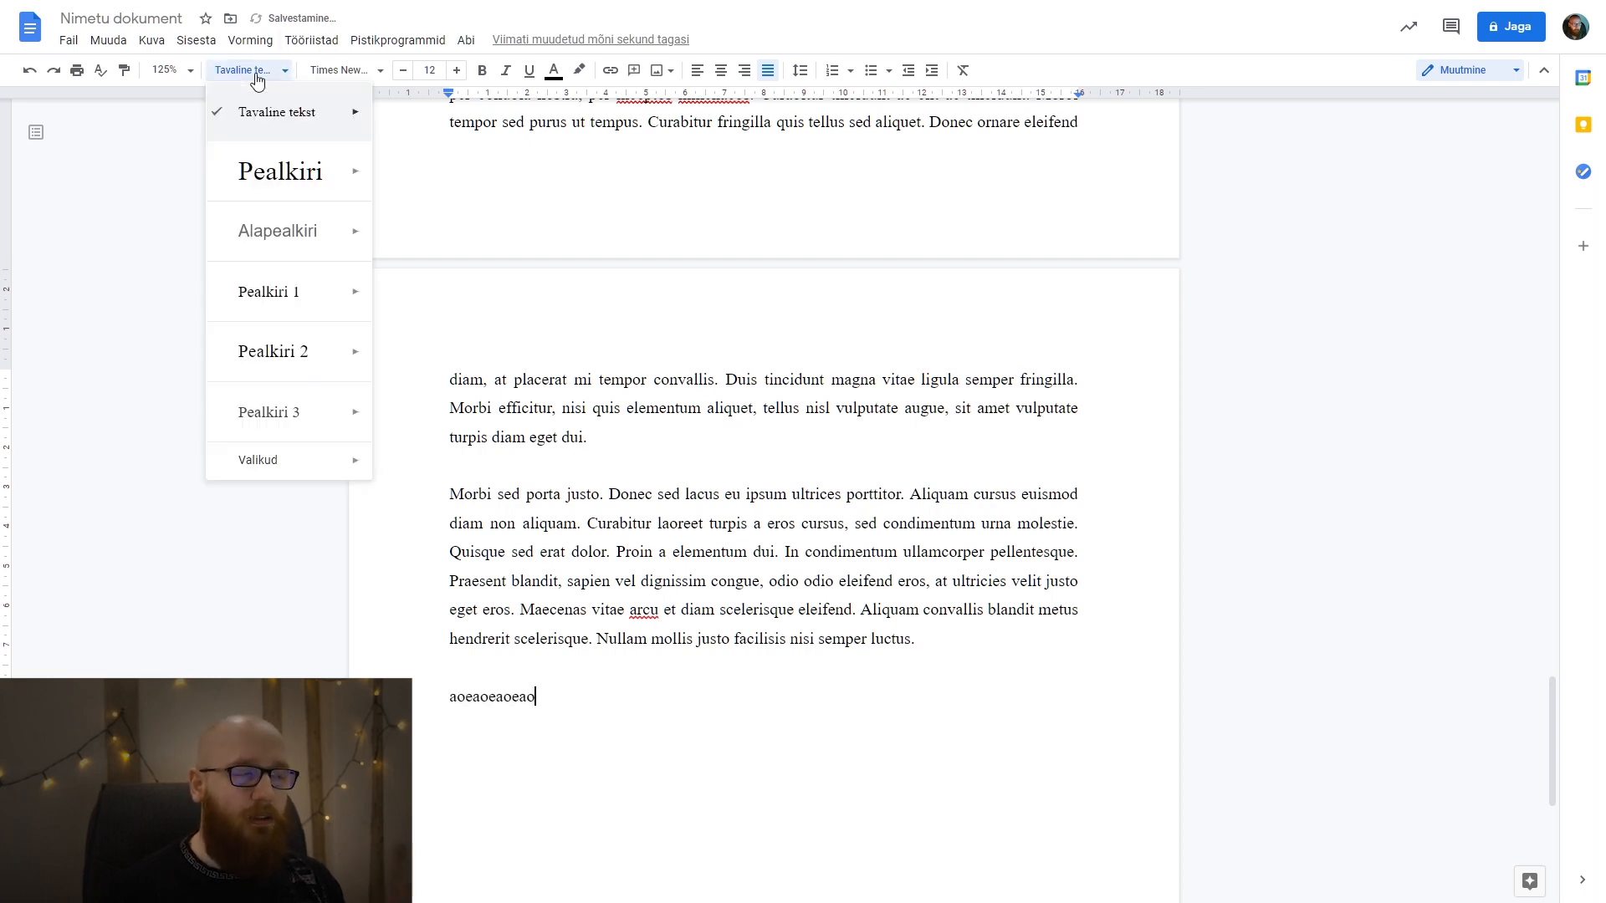
left_click(830, 665)
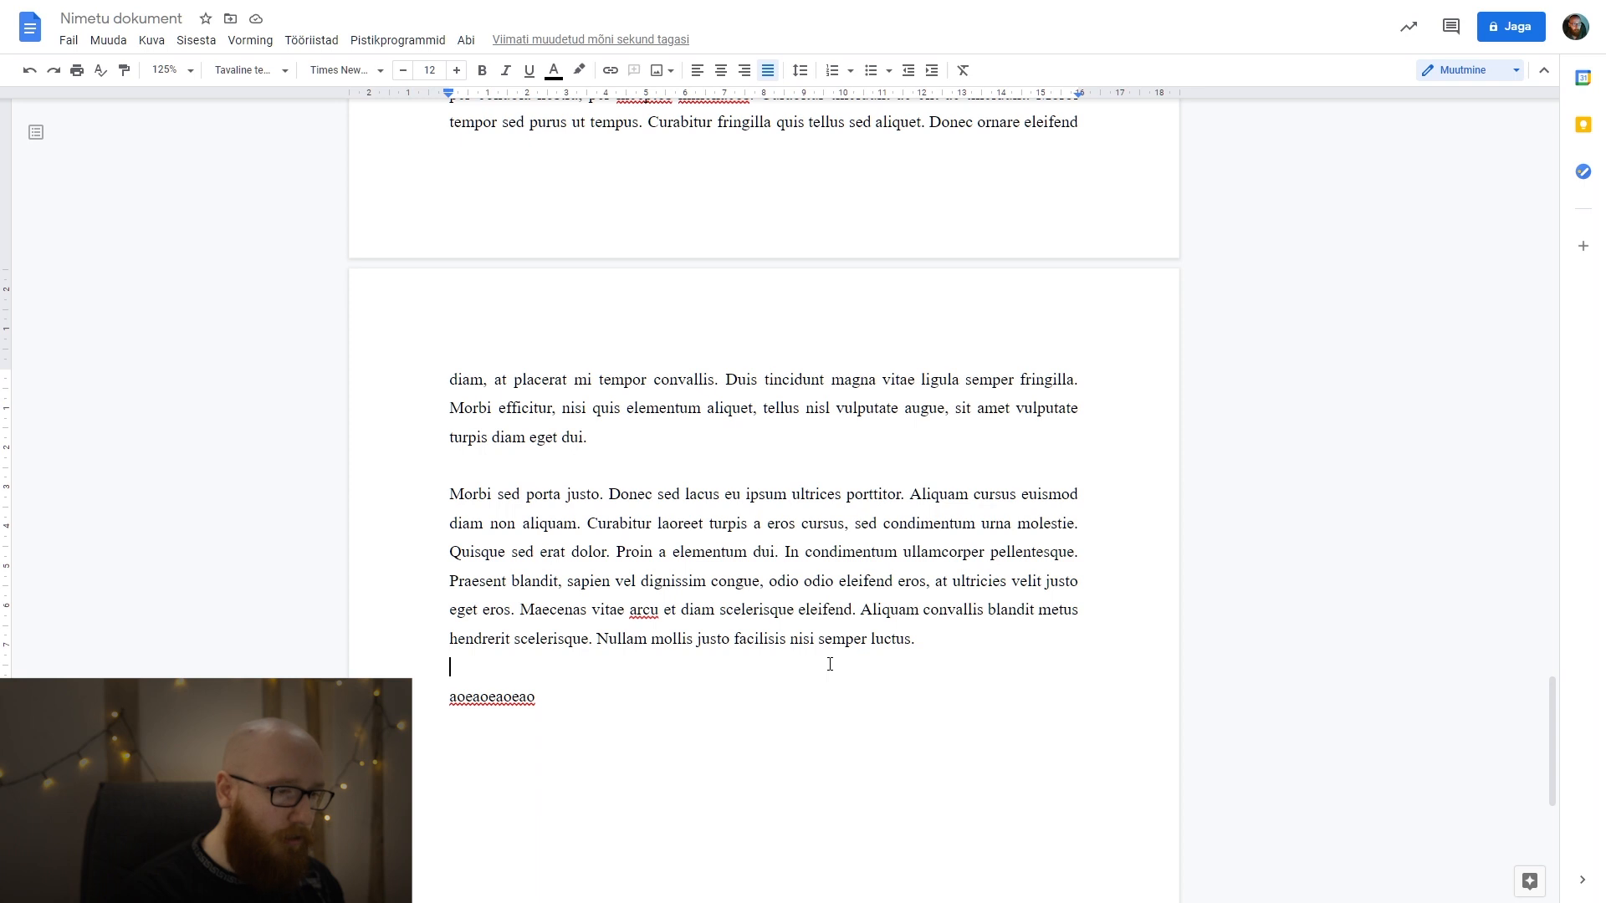
key("ctrl+z")
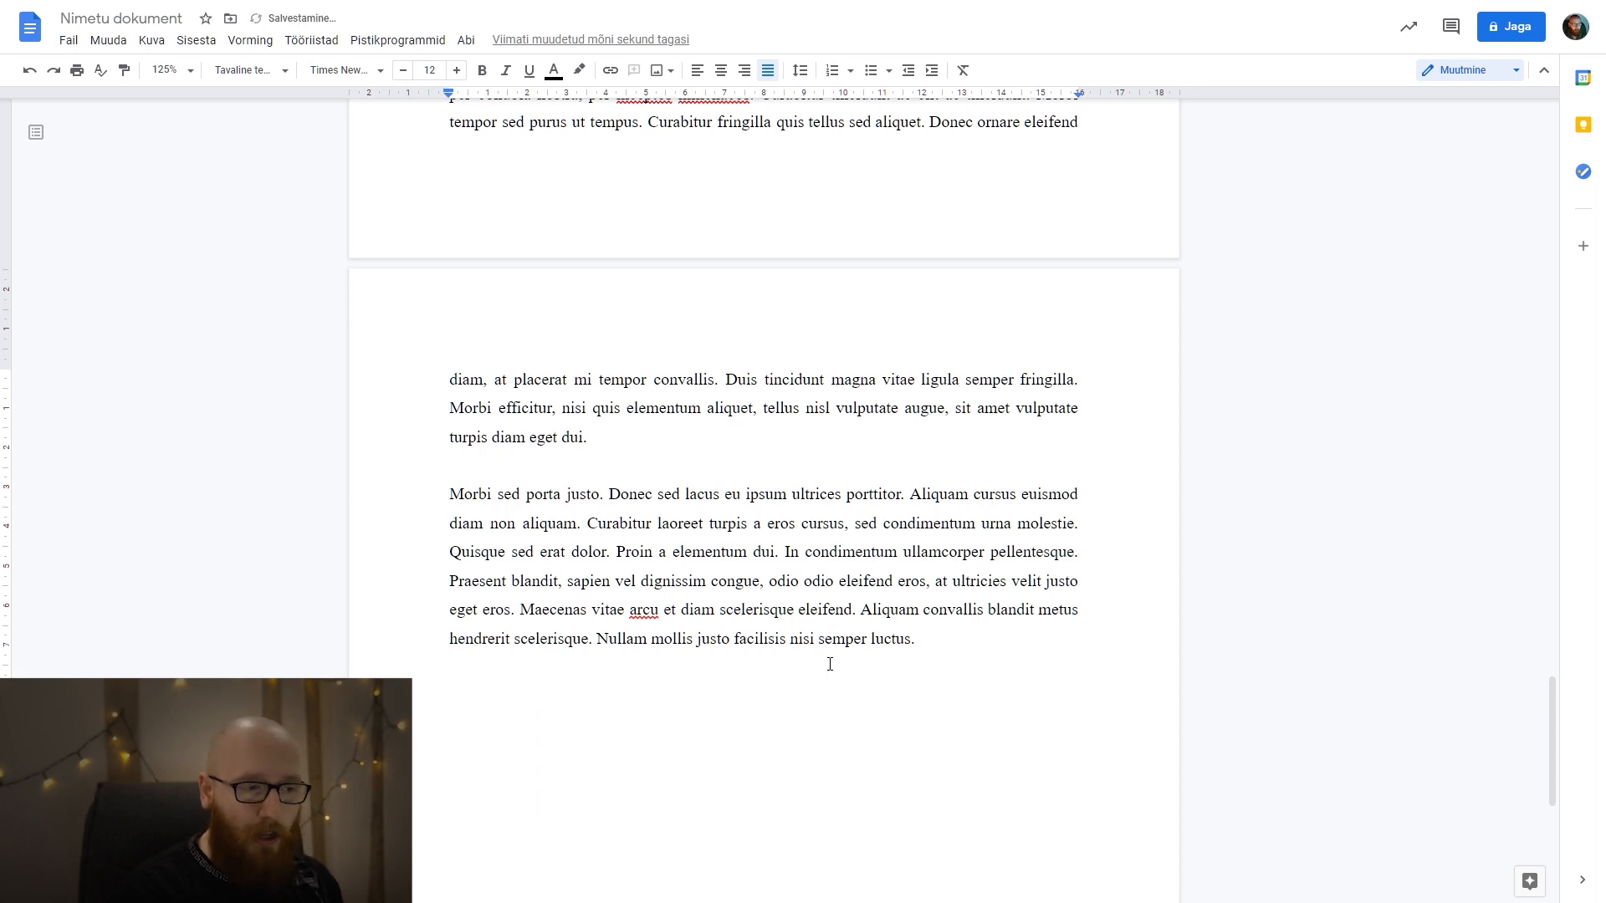
key("ctrl+z")
Compare the paragraph styles of the SISSEJUHATUS heading and the blank line after the first paragraph.
scroll(828, 664, "up", 14)
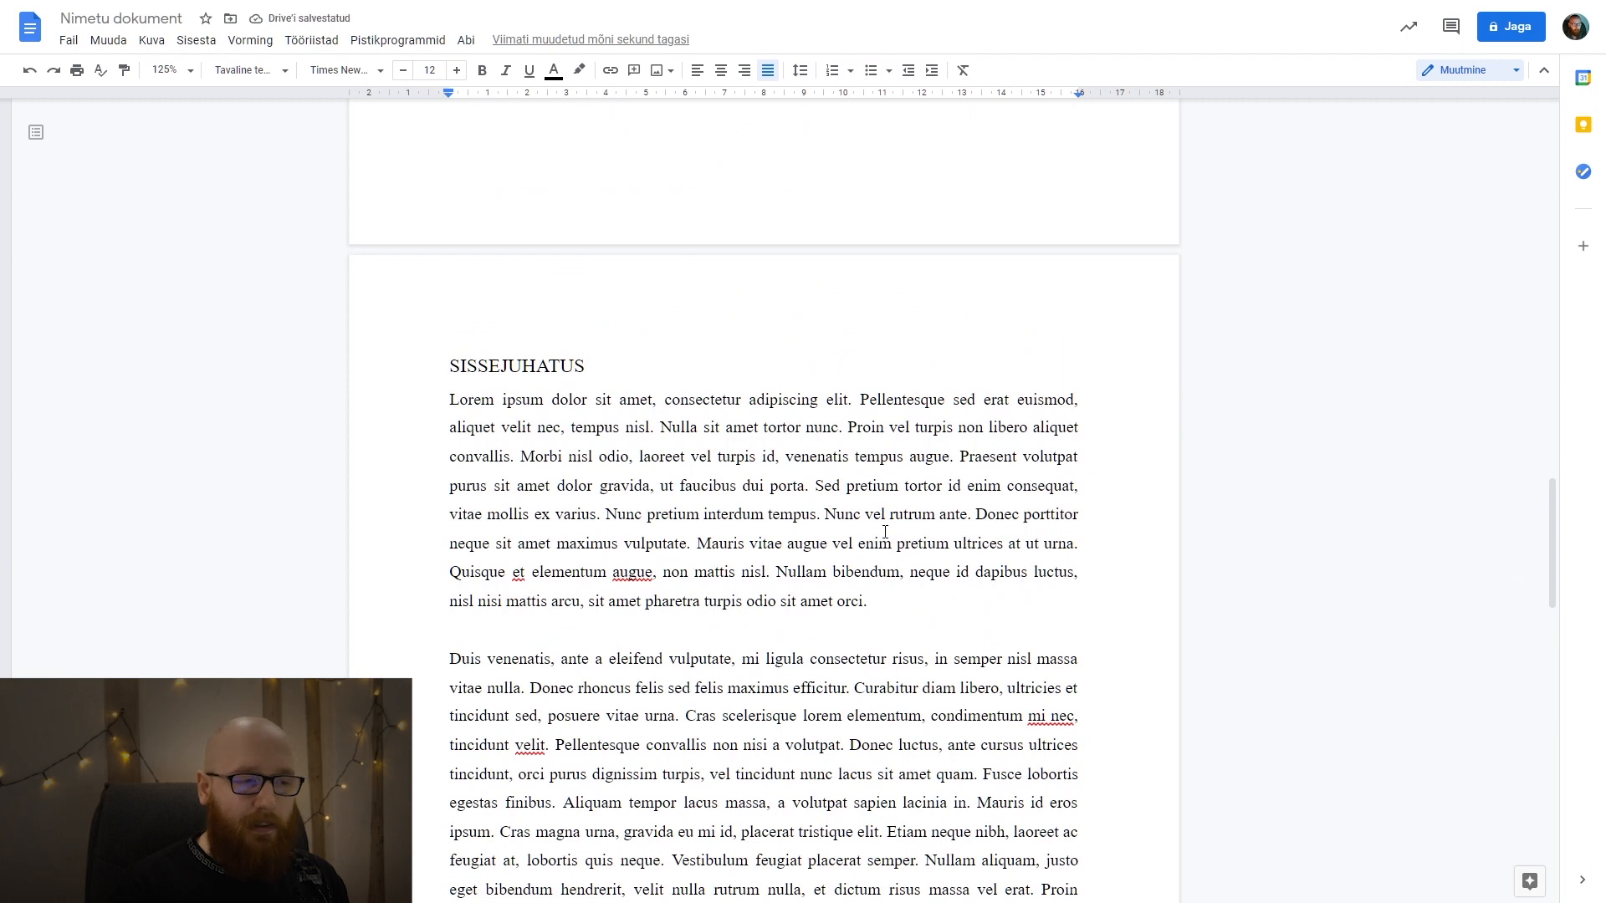
scroll(885, 532, "down", 4)
scroll(602, 251, "up", 2)
left_click_drag(588, 204, 450, 204)
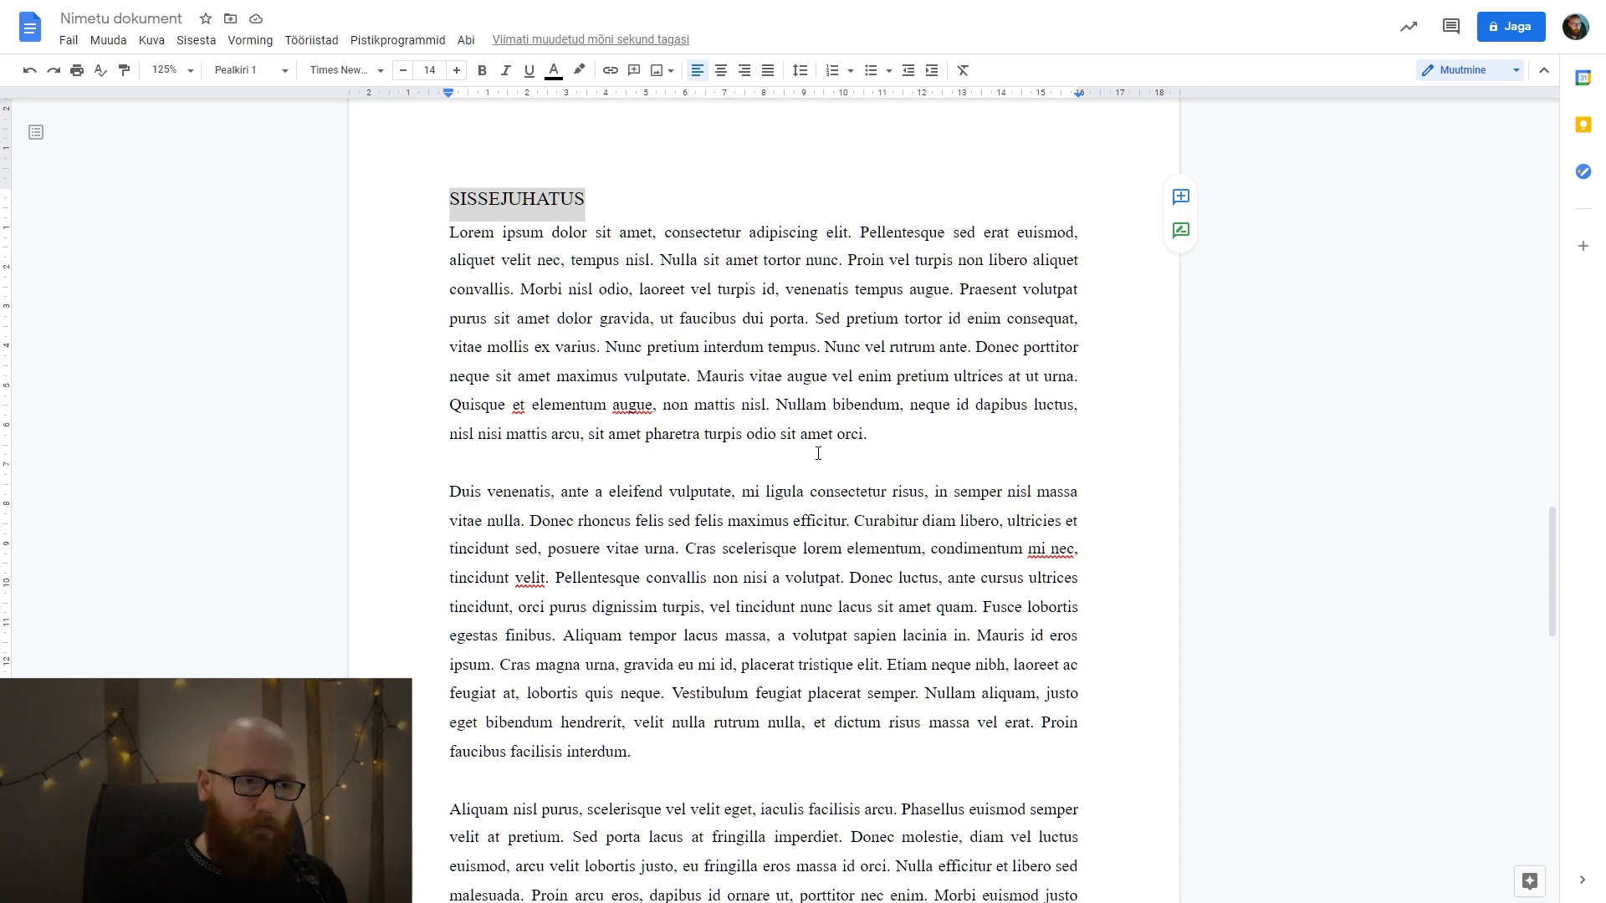
left_click(670, 459)
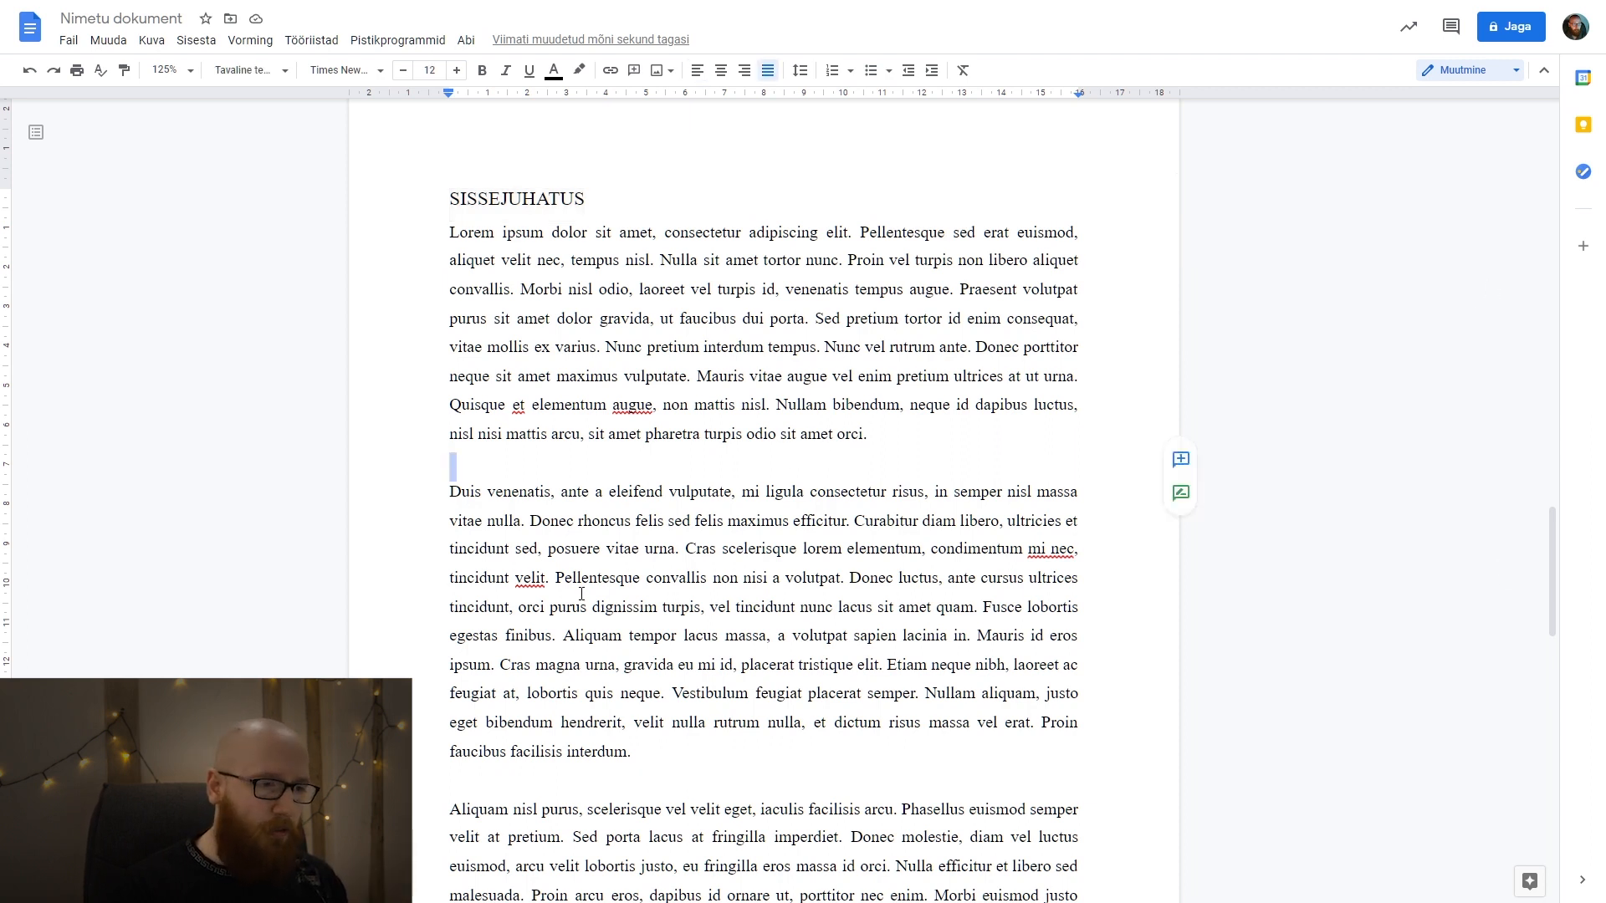
Try adding a "1.1" subheading line above the "Aliquam nisl purus" paragraph, and delete it.
scroll(586, 464, "down", 4)
left_click(555, 452)
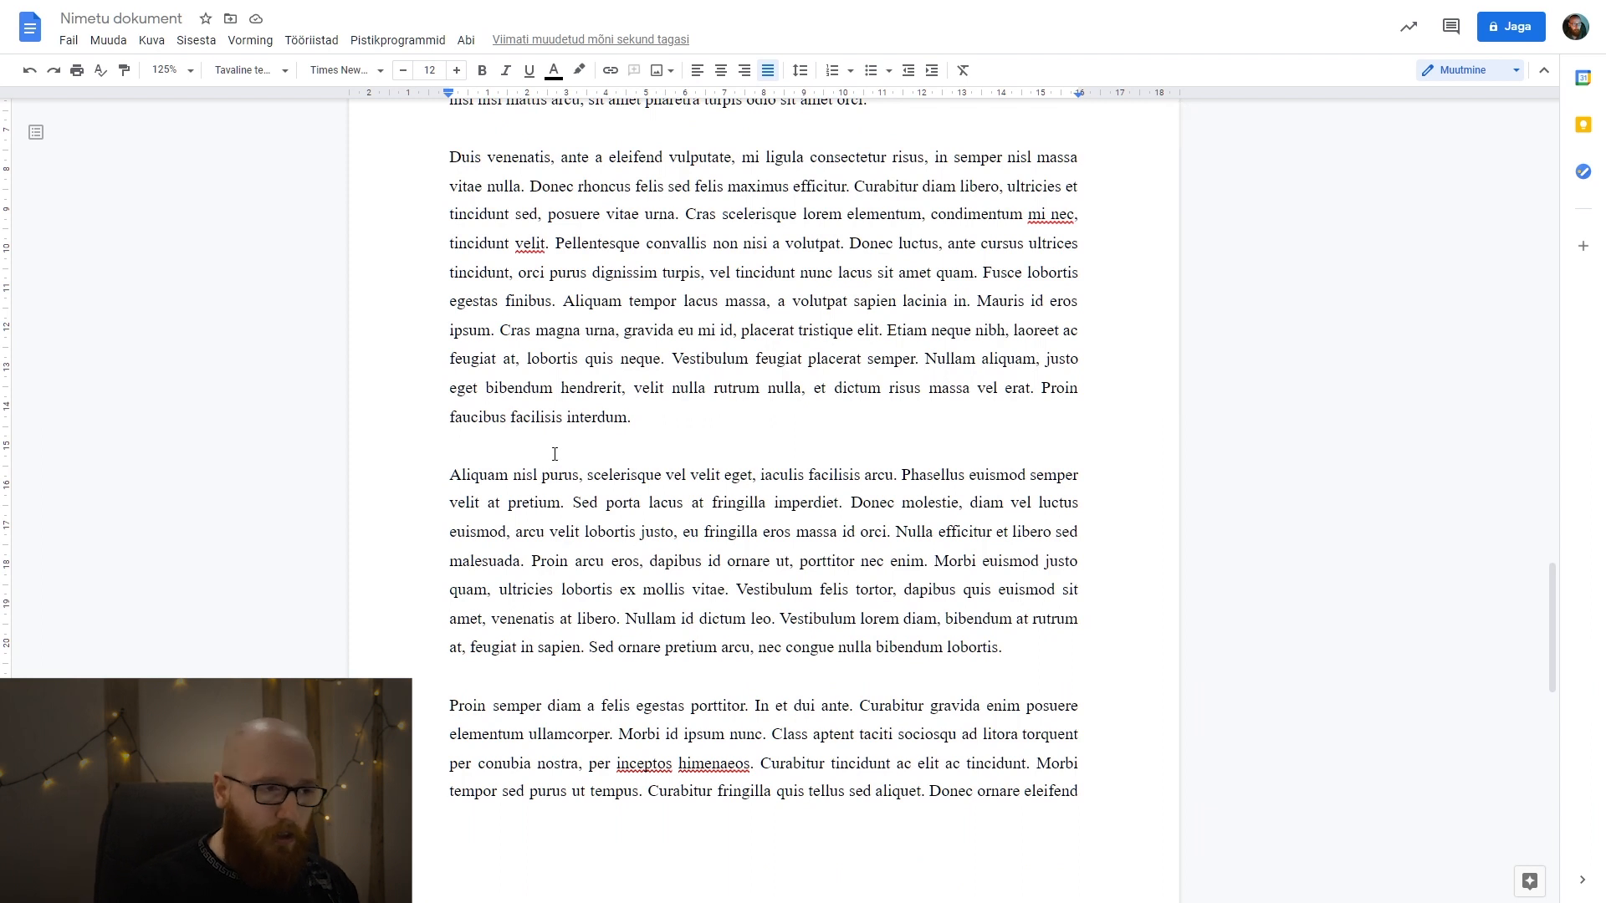
key("Return")
type("1.1")
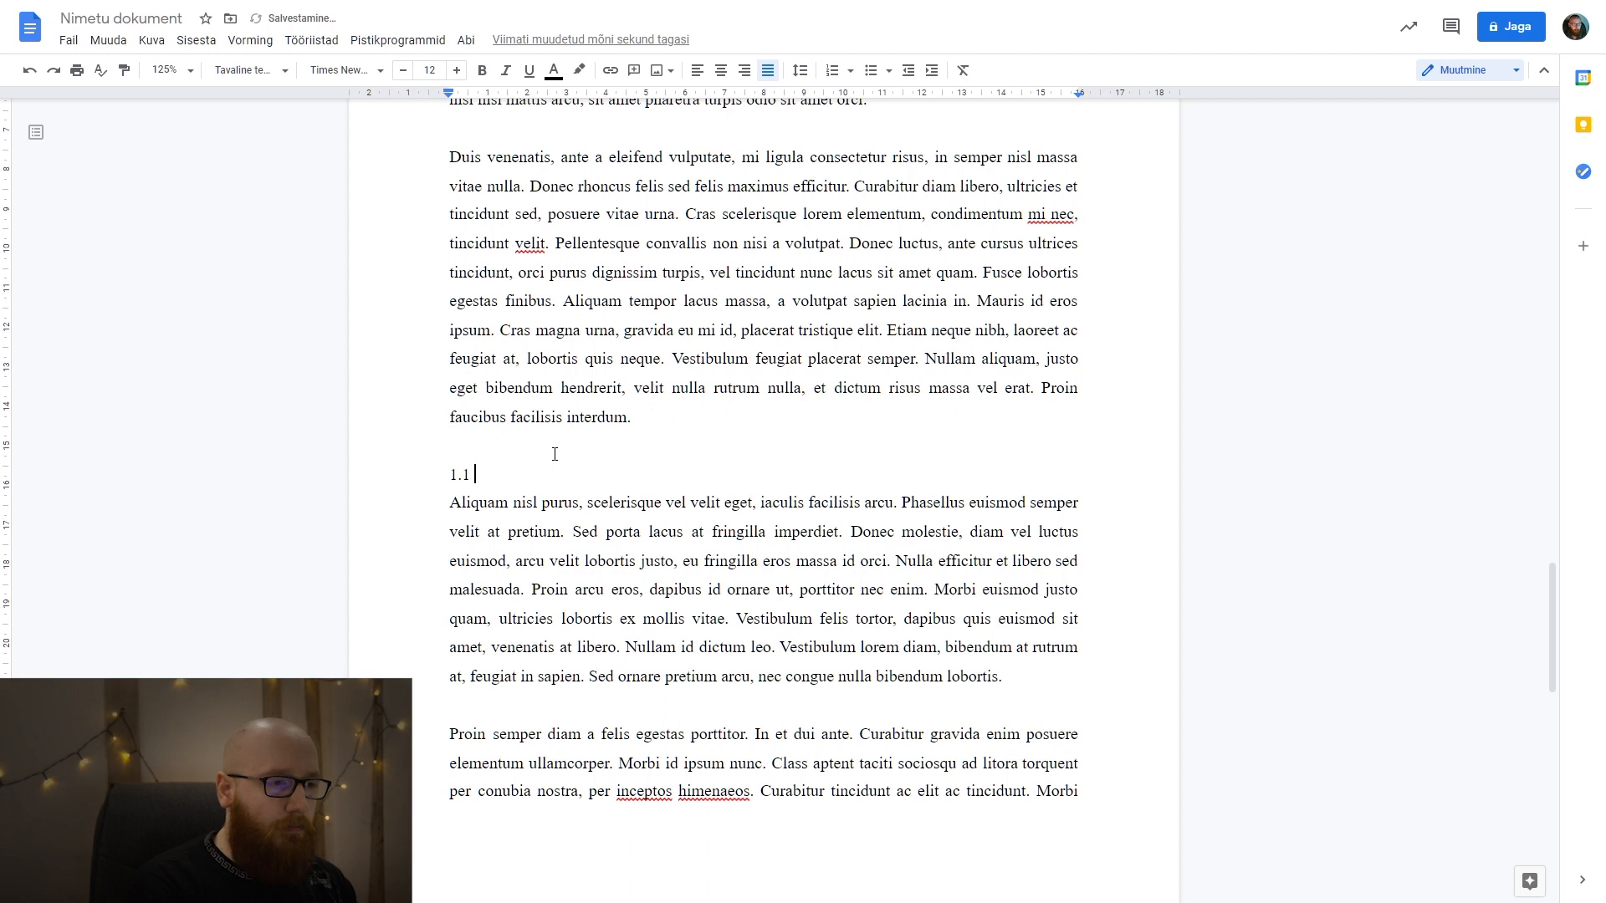
key("BackSpace")
key("BackSpace")
key("BackSpace")
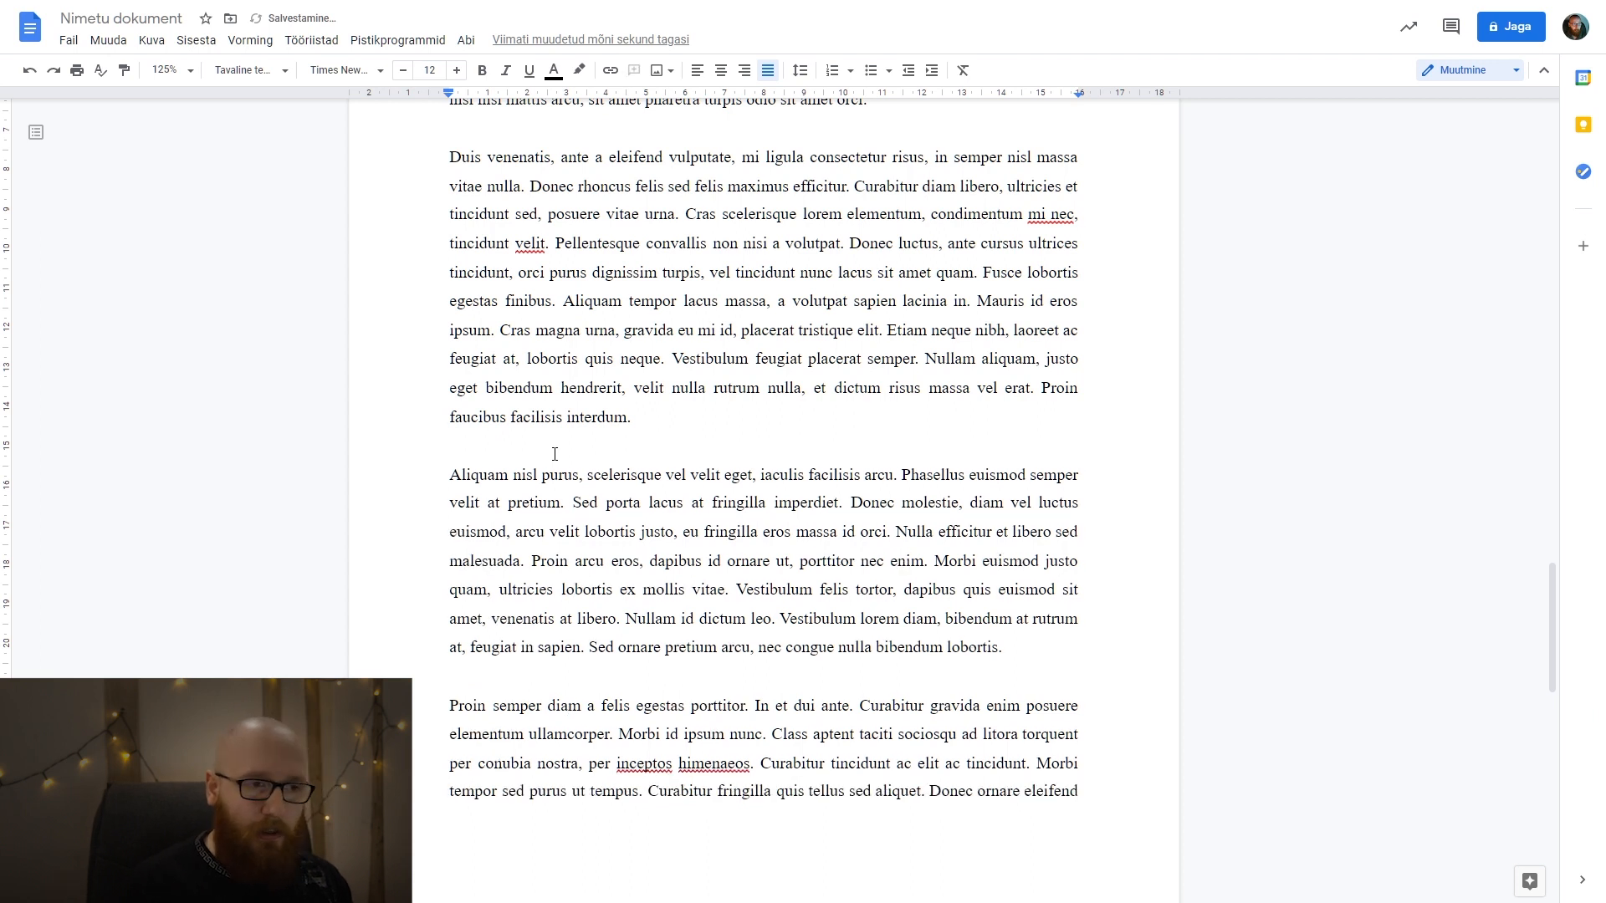
scroll(559, 449, "up", 6)
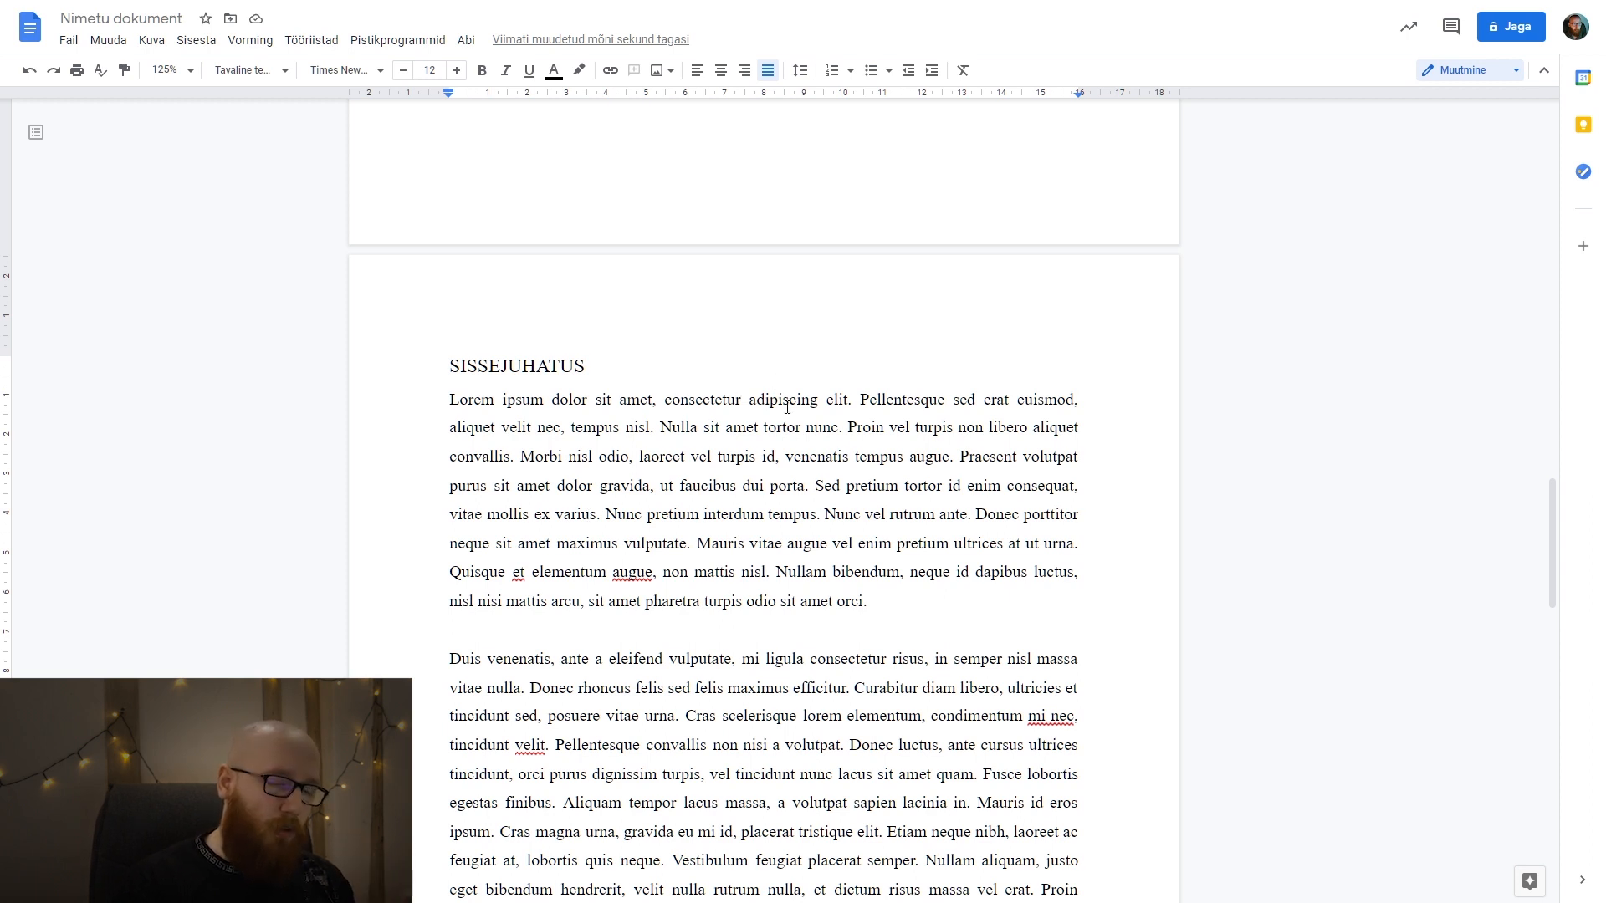
scroll(787, 407, "down", 2)
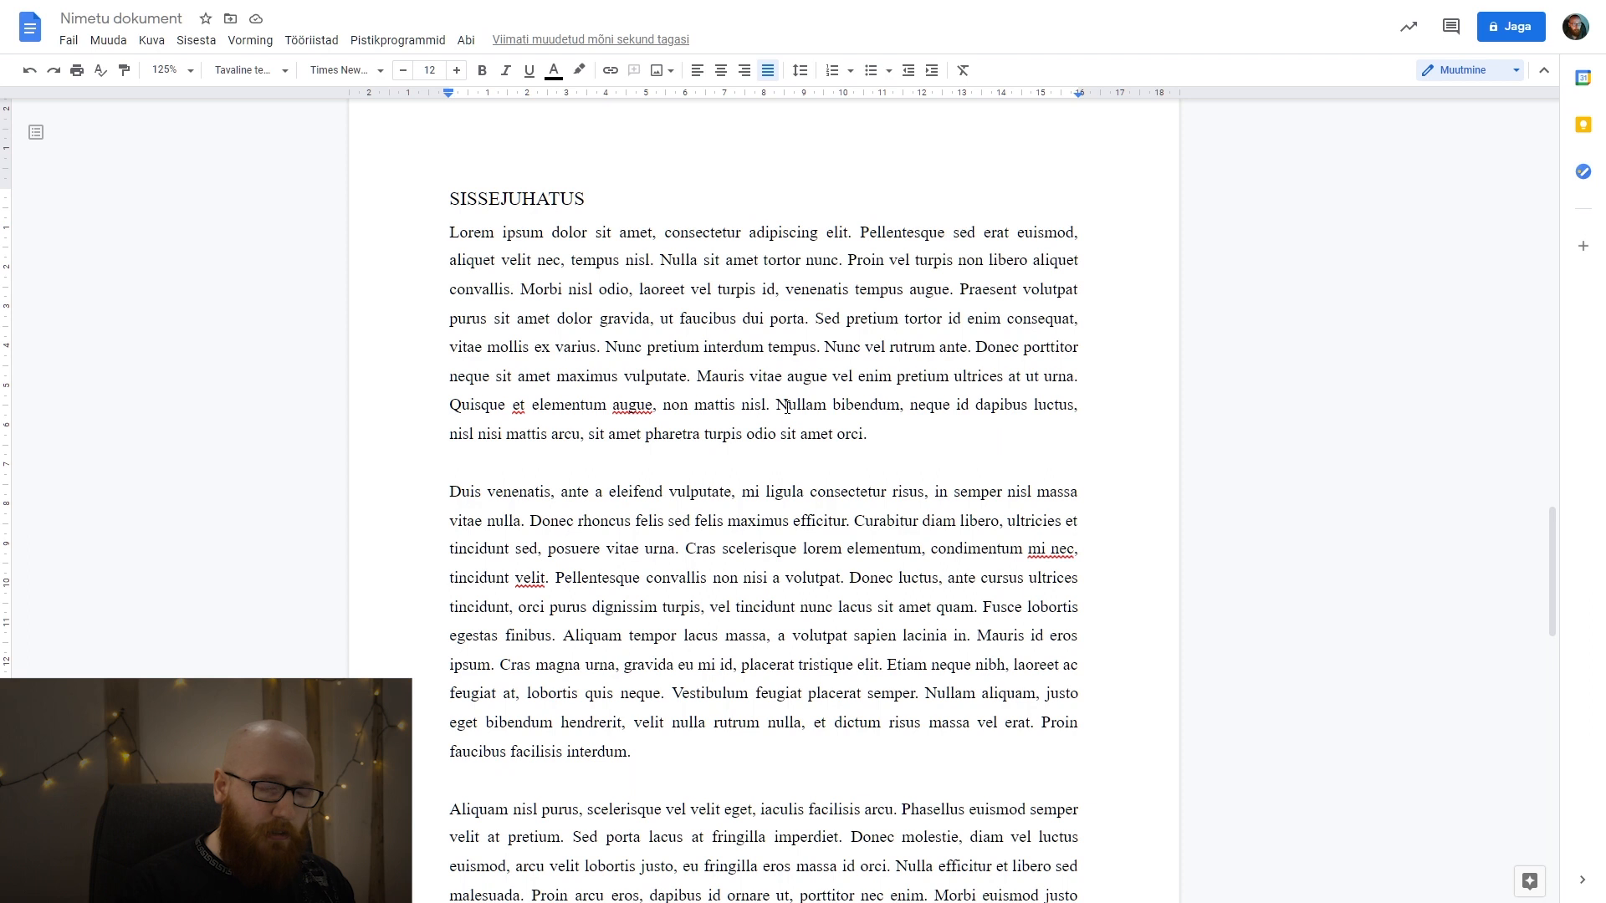
scroll(787, 407, "down", 5)
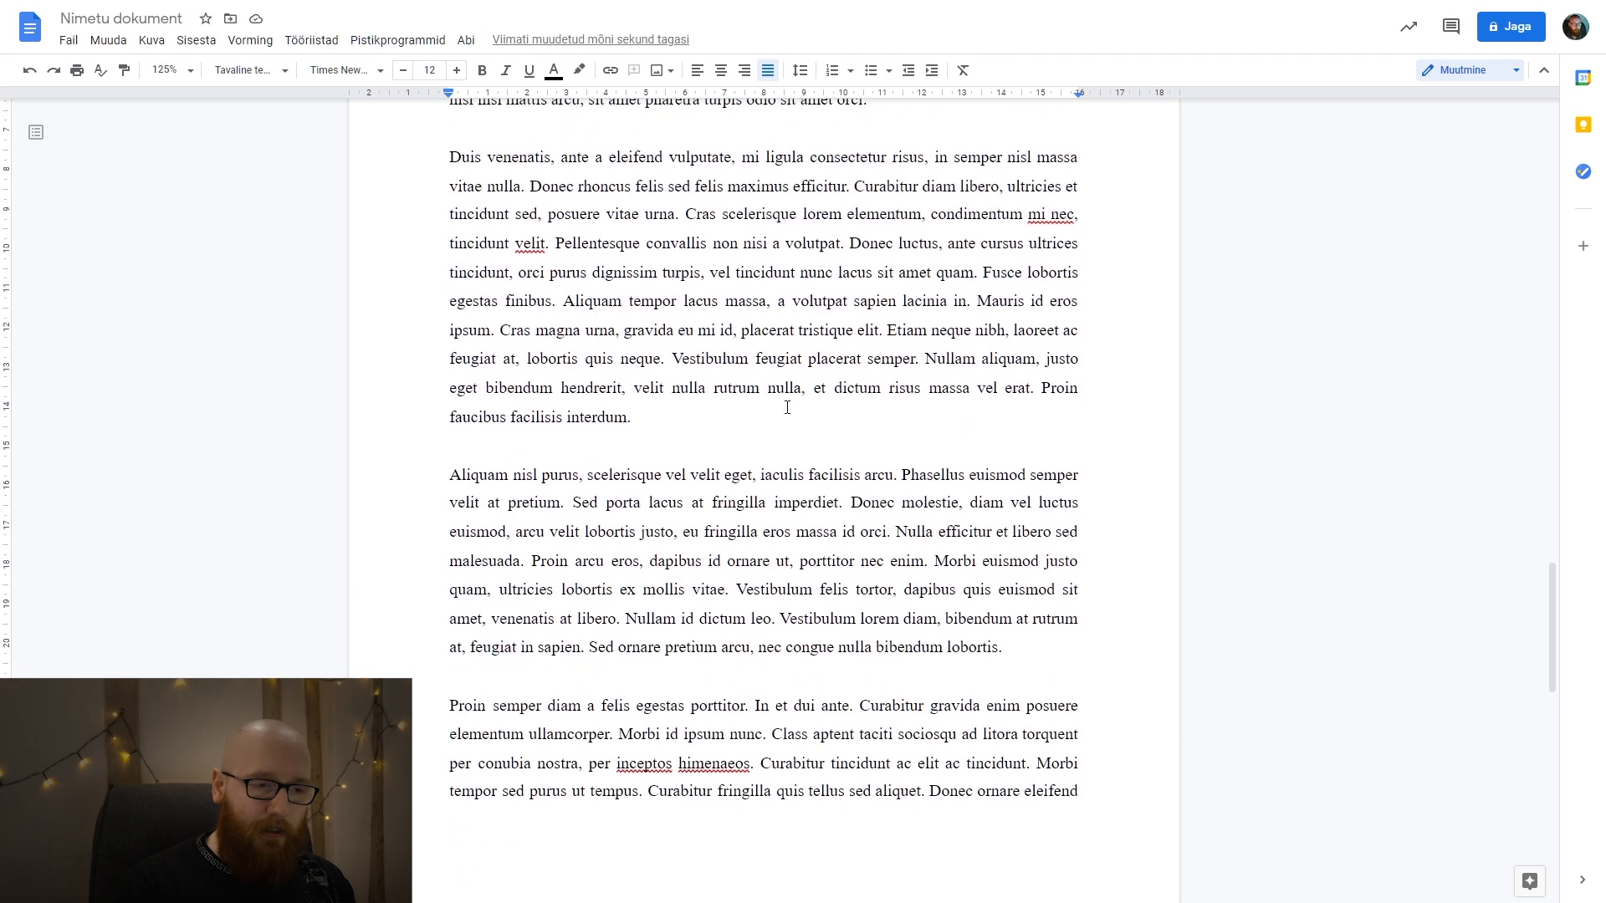
scroll(654, 377, "up", 6)
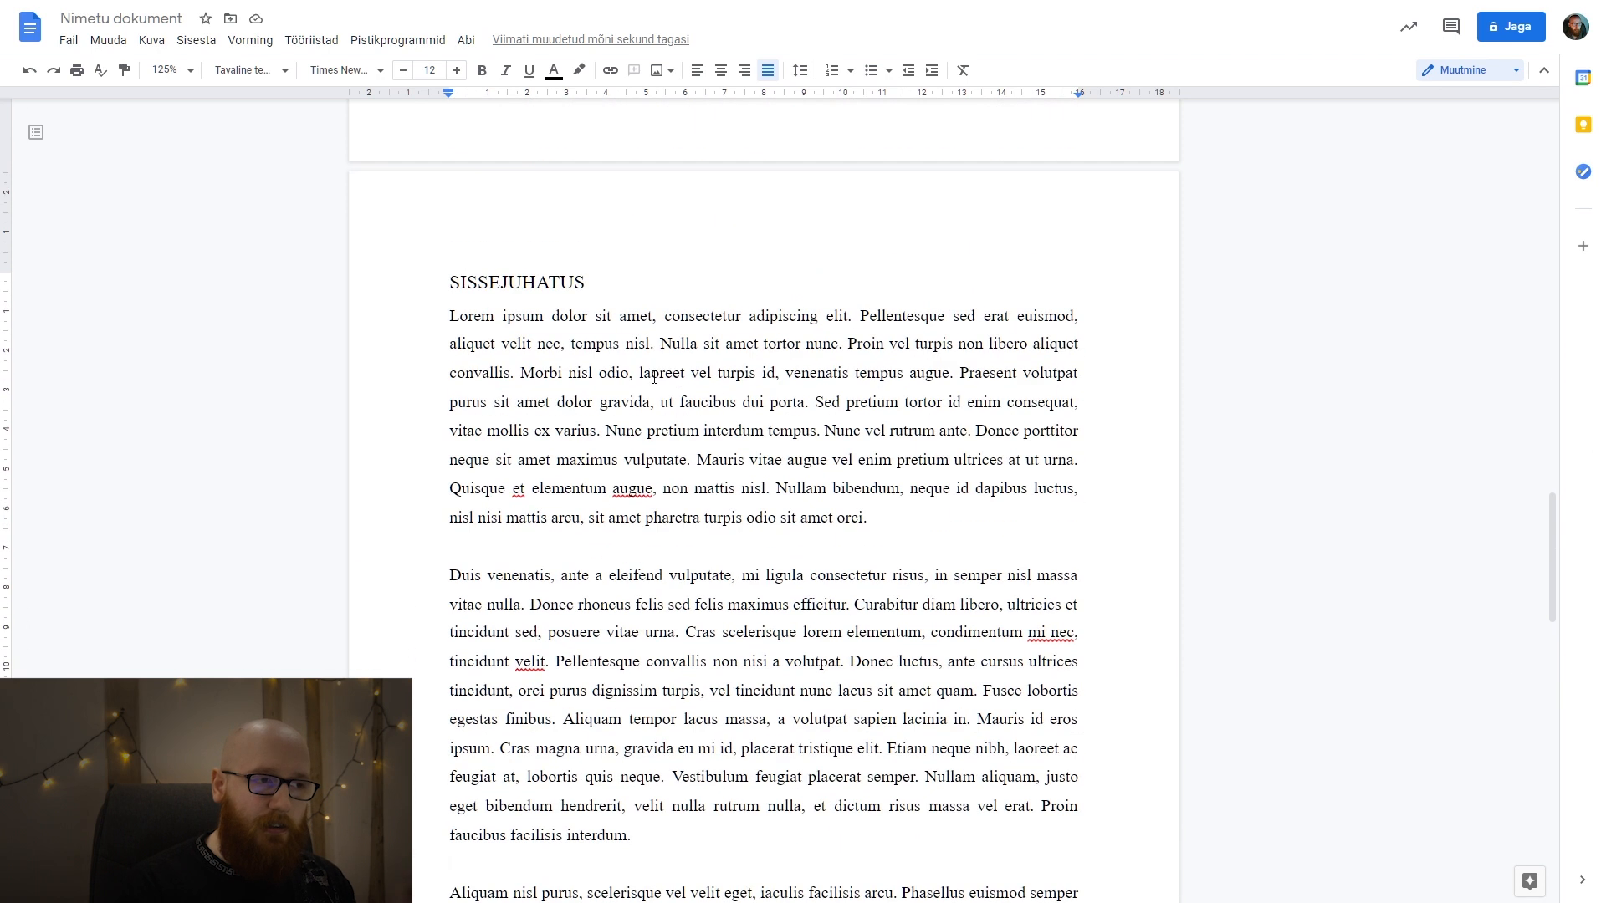
left_click(550, 286)
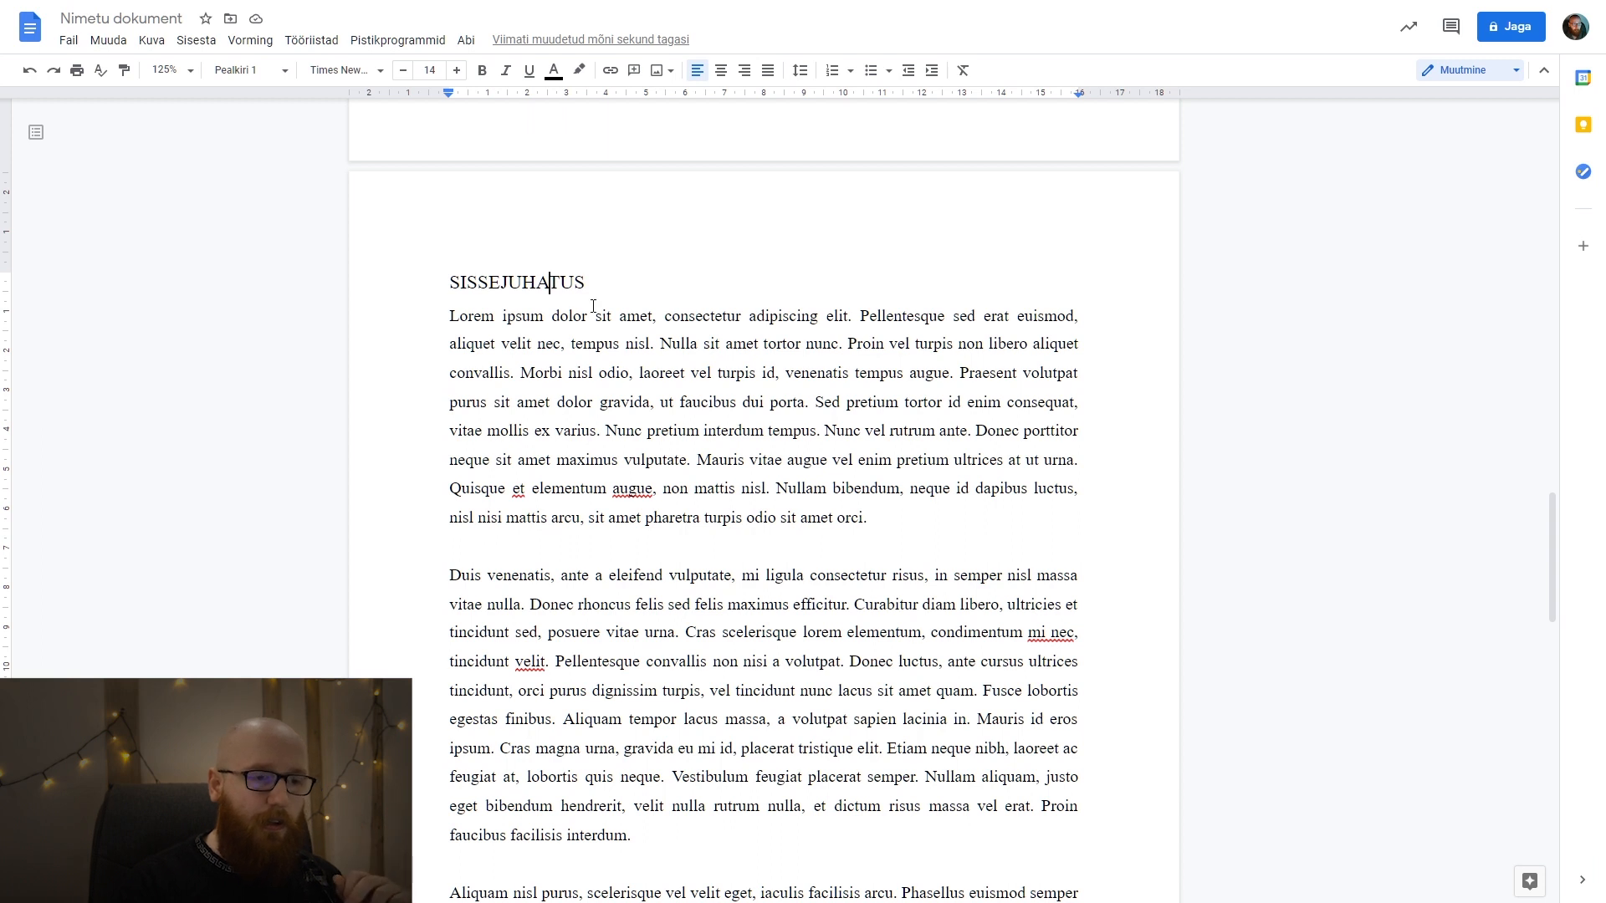
Open the footer of section 2 on the SISSEJUHATUS page and unlink it from the previous section.
scroll(870, 748, "down", 6)
double_click(900, 812)
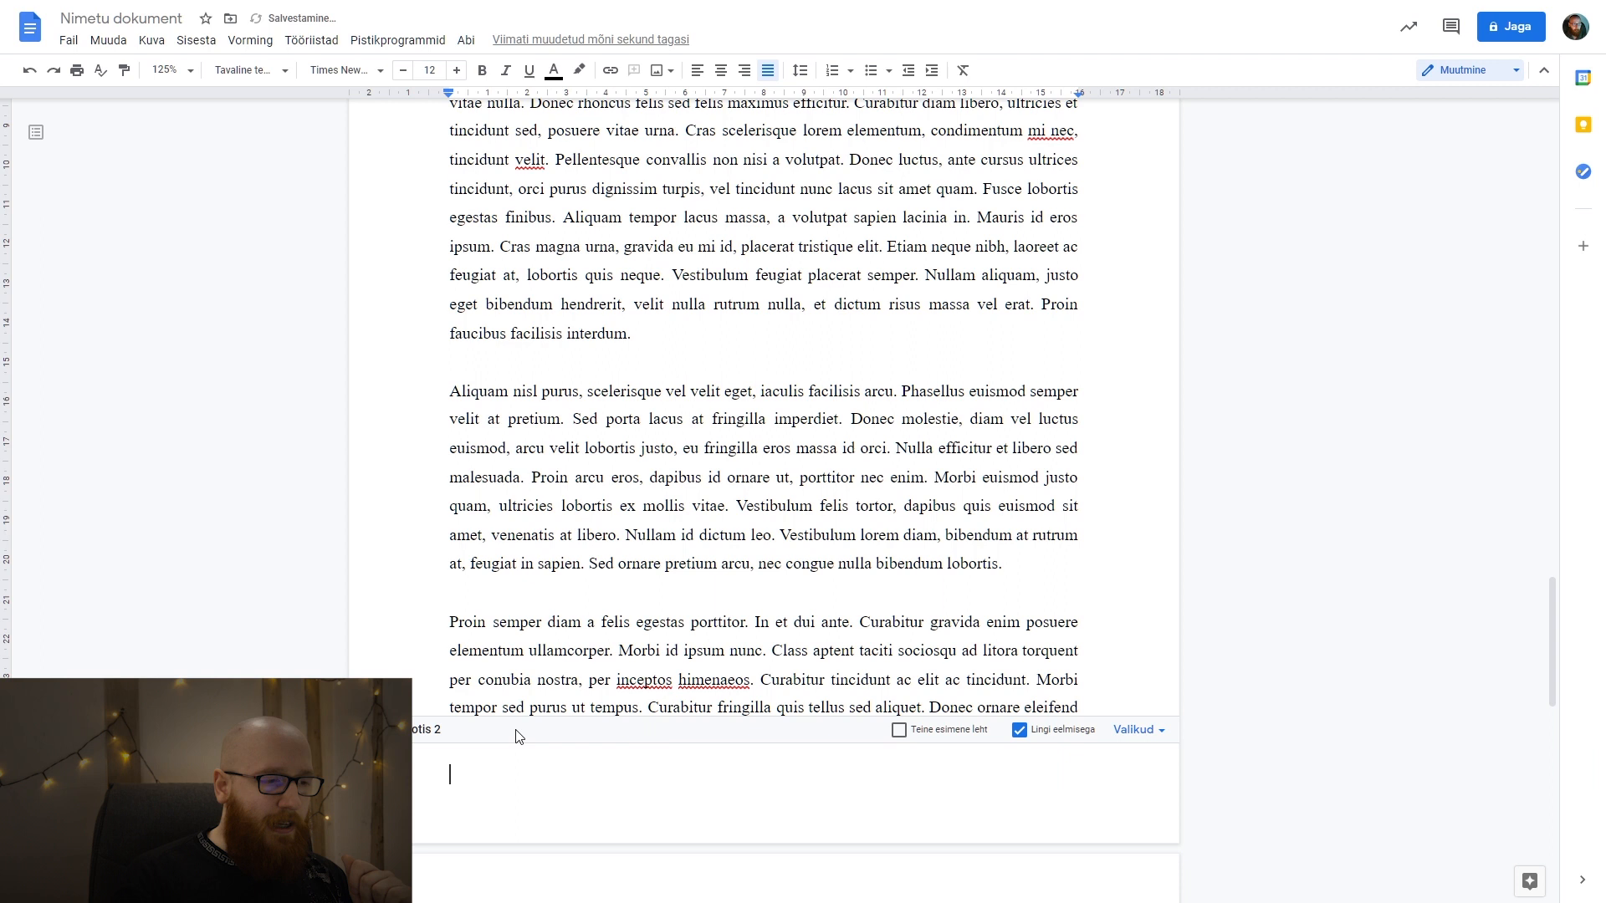
scroll(422, 736, "down", 4)
scroll(430, 653, "up", 5)
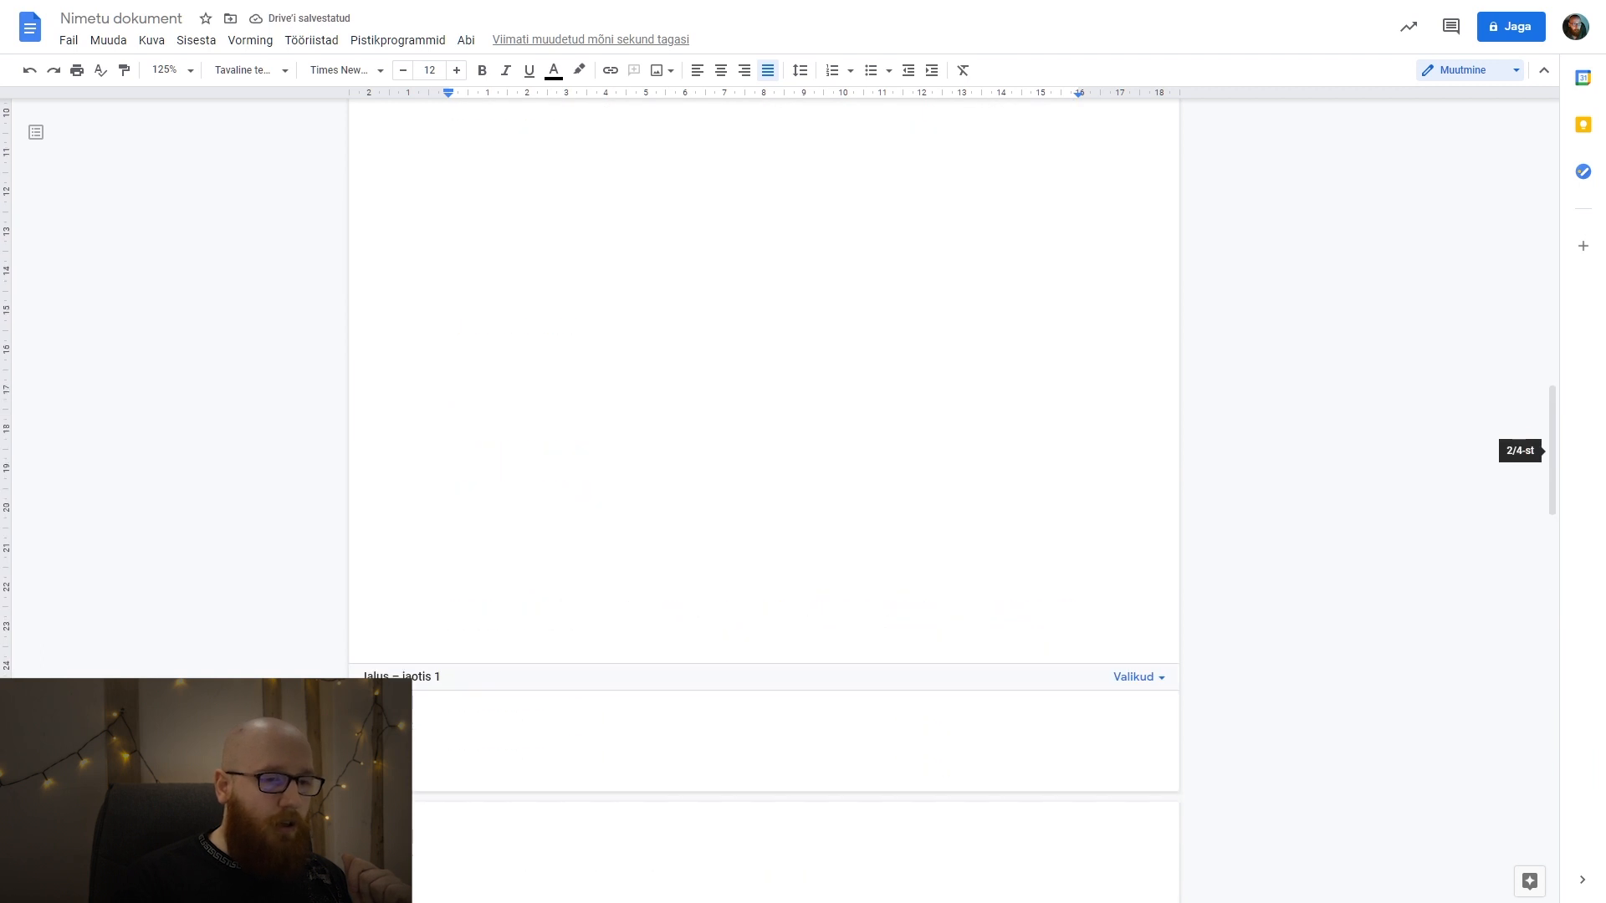
scroll(510, 624, "down", 4)
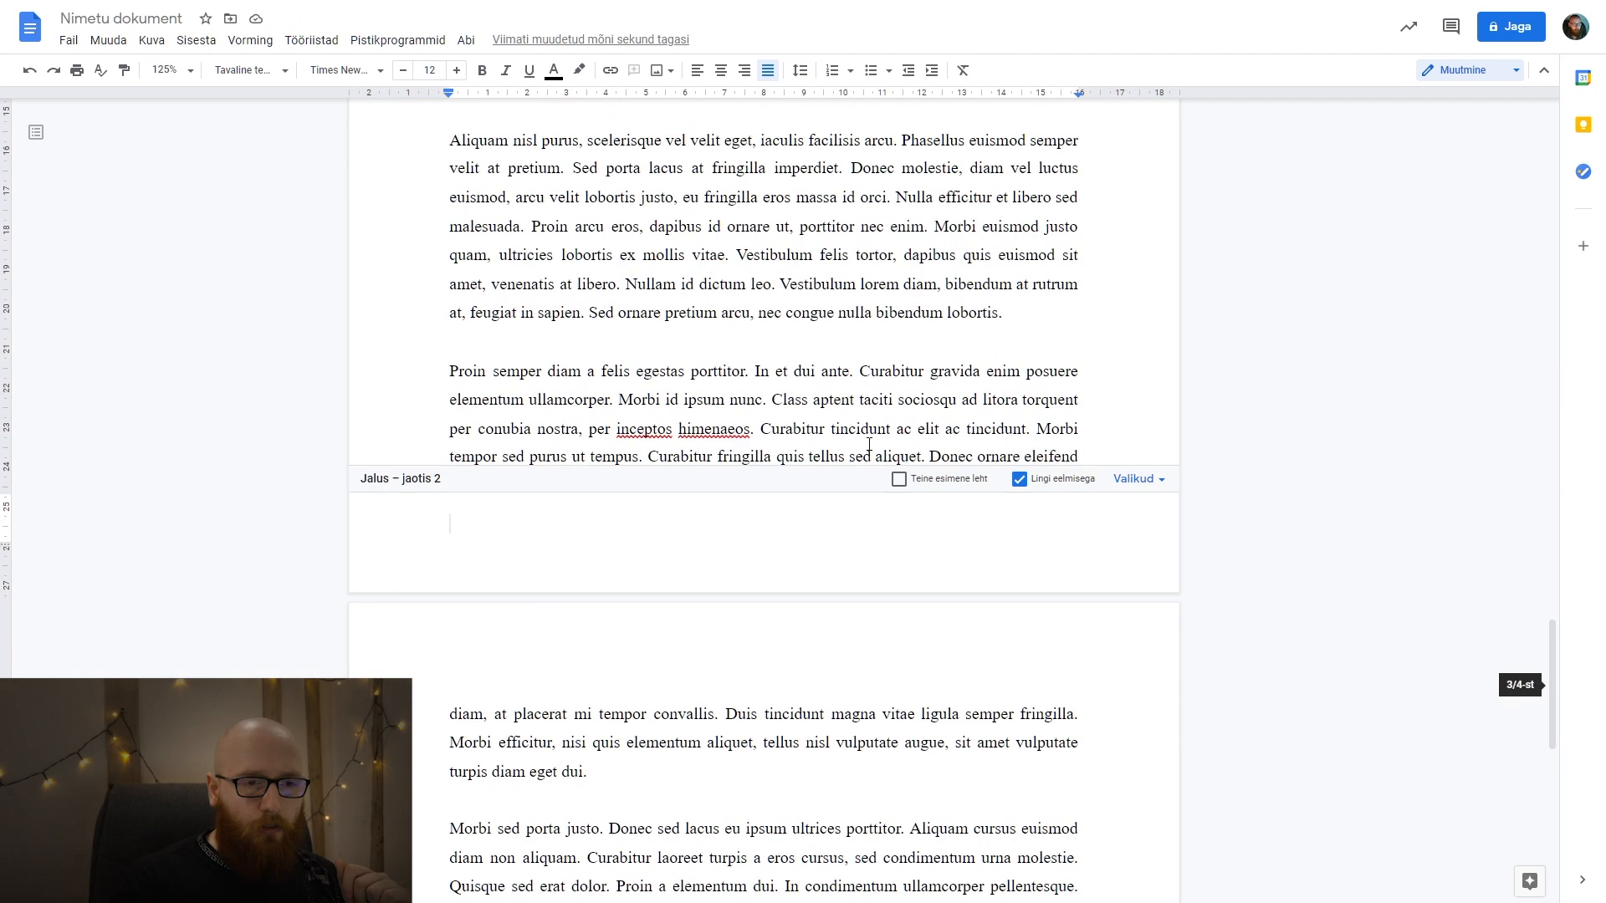
left_click(1020, 480)
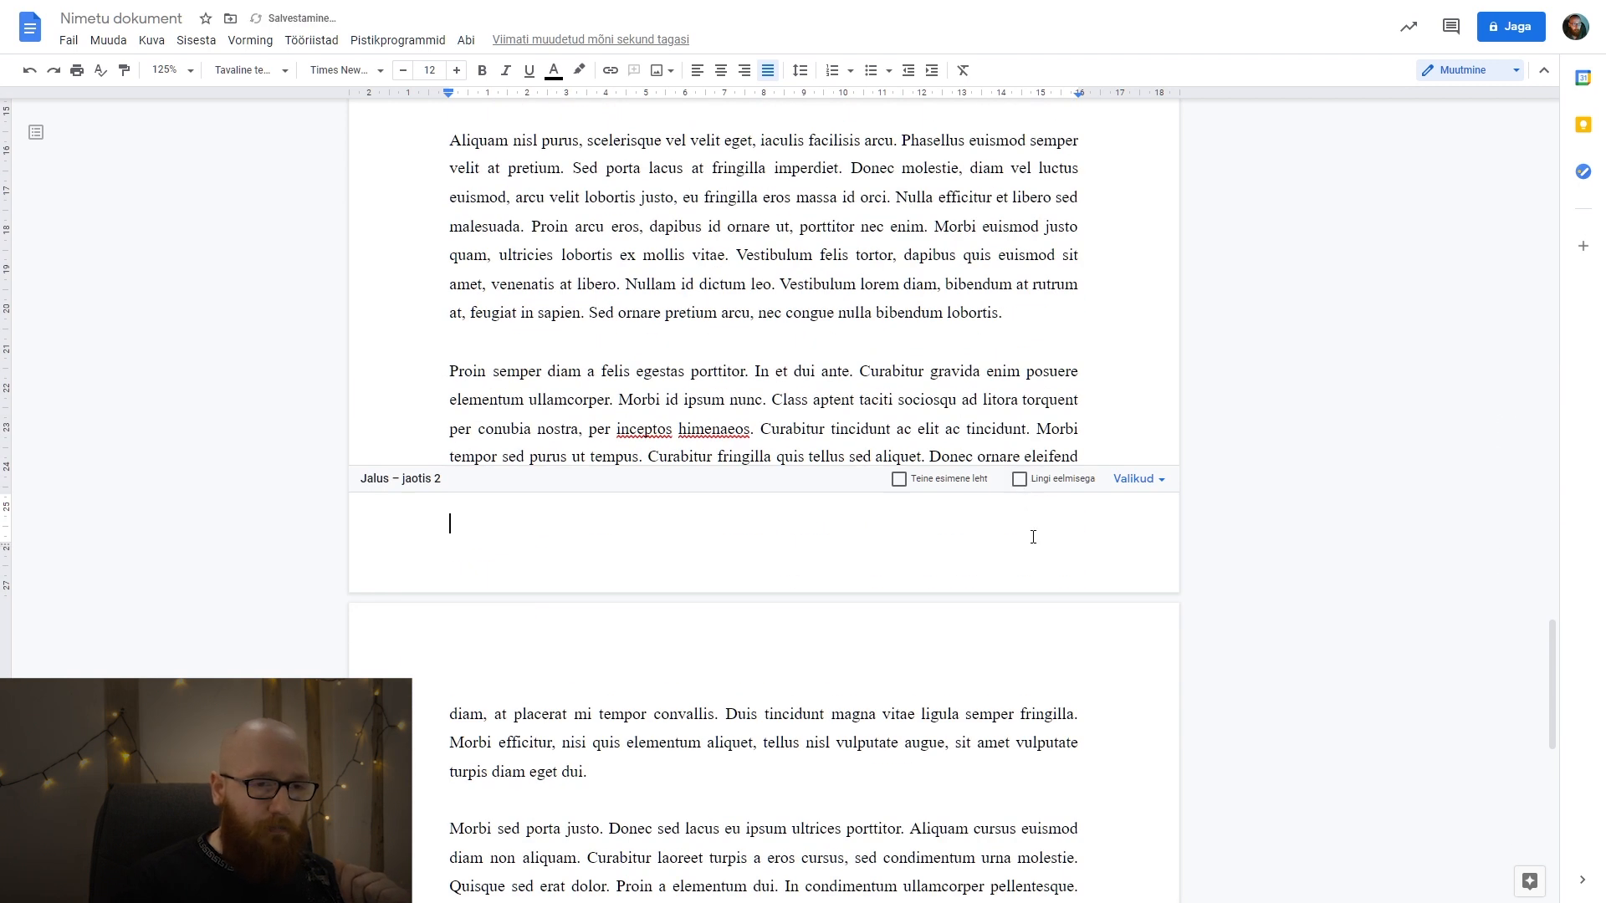
View the header and footer settings for section 2 and close them without changes.
left_click(1140, 478)
left_click(1191, 520)
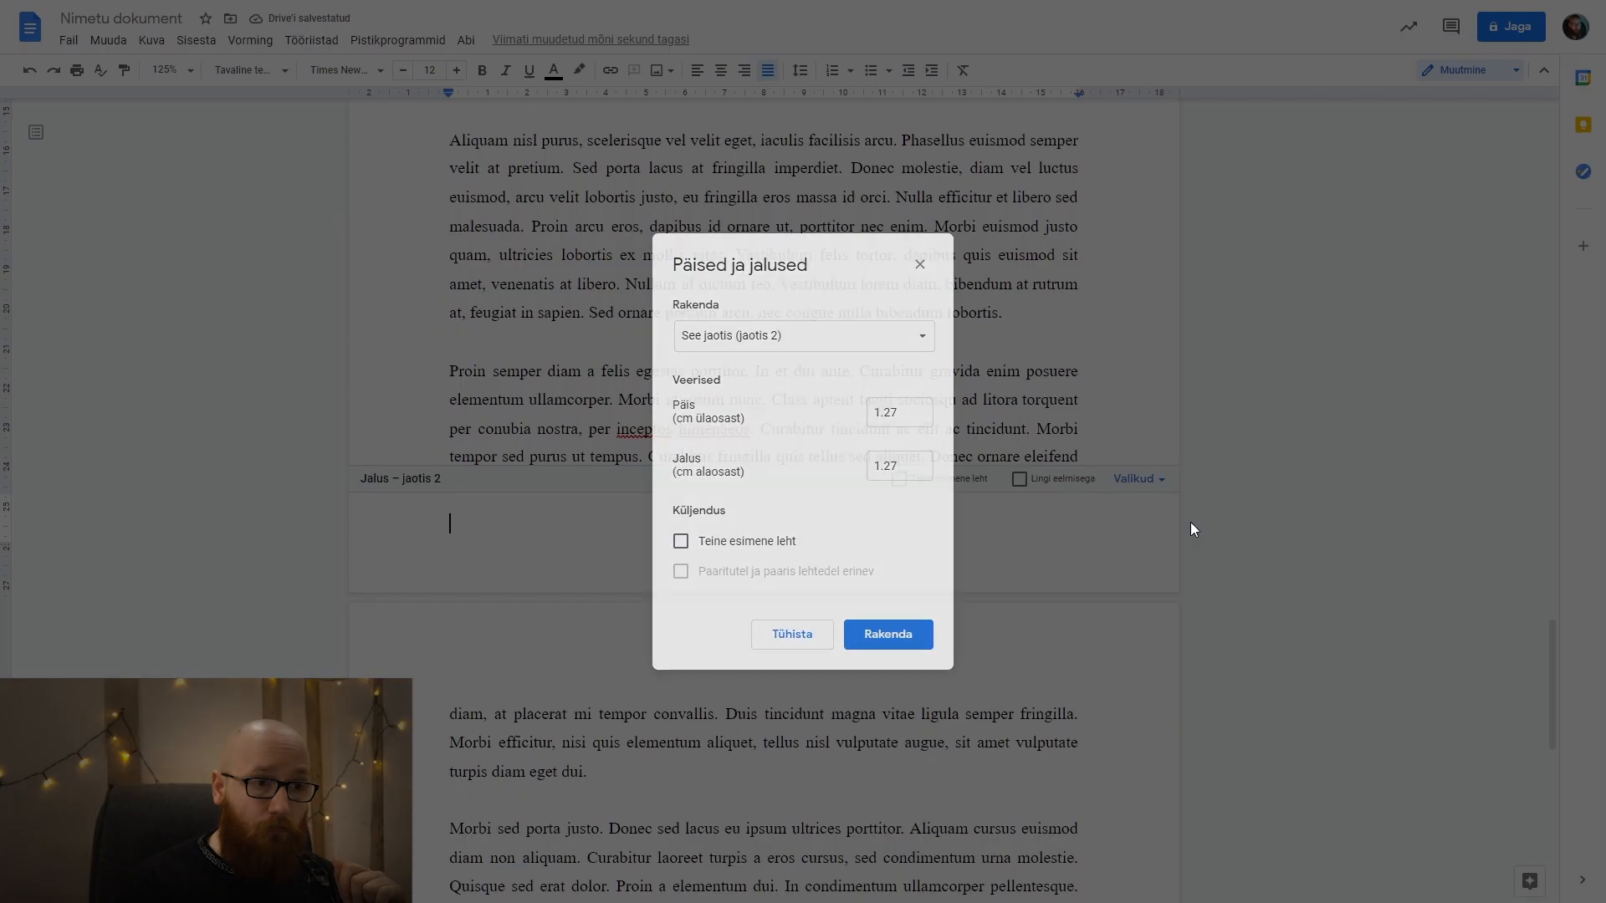
left_click(920, 266)
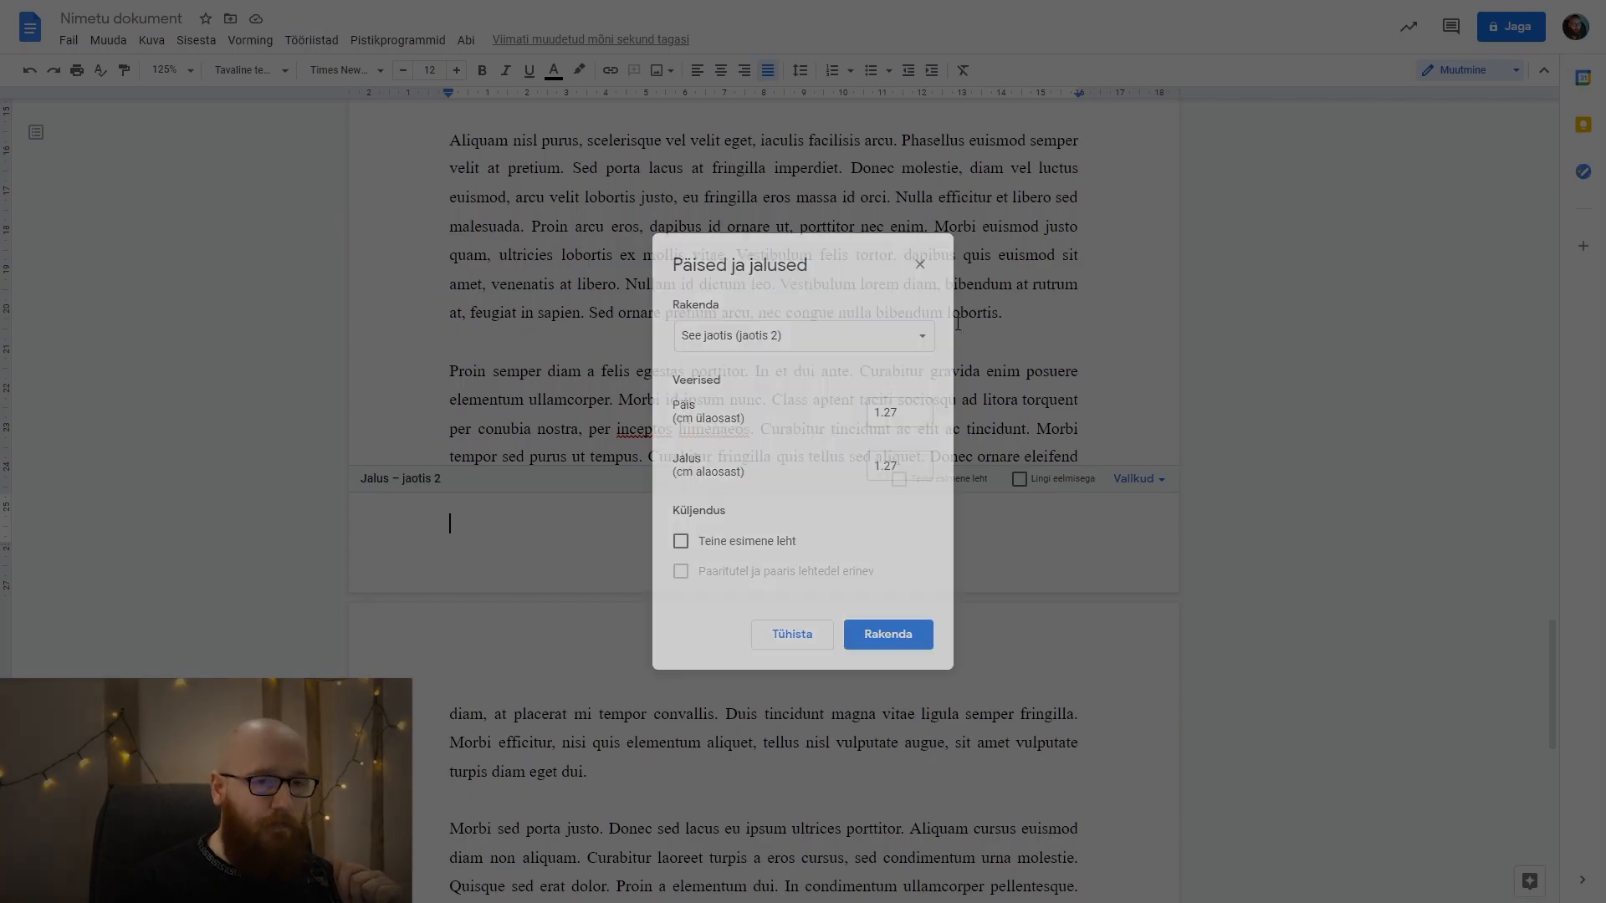
Insert page numbers in the footer for section 2 only, shown on its first page and continuing from the previous section.
left_click(1125, 479)
left_click(1165, 536)
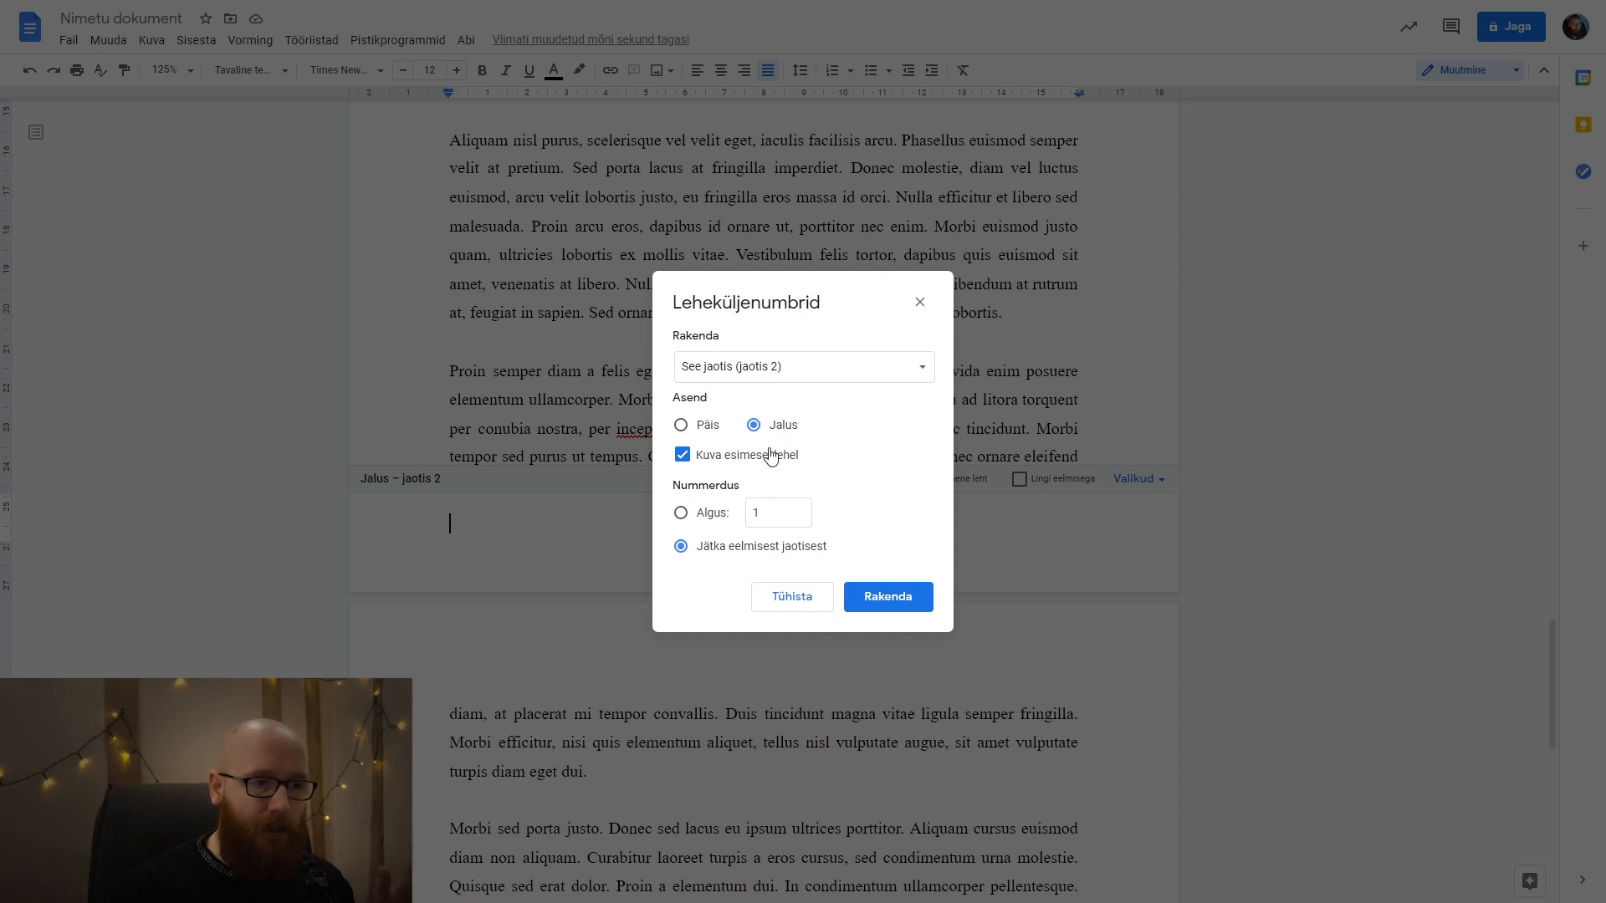
left_click(816, 373)
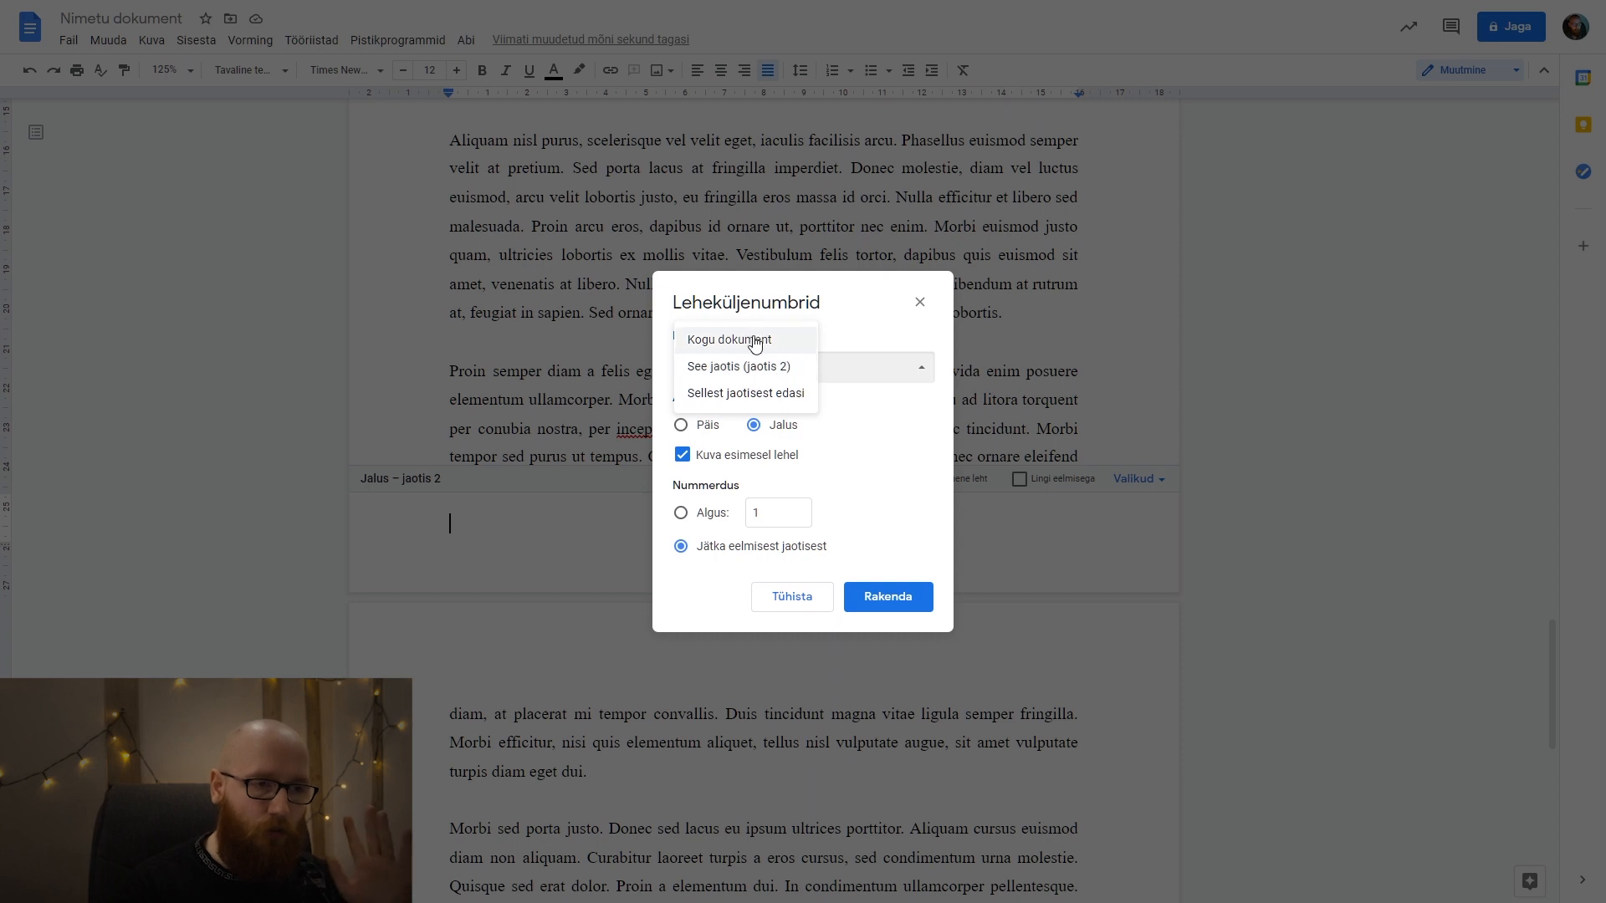
left_click(868, 374)
left_click(901, 600)
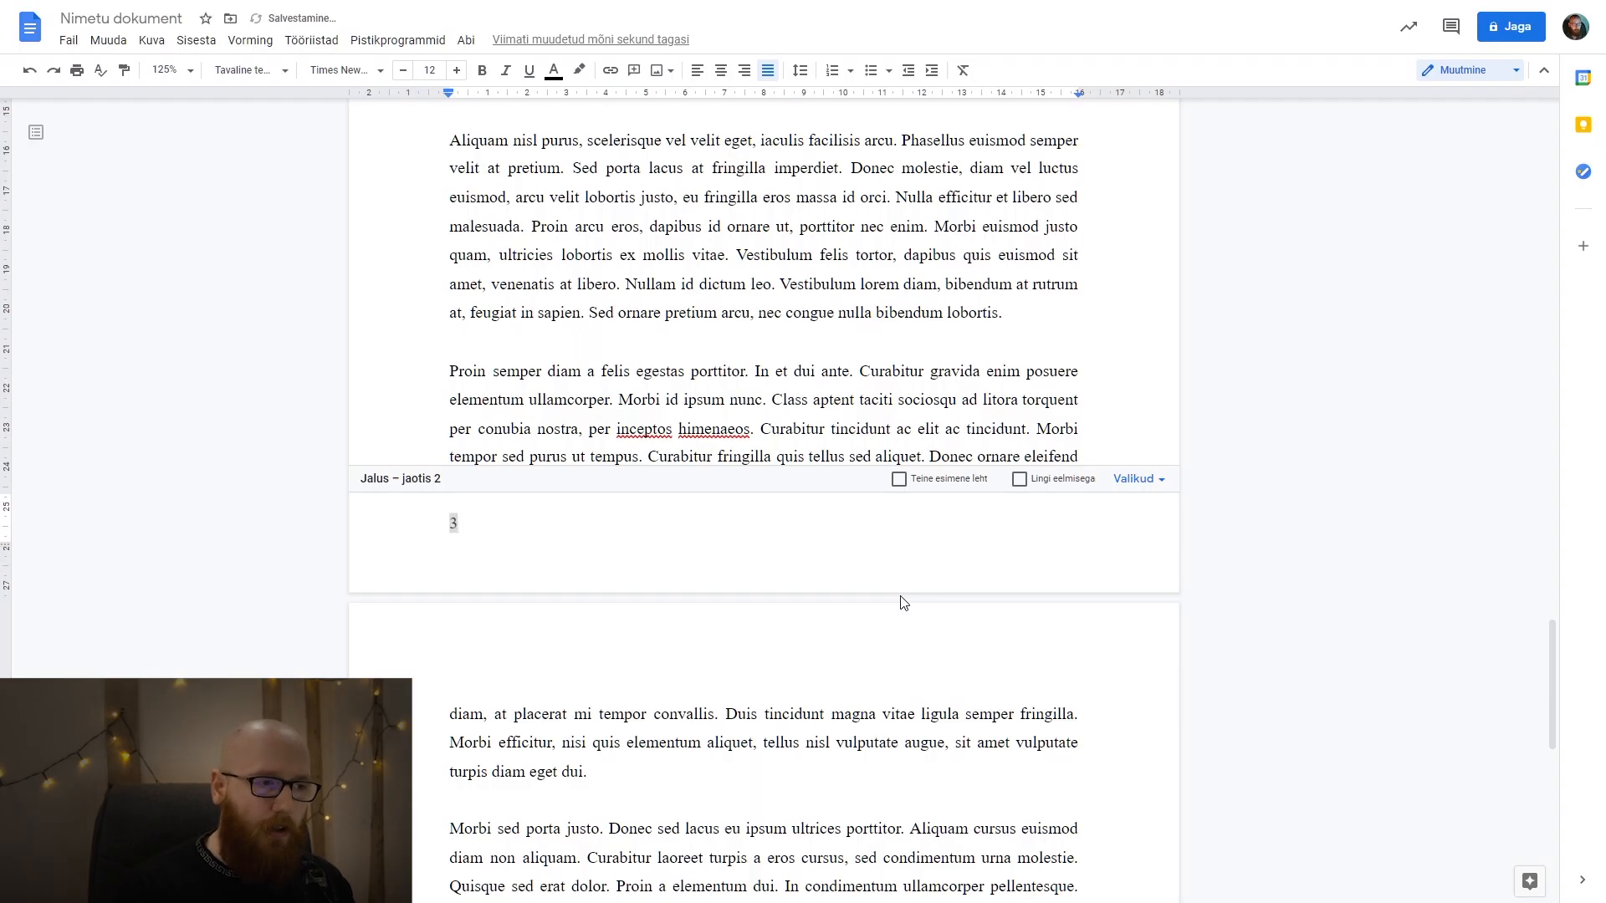
Center the page number in the section 2 footer and return to the body text.
left_click_drag(481, 518, 441, 523)
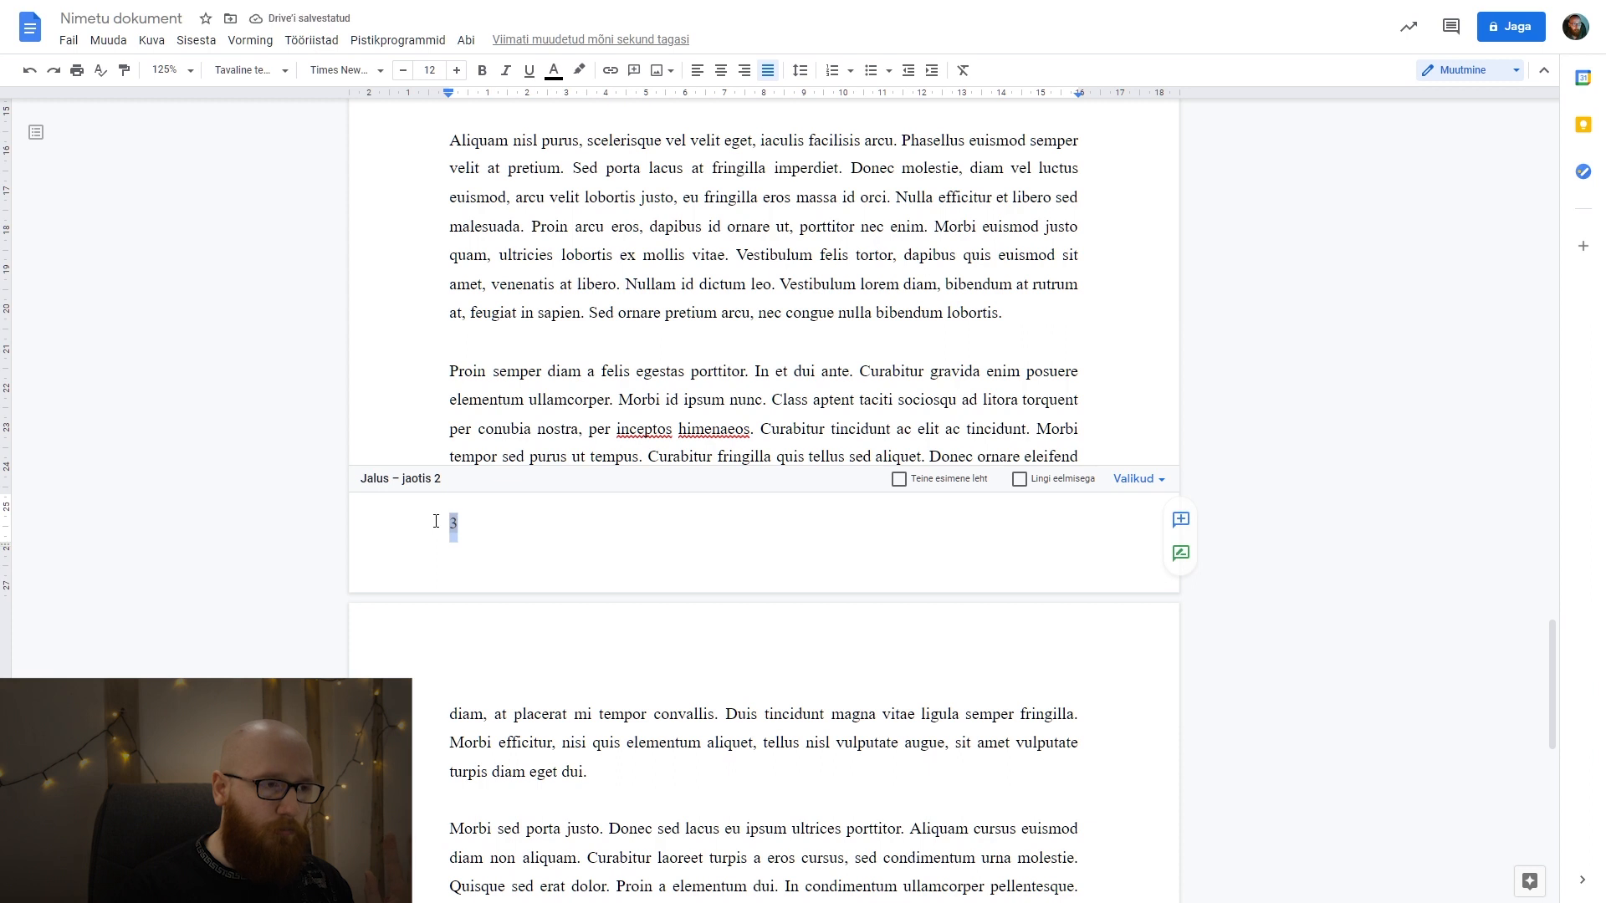
left_click(367, 70)
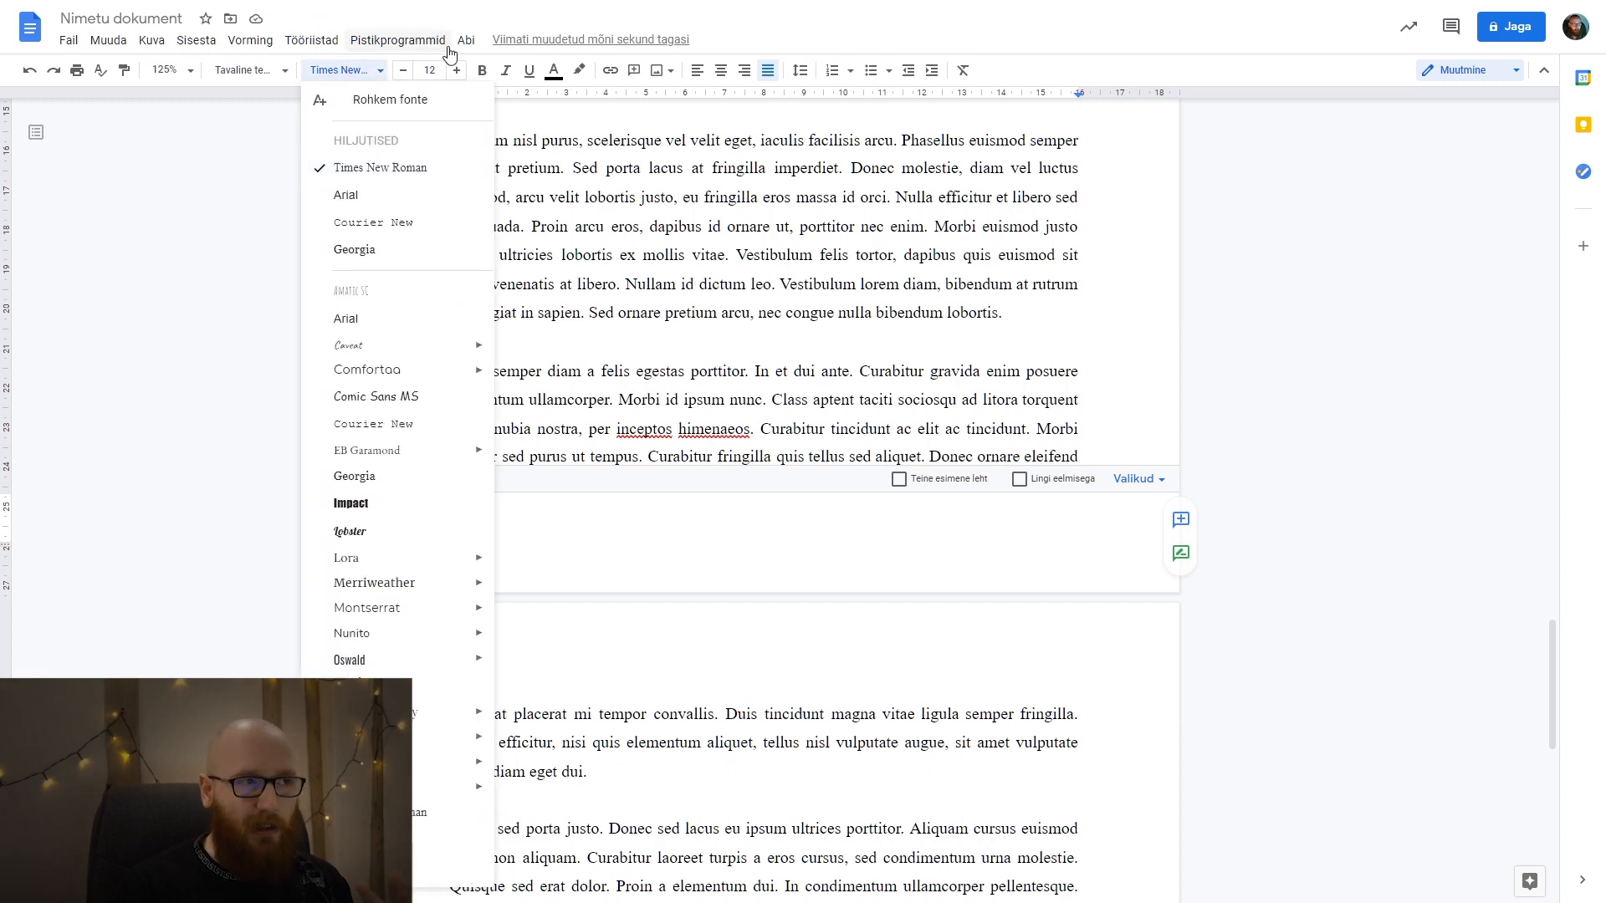
left_click(351, 77)
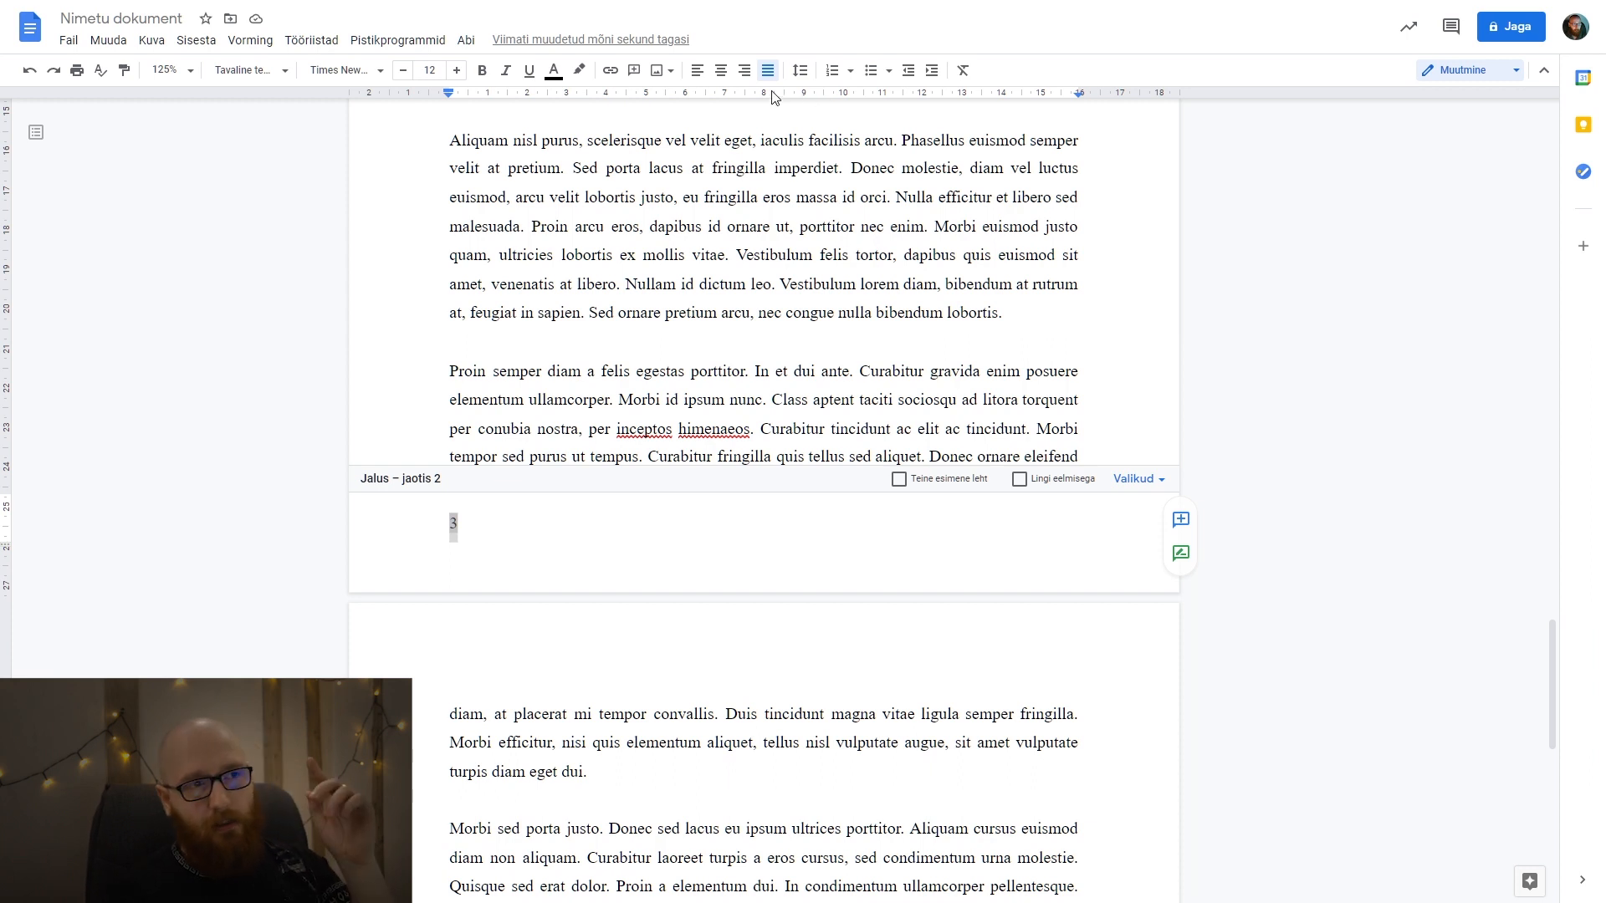
left_click(720, 70)
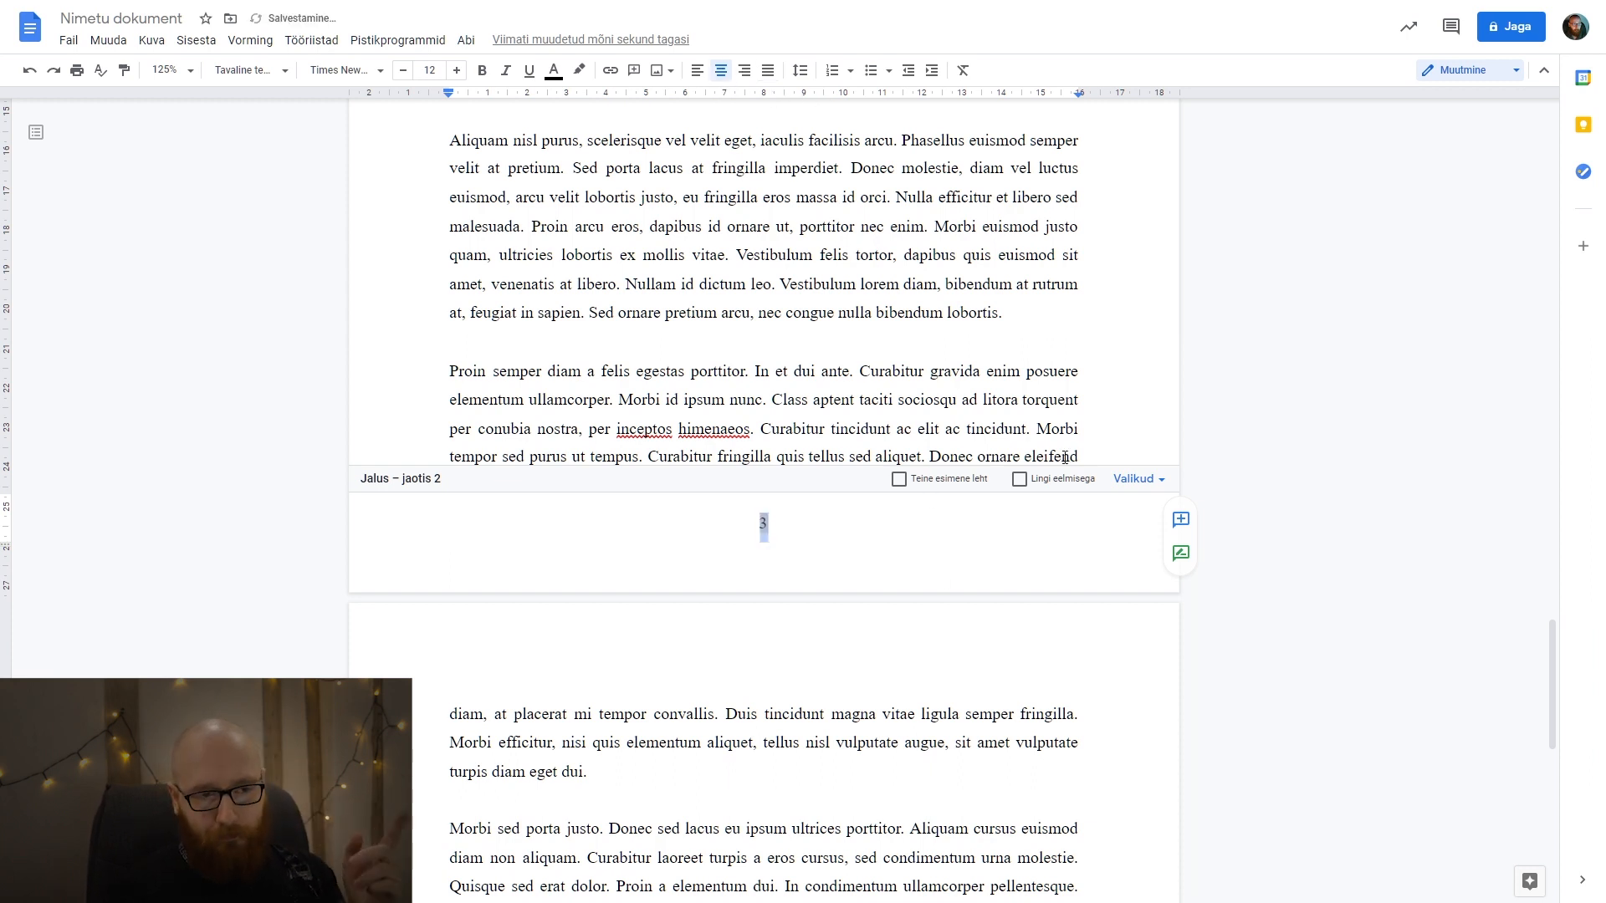
left_click(1118, 351)
Examine the footers of the pages before and after the SISSEJUHATUS heading to check where page numbers appear.
scroll(1087, 387, "up", 20)
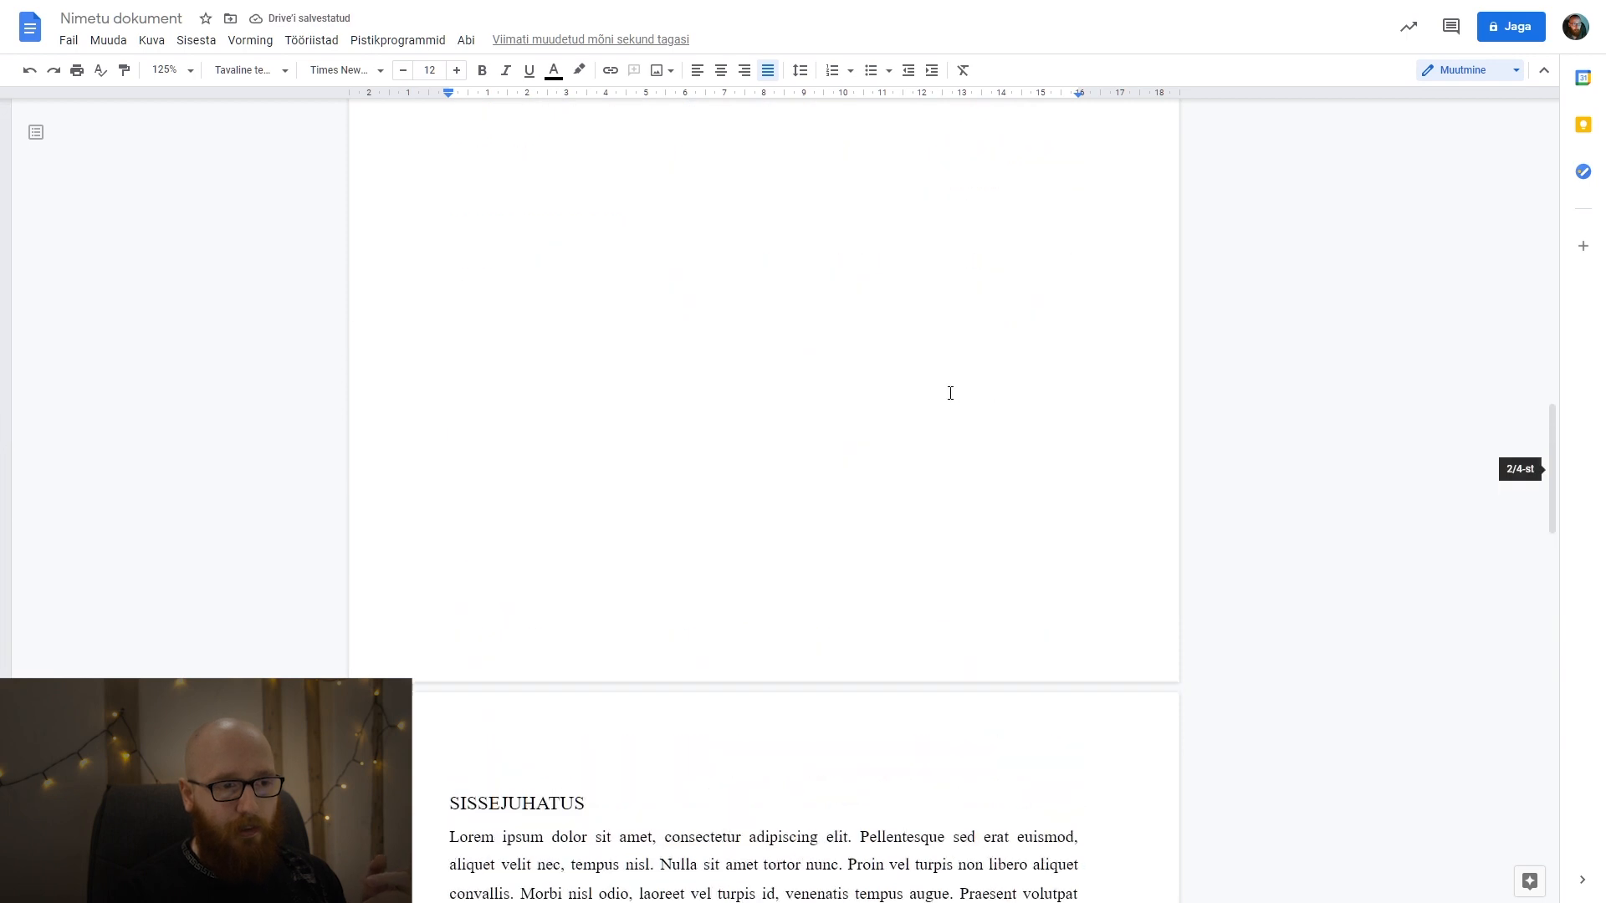
scroll(940, 410, "up", 7)
scroll(940, 409, "down", 20)
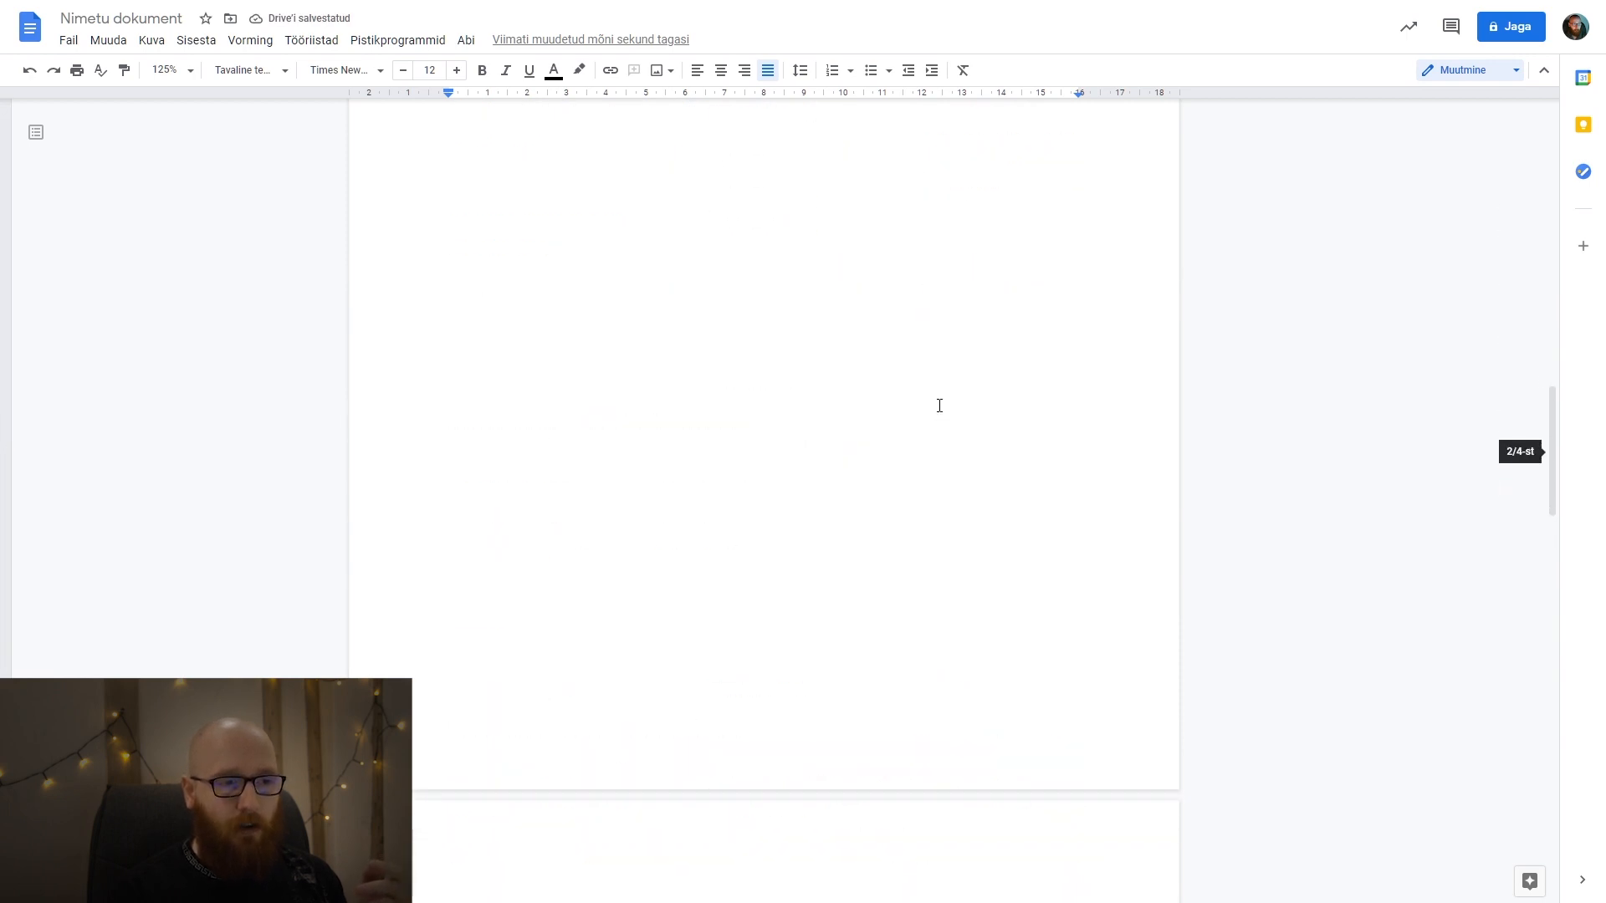
scroll(940, 406, "down", 8)
scroll(767, 205, "down", 7)
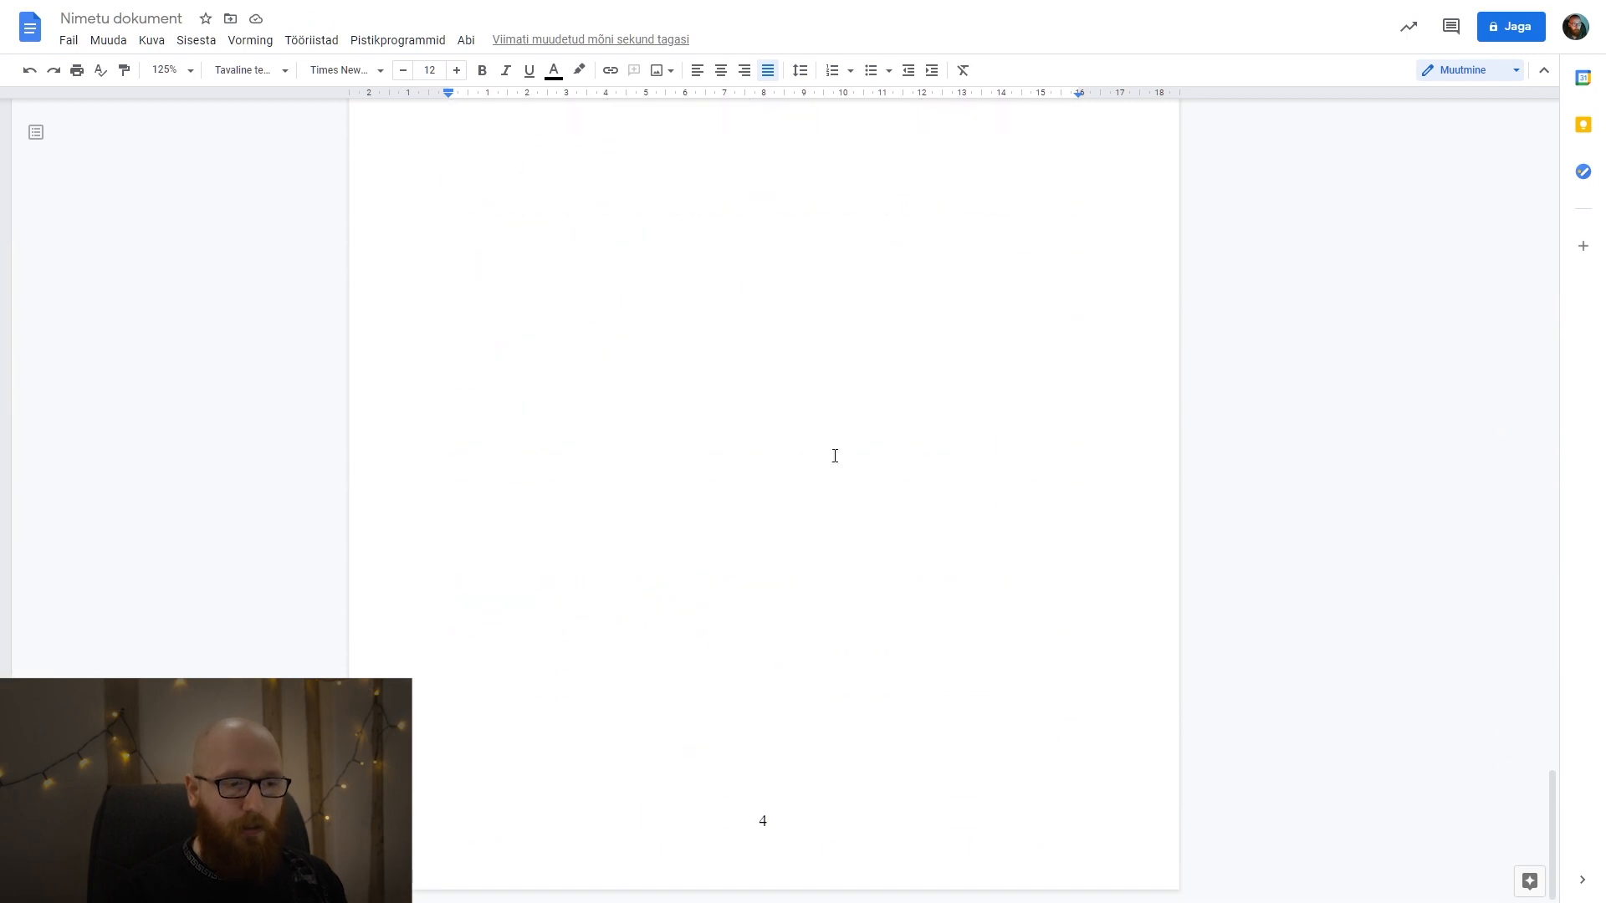
scroll(878, 569, "up", 11)
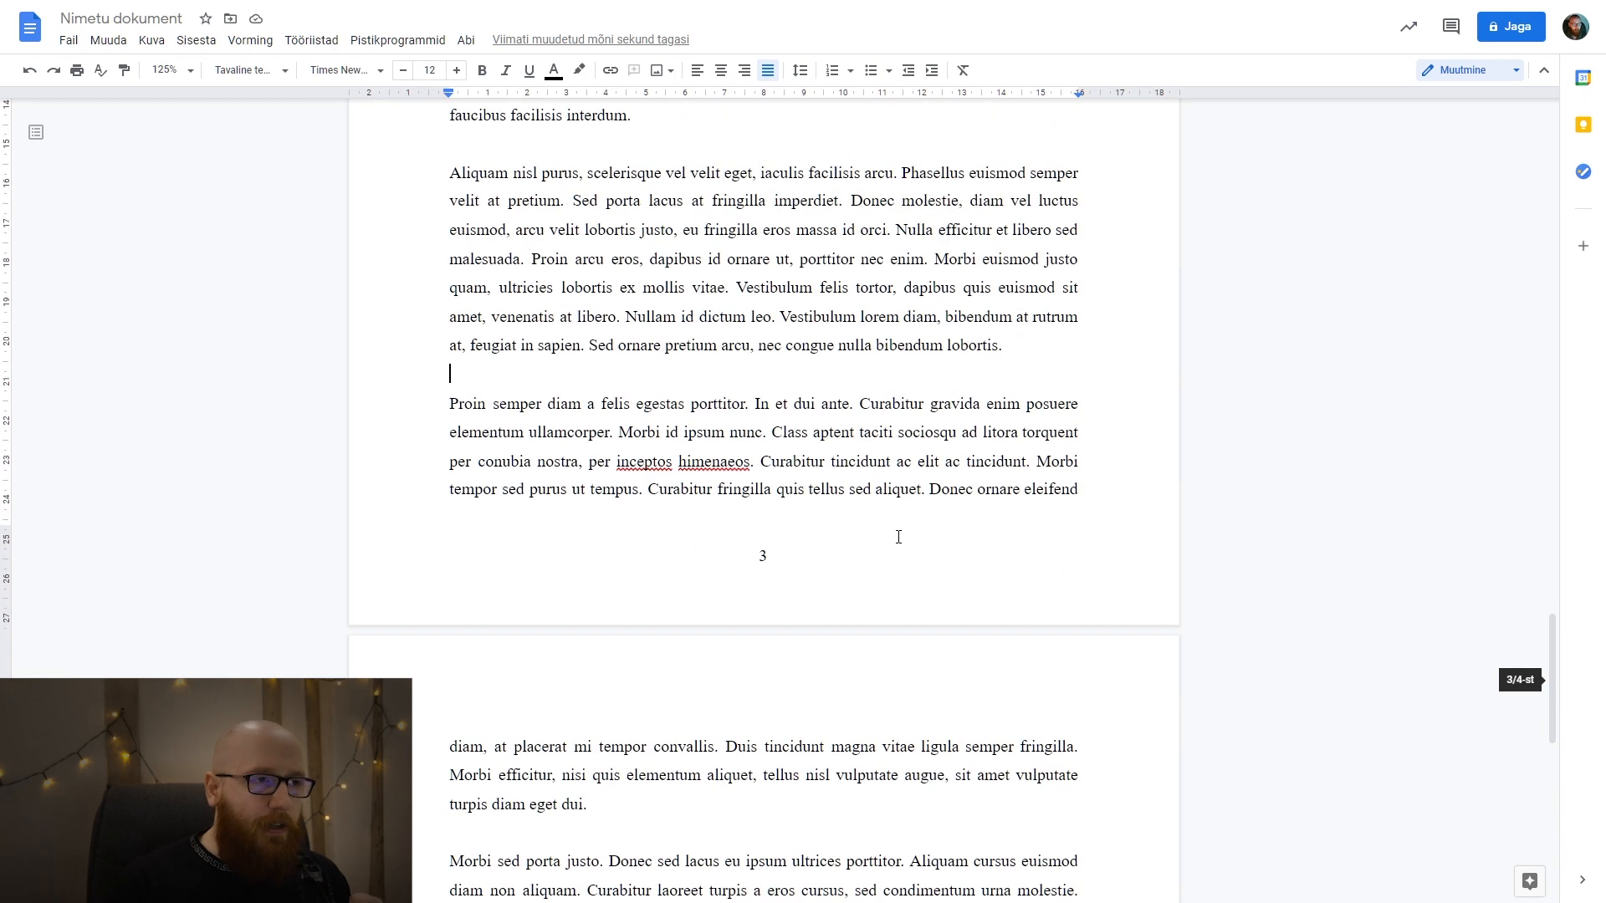
scroll(898, 536, "up", 11)
scroll(694, 417, "down", 2)
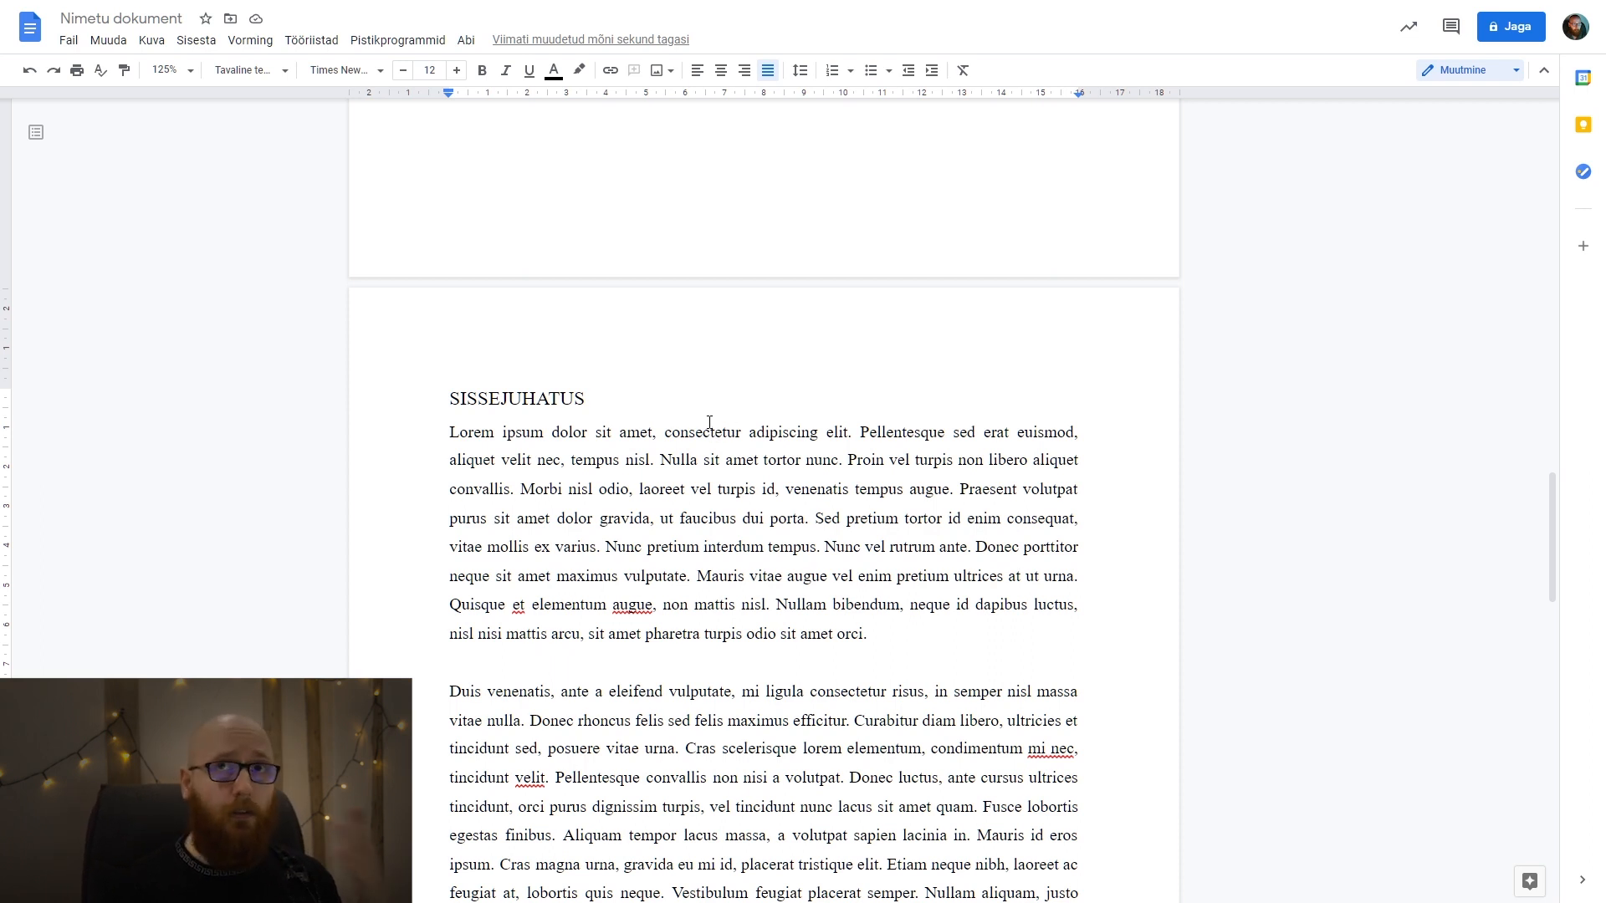
scroll(711, 423, "down", 20)
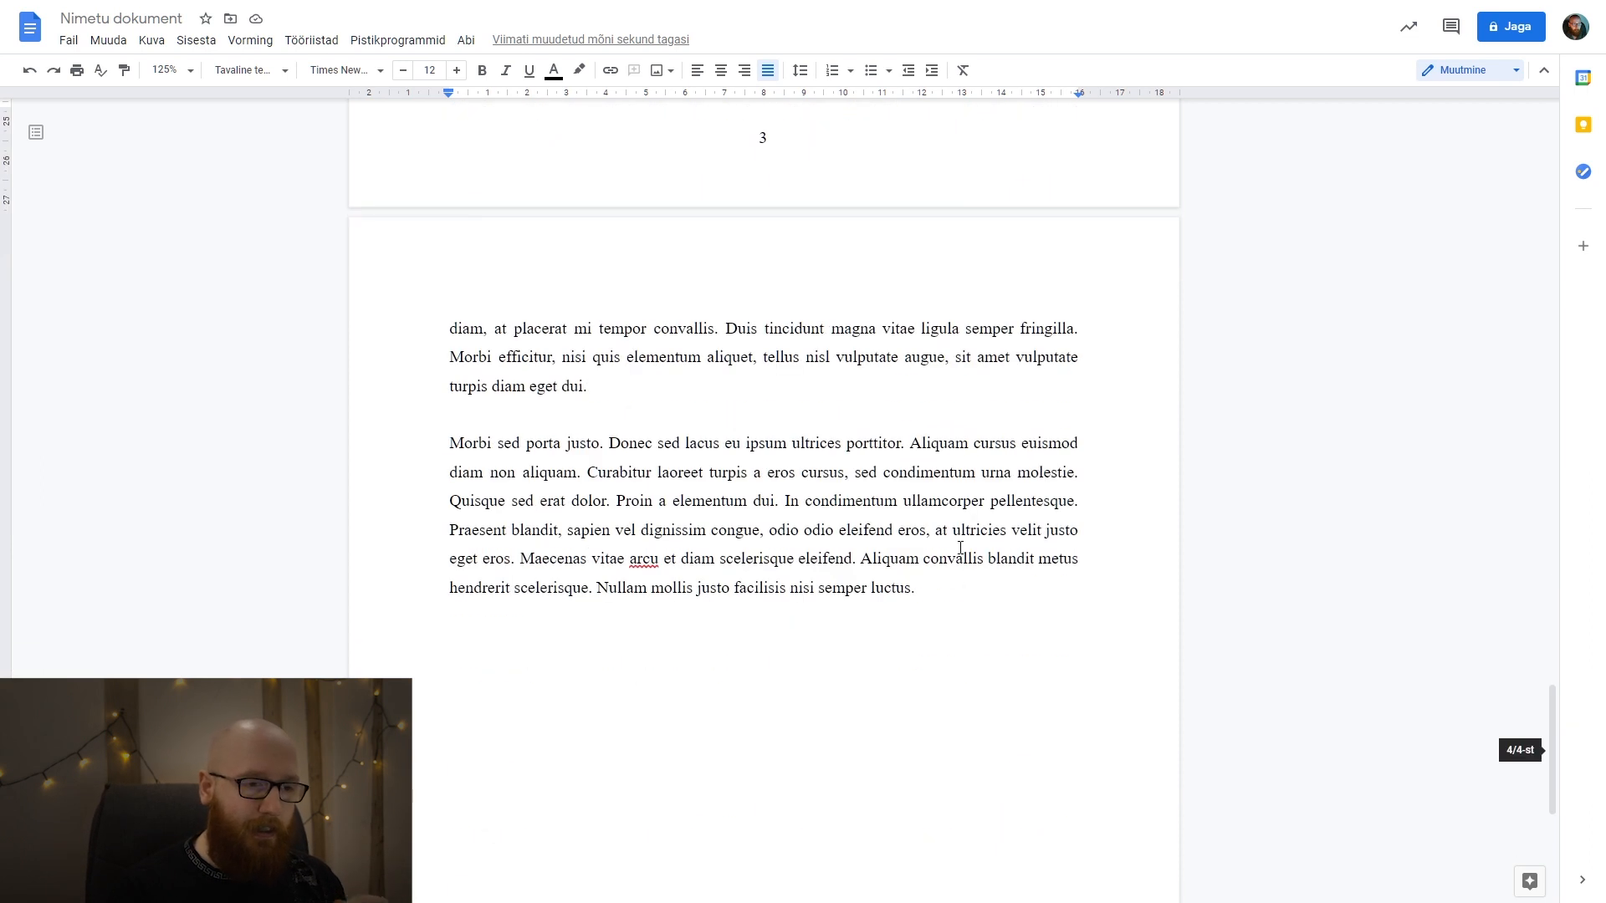
Delete the last paragraph, starting "Morbi sed porta justo", and the blank line left above it.
left_click(958, 600)
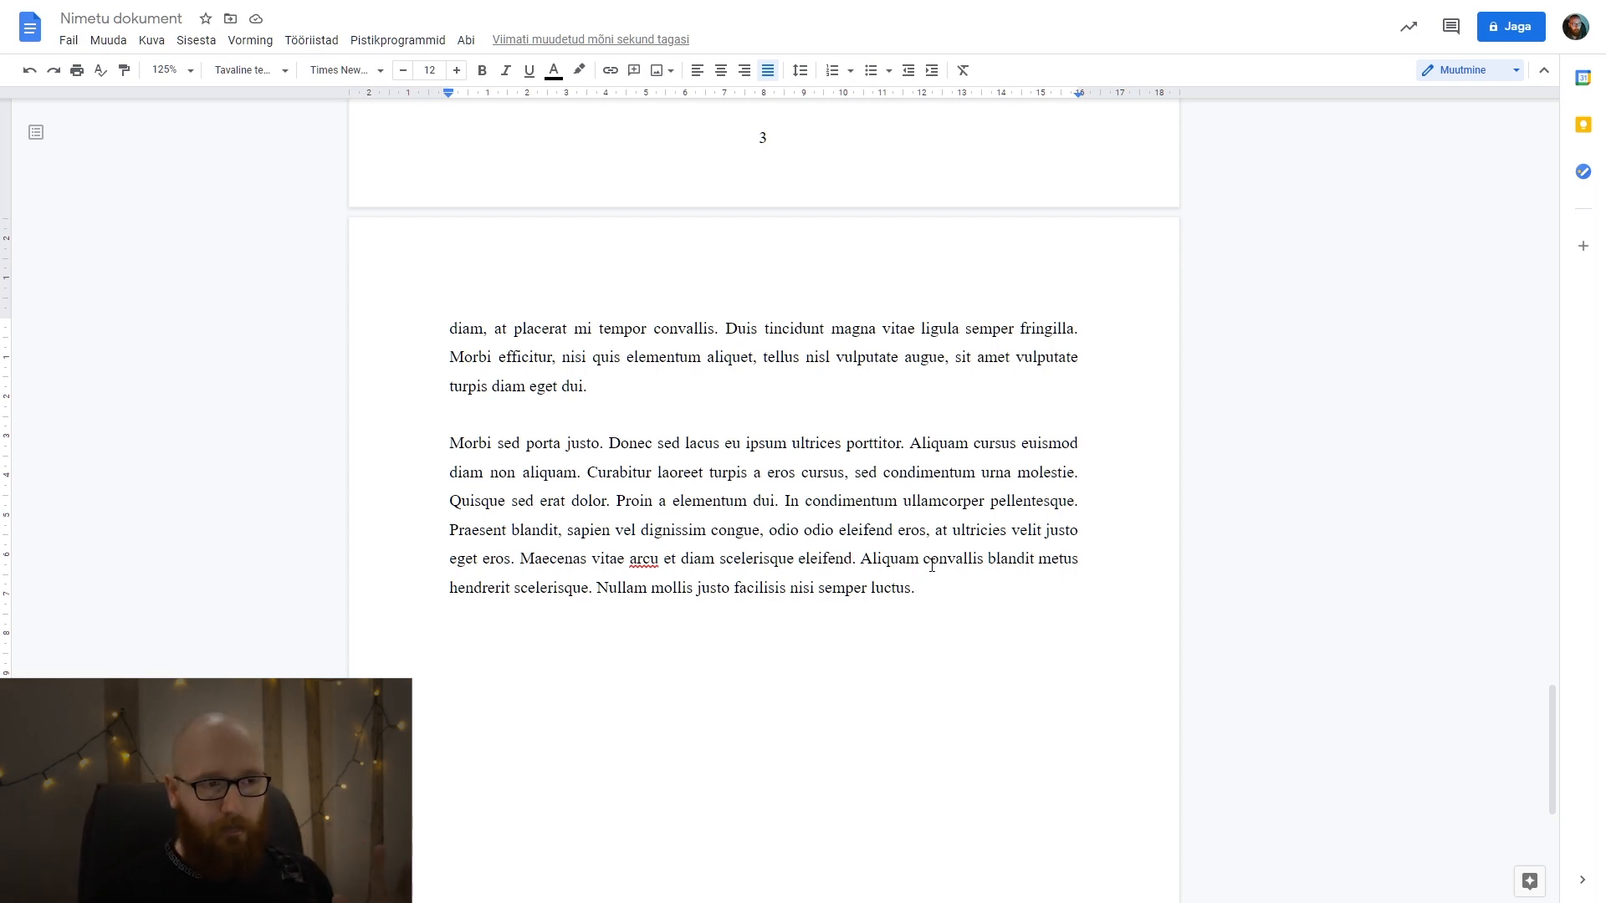
scroll(520, 394, "up", 13)
left_click(500, 227)
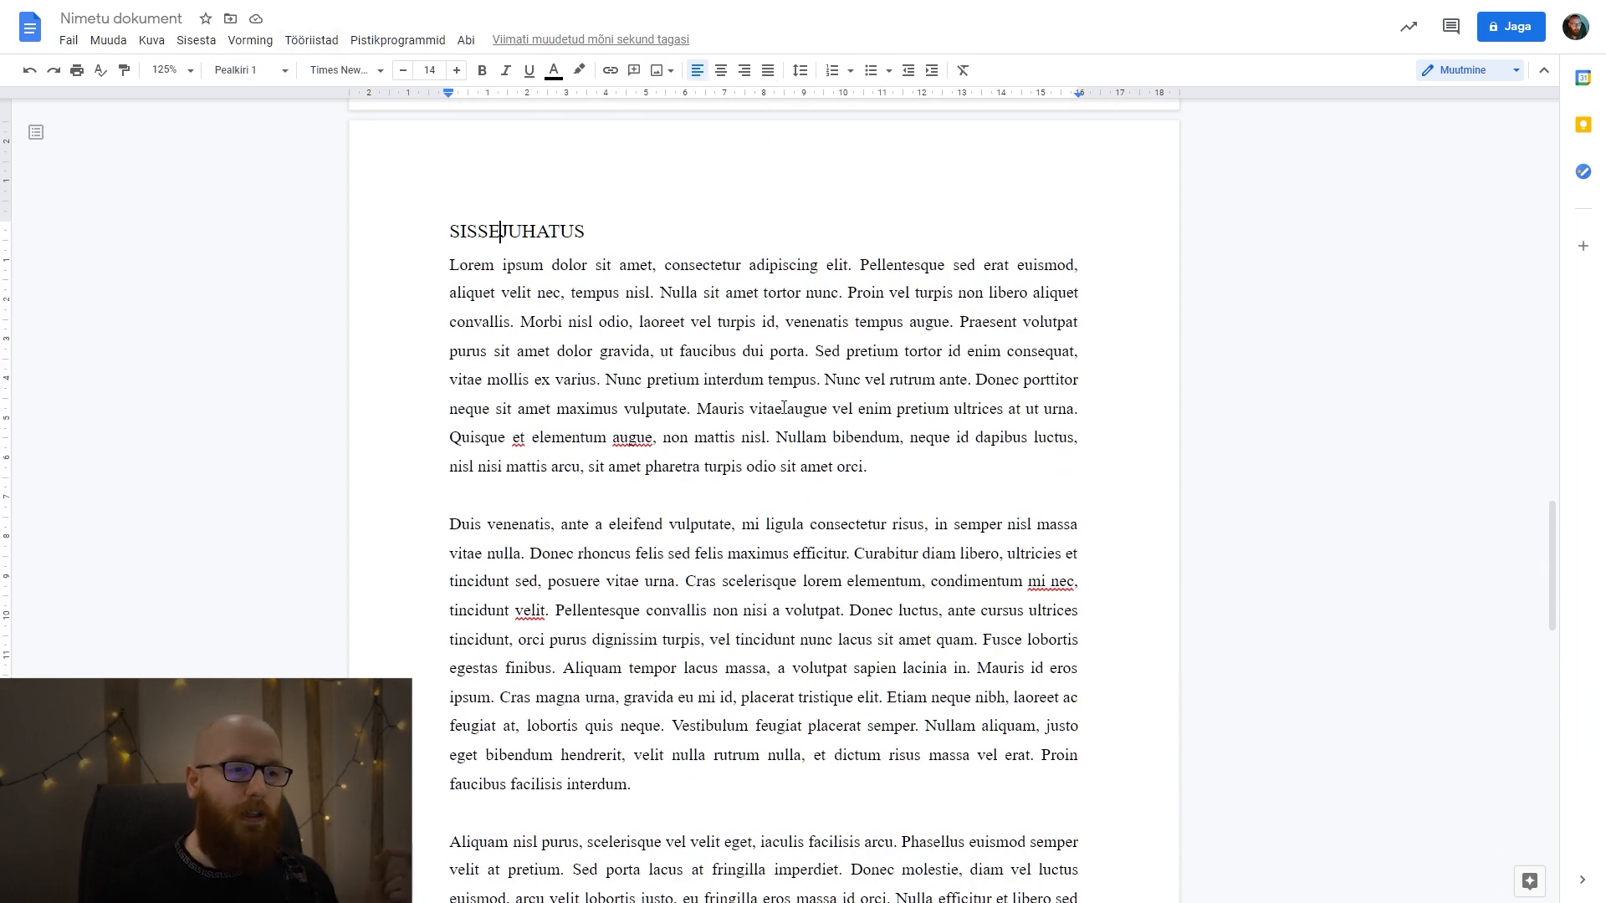
scroll(784, 409, "down", 13)
scroll(945, 416, "up", 2)
left_click_drag(962, 586, 411, 441)
key("Delete")
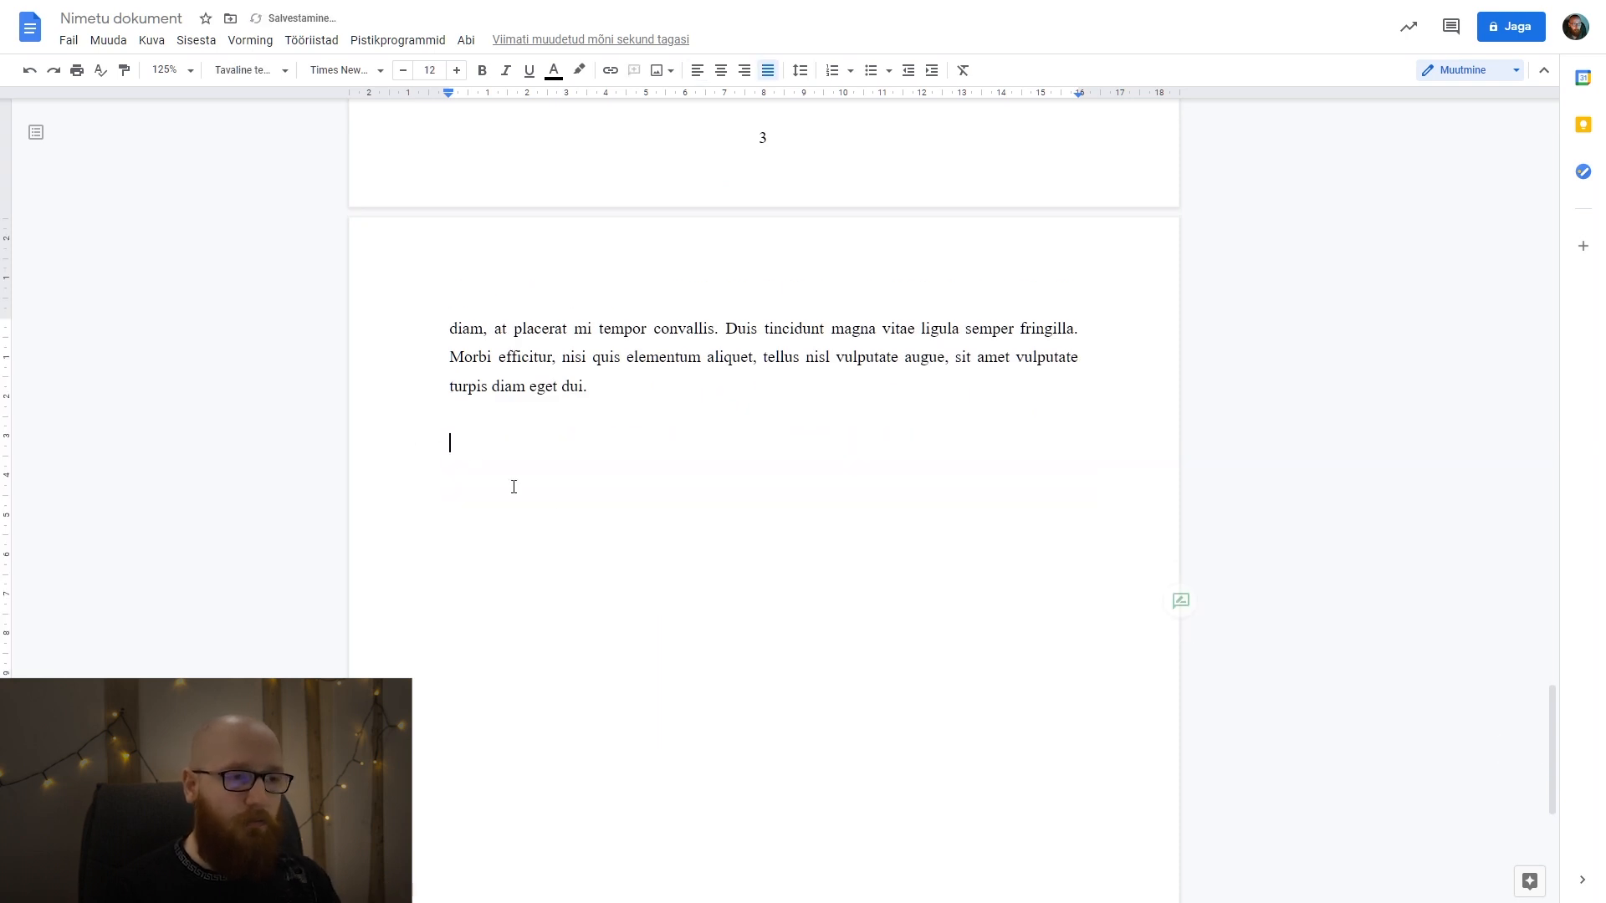
key("BackSpace")
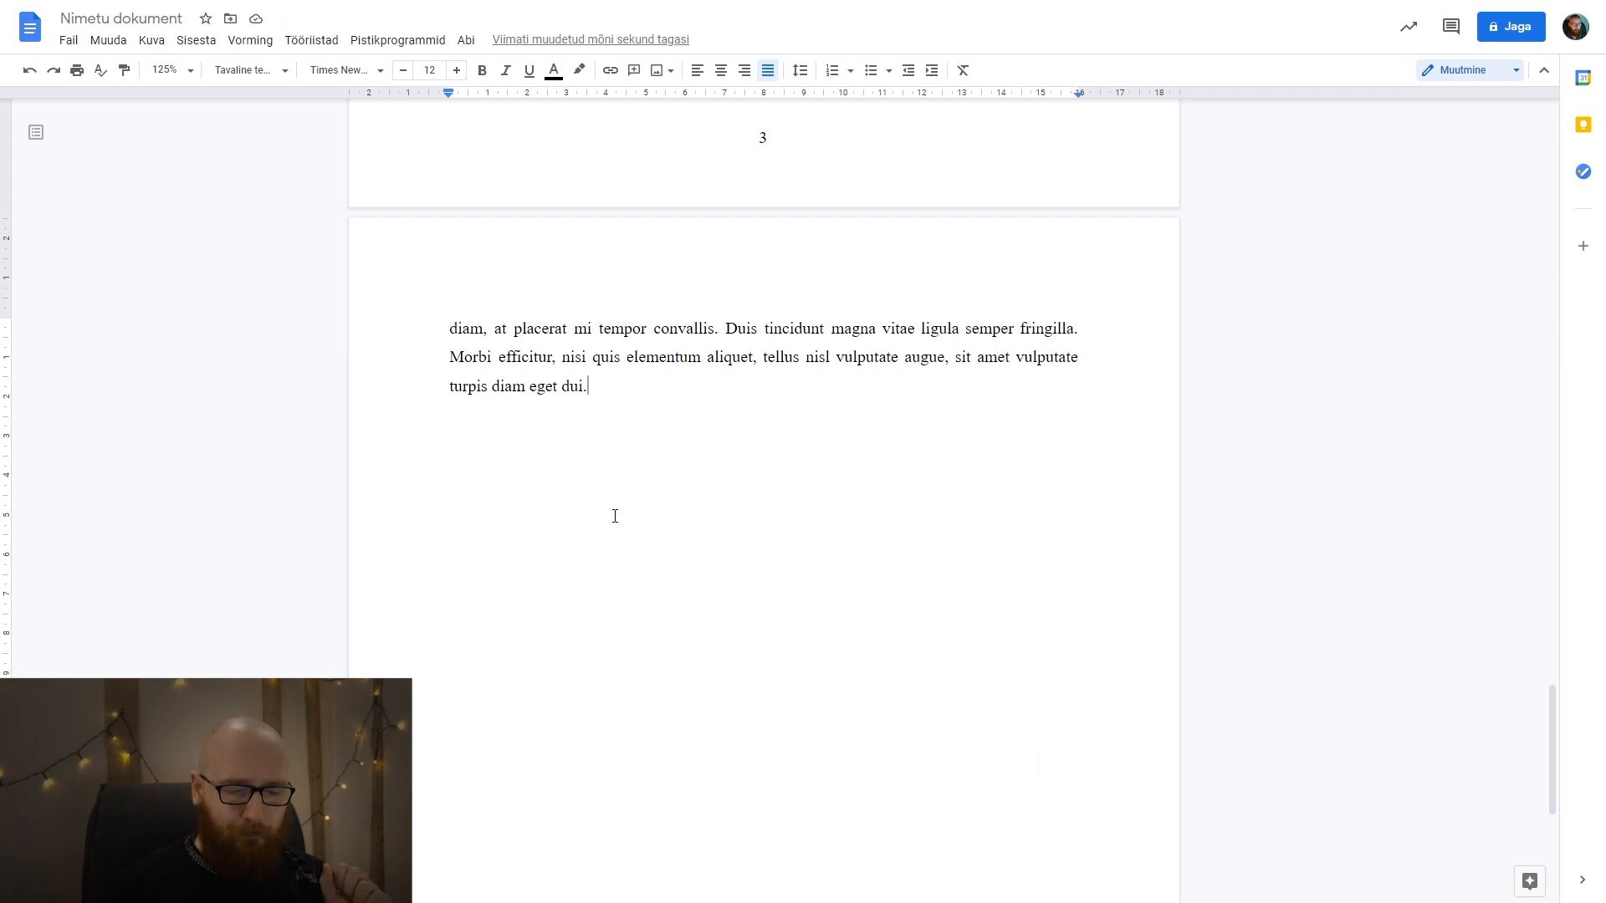
Try starting a new page below "turpis diam eget dui." using only blank lines, and enter the placeholder "aoeaoeaoeaoeaoeao" there.
key("Return")
key("Return")
key("Return")
key("Return")
key("Return")
key("Return")
key("Return")
key("Return")
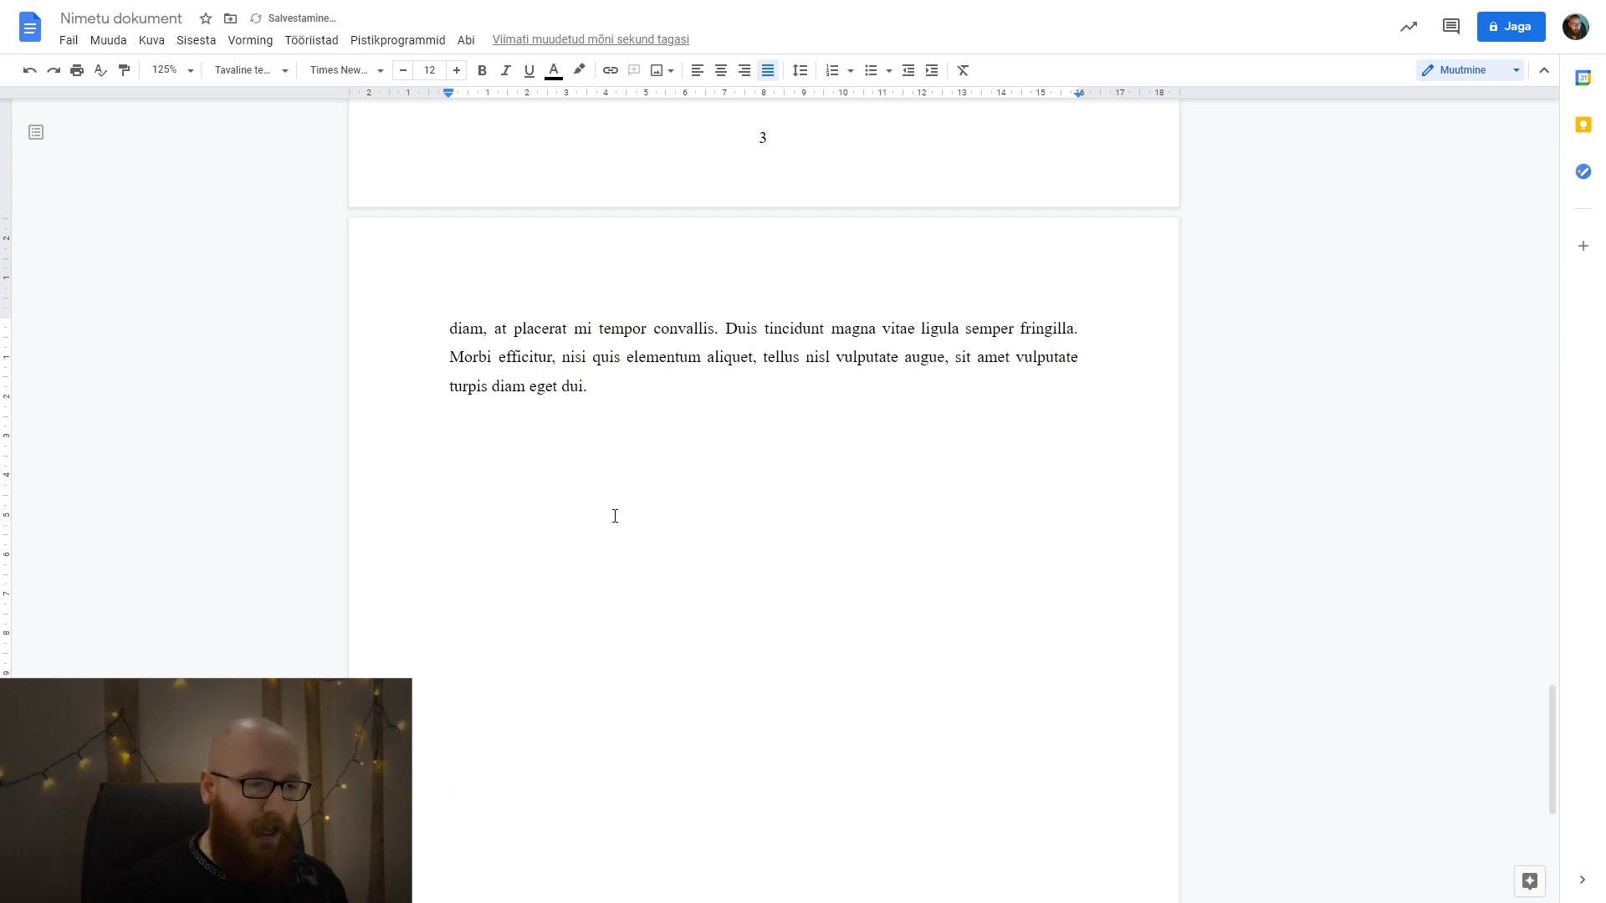
key("Return")
key("Return")
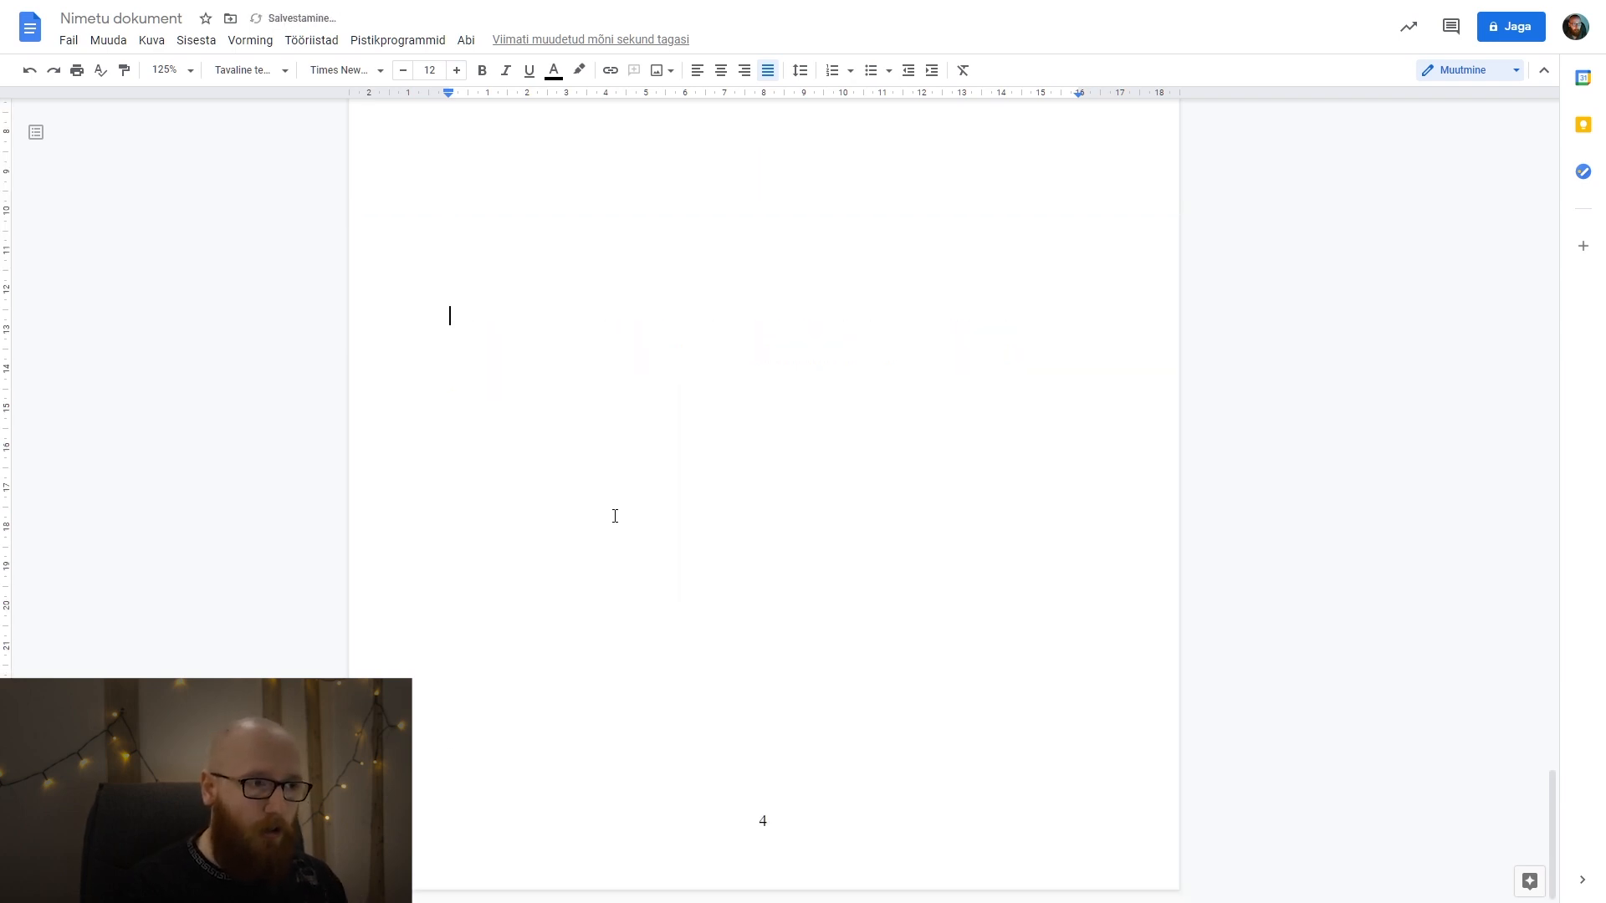
key("Return")
type("aoeaoeaoeaoeaoeao")
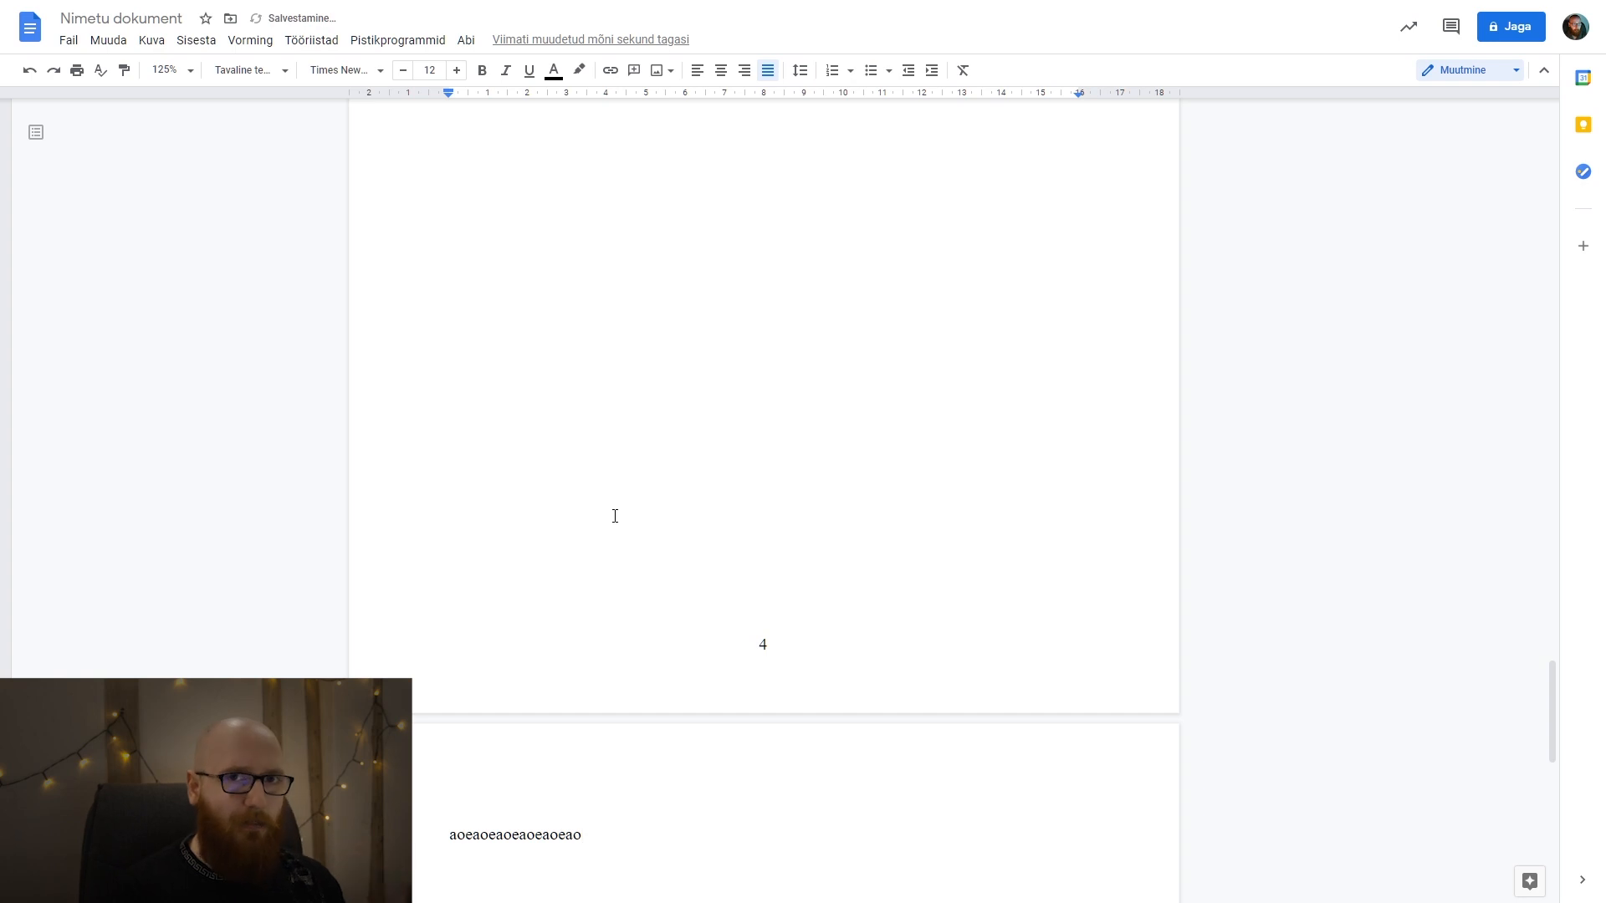
Add the test line "aoeaoeaoeaoe" below "turpis diam eget dui." and check how it shifts the placeholder on the following page.
key("BackSpace")
key("BackSpace")
key("BackSpace")
key("BackSpace")
key("BackSpace")
key("BackSpace")
key("BackSpace")
key("BackSpace")
key("BackSpace")
key("BackSpace")
key("BackSpace")
key("BackSpace")
key("BackSpace")
key("BackSpace")
key("BackSpace")
key("BackSpace")
key("BackSpace")
key("BackSpace")
key("BackSpace")
key("BackSpace")
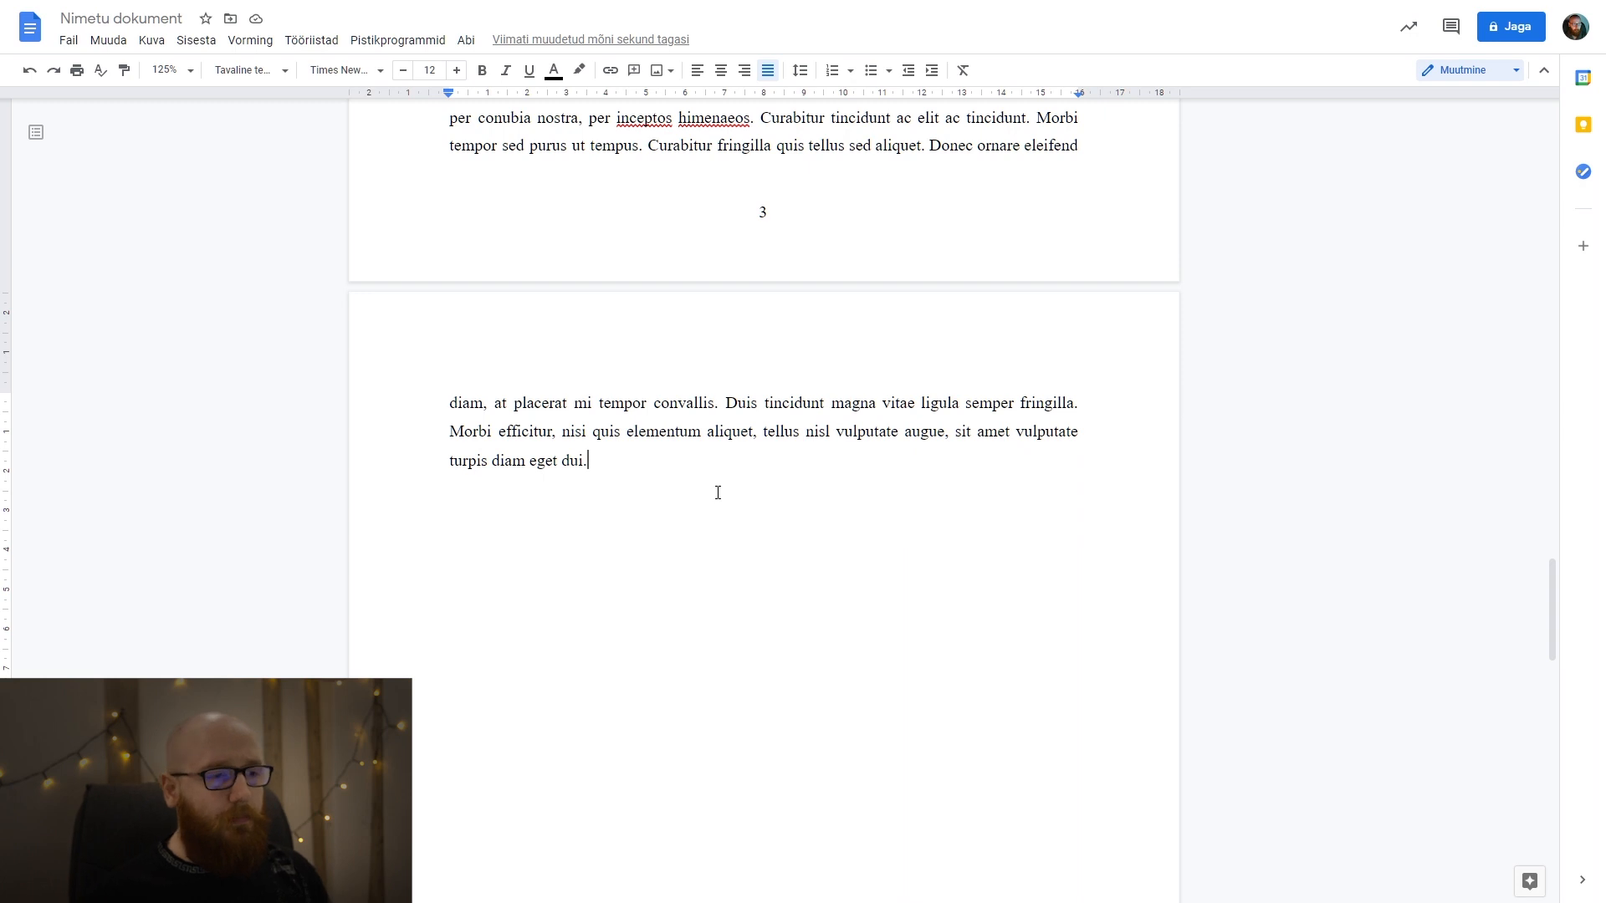
key("Return")
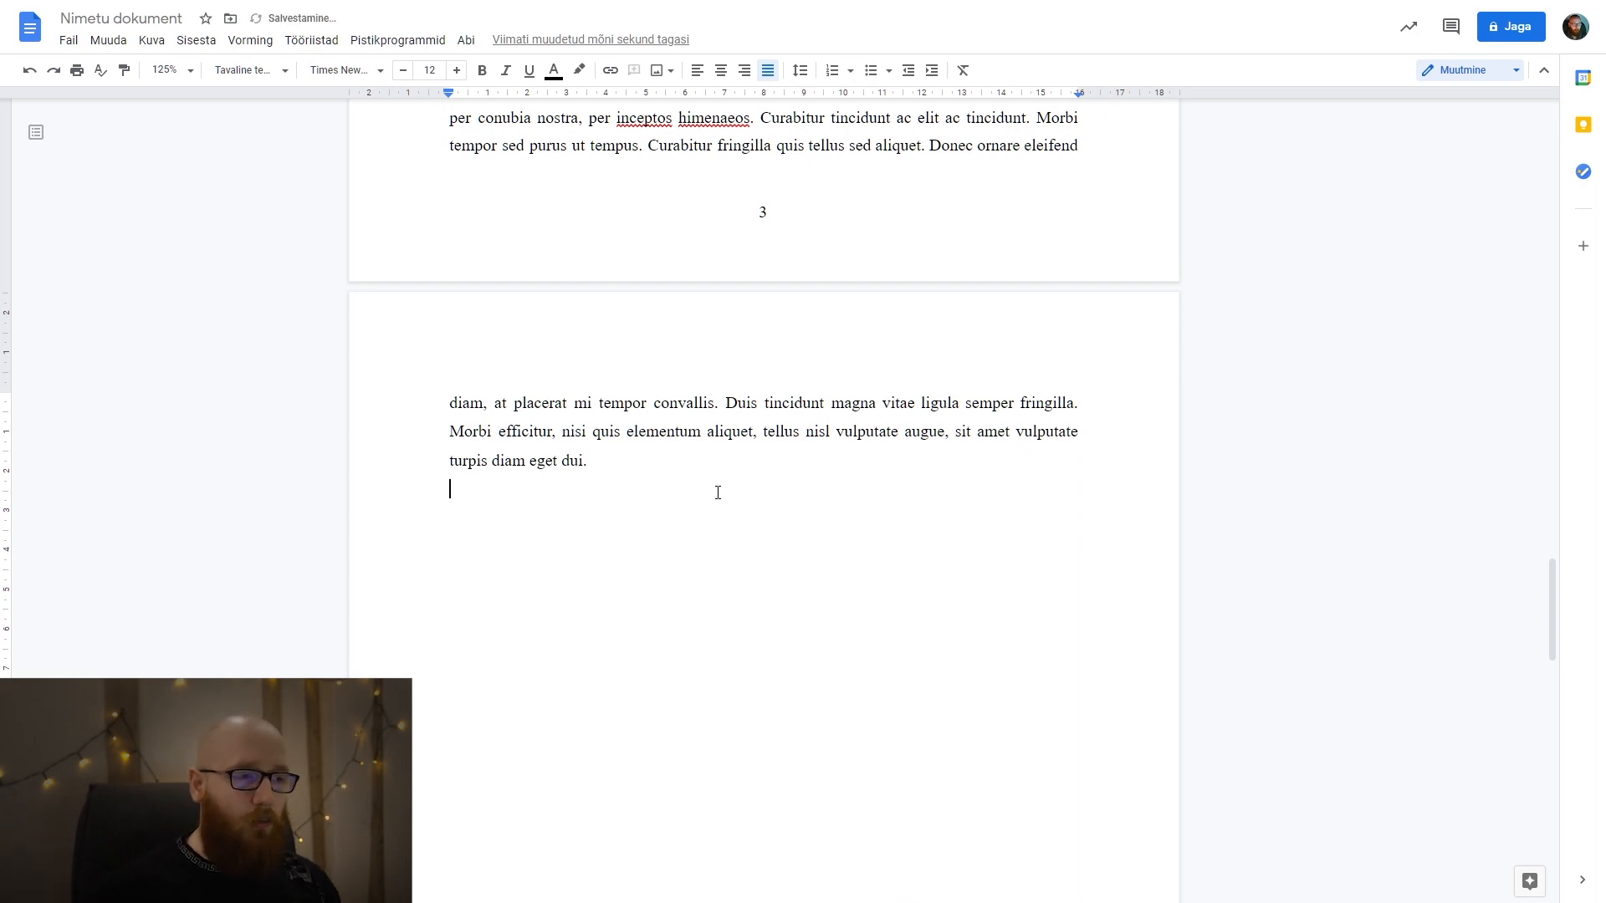
type("asdasdasdasdasdasd")
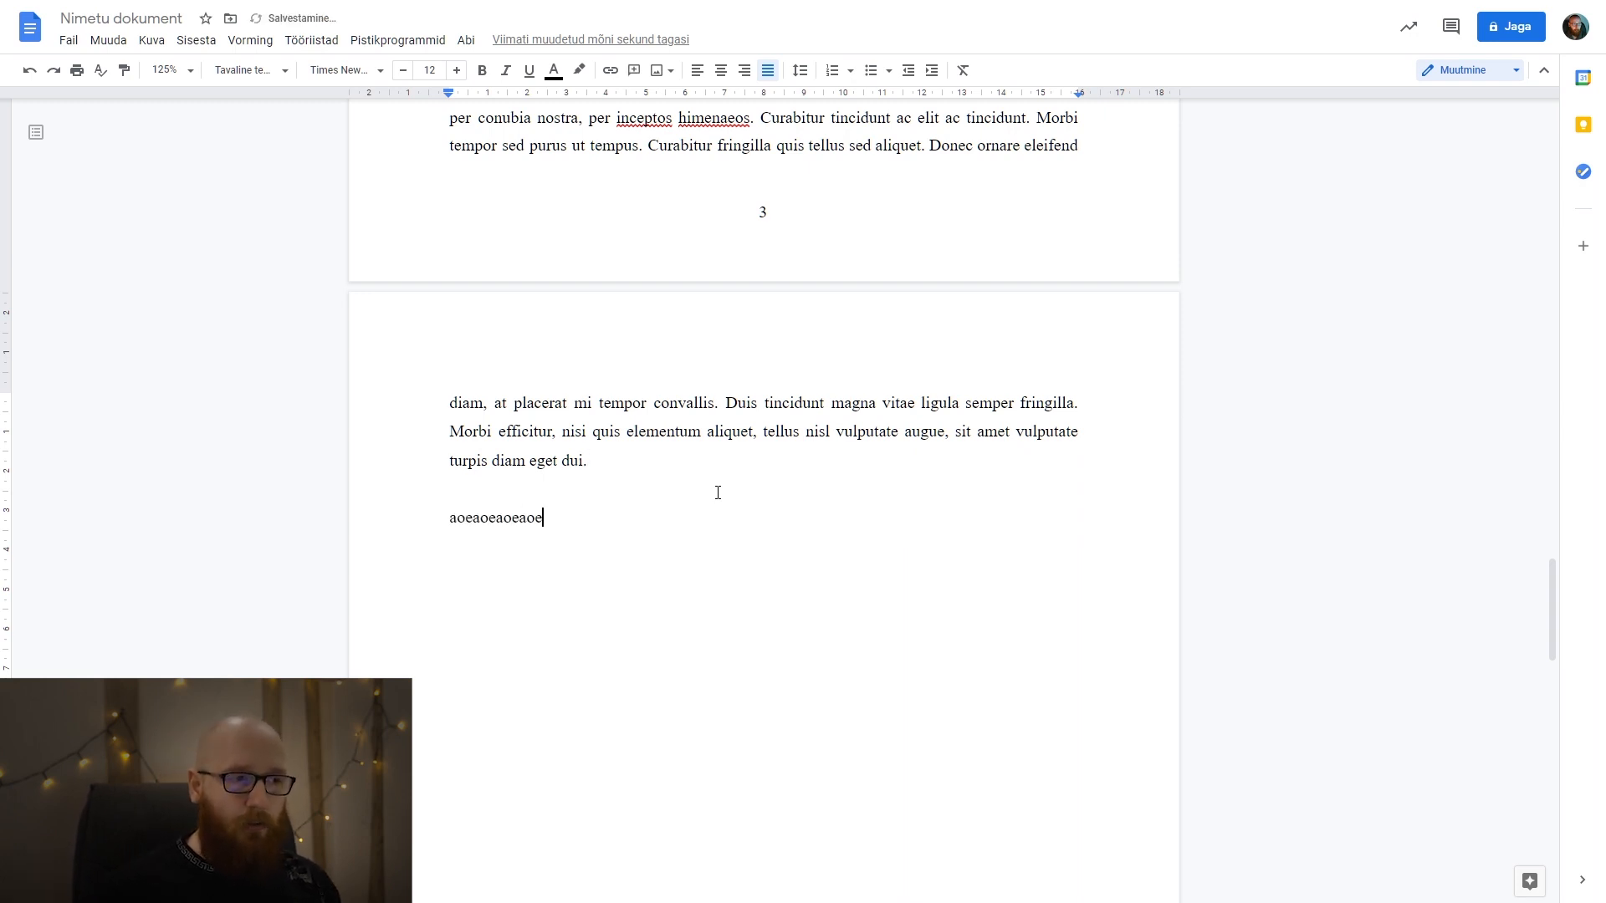
scroll(718, 493, "down", 7)
scroll(683, 483, "down", 5)
left_click(480, 613)
double_click(473, 617)
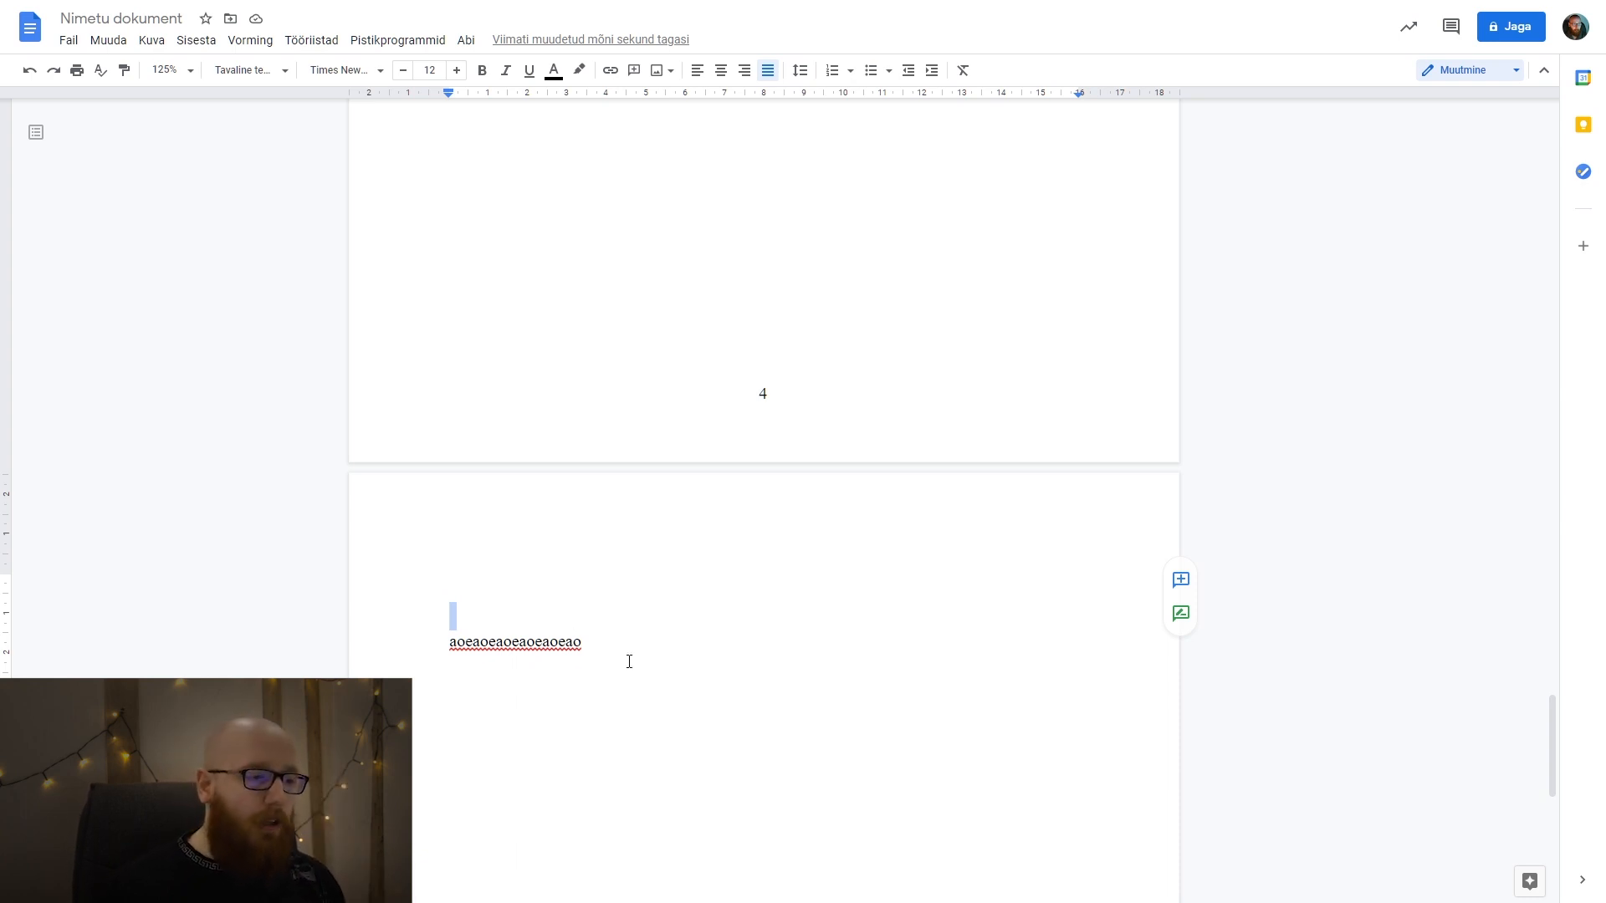
Try replacing the placeholder on the last page with "1", and undo the replacement.
left_click_drag(629, 661, 406, 522)
left_click(535, 646)
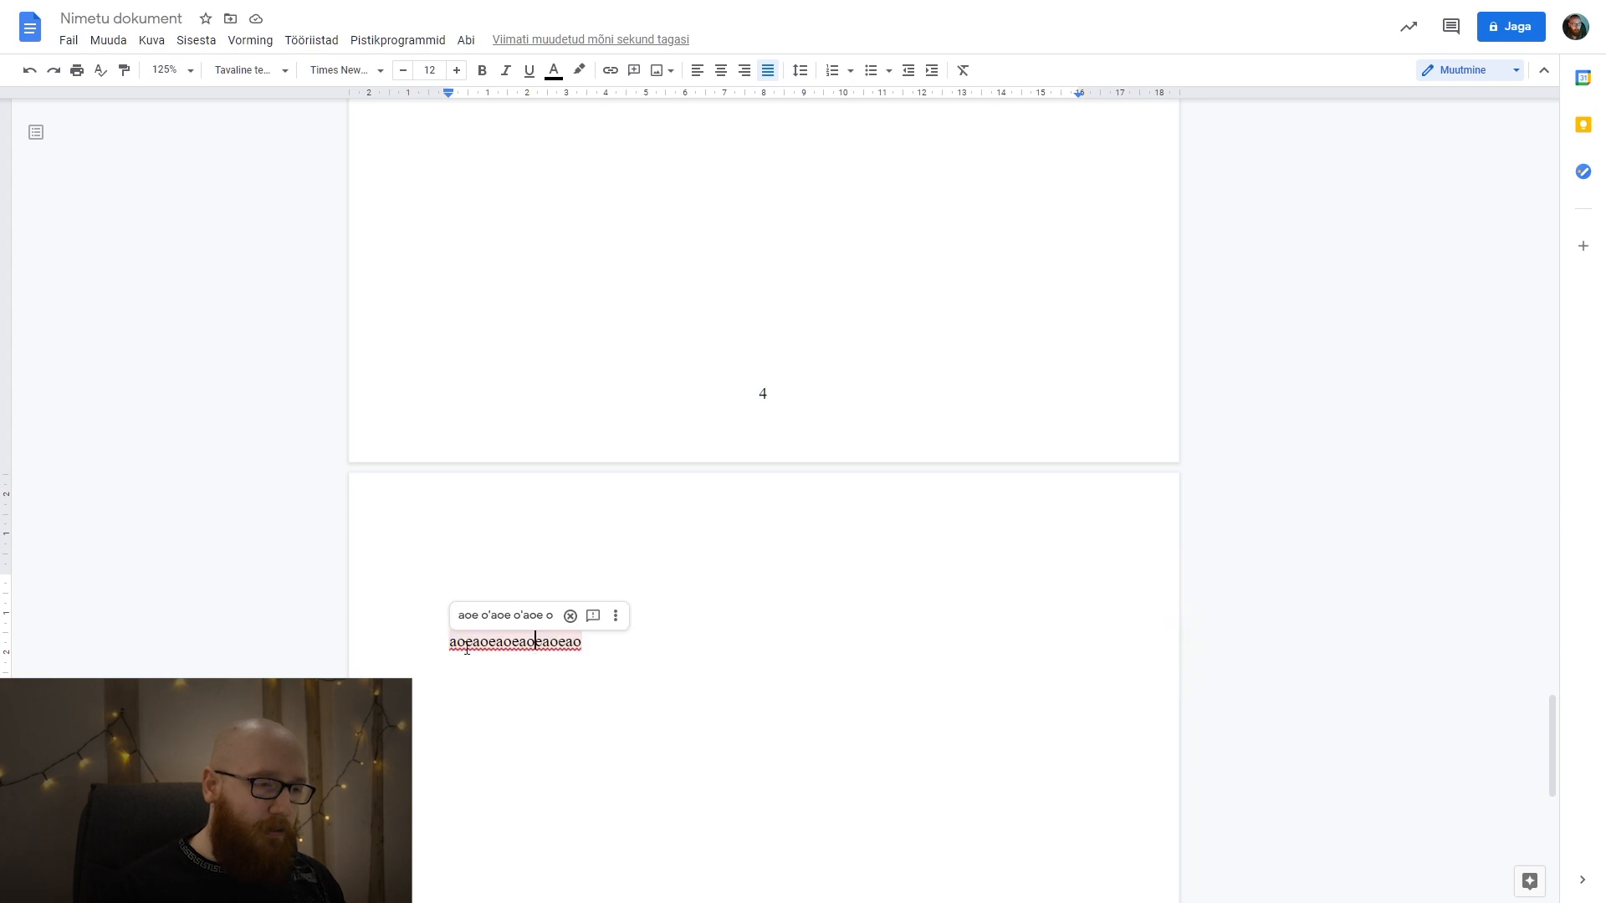
double_click(546, 642)
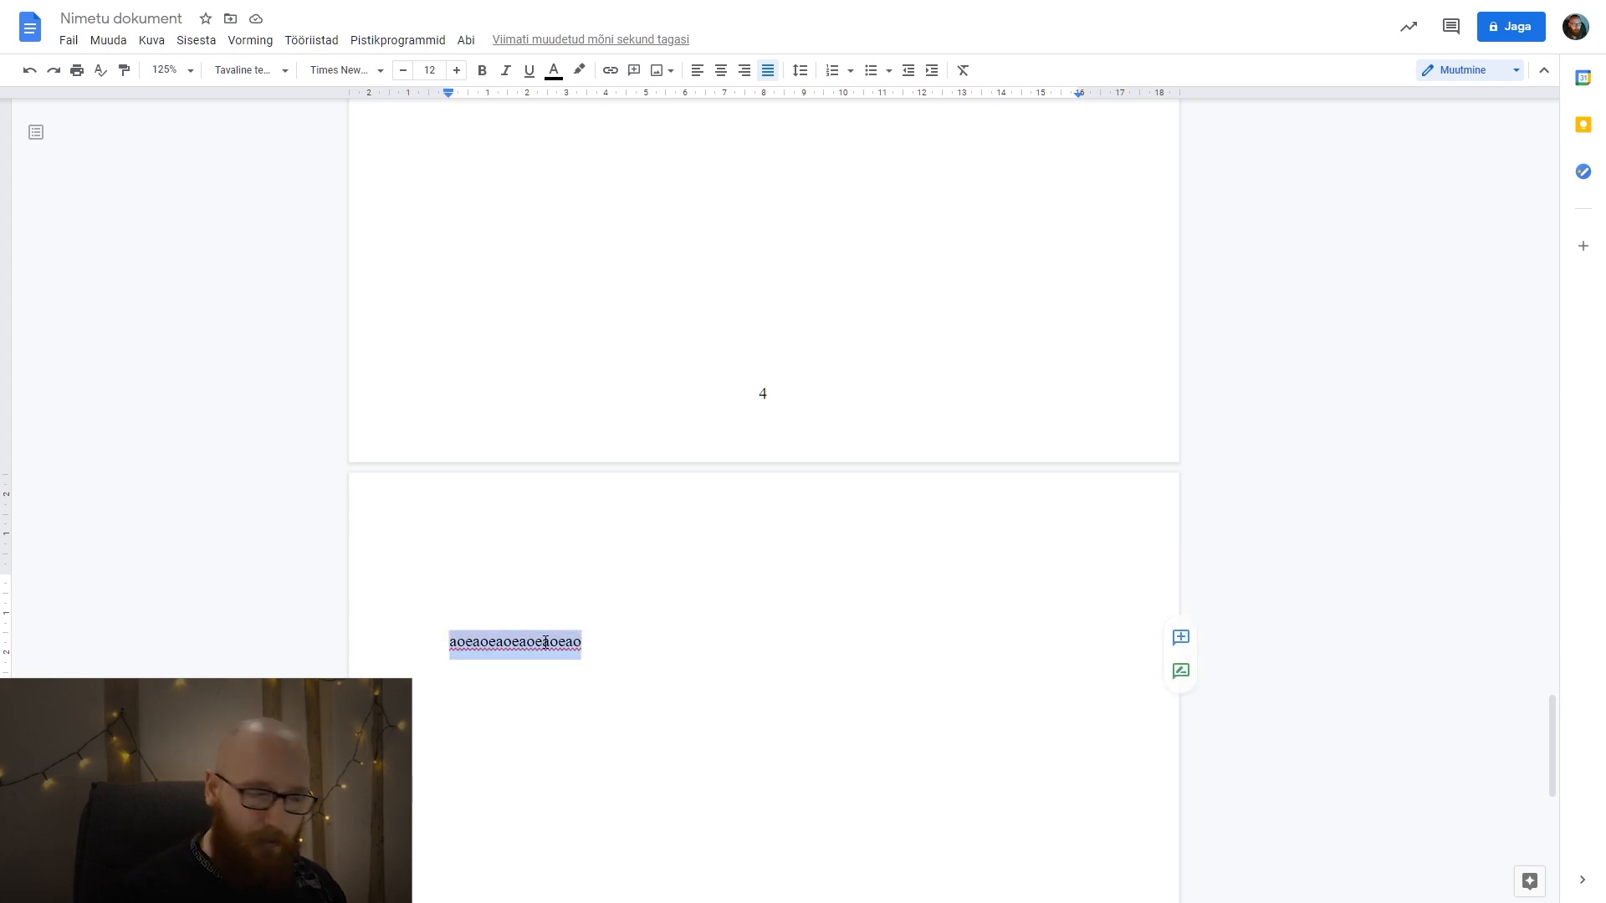
type("1")
key("ctrl+z")
left_click(545, 641)
Delete the test line and all blank lines between "turpis diam eget dui." and the placeholder text.
double_click(833, 613)
left_click_drag(487, 615, 444, 326)
scroll(485, 462, "up", 4)
scroll(498, 402, "up", 6)
key("BackSpace")
key("BackSpace")
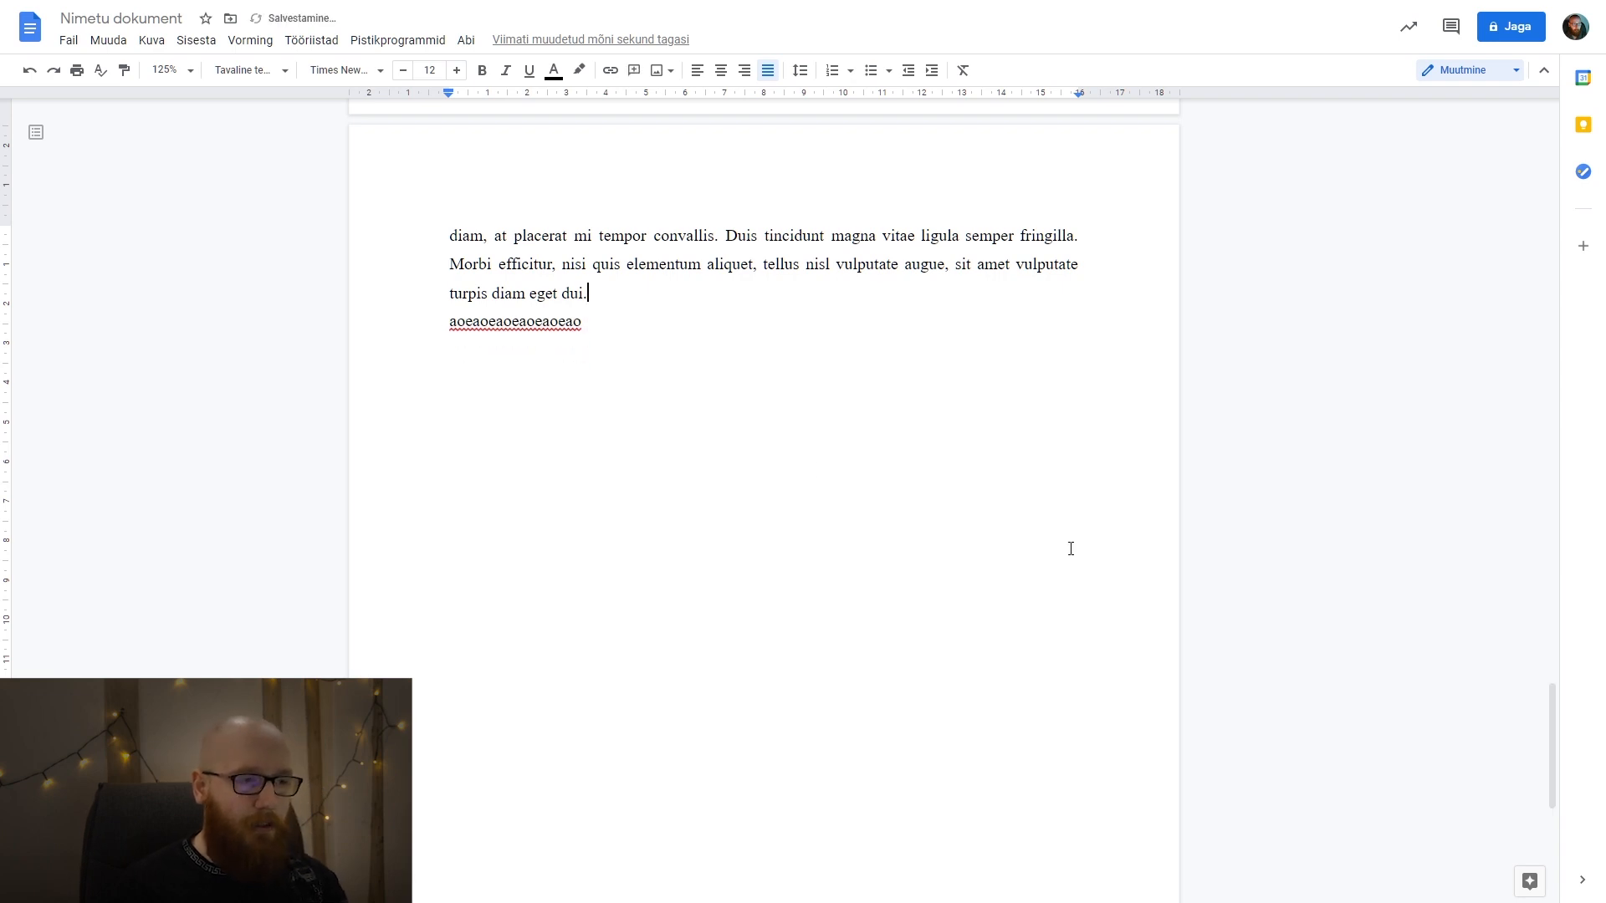
key("Delete")
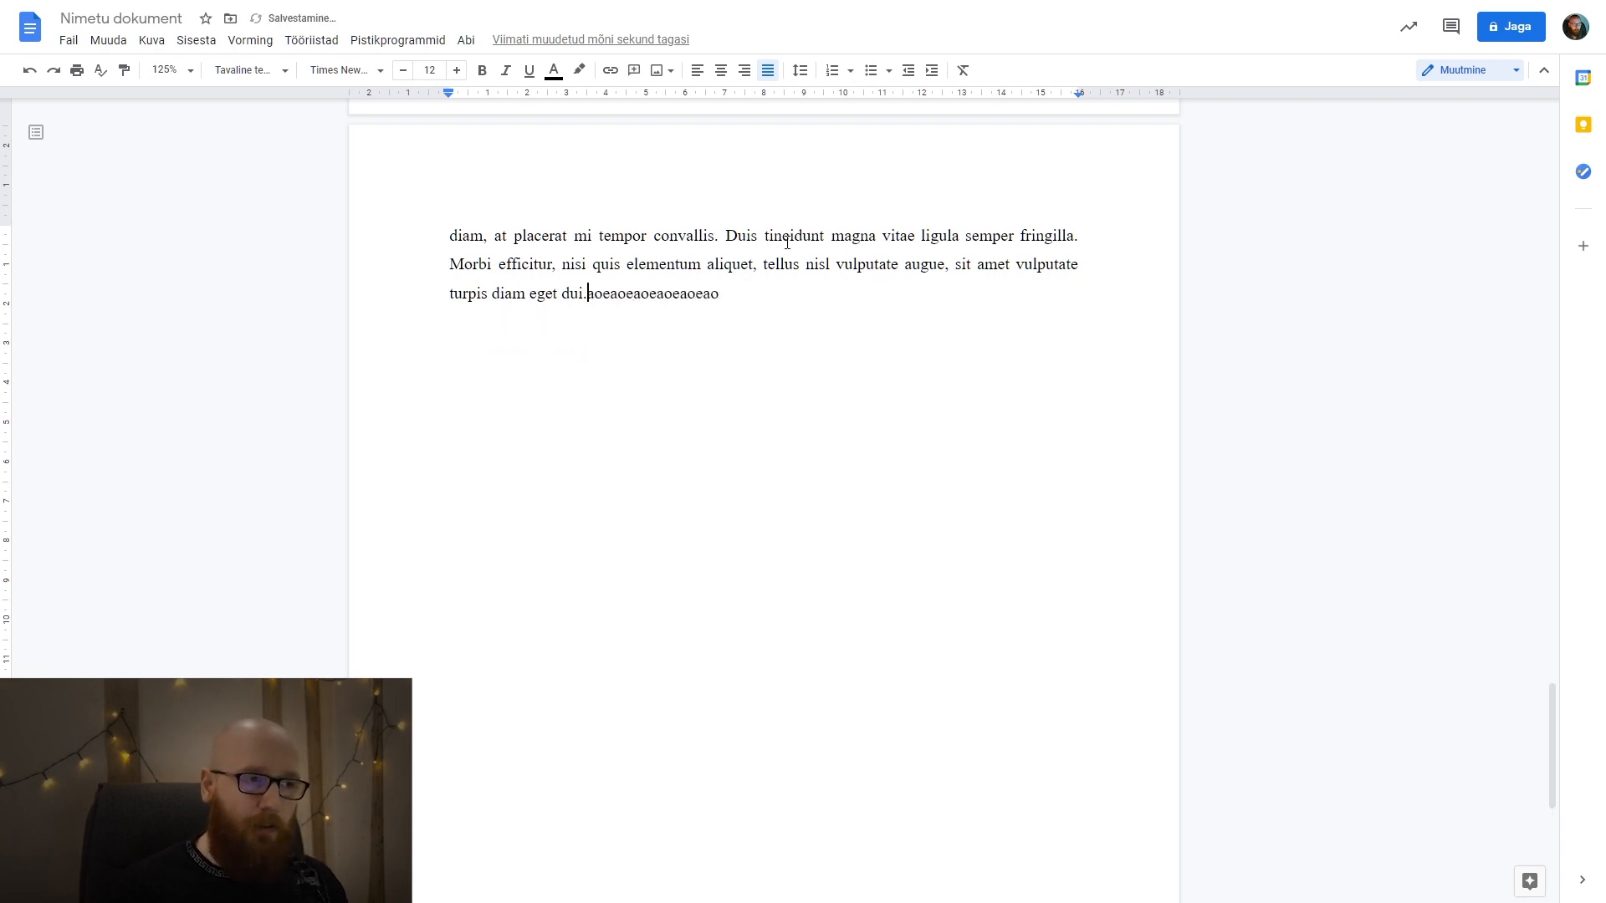
Insert a page break directly before the placeholder text that follows "turpis diam eget dui." and check the result.
left_click_drag(585, 293, 473, 251)
left_click(555, 311)
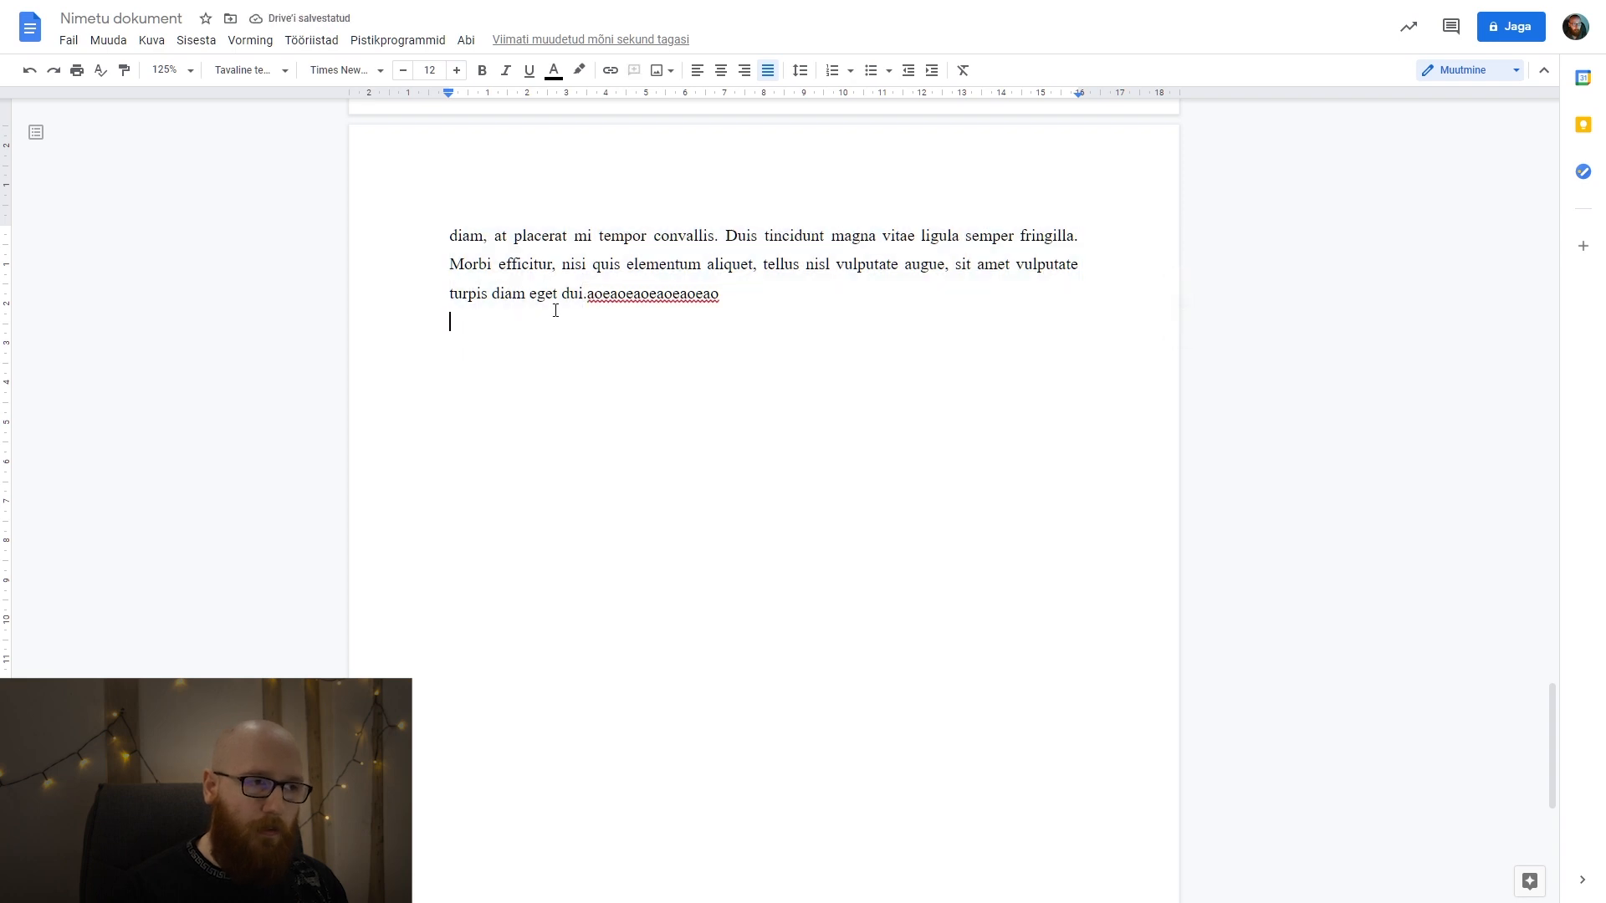
double_click(590, 293)
left_click(653, 319)
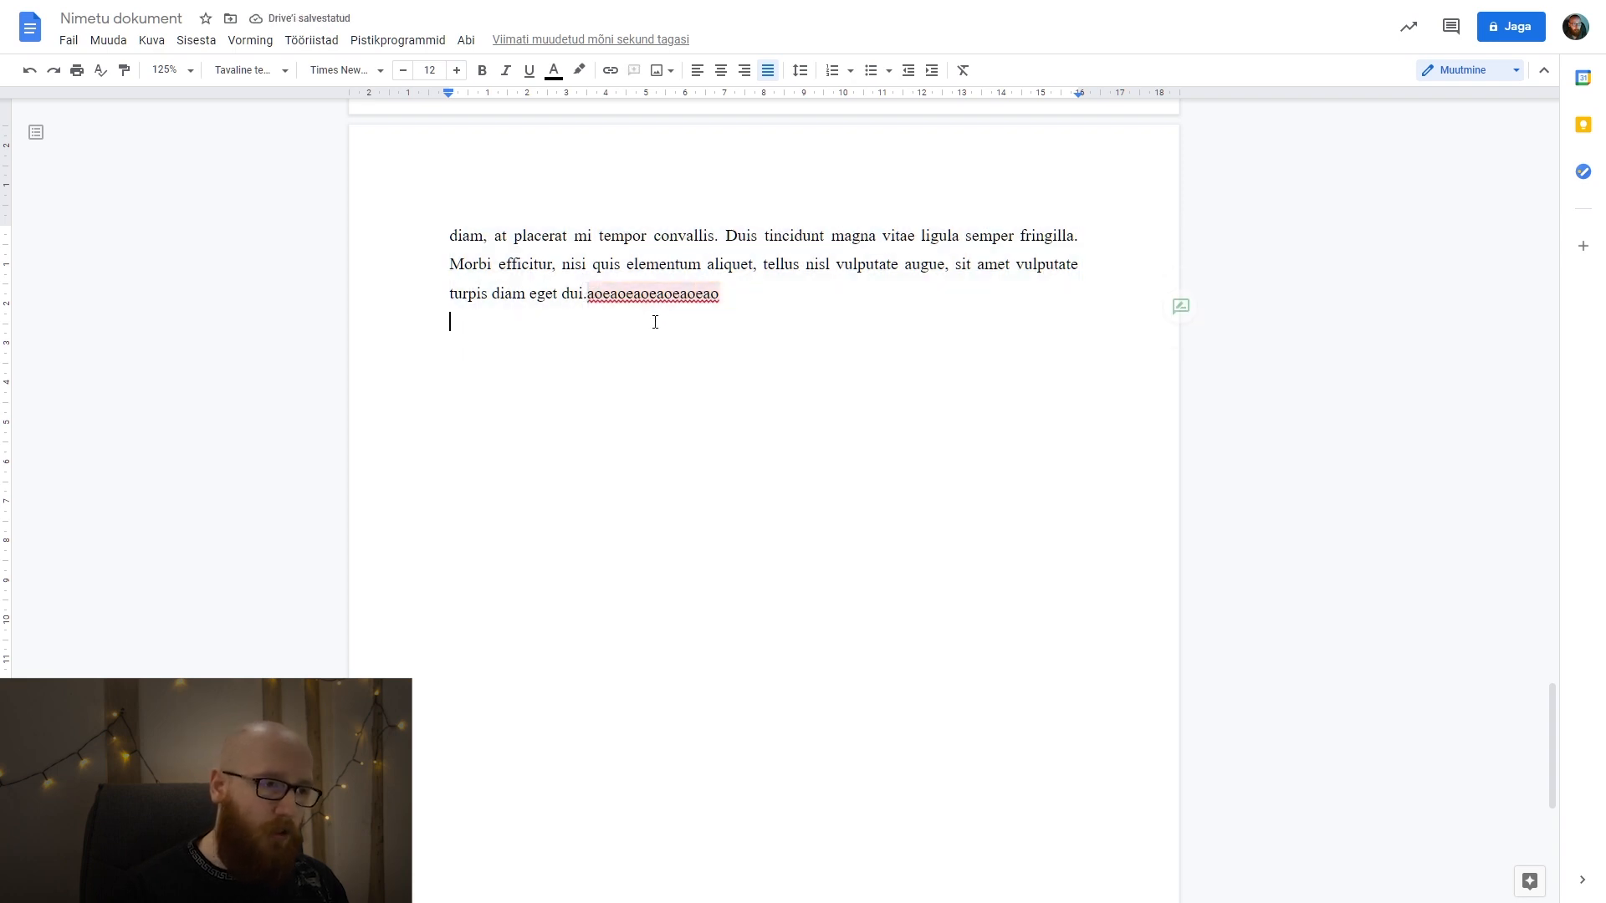
left_click(589, 294)
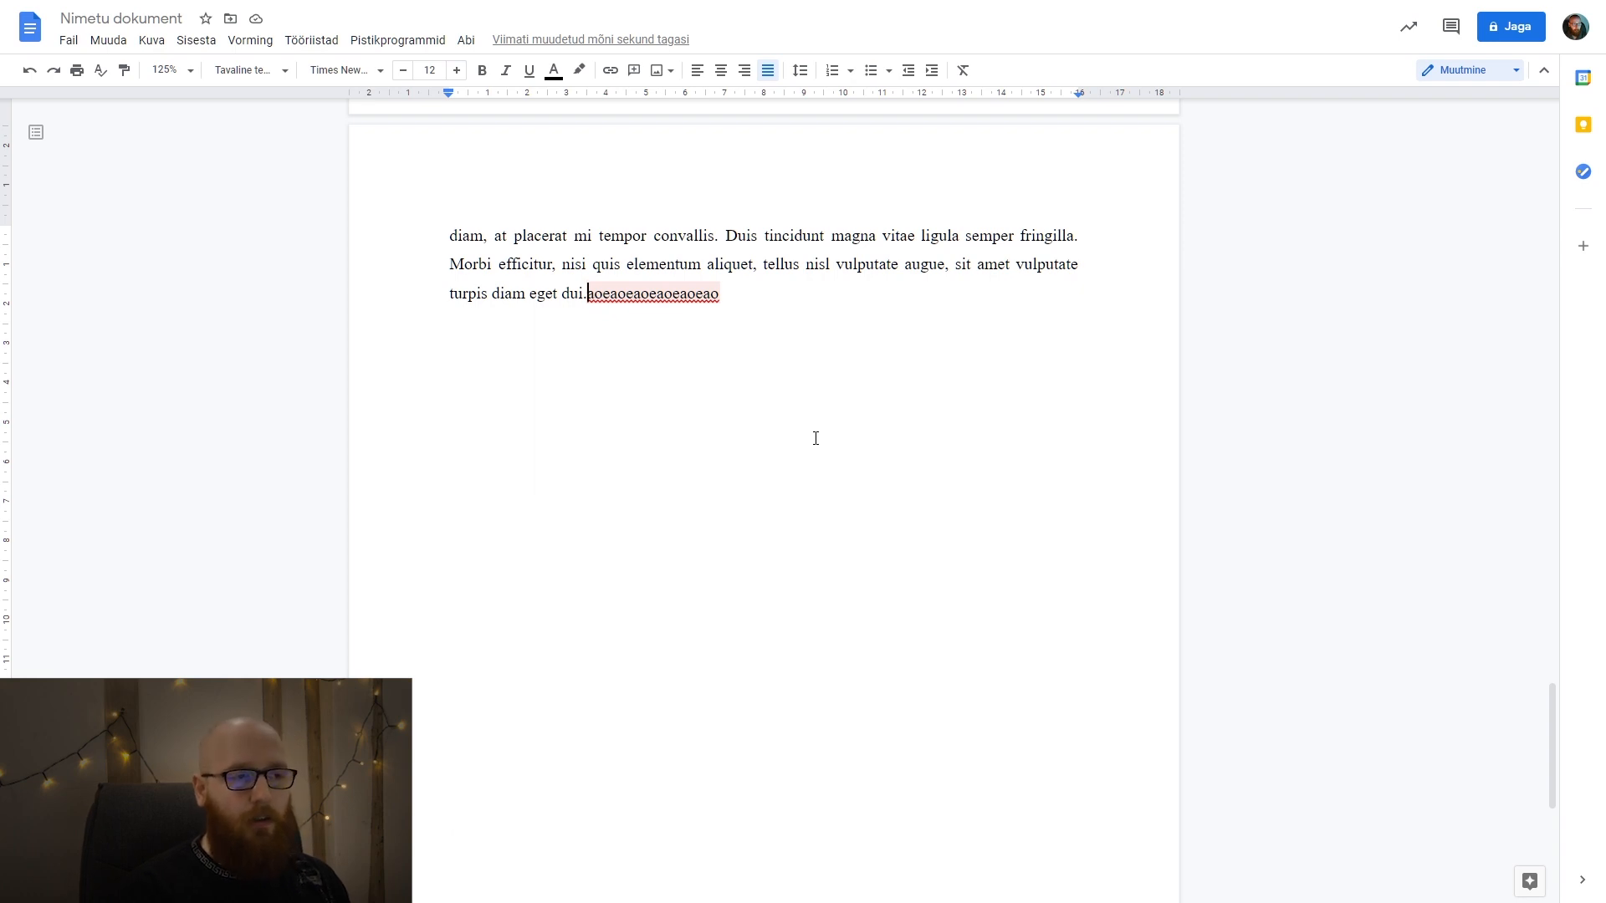
key("ctrl+Return")
scroll(689, 470, "up", 6)
left_click_drag(462, 305, 656, 398)
left_click_drag(835, 901, 644, 560)
scroll(645, 562, "down", 5)
left_click(644, 590)
Add several test lines of "aoeaoe" text below "turpis diam eget dui." and check the placeholder's position after the page break.
scroll(661, 535, "up", 3)
left_click(606, 411)
key("Return")
type("aoeaoeaoe")
key("Return")
type("aoeaoeaoeao")
key("Return")
type("oeaoeaoe")
scroll(837, 473, "down", 10)
left_click_drag(420, 639, 635, 631)
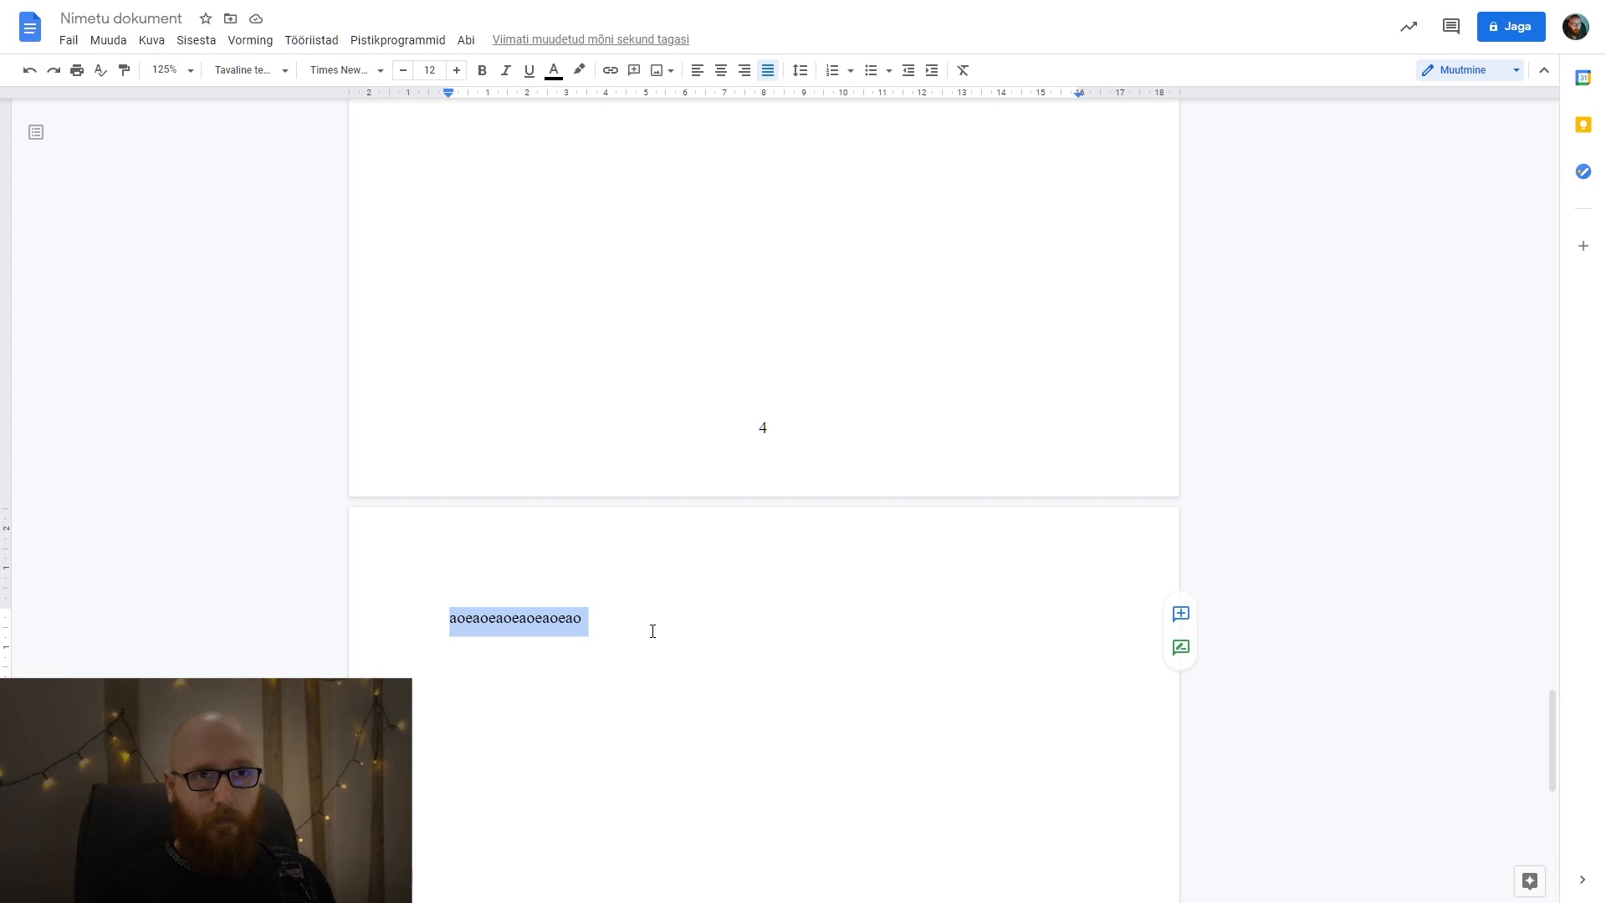
Delete the test lines and the page break after "turpis diam eget dui.", and reinsert a page break before the placeholder.
scroll(634, 610, "up", 10)
left_click_drag(577, 544, 456, 444)
key("BackSpace")
key("BackSpace")
key("Delete")
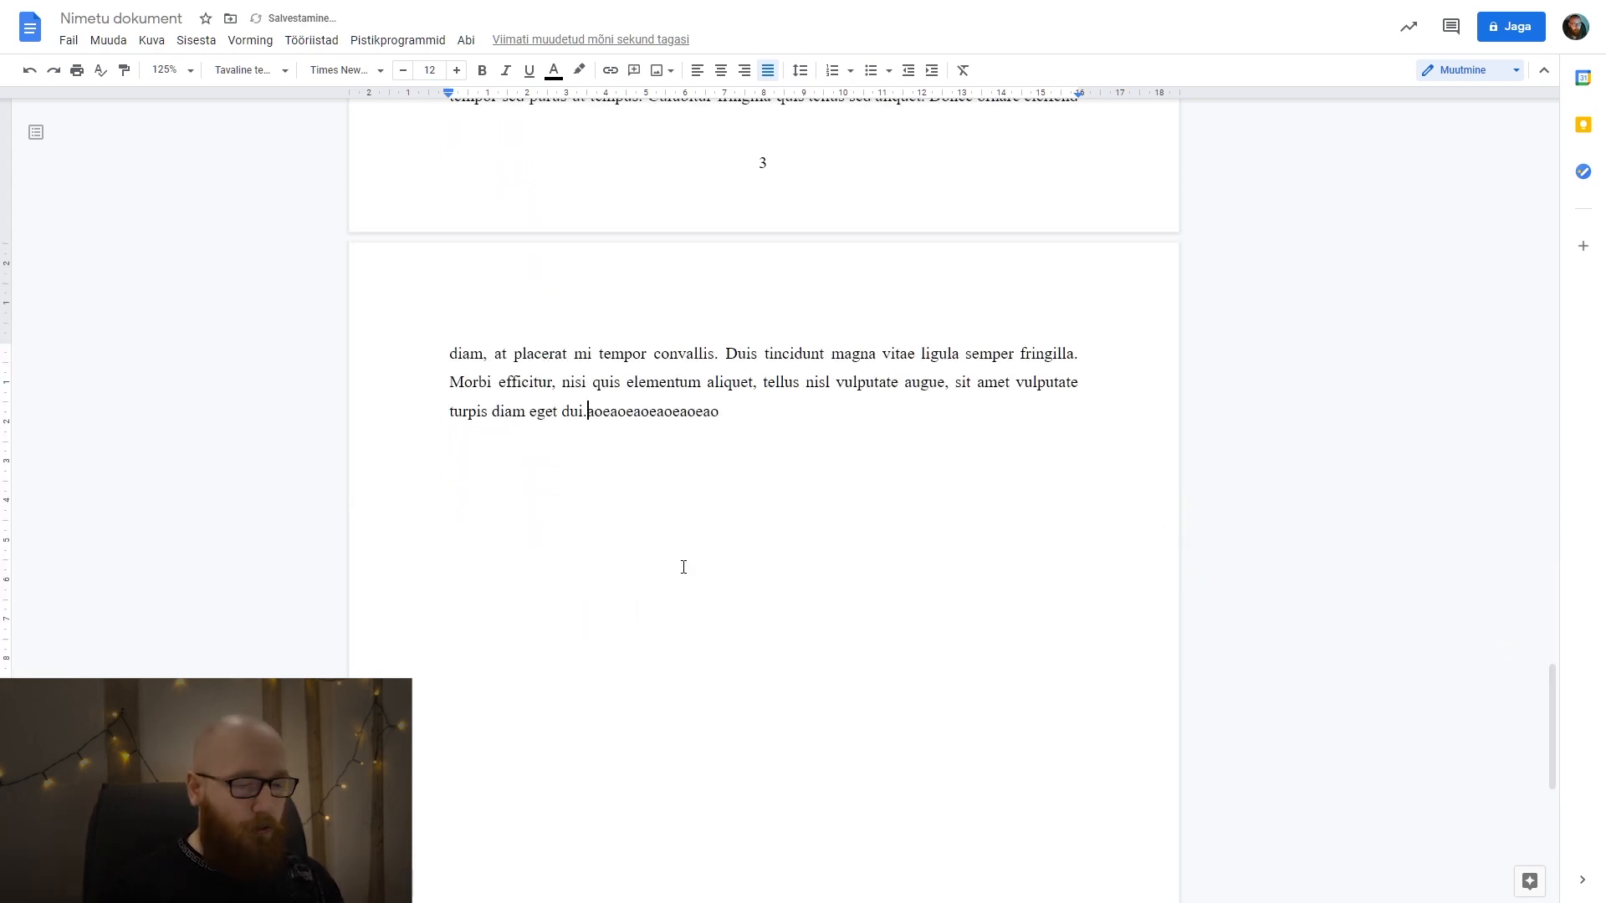
key("ctrl+Return")
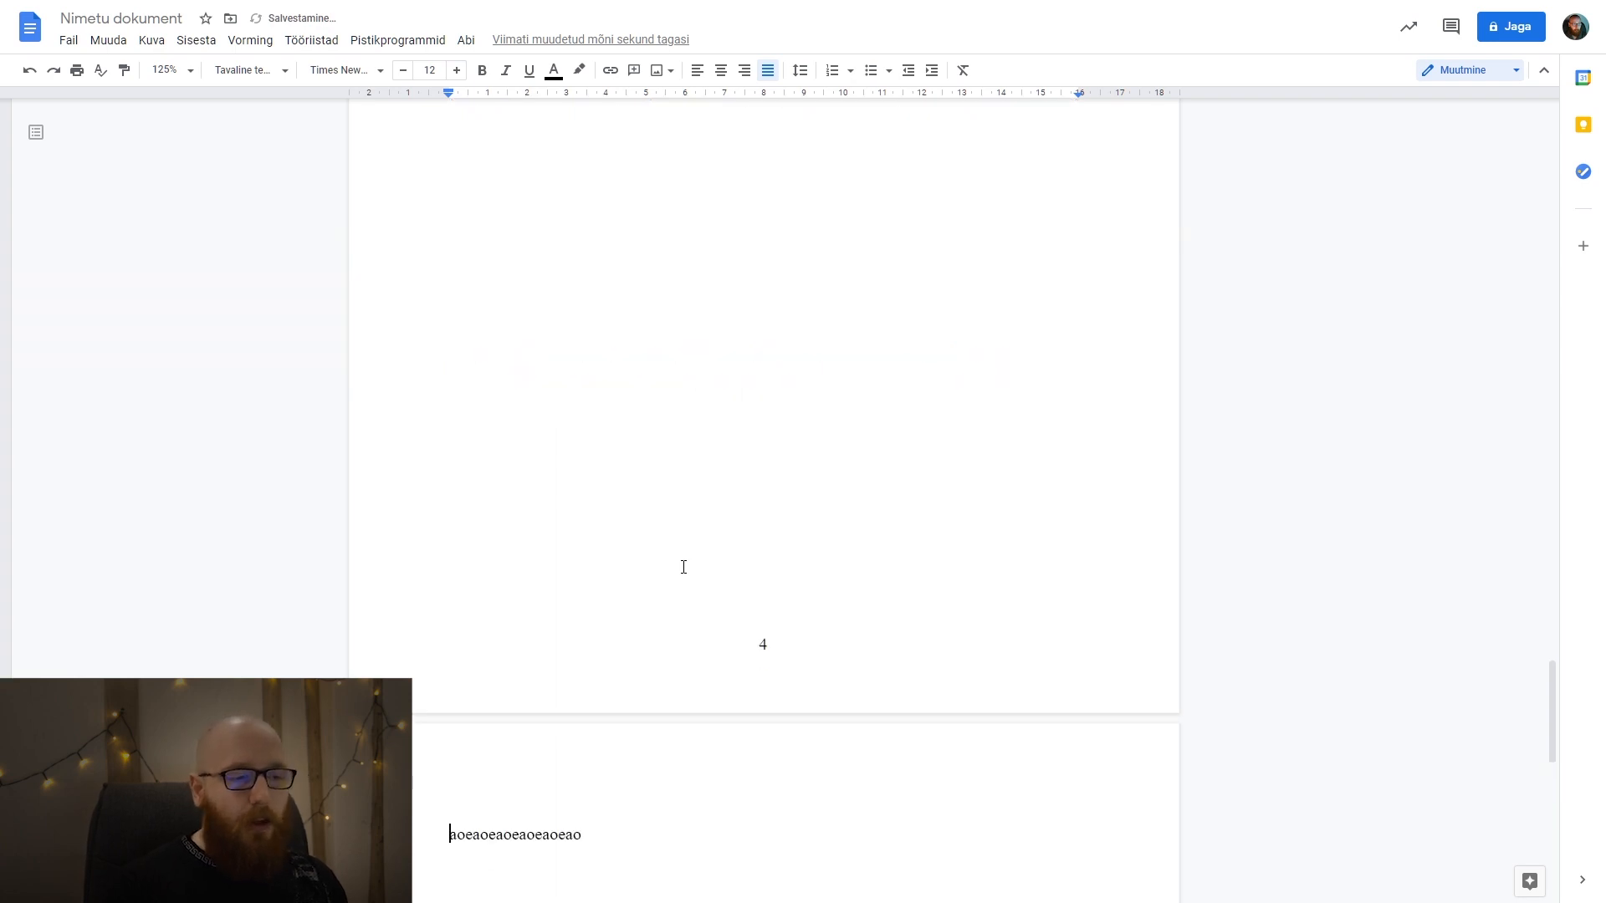
Replace the placeholder at the start of the new page with an automatic numbered list item "1.".
scroll(324, 534, "down", 4)
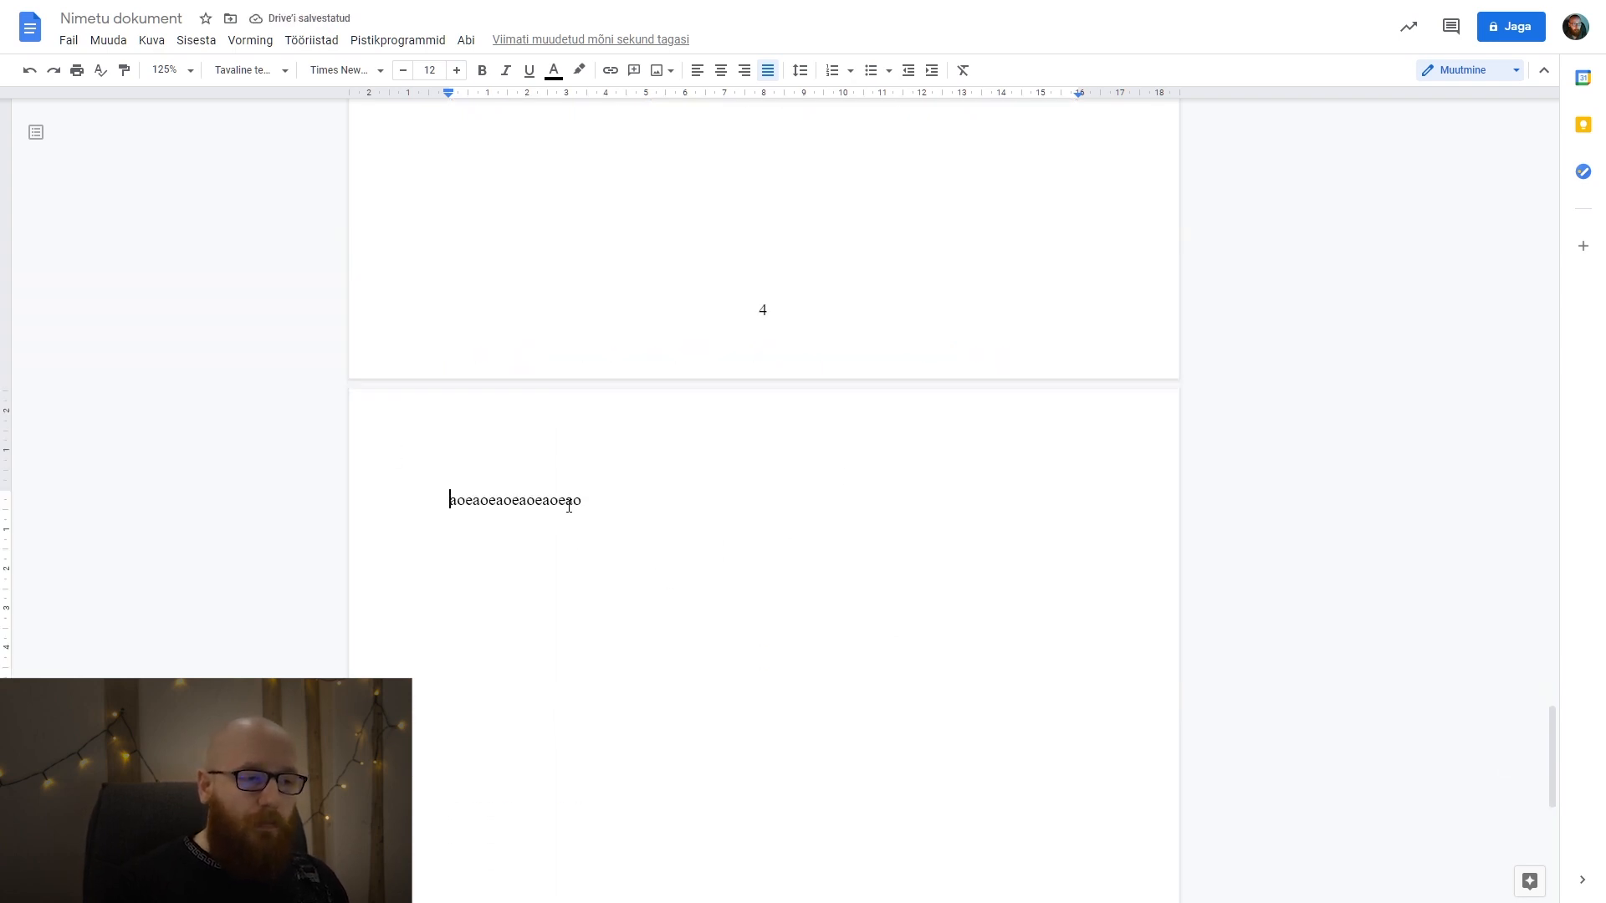
double_click(569, 506)
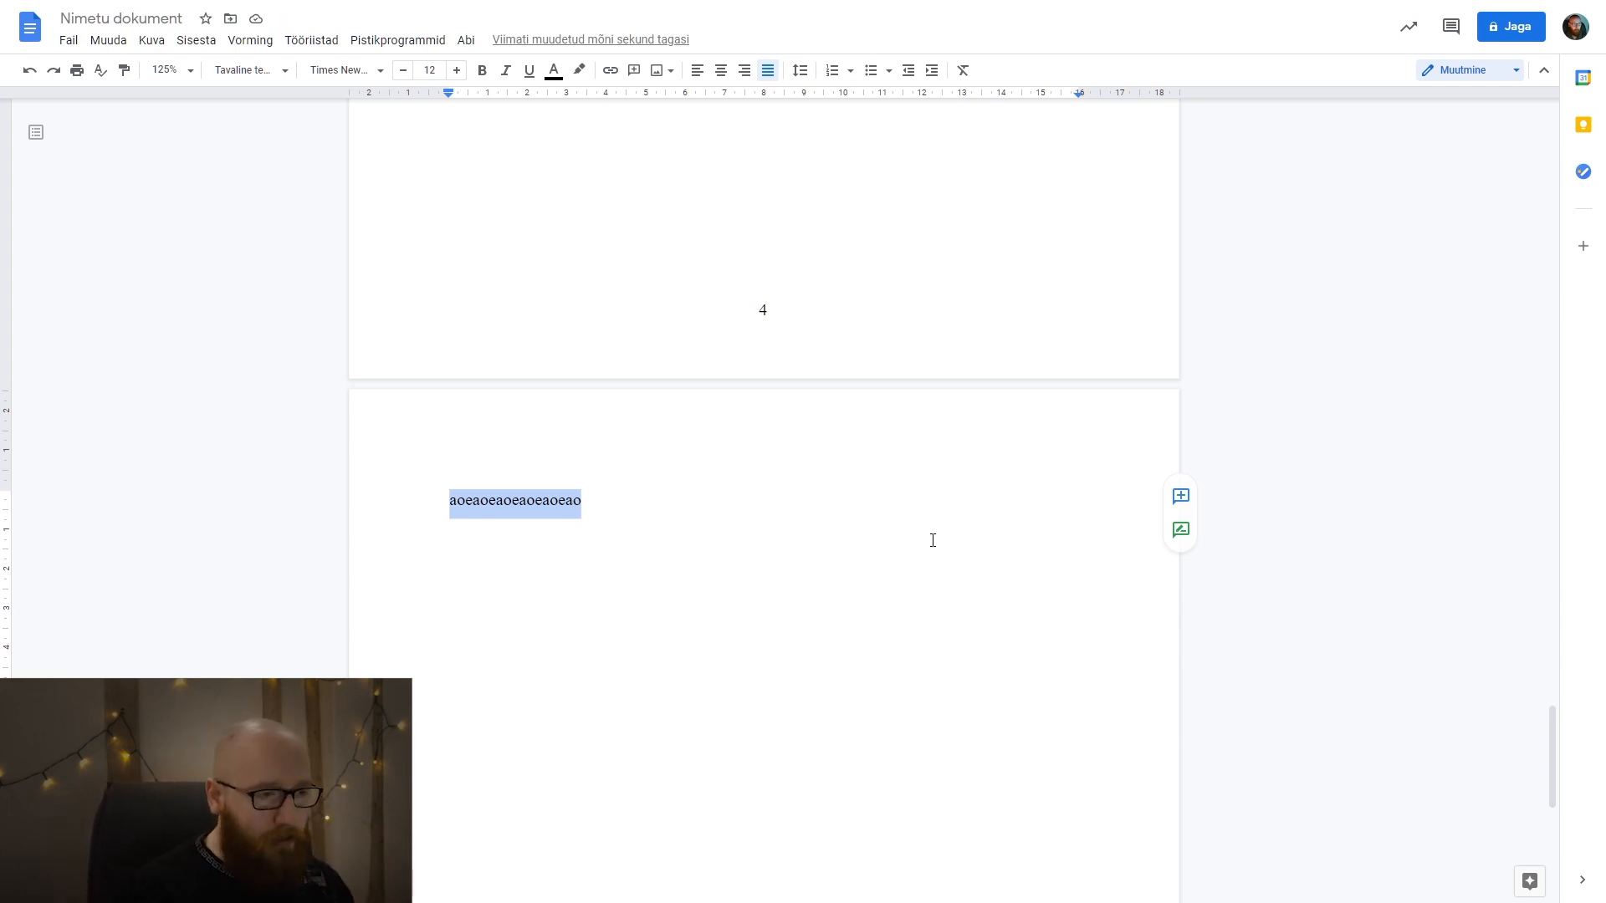
type("1")
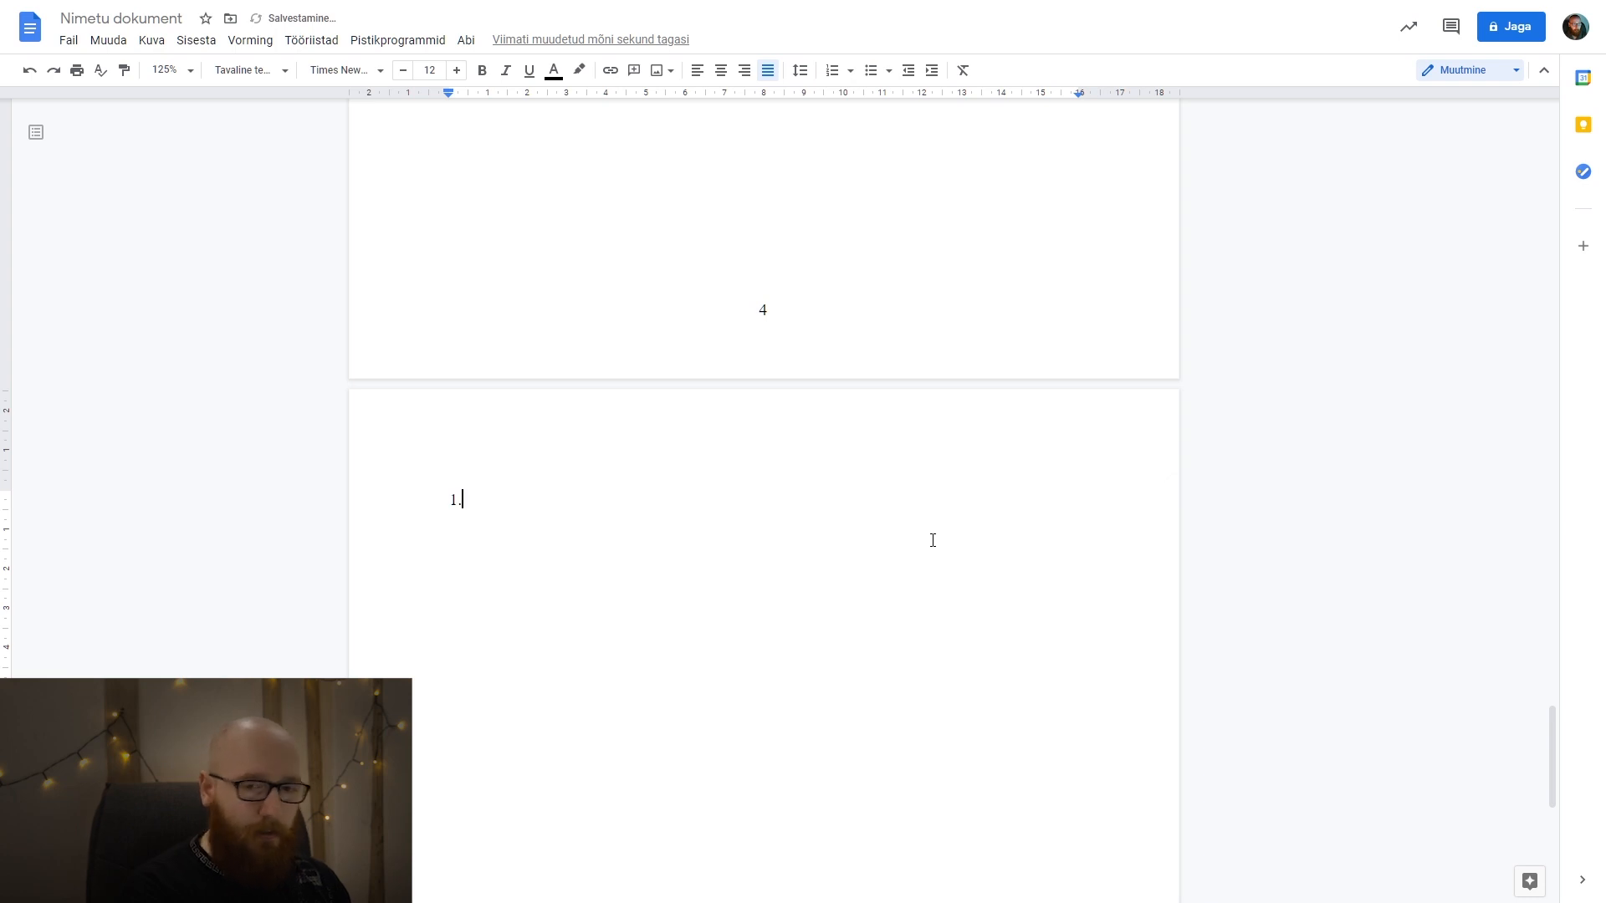
type(".")
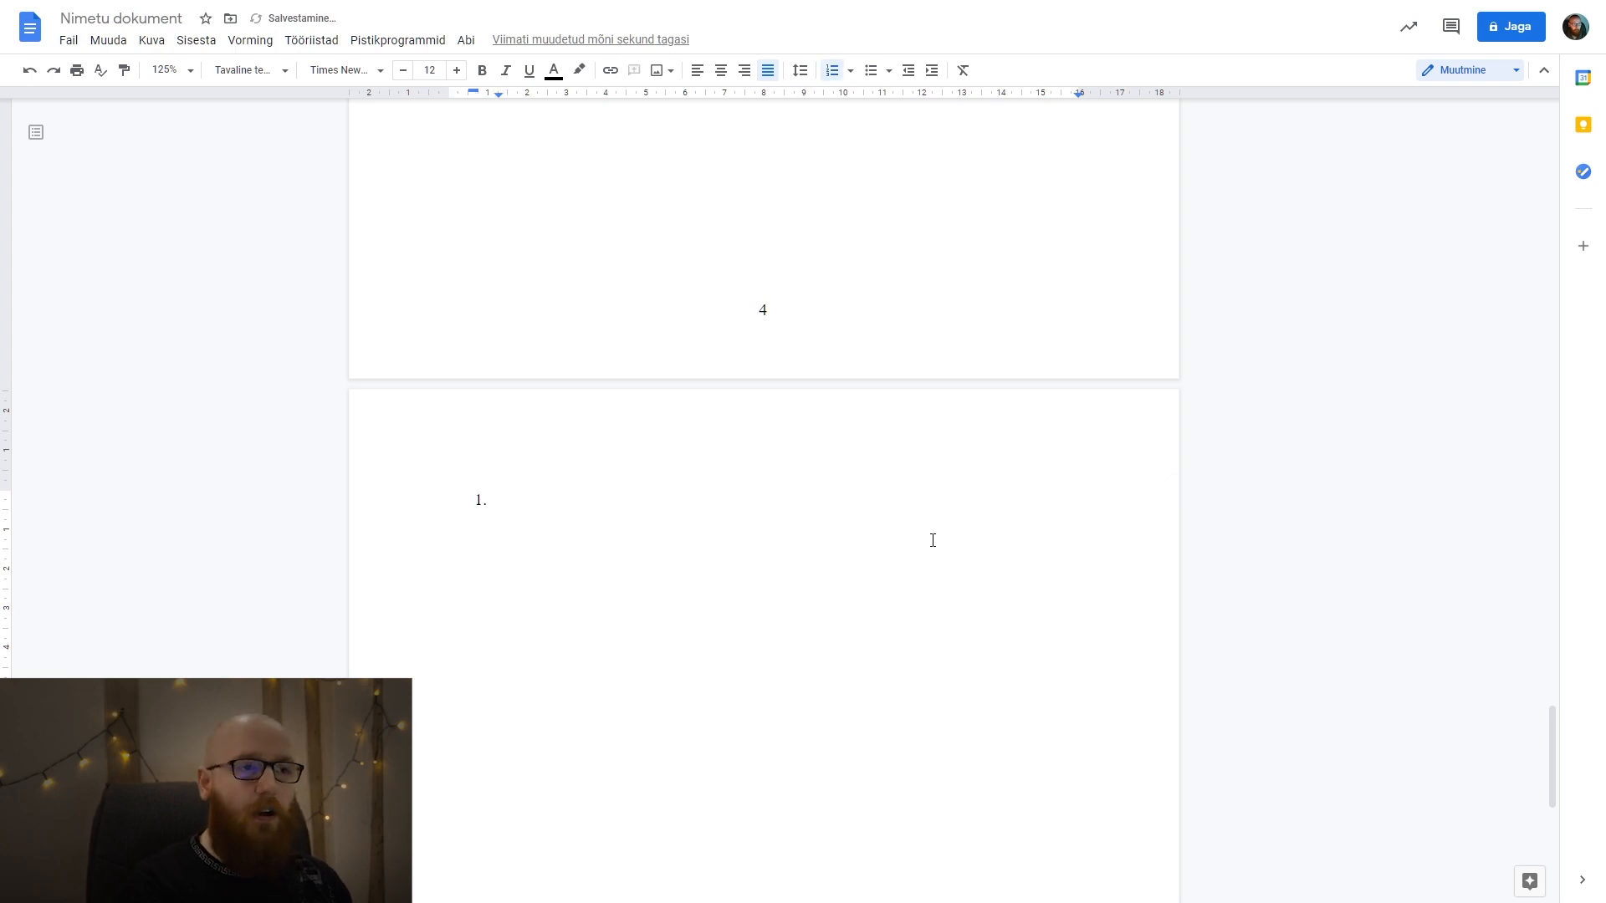
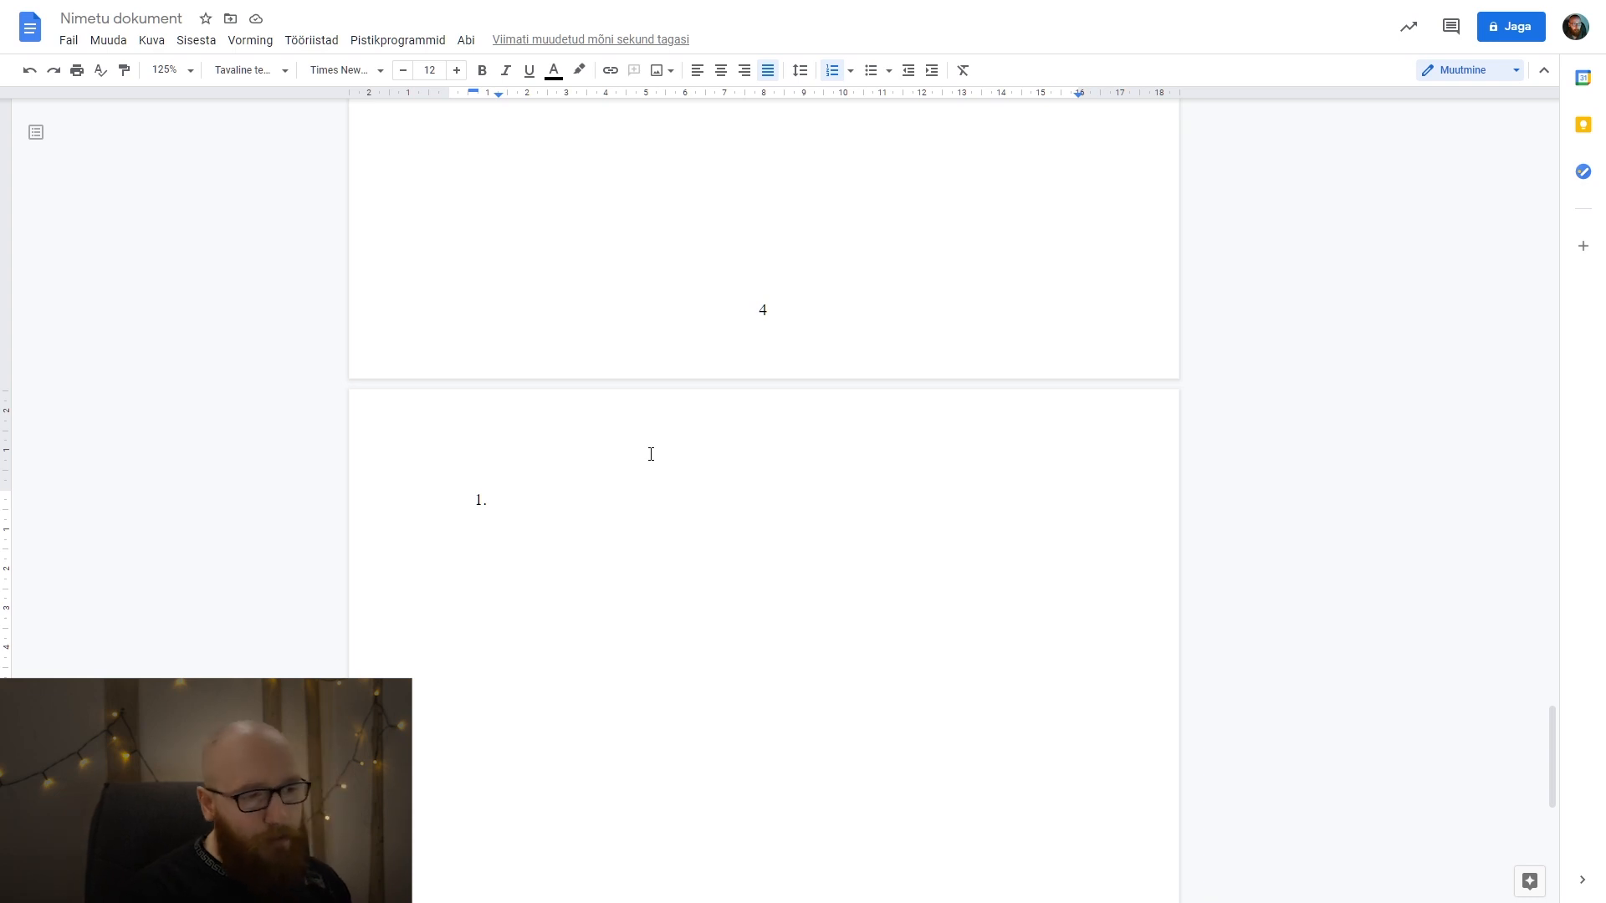
Title the numbered item "PEATÜKK" and add the unnumbered body line "Siin on mul siis sisu." below it.
type("PEATÜKK")
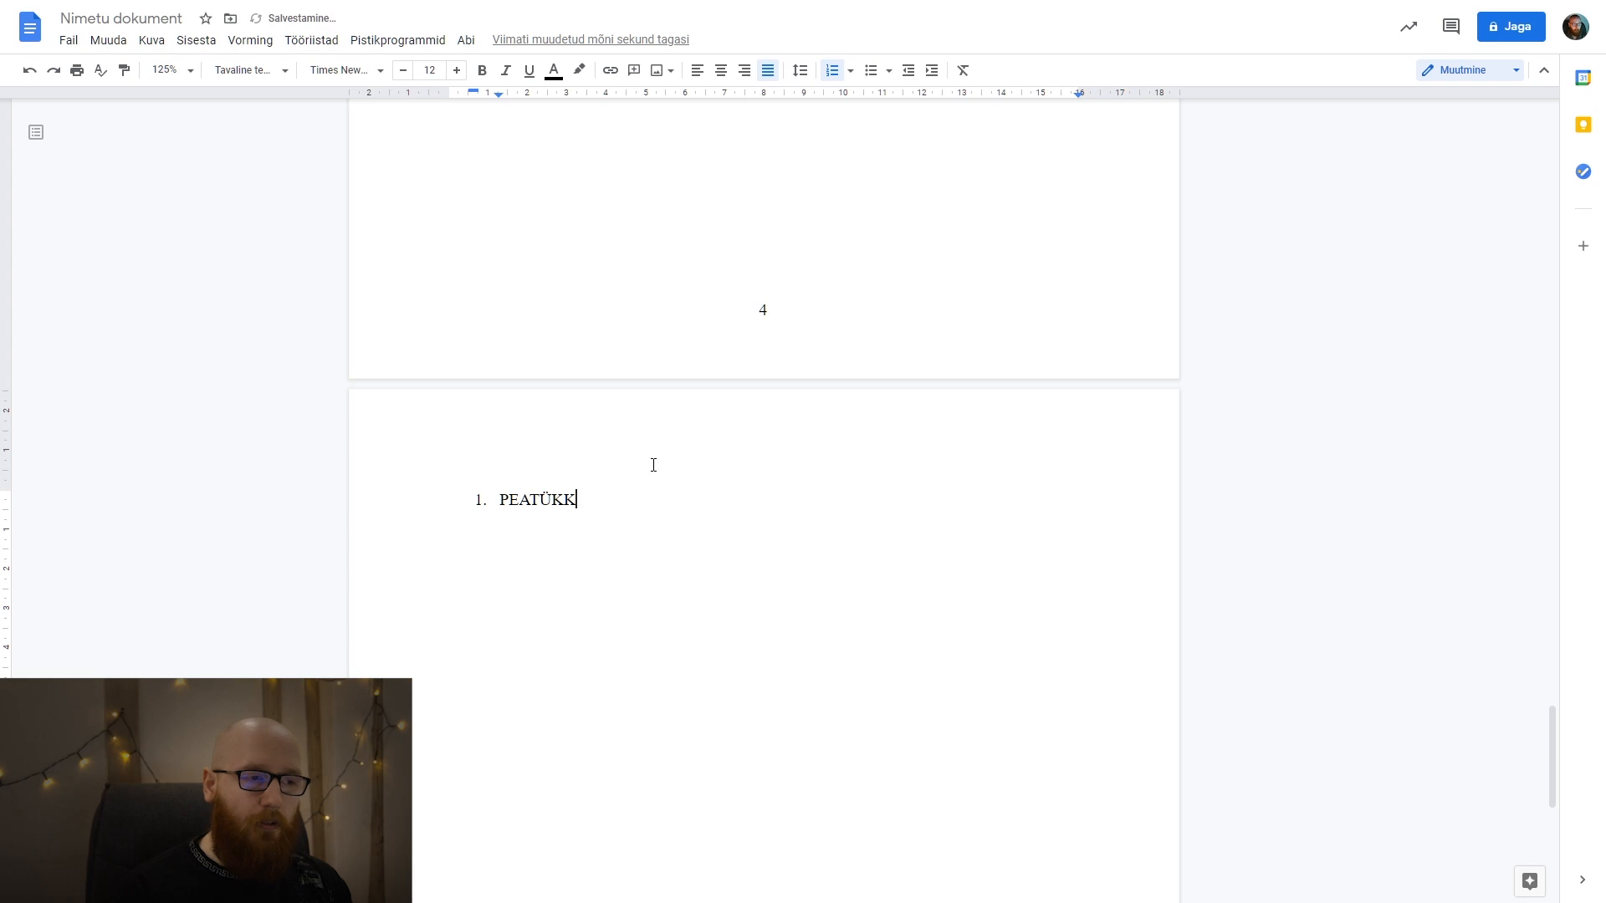
key("Return")
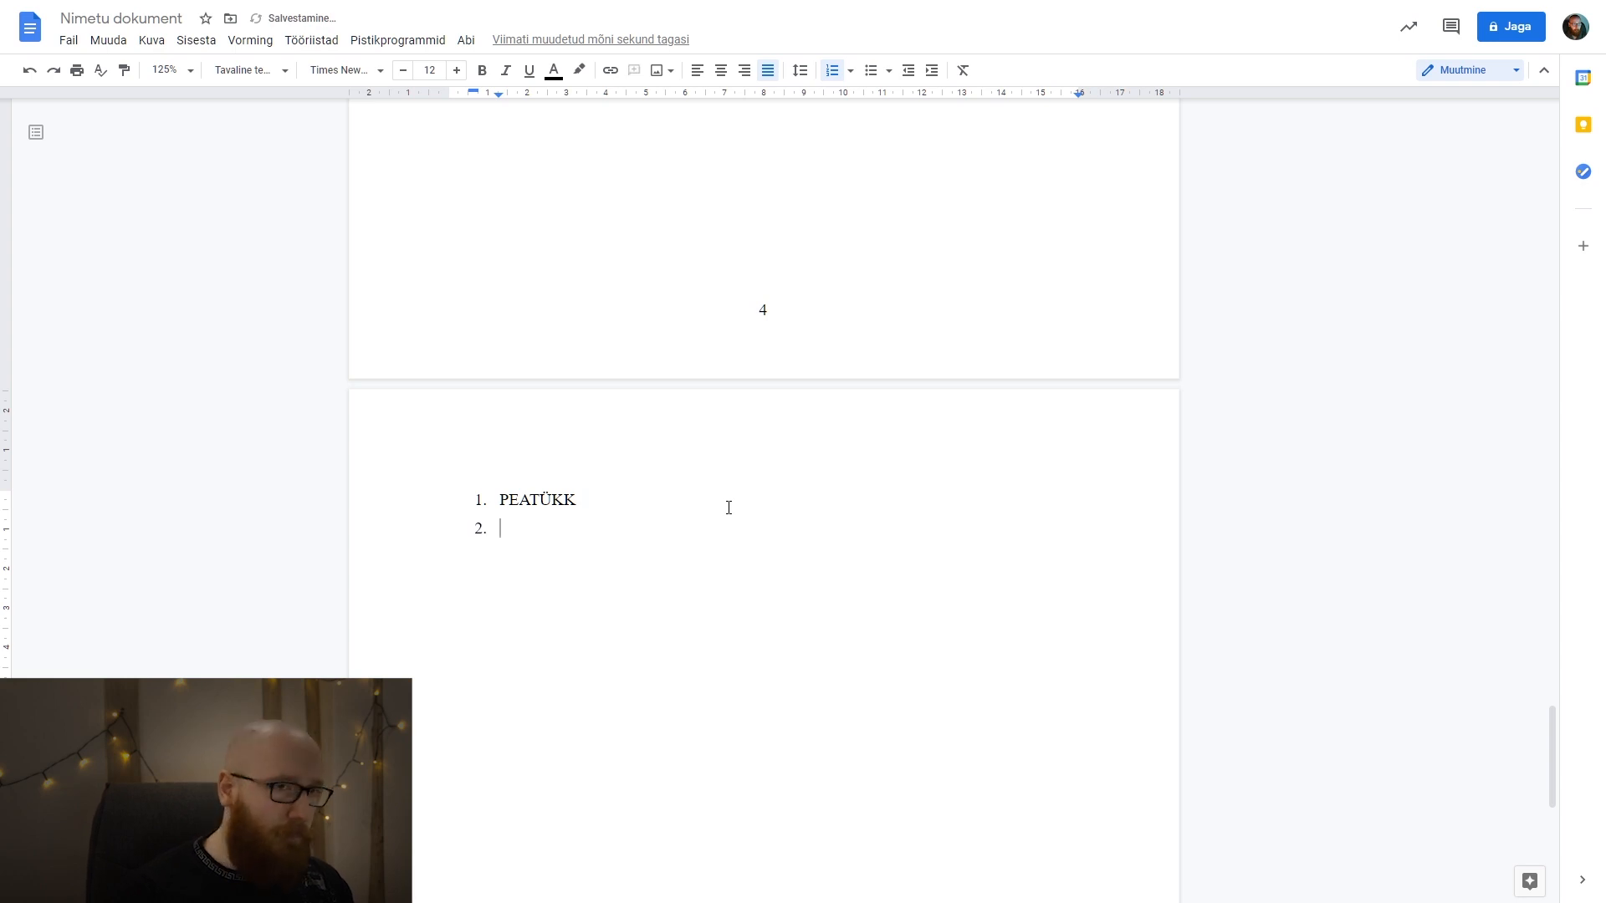
left_click(833, 71)
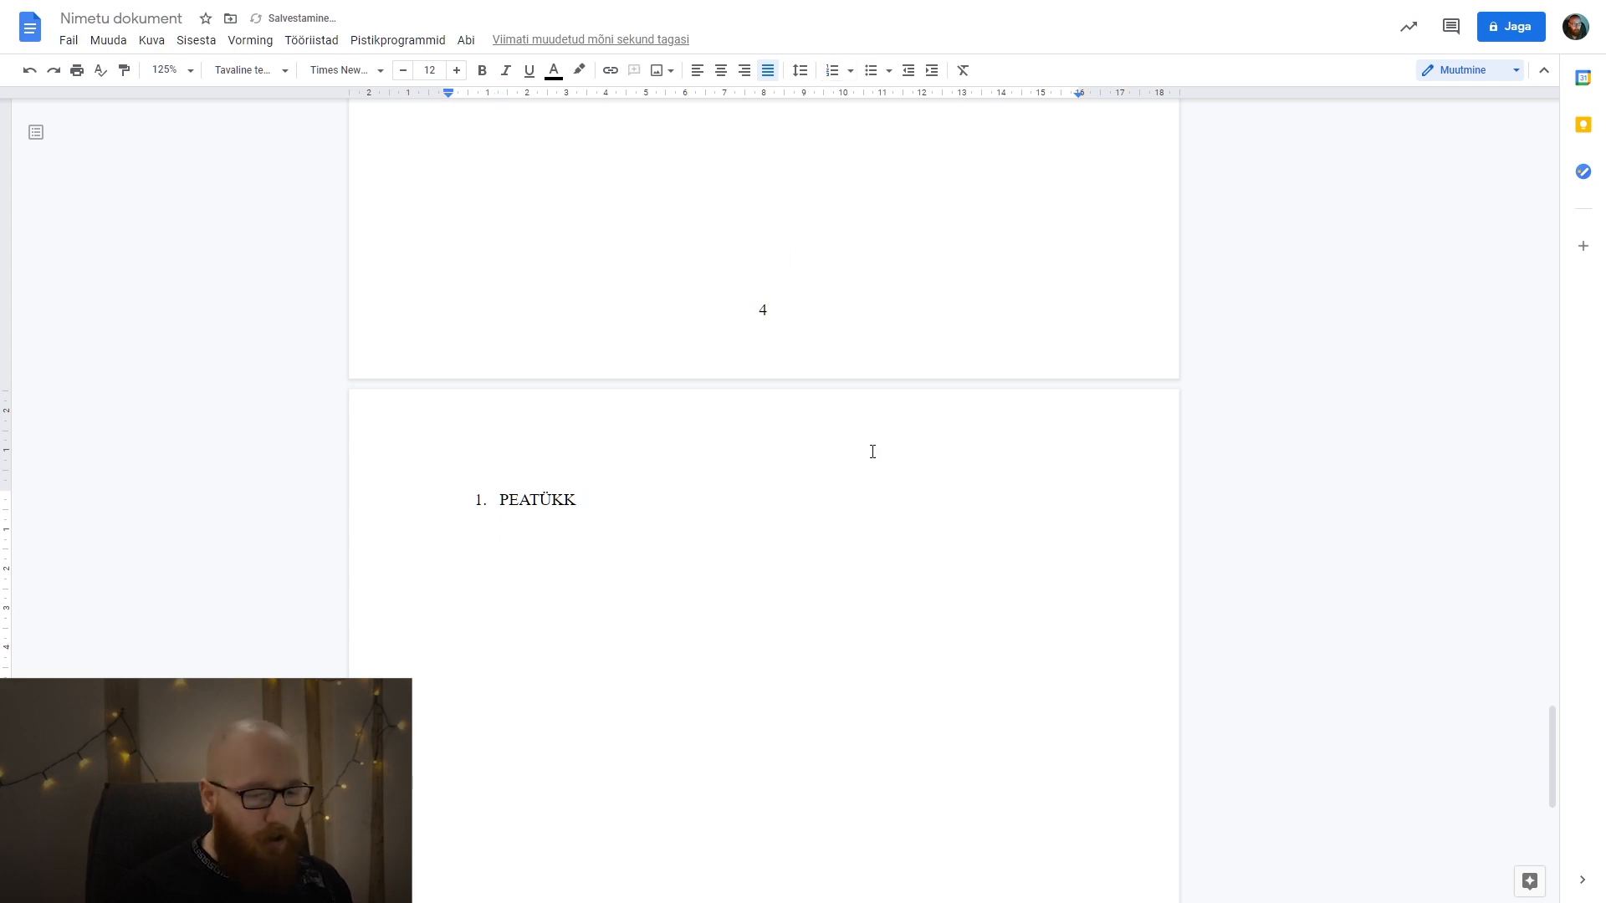
type("sIIN")
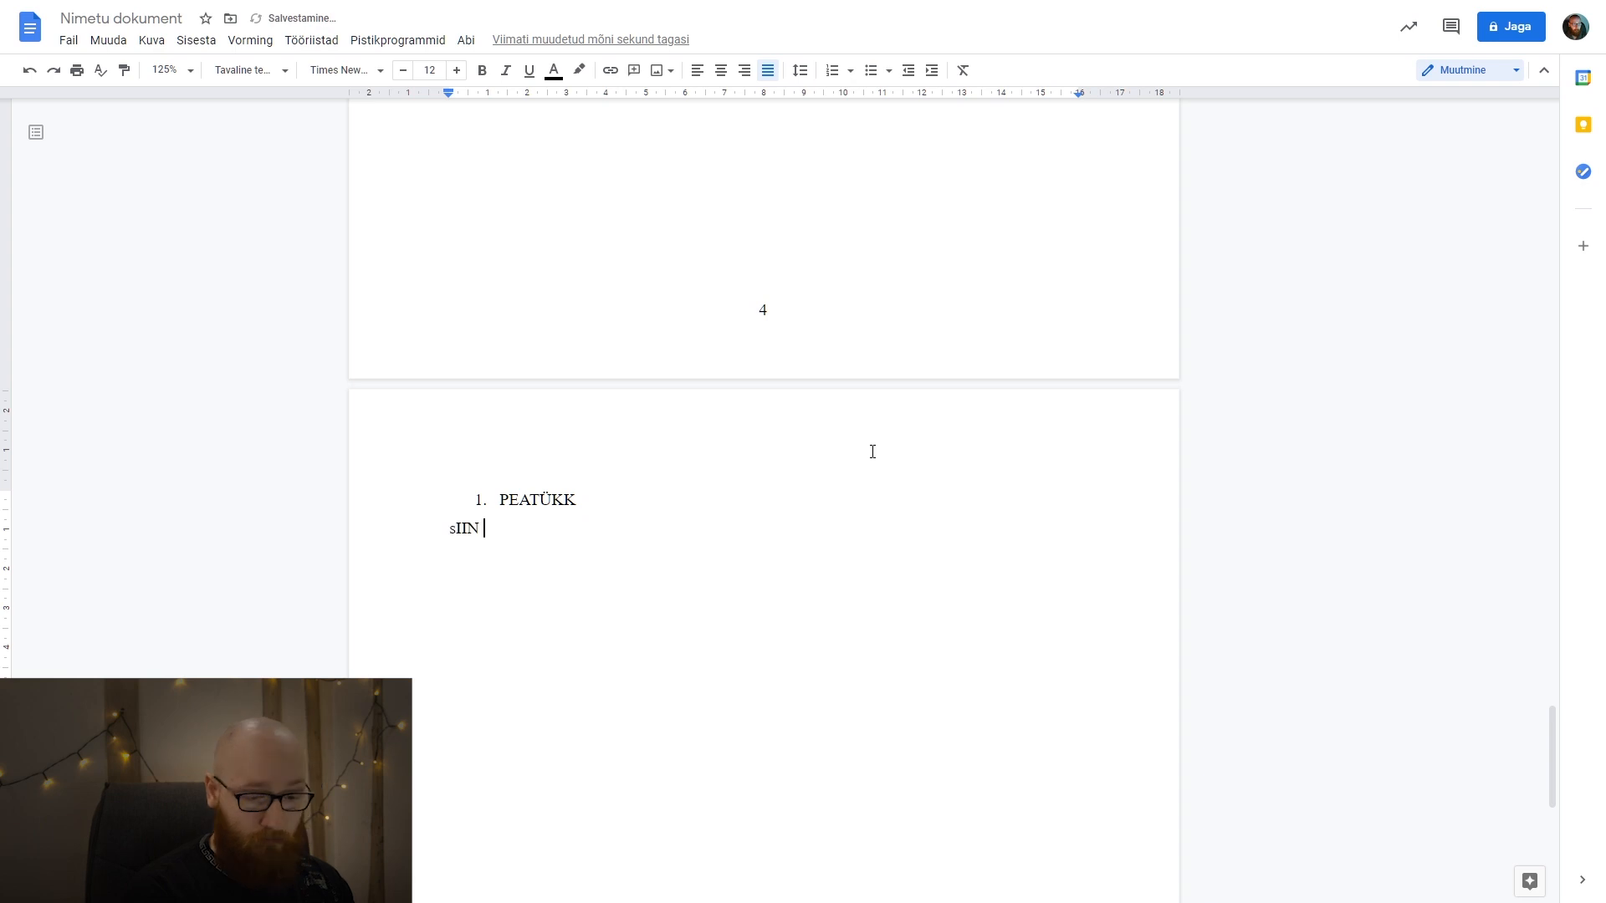
key("shift+Home")
type("Siin ")
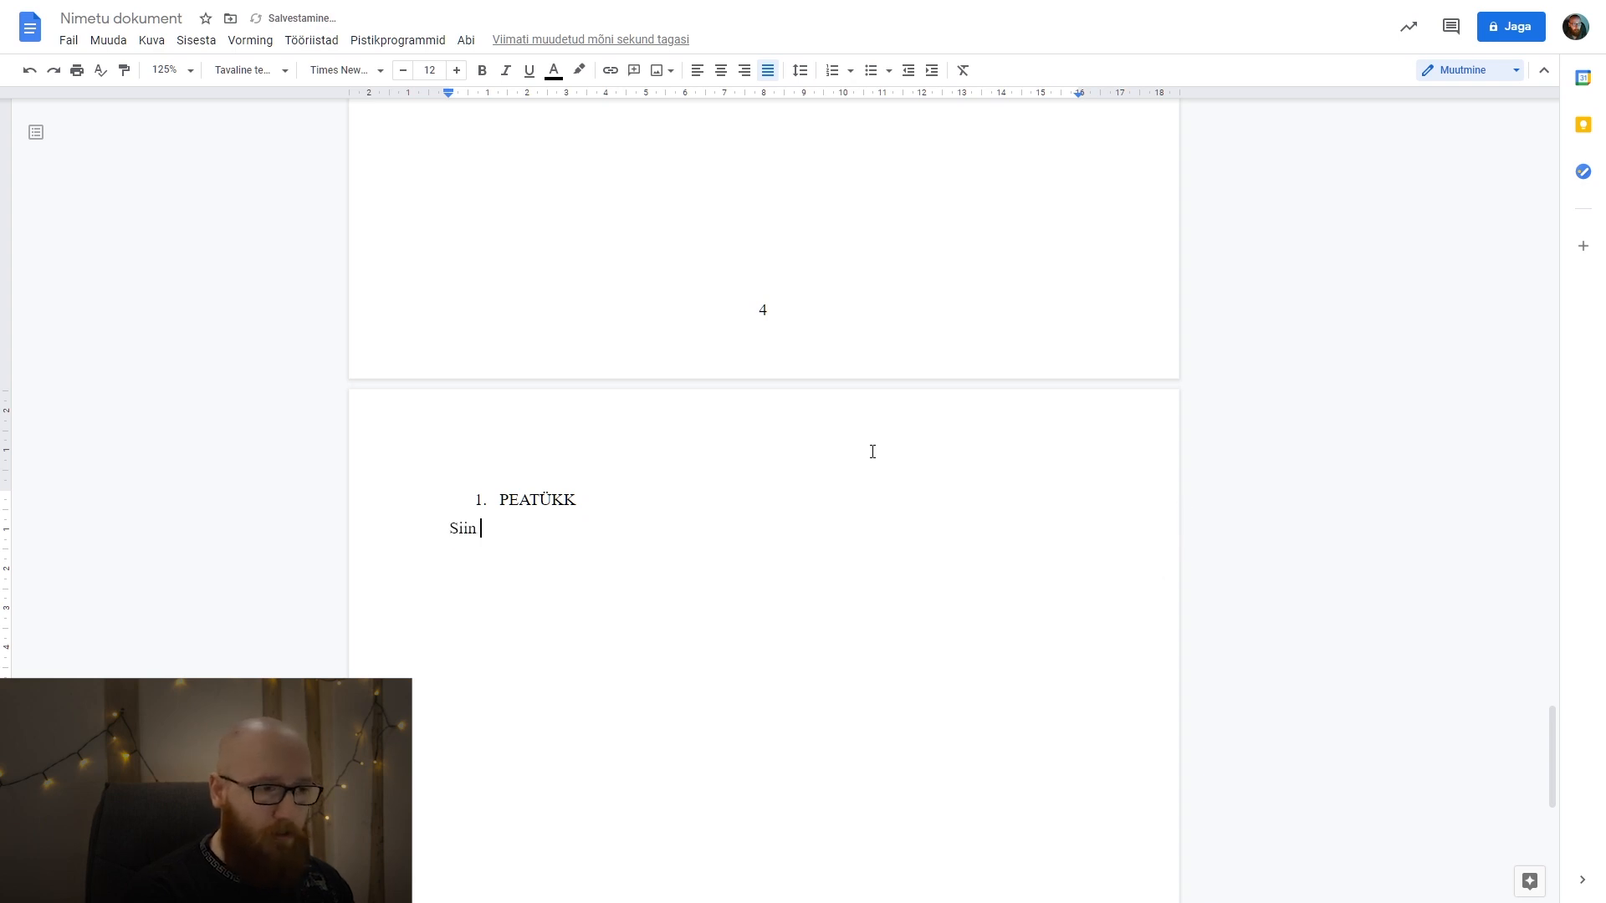
type("on mul siis sisu.")
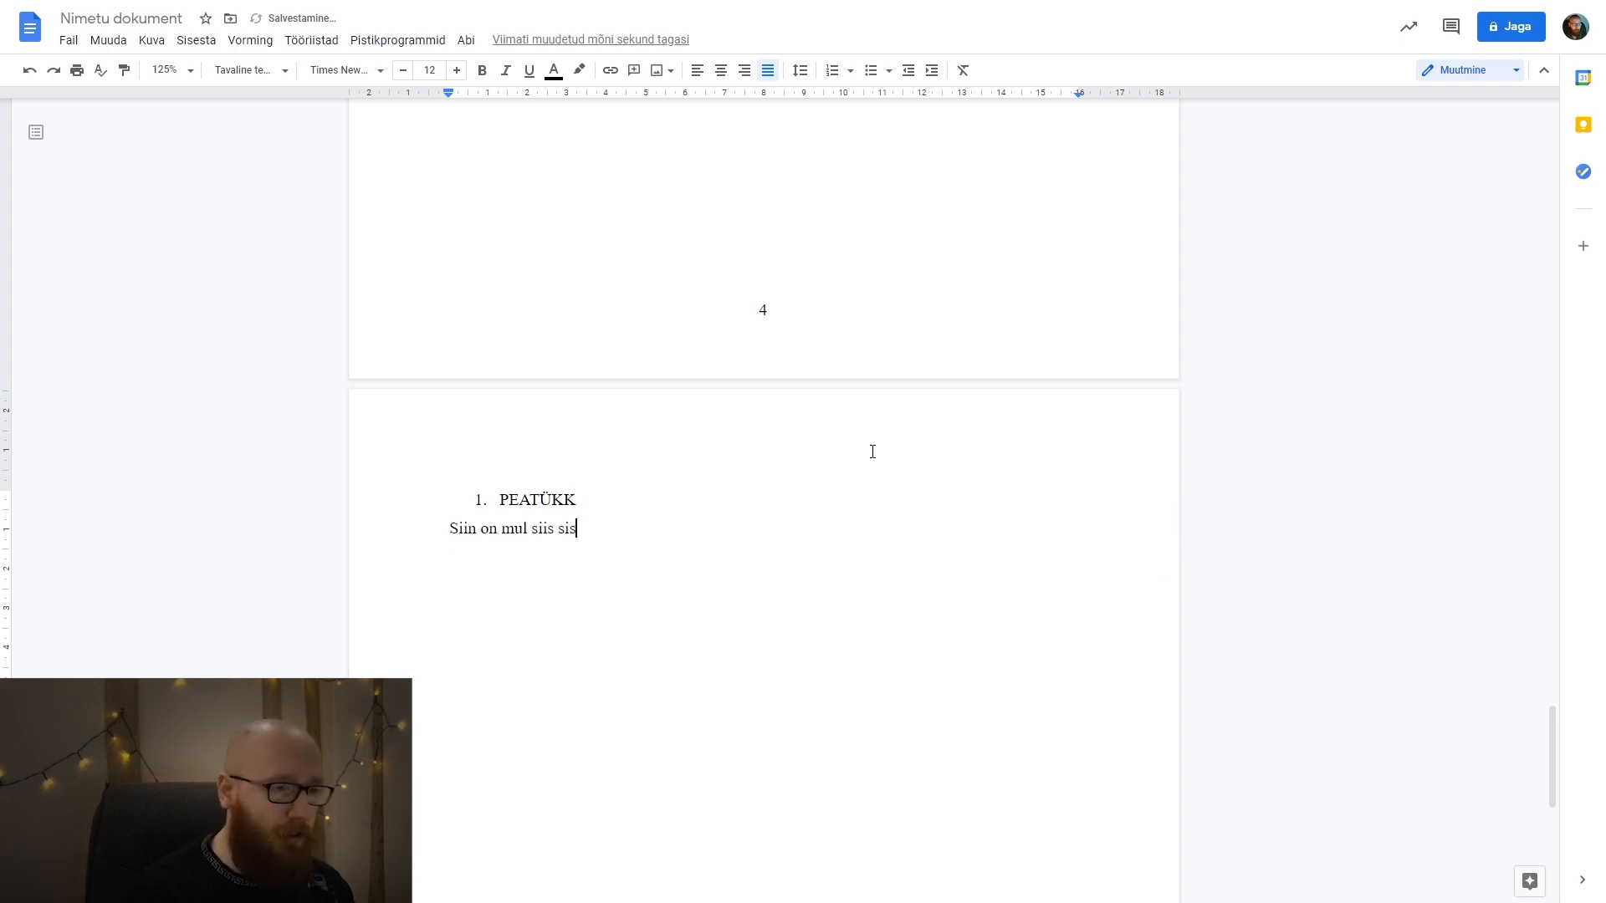
Apply the Pealkiri 1 heading style to the numbered chapter title "PEATÜKK".
left_click(586, 482)
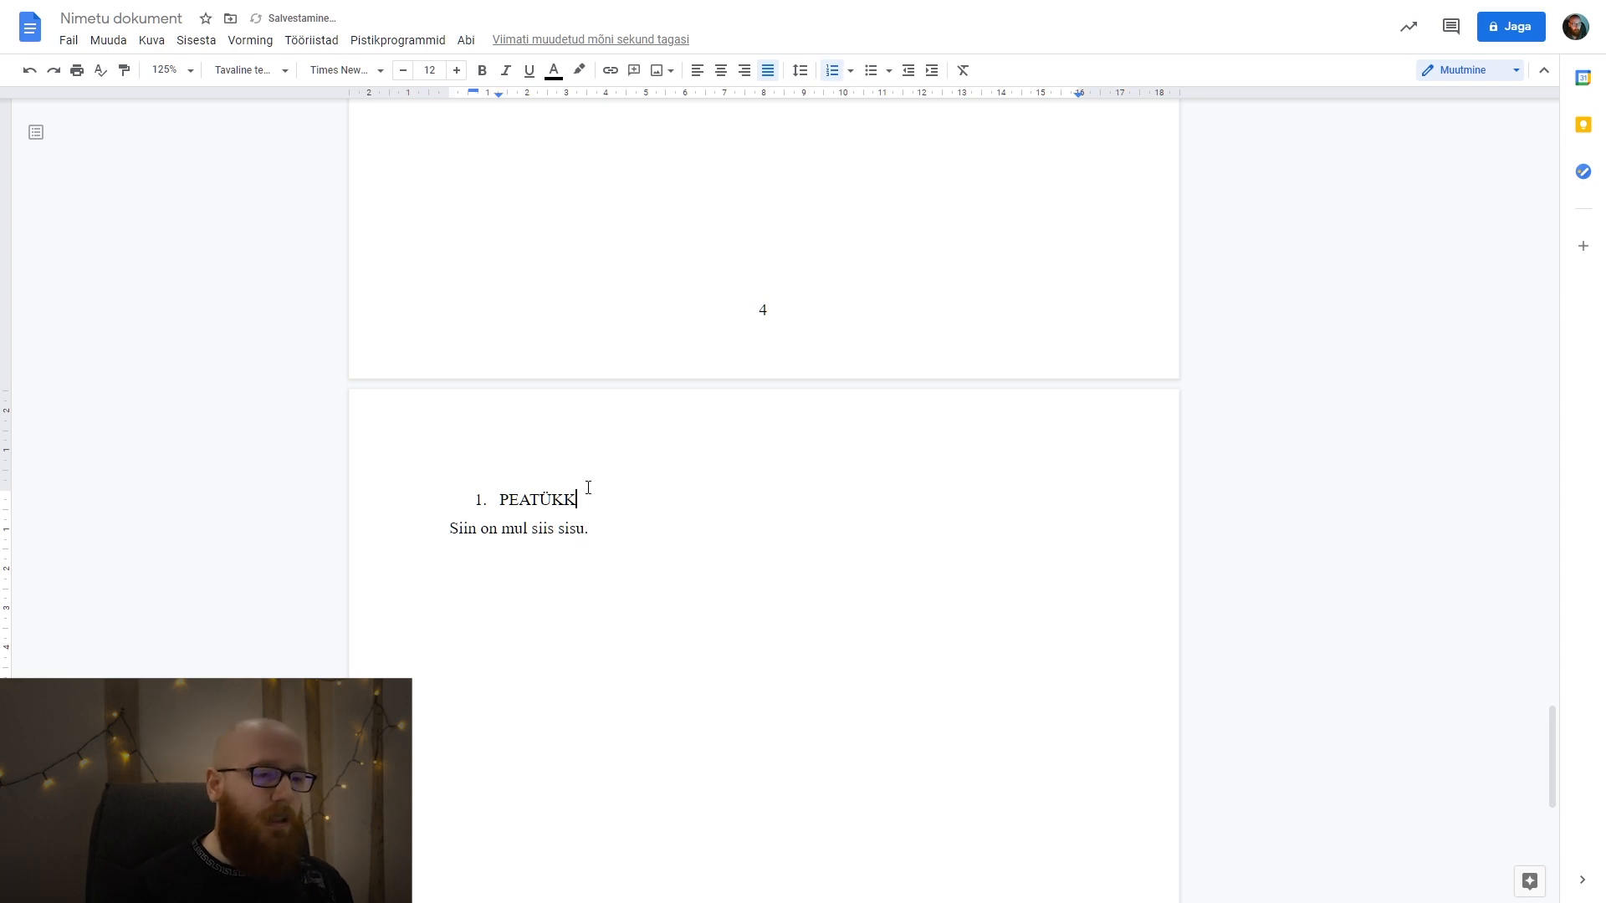
left_click_drag(592, 498, 464, 497)
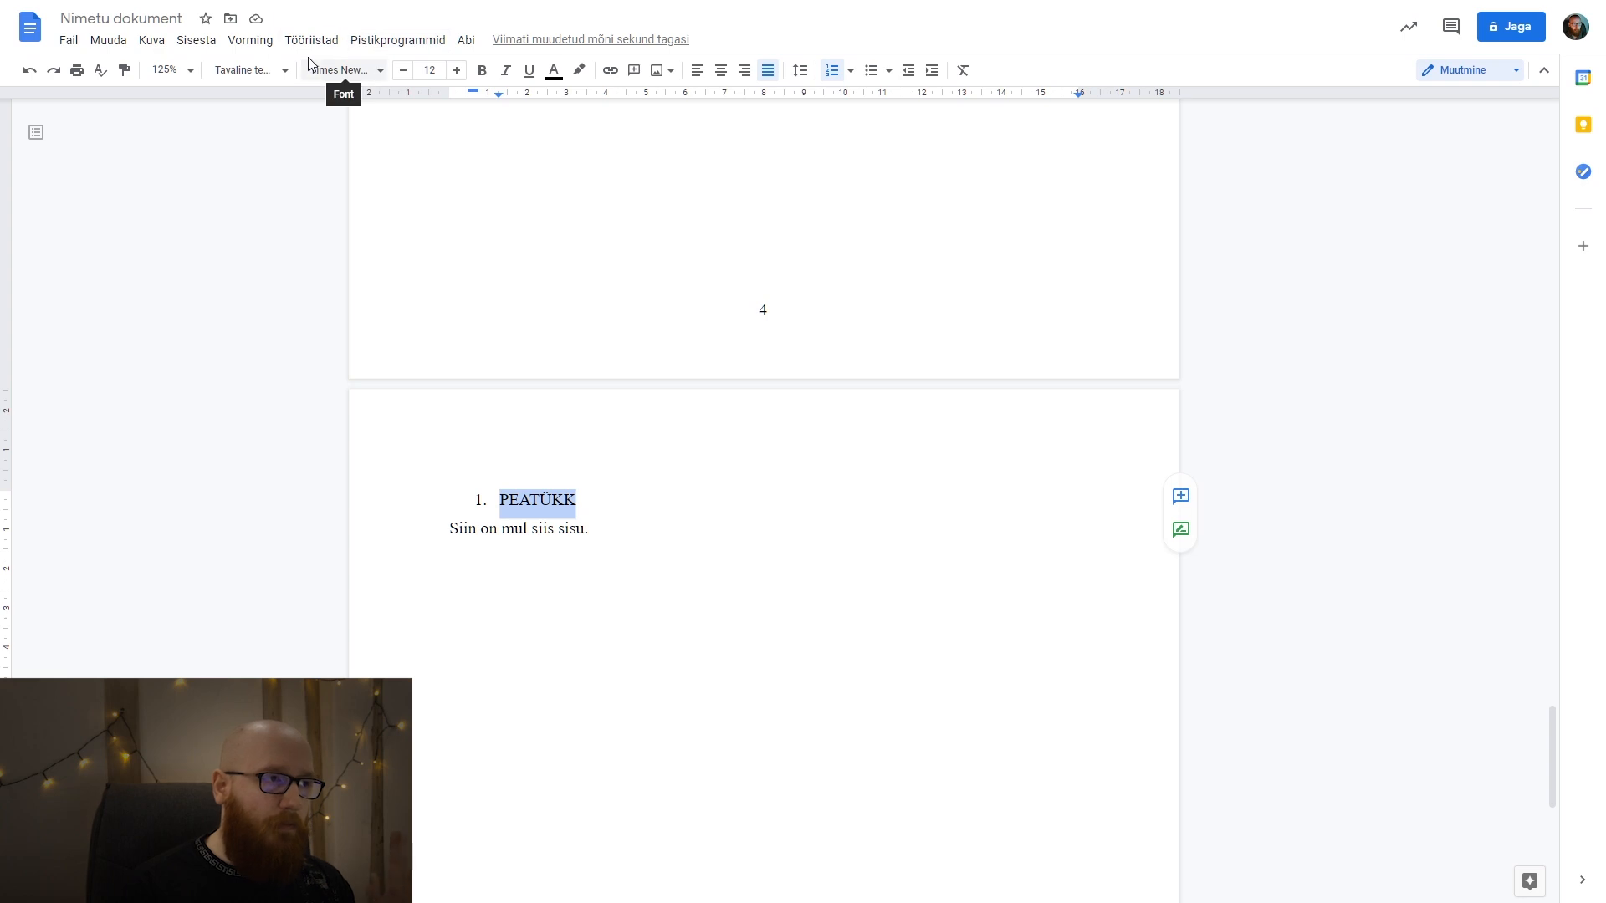
left_click(264, 74)
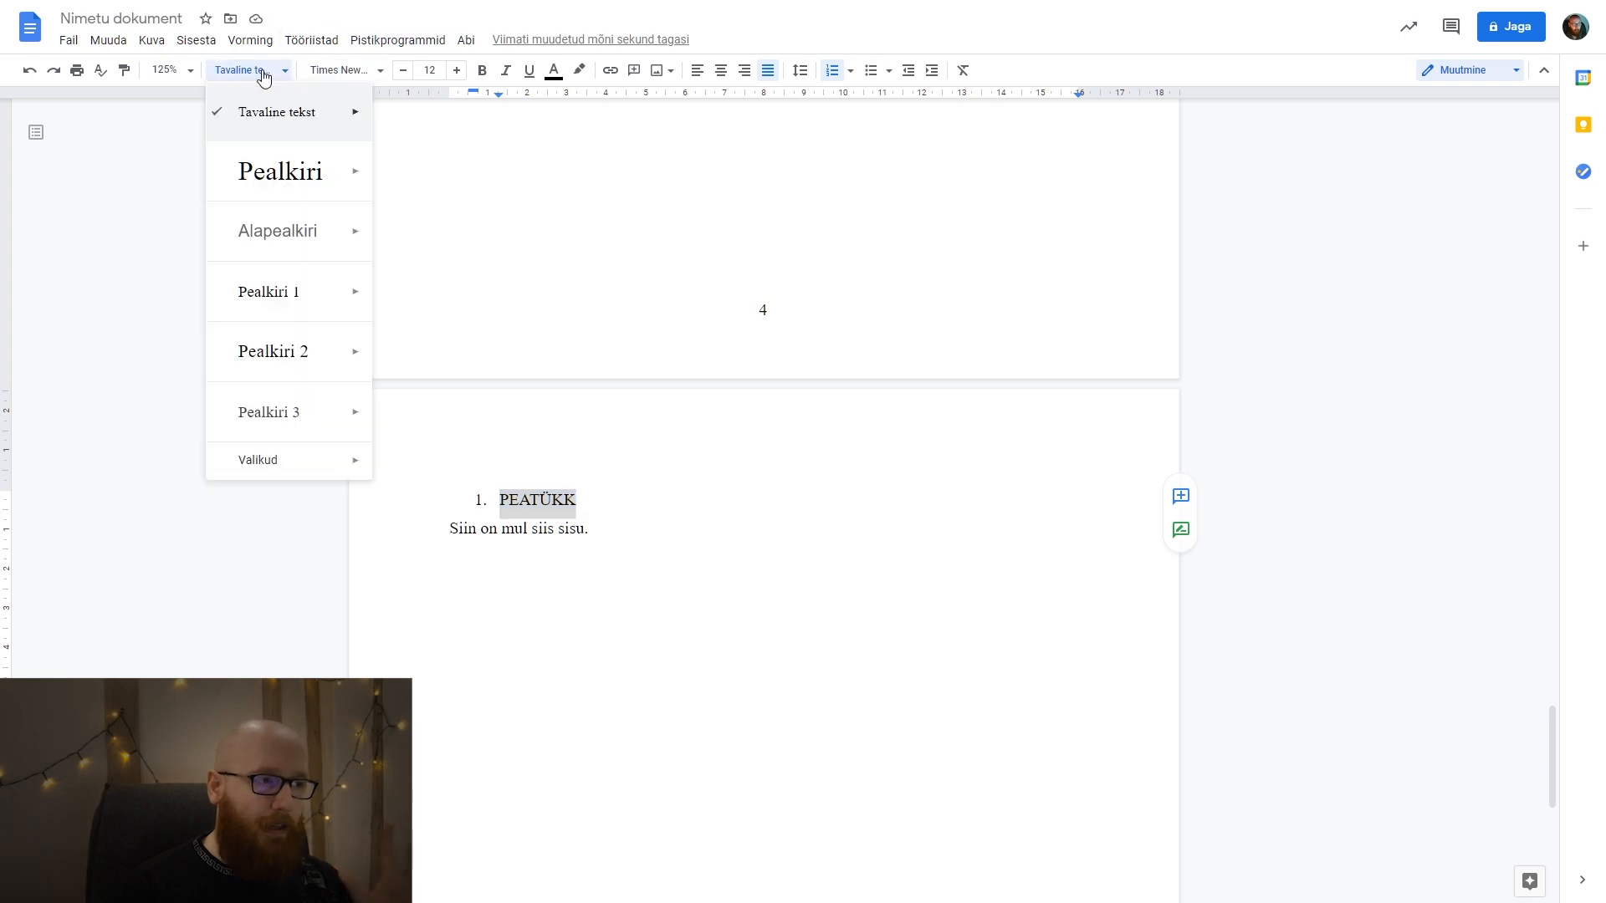
left_click(298, 304)
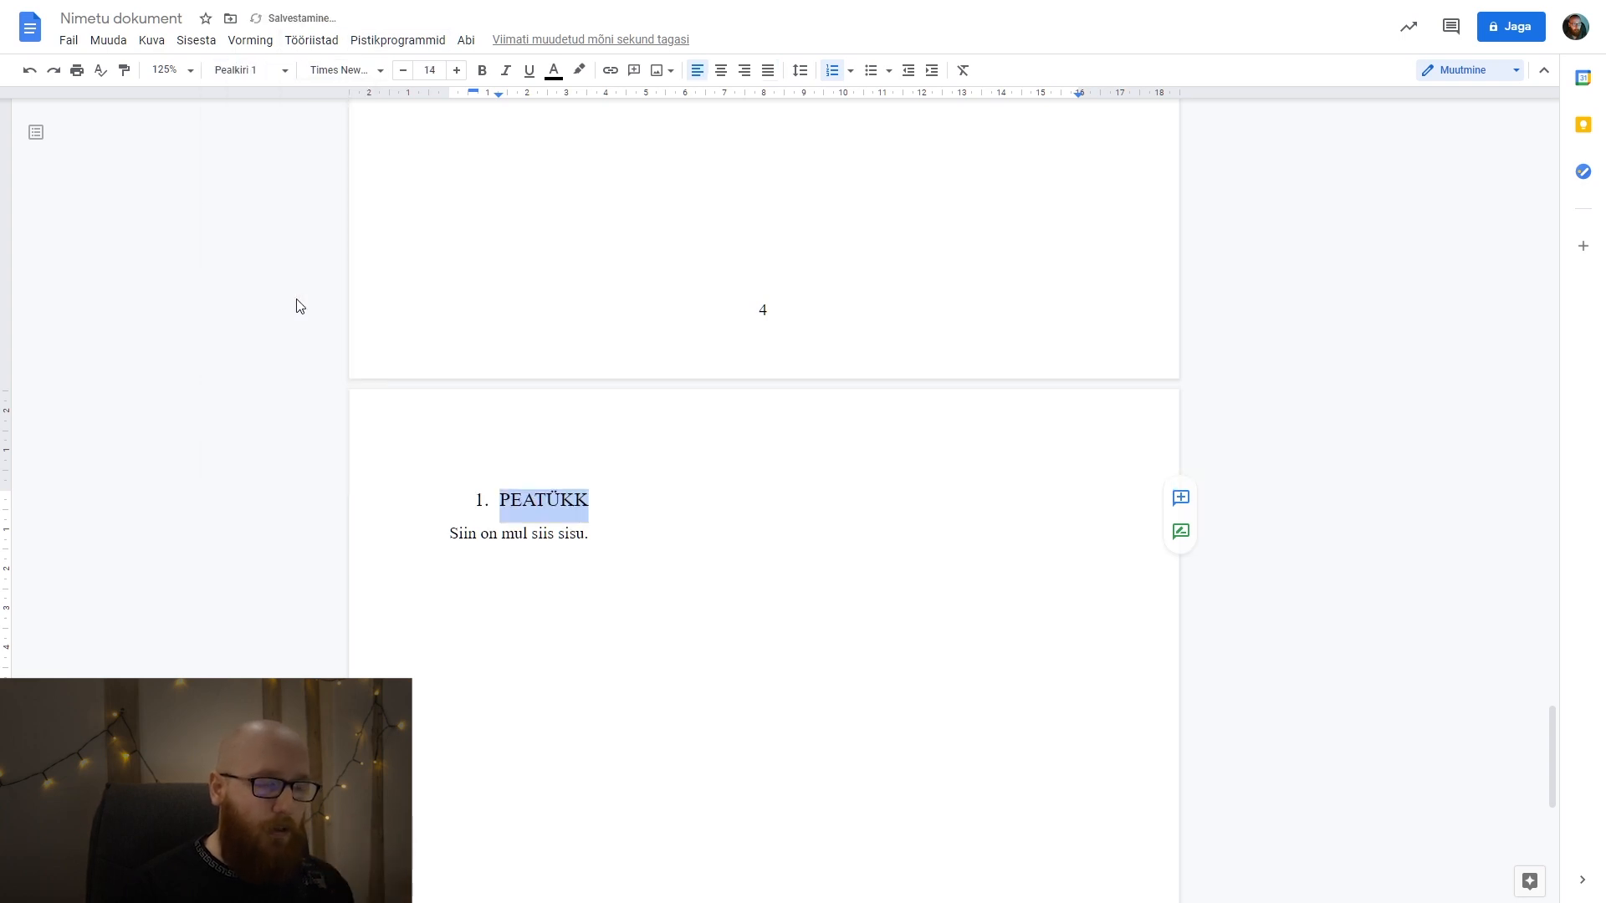
left_click(618, 534)
left_click(483, 499)
left_click(499, 501)
double_click(499, 501)
left_click(499, 500)
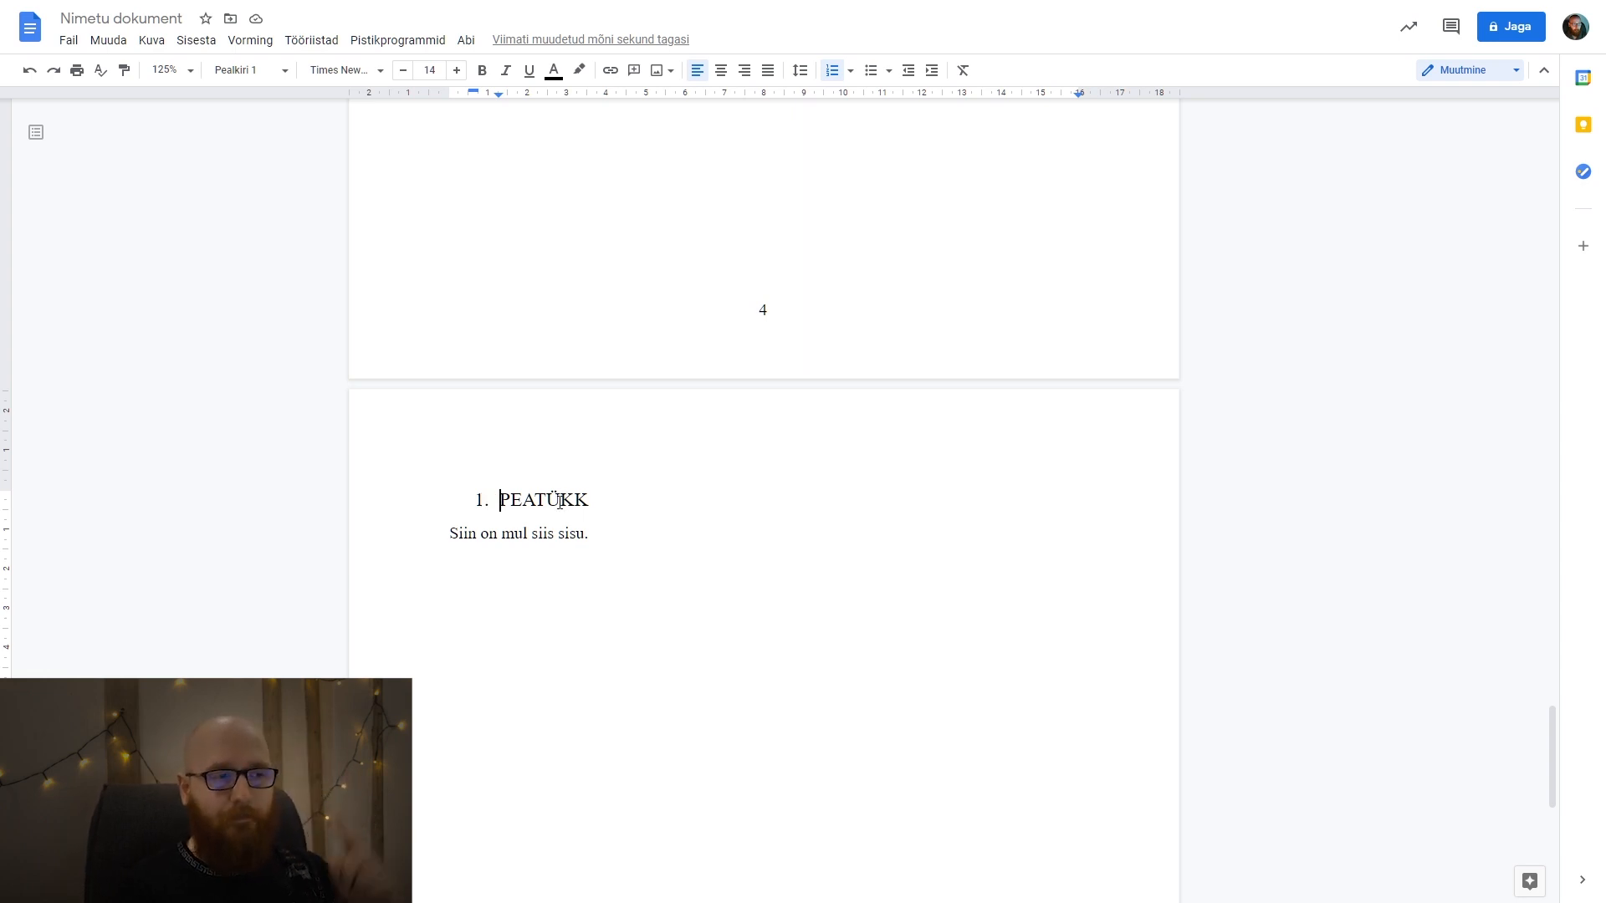
Check the paragraph styles of the SISUKORD, SISSEJUHATUS and PEATÜKK headings throughout the document.
scroll(573, 486, "up", 10)
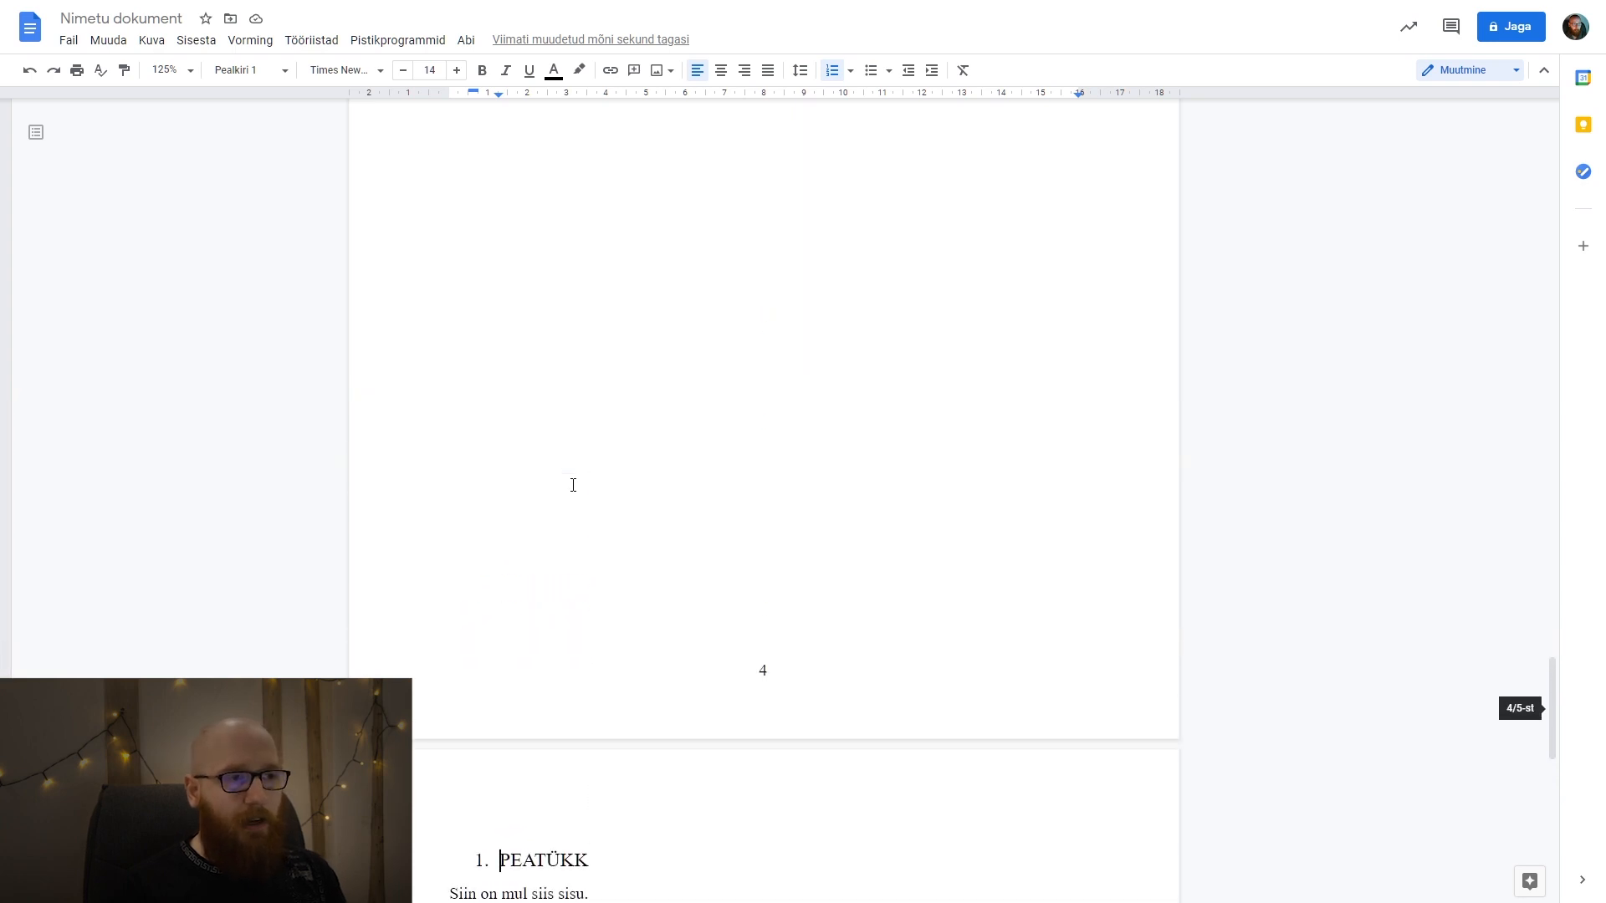
scroll(573, 485, "up", 20)
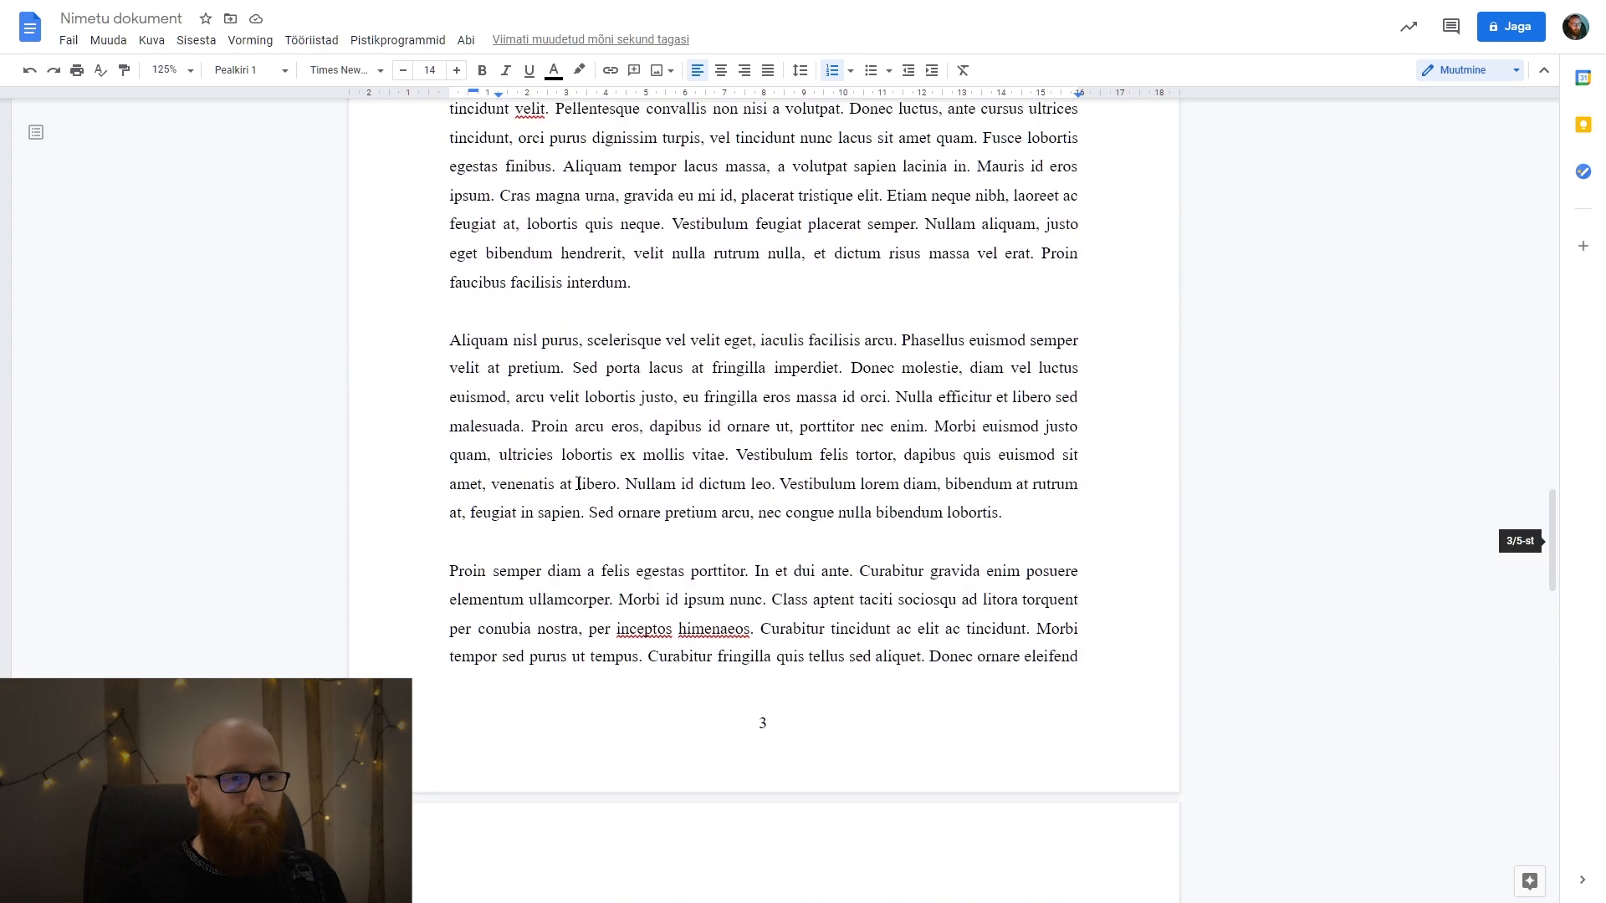
scroll(577, 483, "up", 10)
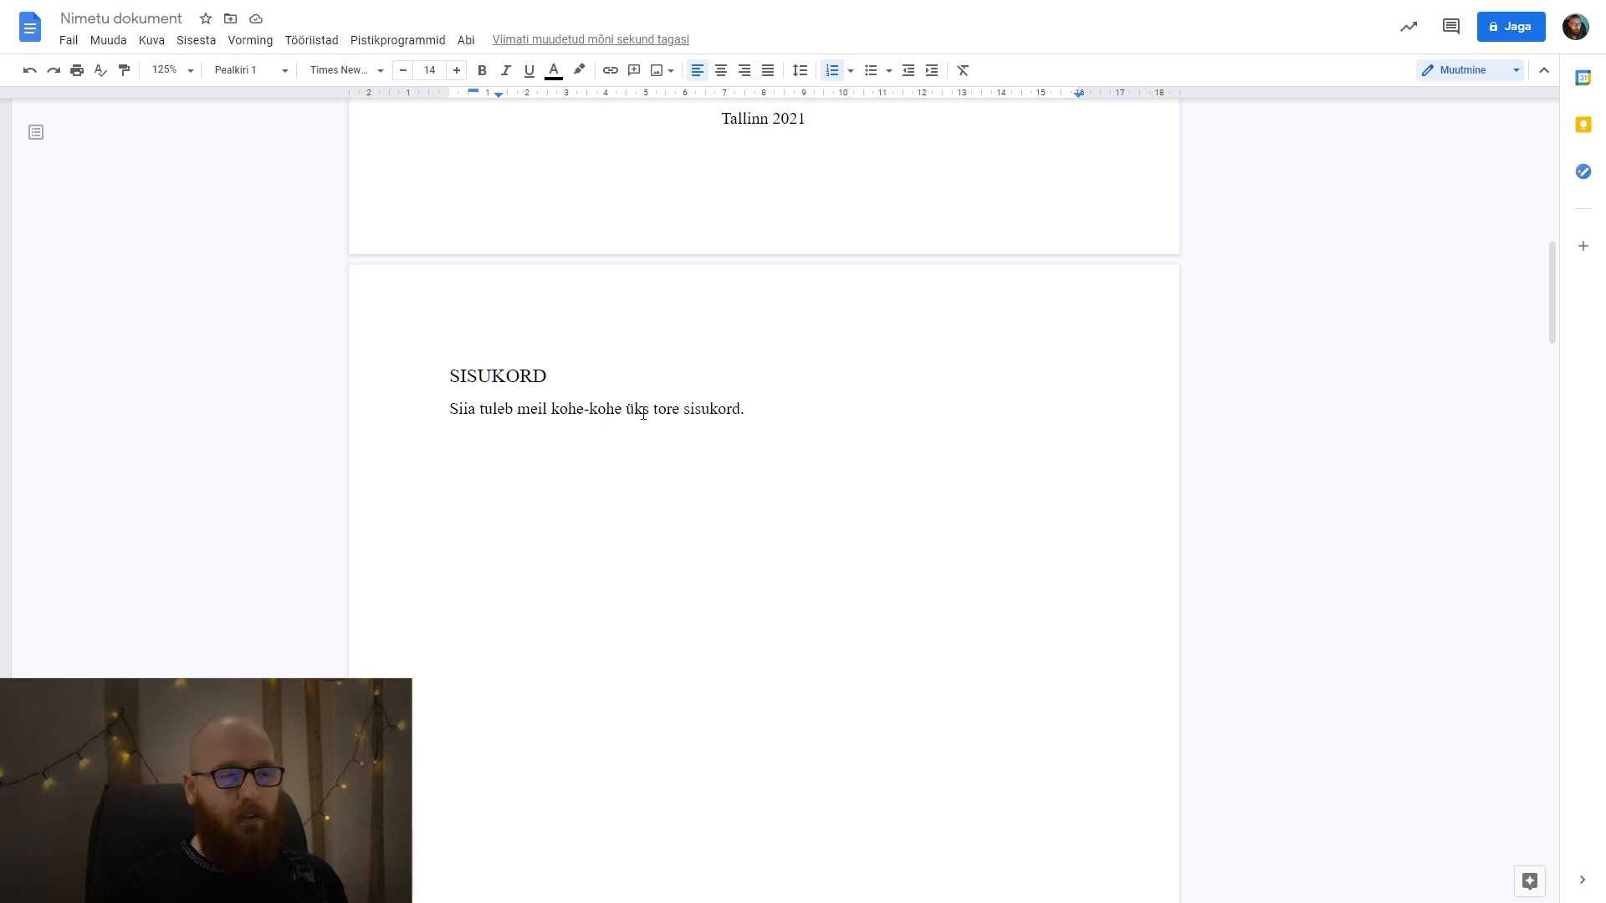
scroll(642, 413, "down", 12)
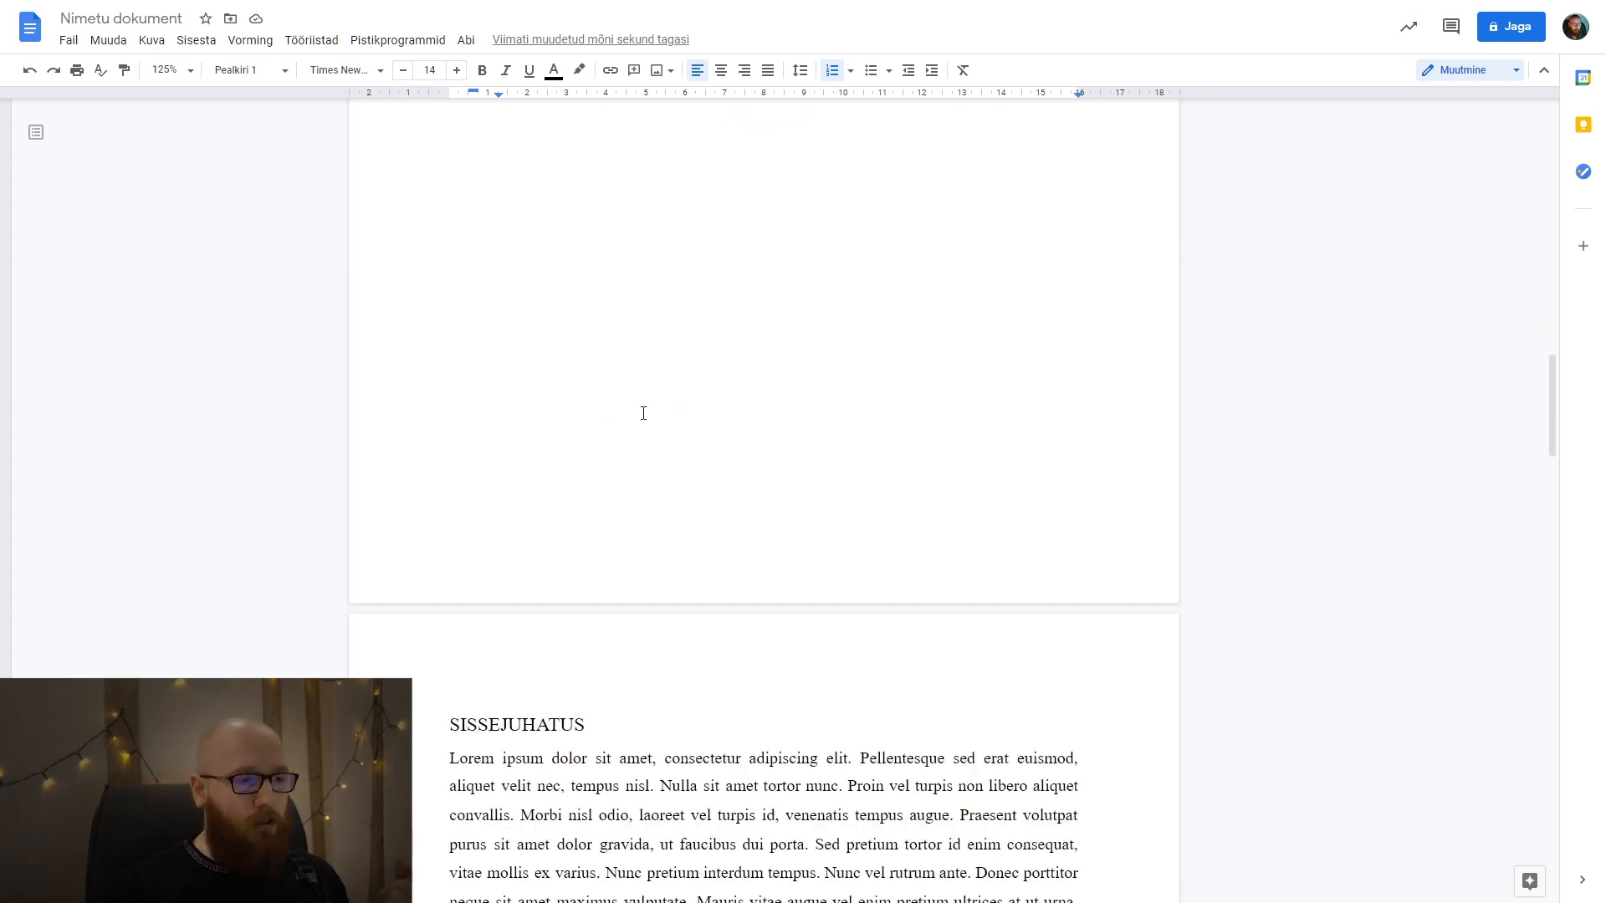
scroll(553, 474, "down", 15)
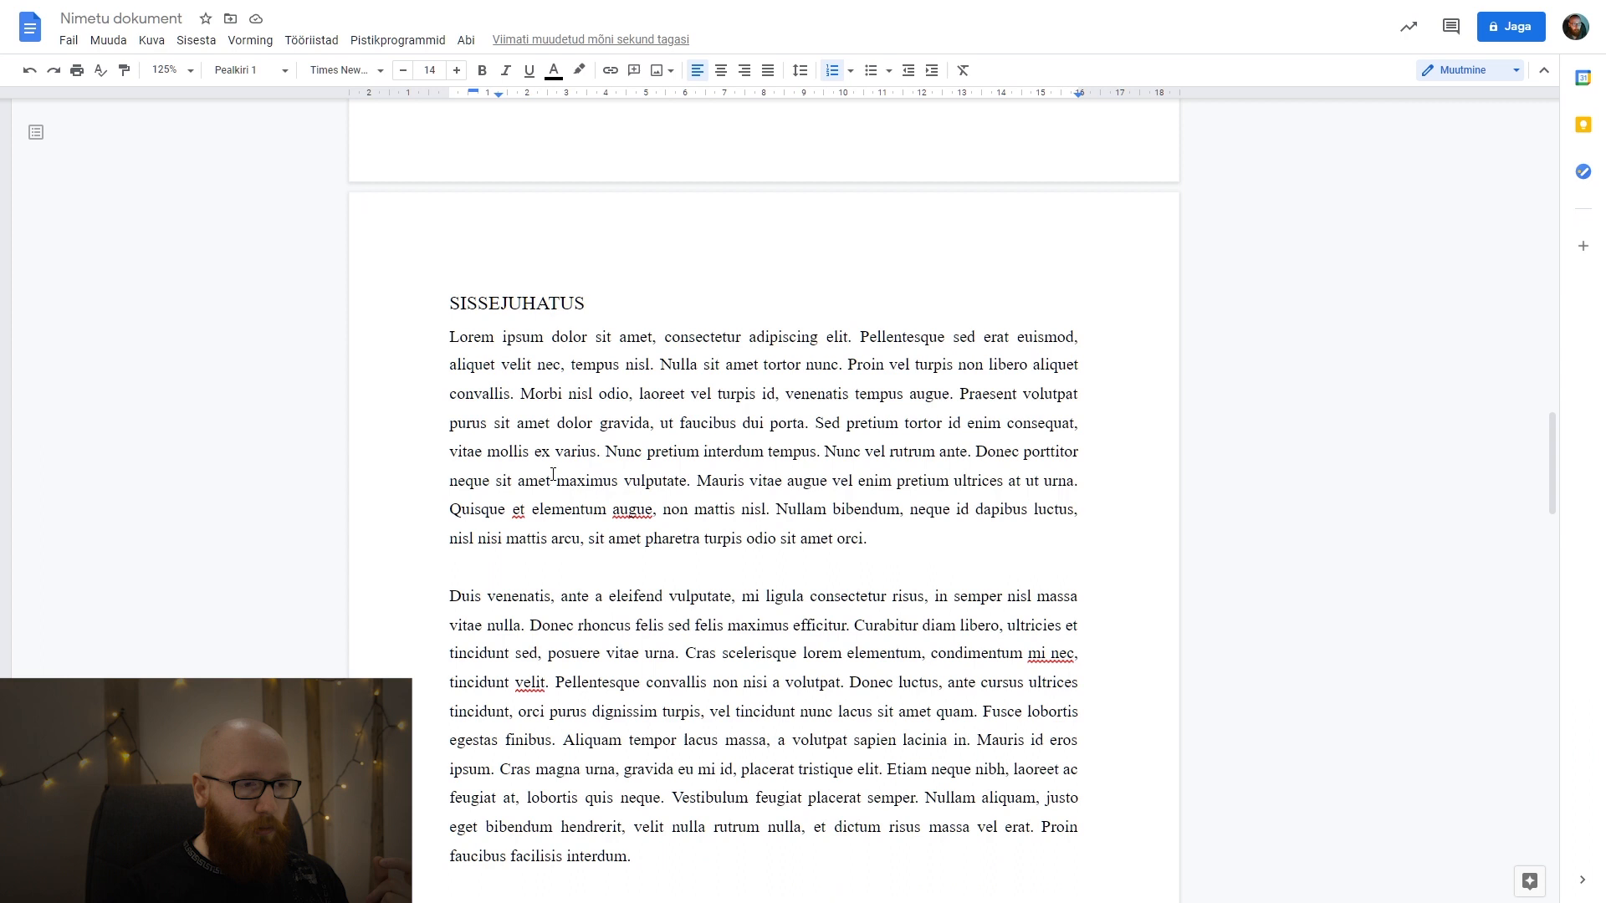
scroll(530, 445, "down", 12)
scroll(530, 447, "up", 13)
double_click(531, 451)
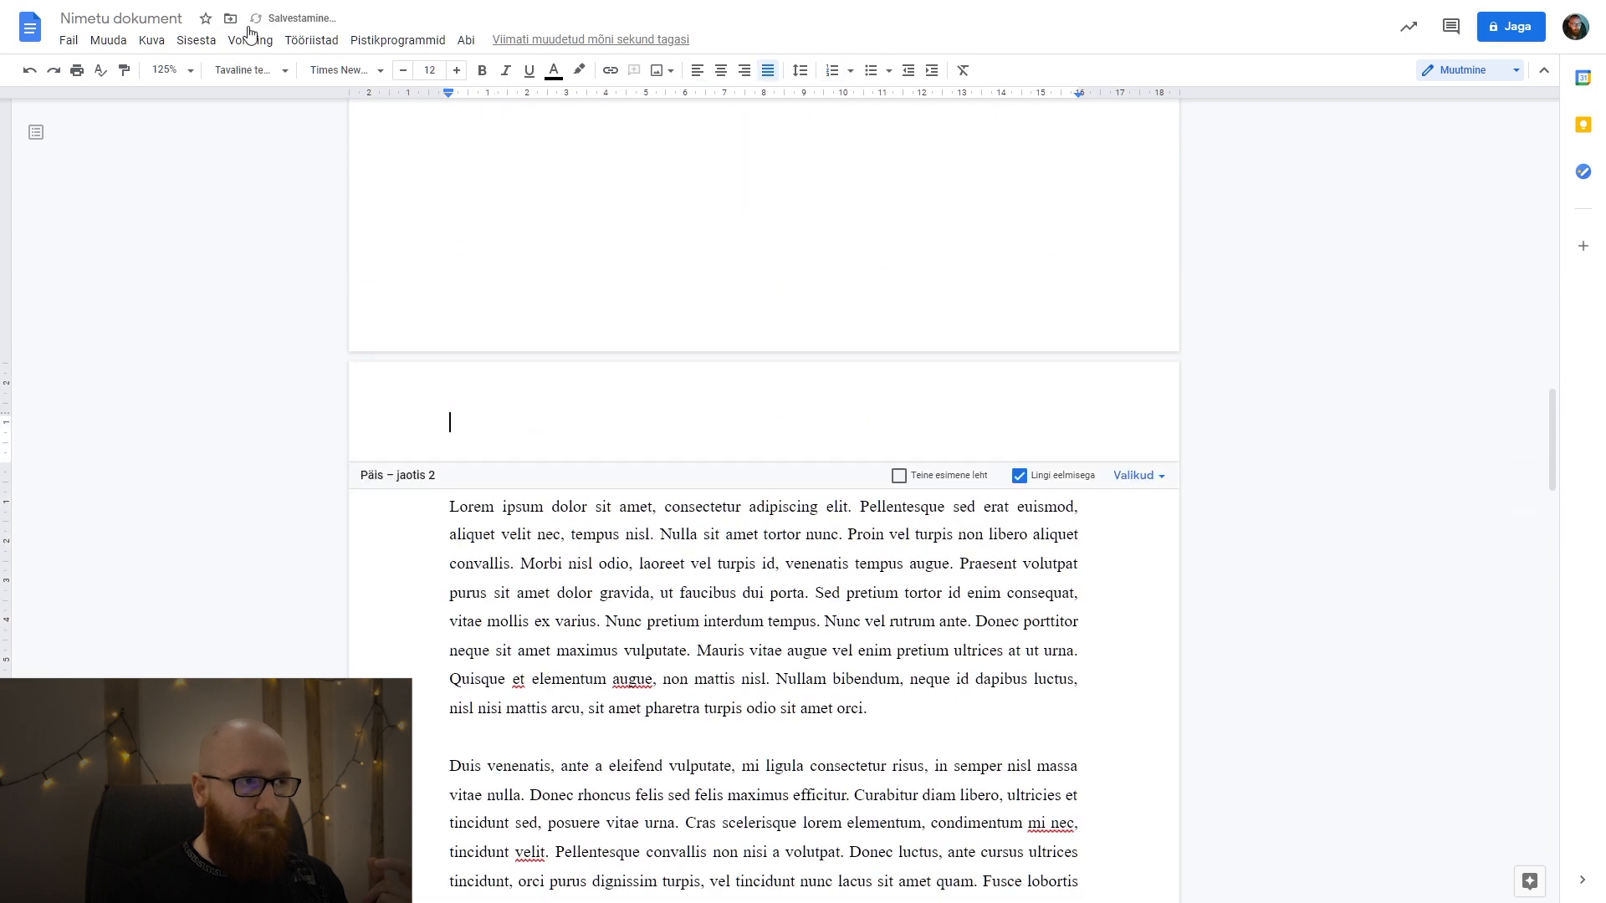
key("Escape")
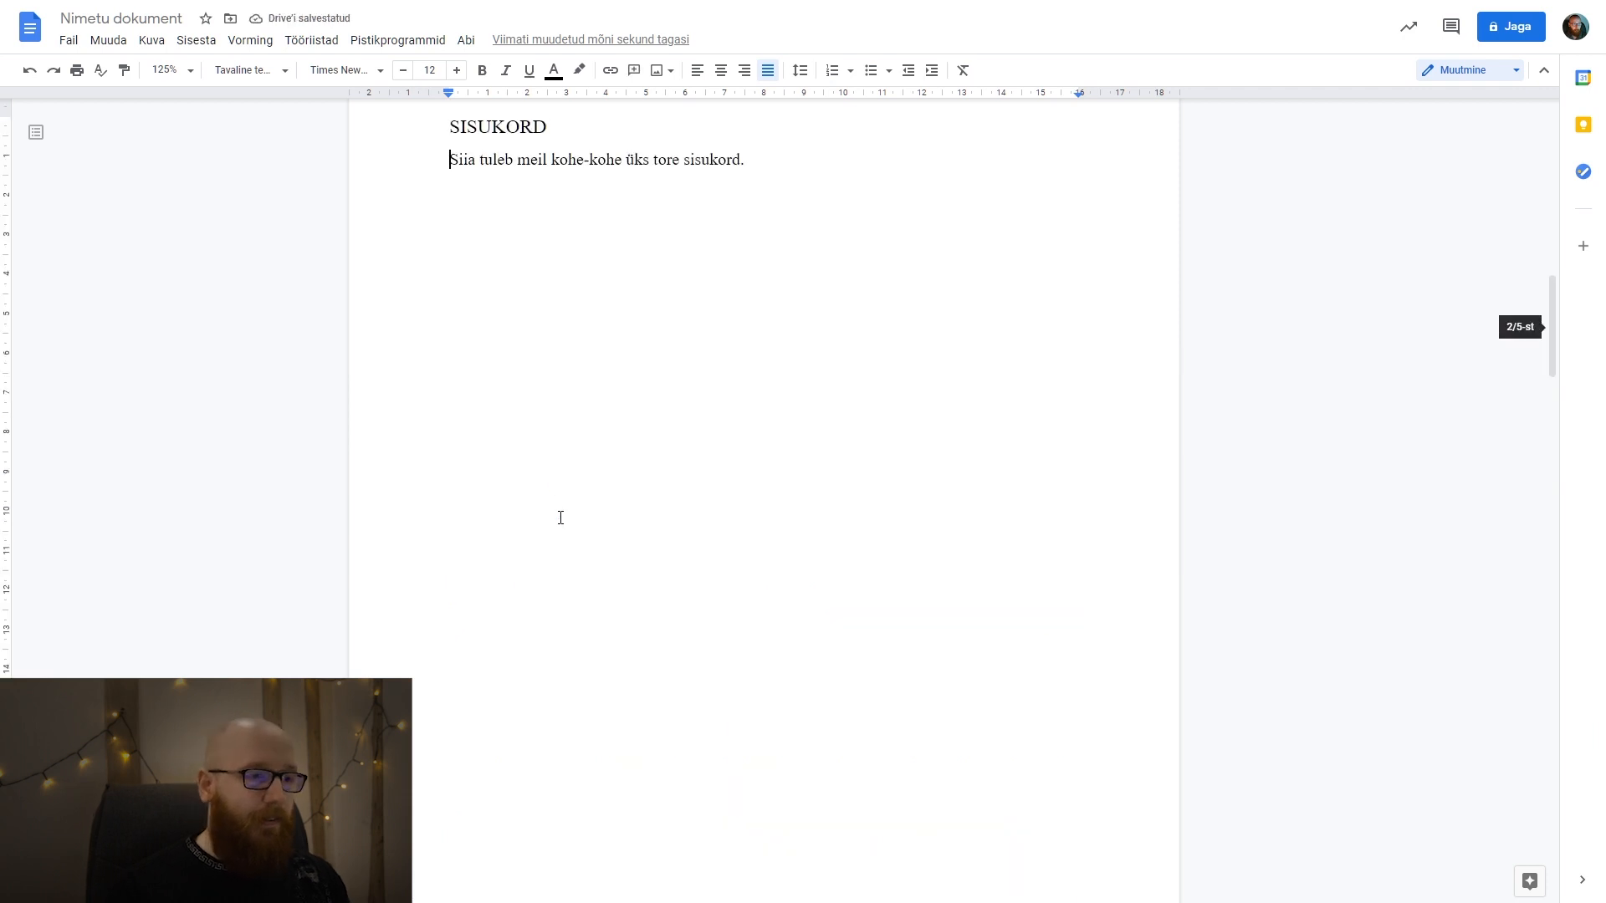
scroll(556, 513, "down", 7)
double_click(528, 726)
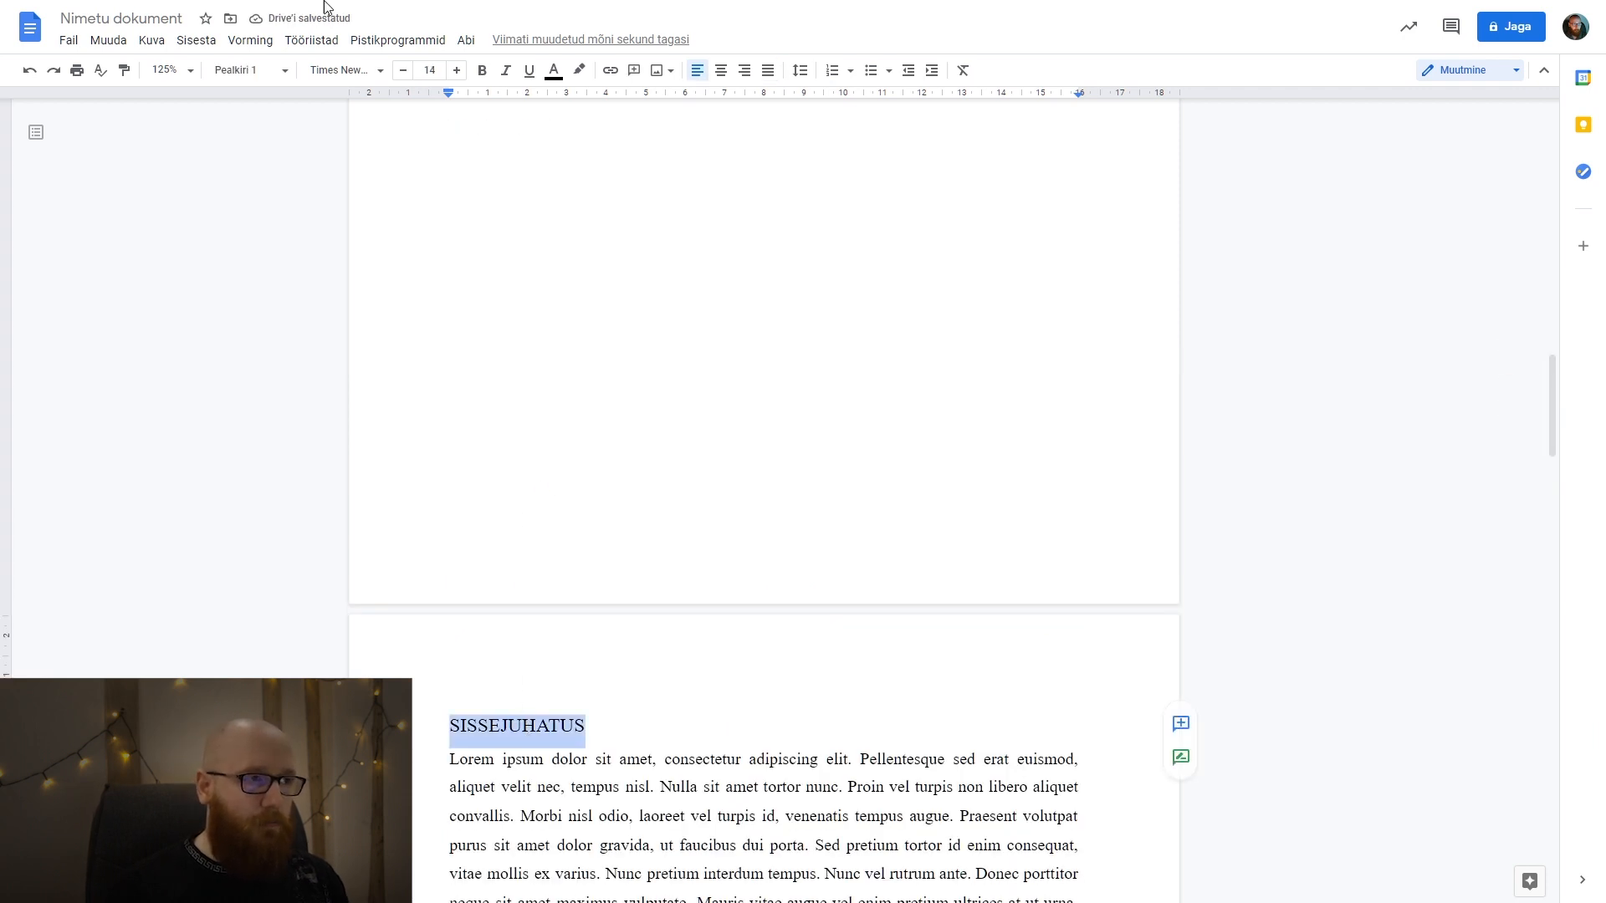
scroll(680, 473, "down", 10)
scroll(680, 474, "down", 20)
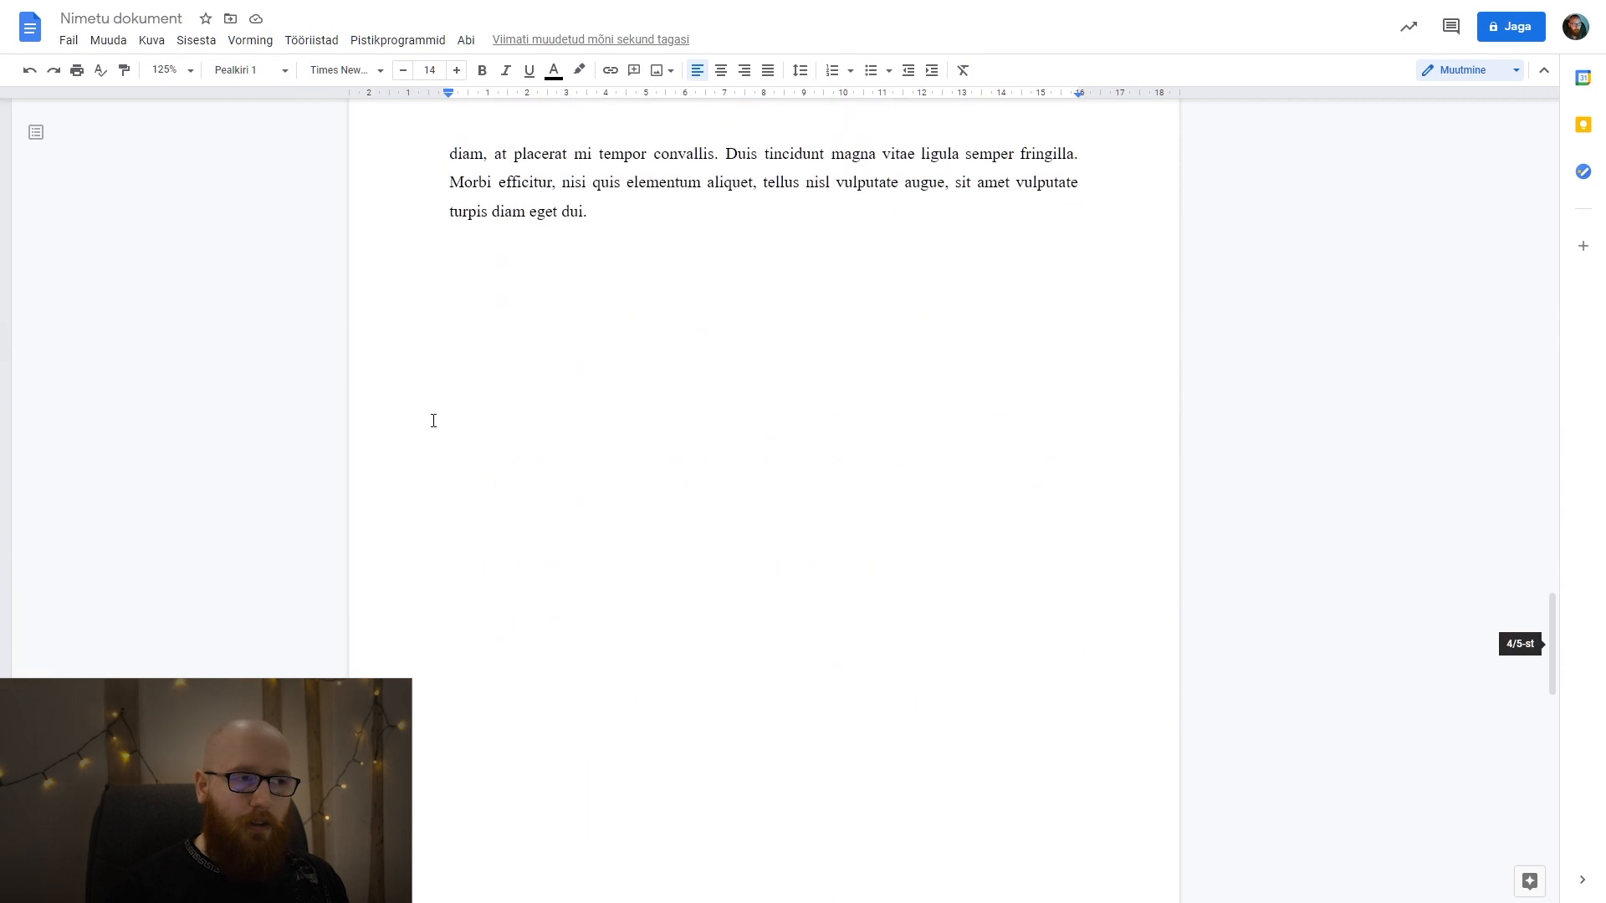
double_click(520, 416)
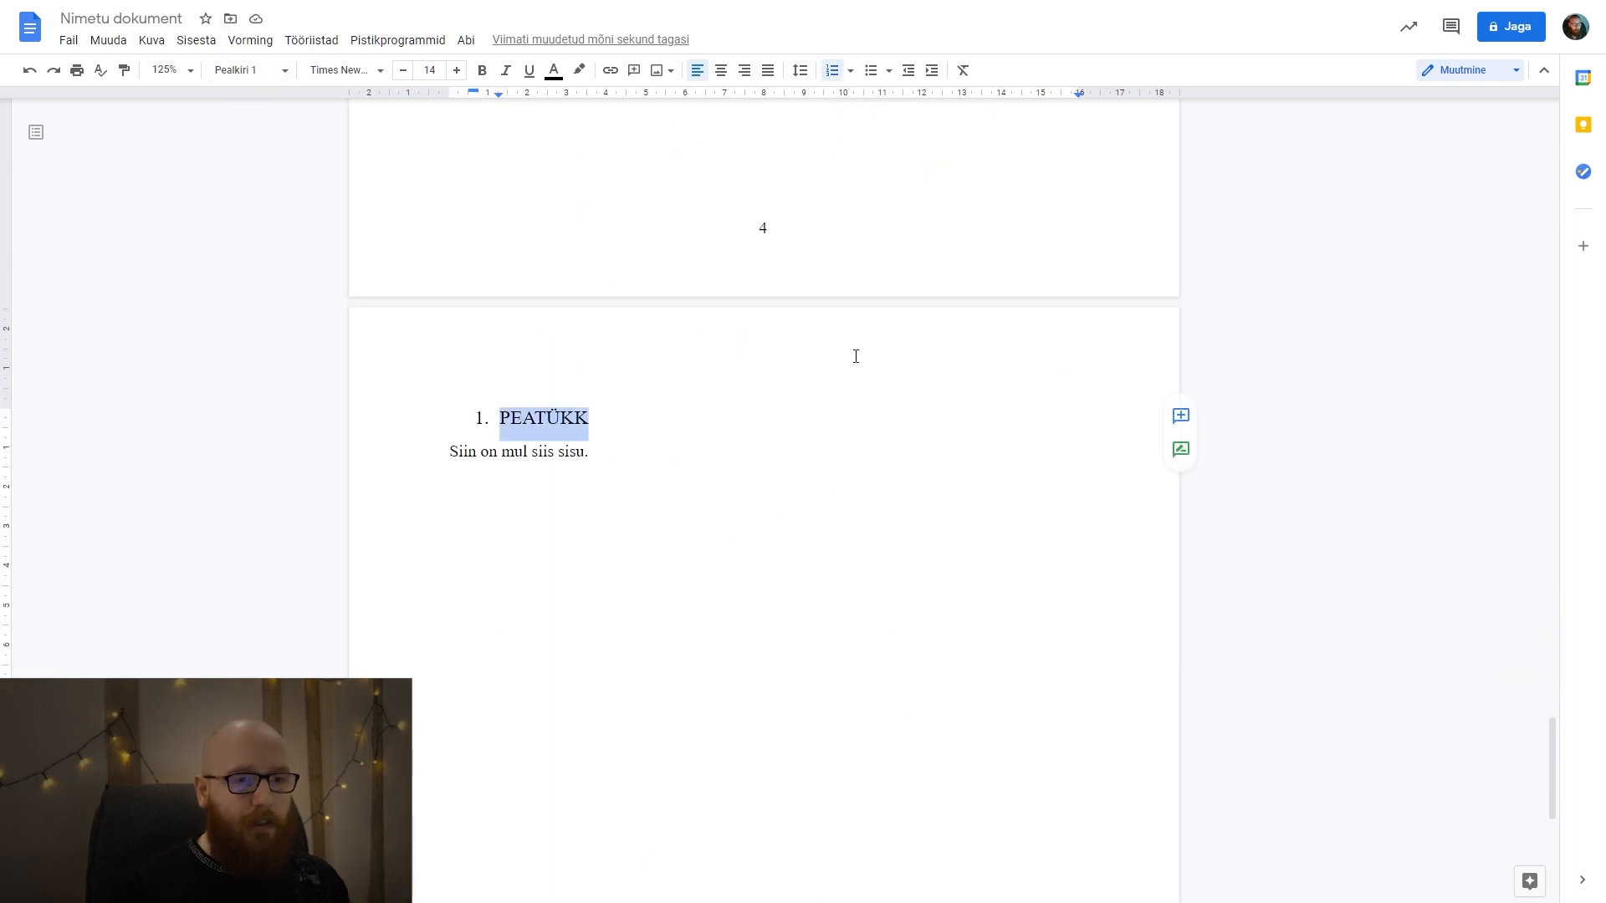
Replace the placeholder sentence under the SISUKORD heading with an automatic table of contents with page numbers.
scroll(851, 354, "up", 20)
scroll(850, 353, "up", 7)
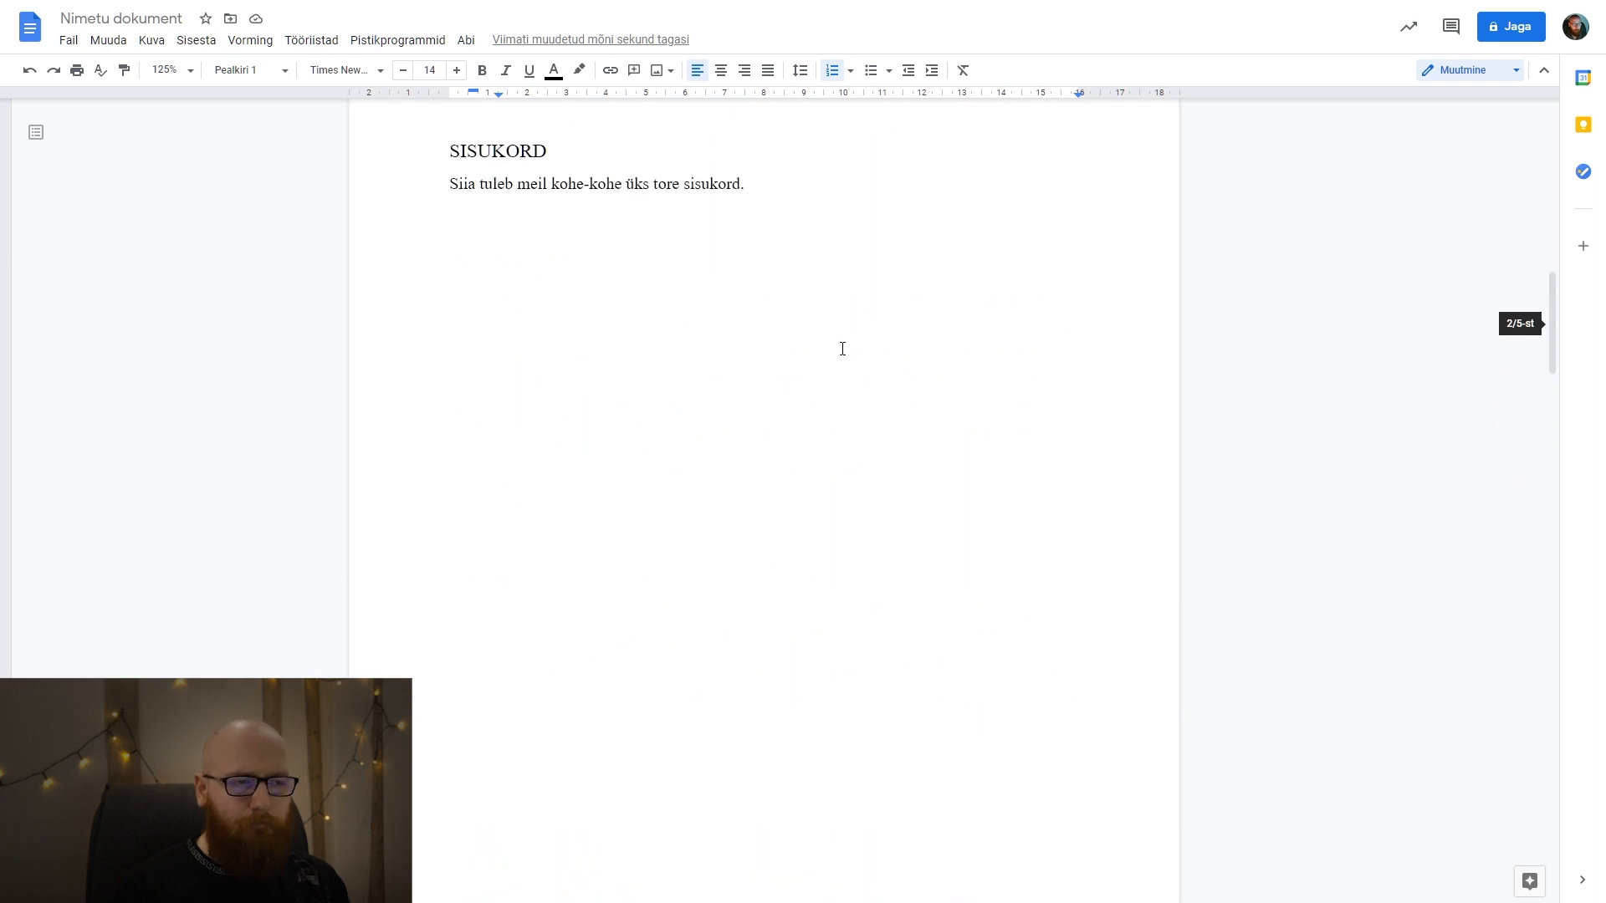
left_click_drag(752, 242, 453, 251)
key("BackSpace")
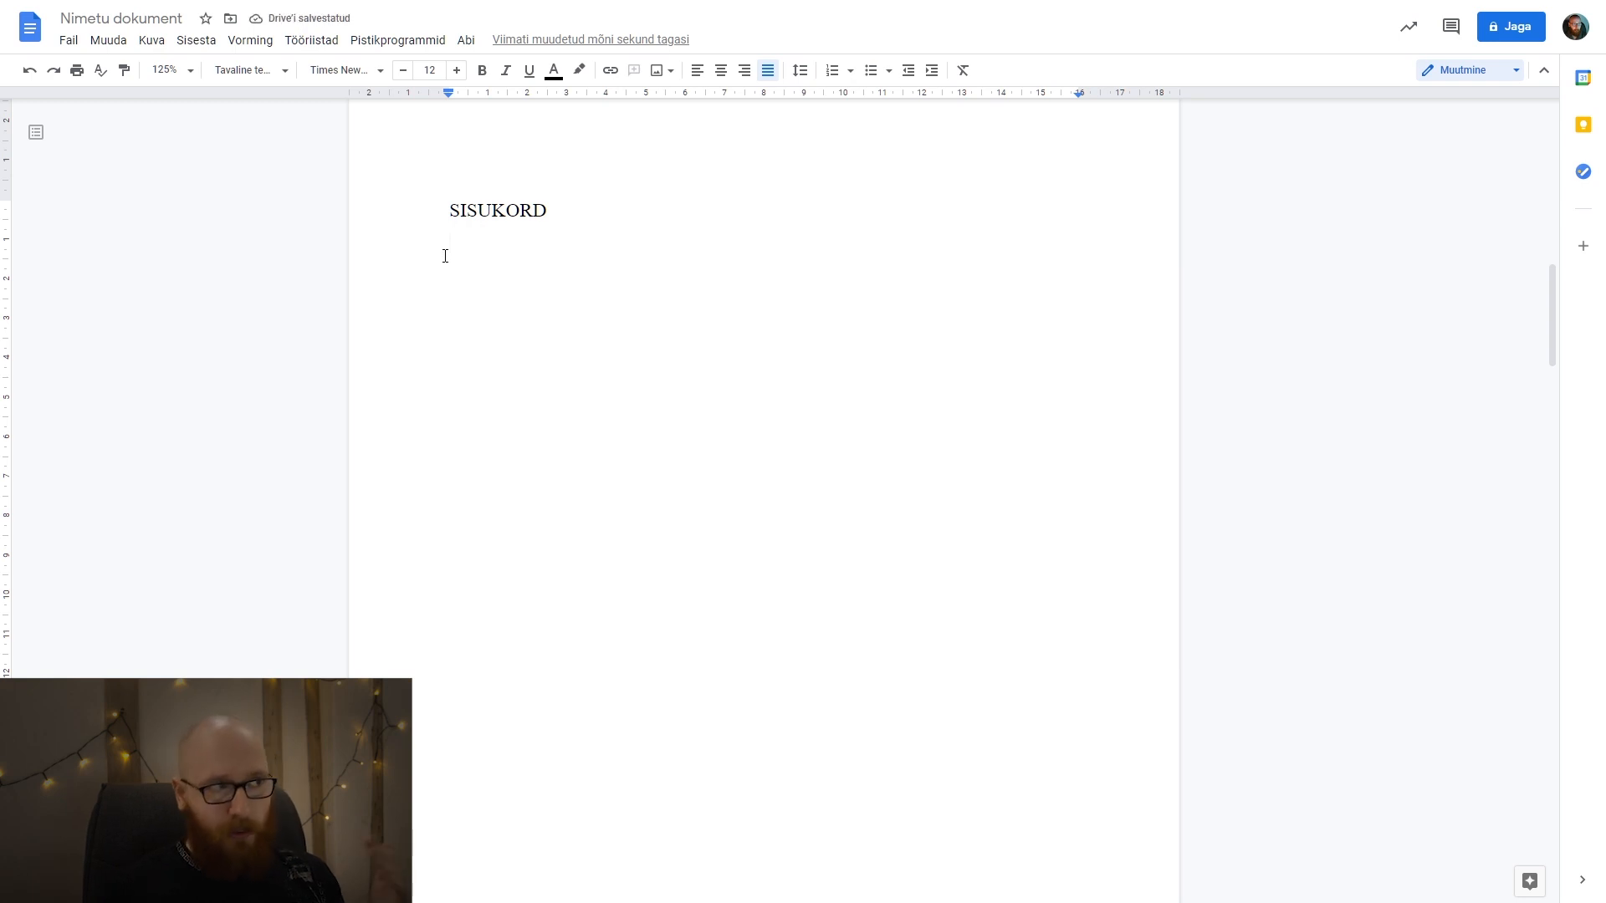
left_click(205, 40)
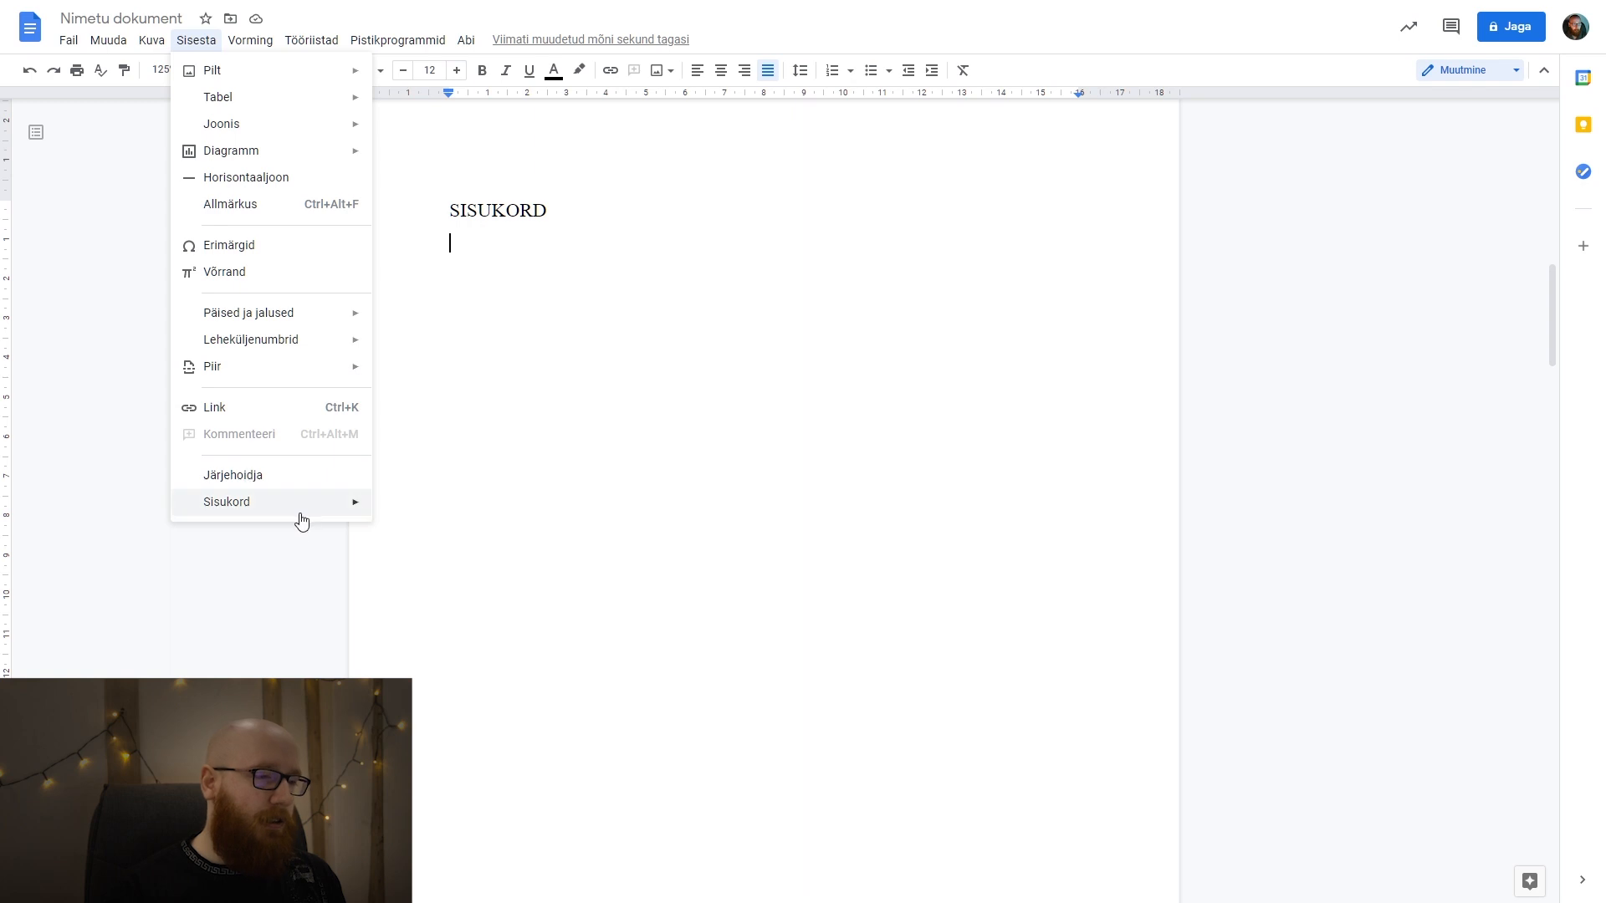
mouse_move(300, 512)
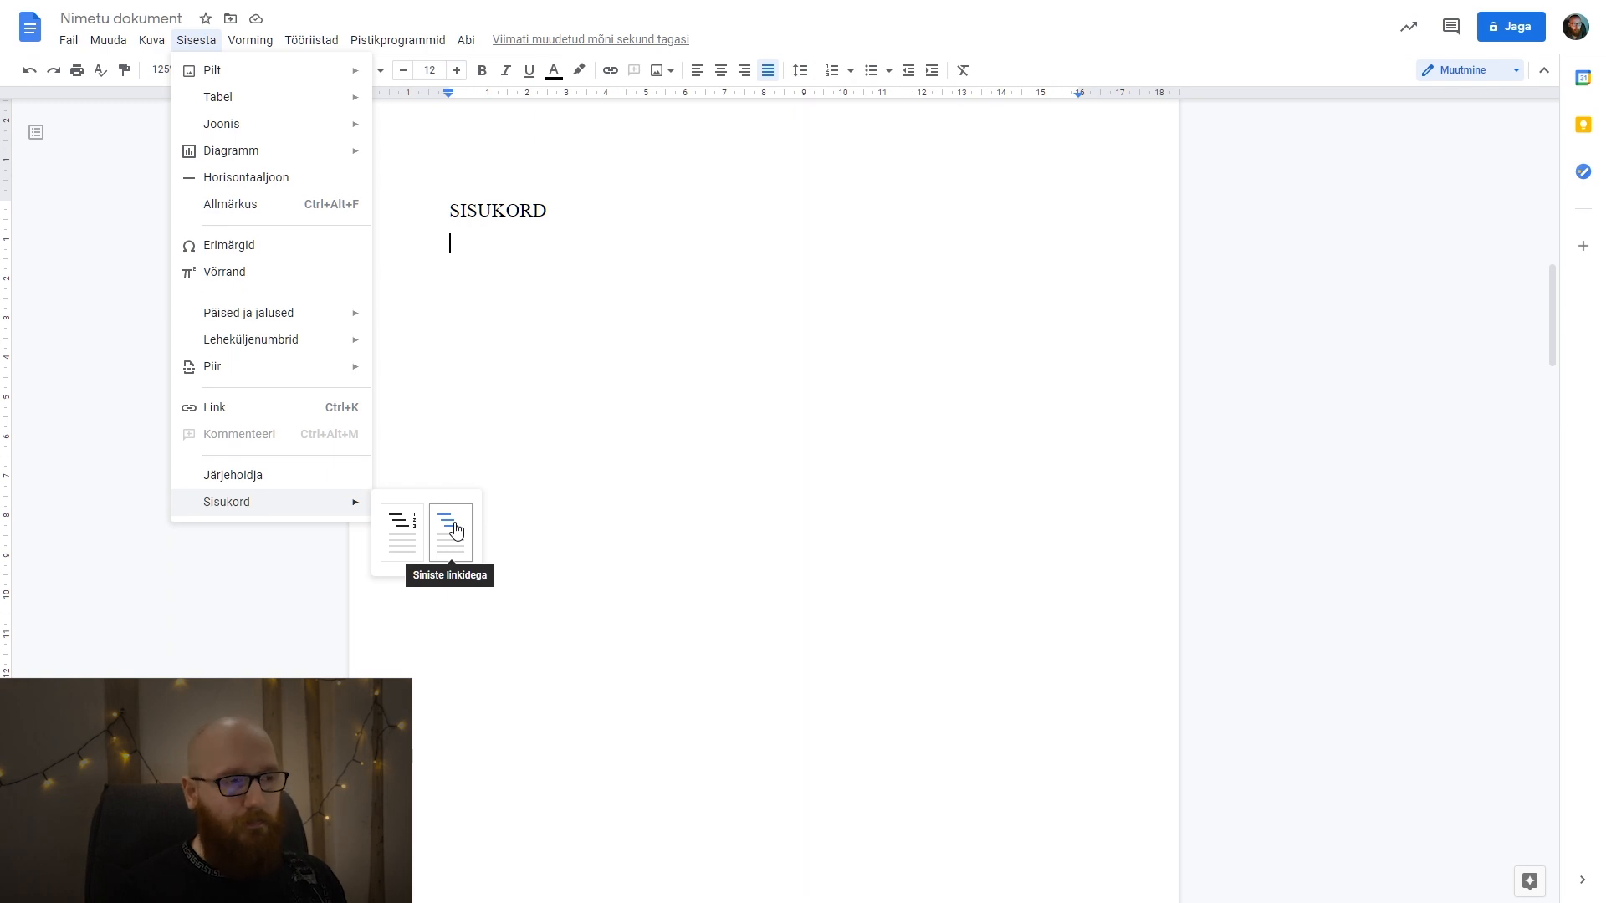
left_click(403, 532)
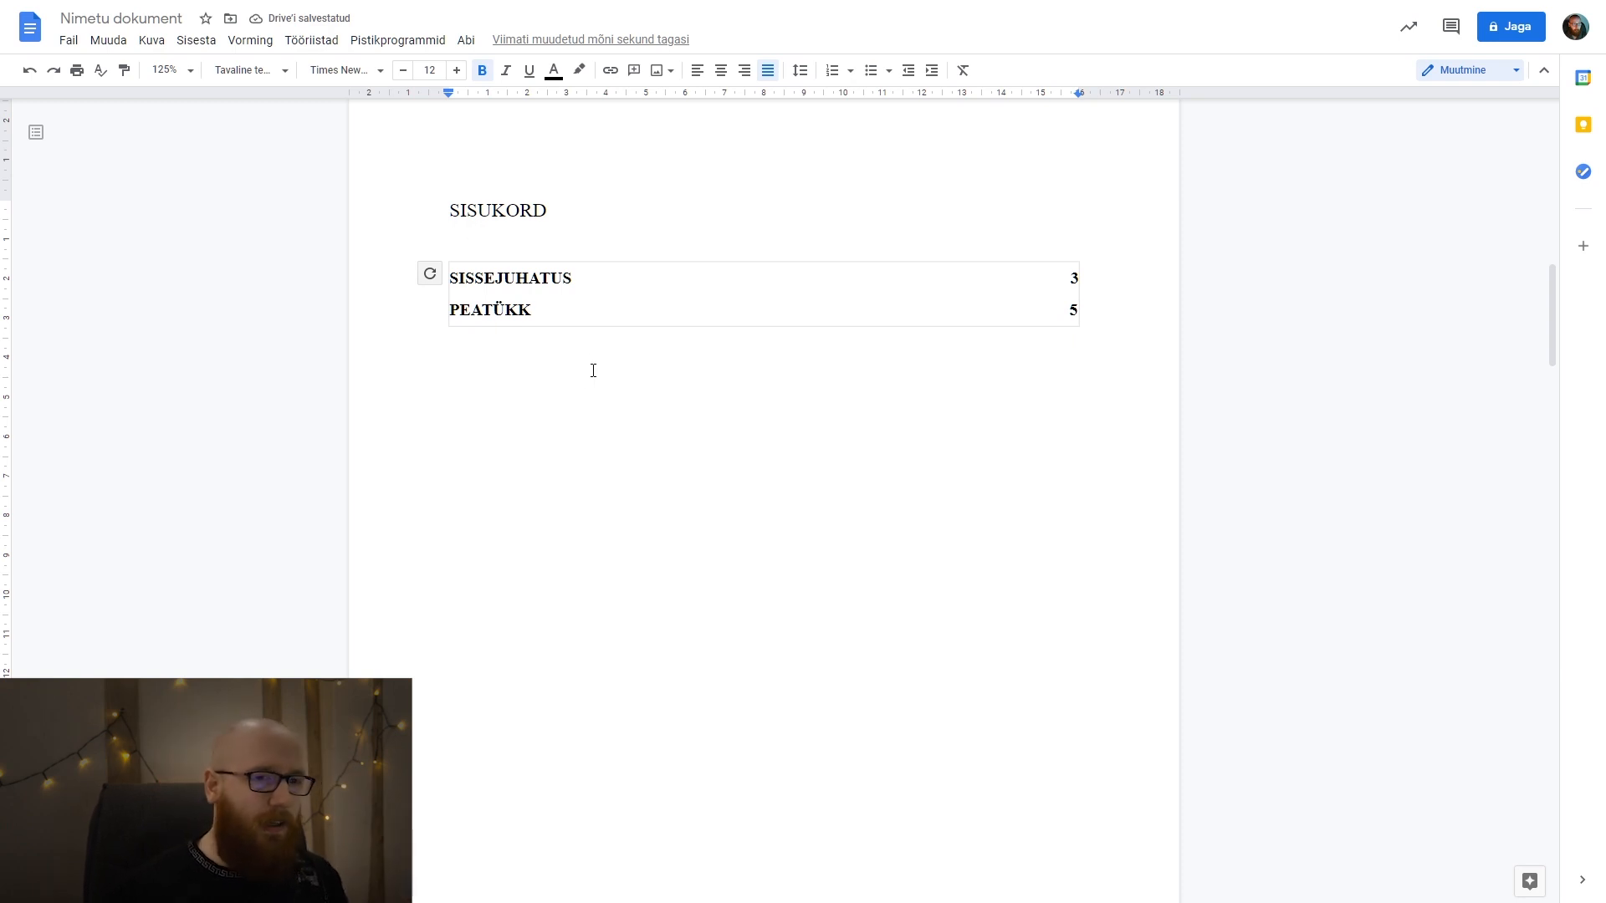
Remove the bold formatting from both entries in the table of contents.
left_click(1079, 315)
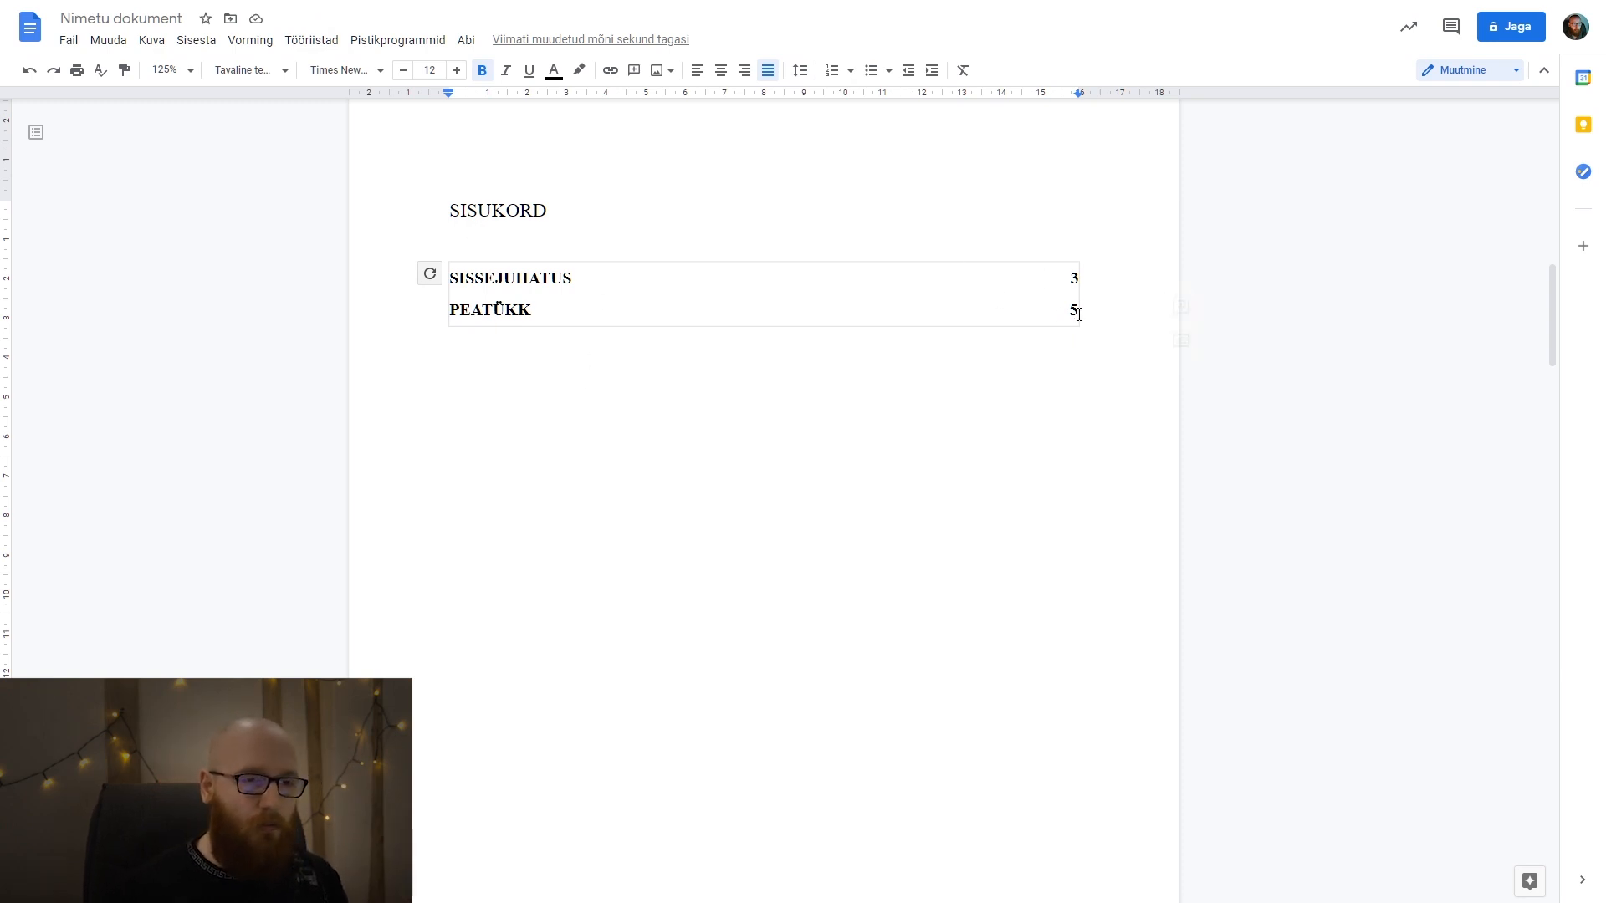
left_click(482, 78)
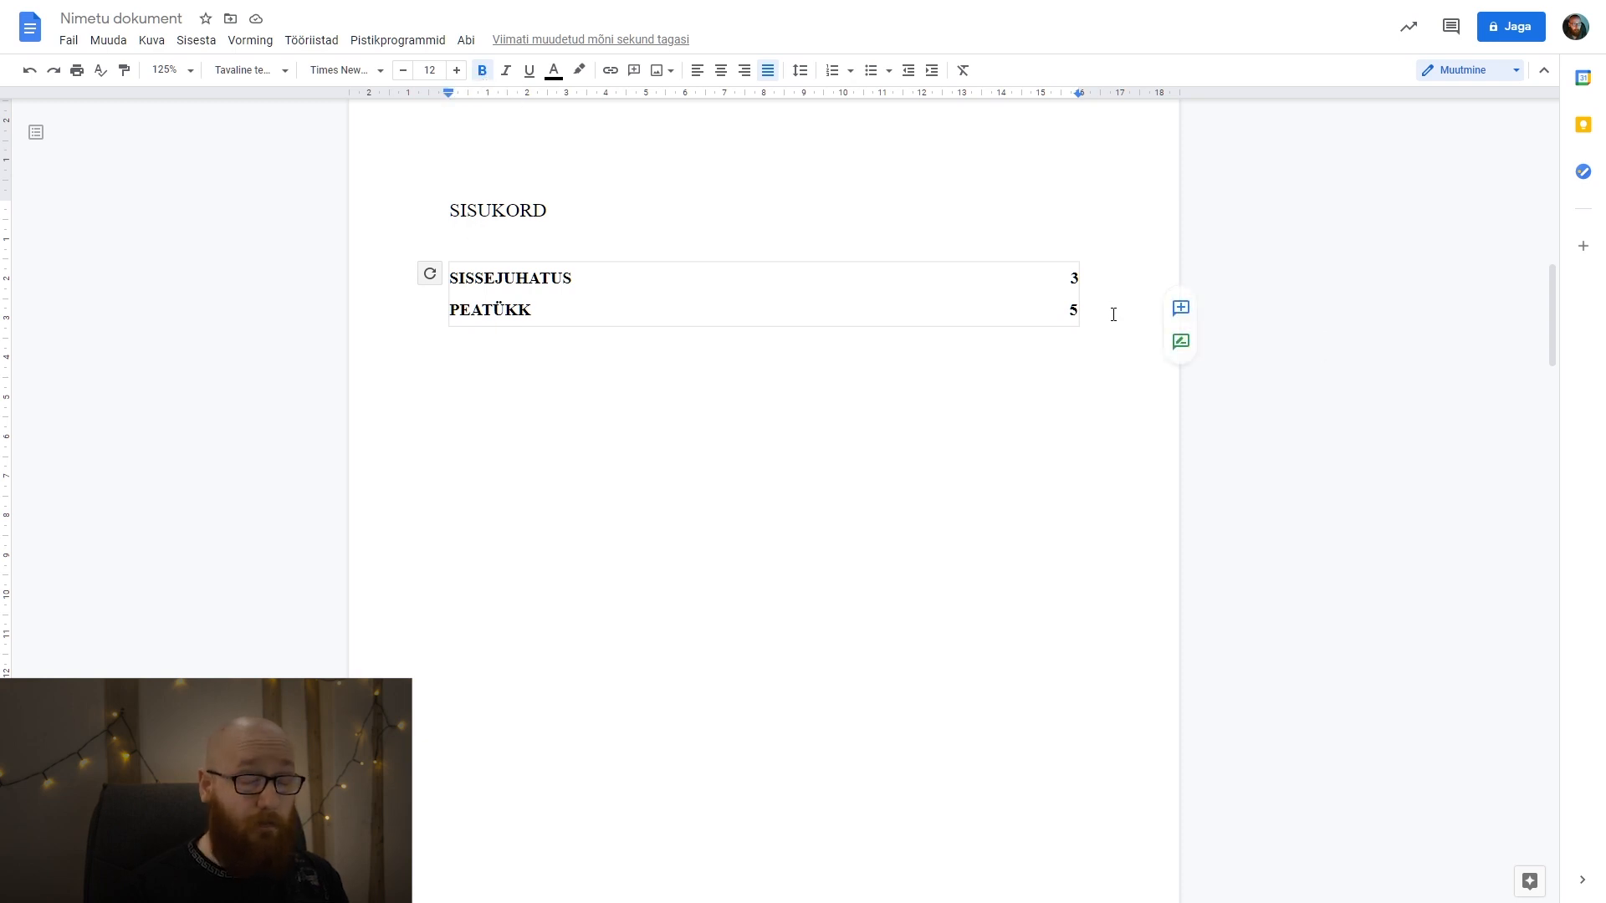
left_click_drag(1077, 312, 422, 303)
left_click(482, 75)
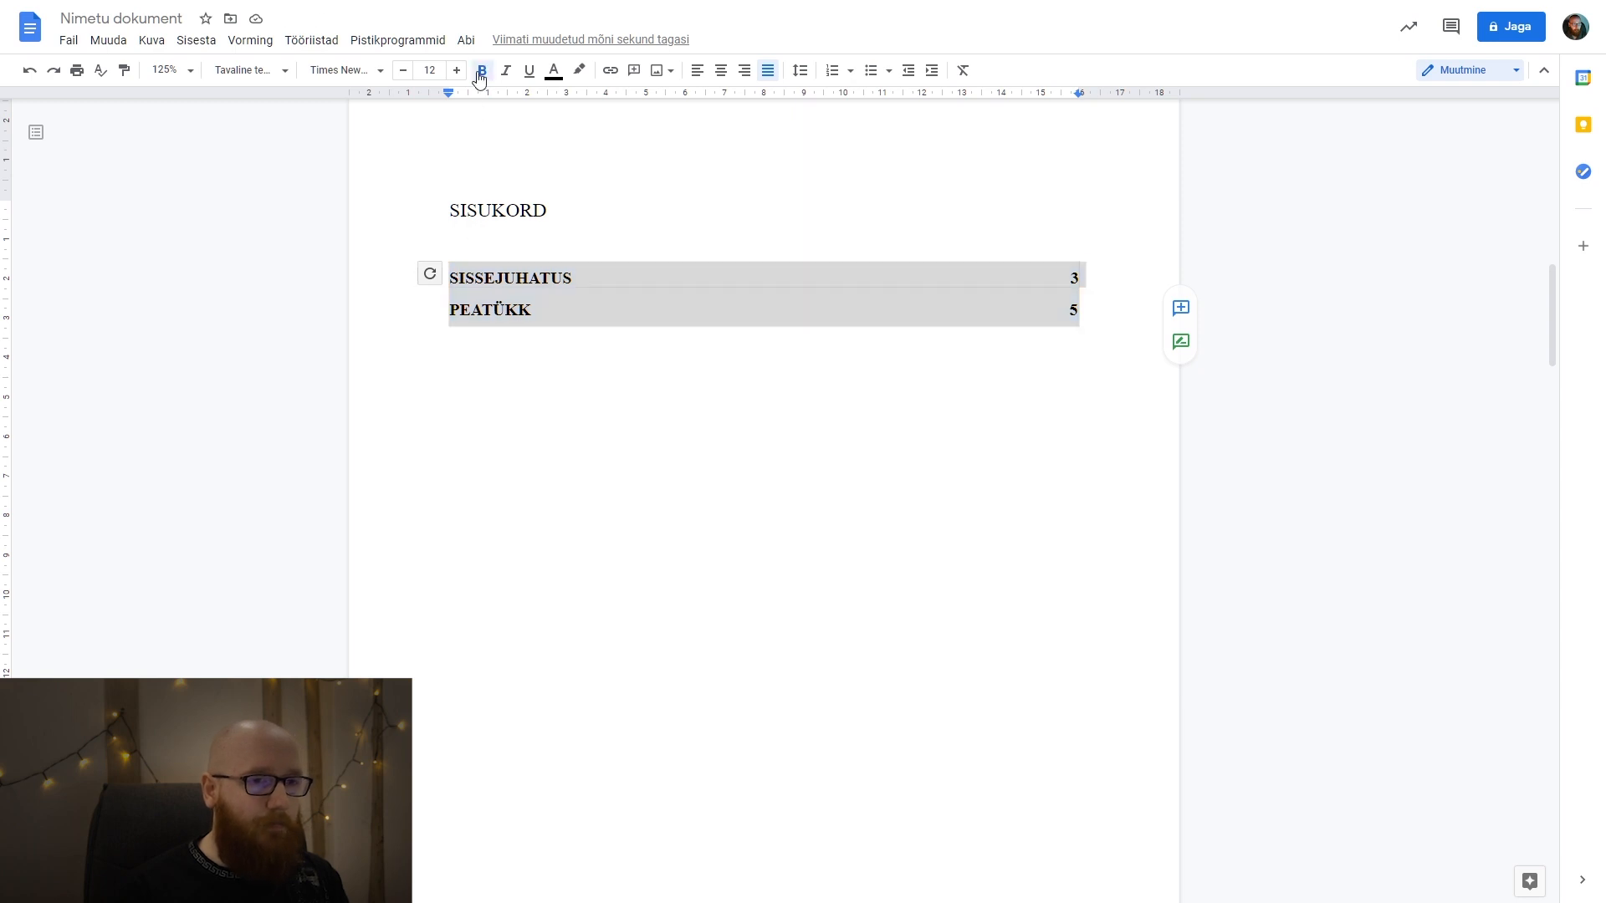
left_click(659, 509)
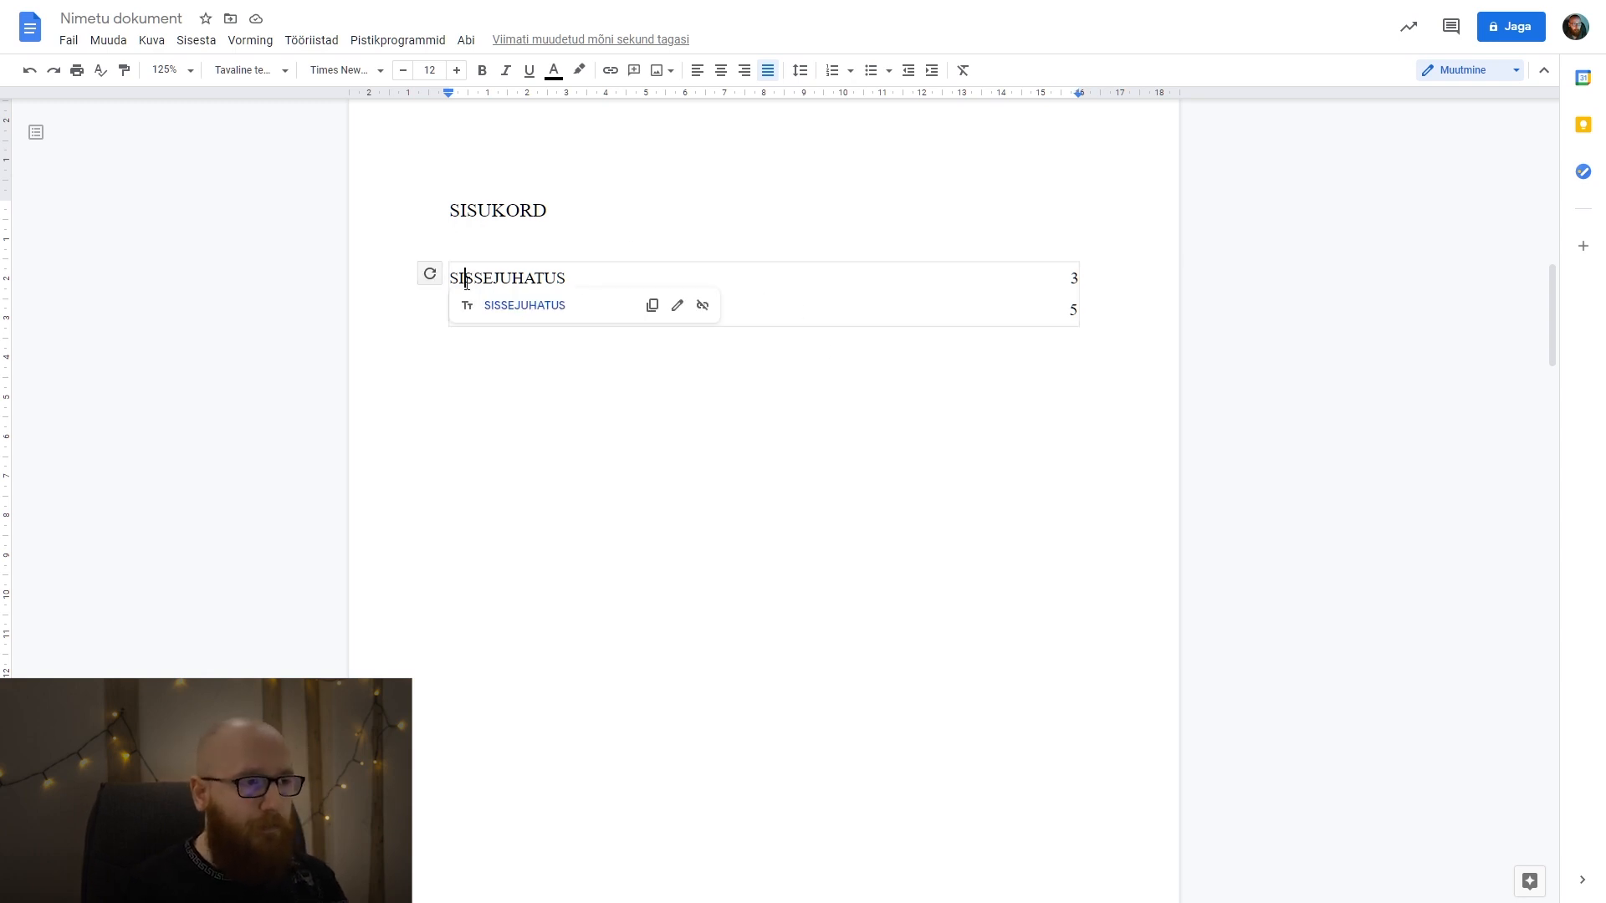
Try deleting the blank line between the SISUKORD heading and the table of contents, and undo the deletion.
left_click(554, 219)
key("Delete")
left_click(635, 406)
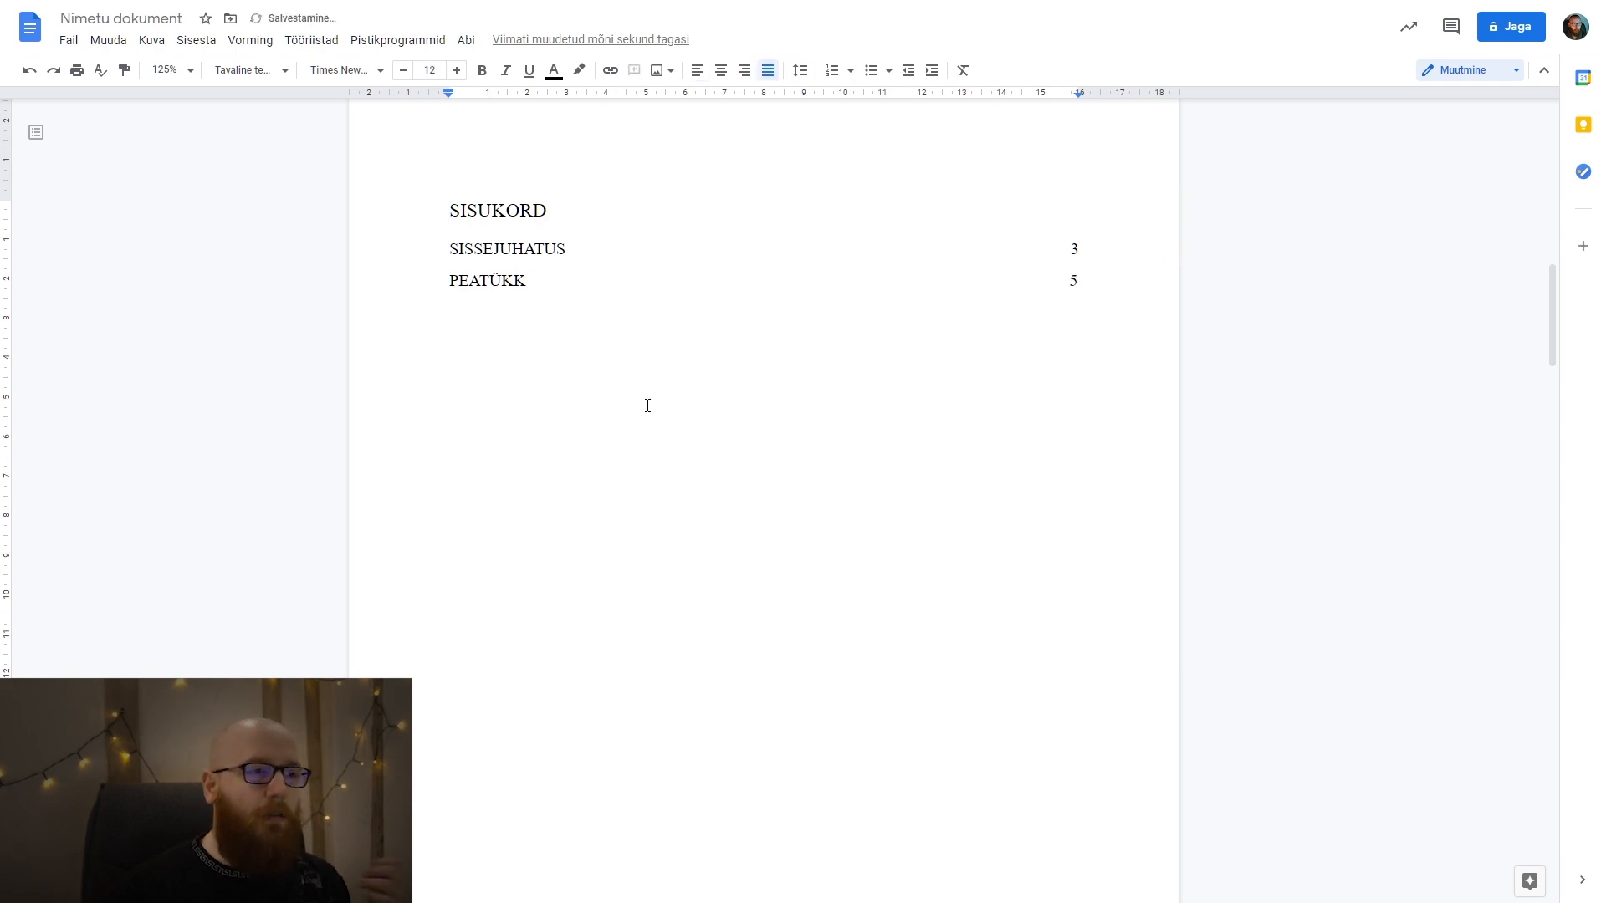
key("ctrl+z")
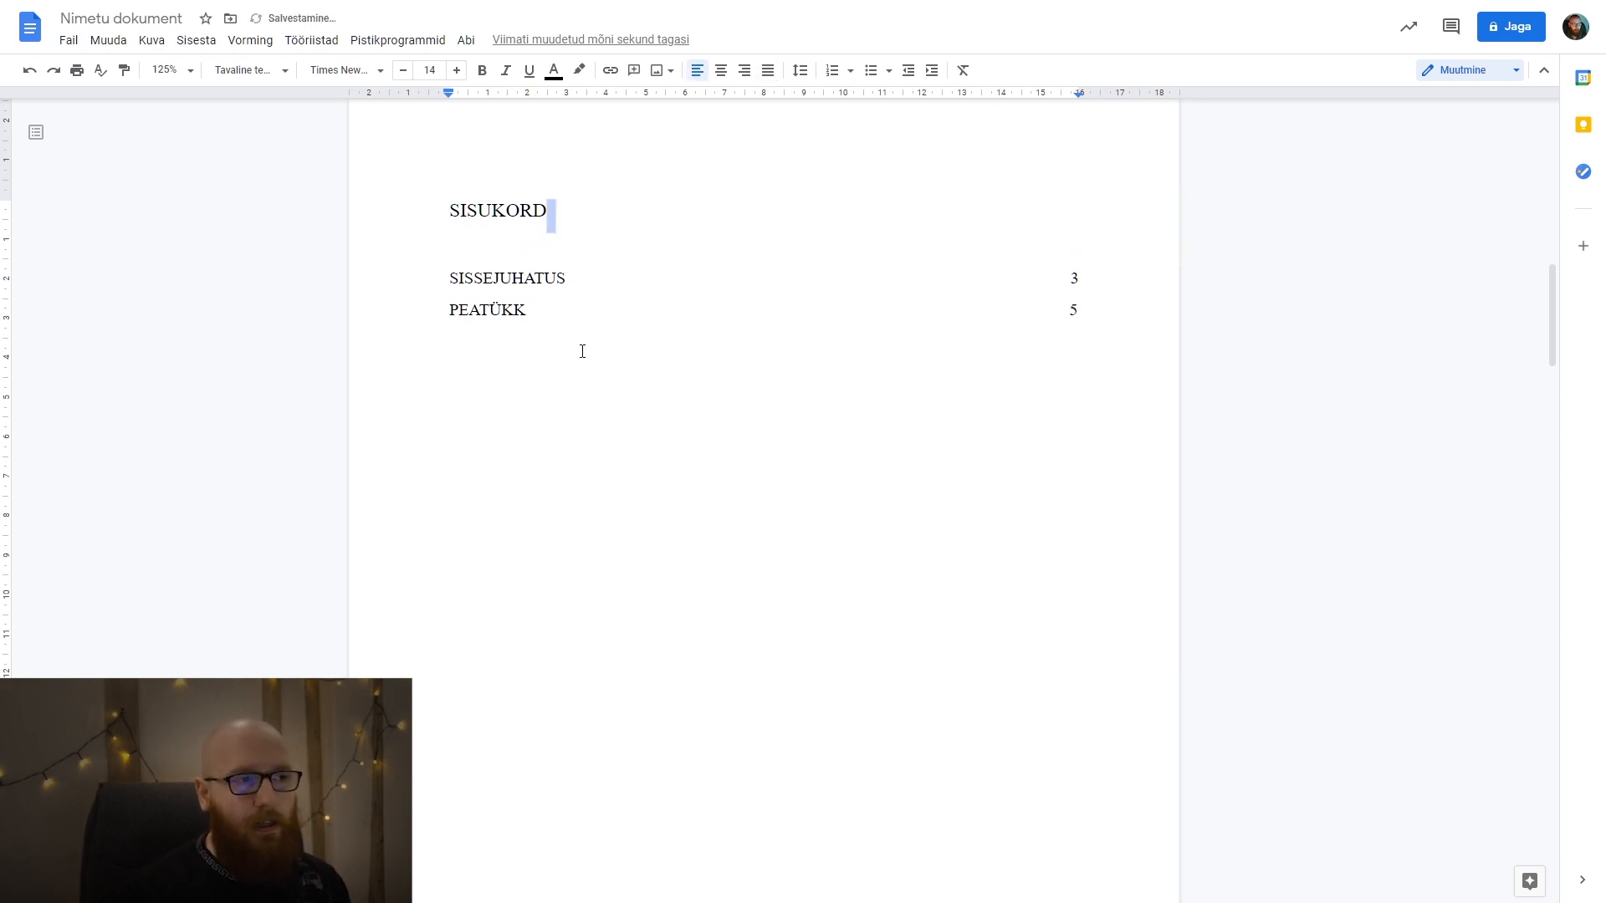
left_click(583, 399)
double_click(514, 234)
left_click(516, 240)
left_click(599, 207)
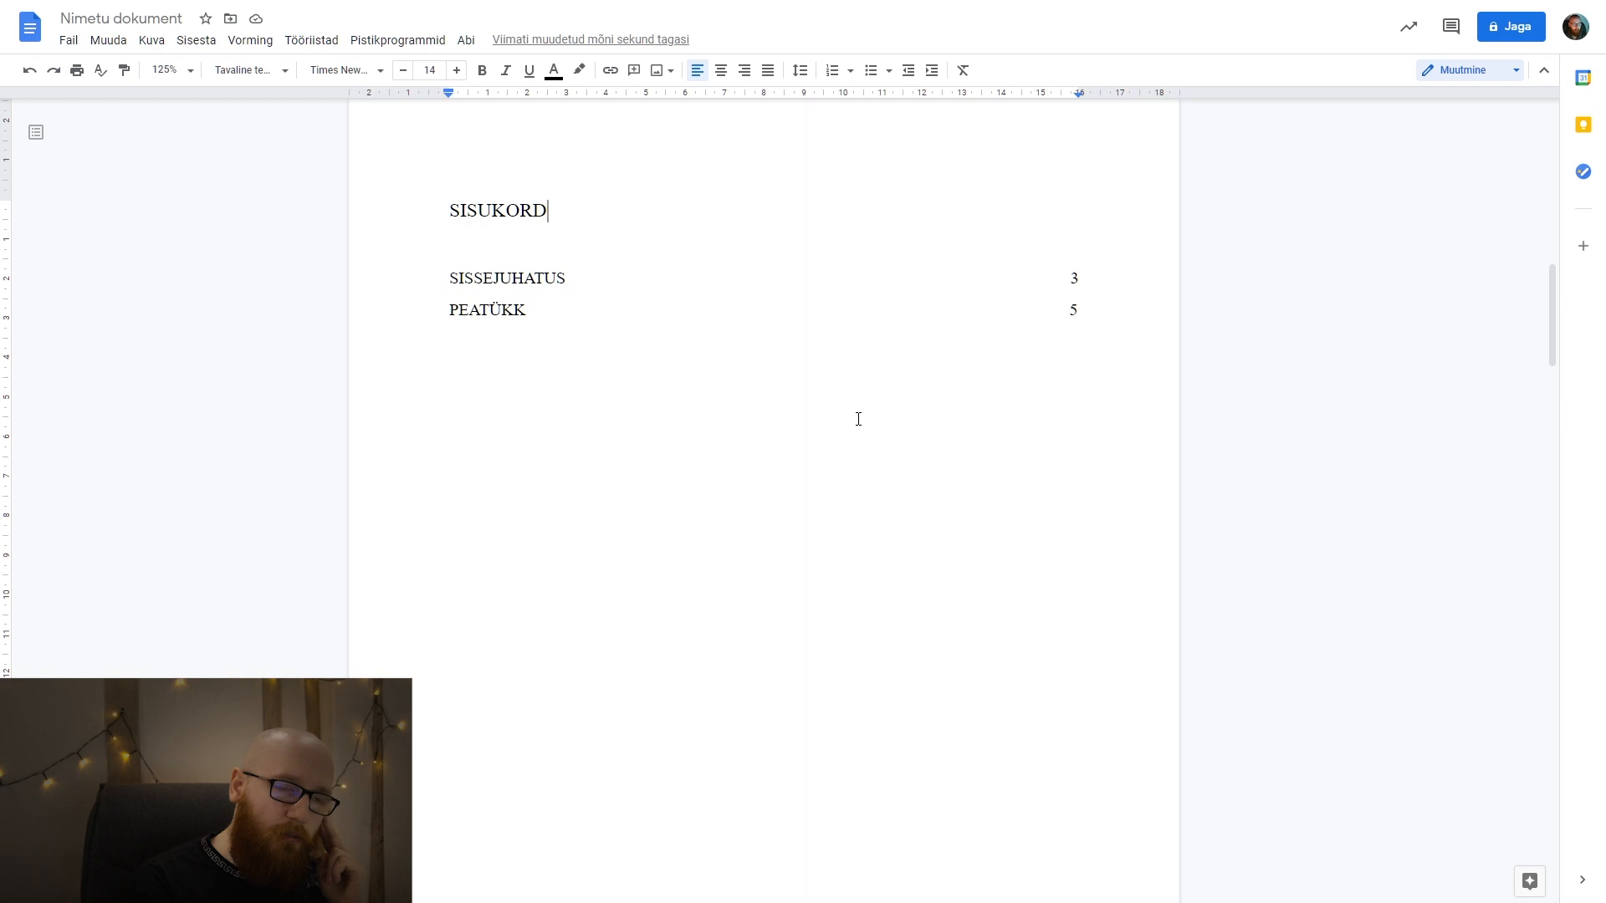
key("Delete")
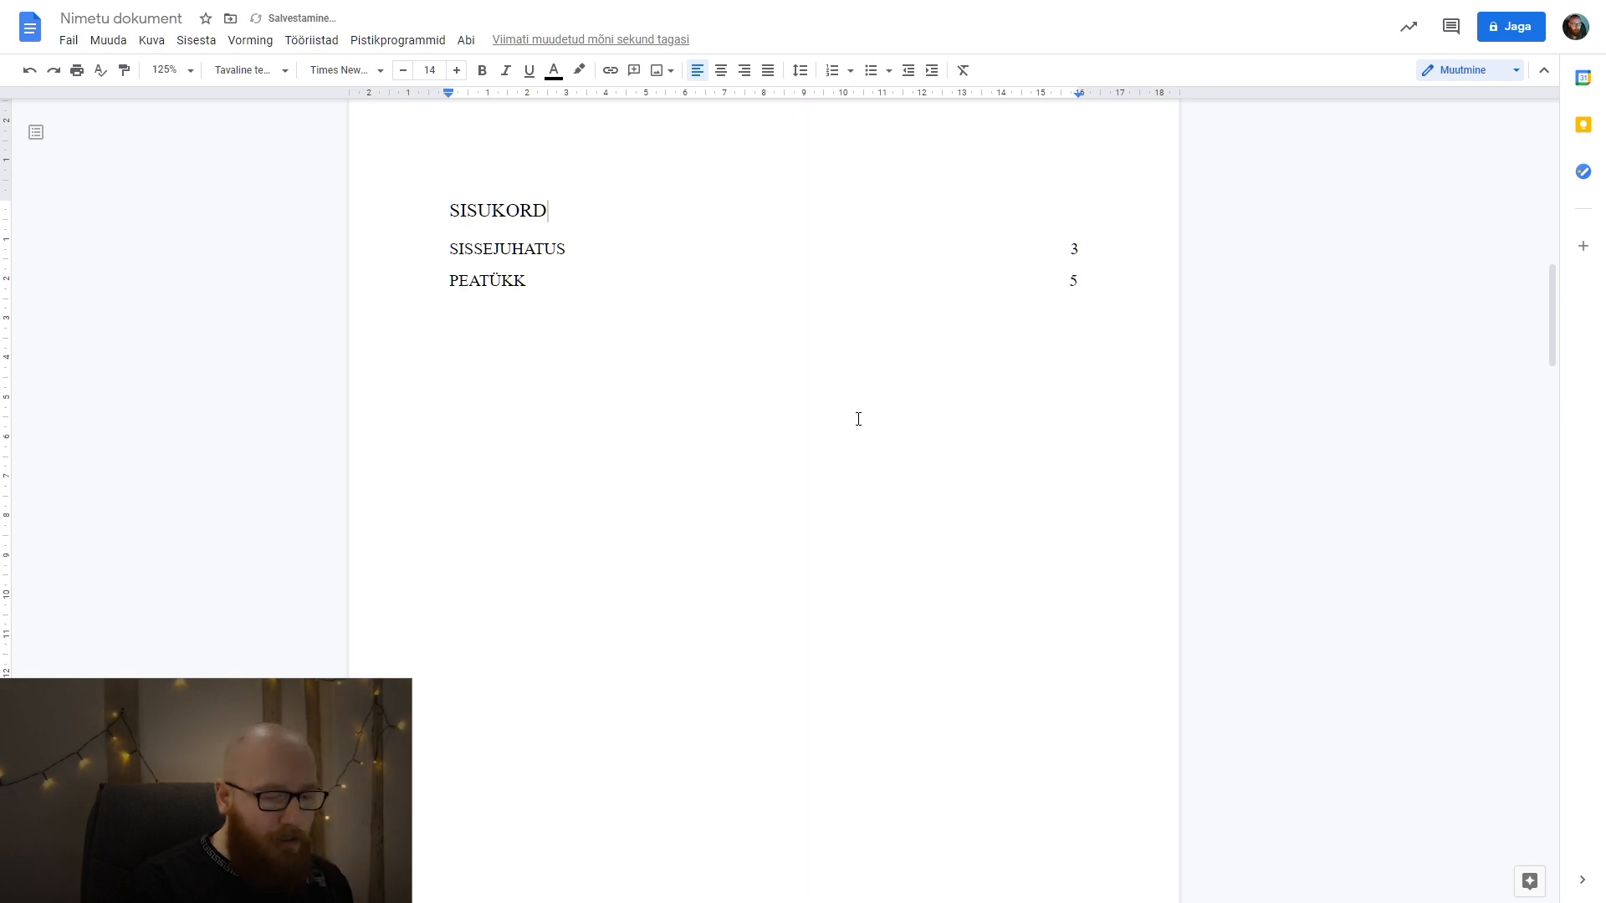
key("ctrl+z")
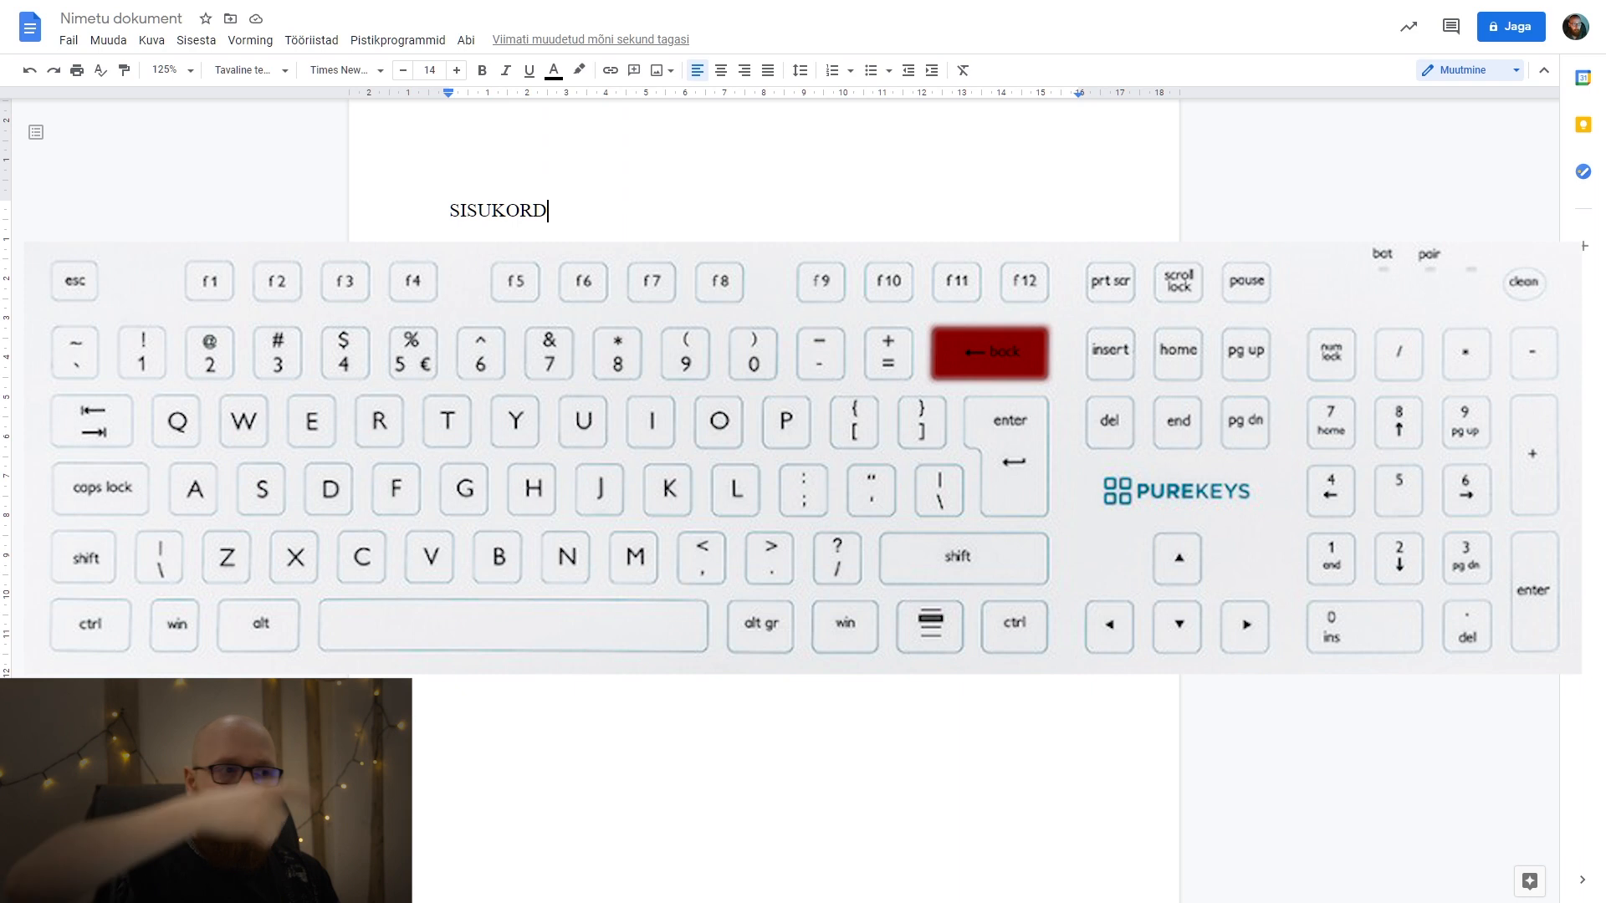
Try erasing letters before the text cursor in the SISSEJUHATUS entry of the table of contents, and undo the deletion.
key("Down")
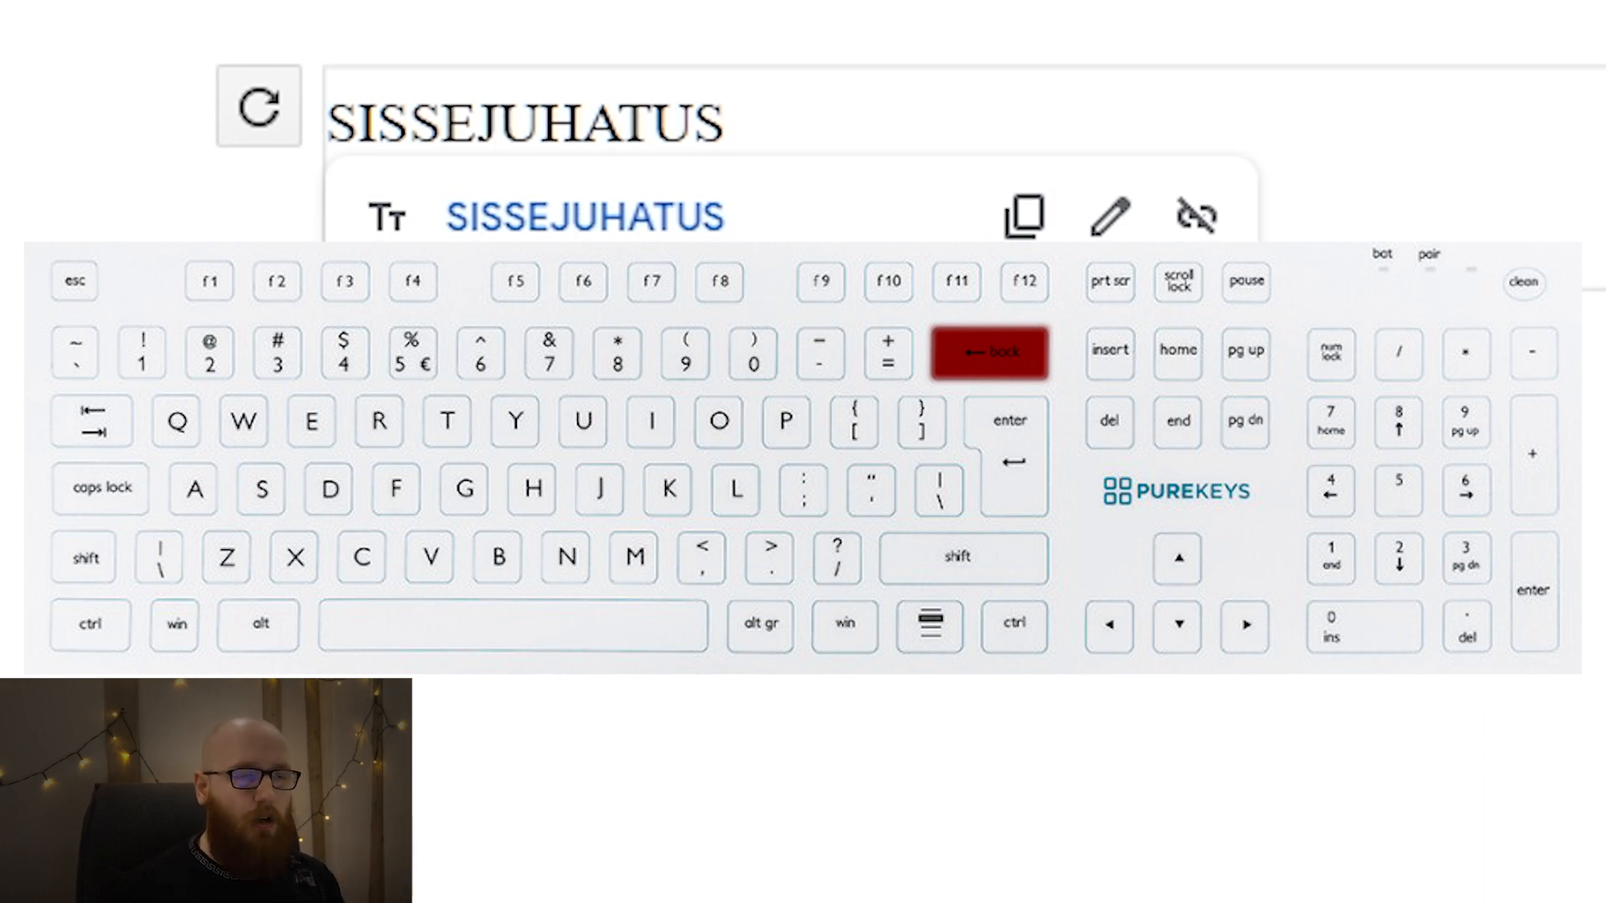
key("BackSpace")
key("BackSpace")
key("BackSpace")
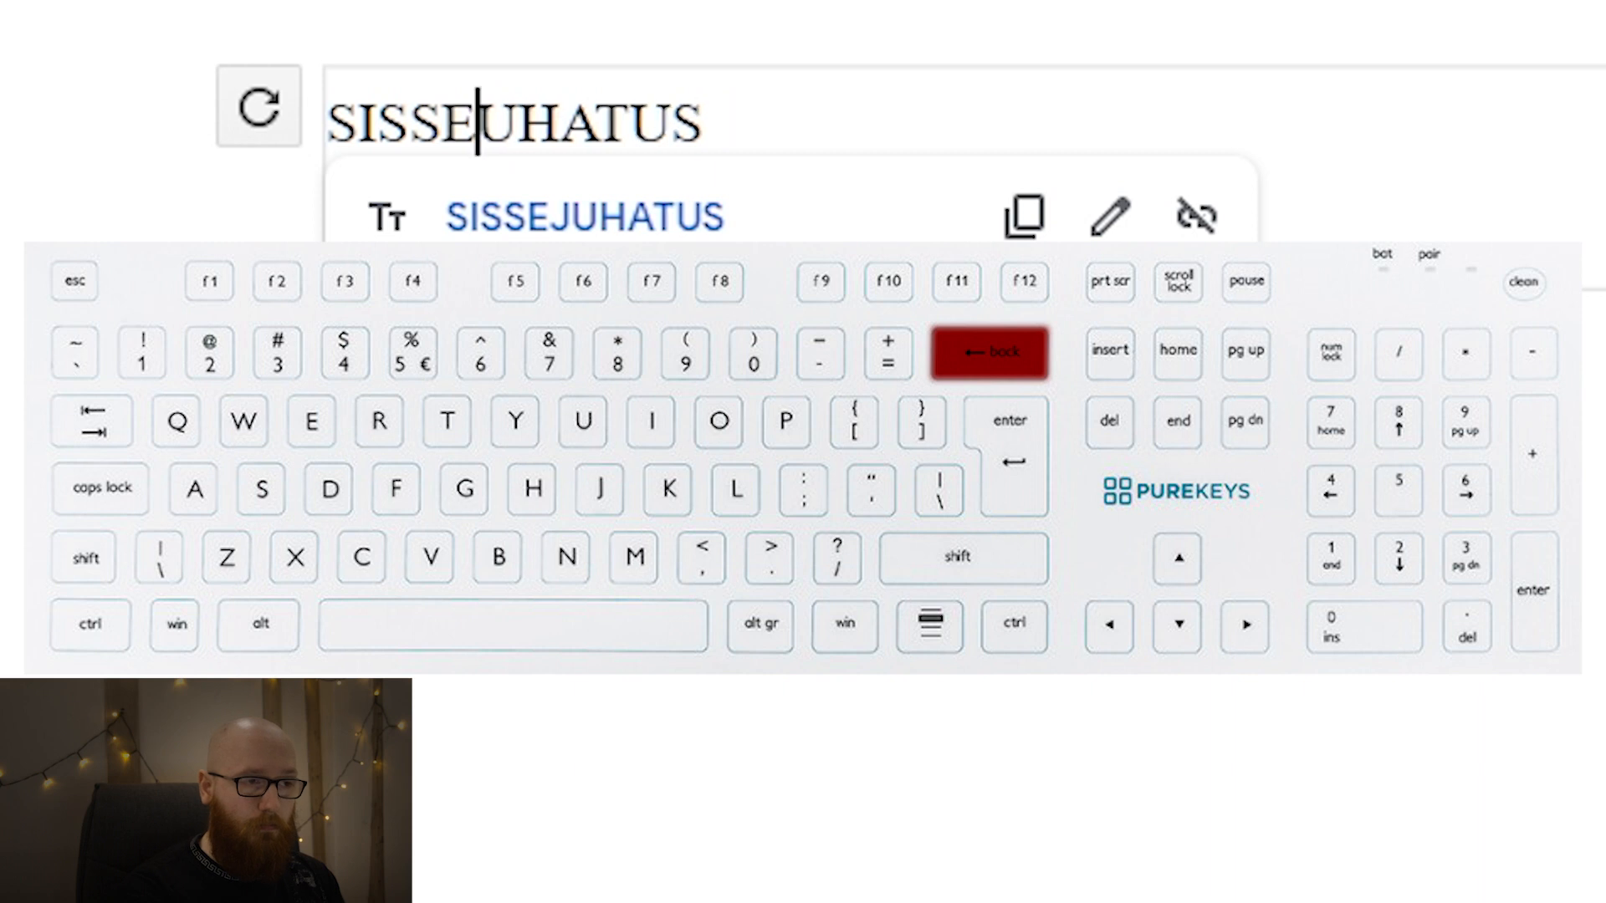
key("BackSpace")
key("BackSpace")
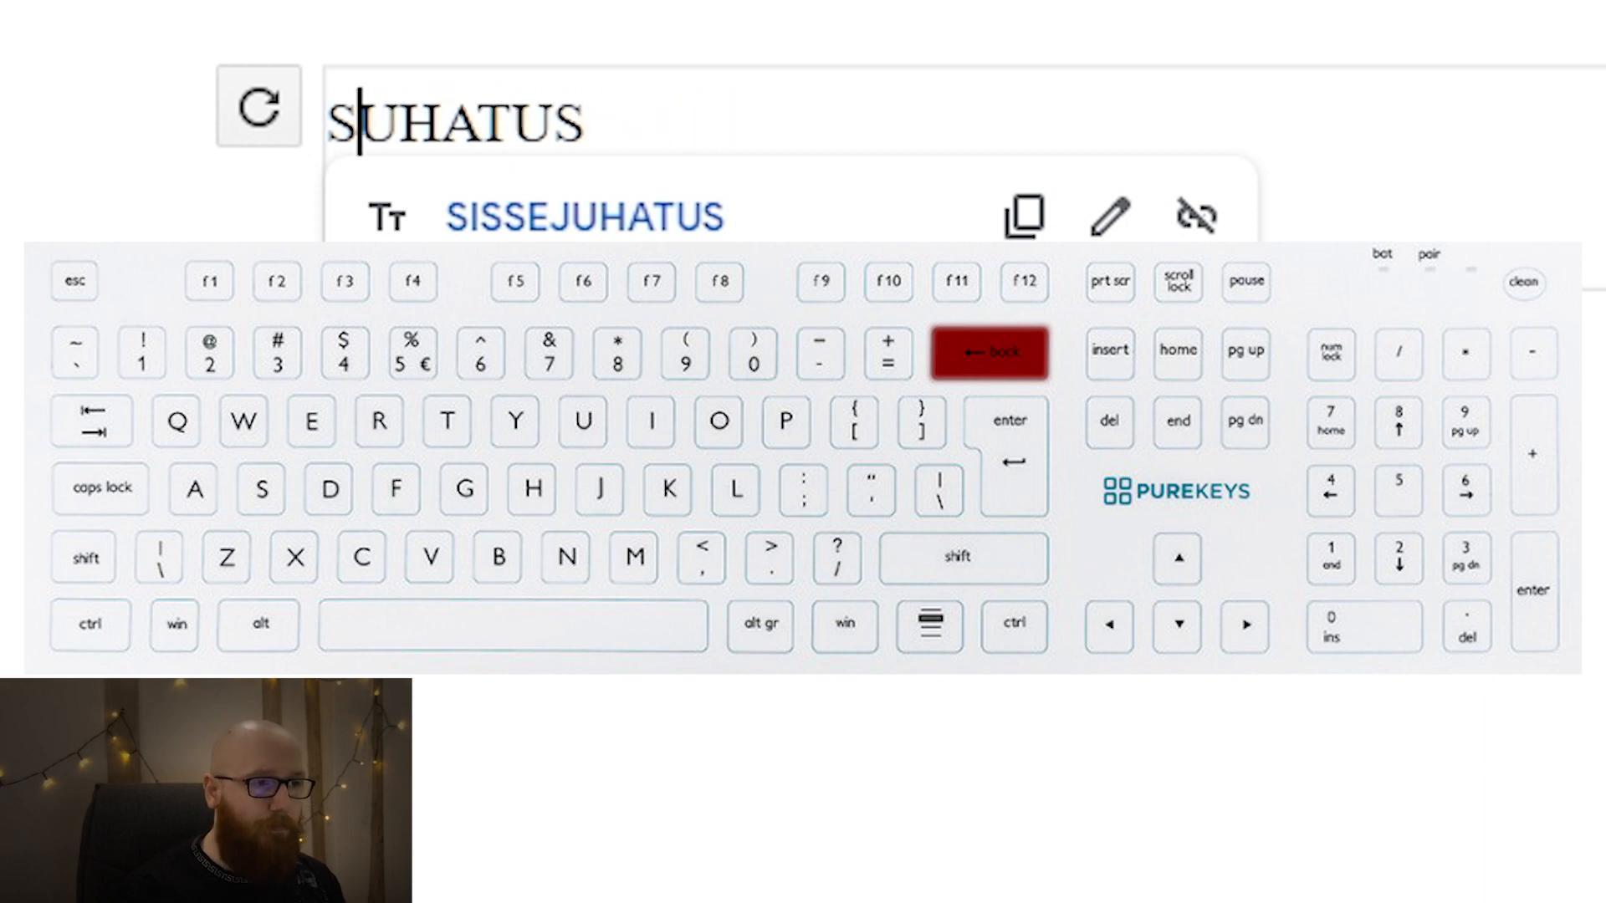
key("ctrl+z")
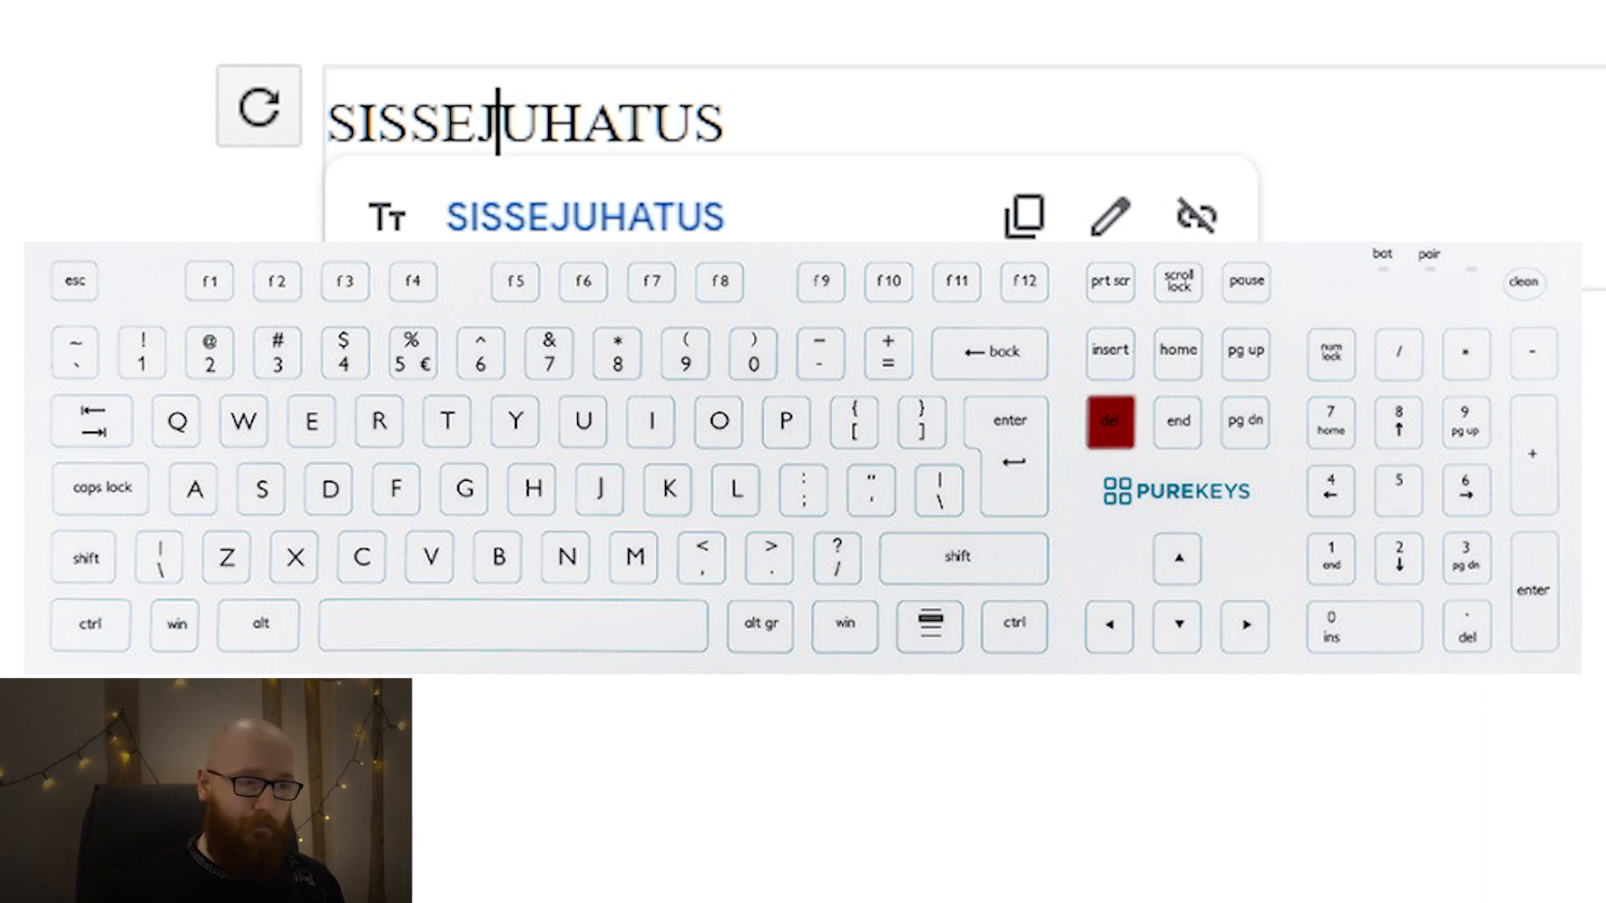
Try deleting letters after the text cursor in the SISSEJUHATUS entry of the table of contents, and restore them.
key("Delete")
key("Delete")
key("Delete")
key("Delete")
key("Delete")
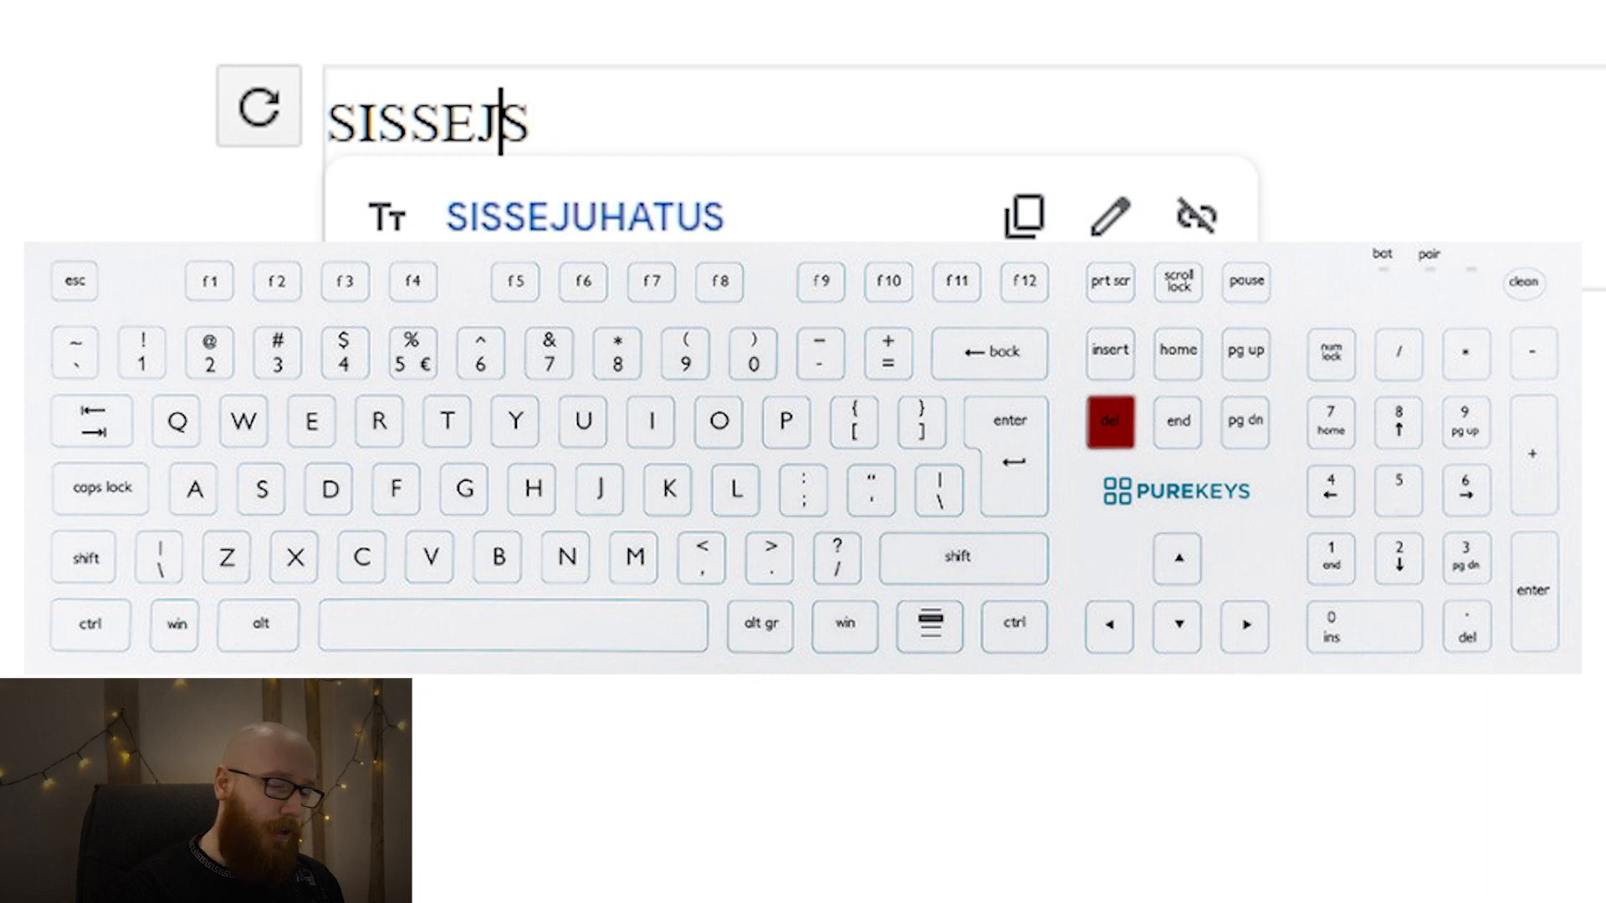
key("ctrl+z")
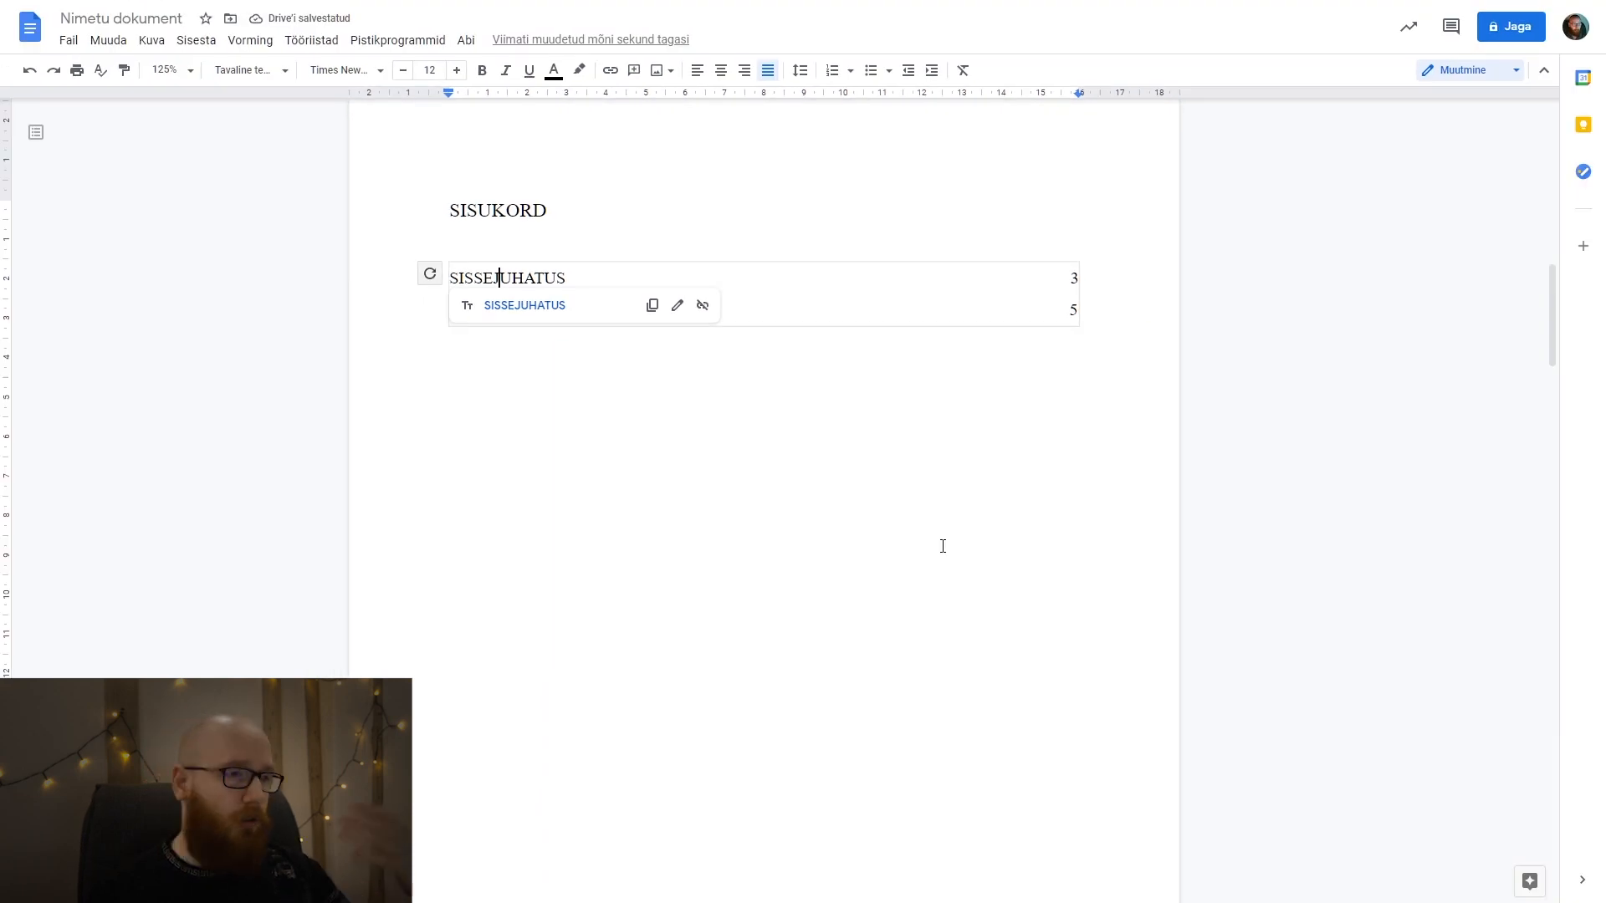
left_click(842, 522)
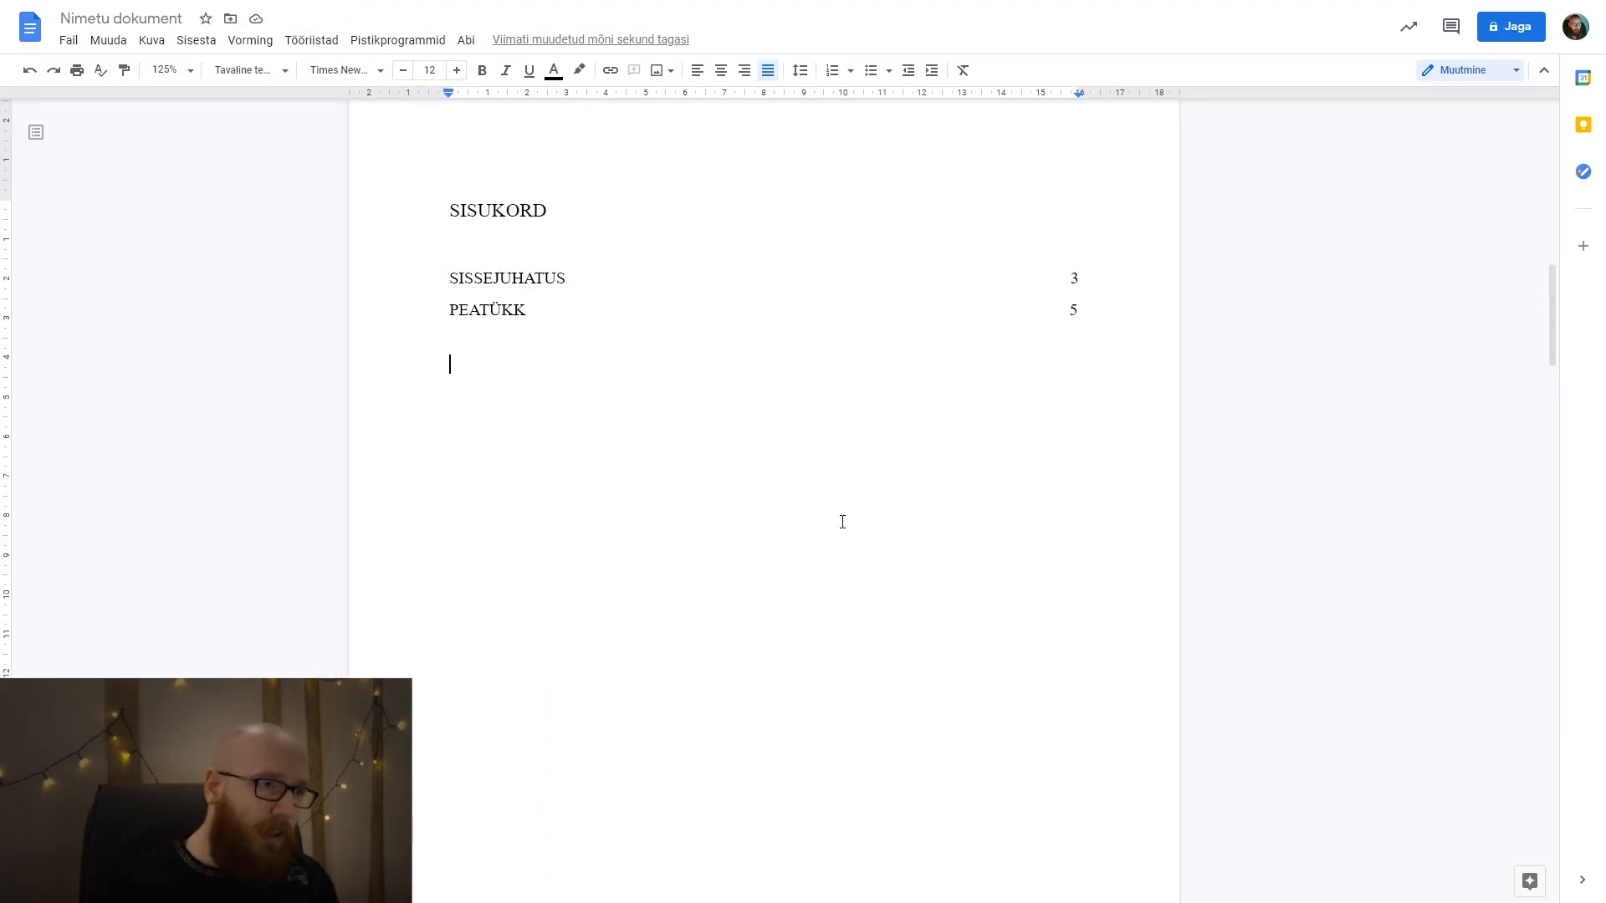
Delete the blank line between the SISUKORD heading and the table of contents.
left_click(569, 205)
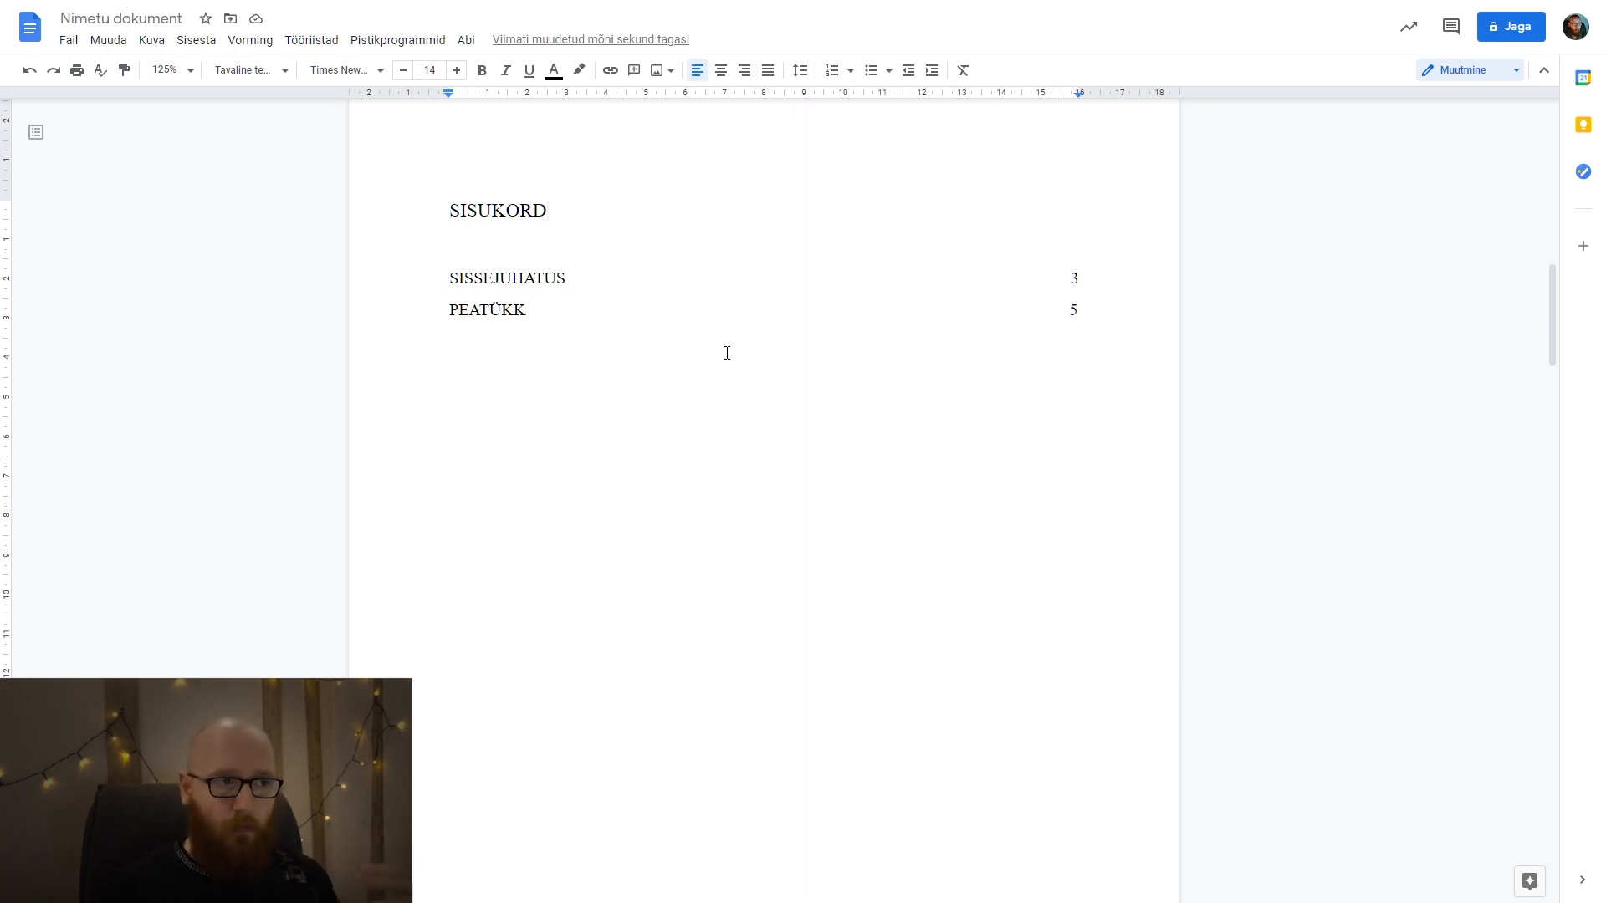
double_click(584, 206)
left_click_drag(615, 235, 621, 246)
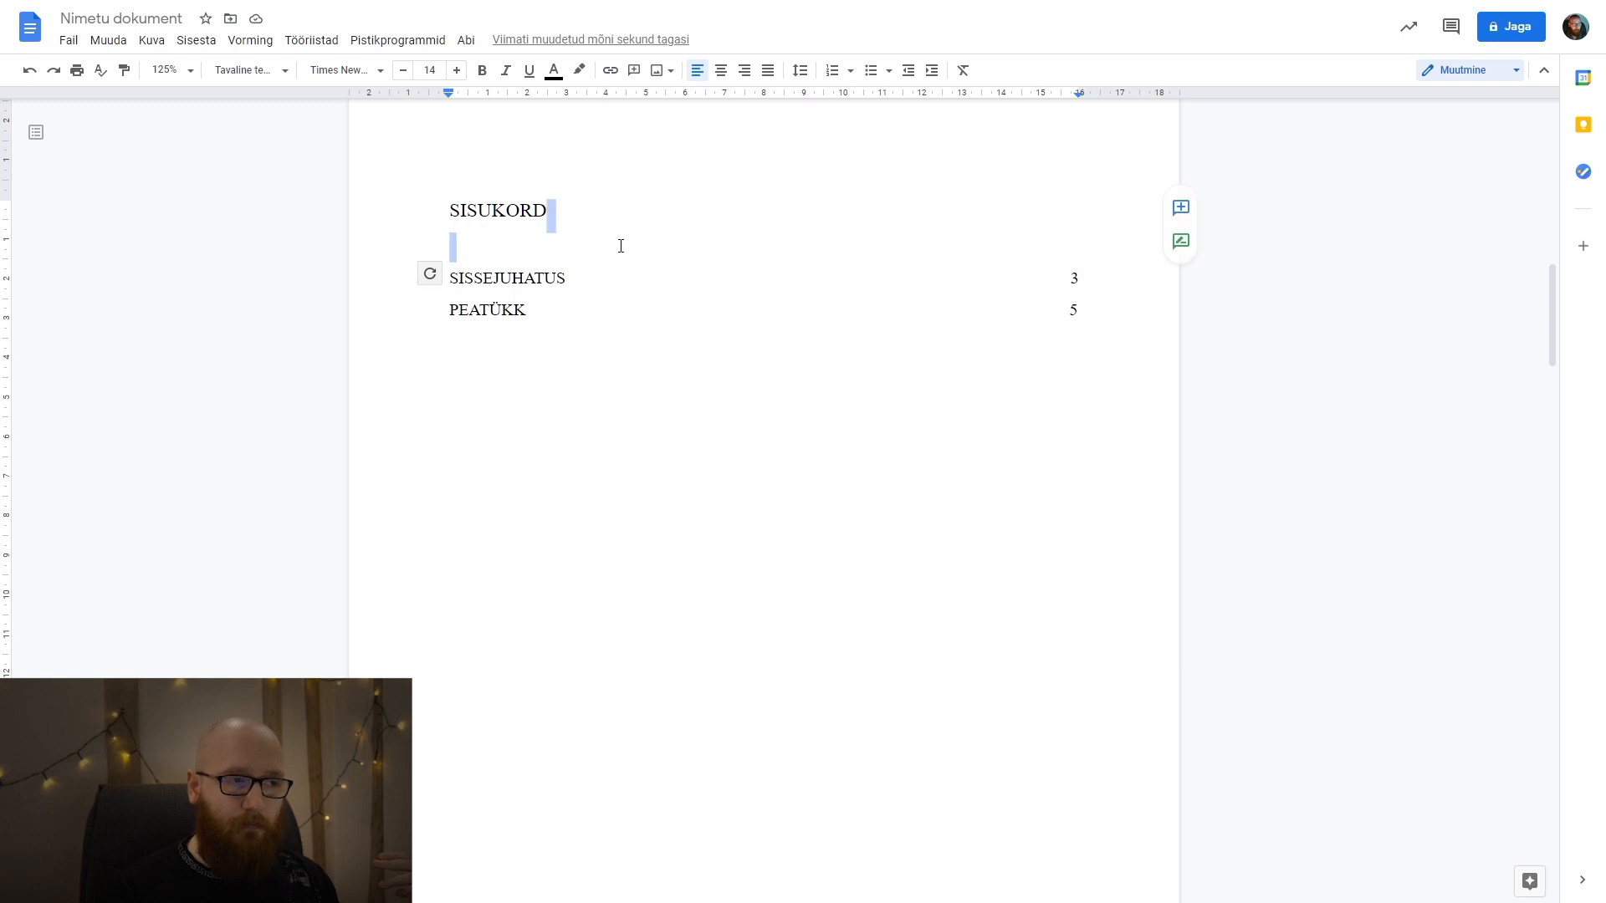
key("BackSpace")
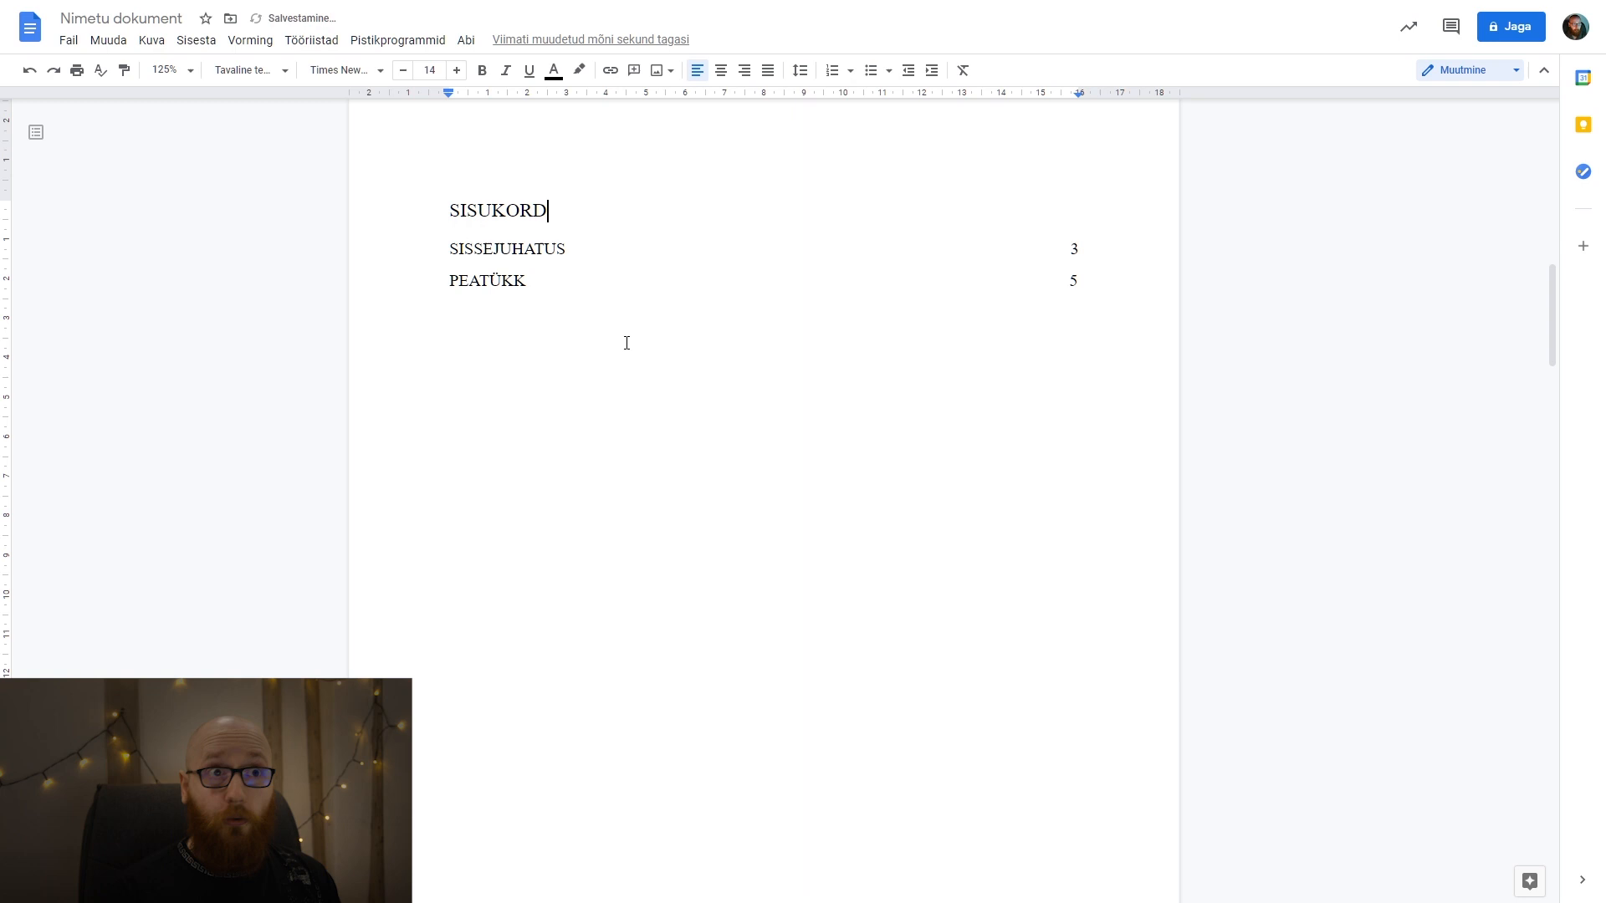
left_click(678, 447)
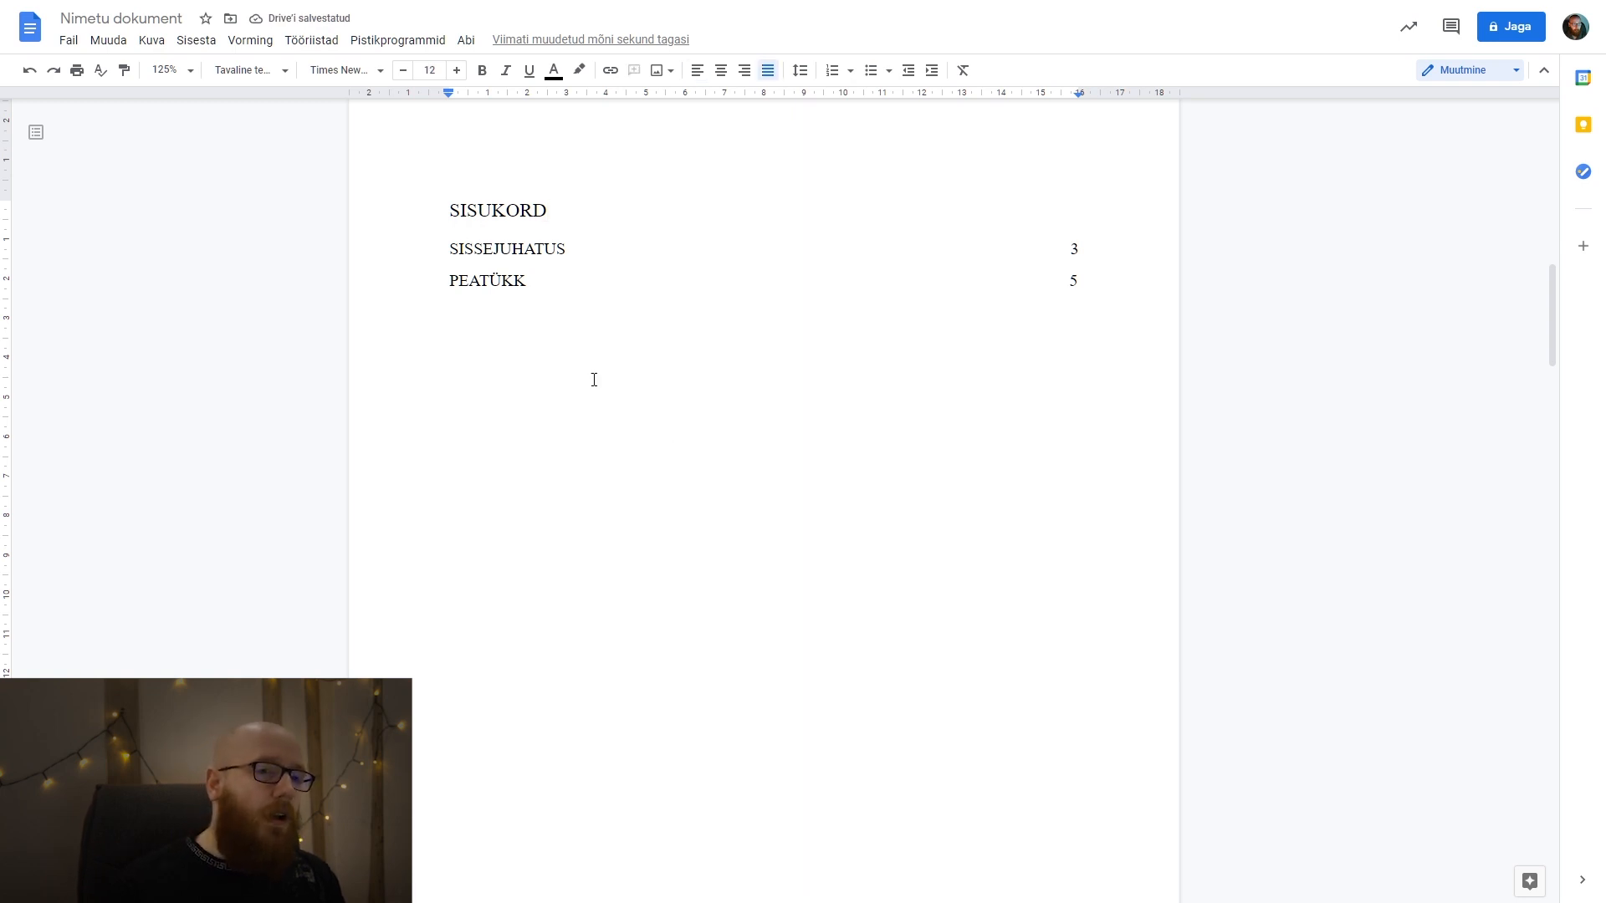
Follow the SISSEJUHATUS entry's link in the table of contents to its heading.
left_click(548, 250)
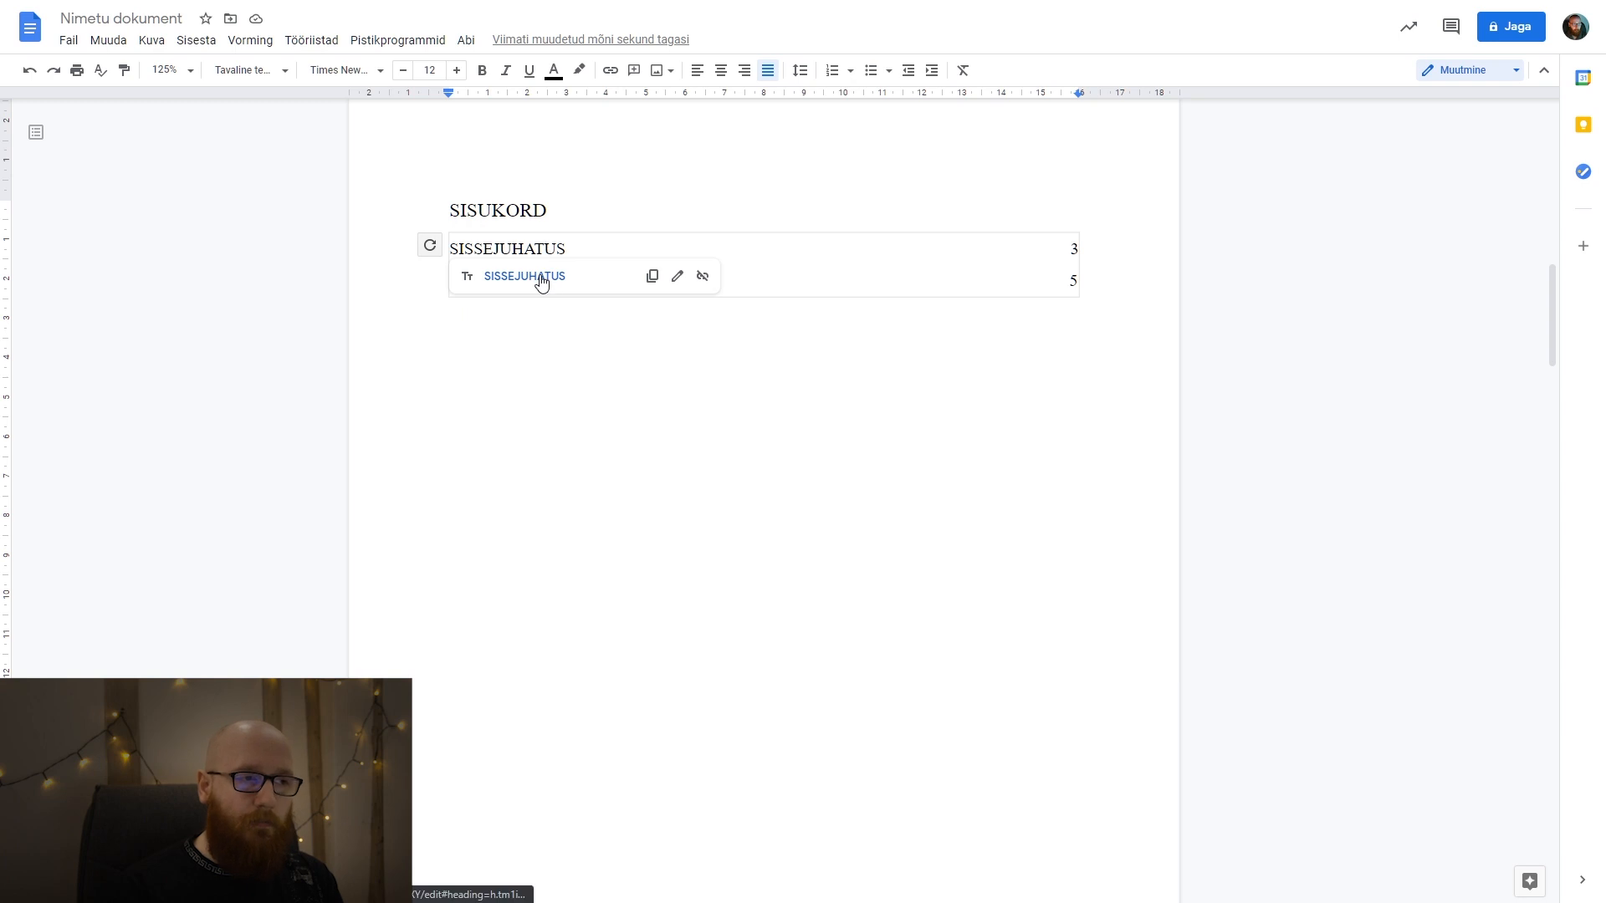
left_click(540, 276)
scroll(743, 423, "up", 15)
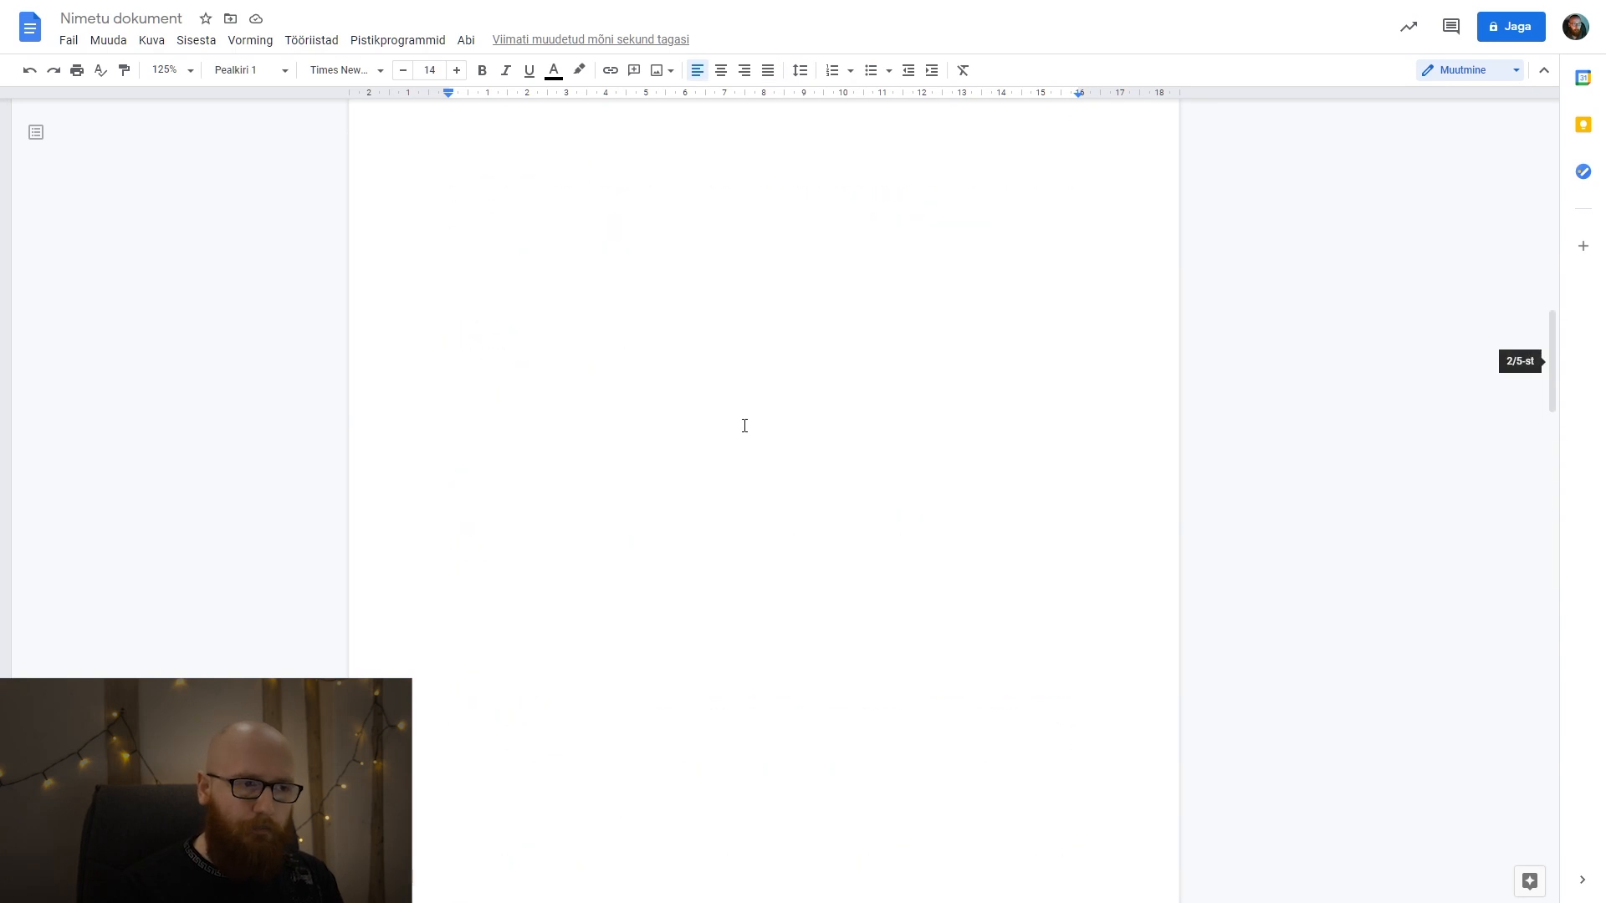
Return to the table of contents and follow the PEATÜKK entry's link to the chapter heading.
scroll(721, 424, "down", 5)
left_click(659, 462)
left_click(459, 385)
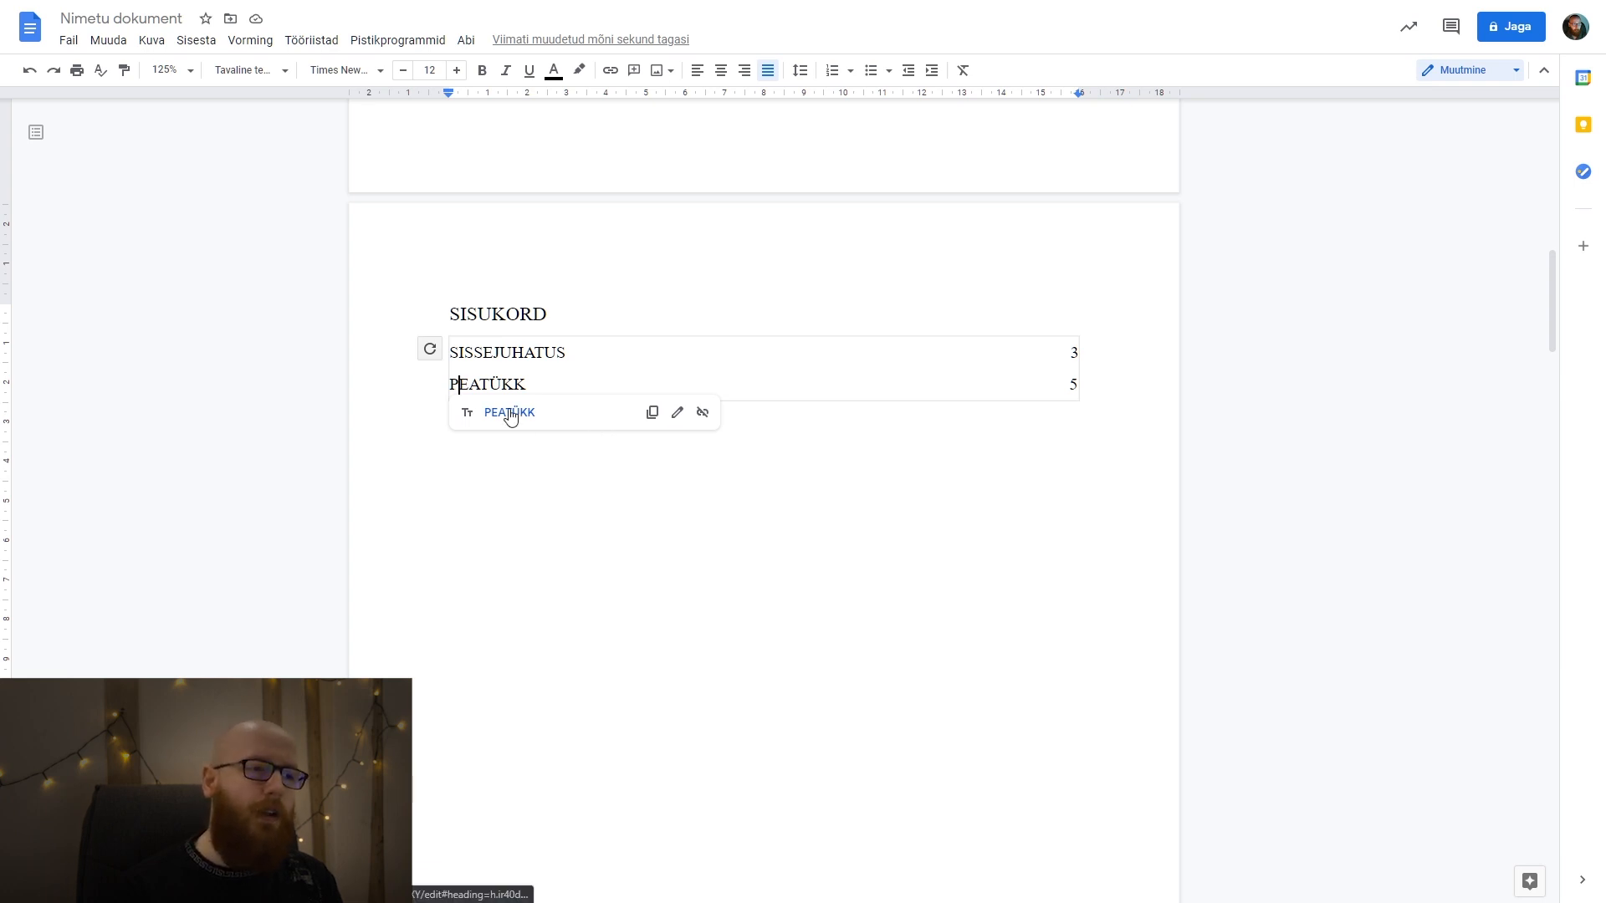
left_click(509, 413)
scroll(510, 340, "up", 3)
left_click_drag(599, 410, 468, 404)
left_click(610, 423)
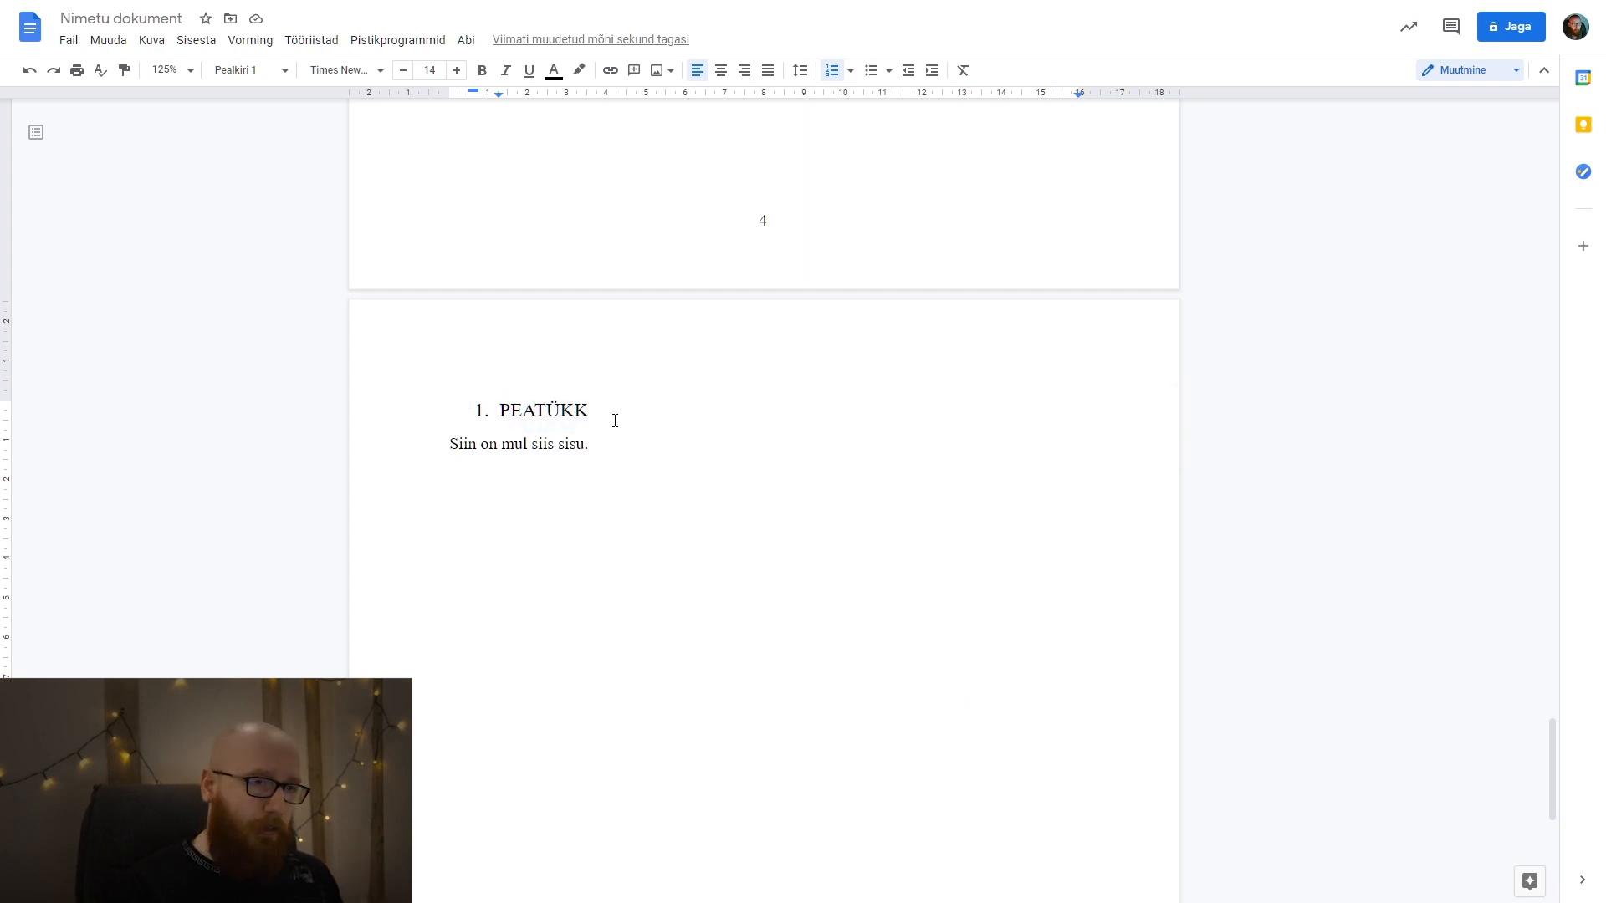
Remove the automatic list numbering from the PEATÜKK heading.
mouse_move(797, 48)
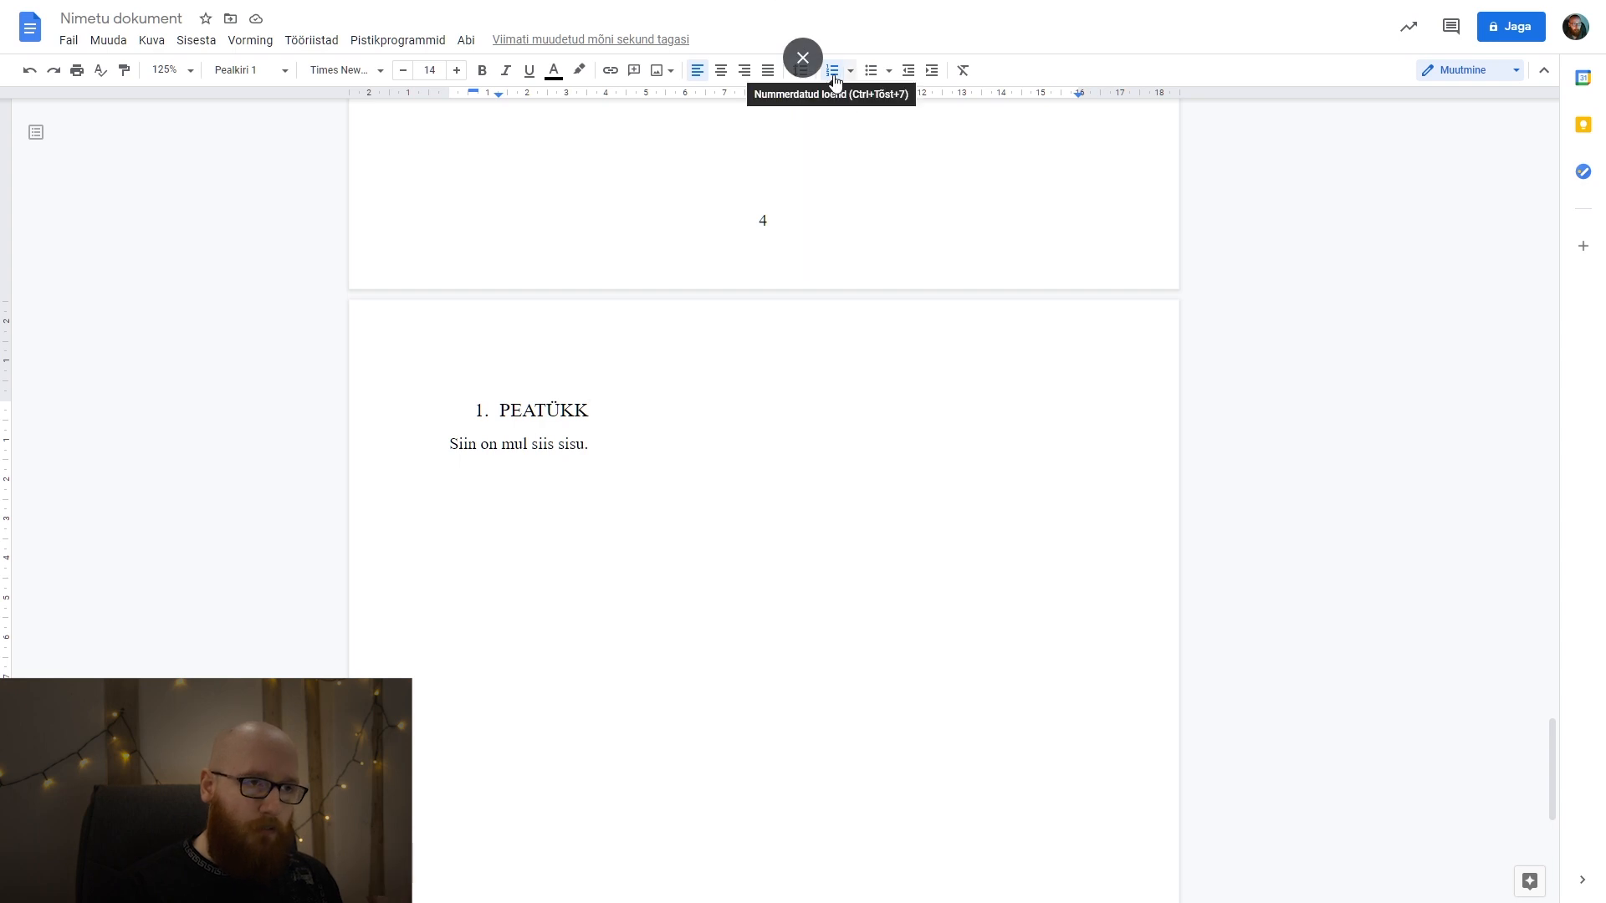
left_click_drag(510, 412, 457, 411)
left_click(518, 415)
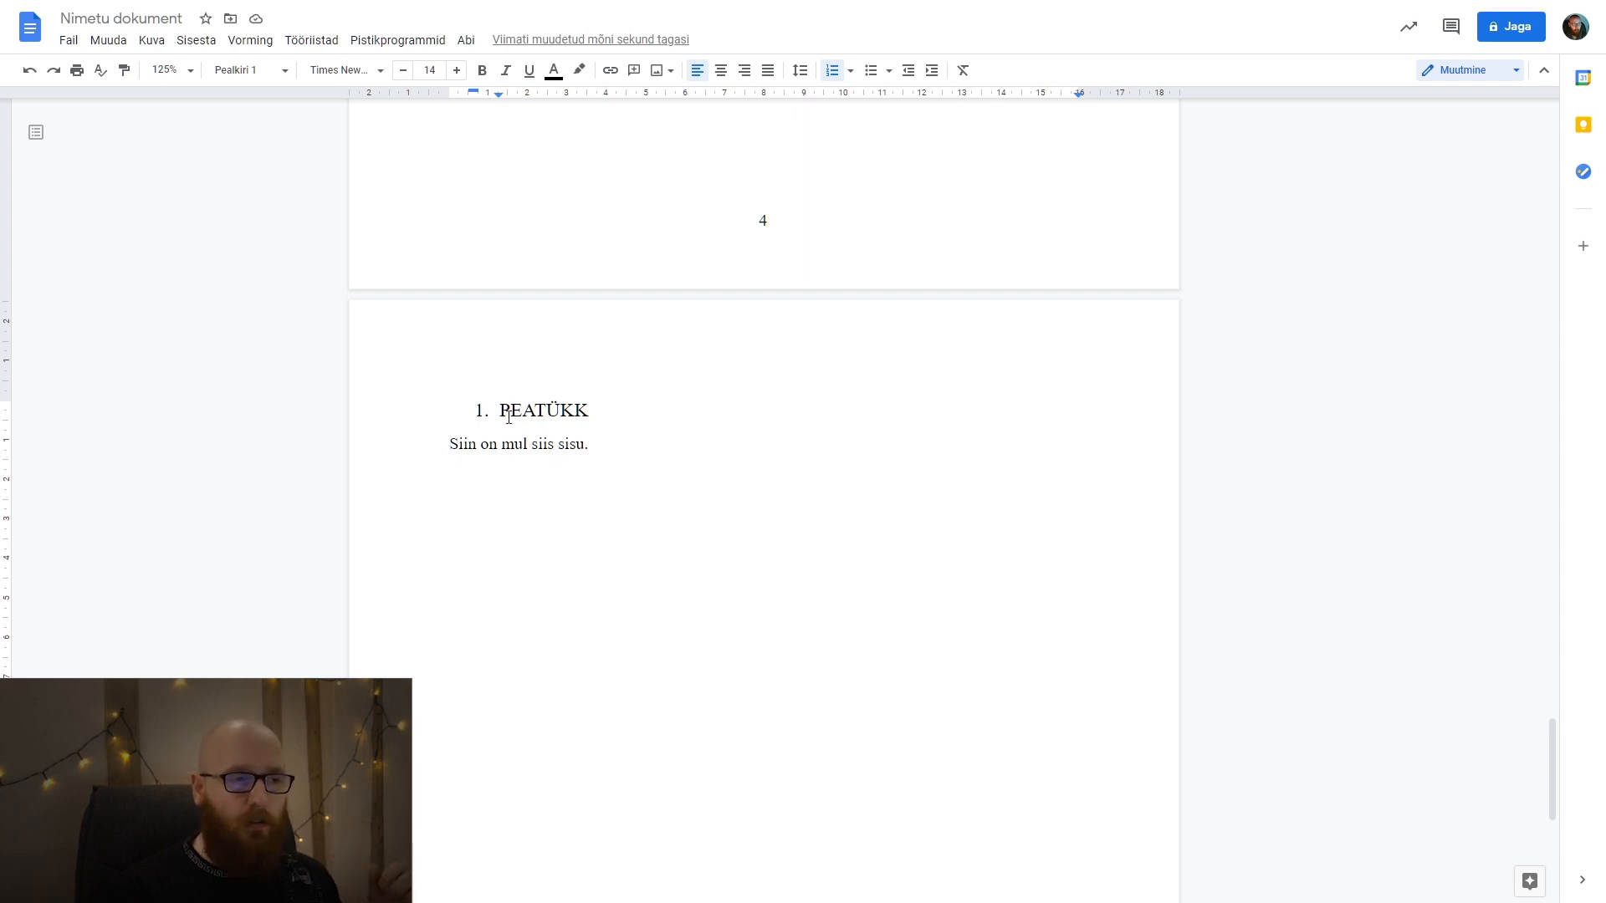
double_click(509, 416)
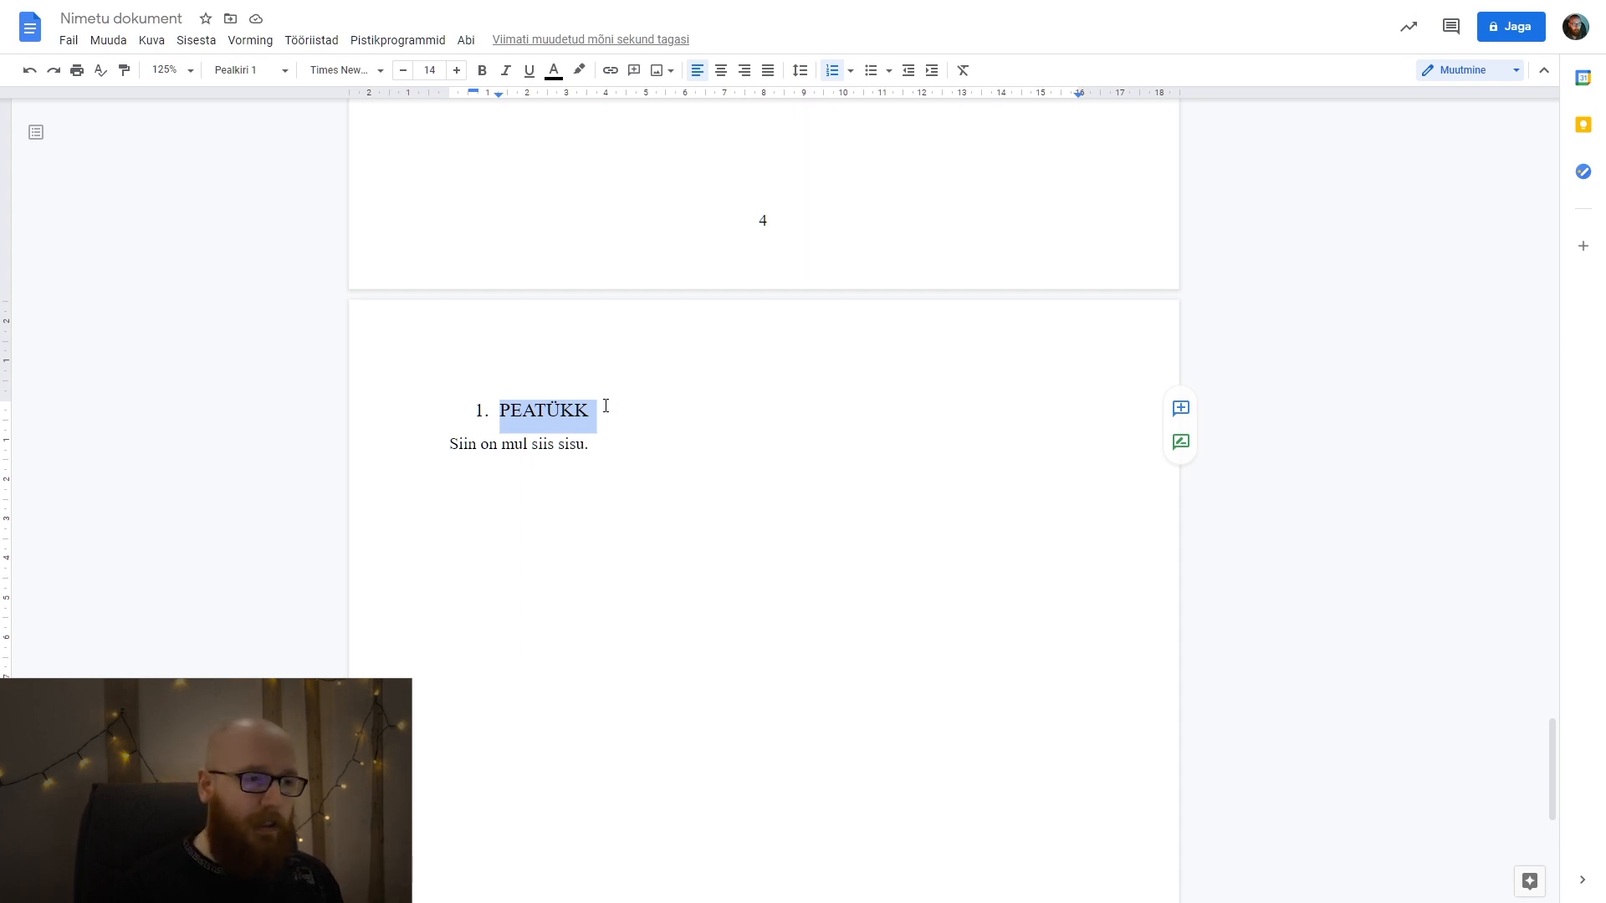
left_click(606, 405)
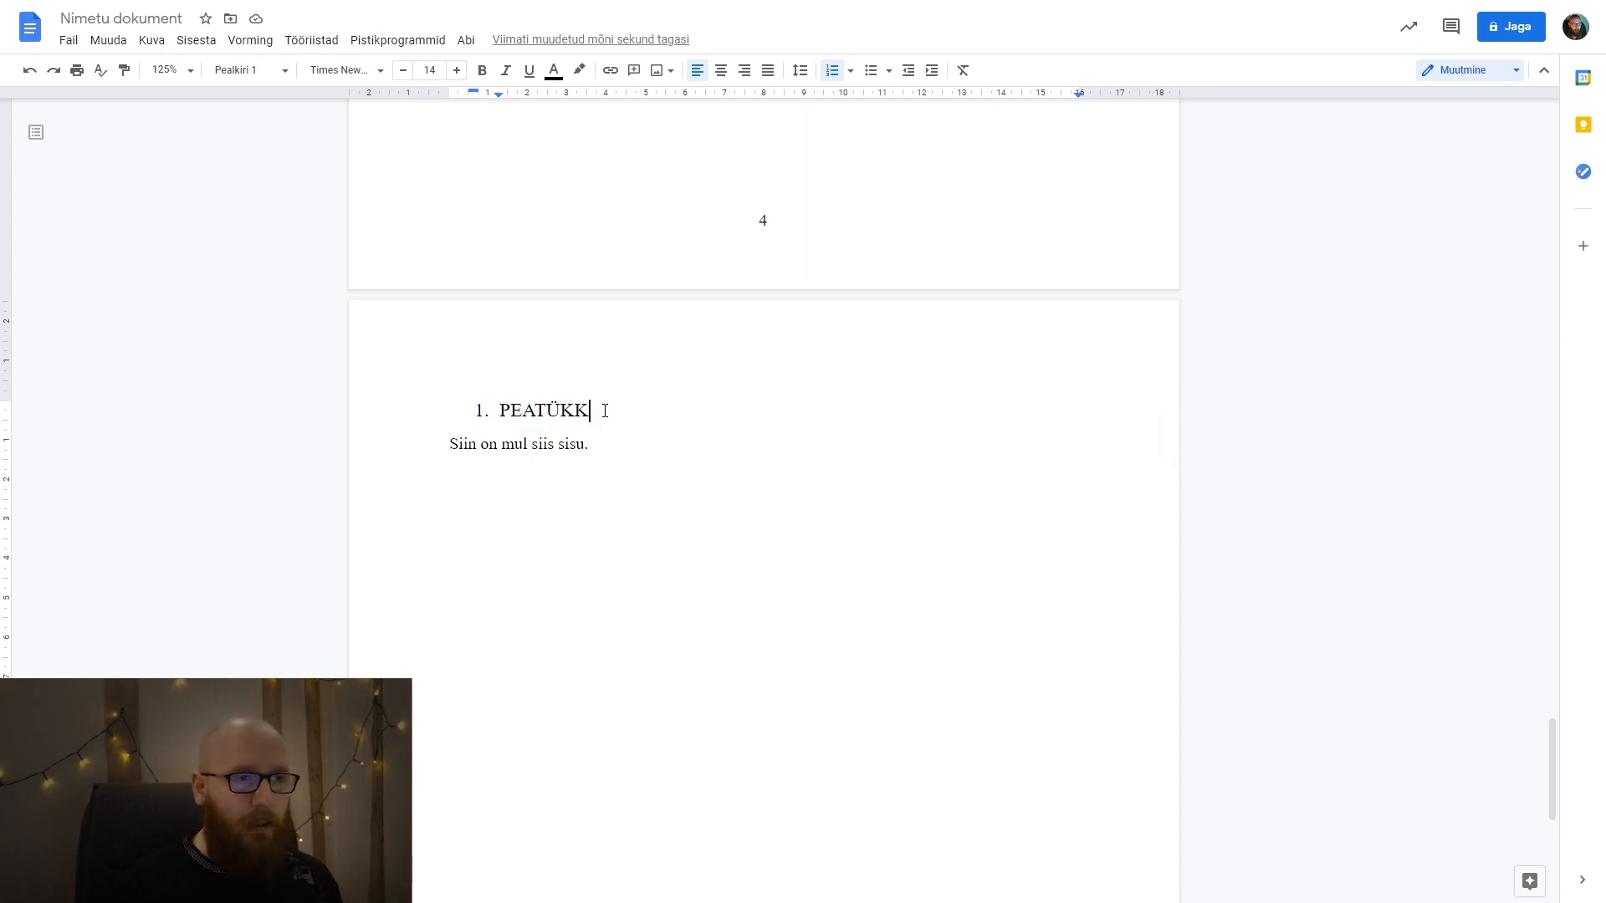
left_click(833, 73)
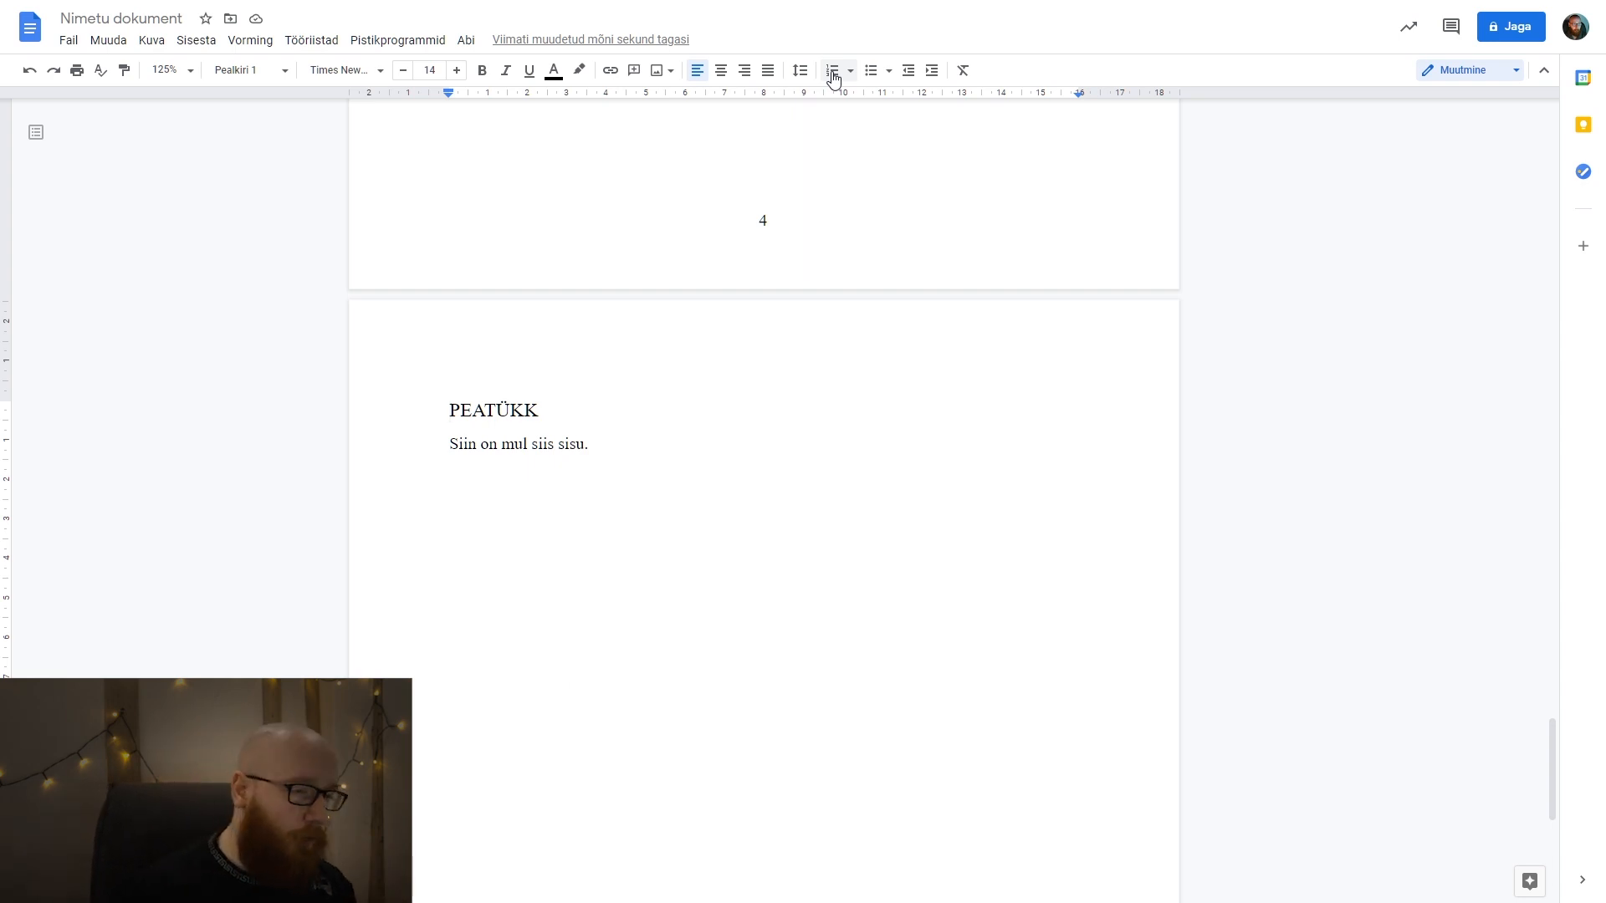
Number the PEATÜKK heading with "1." as plain text, undoing its automatic conversion to a numbered list.
left_click(833, 76)
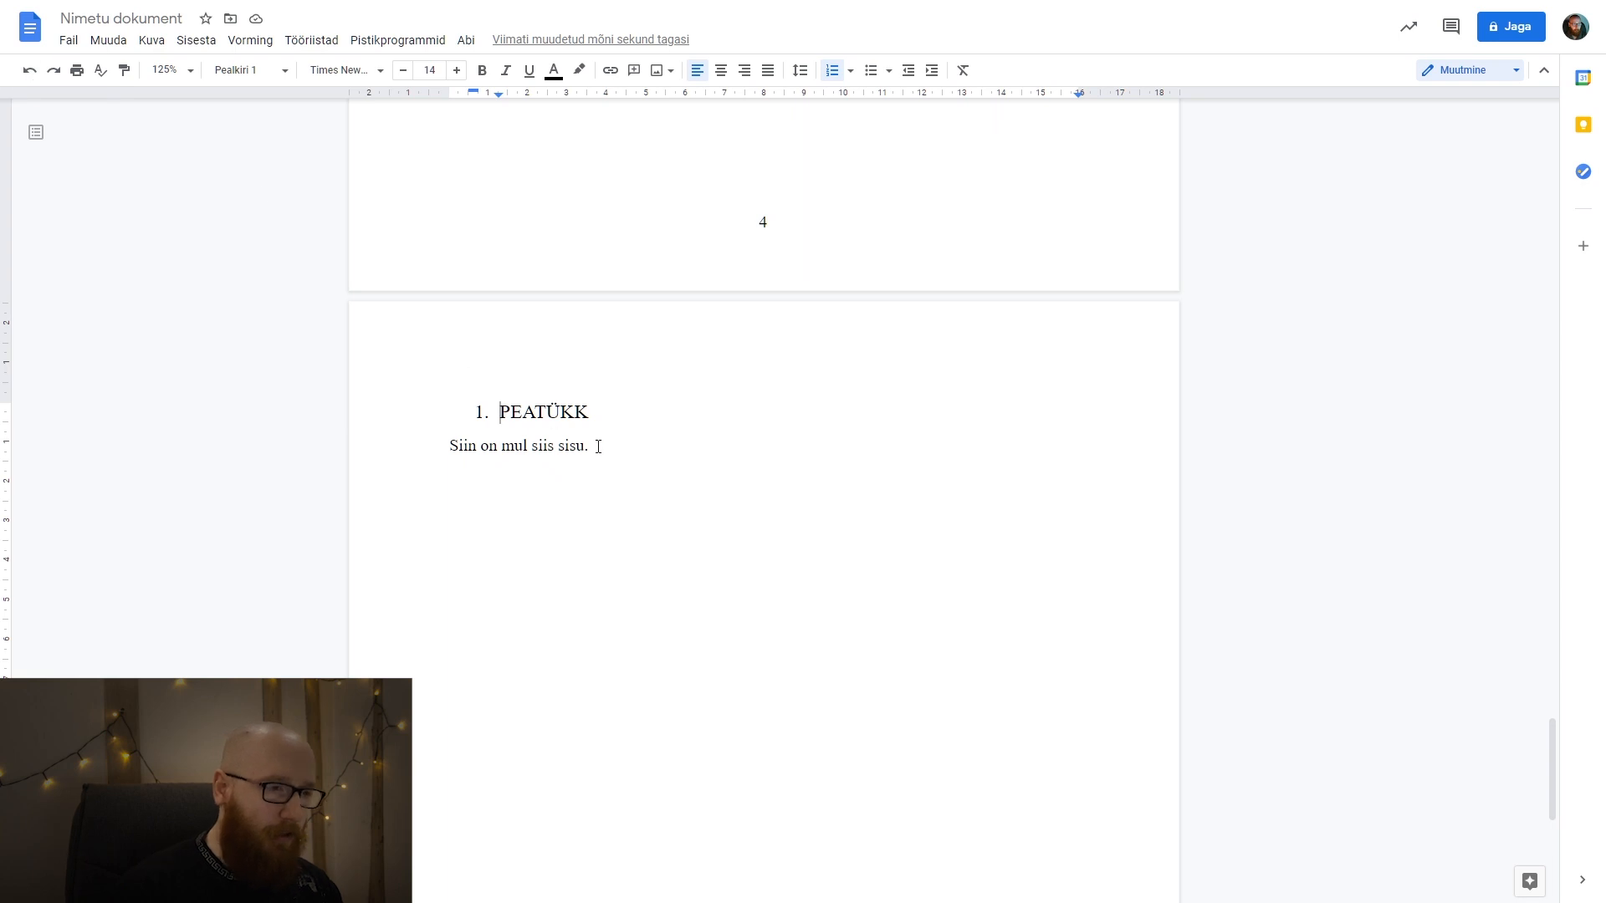
key("ctrl+z")
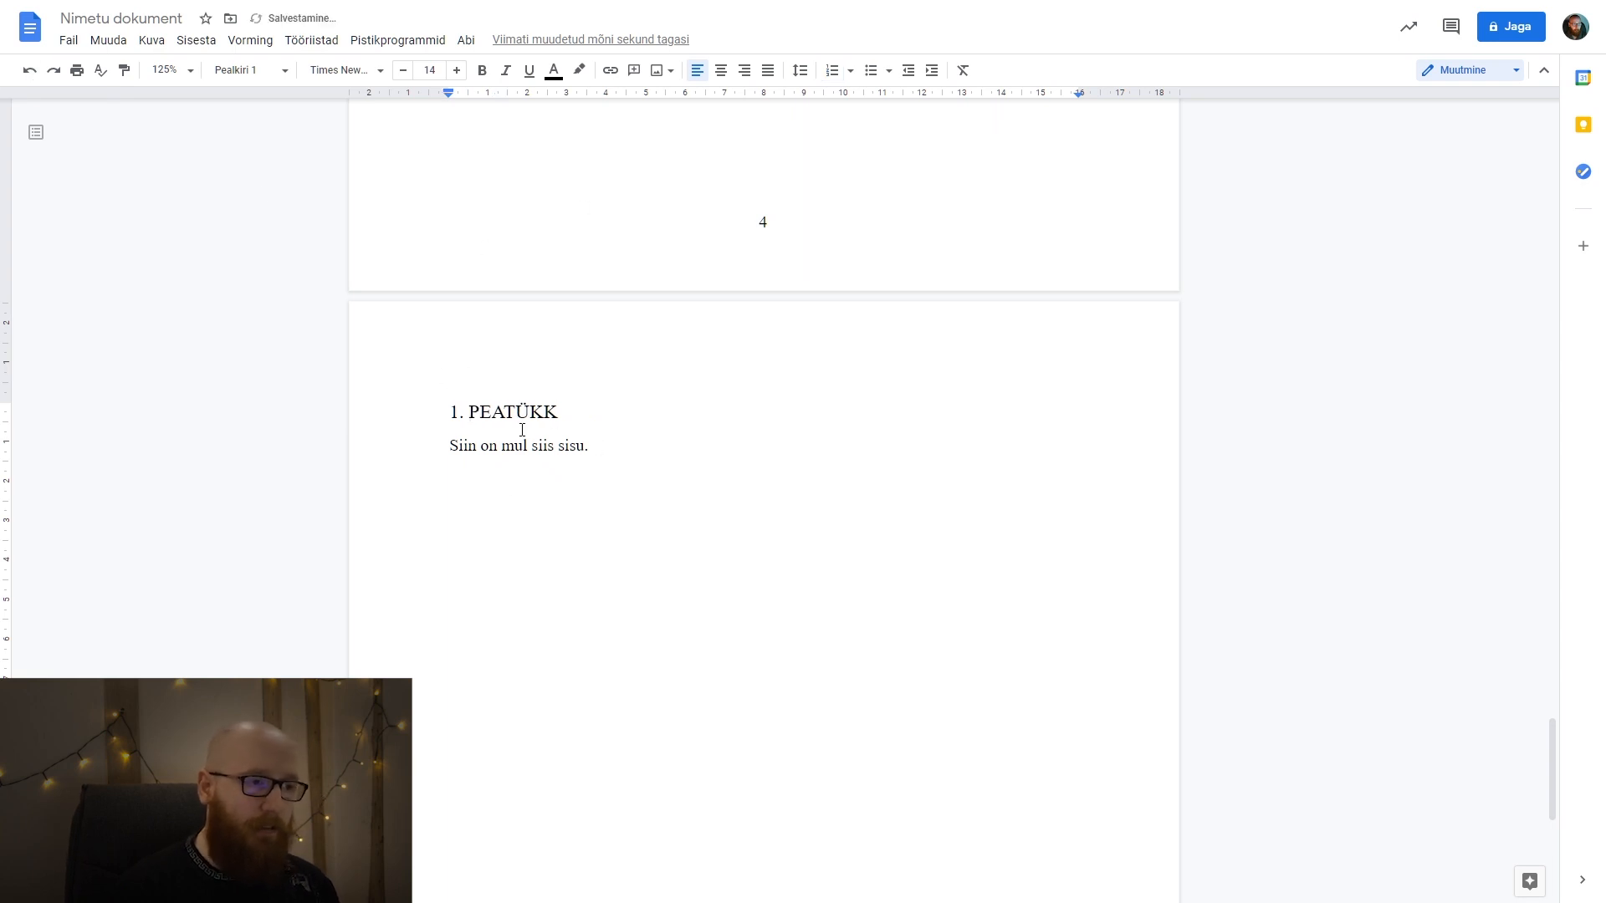
left_click_drag(492, 413, 450, 413)
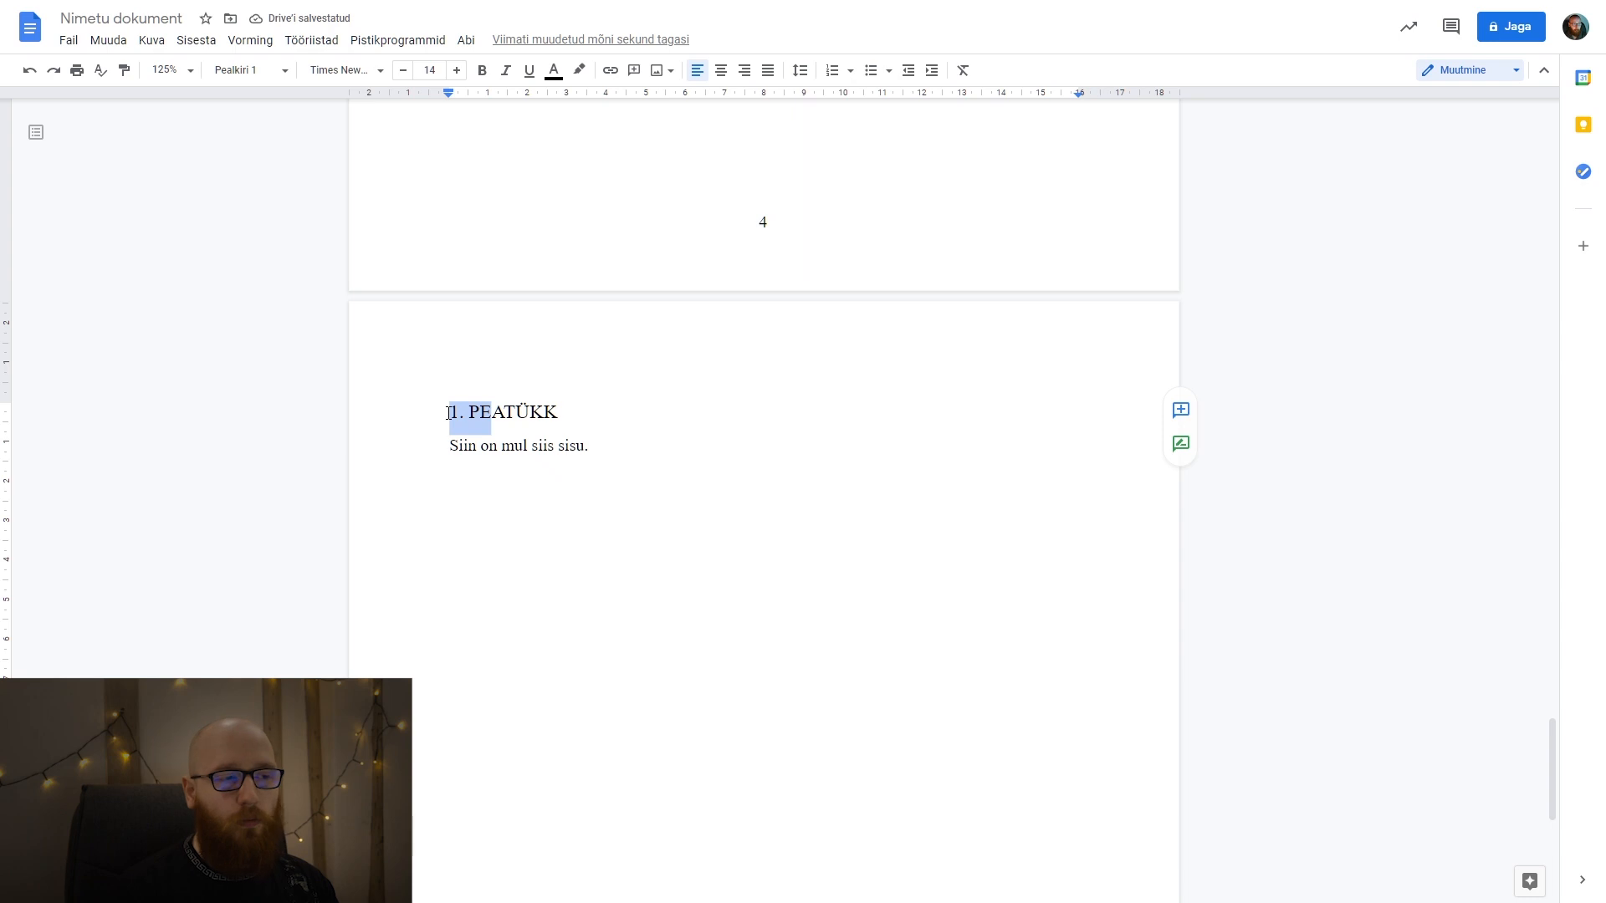
left_click(510, 422)
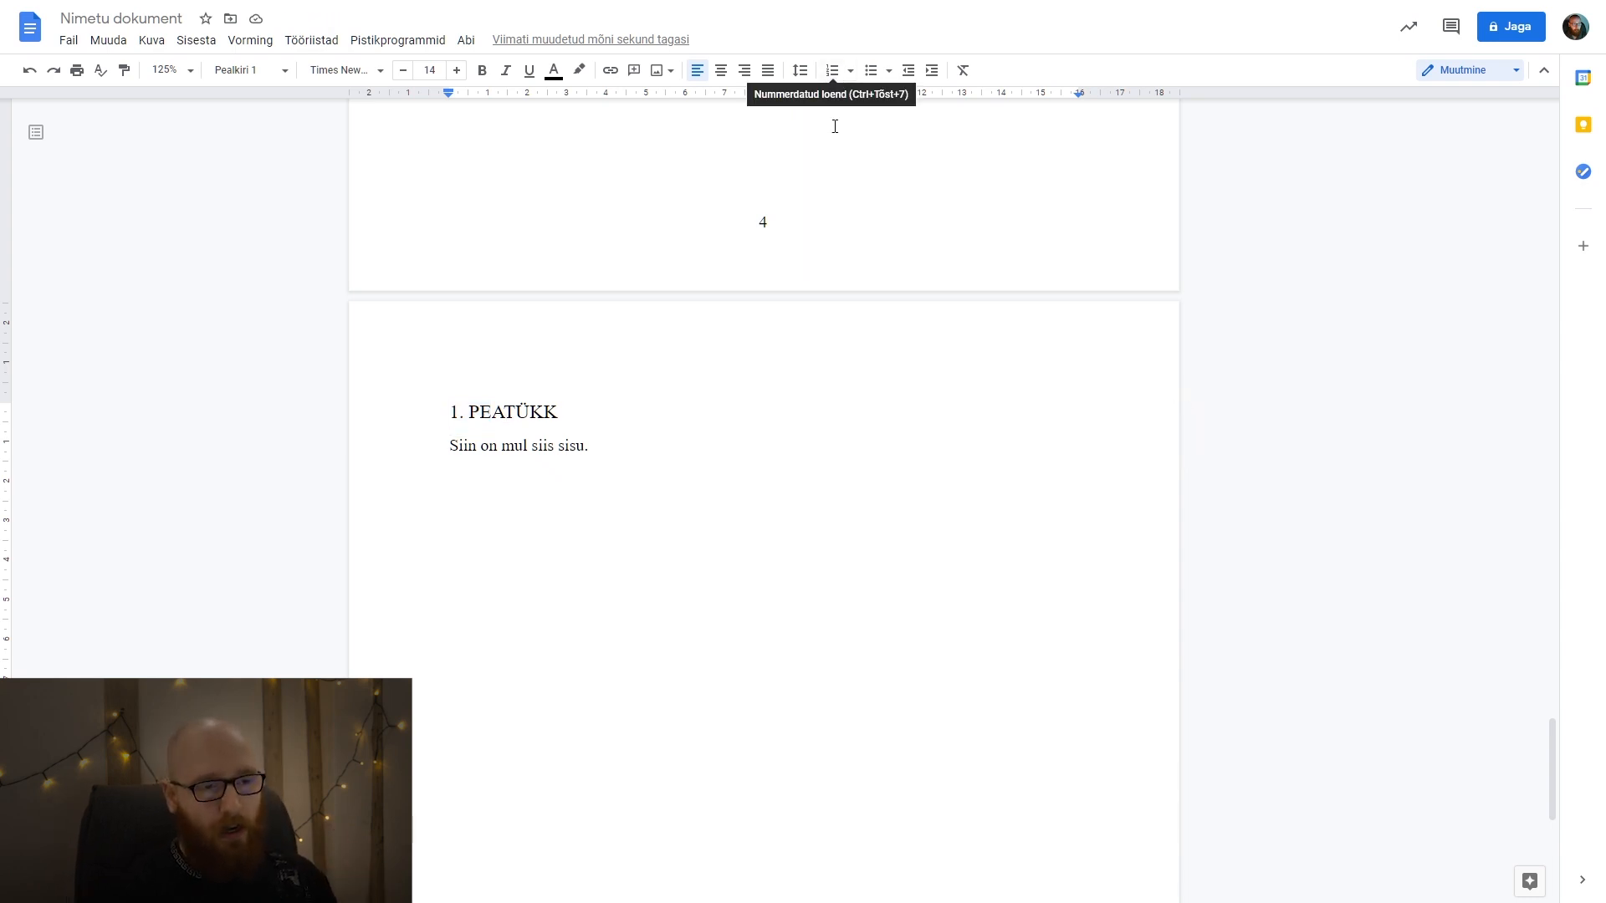
Update the table of contents so that the chapter entry includes its number, and check the entry.
scroll(721, 464, "up", 1)
scroll(722, 464, "up", 20)
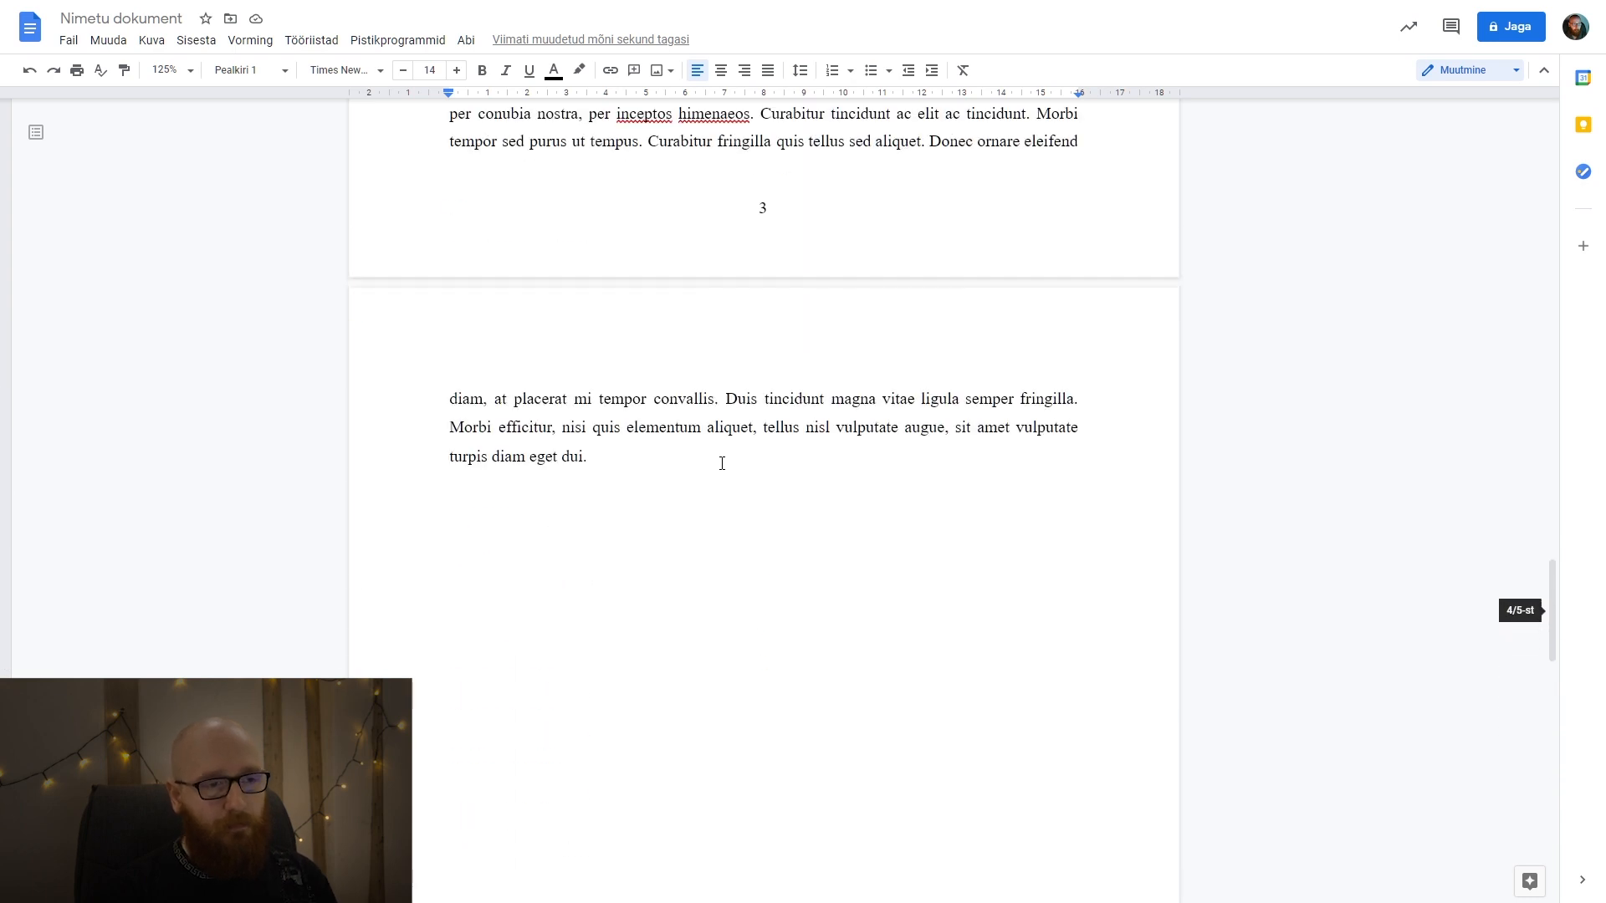
scroll(721, 463, "up", 15)
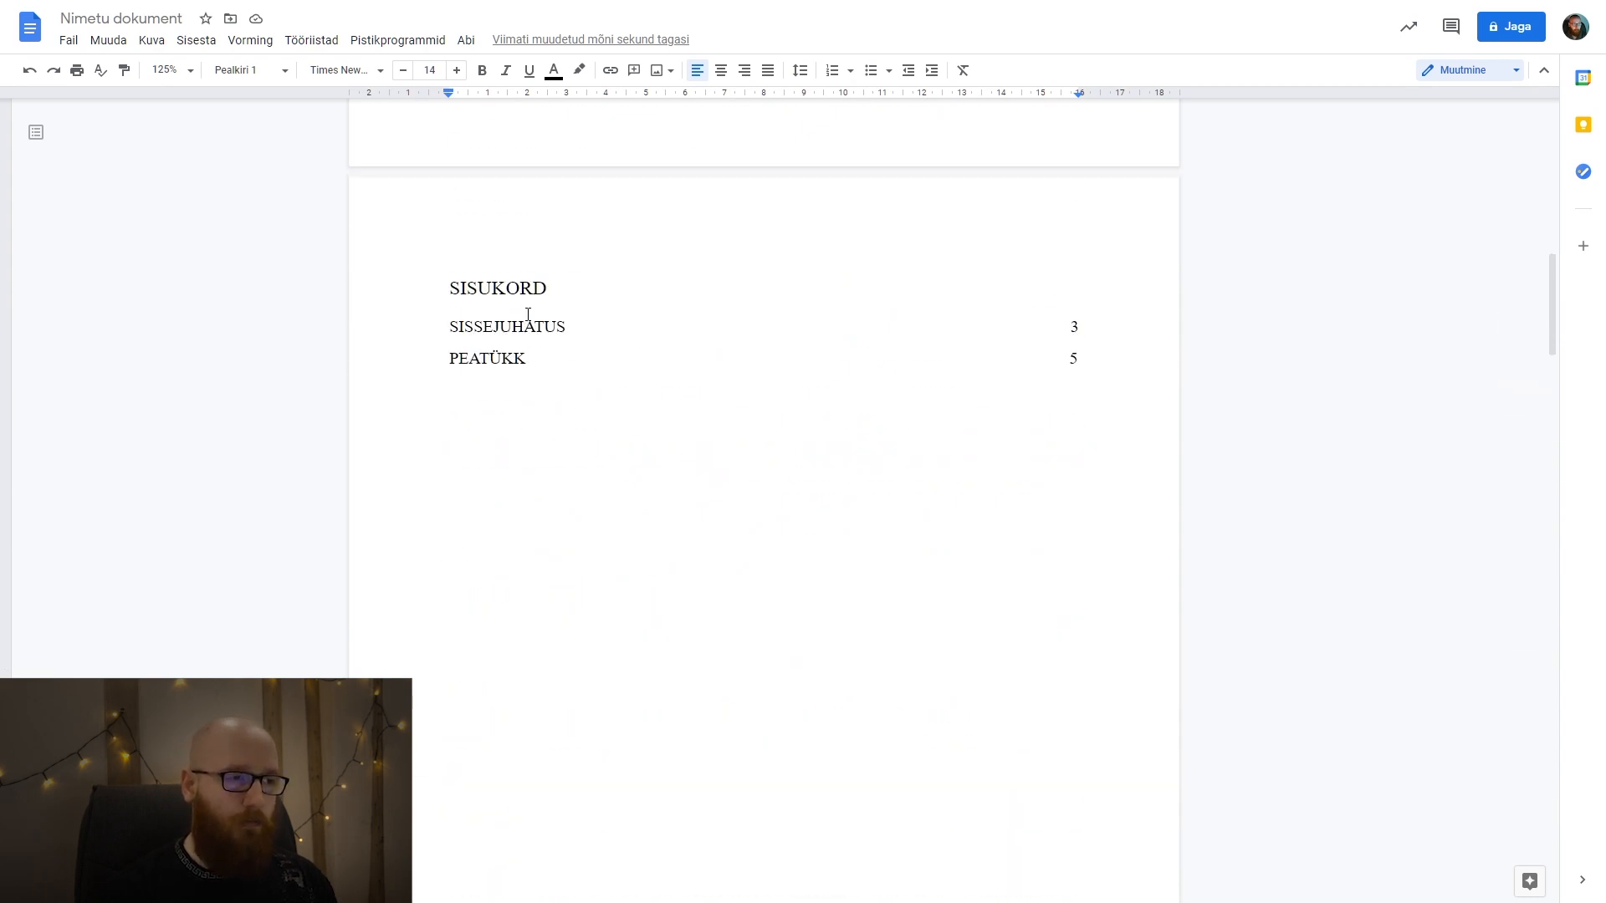
left_click(495, 327)
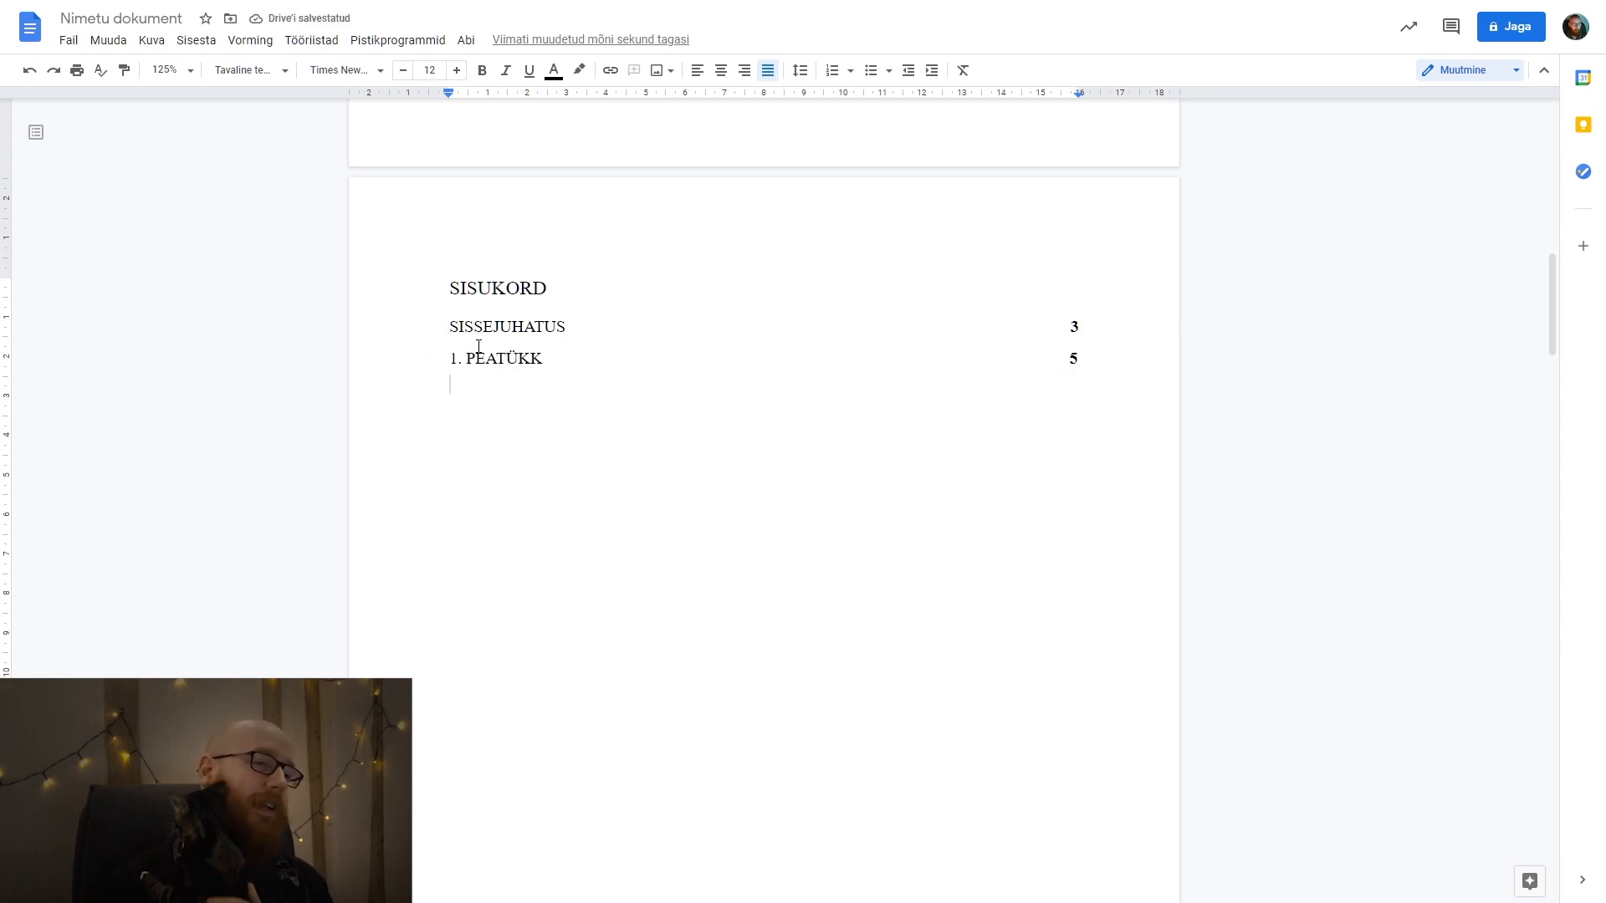
double_click(456, 358)
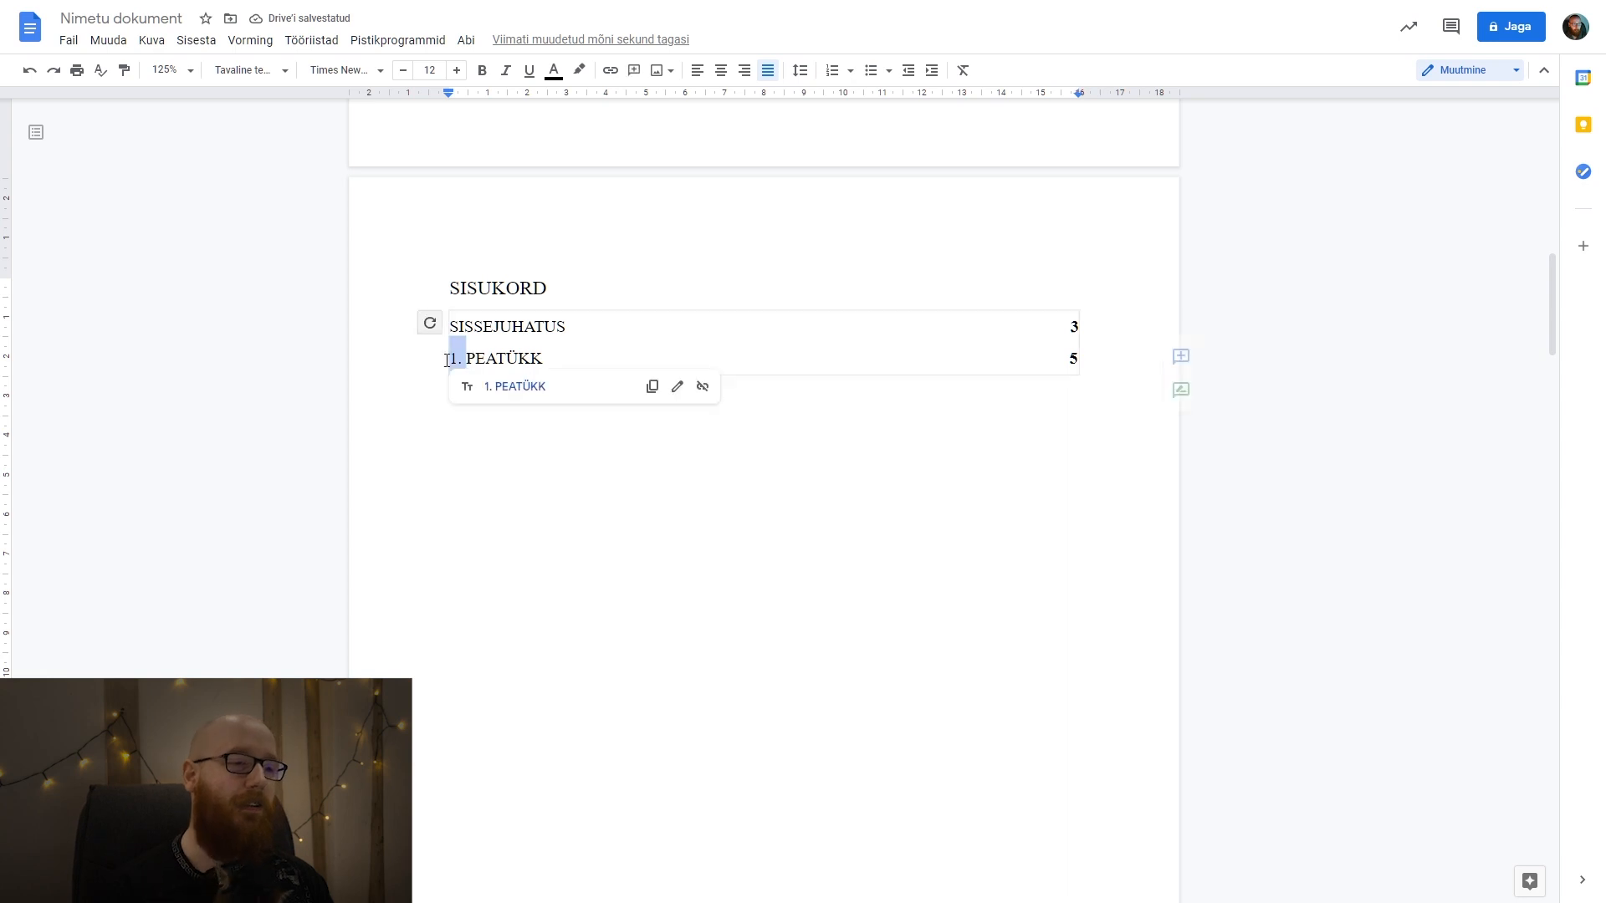
left_click(609, 491)
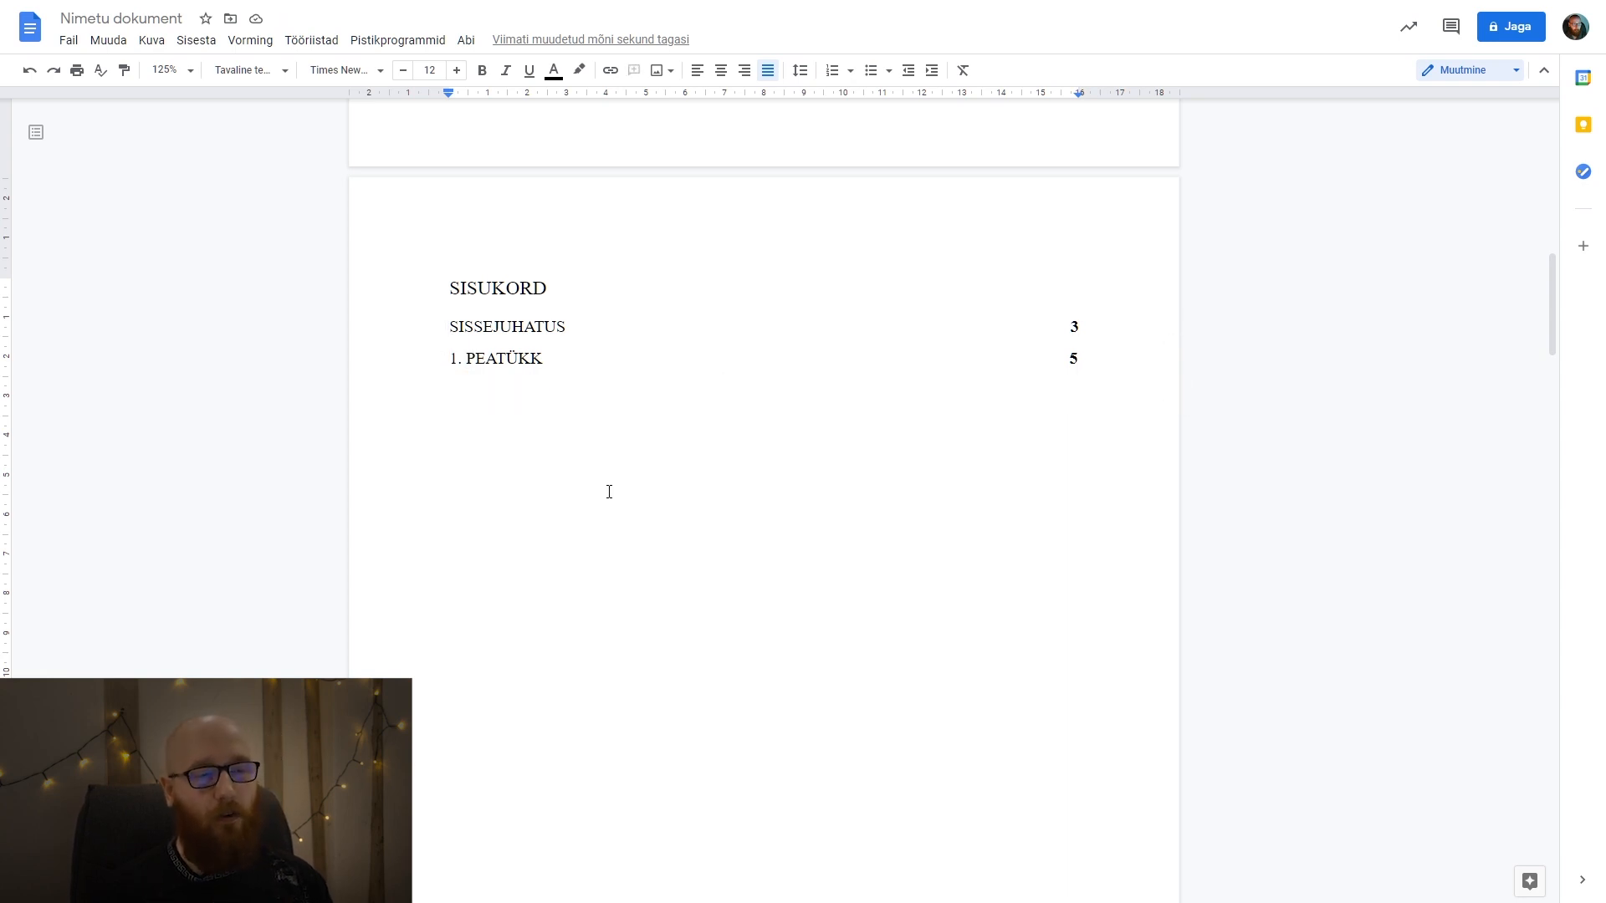
Remove the bold formatting from the page numbers in the updated table of contents.
left_click(994, 326)
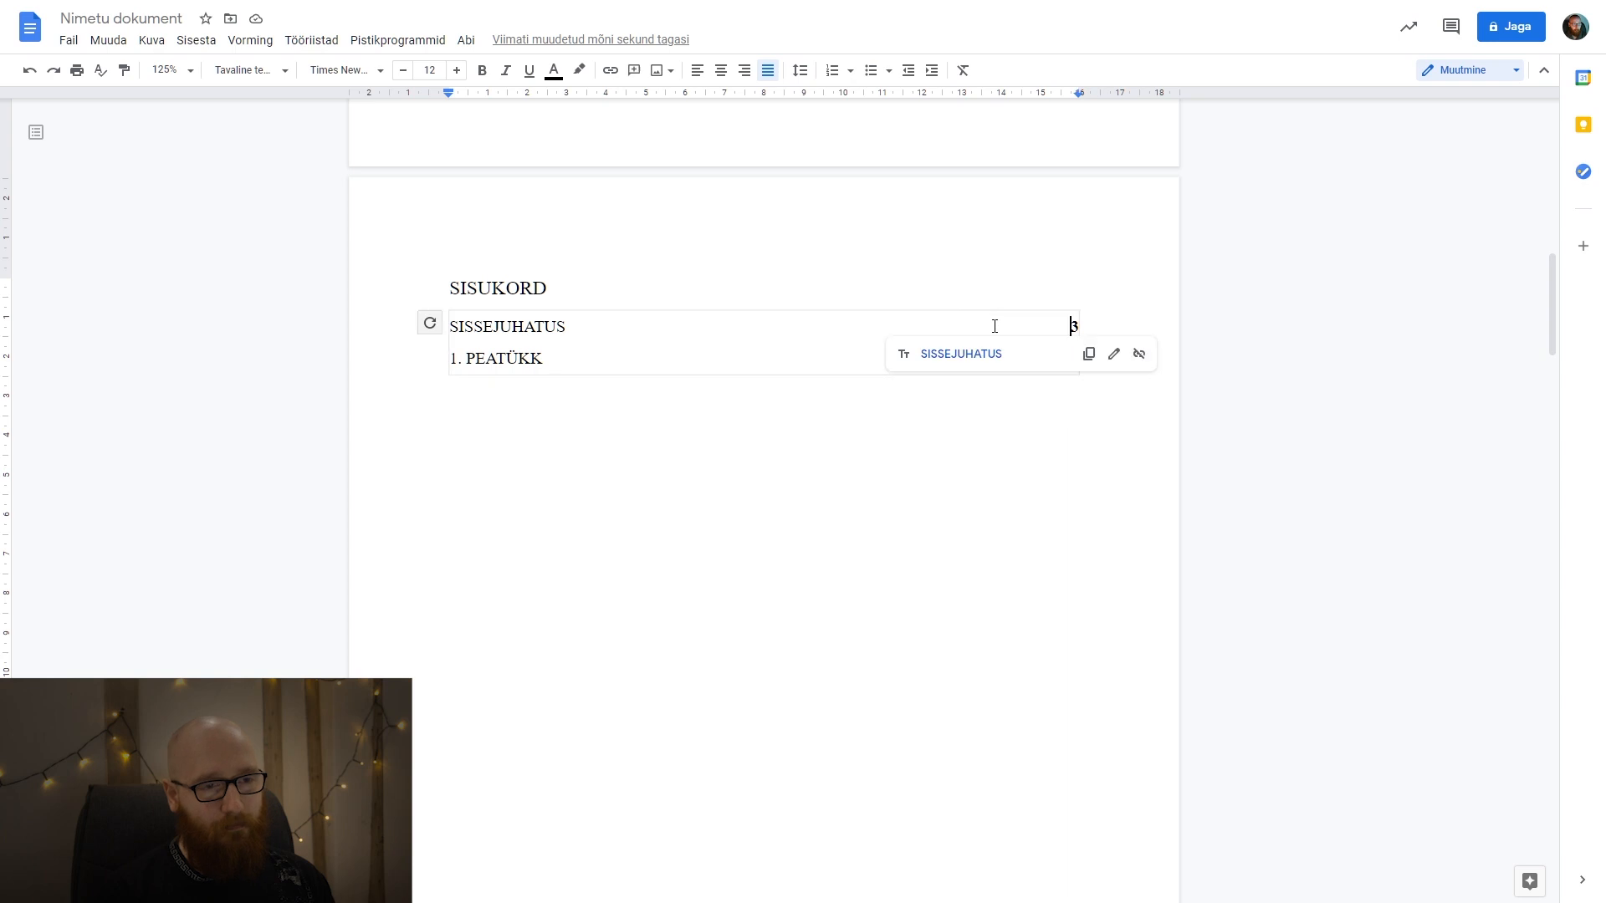
left_click_drag(1009, 317, 1081, 359)
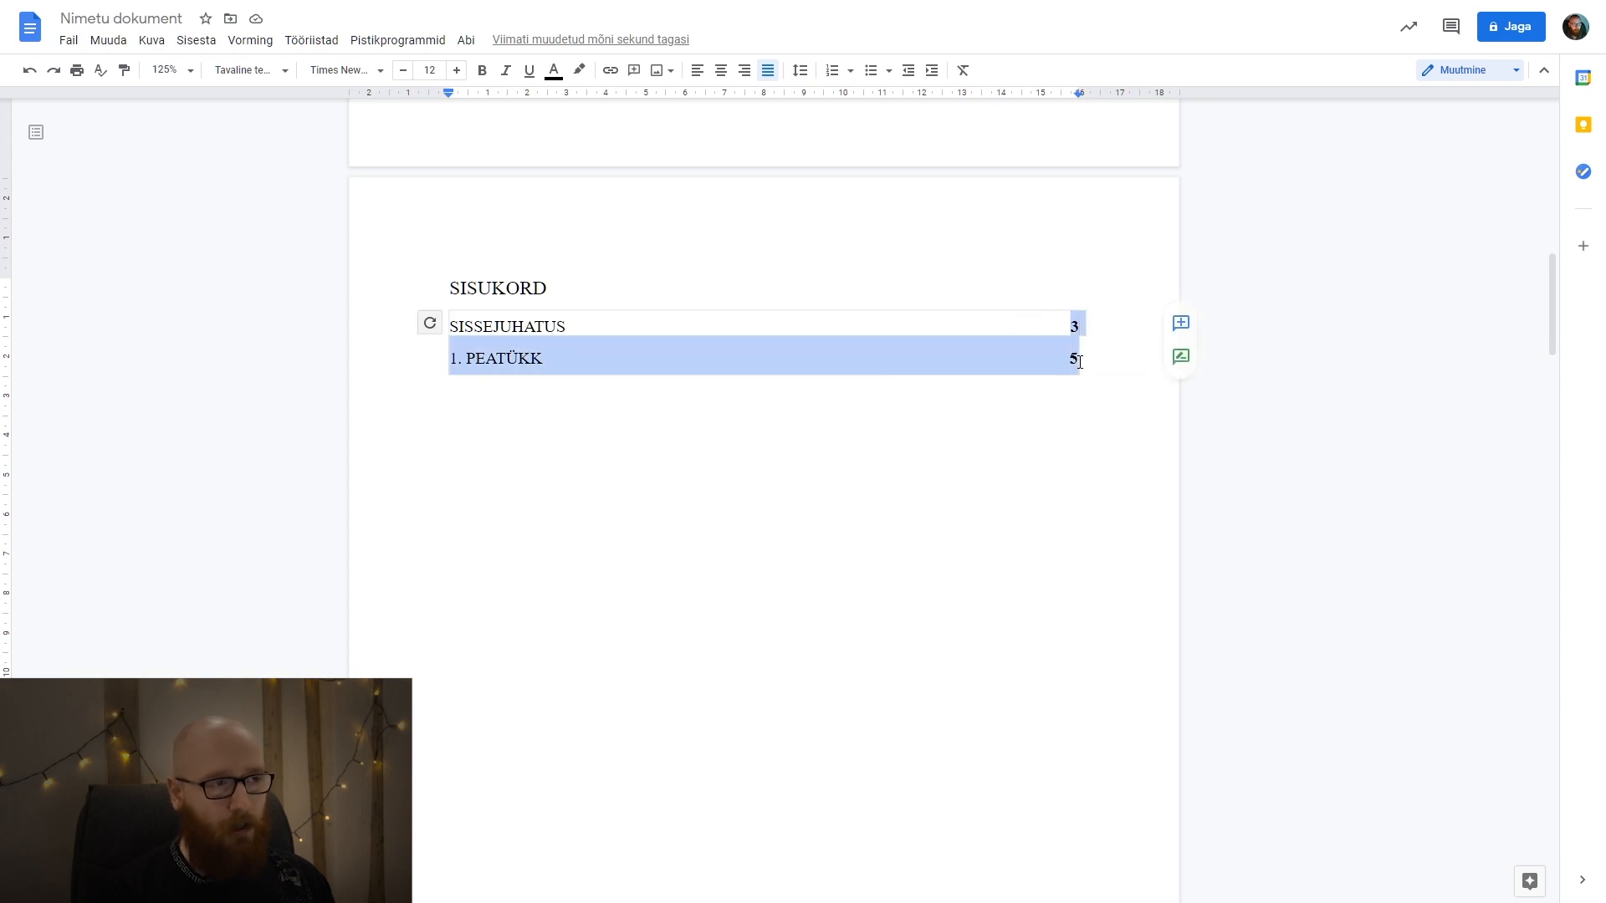
left_click(936, 499)
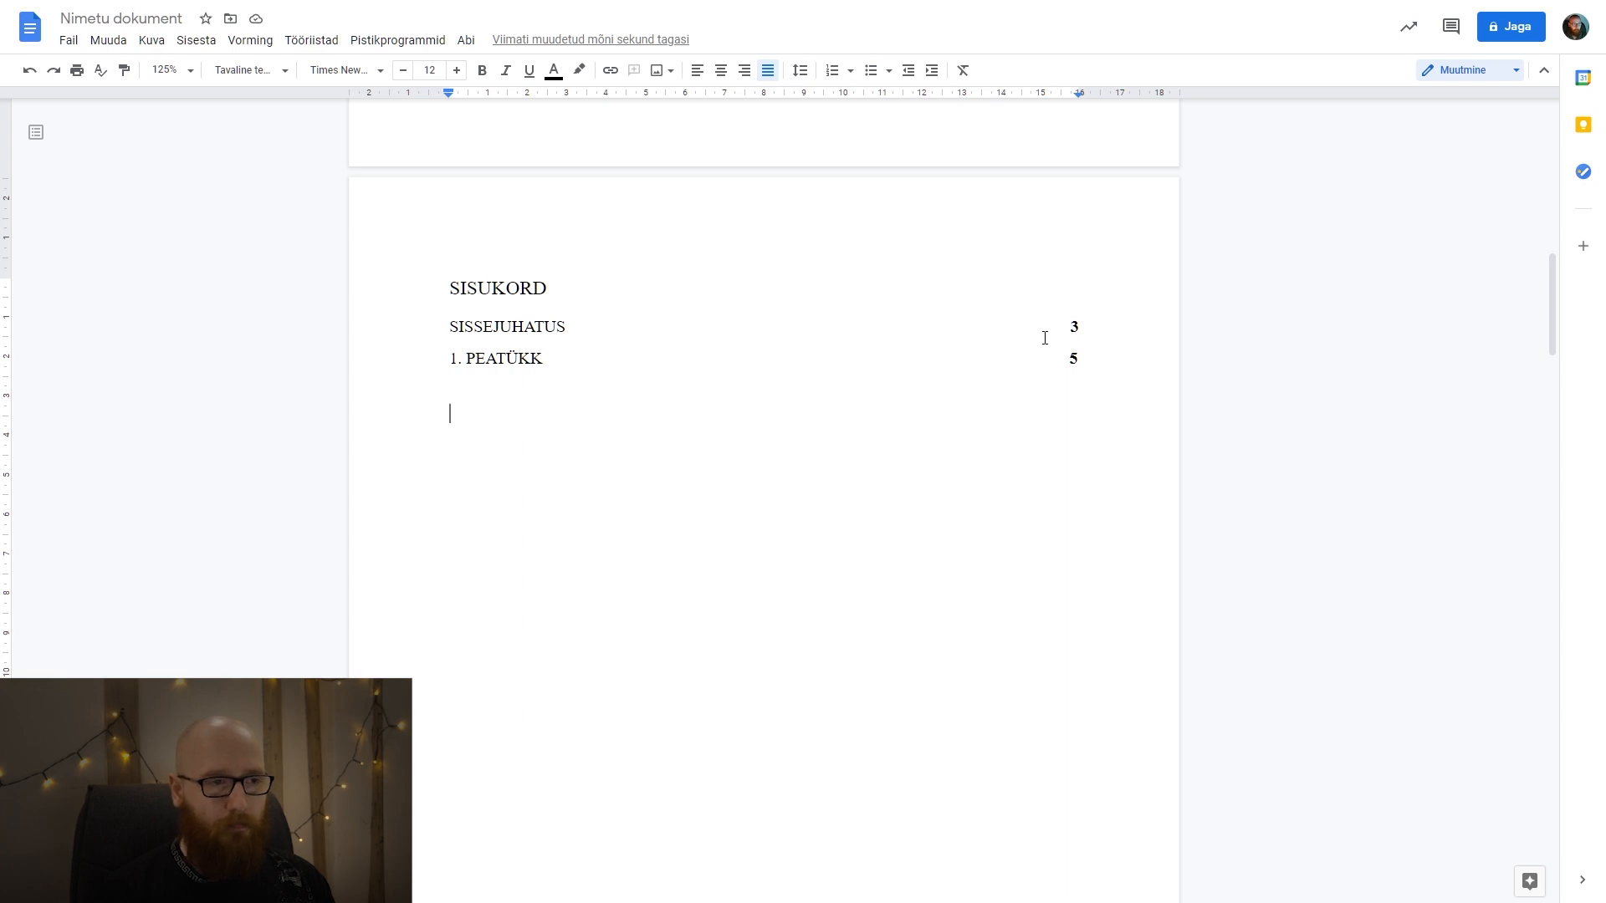
left_click(573, 343)
left_click_drag(451, 328, 1089, 358)
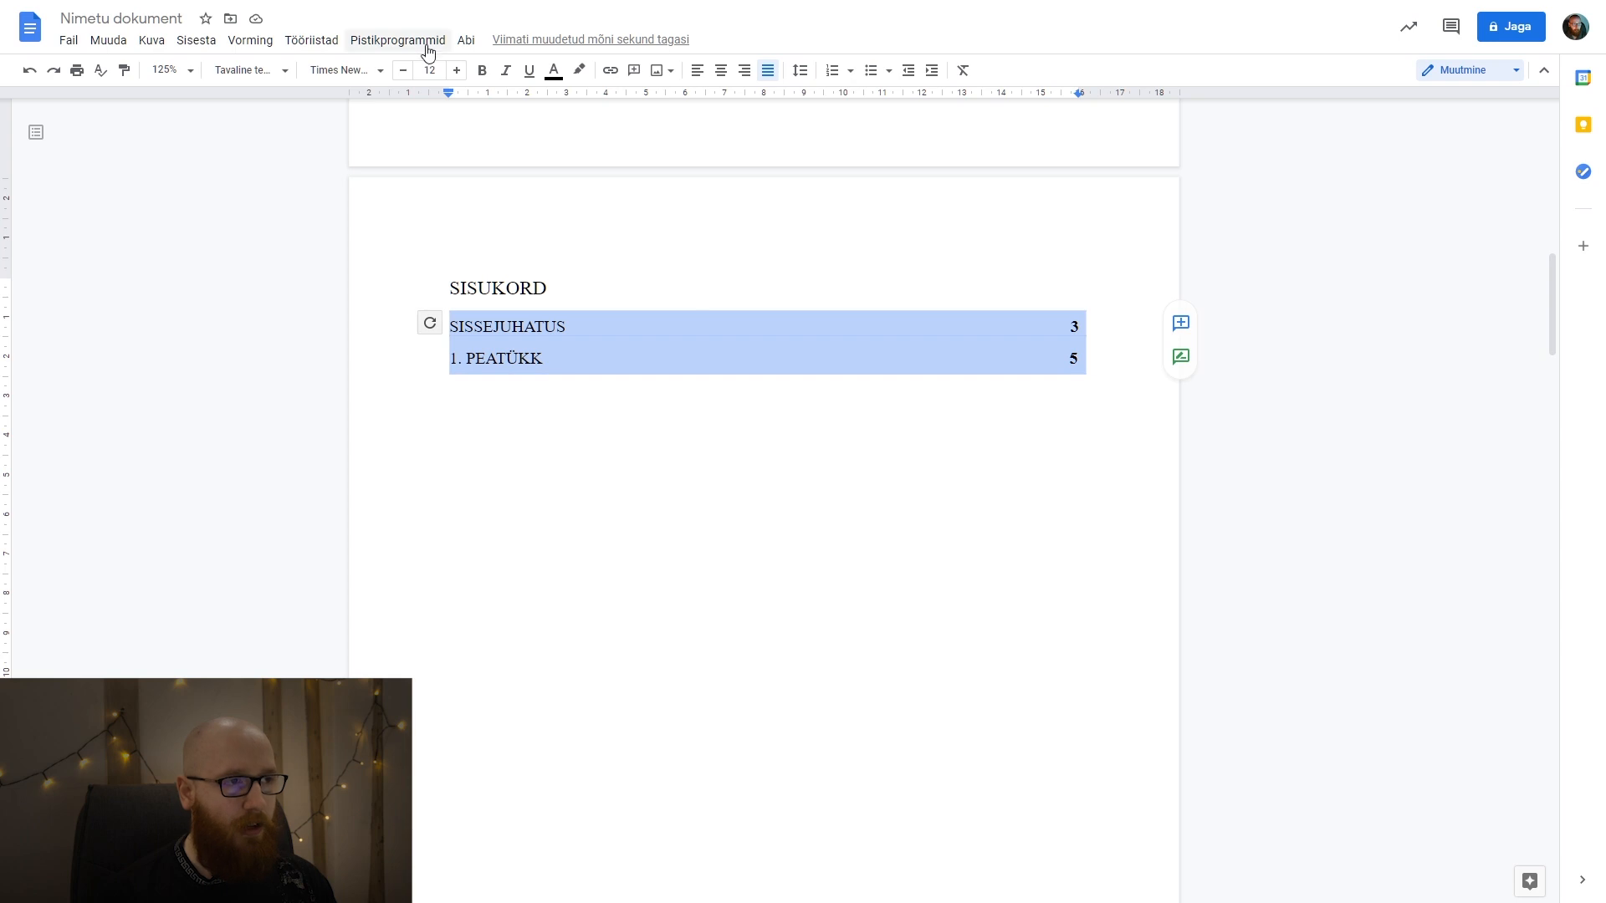
left_click(482, 70)
left_click(482, 70)
left_click(809, 461)
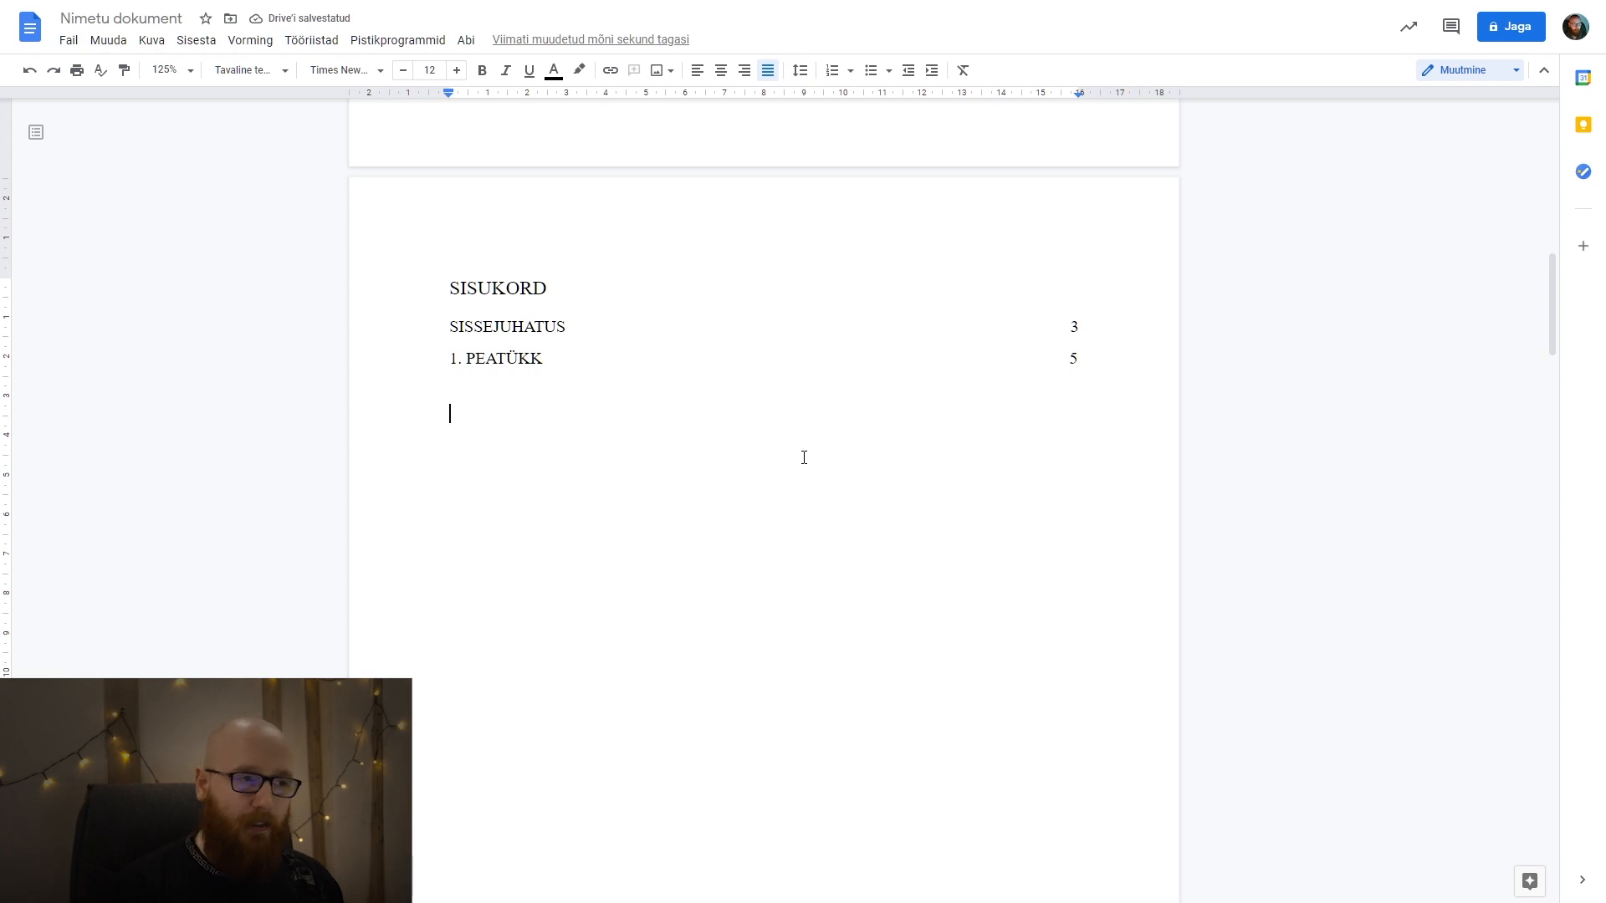
left_click(530, 358)
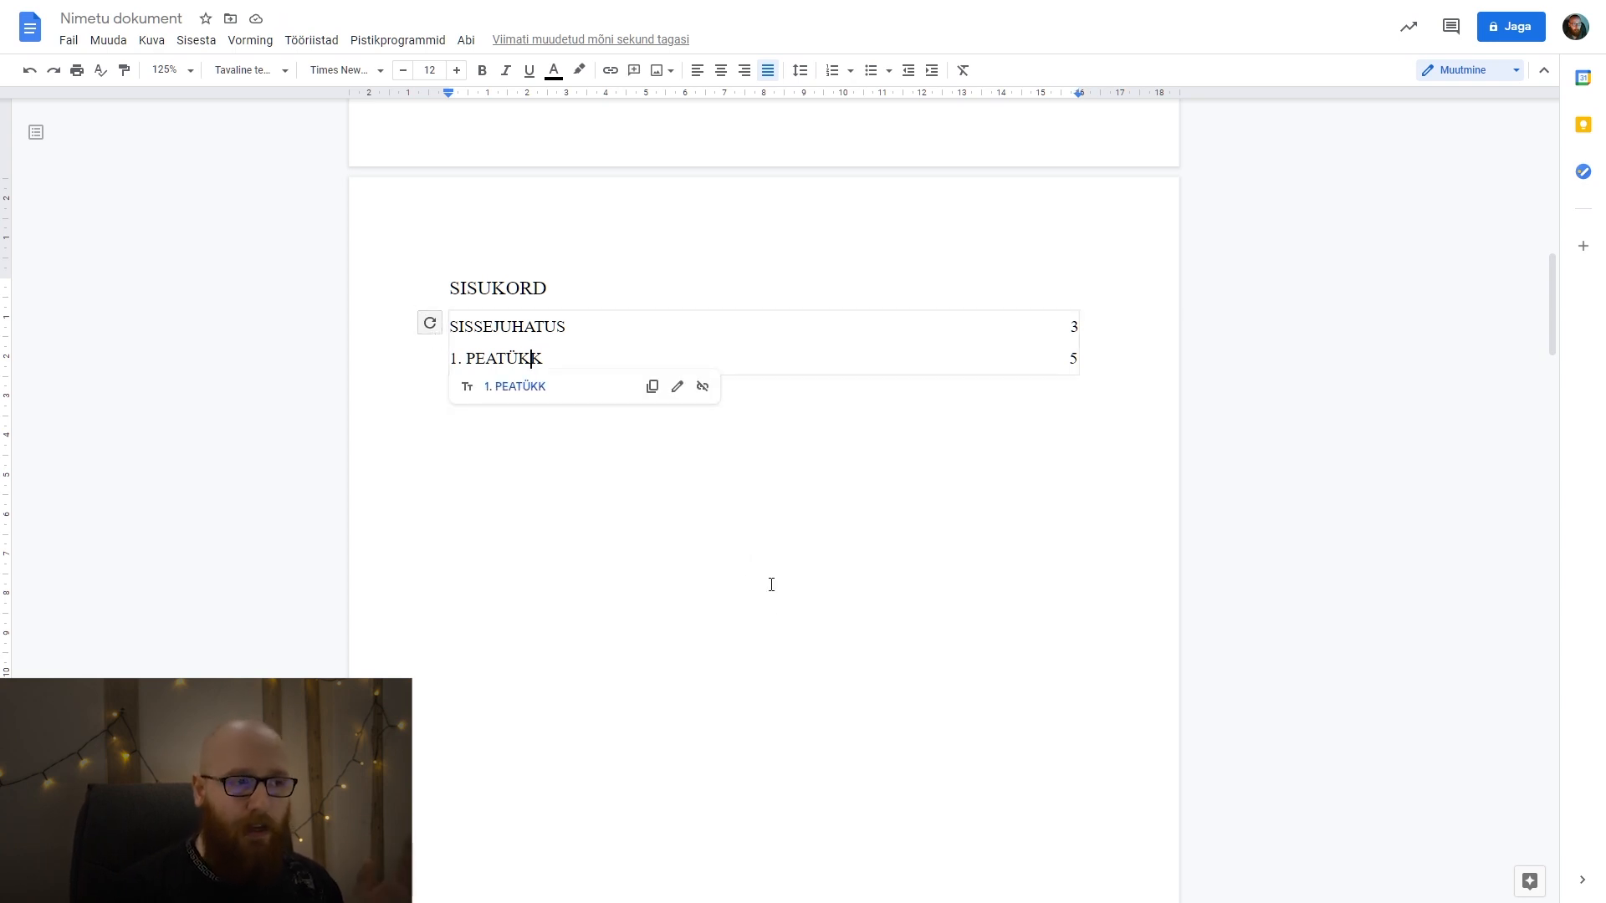
Follow the table of contents link to 1. PEATÜKK and replace the chapter's body sentence with the copied Lorem ipsum text.
left_click(782, 614)
left_click(500, 362)
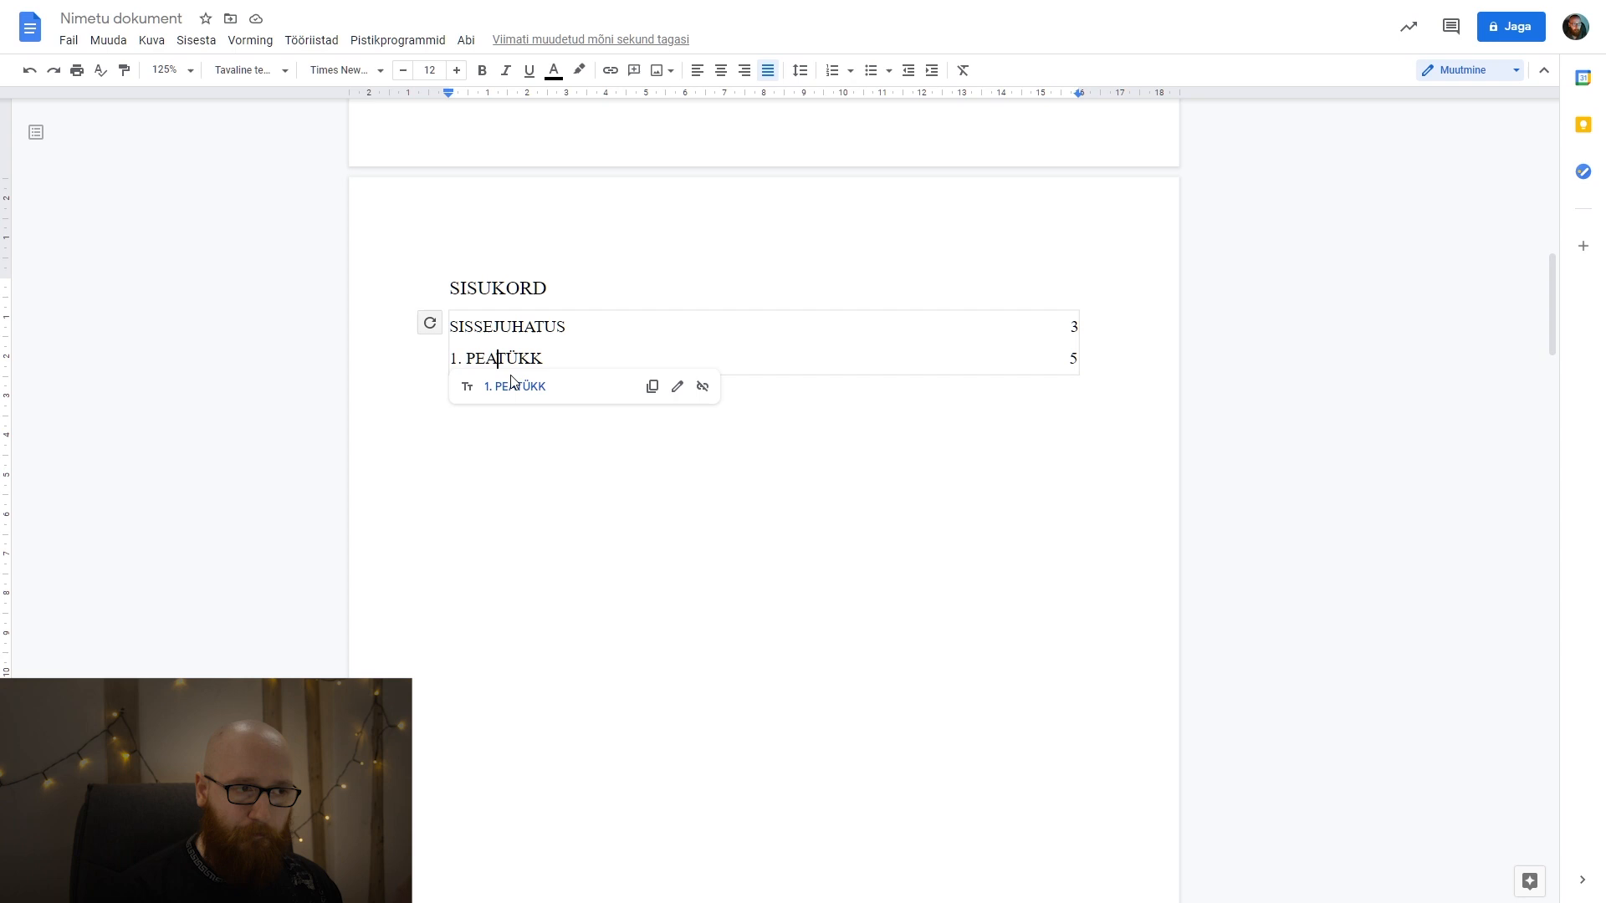
left_click(515, 385)
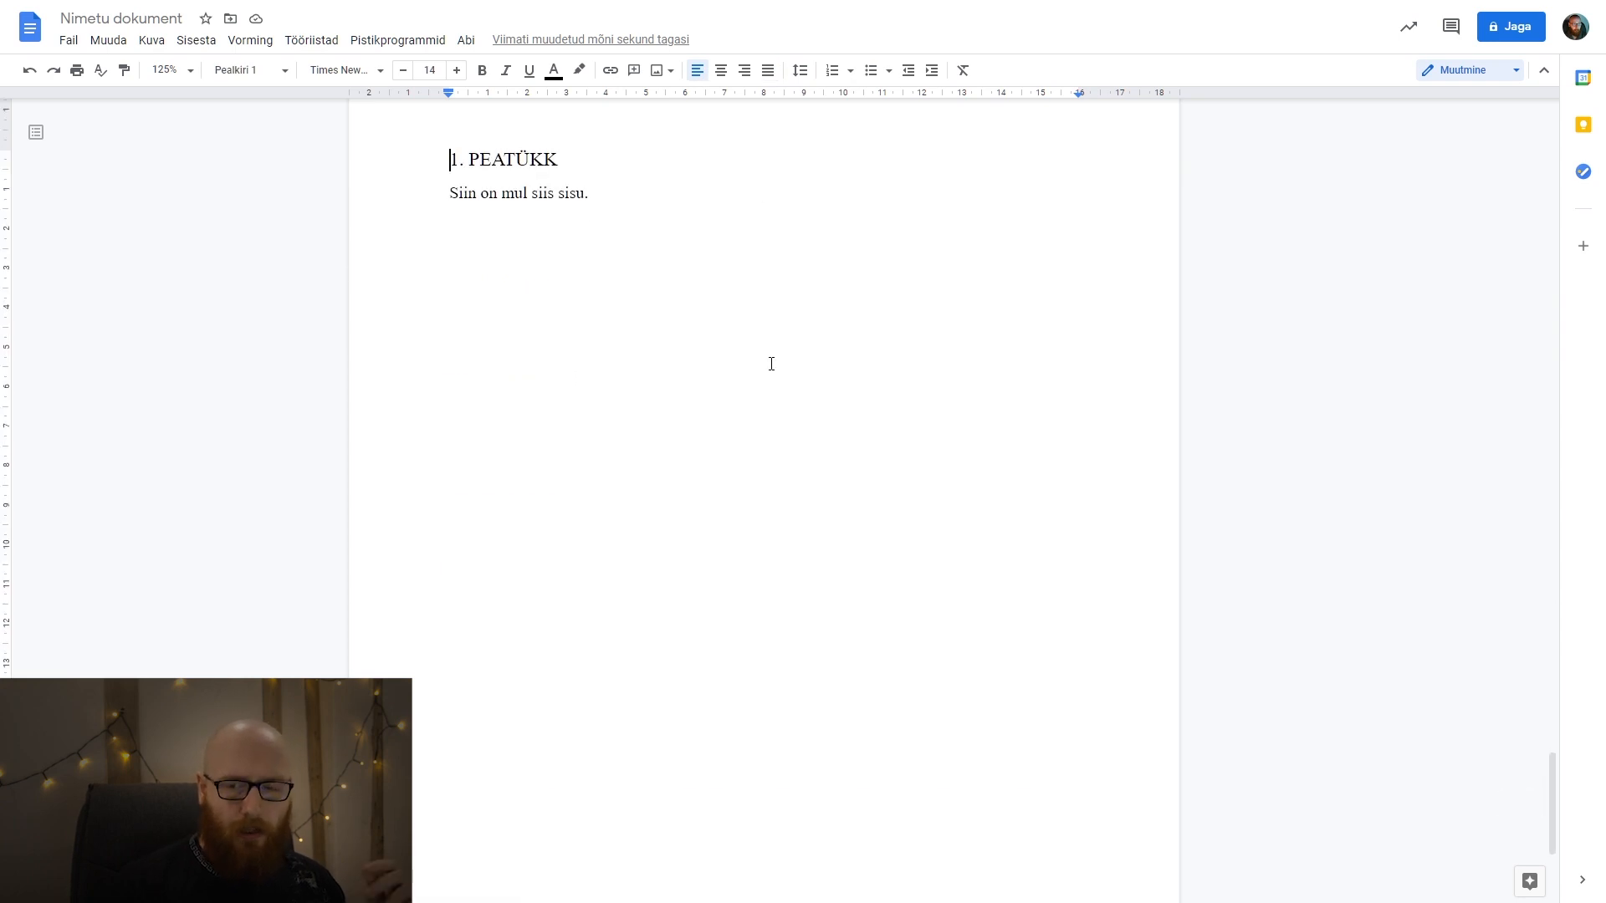
left_click(739, 197)
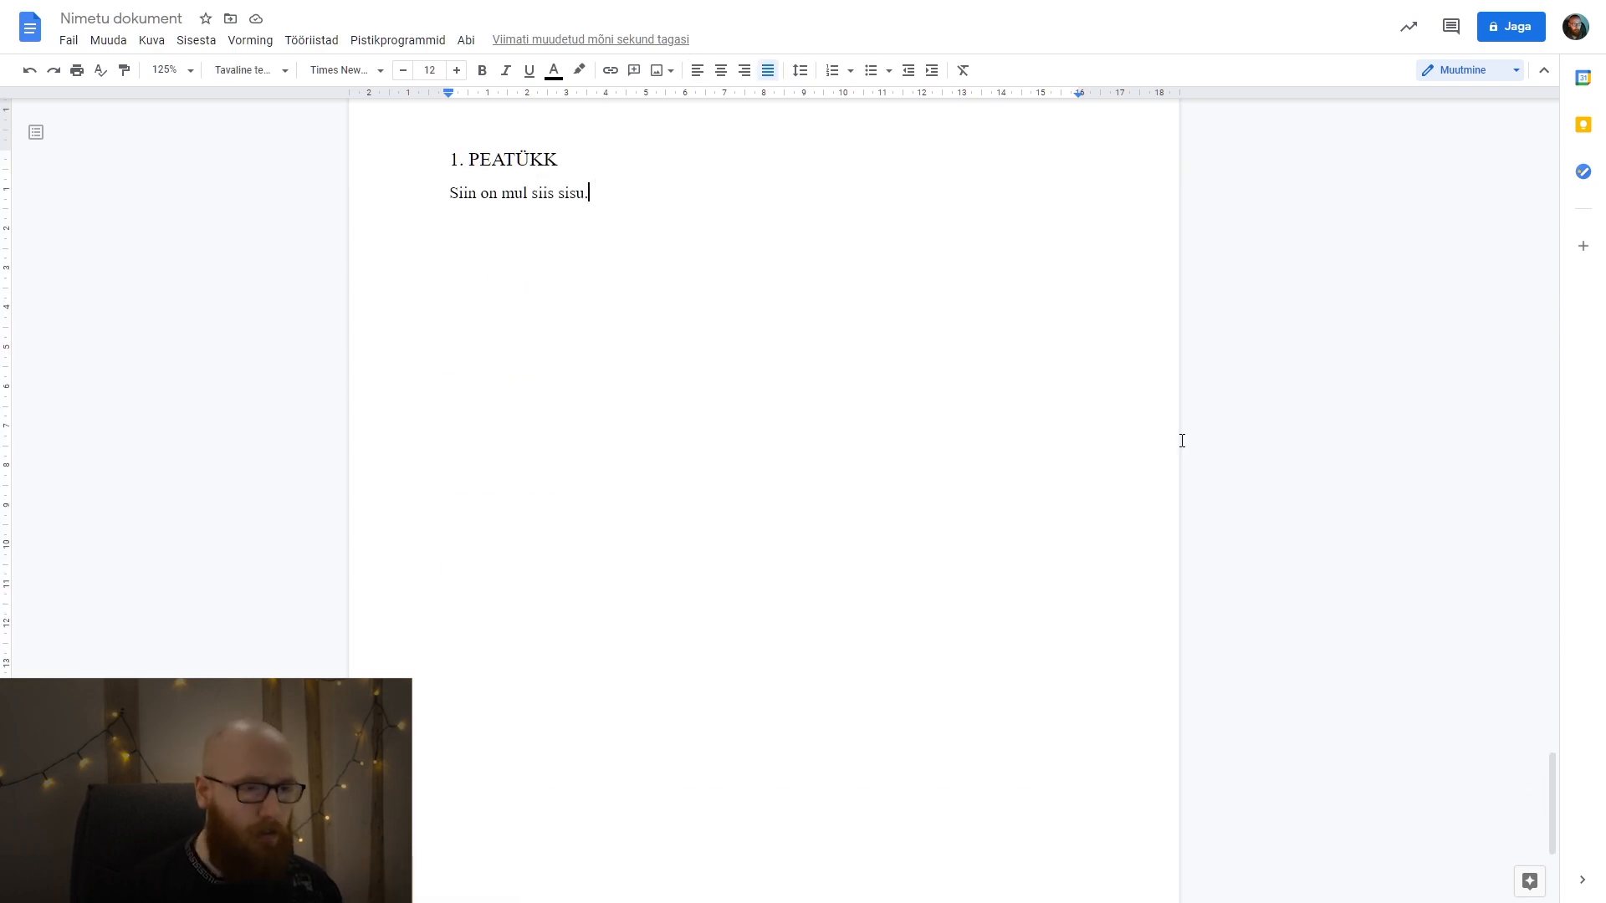
key("shift+Home")
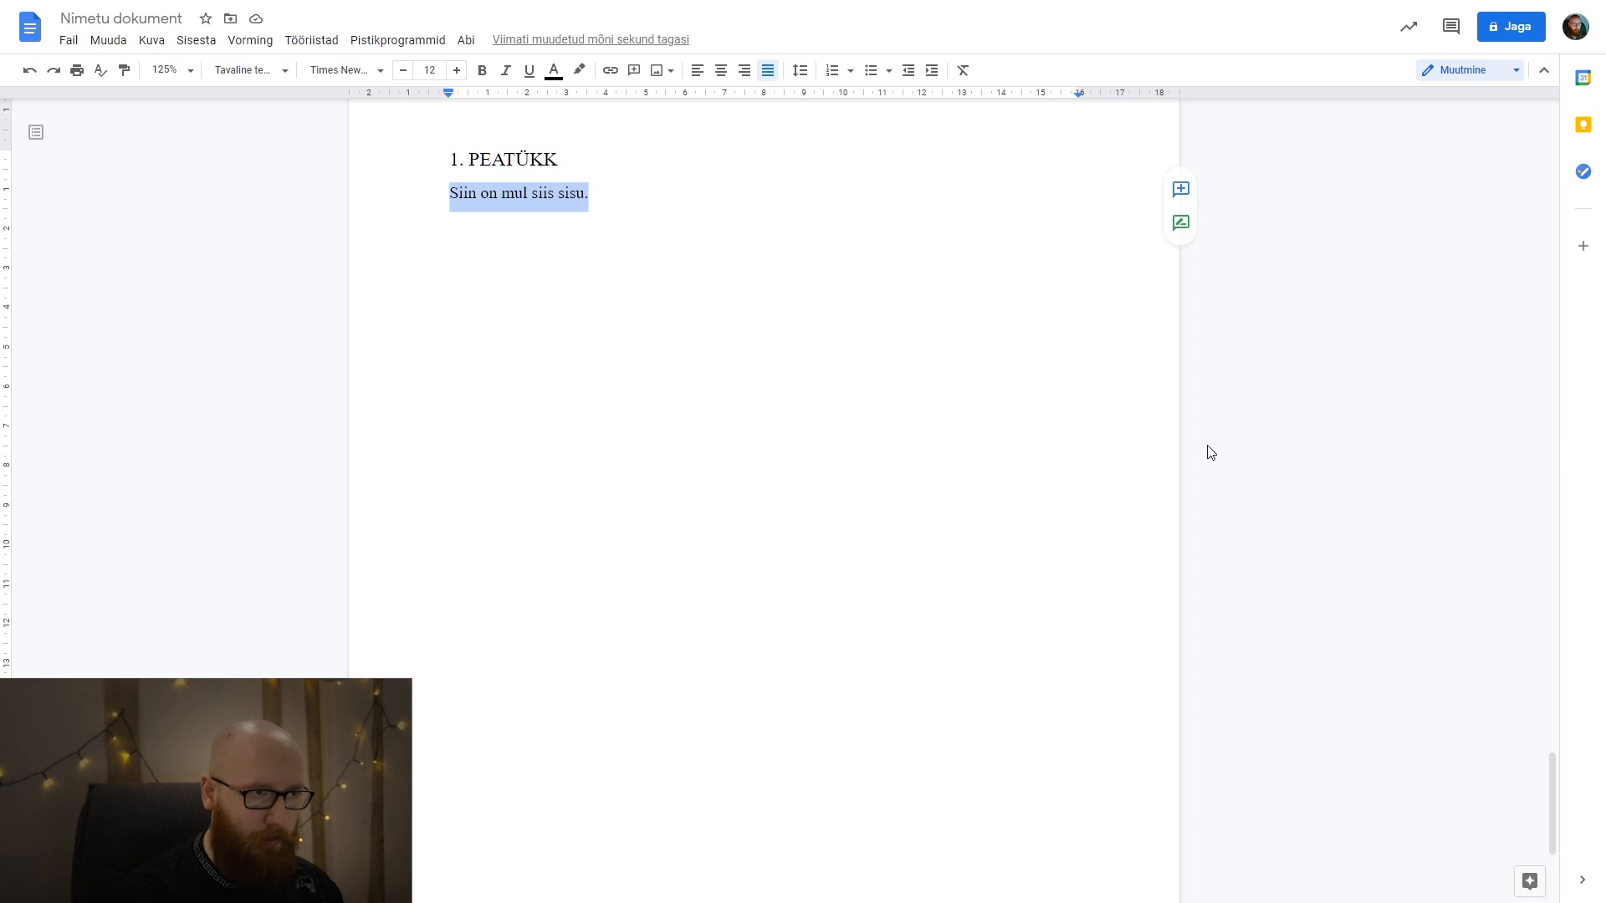
key("ctrl+v")
key("ctrl+z")
key("ctrl+y")
scroll(747, 461, "up", 12)
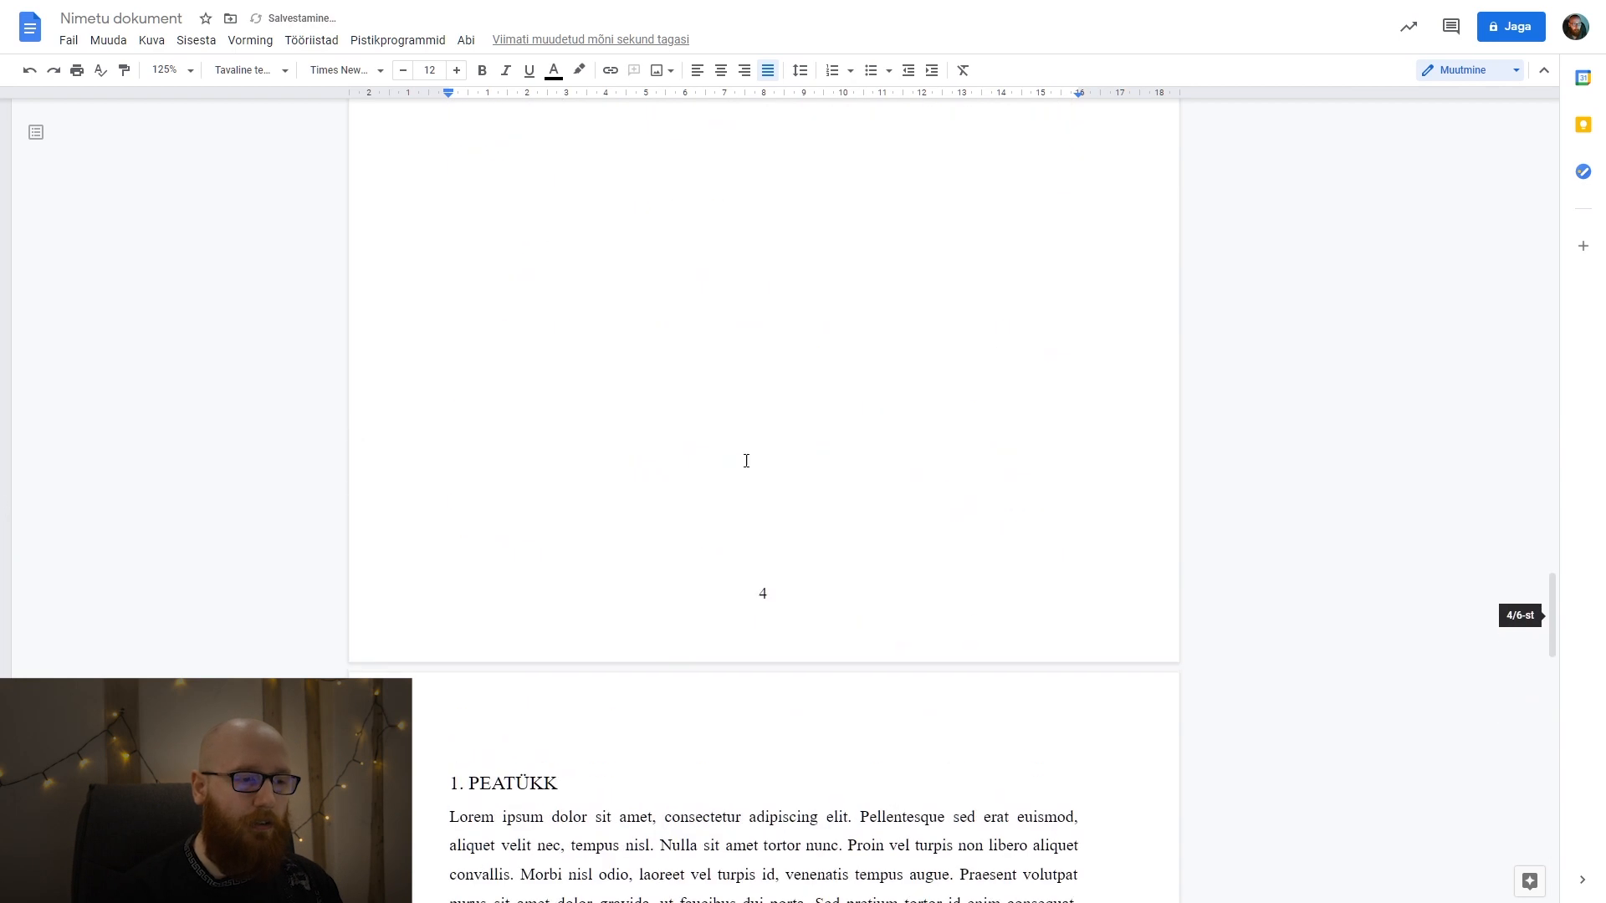
scroll(662, 687, "down", 5)
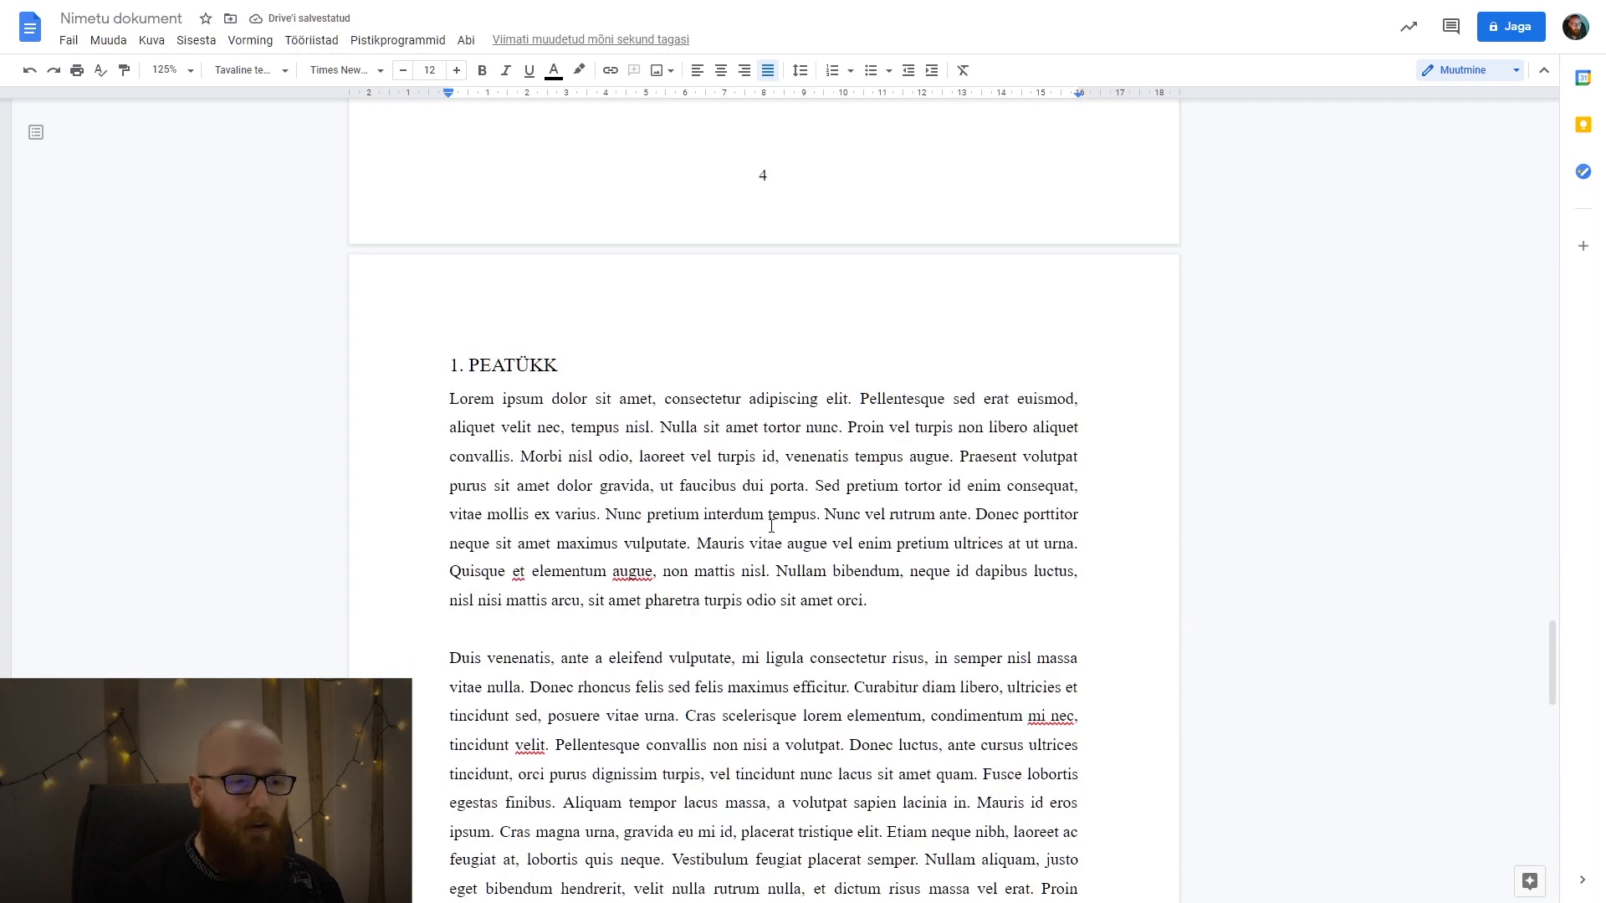
Add the subheading "1.1 Tore alapealkiri" after a blank line, directly above the chapter's third paragraph beginning "Aliquam nisl purus".
scroll(779, 519, "down", 3)
left_click(539, 705)
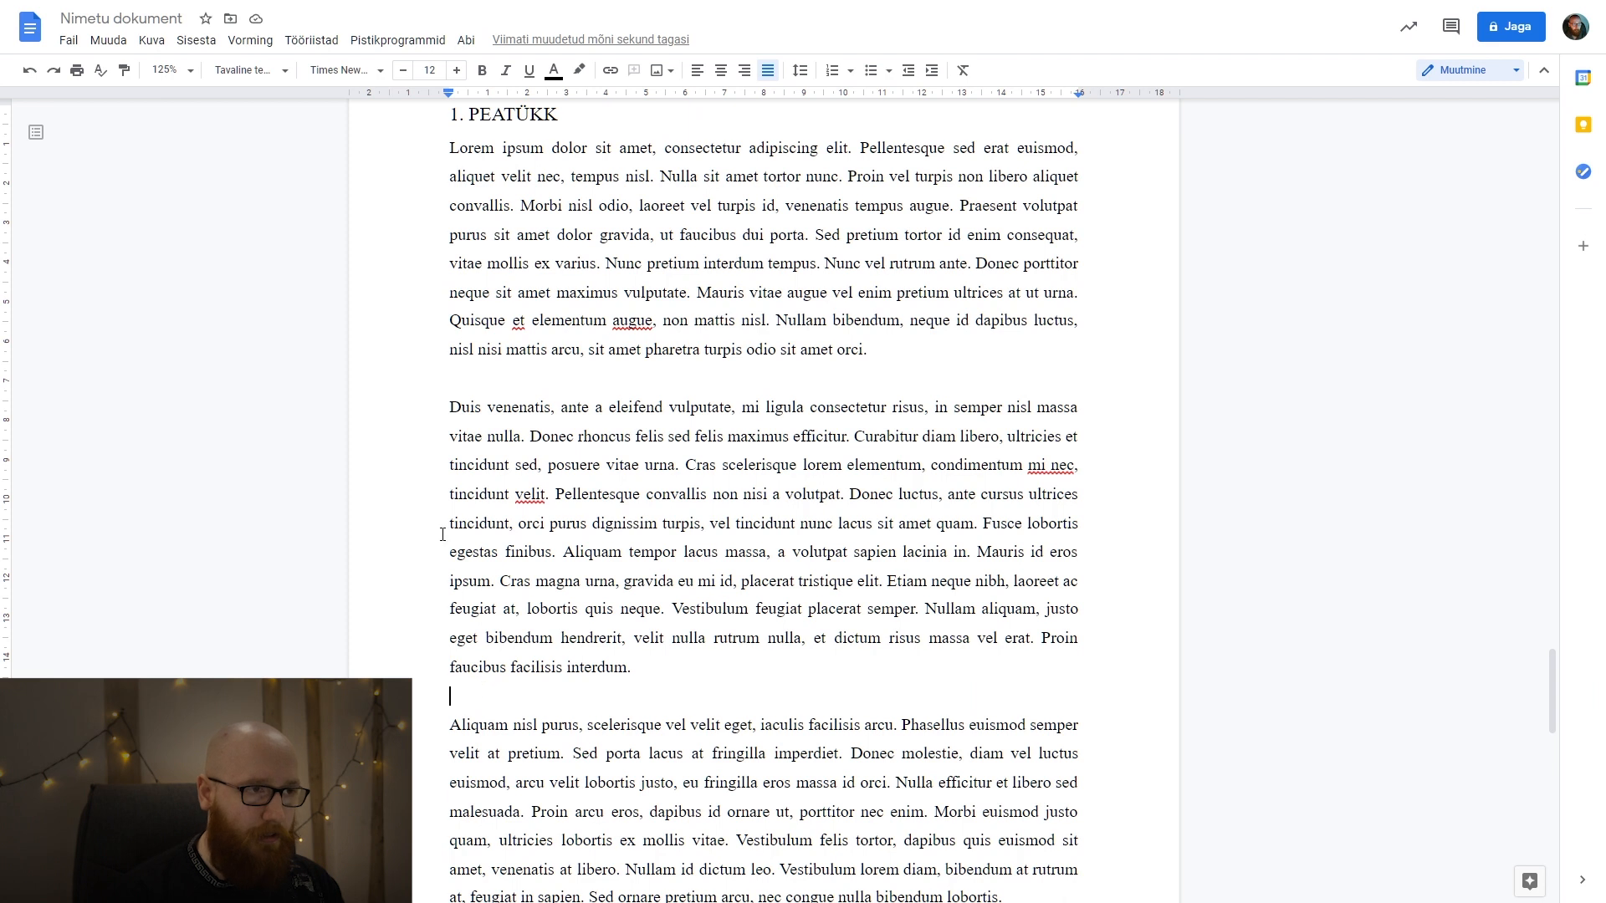
scroll(673, 545, "down", 1)
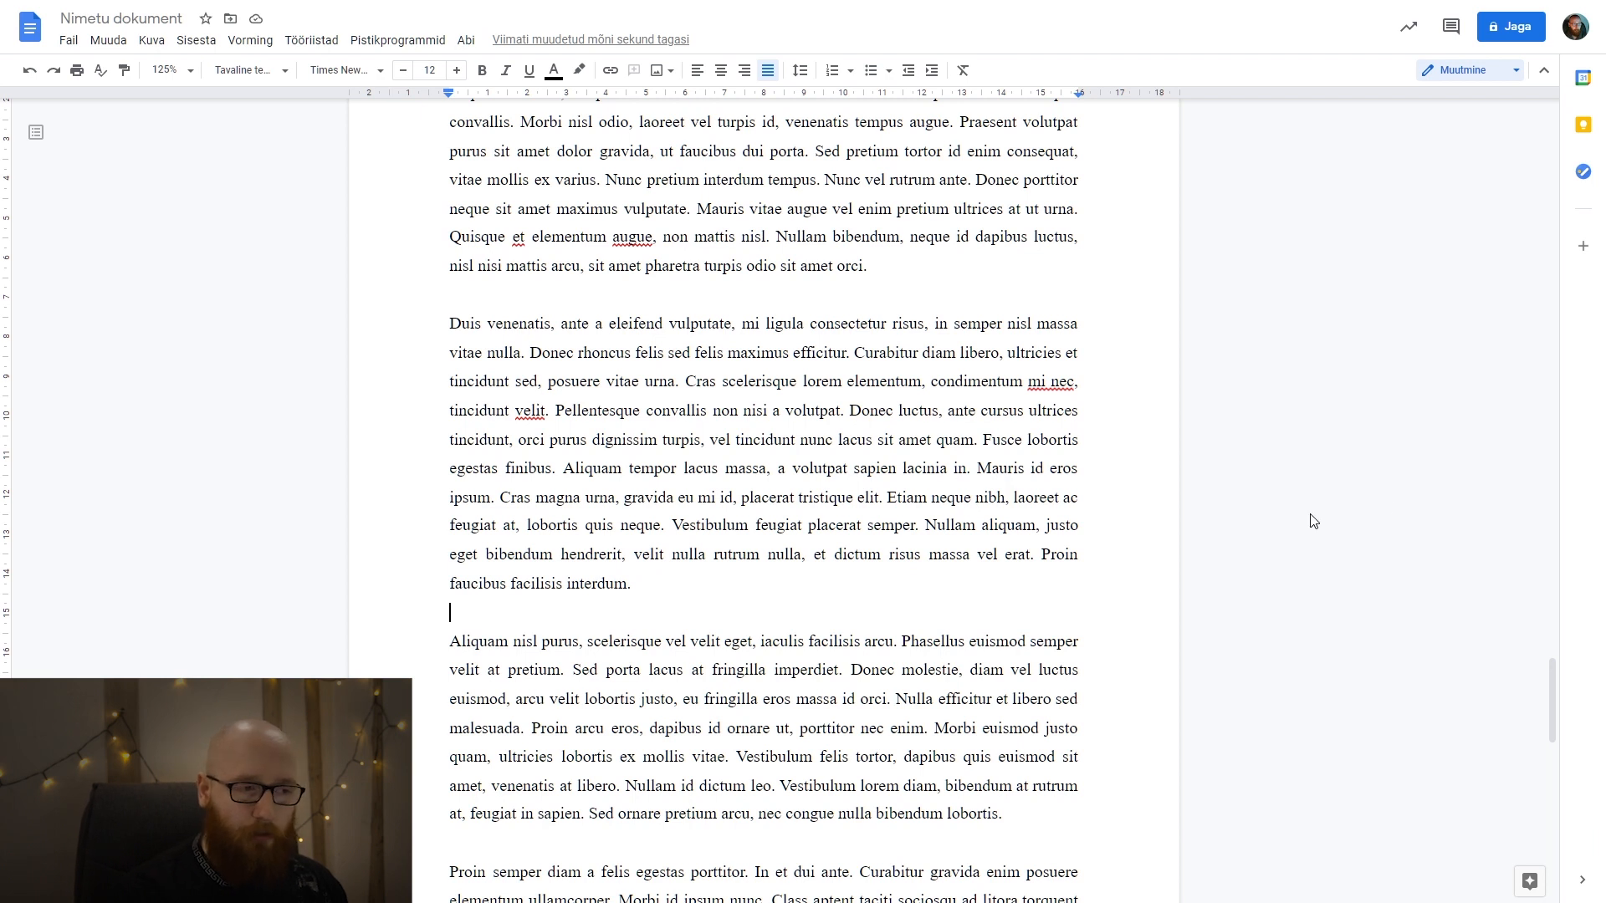
key("Return")
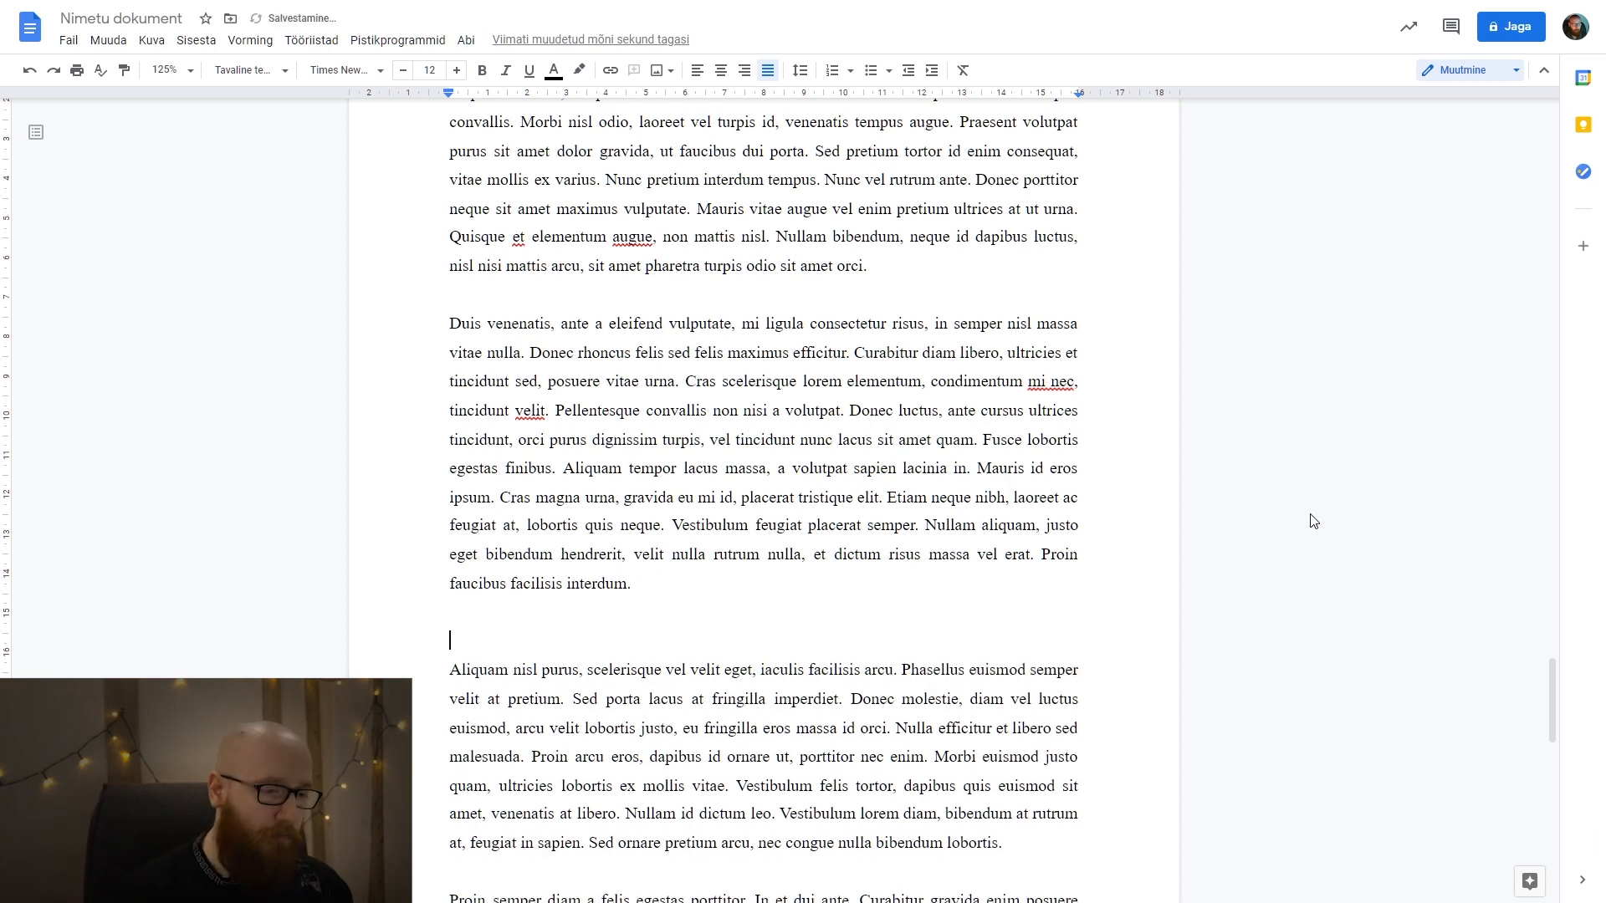
type("1.1")
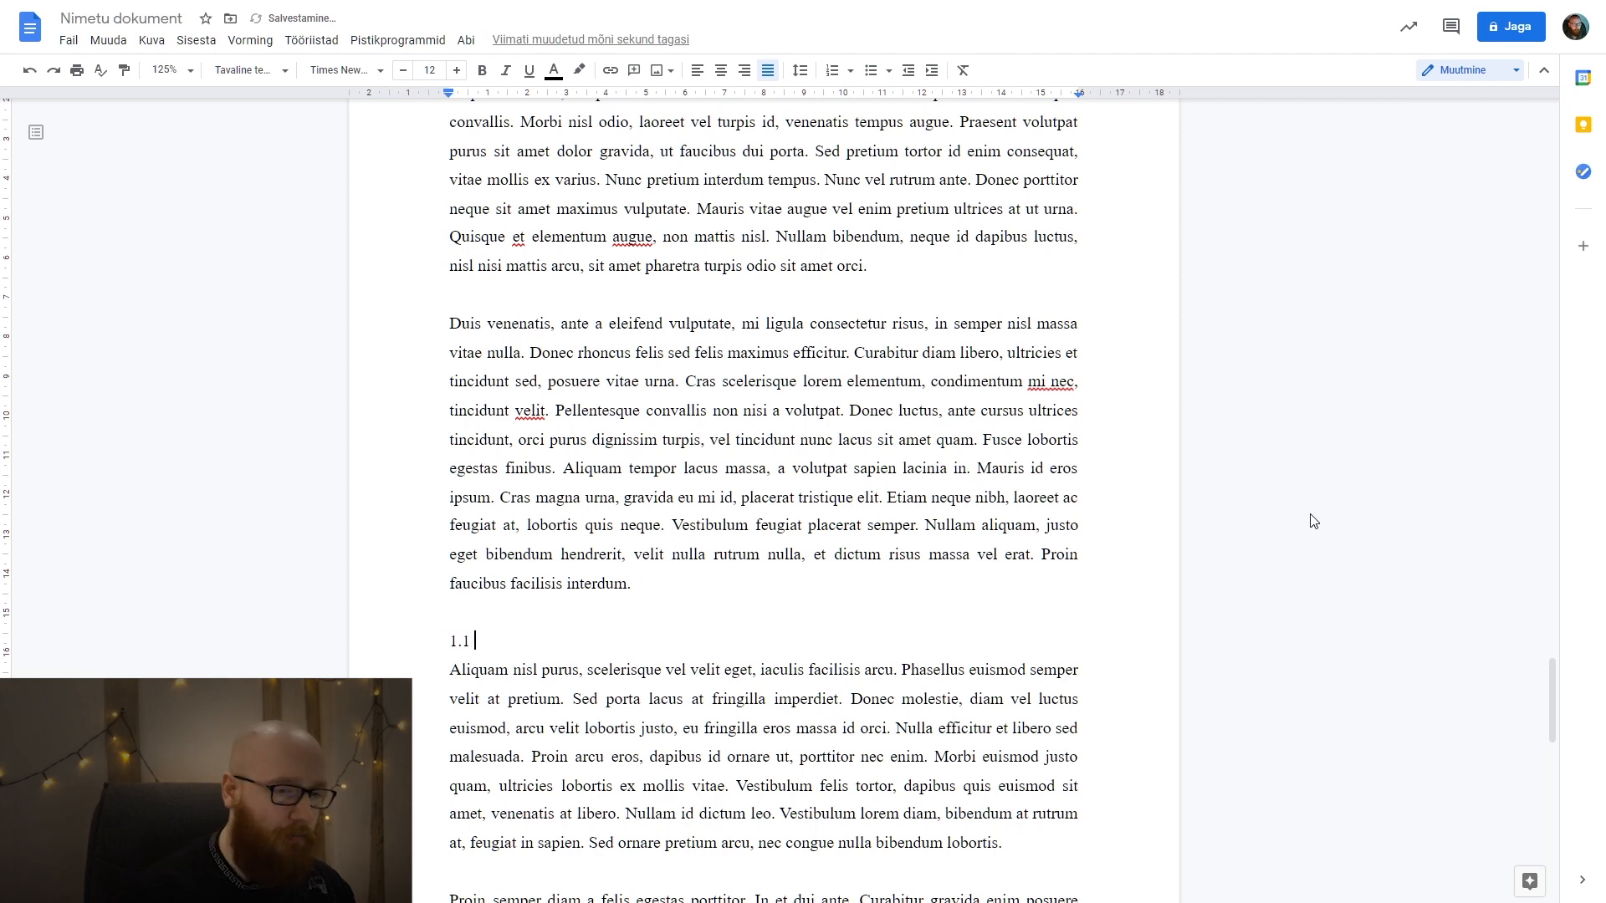
type(" Tore ala")
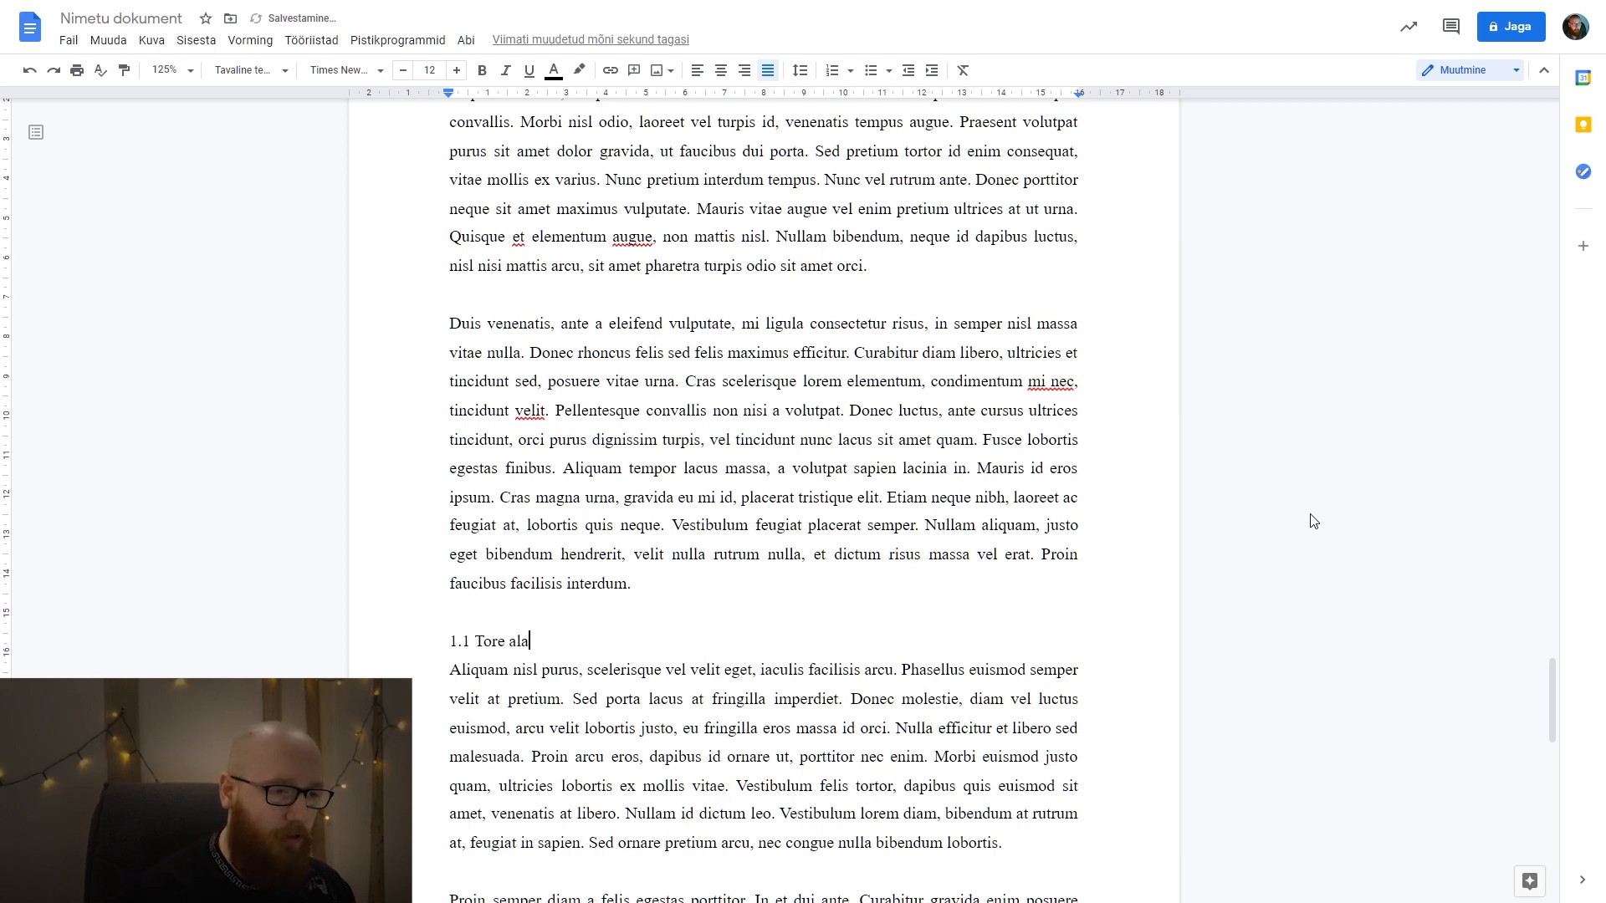
type("pealkiri")
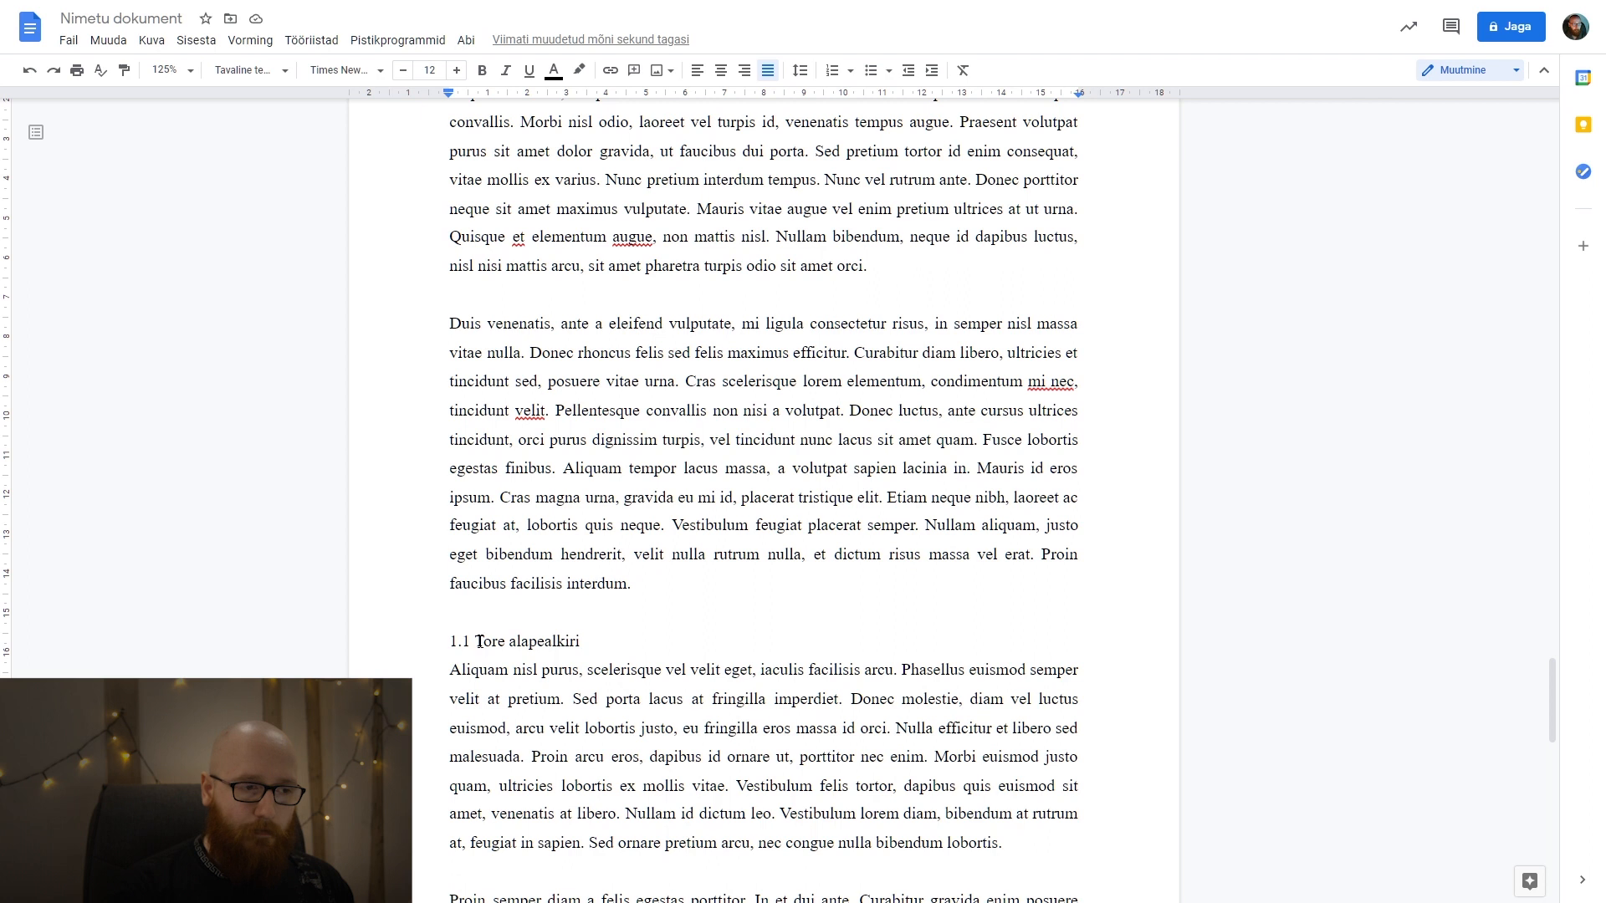
Compare the formatting and letter case of the 1. PEATÜKK heading with the 1.1 Tore alapealkiri line.
left_click_drag(450, 643, 604, 644)
left_click(603, 643)
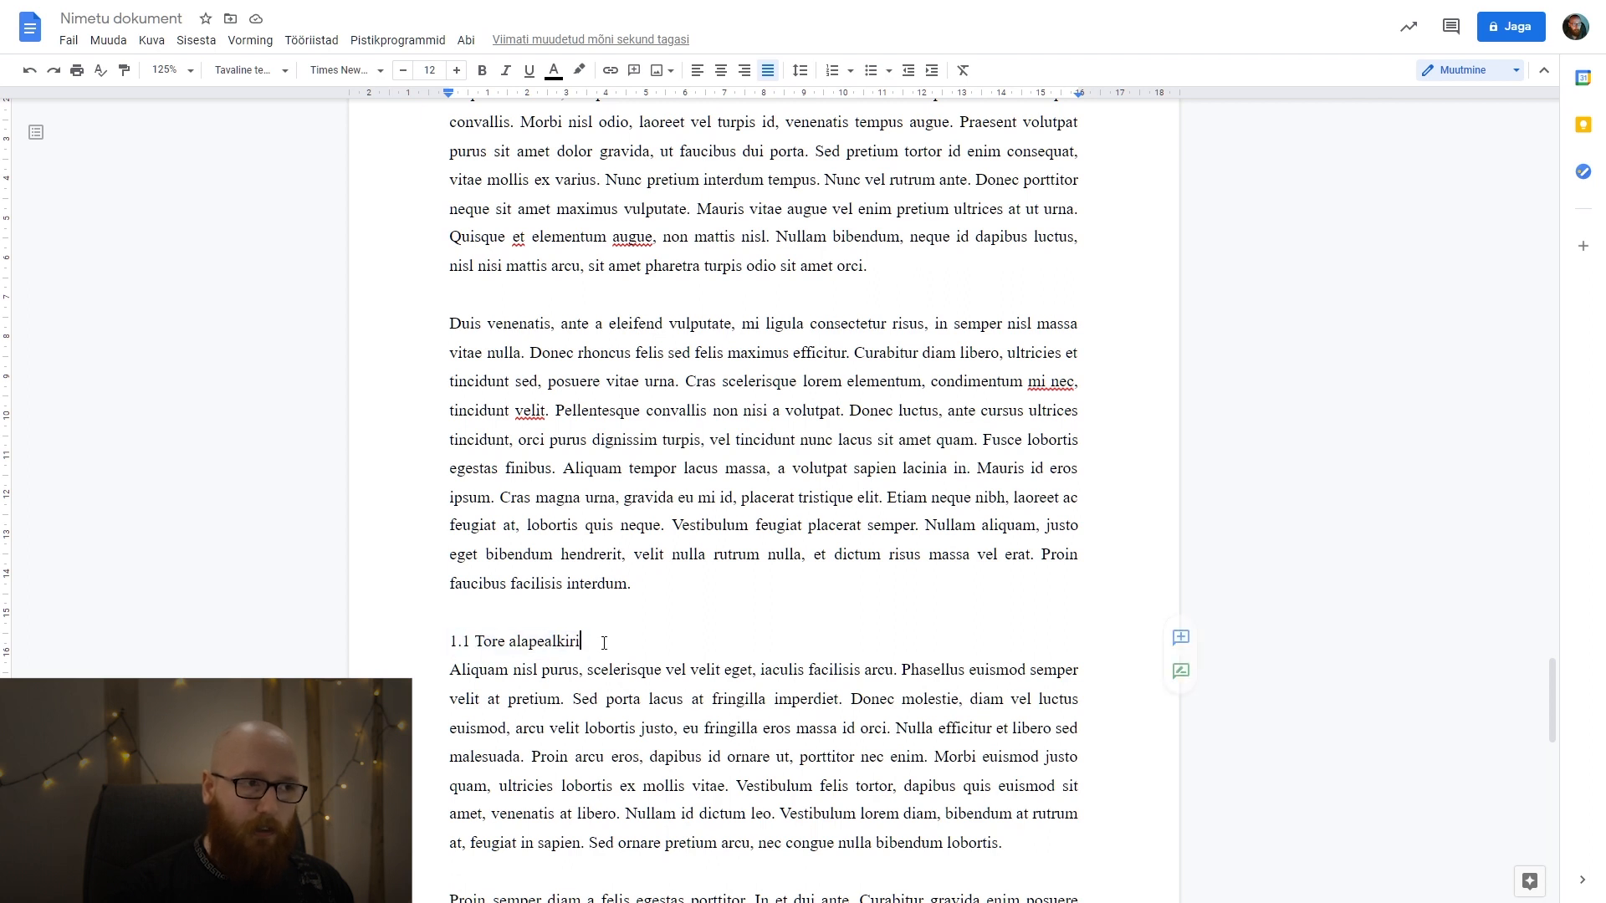
scroll(414, 435, "up", 4)
left_click_drag(562, 368, 449, 366)
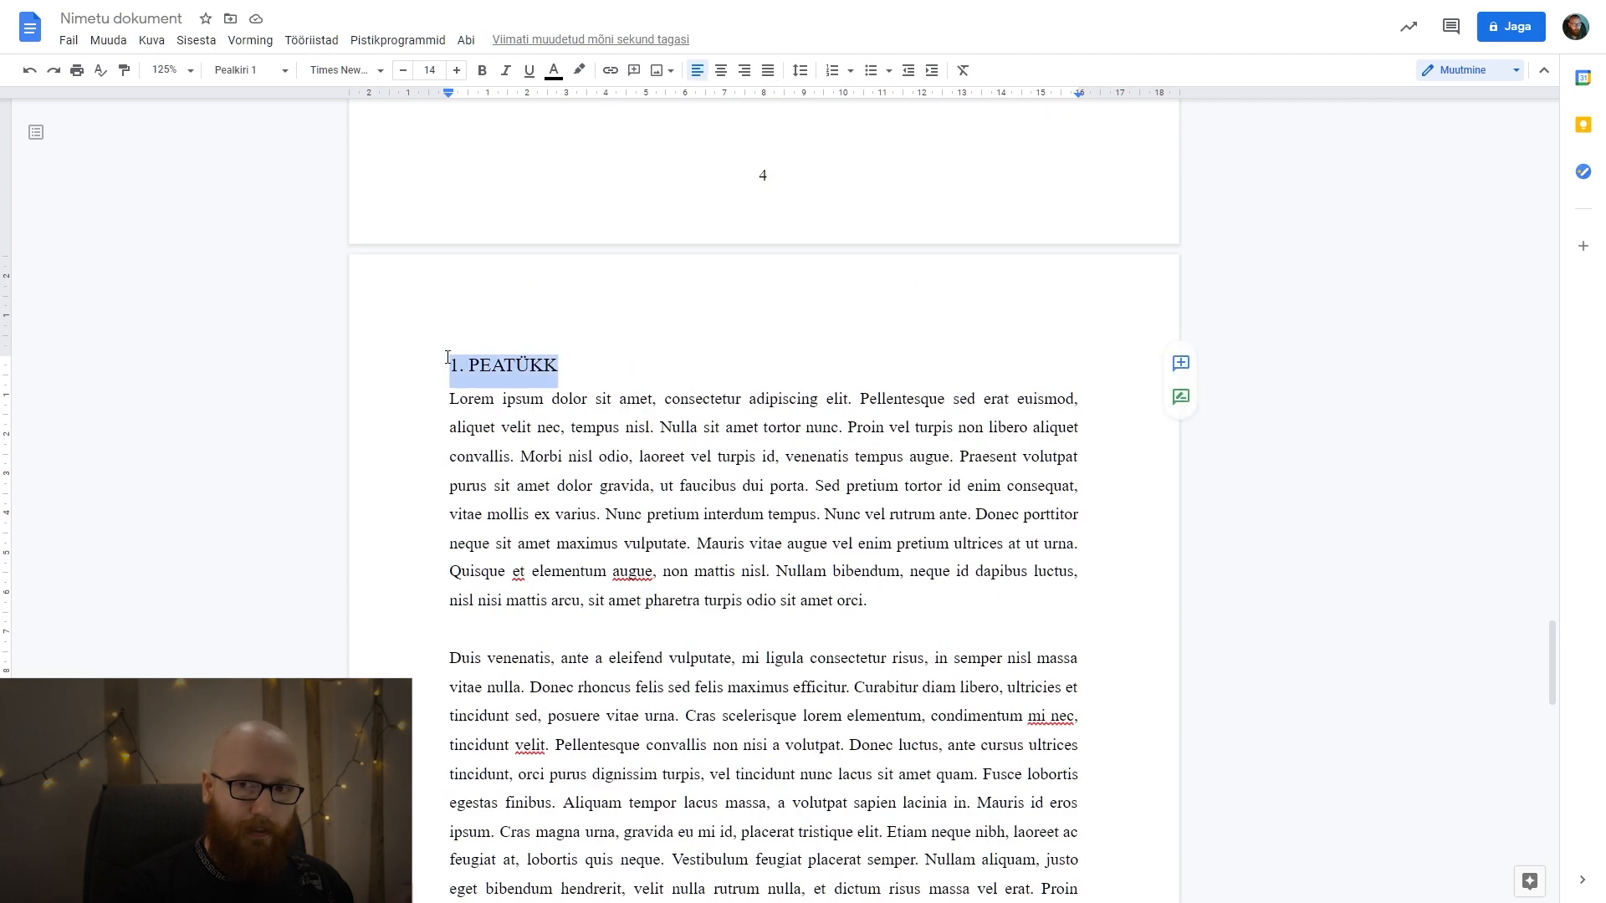
scroll(585, 575, "down", 3)
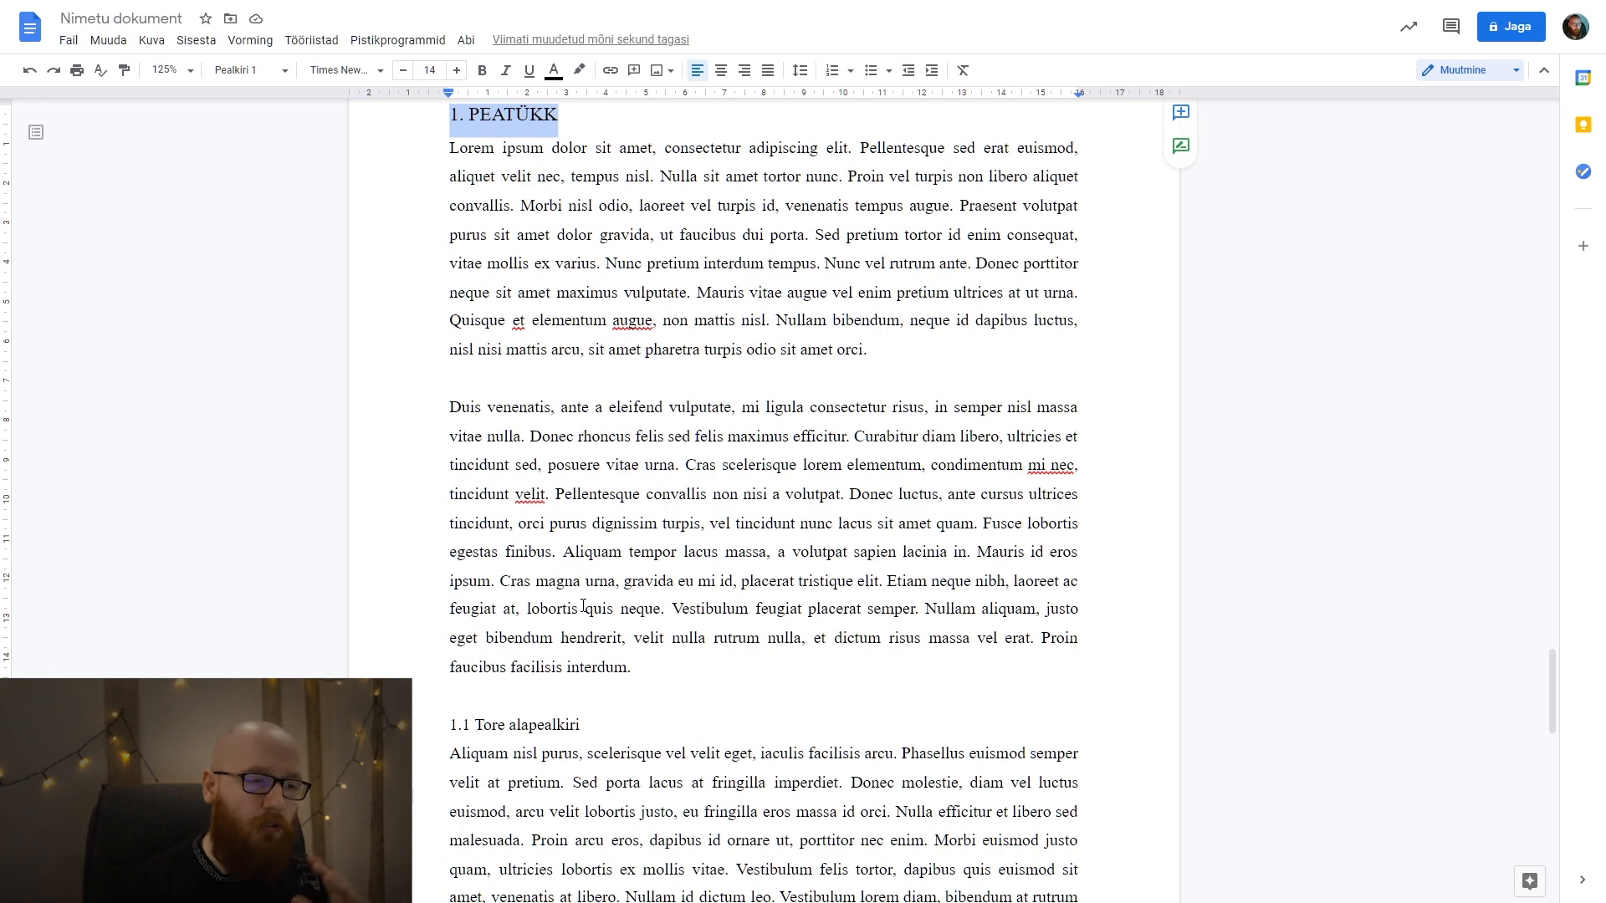
left_click_drag(588, 723, 424, 735)
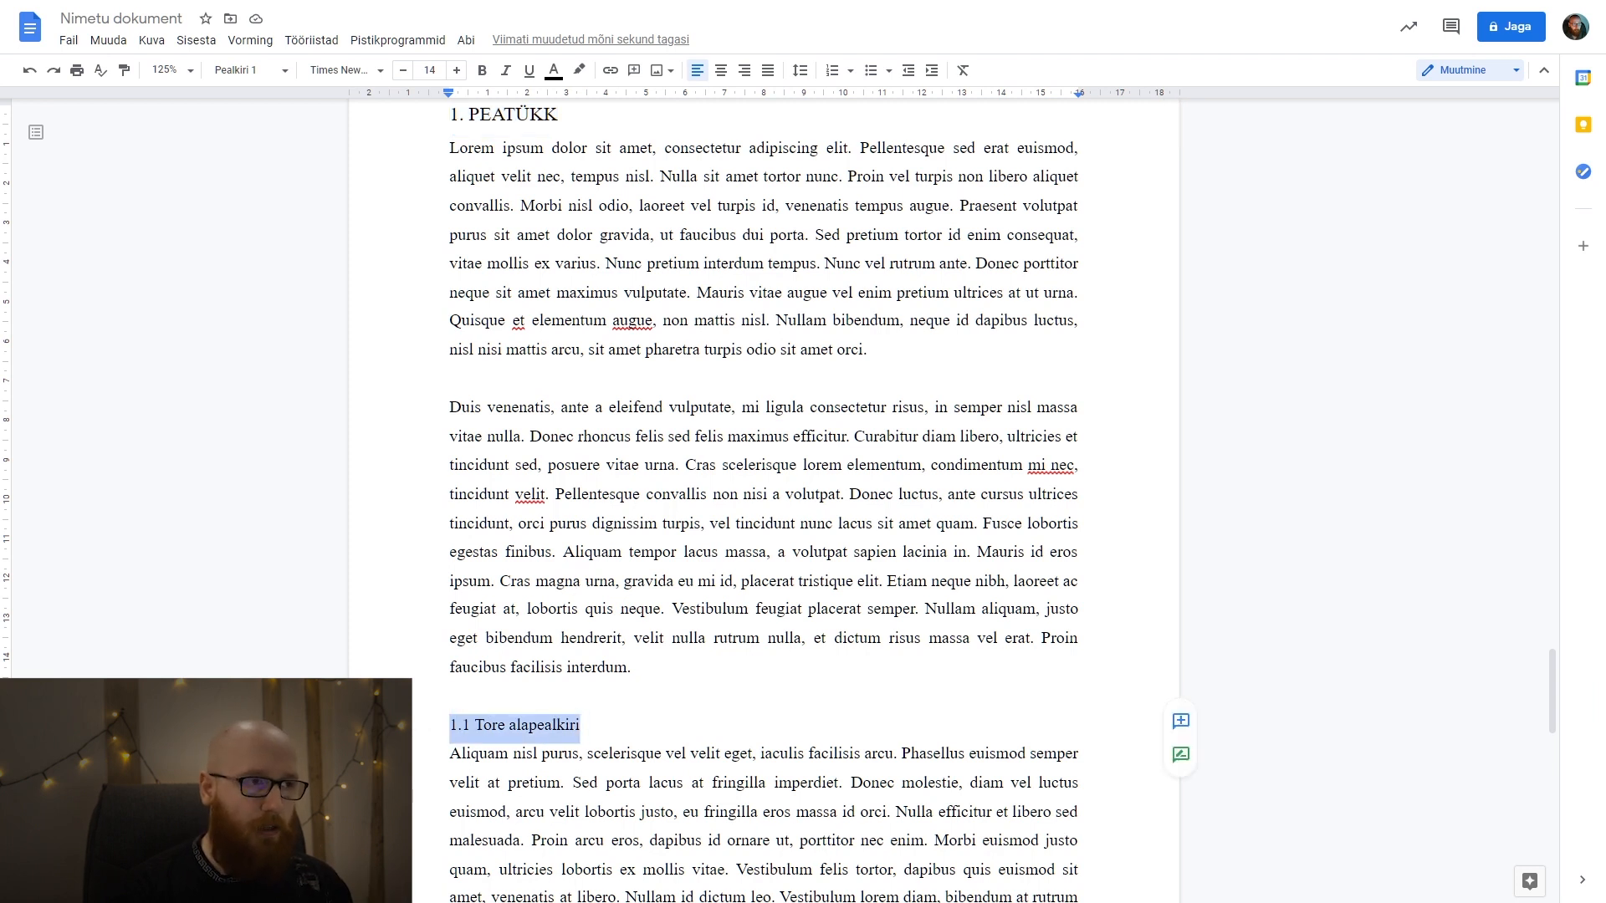
scroll(558, 636, "down", 2)
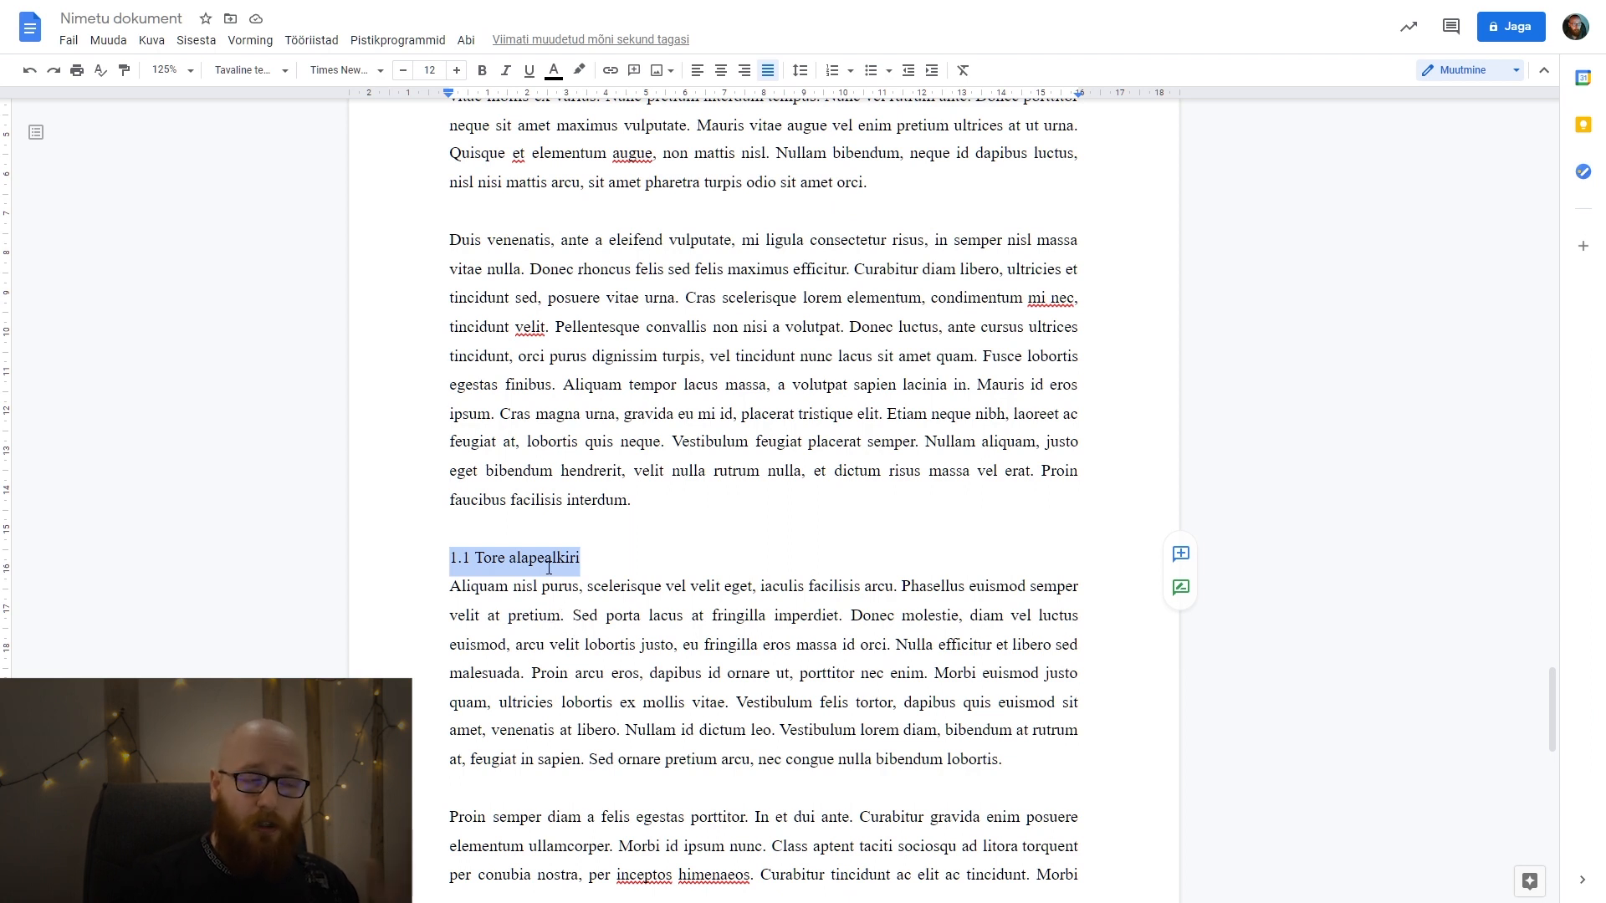
left_click(523, 560)
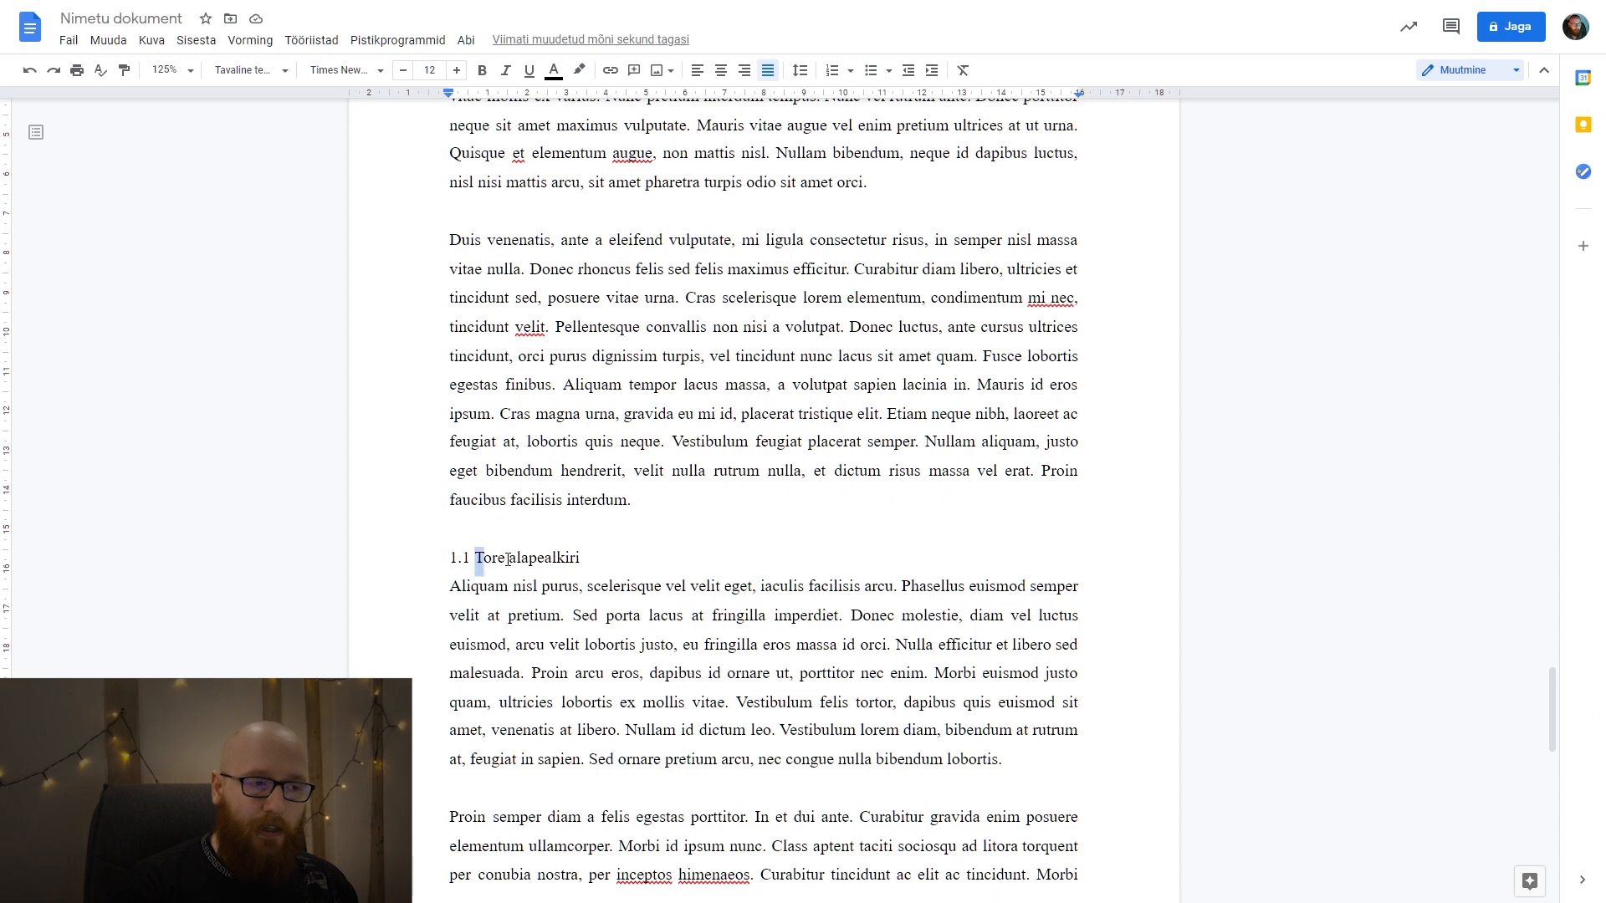
left_click_drag(473, 559, 716, 551)
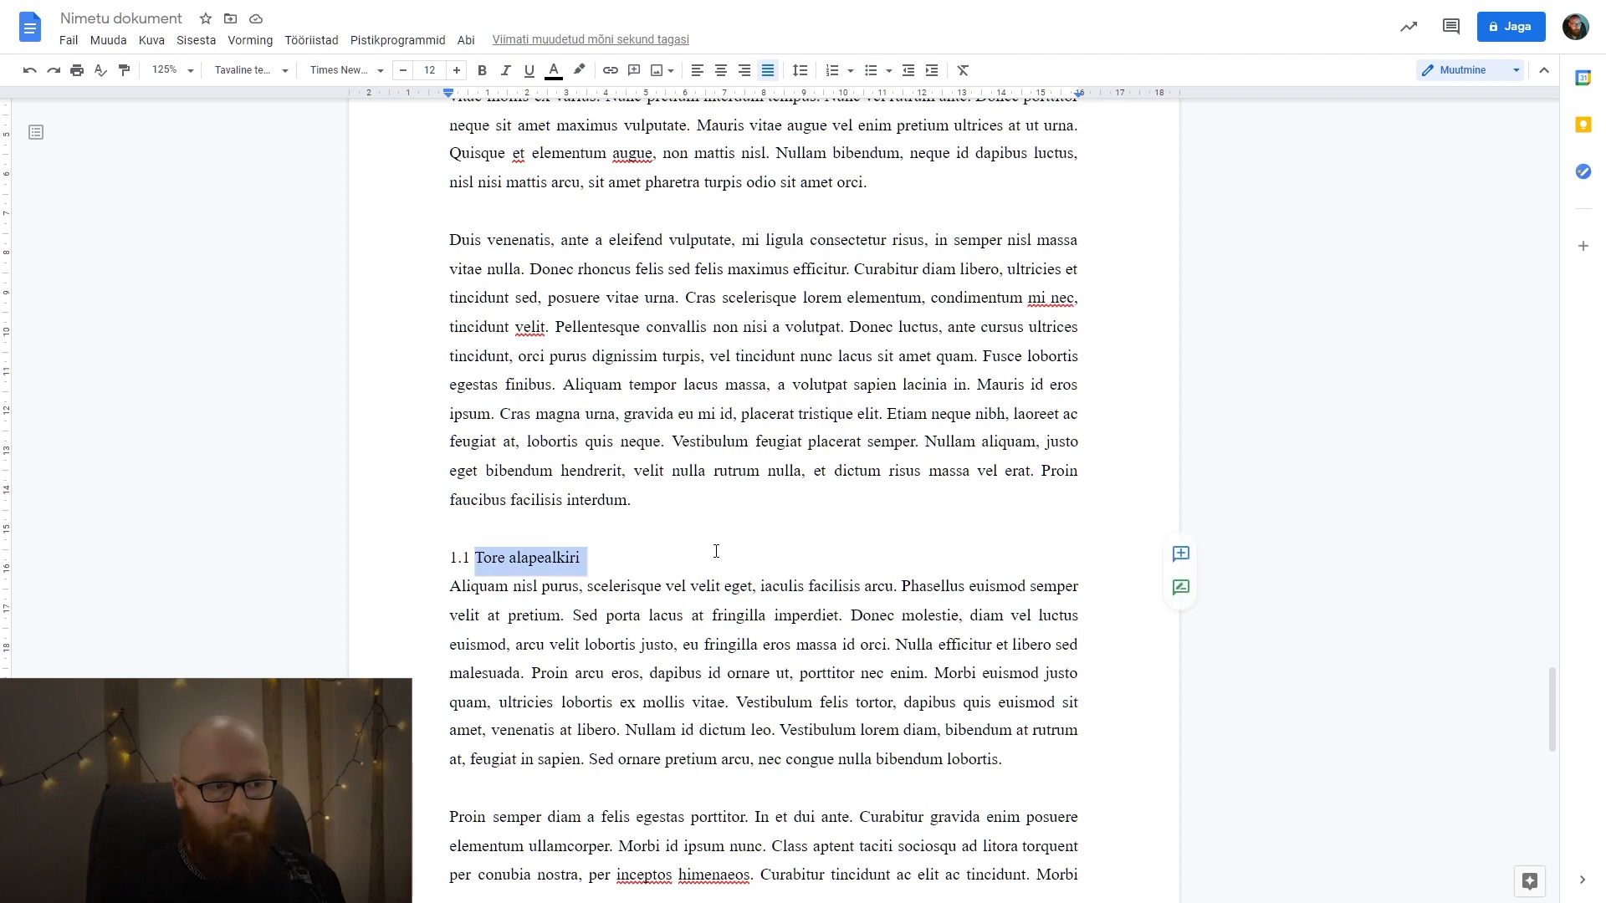
left_click(716, 552)
Try a capital A in the second word of the 1.1 subheading, and restore the lowercase "alapealkiri".
left_click_drag(487, 565, 589, 558)
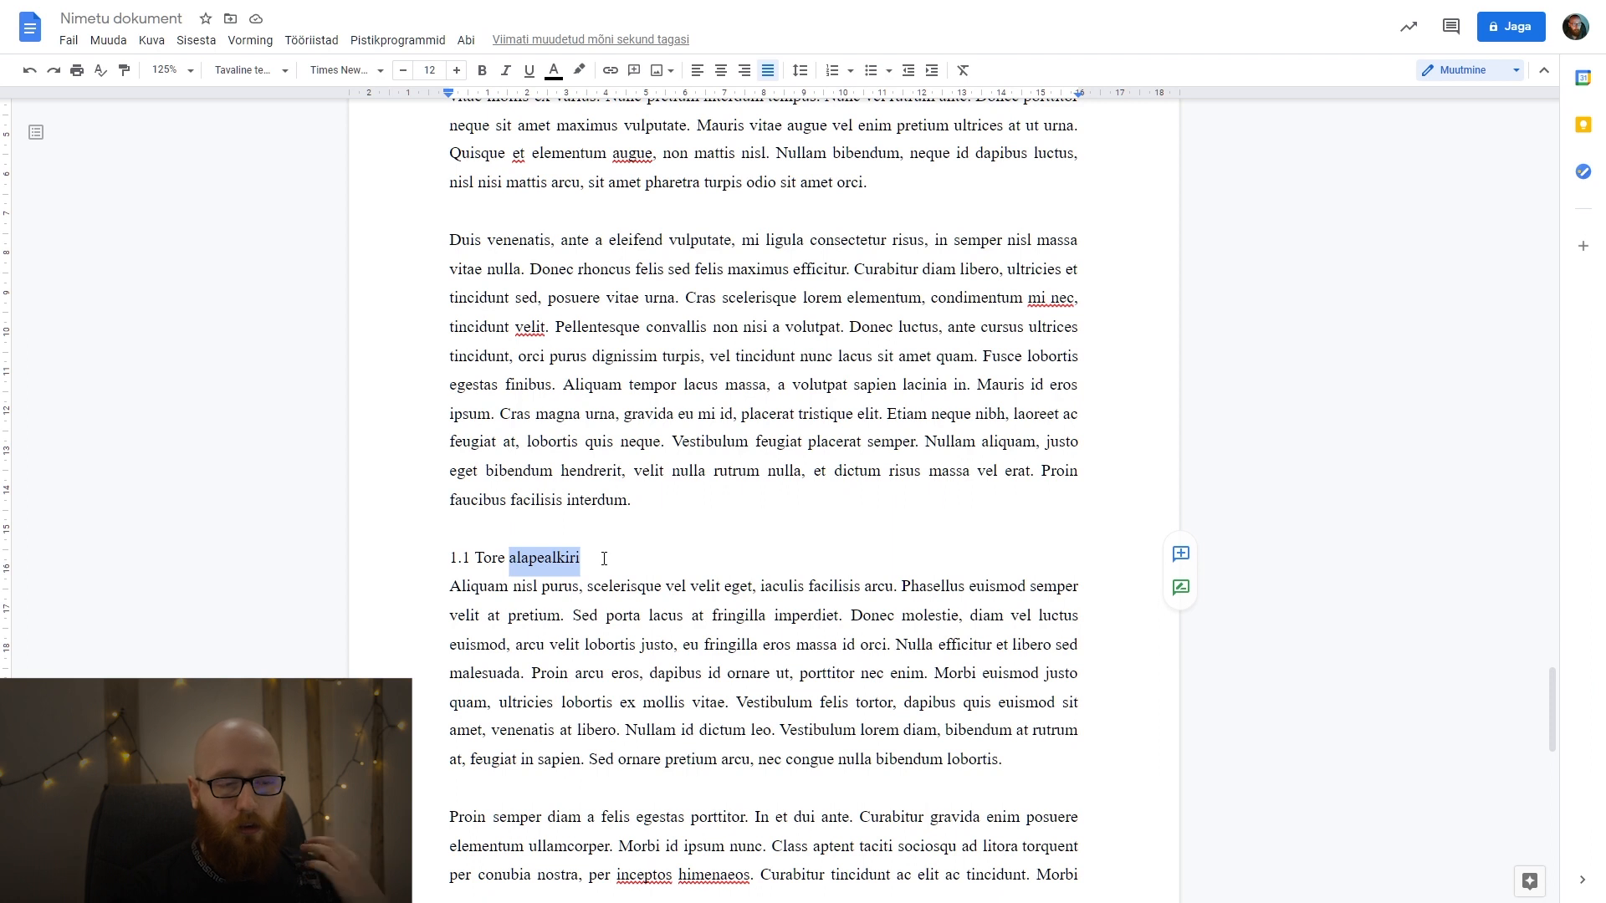
left_click(520, 557)
key("BackSpace")
type("A")
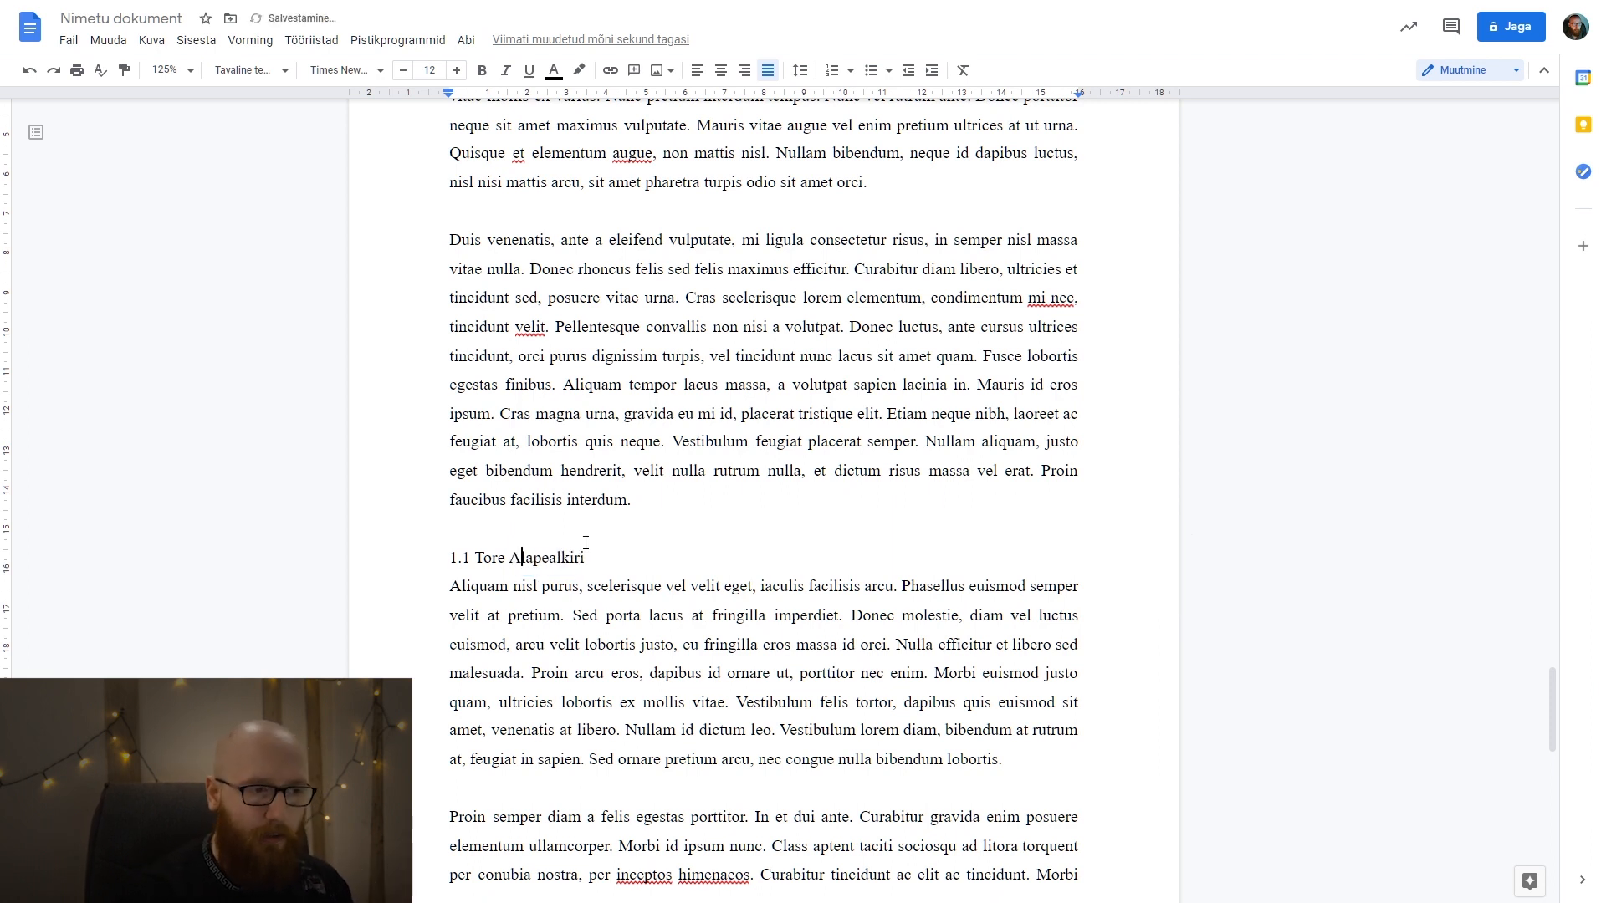
key("BackSpace")
type("a")
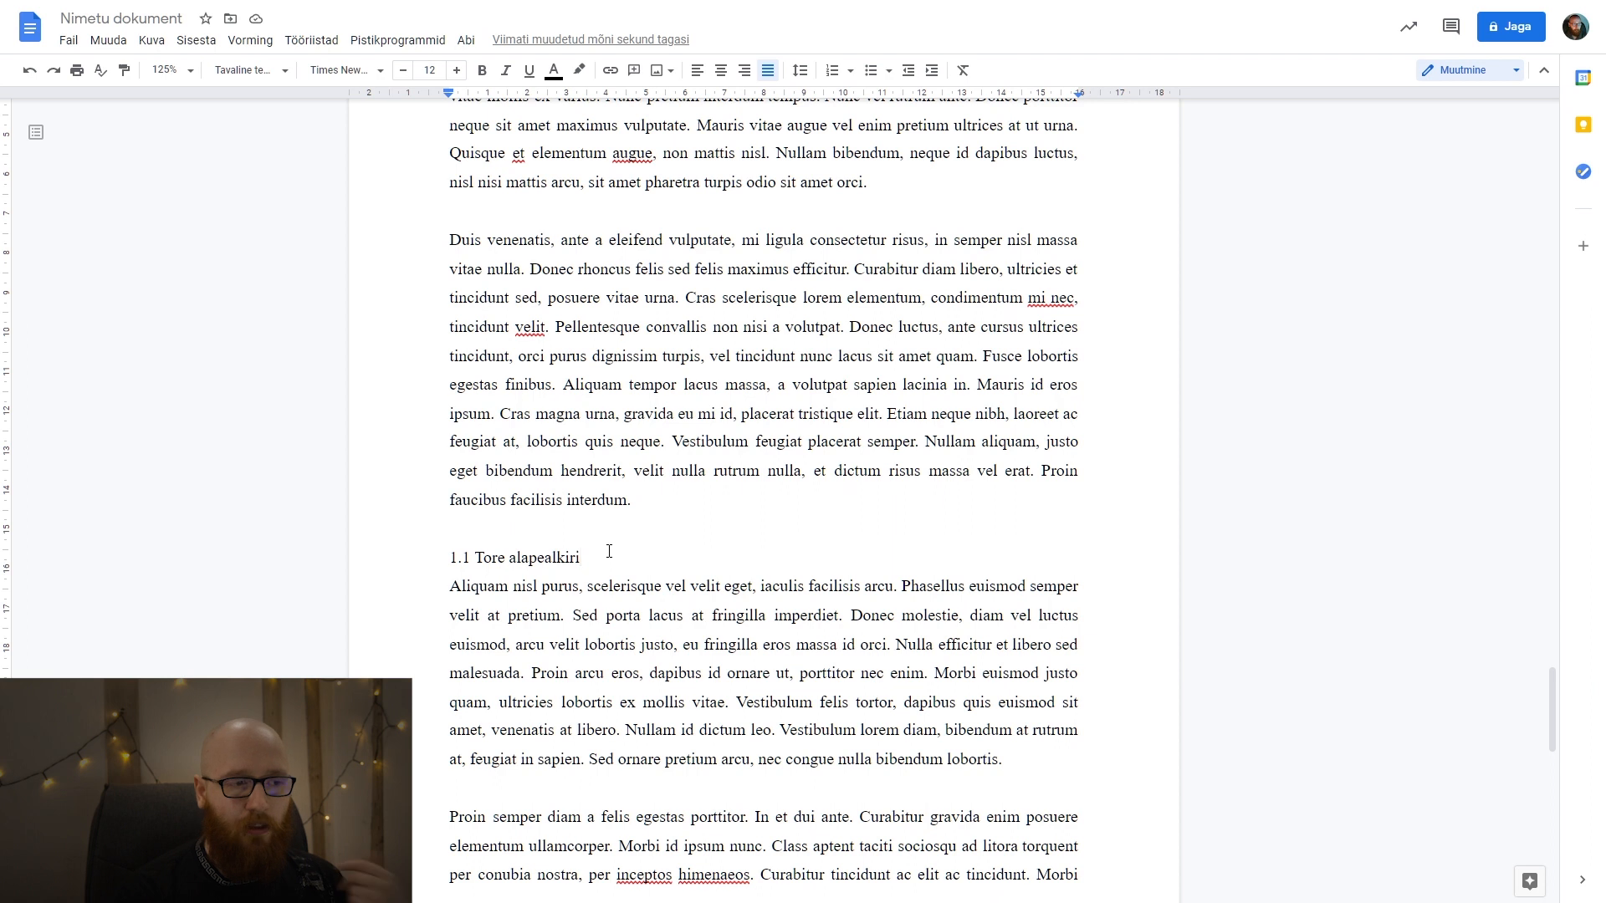
Update the table of contents on the SISUKORD page and check its entries and the formatting of the page numbers.
left_click_drag(600, 565, 431, 557)
left_click(638, 570)
scroll(637, 570, "up", 20)
scroll(637, 570, "up", 15)
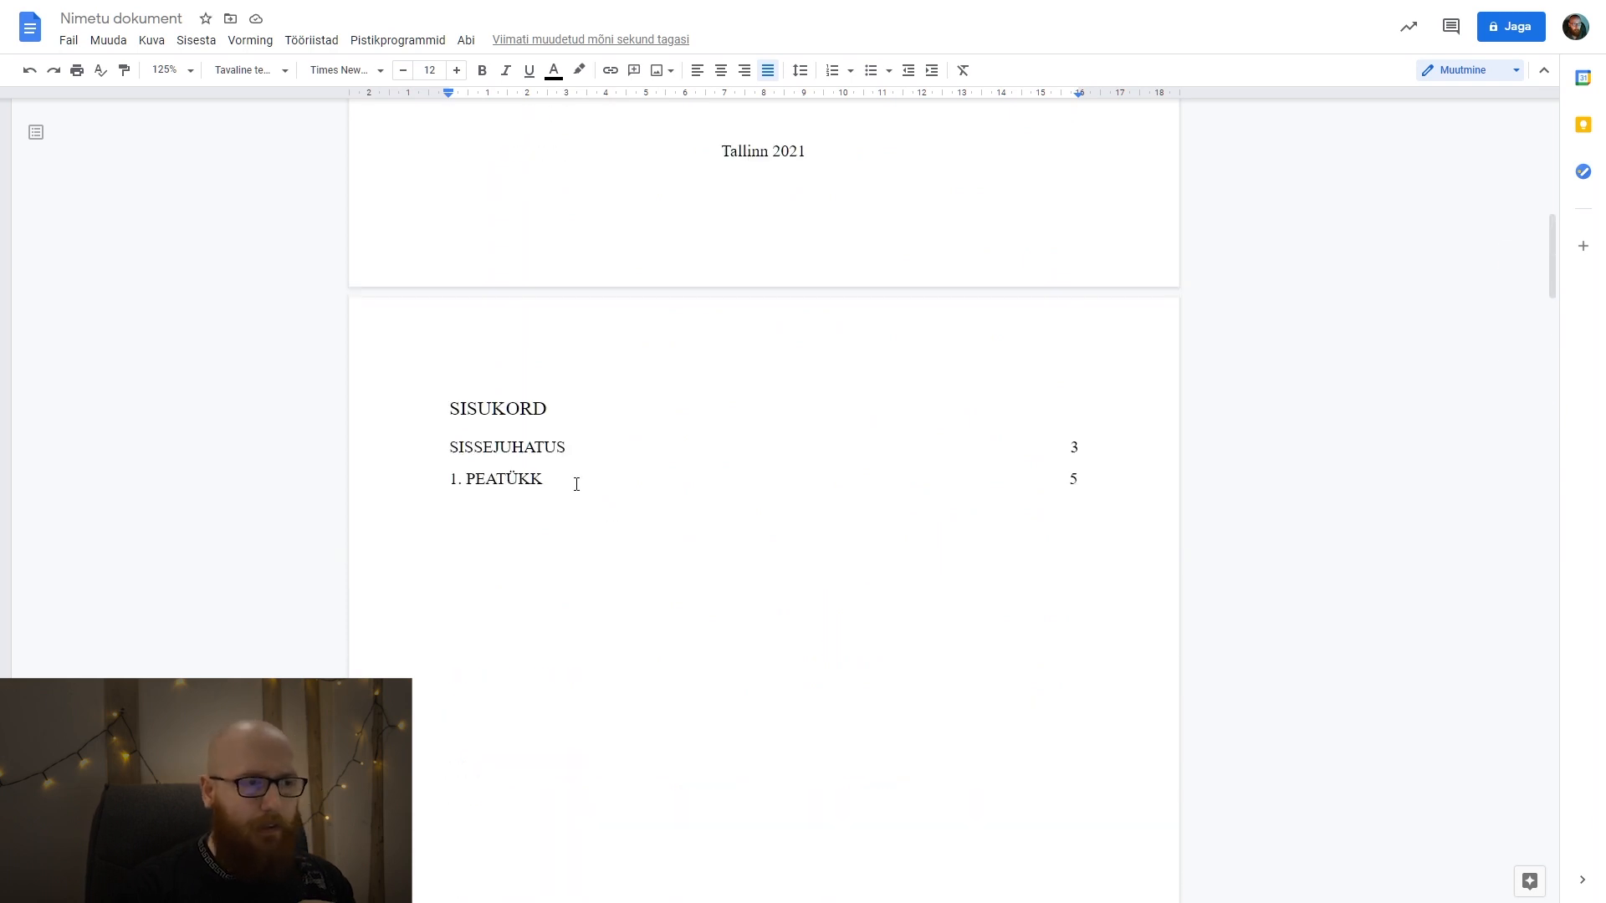
left_click(577, 485)
left_click(432, 446)
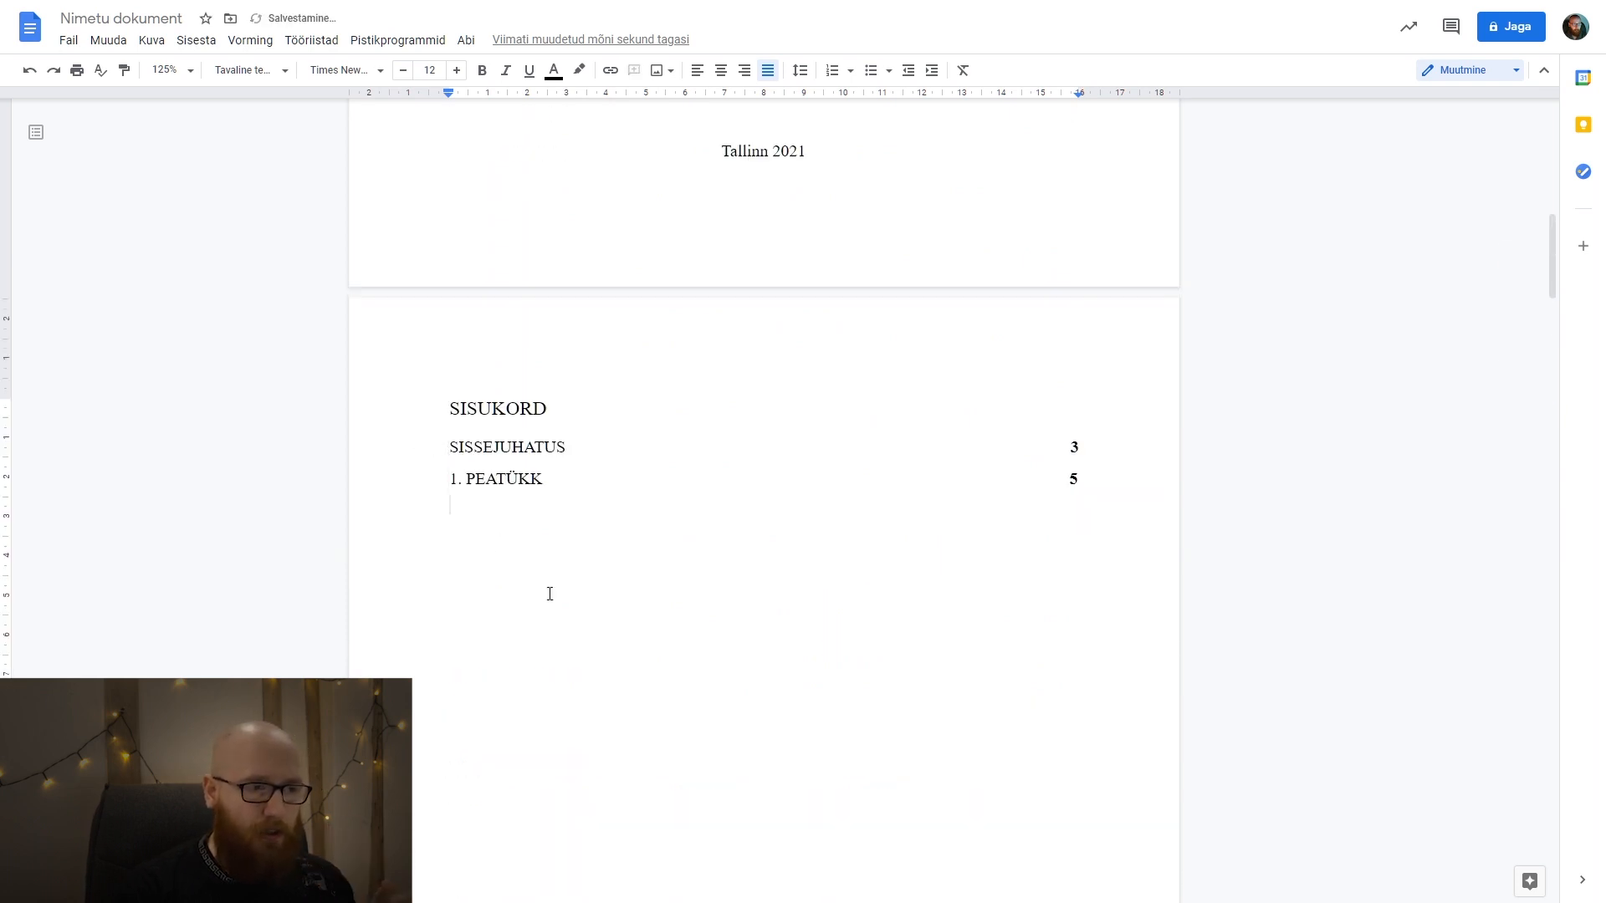
left_click_drag(1021, 425, 1060, 442)
left_click(1096, 539)
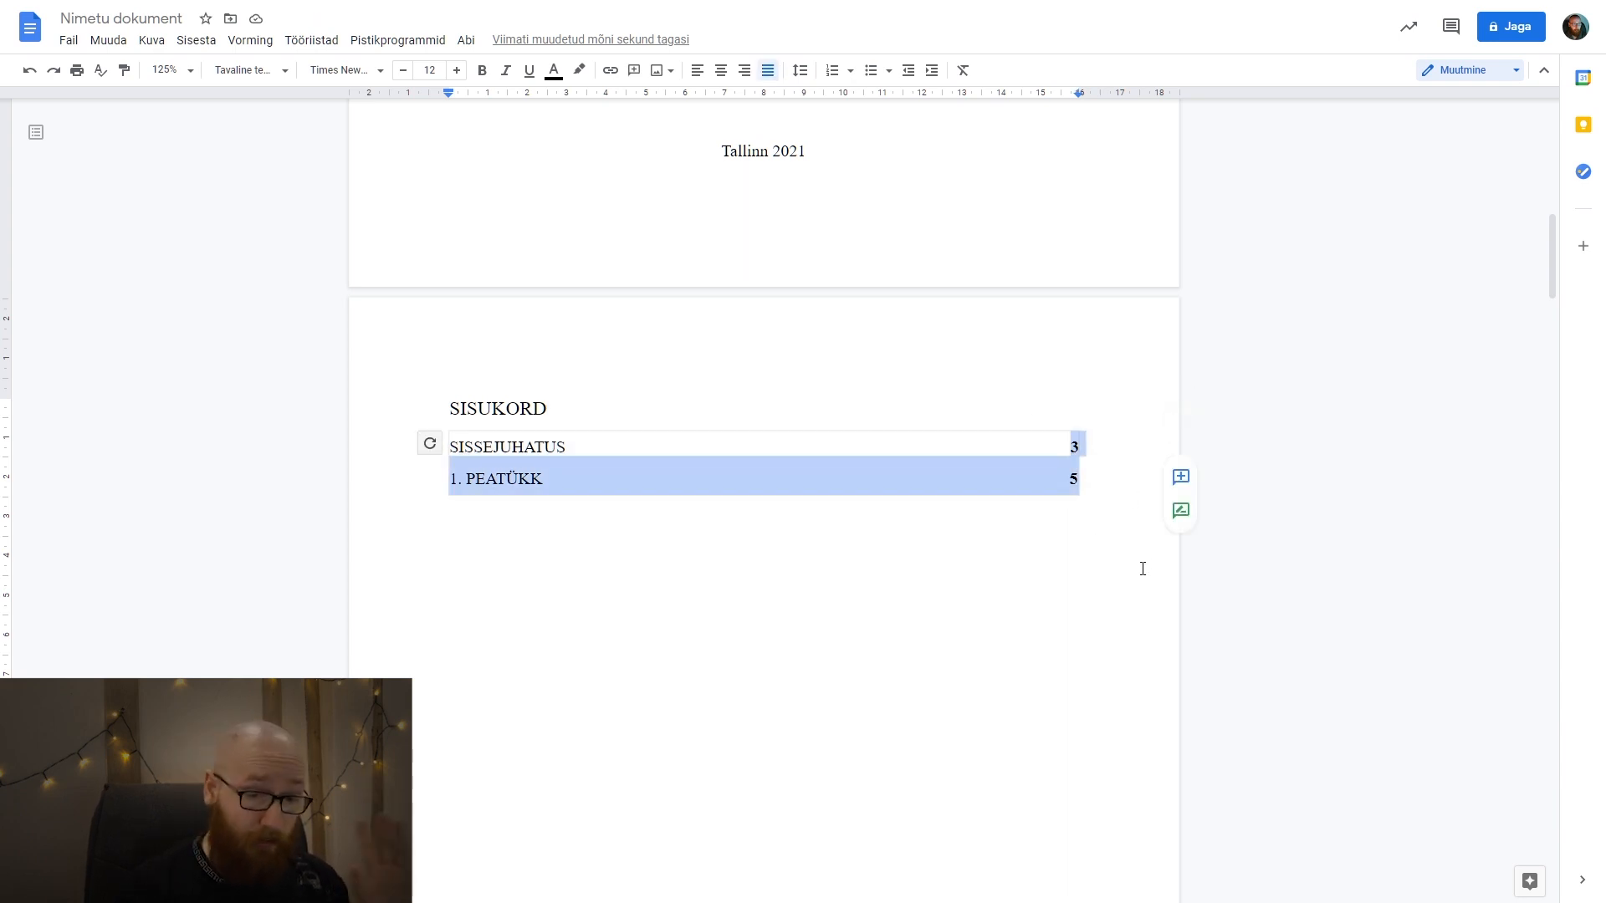
left_click(1104, 604)
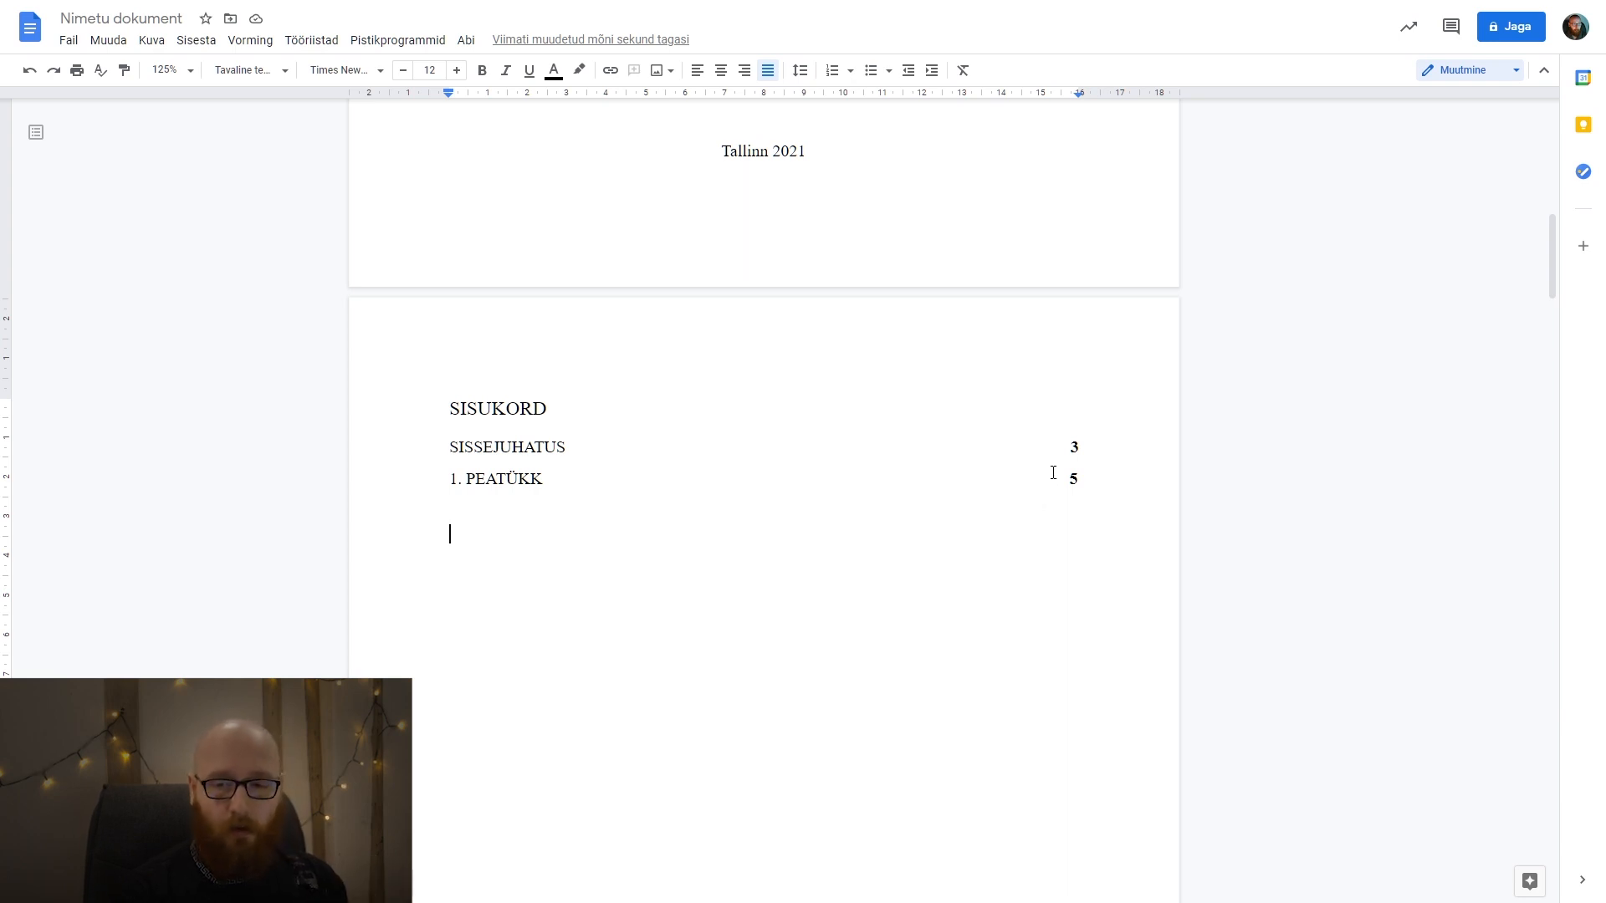
left_click_drag(1066, 449, 1096, 495)
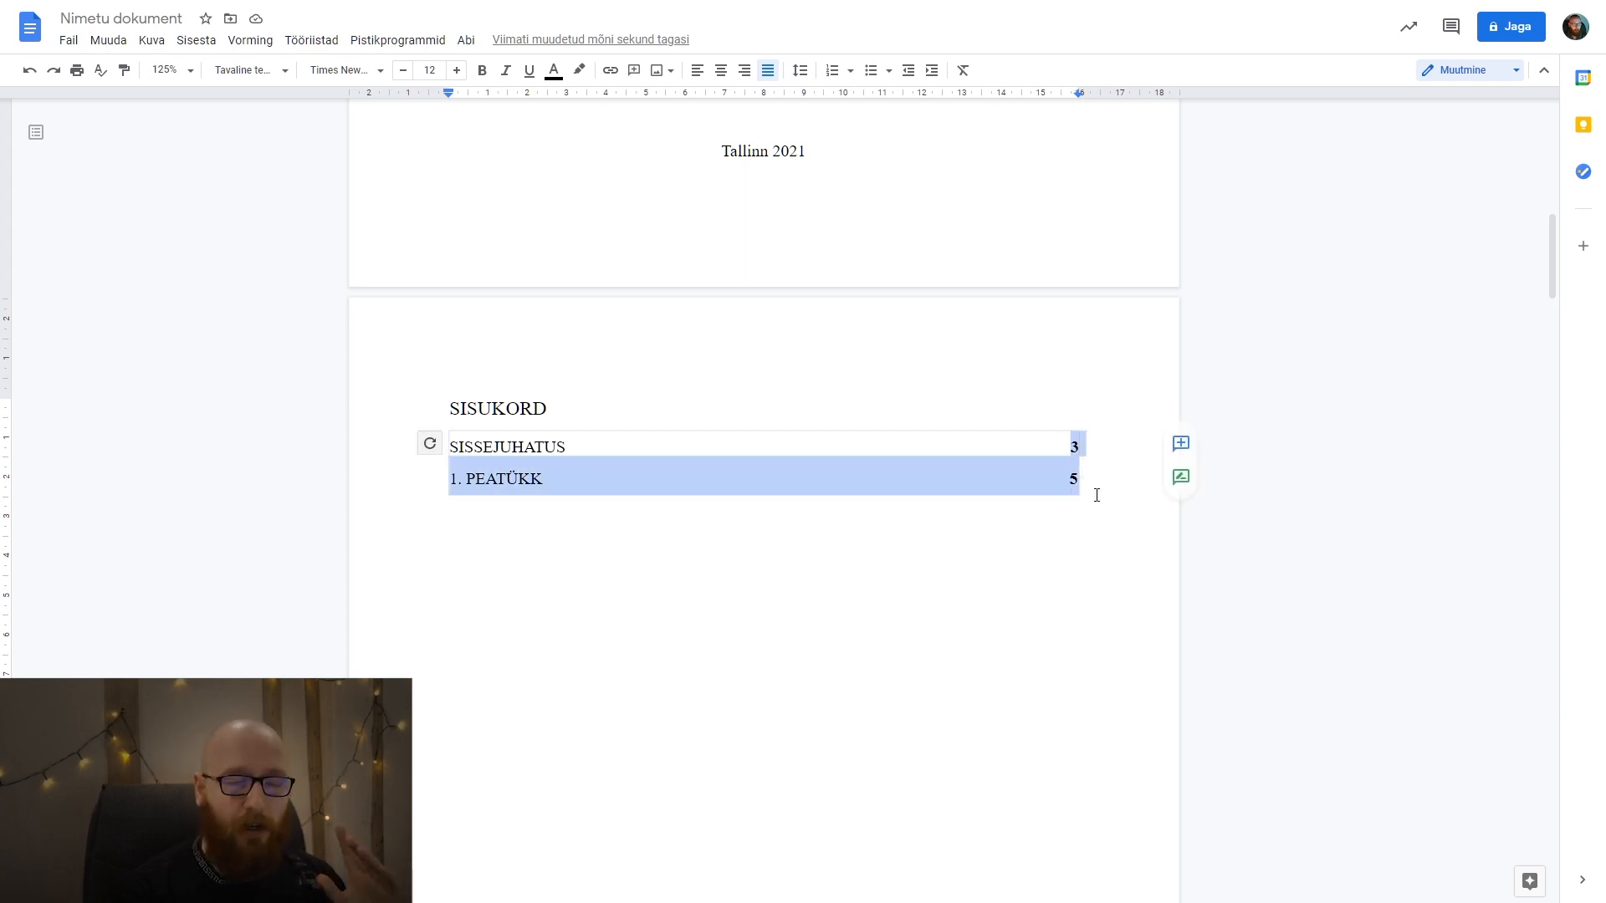
left_click(1097, 539)
Apply the Pealkiri 2 style to the 1.1 Tore alapealkiri line.
scroll(1087, 535, "down", 15)
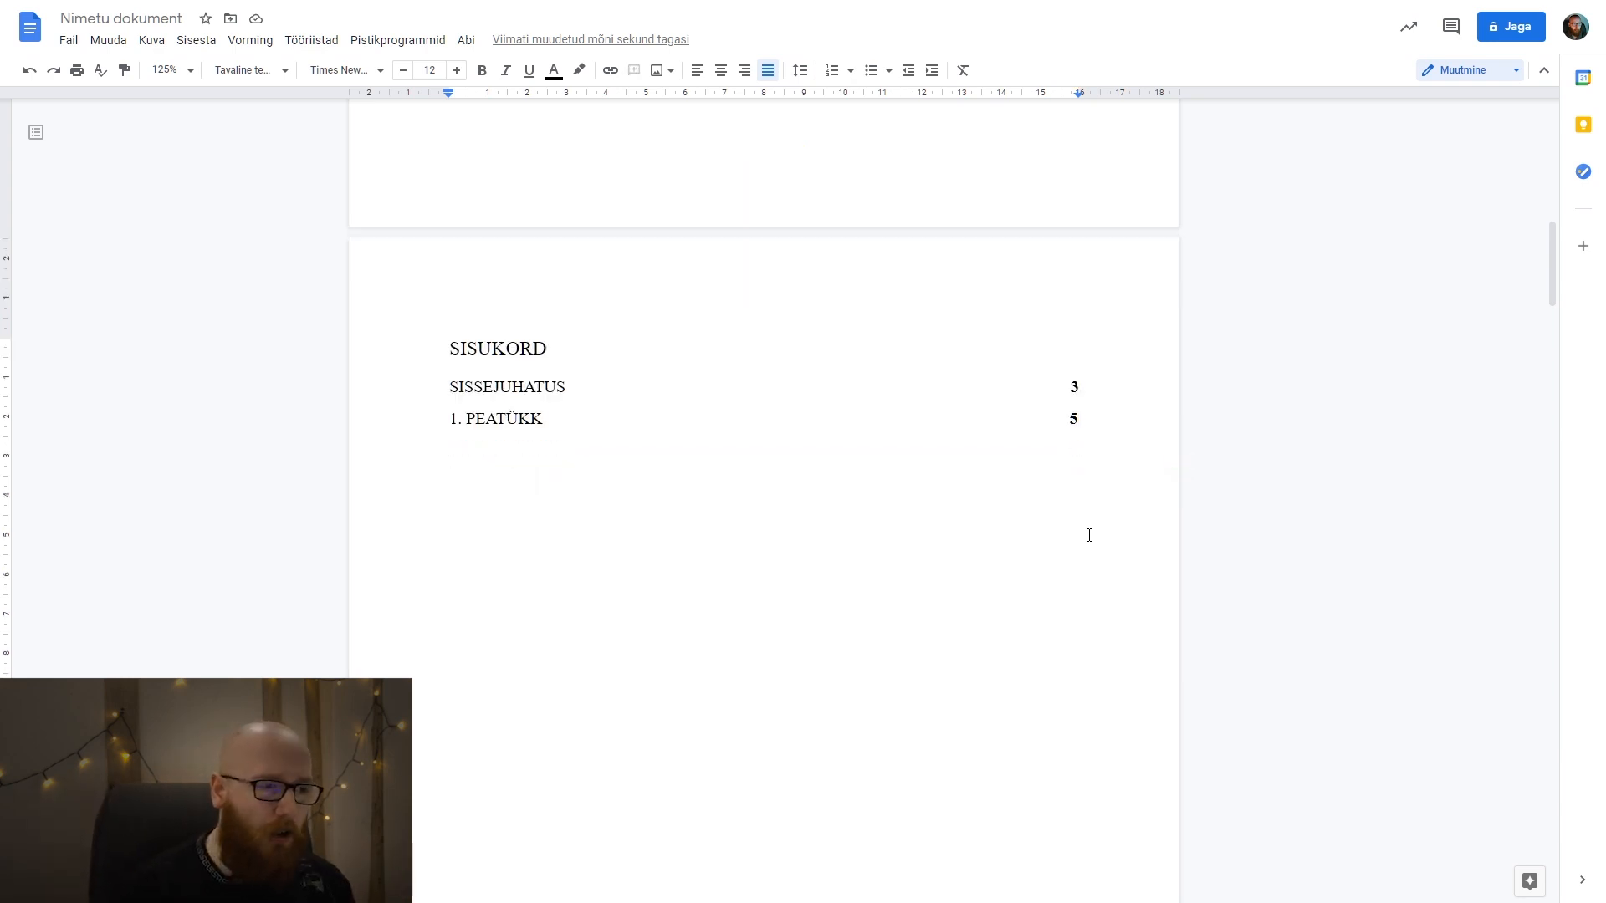
scroll(717, 525, "down", 20)
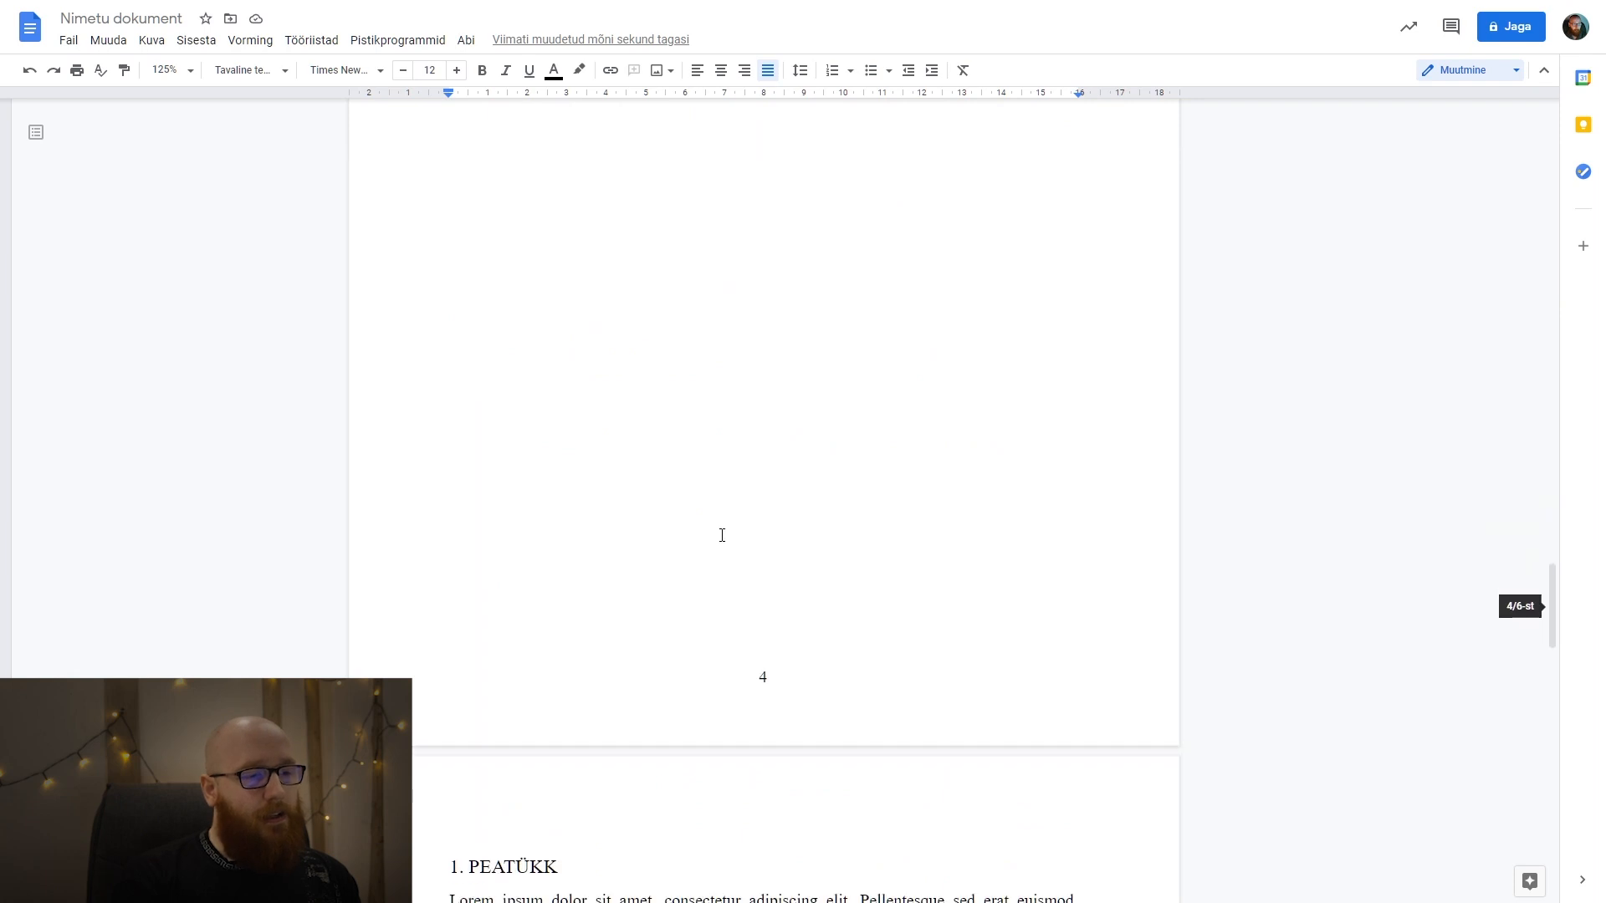
left_click_drag(602, 470, 431, 467)
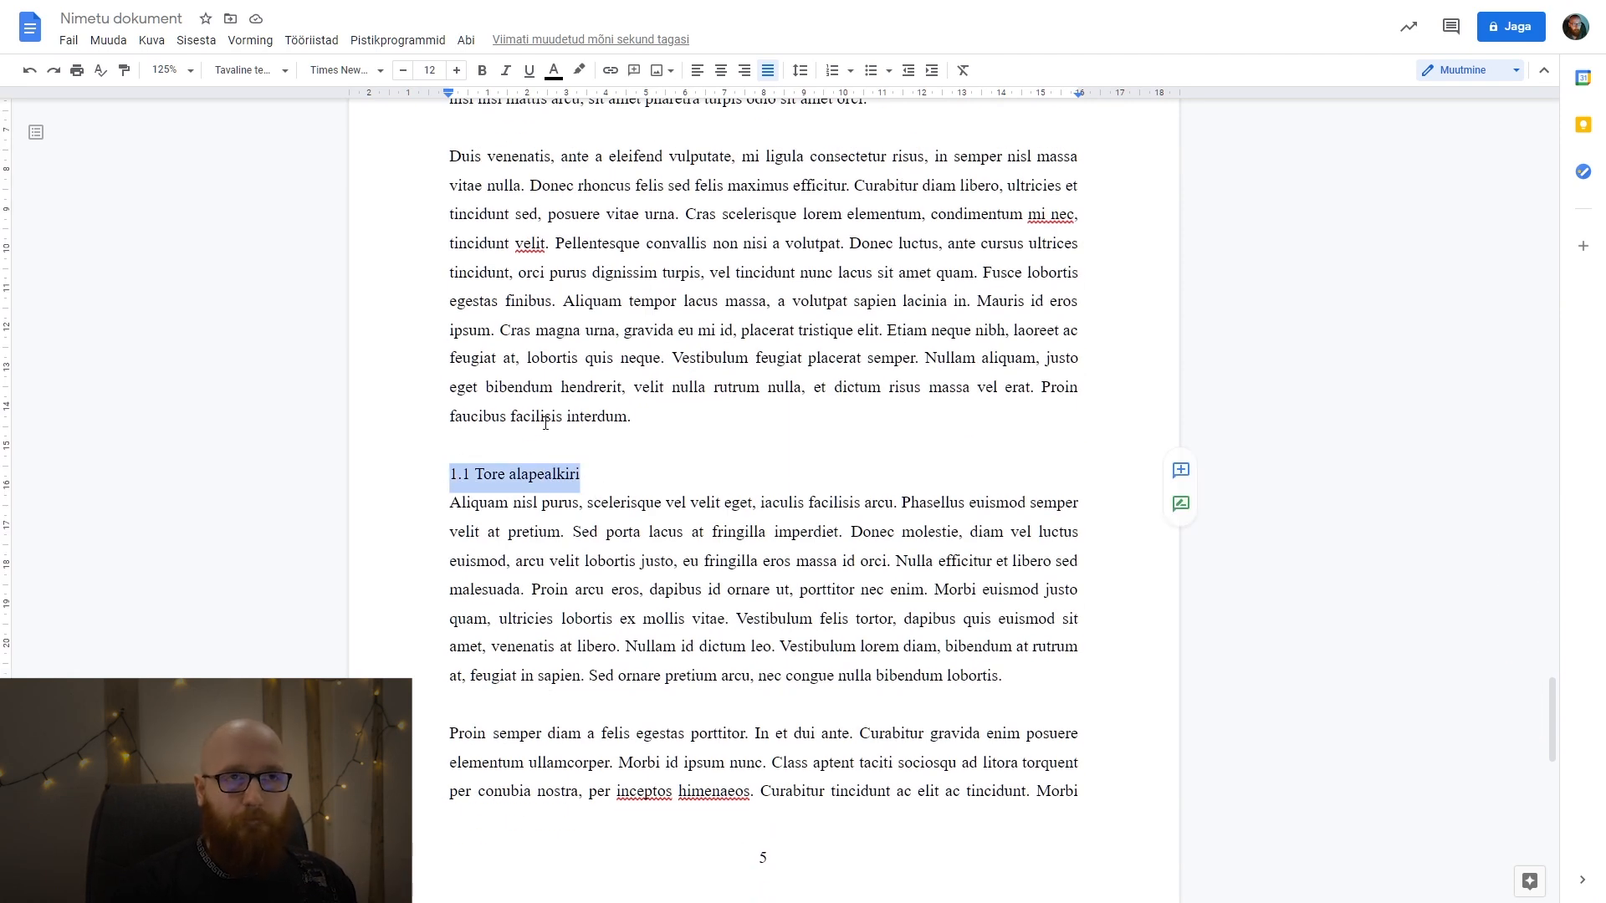
left_click_drag(586, 473, 453, 474)
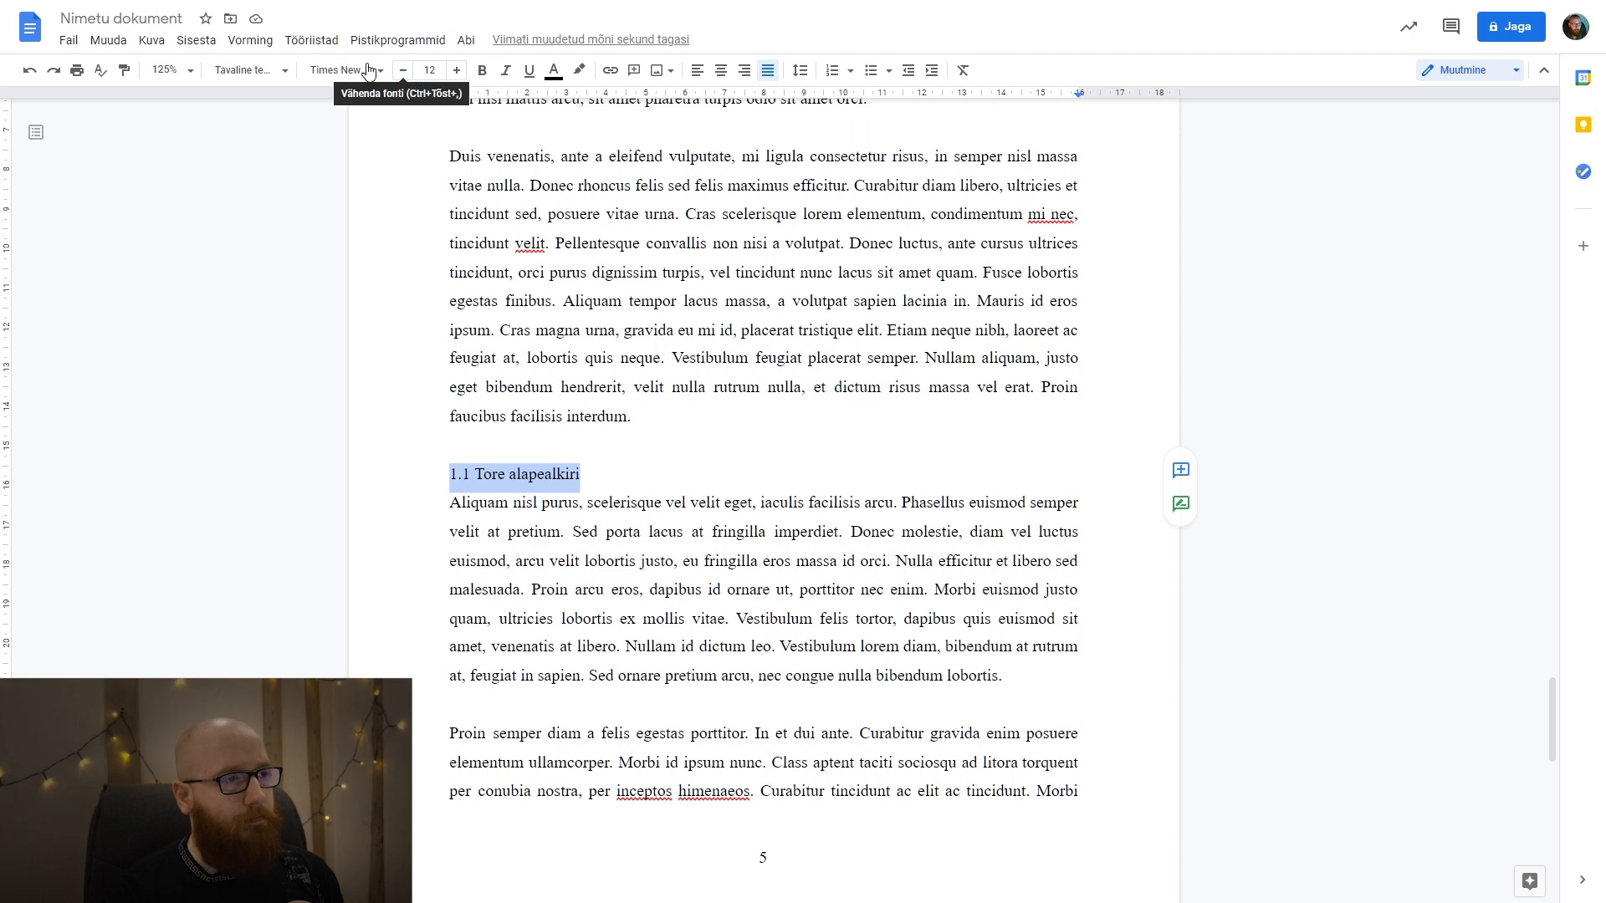
left_click(245, 72)
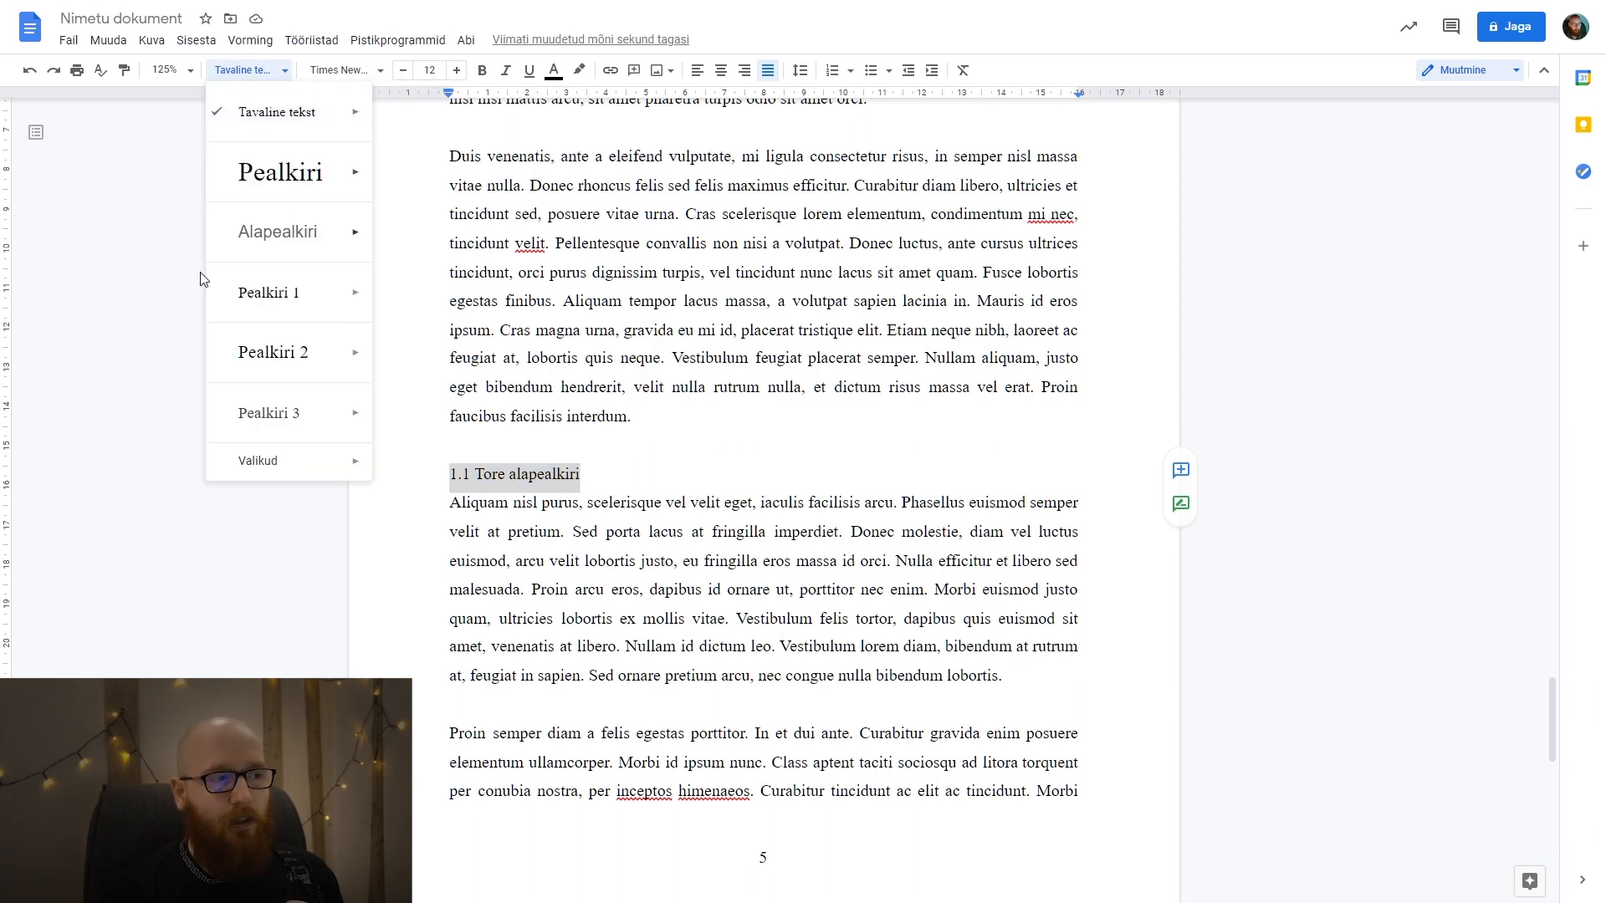
left_click(262, 352)
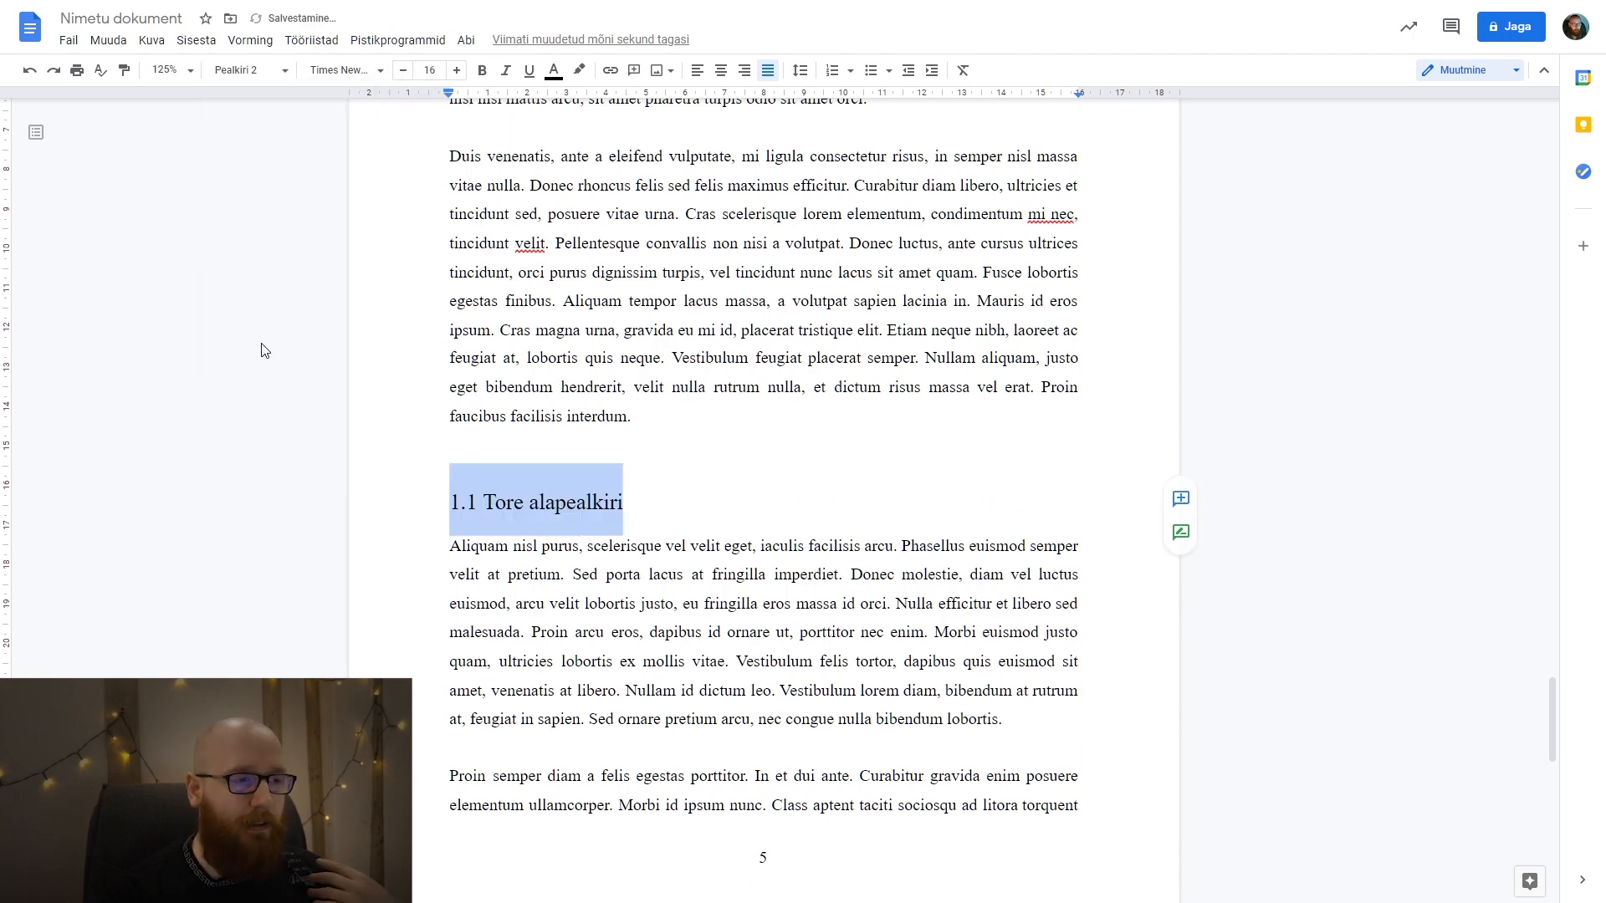
Return the 1.1 Tore alapealkiri line to the normal text style.
left_click(753, 576)
left_click_drag(669, 496, 466, 501)
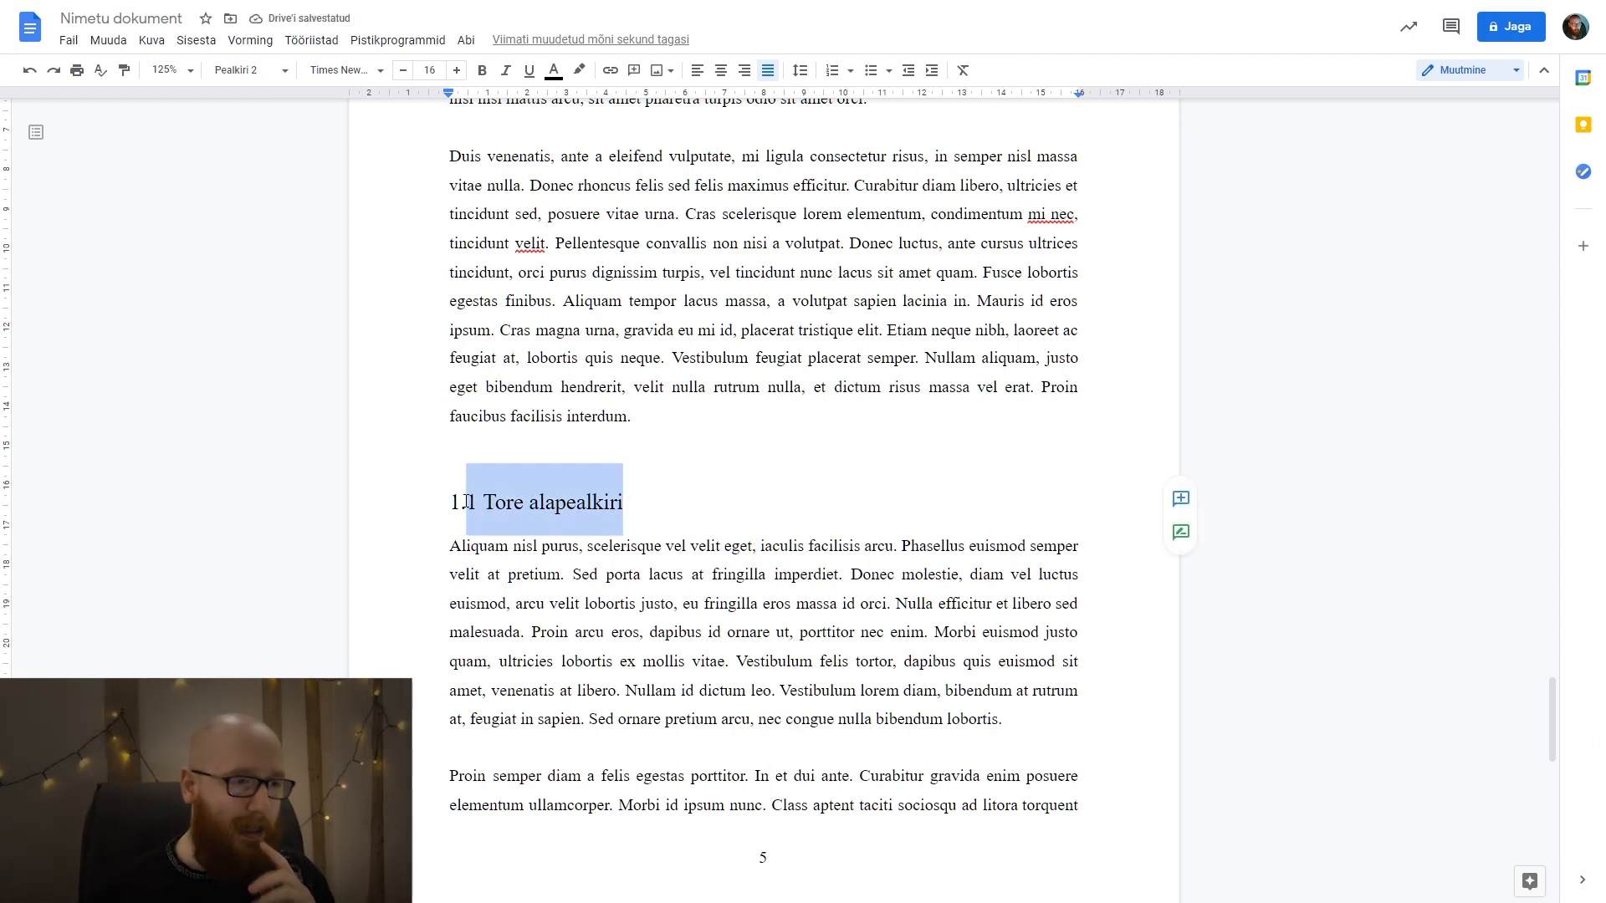
key("ctrl+alt+0")
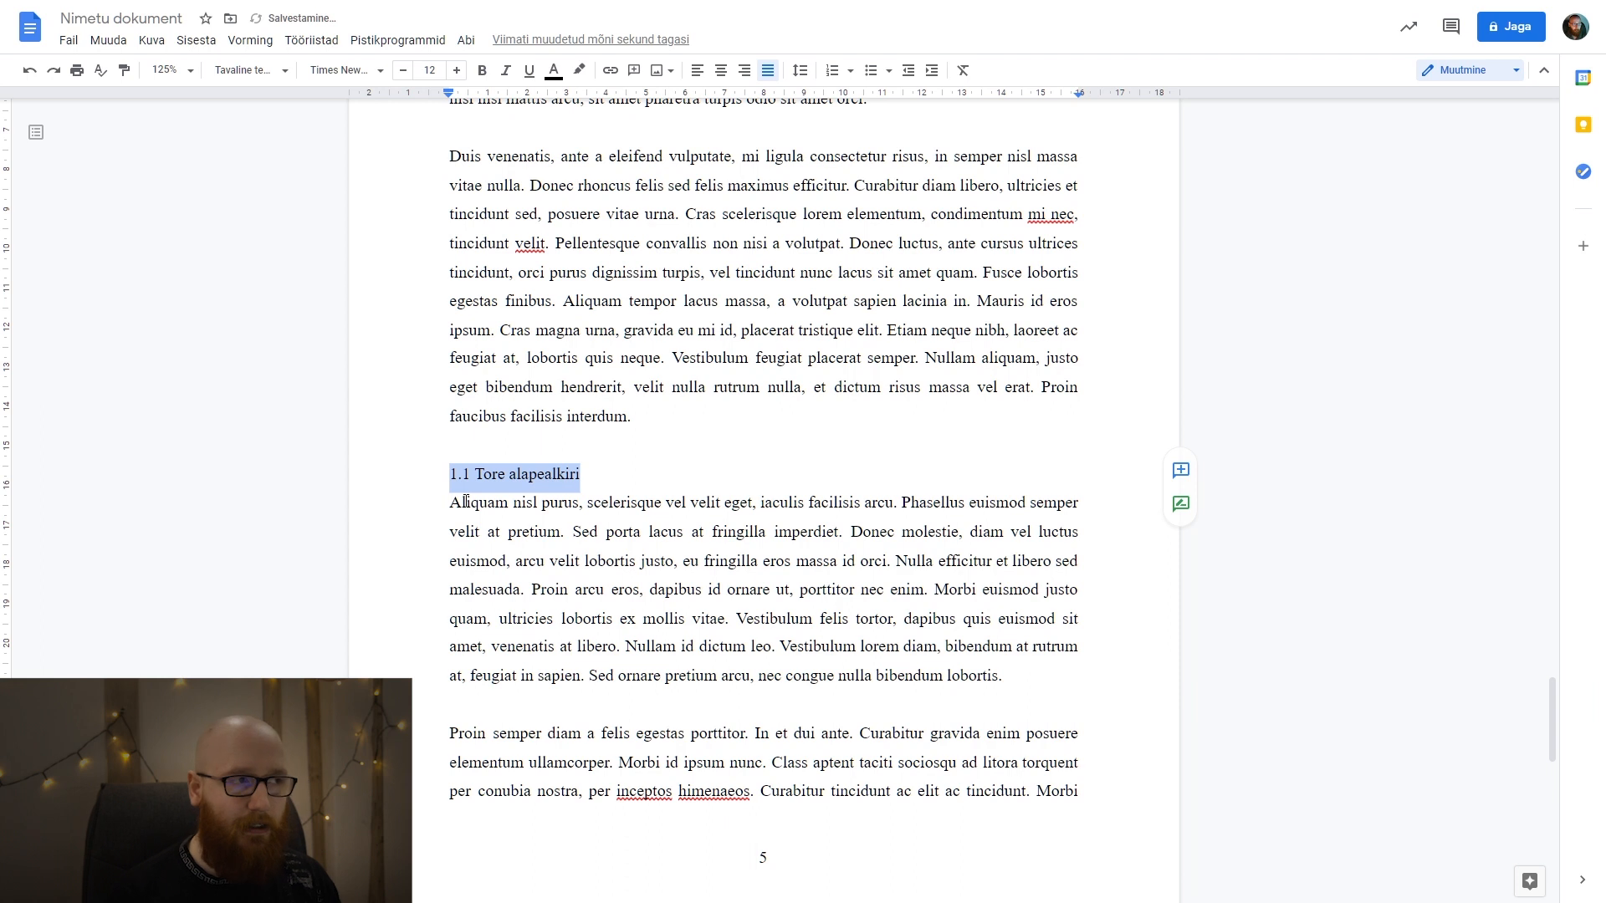
Check the text formatting of the 1.1 Tore alapealkiri line and change its alignment from justified to left.
left_click_drag(689, 480, 419, 476)
left_click(352, 89)
left_click(352, 77)
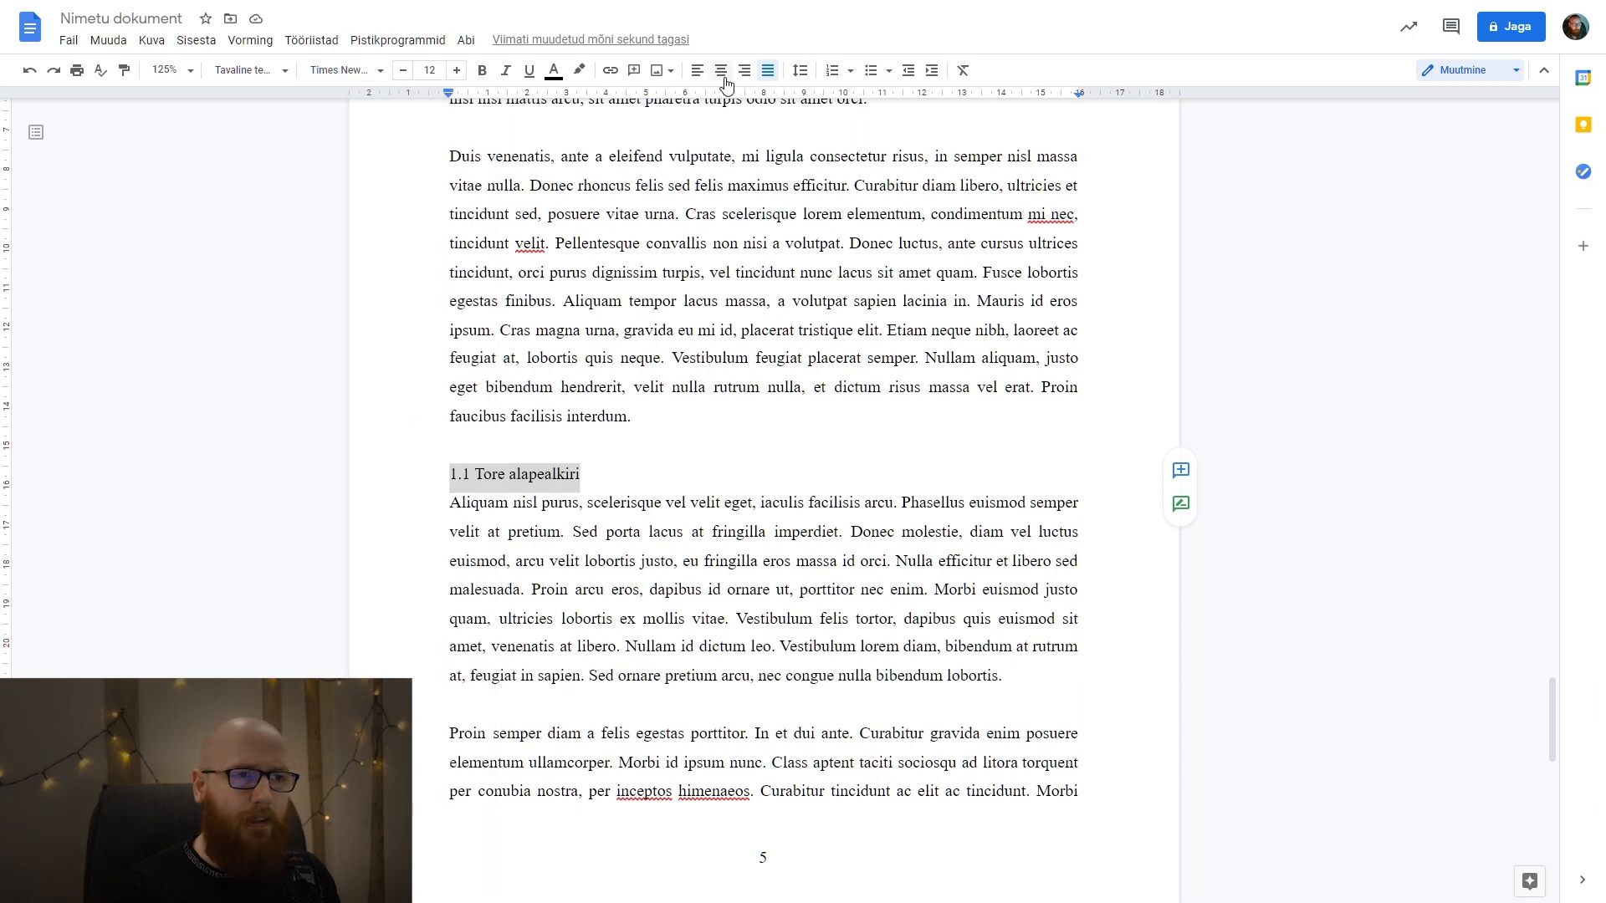
left_click(799, 70)
left_click(873, 29)
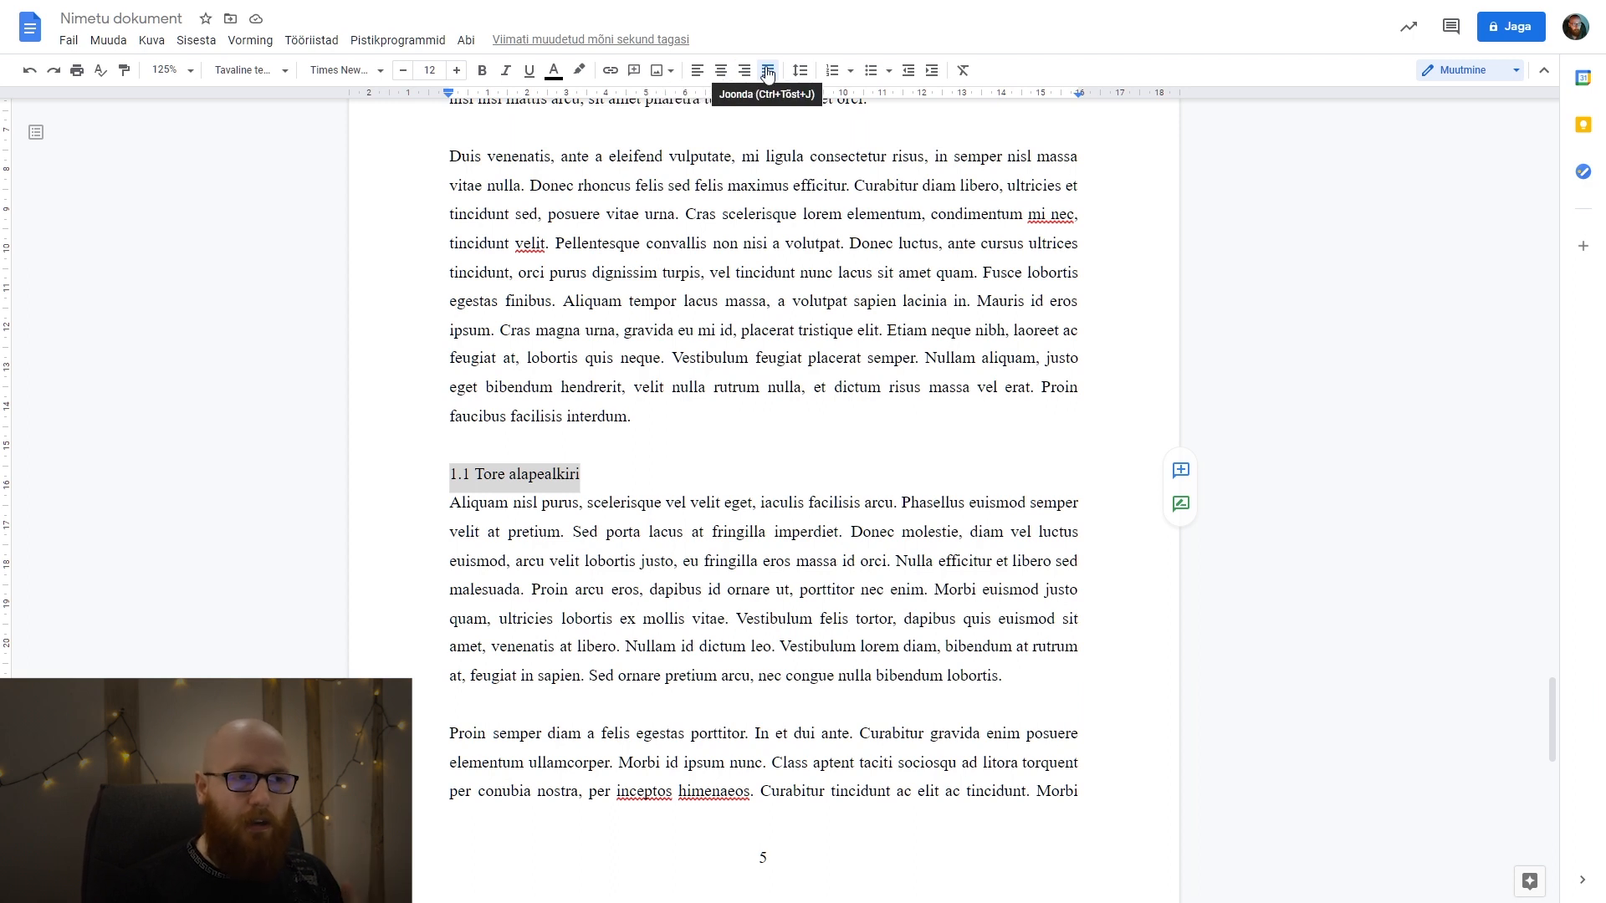
left_click_drag(850, 502, 923, 588)
left_click(923, 587)
left_click_drag(588, 471, 447, 474)
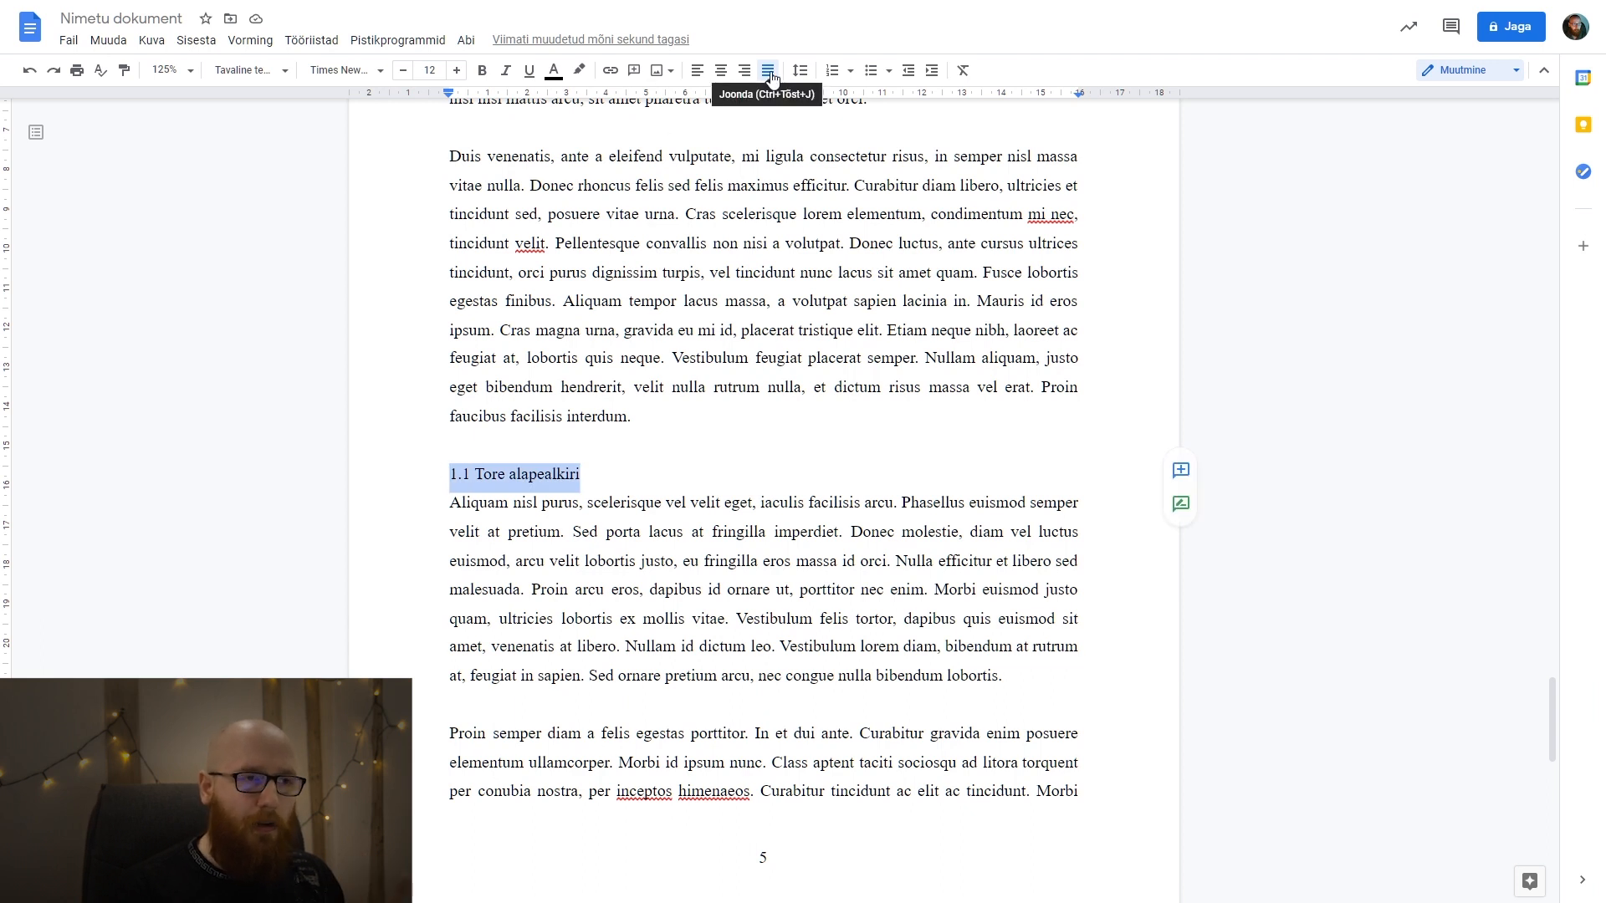
left_click(705, 70)
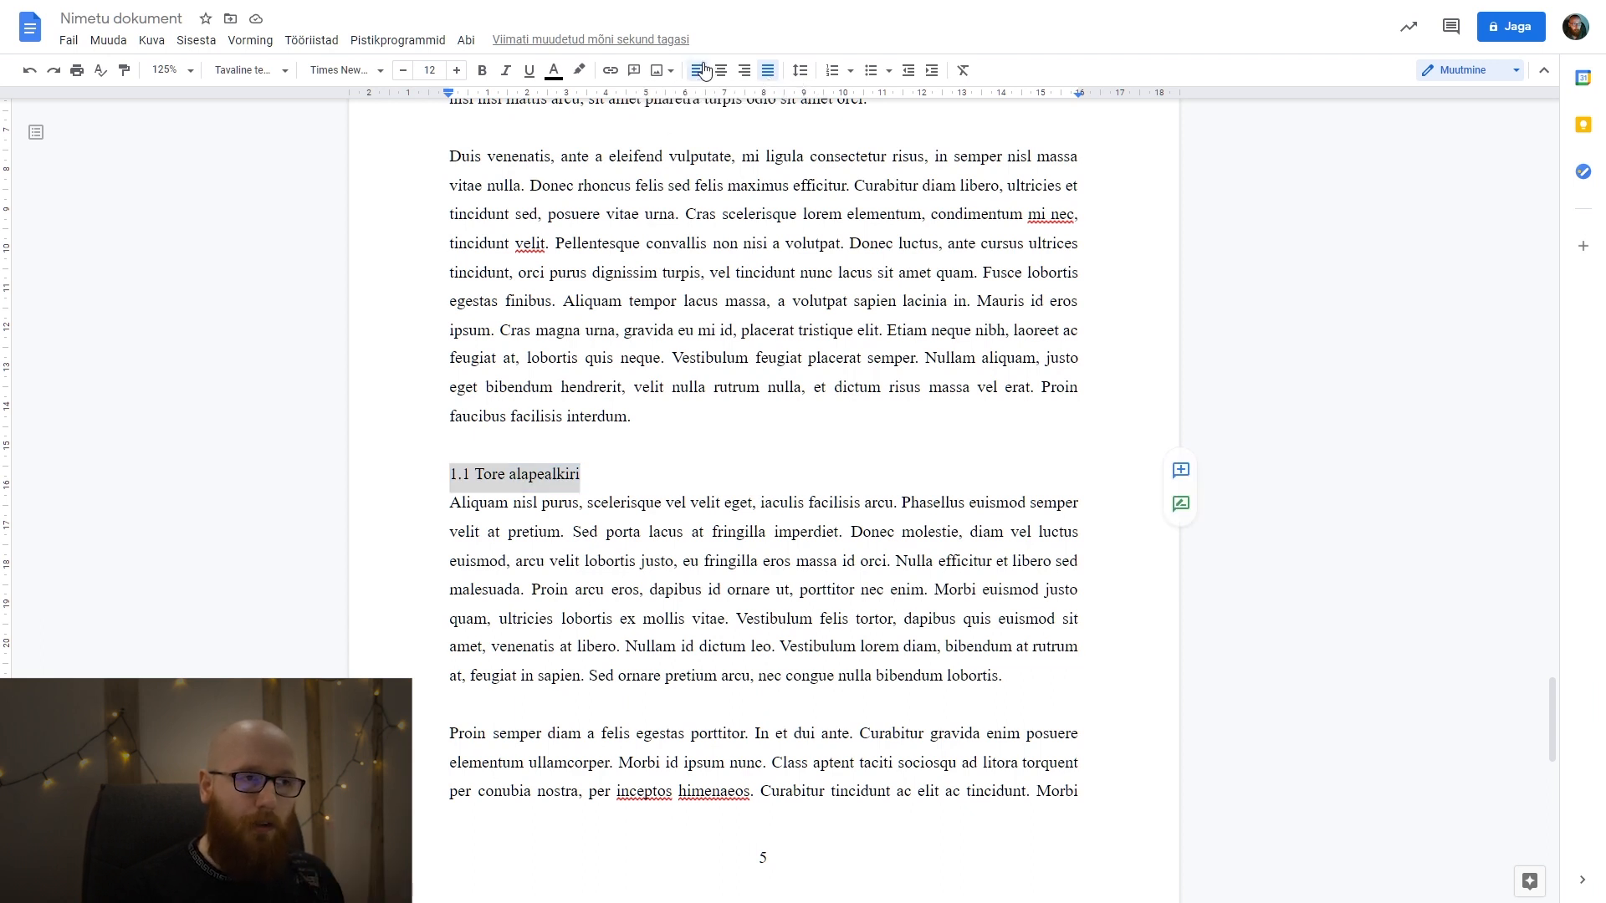
left_click_drag(717, 465, 1014, 450)
left_click(1014, 450)
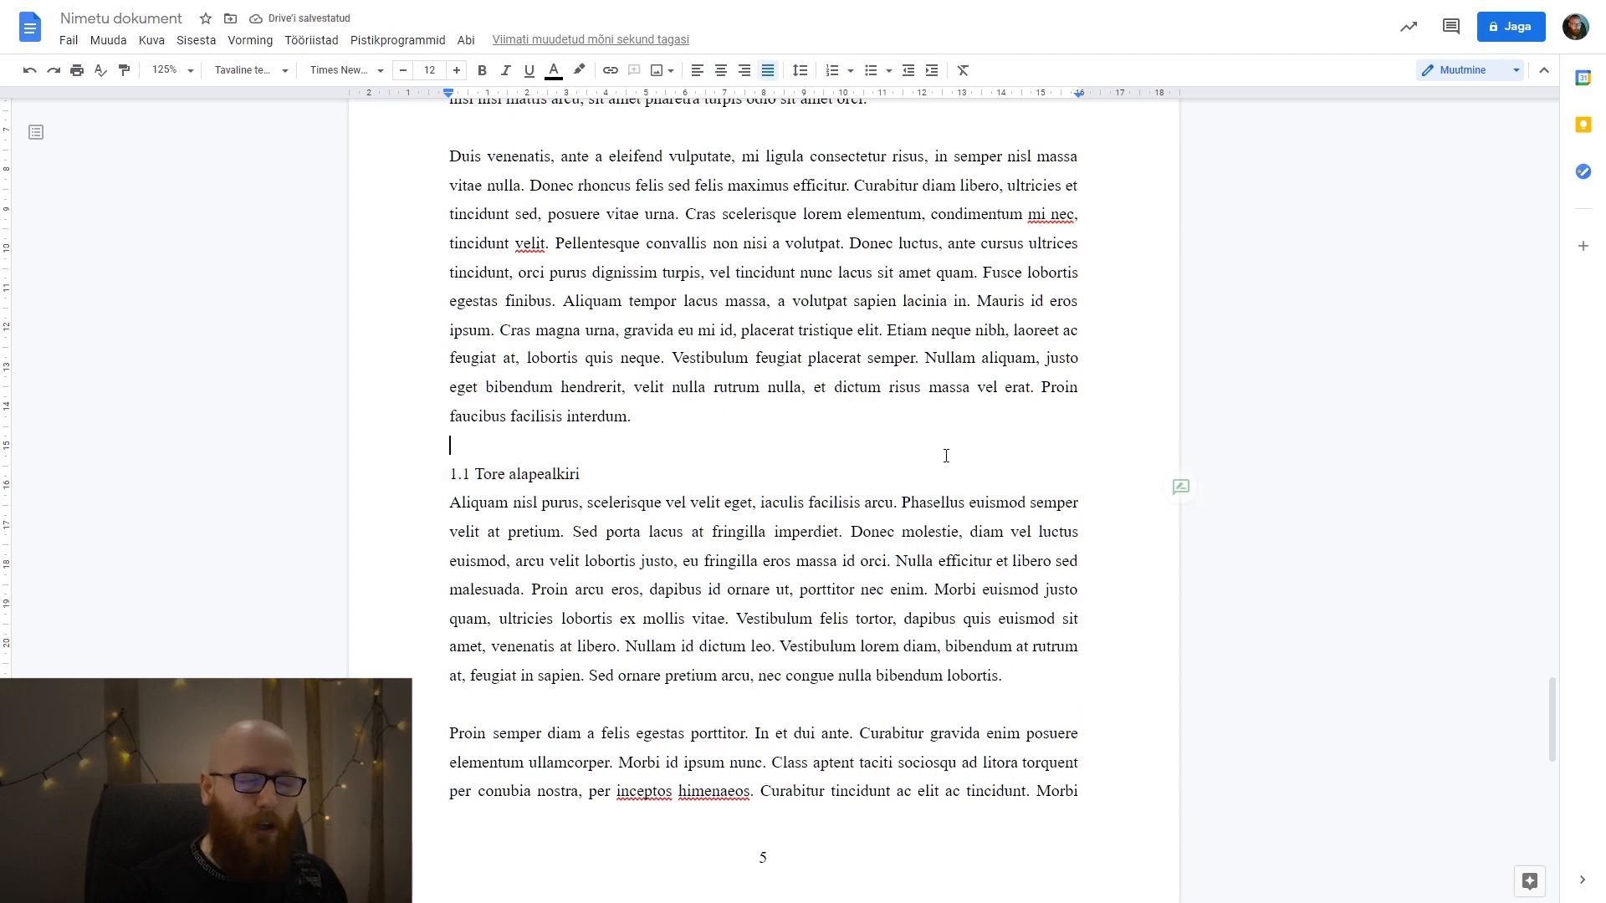
Update the Pealkiri 2 style to match the formatting of the 1.1 Tore alapealkiri line.
triple_click(599, 474)
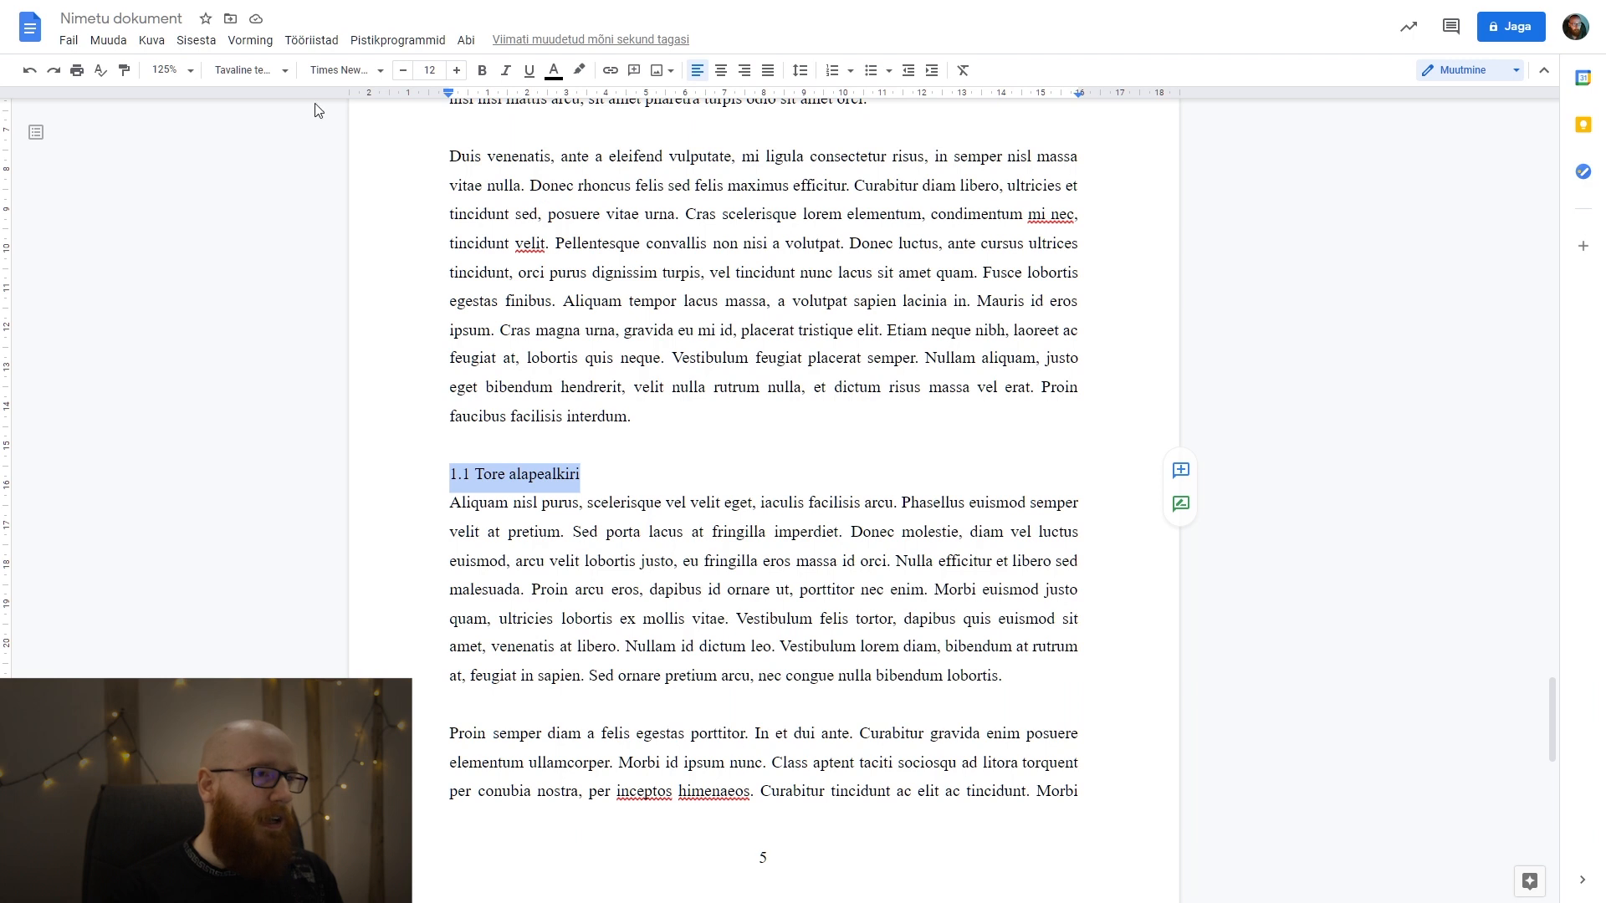
left_click(268, 80)
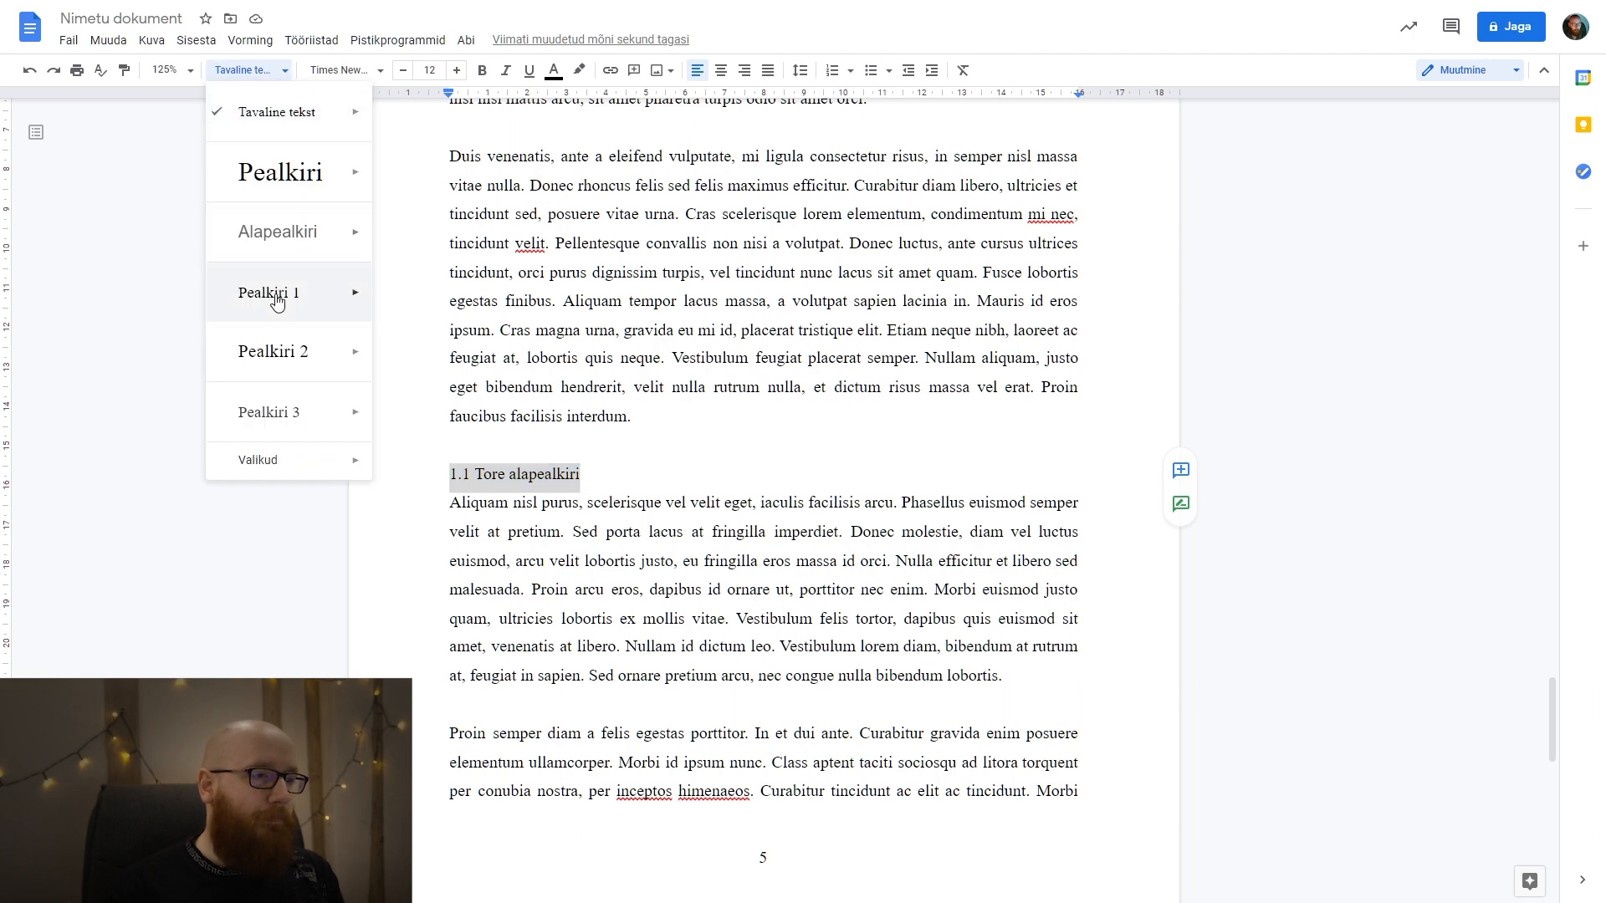
mouse_move(352, 358)
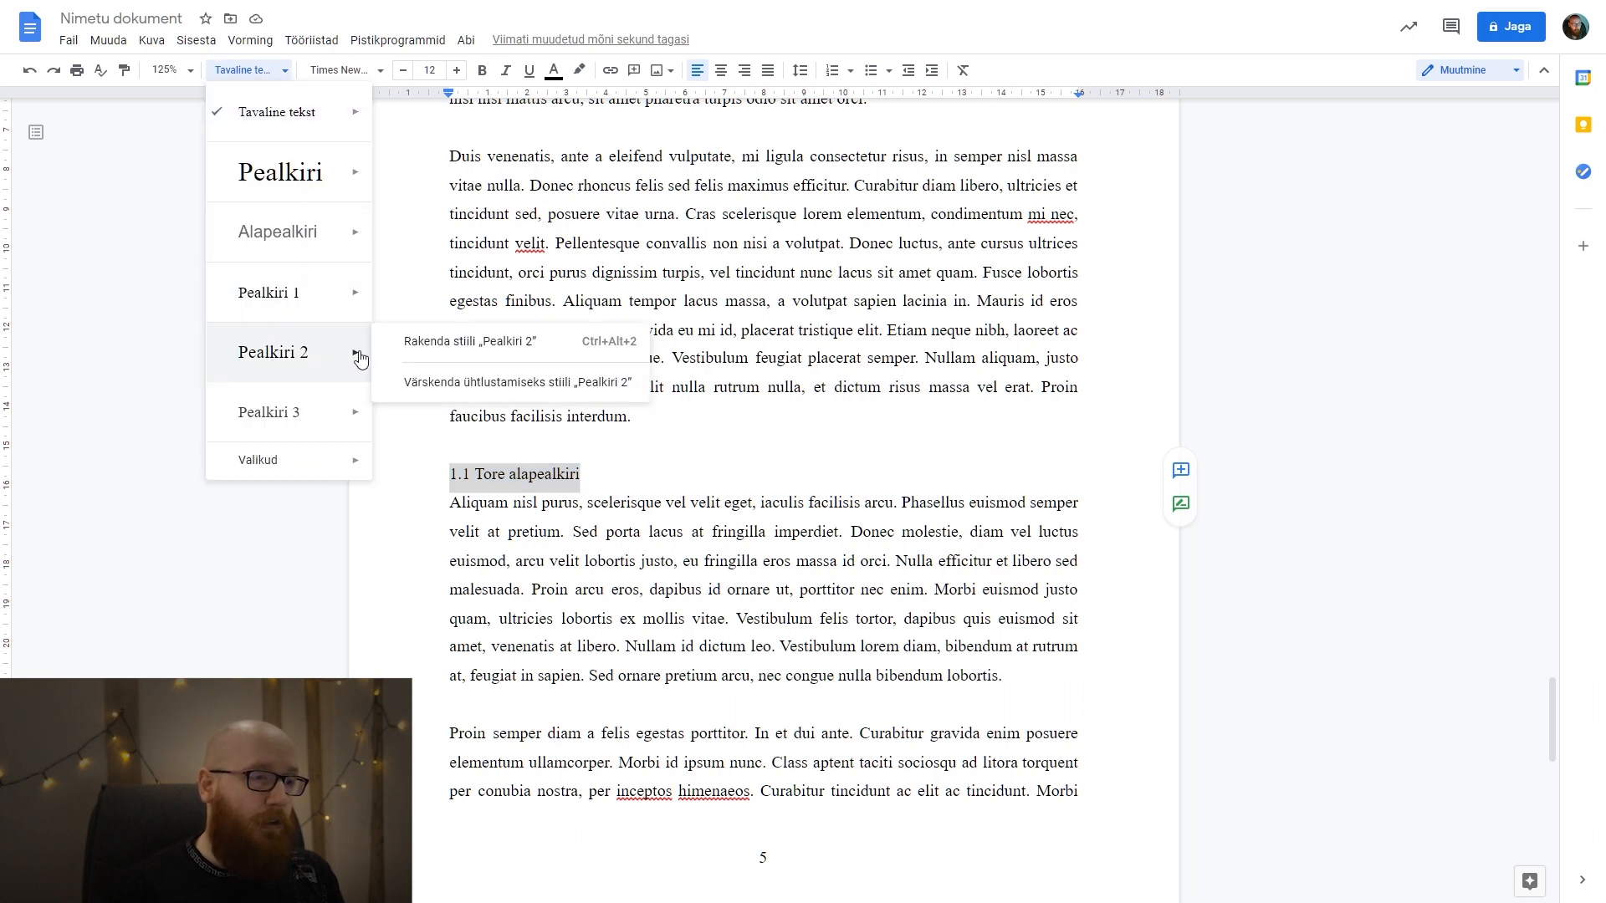
left_click(515, 381)
left_click(641, 451)
left_click_drag(623, 474, 359, 485)
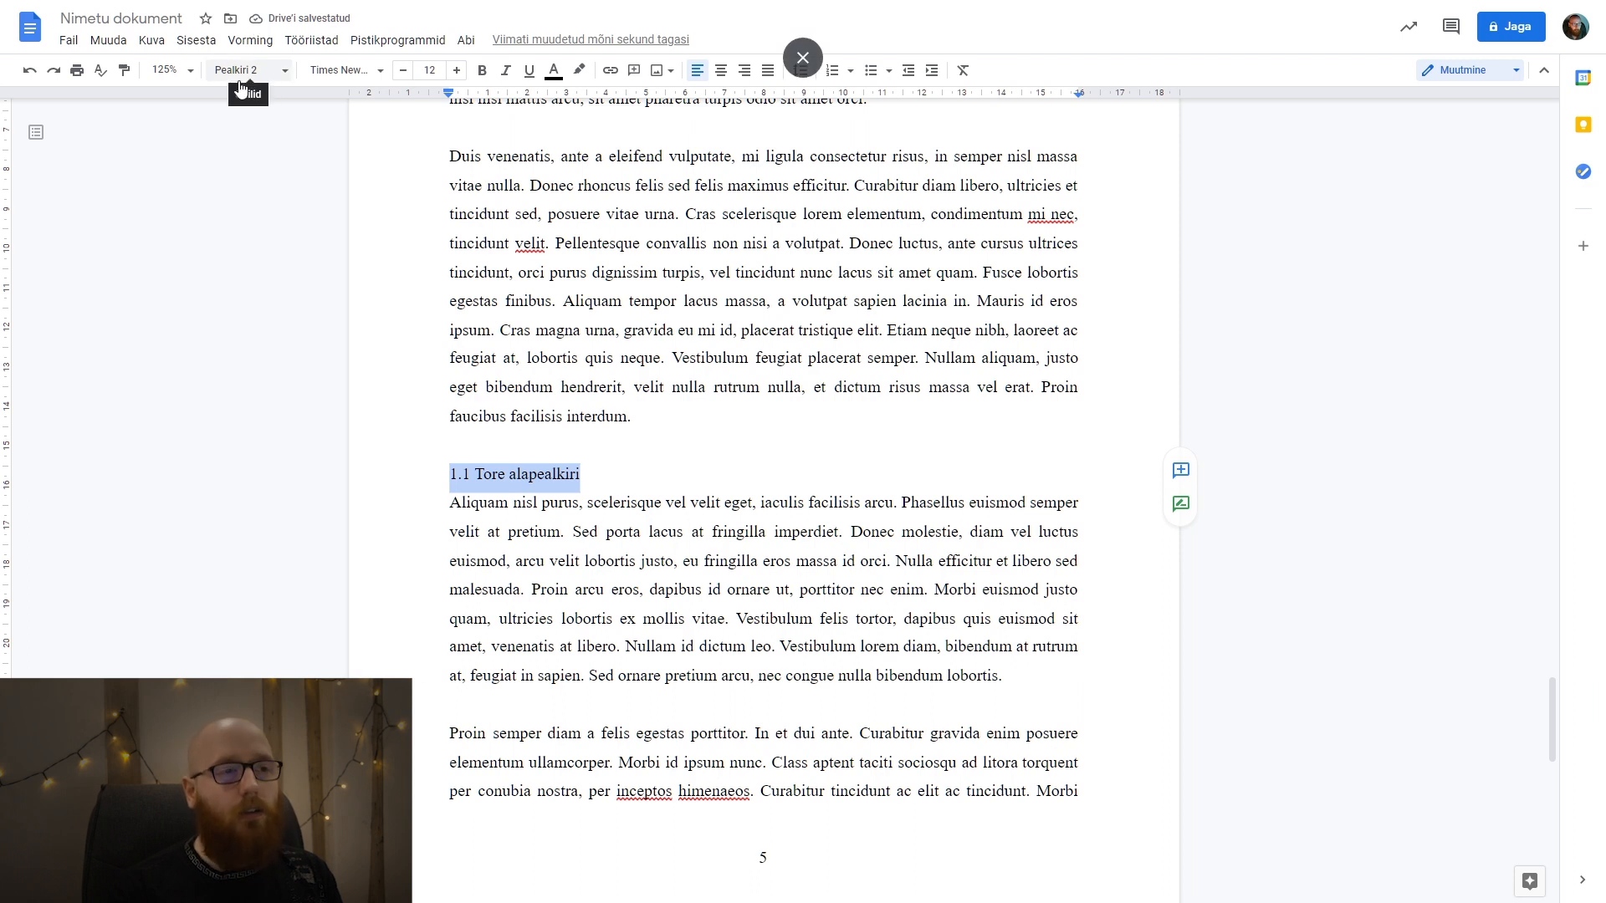
Refresh the table of contents under SISUKORD to include the 1.1 Tore alapealkiri subheading.
scroll(800, 566, "up", 20)
scroll(800, 566, "up", 17)
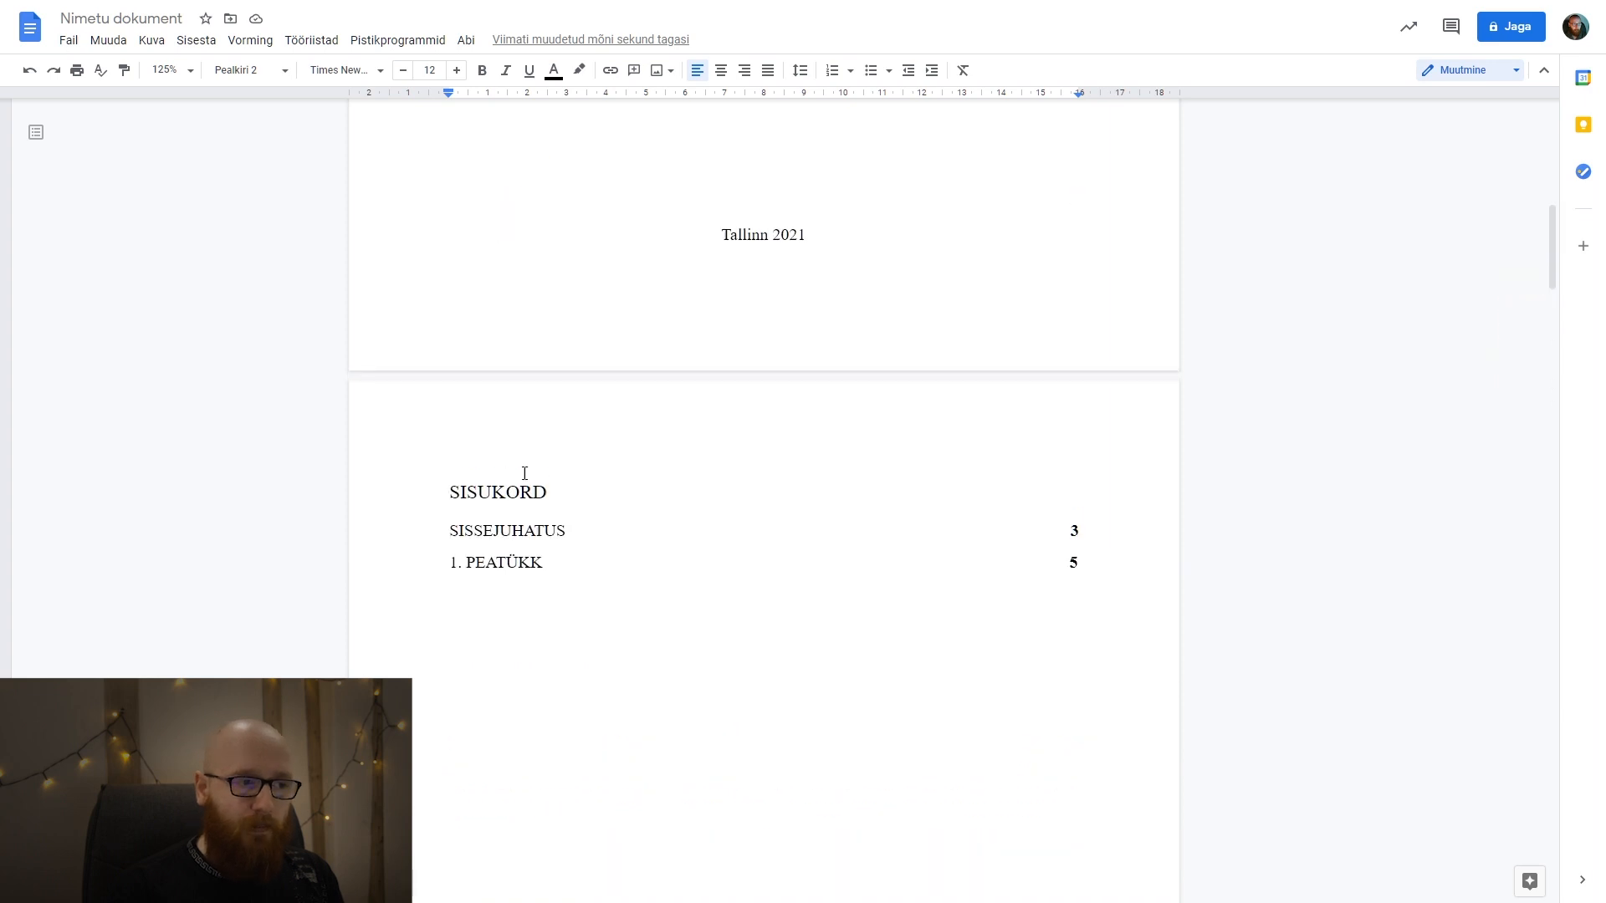
left_click(529, 563)
left_click(422, 527)
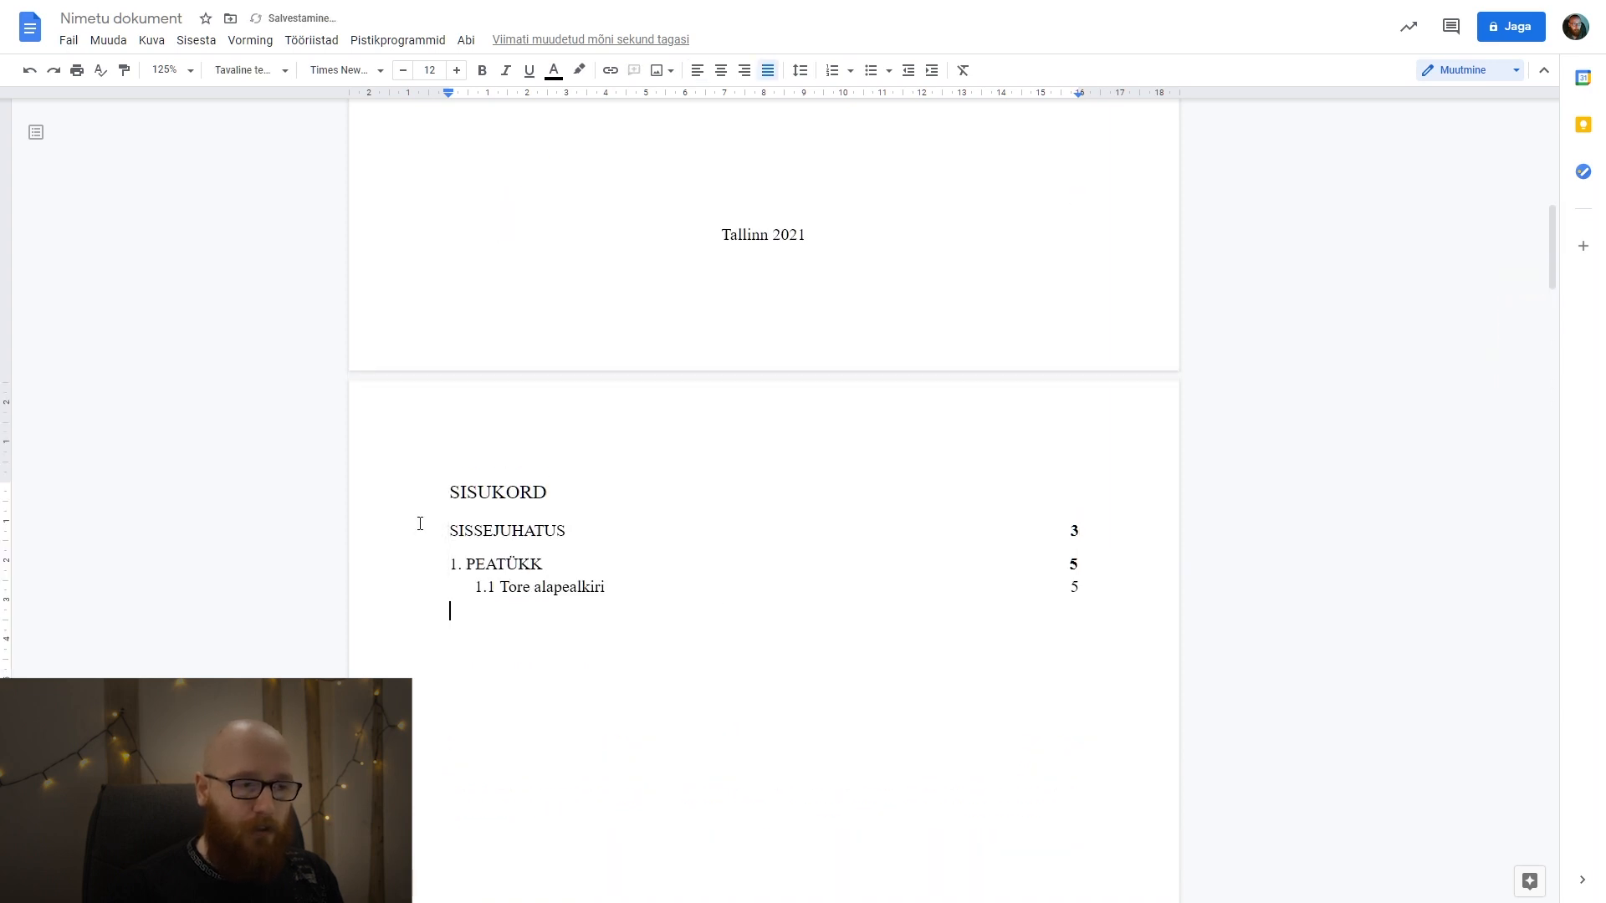
Remove the bold formatting from the page numbers of the main headings in the table of contents.
scroll(716, 661, "down", 2)
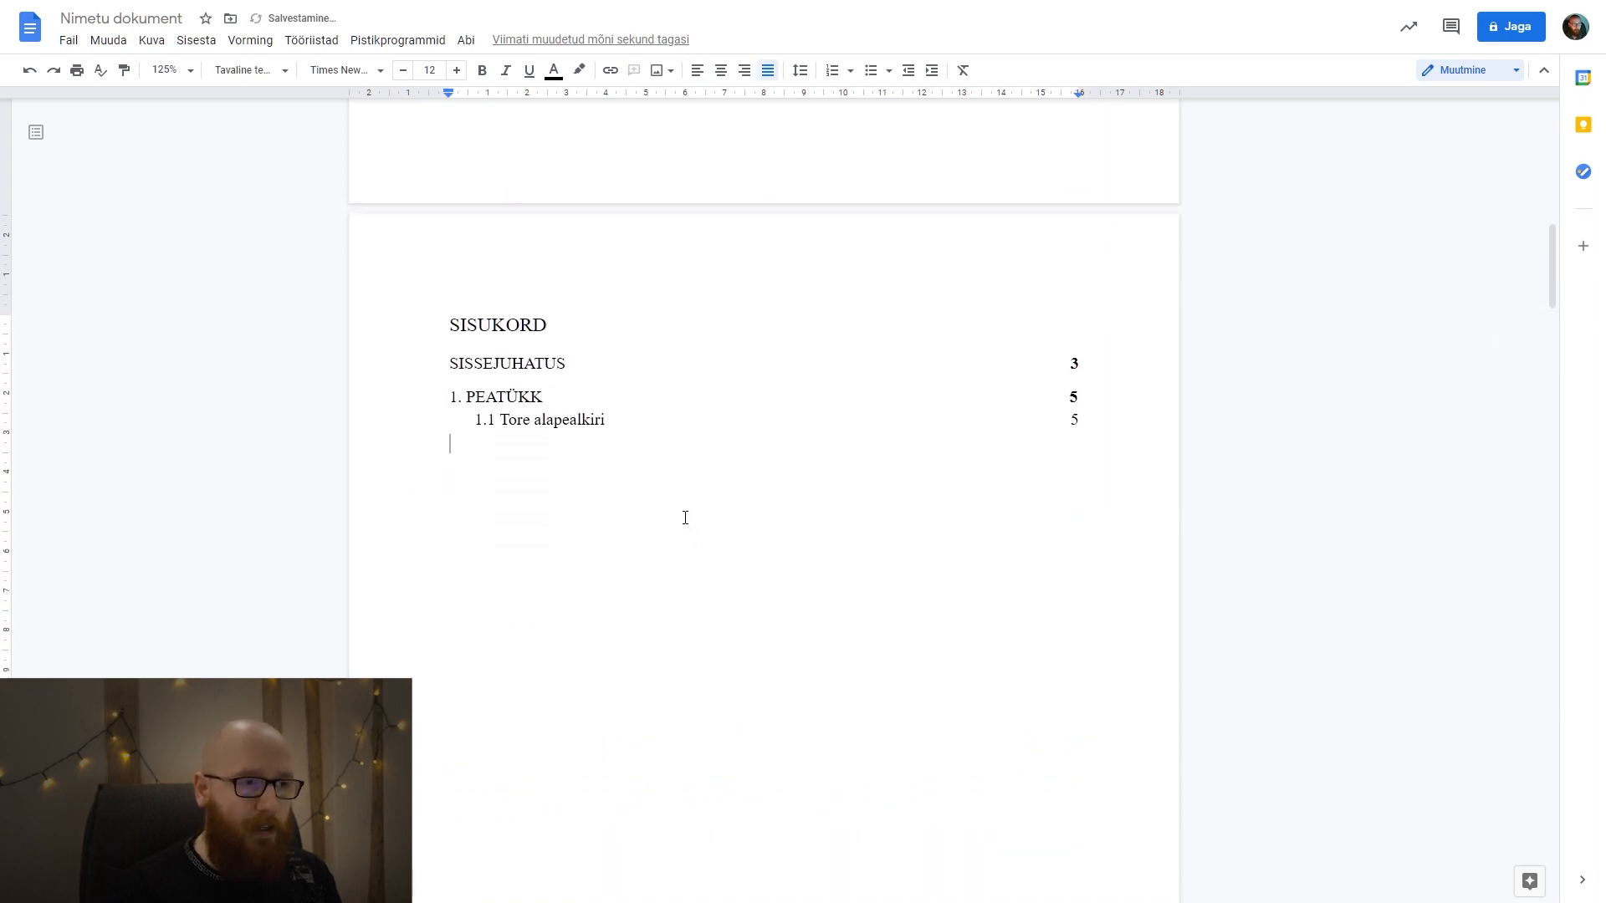
left_click(535, 399)
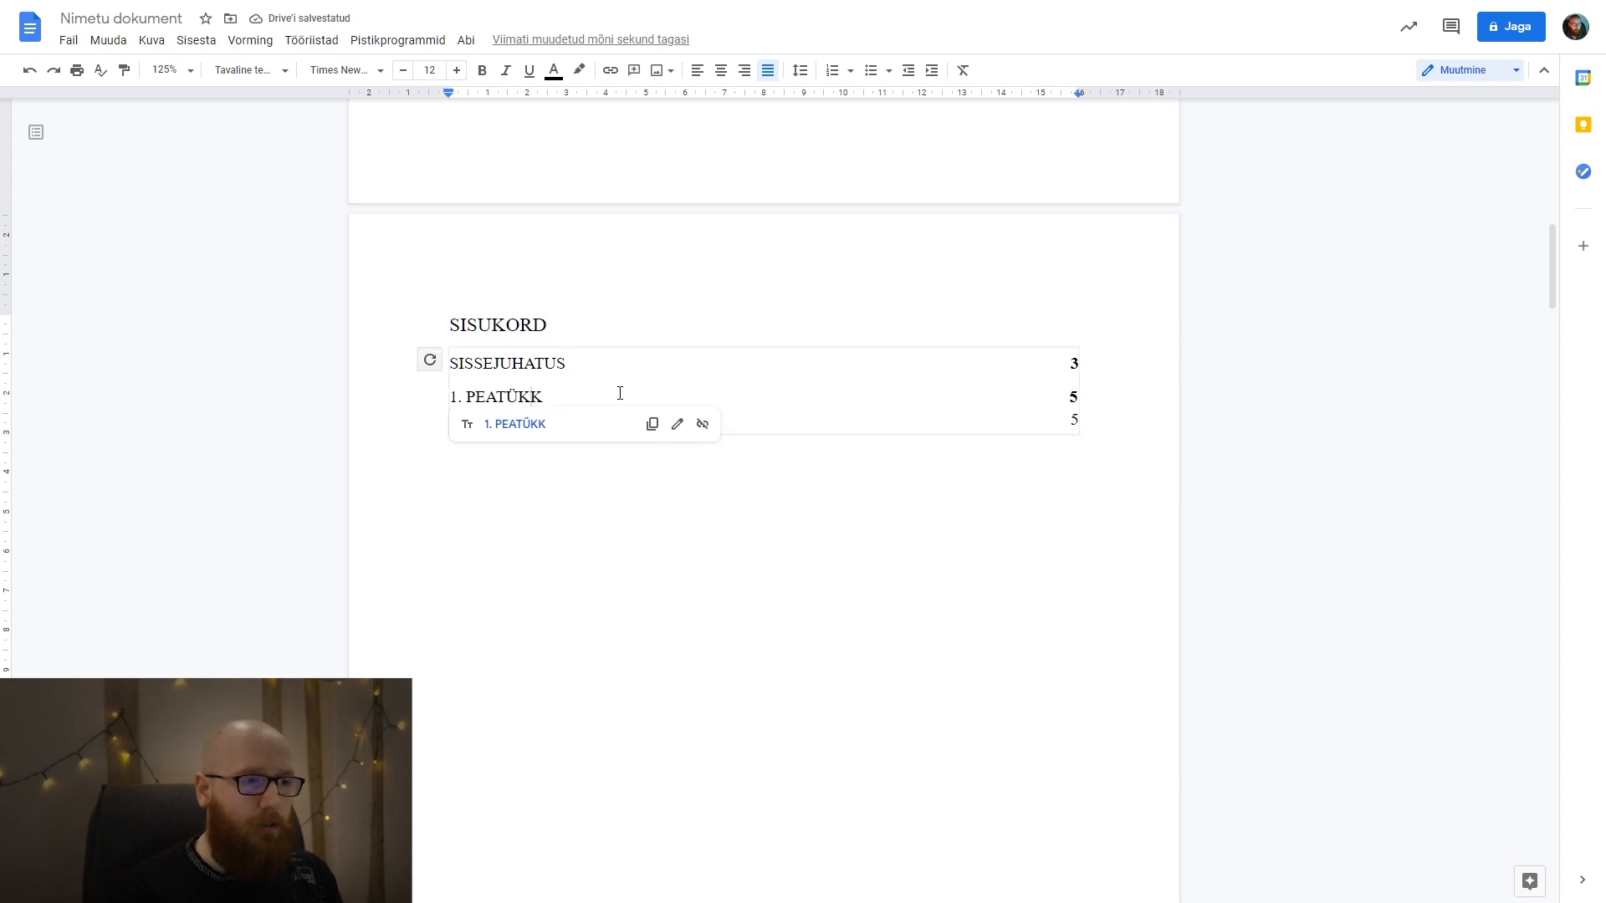
left_click(533, 363)
left_click(604, 419)
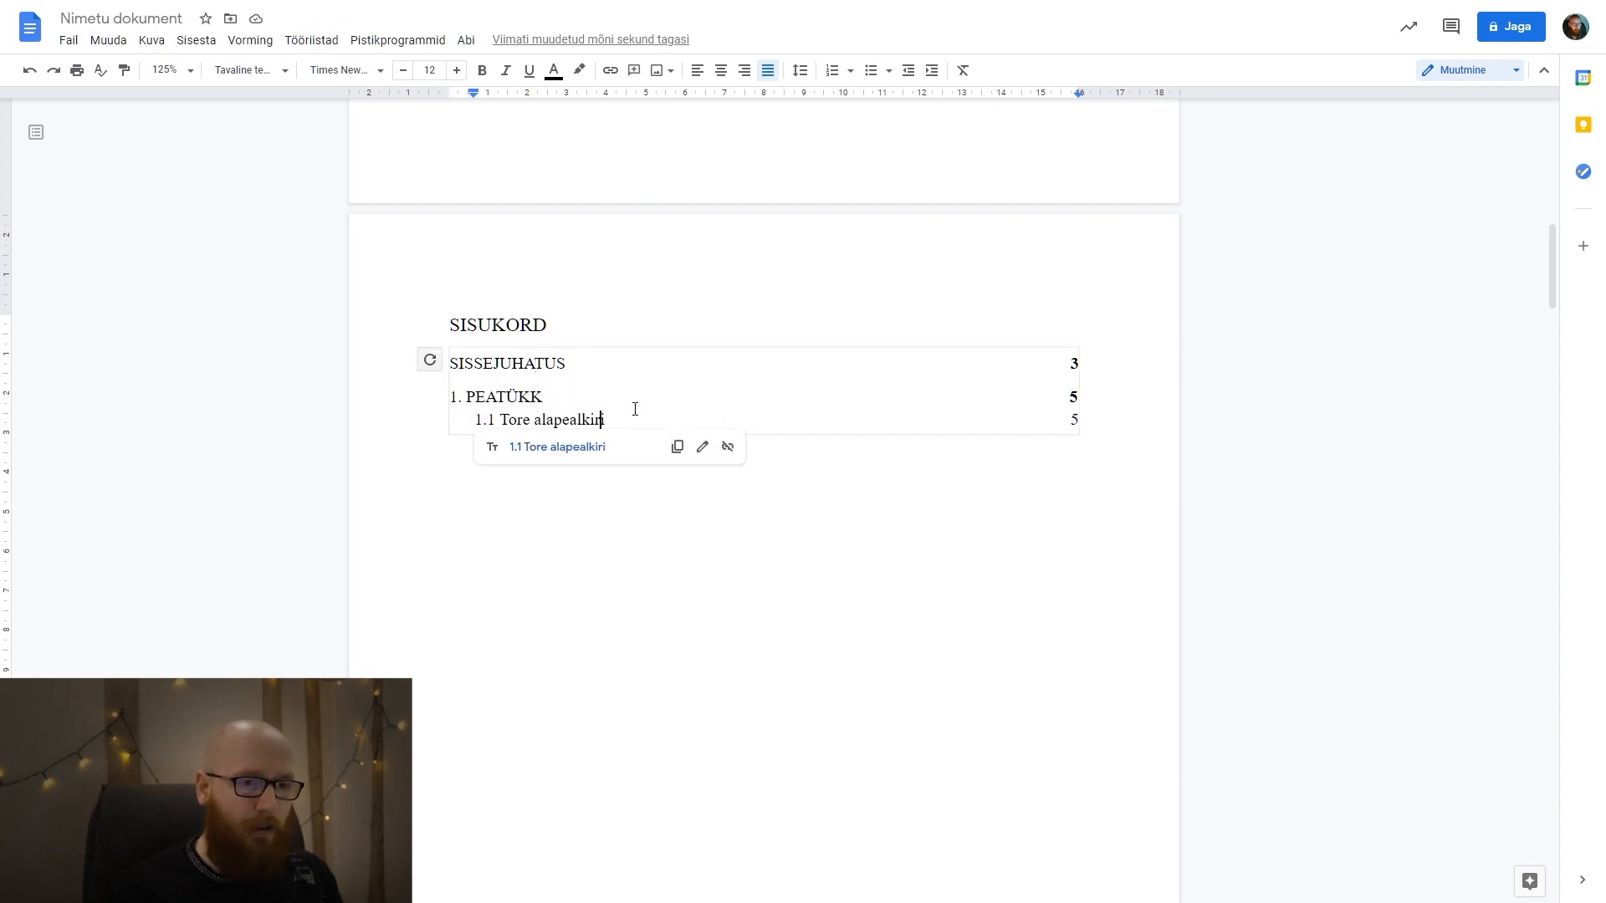
left_click(663, 400)
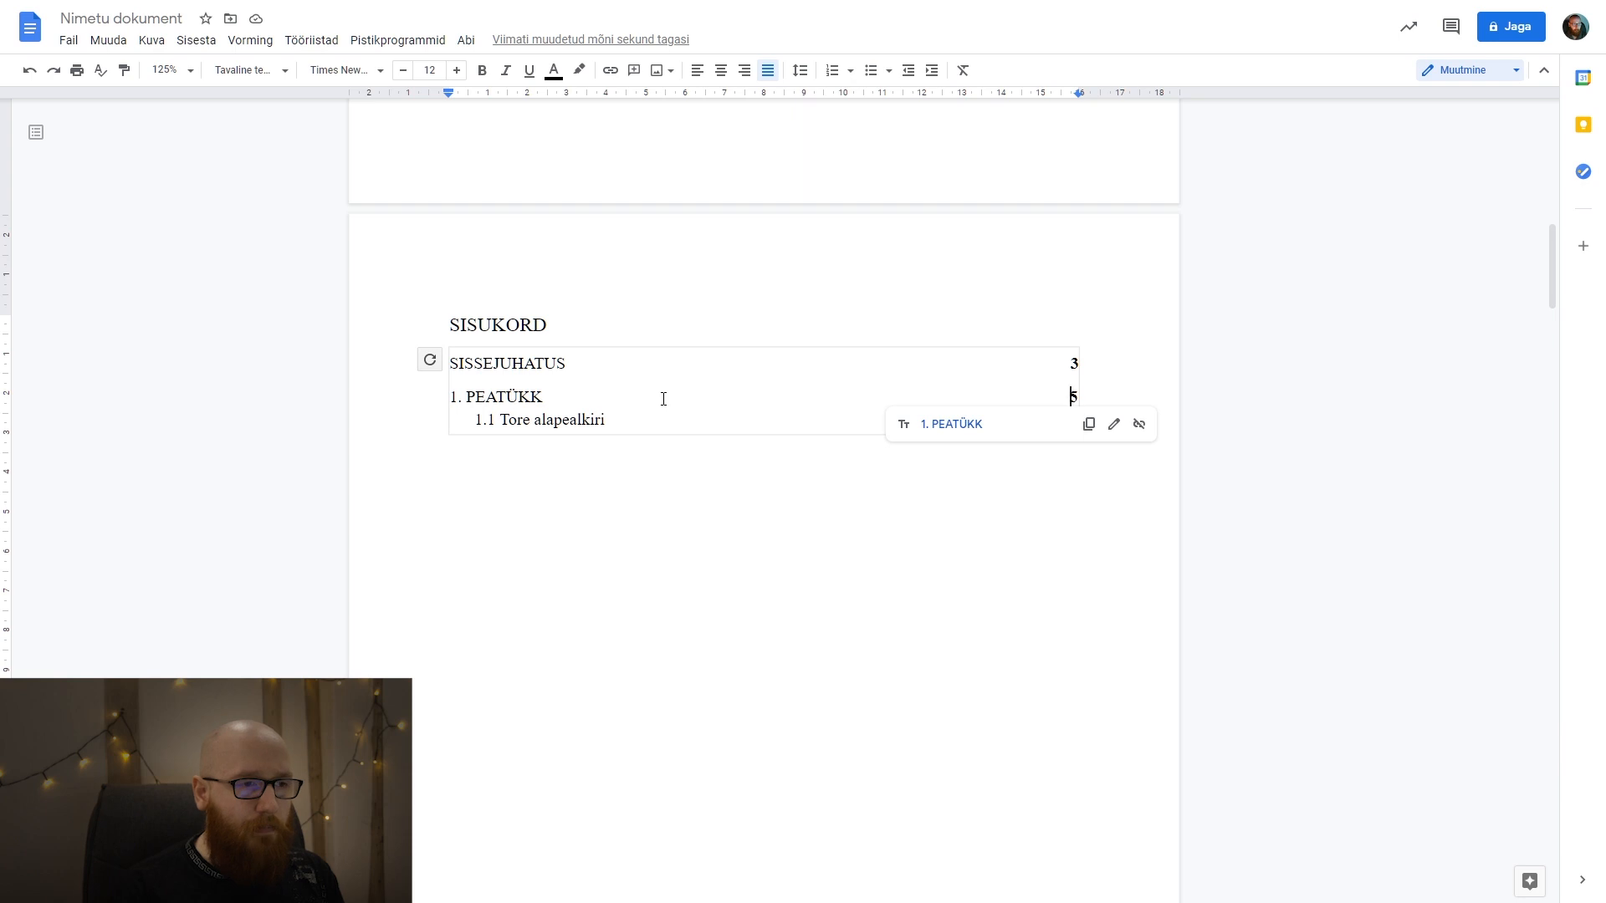
left_click(653, 498)
left_click(601, 415)
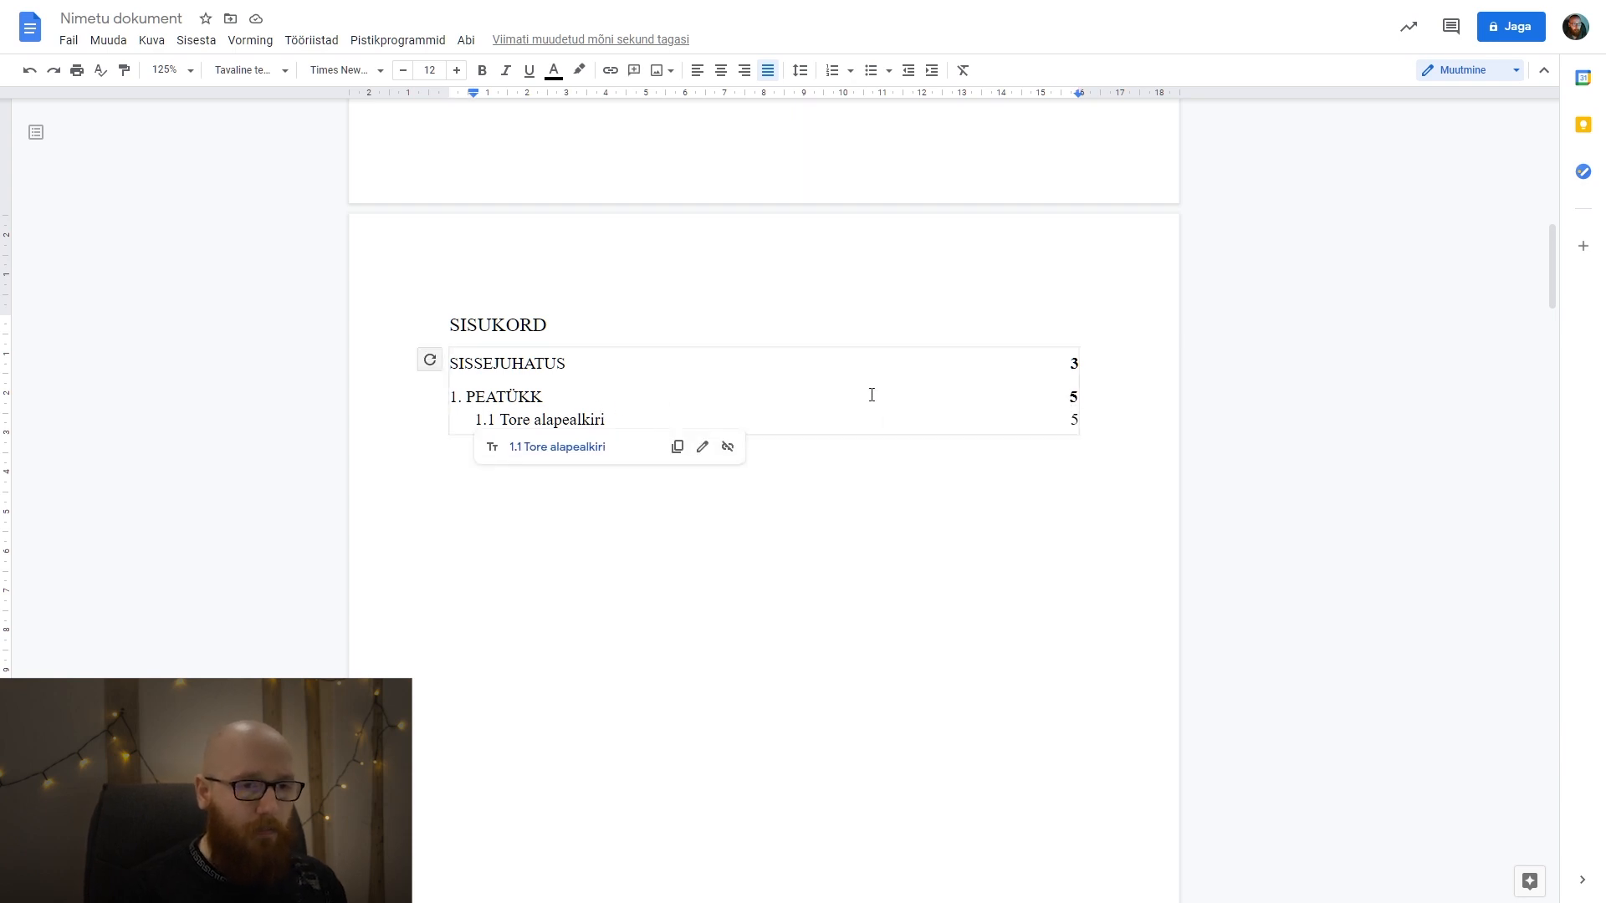
key("ctrl+a")
left_click(483, 71)
left_click(865, 603)
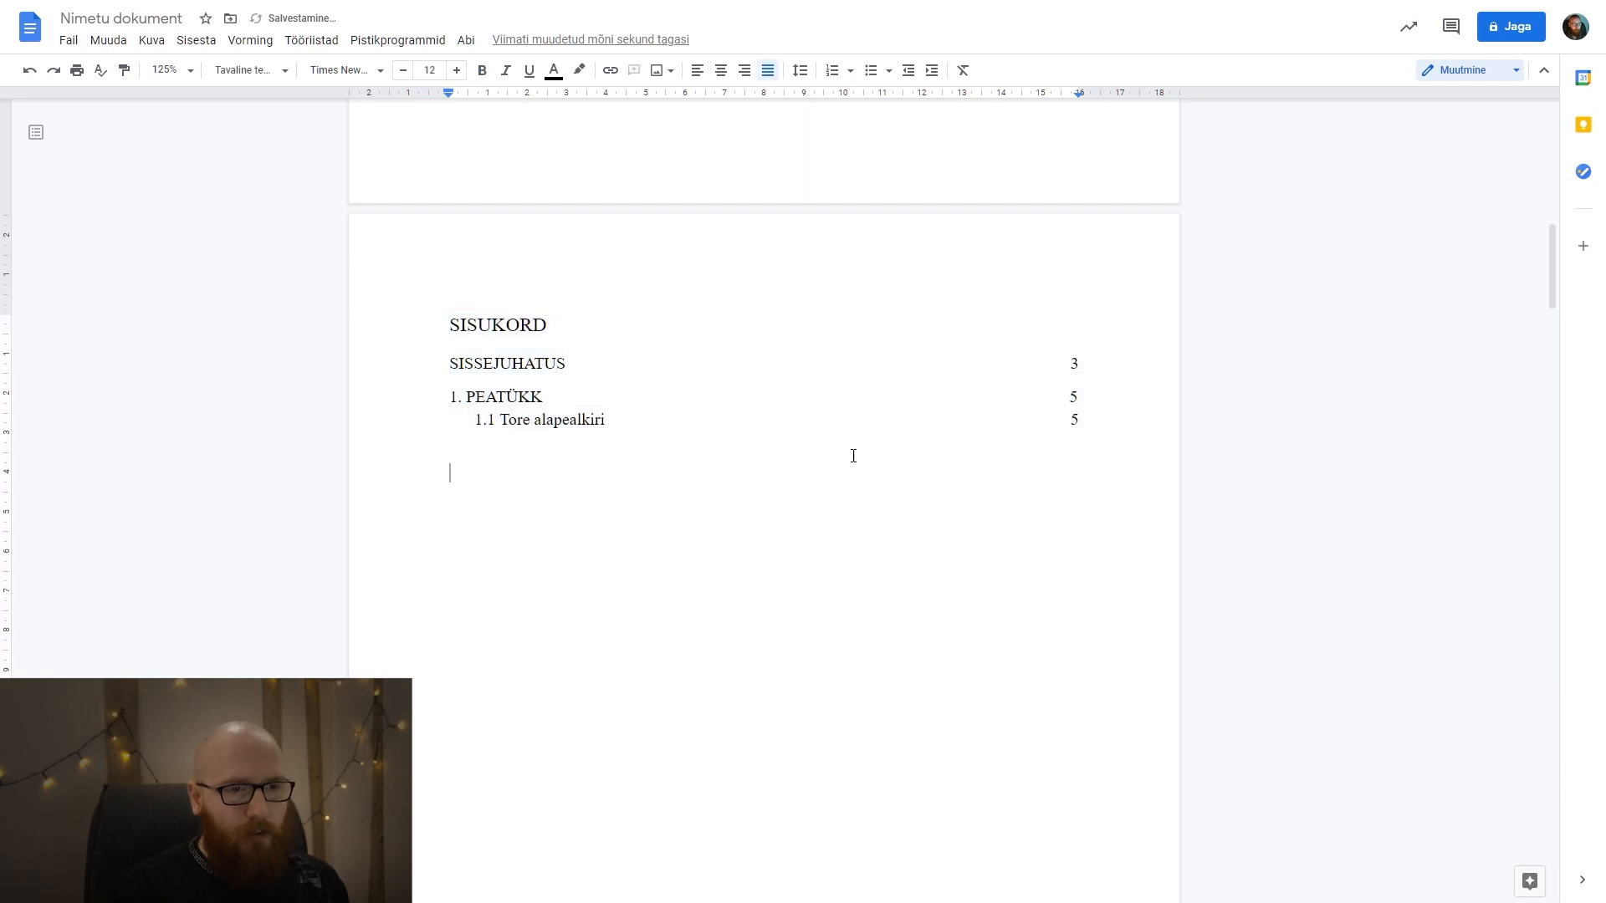
Examine the horizontal alignment of the page numbers in the three table of contents entries.
scroll(853, 450, "down", 1)
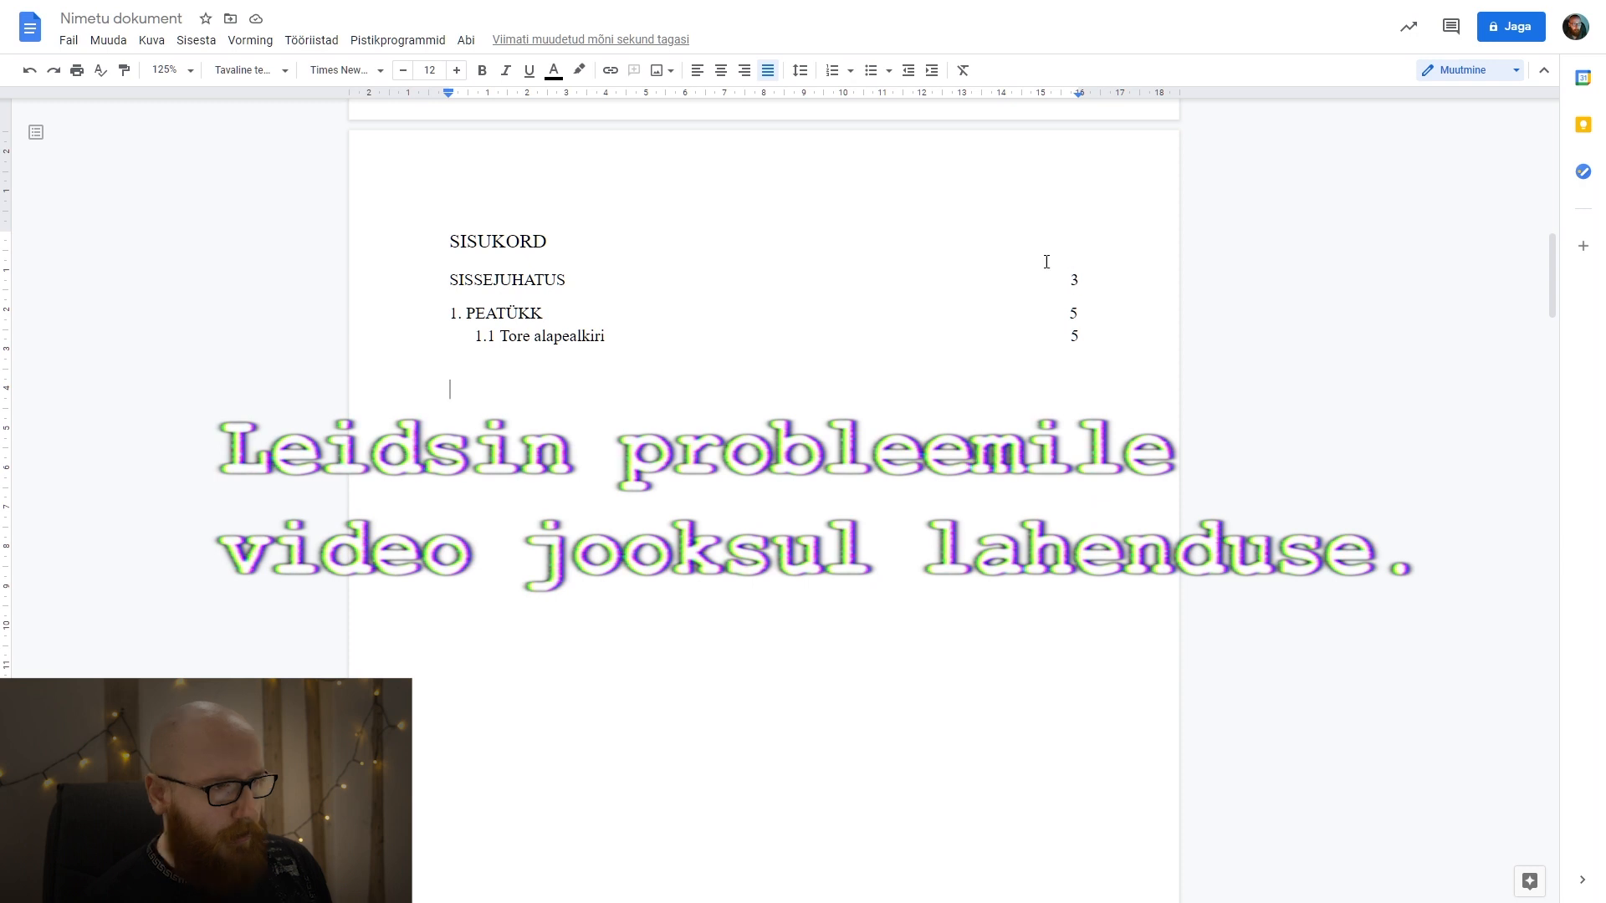
left_click(676, 308)
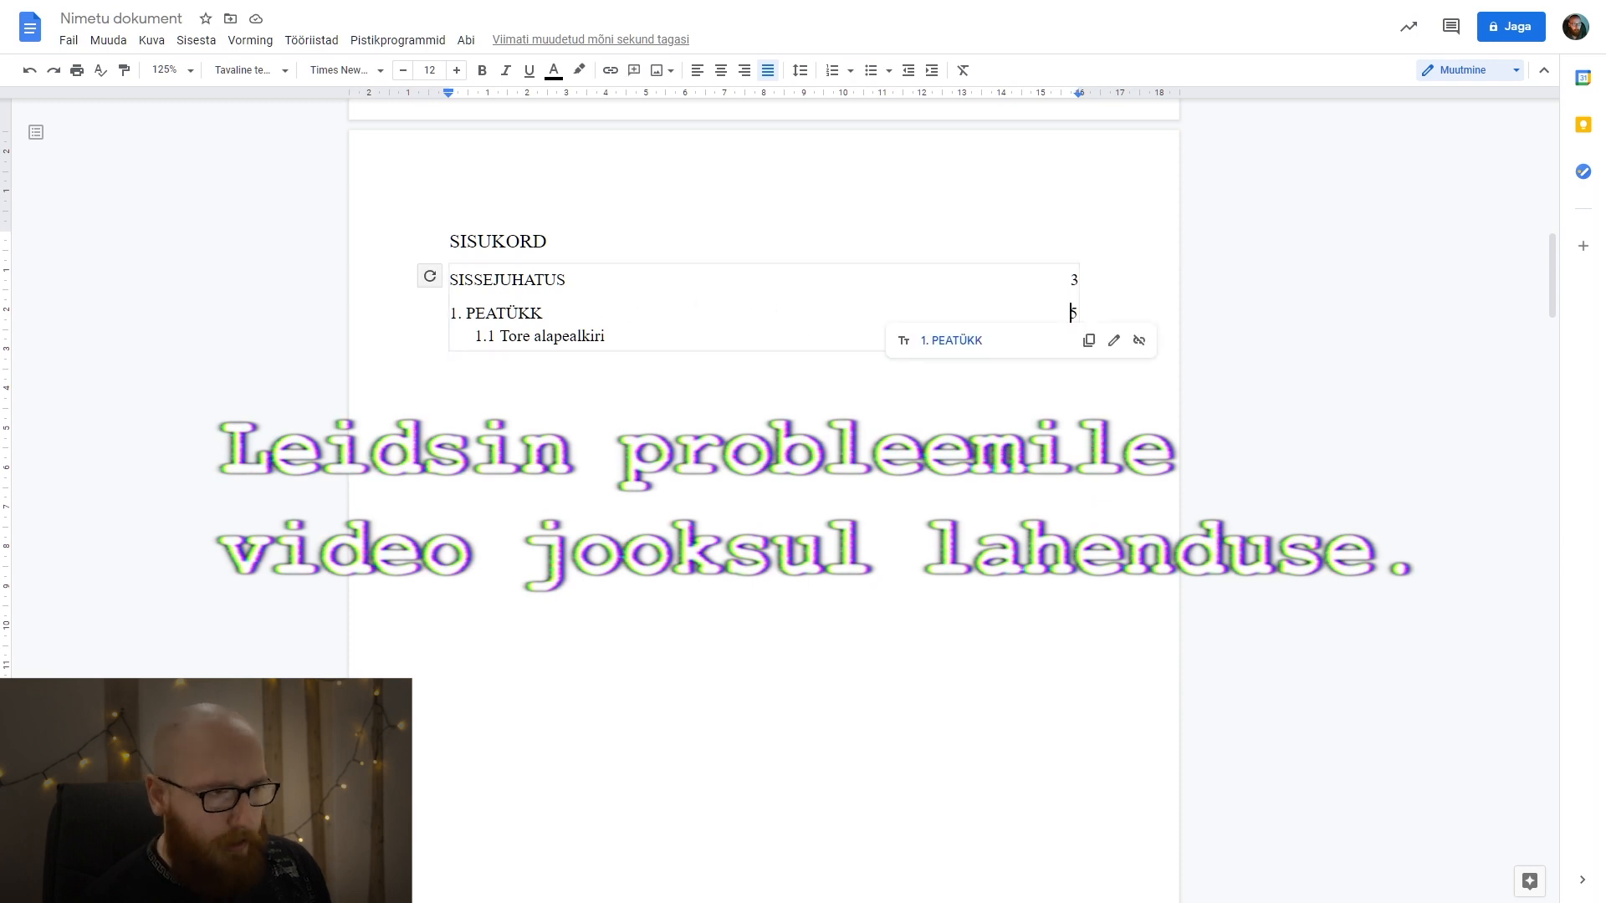
left_click(450, 390)
left_click(1077, 278)
left_click(1080, 313)
left_click(1086, 346)
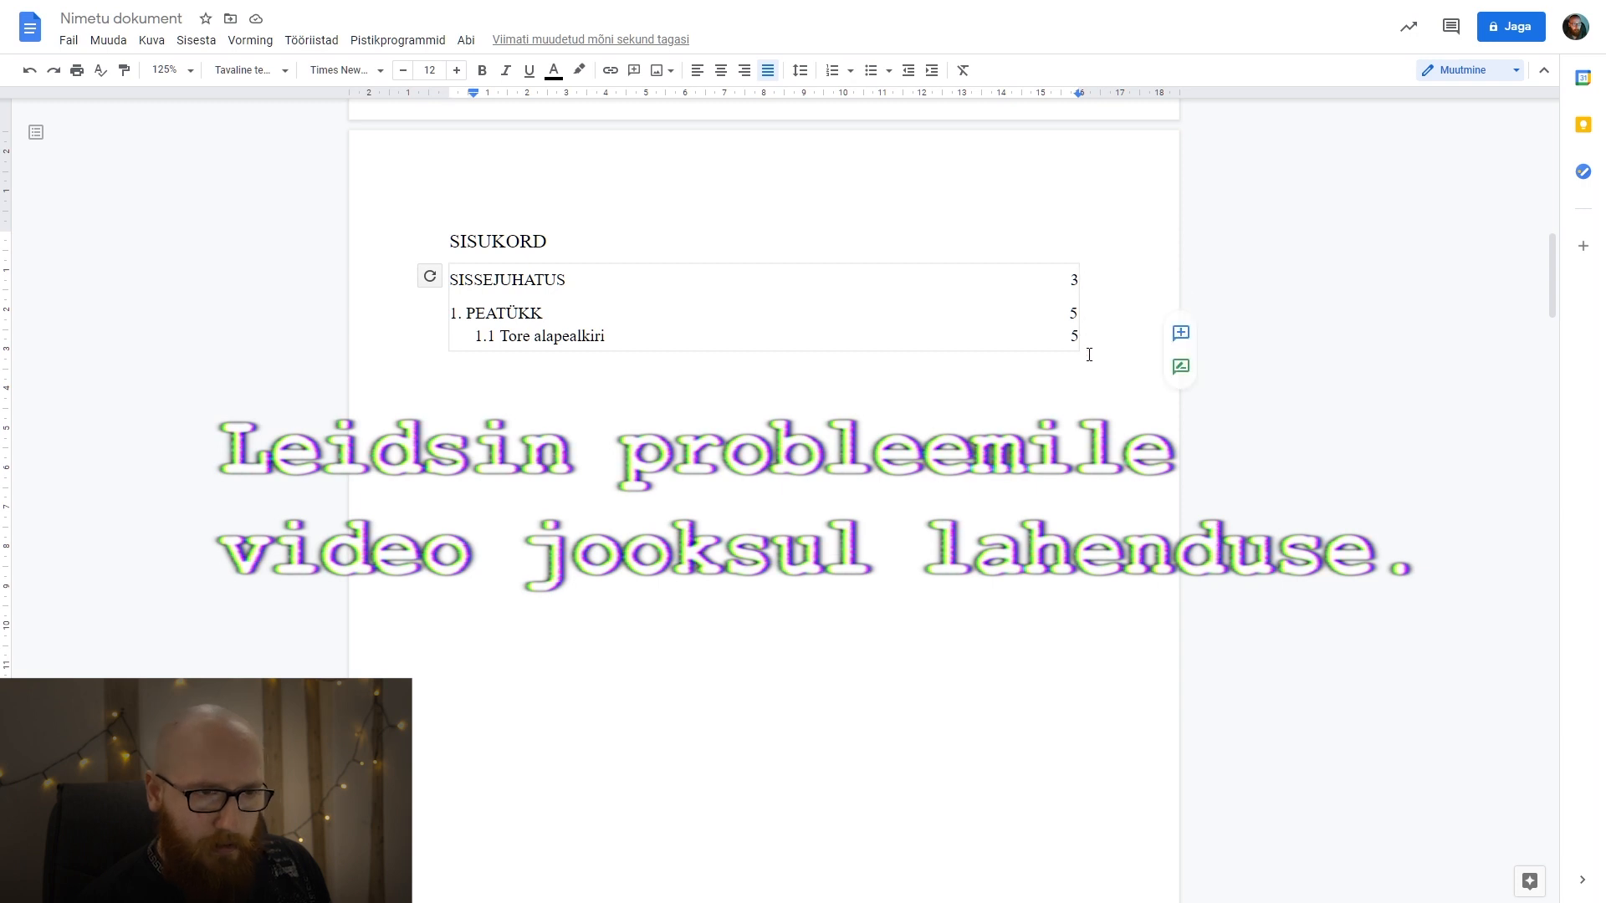
key("Up")
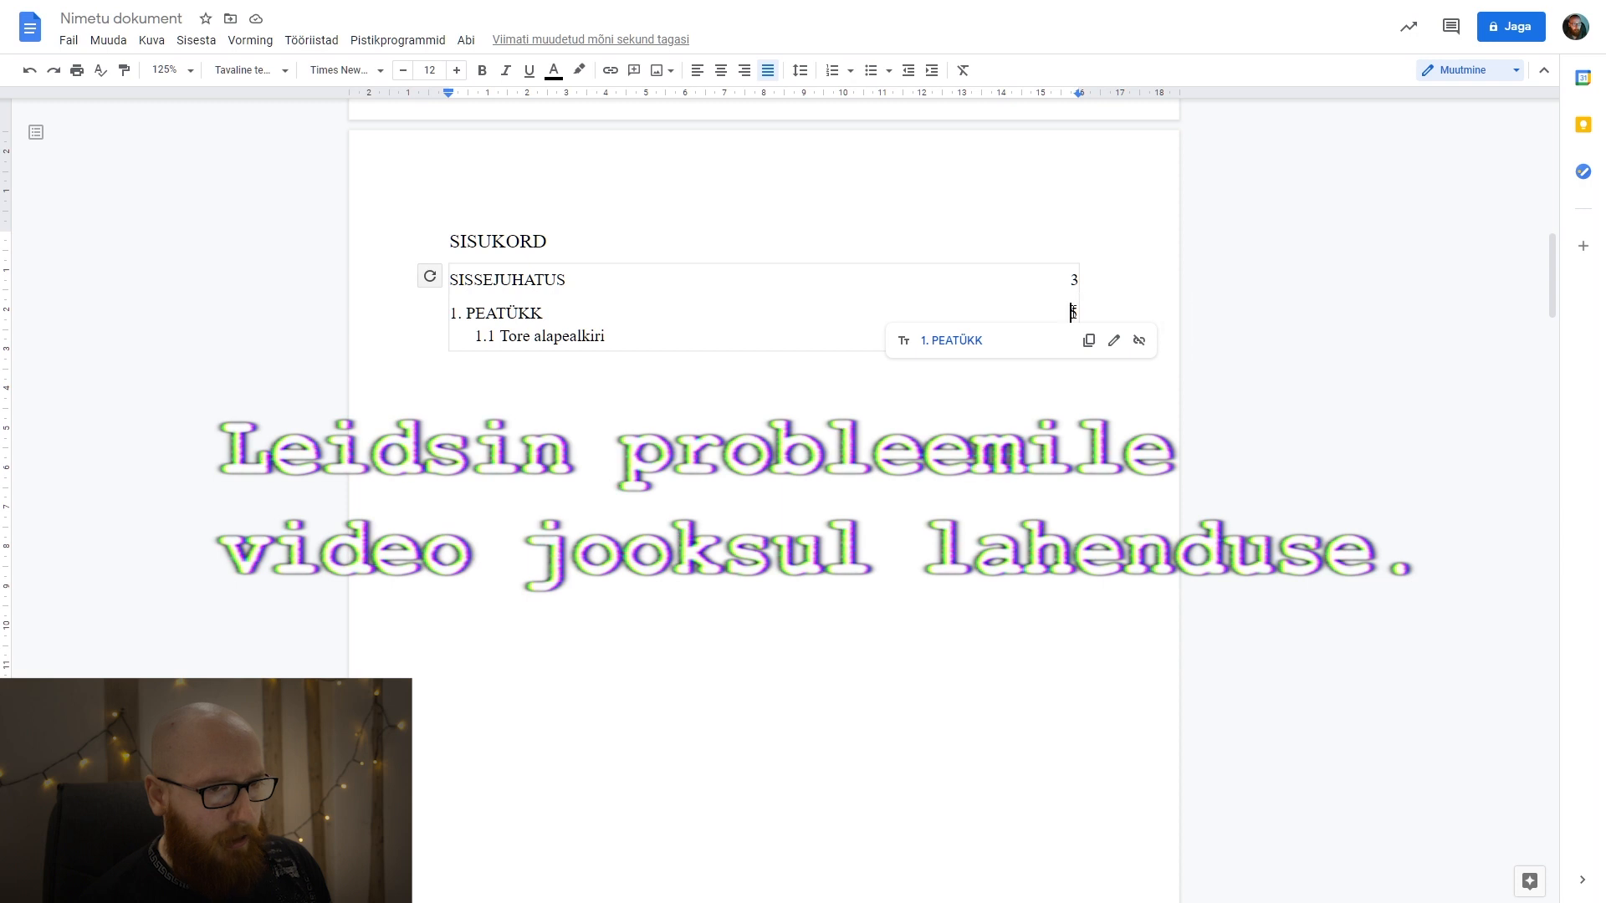
double_click(1073, 312)
left_click(933, 370)
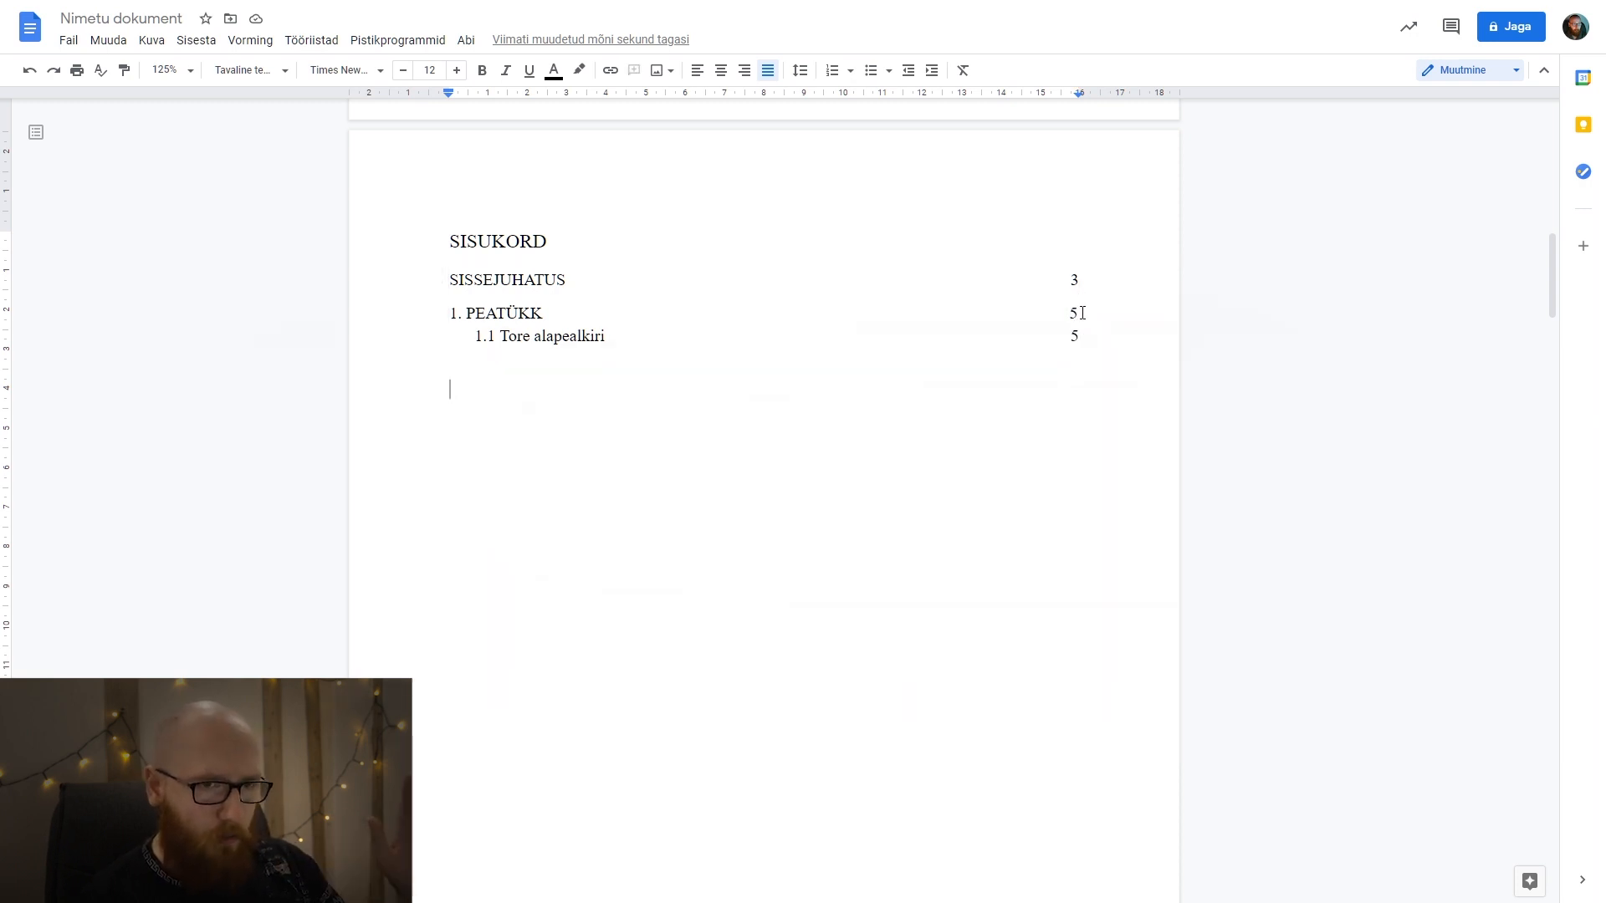
Add the subheading "1.1.1 Väike alapealkiri" directly above the "Proin semper diam" paragraph in section 1.1, with a blank line before it.
scroll(736, 449, "down", 20)
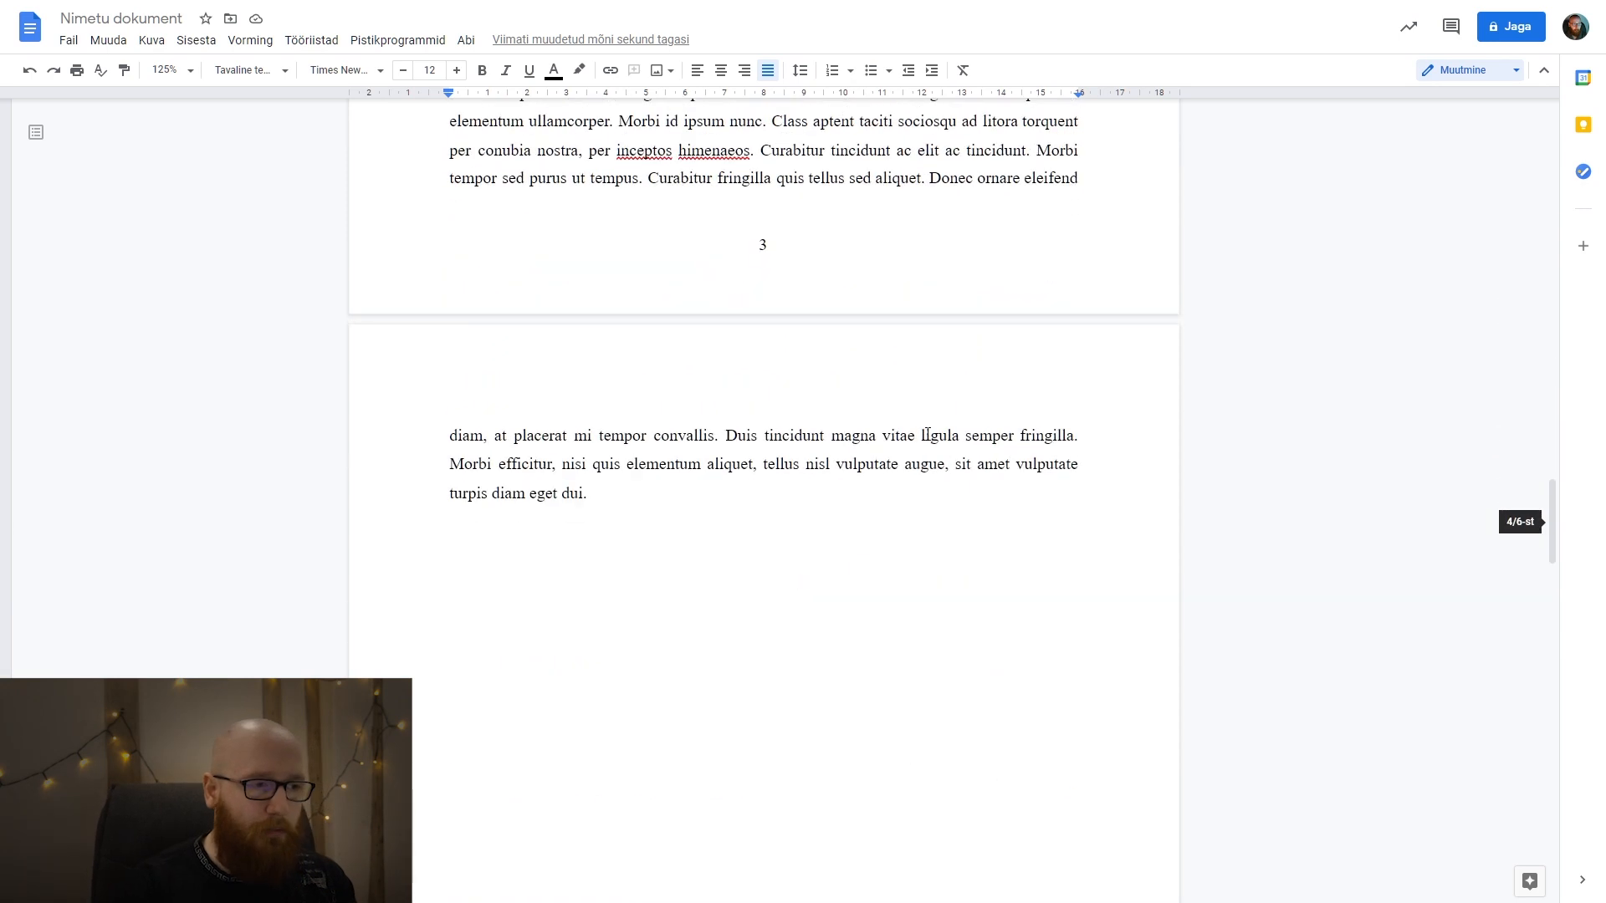
scroll(719, 456, "down", 9)
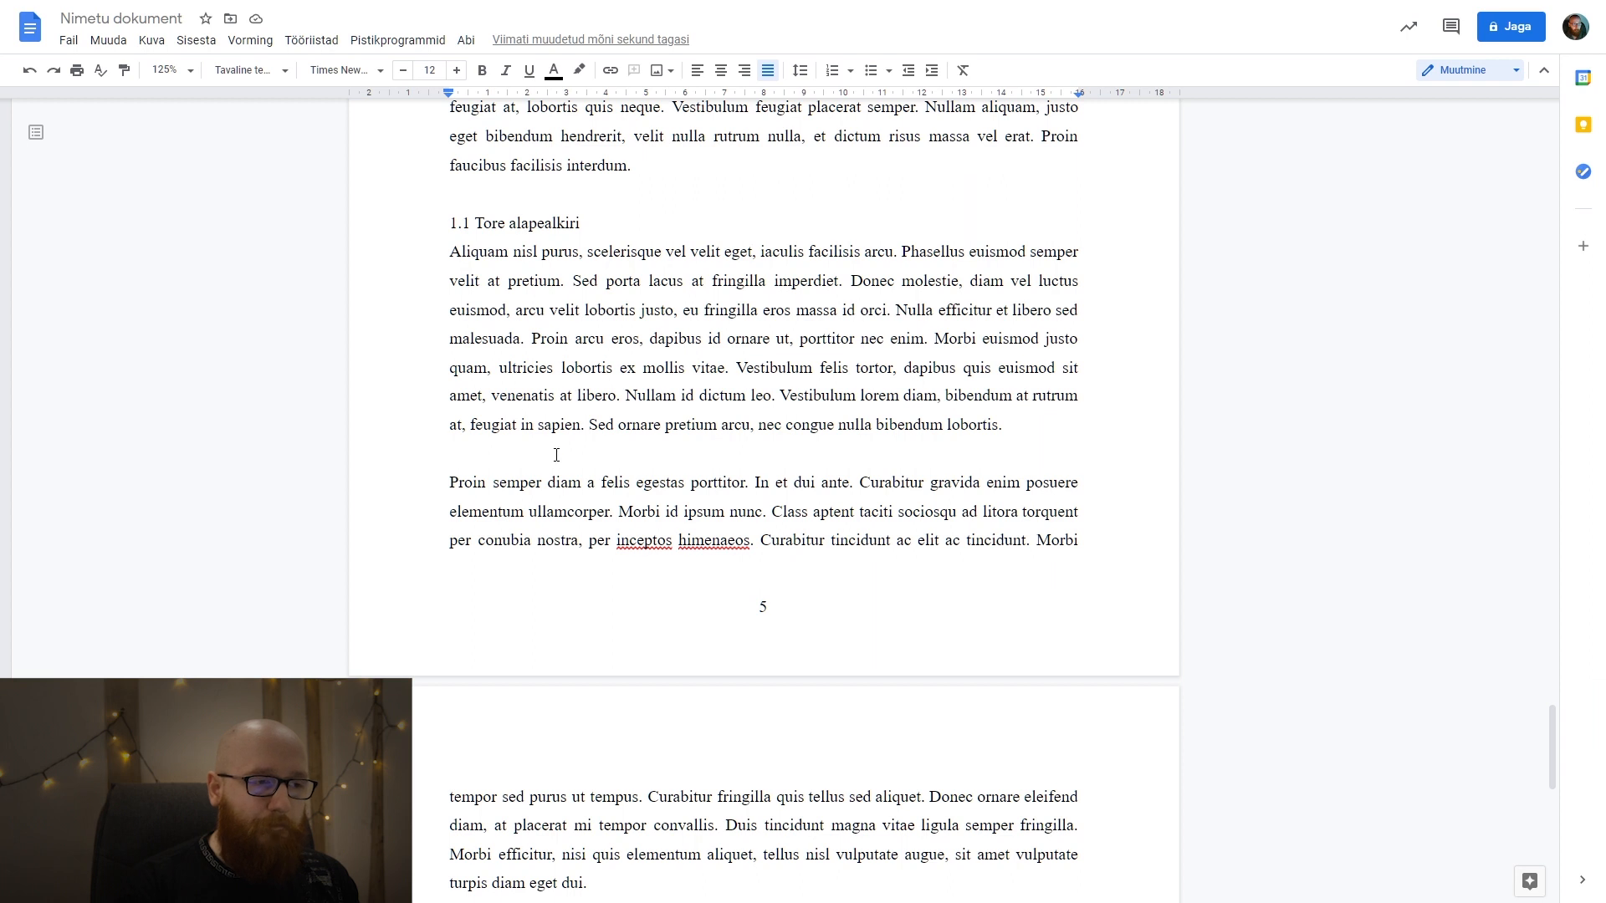
left_click(548, 454)
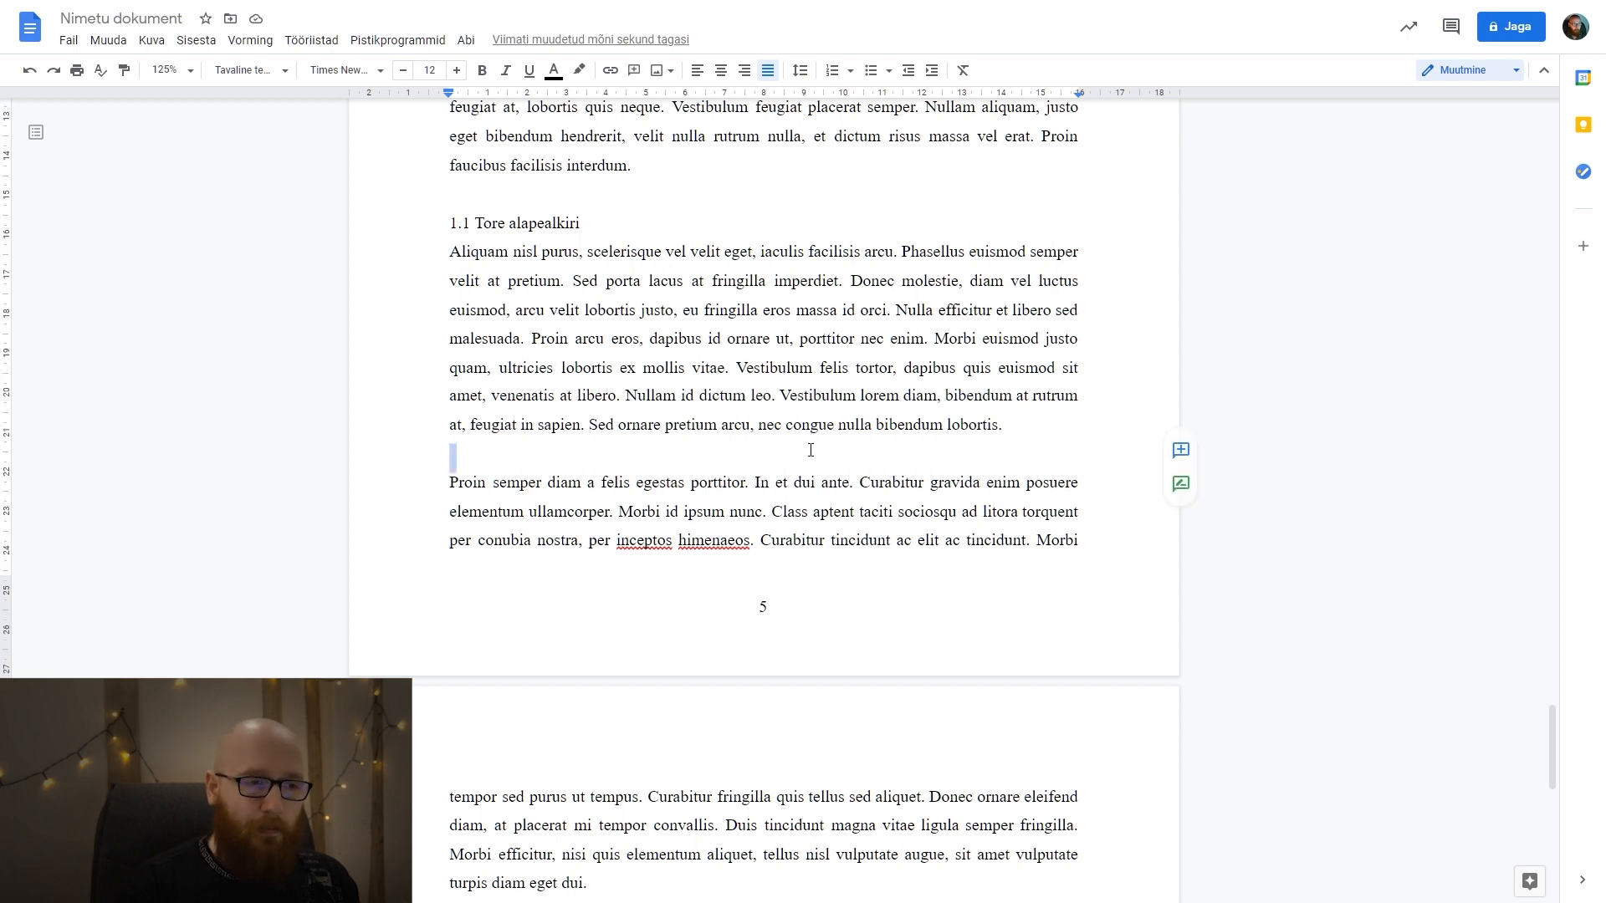
key("Return")
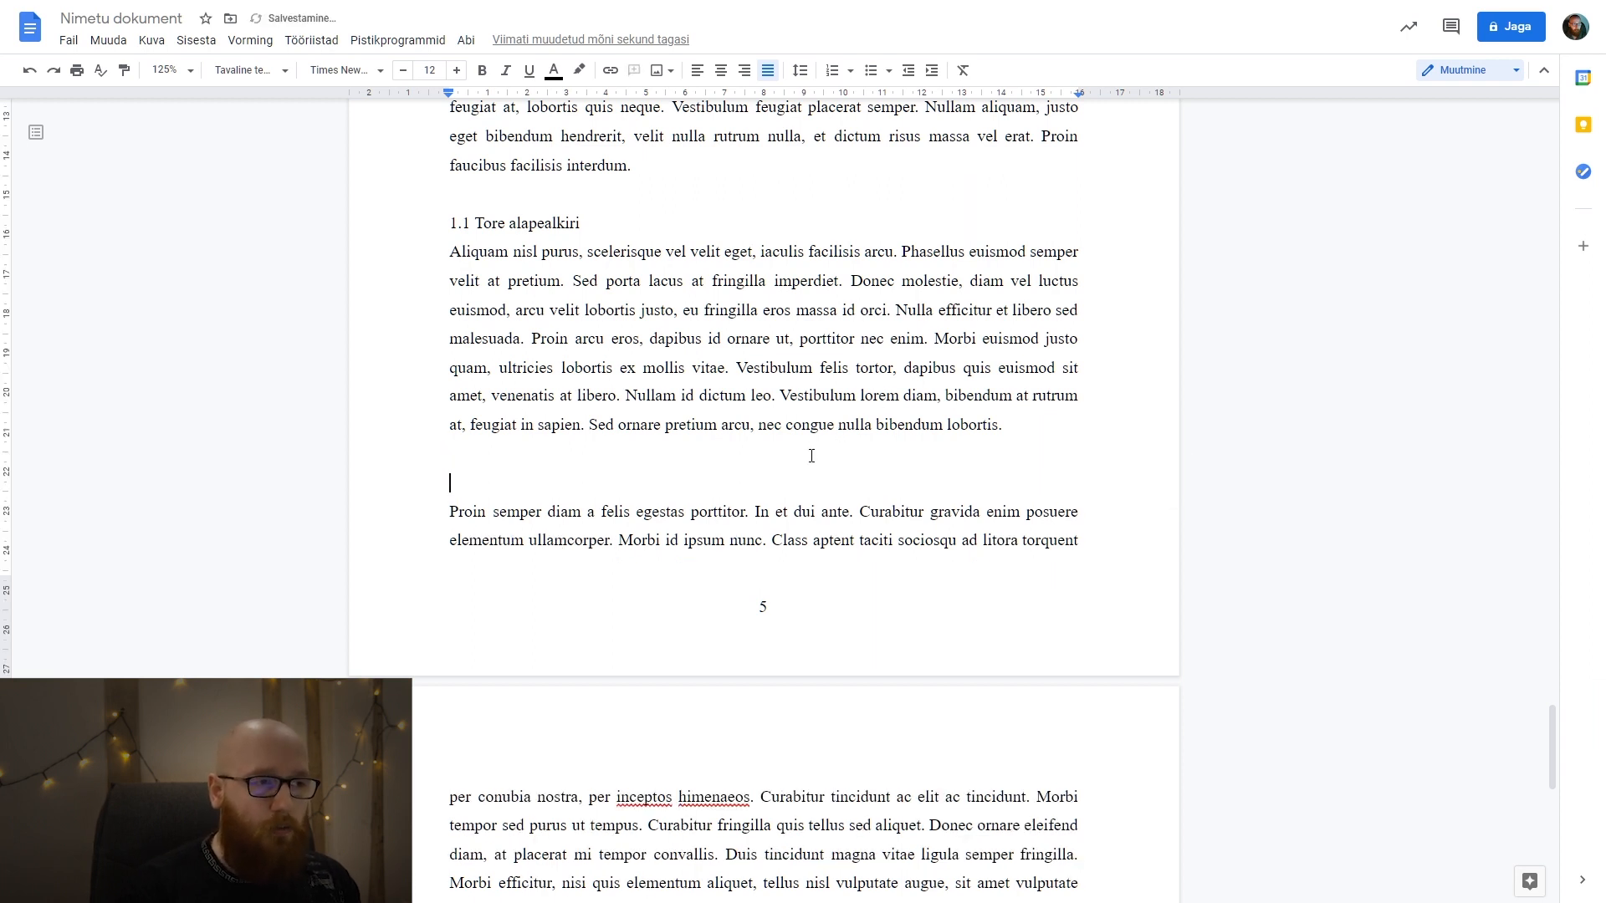
type("1.1.1")
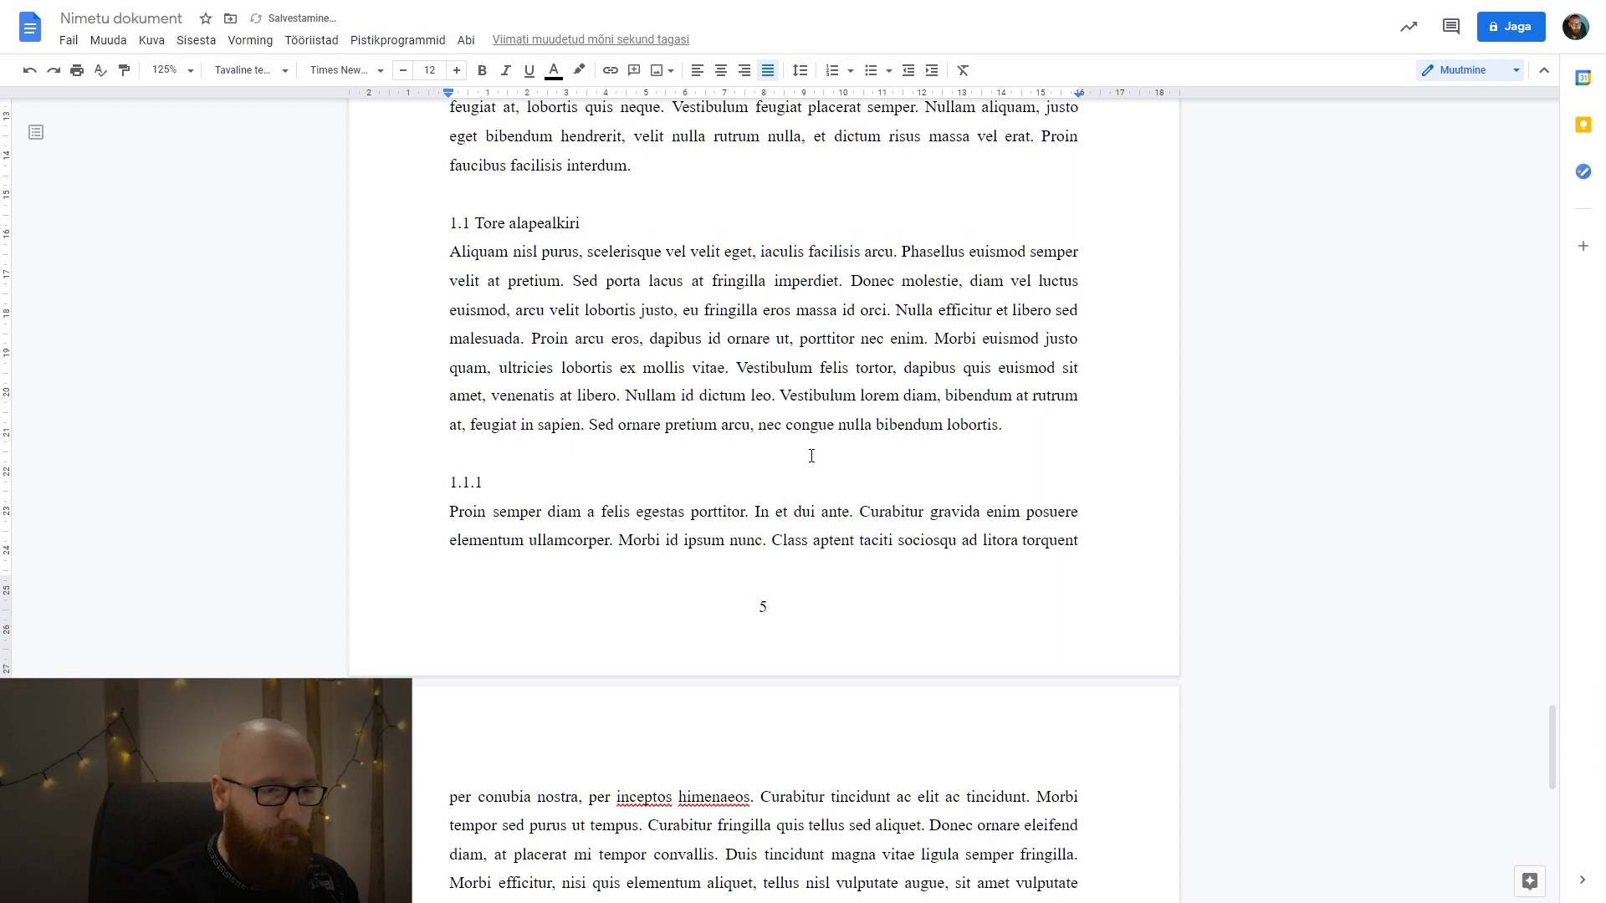
type("Väike ala")
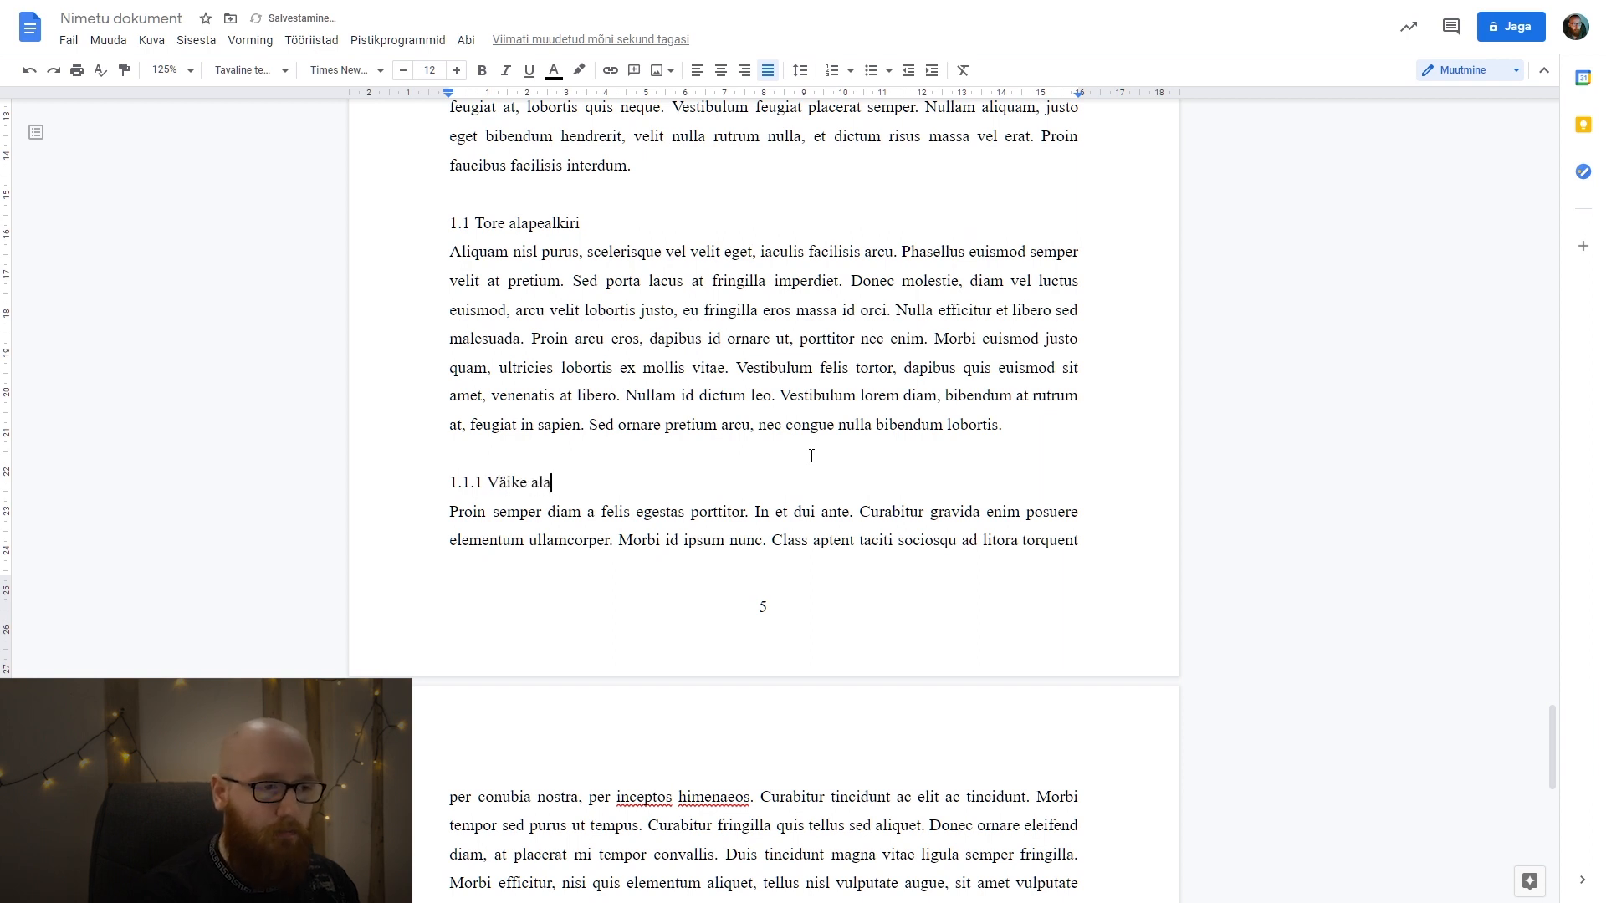
type("pealkiri")
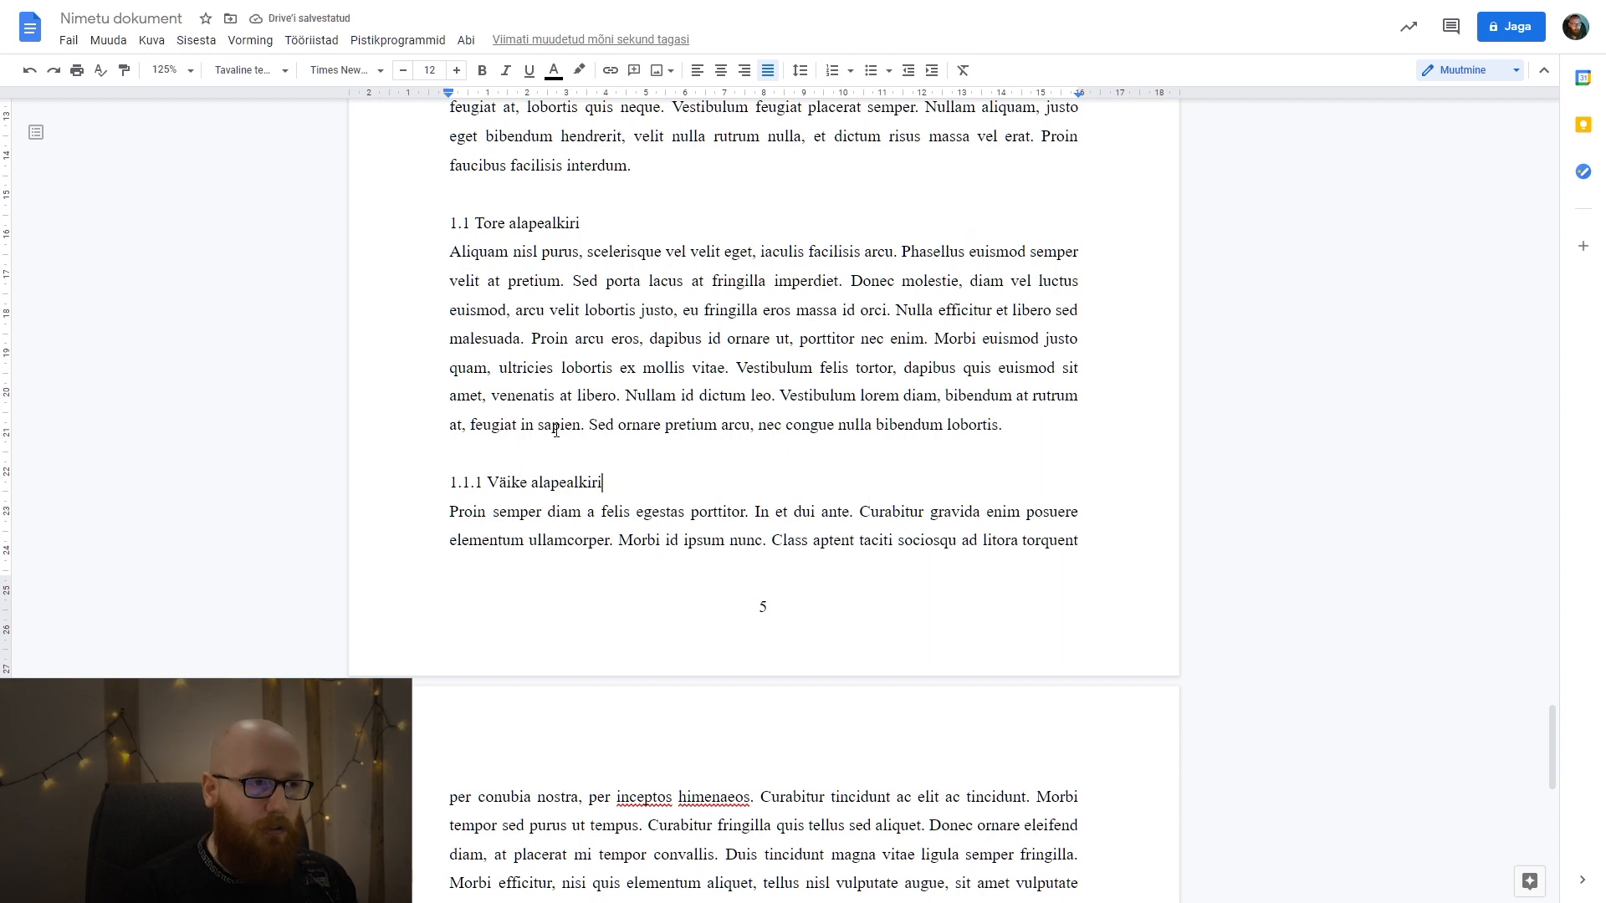
Check the styles of the 1. PEATÜKK and 1.1 headings, and left-align the 1.1.1 Väike alapealkiri line as normal text.
scroll(556, 430, "up", 8)
left_click(501, 282)
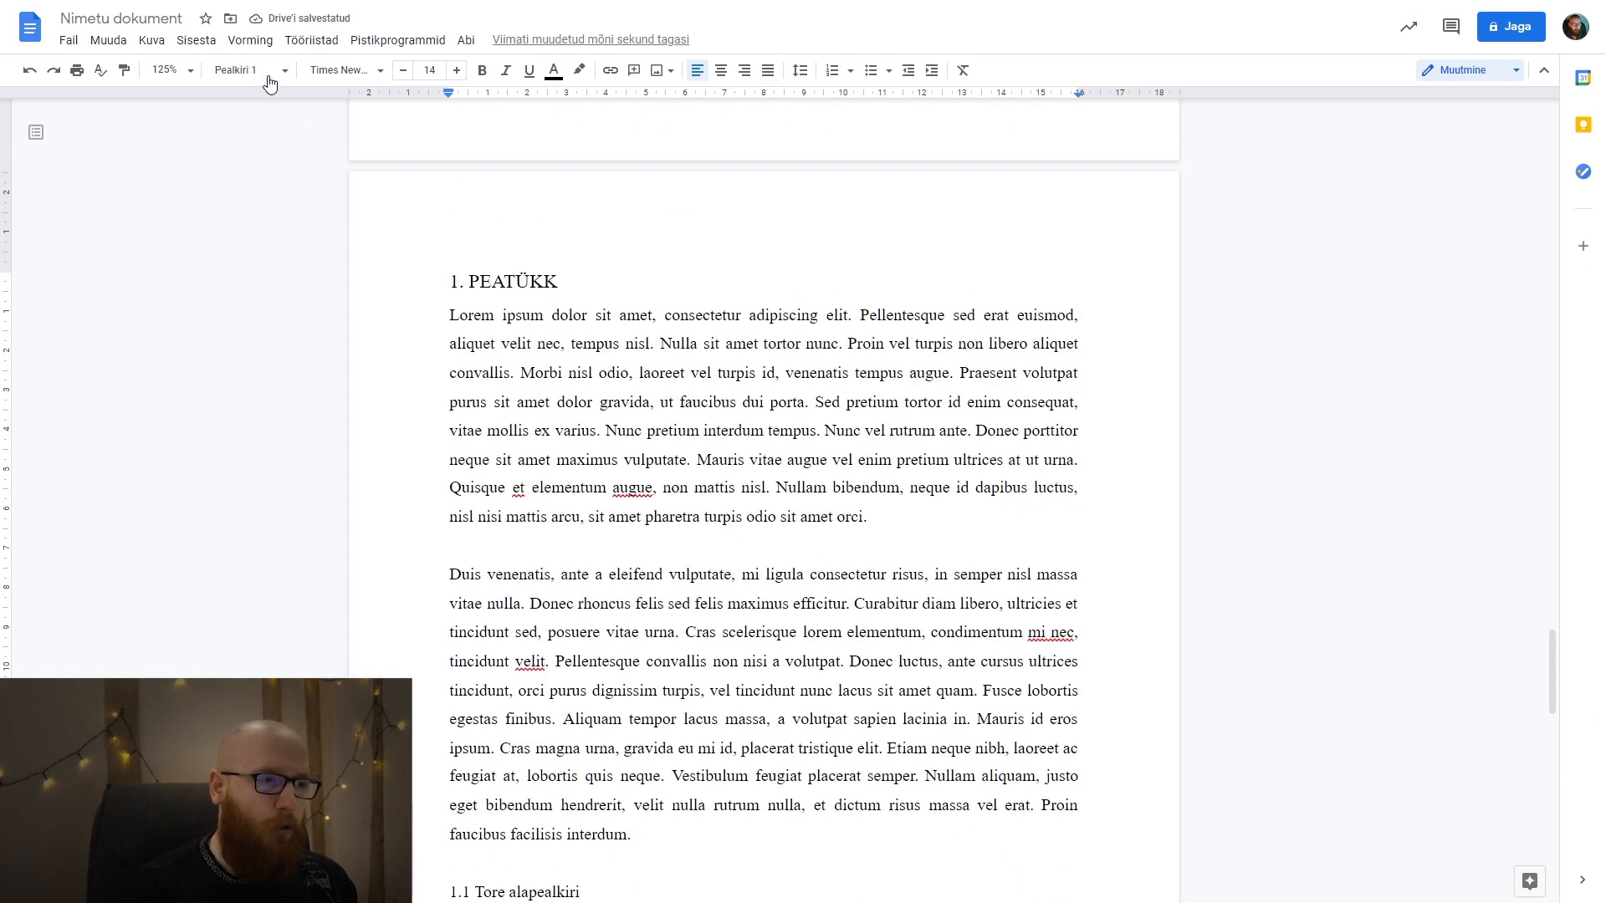
scroll(598, 669, "down", 3)
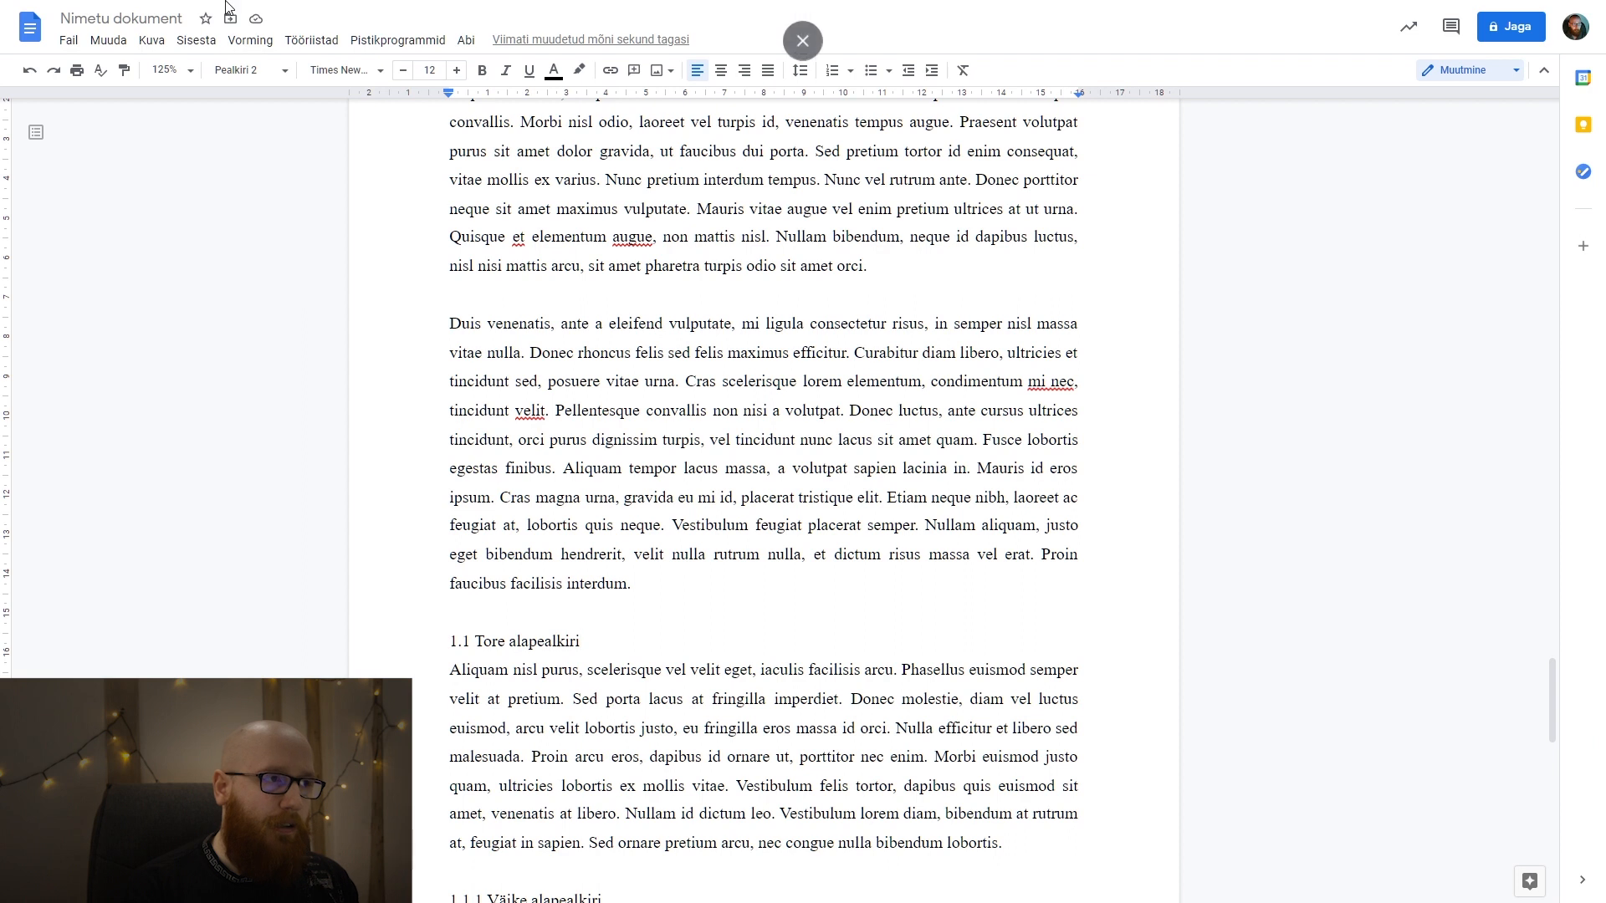
scroll(537, 468, "down", 6)
left_click_drag(603, 399, 432, 400)
left_click(248, 69)
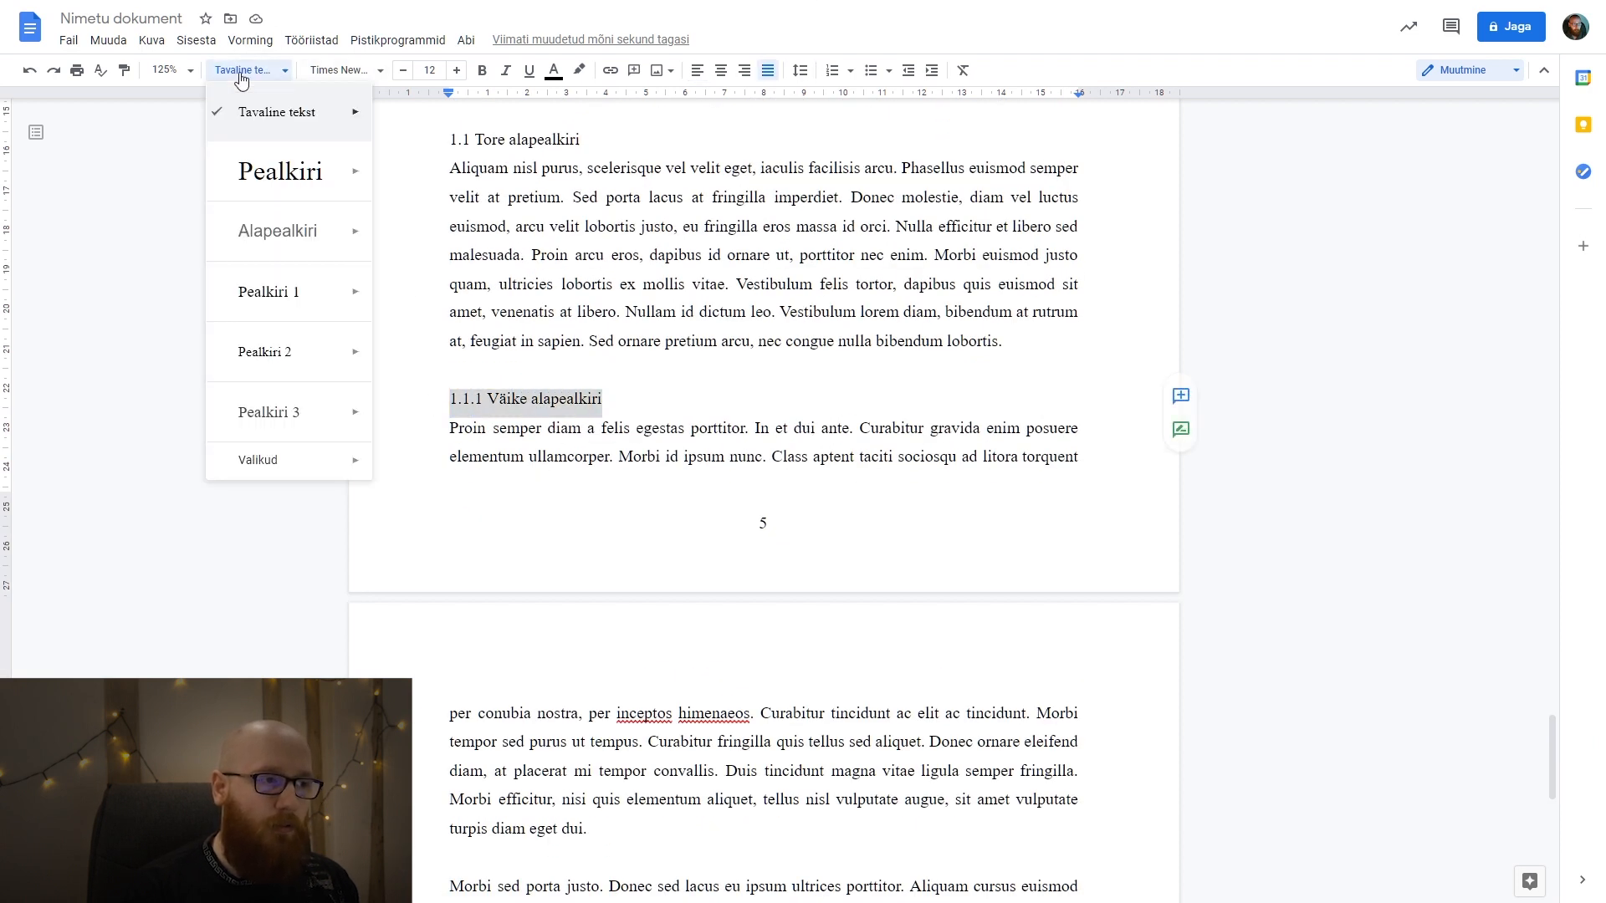
left_click(293, 415)
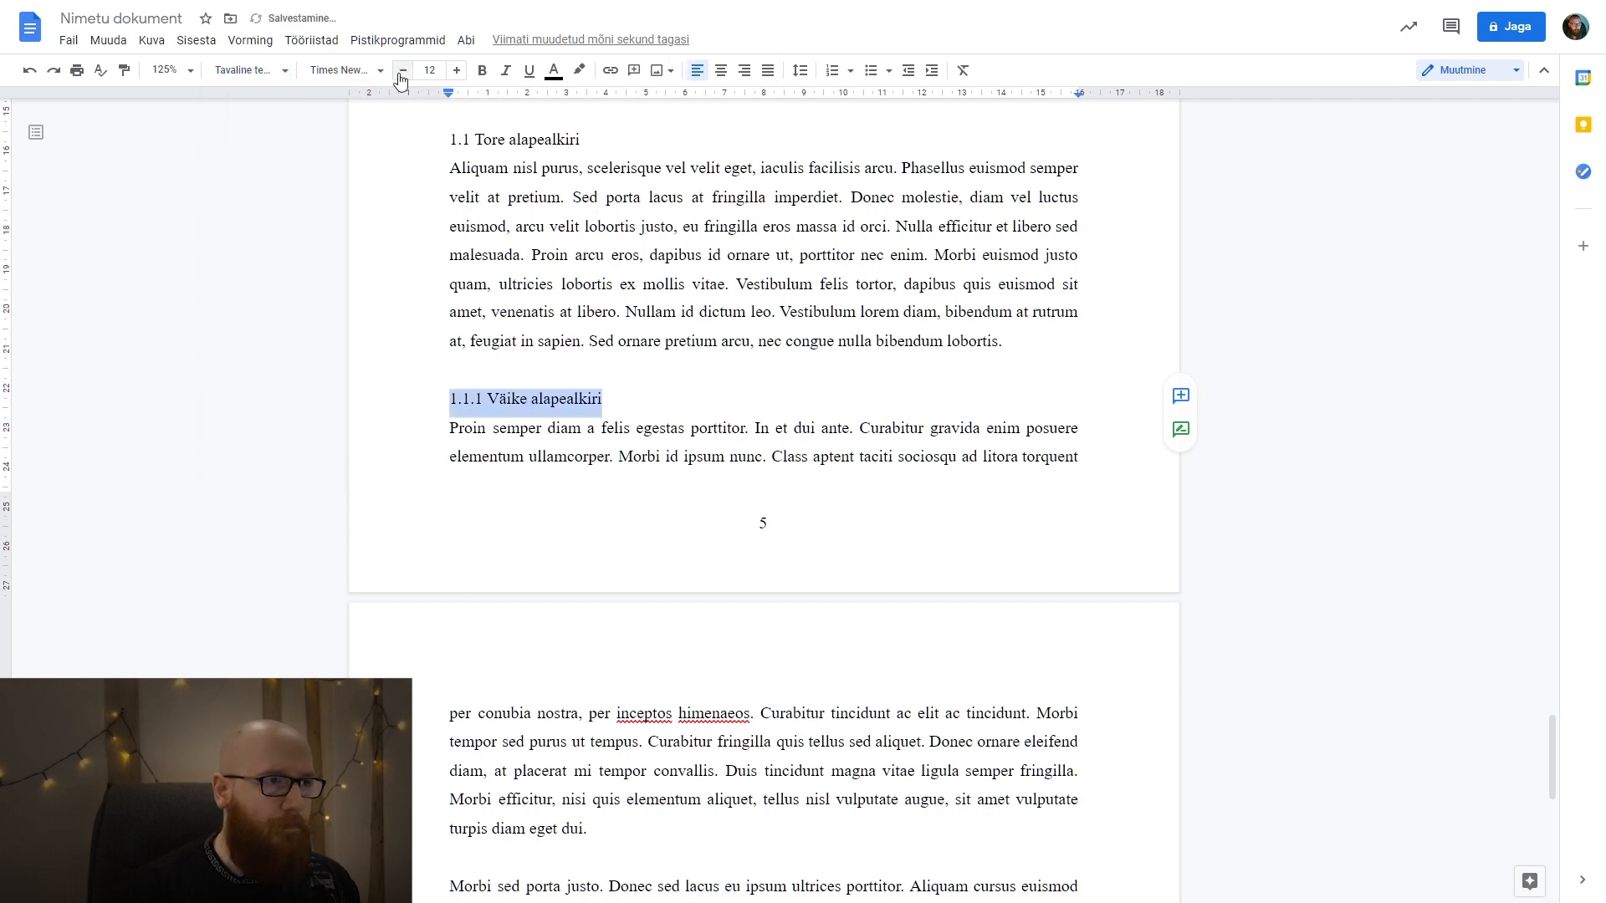
left_click(335, 70)
left_click(383, 67)
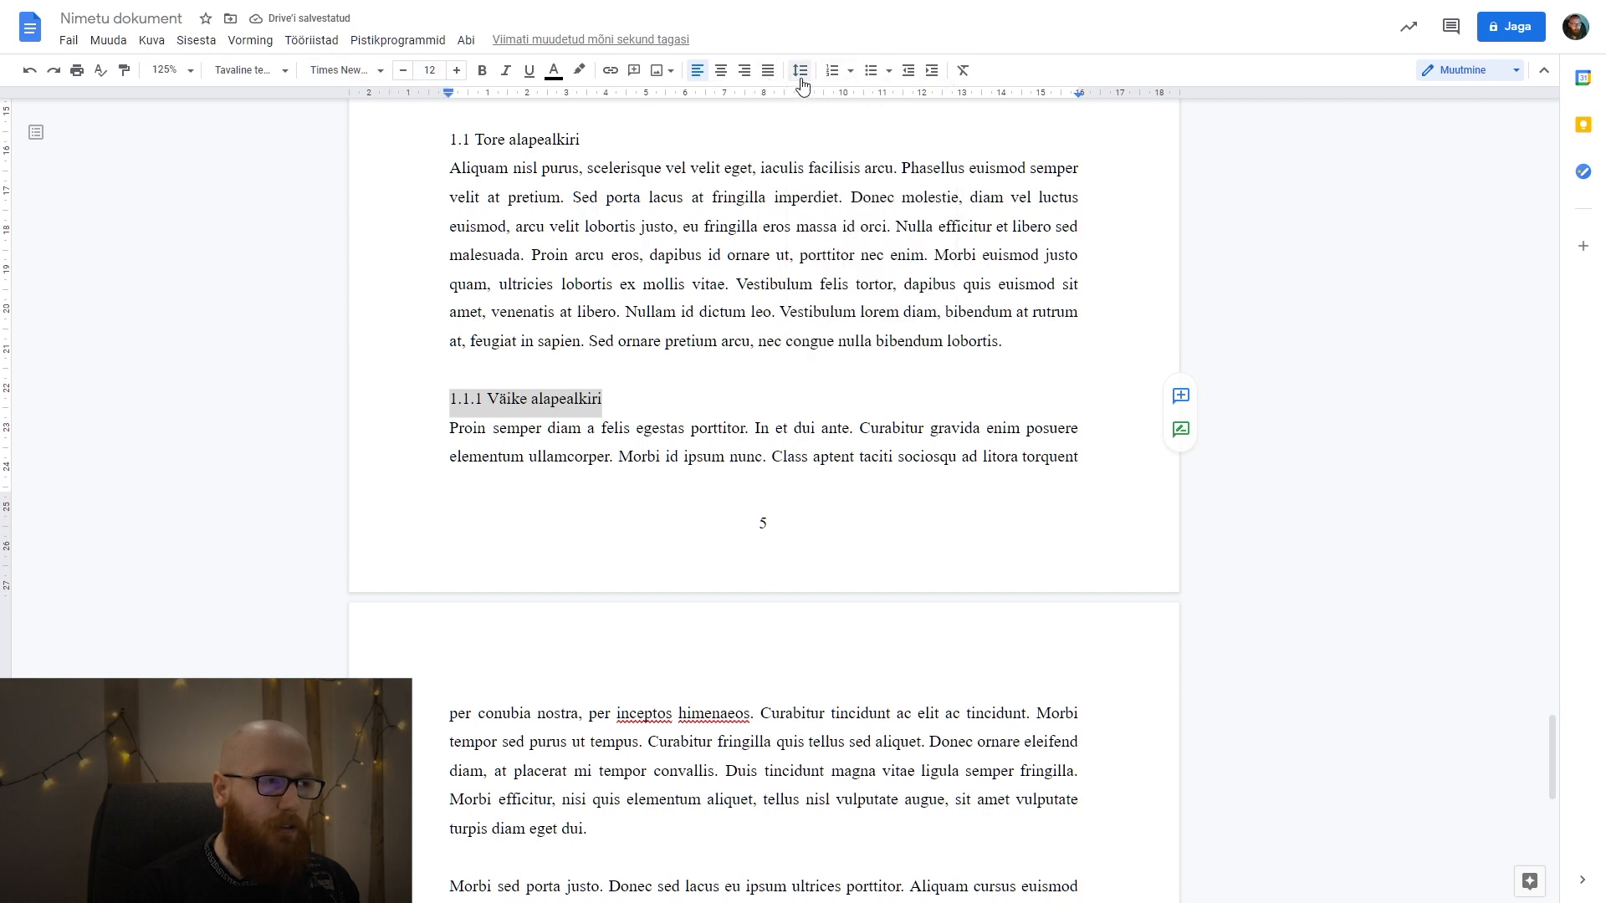
Update the Pealkiri 3 style to match the formatting of the 1.1.1 Väike alapealkiri line.
left_click(212, 71)
mouse_move(312, 409)
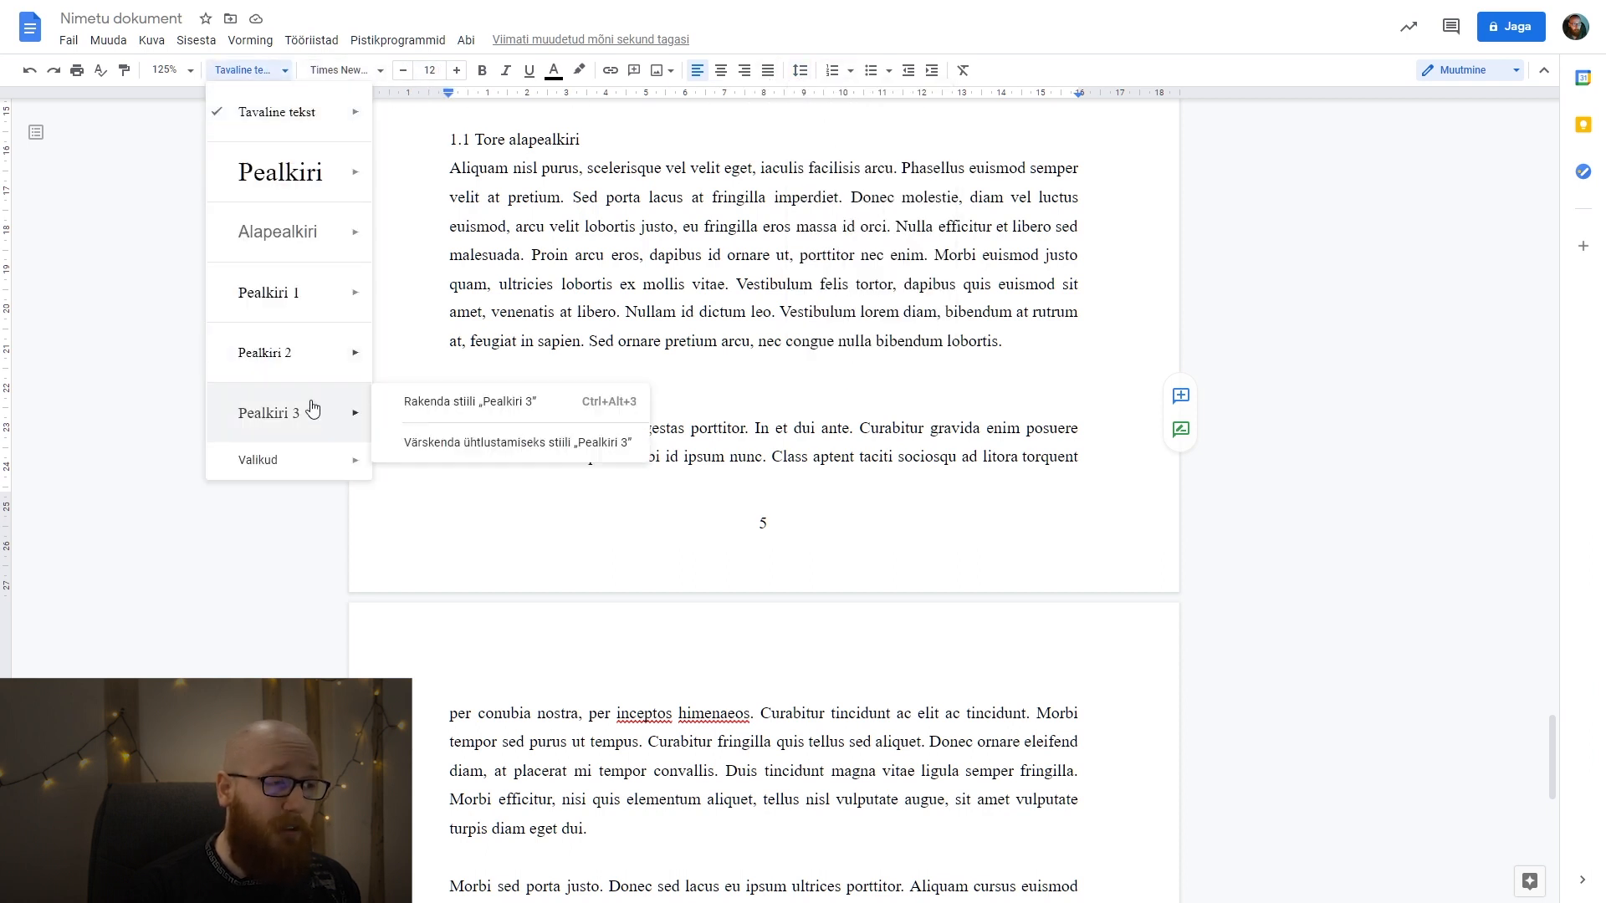
left_click(476, 441)
left_click(637, 456)
Refresh the table of contents under SISUKORD to include the third-level heading, and check its new entry.
scroll(638, 455, "up", 20)
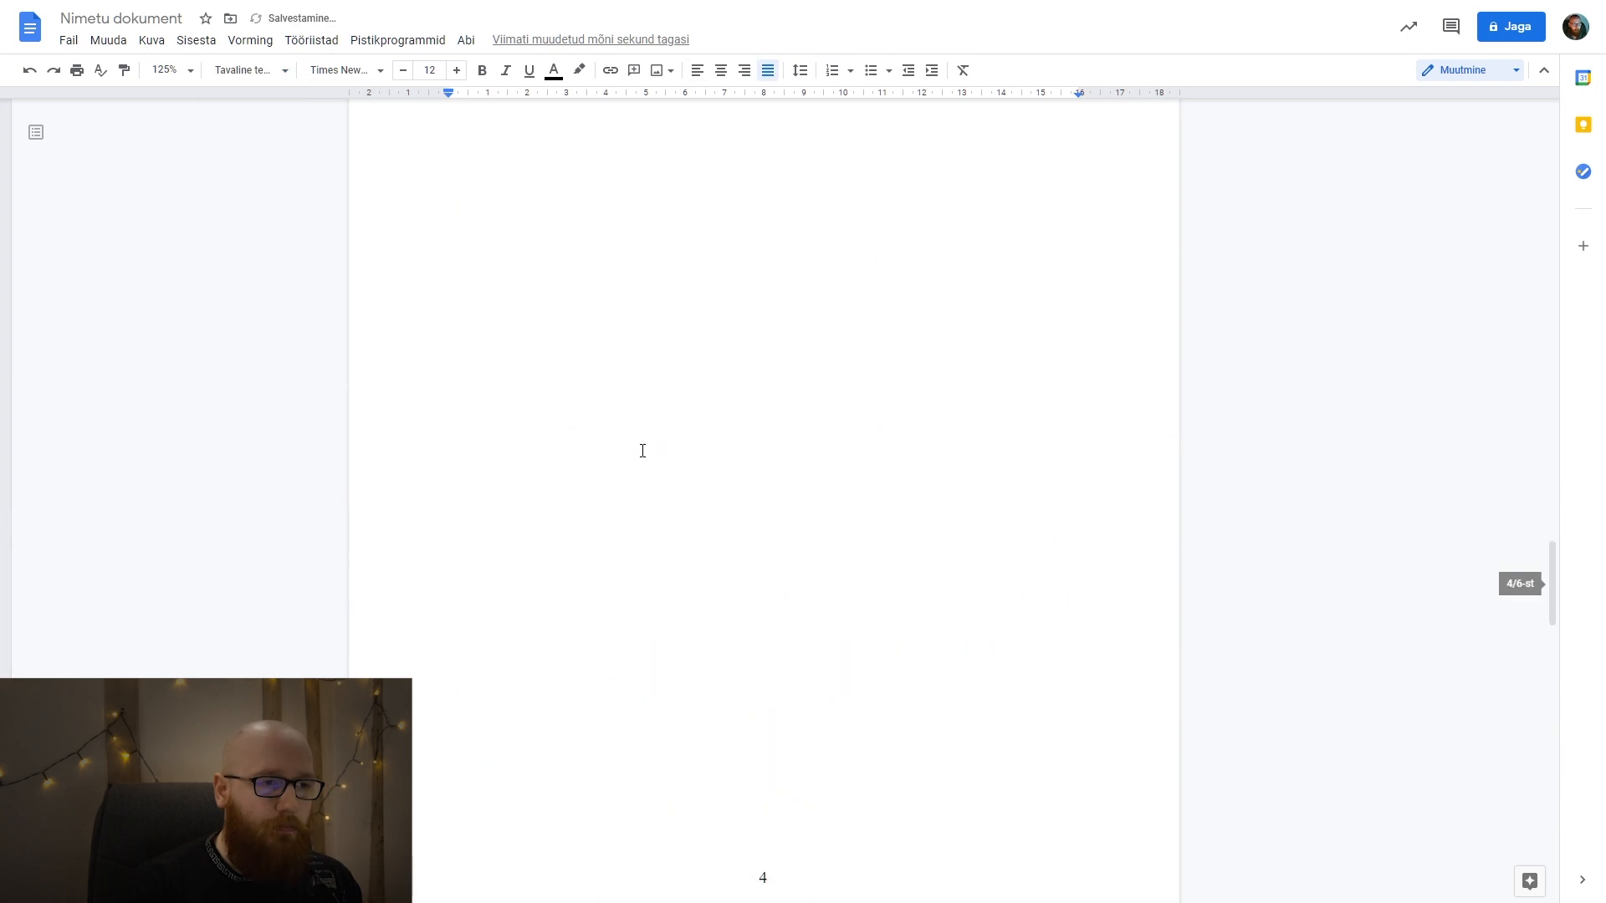
left_click(555, 226)
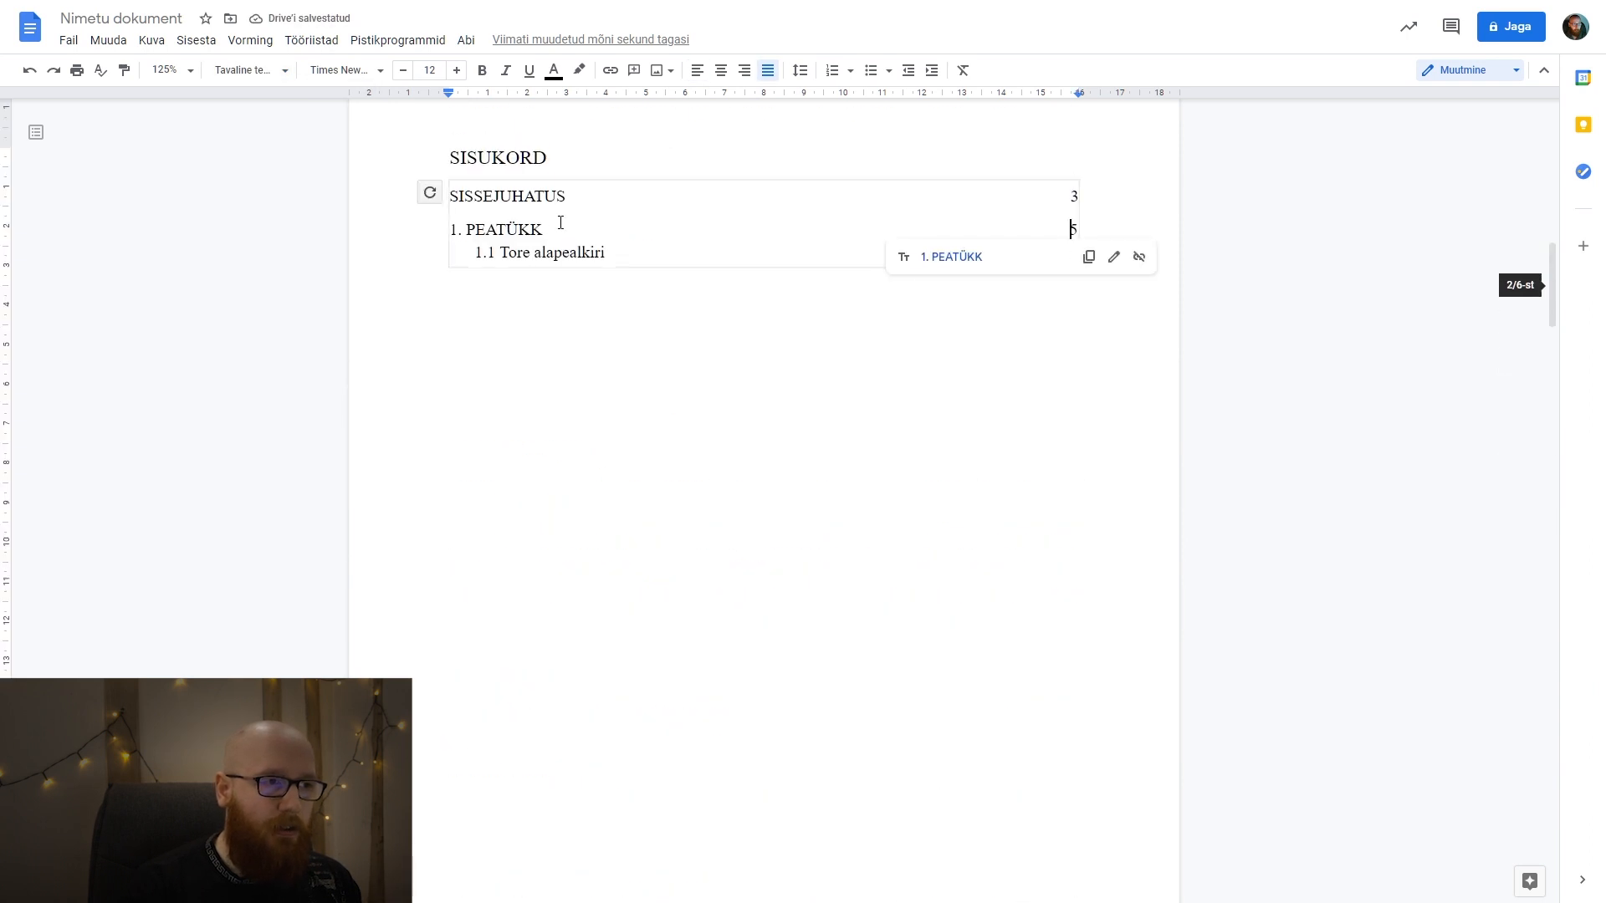
left_click(426, 194)
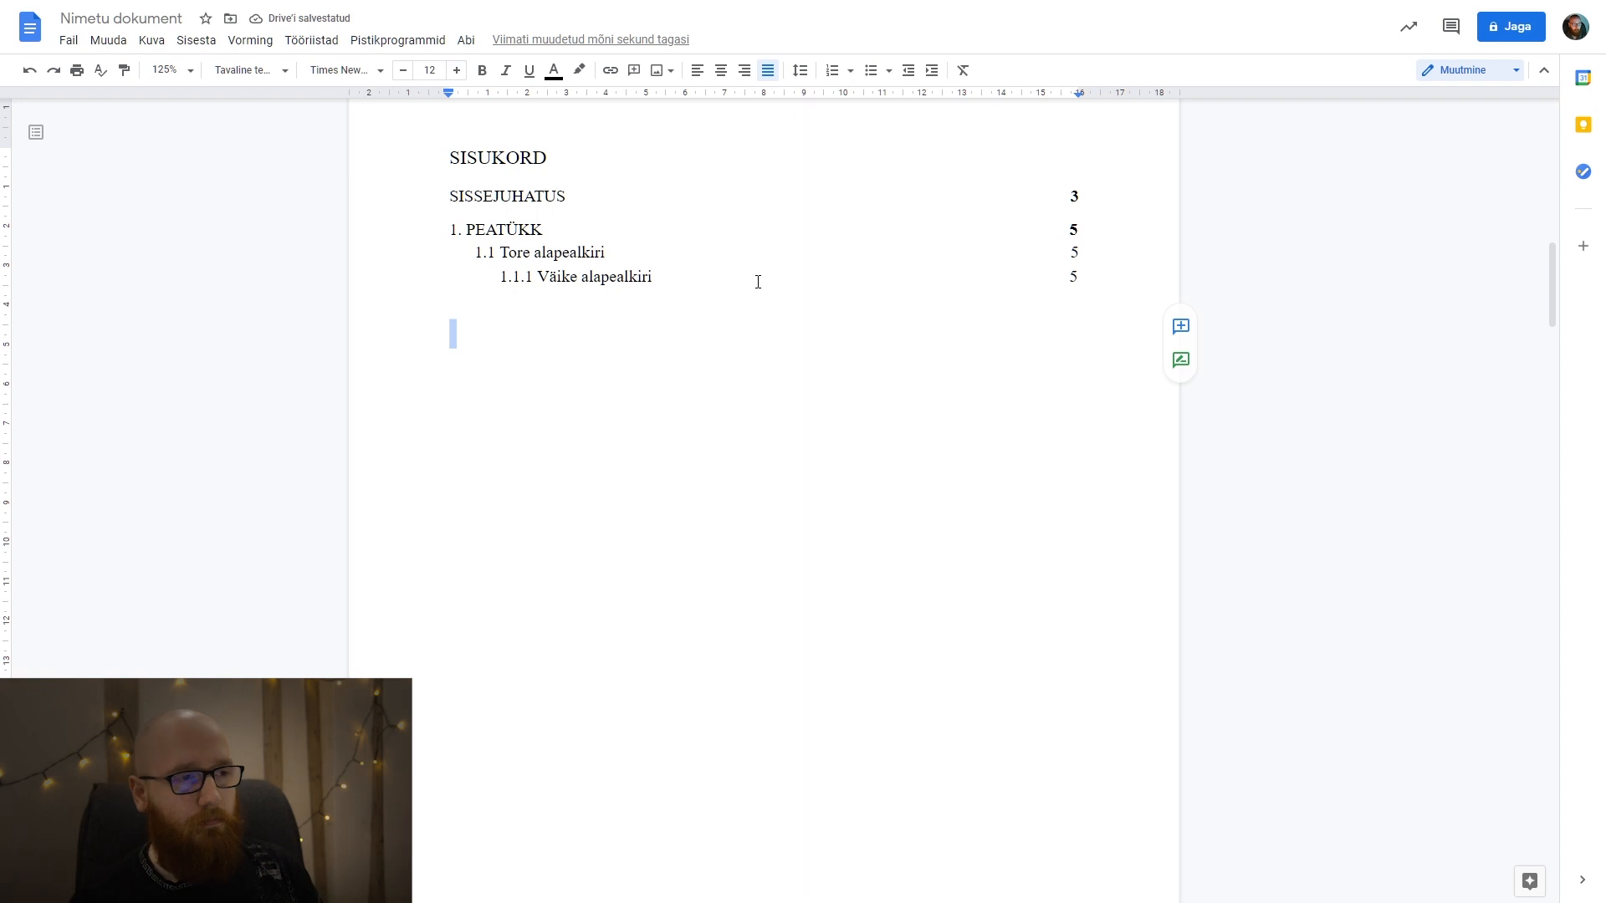
left_click(860, 263)
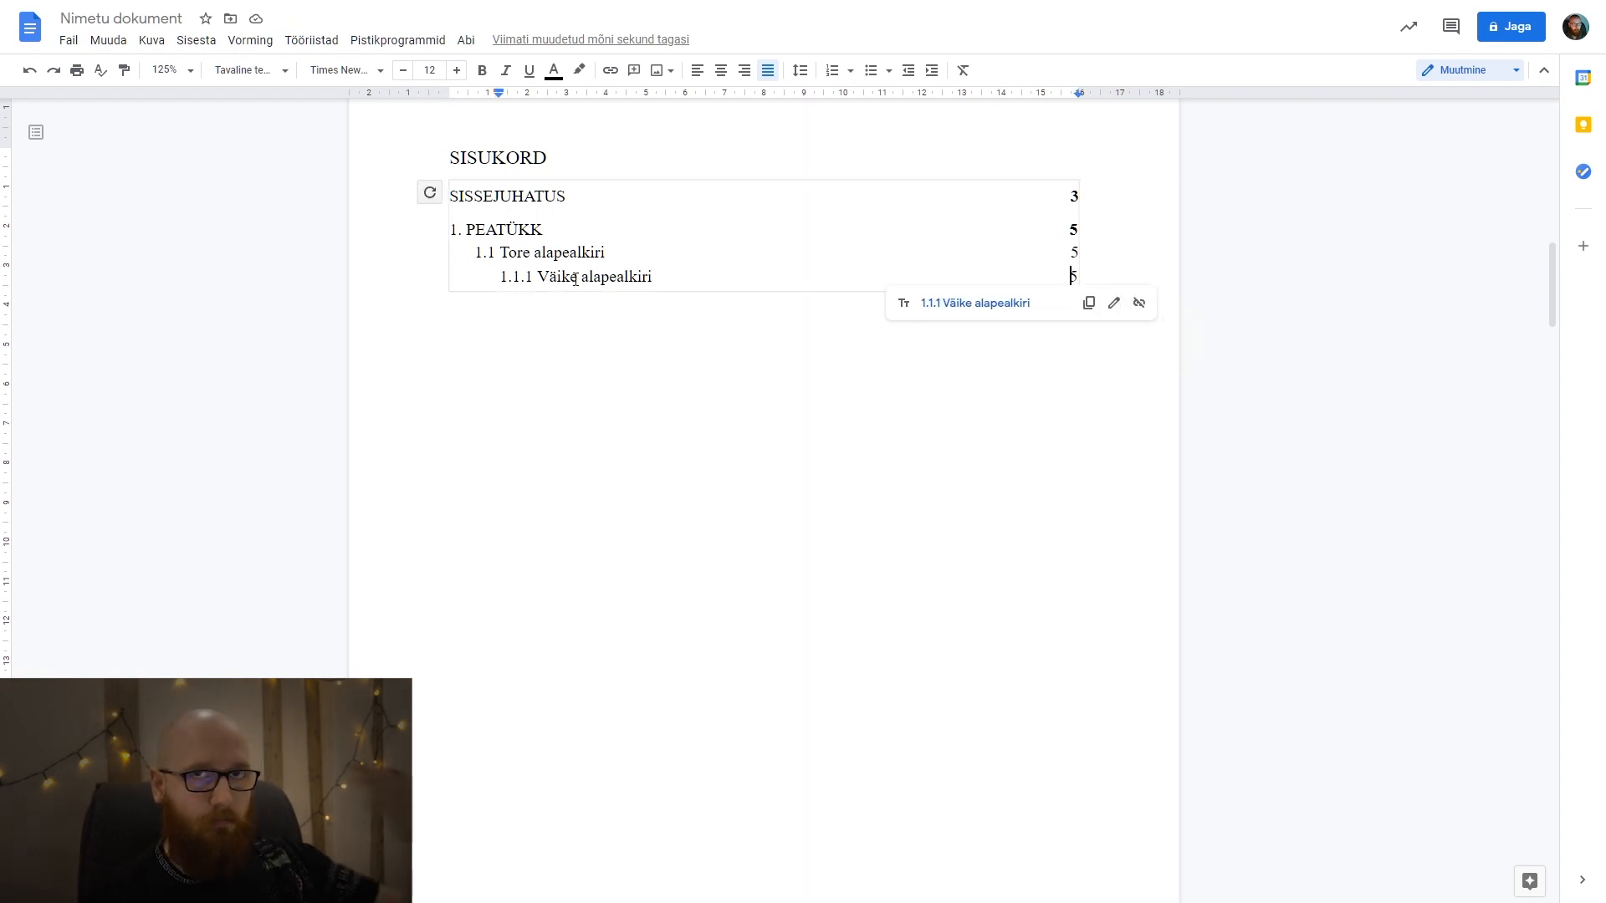
left_click(638, 276)
Examine how the SISSEJUHATUS, 1. PEATÜKK, 1.1 and 1.1.1 headings are laid out and styled in the body text.
scroll(1014, 390, "down", 20)
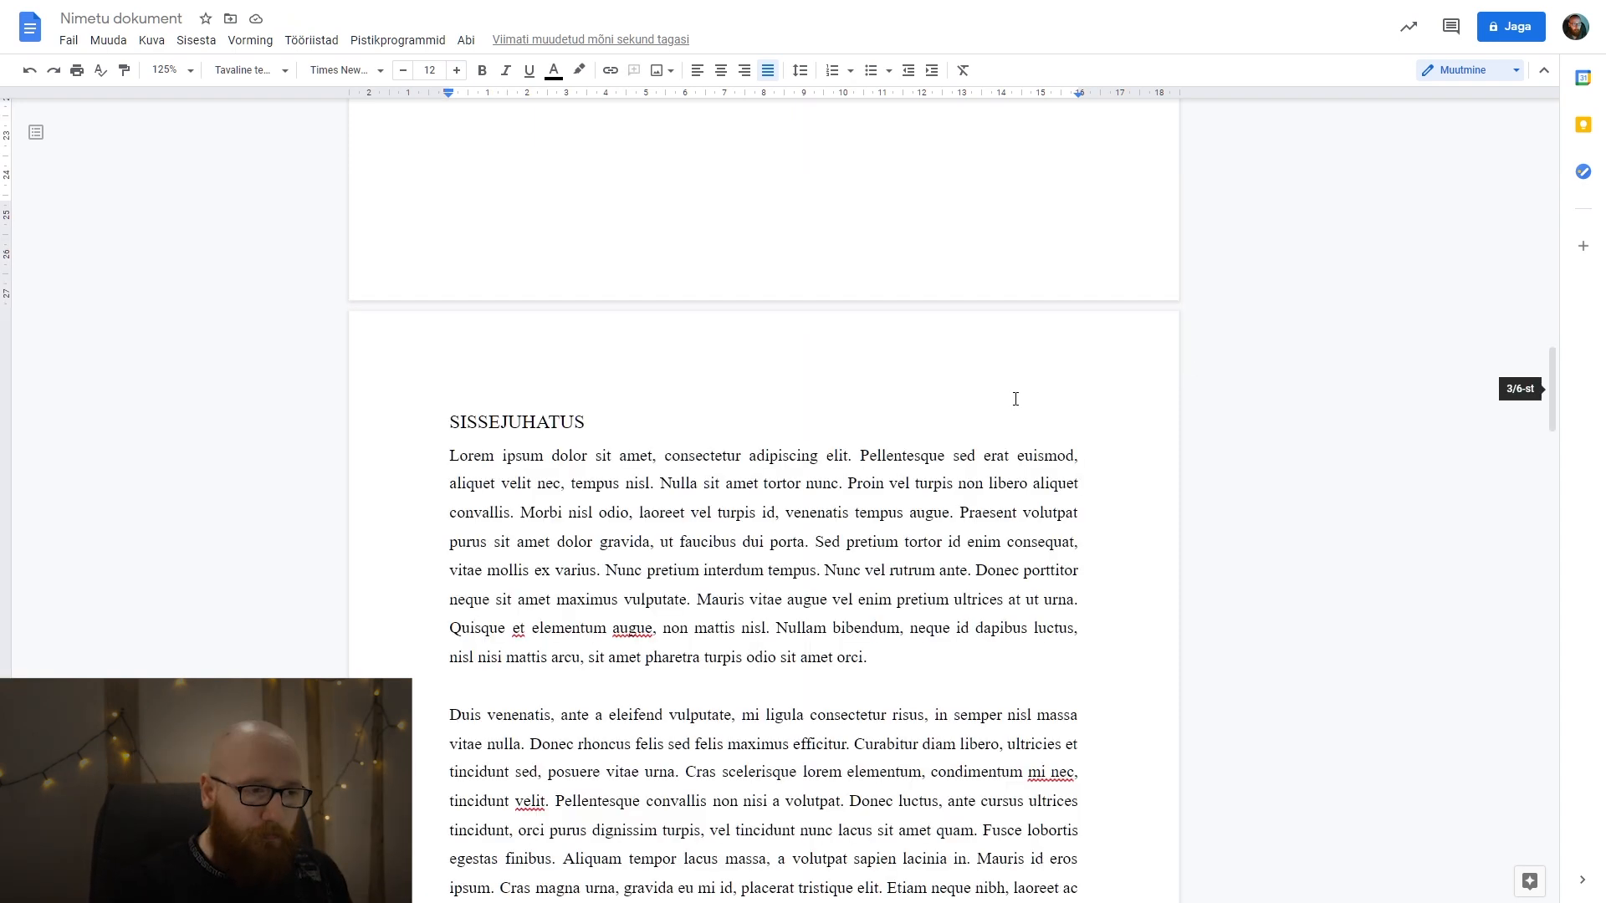
scroll(1015, 390, "down", 10)
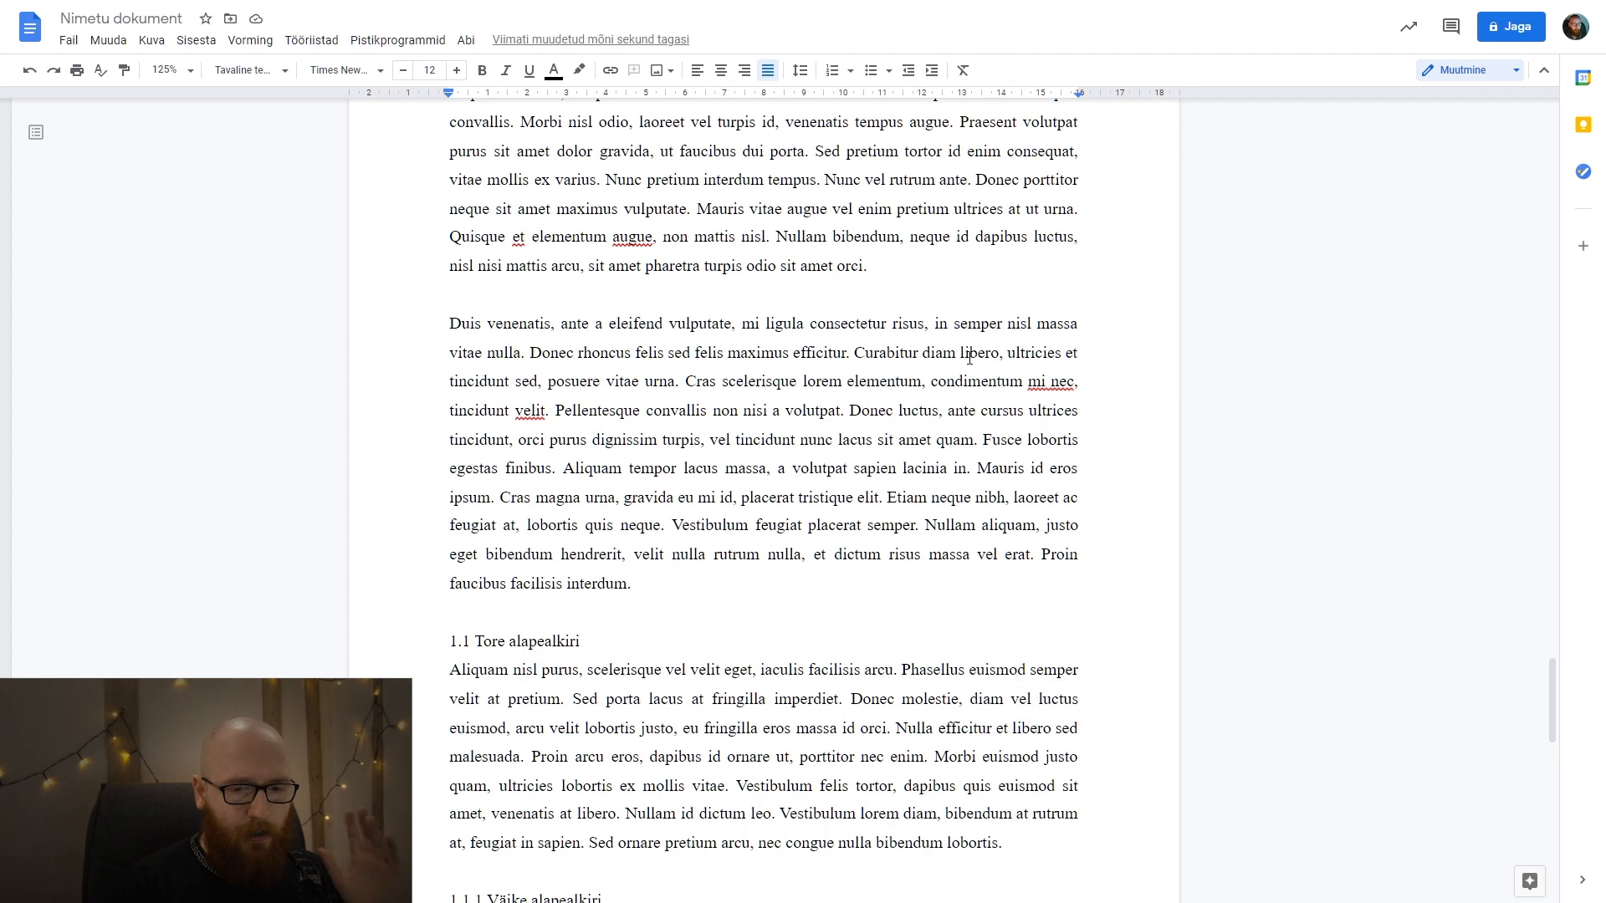
scroll(969, 358, "up", 7)
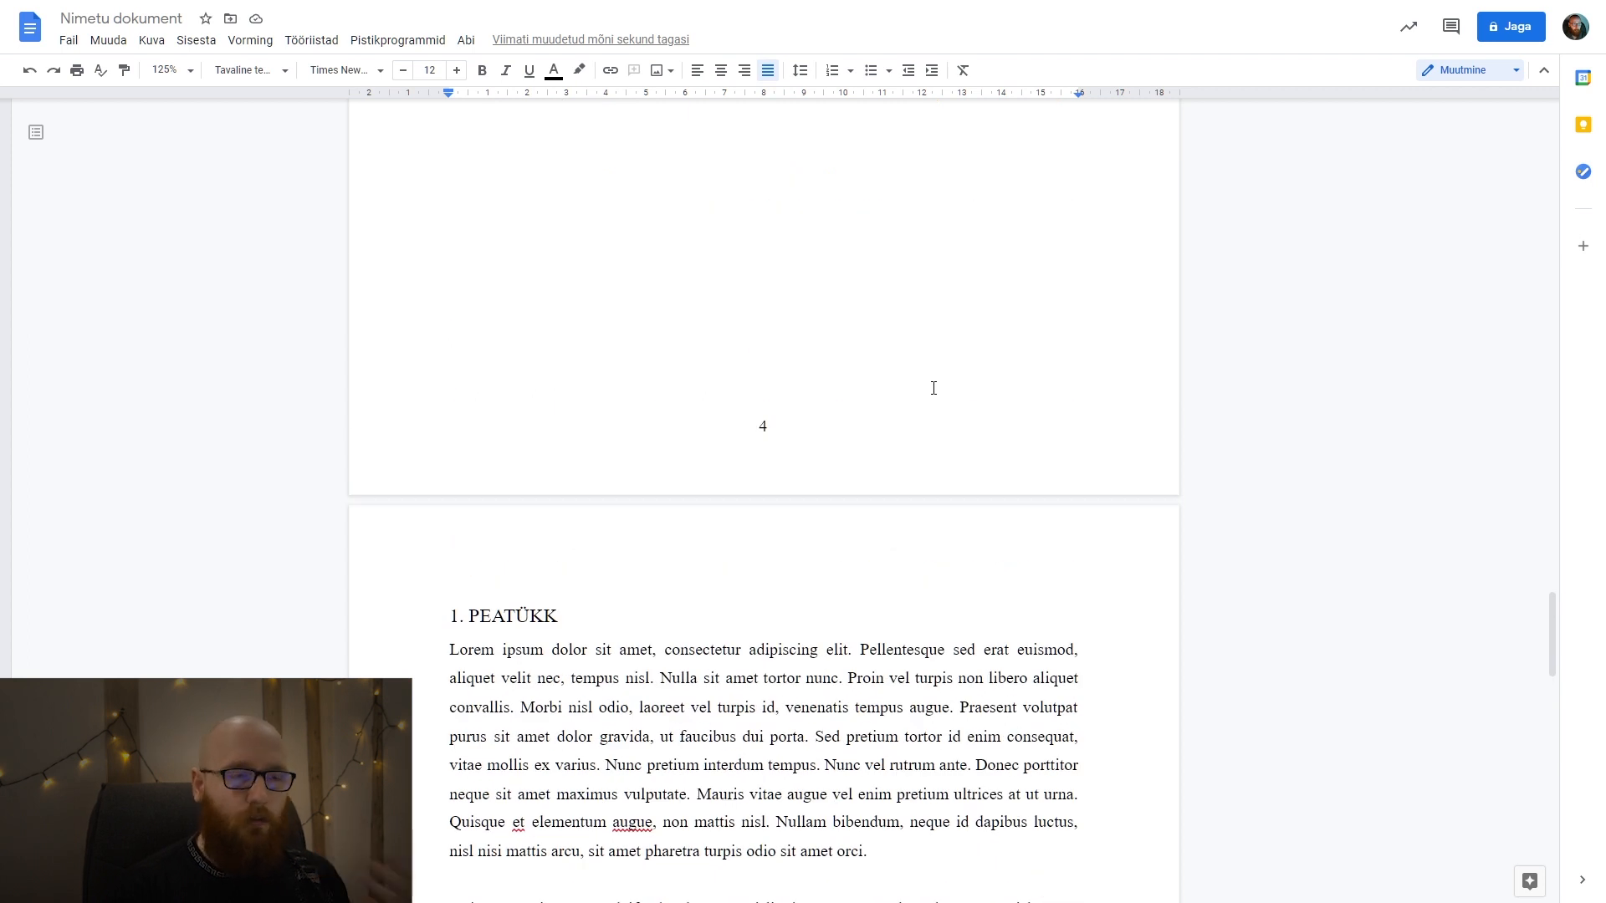
scroll(914, 402, "down", 9)
scroll(652, 448, "down", 3)
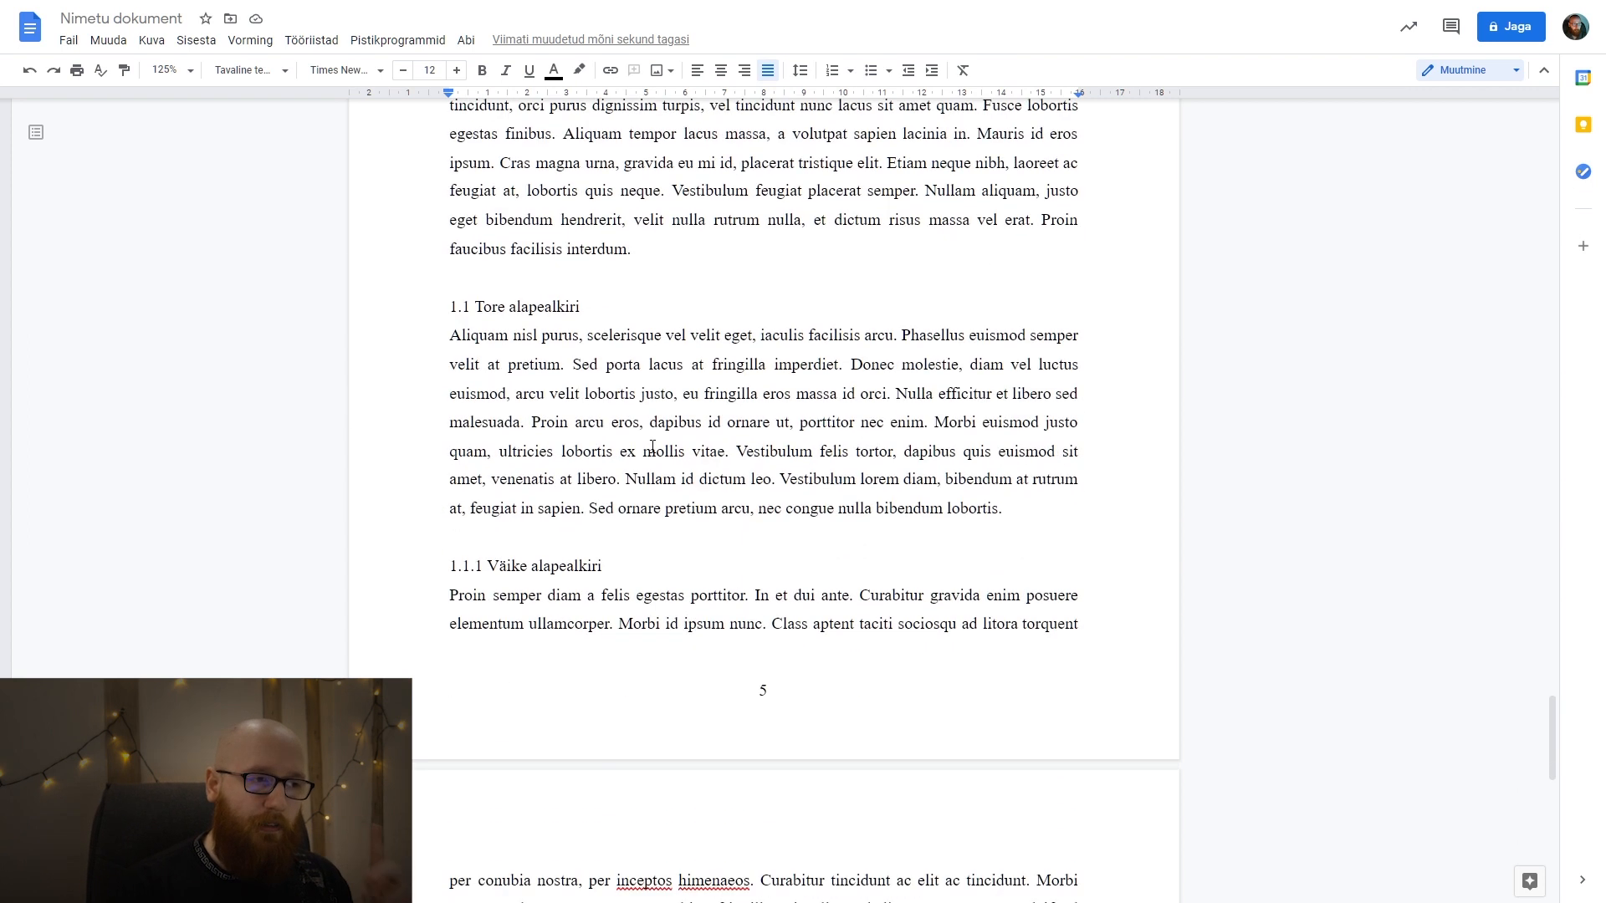
scroll(652, 441, "up", 7)
left_click(563, 281)
key("shift+Left")
key("shift+Left")
key("shift+Left")
key("shift+Home")
Add a page break after the last paragraph and start a new chapter with "2. PEATÜKK" and the line "Jälle tuleb sisu.".
scroll(597, 456, "down", 15)
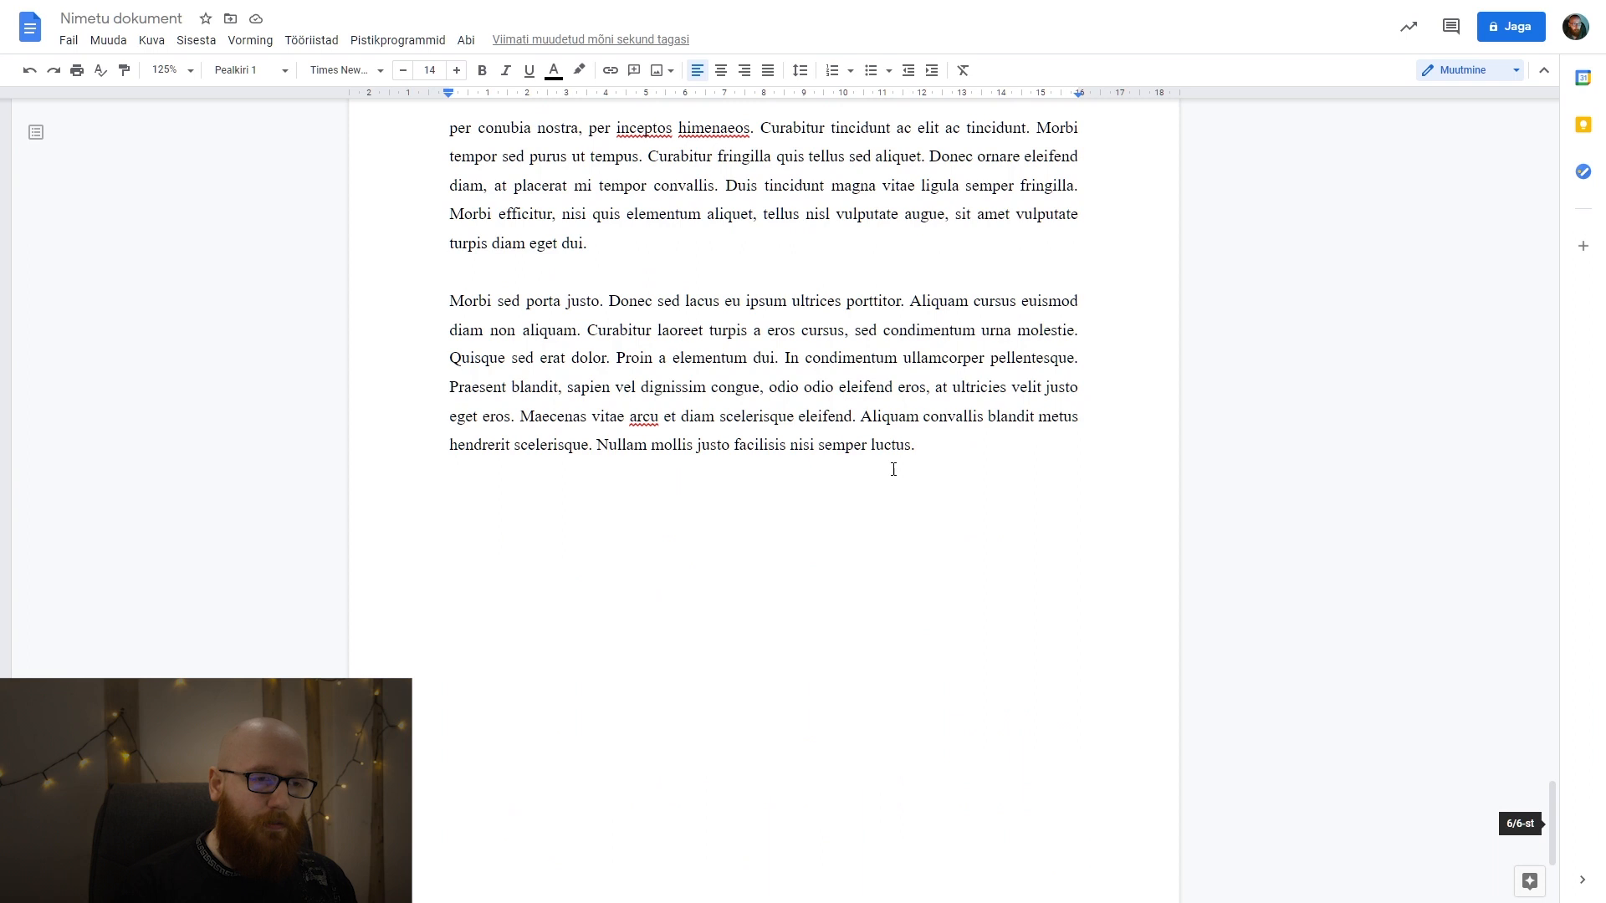
left_click(948, 455)
key("ctrl+Return")
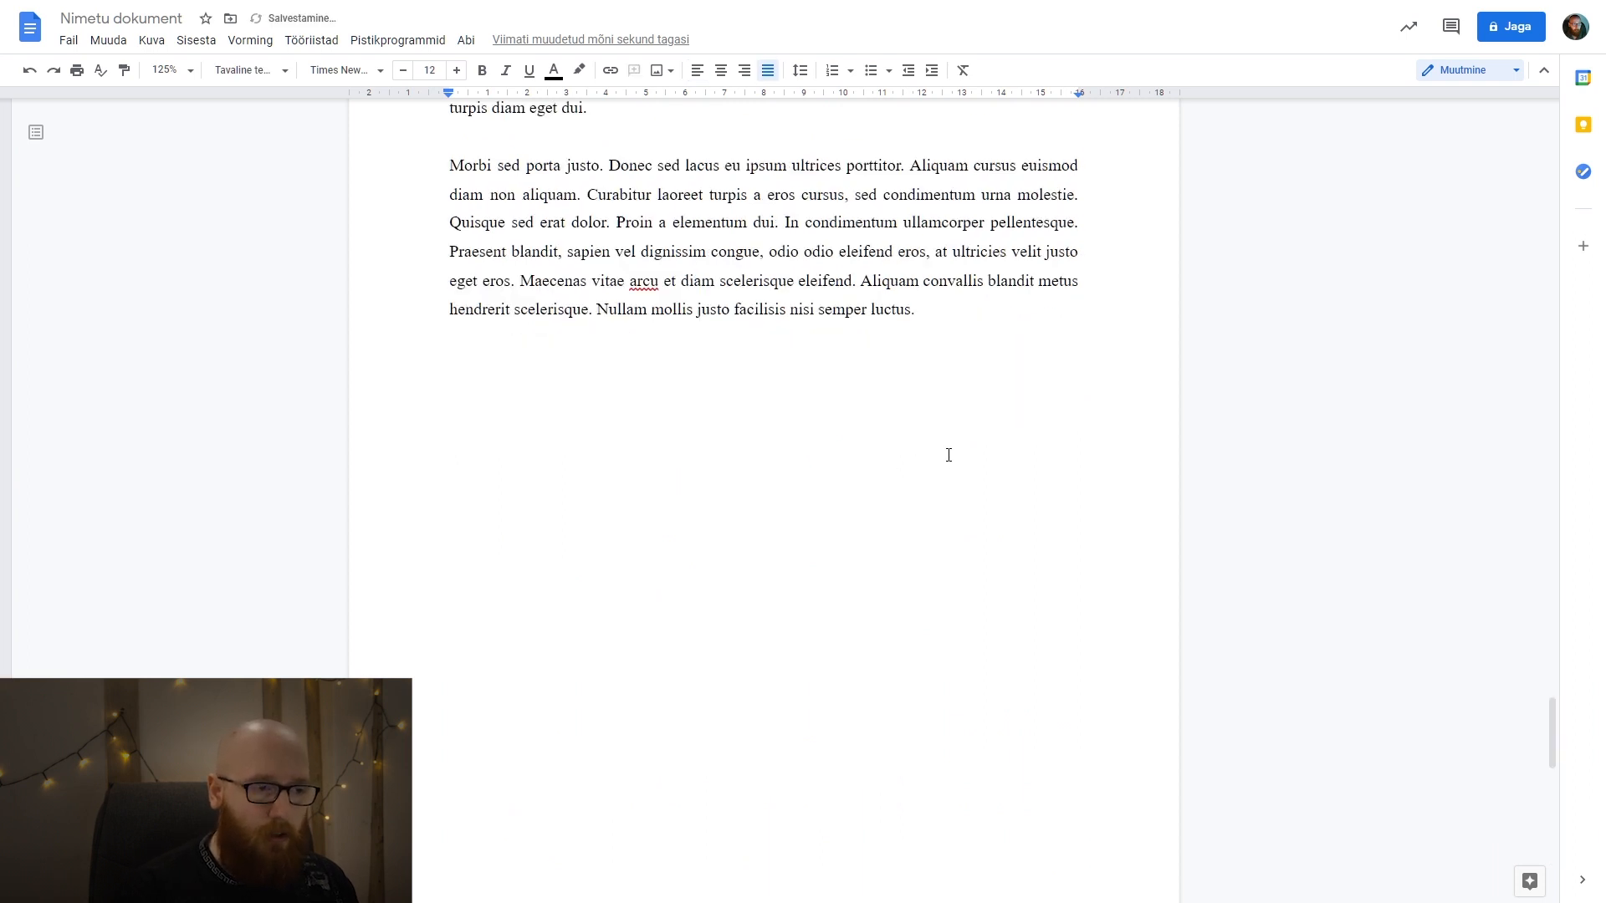
type("2. PEAT")
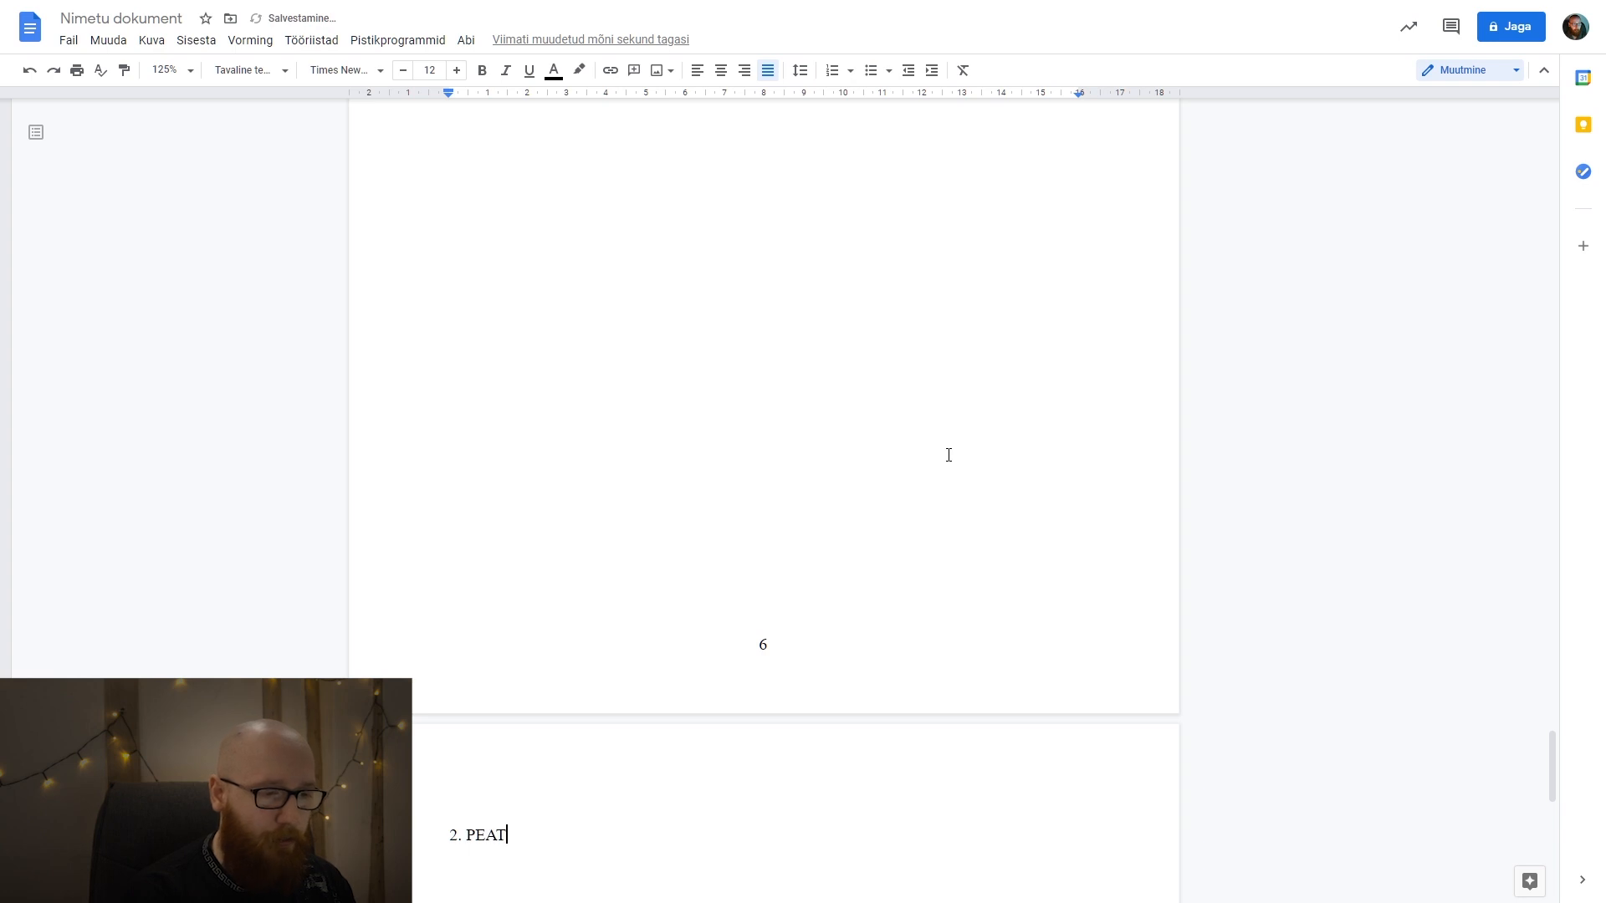
type("ÜKK")
scroll(948, 454, "down", 2)
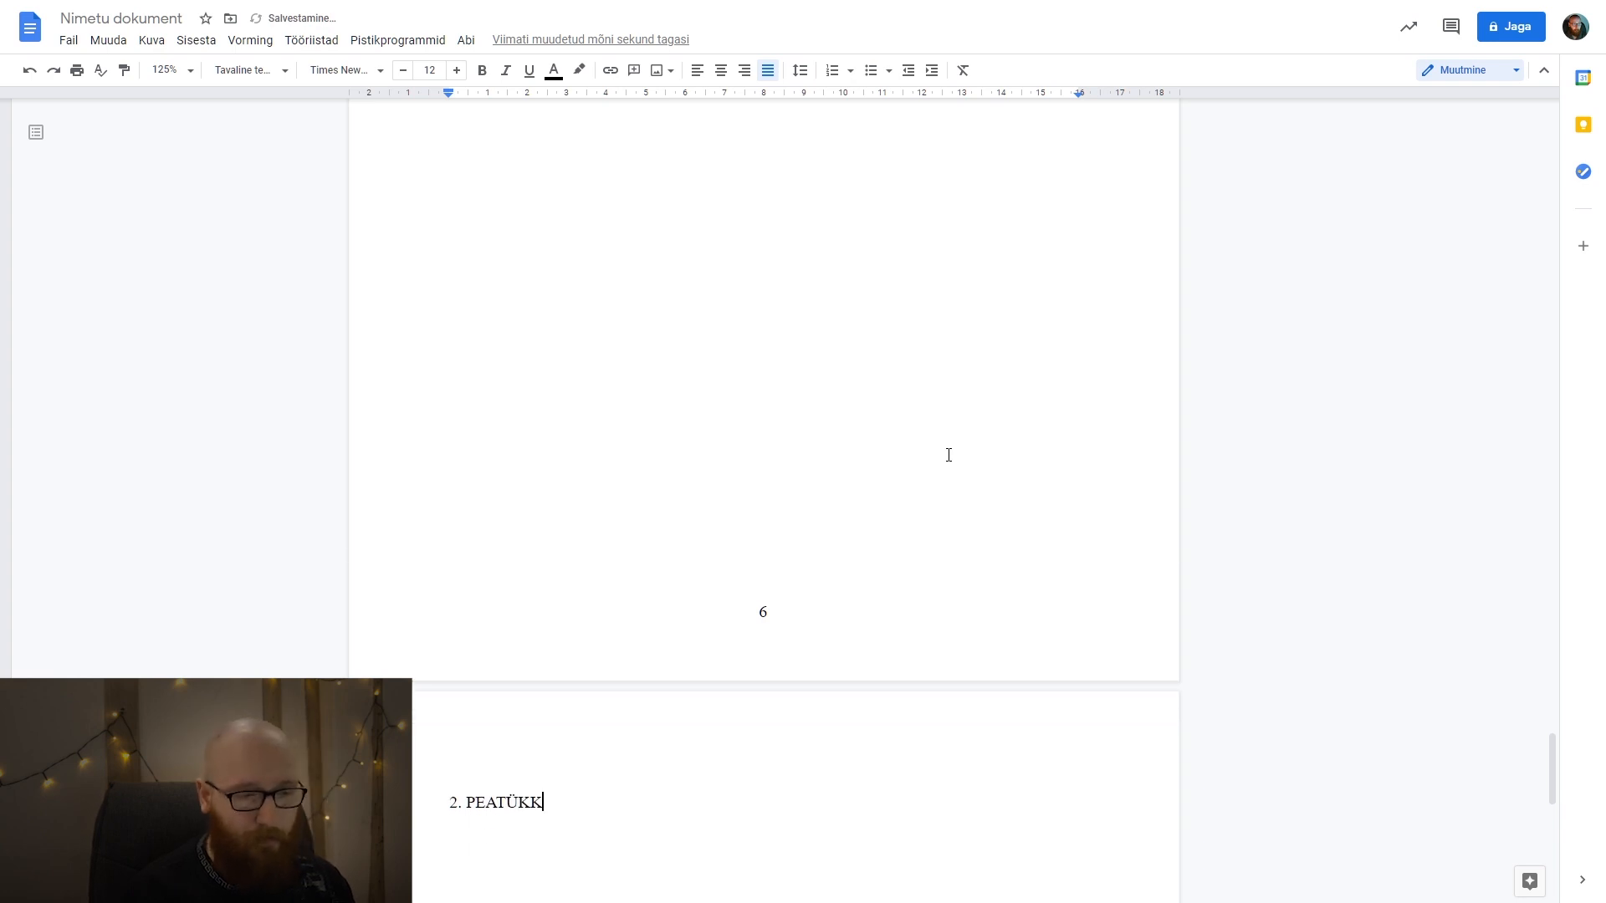
key("Return")
type("Jälle tuleb sis")
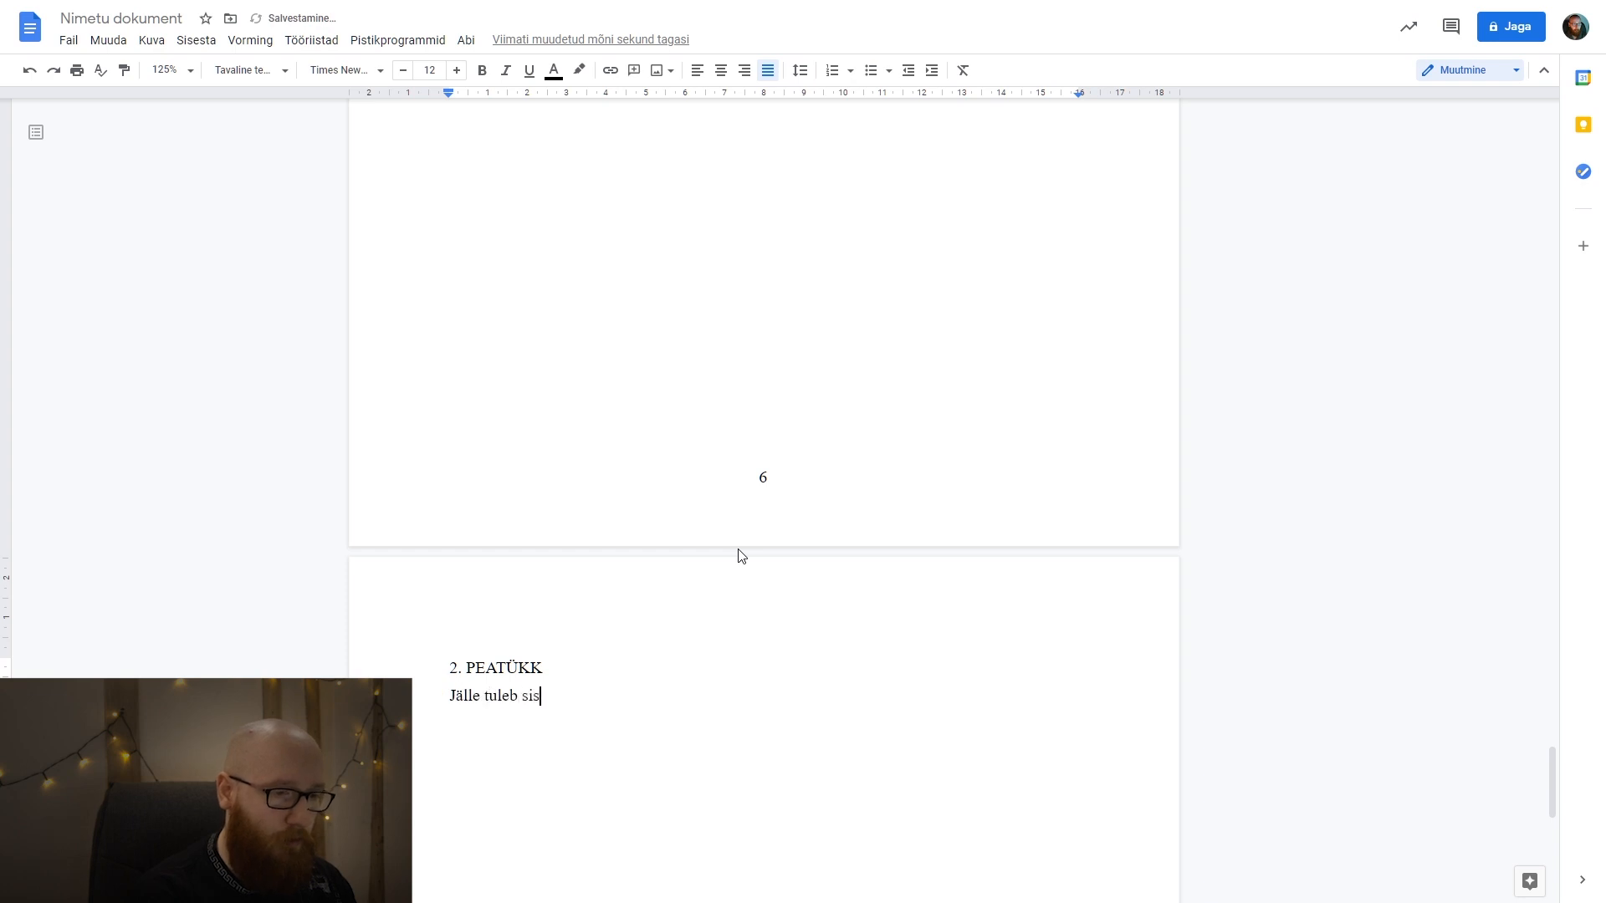
scroll(577, 552, "down", 2)
Try automatic list numbering on the 2. PEATÜKK line and turn it off again.
left_click_drag(566, 504, 434, 505)
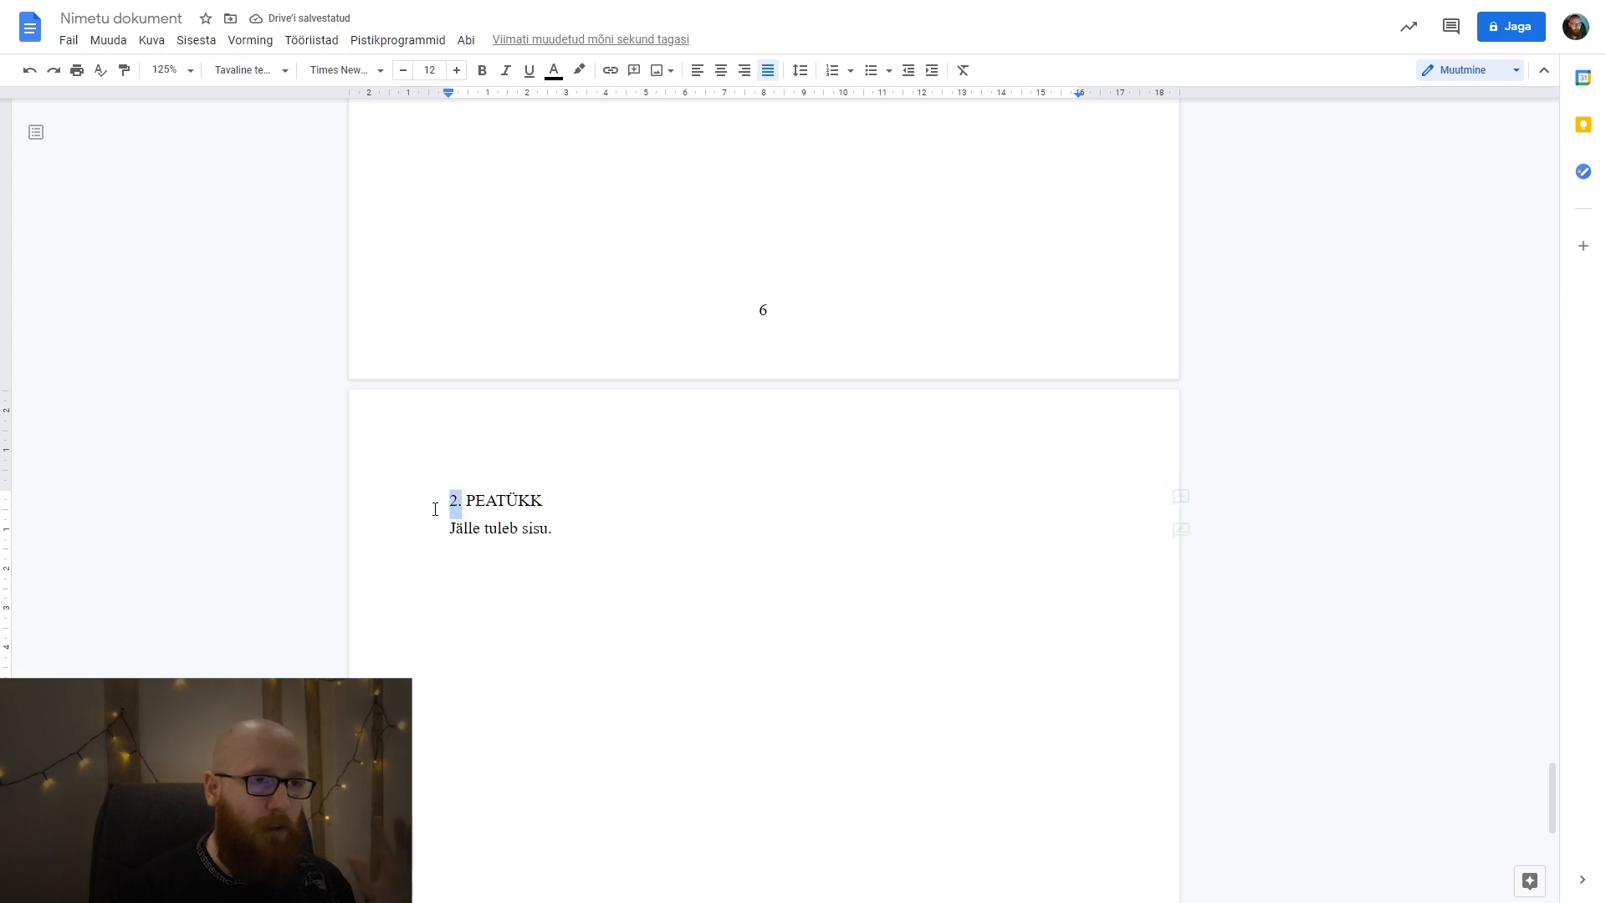
left_click(833, 71)
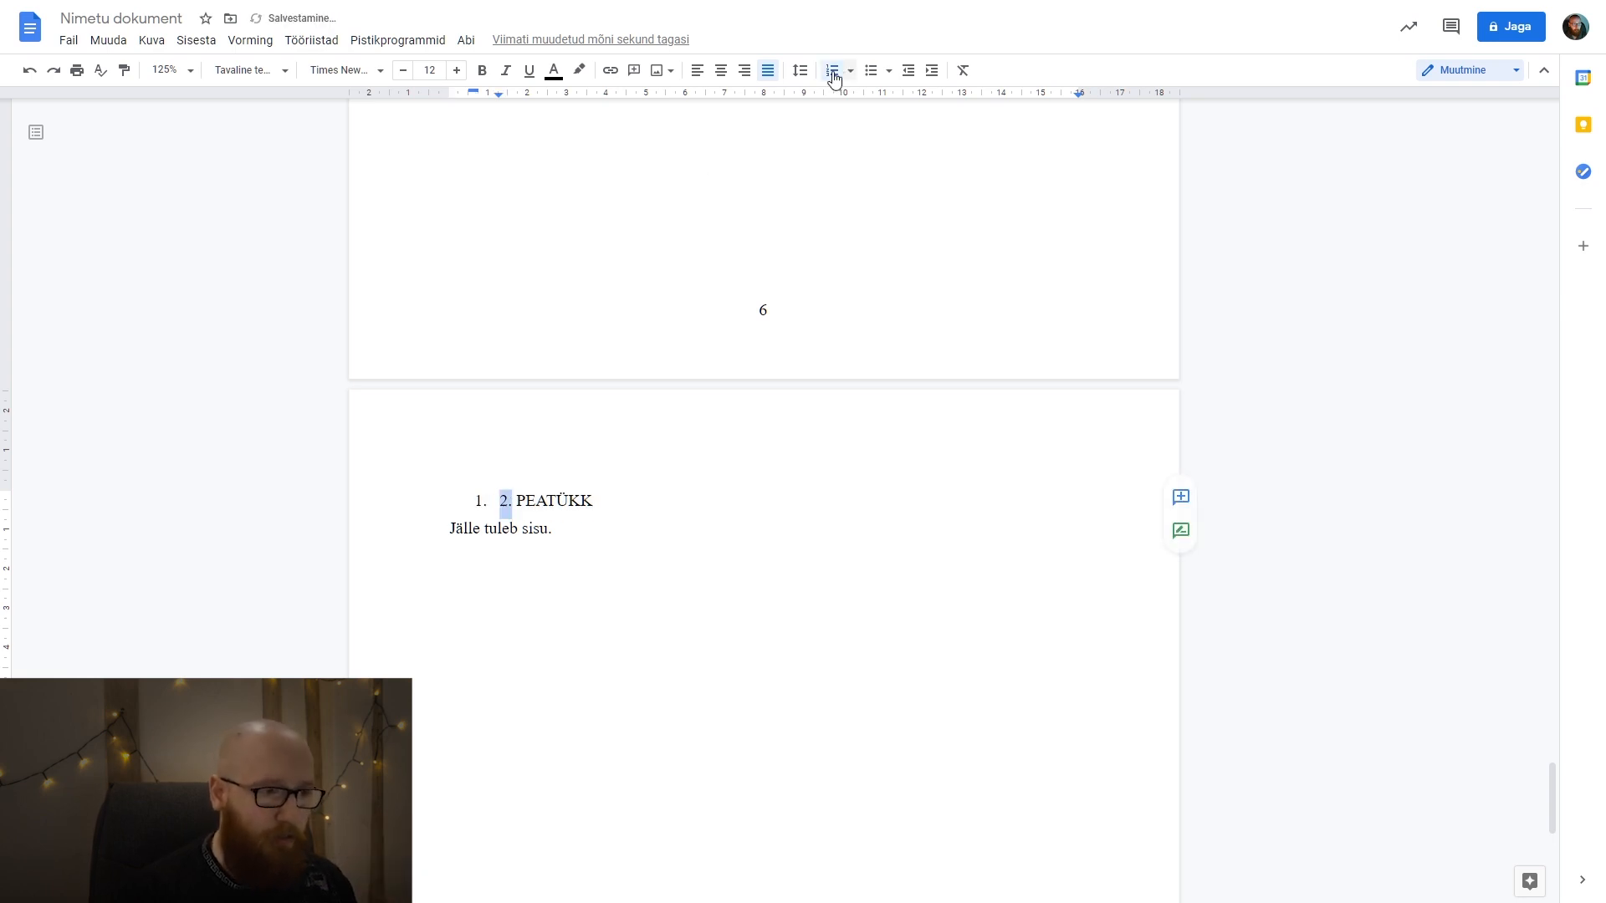
left_click(834, 74)
left_click(681, 469)
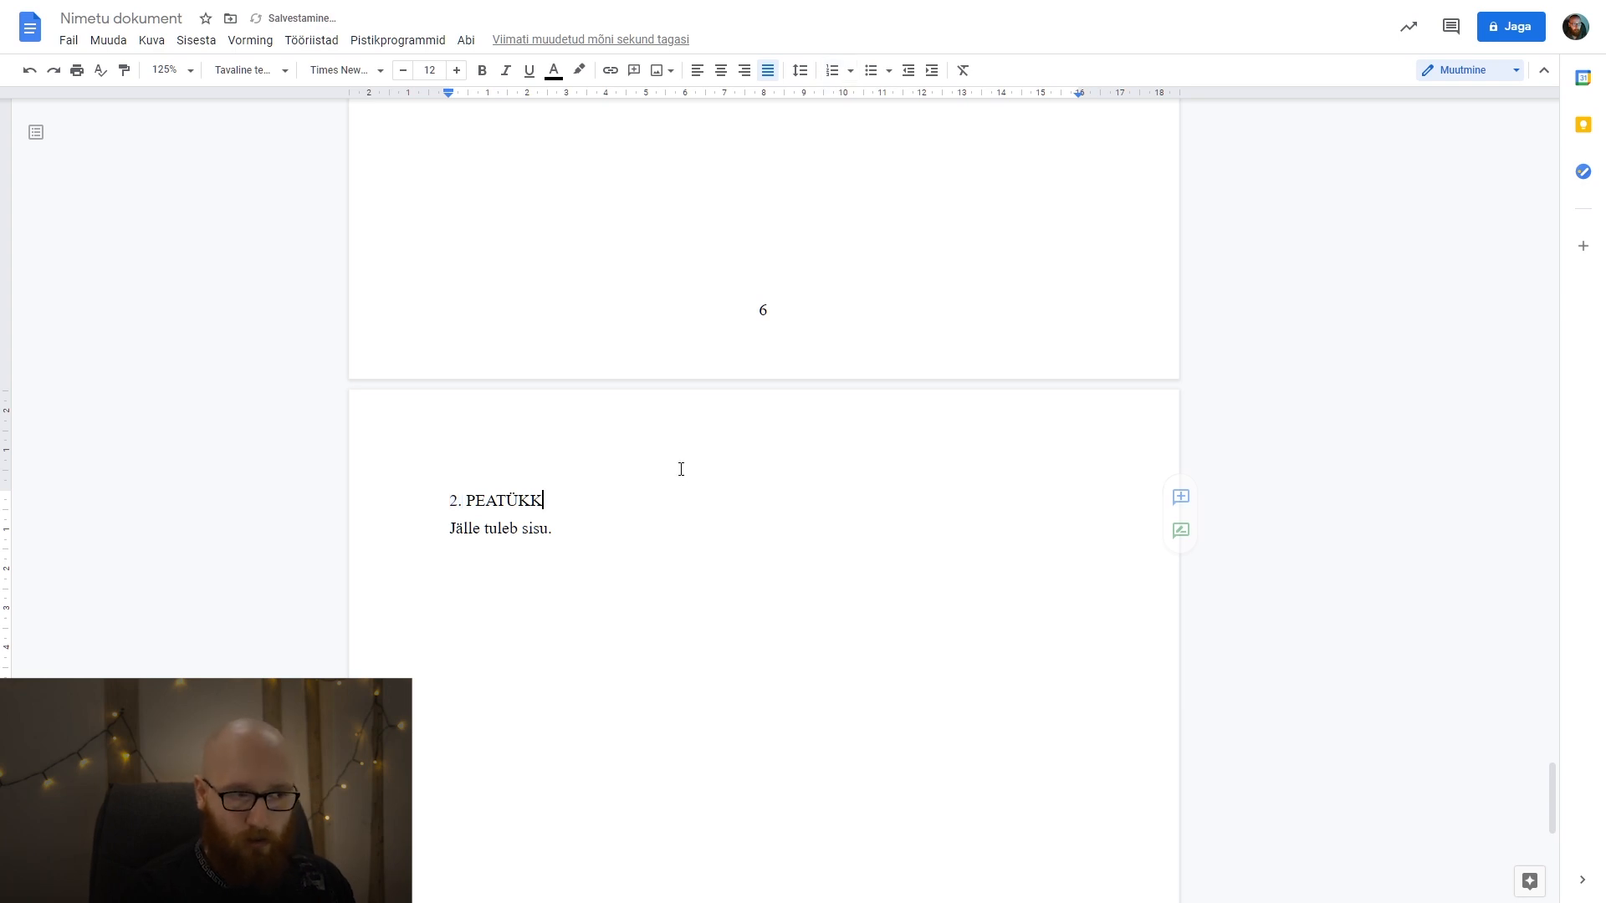
Apply the Pealkiri 1 style to the 2. PEATÜKK line.
left_click_drag(599, 499, 430, 499)
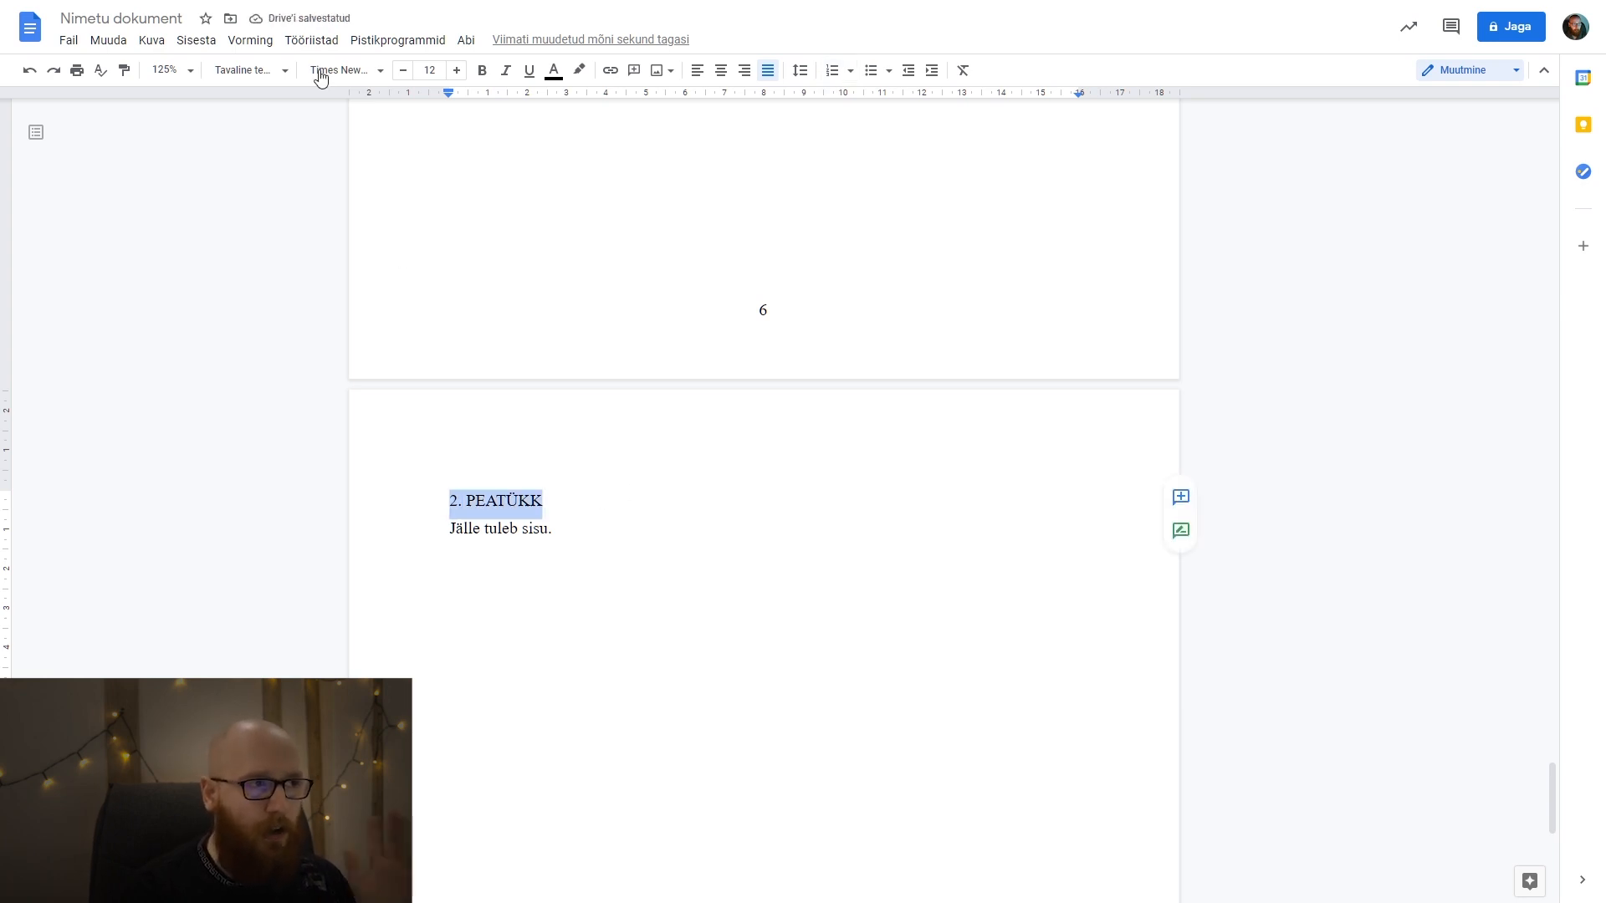
left_click(266, 71)
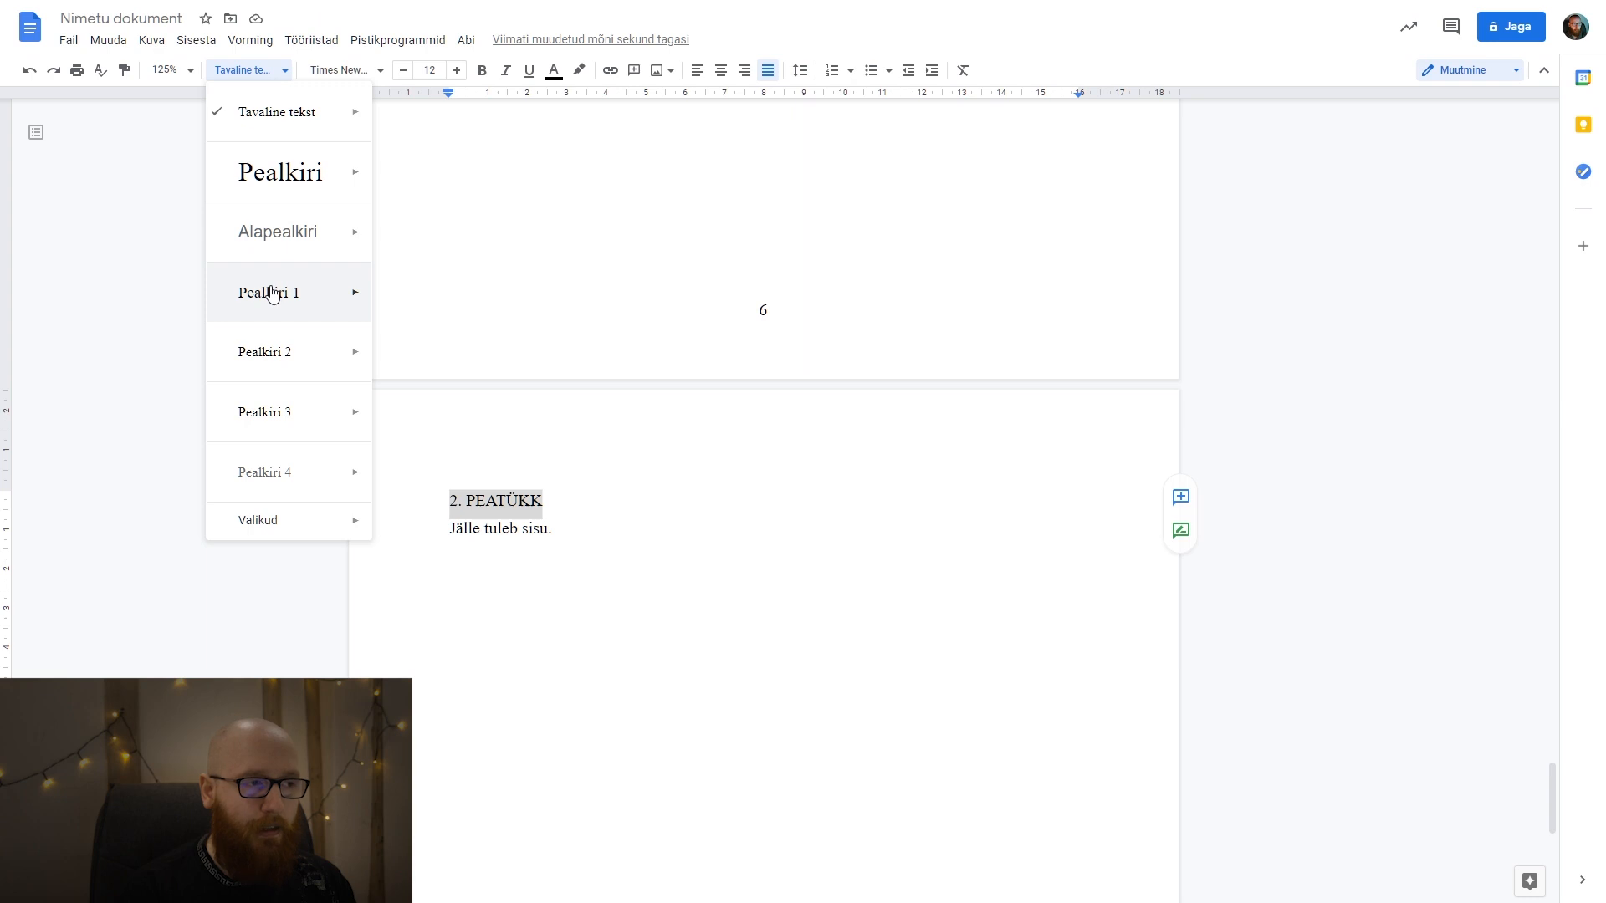
left_click(348, 293)
left_click(665, 537)
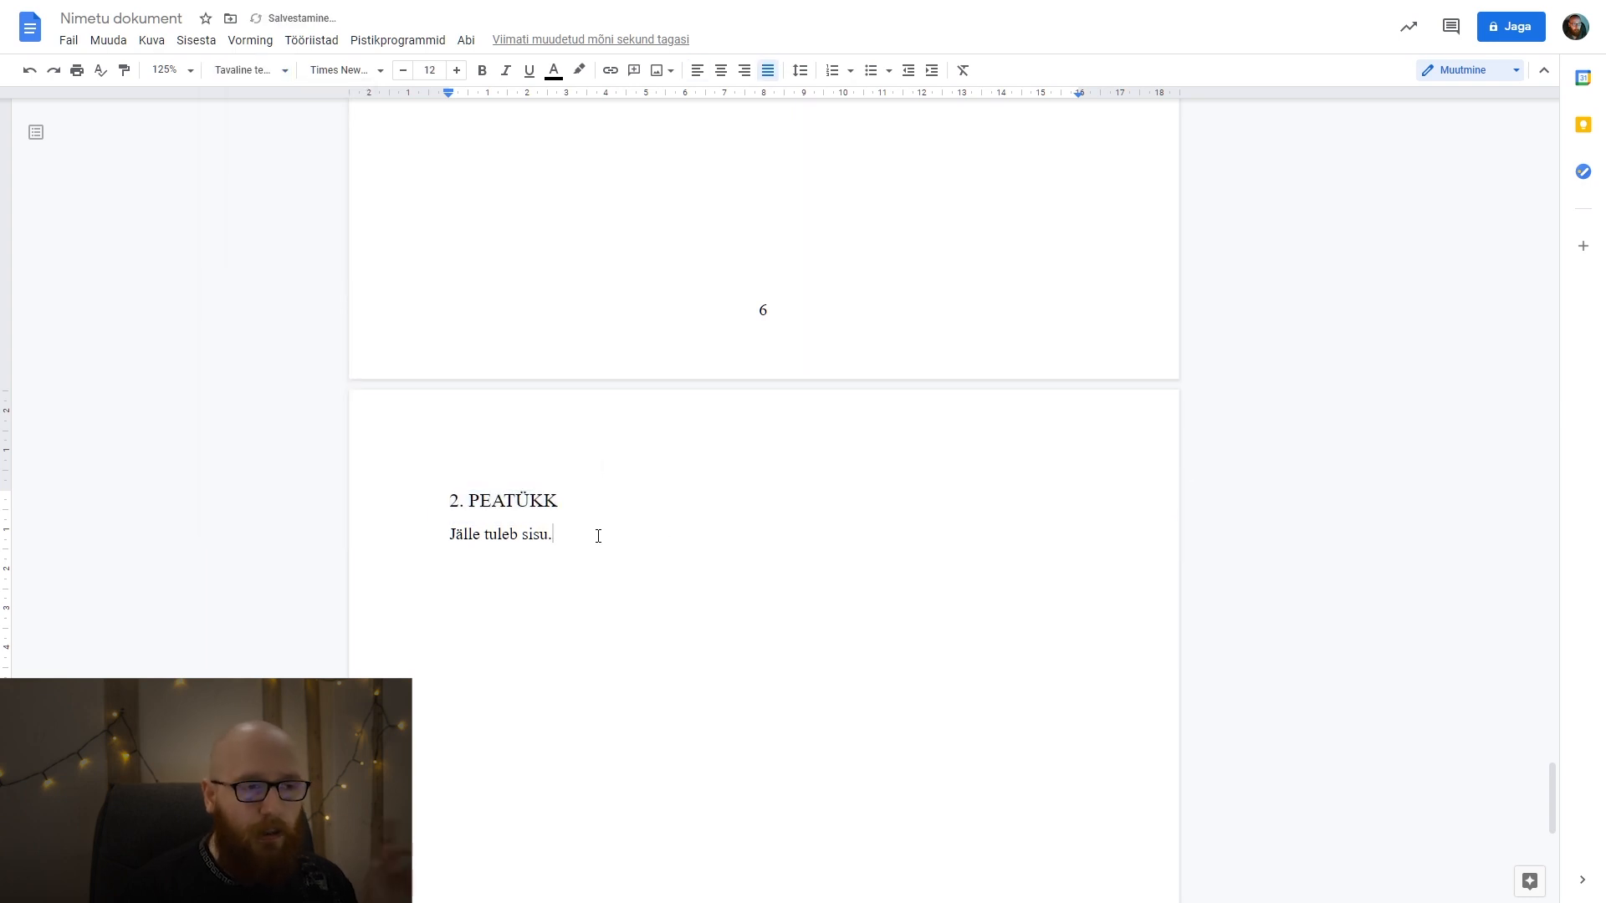
Compare the styles of the 1. PEATÜKK, 1.1 Tore alapealkiri and 1.1.1 Väike alapealkiri headings in the first chapter.
scroll(597, 534, "up", 10)
scroll(593, 525, "up", 8)
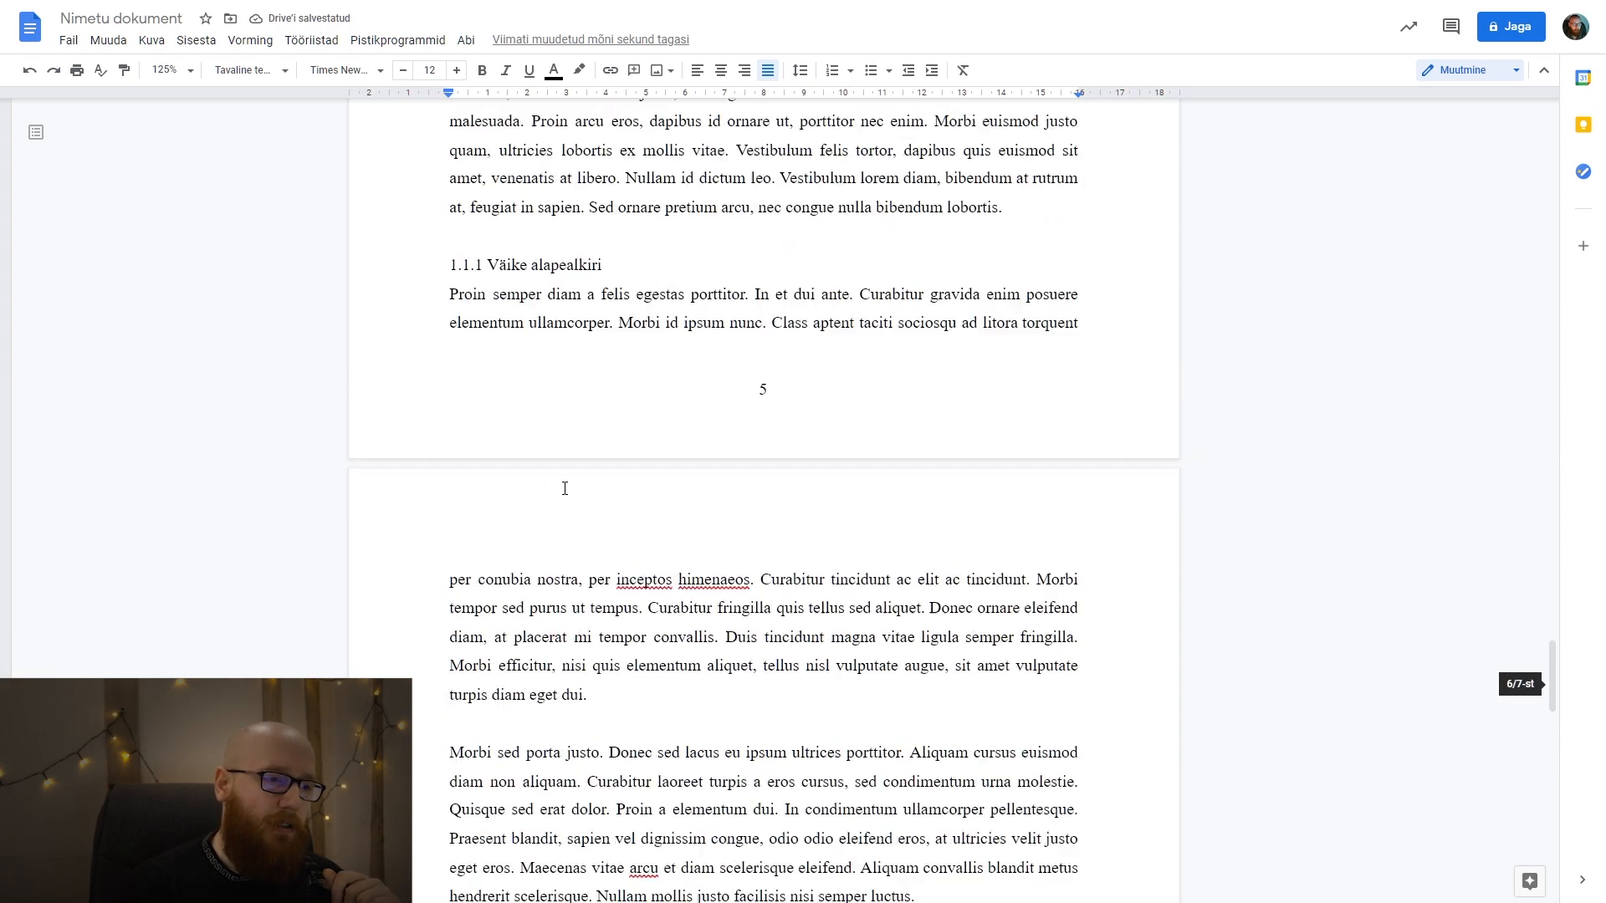
triple_click(605, 319)
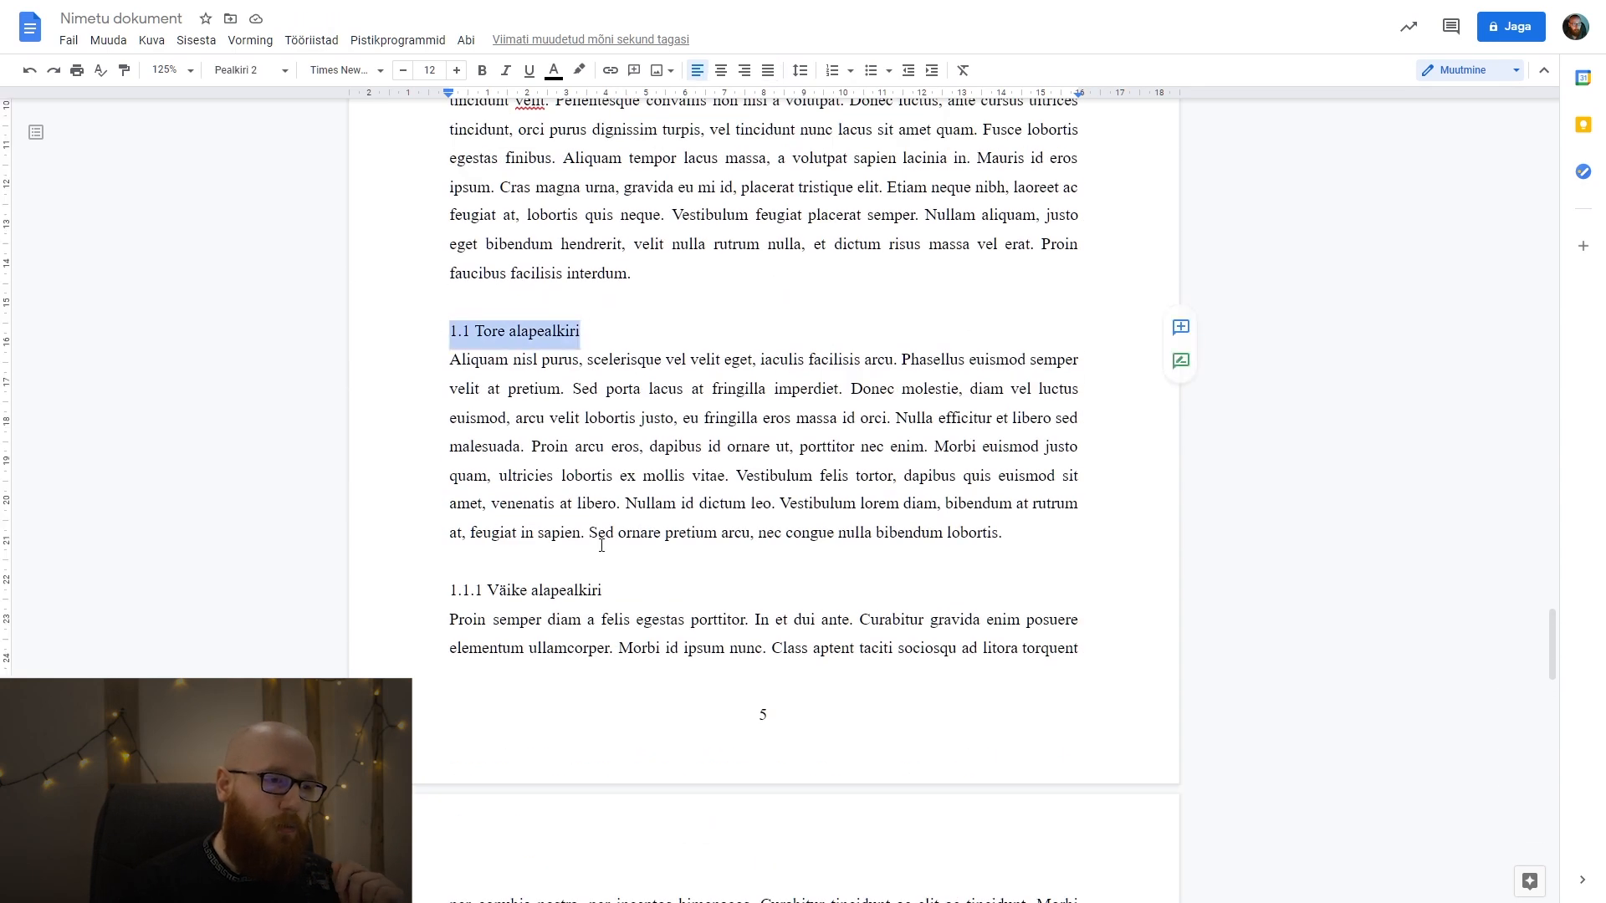
left_click_drag(646, 593, 389, 583)
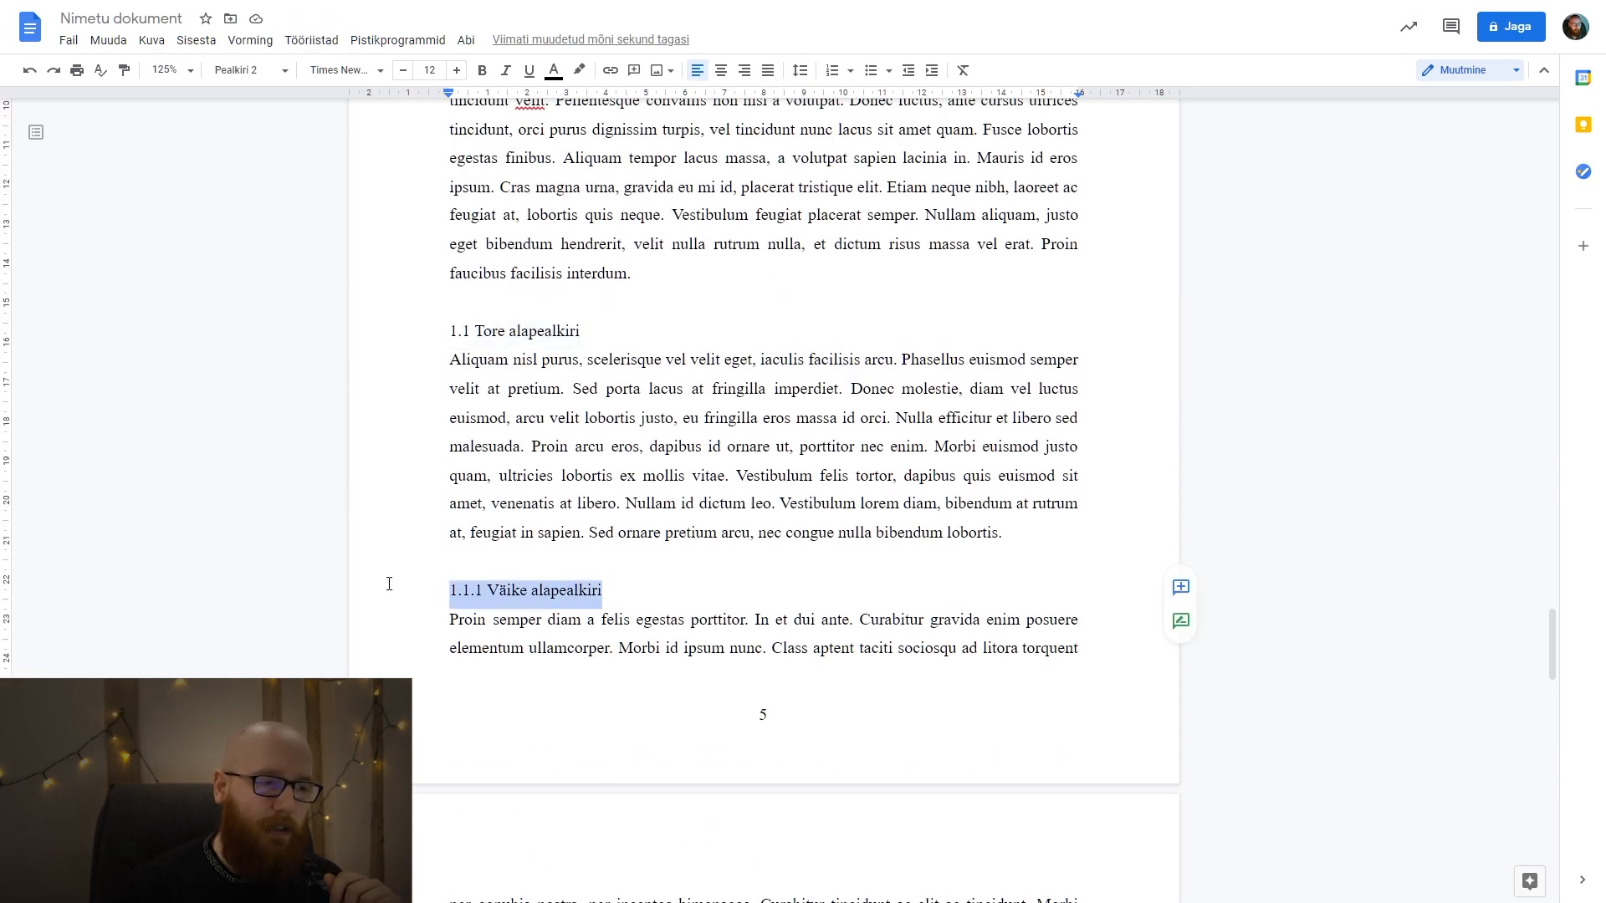
left_click(669, 561)
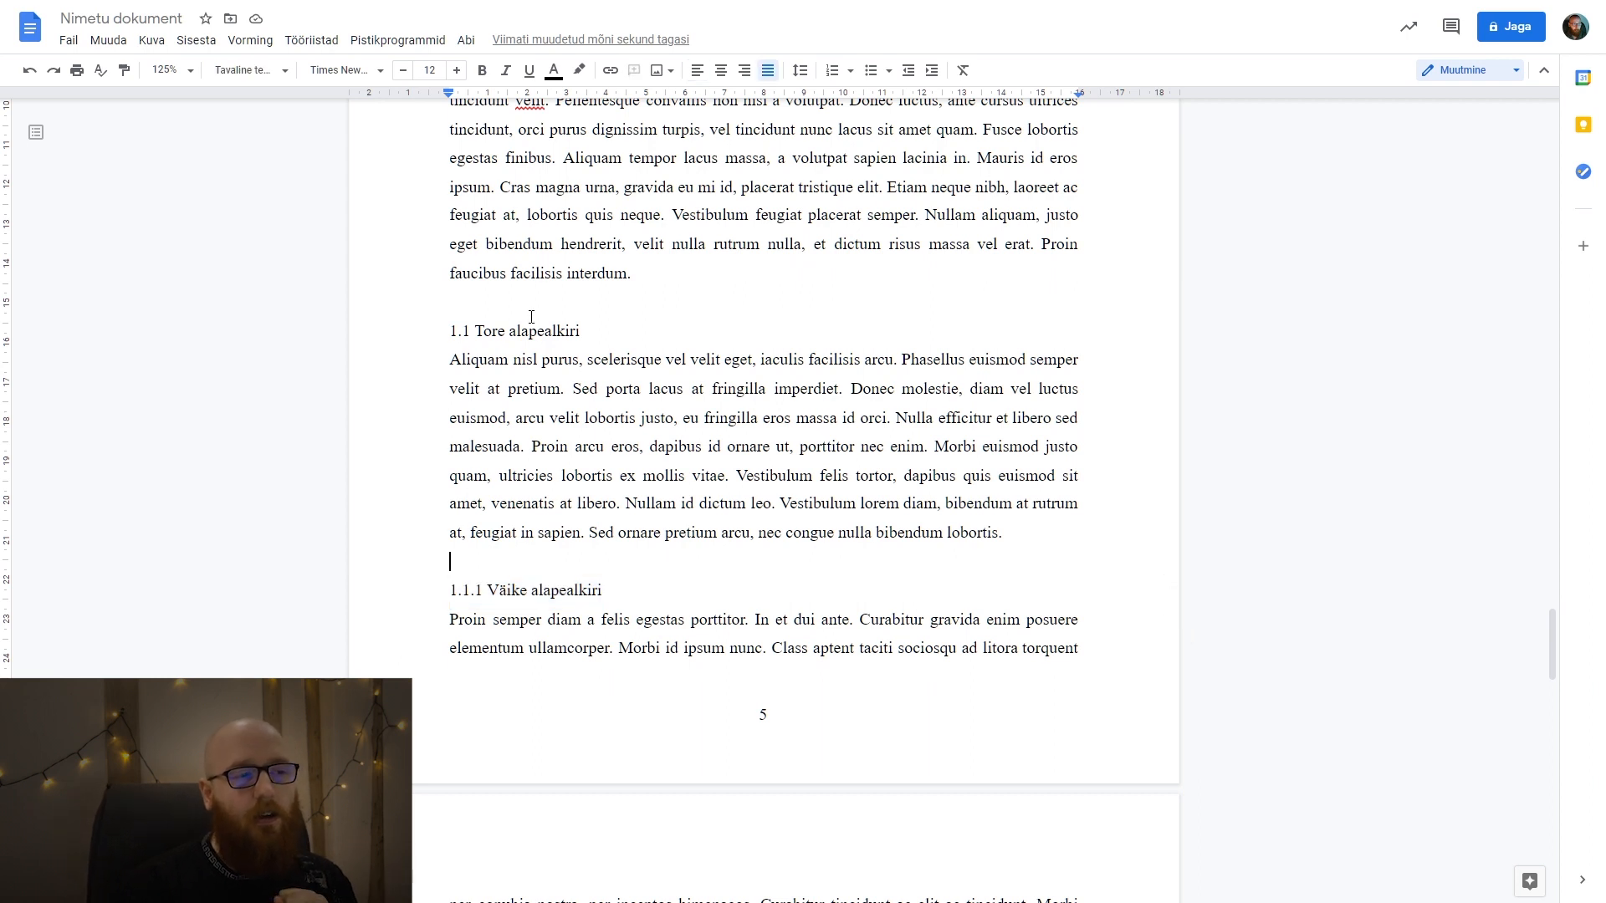
left_click_drag(585, 322, 458, 323)
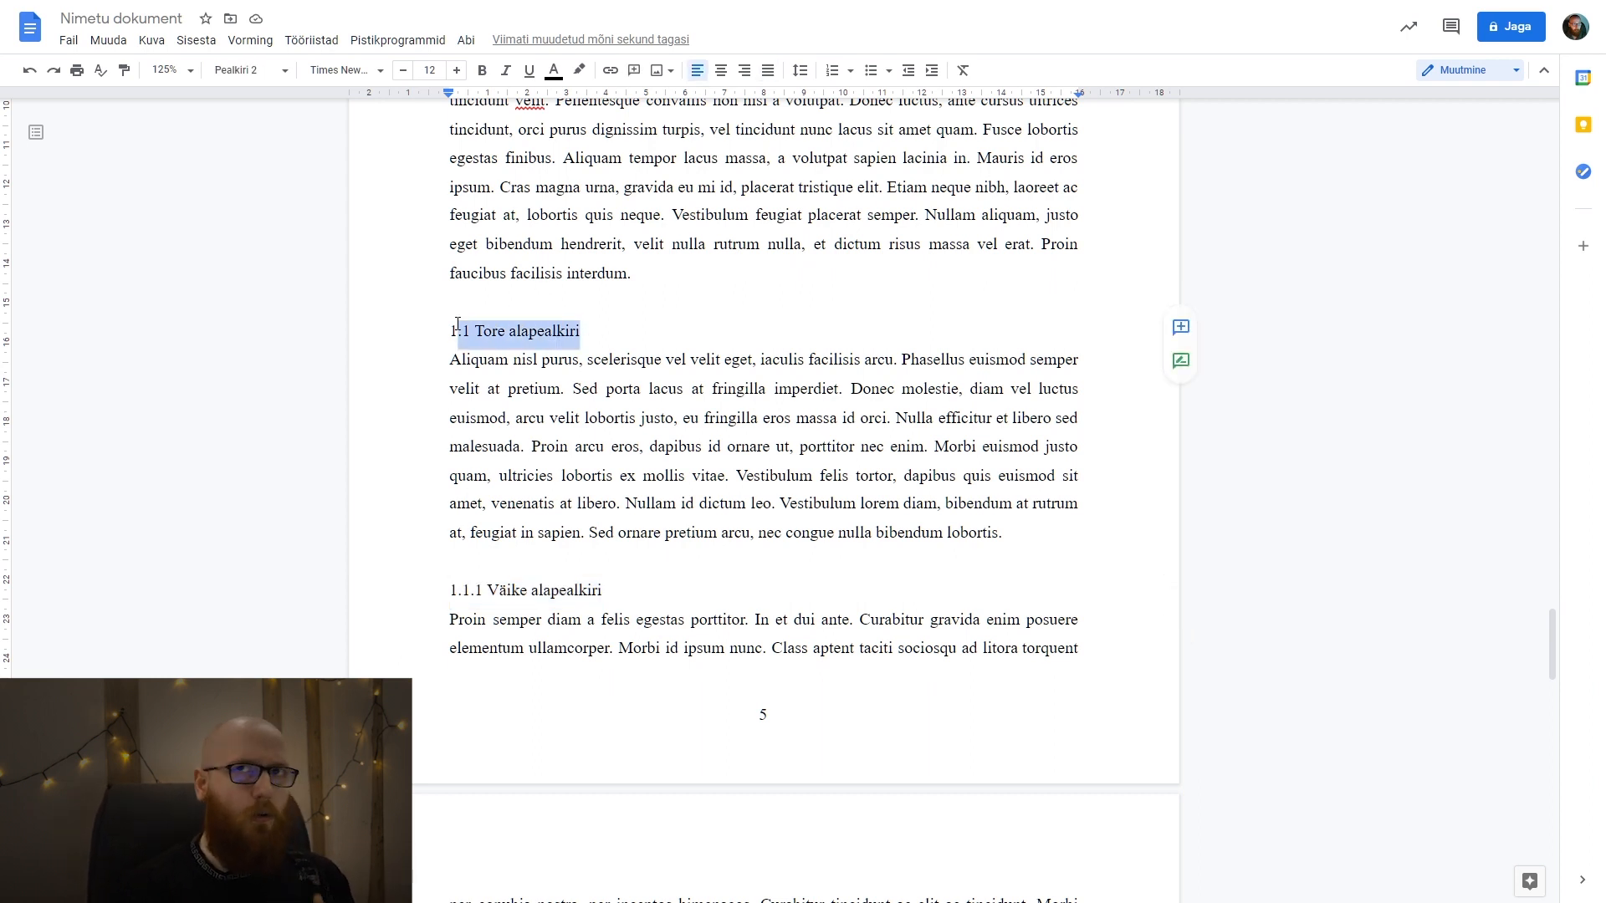
scroll(491, 334, "up", 8)
left_click_drag(559, 390, 426, 374)
scroll(600, 408, "down", 6)
left_click(590, 470)
left_click_drag(645, 500, 432, 499)
left_click(619, 509)
left_click_drag(617, 502, 453, 500)
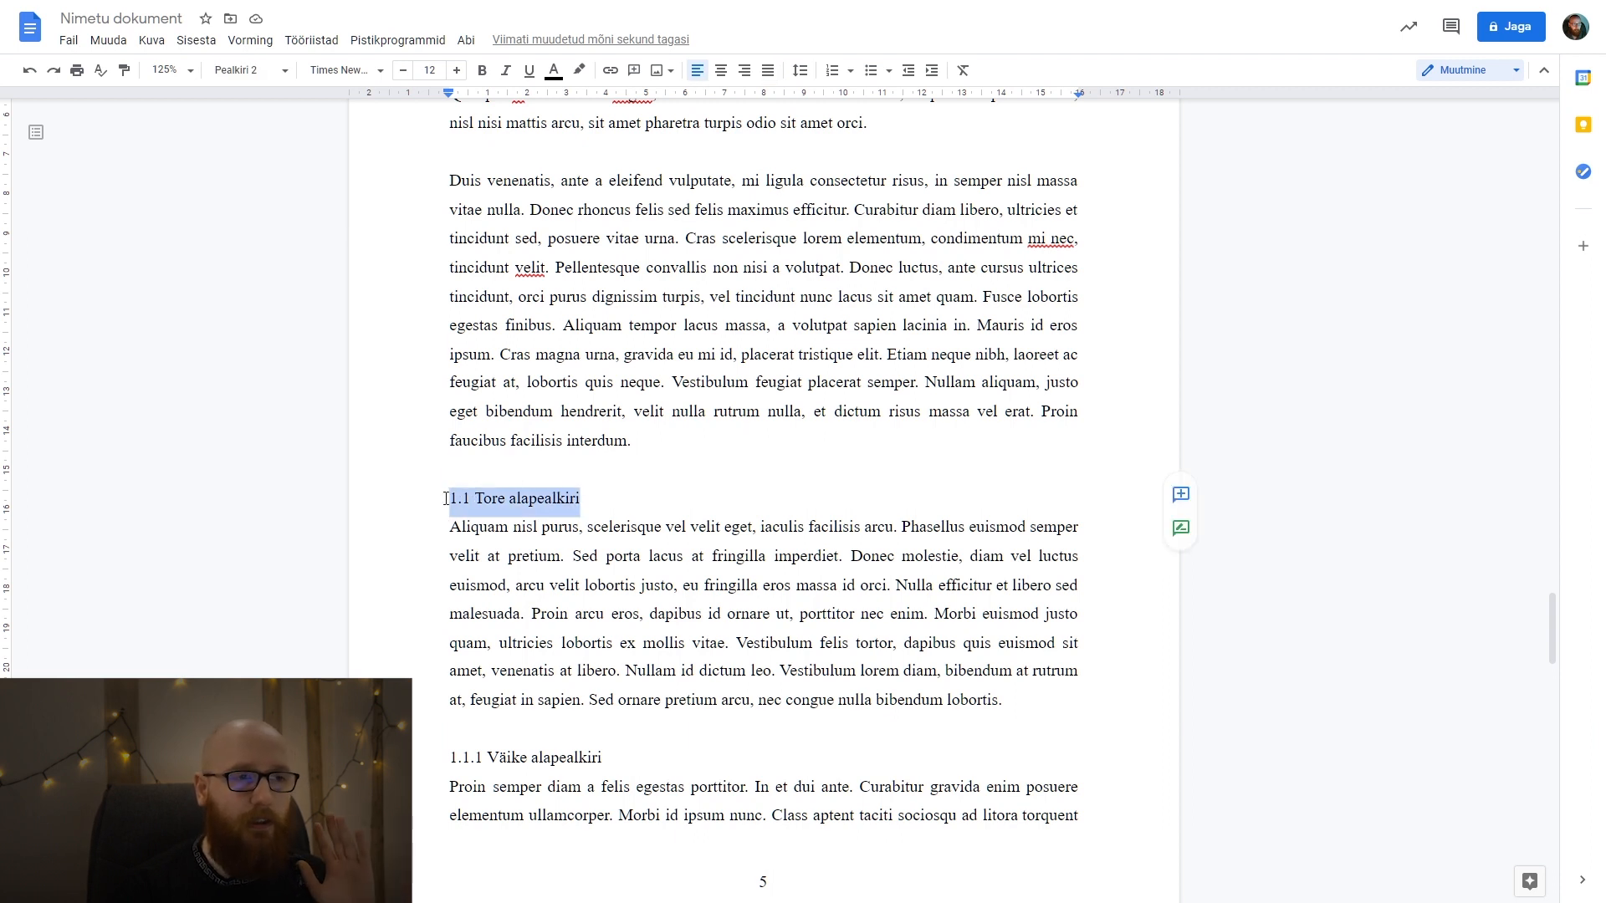
left_click(764, 491)
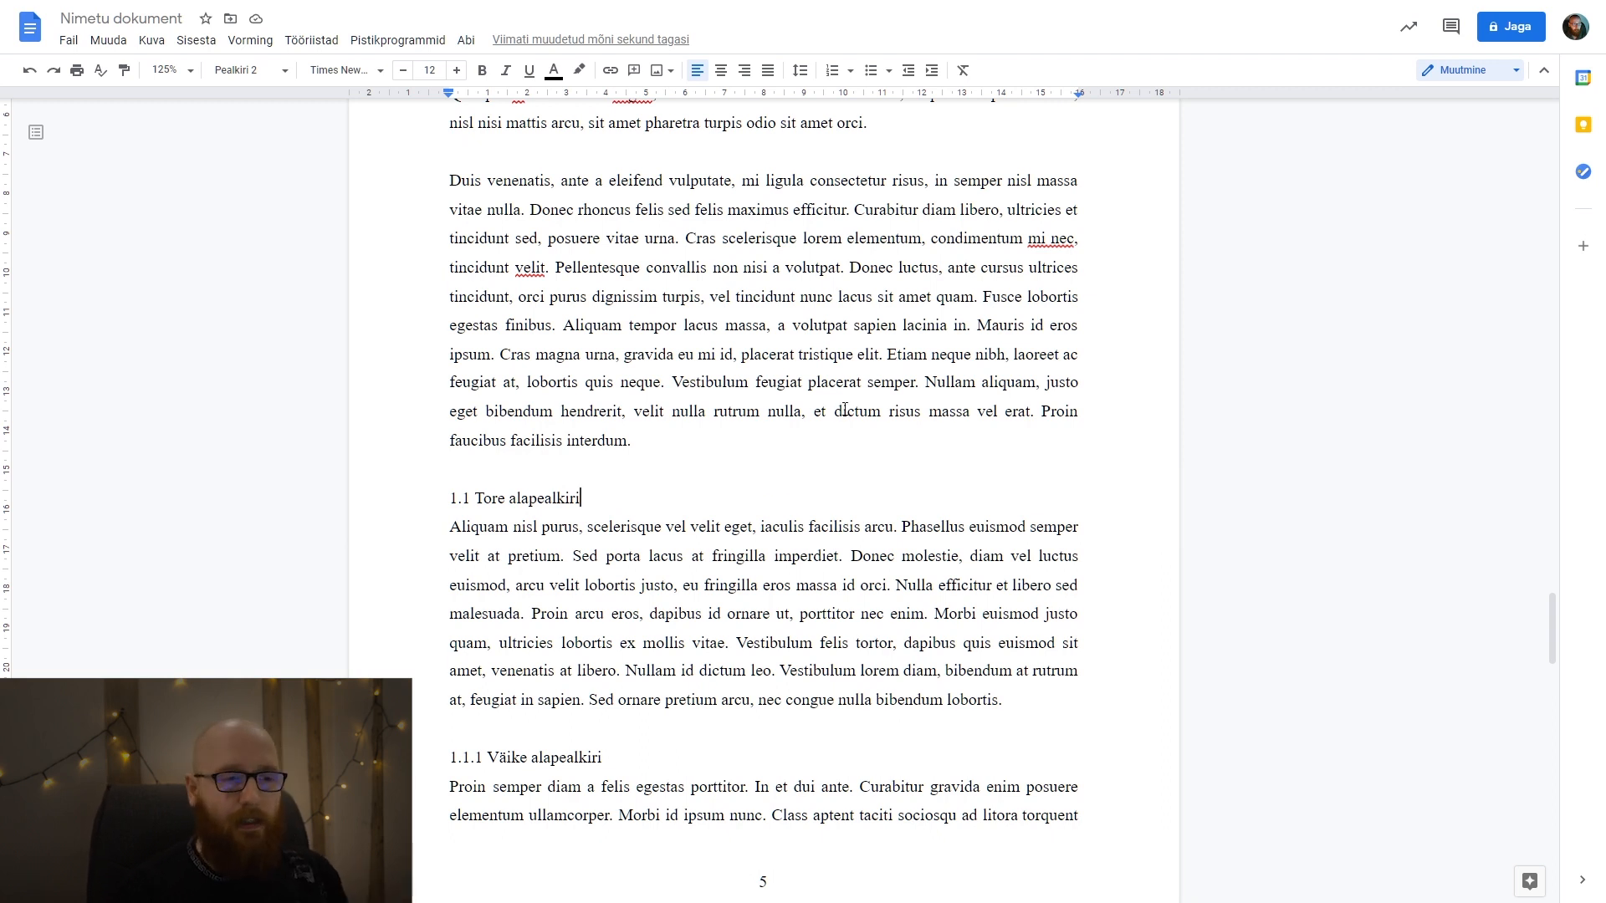
Insert a page break after "Jälle tuleb sisu." and add the title "KOKKUVÕTE" on the new page.
scroll(800, 473, "down", 8)
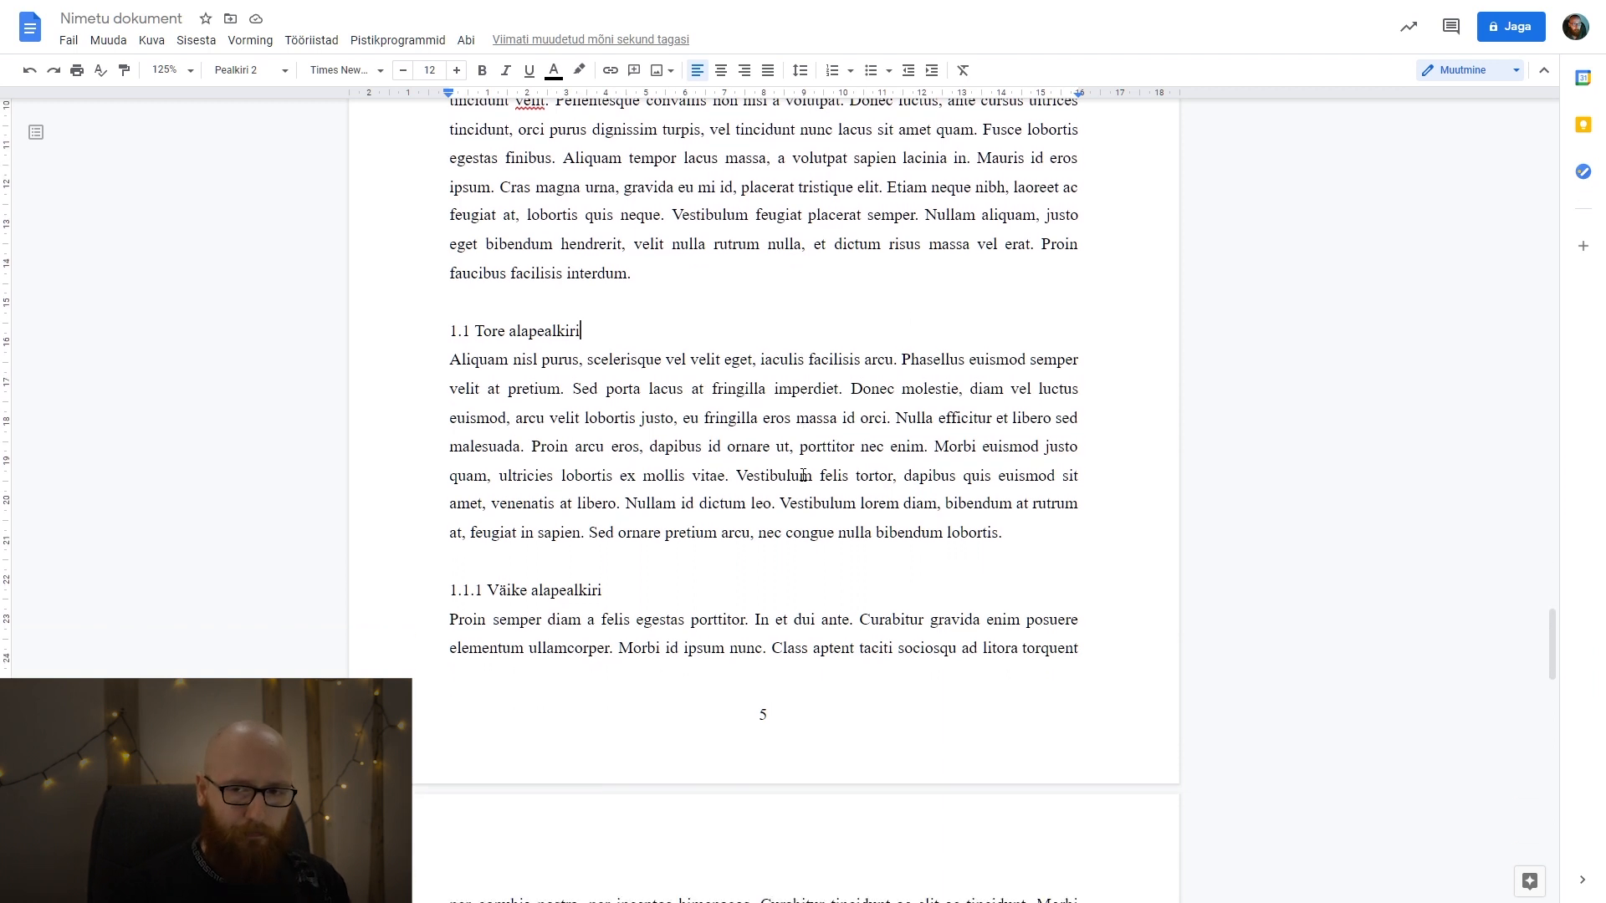
scroll(803, 475, "down", 15)
left_click(685, 491)
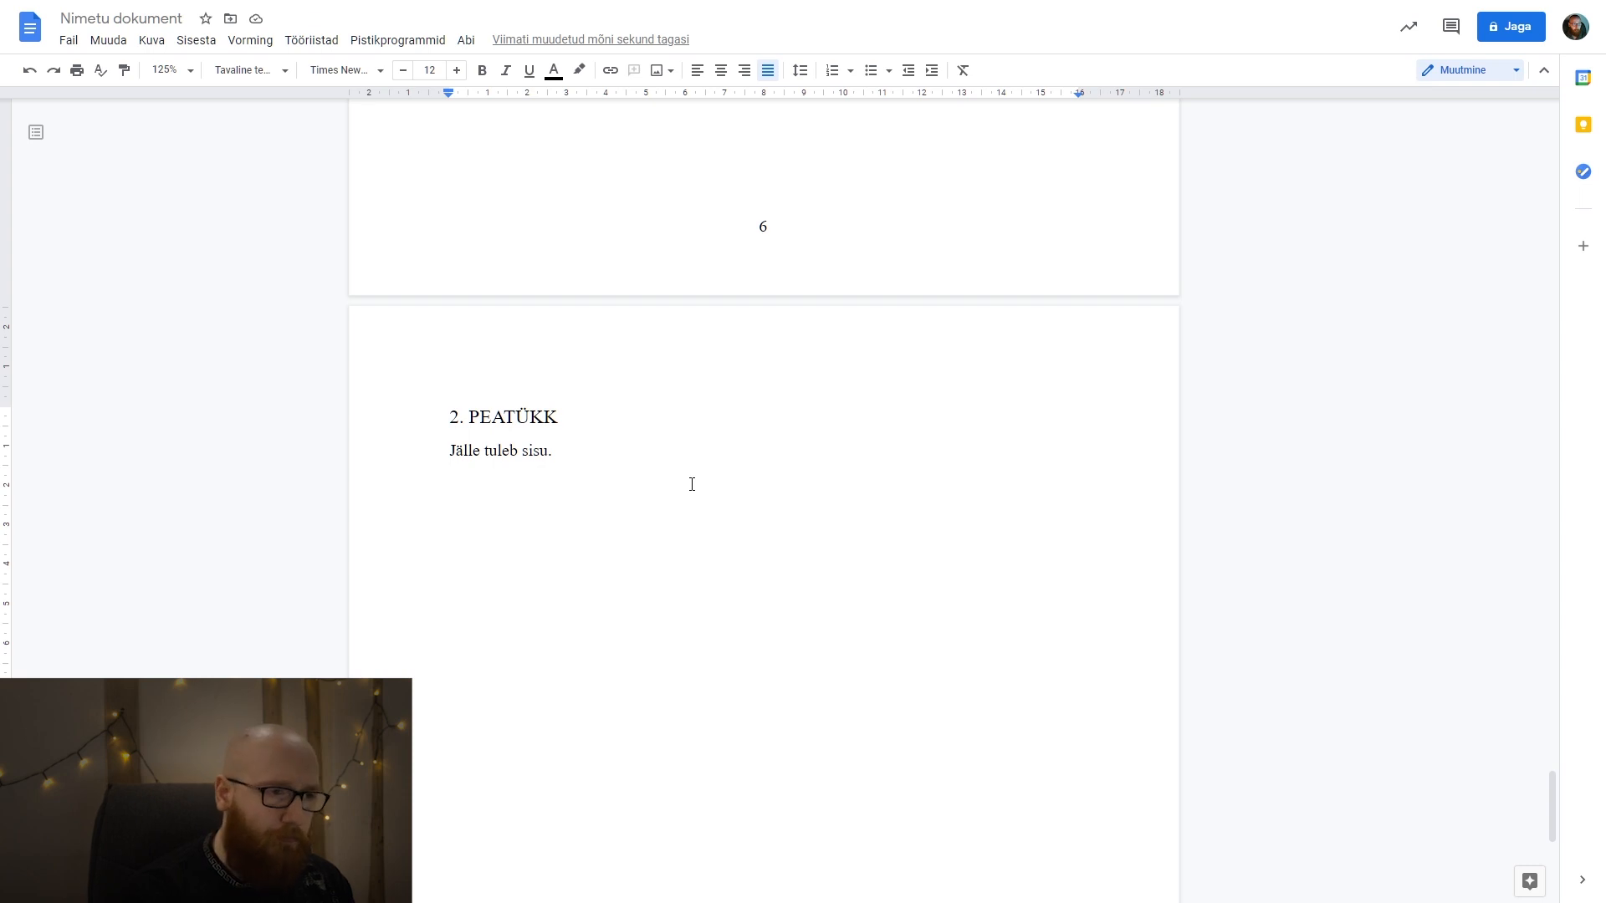
key("ctrl+Return")
type("K")
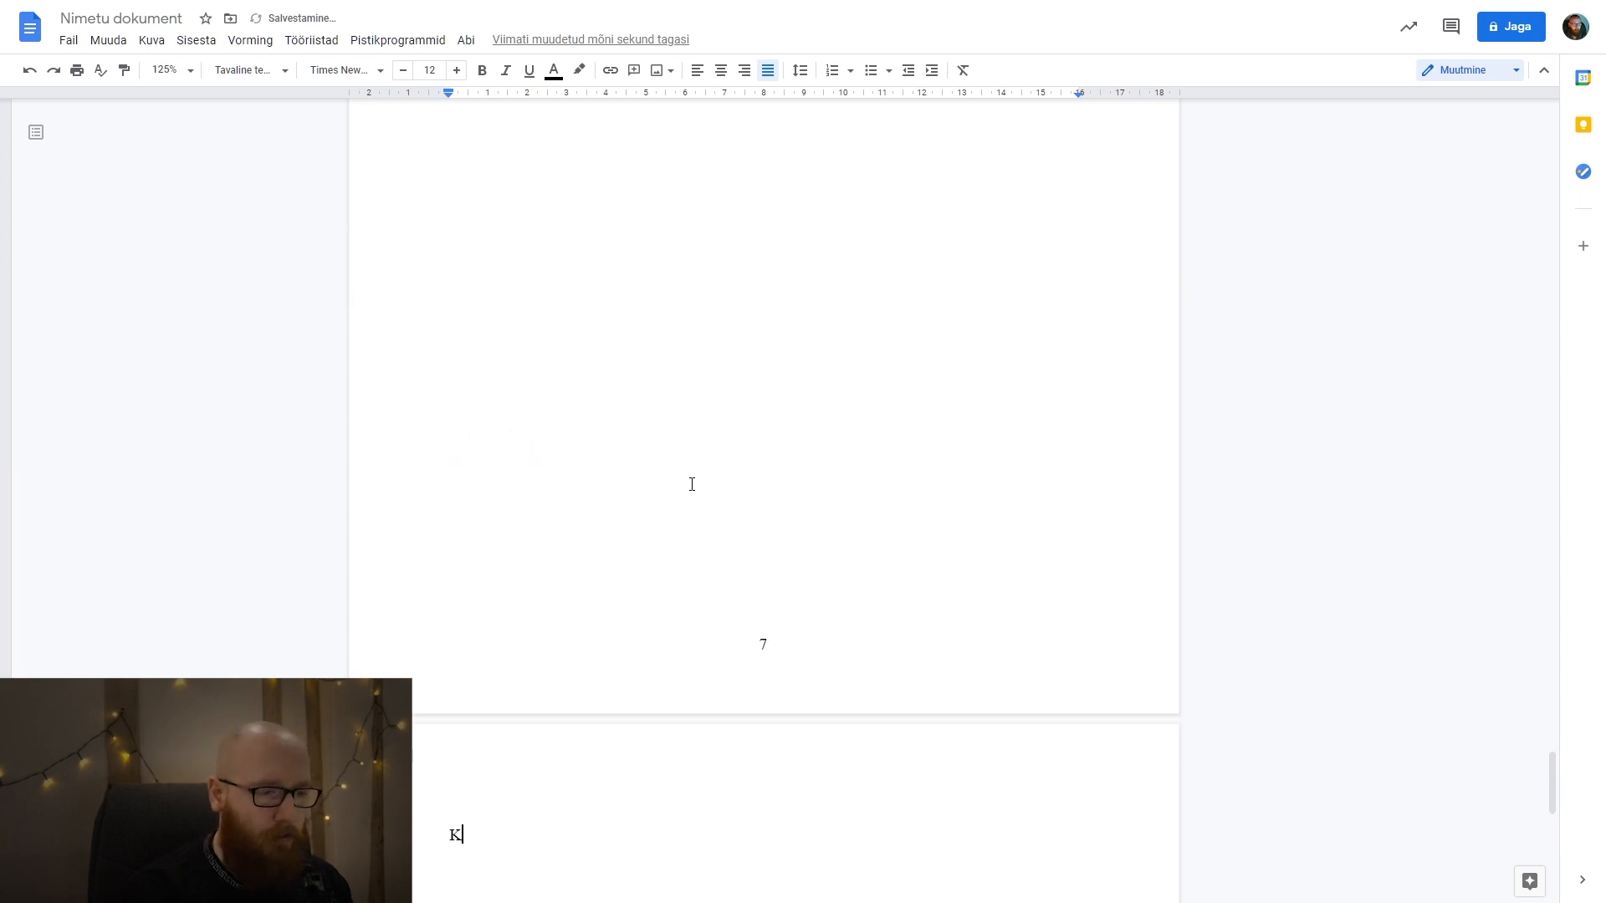
type("OKKUVÕTE")
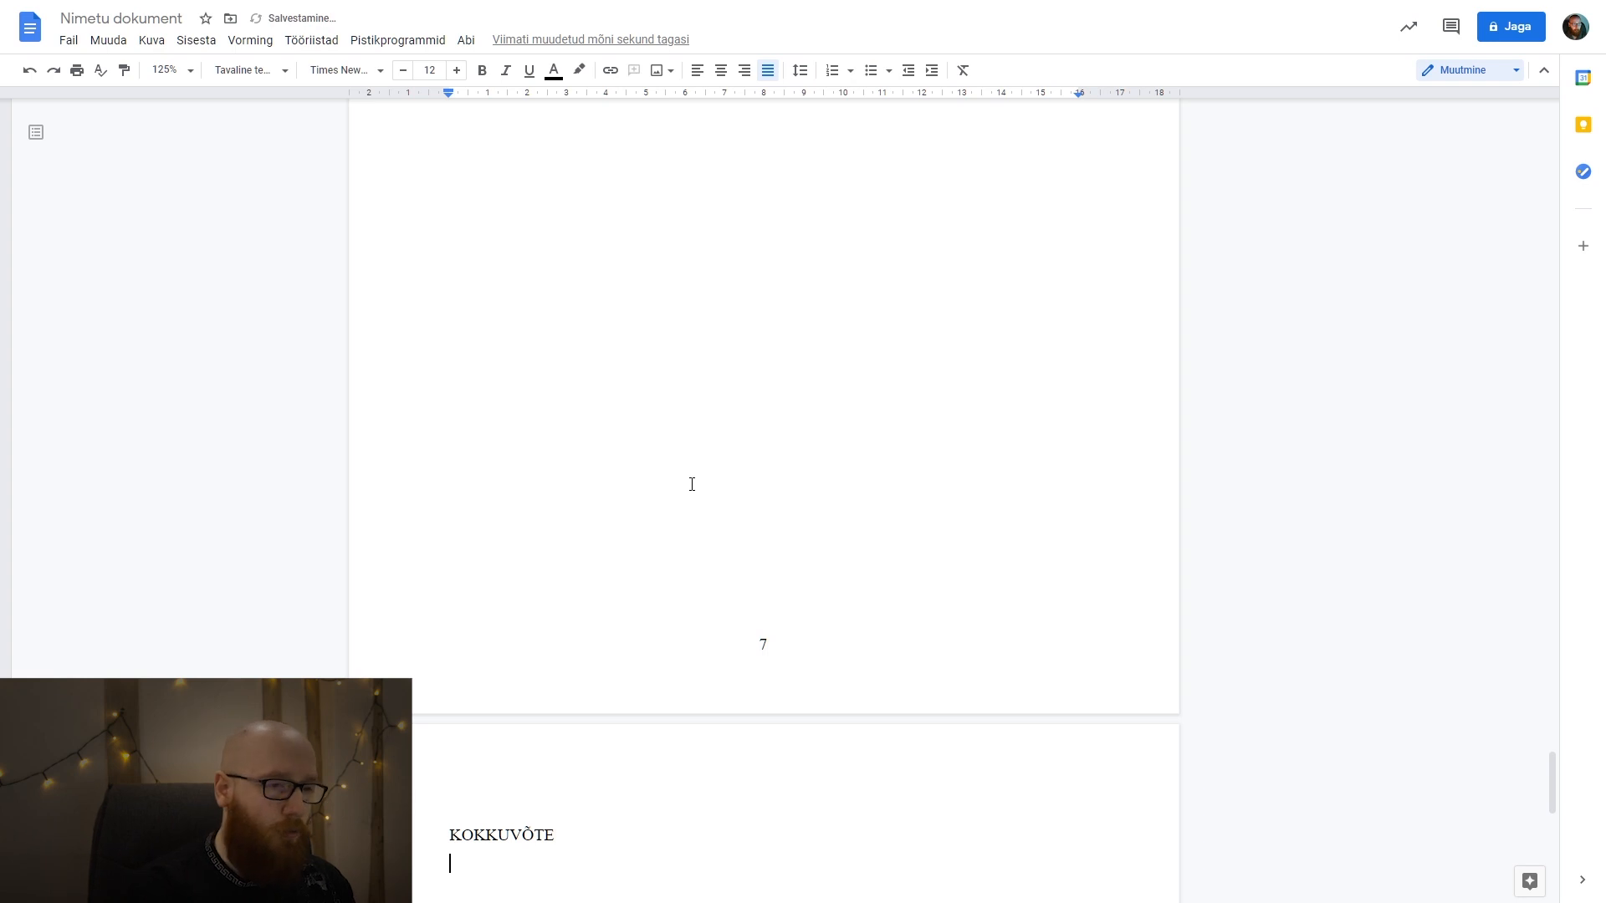
Paste the Lorem ipsum text under KOKKUVÕTE without its source formatting and keep only the first two paragraphs.
key("ctrl+v")
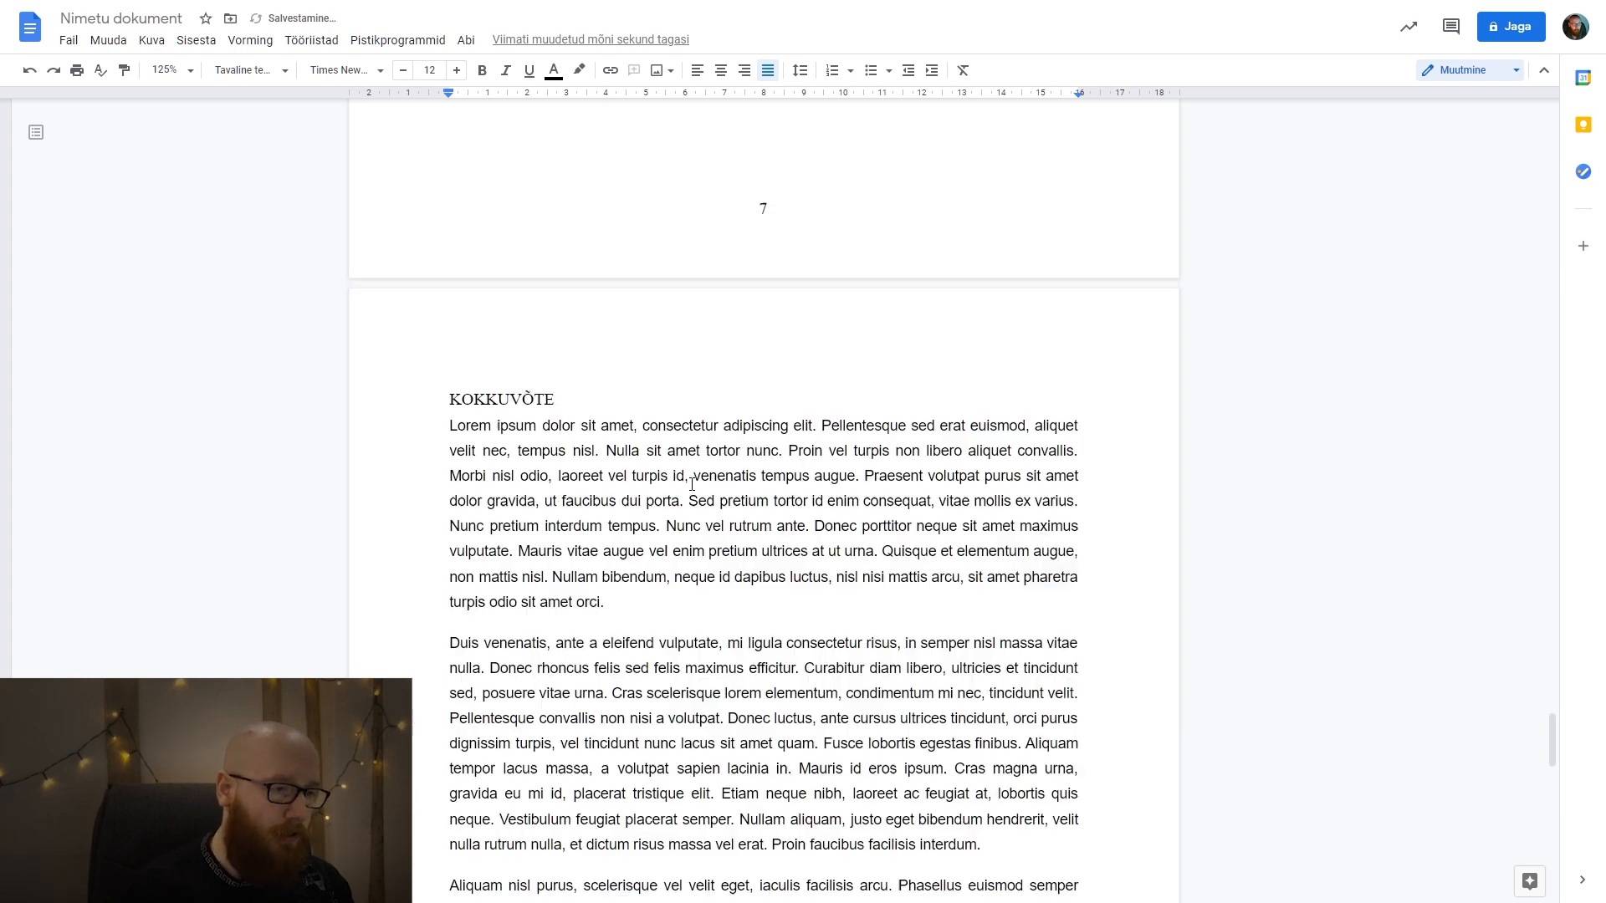
key("ctrl+z")
key("ctrl+shift+v")
left_click_drag(946, 814, 410, 473)
key("BackSpace")
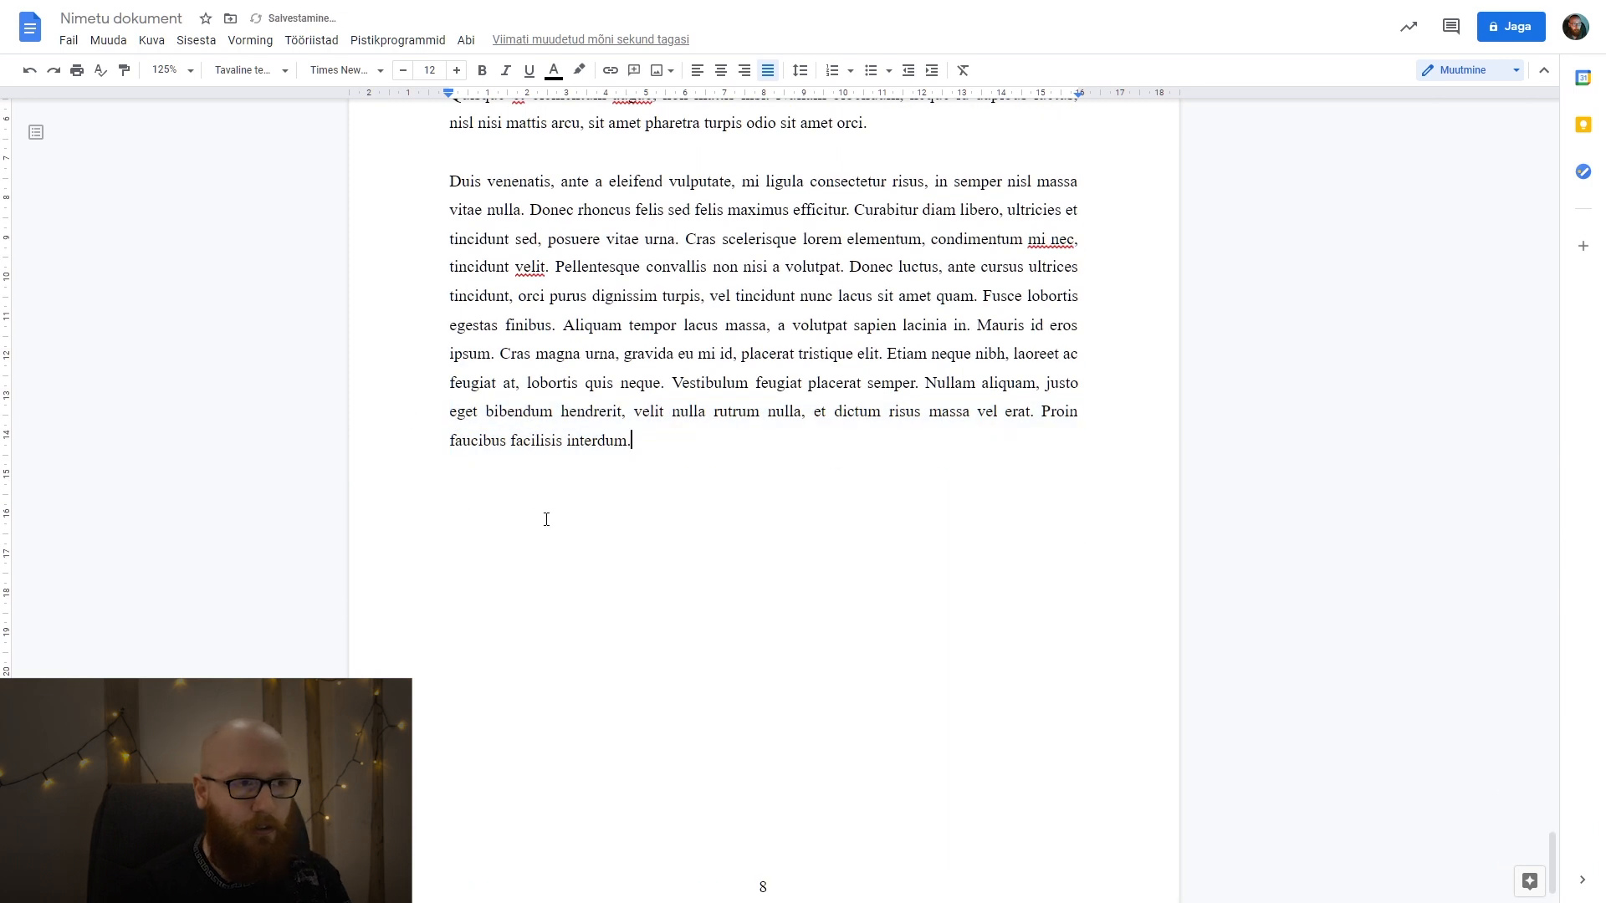
Apply the Pealkiri 1 style to the KOKKUVÕTE title.
scroll(546, 520, "up", 5)
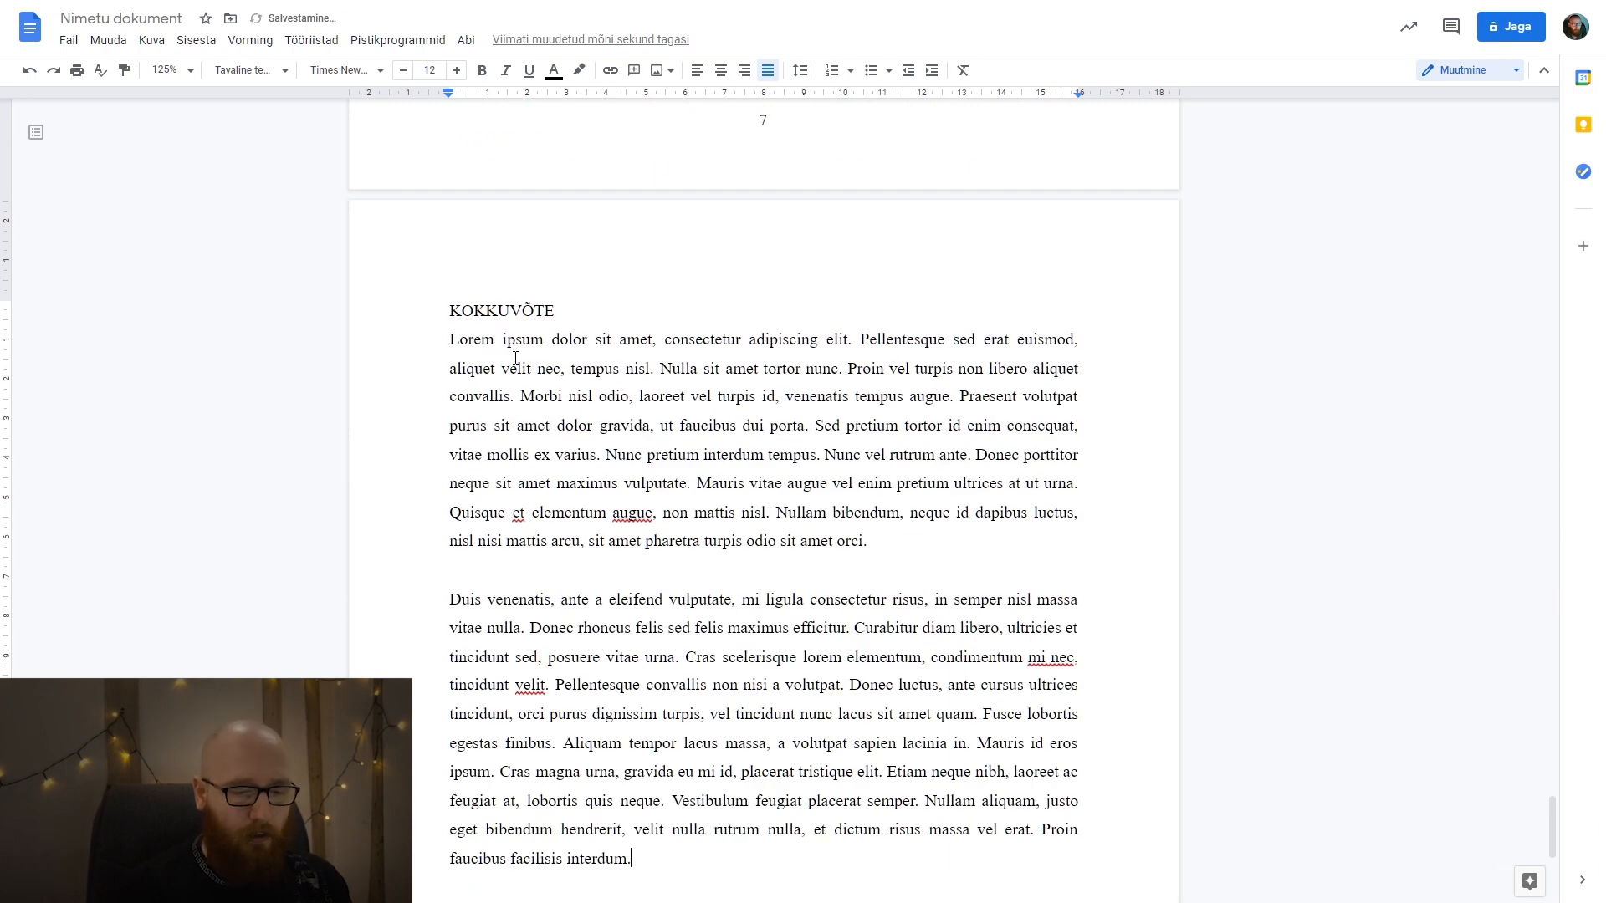
double_click(419, 307)
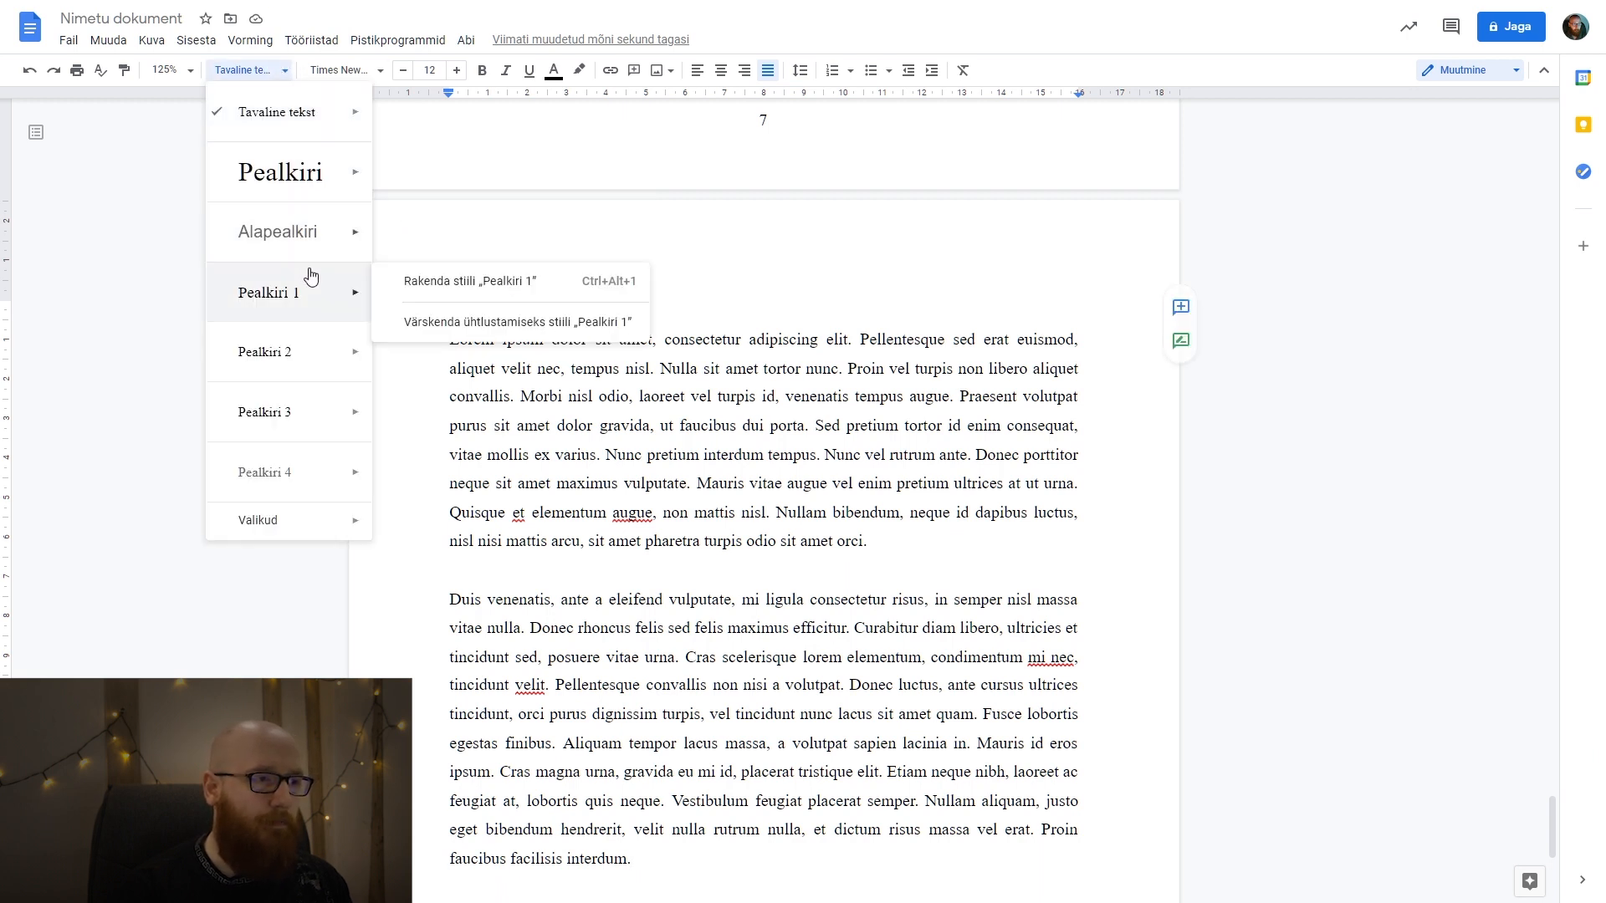
left_click(320, 293)
left_click(723, 406)
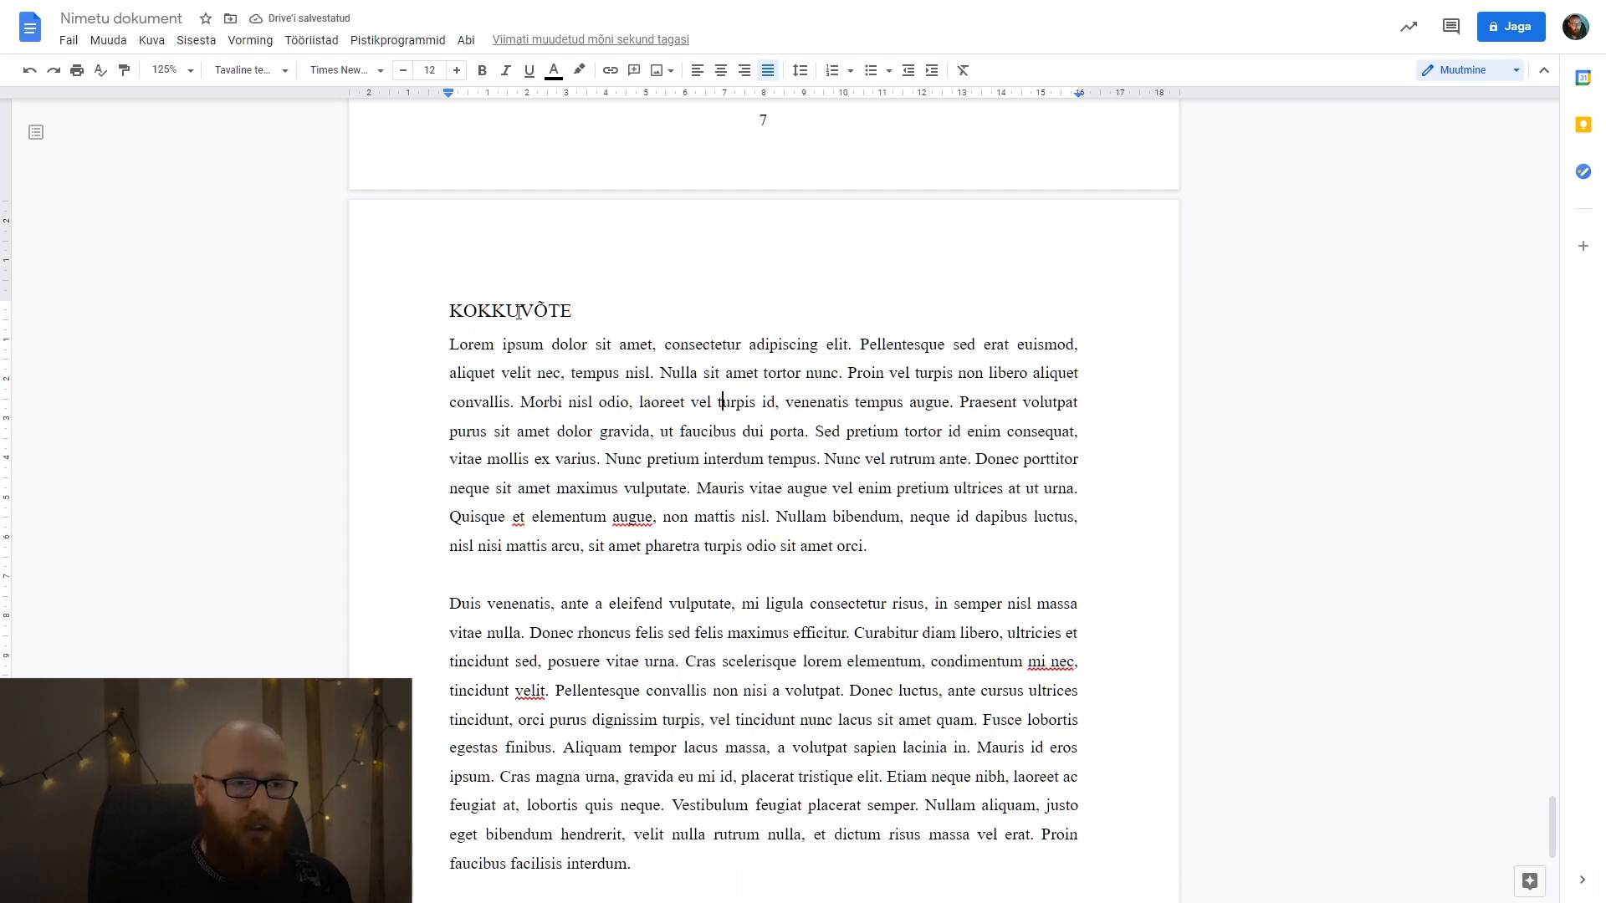
key("Home")
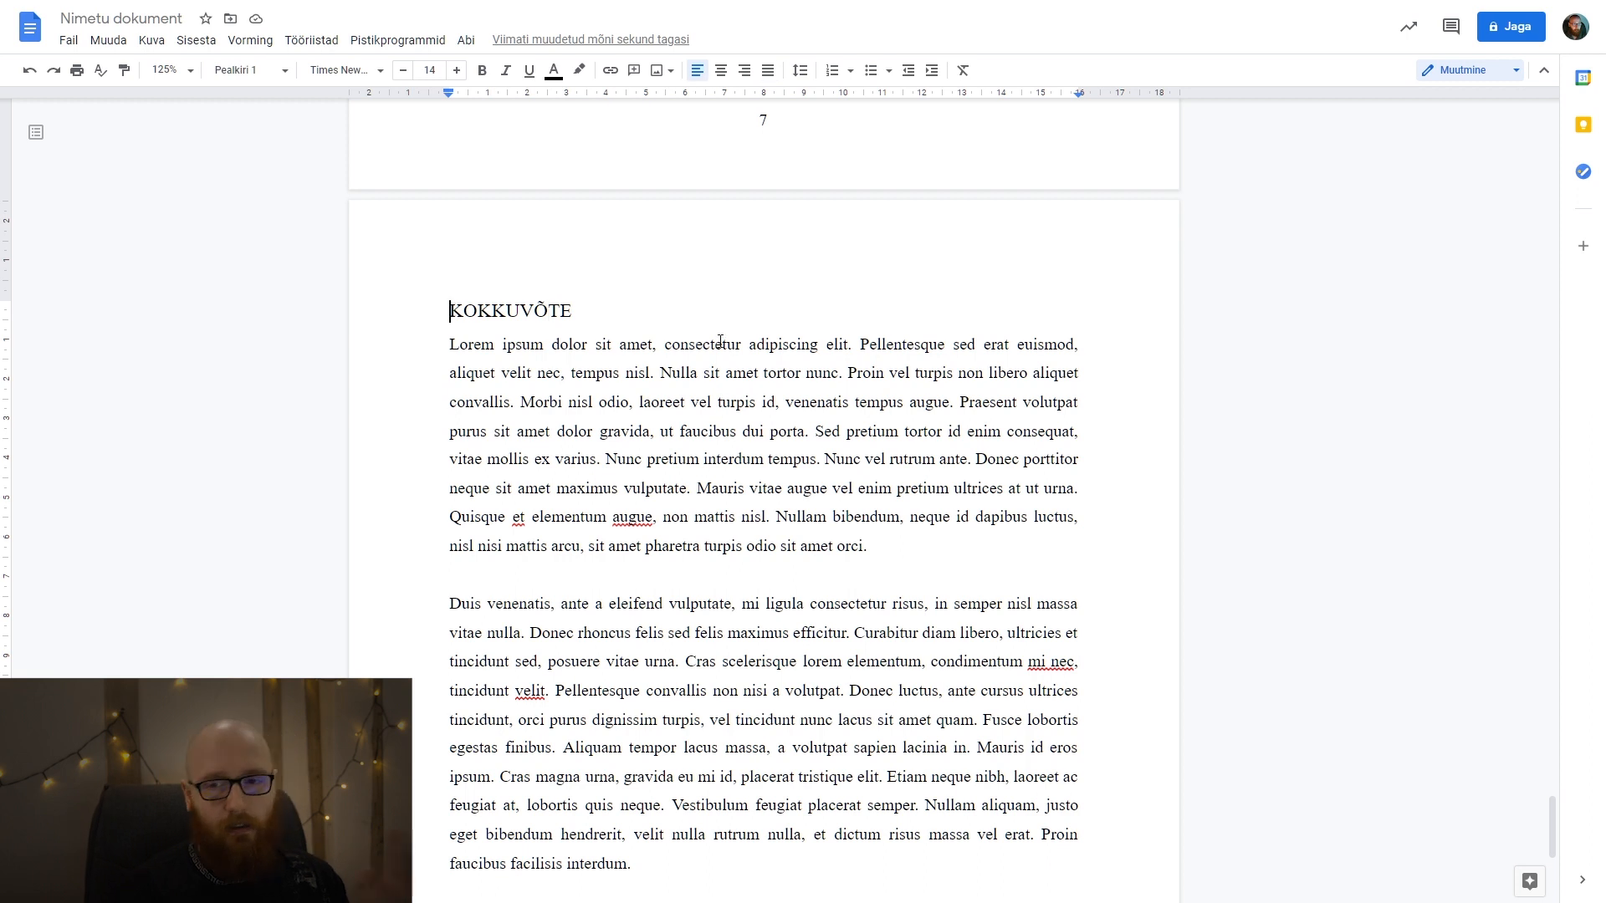
Insert a page break after the last KOKKUVÕTE paragraph and add the title "LISA 1" on the new page.
scroll(805, 465, "down", 3)
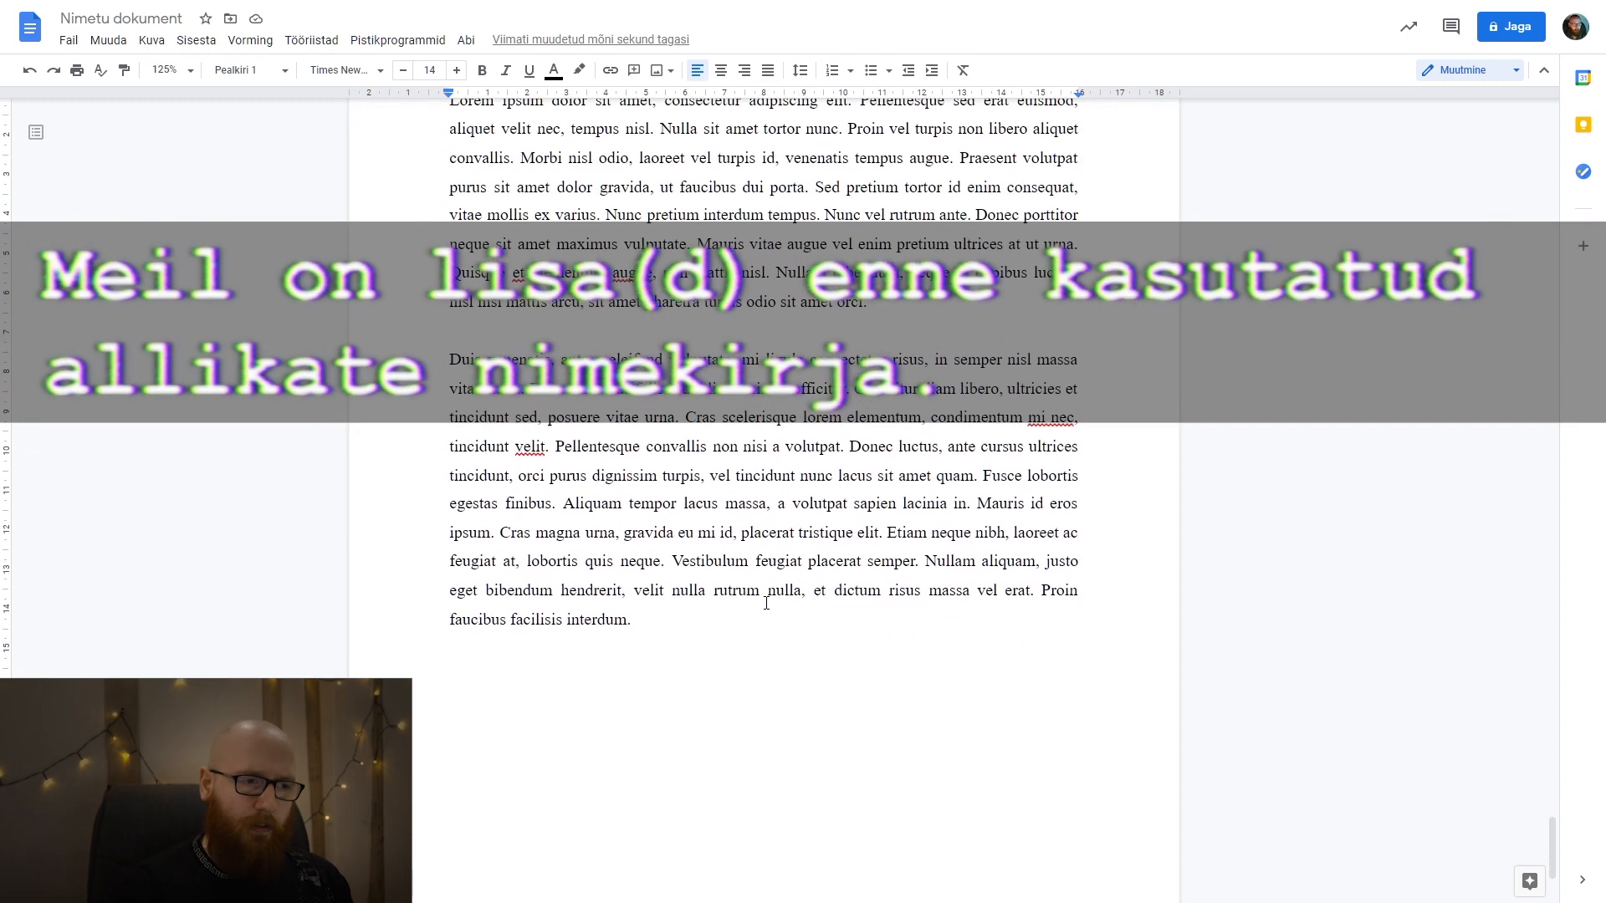
left_click(756, 616)
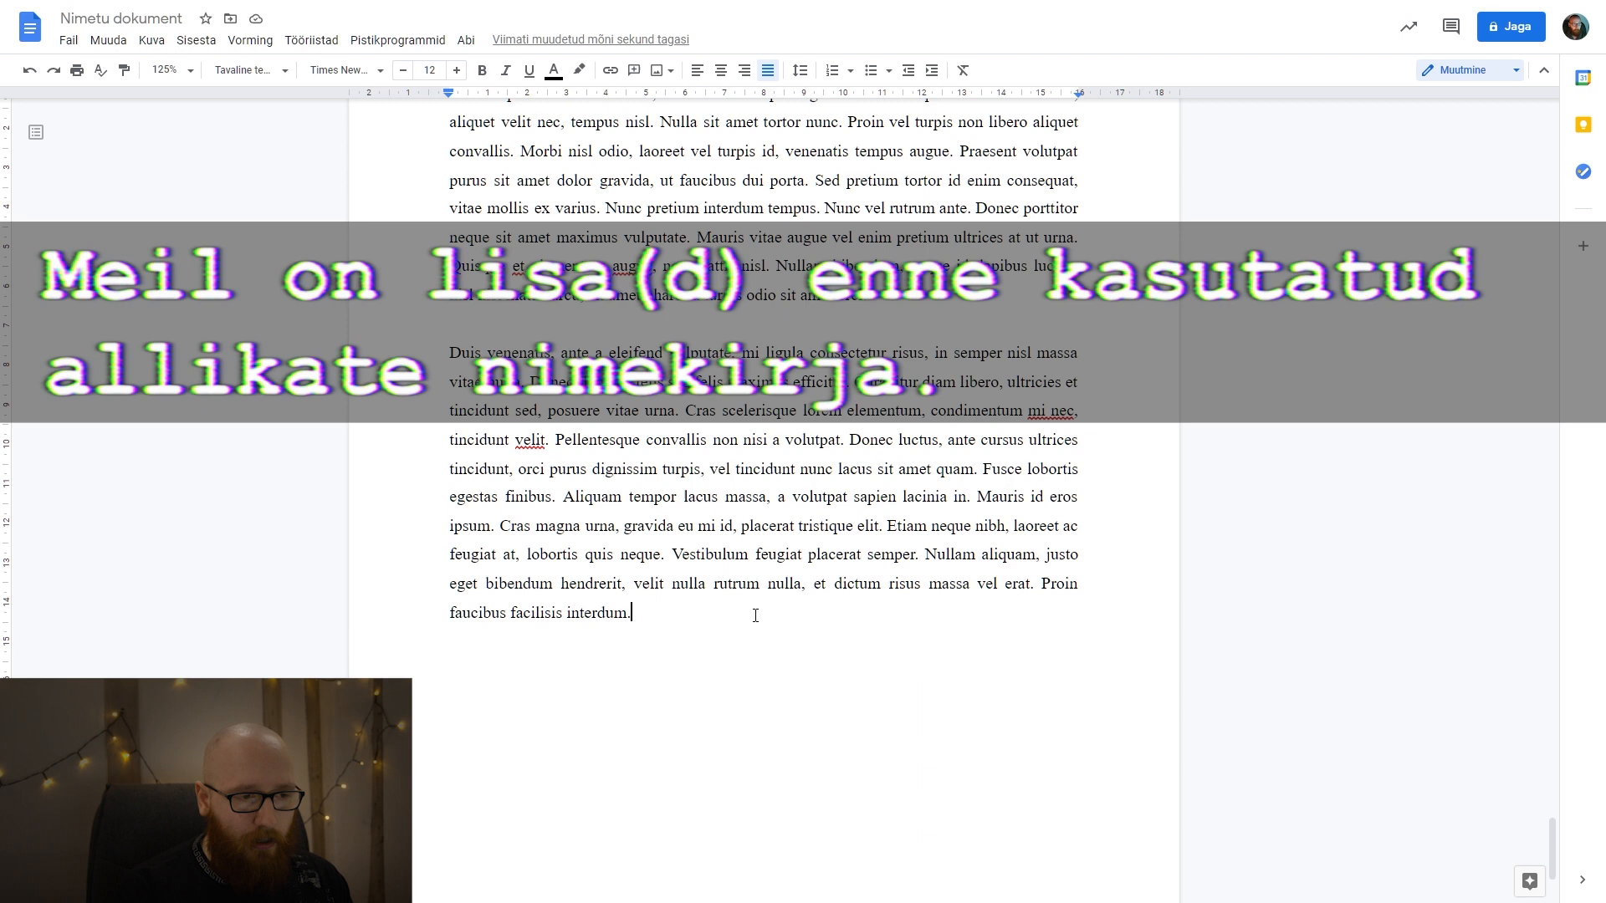
key("ctrl+Return")
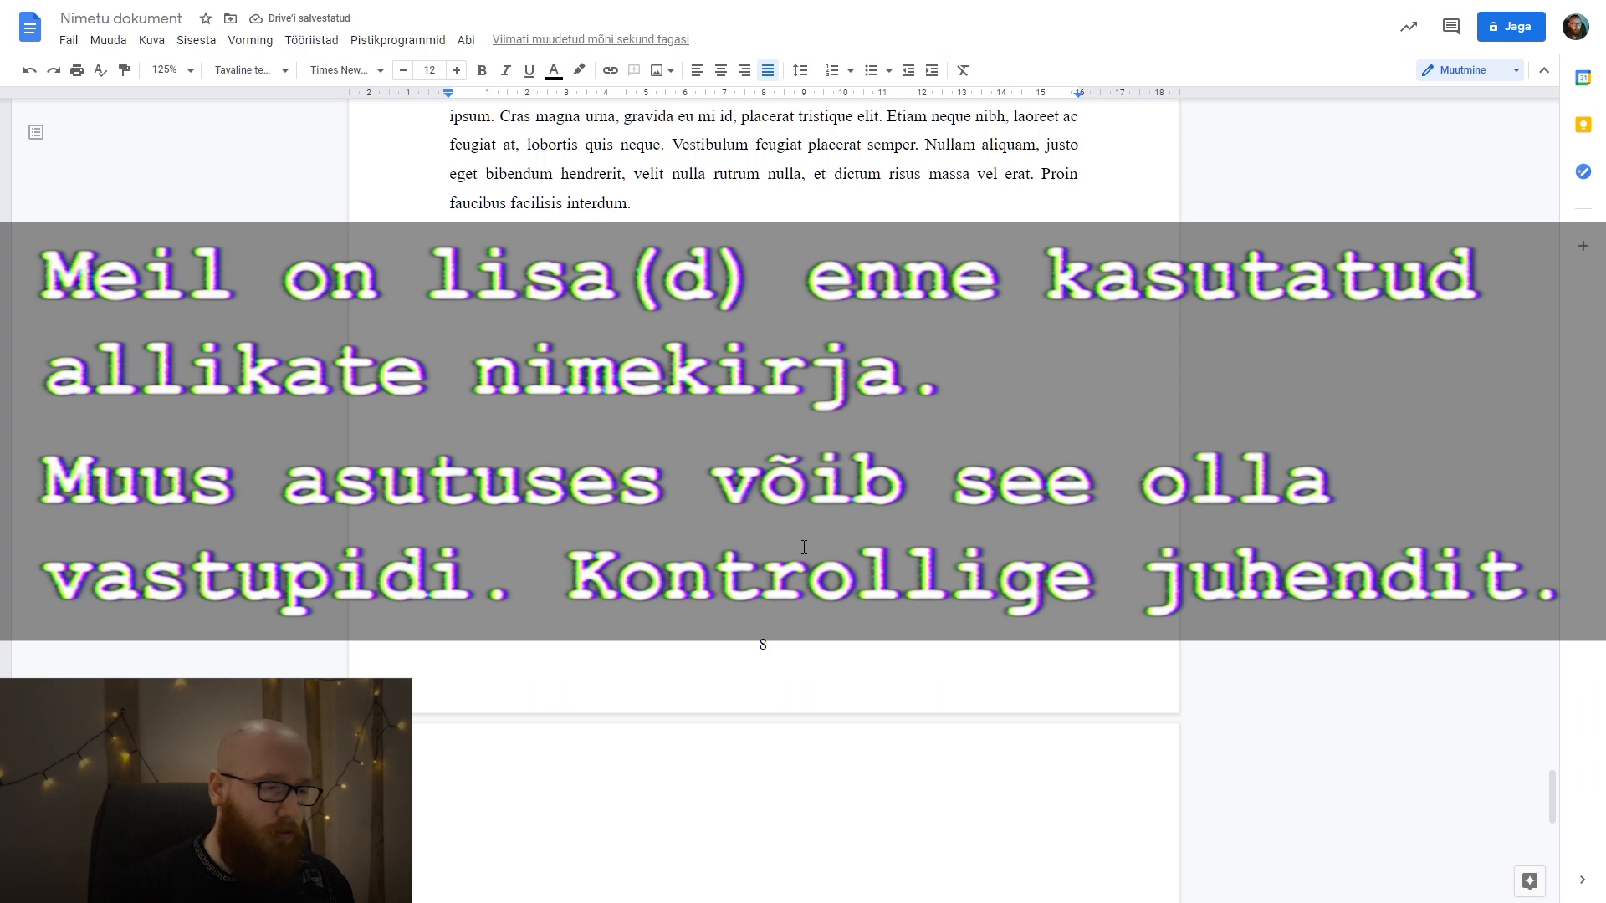
scroll(804, 547, "down", 4)
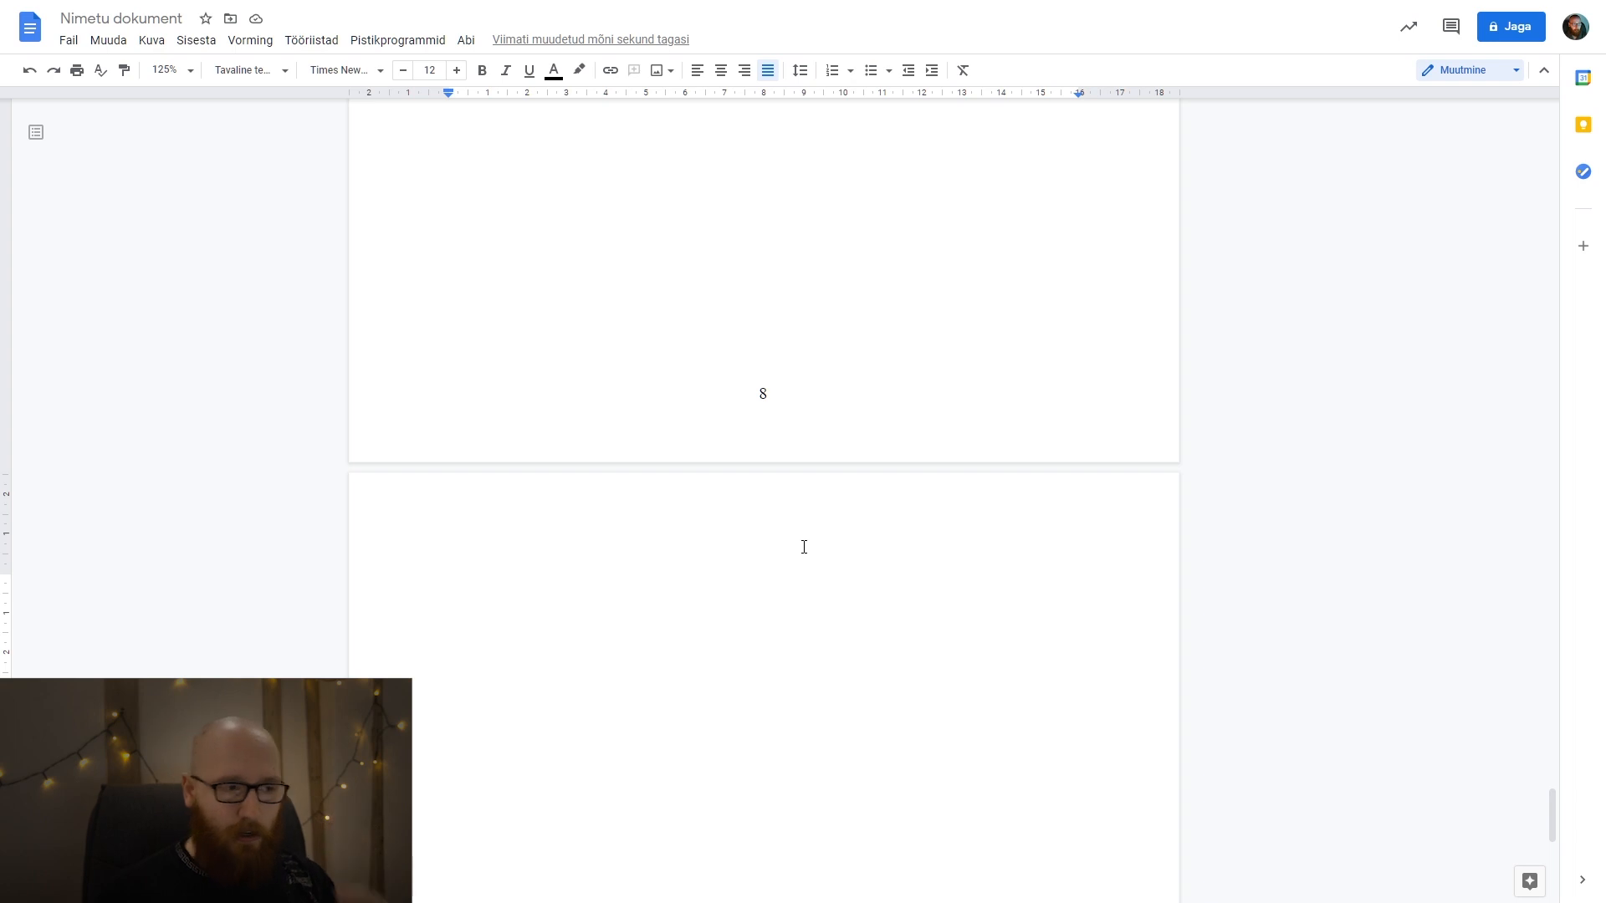
type("LISA")
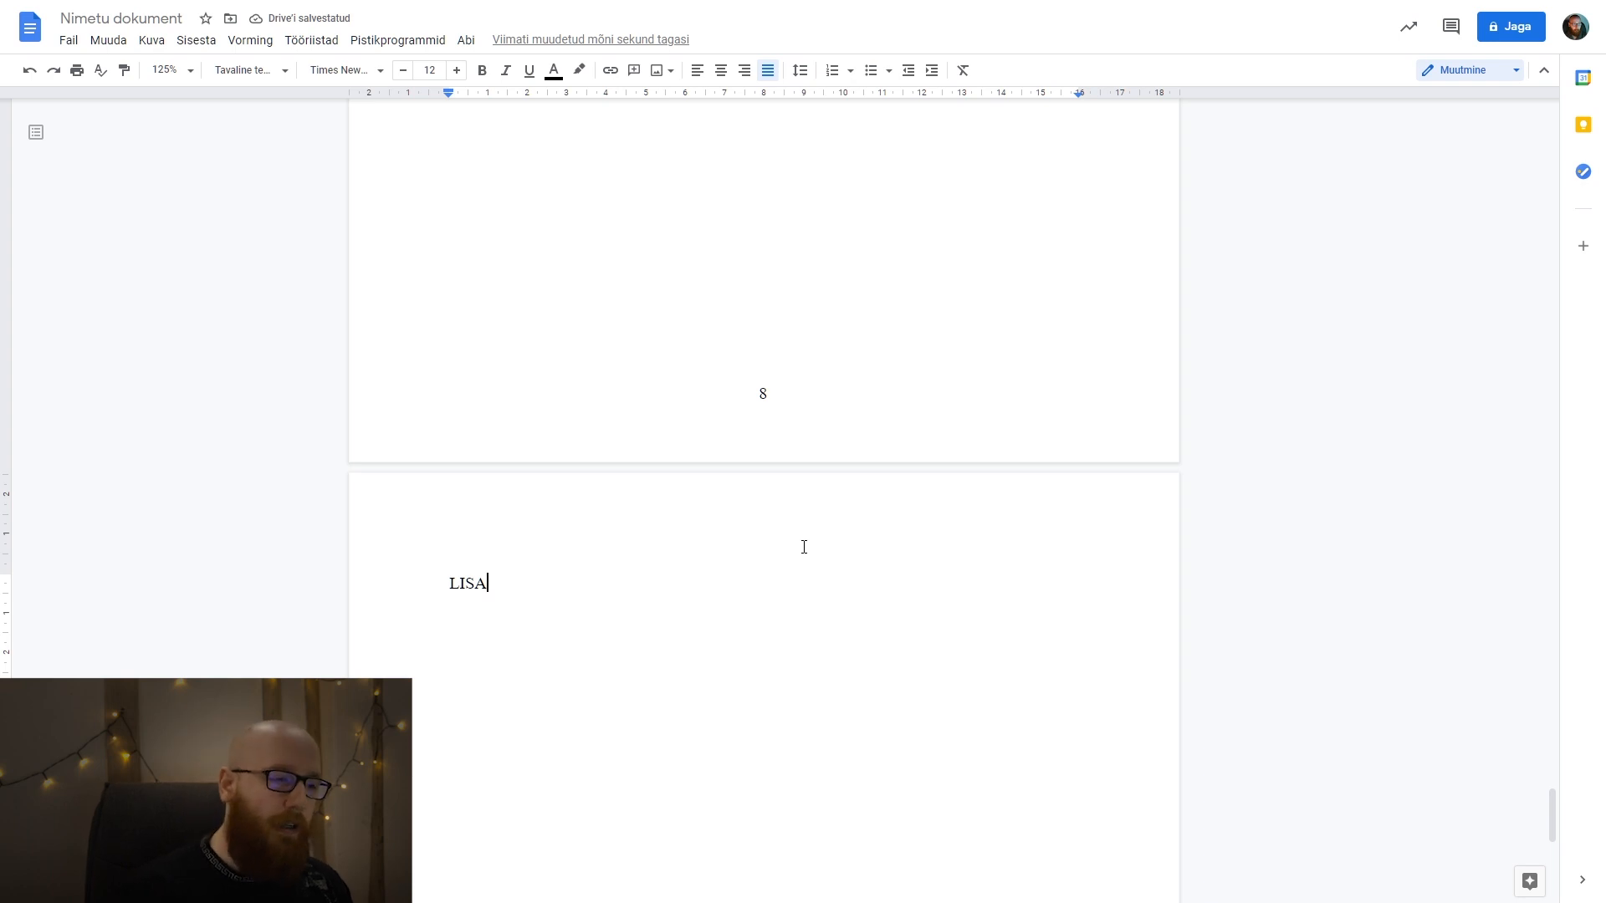
key("shift+Home")
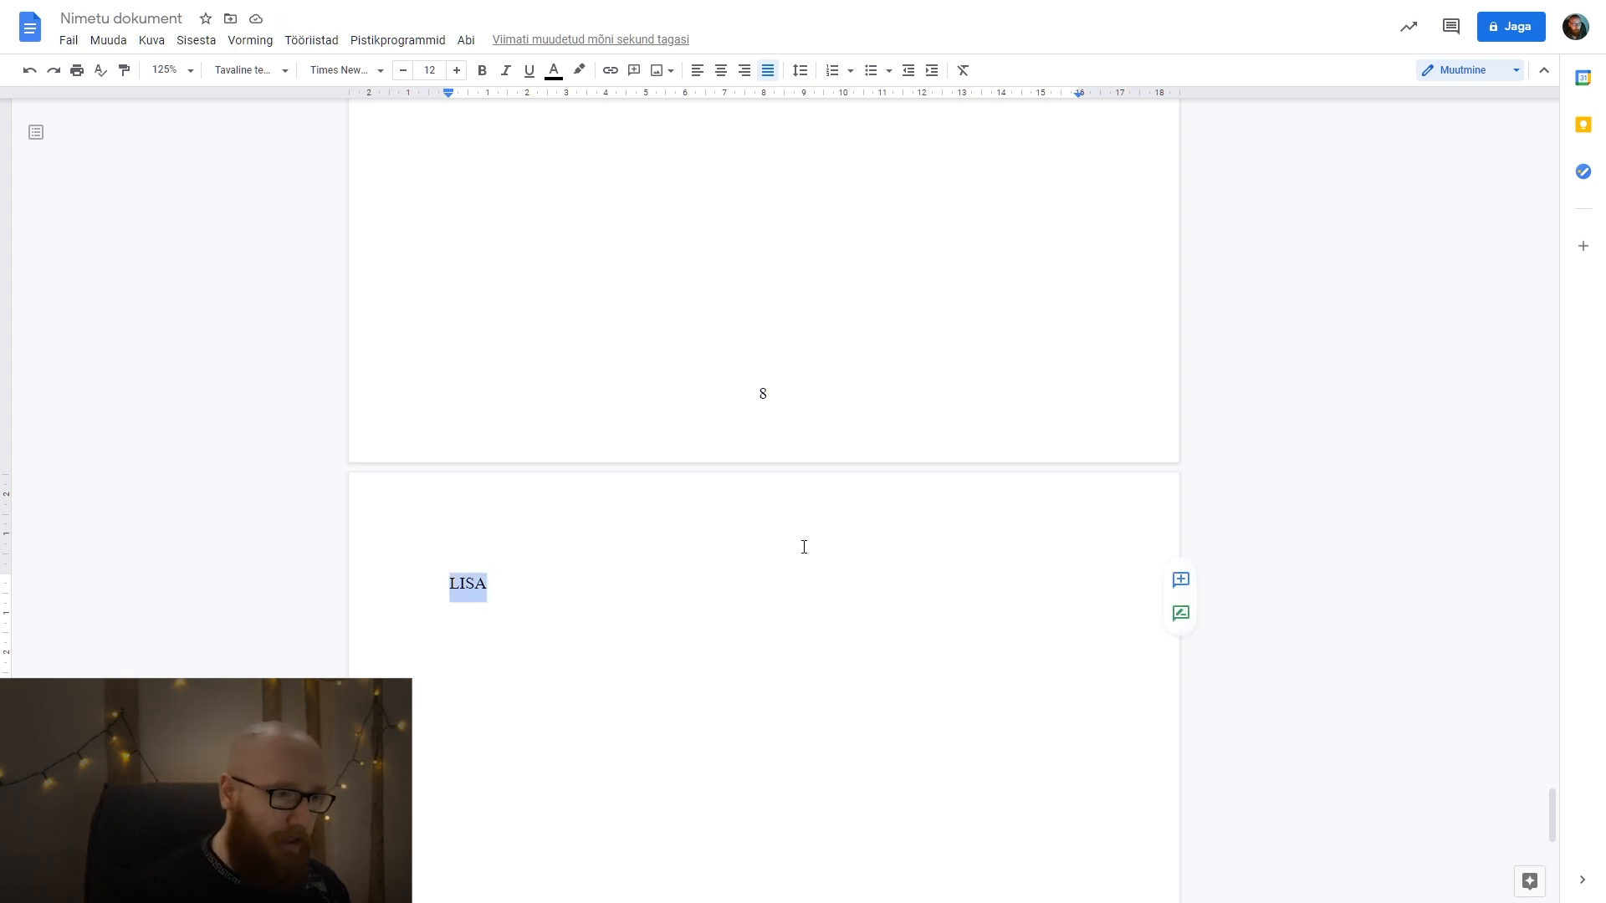
type("LISA 1")
Apply the Pealkiri 1 style to the LISA 1 title.
key("shift+Home")
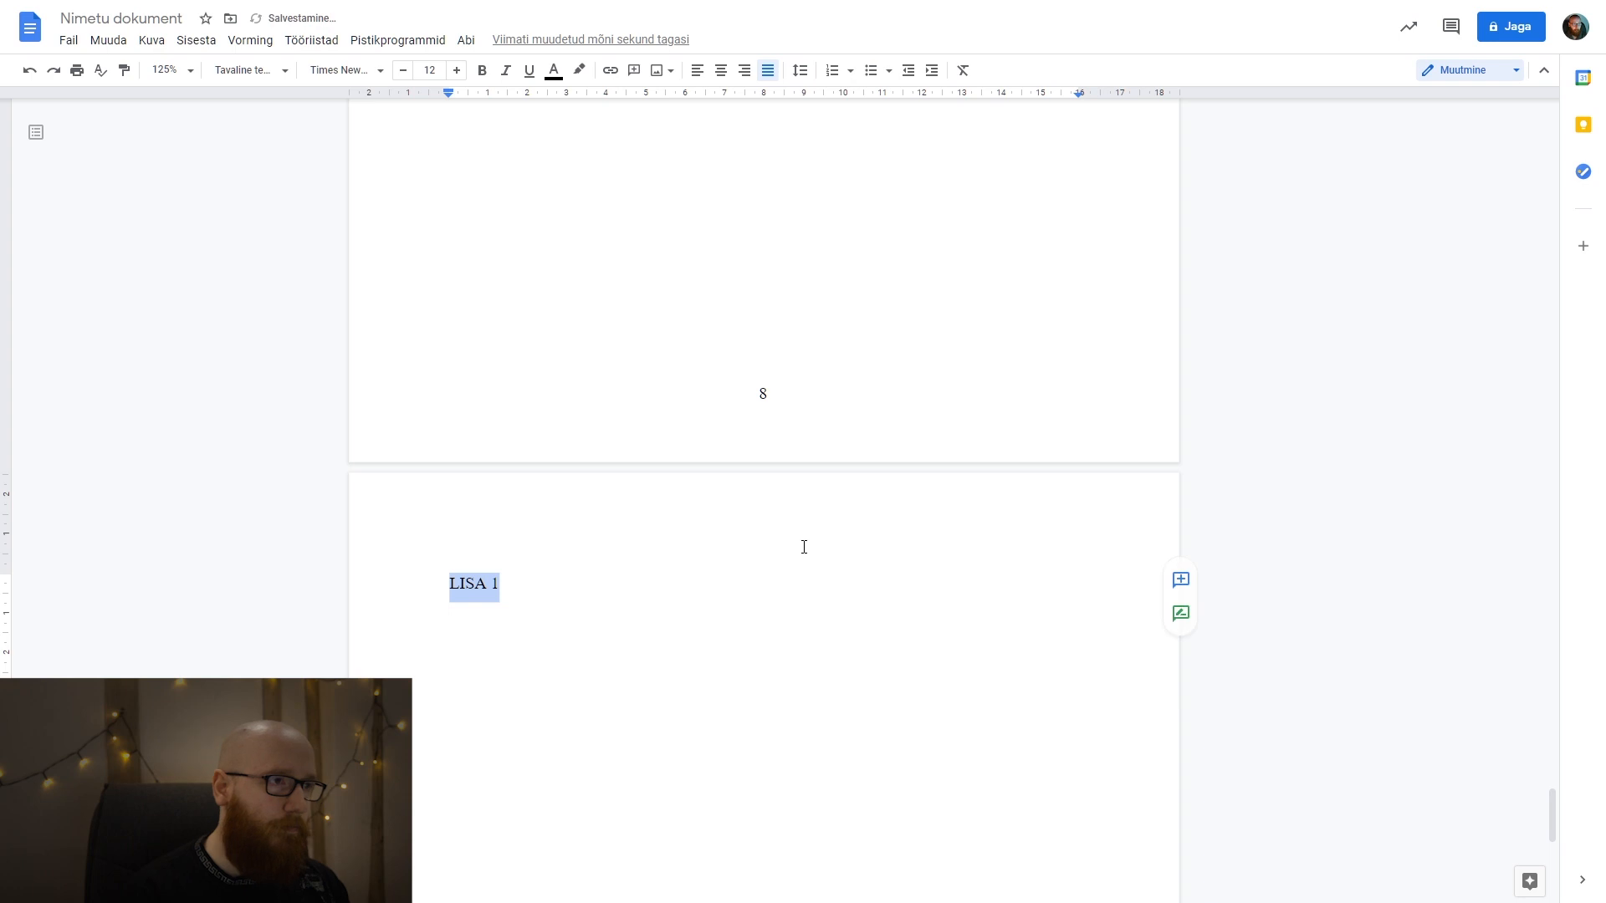
left_click(268, 71)
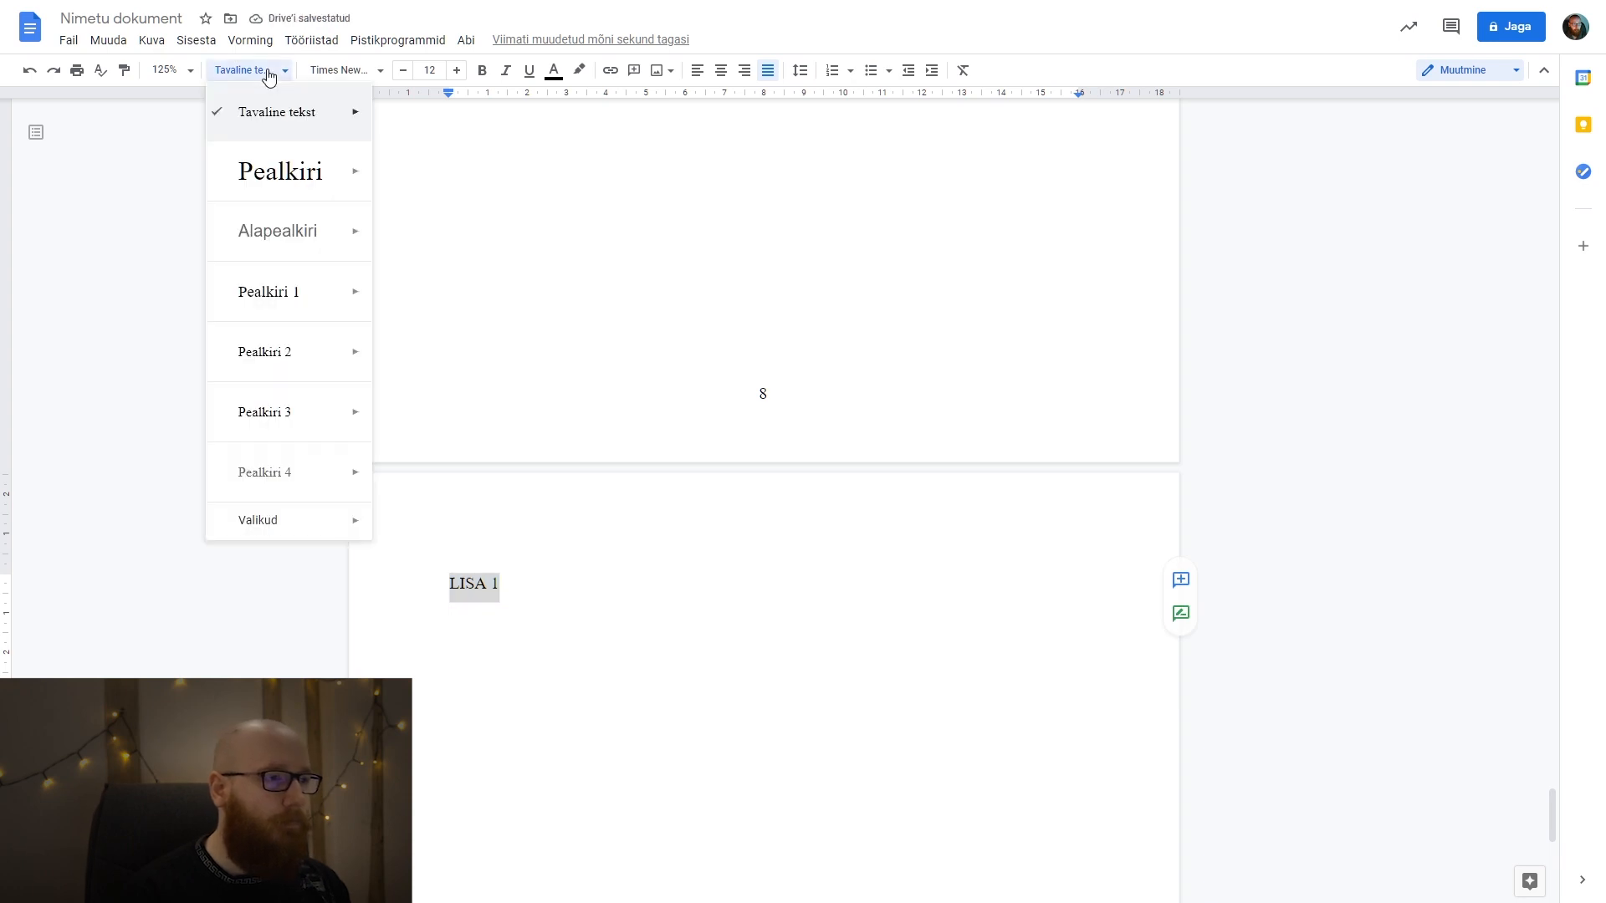
left_click(287, 307)
Add the text "Mingid toredad lisad." on the line below LISA 1 and copy it for reuse.
left_click(672, 628)
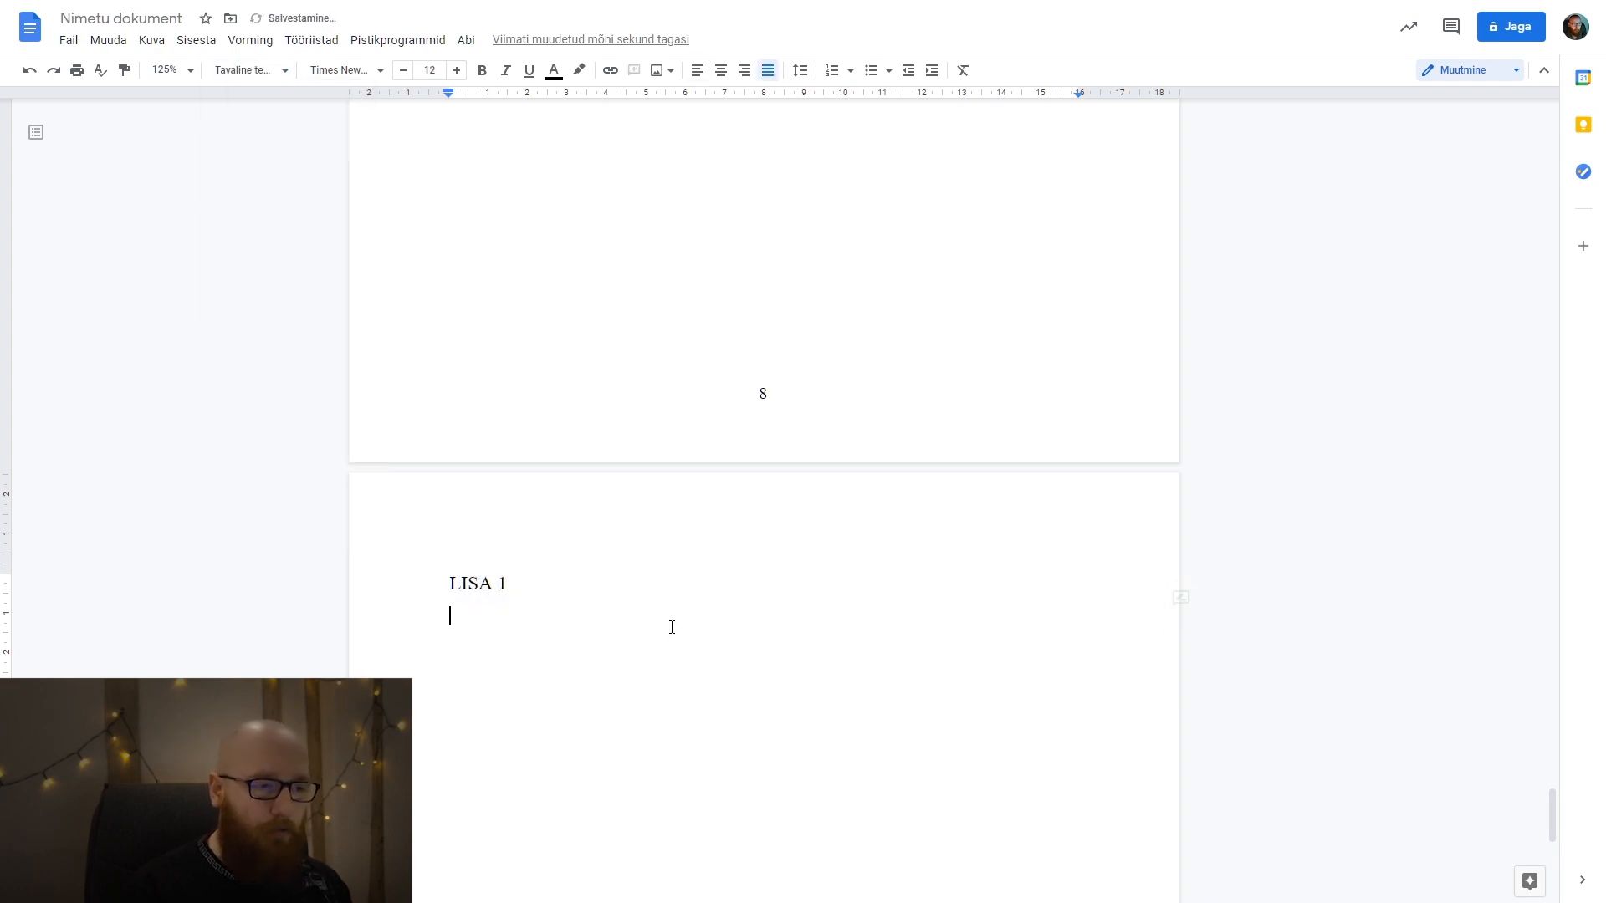
type("Mingid ")
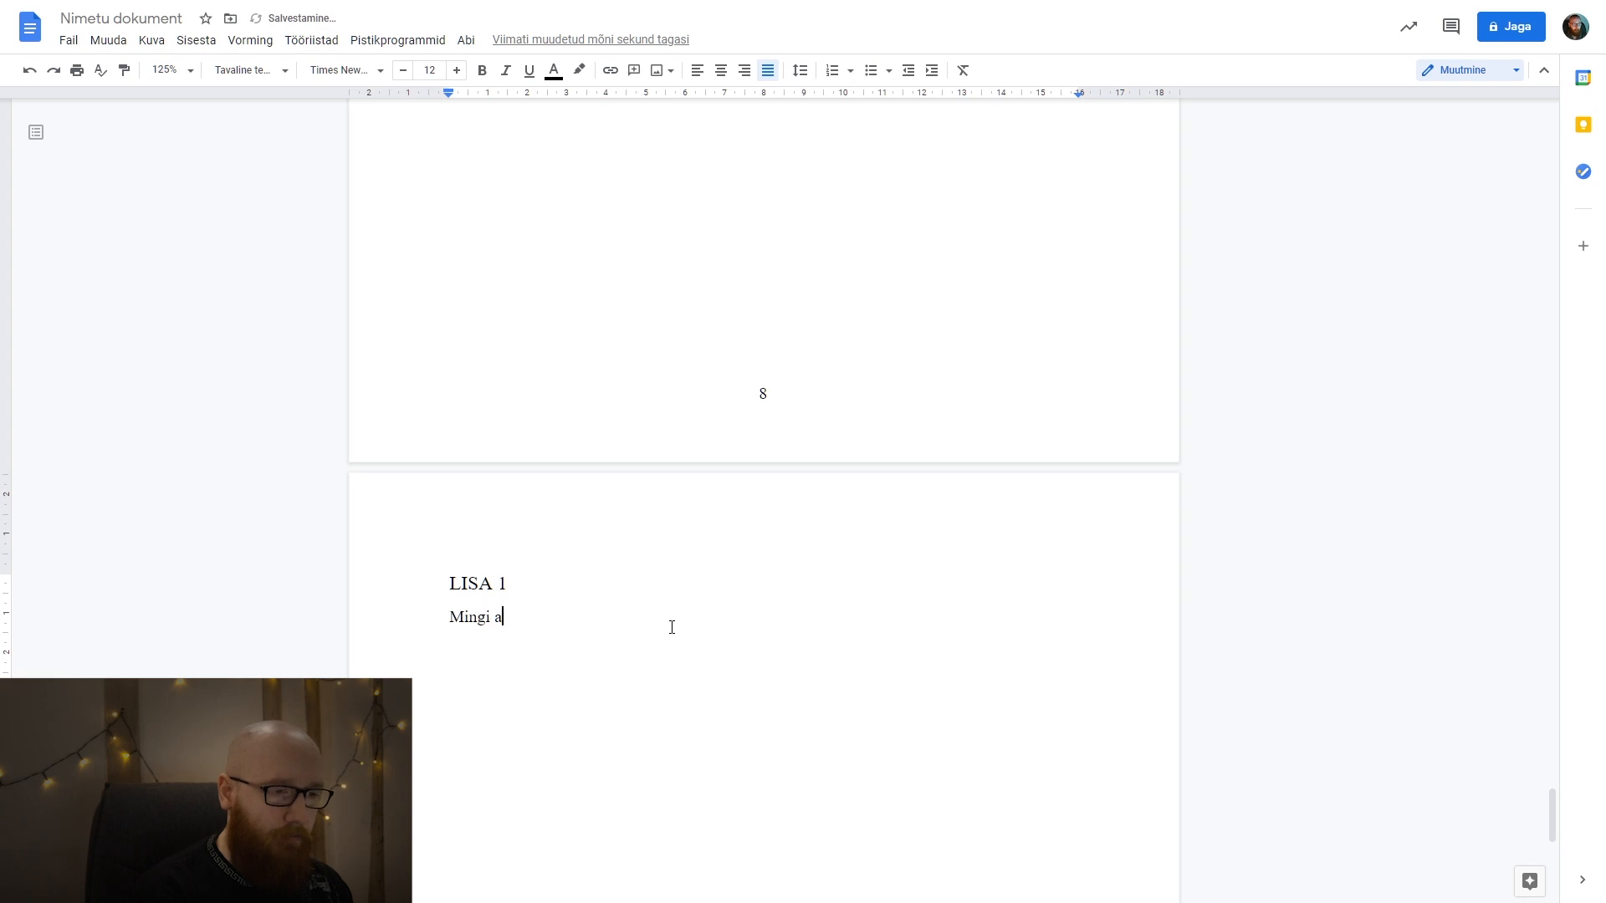
type("toredad lisad.")
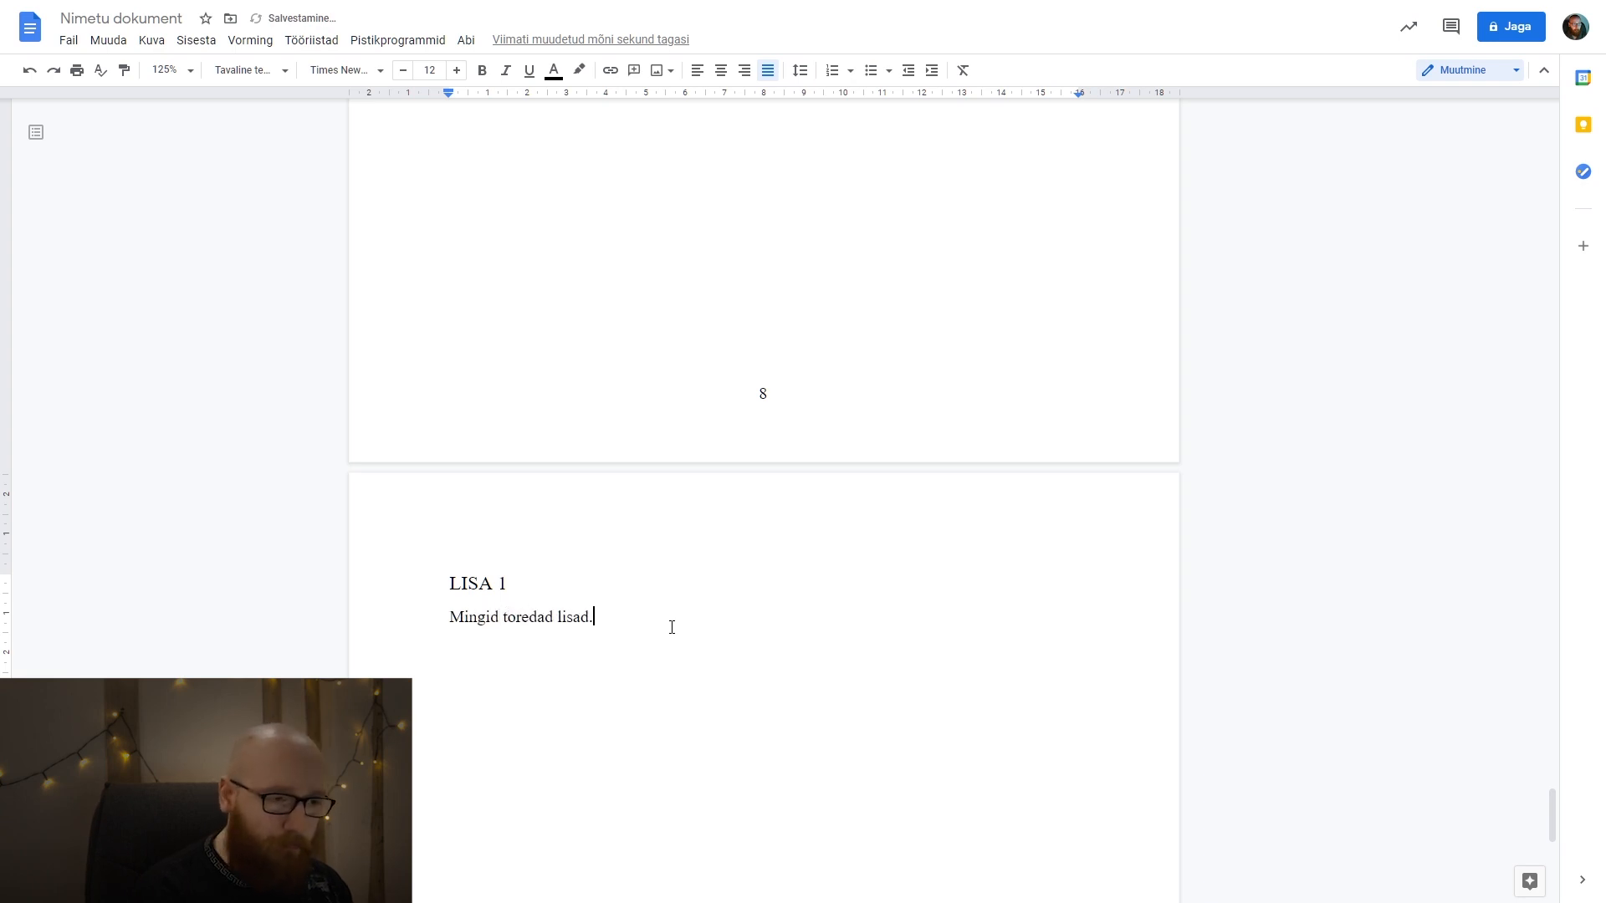
key("shift+Home")
key("ctrl+c")
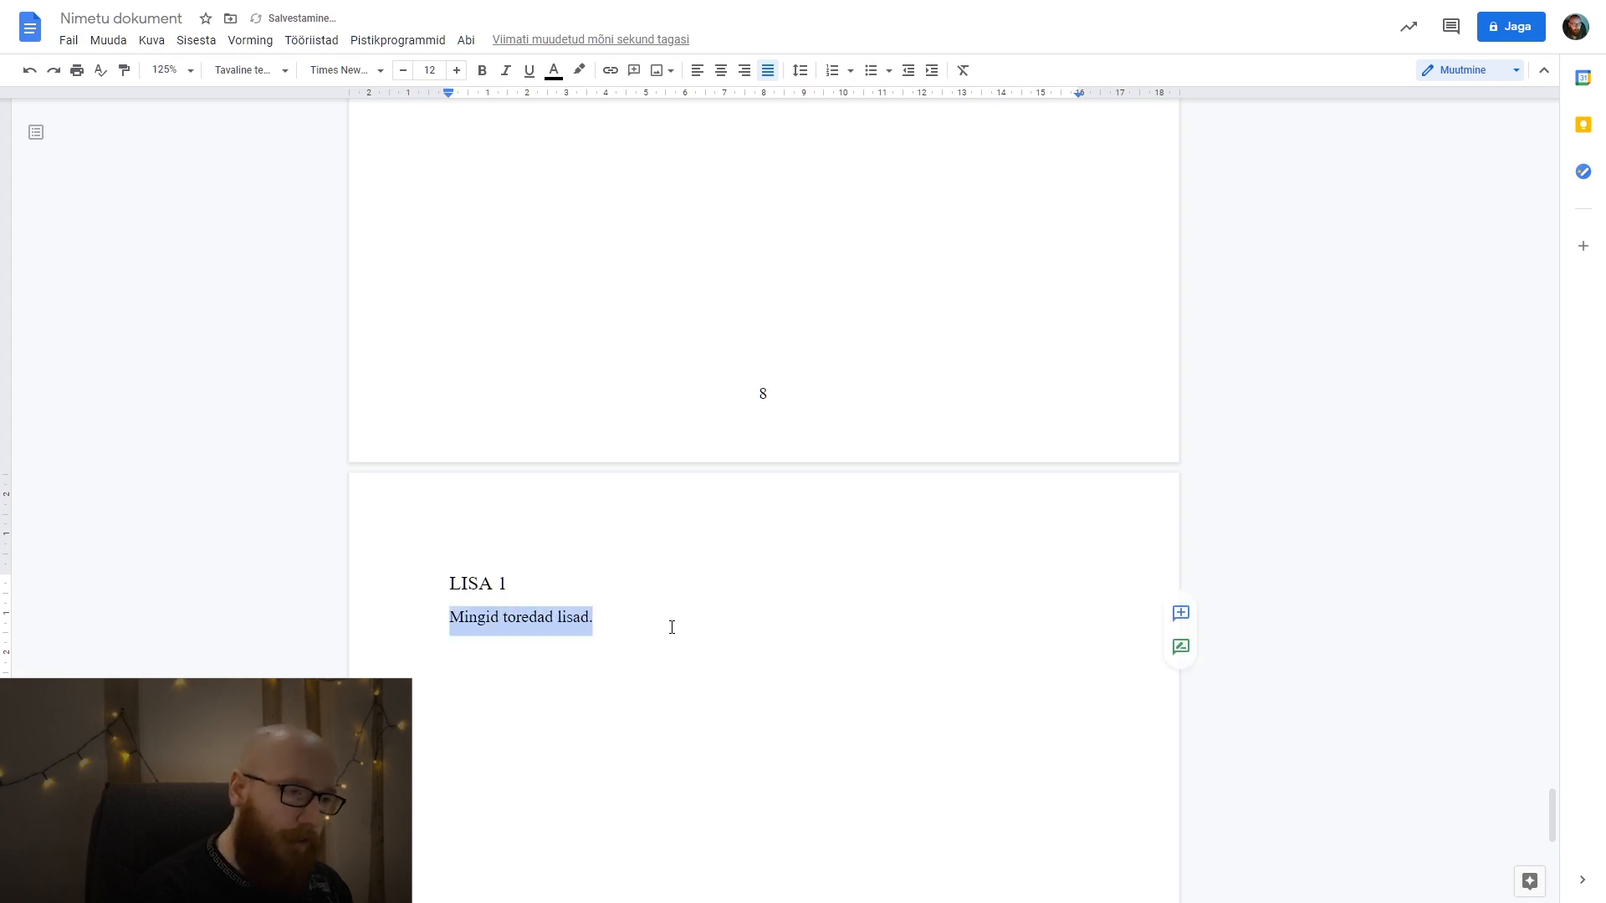
Insert a page break after the LISA 1 text, add the title "LISA 2" and paste "Mingid toredad lisad." below it.
left_click(672, 627)
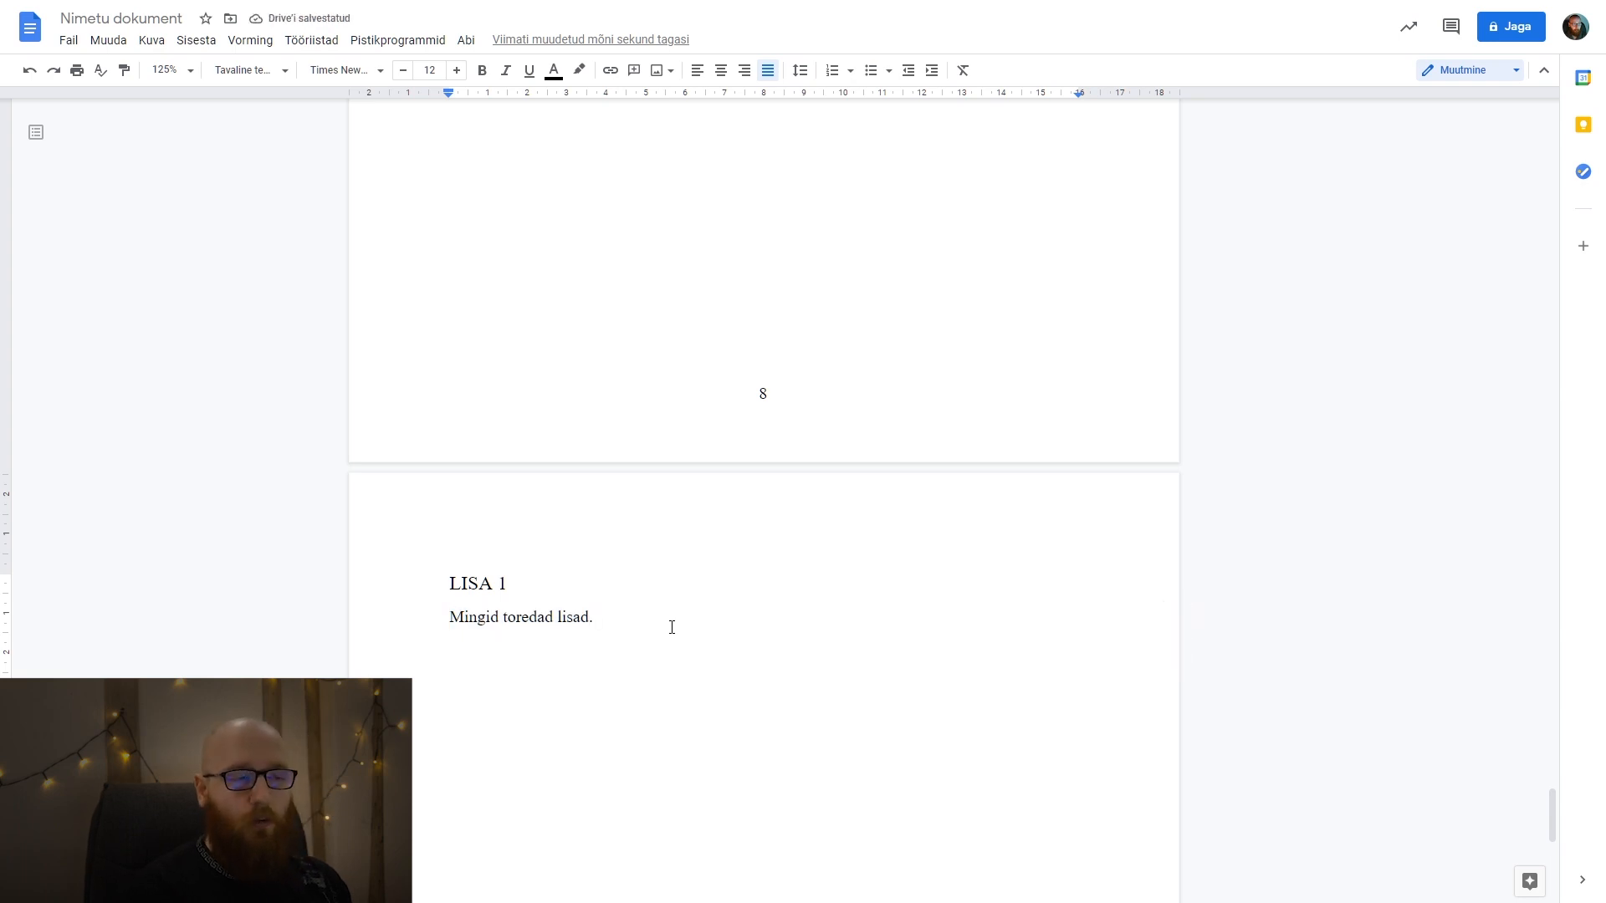
key("ctrl+Return")
type("LISA 2")
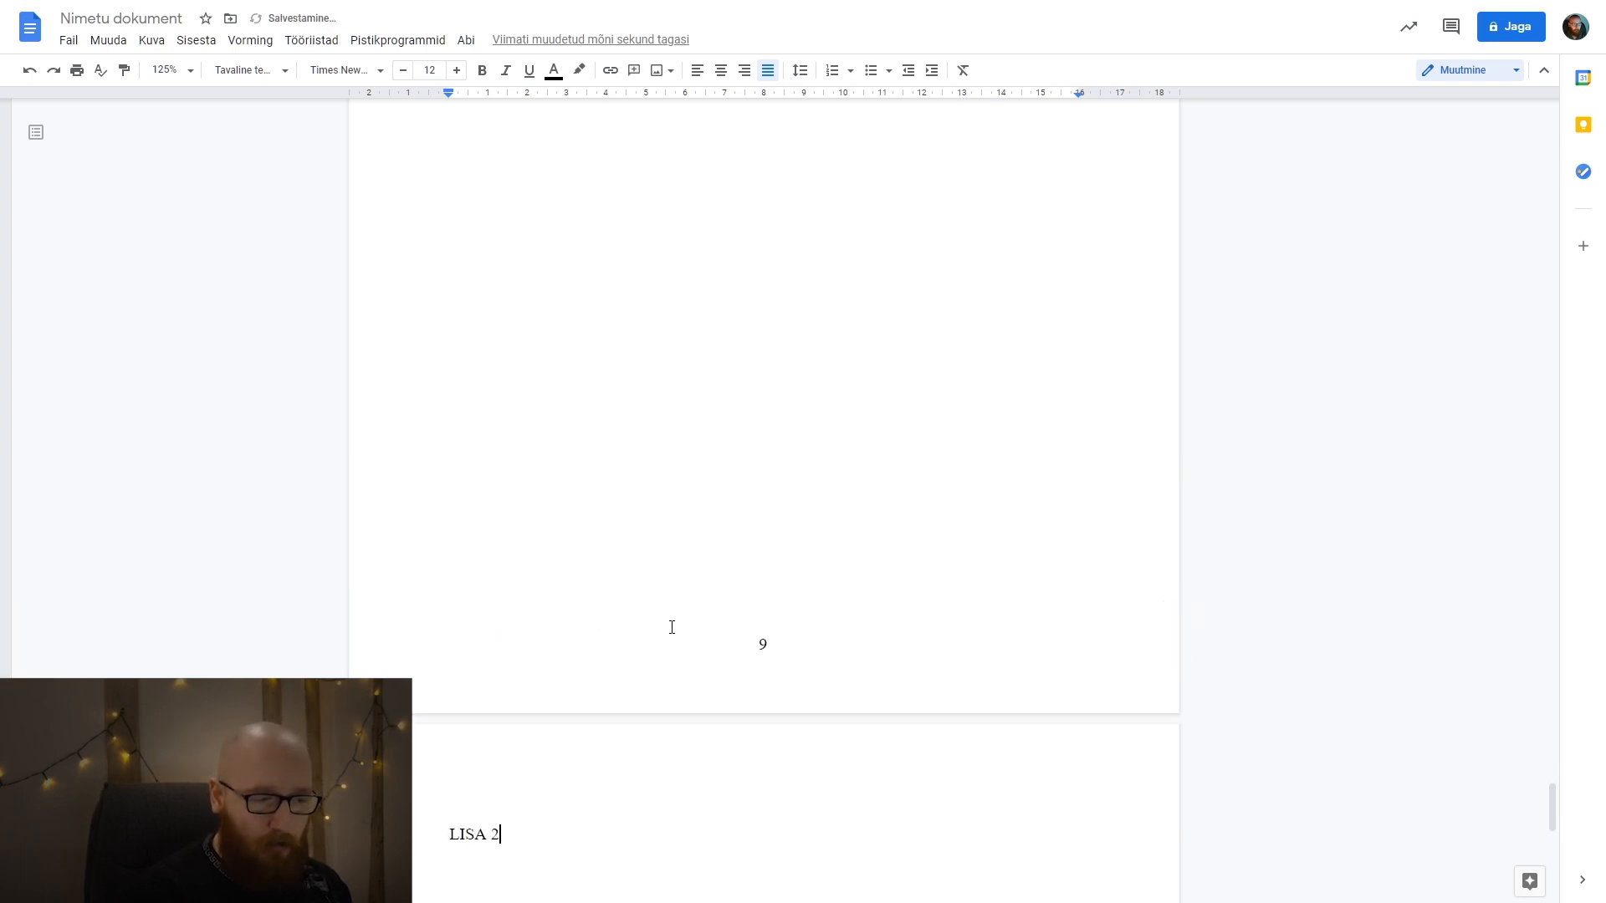
key("Return")
key("ctrl+v")
Apply the Pealkiri 1 style to the LISA 2 title.
key("shift+Home")
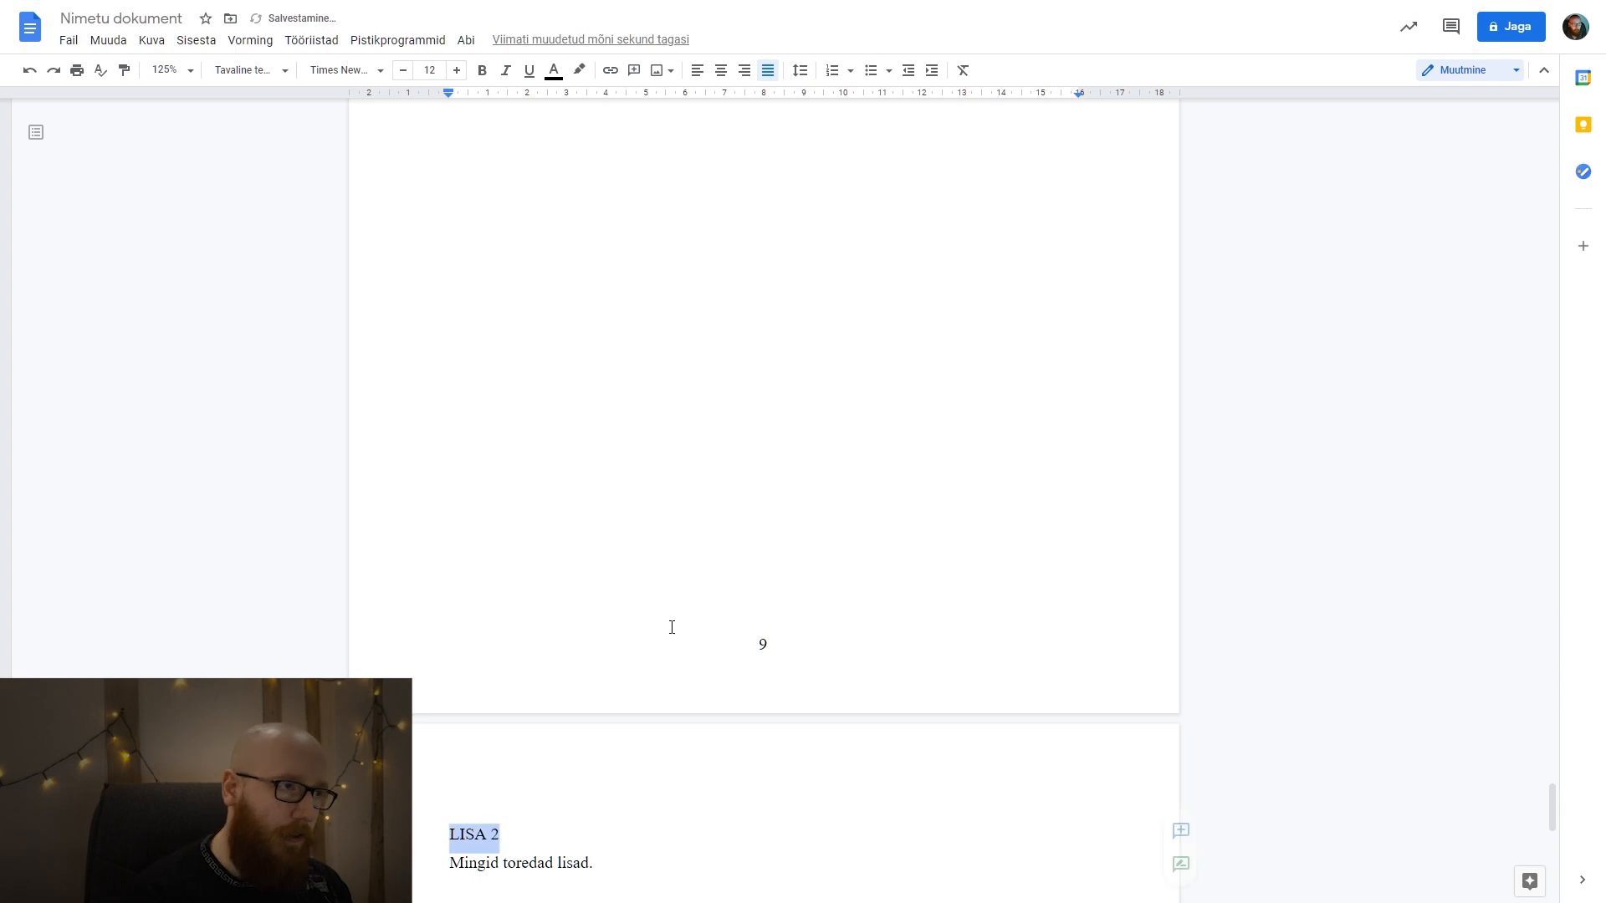
left_click(247, 70)
left_click(287, 286)
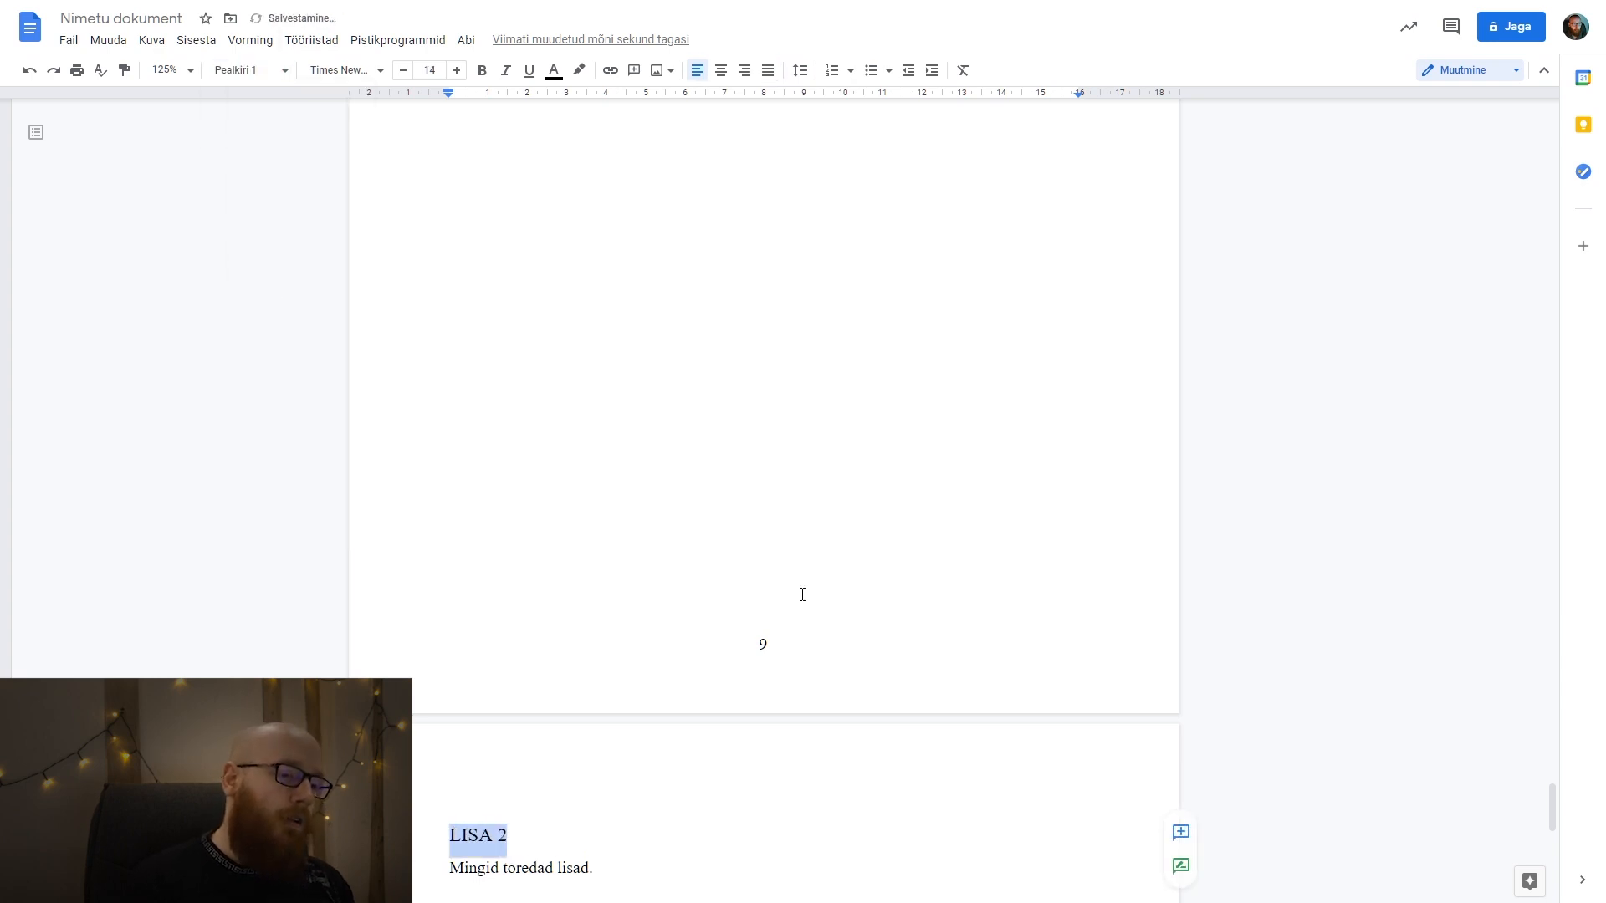
scroll(709, 593, "down", 5)
Insert a page break after the LISA 2 text, add the title "LISA 3" and paste "Mingid toredad lisad." below it.
left_click(703, 463)
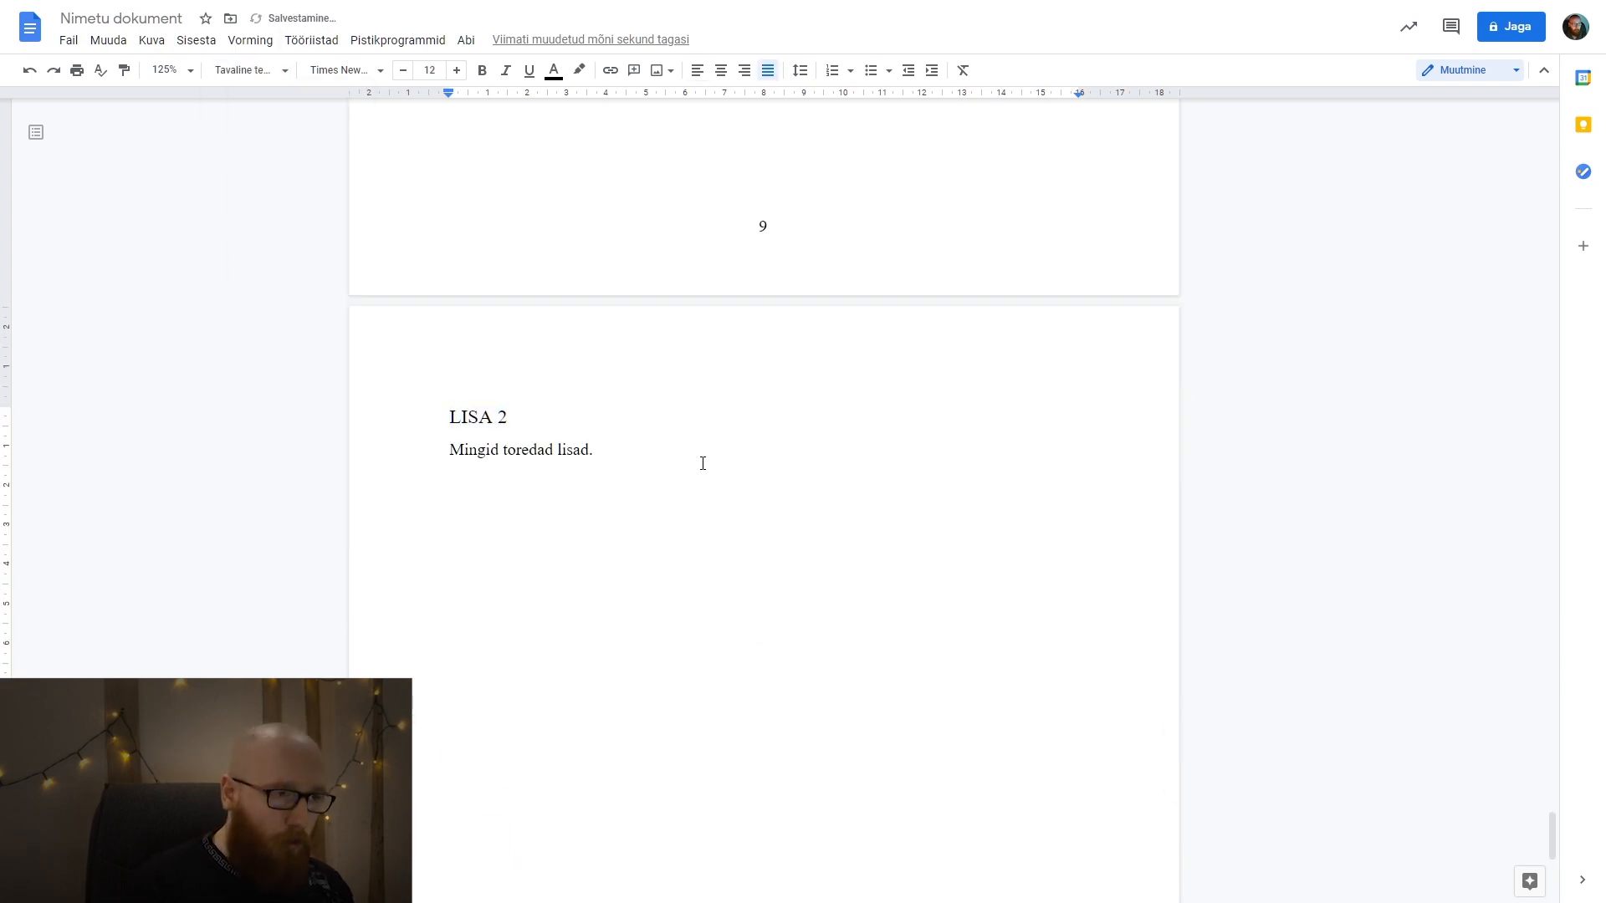
key("ctrl+Return")
type("LISA 3")
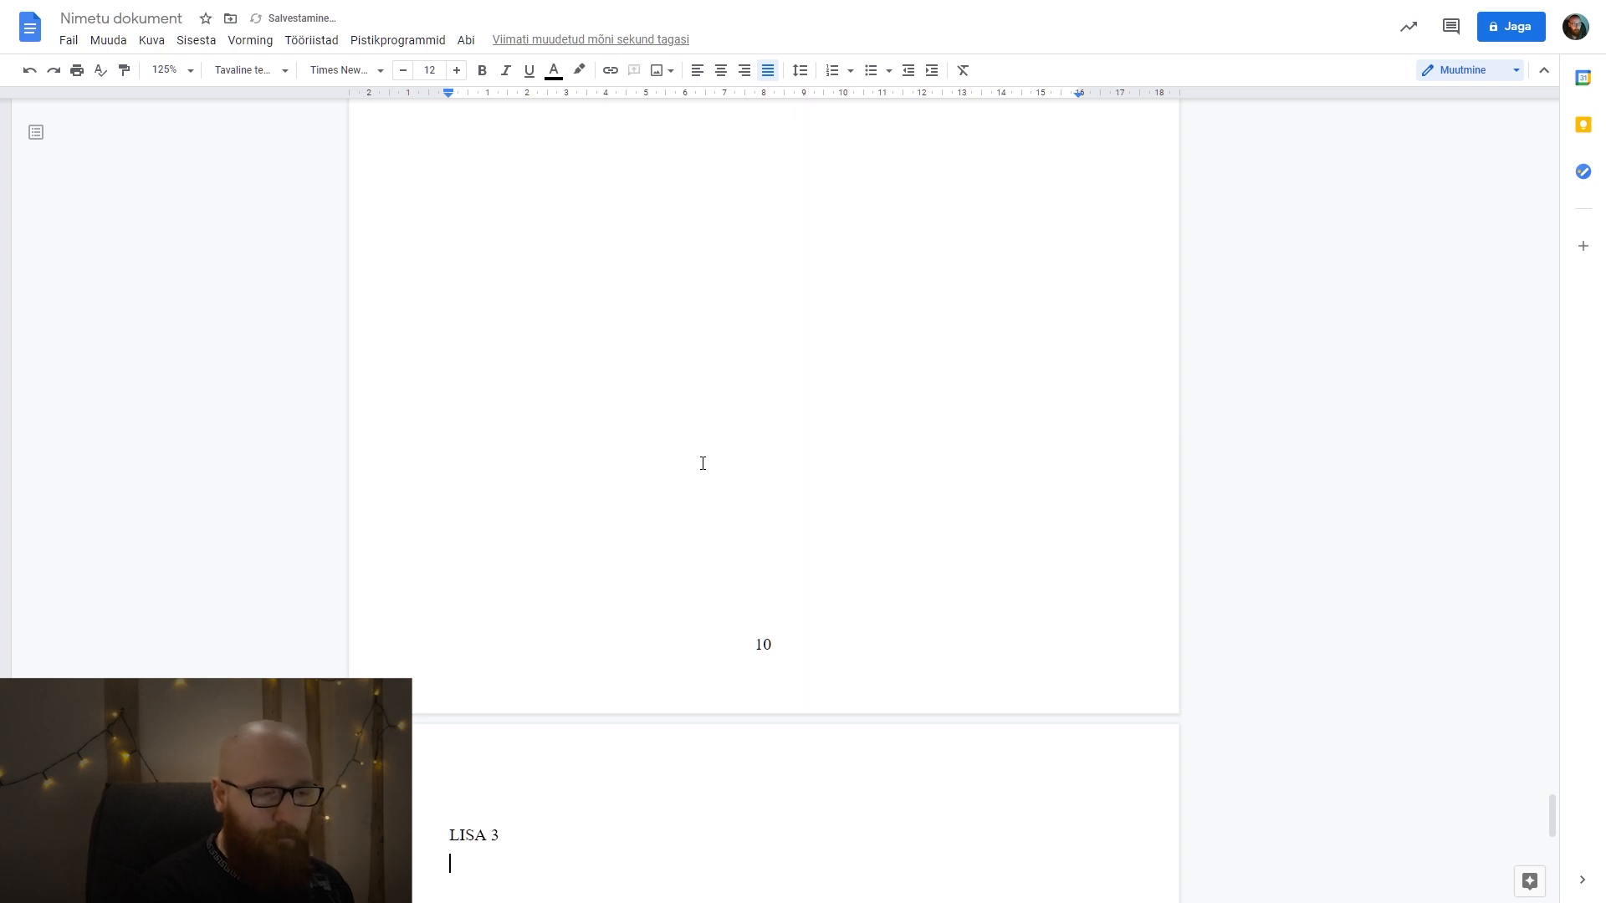
key("ctrl+v")
Apply the Pealkiri 1 style to the LISA 3 title.
key("shift+Home")
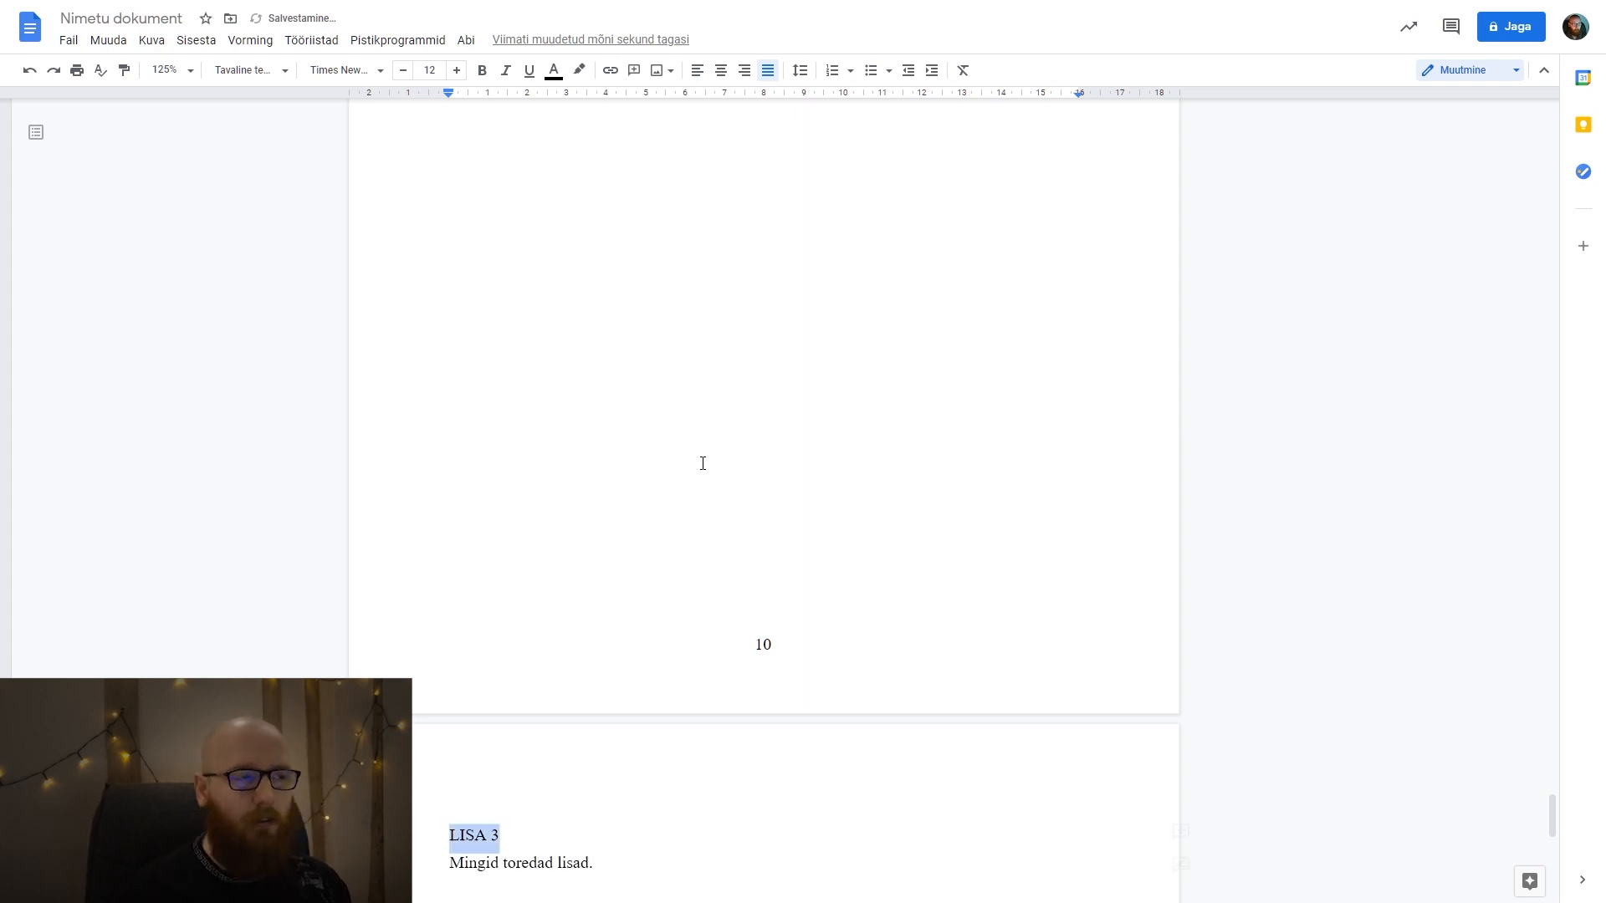
left_click(276, 70)
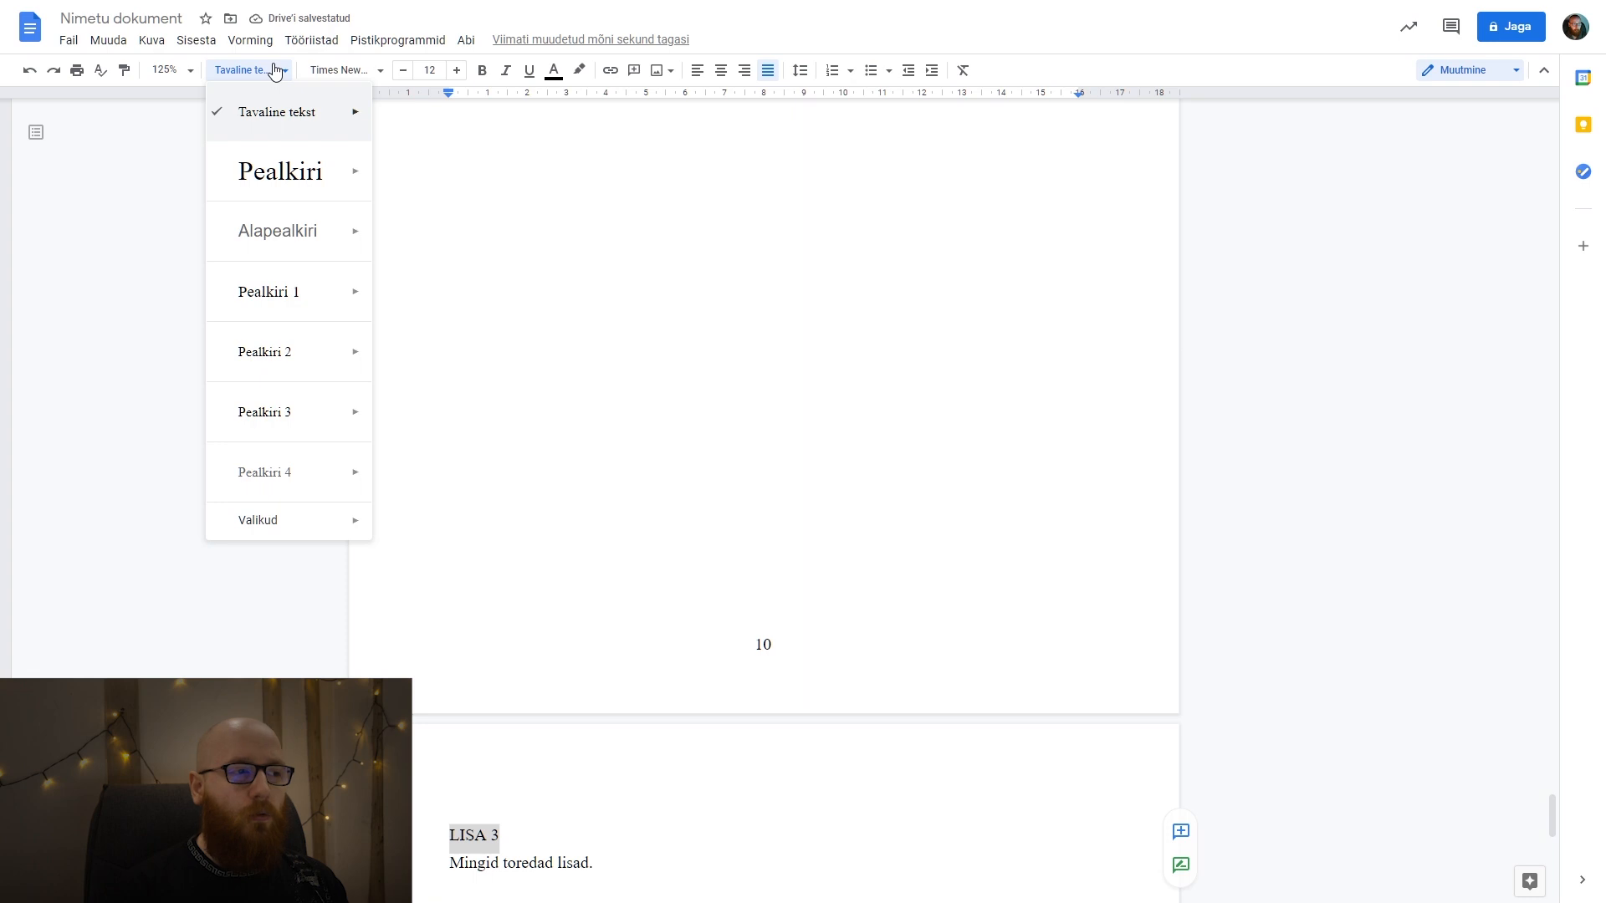
left_click(275, 308)
left_click(747, 605)
scroll(720, 590, "down", 2)
scroll(670, 511, "up", 20)
left_click(529, 450)
key("BackSpace")
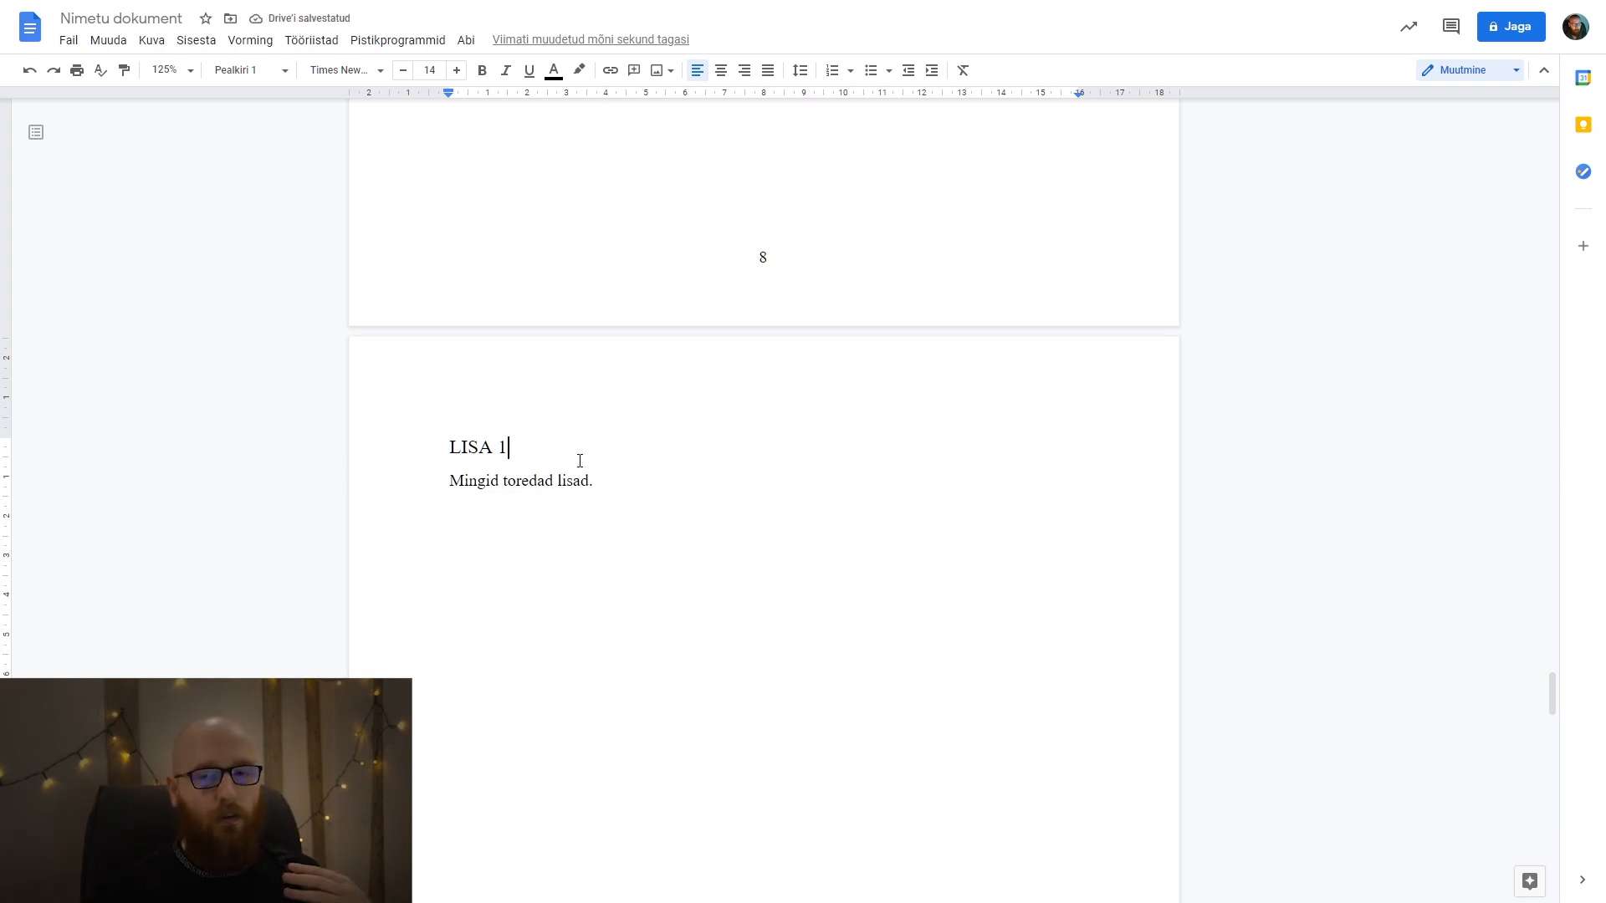
scroll(562, 459, "down", 20)
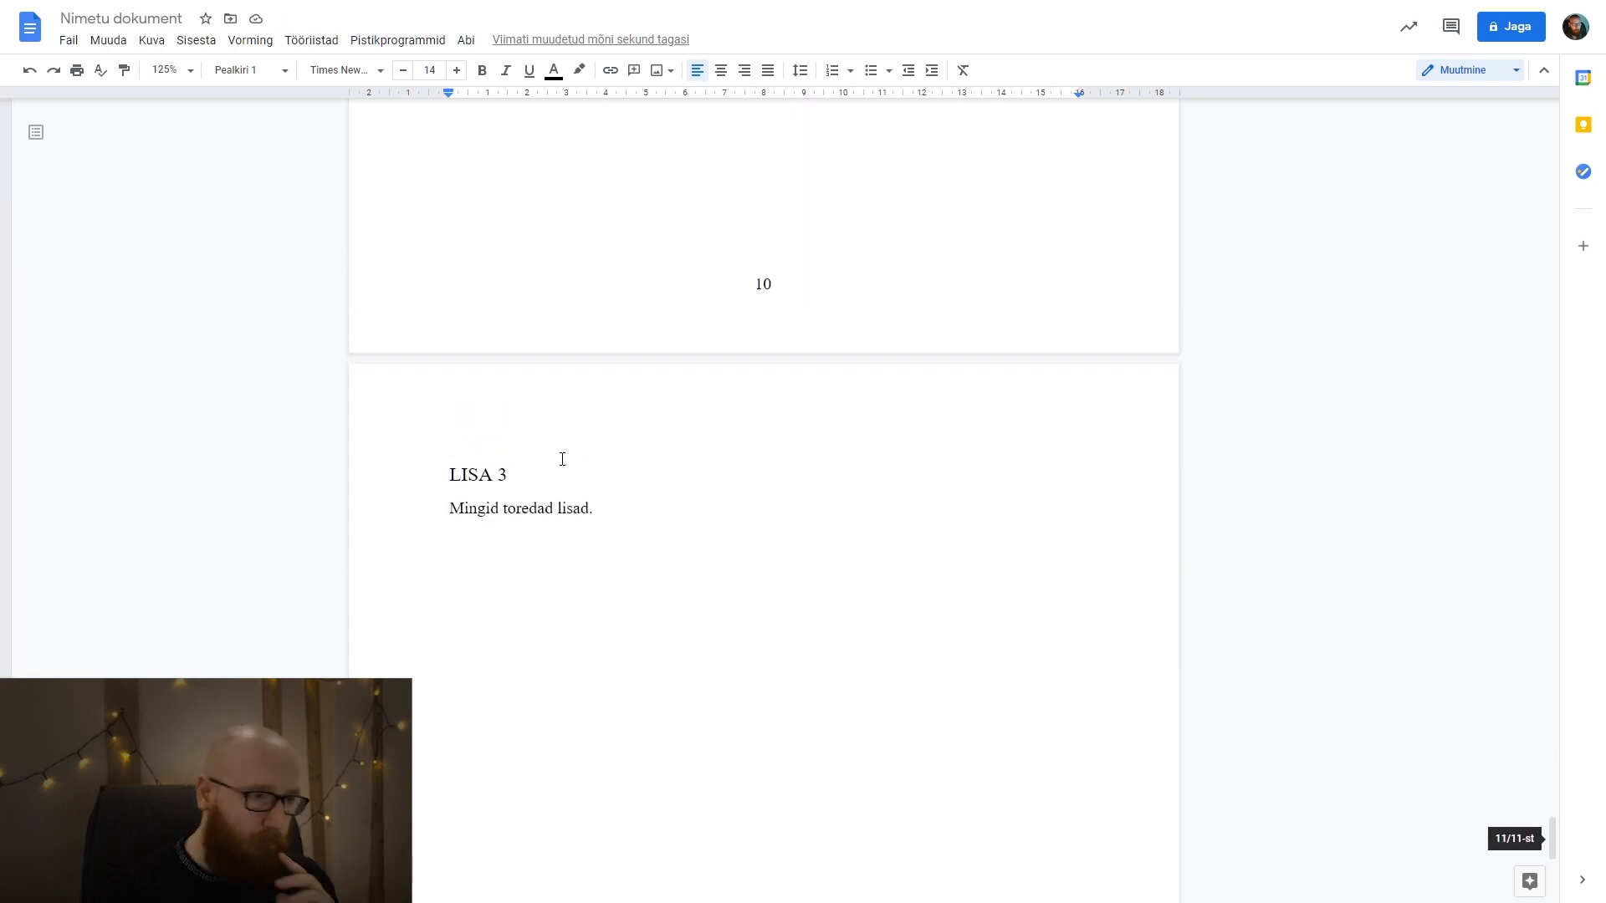
Insert a page break after the LISA 3 text and add the title "KASUTATUD KIRJANDUS" on the new page.
left_click(650, 517)
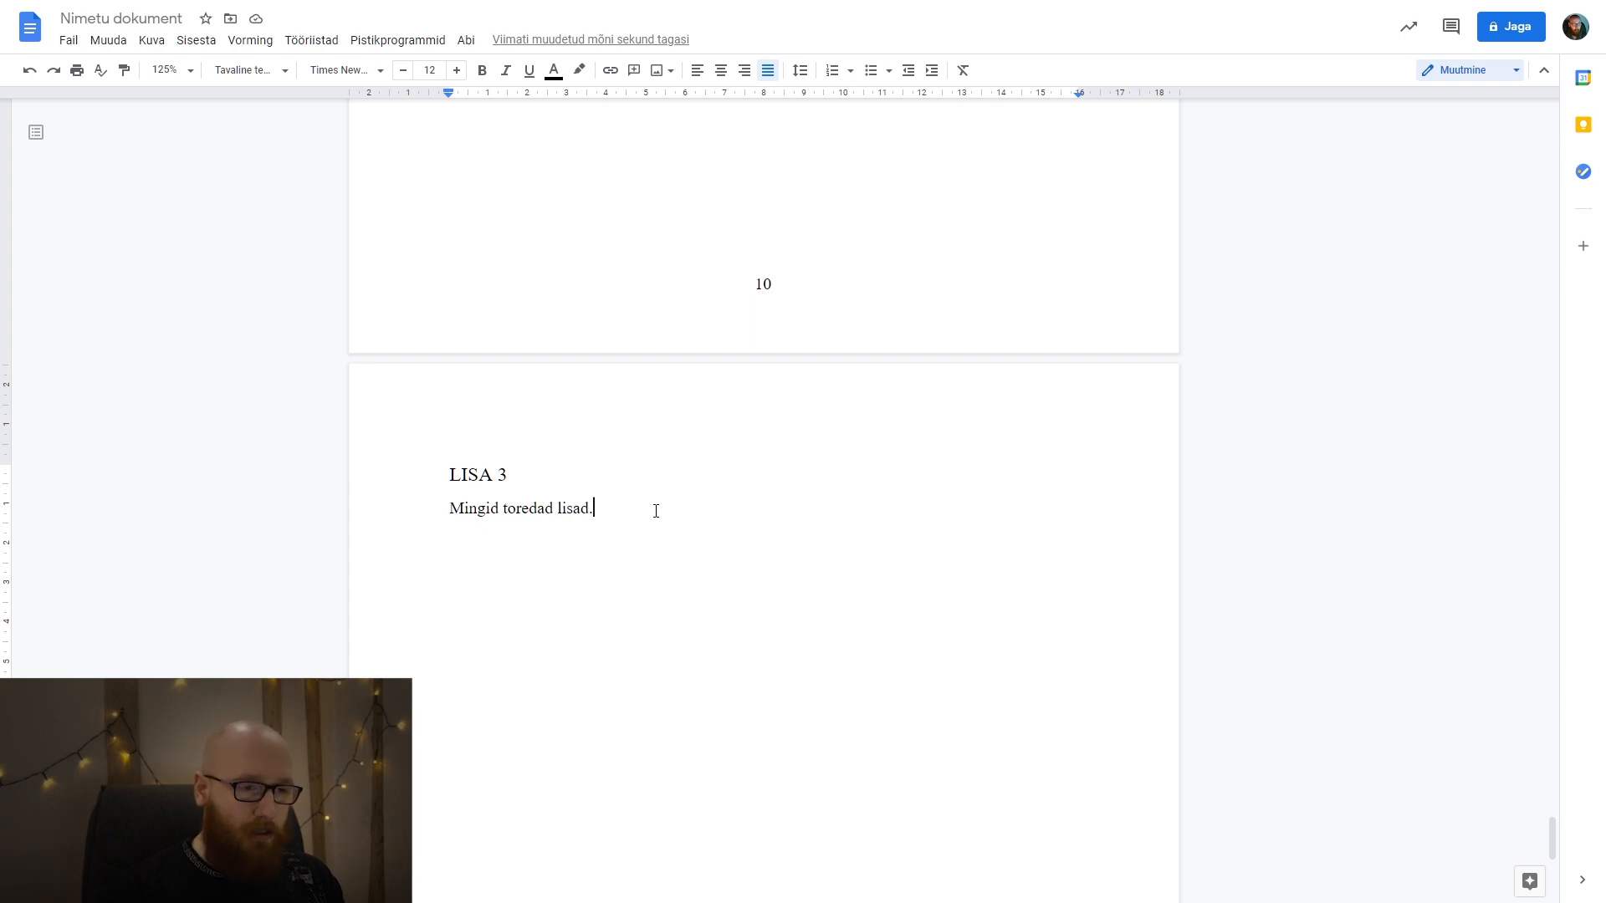
key("ctrl+Return")
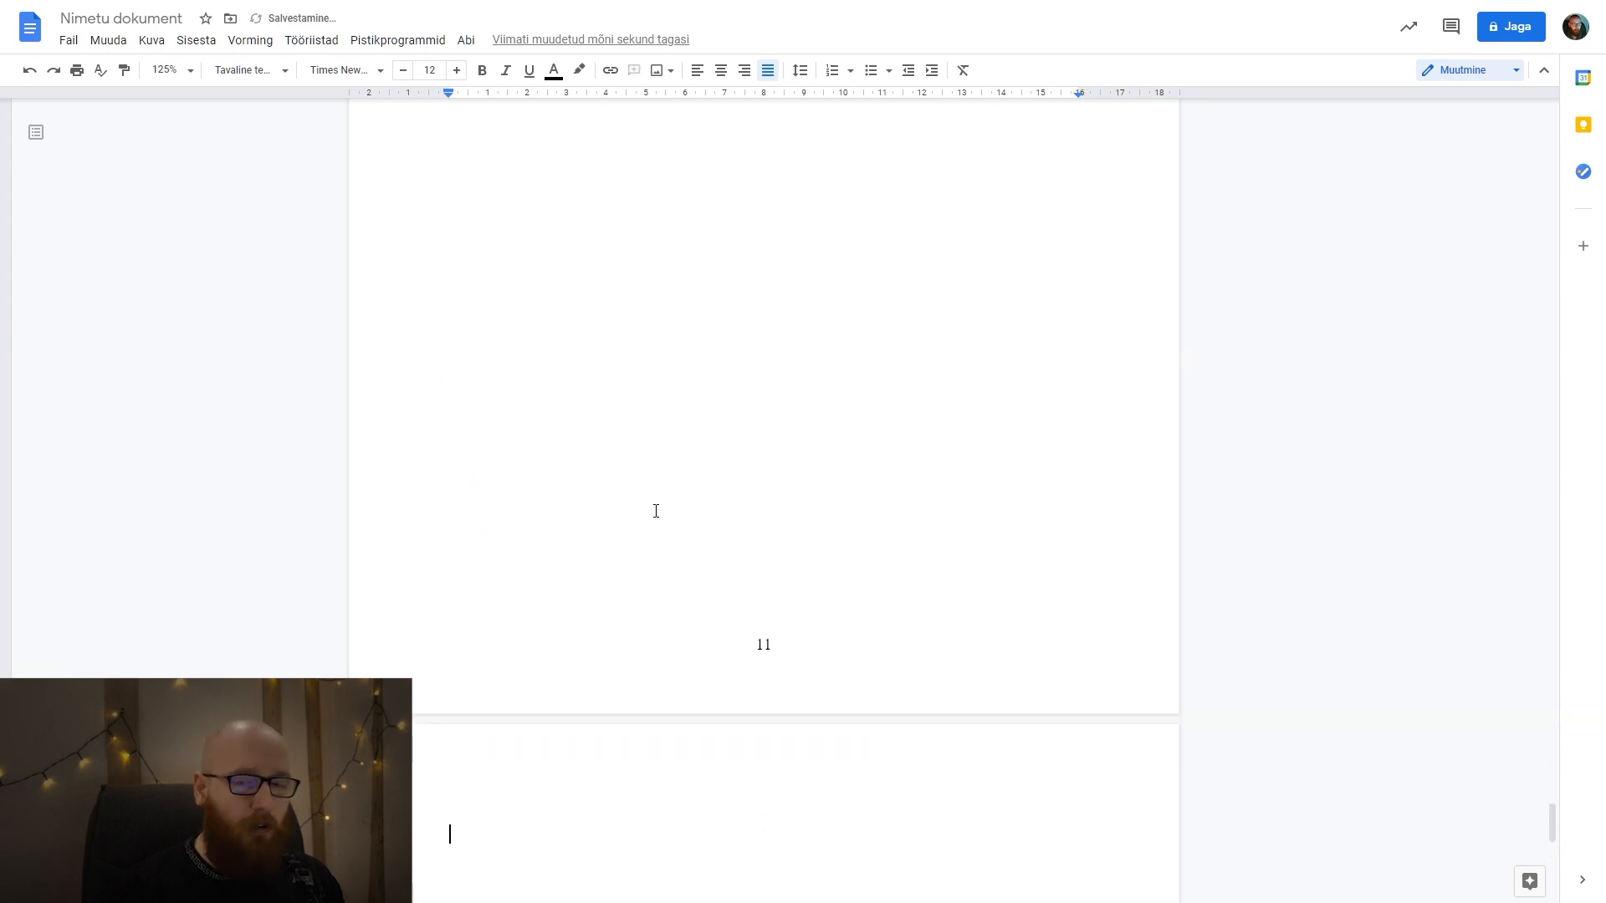
type("KASUTA")
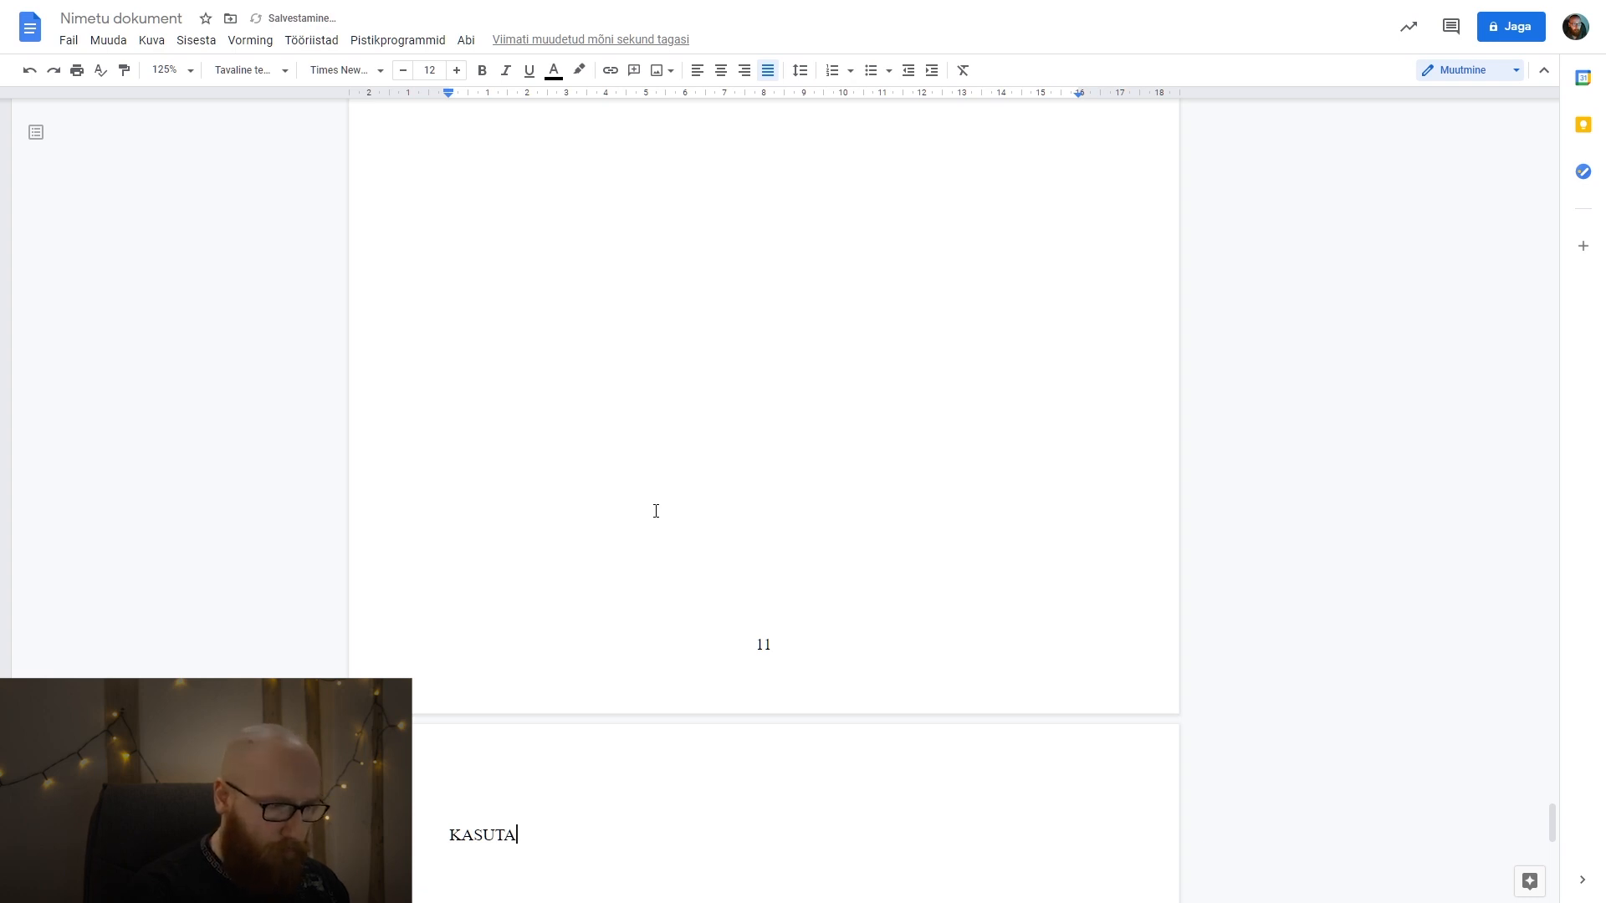
key("ctrl+BackSpace")
type("KASUTATUD ")
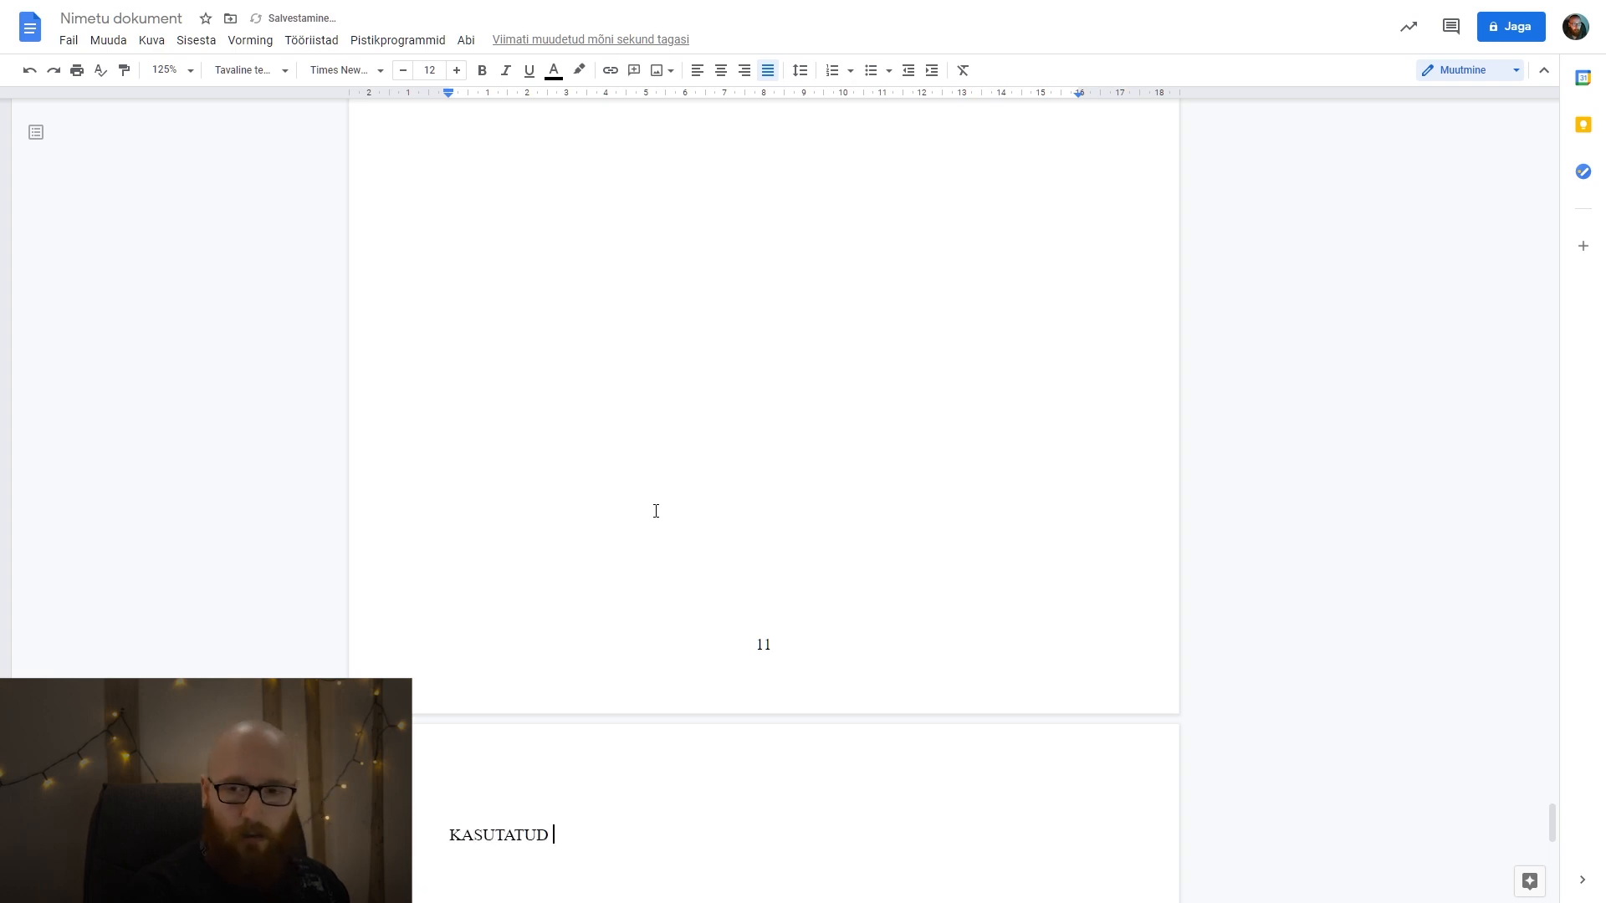
type("KIRJANDU")
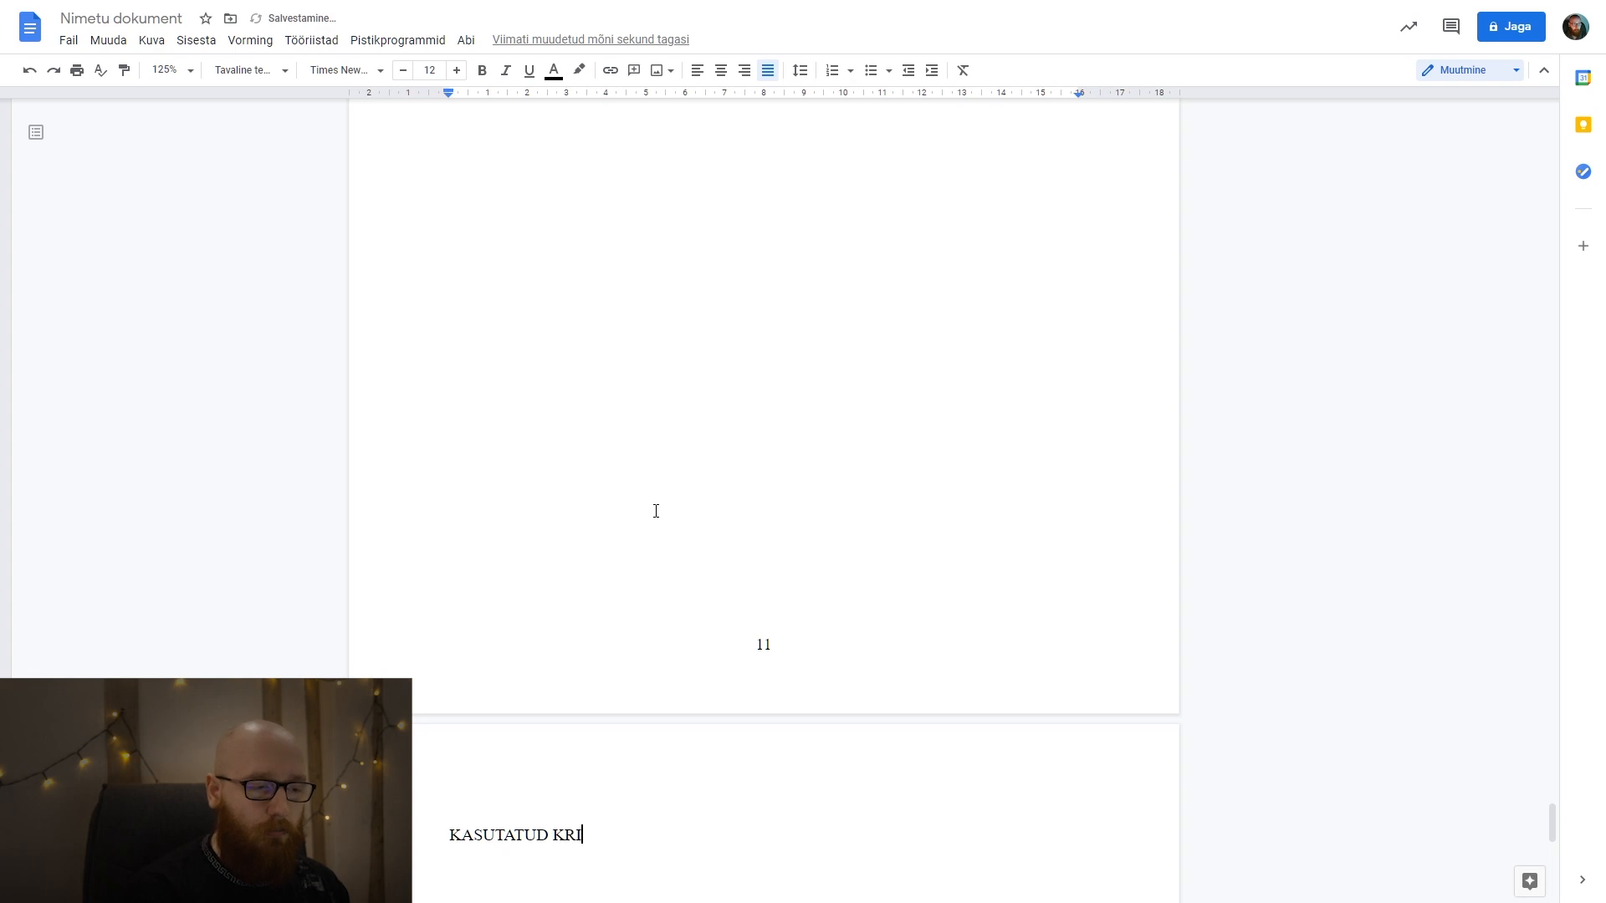
type("S")
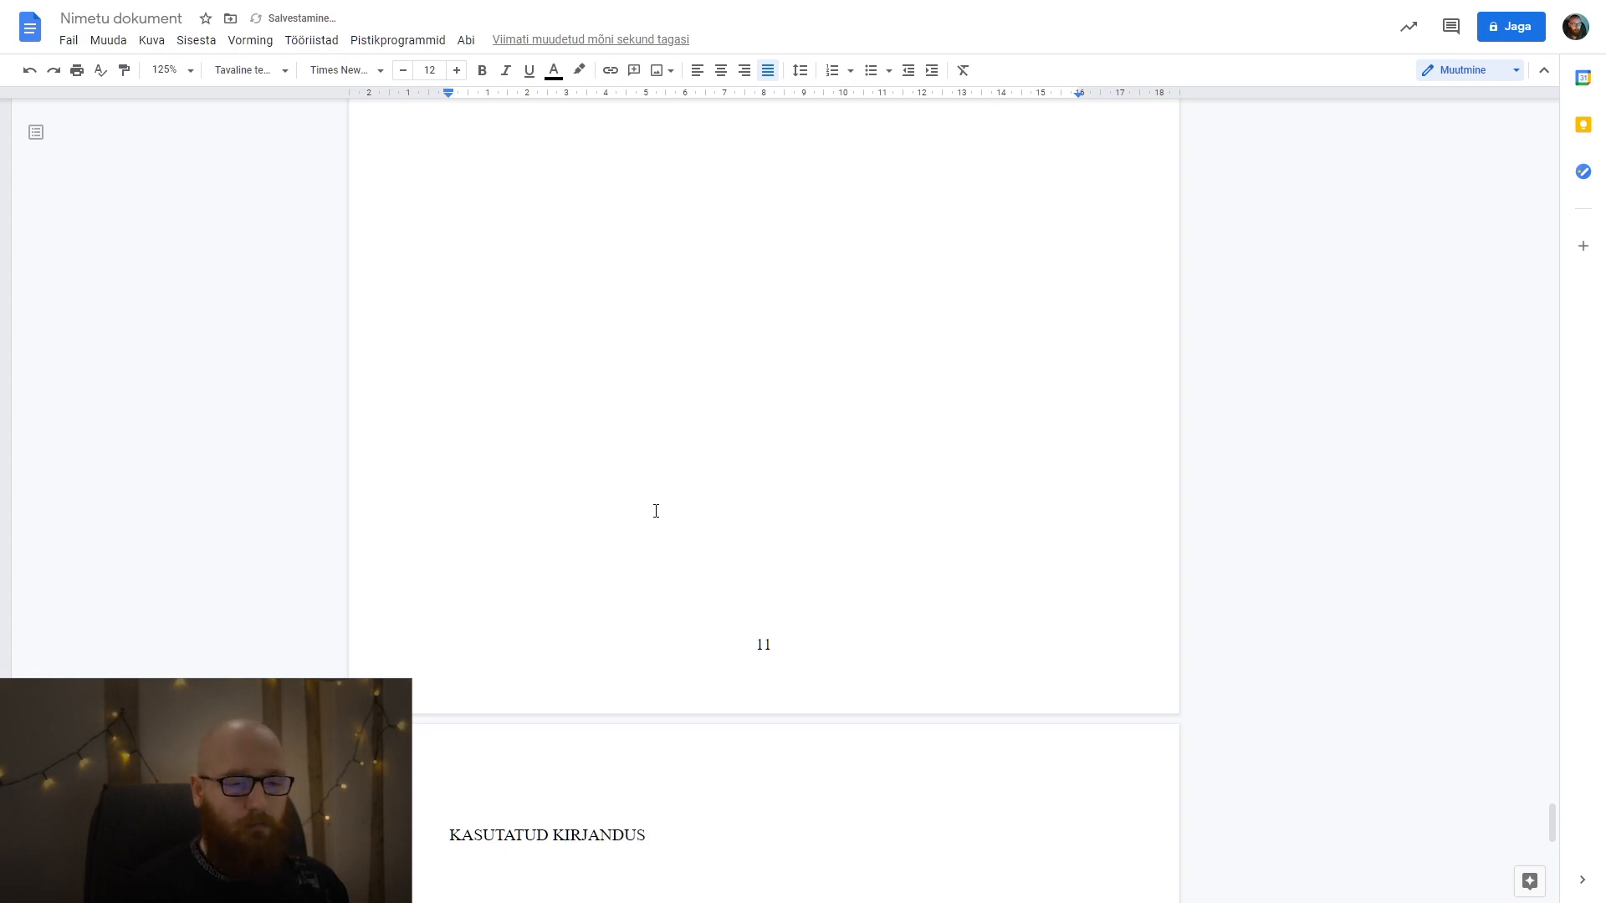
Replace the word KIRJANDUS in the new page's title so it reads "KASUTATUD ALLIKAD".
scroll(656, 511, "down", 2)
key("ctrl+BackSpace")
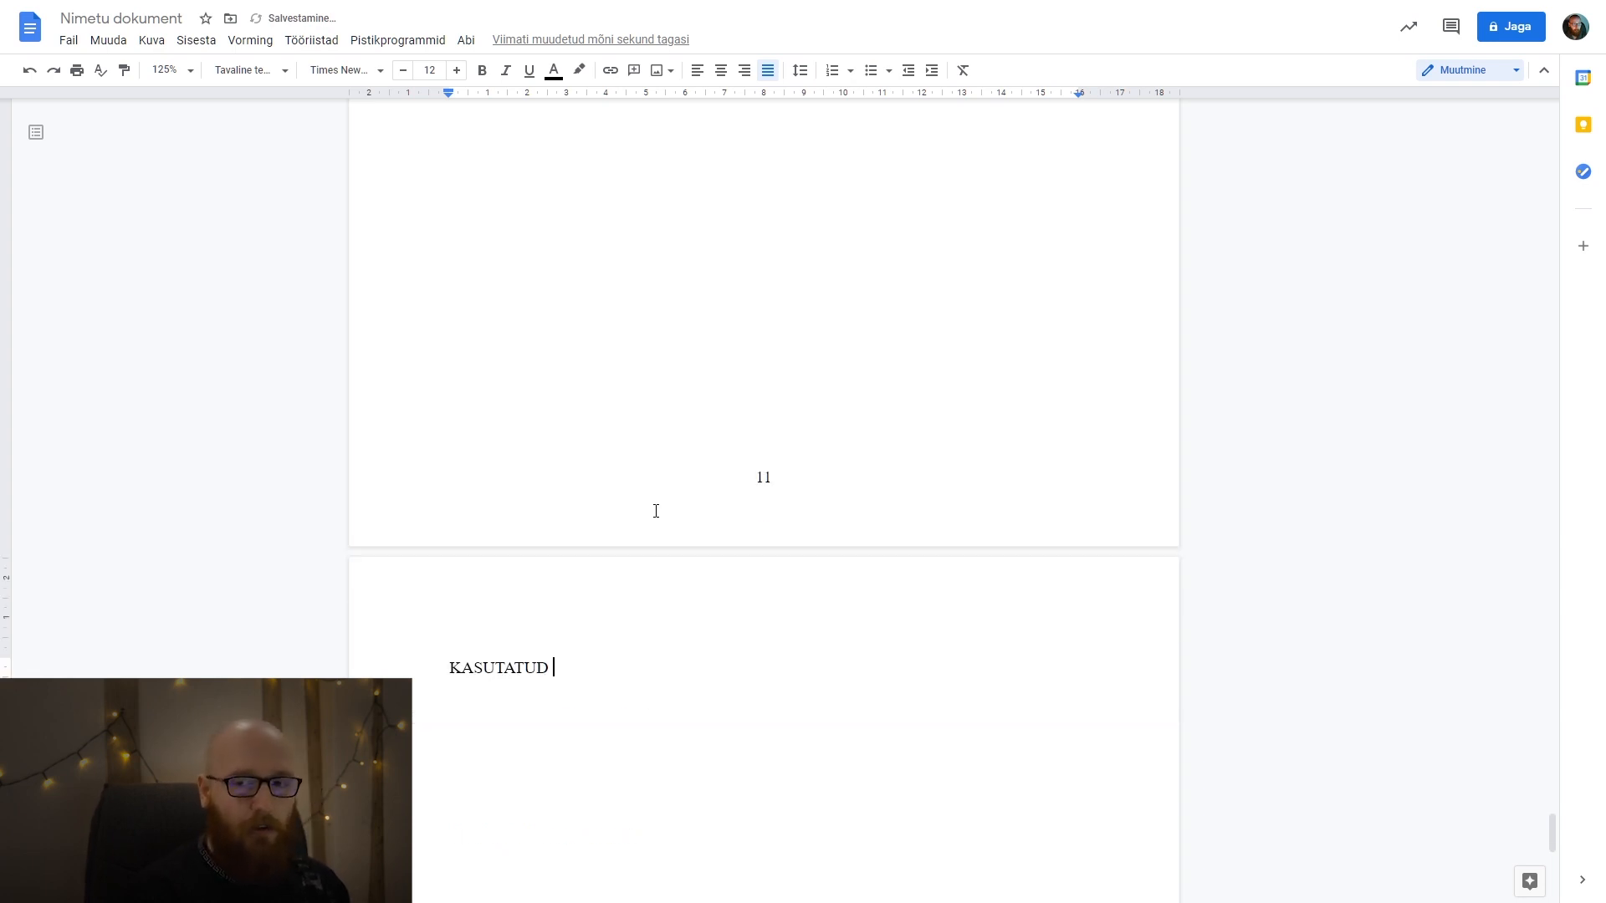
type("ALLIKAD")
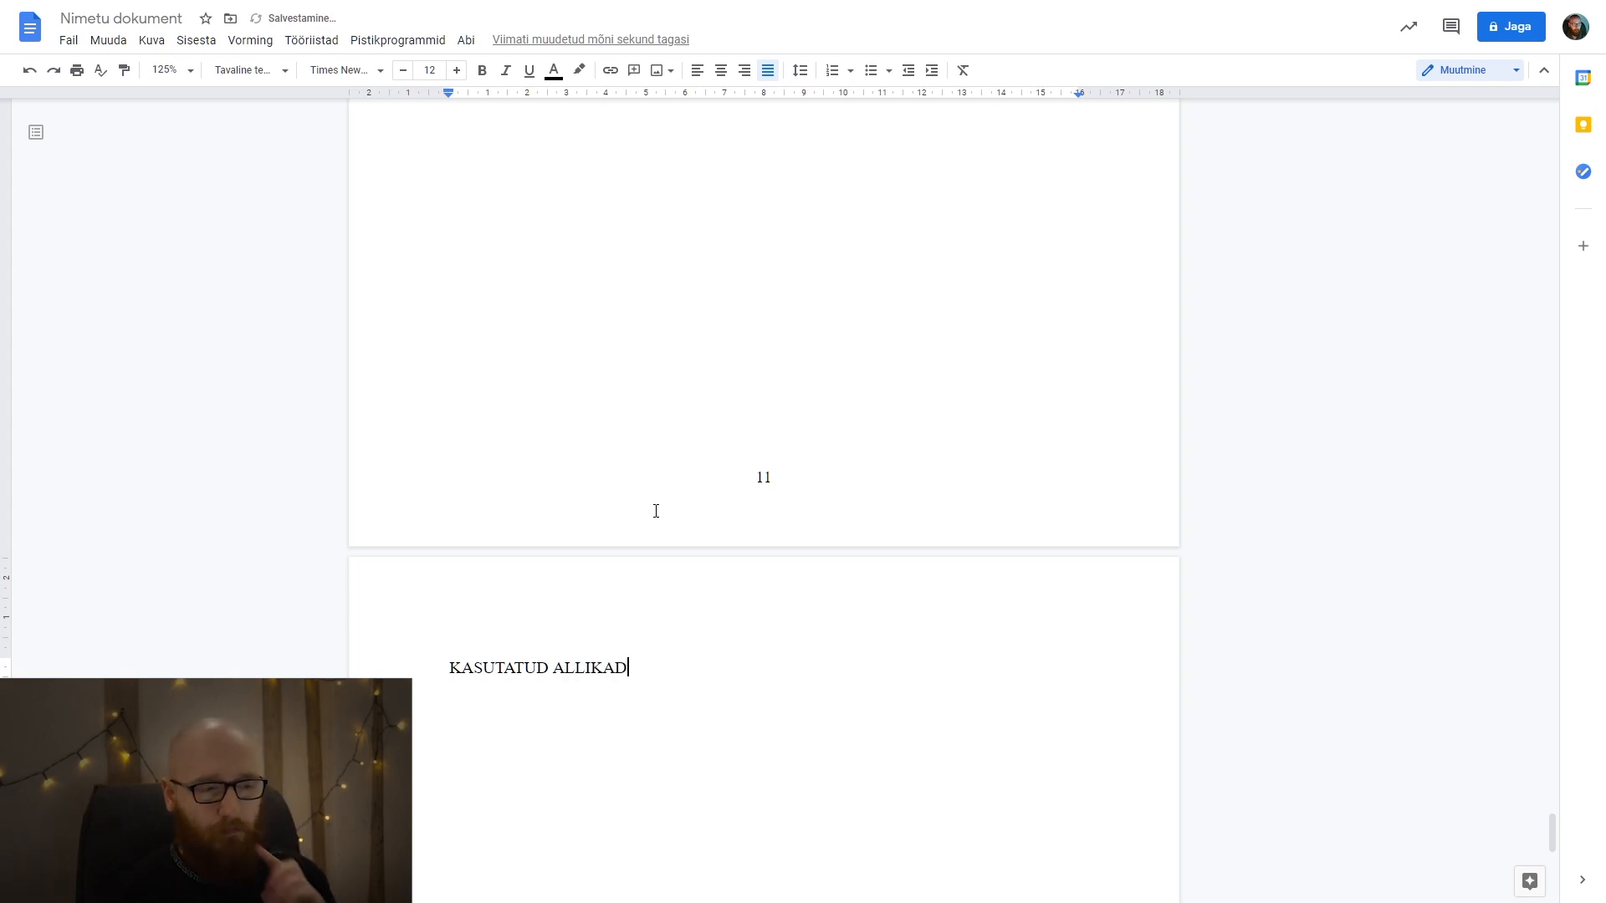
scroll(656, 511, "down", 3)
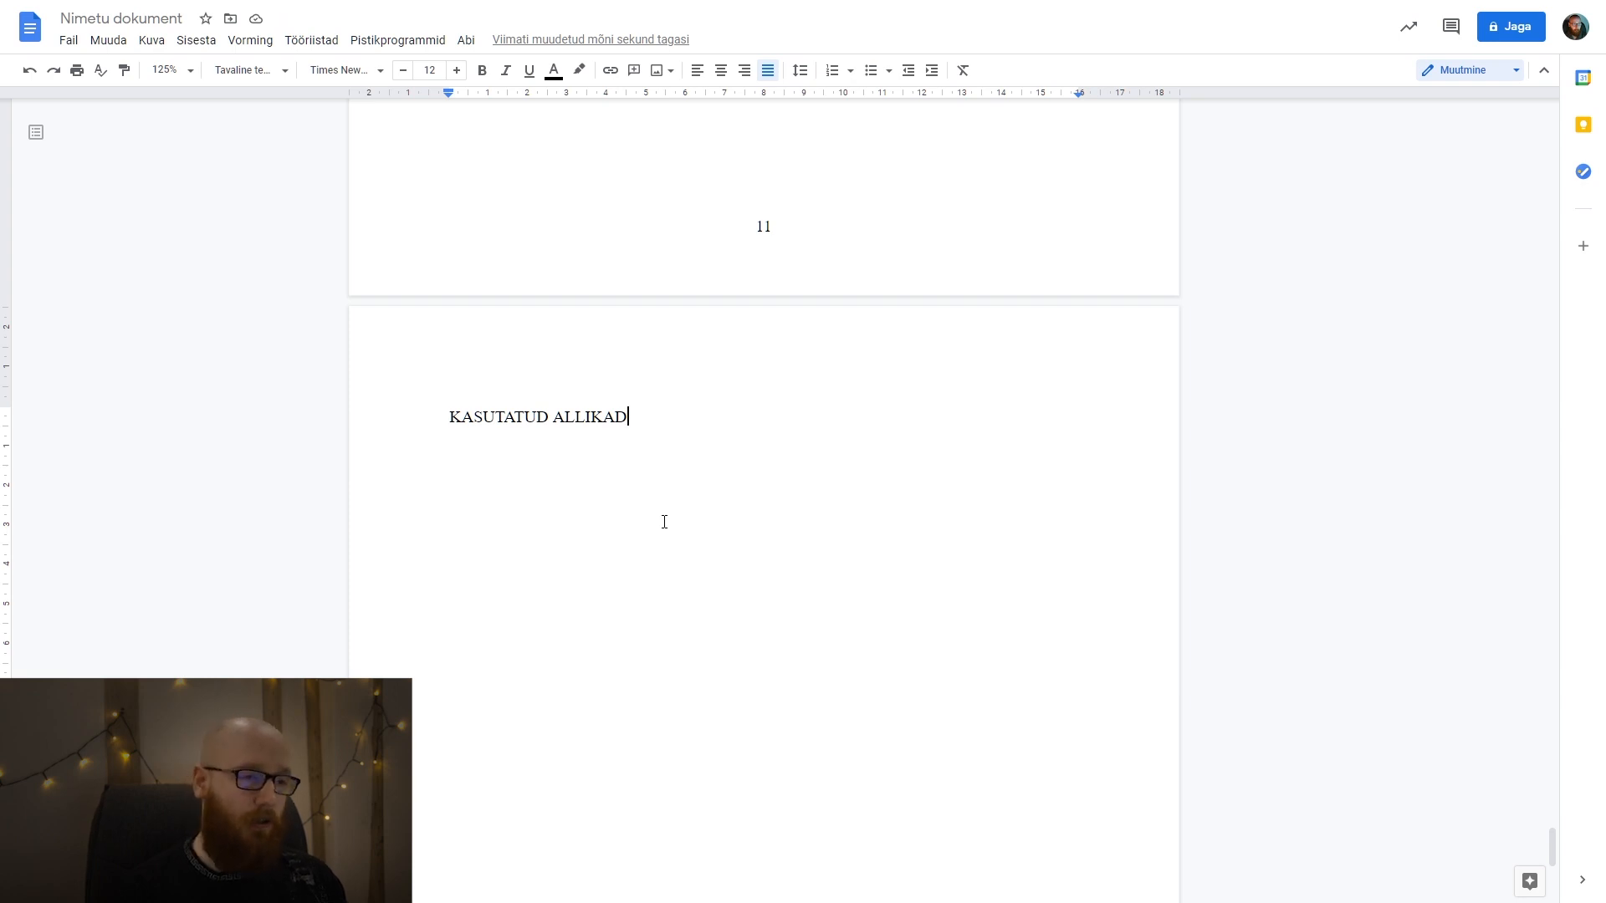
Add the placeholder line "Allikaduaeueuoeuoe" below the KASUTATUD ALLIKAD title.
key("Return")
type("Alliakd")
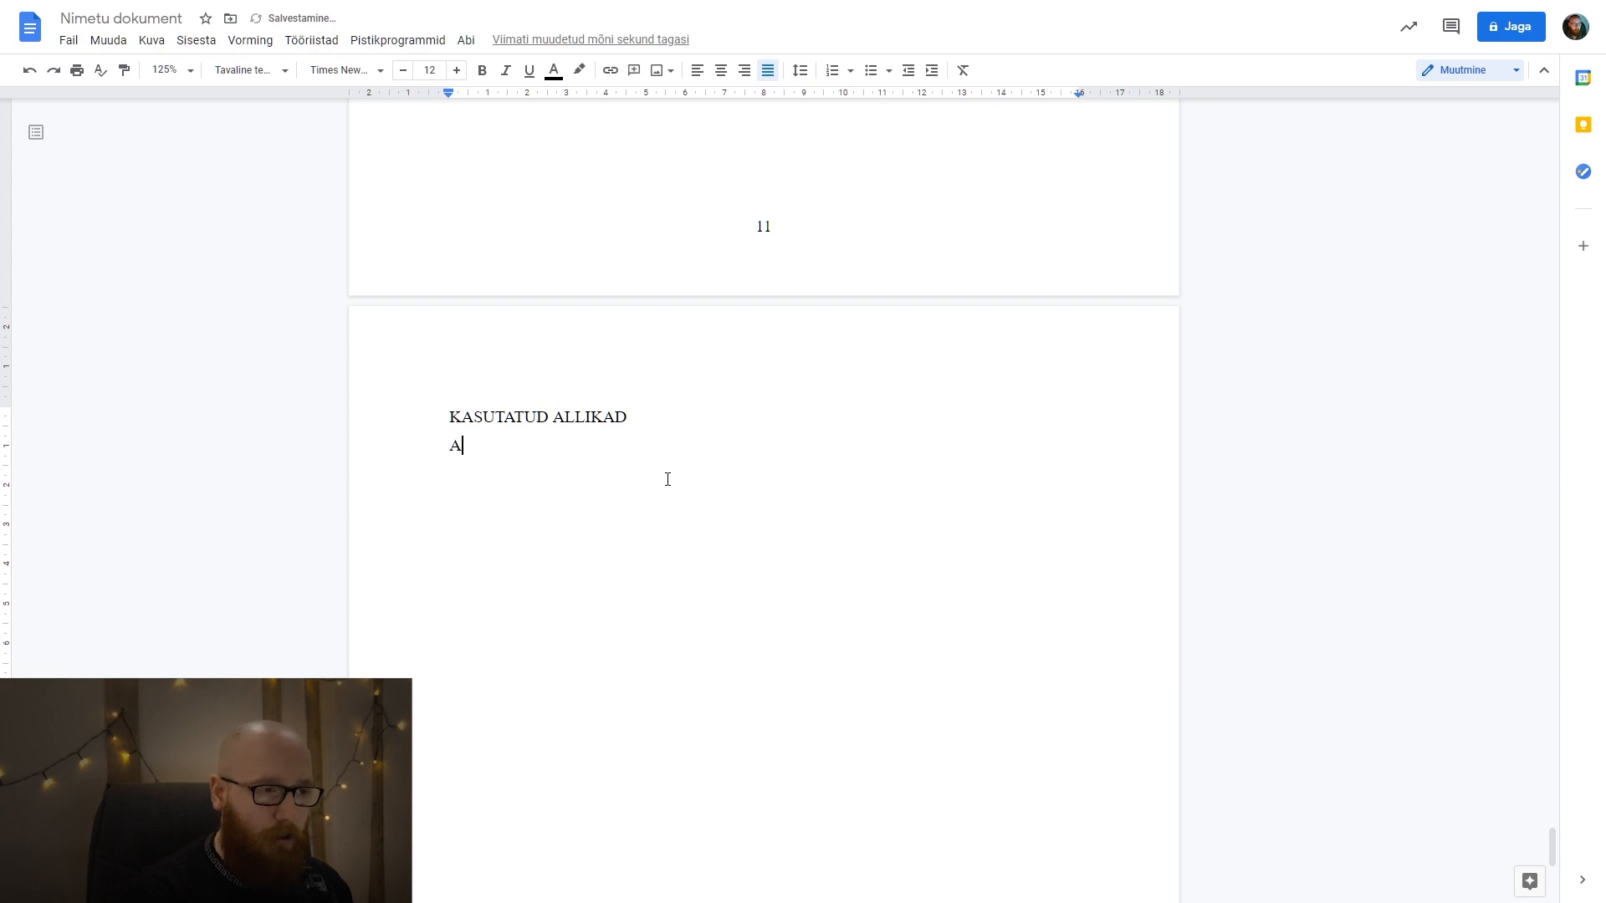
key("BackSpace")
key("BackSpace")
key("BackSpace")
type("kaduaeueuoeuoe")
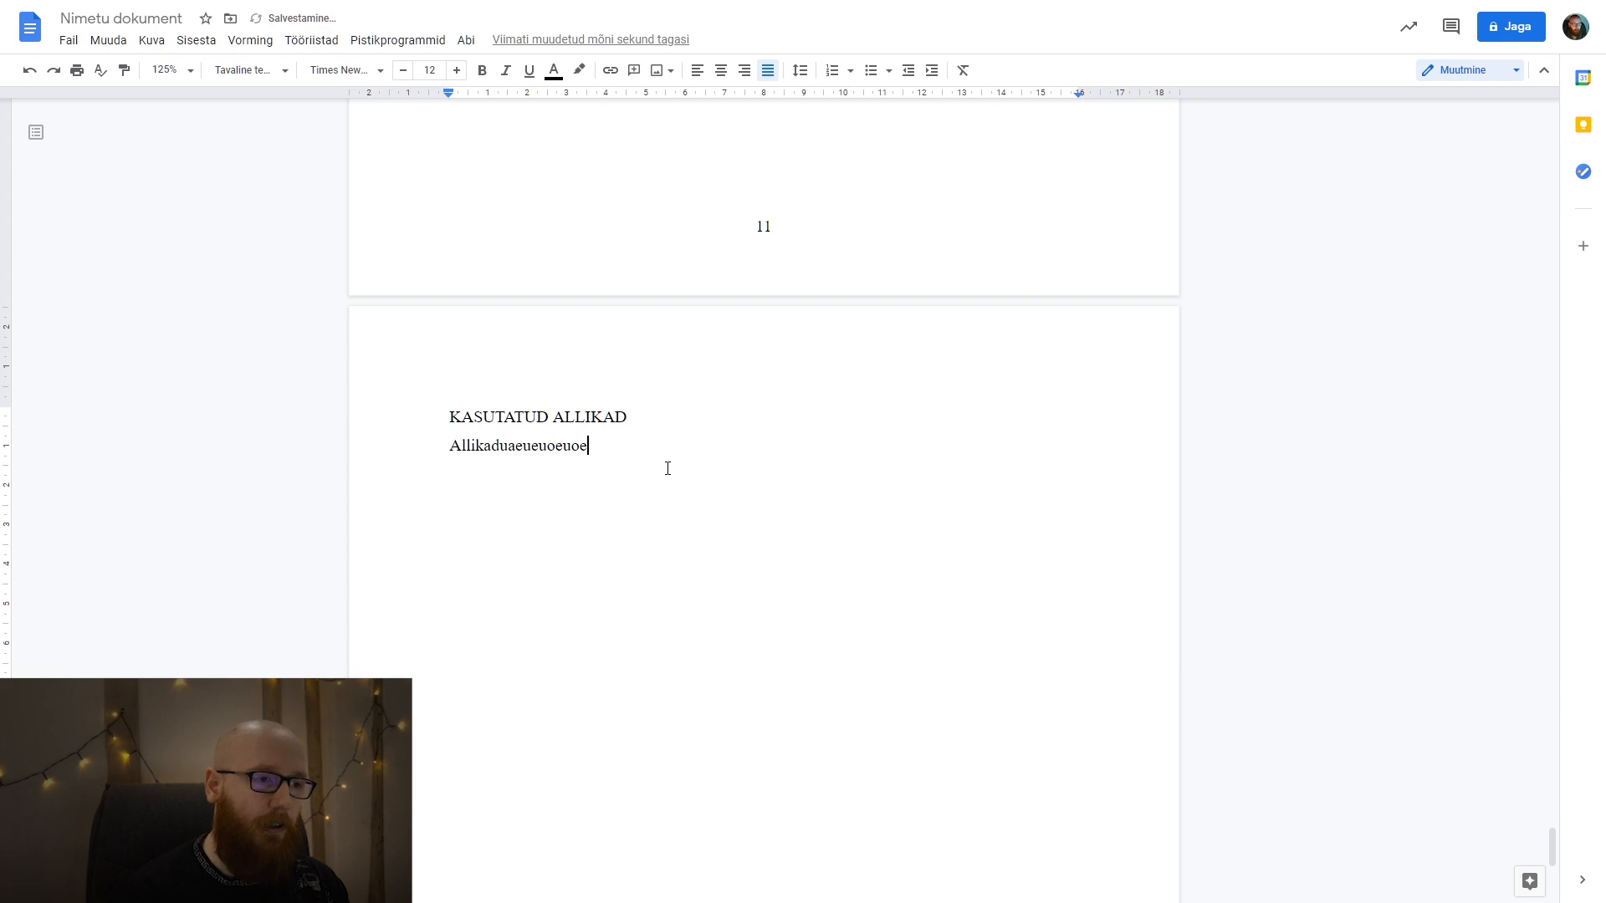
Apply the Pealkiri 1 style to the KASUTATUD ALLIKAD title.
left_click_drag(656, 419, 434, 423)
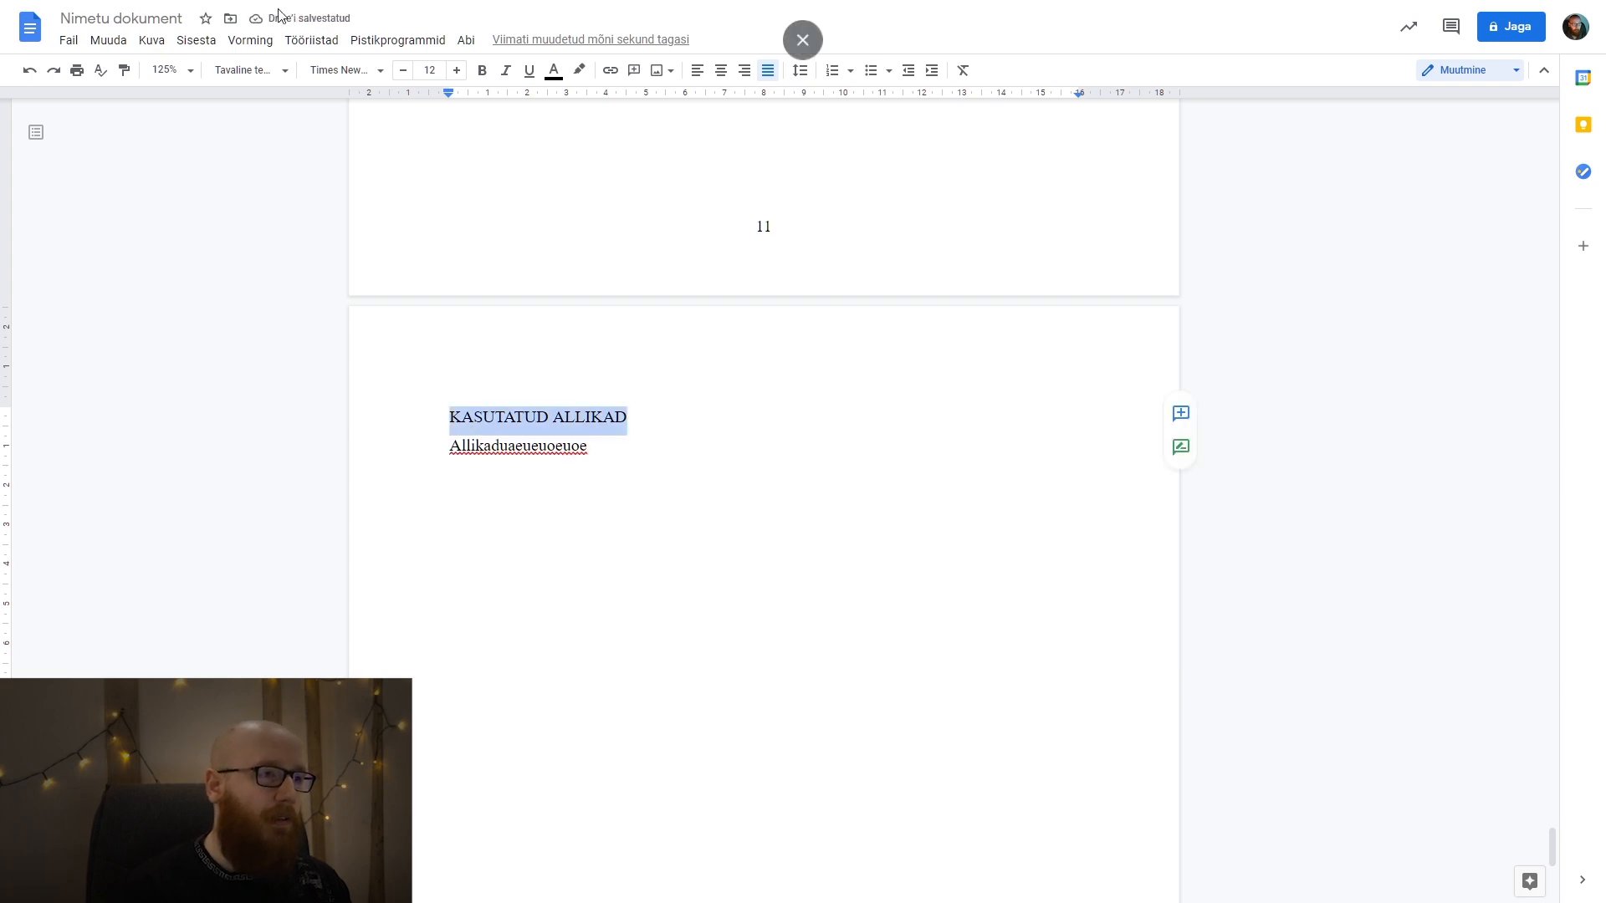
left_click(264, 71)
left_click(290, 278)
left_click(610, 485)
key("BackSpace")
double_click(556, 444)
left_click(663, 519)
key("Return")
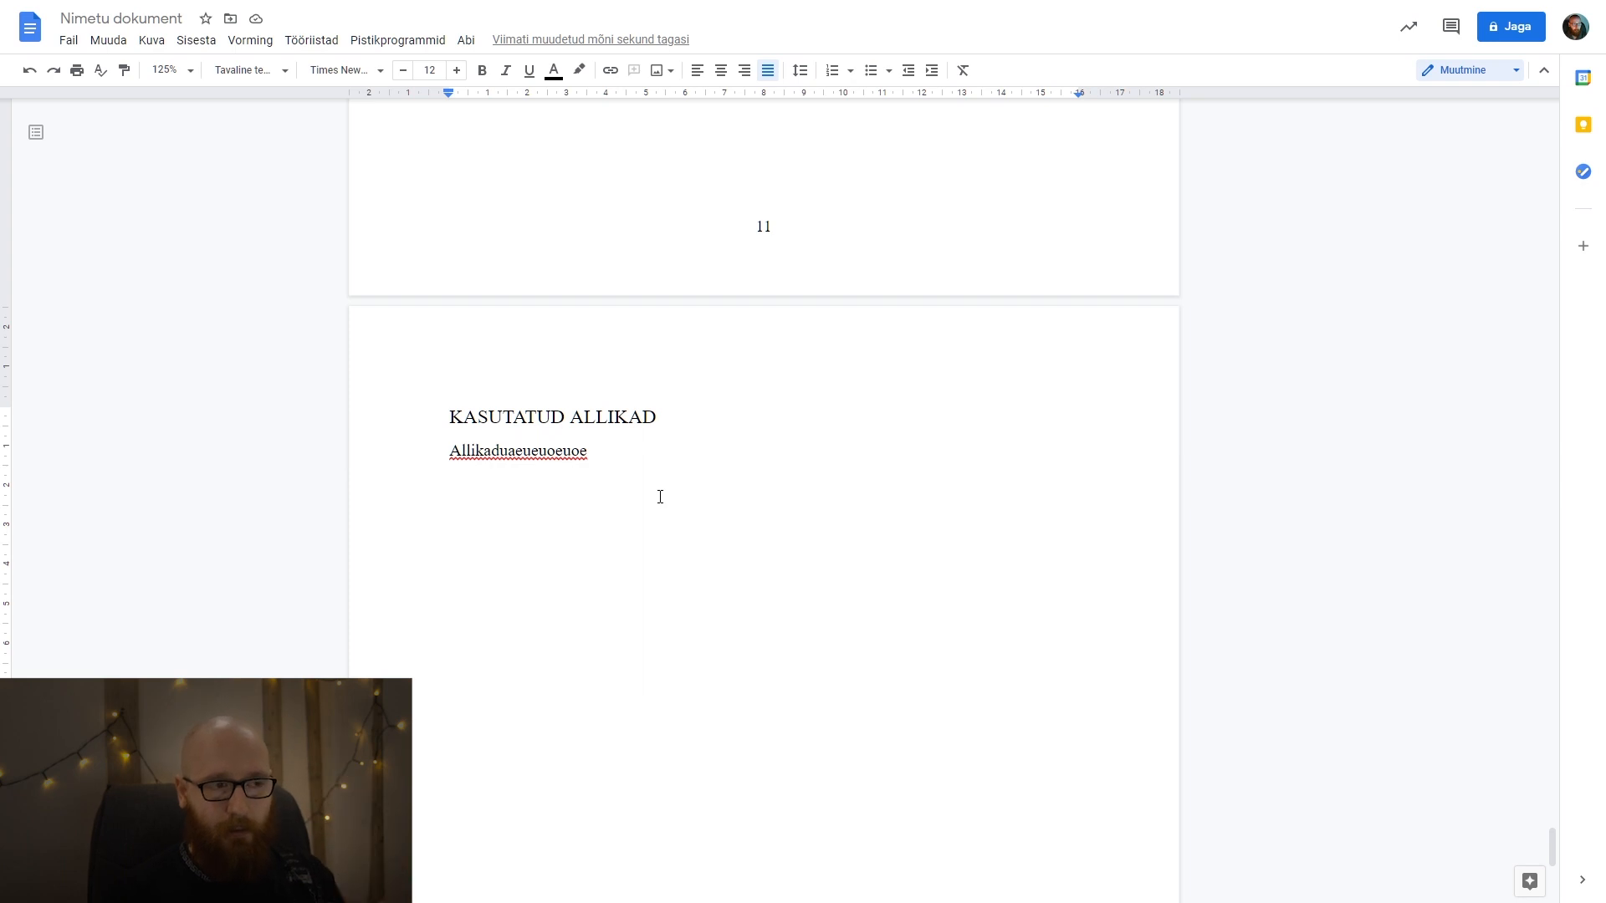
Update the table of contents under SISUKORD to include the newly added headings.
scroll(660, 497, "down", 7)
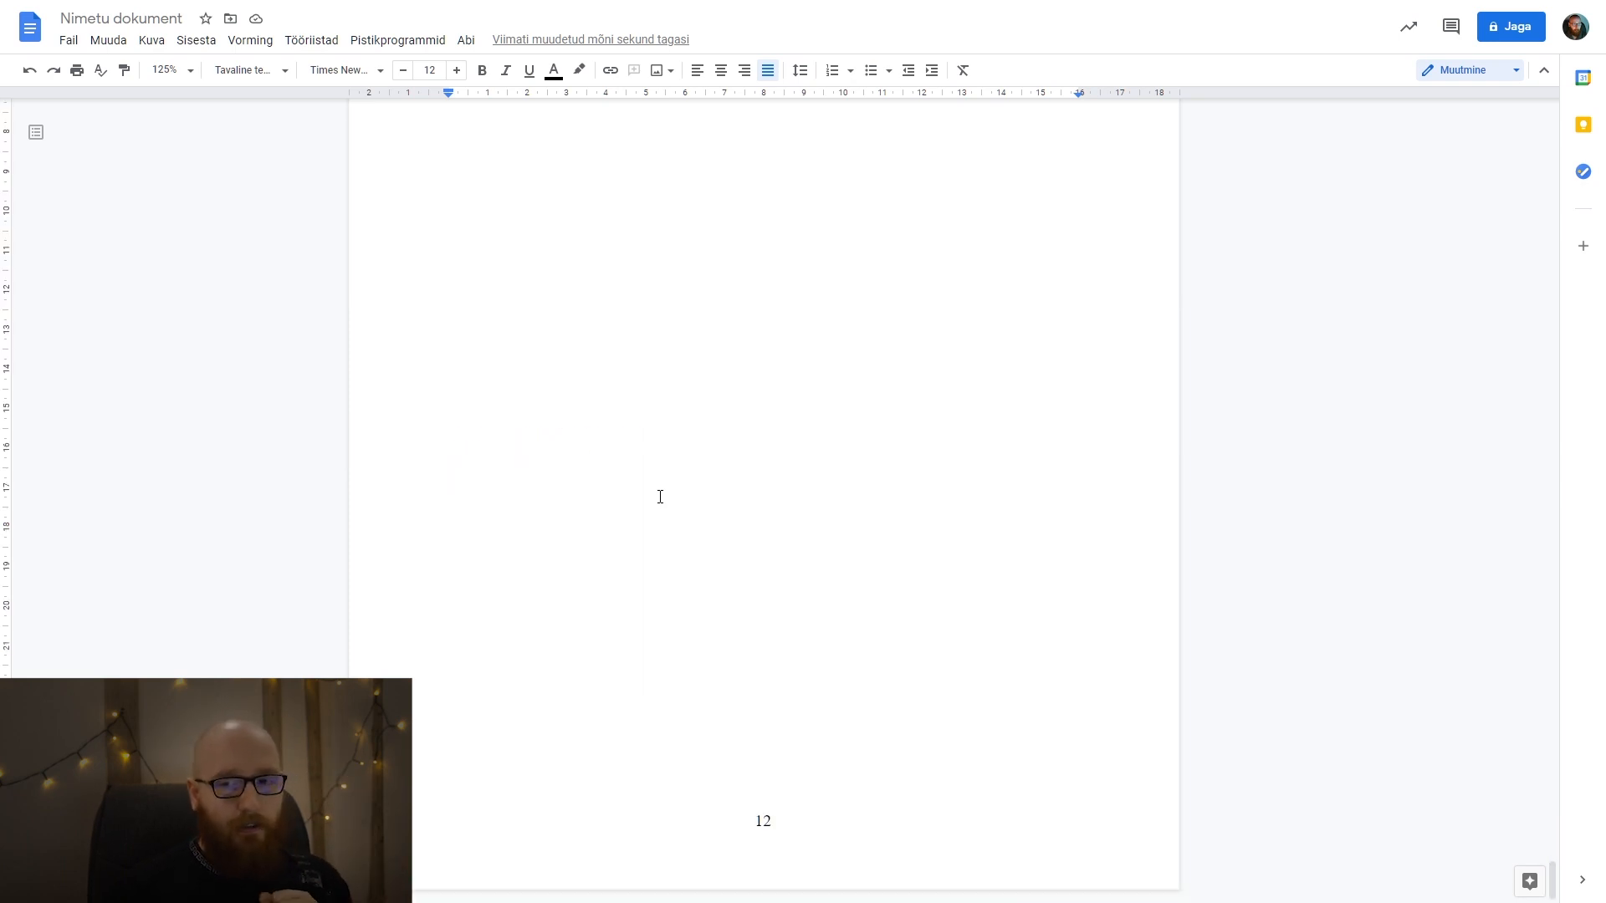
scroll(660, 497, "down", 10)
scroll(660, 497, "up", 20)
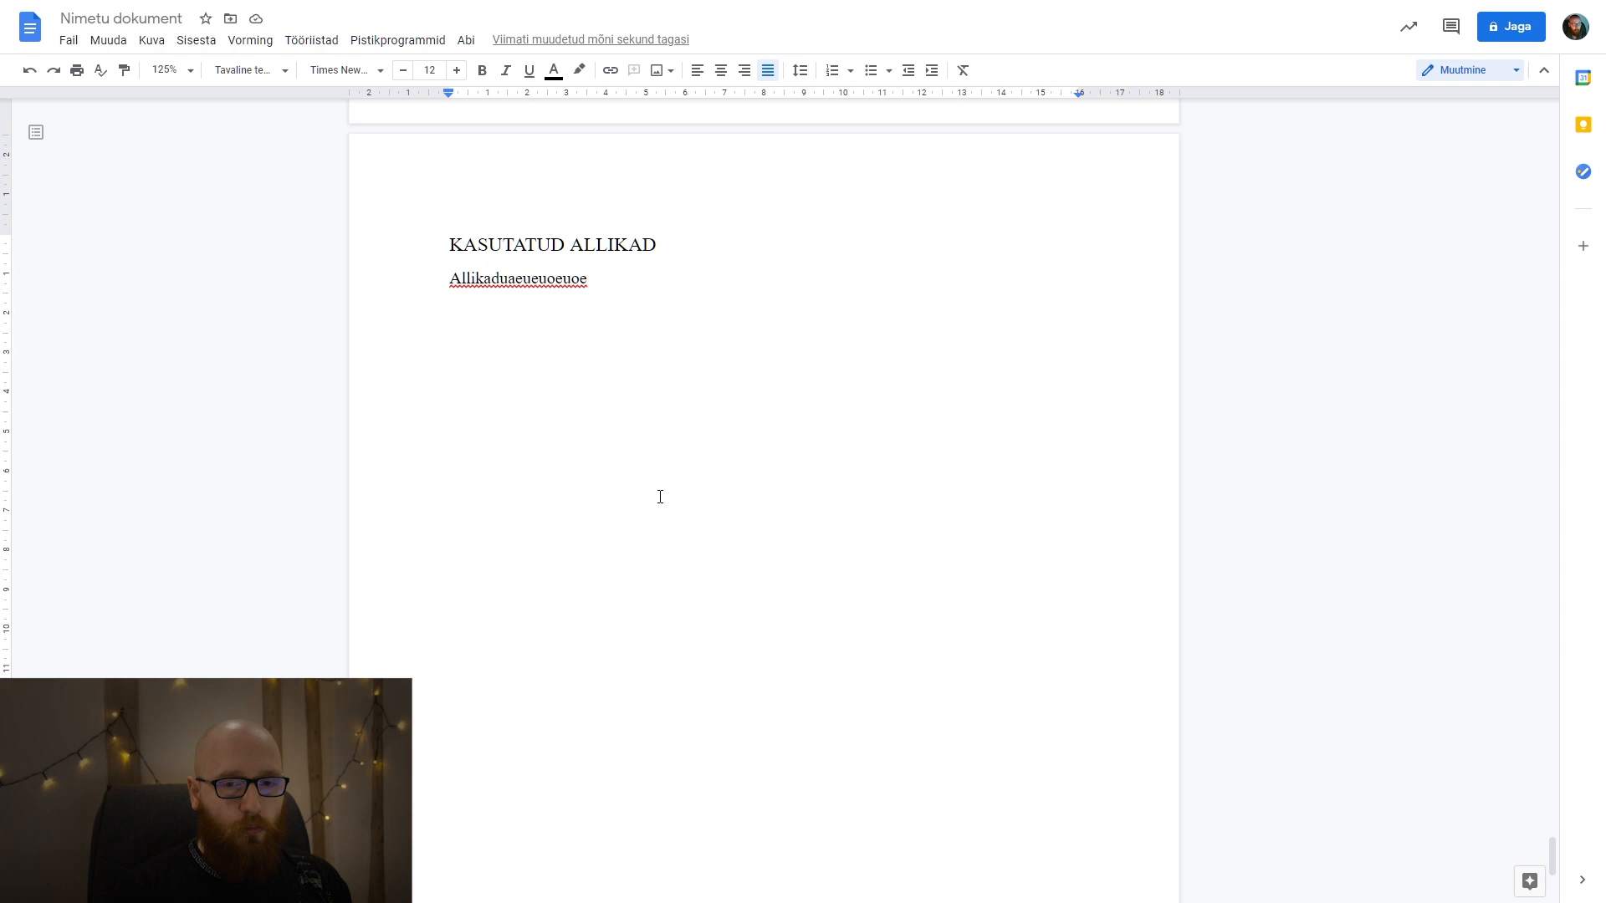
scroll(666, 472, "down", 2)
scroll(664, 473, "up", 20)
scroll(636, 452, "down", 8)
left_click(601, 426)
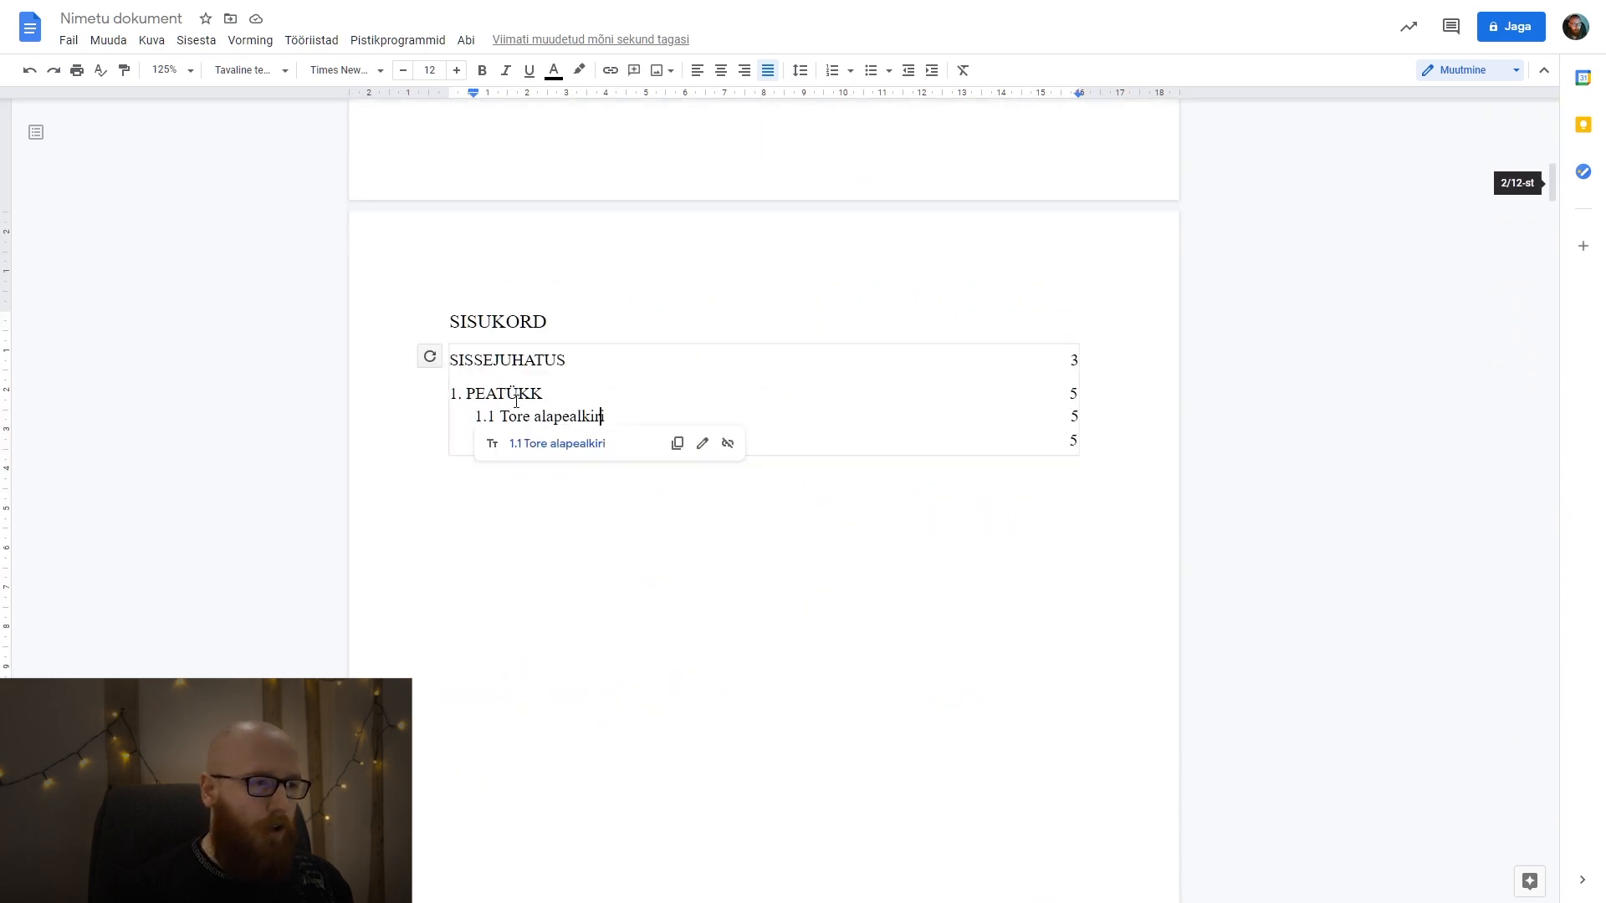
left_click(439, 366)
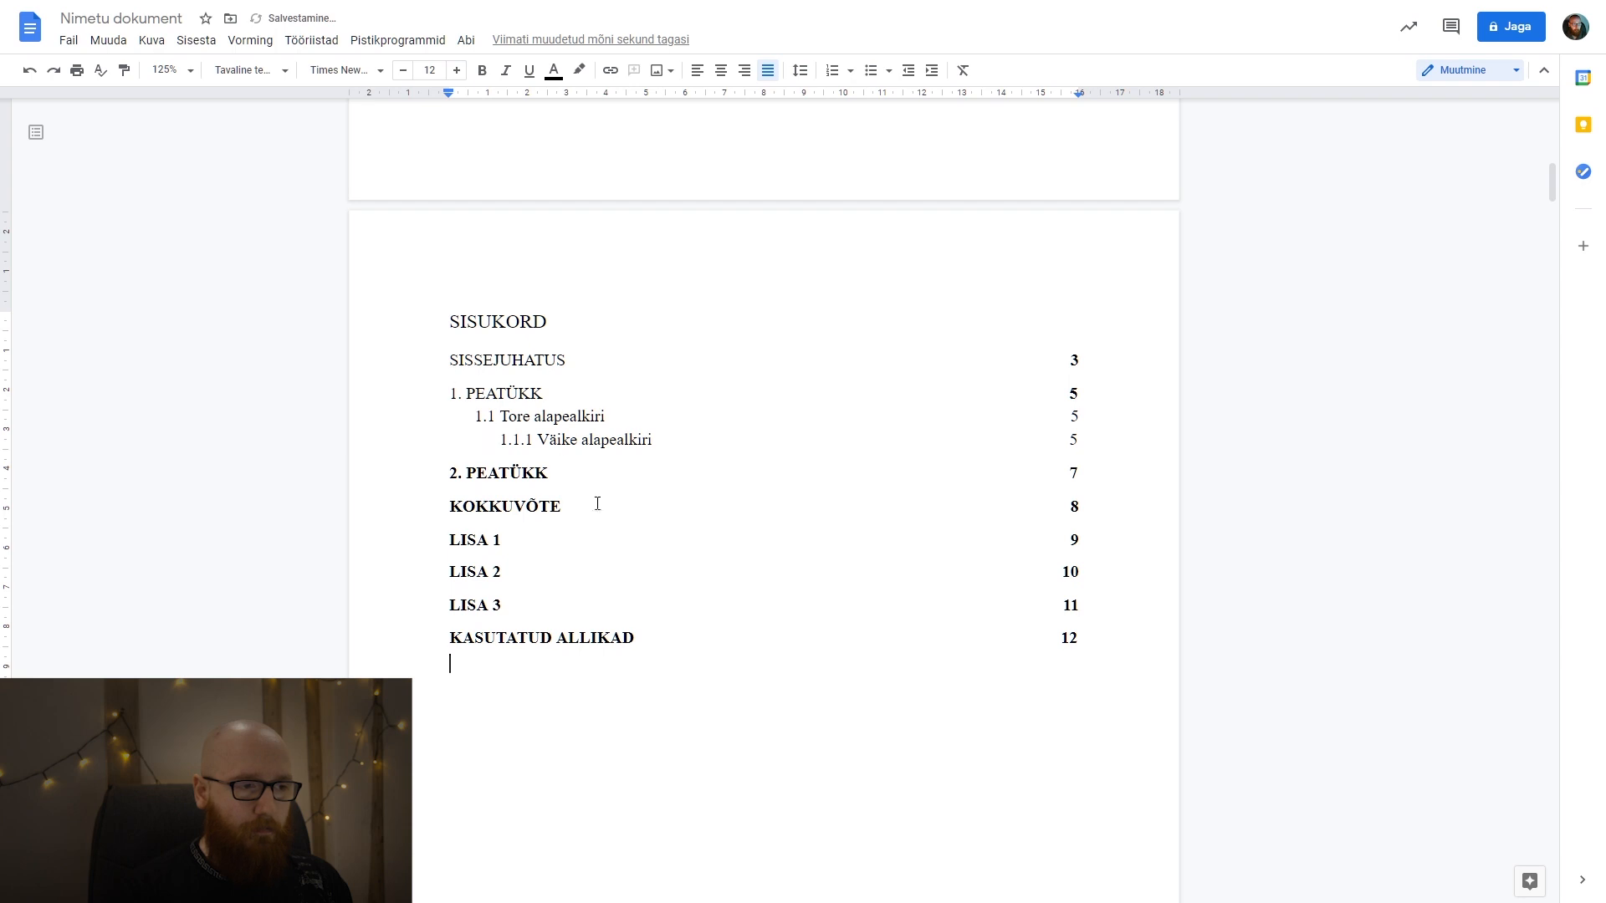
Remove the bold formatting from the table of contents entries and page numbers.
left_click(643, 616)
left_click(675, 634)
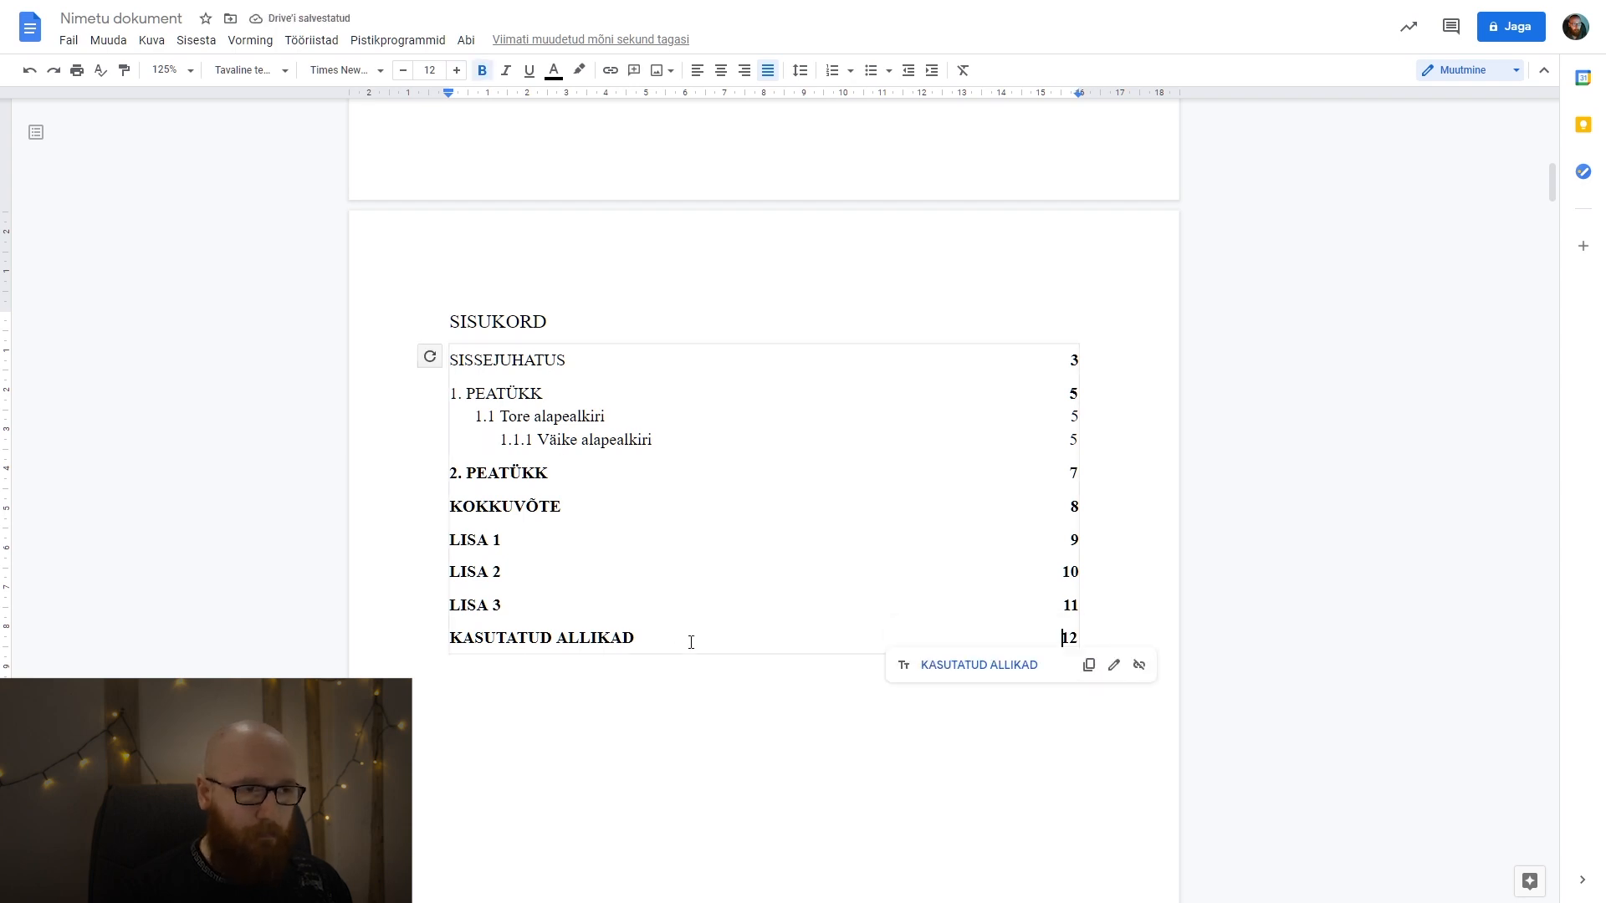
key("ctrl+a")
left_click(481, 70)
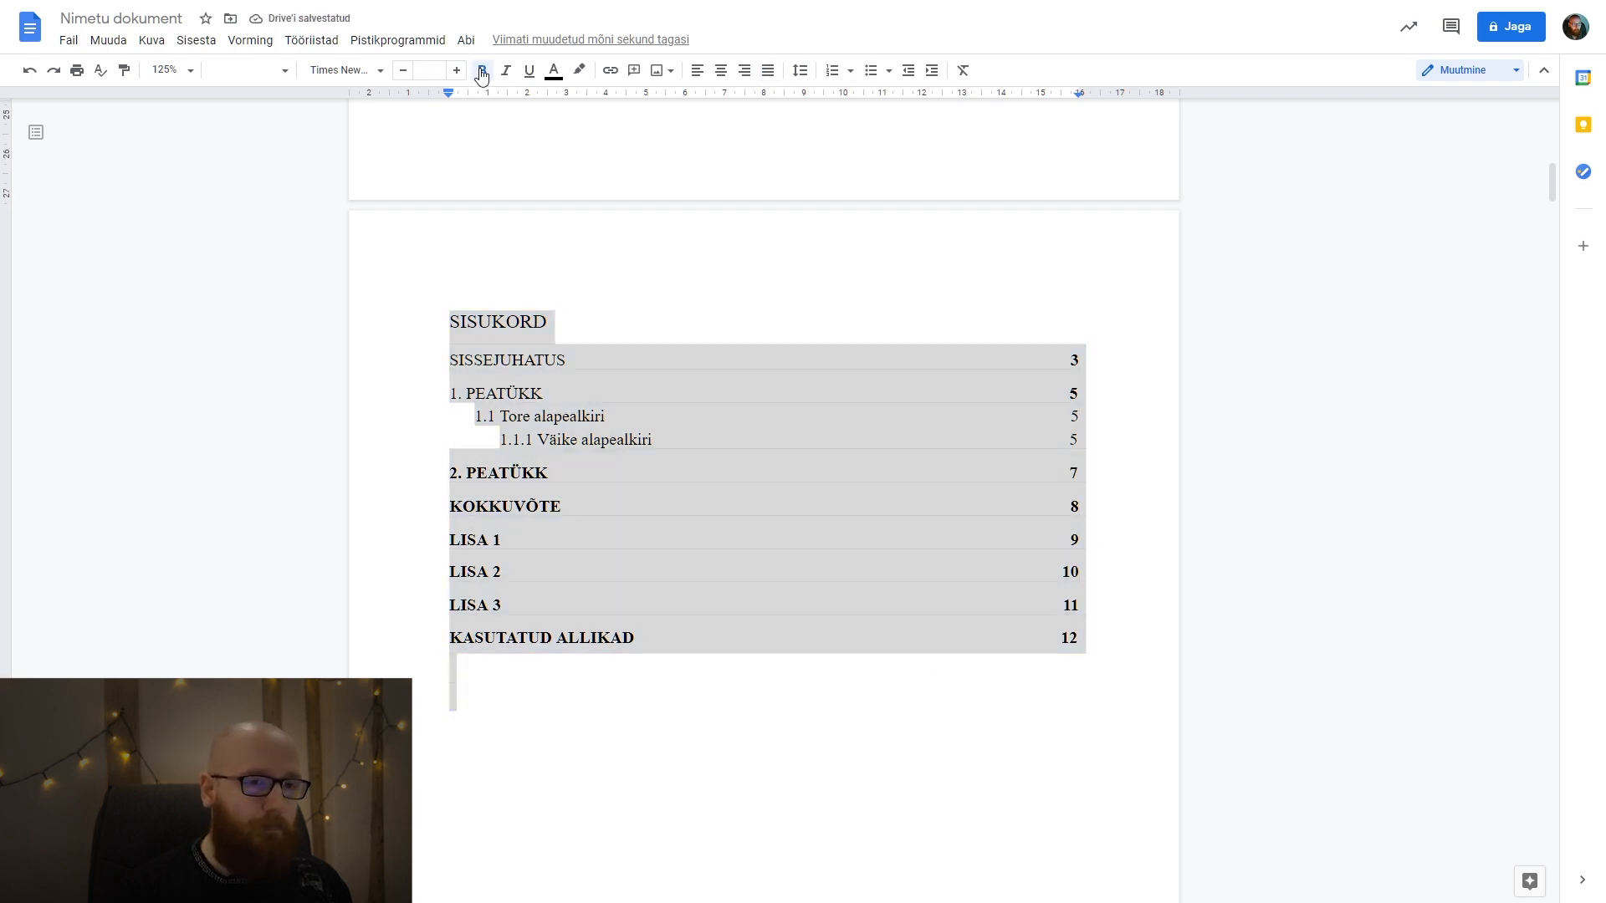
left_click(479, 70)
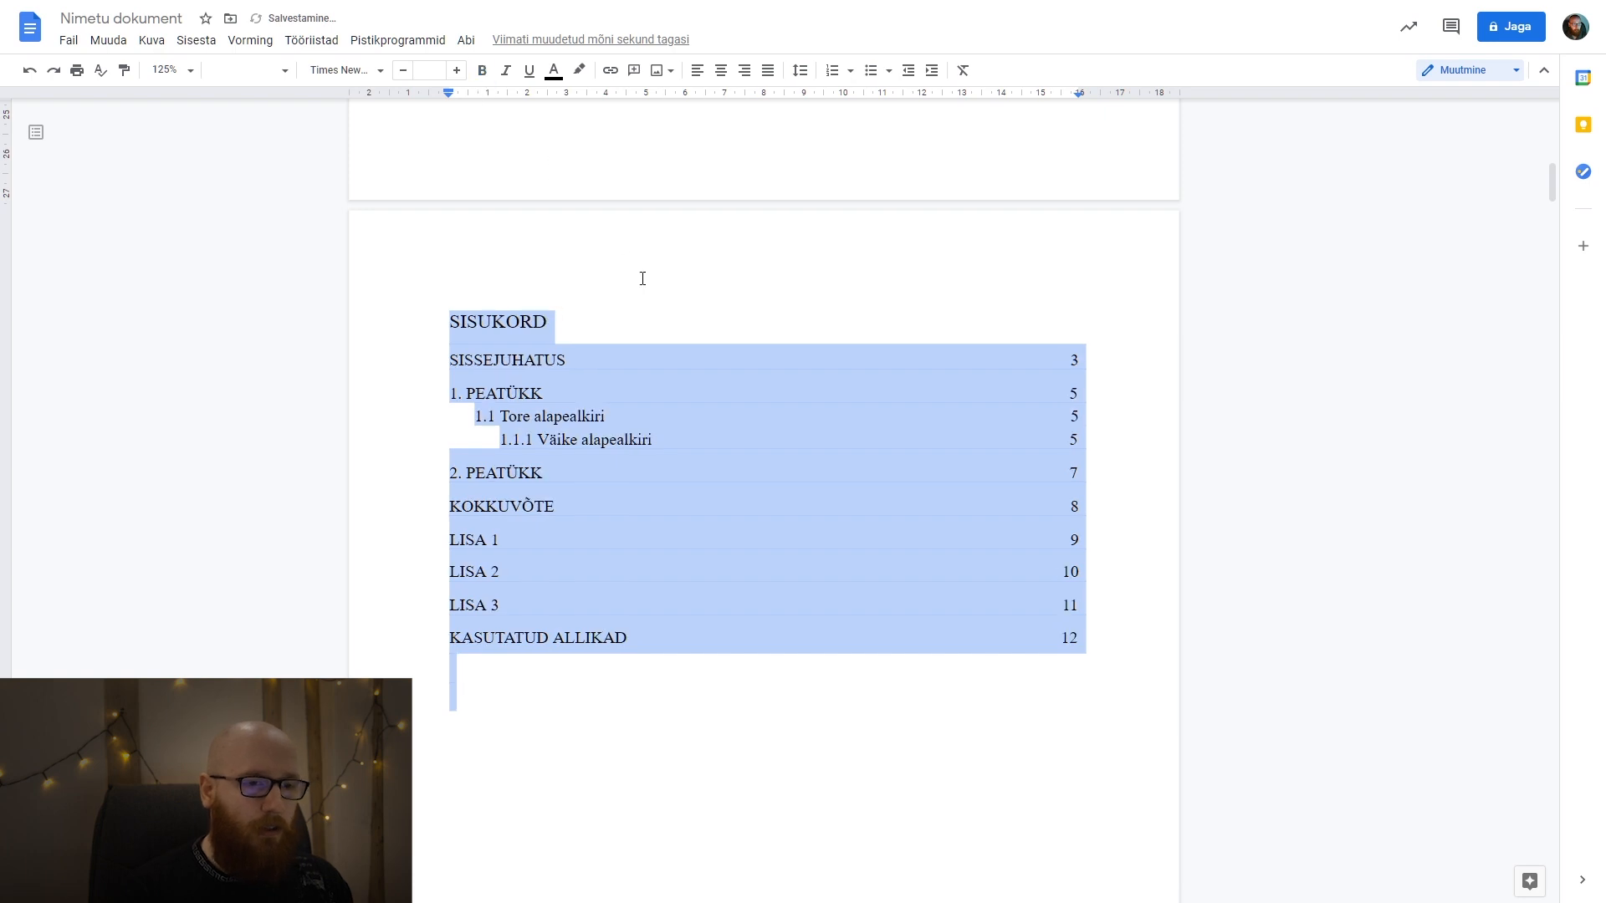
left_click(642, 324)
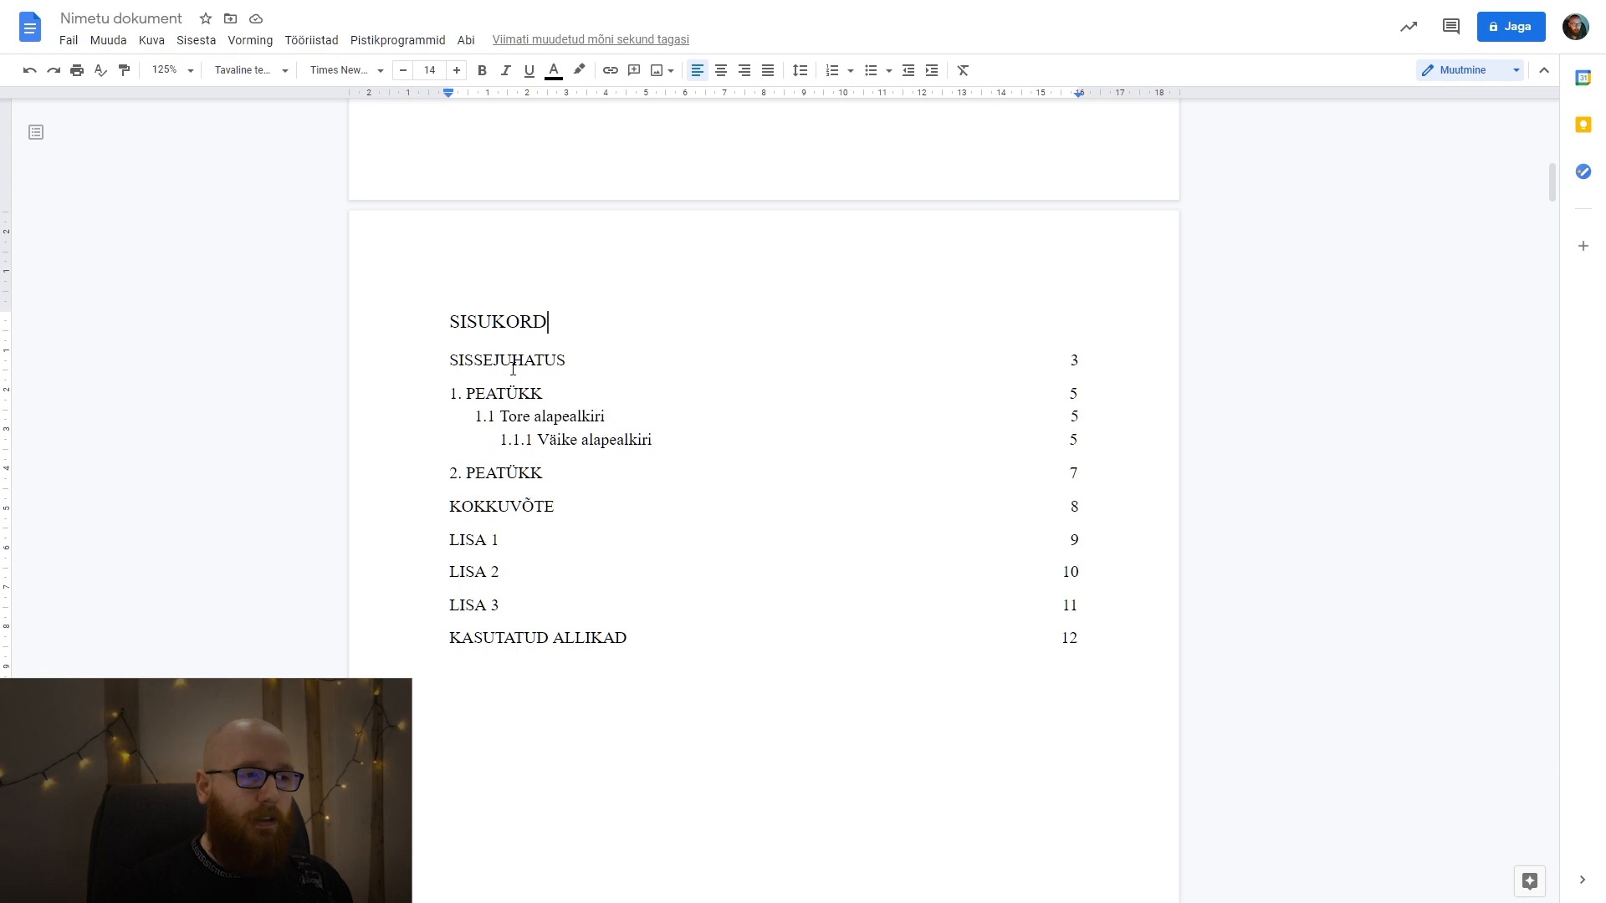
Check which paragraph style is applied to the SISUKORD title.
scroll(513, 368, "up", 5)
scroll(513, 373, "down", 5)
double_click(489, 399)
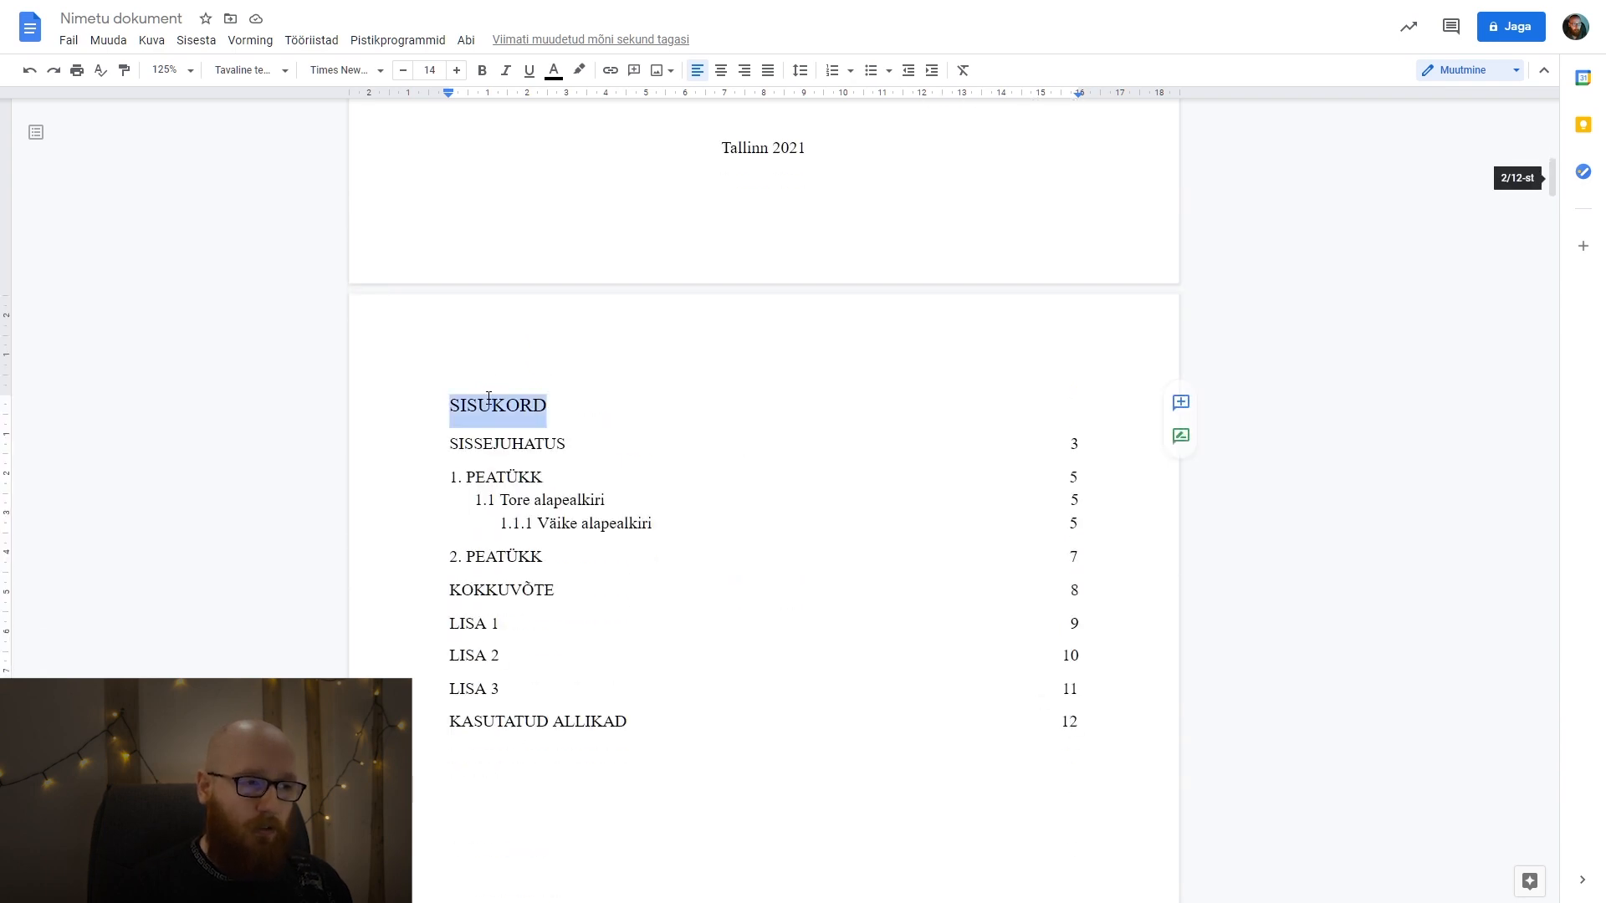
left_click(499, 444)
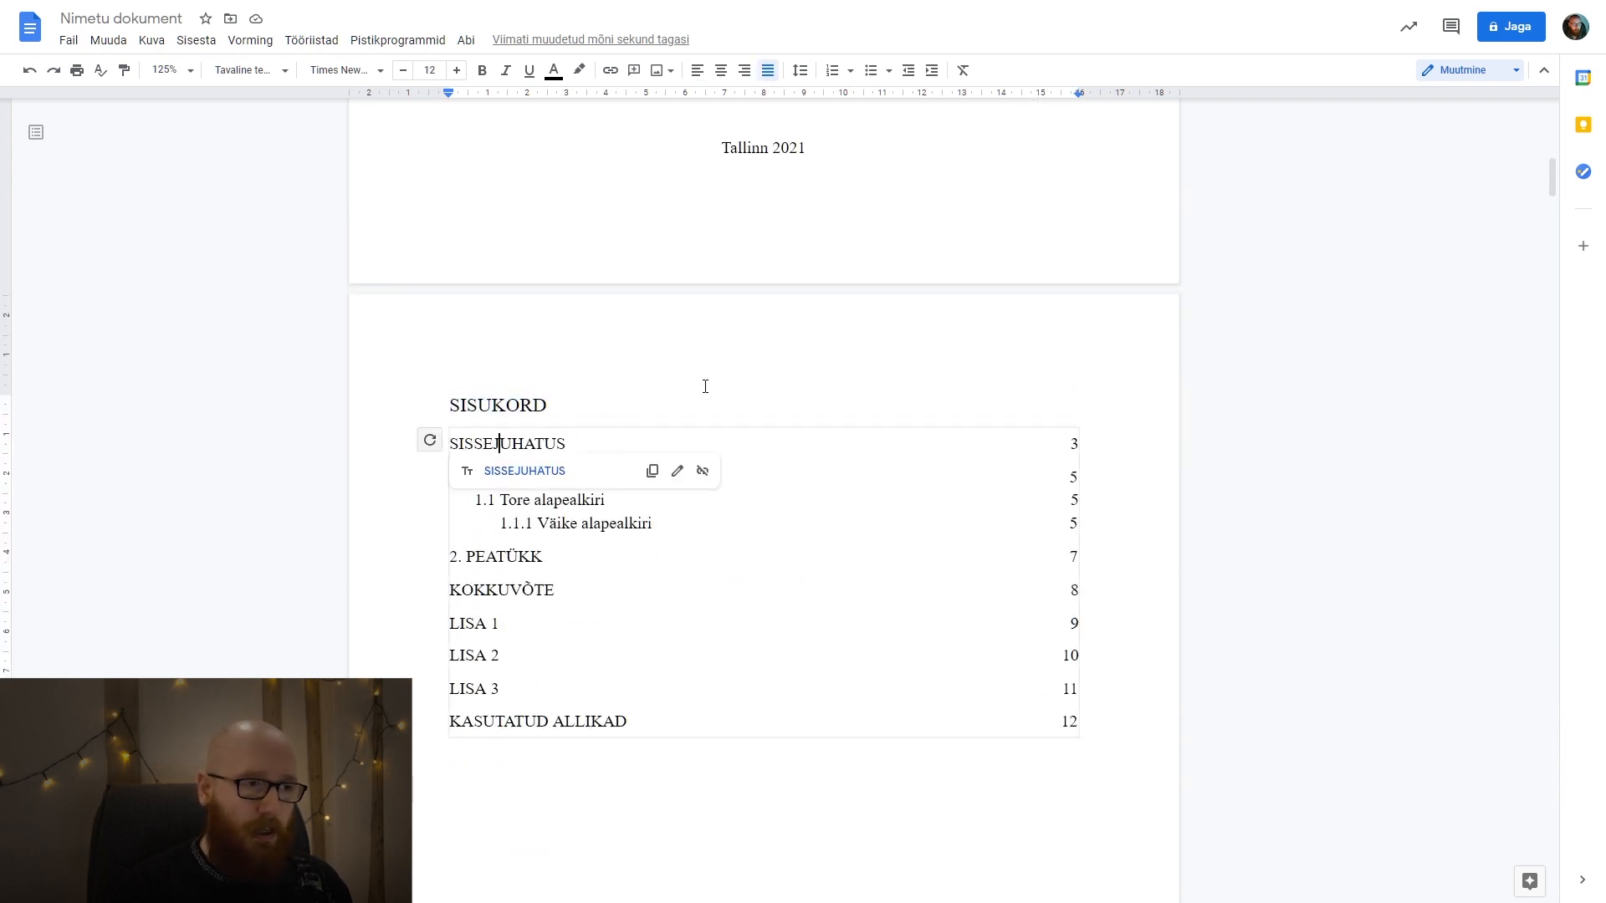
left_click(506, 405)
double_click(506, 406)
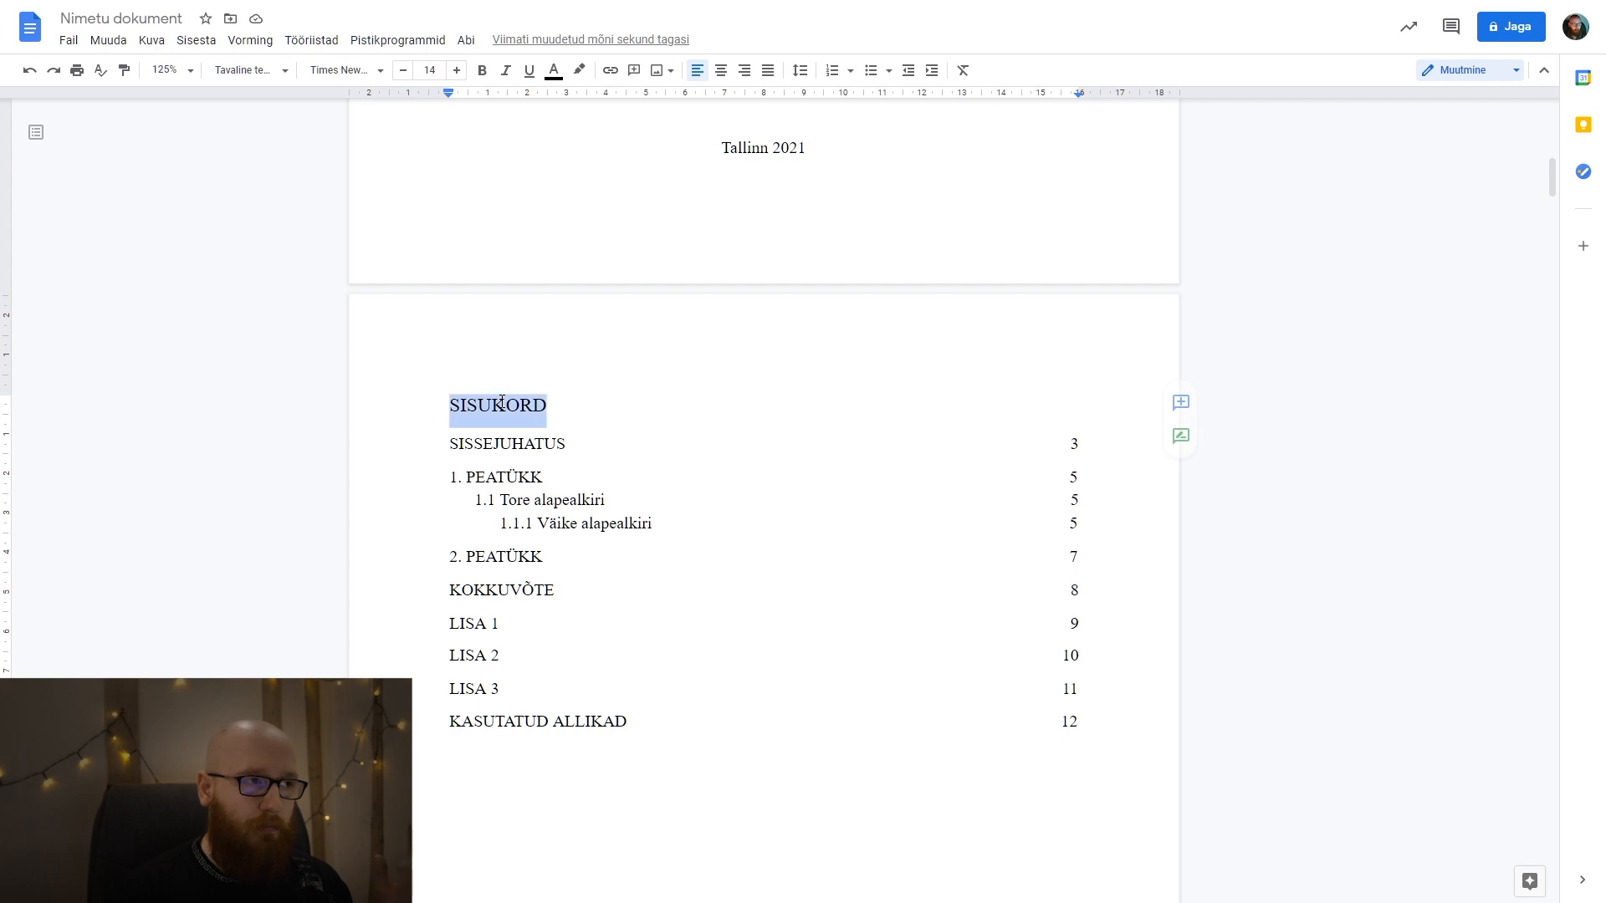
left_click(251, 69)
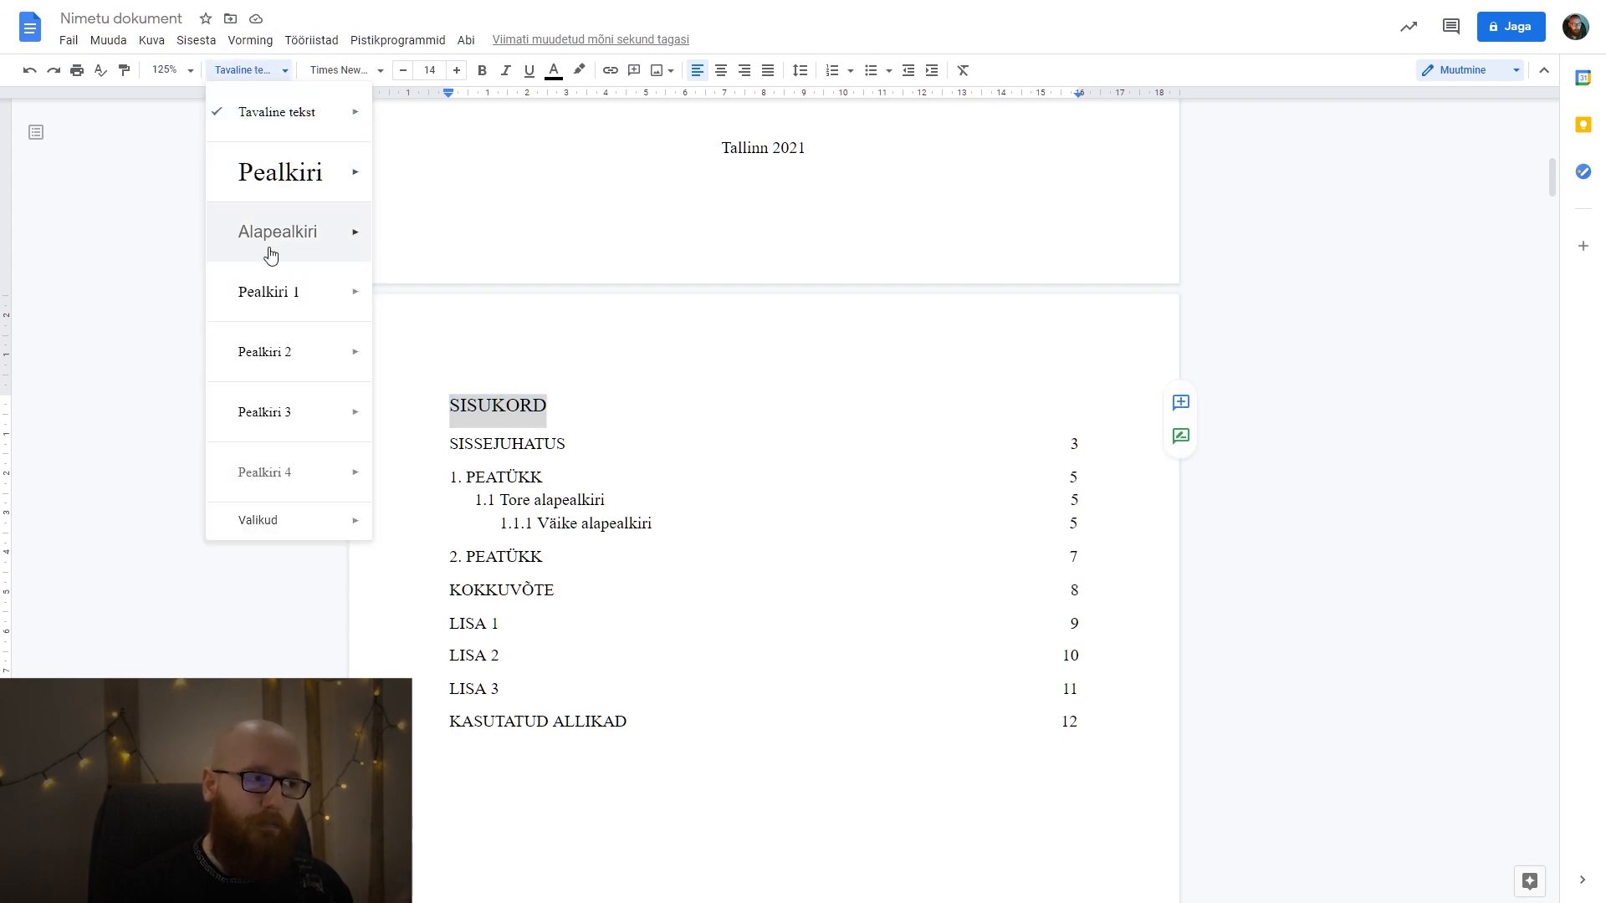
left_click(75, 279)
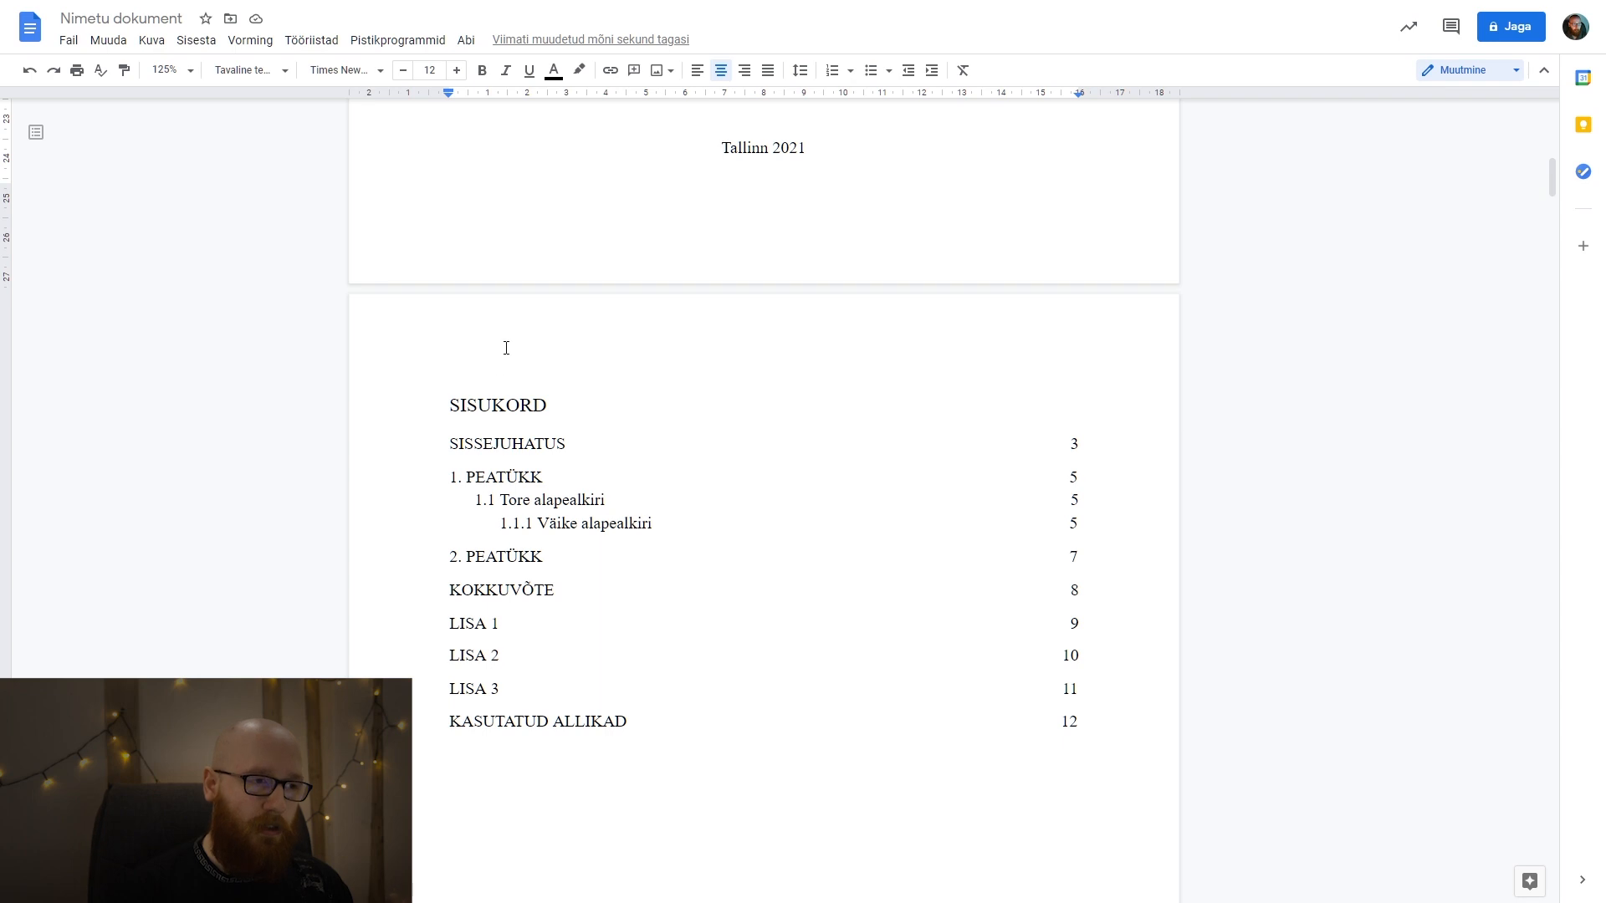
left_click(506, 410)
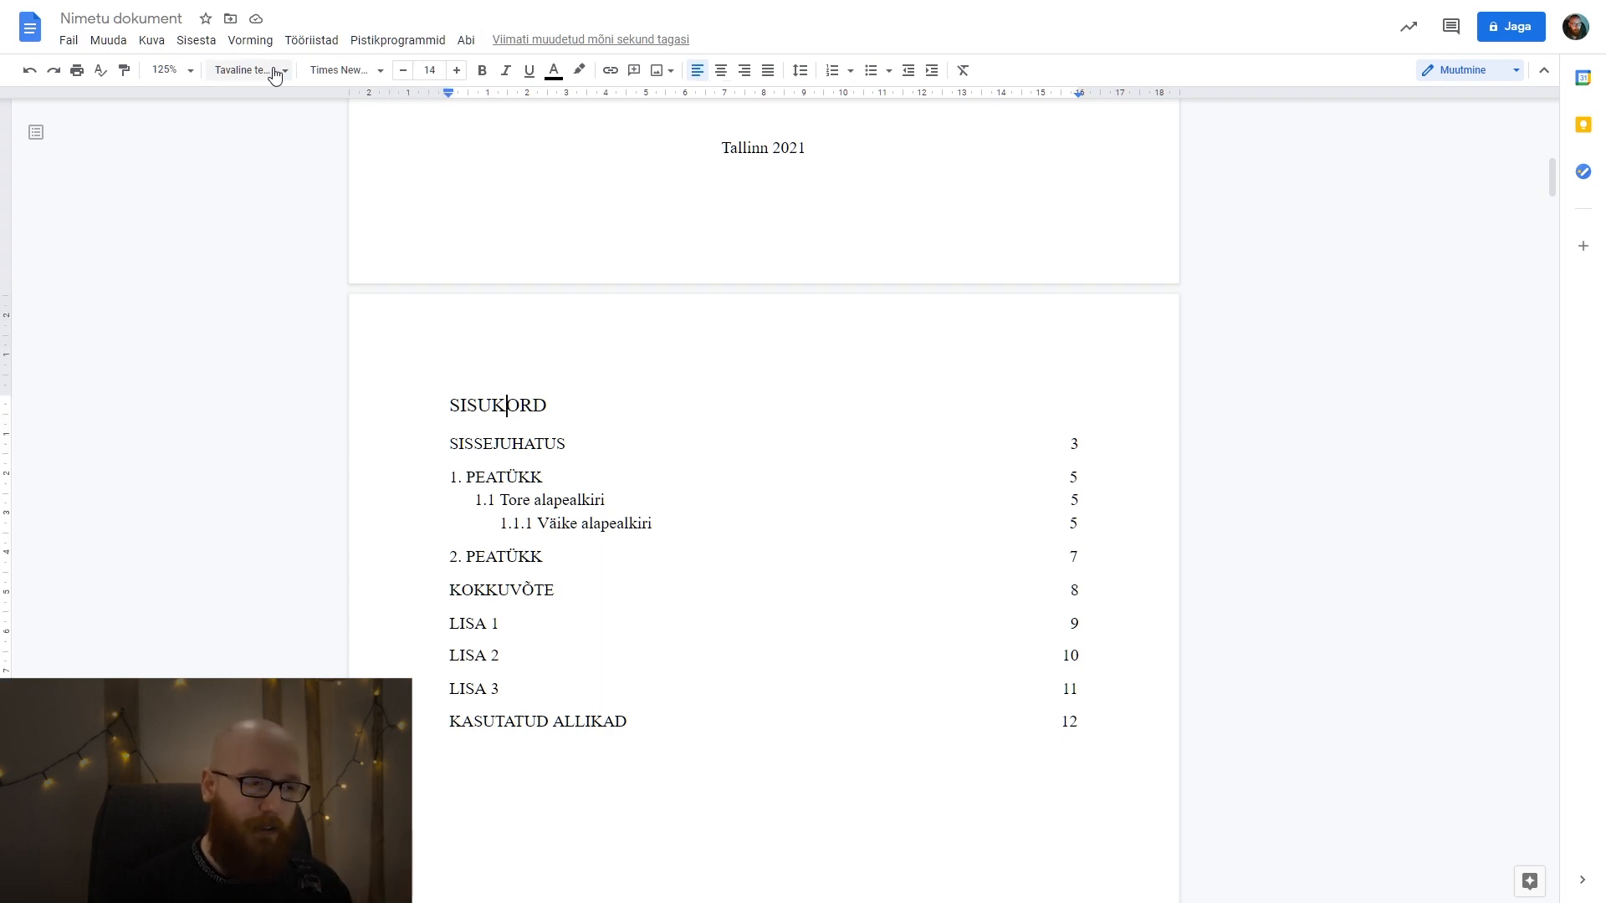
Delete the LISA 1, LISA 2 and LISA 3 entries from the table of contents.
scroll(783, 509, "down", 2)
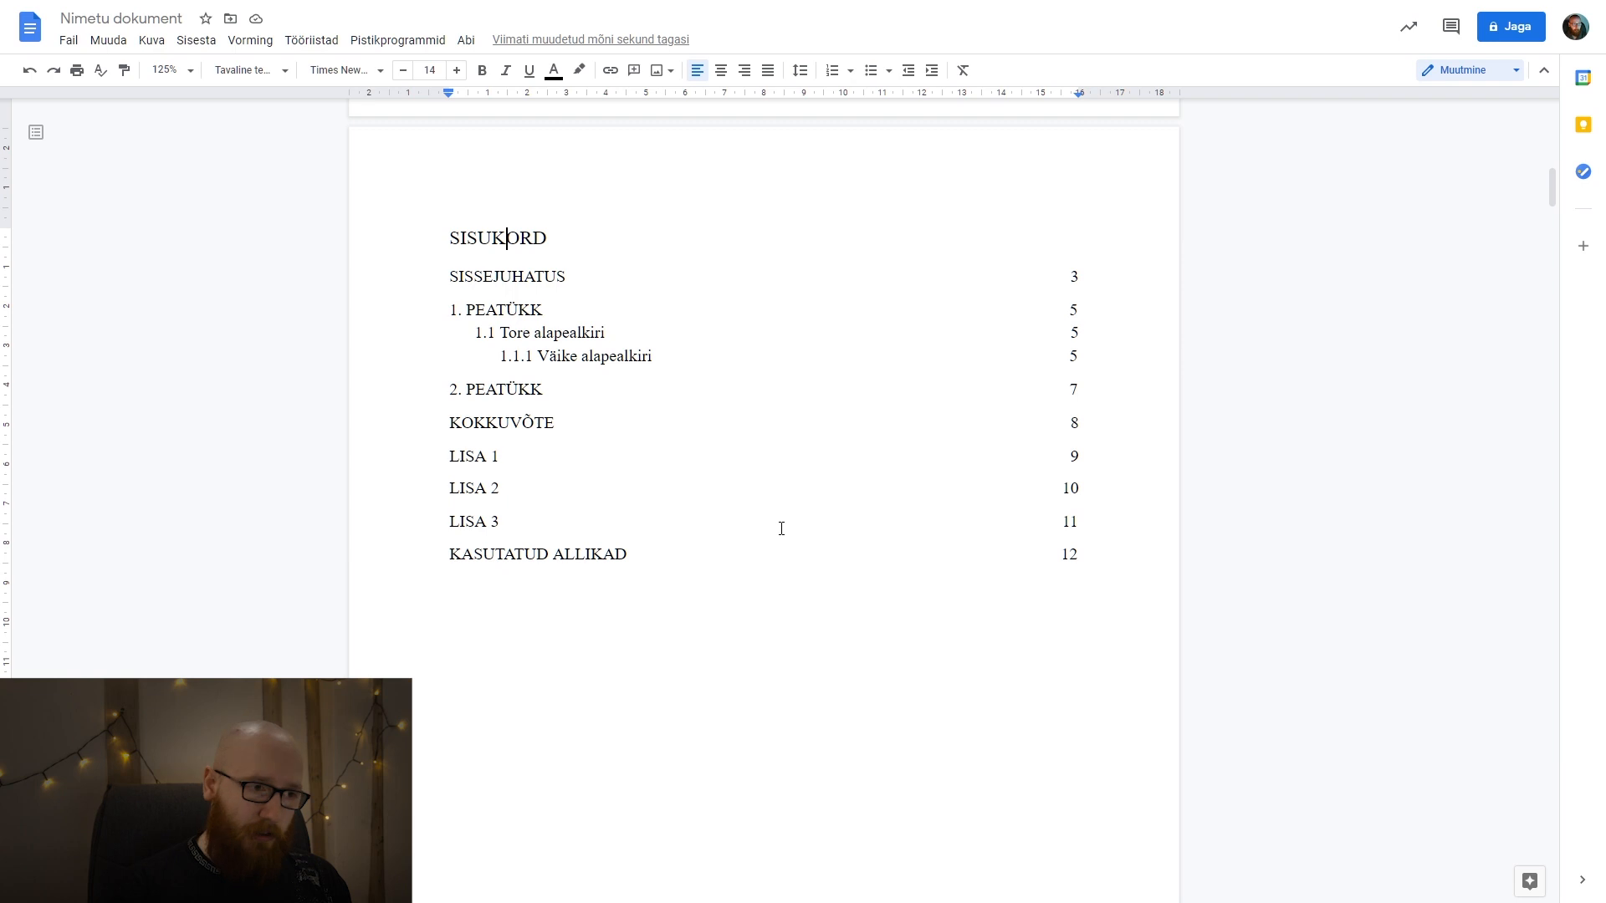
left_click_drag(544, 528, 435, 457)
key("BackSpace")
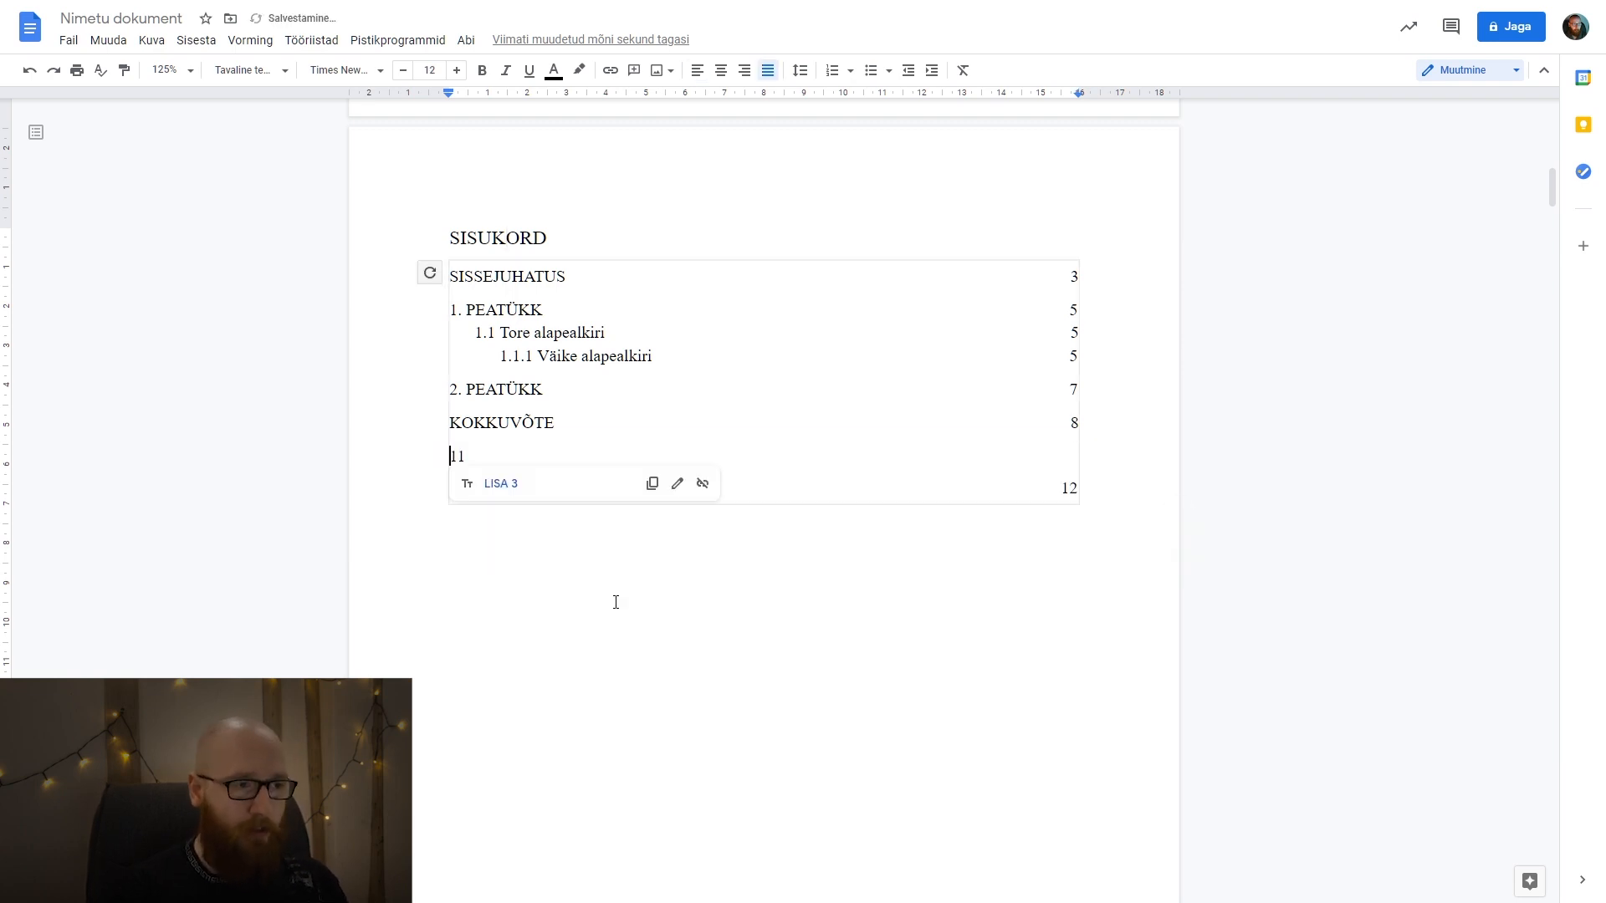
key("Delete")
key("Delete")
key("Down")
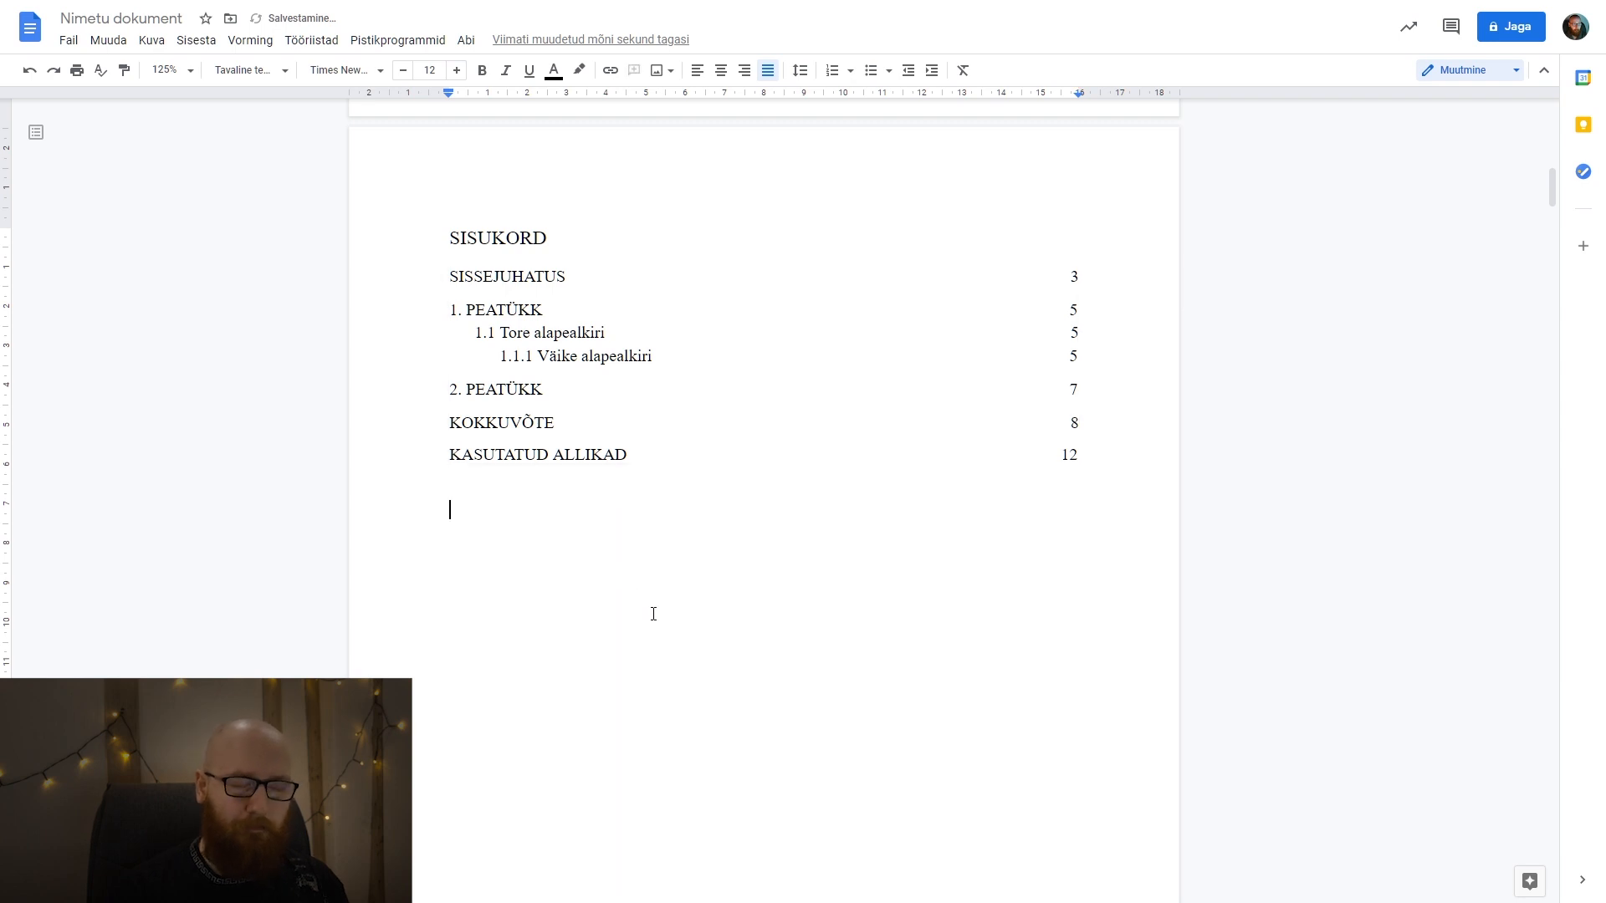
Undo the removal of the LISA entries from the table of contents.
left_click(585, 313)
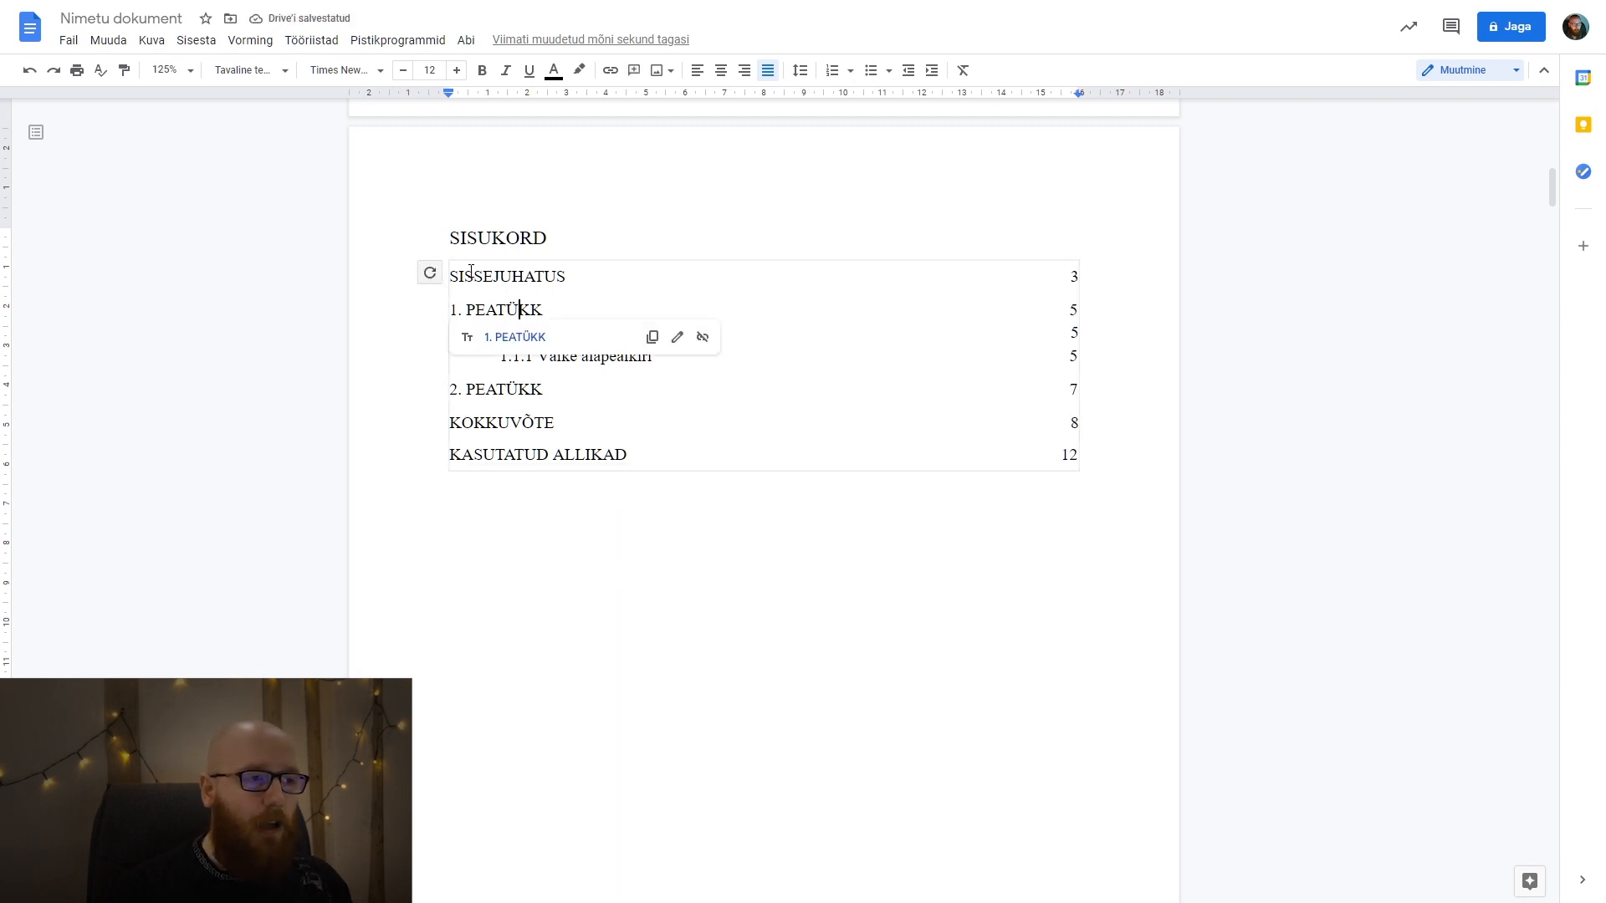
left_click(425, 277)
key("ctrl+z")
key("ctrl+z")
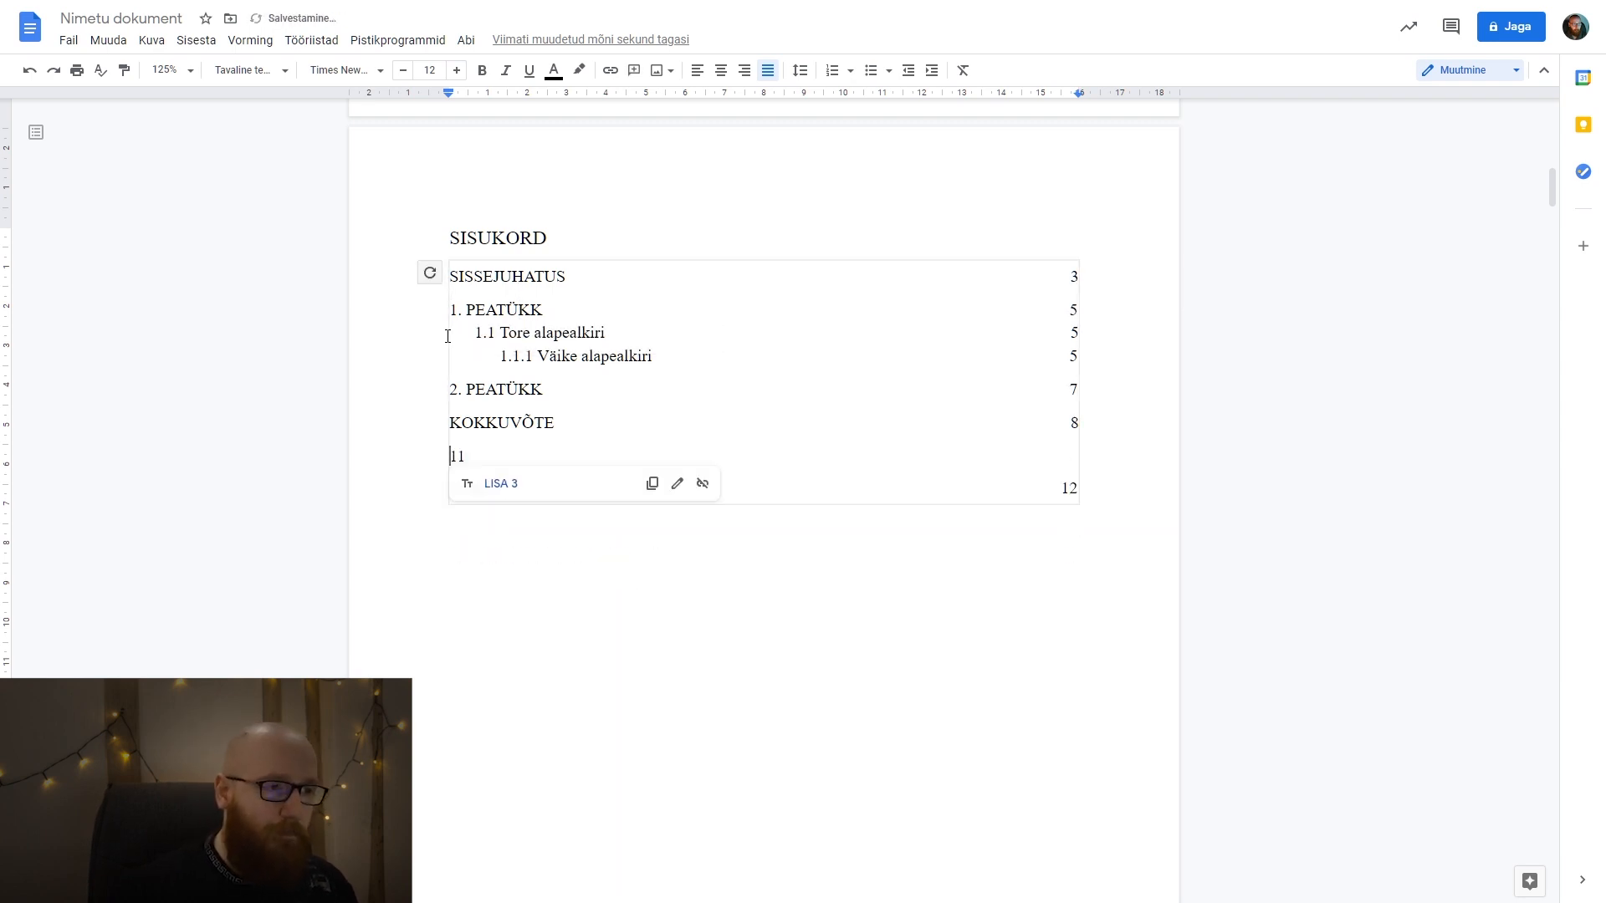
key("ctrl+y")
left_click(739, 713)
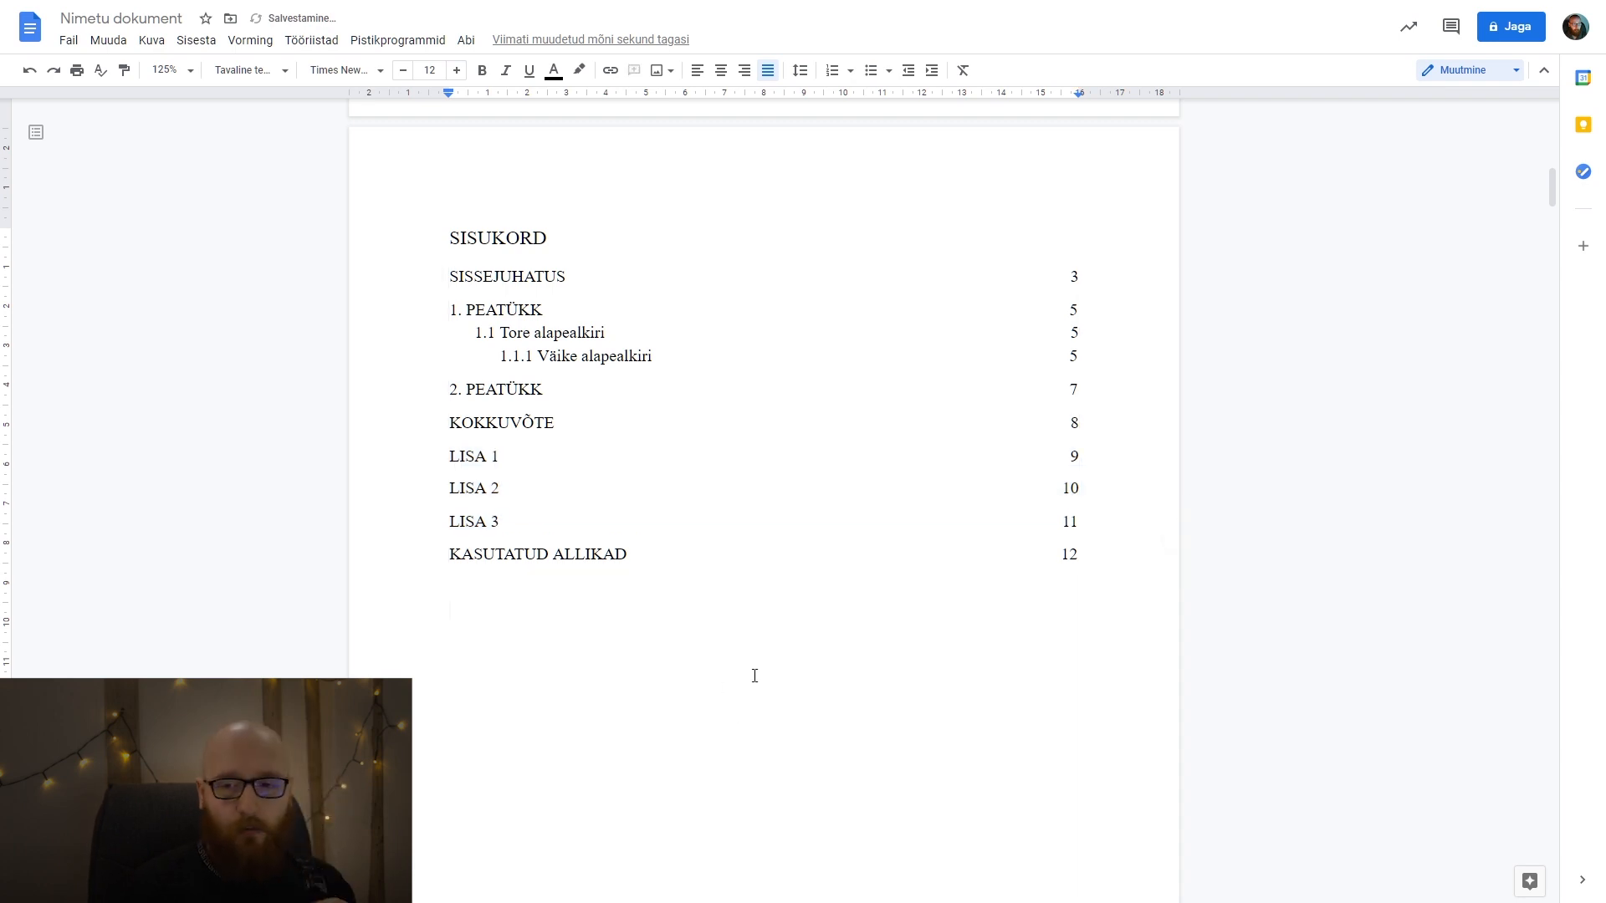
Open the document's page setup and set the top and bottom margins to 3 cm.
scroll(814, 638, "down", 6)
scroll(824, 628, "down", 5)
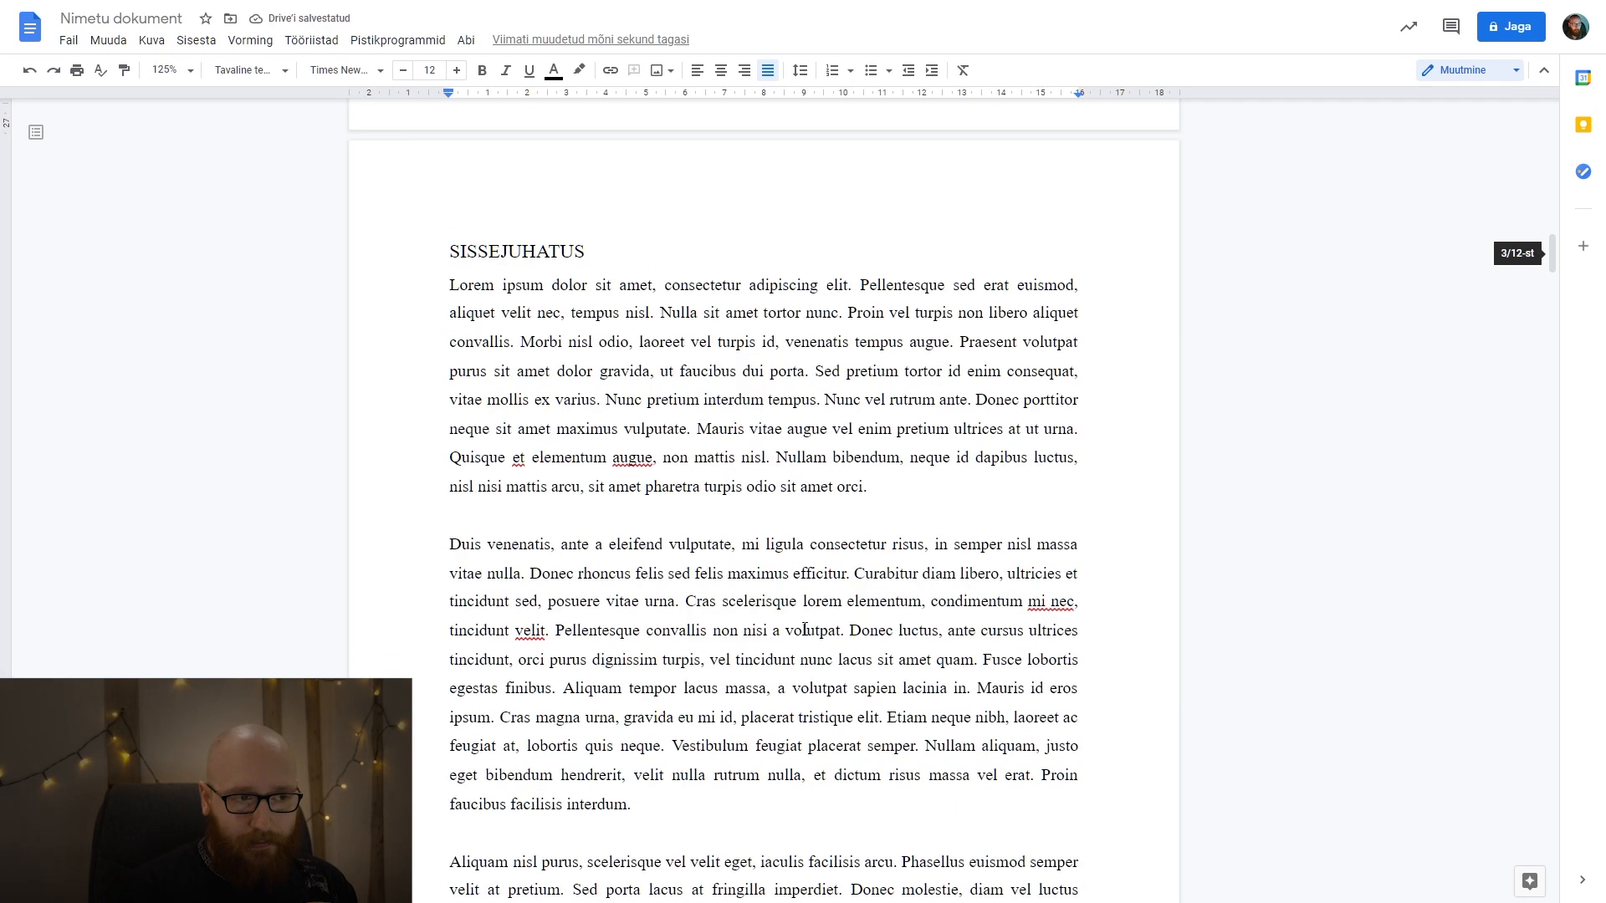
scroll(805, 629, "down", 6)
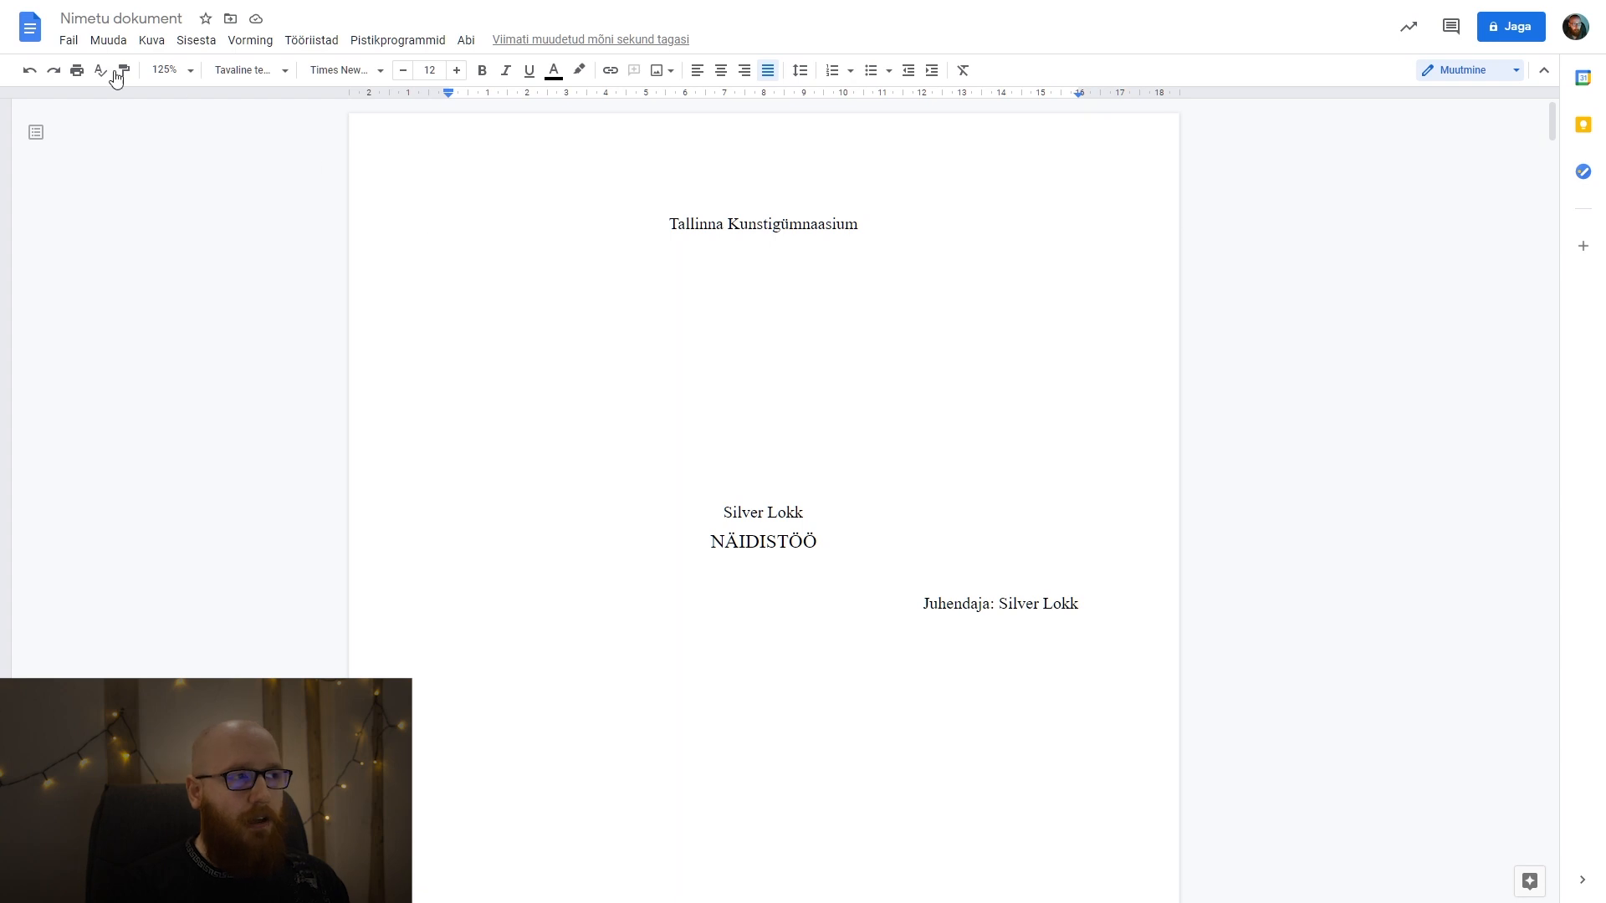
left_click(70, 42)
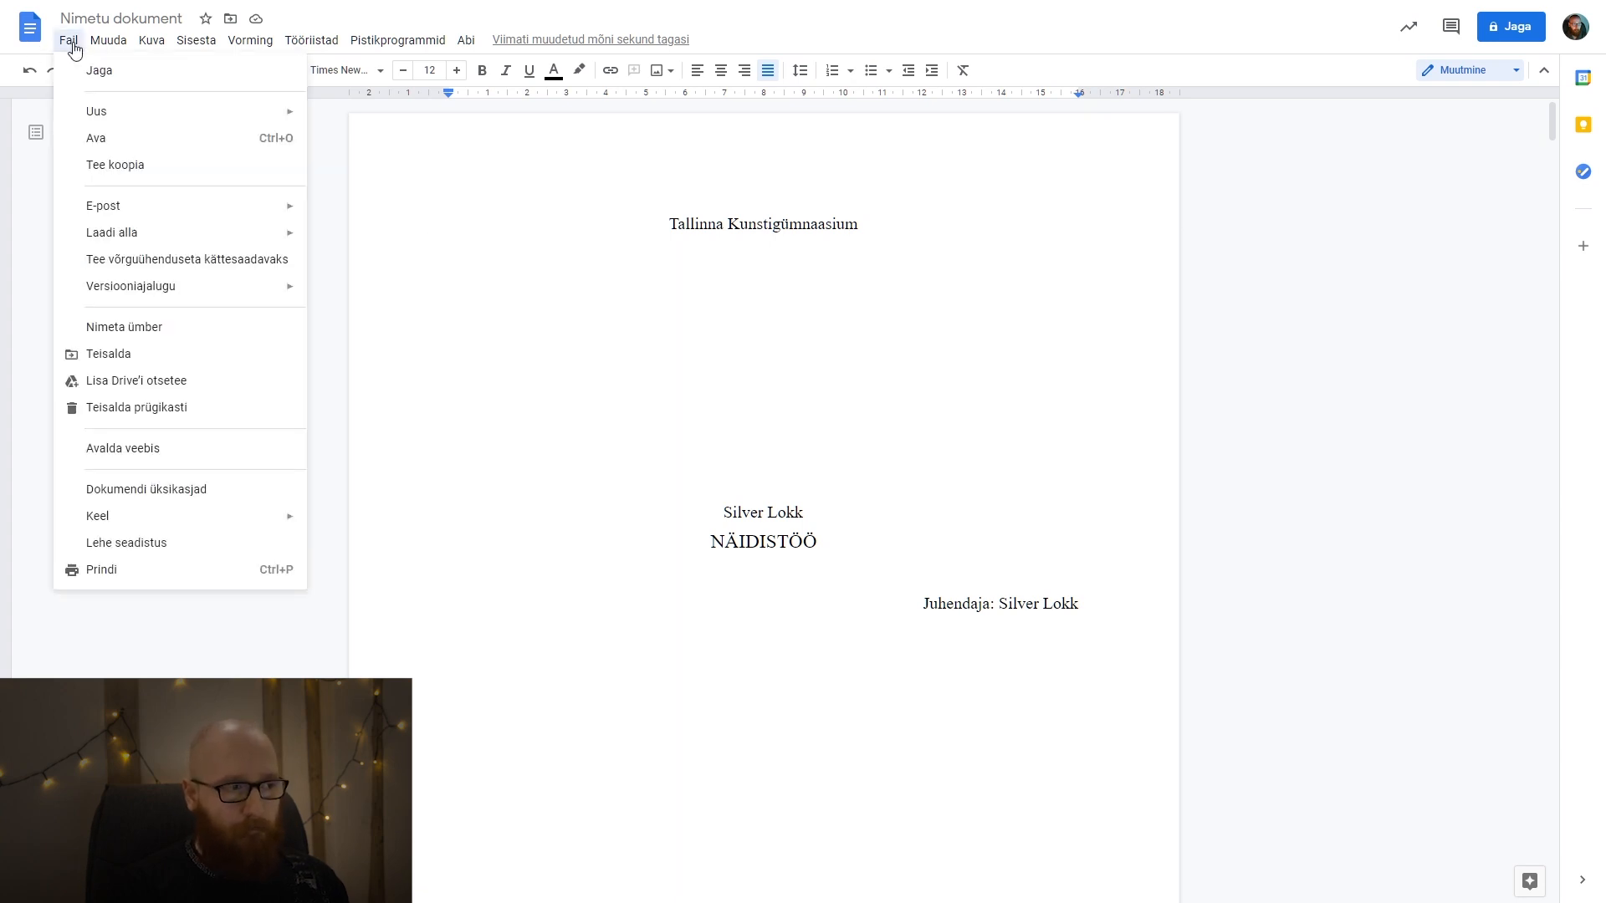
left_click(201, 556)
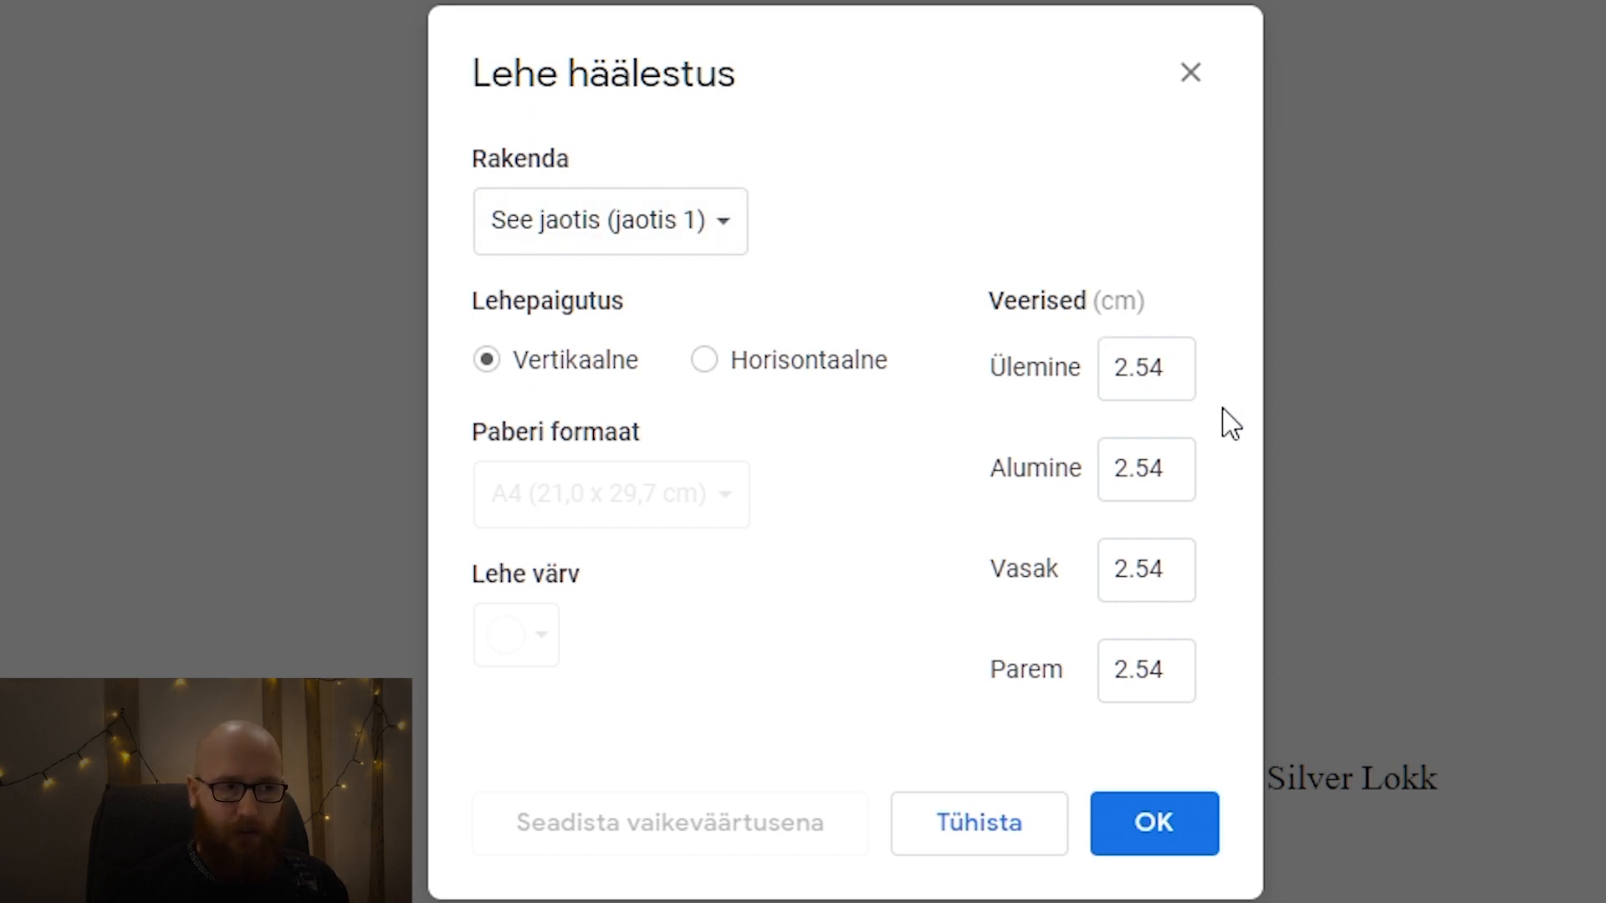
left_click(1179, 365)
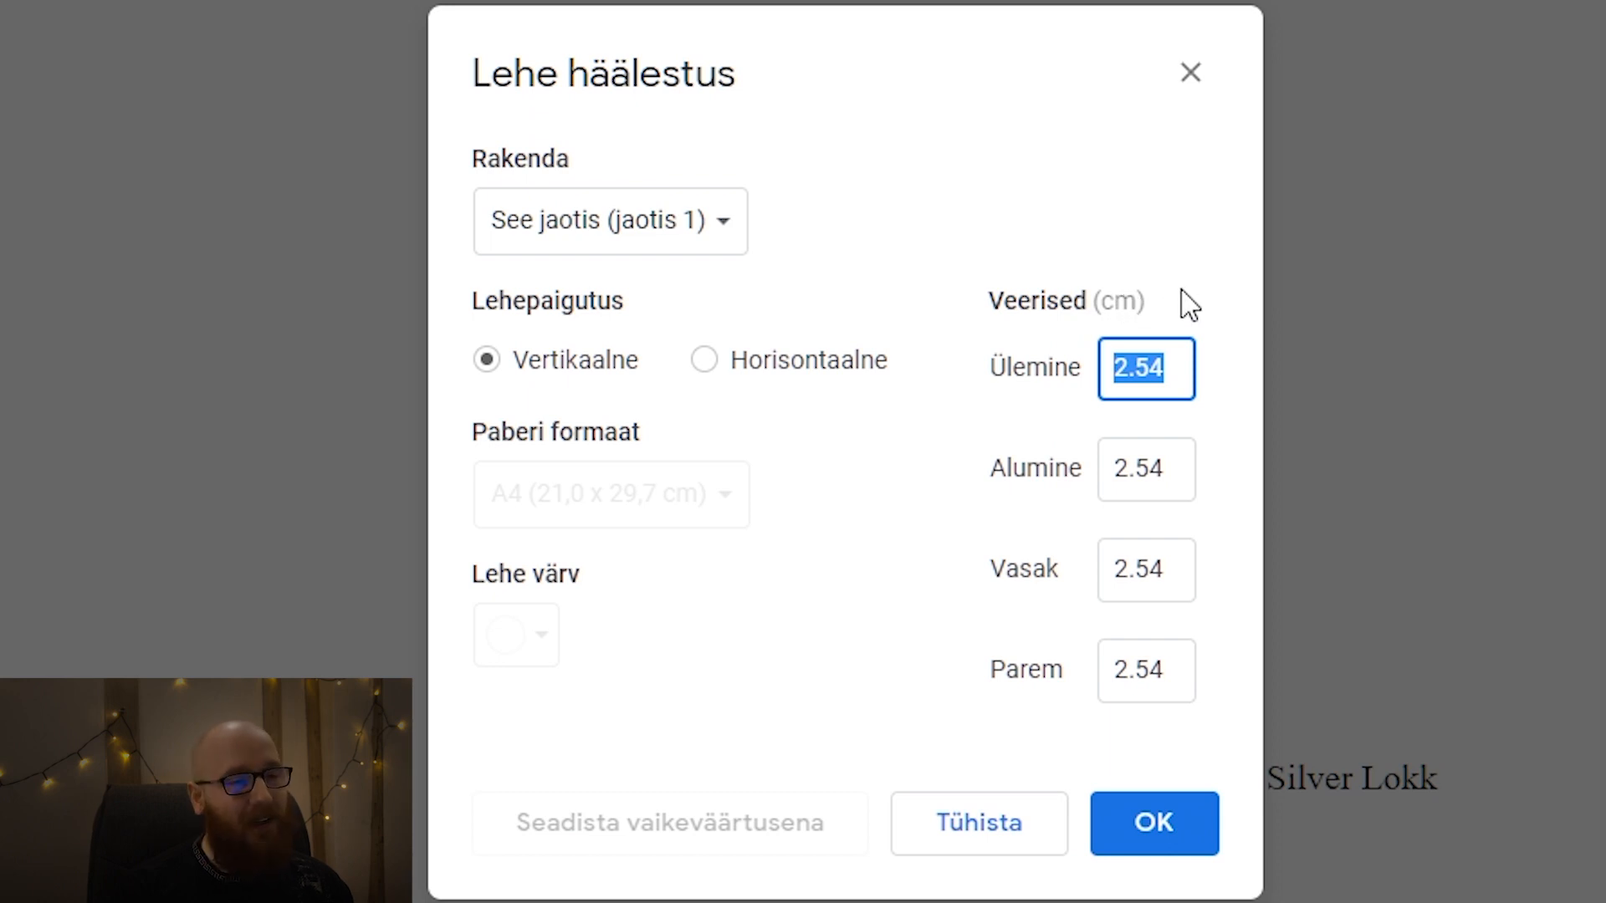
type("3")
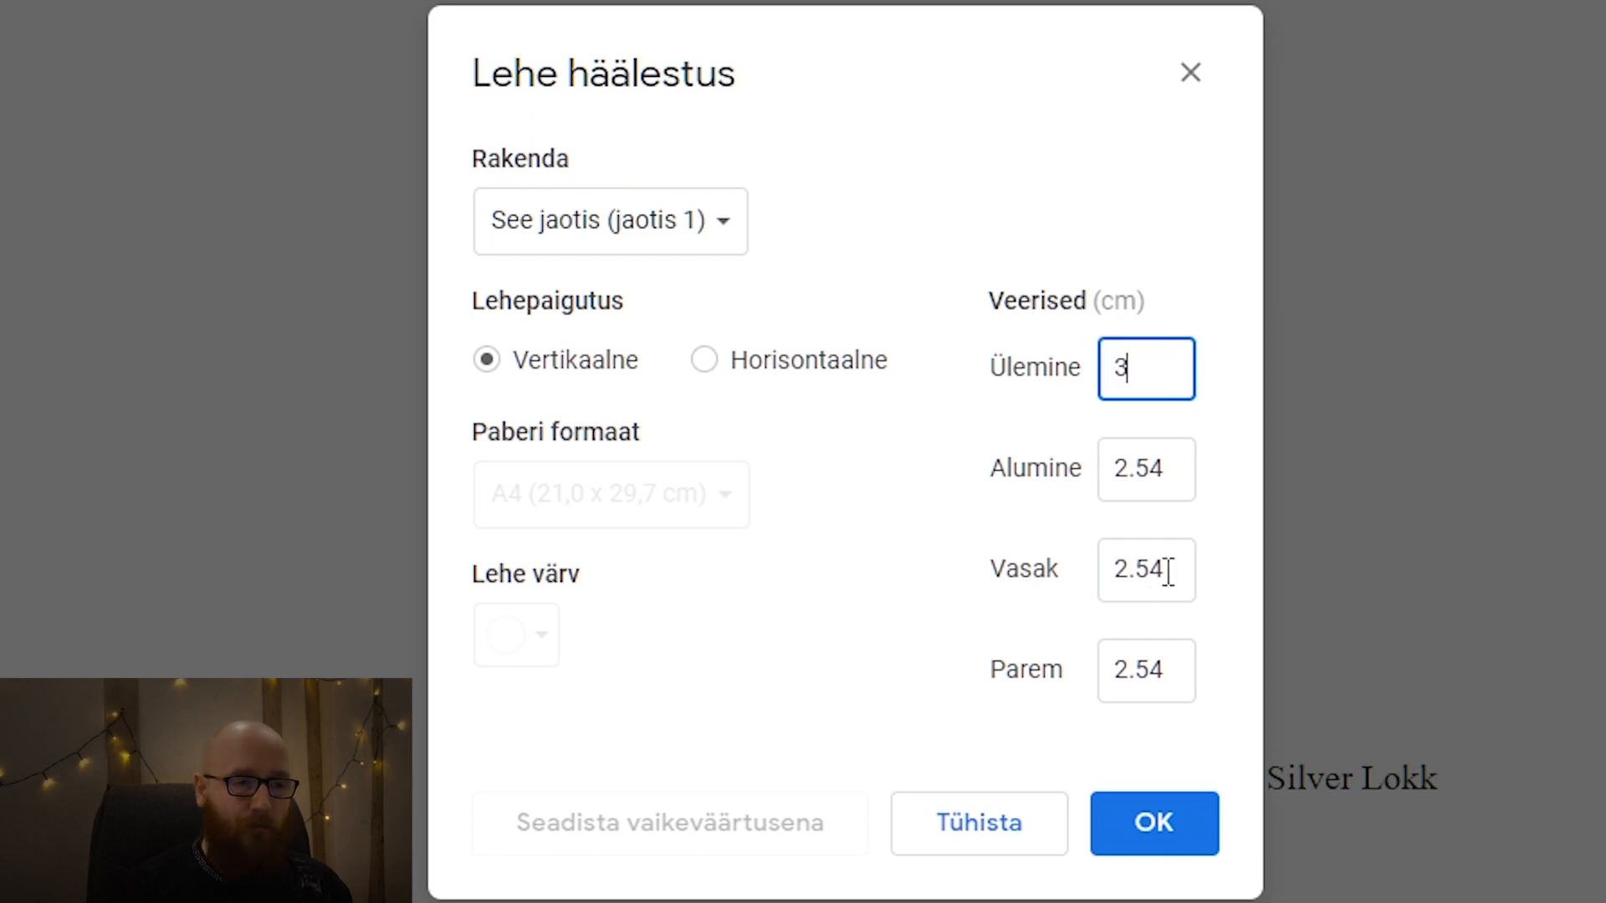
key("Tab")
type("3")
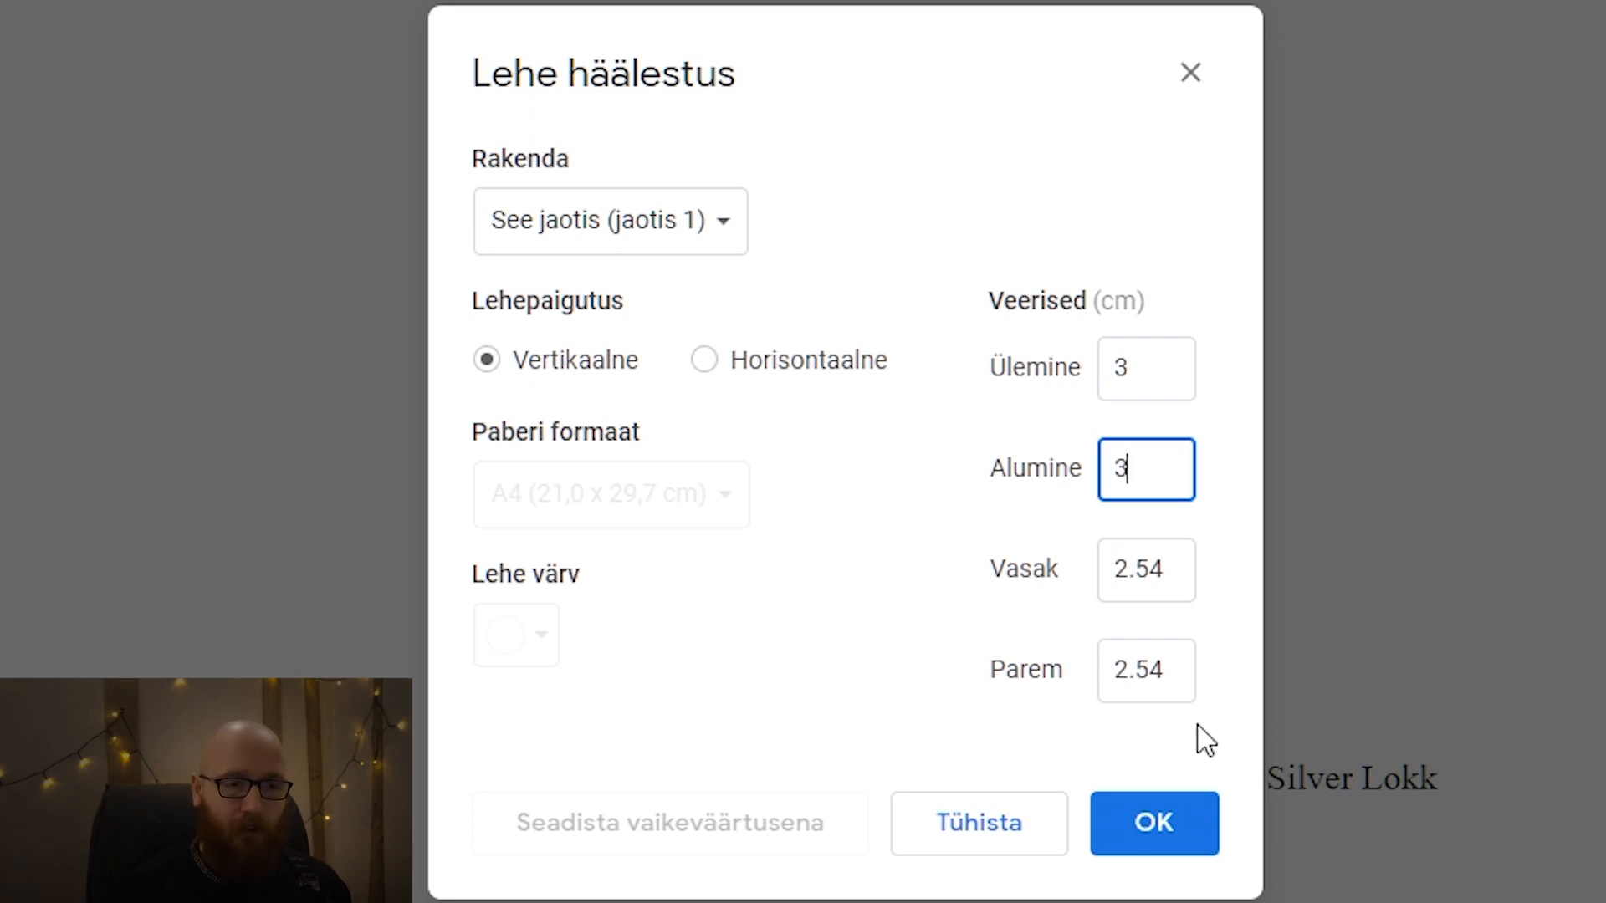
Set the right page margin to 3 cm for the current section.
left_click(1179, 668)
type("3")
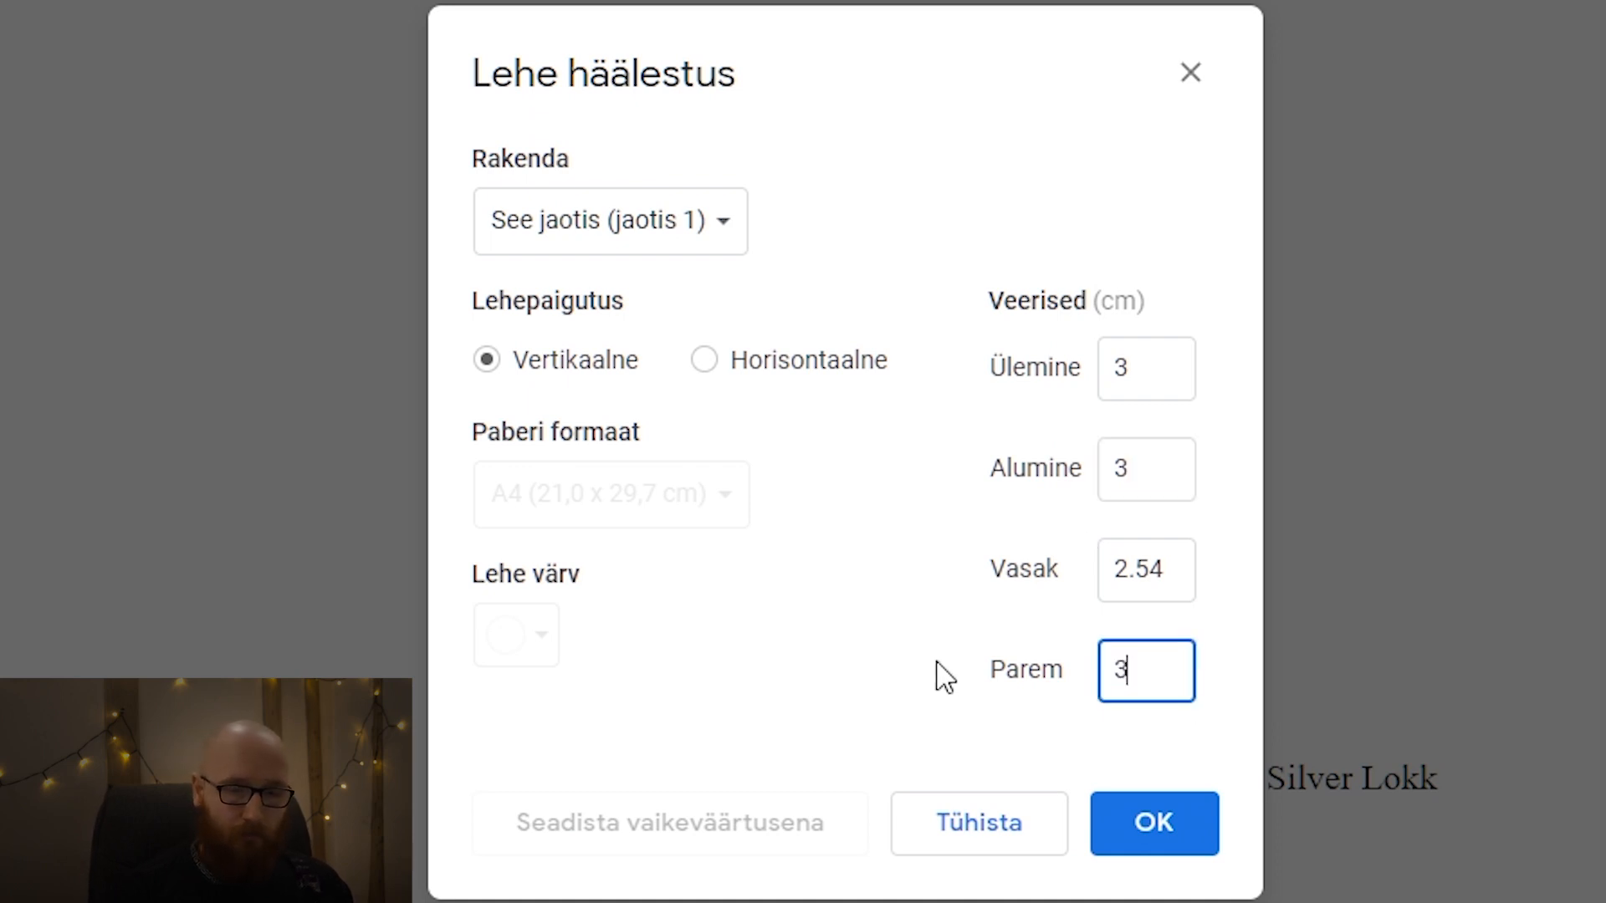
key("BackSpace")
type("2")
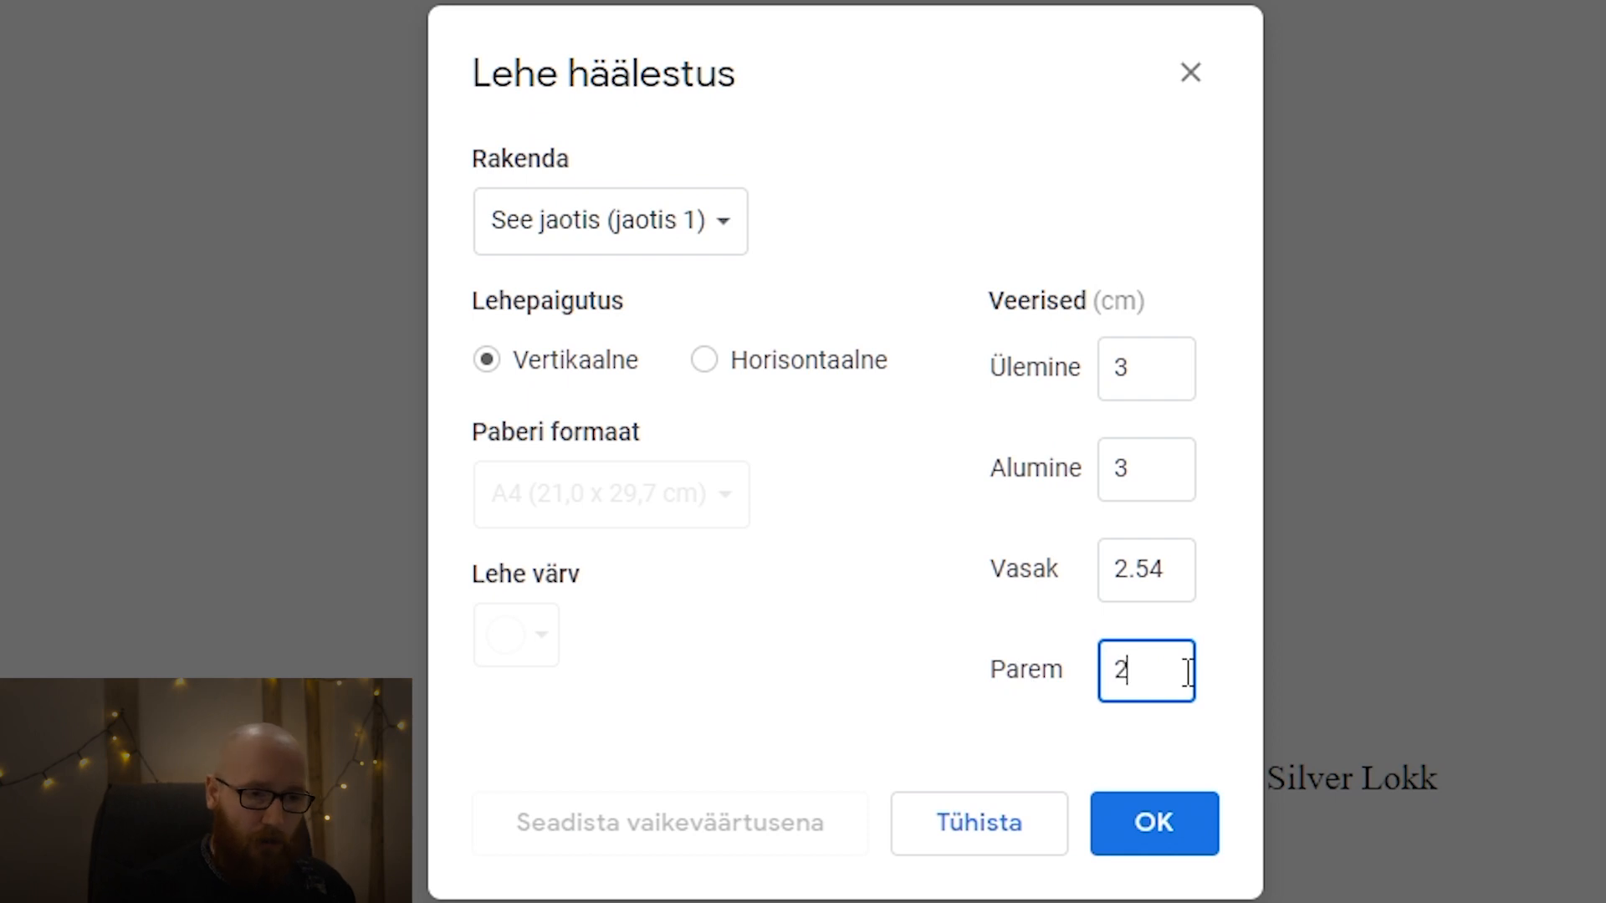
key("BackSpace")
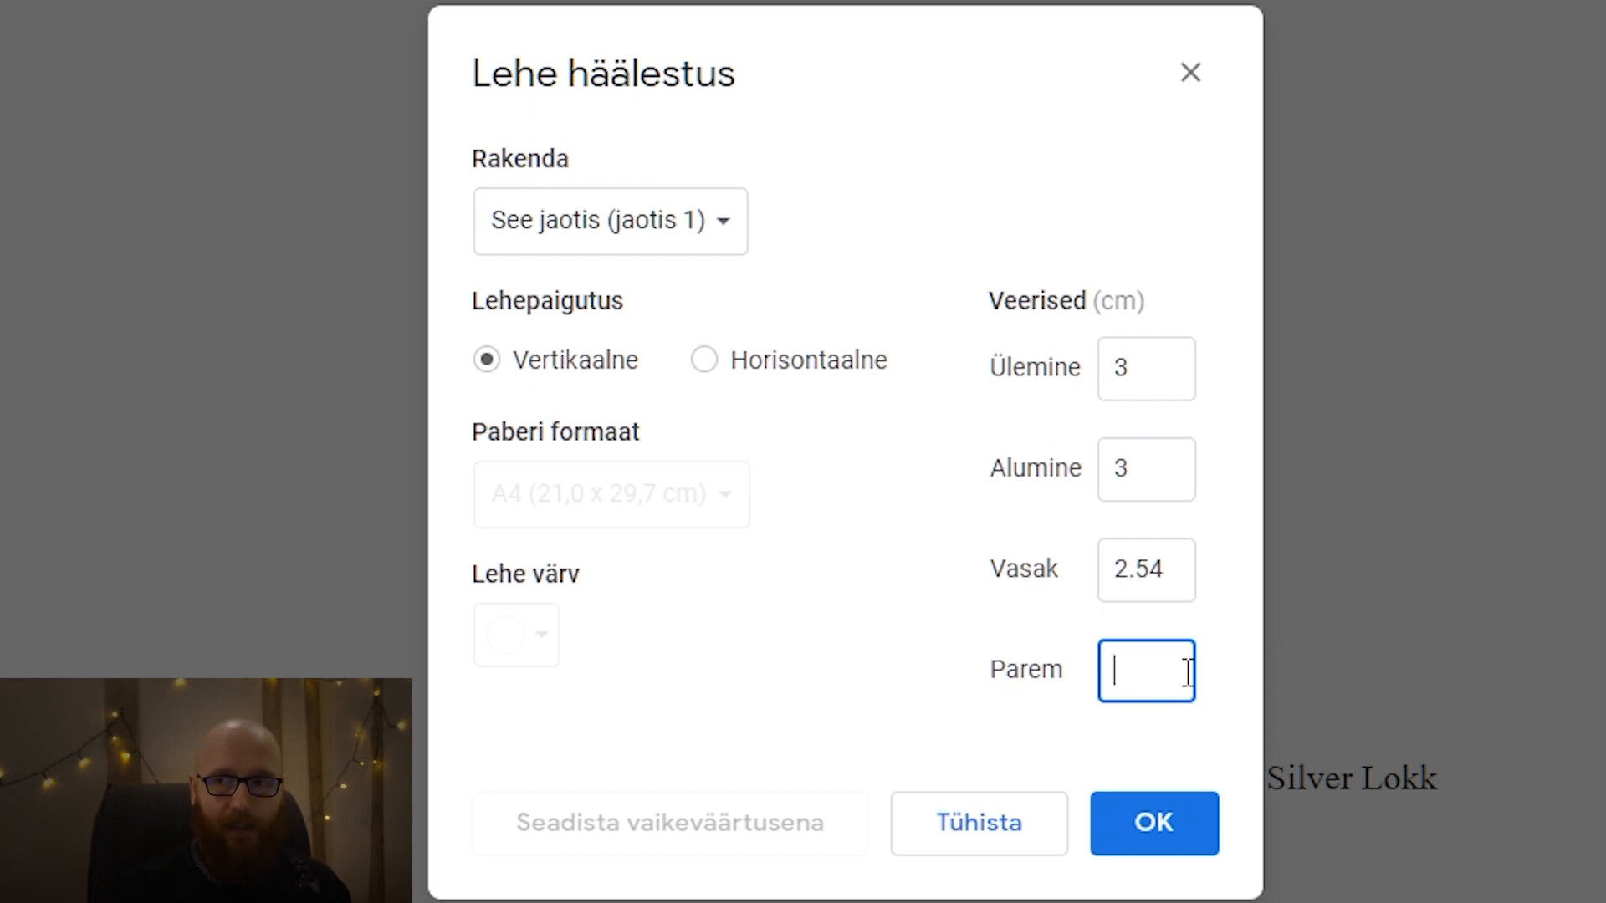
type("3")
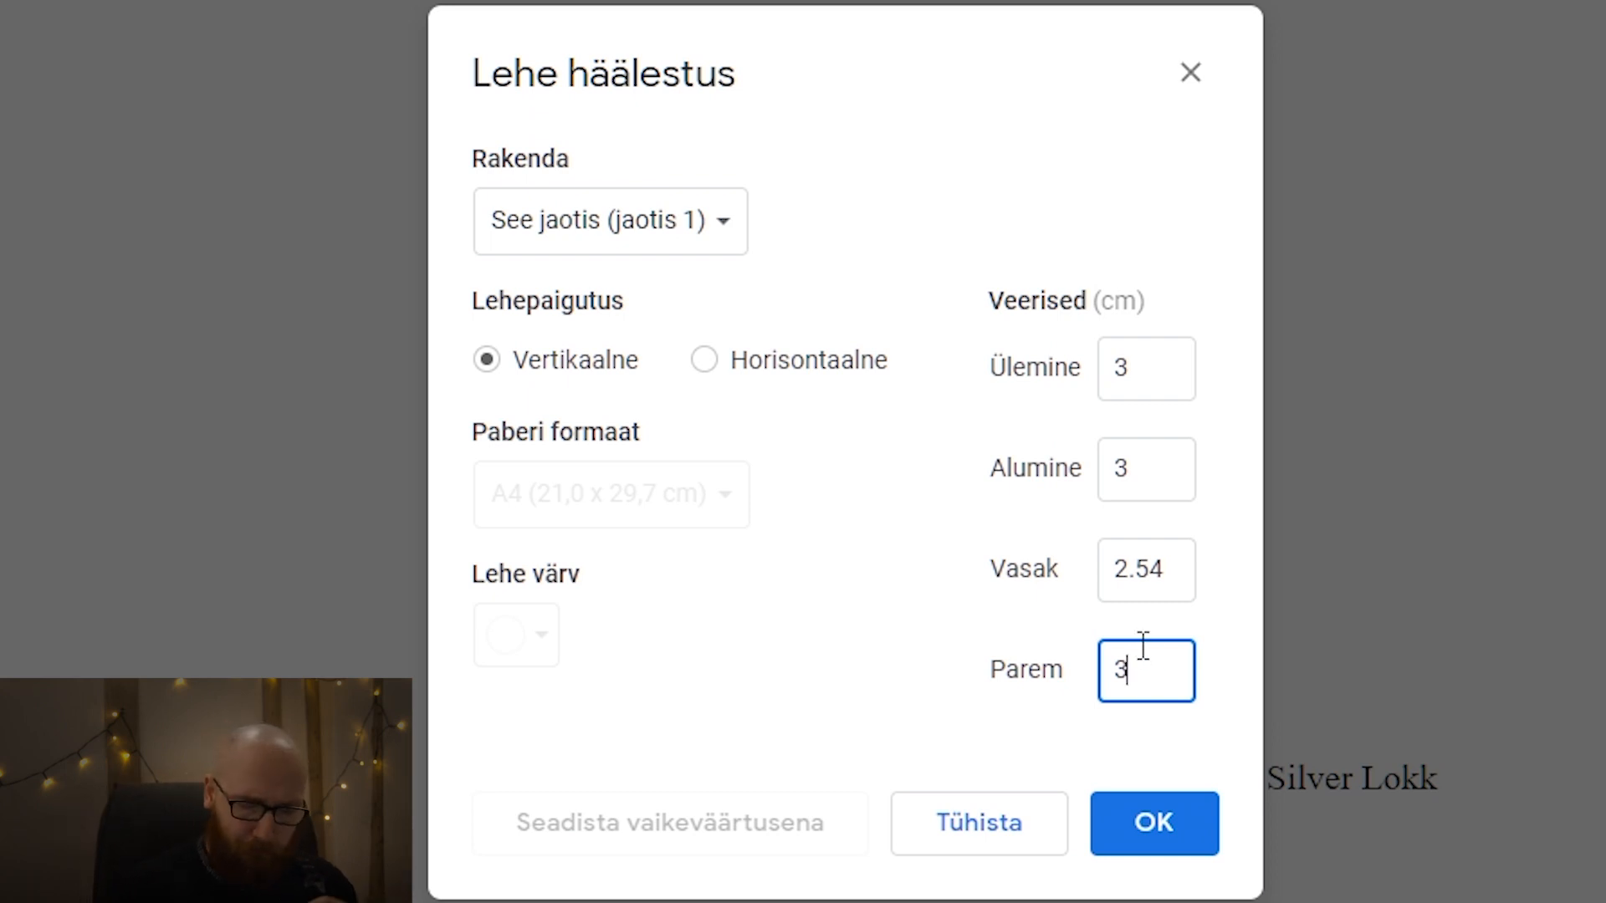
Set the left page margin to 4 cm for the current section.
left_click_drag(1174, 563, 1083, 574)
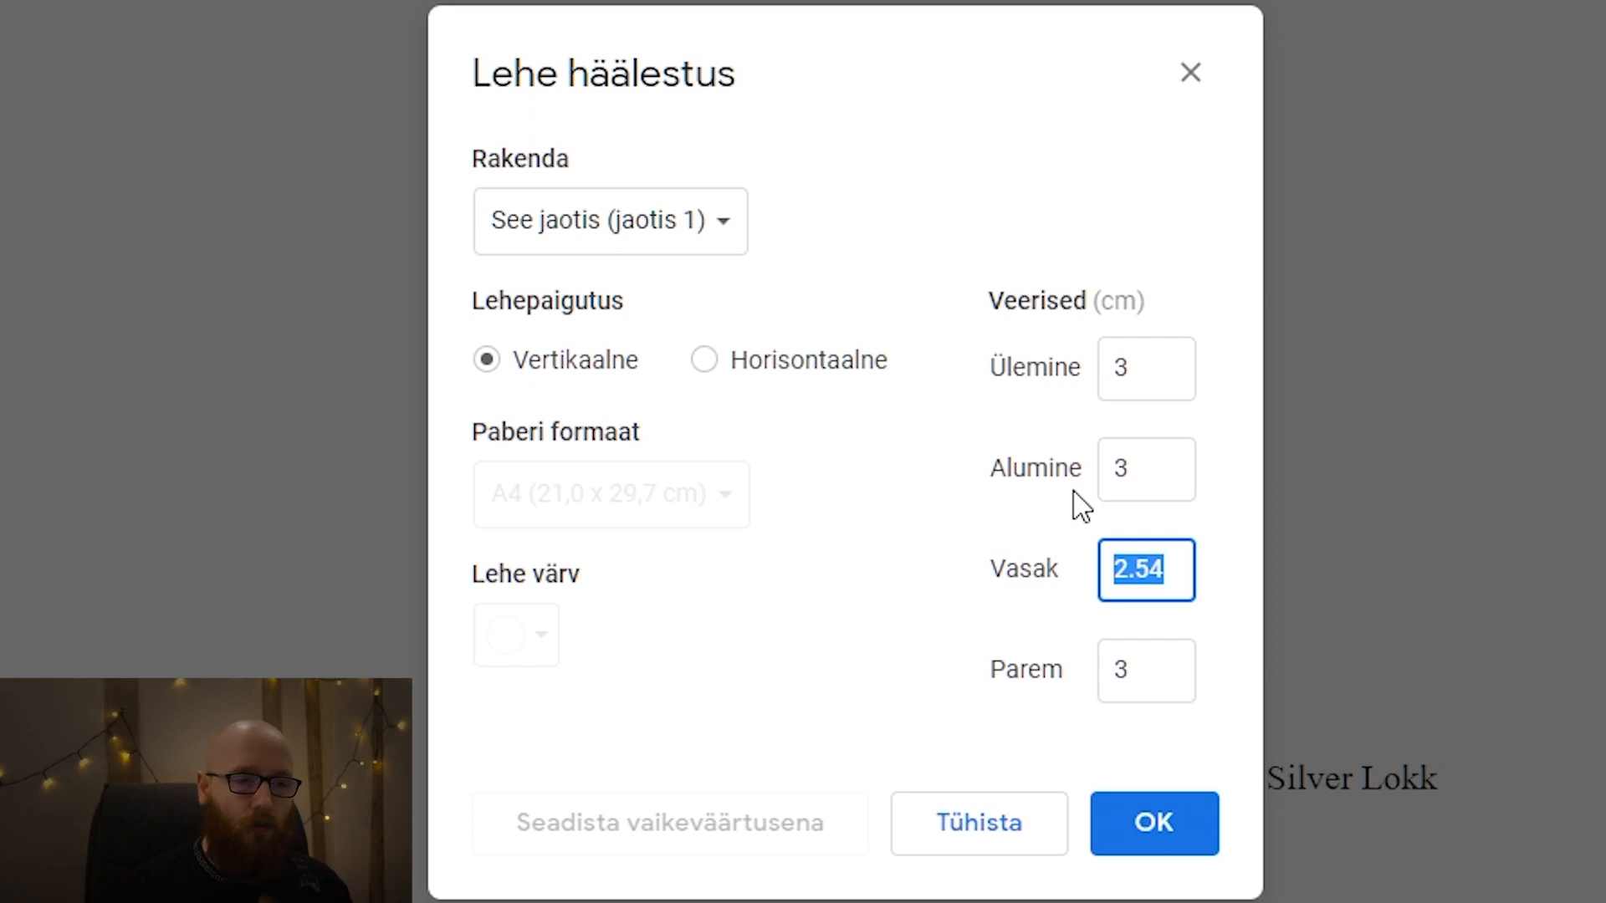
type("3")
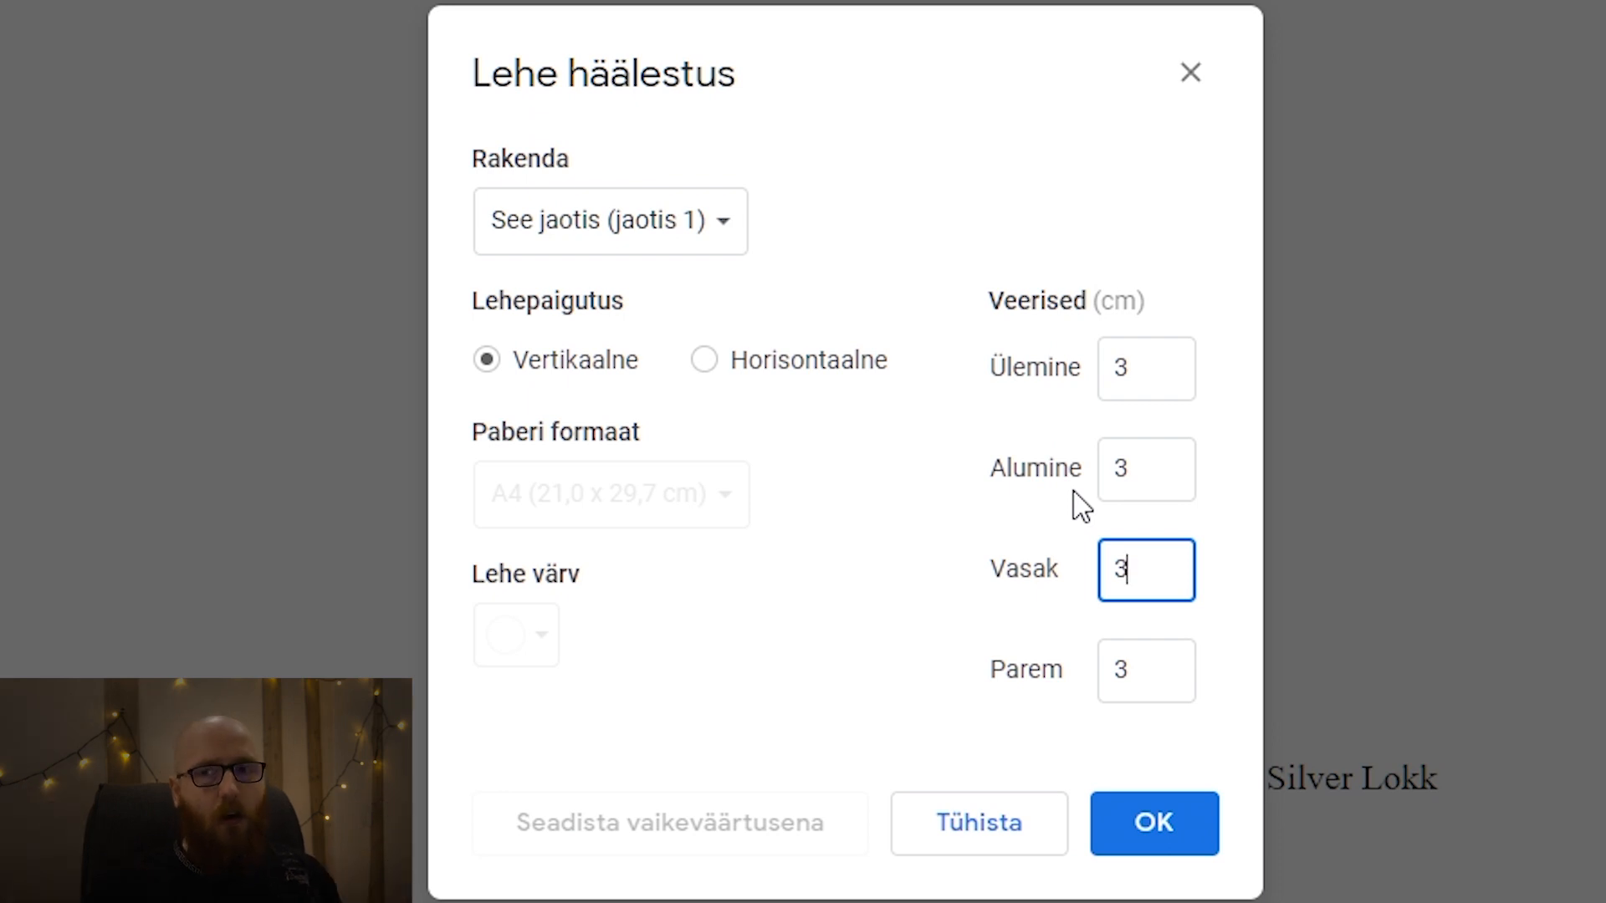
key("BackSpace")
type("4")
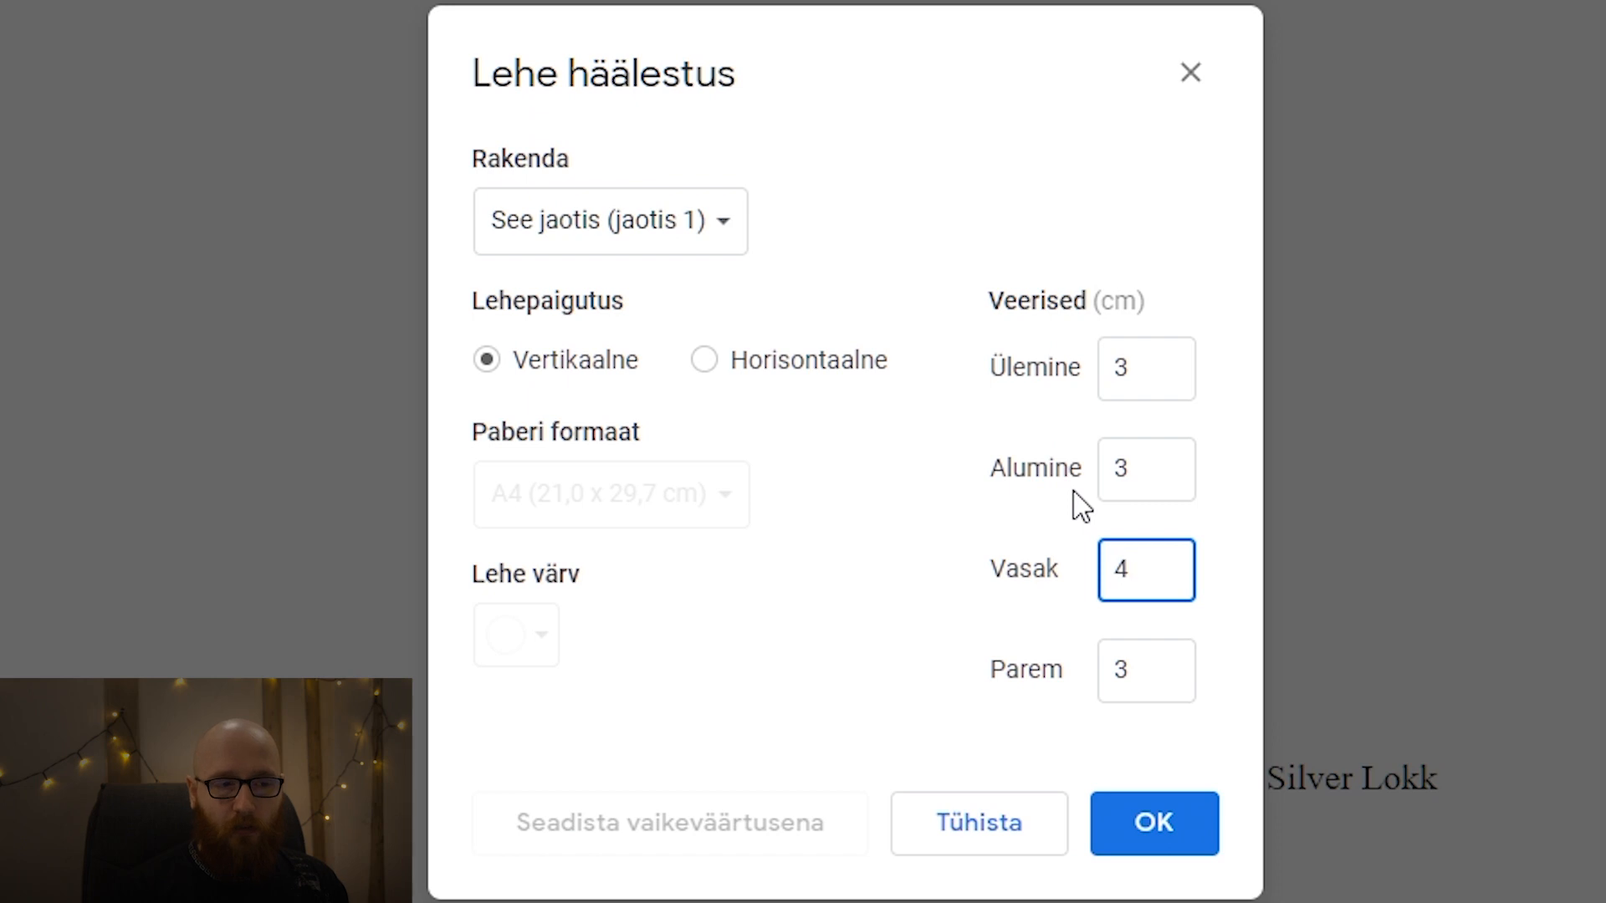
left_click_drag(1156, 573, 1064, 577)
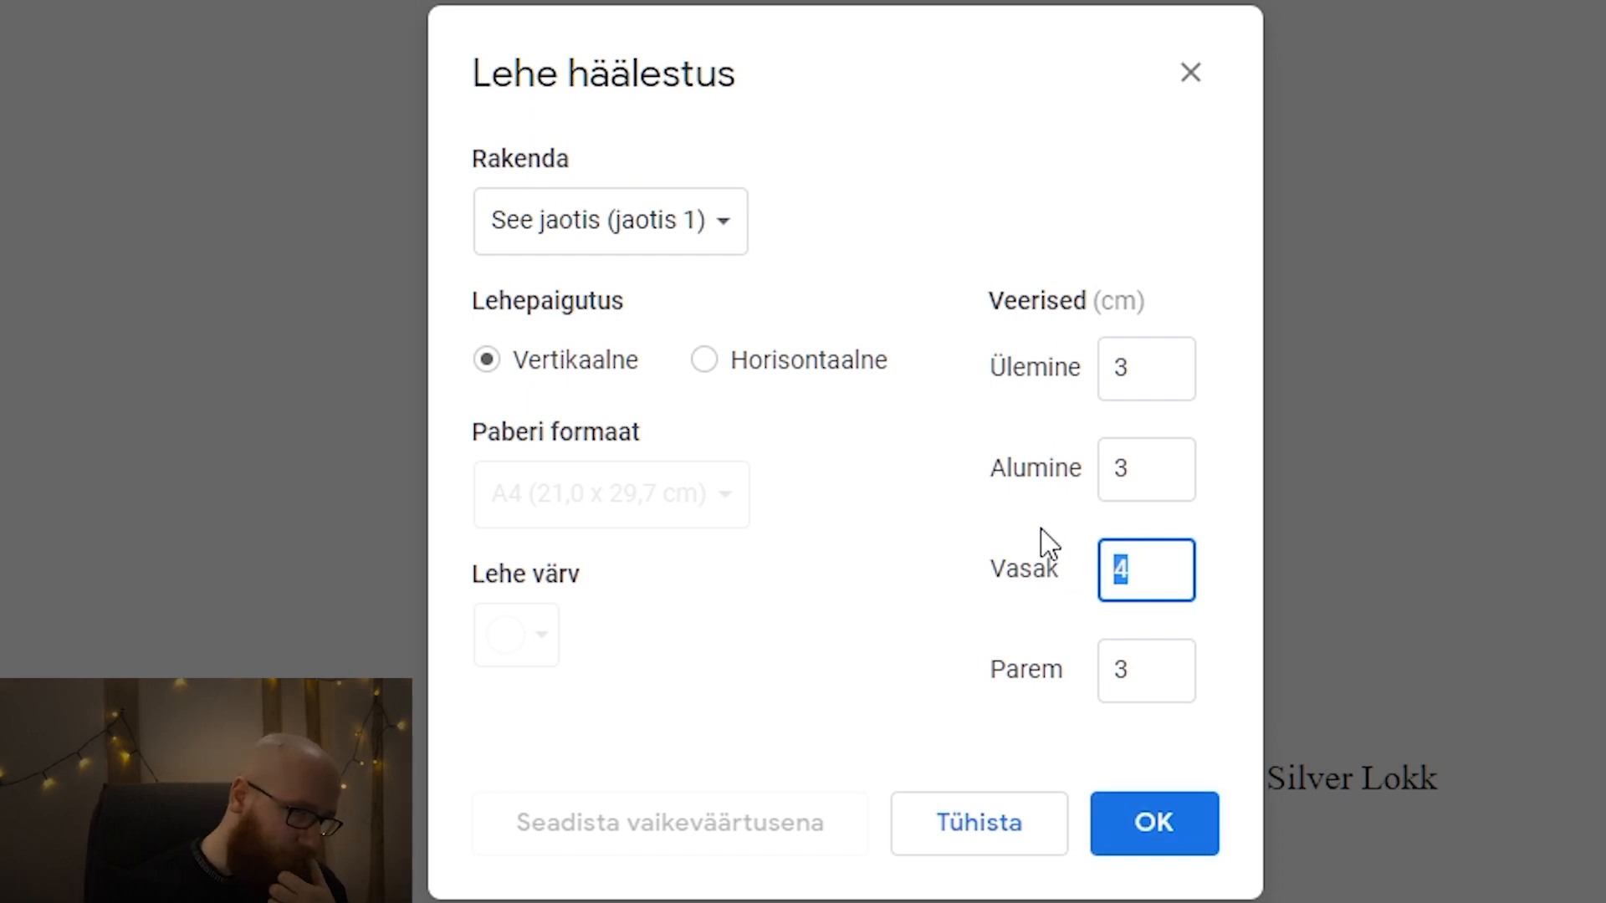
left_click(895, 516)
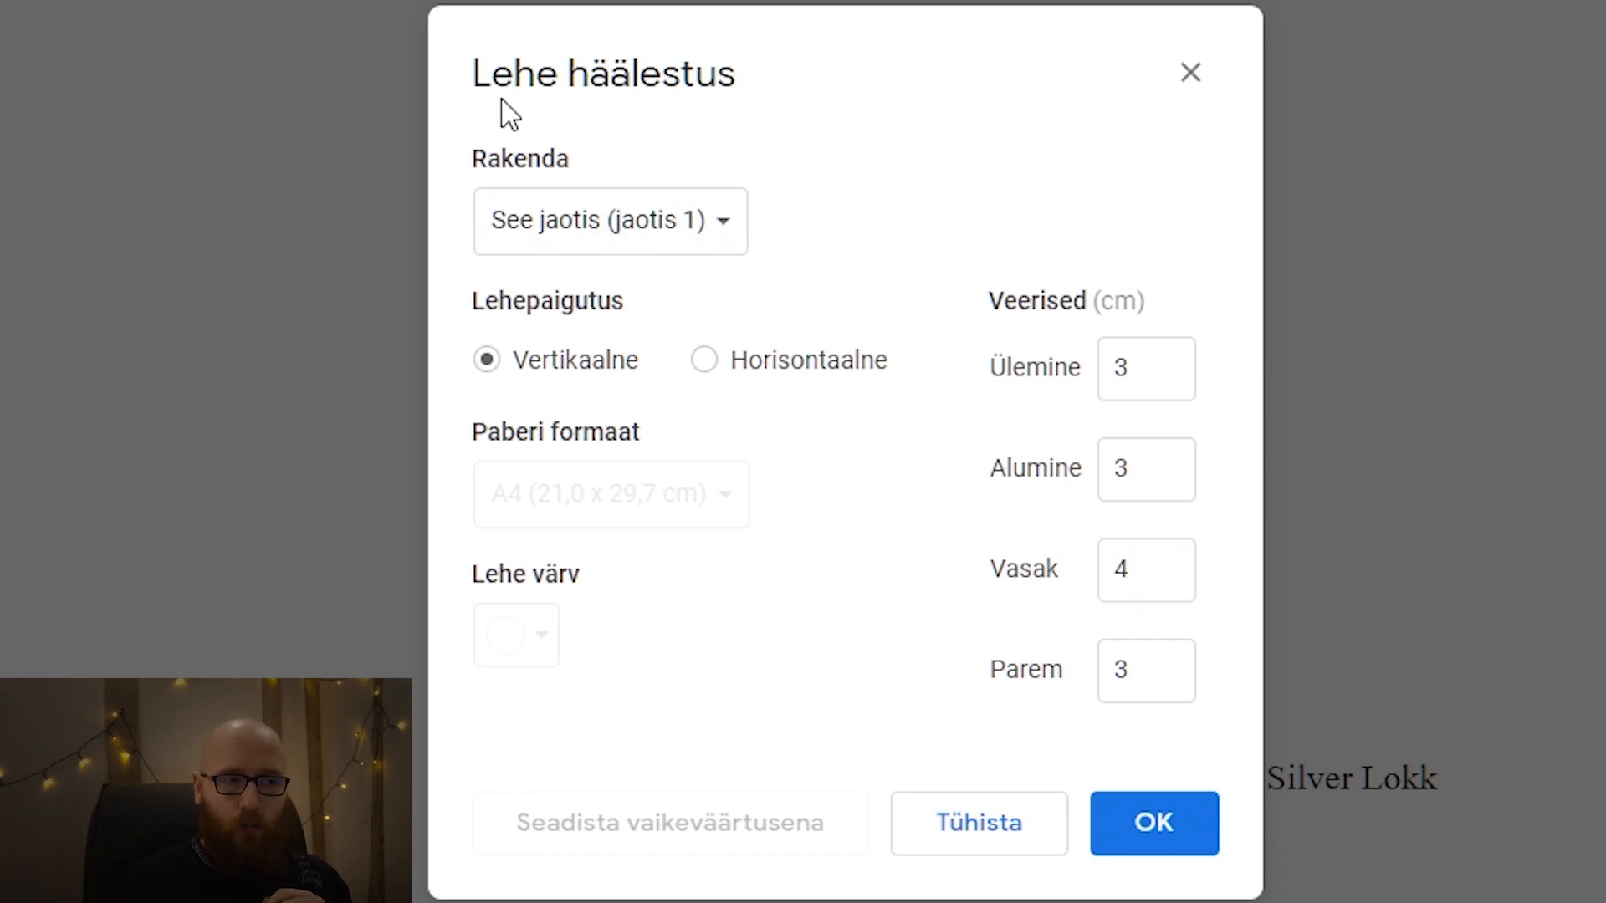
Make the page setup apply to the whole document (Kogu dokument) instead of only the current section.
left_click(664, 234)
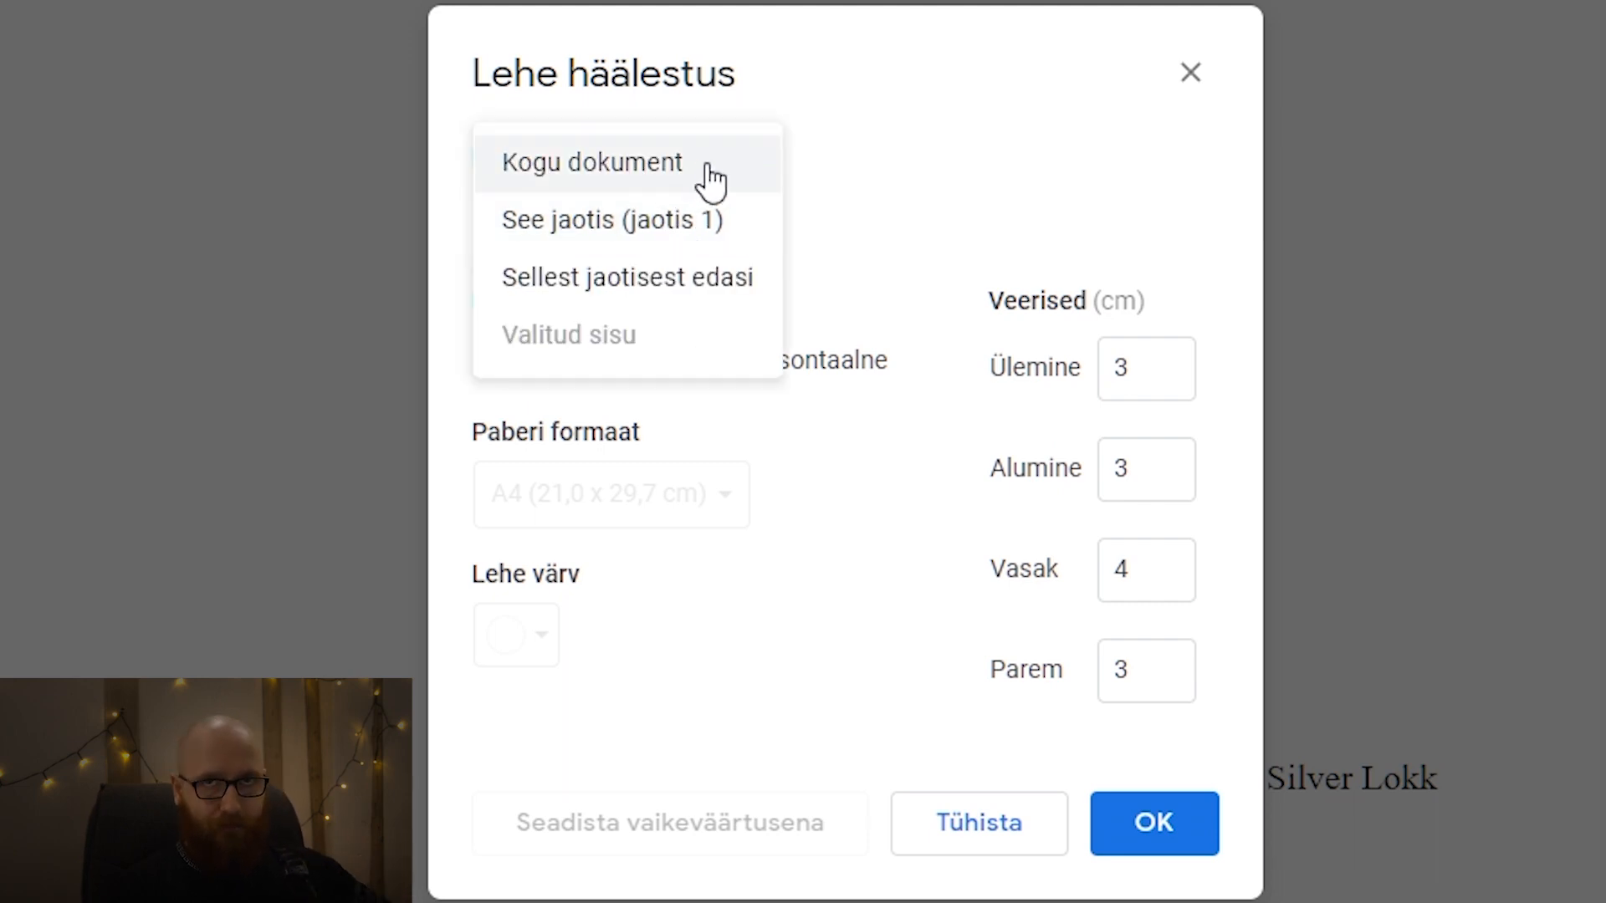
left_click(662, 236)
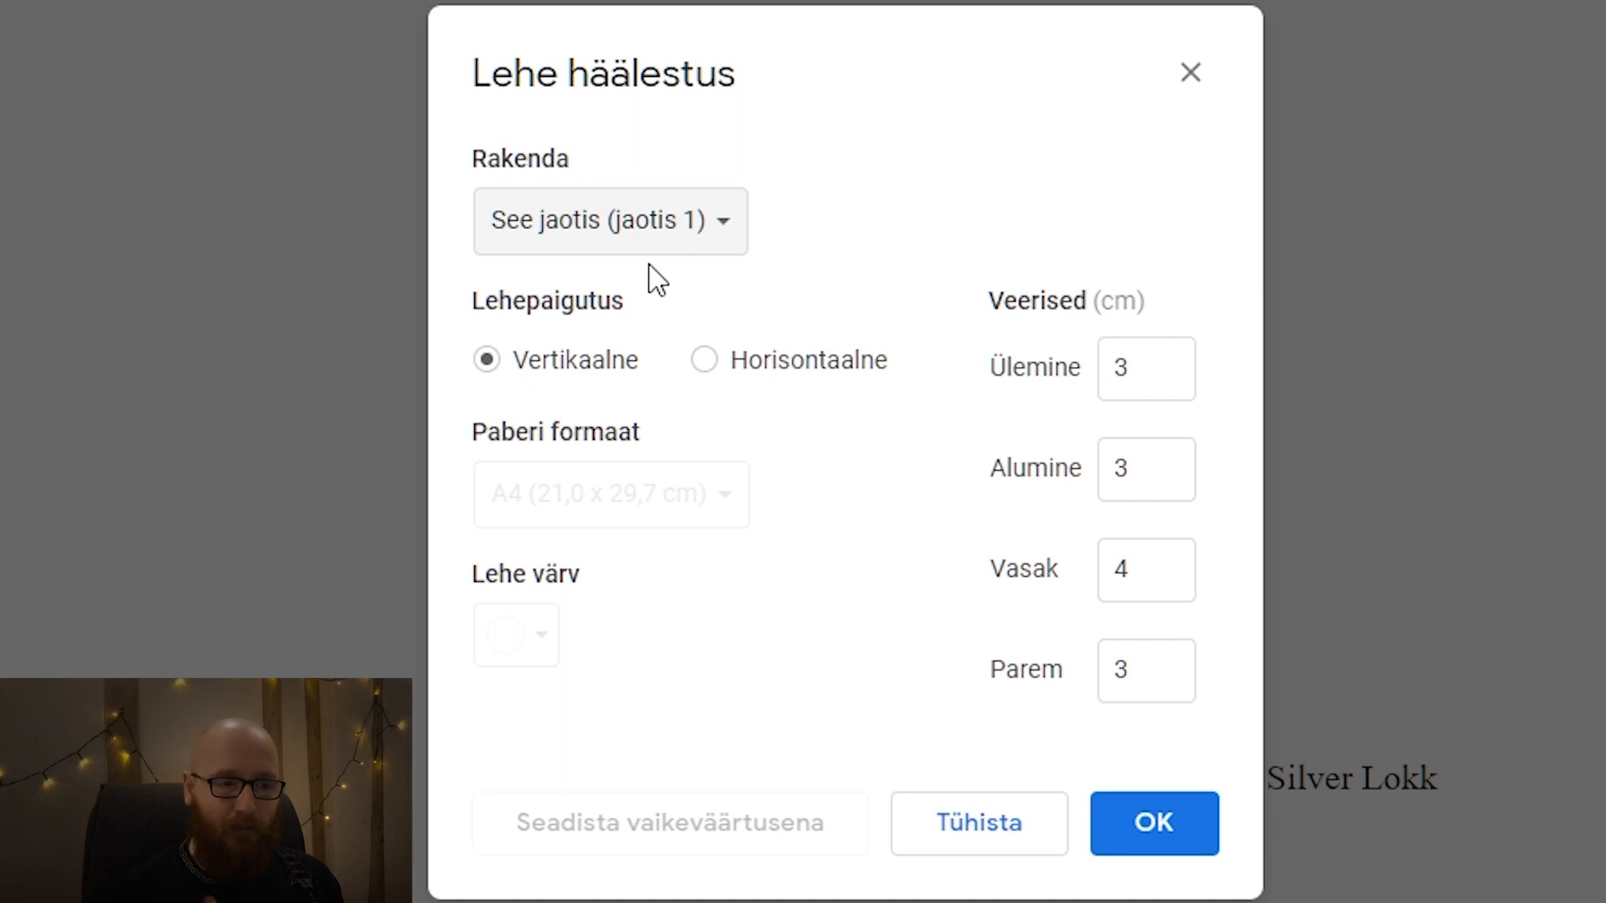
left_click(693, 239)
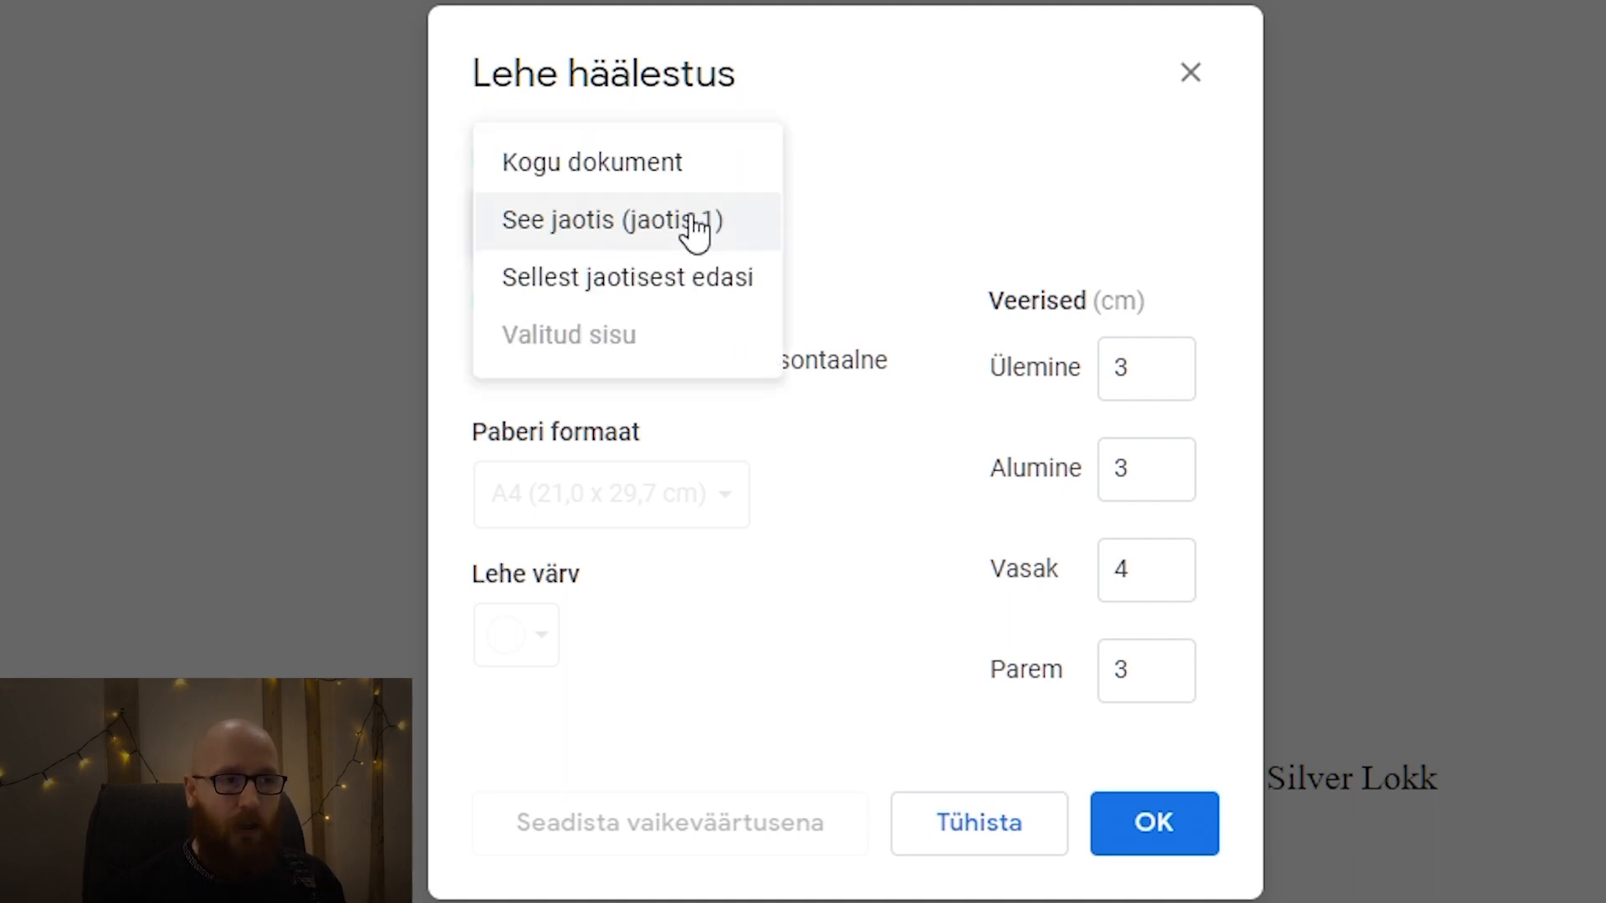
left_click(686, 164)
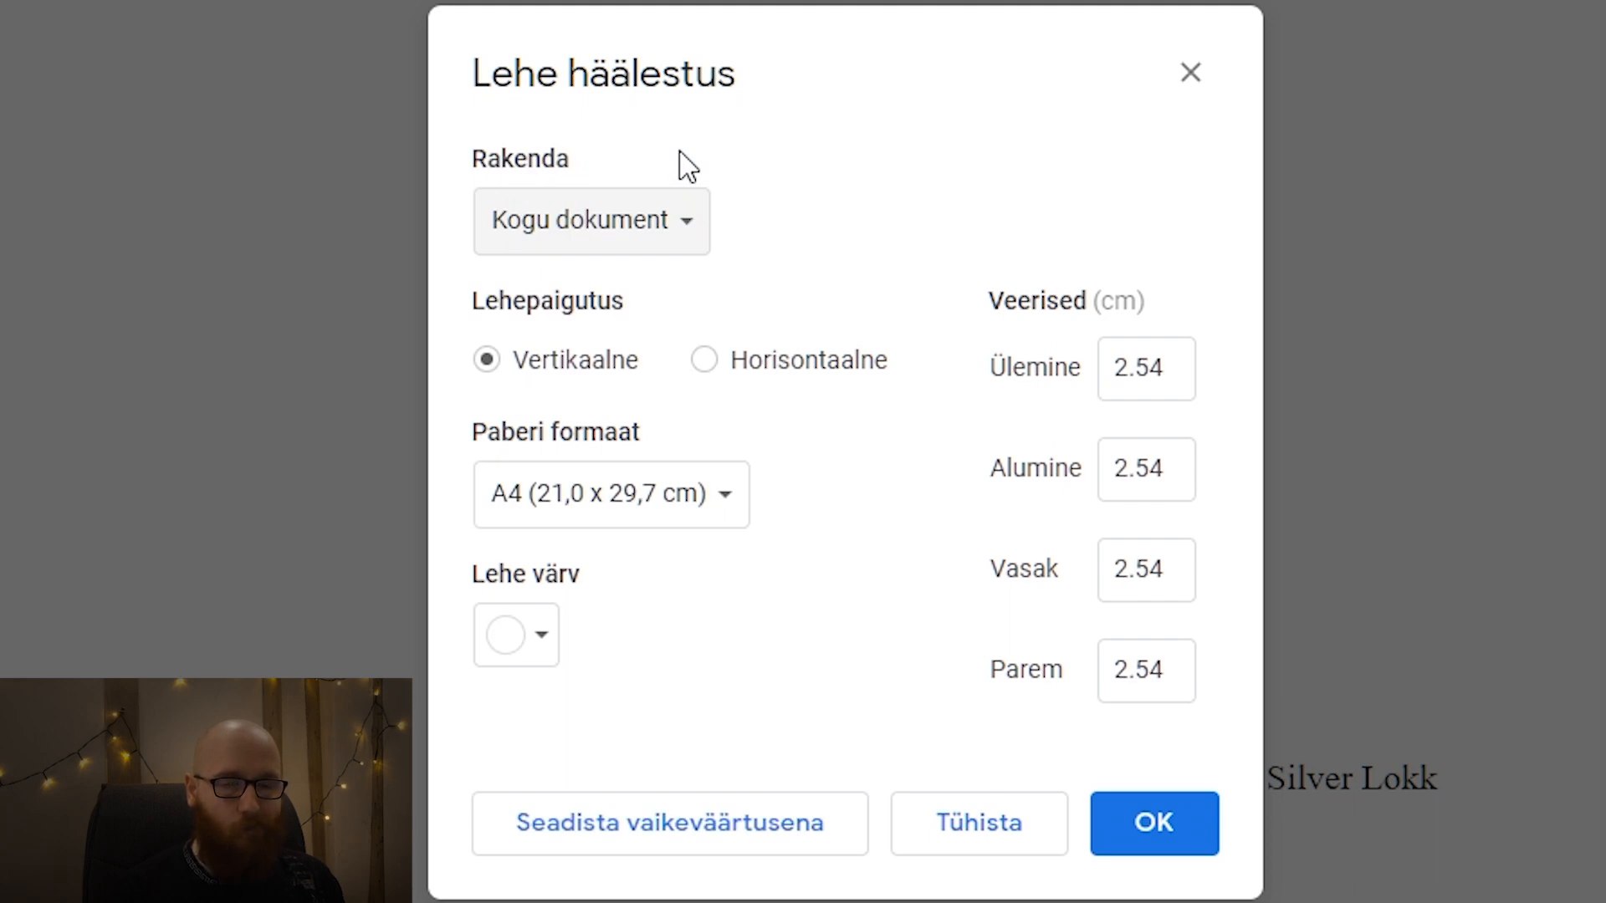
Set the top, bottom and right margins to 3 cm and the left margin to 4 cm, keeping A4 paper, and apply the page setup.
left_click(1173, 361)
type("3")
key("Tab")
type("3")
key("Tab")
type("4")
key("Tab")
type("3")
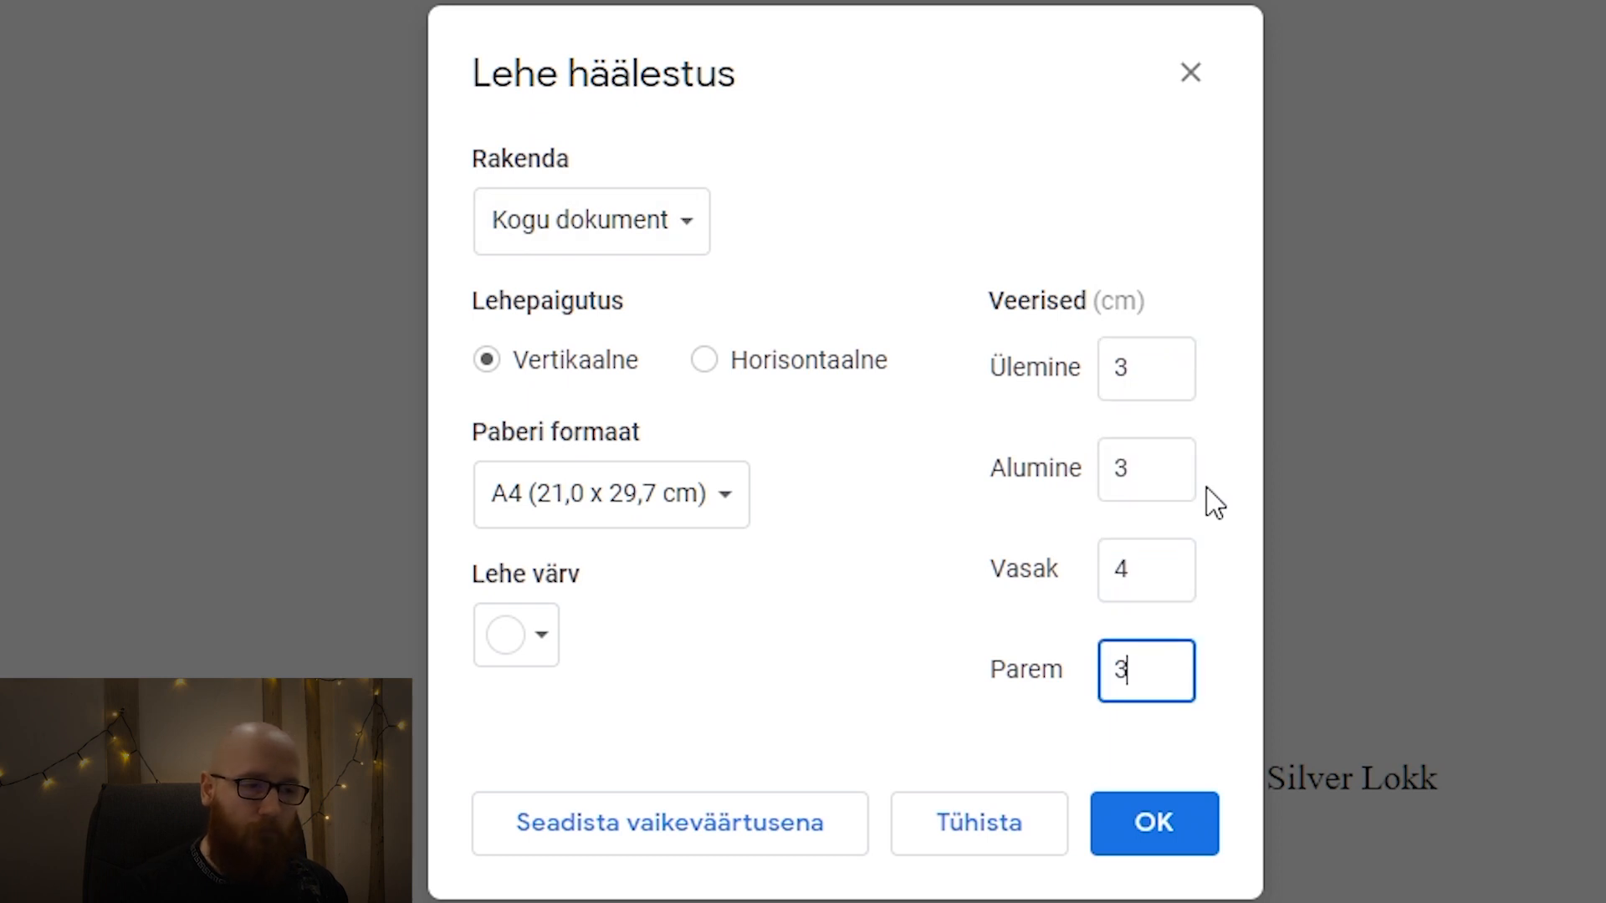
left_click(941, 592)
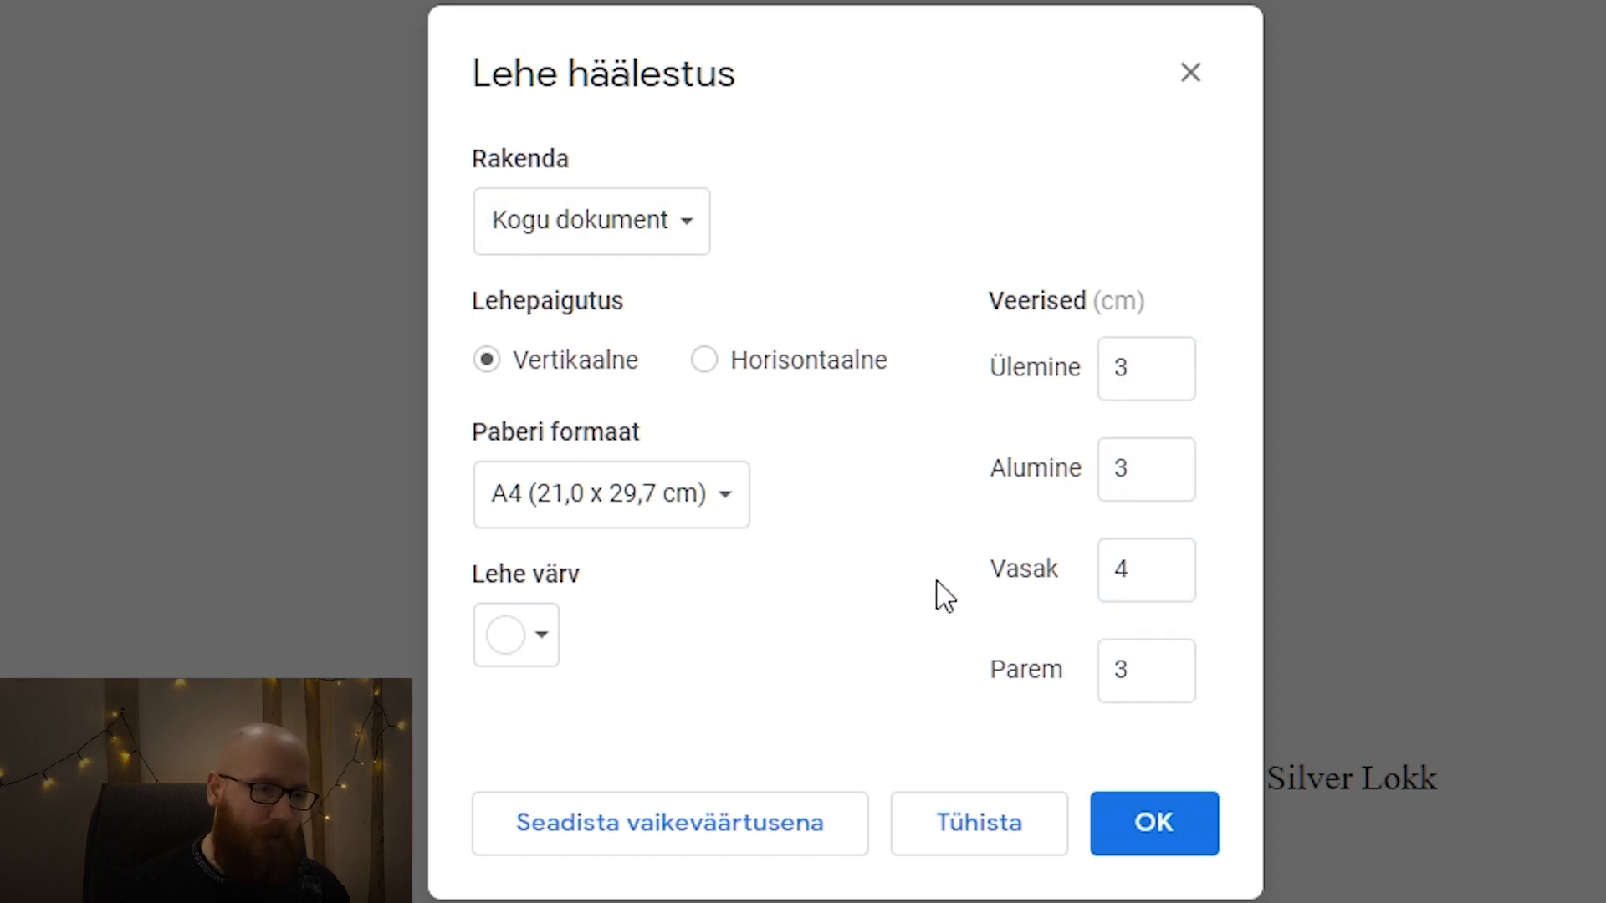
left_click(721, 527)
left_click(730, 512)
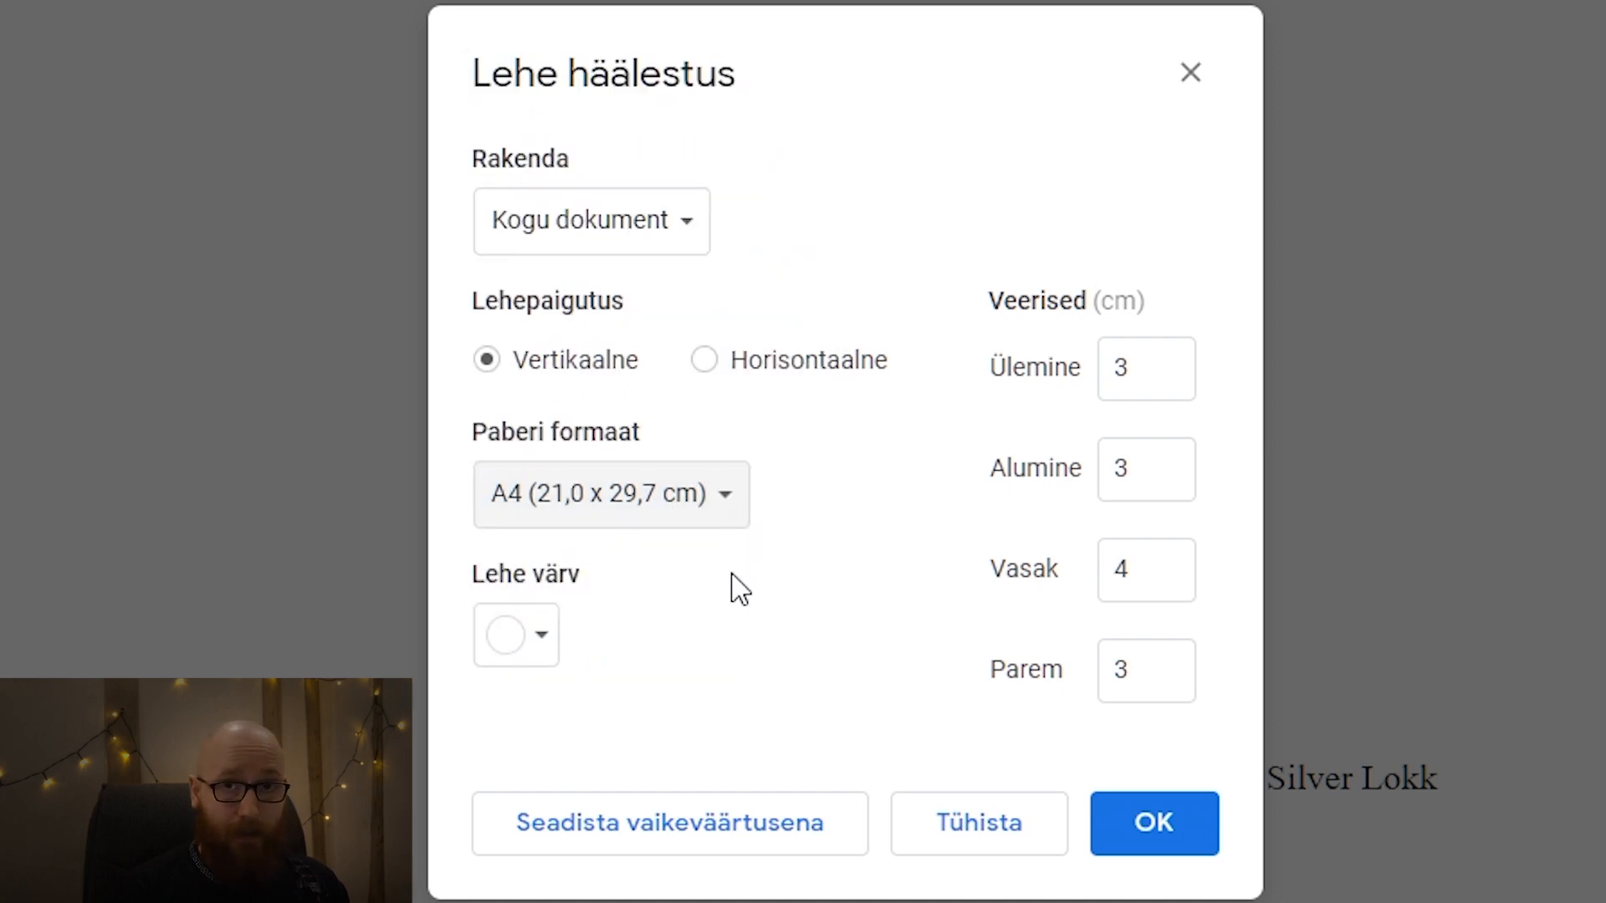
left_click(1150, 819)
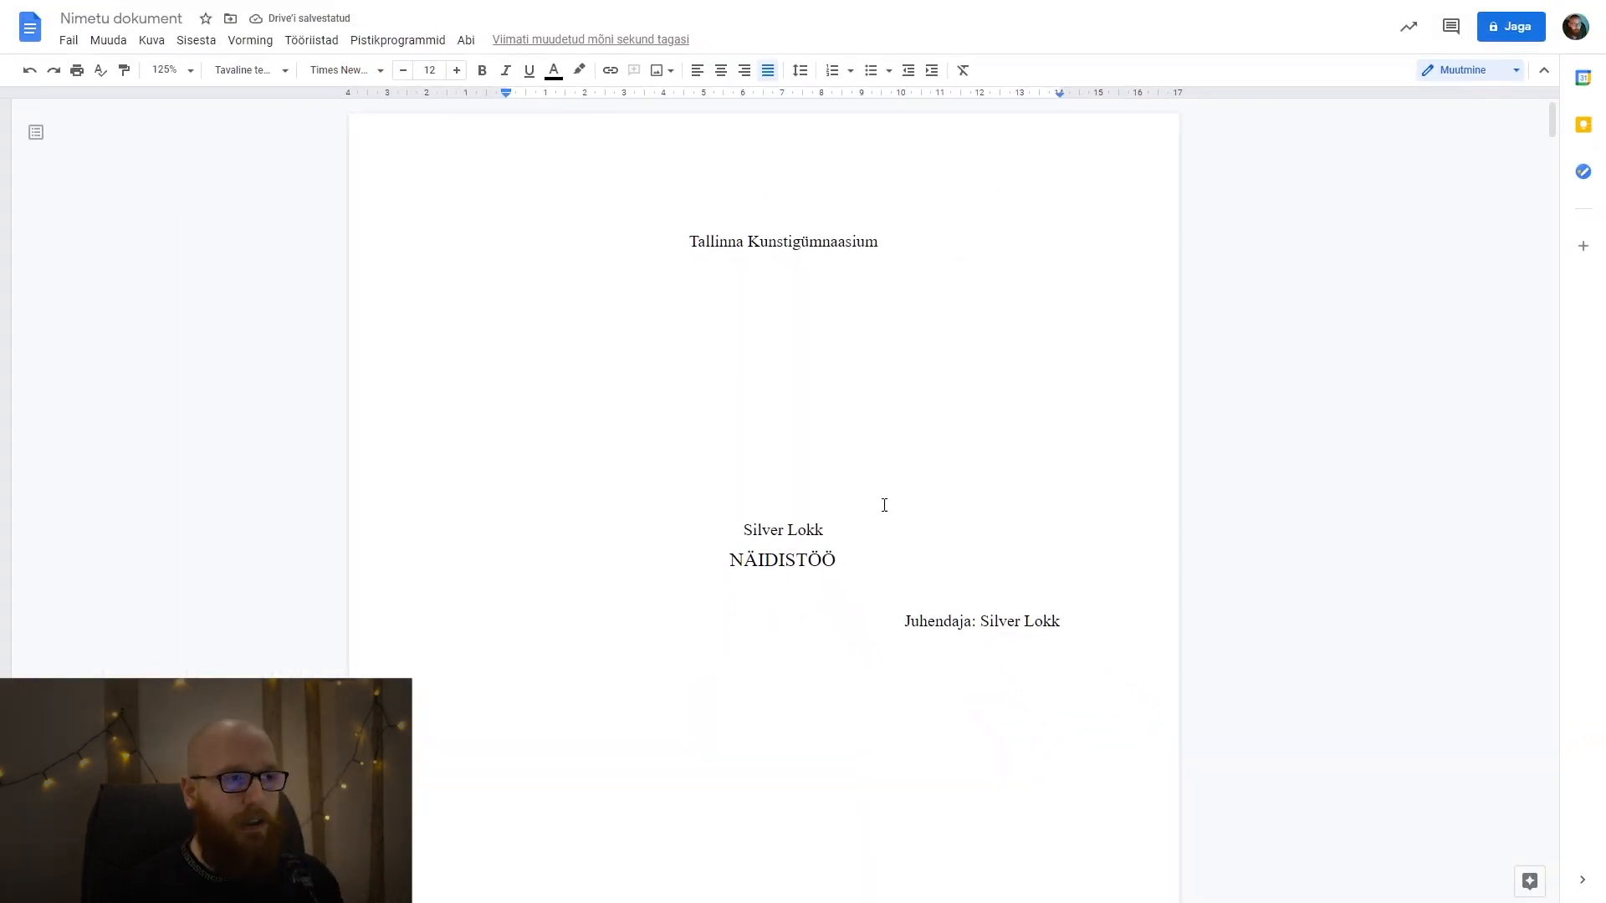
Remove the extra empty line above "Tallinn 2021" so that it fits at the bottom of the title page.
scroll(833, 526, "down", 8)
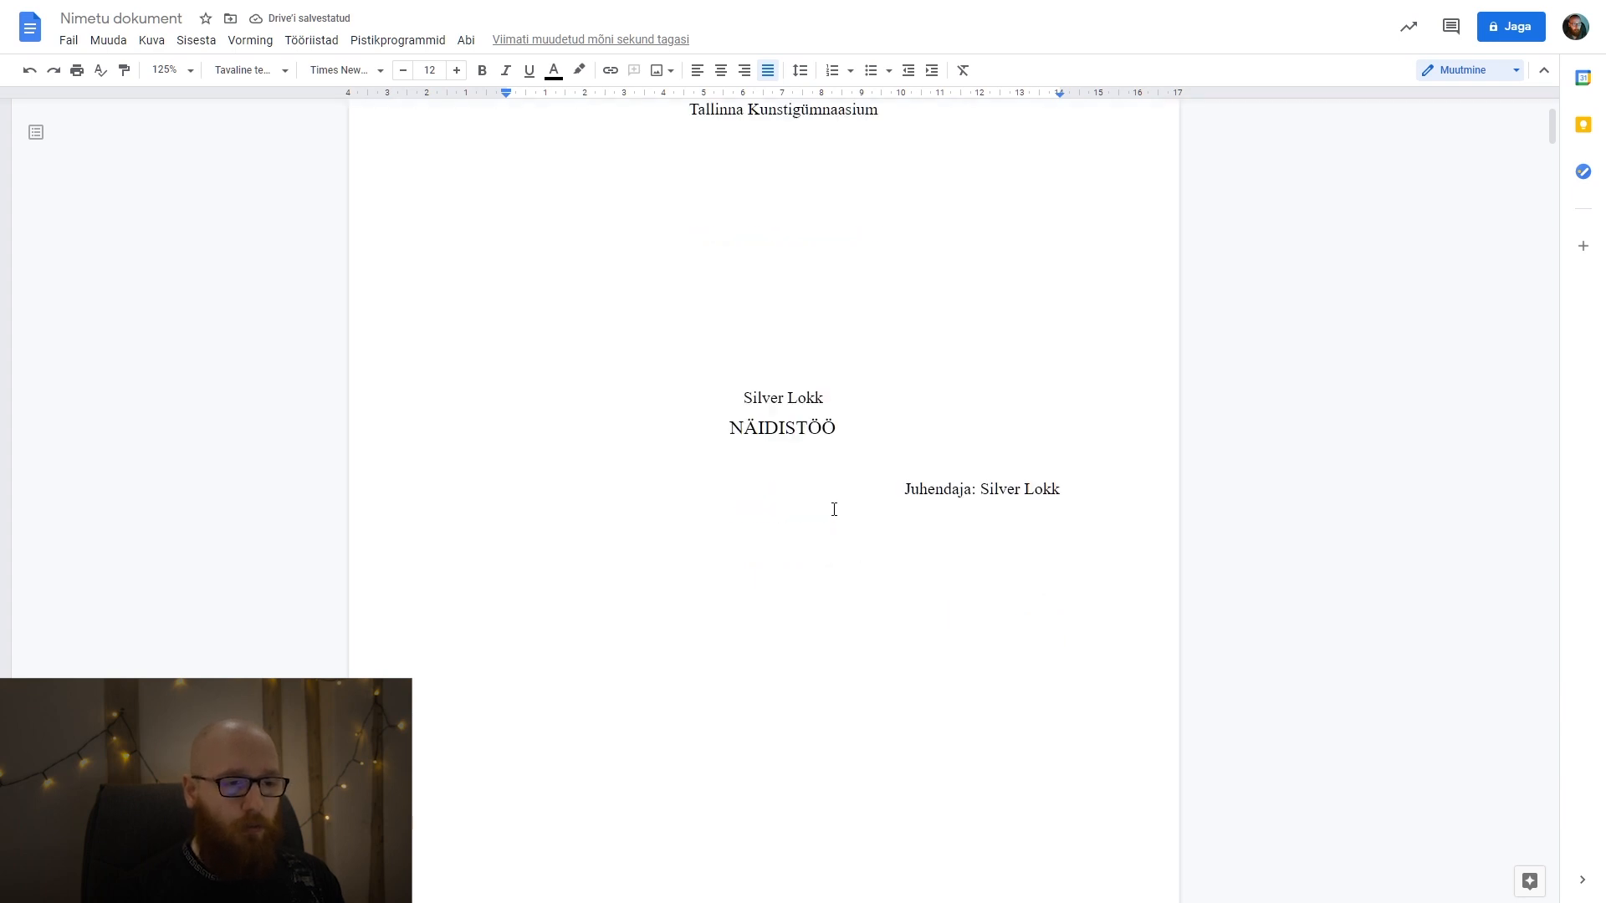
scroll(834, 510, "down", 3)
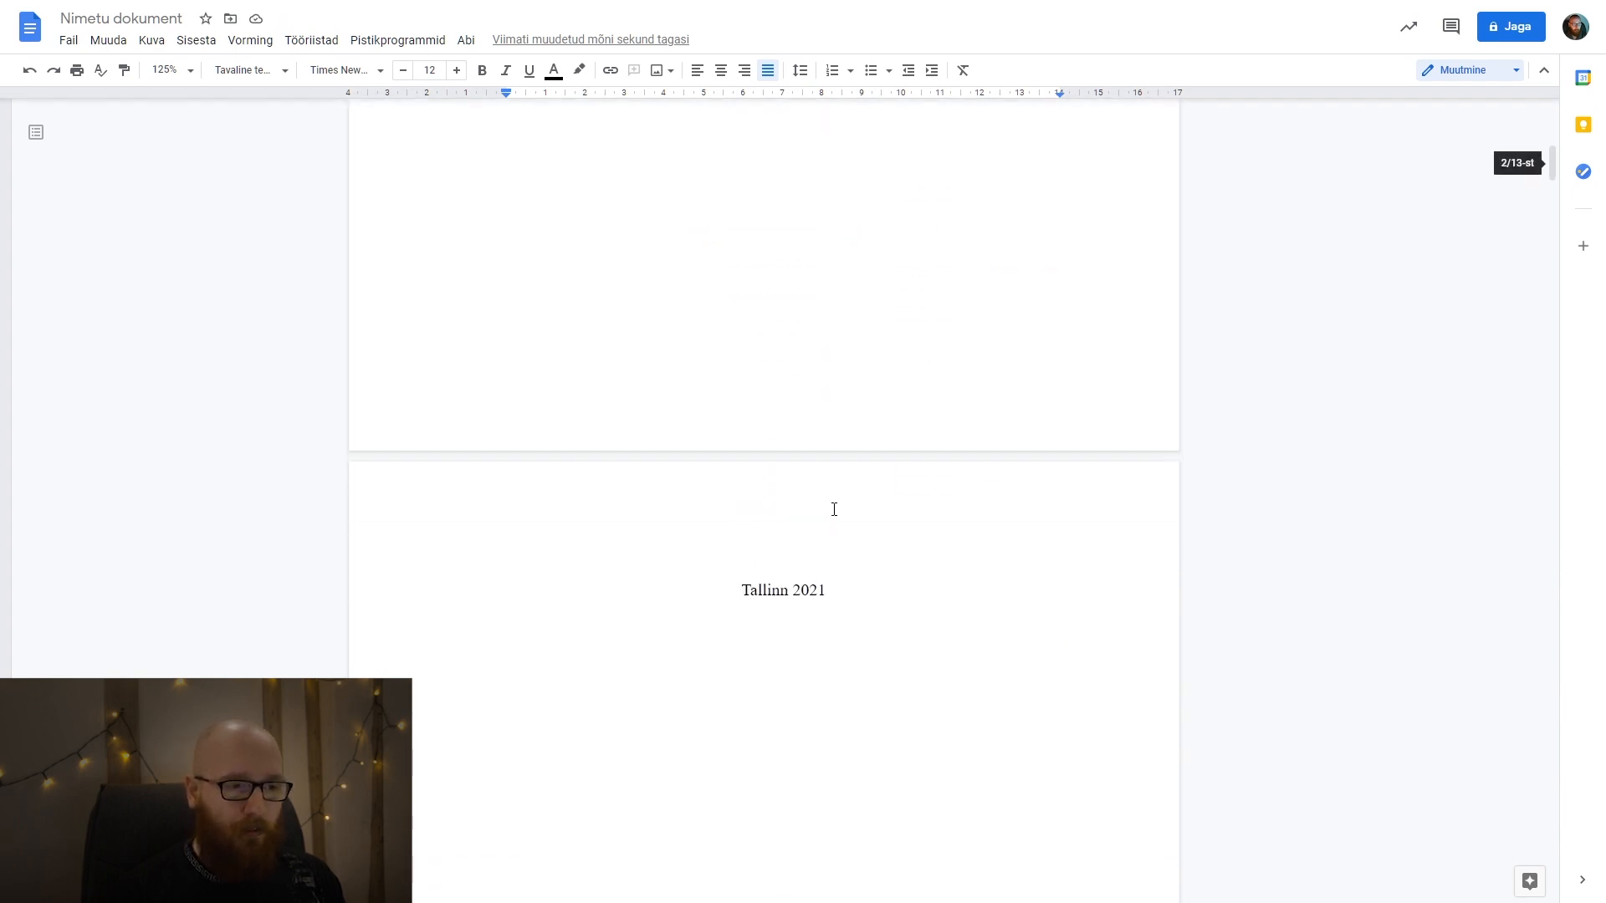
scroll(832, 506, "up", 2)
left_click_drag(837, 683, 721, 675)
left_click(771, 674)
left_click(732, 494)
key("Delete")
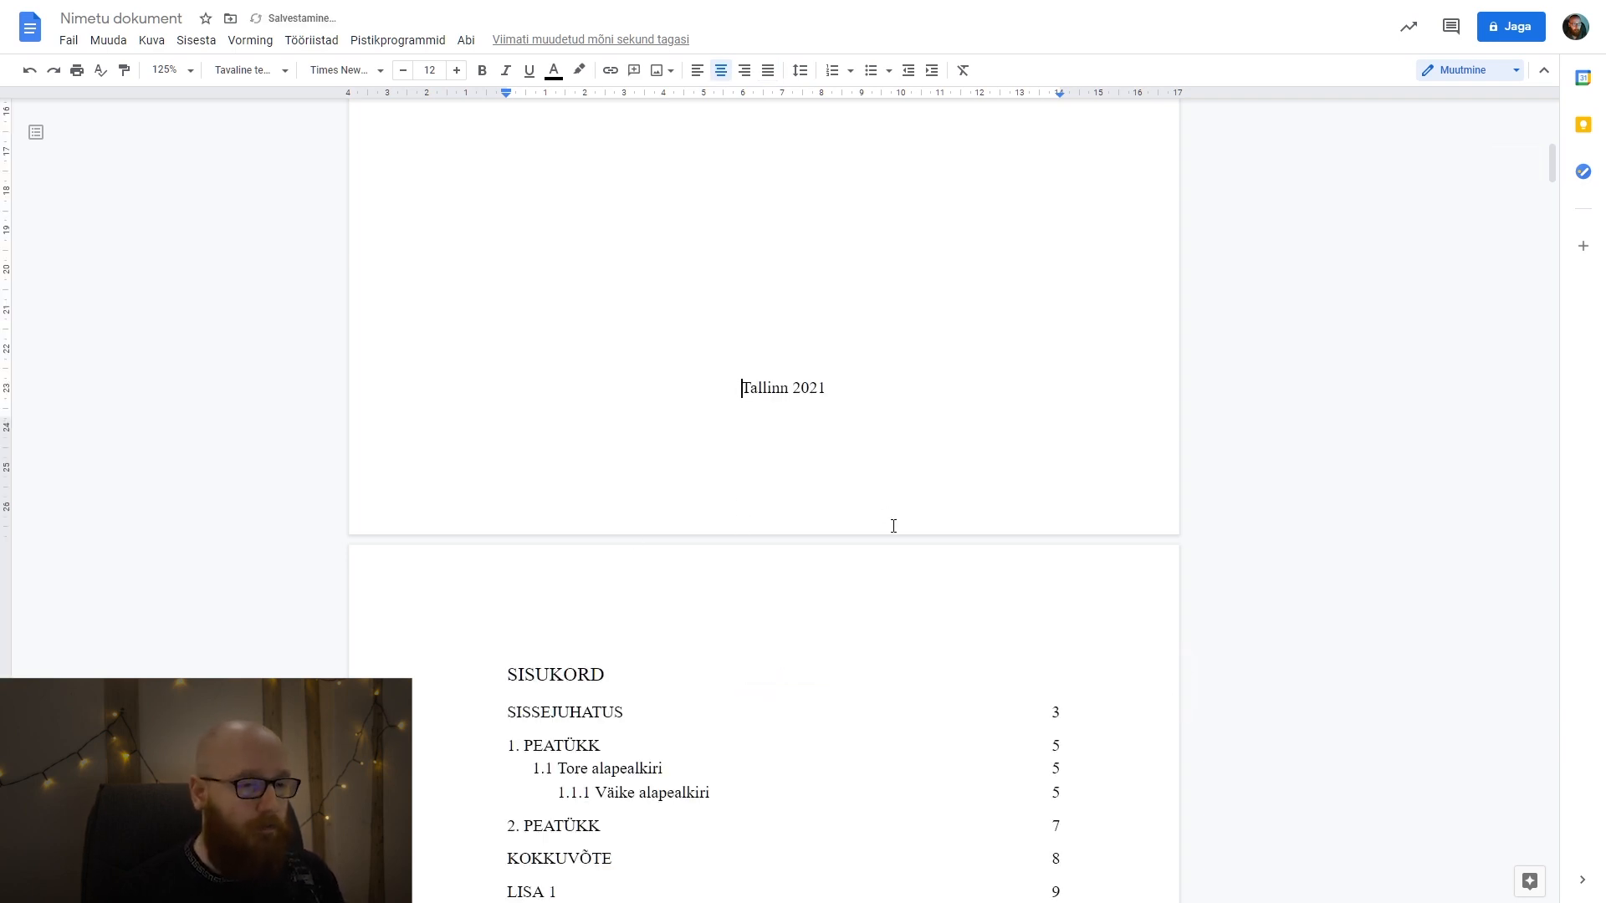
Review the table of contents, chapters, appendices and page numbers through the last page to check the layout with the new margins.
scroll(894, 525, "down", 5)
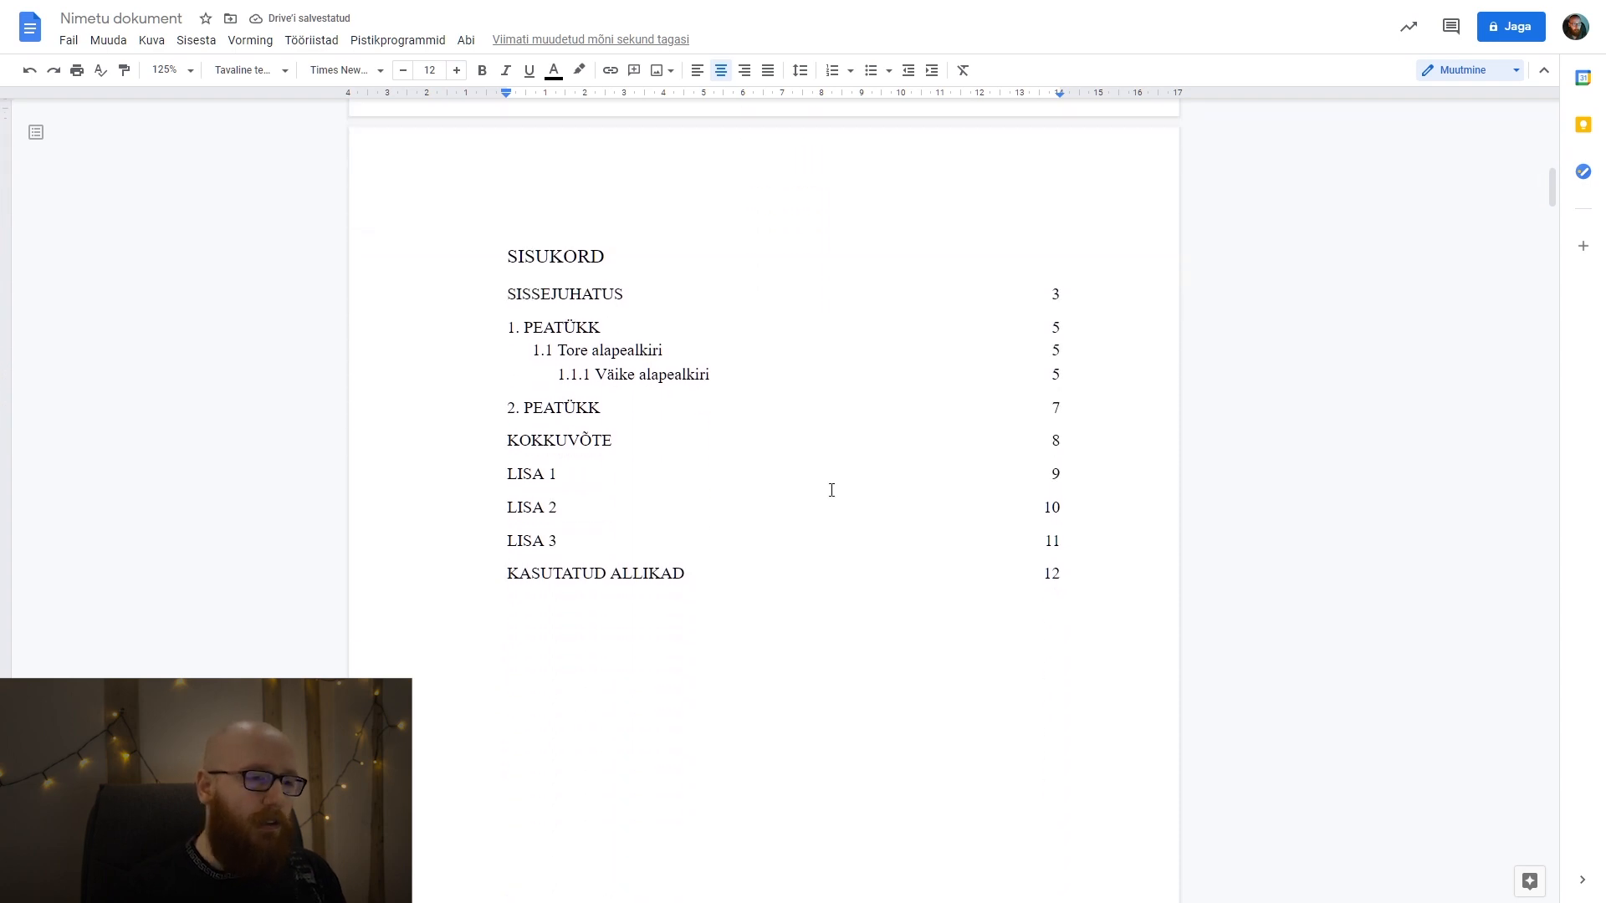
scroll(803, 604, "down", 10)
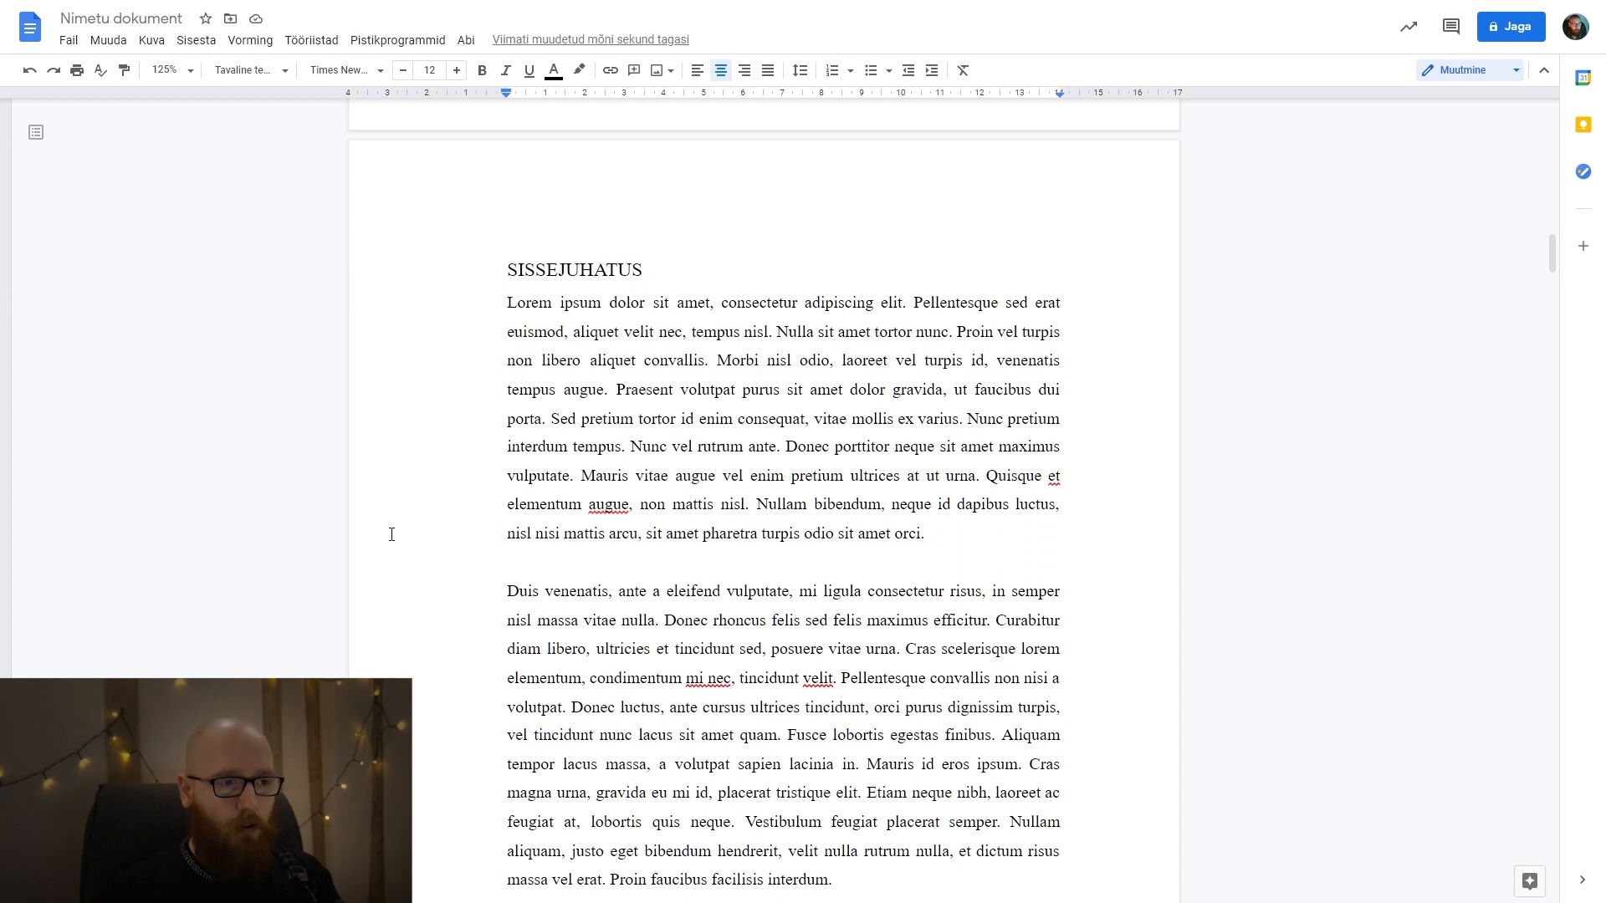
scroll(392, 534, "down", 7)
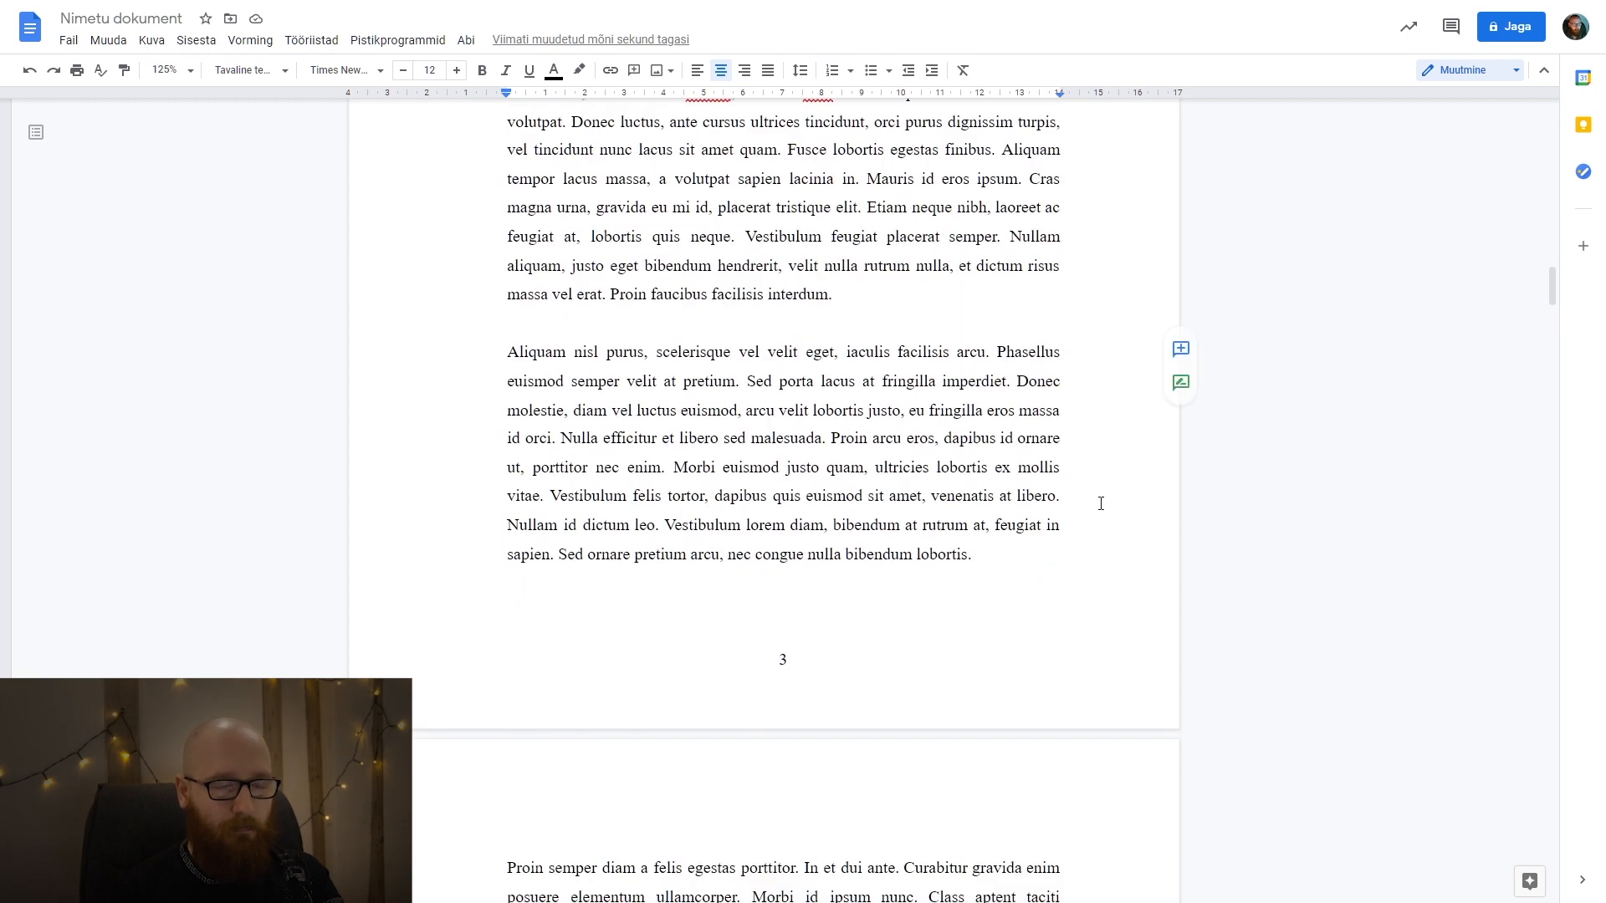
scroll(520, 556, "up", 9)
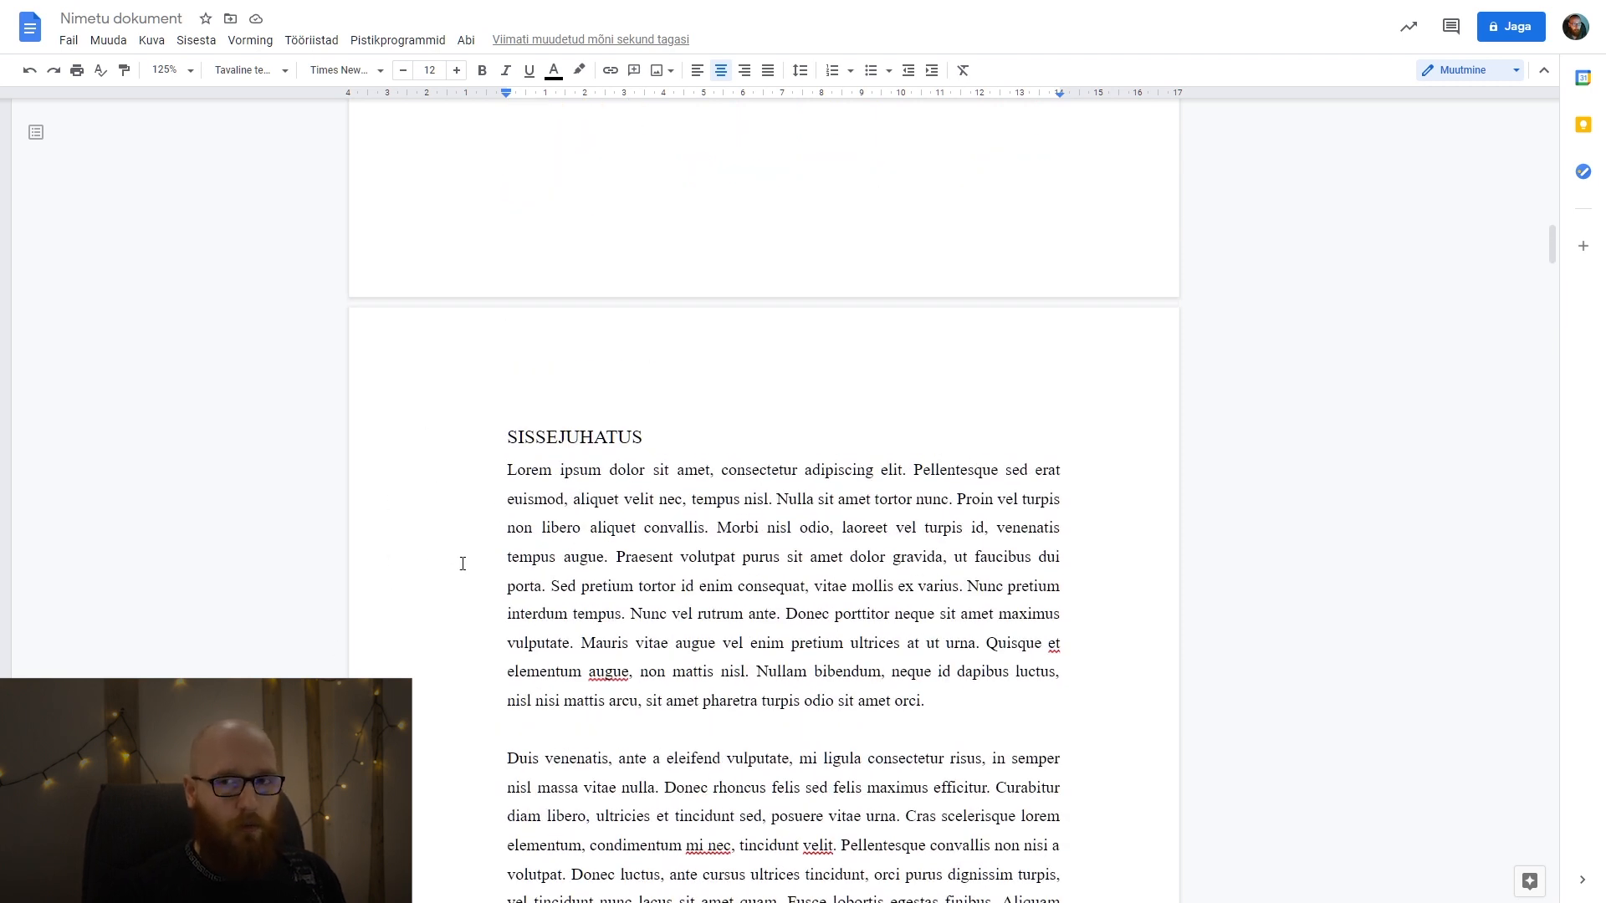
scroll(900, 489, "down", 3)
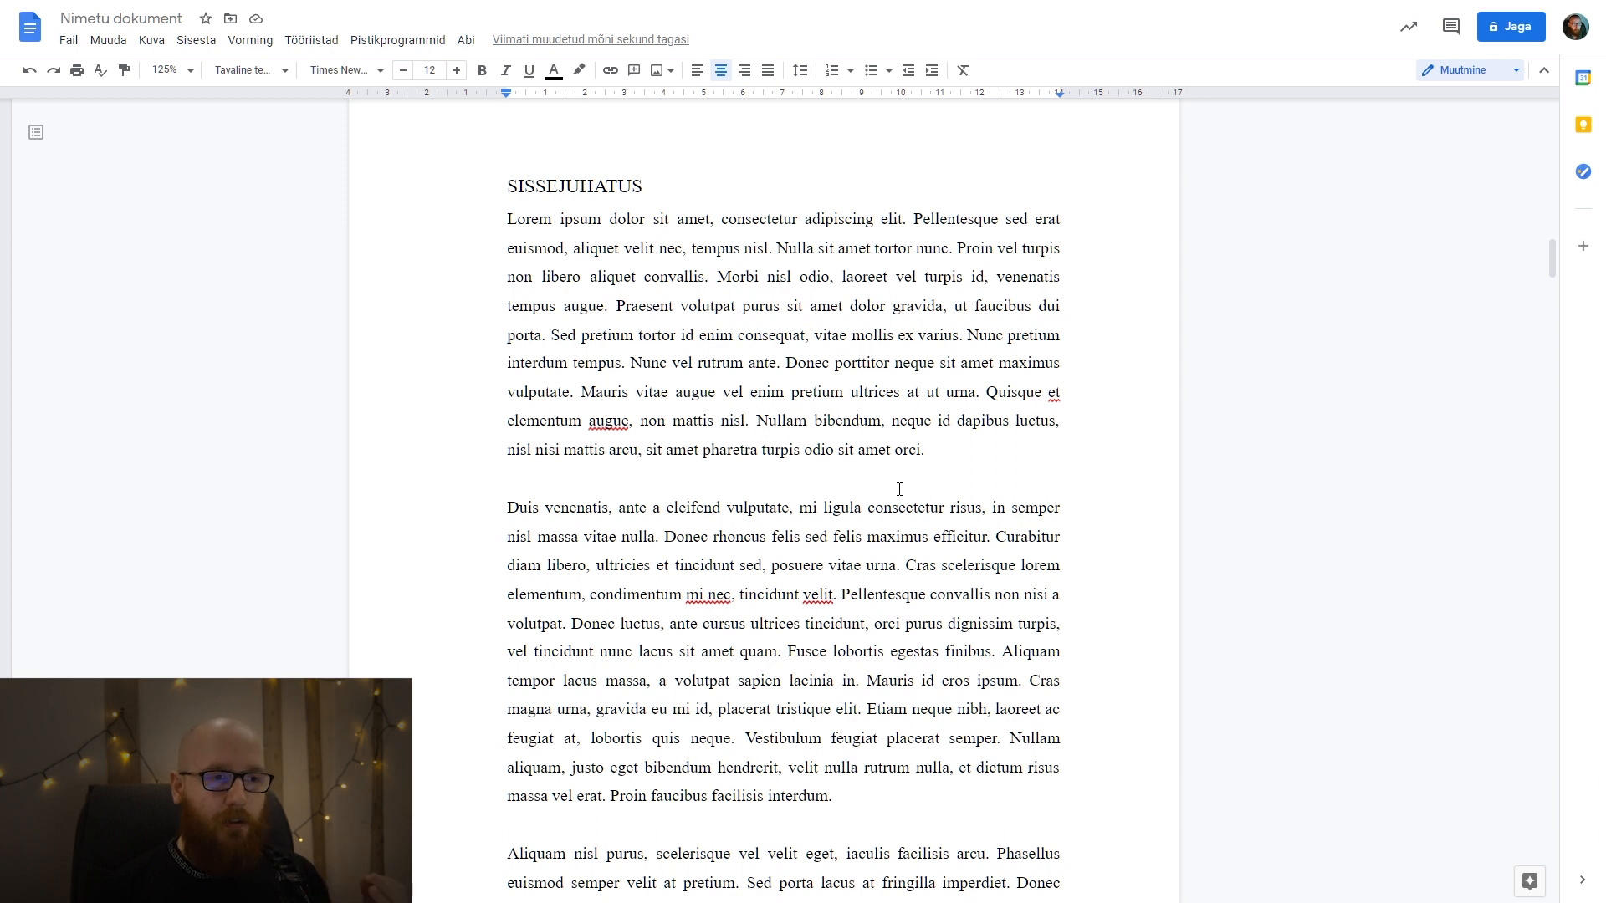
scroll(899, 489, "down", 9)
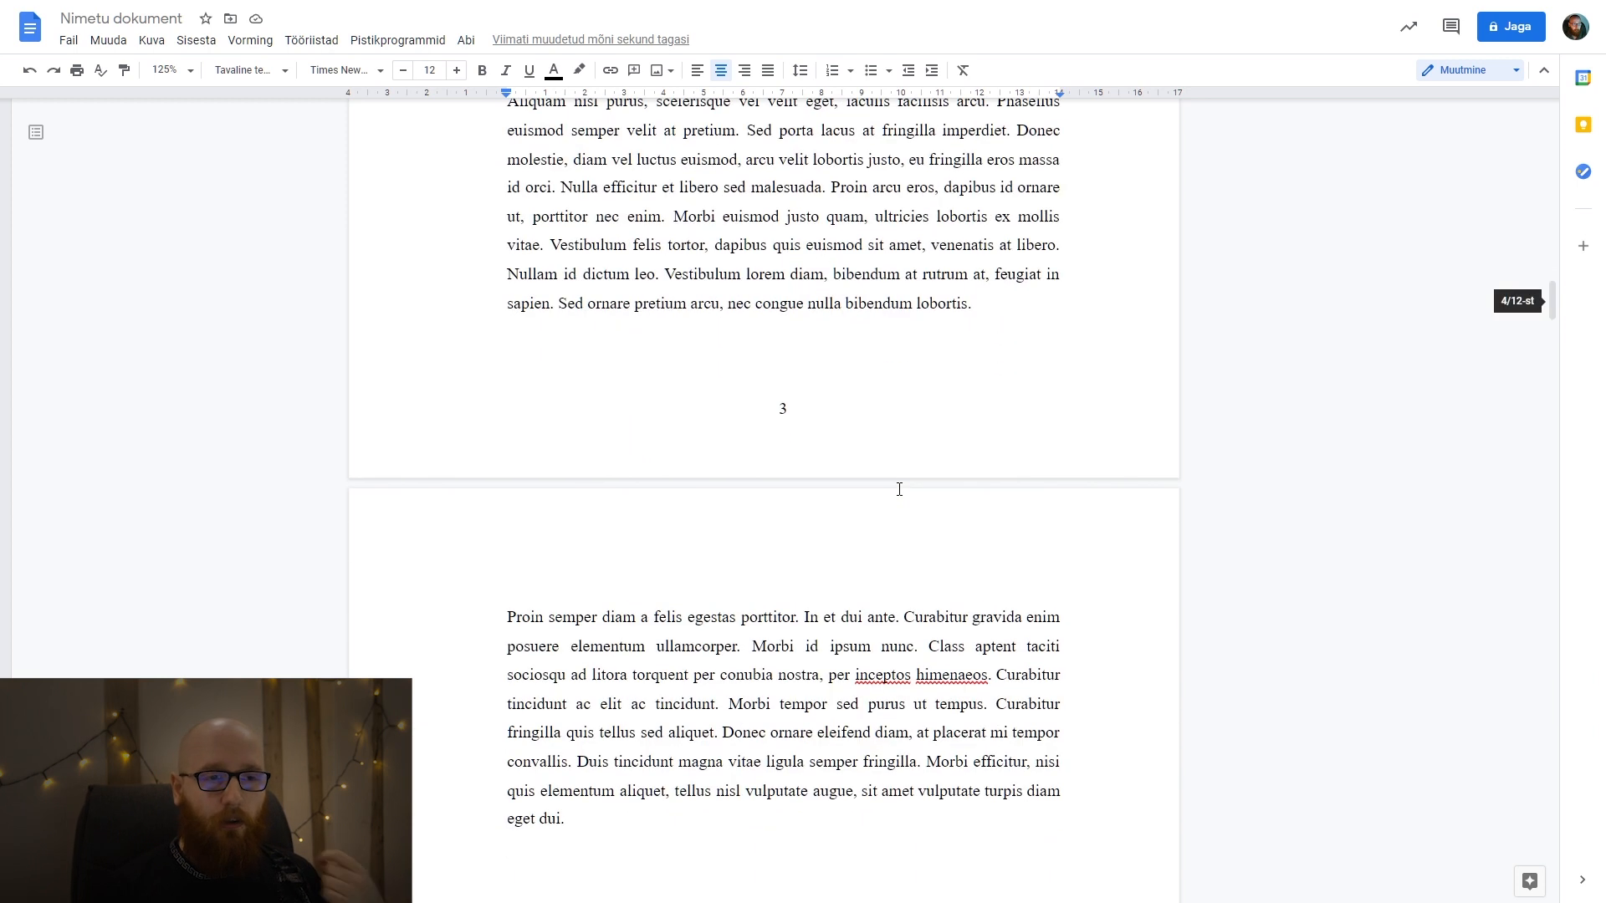
scroll(899, 489, "down", 3)
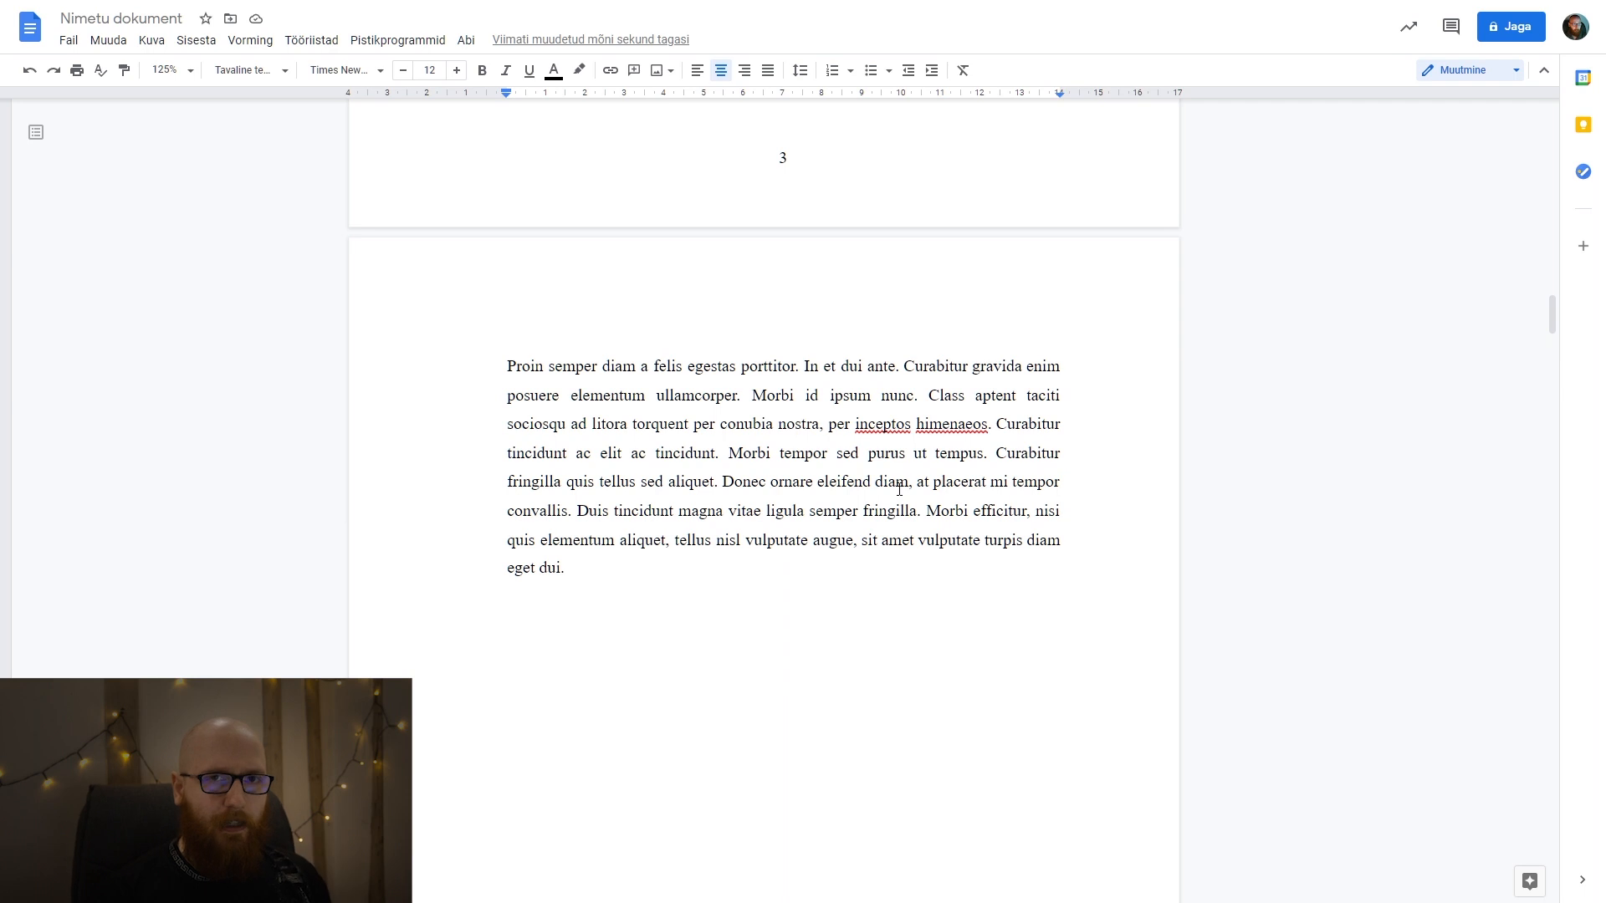
scroll(900, 489, "down", 7)
scroll(900, 490, "down", 9)
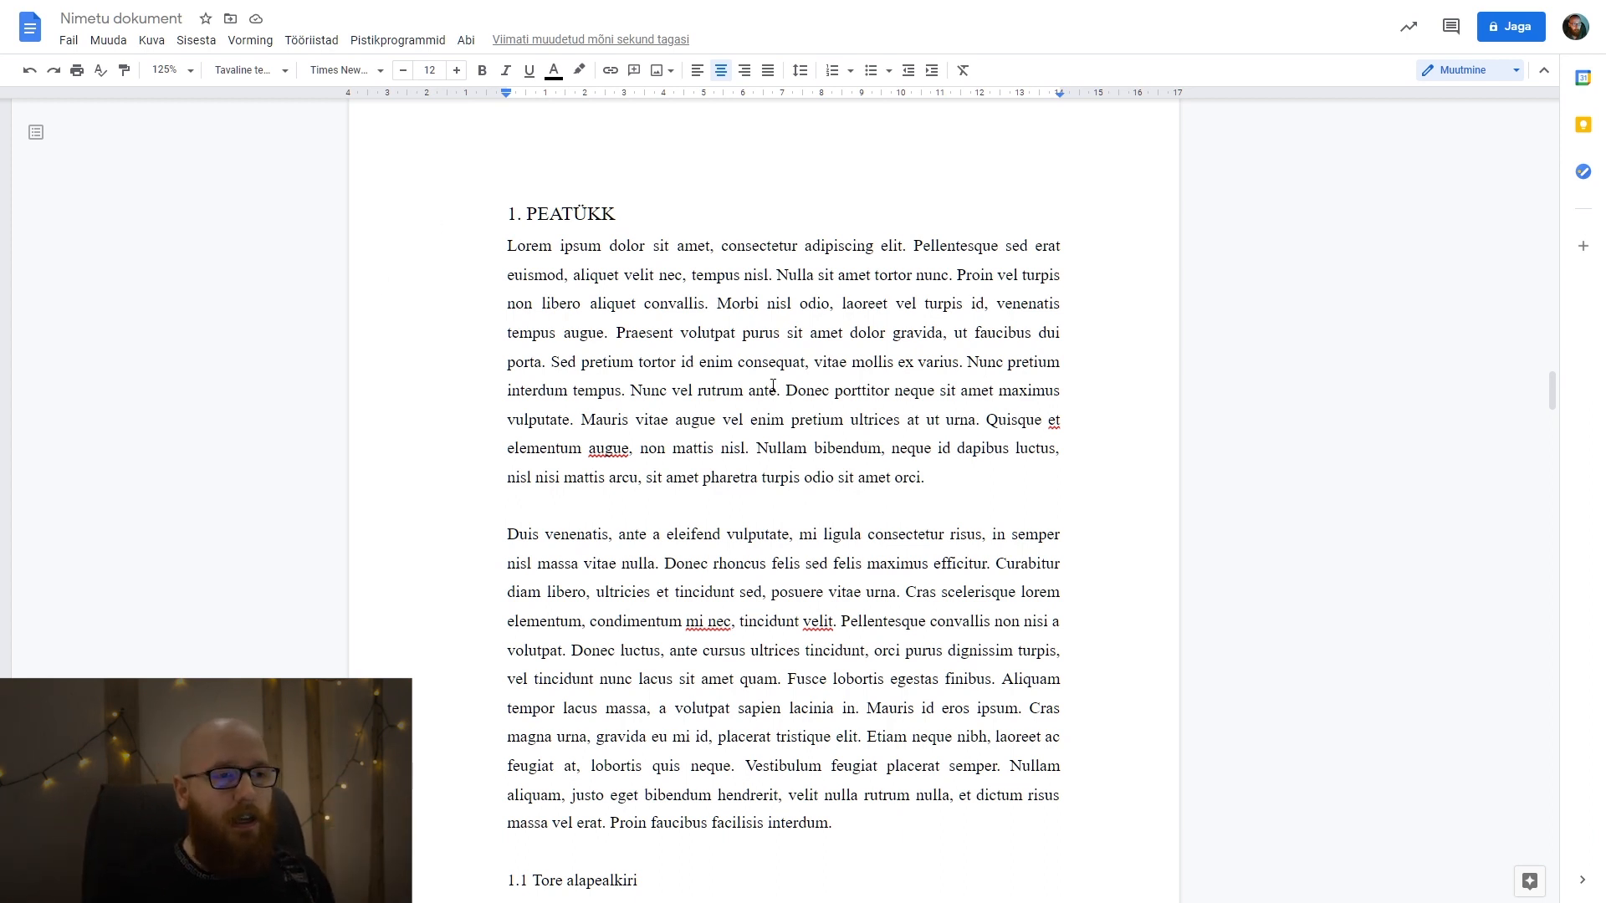
scroll(721, 312, "down", 15)
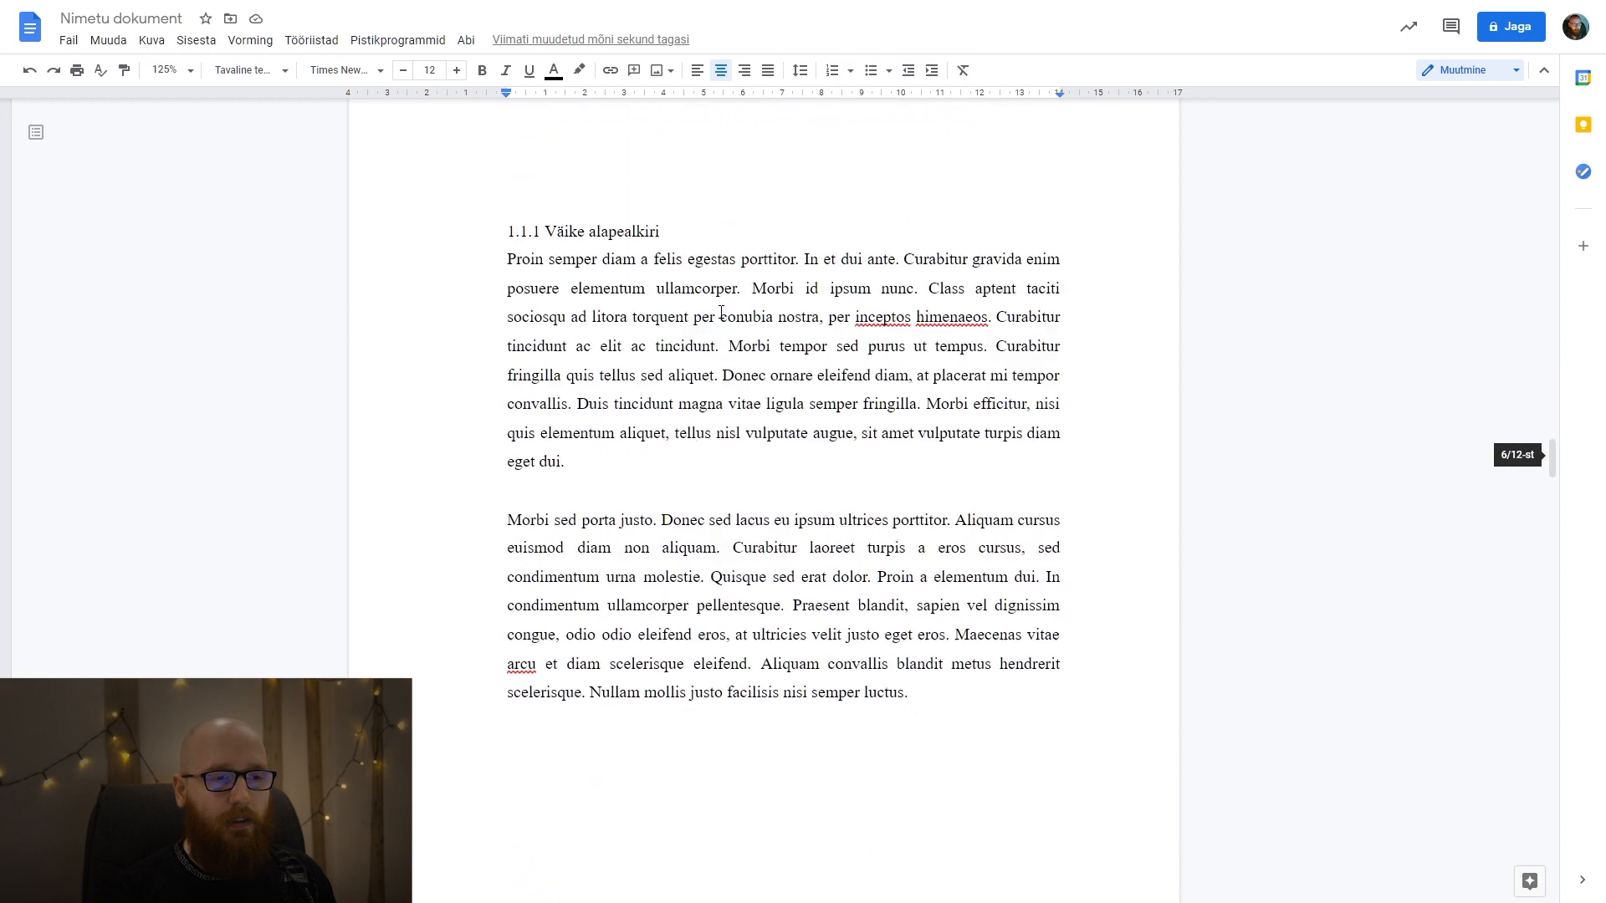
scroll(721, 312, "down", 10)
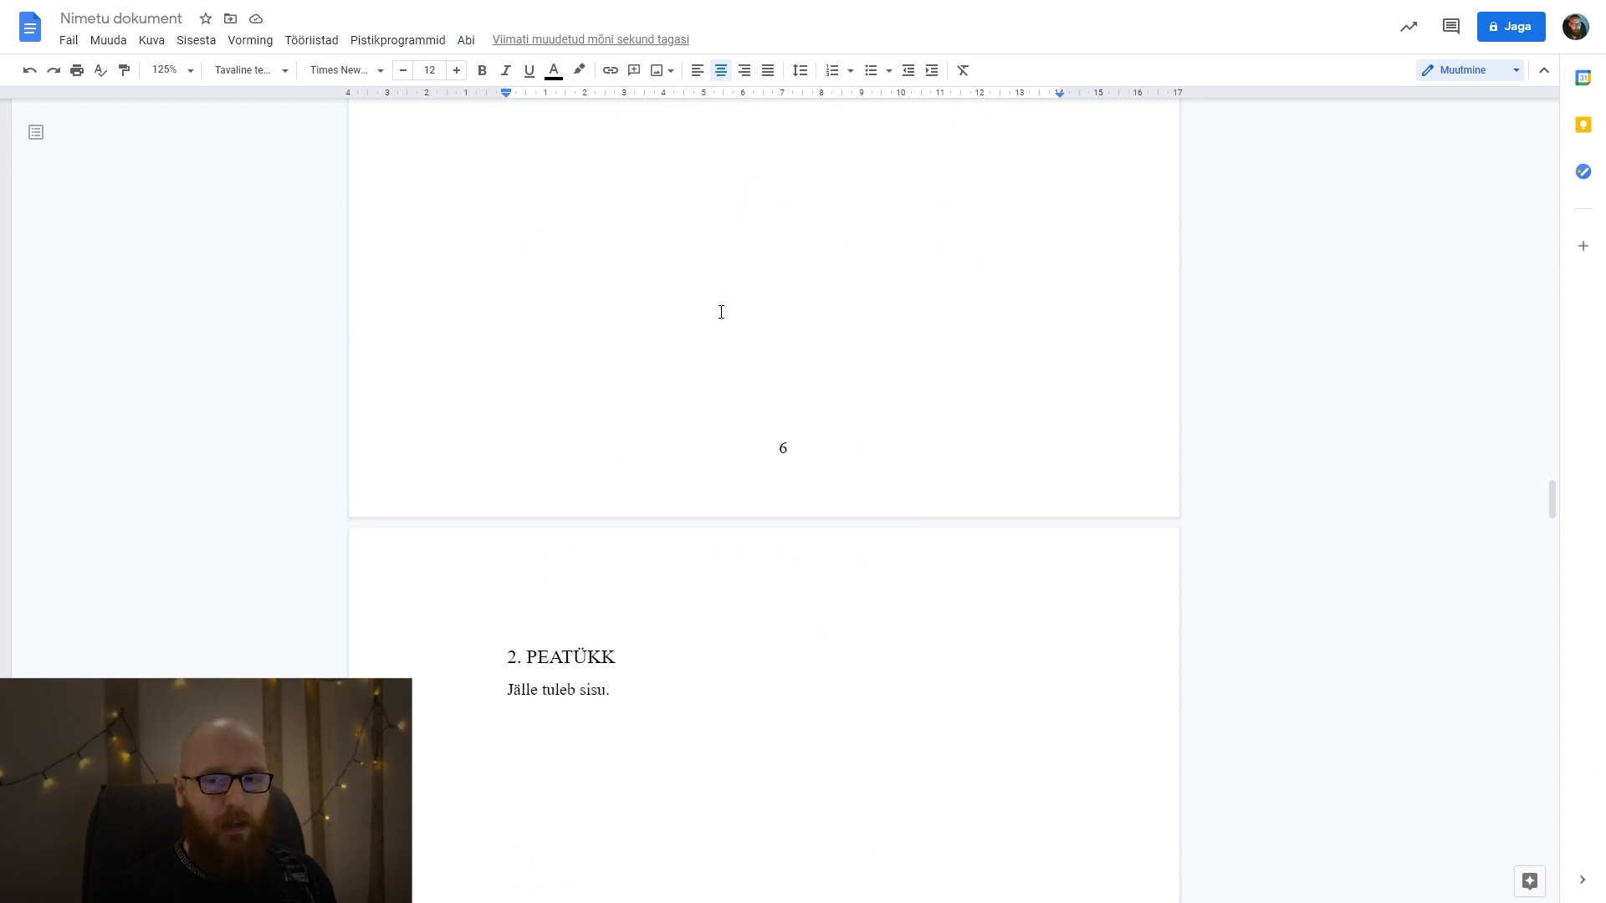
scroll(721, 312, "down", 20)
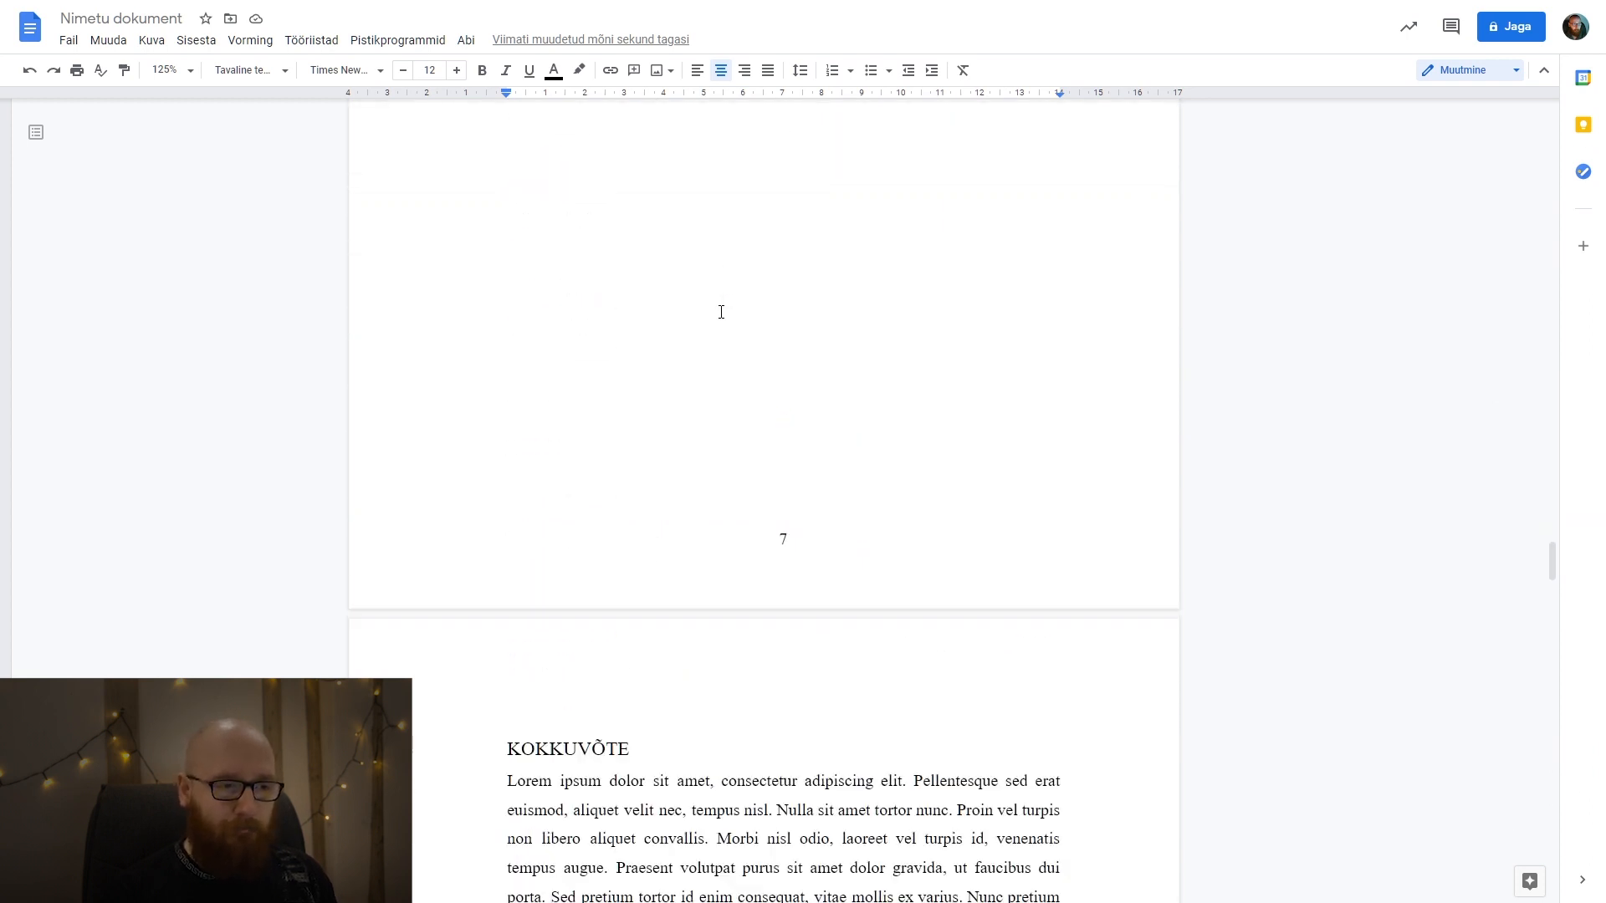
scroll(721, 312, "down", 20)
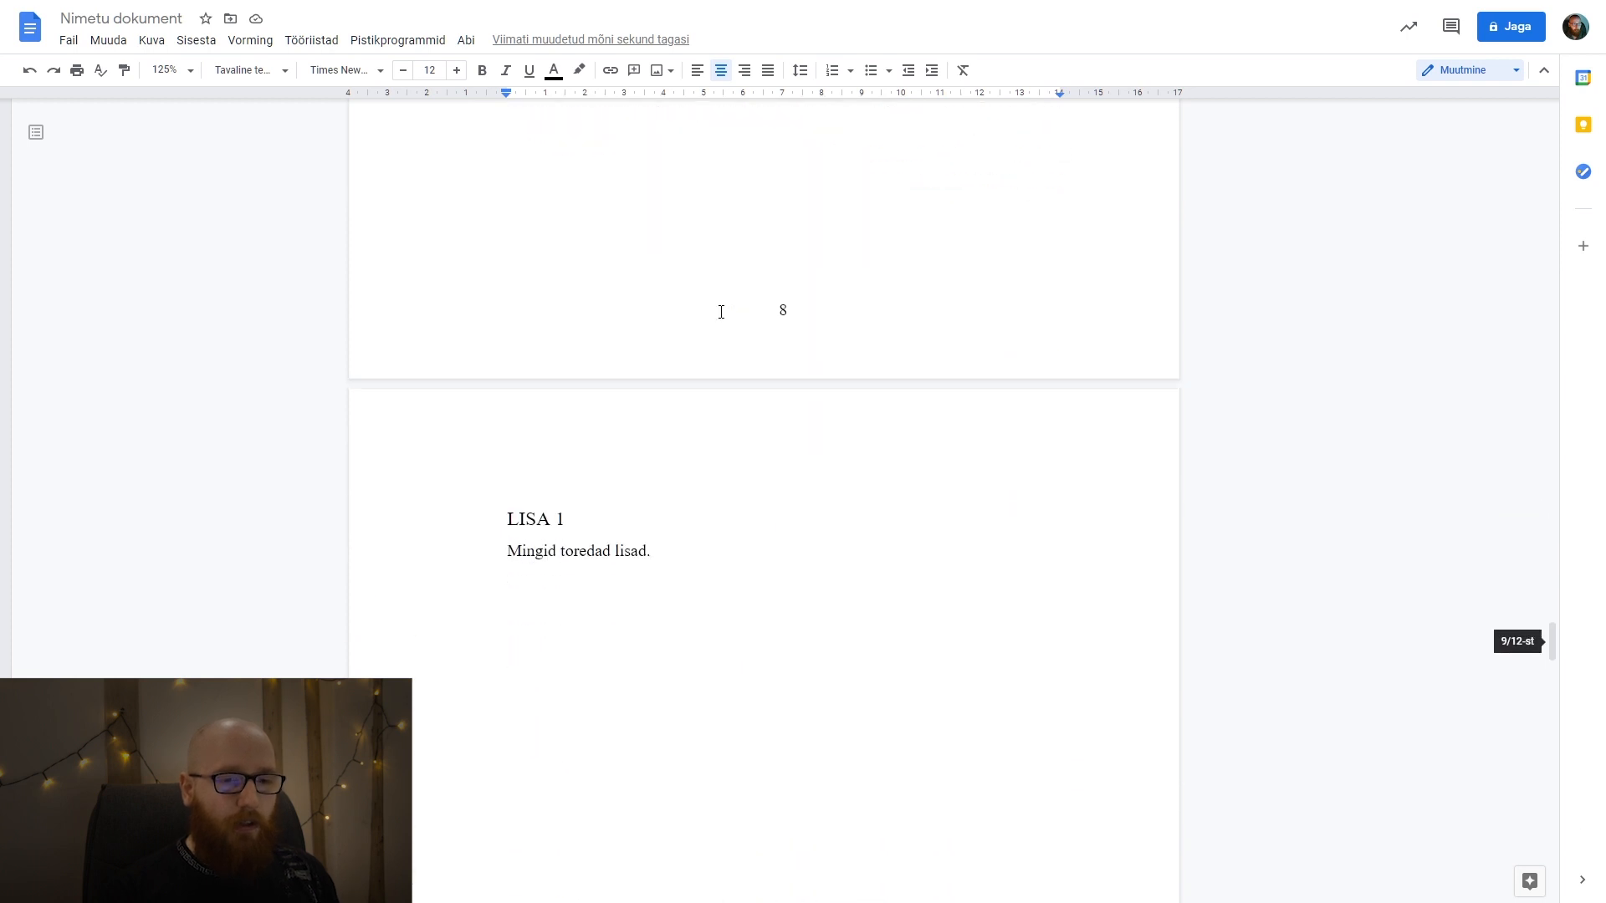
scroll(721, 312, "down", 15)
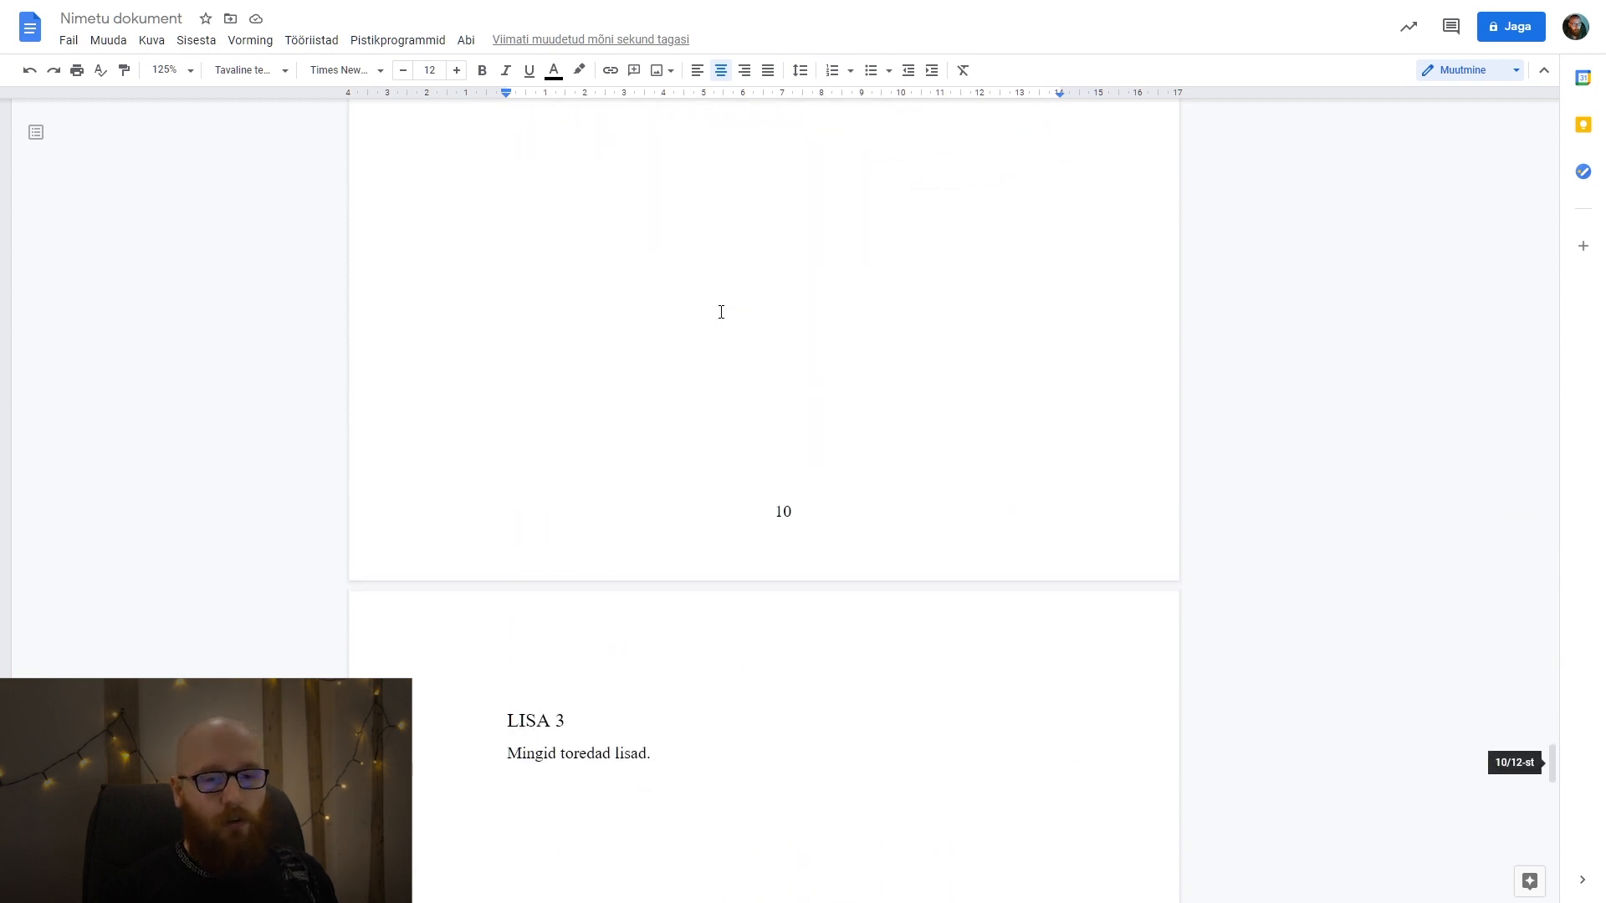
scroll(722, 312, "down", 20)
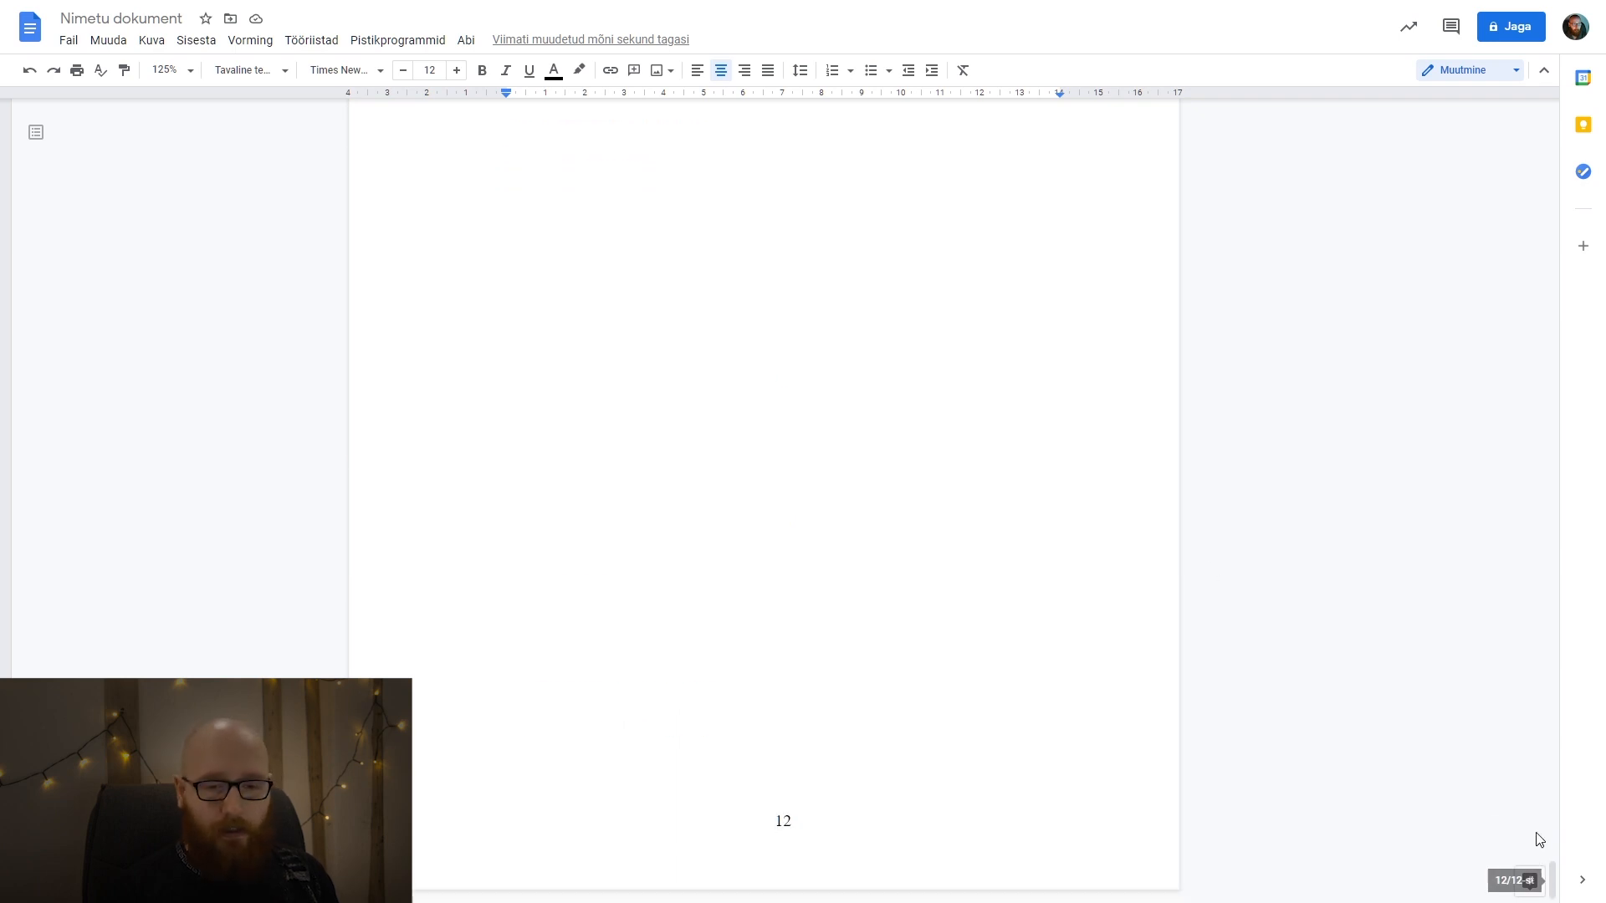
left_click_drag(1549, 869, 1516, 186)
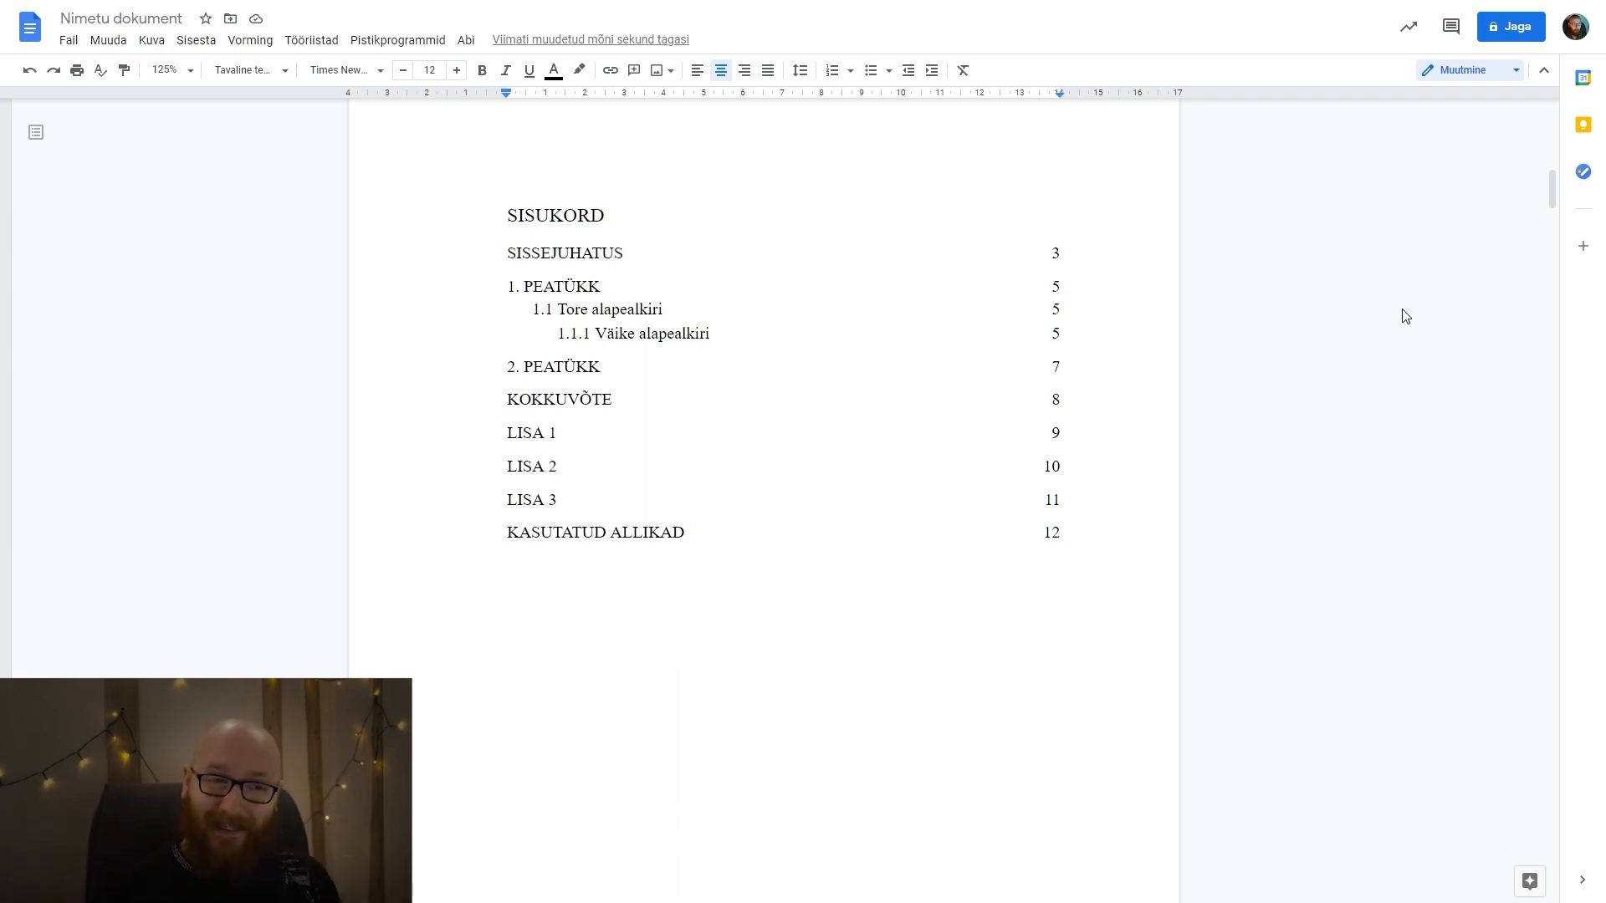
Update the table of contents under SISUKORD so its page numbers match the current layout.
left_click(925, 425)
left_click(1079, 333)
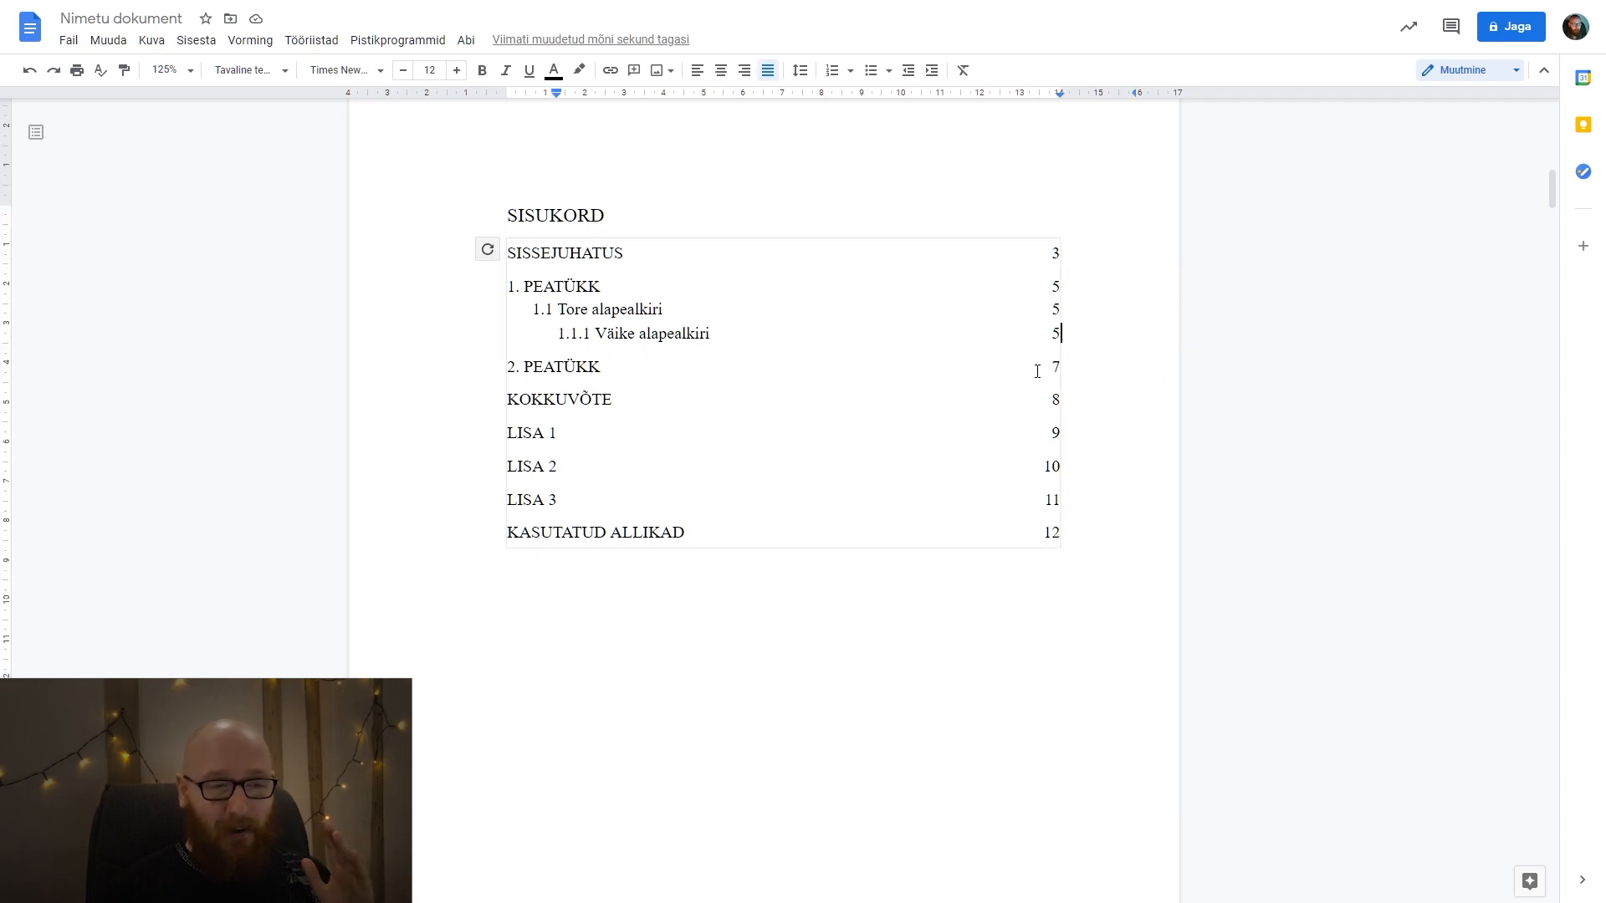
left_click(1089, 525)
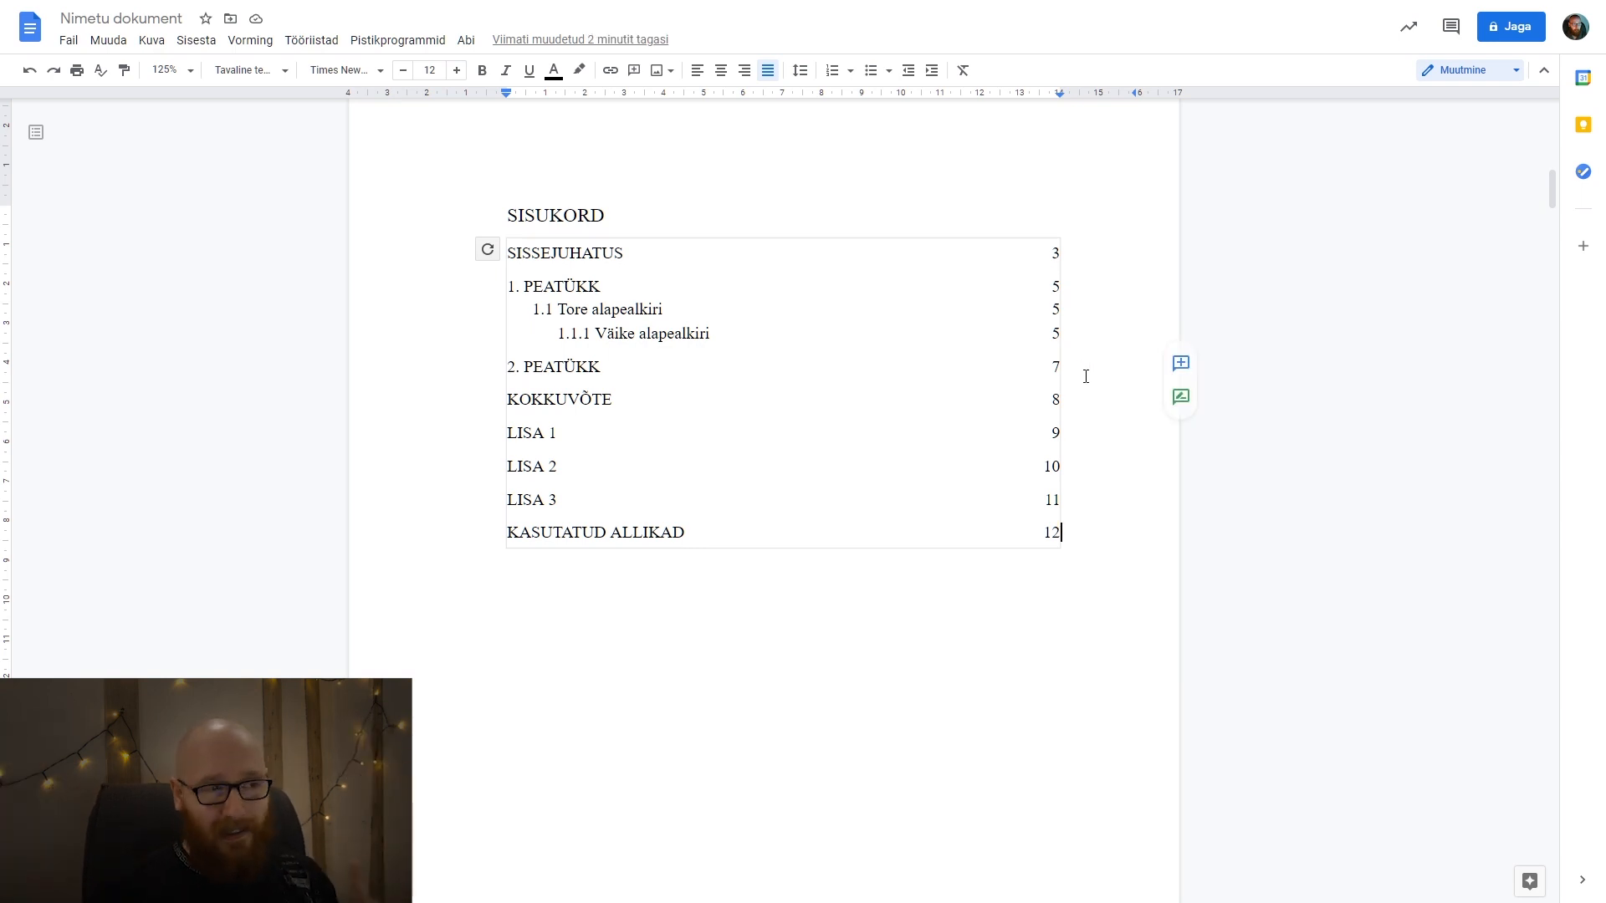
left_click(488, 249)
Clear bold formatting from all the table of contents entries.
left_click_drag(509, 249, 968, 556)
left_click(479, 69)
left_click(479, 70)
left_click(871, 625)
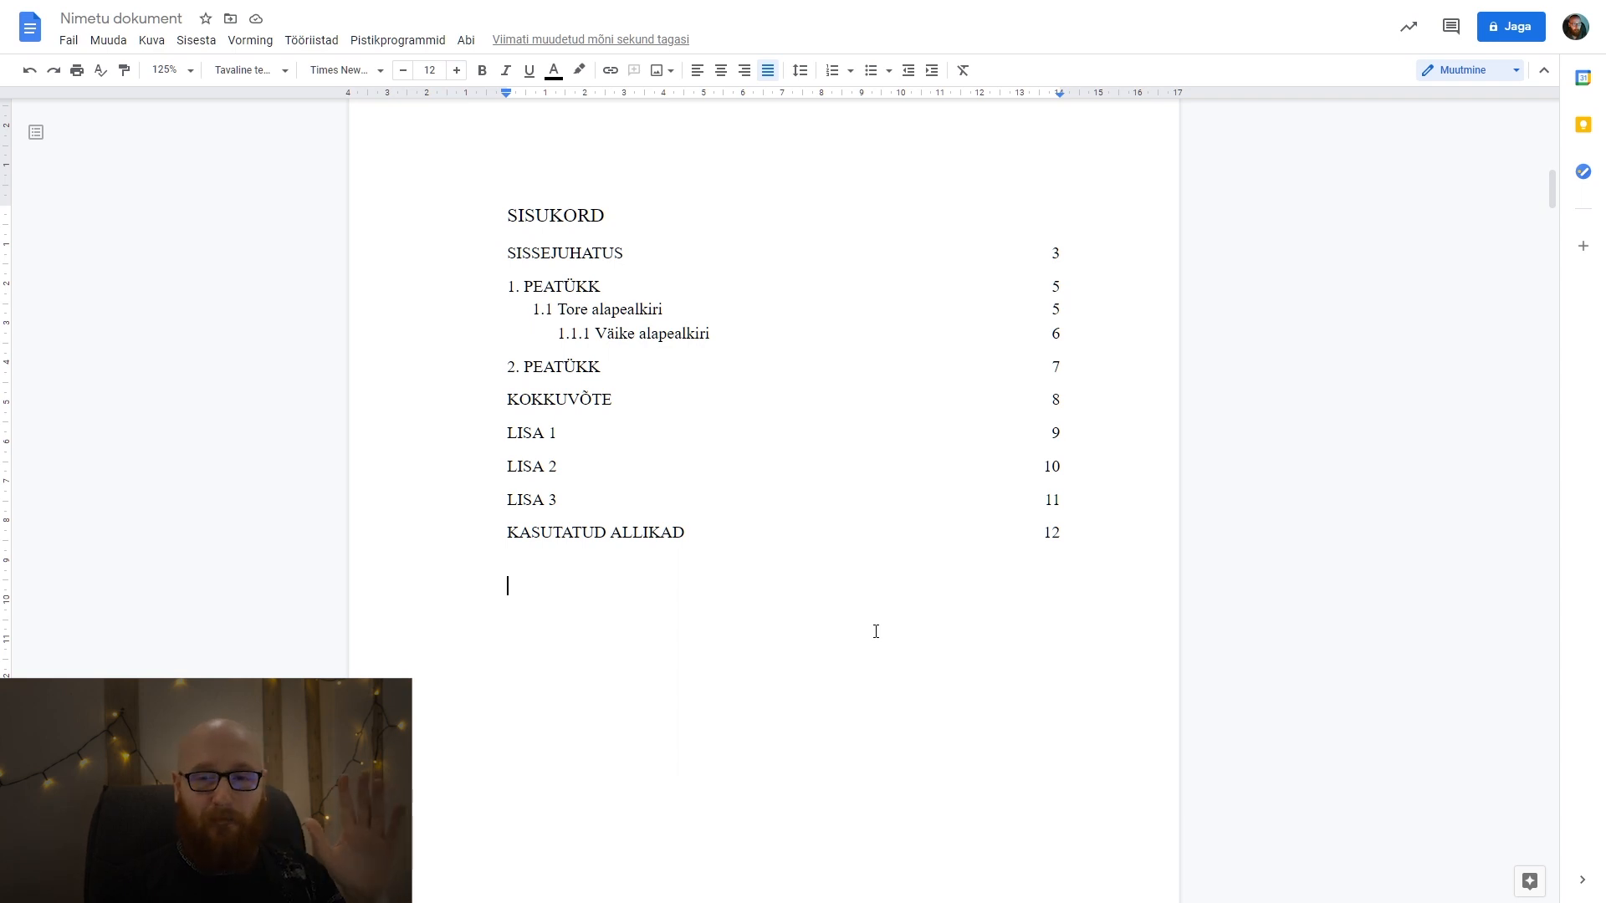
scroll(878, 630, "up", 12)
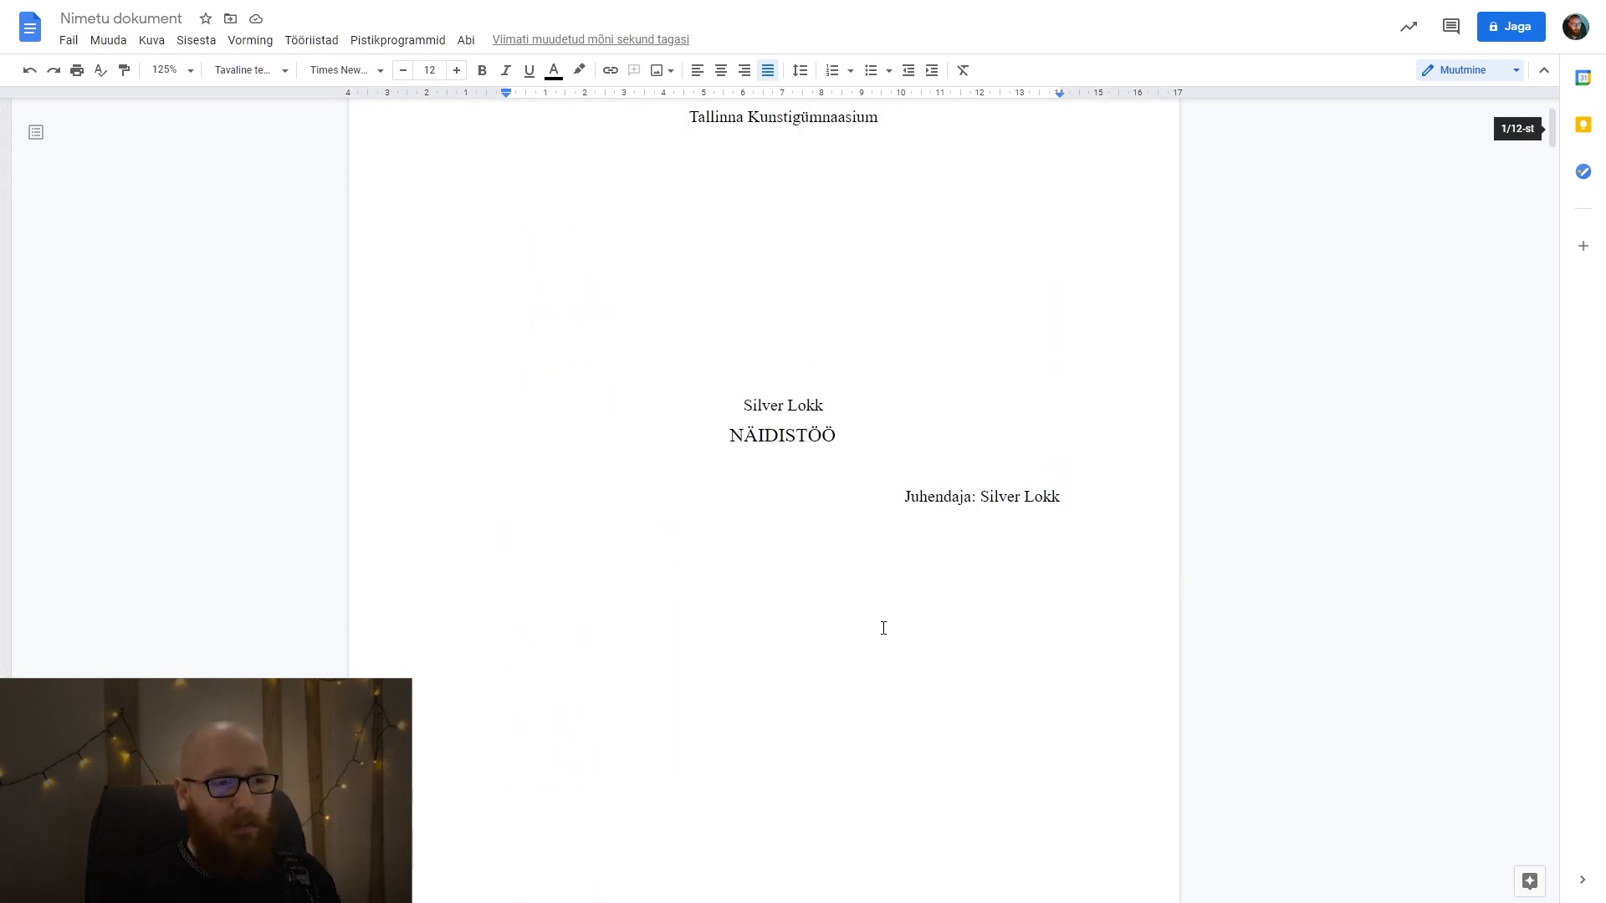
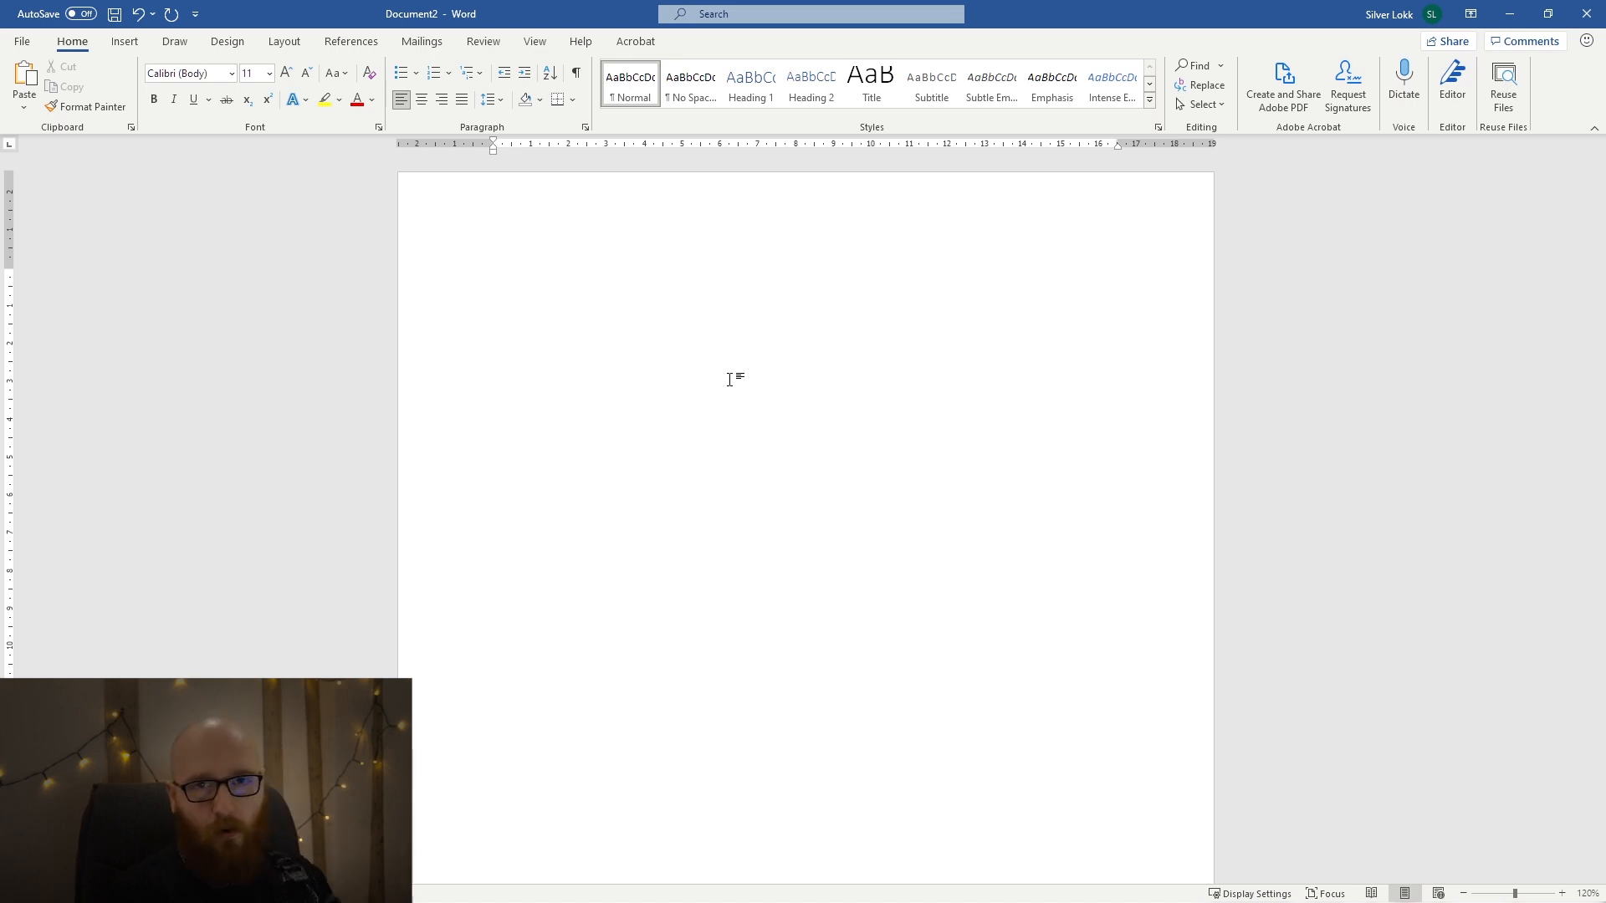
Enter "Tallinna Kunstigümnaasium" as the first line of the blank document.
type("Tallinna Kunstgigümnaasium")
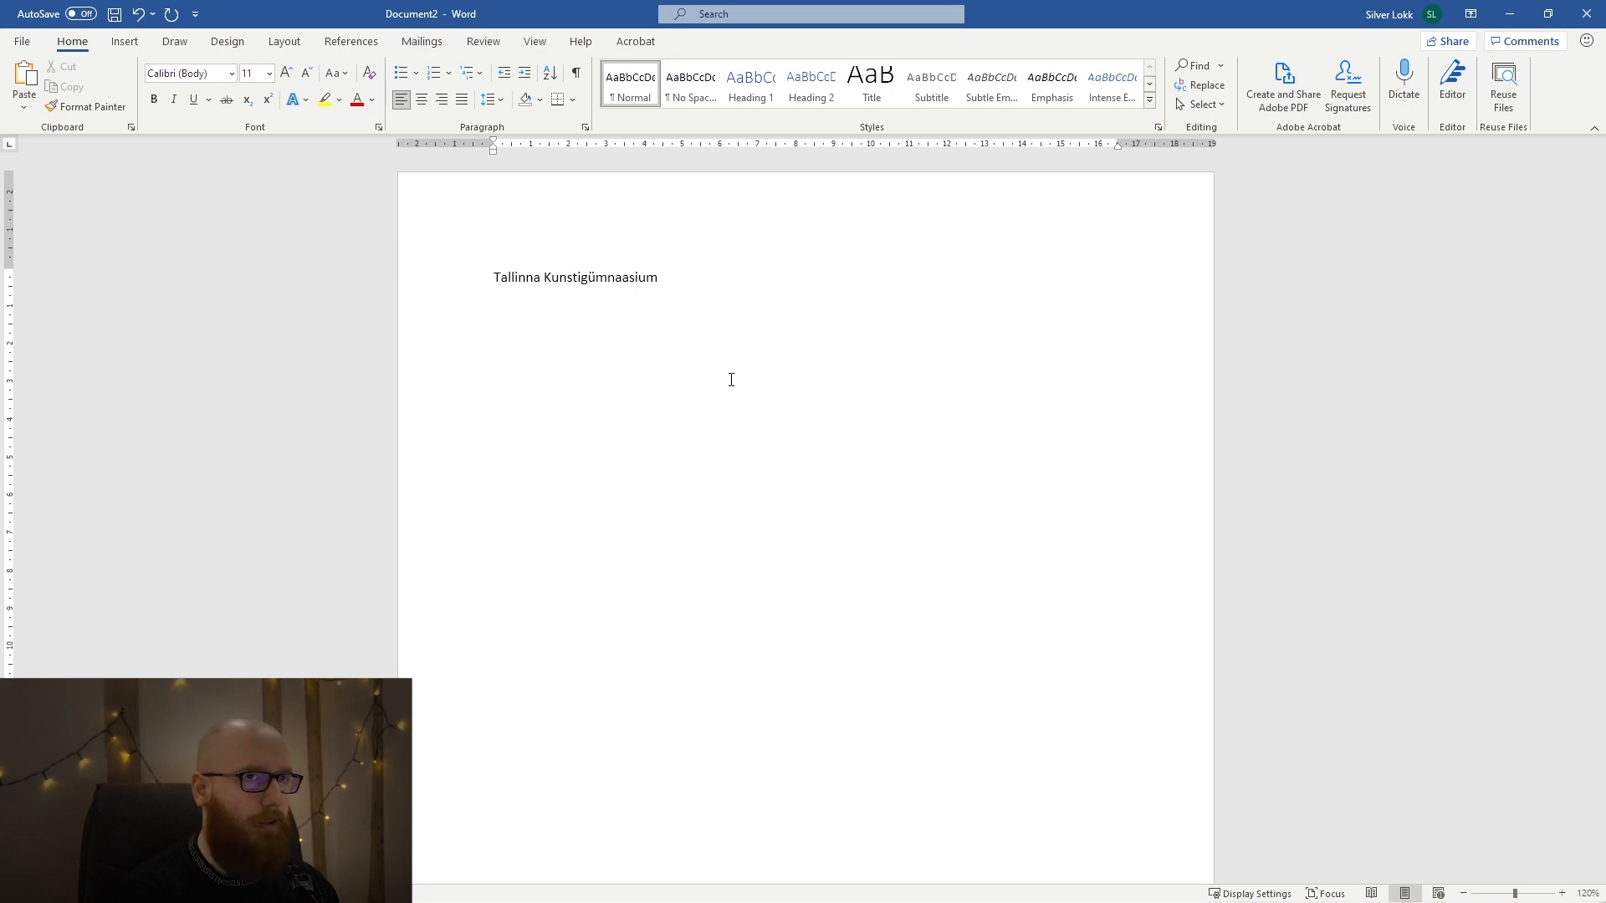
Leave blank lines below the school name, enter the author's name and "NÄIDISTÖÖ", and add a "Juhendaja:" line with the supervisor's full name.
type("Silver Lokk")
key("Return")
type("N")
key("BackSpace")
type("NÄIDIS TÖÖJuhe")
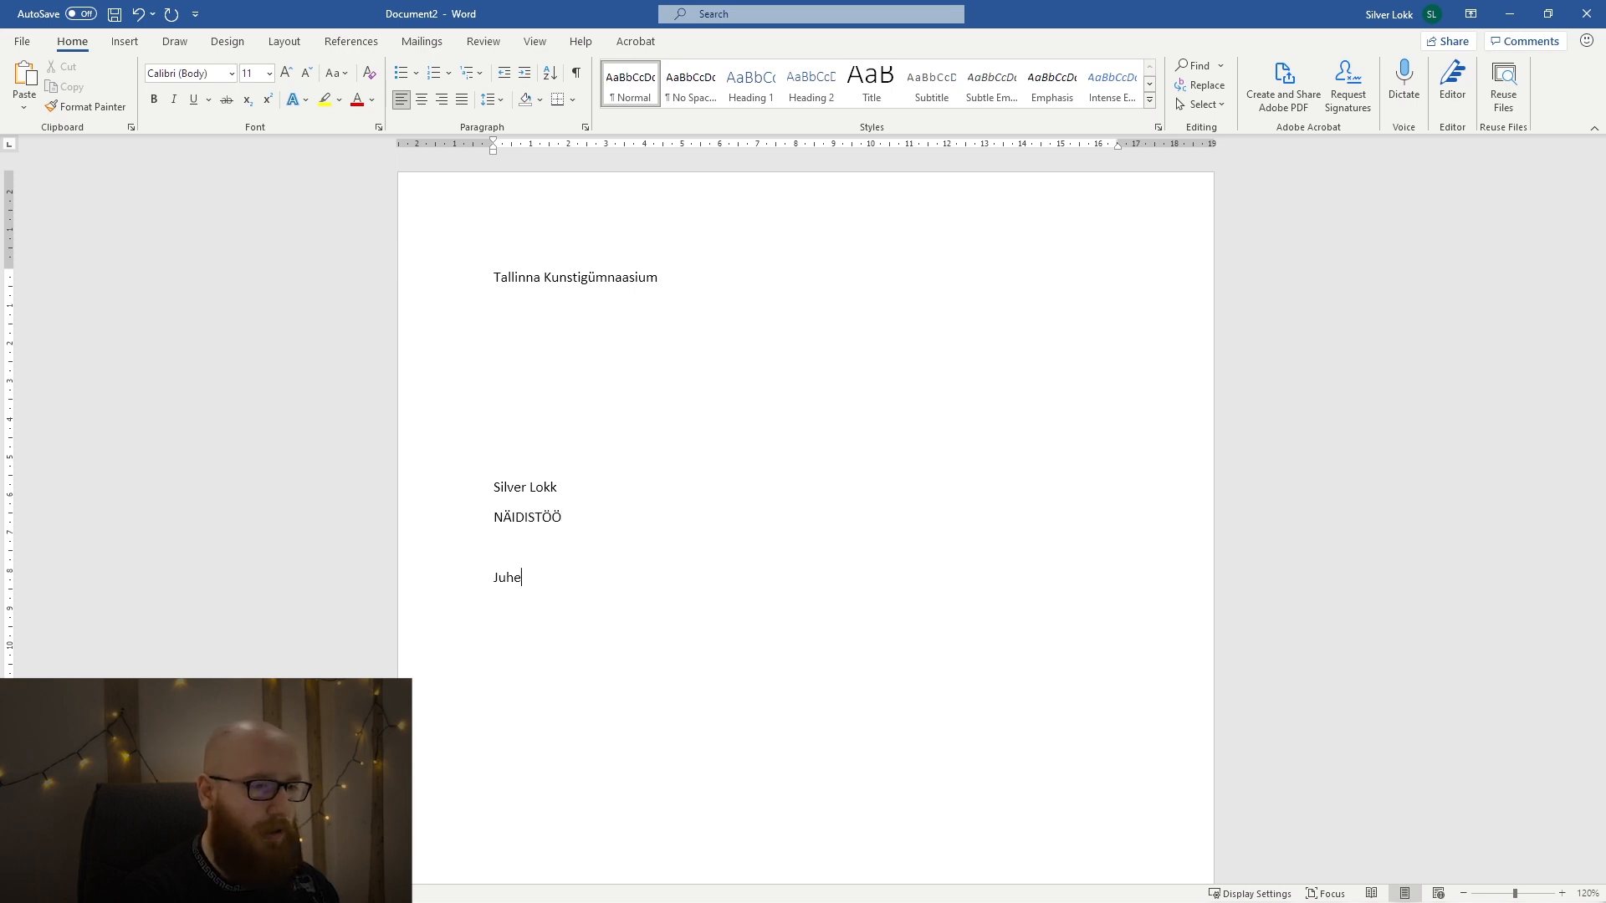
type("ndaja: Silver Lokk")
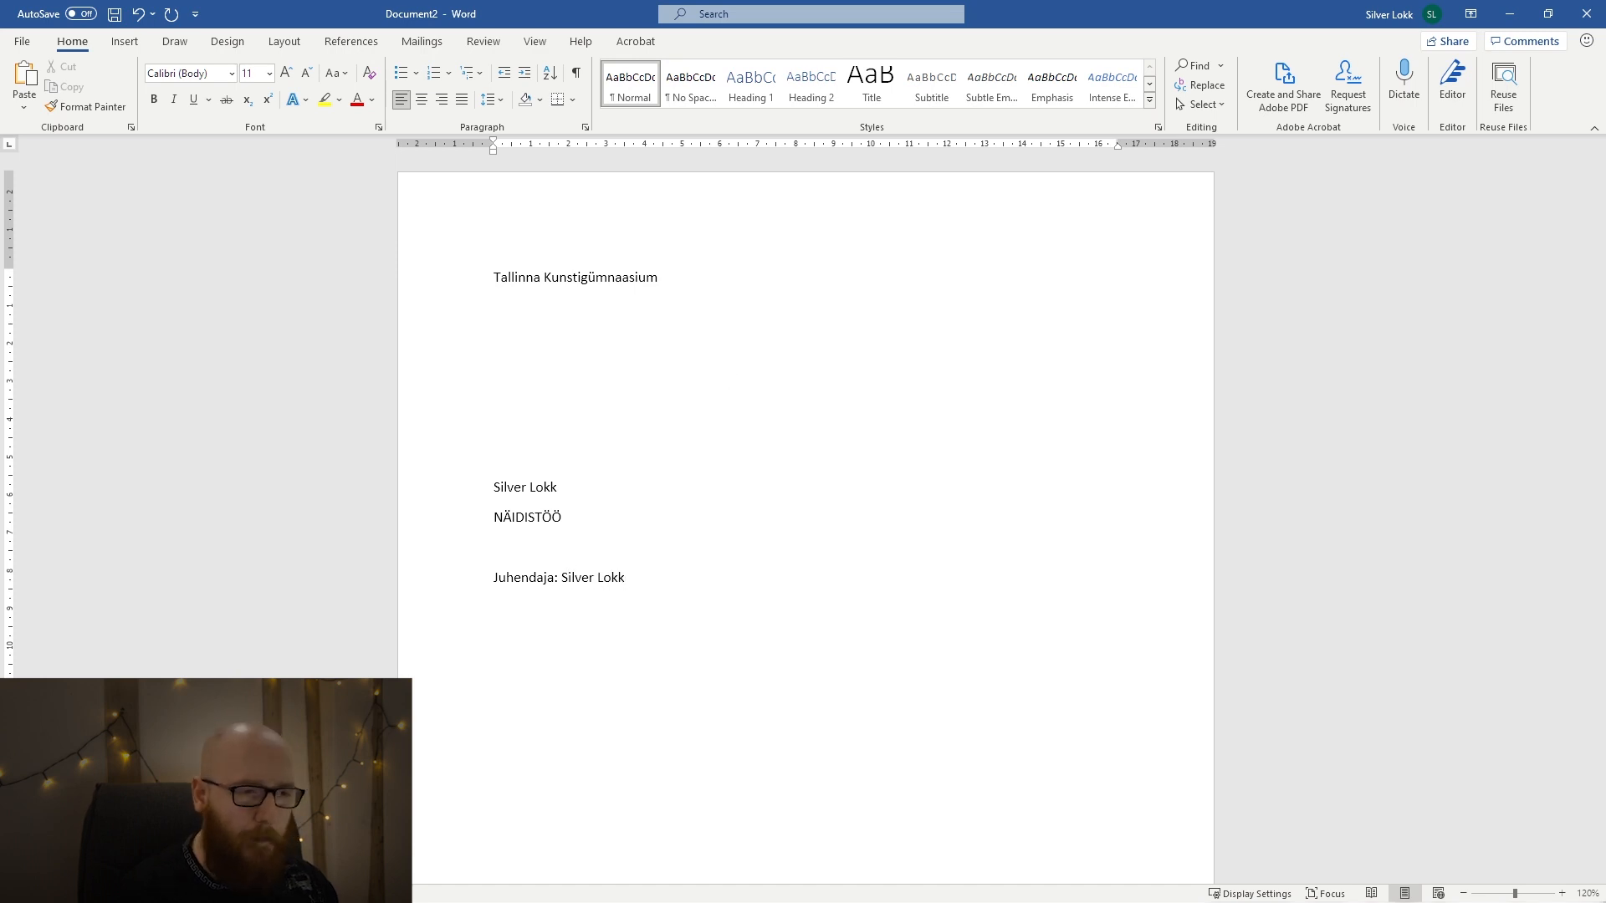
scroll(703, 468, "down", 6)
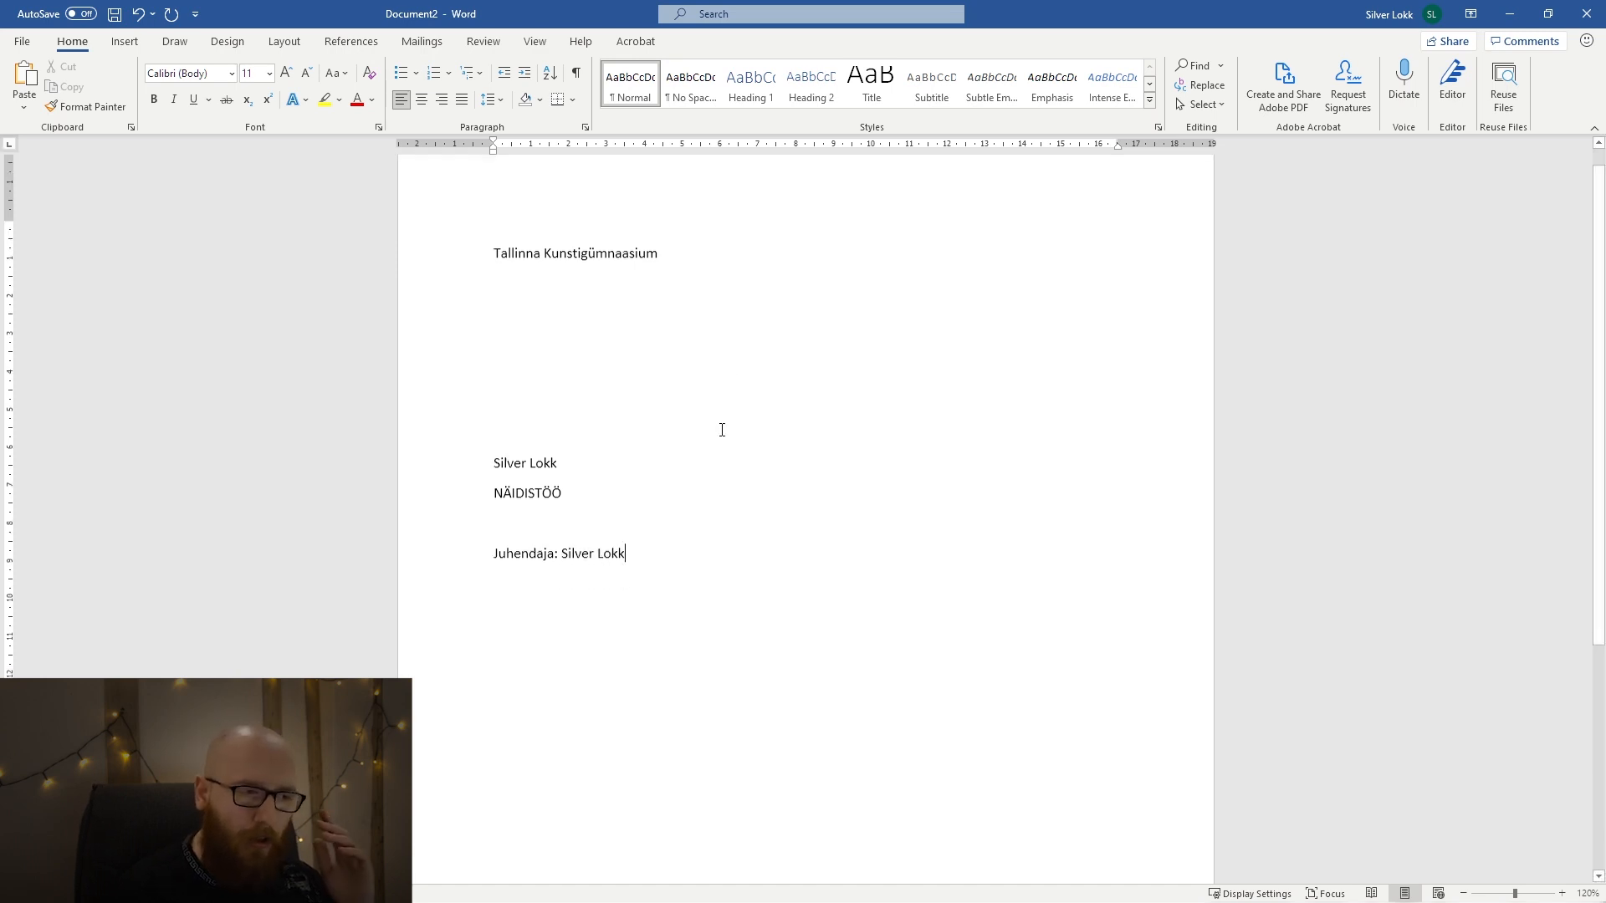
scroll(686, 508, "up", 6)
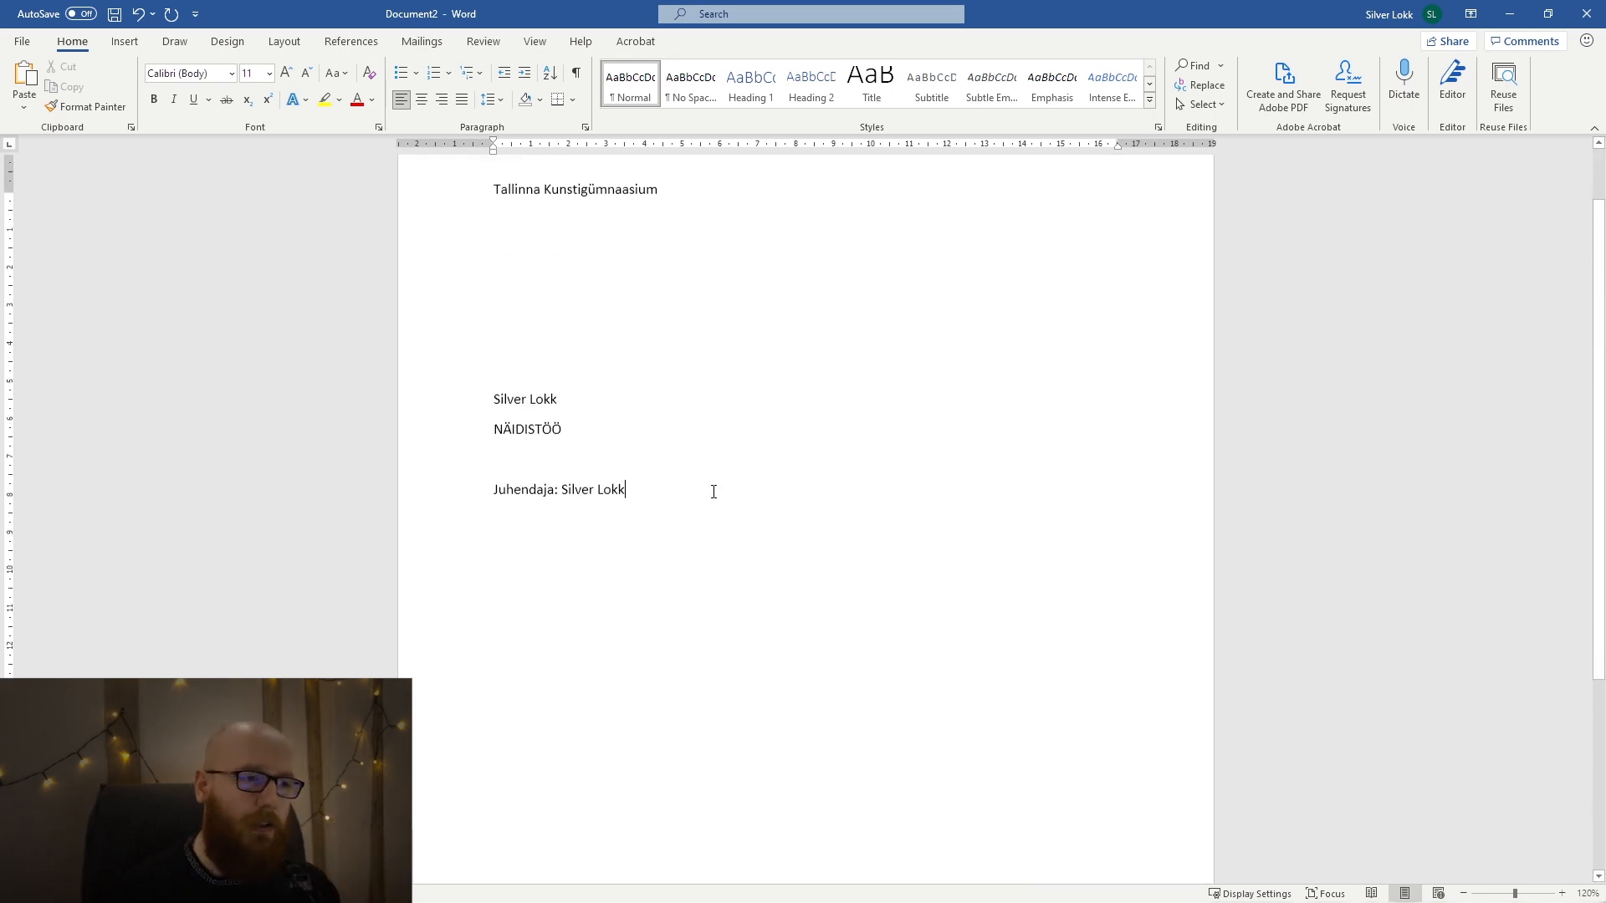
key("ctrl+a")
left_click(770, 530)
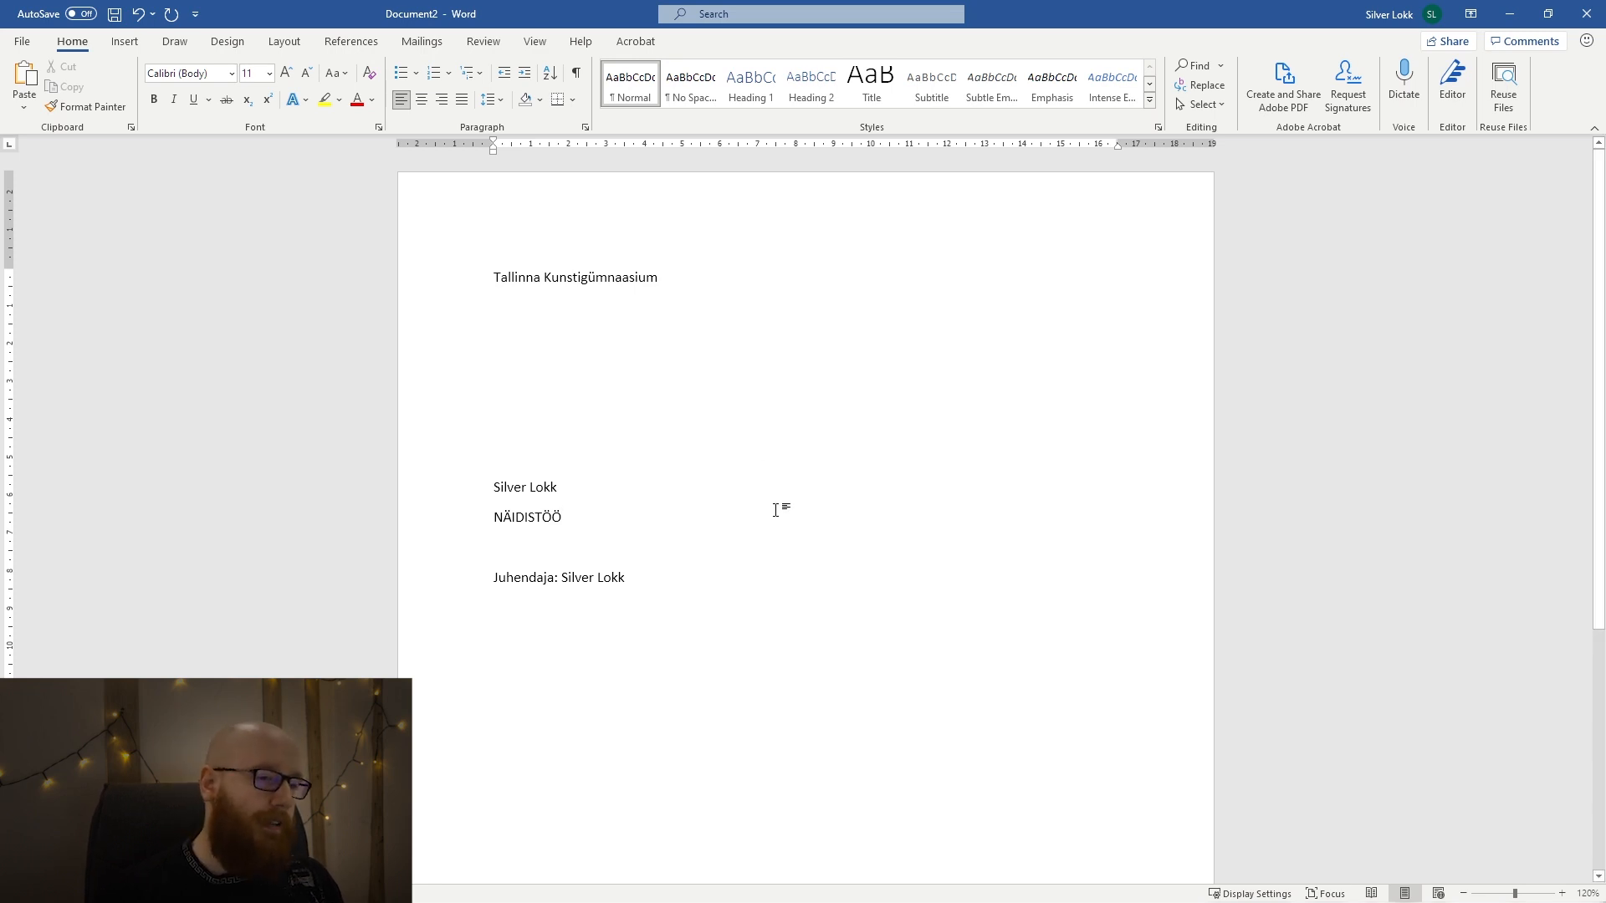
scroll(774, 556, "down", 3)
scroll(711, 557, "up", 3)
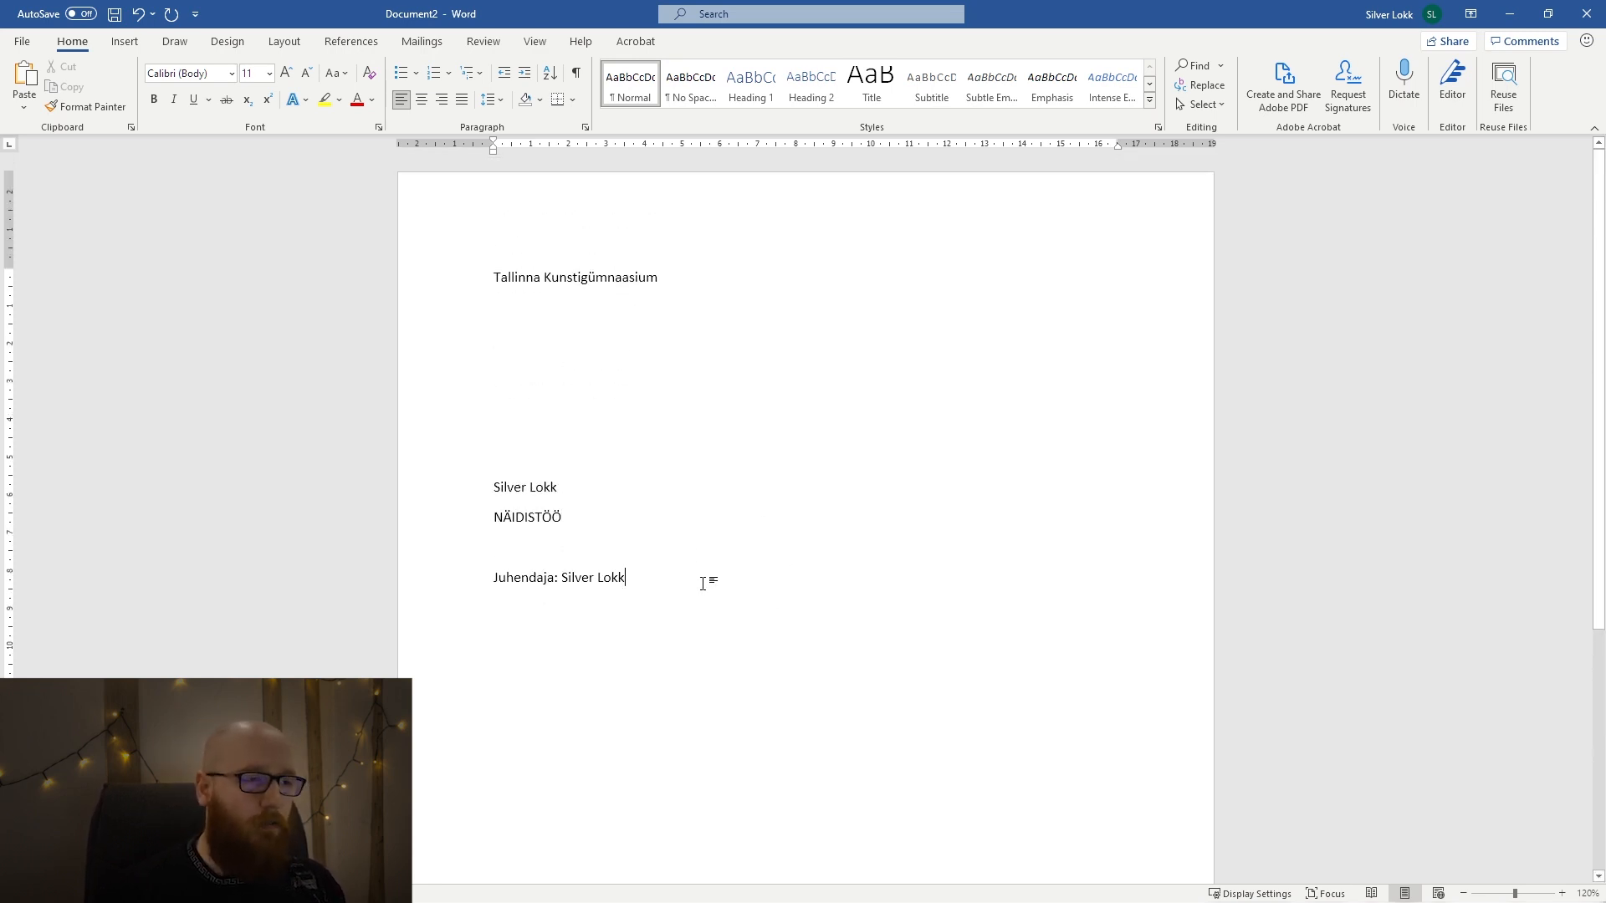
Format all of the document text as Times New Roman, size 12.
key("ctrl+a")
left_click(173, 74)
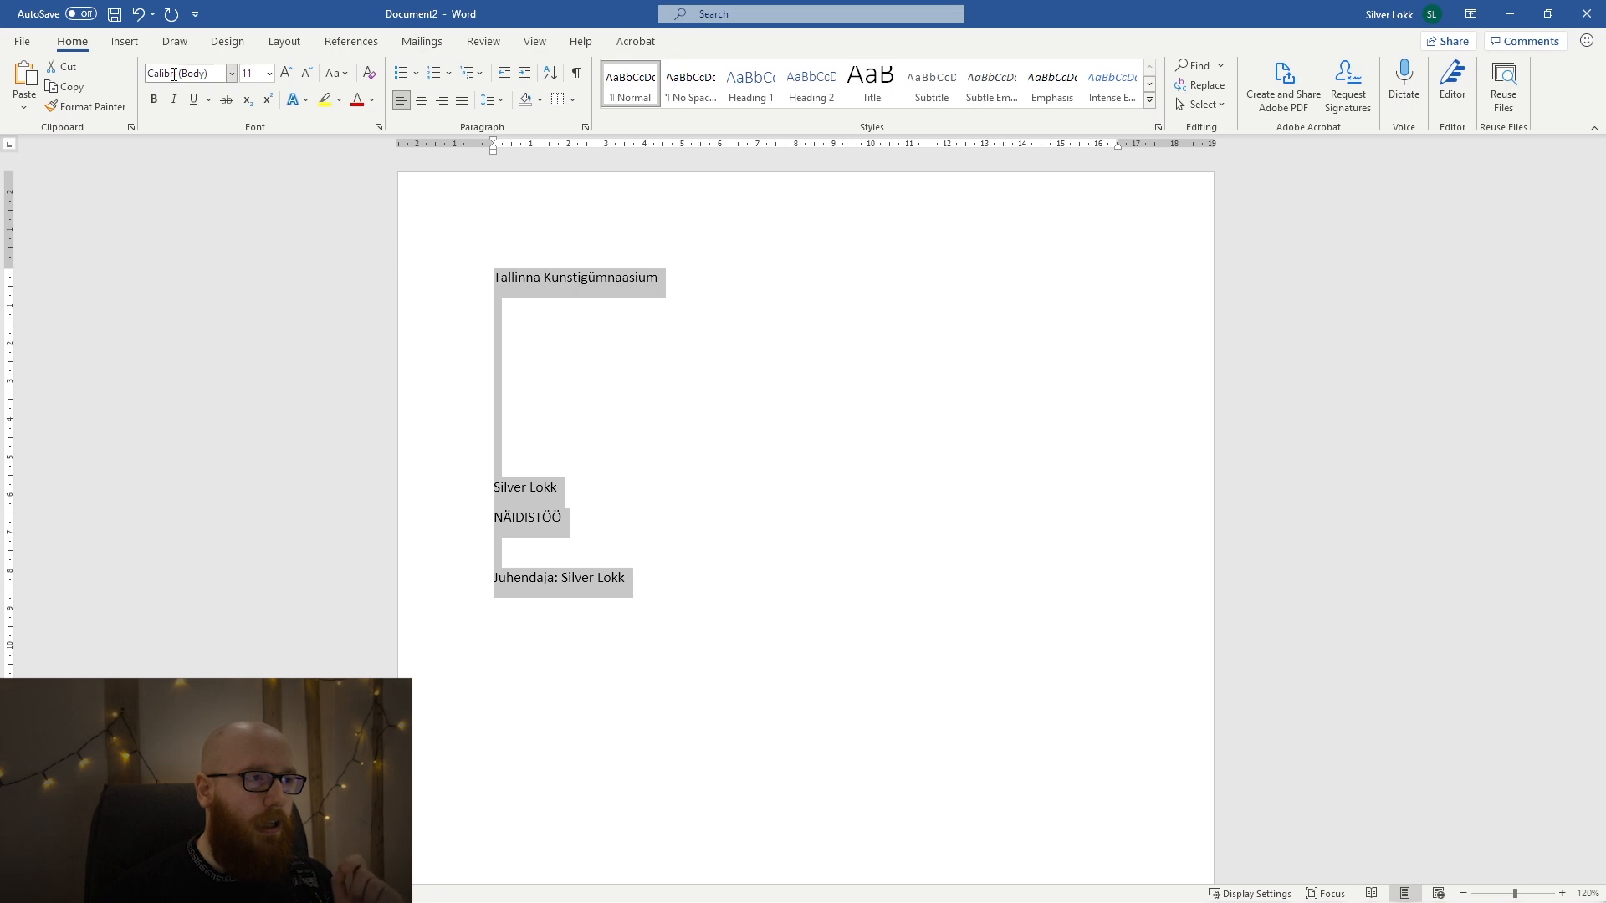
type("Tmie")
key("BackSpace")
key("BackSpace")
key("BackSpace")
type("imes New Roman")
key("Tab")
type("1")
key("Return")
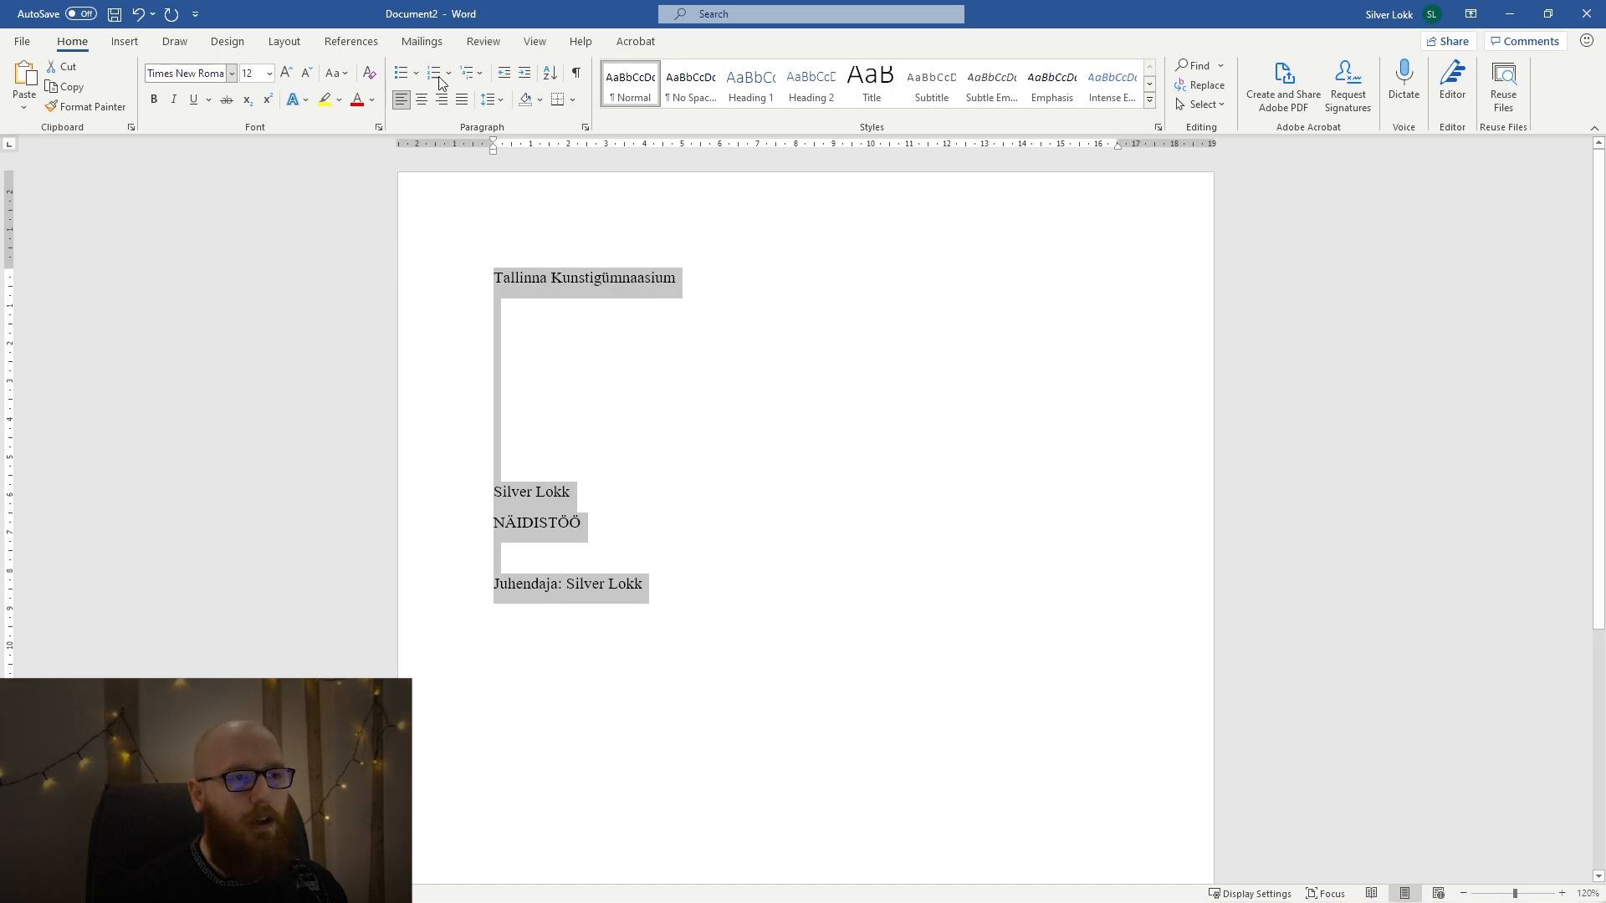
Set the line spacing of all the title page text to 1.5 and centre every line.
left_click(489, 100)
left_click(519, 169)
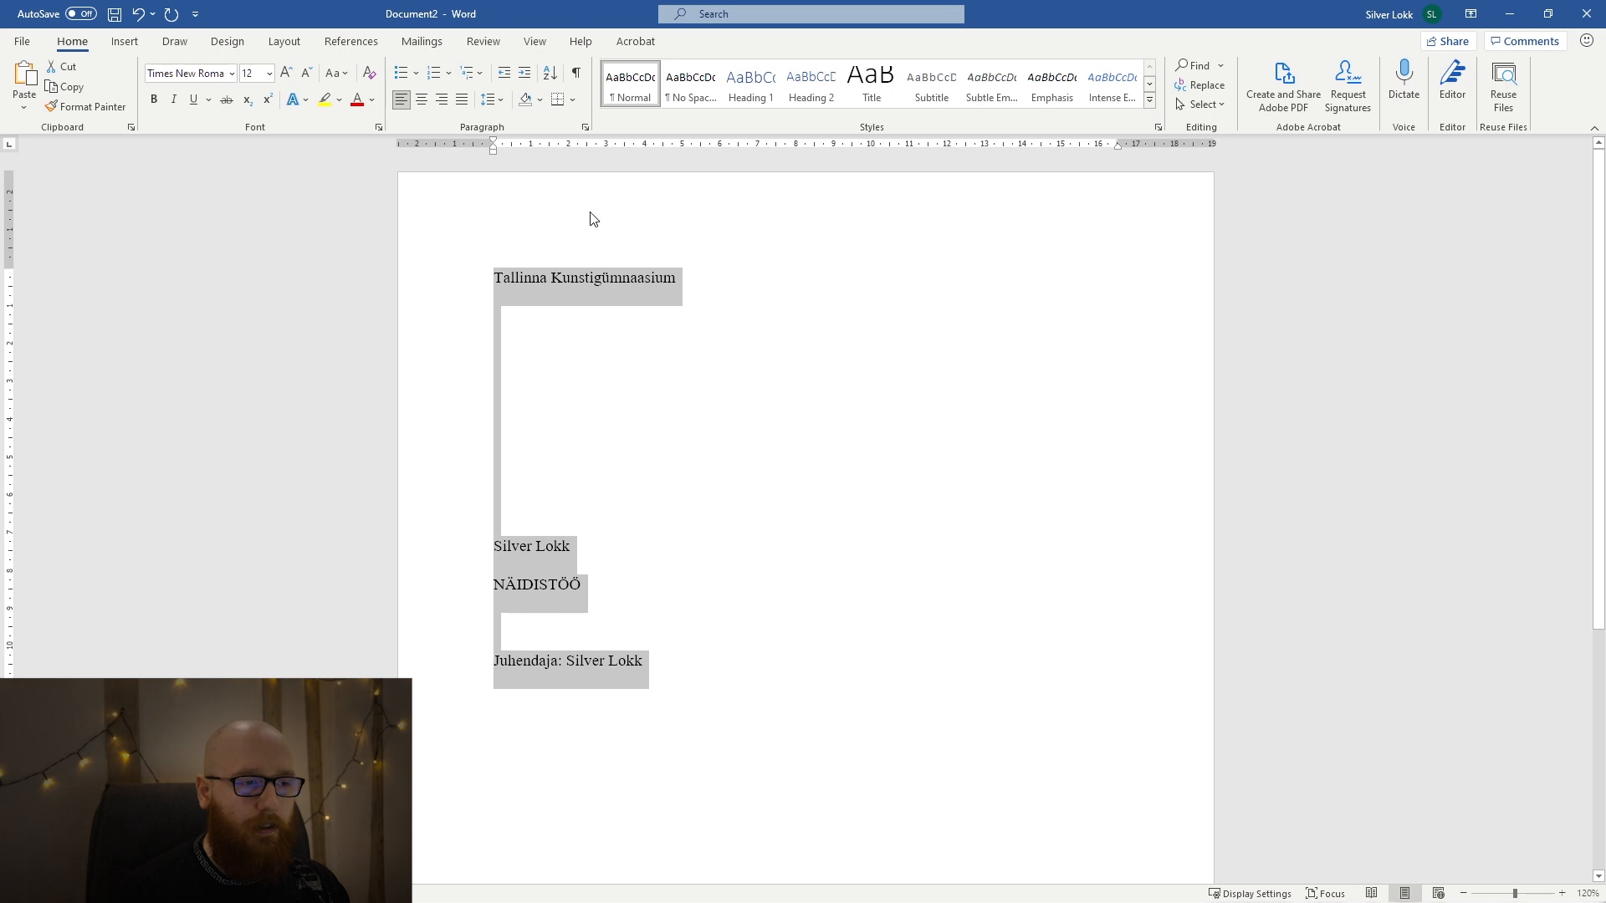
left_click(741, 378)
scroll(741, 378, "down", 3)
scroll(741, 379, "up", 3)
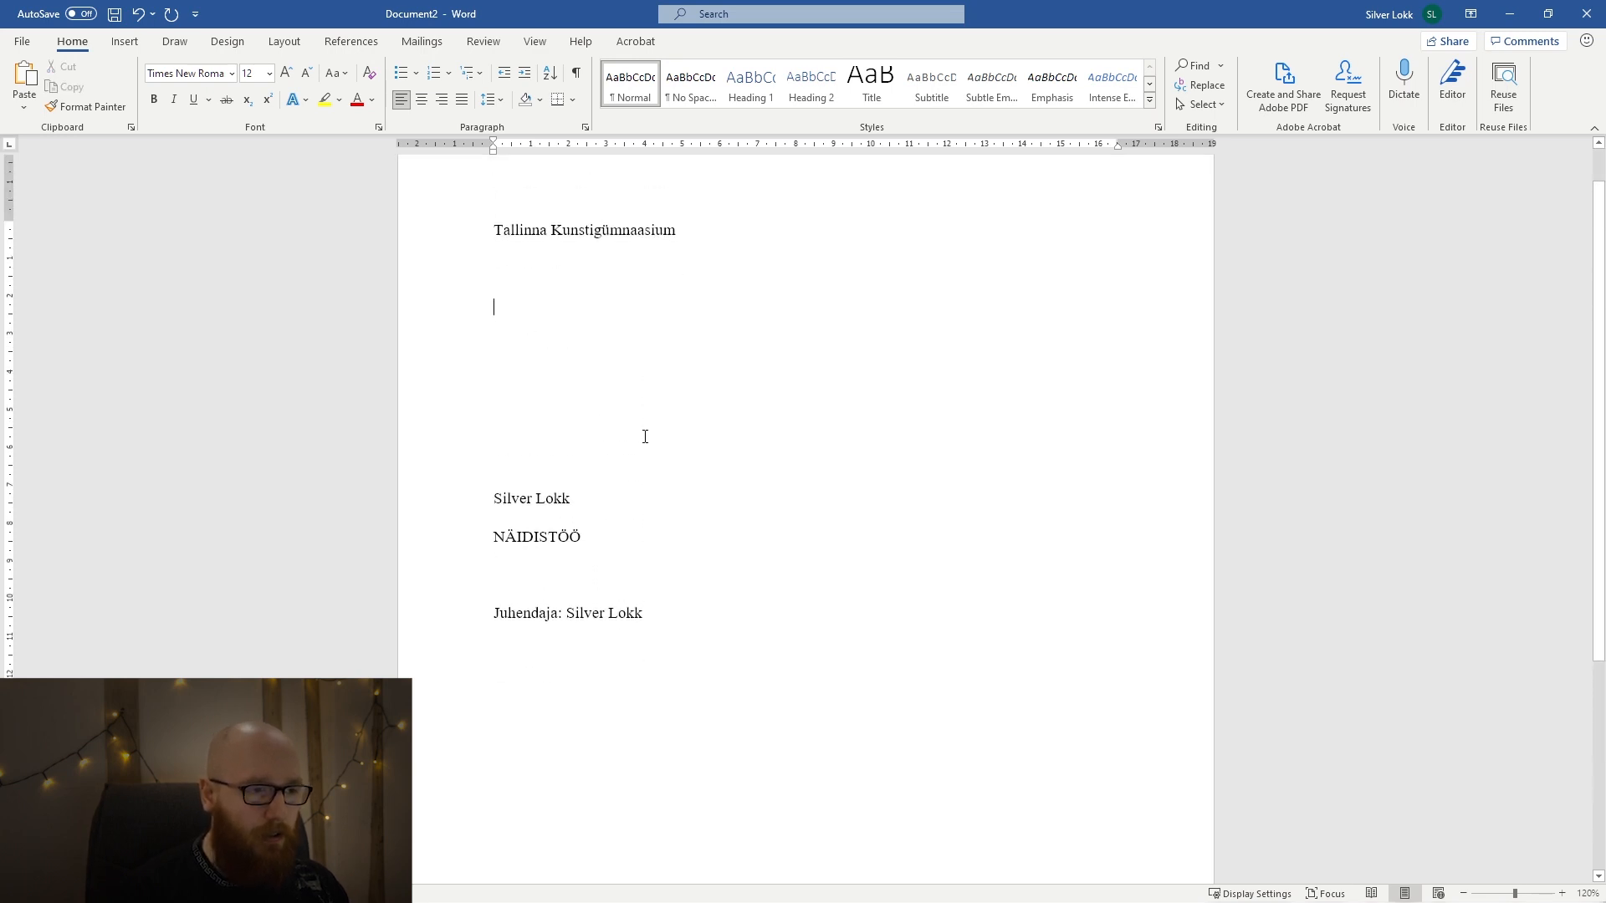
key("ctrl+a")
key("ctrl+e")
left_click(931, 528)
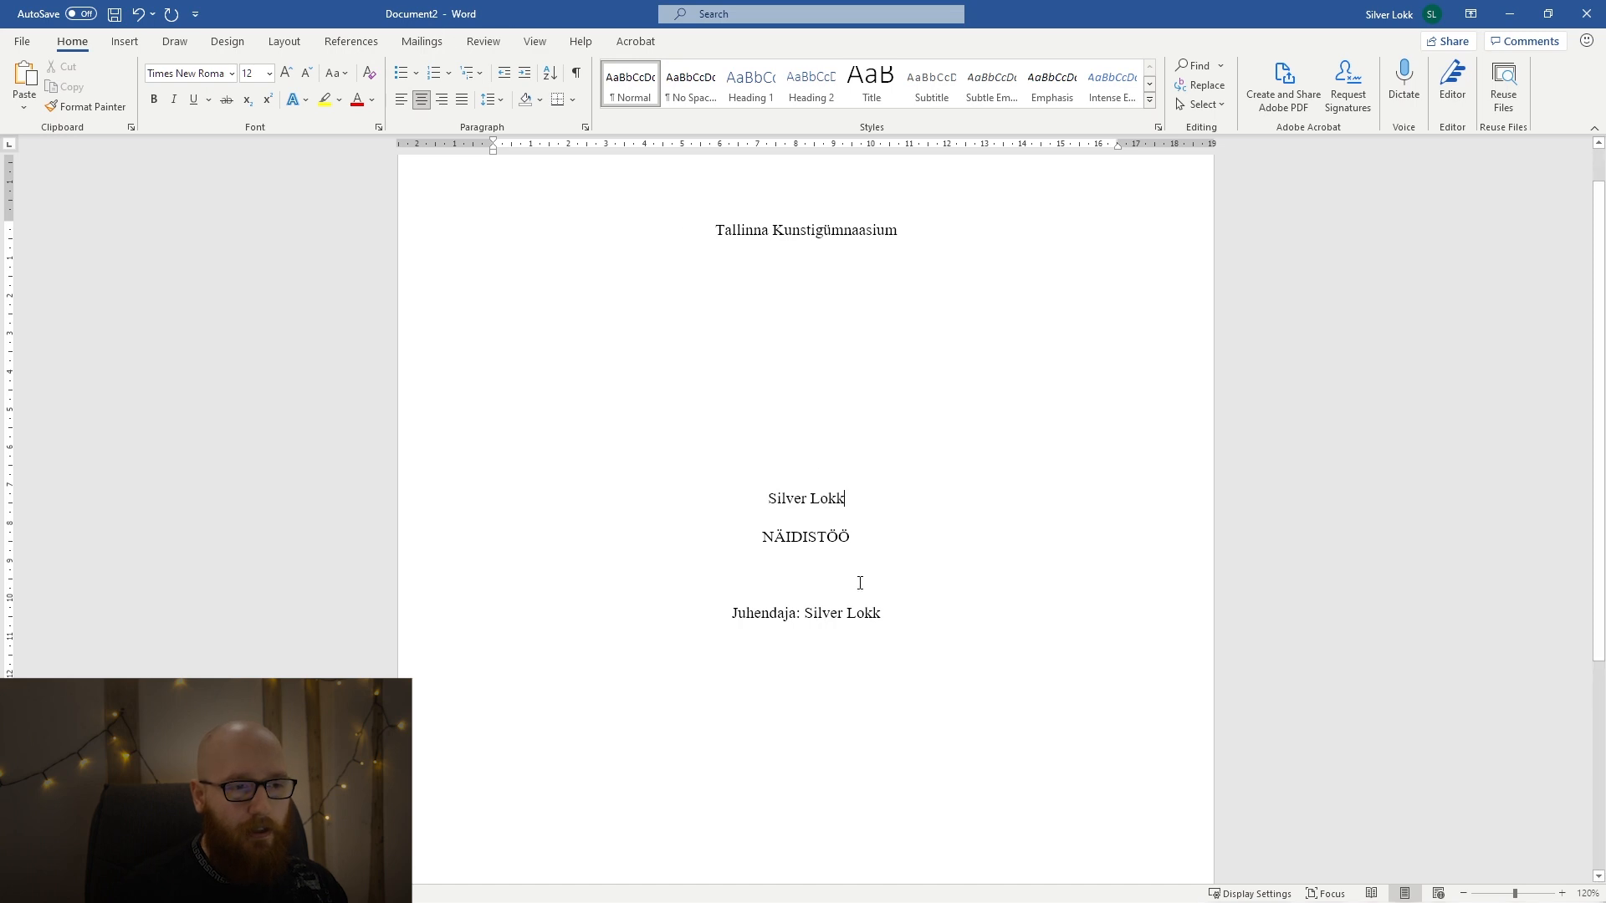
Enlarge "NÄIDISTÖÖ" to size 14 and right-align the "Juhendaja:" line.
left_click_drag(883, 540, 731, 545)
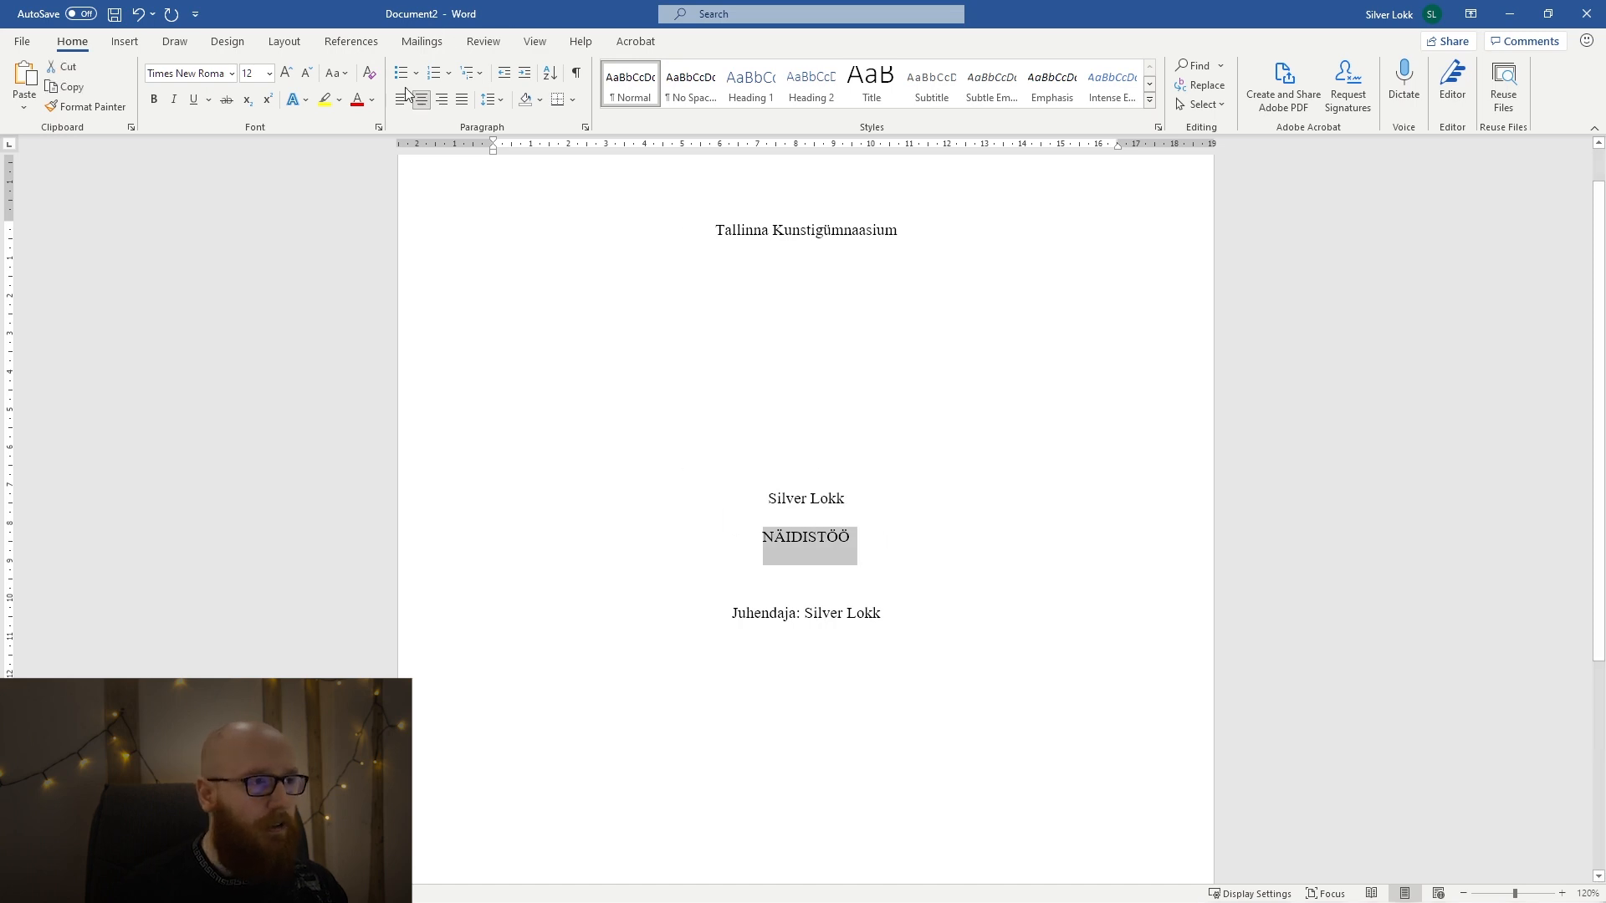
left_click(285, 72)
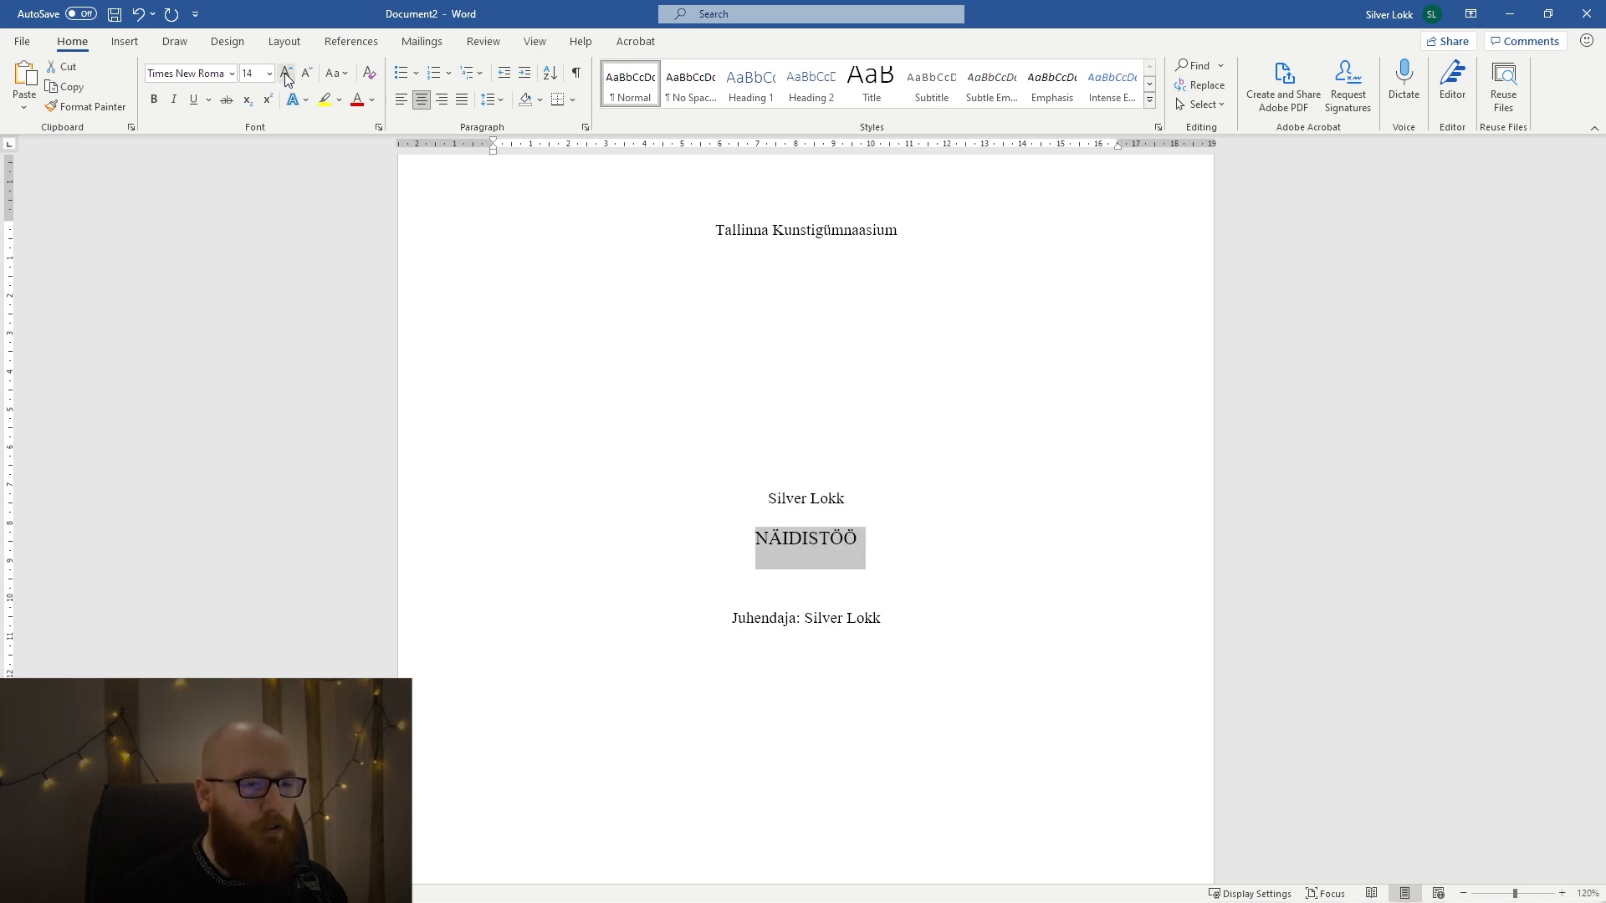
left_click(920, 616)
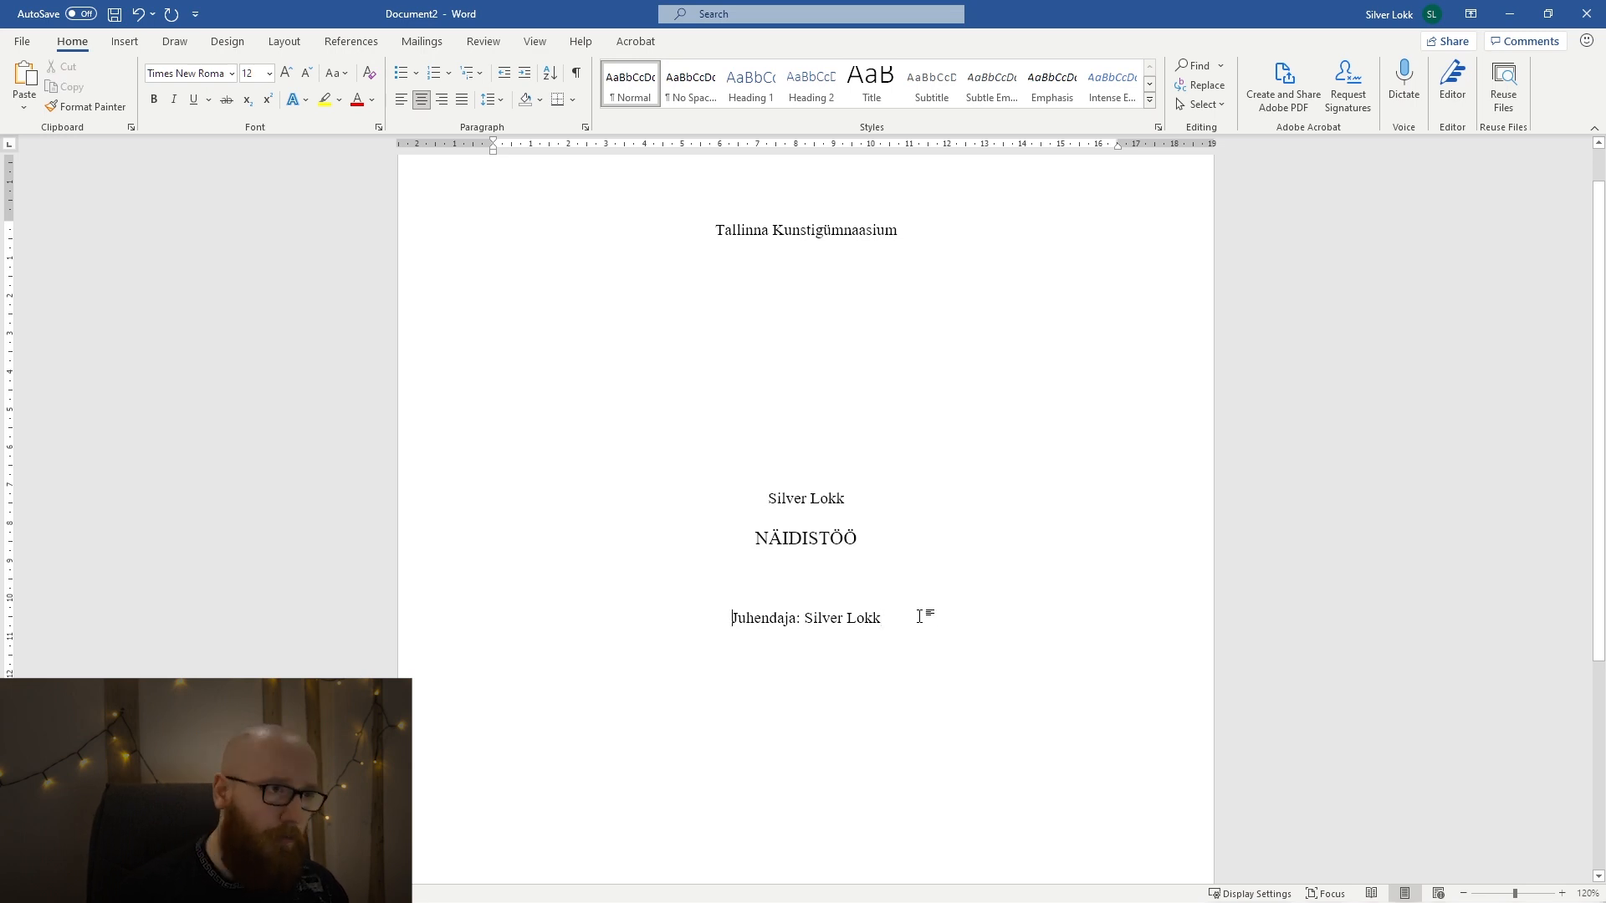
left_click(440, 99)
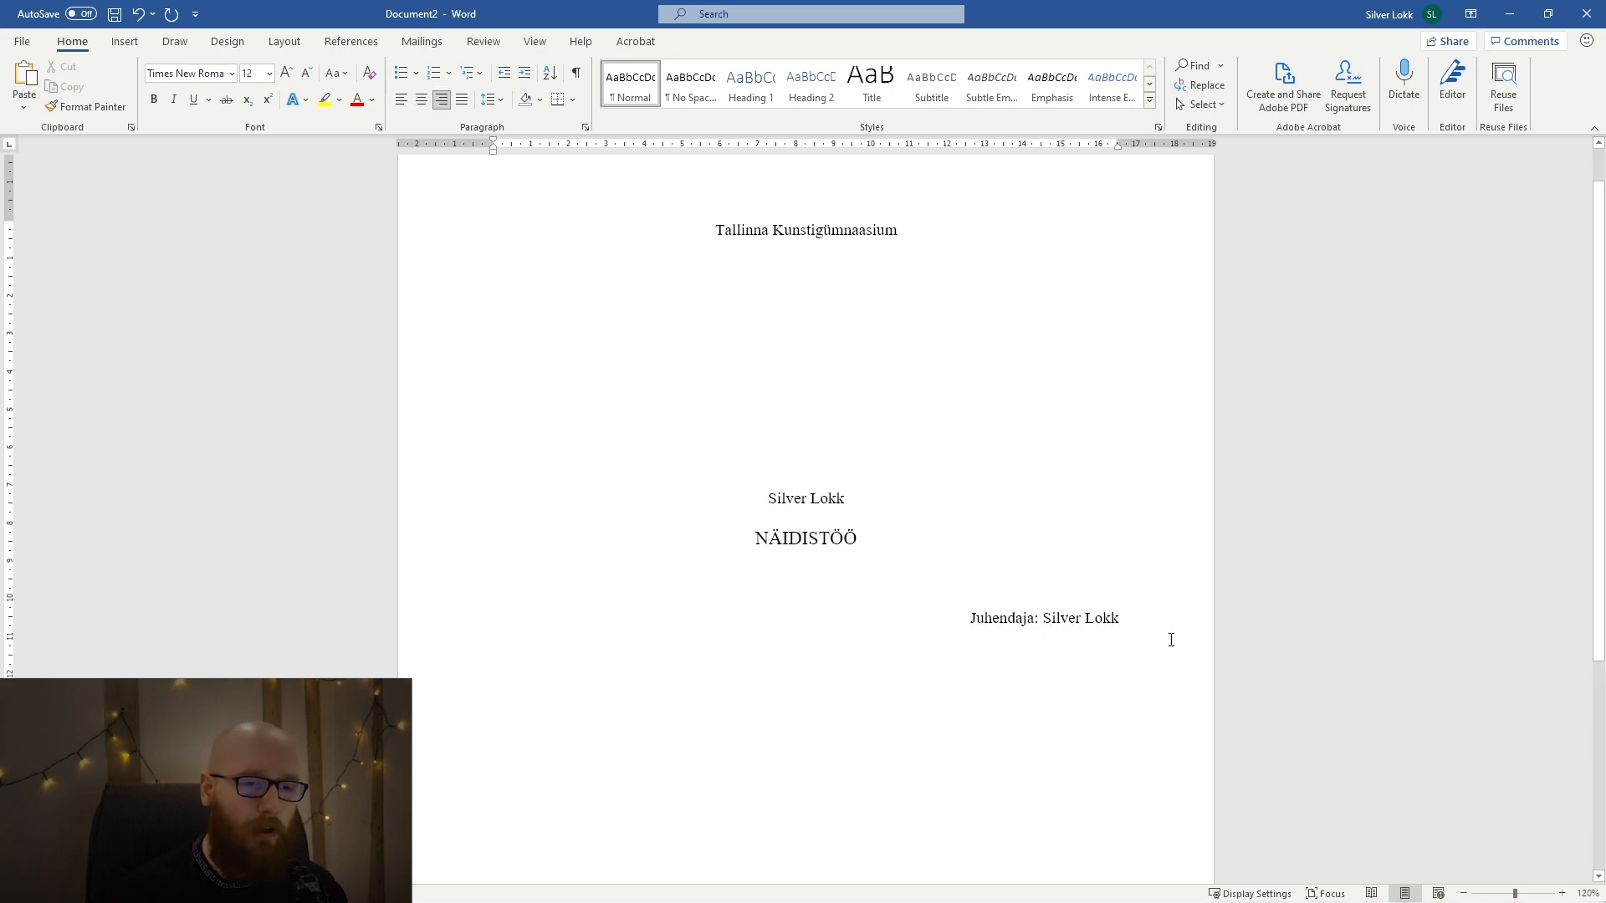
Insert blank lines below the "Juhendaja:" line and add a centred "Tallinn 2021" near the bottom of the title page.
key("Return")
key("Return")
key("Return")
key("Return")
key("Return")
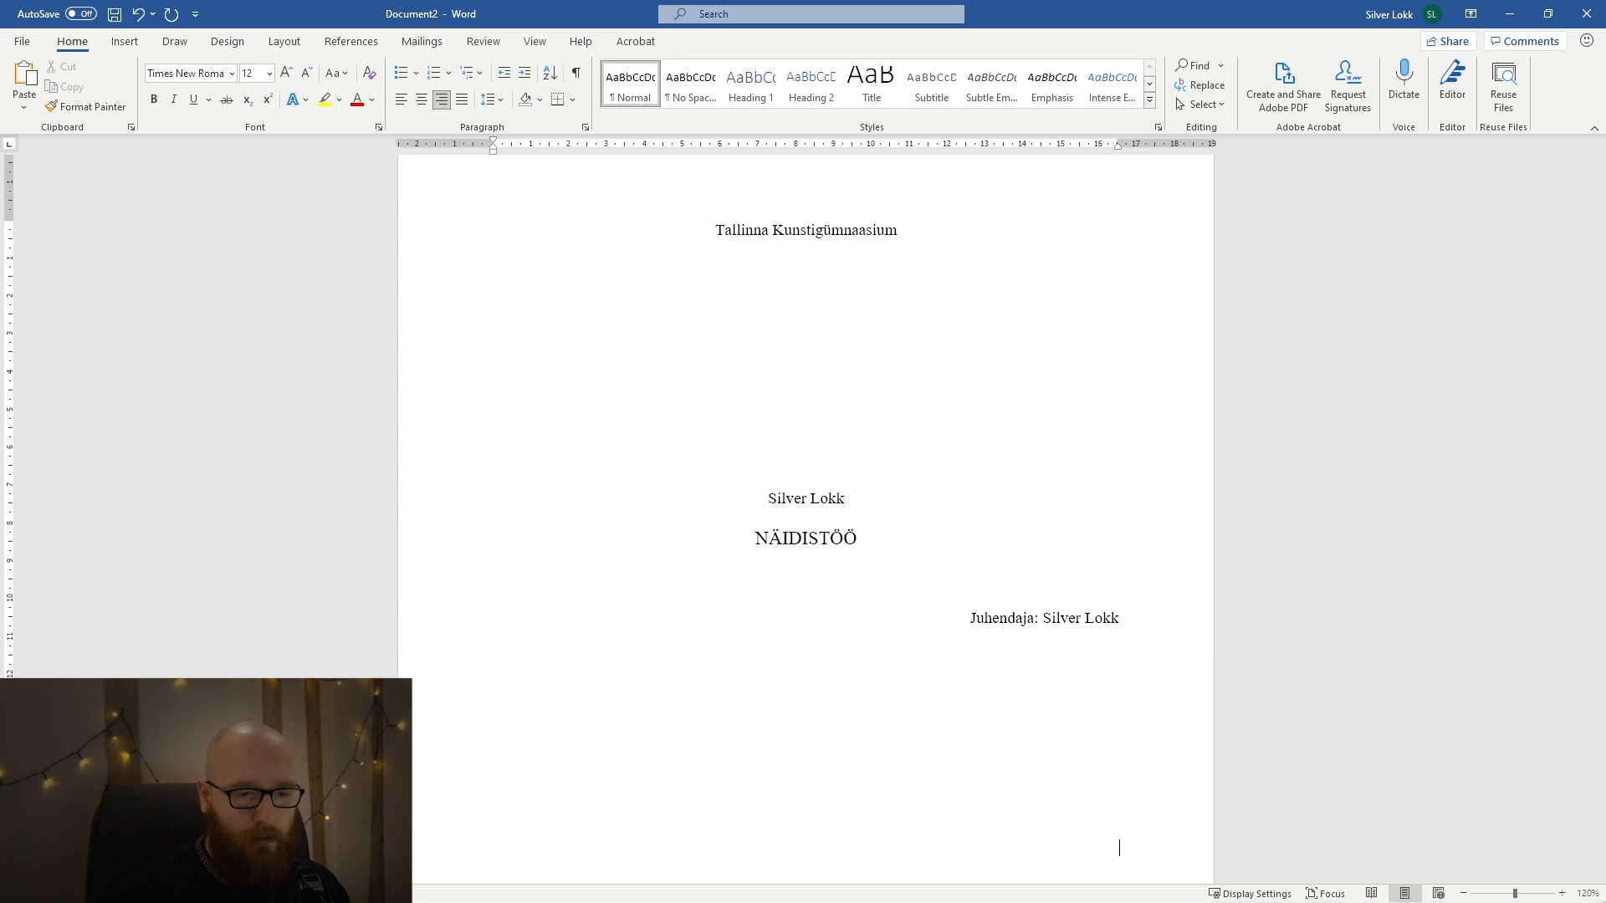
scroll(1155, 620, "down", 3)
key("Return")
key("Return")
key("Return")
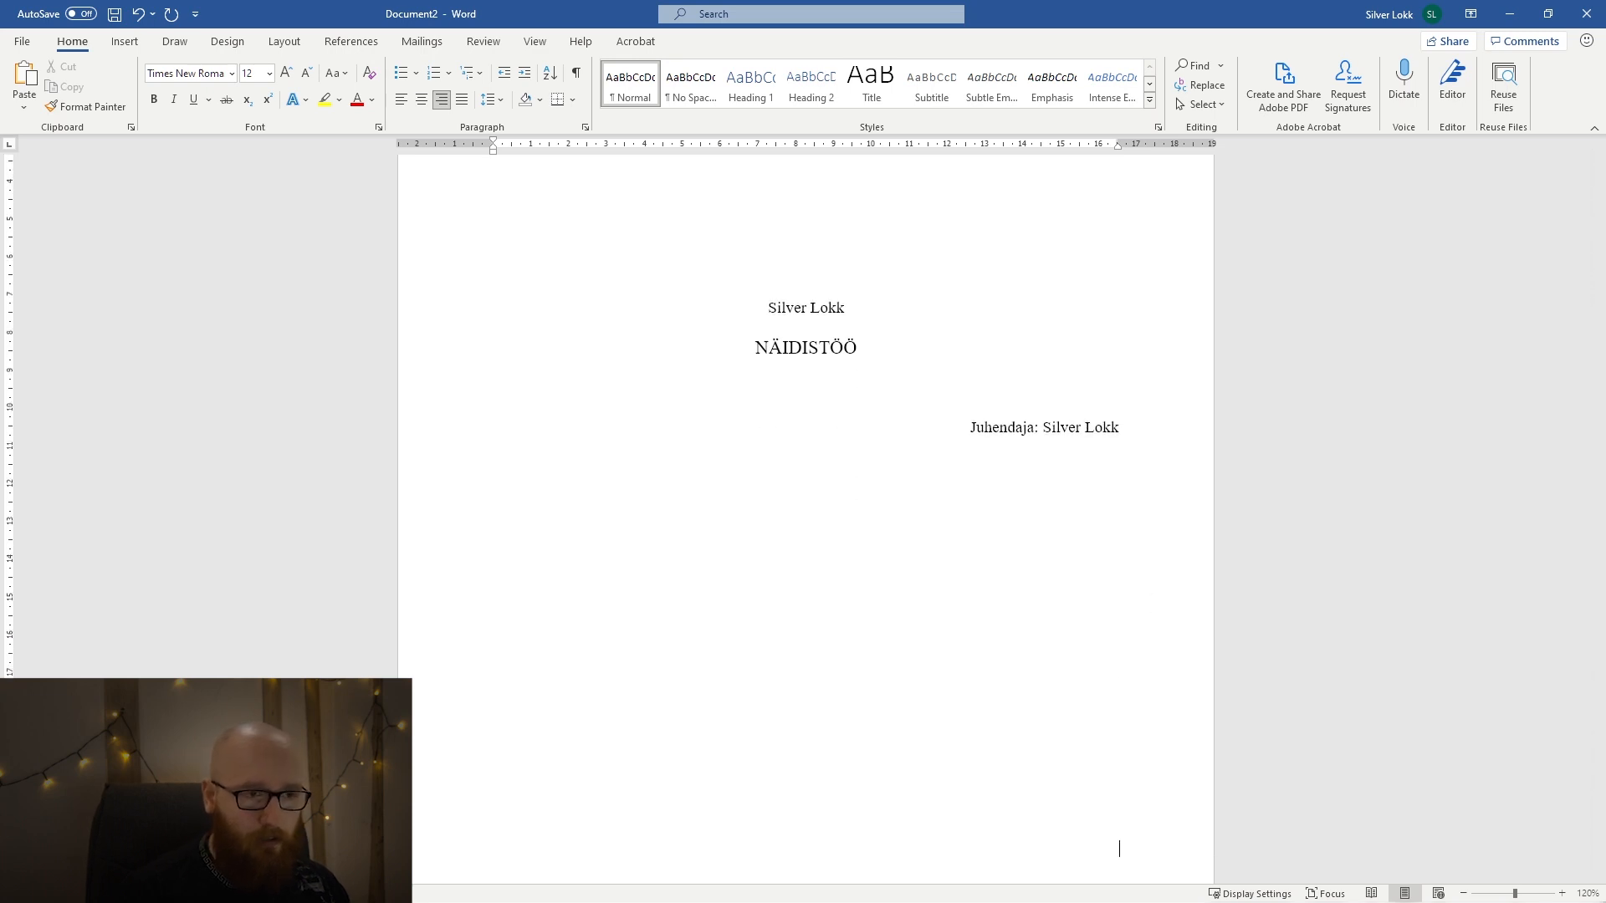
key("Return")
key("BackSpace")
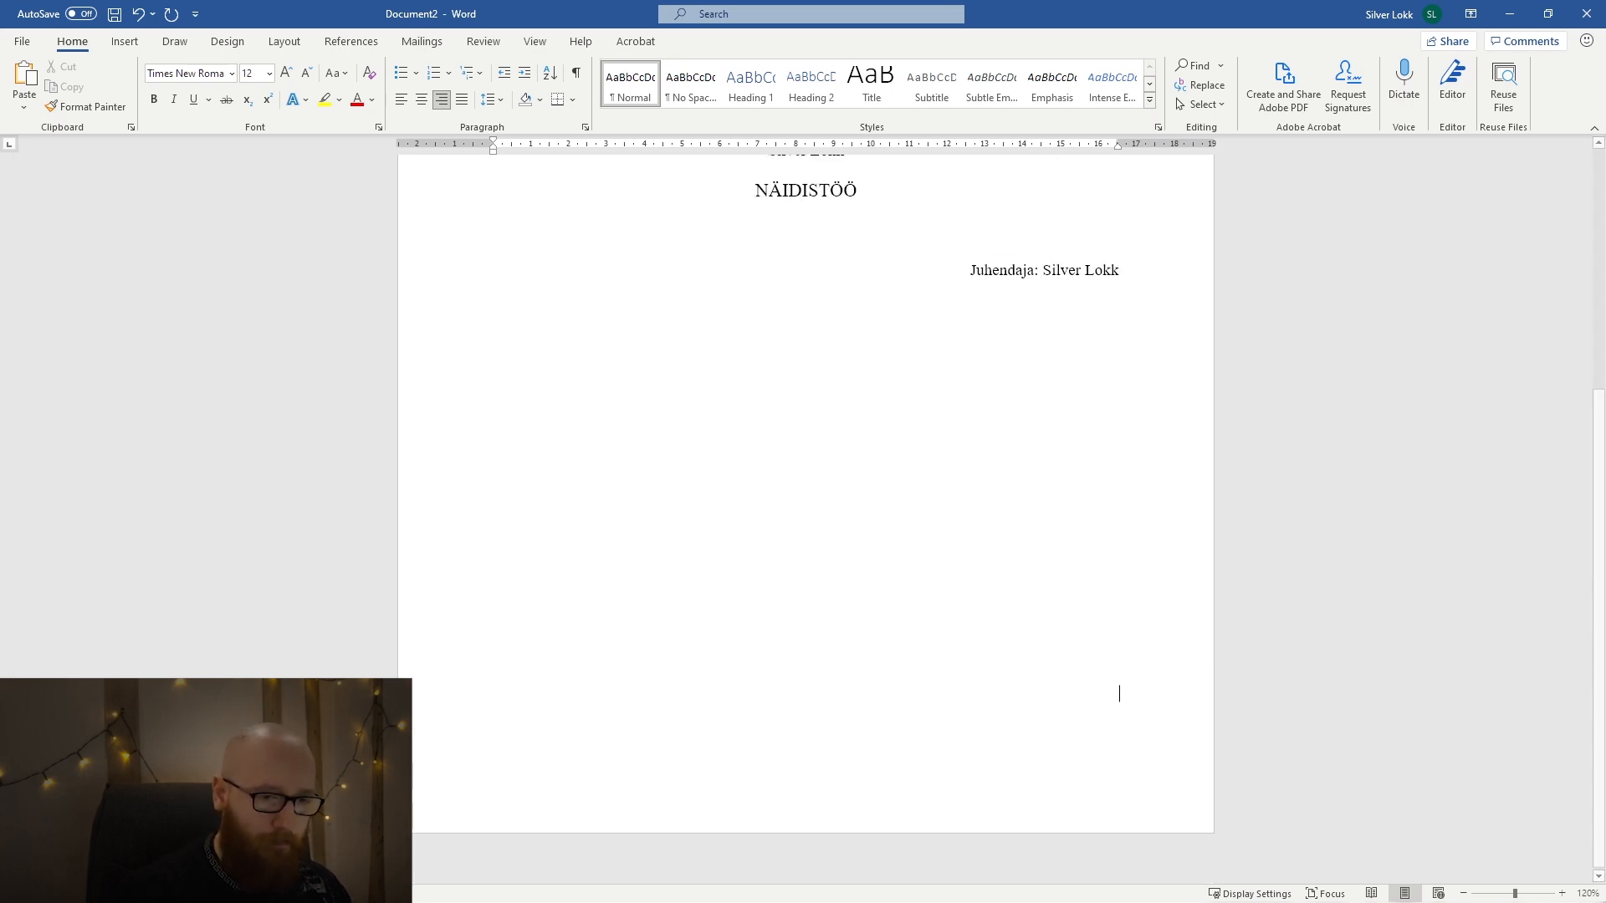
type("Tallinn 23")
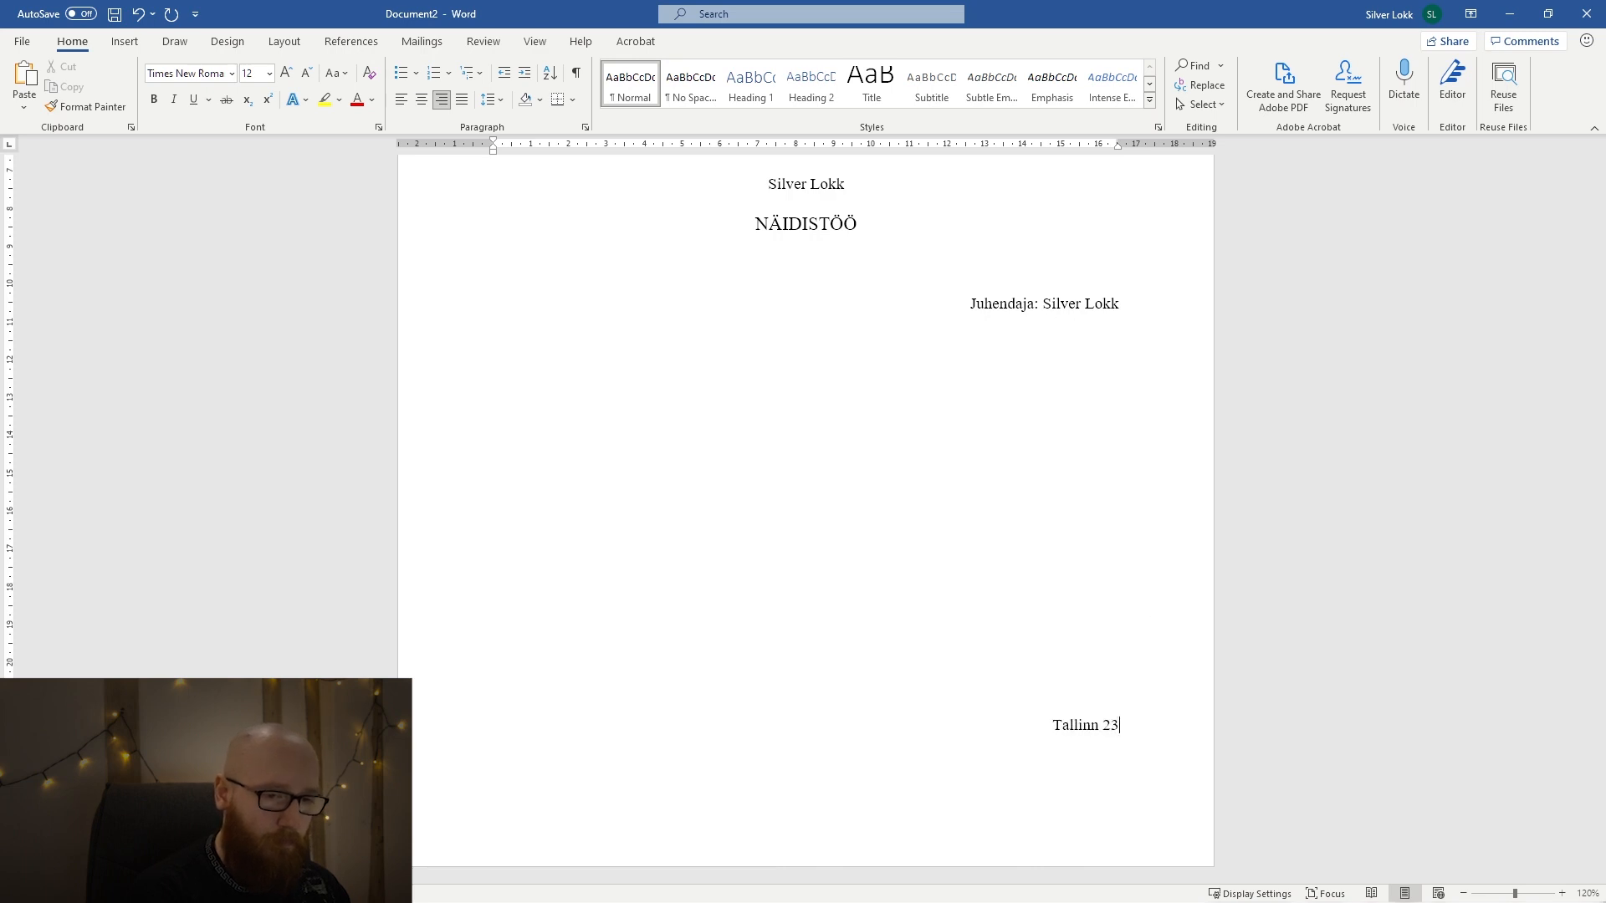
key("BackSpace")
type("021")
key("ctrl+e")
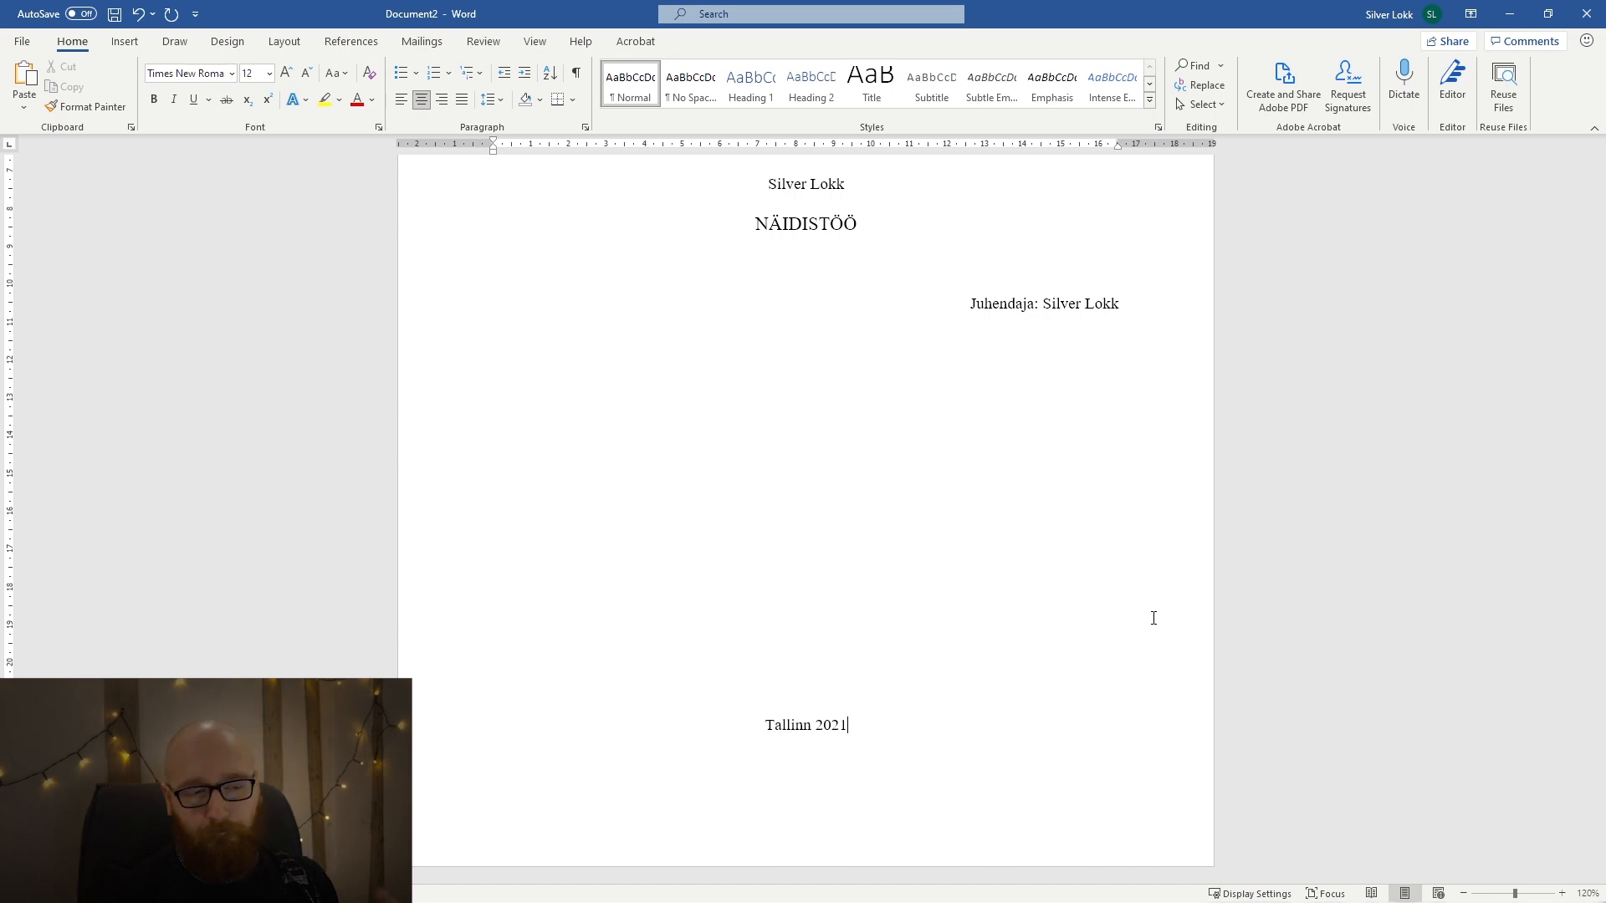
scroll(1146, 594, "up", 3)
scroll(1133, 575, "up", 2)
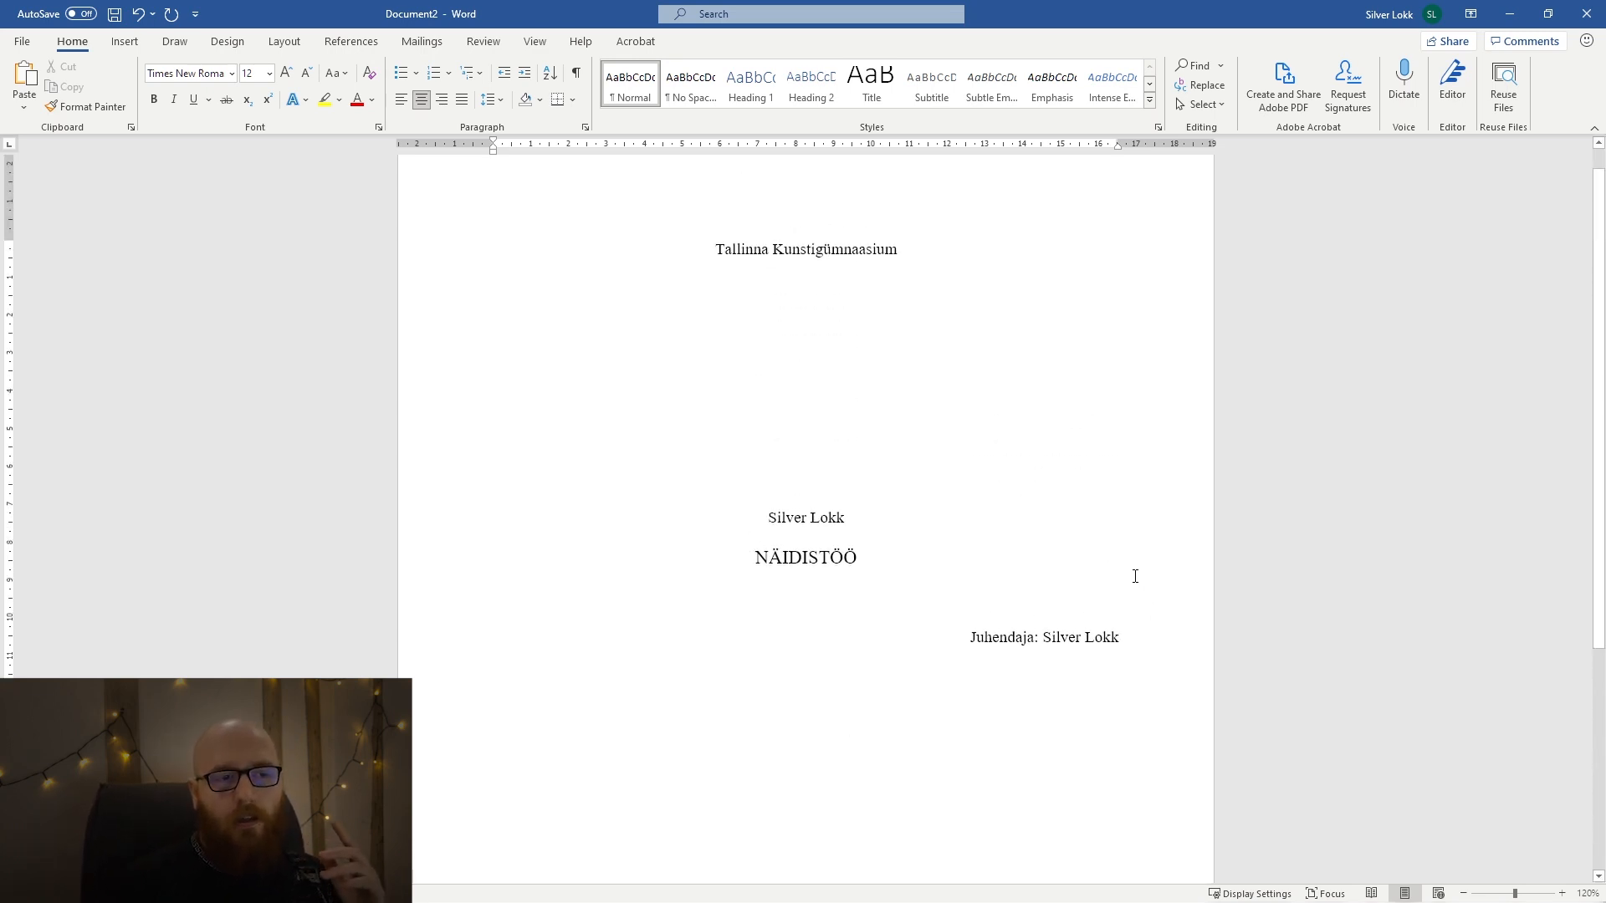
scroll(1088, 544, "down", 4)
scroll(1043, 516, "down", 1)
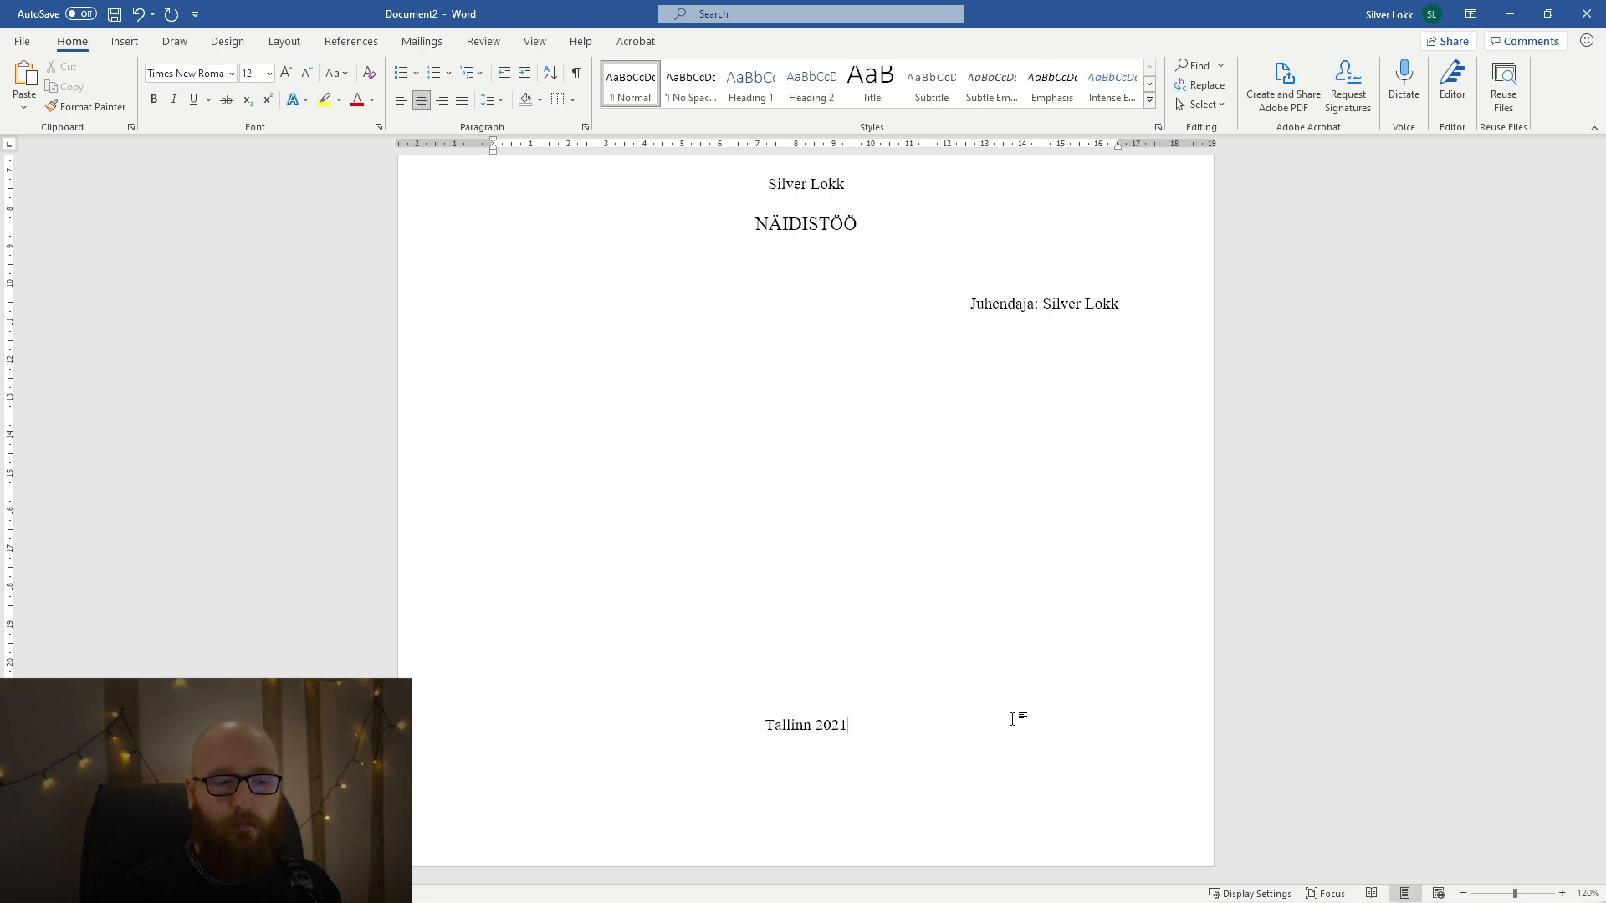
key("ctrl+Return")
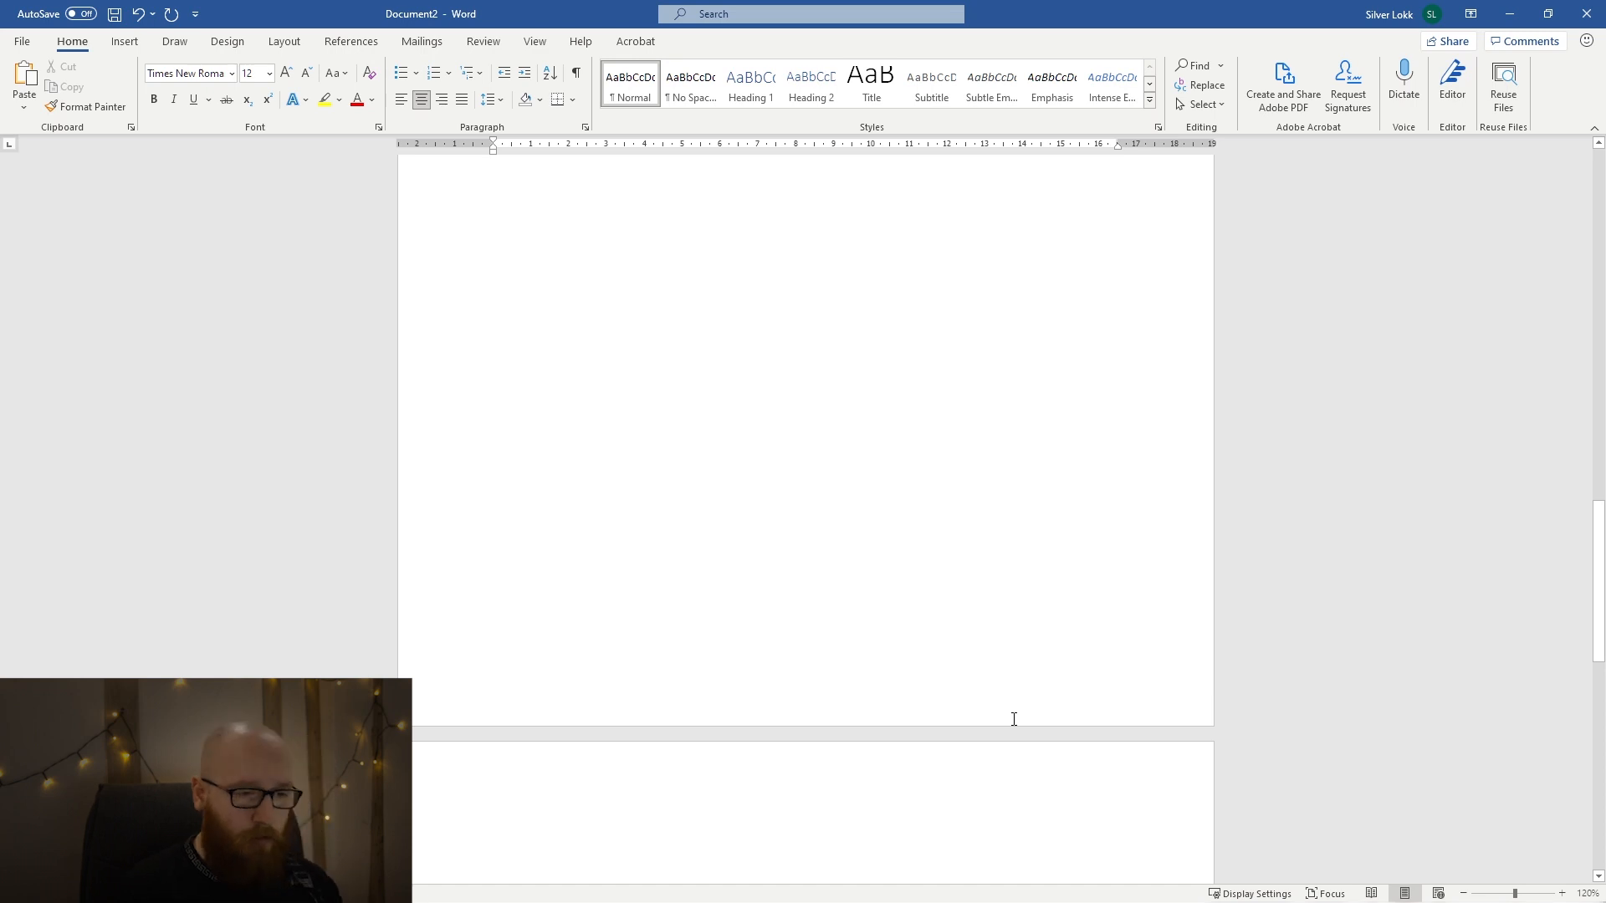
key("BackSpace")
key("BackSpace")
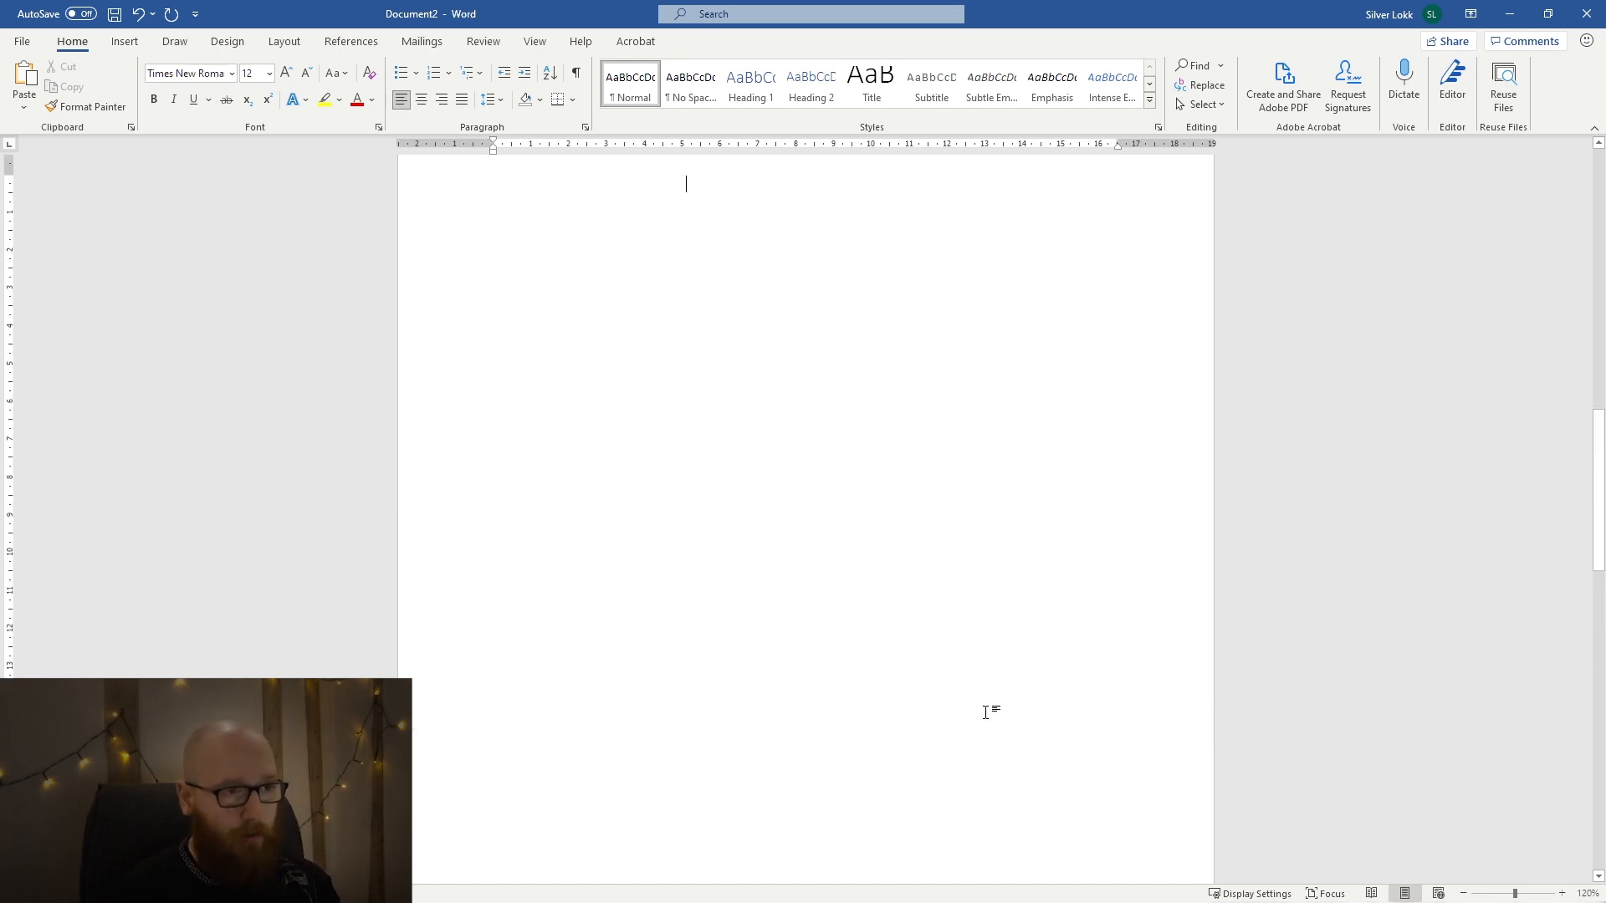
type("a")
key("ctrl+z")
key("ctrl+z")
key("ctrl+z")
key("ctrl+y")
key("ctrl+y")
key("ctrl+y")
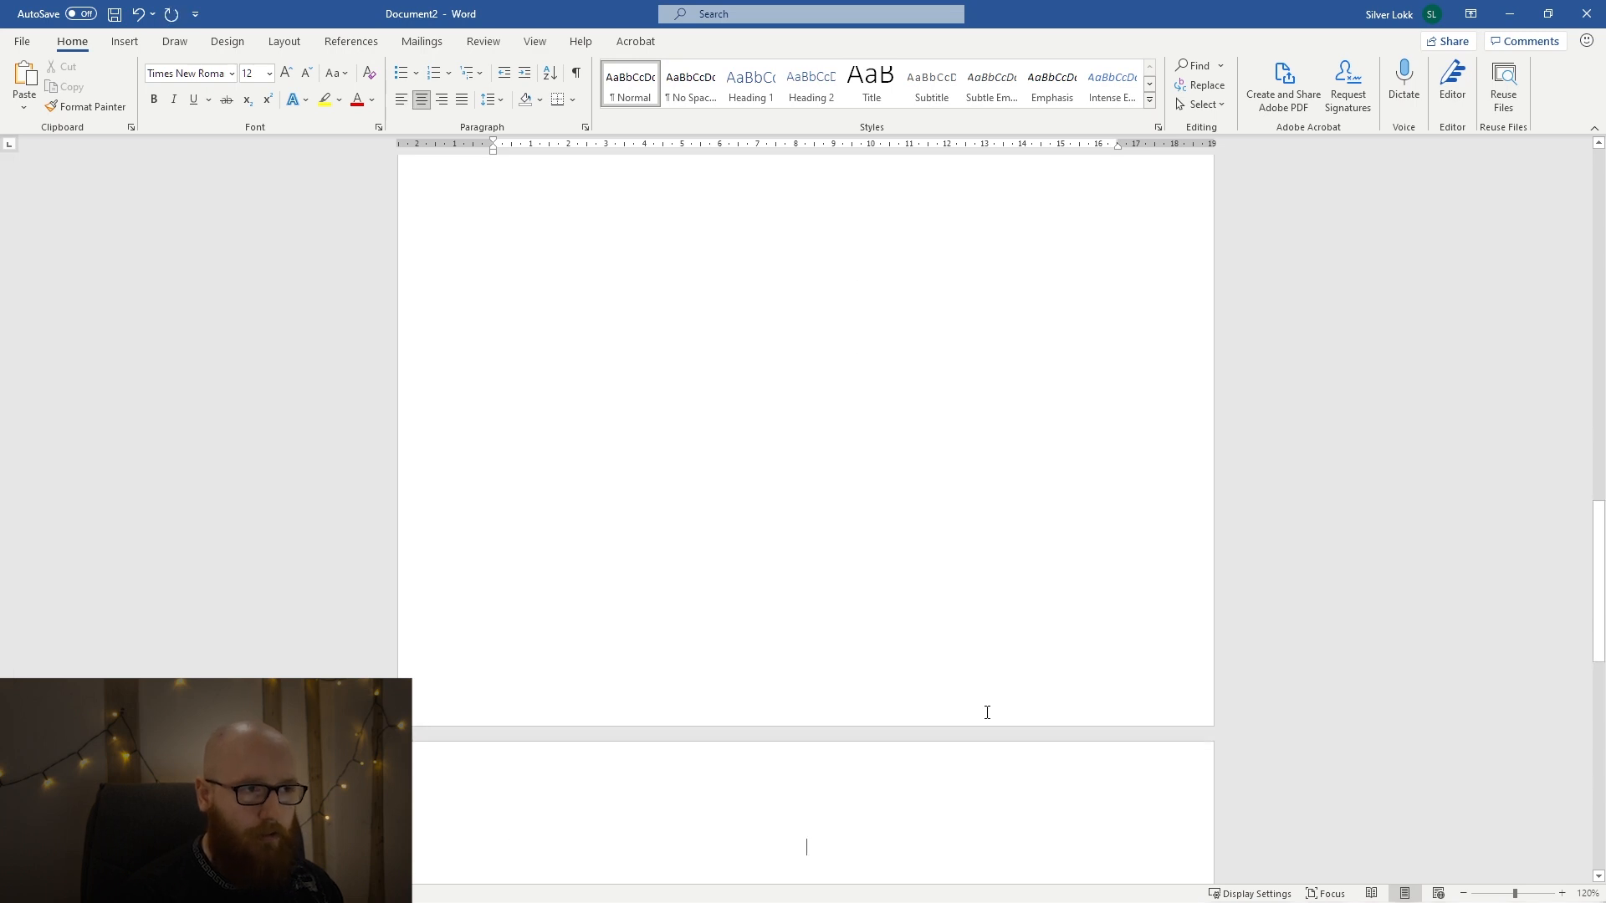
key("BackSpace")
scroll(884, 678, "up", 4)
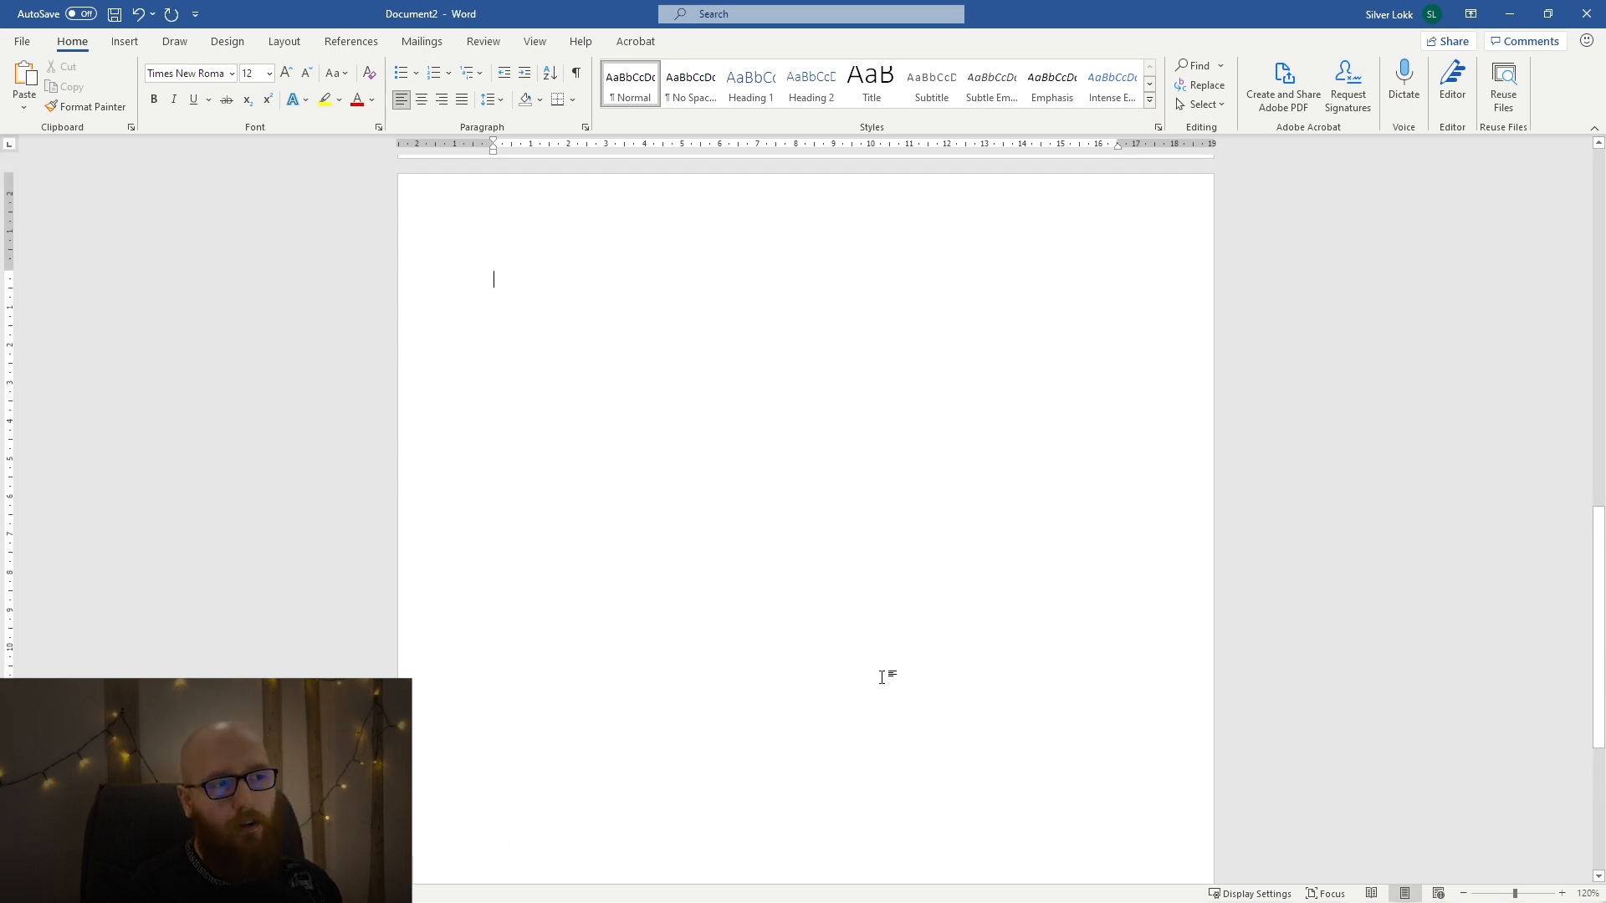
scroll(882, 678, "up", 3)
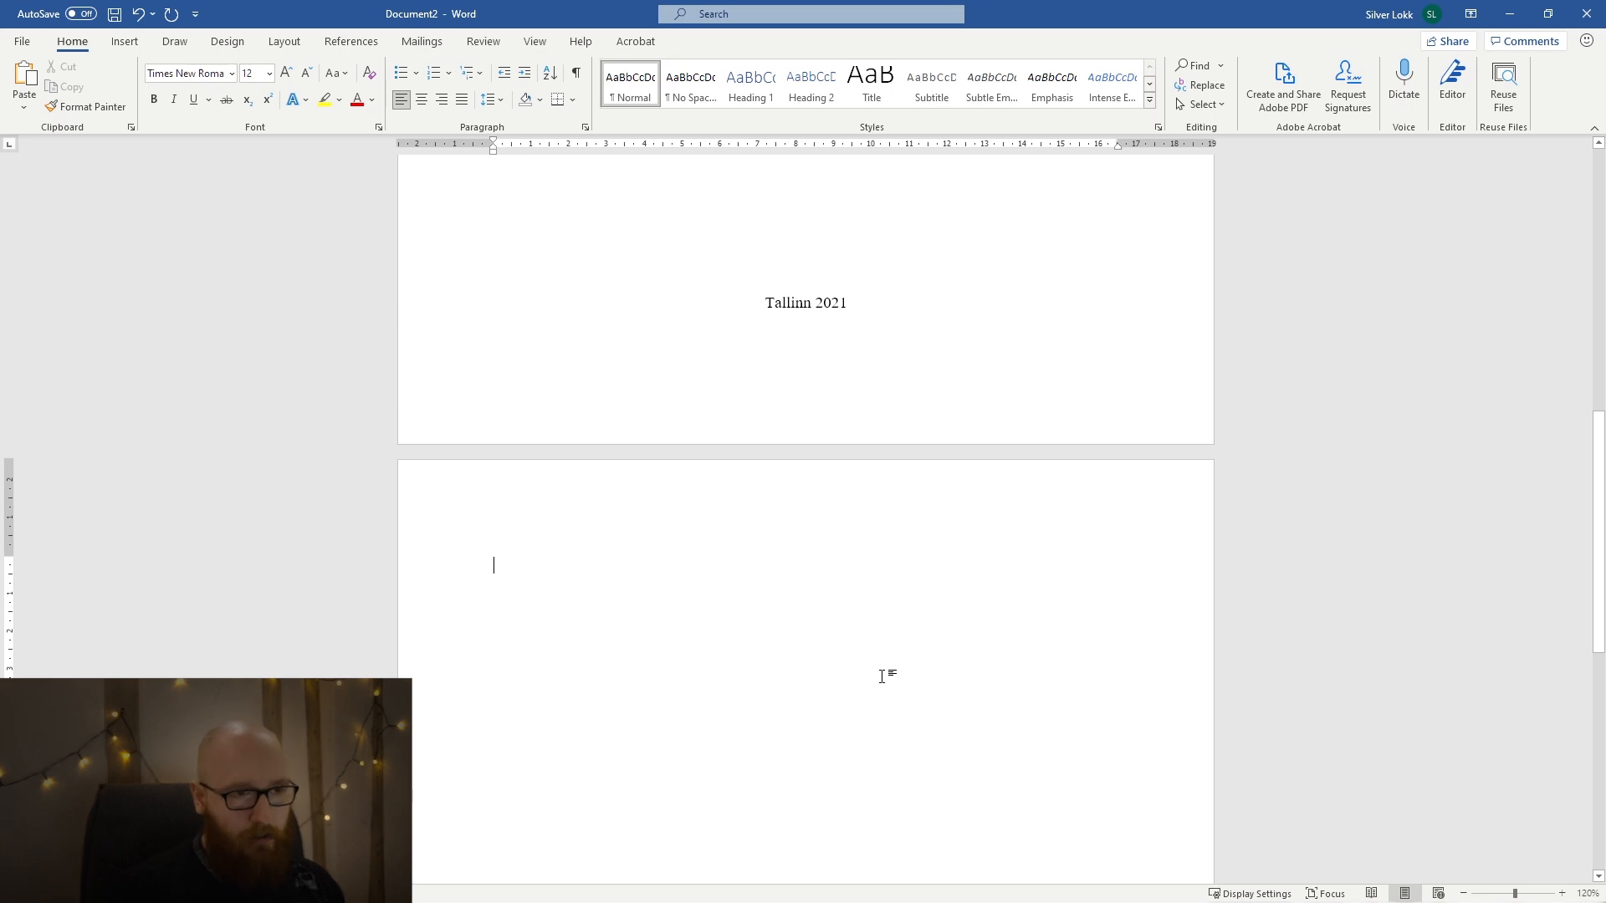
key("BackSpace")
scroll(883, 677, "up", 5)
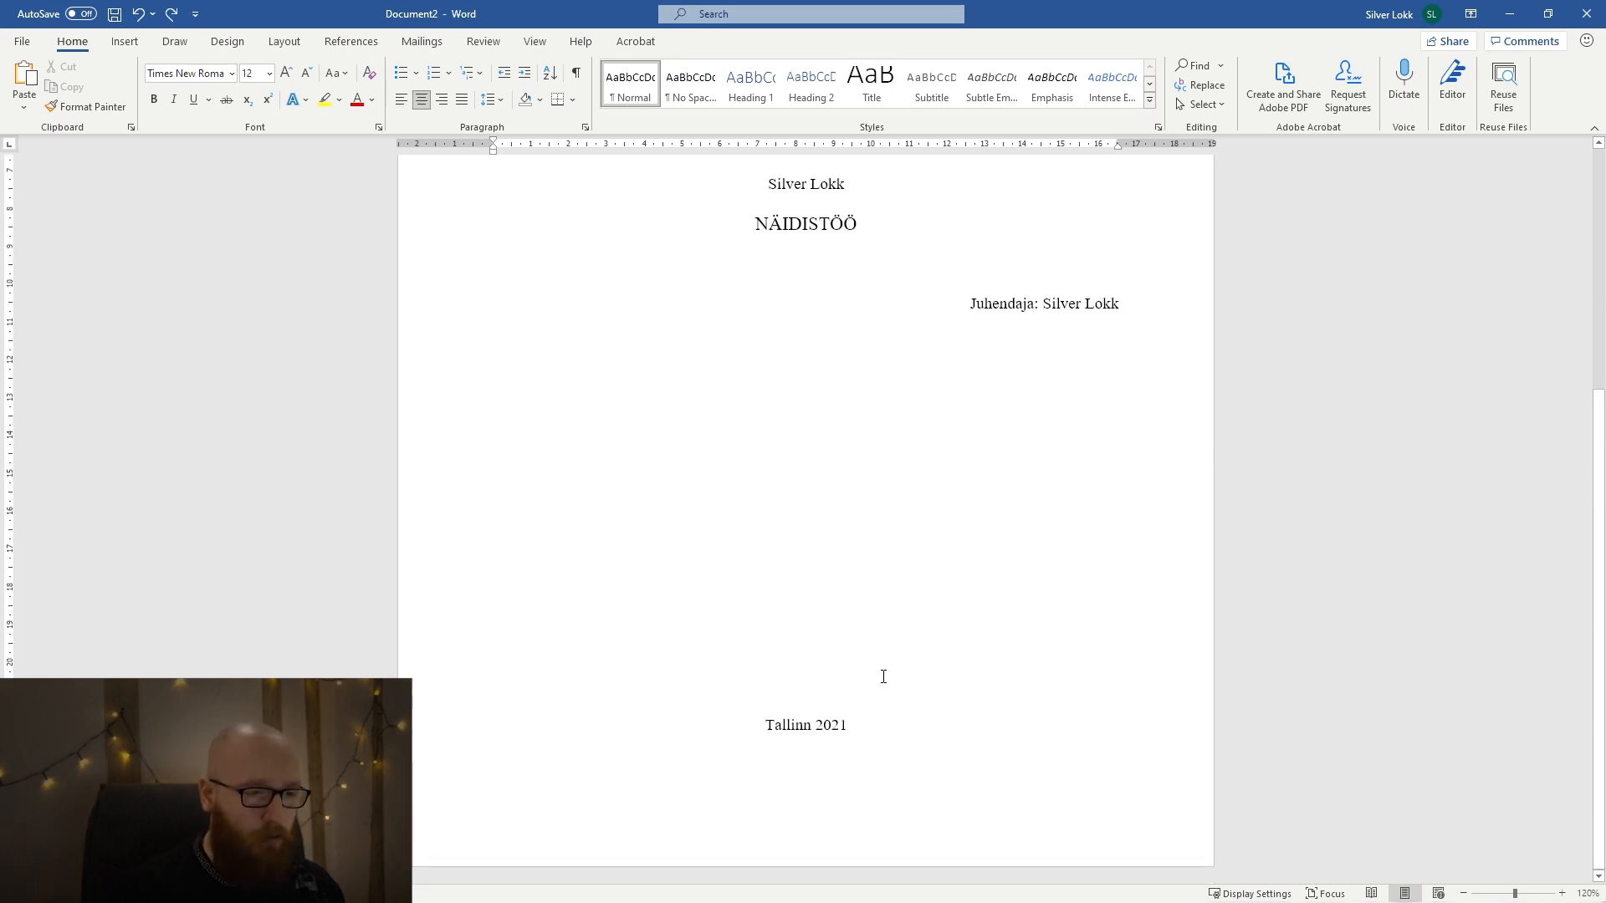
Insert a page break after "Tallinn 2021" to start a left-aligned second page.
key("ctrl+Return")
key("ctrl+Return")
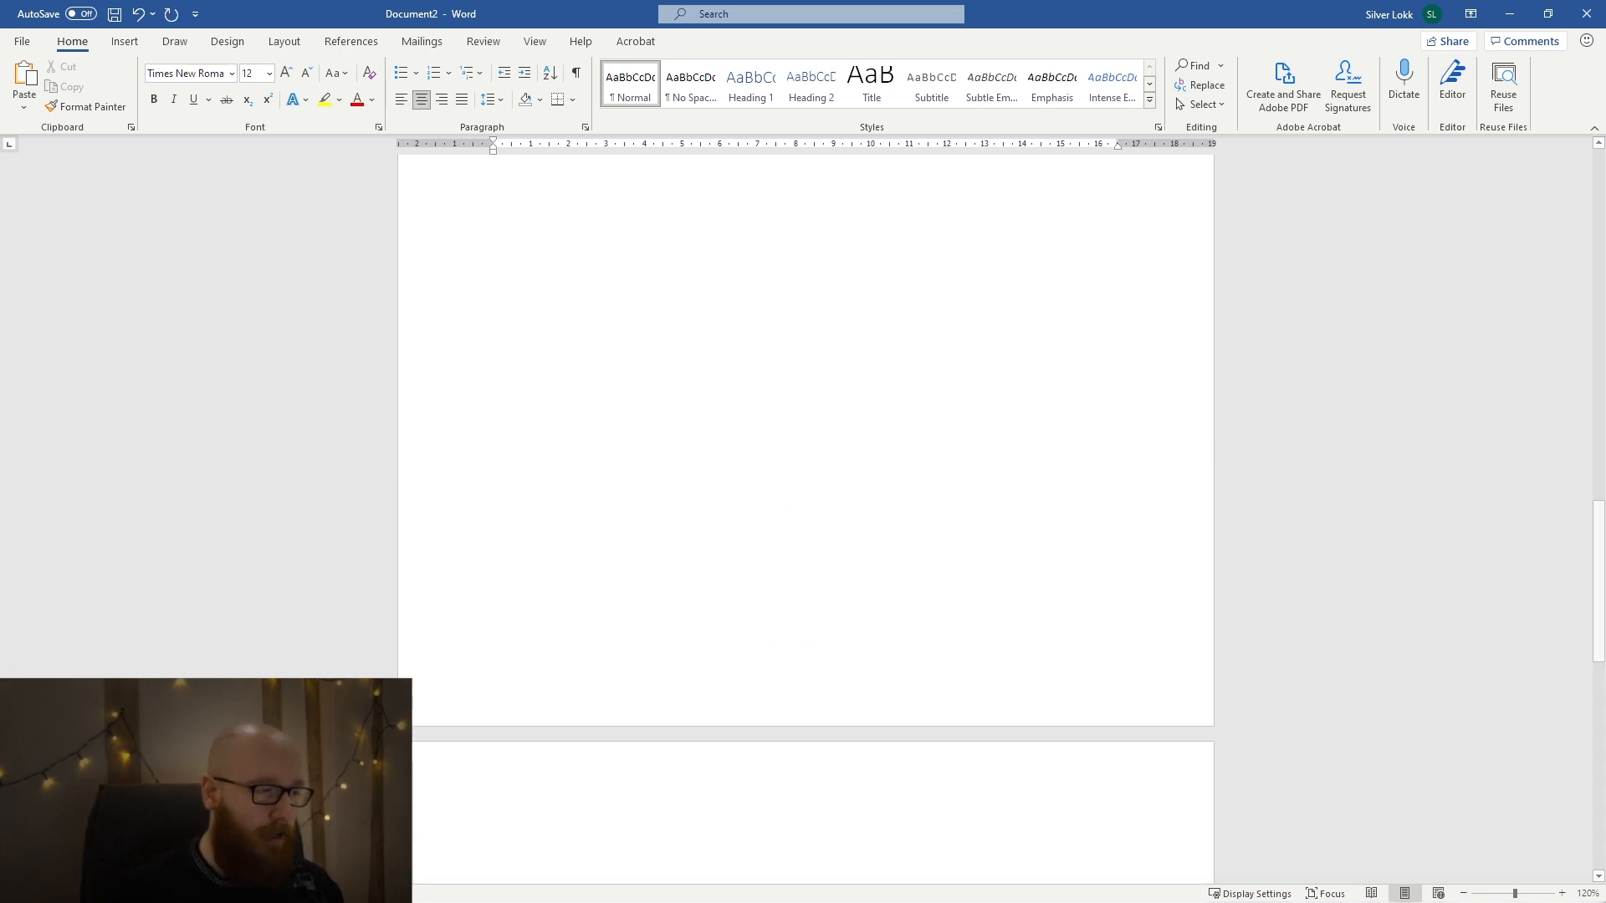
left_click(257, 687)
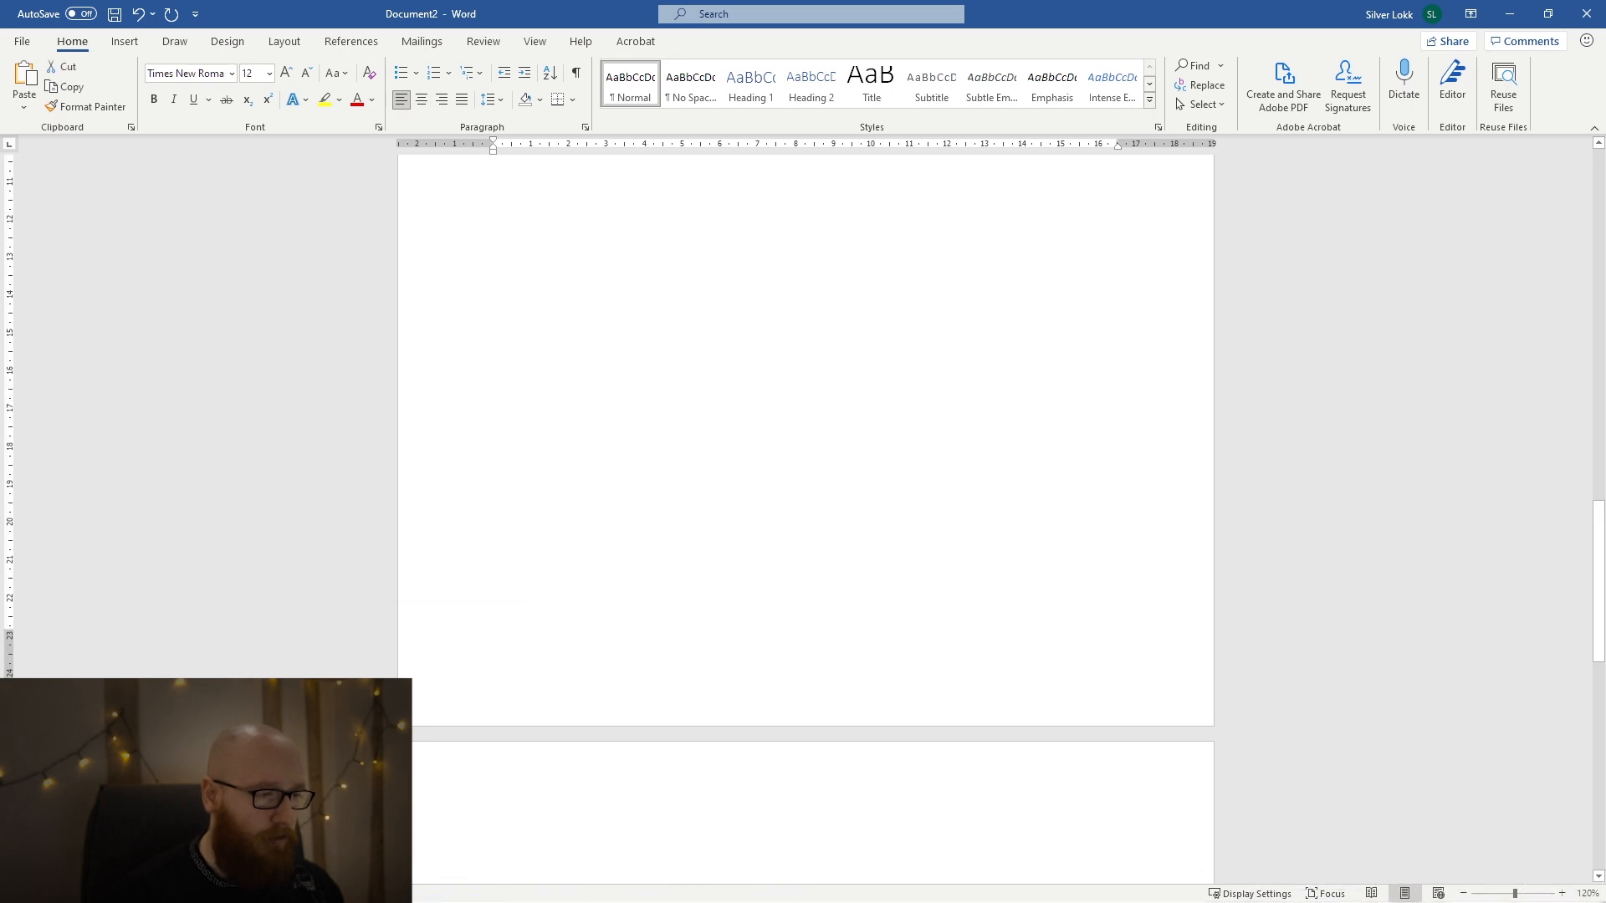
left_click(829, 796)
key("ctrl+e")
key("BackSpace")
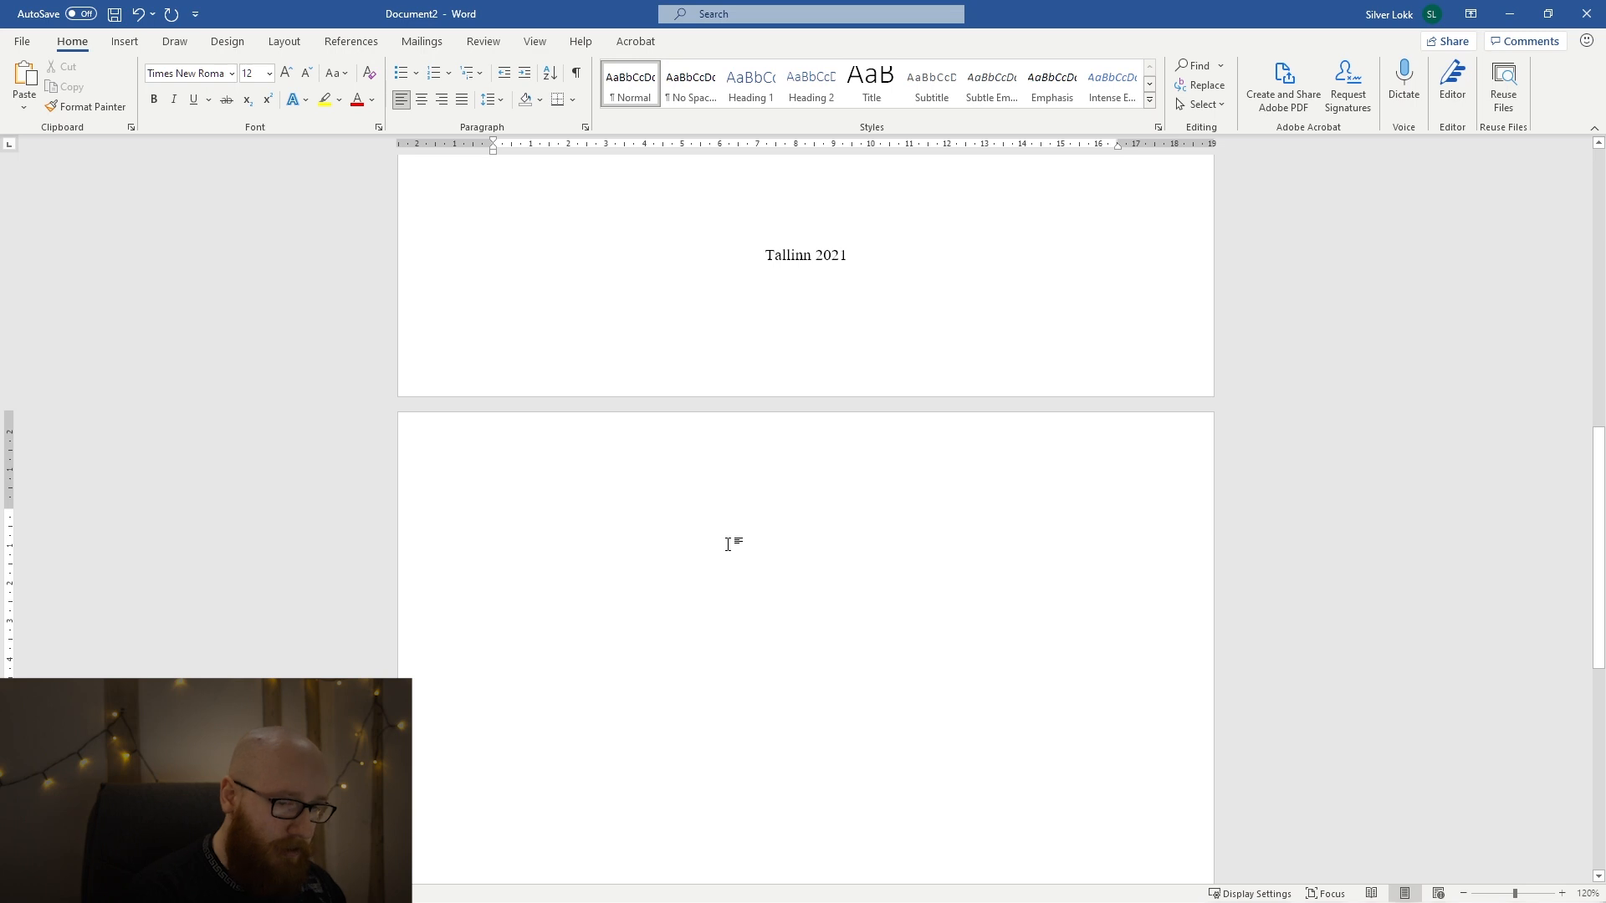
Add the title "SISUKORD" at the start of the second page and enlarge it to size 14.
type("SISUKORD")
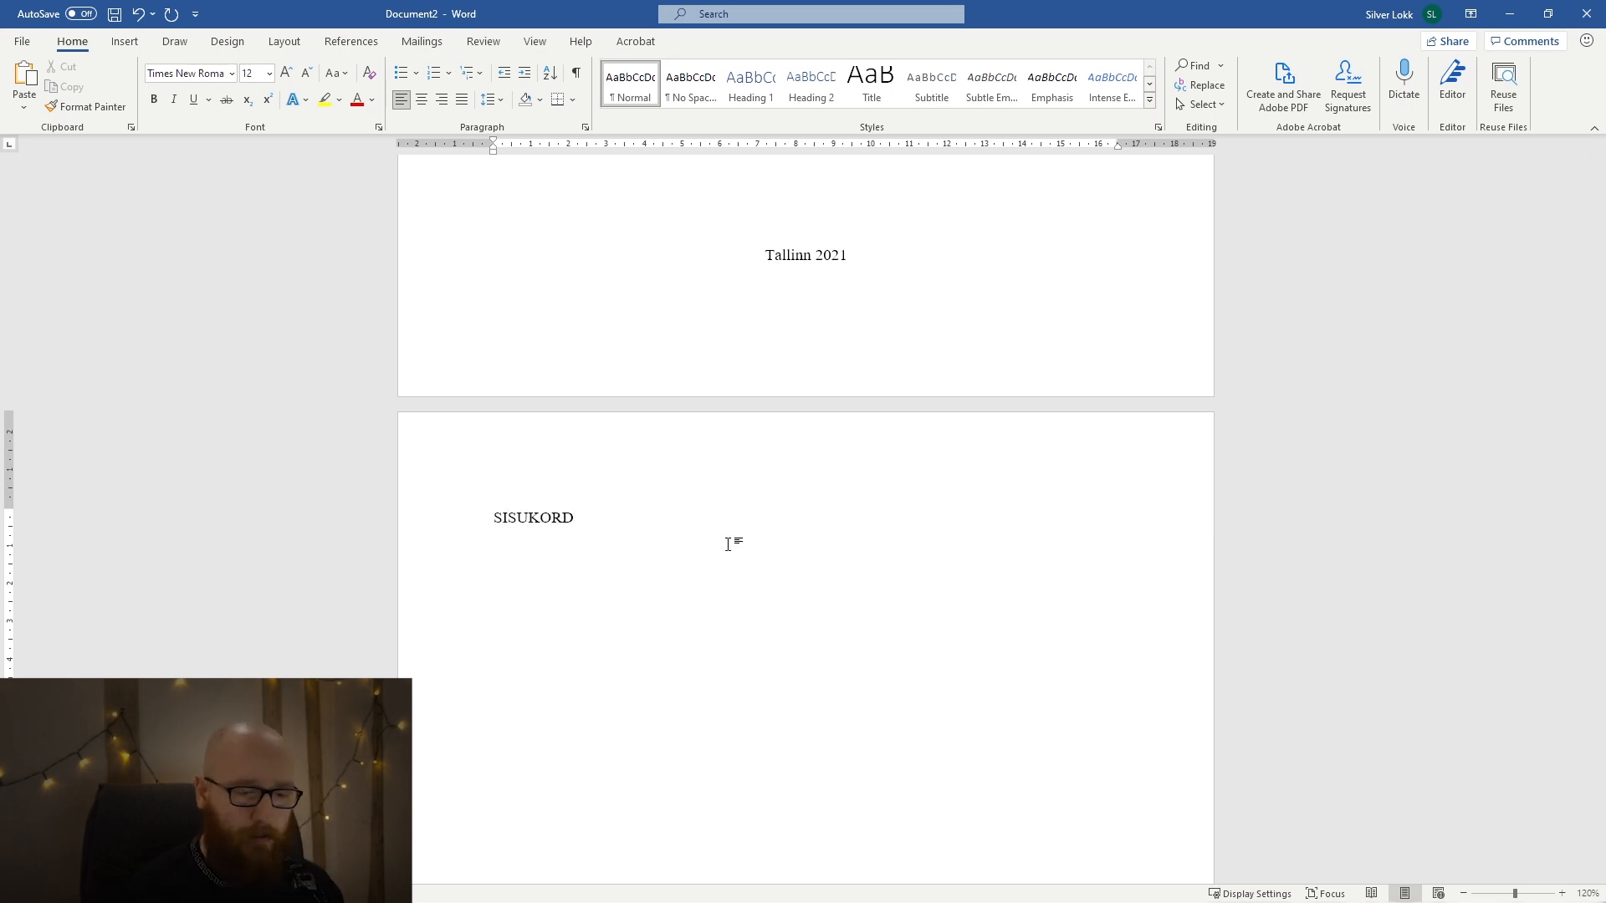
key("shift+Home")
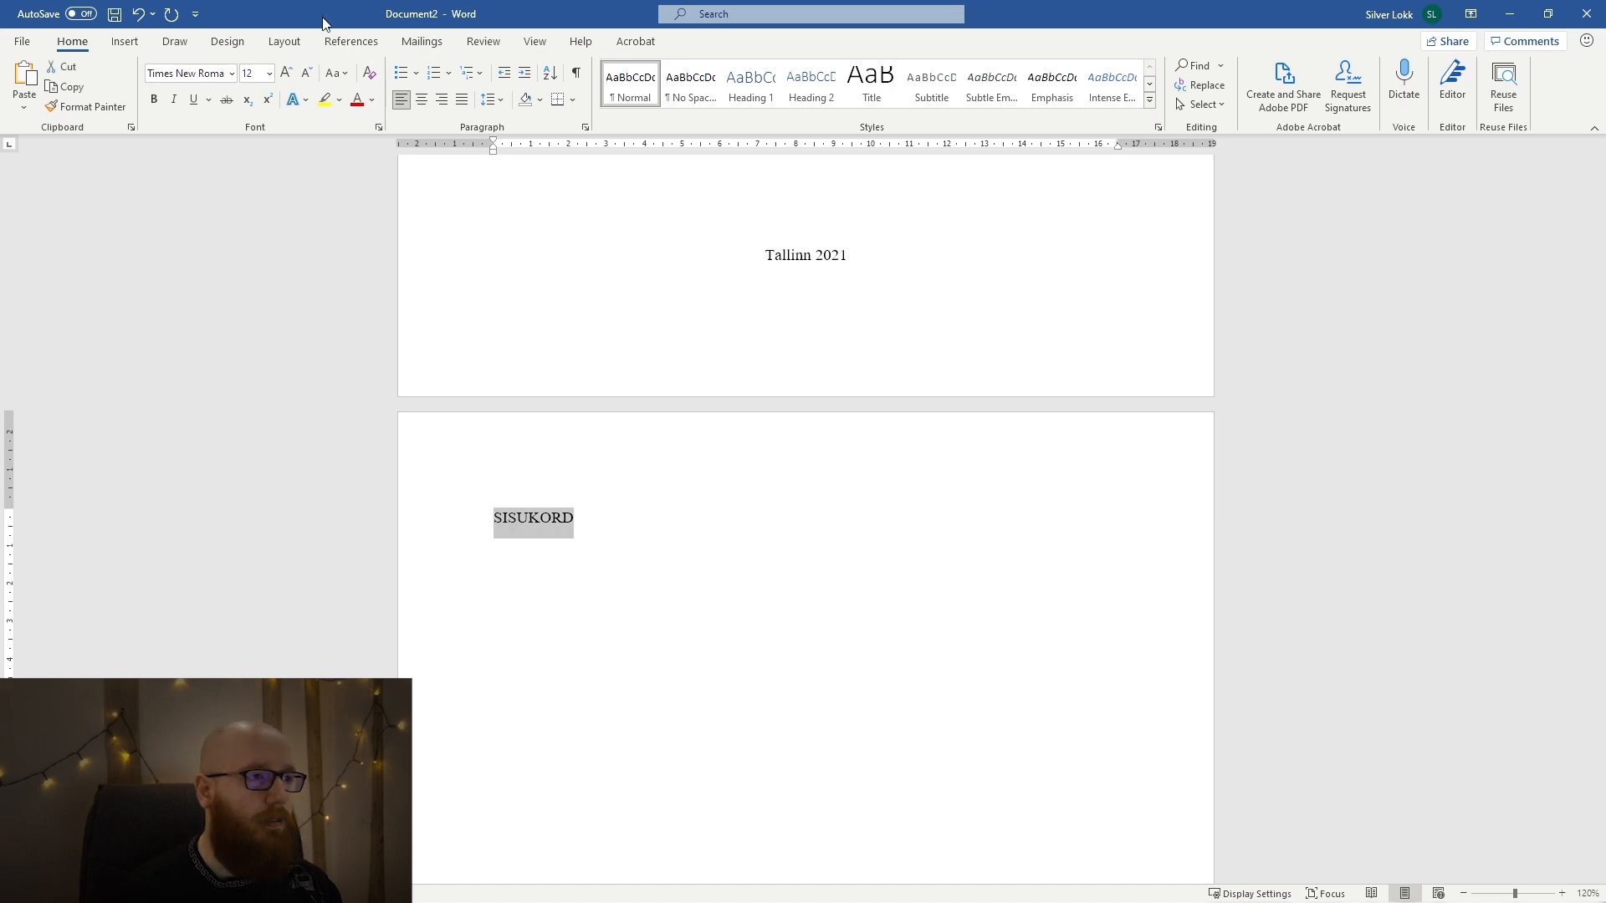
left_click(287, 74)
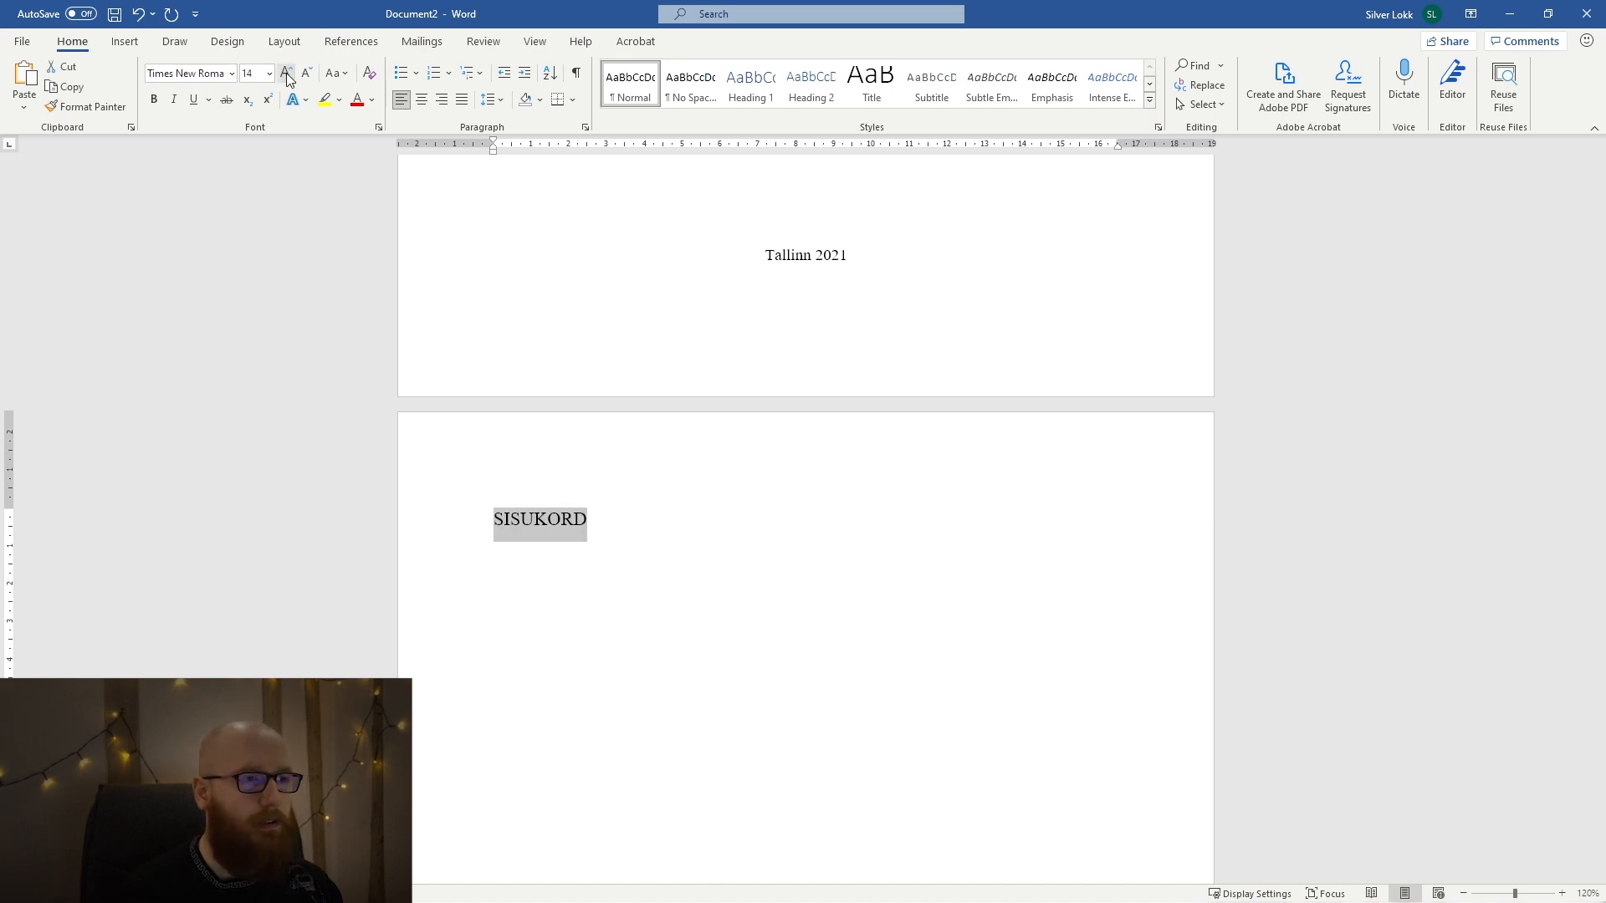
Set the "SISUKORD" title's line spacing to 1.5 and add the line "Meile tuleb siia kunagi mingi tore sisukord." below it.
left_click(487, 100)
left_click(543, 164)
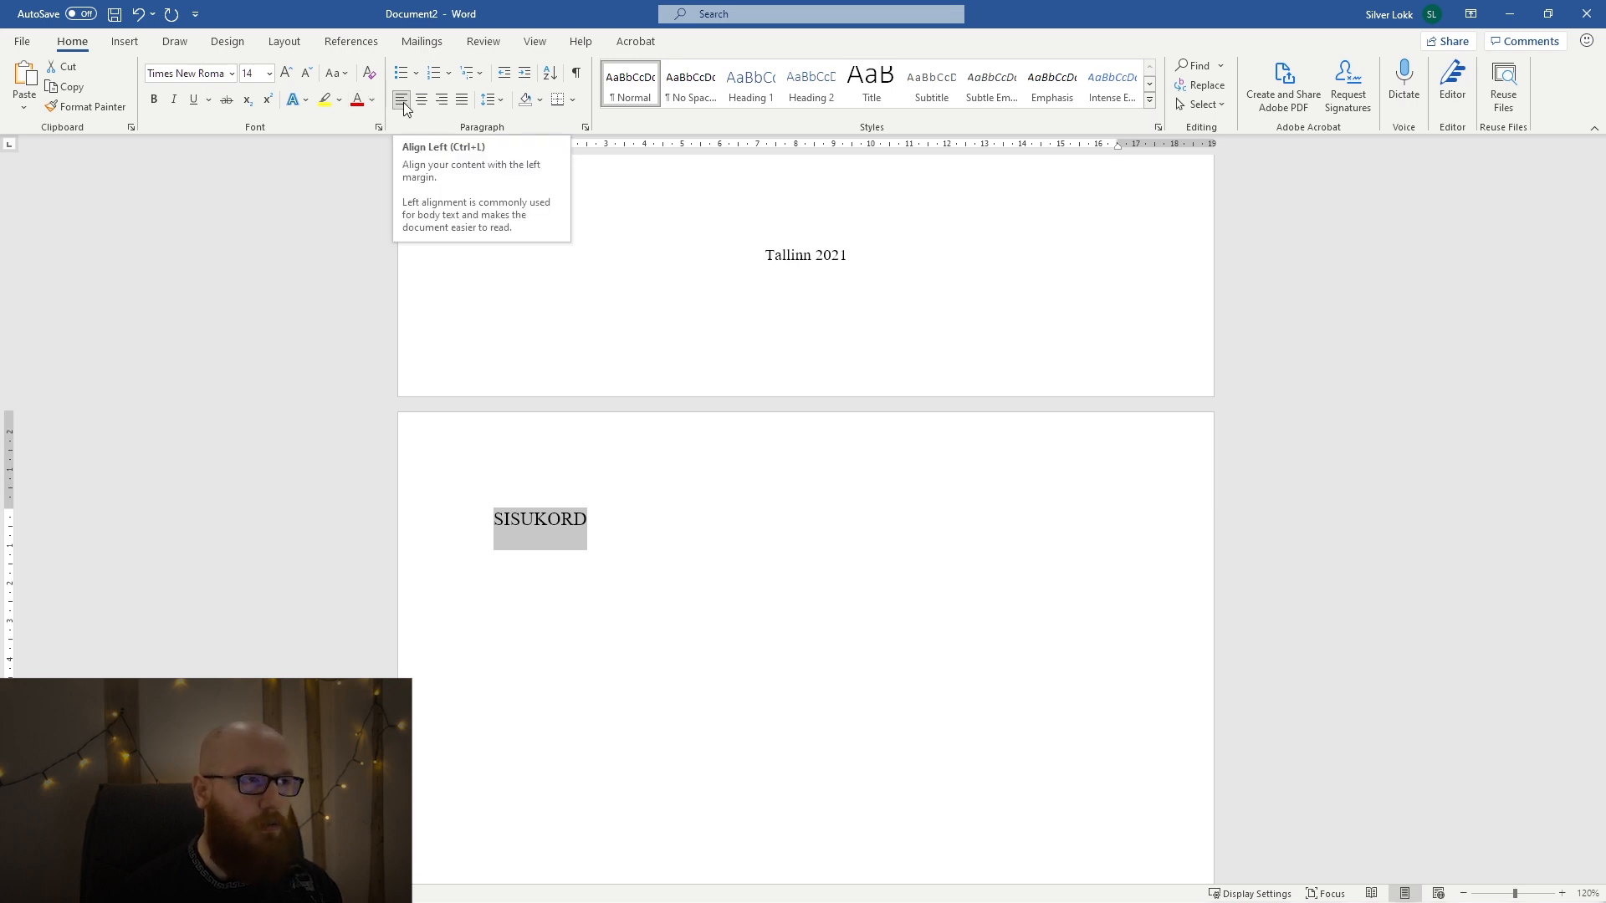
left_click(857, 580)
key("Return")
type("Meil")
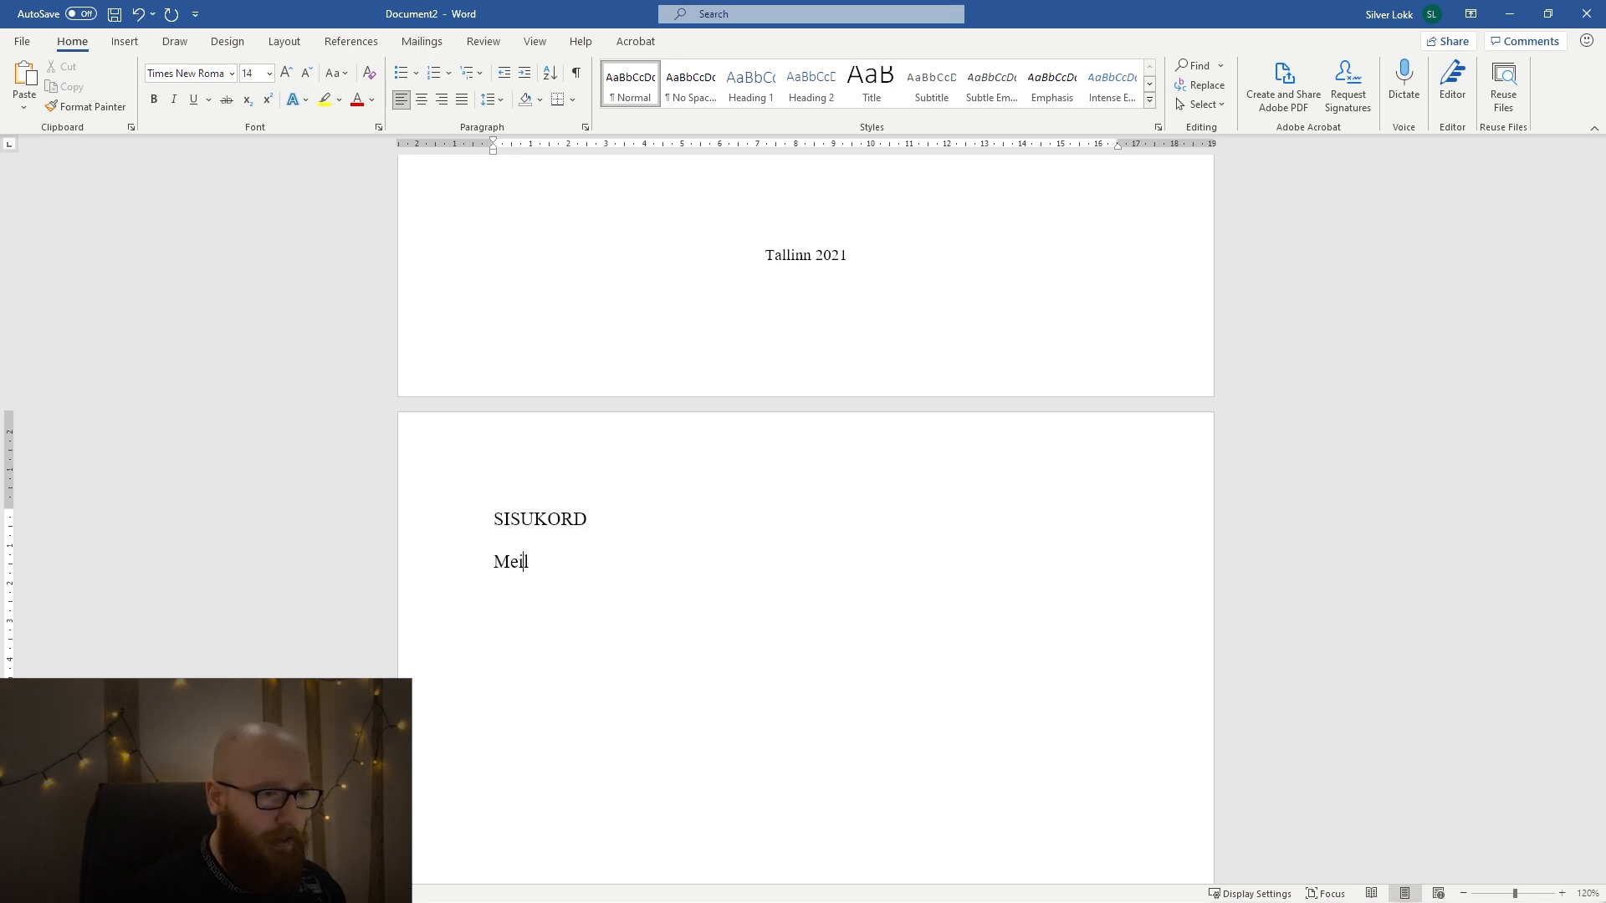
type("e tuleb siia kuna")
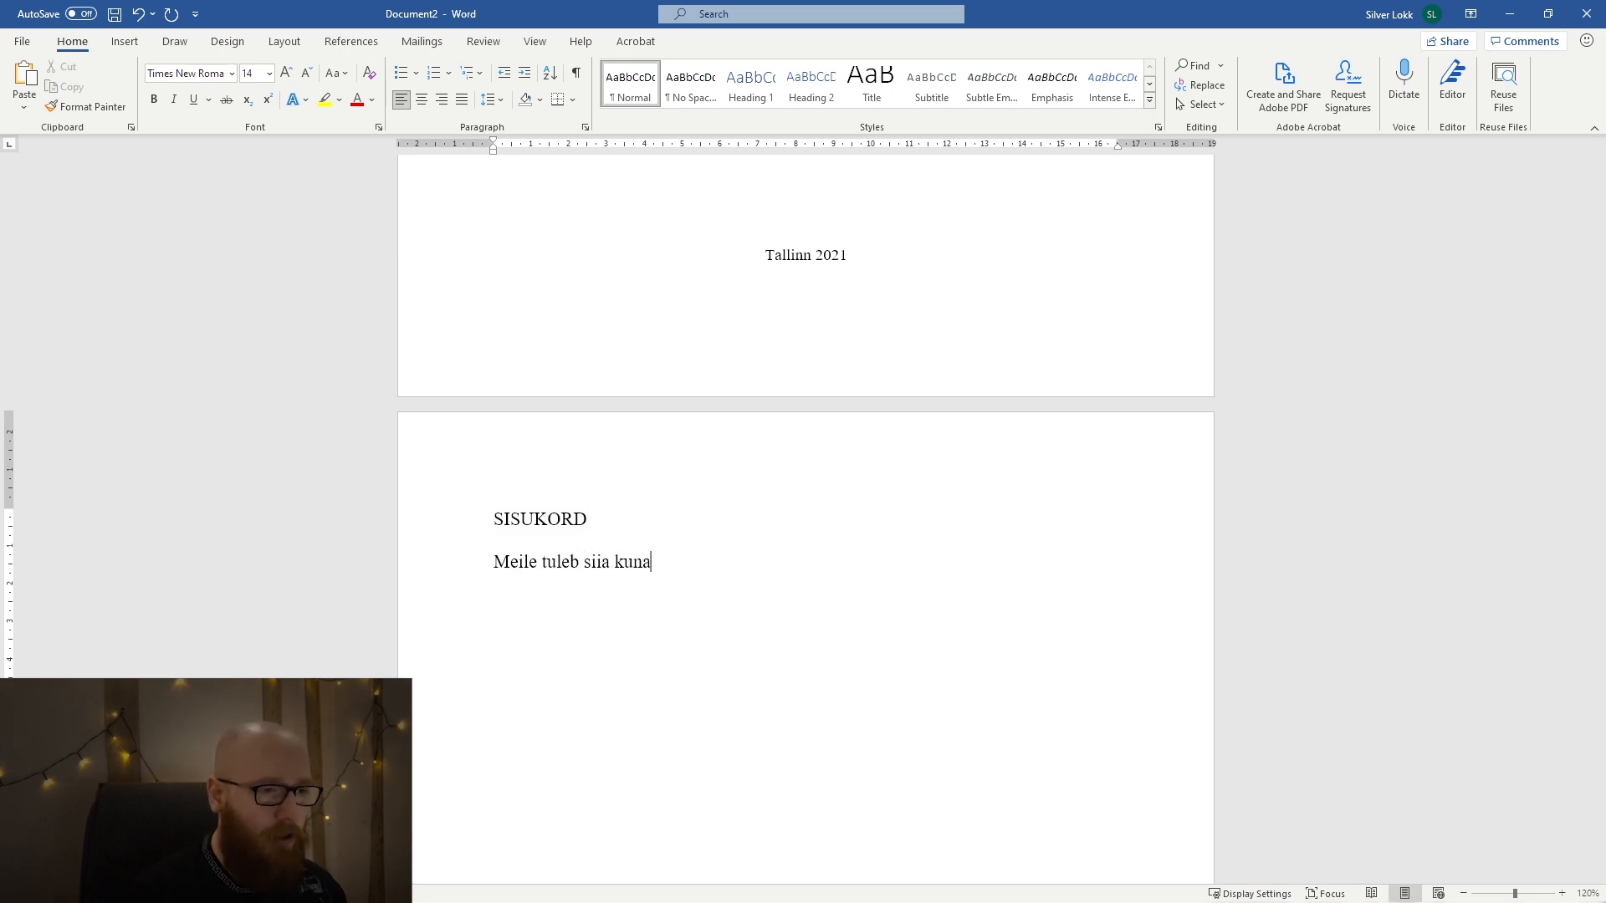
type("gi mingi tore sisukord.")
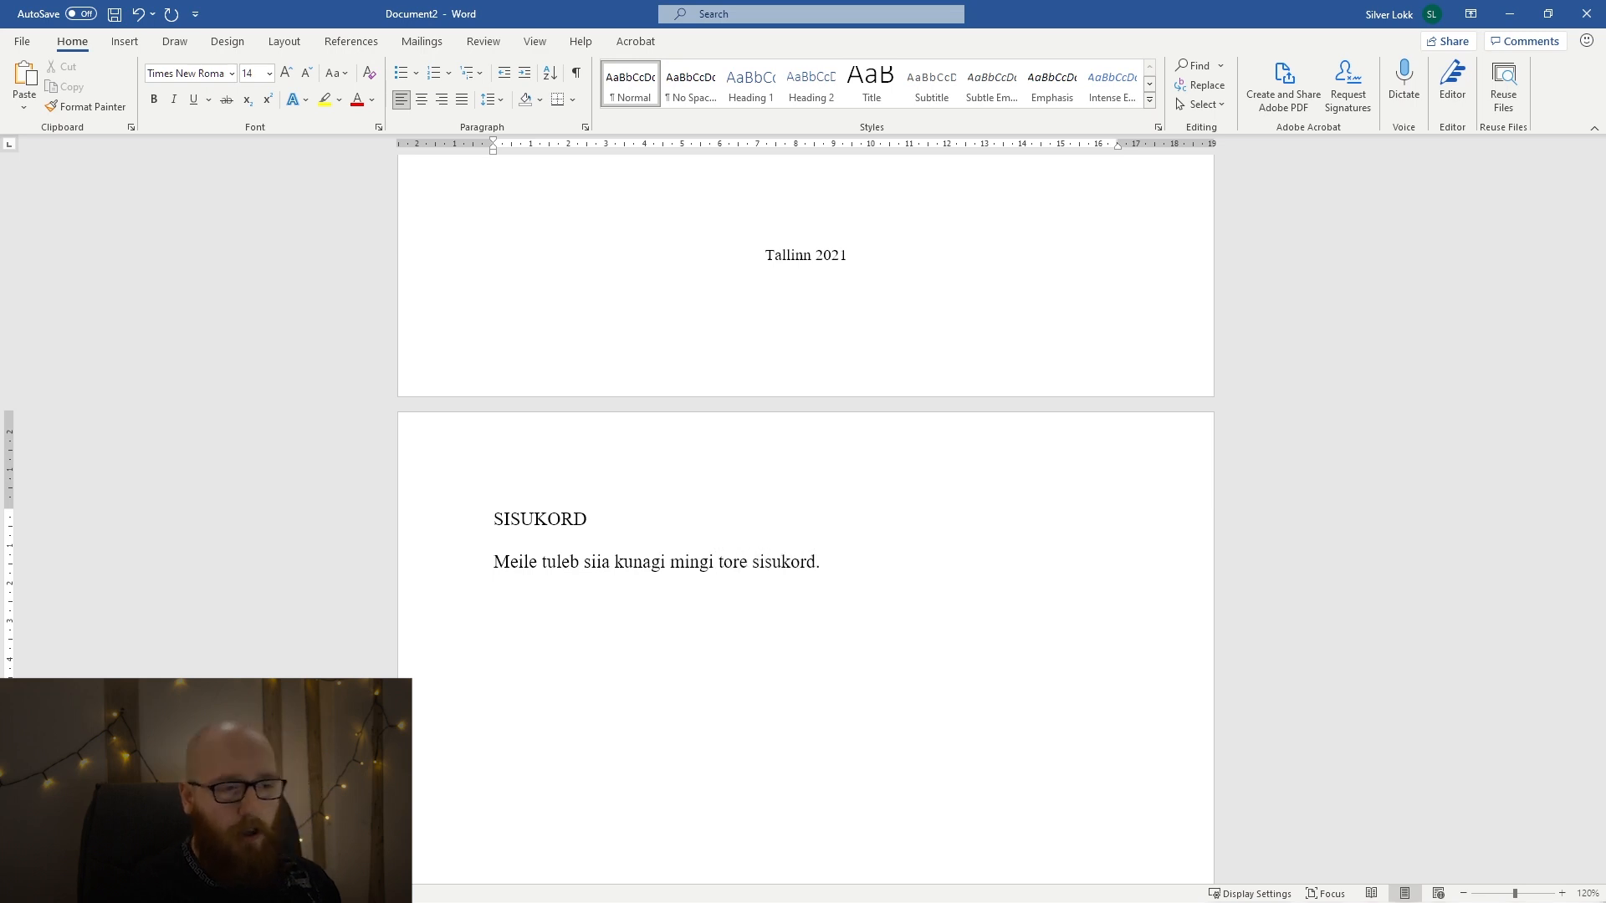
Format the sentence below "SISUKORD" with size 12, 1.5 line spacing and justified alignment.
left_click_drag(860, 565, 477, 563)
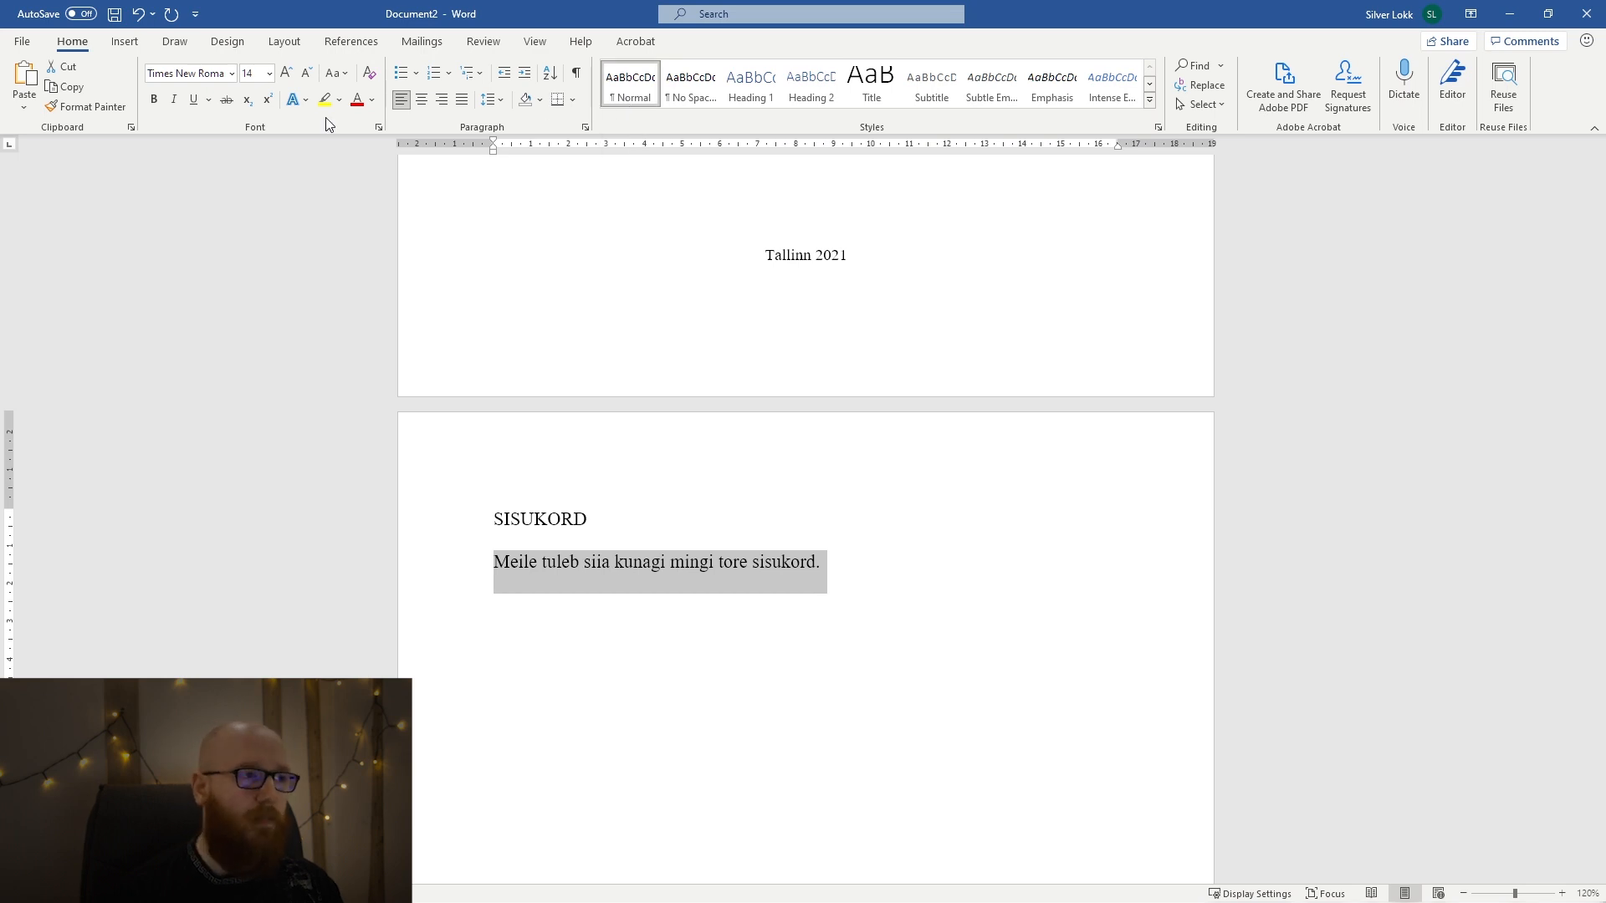
left_click(304, 76)
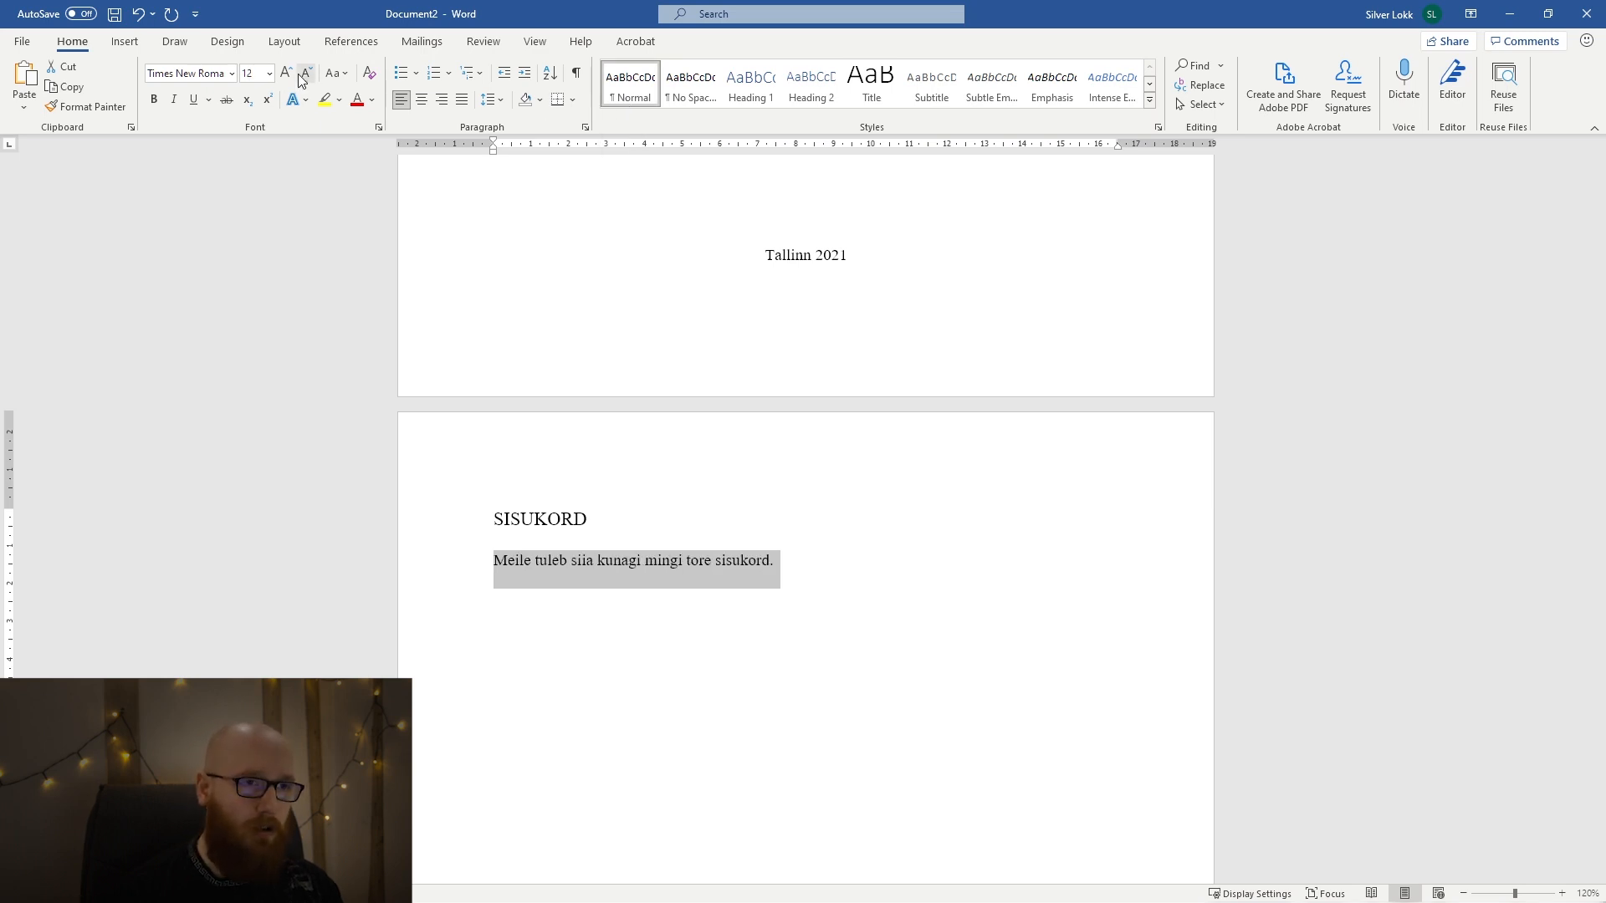
left_click(492, 100)
left_click(497, 172)
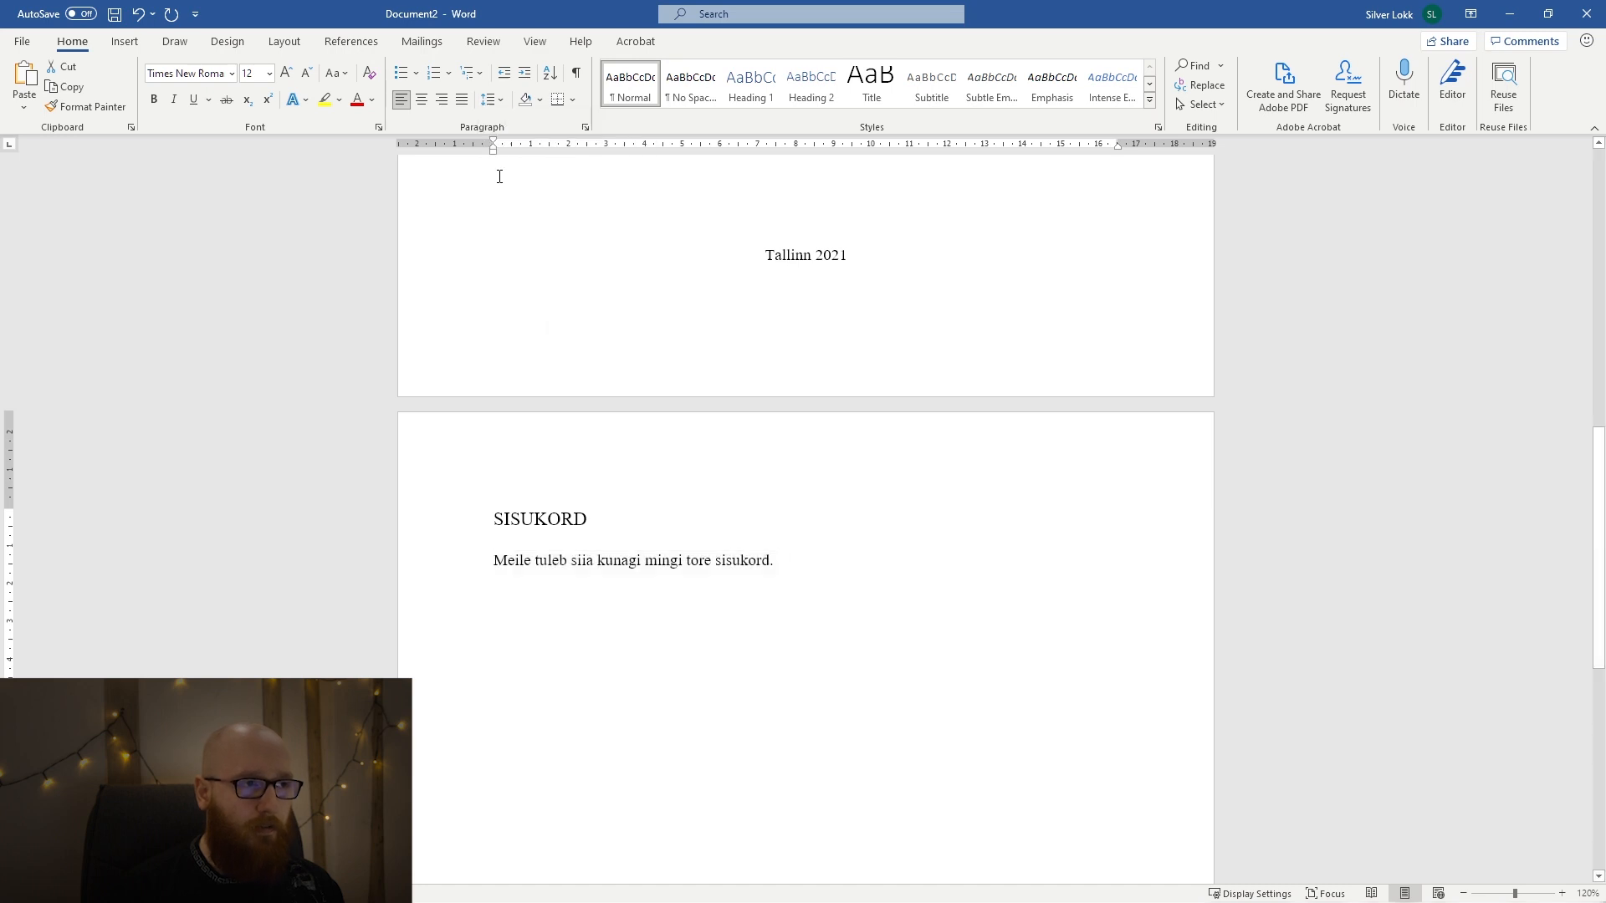
left_click(457, 101)
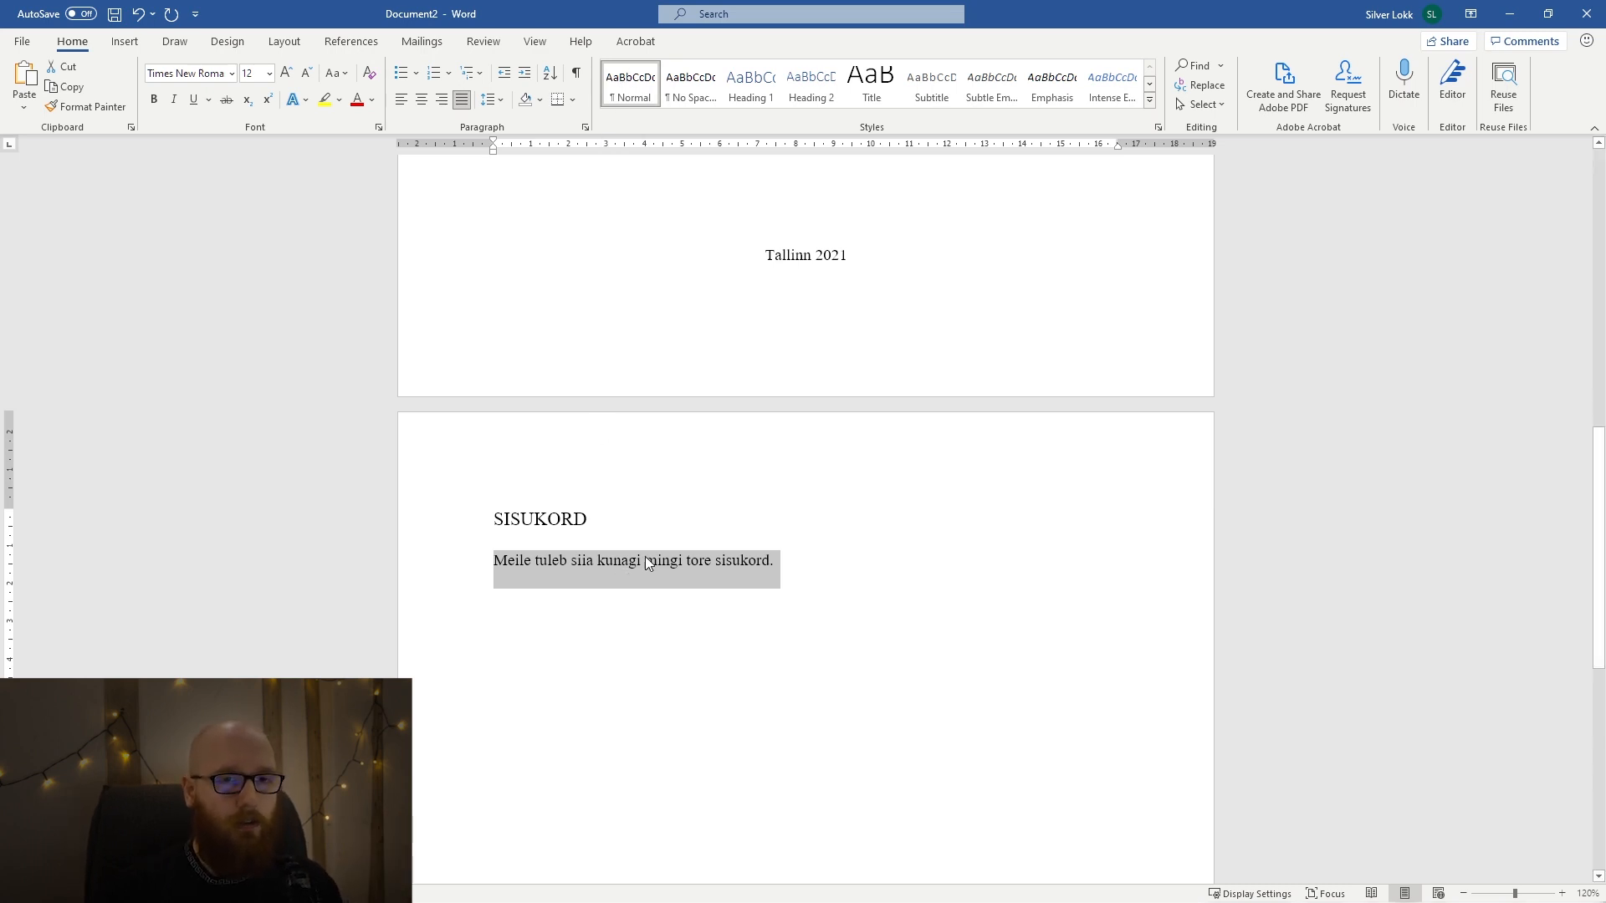
Try updating the Normal style to match the sentence below "SISUKORD", check the title page and undo the style update.
right_click(635, 92)
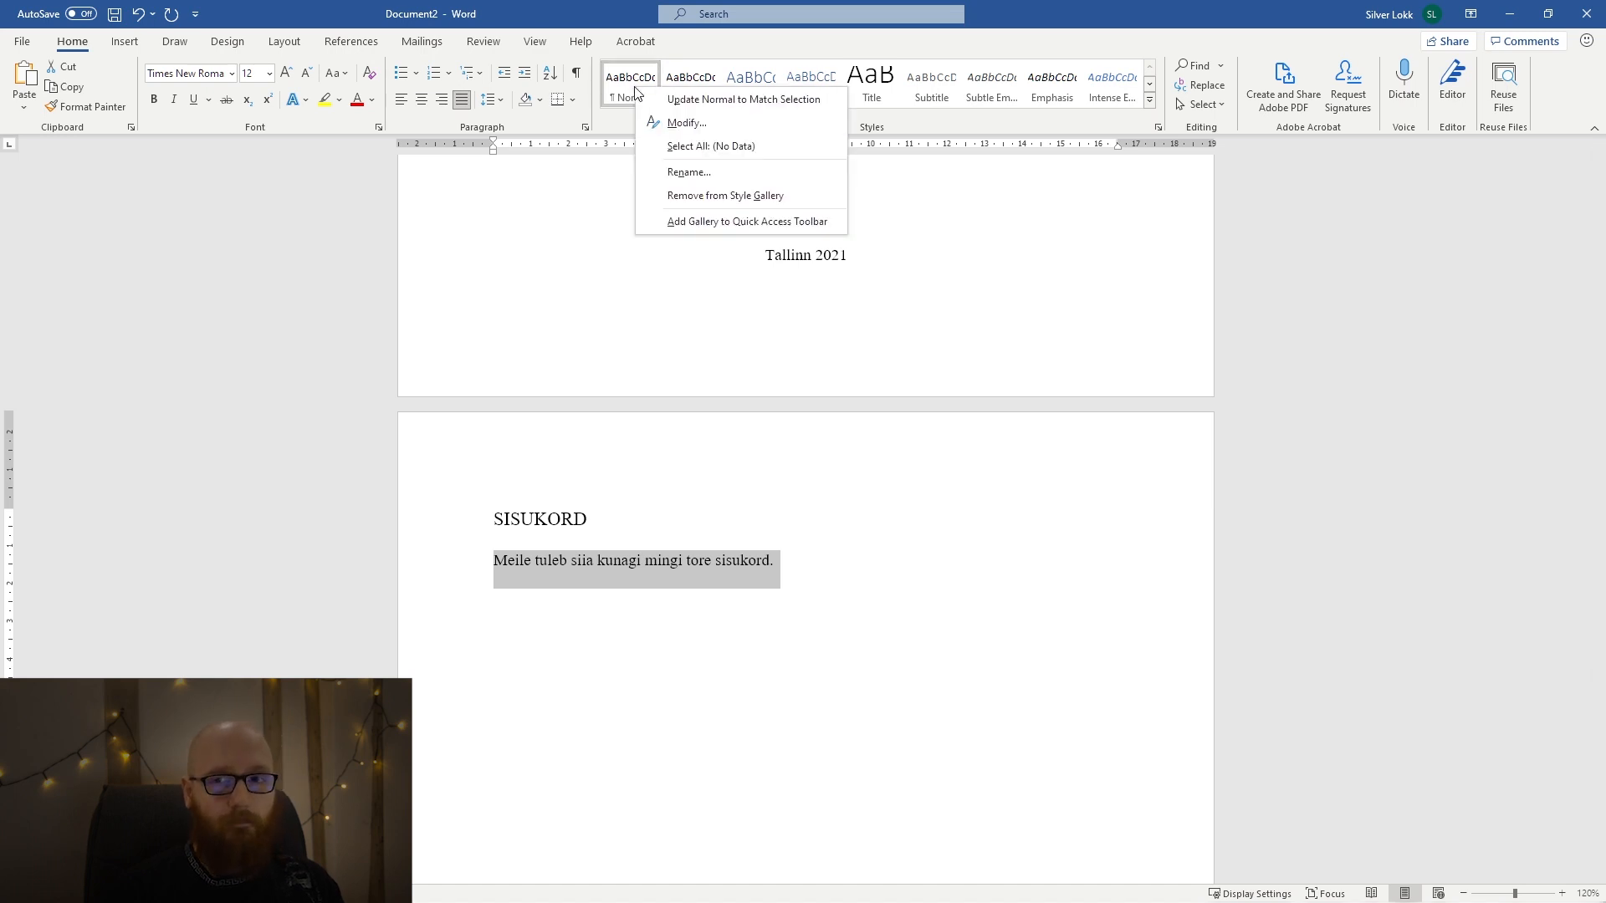
left_click(677, 99)
scroll(671, 459, "up", 10)
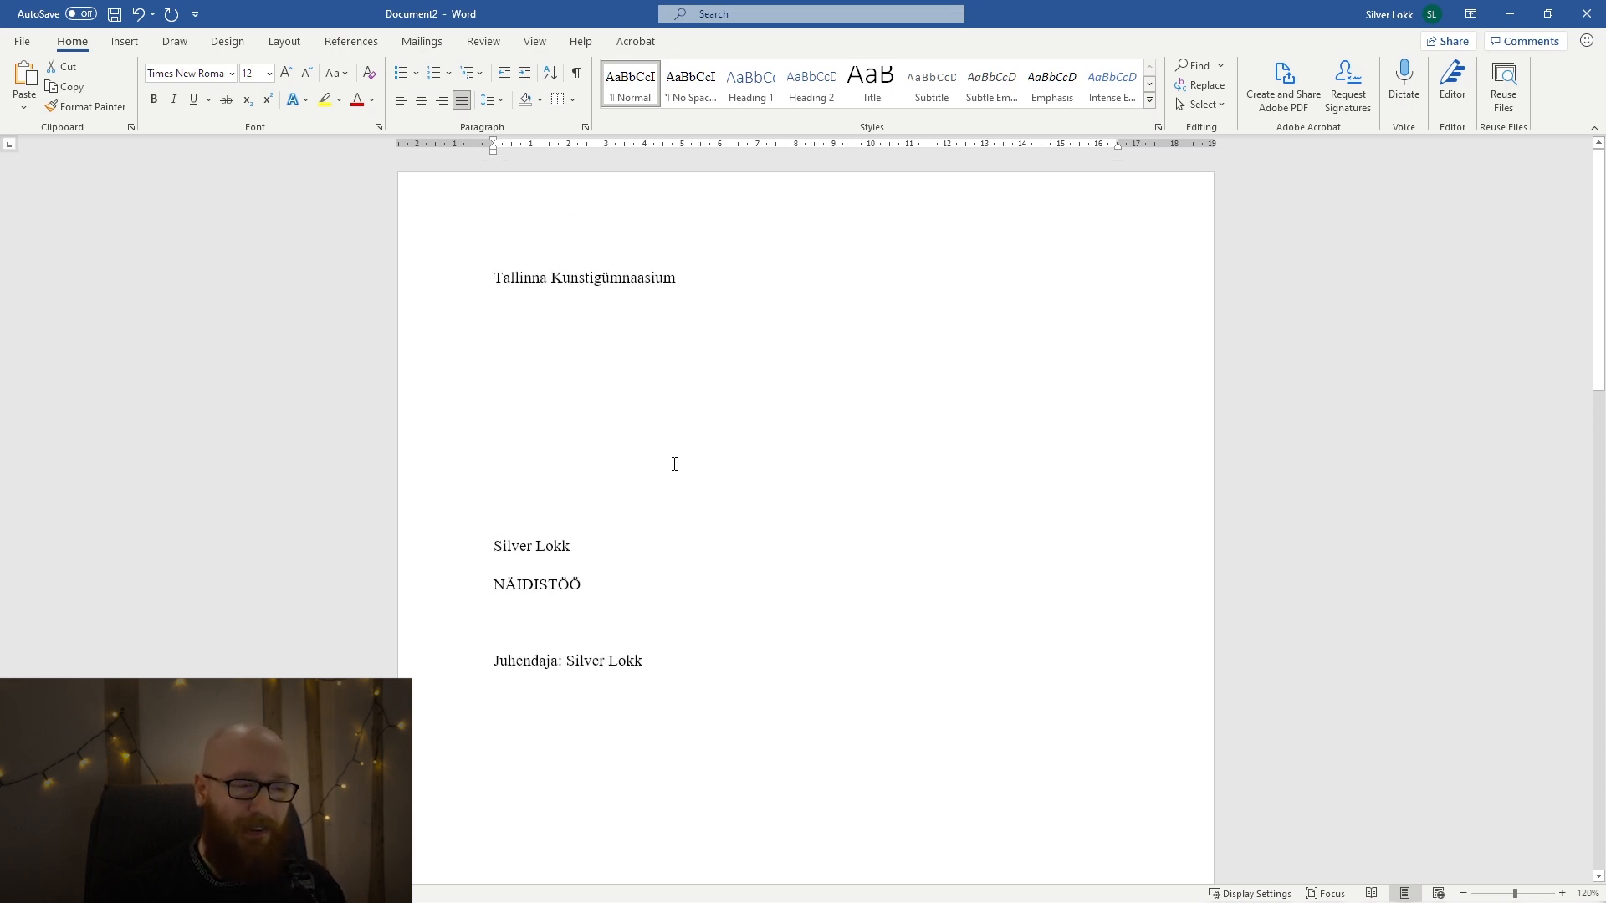
scroll(674, 464, "down", 5)
scroll(674, 464, "up", 4)
scroll(674, 464, "down", 4)
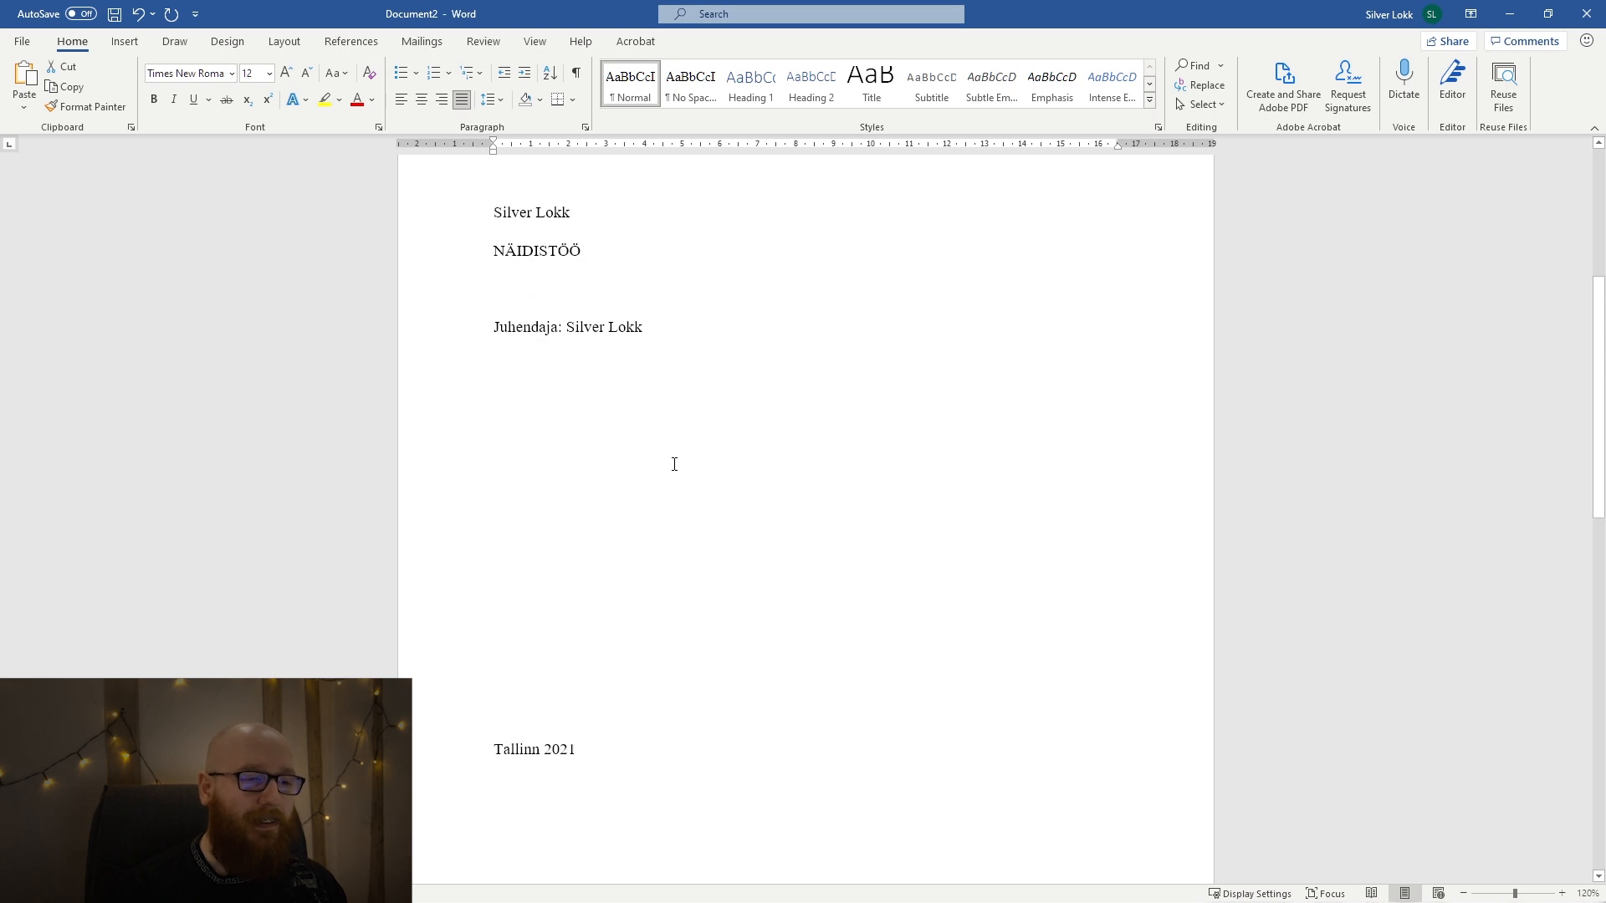
scroll(675, 464, "down", 4)
double_click(555, 684)
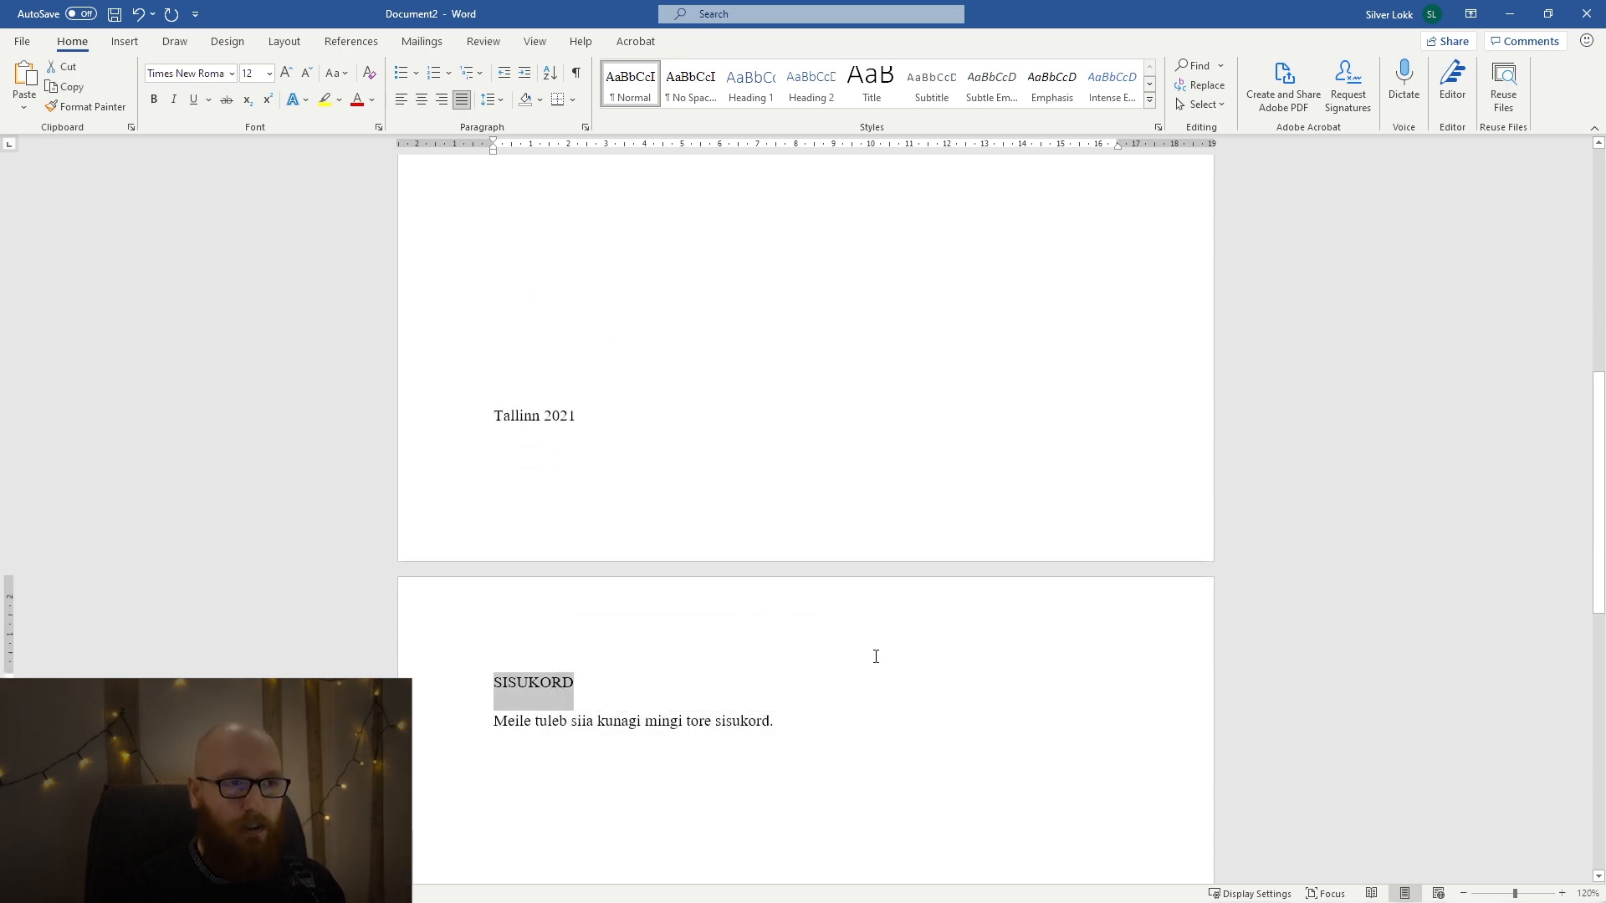
left_click_drag(599, 683, 455, 190)
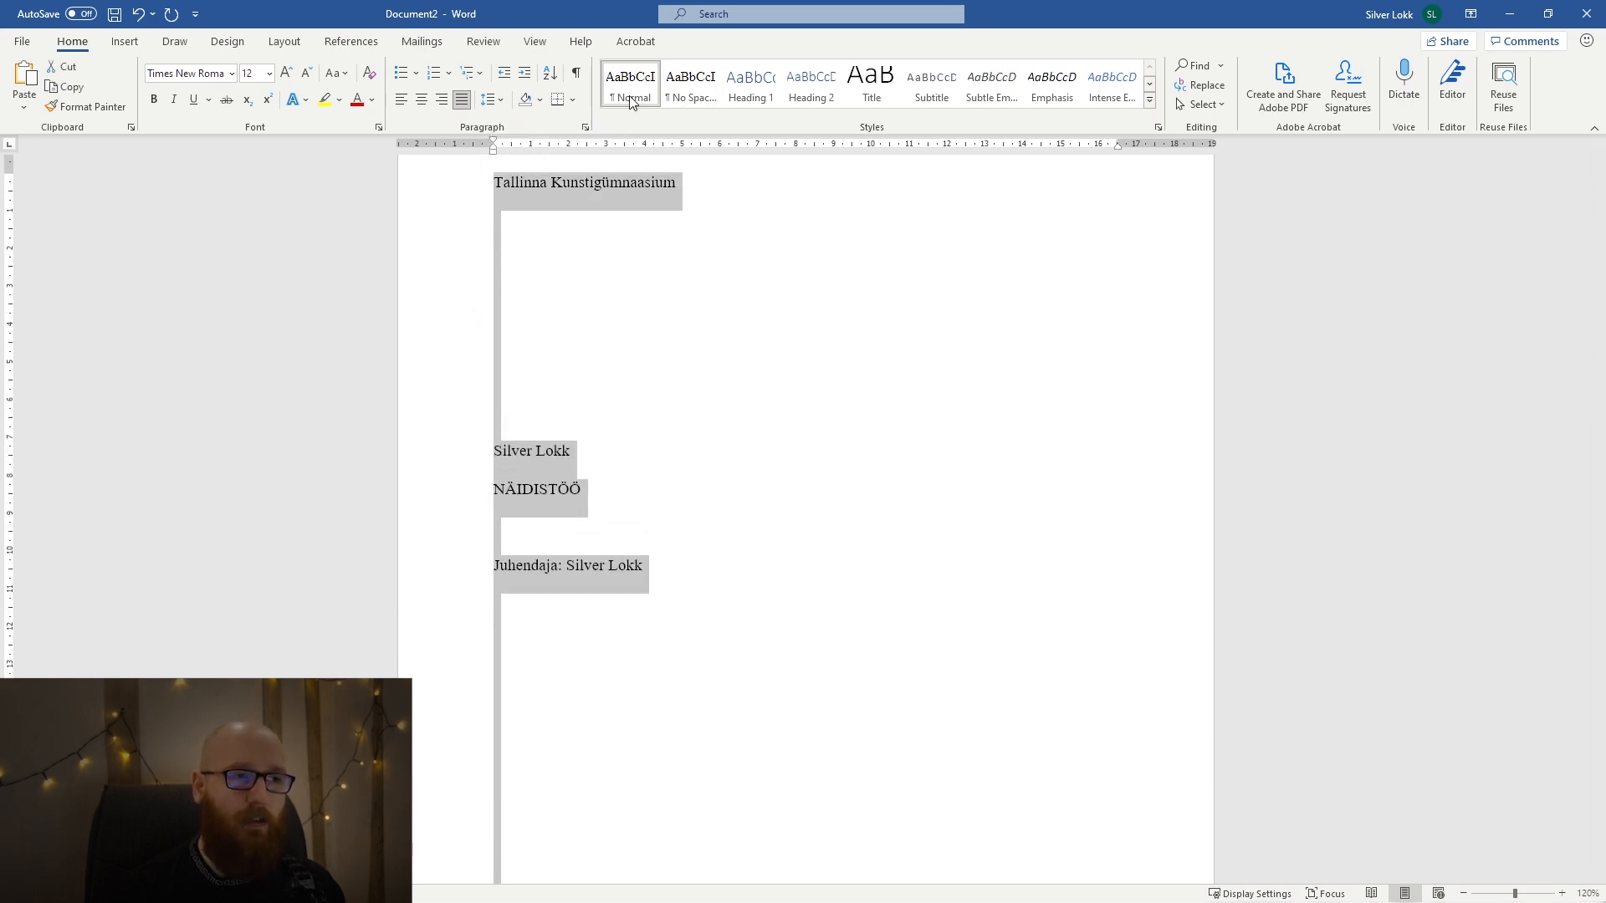
left_click(805, 431)
scroll(805, 428, "down", 5)
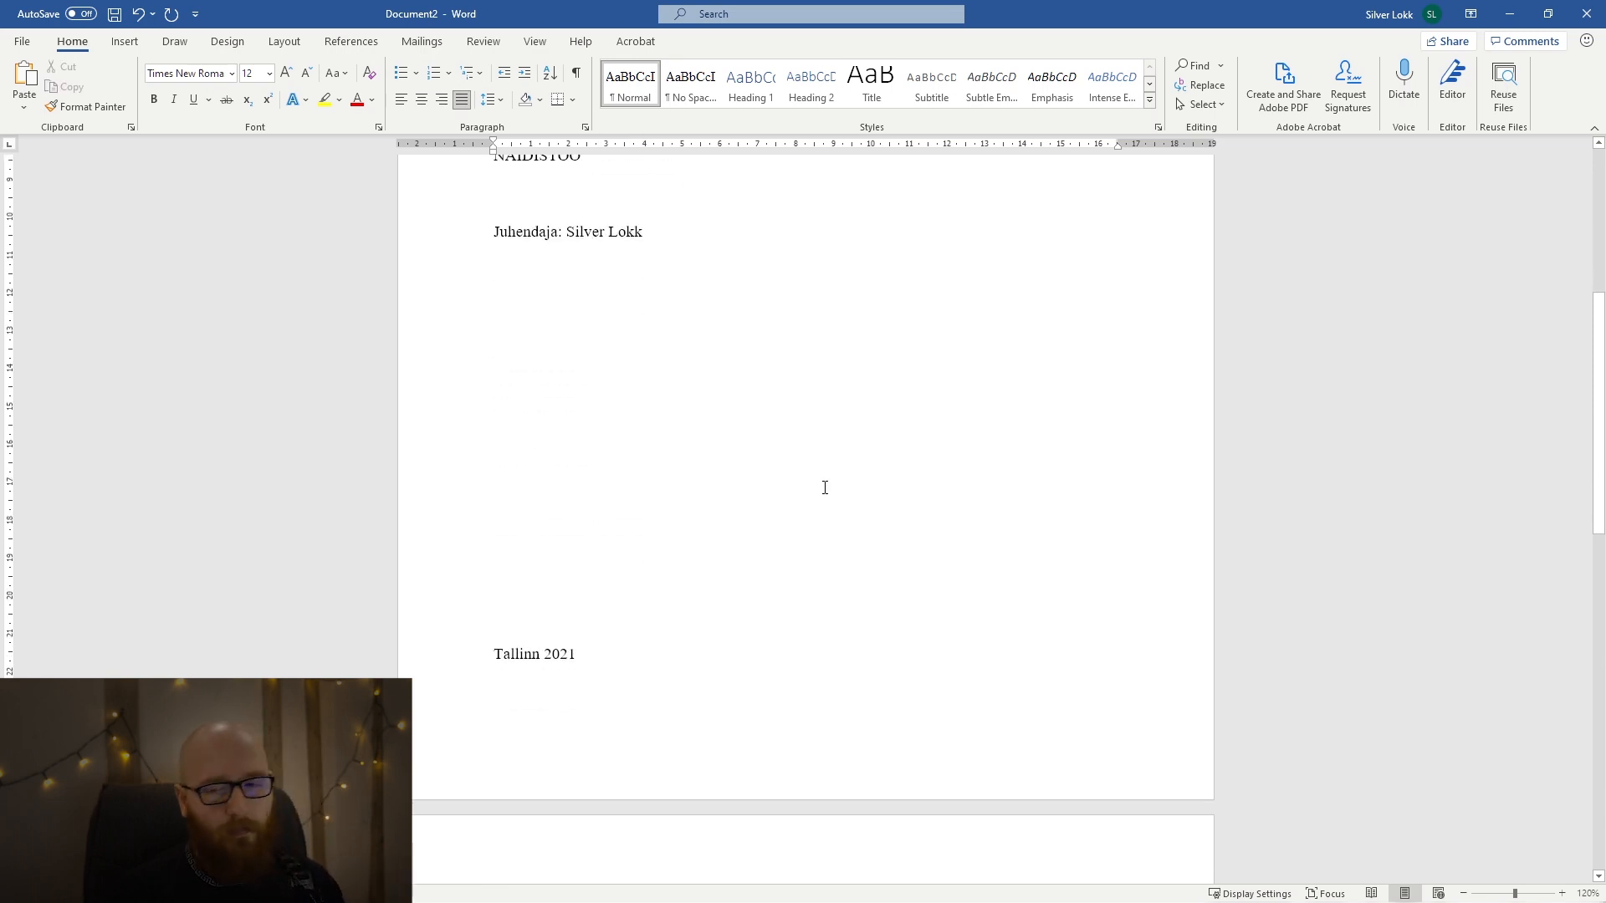
scroll(825, 488, "down", 5)
key("ctrl+z")
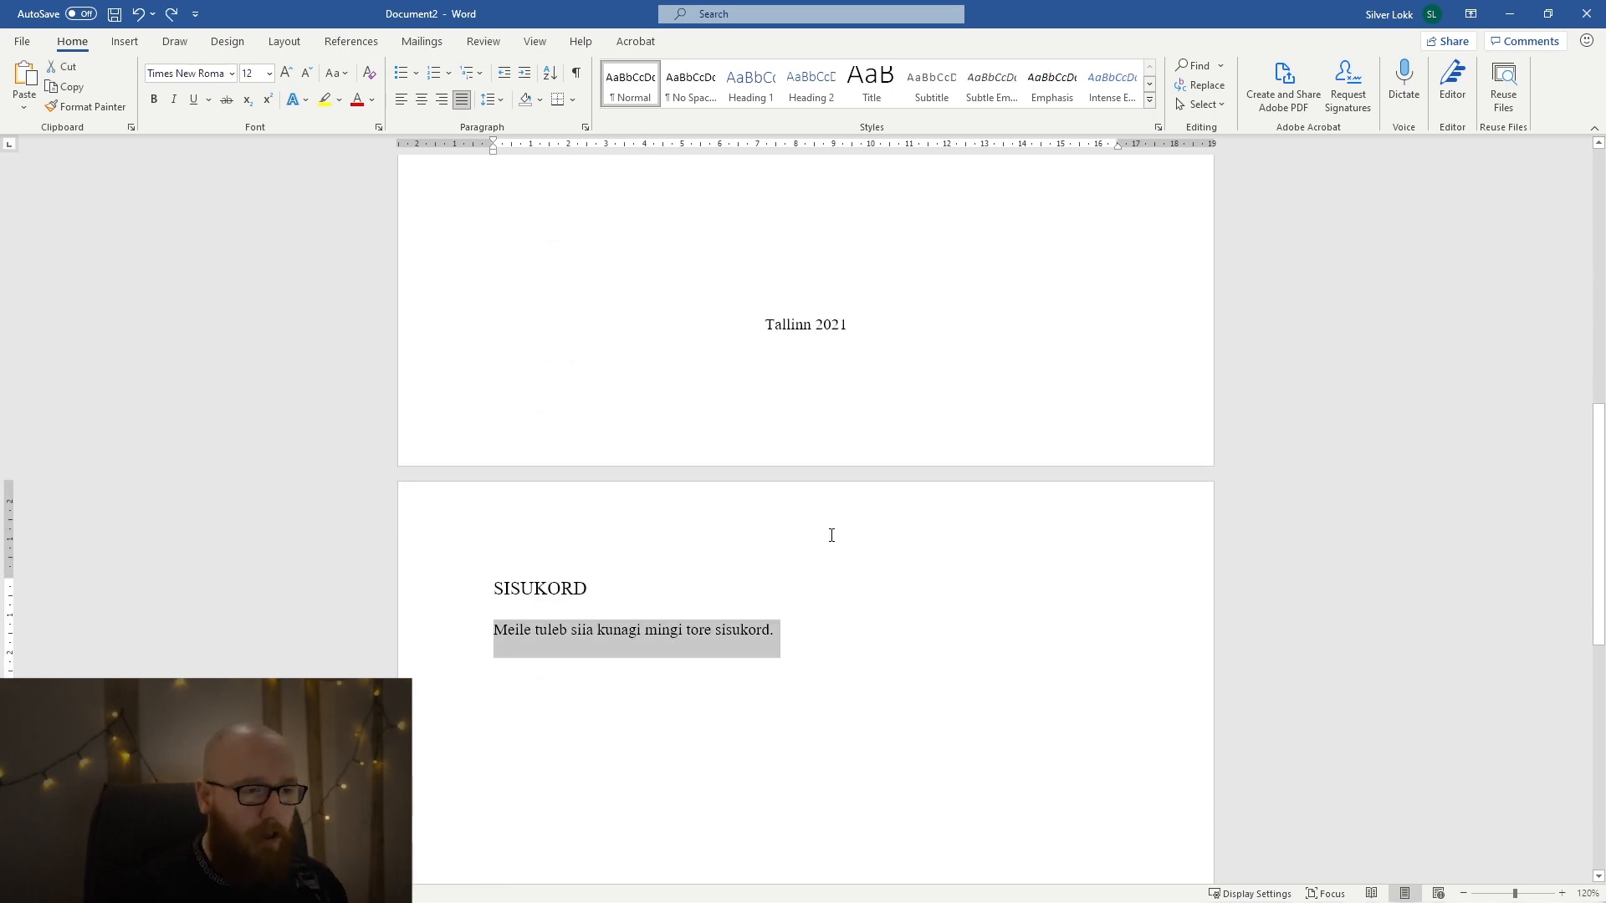
left_click(814, 628)
left_click_drag(795, 628, 493, 629)
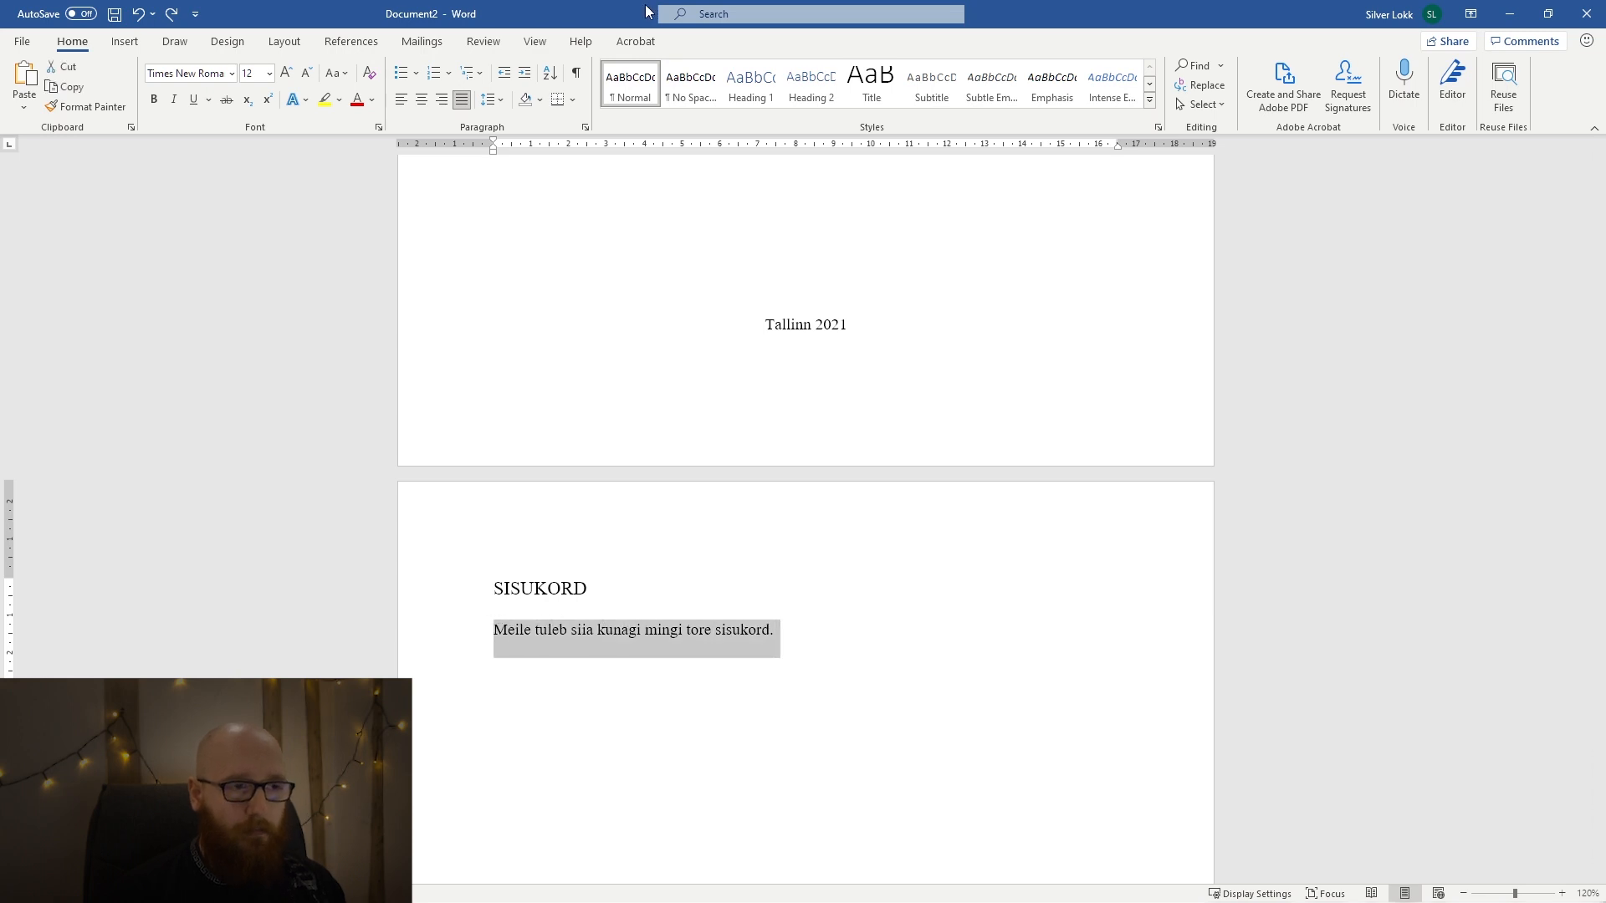
Start a new style from the formatting of the whole title page text and name it "Tiitelleht".
left_click(854, 439)
scroll(860, 469, "up", 3)
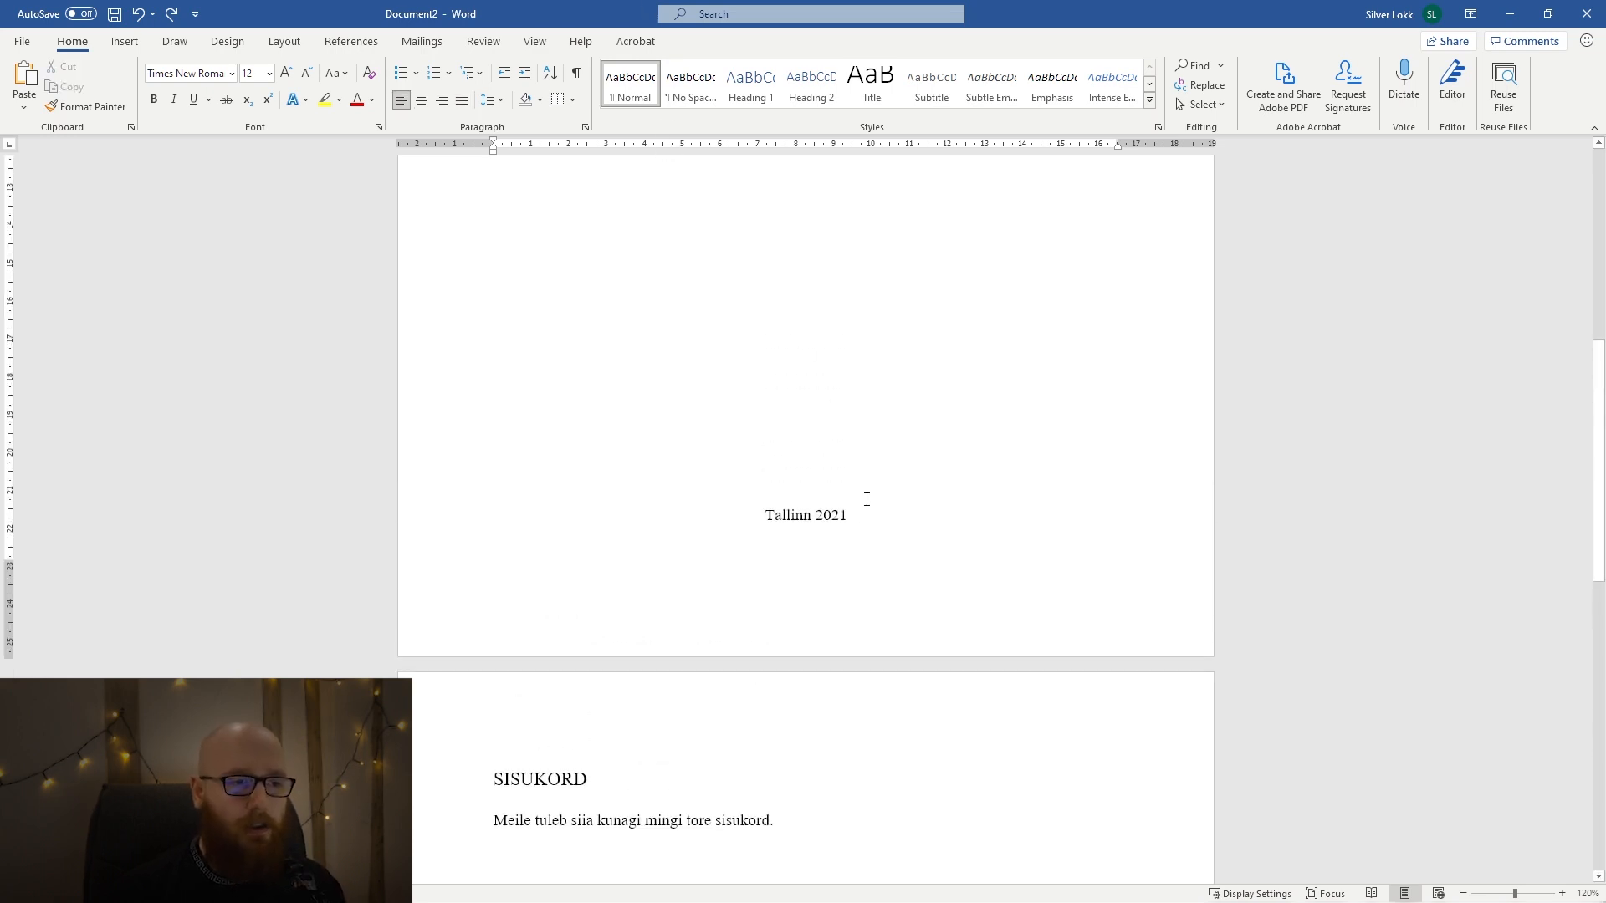
left_click_drag(887, 523, 677, 244)
scroll(702, 423, "up", 5)
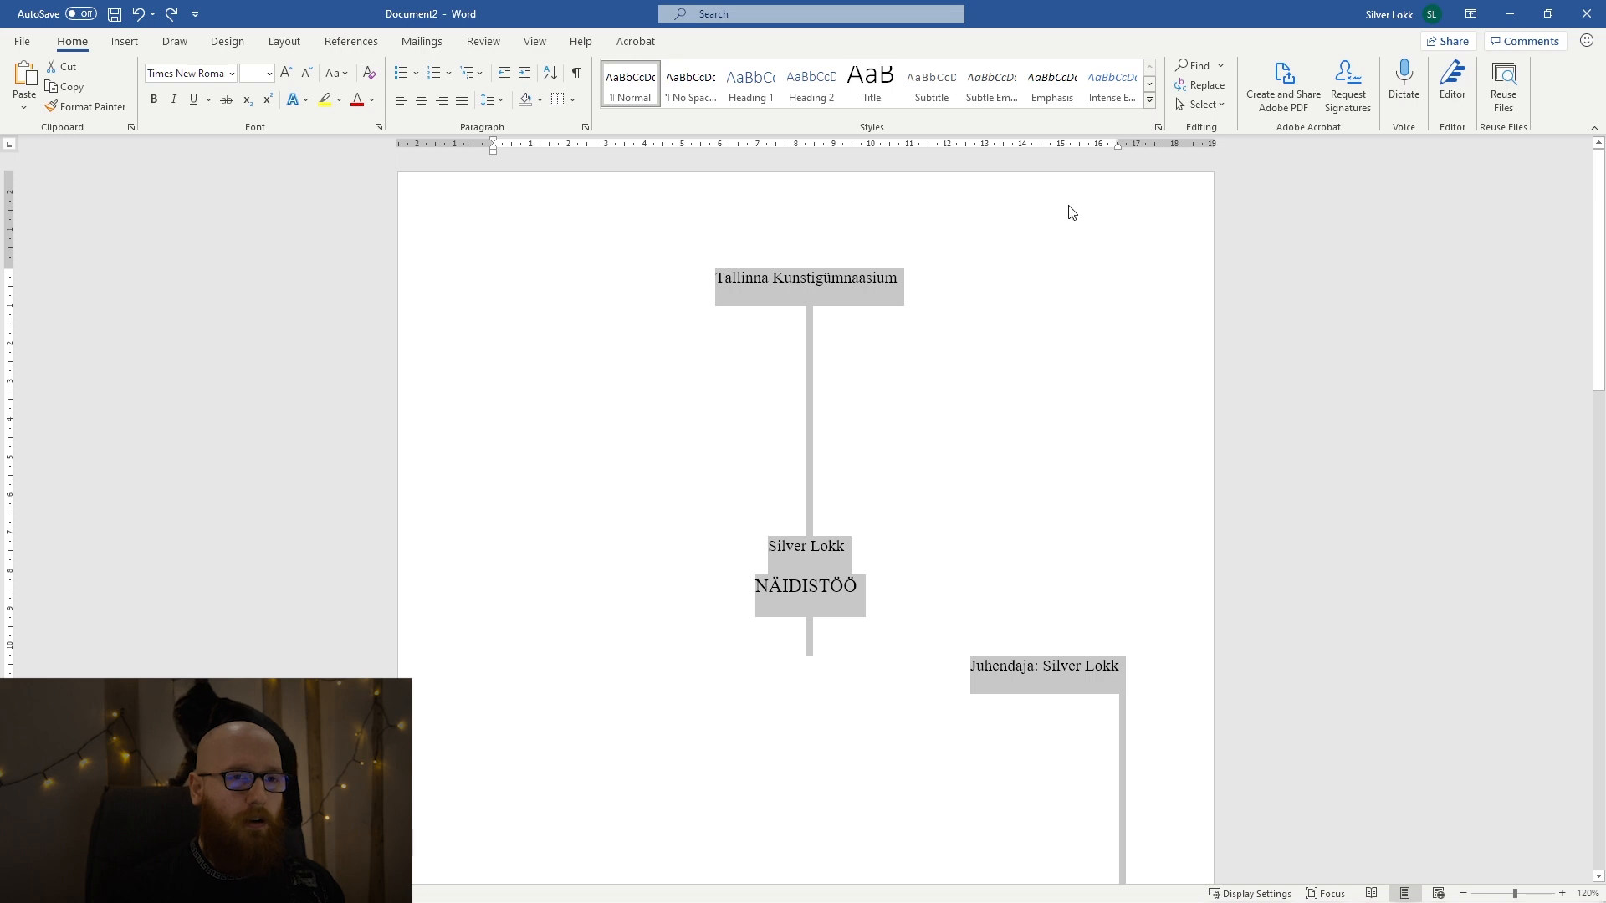
left_click(1150, 102)
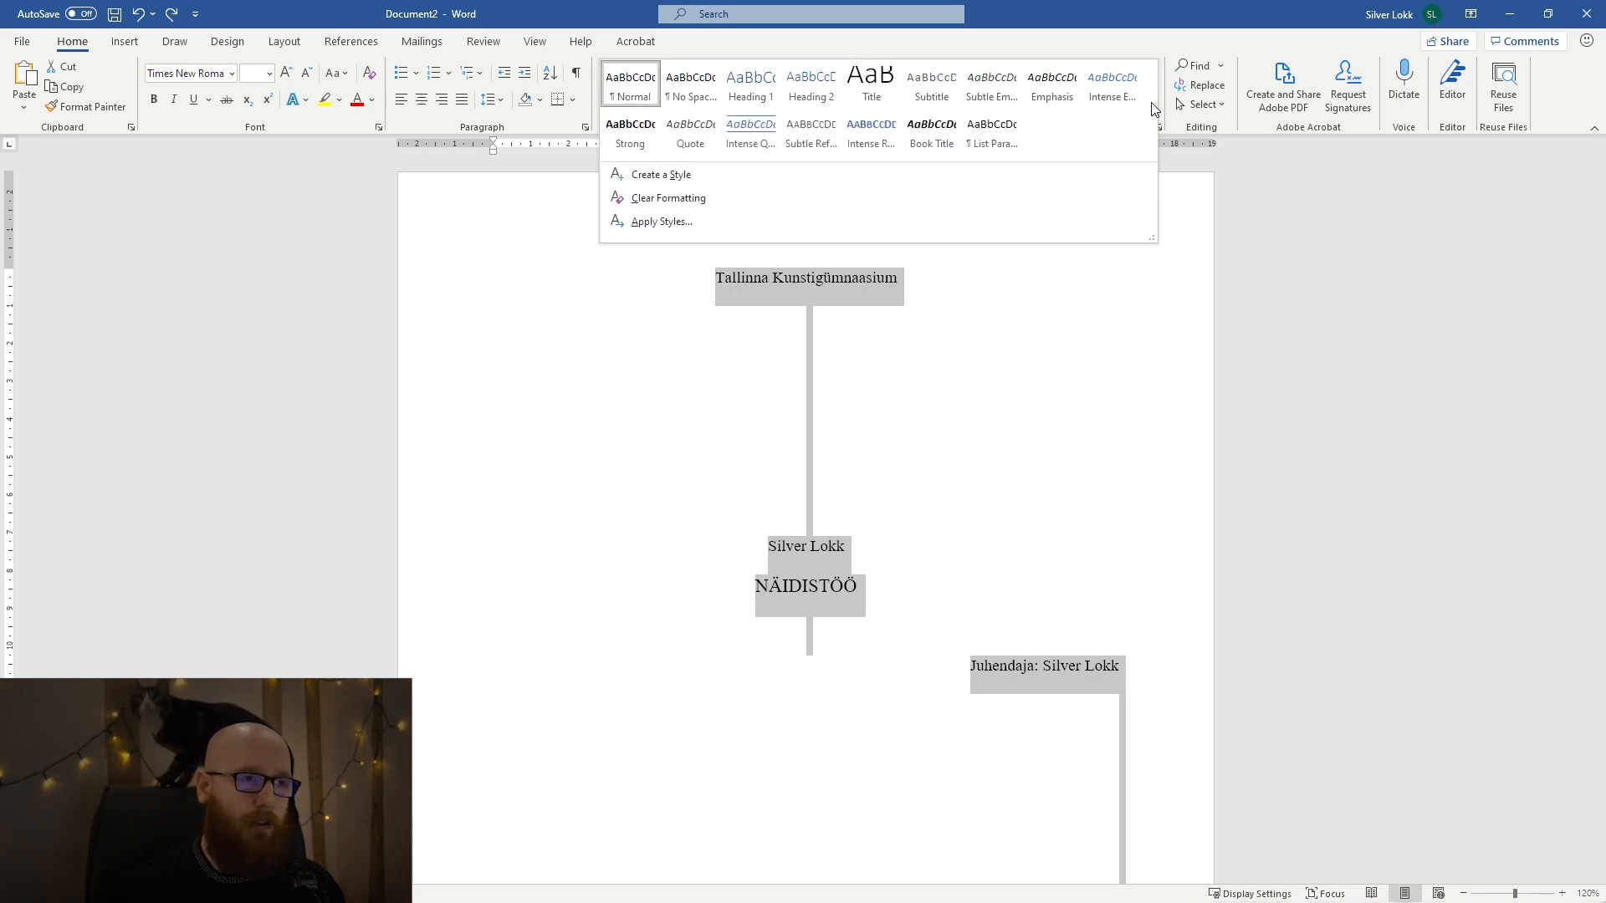
left_click(676, 183)
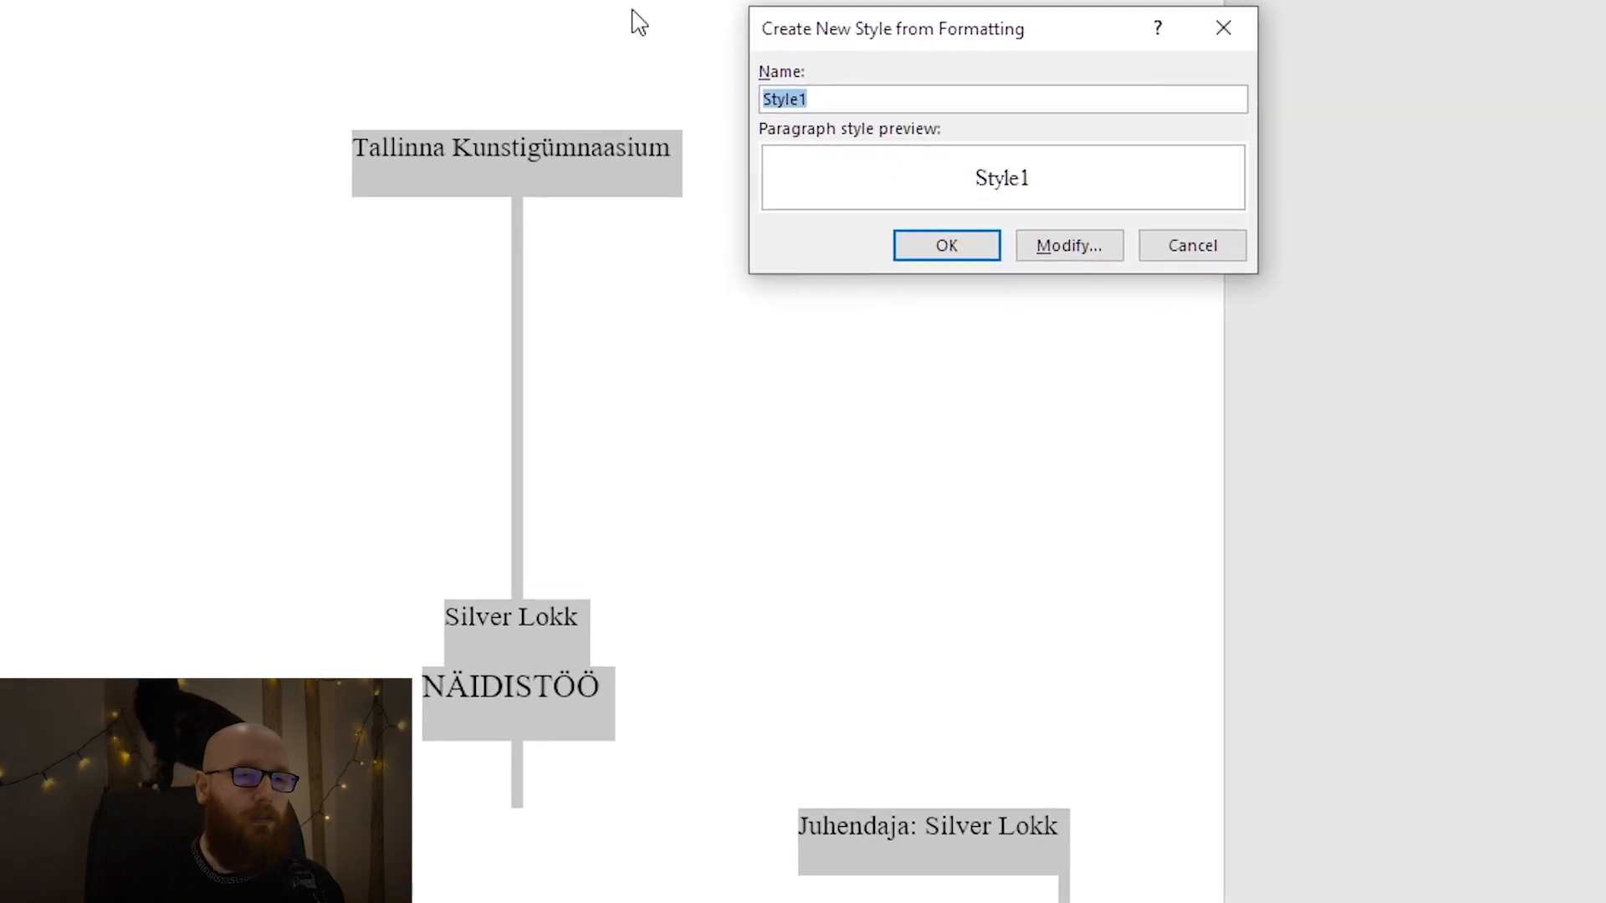
left_click(930, 100)
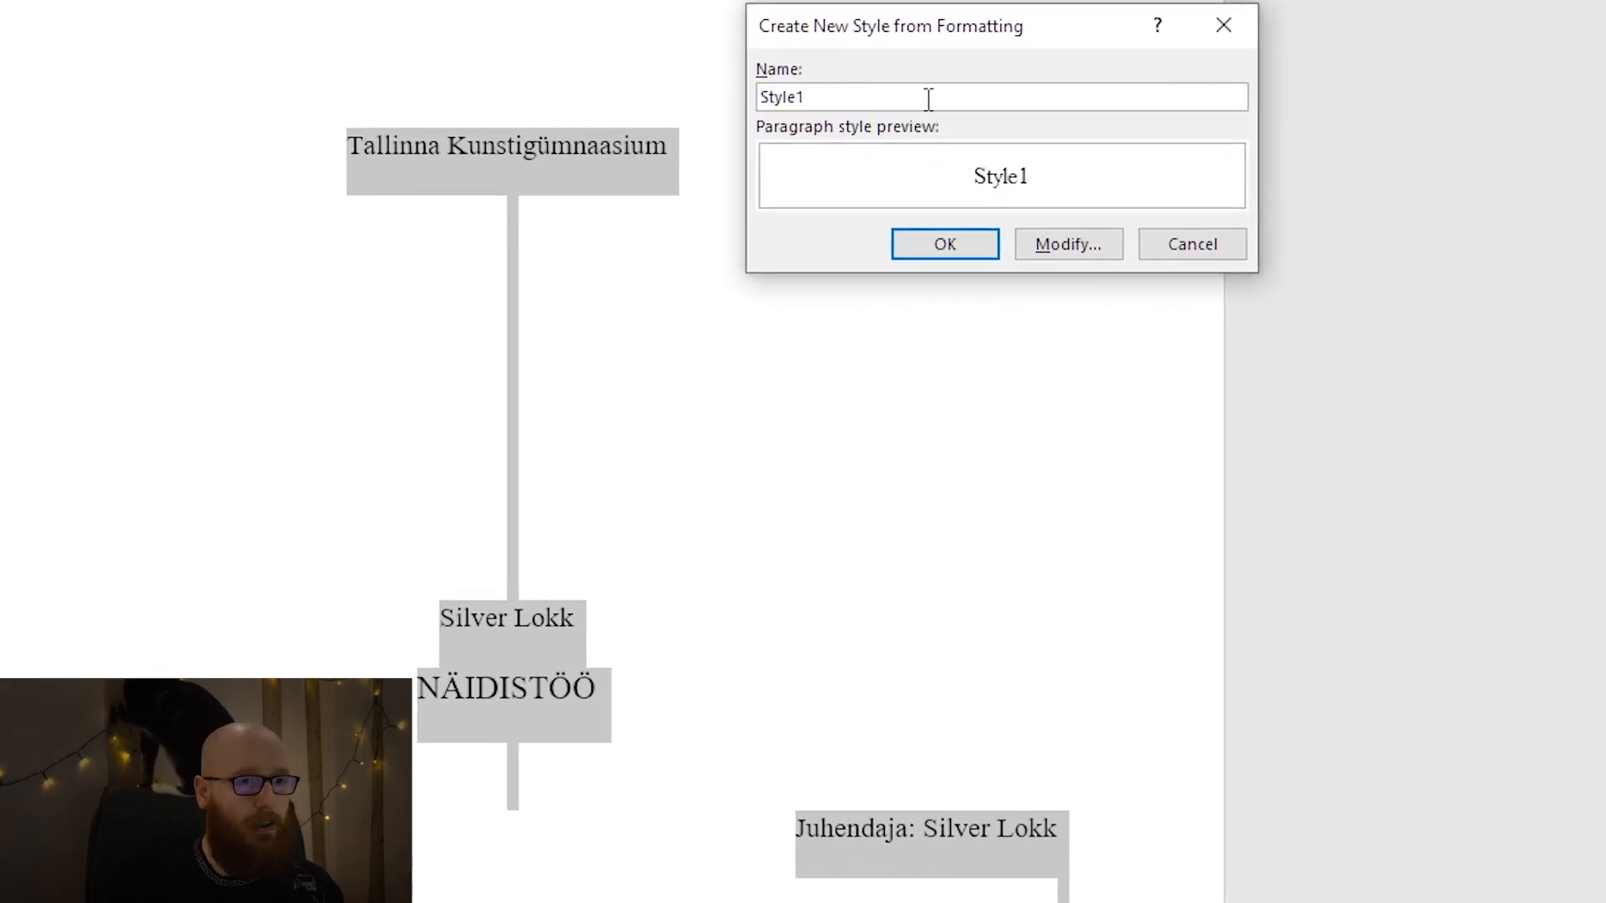
double_click(928, 99)
type("Tiitelleht")
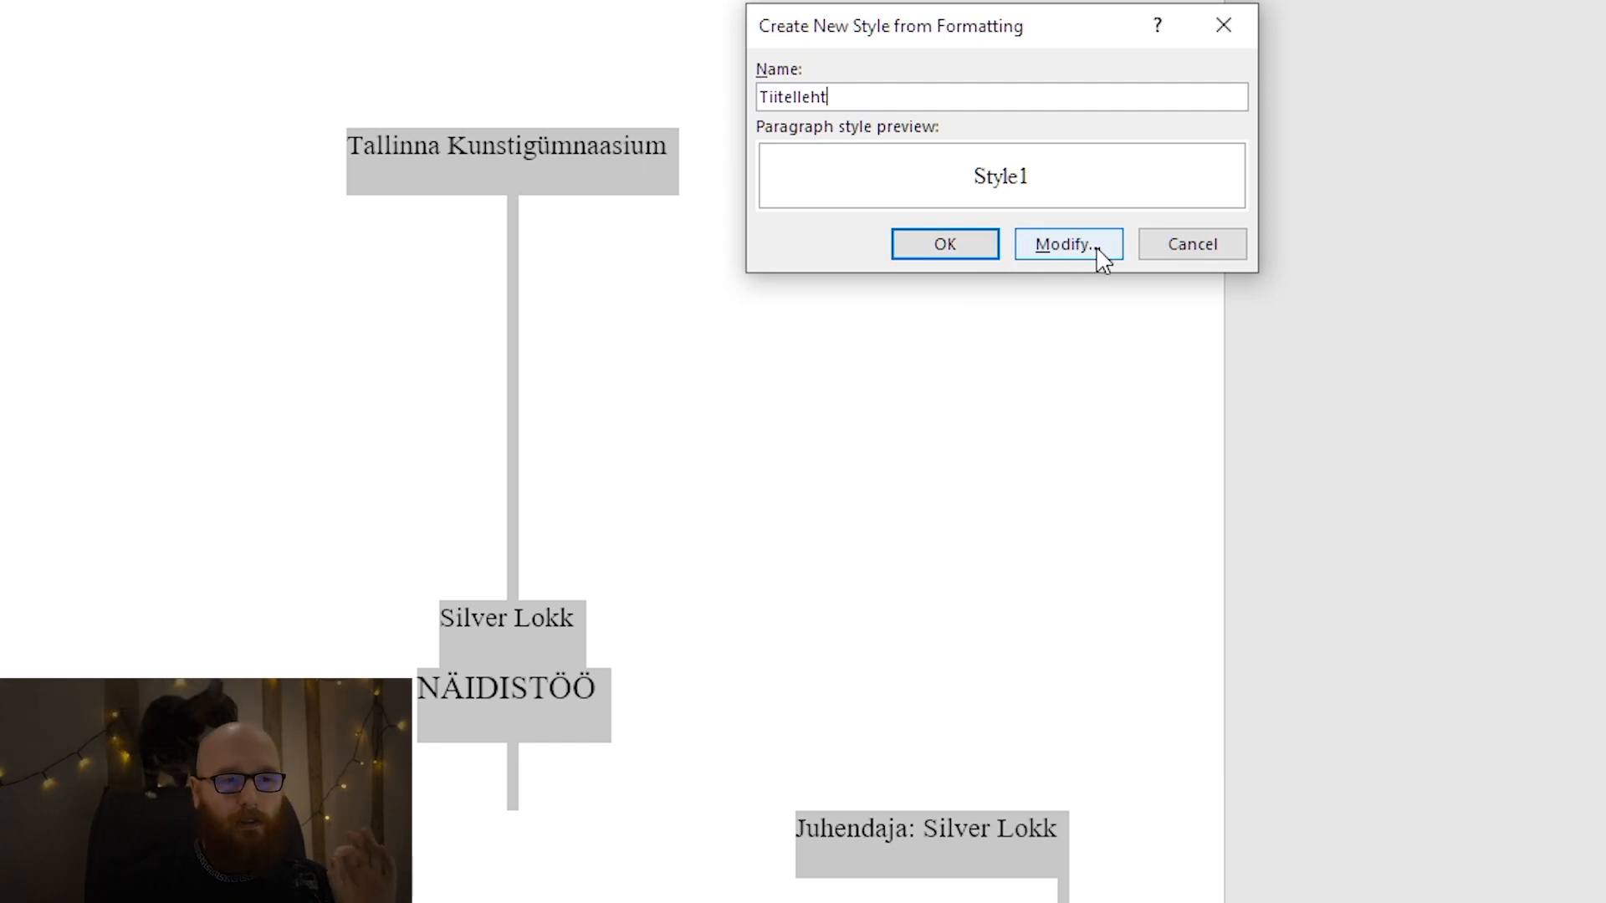
Base the Tiitelleht style on Normal and save it.
left_click(1037, 249)
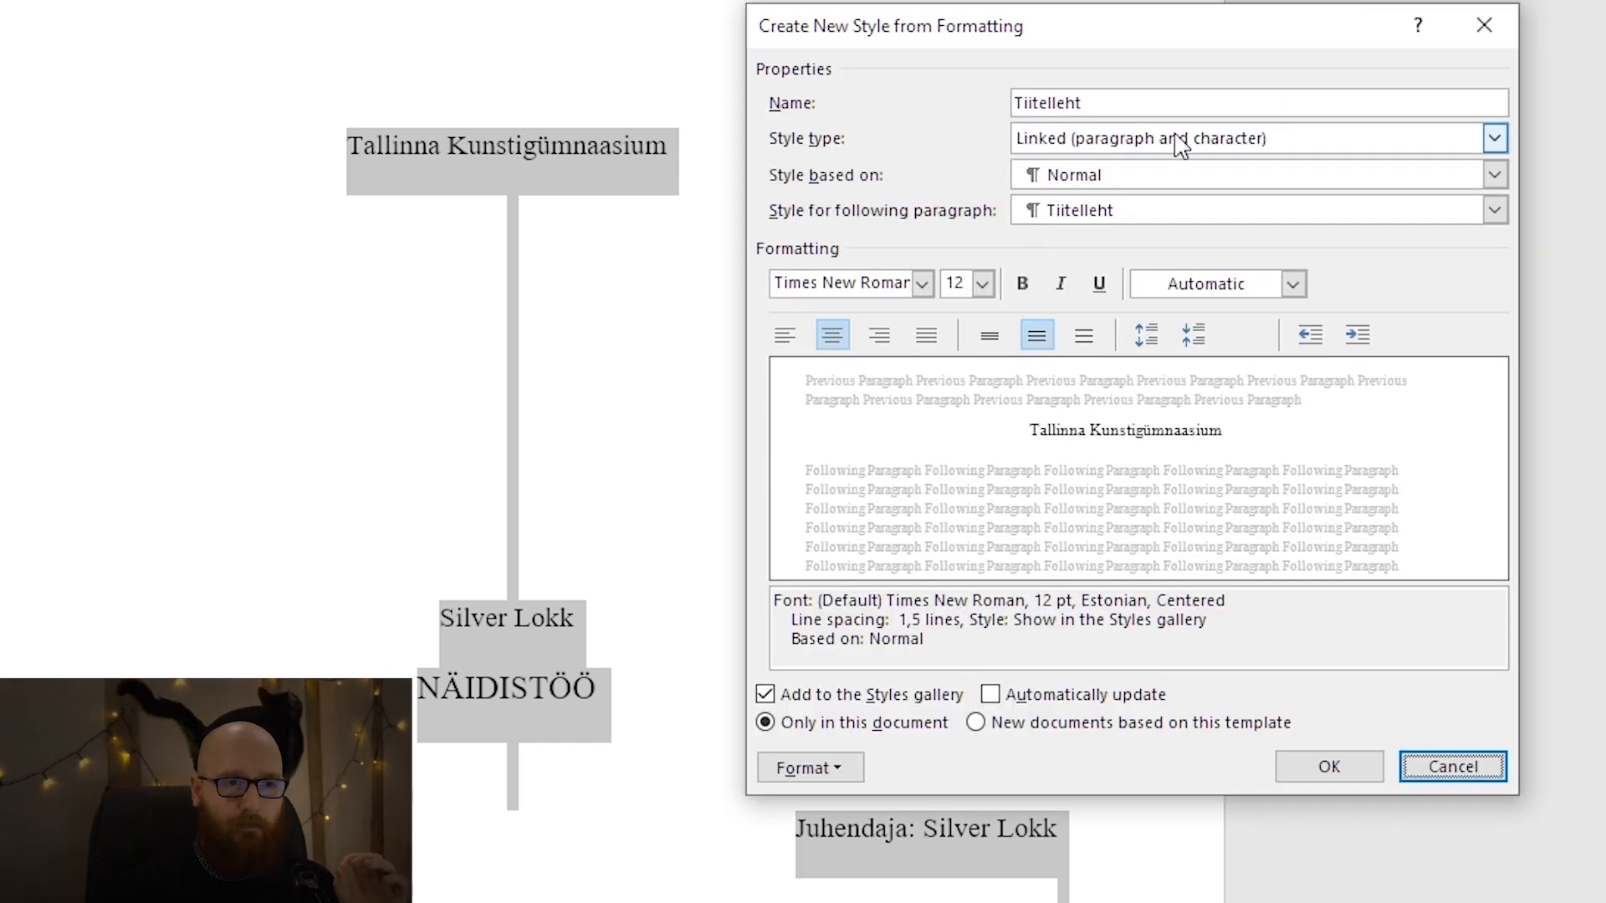
left_click(1170, 191)
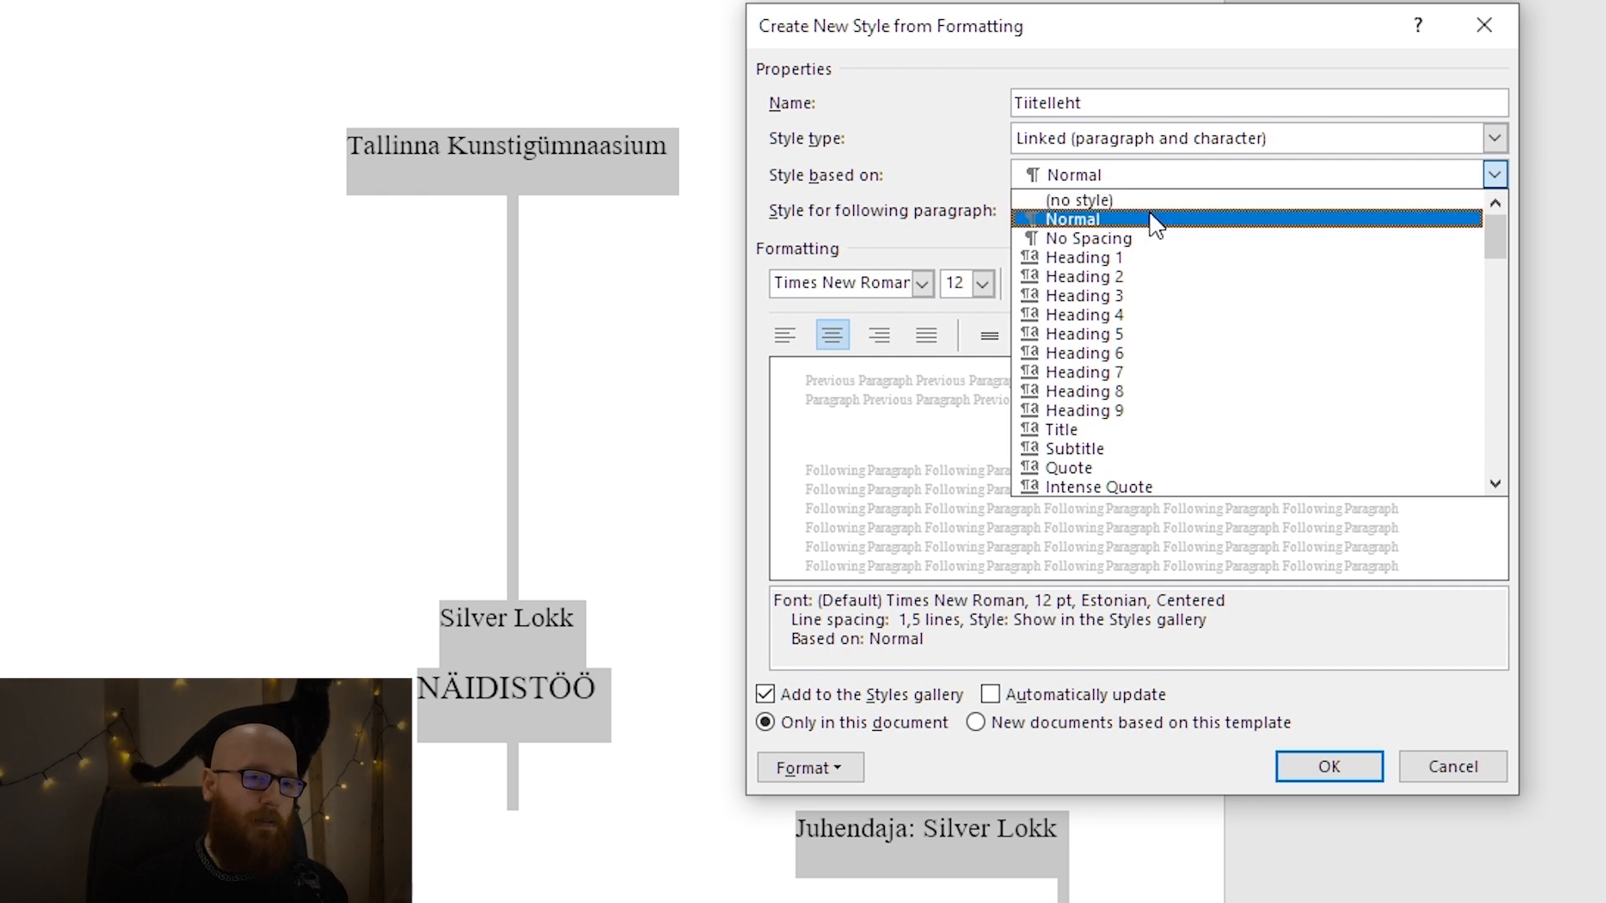
left_click(1153, 219)
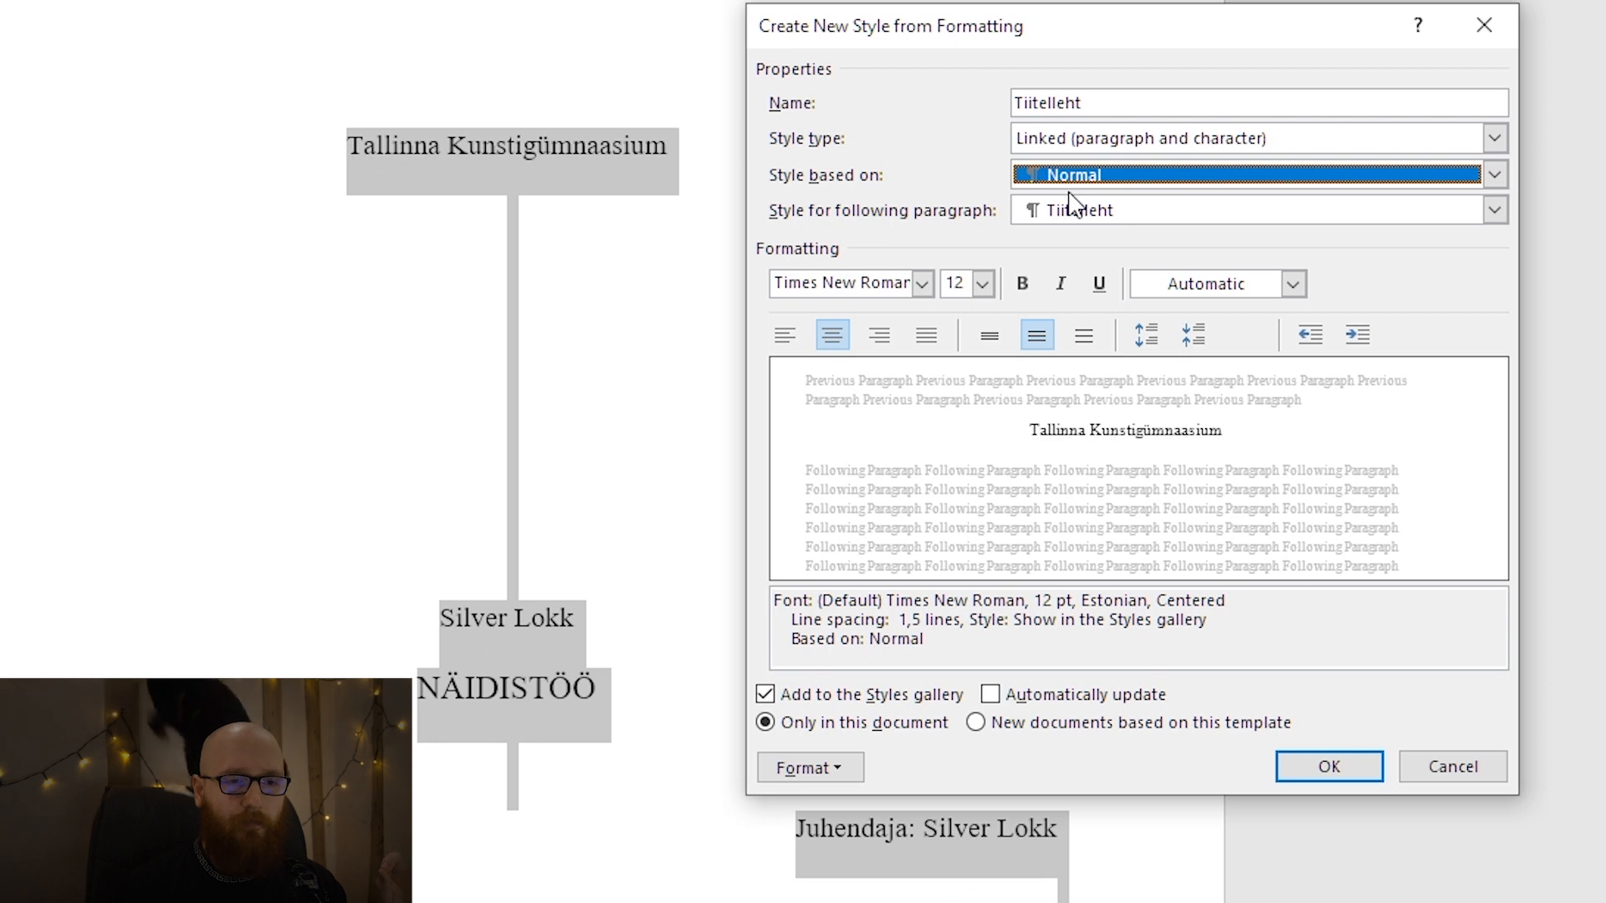
left_click(1332, 768)
left_click(794, 677)
left_click_drag(746, 741, 507, 326)
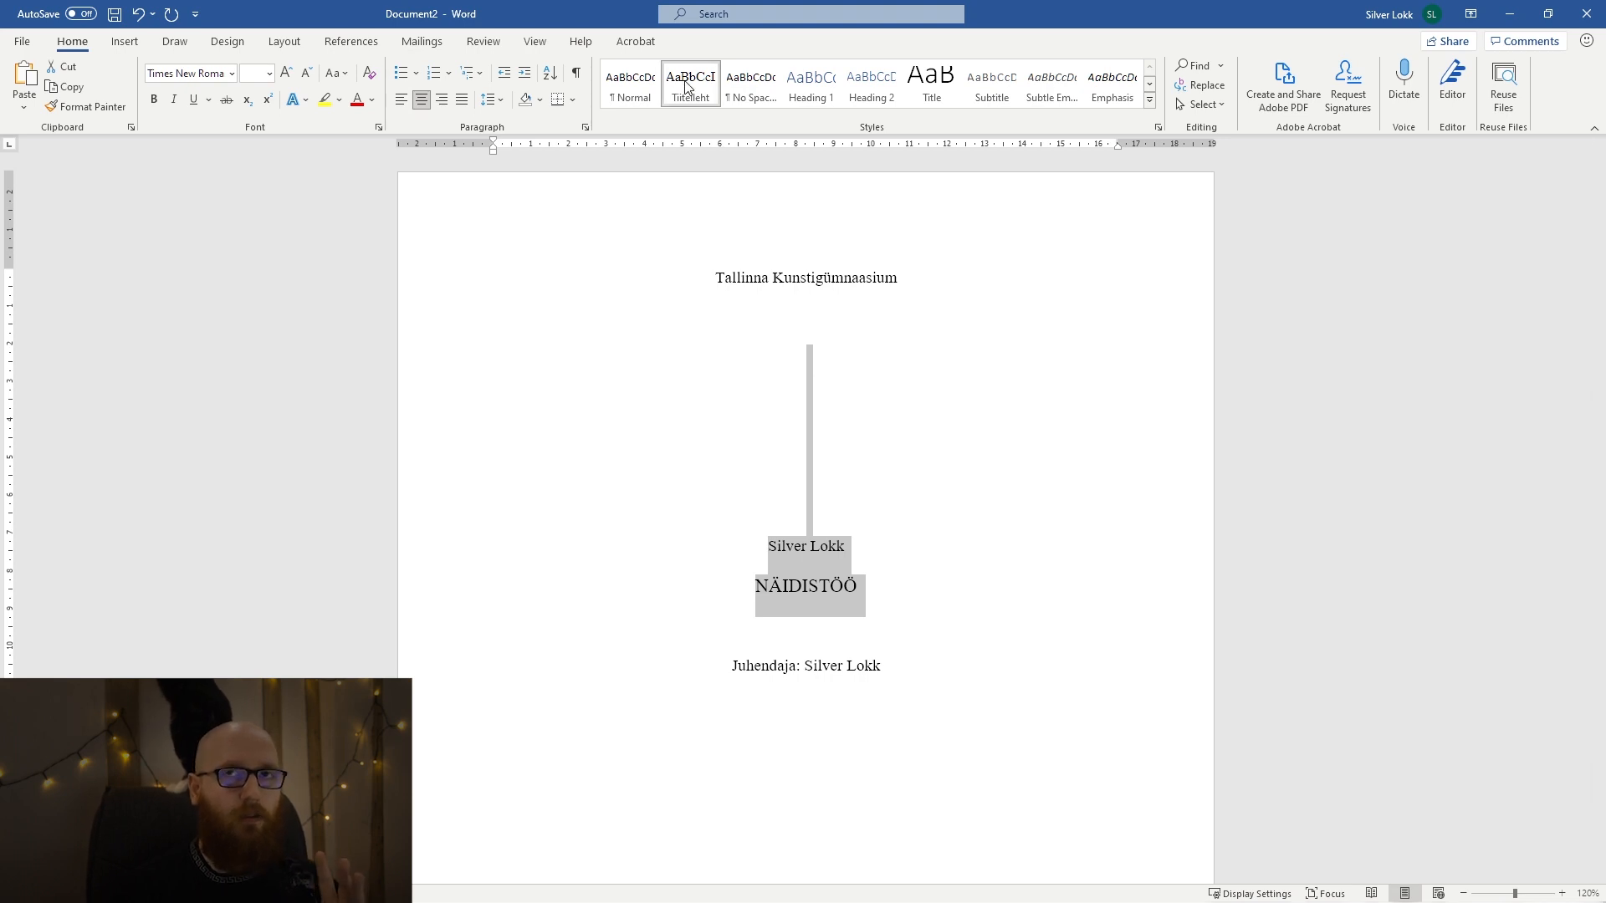
scroll(1032, 510, "down", 10)
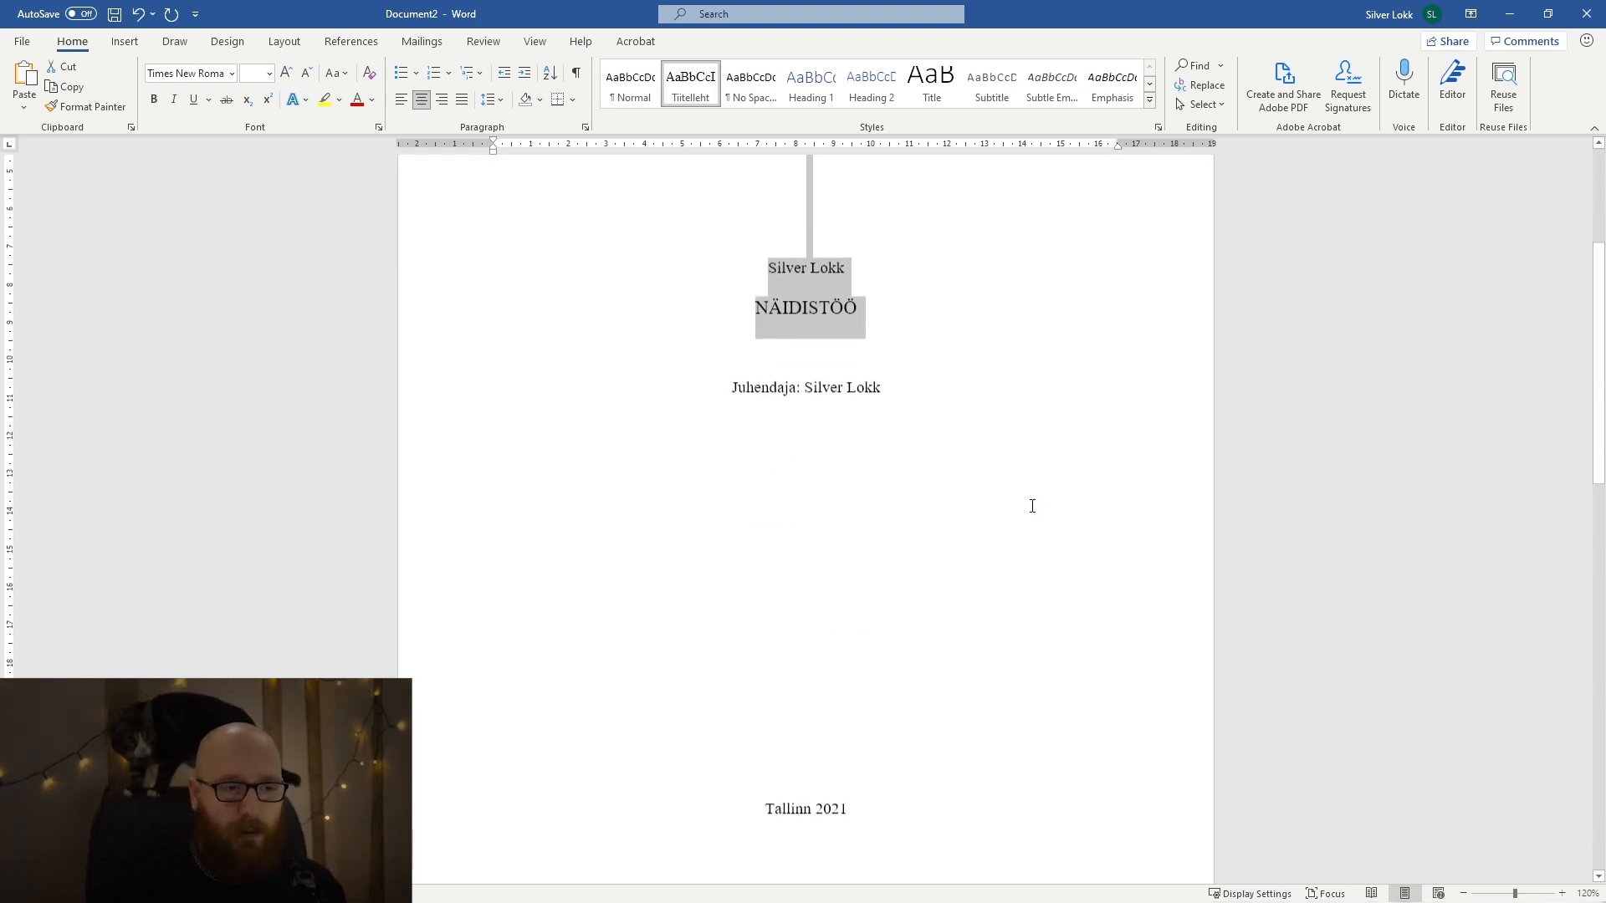
Update the Normal style to match the justified sentence below "SISUKORD".
left_click(683, 587)
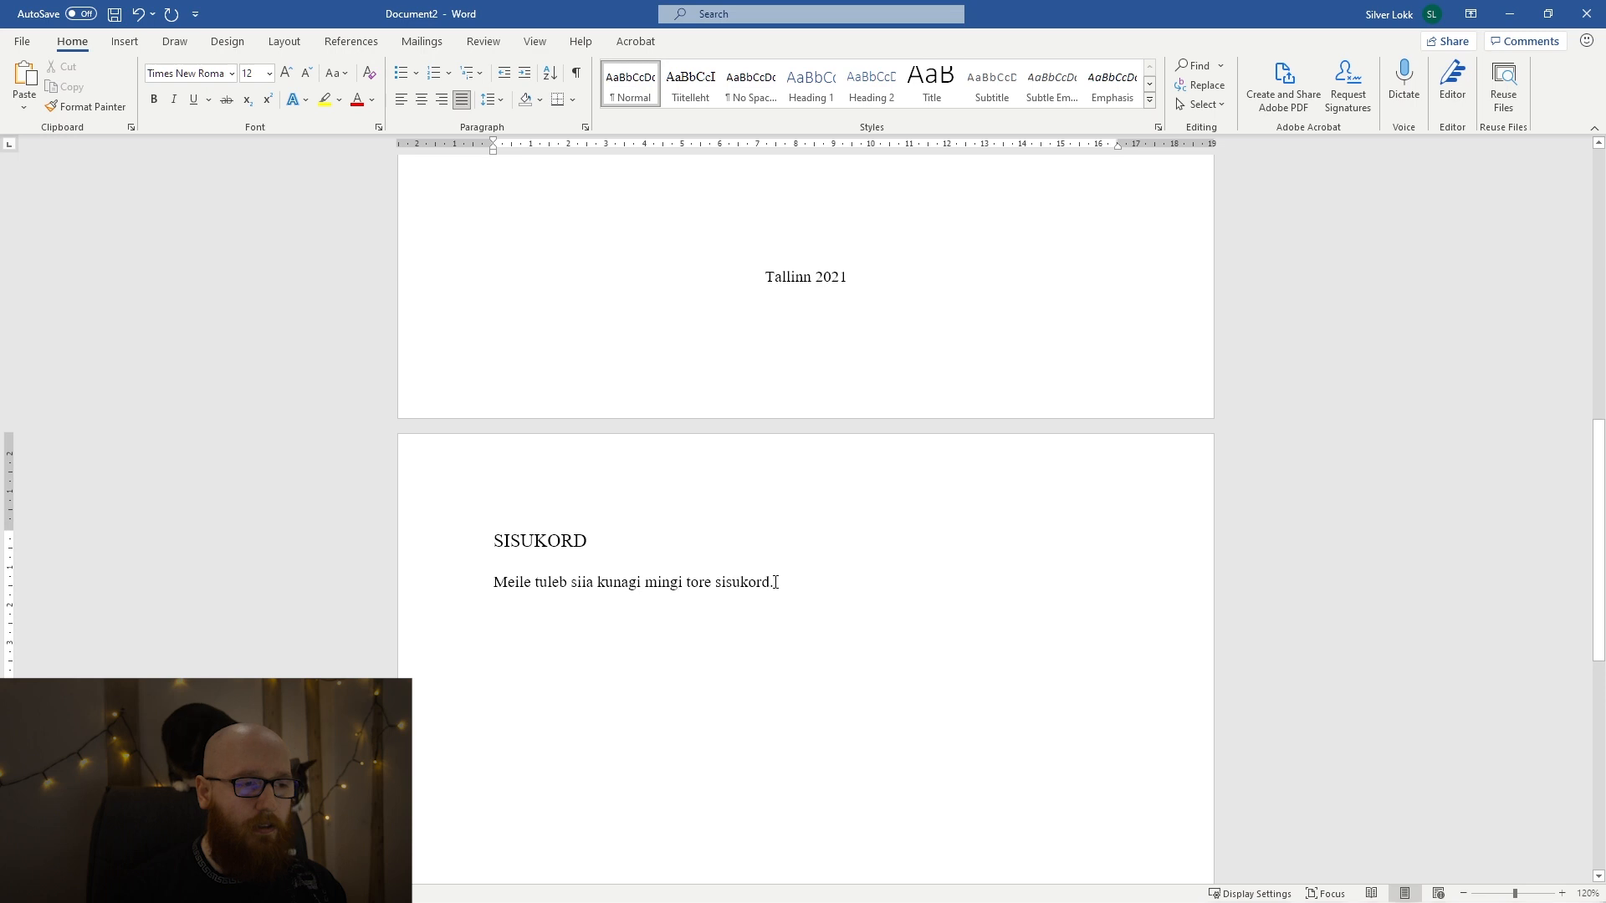
left_click_drag(775, 582, 495, 586)
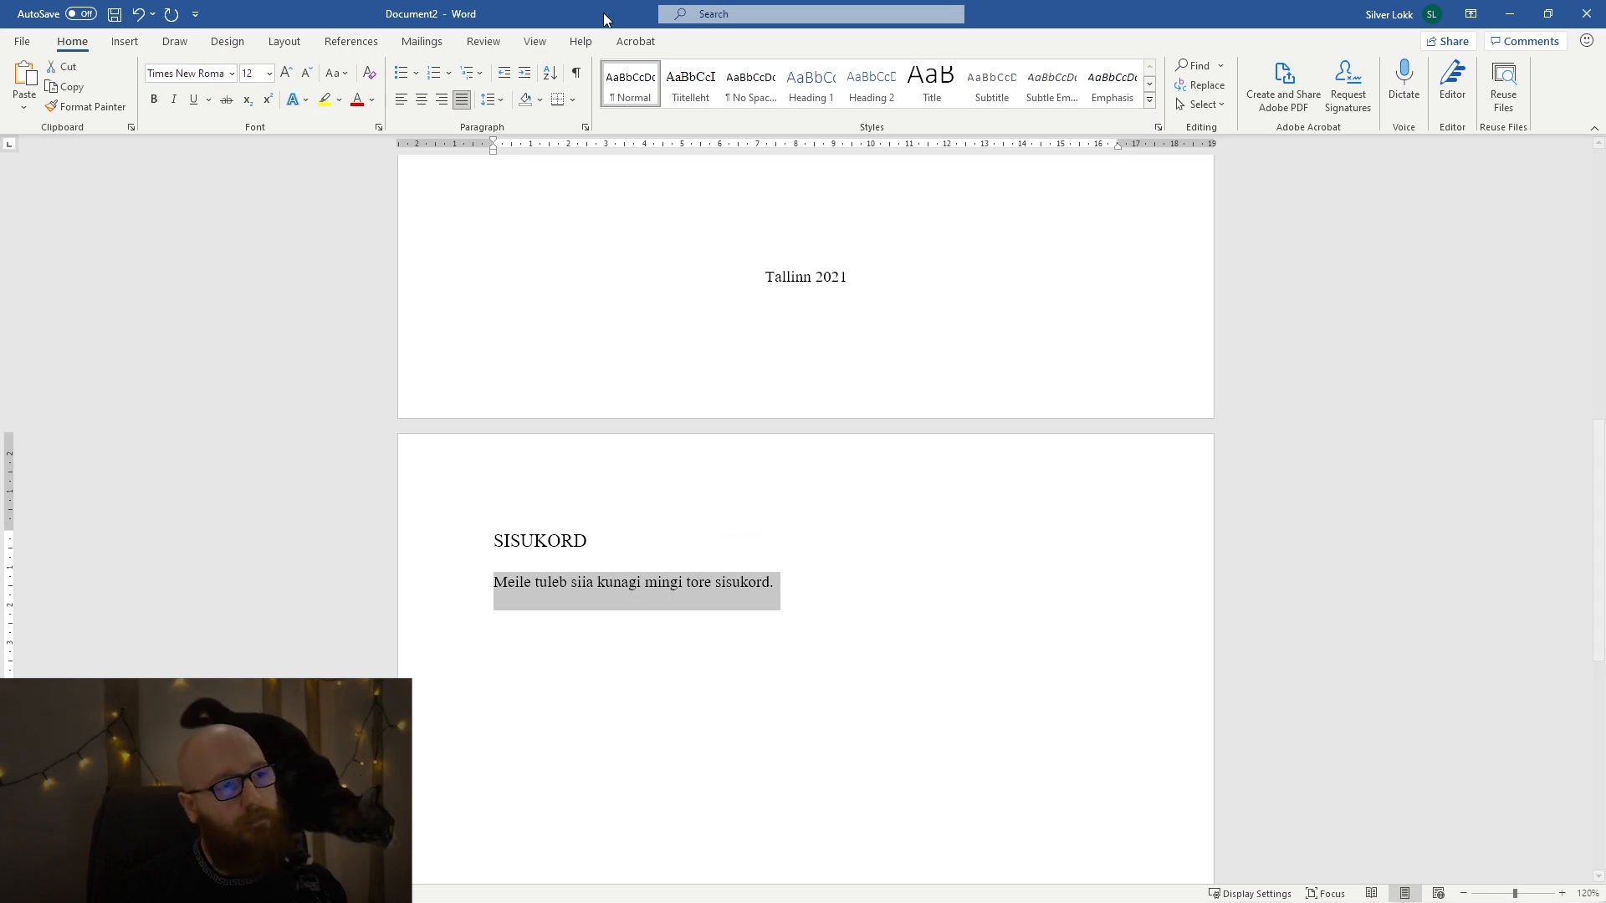
right_click(634, 87)
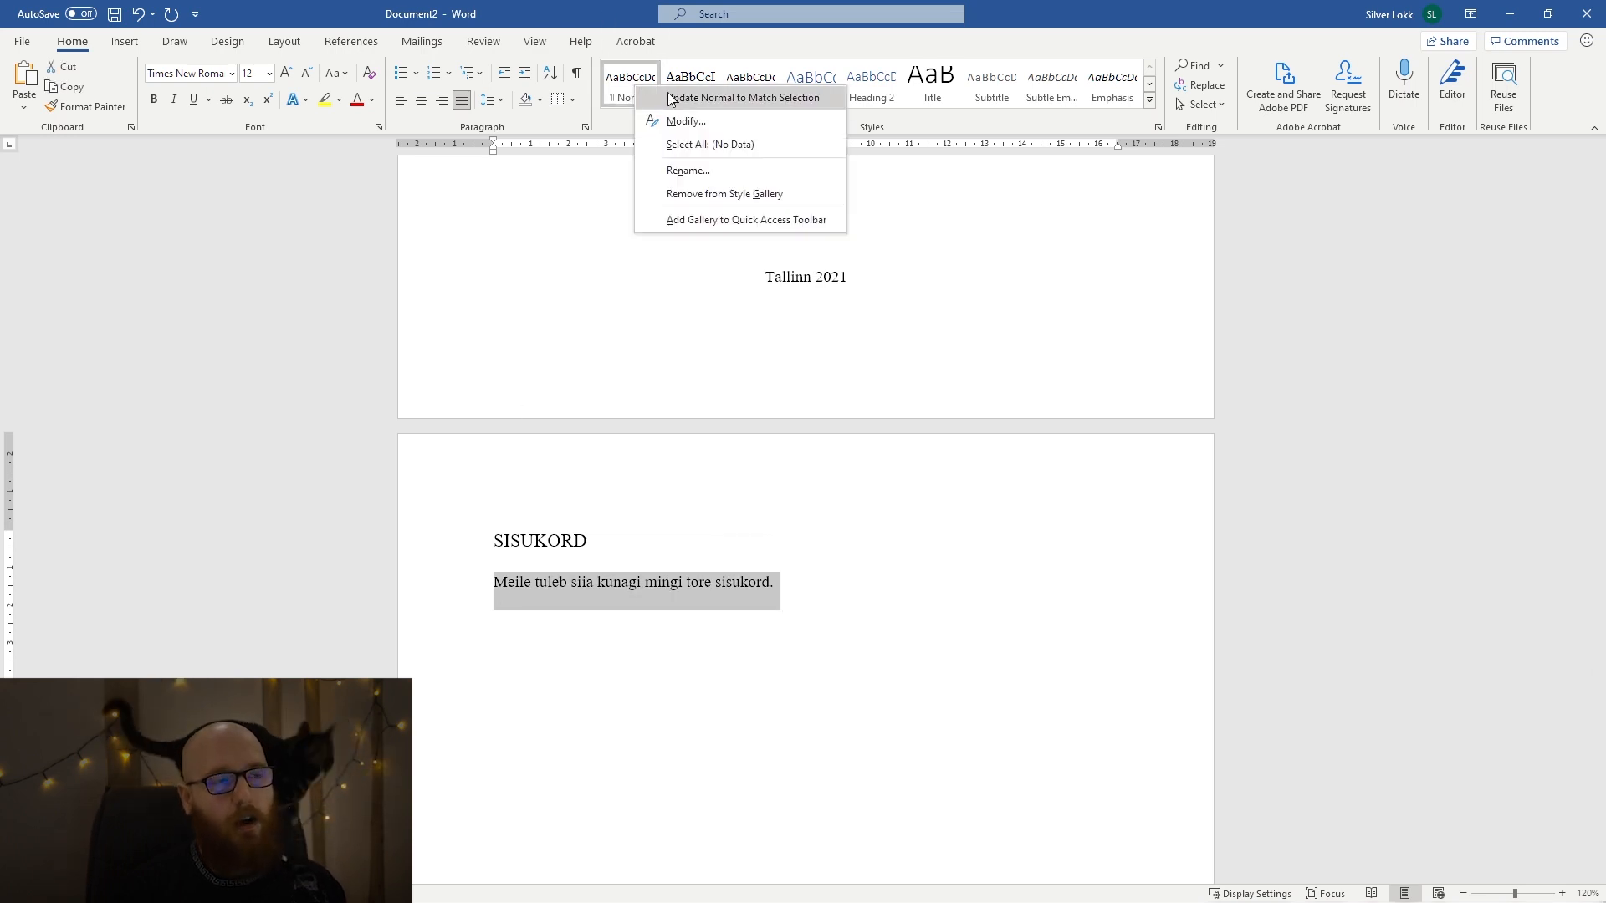
left_click(670, 97)
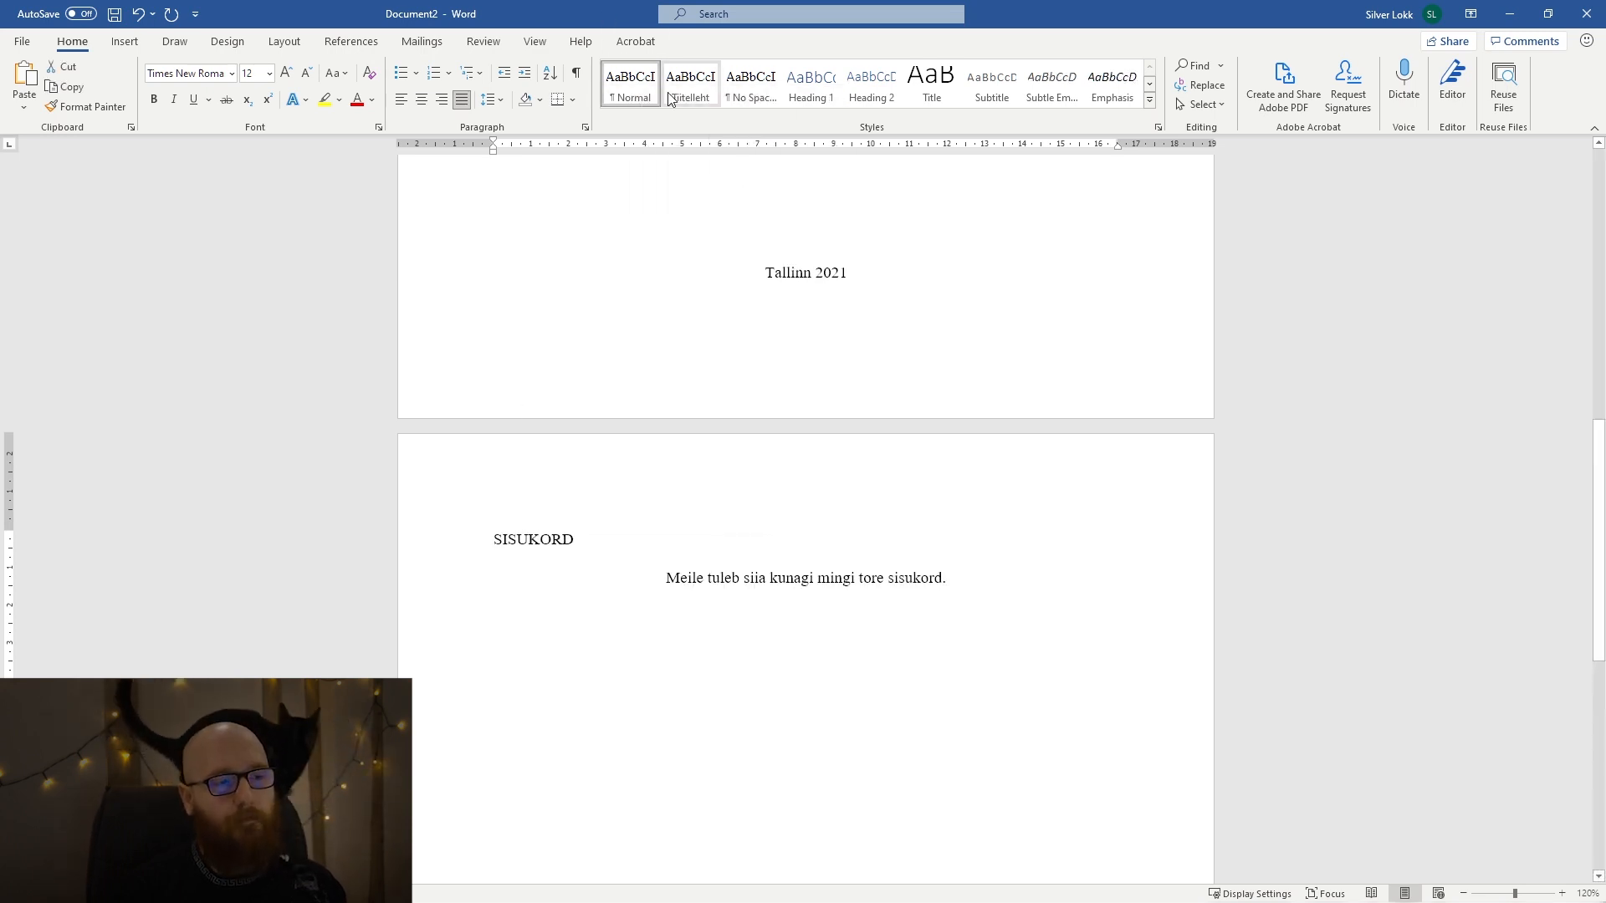
Check the formatting of the title page and the SISUKORD page after the style update.
left_click(942, 662)
scroll(881, 620, "up", 7)
scroll(865, 595, "down", 4)
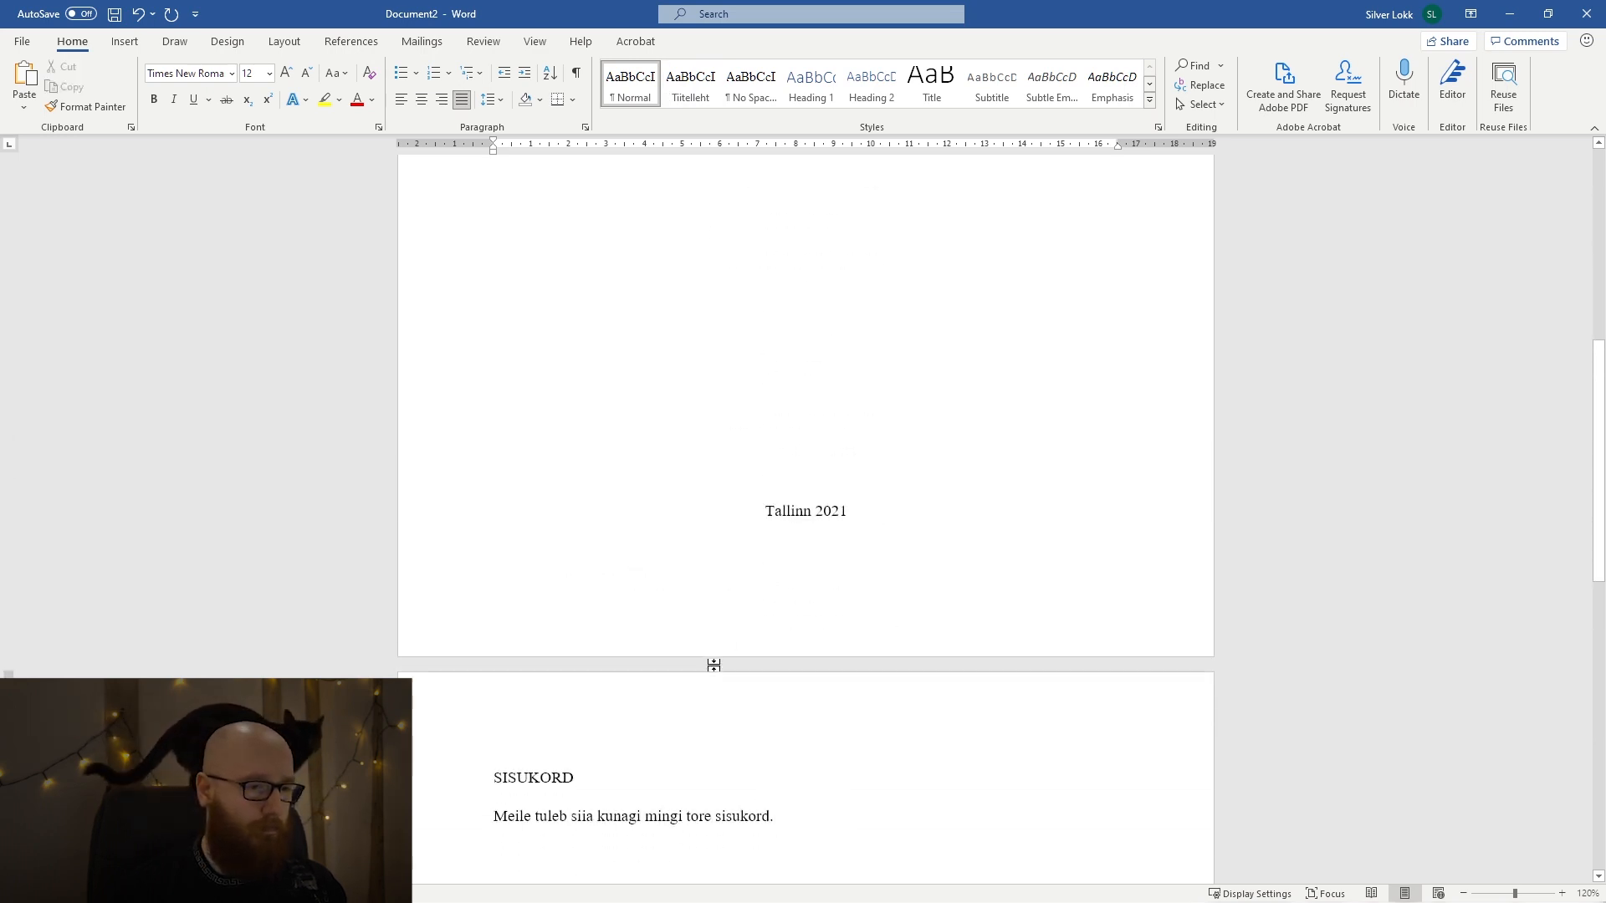
scroll(807, 430, "up", 6)
scroll(803, 460, "down", 4)
left_click(801, 572)
scroll(800, 577, "up", 2)
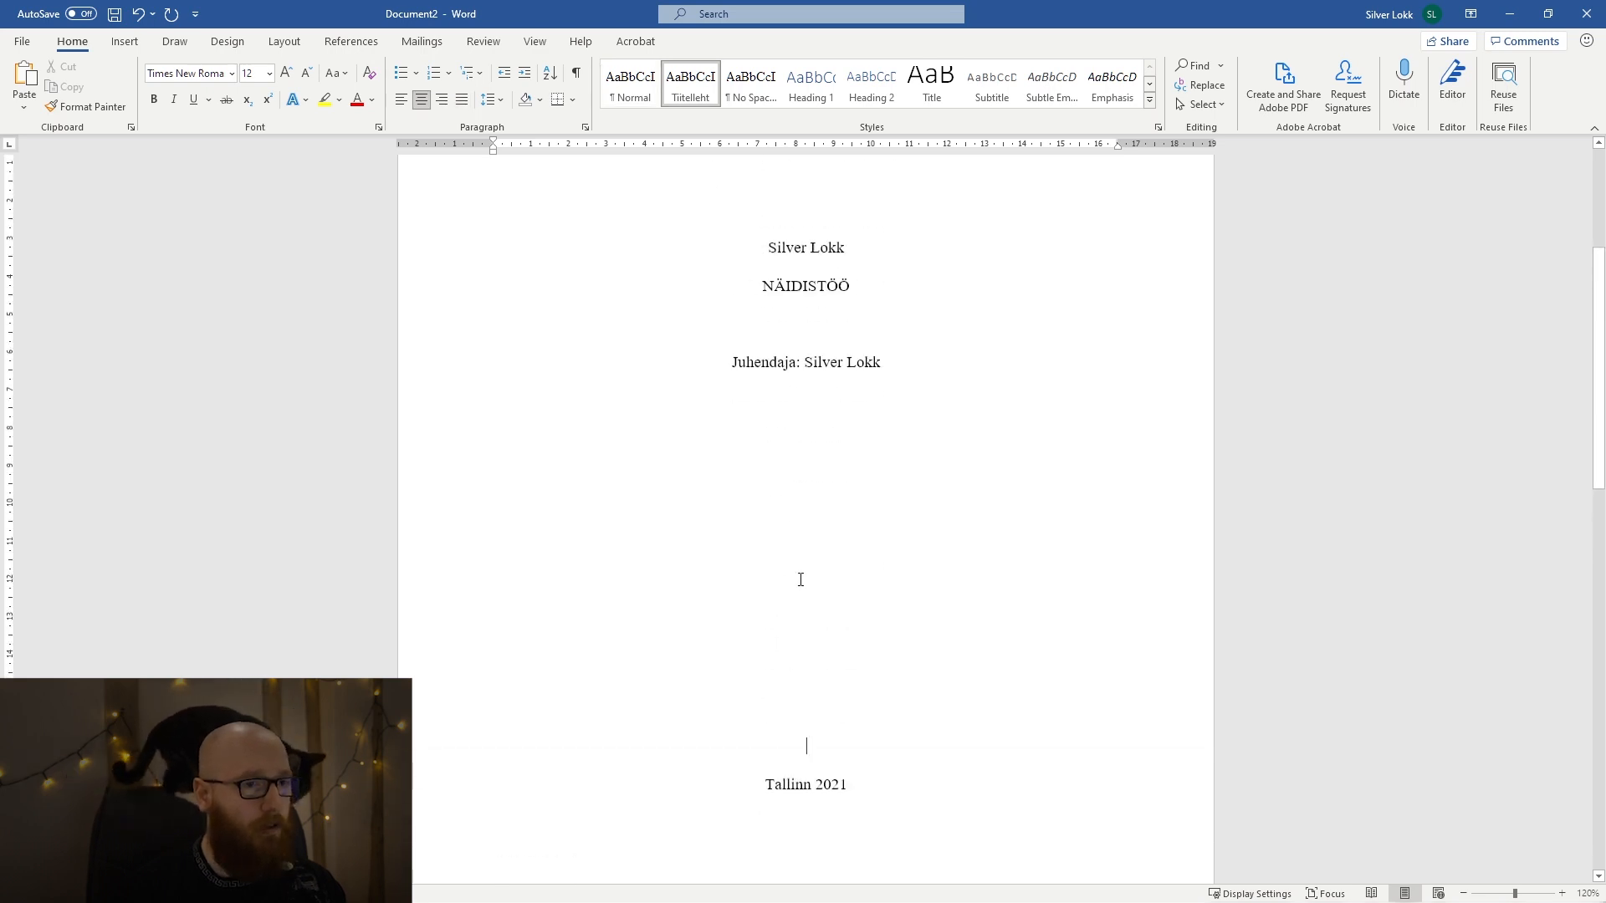
scroll(800, 580, "up", 3)
scroll(800, 576, "down", 10)
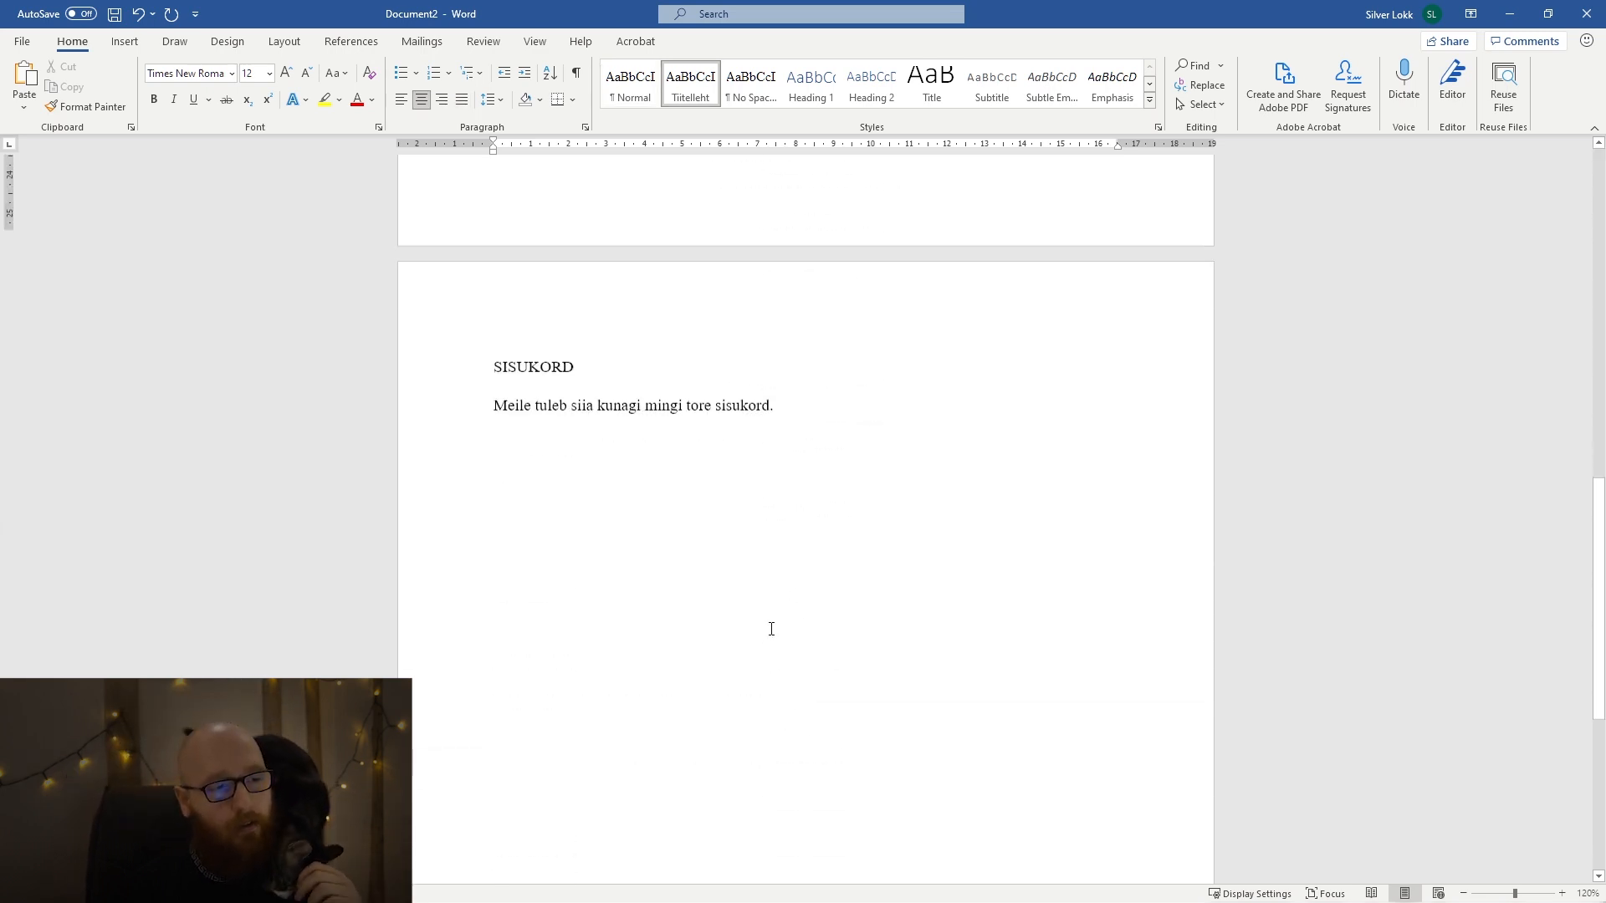
Increase the line spacing of the sentence below "SISUKORD" and update the Normal style to match it.
left_click(445, 399)
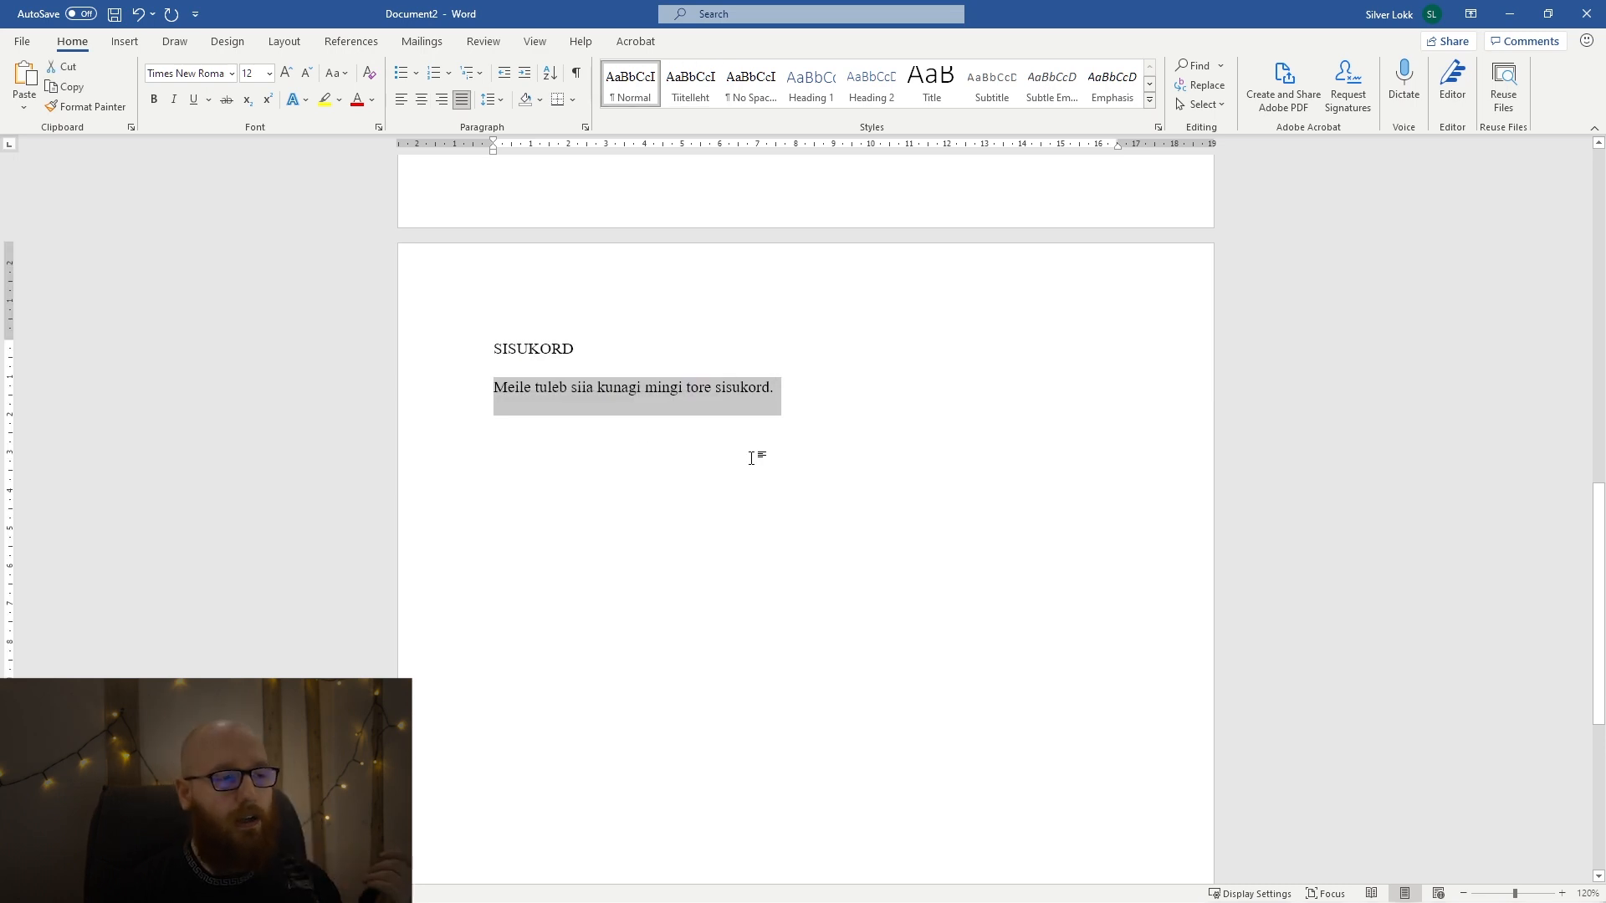
left_click(490, 107)
left_click(544, 235)
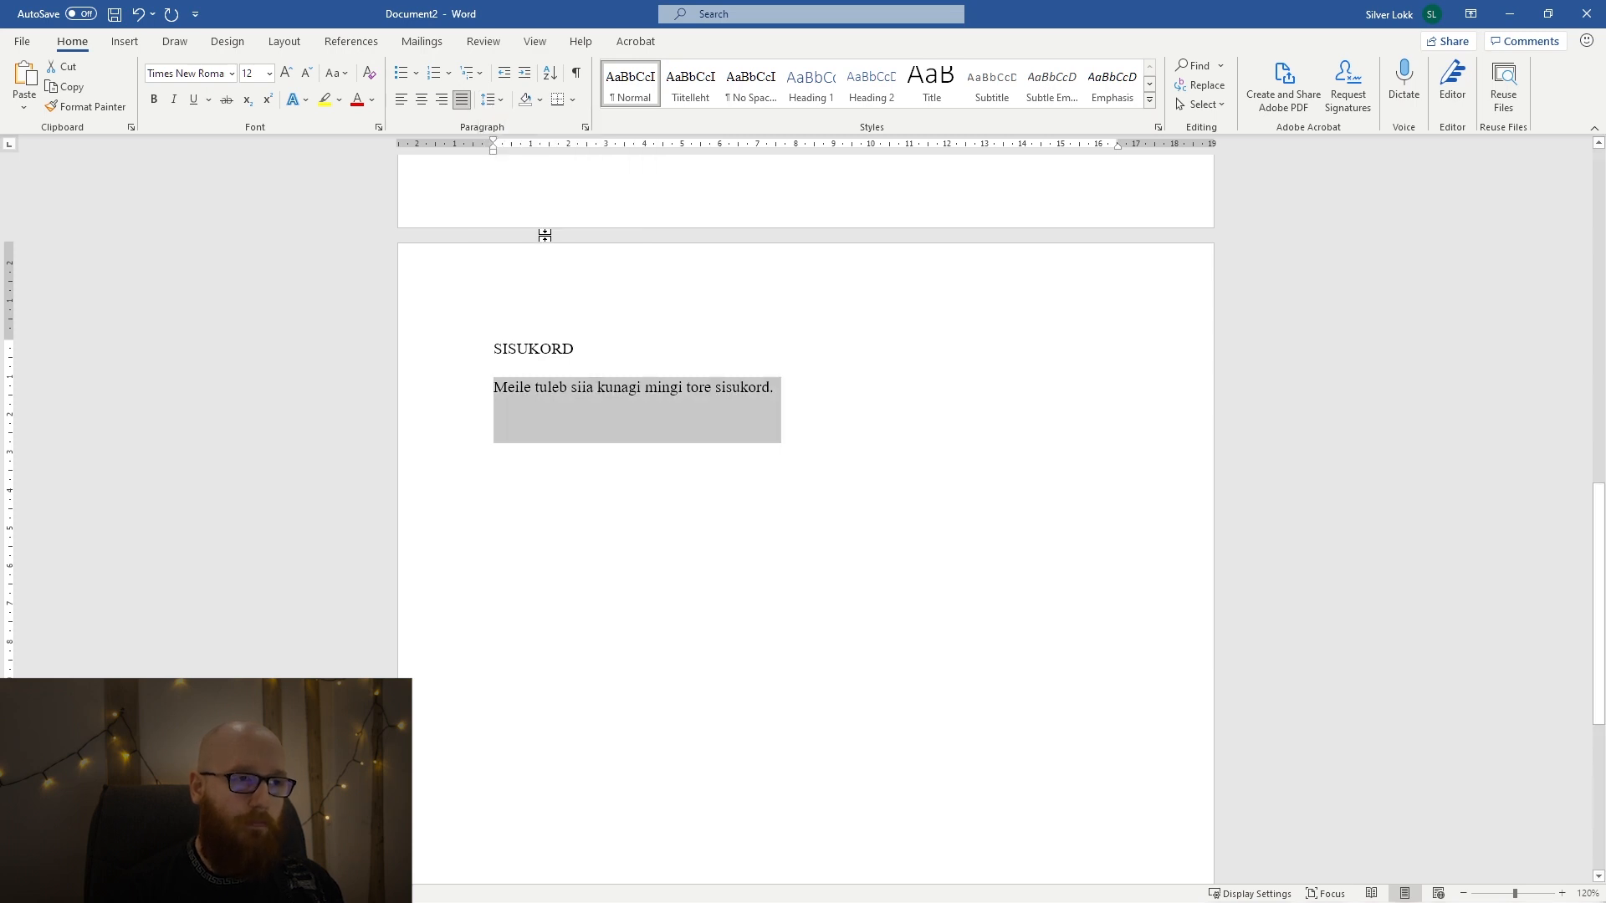
right_click(631, 79)
left_click(671, 81)
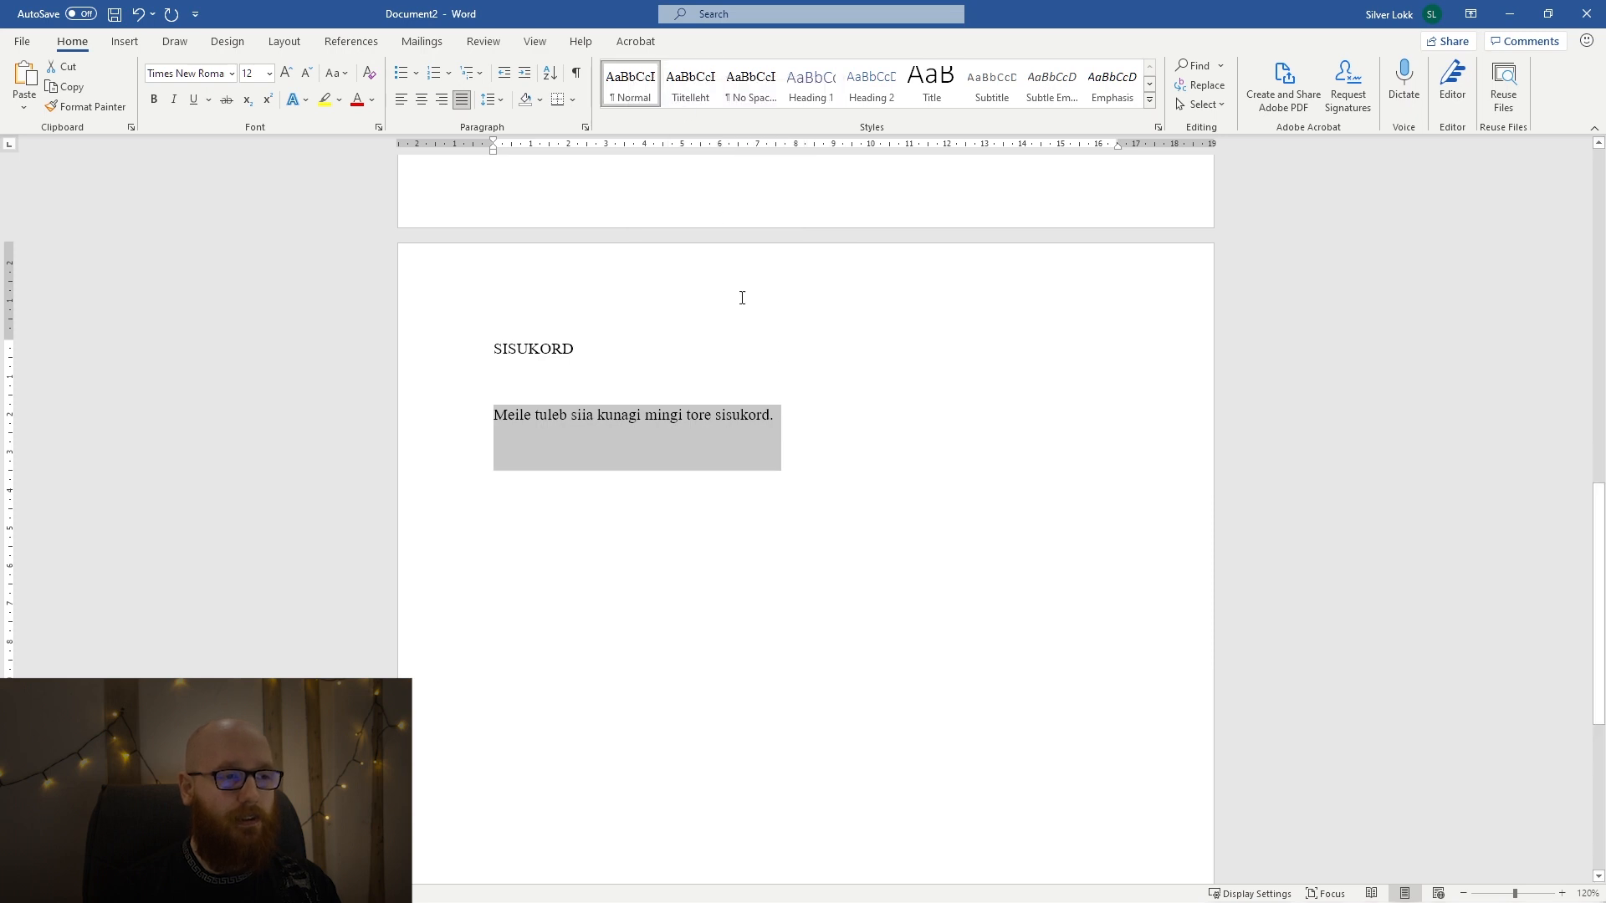
Check how the title page reacts to the changed Normal style, and undo the style update and the line spacing change.
scroll(825, 469, "up", 10)
scroll(827, 475, "up", 1)
left_click_drag(821, 520, 798, 261)
left_click(720, 346)
scroll(720, 340, "up", 2)
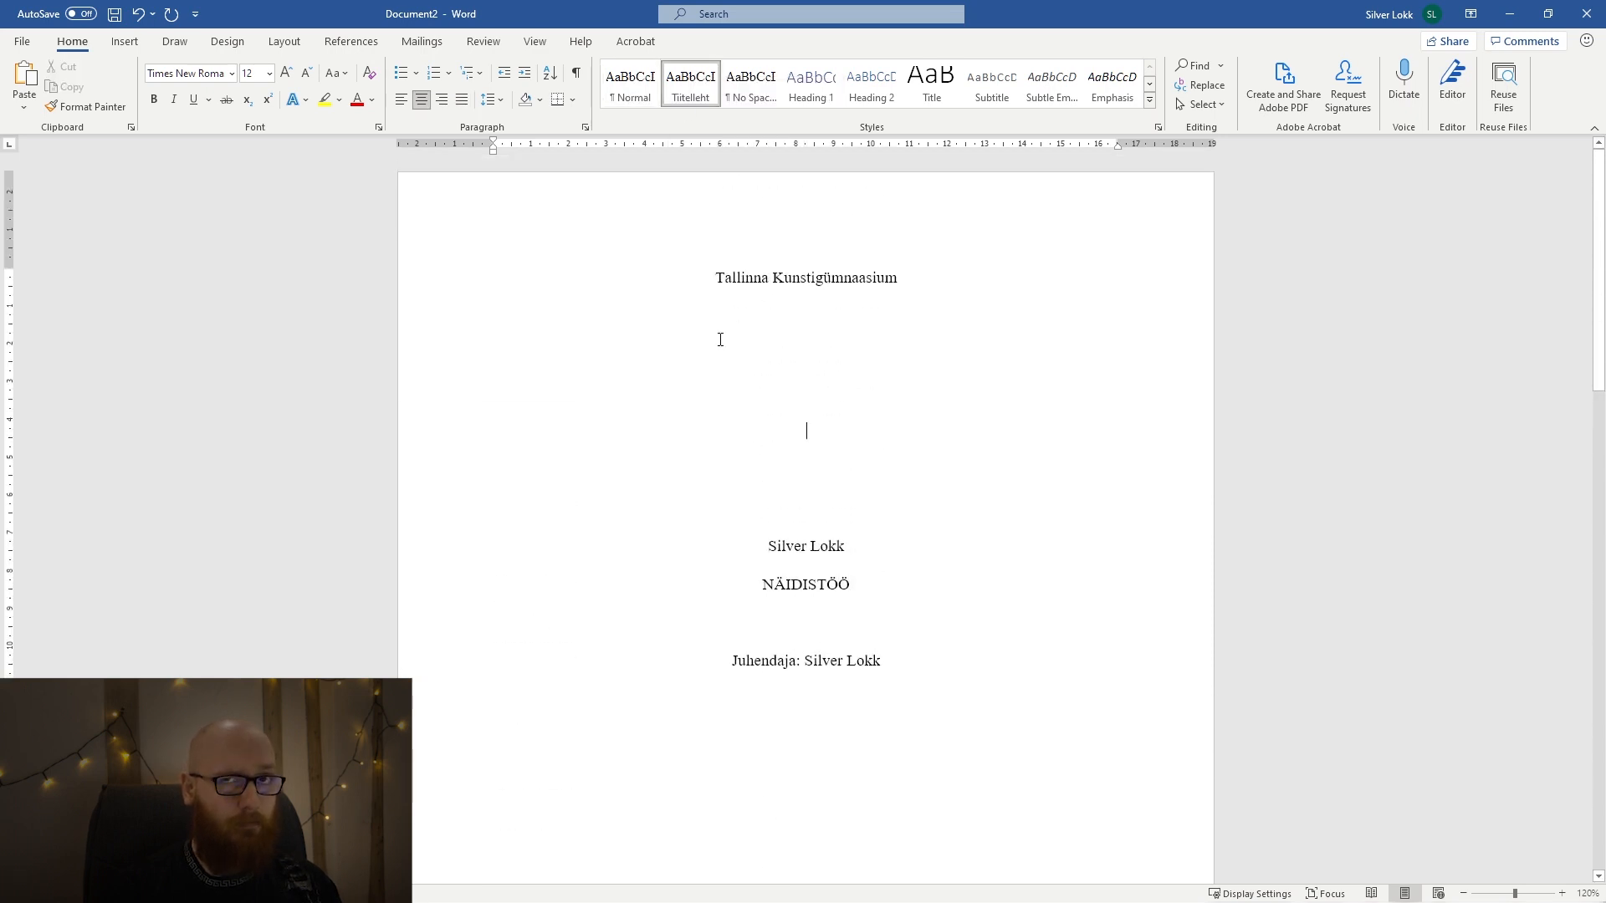
scroll(721, 339, "down", 12)
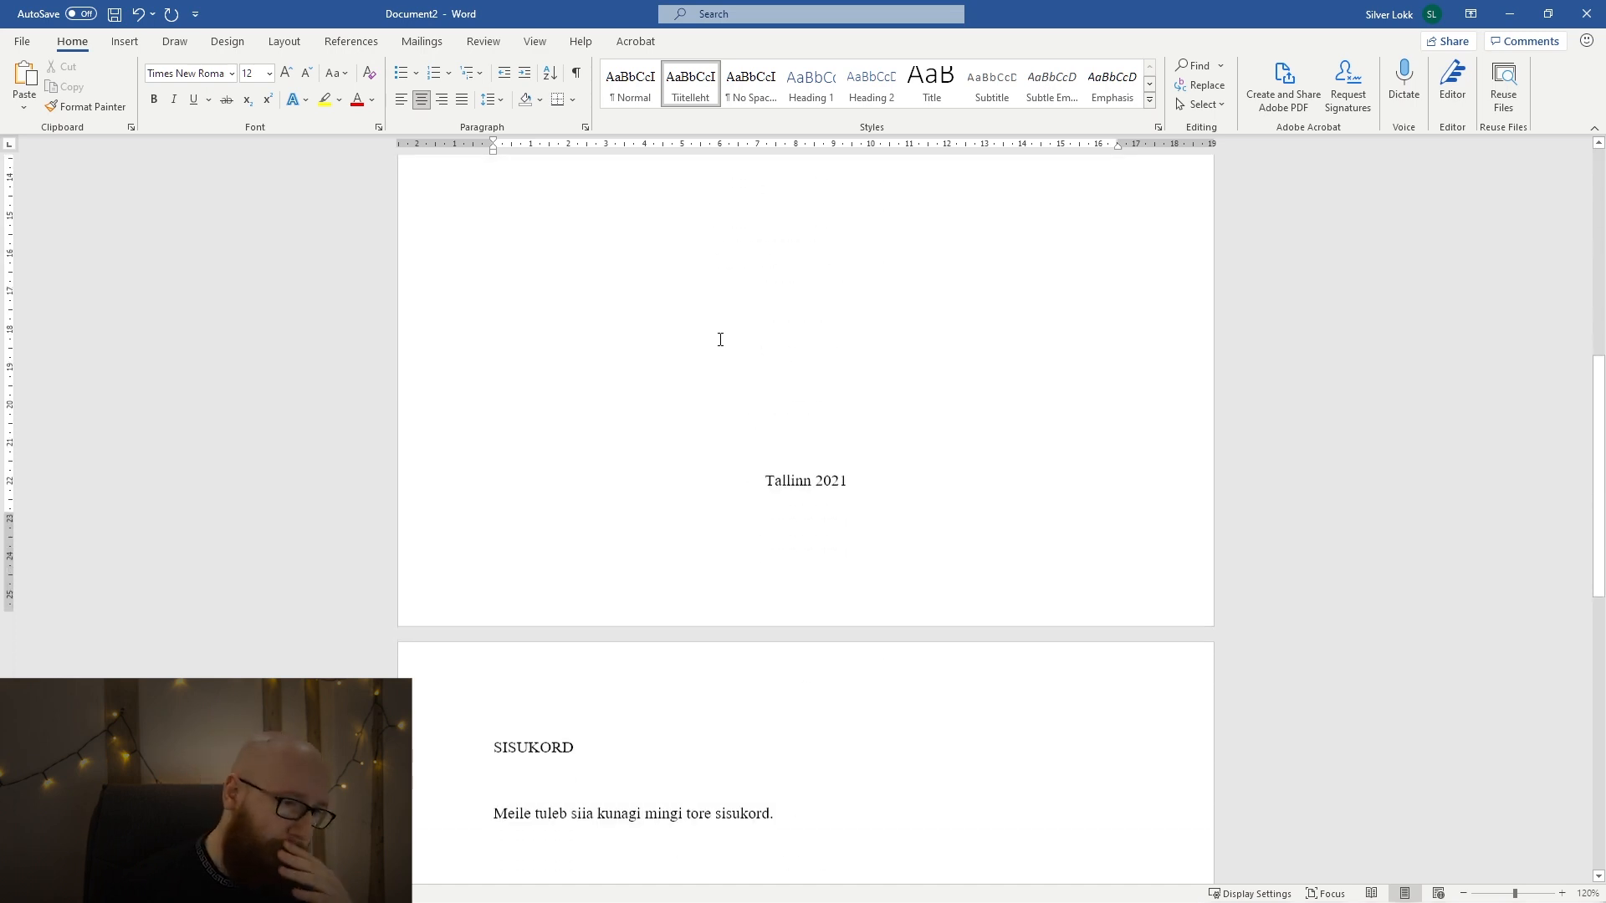
key("ctrl+z")
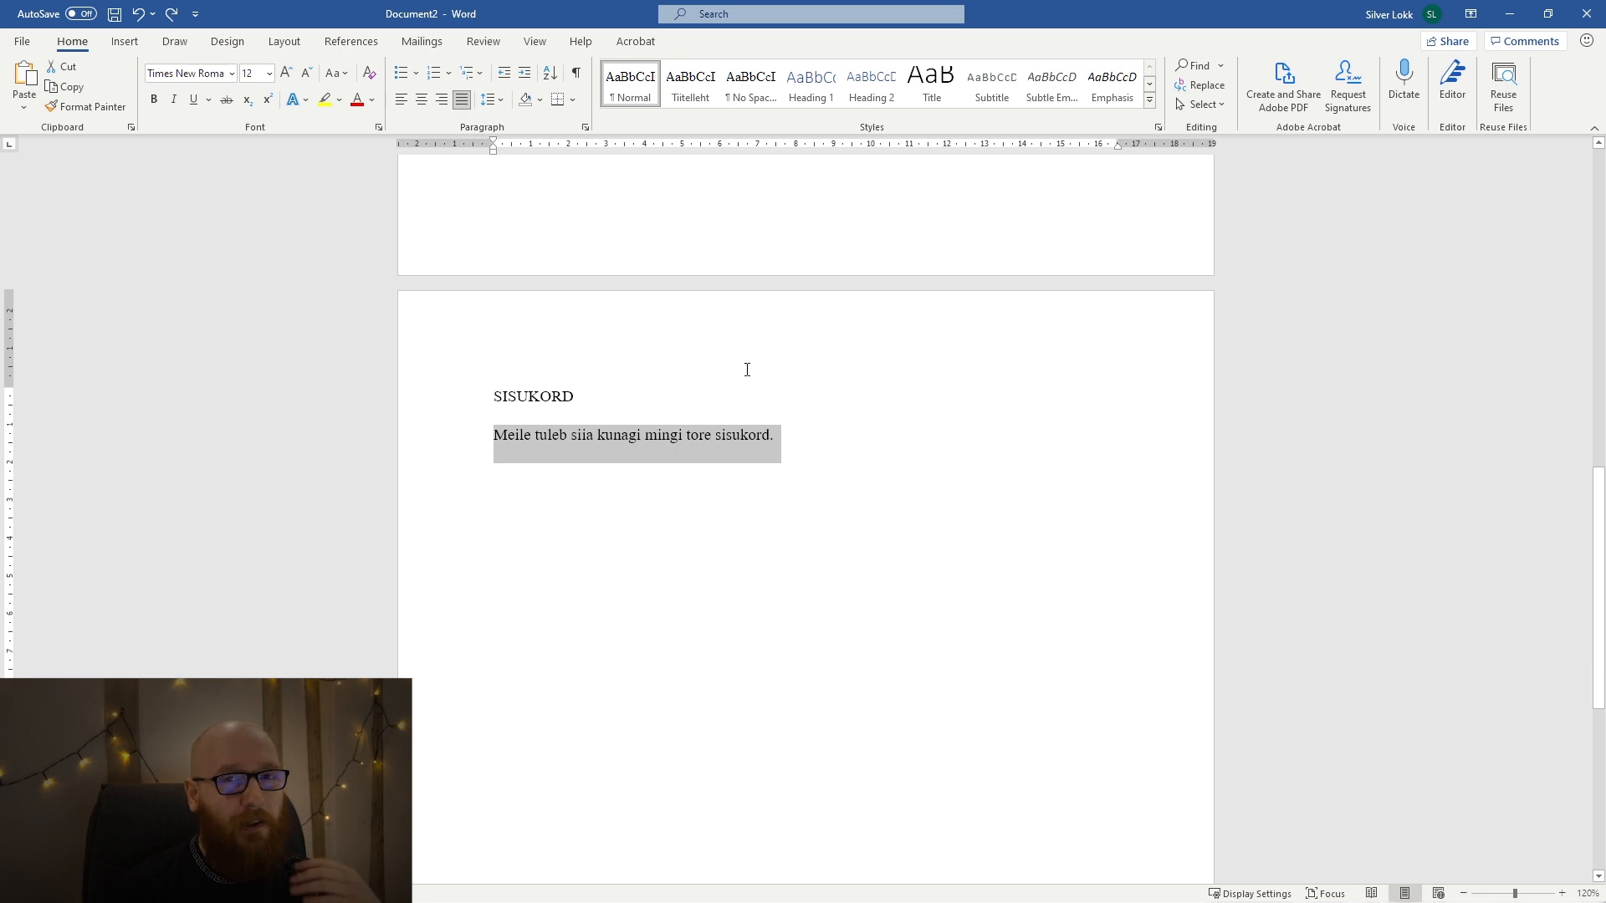
Modify the Tiitelleht style so that it is based on (no style).
scroll(746, 369, "up", 8)
left_click(832, 395)
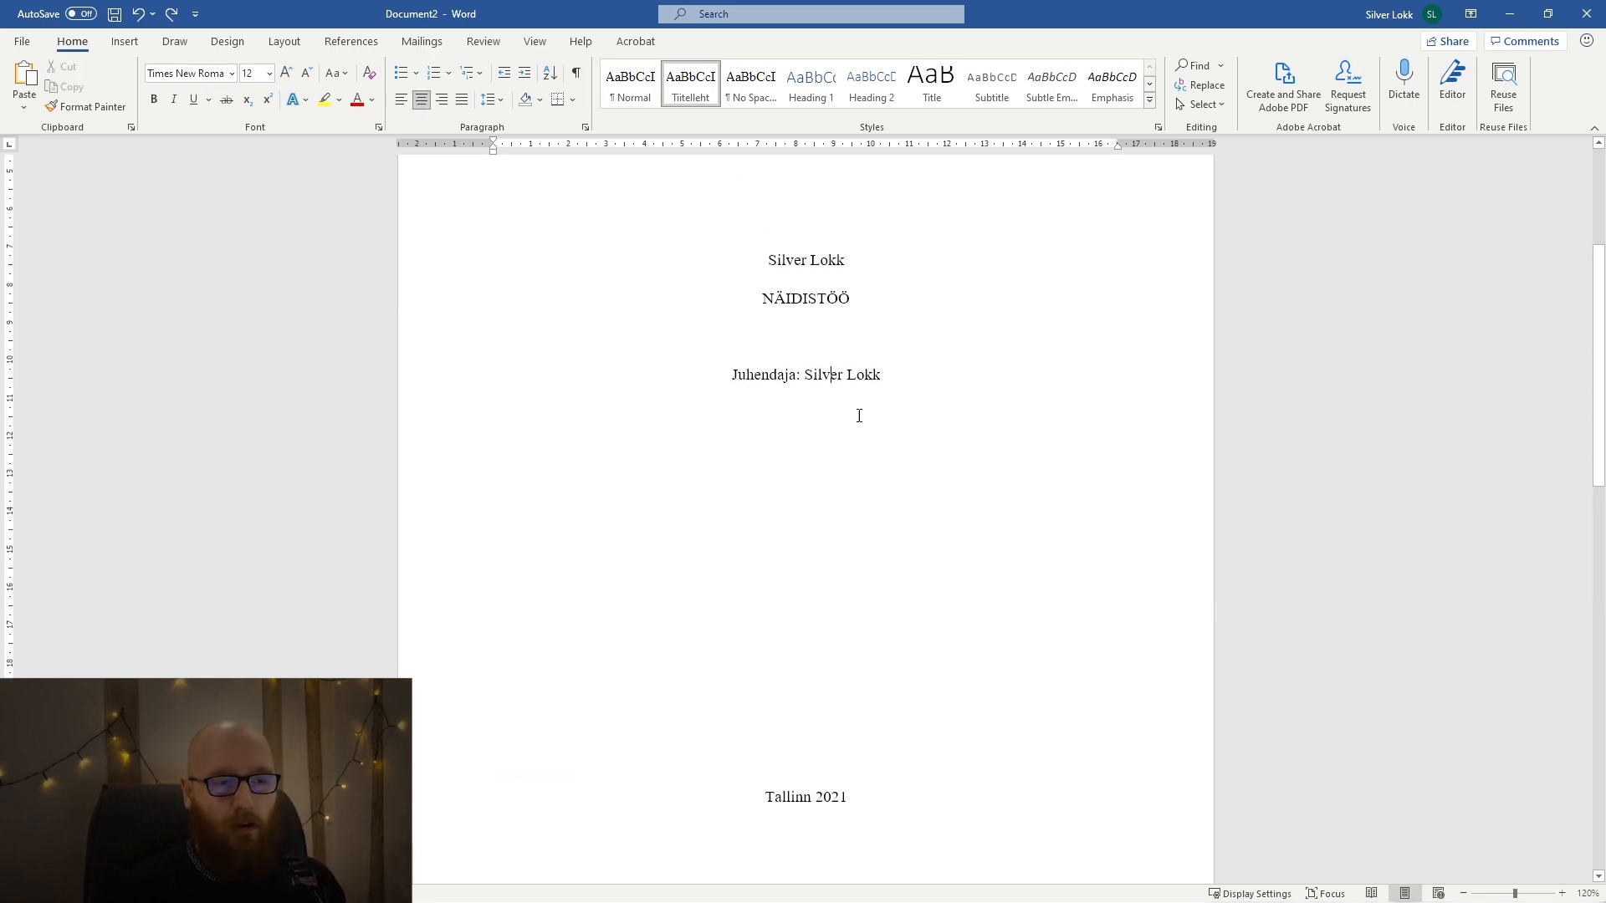
right_click(709, 90)
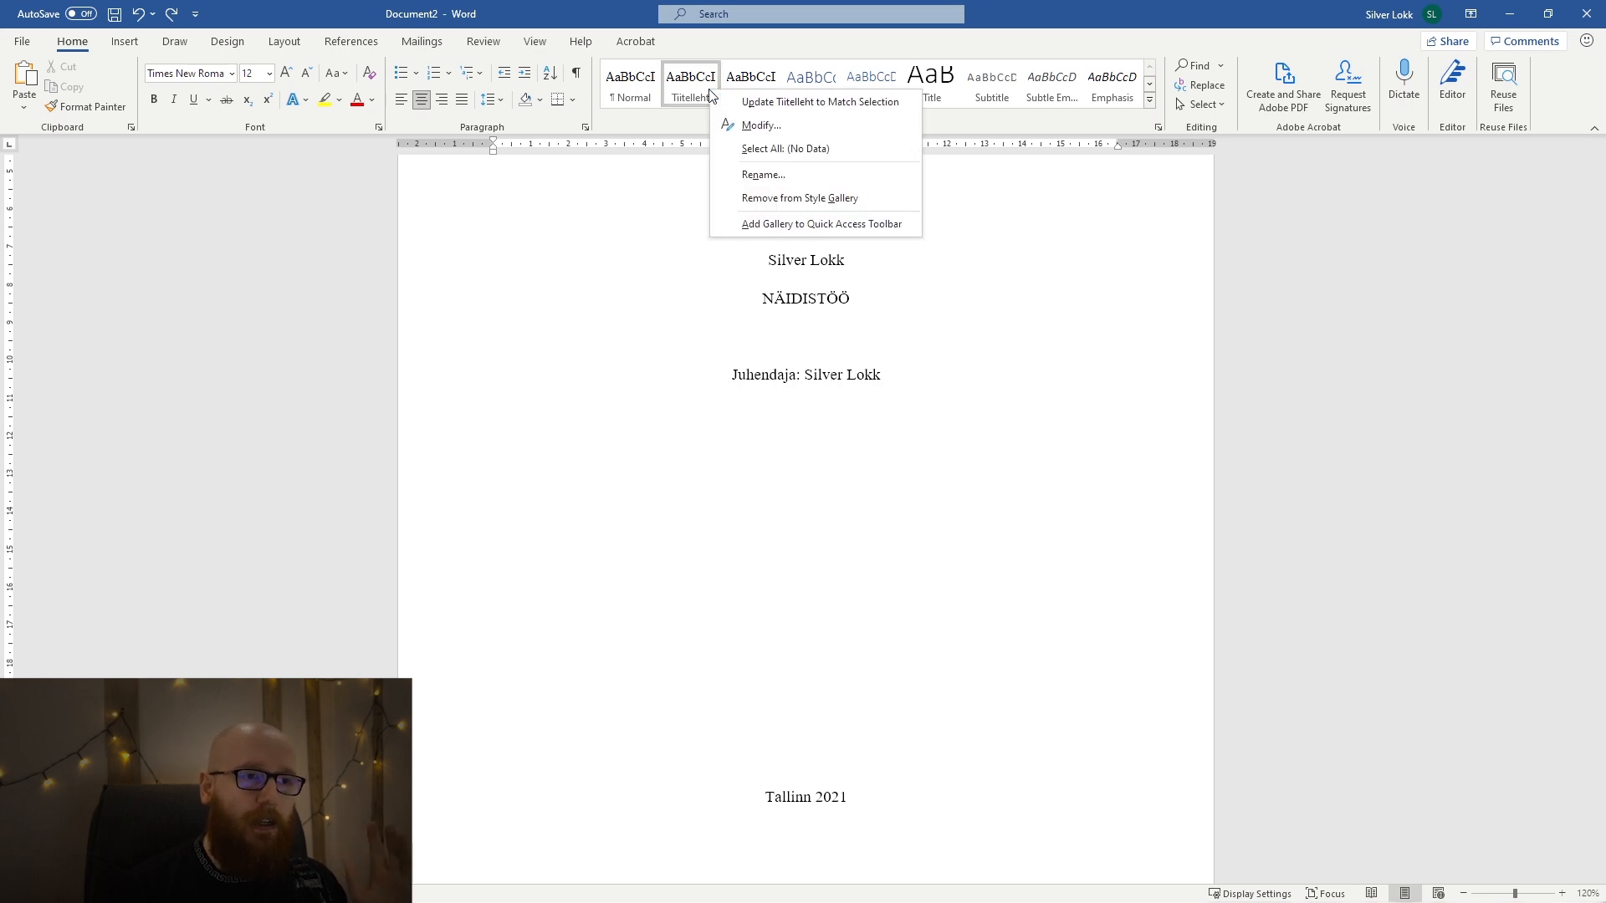
left_click(846, 129)
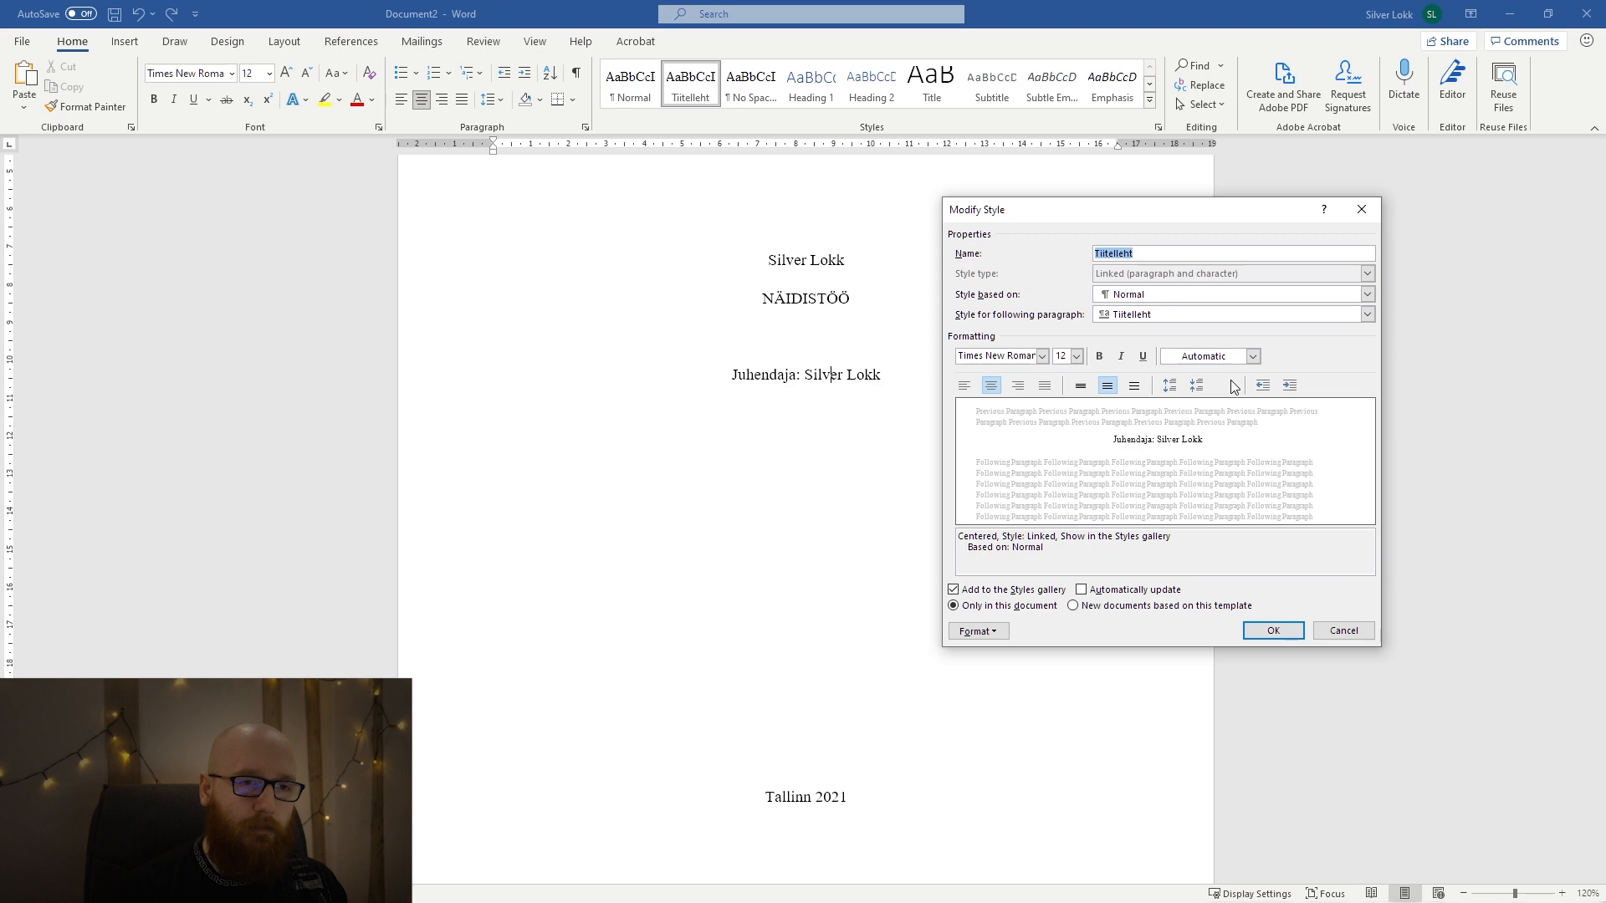
left_click(1191, 297)
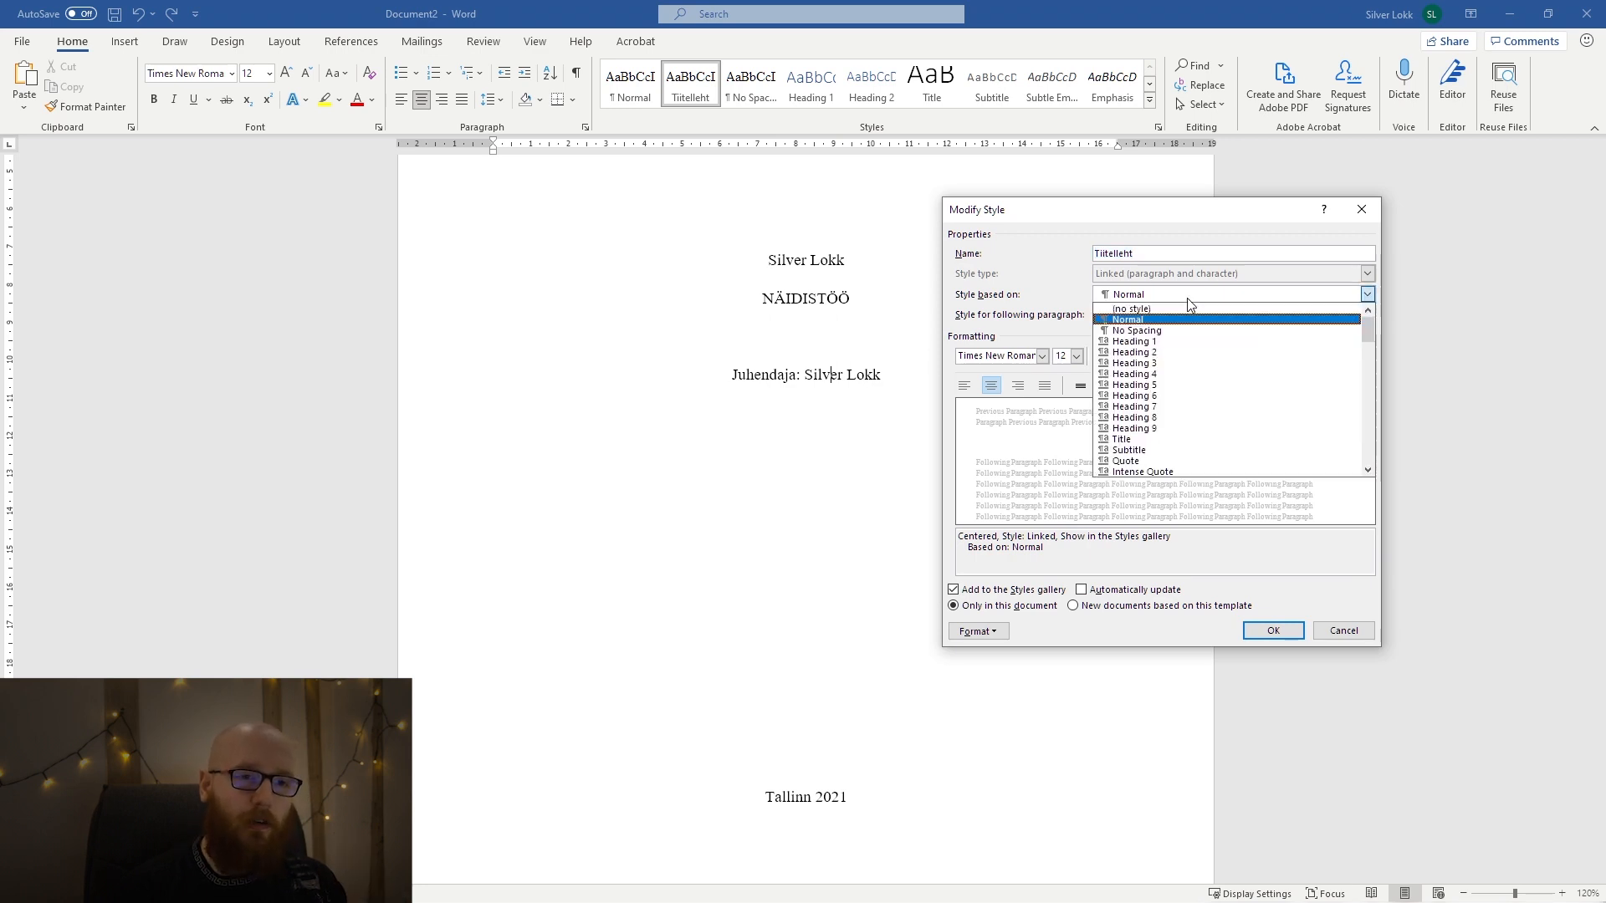
left_click(1188, 309)
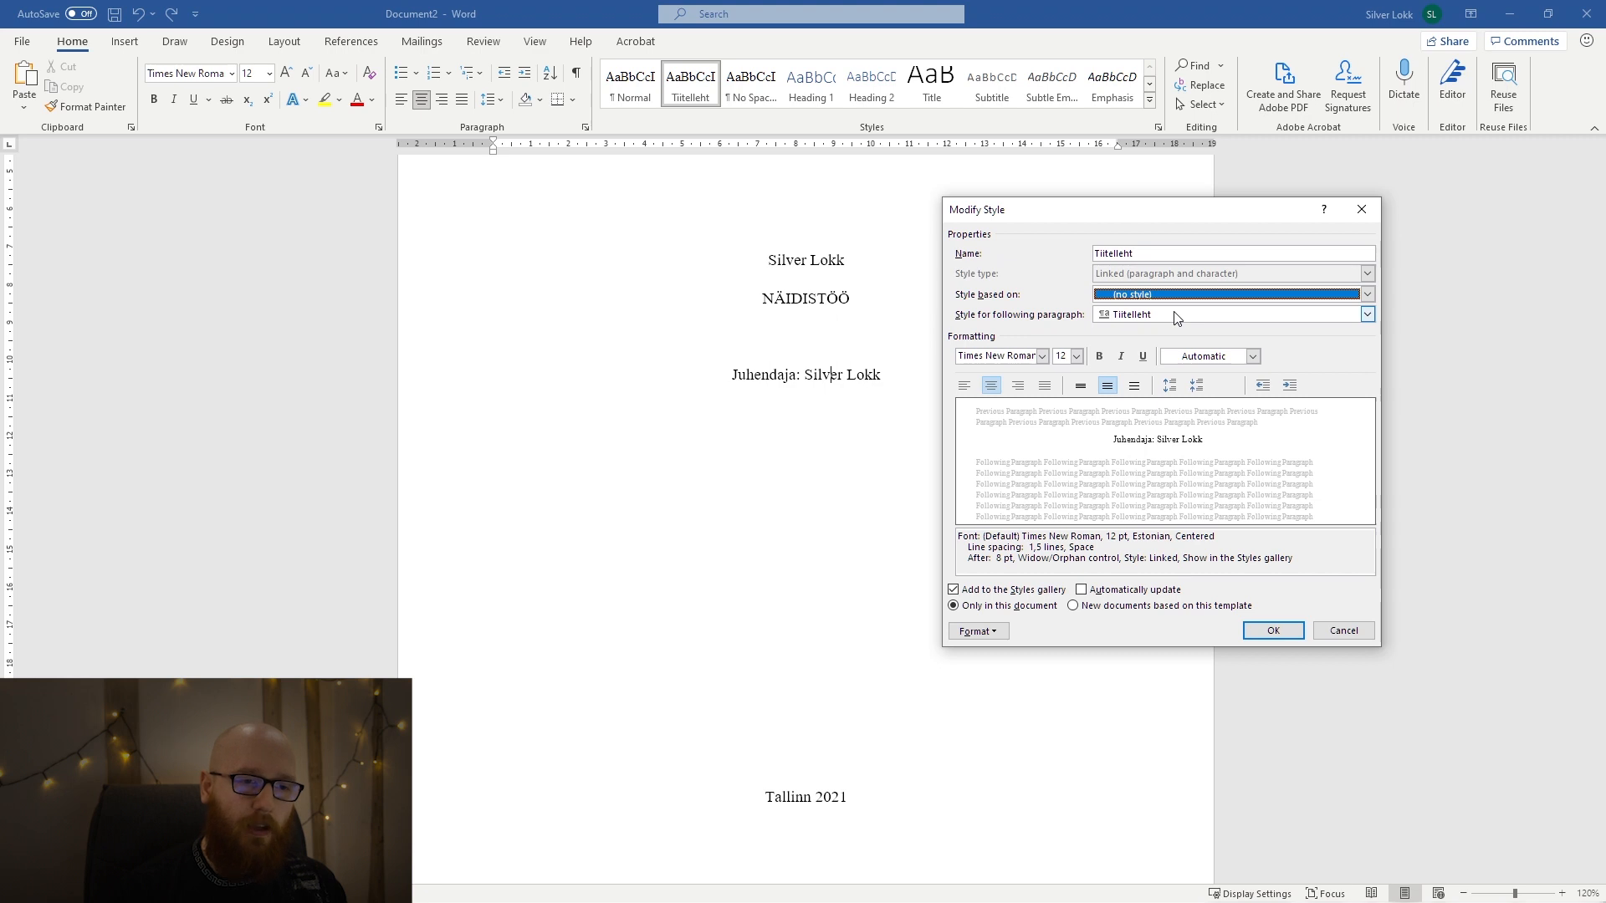
left_click(1262, 633)
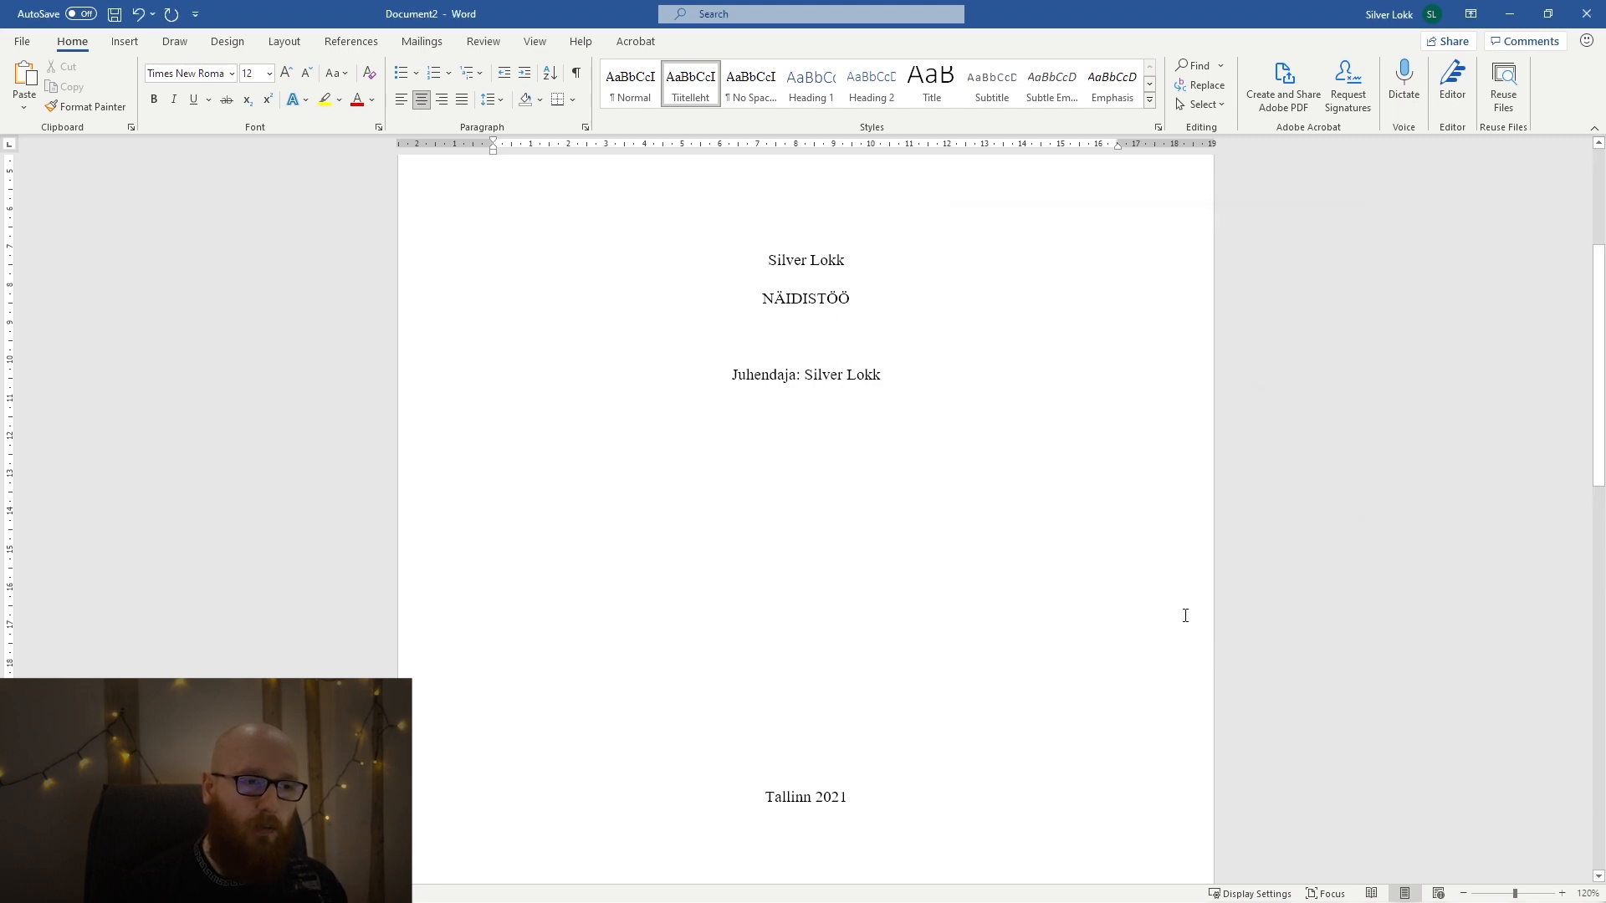
Select the whole title page text and check the settings of its Tiitelleht style.
scroll(861, 720, "down", 3)
left_click_drag(889, 670, 675, 191)
scroll(703, 503, "up", 7)
scroll(703, 503, "up", 2)
right_click(691, 81)
left_click(726, 229)
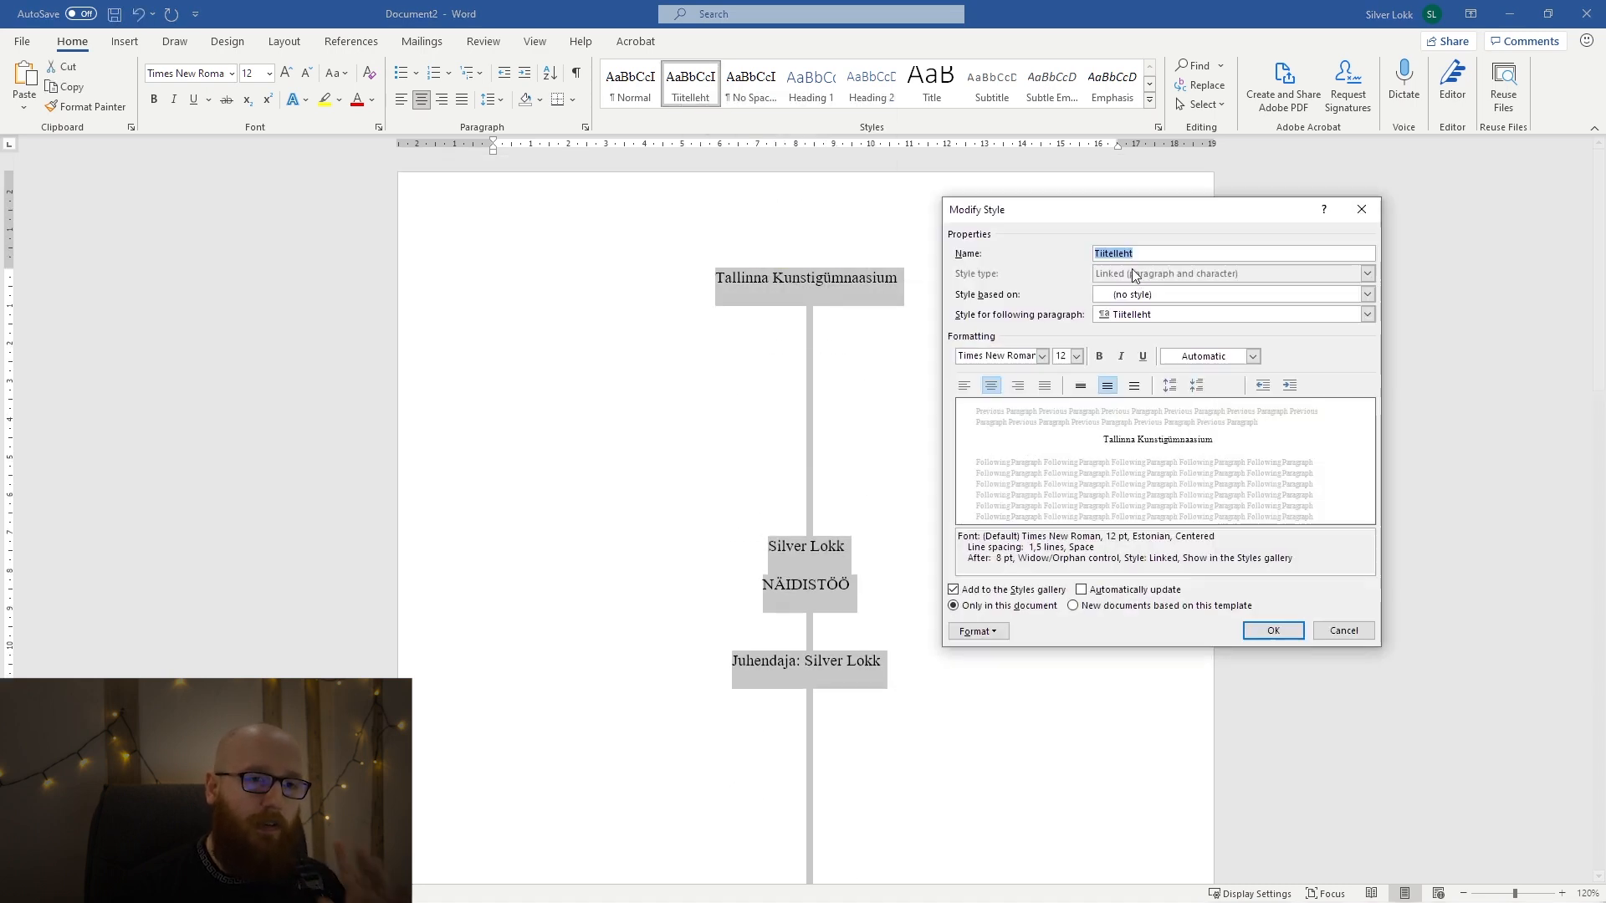
left_click(1362, 209)
Right-align the "Juhendaja" line on the title page.
left_click(1083, 328)
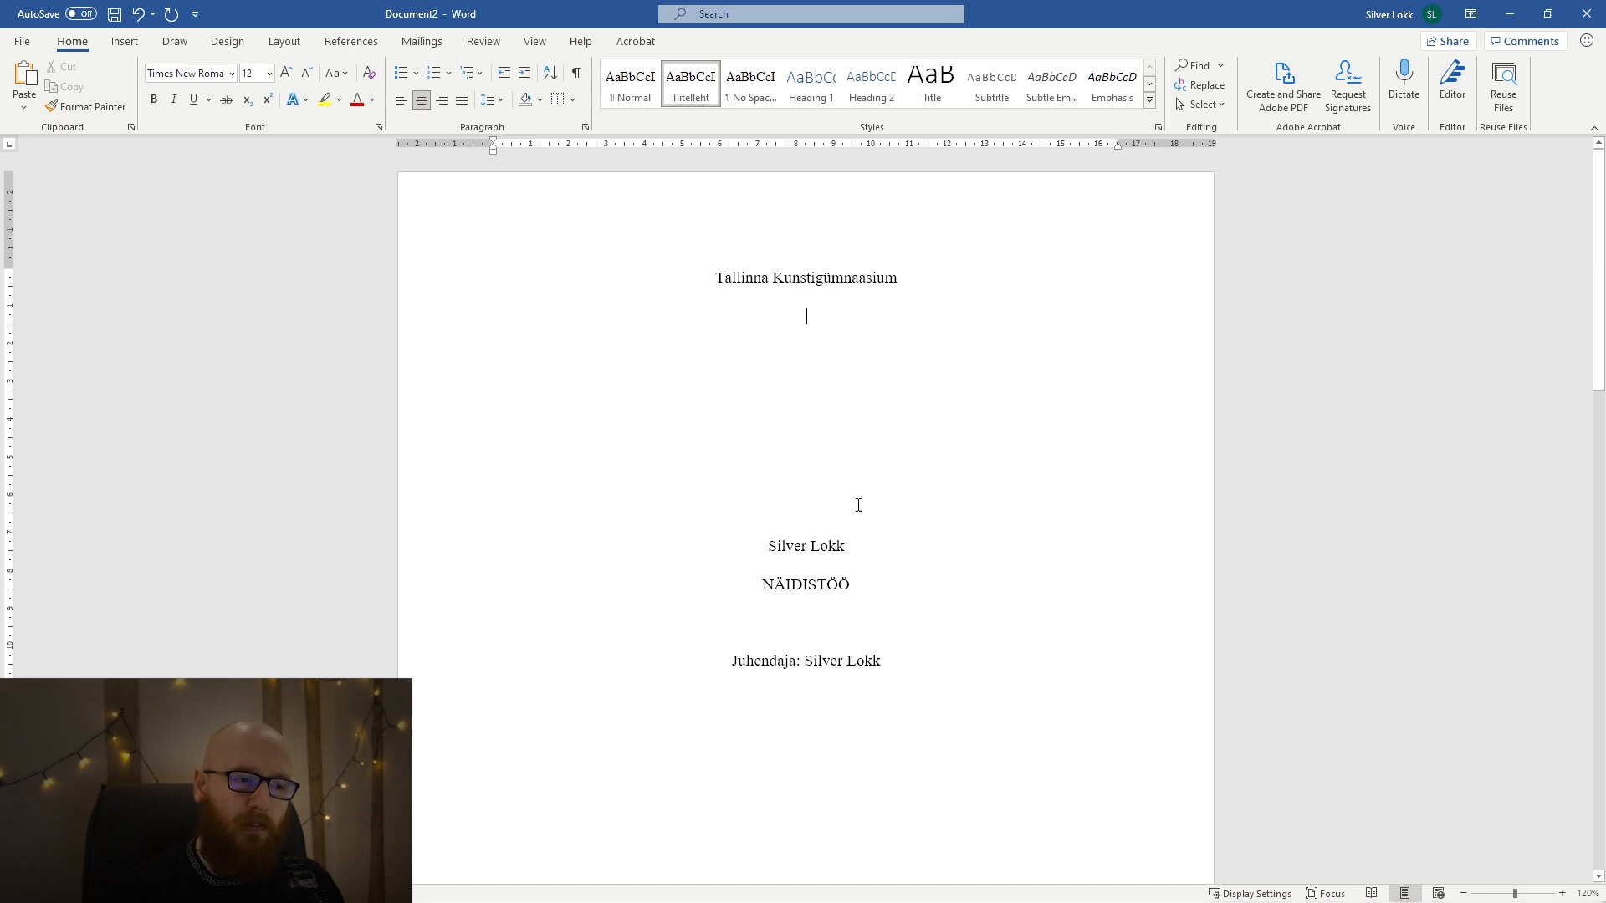
left_click(441, 99)
scroll(838, 499, "down", 10)
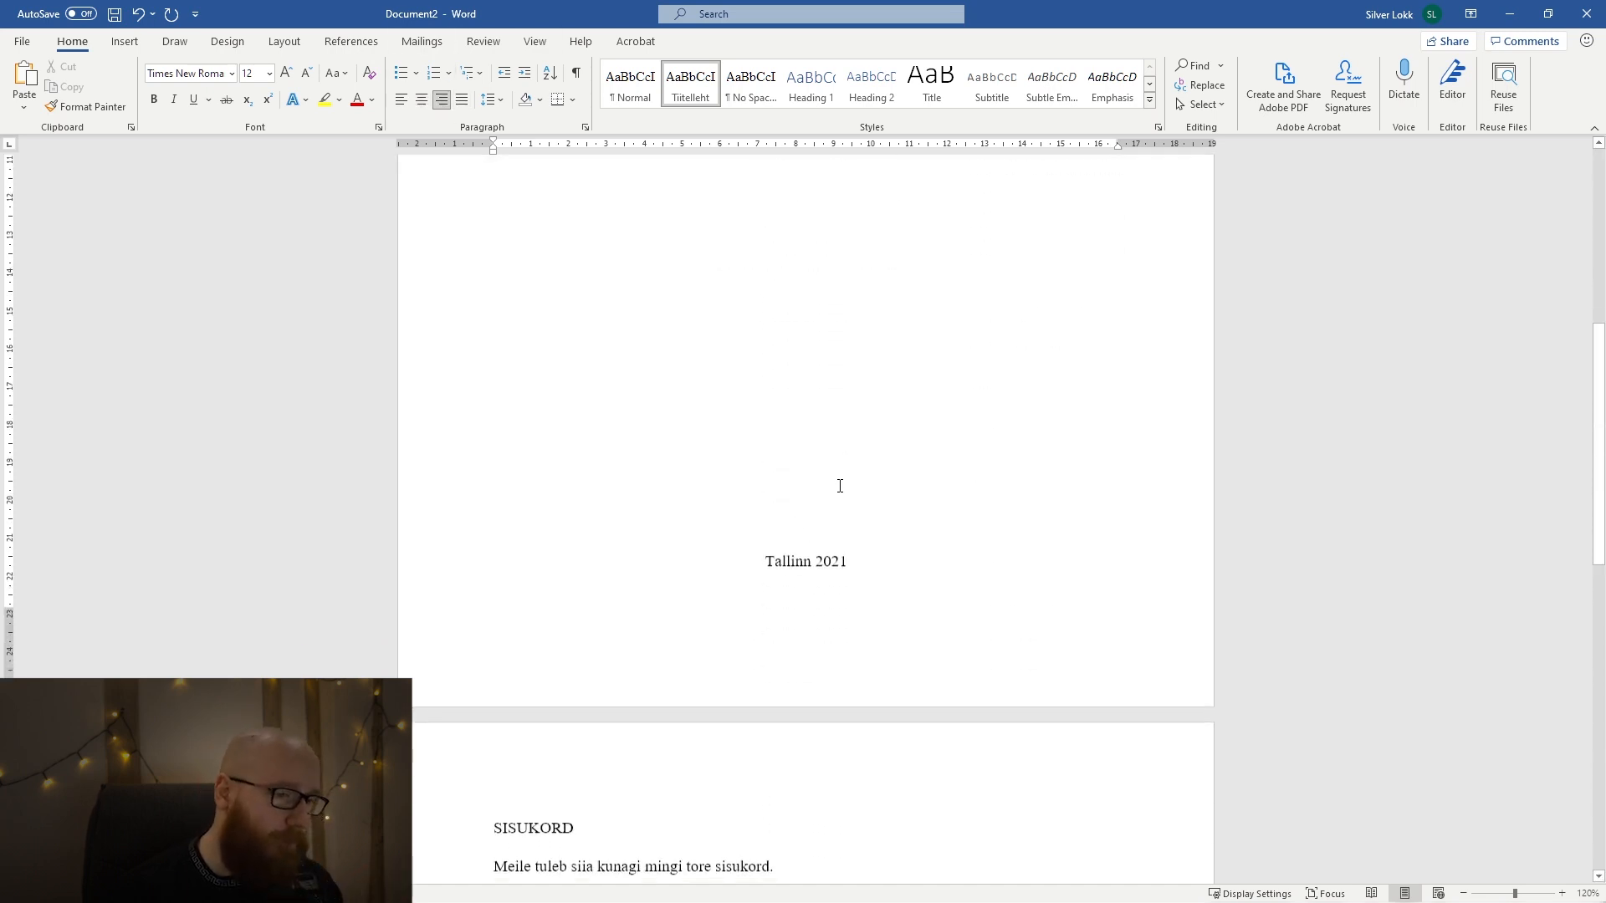
Update the Normal style to match the sentence below "SISUKORD" and undo the update.
left_click(665, 604)
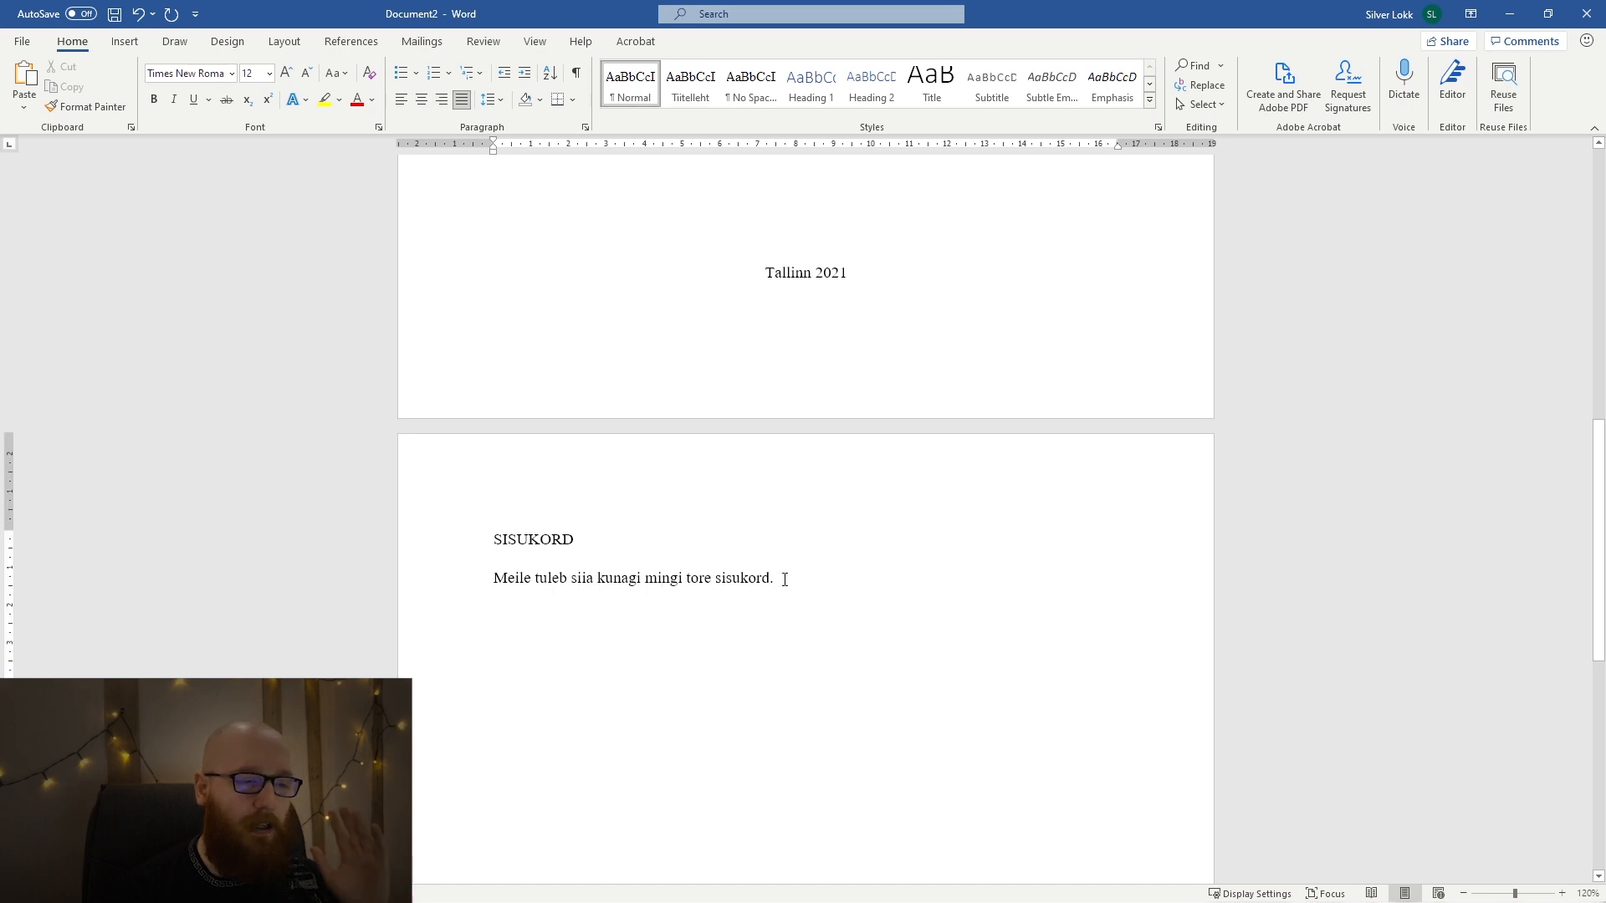
left_click_drag(784, 579, 473, 604)
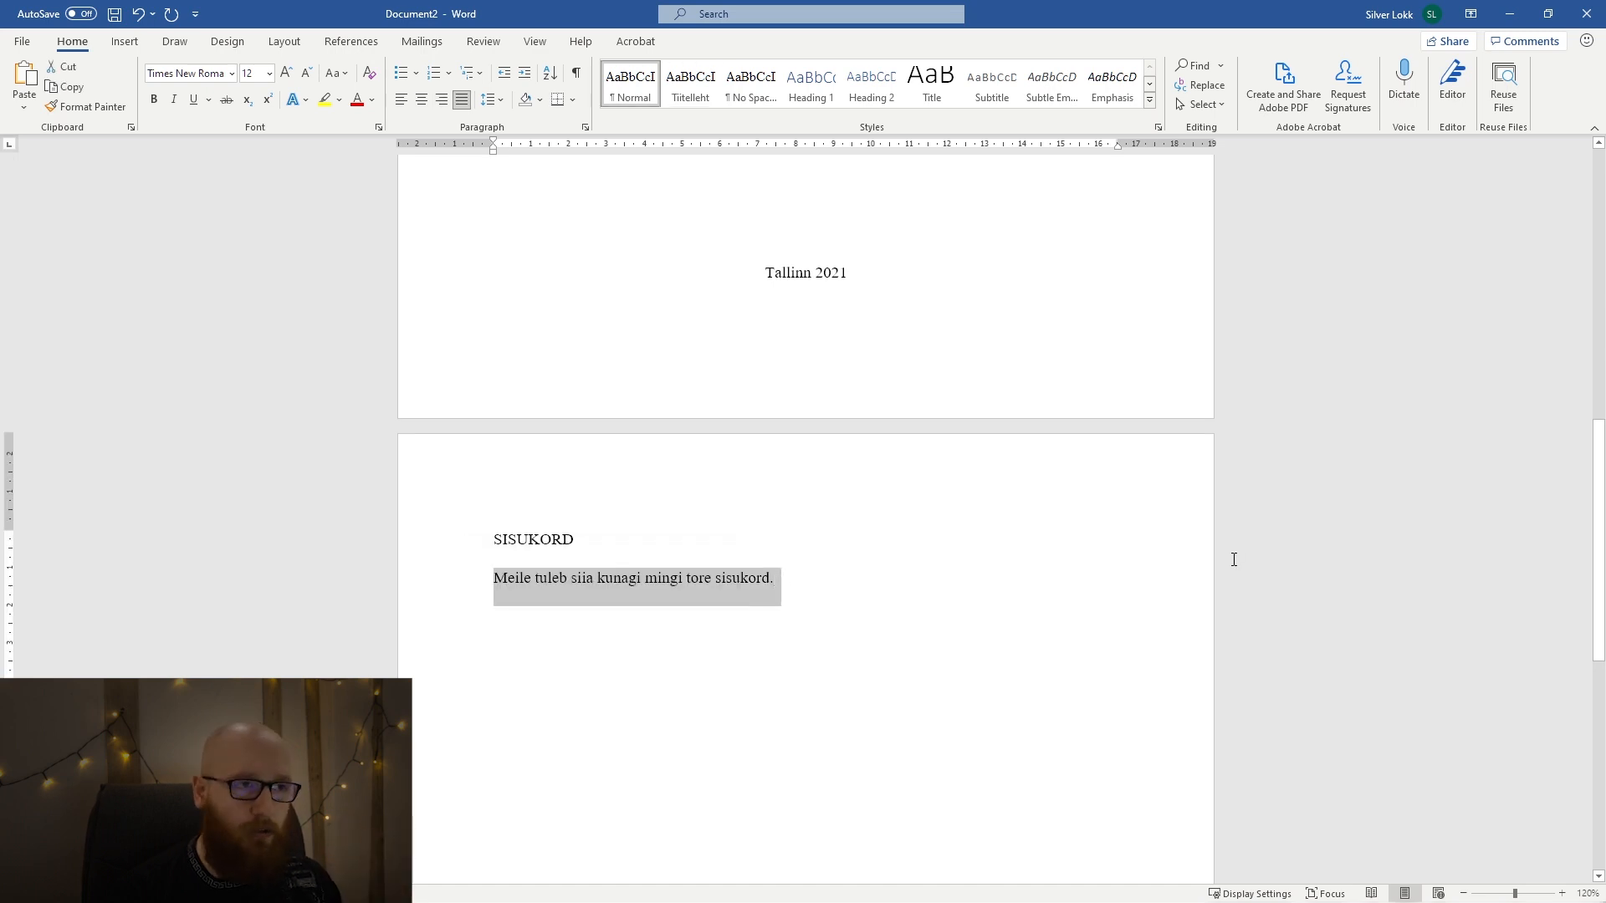
right_click(654, 76)
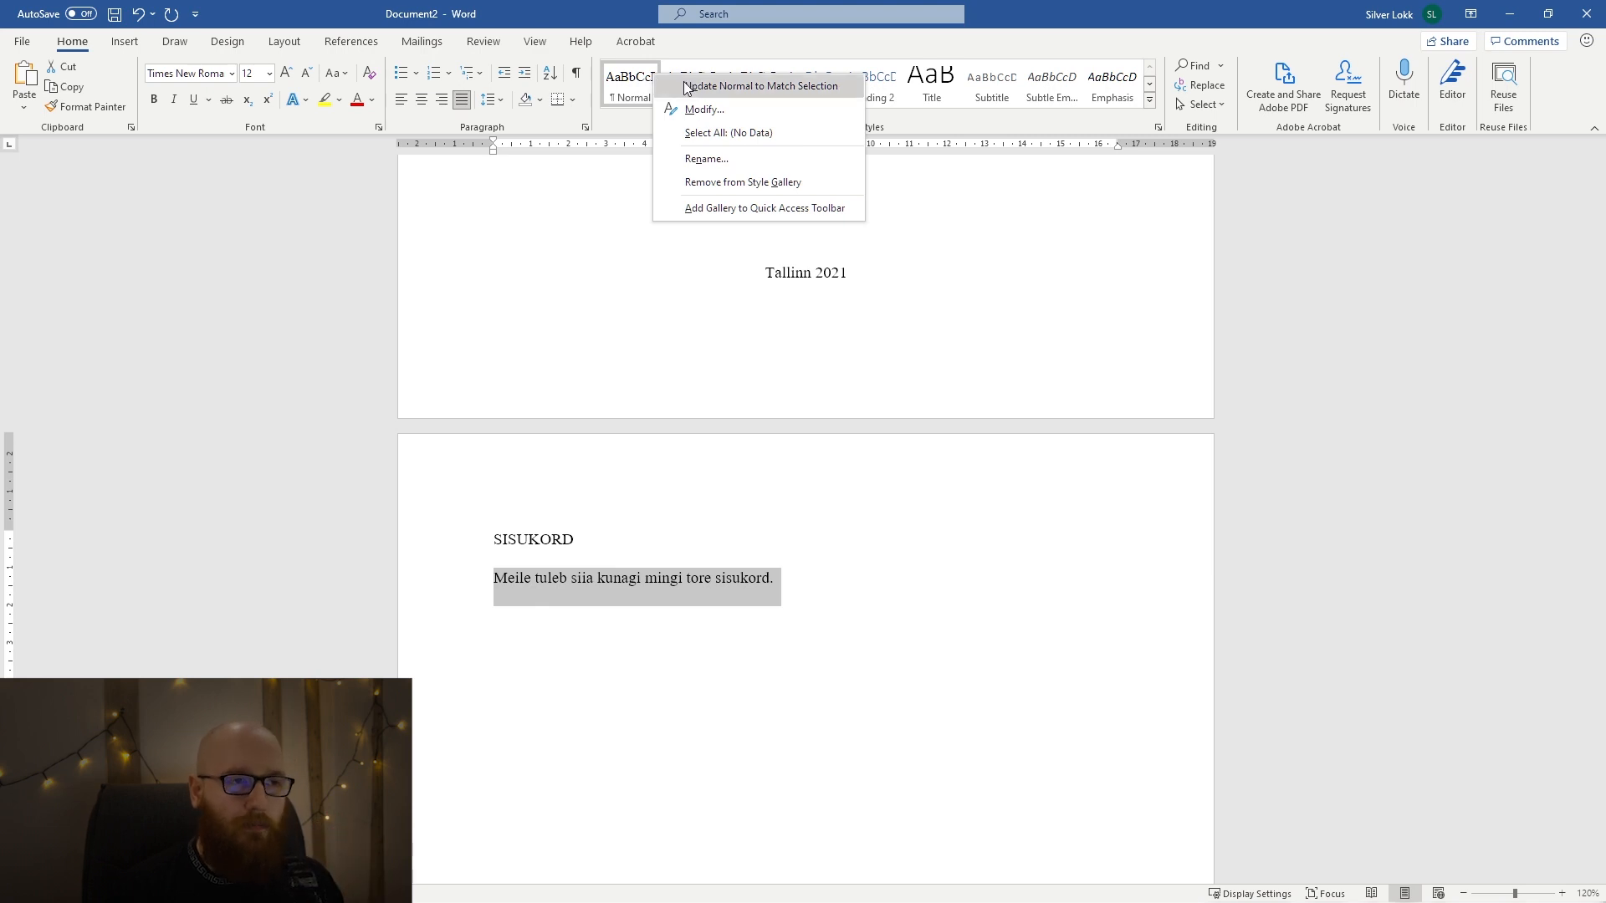
left_click(686, 86)
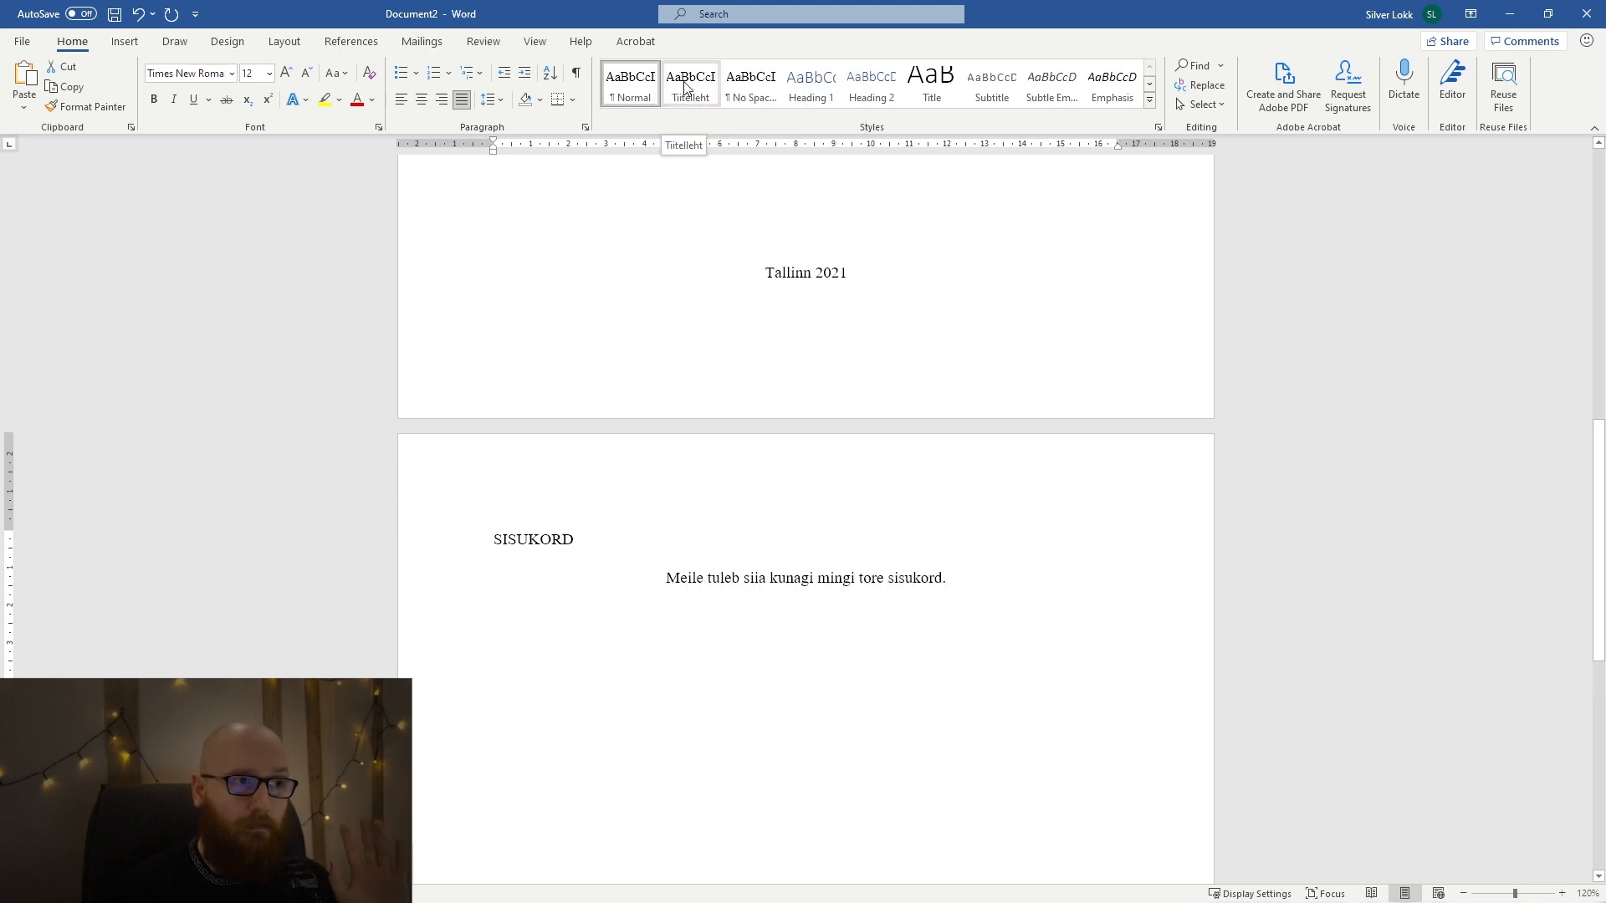
key("ctrl+z")
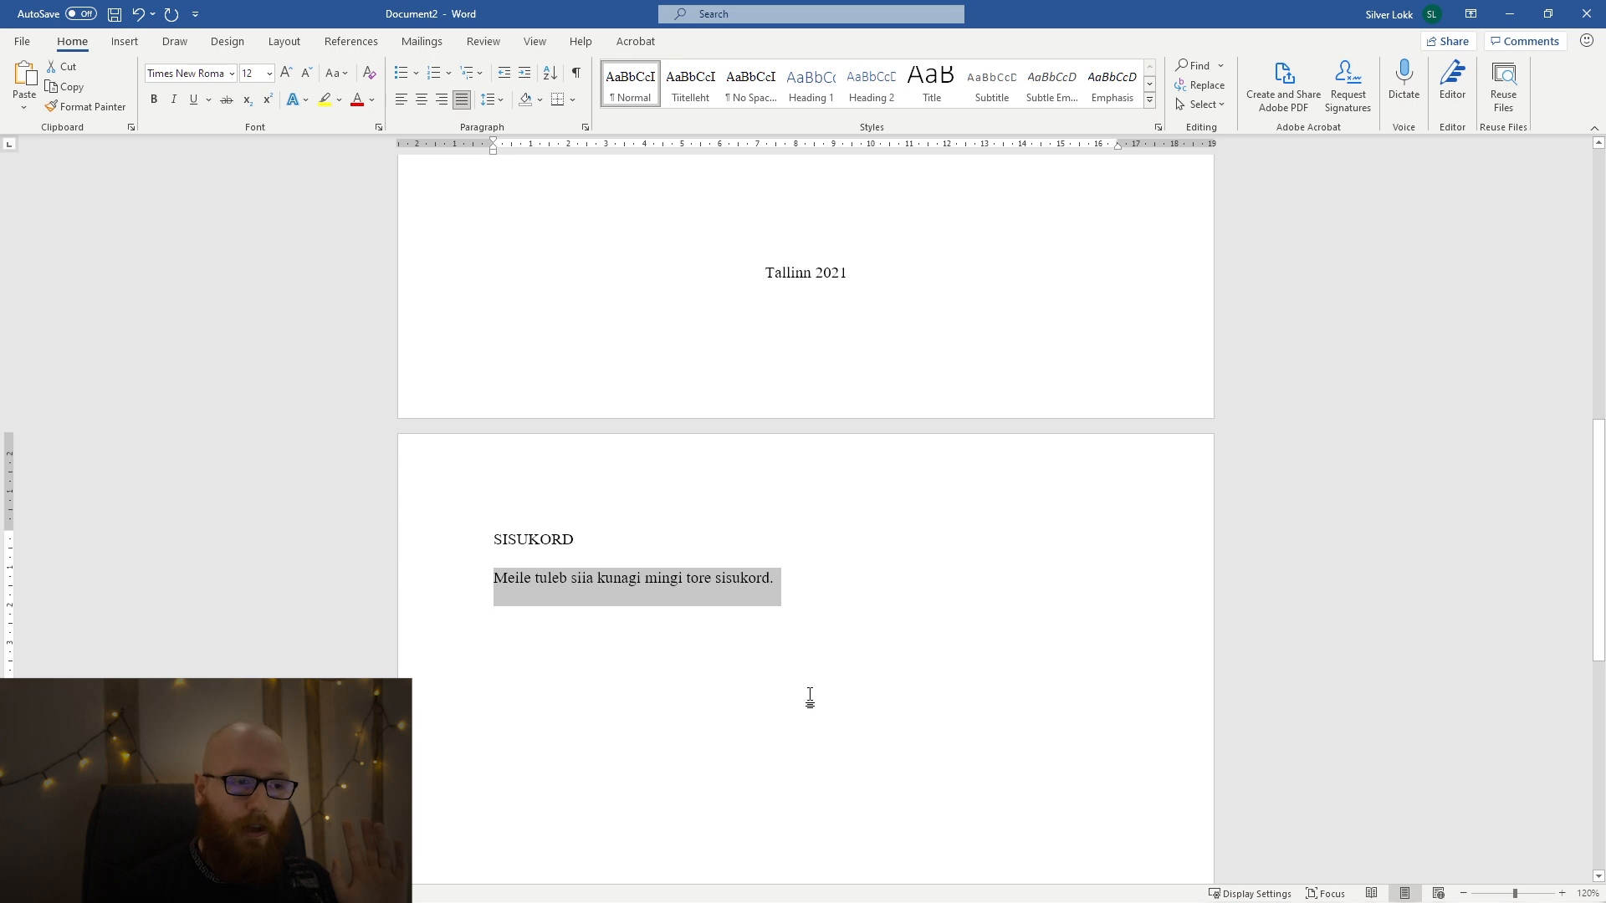
left_click(780, 611)
left_click_drag(787, 580, 491, 610)
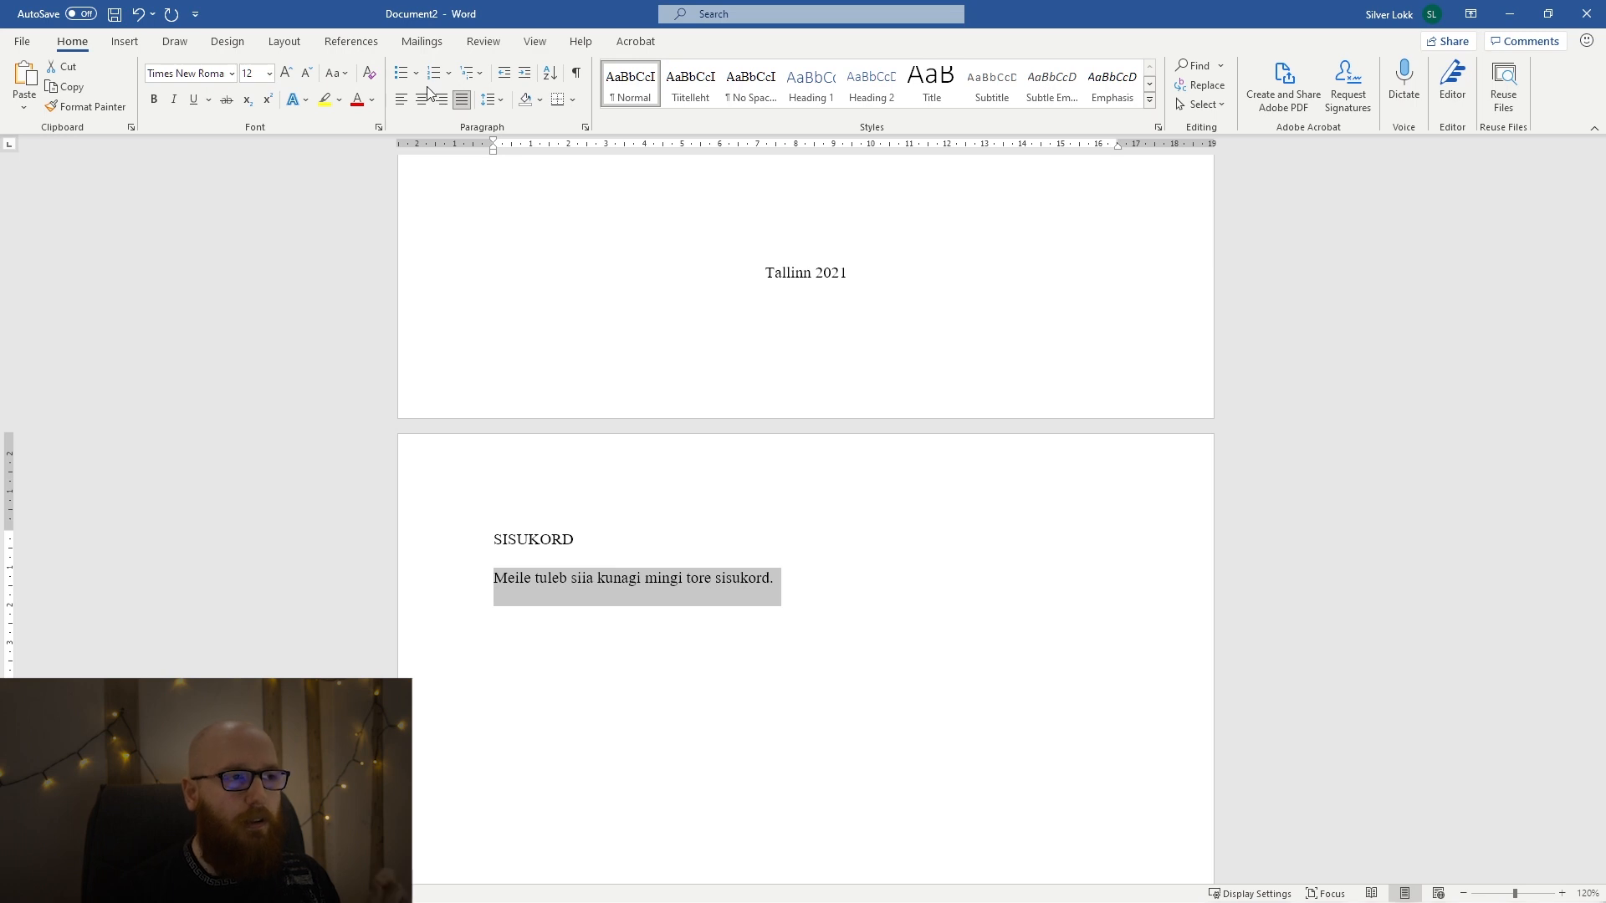
left_click(492, 101)
left_click(492, 107)
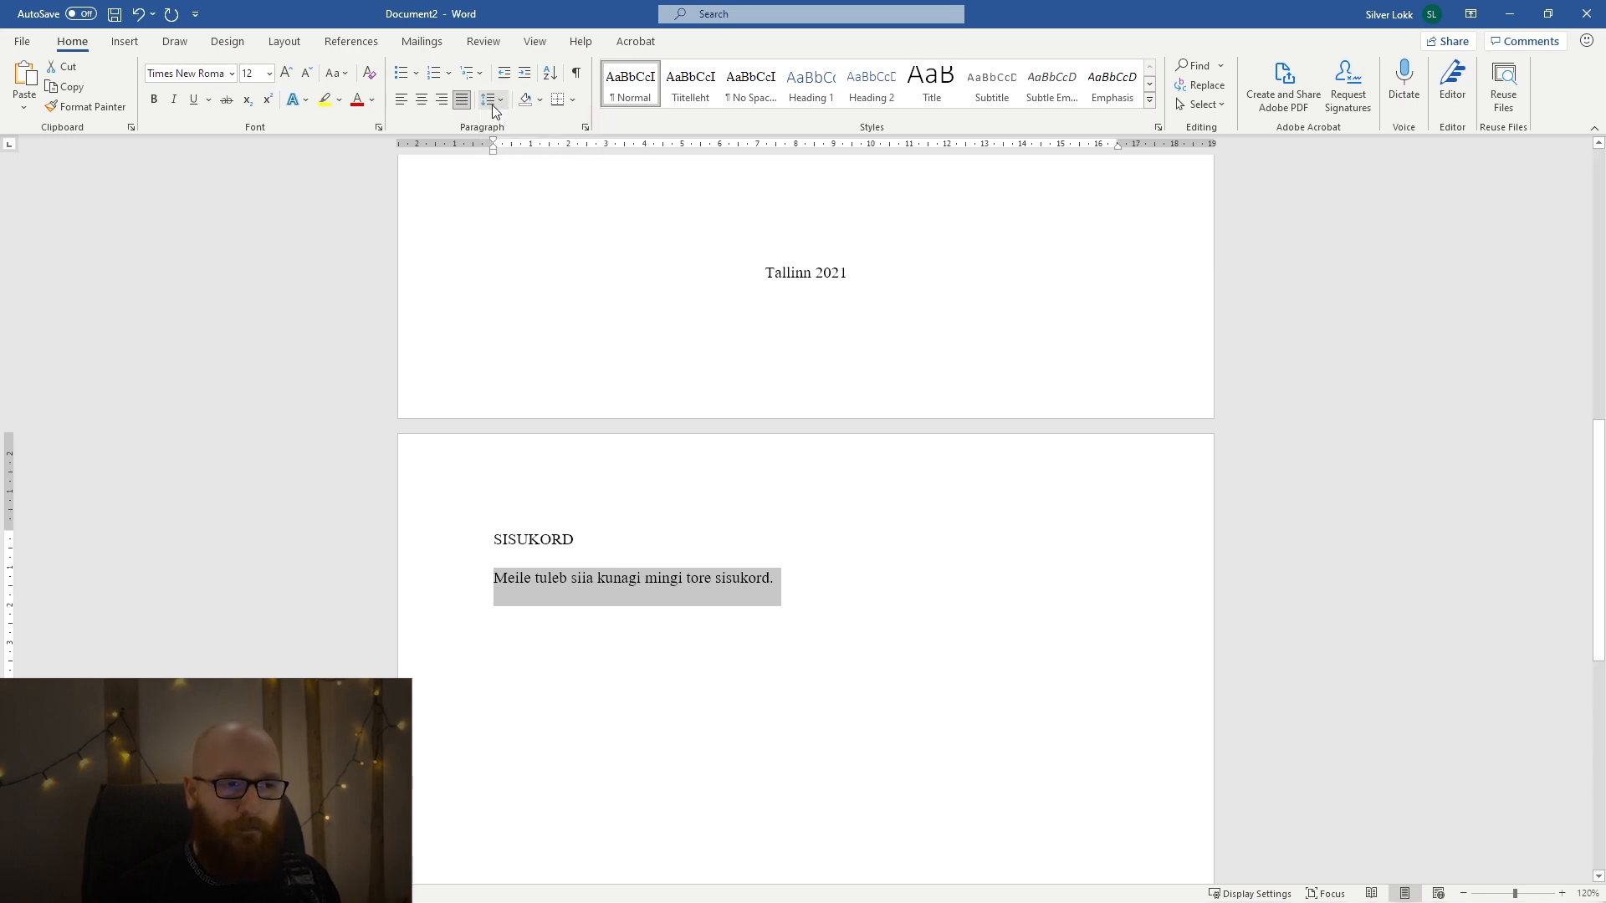
Set the "SISUKORD" heading to font size 14 and align it left.
left_click(554, 544)
double_click(554, 542)
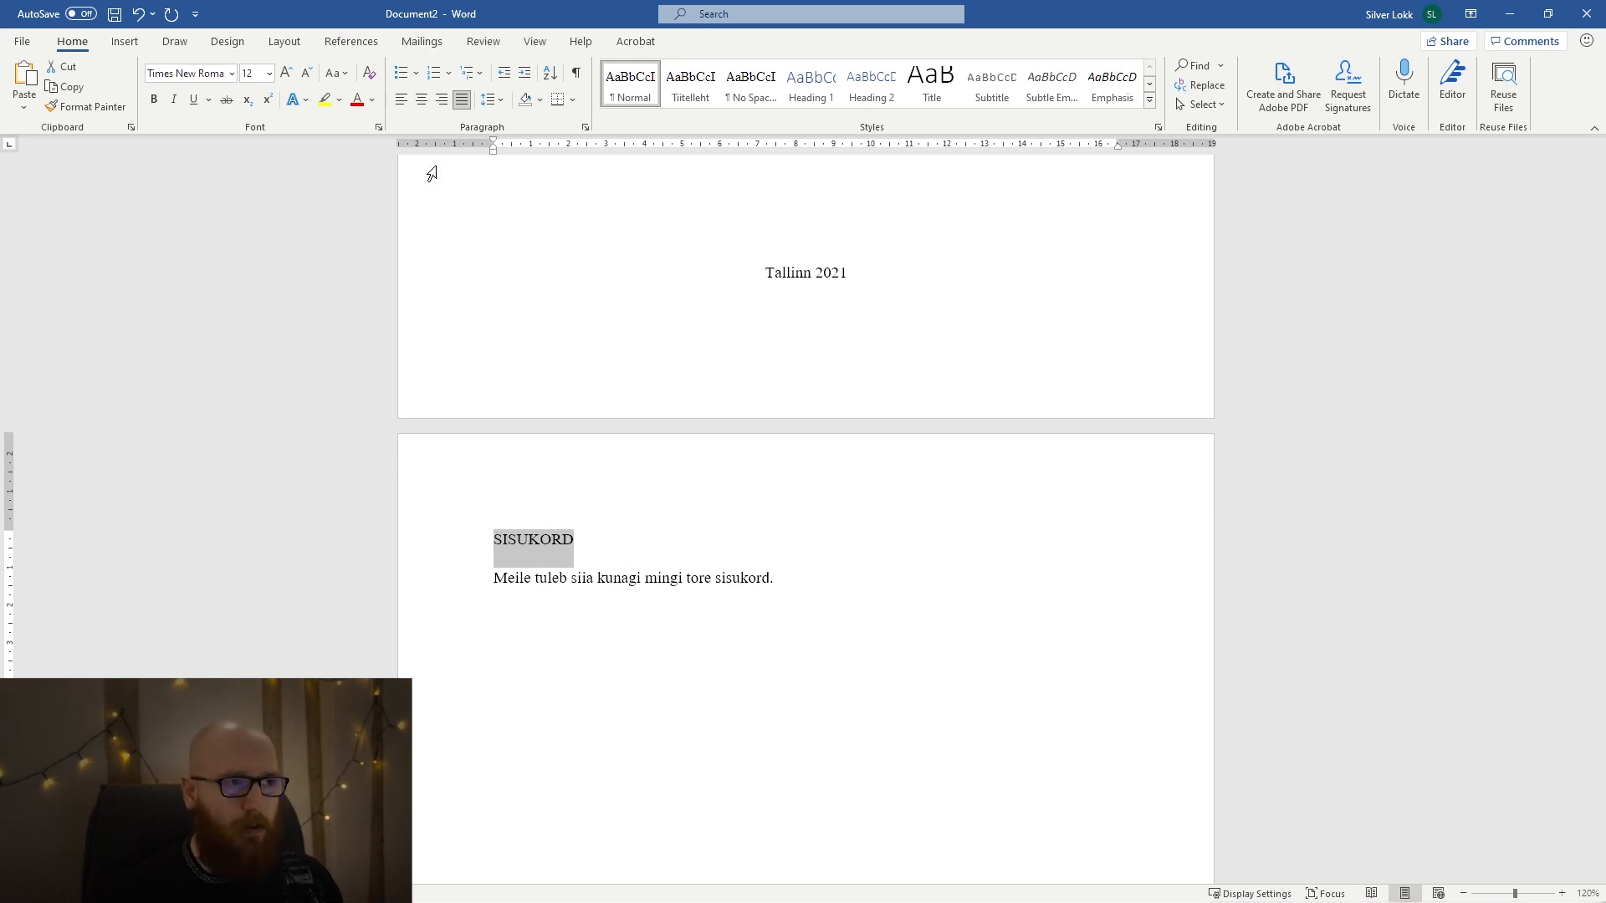
left_click(288, 79)
left_click(288, 78)
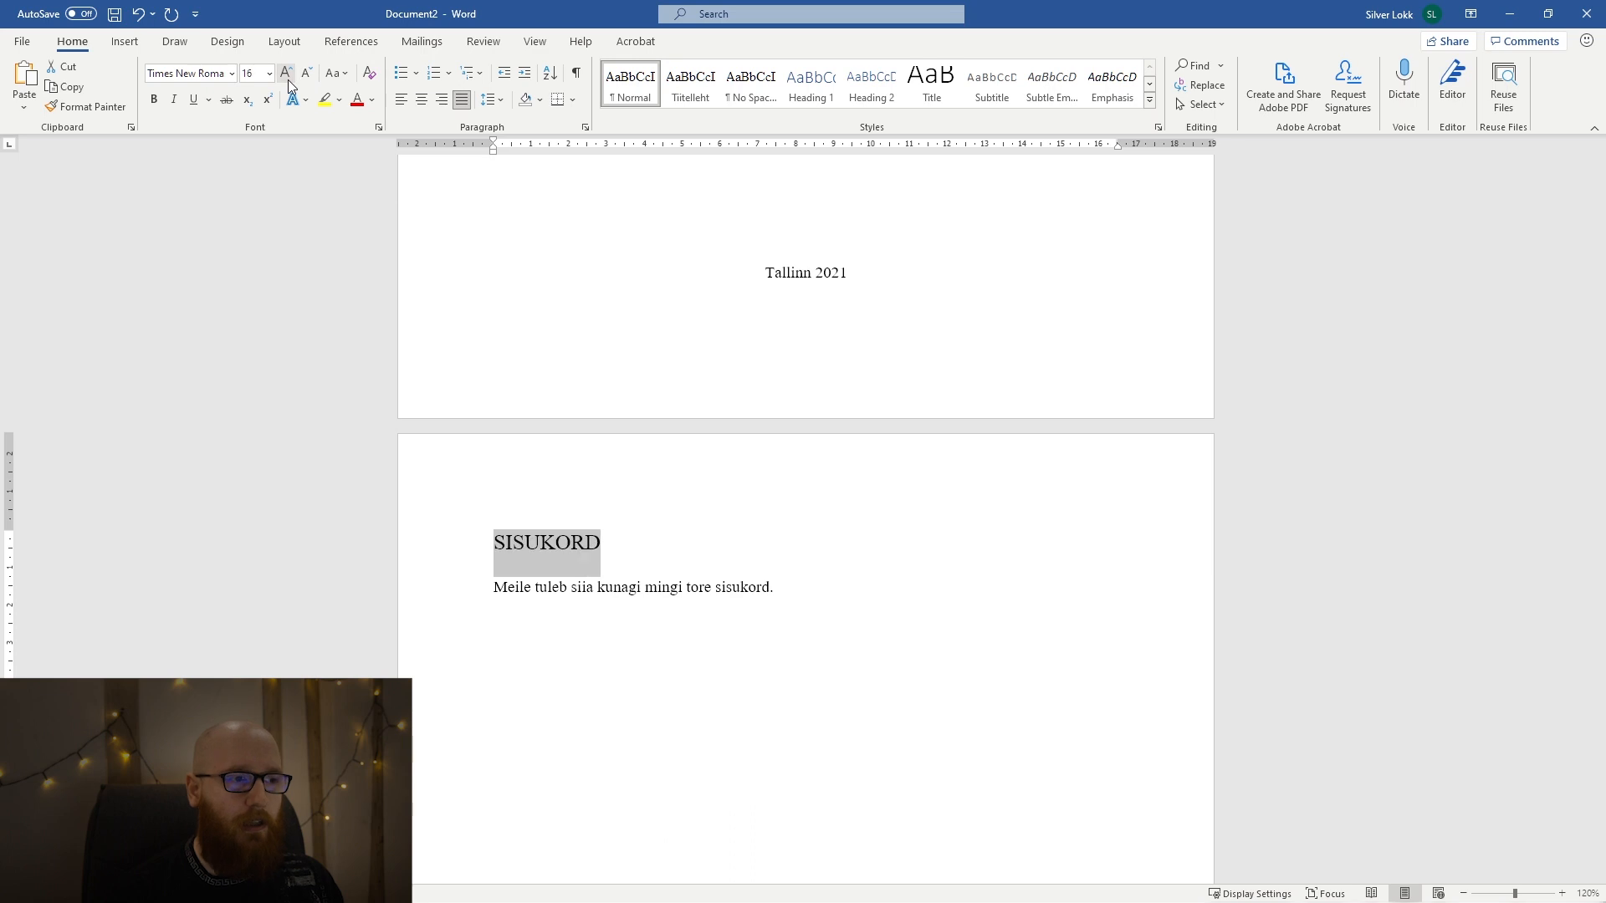
left_click(308, 72)
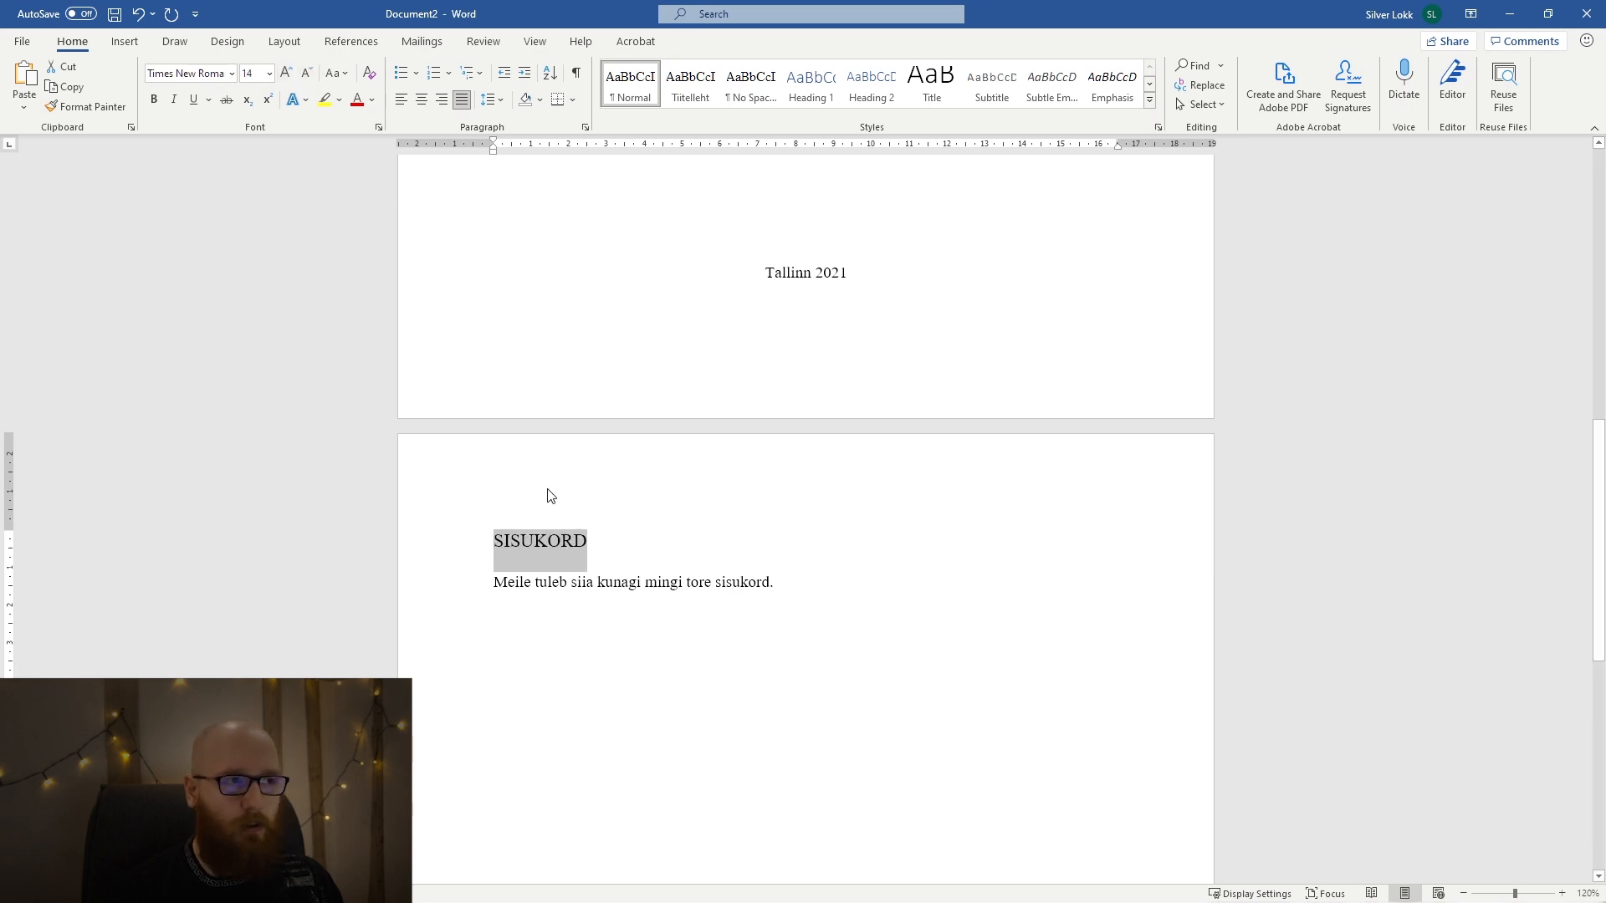
left_click(488, 104)
left_click(489, 104)
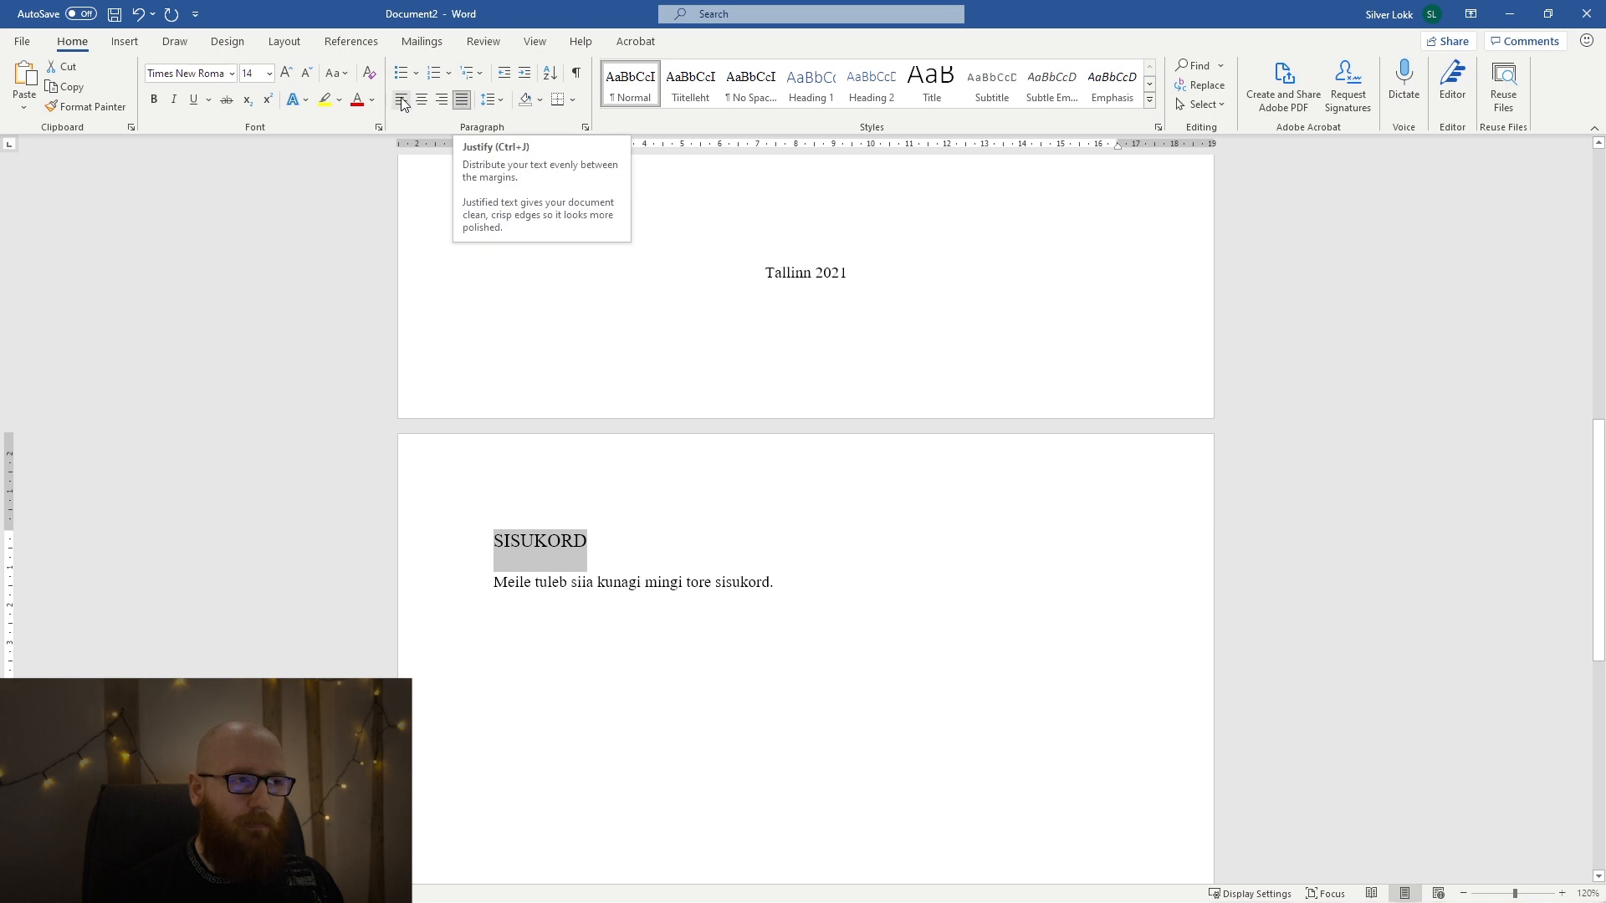
left_click(796, 485)
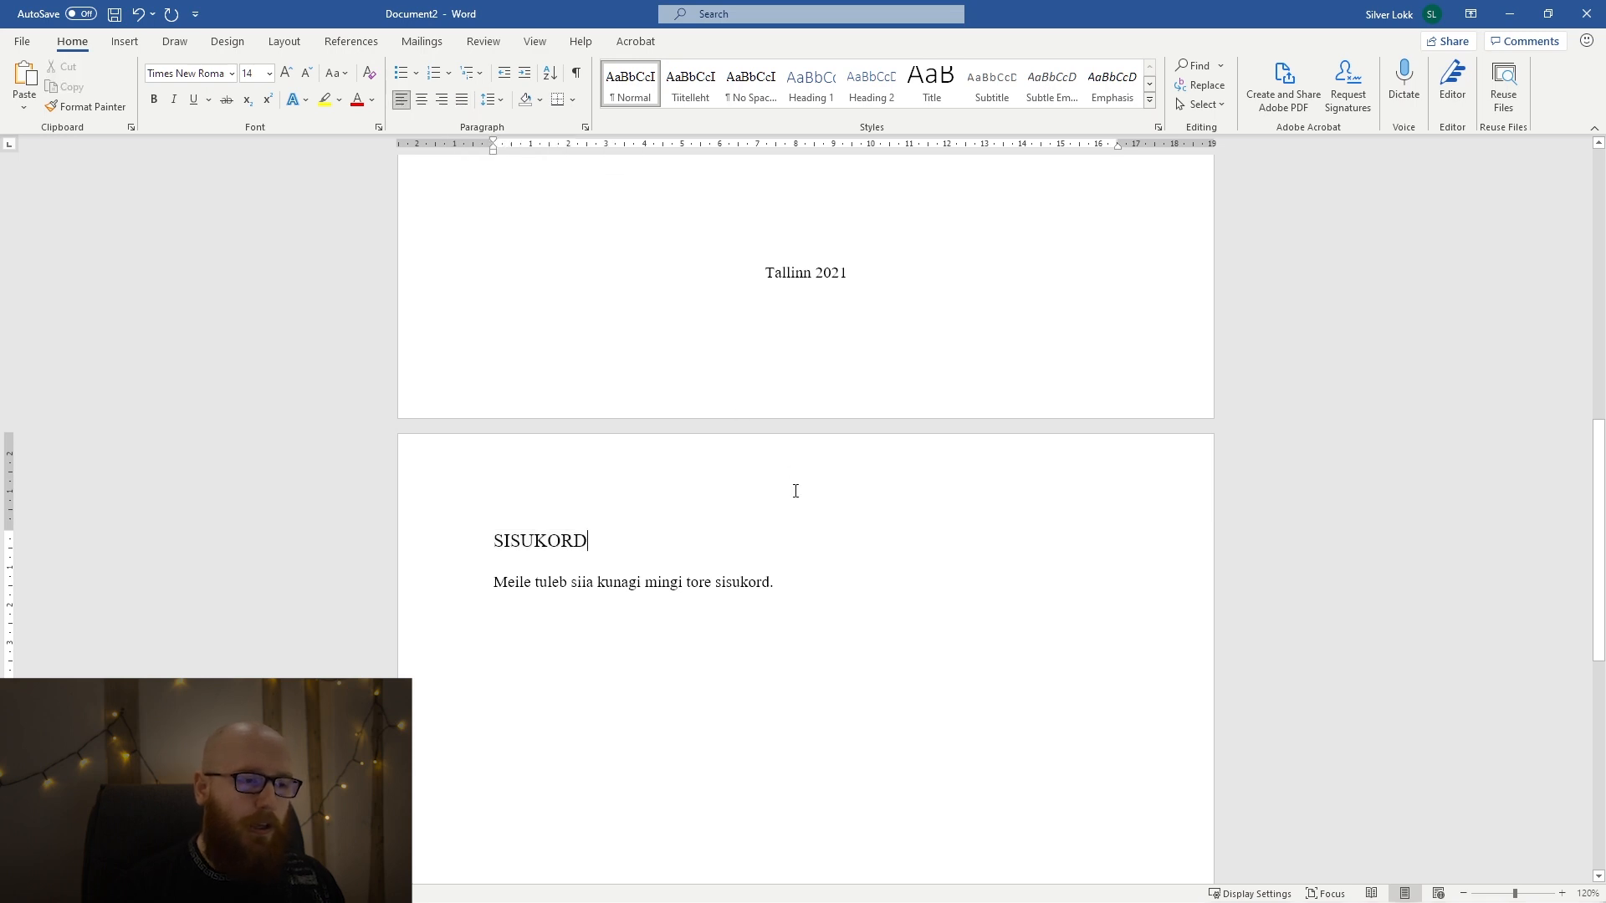
Insert a Next Page section break at the end of the sentence below "SISUKORD".
scroll(753, 465, "up", 10)
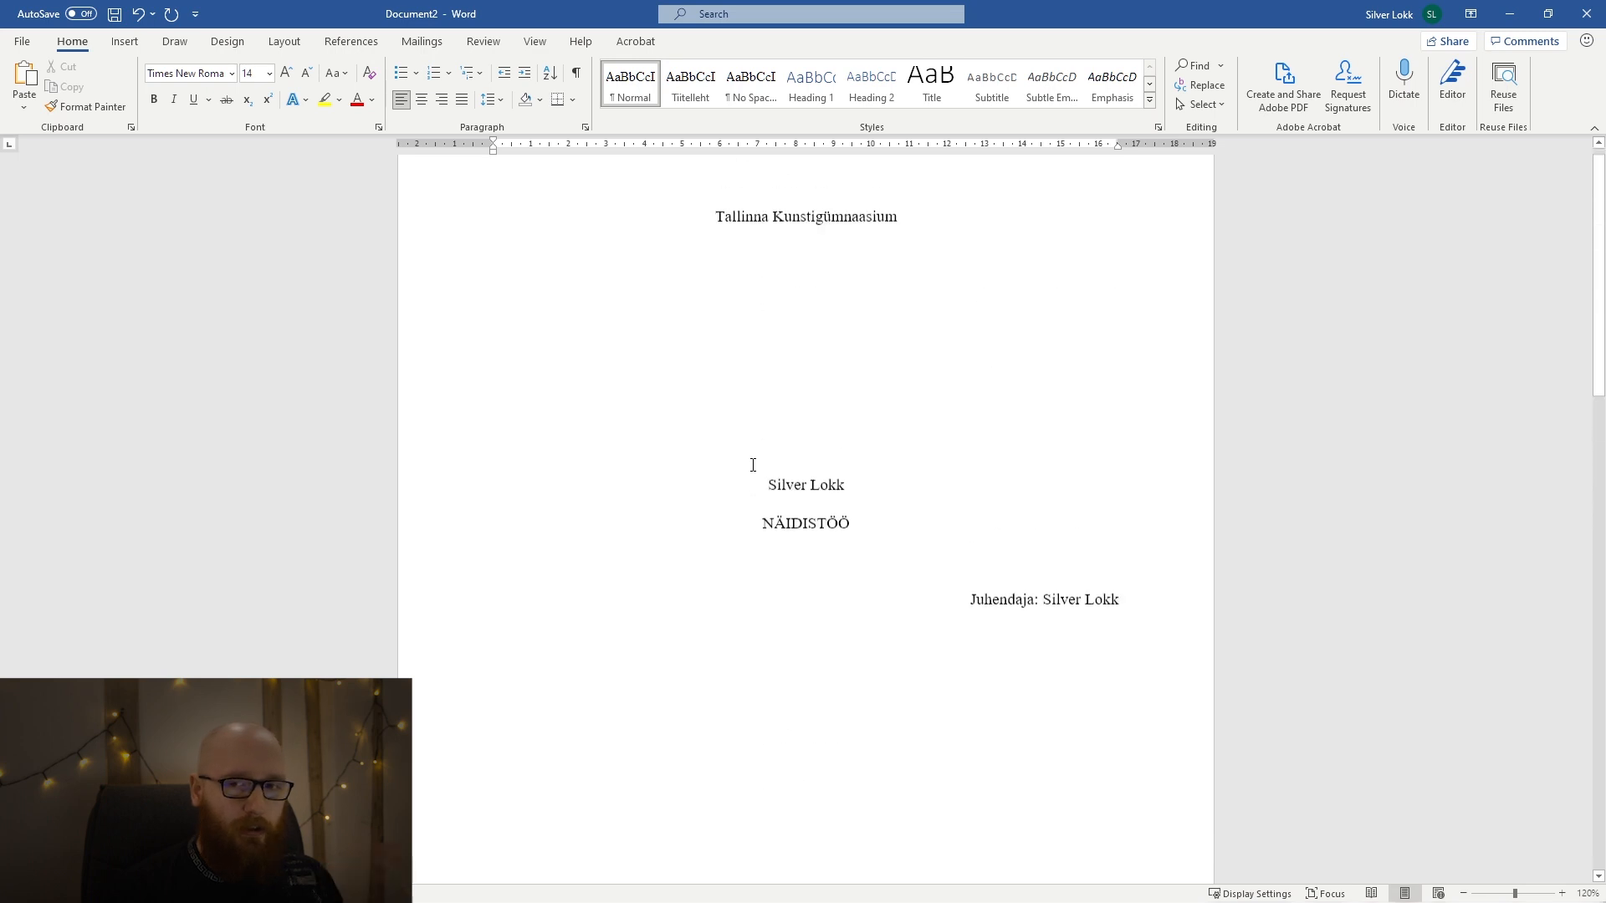
scroll(1126, 574, "down", 10)
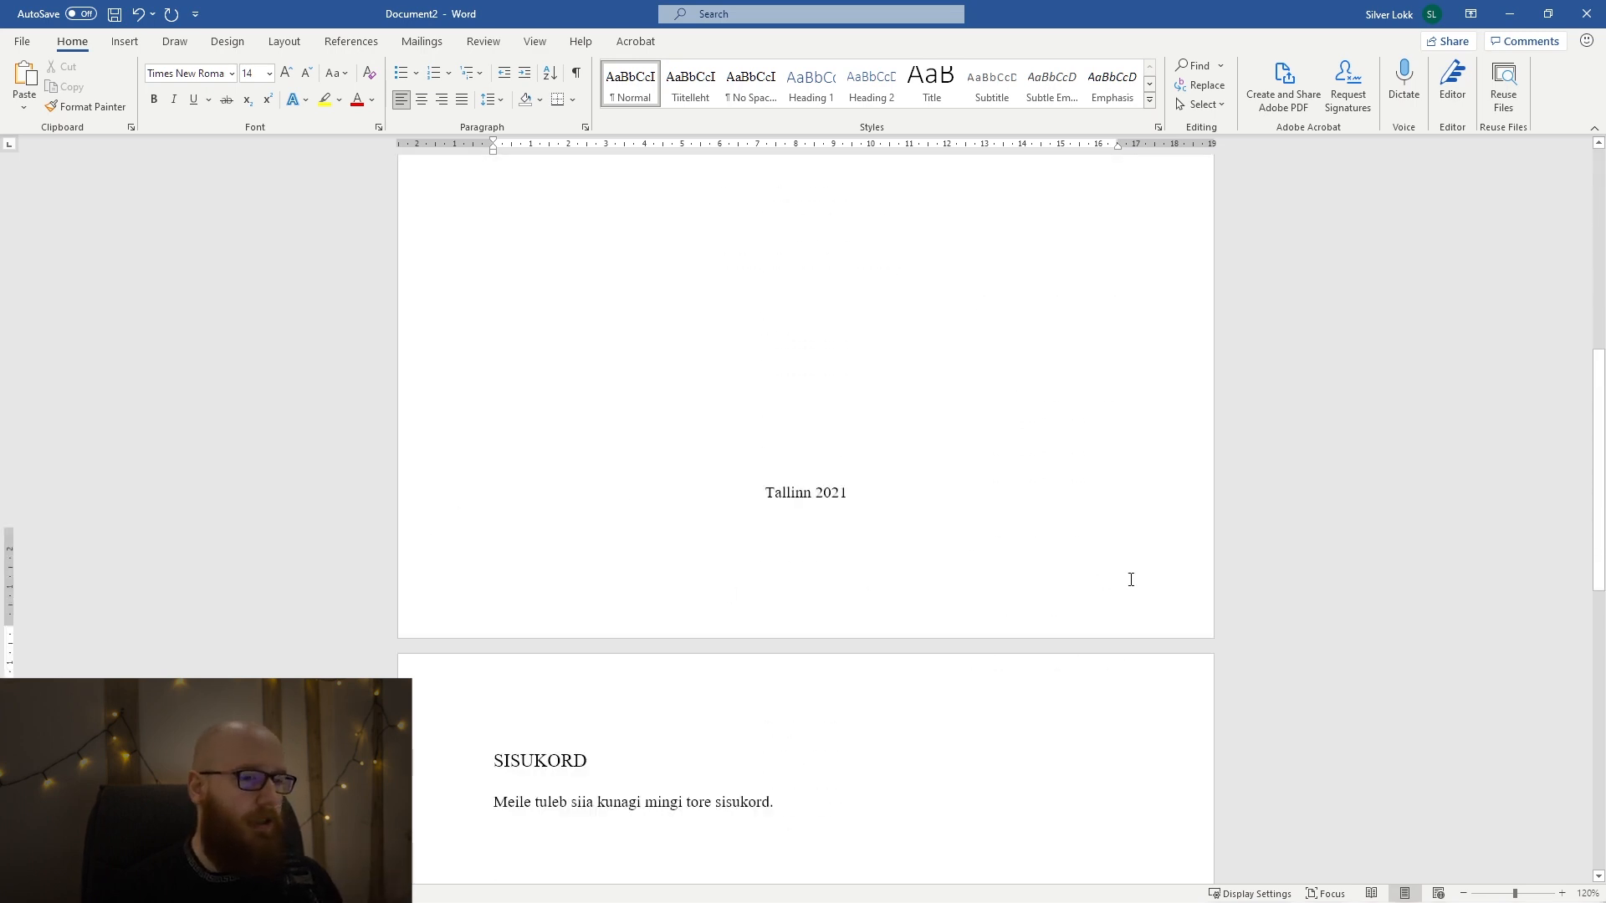
scroll(670, 509, "down", 3)
left_click_drag(755, 446, 552, 474)
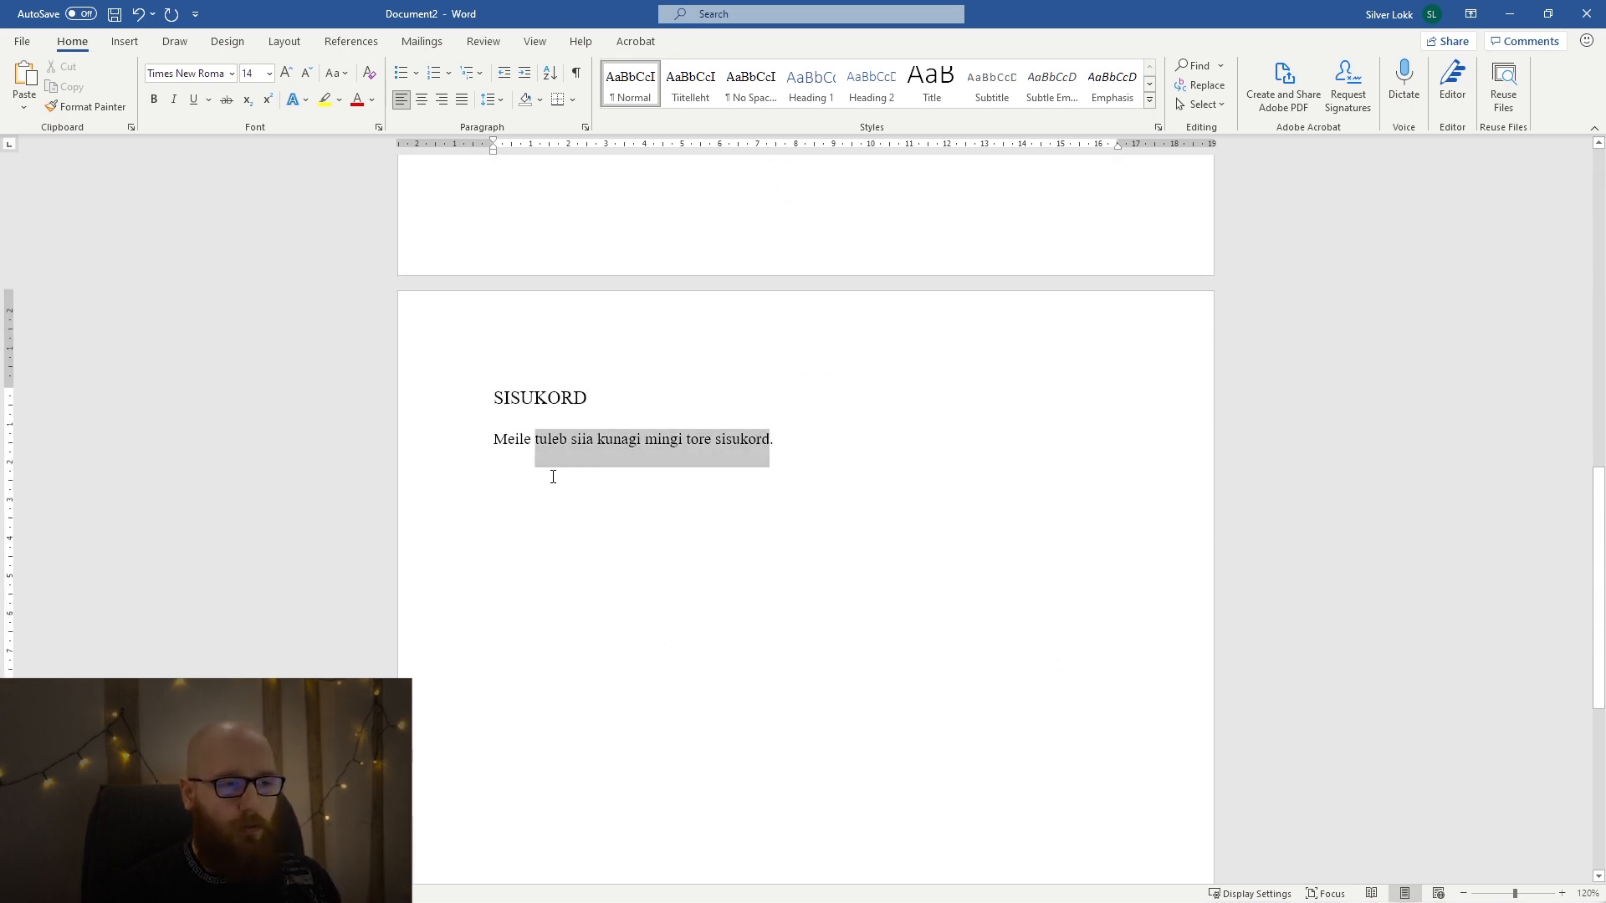
left_click(874, 498)
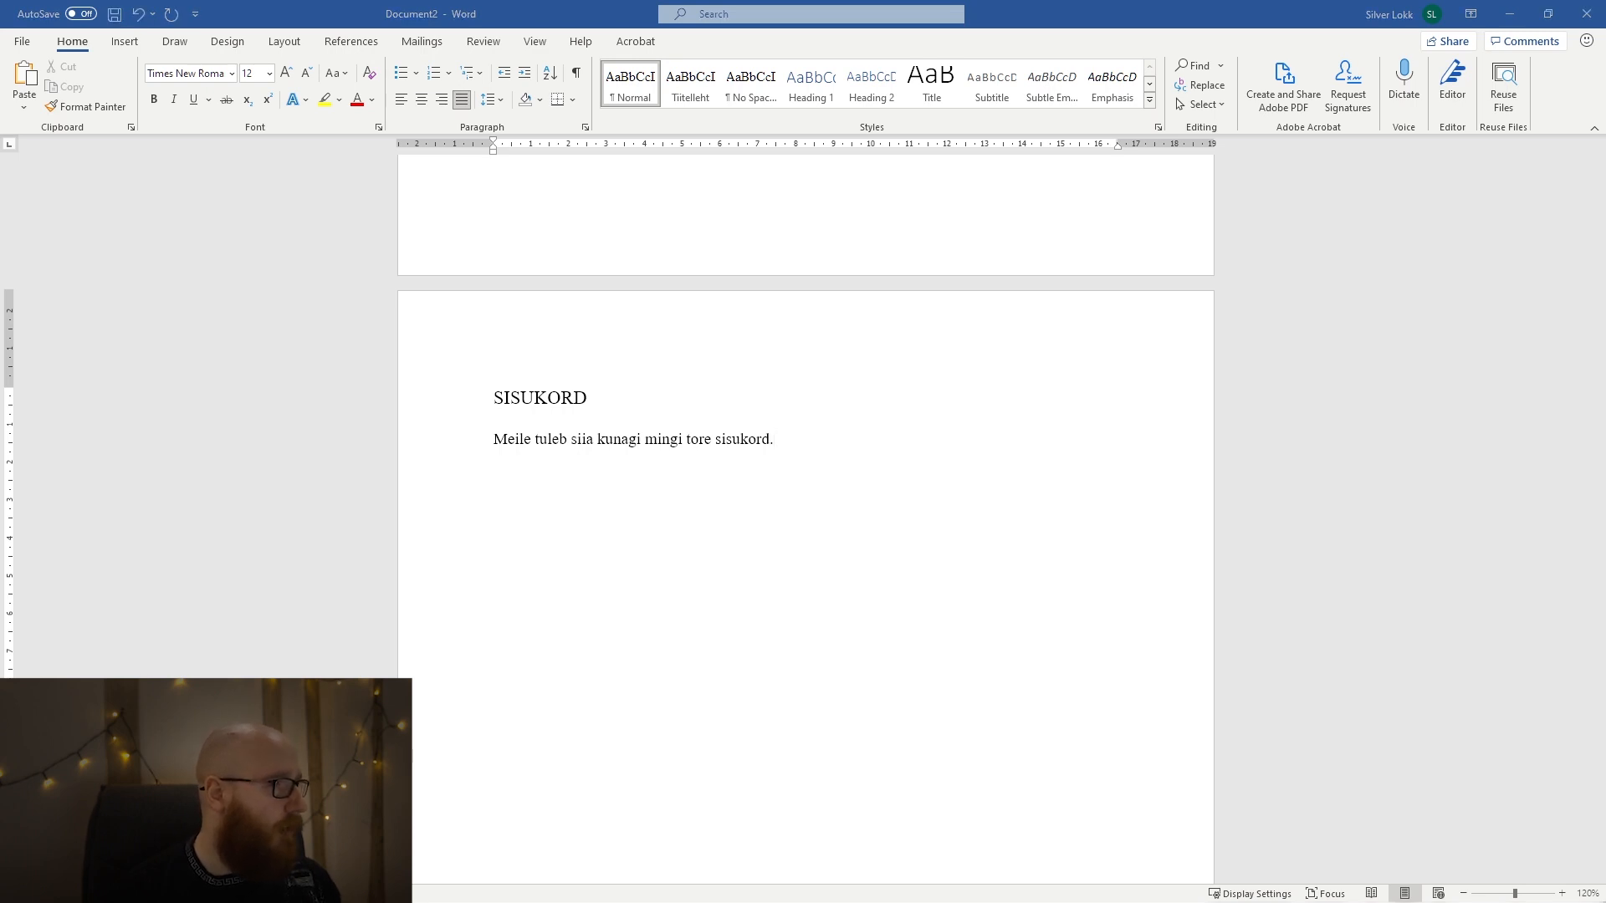
scroll(900, 337, "down", 2)
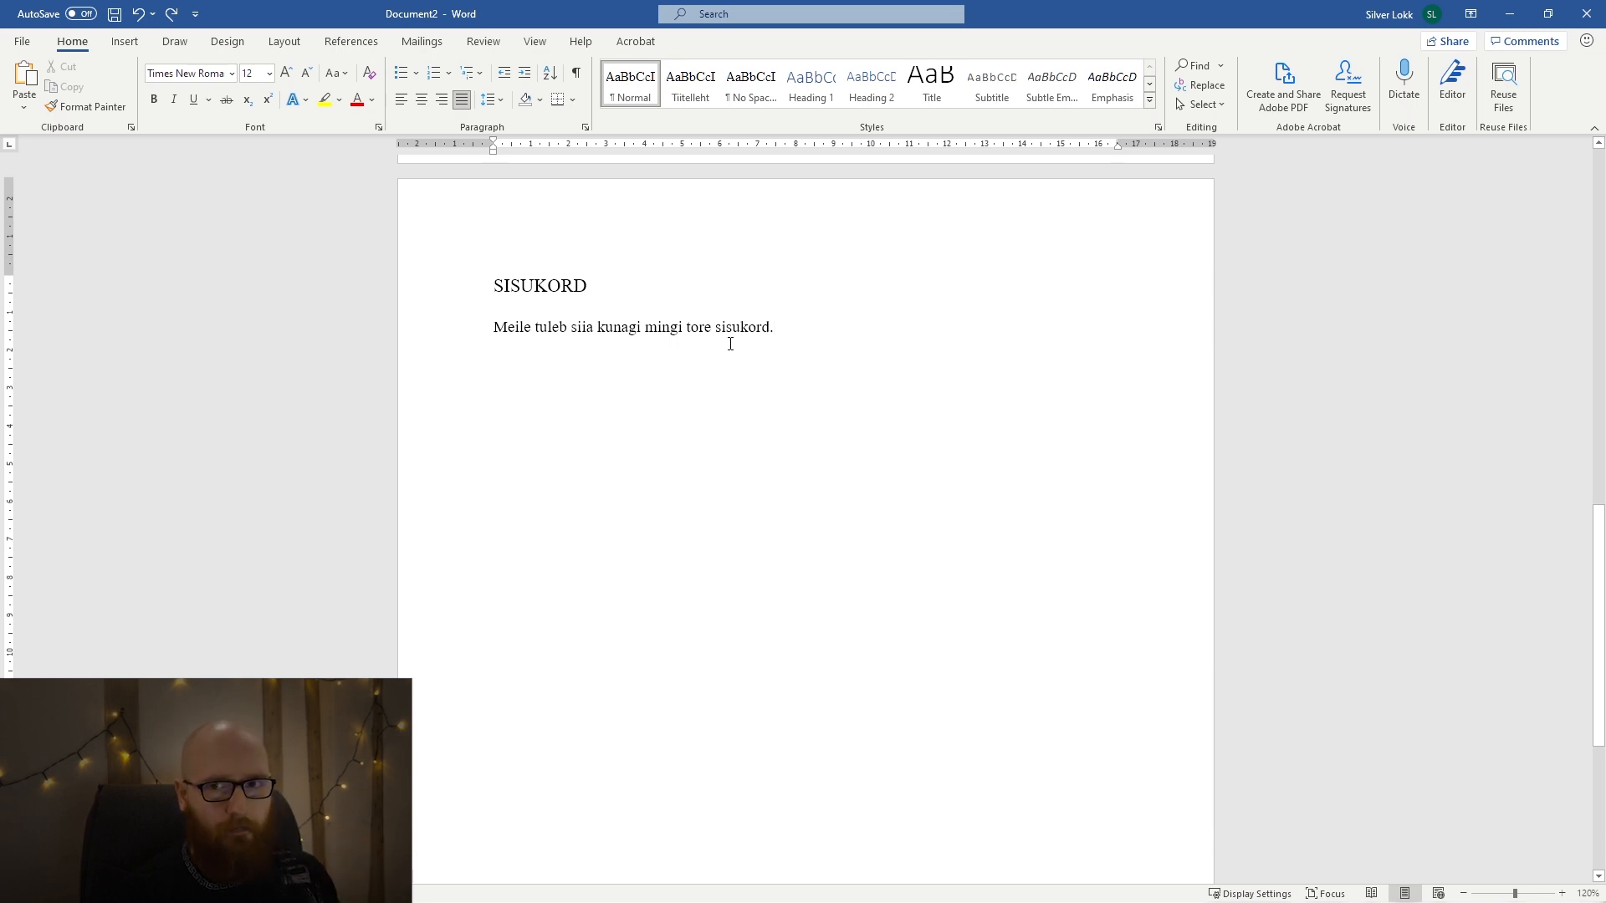
left_click(288, 46)
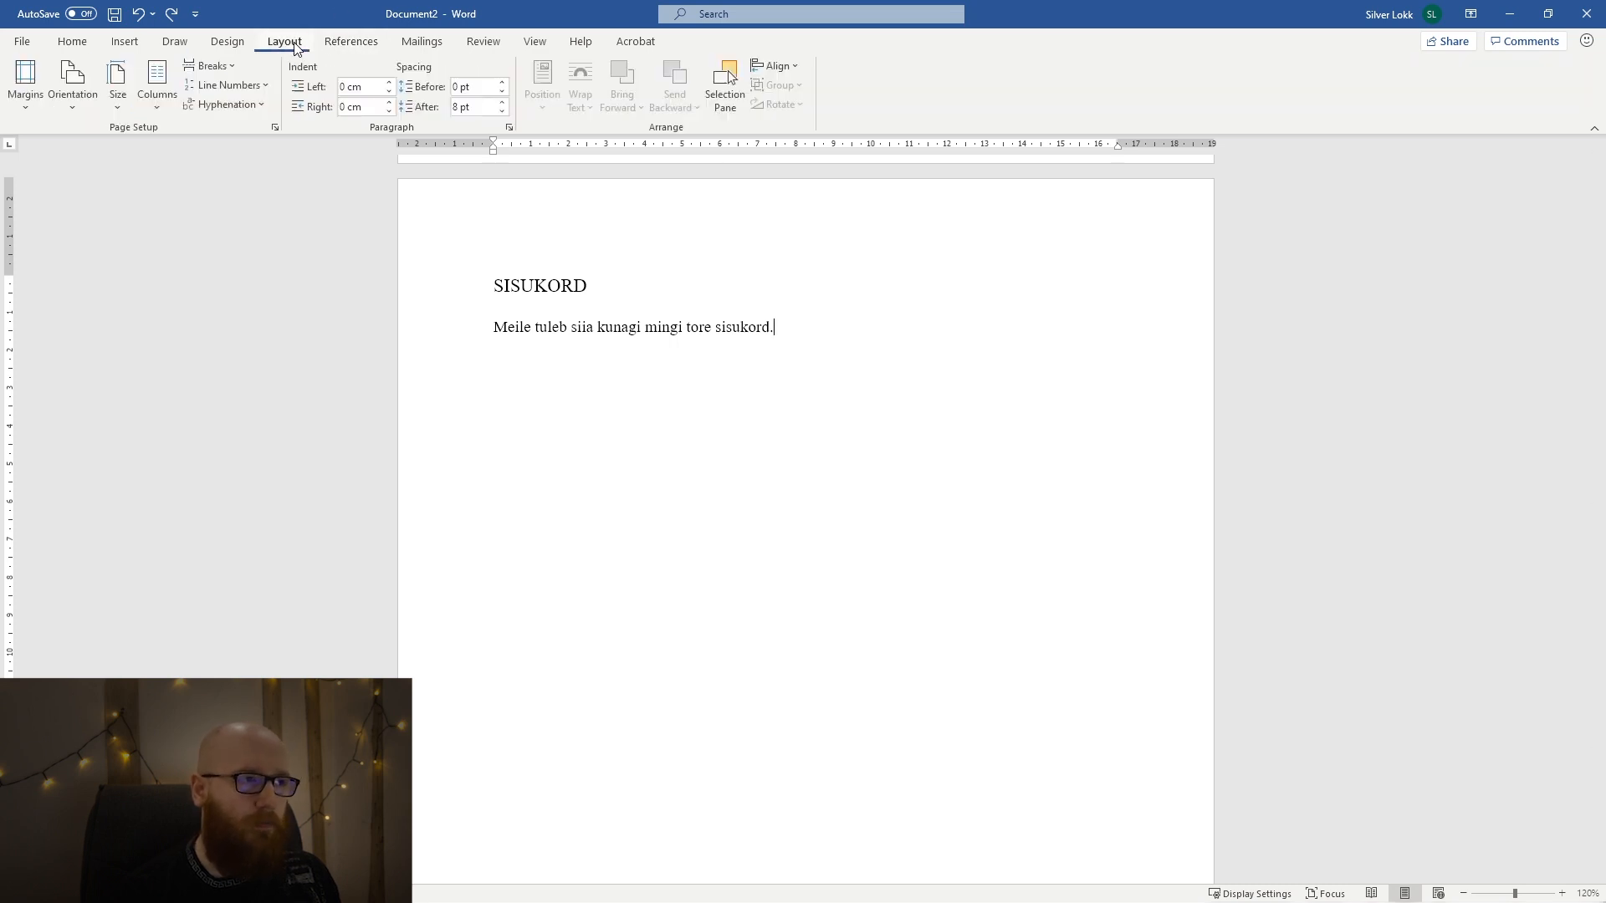
left_click(217, 71)
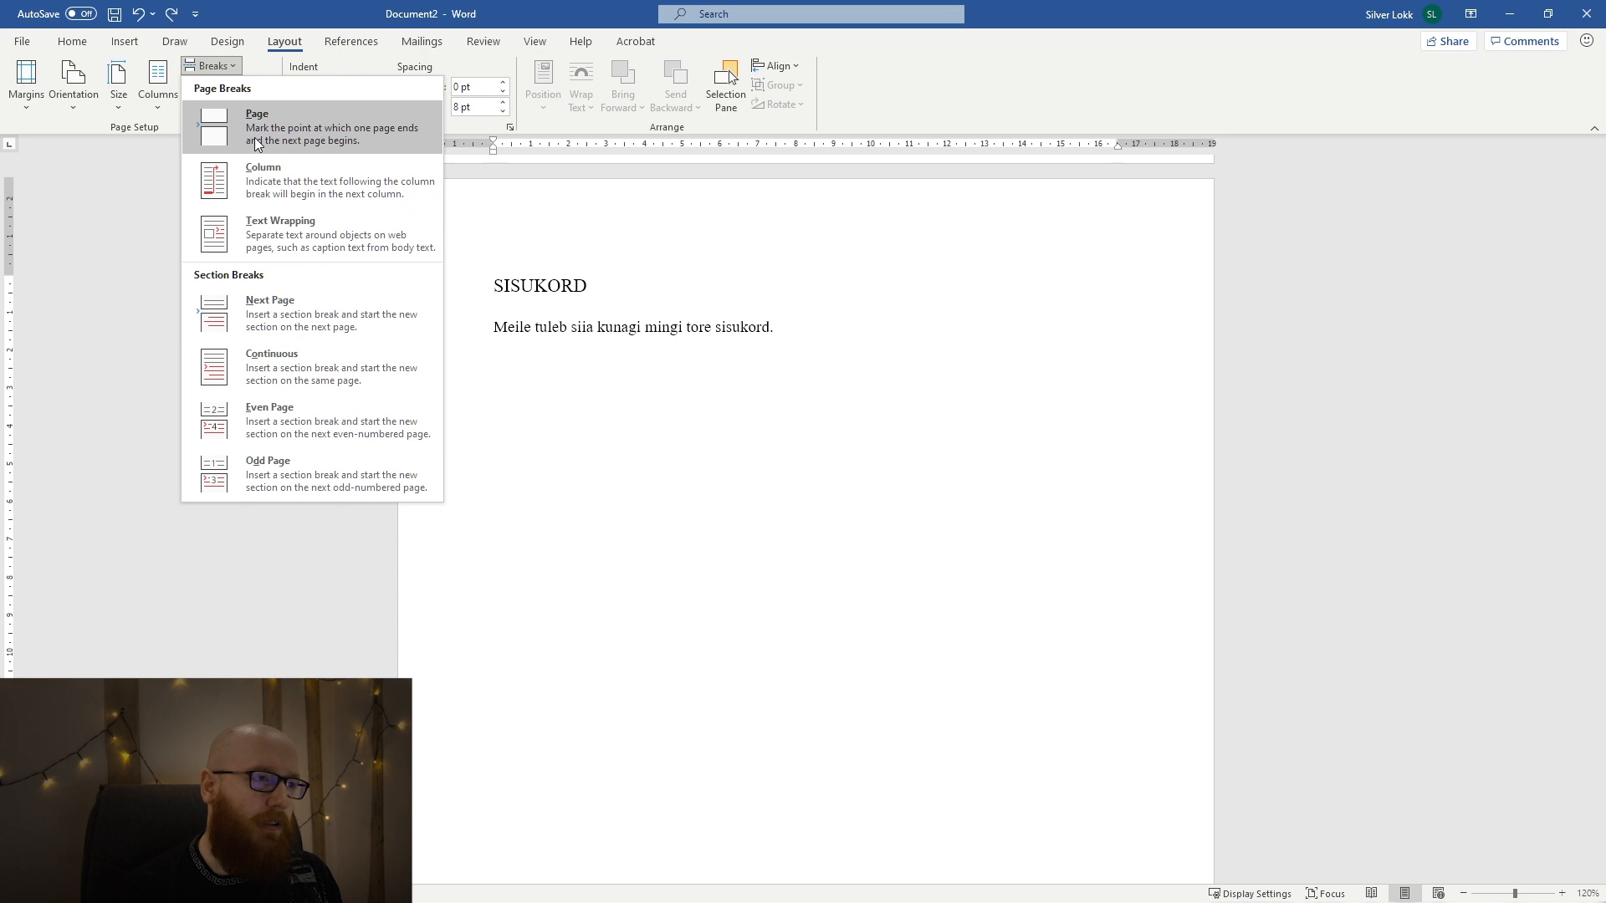
left_click(263, 321)
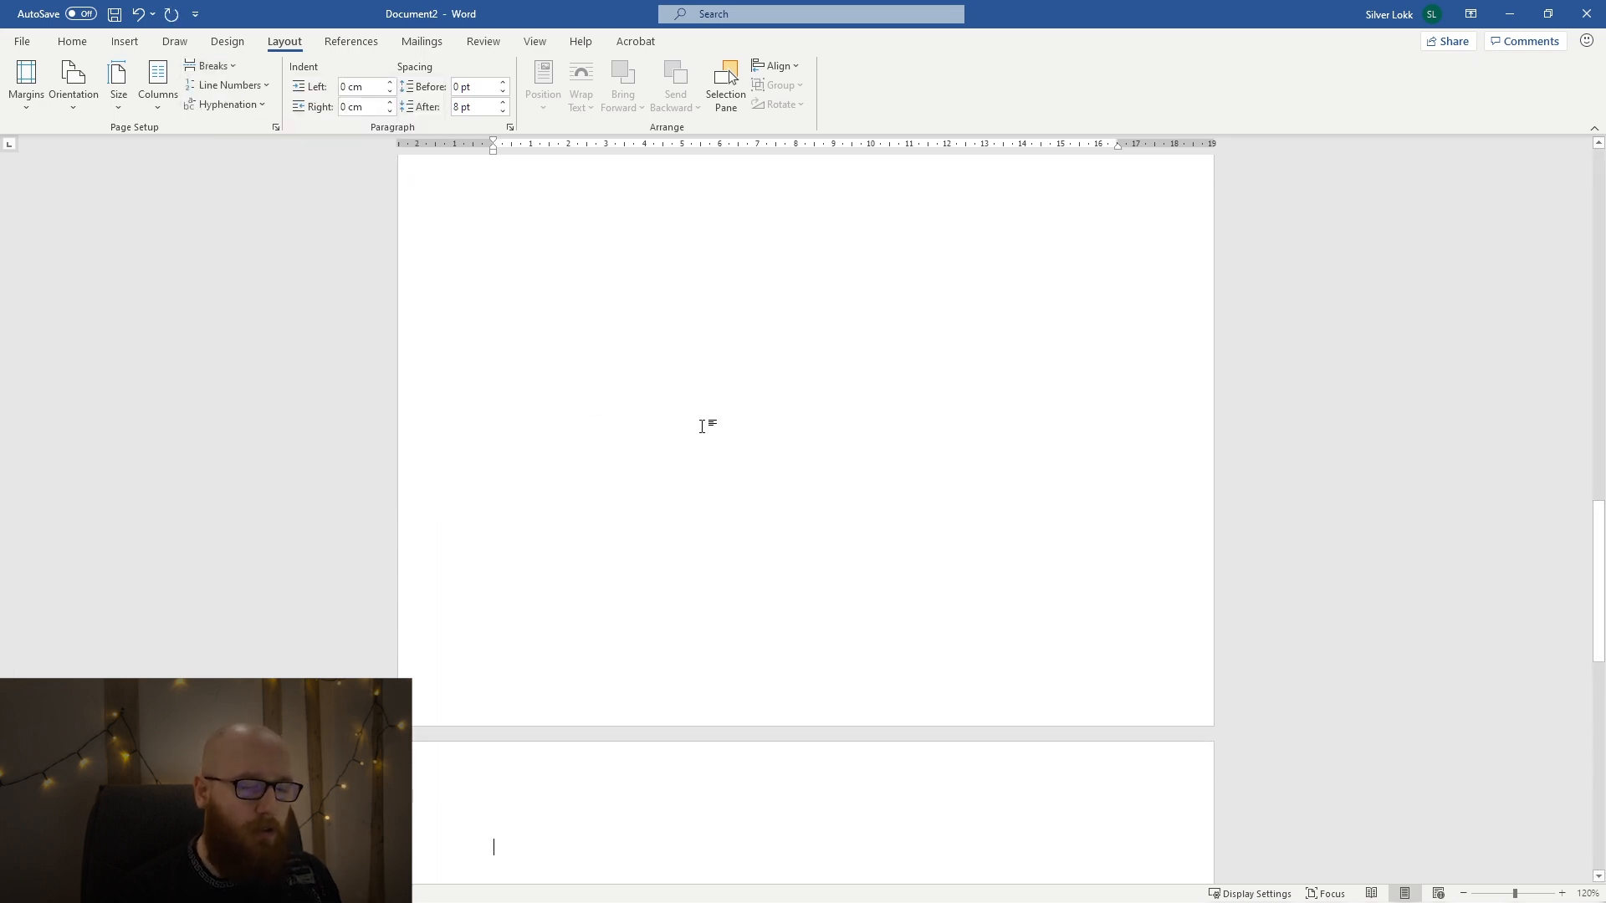
Enter the heading text "sIsseJuHATUS" with mixed capitals on the new page after the section break.
scroll(876, 464, "down", 1)
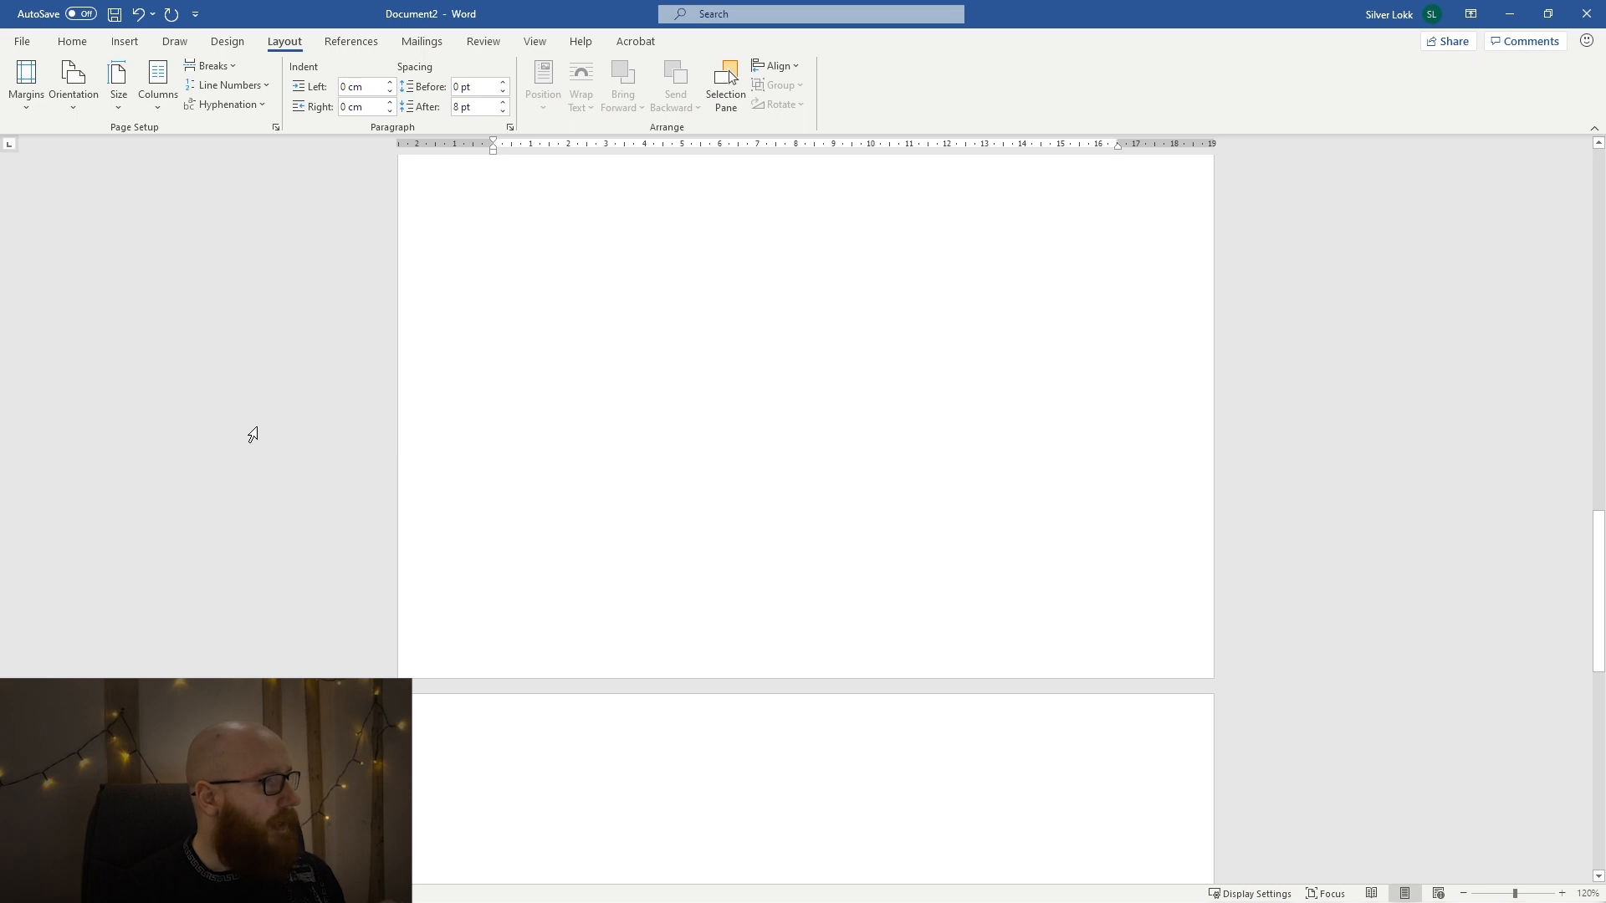
scroll(383, 442, "up", 10)
scroll(383, 442, "down", 4)
scroll(383, 442, "down", 20)
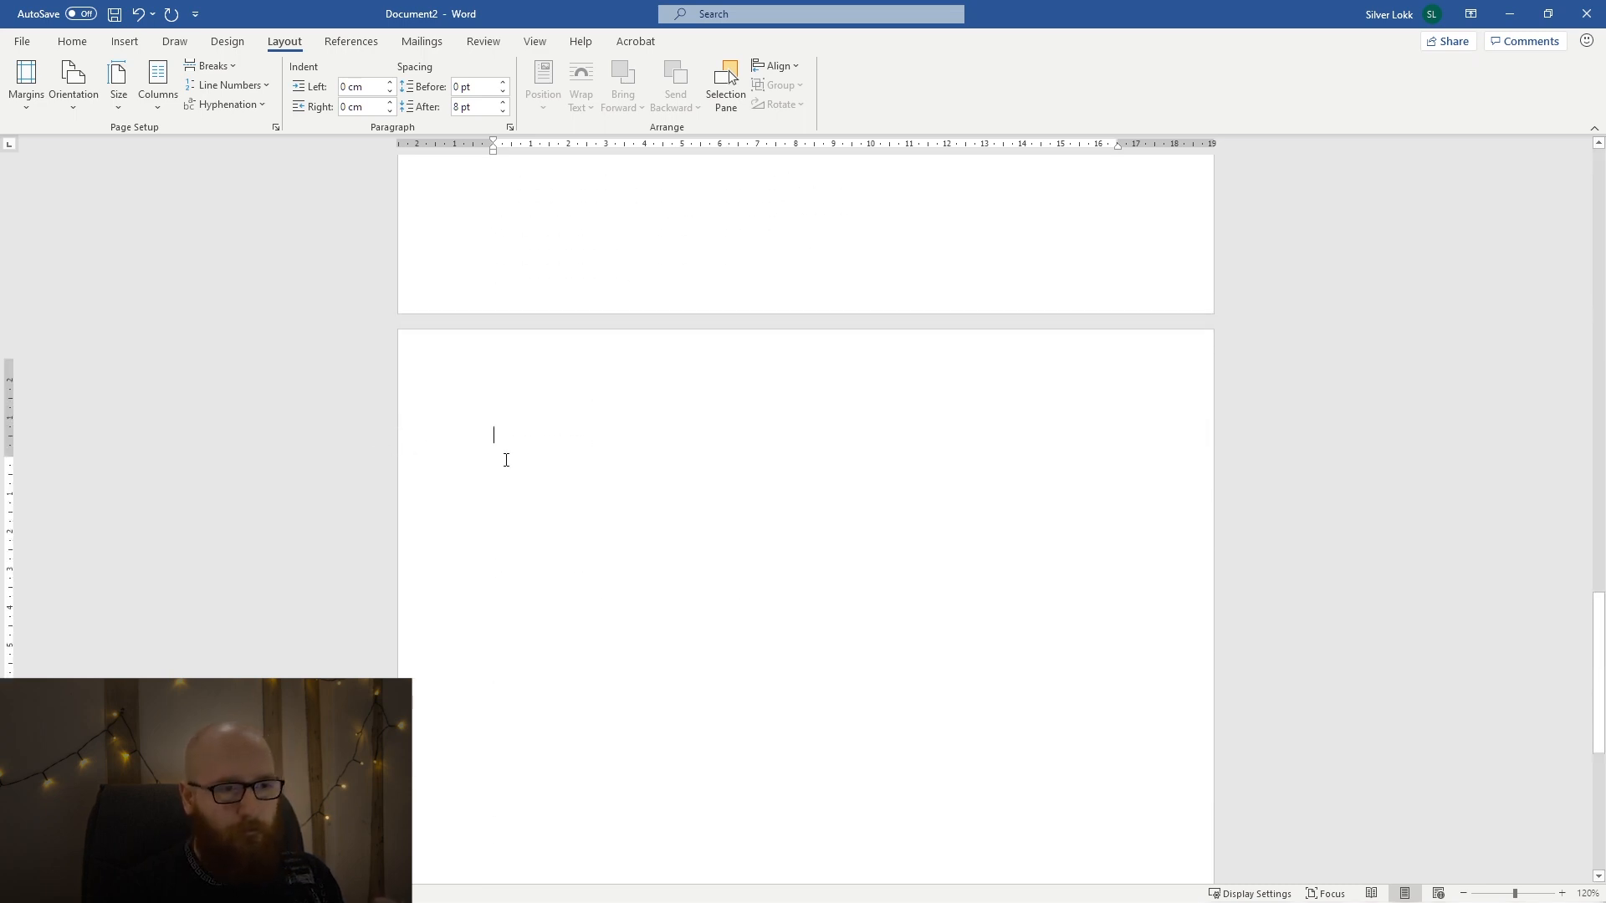
scroll(506, 456, "up", 3)
left_click(72, 41)
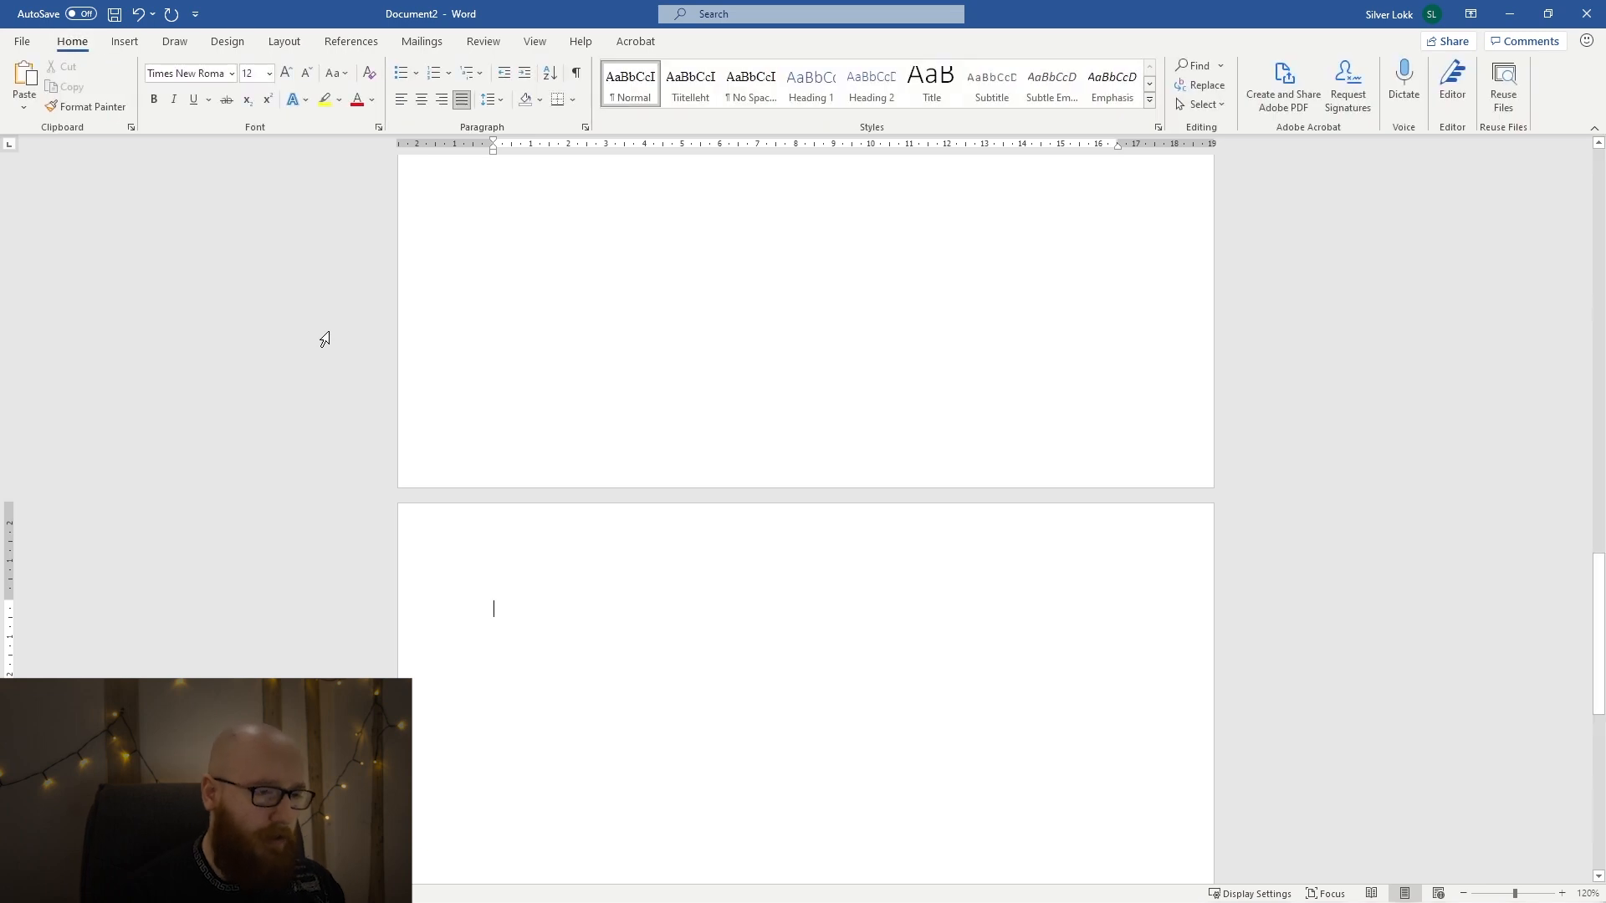
type("SISSE")
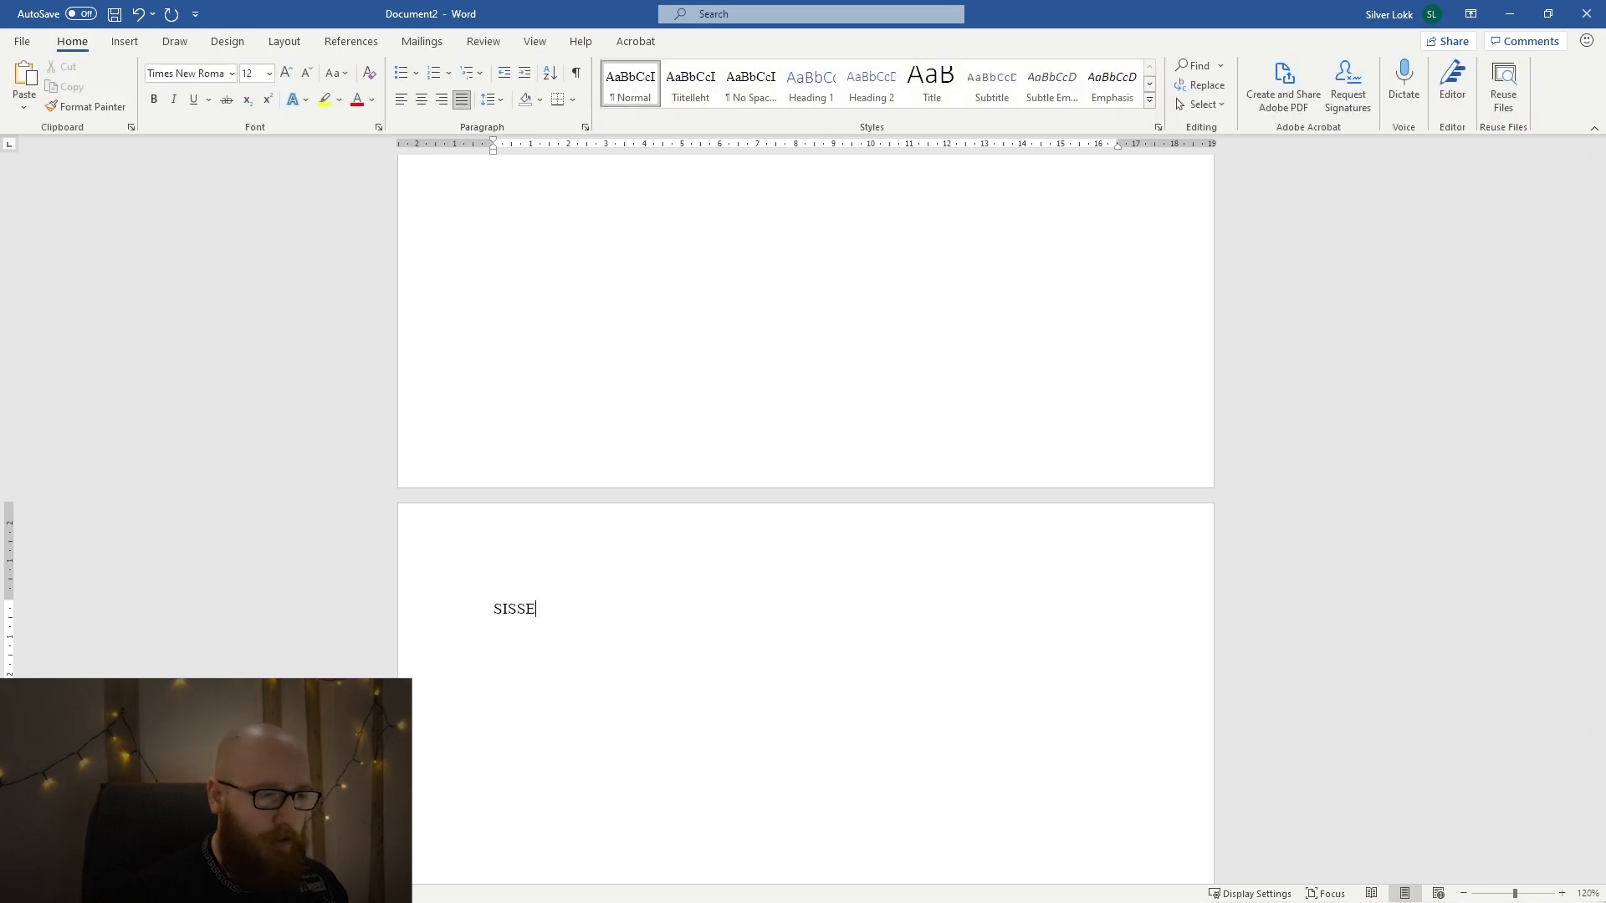
key("BackSpace")
key("BackSpace")
key("BackSpace")
key("BackSpace")
key("BackSpace")
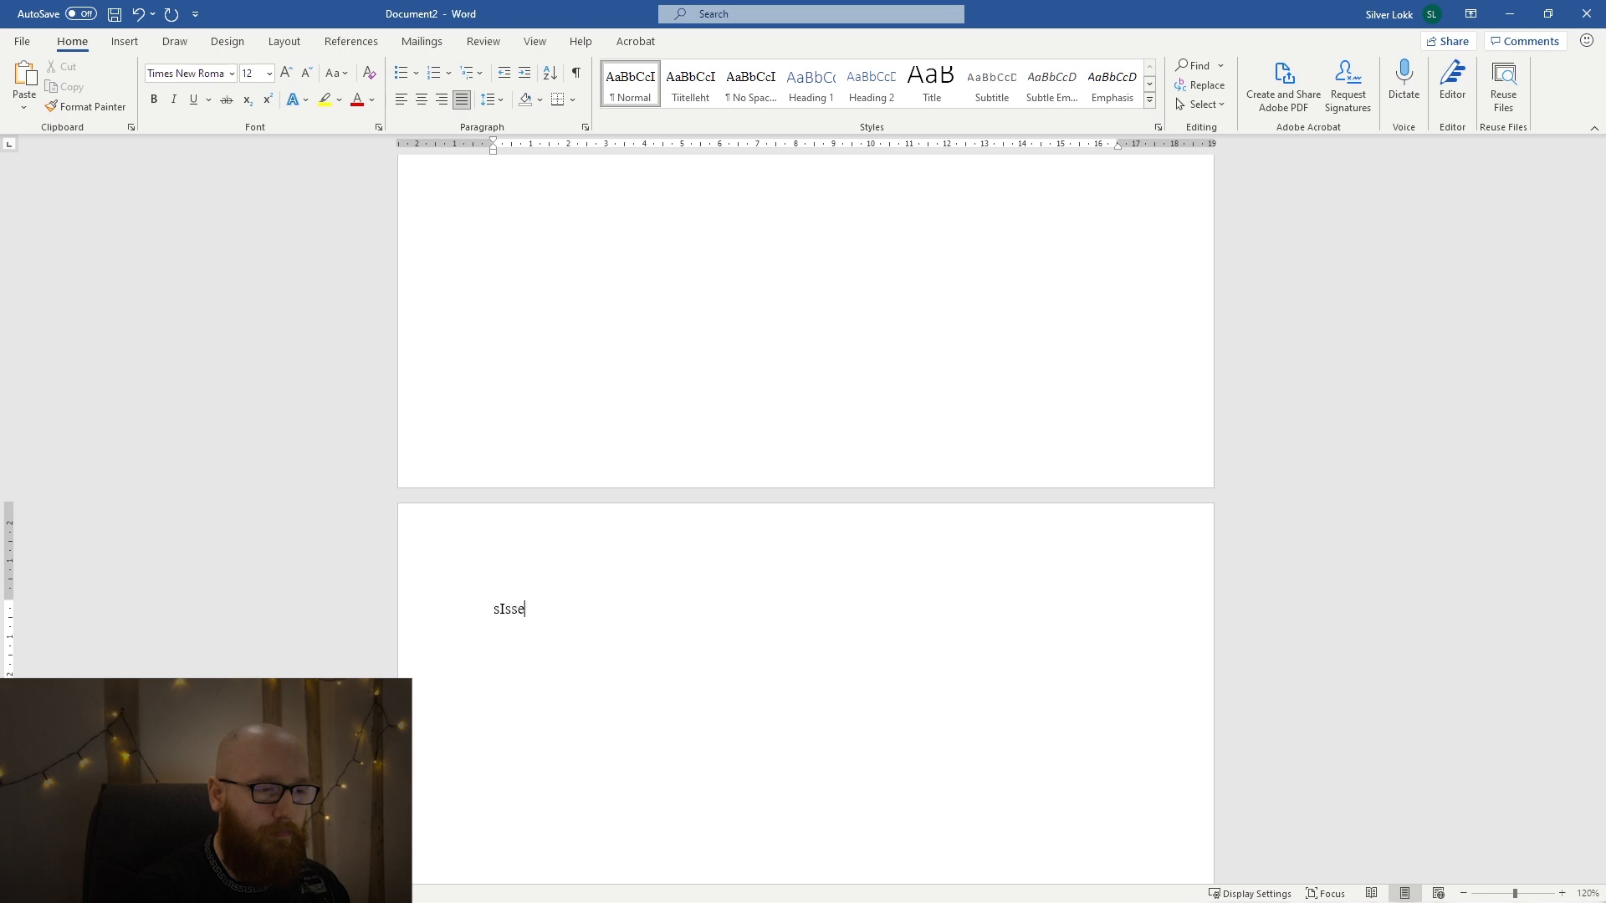
type("sIsseJuHATUS")
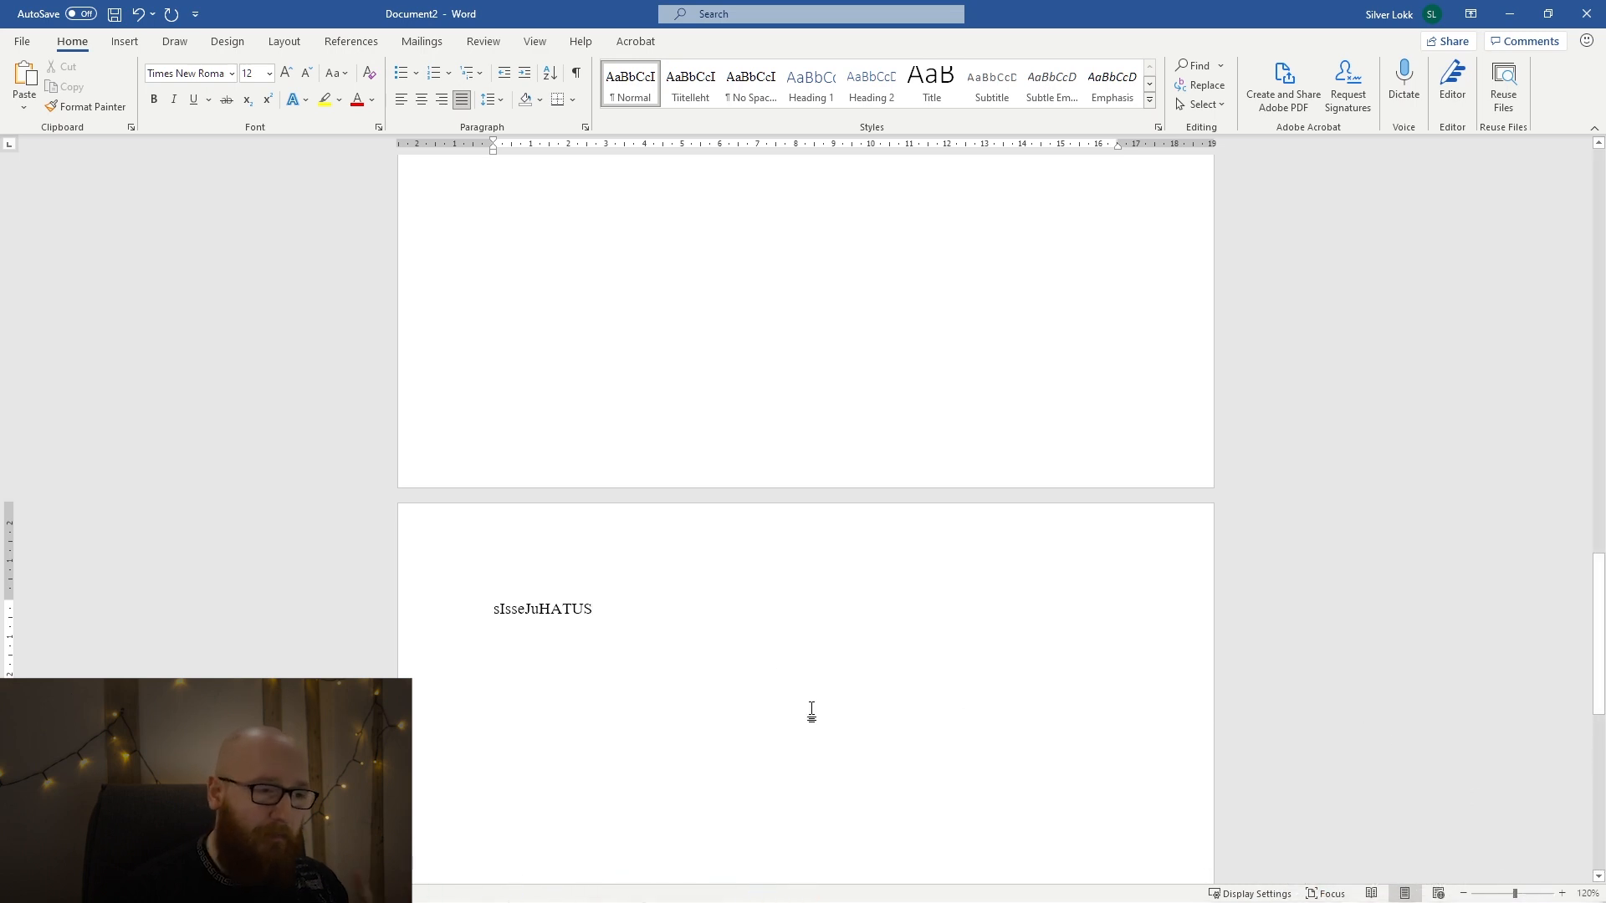
Retype the mixed-case heading as "SISSEJUHATUS" and undo the retyping.
triple_click(567, 613)
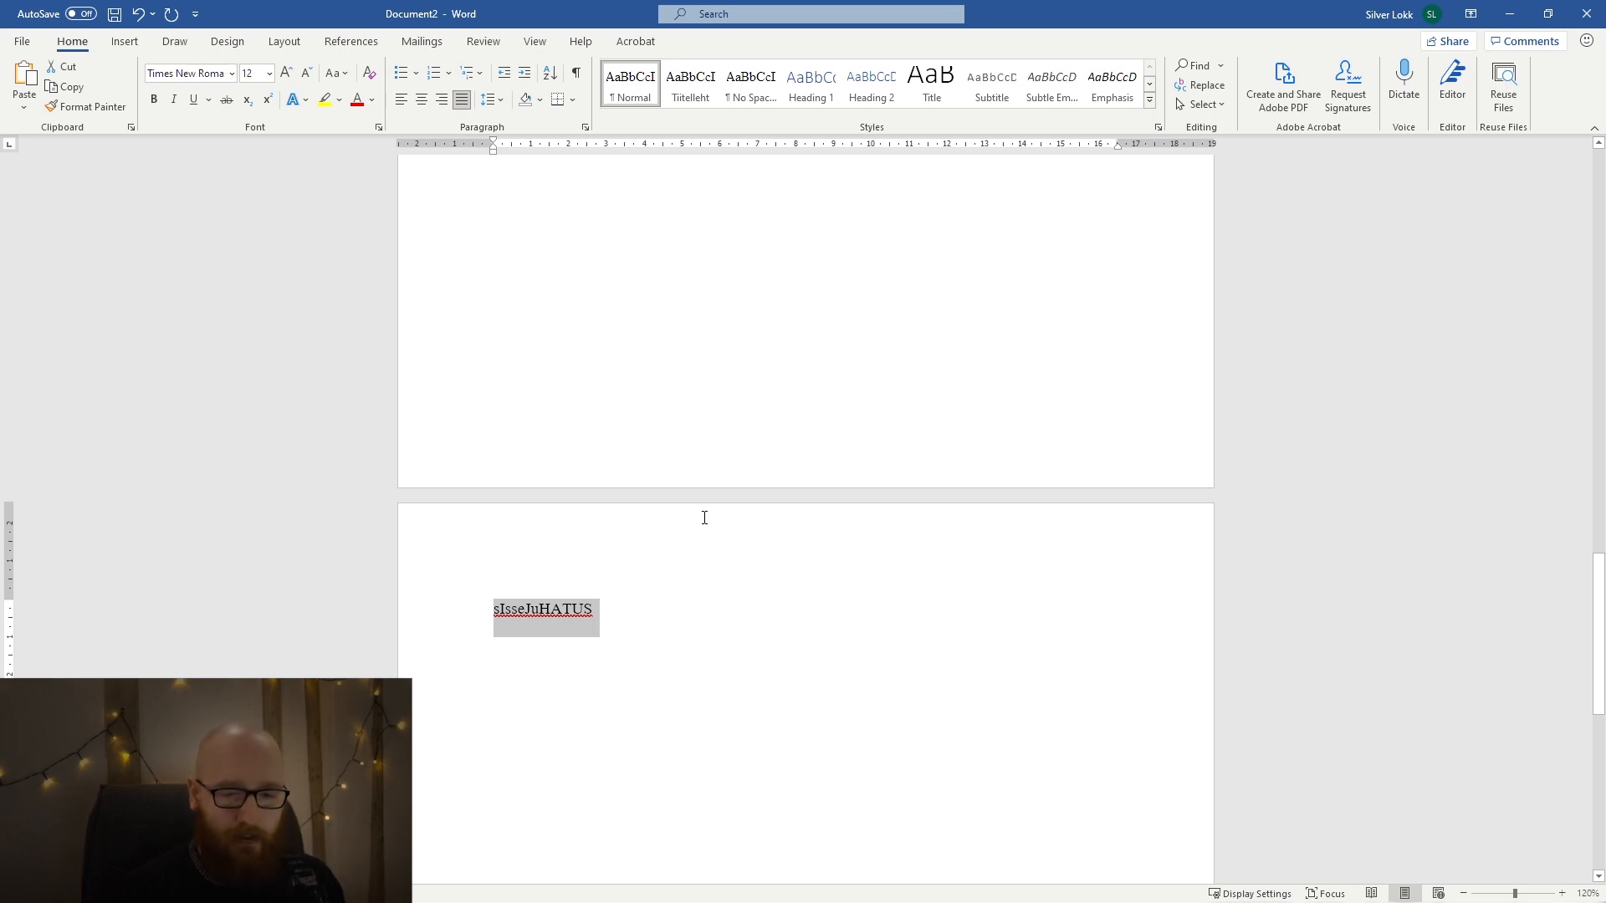
key("ctrl+c")
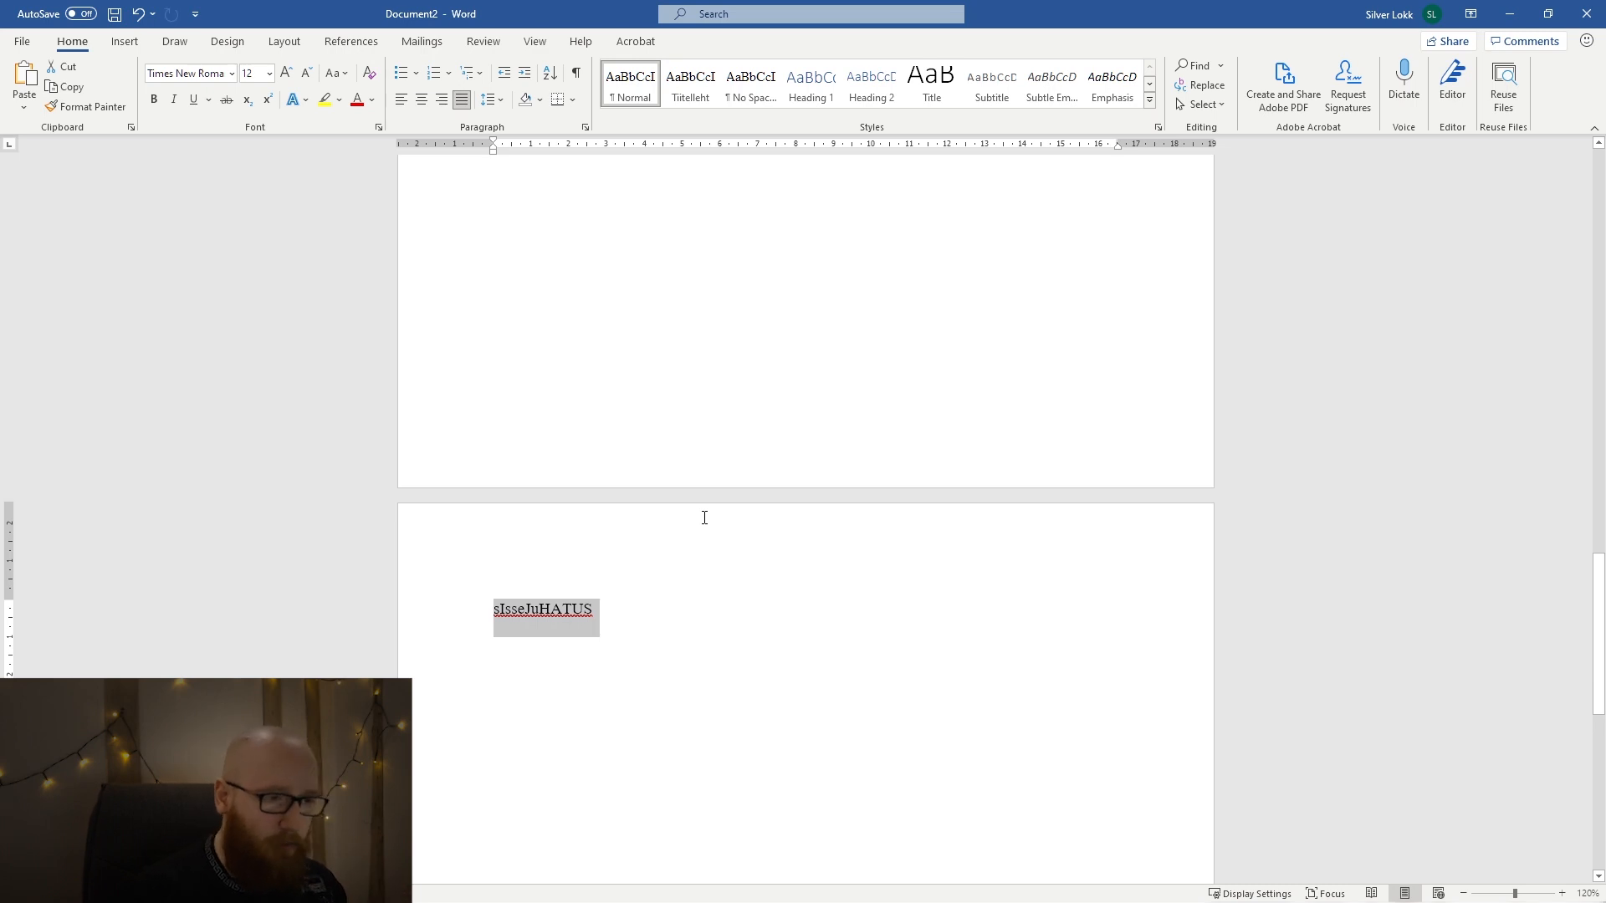
type("SISSEJUHATUS")
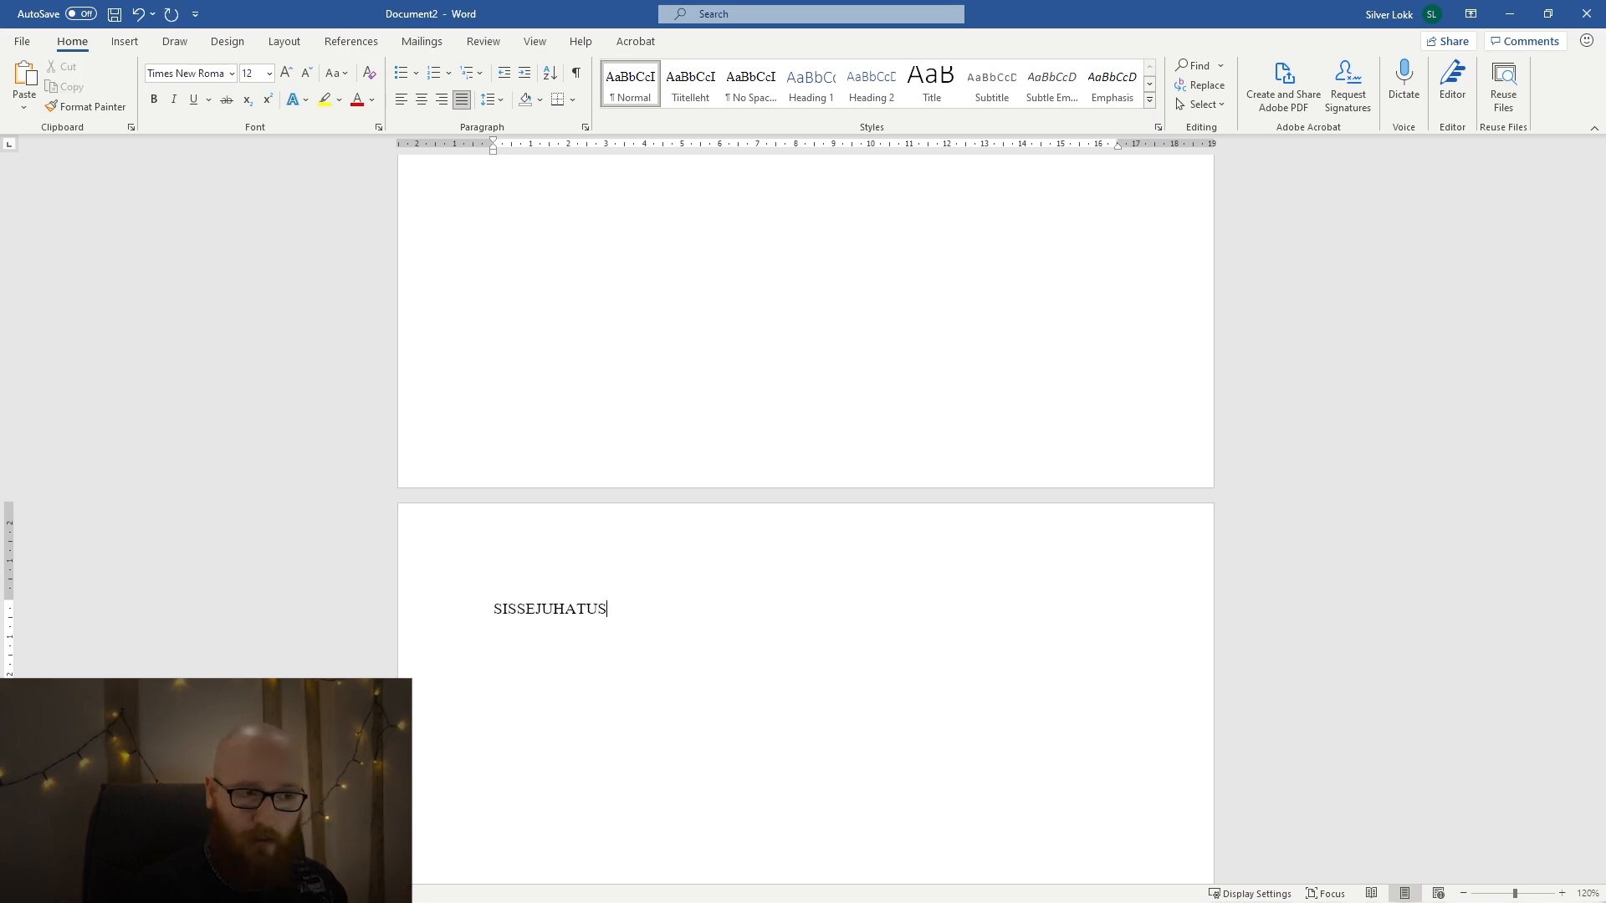
key("ctrl+z")
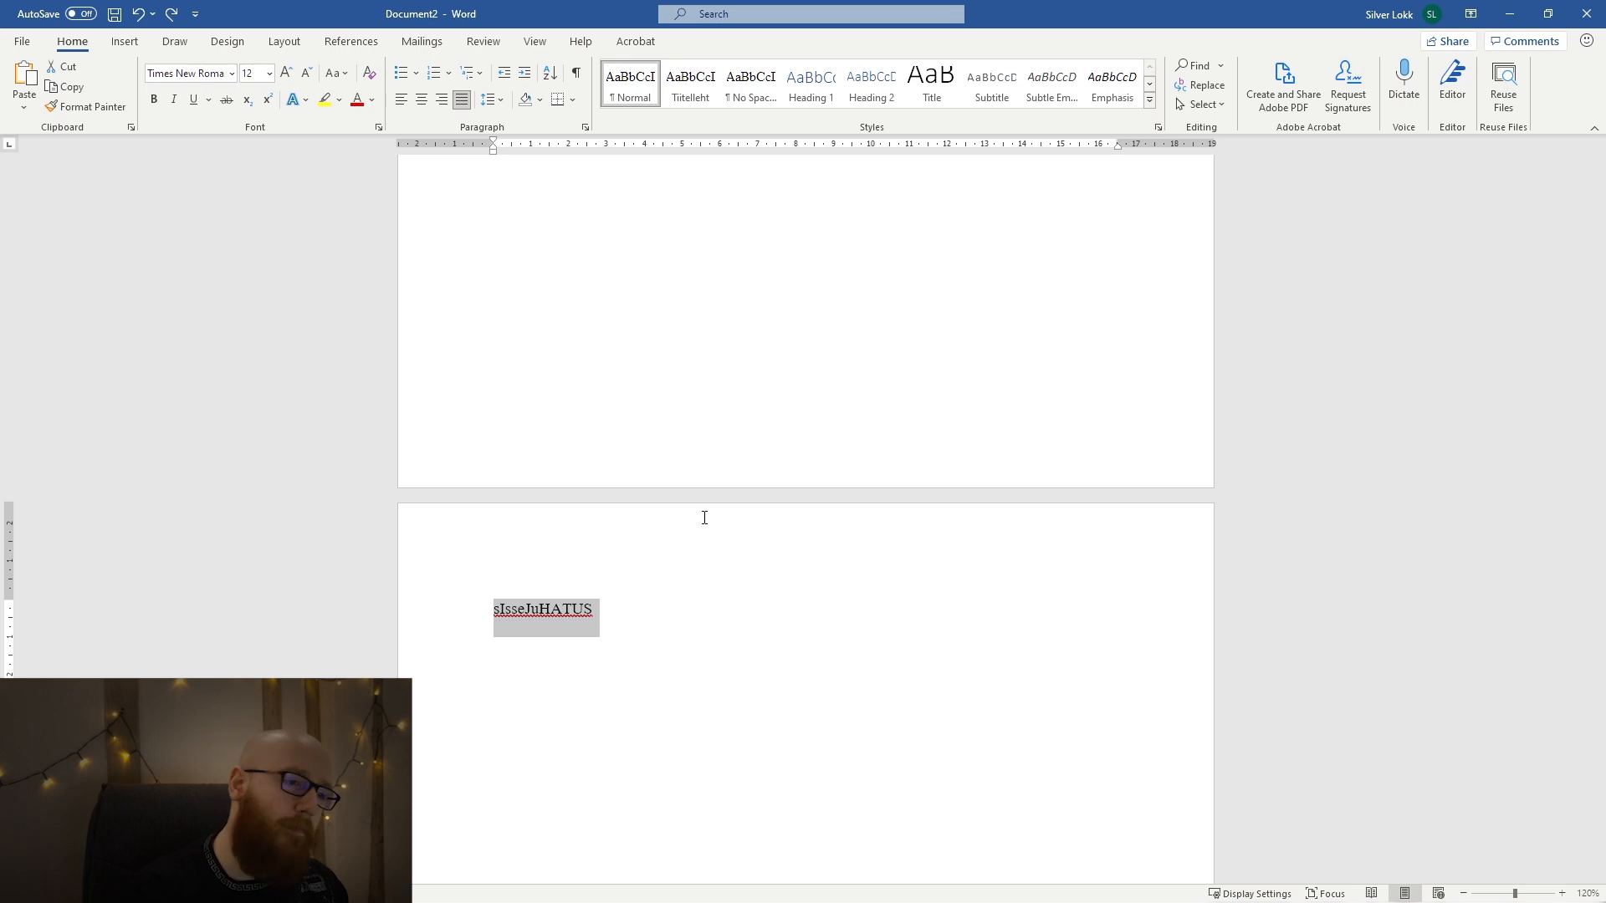
left_click(660, 612)
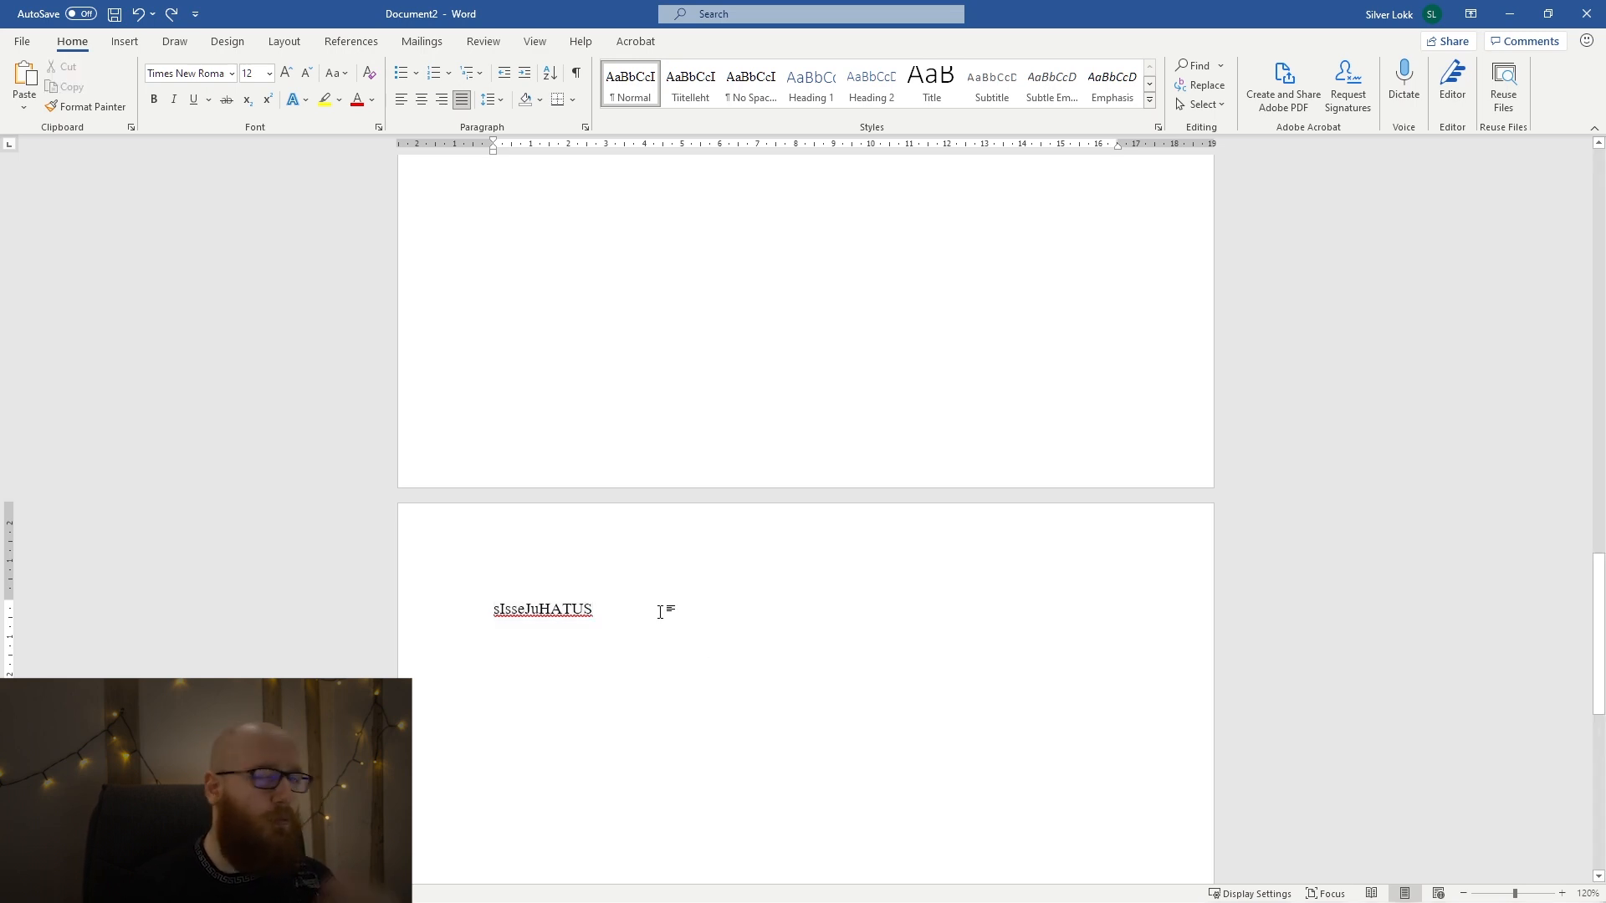
Set the "sIsseJuHATUS" heading to font size 14 and align it left.
left_click_drag(617, 610, 488, 610)
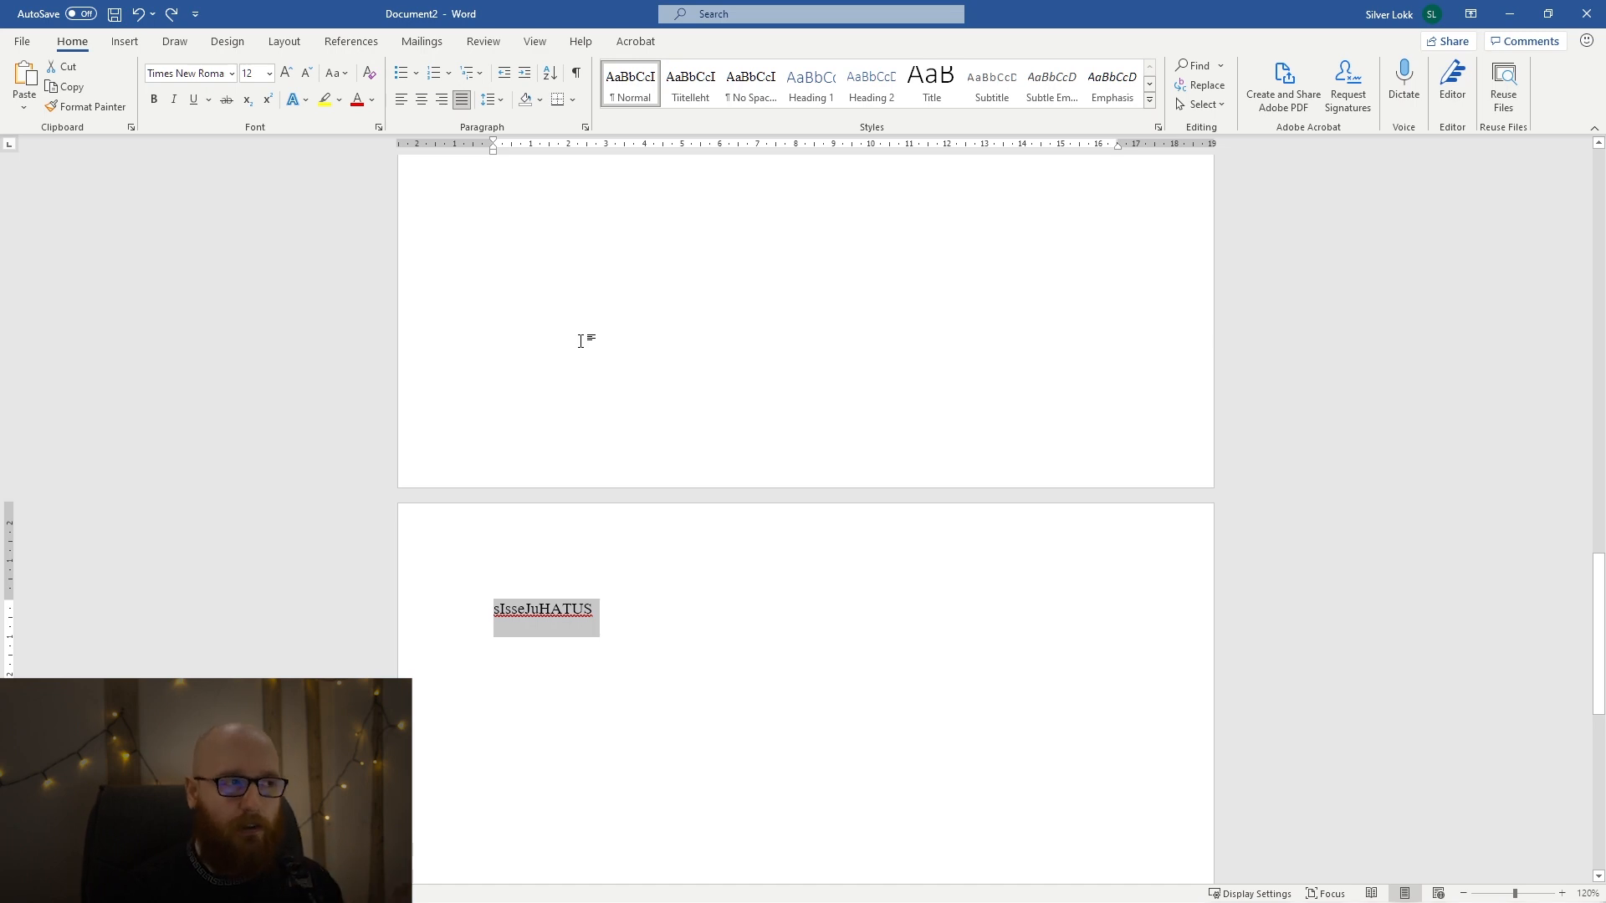
left_click(204, 74)
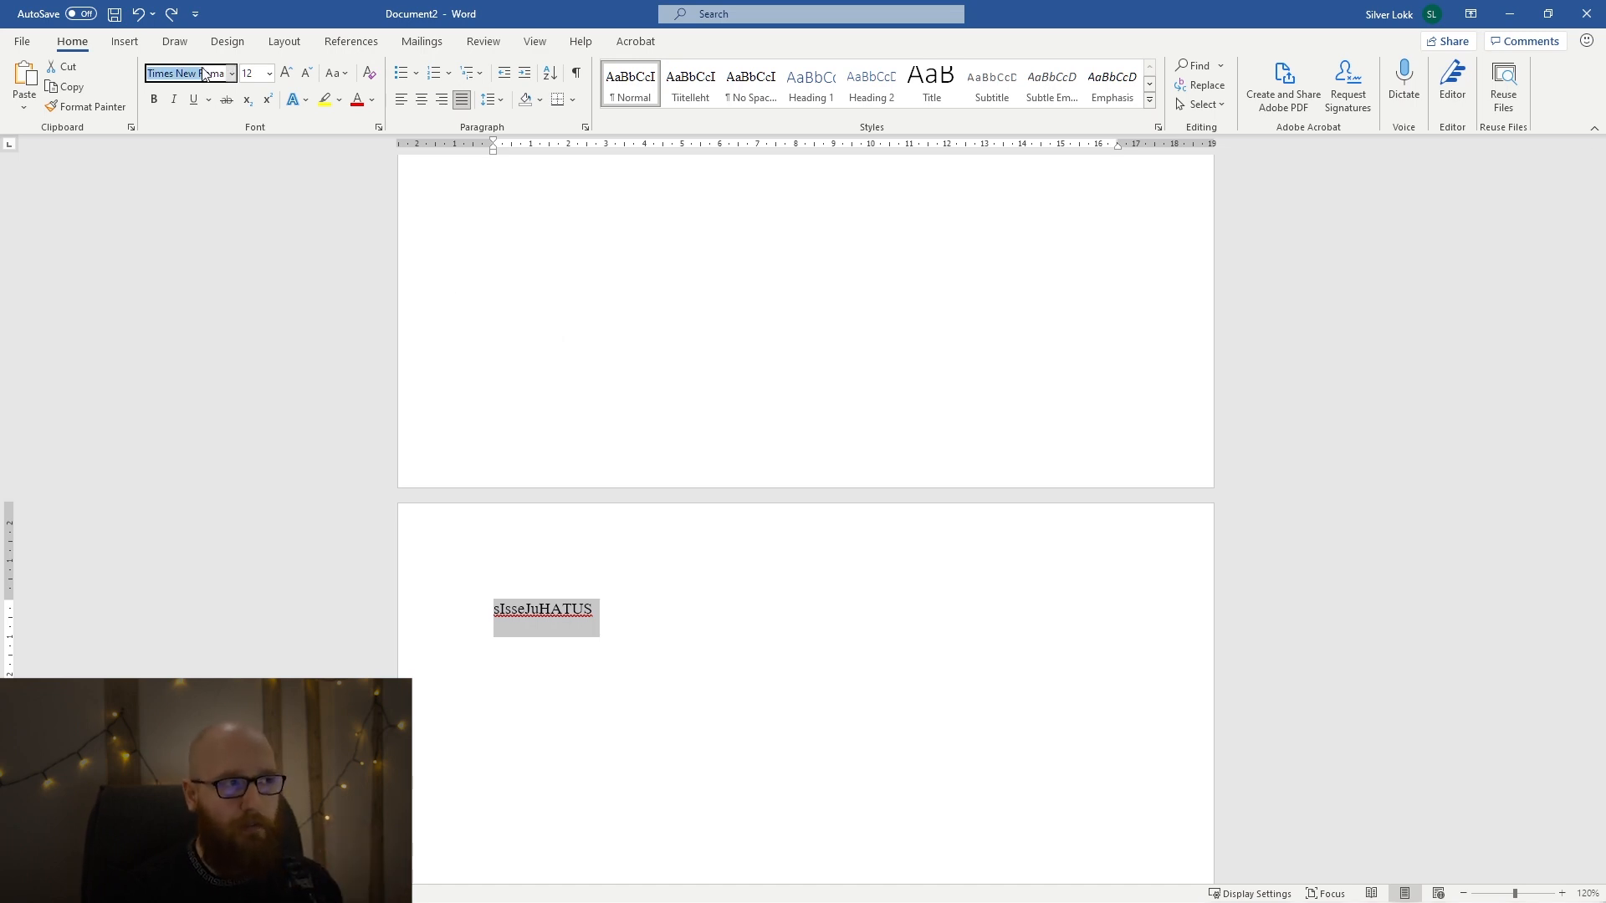
left_click(269, 74)
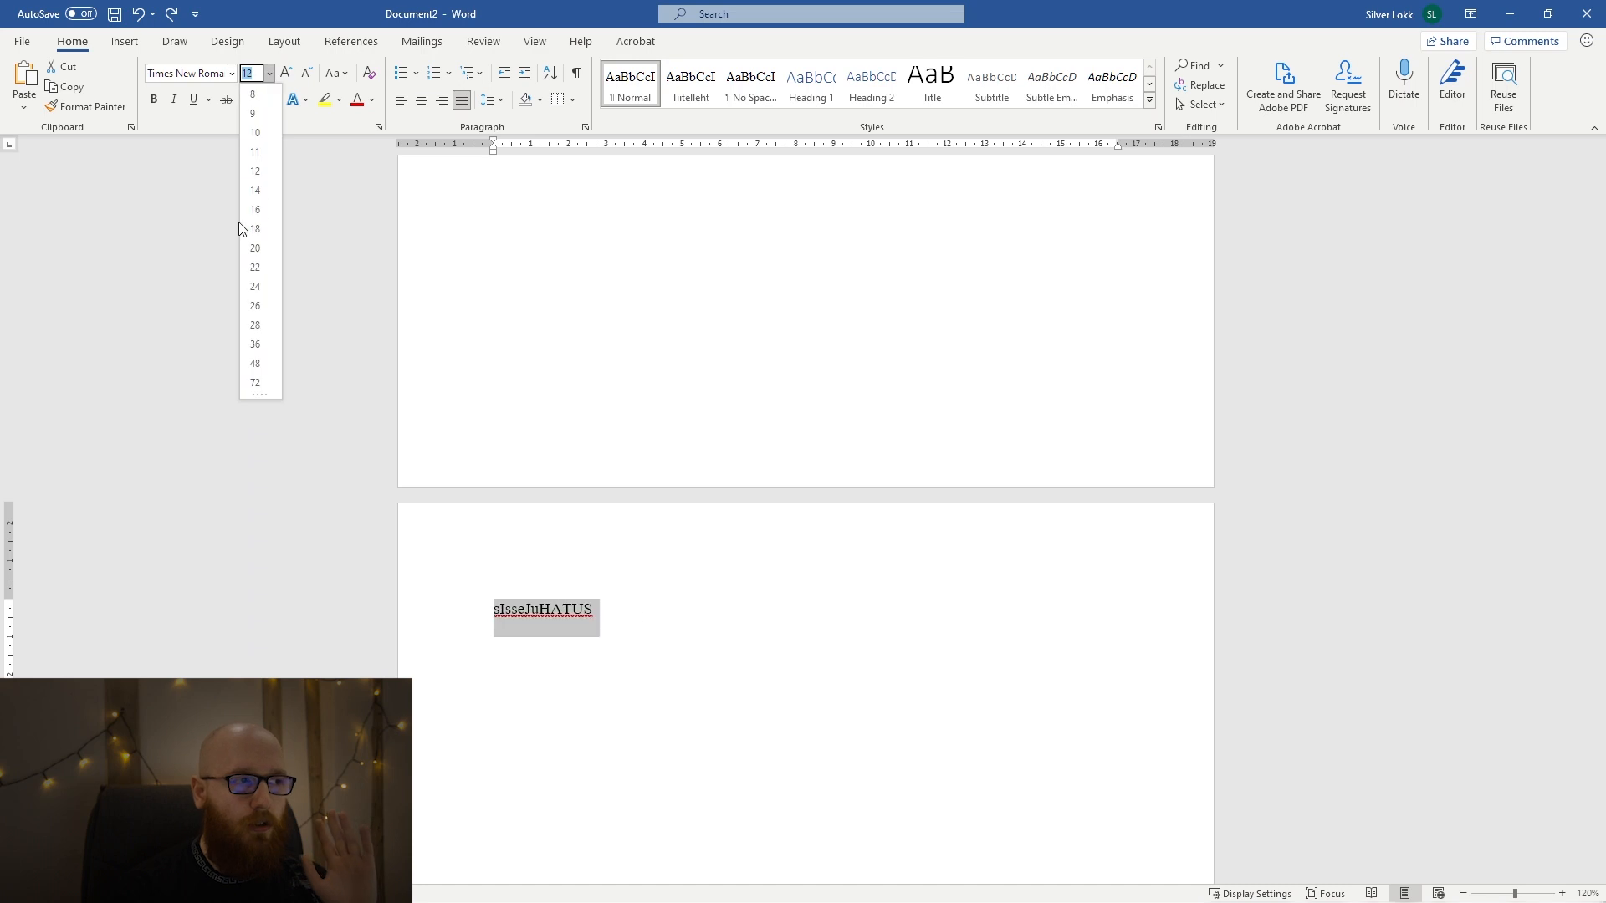
left_click(253, 193)
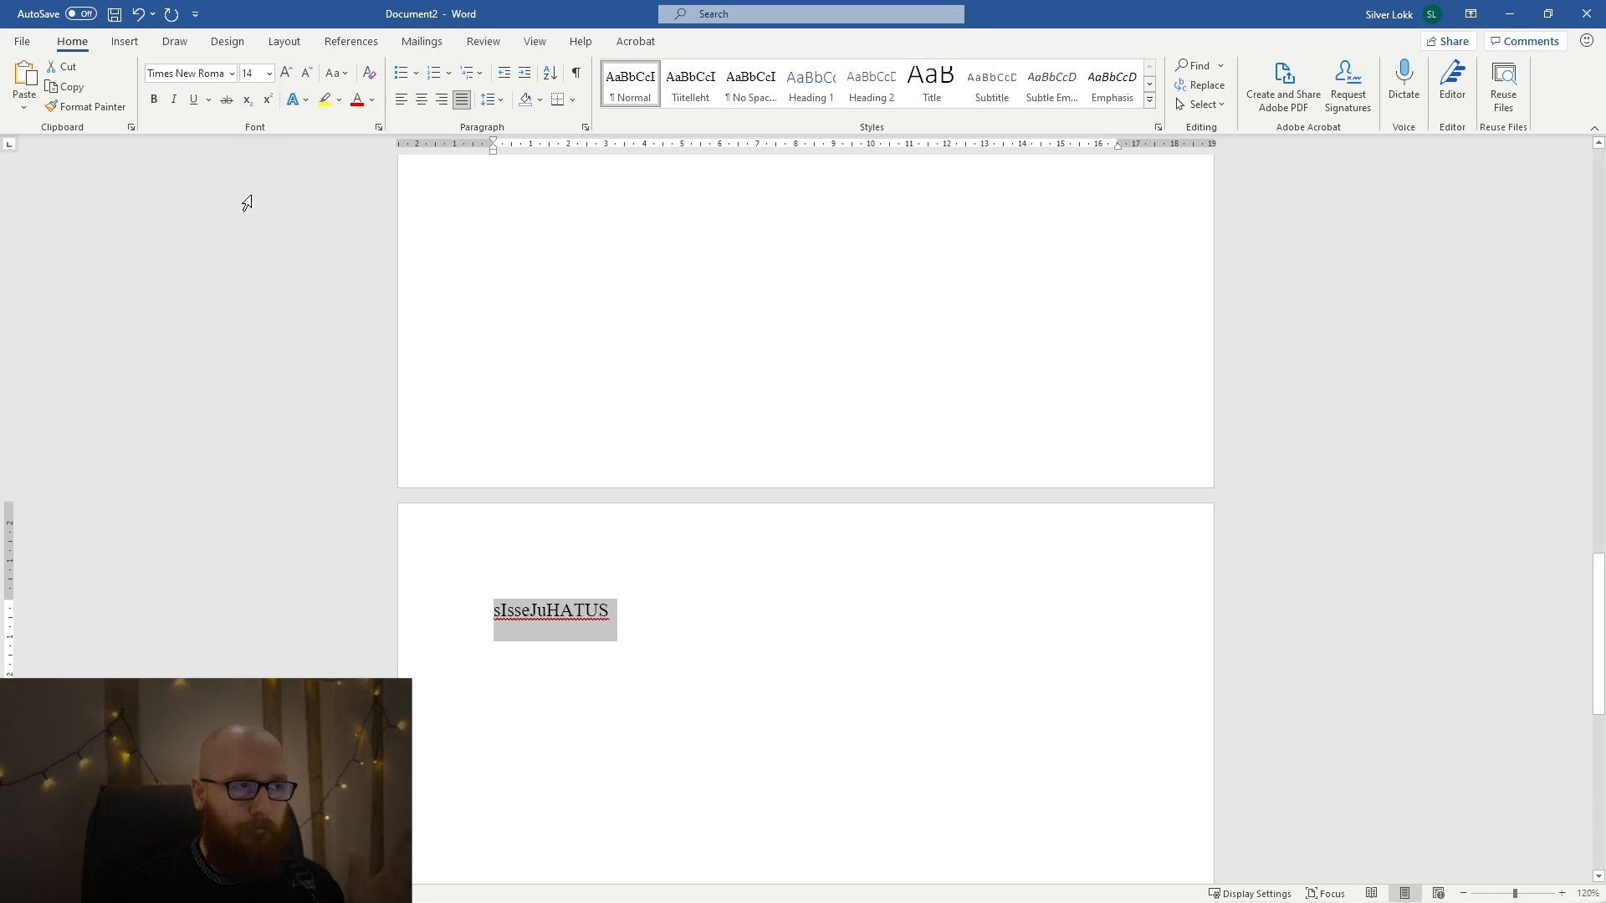
left_click(502, 100)
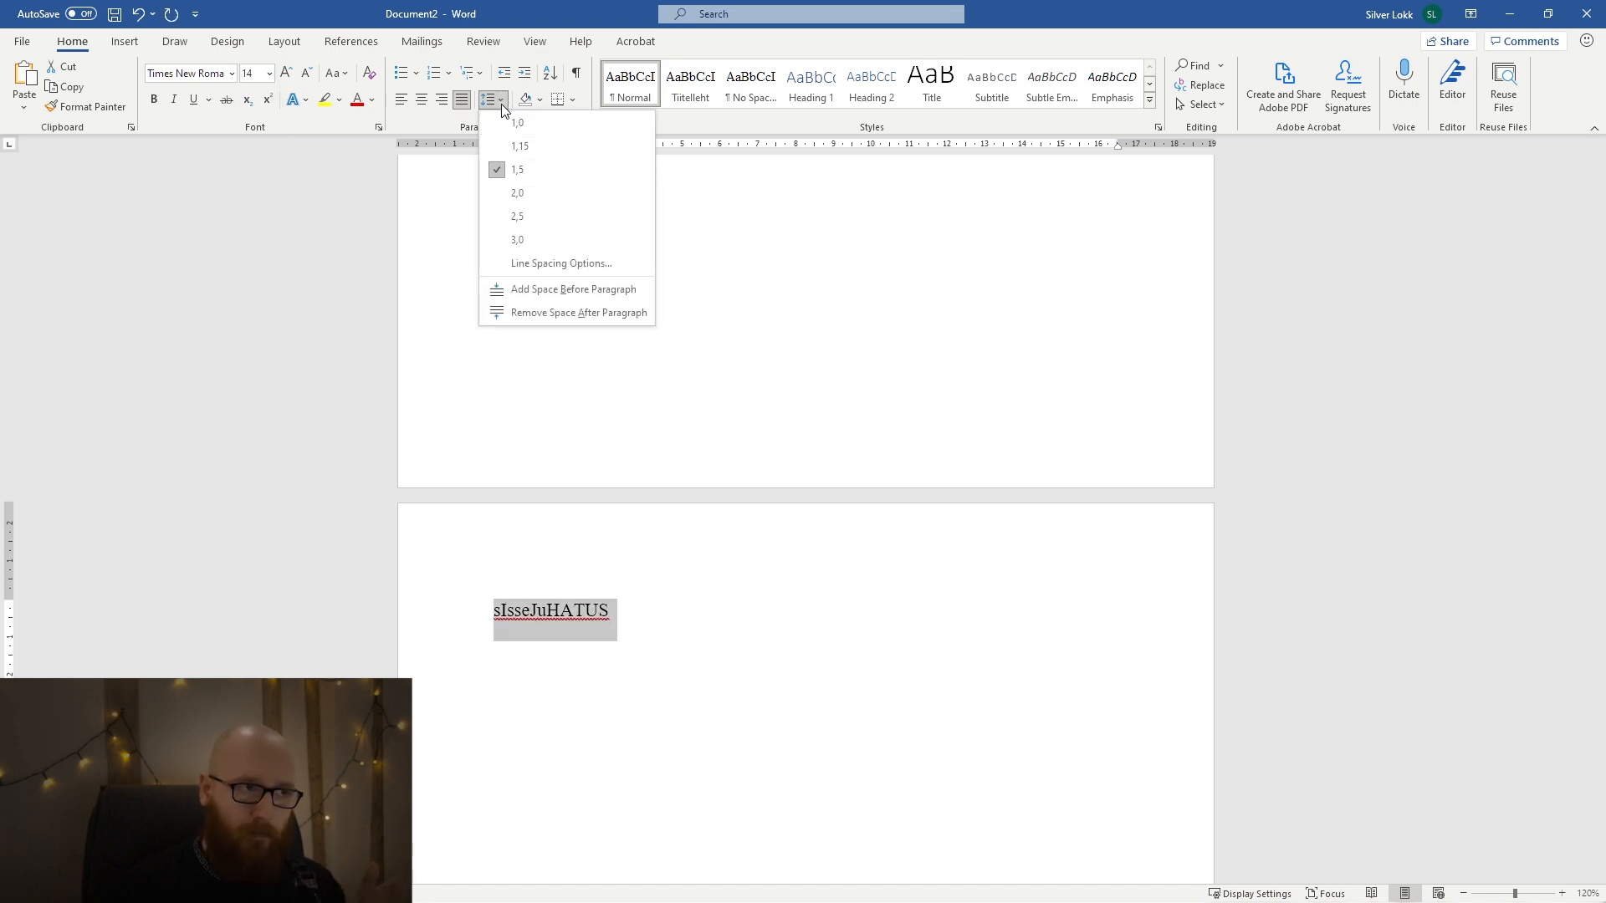
left_click(492, 100)
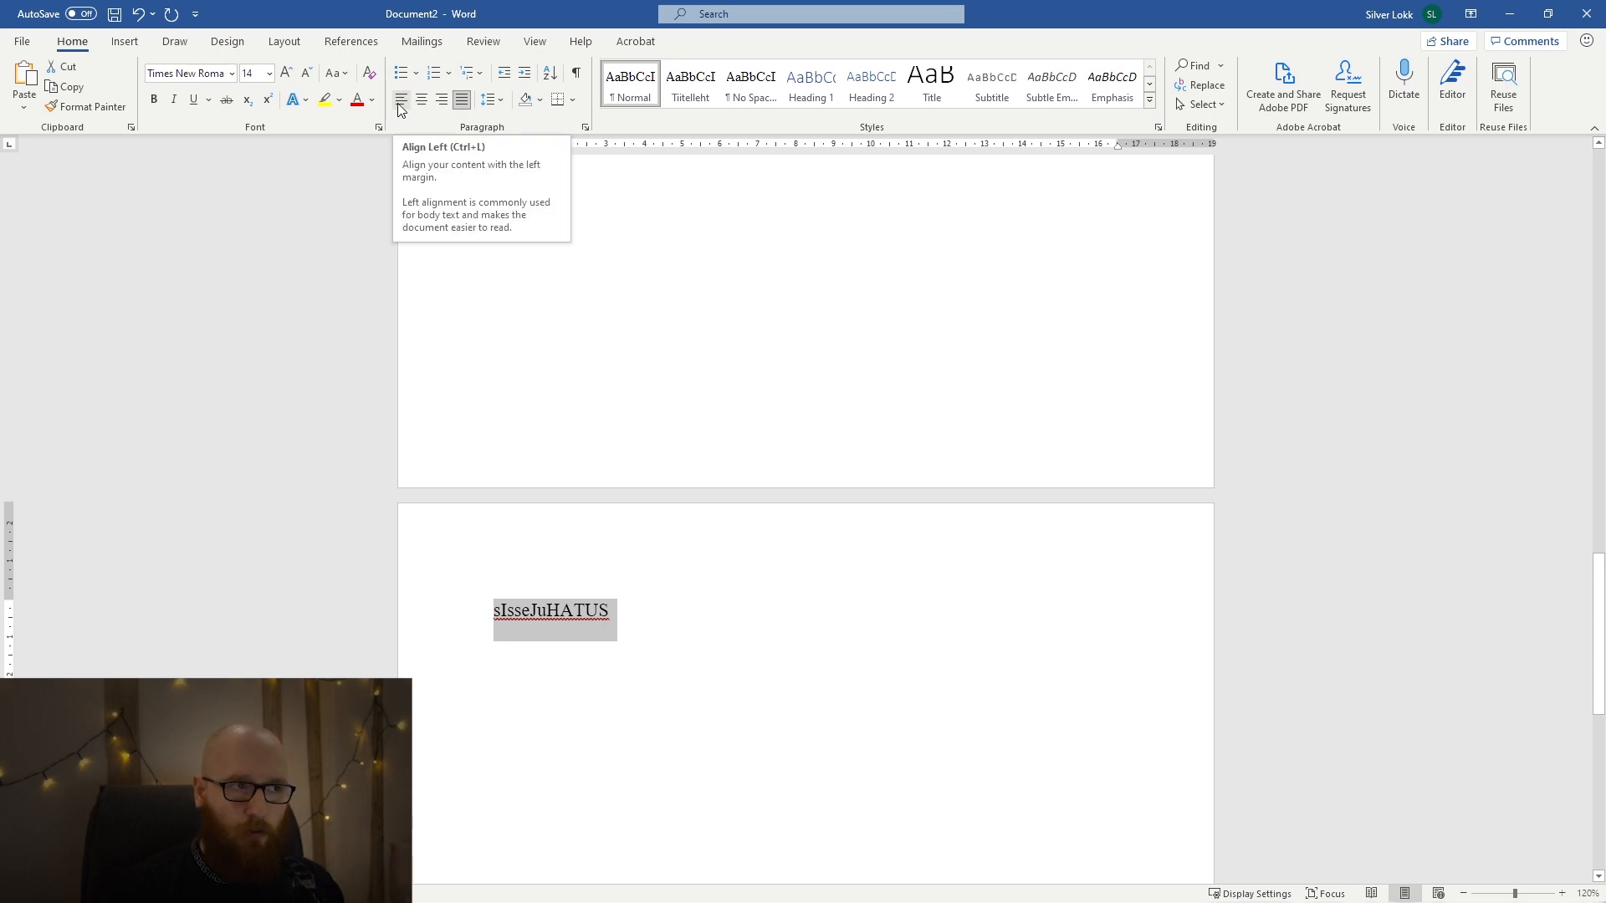
left_click(400, 101)
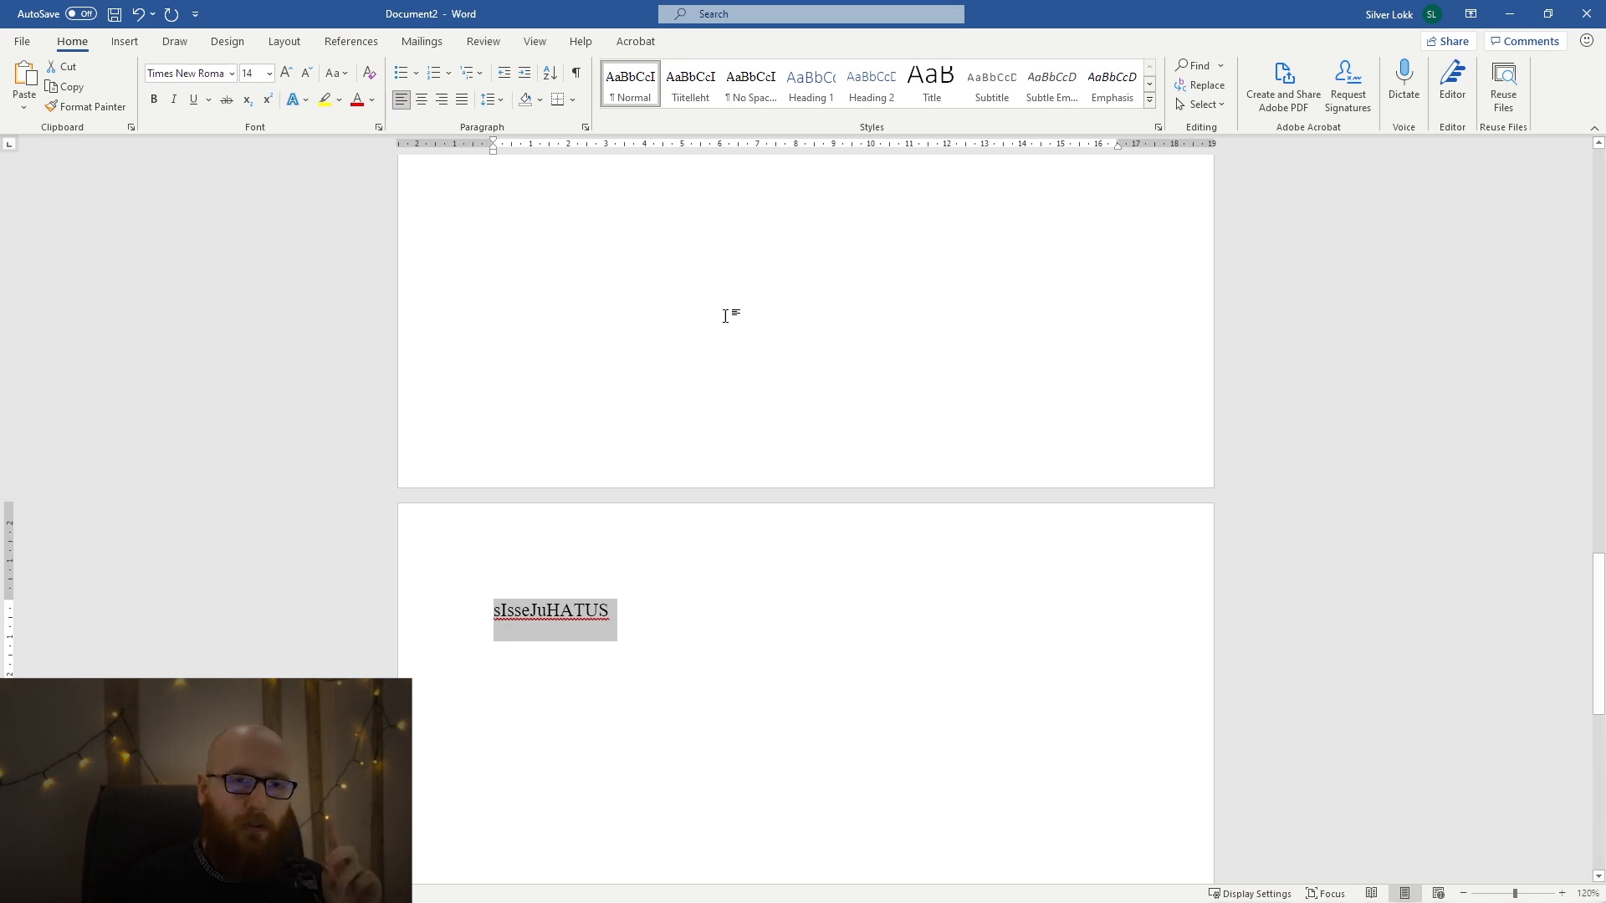
Open the heading's Font settings and preview the strikethrough, double strikethrough, superscript and subscript effects, switching each off again.
scroll(724, 312, "down", 1)
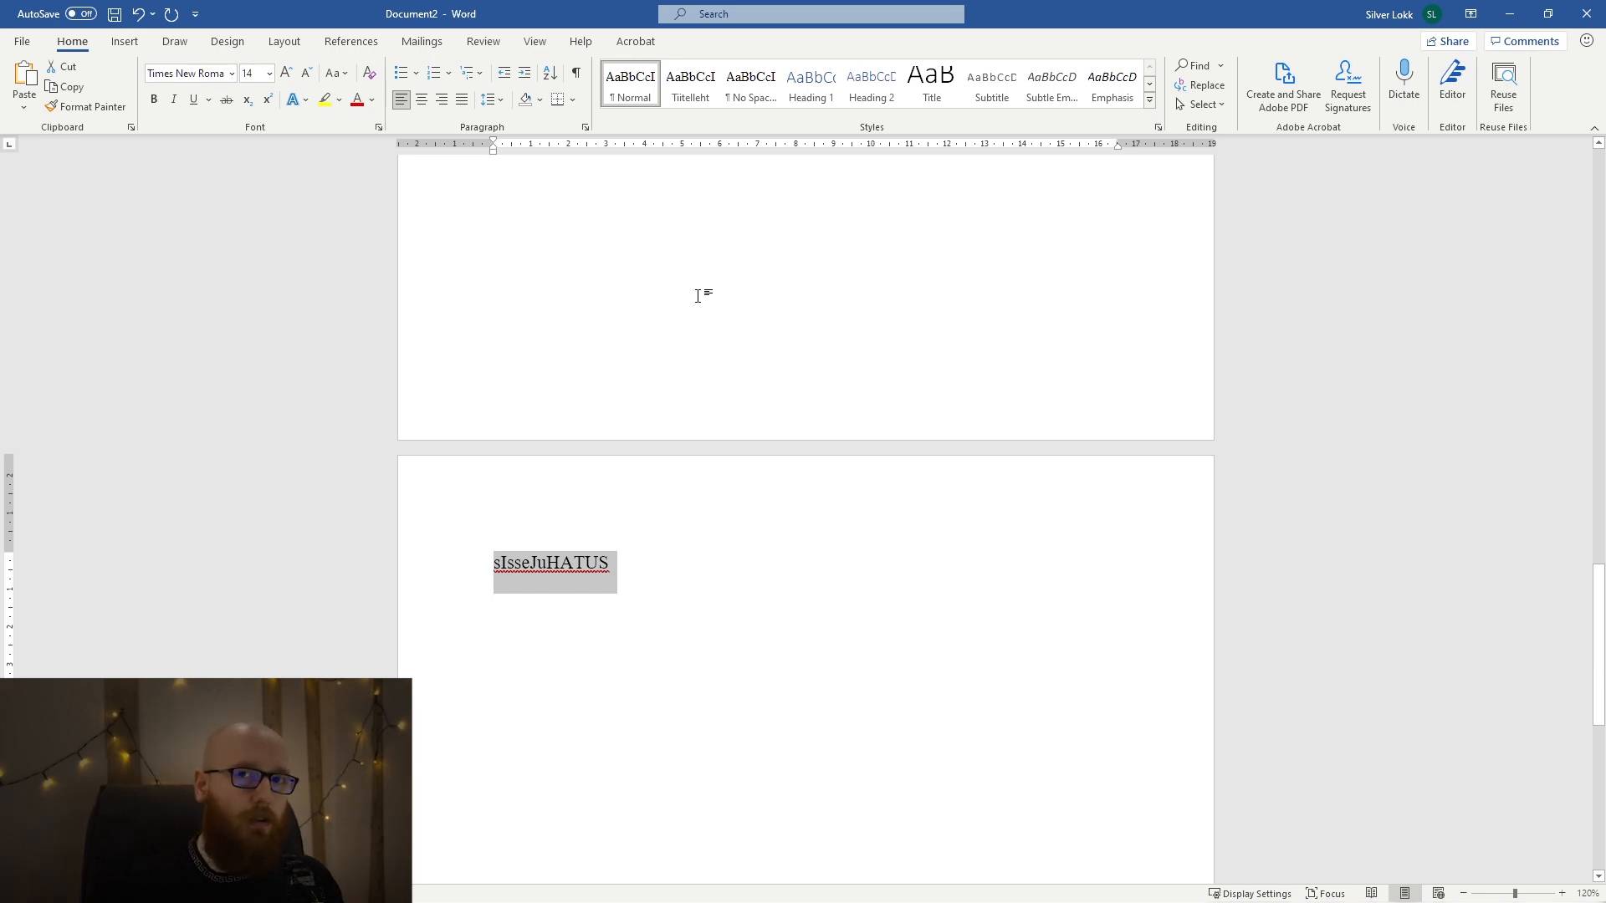
right_click(585, 564)
left_click(680, 676)
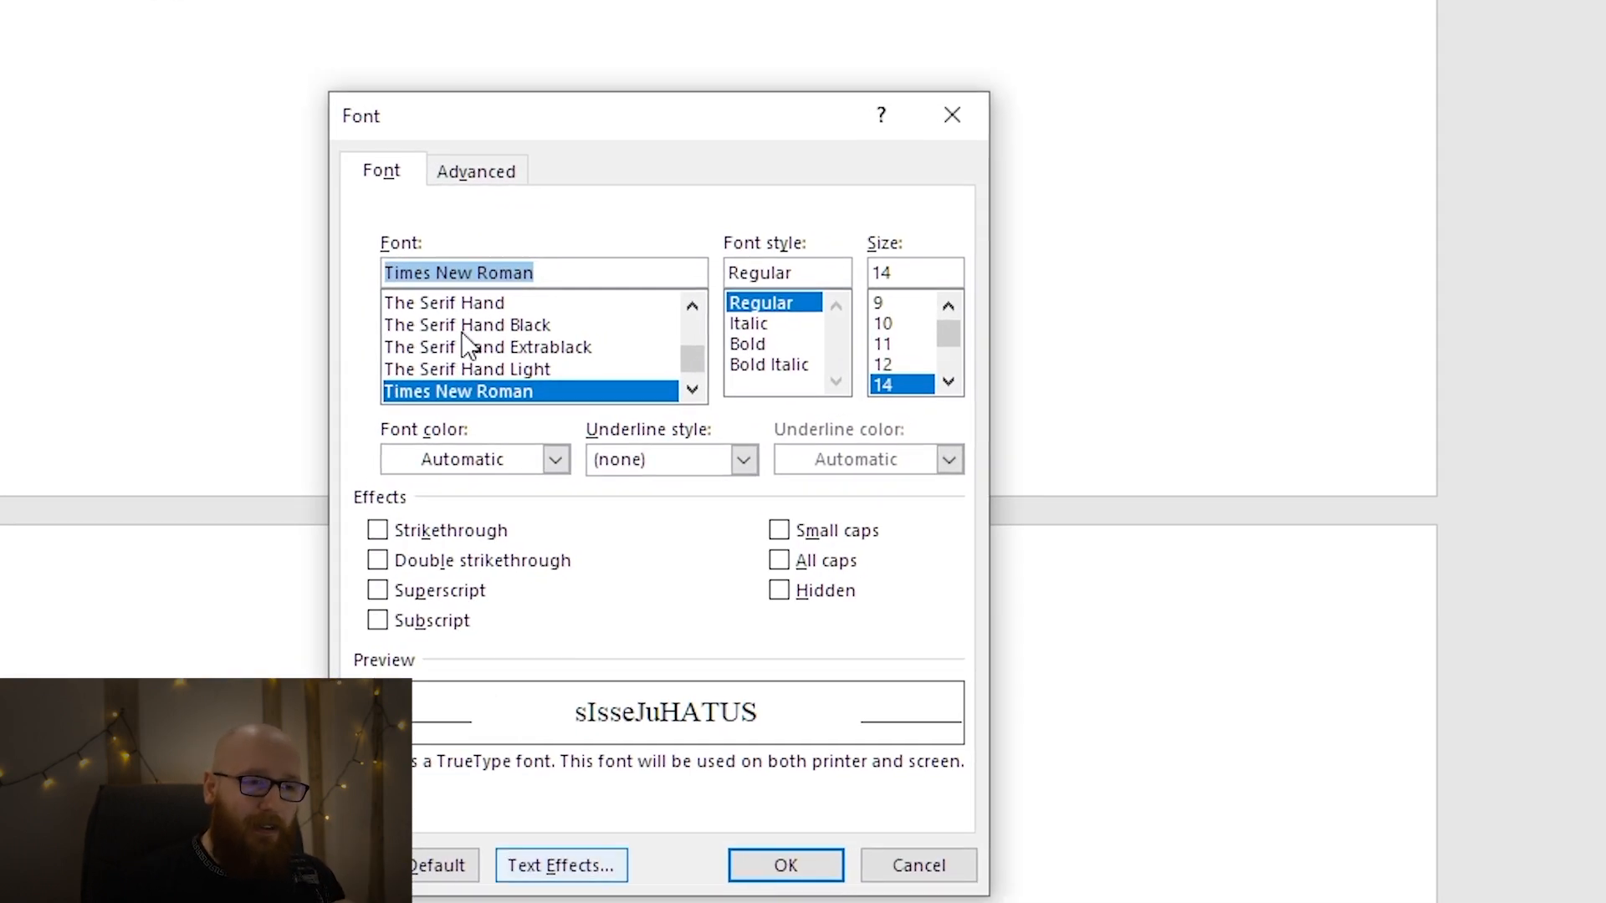
left_click_drag(588, 132, 775, 61)
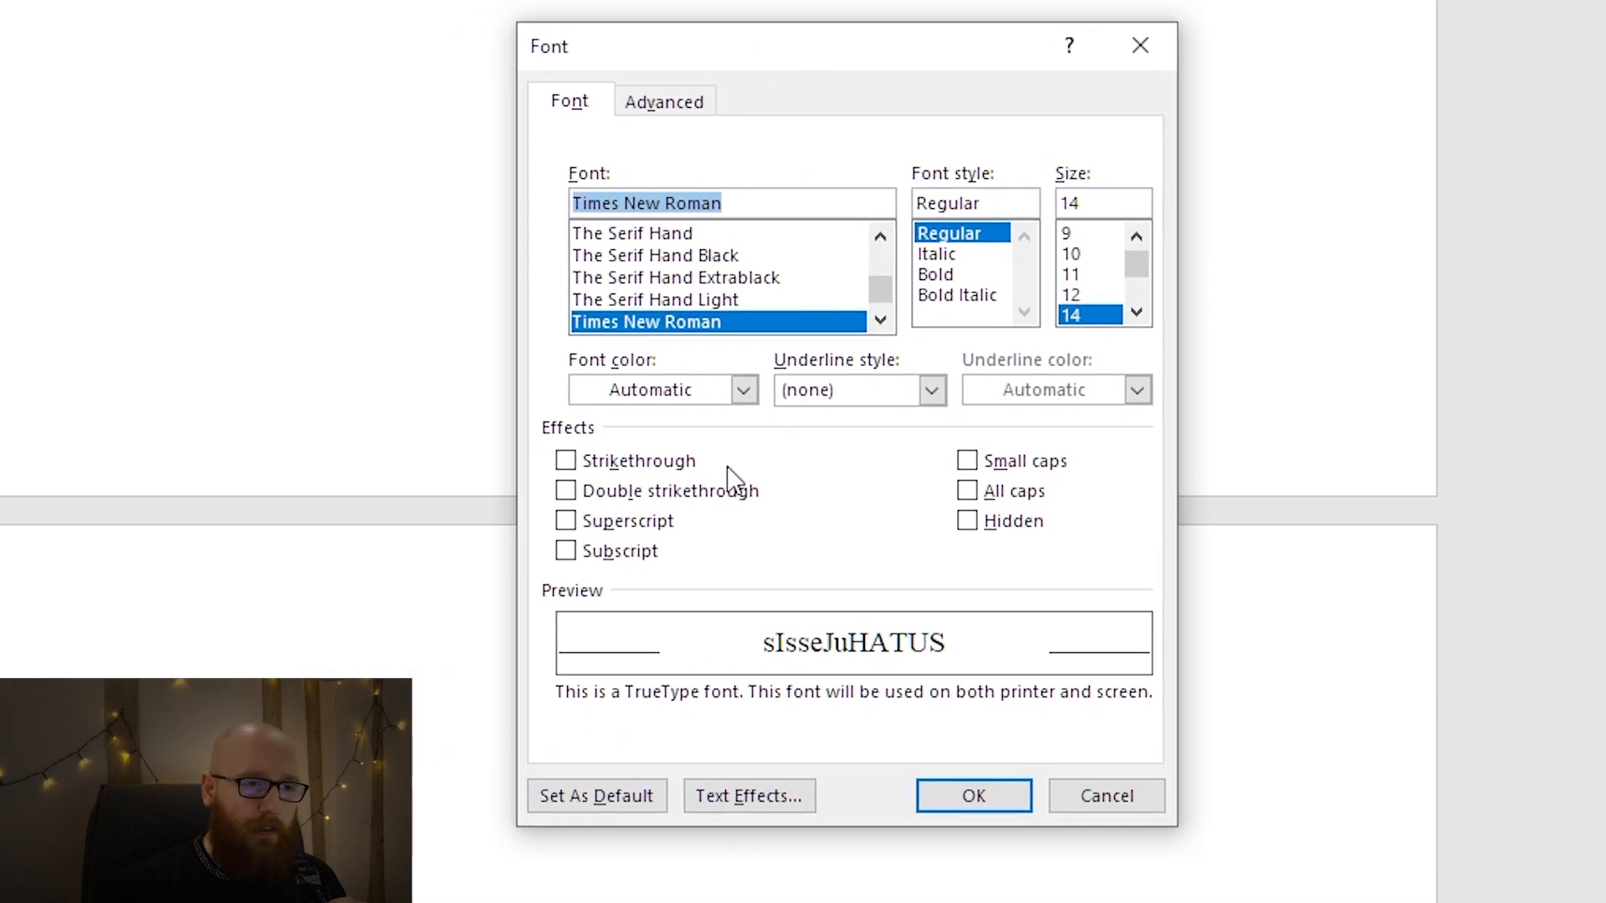
left_click(661, 463)
left_click(661, 462)
left_click(686, 496)
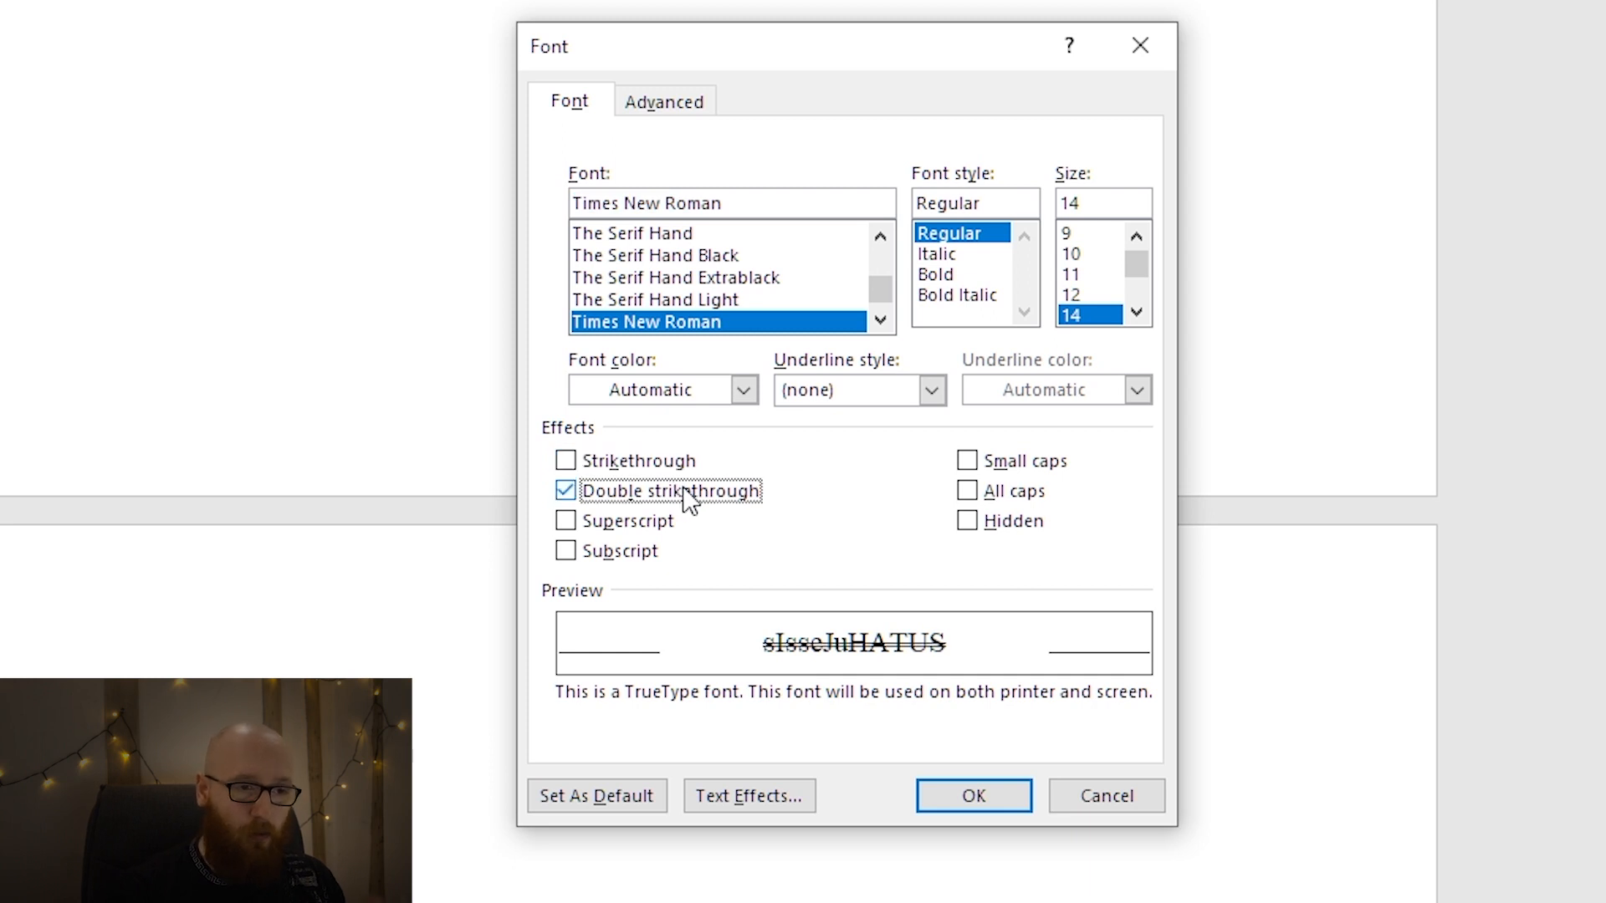
left_click(687, 499)
left_click(651, 527)
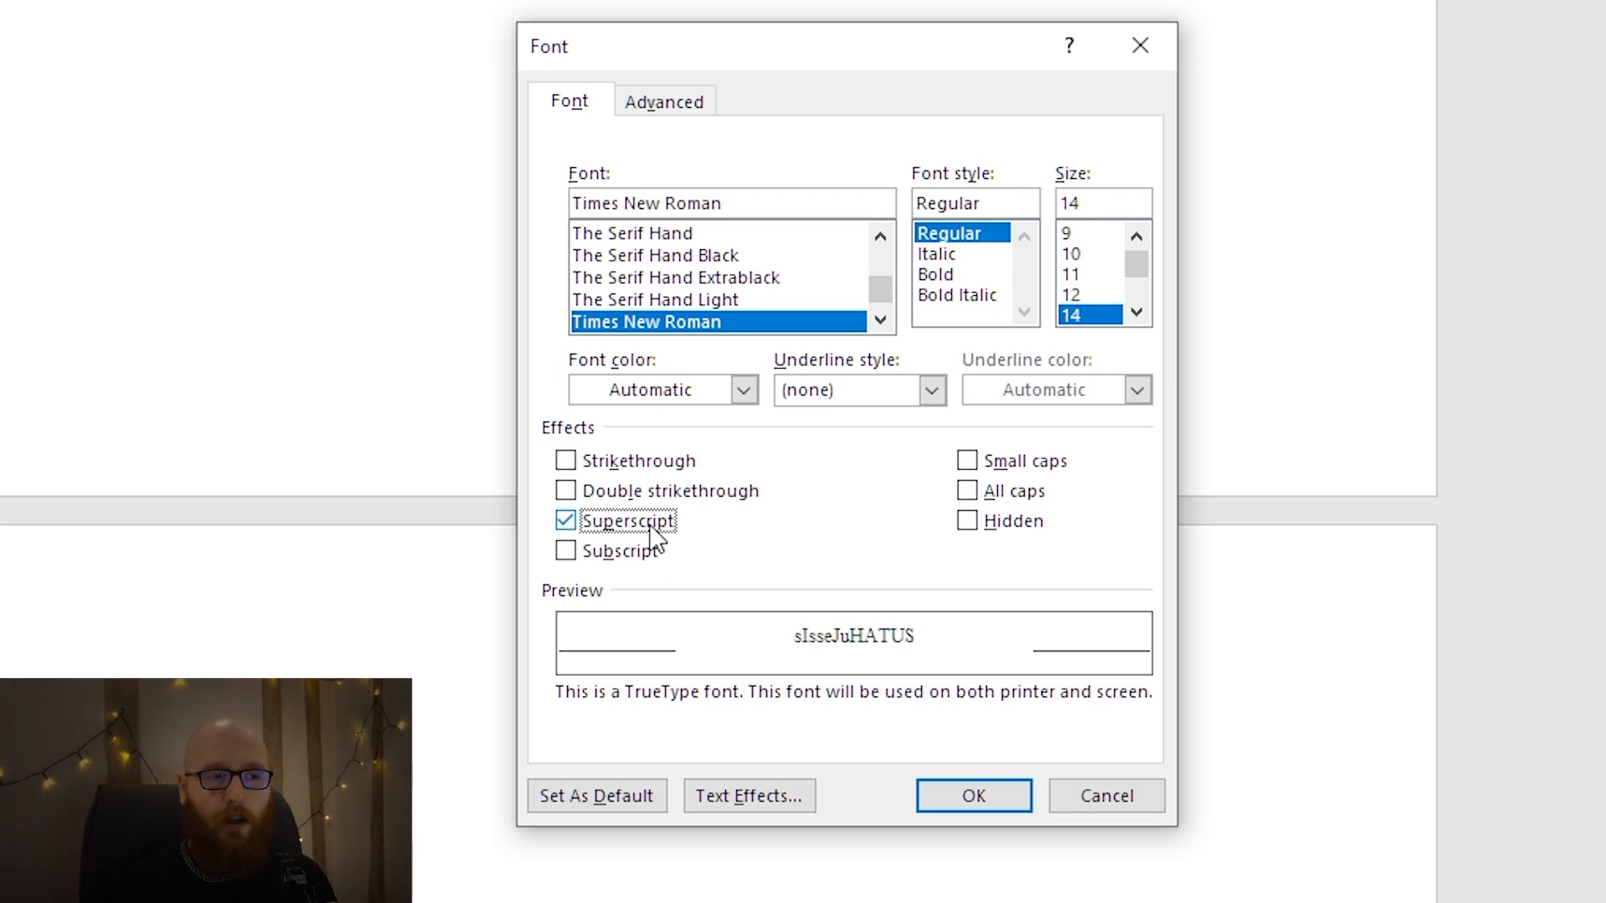
left_click(652, 527)
left_click(648, 558)
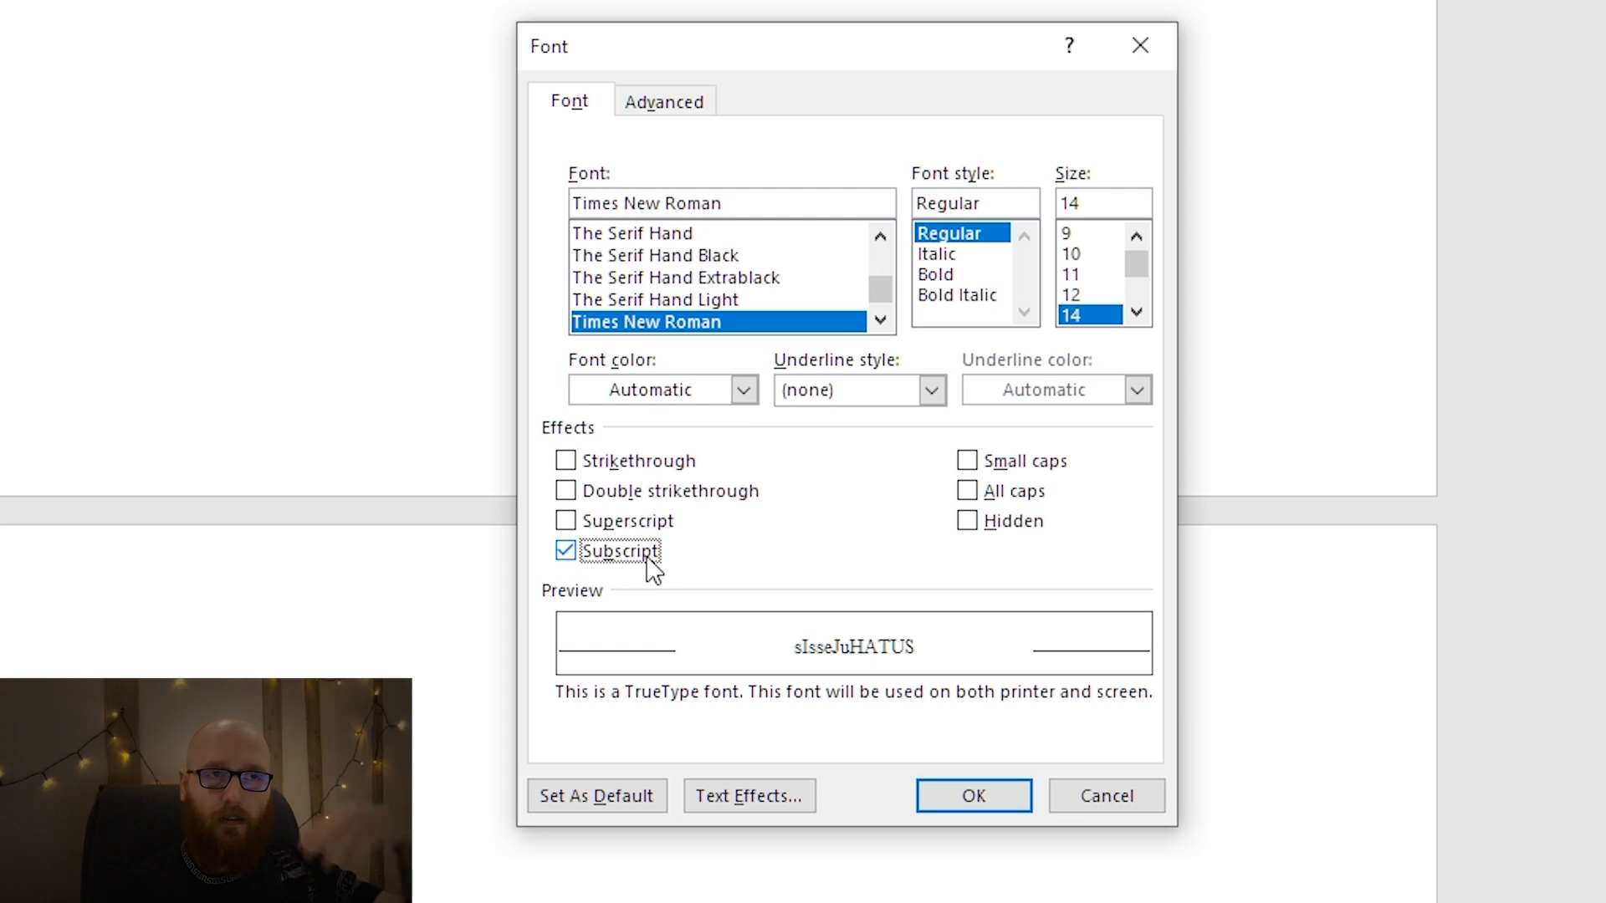
left_click(648, 560)
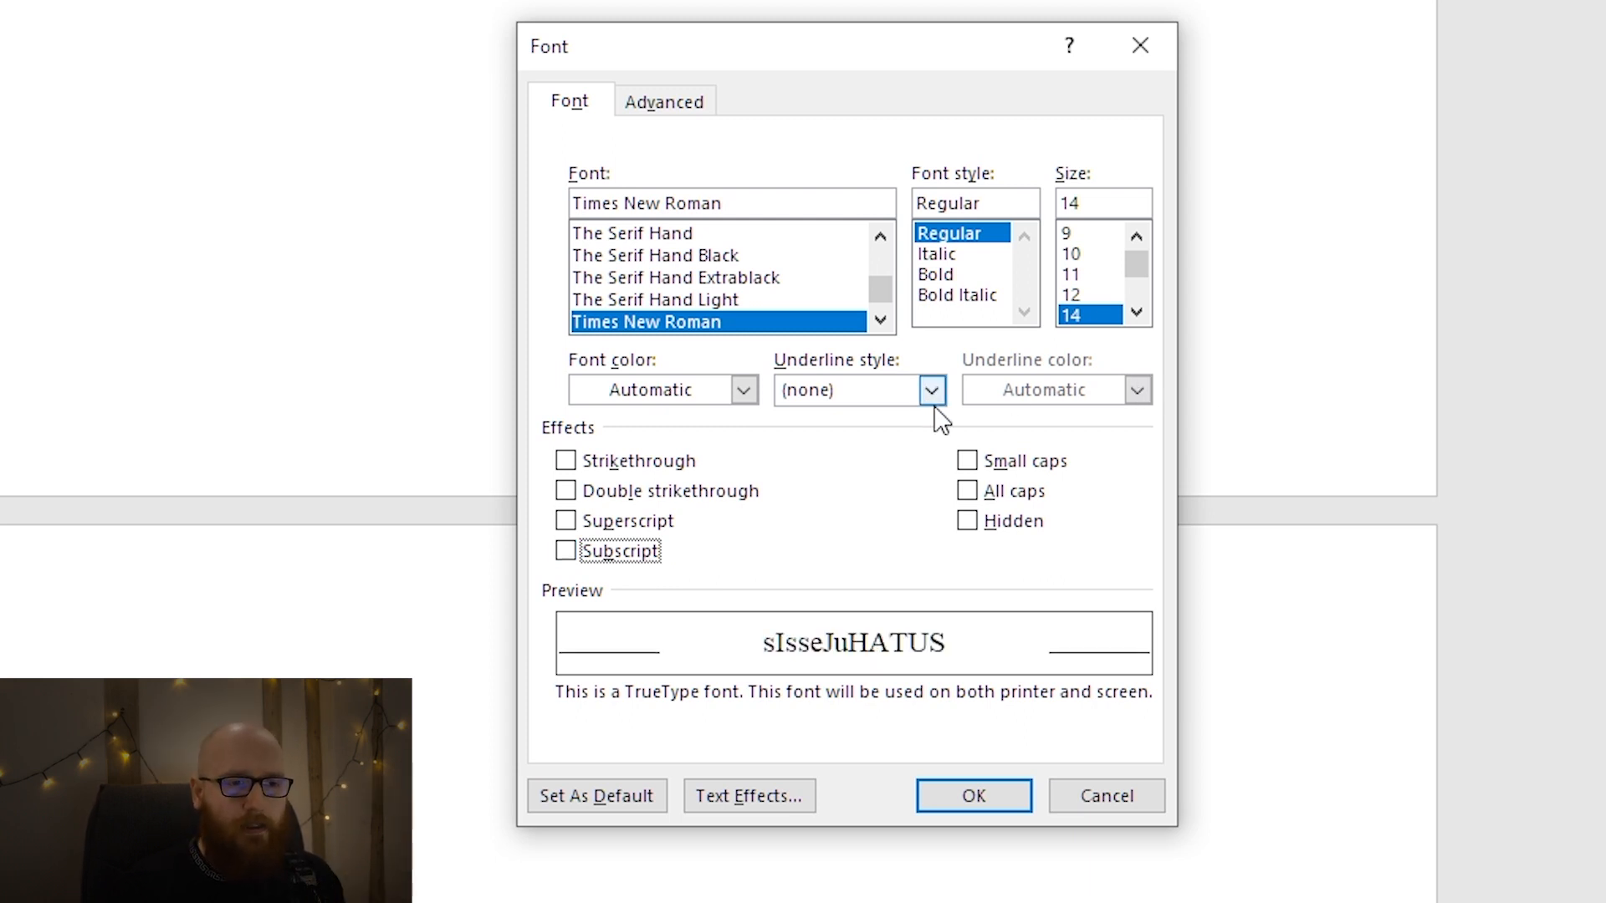
Compare the All caps and Small caps effects on the heading and apply All caps.
left_click(1046, 494)
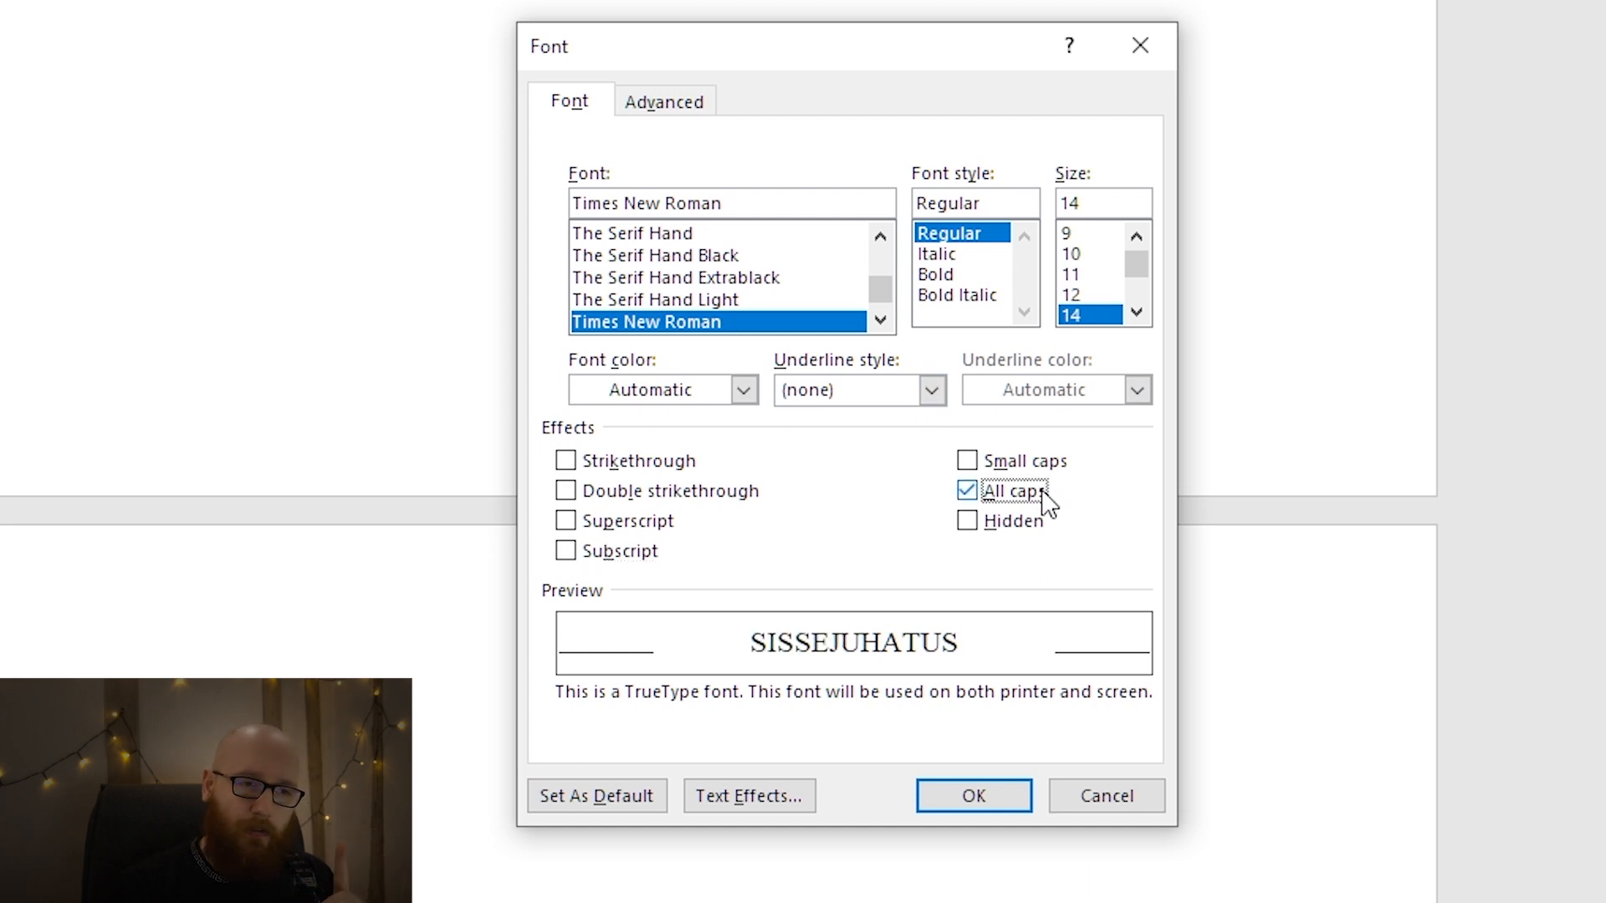
left_click(1045, 497)
left_click(1047, 473)
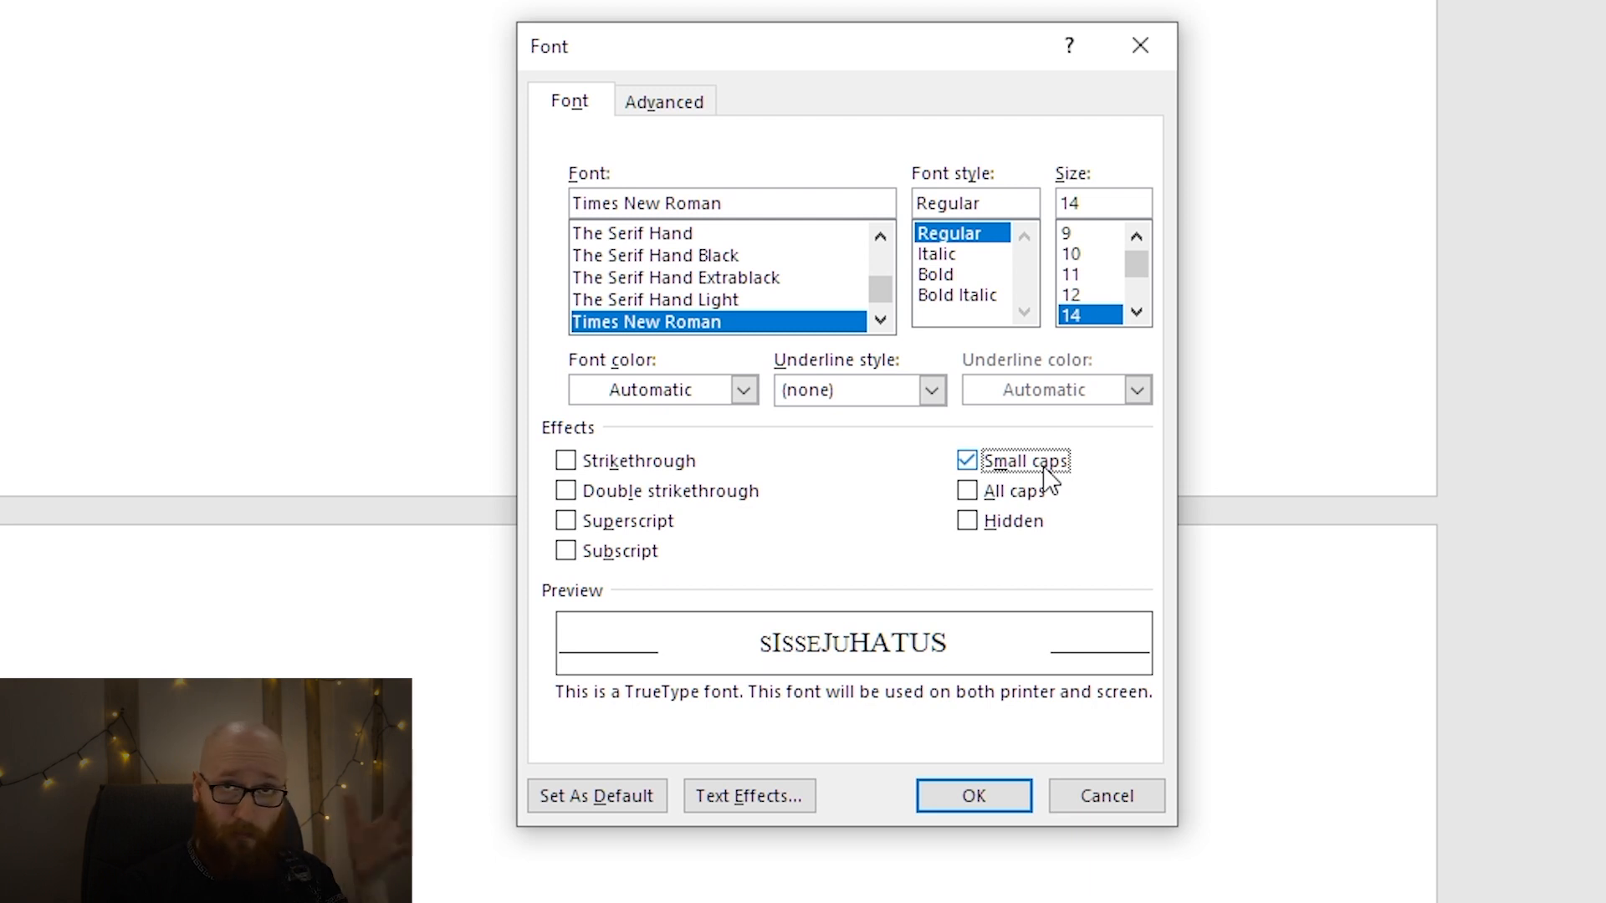
left_click(1046, 470)
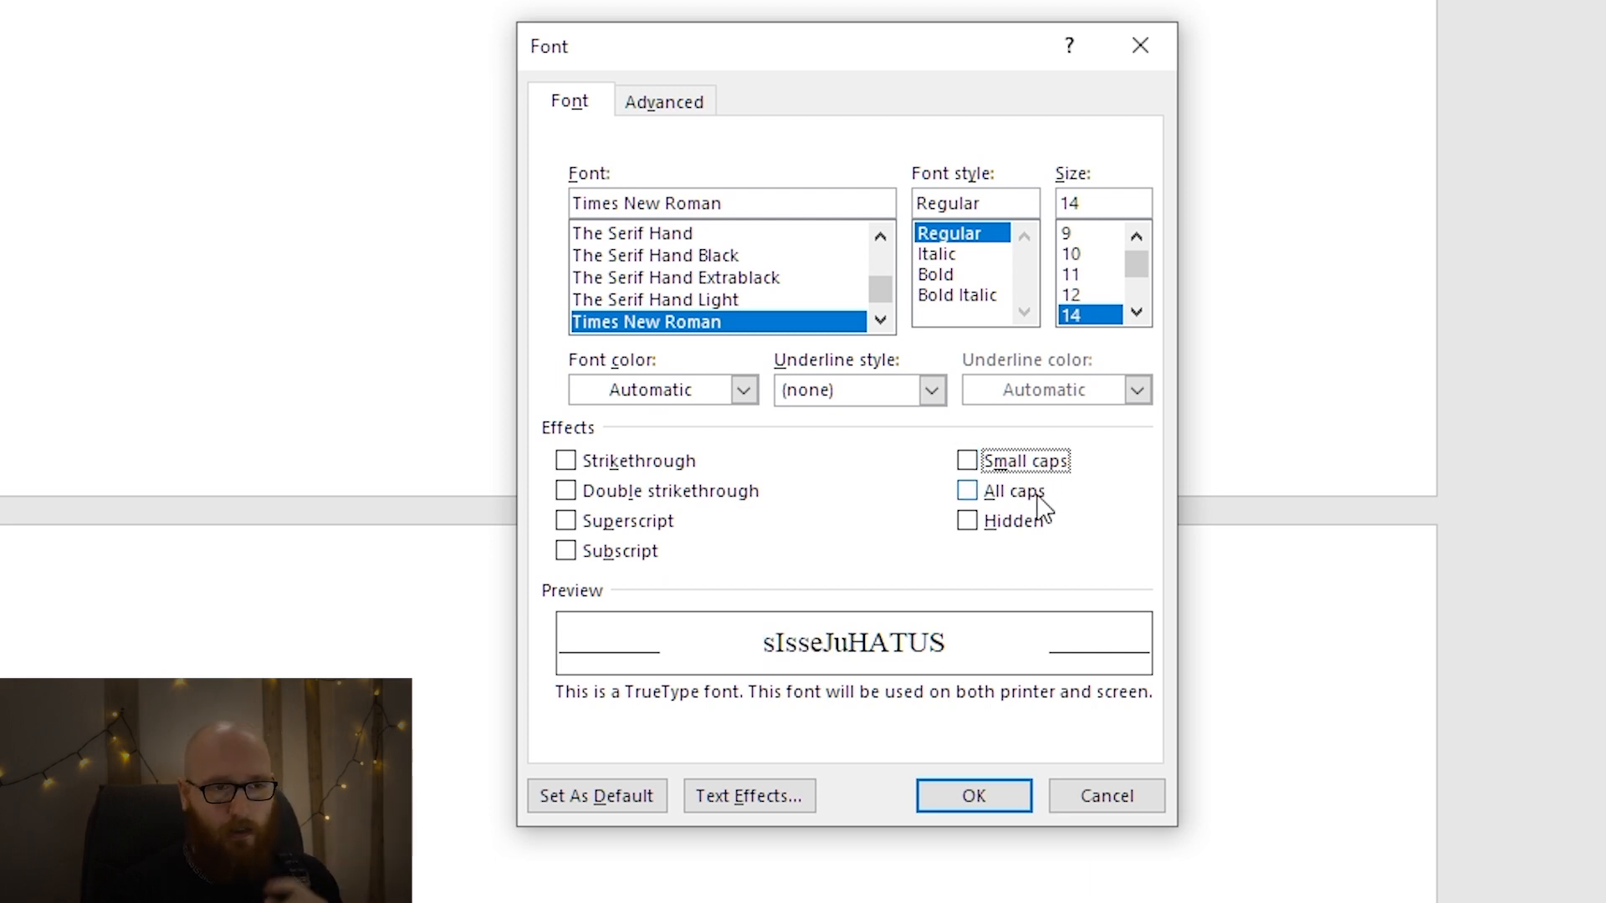
left_click(1038, 498)
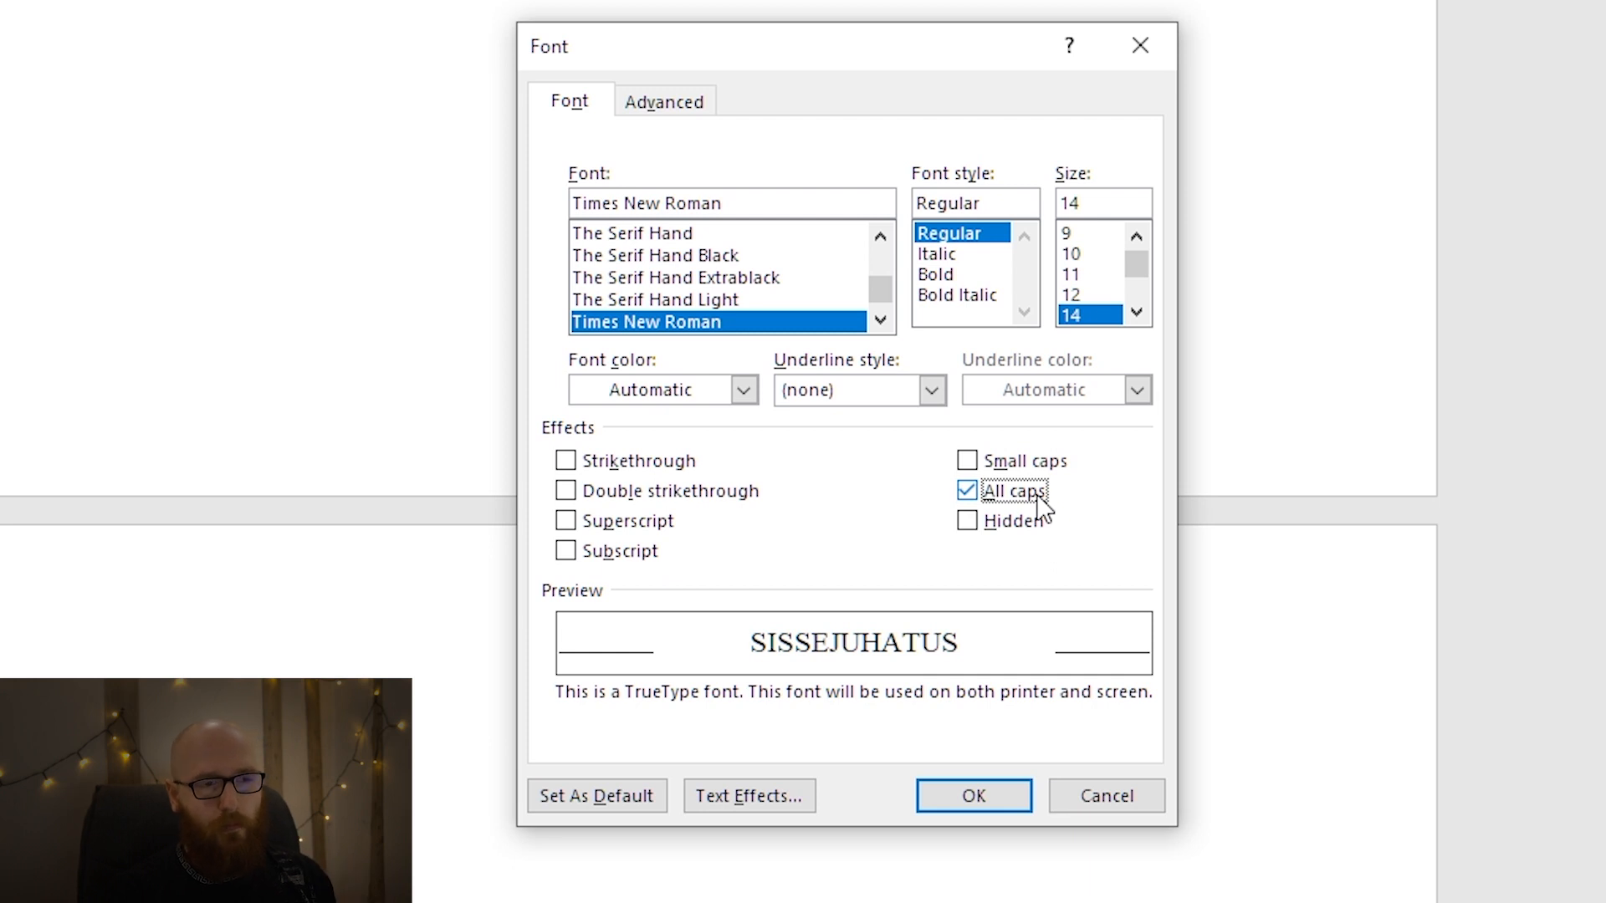
left_click(1040, 500)
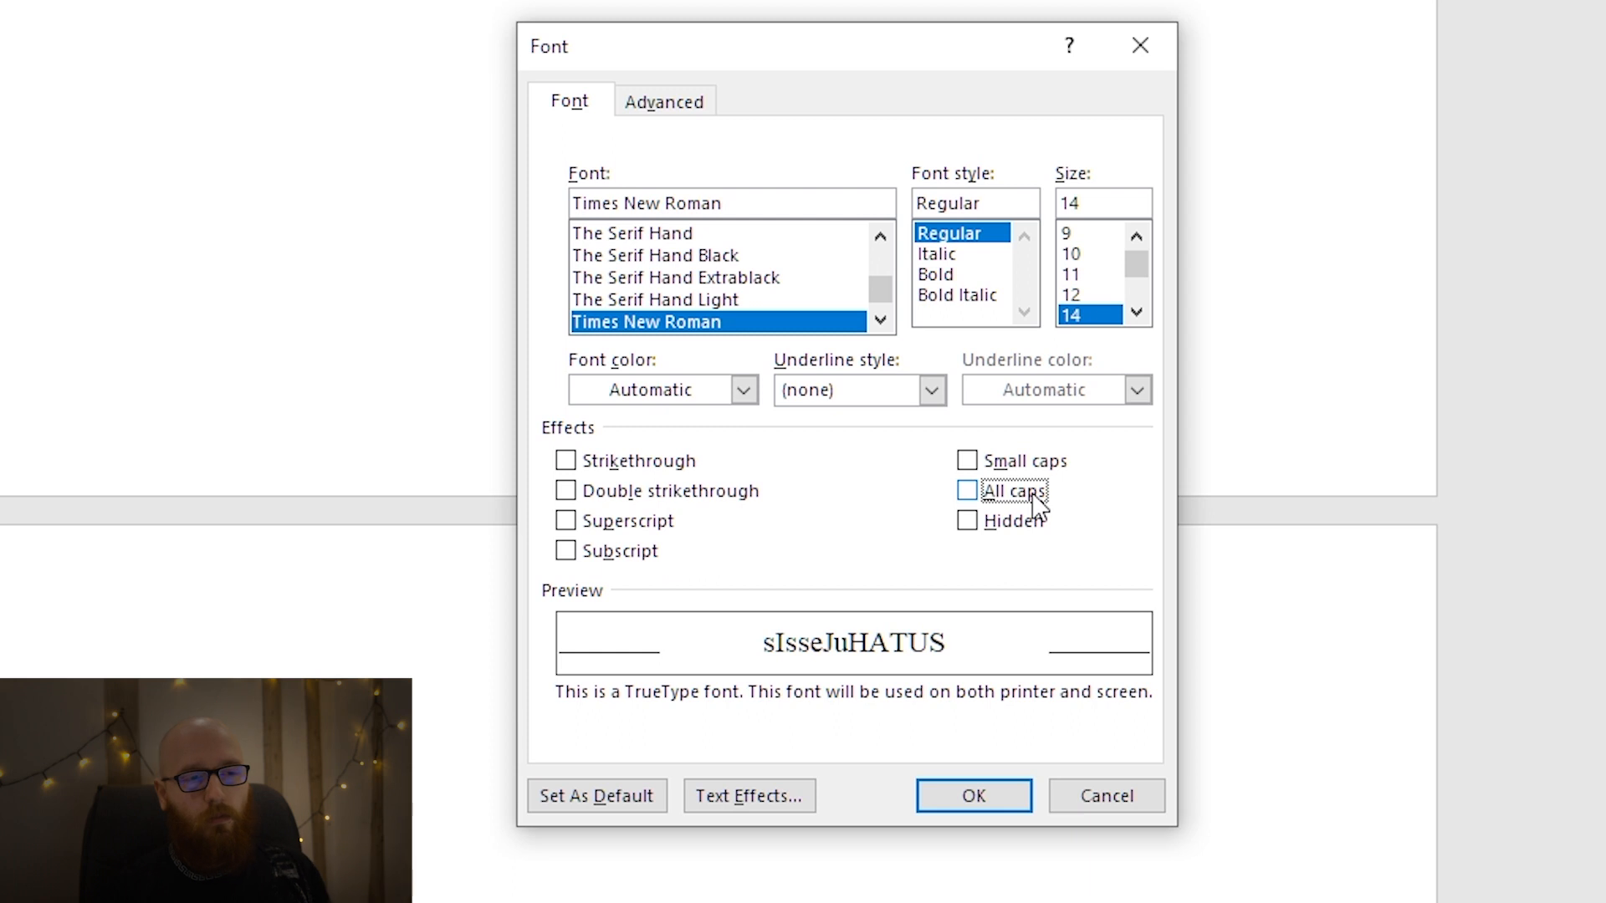
left_click(1036, 497)
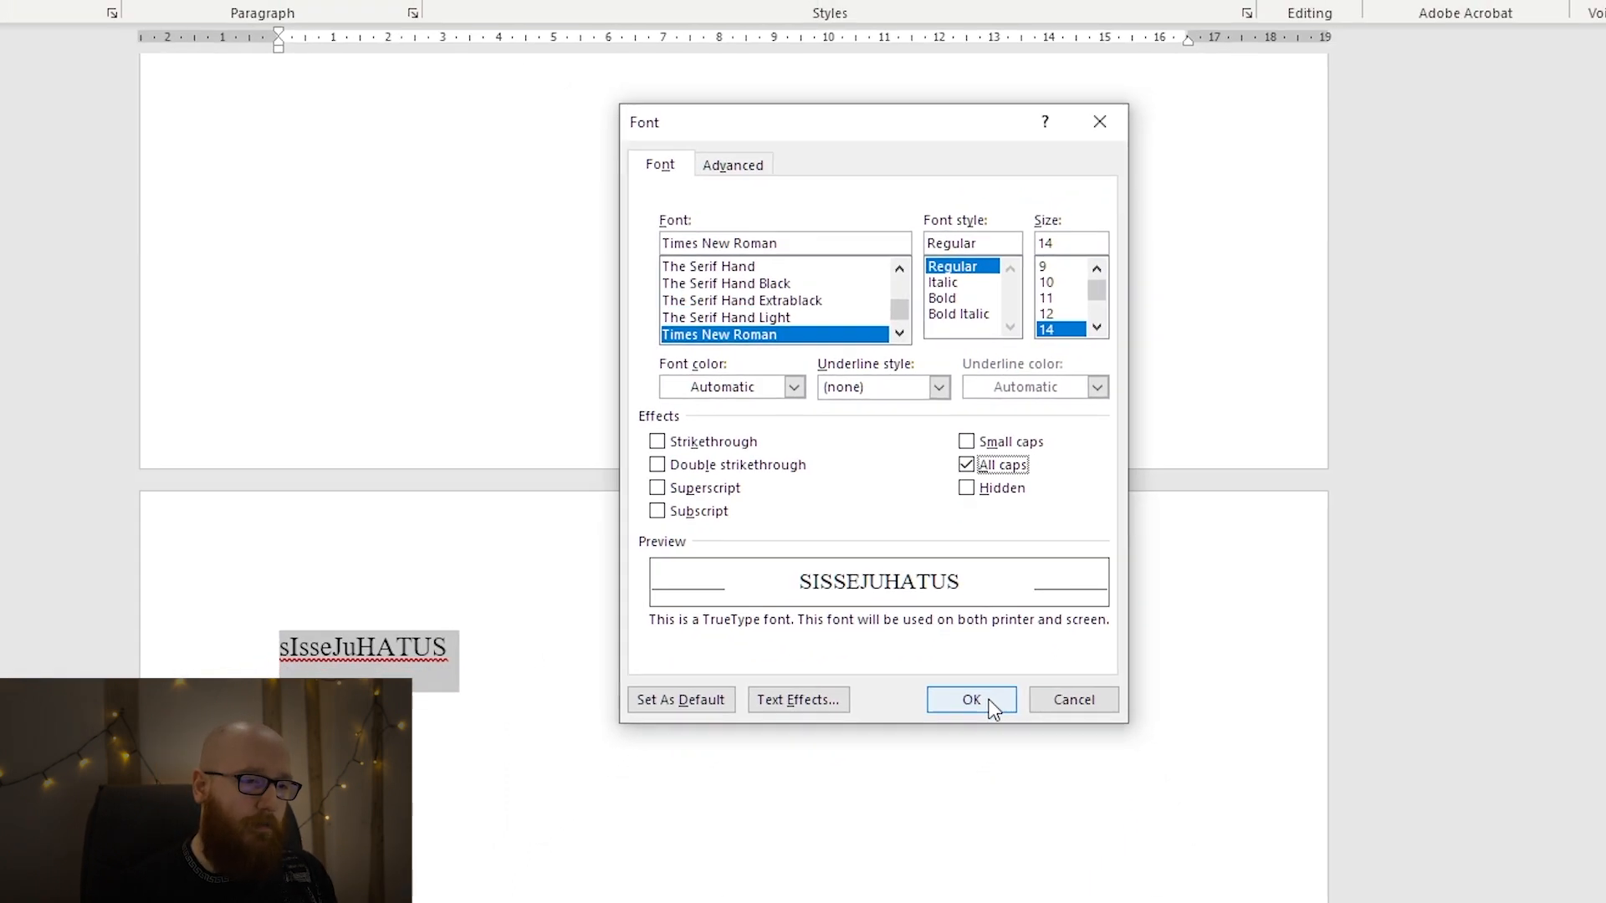
left_click(990, 705)
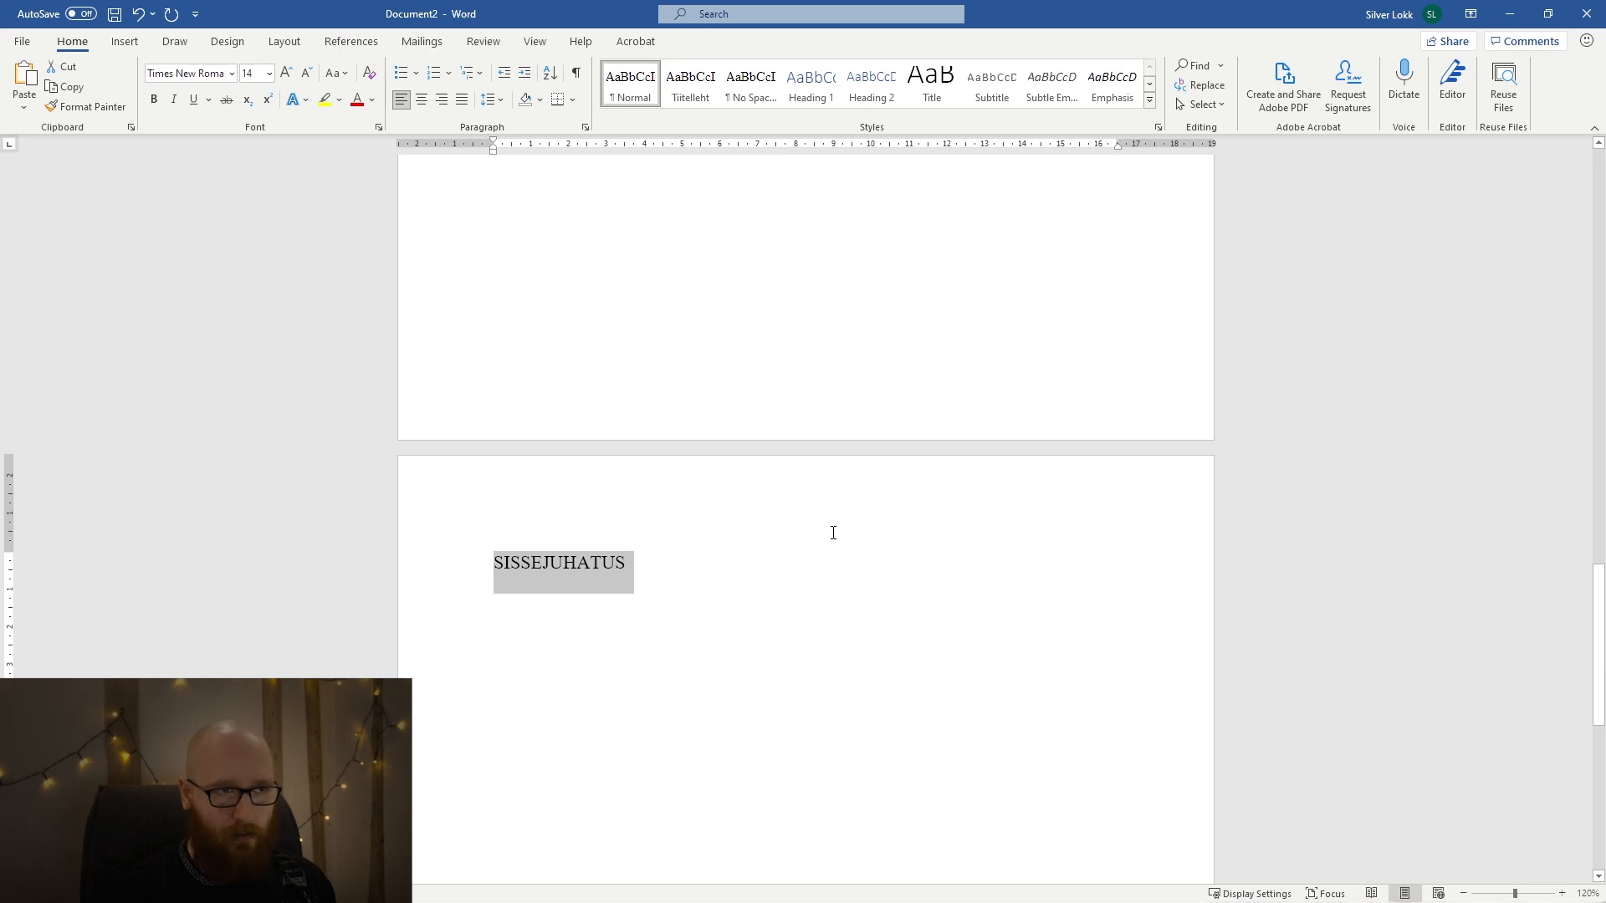
Update the Heading 1 style to match the selected "SISSEJUHATUS" heading.
right_click(809, 80)
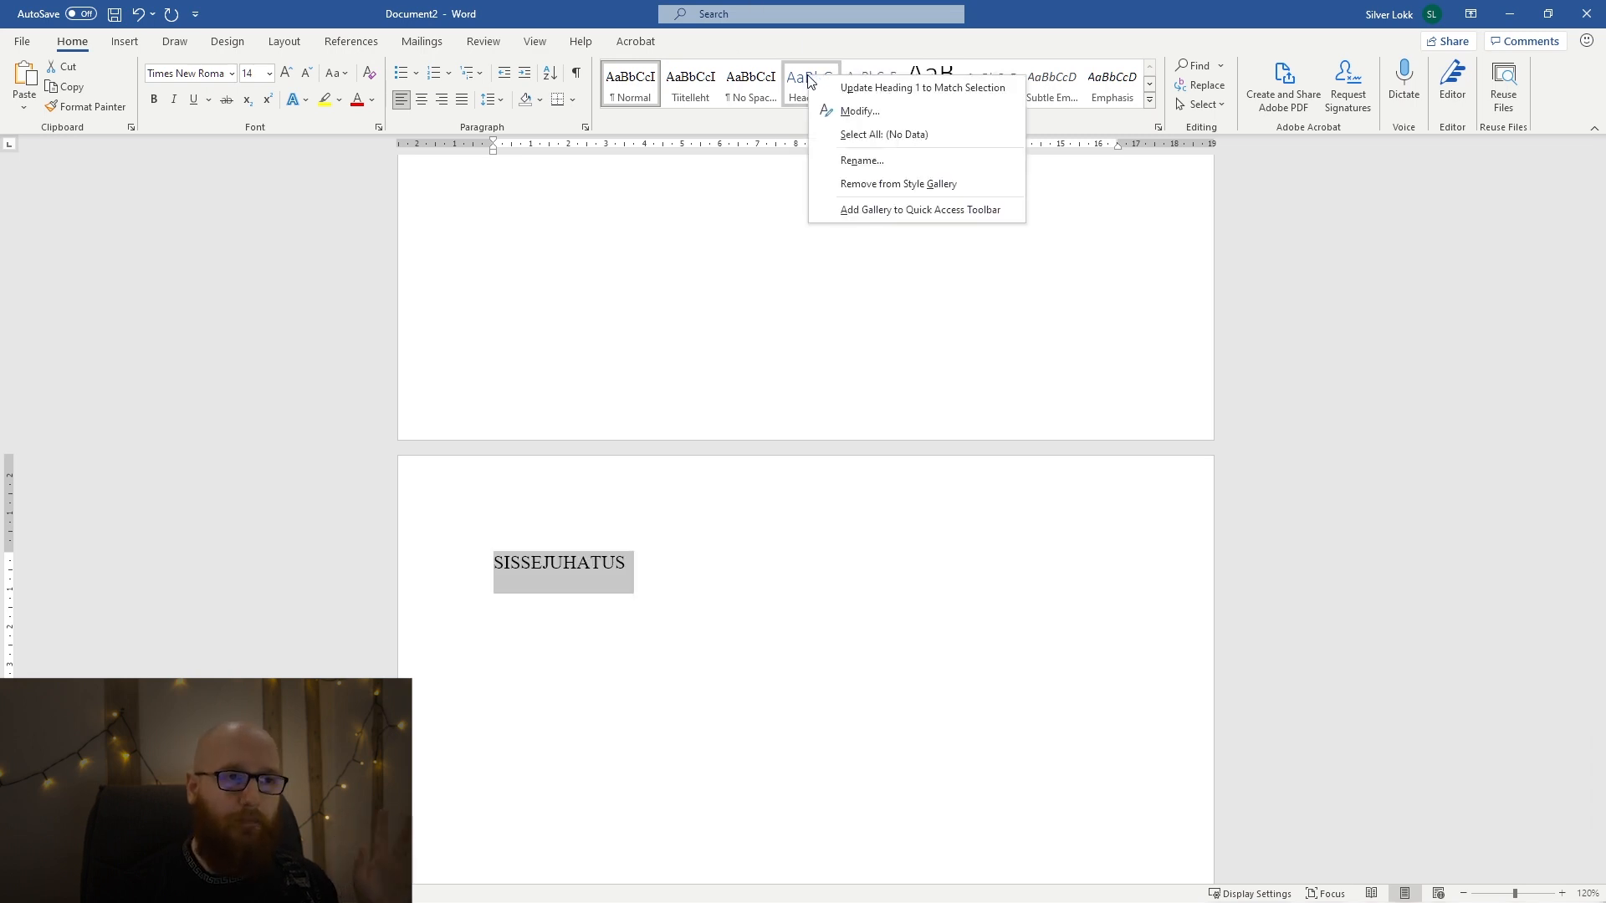
left_click(875, 87)
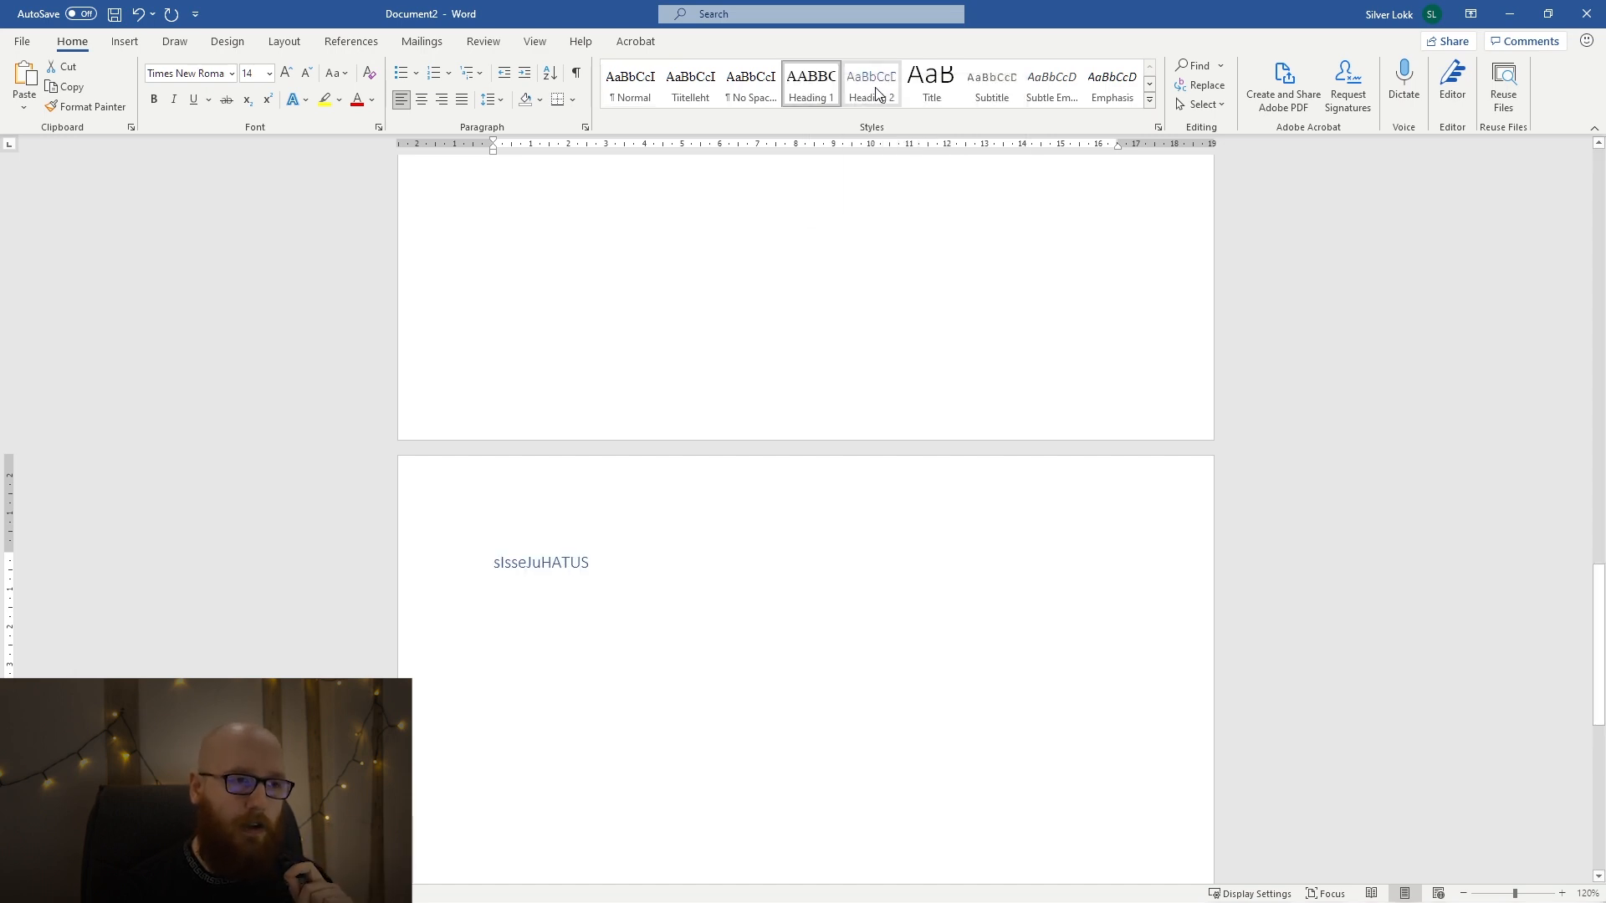
left_click(855, 624)
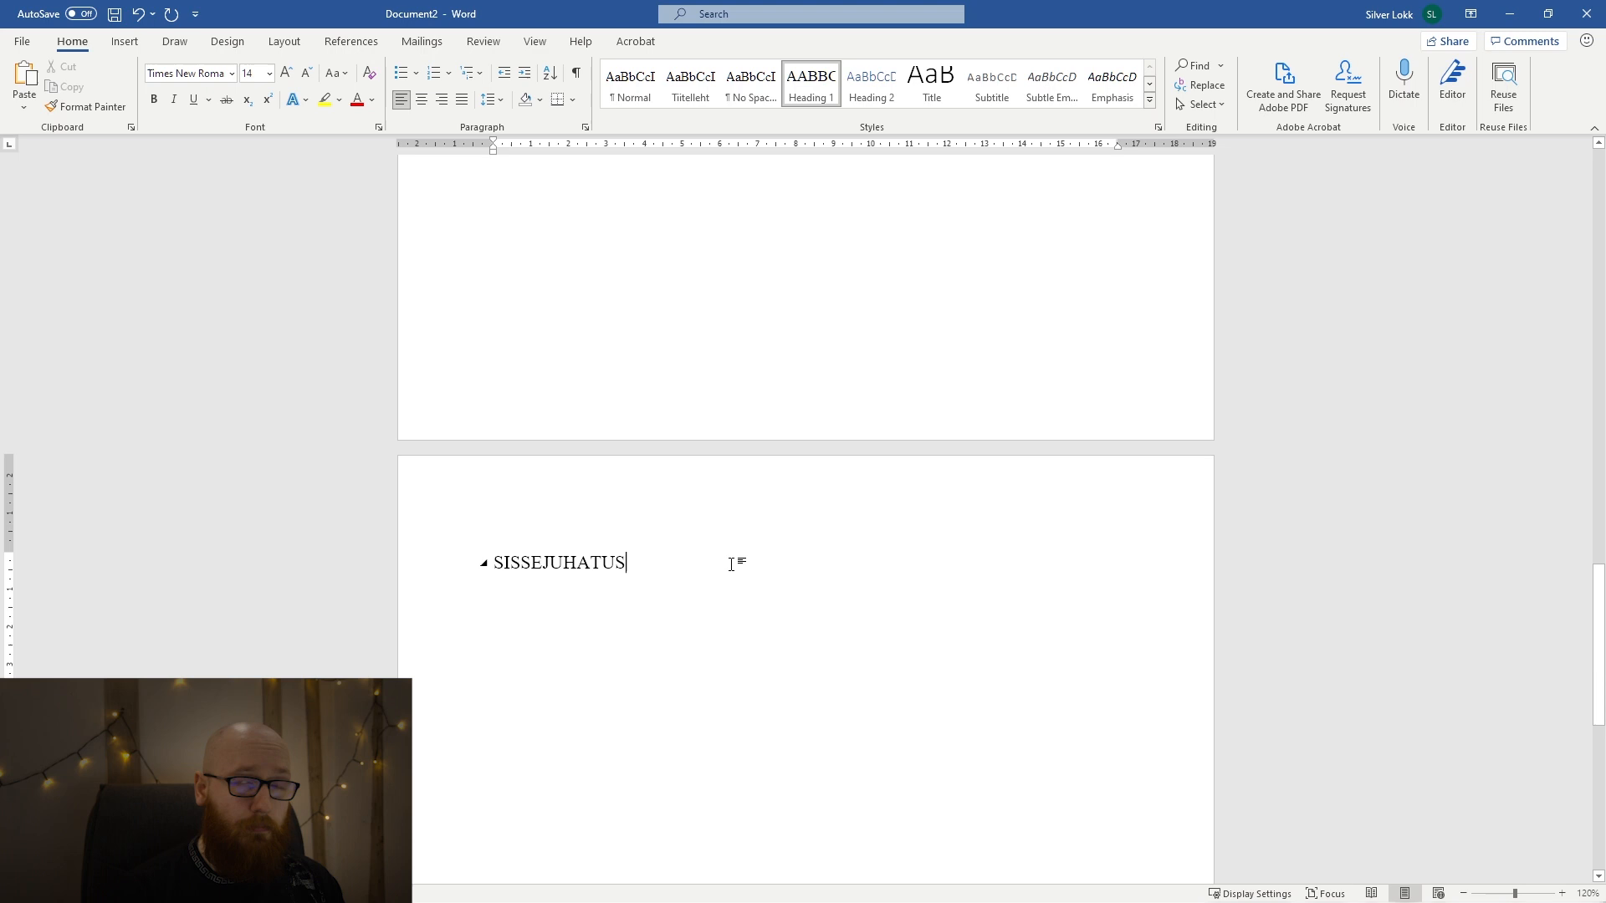
Try pasting the copied Lorem ipsum text with its source formatting on a new line below the SISSEJUHATUS heading, and undo the paste.
key("Return")
scroll(806, 509, "up", 1, "ctrl")
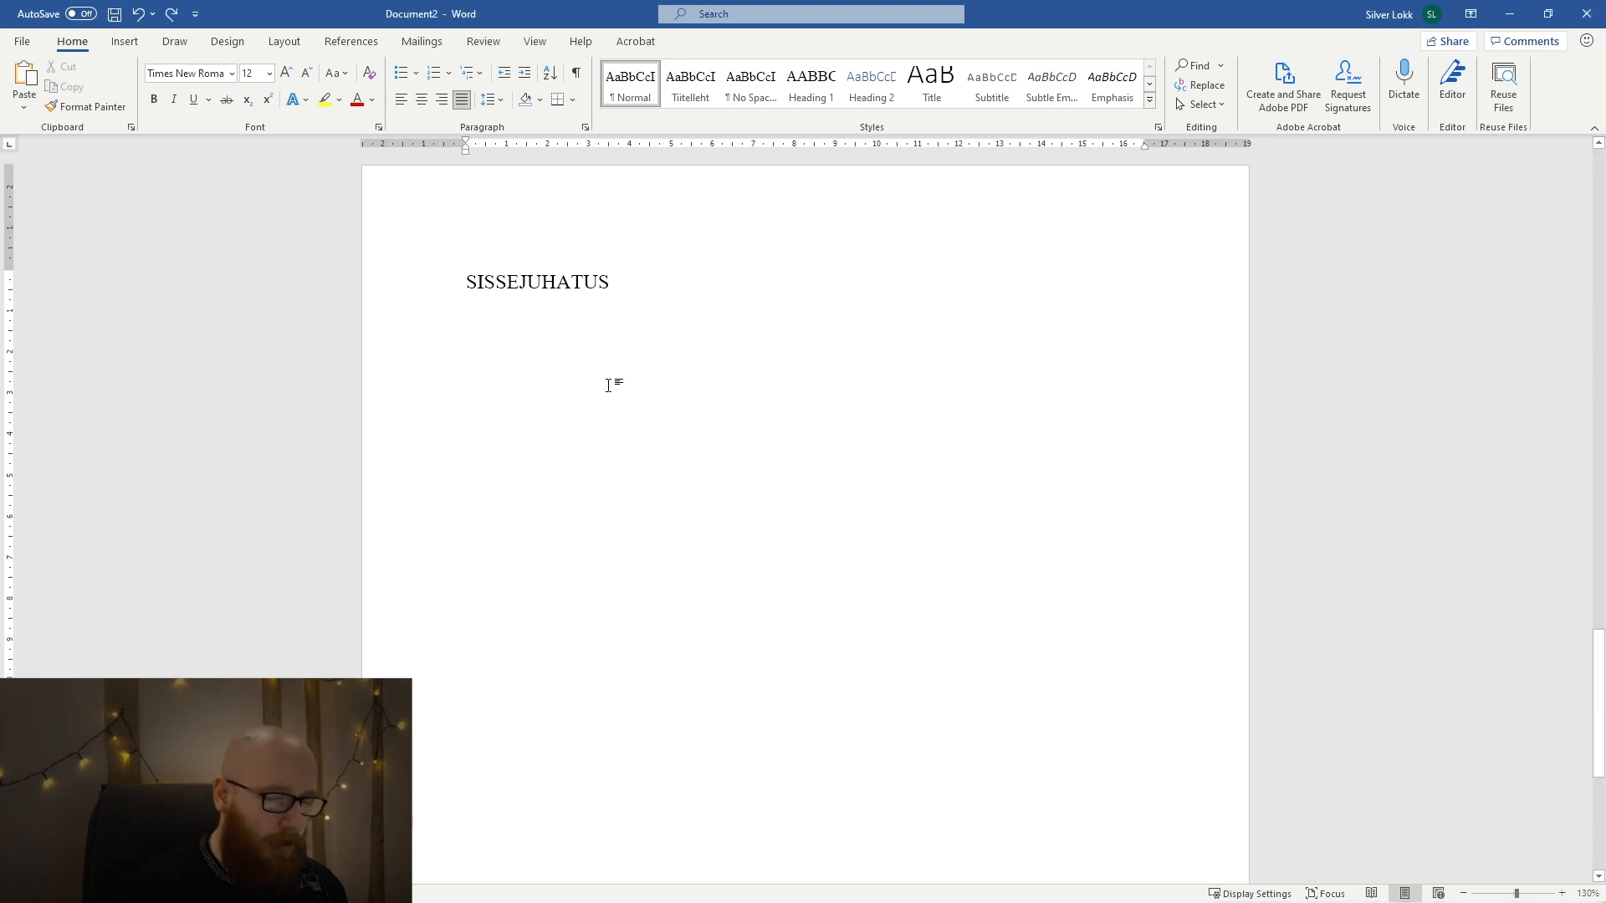
type("Lorem ipsum dolor sit amet, consectetur adipiscing elit. Pellentesque sed erat euismod, aliquet velit nec, tempus nisl. Nulla sit amet tortor nunc. Proin vel turpis non libero aliquet convallis. Morbi nisl odio, laoreet vel turpis id, venenatis tempus augue. Praesent volutpat purus sit amet dolor gravida, ut faucibus dui porta. Sed pretium tortor id enim consequat, vitae mollis ex varius. Nunc pretium interdum tempus. Nunc vel rutrum ante. Donec porttitor neque sit amet maximus vulputate. Mauris vitae augue vel enim pretium ultrices at ut urna. Quisque et elementum augue, non mattis nisl. Nullam bibendum, neque id dapibus luctus, nisl nisi mattis arcu, sit amet pharetra turpis odio sit amet orci. Duis venenatis, ante a eleifend vulputate, mi ligula consectetur risus, in semper nisl massa vitae nulla. Donec rhoncus felis sed felis maximus efficitur. Curabitur diam libero, ultricies et tincidunt sed, posuere vitae urna. Cras scelerisque lorem elementum, condimentum mi nec, tincidunt velit. Pellentesque convallis non nisi a volutpat. Donec luctus, ante cursus ultrices tincidunt, orci purus dignissim turpis, vel tincidunt nunc lacus sit amet quam. Fusce lobortis egestas finibus. Aliquam tempor lacus massa, a volutpat sapien lacinia in. Mauris id eros ipsum. Cras magna urna, gravida eu mi id, placerat tristique elit. Etiam neque nibh, laoreet ac feugiat at, lobortis quis neque. Vestibulum feugiat placerat semper. Nullam aliquam, justo eget bibendum hendrerit, velit nulla rutrum nulla, et dictum risus massa vel erat. Proin faucibus facilisis interdum.")
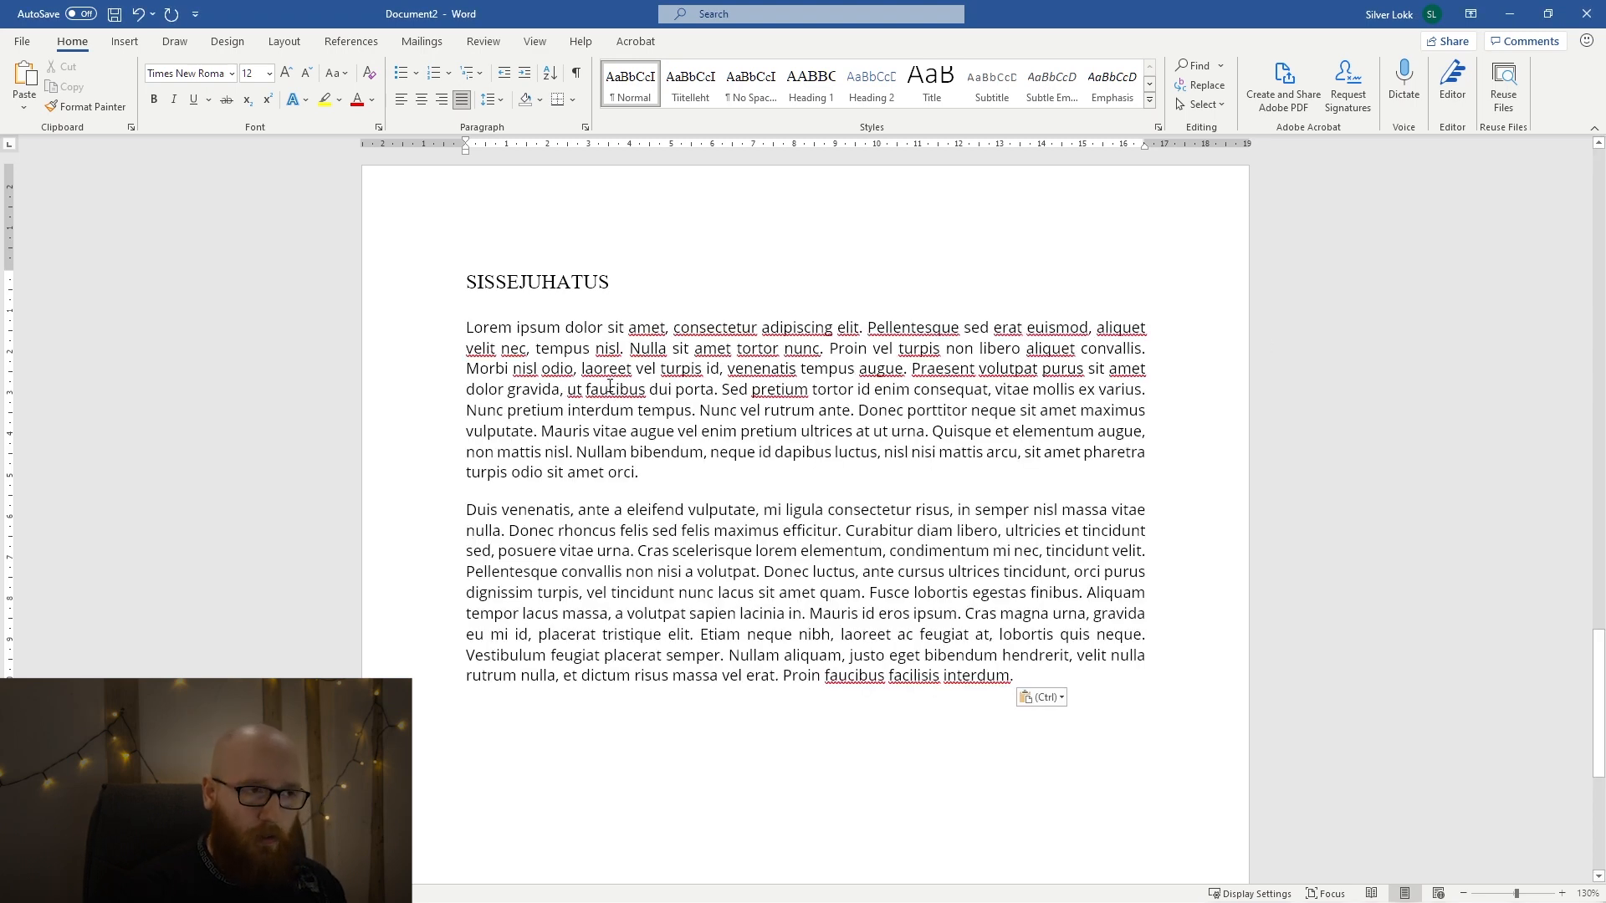
key("ctrl+z")
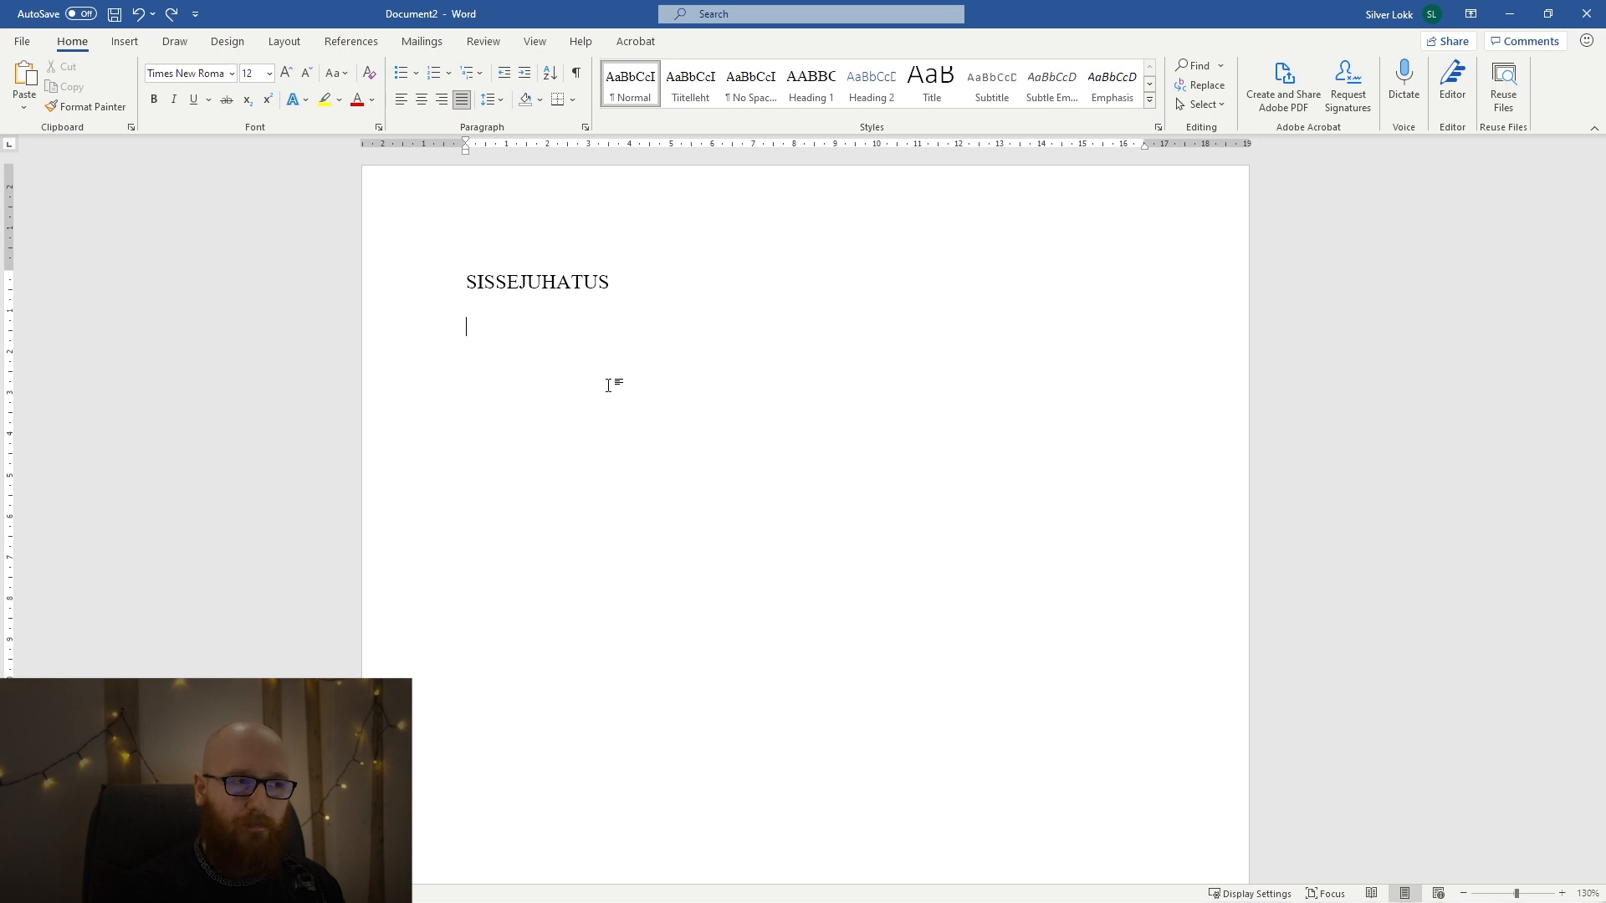
Try pasting the Lorem ipsum text below the heading with the Keep Text Only option twice, undoing each attempt.
type("Lorem ipsum dolor sit amet, consectetur adipiscing elit. Pellentesque sed erat euismod, aliquet velit nec, tempus nisl. Nulla sit amet tortor nunc. Proin vel turpis non libero aliquet convallis. Morbi nisl odio, laoreet vel turpis id, venenatis tempus augue. Praesent volutpat purus sit amet dolor gravida, ut faucibus dui porta. Sed pretium tortor id enim consequat, vitae mollis ex varius. Nunc pretium interdum tempus. Nunc vel rutrum ante. Donec porttitor neque sit amet maximus vulputate. Mauris vitae augue vel enim pretium ultrices at ut urna. Quisque et elementum augue, non mattis nisl. Nullam bibendum, neque id dapibus luctus, nisl nisi mattis arcu, sit amet pharetra turpis odio sit amet orci. Duis venenatis, ante a eleifend vulputate, mi ligula consectetur risus, in semper nisl massa vitae nulla. Donec rhoncus felis sed felis maximus efficitur. Curabitur diam libero, ultricies et tincidunt sed, posuere vitae urna. Cras scelerisque lorem elementum, condimentum mi nec, tincidunt velit. Pellentesque convallis non nisi a volutpat. Donec luctus, ante cursus ultrices tincidunt, orci purus dignissim turpis, vel tincidunt nunc lacus sit amet quam. Fusce lobortis egestas finibus. Aliquam tempor lacus massa, a volutpat sapien lacinia in. Mauris id eros ipsum. Cras magna urna, gravida eu mi id, placerat tristique elit. Etiam neque nibh, laoreet ac feugiat at, lobortis quis neque. Vestibulum feugiat placerat semper. Nullam aliquam, justo eget bibendum hendrerit, velit nulla rutrum nulla, et dictum risus massa vel erat. Proin faucibus facilisis interdum.")
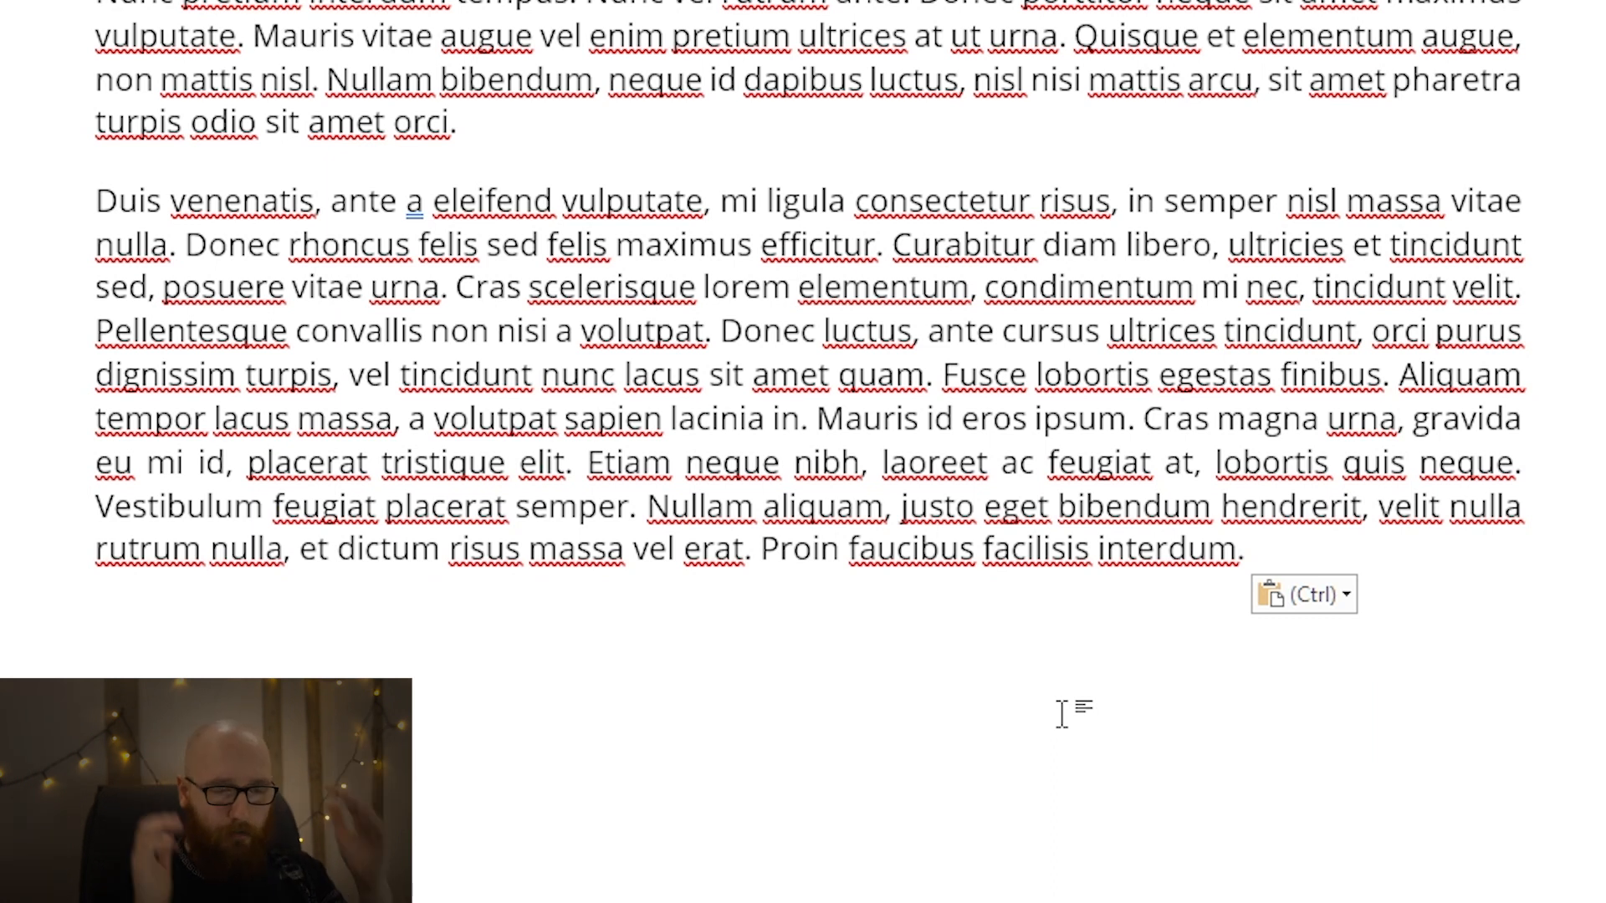
key("ctrl")
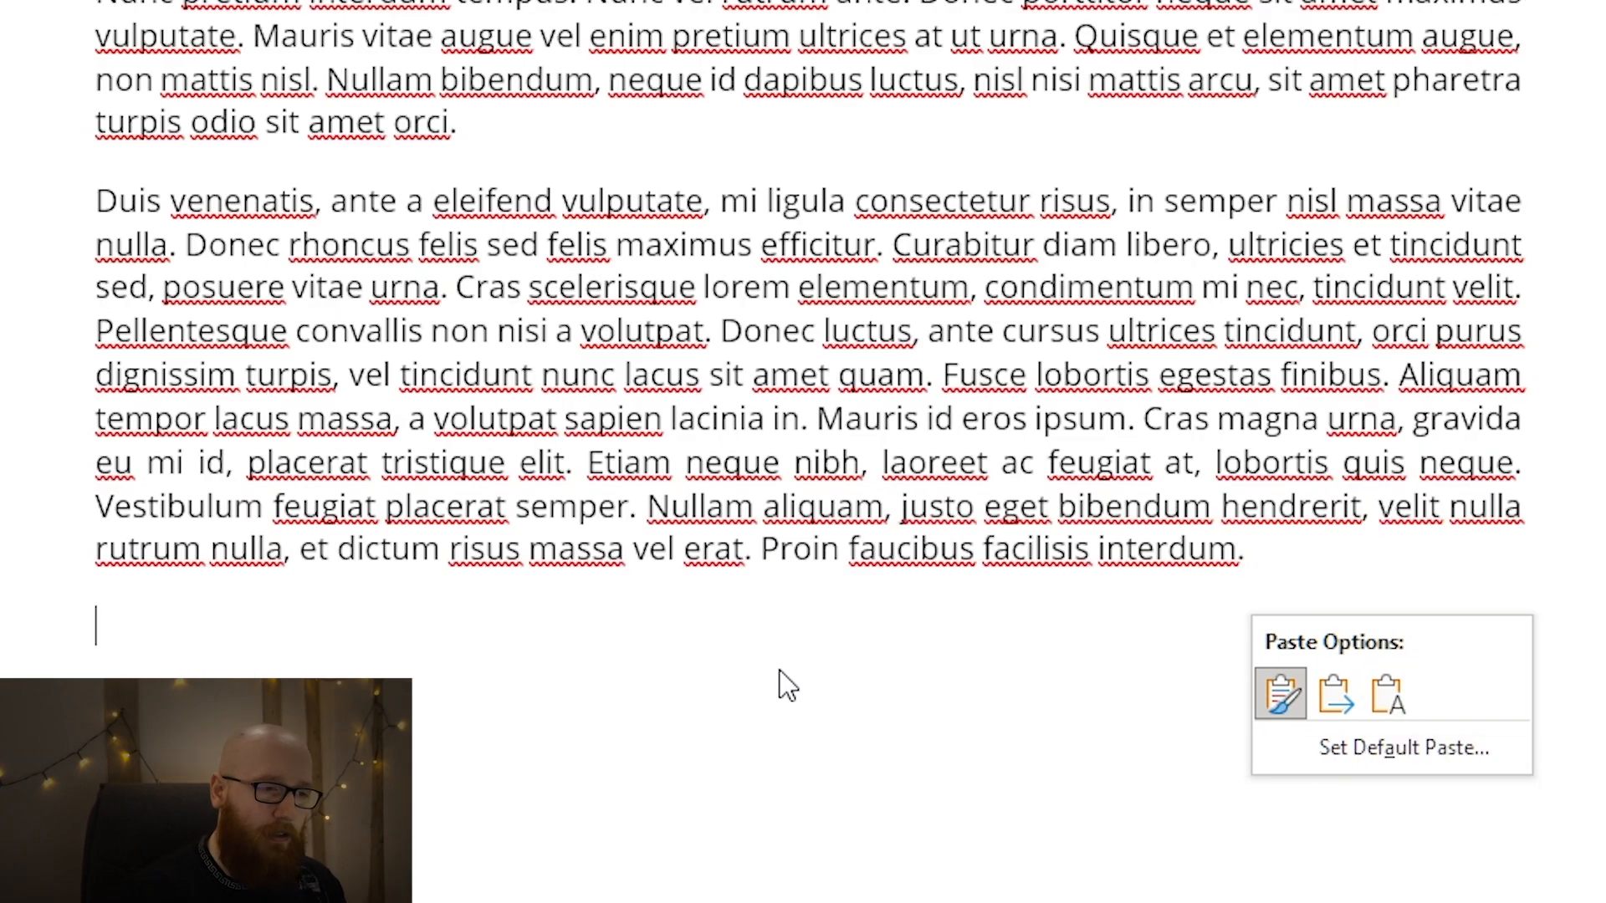
key("t")
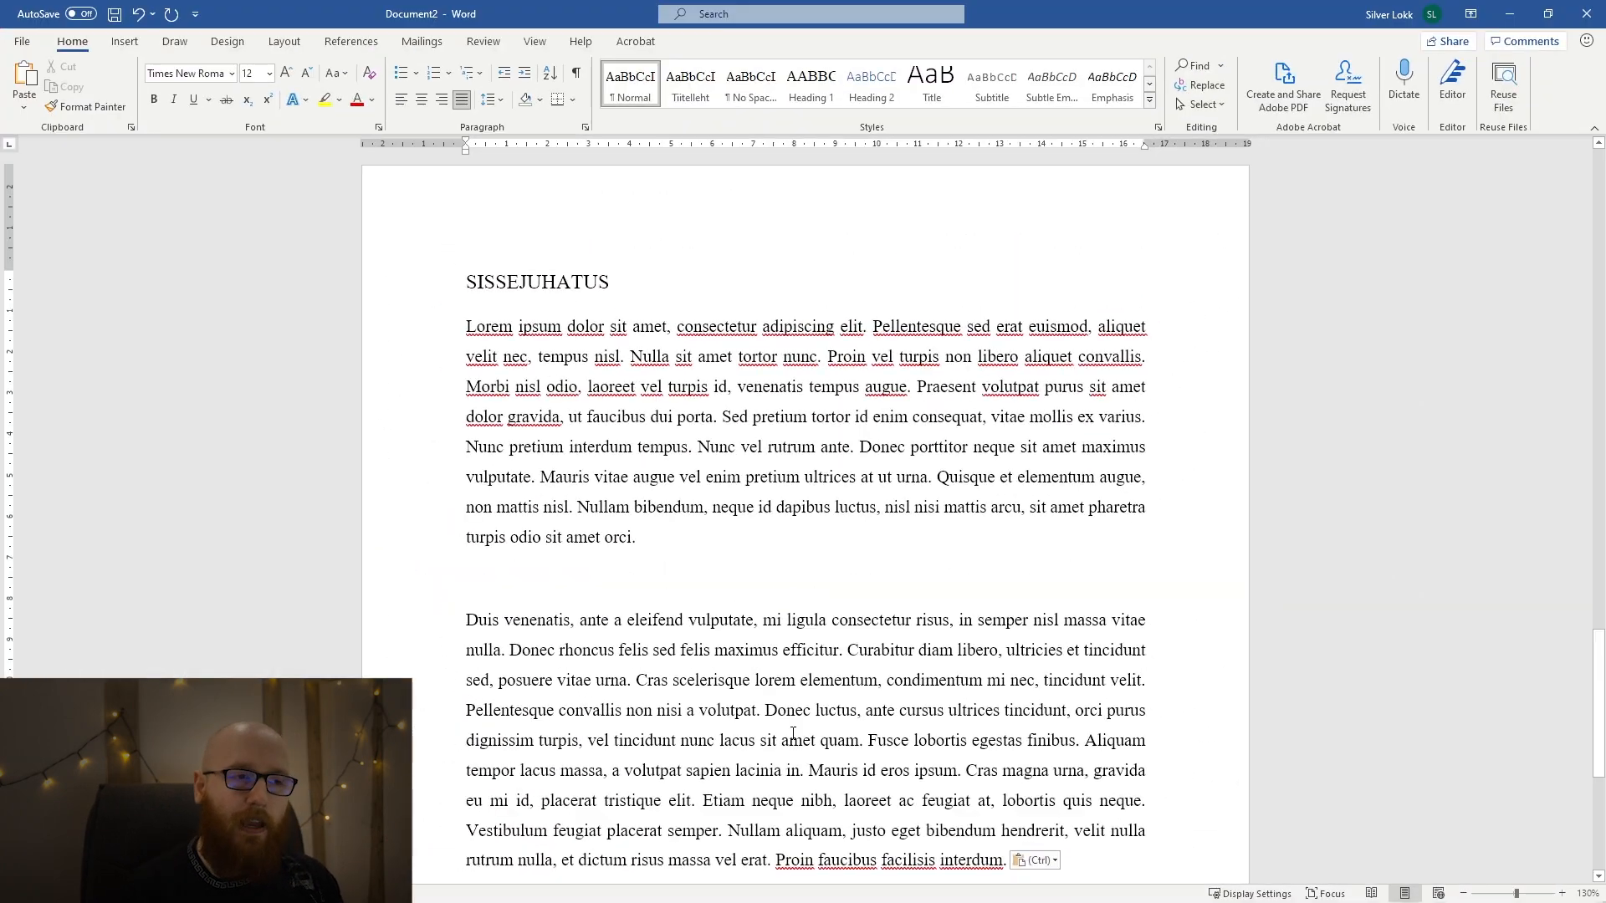
key("ctrl+z")
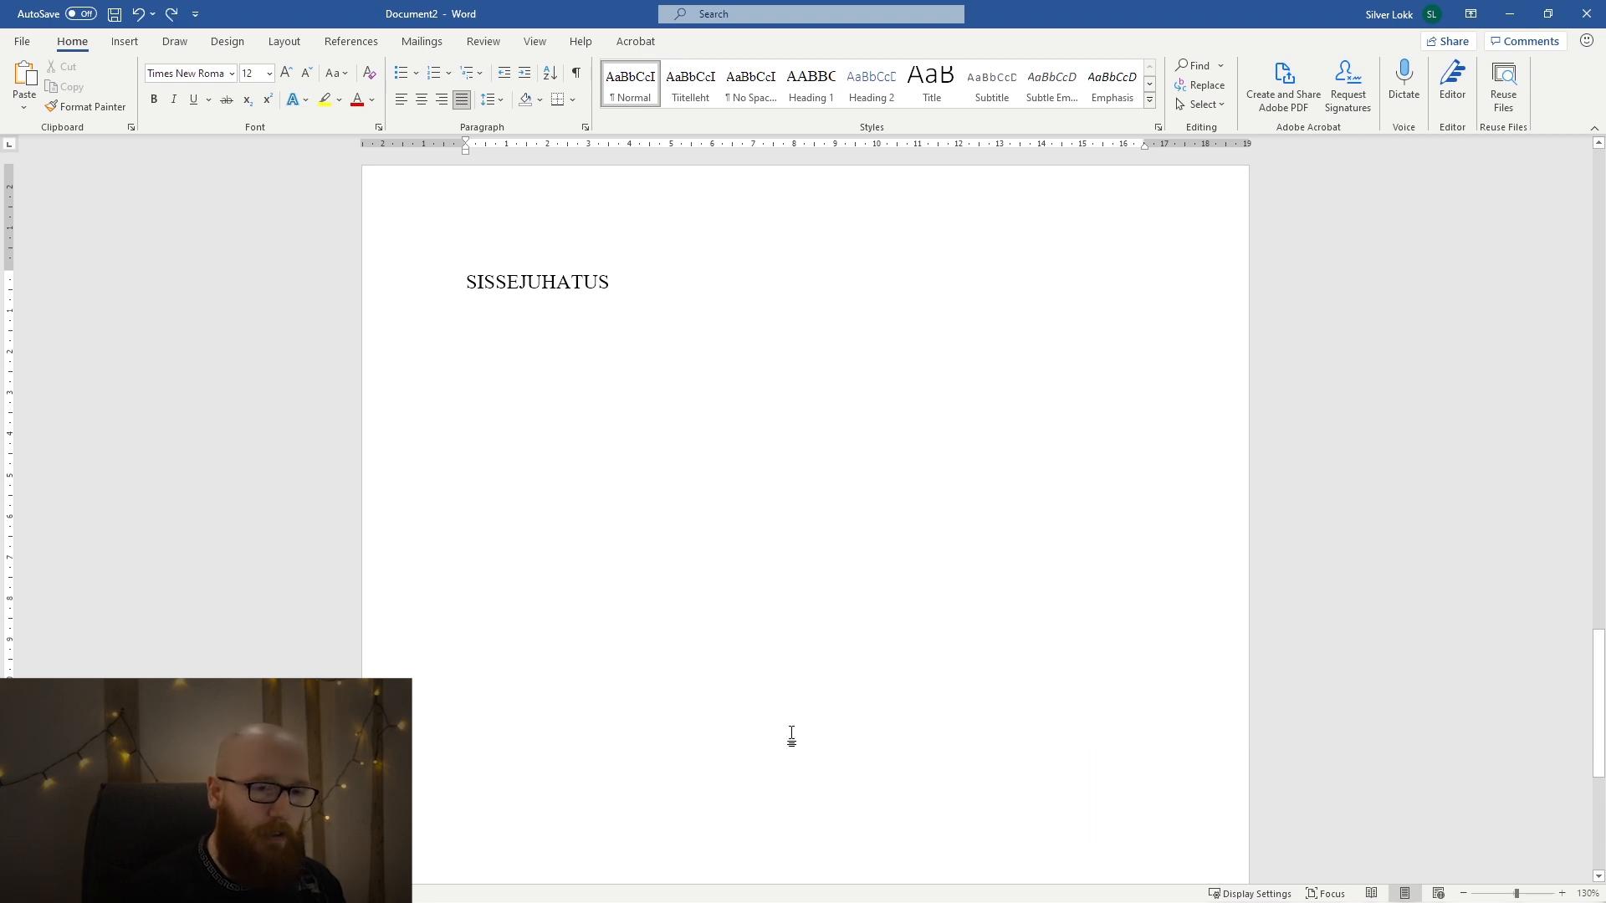
type("Lorem ipsum dolor sit amet, consectetur adipiscing elit. Pellentesque sed erat euismod, aliquet velit nec, tempus nisl. Nulla sit amet tortor nunc. Proin vel turpis non libero aliquet convallis. Morbi nisl odio, laoreet vel turpis id, venenatis tempus augue. Praesent volutpat purus sit amet dolor gravida, ut faucibus dui porta. Sed pretium tortor id enim consequat, vitae mollis ex varius. Nunc pretium interdum tempus. Nunc vel rutrum ante. Donec porttitor neque sit amet maximus vulputate. Mauris vitae augue vel enim pretium ultrices at ut urna. Quisque et elementum augue, non mattis nisl. Nullam bibendum, neque id dapibus luctus, nisl nisi mattis arcu, sit amet pharetra turpis odio sit amet orci. Duis venenatis, ante a eleifend vulputate, mi ligula consectetur risus, in semper nisl massa vitae nulla. Donec rhoncus felis sed felis maximus efficitur. Curabitur diam libero, ultricies et tincidunt sed, posuere vitae urna. Cras scelerisque lorem elementum, condimentum mi nec, tincidunt velit. Pellentesque convallis non nisi a volutpat. Donec luctus, ante cursus ultrices tincidunt, orci purus dignissim turpis, vel tincidunt nunc lacus sit amet quam. Fusce lobortis egestas finibus. Aliquam tempor lacus massa, a volutpat sapien lacinia in. Mauris id eros ipsum. Cras magna urna, gravida eu mi id, placerat tristique elit. Etiam neque nibh, laoreet ac feugiat at, lobortis quis neque. Vestibulum feugiat placerat semper. Nullam aliquam, justo eget bibendum hendrerit, velit nulla rutrum nulla, et dictum risus massa vel erat. Proin faucibus facilisis interdum.")
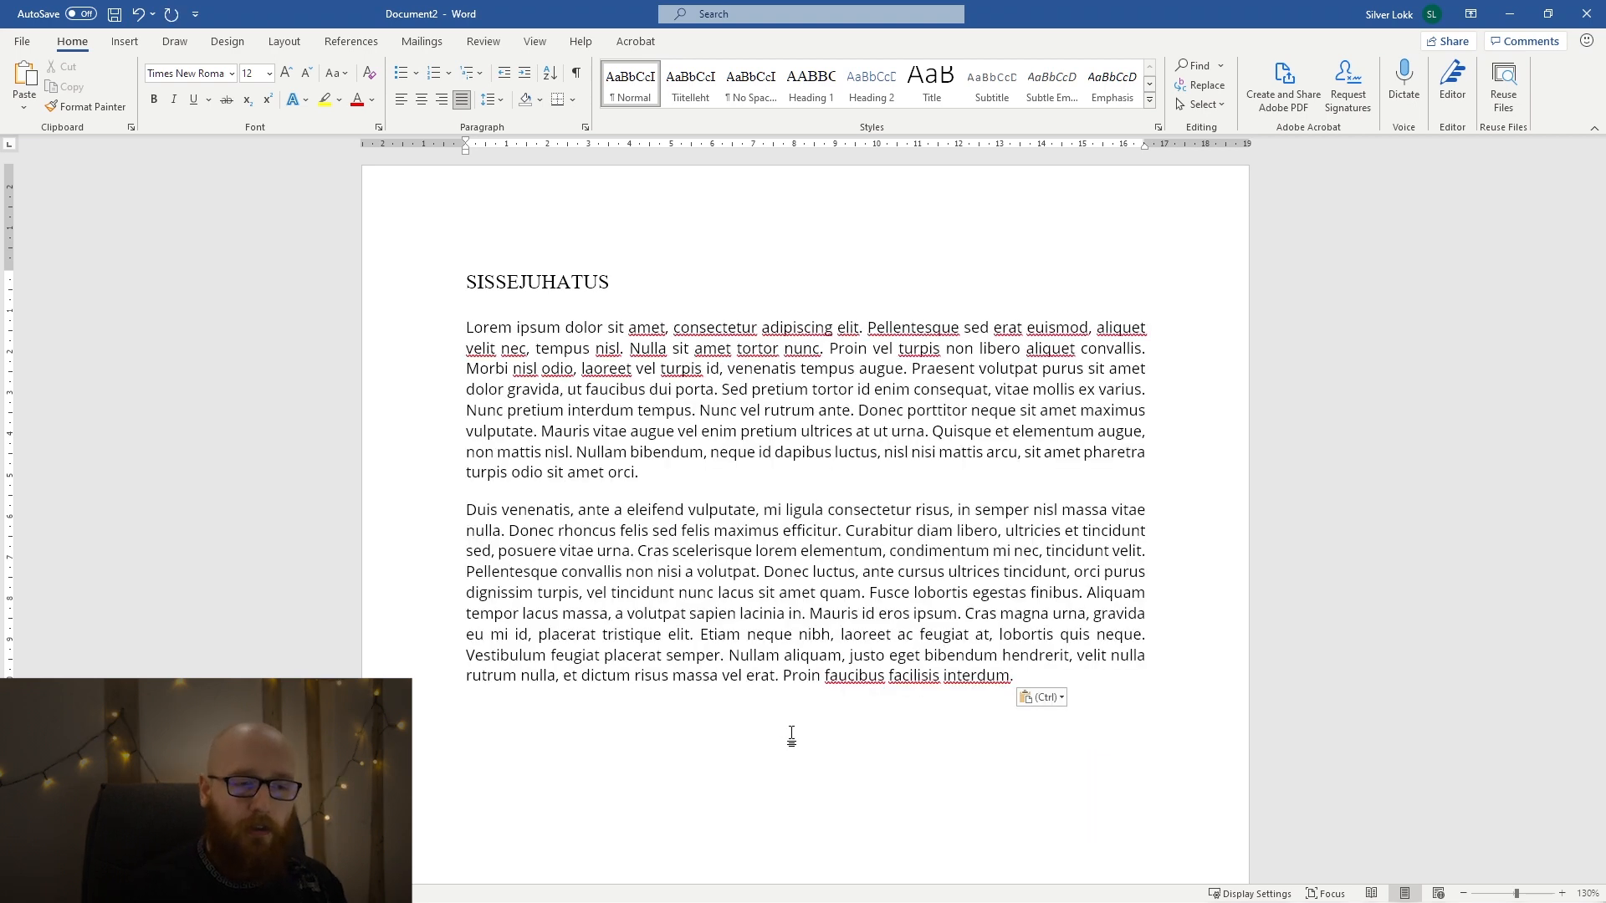
key("ctrl")
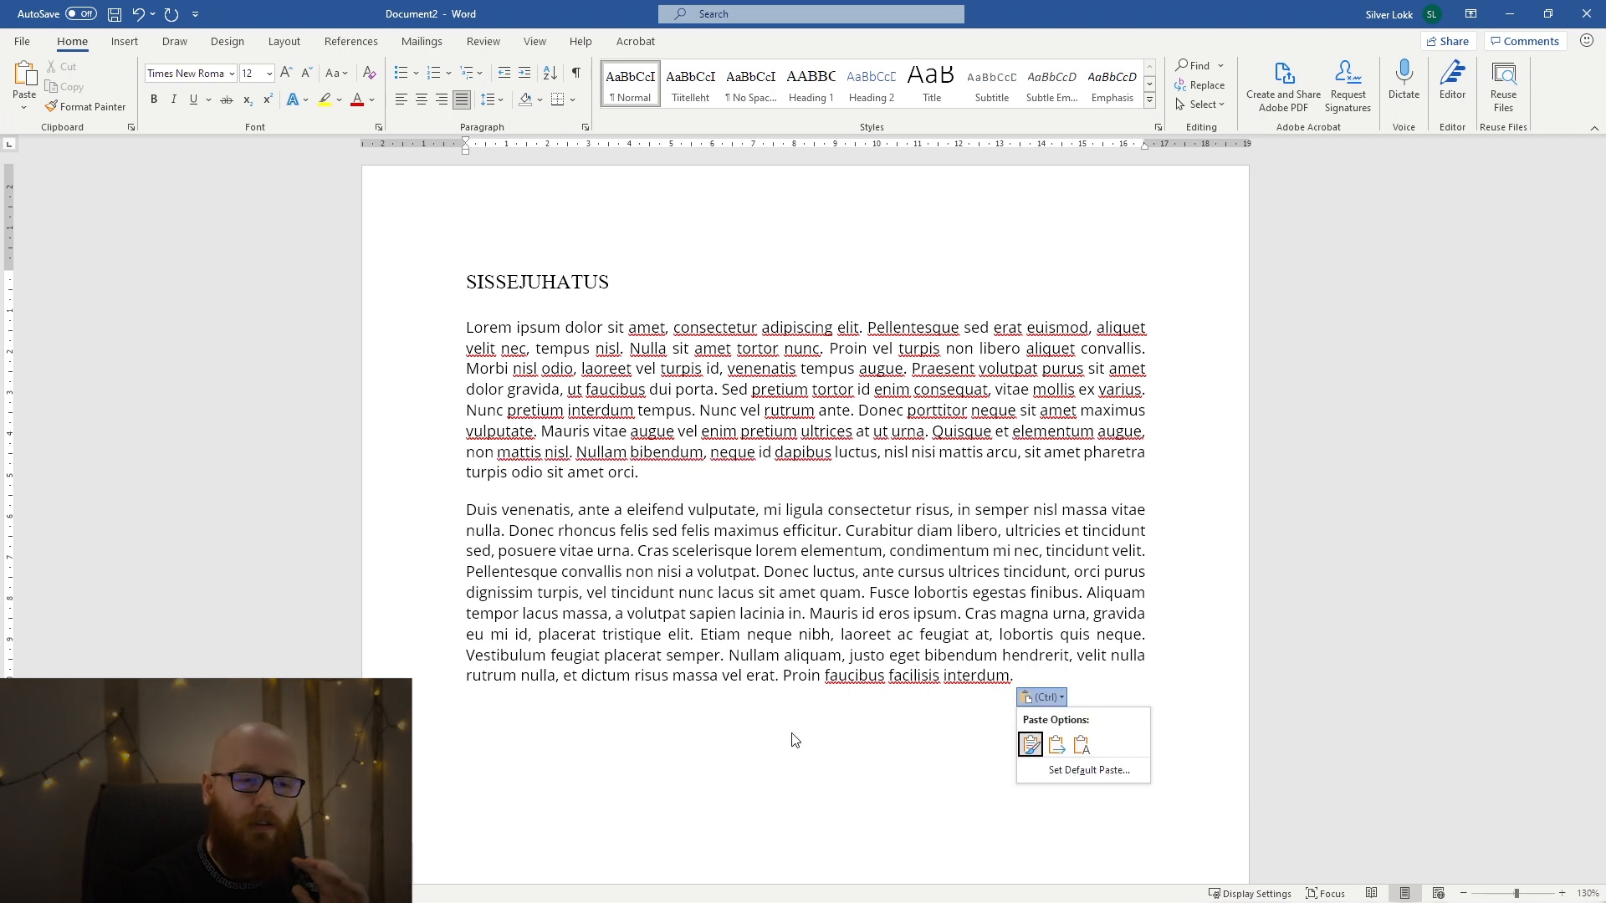
key("t")
key("ctrl+z")
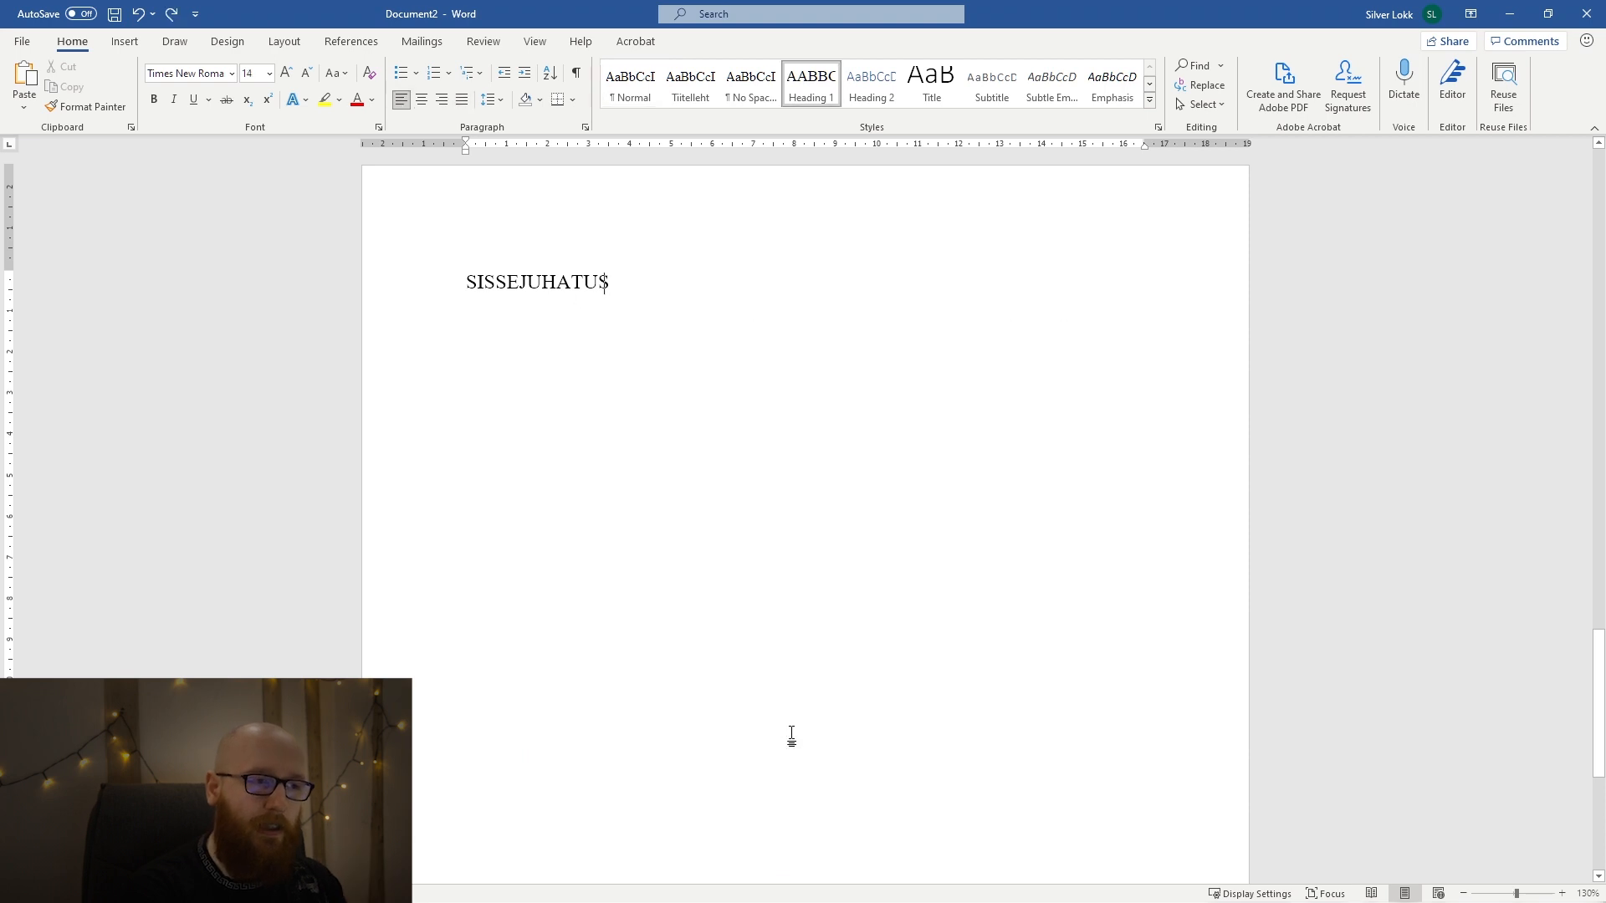
Paste the Lorem ipsum text as text only in a new paragraph below the SISSEJUHATUS heading.
key("Return")
key("ctrl+v")
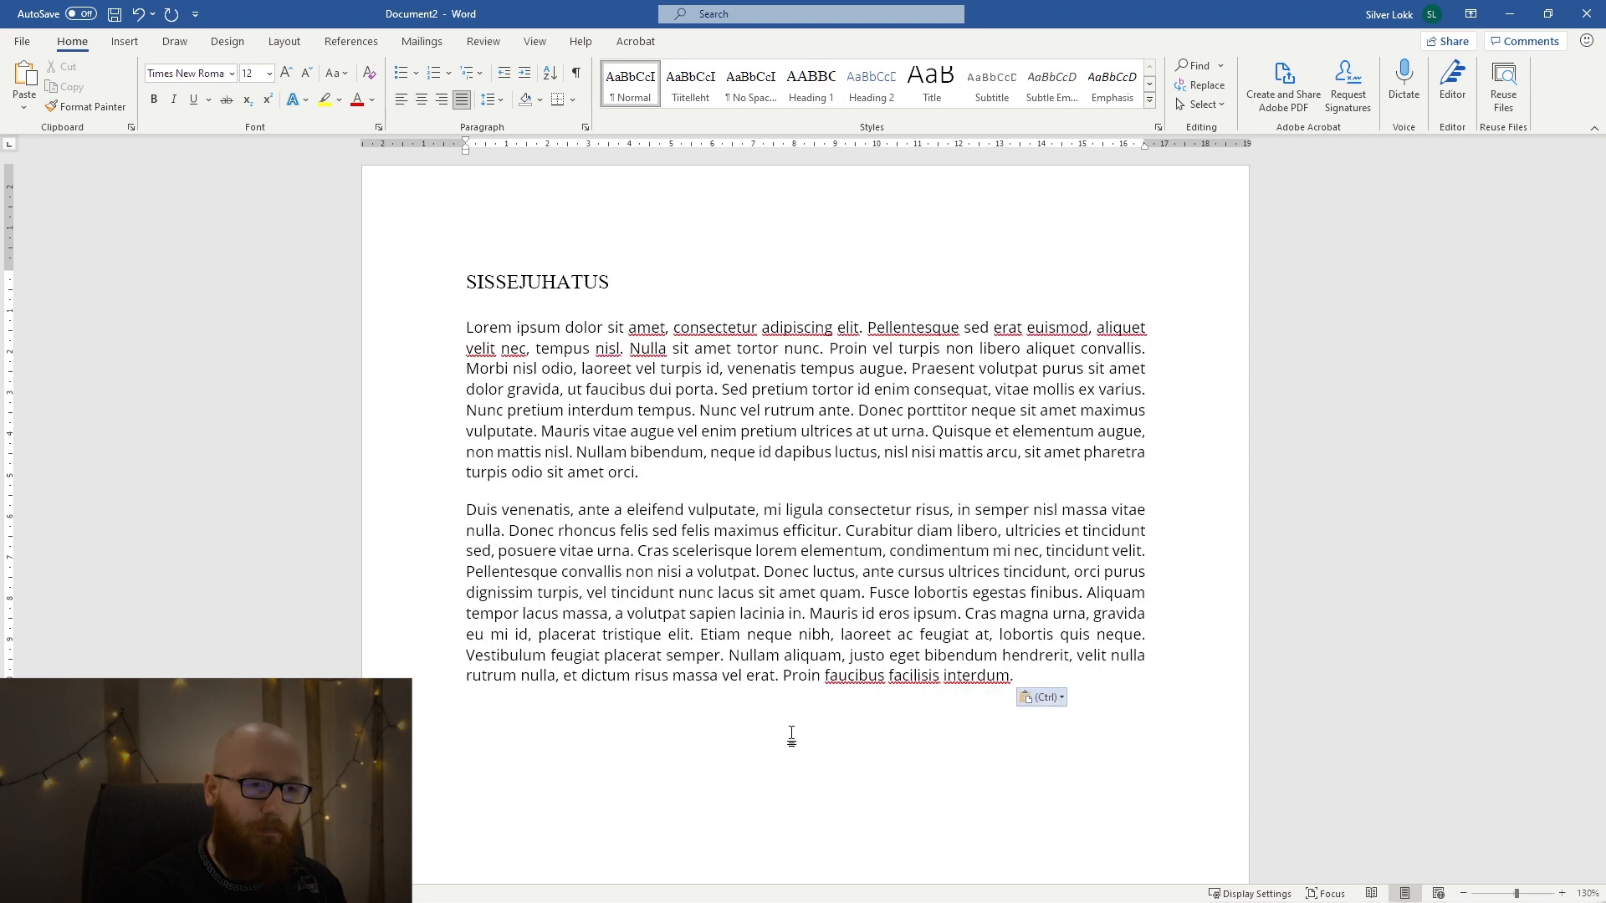
key("ctrl")
key("t")
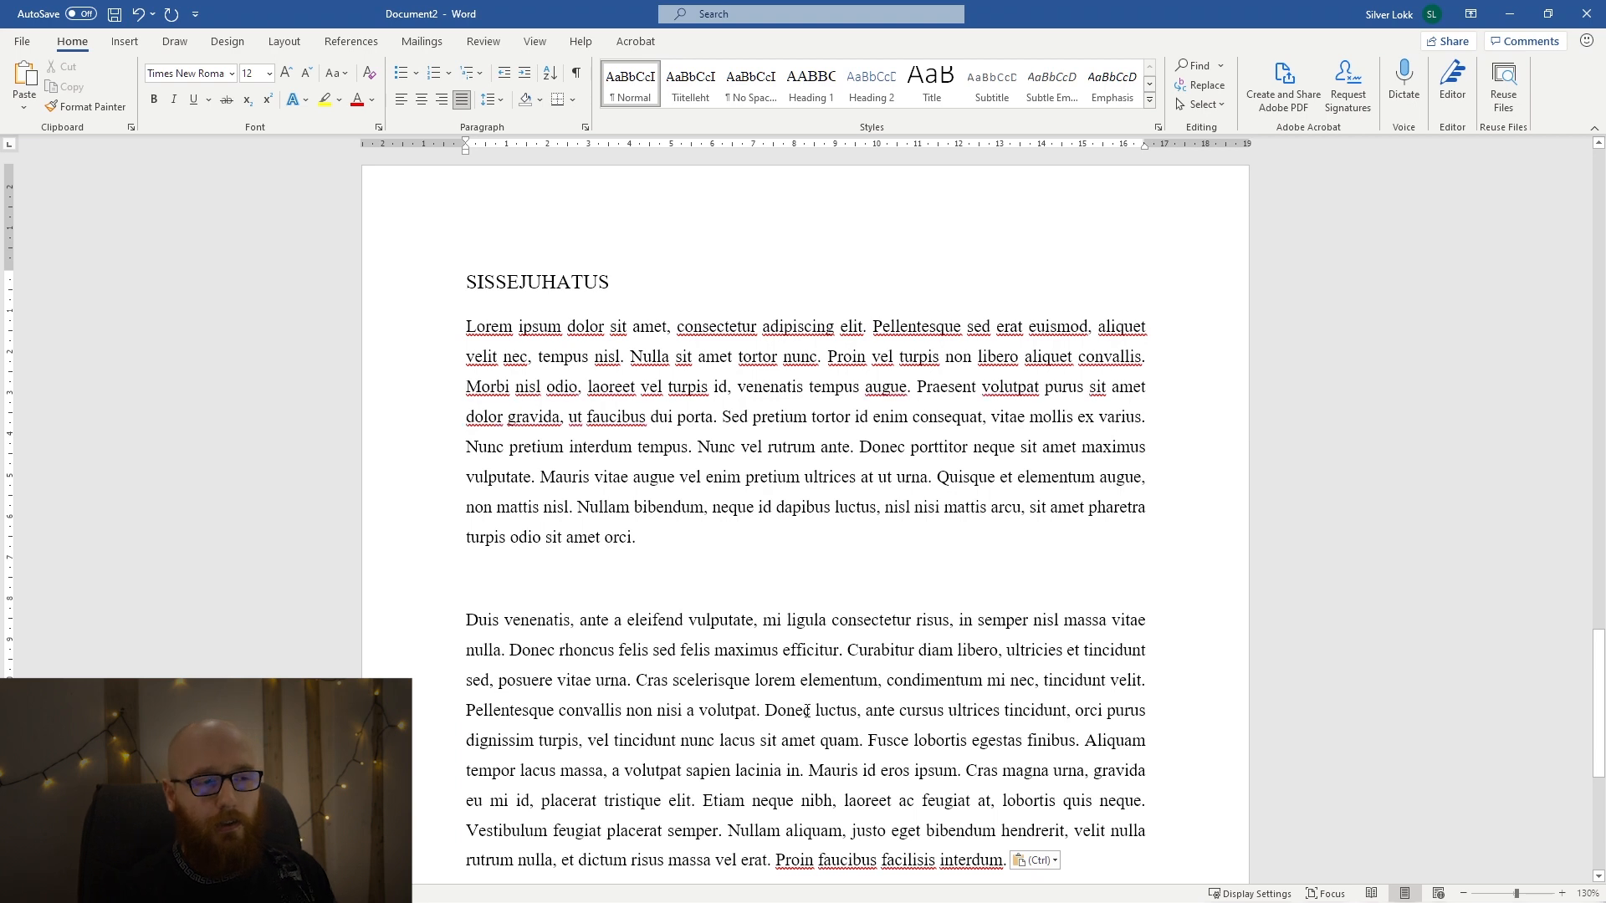
Indent the first line of both Lorem ipsum paragraphs and remove the empty line between them.
left_click(493, 584)
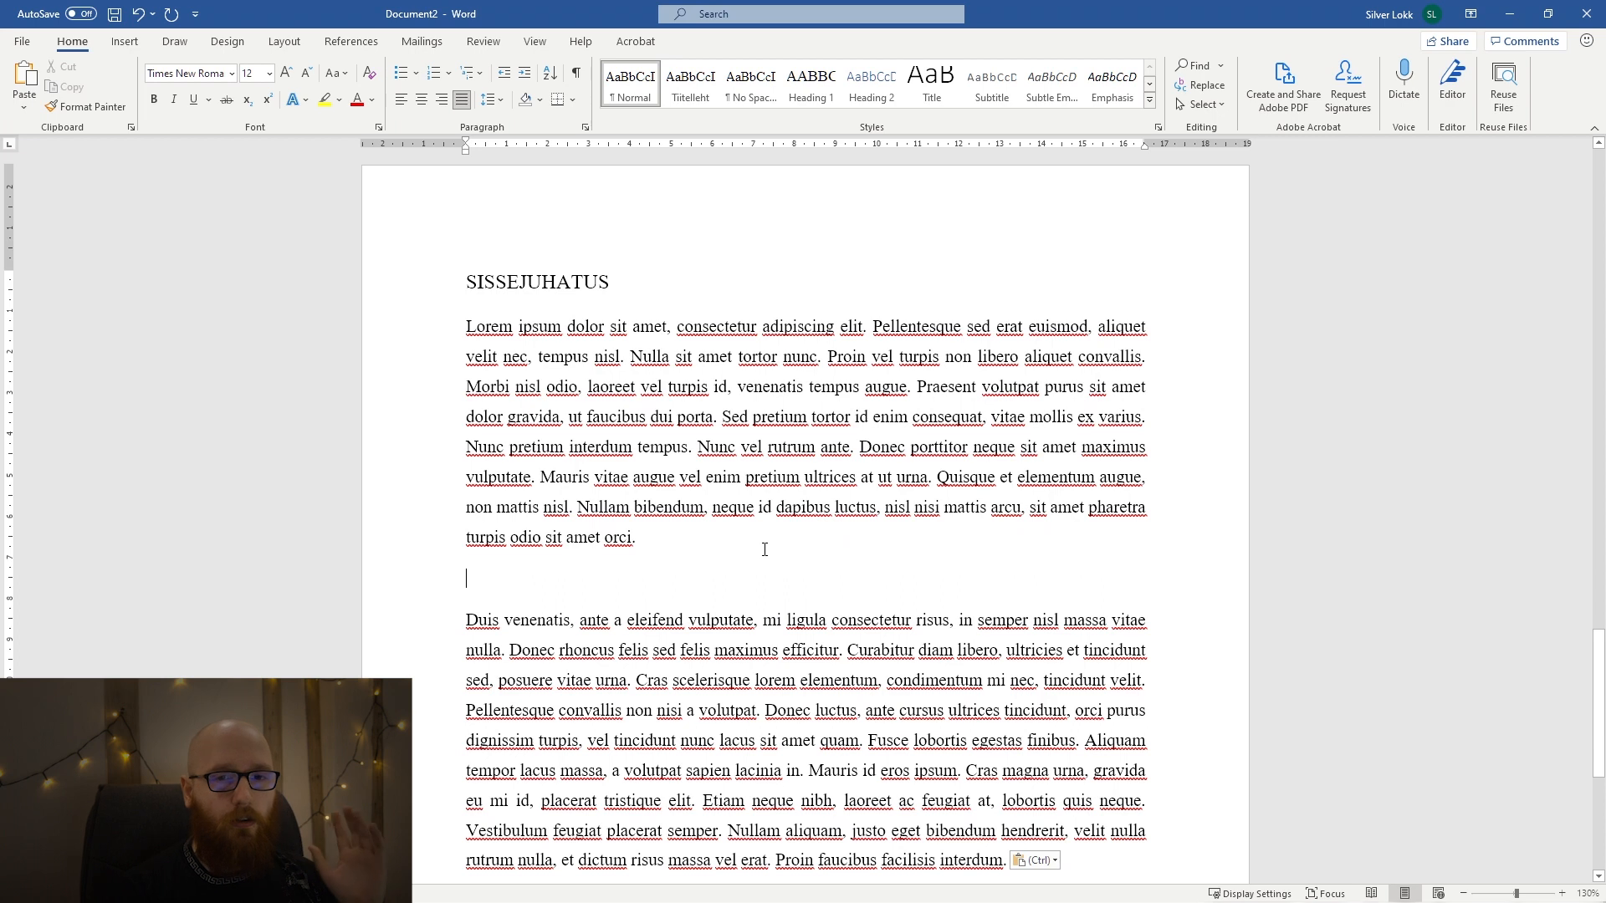
left_click(468, 326)
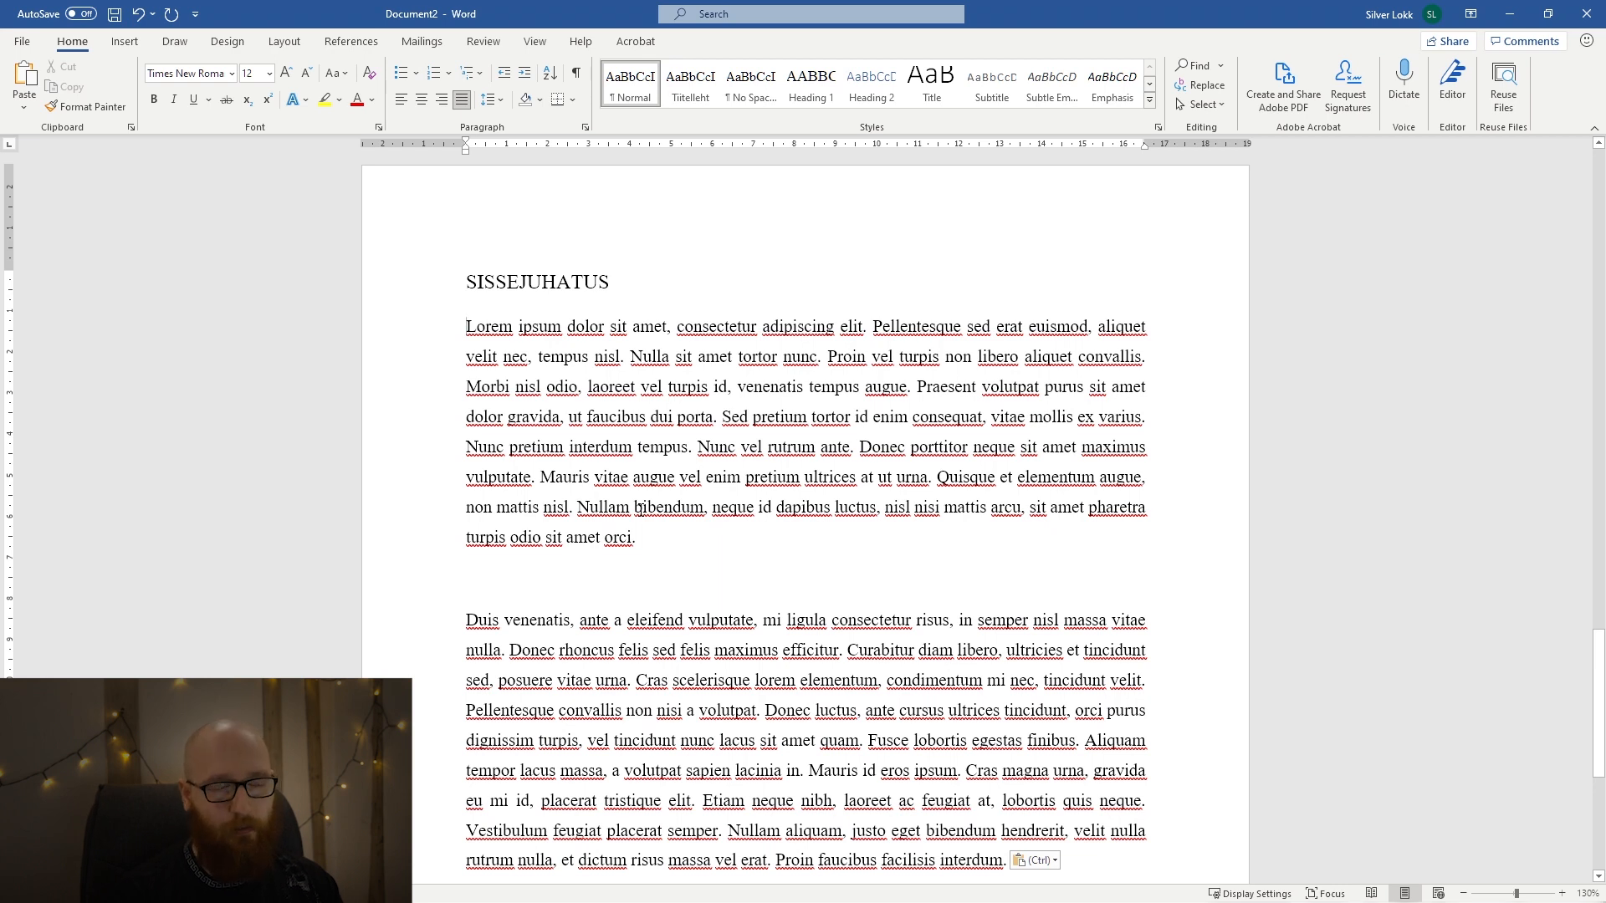
key("Tab")
left_click(549, 576)
key("BackSpace")
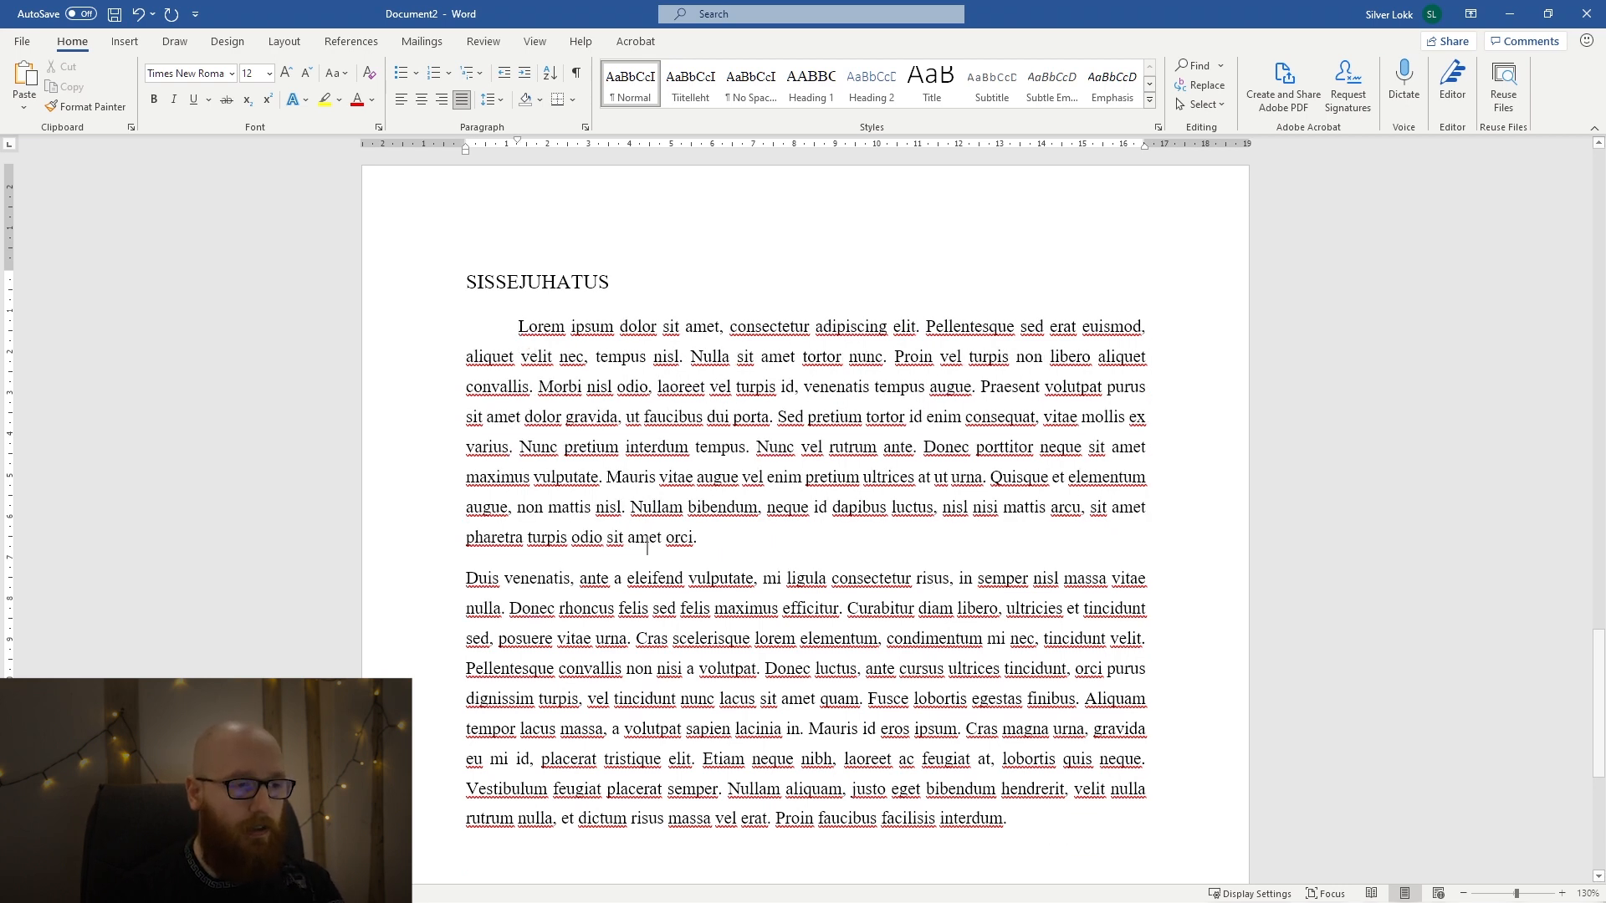
left_click(871, 583)
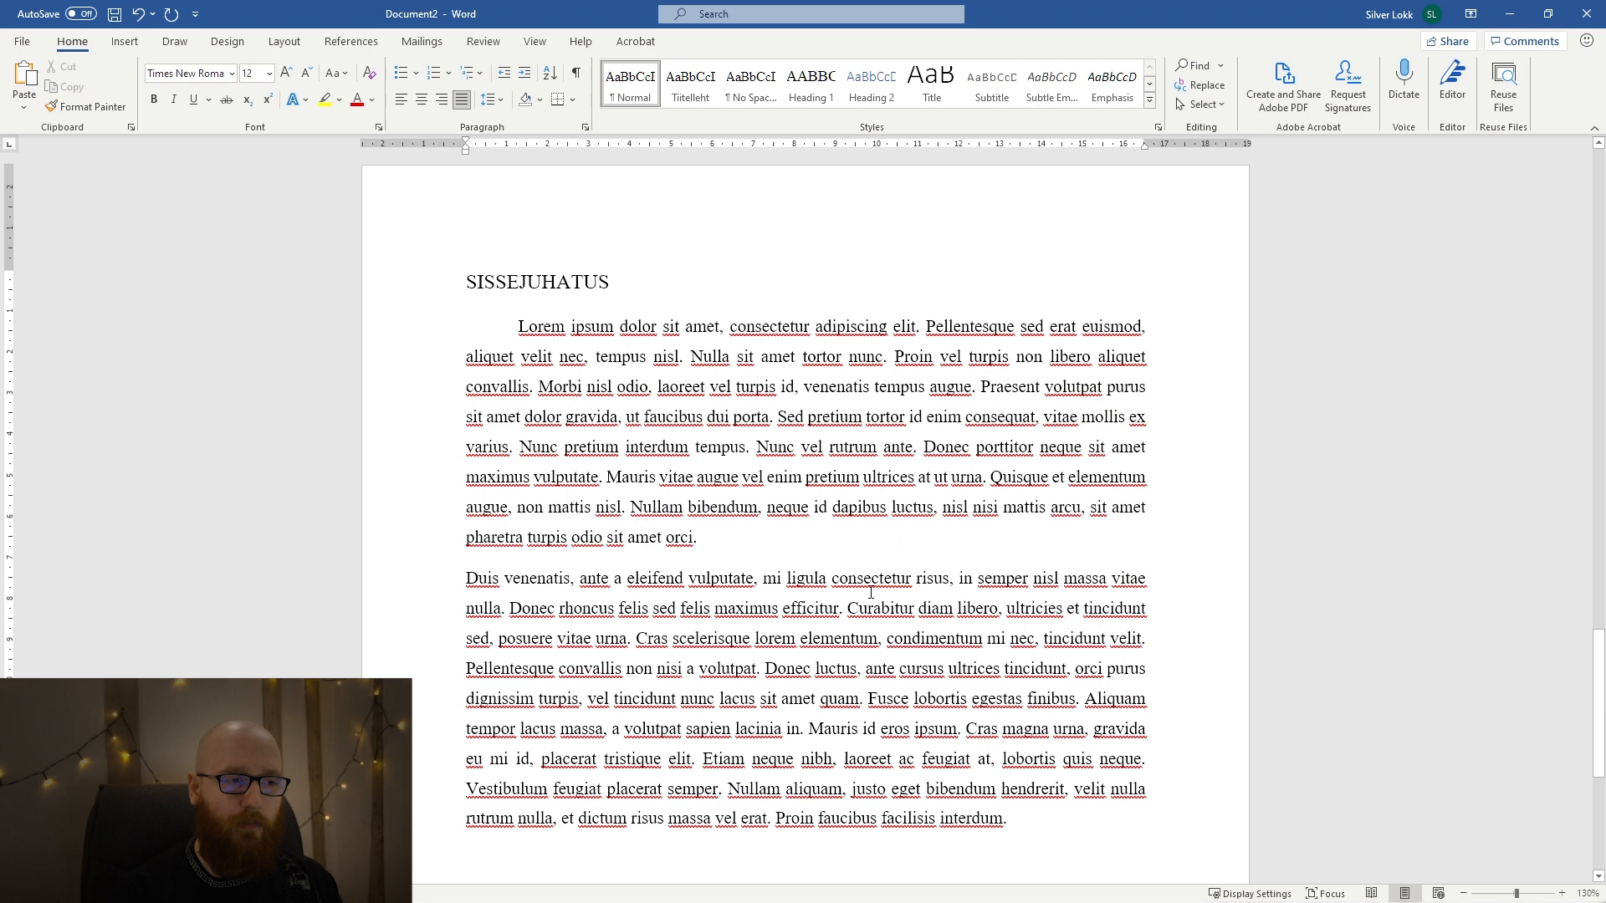
left_click(464, 579)
key("Tab")
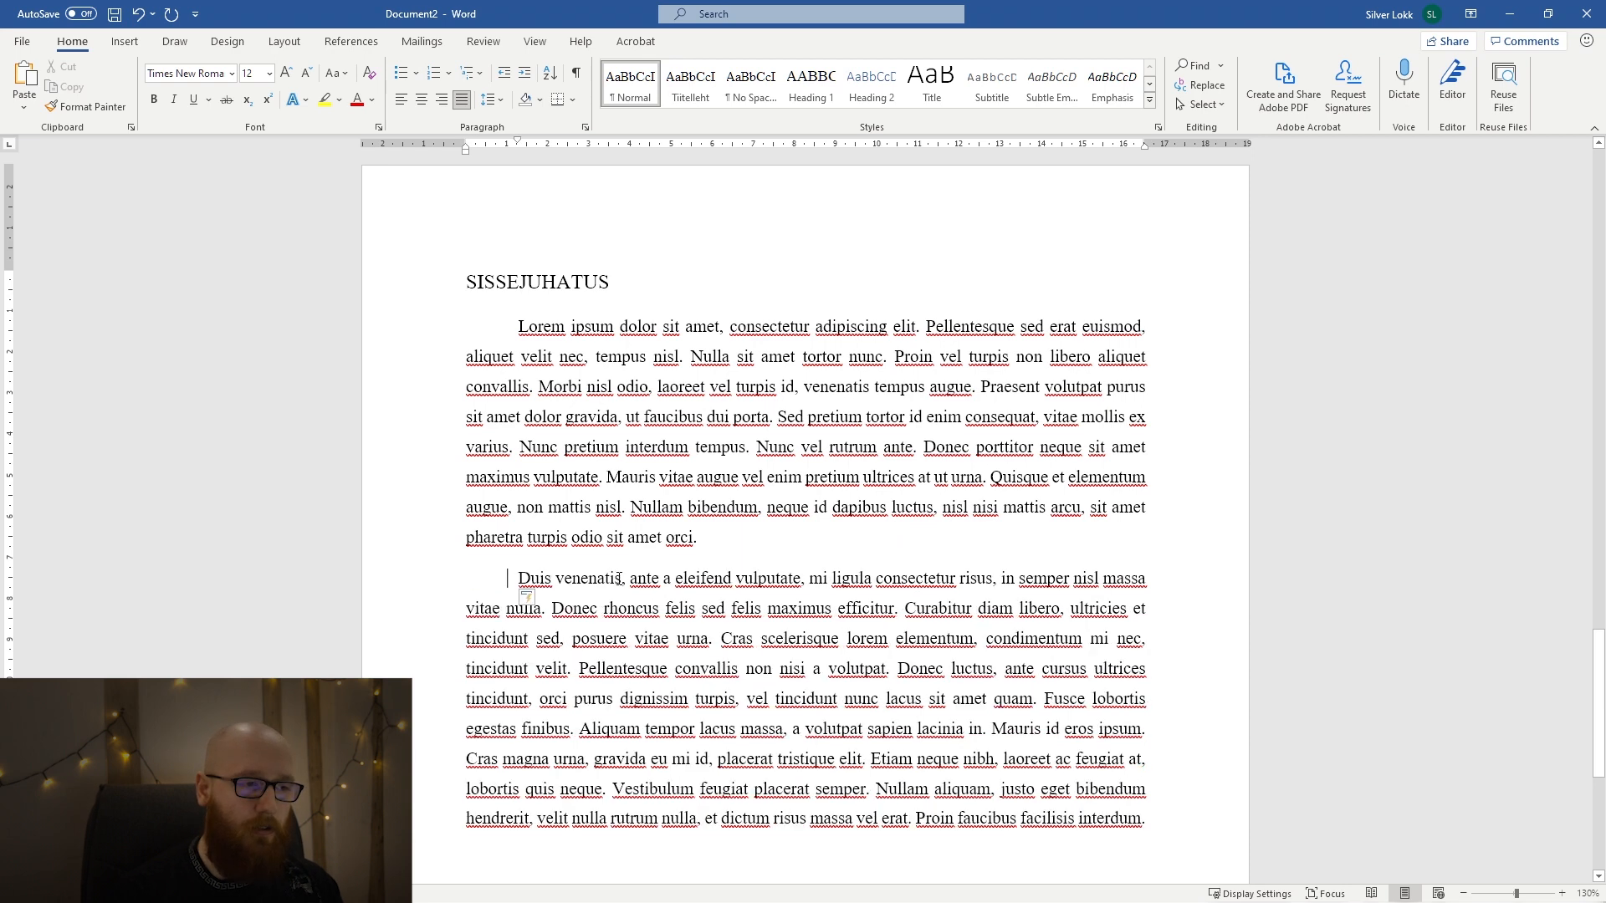
Undo the first-line indents and the removal of the empty line between the two paragraphs.
key("ctrl+z")
key("ctrl+z")
key("ctrl+z")
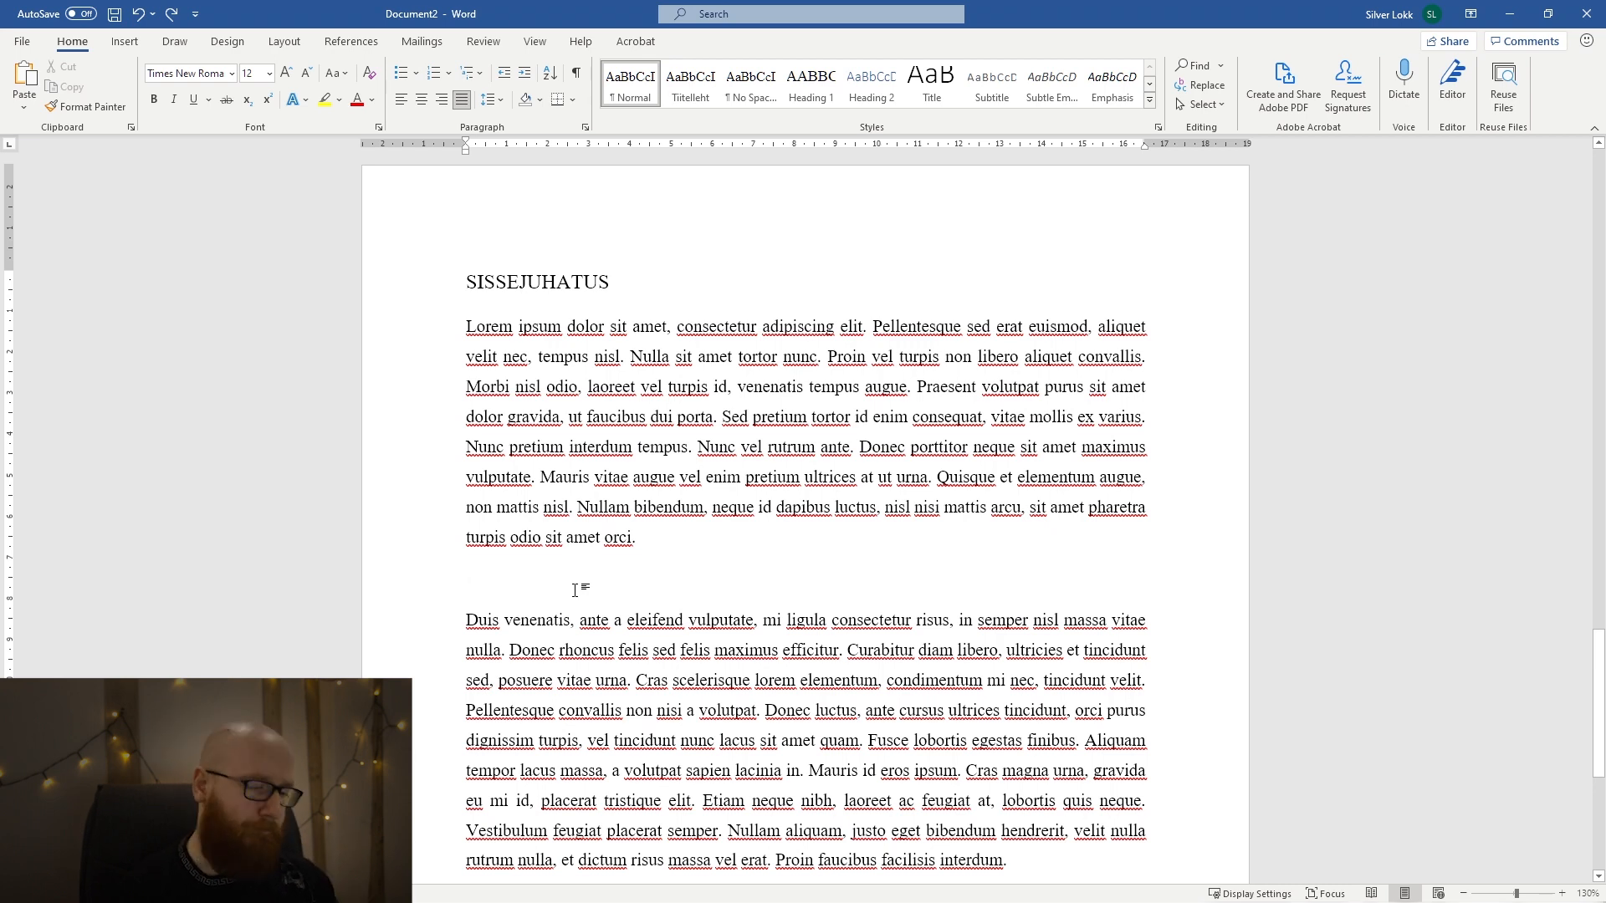
Delete the placeholder sentence "Meile tuleb siia kunagi mingi tore sisukord." under the SISUKORD heading.
scroll(808, 597, "down", 5)
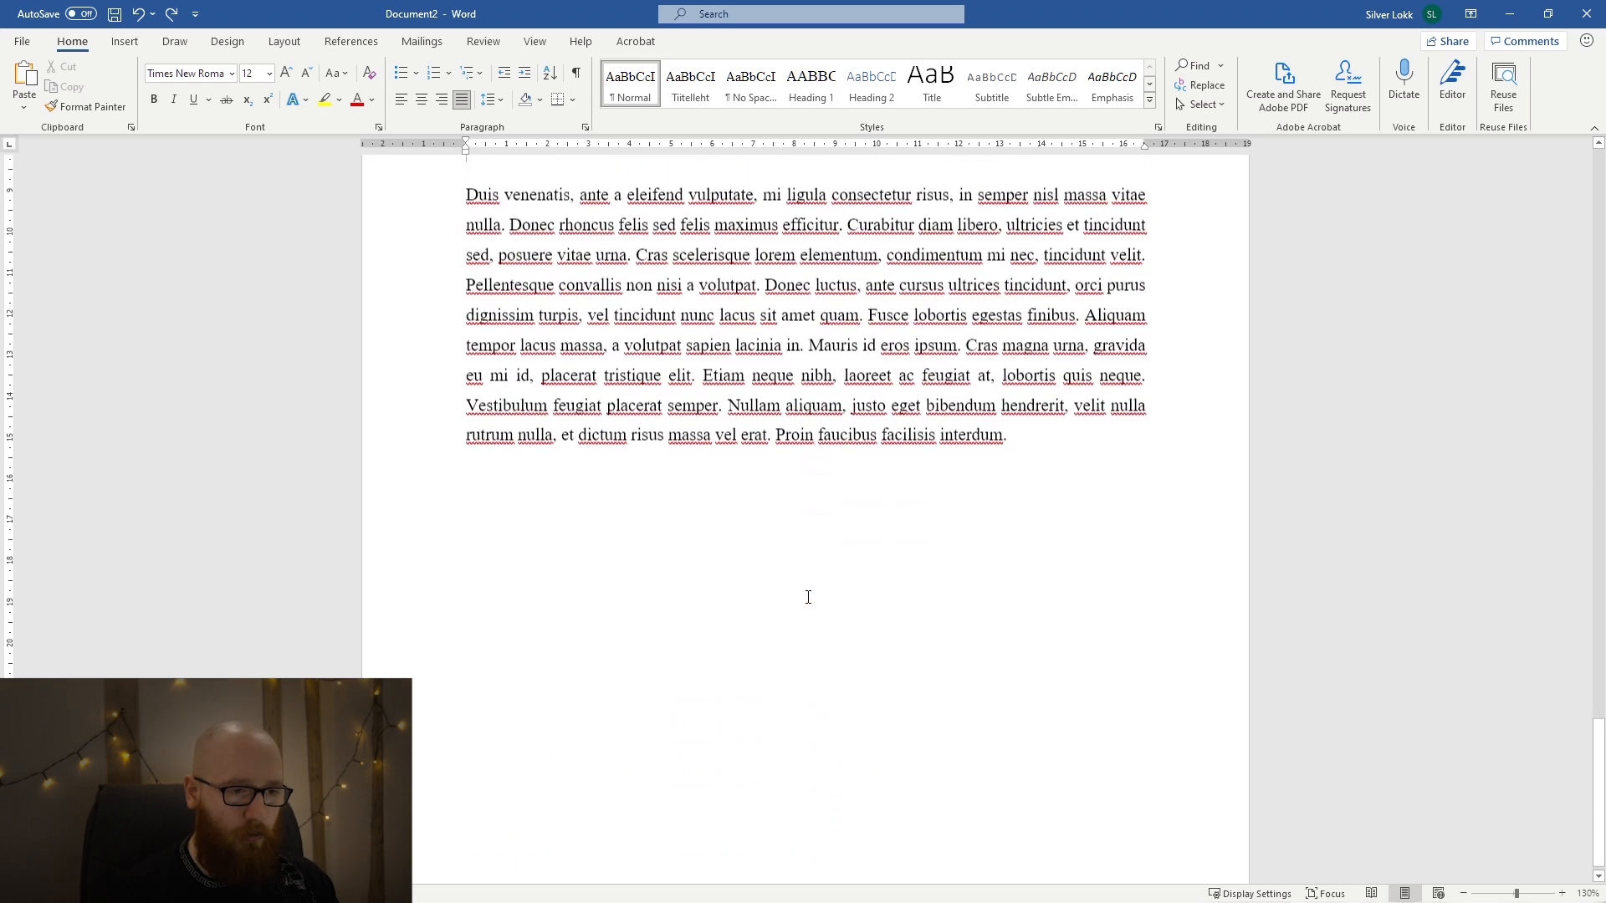
scroll(976, 563, "up", 5)
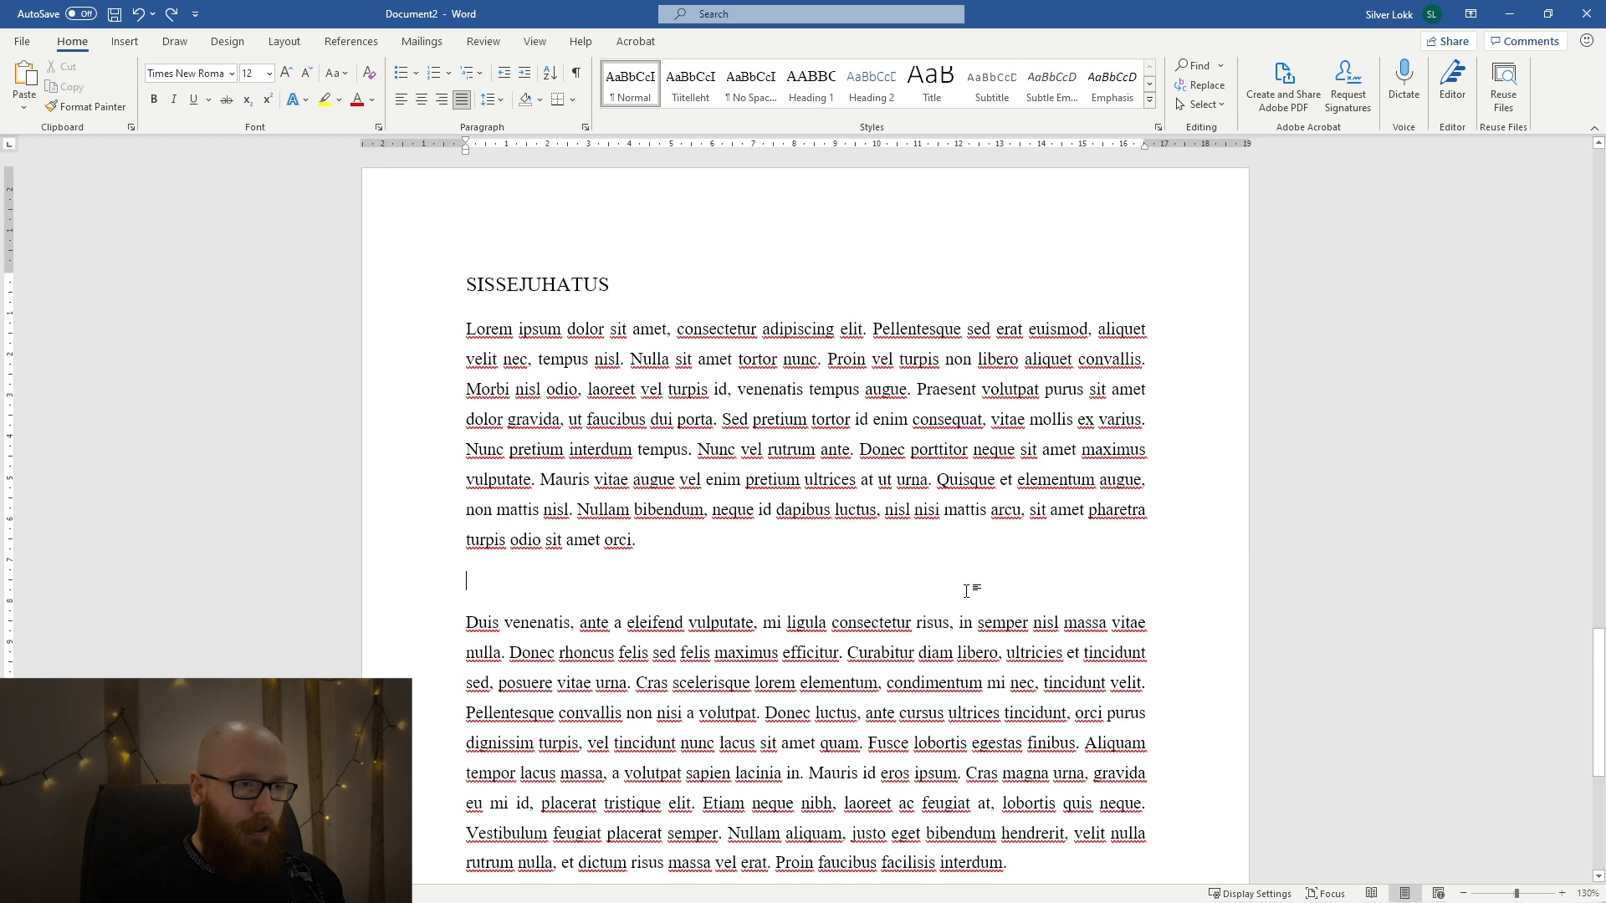
scroll(967, 591, "up", 5)
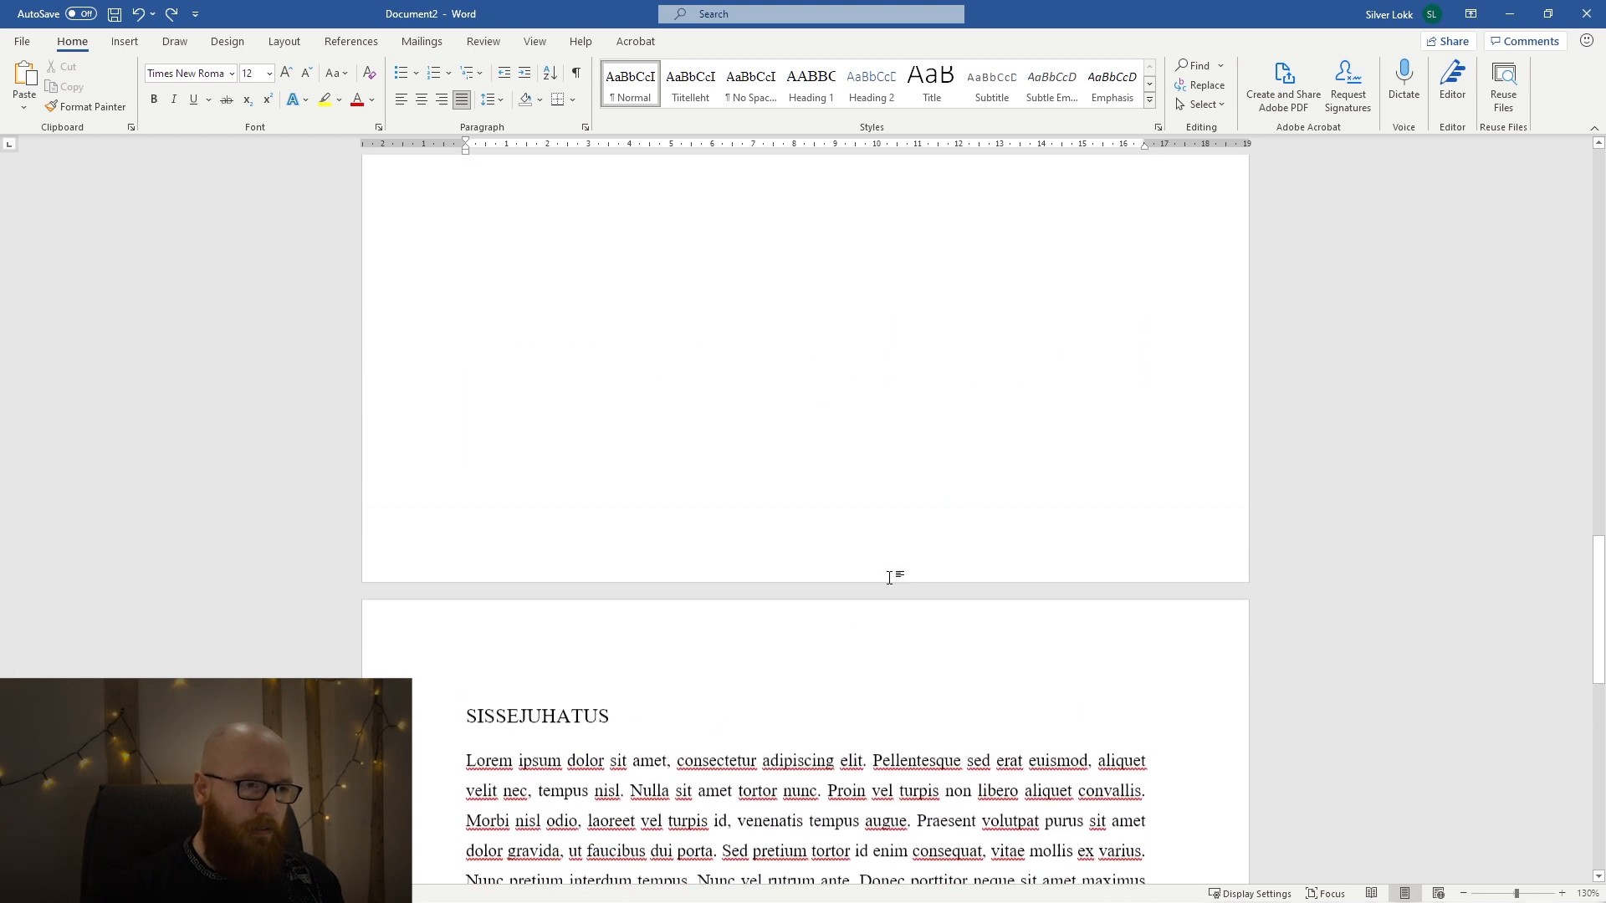
scroll(758, 596, "down", 1)
left_click(543, 636)
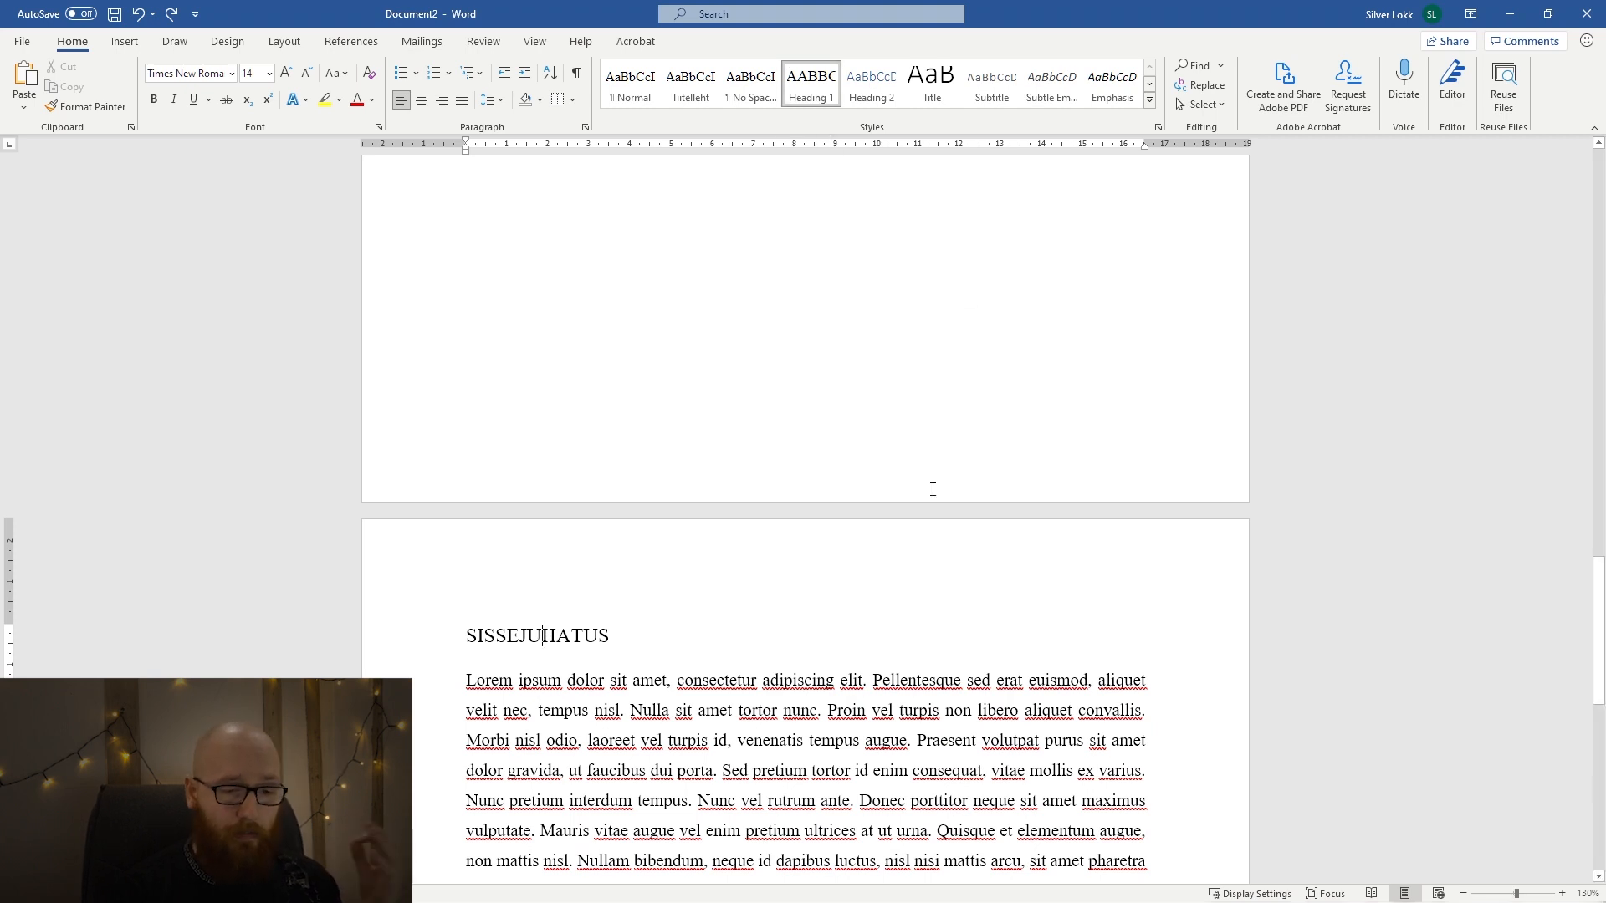
scroll(933, 492, "up", 3)
scroll(934, 492, "down", 6)
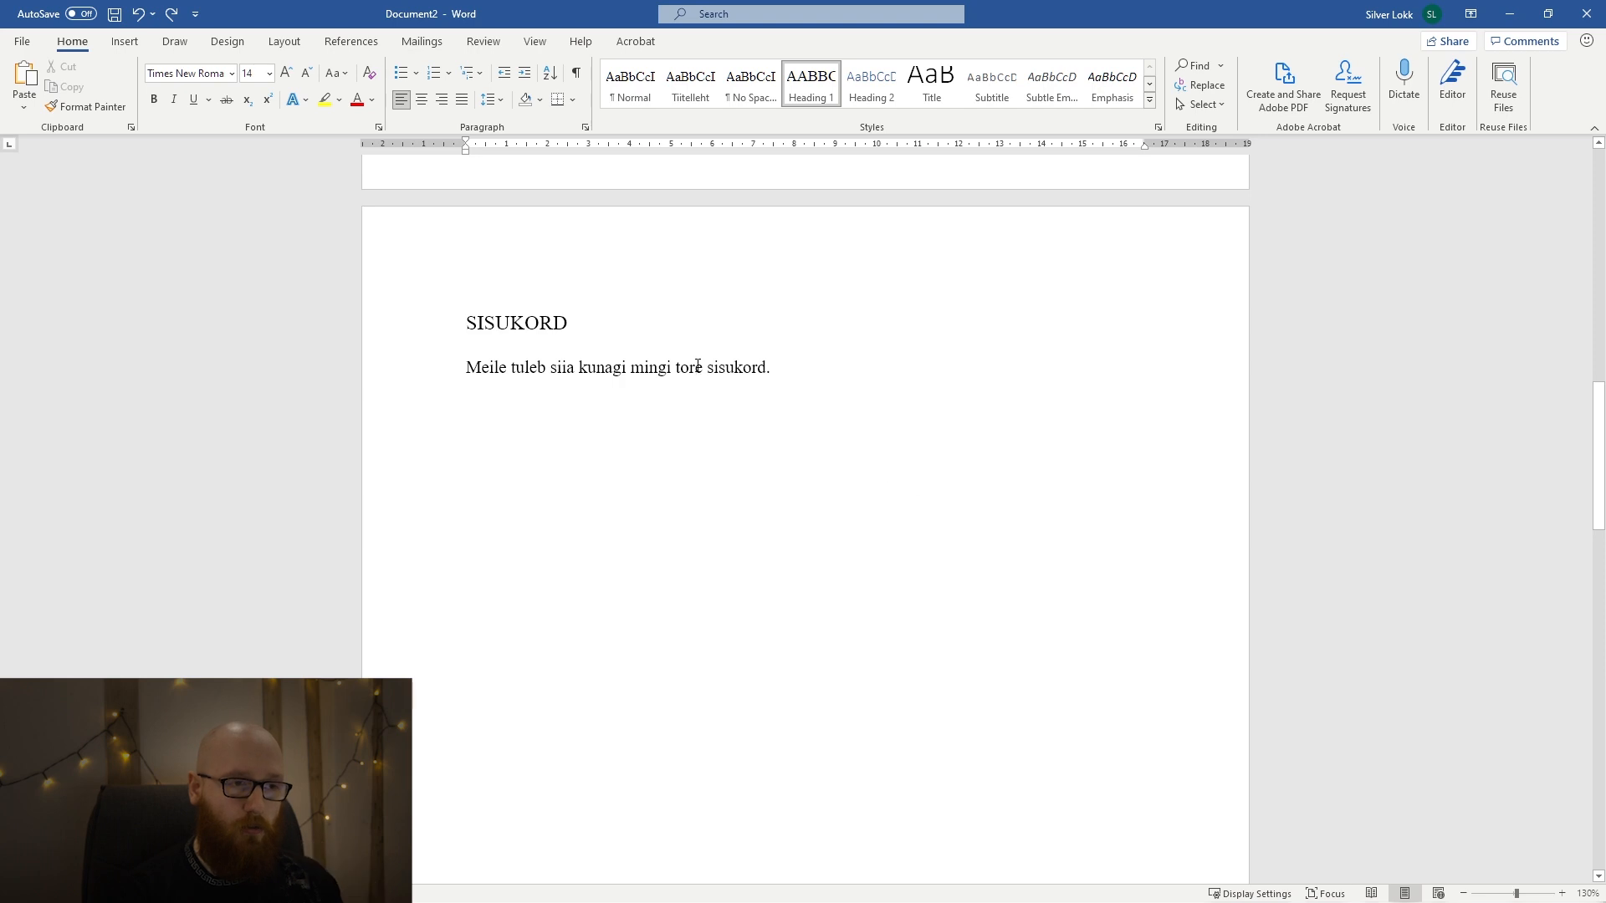
left_click(735, 369)
triple_click(736, 369)
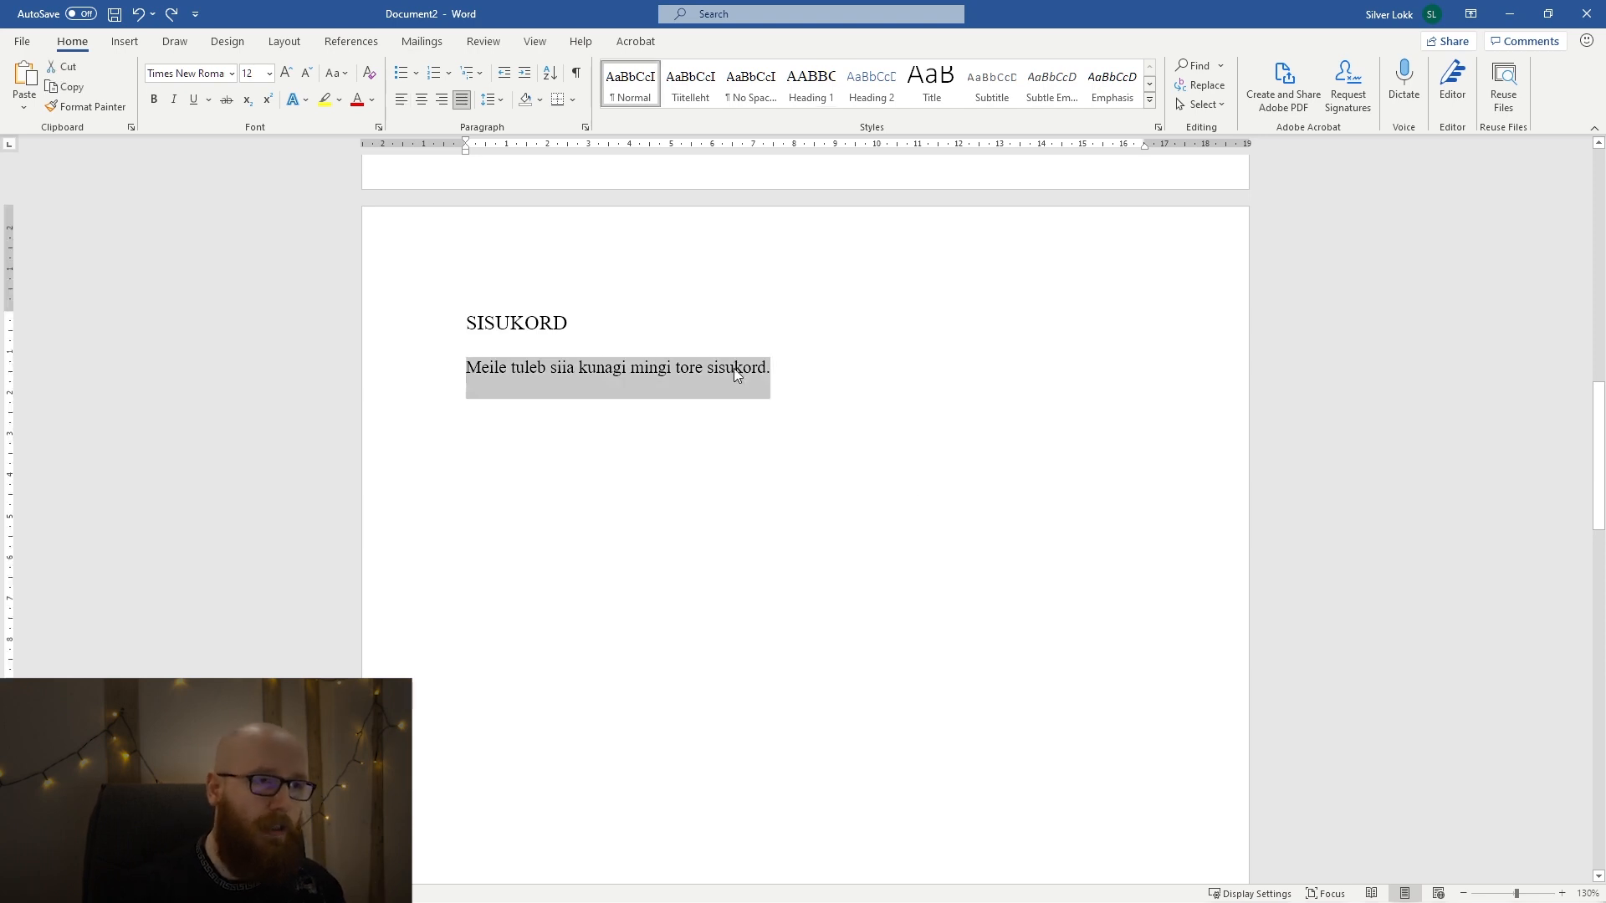
key("BackSpace")
Open the Custom Table of Contents settings for the empty line below the SISUKORD heading.
left_click(126, 41)
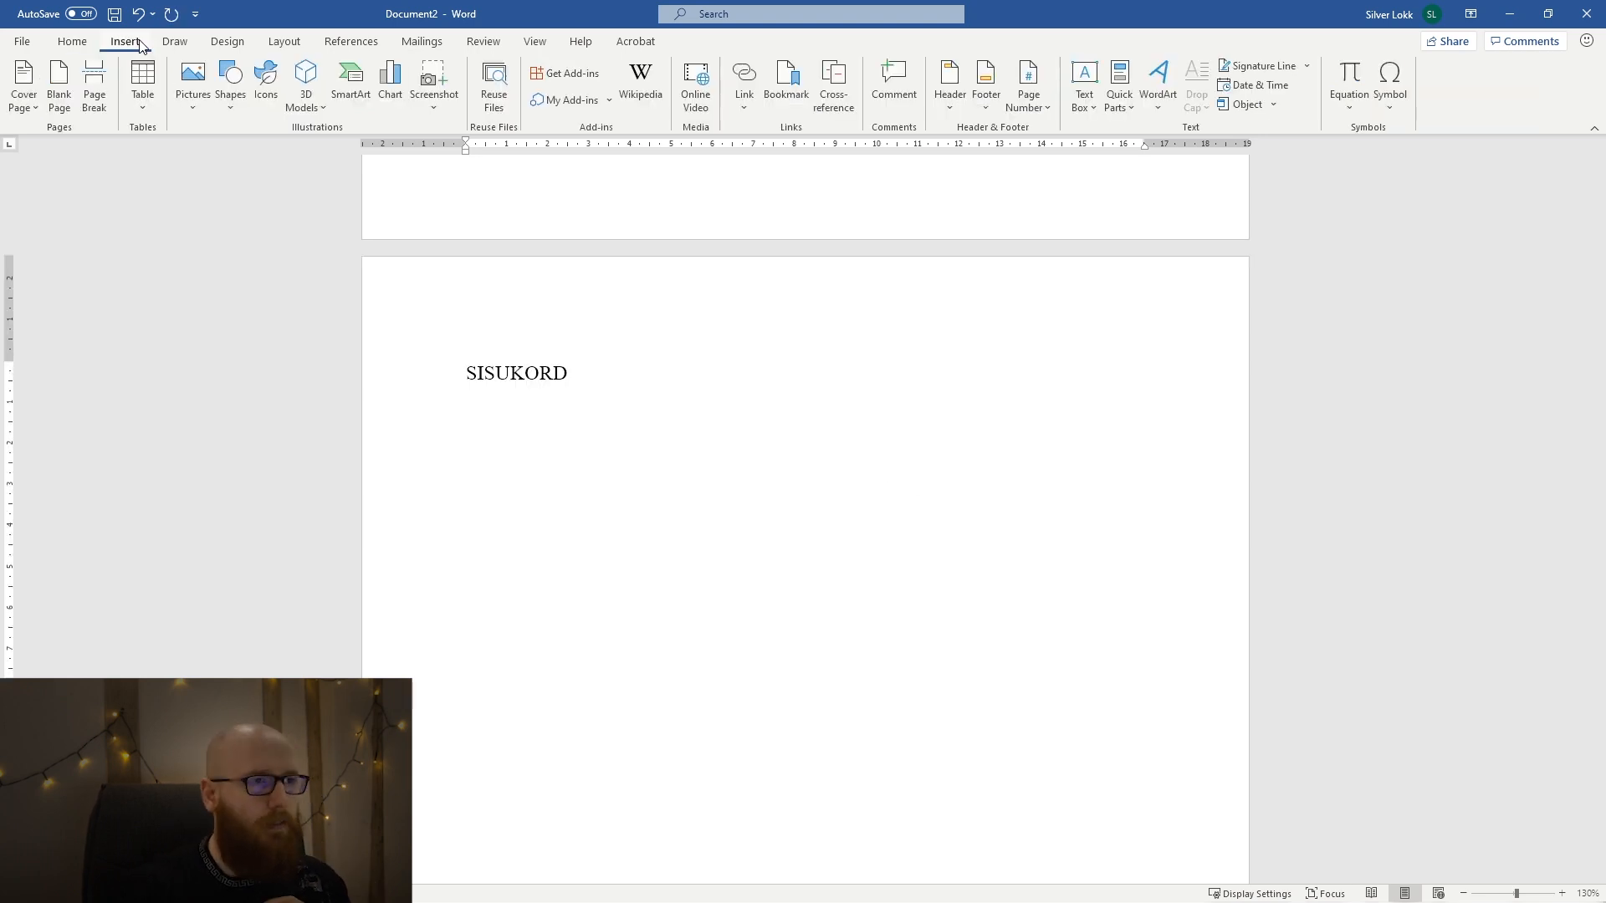
left_click(372, 43)
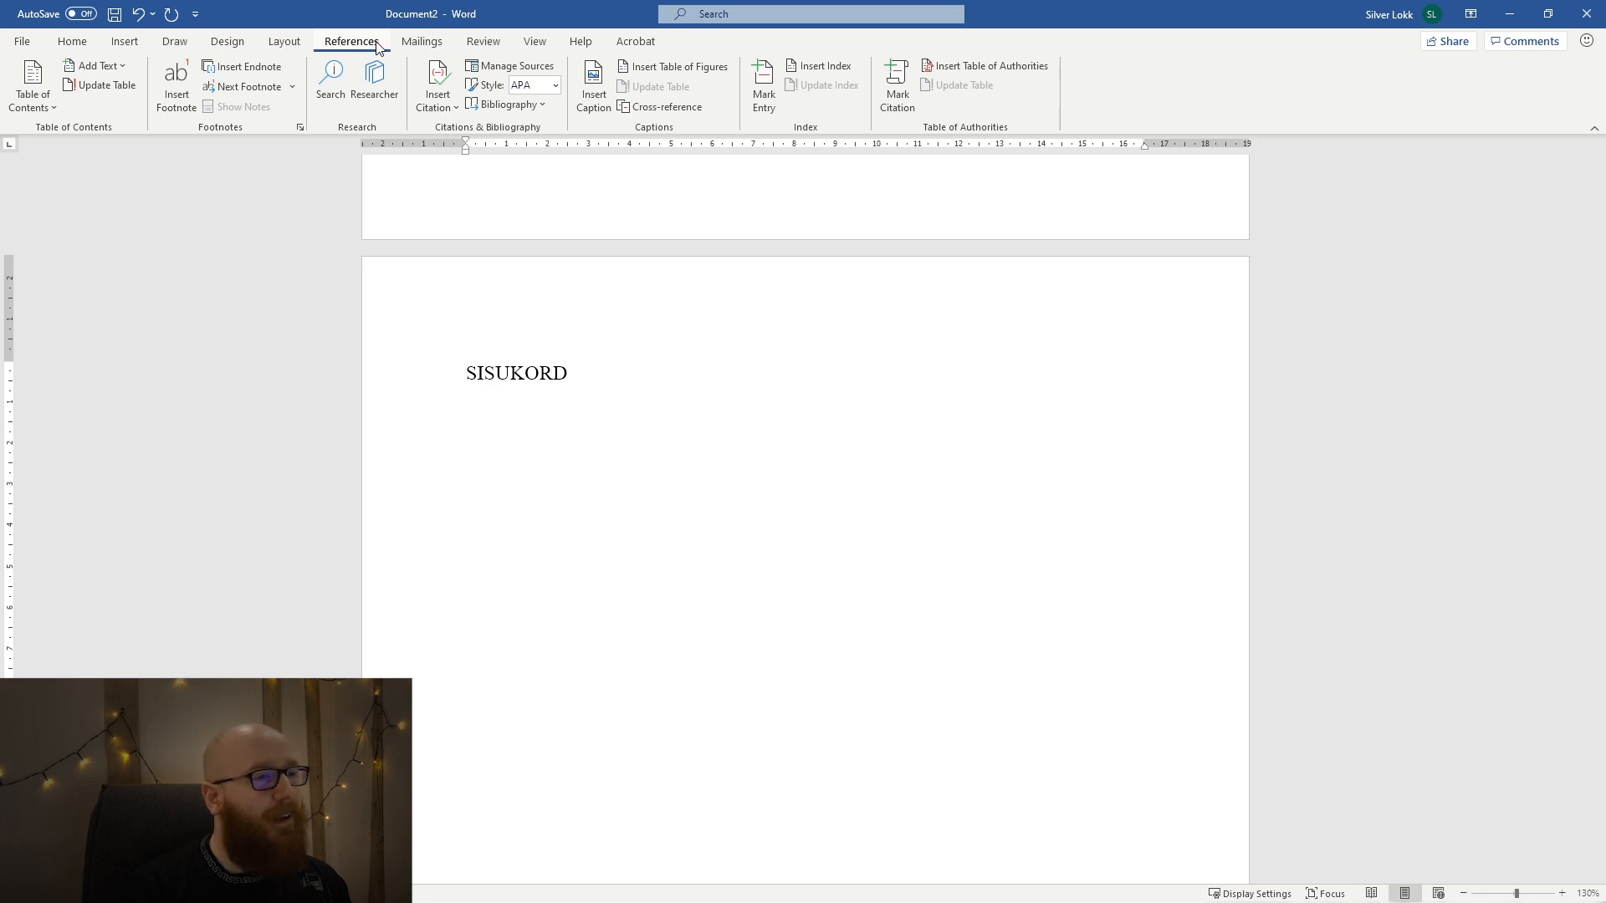
left_click(49, 107)
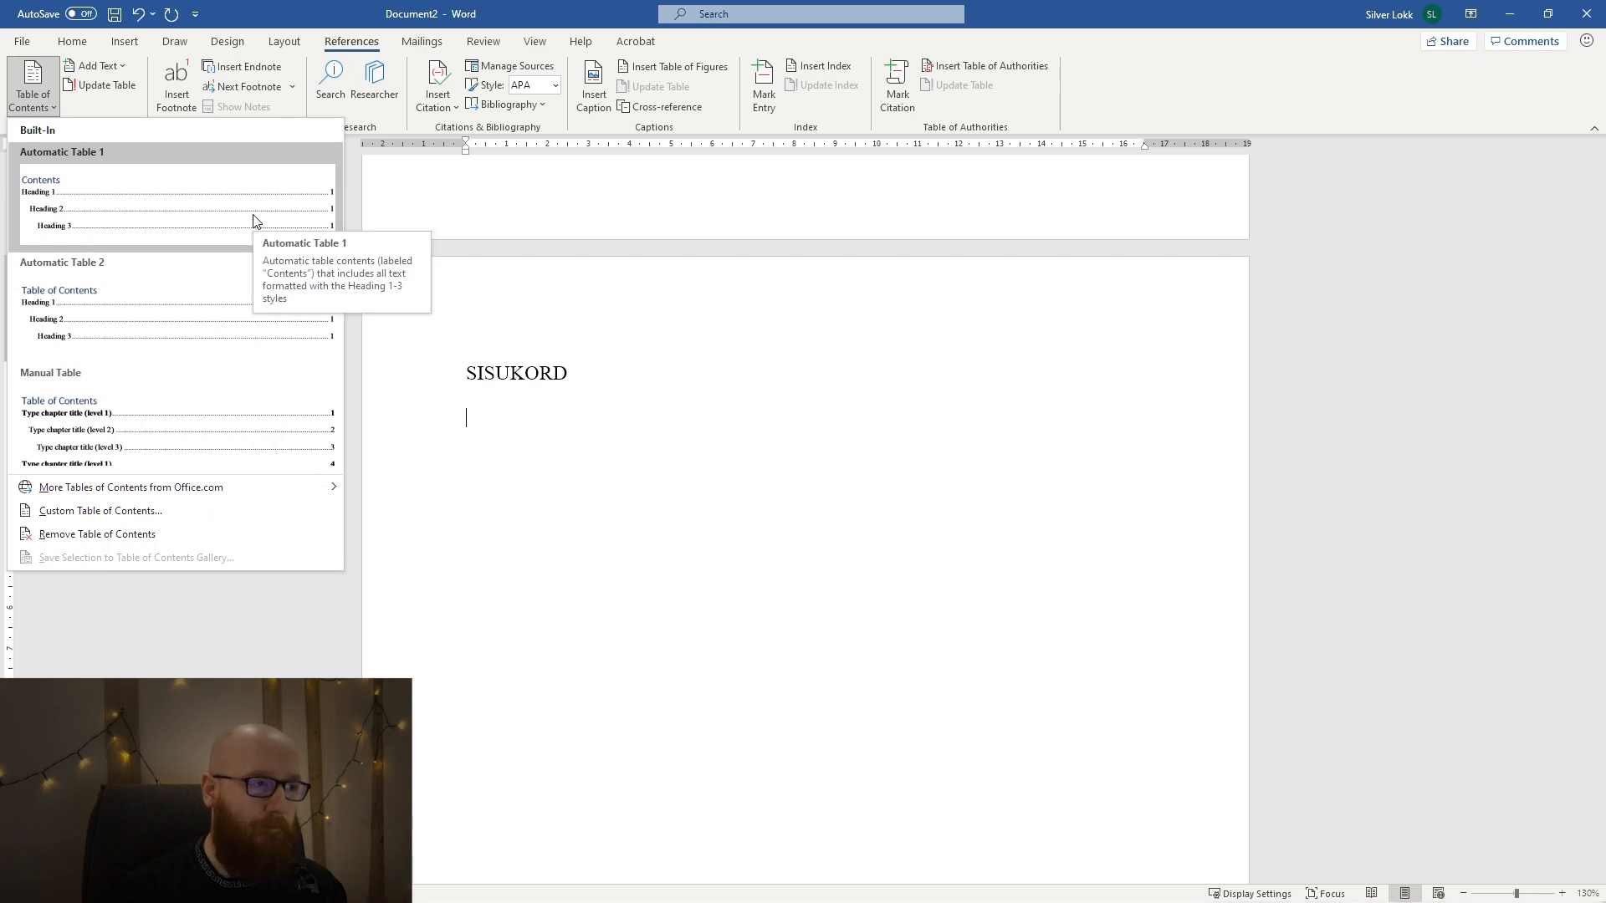
left_click(157, 511)
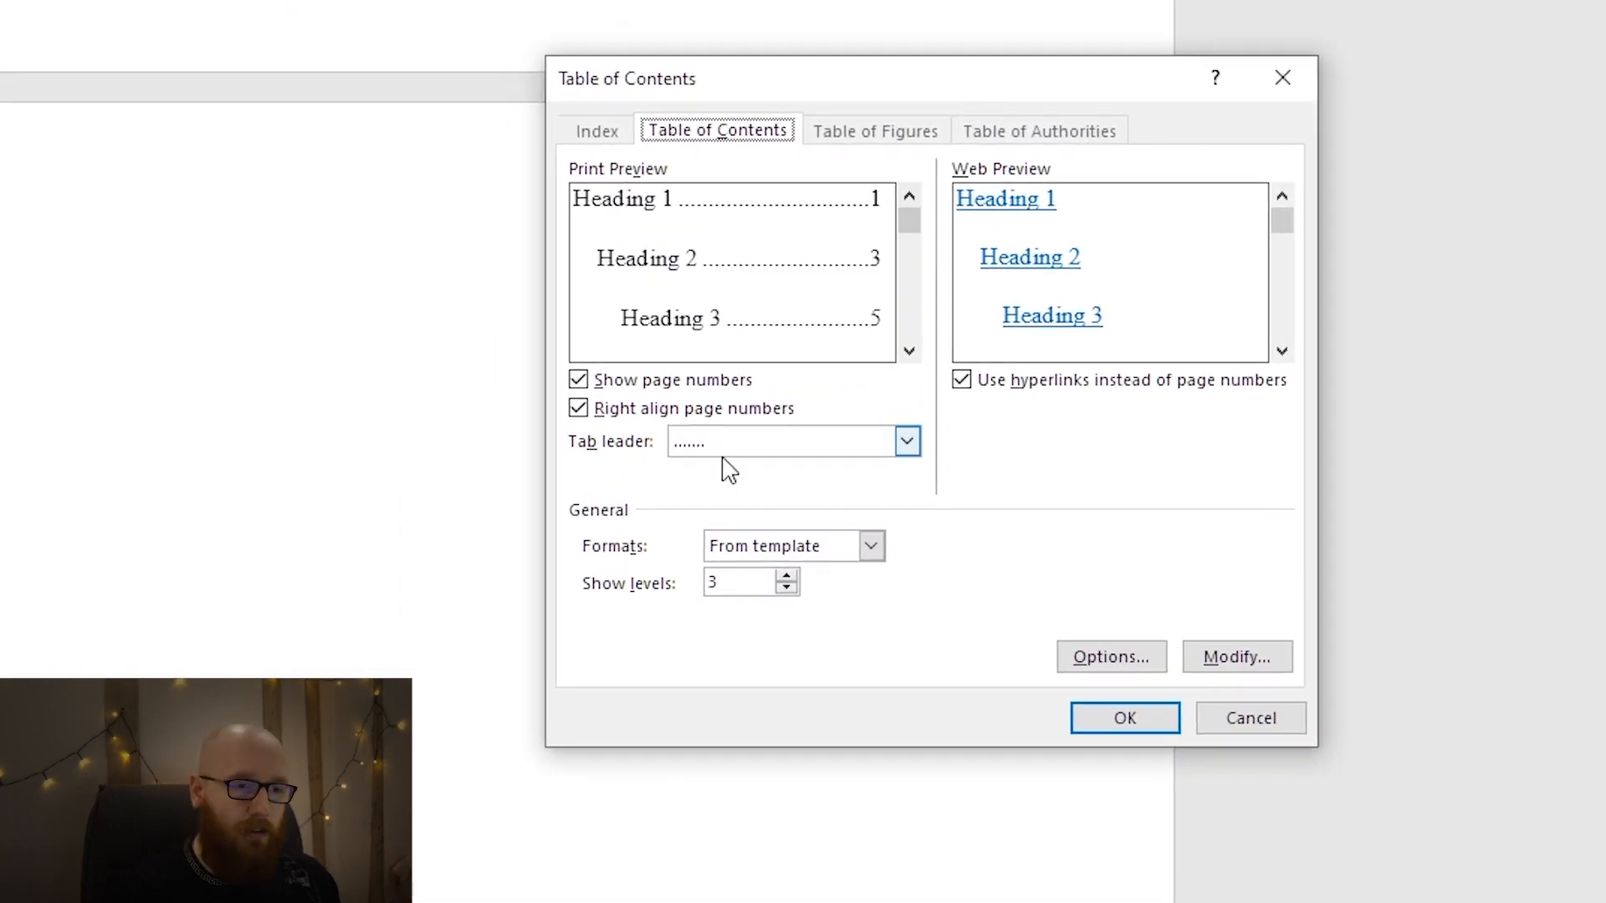
Preview the table of contents with no tab leader and with dotted, dashed and underline leaders, and choose the dotted leader.
left_click(778, 443)
left_click(772, 471)
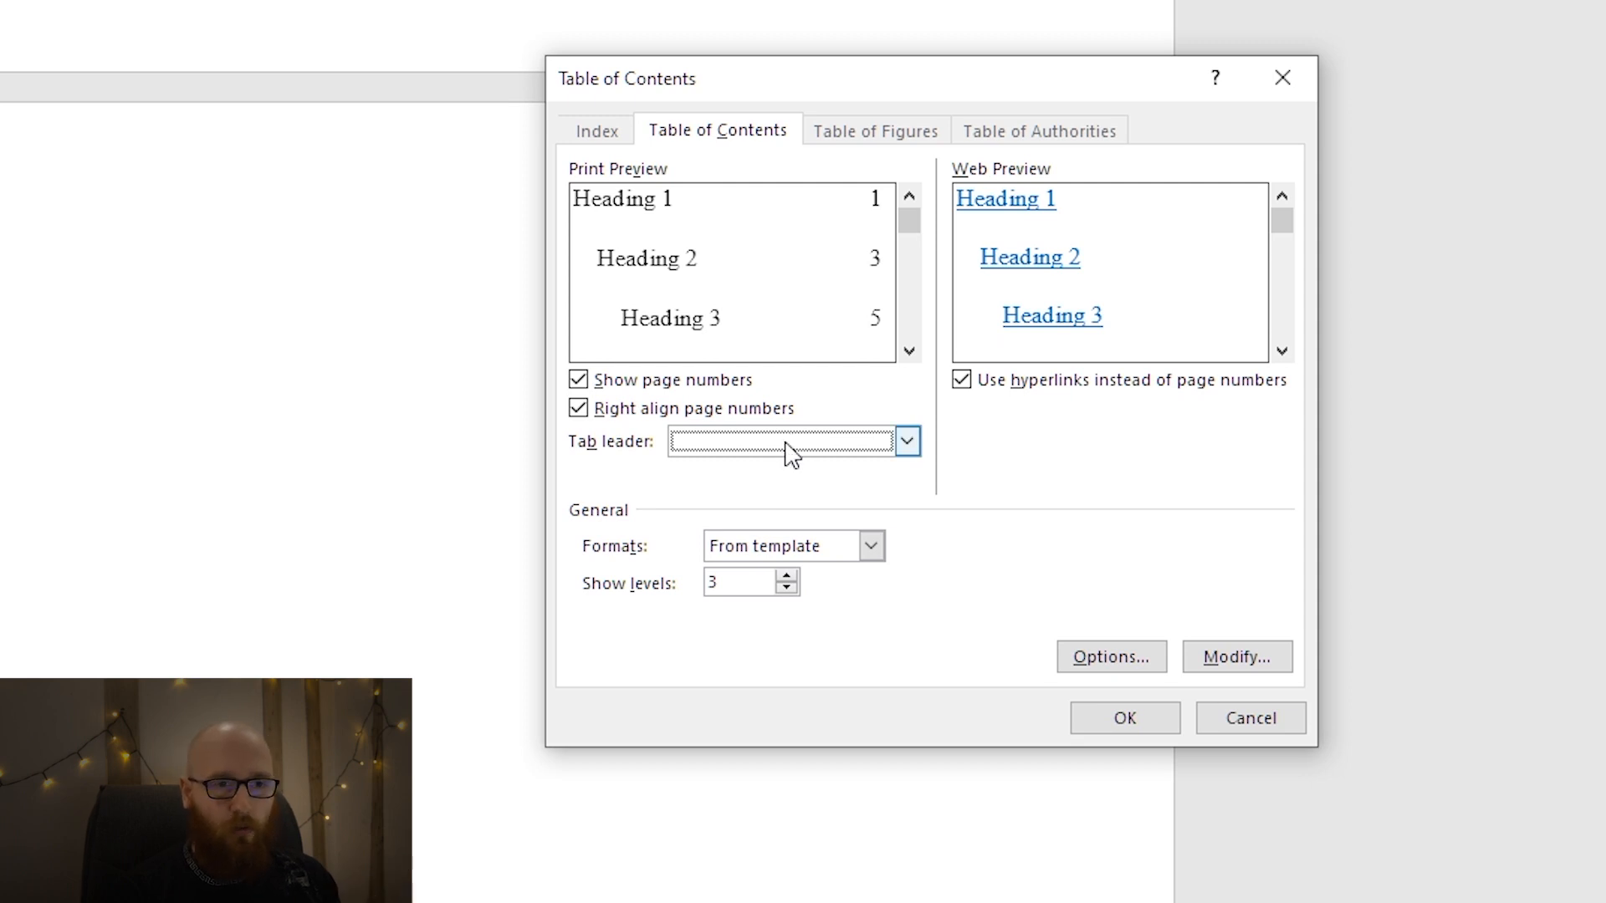
left_click(784, 453)
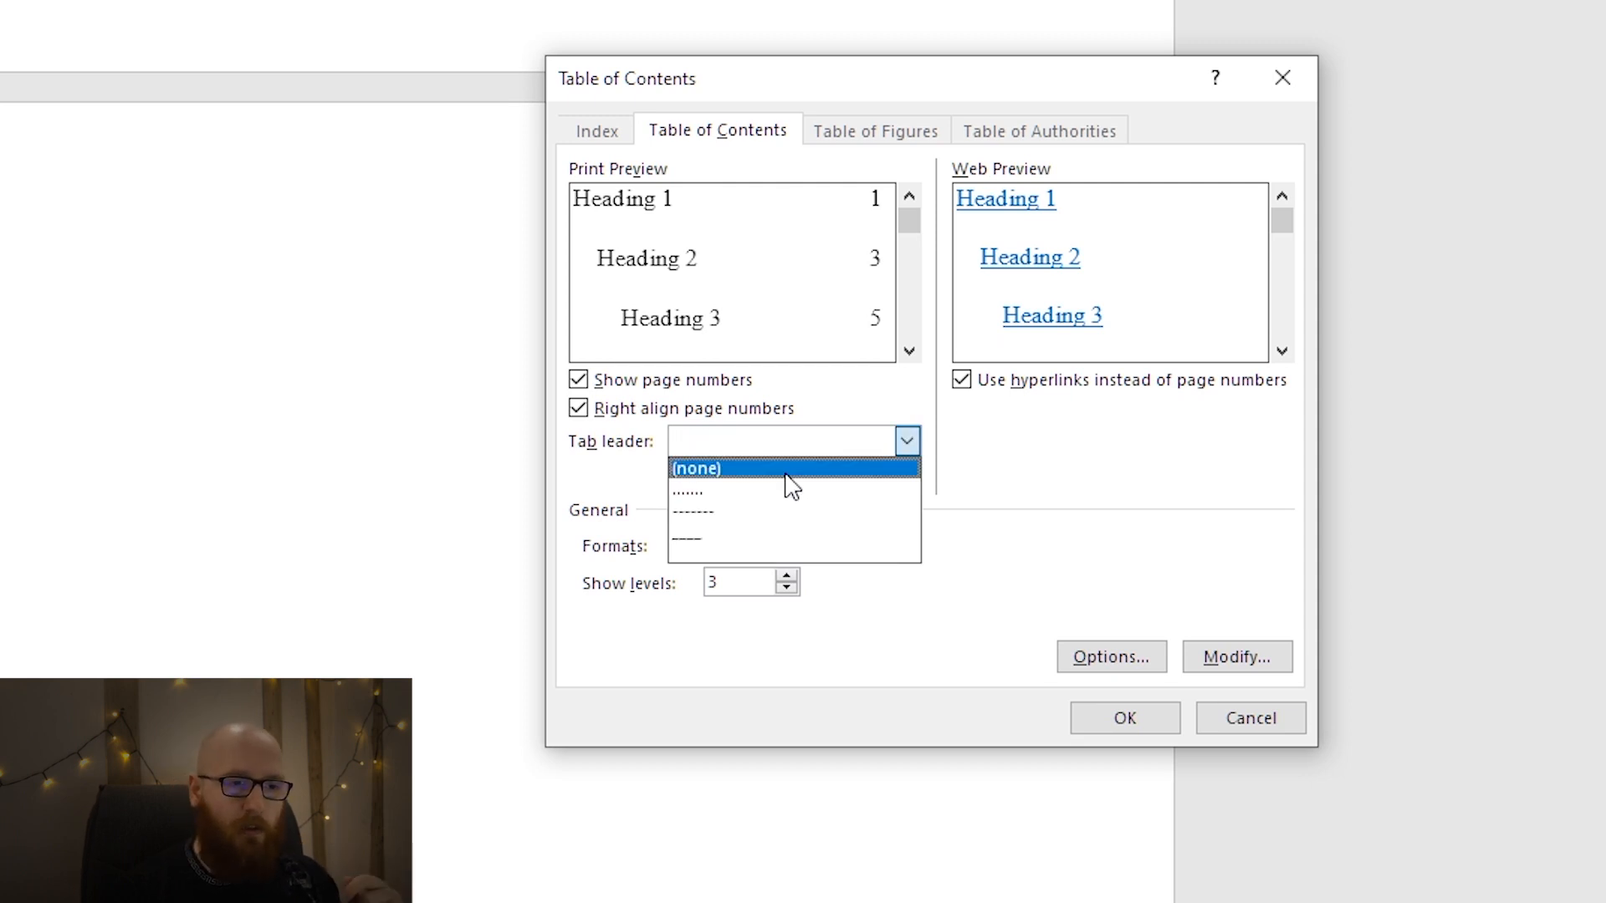
left_click(781, 497)
left_click(778, 458)
left_click(777, 507)
left_click(778, 459)
left_click(764, 540)
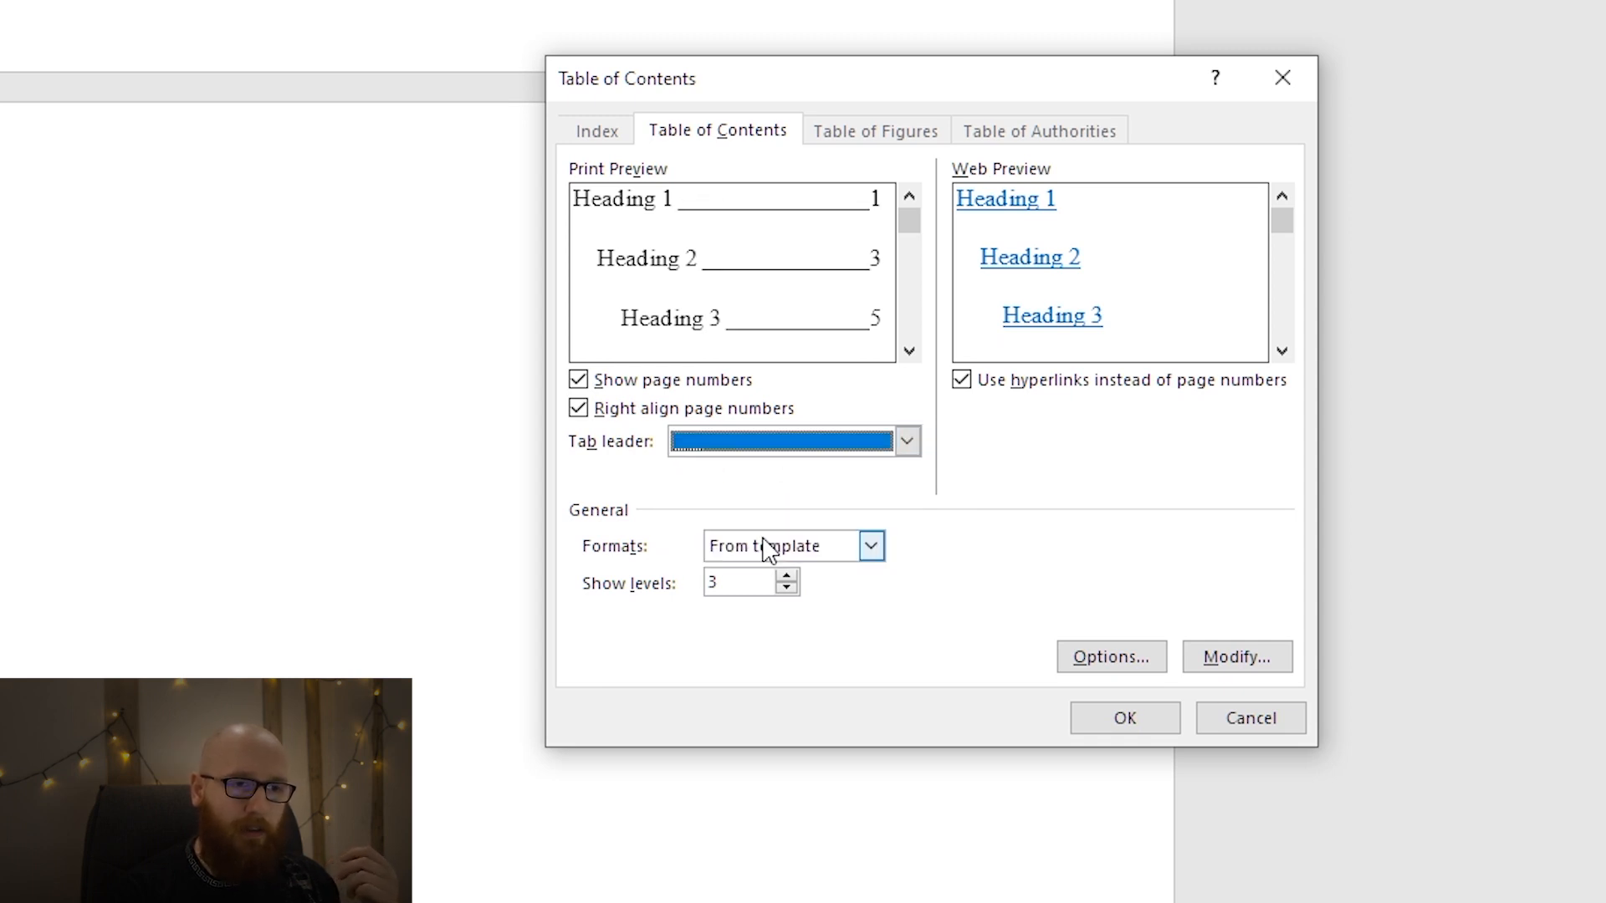
left_click(812, 456)
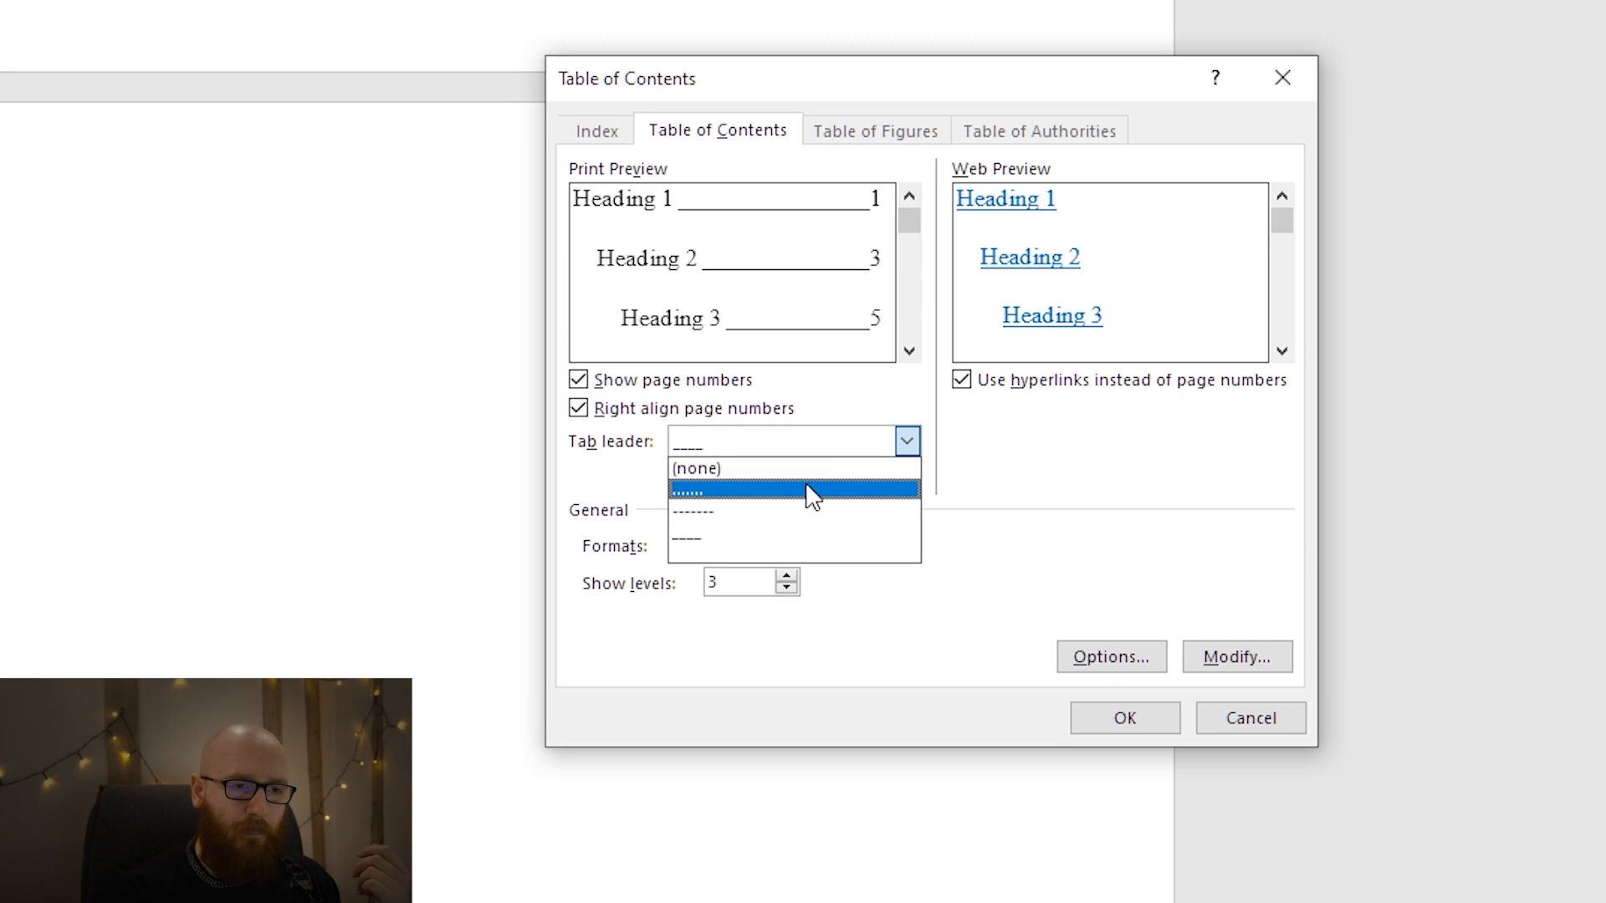
left_click(808, 494)
Switch Show page numbers and Right align page numbers off and on again to preview their effect.
left_click(728, 386)
left_click(729, 387)
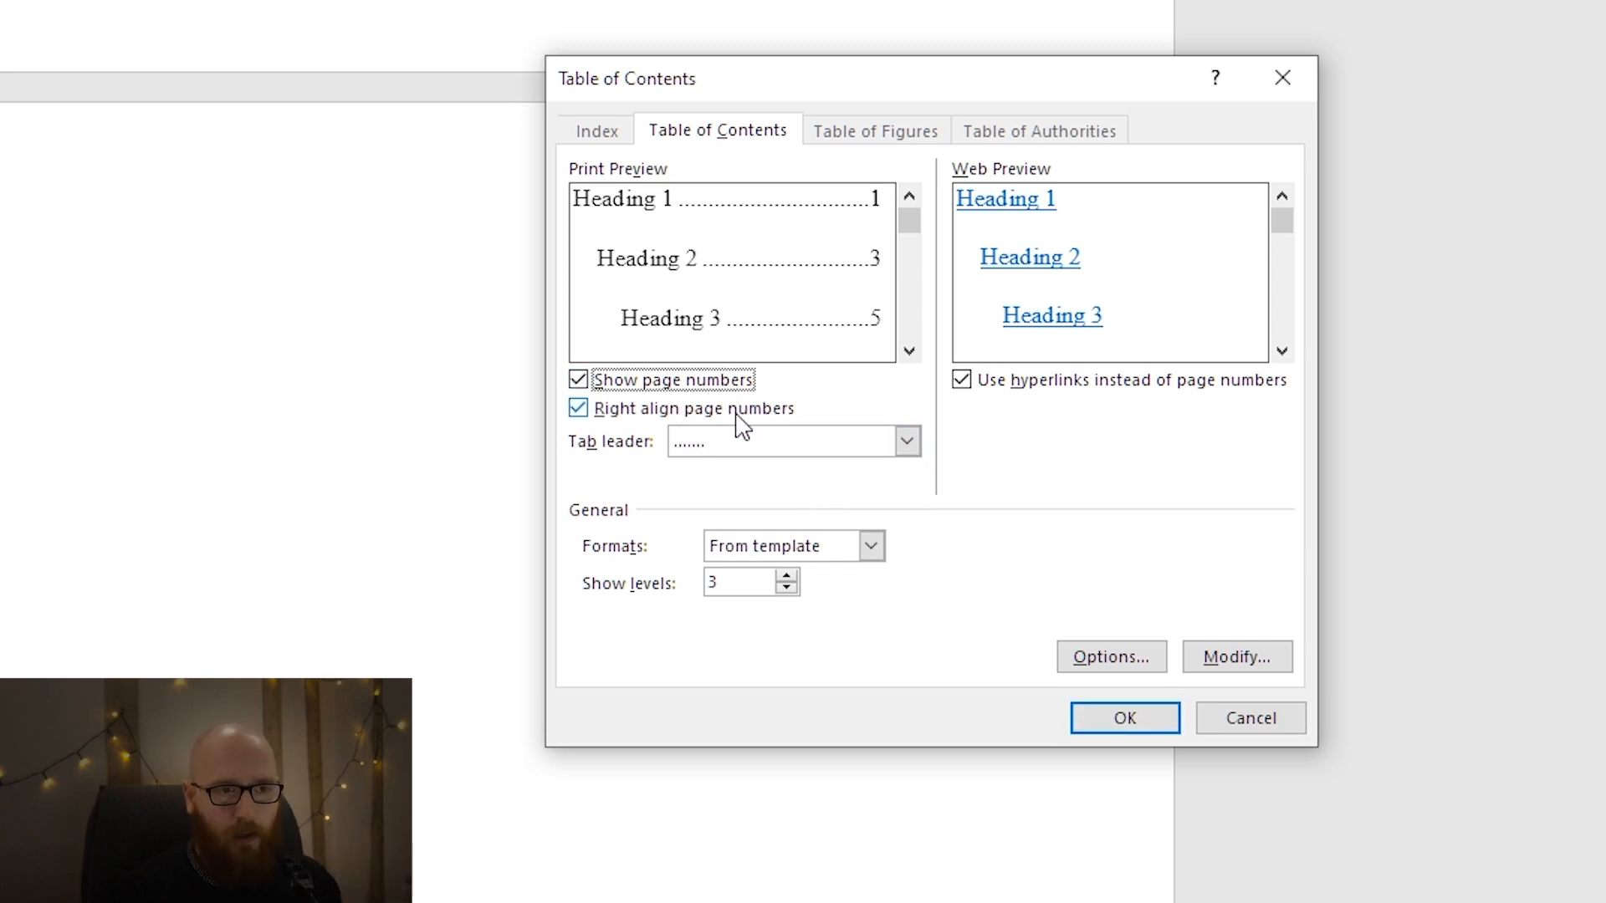
left_click(739, 417)
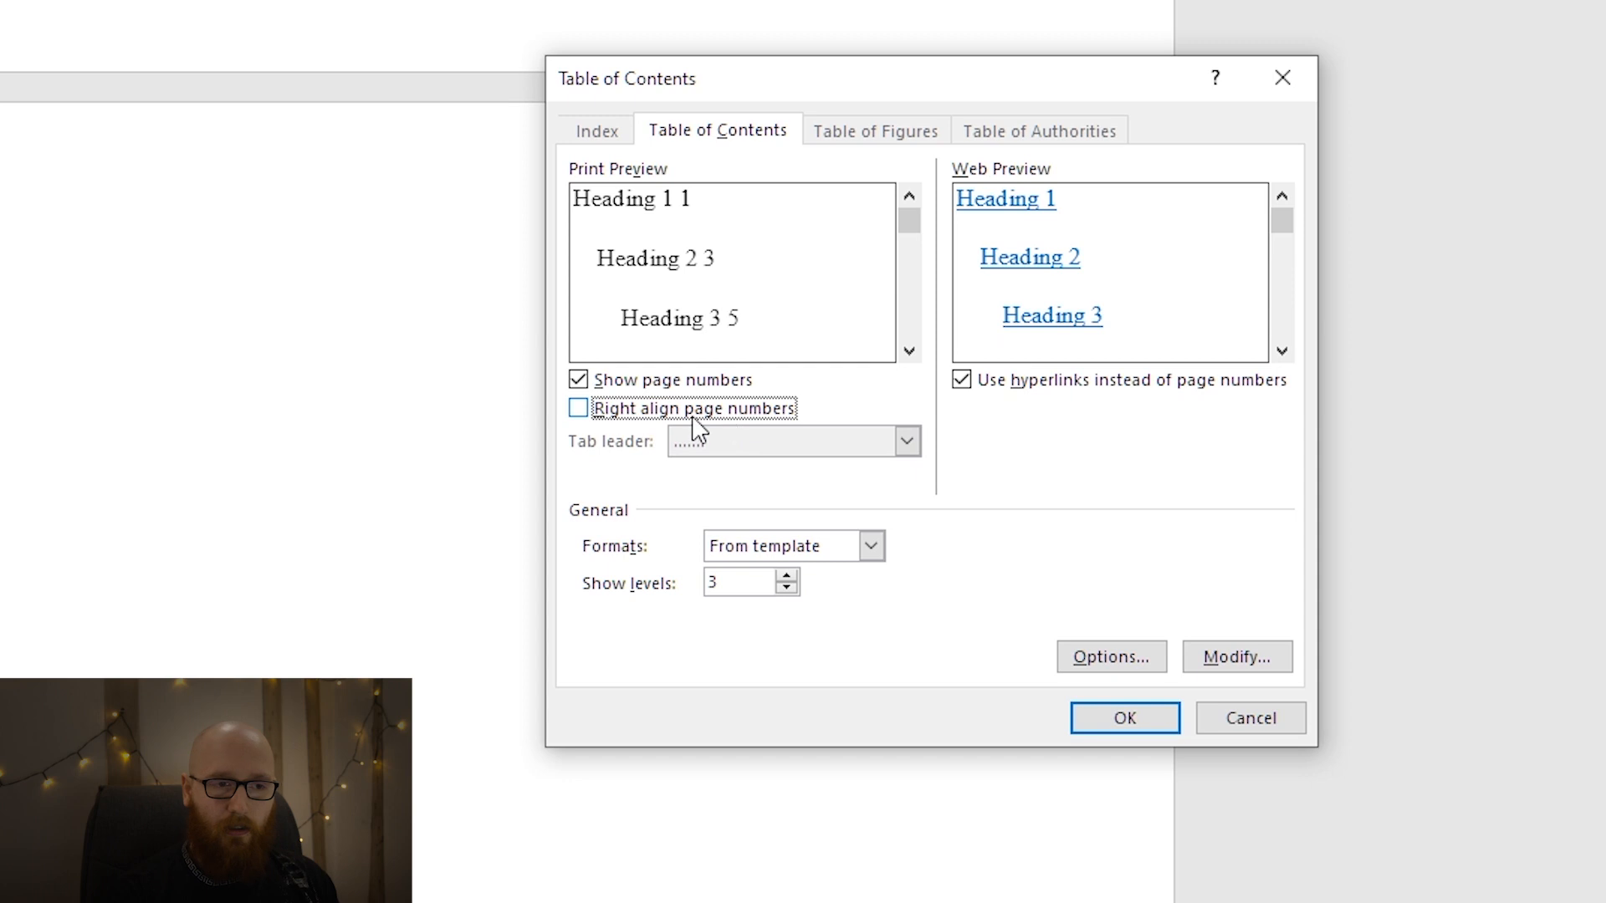
left_click(737, 419)
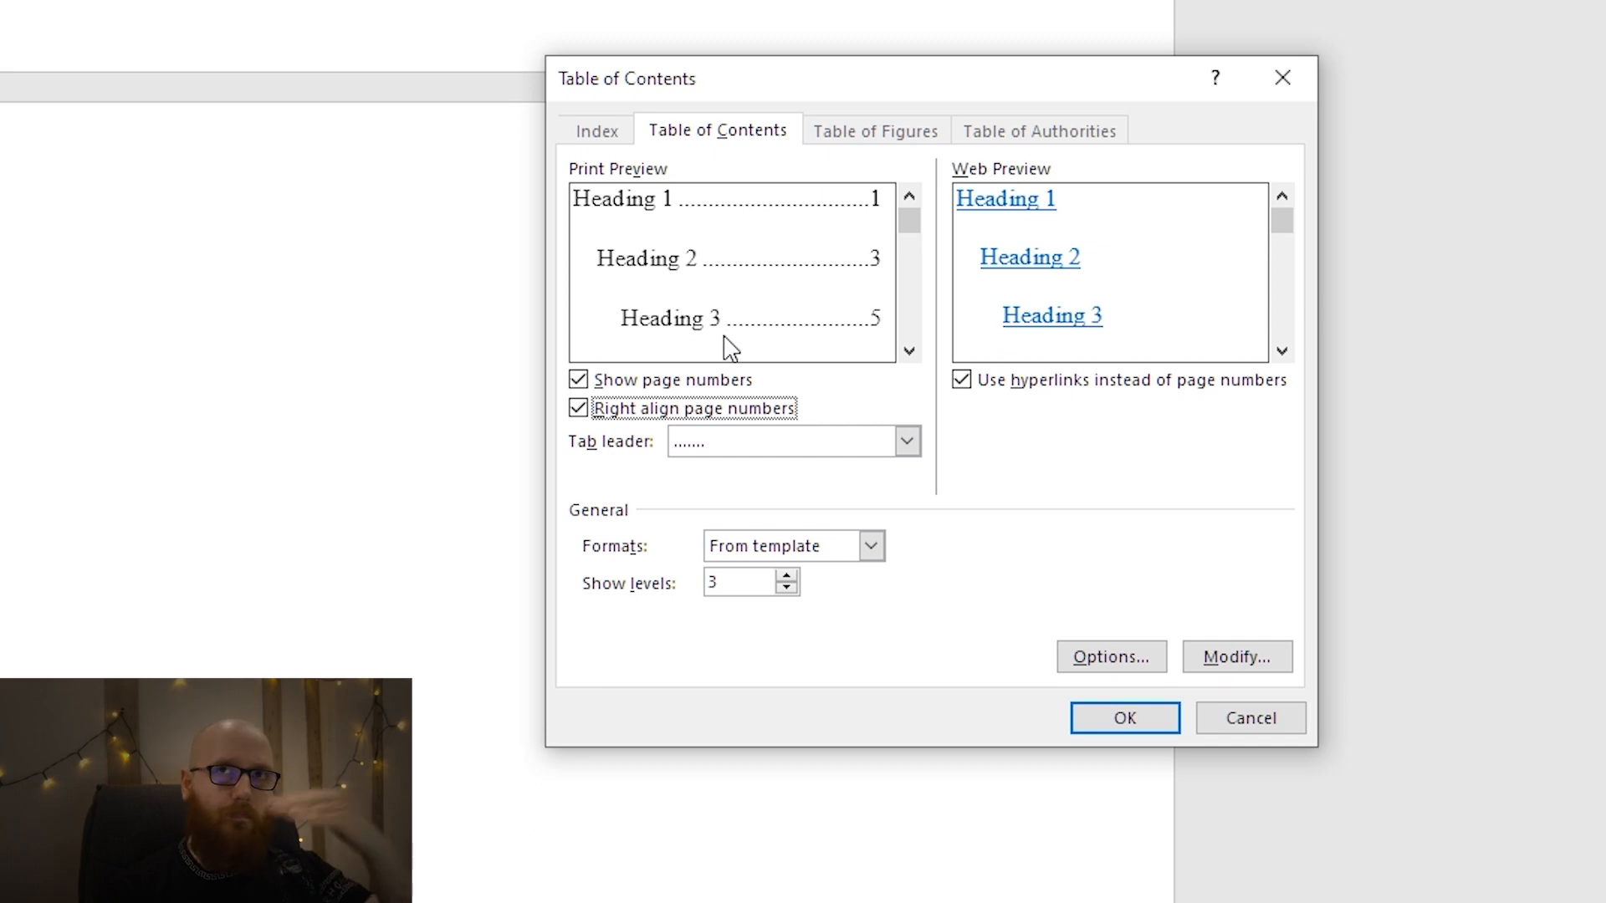
Preview the table of contents with 4 and with 2 heading levels, and set Show levels back to 3.
left_click(786, 576)
left_click(915, 350)
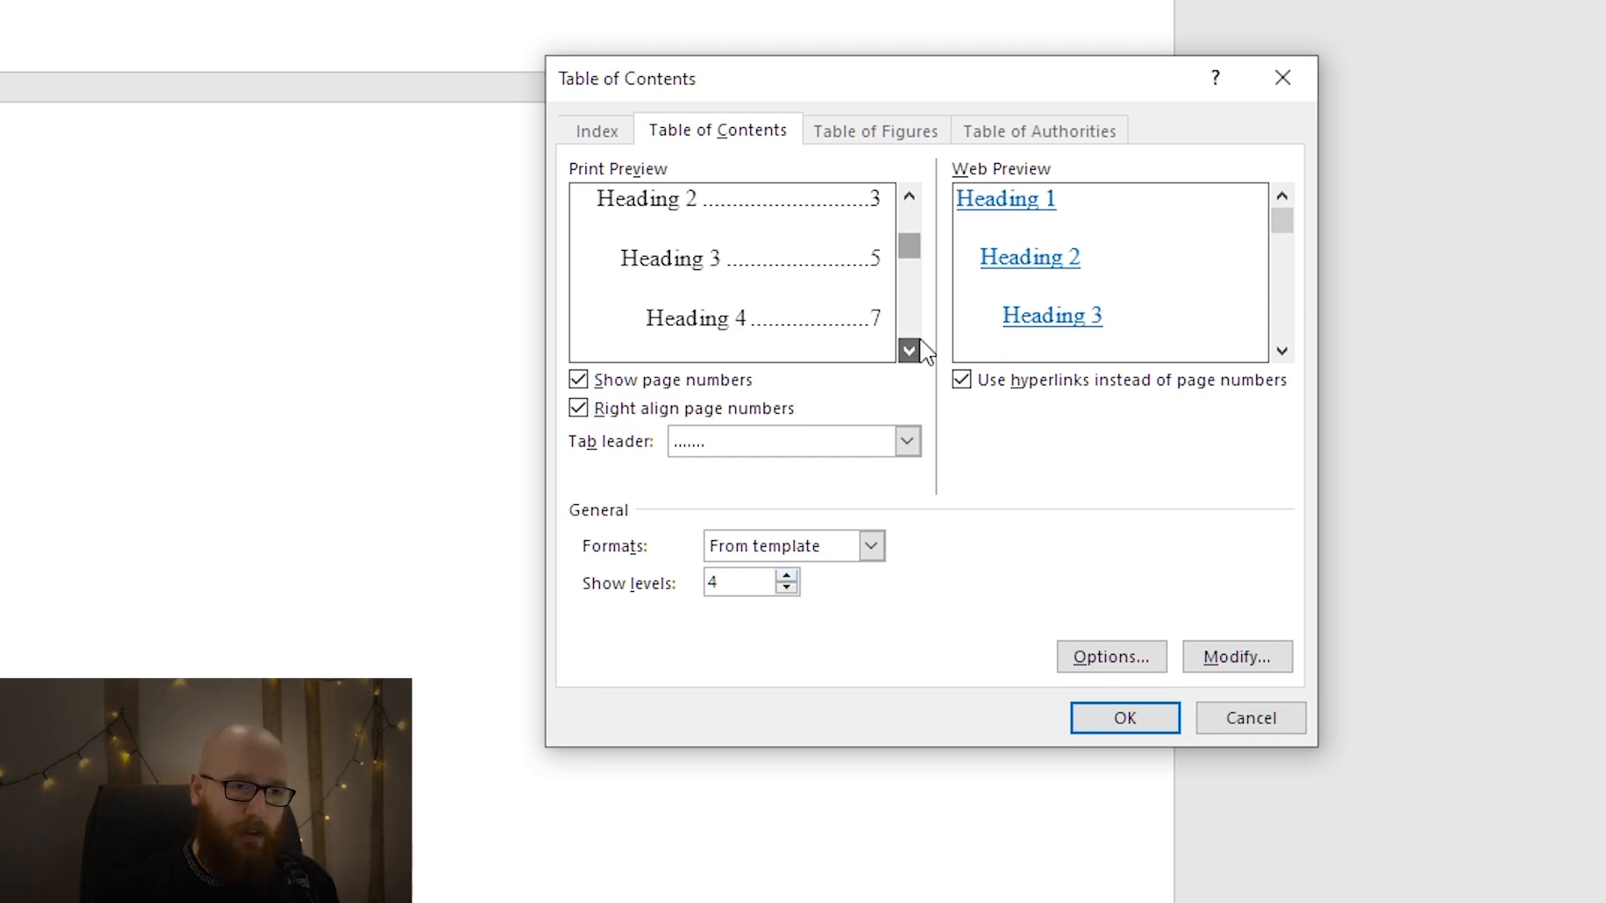
left_click(916, 350)
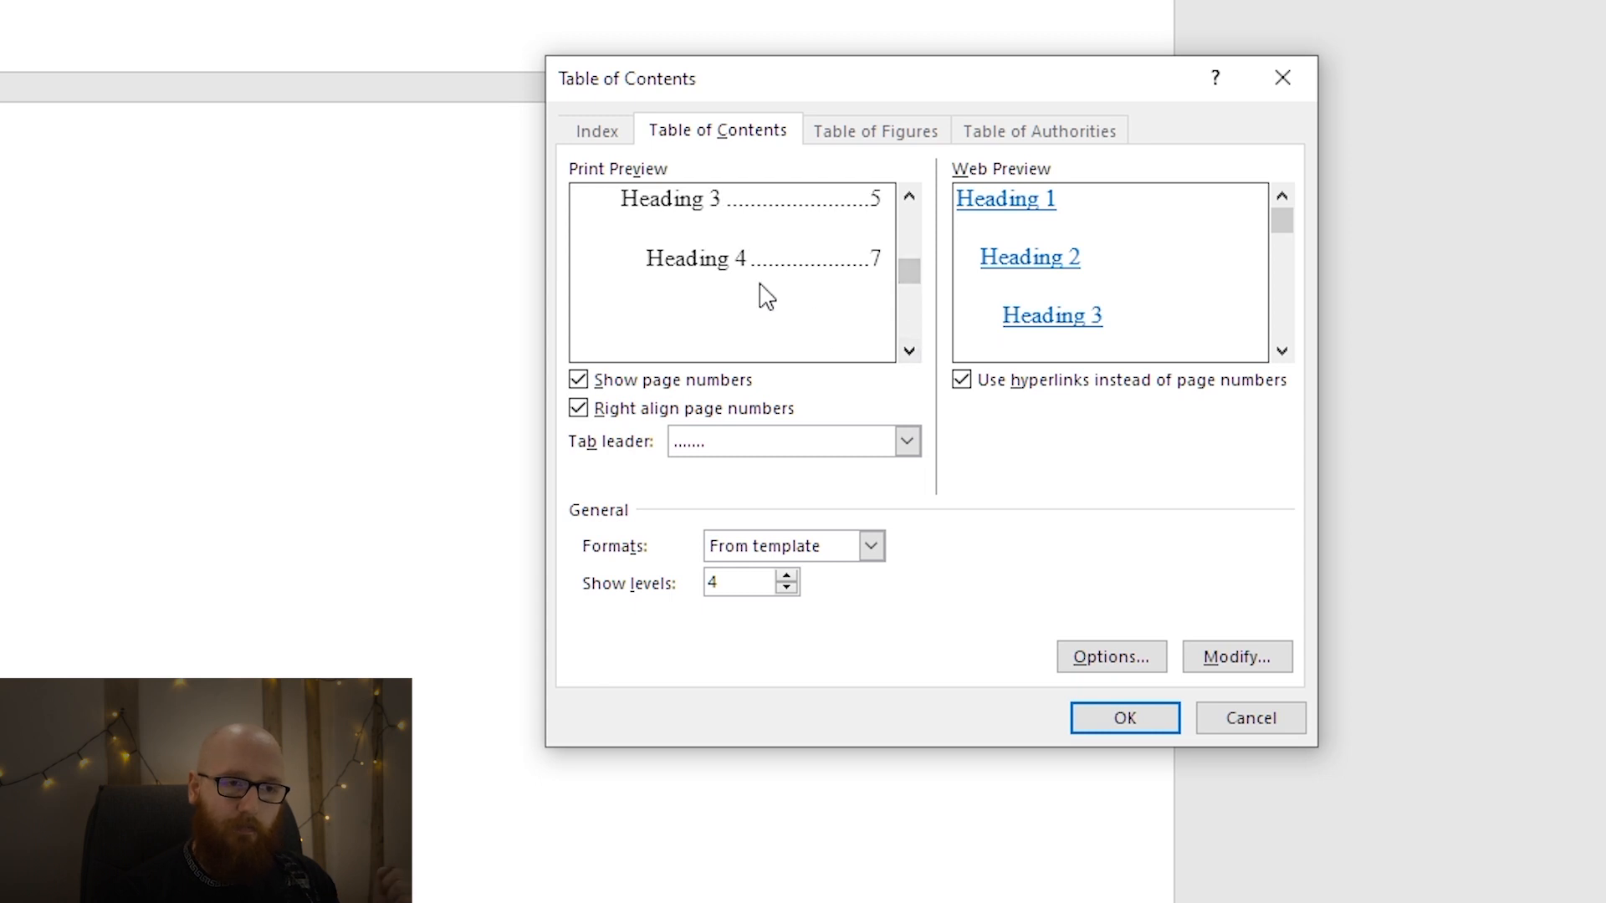
left_click(787, 588)
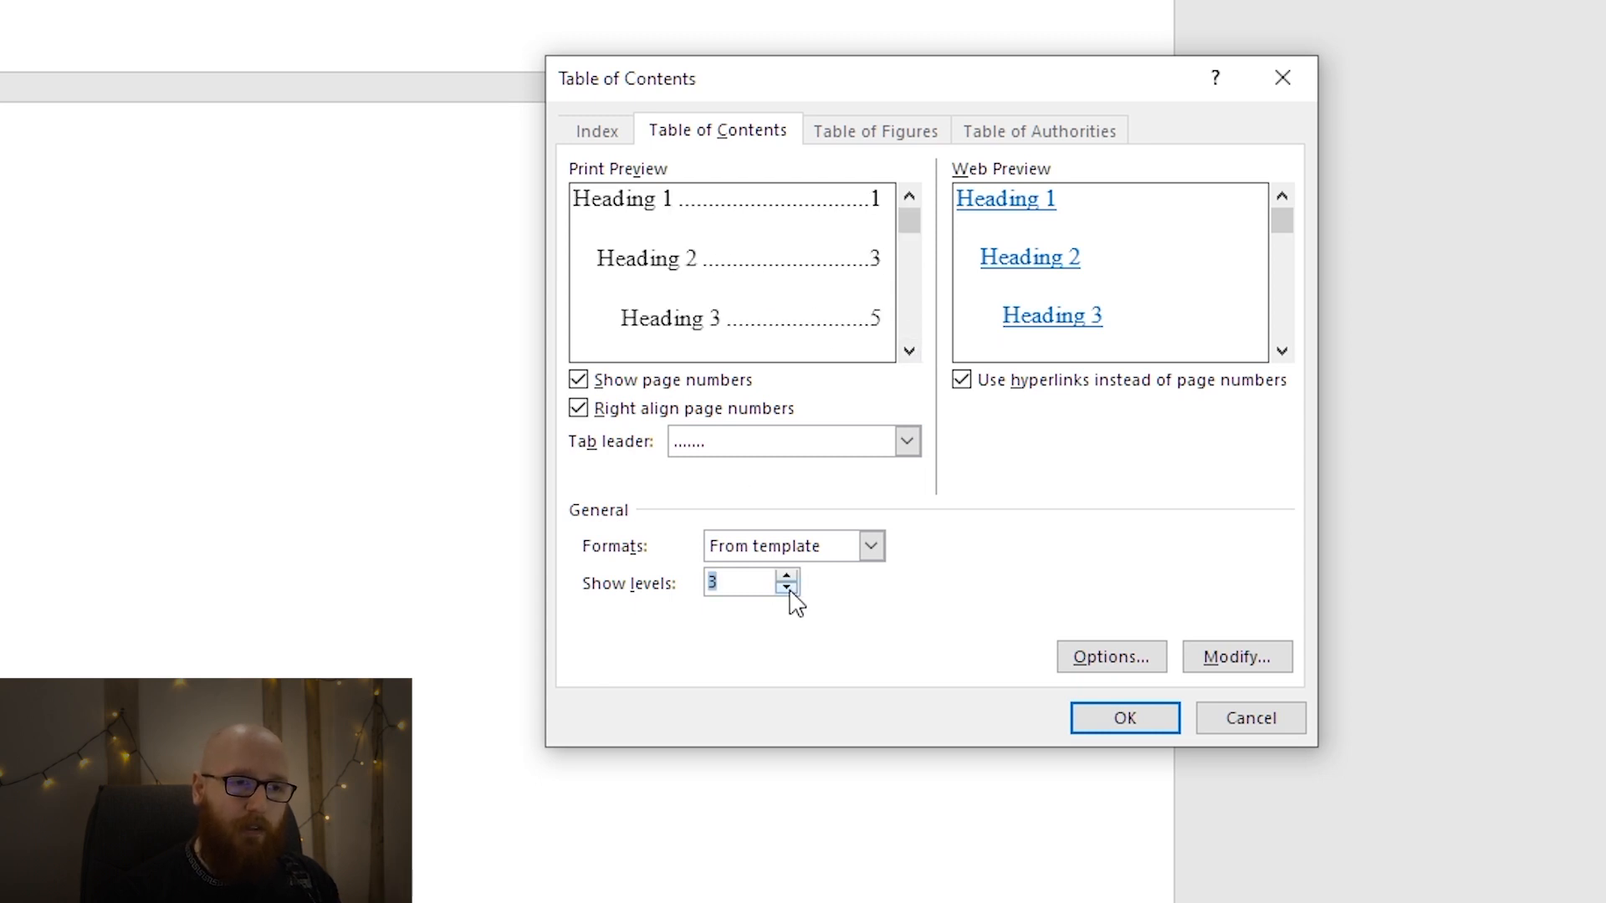
left_click(787, 588)
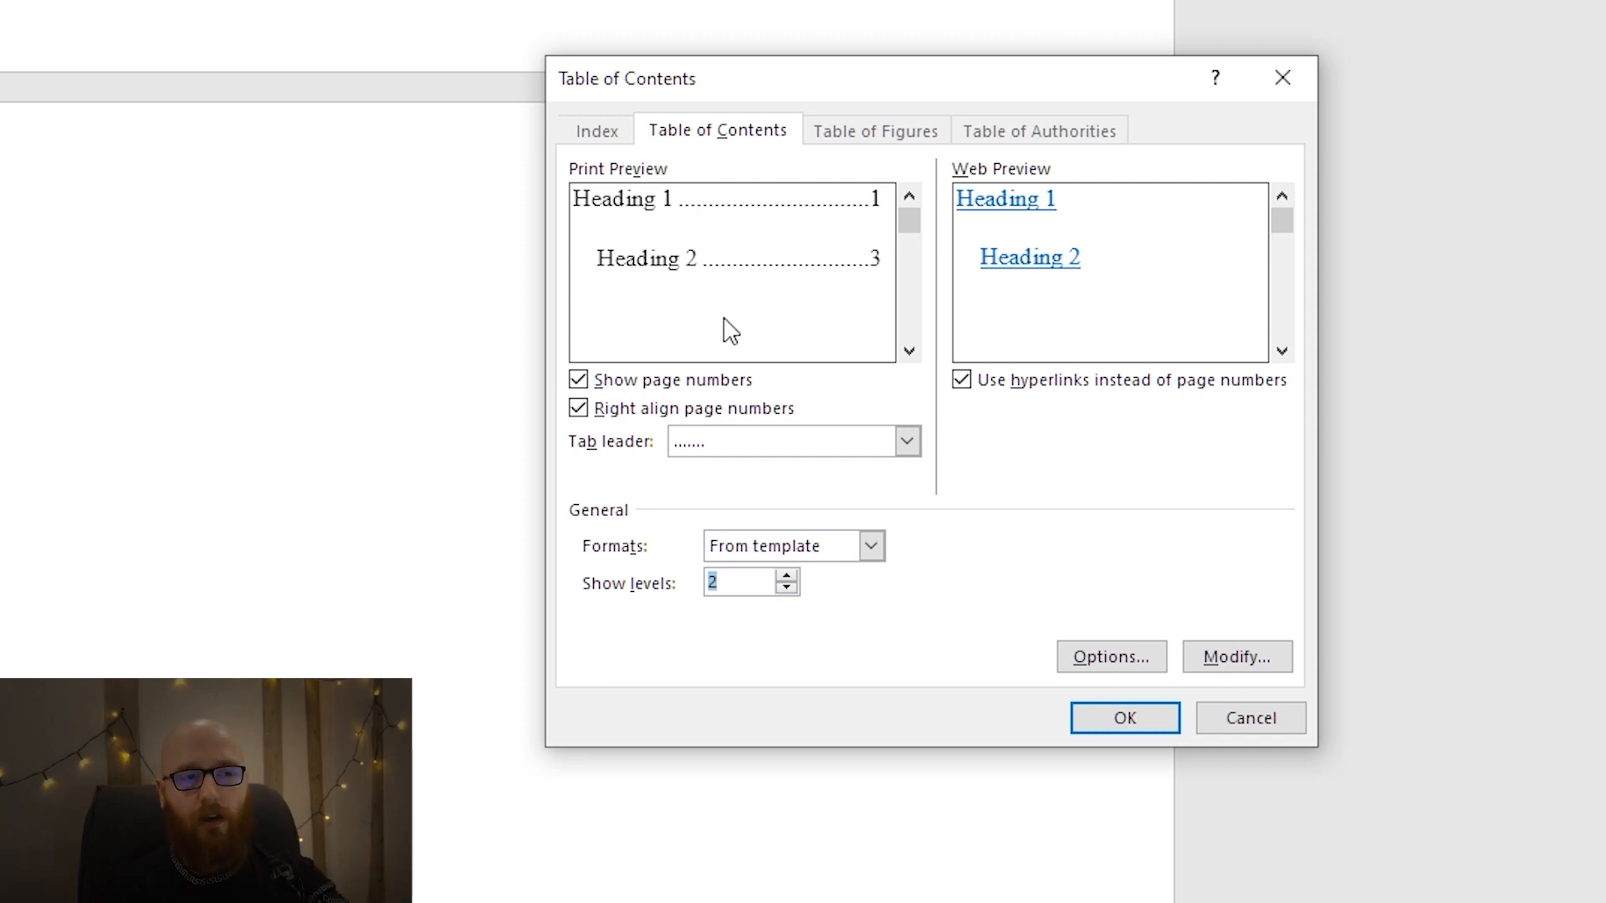
left_click(786, 576)
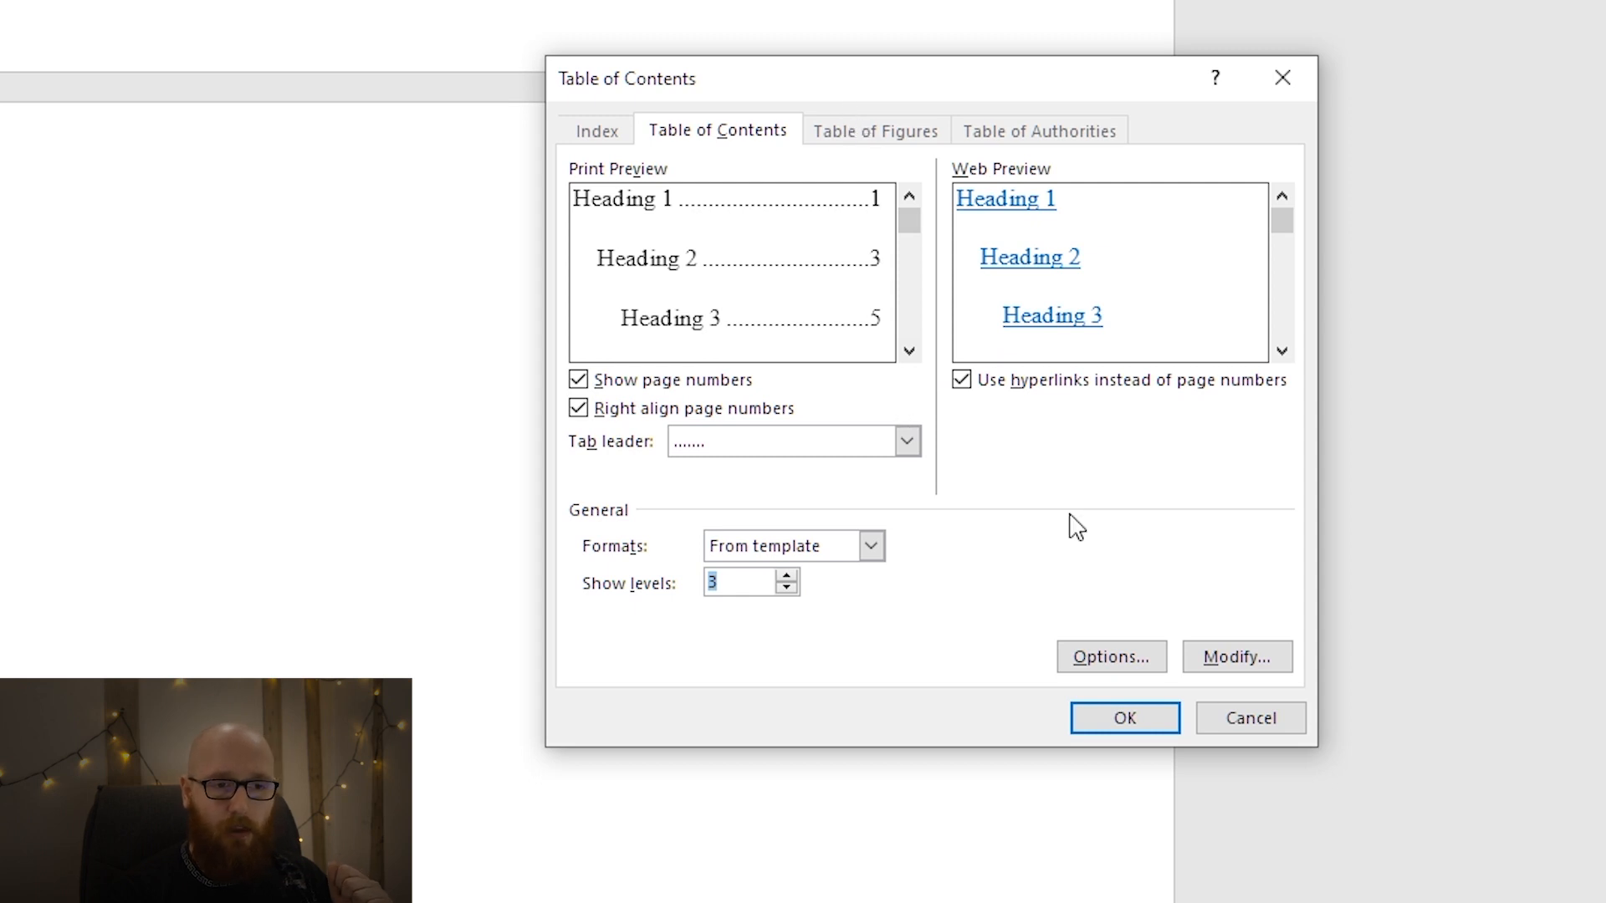
Look through the table of contents Options and the TOC style list, and close the settings without inserting a table.
left_click(1152, 674)
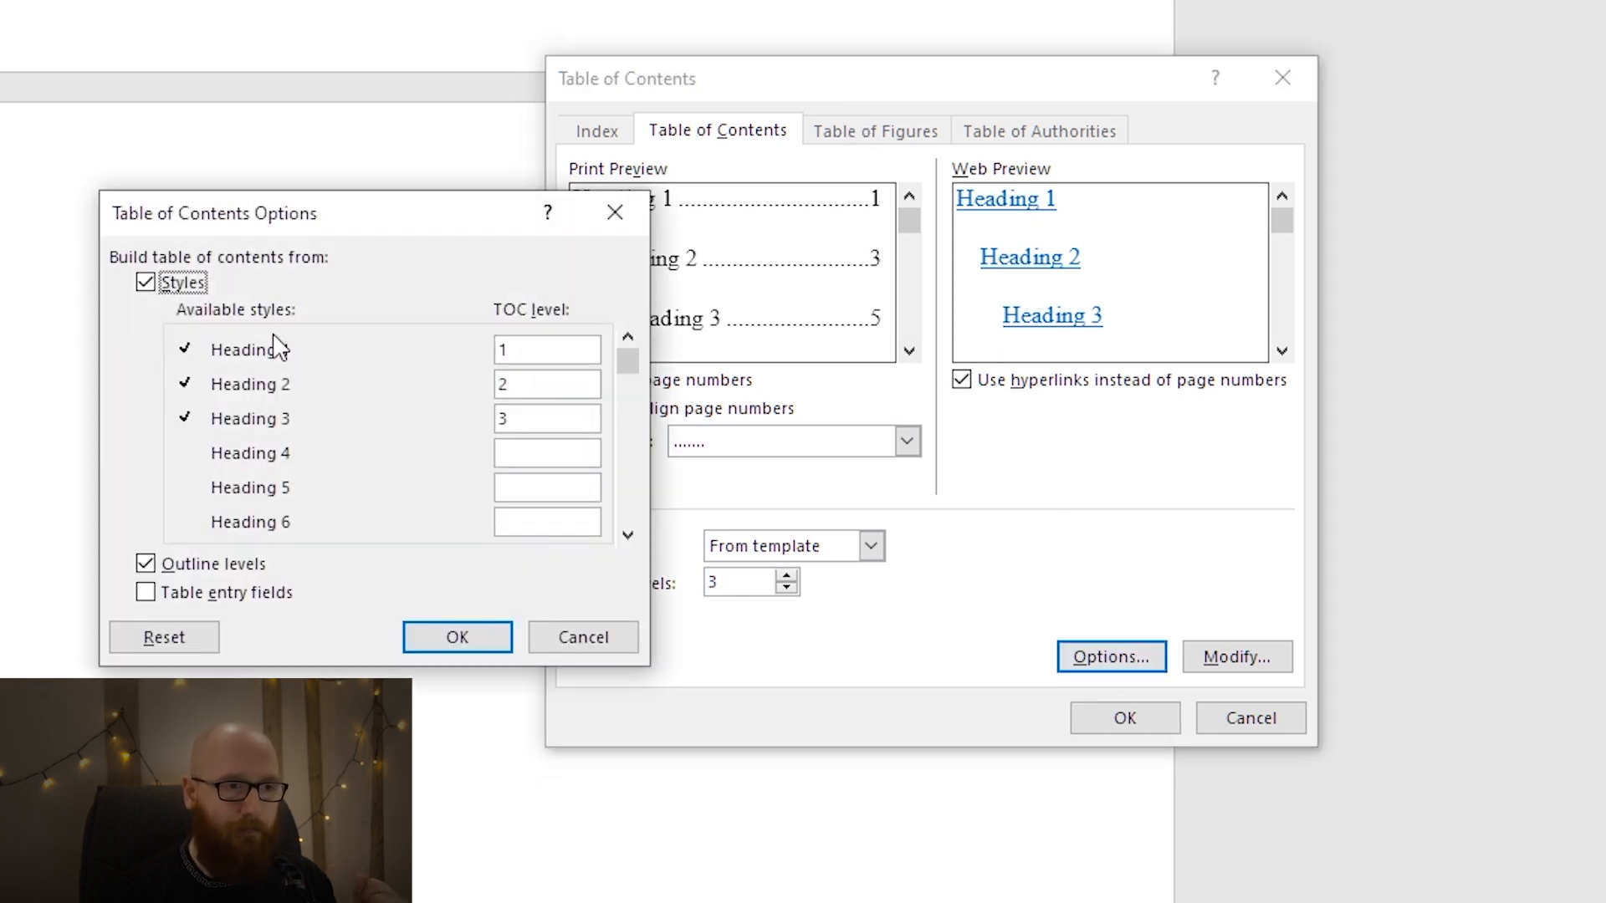
left_click_drag(630, 362, 639, 327)
left_click(617, 212)
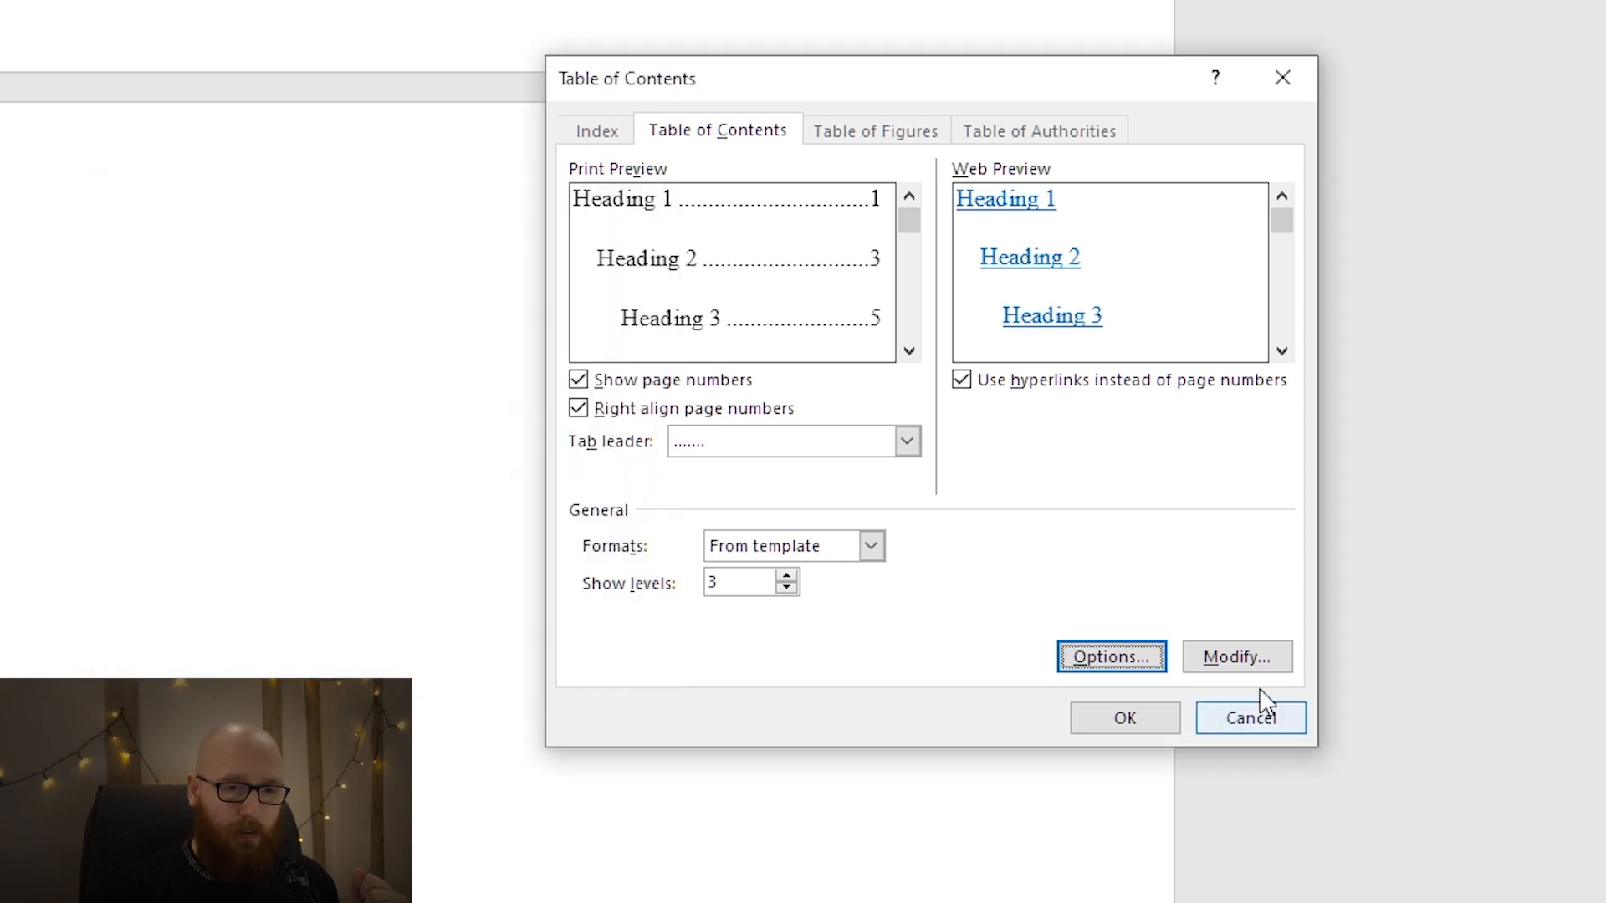
left_click(1270, 660)
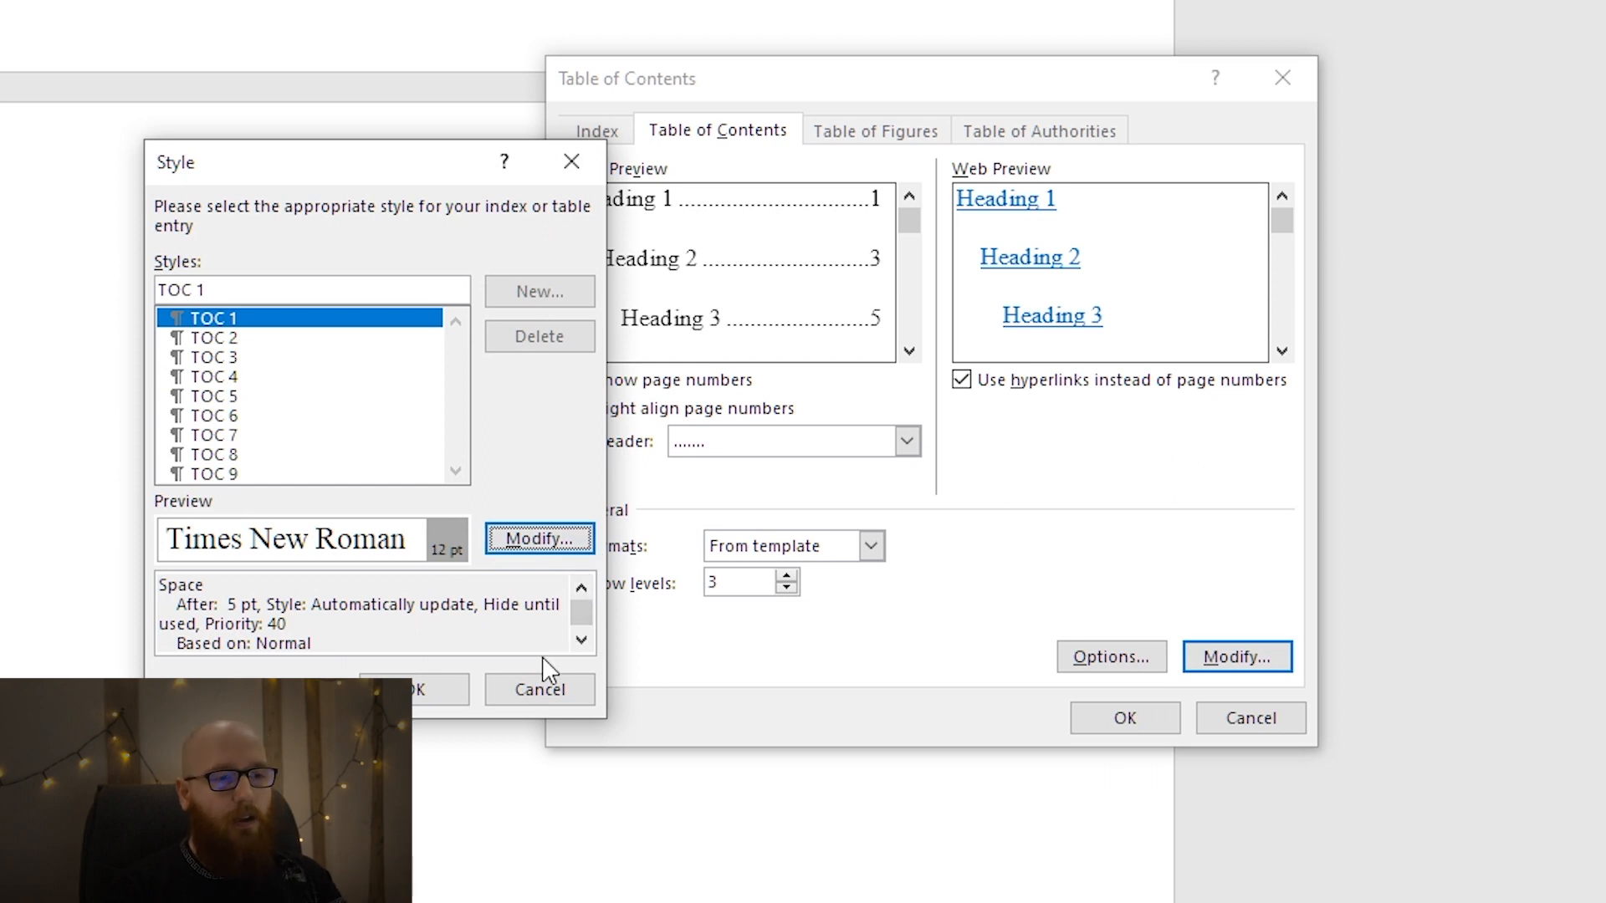
left_click(542, 686)
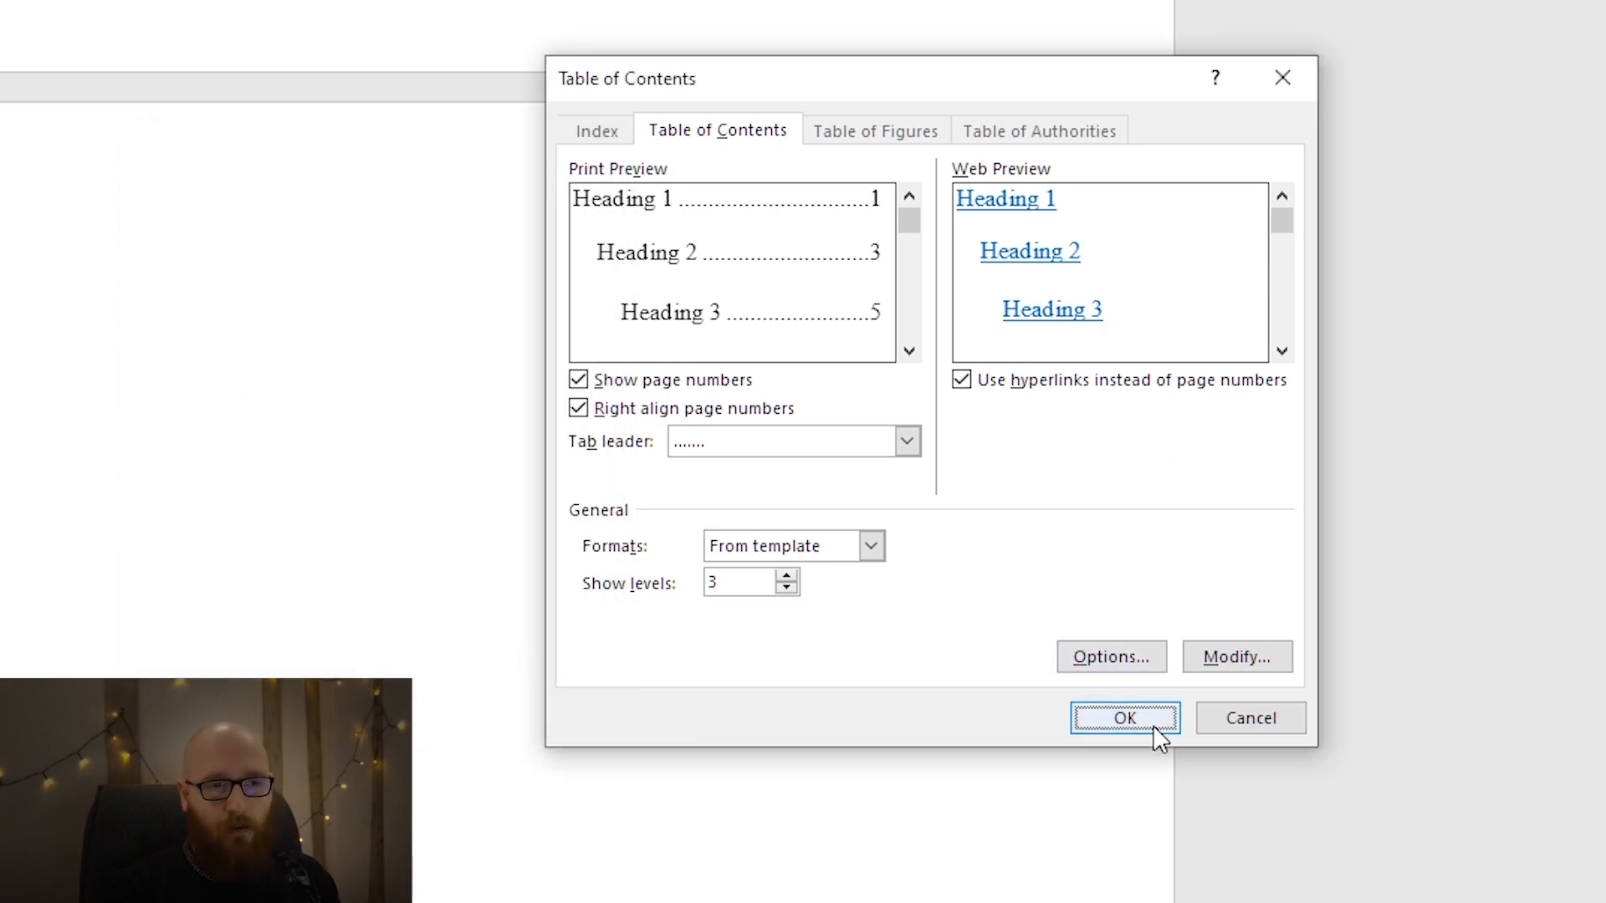
left_click(1245, 724)
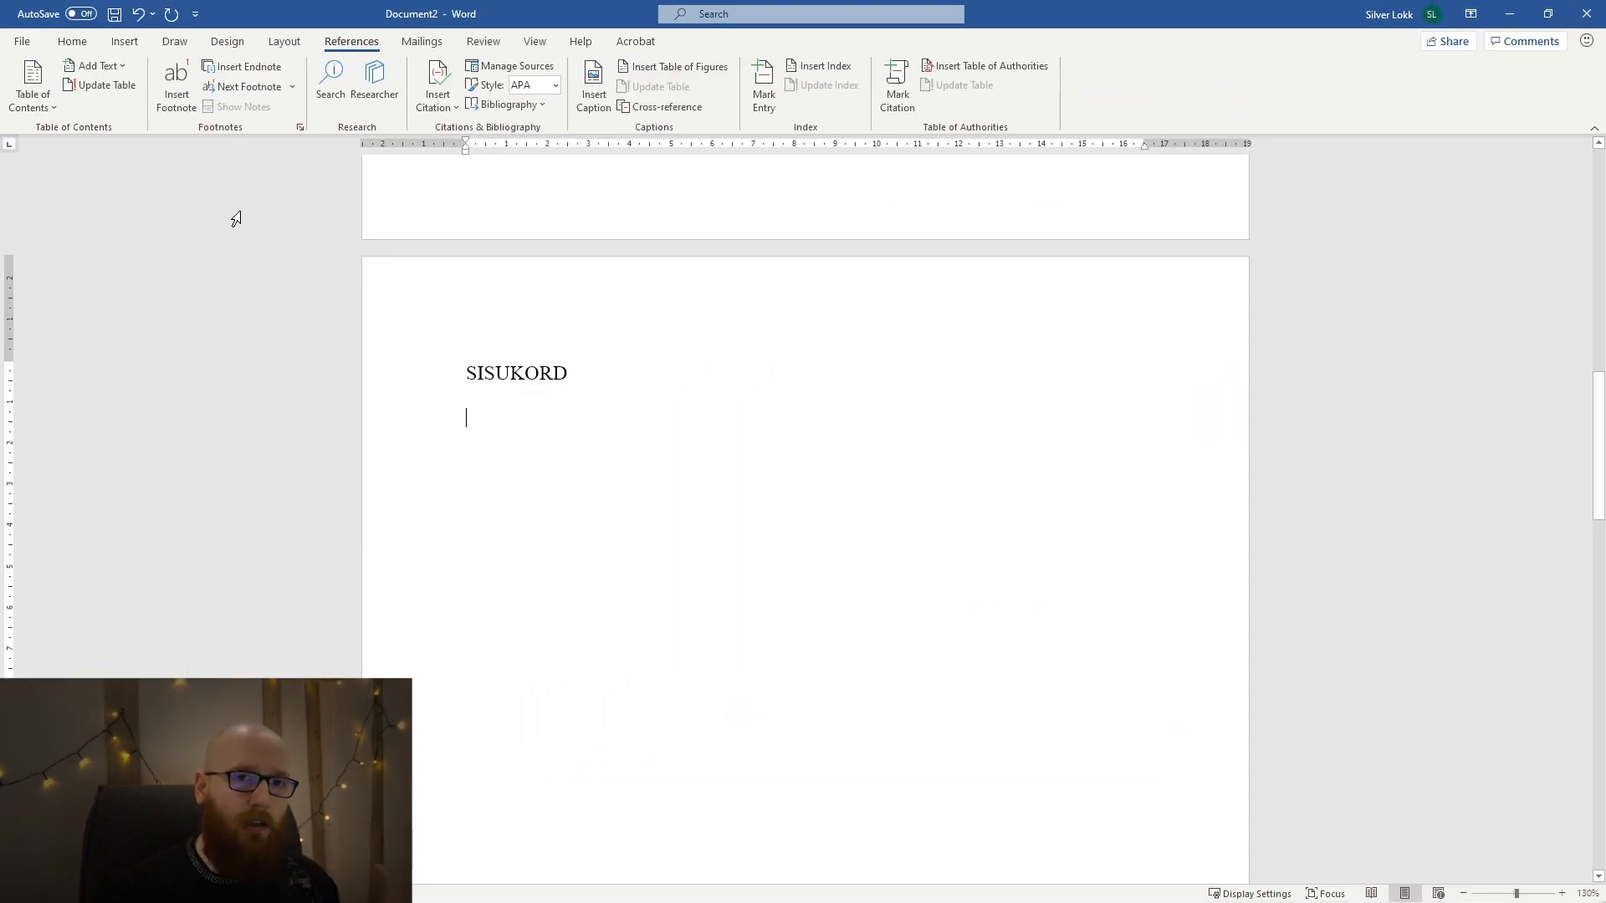
Insert the built-in Automatic Table 1 below the SISUKORD heading and delete its Contents title.
left_click(43, 107)
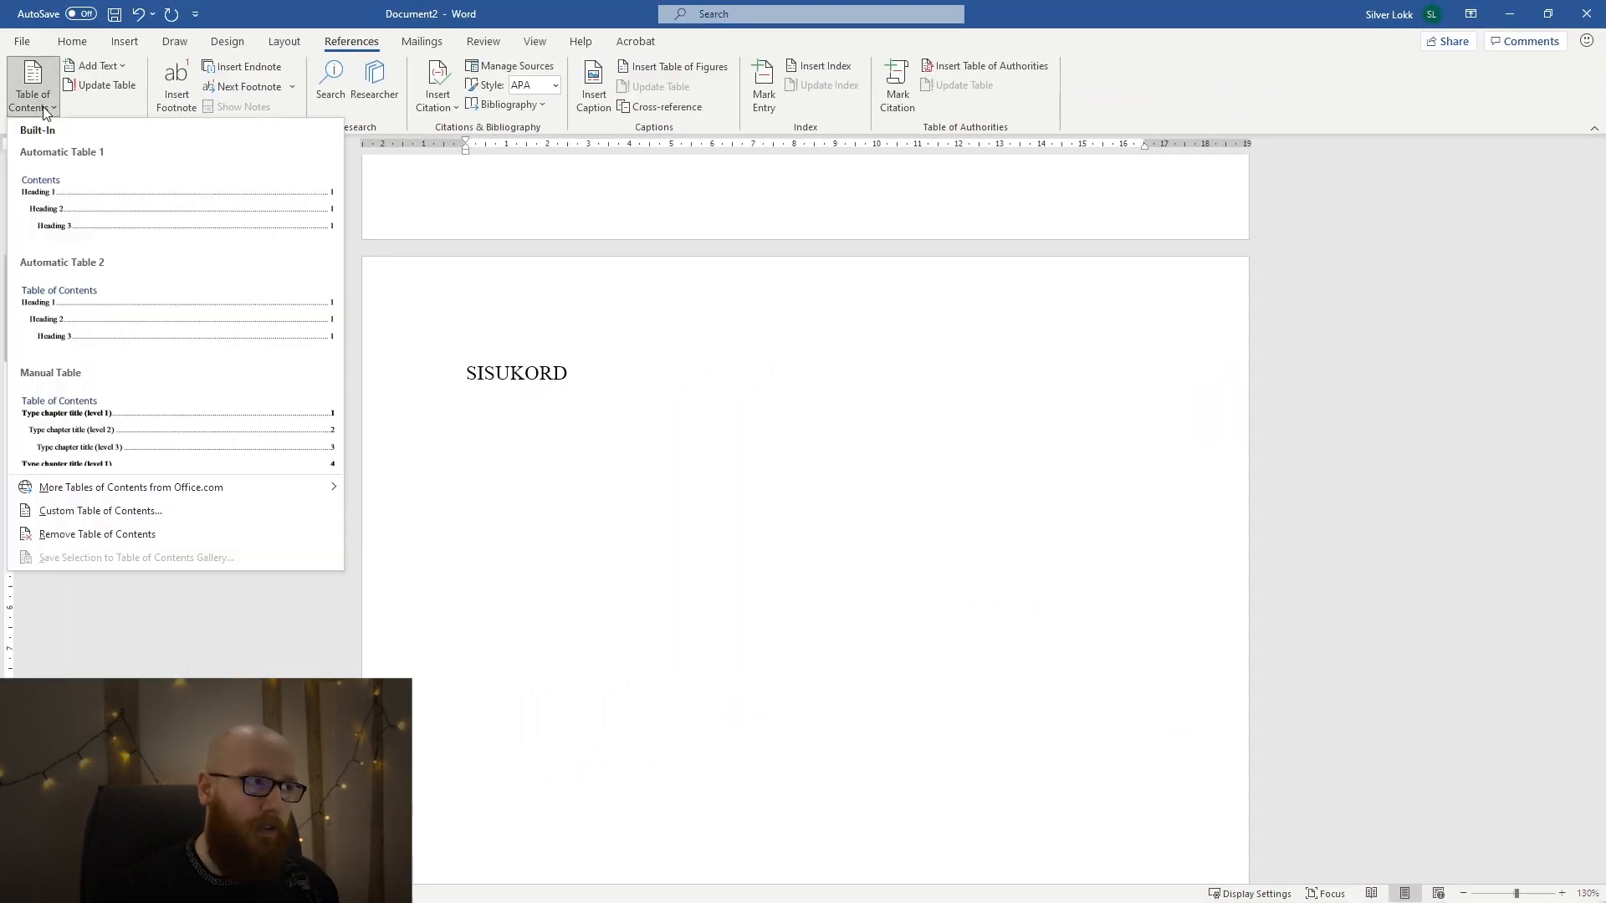
left_click(112, 216)
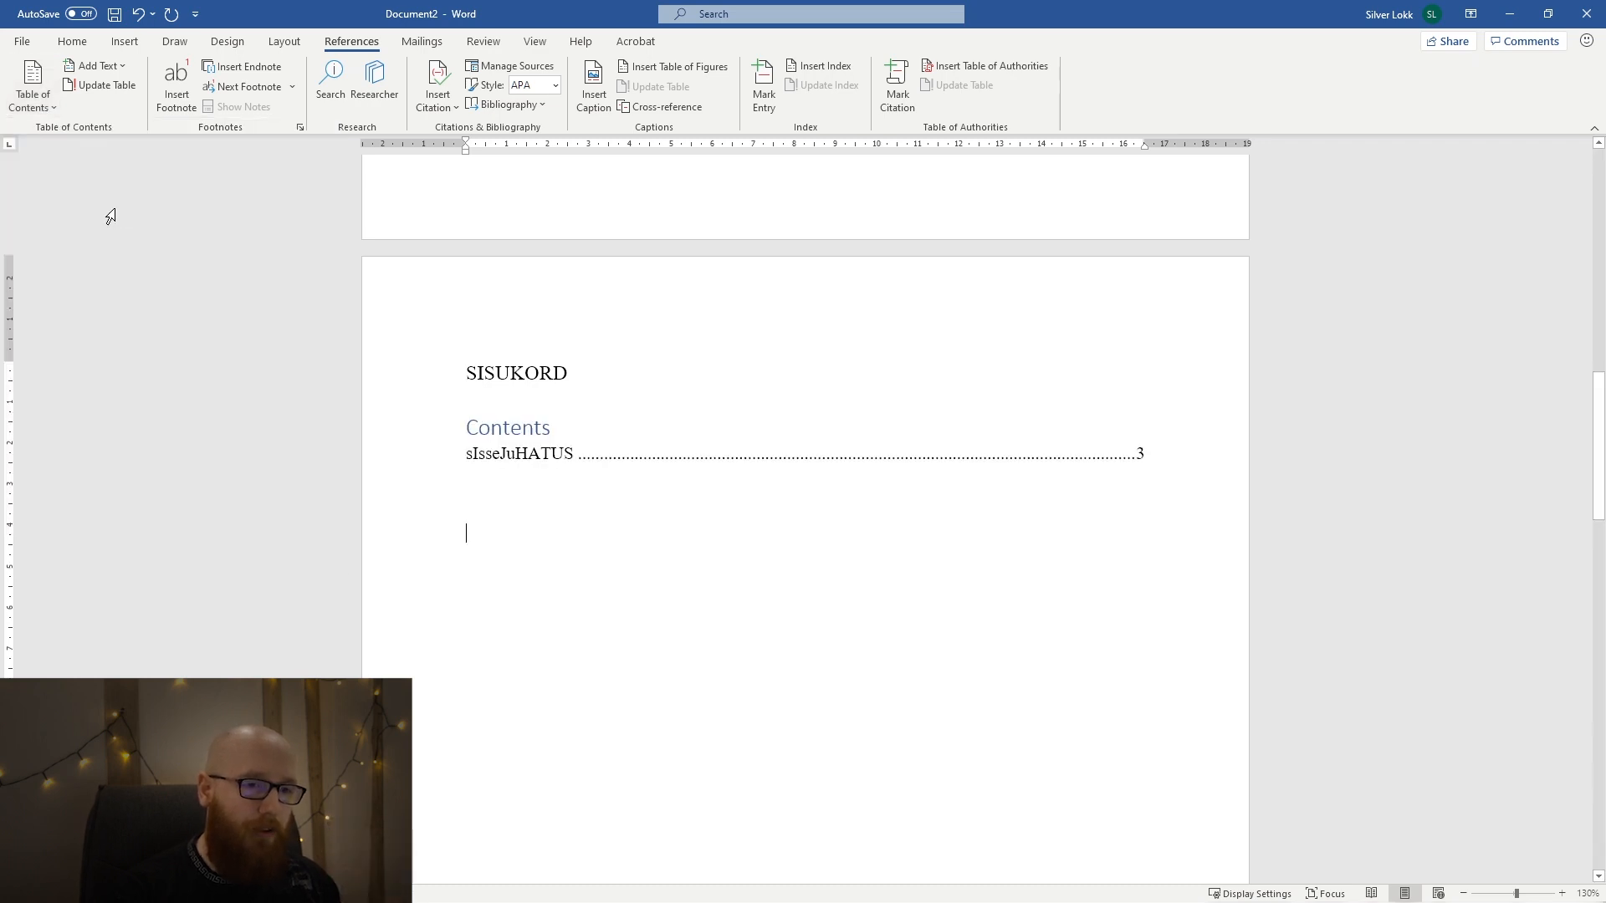
left_click(522, 428)
left_click_drag(561, 428, 467, 429)
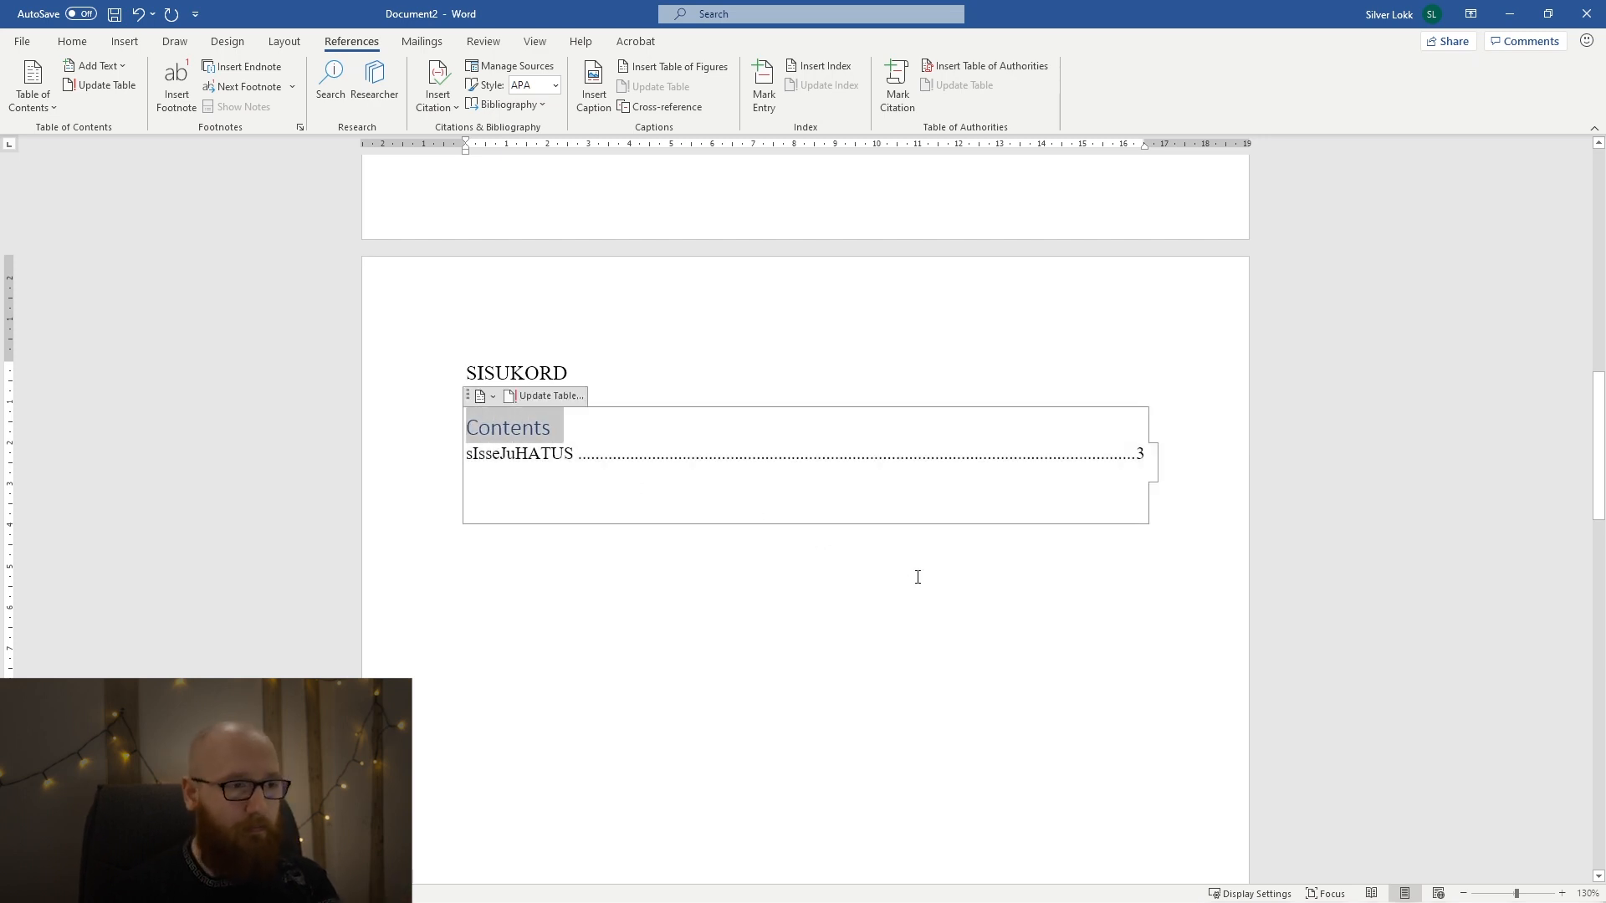
key("Delete")
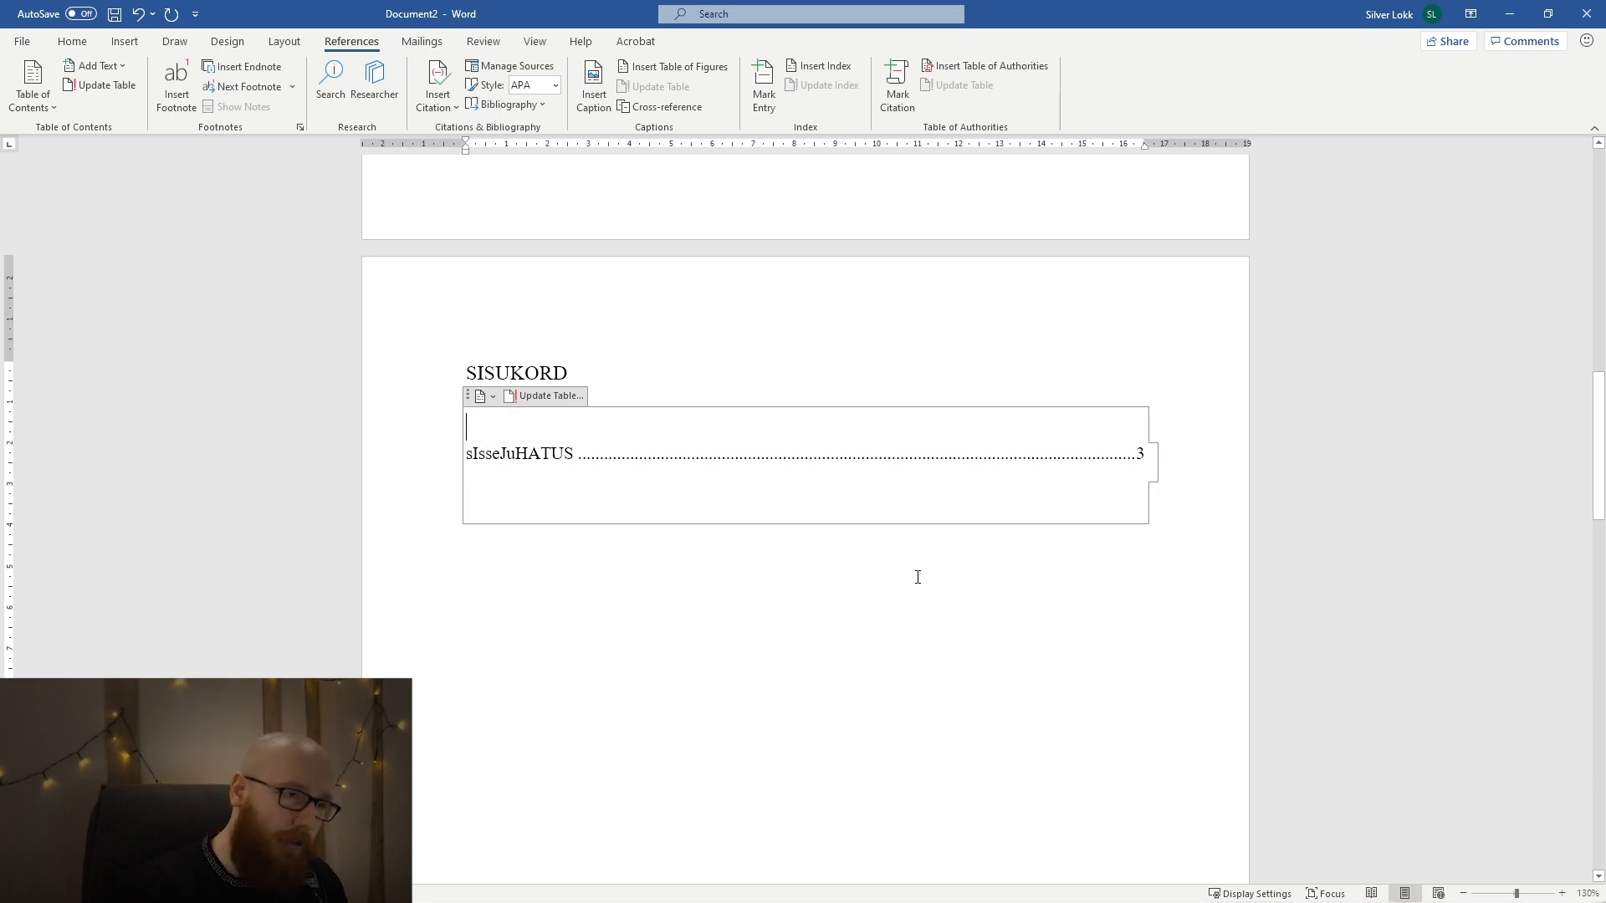
key("BackSpace")
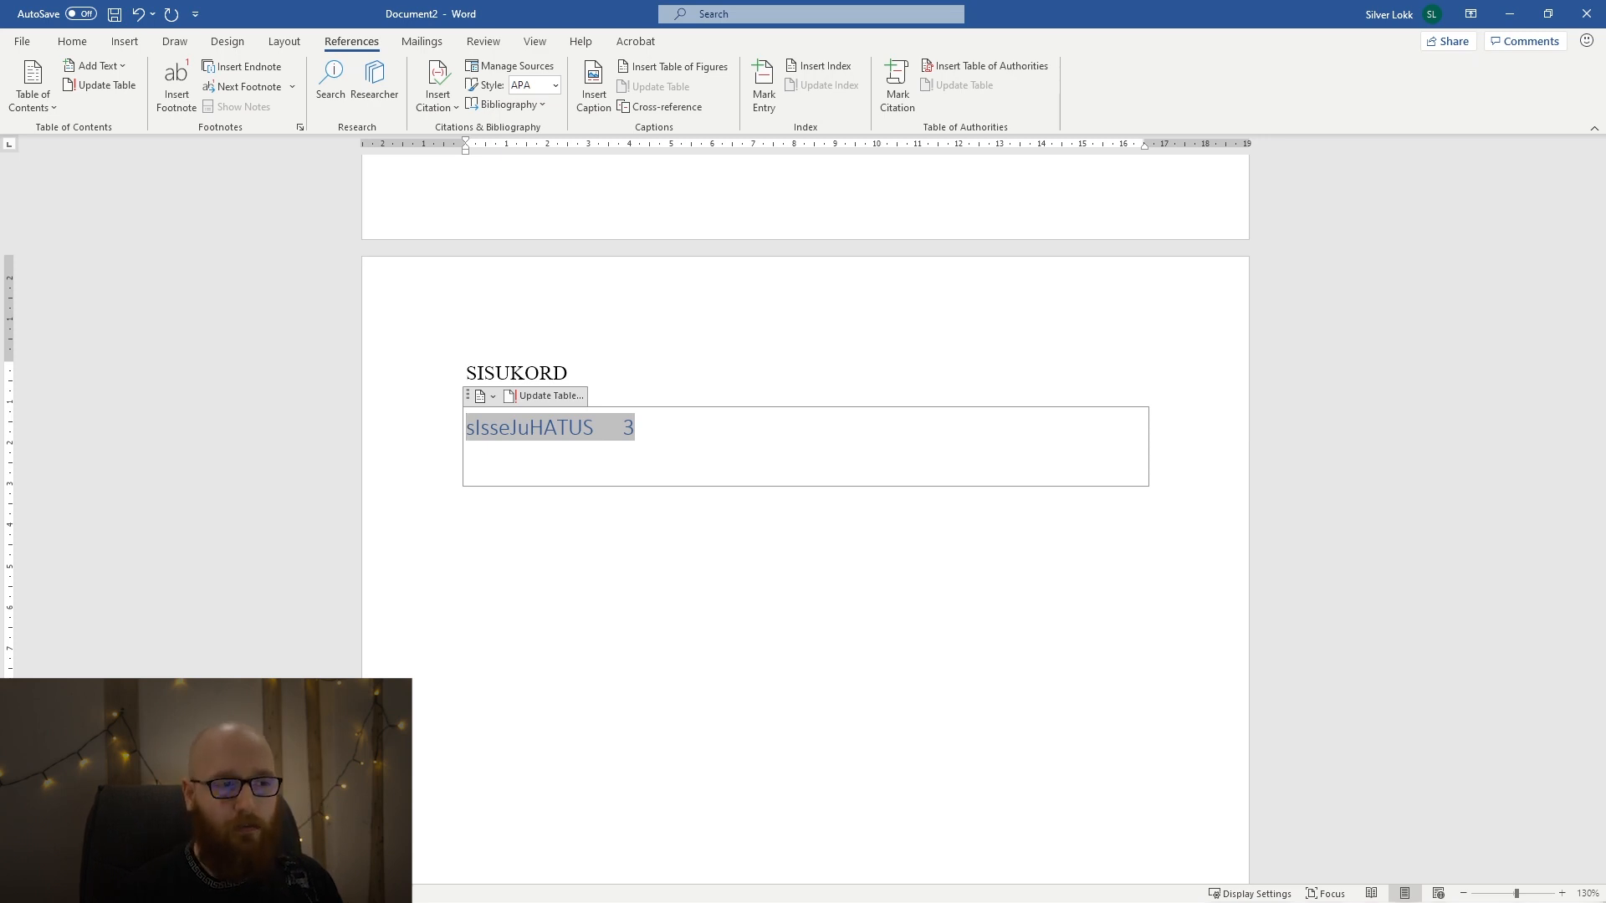
Update the entire table of contents below the SISUKORD heading.
left_click(788, 566)
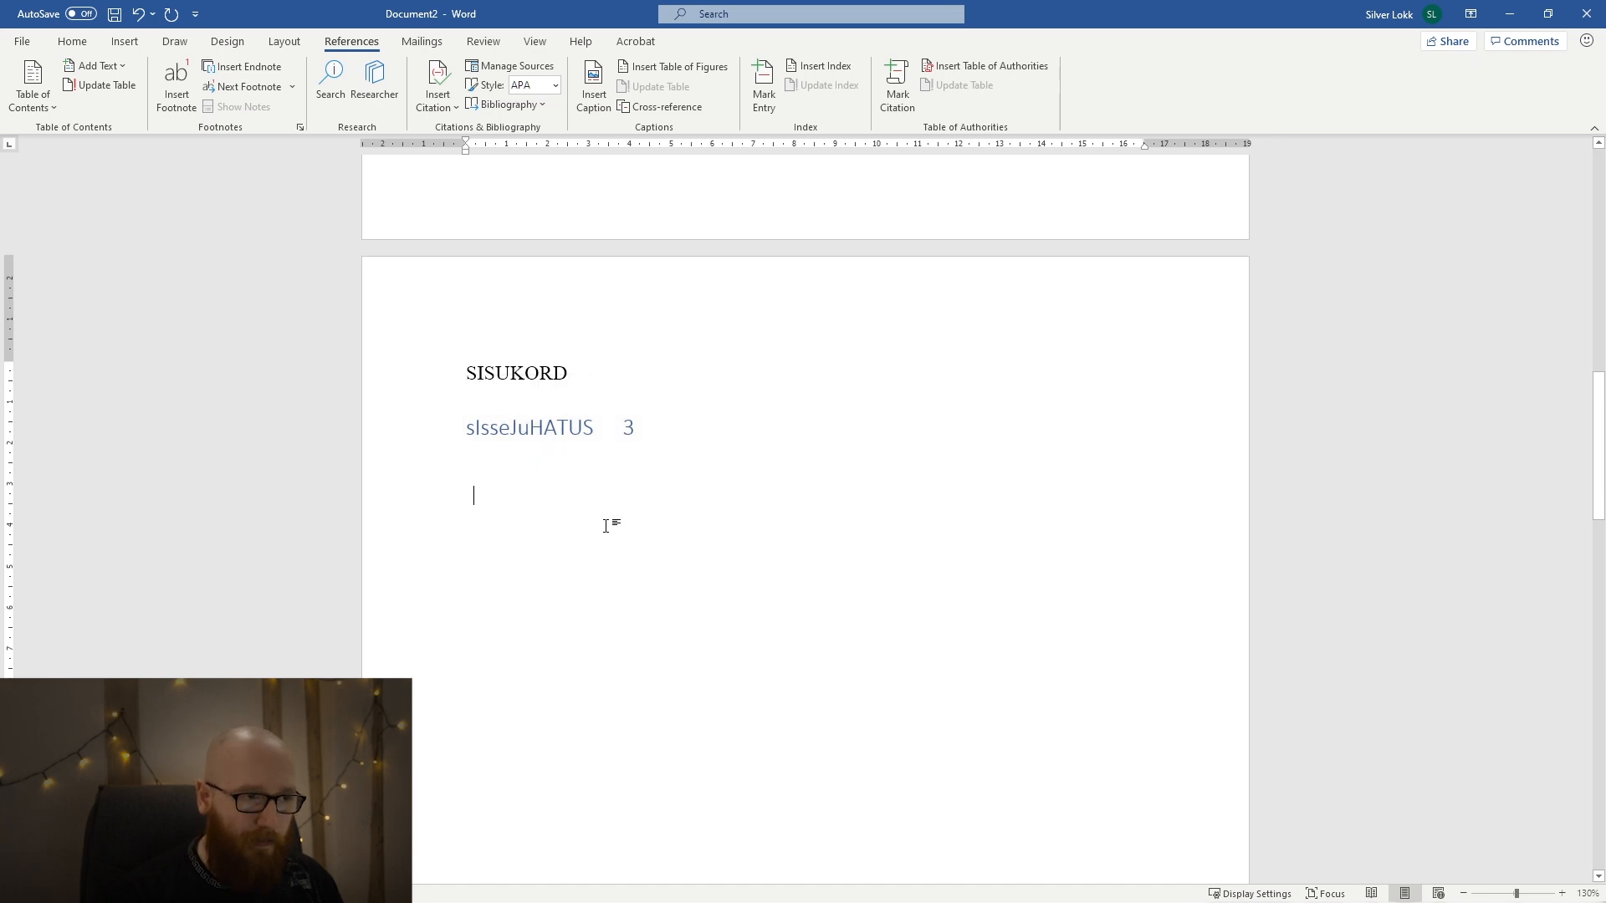
left_click(539, 459)
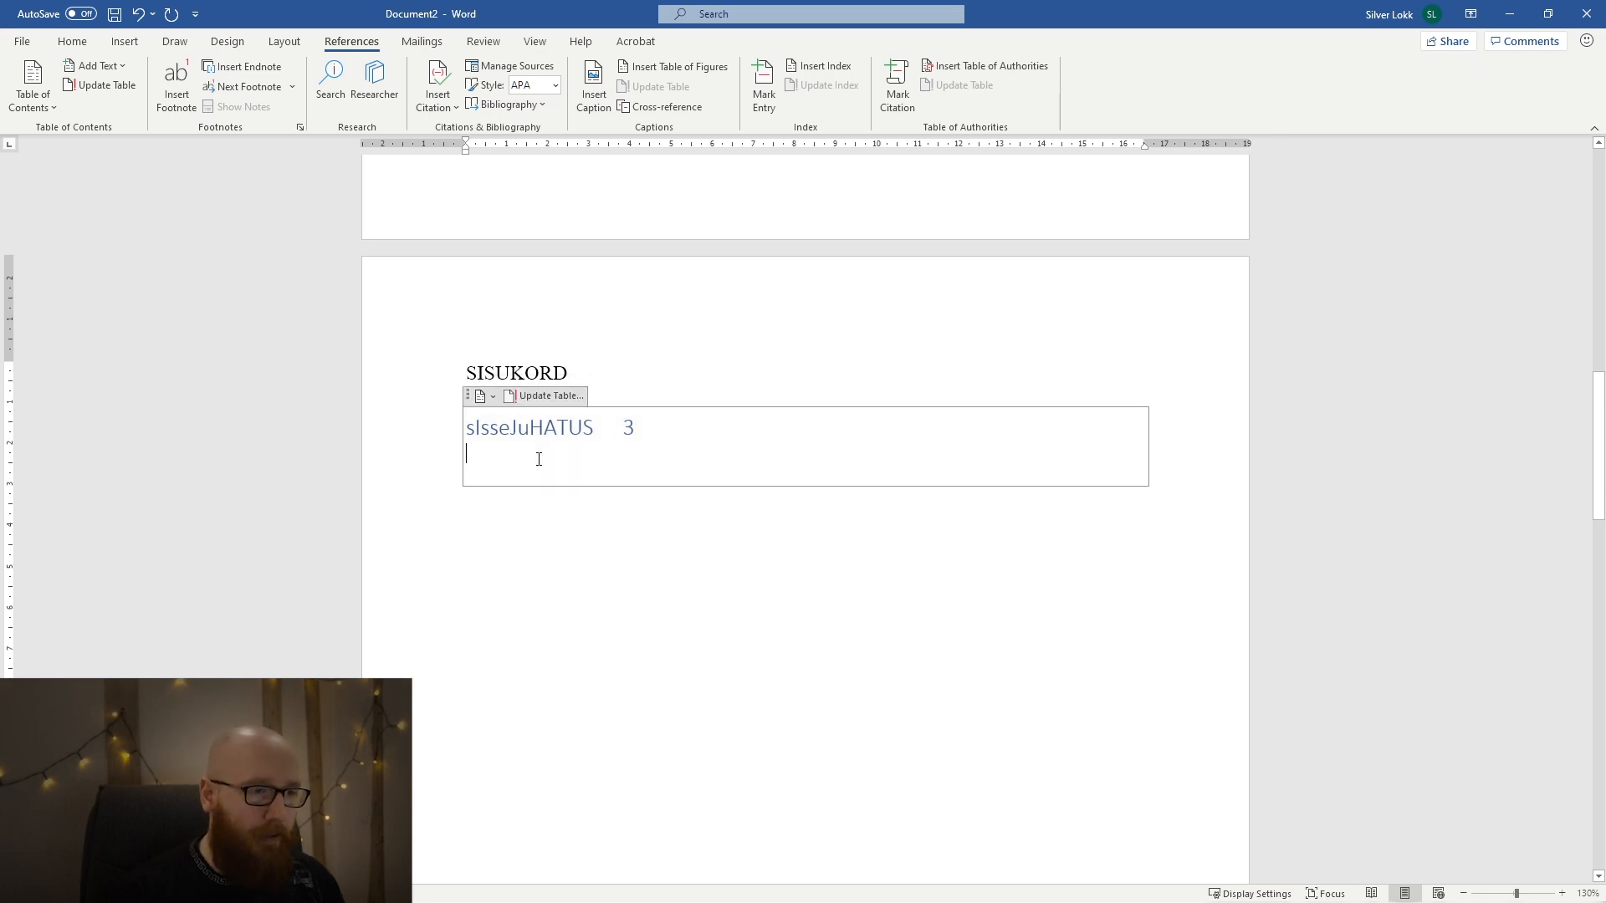
left_click(538, 399)
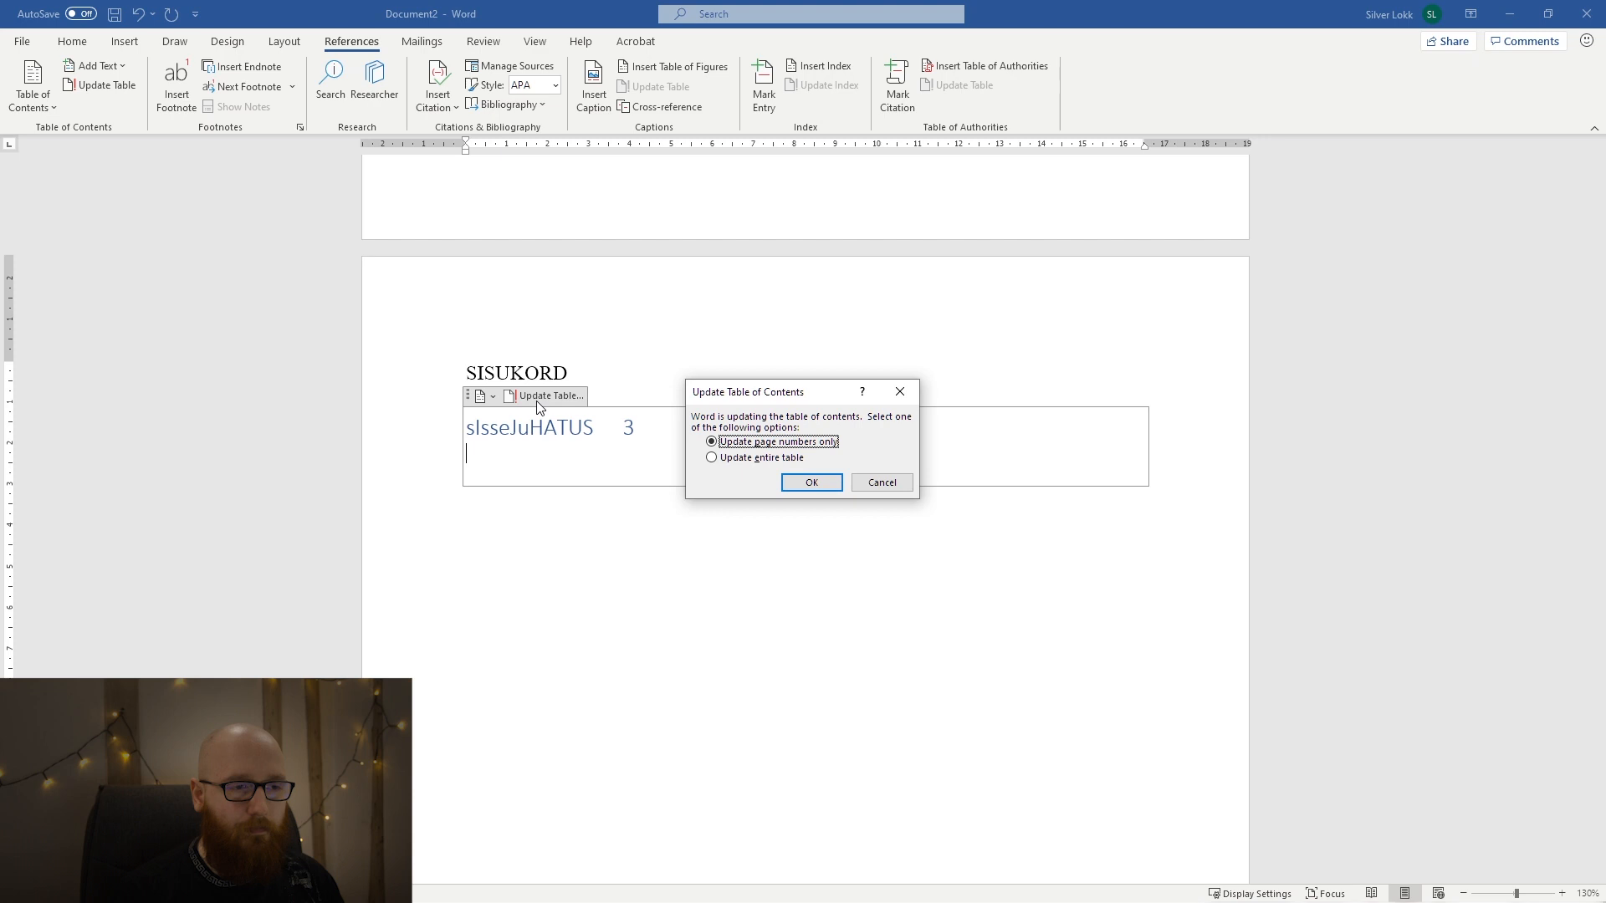
left_click(784, 459)
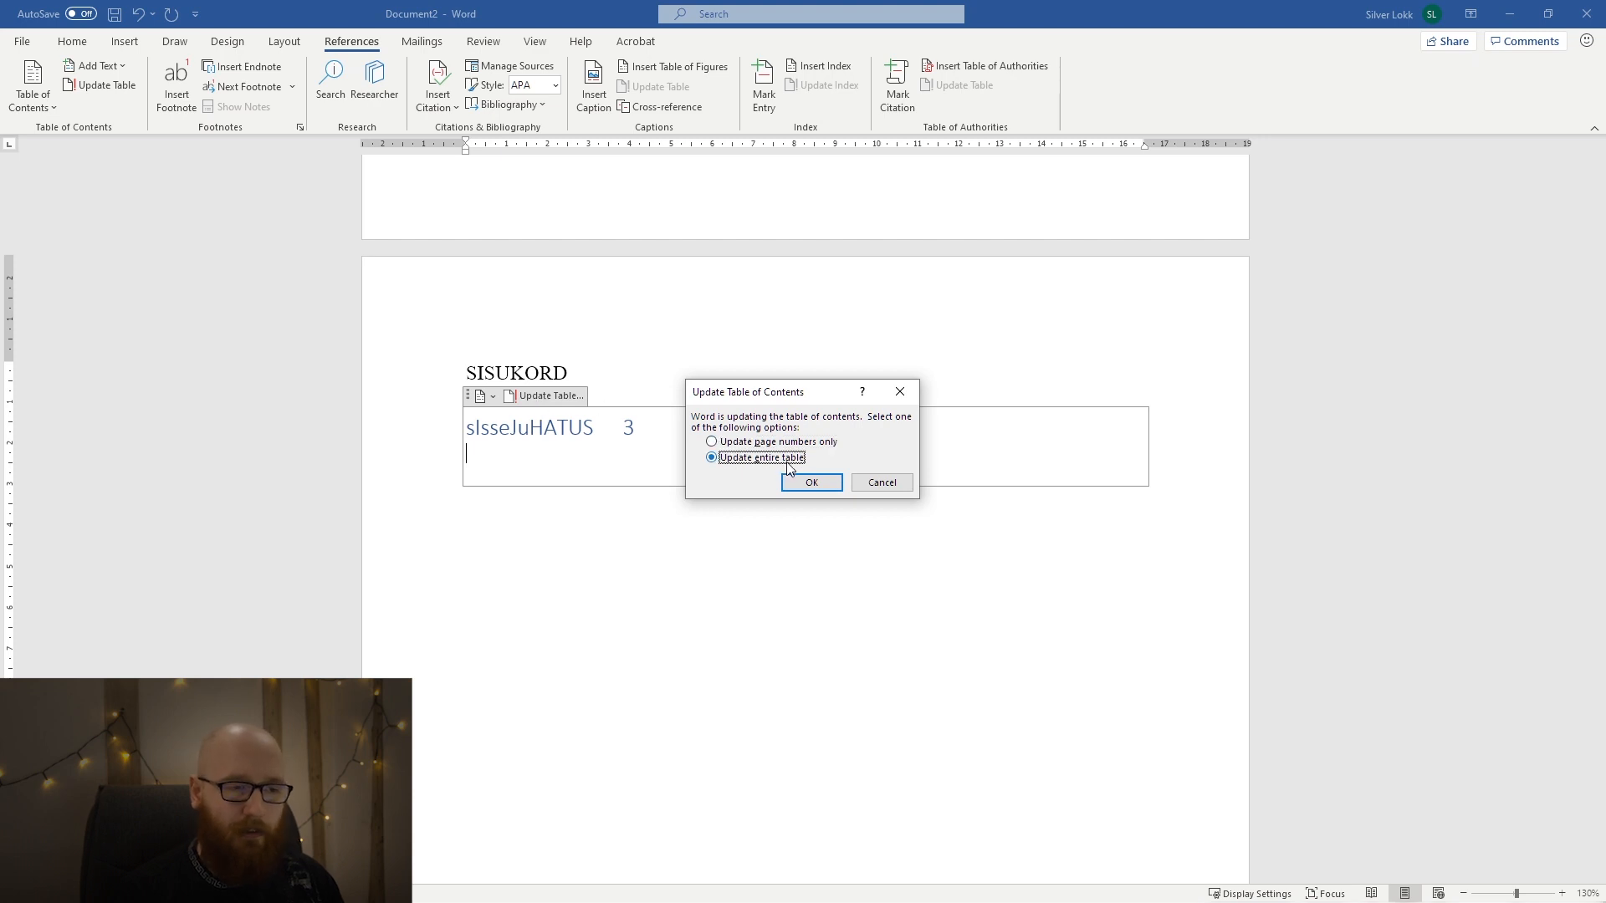
left_click(818, 482)
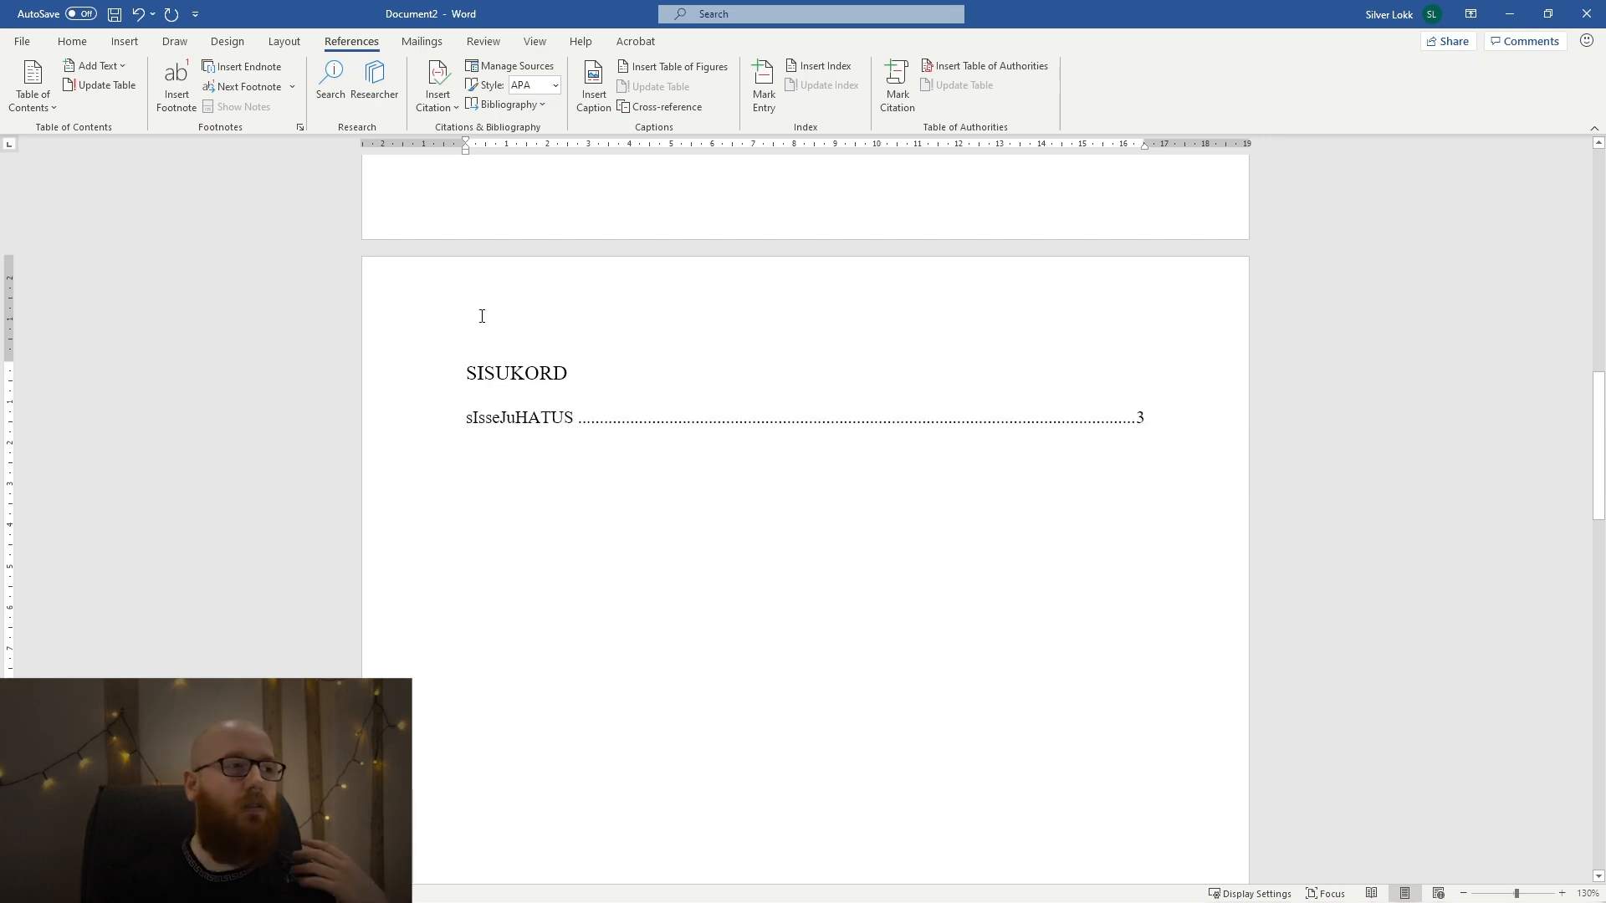
Compare the capitalization of the introduction's entry in the table of contents with the SISSEJUHATUS heading in the body.
double_click(523, 405)
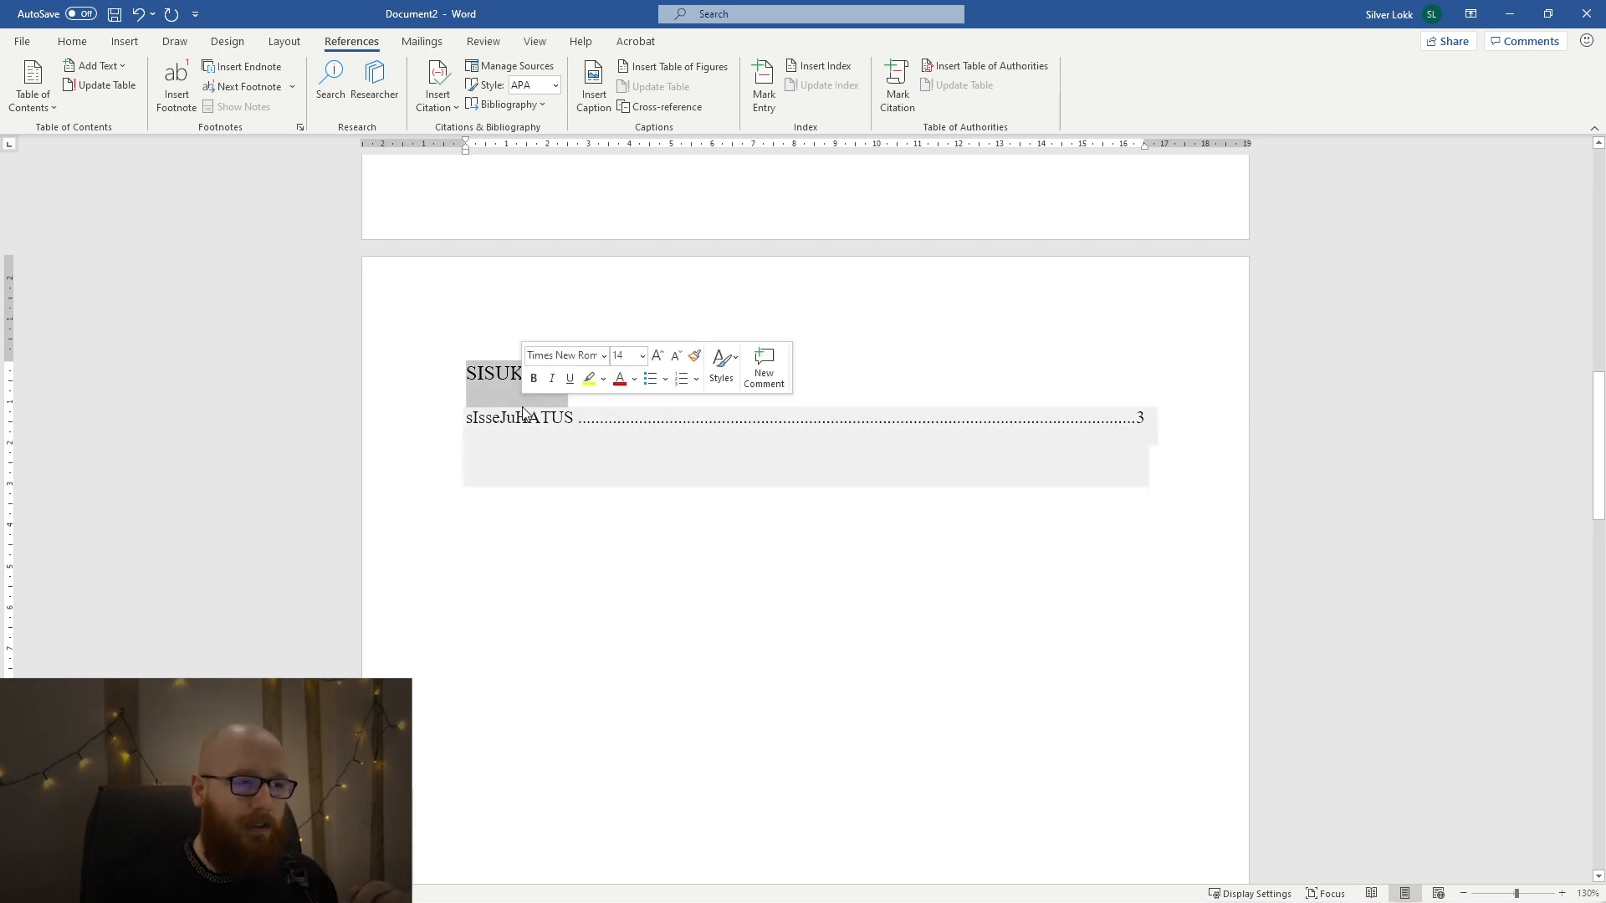
double_click(524, 424)
left_click(637, 573)
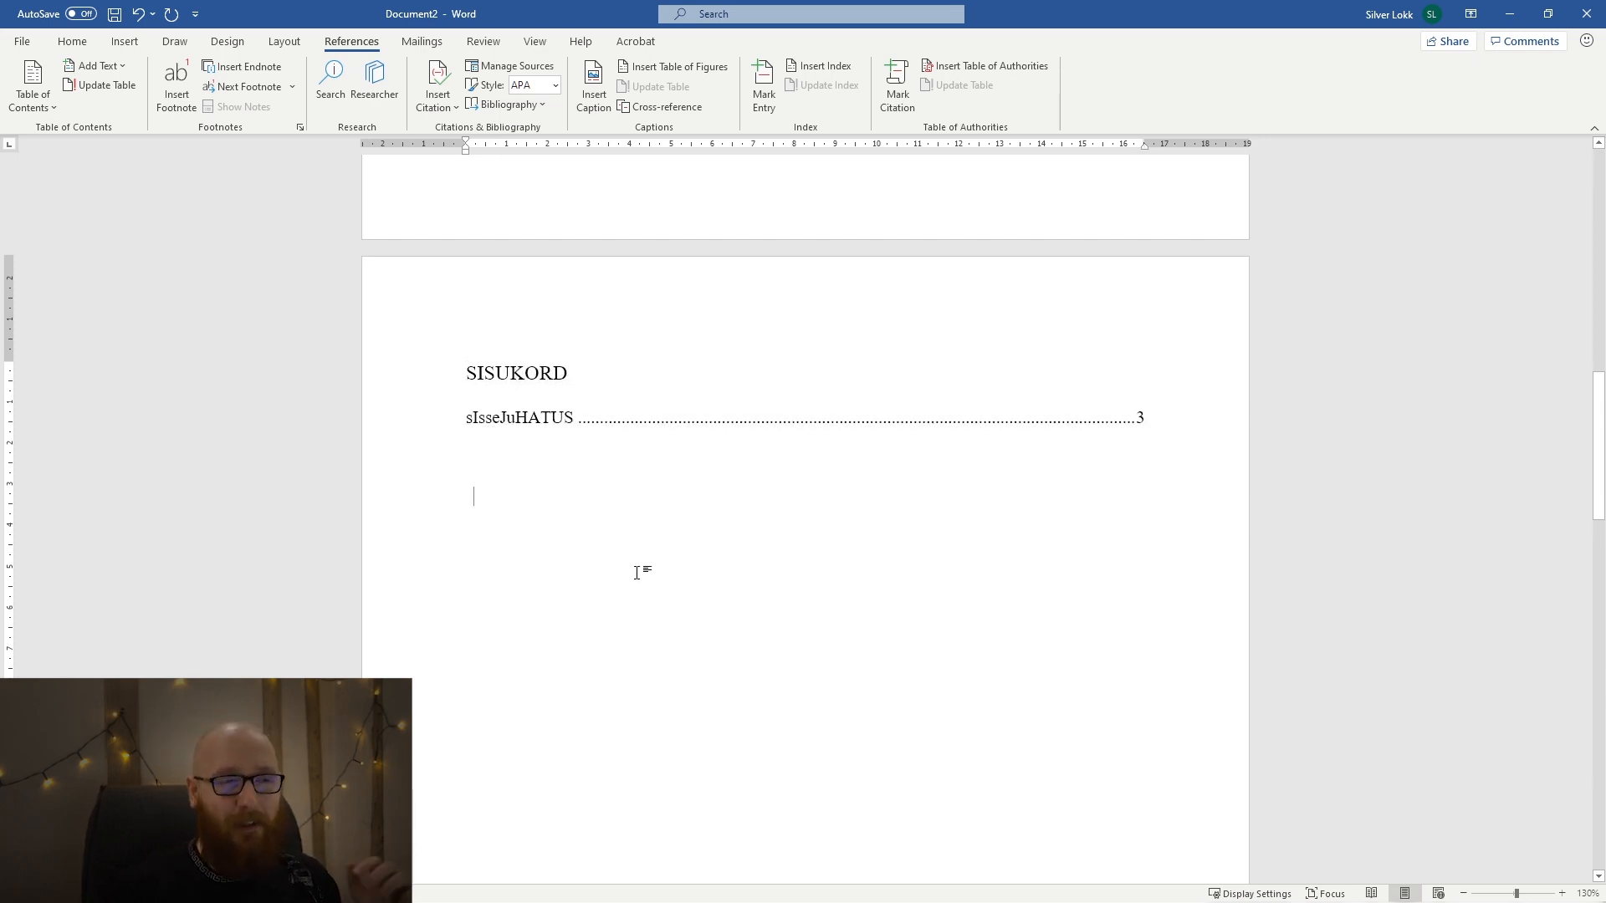
left_click(580, 501)
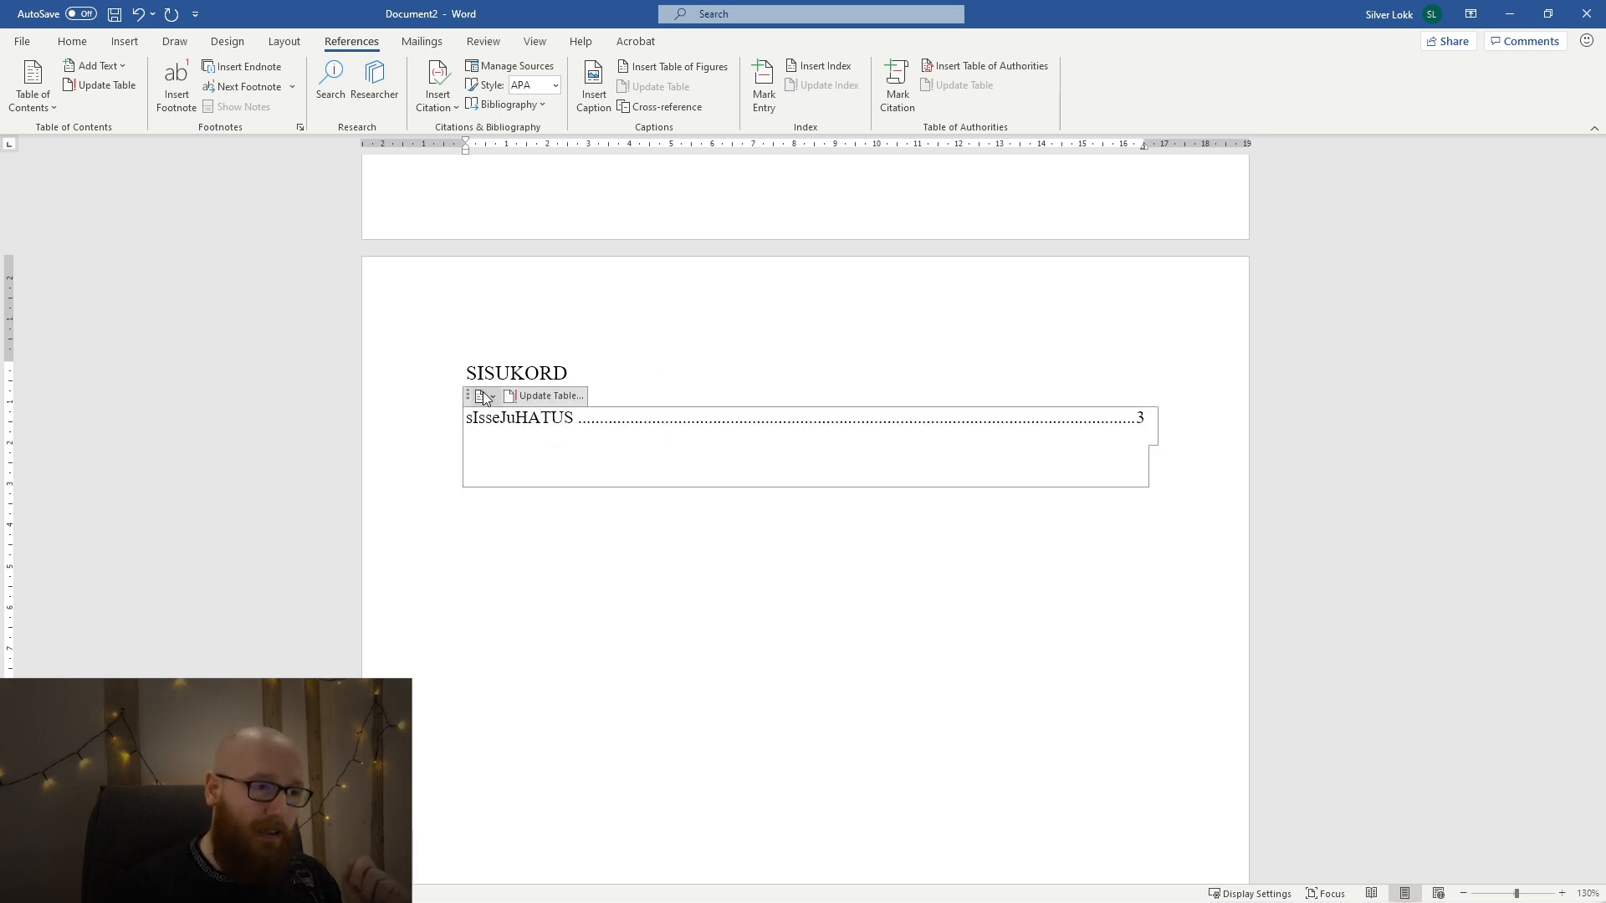
scroll(487, 452, "down", 5)
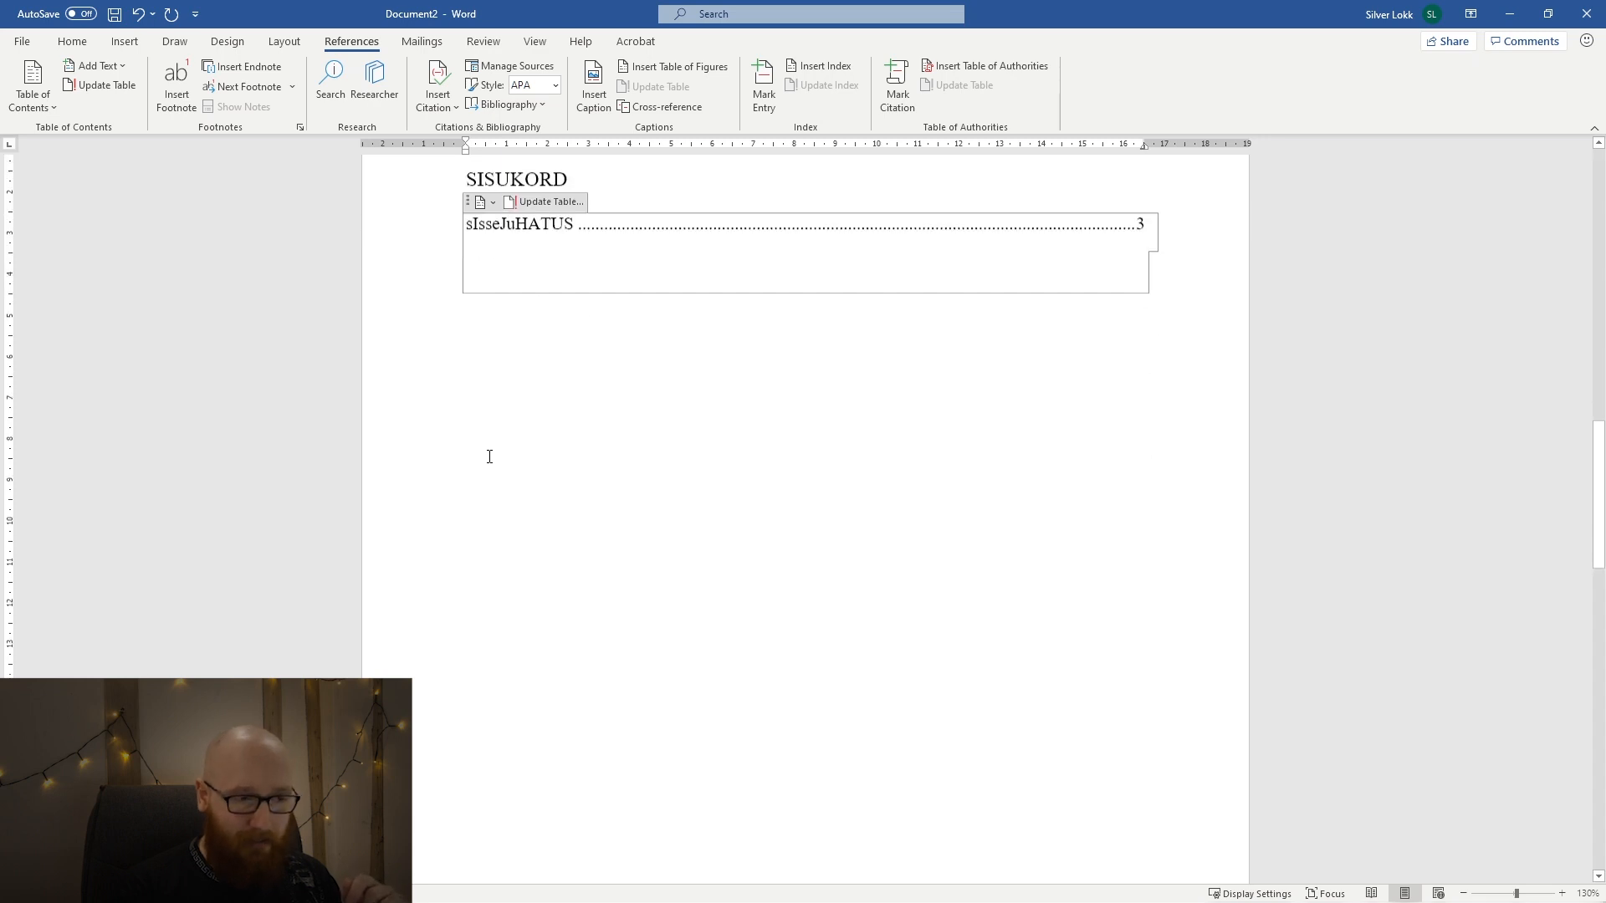
scroll(489, 456, "down", 9)
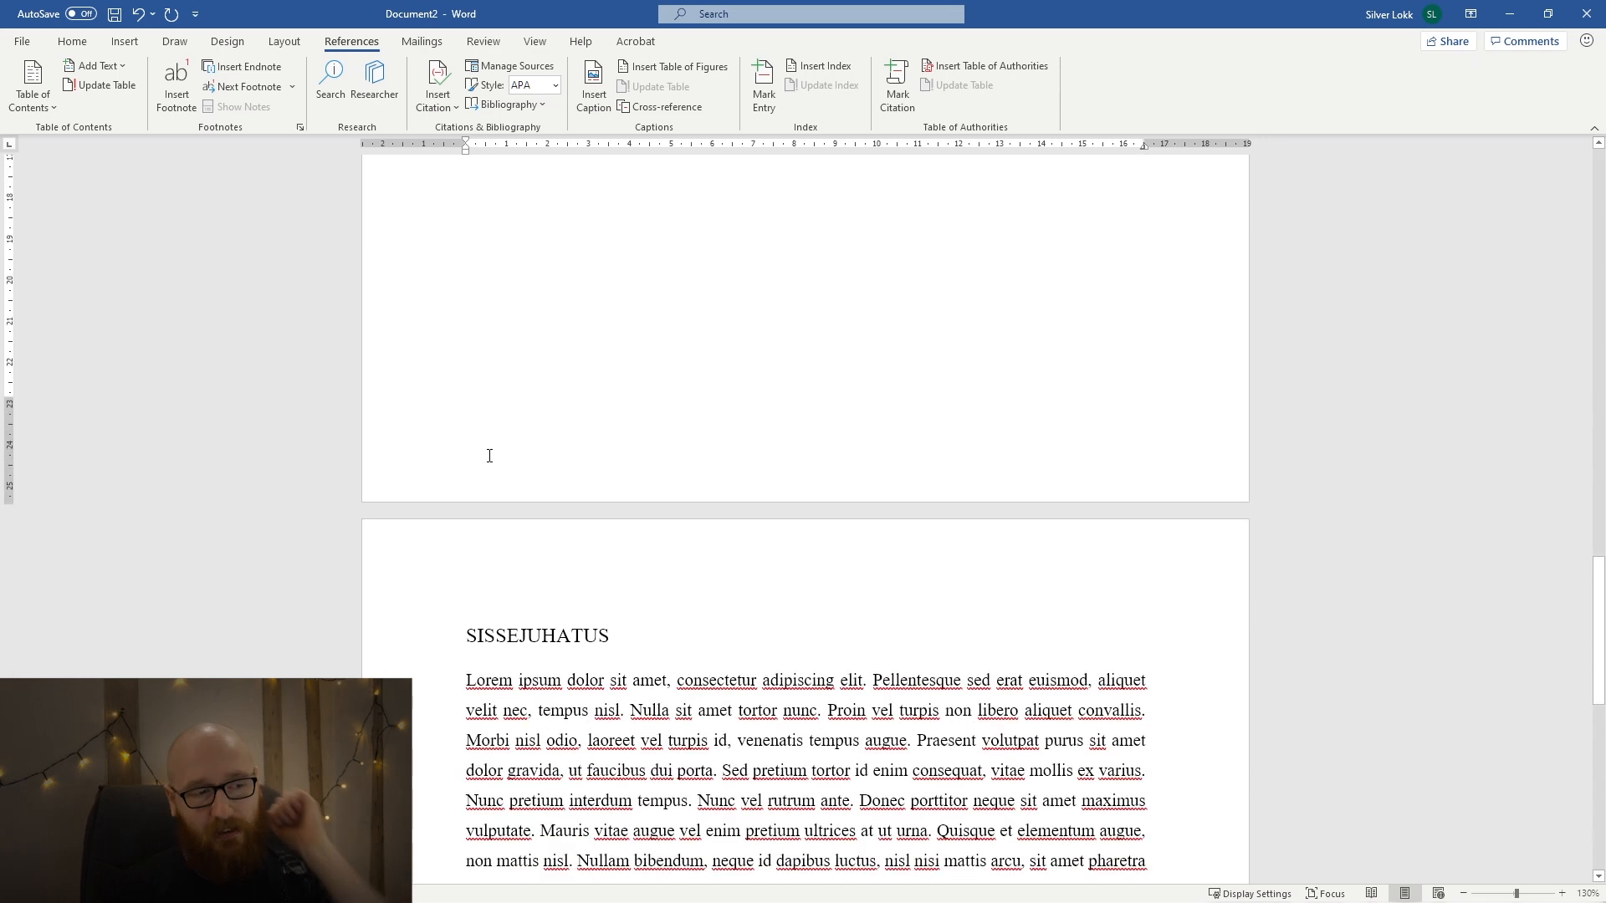
left_click(589, 387)
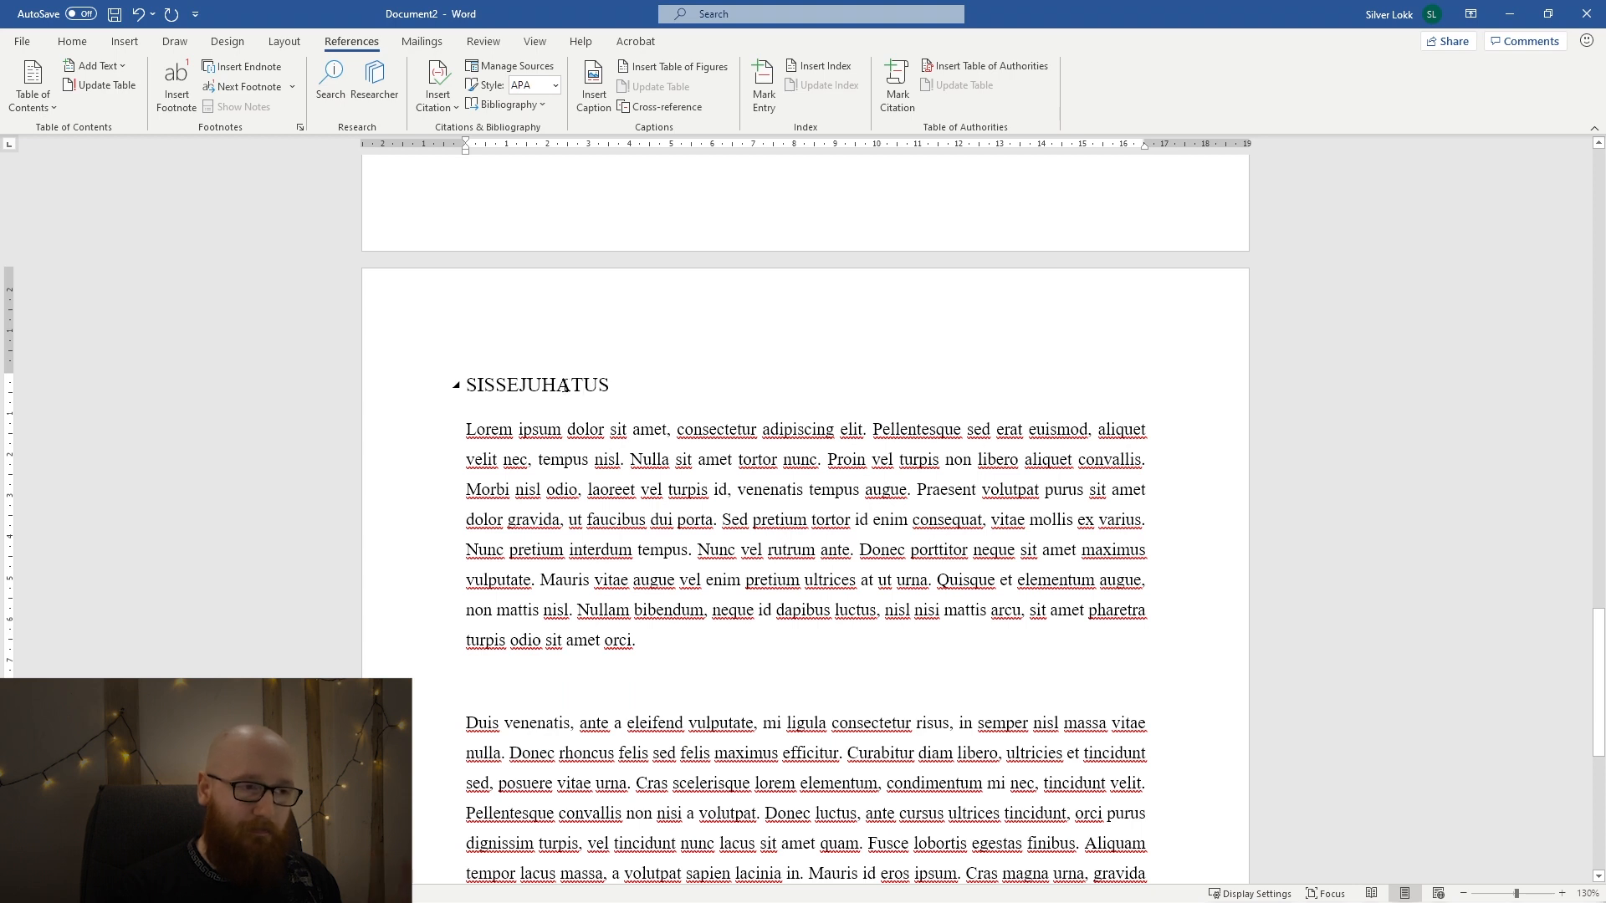
triple_click(563, 388)
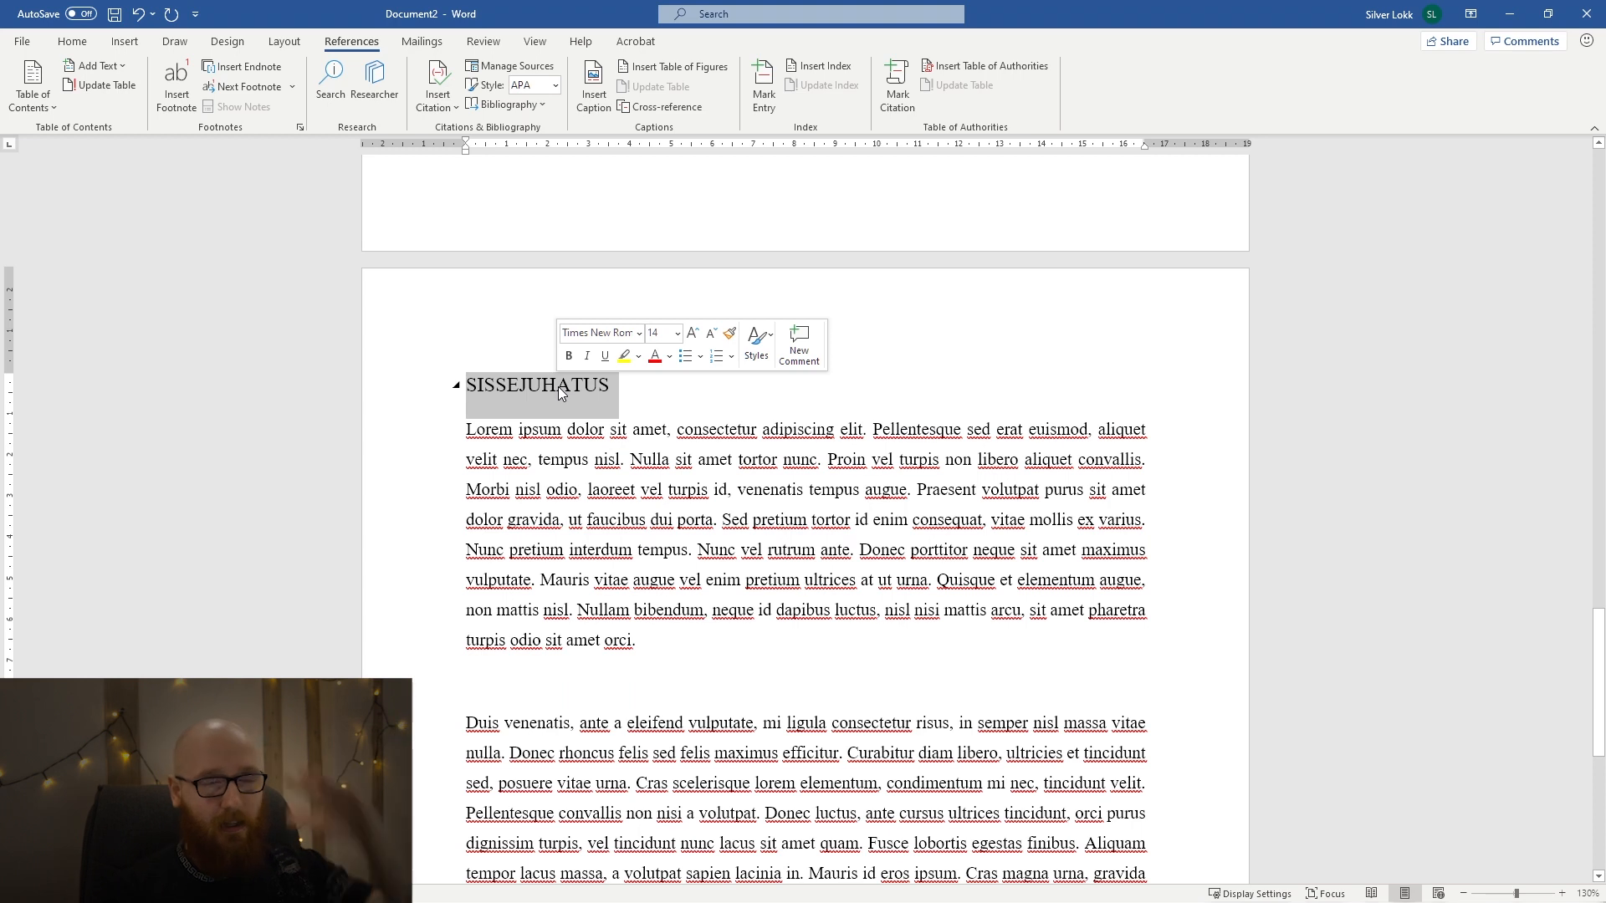
scroll(562, 395, "up", 15)
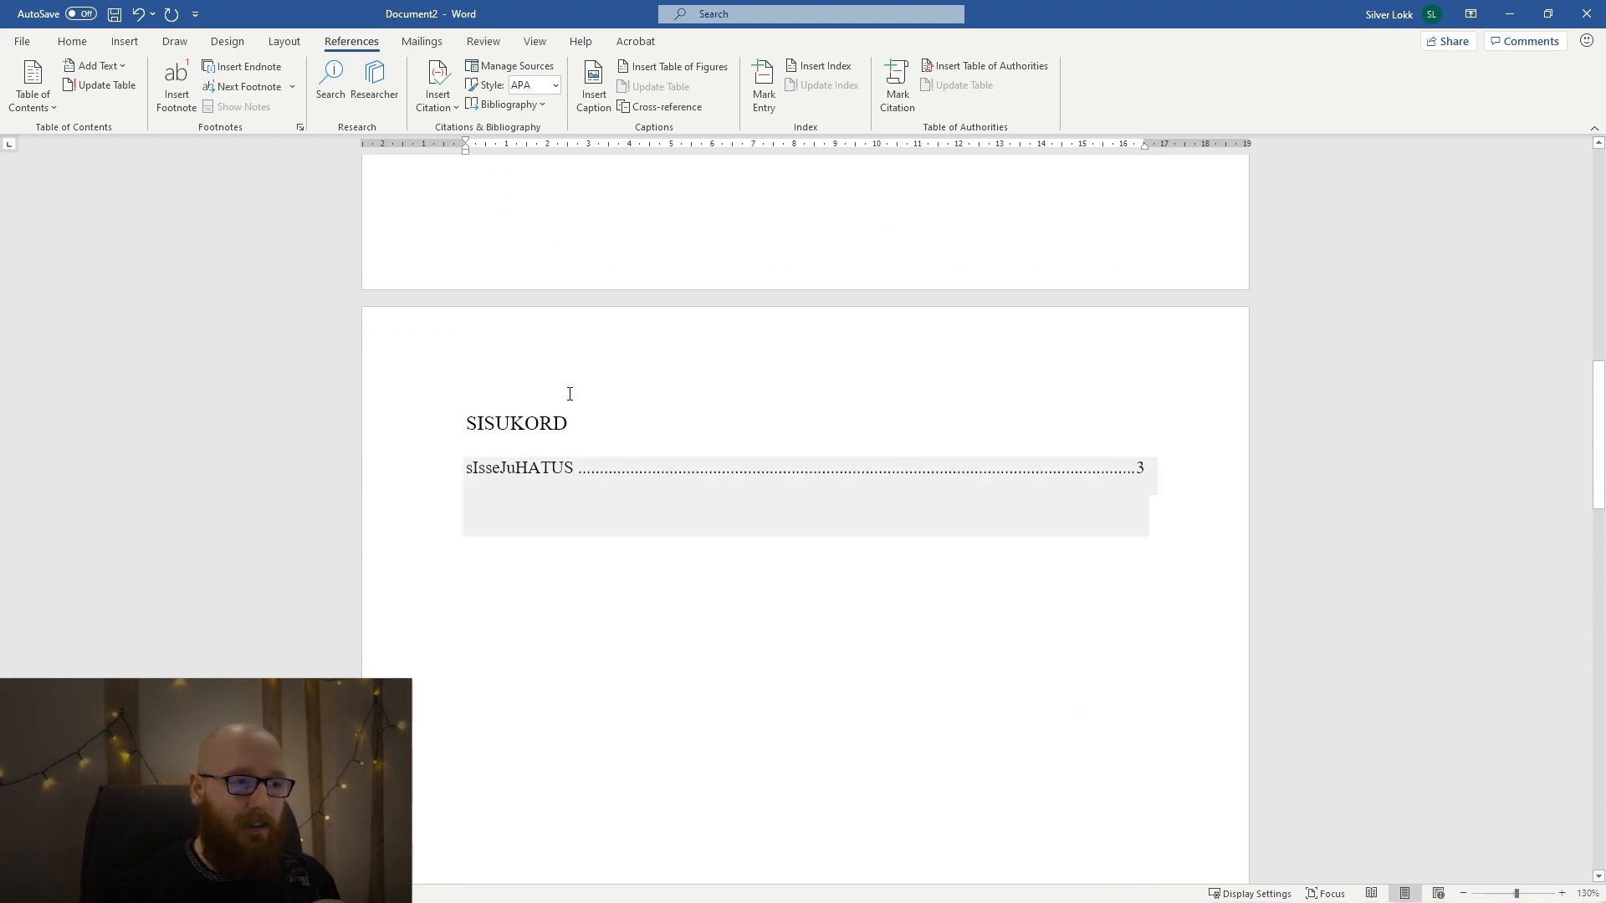
left_click(562, 495)
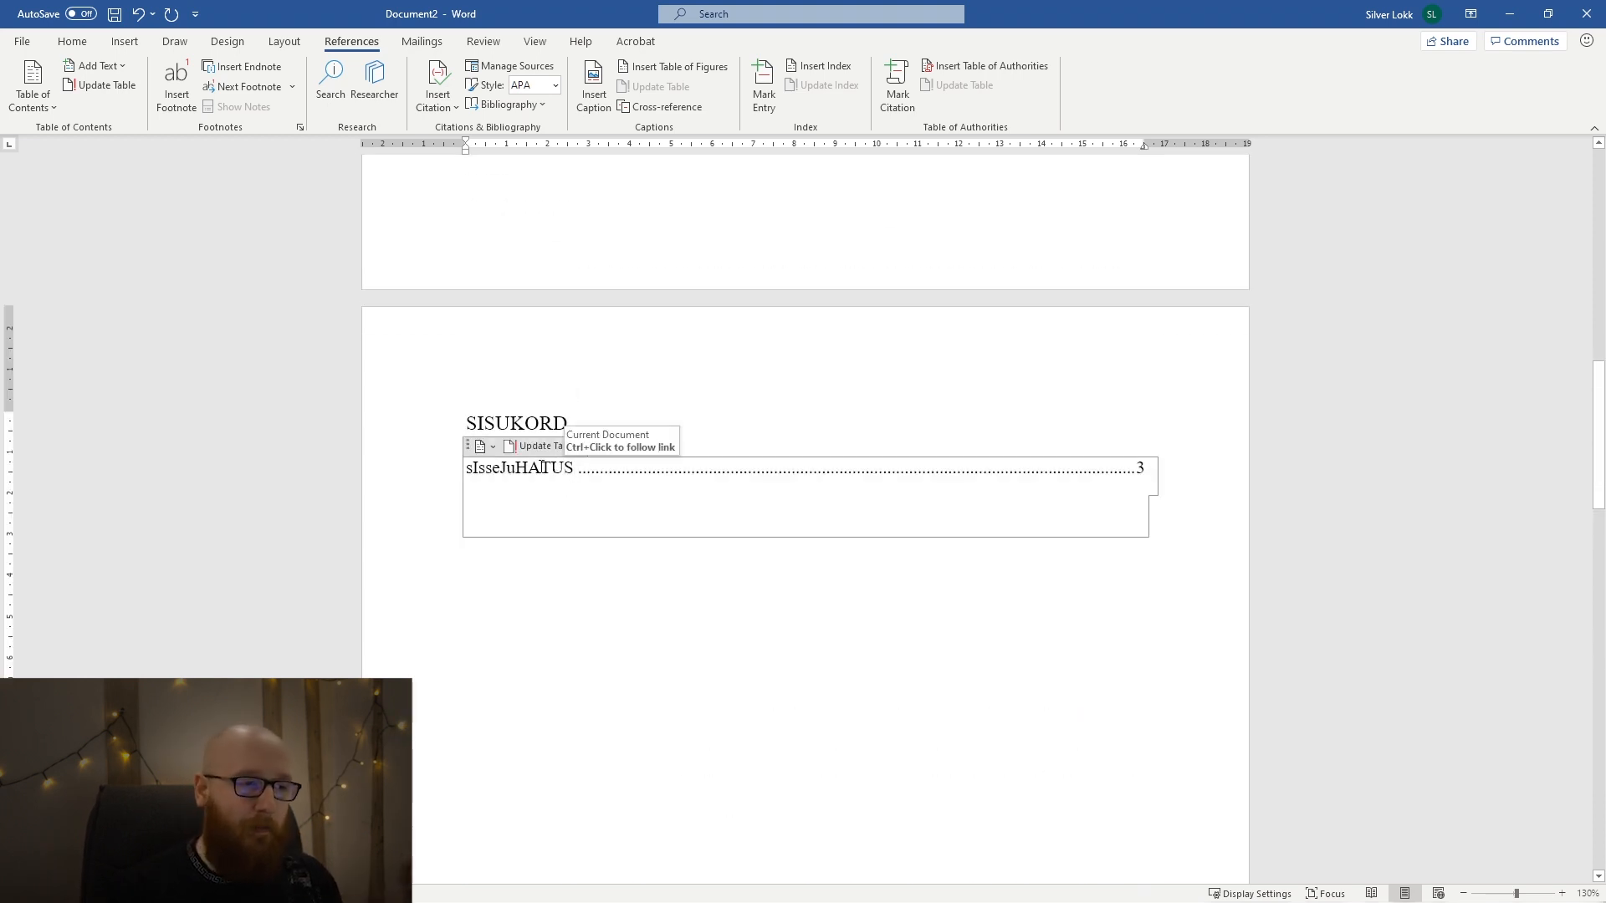
Delete the automatic table of contents and its emptied container below the SISUKORD heading.
left_click(469, 445)
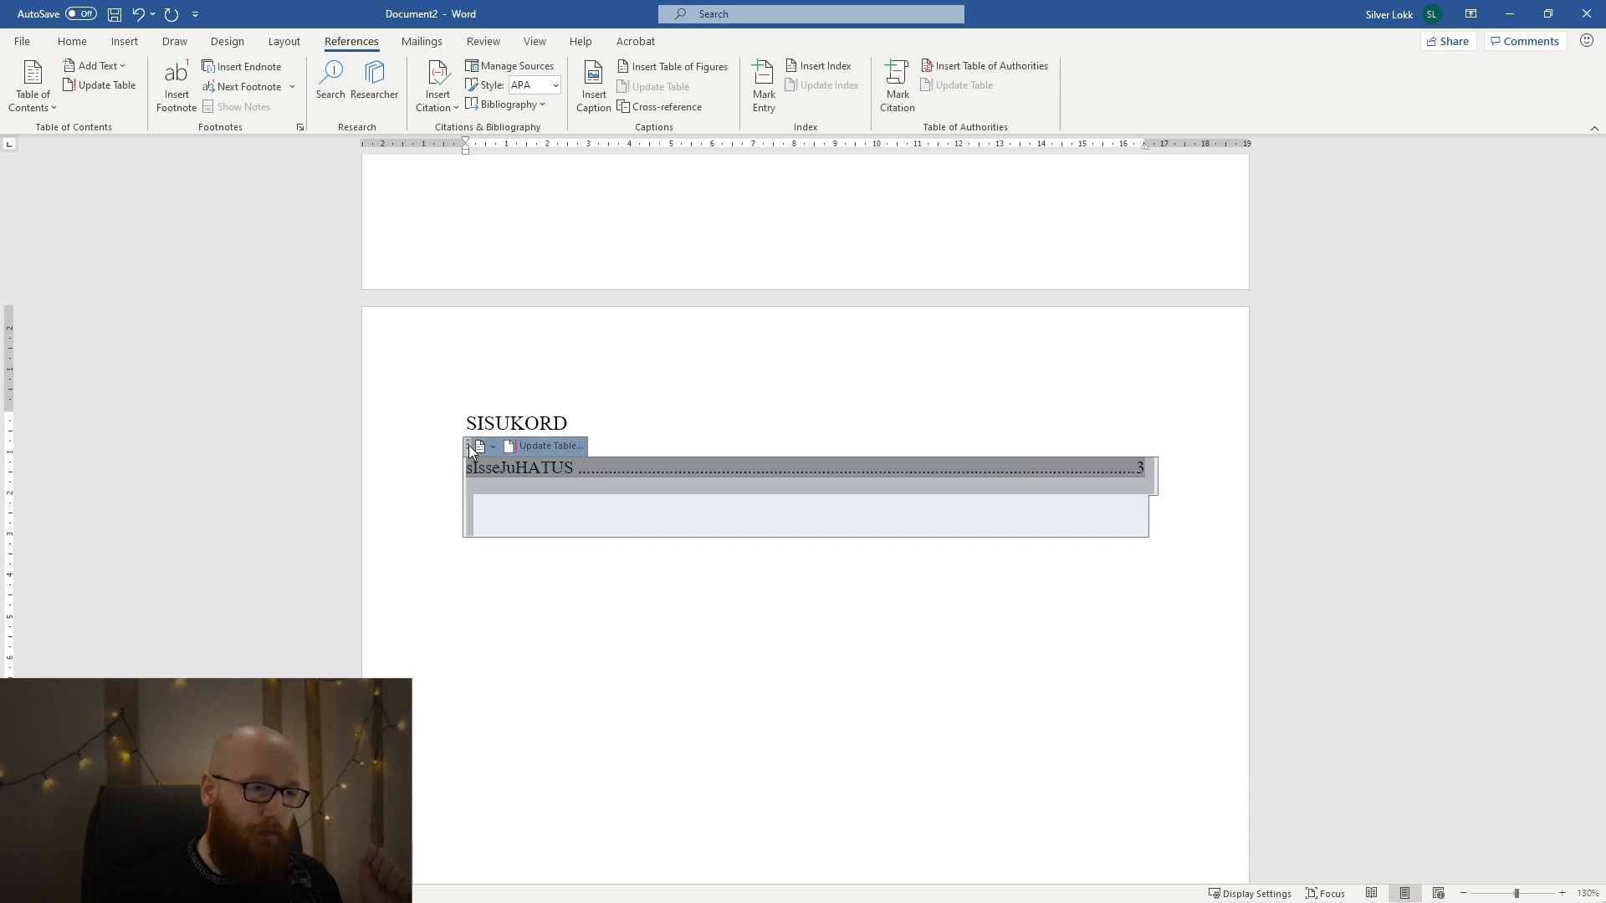
left_click(472, 450)
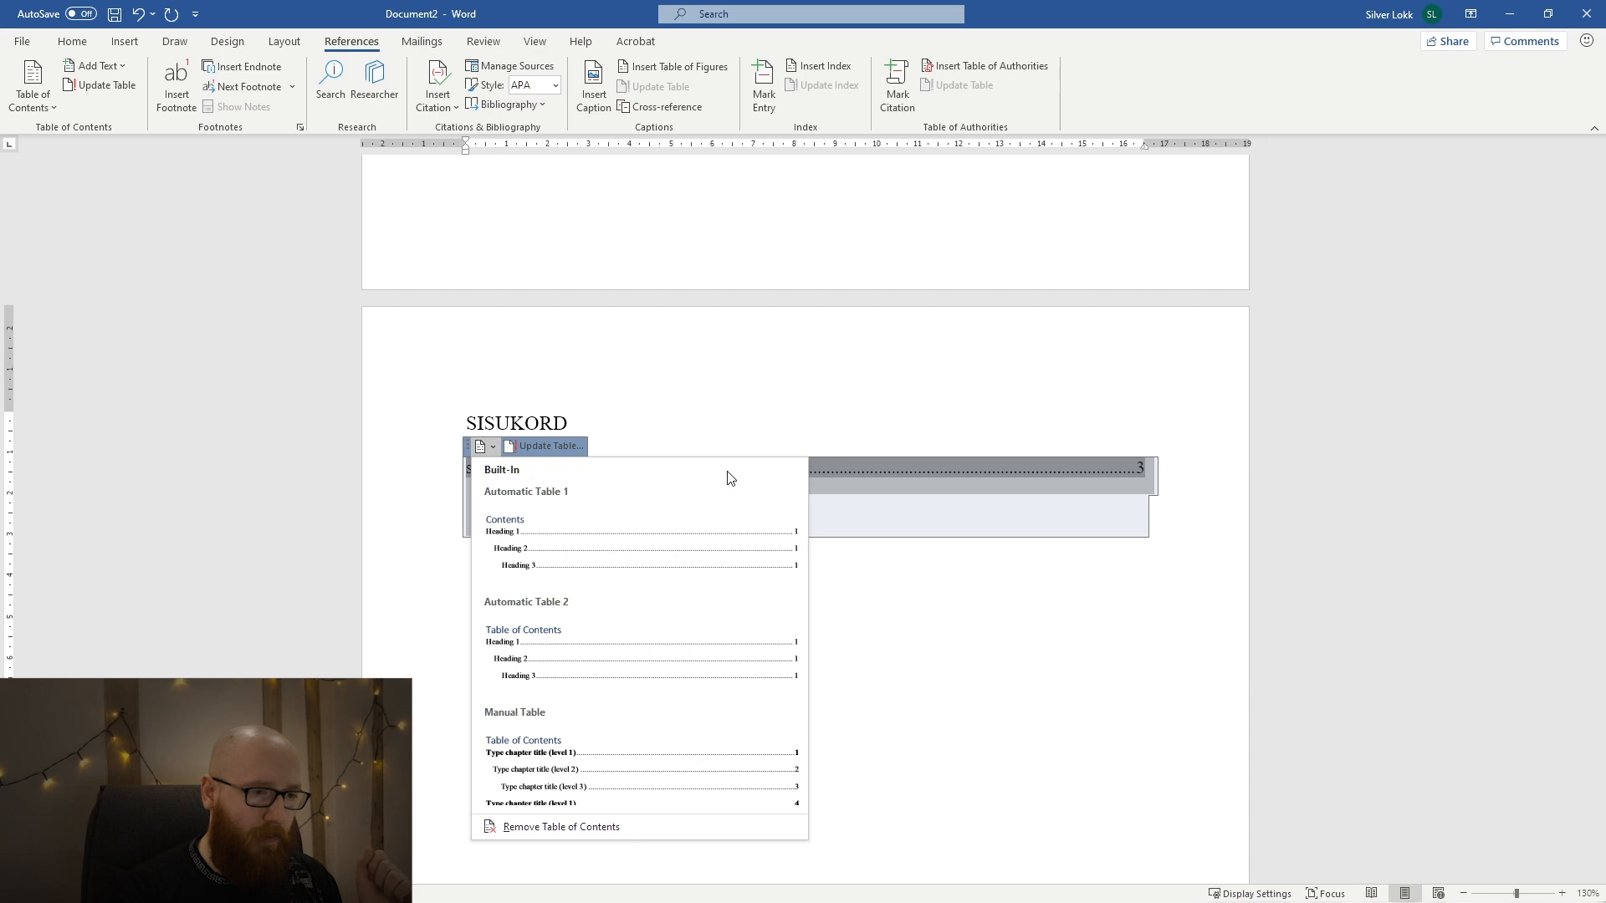
left_click(873, 484)
key("Delete")
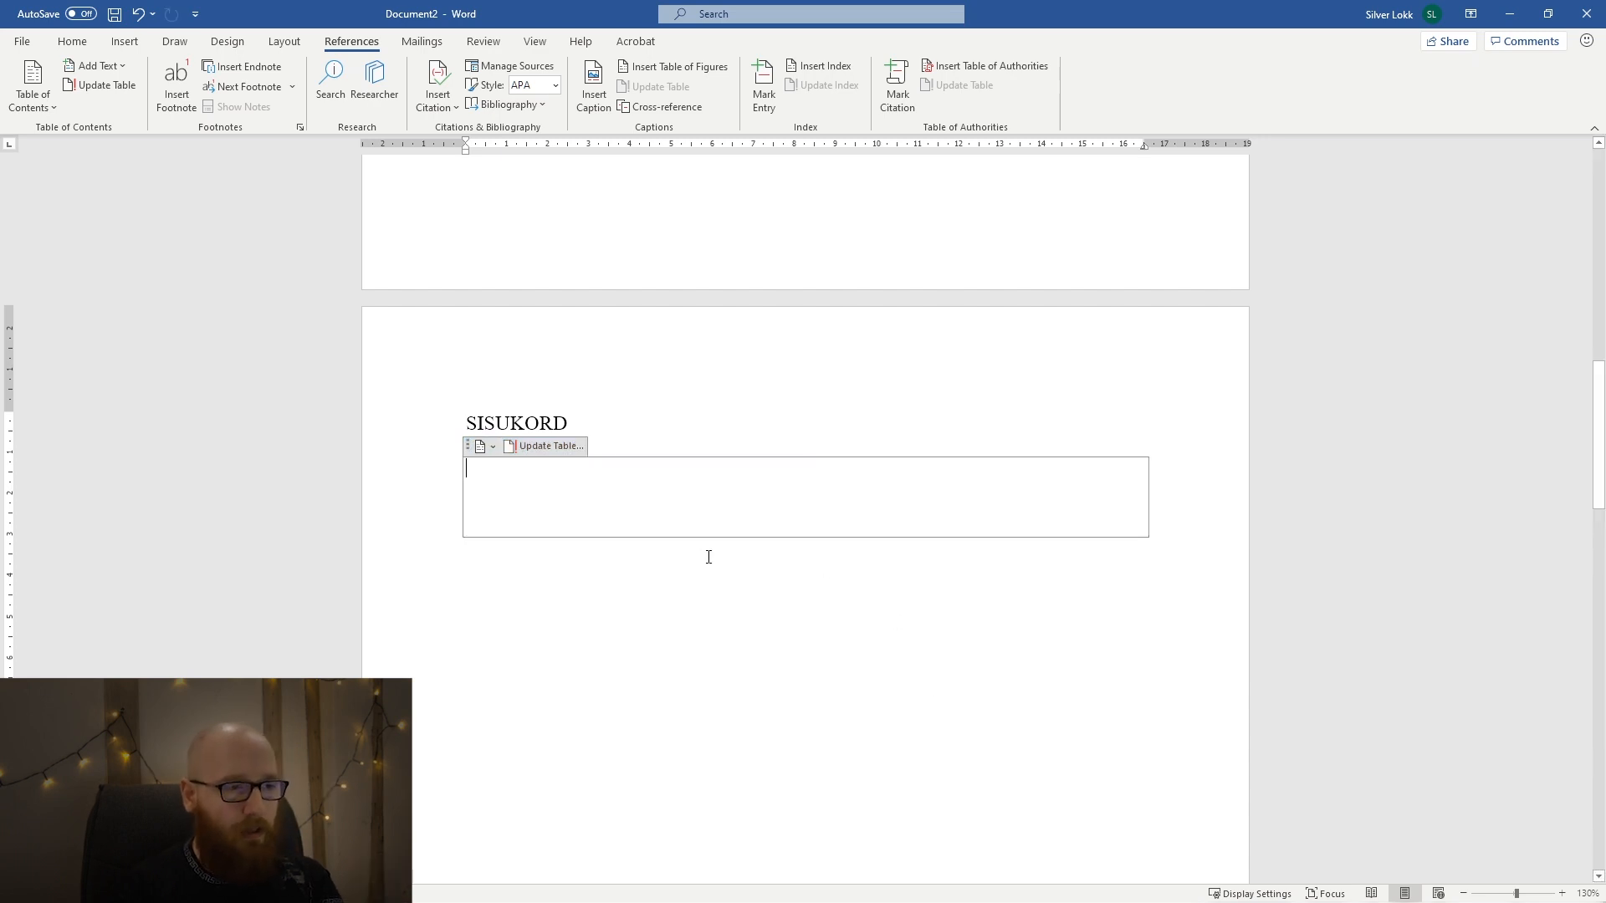
left_click(469, 450)
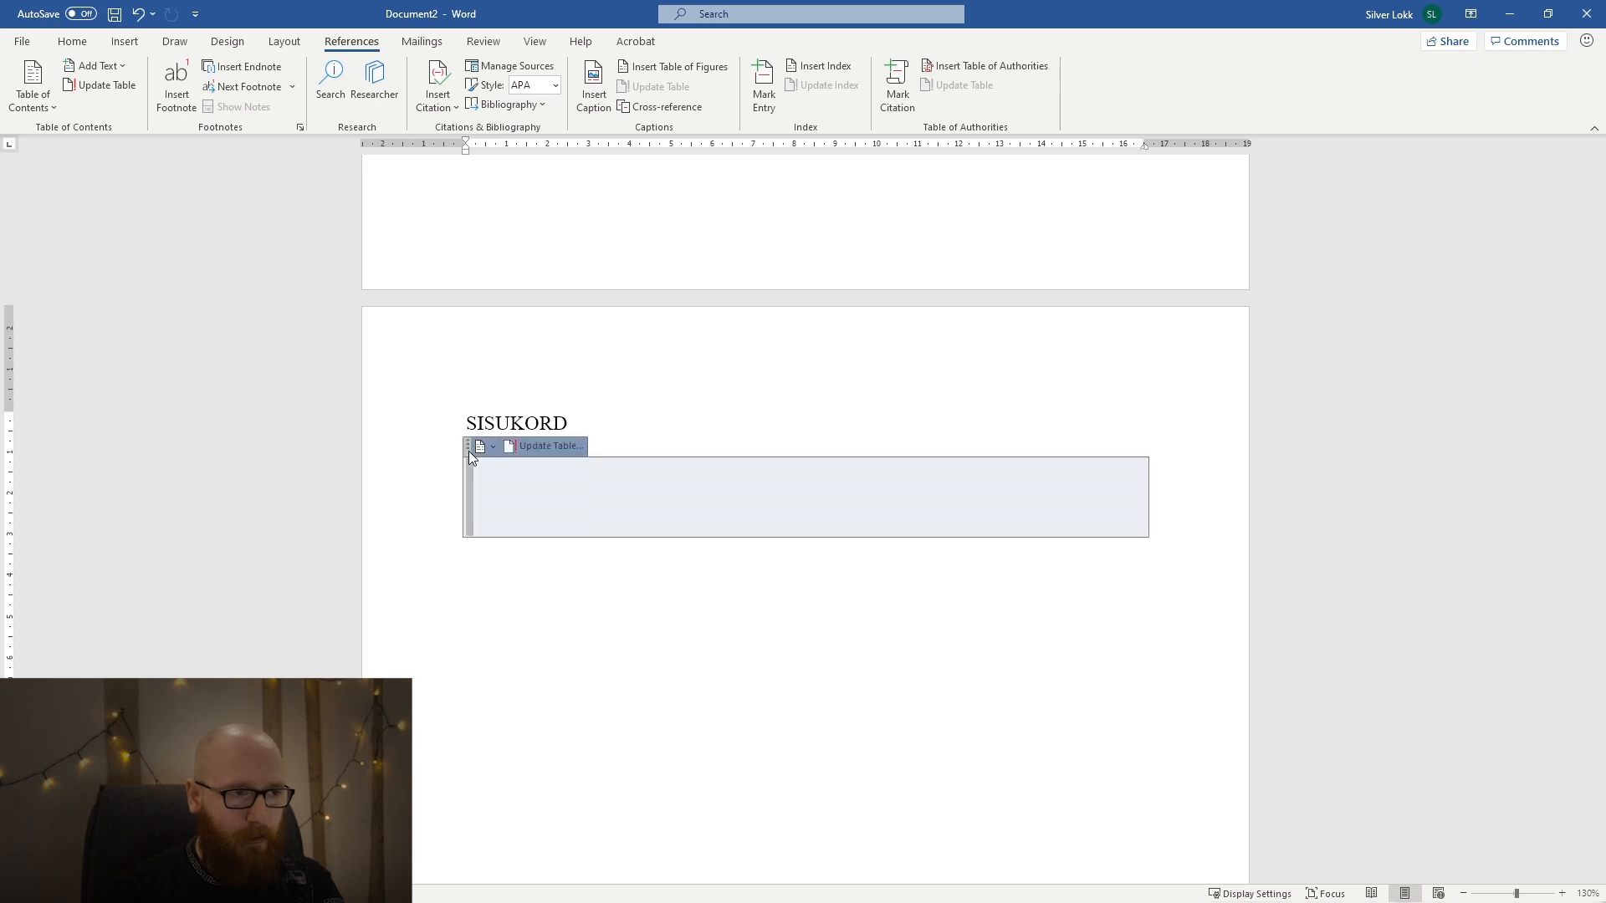
key("Delete")
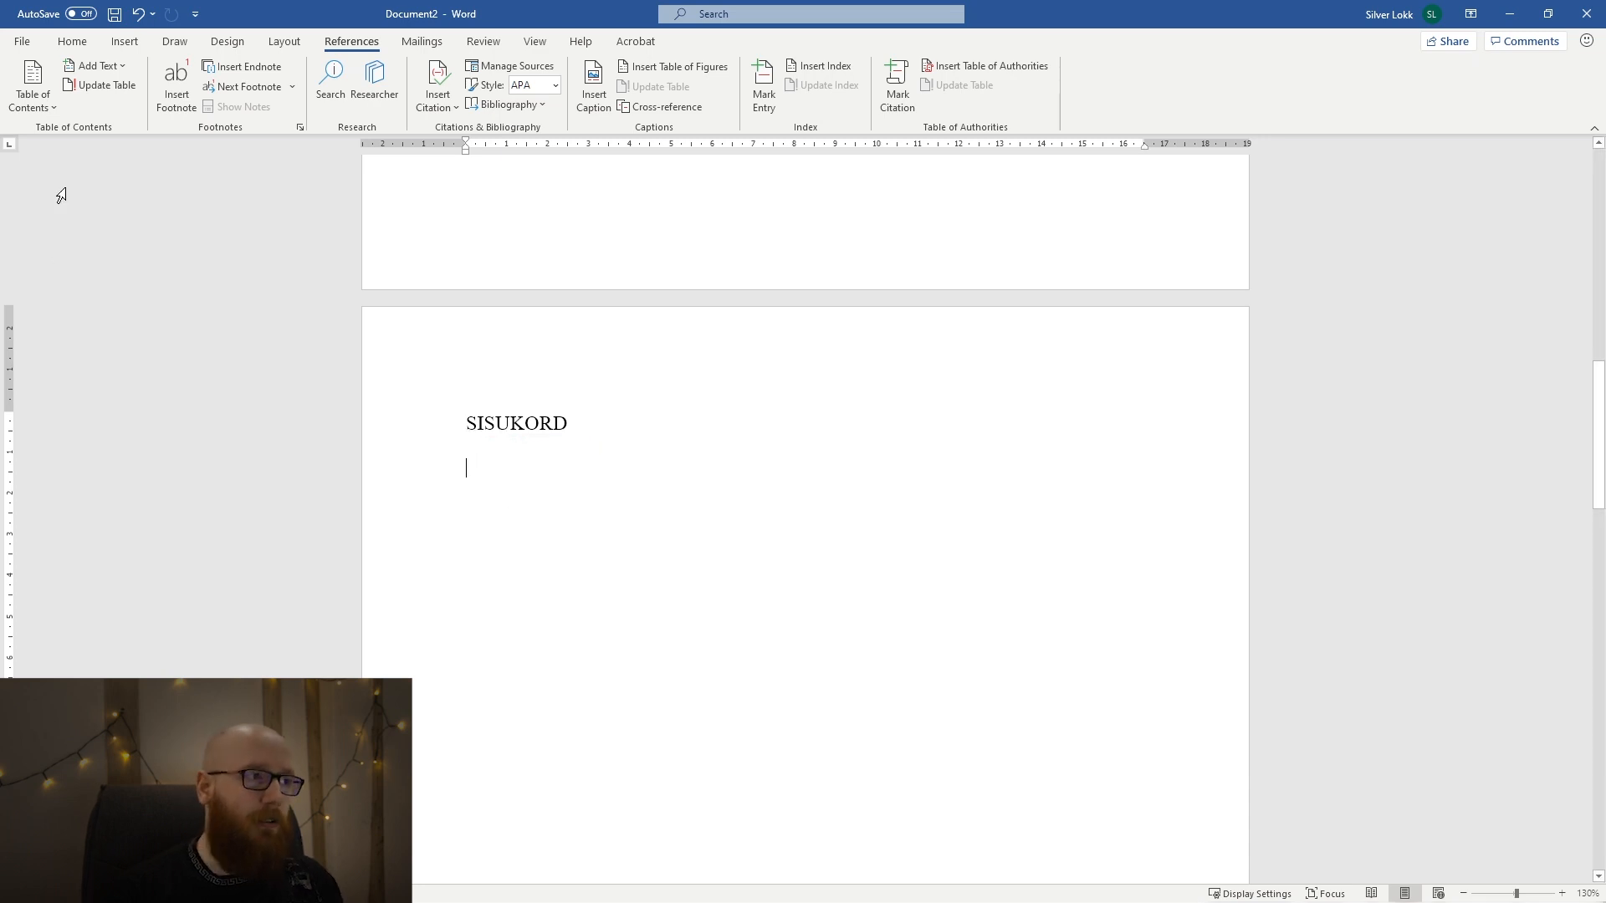
Start a custom table of contents below the SISUKORD heading and check which heading styles its options include.
left_click(33, 92)
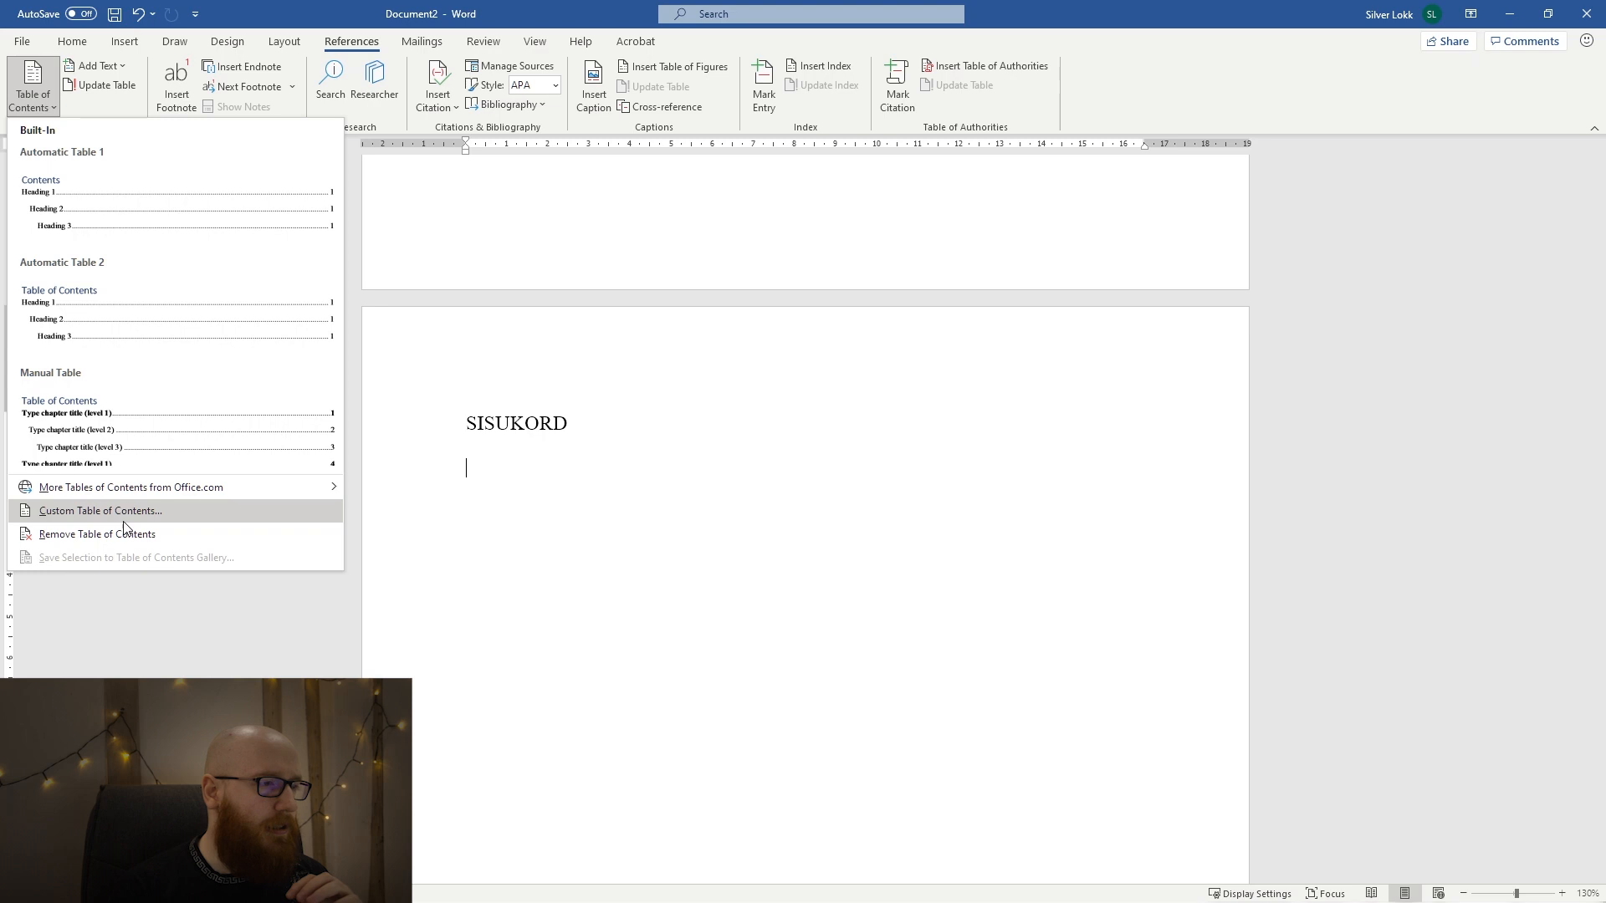
left_click(168, 509)
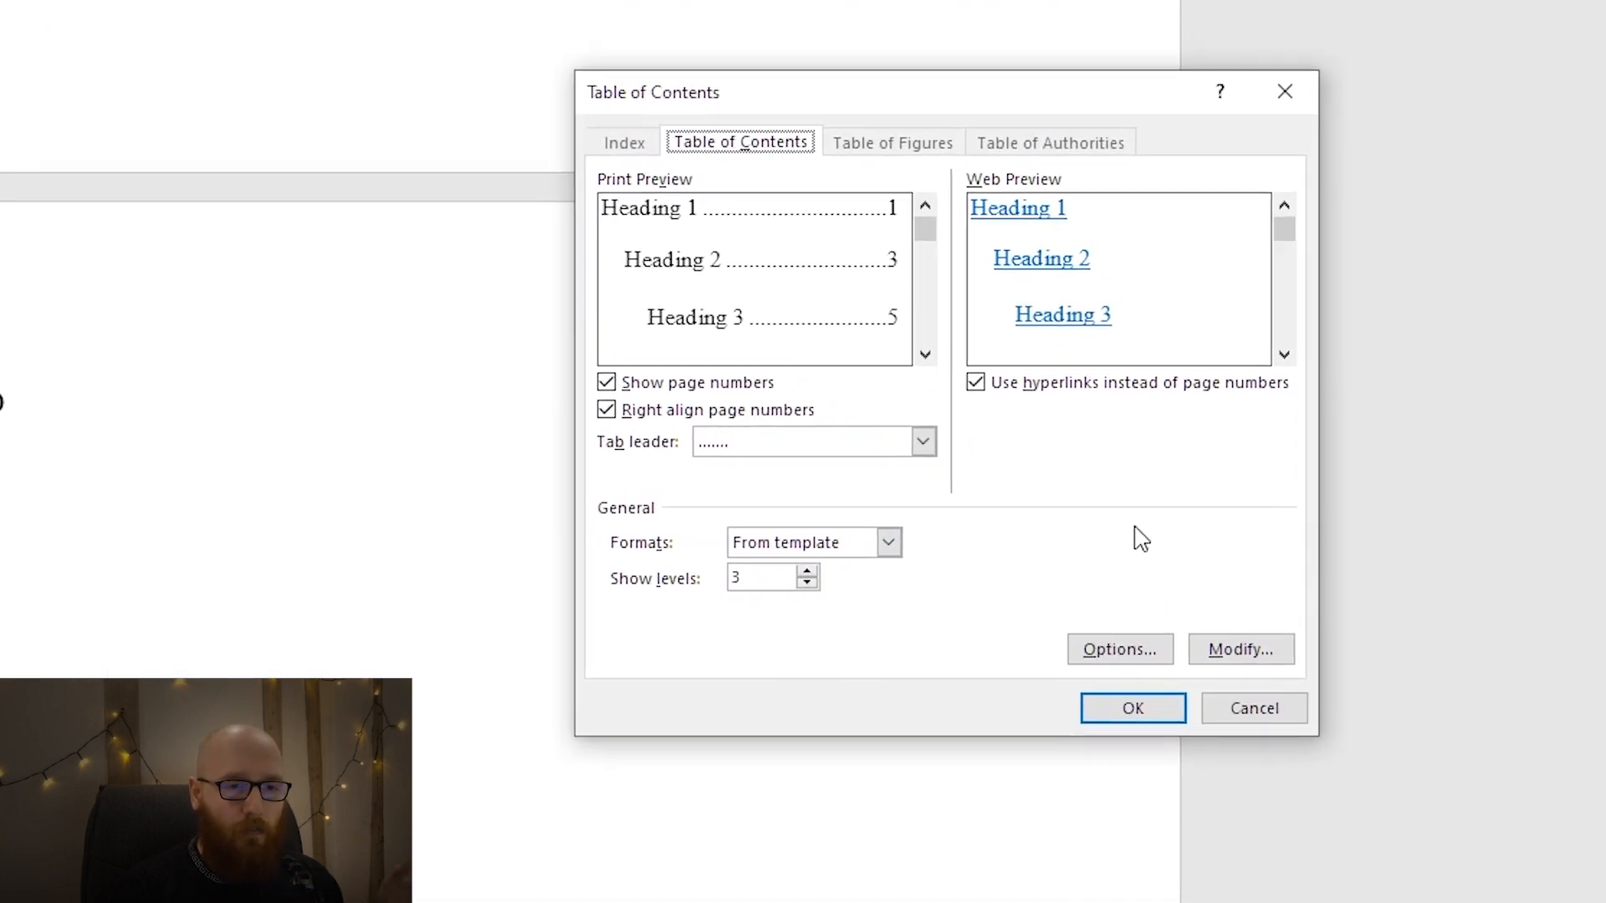
left_click(1154, 657)
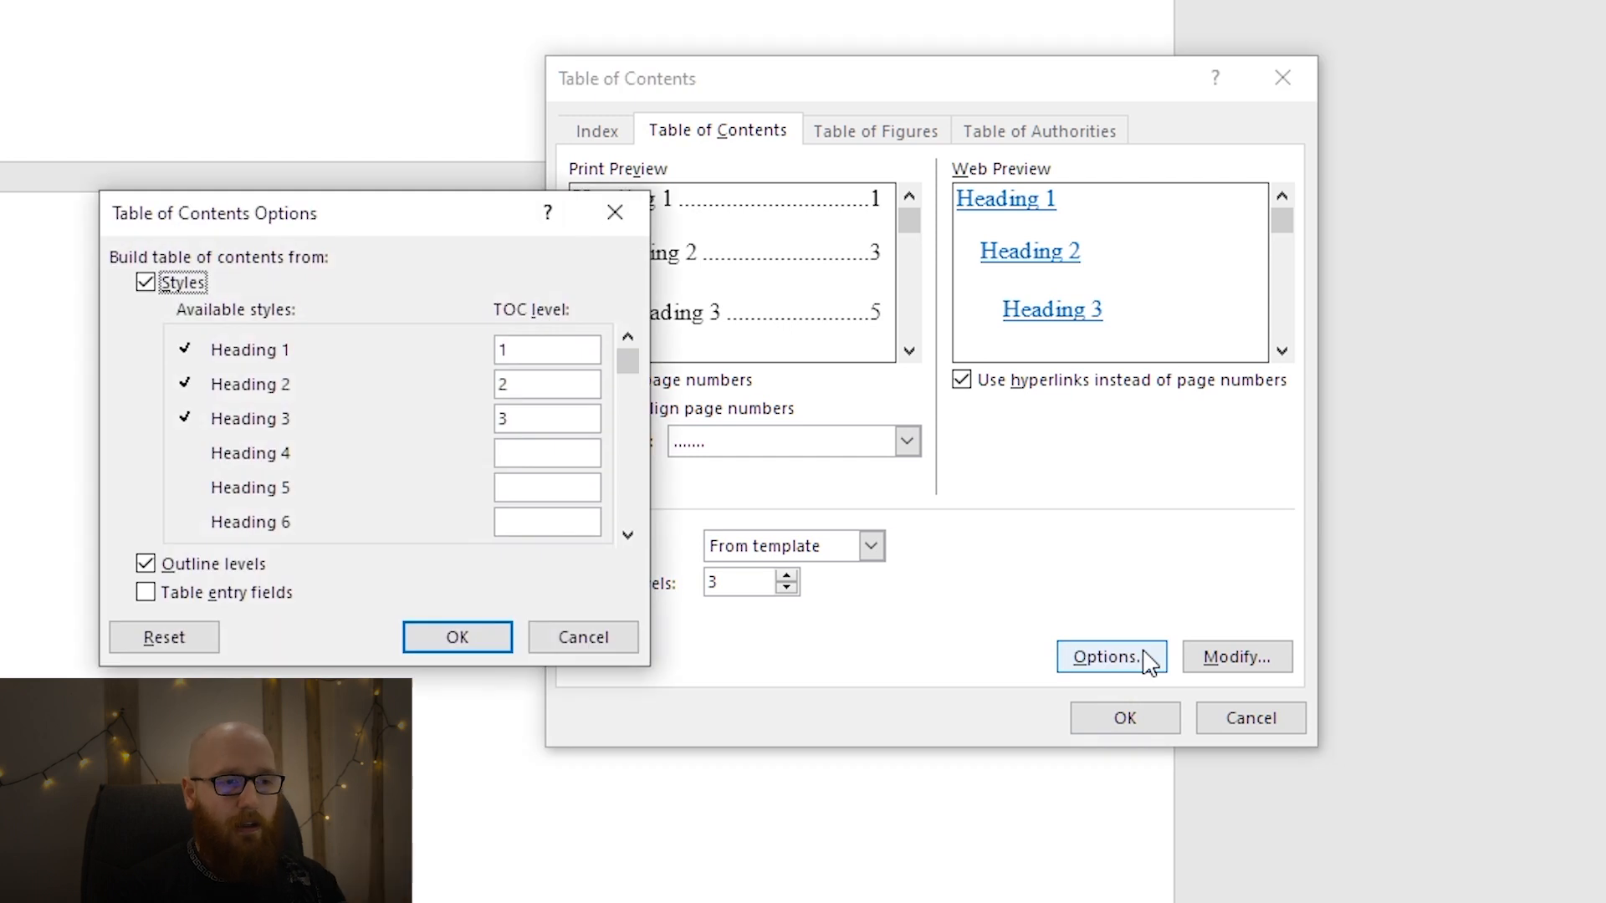
key("Escape")
Look through the formatting of the table of contents entry styles, from TOC 1 down to TOC 7.
left_click(1235, 658)
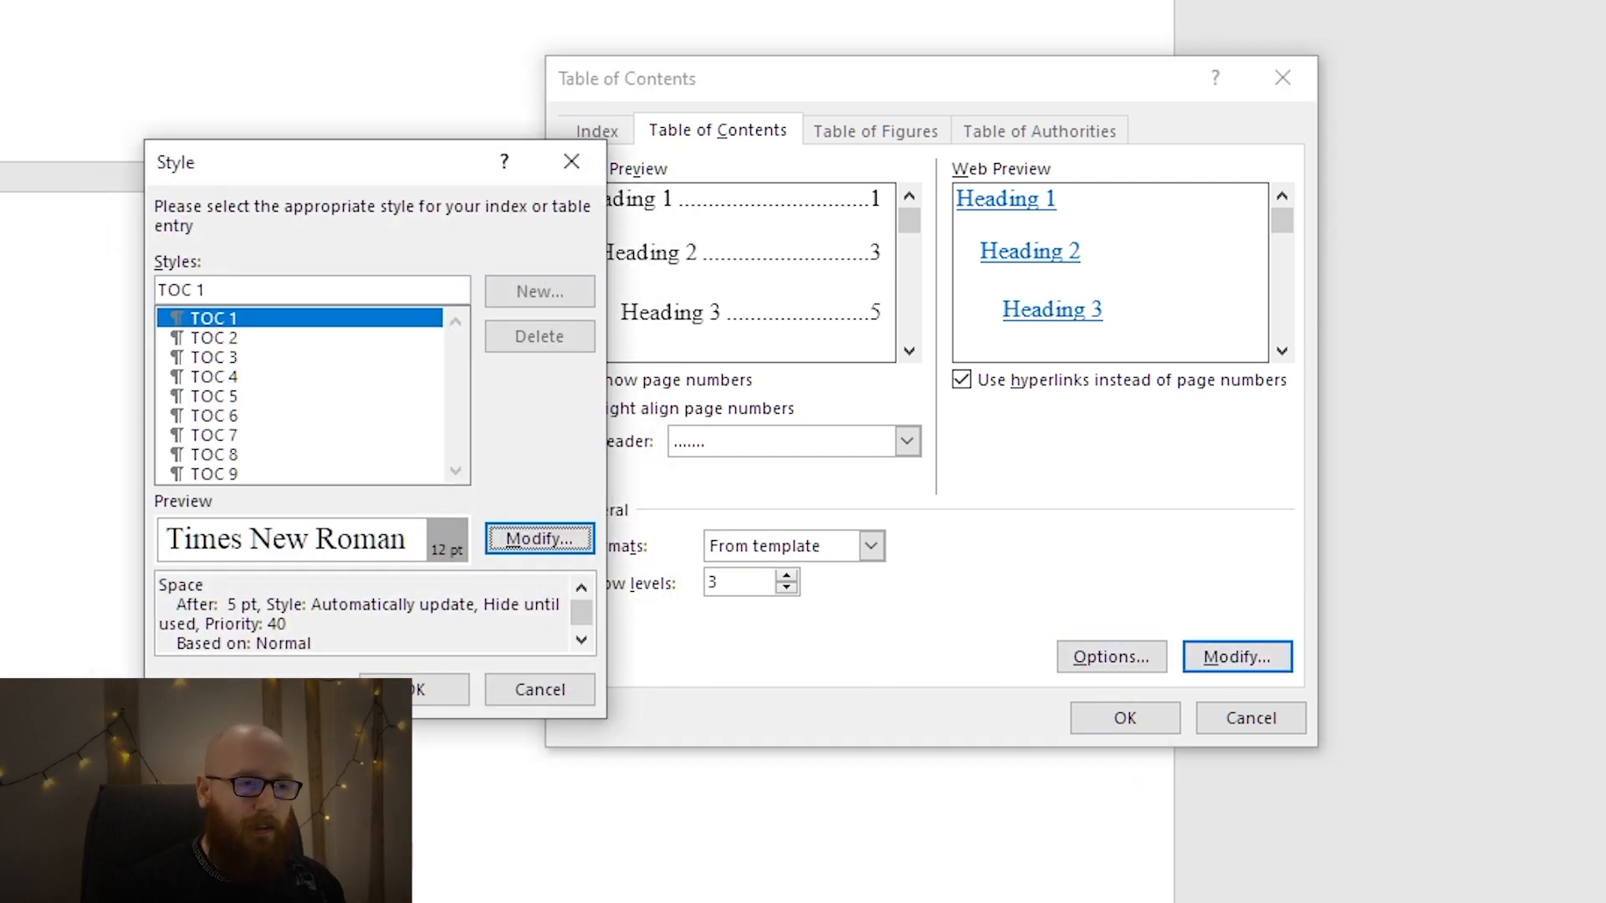
left_click(284, 339)
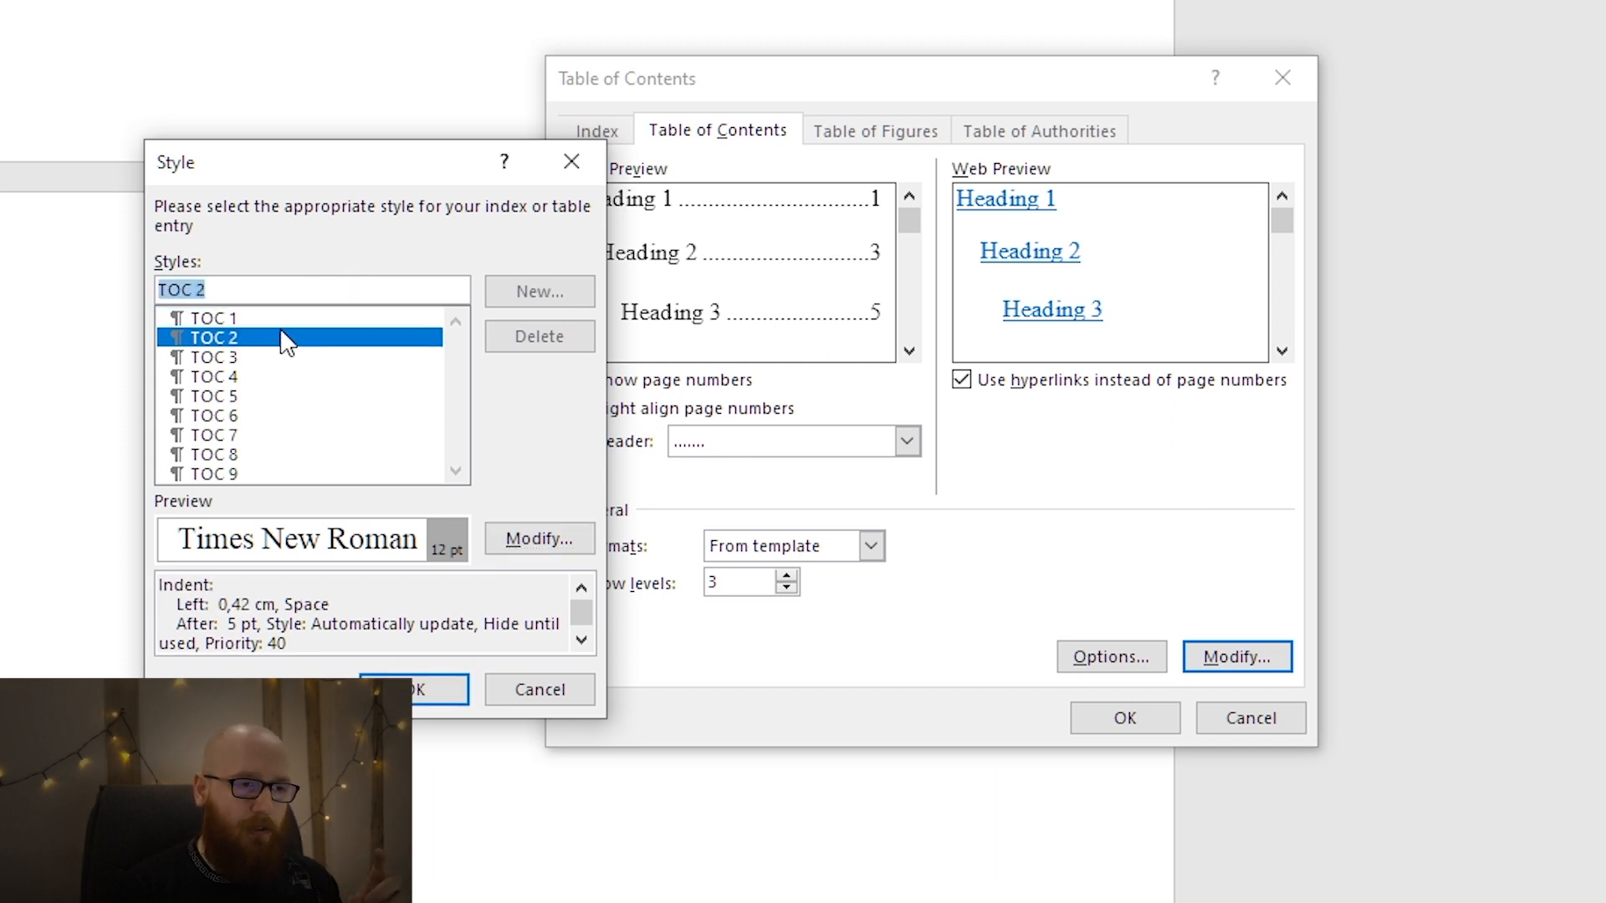
left_click(294, 317)
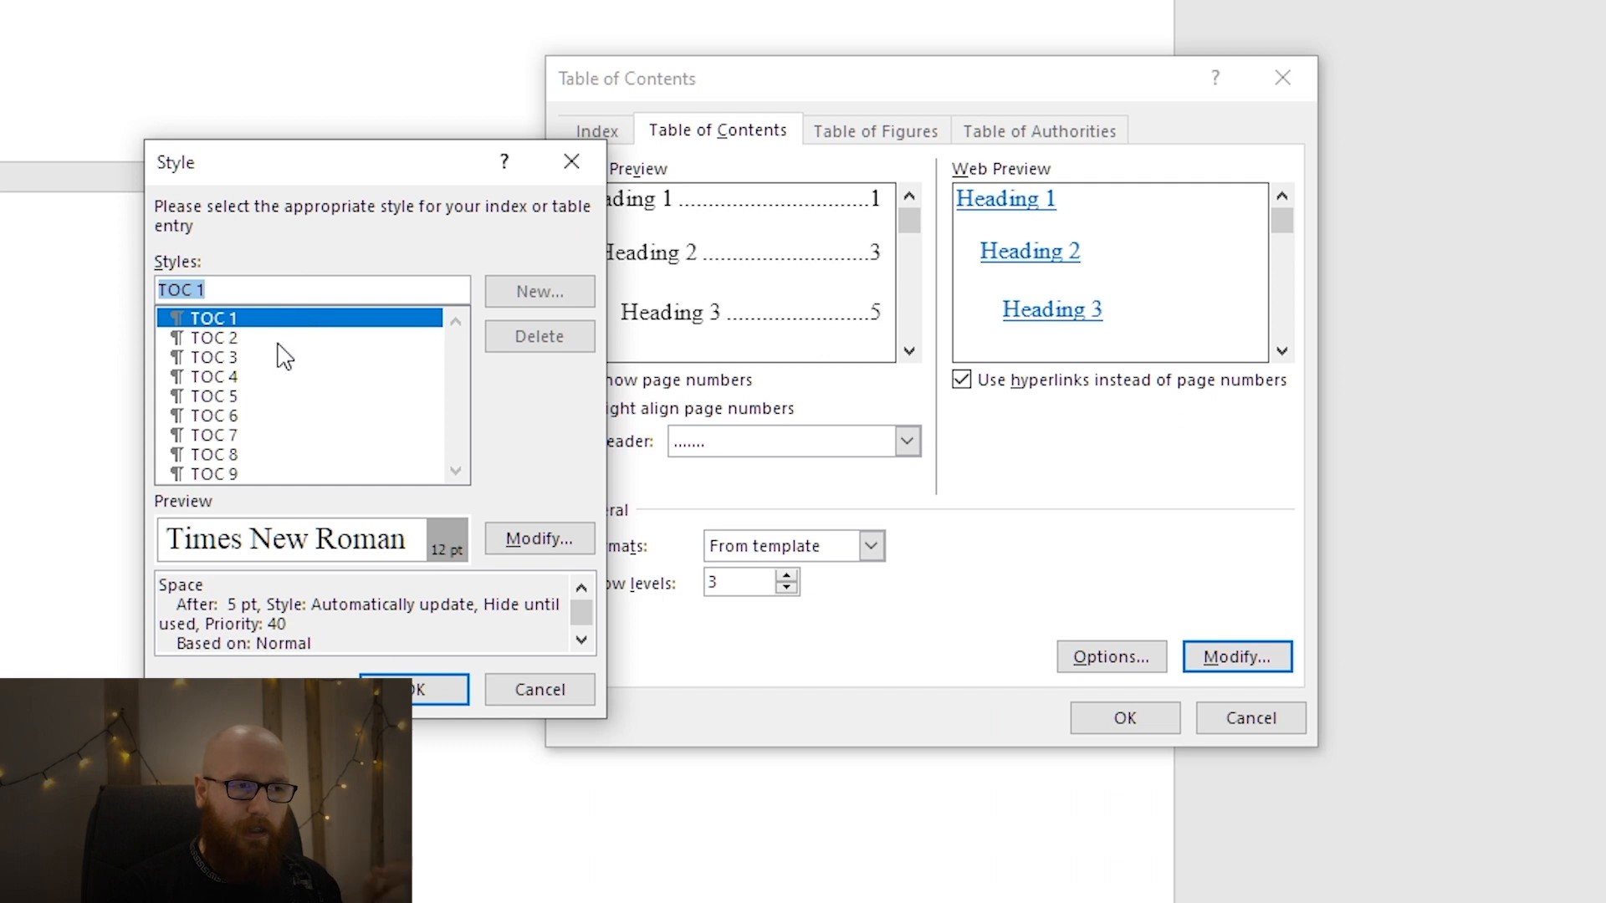
left_click(278, 340)
left_click(279, 361)
left_click(279, 378)
left_click(279, 397)
left_click(281, 435)
left_click(281, 320)
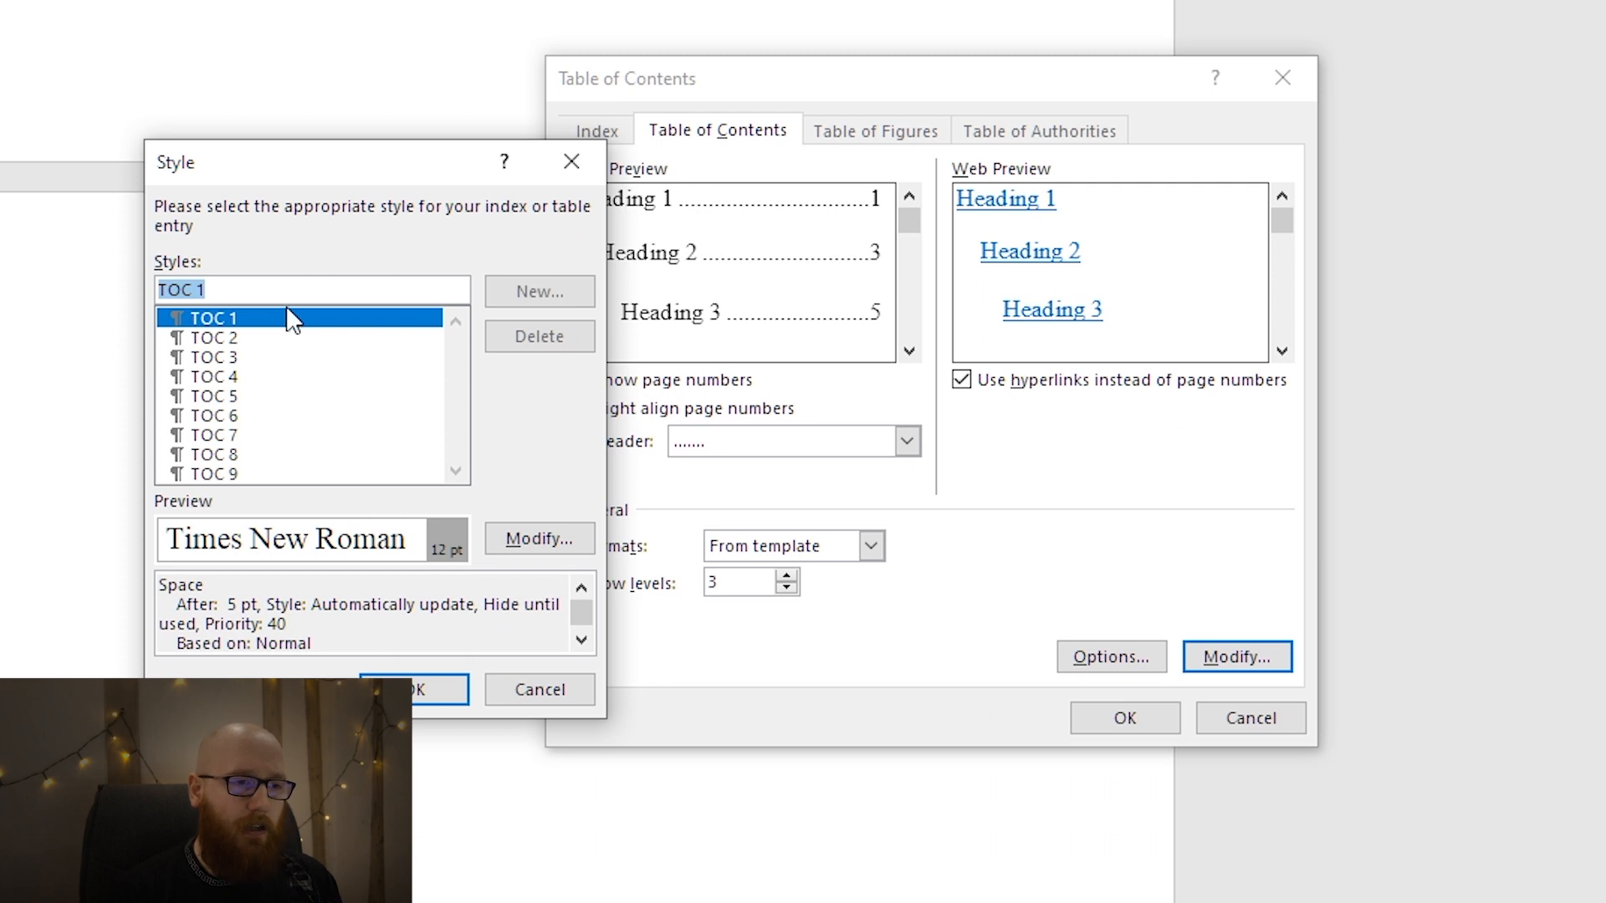
Set the TOC 1 style's font to all caps and insert the custom table of contents below the SISUKORD heading.
left_click(536, 545)
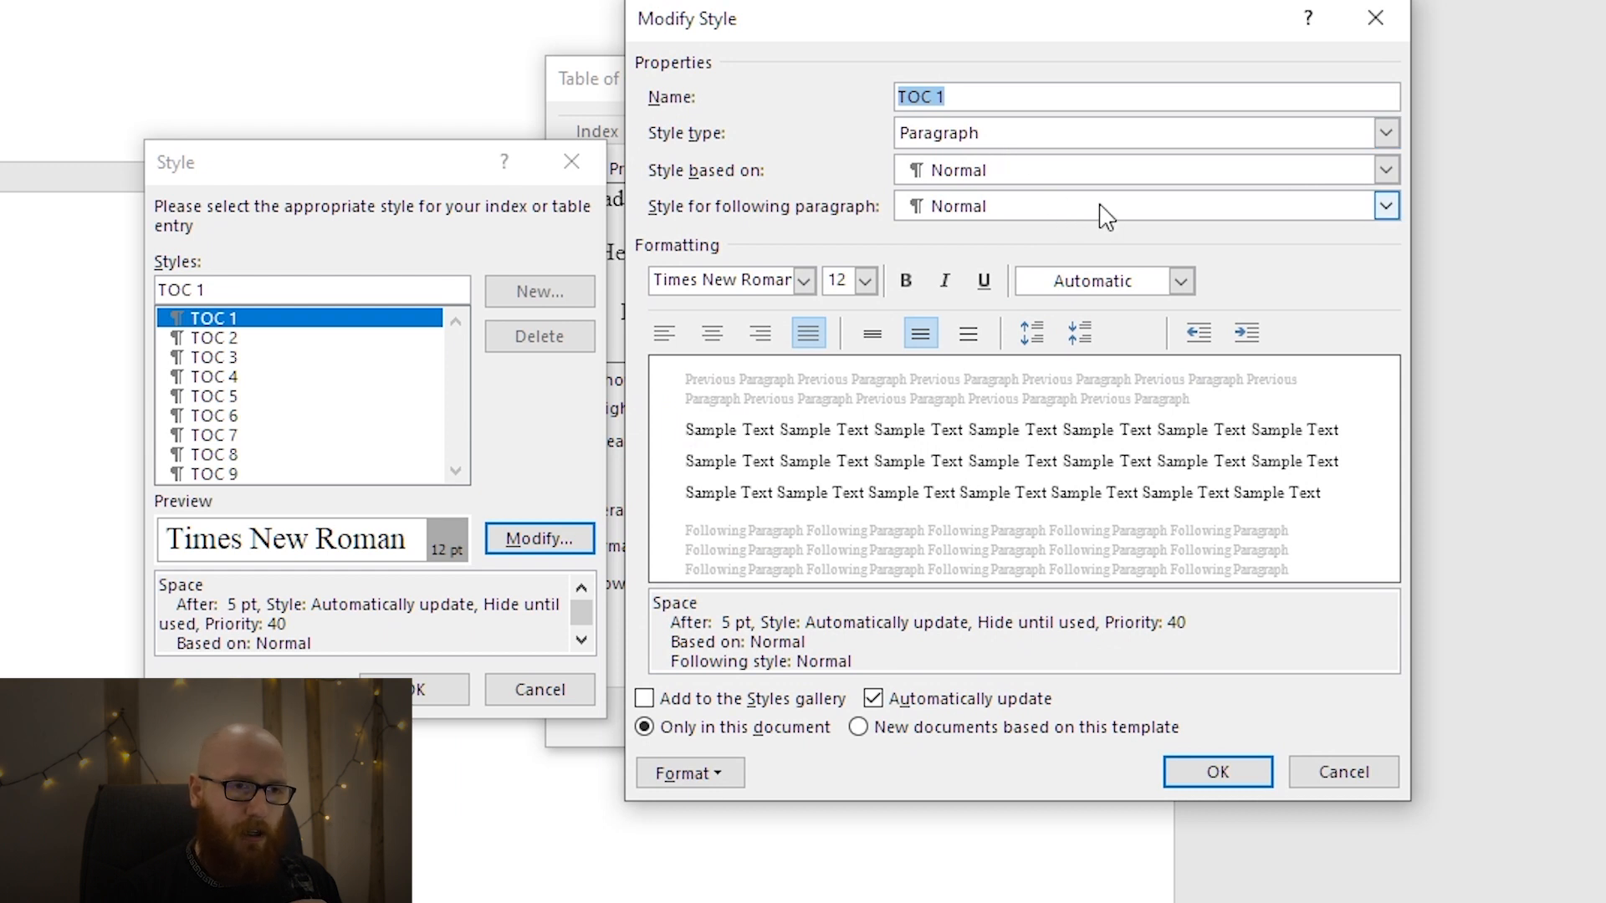
left_click(696, 776)
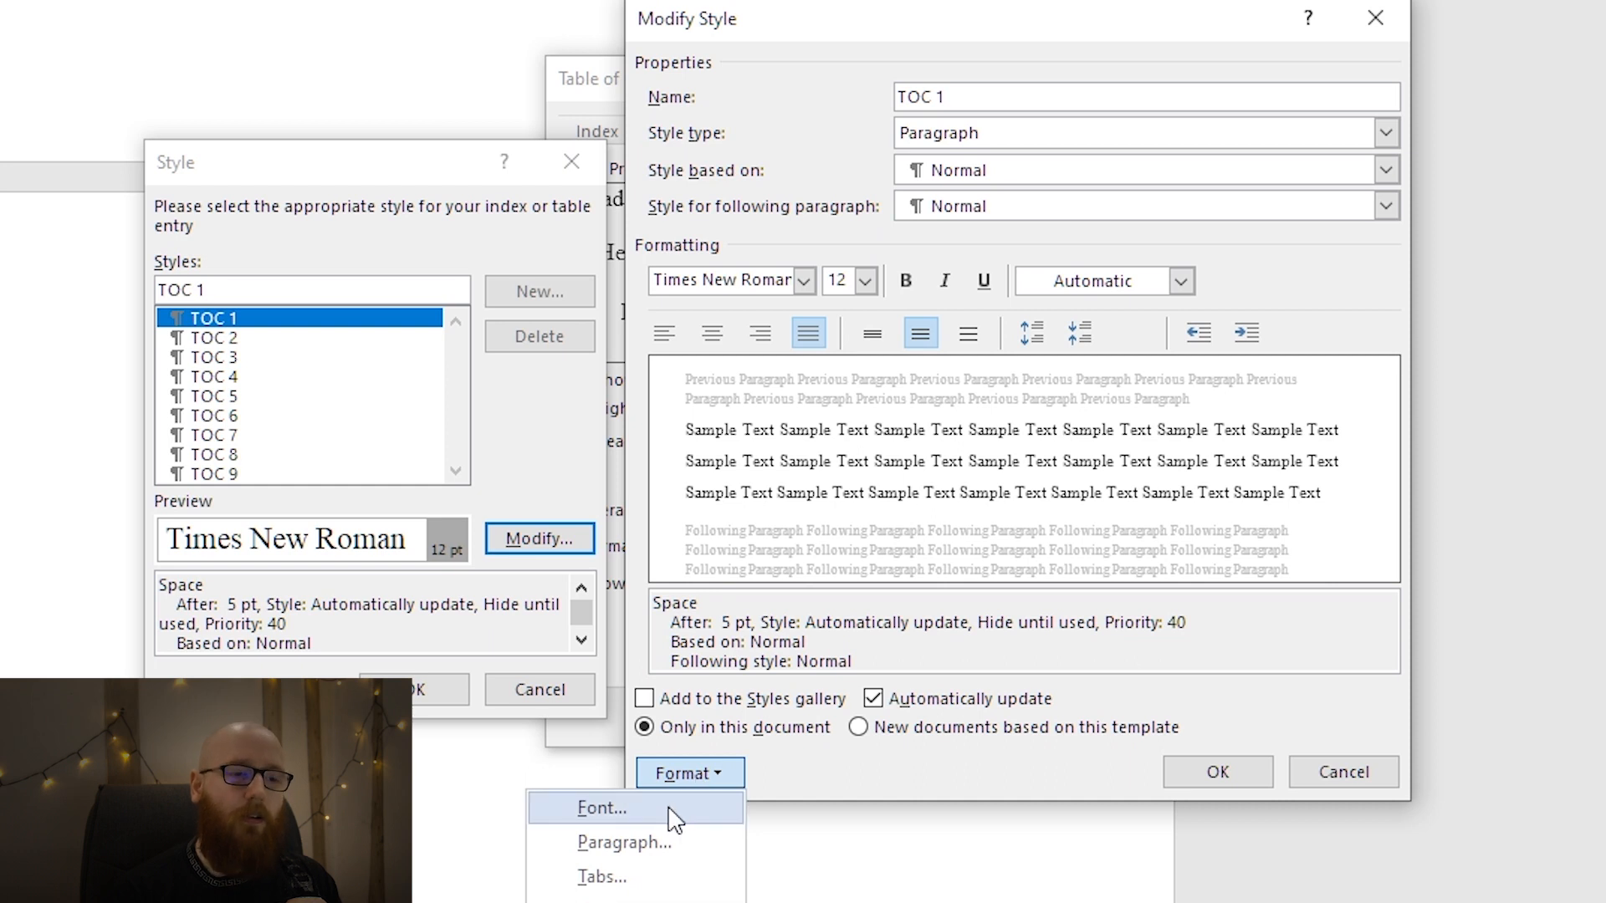
left_click(673, 811)
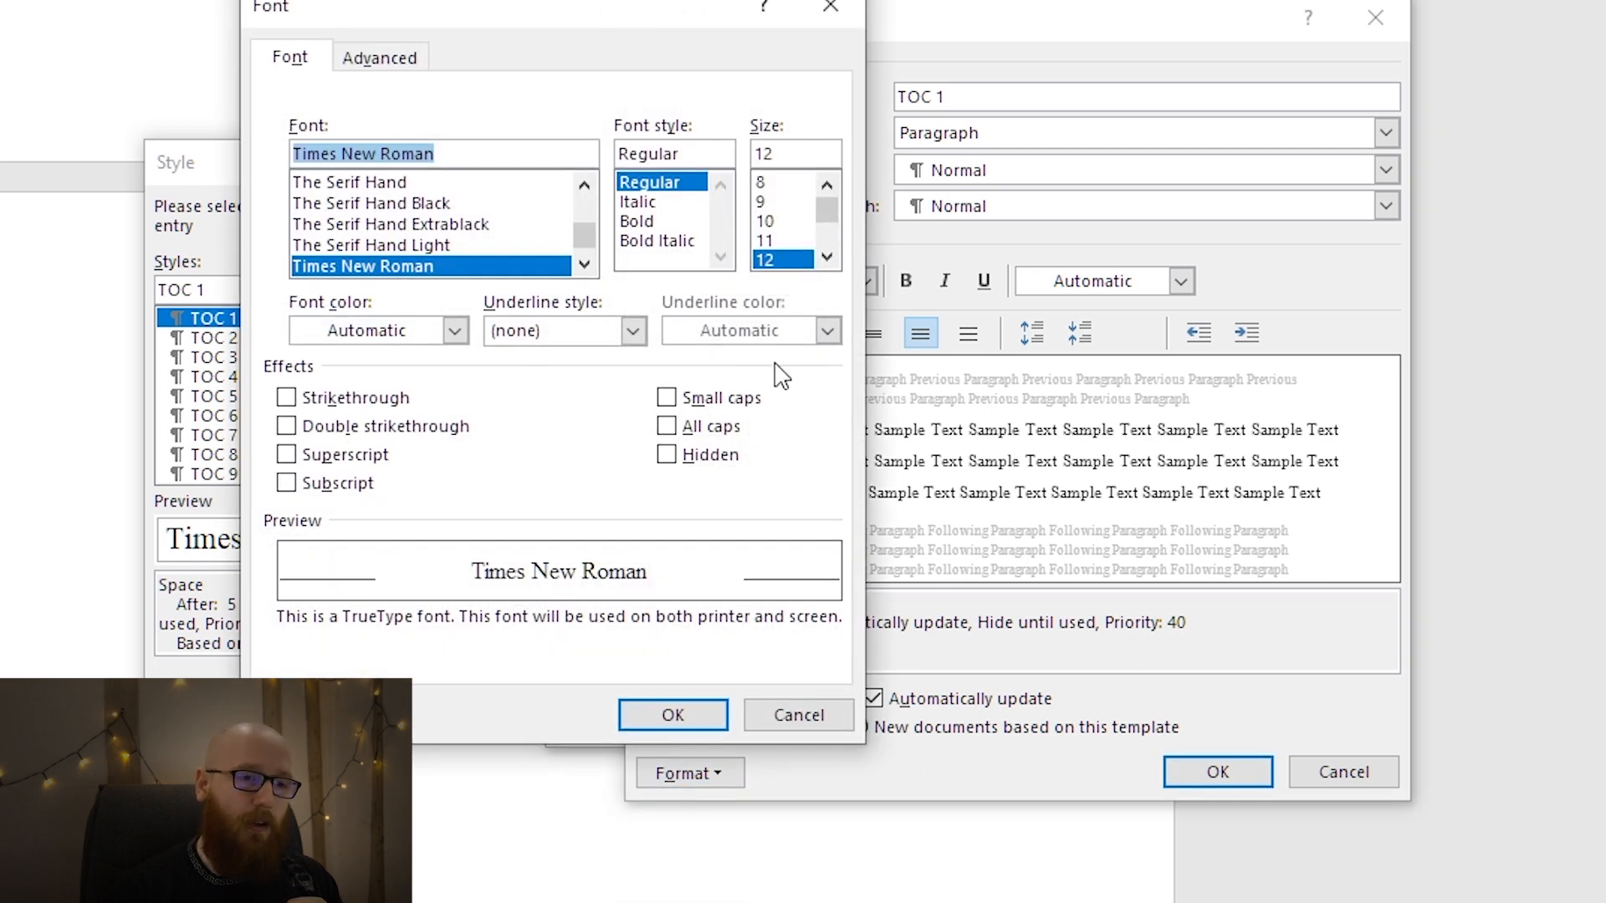
left_click(727, 437)
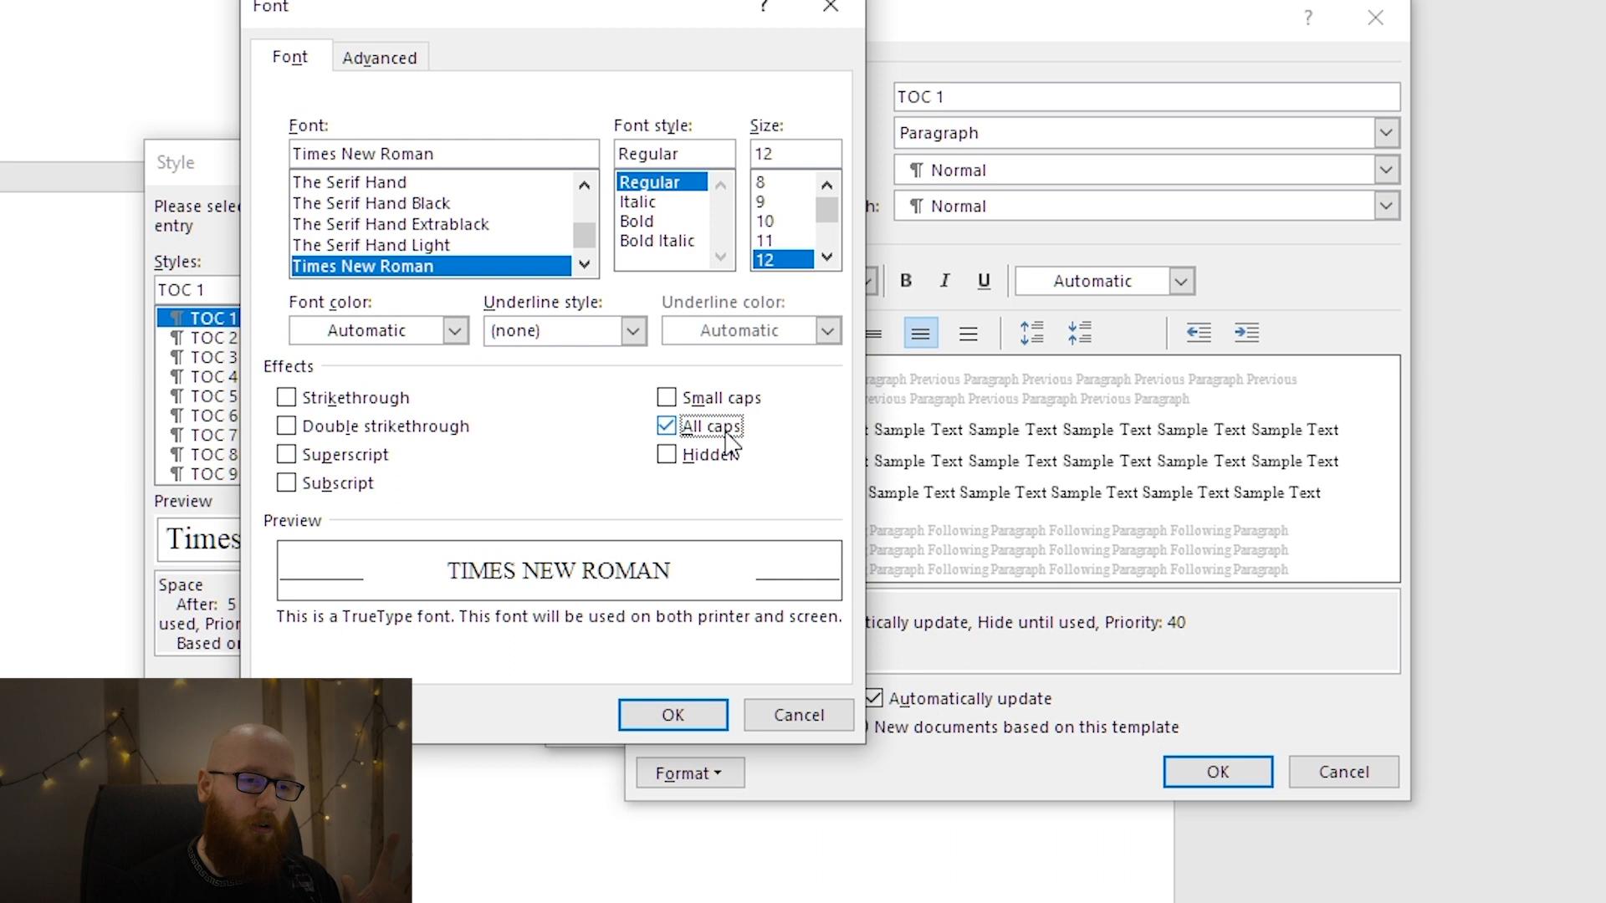
left_click(671, 715)
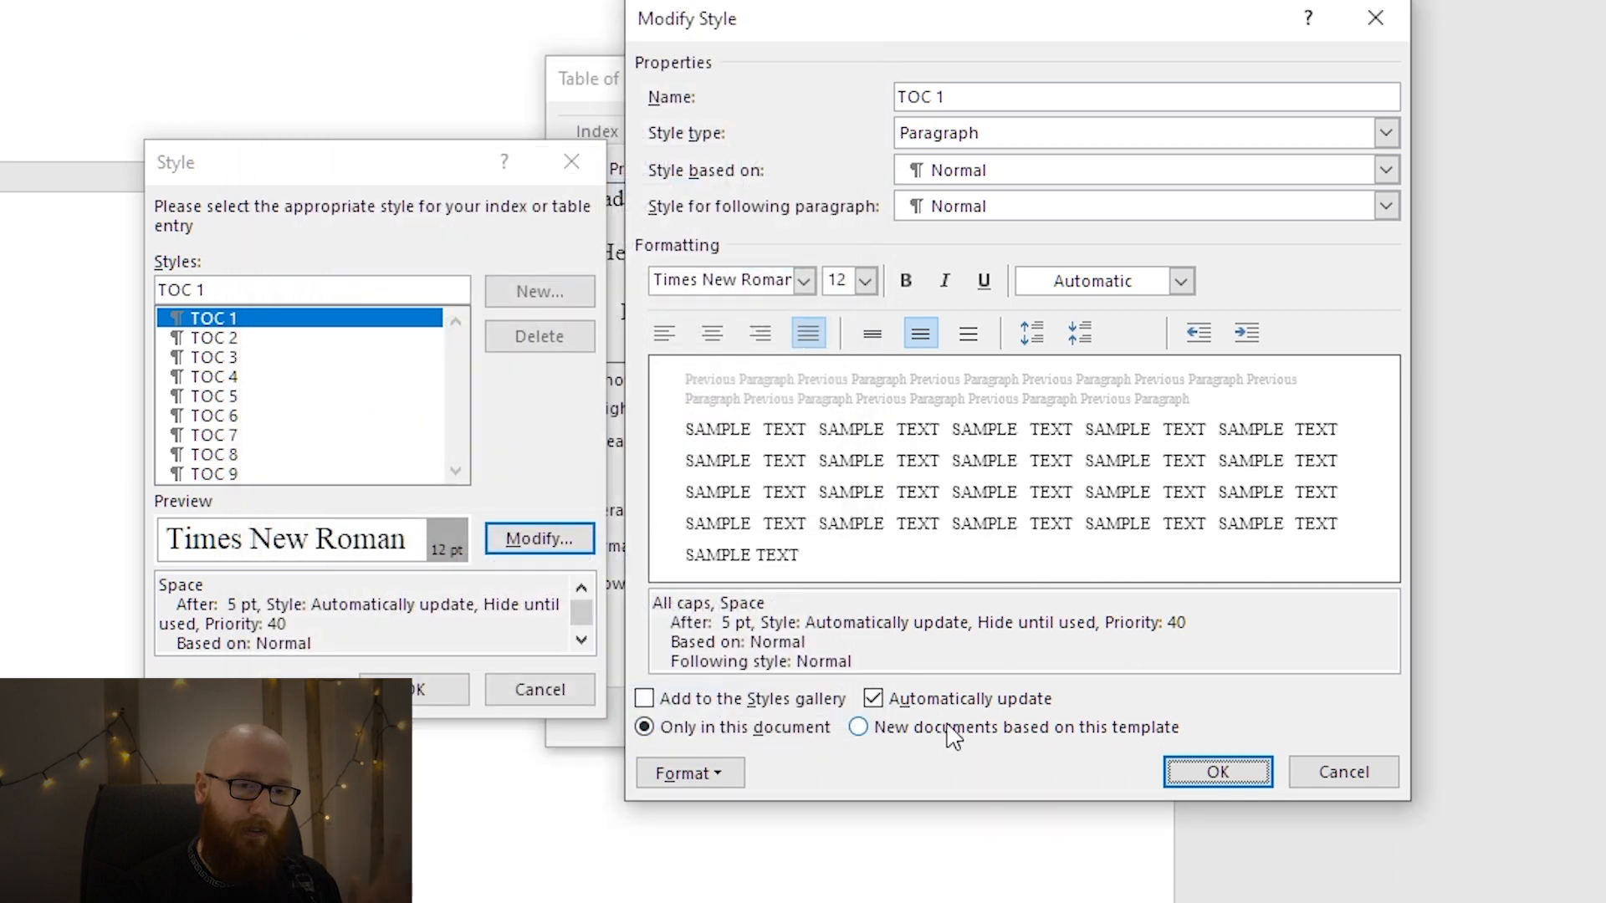
left_click(1189, 765)
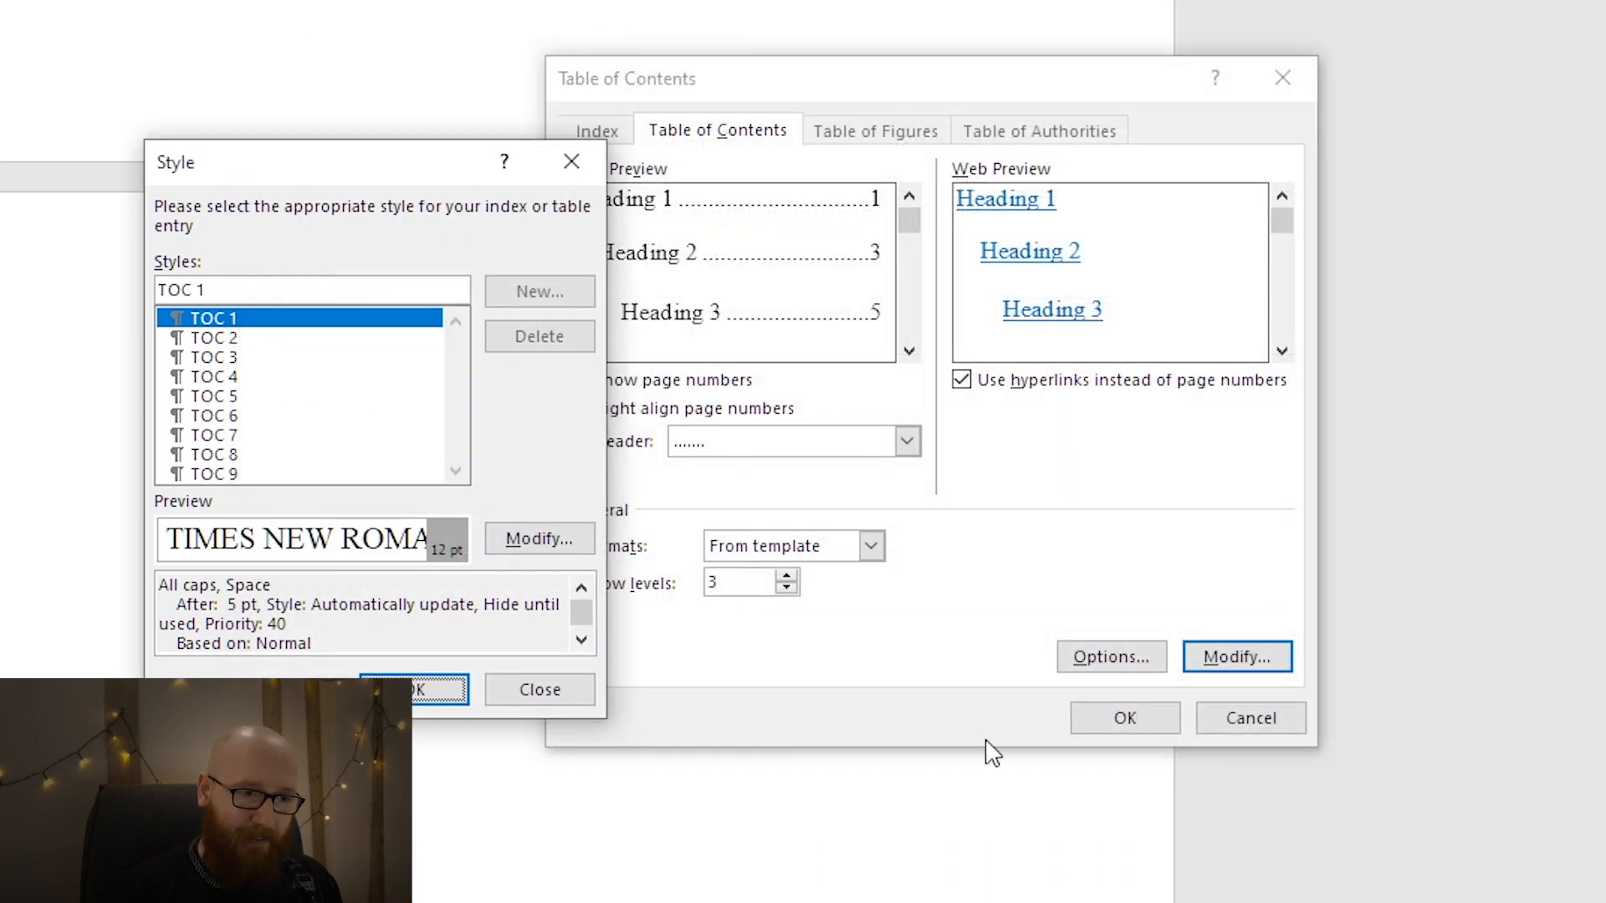
left_click(418, 693)
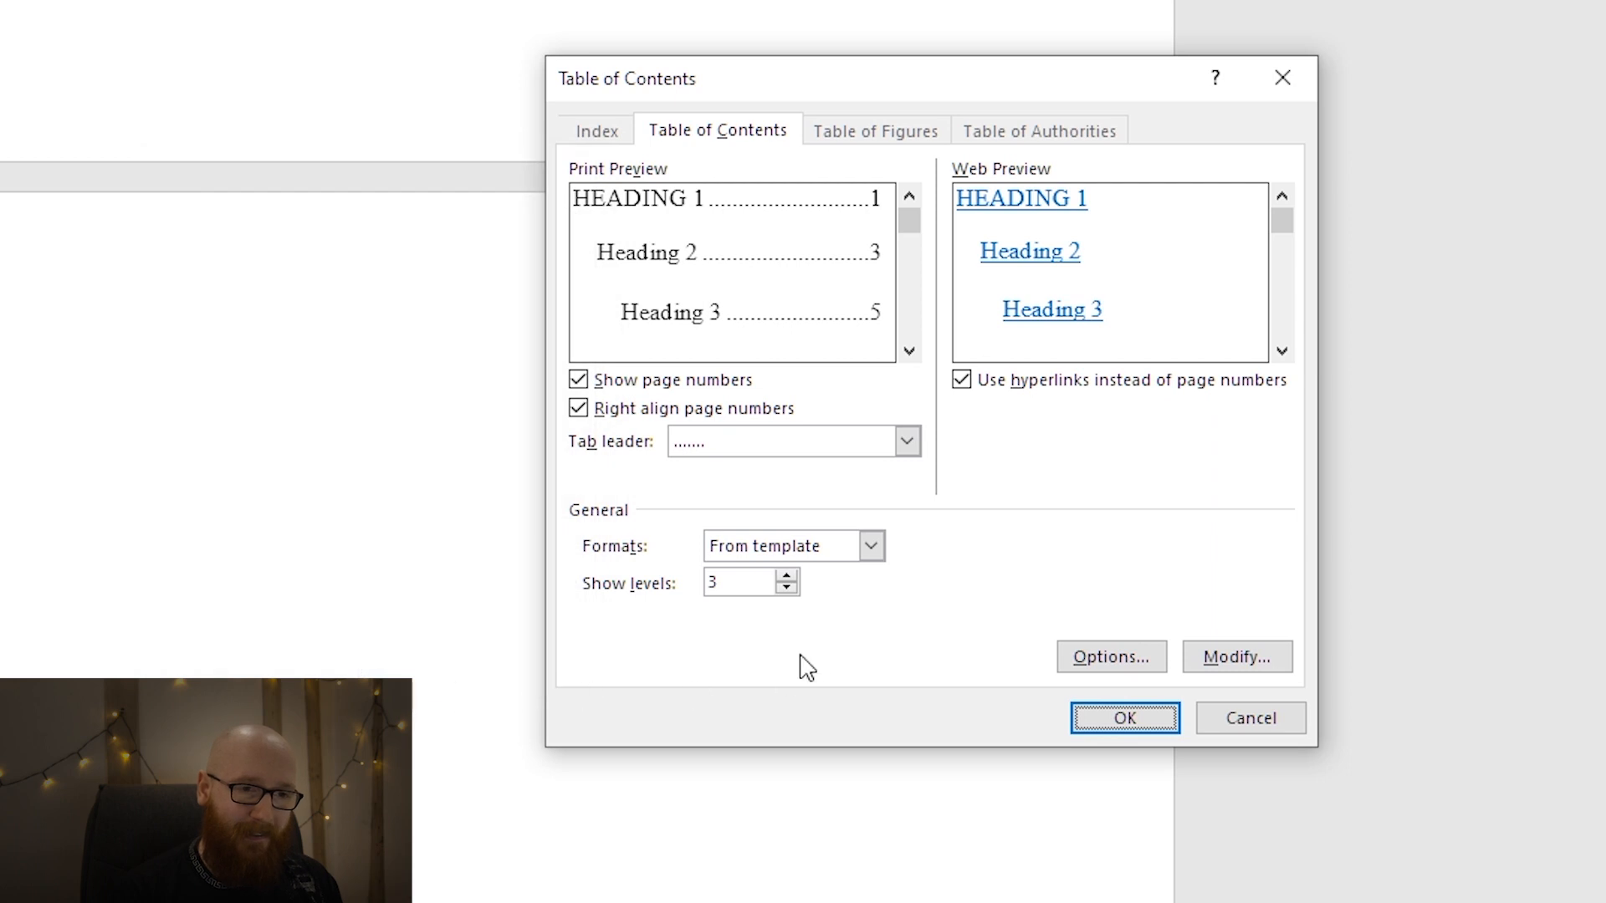
left_click(1129, 721)
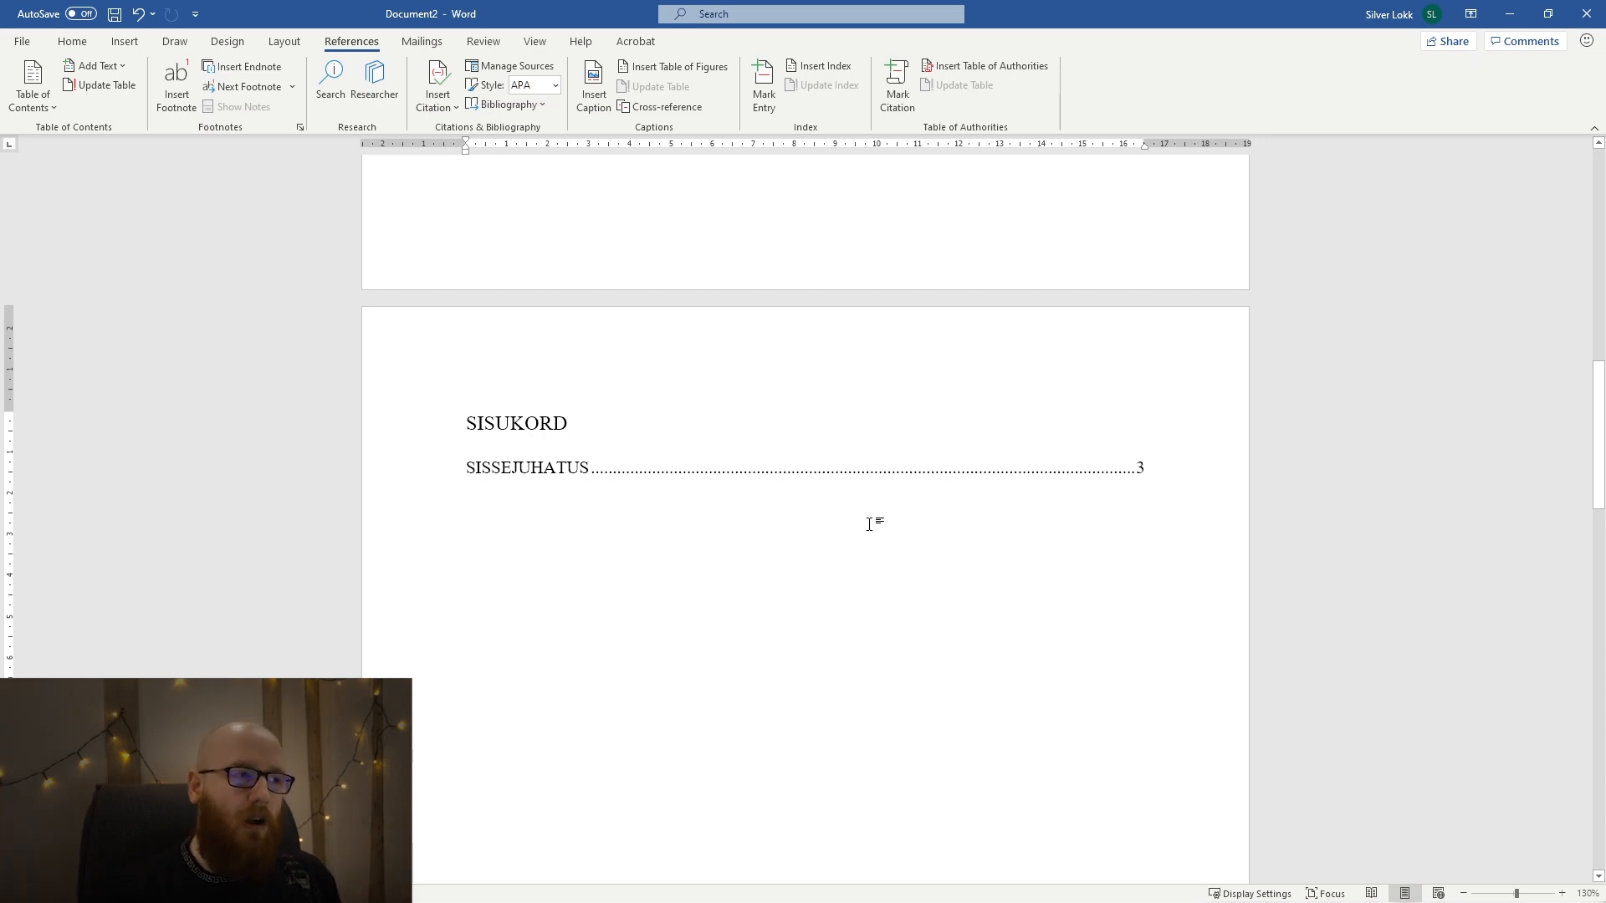
left_click(18, 122)
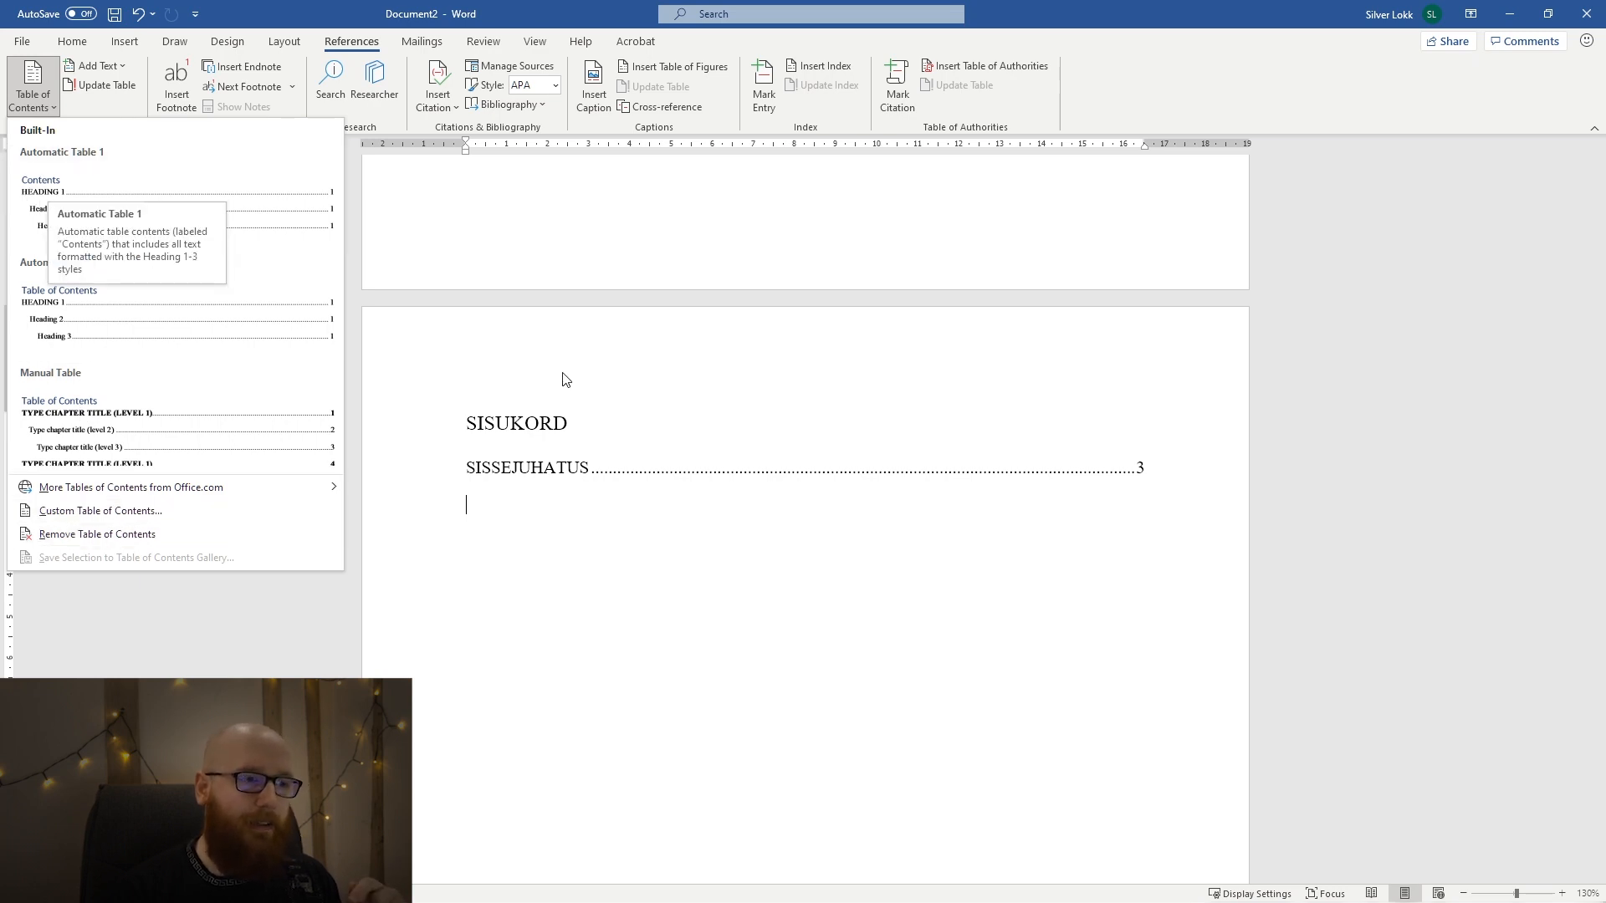
left_click(649, 563)
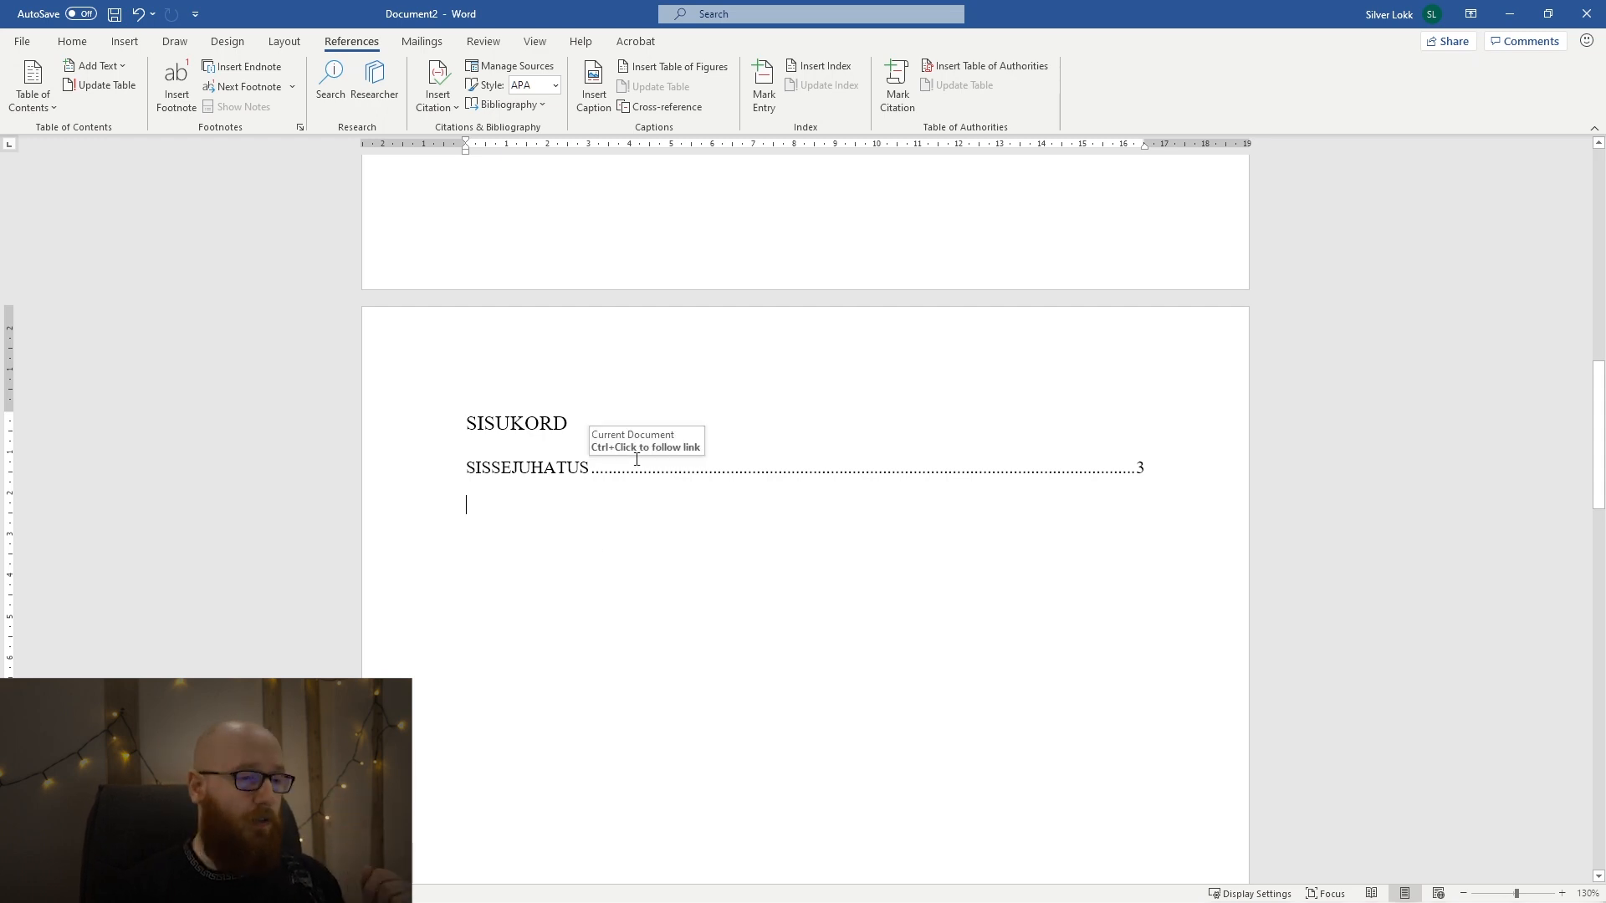
left_click(700, 451)
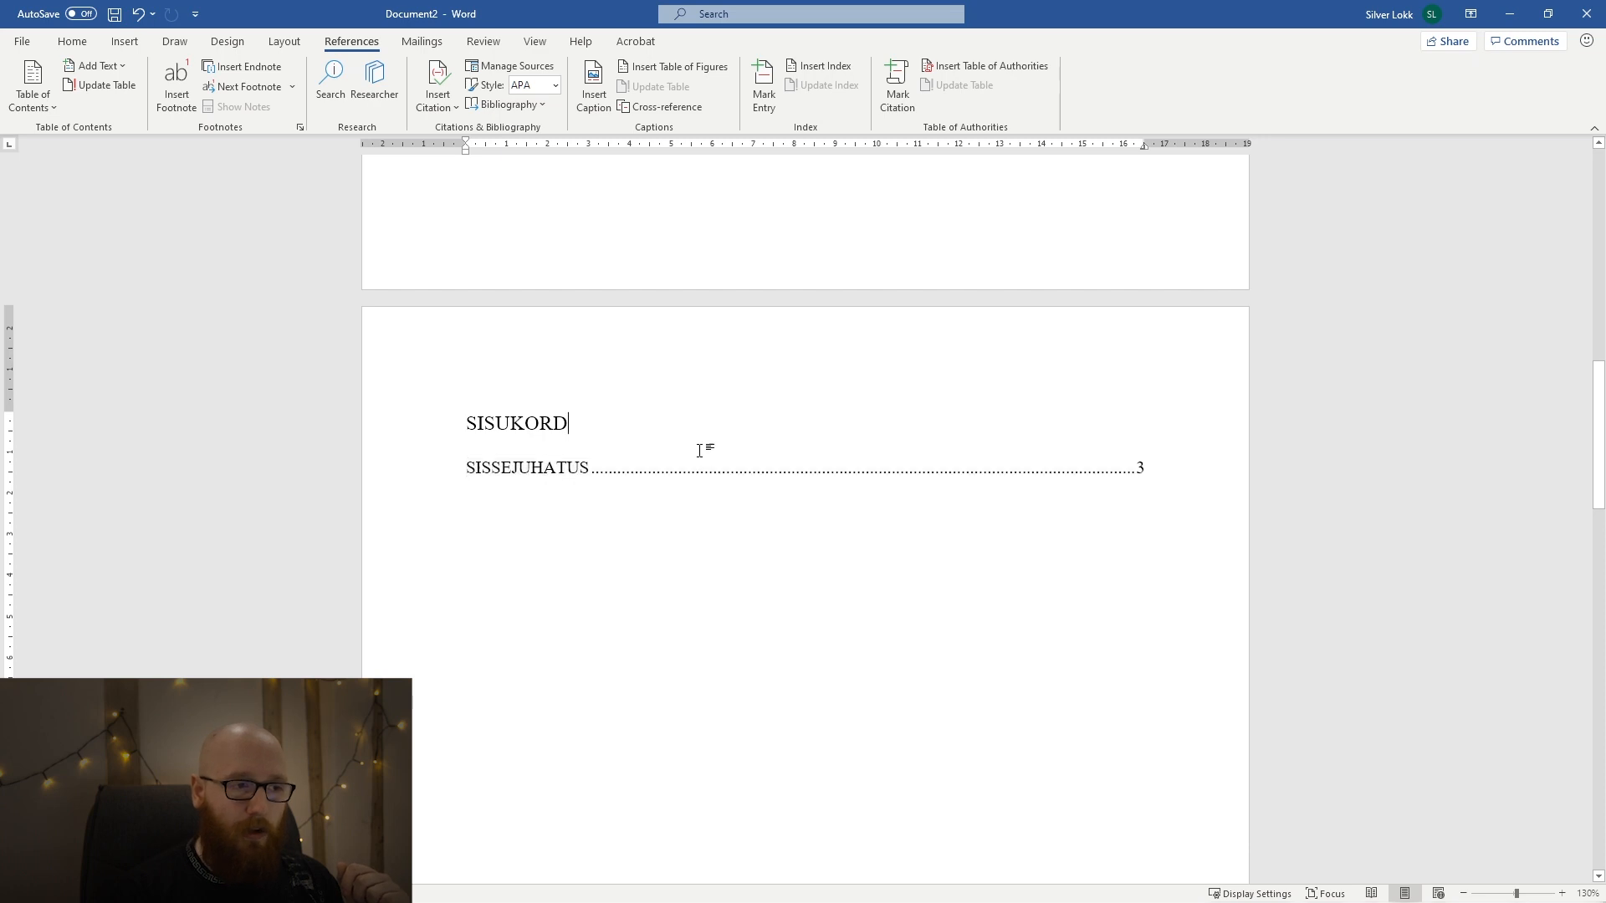
left_click(557, 465)
left_click(595, 560)
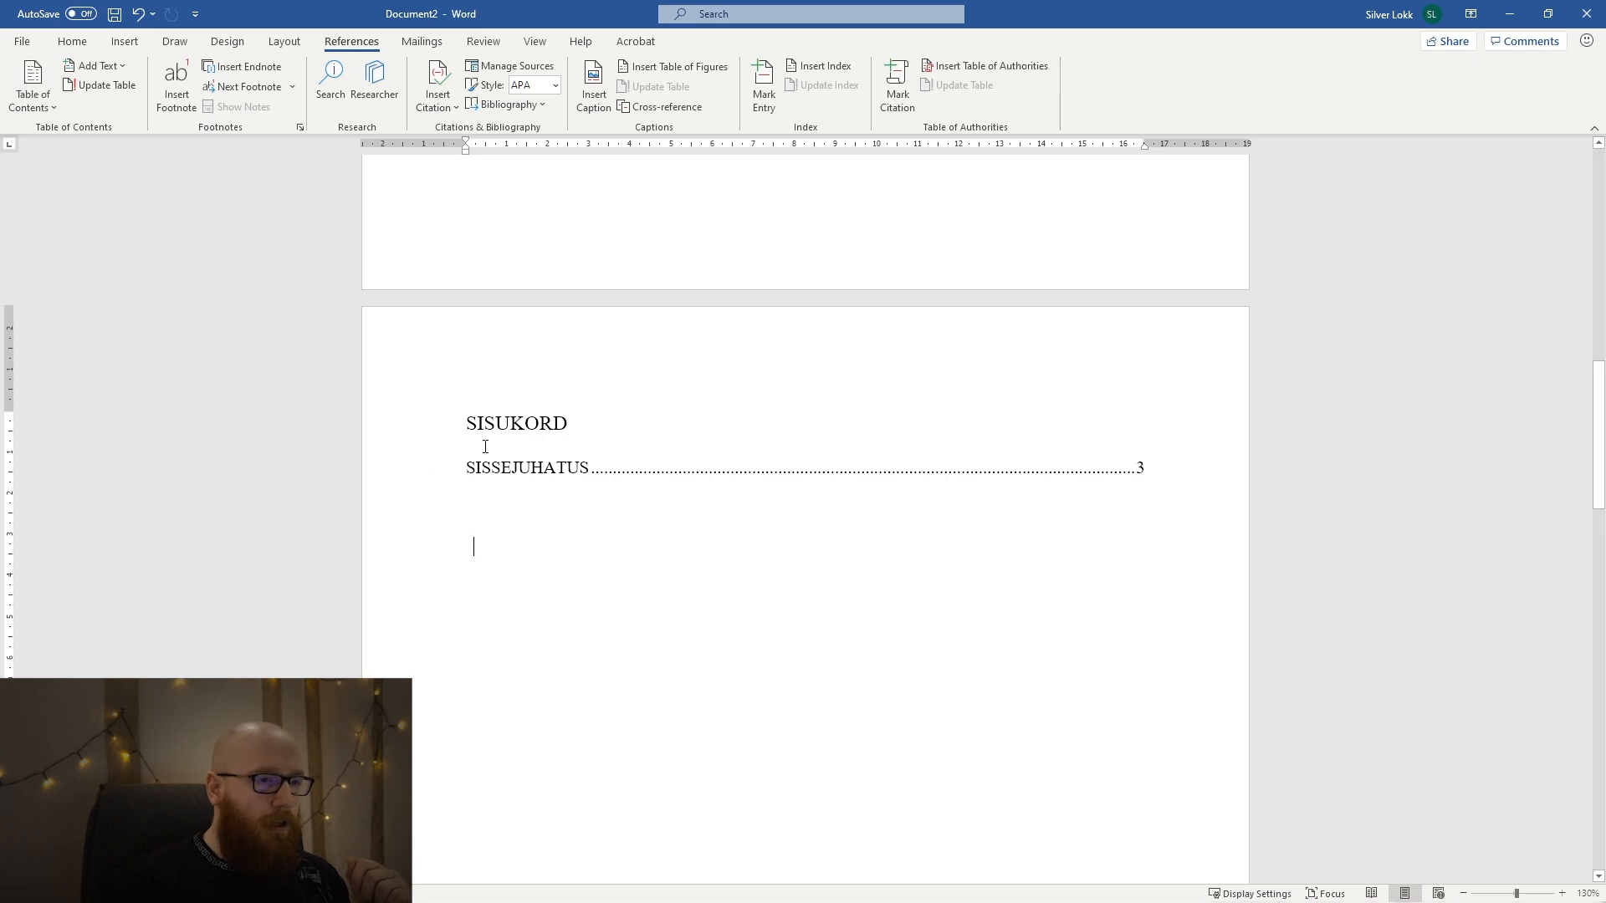
Insert a page break after the last paragraph of the SISSEJUHATUS text.
scroll(556, 506, "down", 12)
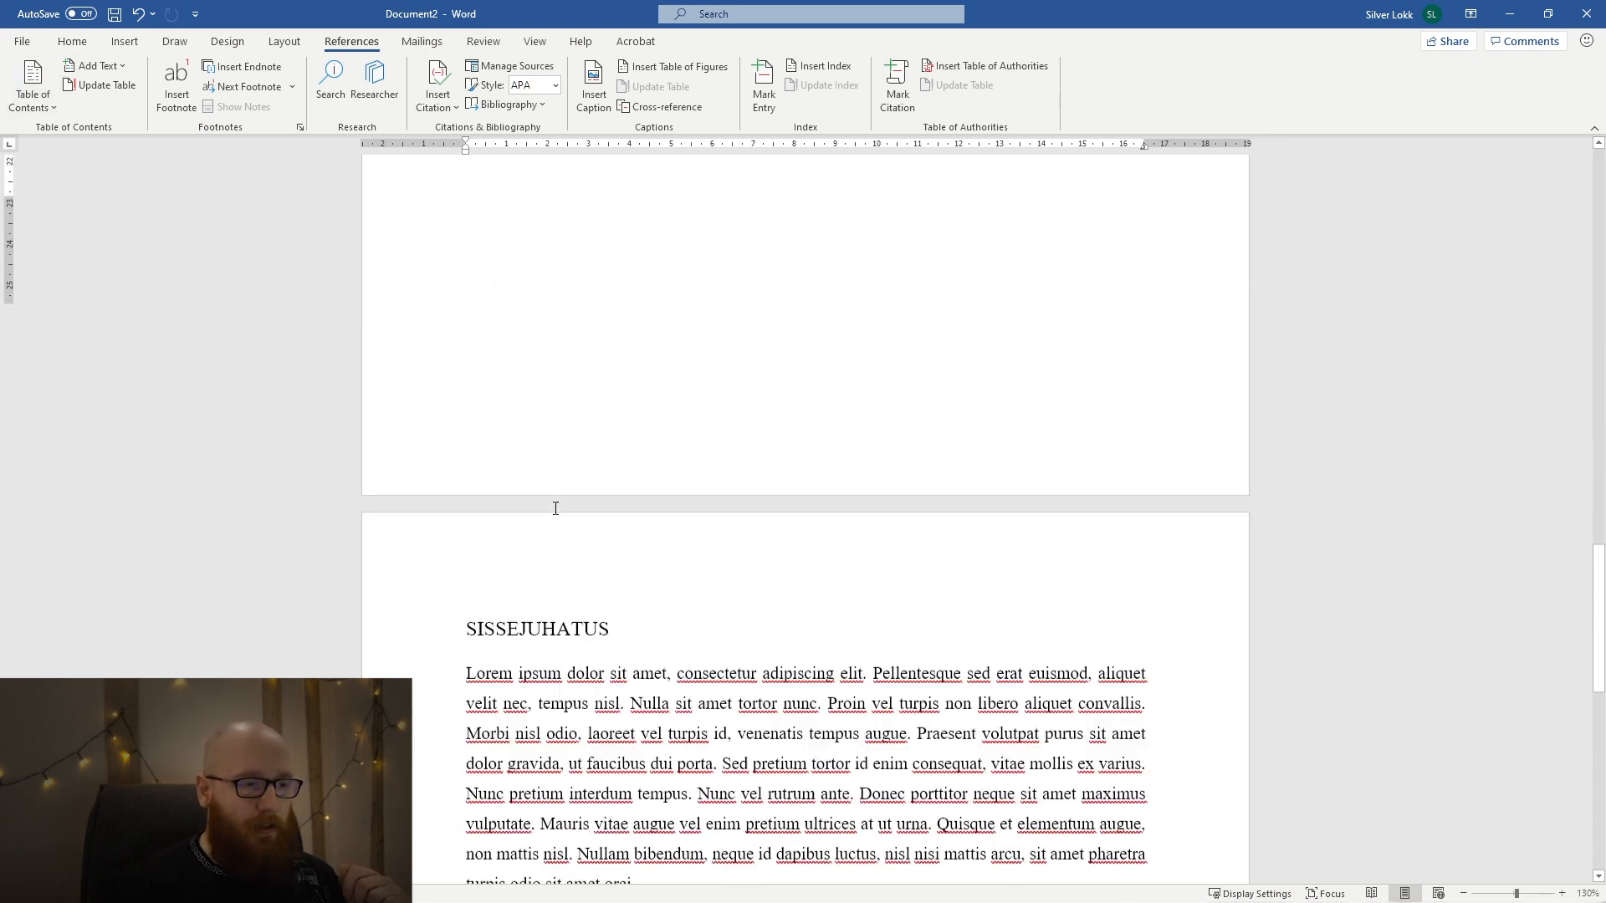
scroll(555, 509, "down", 7)
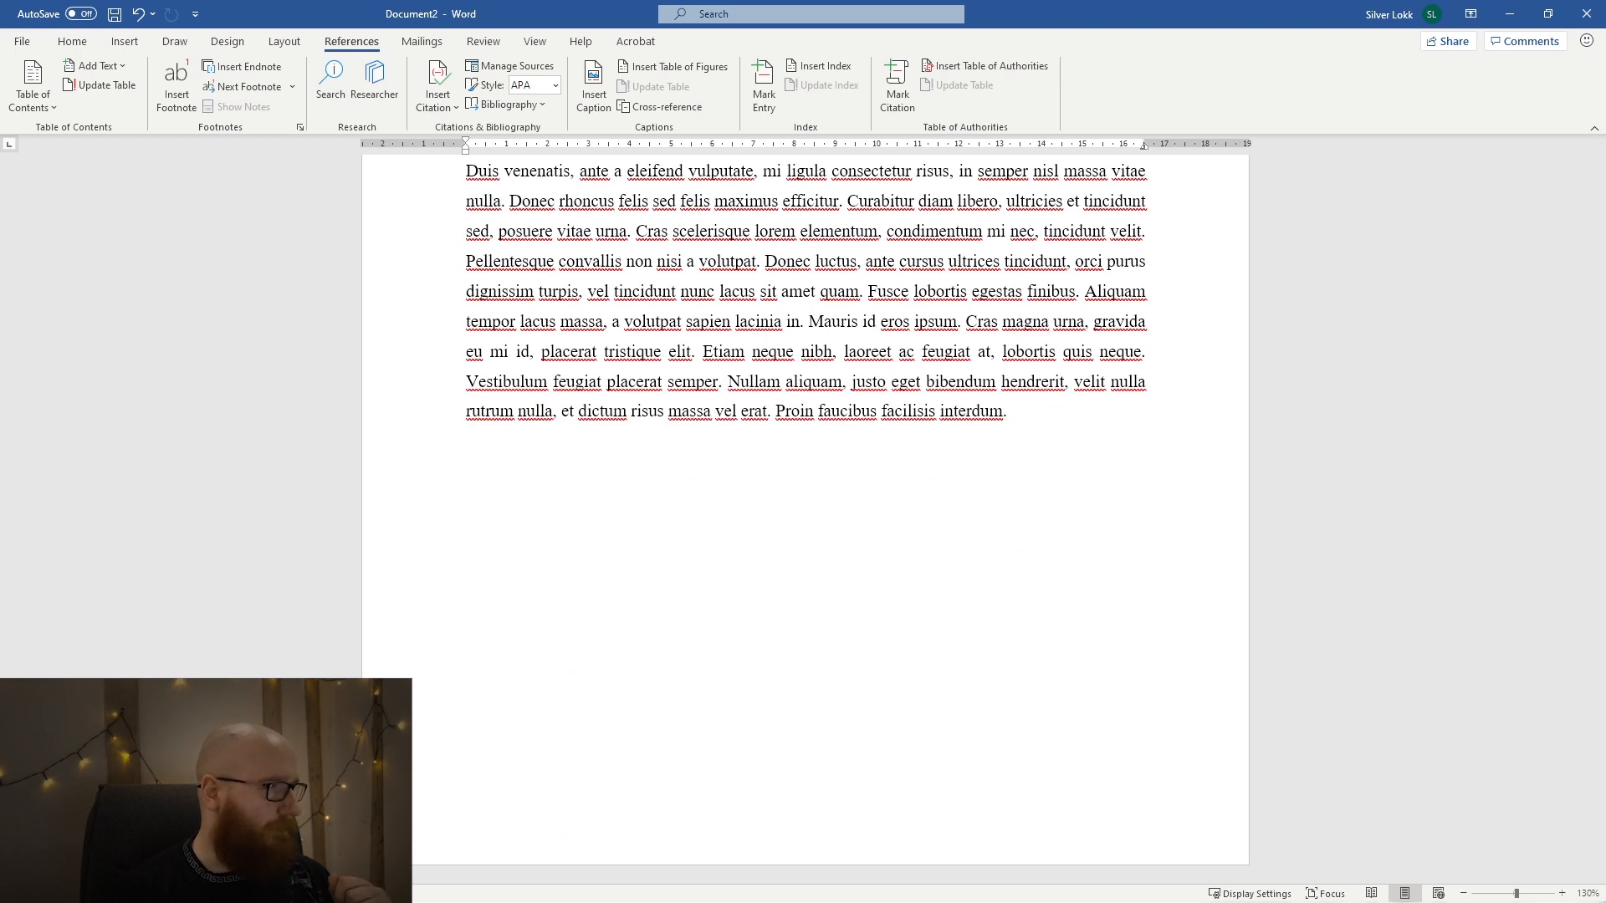
left_click(793, 412)
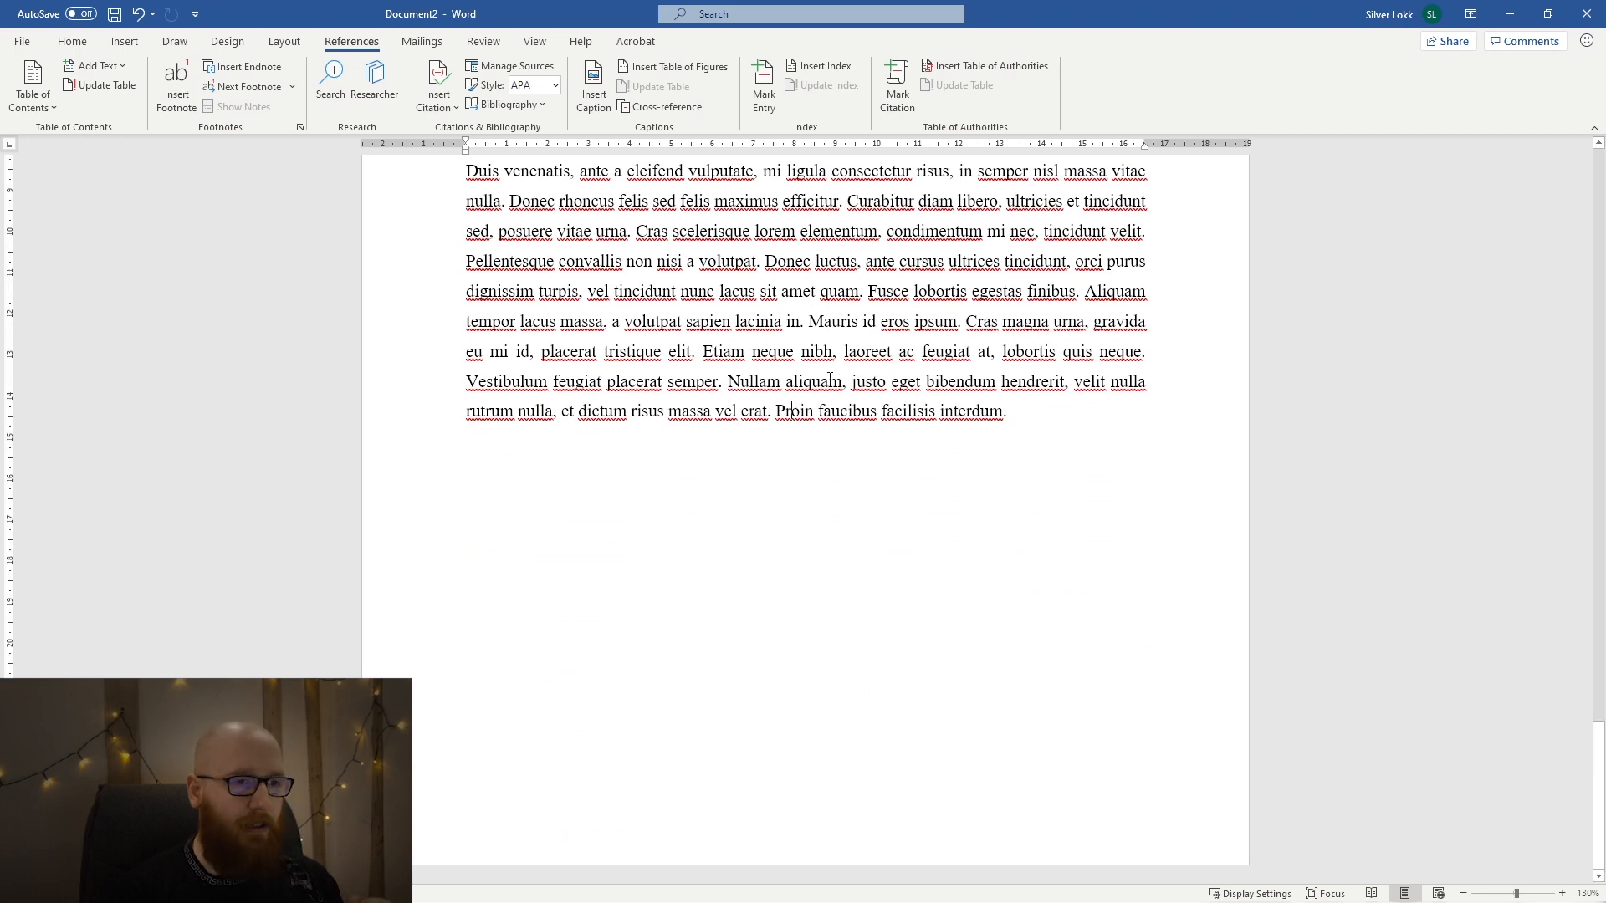
left_click(1071, 425)
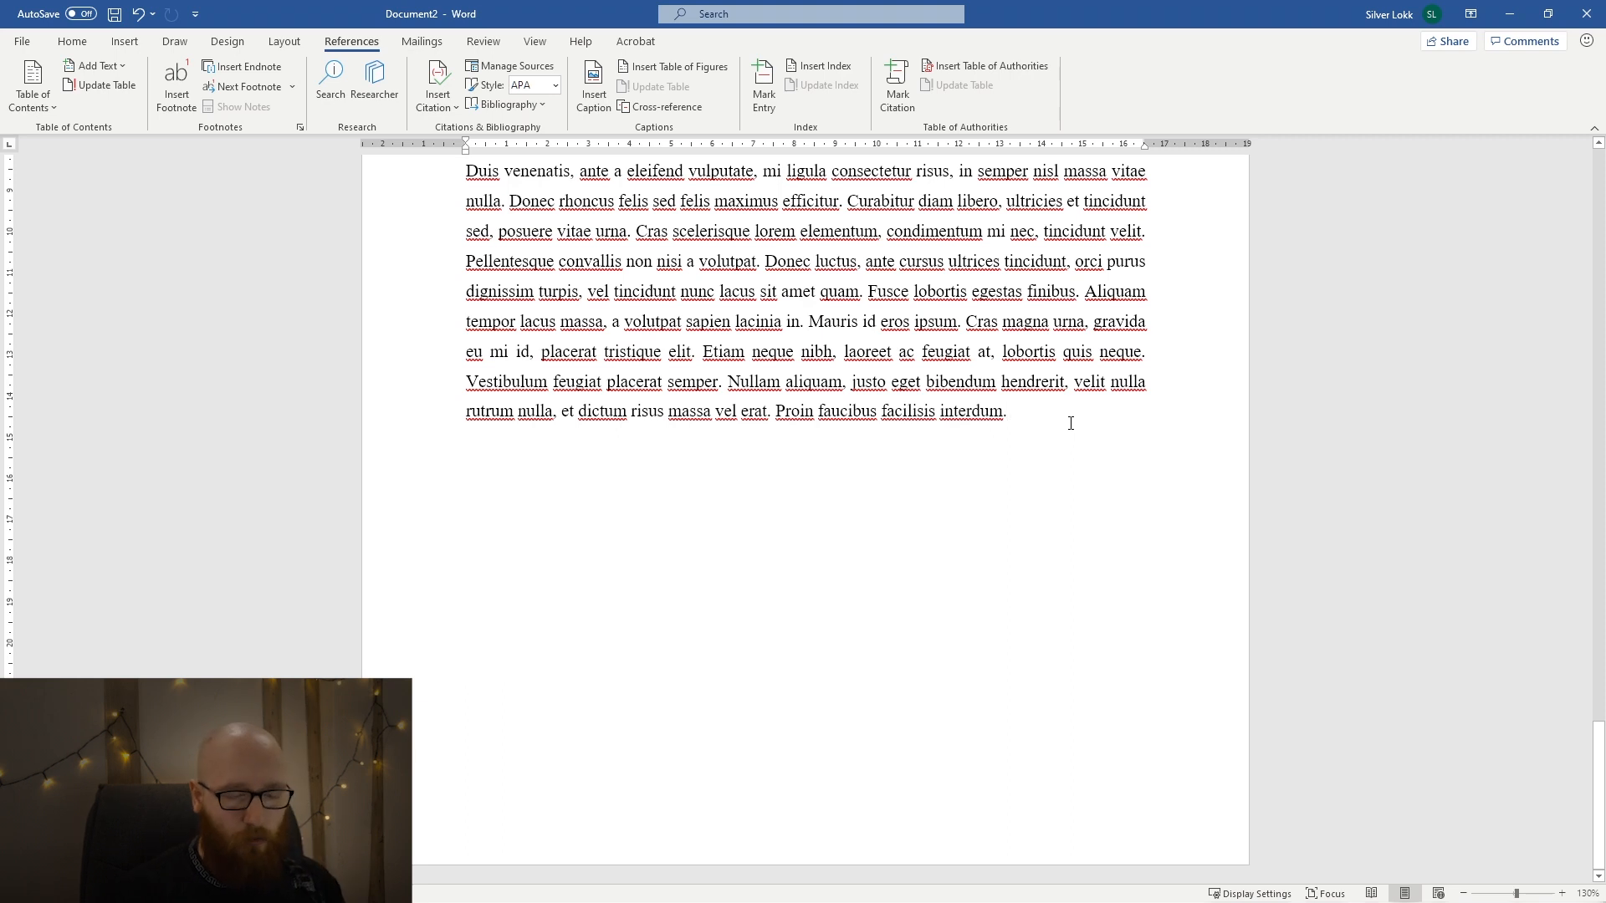
key("ctrl+Return")
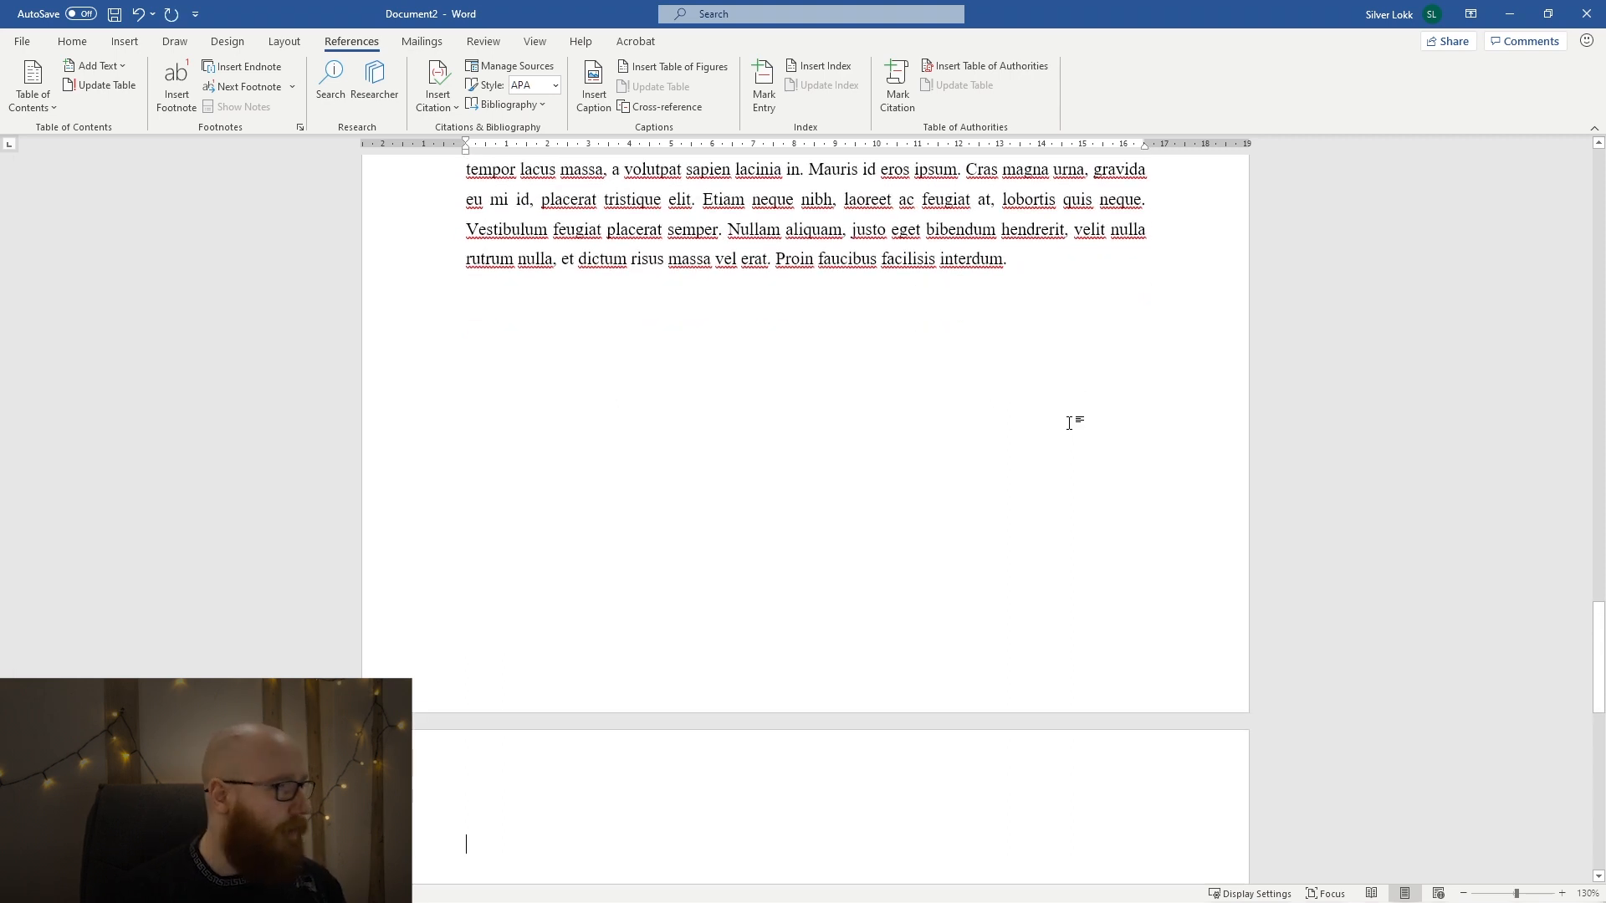
Start a numbered list on the new page with PEATÜKK as item 1.
scroll(1051, 505, "down", 2)
type("1.")
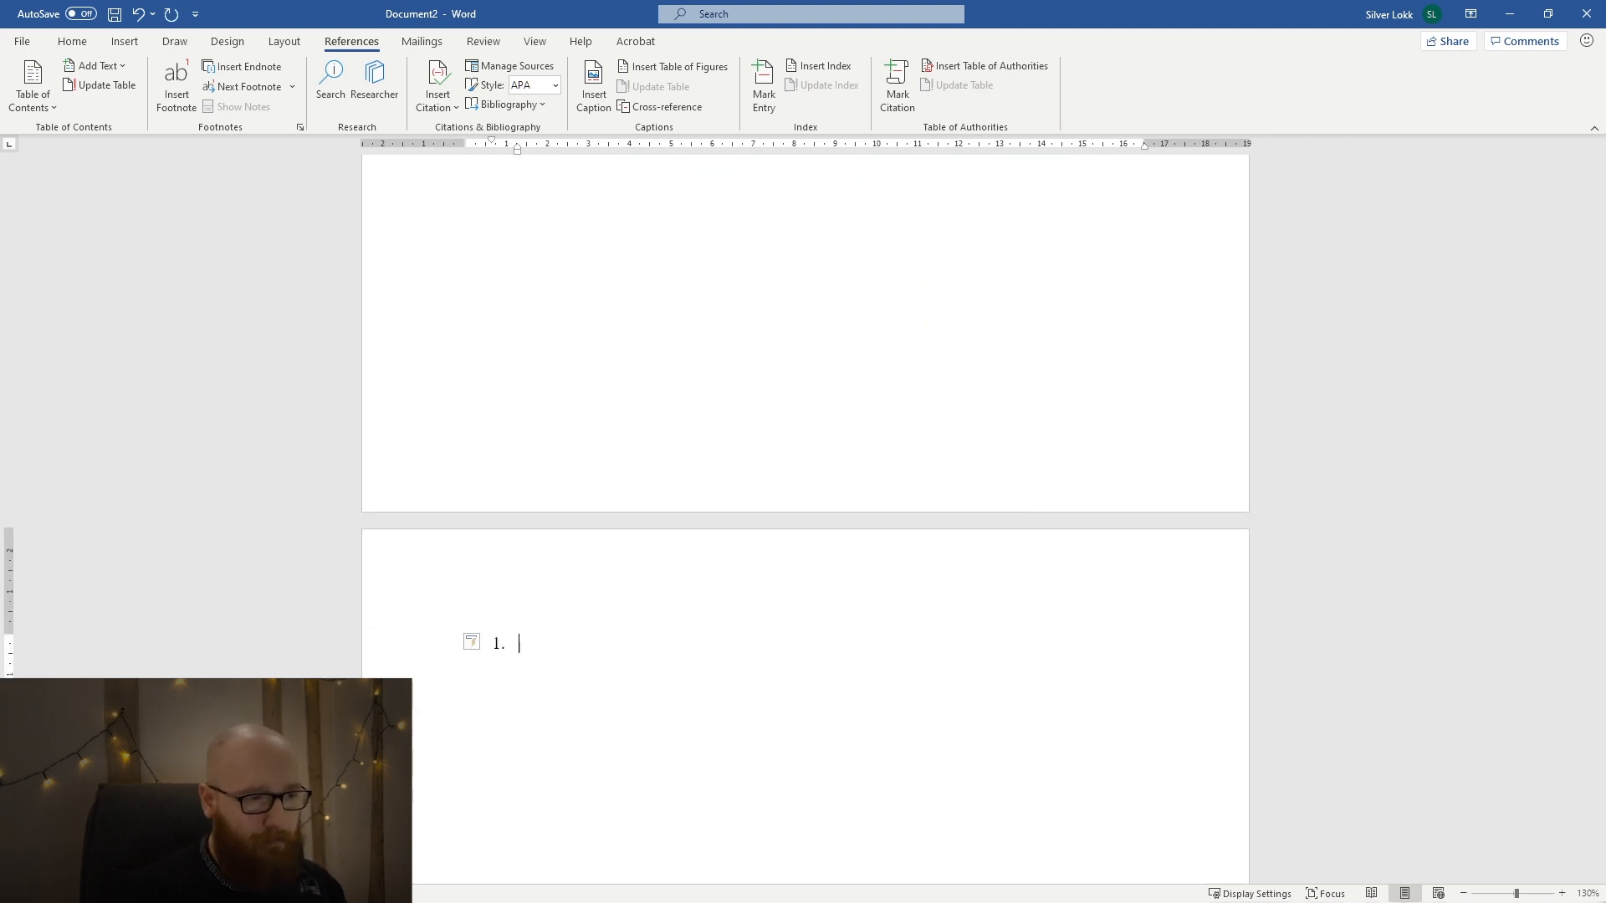
left_click(74, 42)
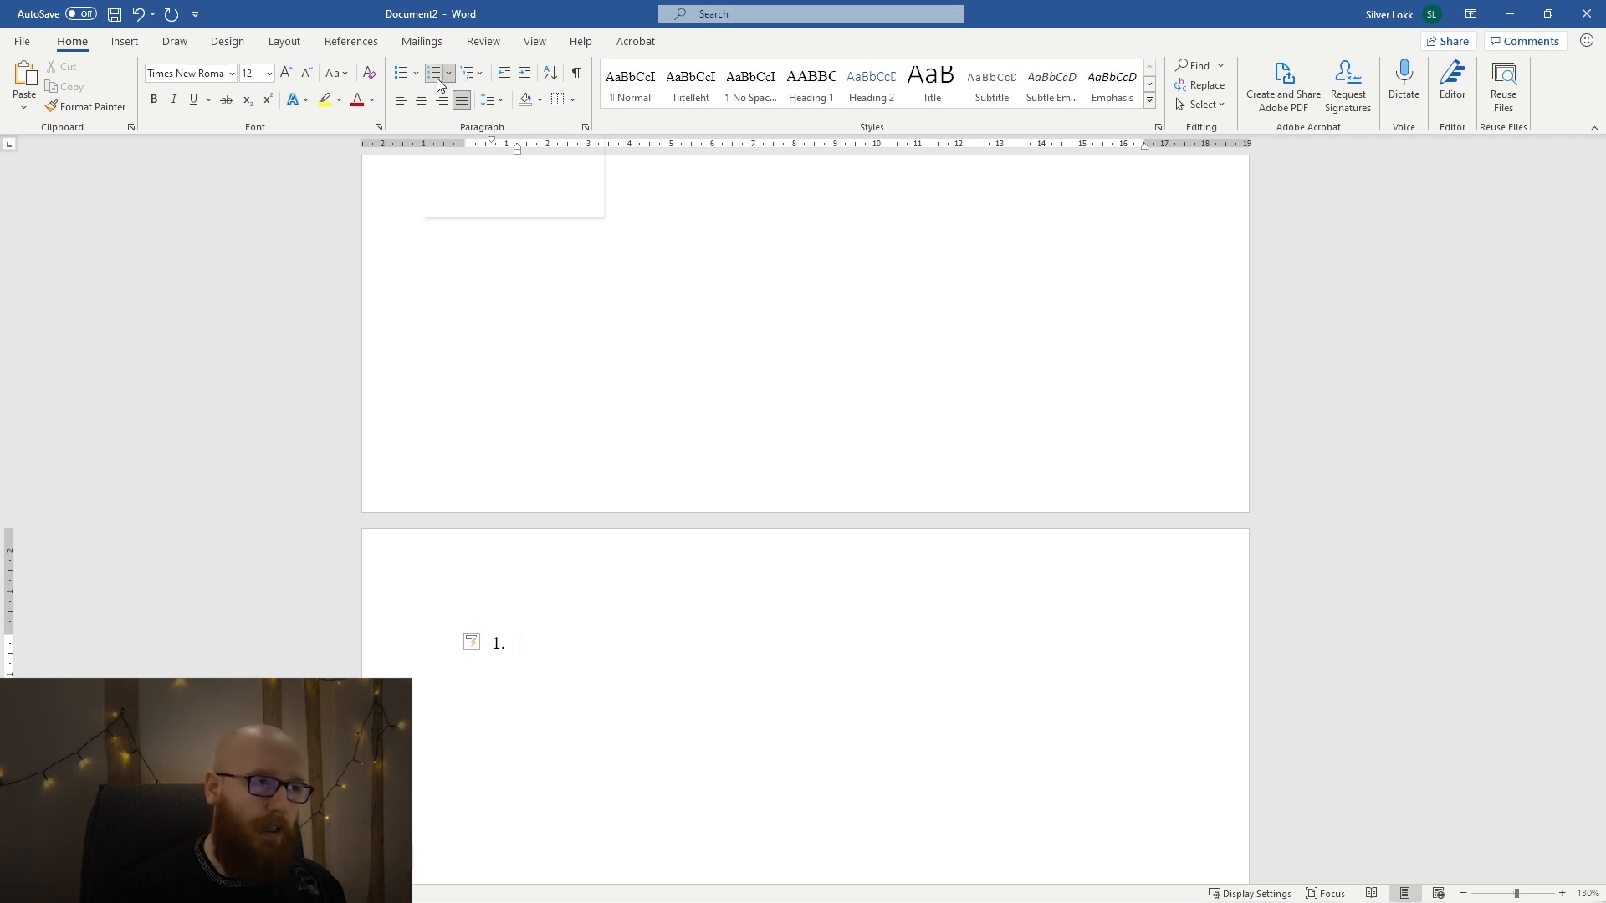
type("PEATÜKK")
Update the entire custom table of contents below the SISUKORD heading.
scroll(625, 516, "up", 10)
scroll(625, 516, "up", 12)
left_click(587, 519)
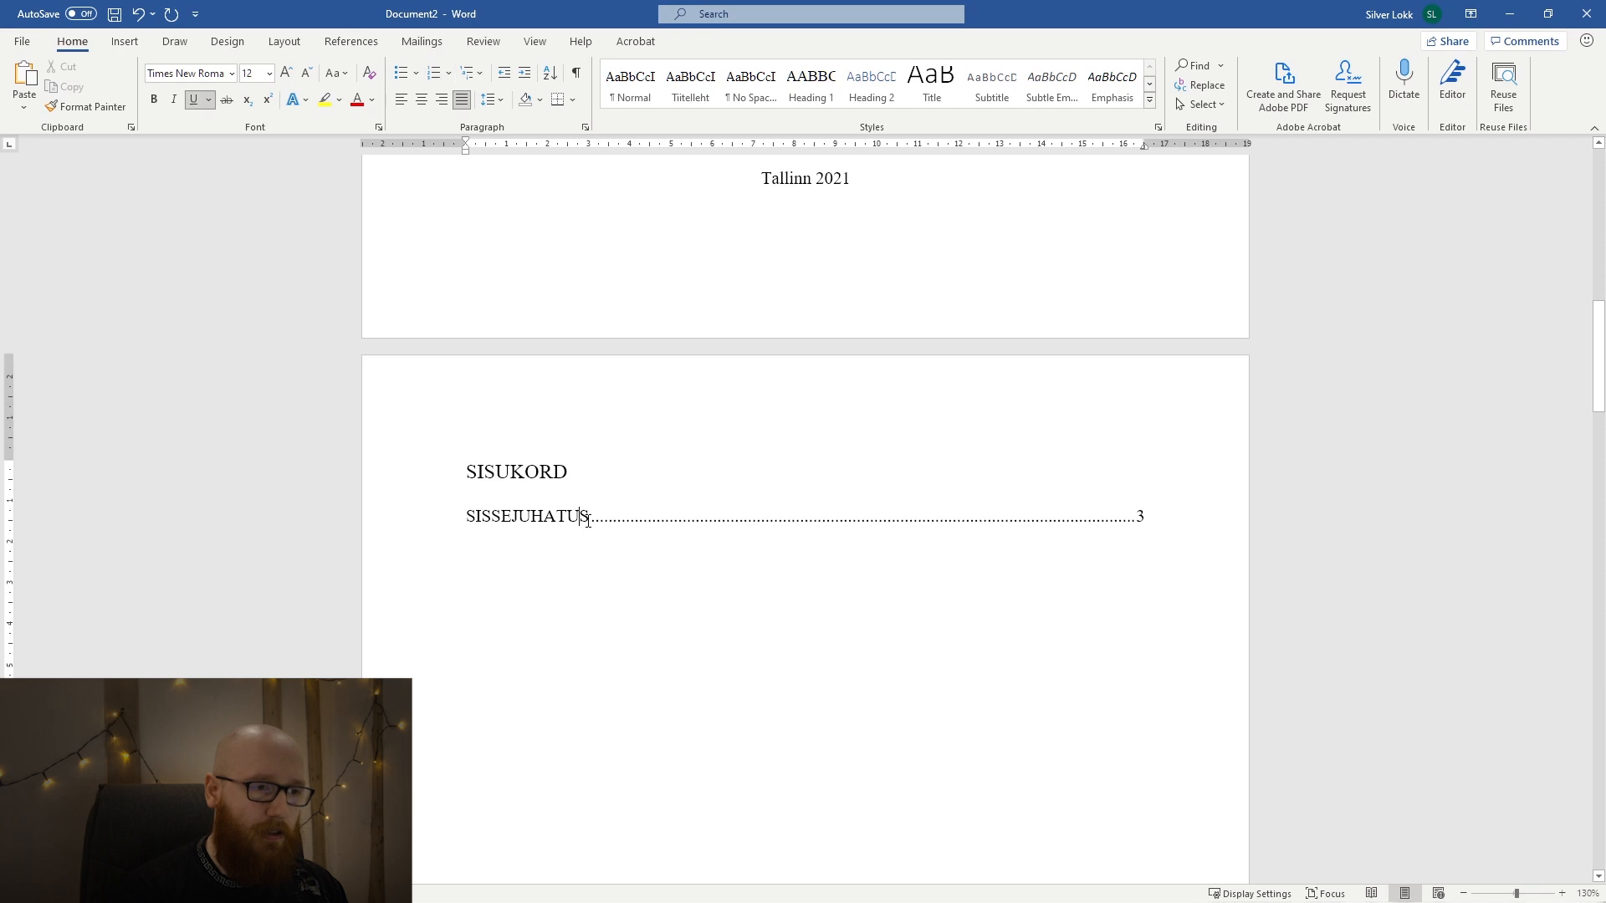
triple_click(589, 518)
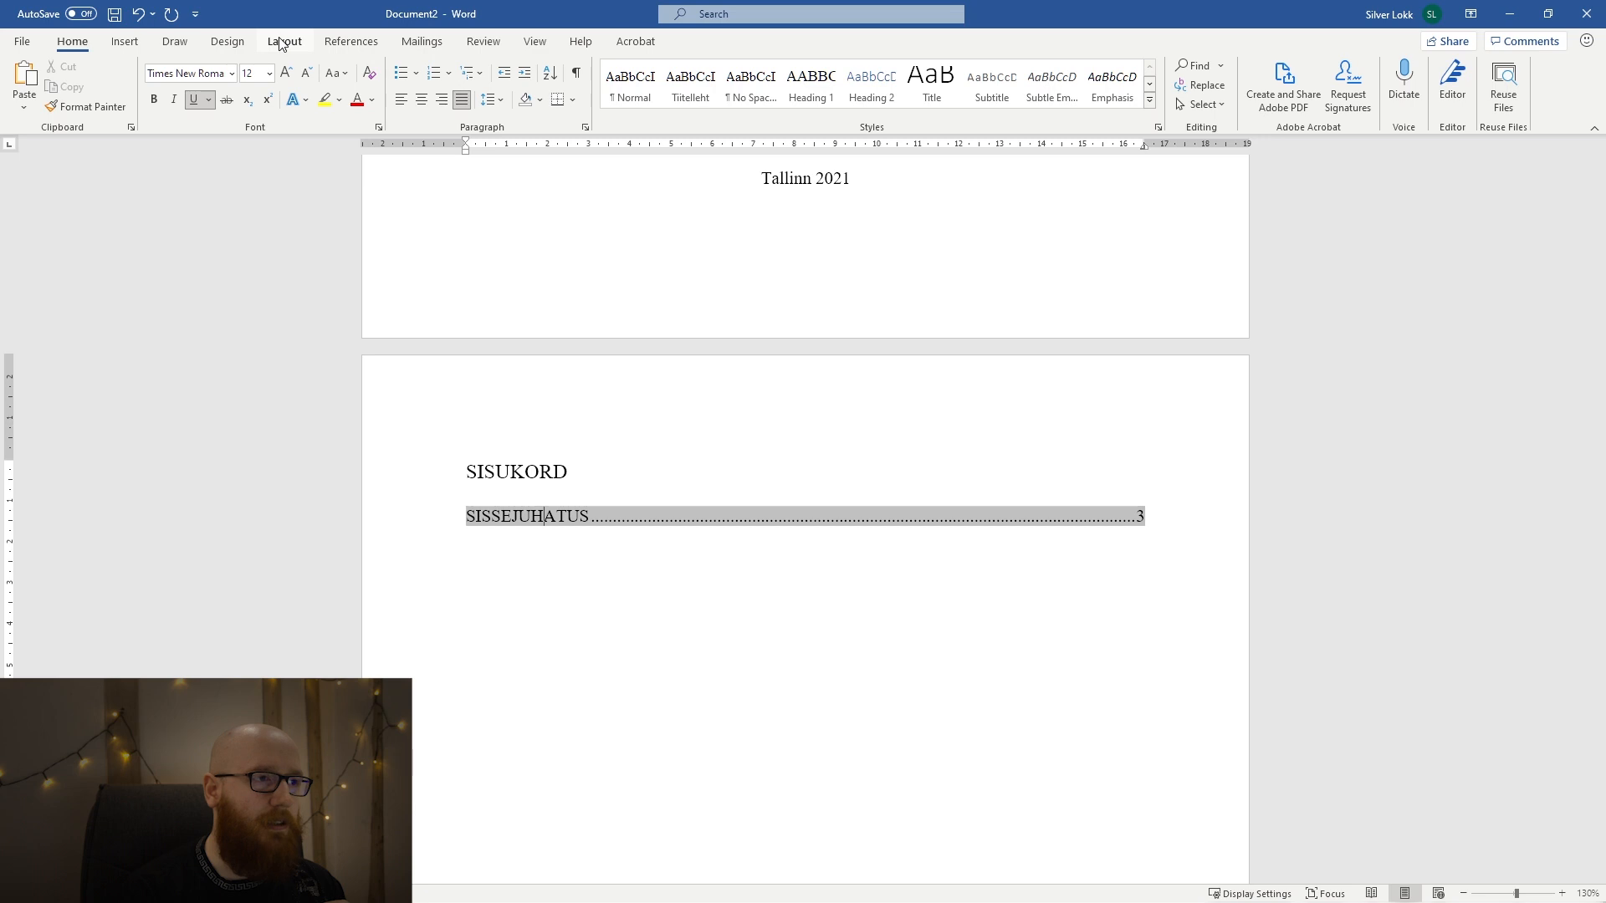
left_click(351, 42)
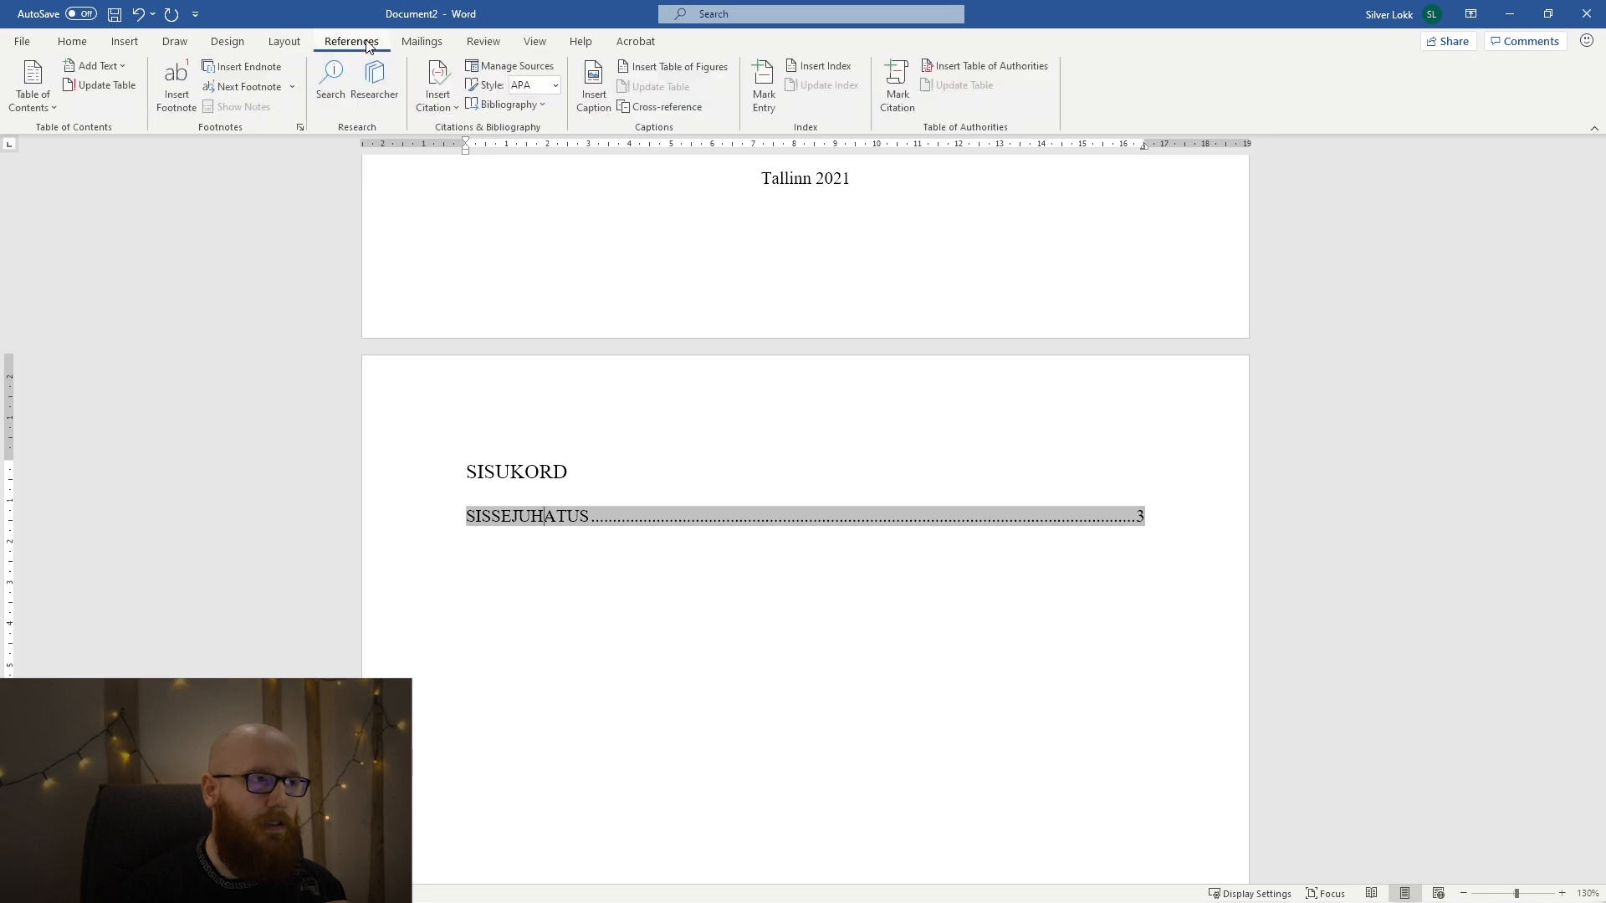
left_click(109, 86)
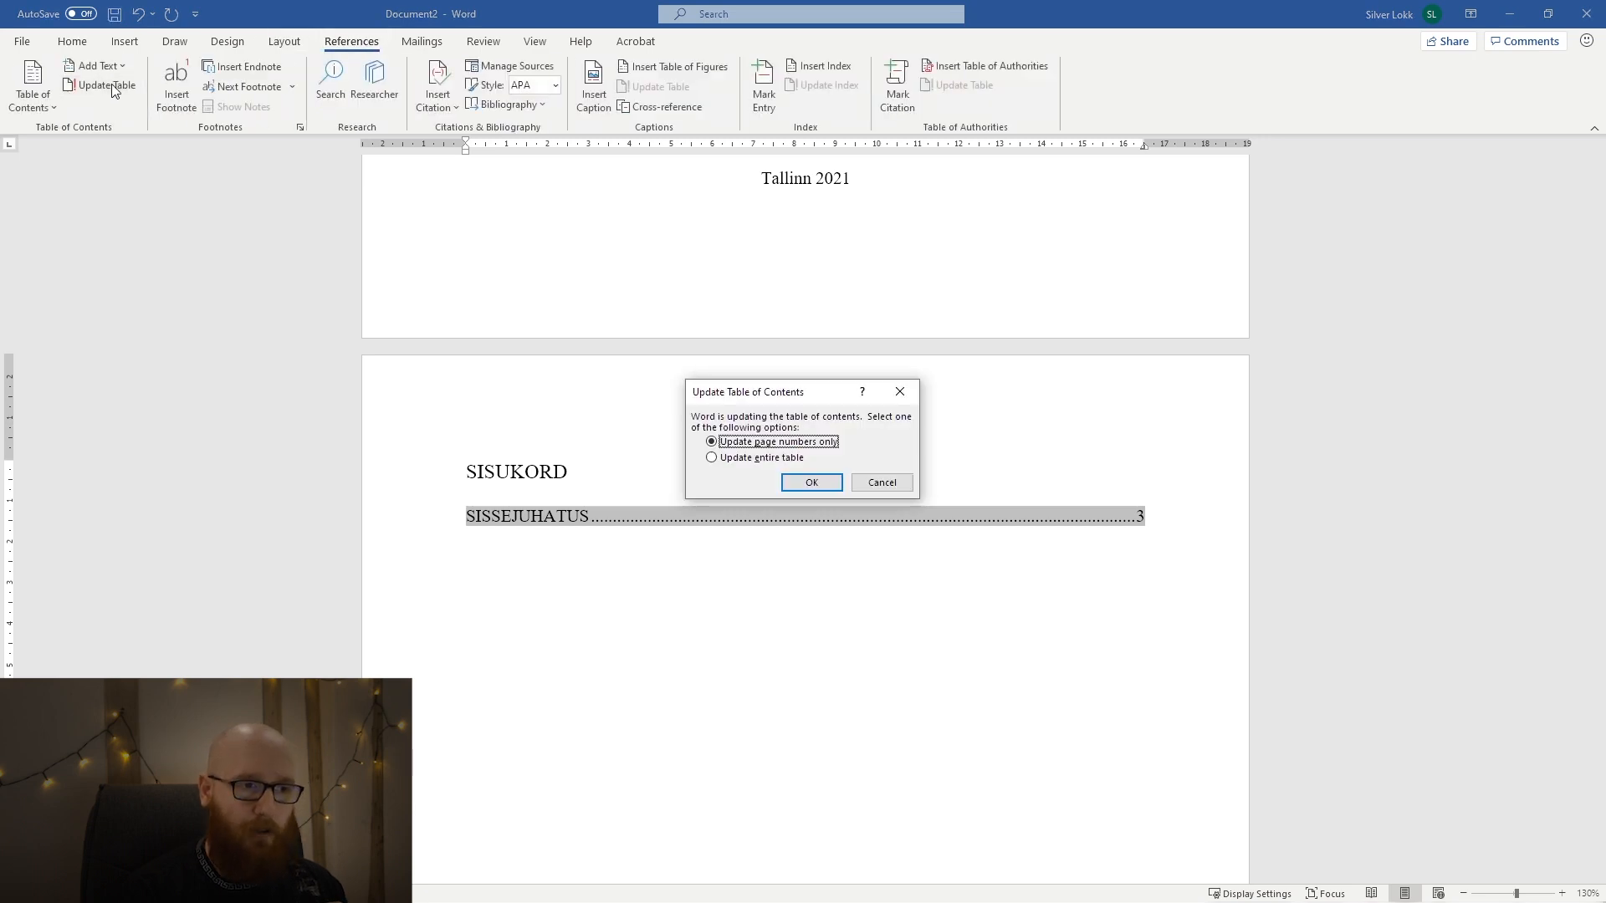
left_click(794, 462)
left_click(794, 480)
left_click(752, 598)
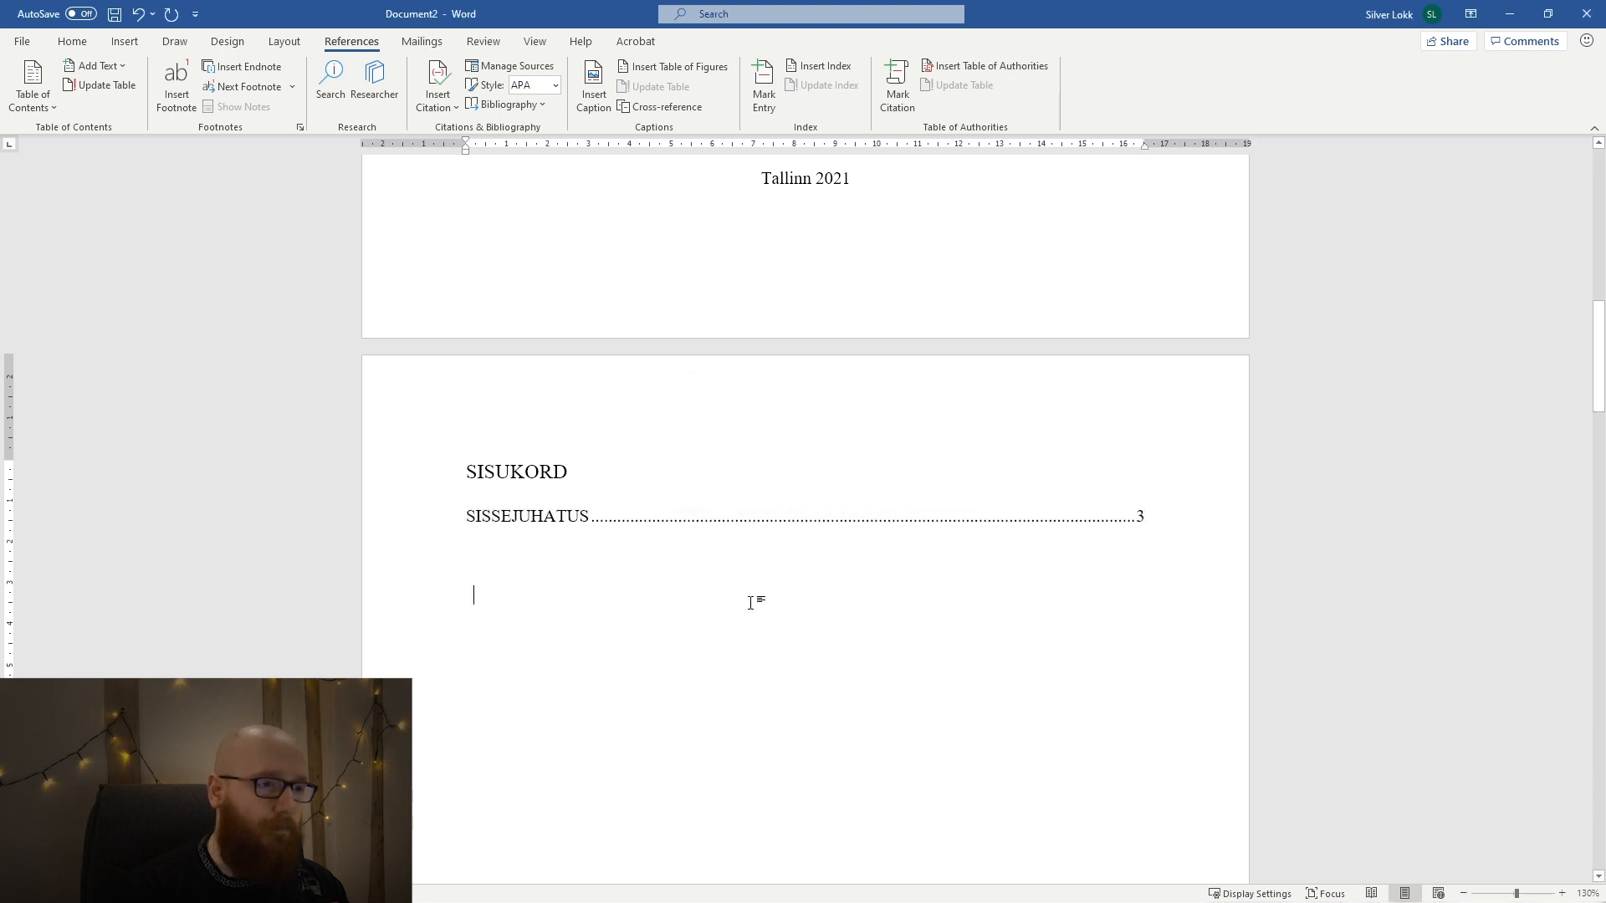
Apply the Heading 1 style to the PEATÜKK text on the page after the introduction.
scroll(752, 602, "down", 20)
scroll(752, 603, "down", 1)
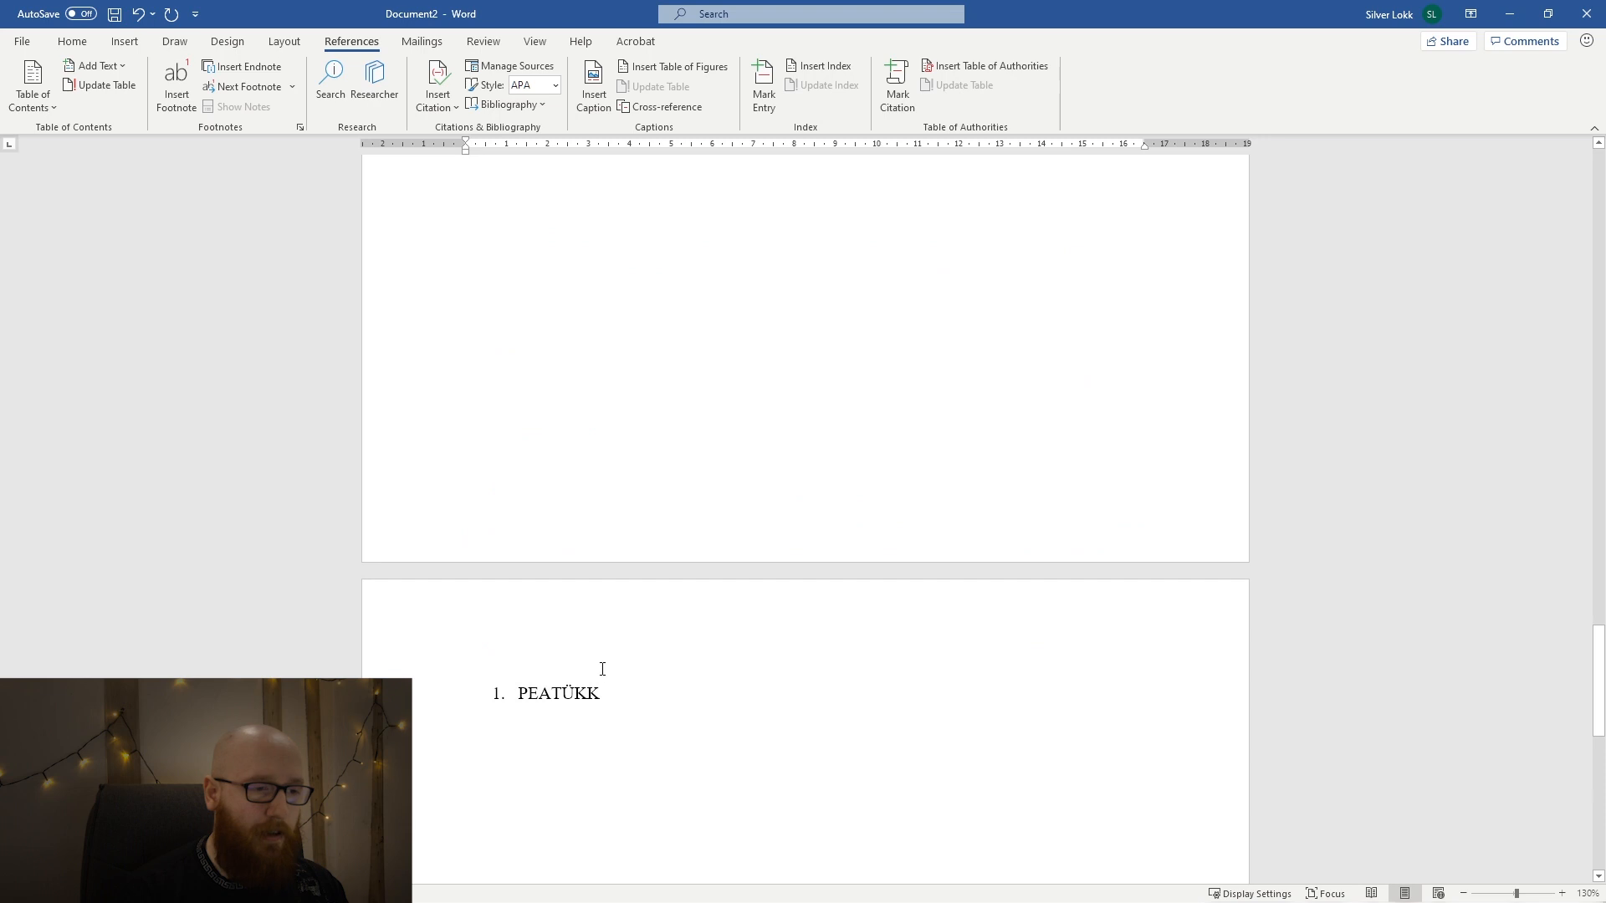
left_click_drag(620, 692, 519, 698)
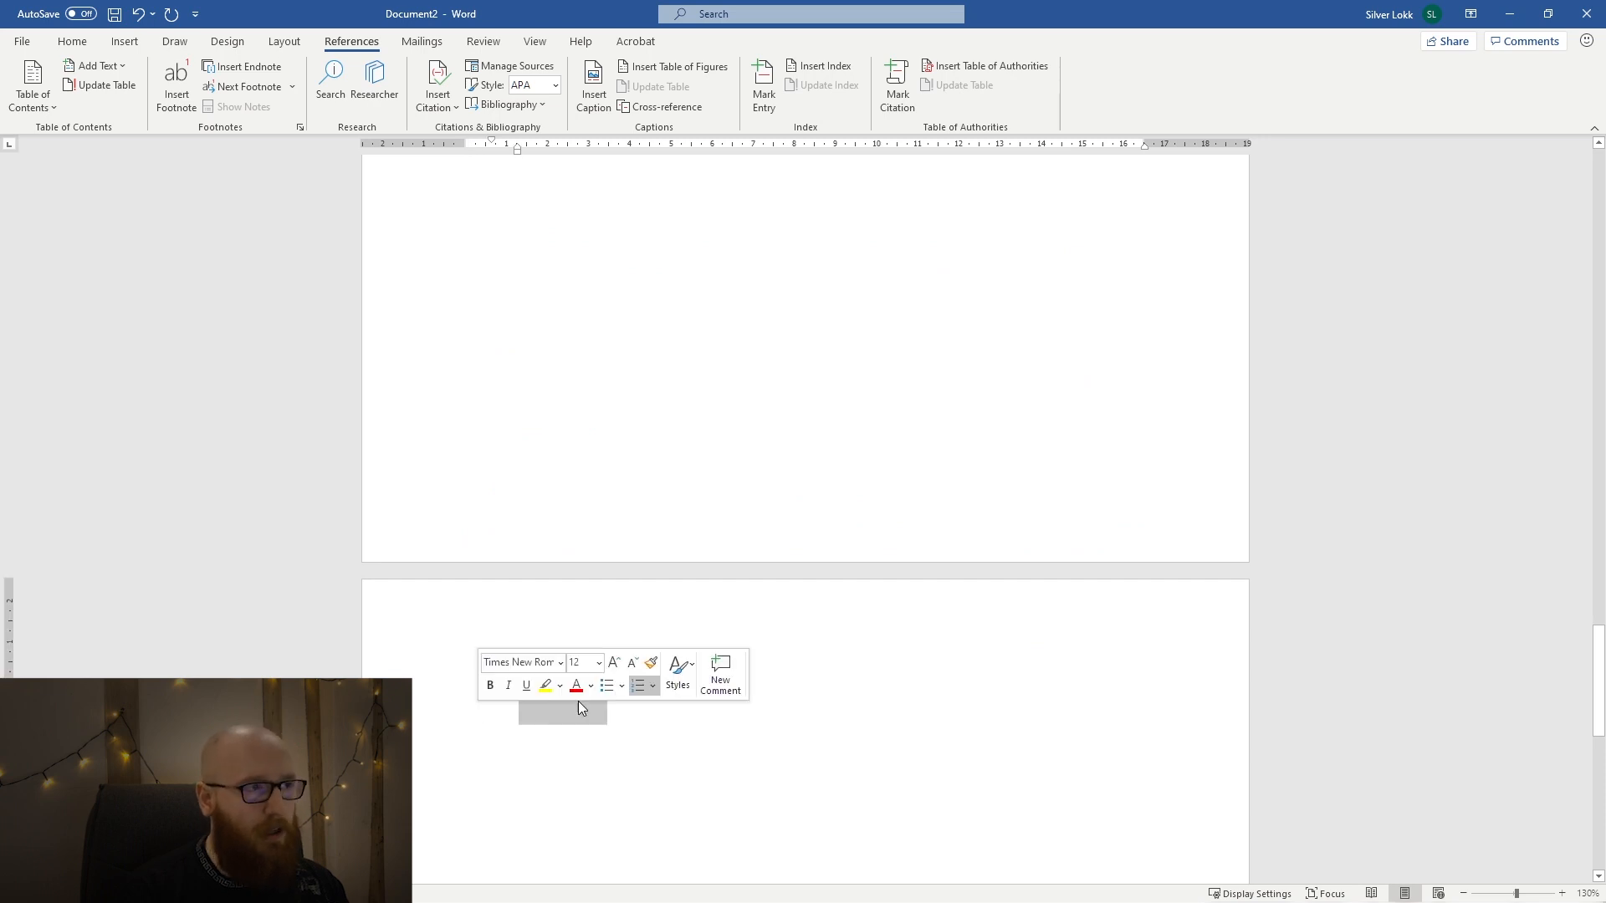
left_click(70, 41)
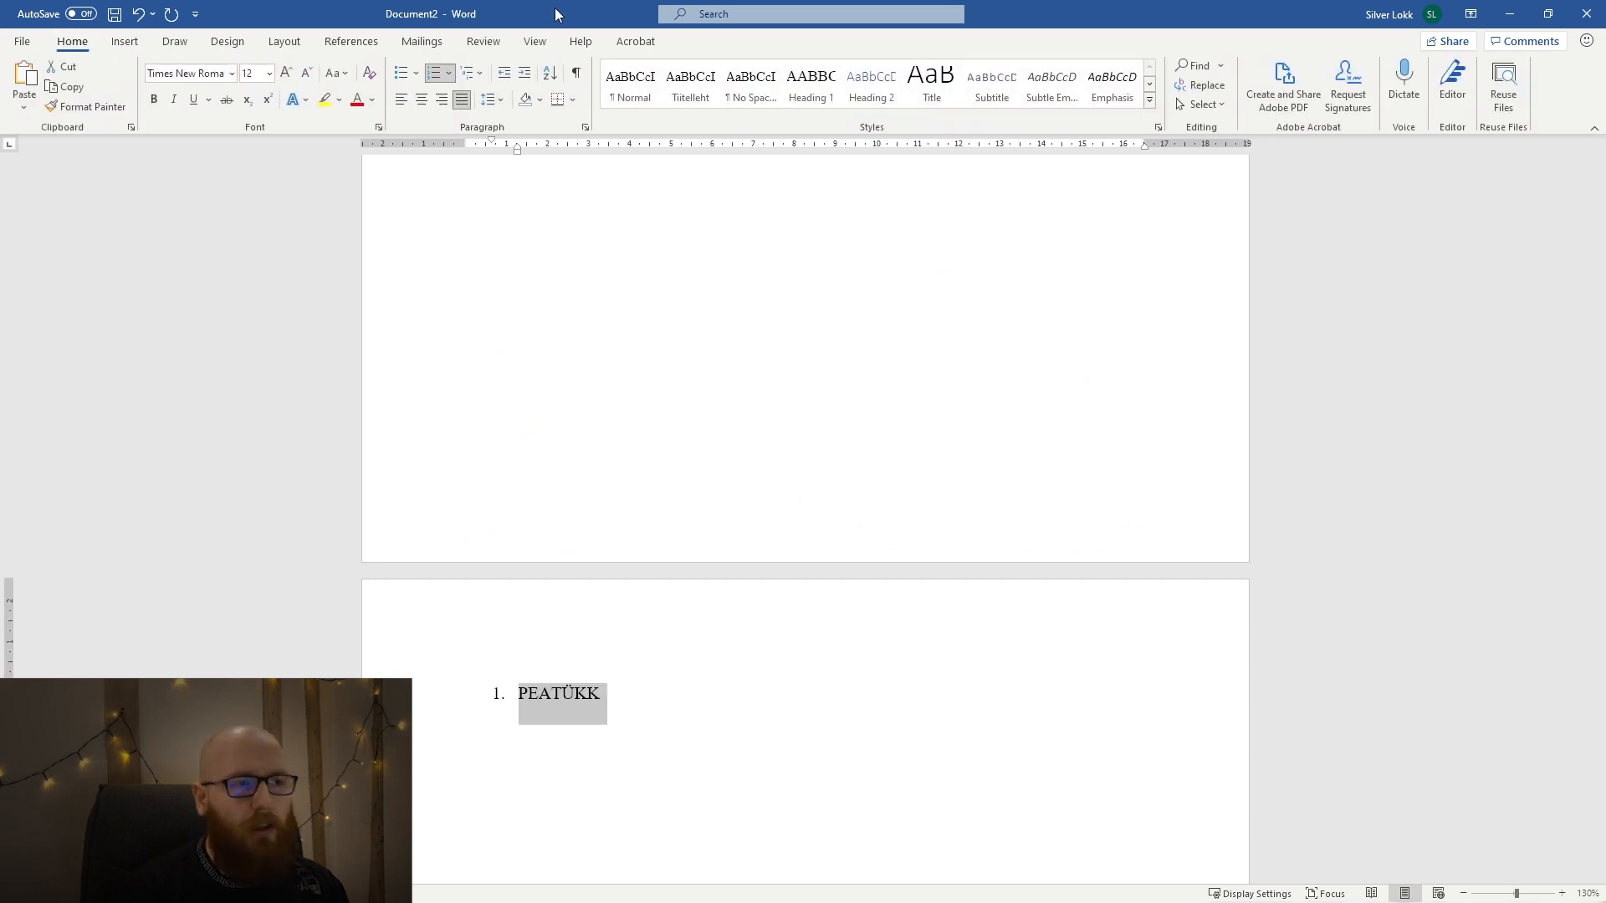
left_click(795, 87)
left_click(652, 693)
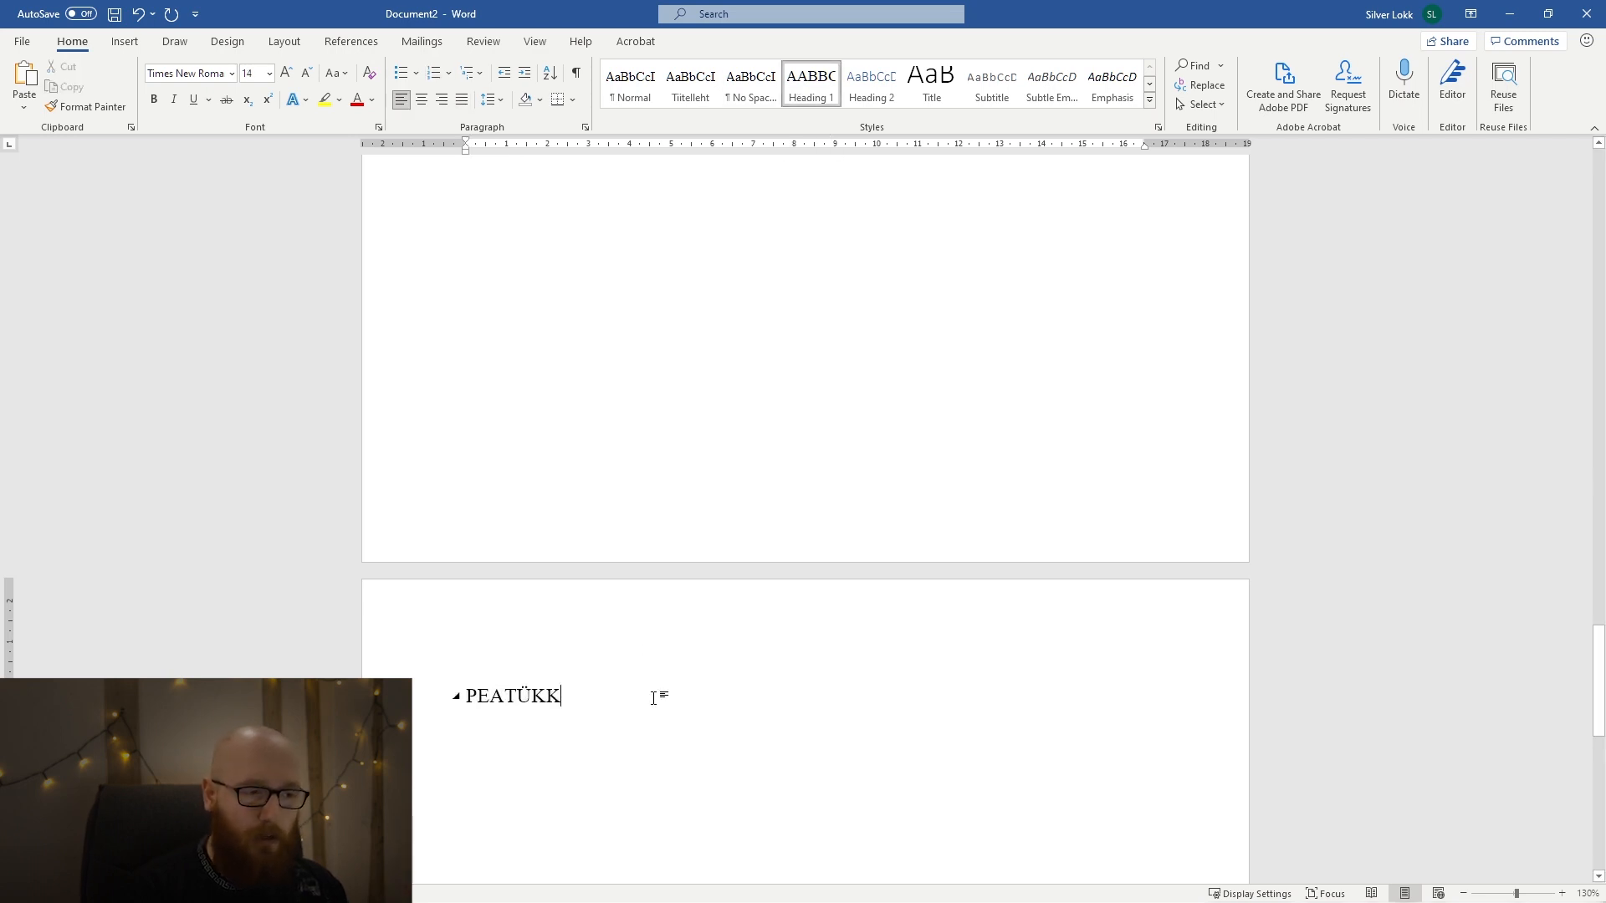
Number the PEATÜKK heading after the introduction as item 1 of a numbered list.
type("1.")
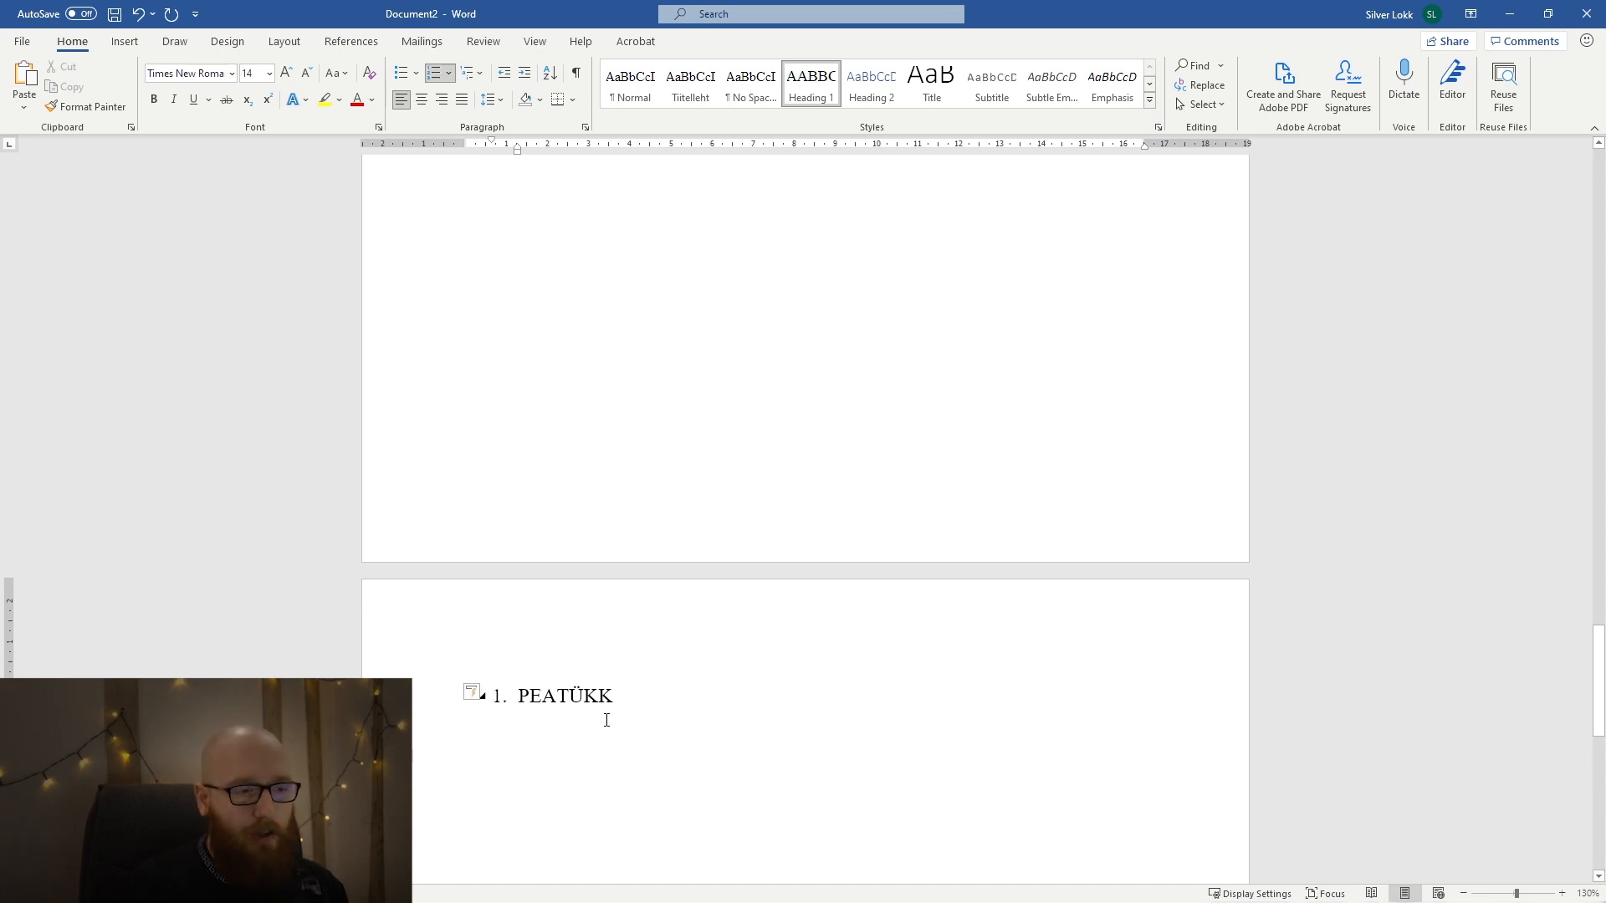
left_click_drag(626, 682, 519, 696)
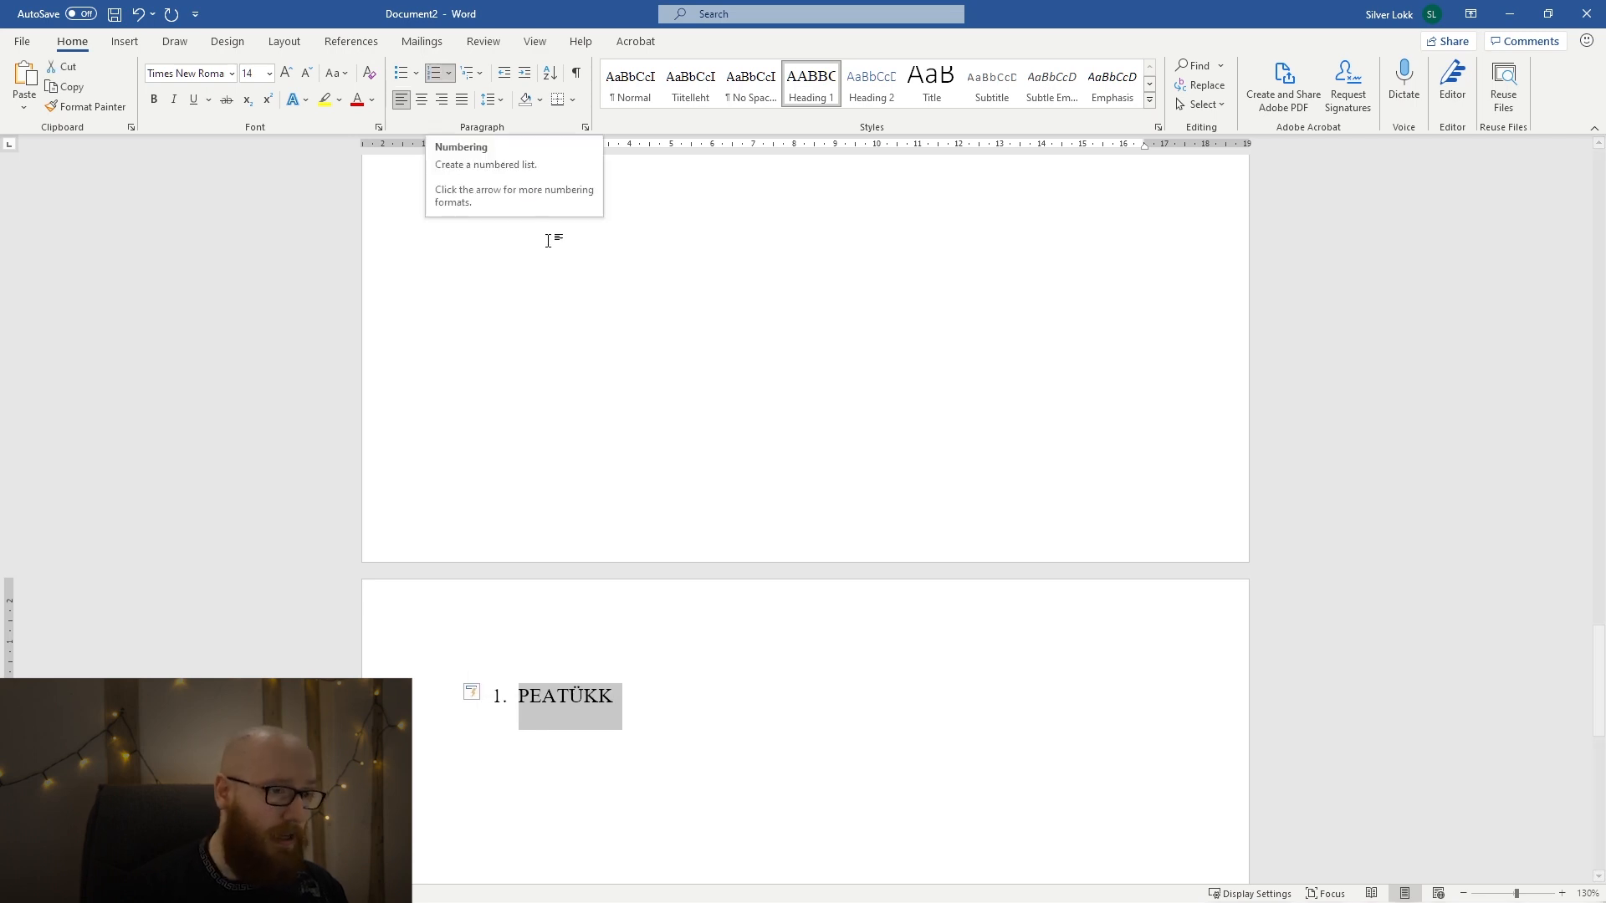
Update the entire table of contents under SISUKORD to include the numbered PEATÜKK heading.
scroll(552, 251, "up", 15)
scroll(570, 278, "up", 10)
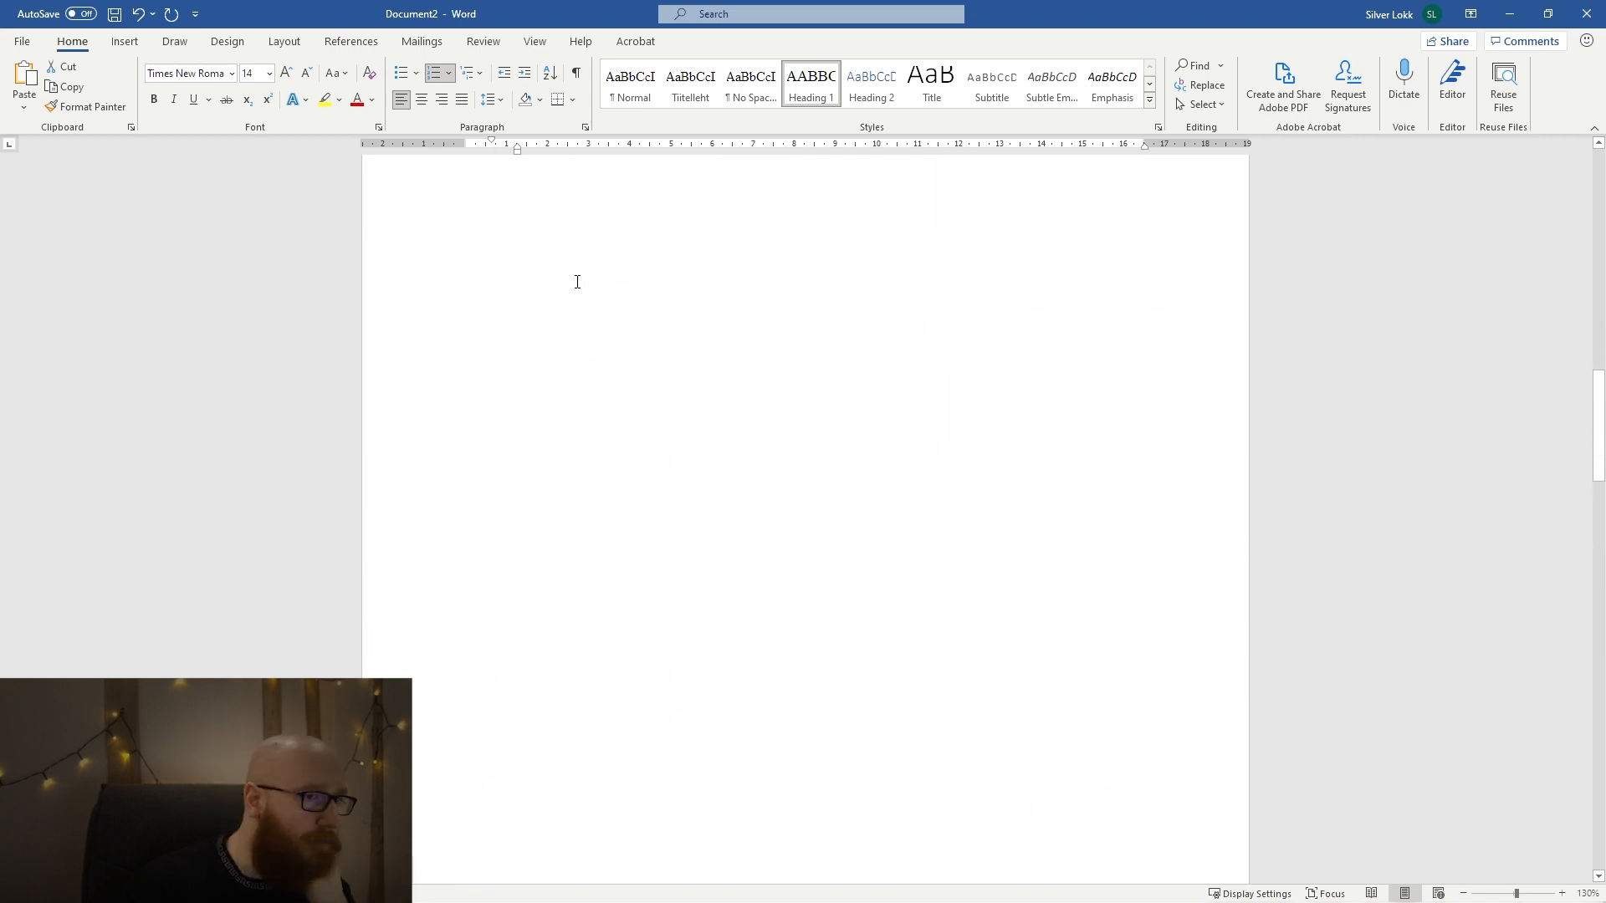
left_click(567, 518)
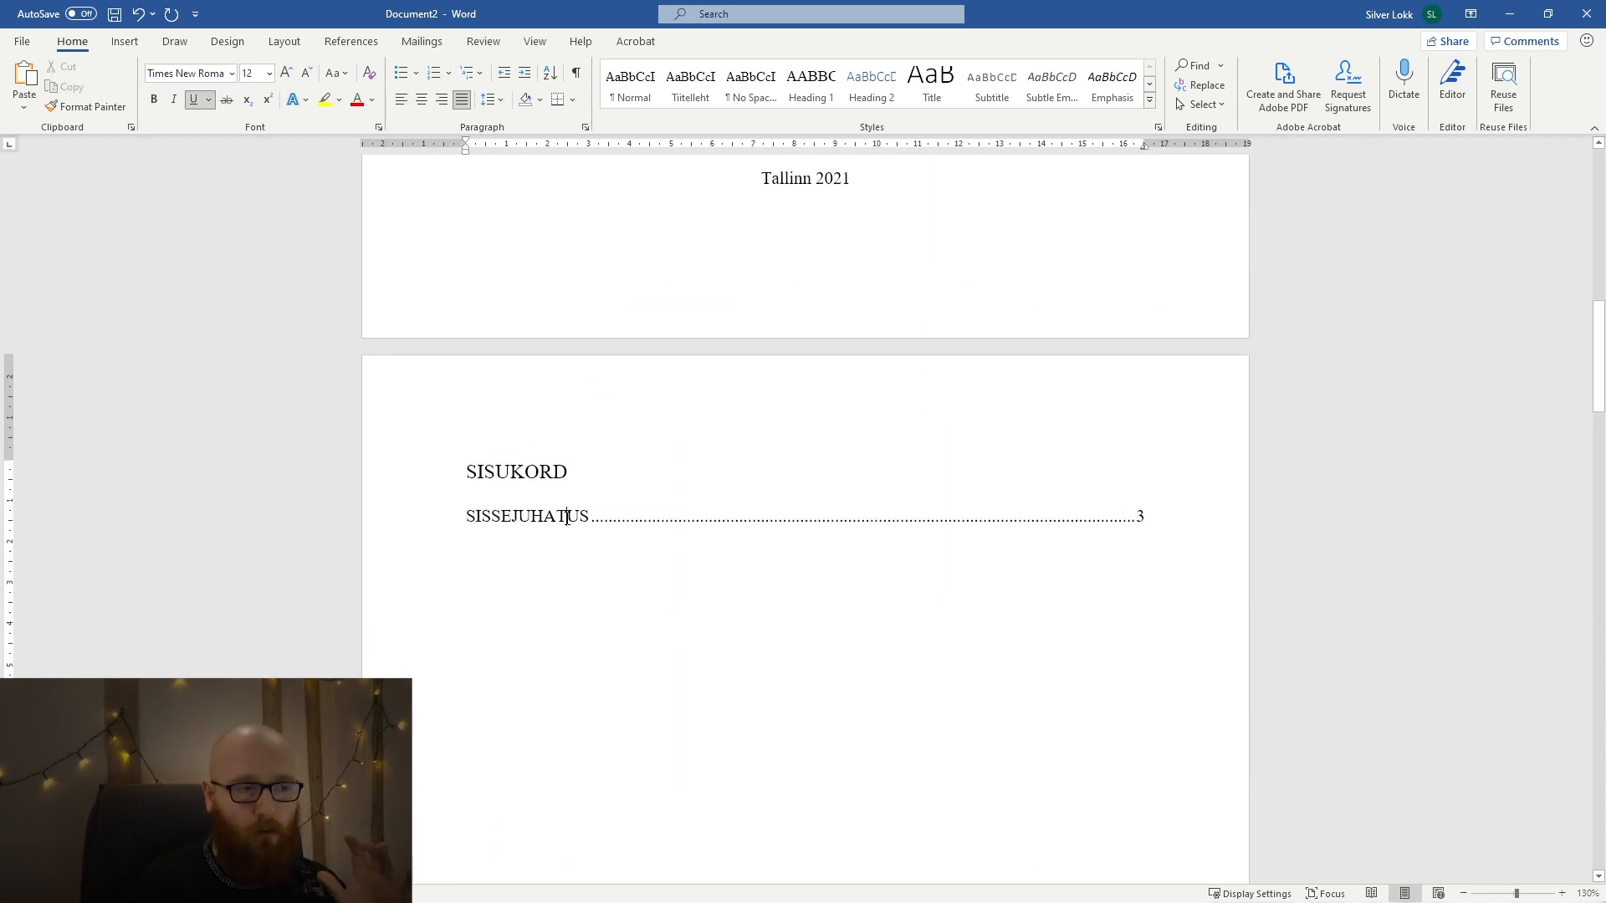
left_click(339, 42)
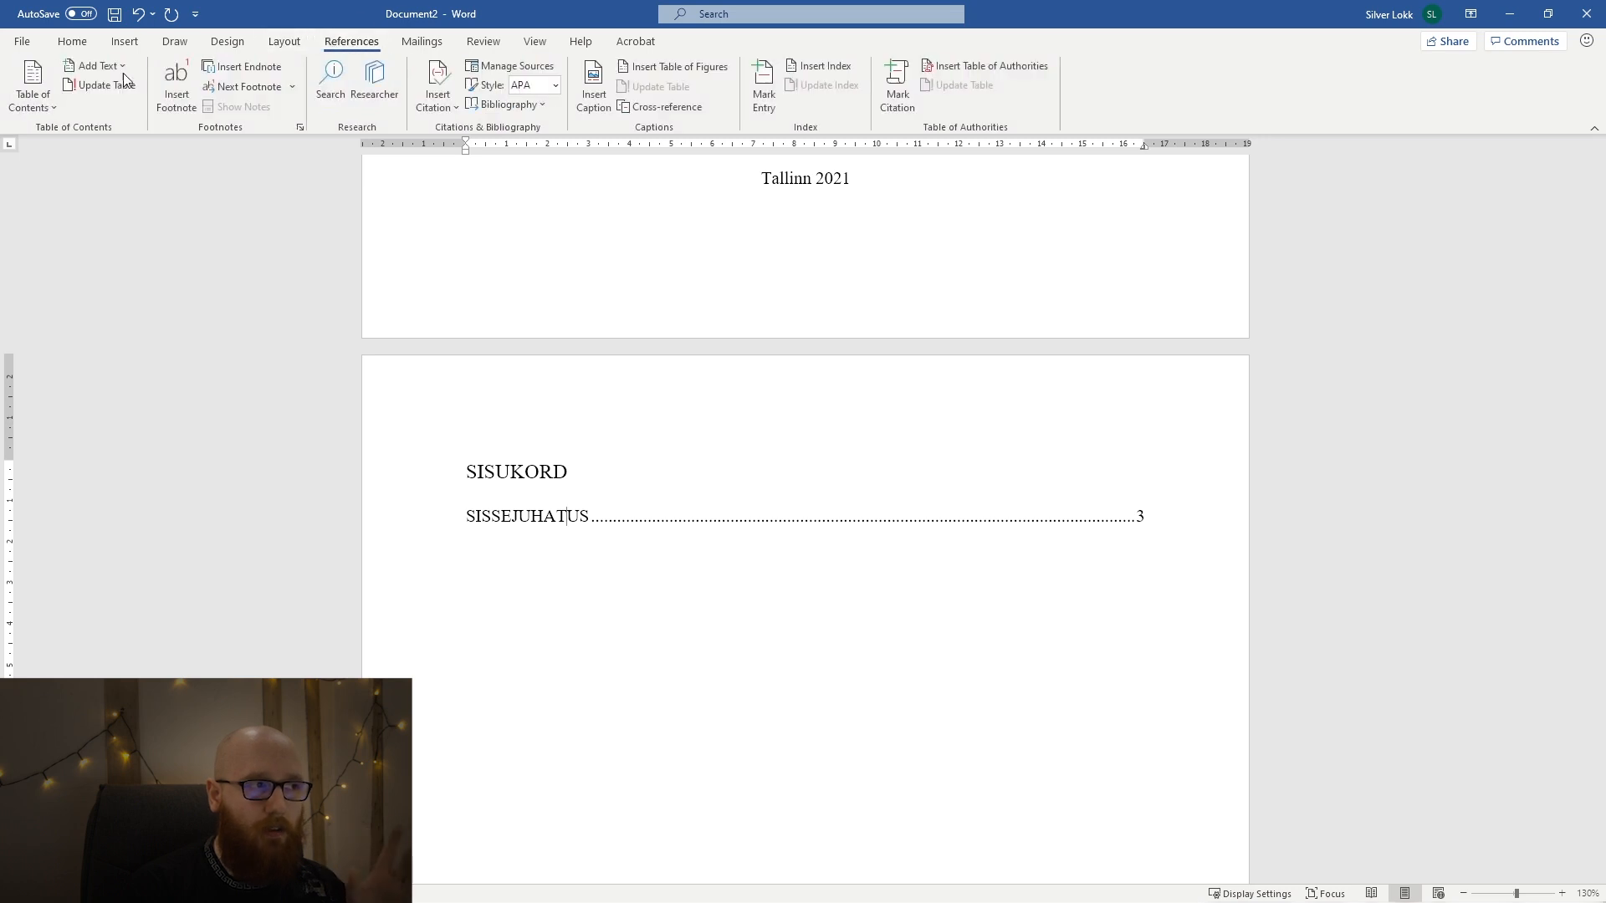
left_click(91, 94)
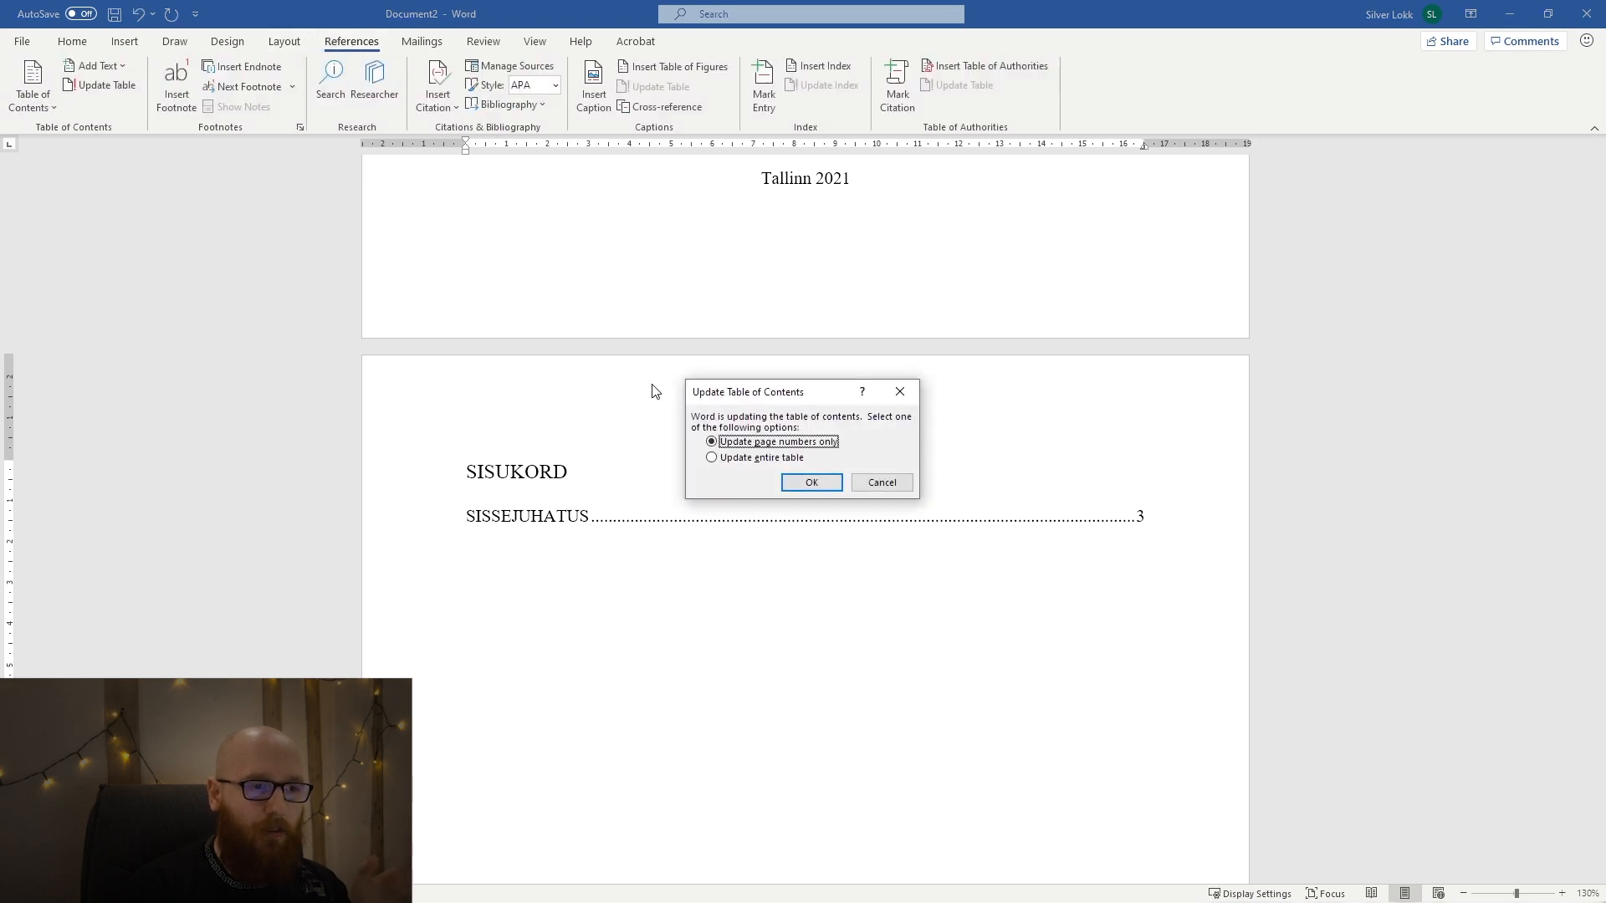
left_click(752, 458)
left_click(812, 483)
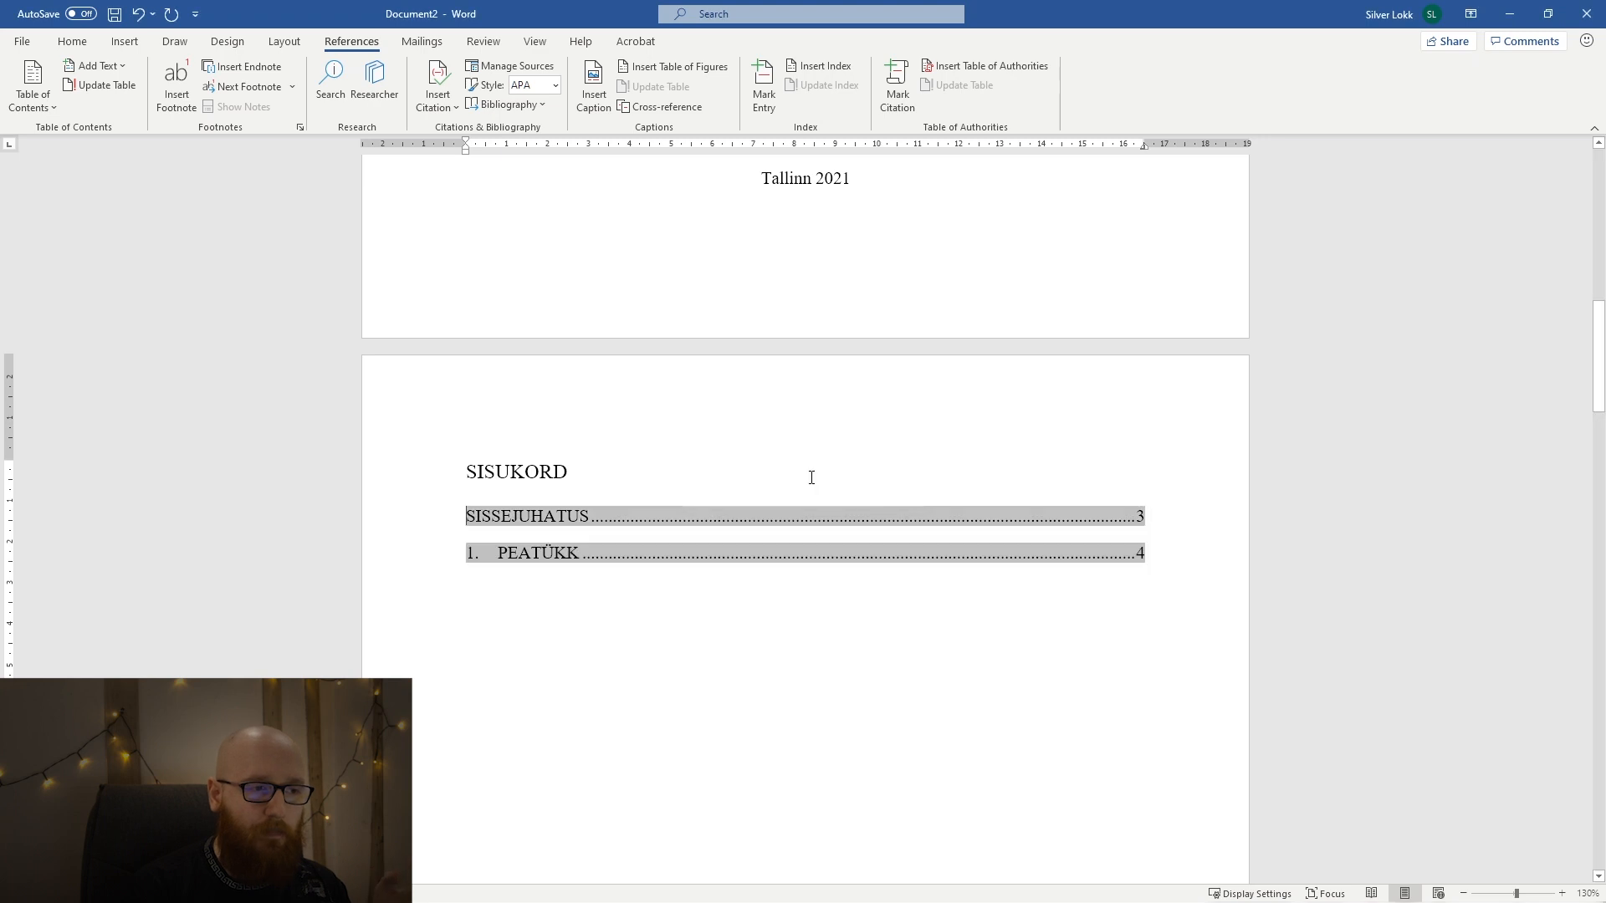
left_click(770, 634)
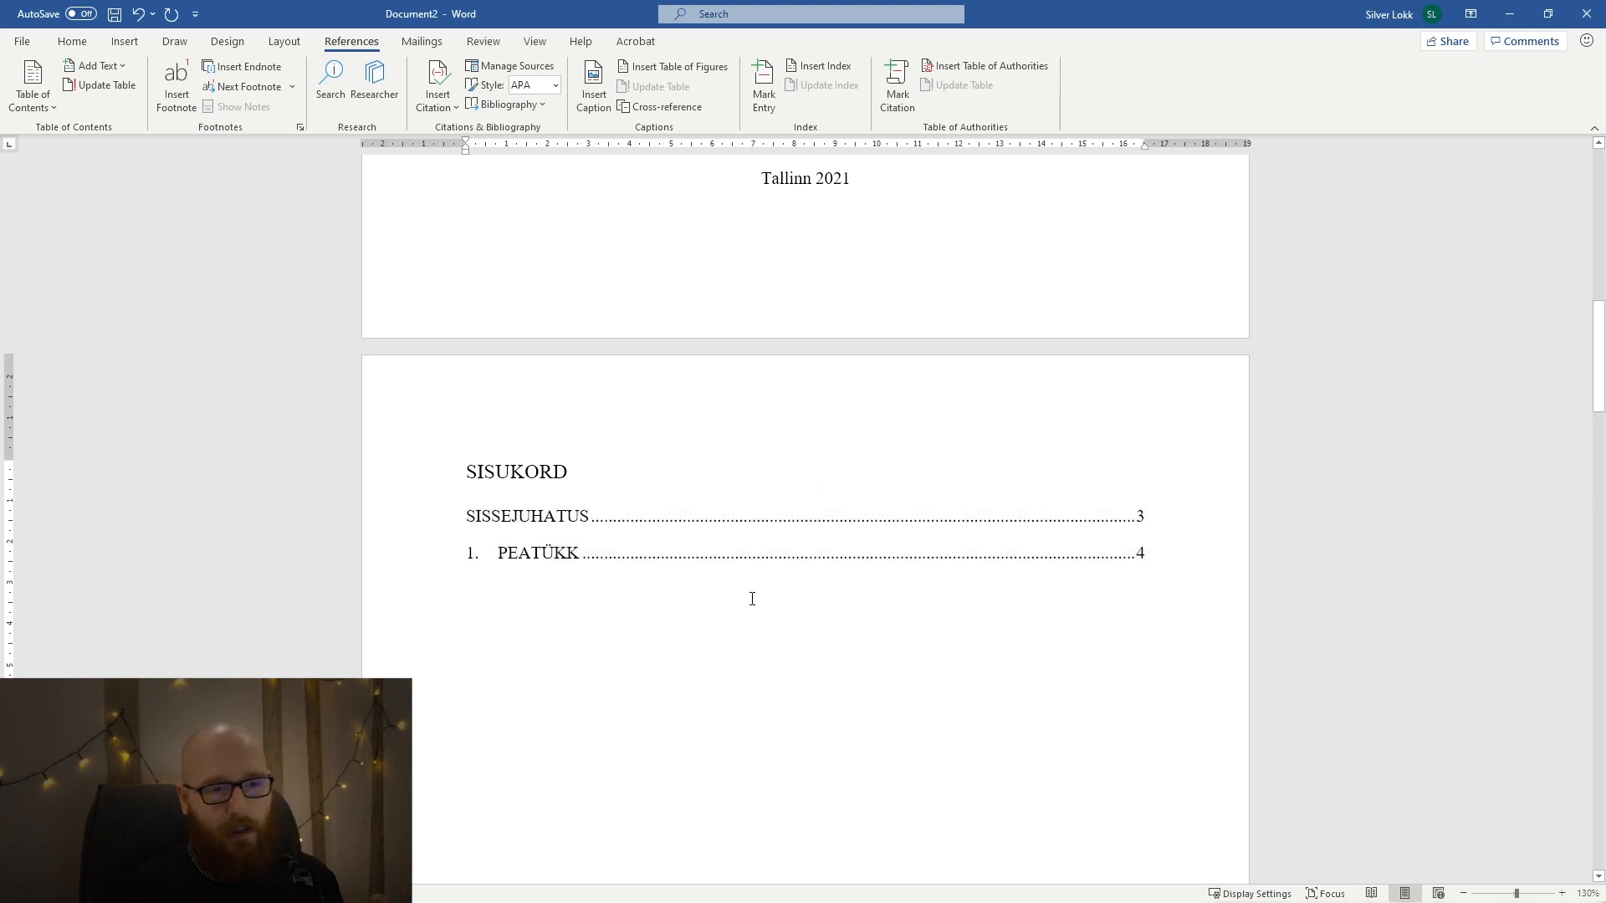
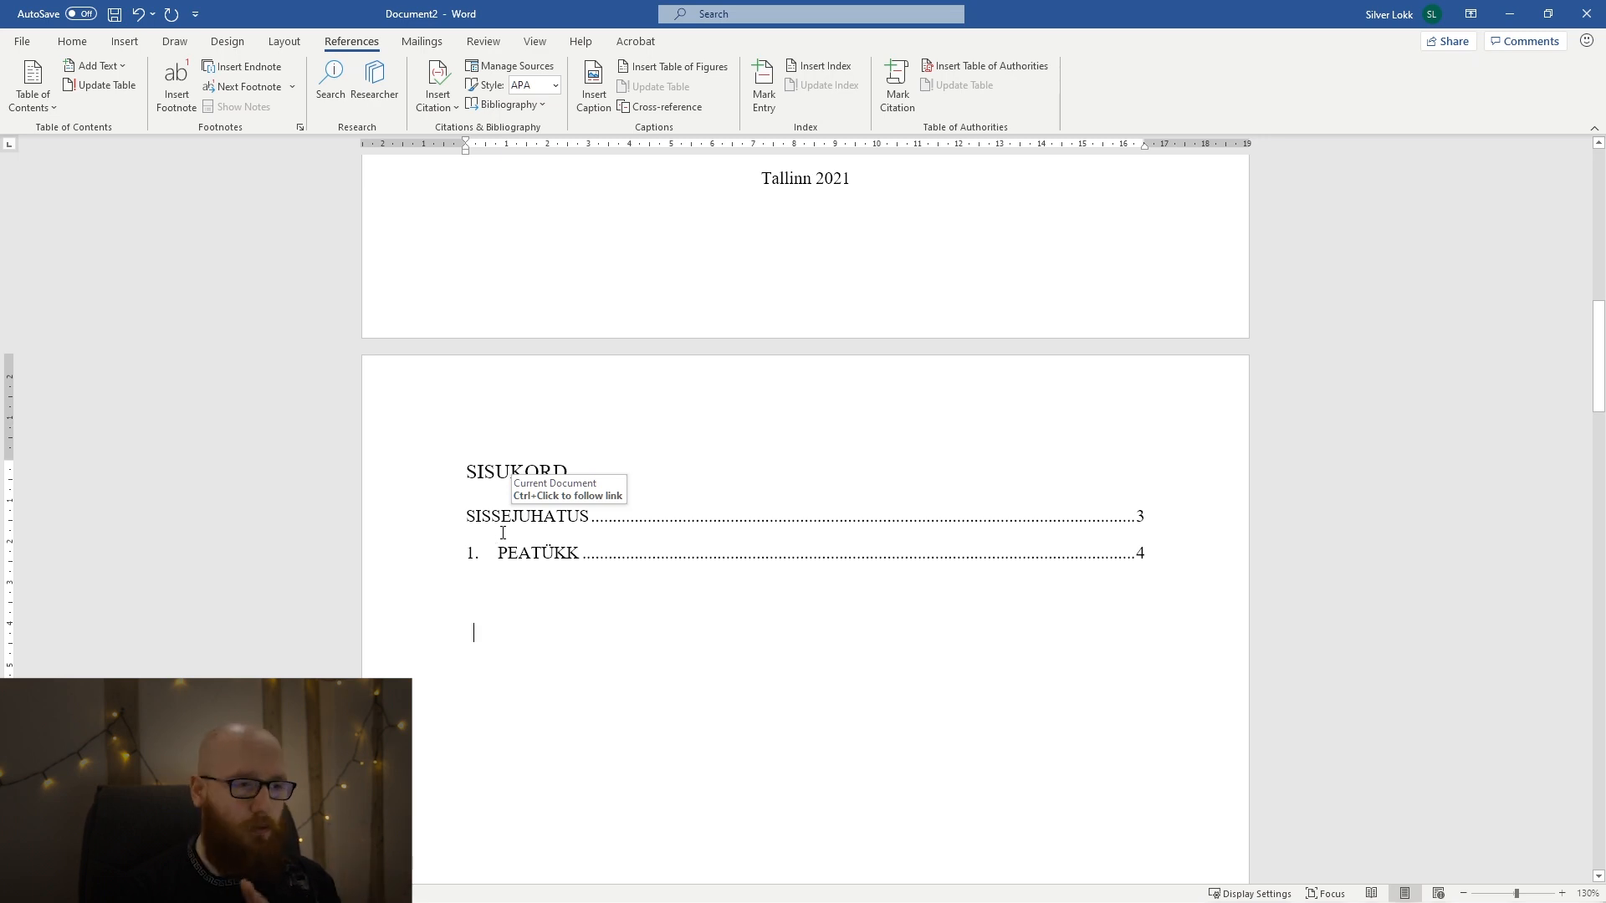
Try replacing the PEATÜKK heading's automatic number with a manually entered 1., and undo the replacement.
scroll(502, 533, "down", 15)
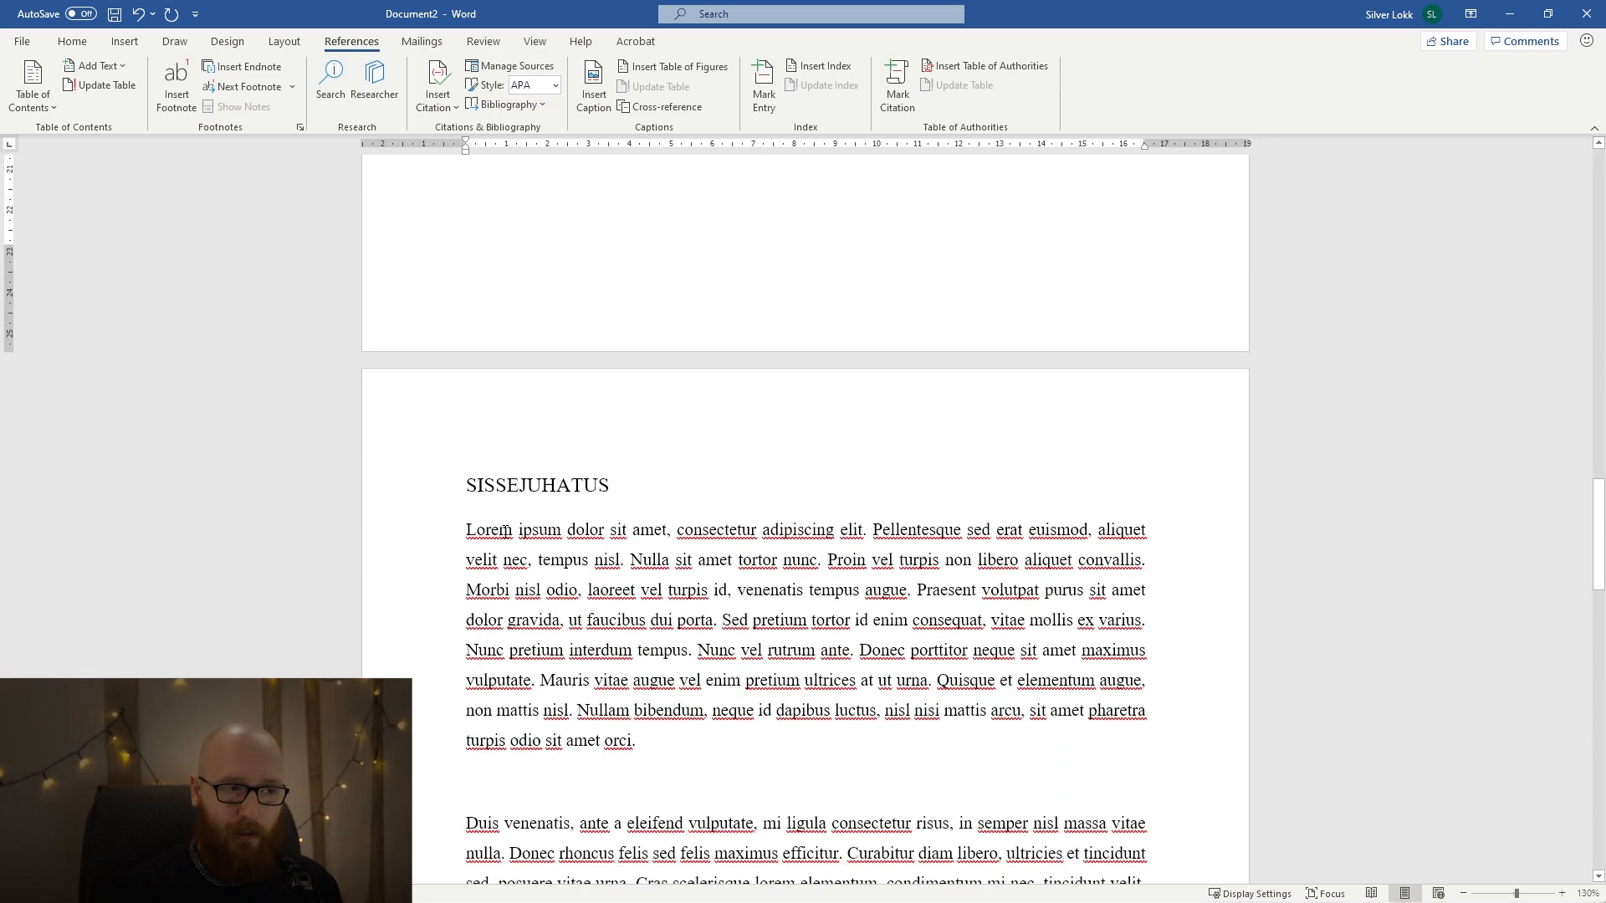
scroll(506, 530, "down", 15)
left_click(532, 495)
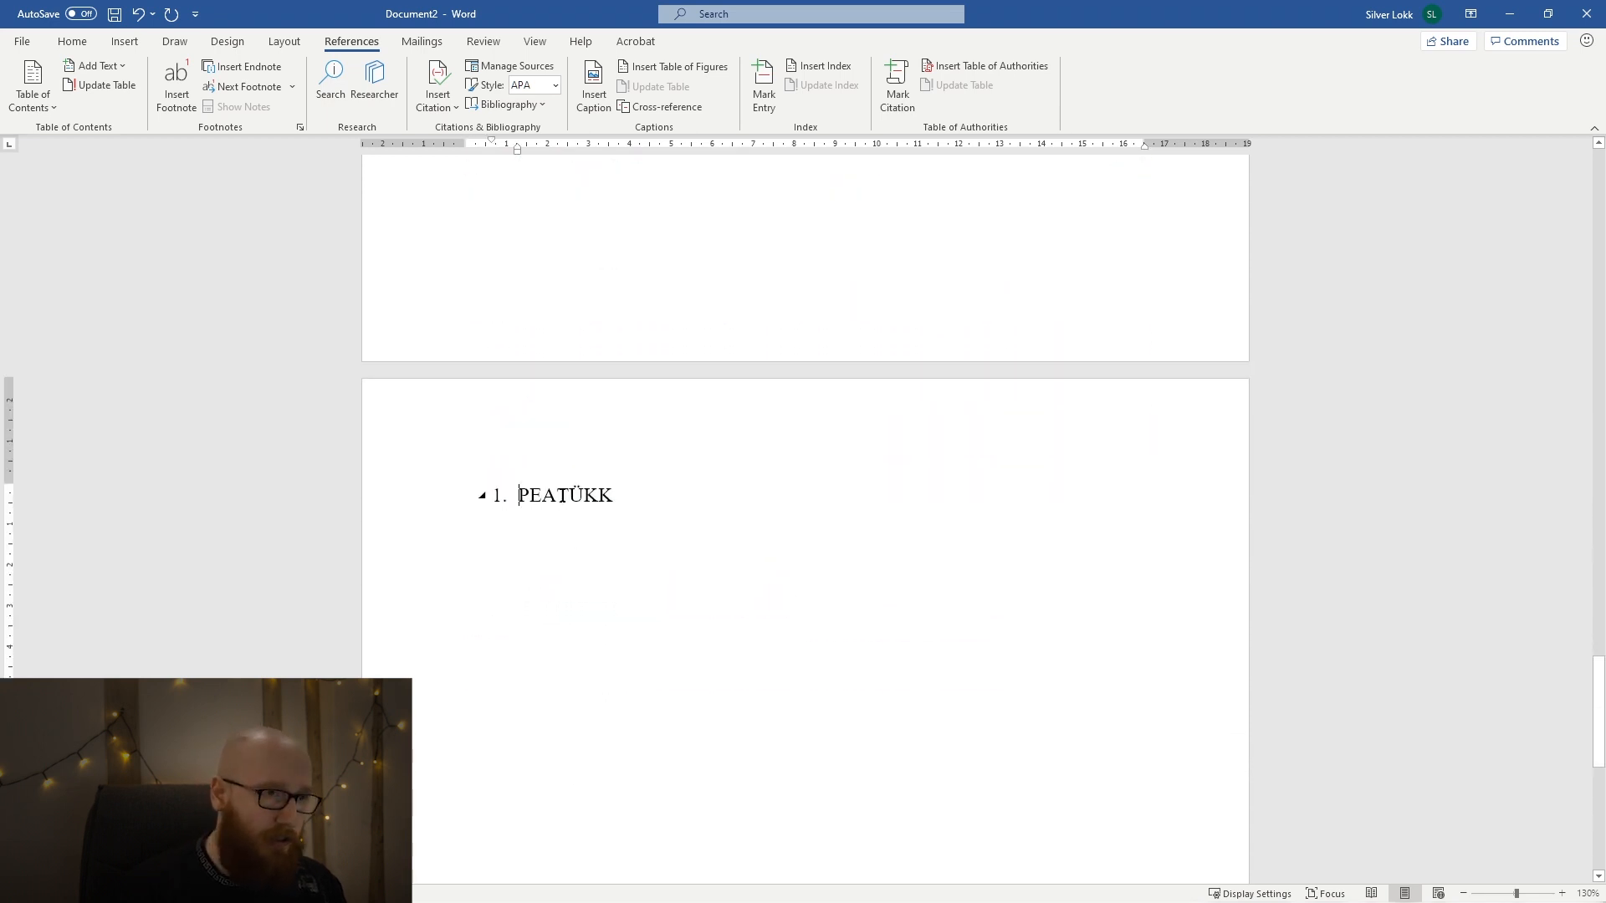
key("BackSpace")
key("BackSpace")
type("1.")
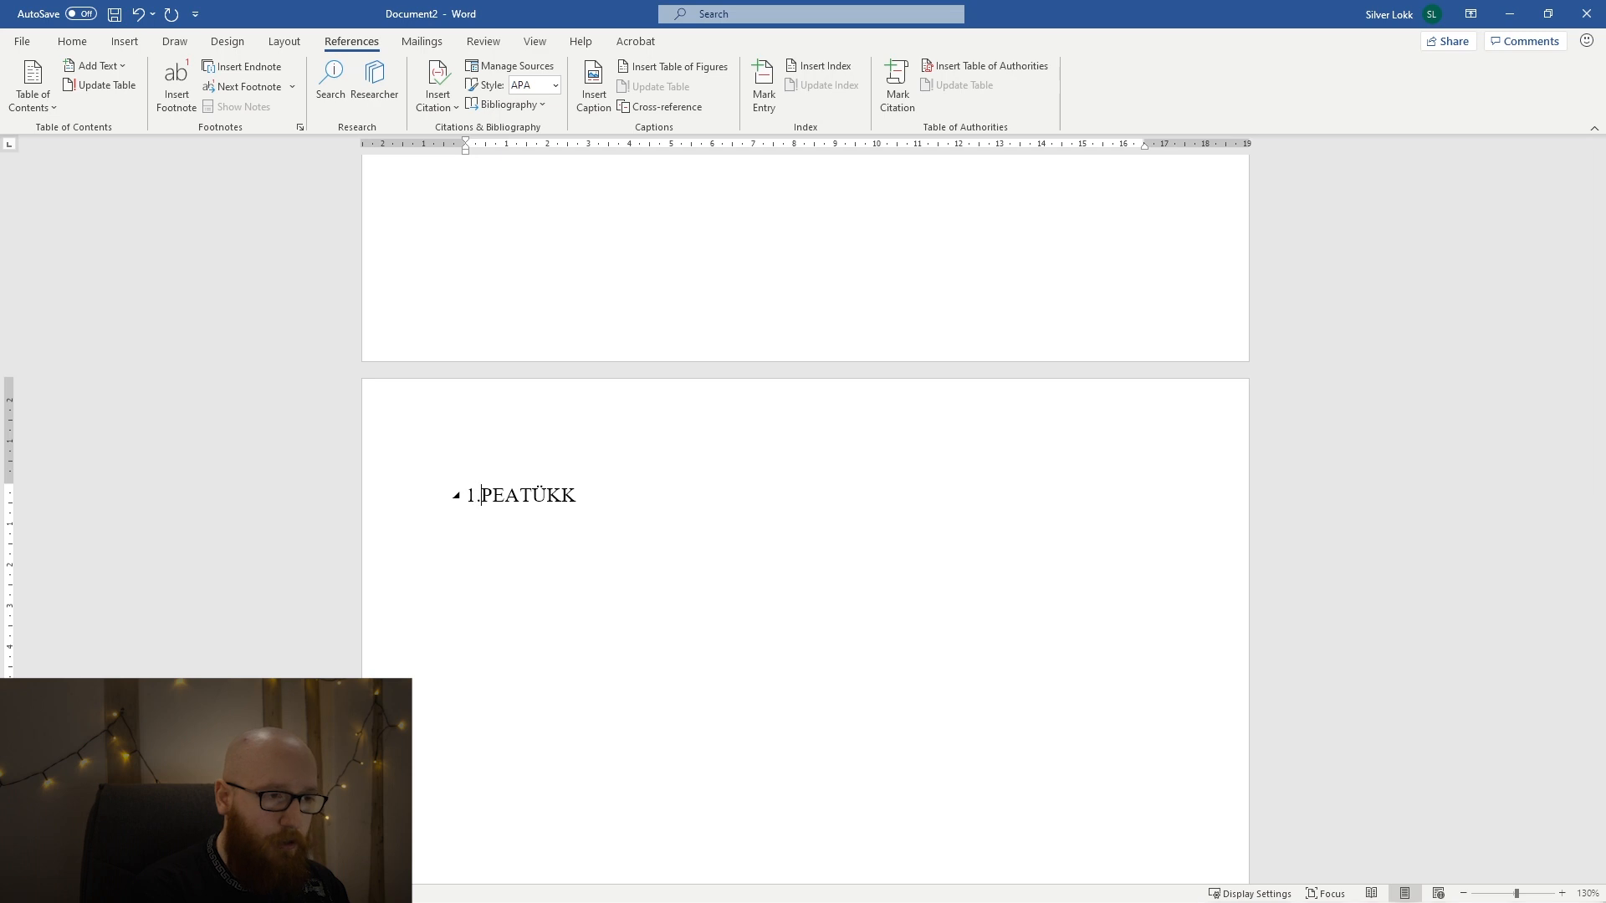
key("ctrl+z")
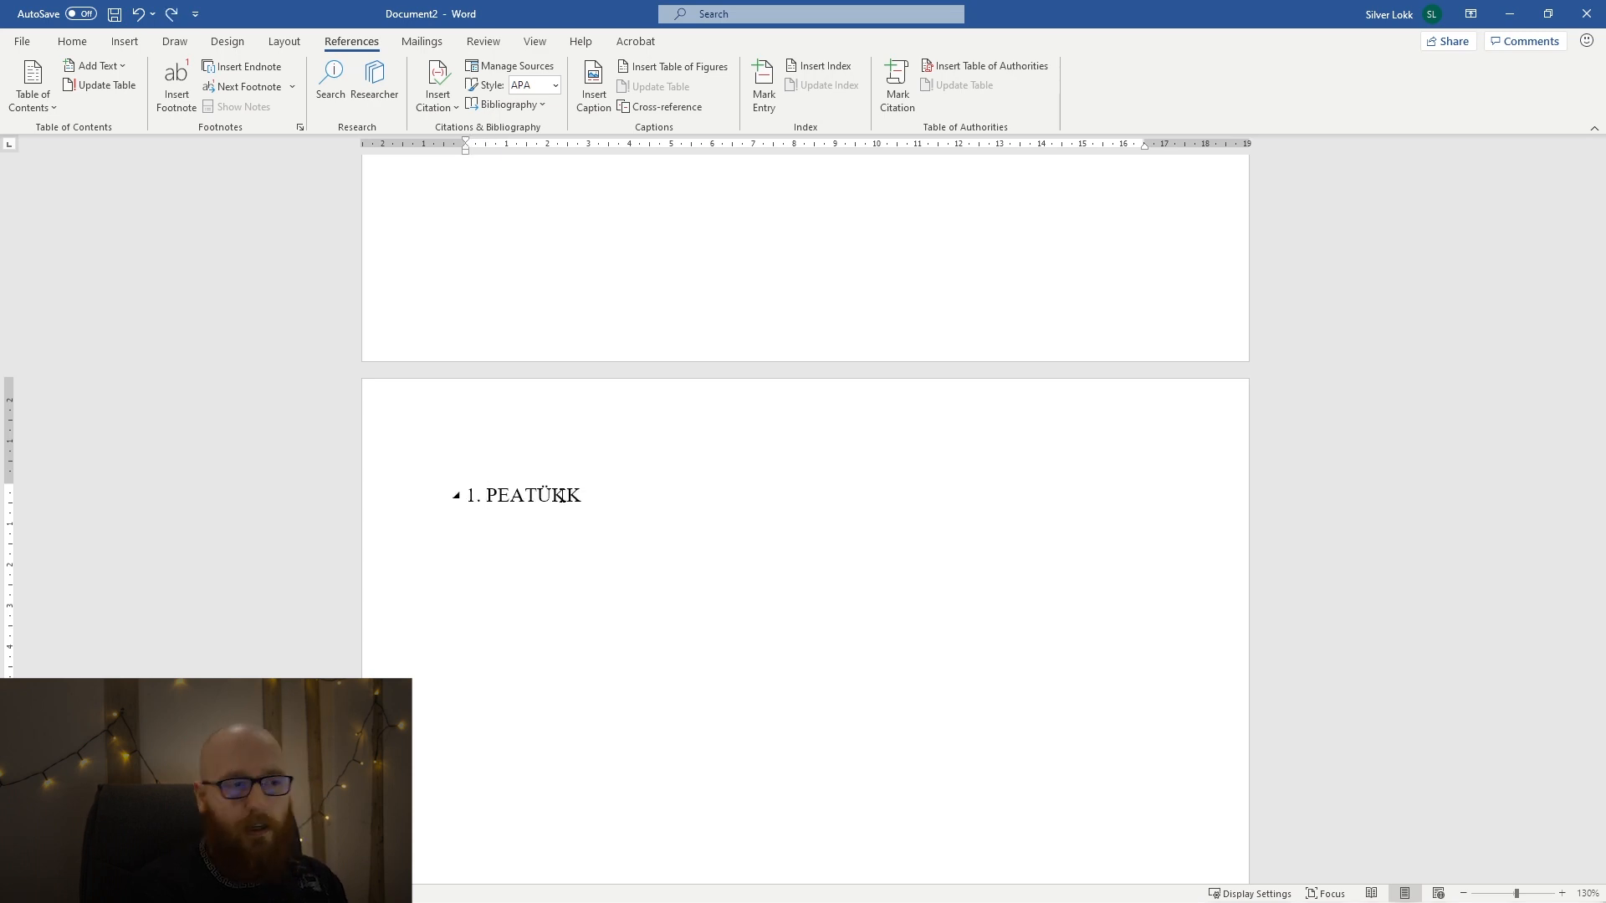
left_click(90, 45)
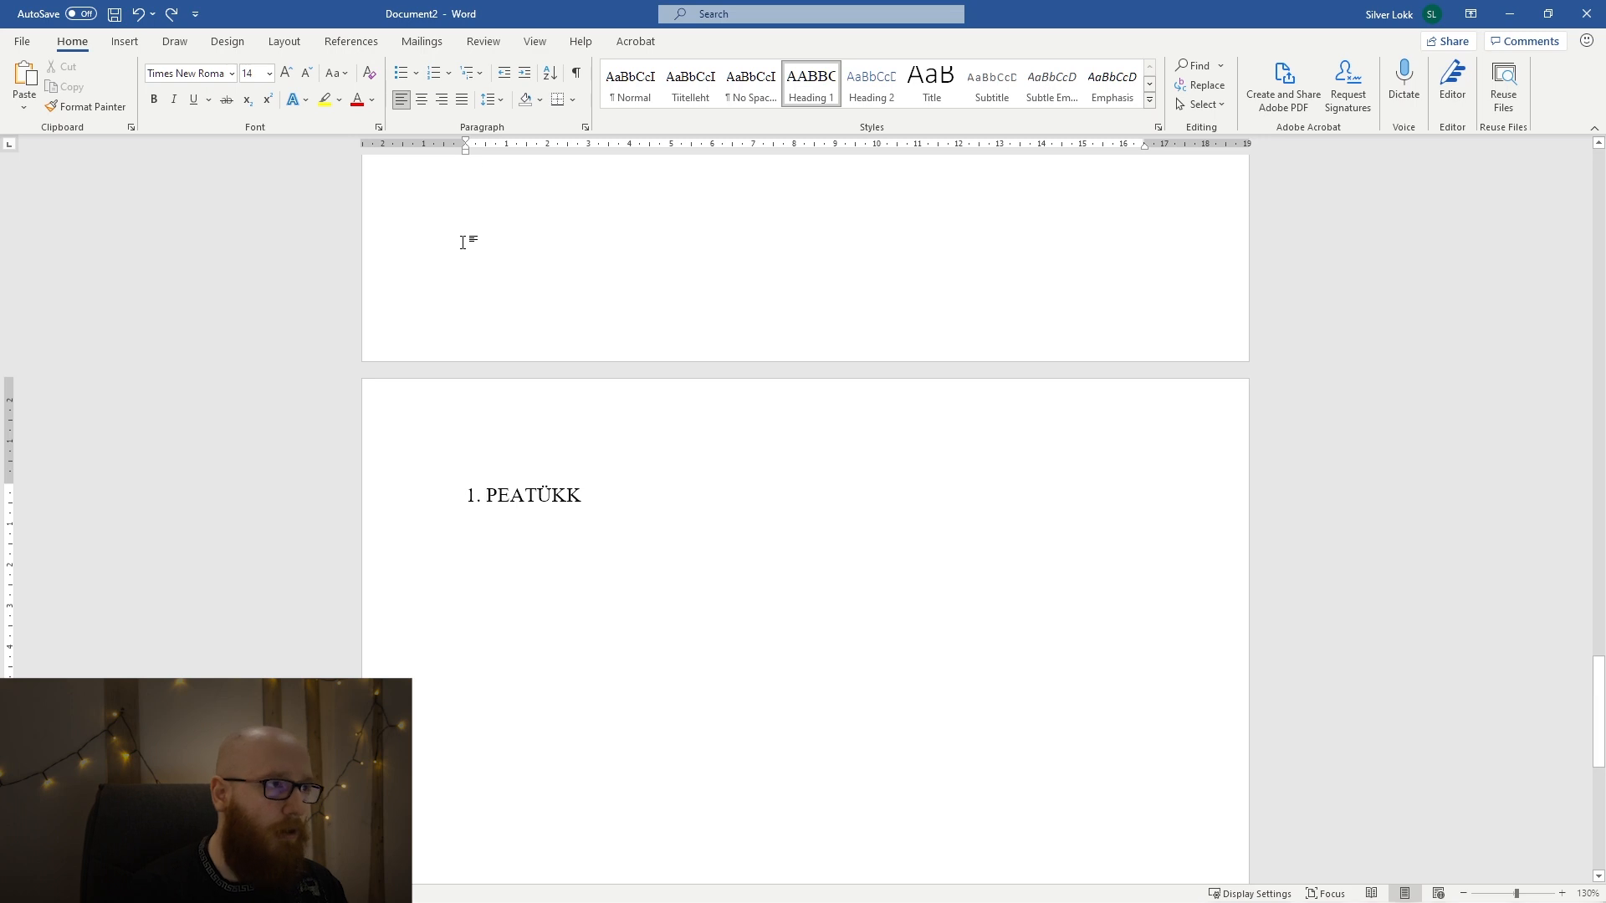
left_click(173, 20)
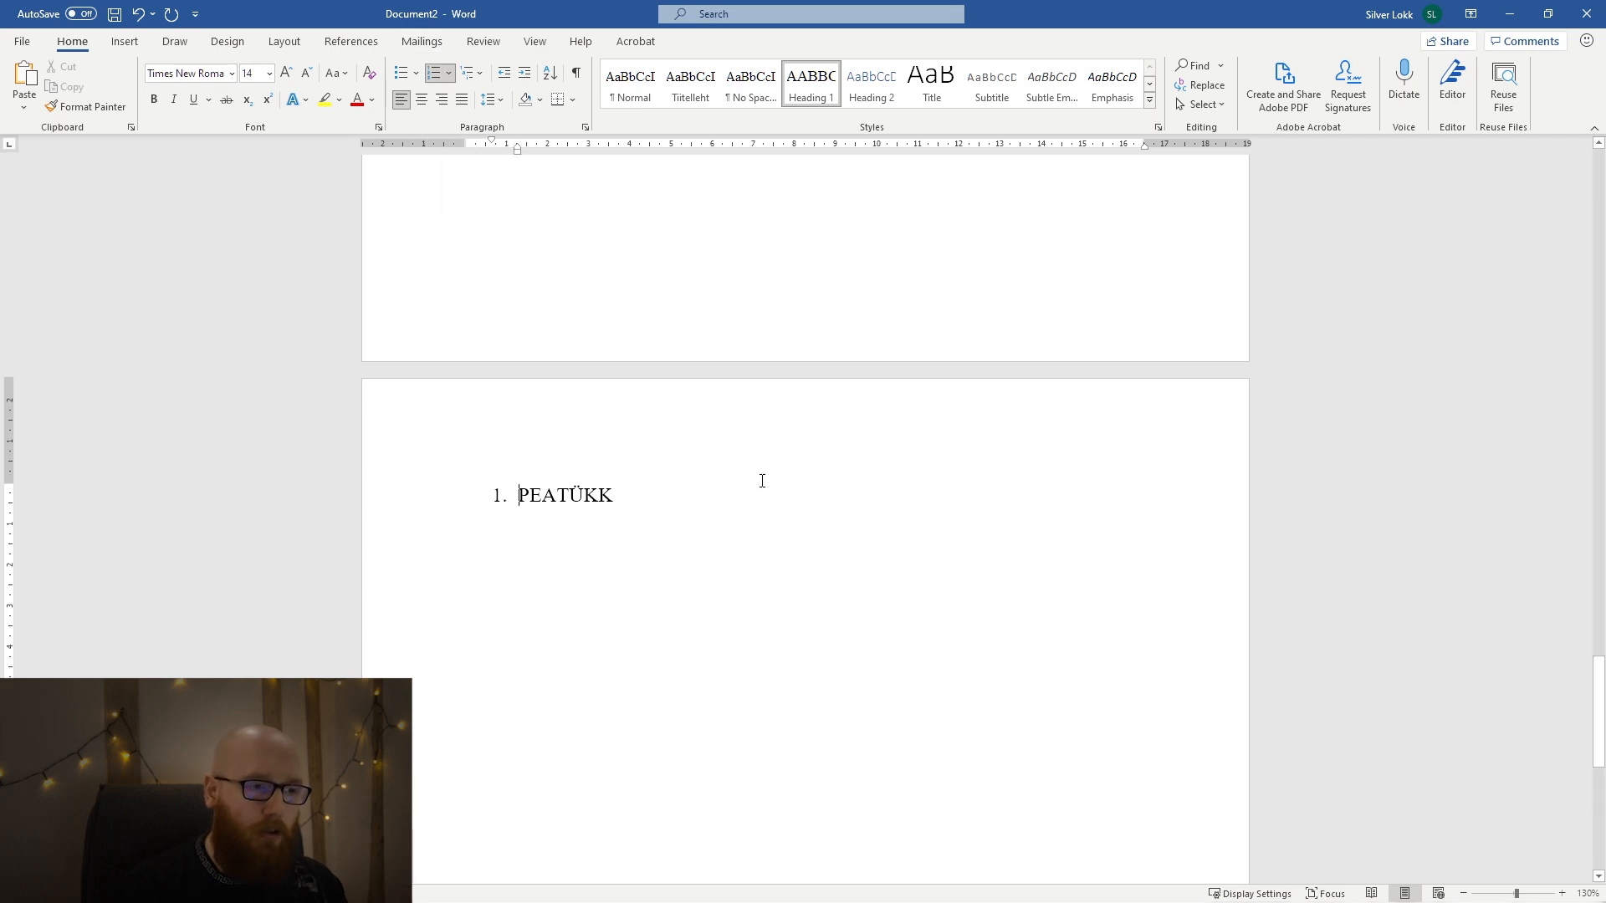
Add a new paragraph below the numbered PEATÜKK heading and paste the copied Lorem ipsum text into it.
key("Return")
type("o")
key("BackSpace")
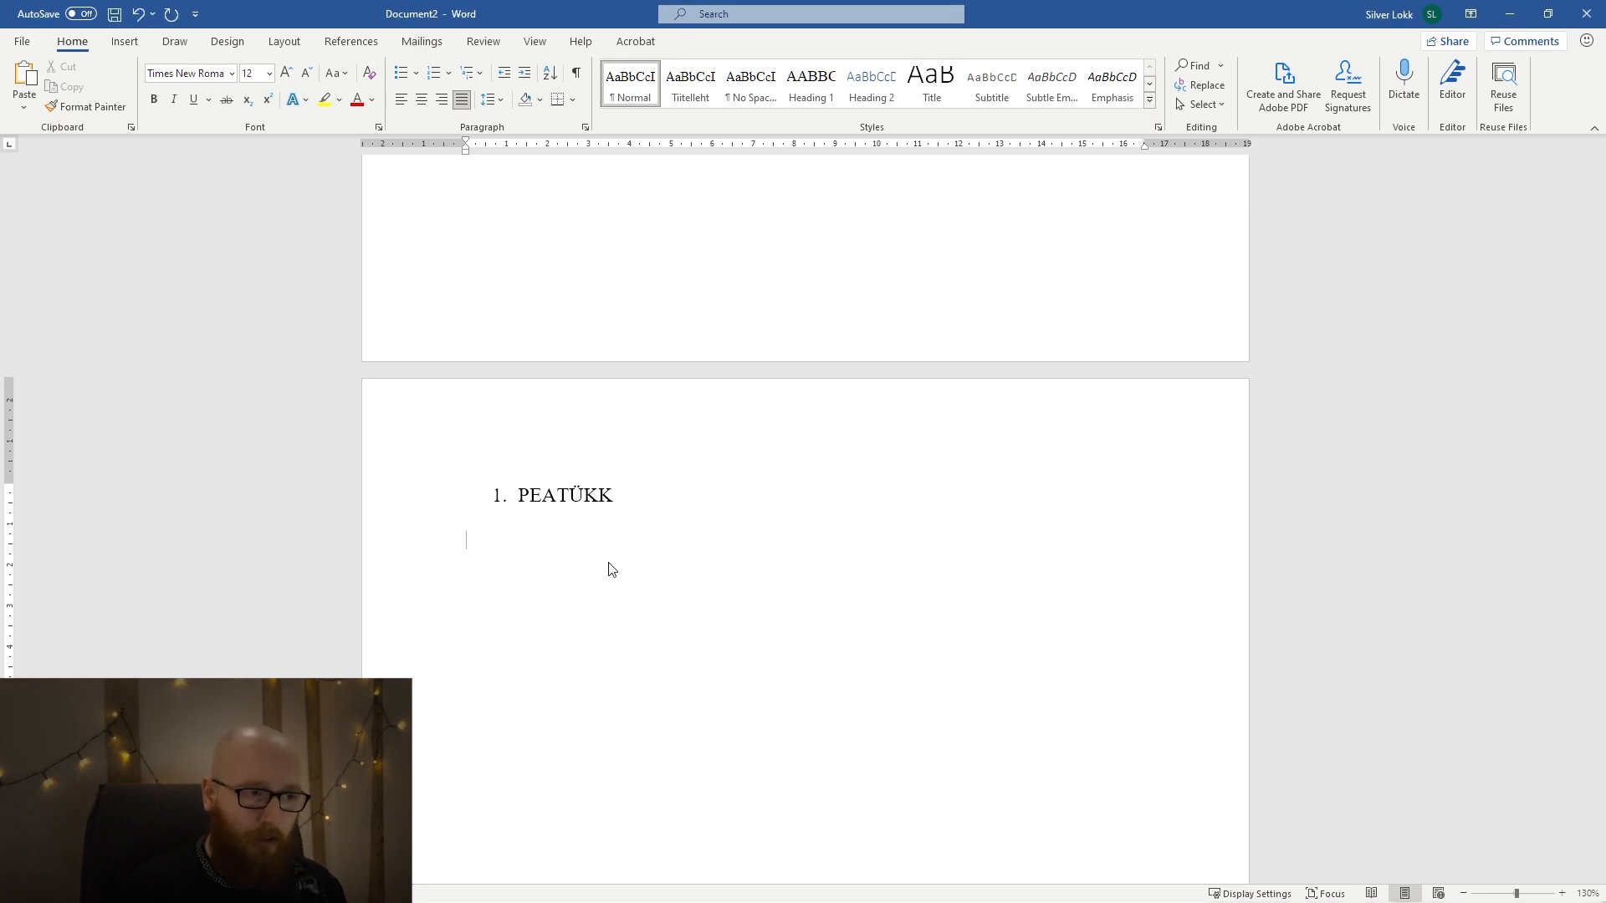
type("Lorem ipsum dolor sit amet, consectetur adipiscing elit. Pellentesque sed erat euismod, aliquet velit nec, tempus nisl. Nulla sit amet tortor nunc. Proin vel turpis non libero aliquet convallis. Morbi nisl odio, laoreet vel turpis id, venenatis tempus augue. Praesent volutpat purus sit amet dolor gravida, ut faucibus dui porta. Sed pretium tortor id enim consequat, vitae mollis ex varius. Nunc pretium interdum tempus. Nunc vel rutrum ante. Donec porttitor neque sit amet maximus vulputate. Mauris vitae augue vel enim pretium ultrices at ut urna. Quisque et elementum augue, non mattis nisl. Nullam bibendum, neque id dapibus luctus, nisl nisi mattis arcu, sit amet pharetra turpis odio sit amet orci.")
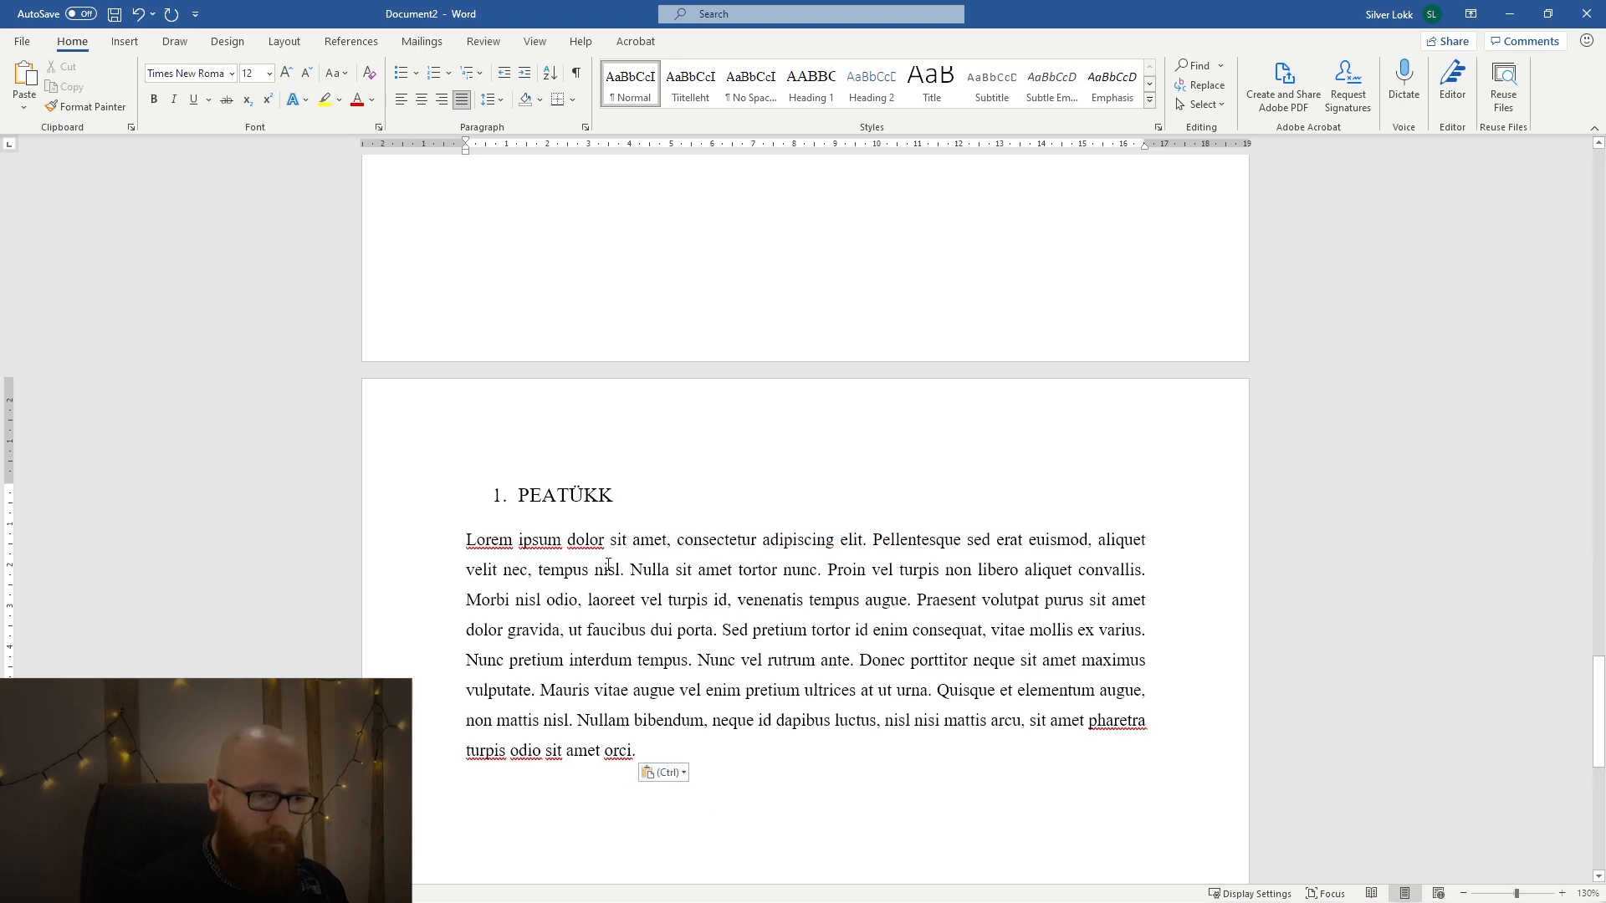
Collapse the text under the numbered PEATÜKK heading and expand it again.
left_click_drag(641, 598, 514, 584)
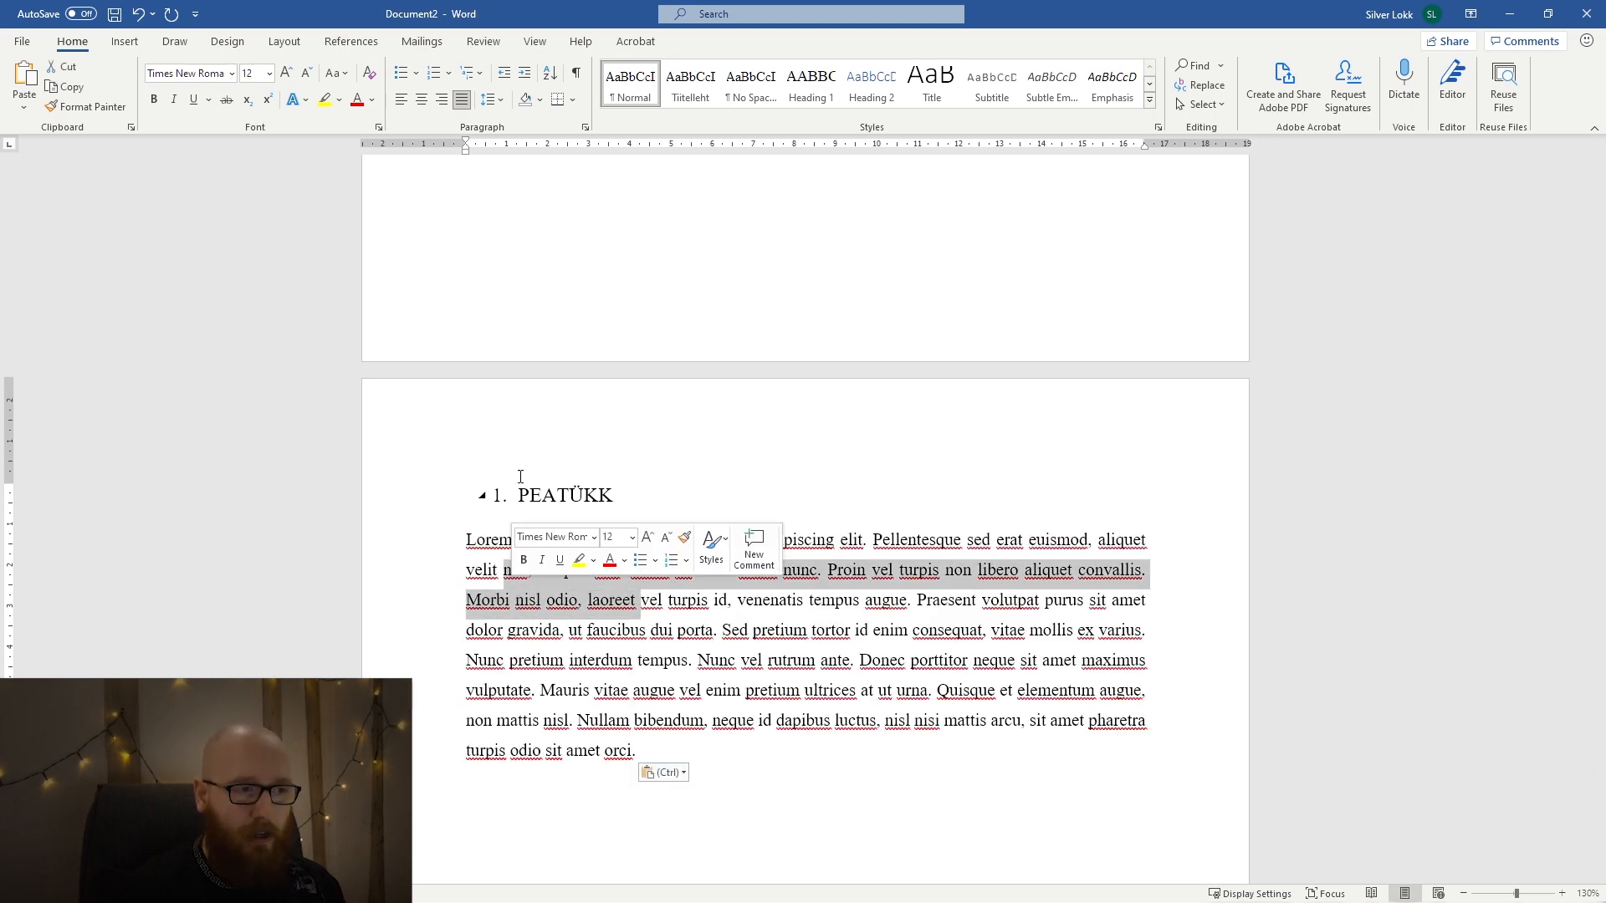
left_click(558, 495)
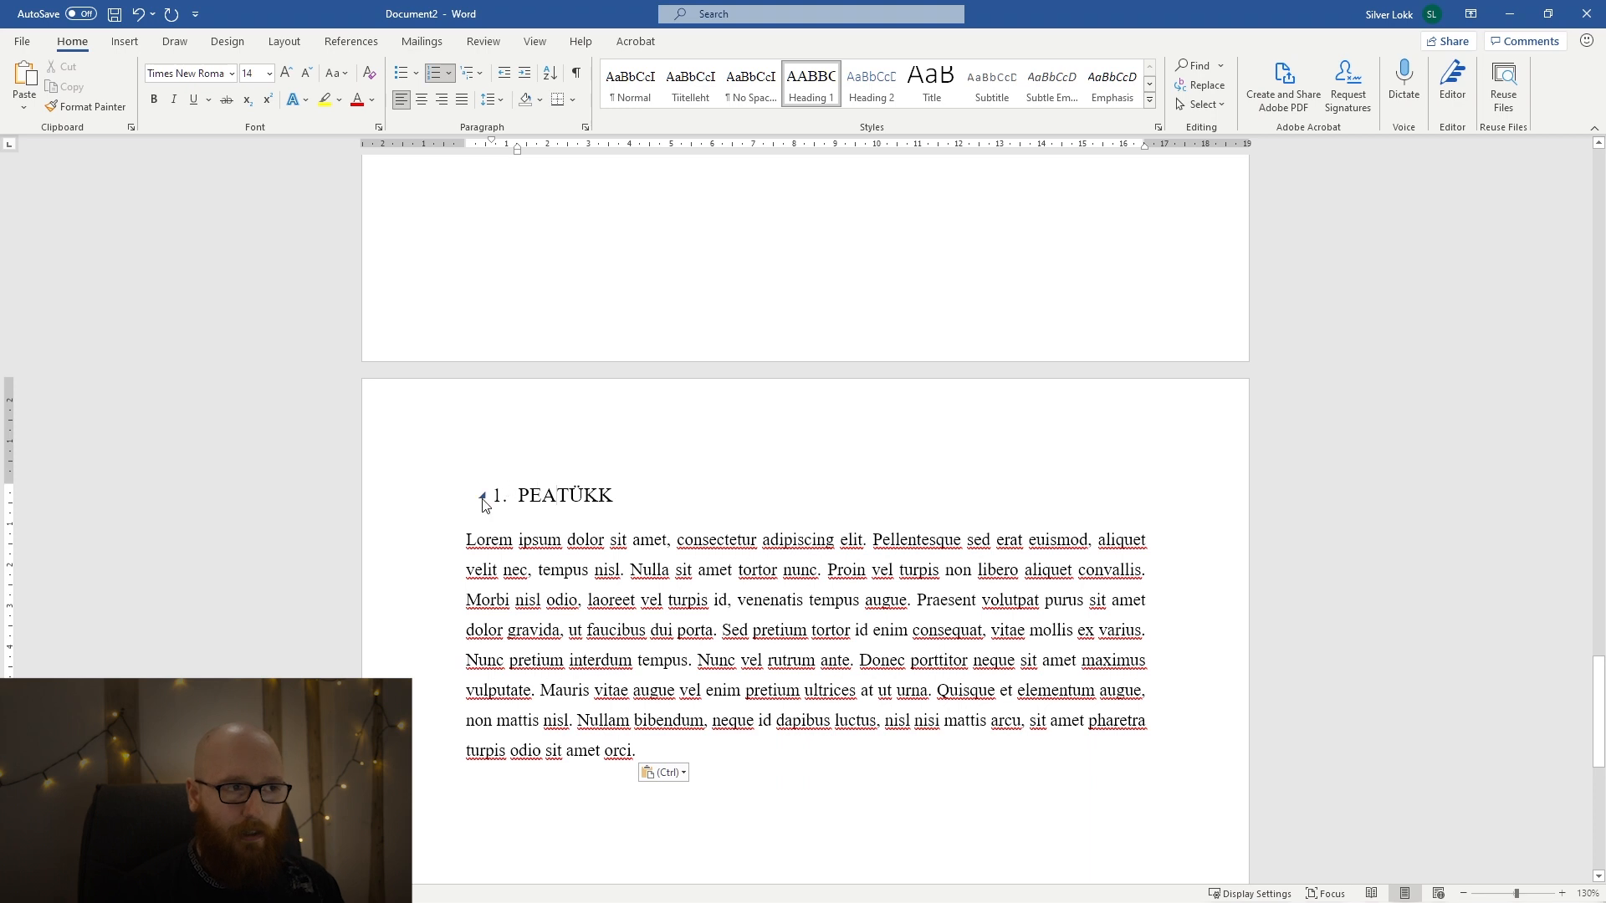
left_click(482, 497)
left_click(482, 496)
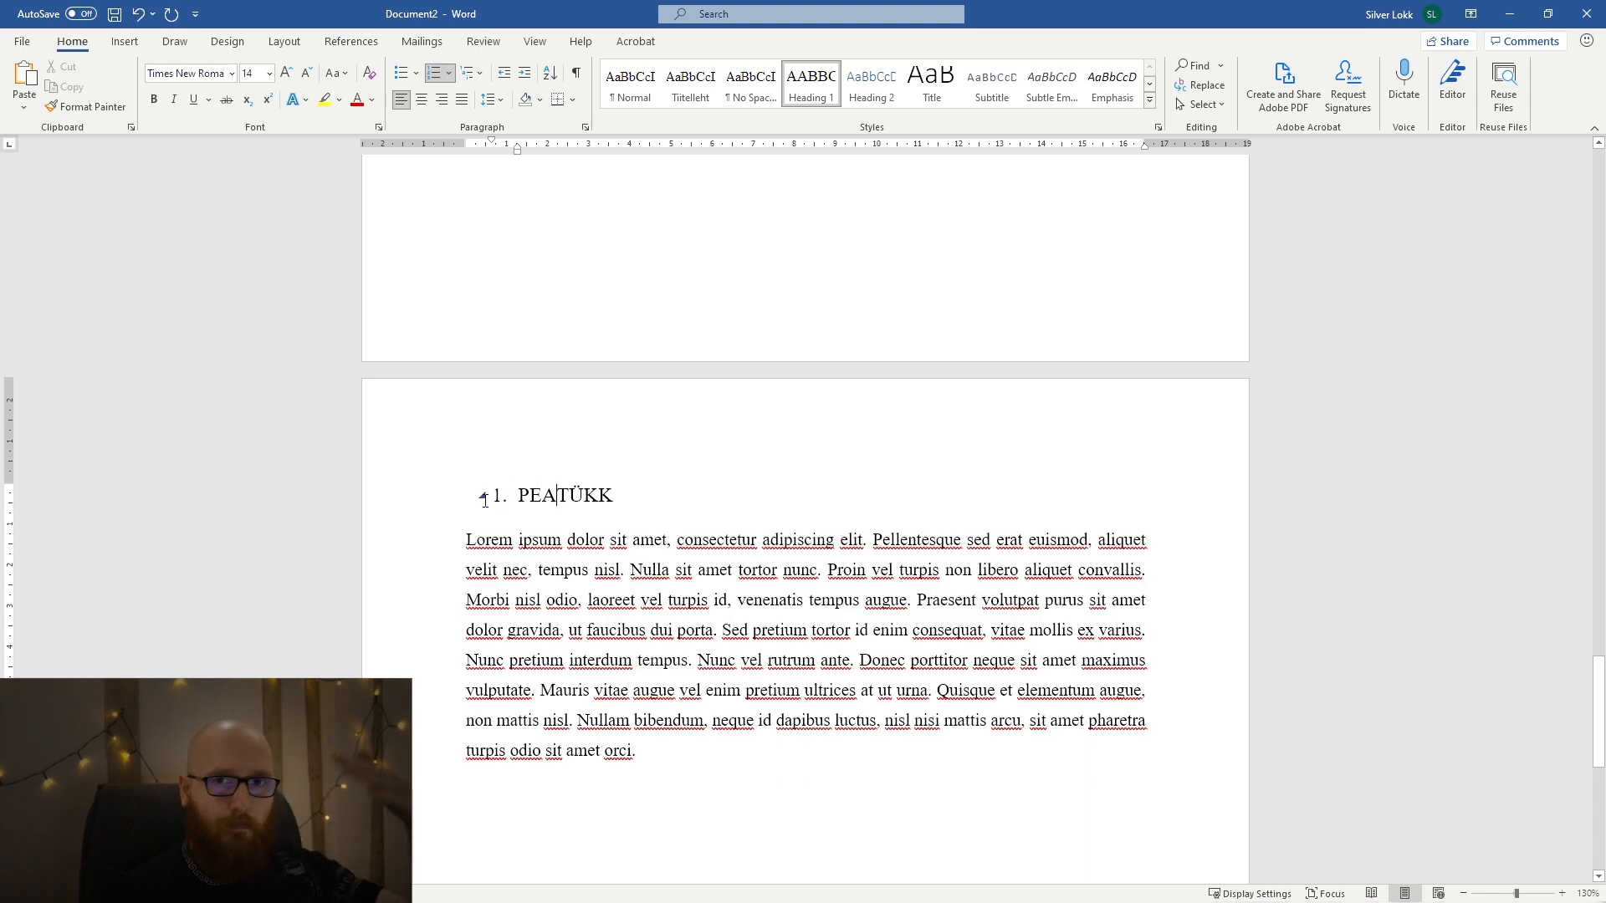
left_click(502, 573)
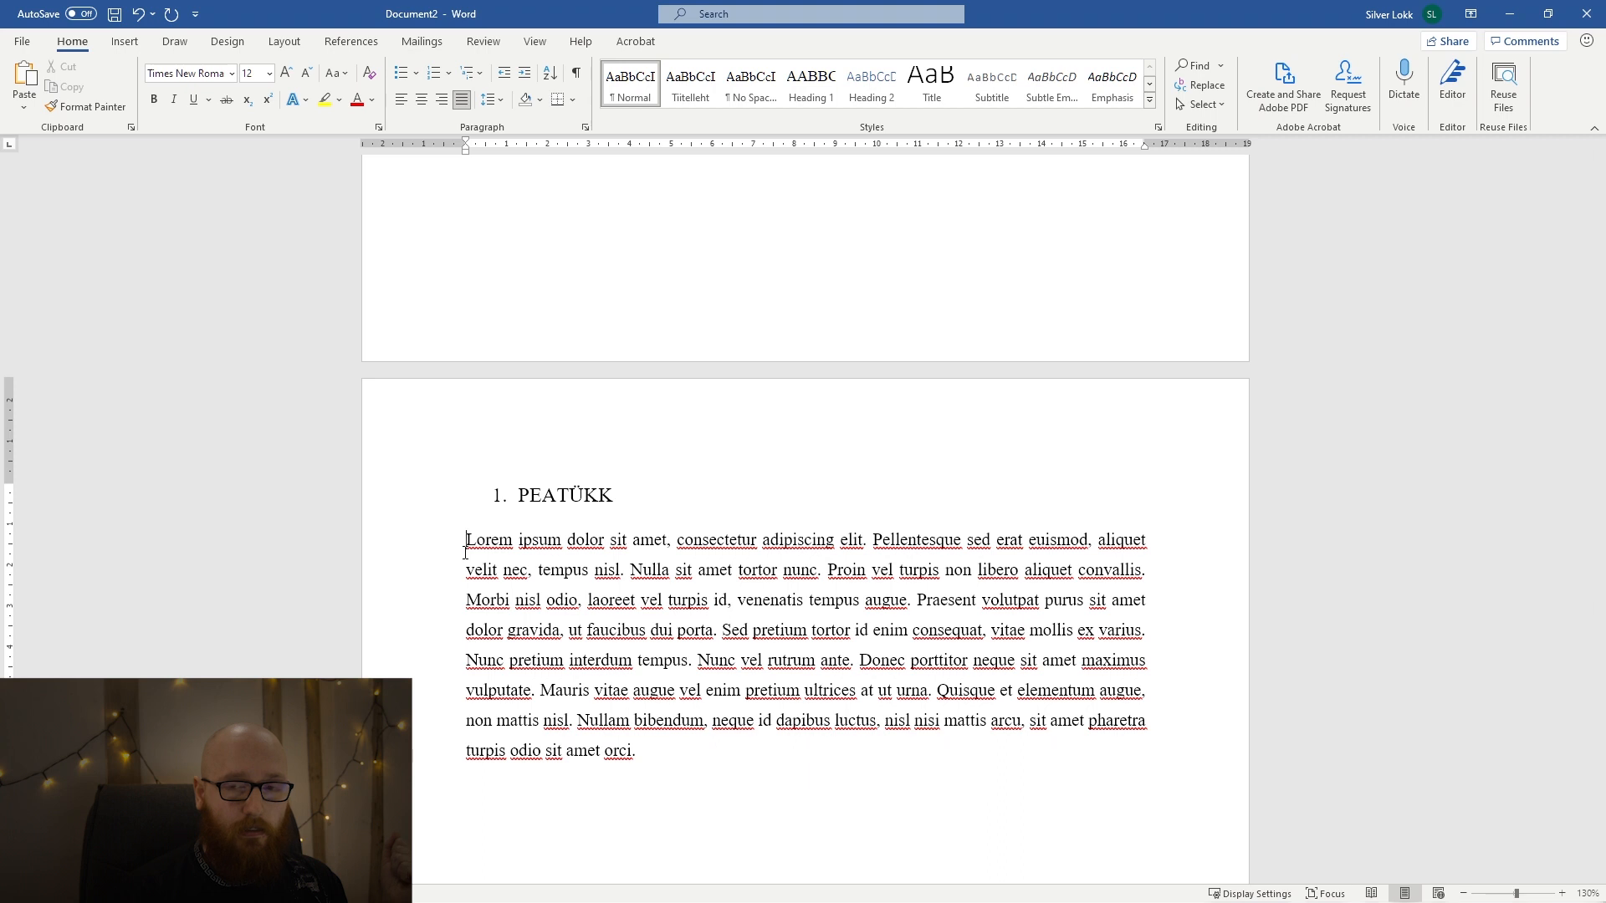
Remove the PEATÜKK heading's number, recreate it as automatic list number 1., and outdent the heading to the page's left margin.
left_click(481, 497)
key("BackSpace")
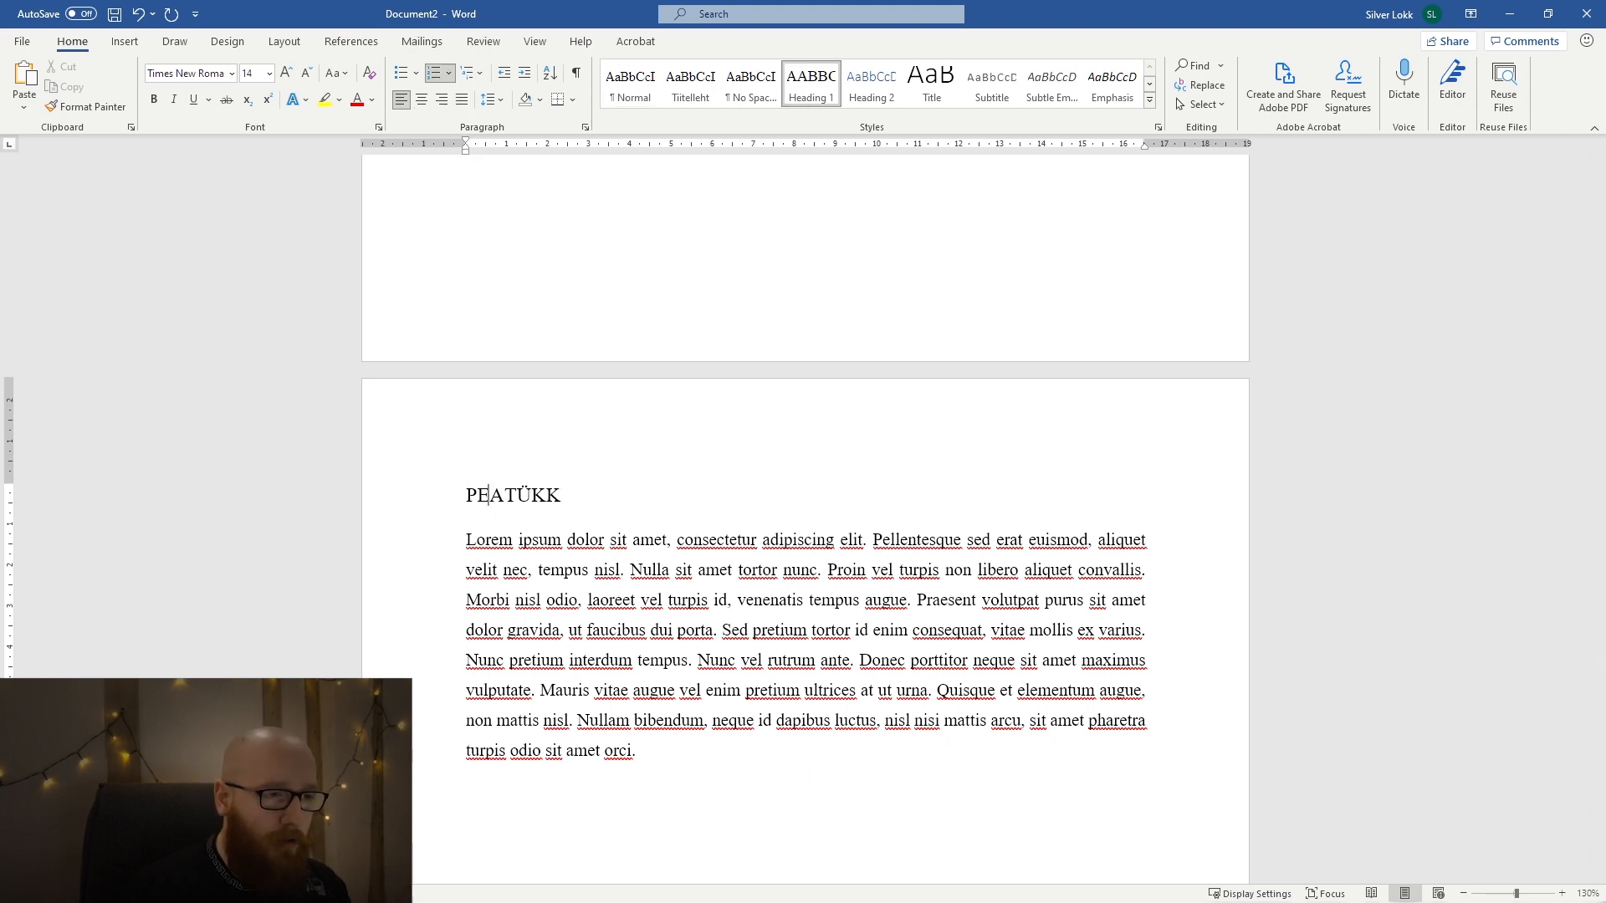
type("1.")
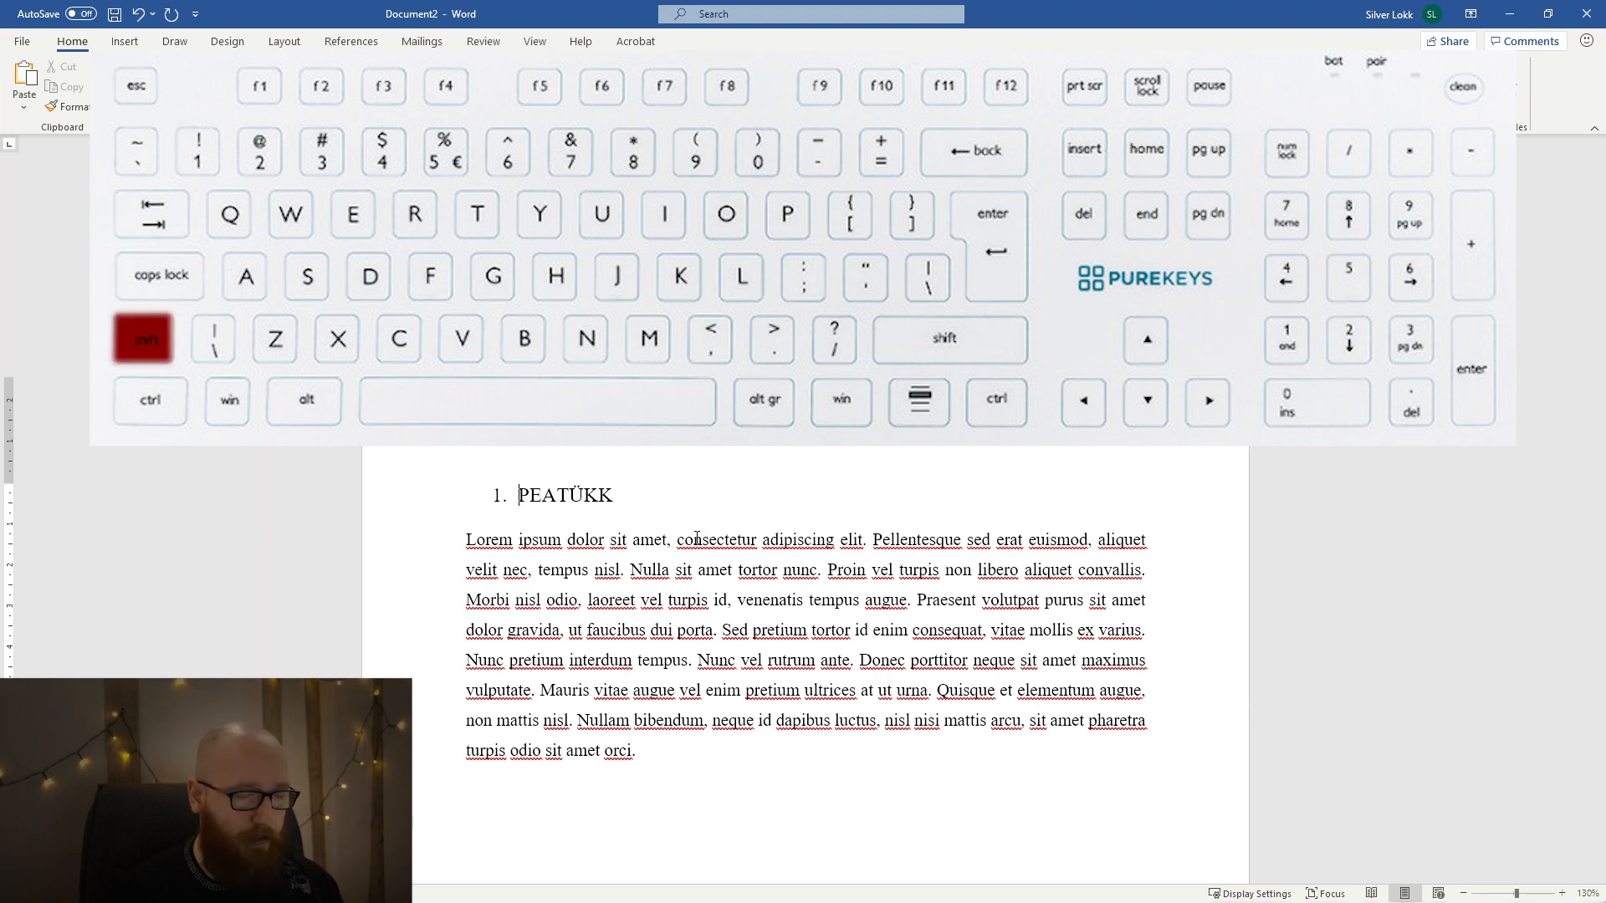
key("shift+Tab")
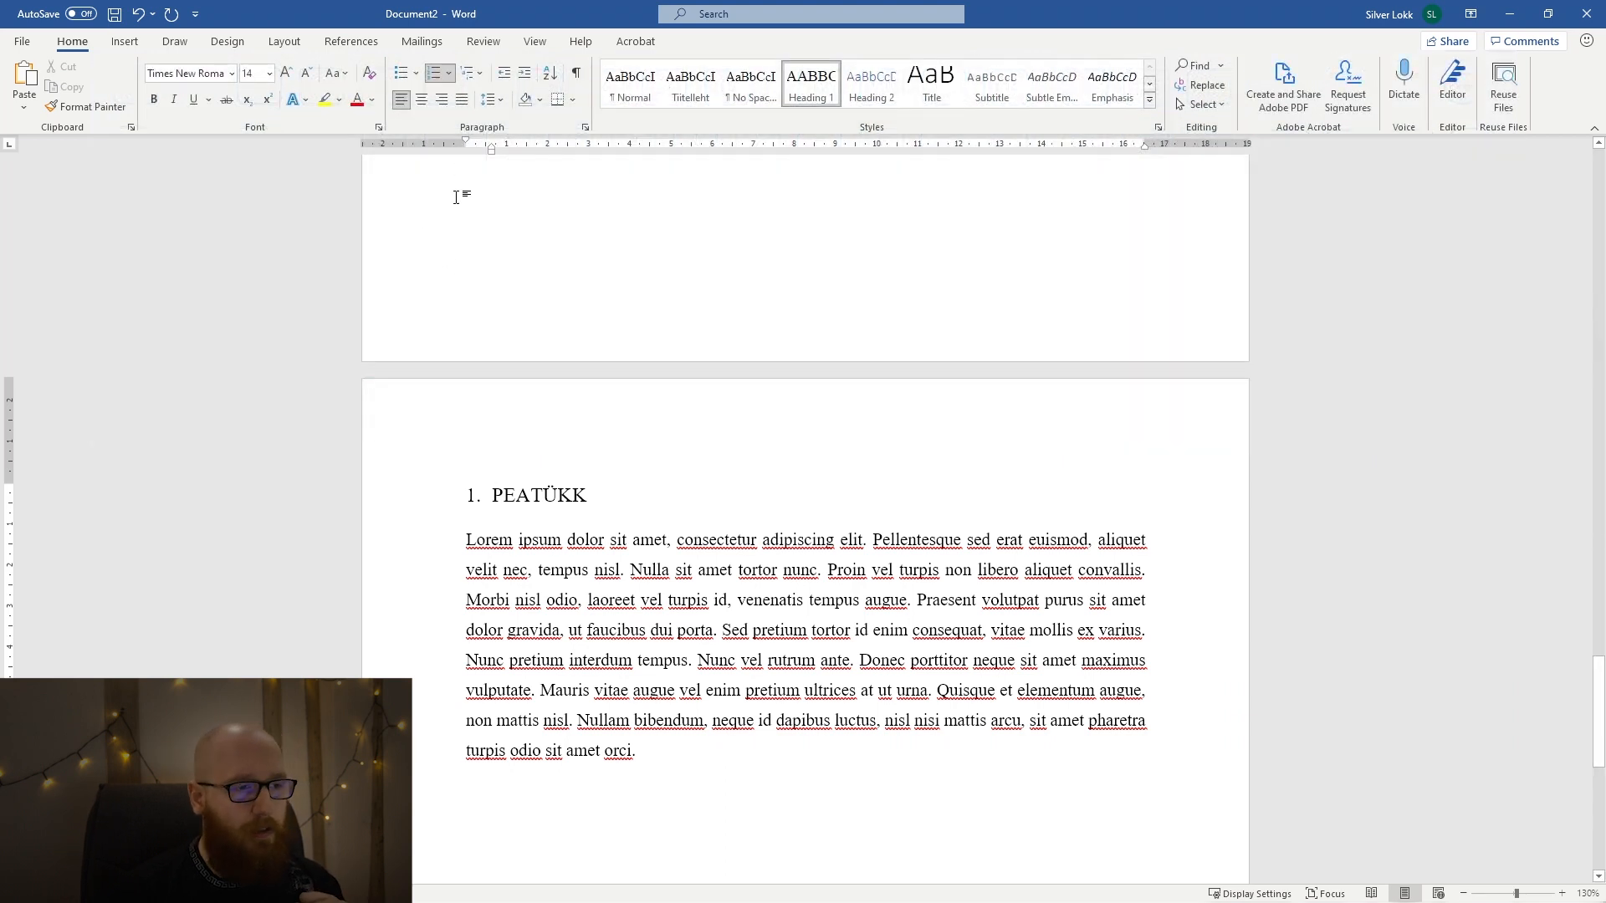
left_click(423, 495)
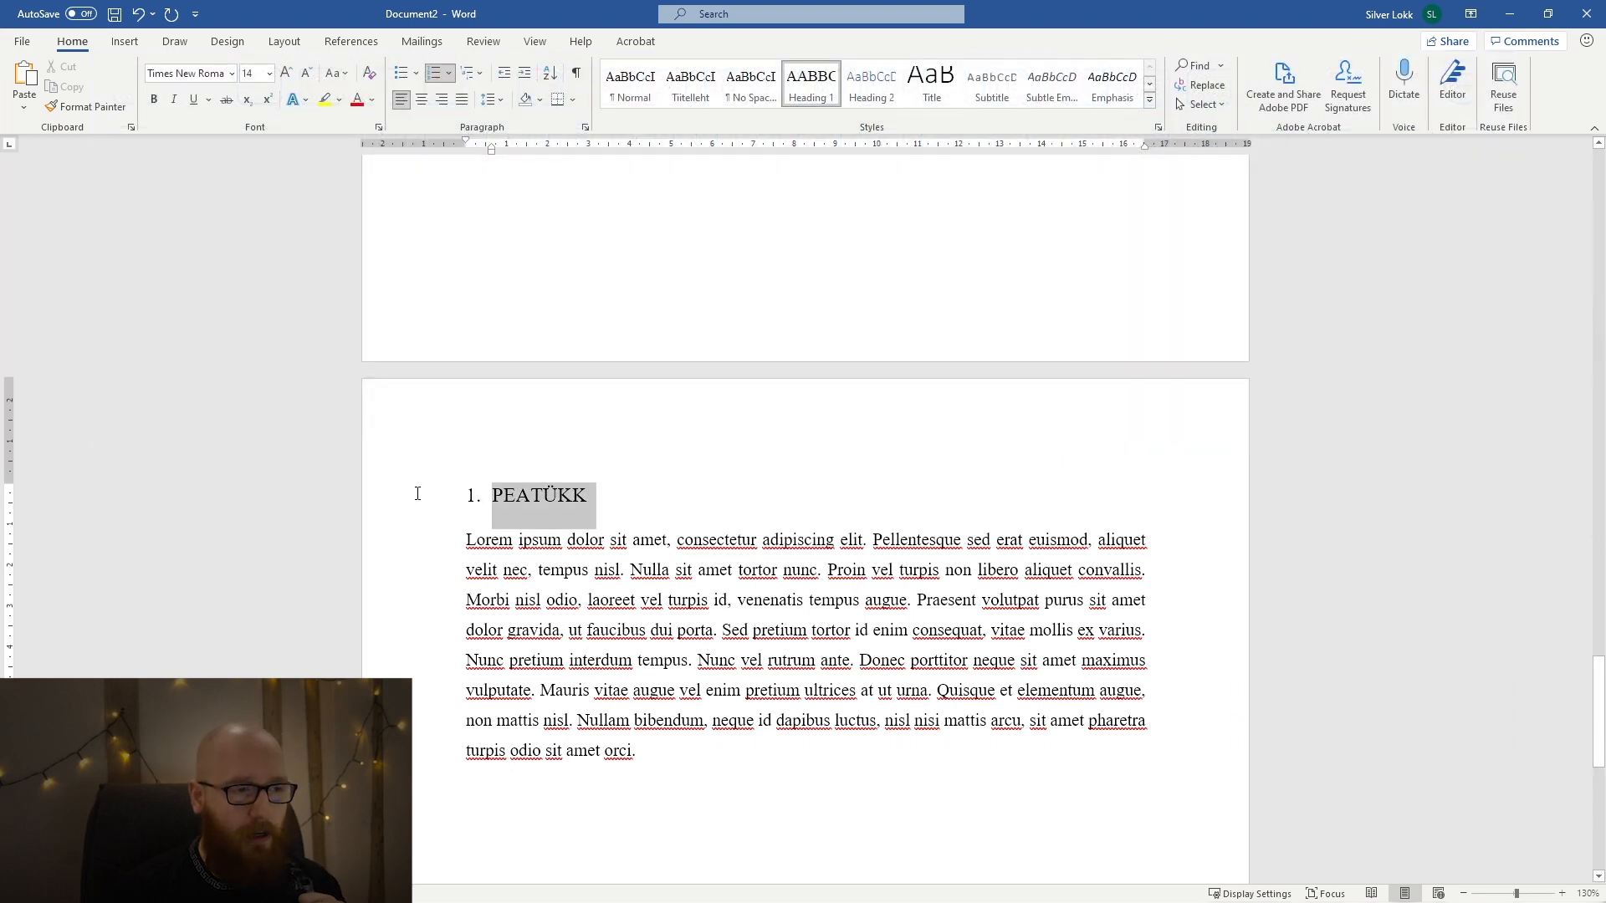
left_click(650, 519)
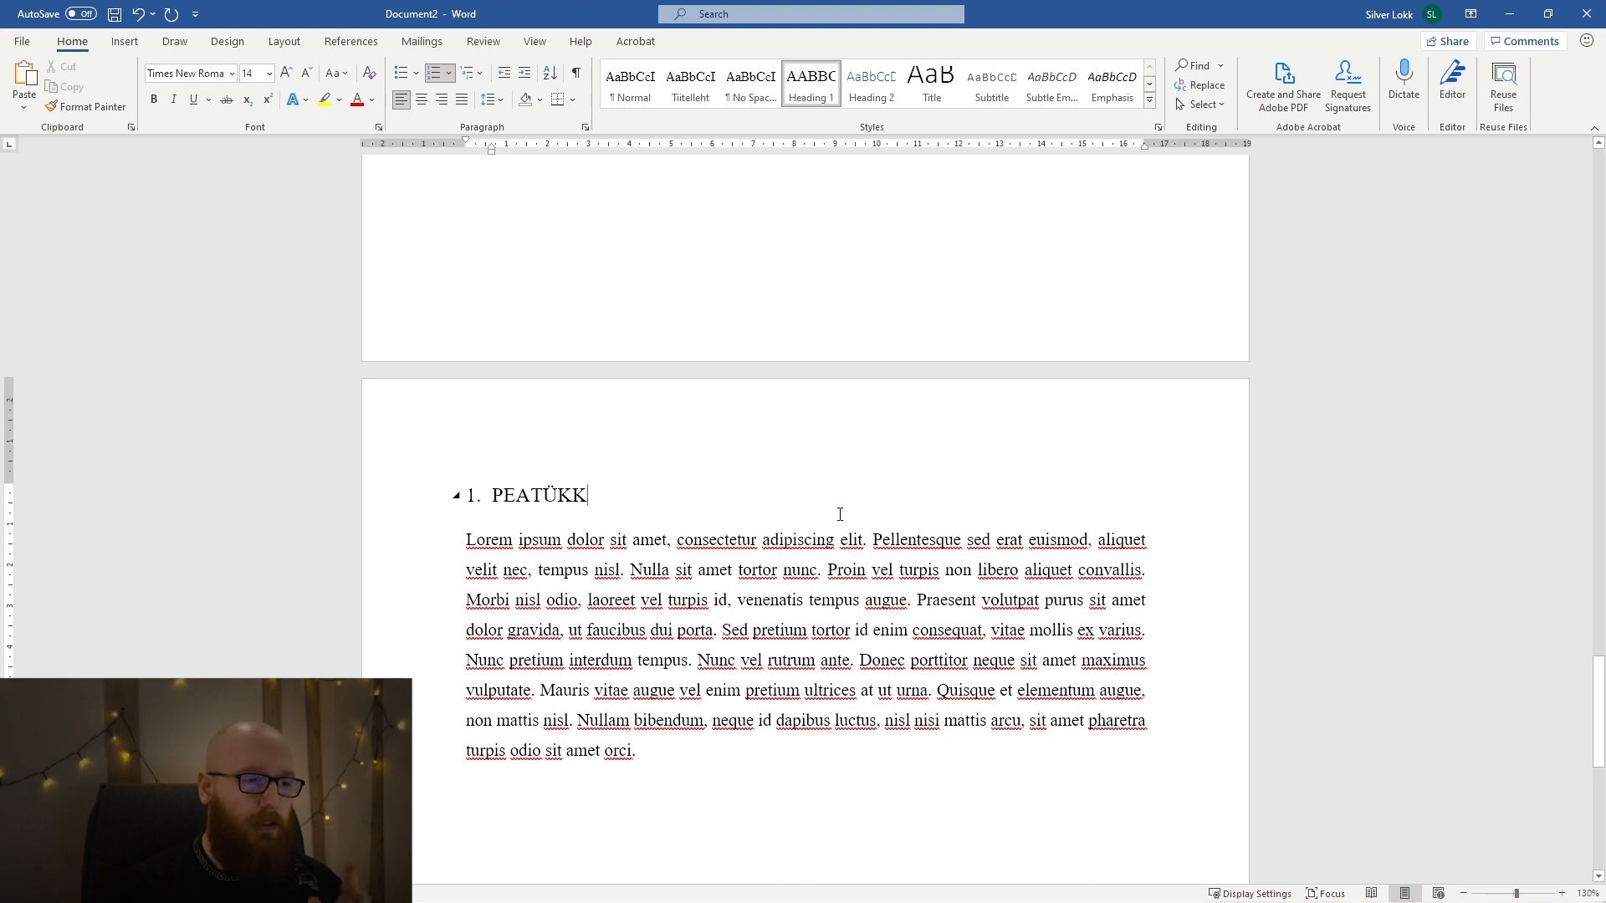
Insert a page break after the first chapter's Lorem ipsum text and add Peatükk as numbered item 2 on the new page.
scroll(840, 514, "down", 3)
left_click(747, 614)
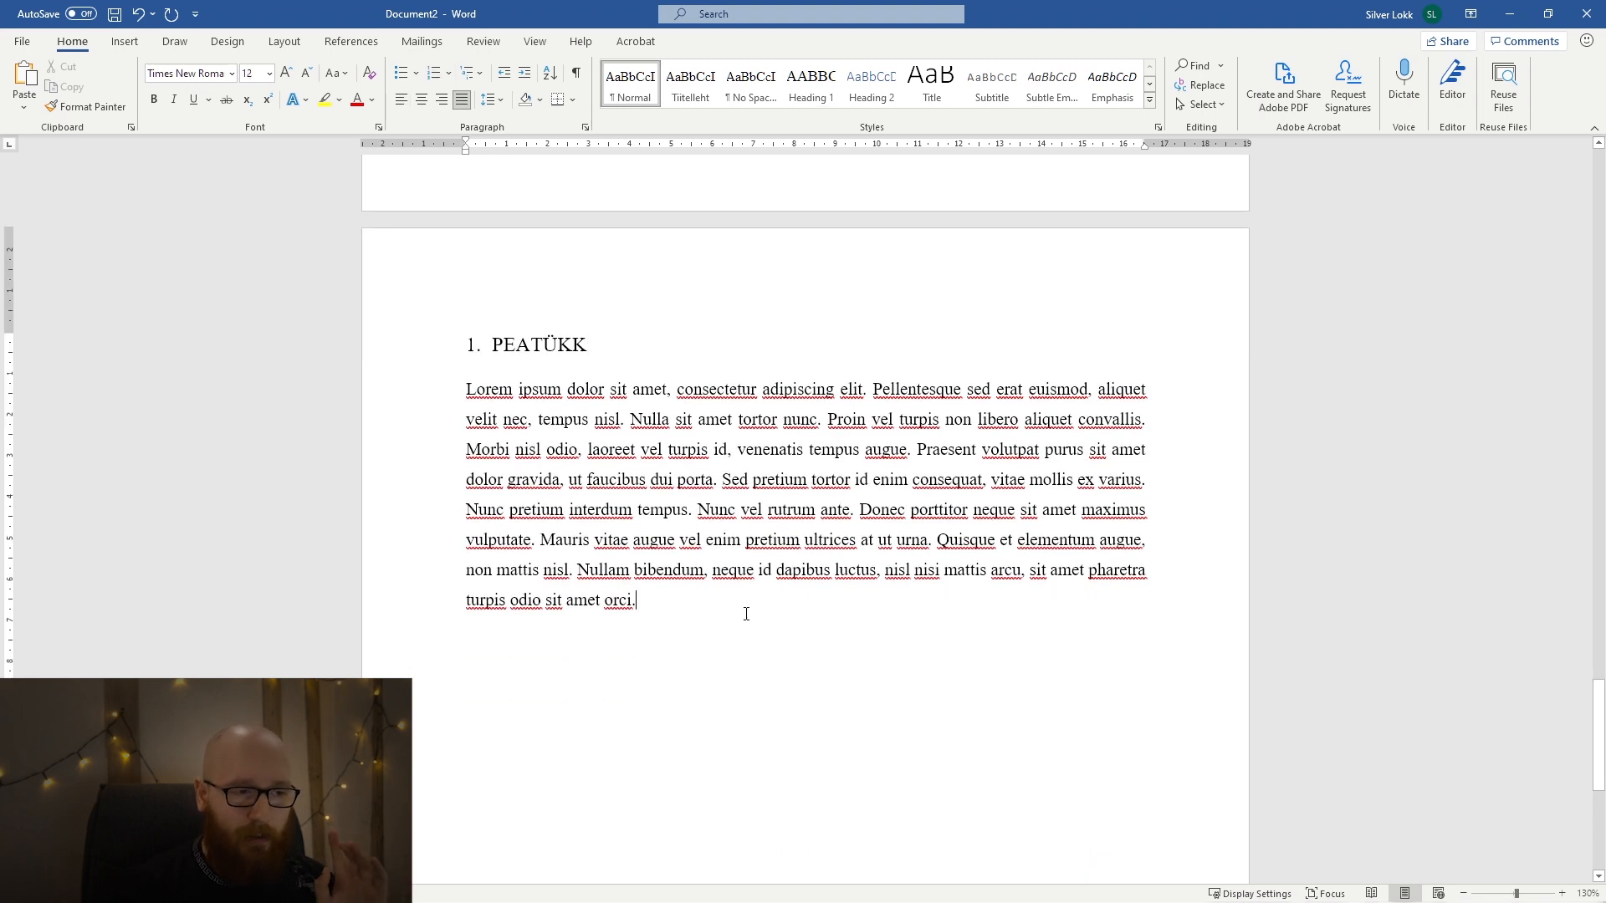
key("ctrl+Return")
type("2.")
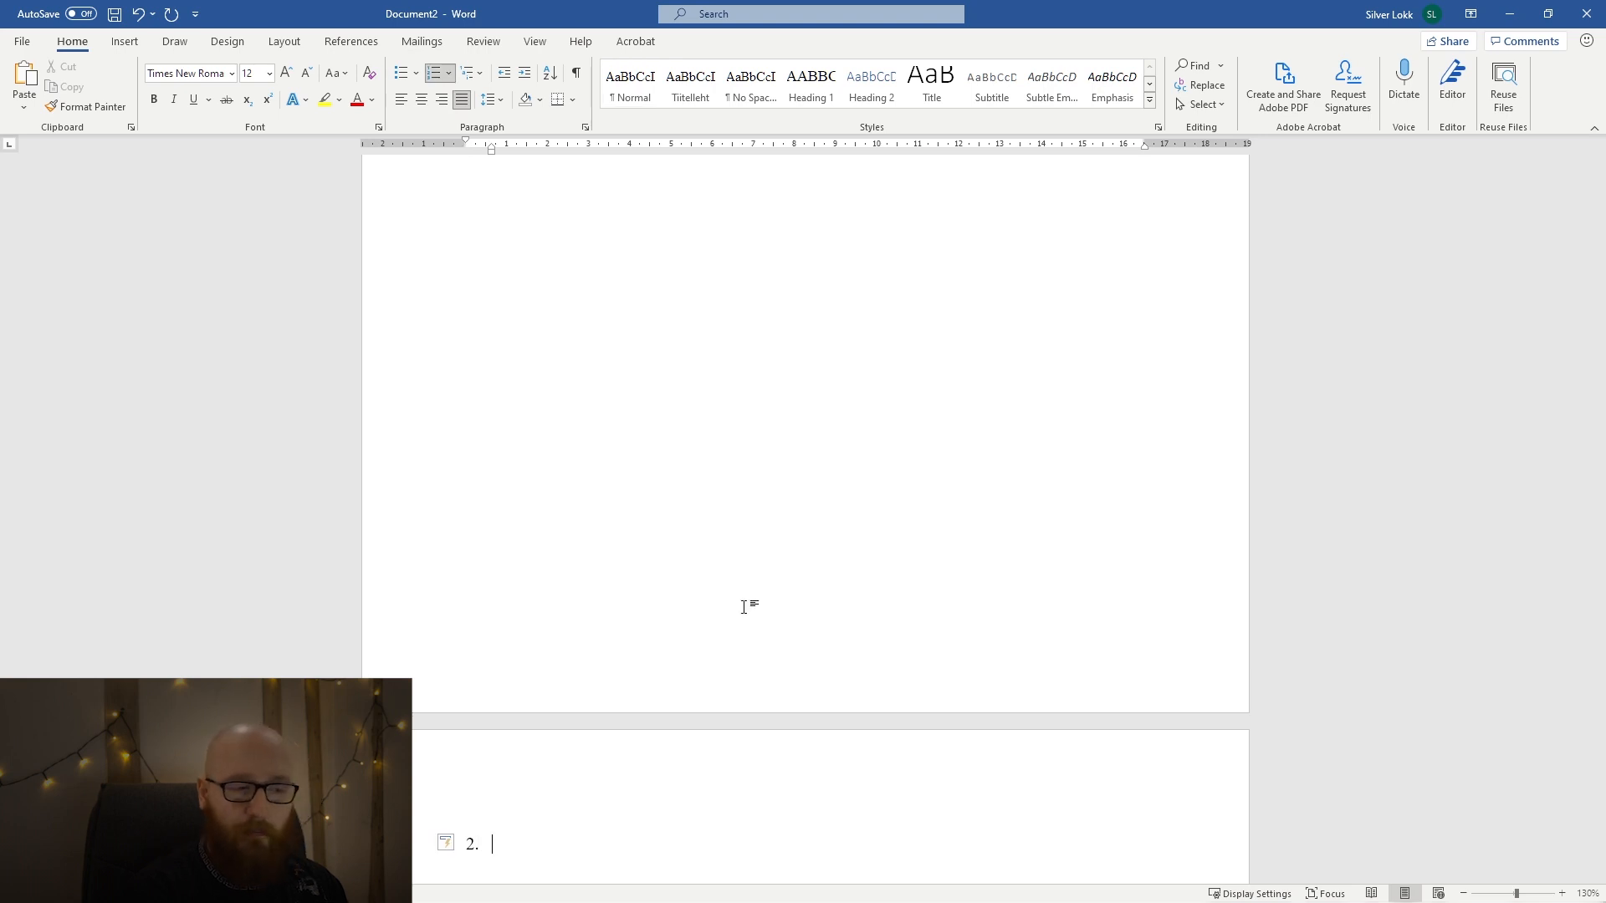
scroll(744, 608, "down", 3)
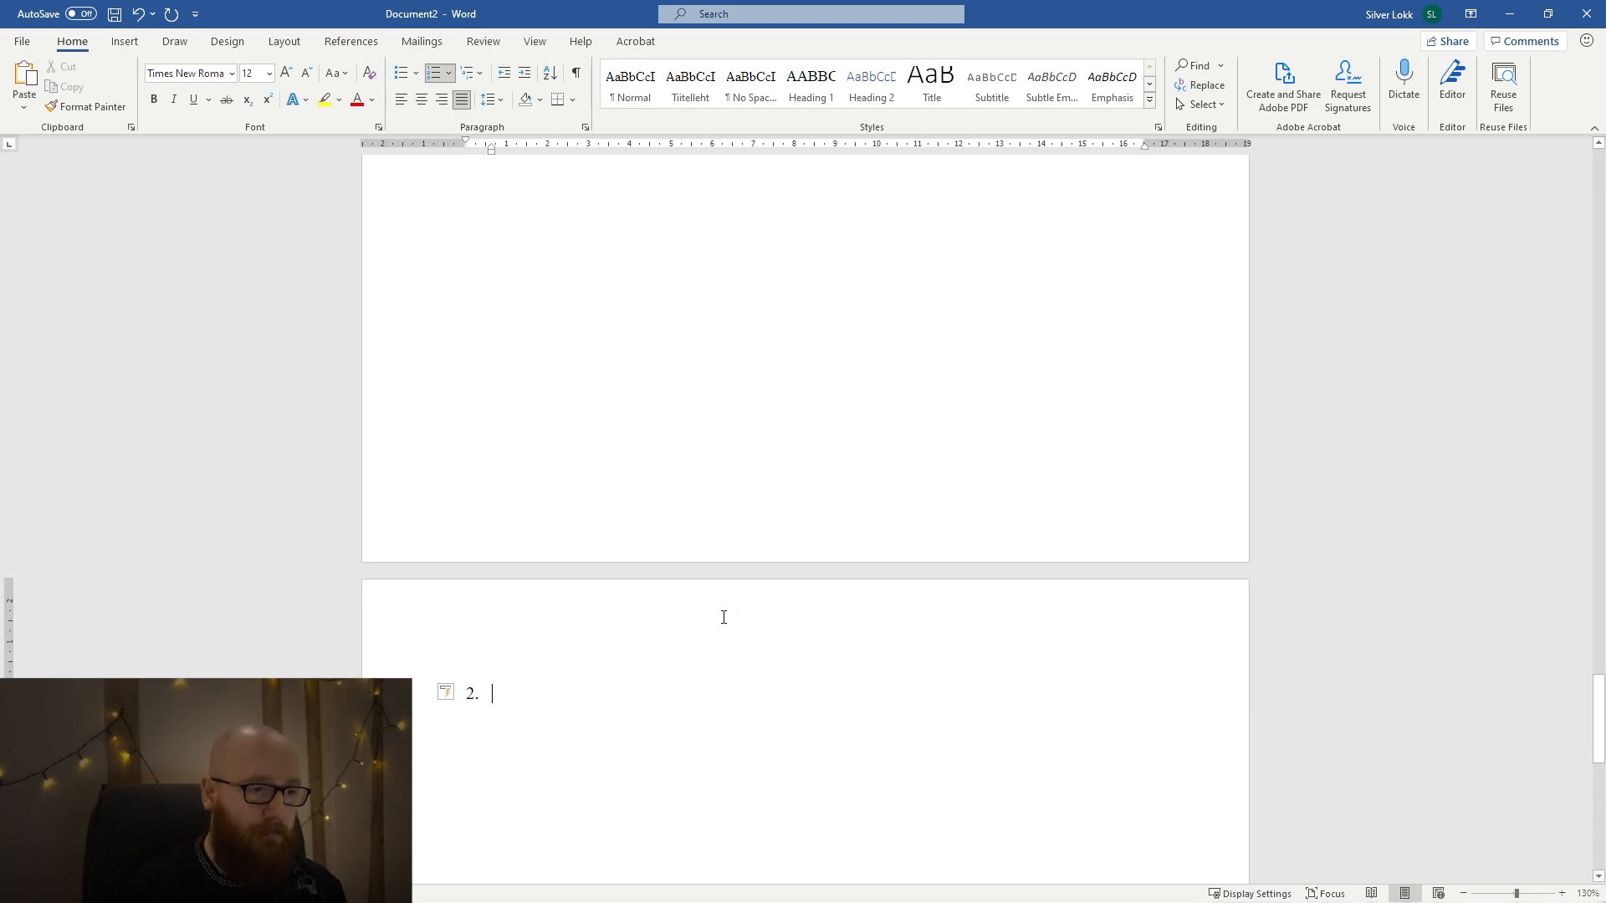
type("P")
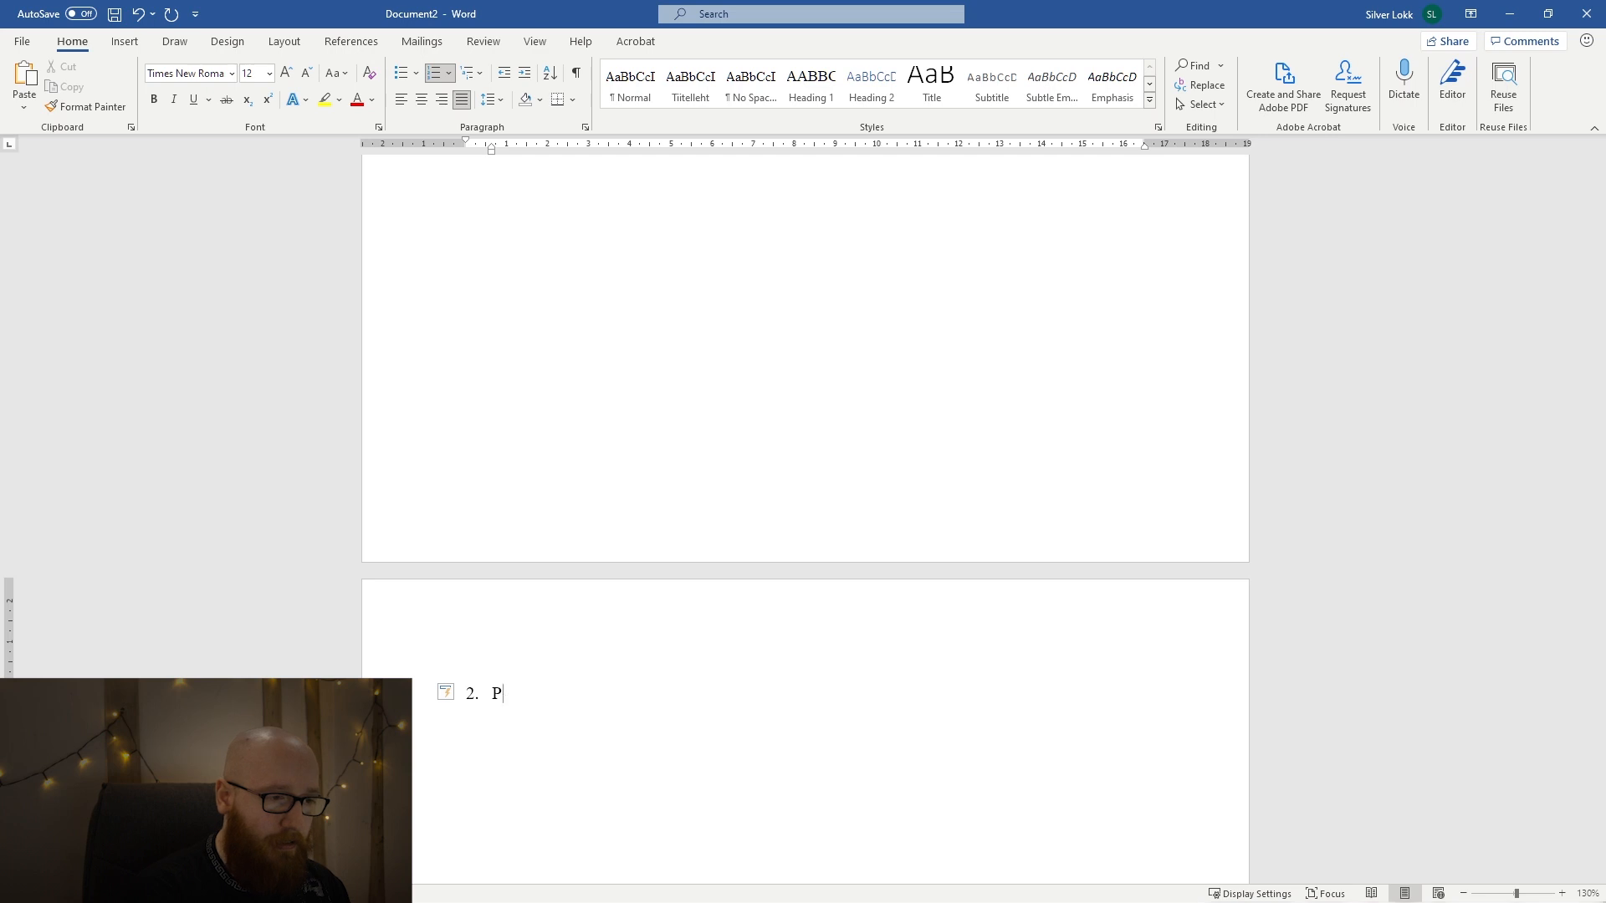
type("eatükk")
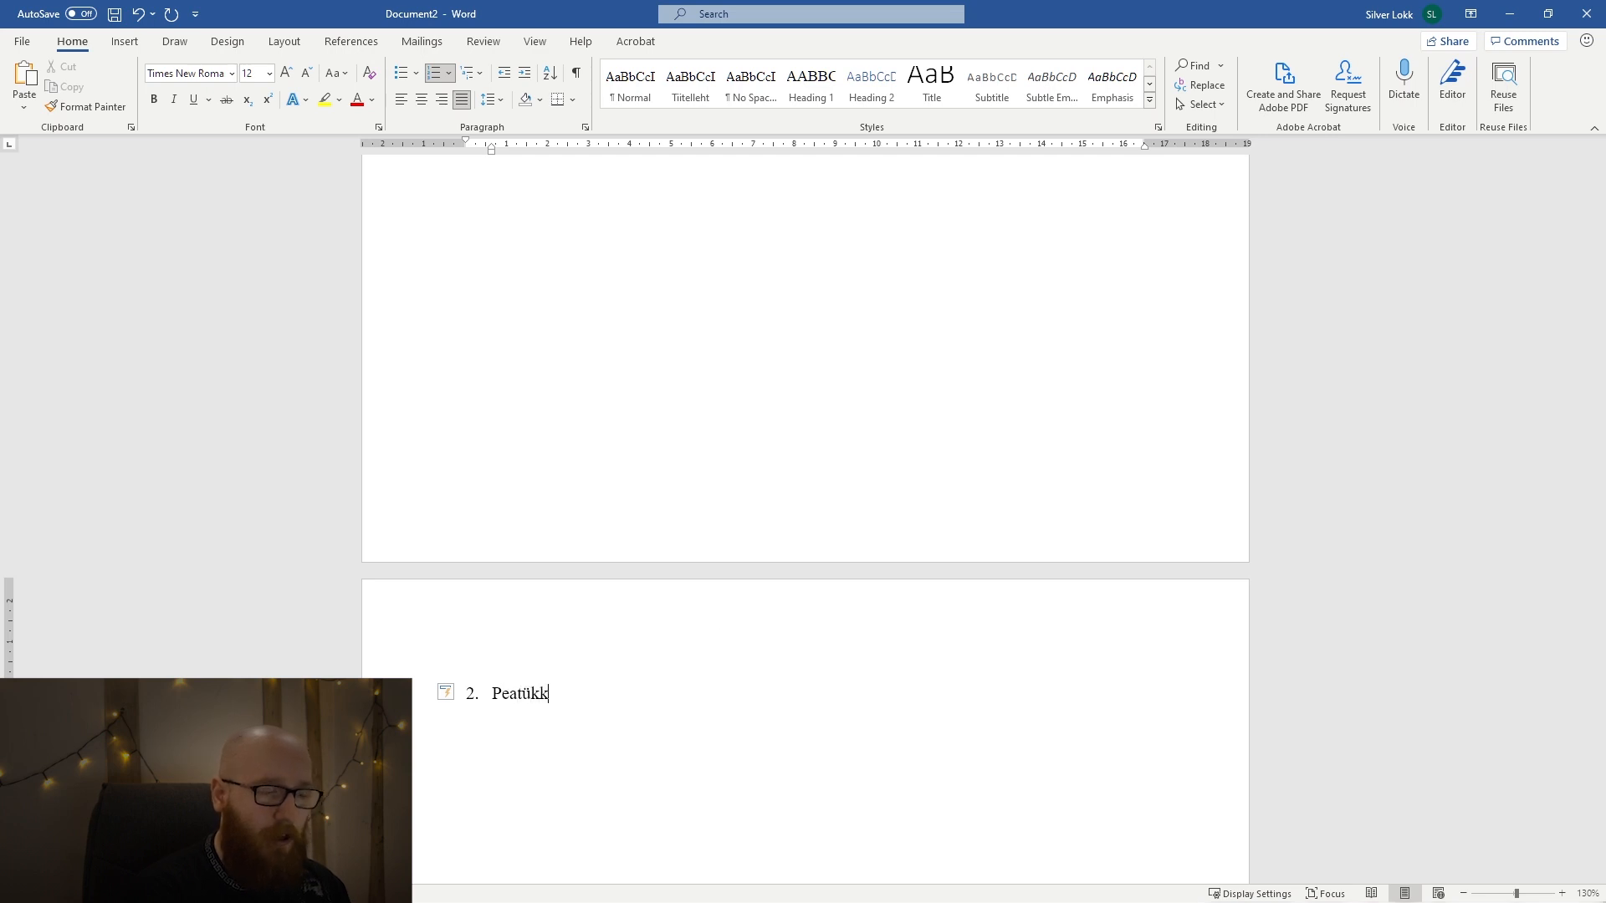
Apply the Heading 1 style to the second Peatükk text and number it again as item 2.
key("shift+Home")
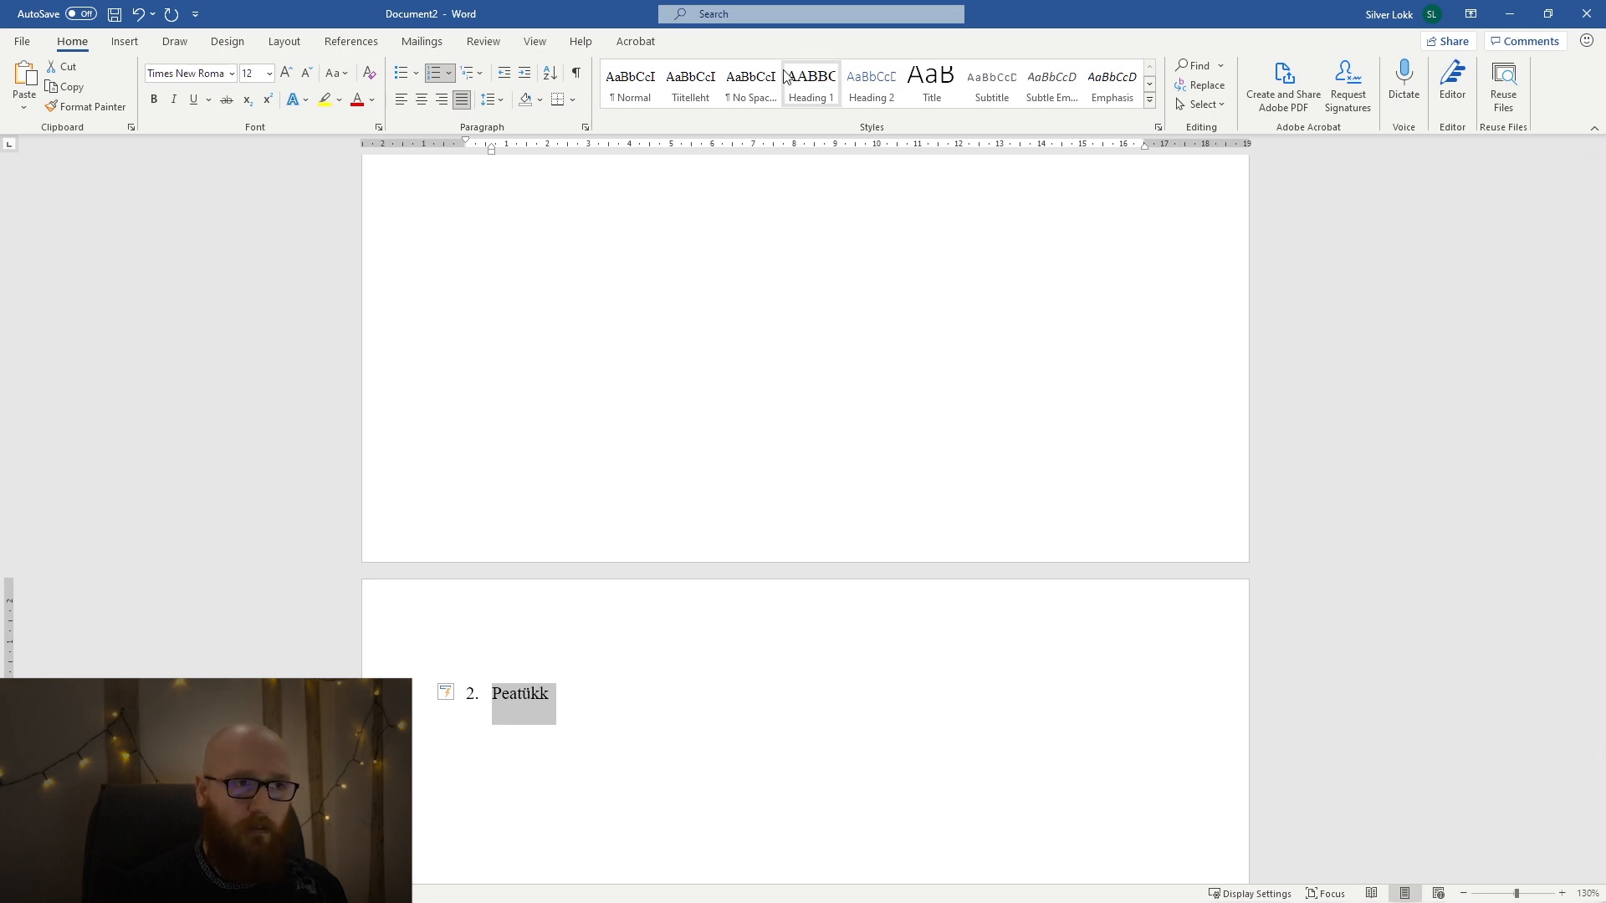
left_click(809, 92)
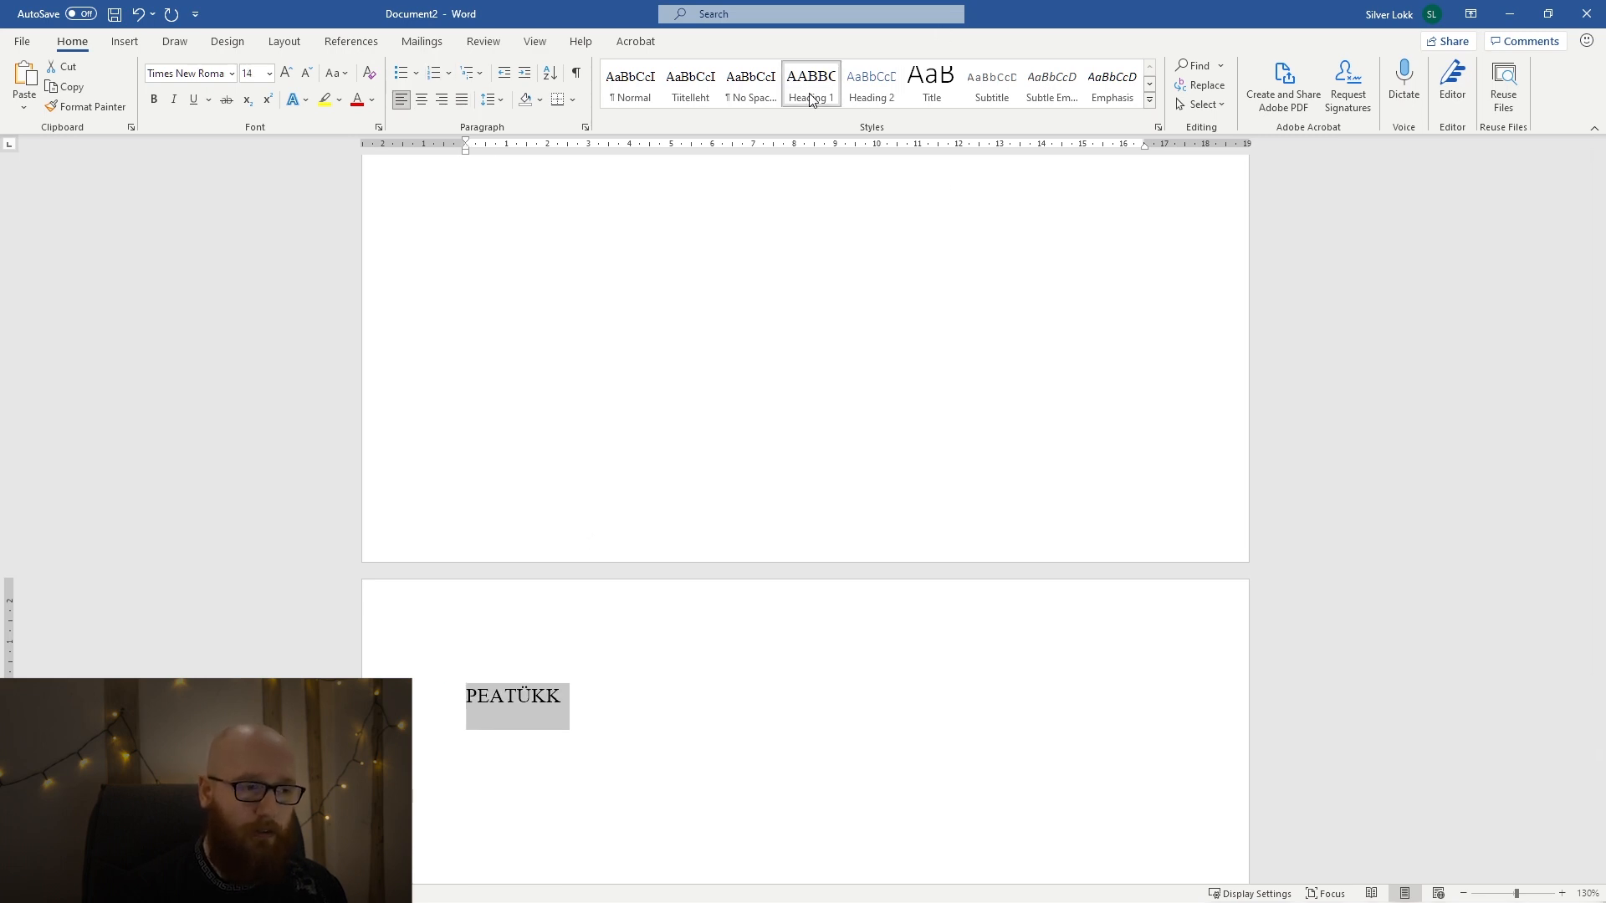
left_click(611, 707)
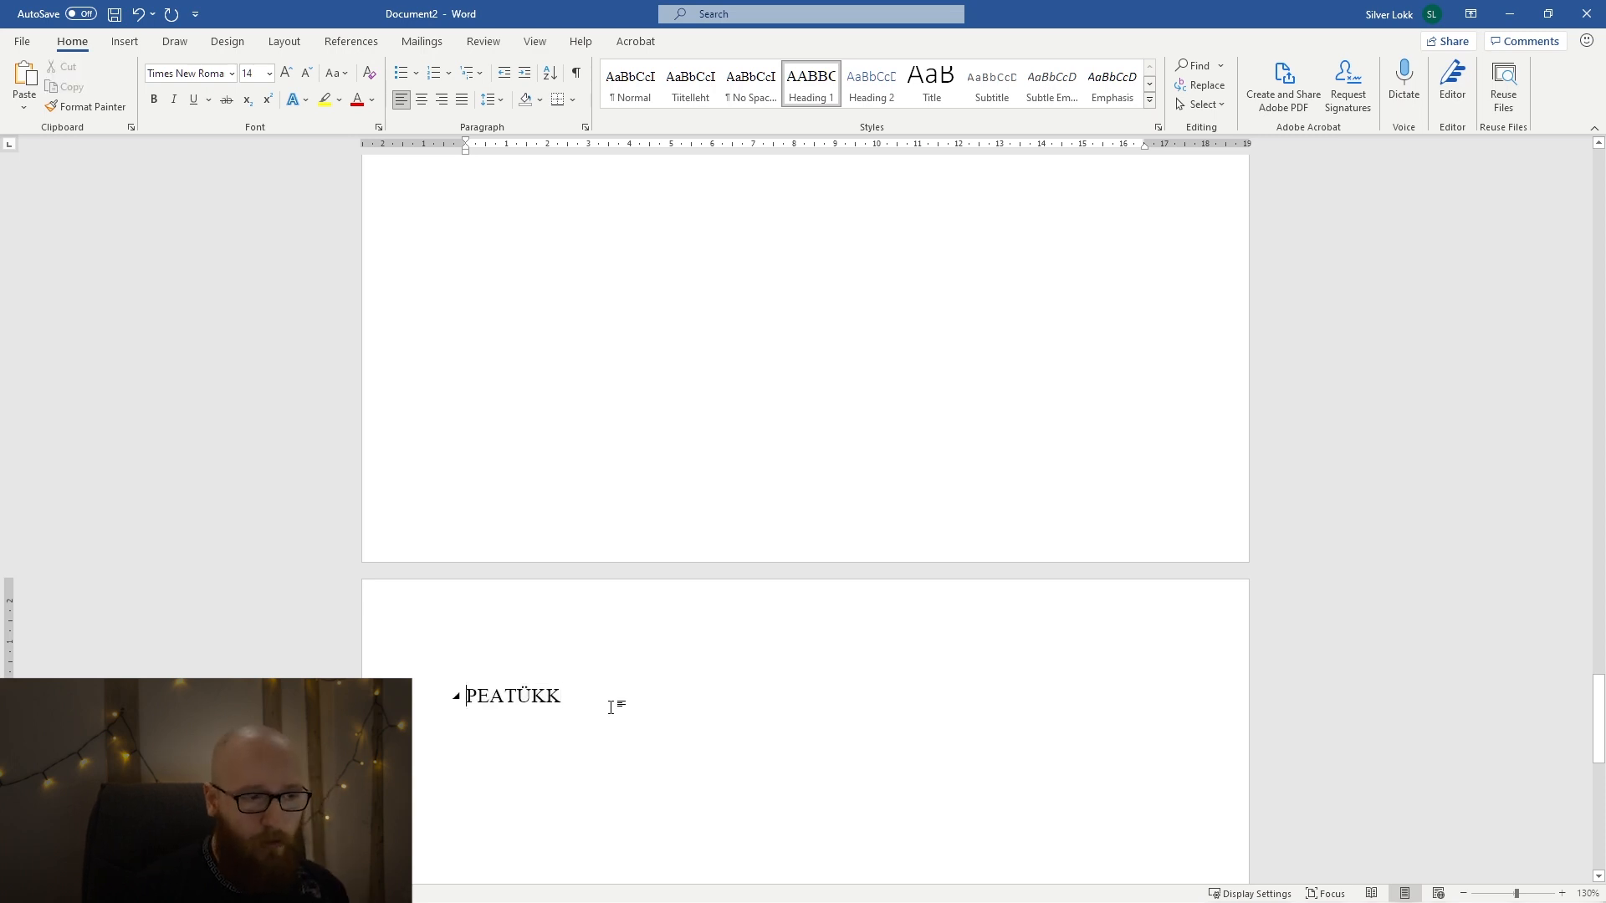
key("Home")
type("2.")
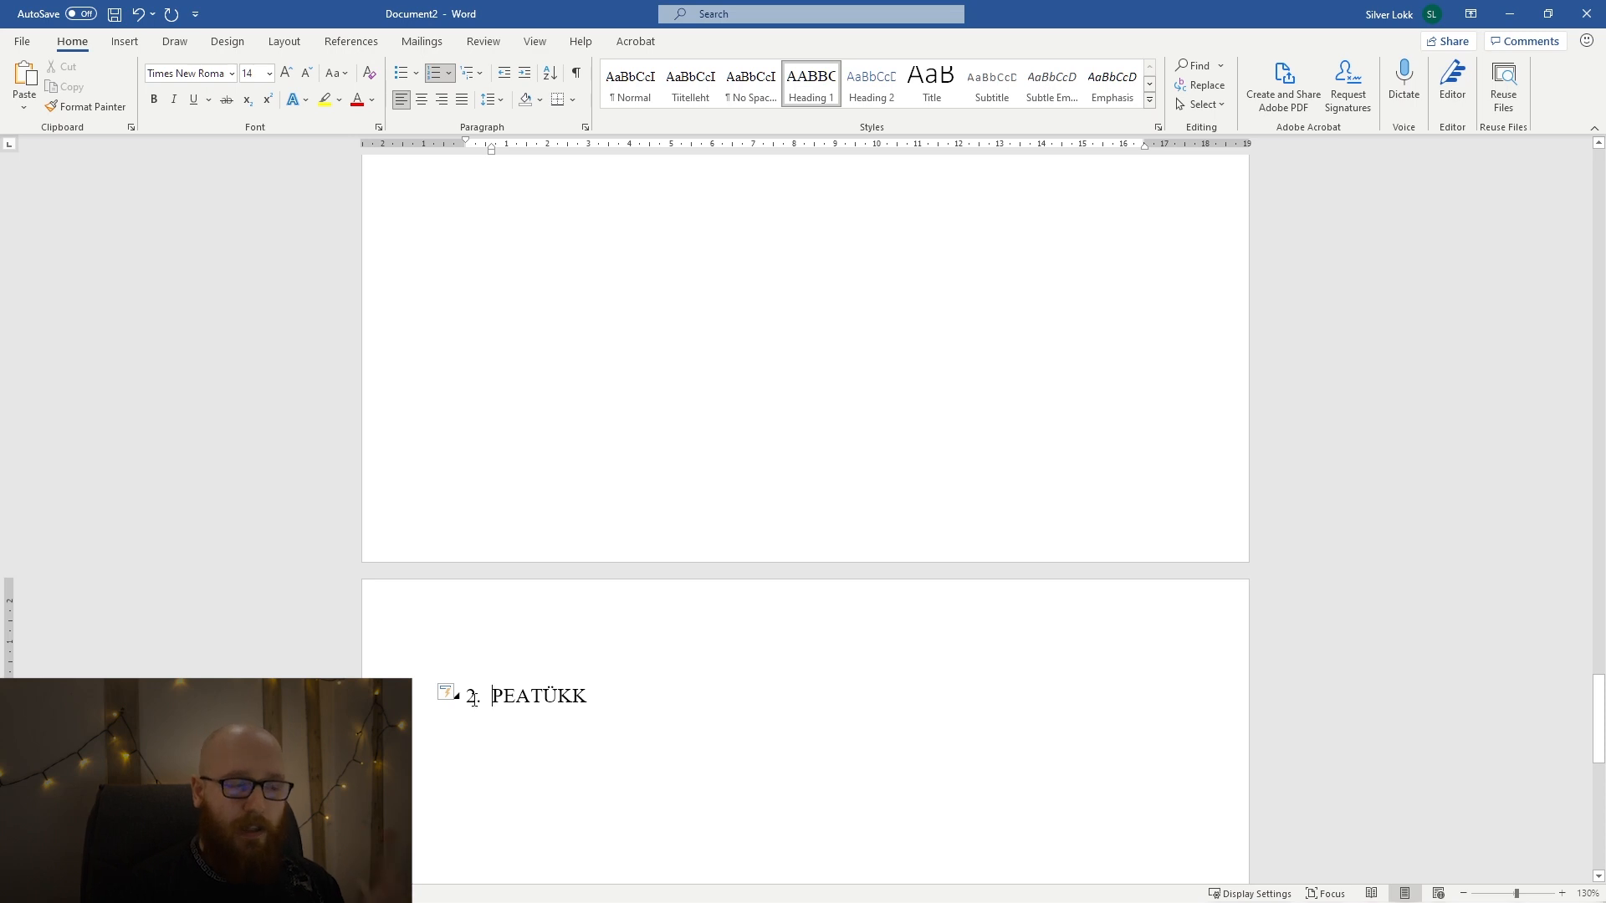
Try indenting the numbered PEATÜKK headings by several levels and return them to the page's left margin.
scroll(483, 692, "up", 10)
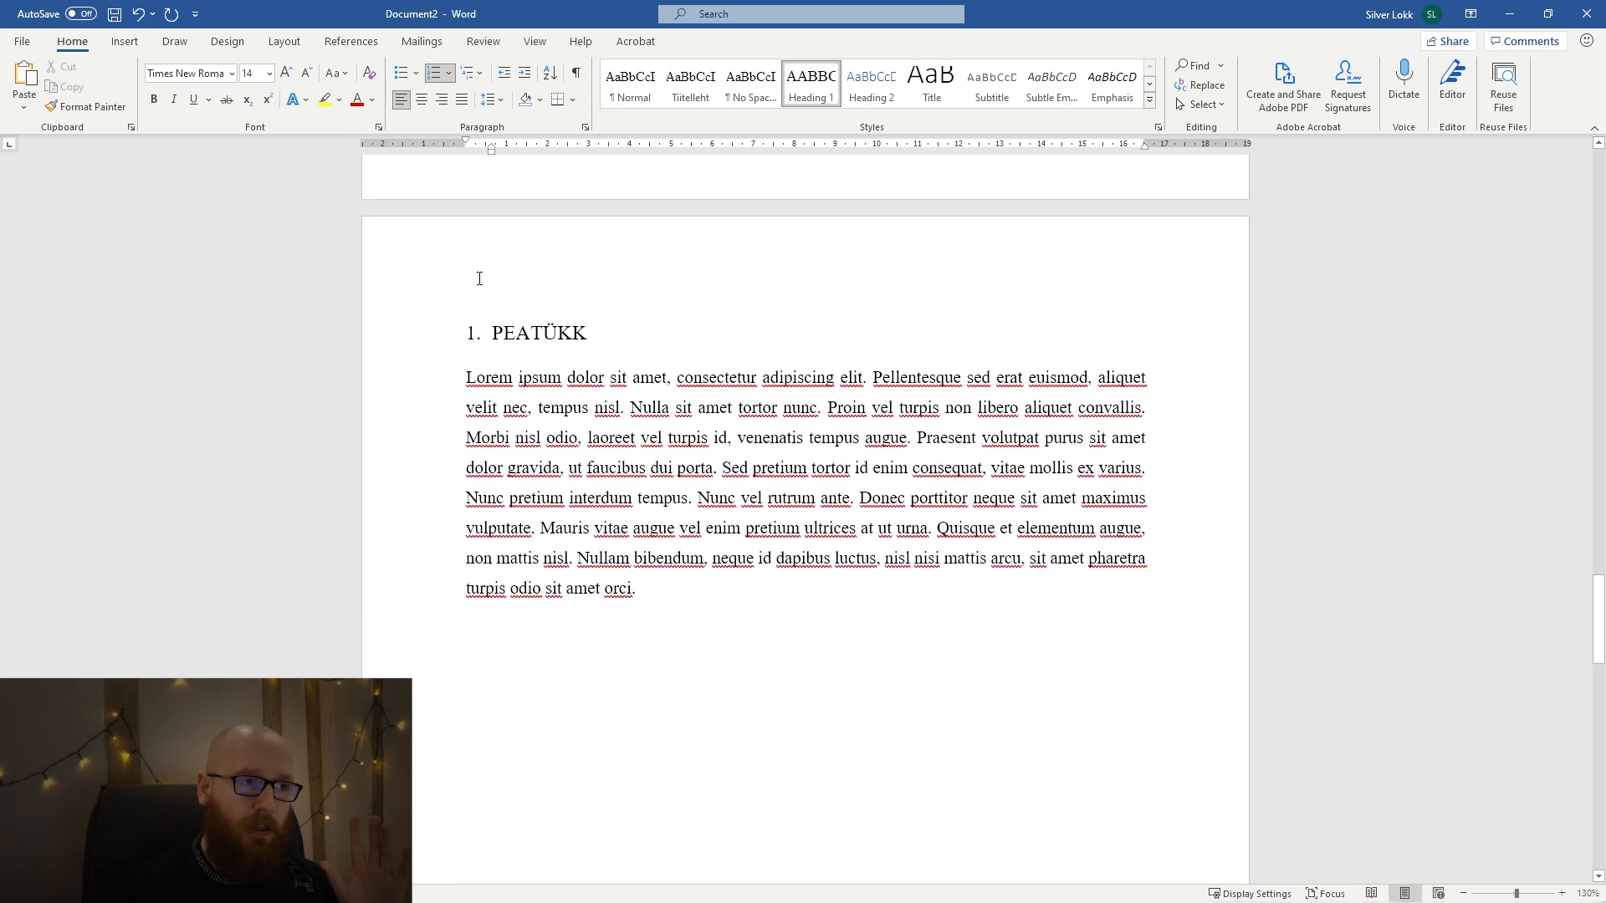
left_click(475, 328)
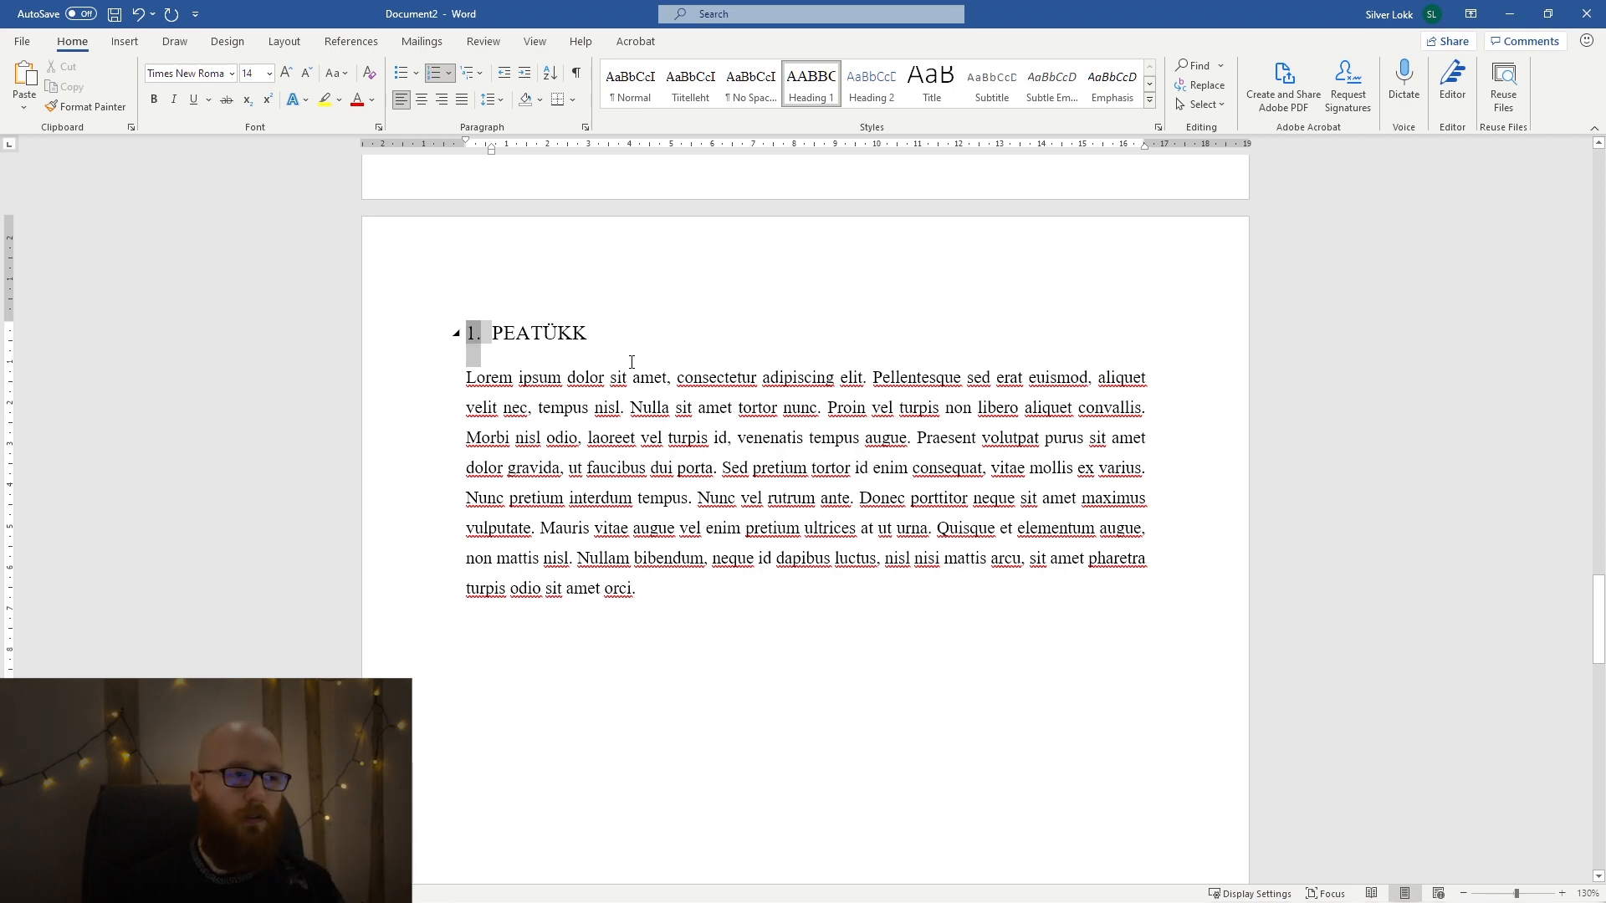
key("Tab")
key("Tab")
key("Tab")
key("Tab")
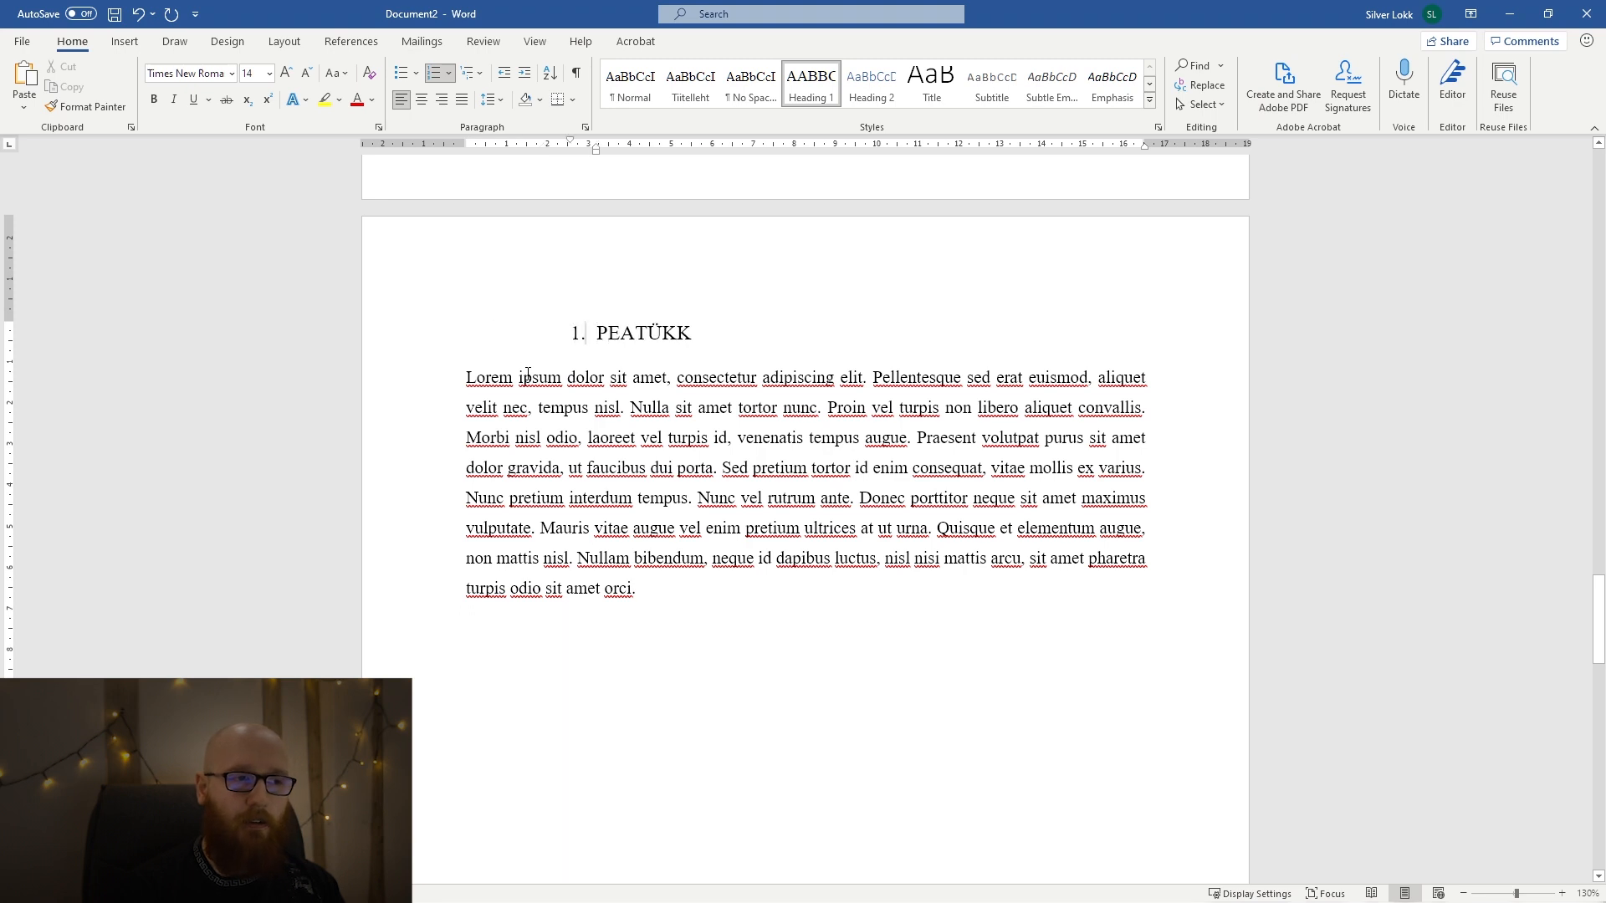
key("Tab")
key("shift+Tab")
key("shift+Tab")
key("shift+Tab")
key("shift+Tab")
key("shift+Tab")
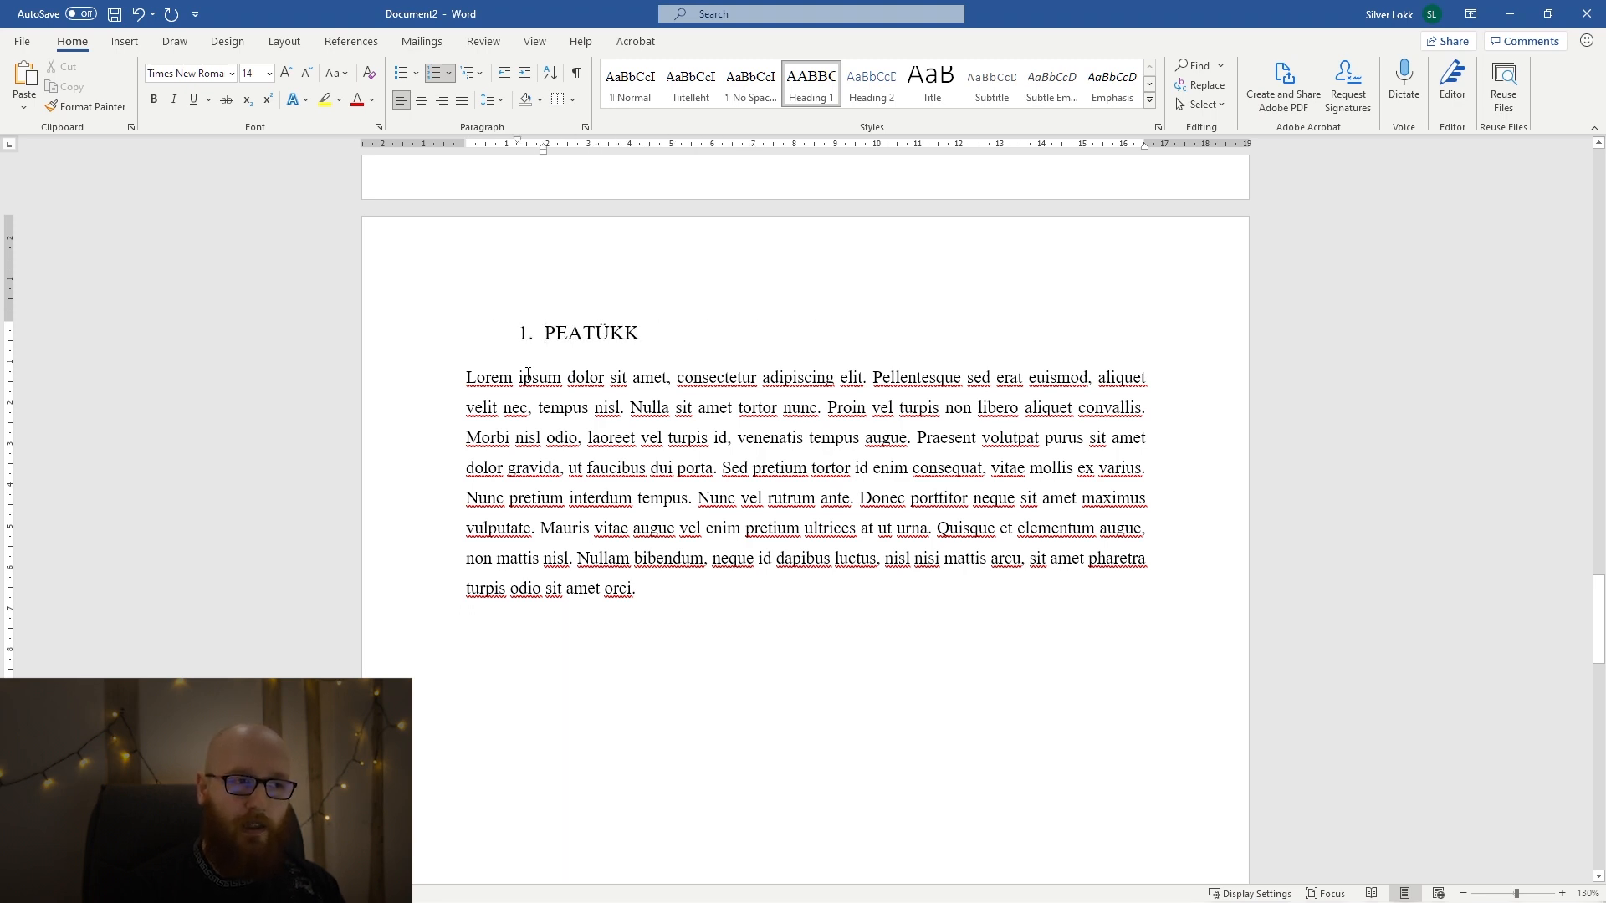
scroll(432, 495, "down", 10)
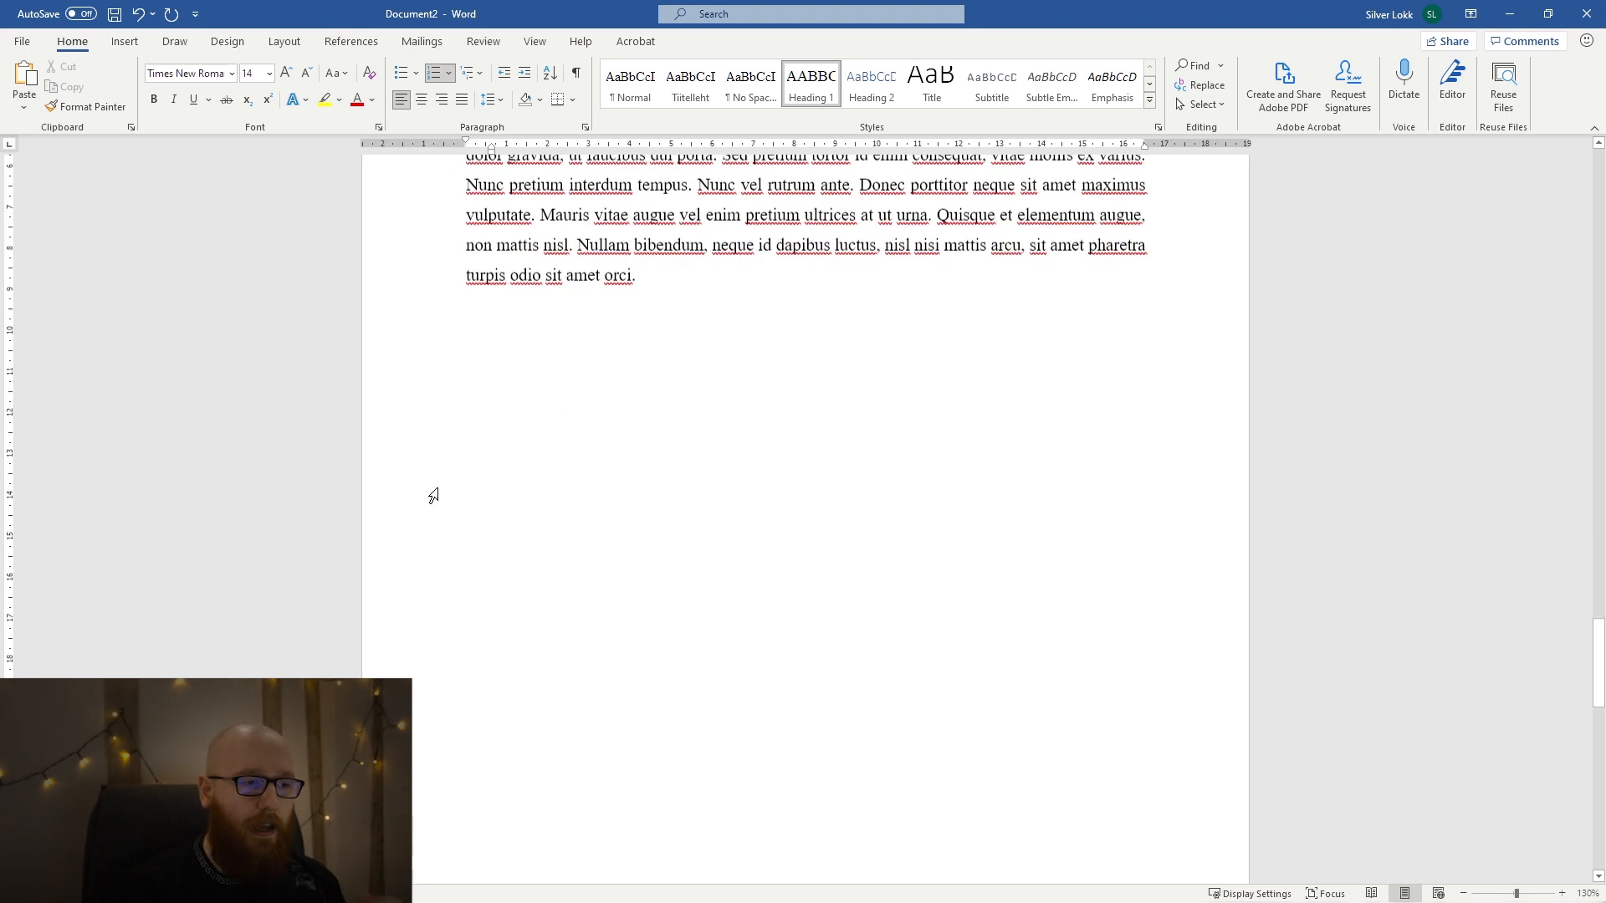
key("Tab")
key("Tab")
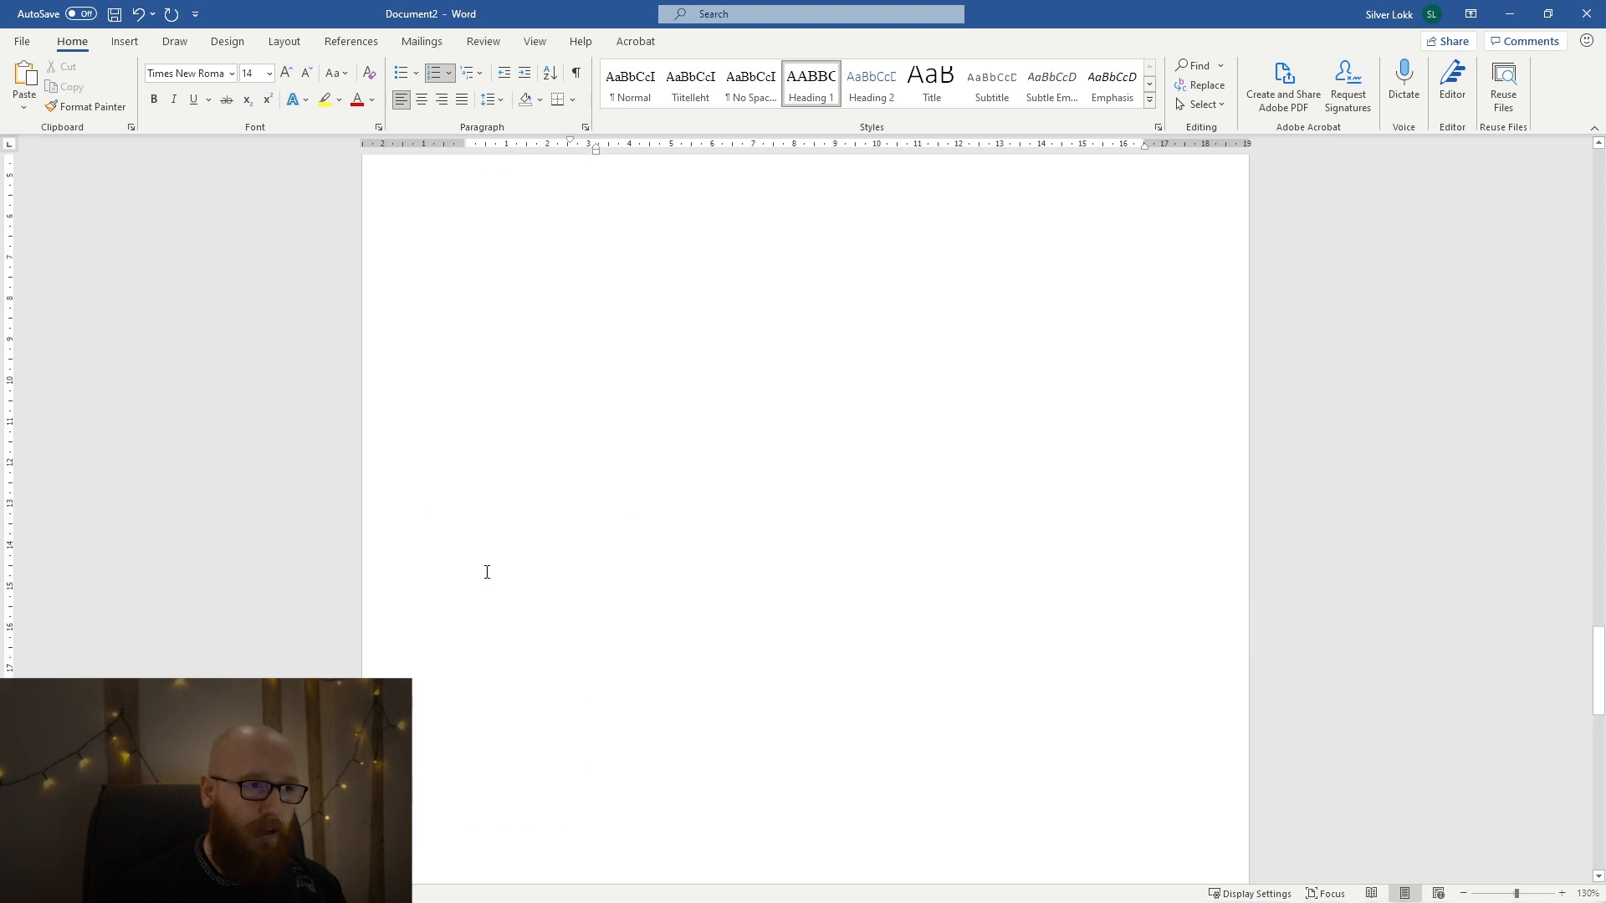
key("shift+Tab")
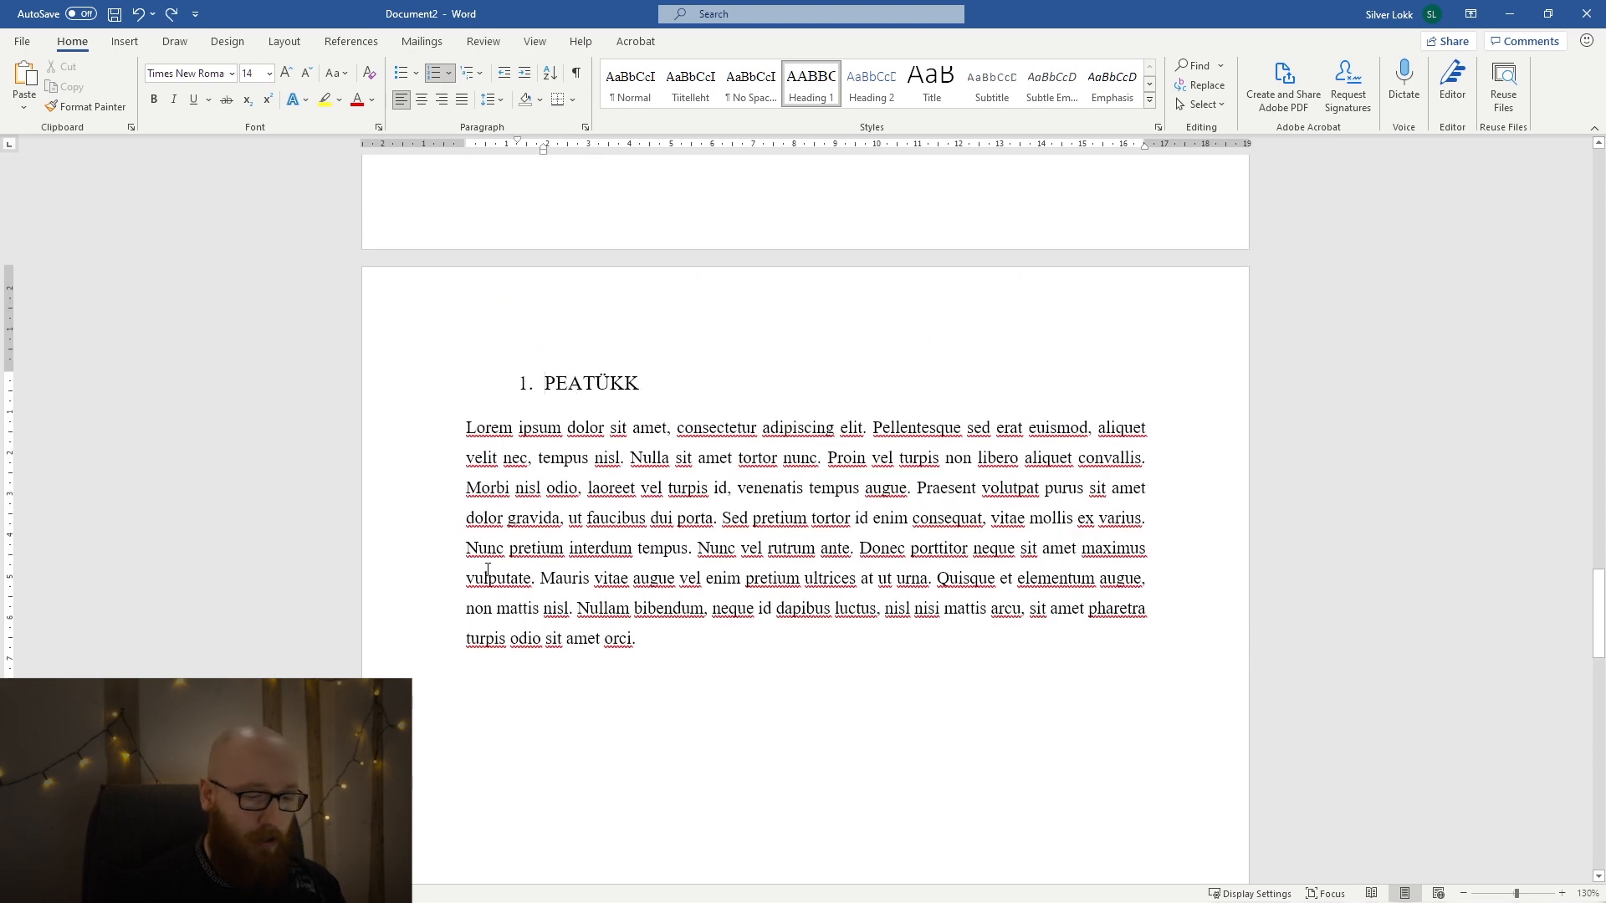
key("shift+Tab")
scroll(488, 569, "down", 12)
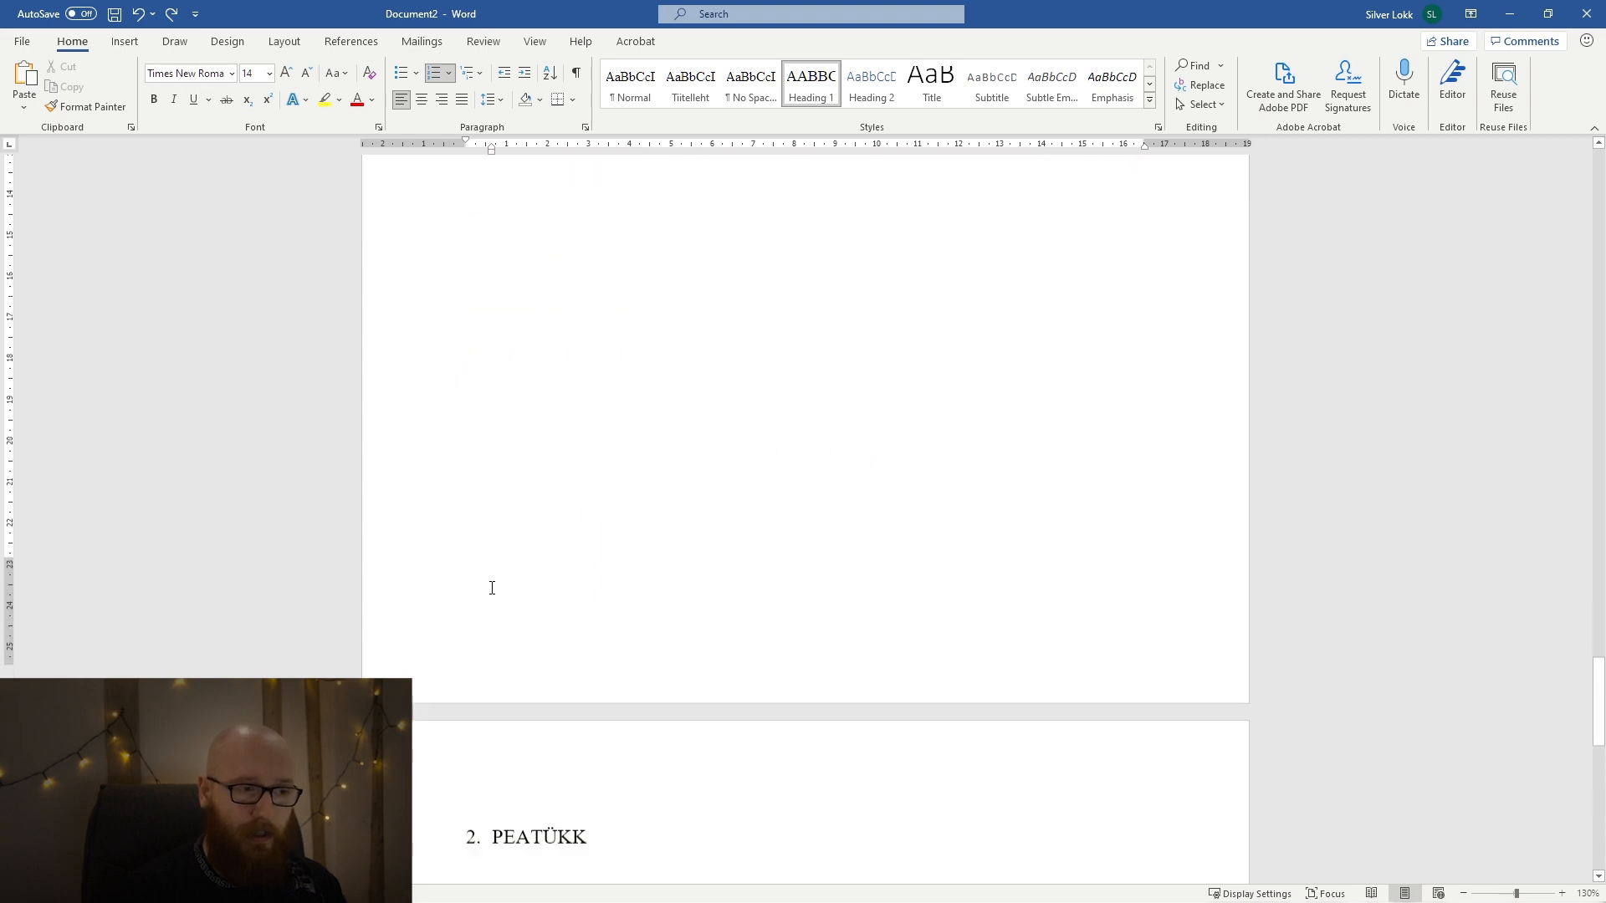
left_click(490, 552)
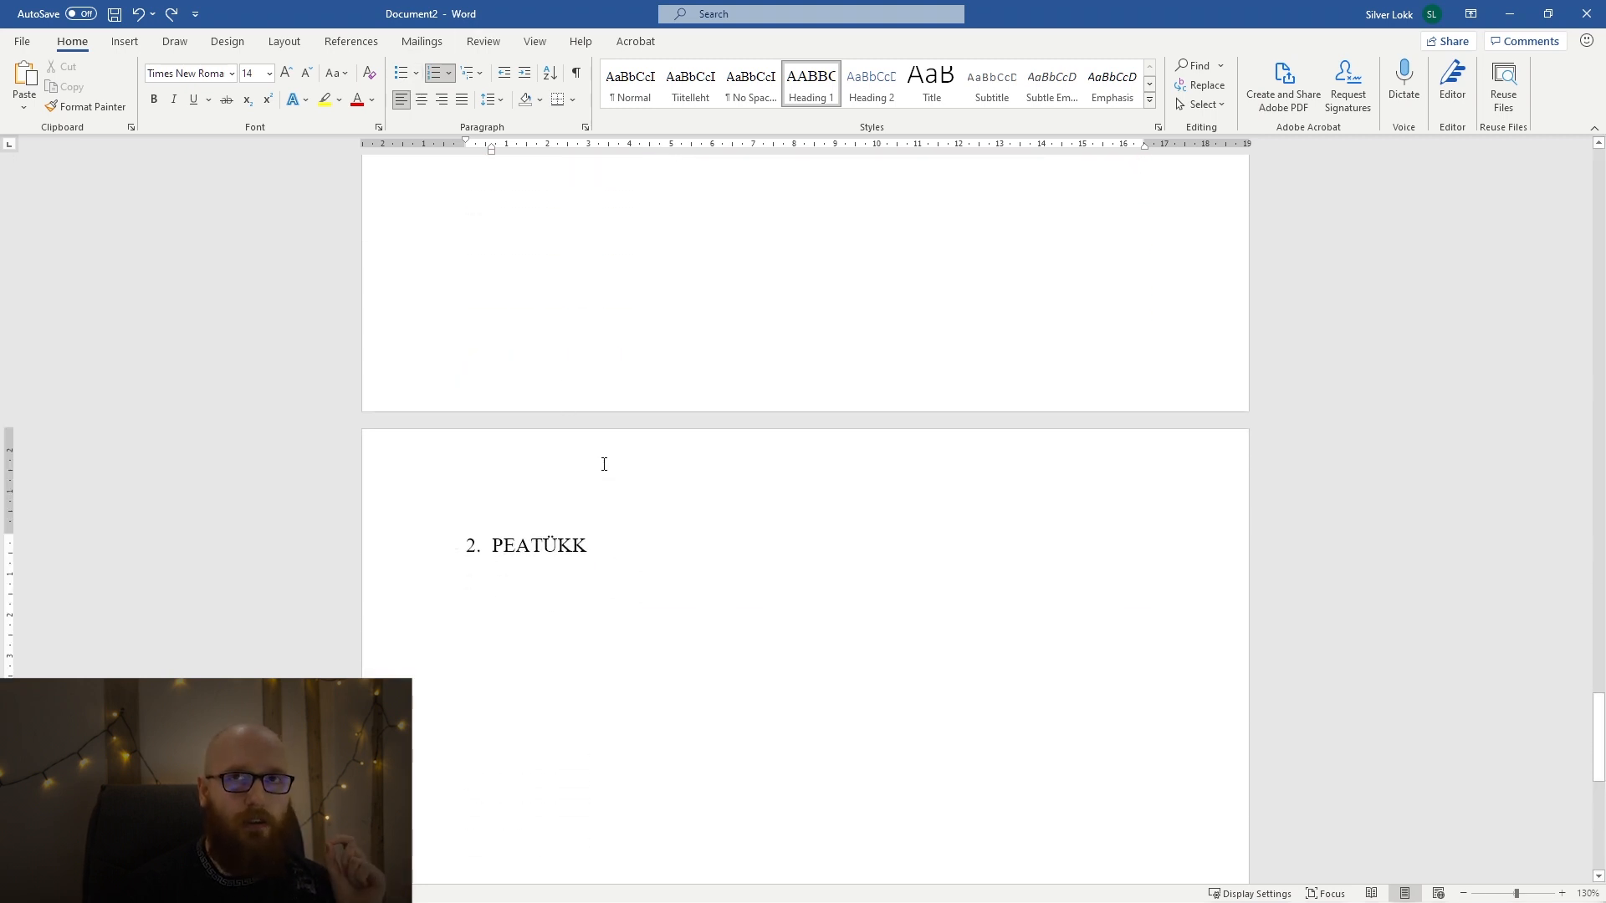
Paste the Lorem ipsum paragraph below the second PEATÜKK heading and start a new line after it.
left_click(609, 548)
key("Return")
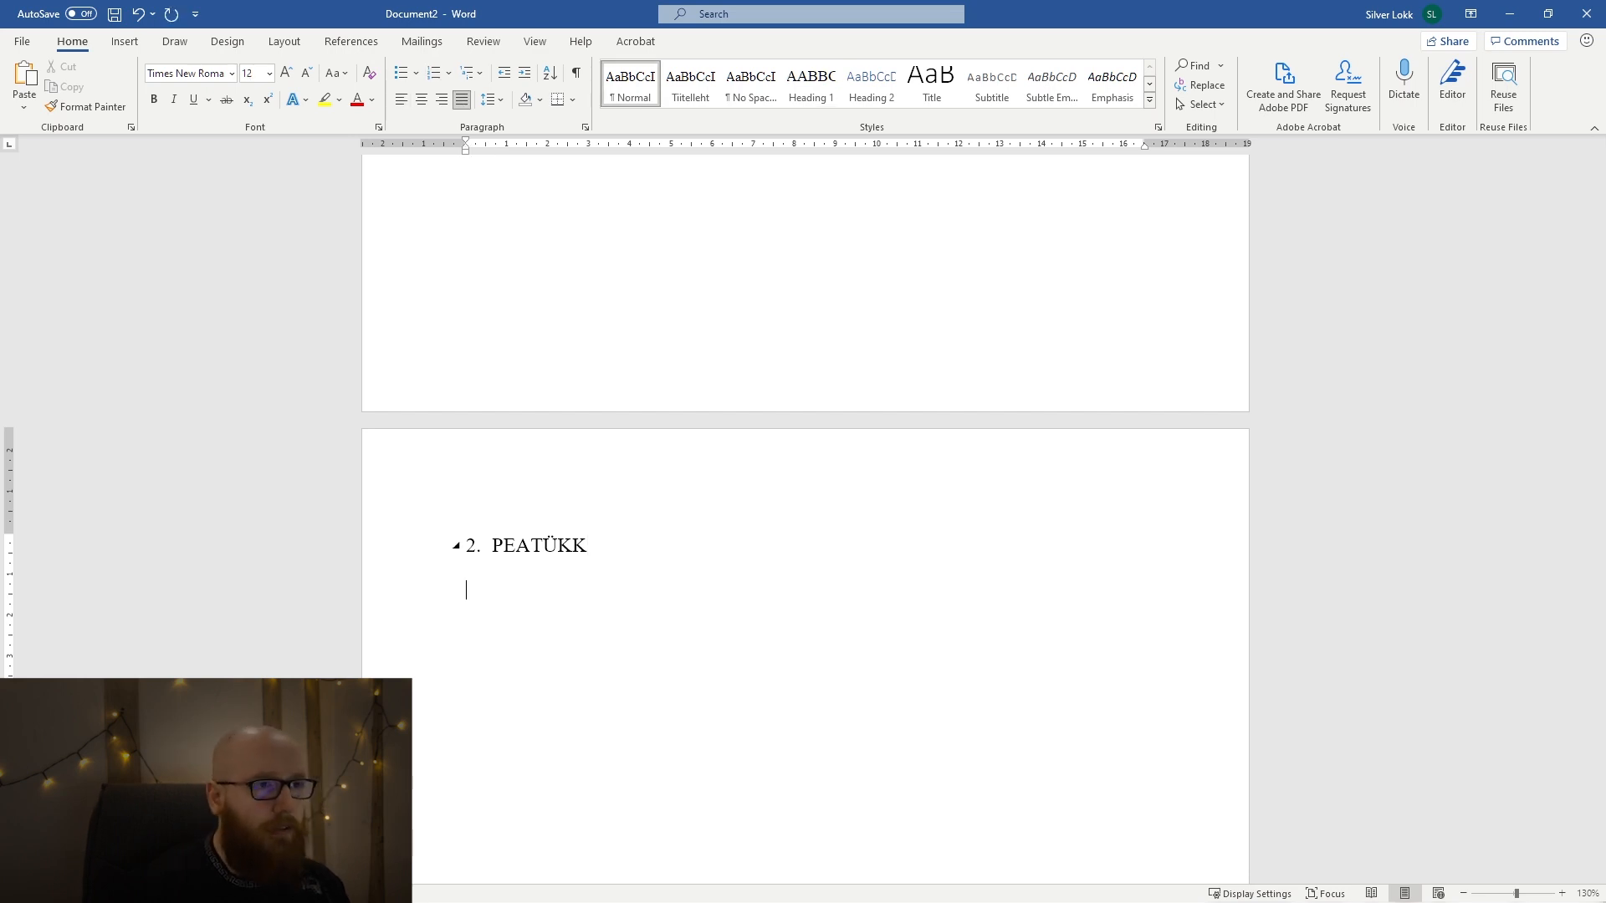
type("Lorem ipsum dolor sit amet, consectetur adipiscing elit. Pellentesque sed erat euismod, aliquet velit nec, tempus nisl. Nulla sit amet tortor nunc. Proin vel turpis non libero aliquet convallis. Morbi nisl odio, laoreet vel turpis id, venenatis tempus augue. Praesent volutpat purus sit amet dolor gravida, ut faucibus dui porta. Sed pretium tortor id enim consequat, vitae mollis ex varius. Nunc pretium interdum tempus. Nunc vel rutrum ante. Donec porttitor neque sit amet maximus vulputate. Mauris vitae augue vel enim pretium ultrices at ut urna. Quisque et elementum augue, non mattis nisl. Nullam bibendum, neque id dapibus luctus, nisl nisi mattis arcu, sit amet pharetra turpis odio sit amet orci.")
key("ctrl")
key("t")
key("Return")
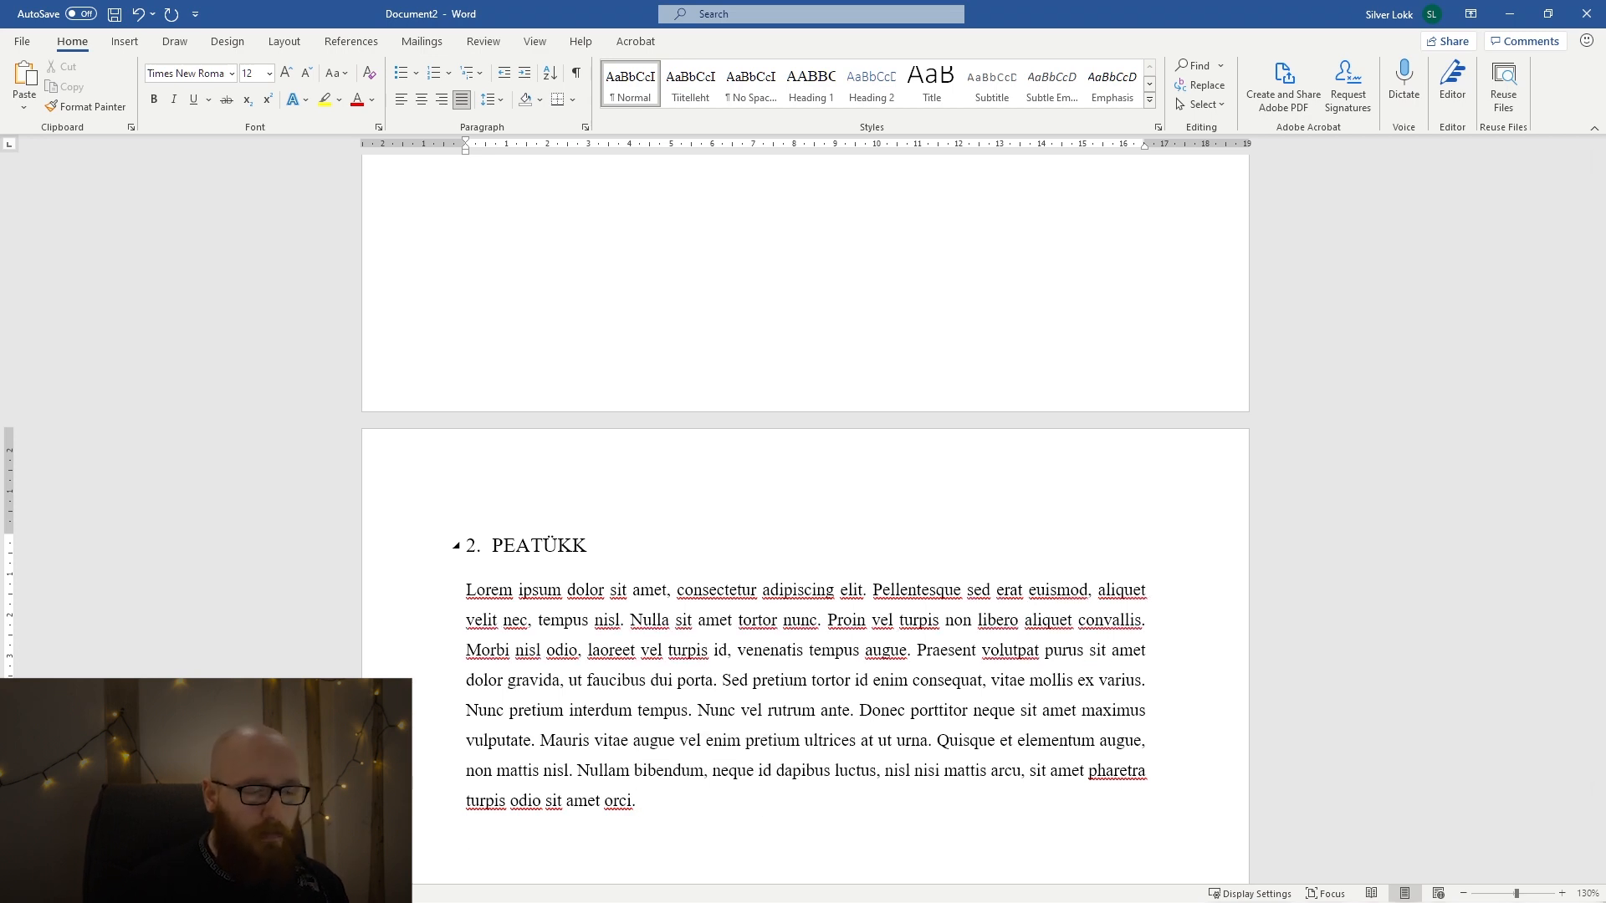
scroll(652, 501, "down", 3)
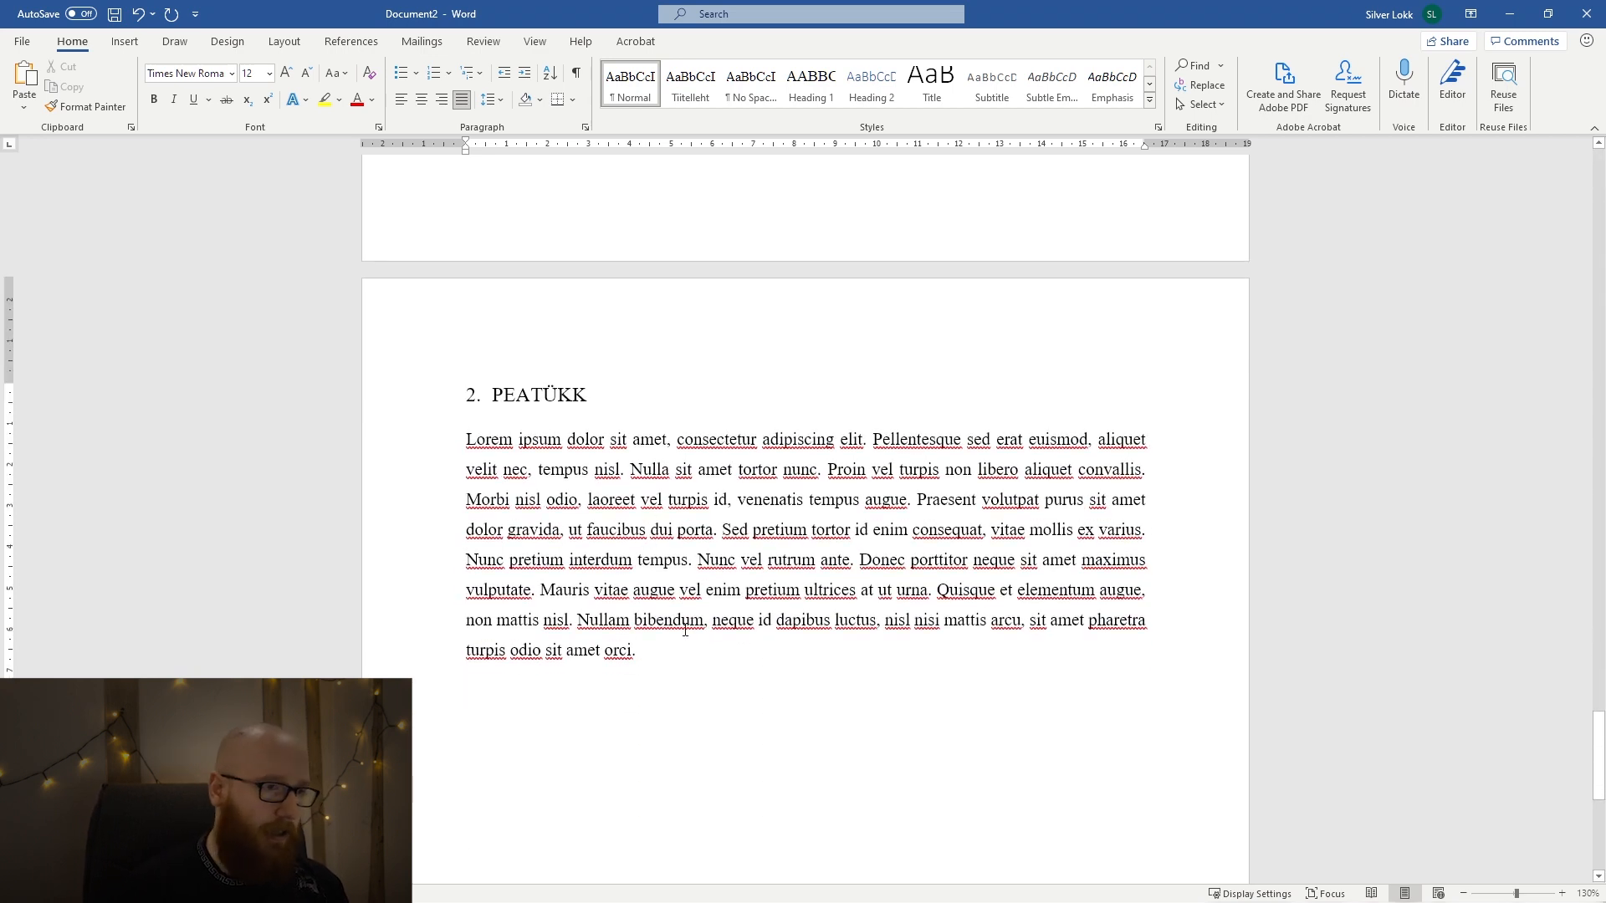
Try starting a subheading line numbered 2.1. as an automatic list below the second chapter's text.
type("2.1")
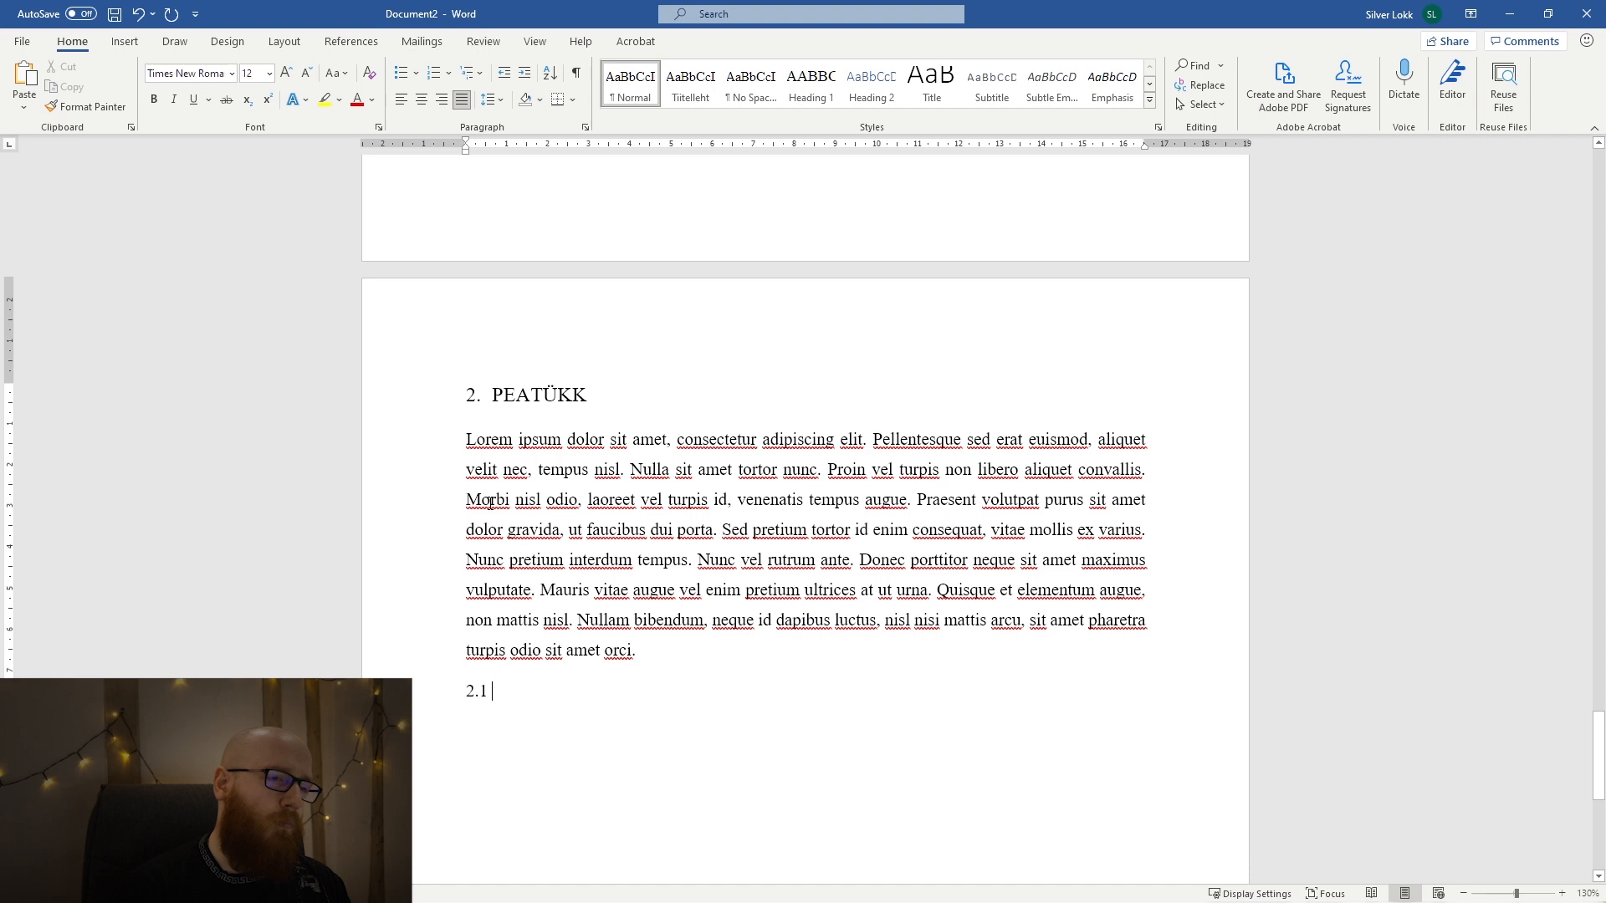
left_click(462, 396)
left_click(522, 701)
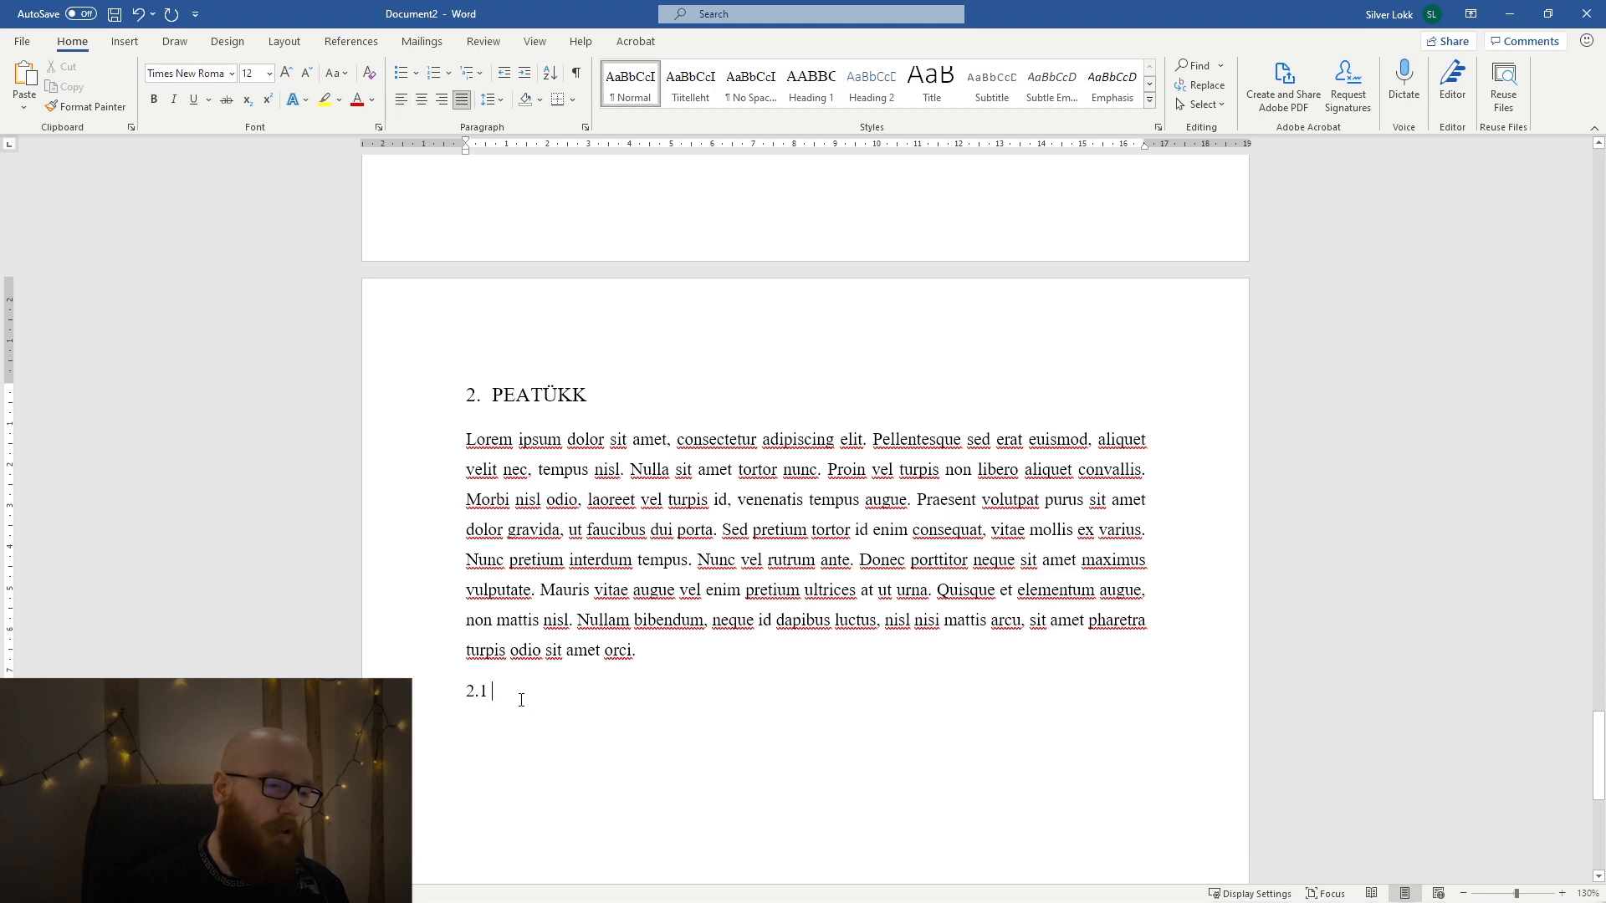
type(".")
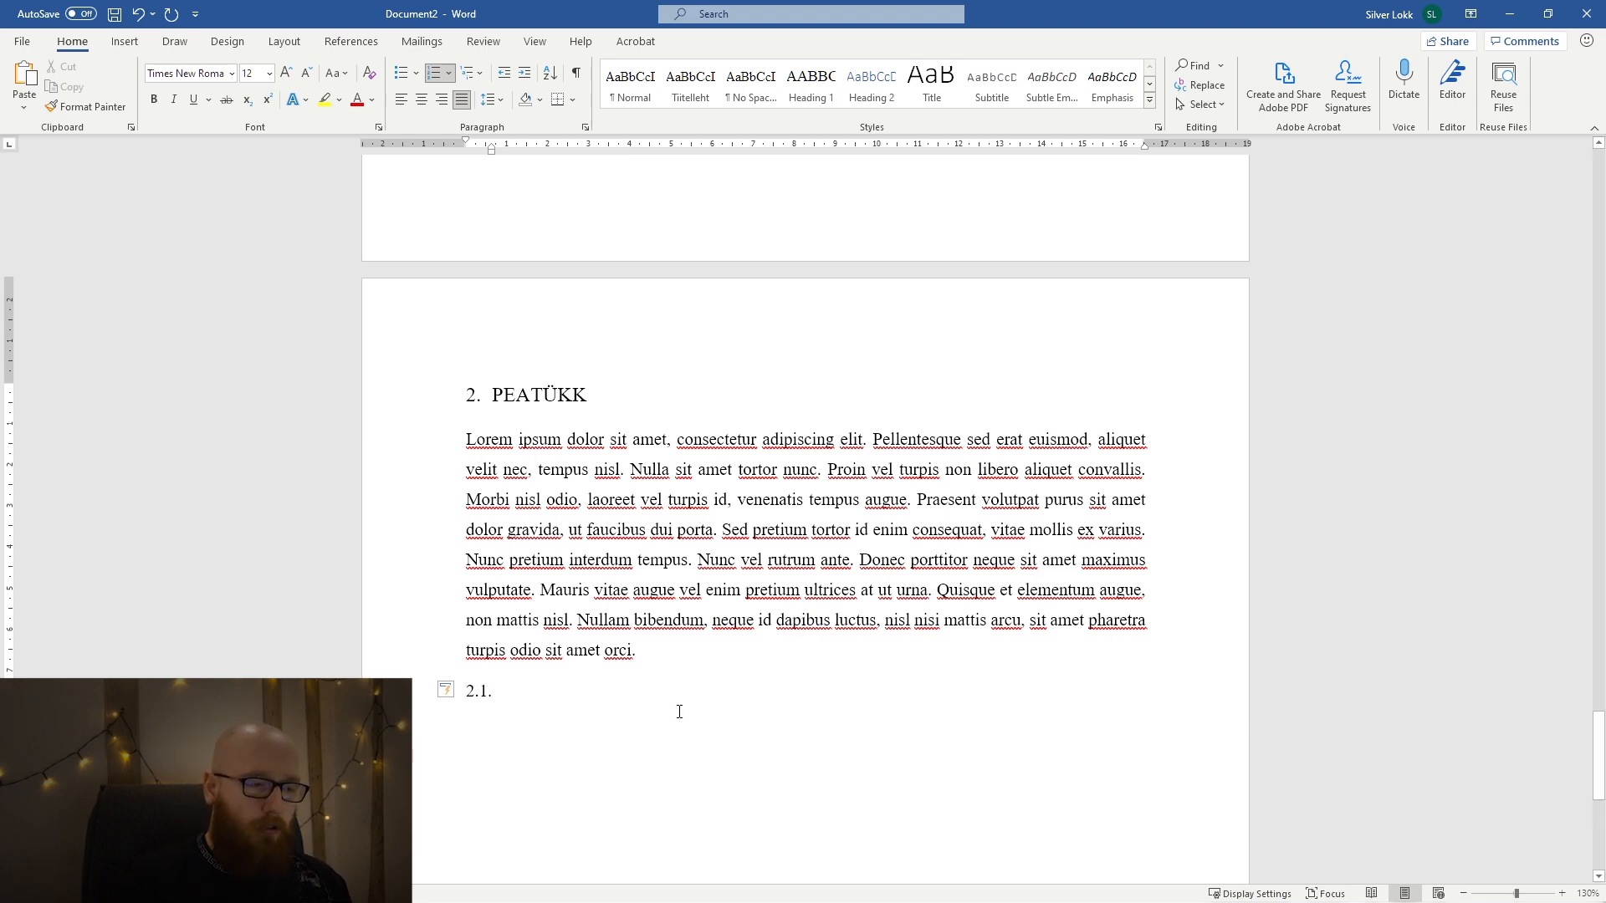
key("BackSpace")
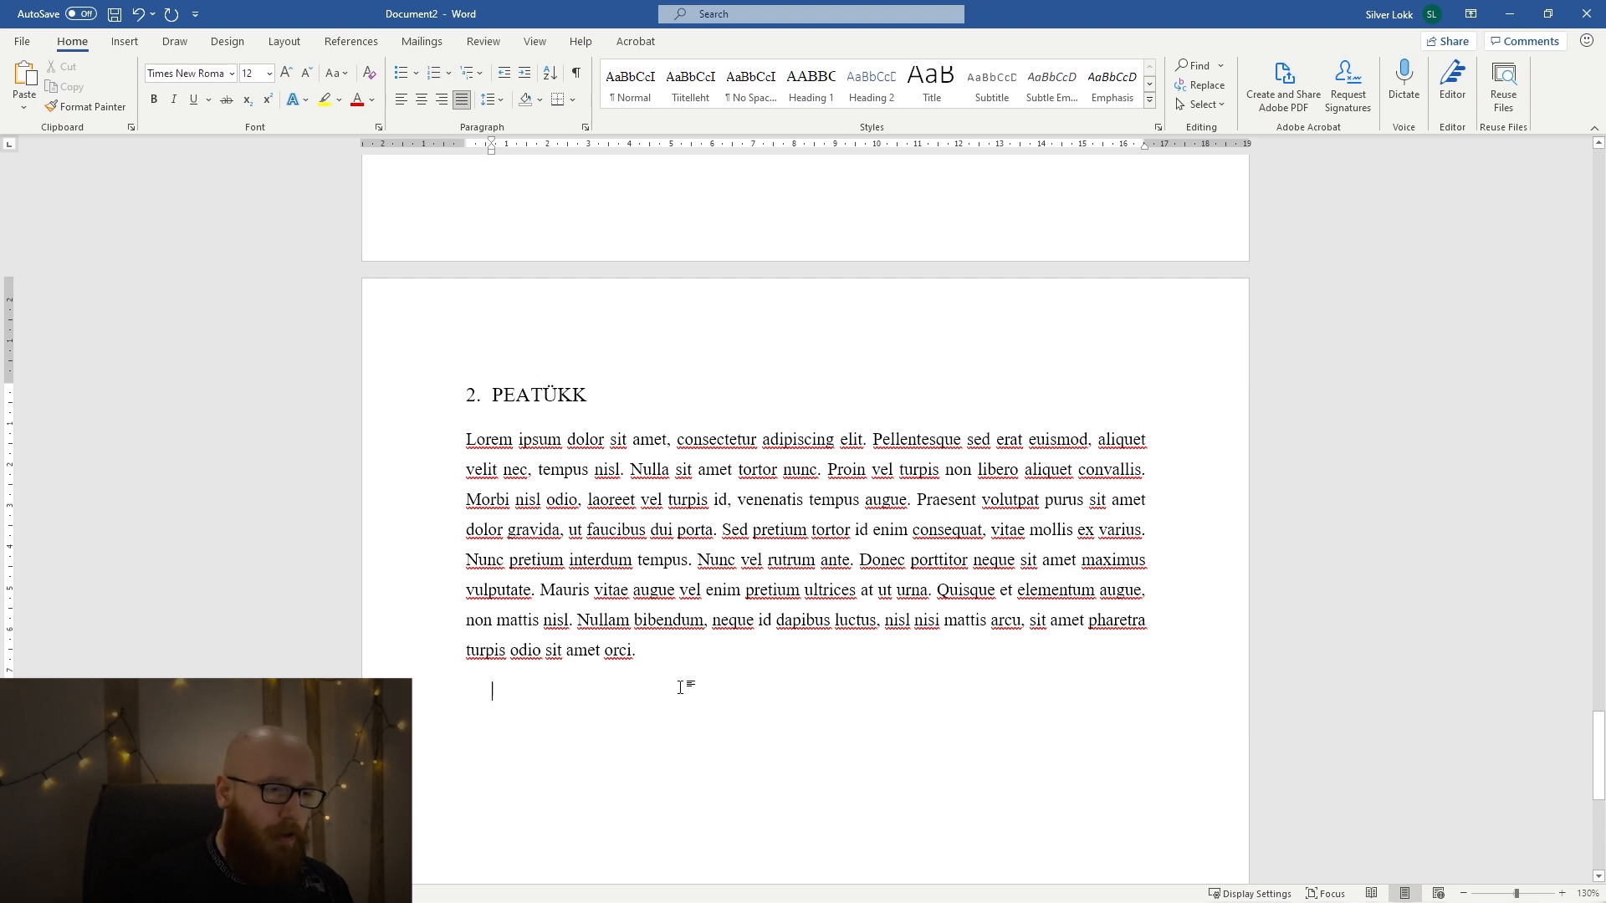
key("BackSpace")
Enter the subheading "2.1 Alapealkiri" on the line below the second chapter's text.
type("2.")
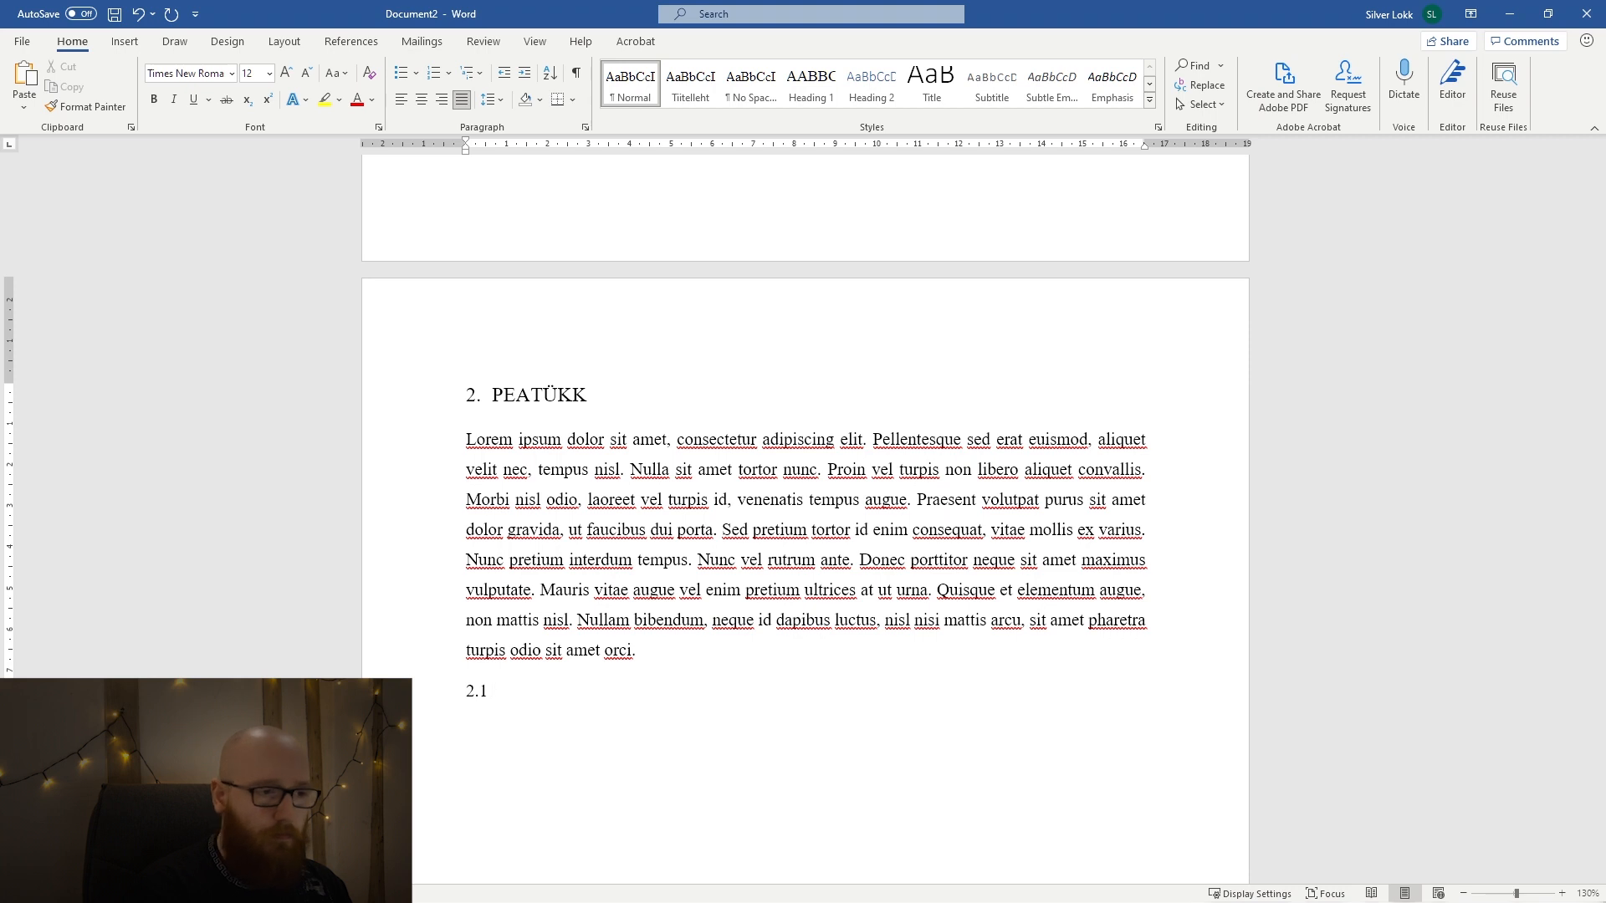
type("1 Alak")
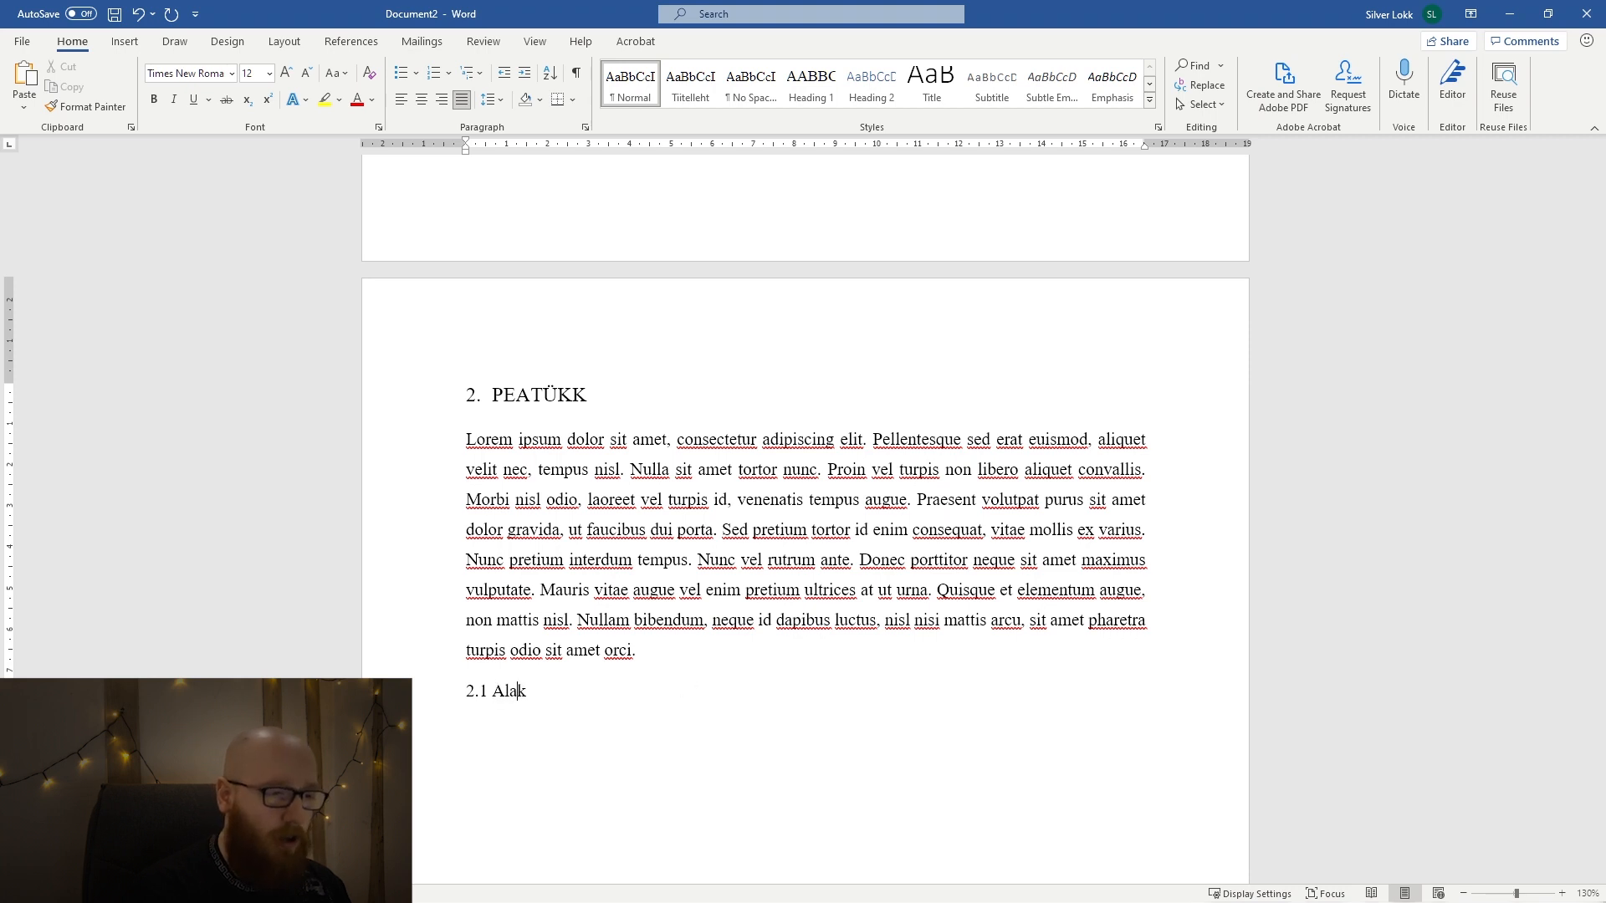
key("BackSpace")
type("pealkiri")
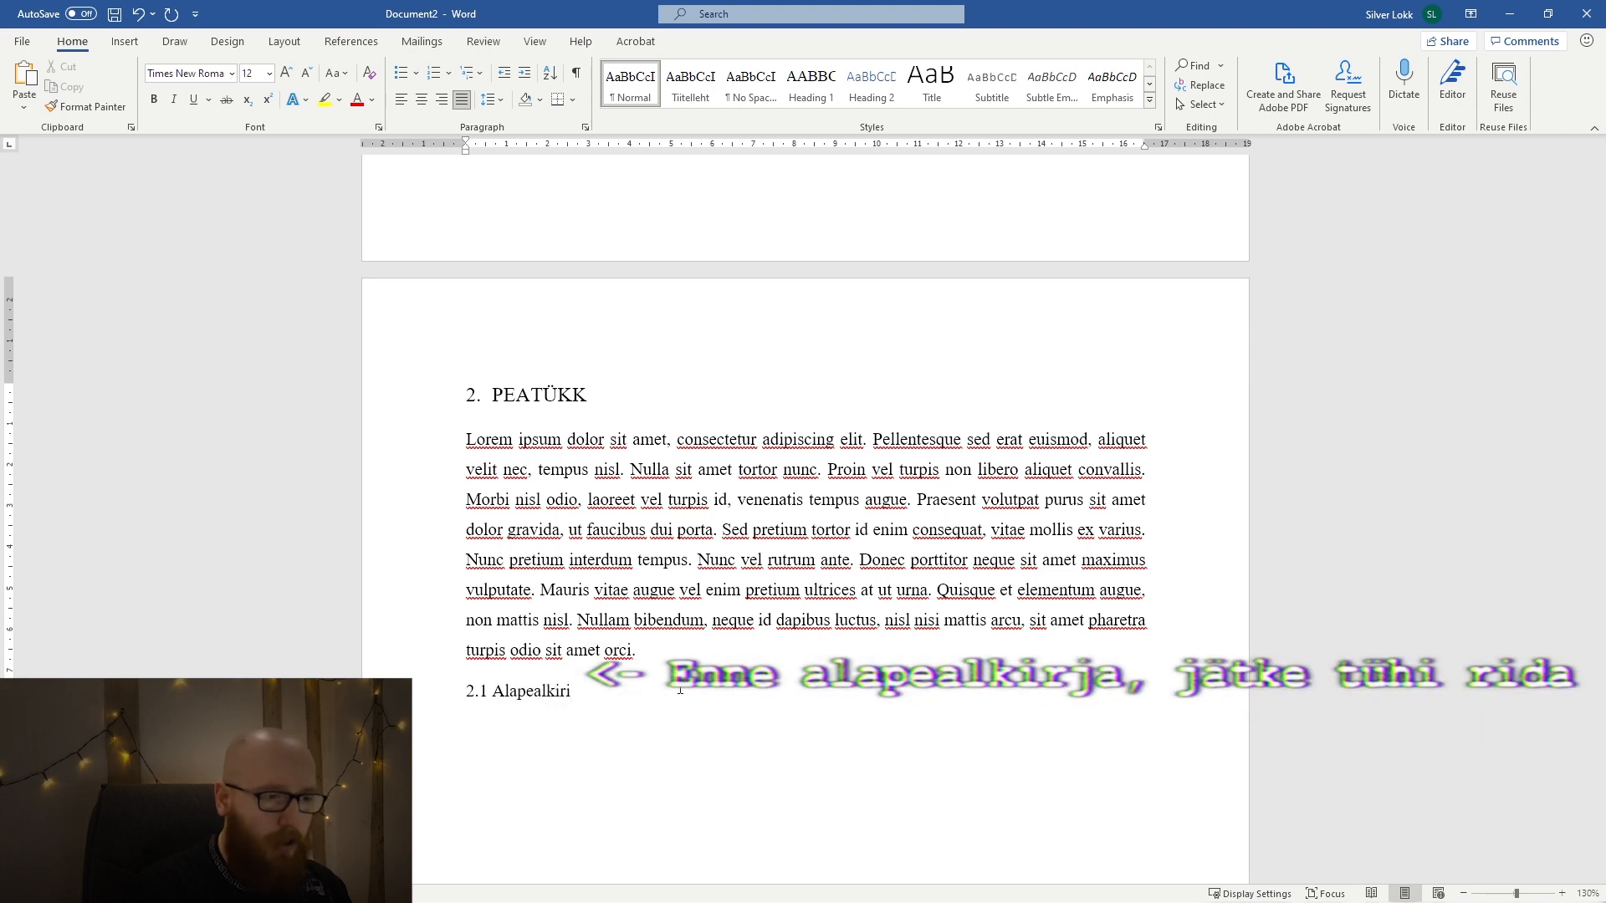
Left-align the 2.1 Alapealkiri line and update the Heading 2 style to match it.
triple_click(680, 690)
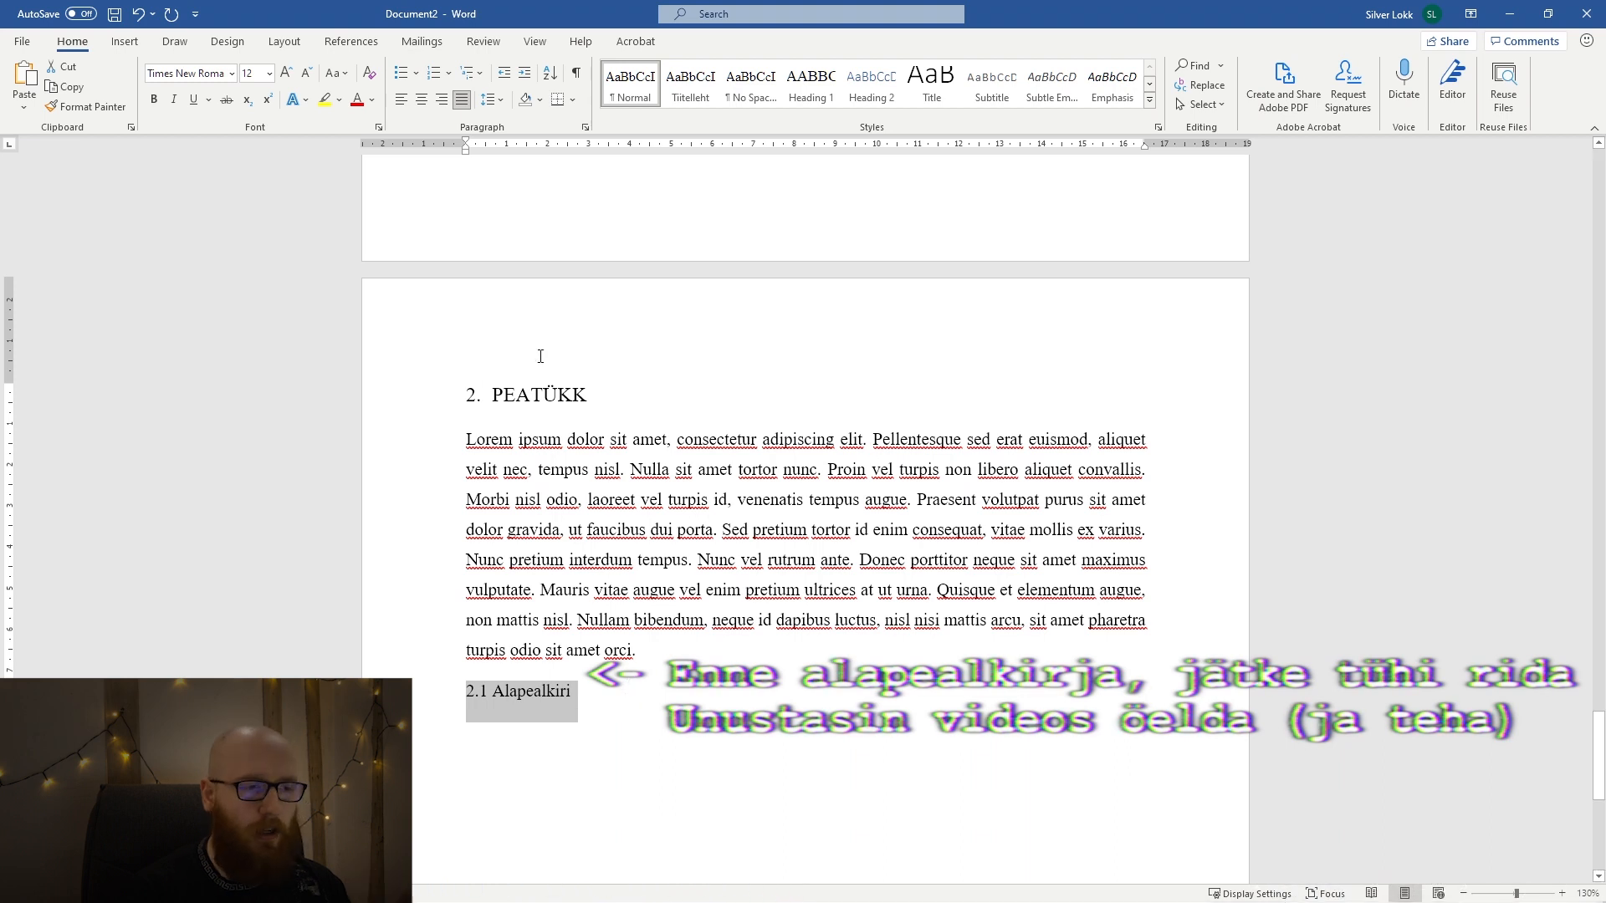
left_click(400, 102)
left_click(494, 100)
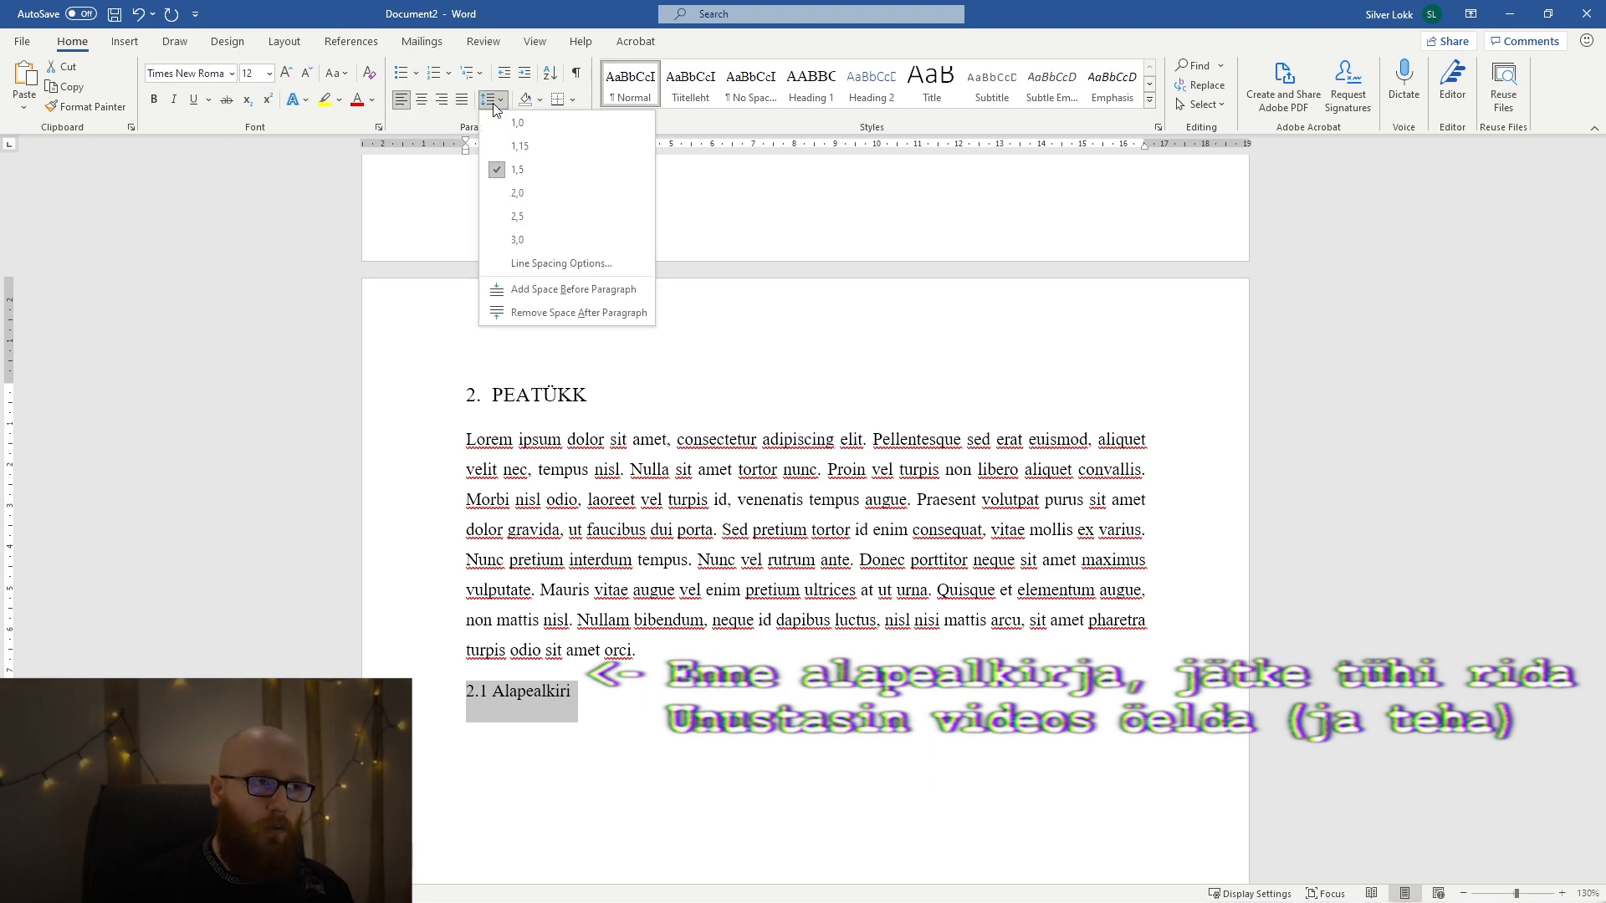
left_click(500, 102)
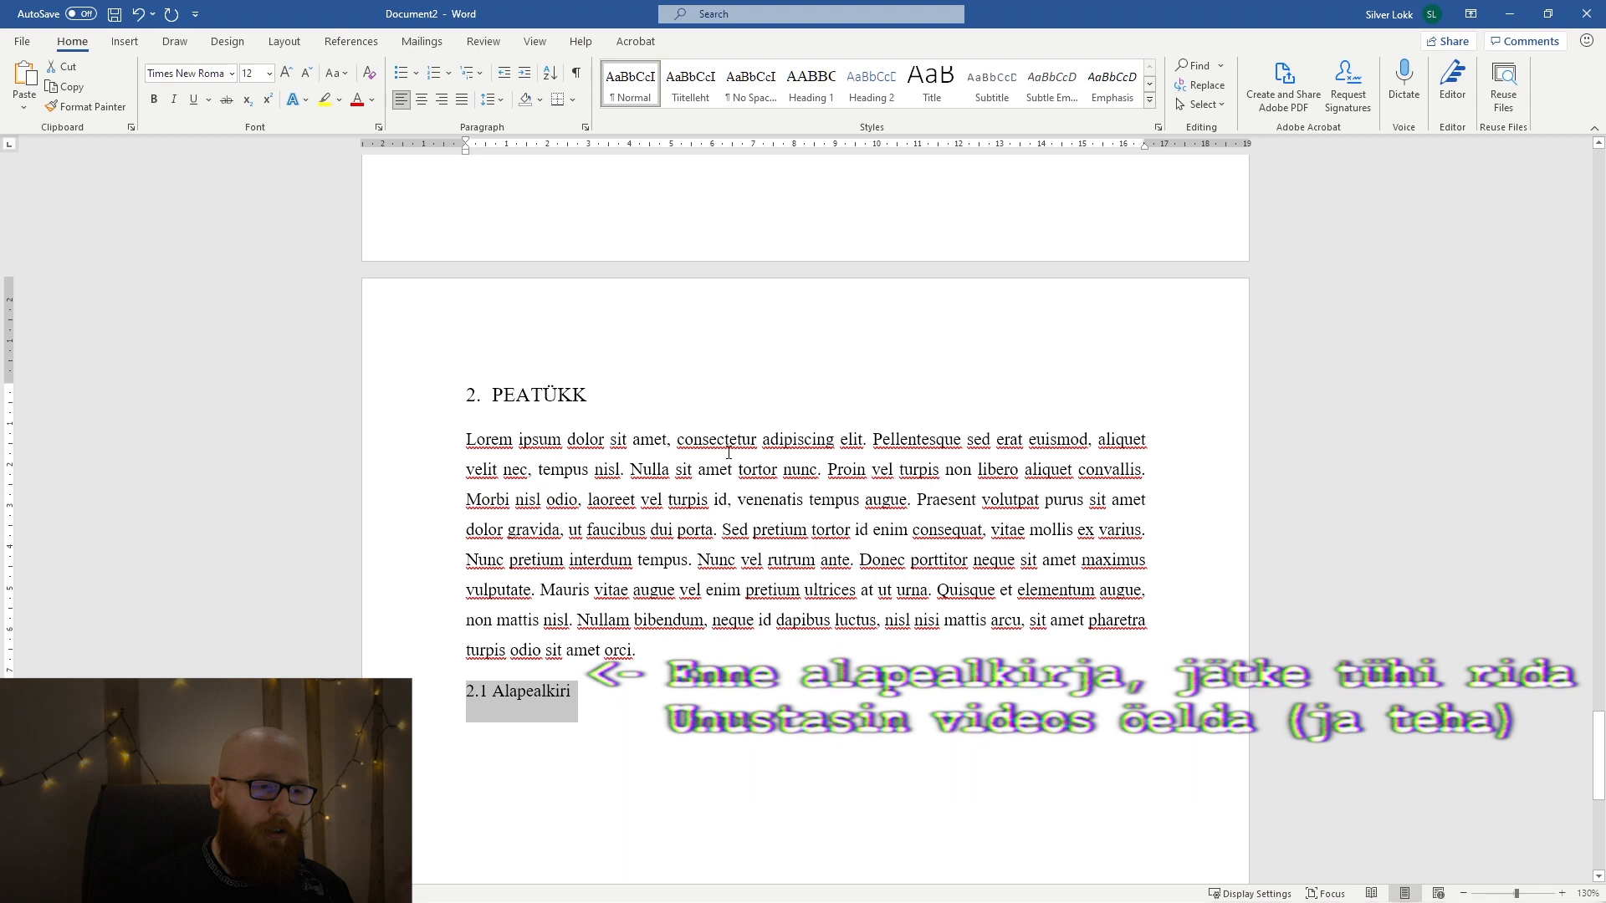
right_click(883, 84)
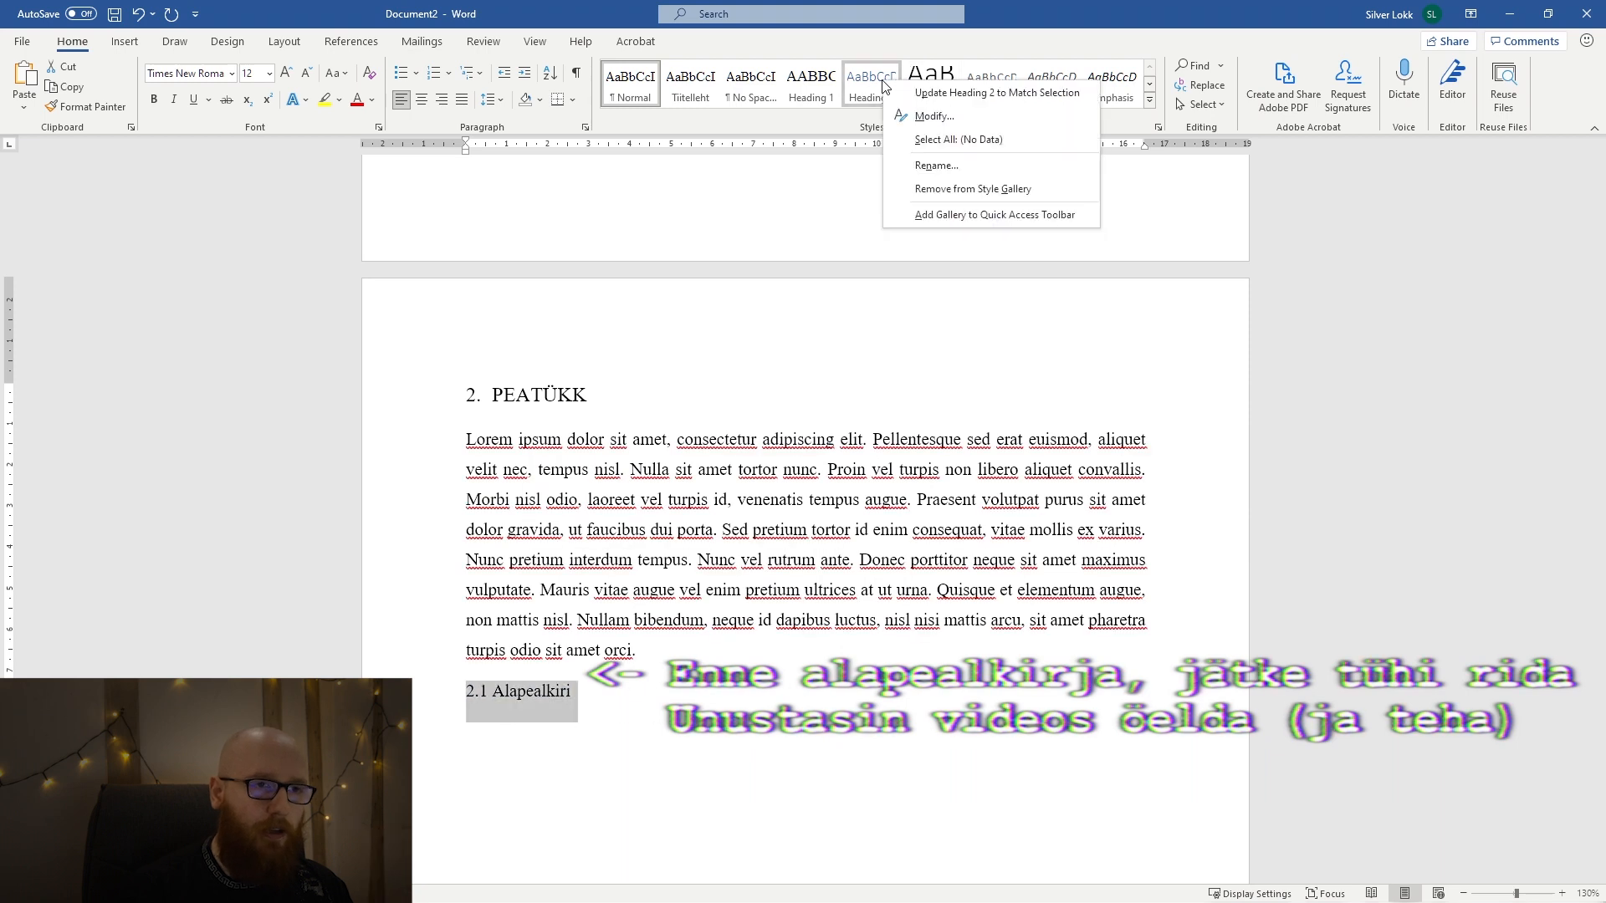
left_click(970, 94)
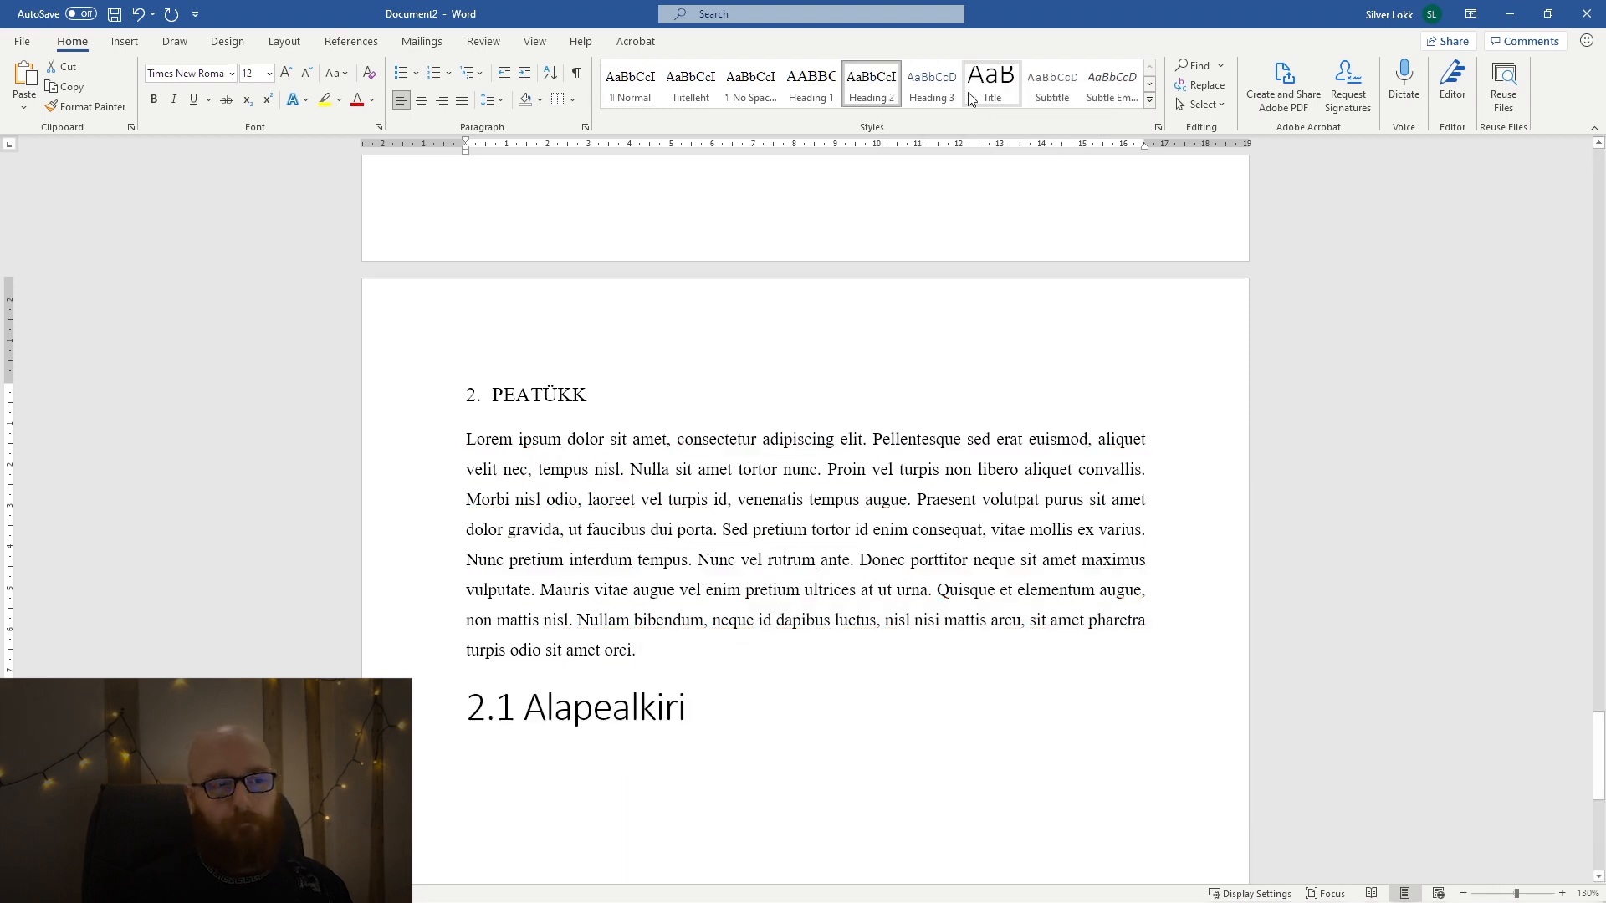
Insert the "Duis venenatis" body paragraph on a new line below the 2.1 Alapealkiri subheading.
left_click(598, 689)
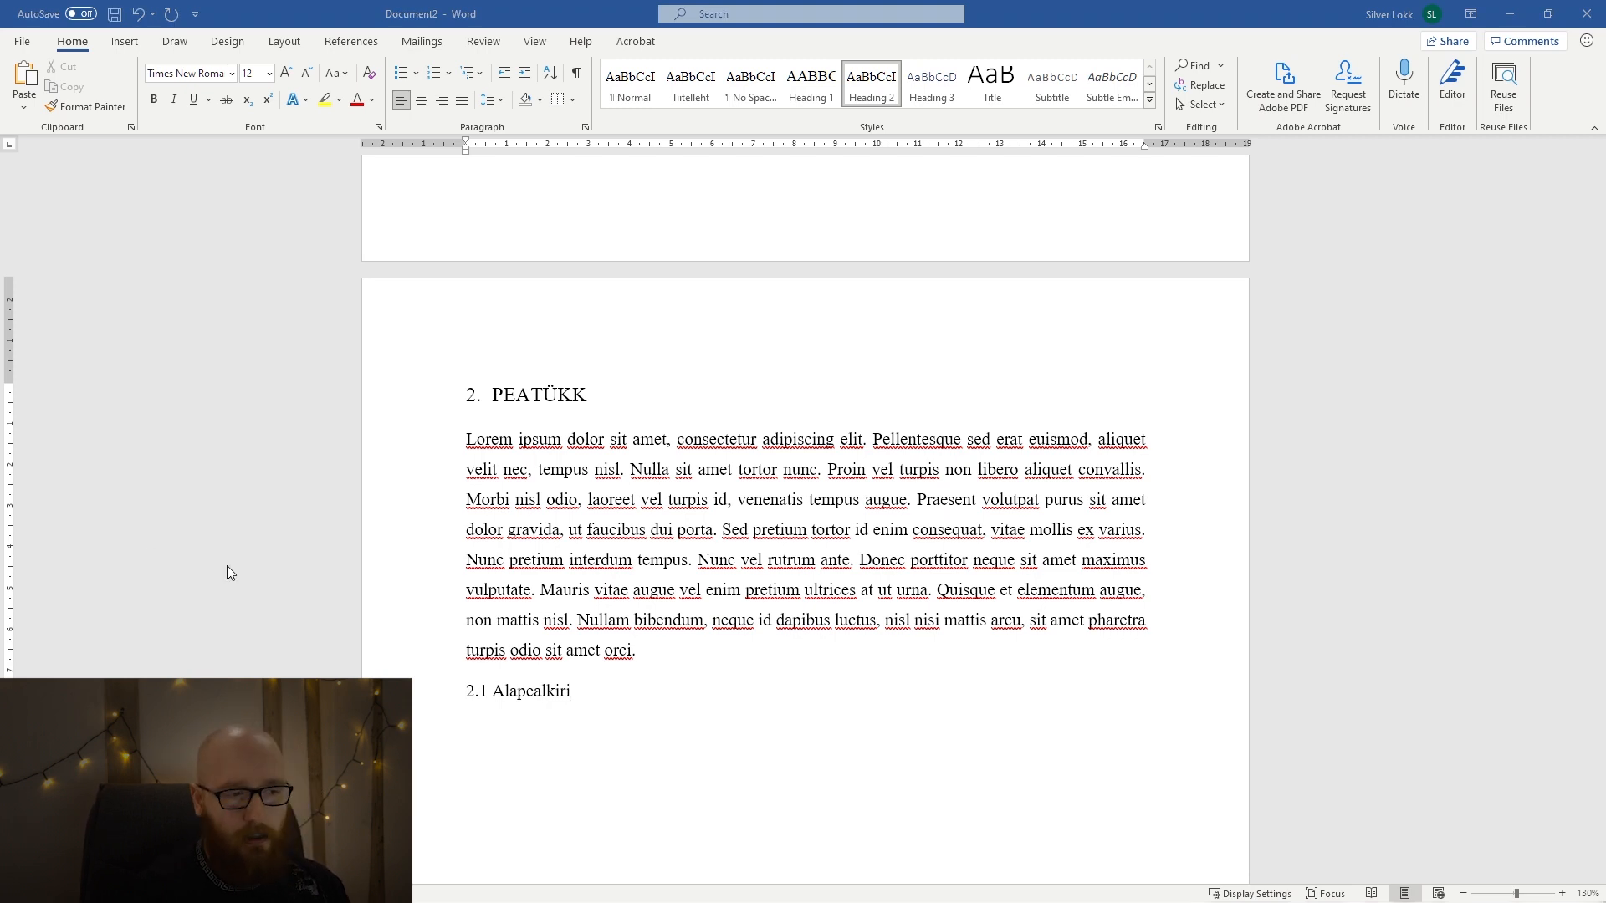
key("Return")
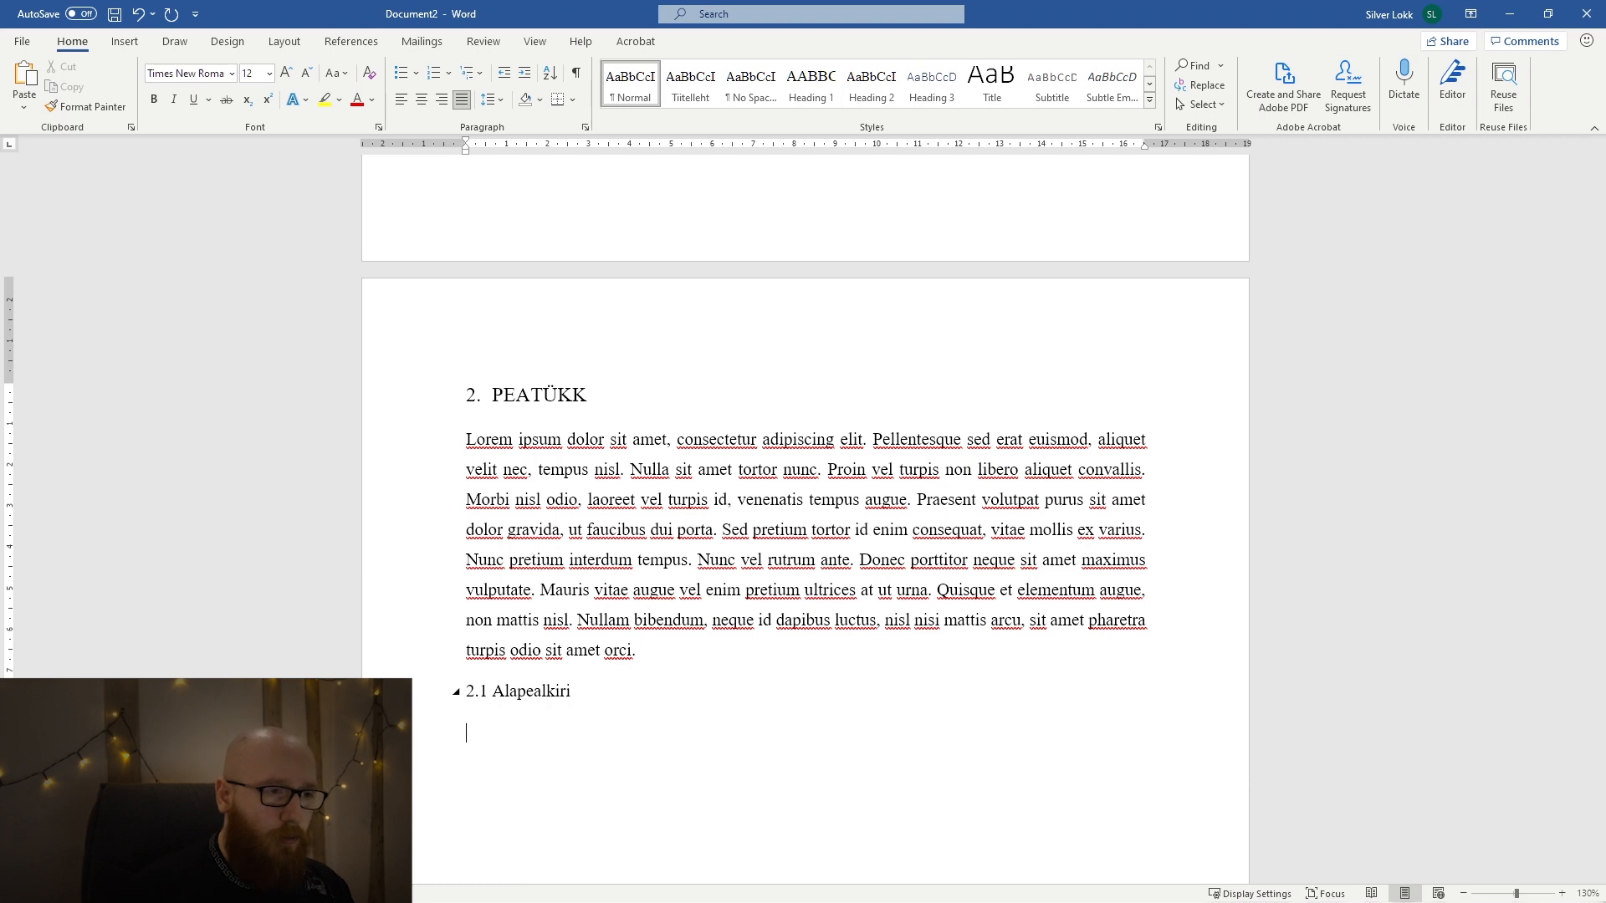
type("Duis venenatis, ante a eleifend vulputate, mi ligula consectetur risus, in semper nisl massa vitae nulla. Donec rhoncus felis sed felis maximus efficitur. Curabitur diam libero, ultricies et tincidunt sed, posuere vitae urna. Cras scelerisque lorem elementum, condimentum mi nec, tincidunt velit. Pellentesque convallis non nisi a volutpat. Donec luctus, ante cursus ultrices tincidunt, orci purus dignissim turpis, vel tincidunt nunc lacus sit amet quam. Fusce lobortis egestas finibus. Aliquam tempor lacus massa, a volutpat sapien lacinia in. Mauris id eros ipsum. Cras magna urna, gravida eu mi id, placerat tristique elit. Etiam neque nibh, laoreet ac feugiat at, lobortis quis neque. Vestibulum feugiat placerat semper. Nullam aliquam, justo eget bibendum hendrerit, velit nulla rutrum nulla, et dictum risus massa vel erat. Proin faucibus facilisis interdum.")
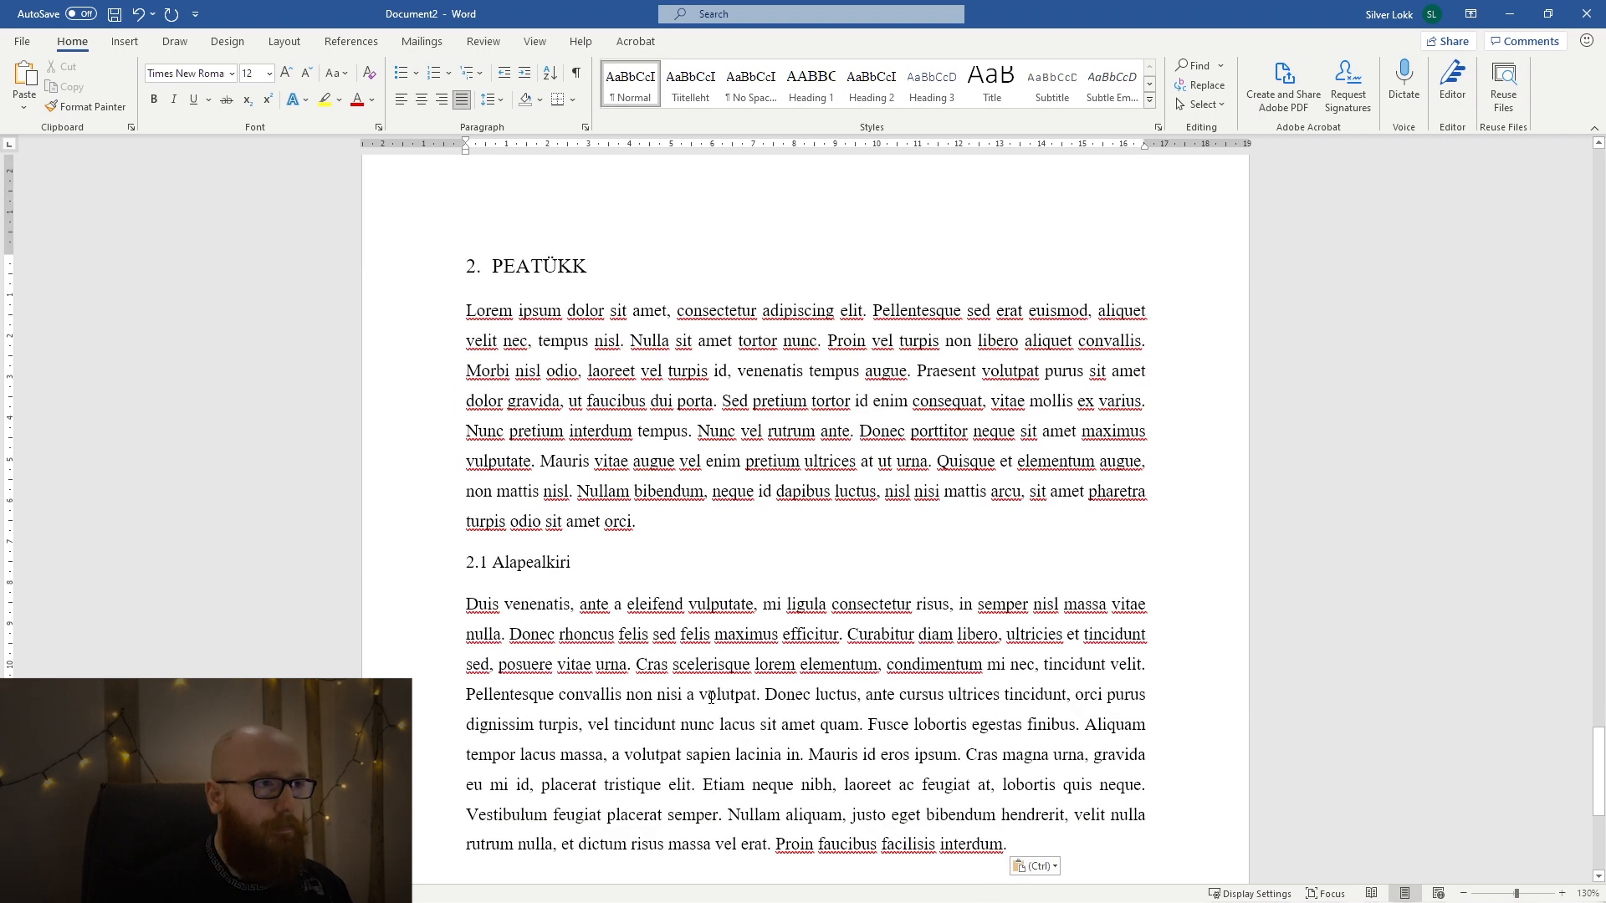
key("ctrl+z")
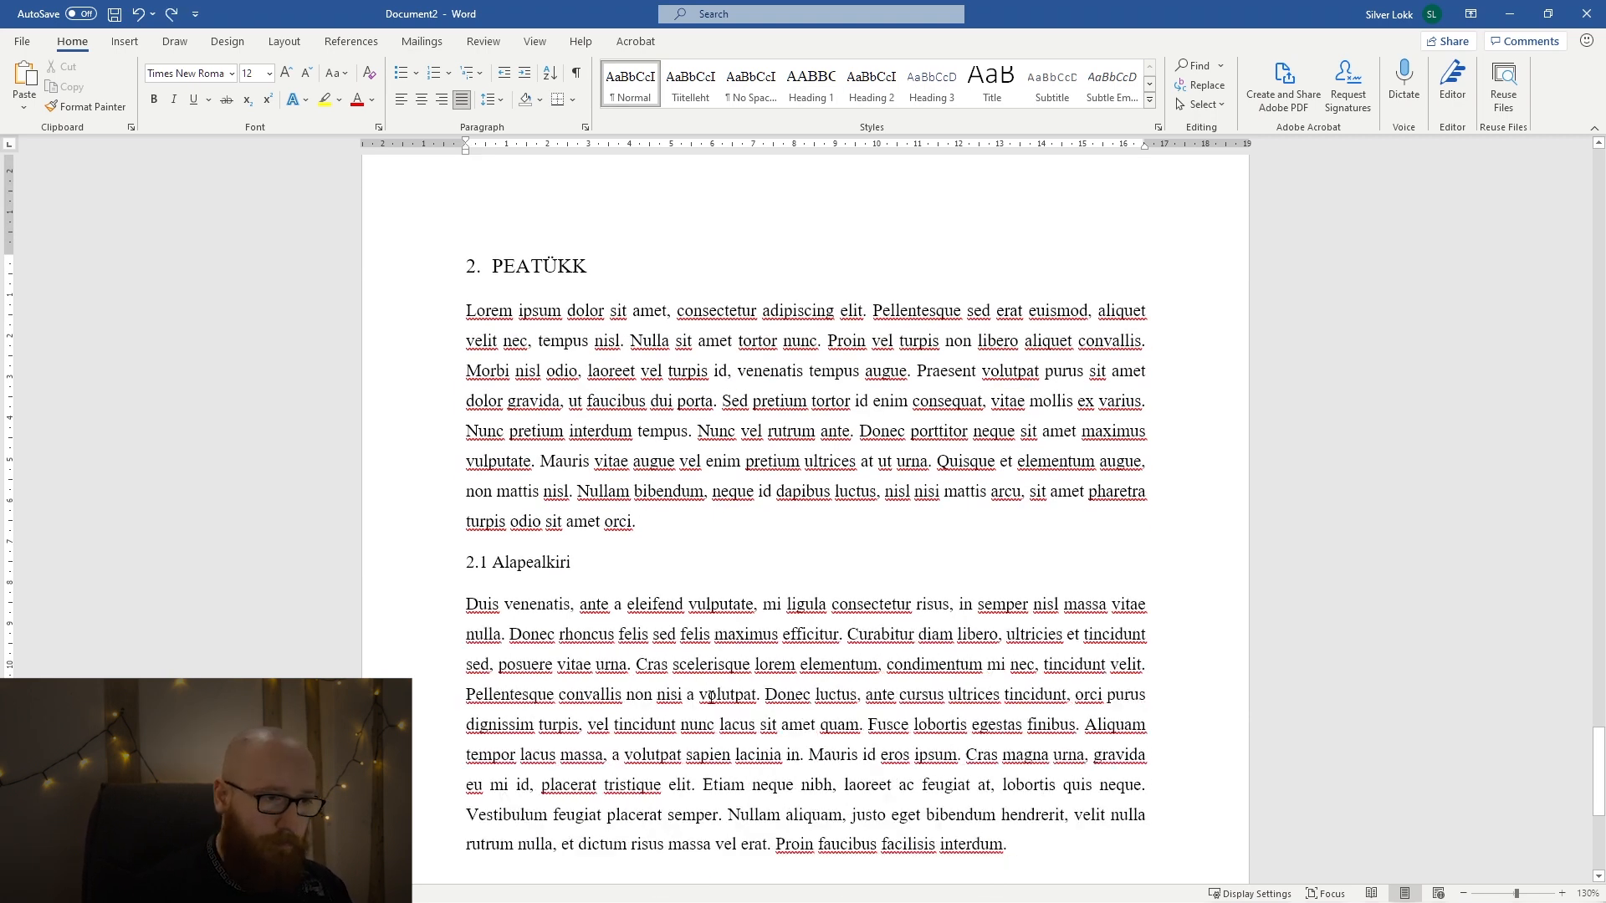
Update the SISUKORD table of contents to include the second PEATÜKK and its 2.1 Alapealkiri subheading.
left_click(485, 589)
scroll(717, 645, "up", 20)
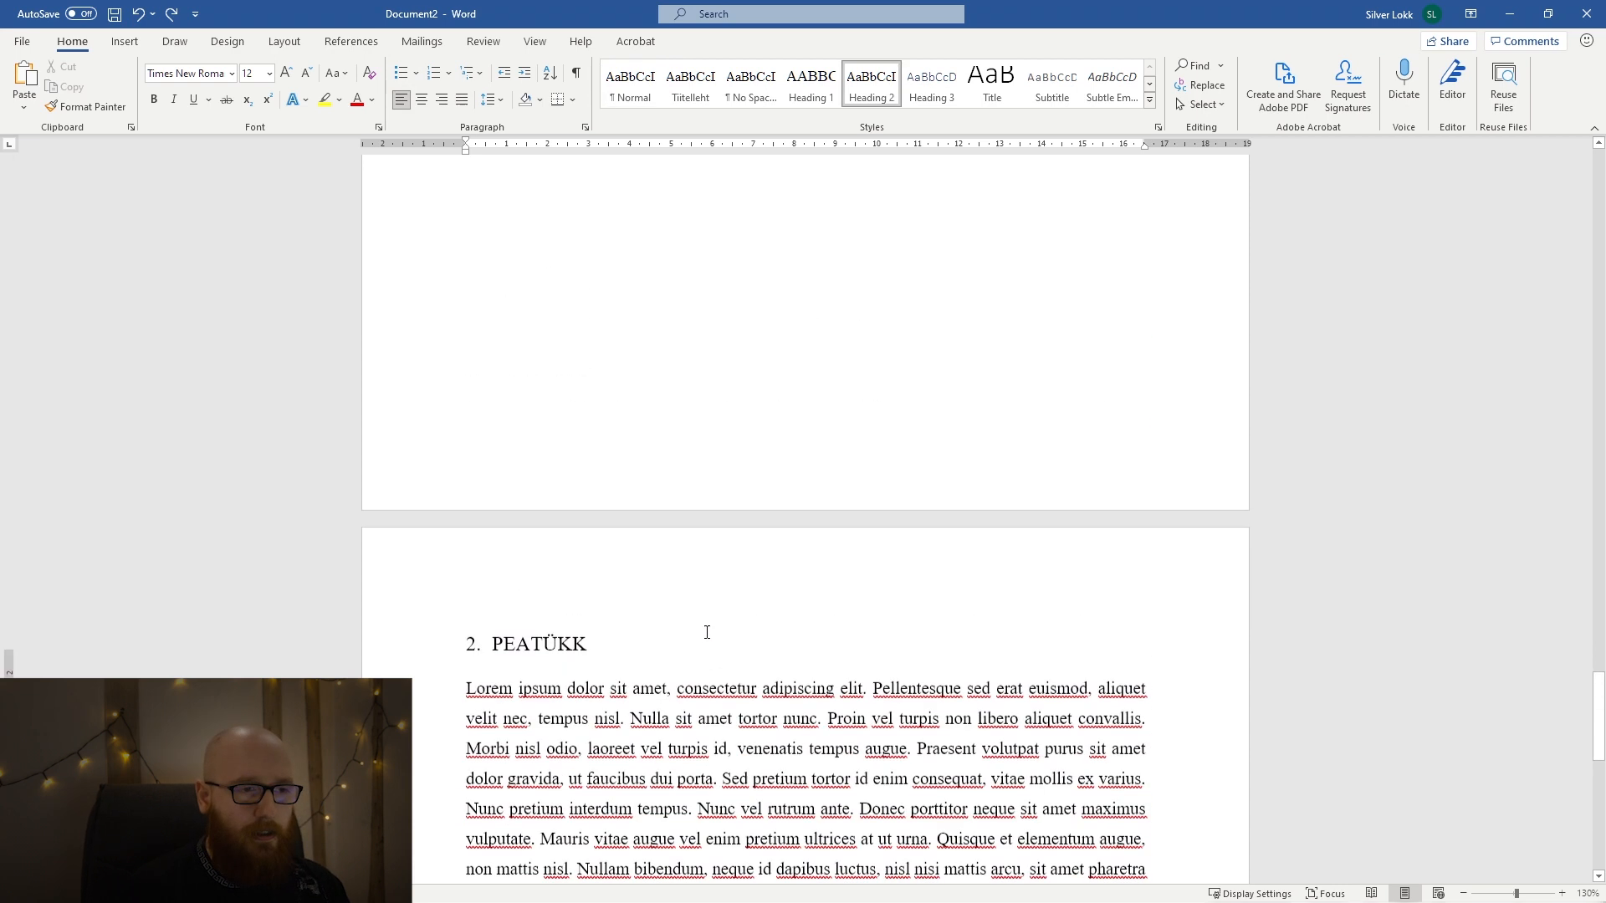
scroll(711, 614, "up", 8)
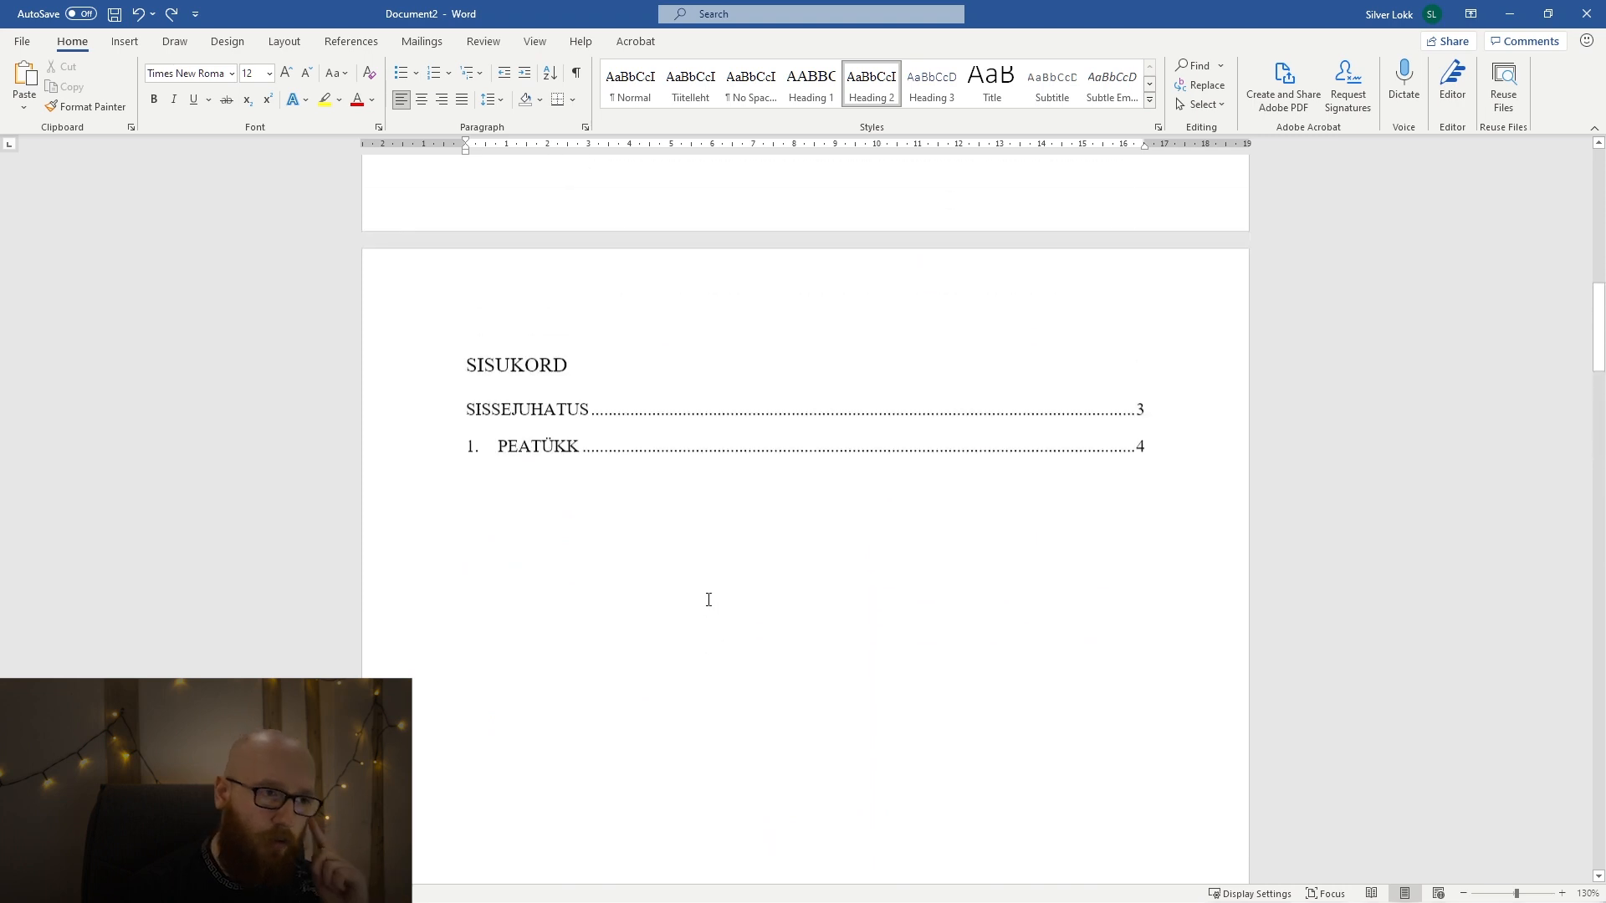
left_click(583, 526)
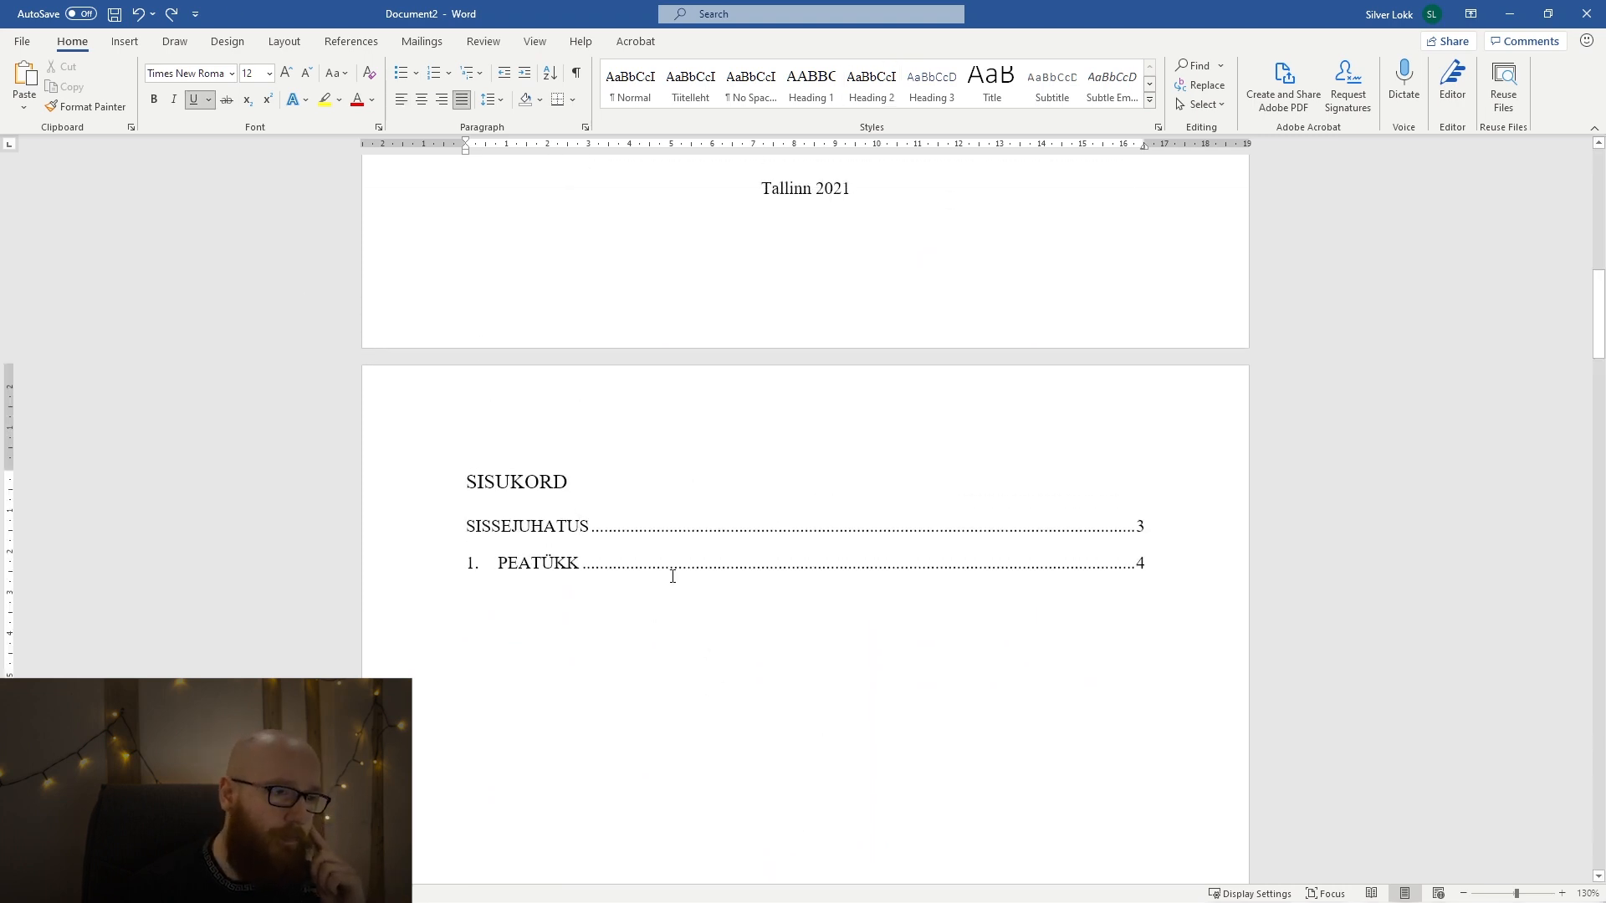
left_click(621, 555)
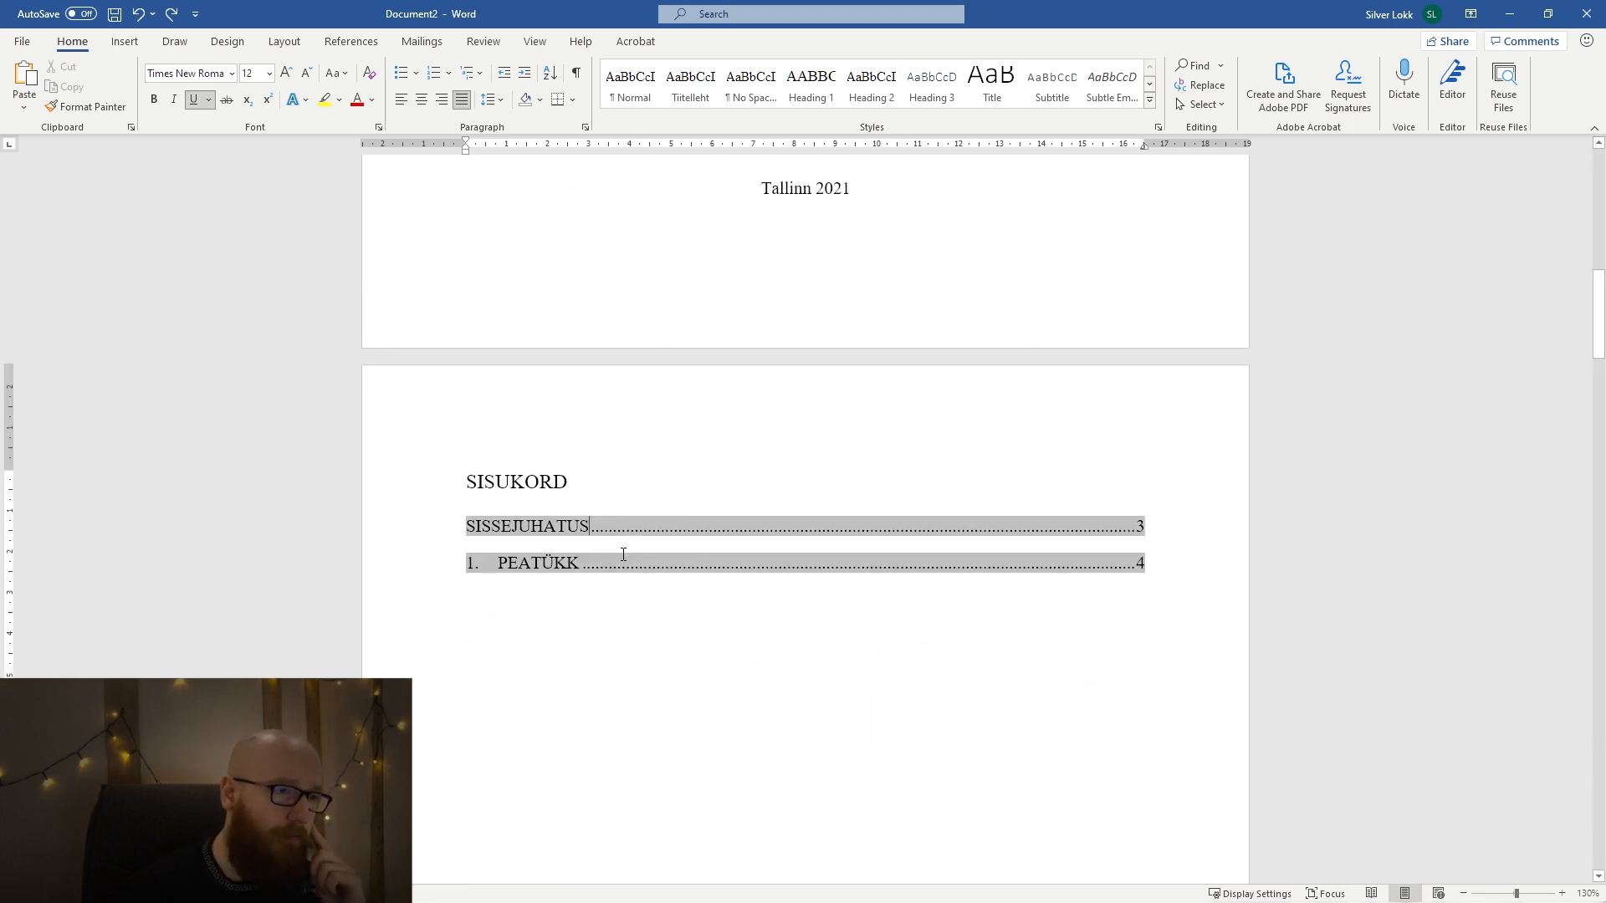
left_click(351, 41)
left_click(67, 86)
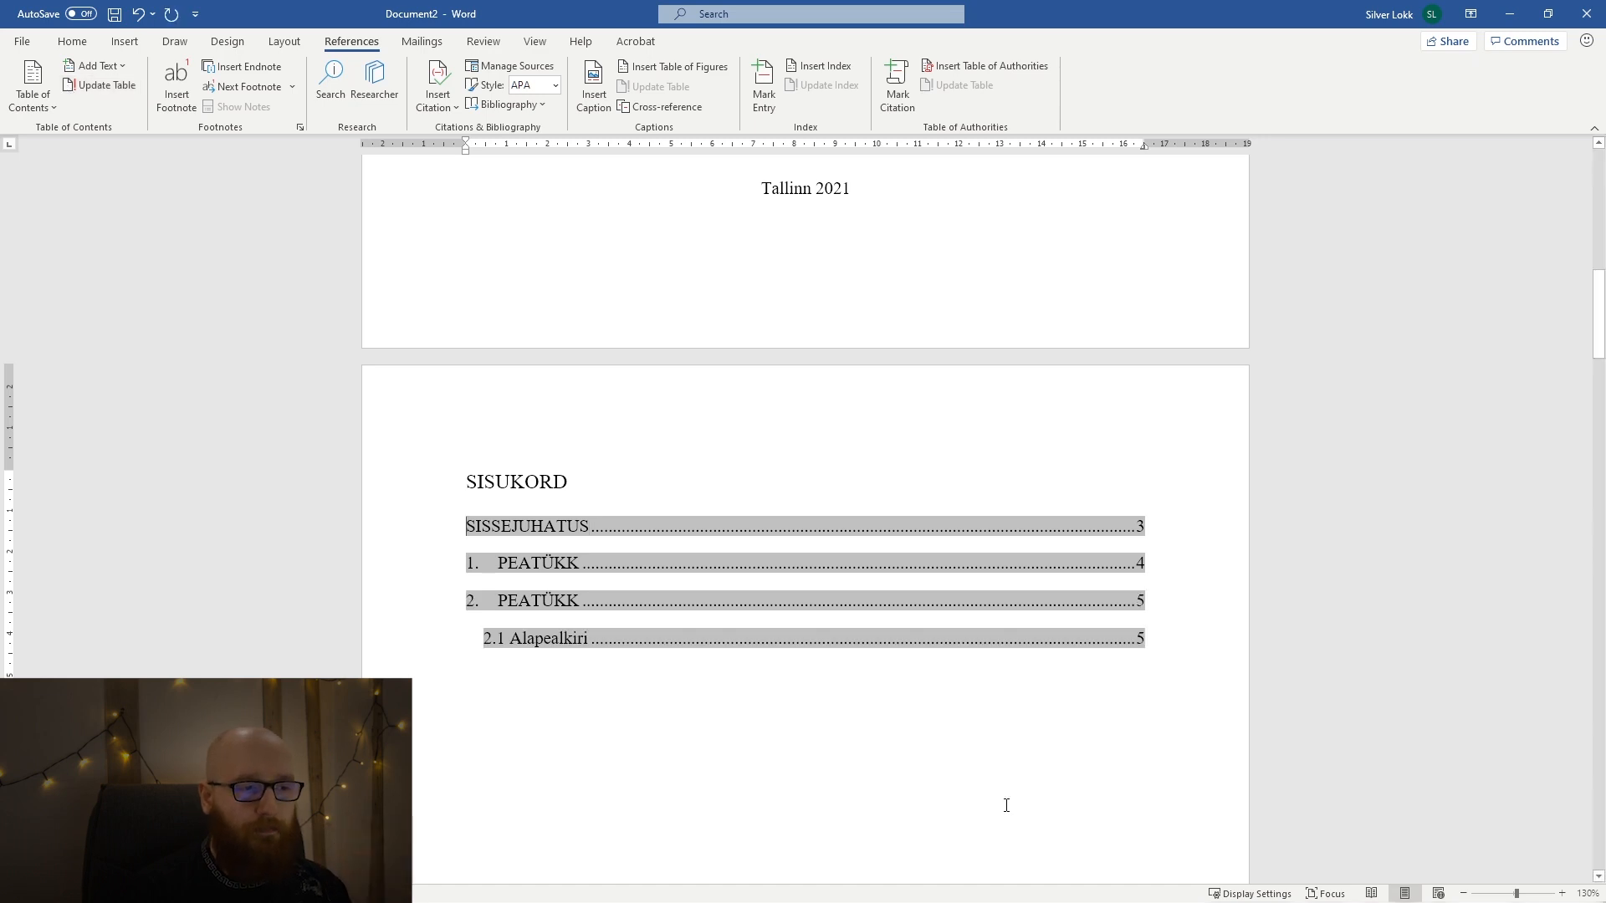
left_click(961, 764)
scroll(961, 764, "down", 1)
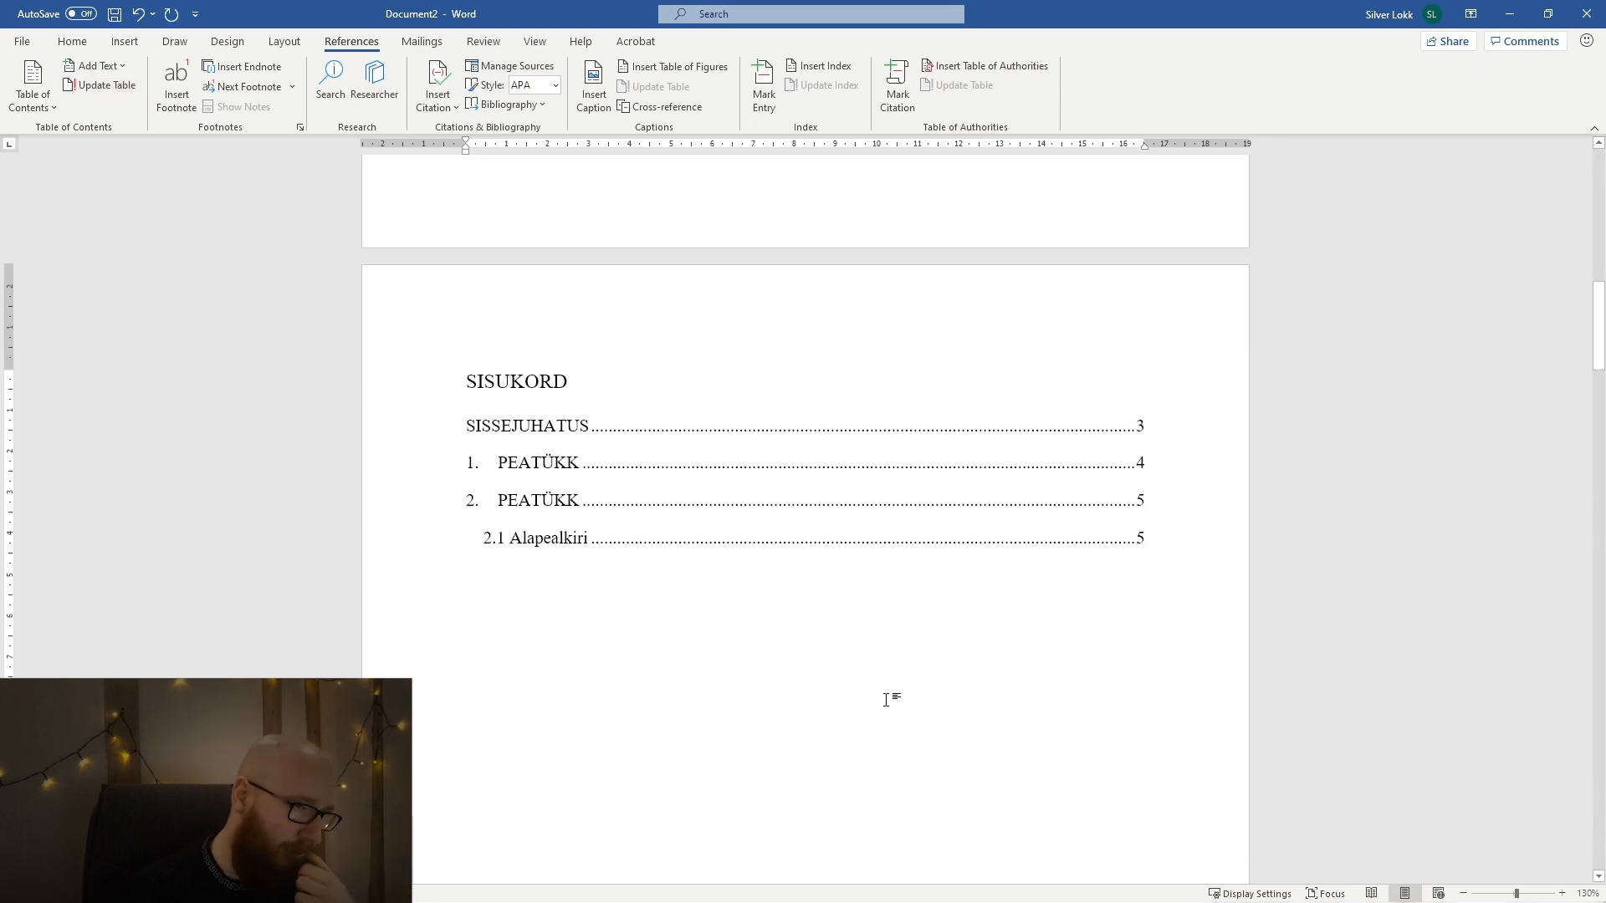
key("Return")
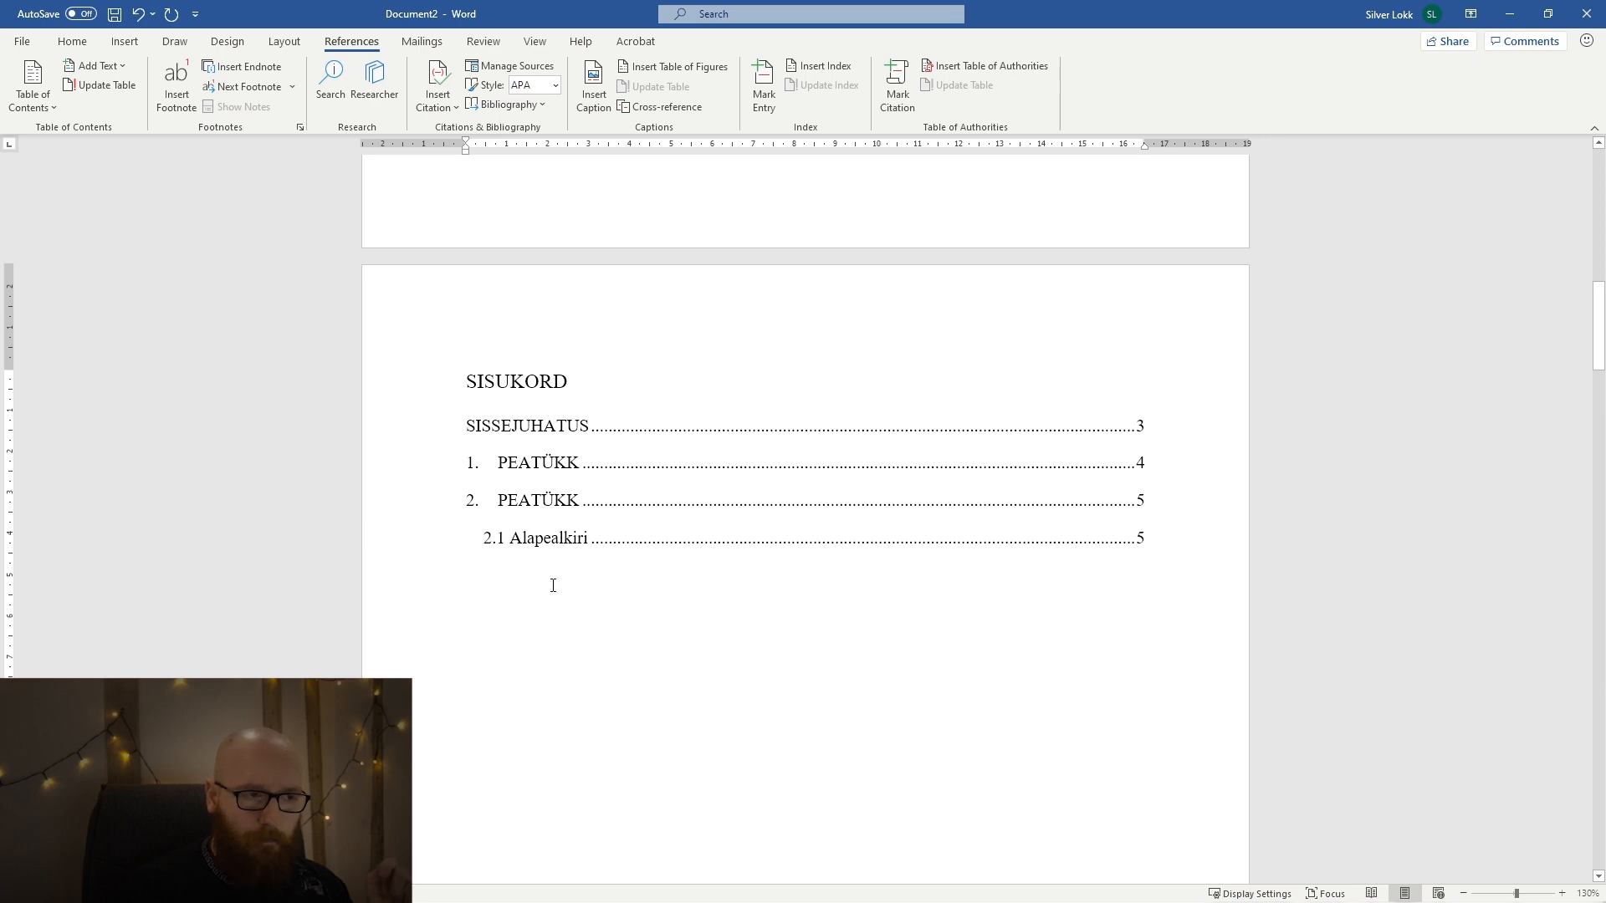
Add a period after the Alapealkiri subheading's number so it reads "2.1. Alapealkiri".
scroll(590, 589, "down", 20)
scroll(590, 589, "down", 20)
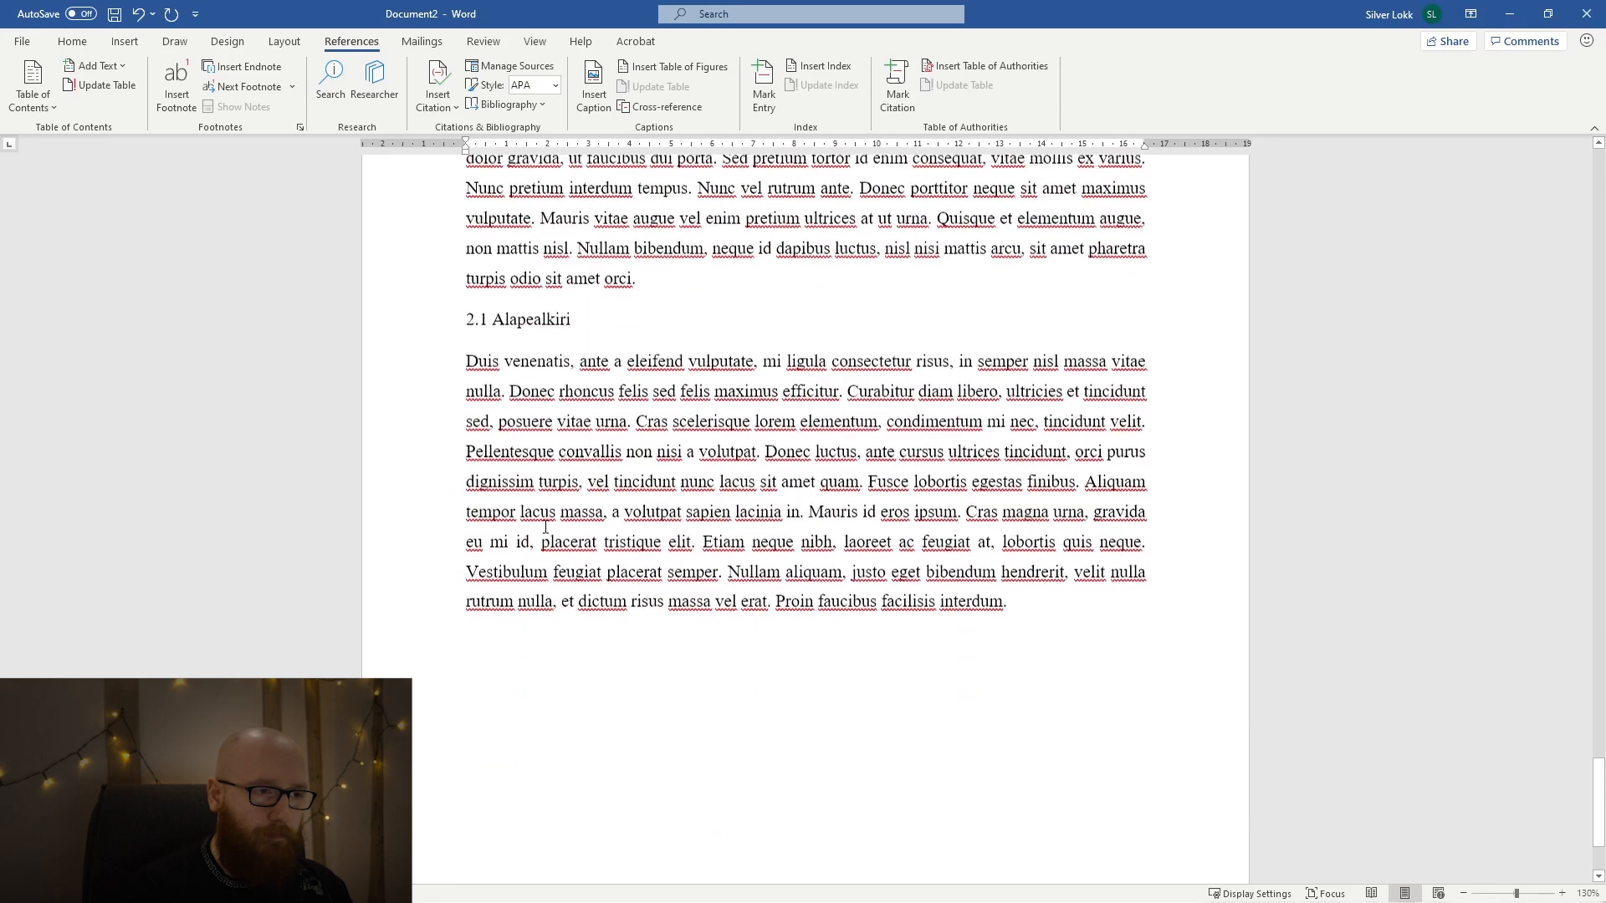
left_click(486, 310)
type(".")
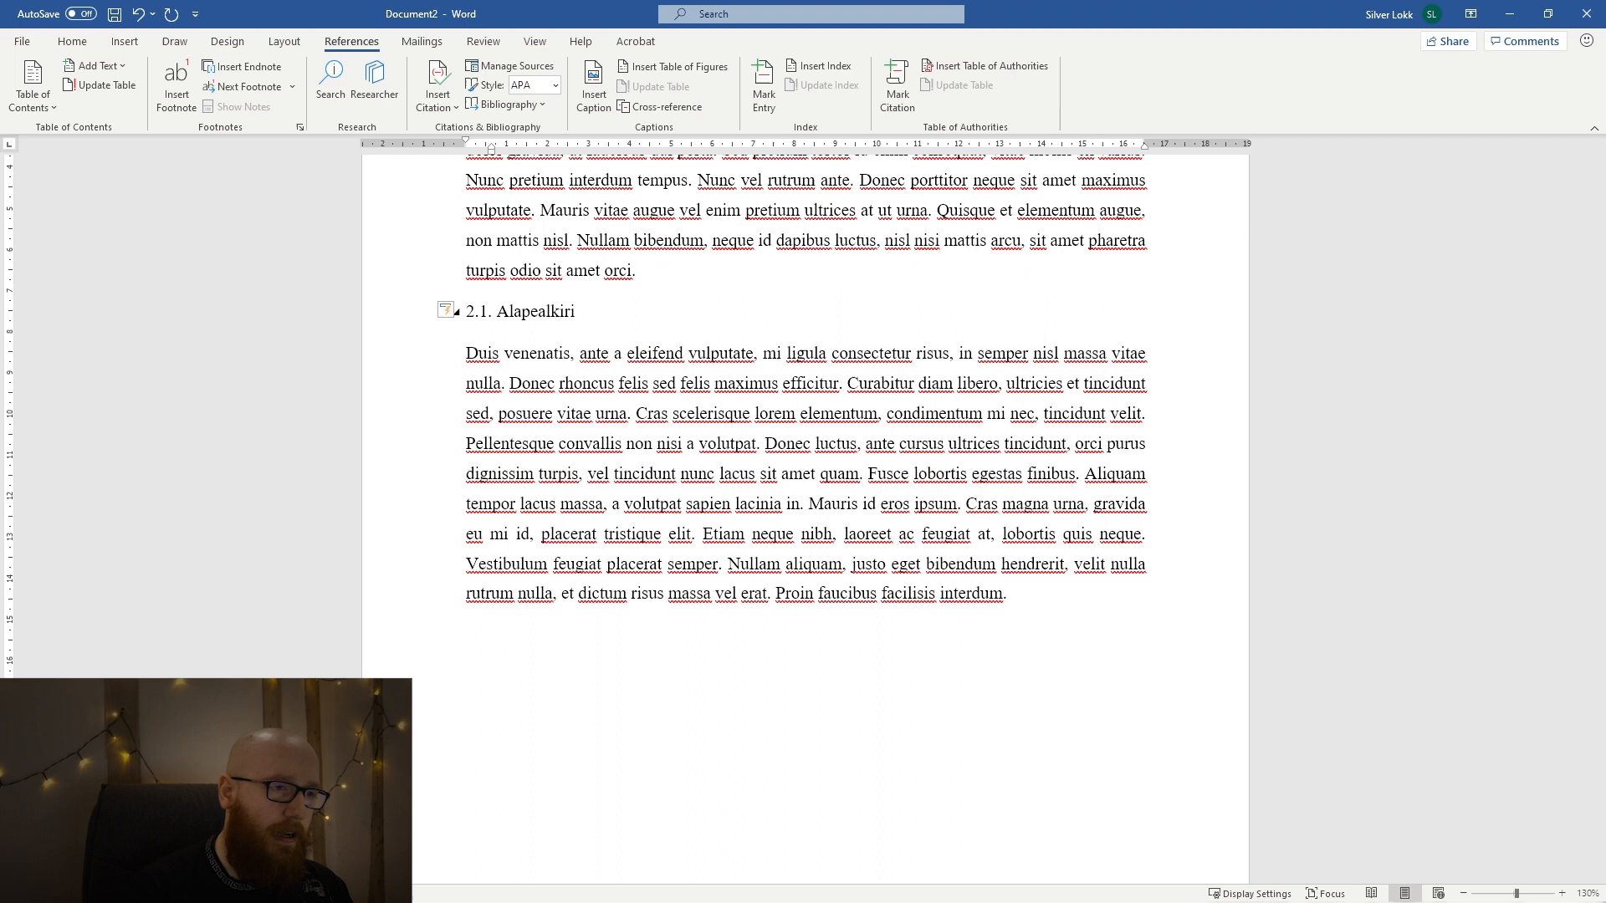
key("ctrl+z")
key("ctrl+z")
key("ctrl+z")
key("ctrl+z")
key("ctrl+z")
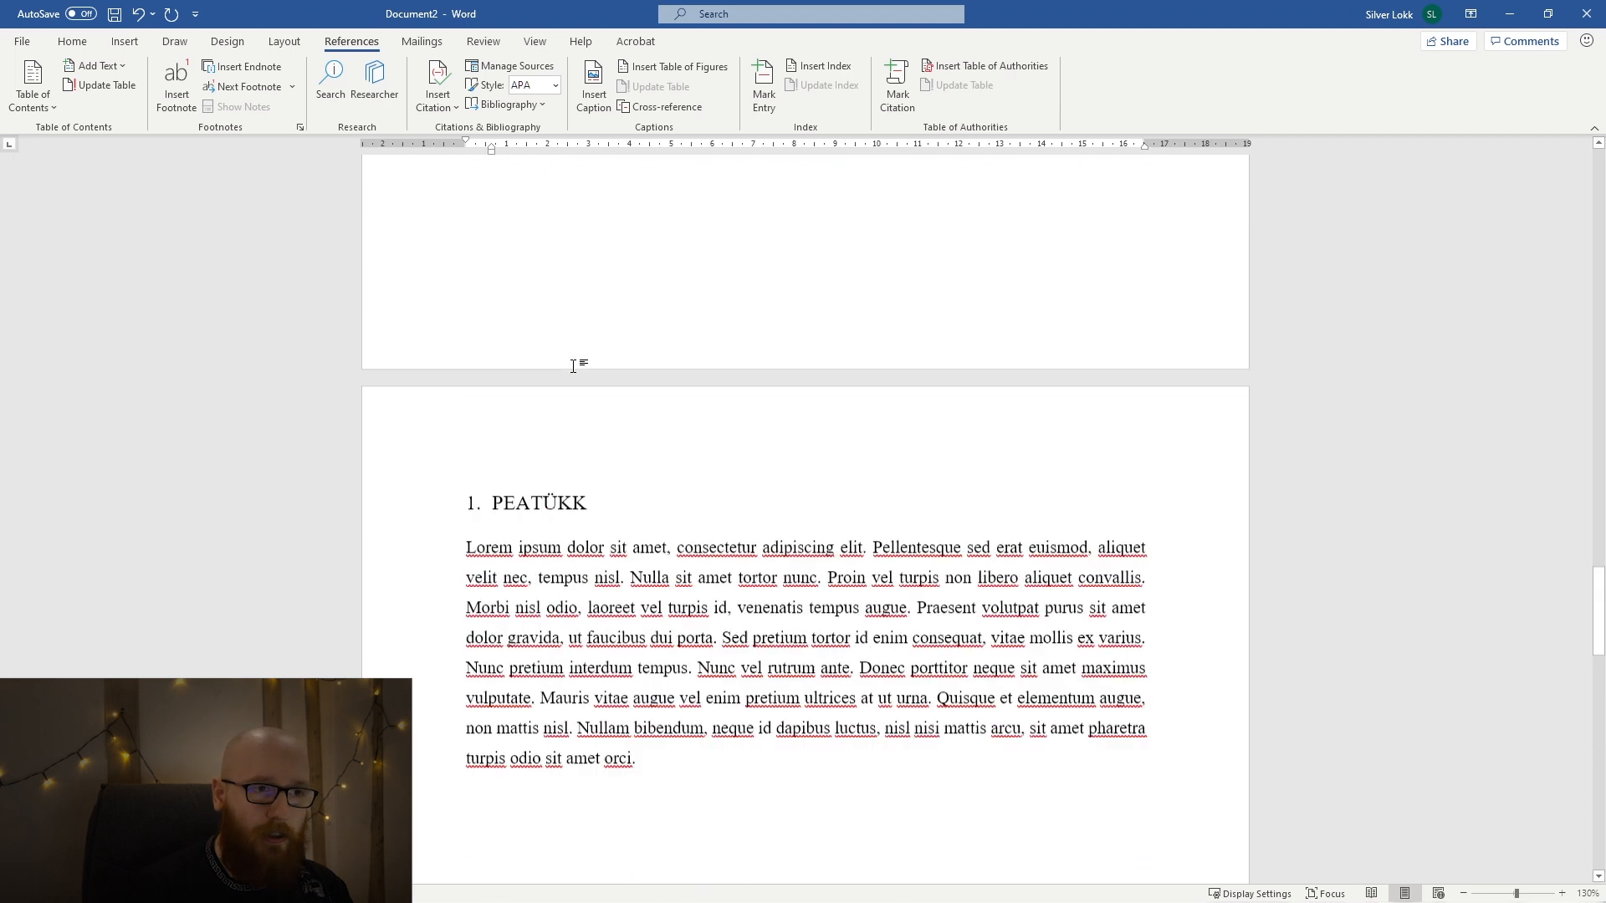
Update the entire SISUKORD table of contents with the changed subheading number.
scroll(573, 366, "up", 10)
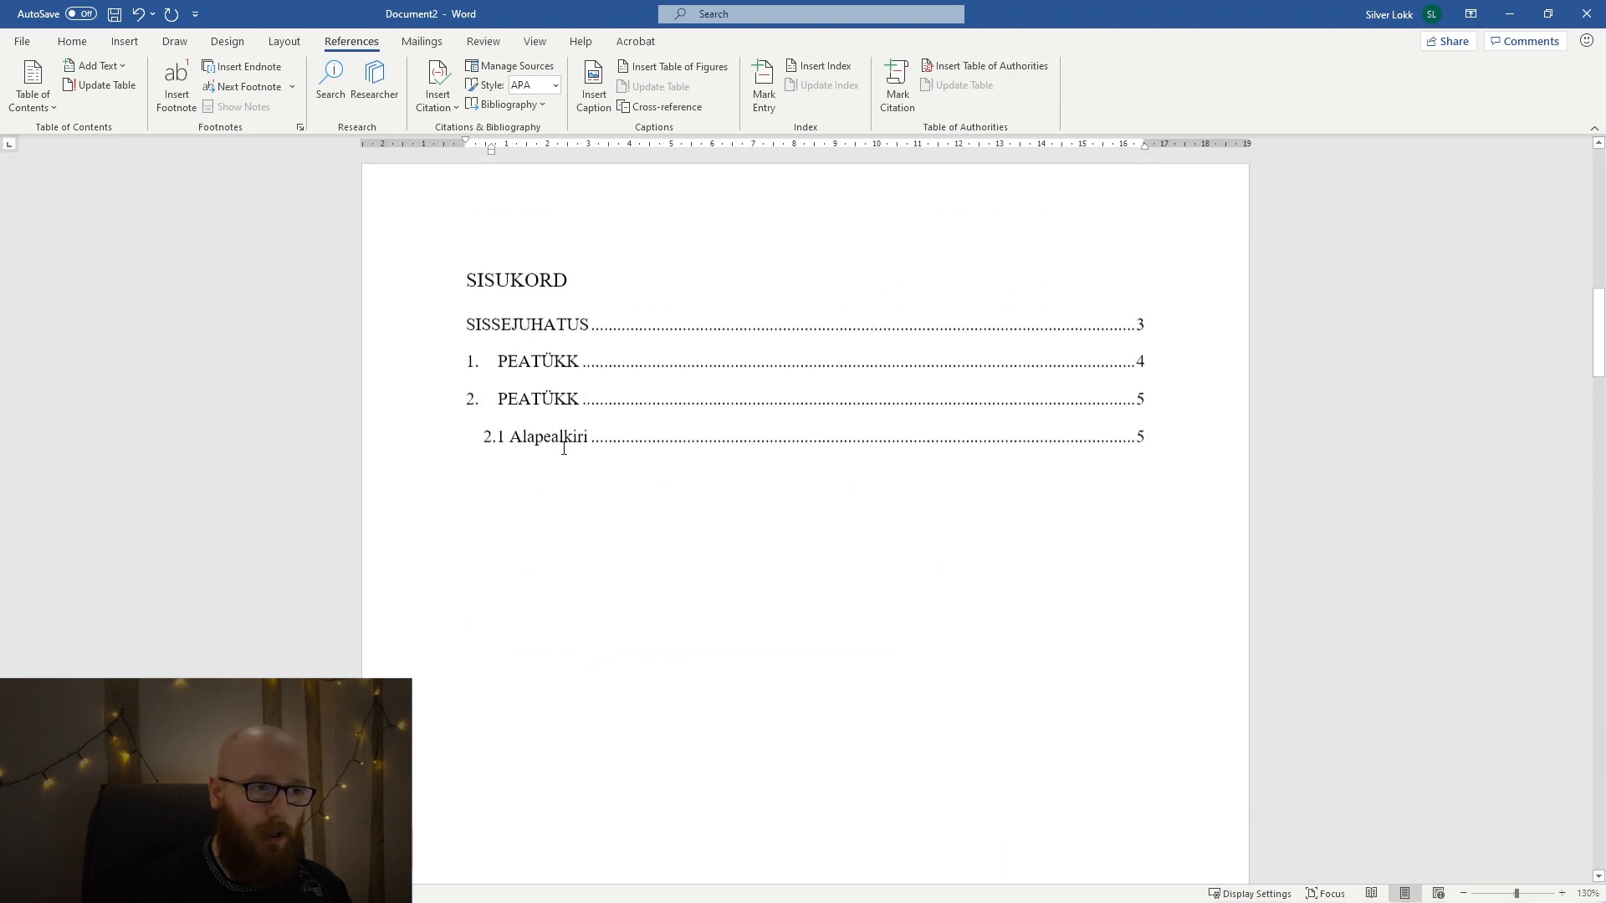
left_click(97, 86)
left_click(759, 458)
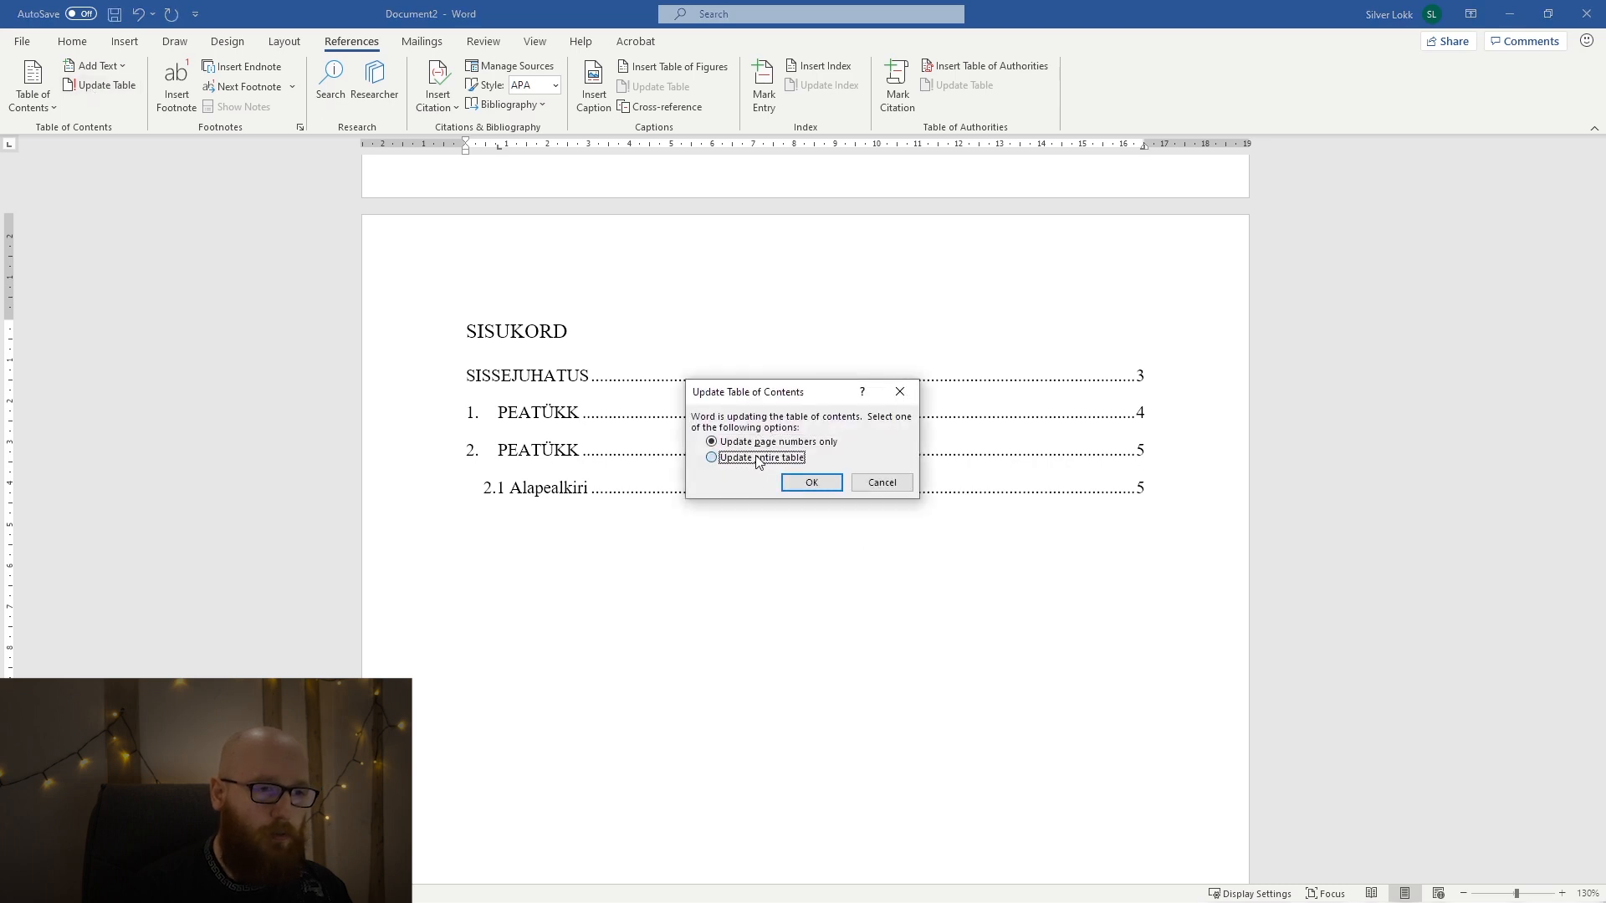
left_click(807, 483)
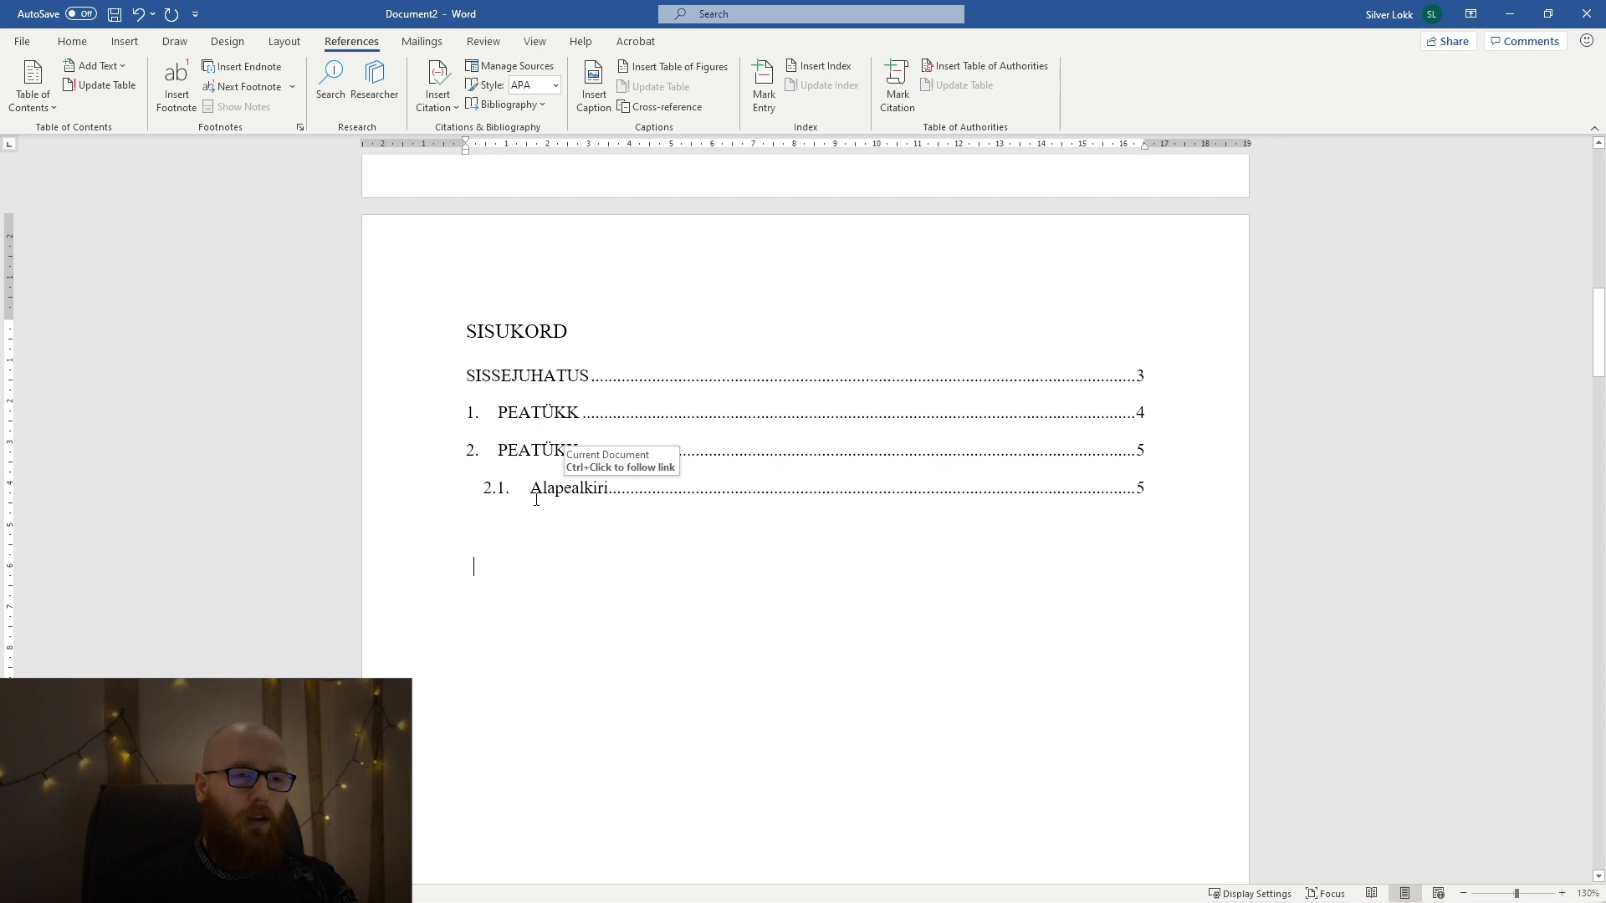
left_click_drag(532, 491, 490, 499)
left_click(564, 538)
left_click(638, 563)
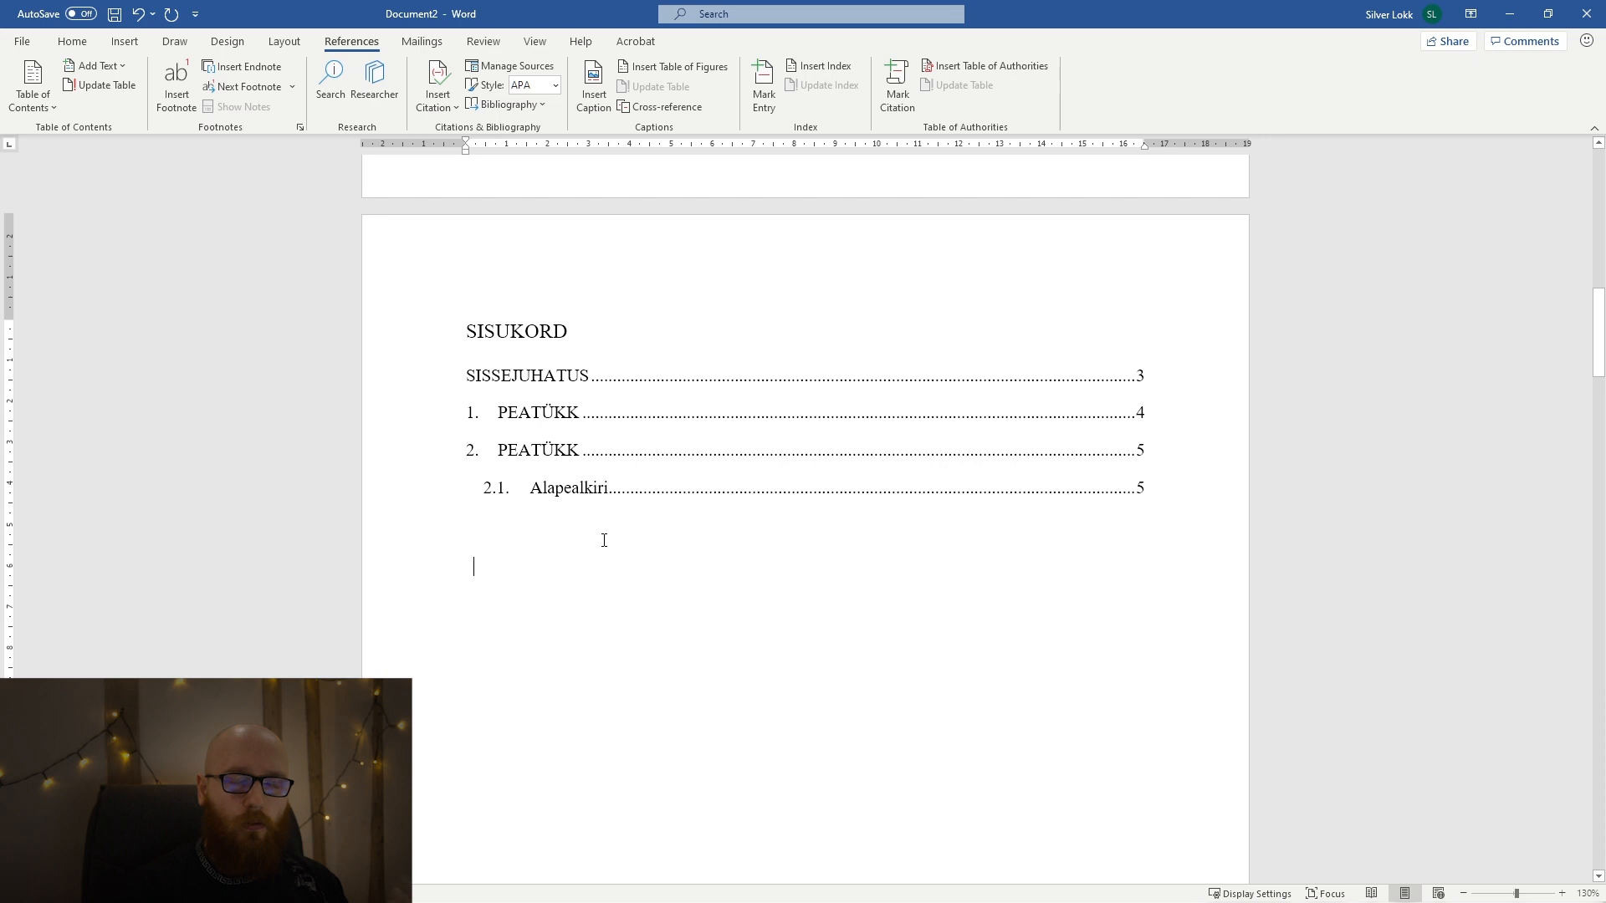
left_click(469, 450)
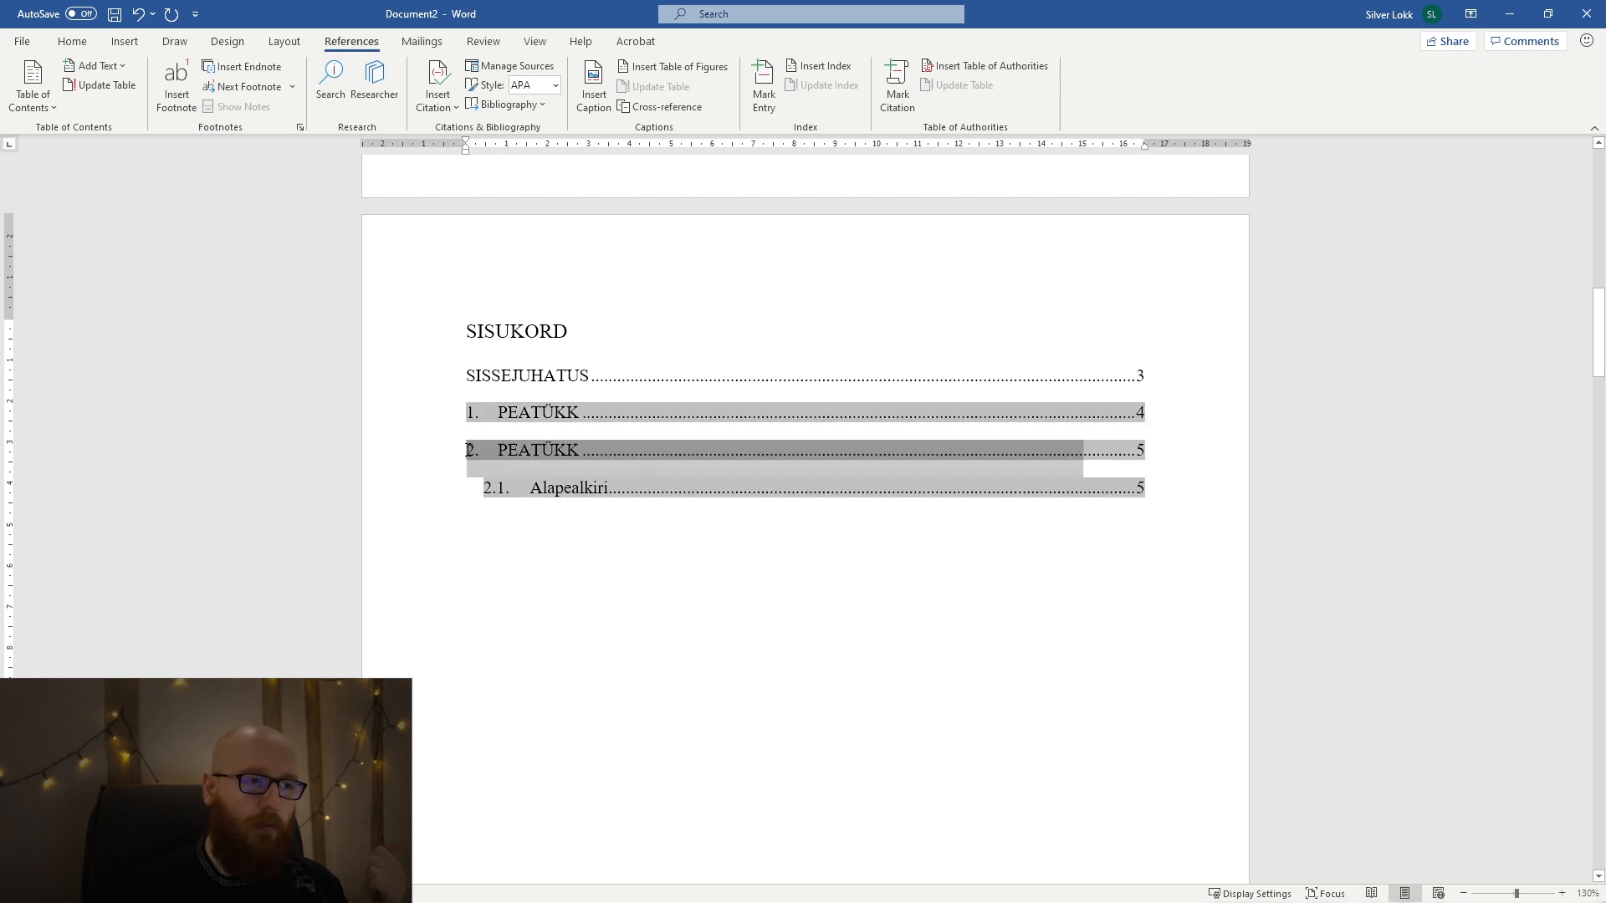
left_click(511, 533)
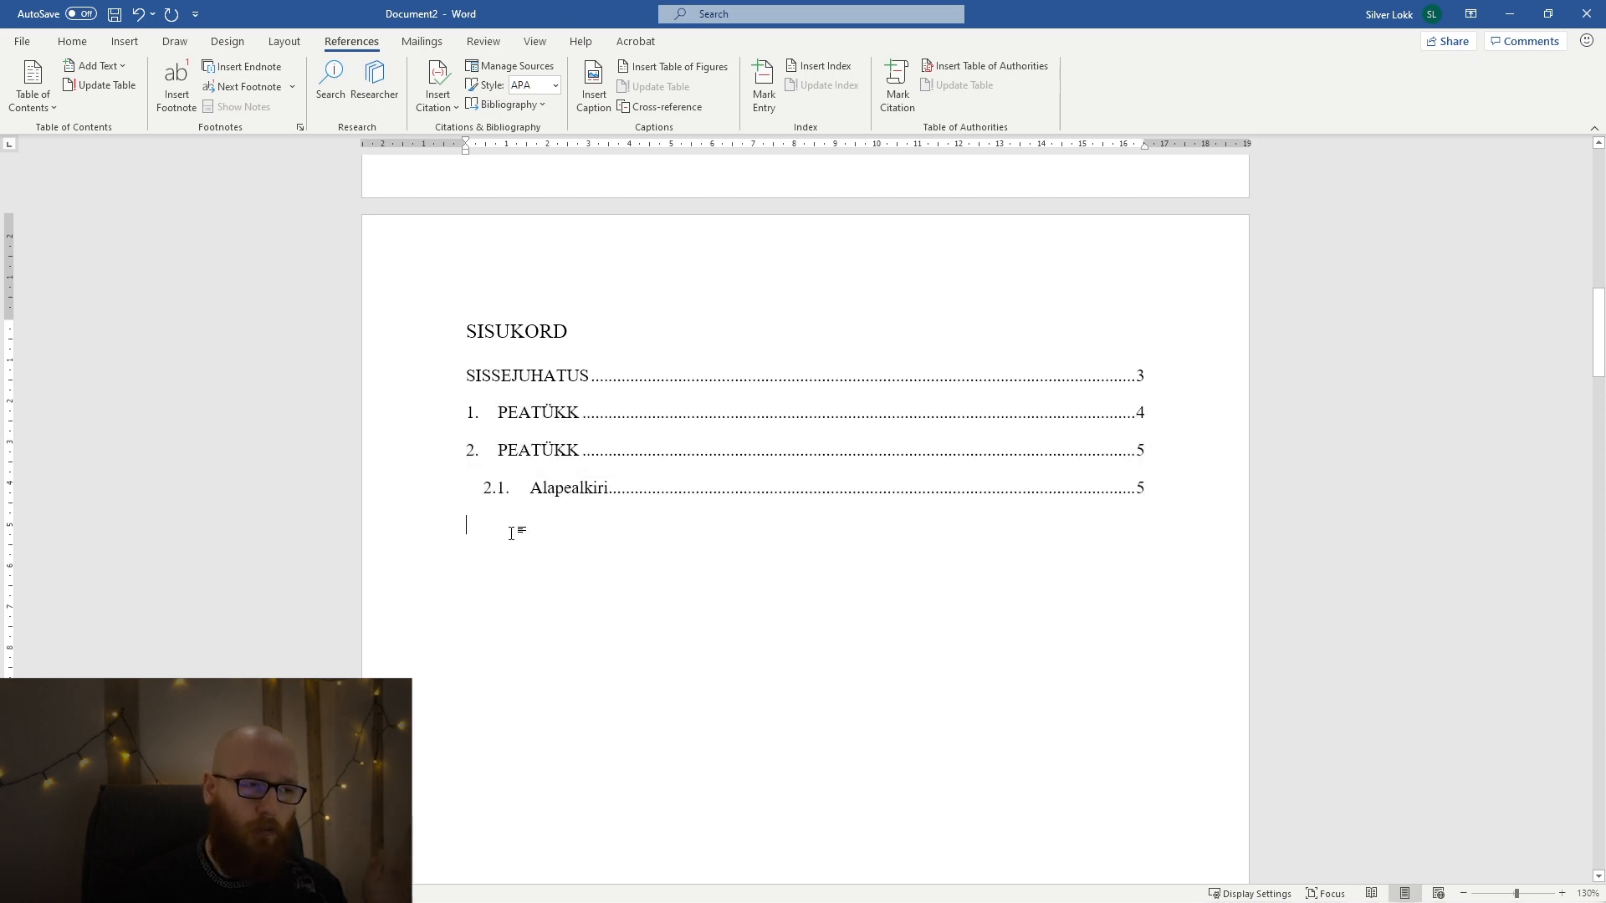
Replace the Alapealkiri subheading's automatic number with manually entered text so it reads "2.1 Alapealkiri".
left_click(509, 488, "ctrl")
scroll(673, 575, "down", 20)
scroll(676, 565, "up", 2)
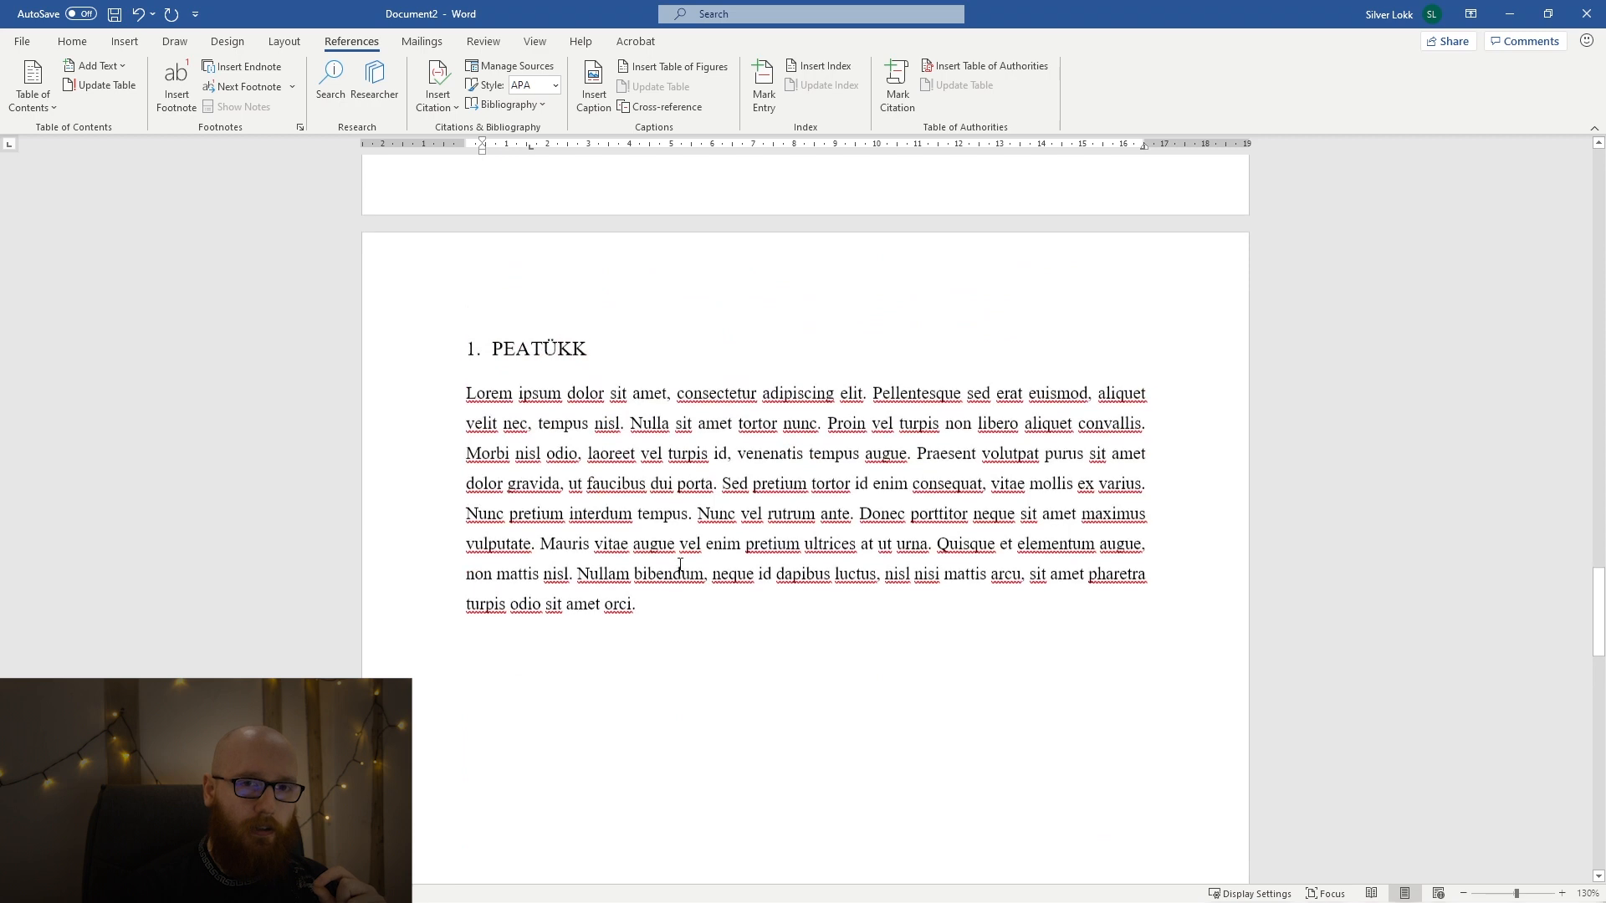
scroll(679, 566, "down", 3)
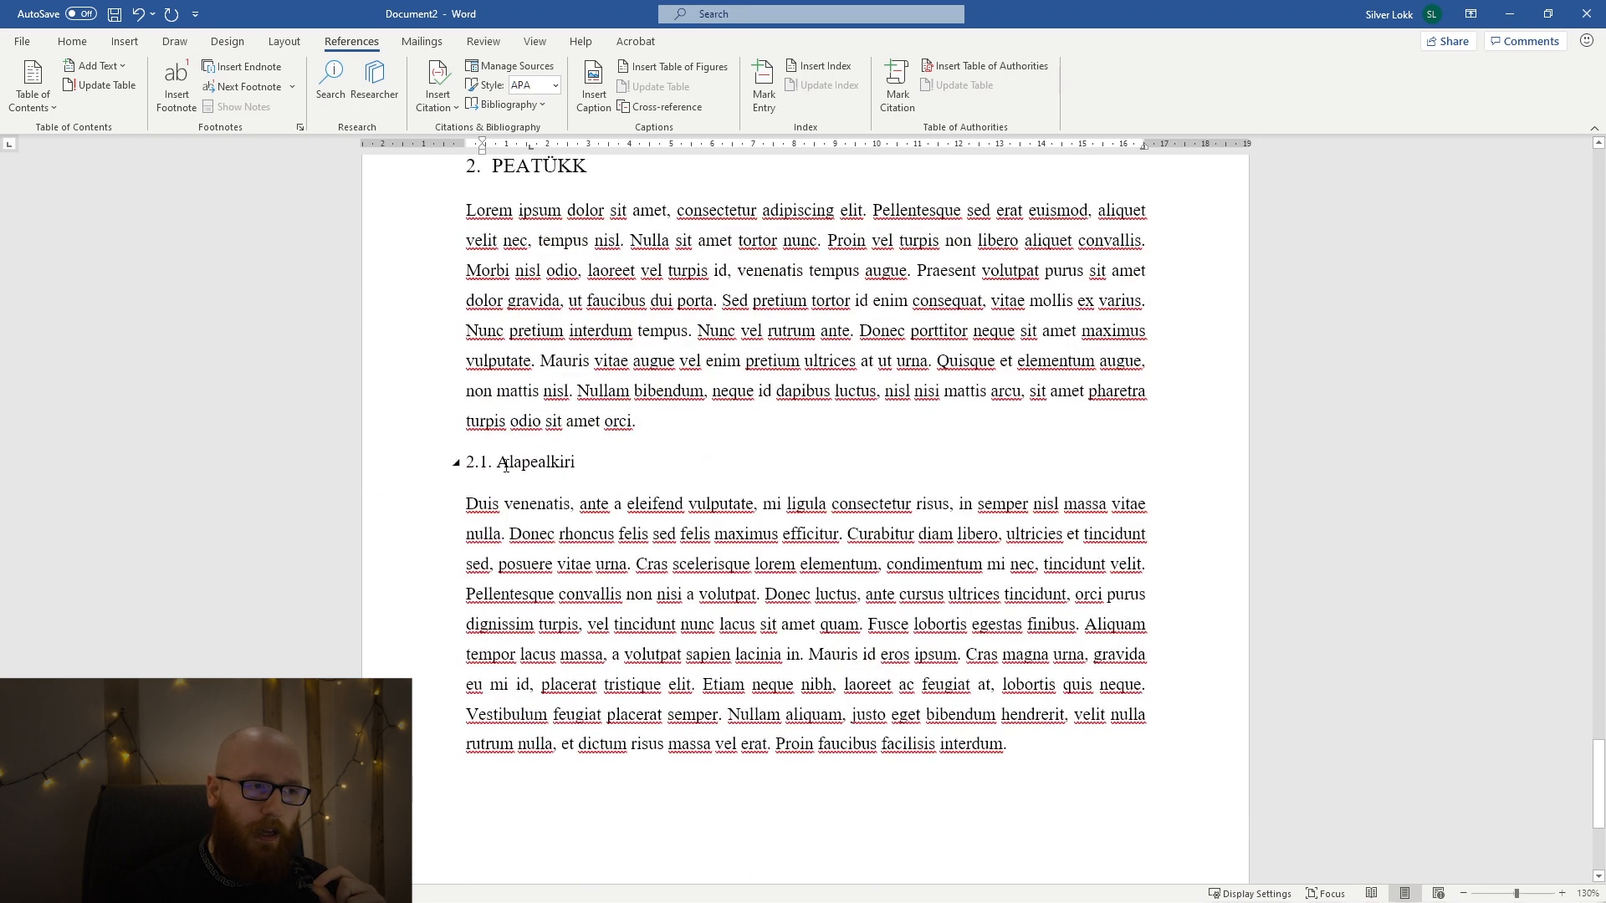
left_click(611, 456)
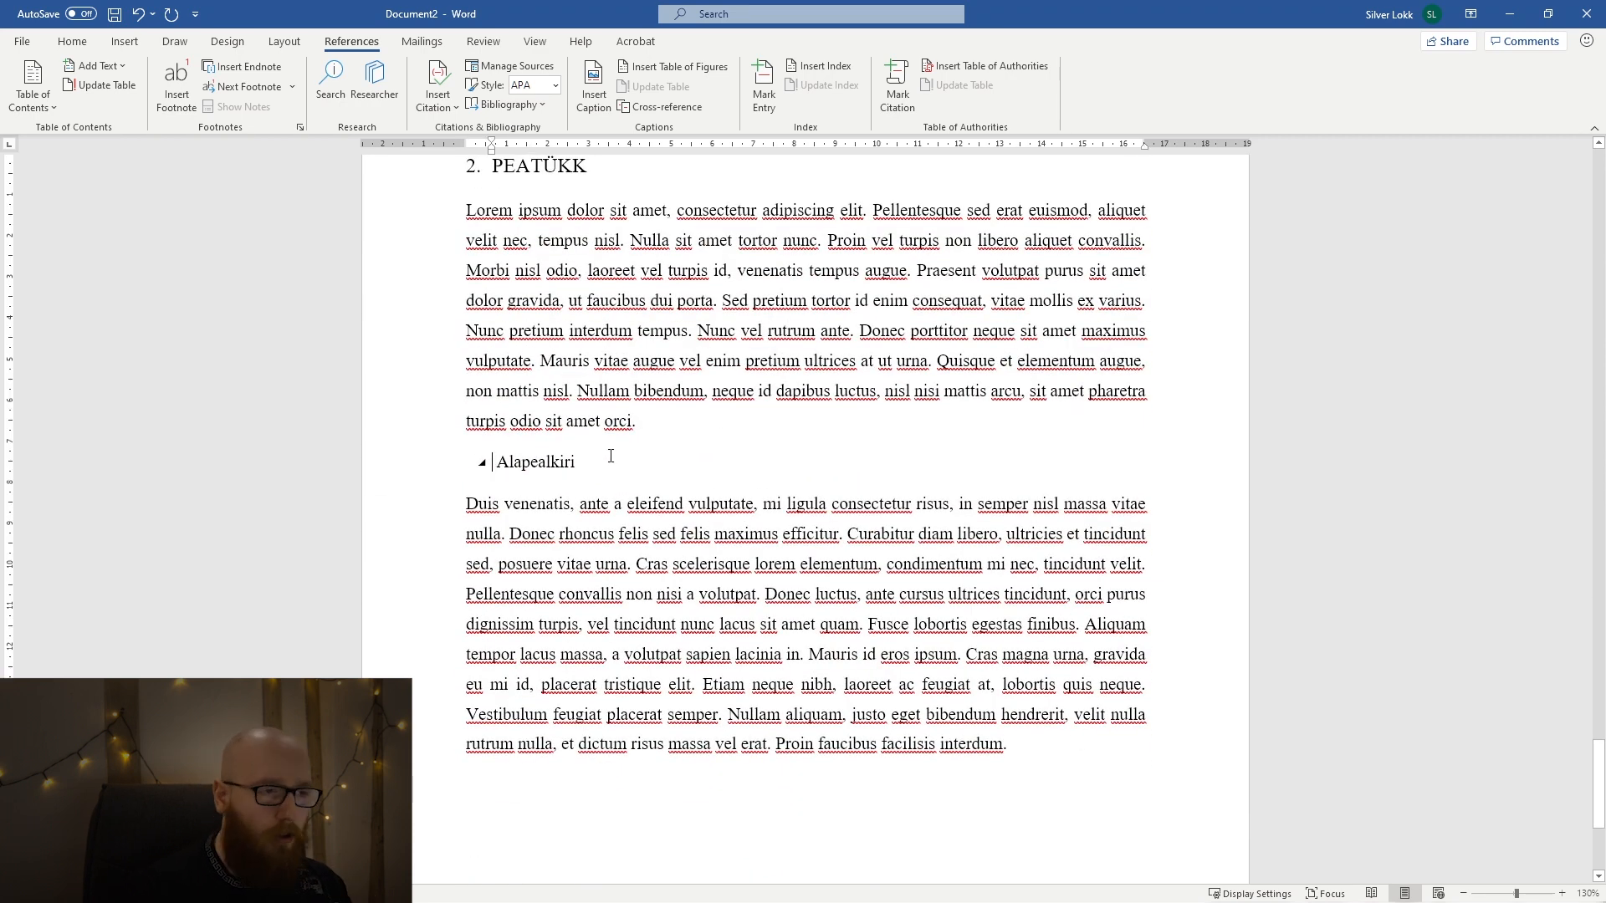
key("ctrl+z")
key("BackSpace")
type("2.1")
Add the title KOKKUVÕTE on a new page after the 2.1 Alapealkiri section and insert the "Duis venenatis" paragraph below it.
scroll(837, 549, "down", 3)
scroll(843, 552, "up", 14)
scroll(845, 553, "up", 20)
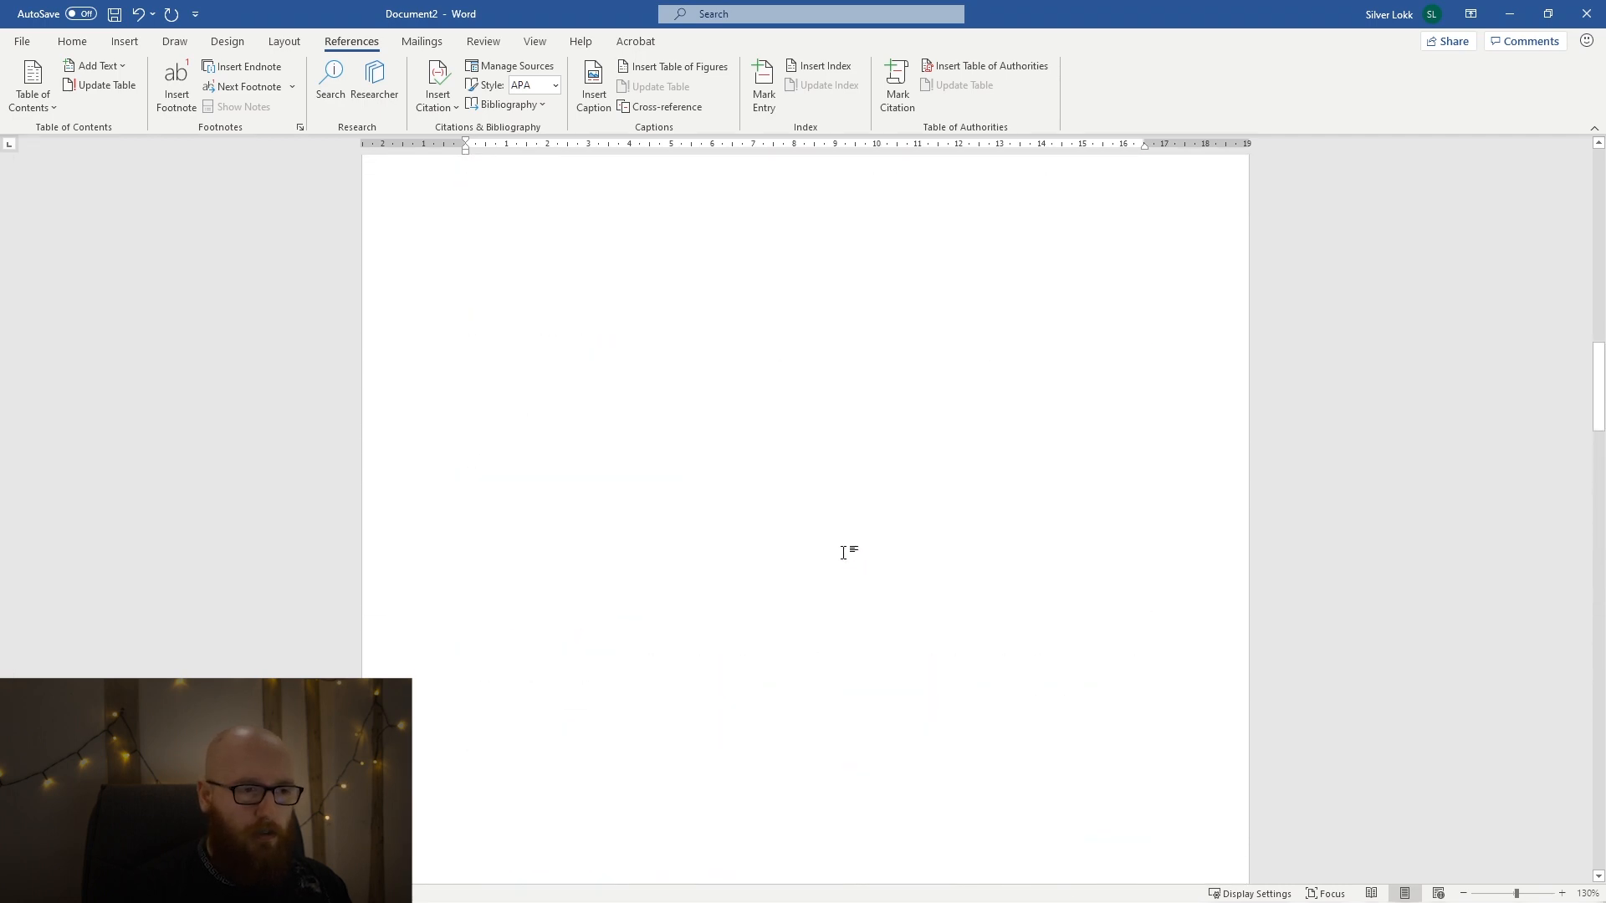
scroll(845, 552, "down", 20)
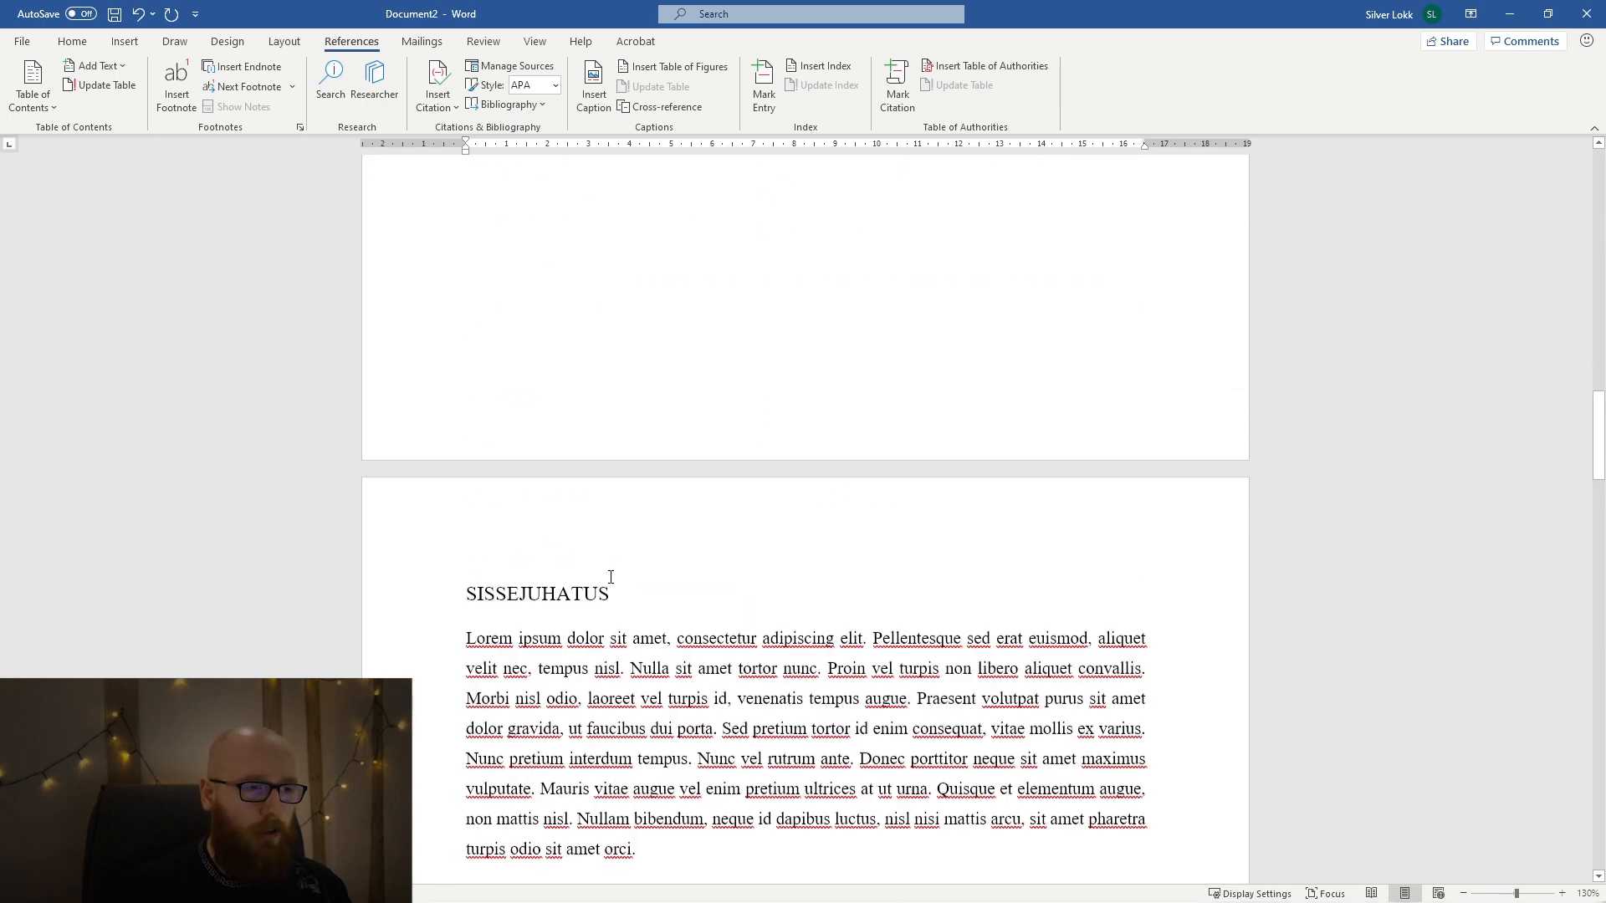
scroll(753, 582, "down", 3)
scroll(811, 580, "up", 5)
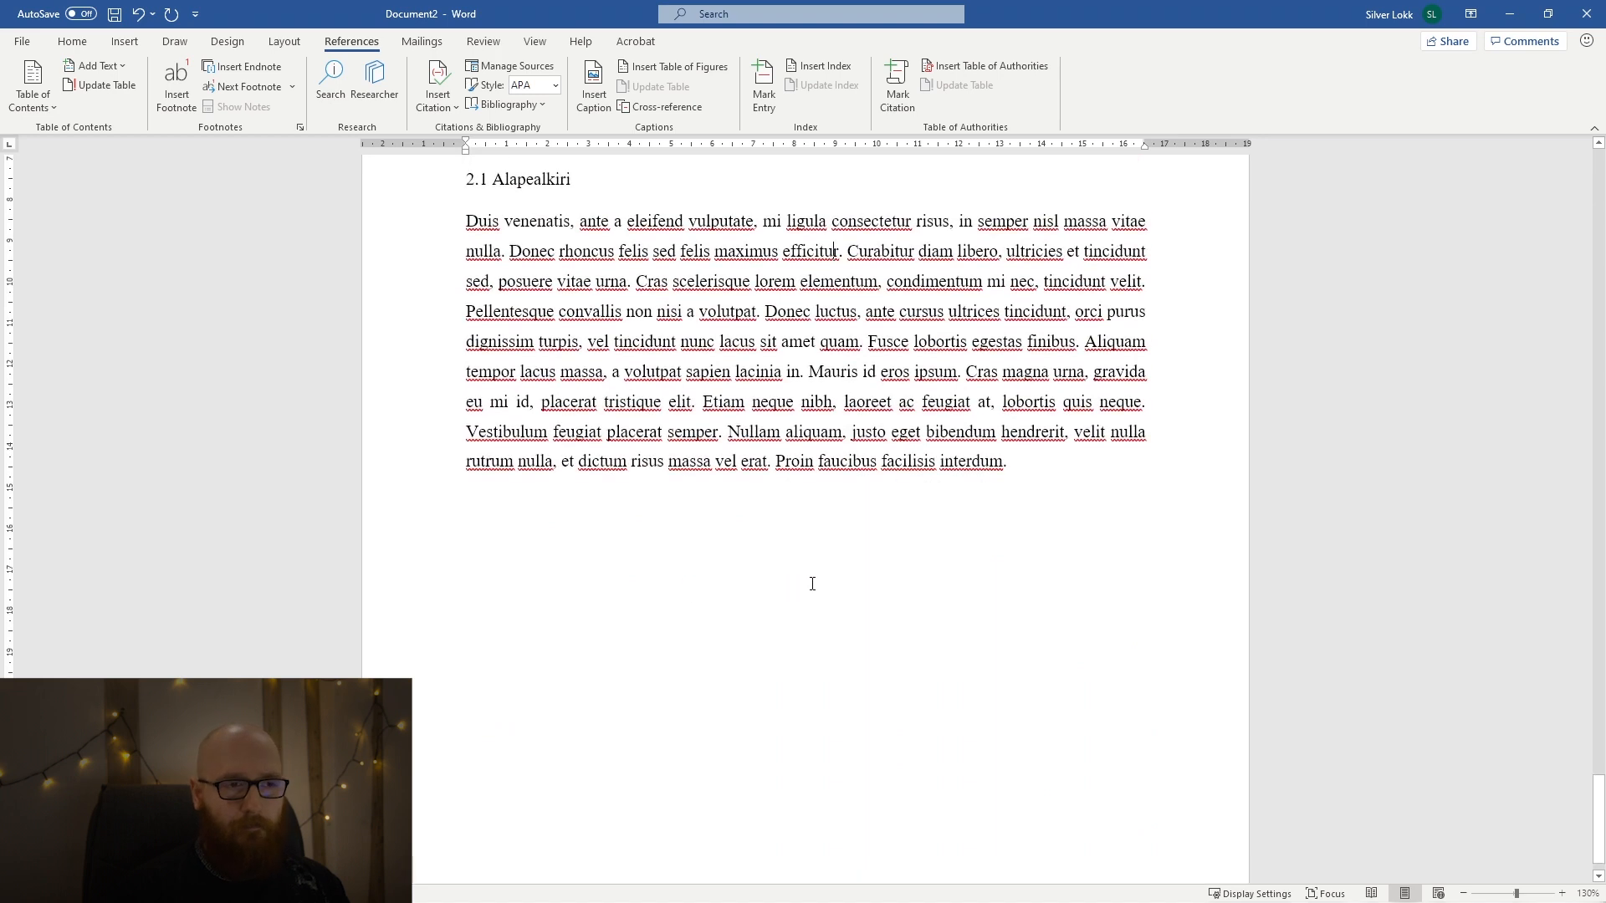
scroll(991, 665, "down", 2)
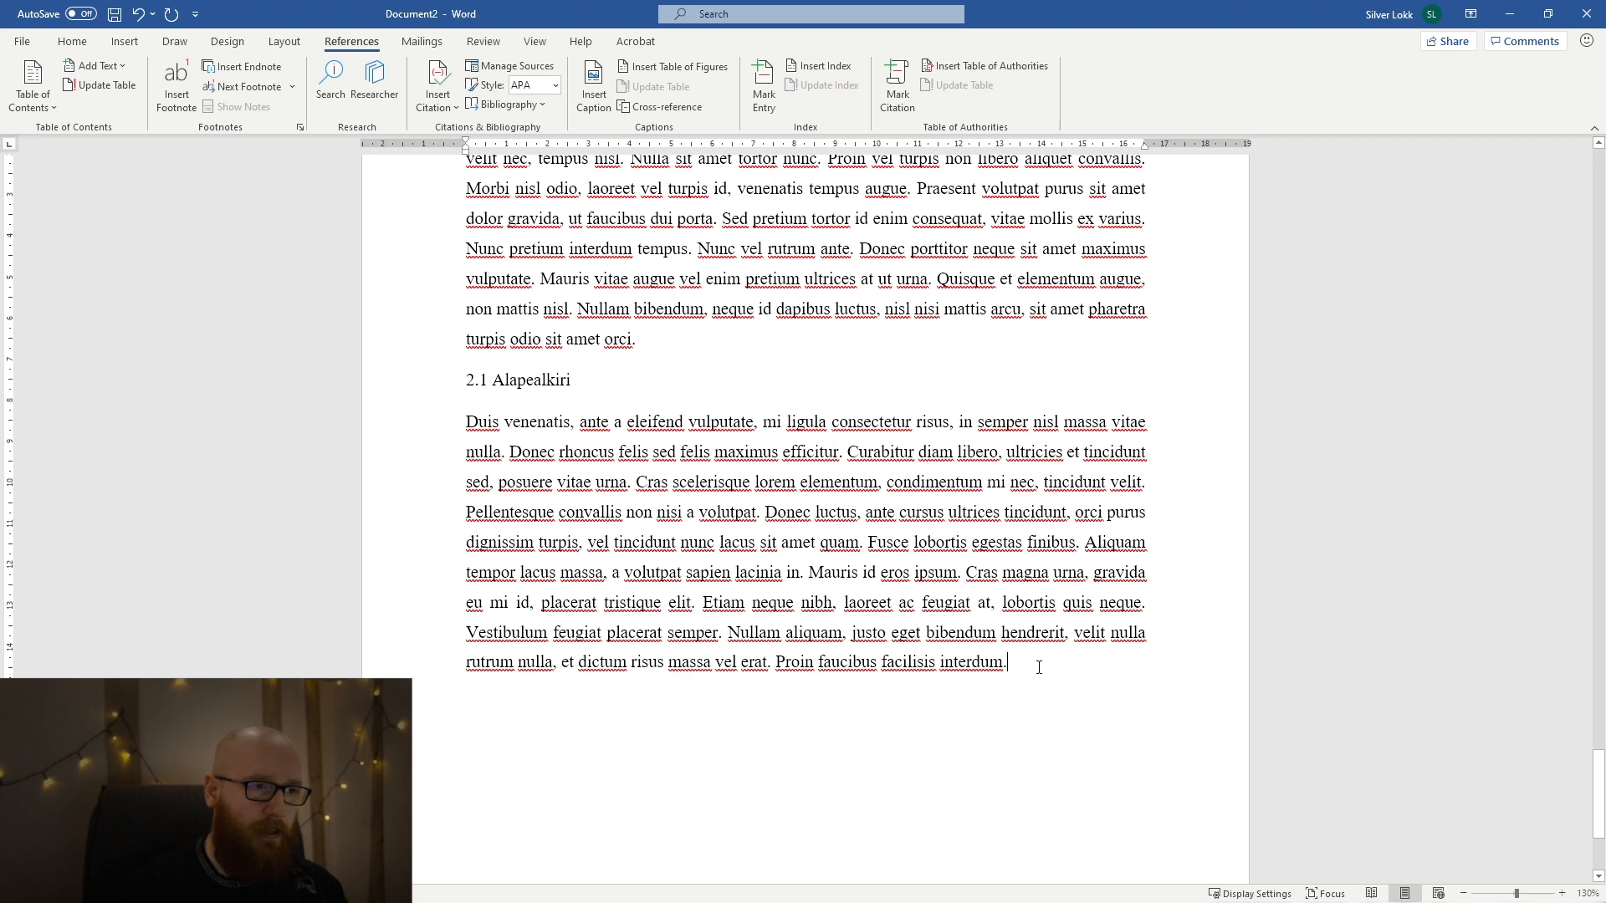
scroll(1039, 666, "down", 3)
scroll(1039, 667, "up", 2)
scroll(1041, 665, "down", 4)
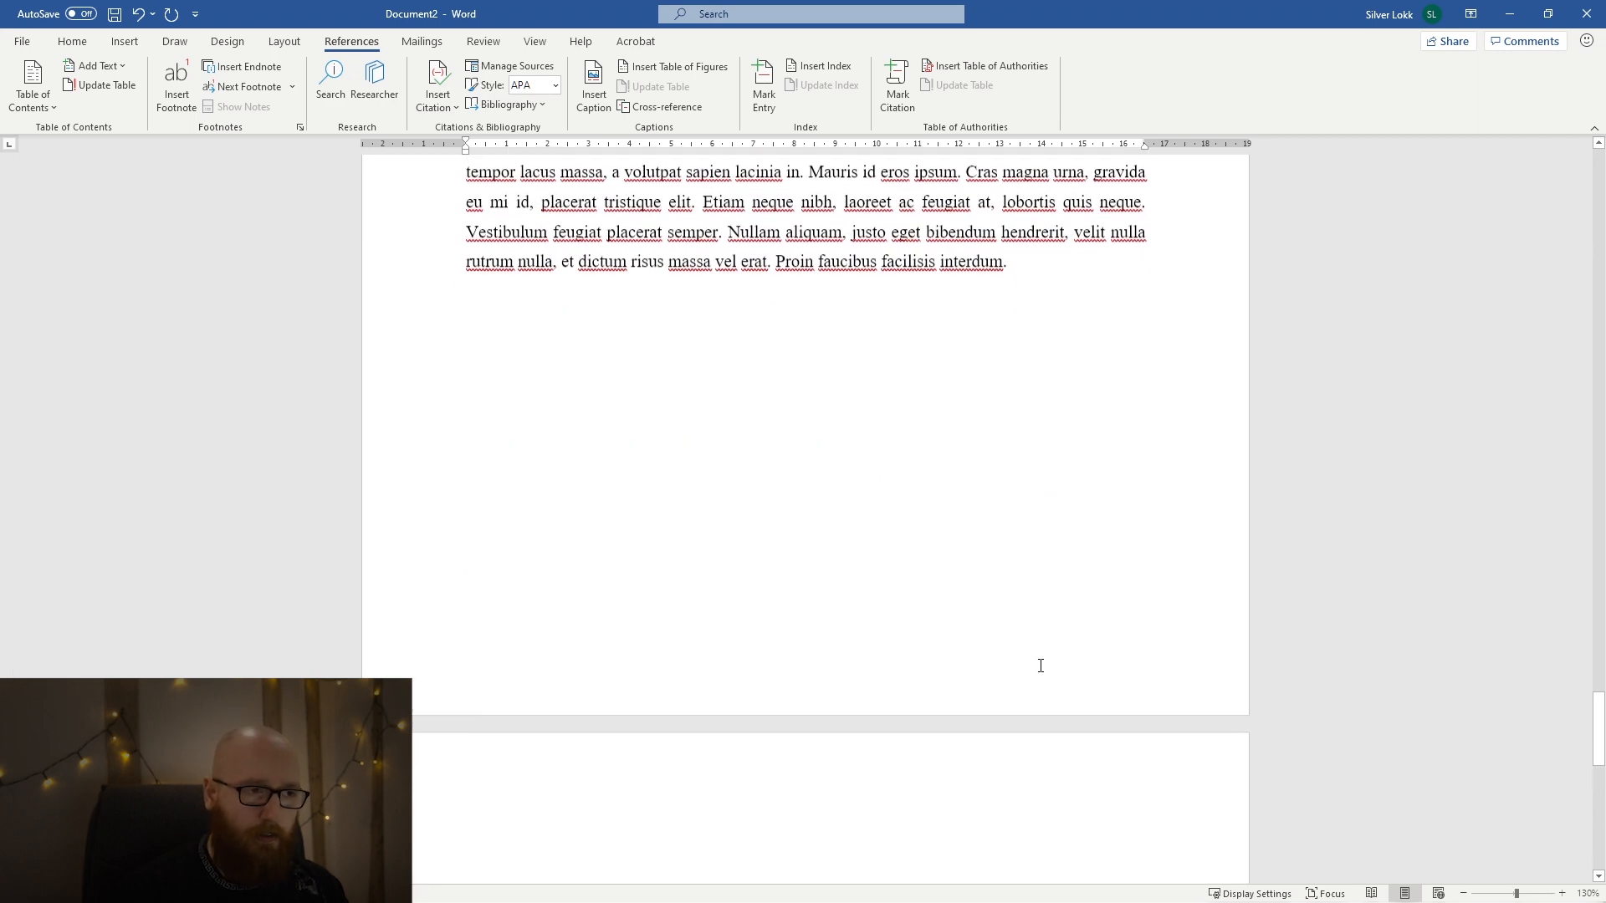
type("KOKKUVõ")
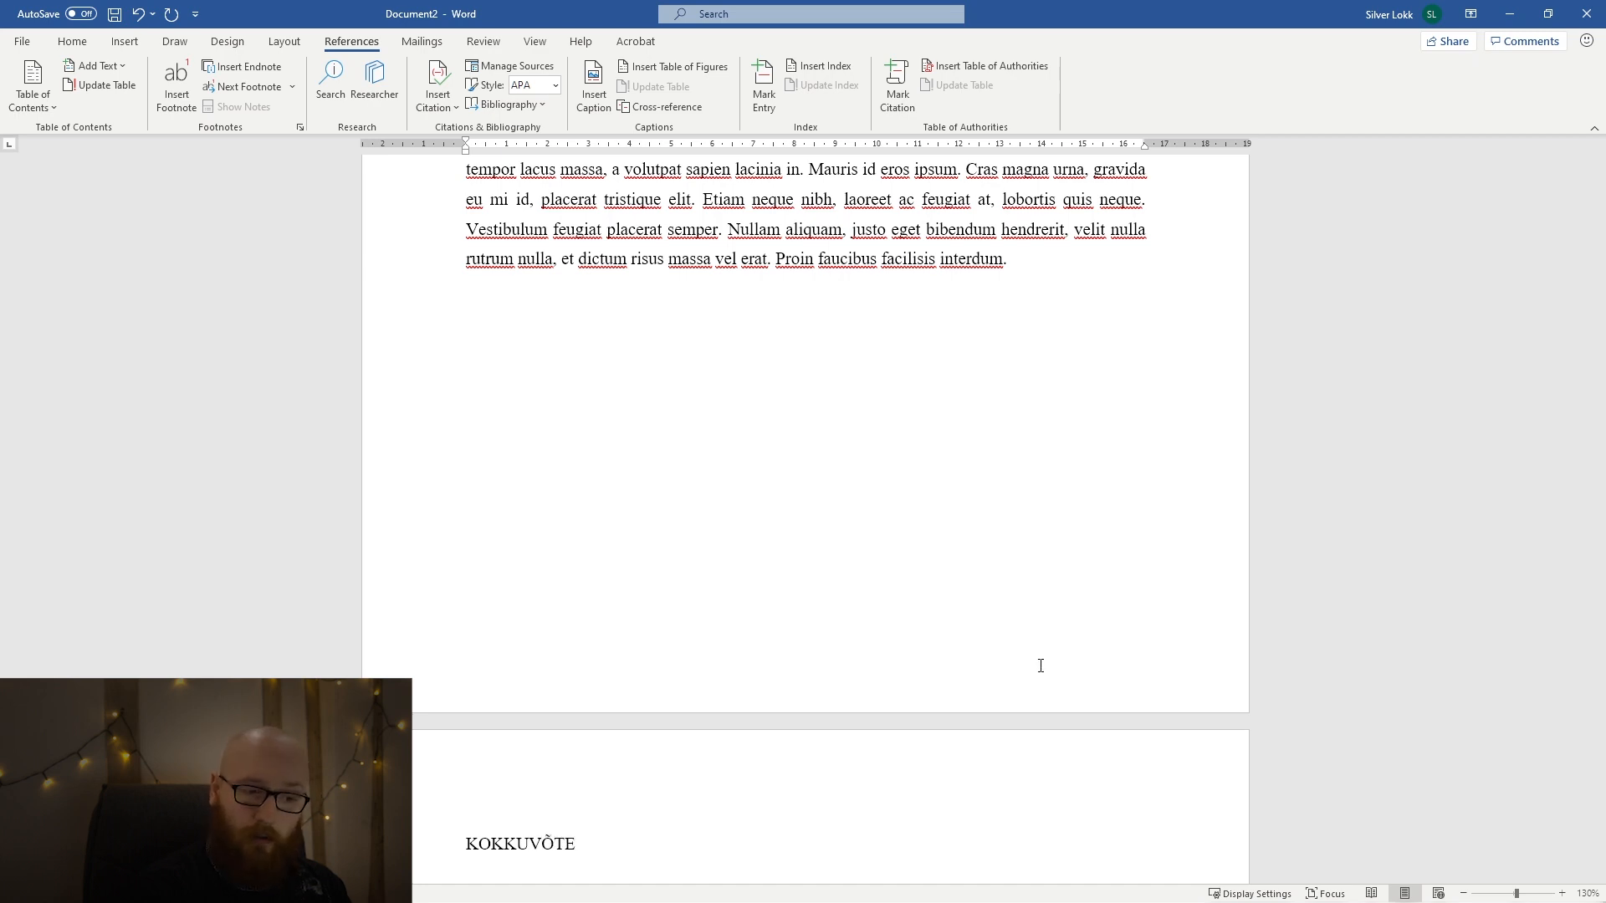
key("Return")
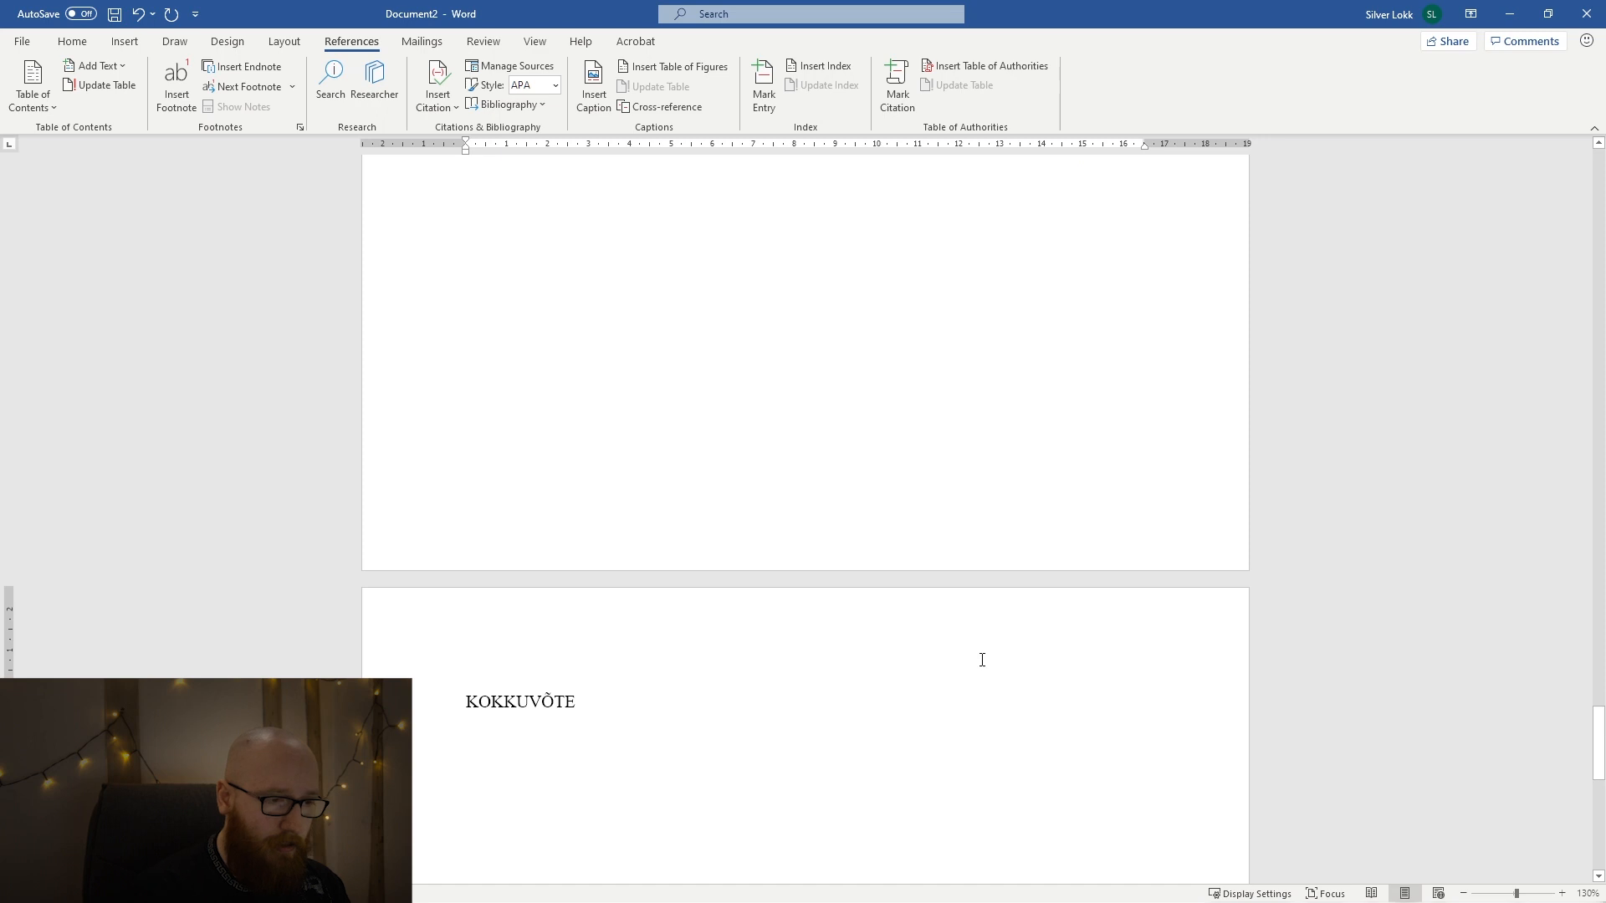
type("Duis venenatis, ante a eleifend vulputate, mi ligula consectetur risus, in semper nisl massa vitae nulla. Donec rhoncus felis sed felis maximus efficitur. Curabitur diam libero, ultricies et tincidunt sed, posuere vitae urna. Cras scelerisque lorem elementum, condimentum mi nec, tincidunt velit. Pellentesque convallis non nisi a volutpat. Donec luctus, ante cursus ultrices tincidunt, orci purus dignissim turpis, vel tincidunt nunc lacus sit amet quam. Fusce lobortis egestas finibus. Aliquam tempor lacus massa, a volutpat sapien lacinia in. Mauris id eros ipsum. Cras magna urna, gravida eu mi id, placerat tristique elit. Etiam neque nibh, laoreet ac feugiat at, lobortis quis neque. Vestibulum feugiat placerat semper. Nullam aliquam, justo eget bibendum hendrerit, velit nulla rutrum nulla, et dictum risus massa vel erat. Proin faucibus facilisis interdum.")
Apply the Heading 1 style to the KOKKUVÕTE title.
left_click_drag(585, 557, 469, 561)
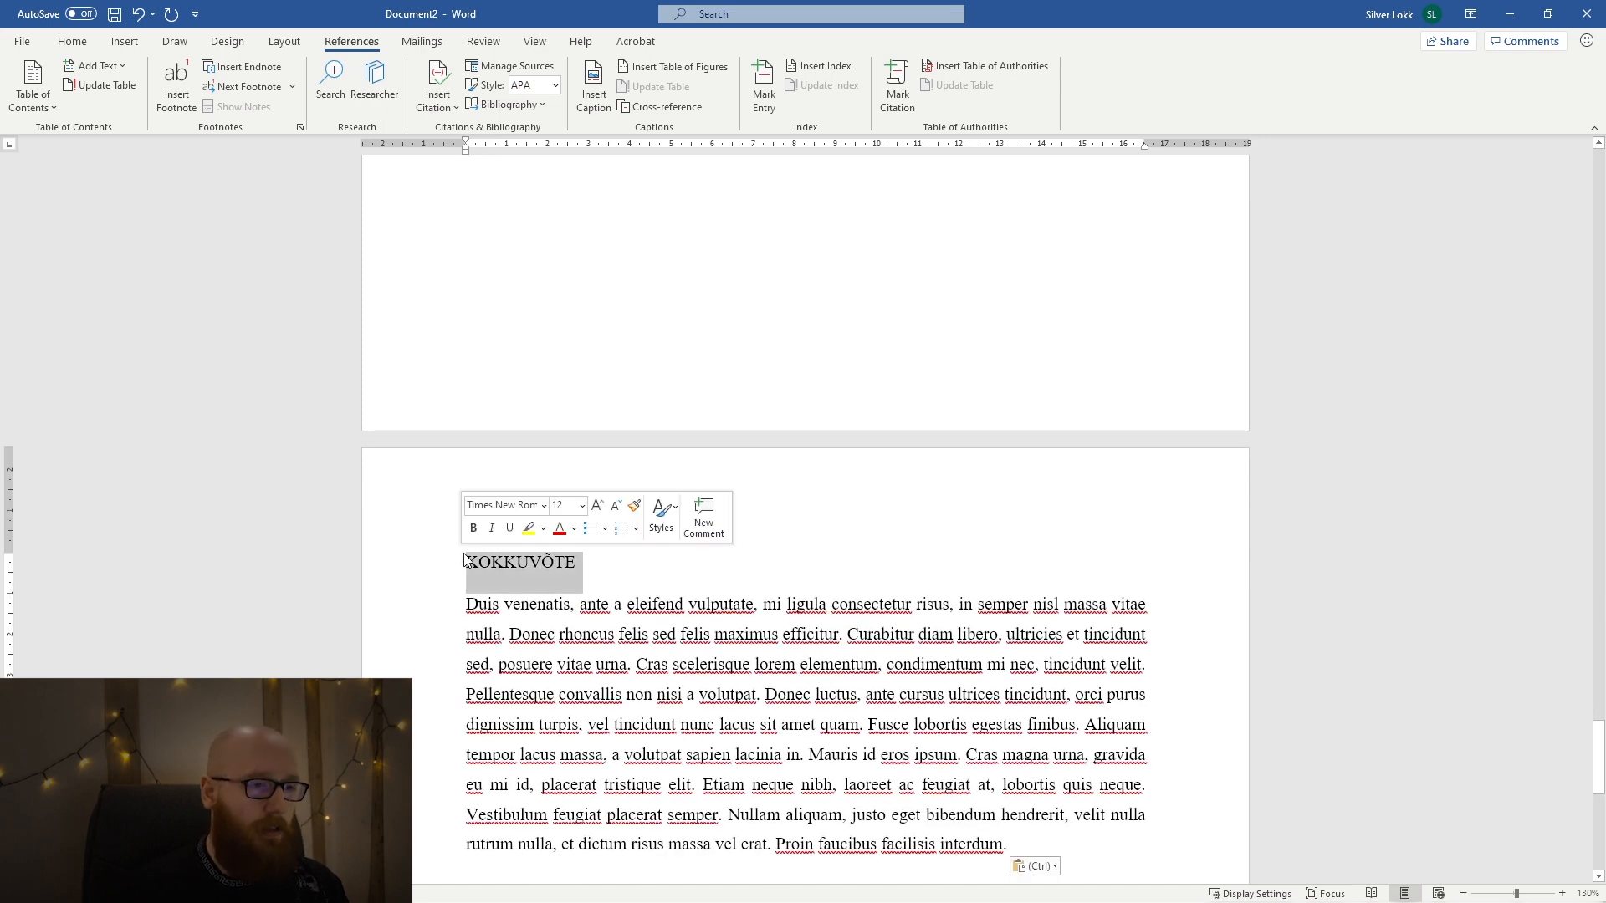
left_click(72, 41)
left_click(808, 80)
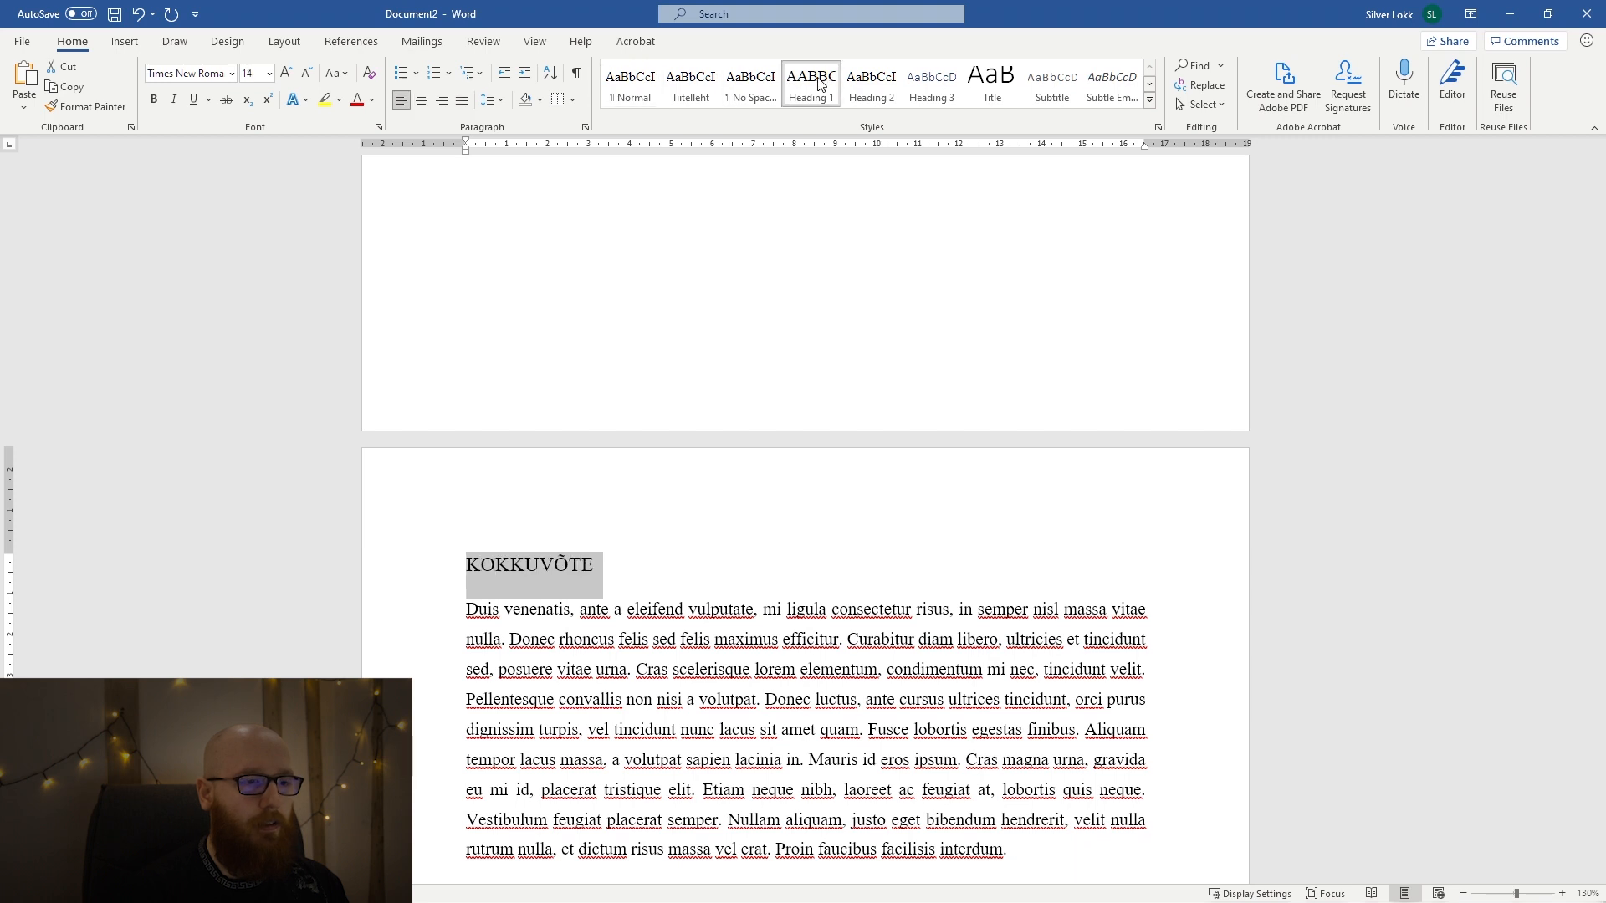
left_click(751, 498)
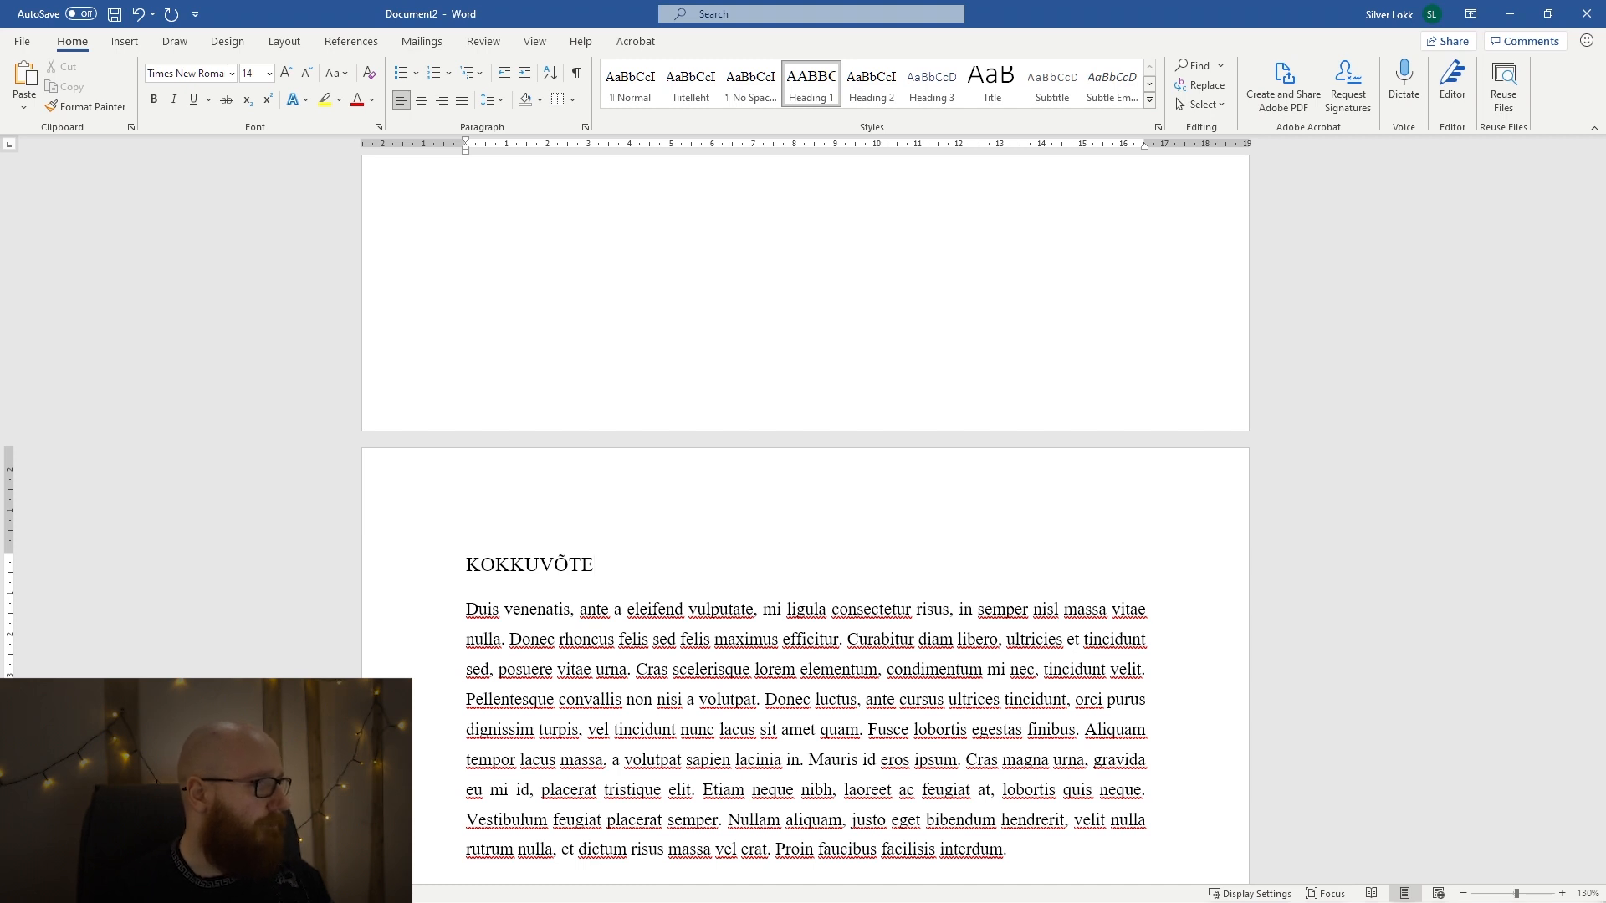
Start a new page after the KOKKUVÕTE text and add the title "LISA 1" in the Heading 1 style.
scroll(880, 706, "down", 2)
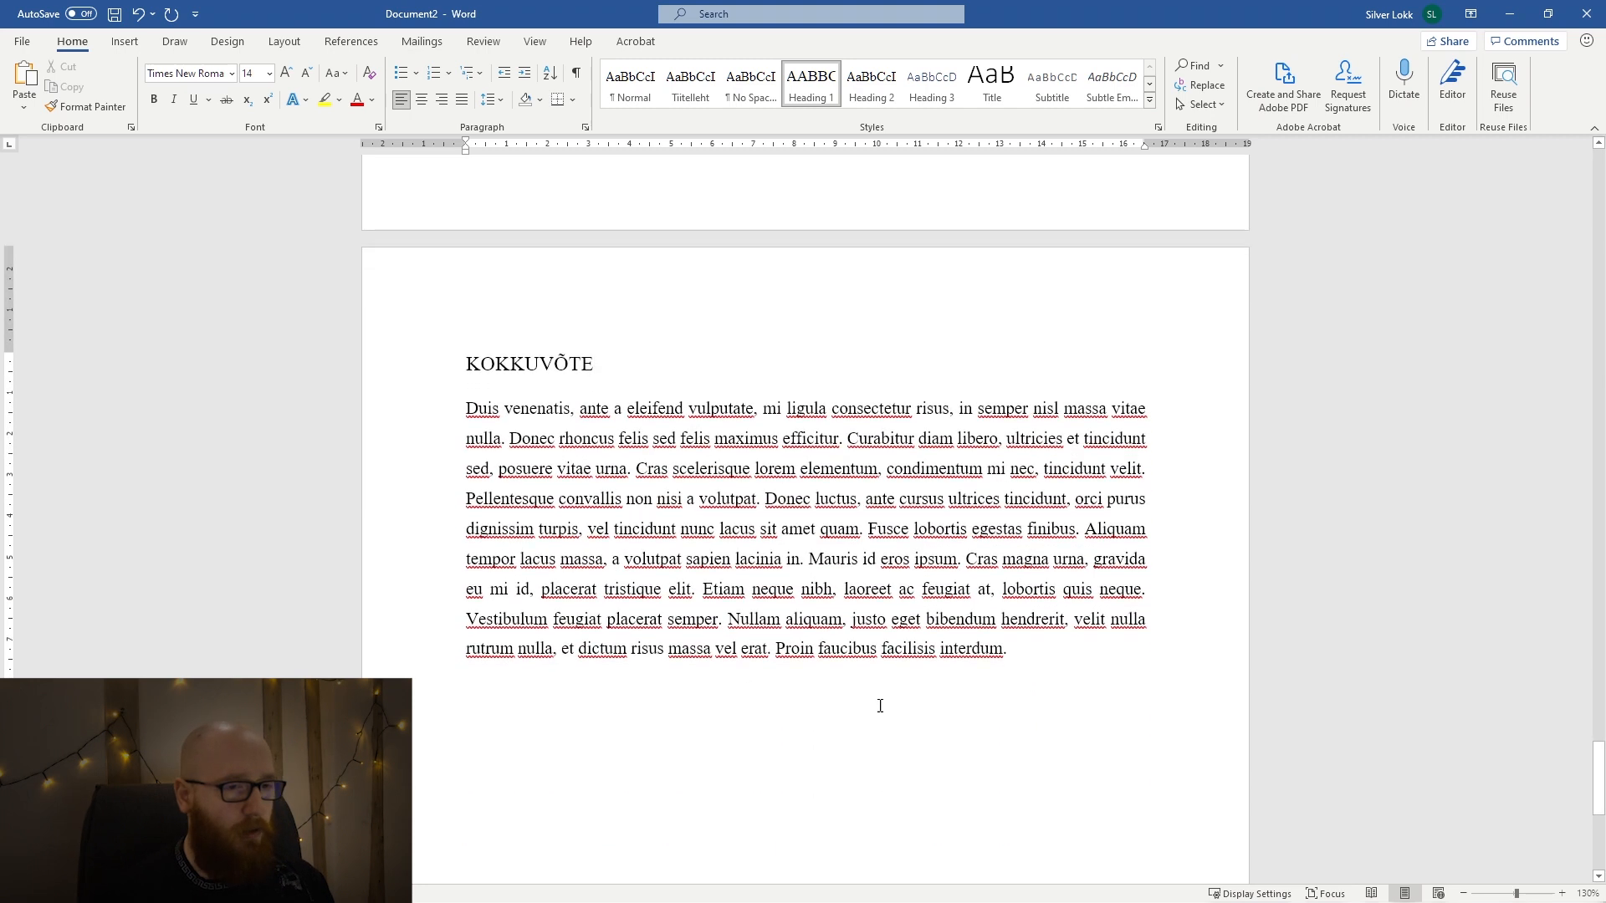
left_click(1060, 645)
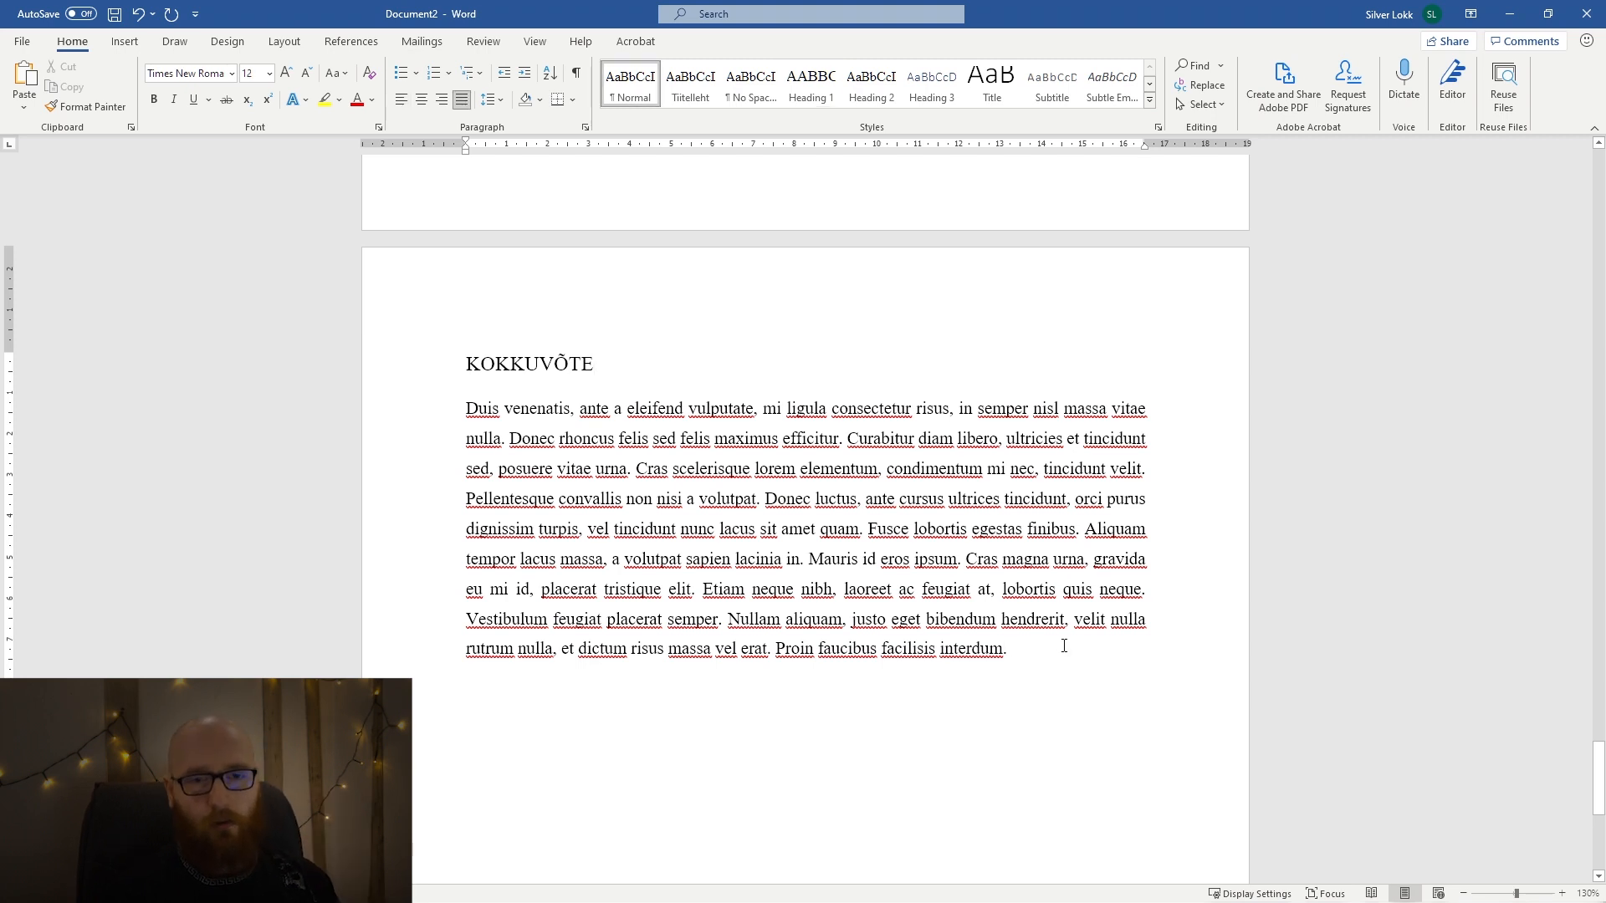
key("Return")
key("ctrl+Return")
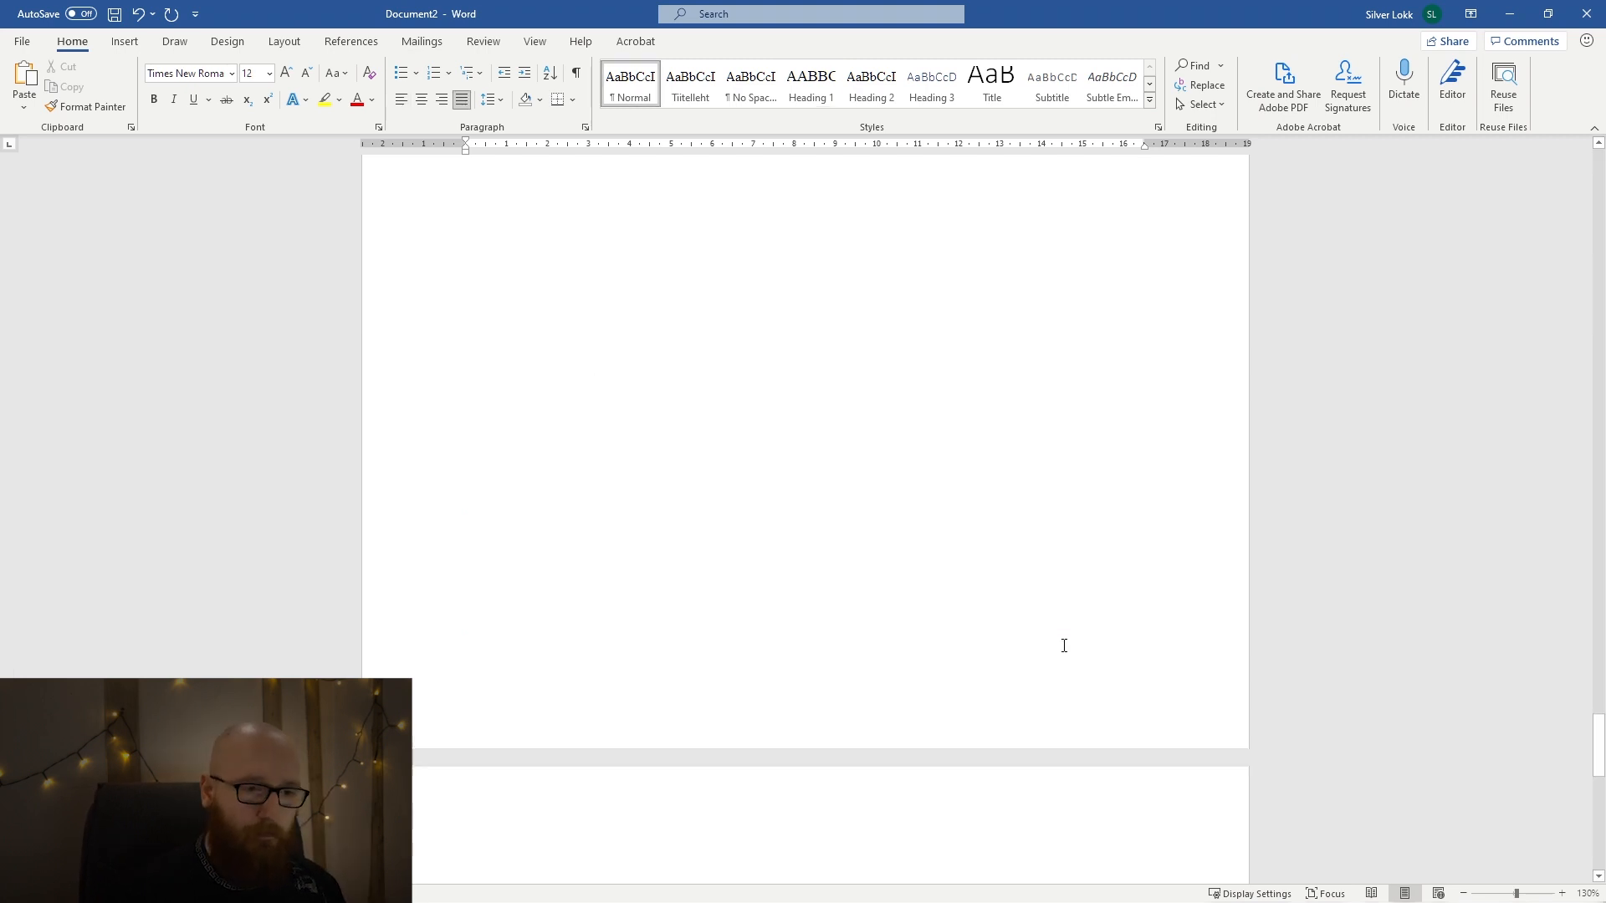
type("LISA")
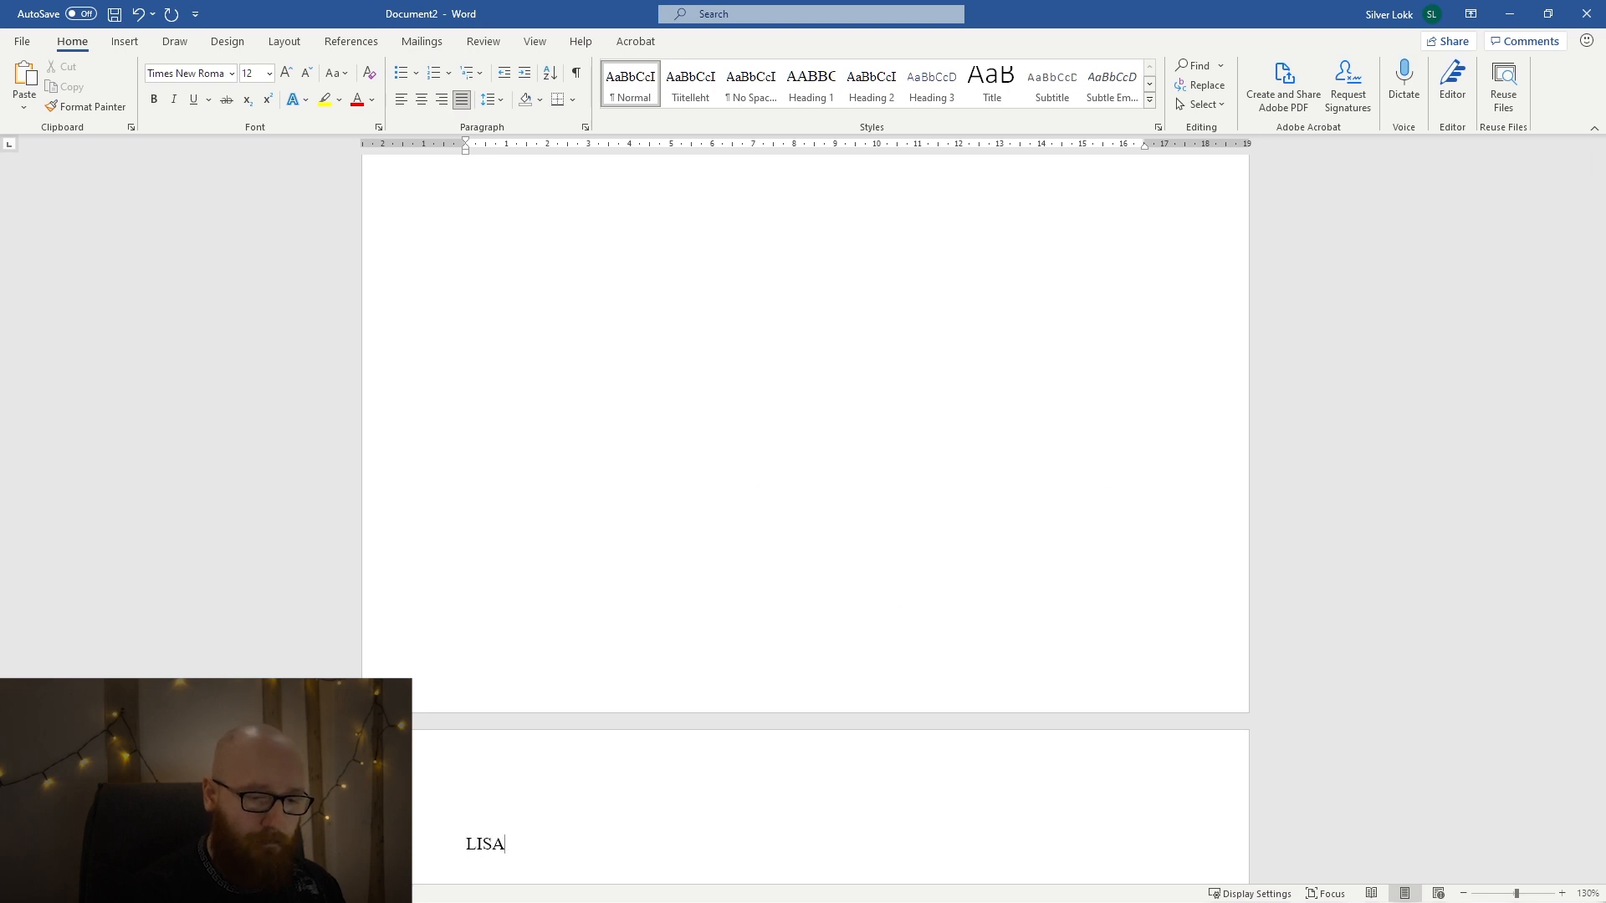
key("shift+Home")
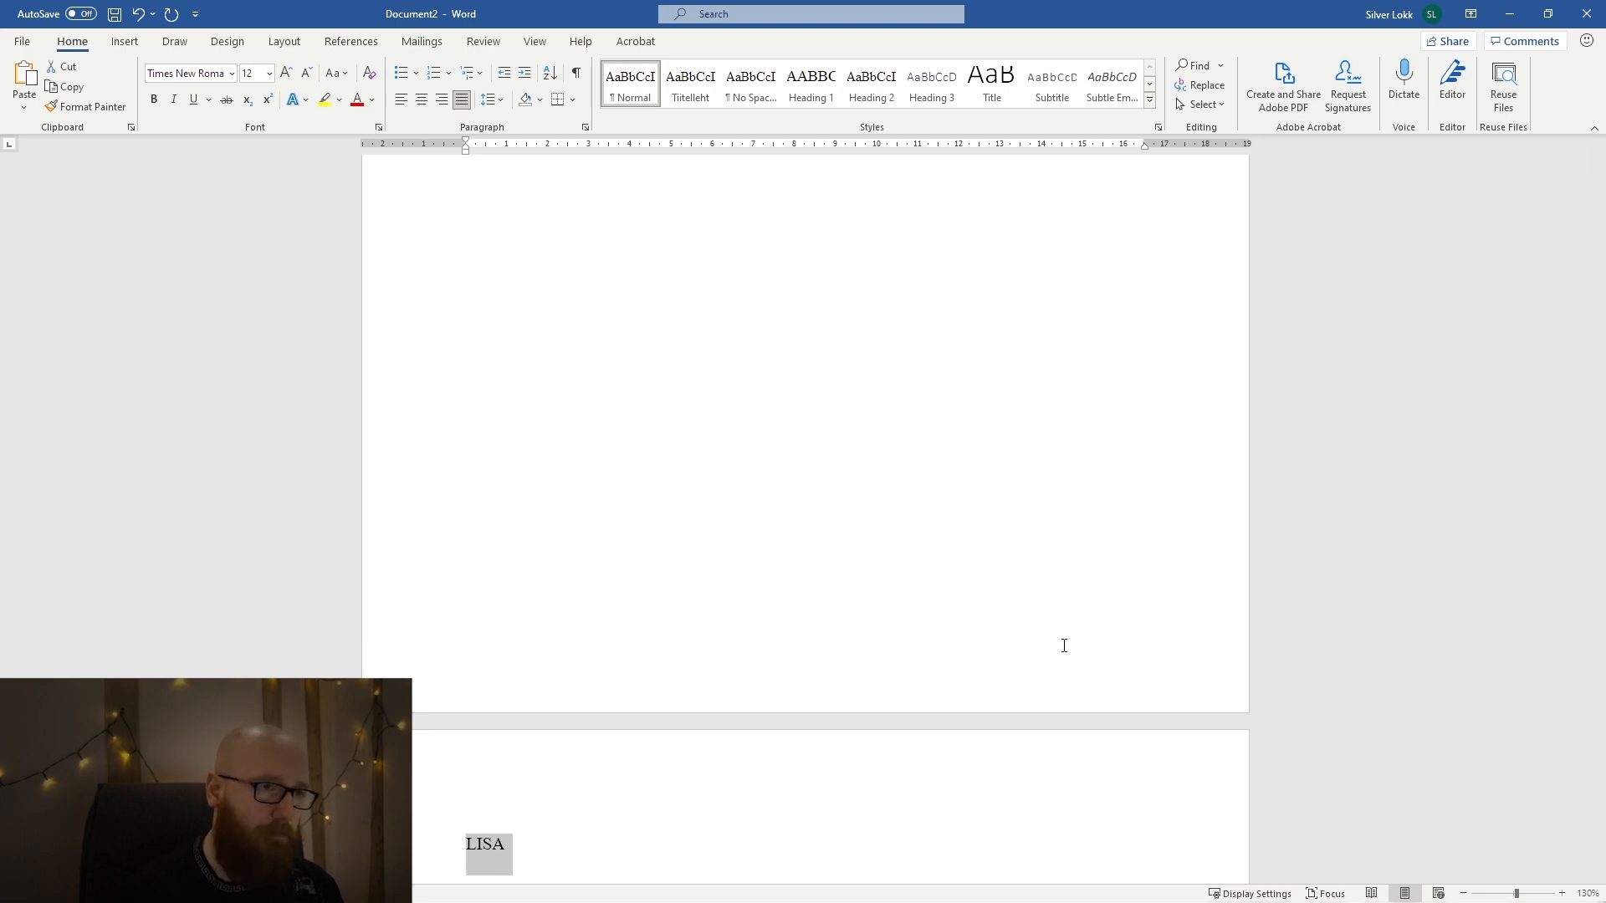
left_click(811, 83)
scroll(646, 556, "down", 3)
left_click(643, 557)
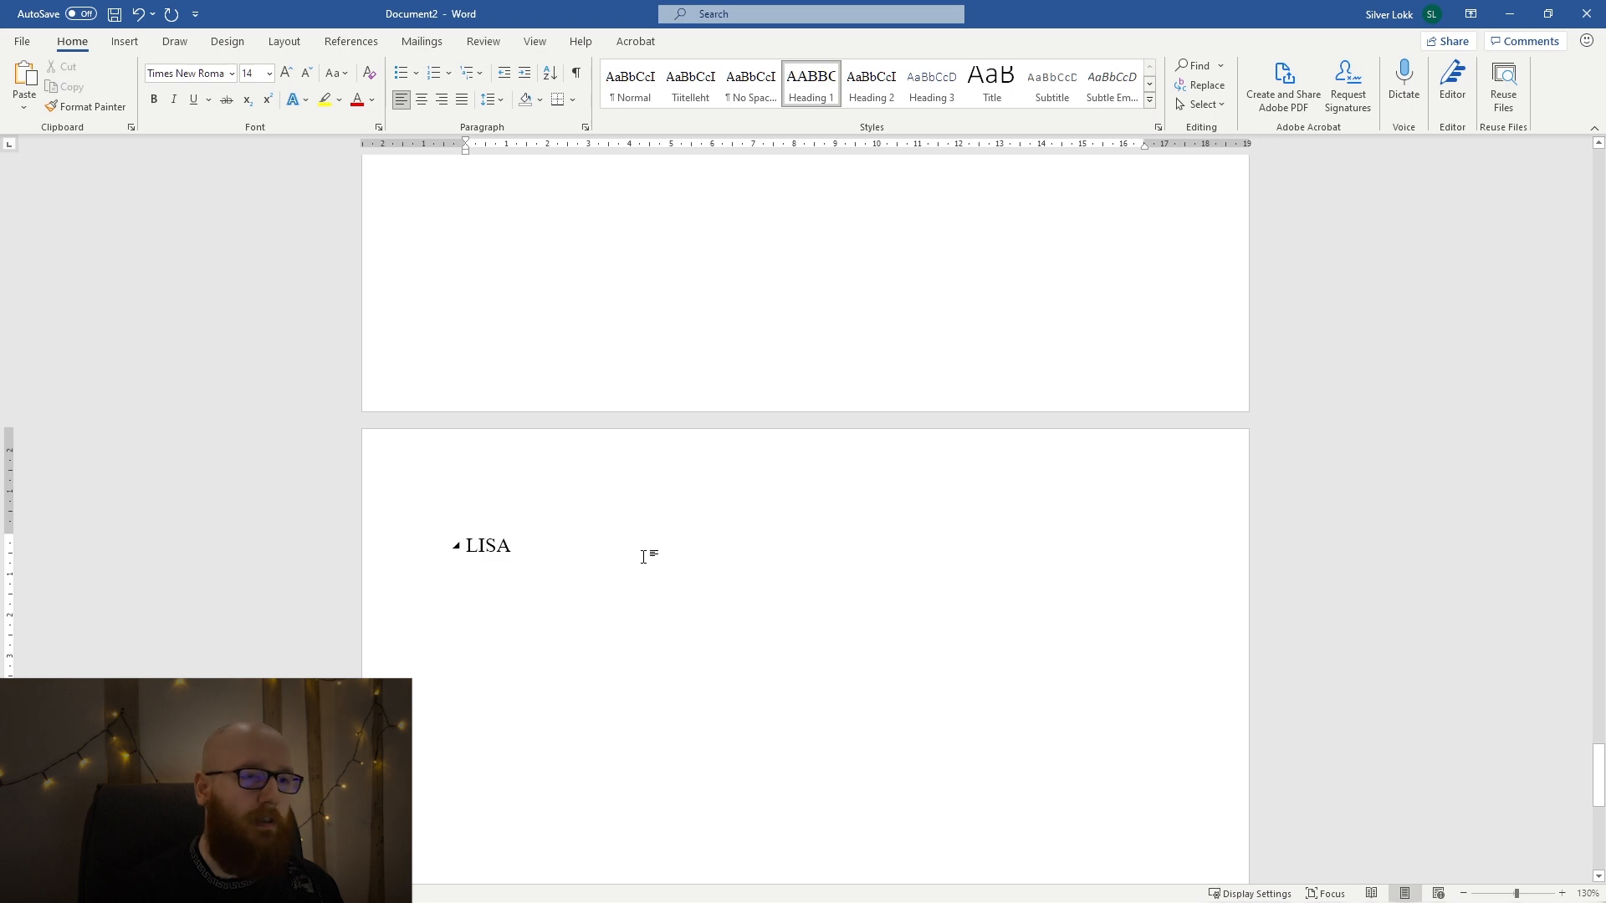
type("1 ")
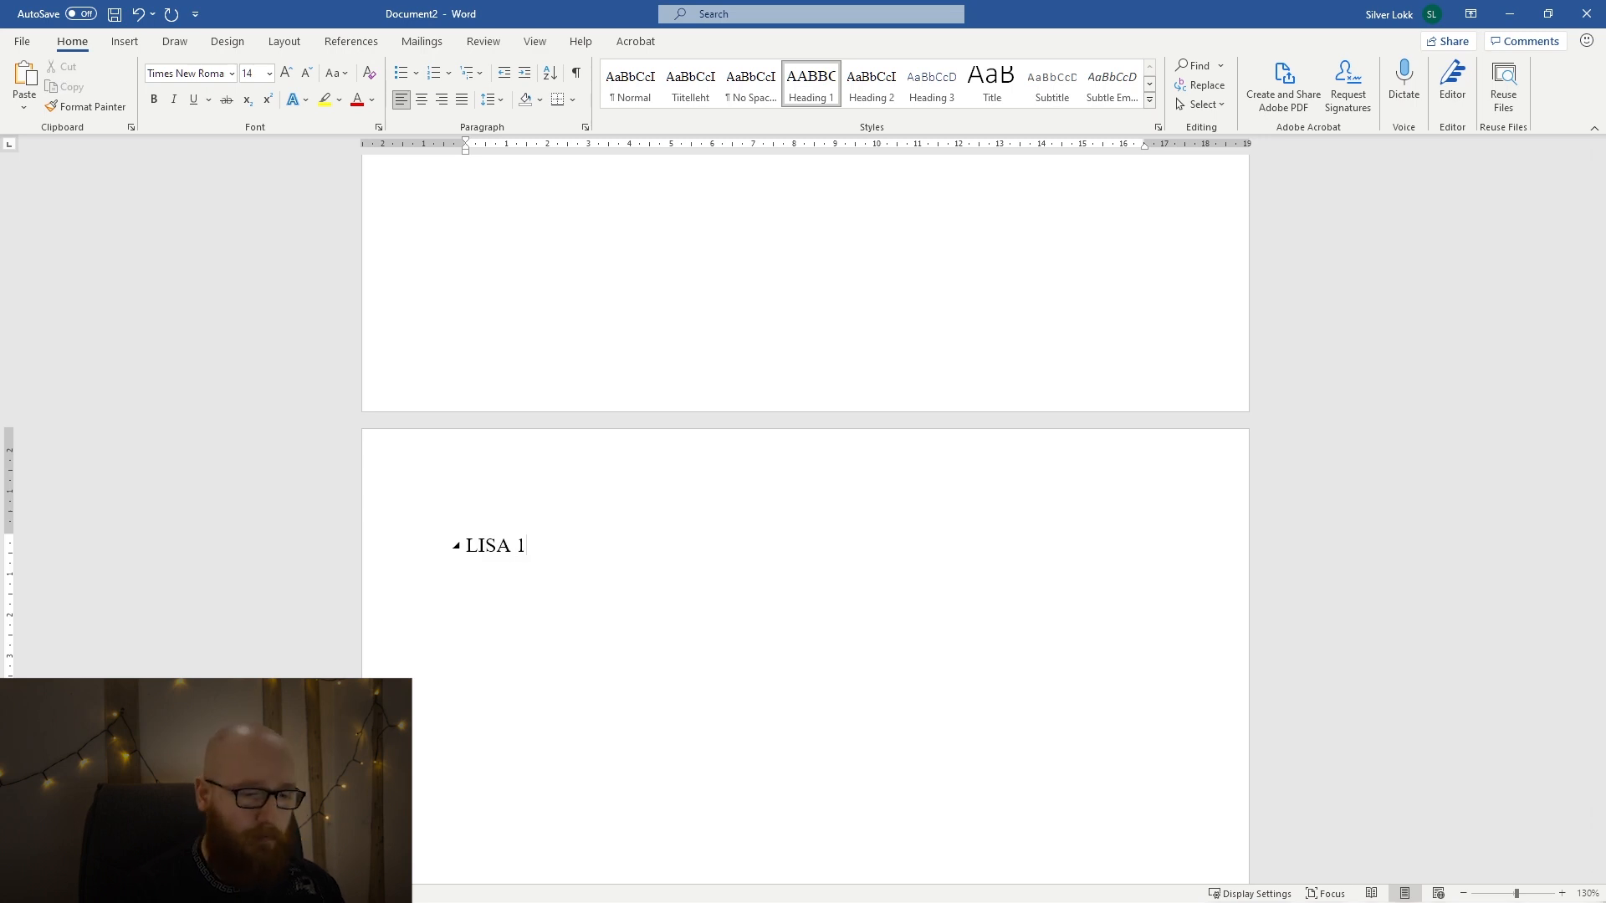
type("Mingi")
Enter the body text "Mingi lisa." below the LISA 1 heading and copy that line.
key("shift+Home")
key("End")
type("LISA")
key("ctrl+z")
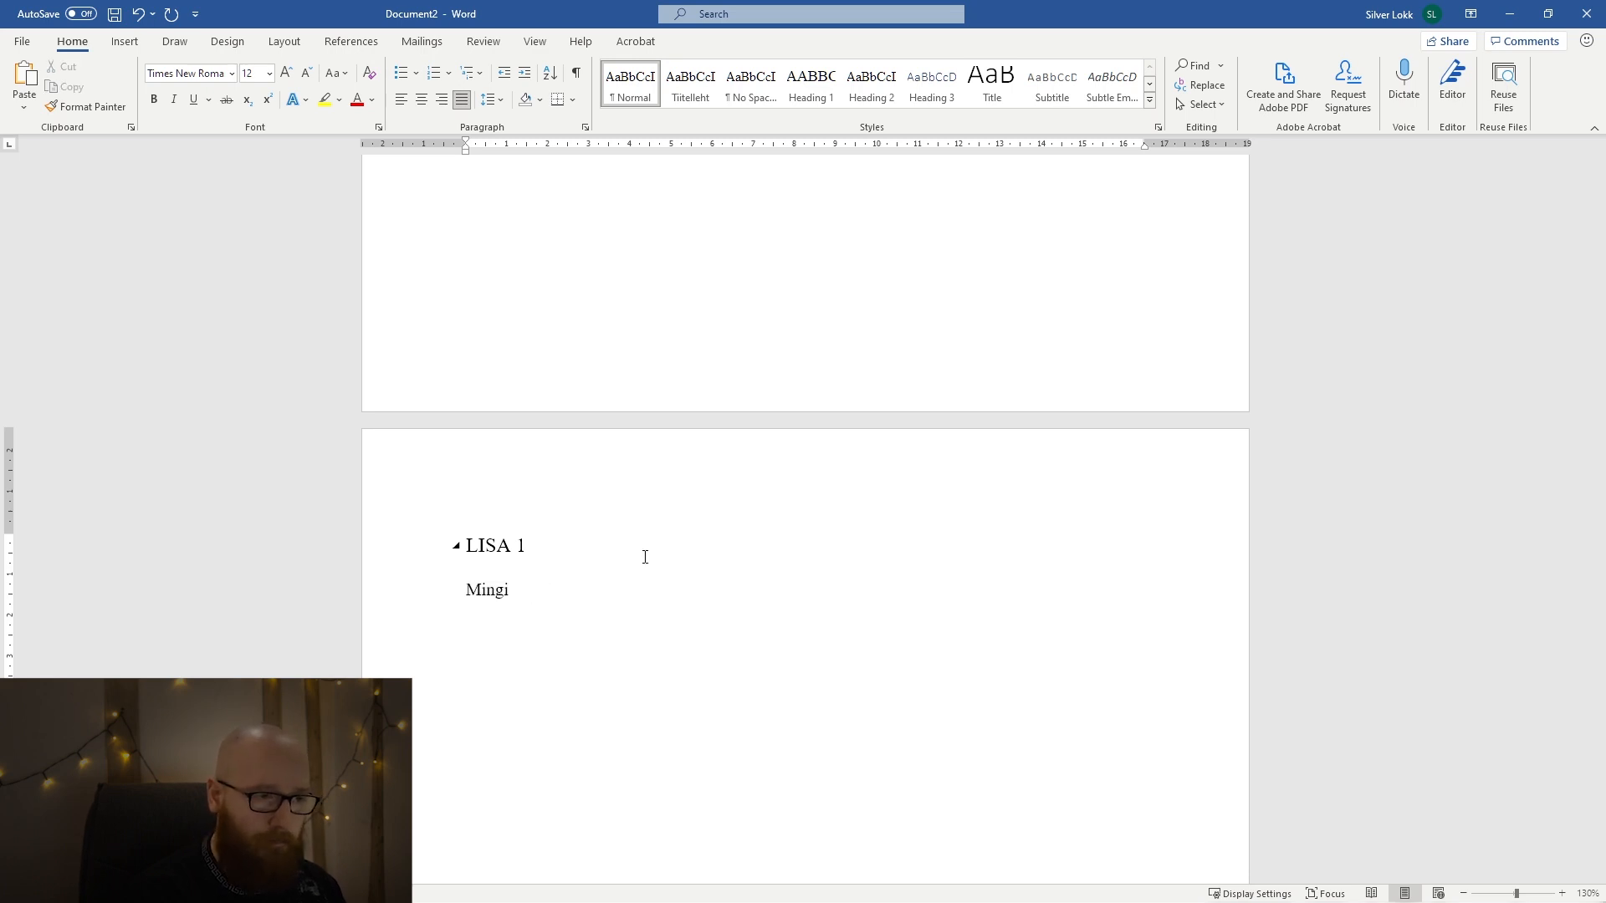
key("shift+Home")
key("ctrl+c")
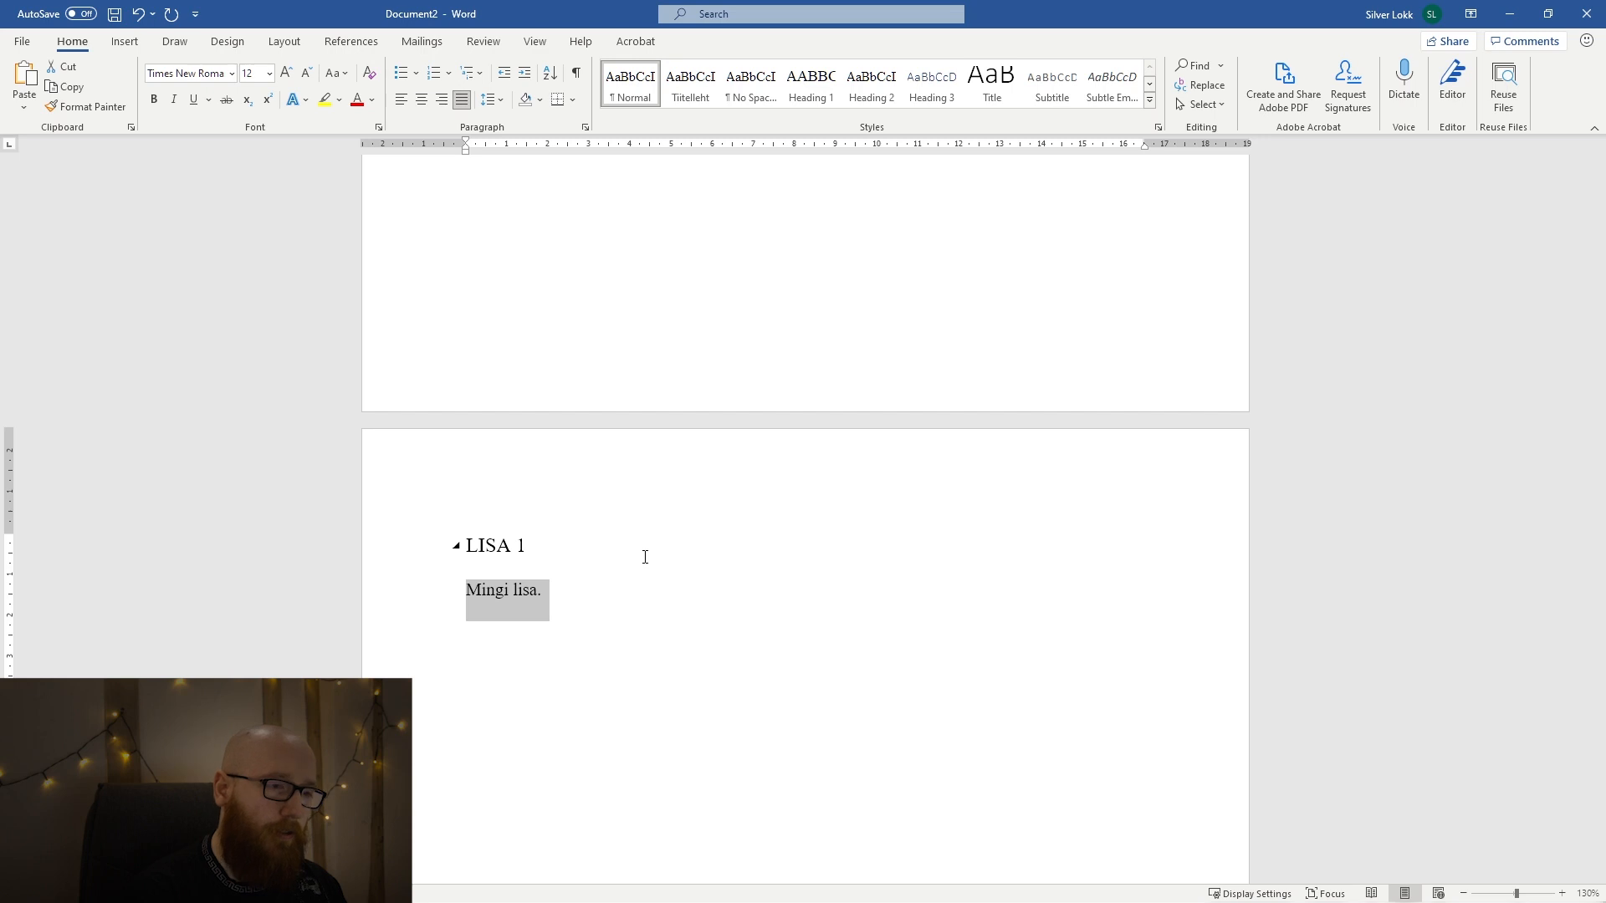
key("End")
Add the title "Lisa 2" on a new page after LISA 1 and apply the Heading 1 style to it.
scroll(644, 557, "up", 4)
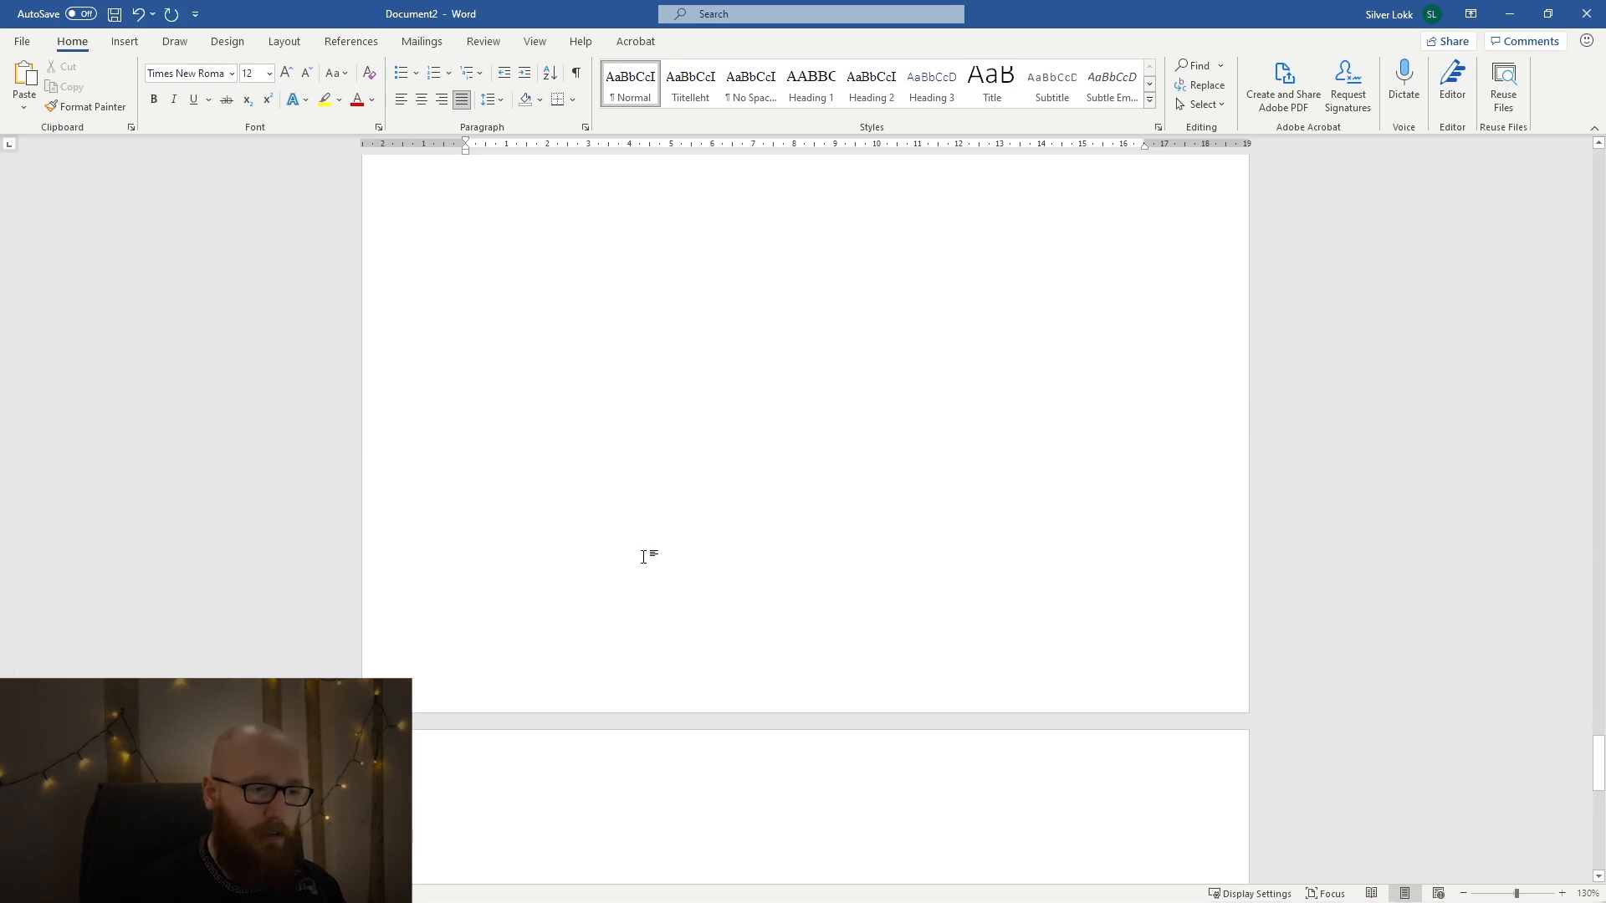
left_click(470, 842)
type("Lisa 2")
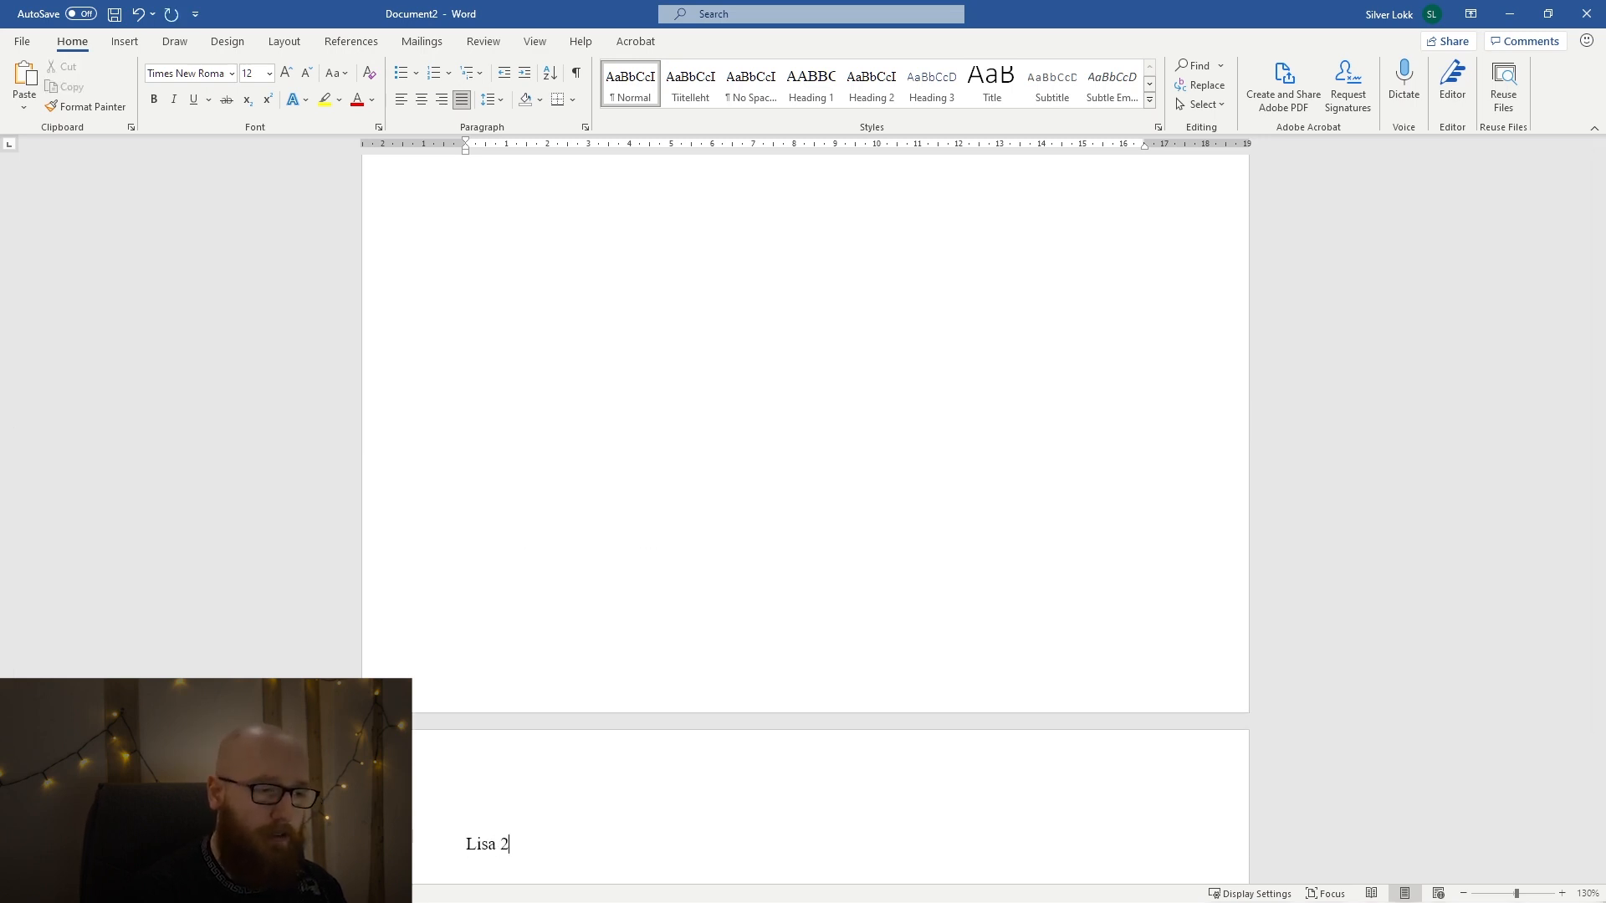
key("shift+Home")
left_click(811, 85)
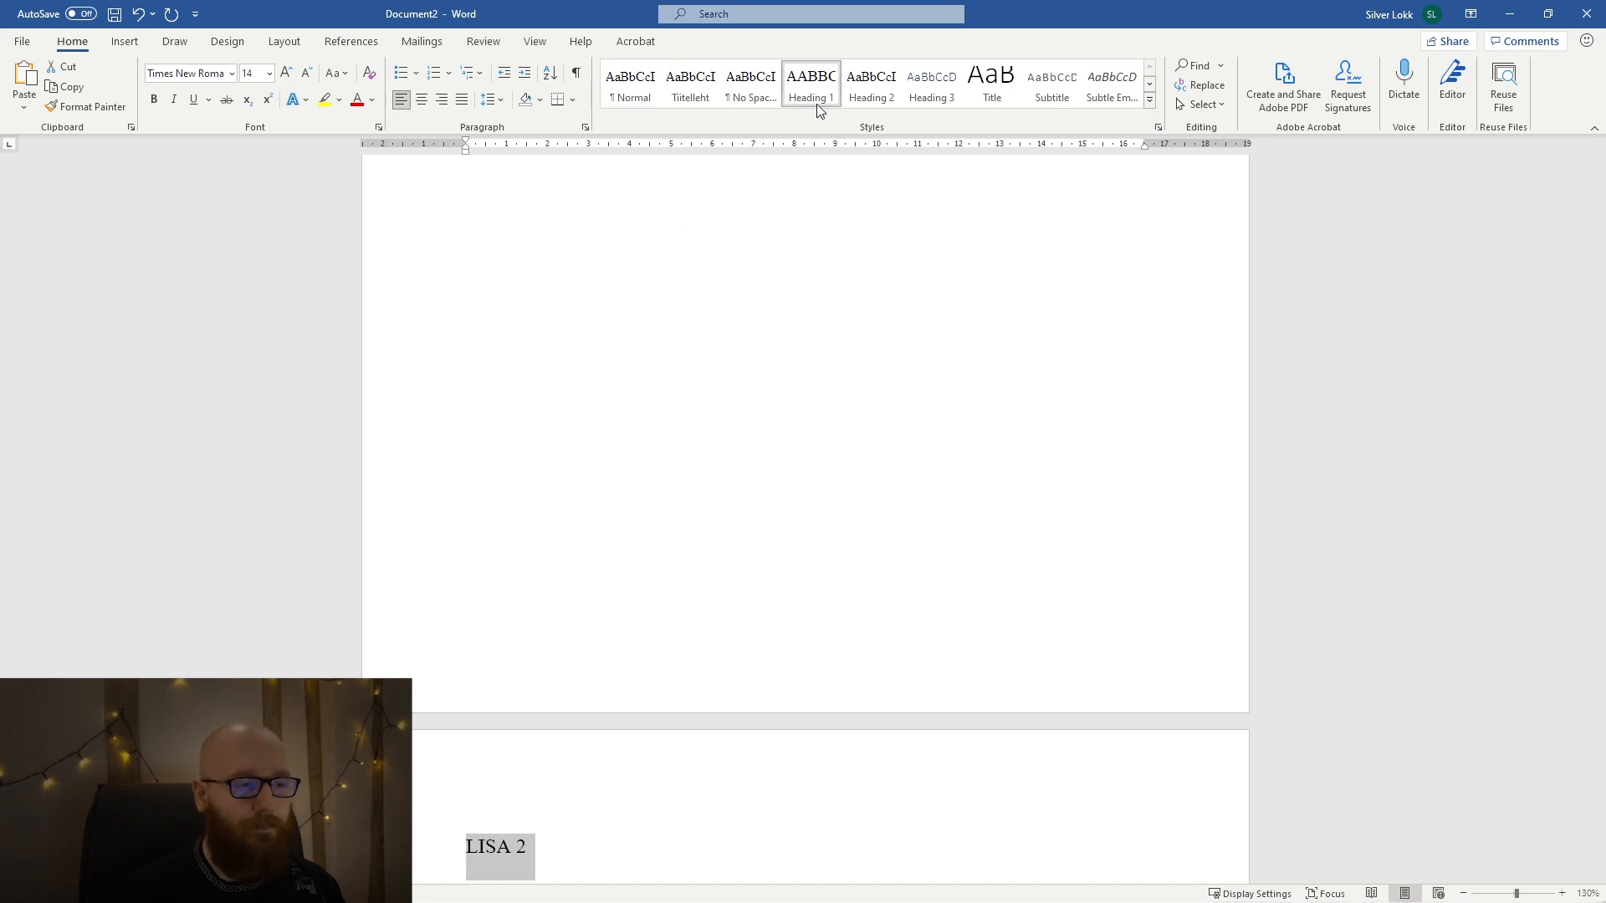
scroll(801, 448, "down", 4)
Insert the copied "Mingi lisa." line as body text below the LISA 2 heading.
key("End")
key("Return")
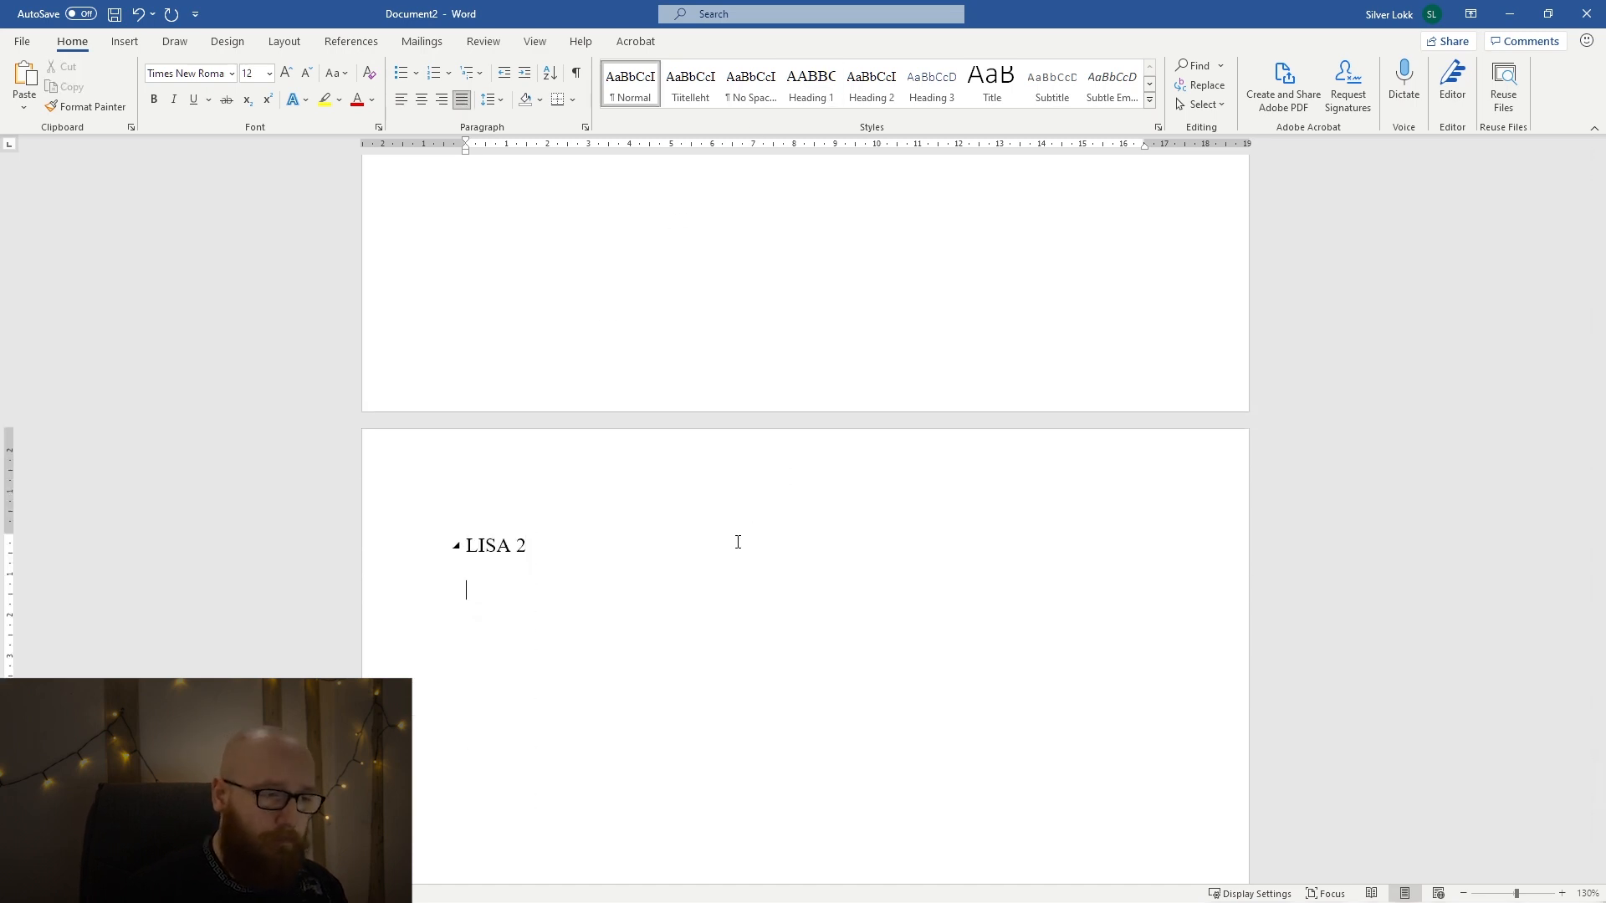
key("ctrl+v")
key("BackSpace")
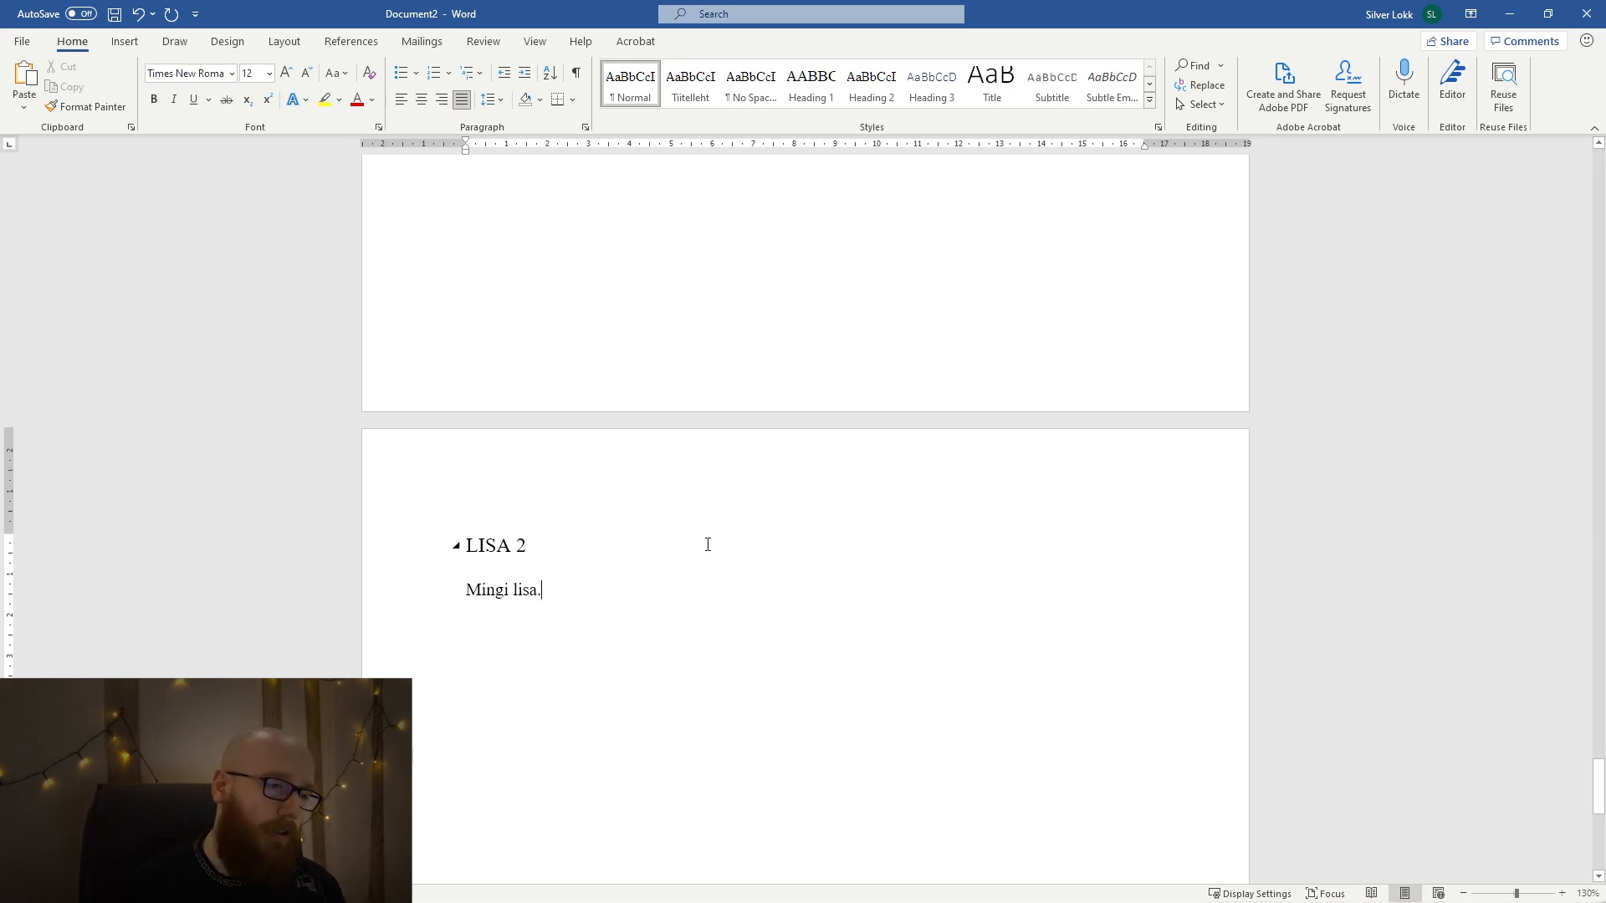
Add the title "Kasutatud allikad" on a new page after LISA 2 and apply the Heading 1 style to it.
scroll(708, 544, "up", 3)
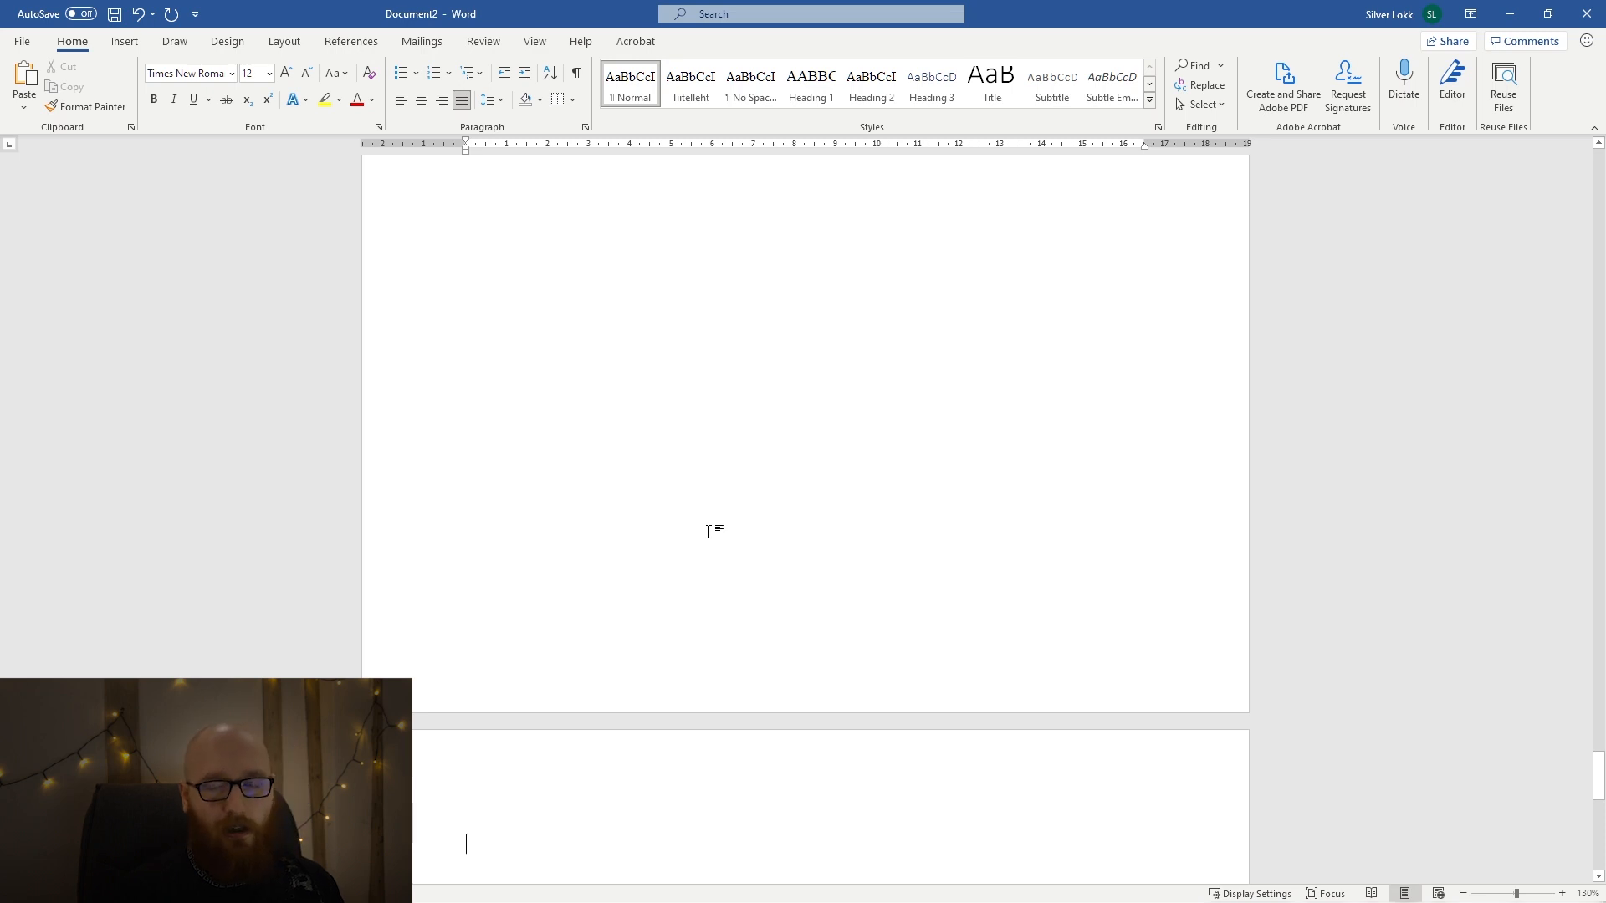
scroll(651, 527, "down", 3)
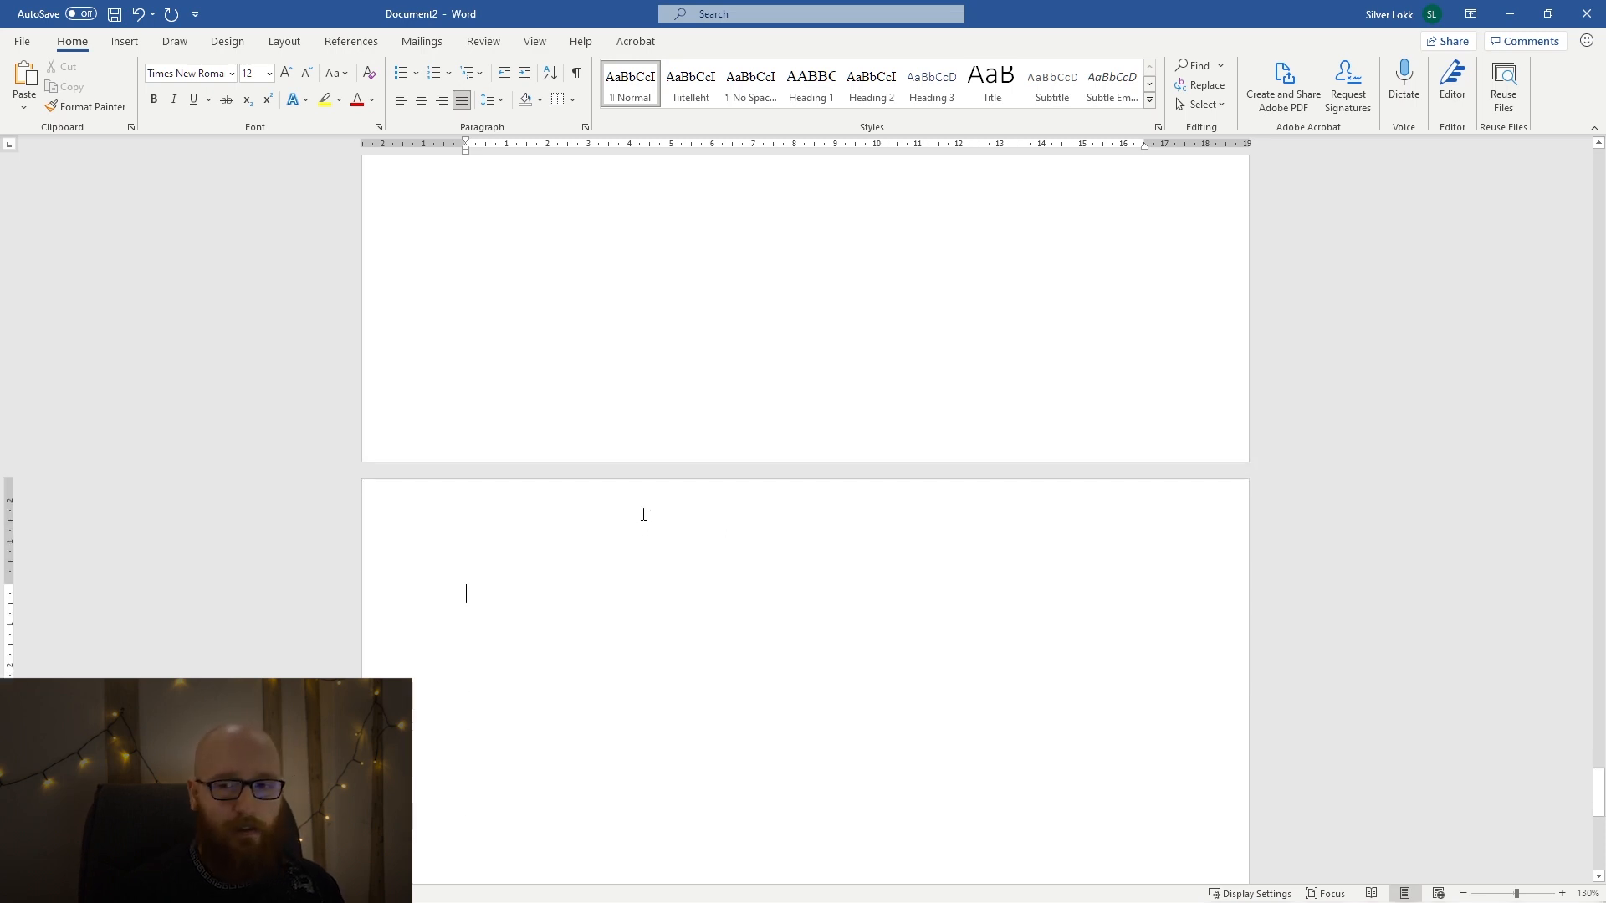
scroll(642, 512, "down", 1)
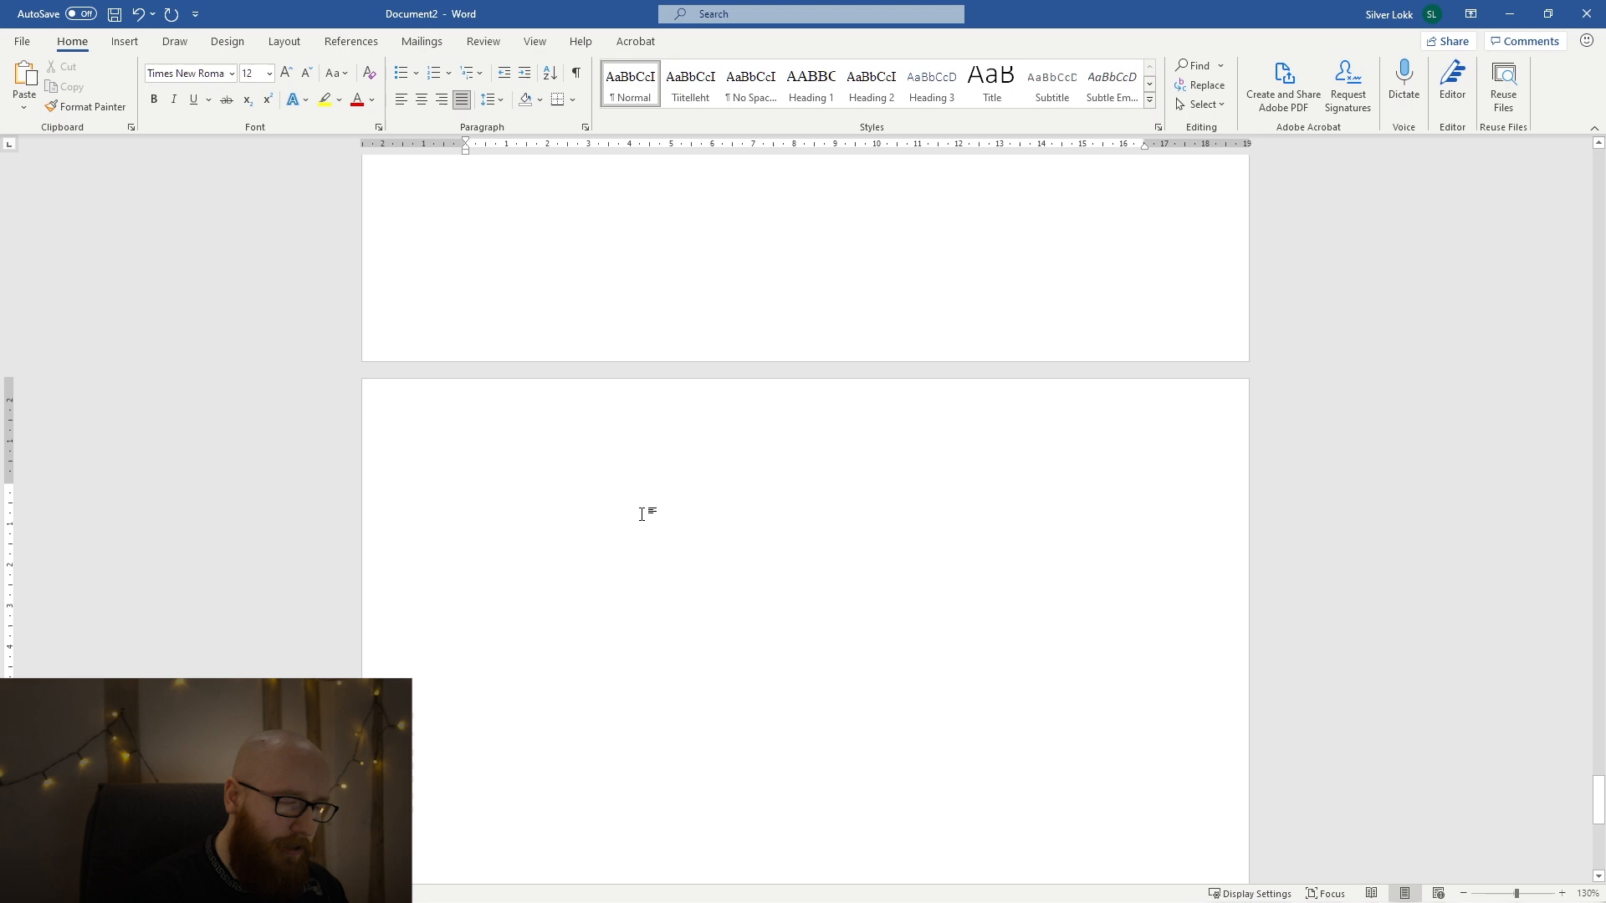
type("kasutatud ")
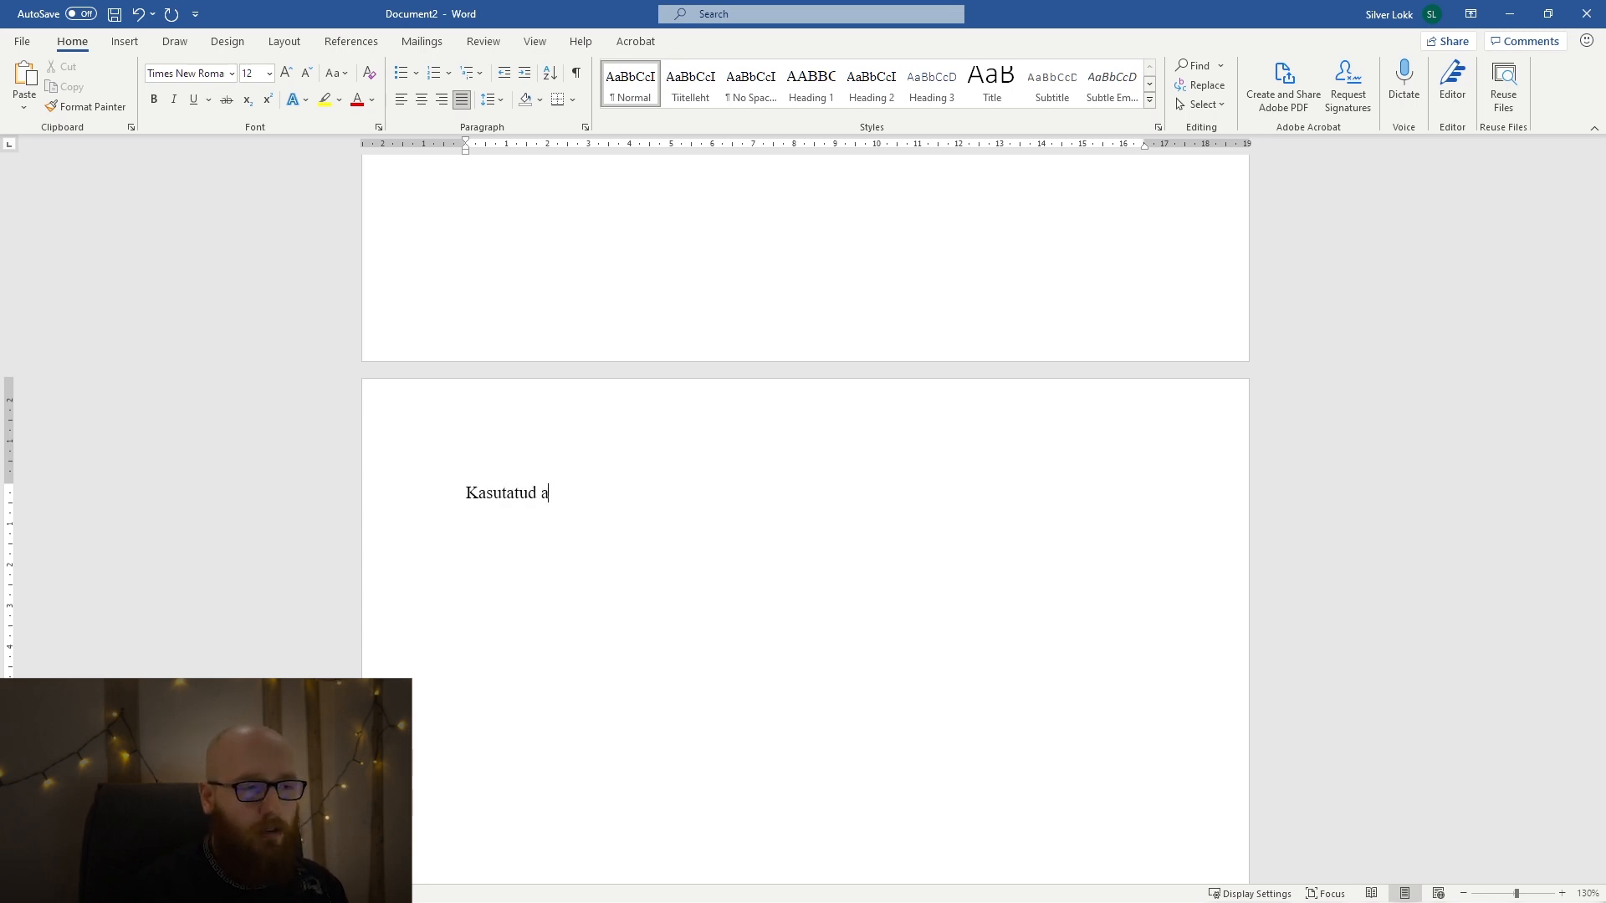
type("alliak")
key("BackSpace")
key("BackSpace")
type("kad")
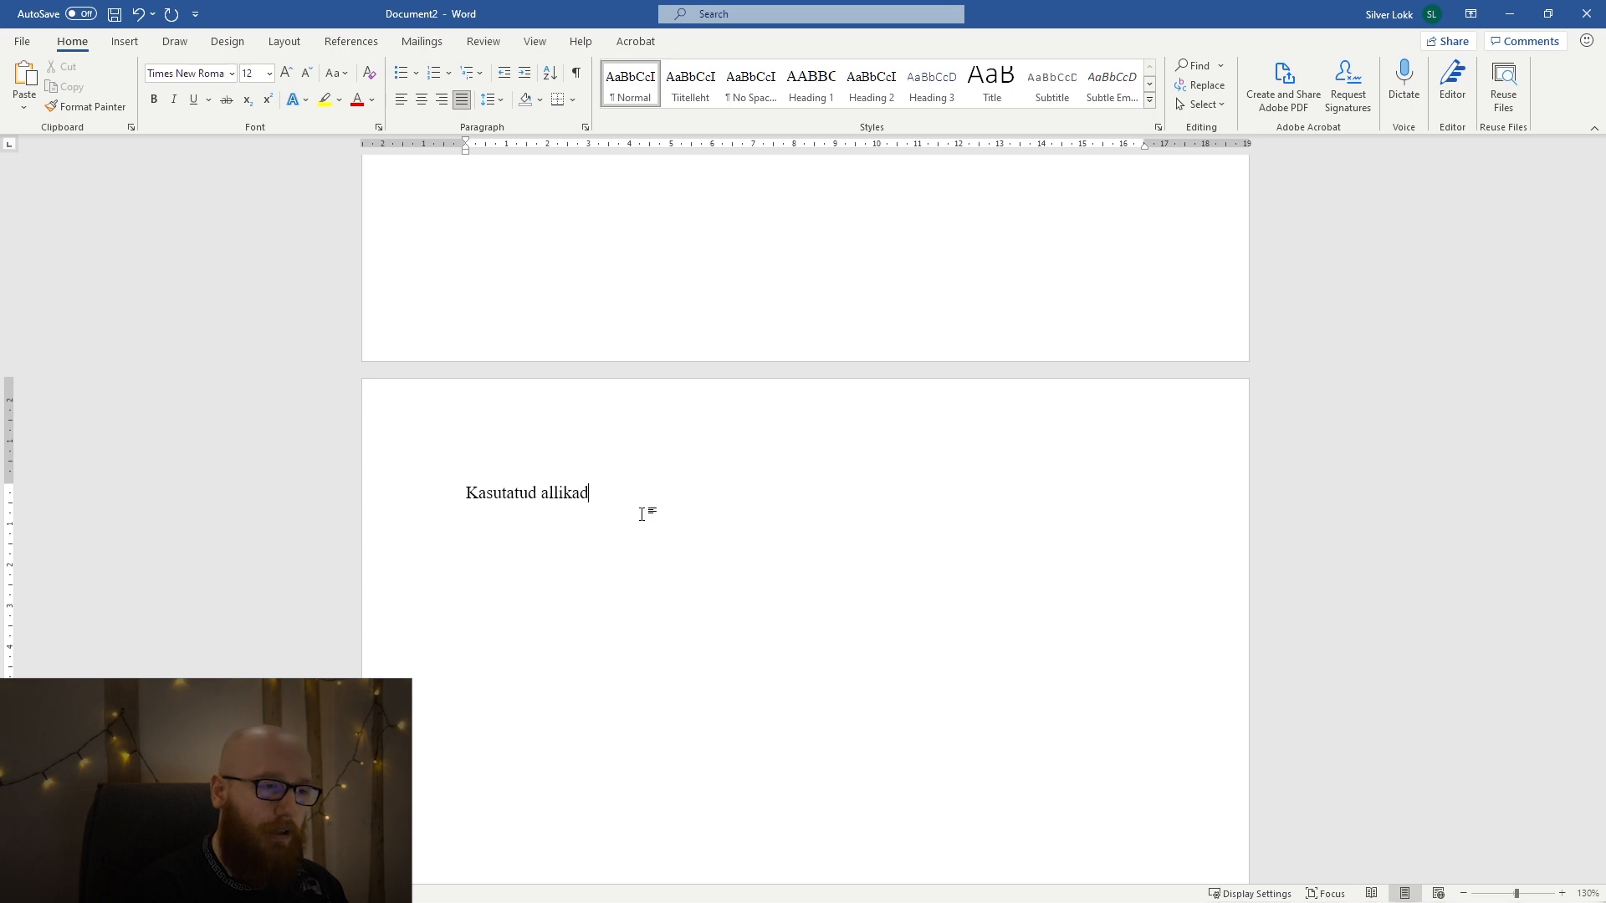
triple_click(641, 513)
left_click(803, 92)
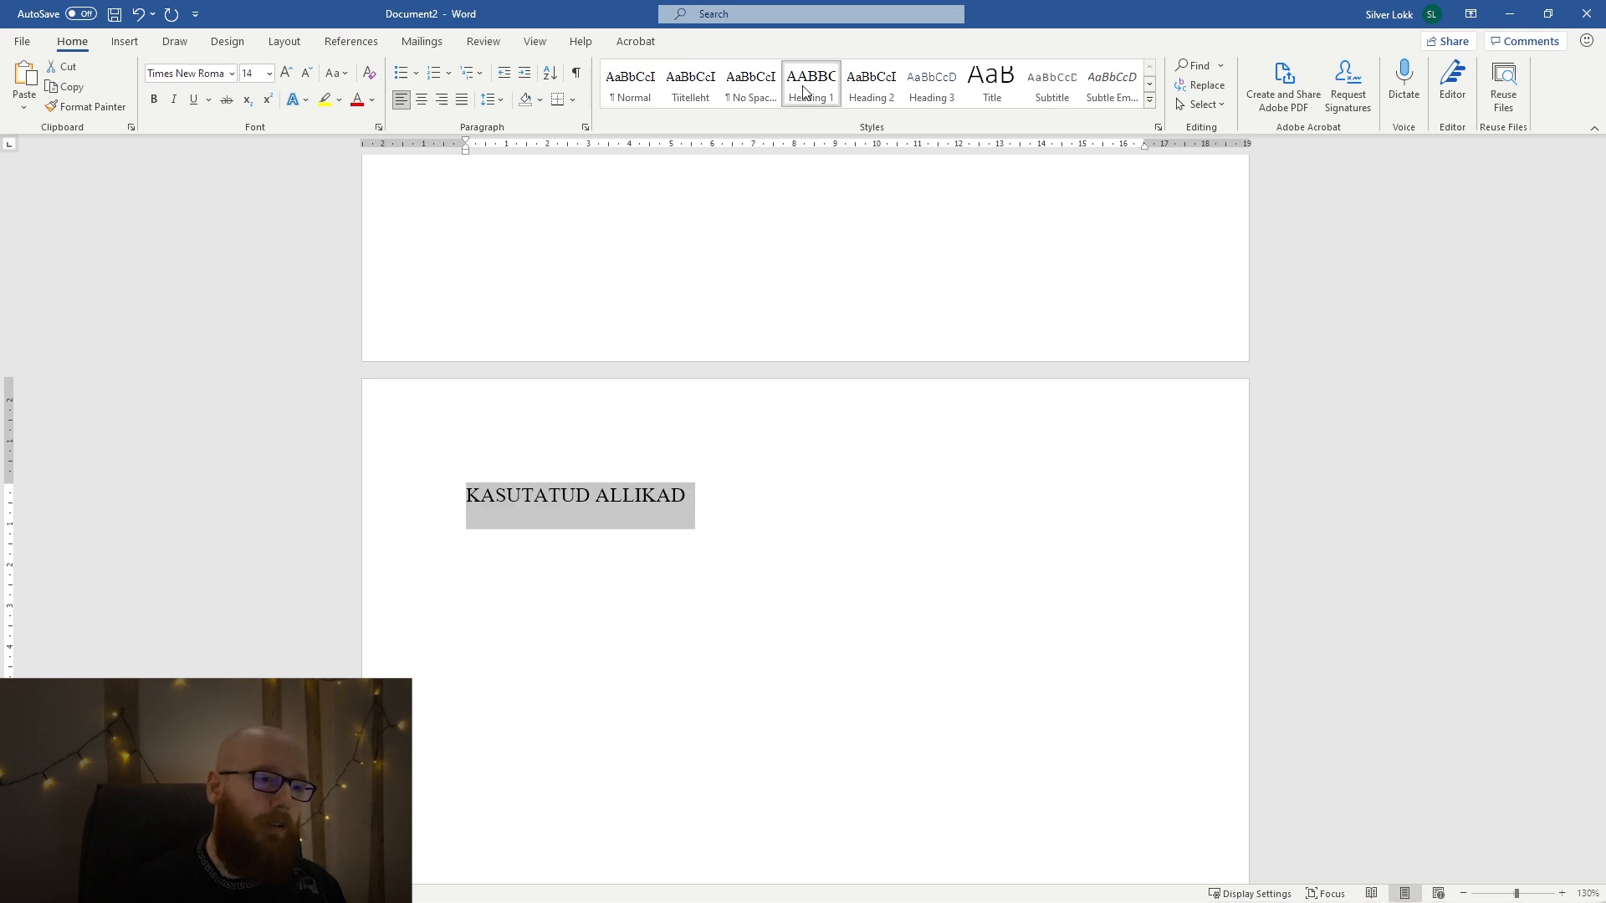
left_click(827, 518)
Enter the body text "Siia tulevad allikad." on a new line below the KASUTATUD ALLIKAD heading.
key("Return")
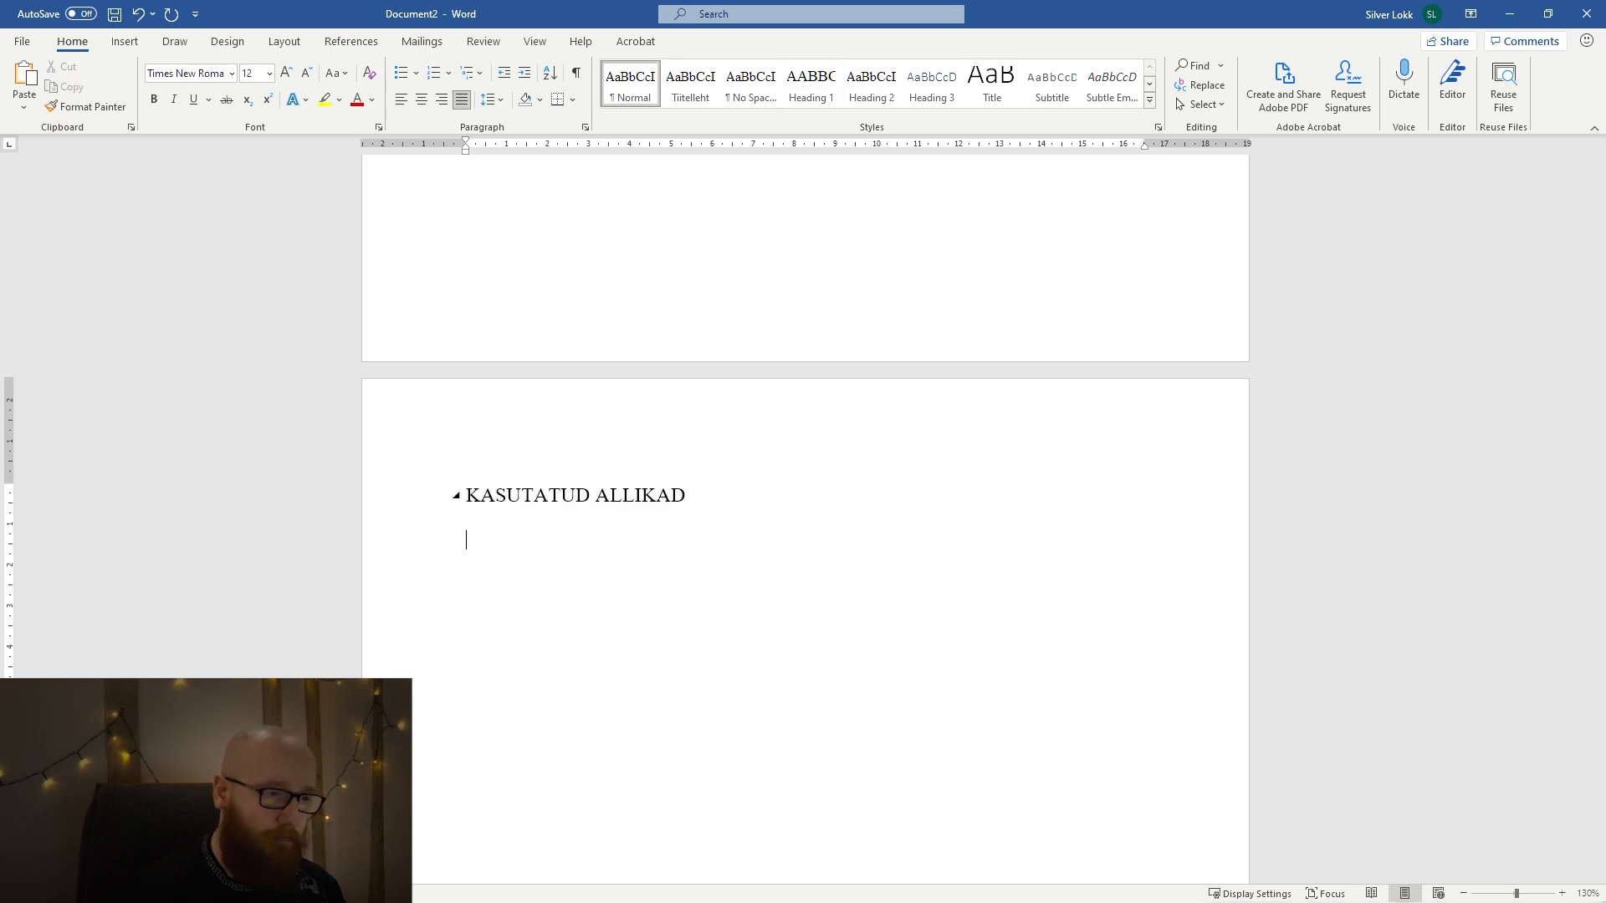
type("Siia tulevad allikad.")
scroll(830, 512, "down", 5)
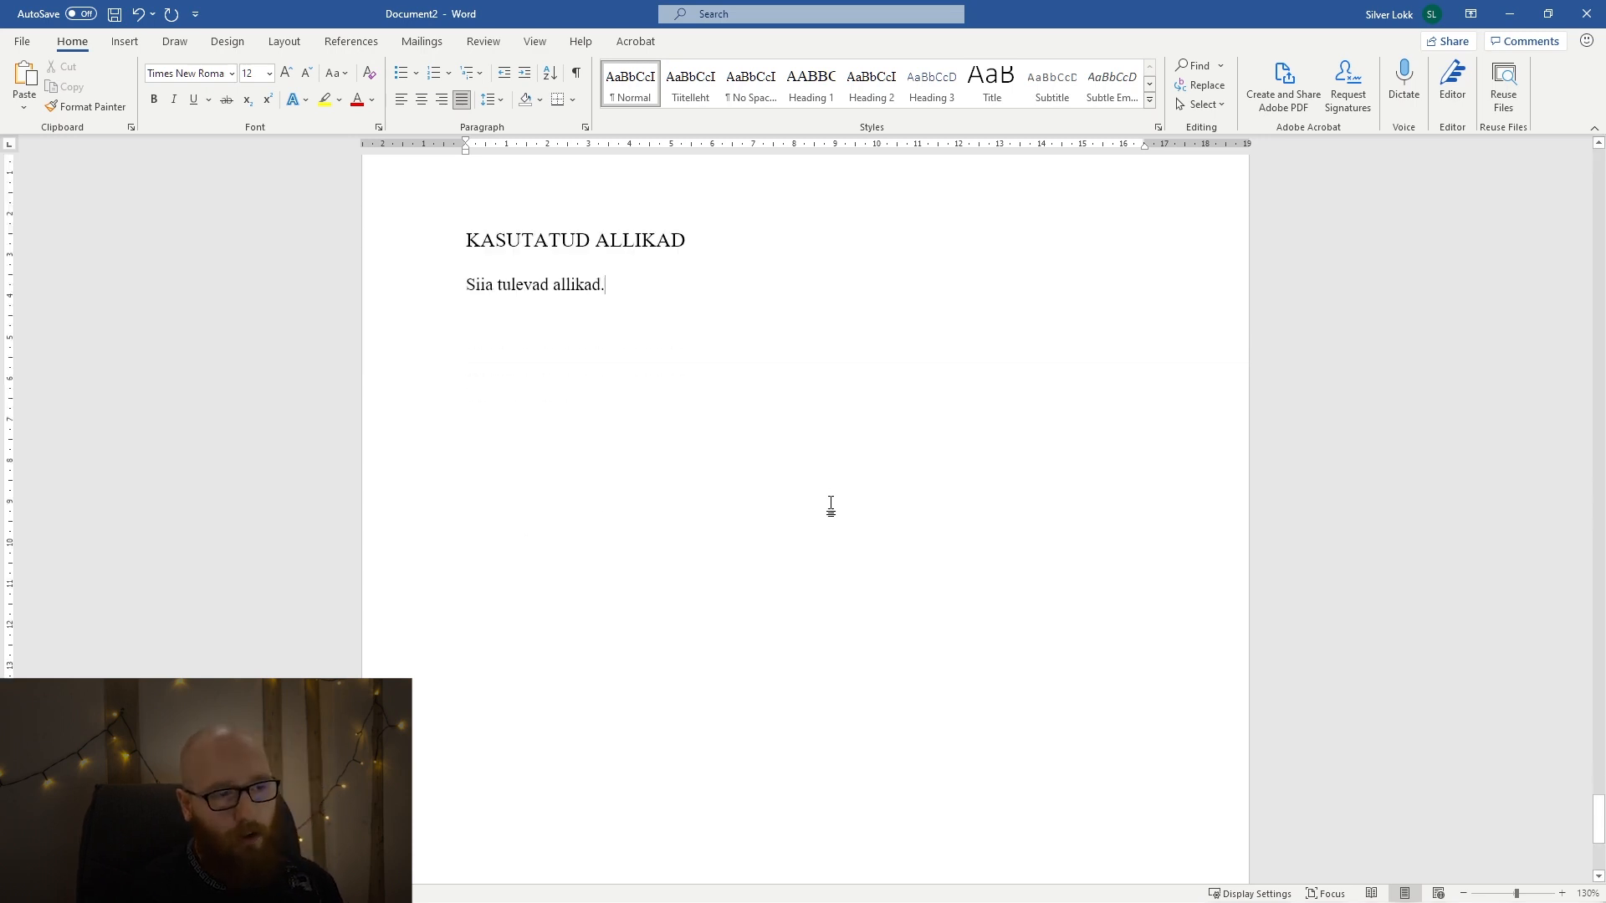
Update the entire table of contents under SISUKORD, including headings and page numbers.
scroll(830, 513, "up", 10)
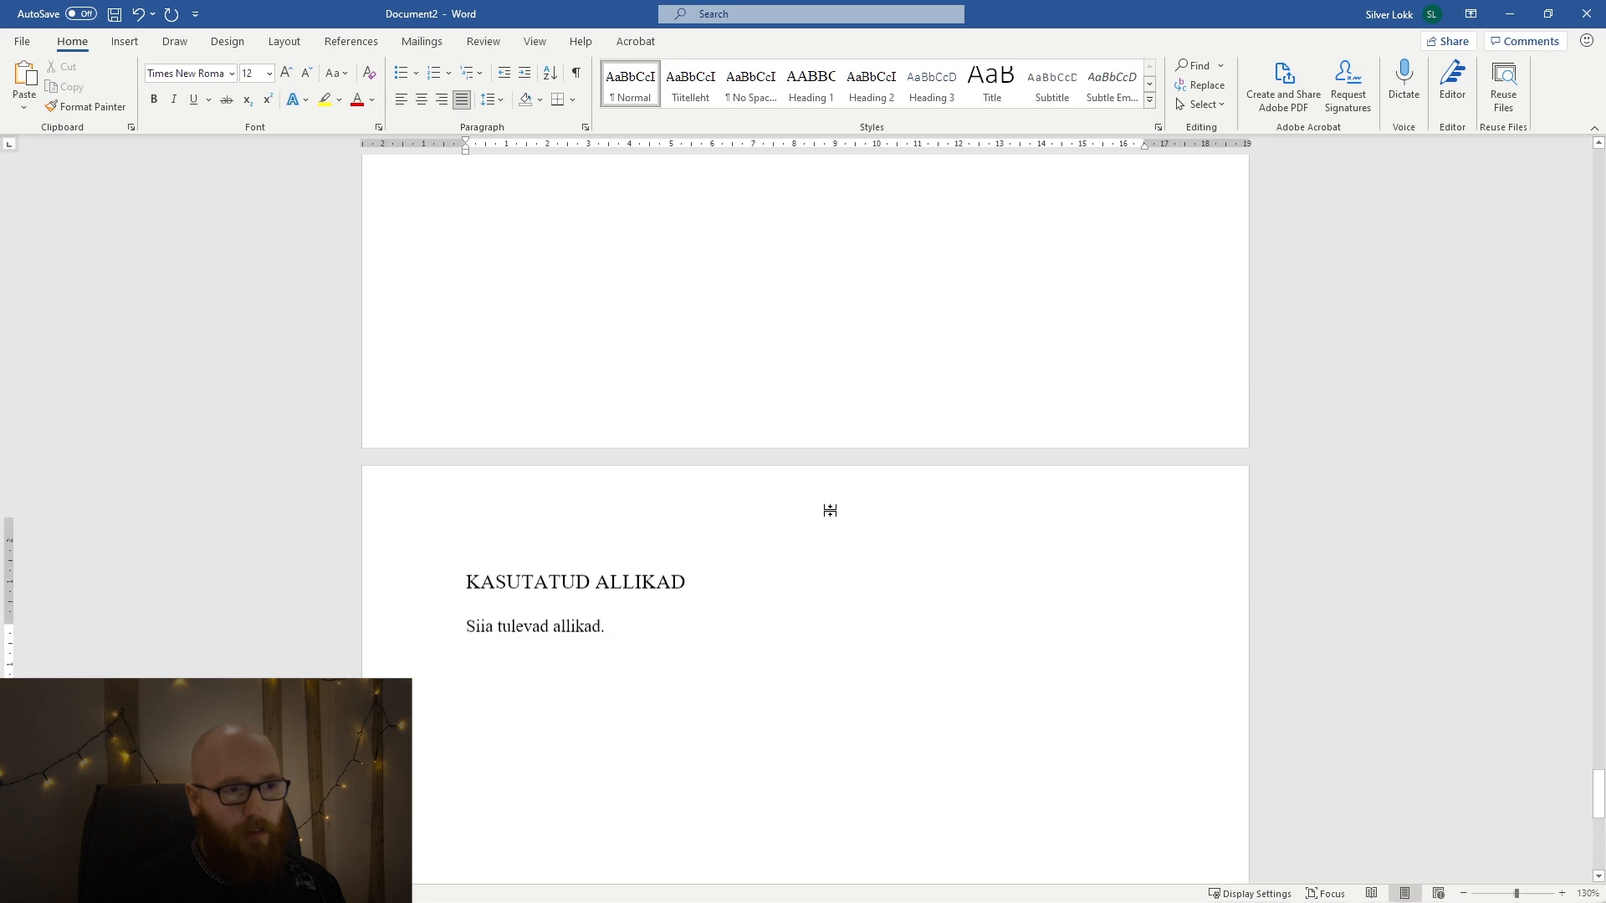
scroll(852, 562, "up", 15)
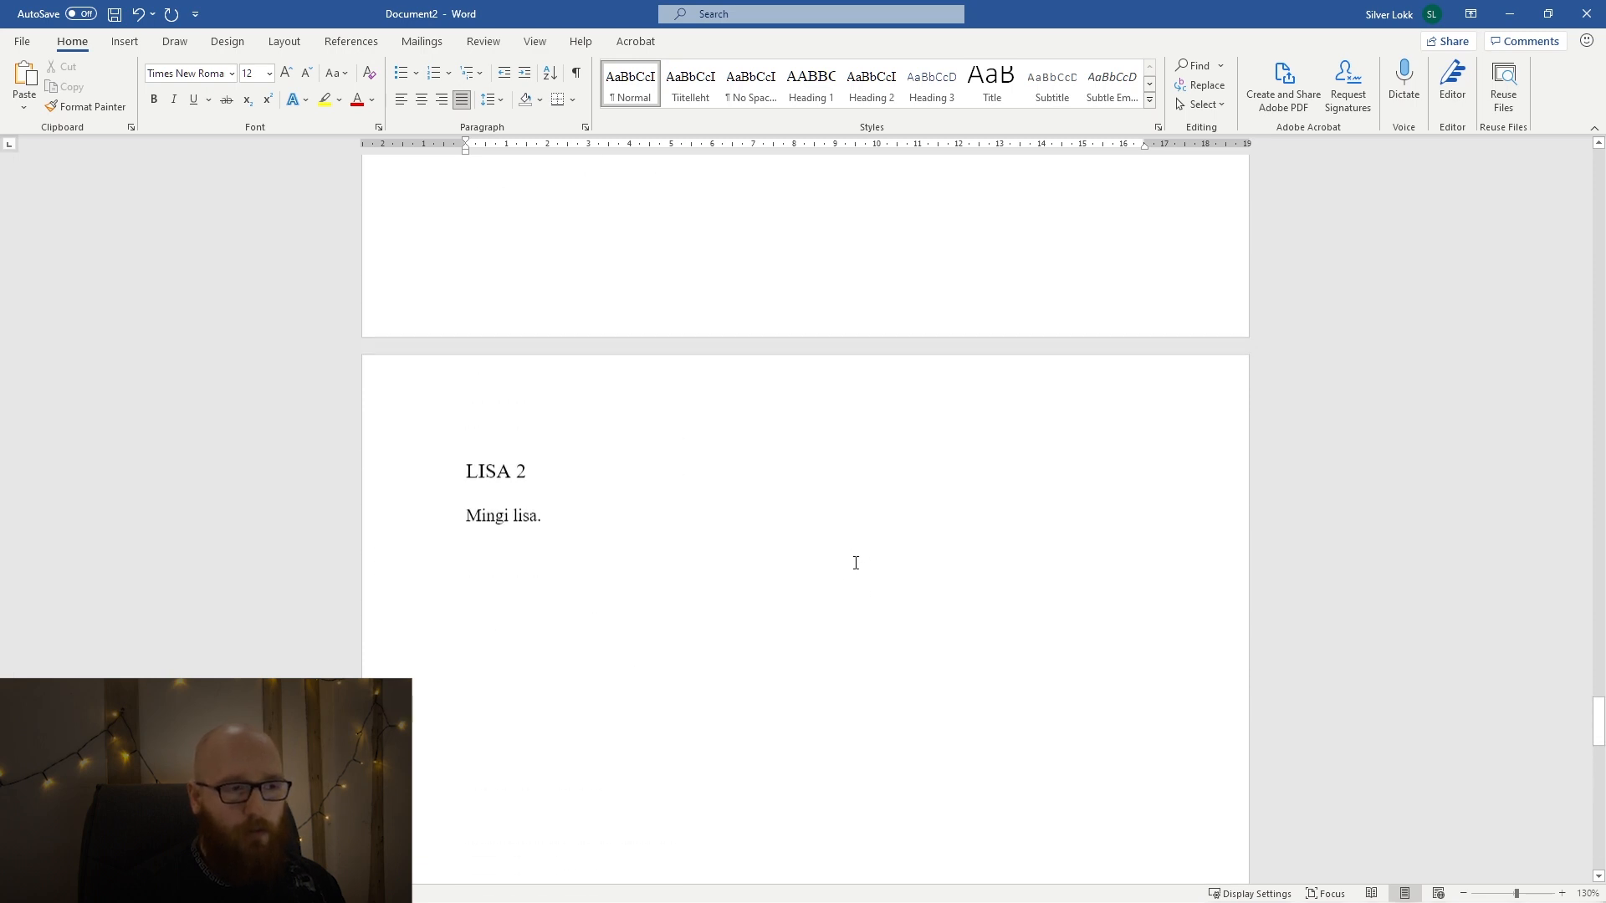
scroll(854, 562, "up", 20)
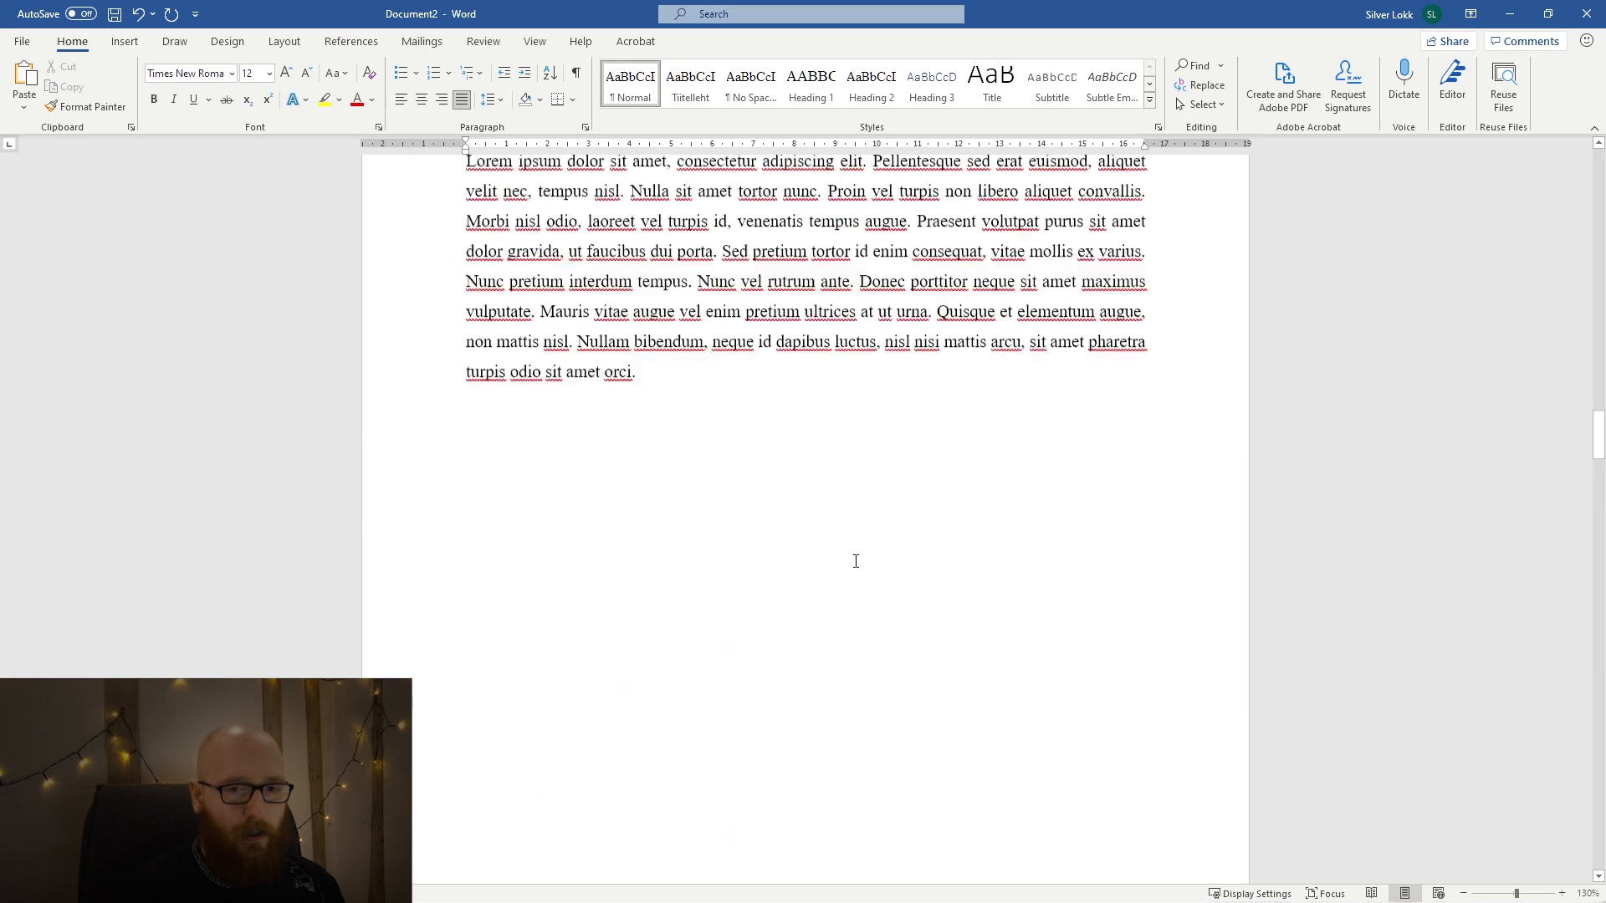
scroll(856, 560, "up", 1)
left_click(675, 504)
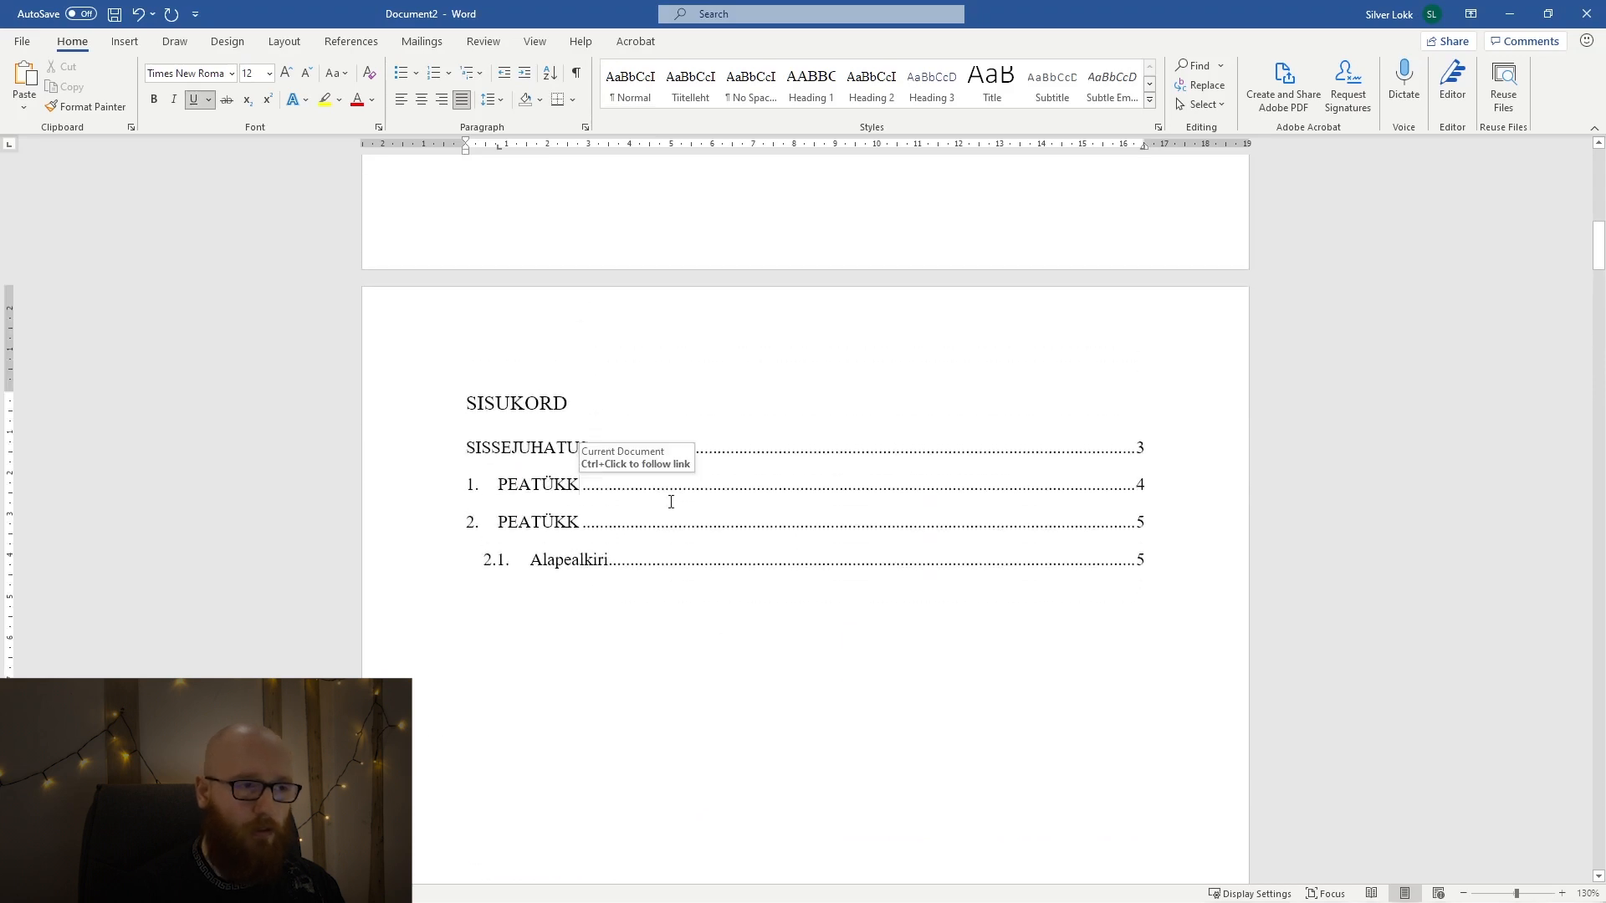
left_click(351, 41)
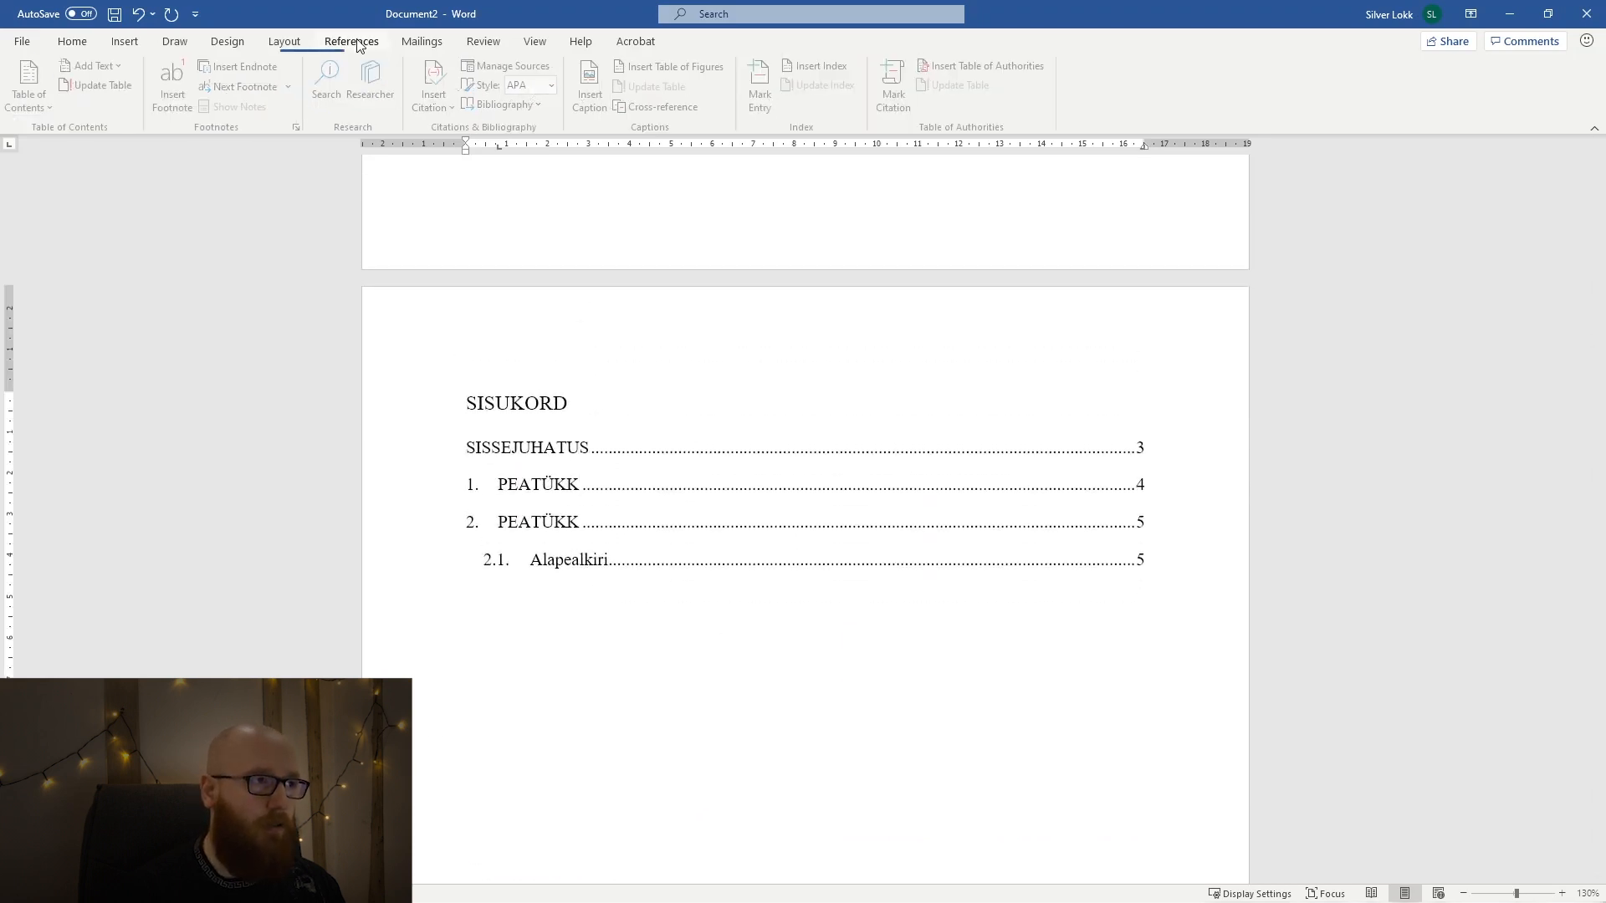
left_click(94, 83)
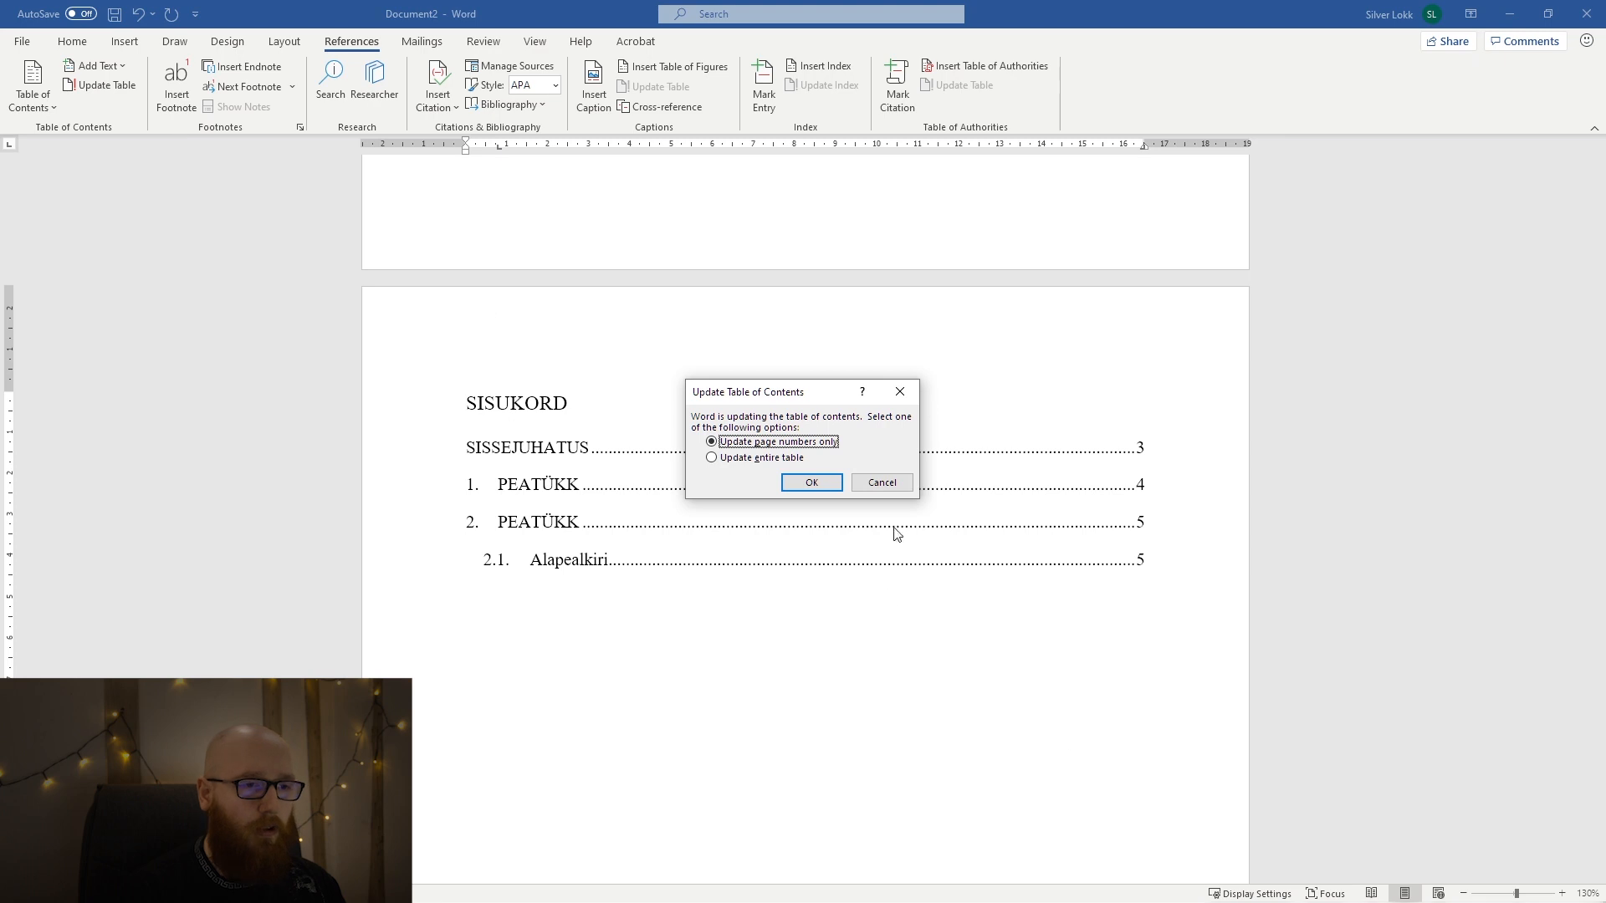
left_click(755, 458)
left_click(816, 484)
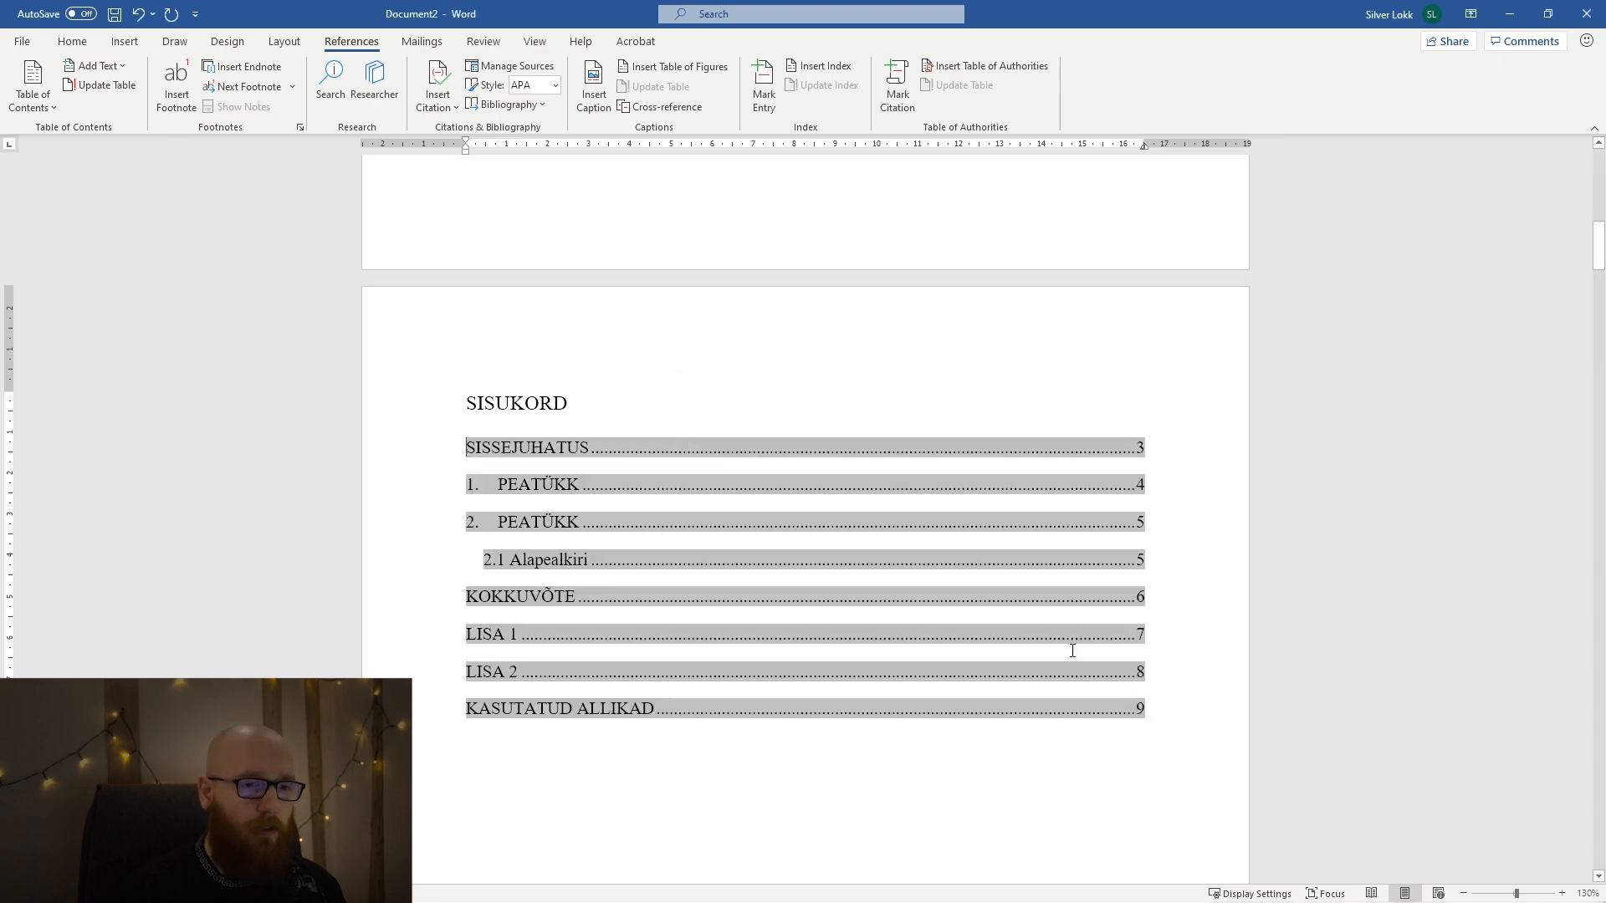
left_click(1050, 759)
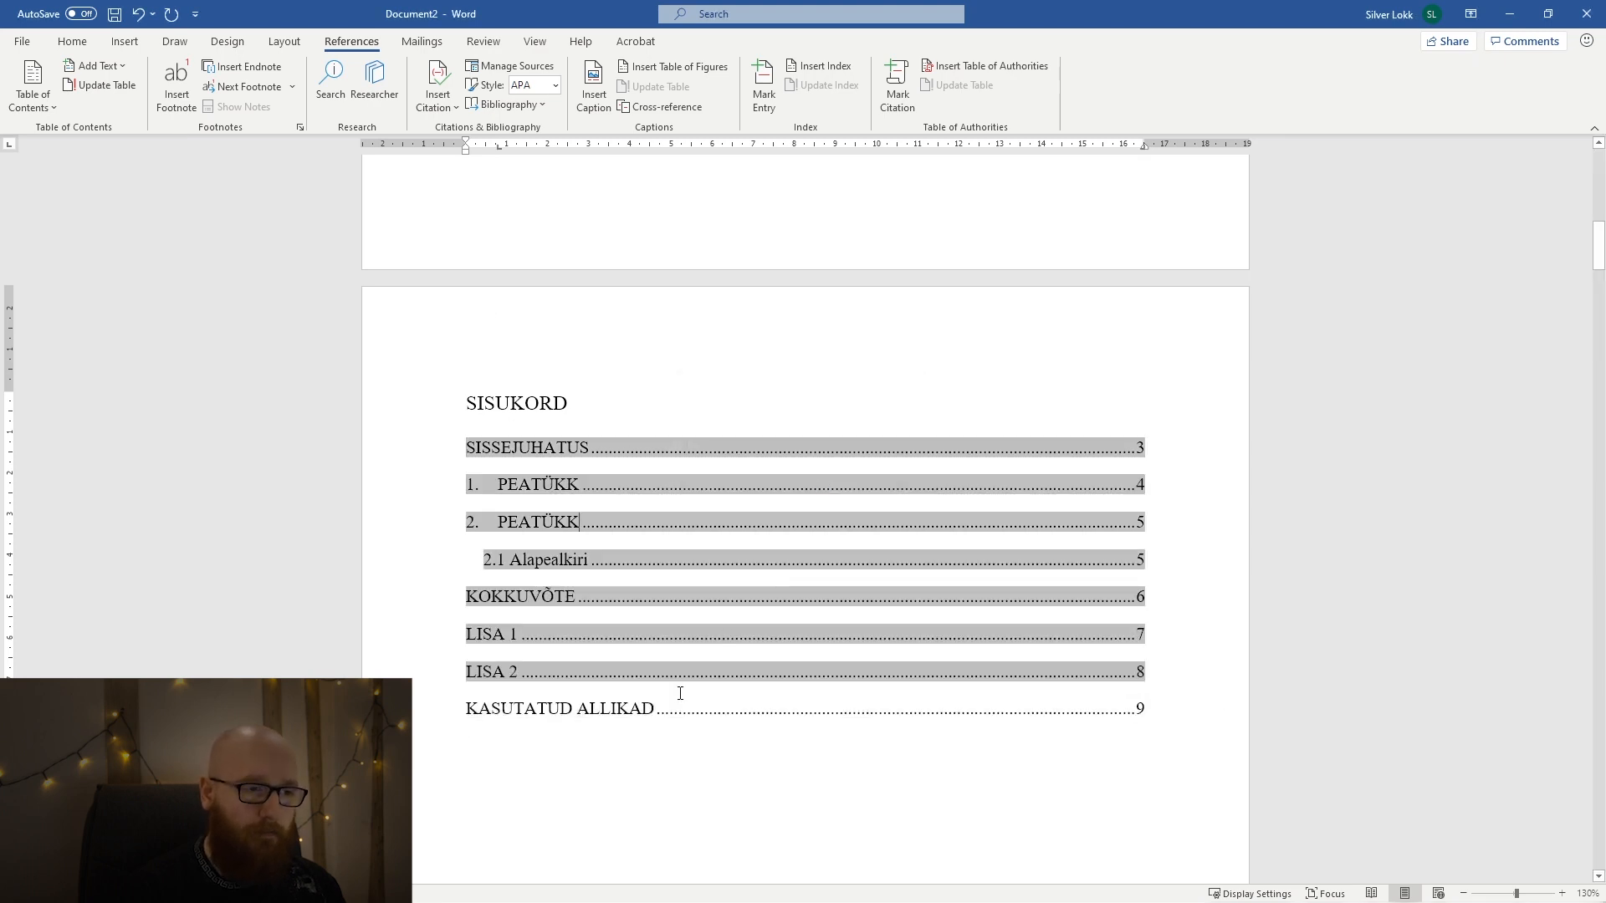
left_click(718, 761)
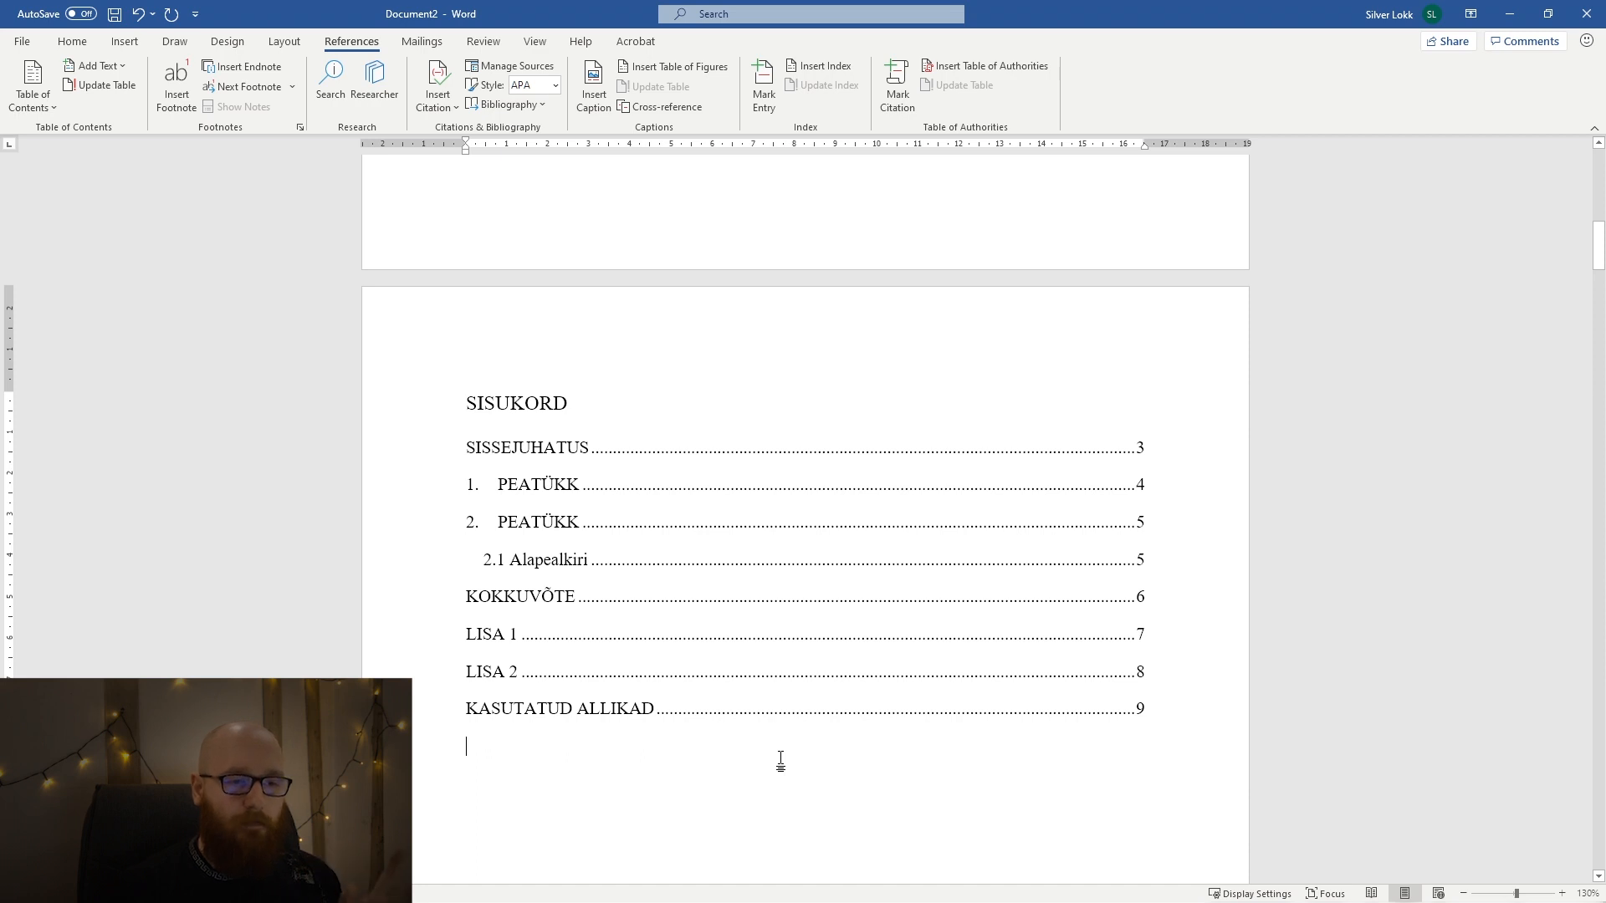
Examine the SISUKORD entries and the heading on the SISSEJUHATUS page.
scroll(567, 667, "down", 8)
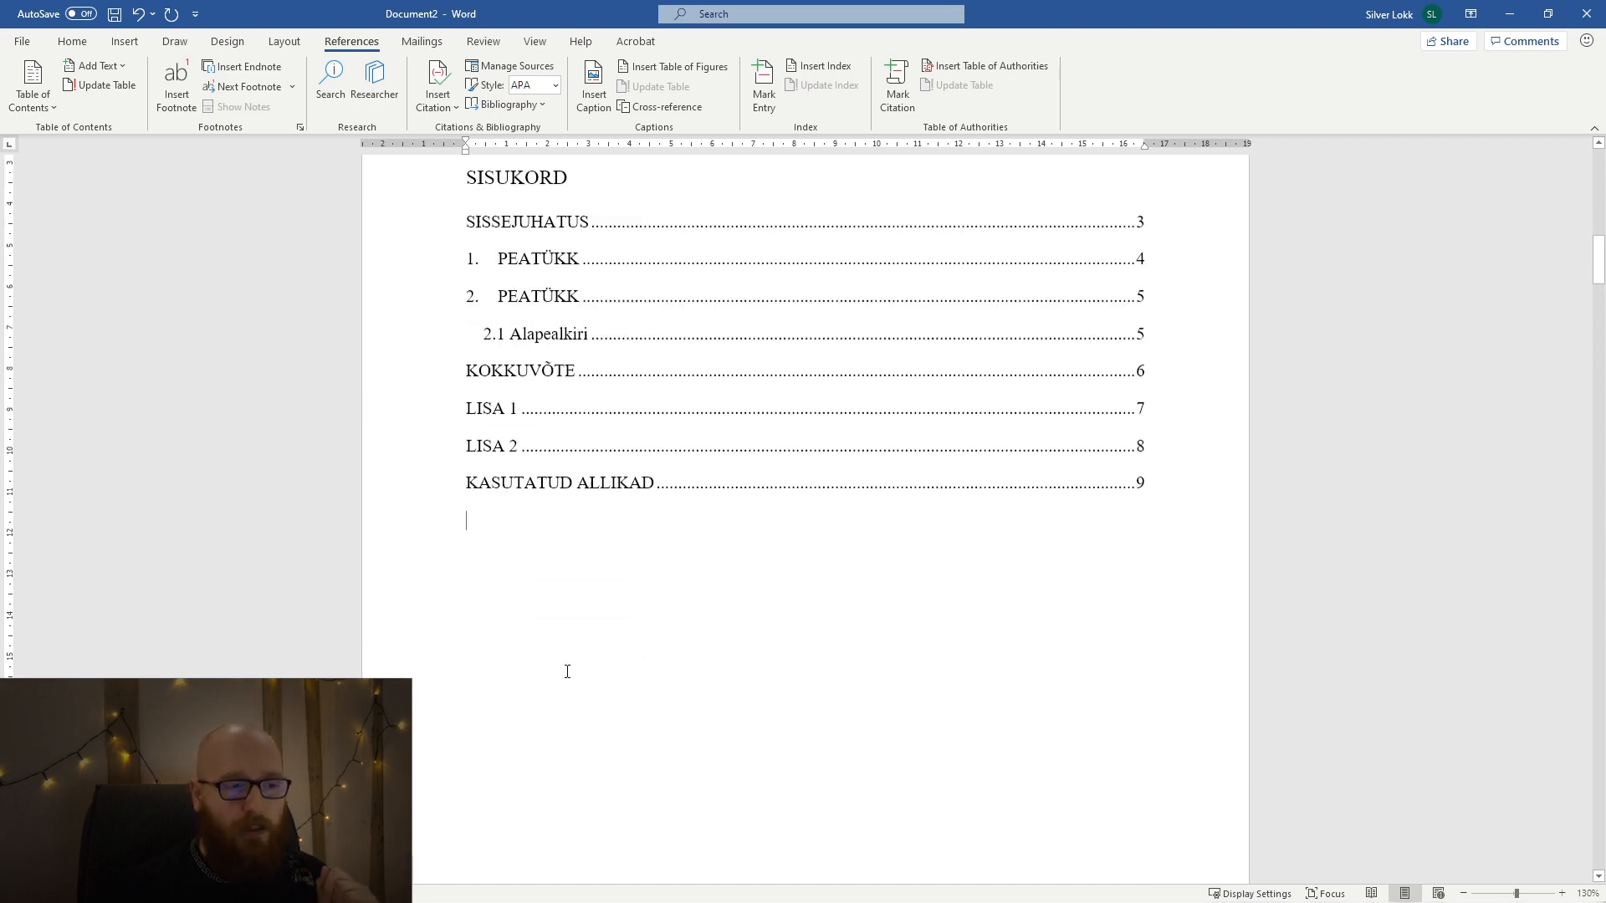
scroll(801, 596, "up", 8)
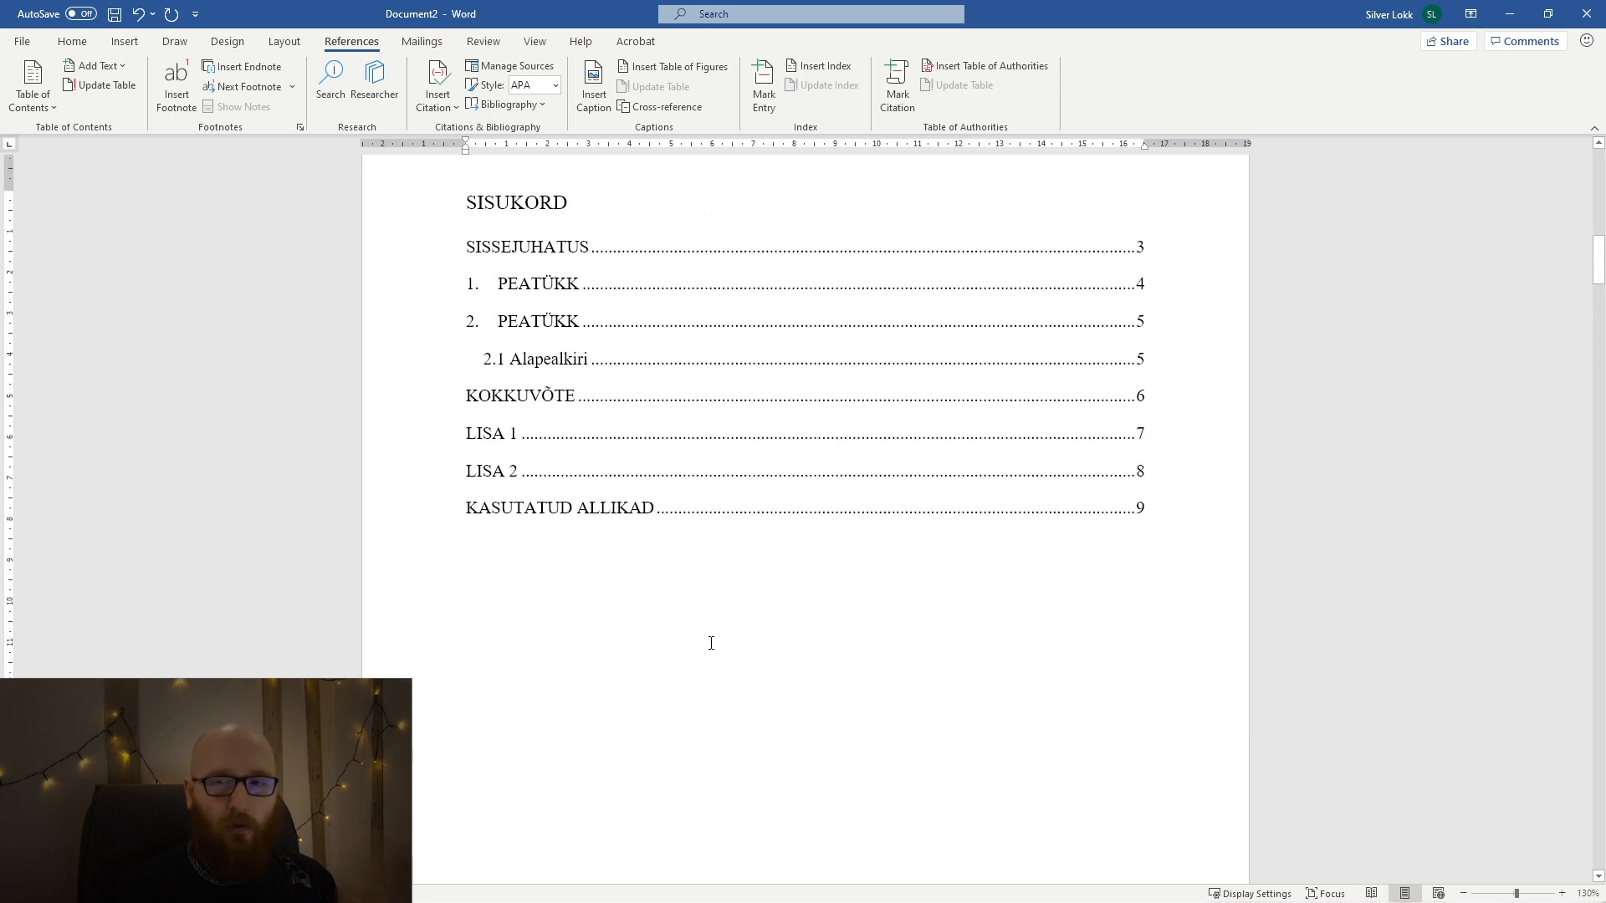
scroll(733, 616, "up", 2)
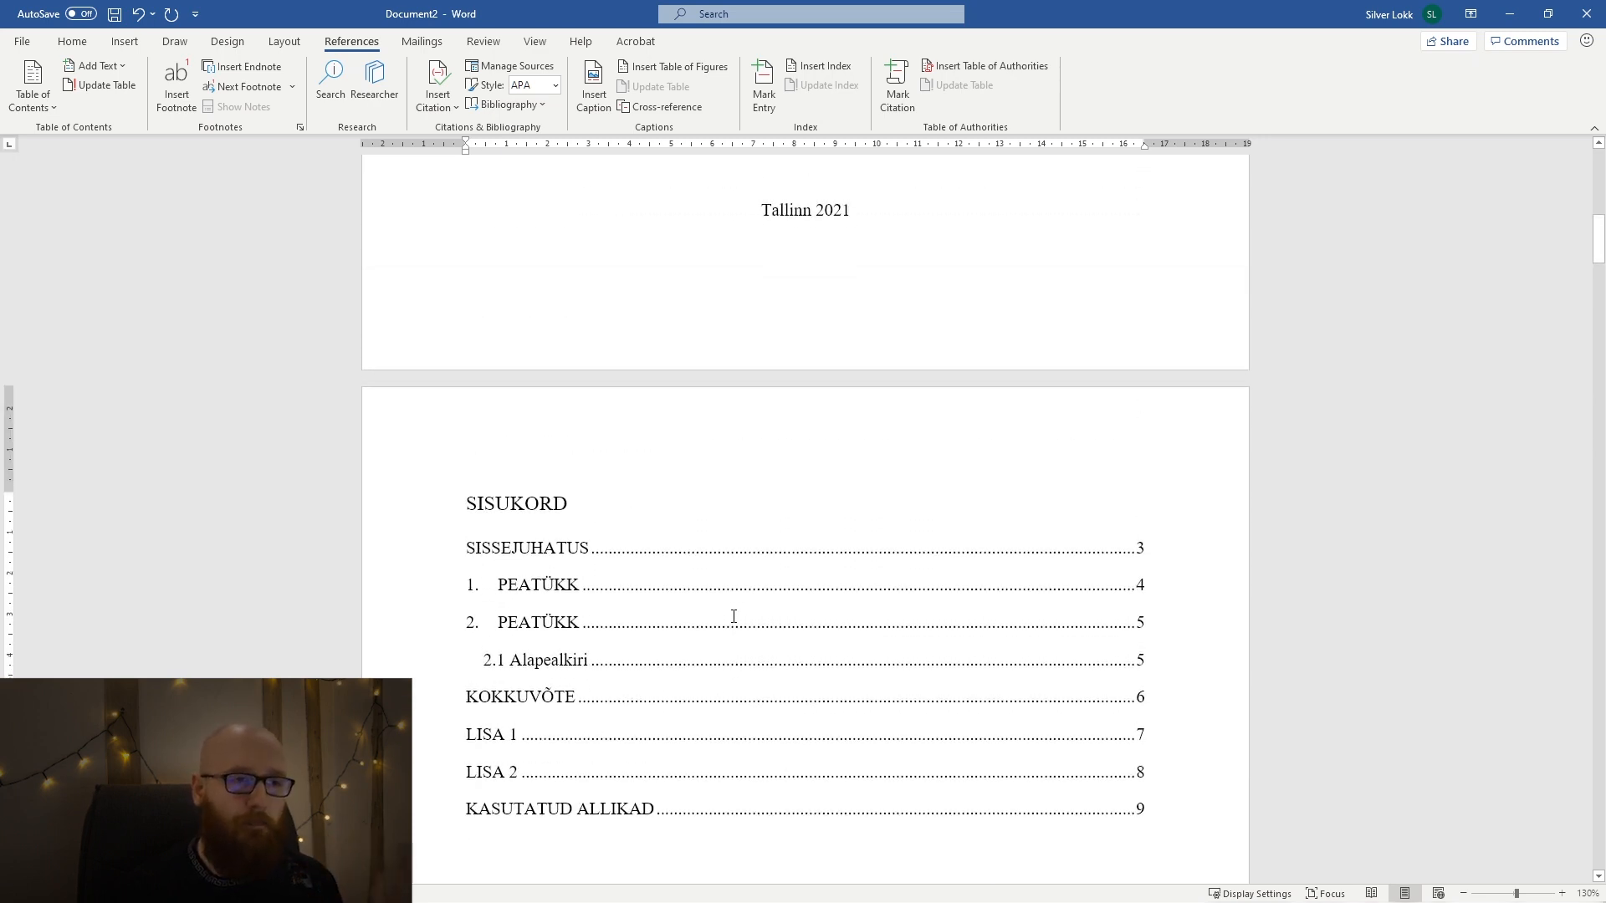
scroll(742, 613, "down", 12)
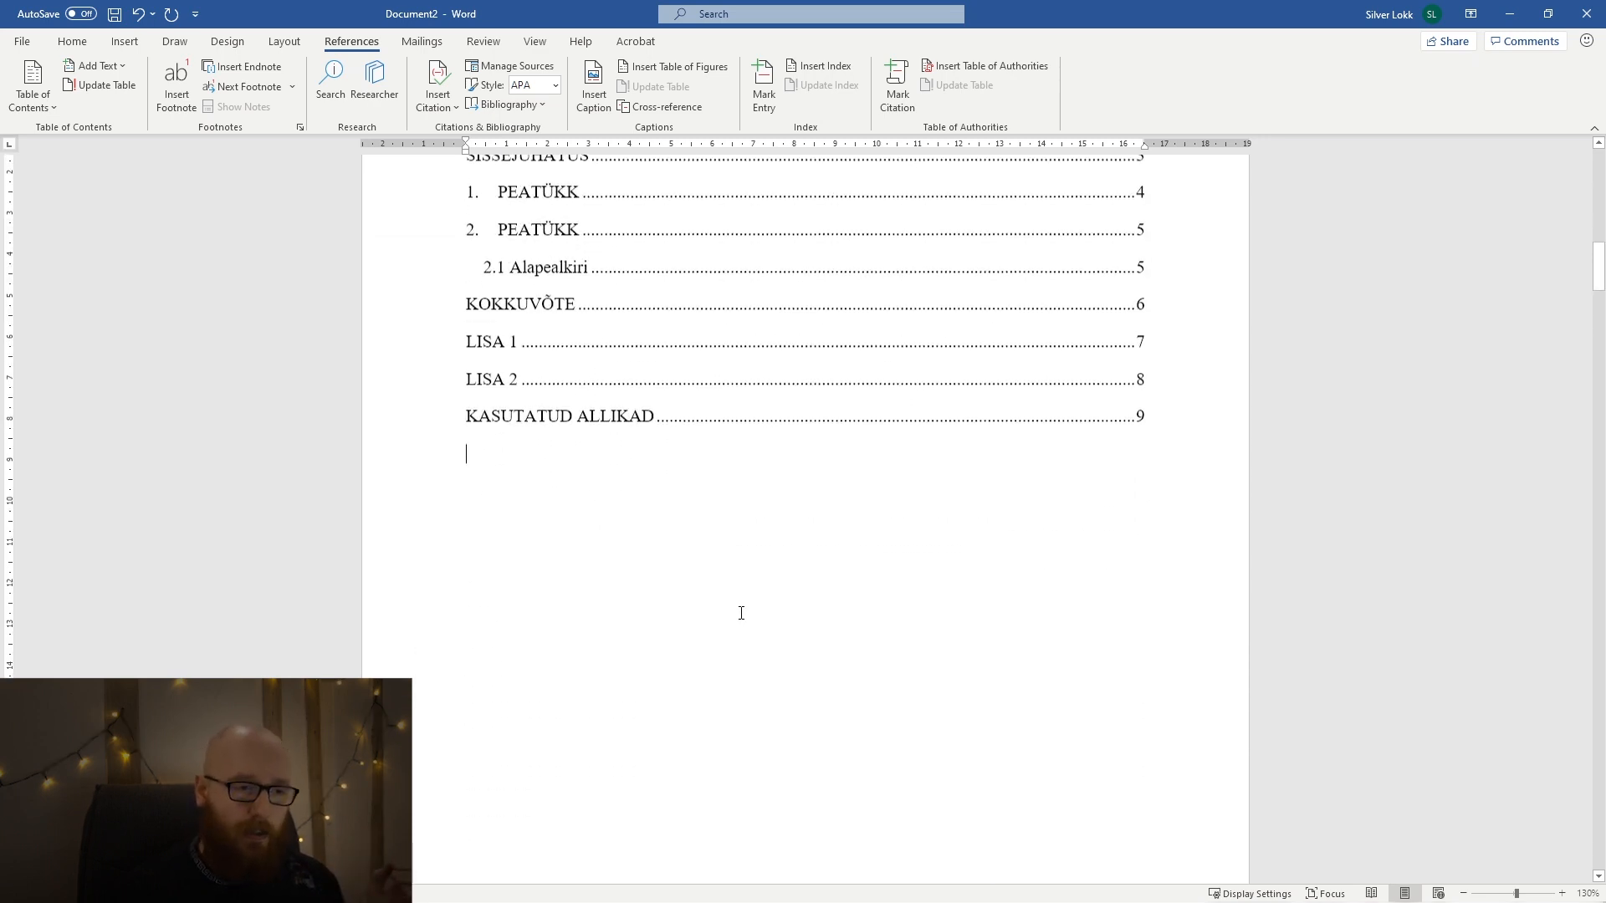
scroll(754, 601, "down", 3)
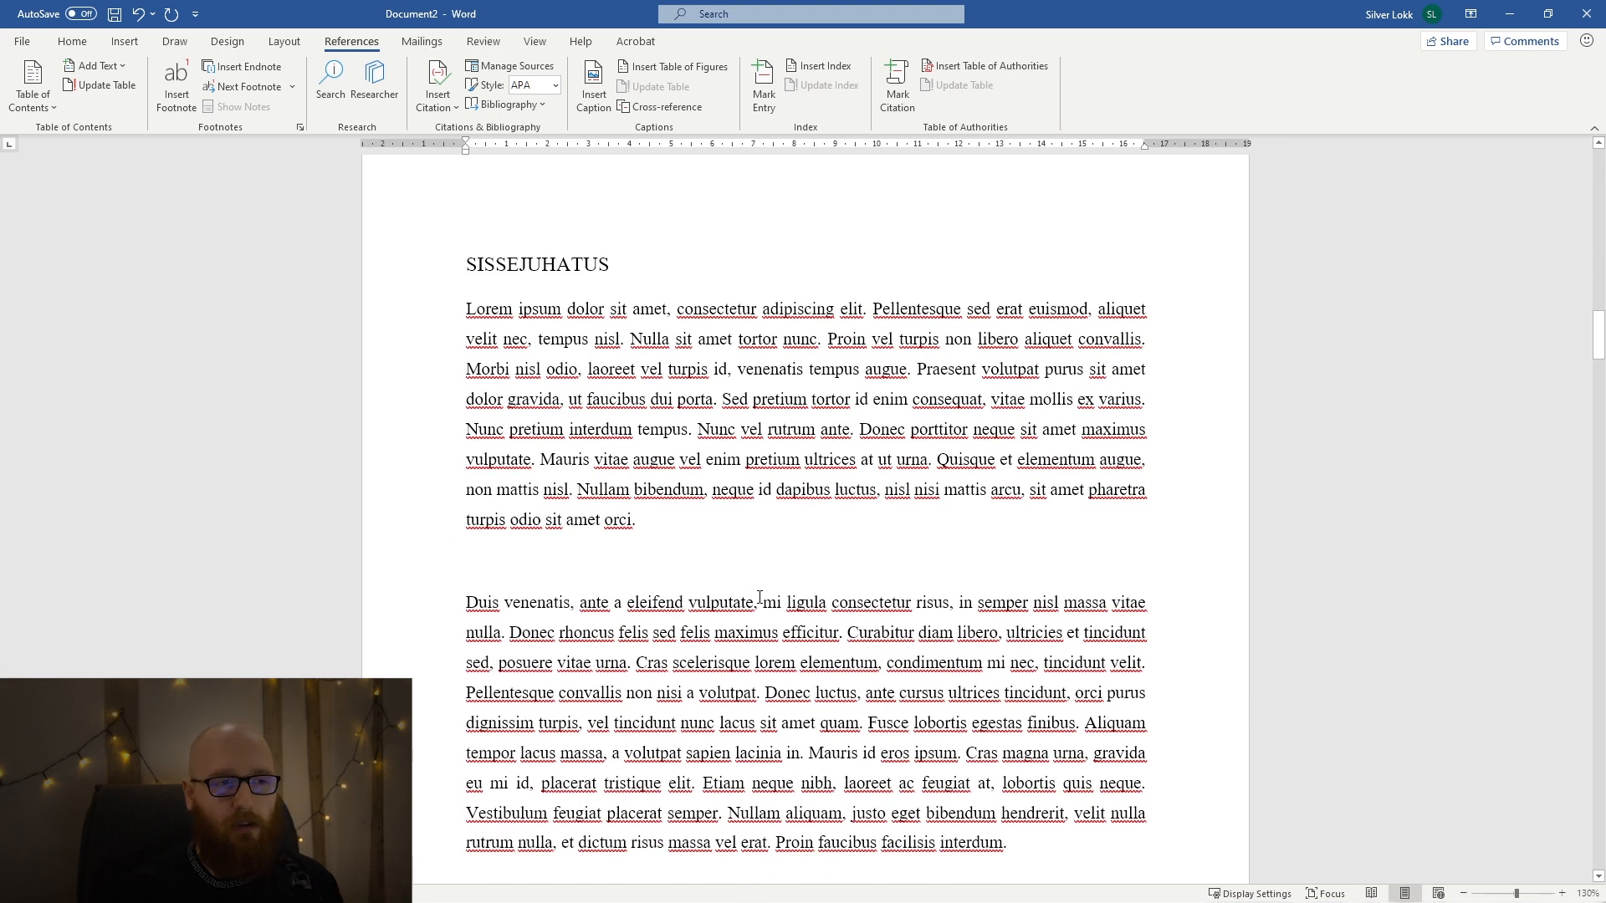
triple_click(496, 270)
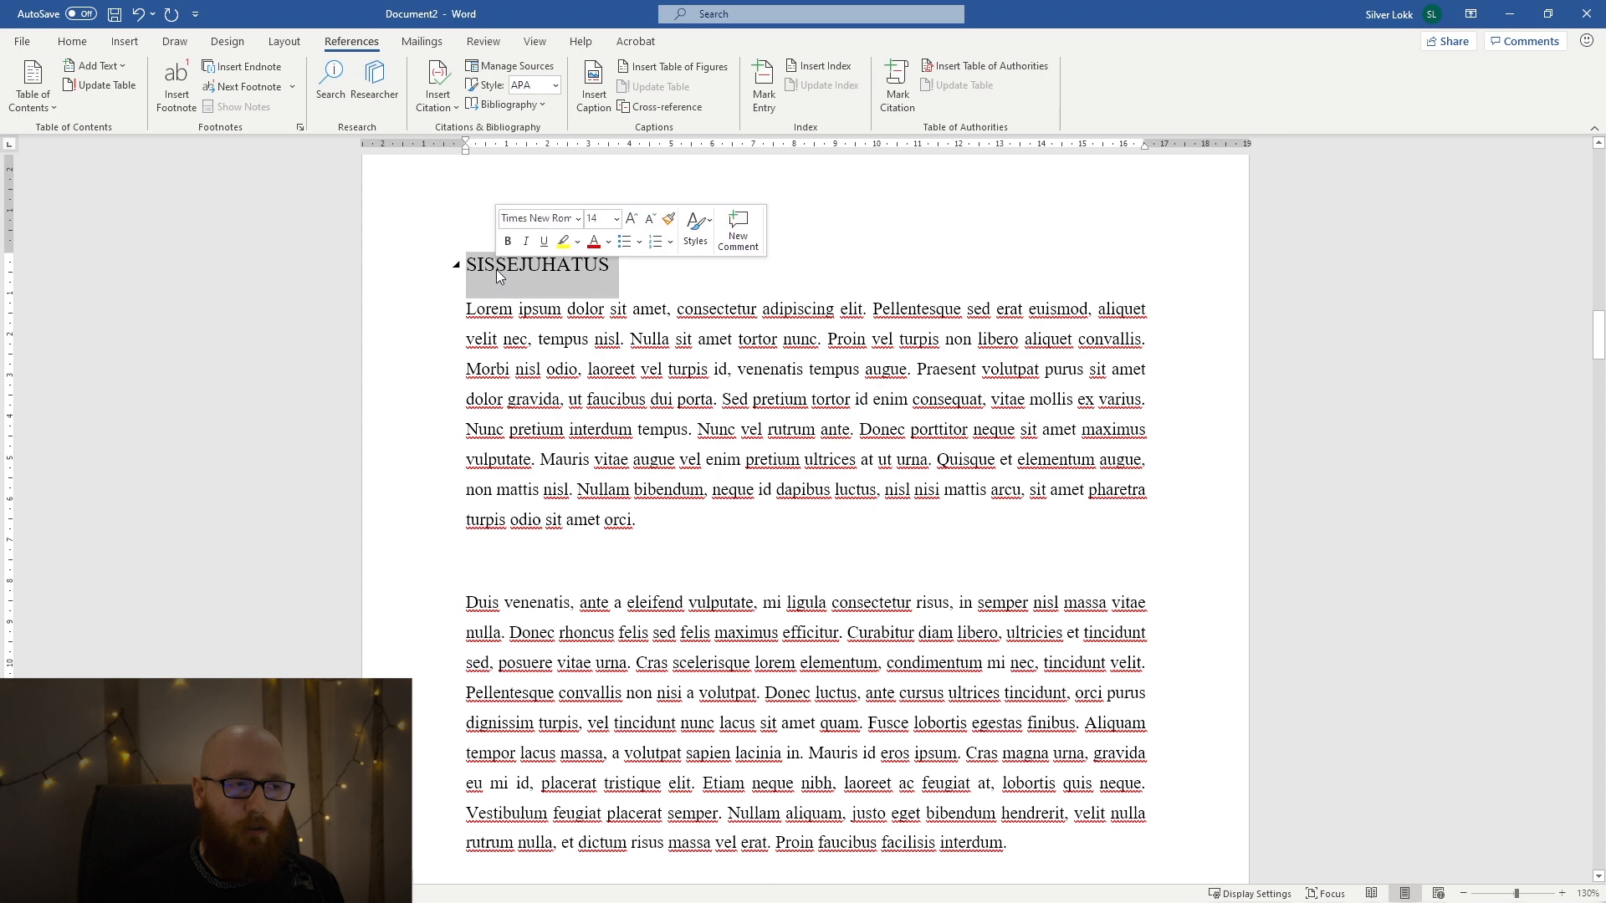
left_click(687, 339)
scroll(152, 218, "up", 3)
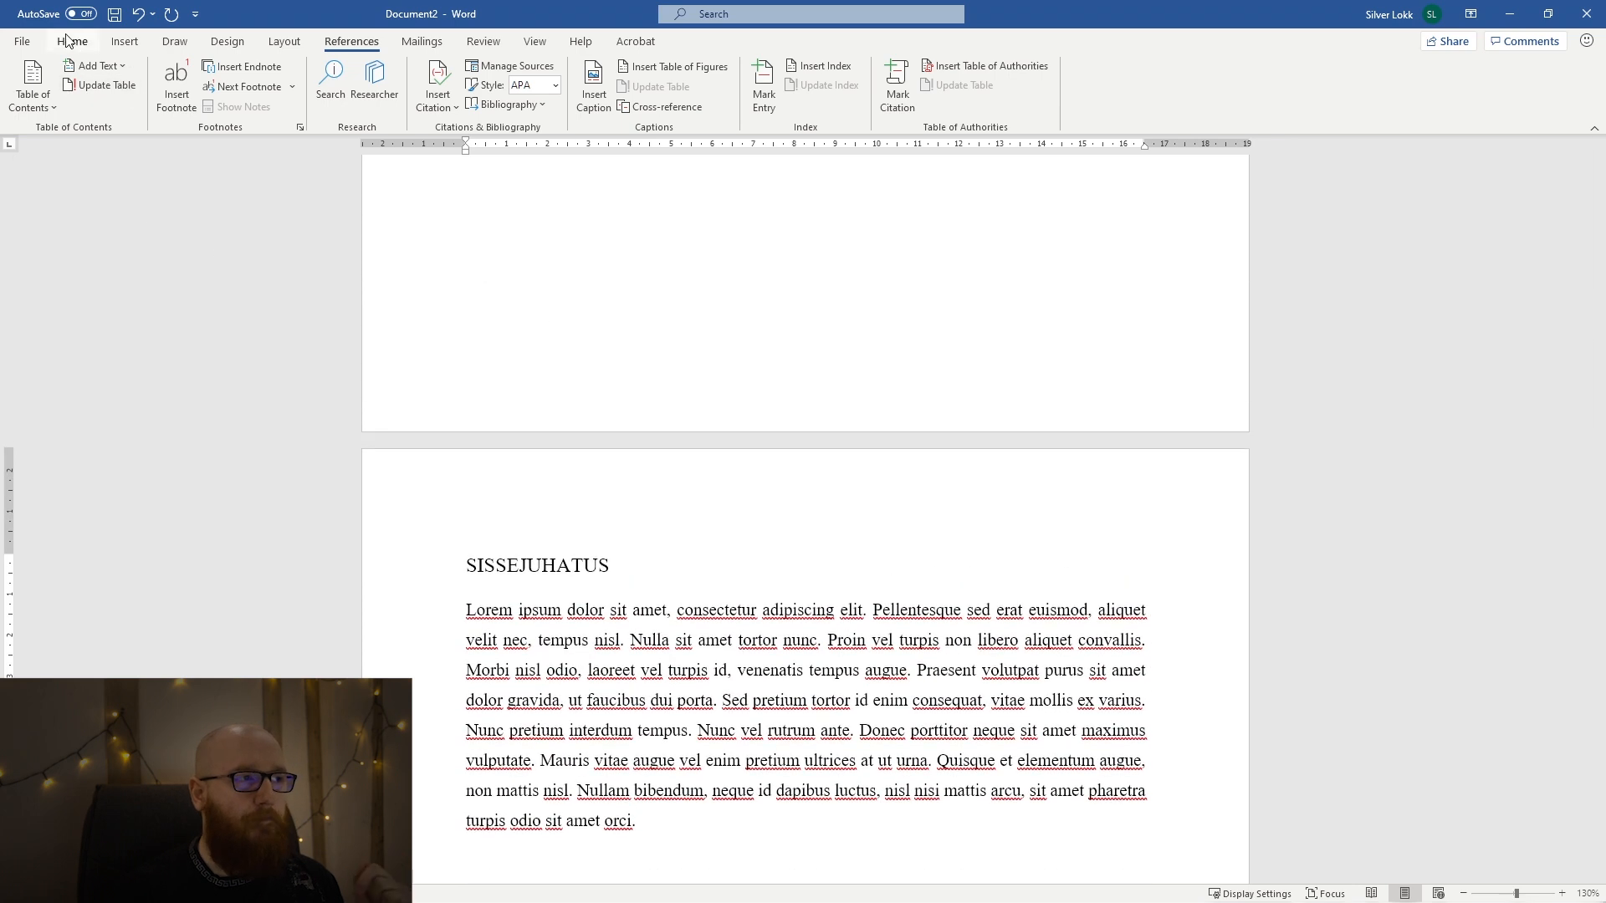
Show the formatting marks to check the section break between SISUKORD and SISSEJUHATUS, and hide them again.
left_click(72, 41)
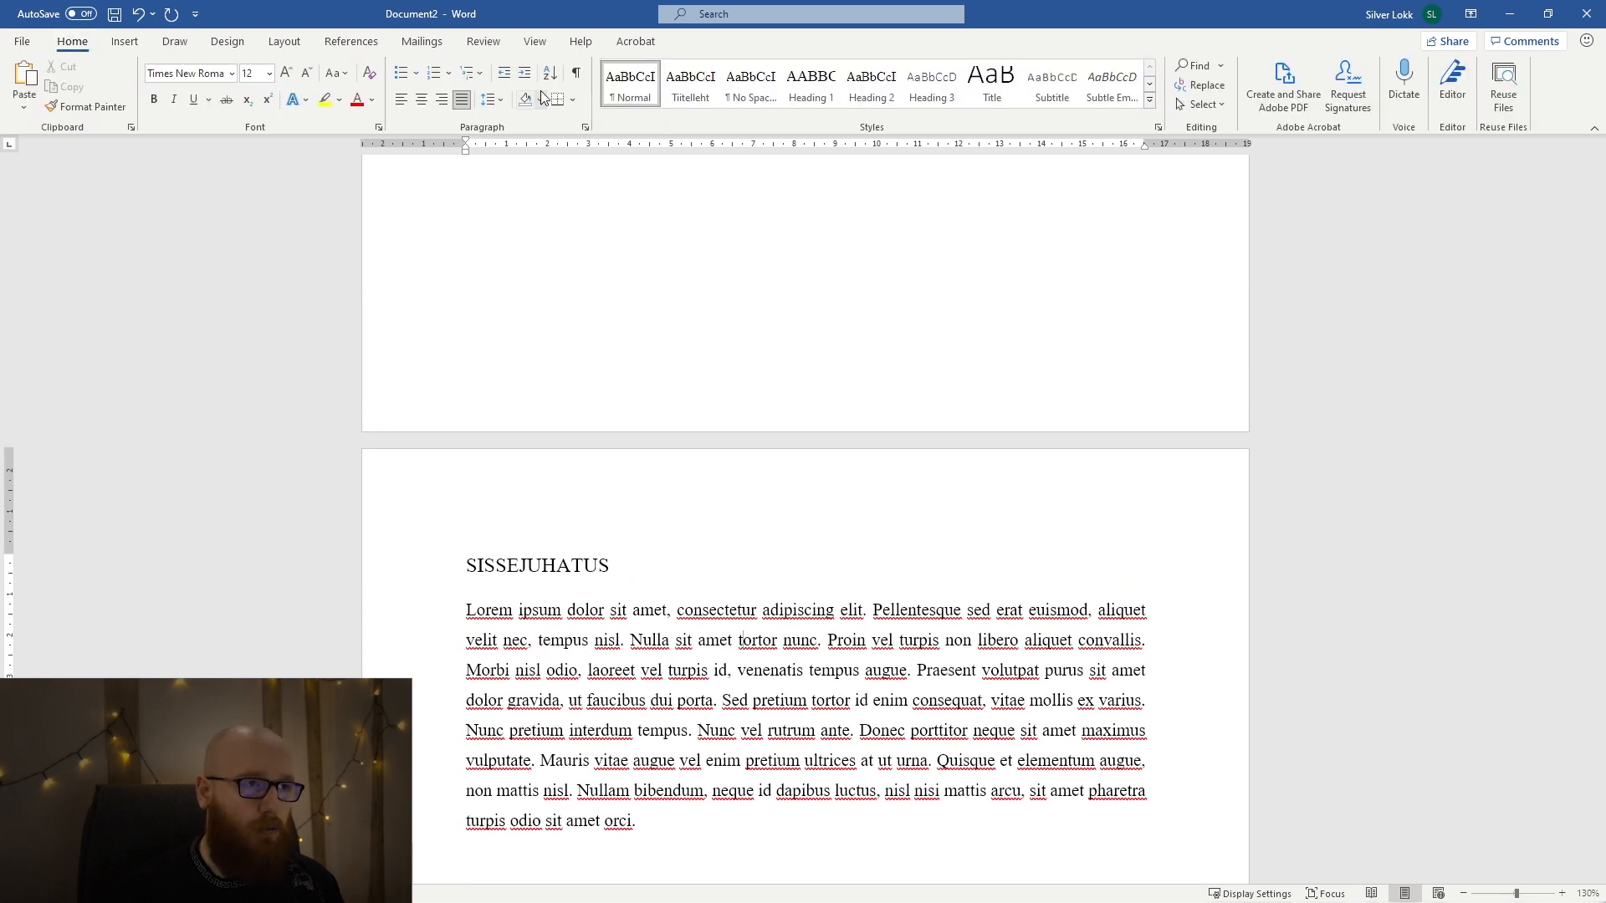
left_click(574, 74)
scroll(801, 615, "down", 2)
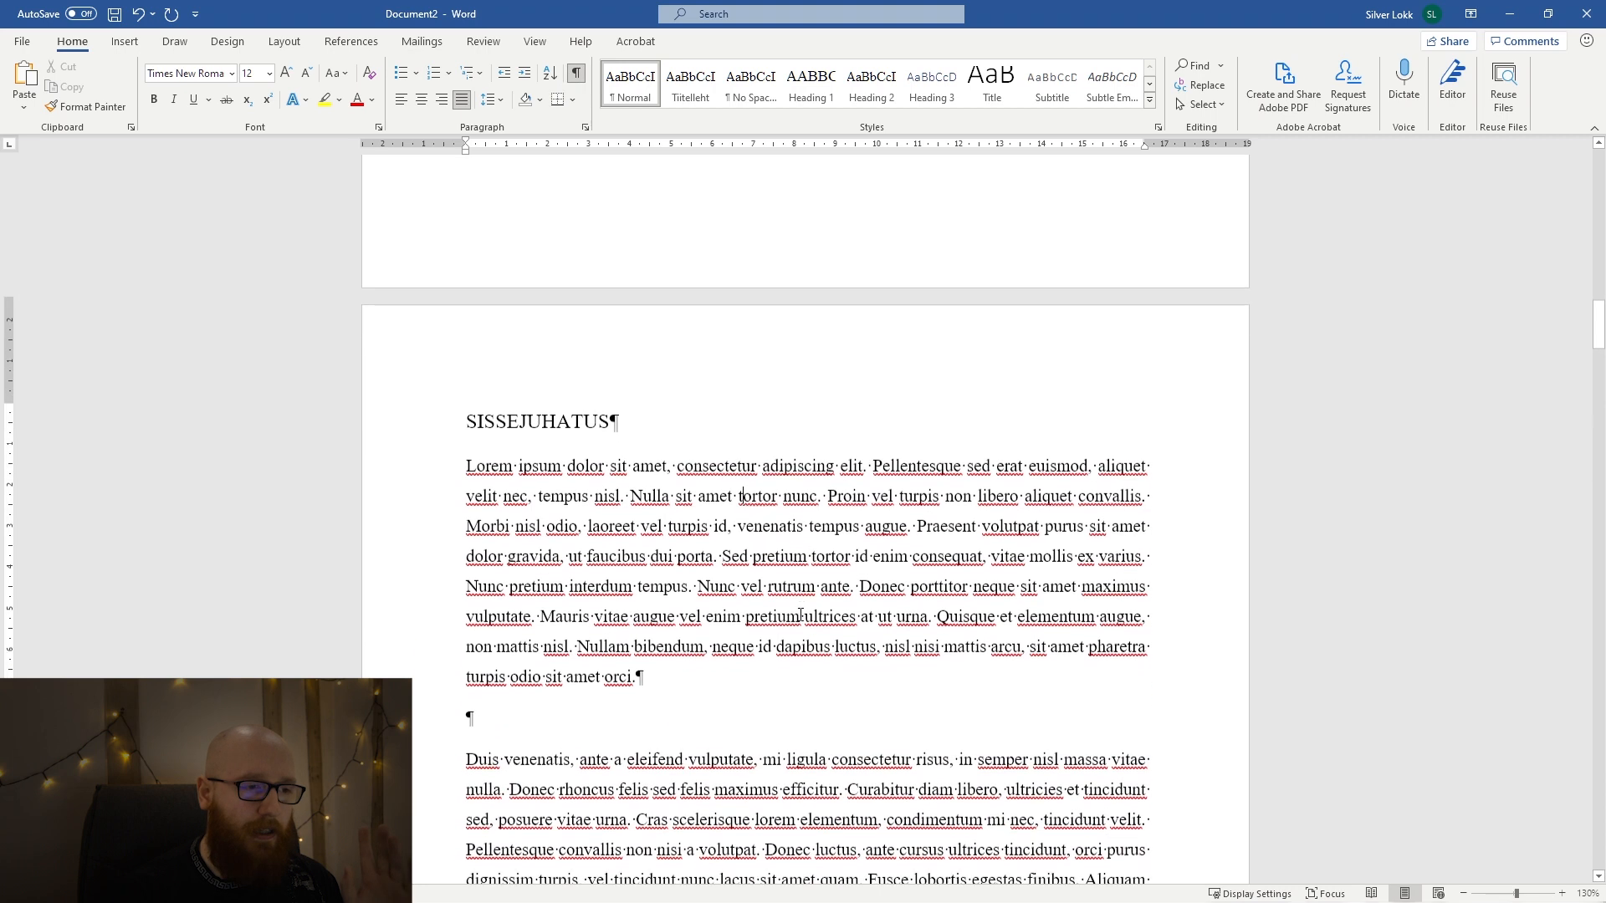
scroll(666, 538, "up", 10)
left_click_drag(736, 328, 767, 342)
left_click(729, 373)
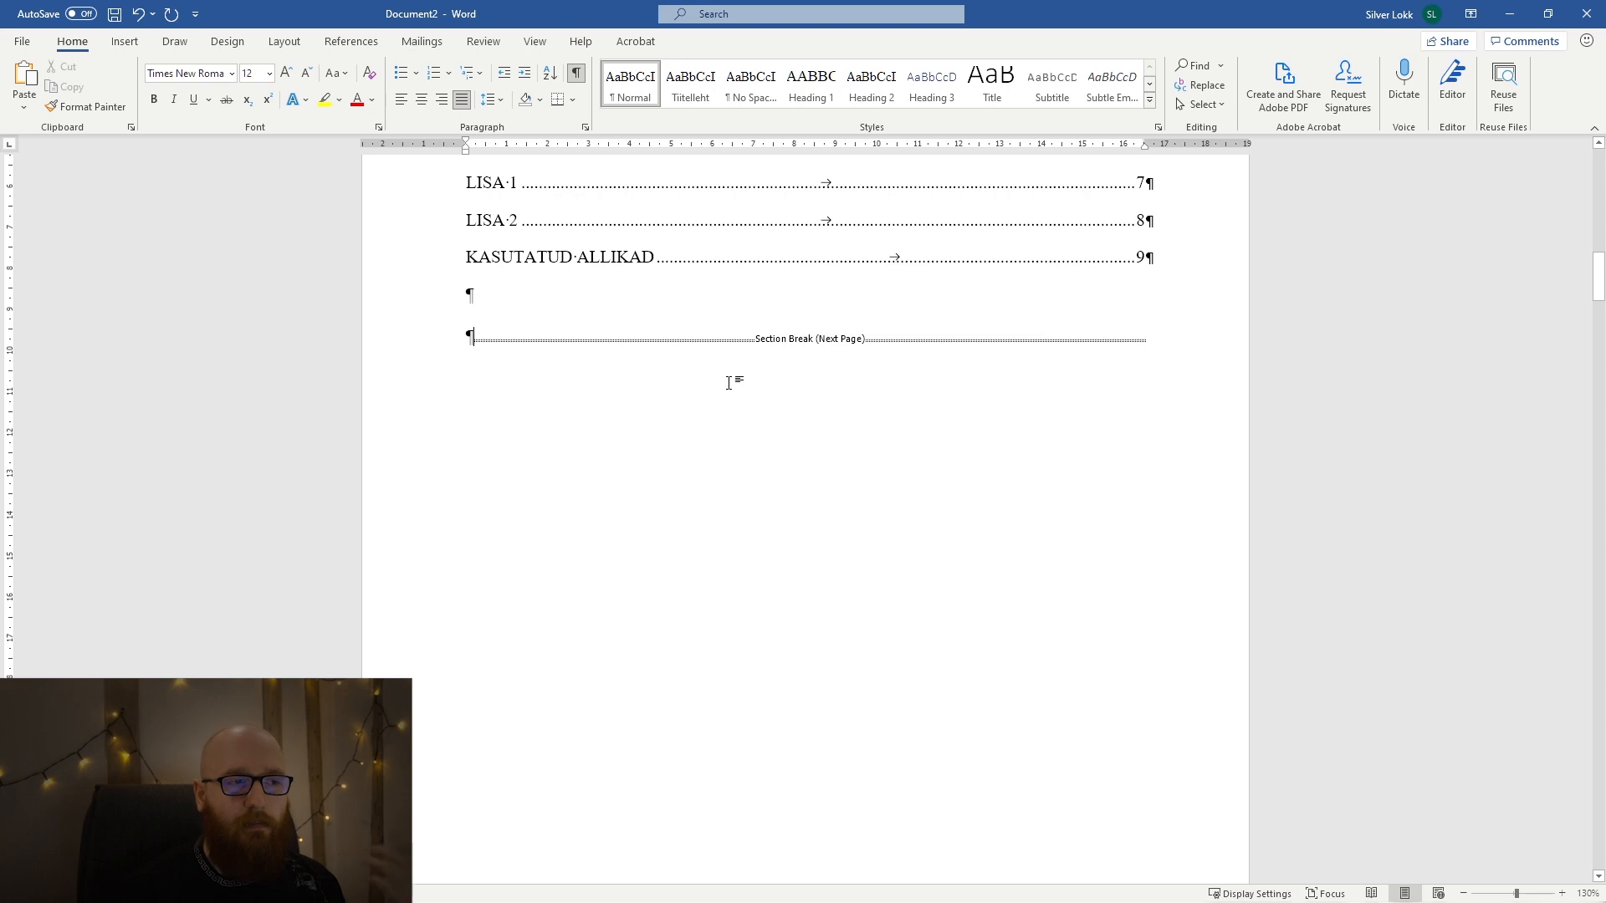
scroll(729, 383, "down", 1)
scroll(729, 384, "down", 6)
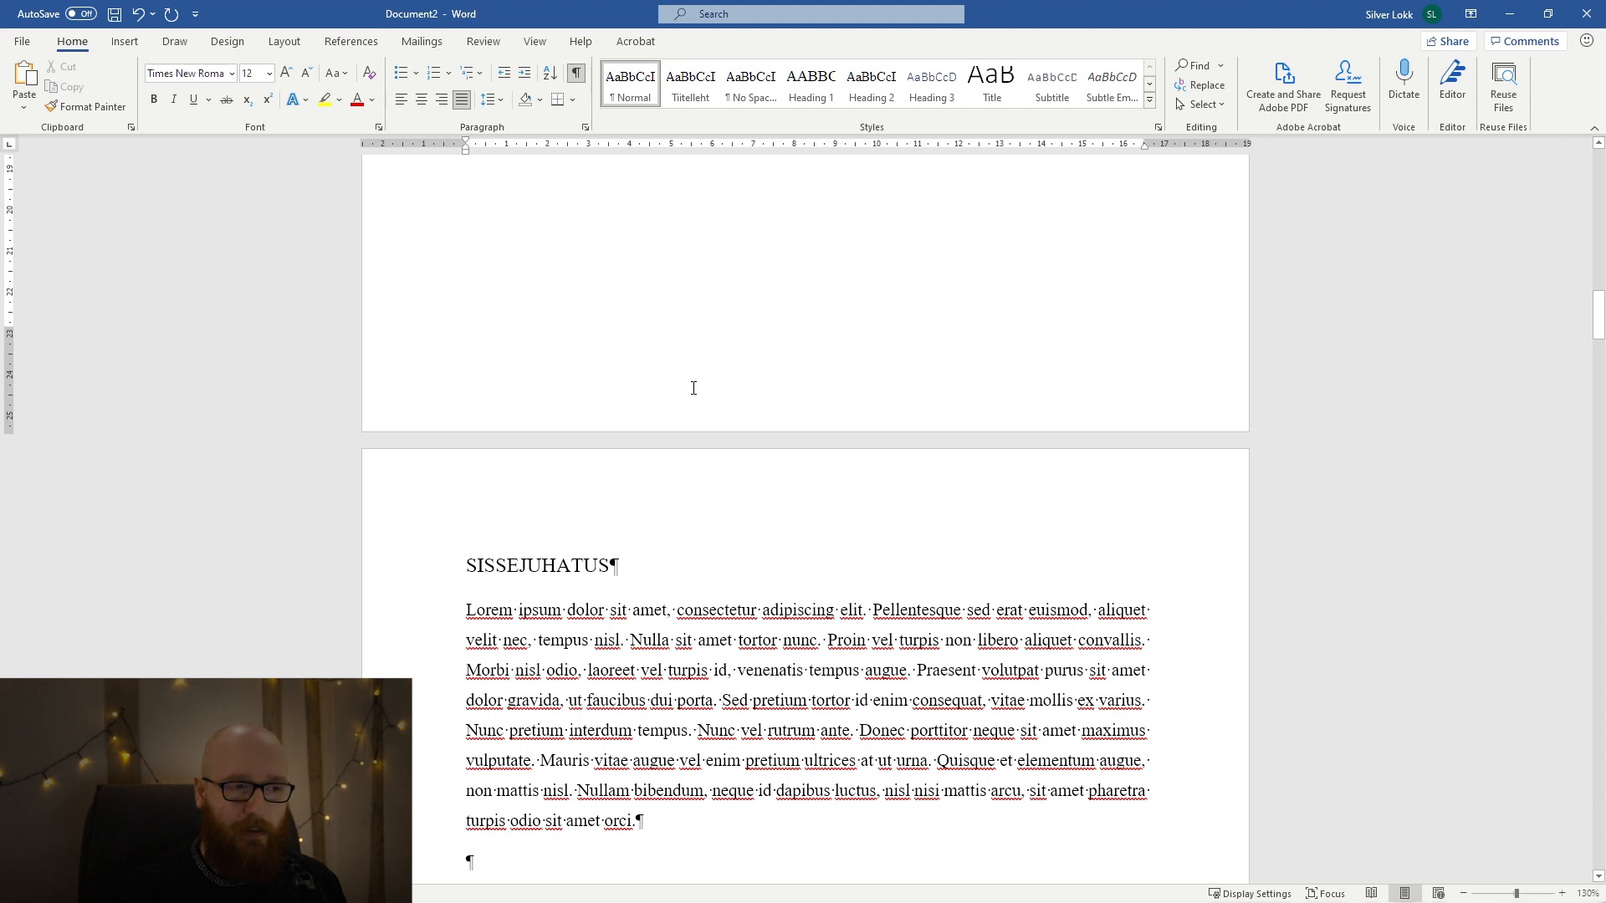
key("ctrl+shift+8")
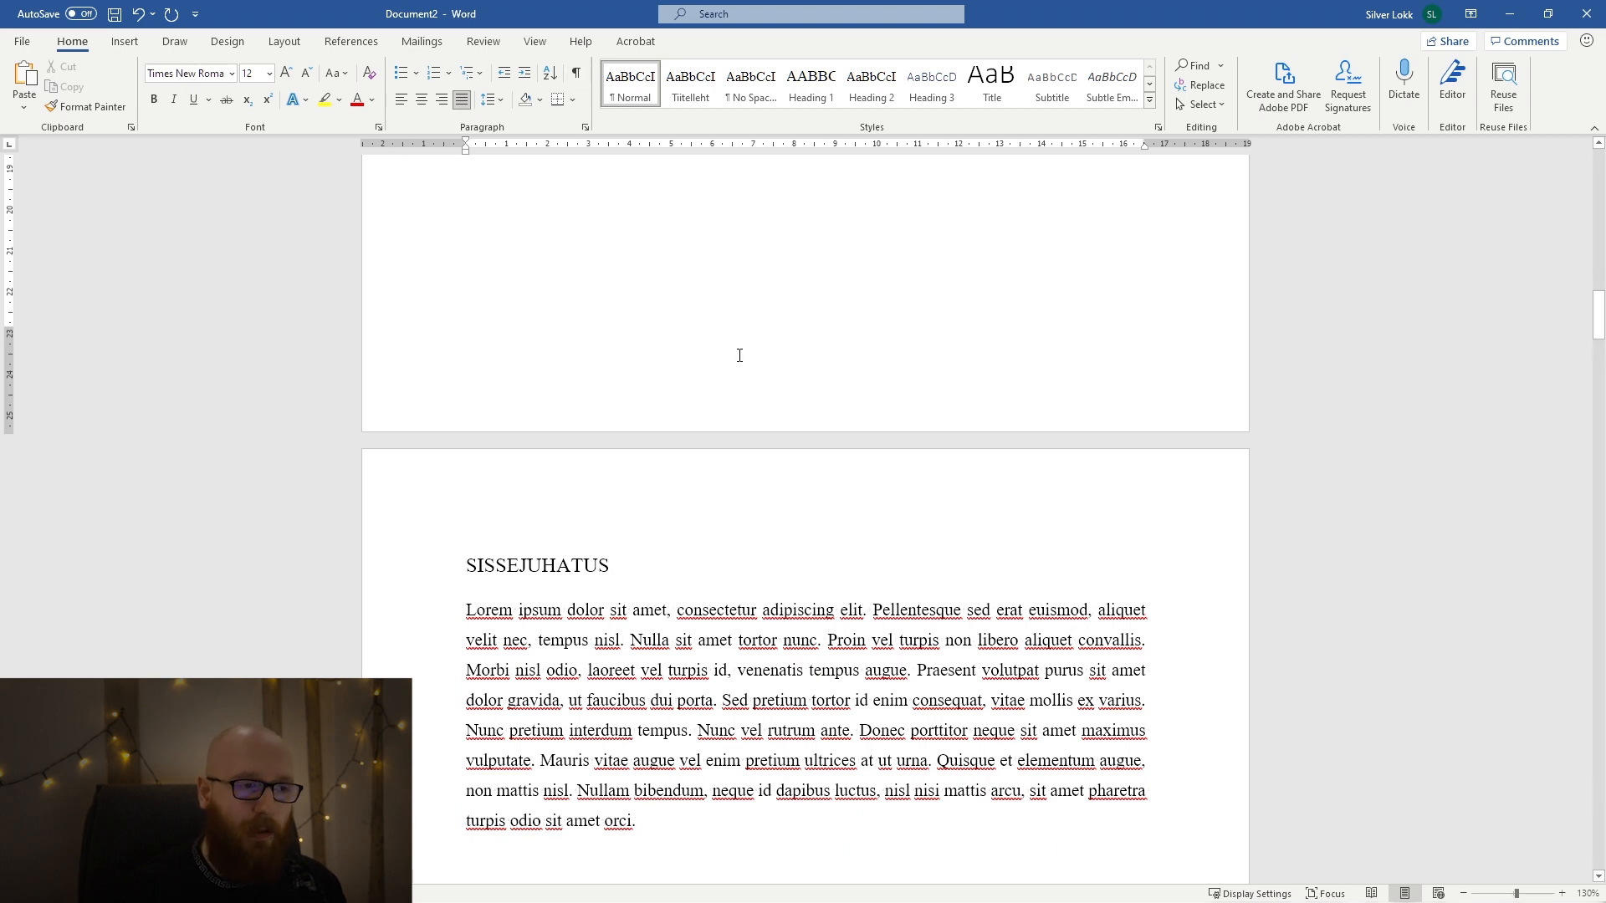
Unlink the section 2 footer on the SISSEJUHATUS page from the previous section's footer.
scroll(740, 355, "down", 10)
double_click(782, 753)
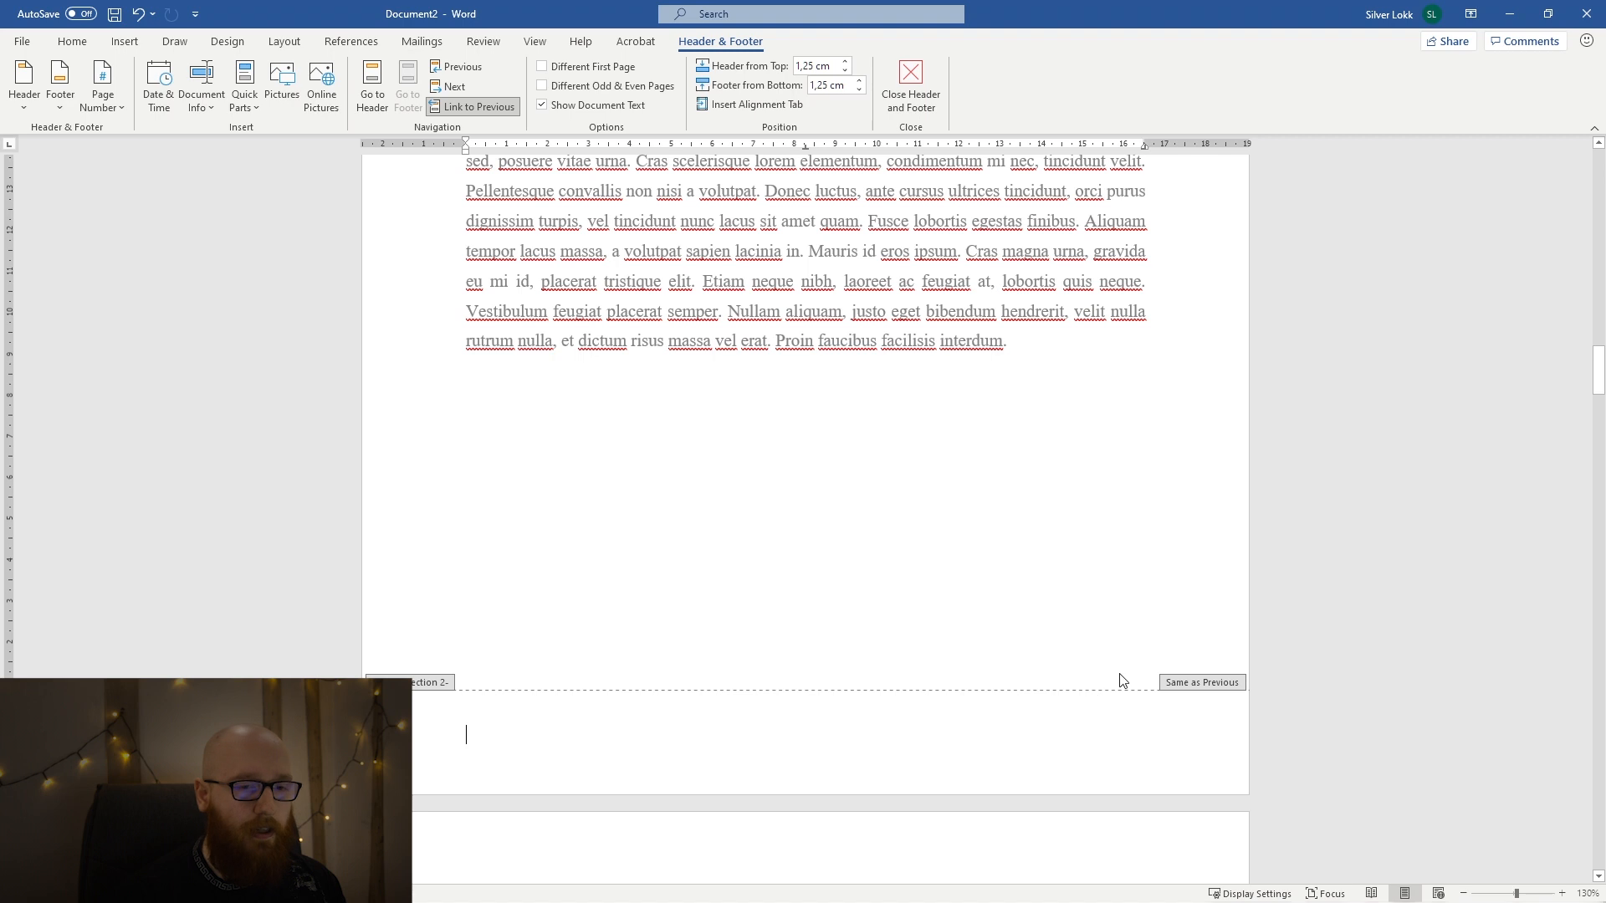
left_click(492, 107)
scroll(833, 603, "up", 15)
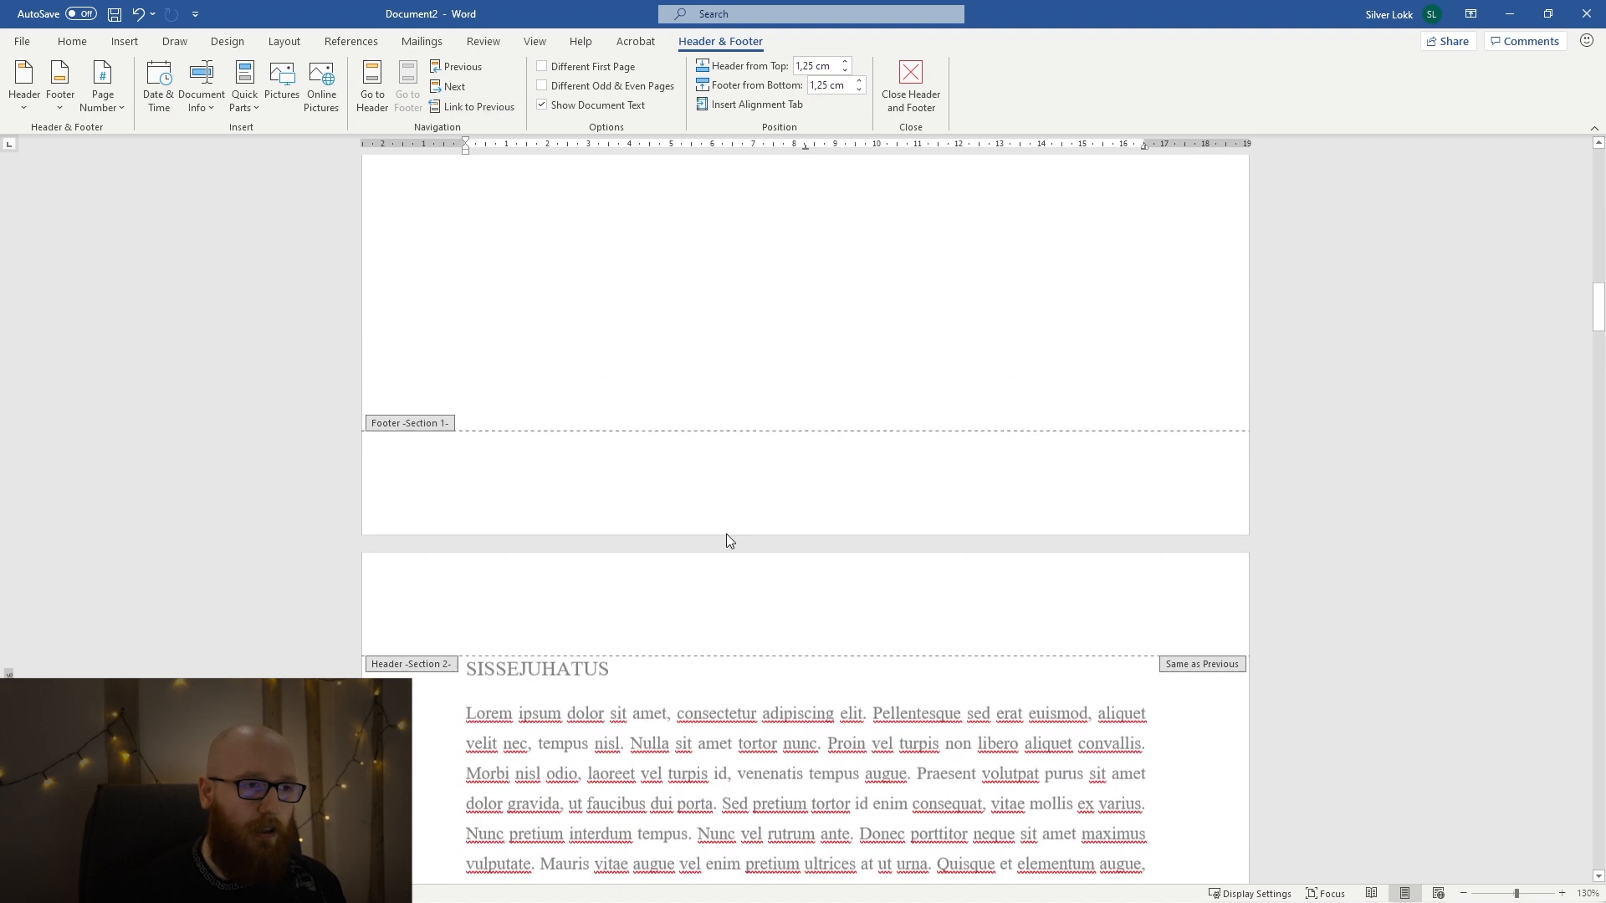
scroll(463, 598, "down", 15)
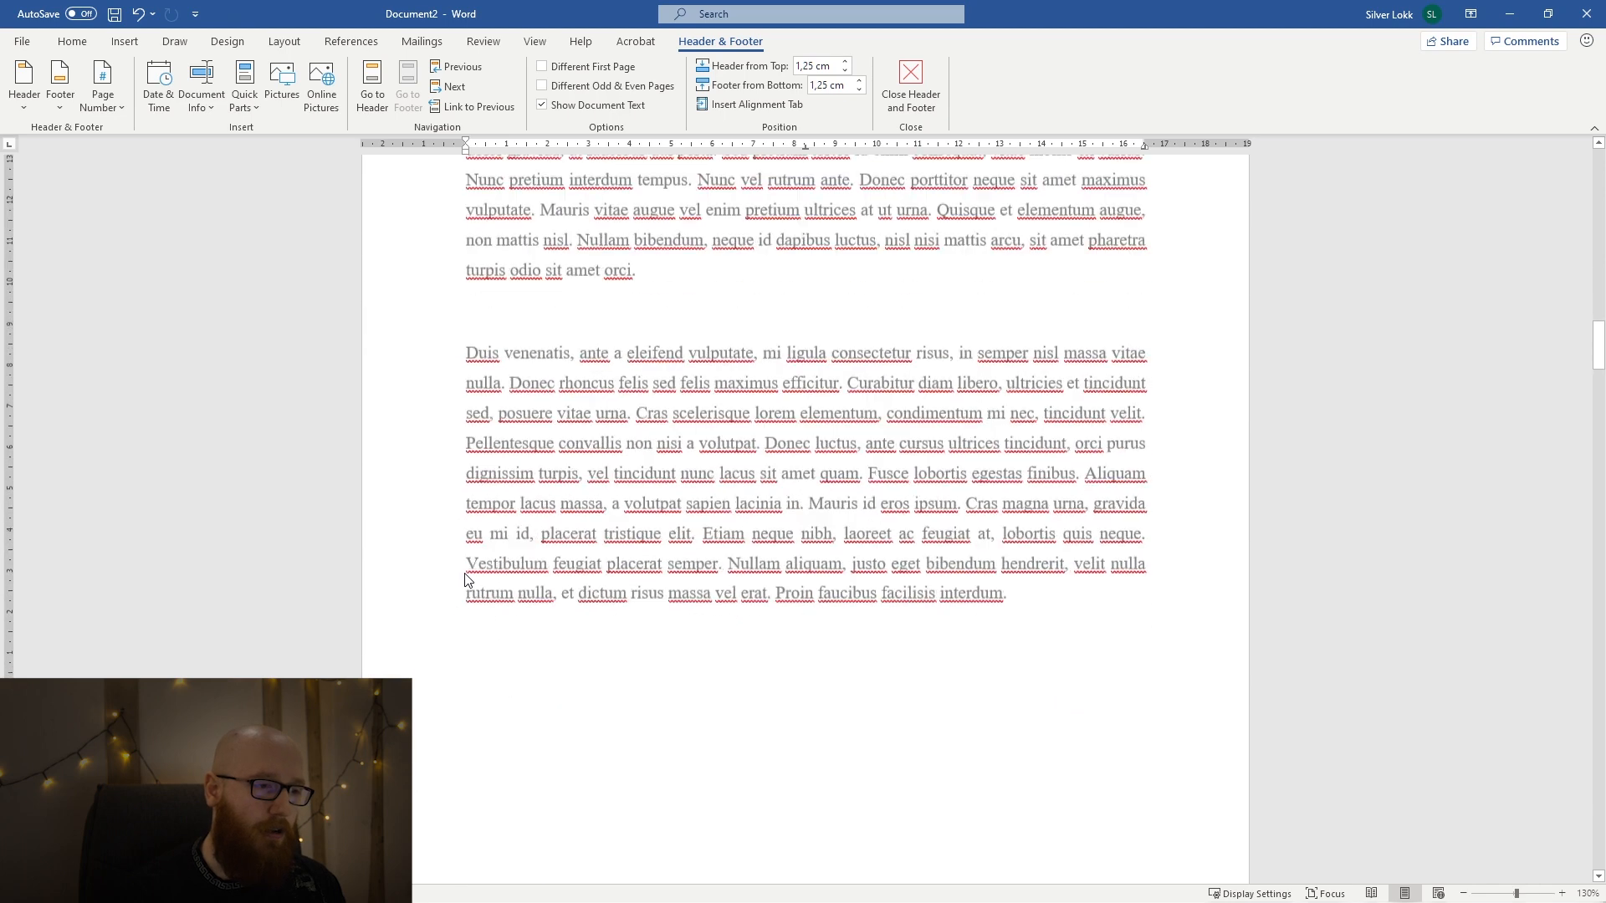
Insert a Plain Number 2 page number at the bottom of the section 2 pages, check its font and close the footer.
left_click(465, 493)
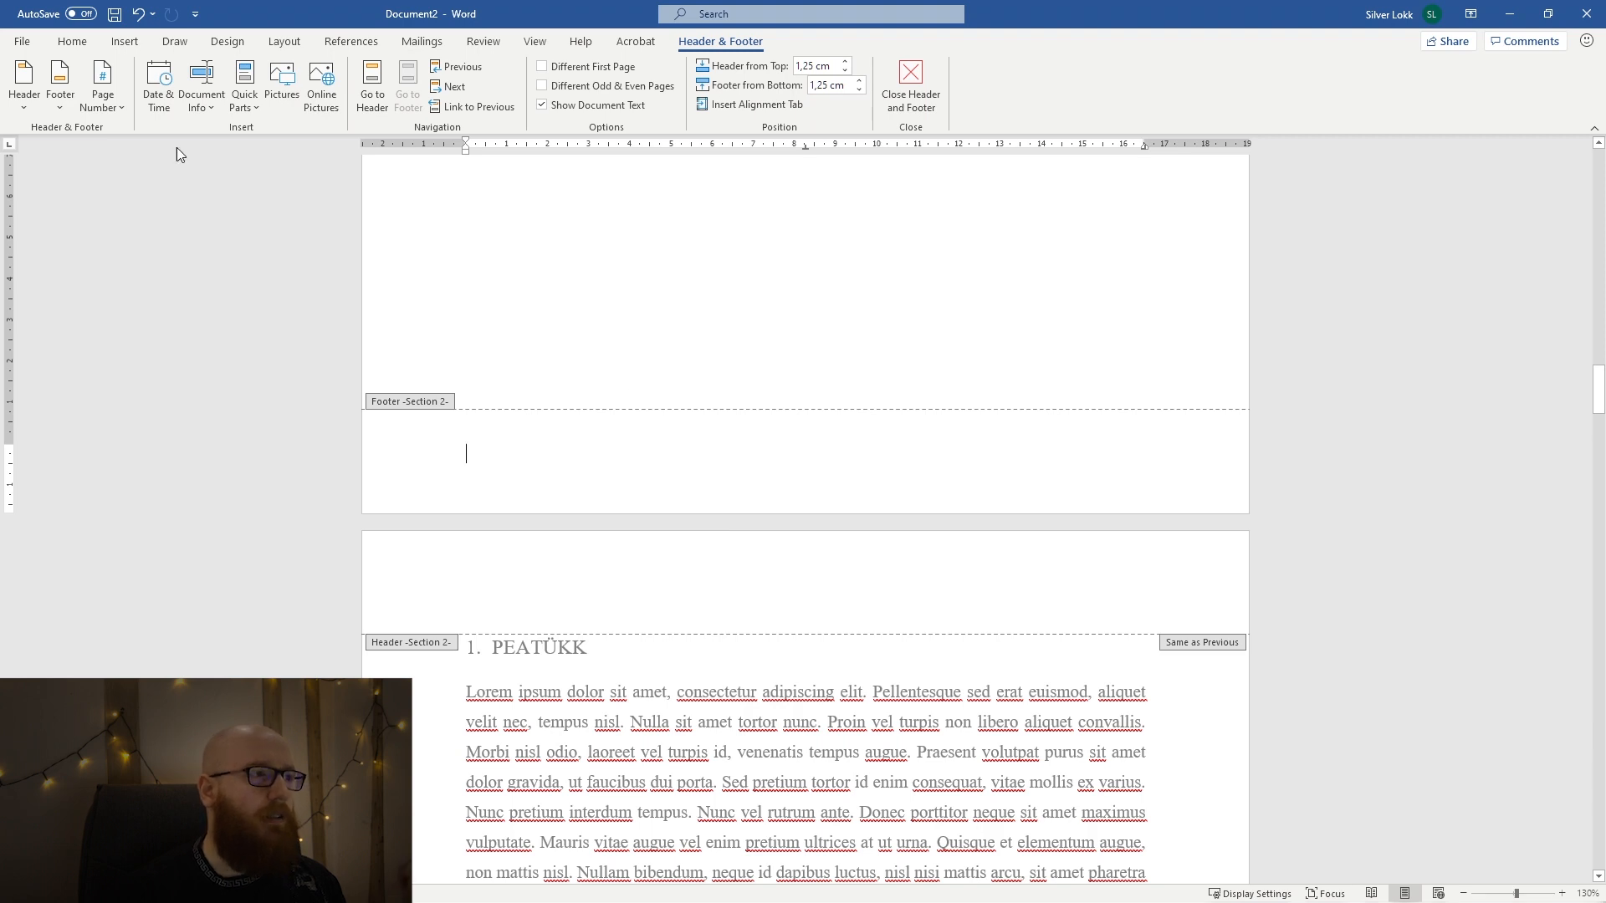
left_click(100, 112)
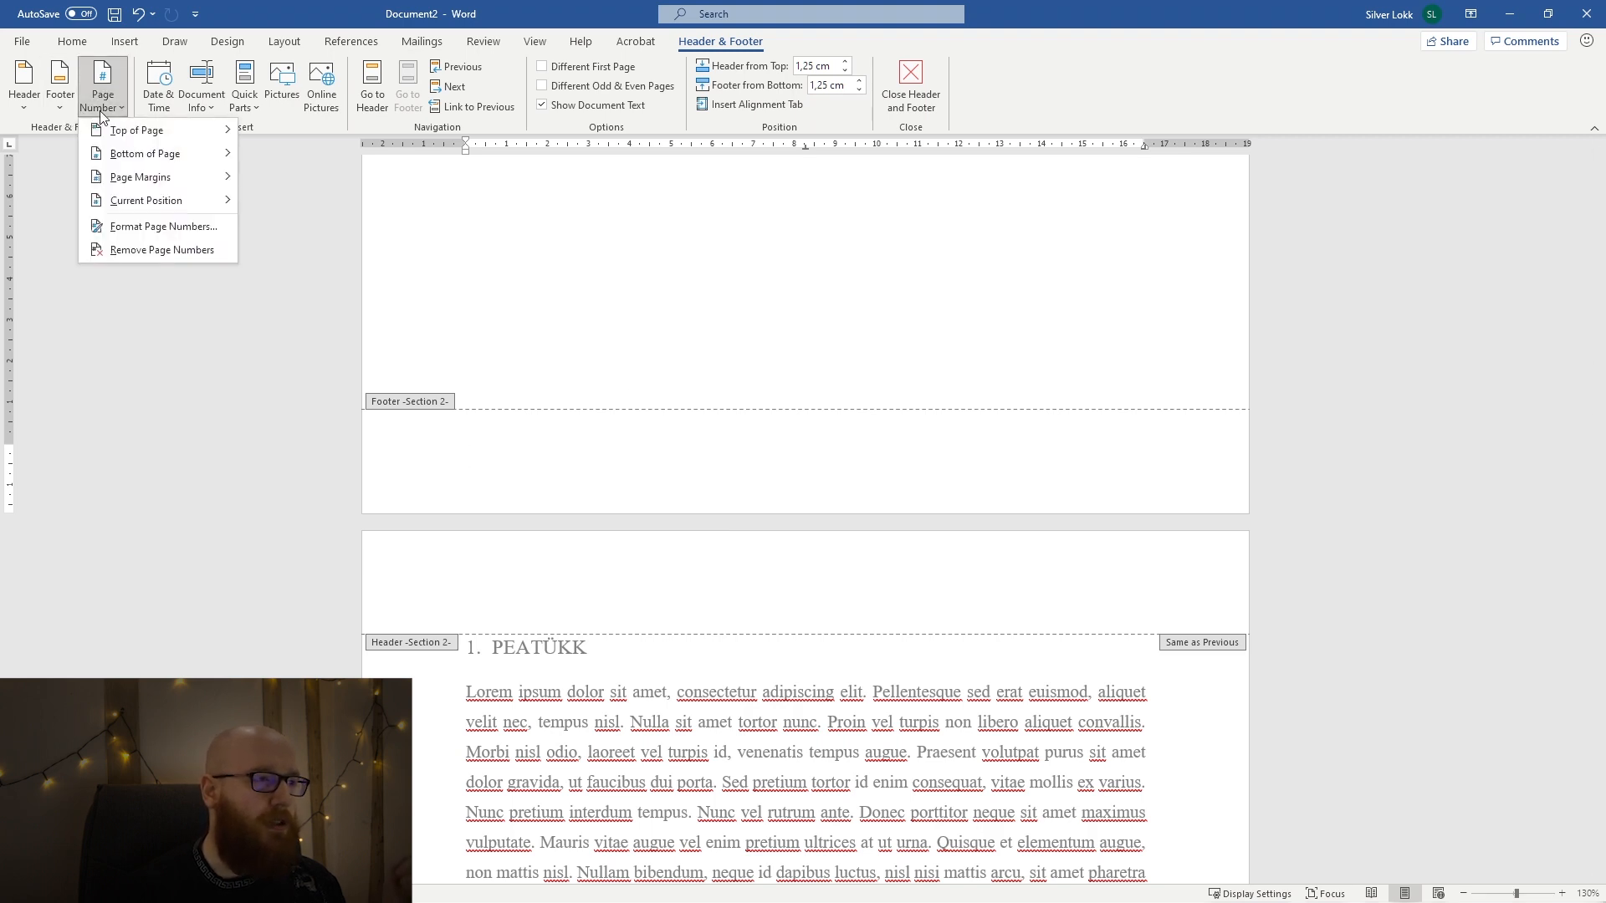
mouse_move(155, 160)
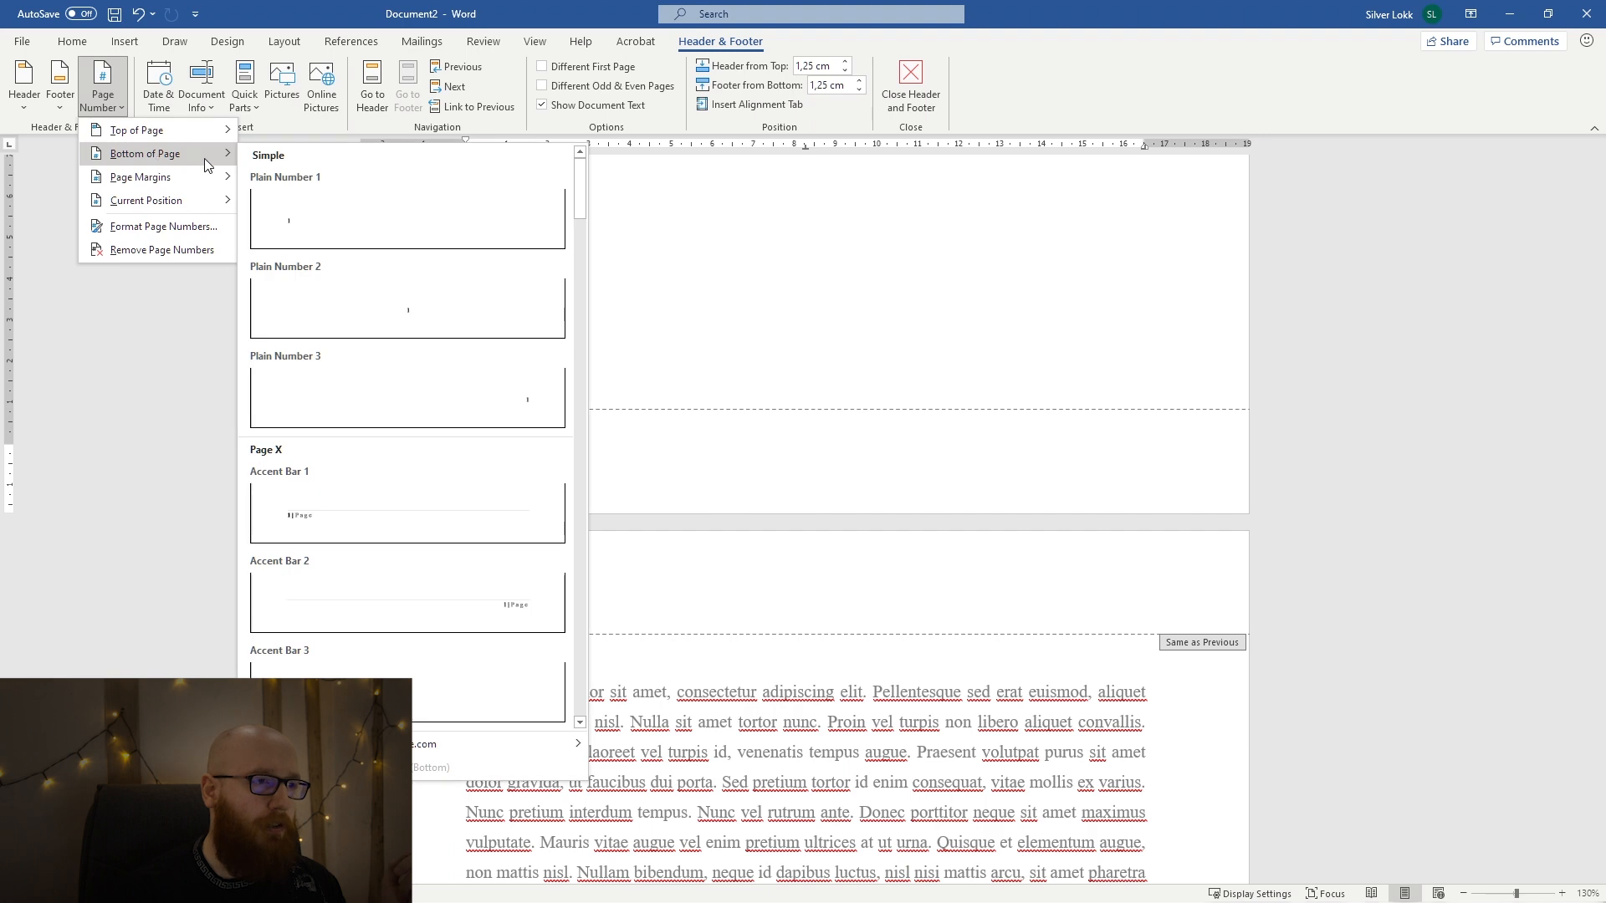
left_click(432, 313)
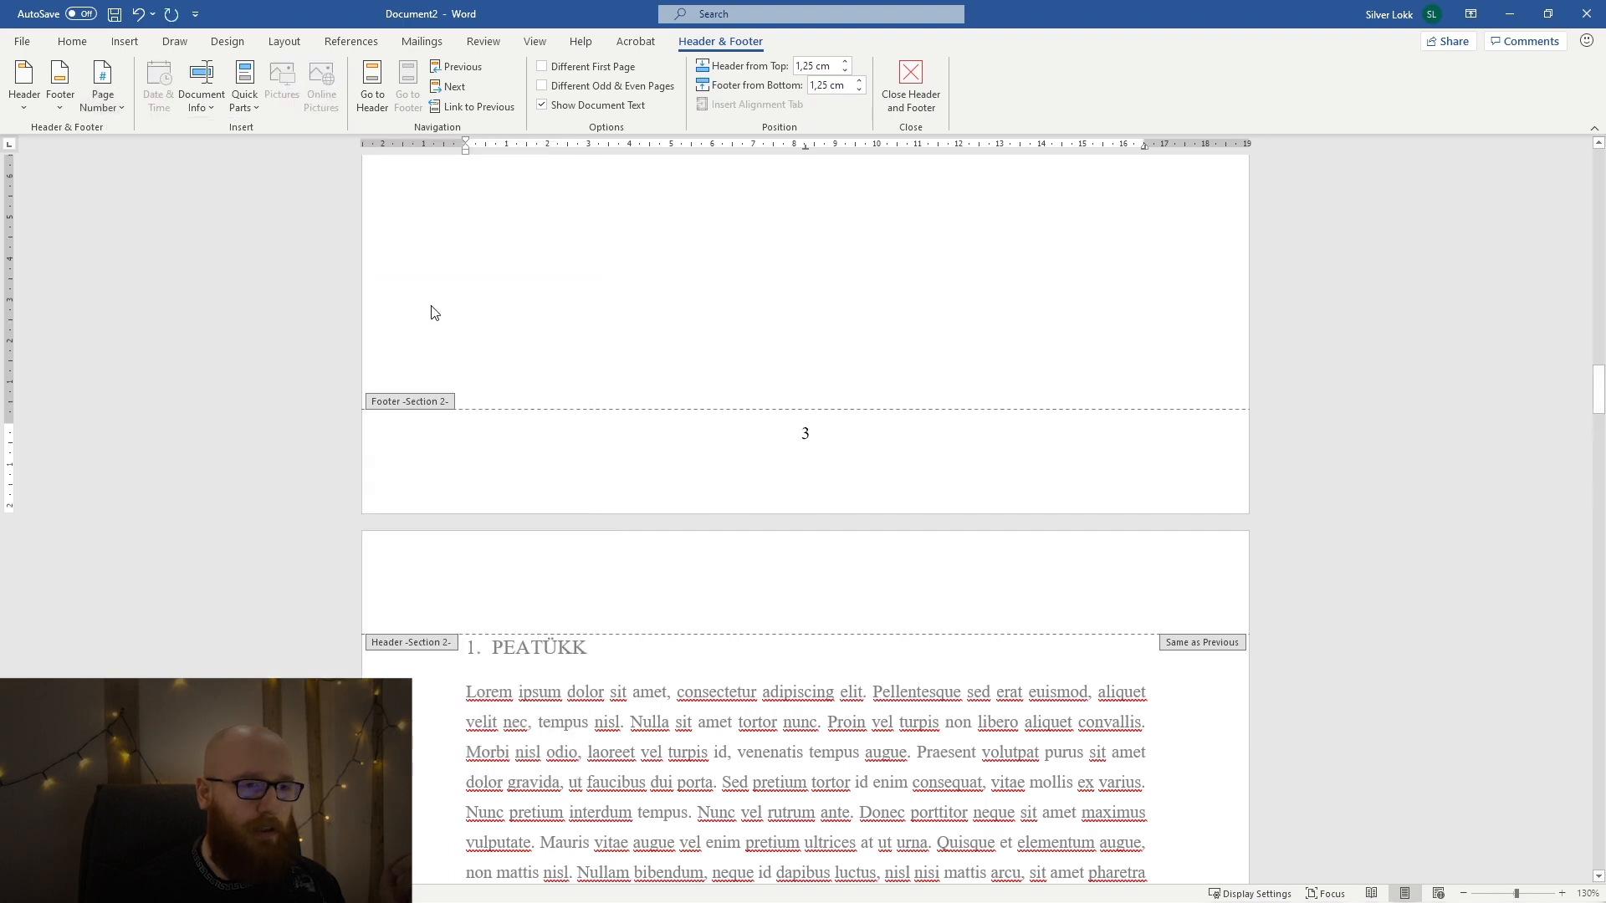
double_click(816, 432)
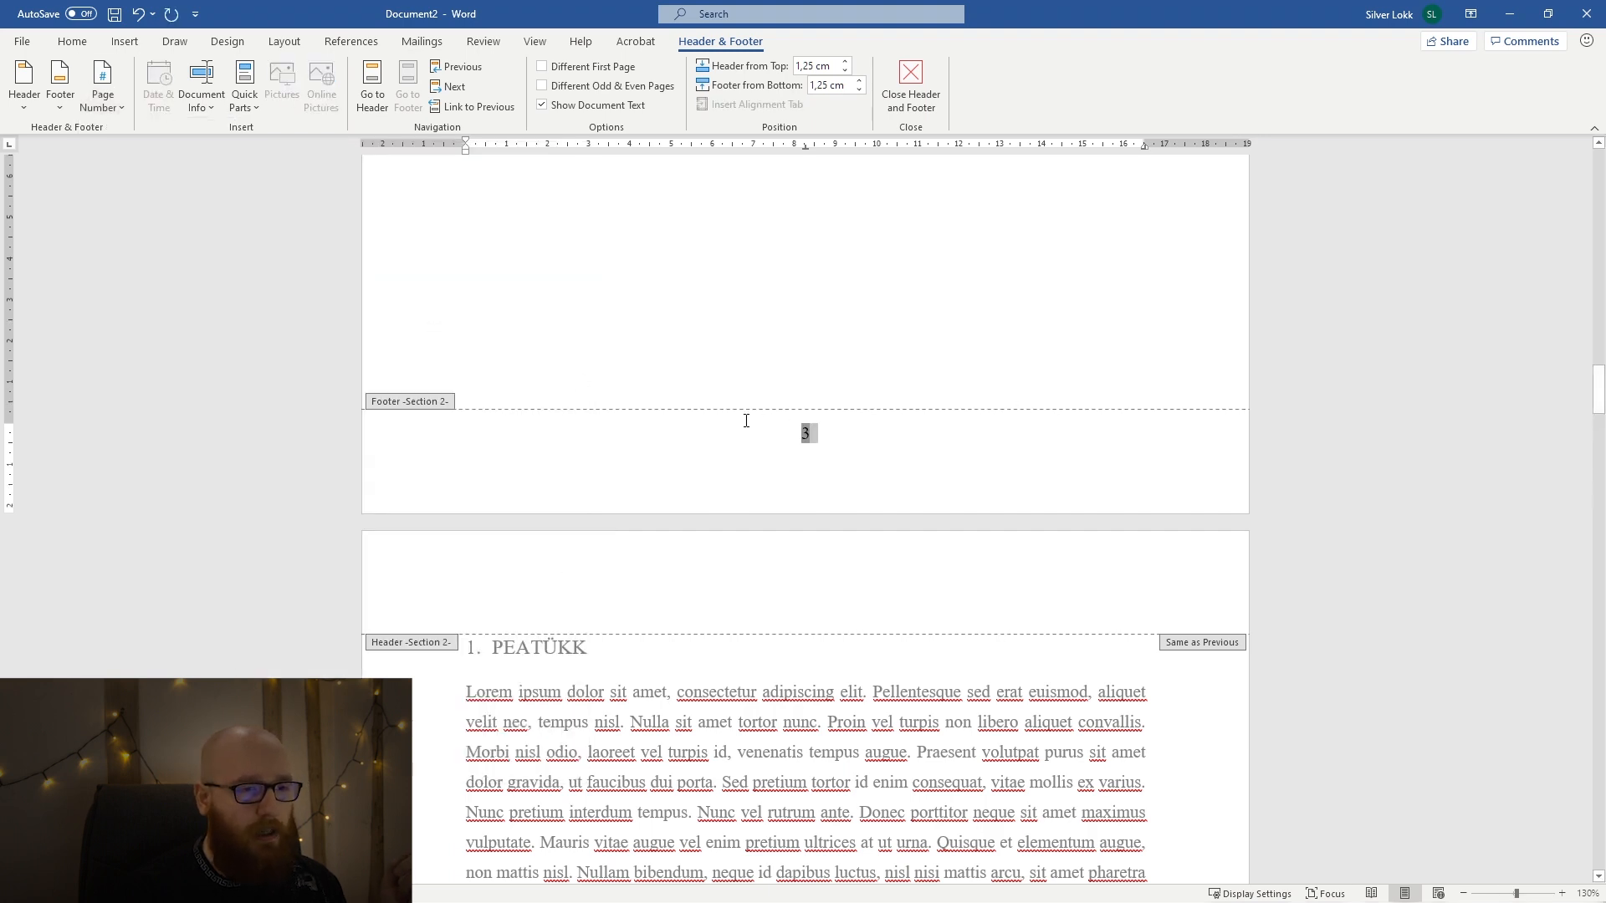
left_click(72, 41)
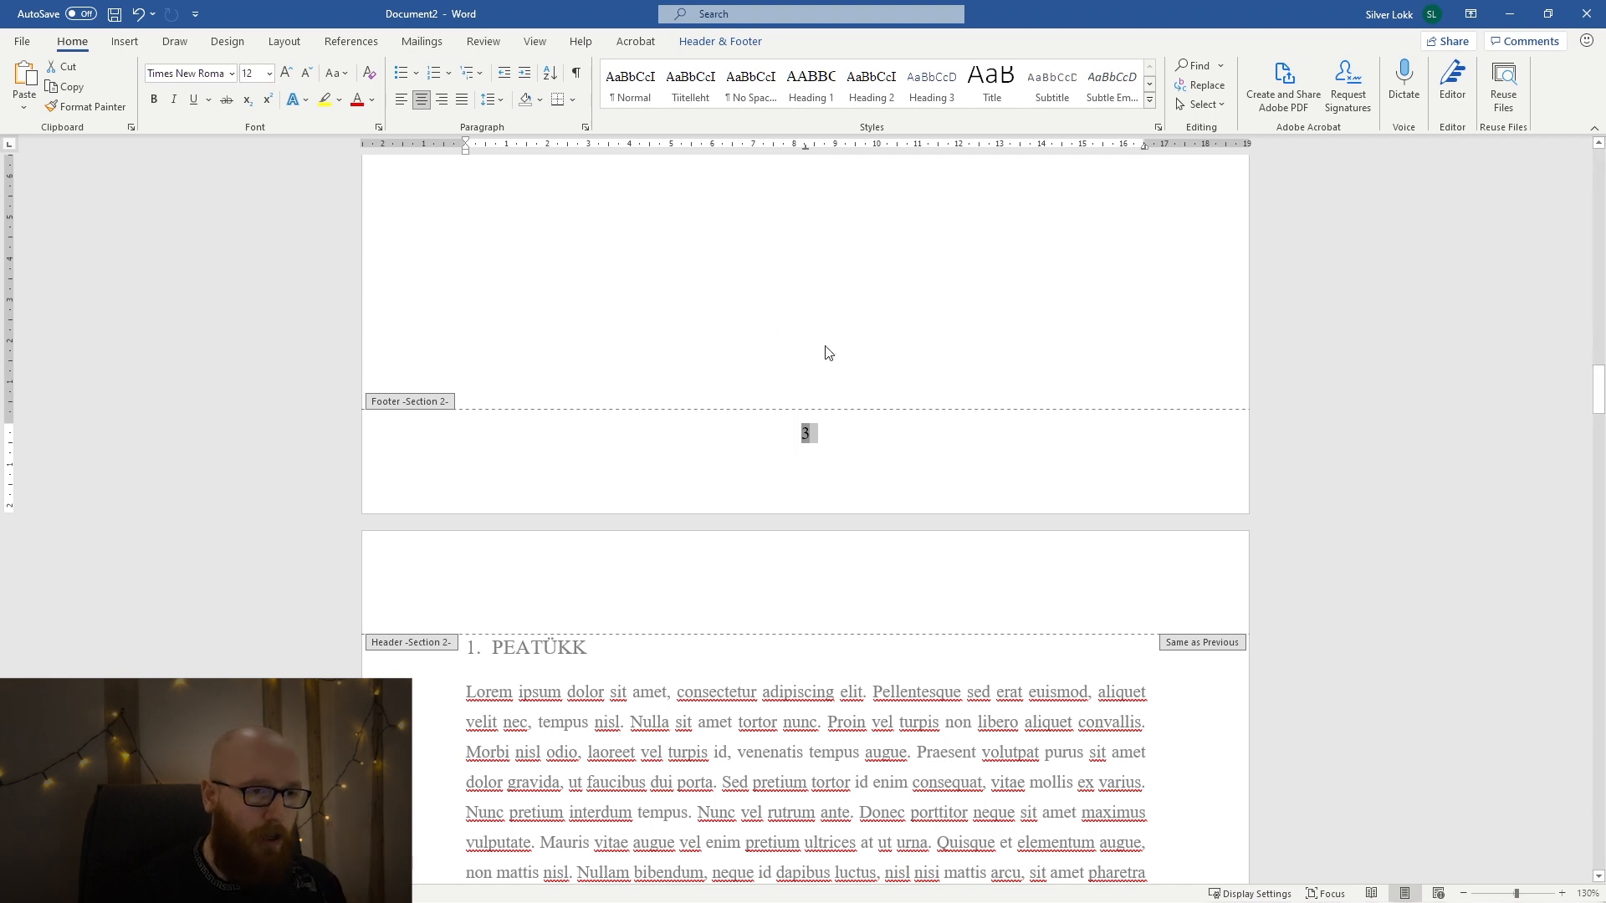
double_click(812, 314)
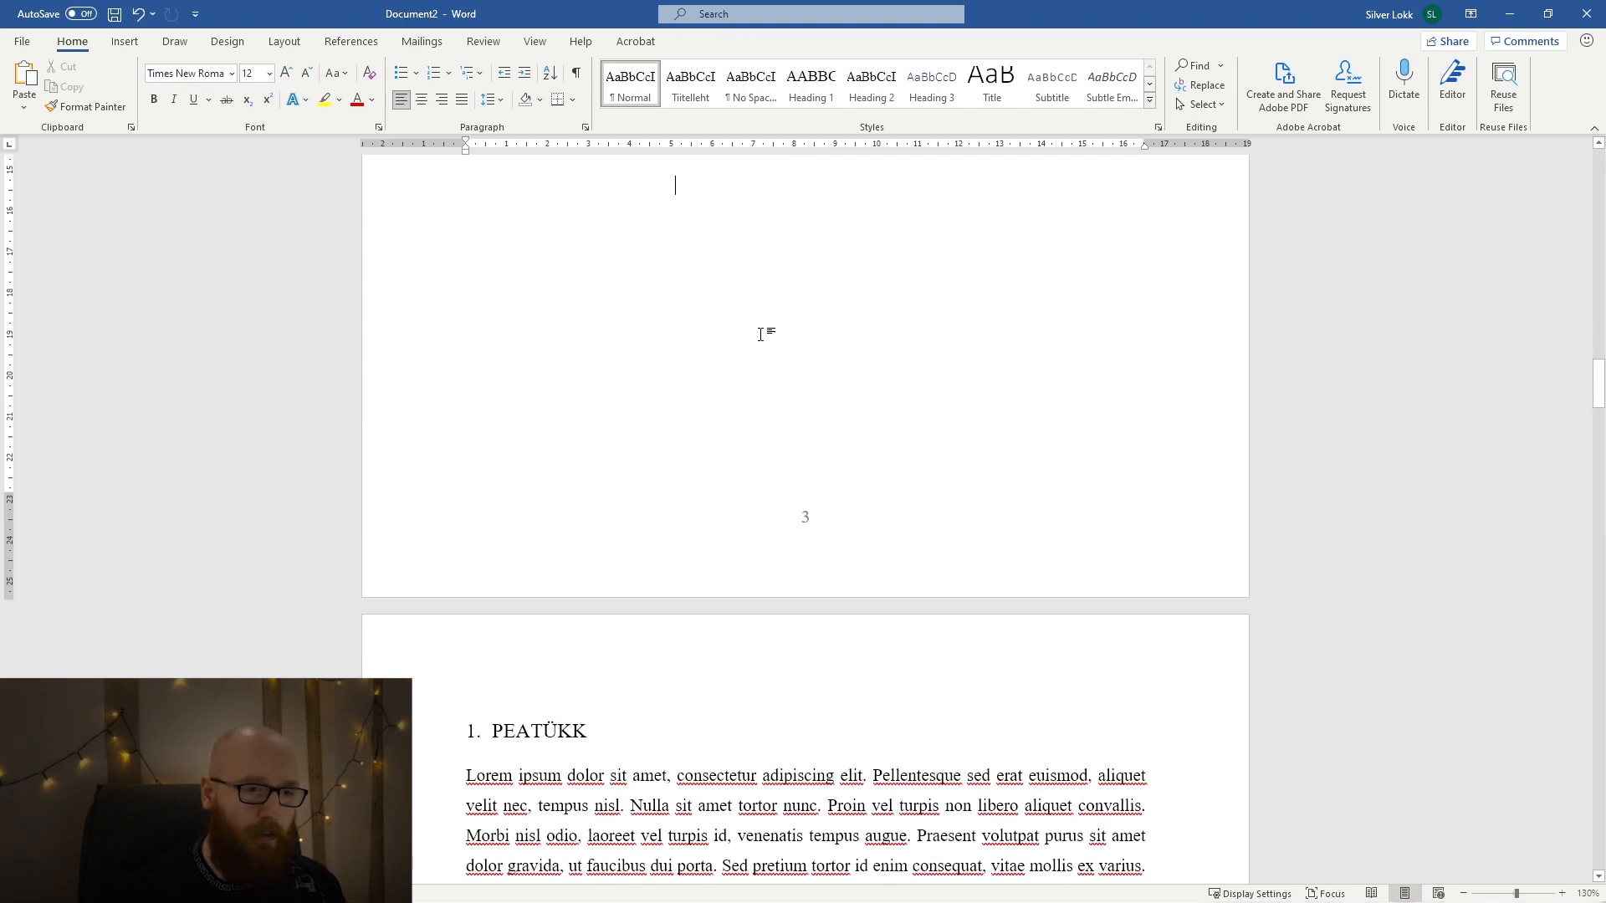
Check the footer page numbering from the pages around SISSEJUHATUS through to the LISA 2 page.
scroll(998, 410, "up", 15)
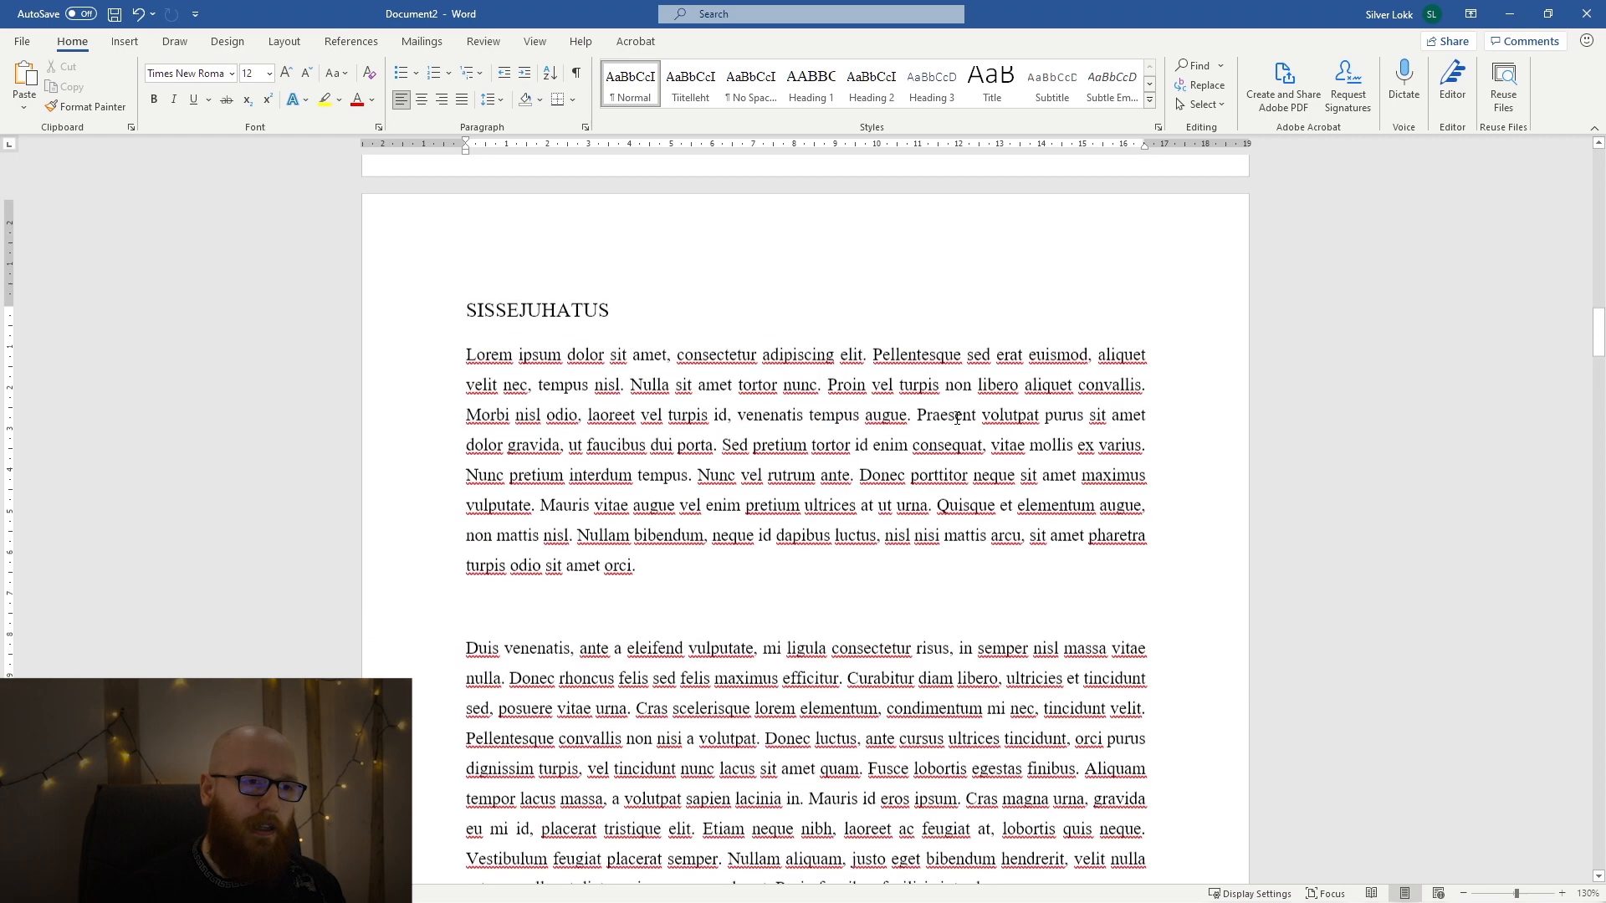
scroll(823, 497, "up", 10)
scroll(826, 493, "down", 12)
scroll(827, 494, "down", 20)
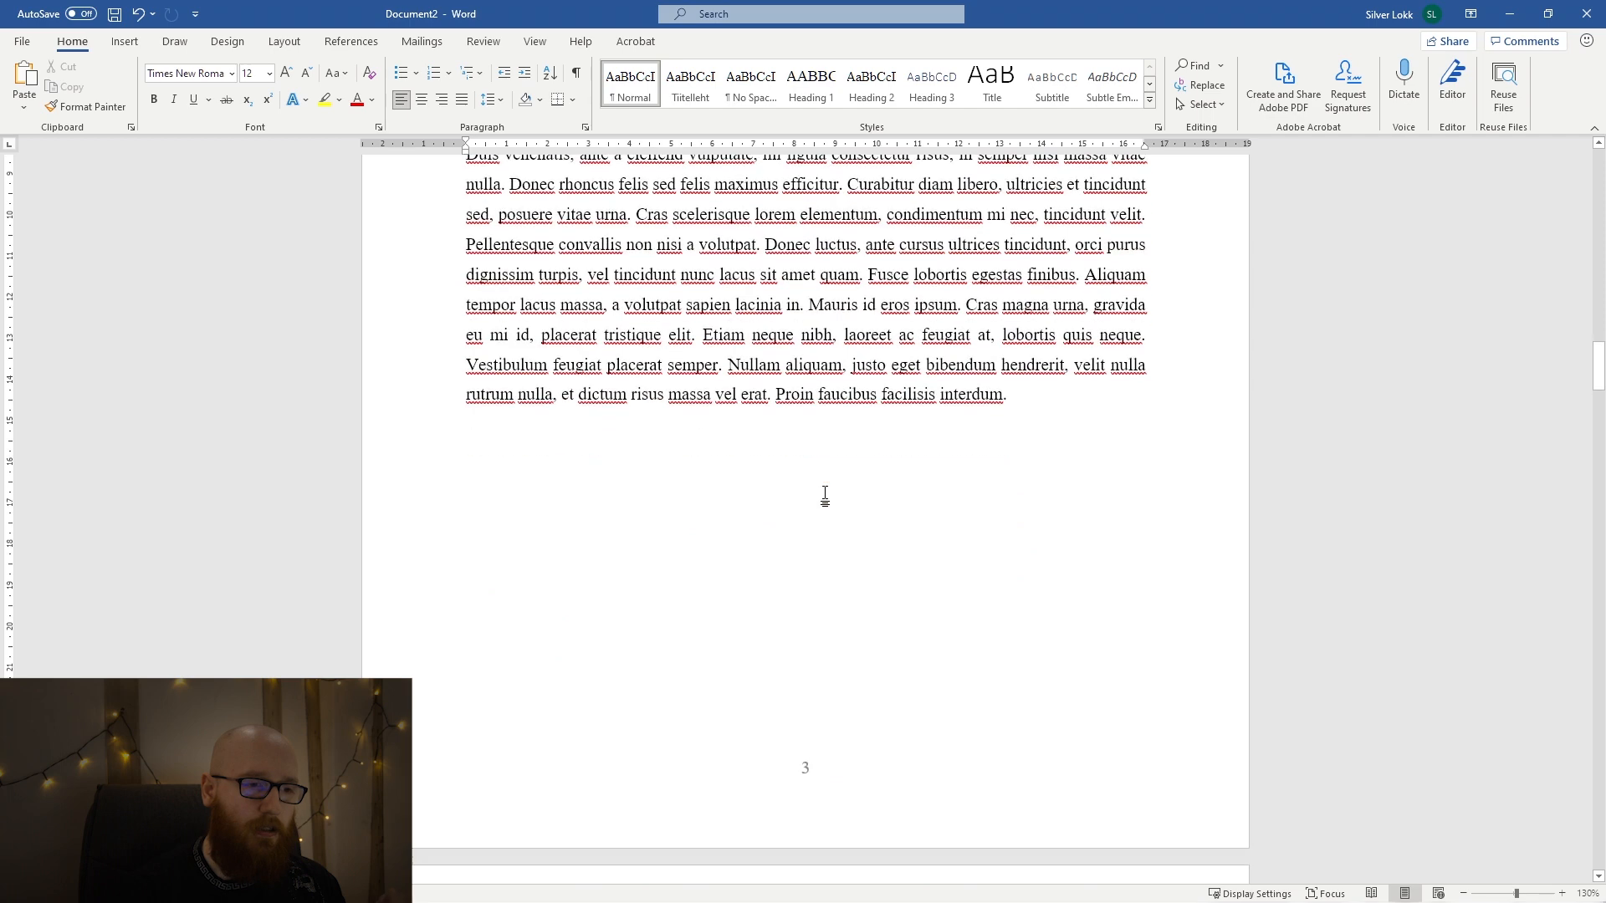
scroll(832, 488, "down", 20)
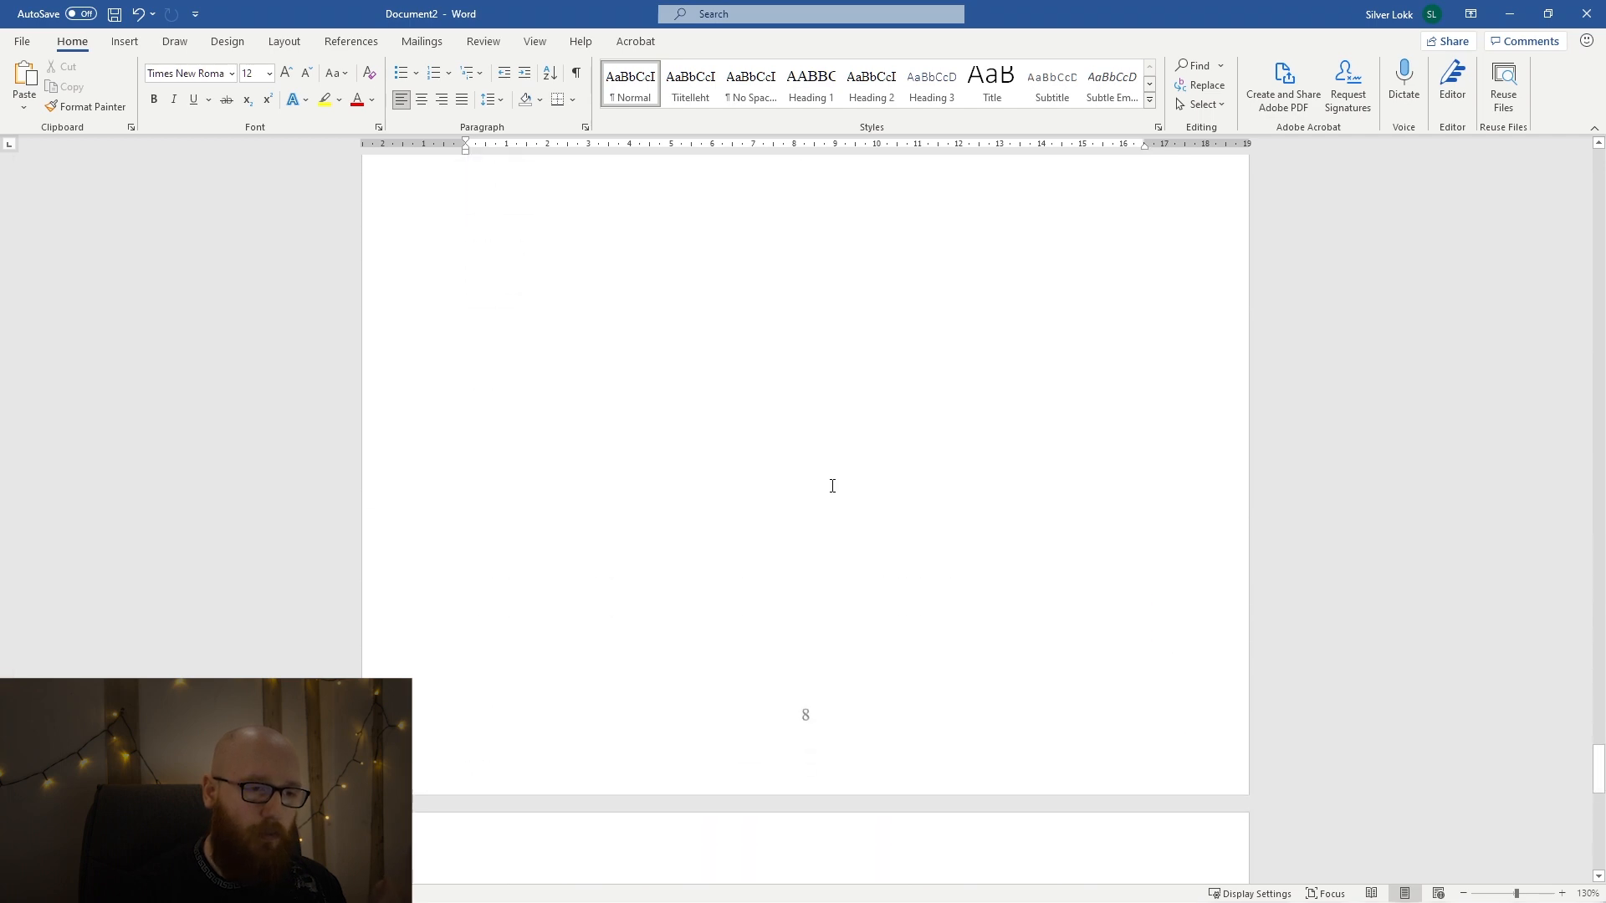
scroll(832, 486, "up", 20)
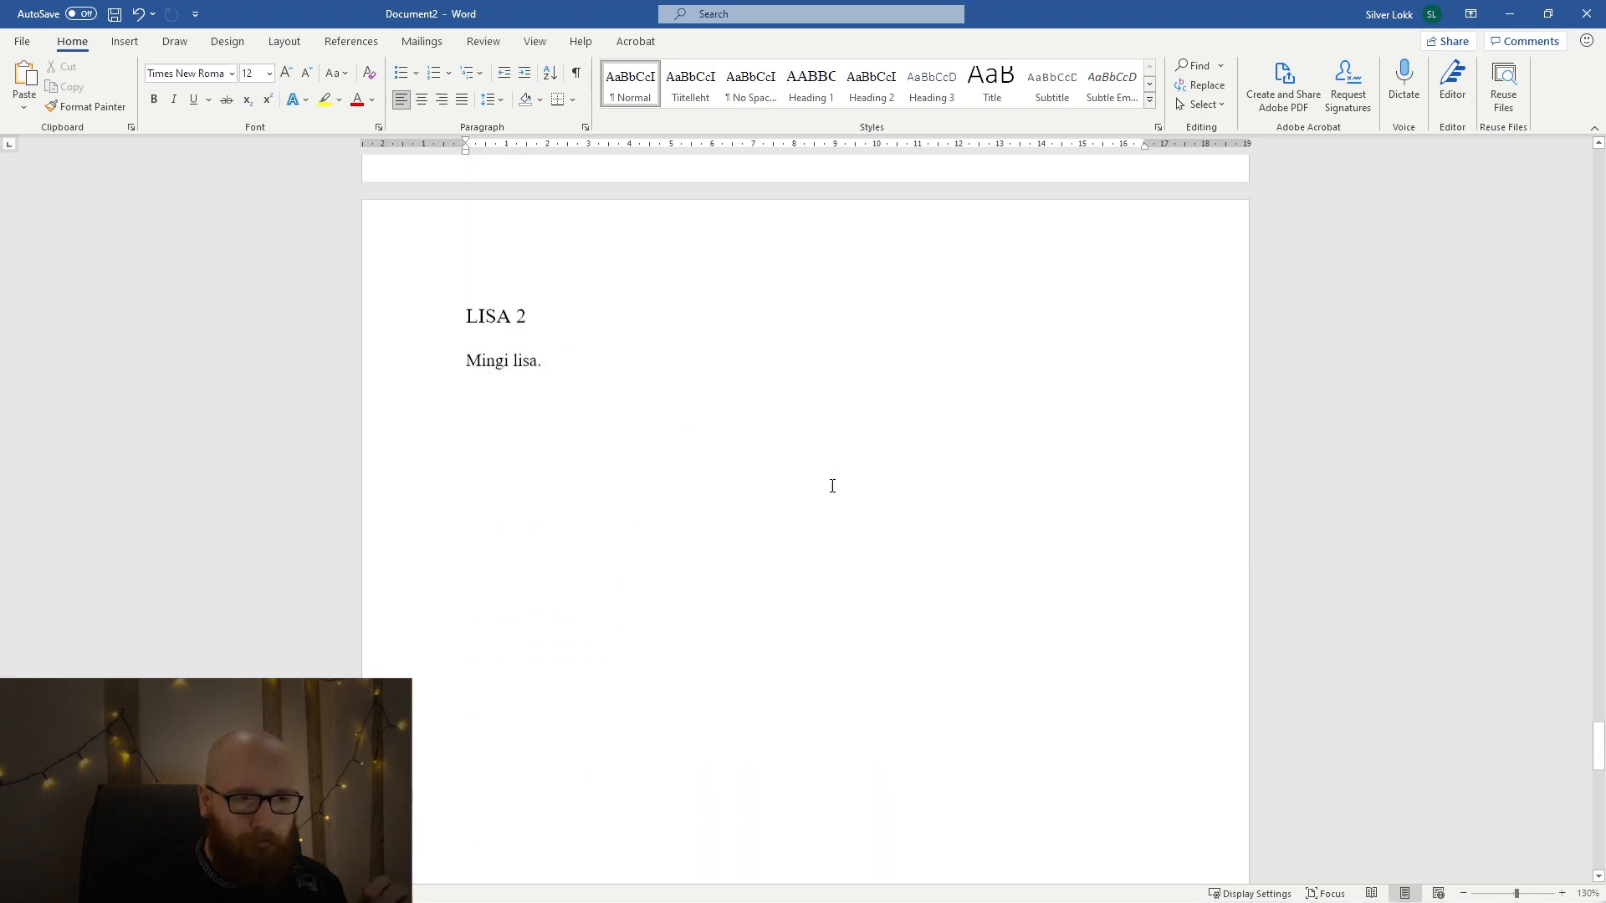
Open the custom page margins from the SISSEJUHATUS page and set the bottom and top margins to 3 cm.
scroll(833, 486, "up", 15)
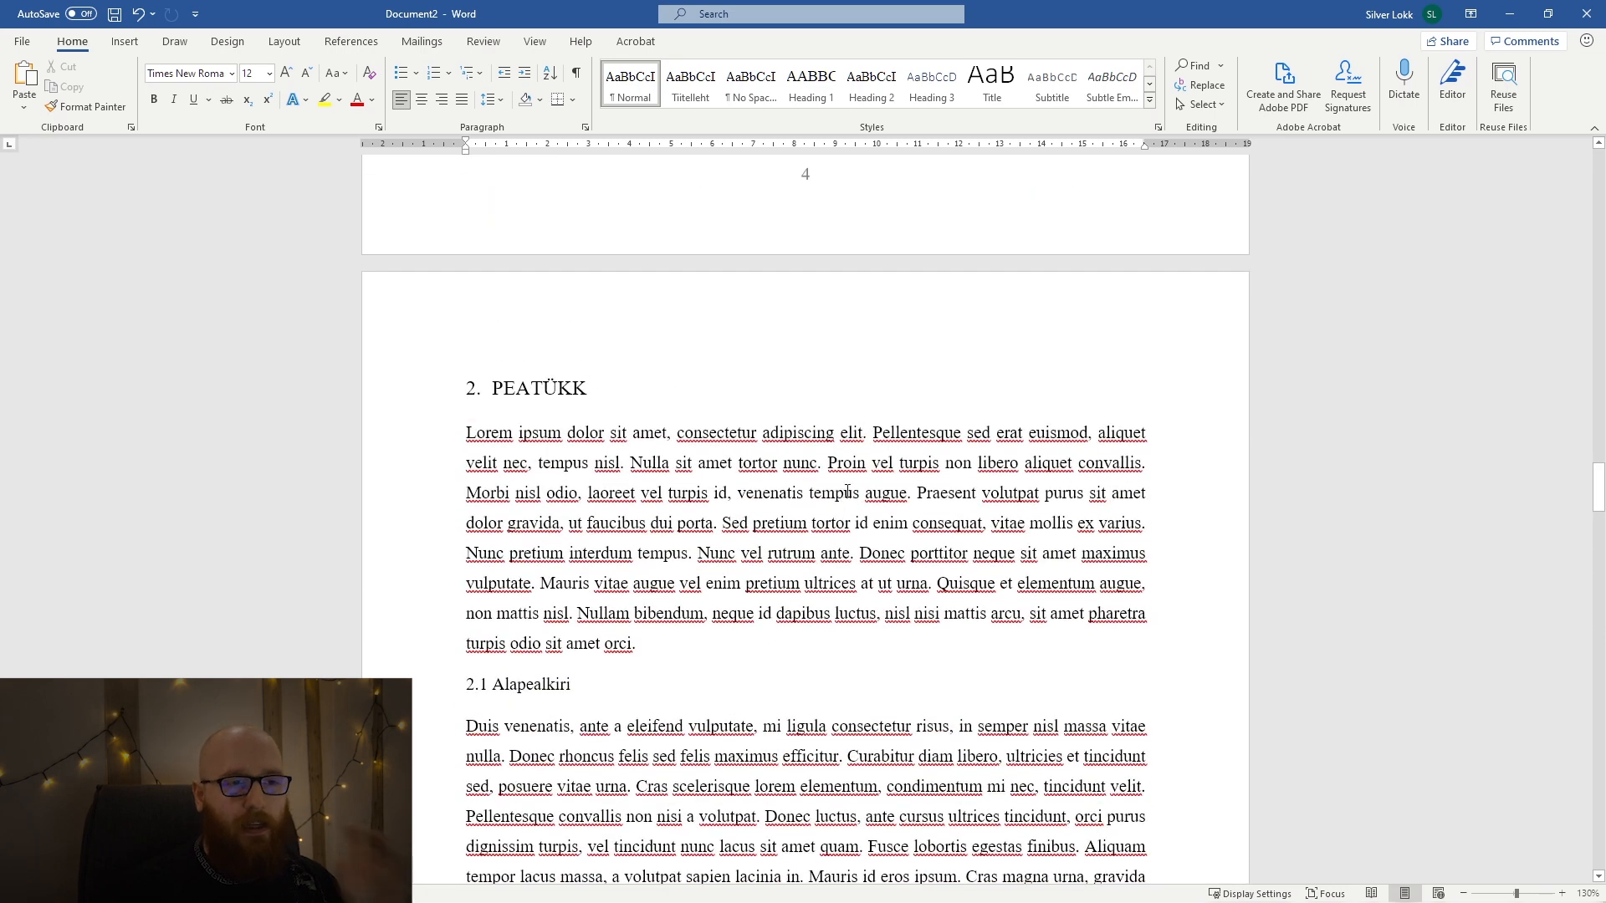
scroll(841, 493, "up", 5)
scroll(847, 488, "down", 9)
scroll(848, 488, "up", 20)
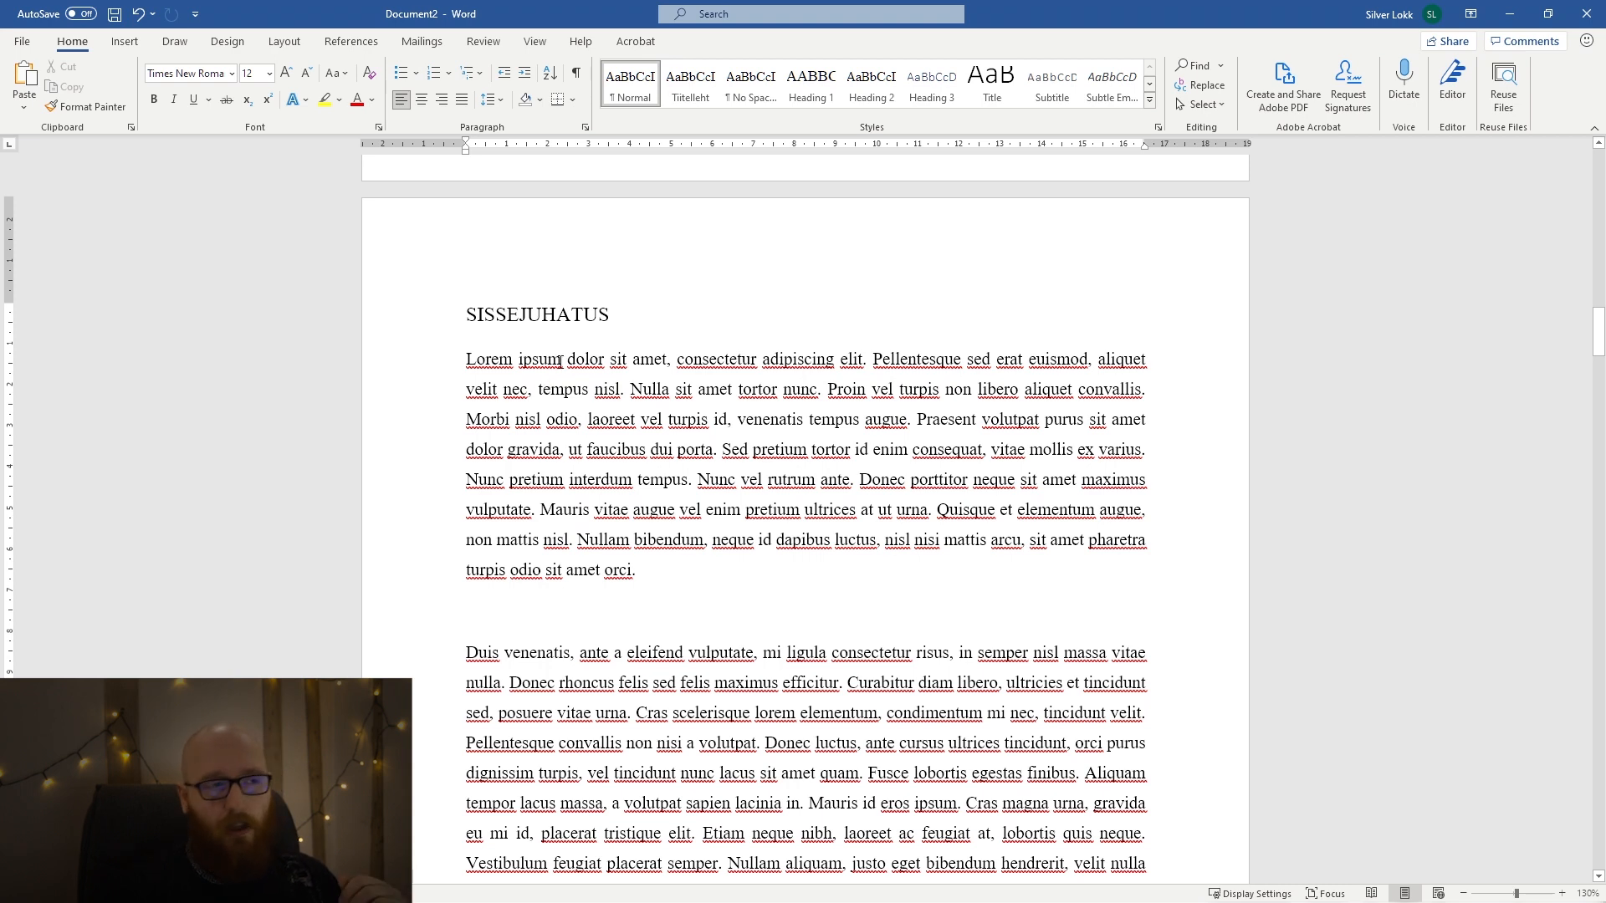
left_click(283, 47)
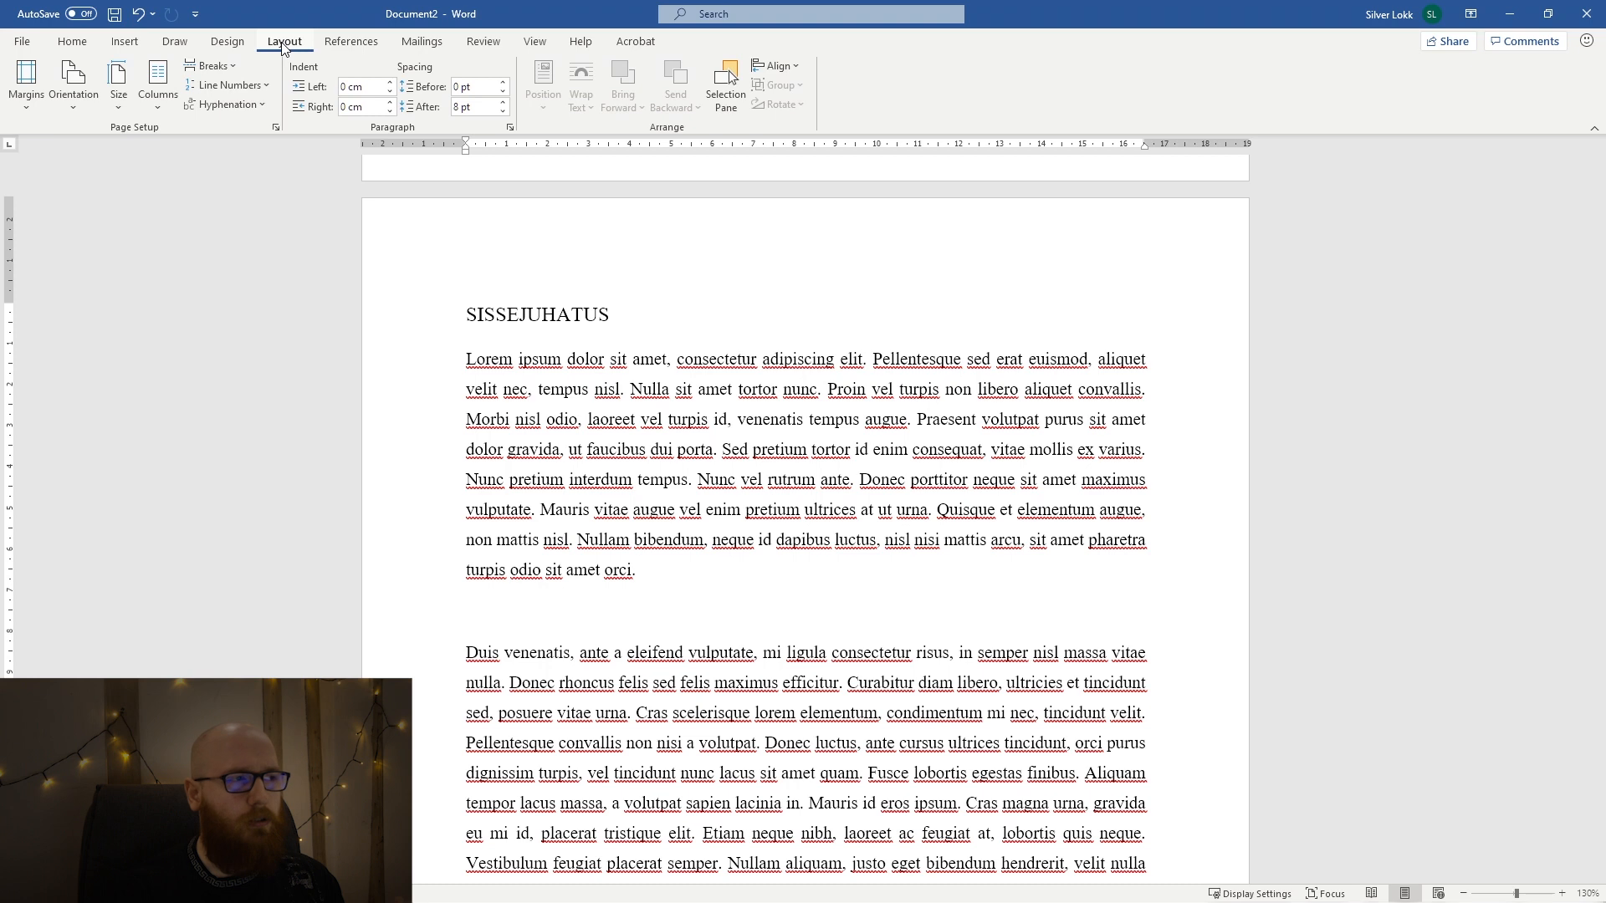
left_click(25, 112)
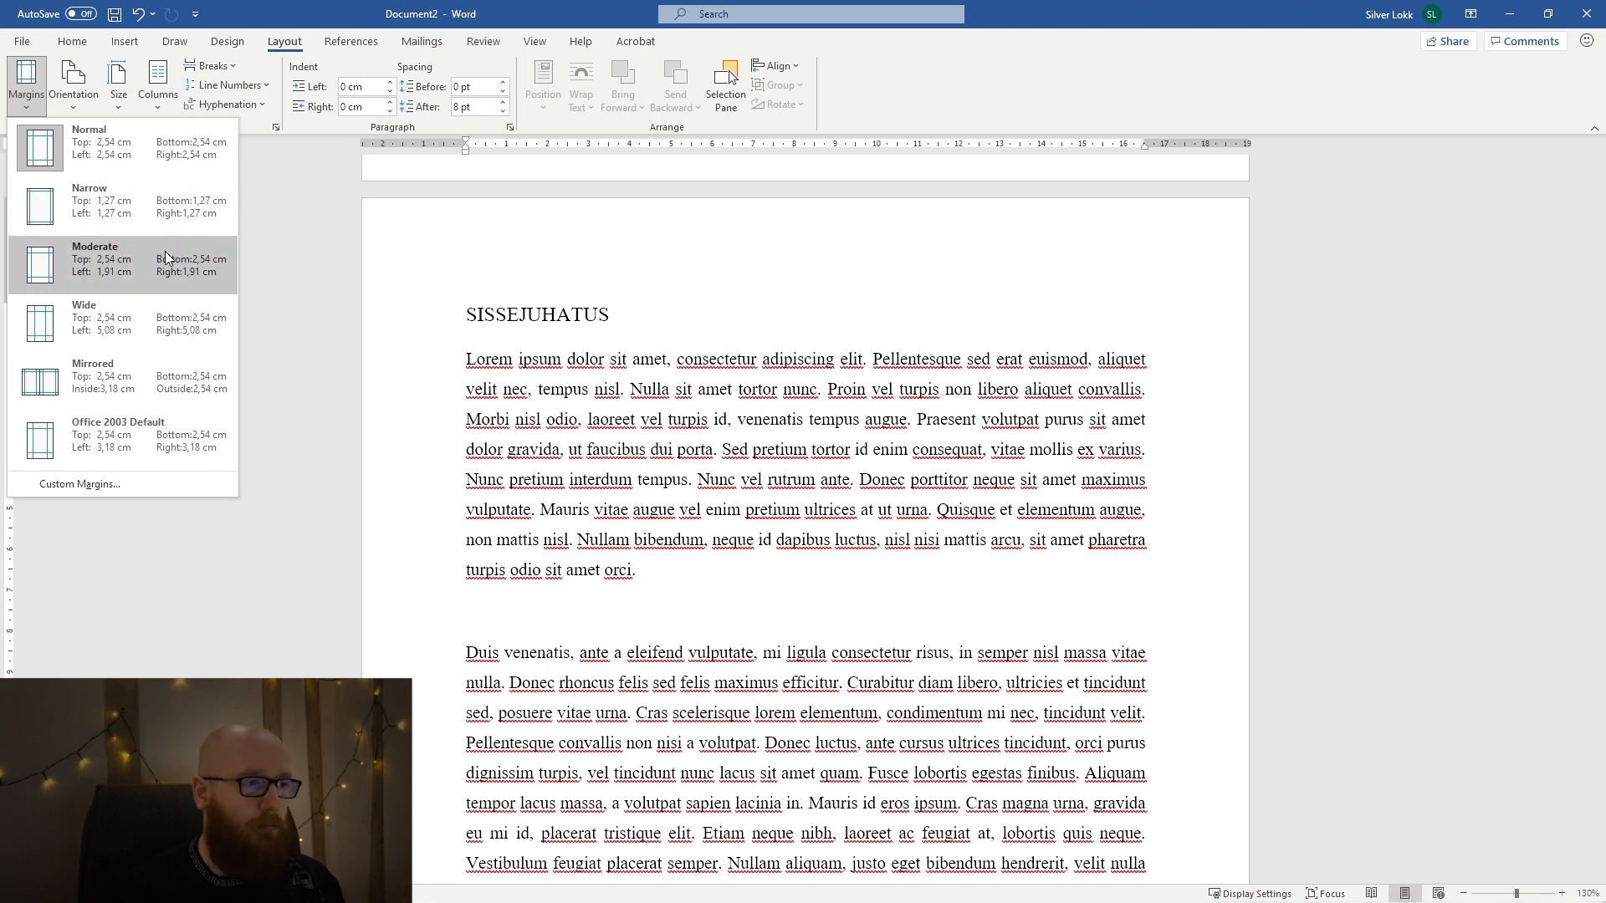
left_click(151, 491)
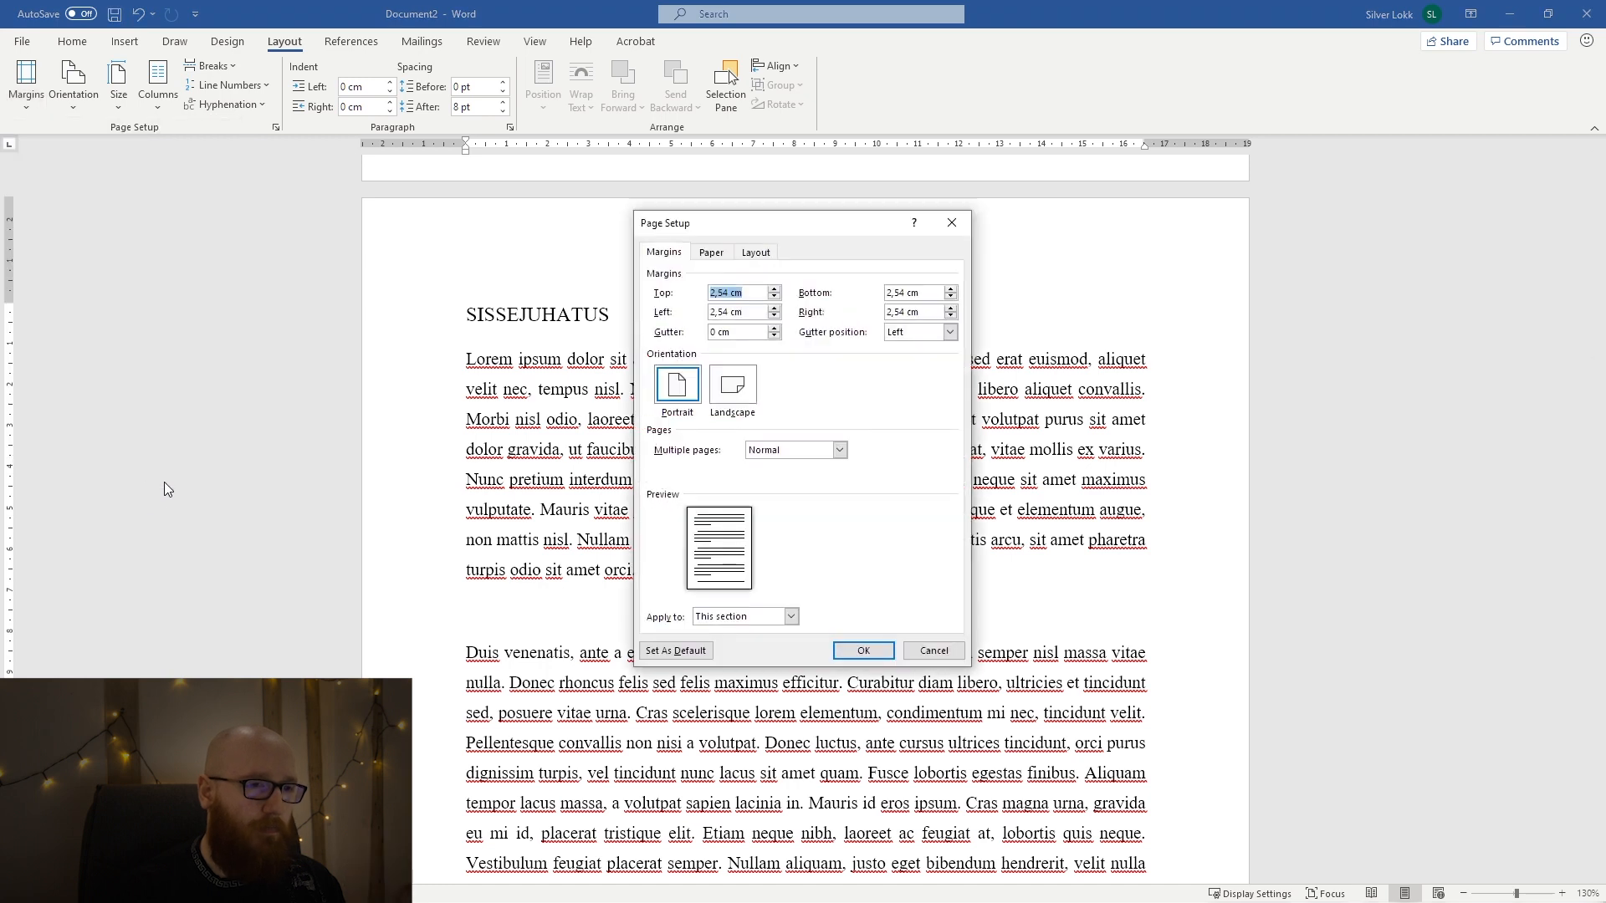
left_click_drag(849, 233, 1377, 230)
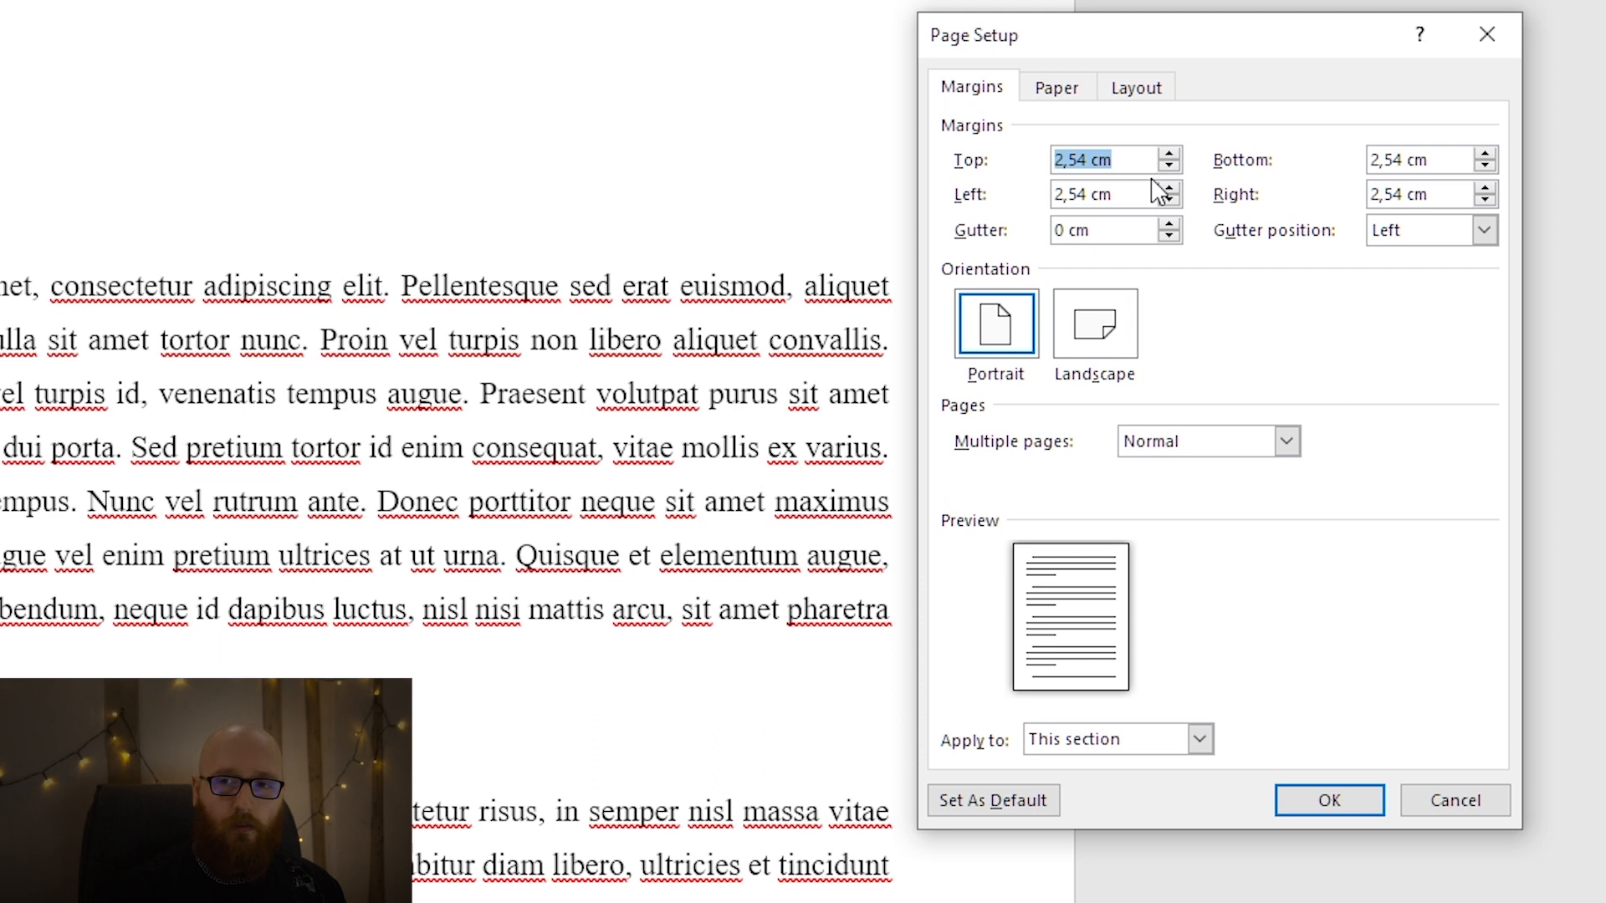
double_click(1407, 159)
type("3")
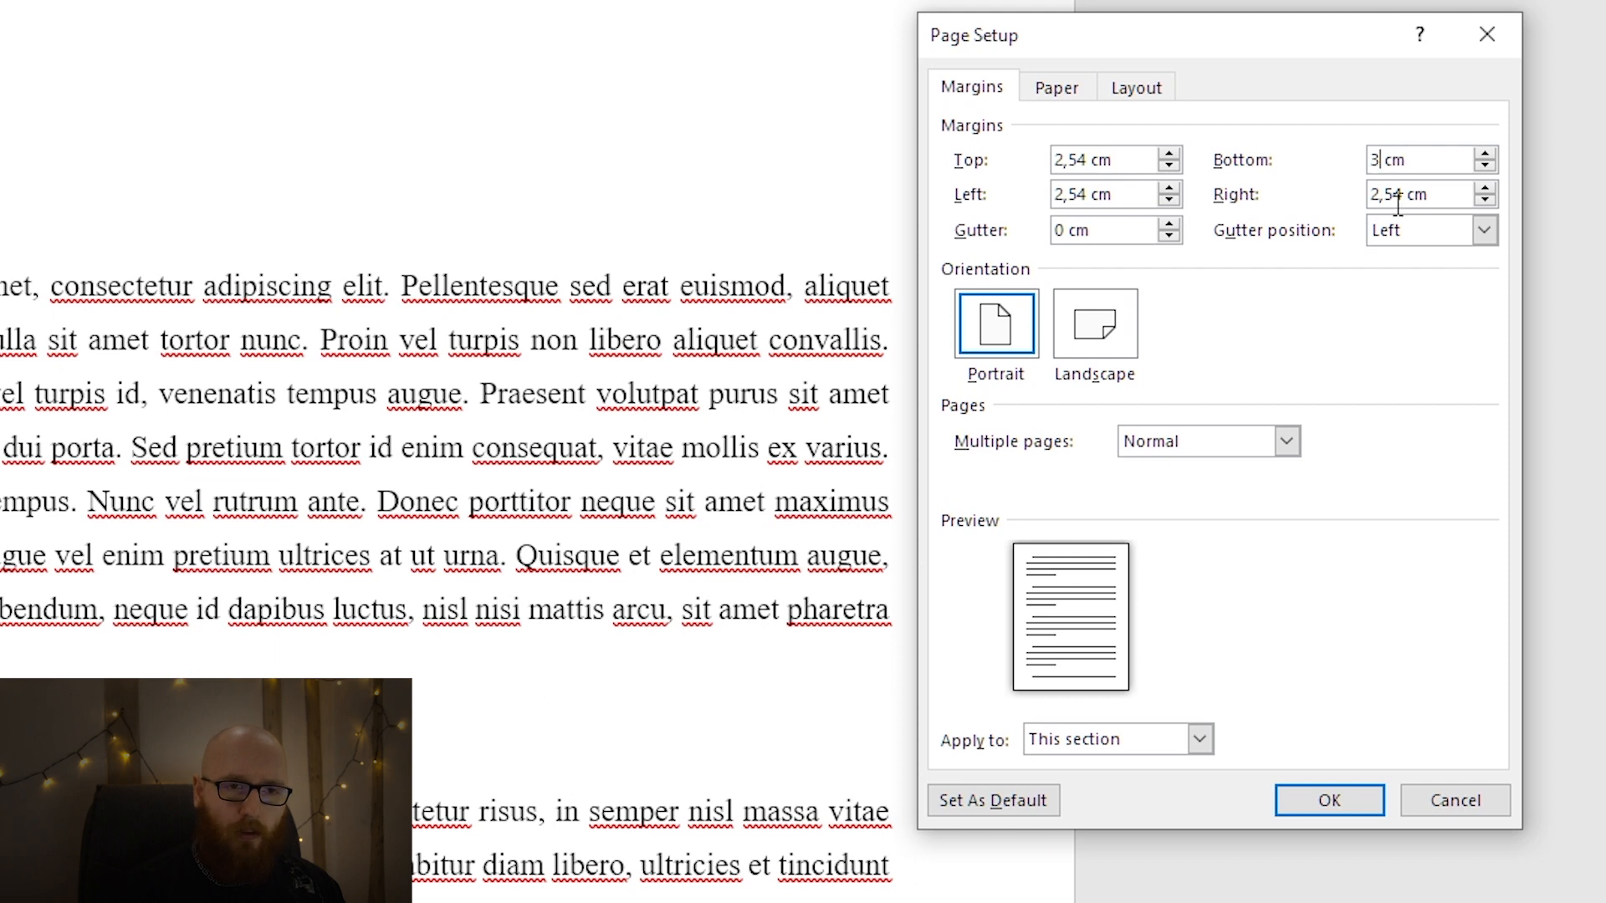
double_click(1091, 159)
type("3")
Set the right page margin to 3 cm and the left page margin to 4 cm.
left_click(1126, 192)
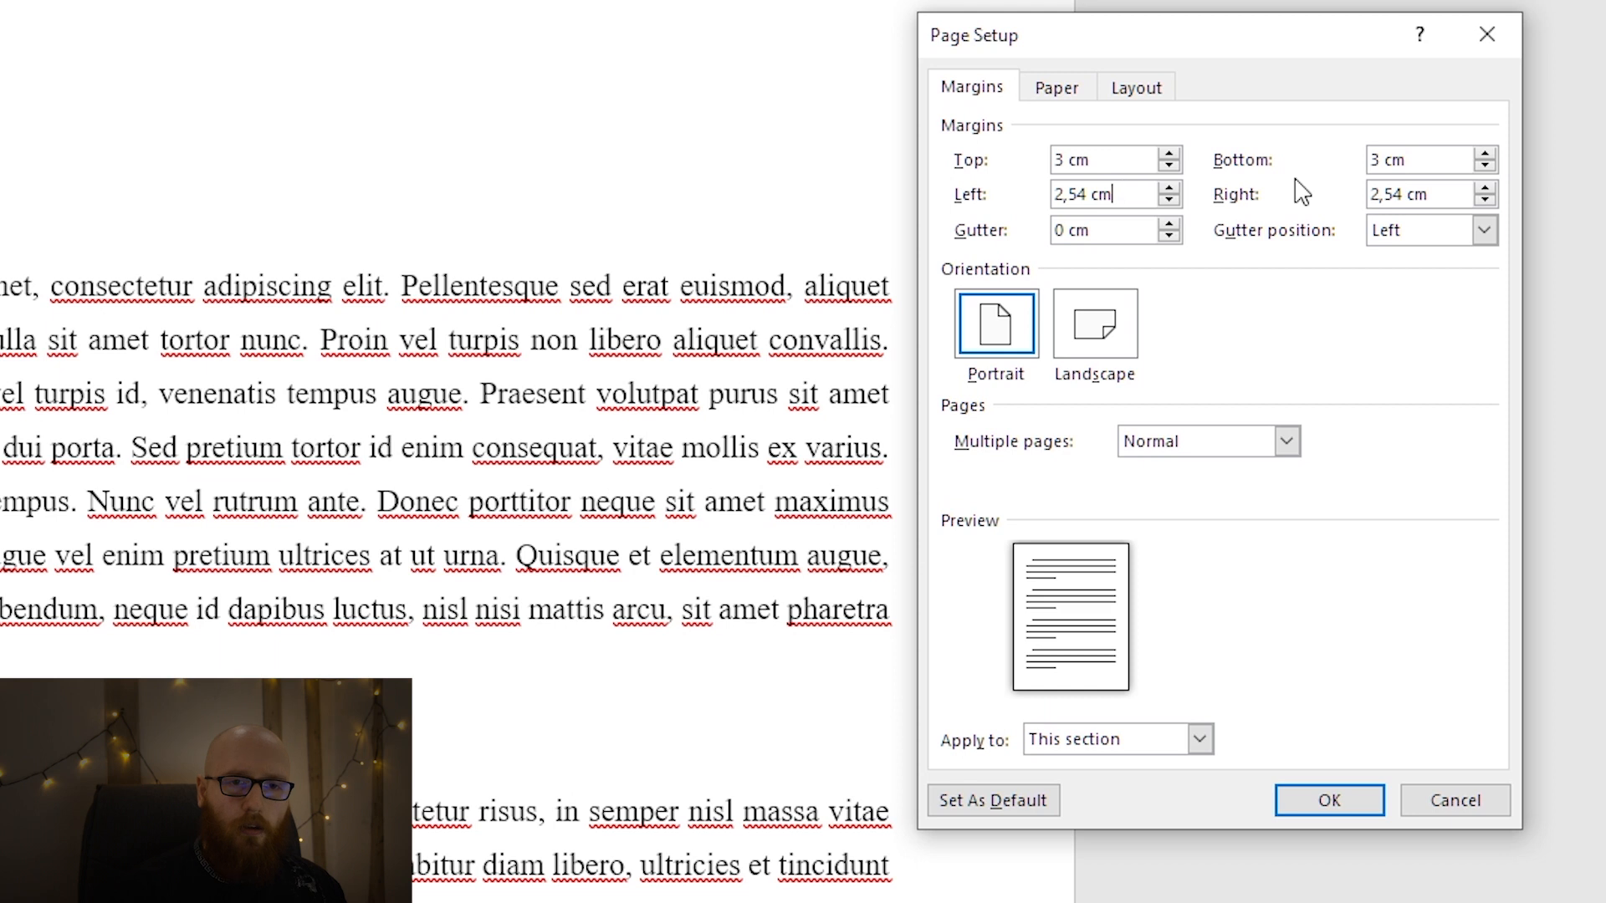
double_click(1405, 194)
type("3")
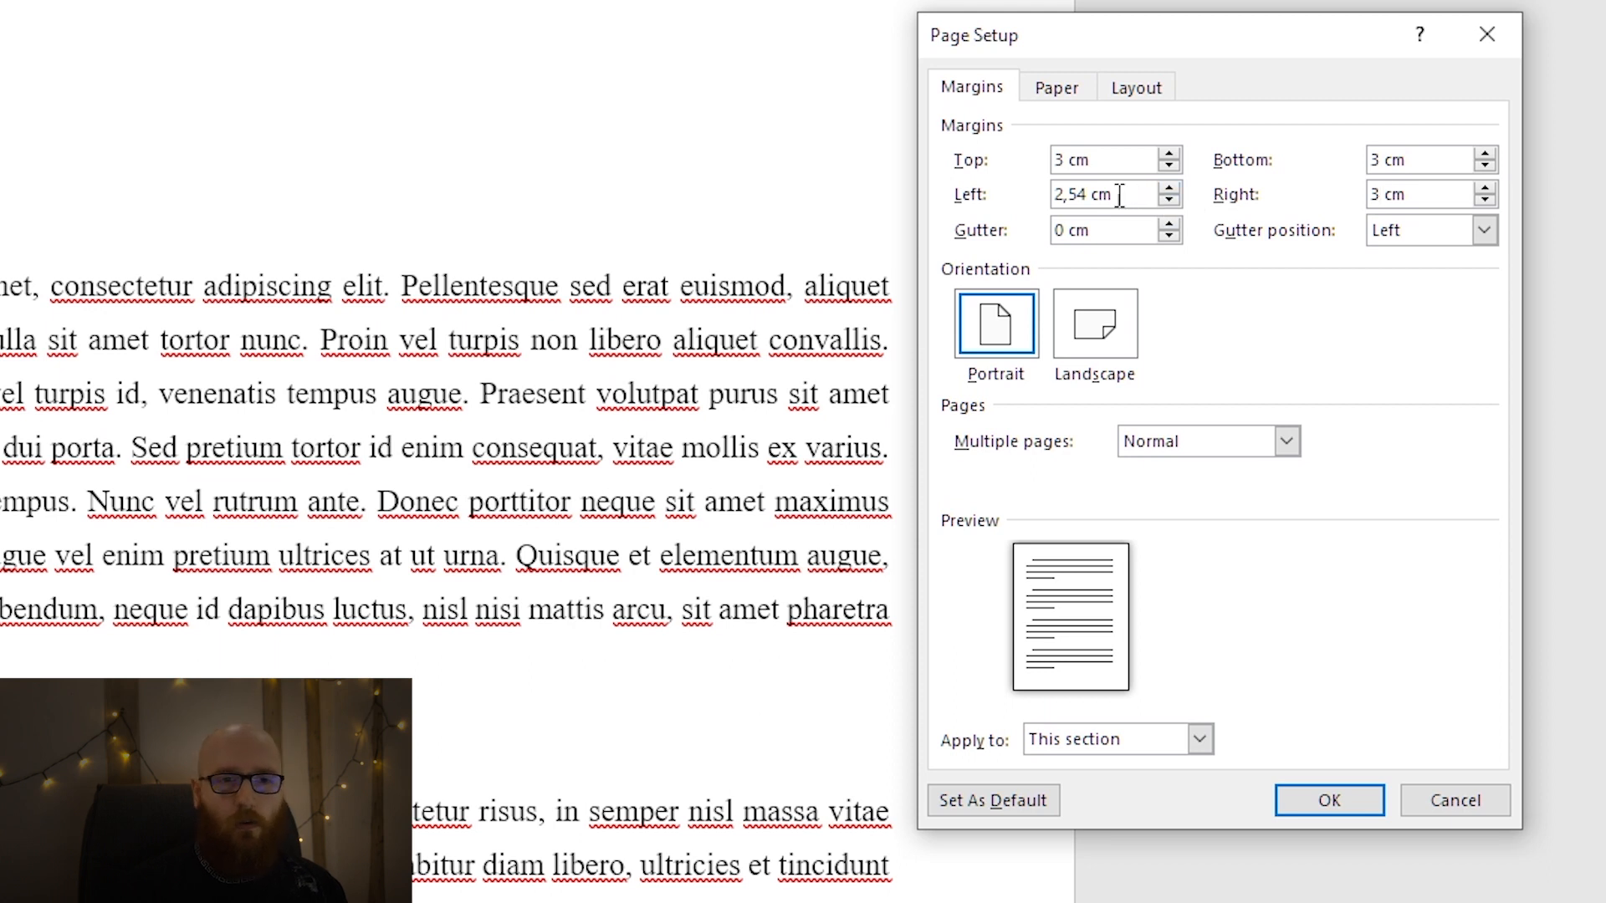
double_click(1086, 195)
type("3")
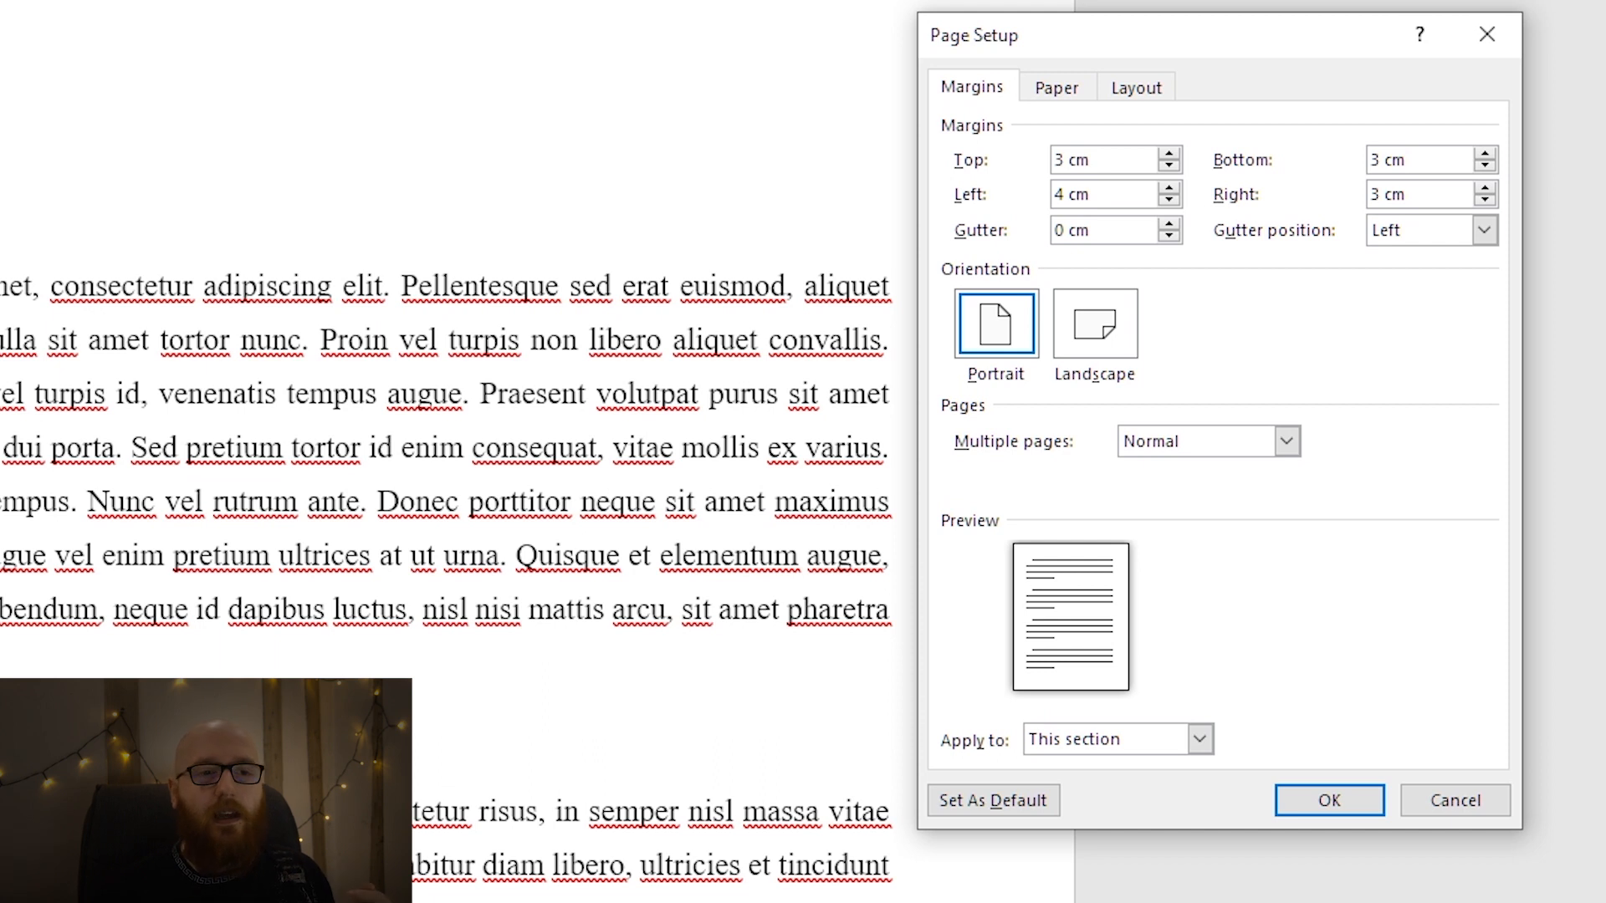
left_click_drag(1062, 201, 1050, 205)
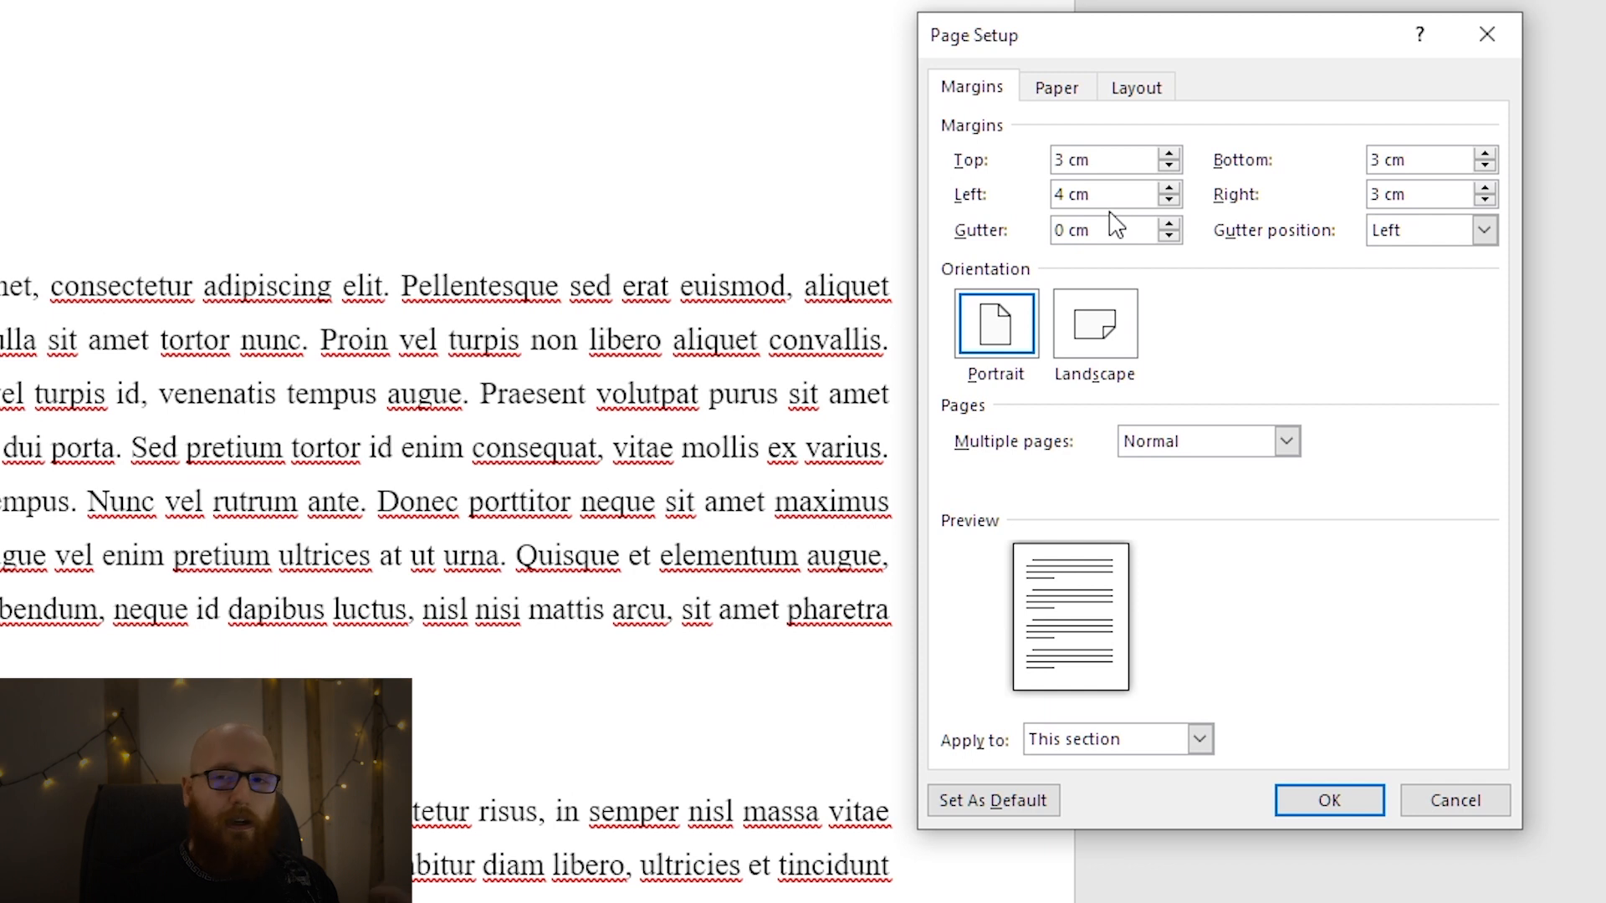
left_click(1064, 195)
key("BackSpace")
type("3")
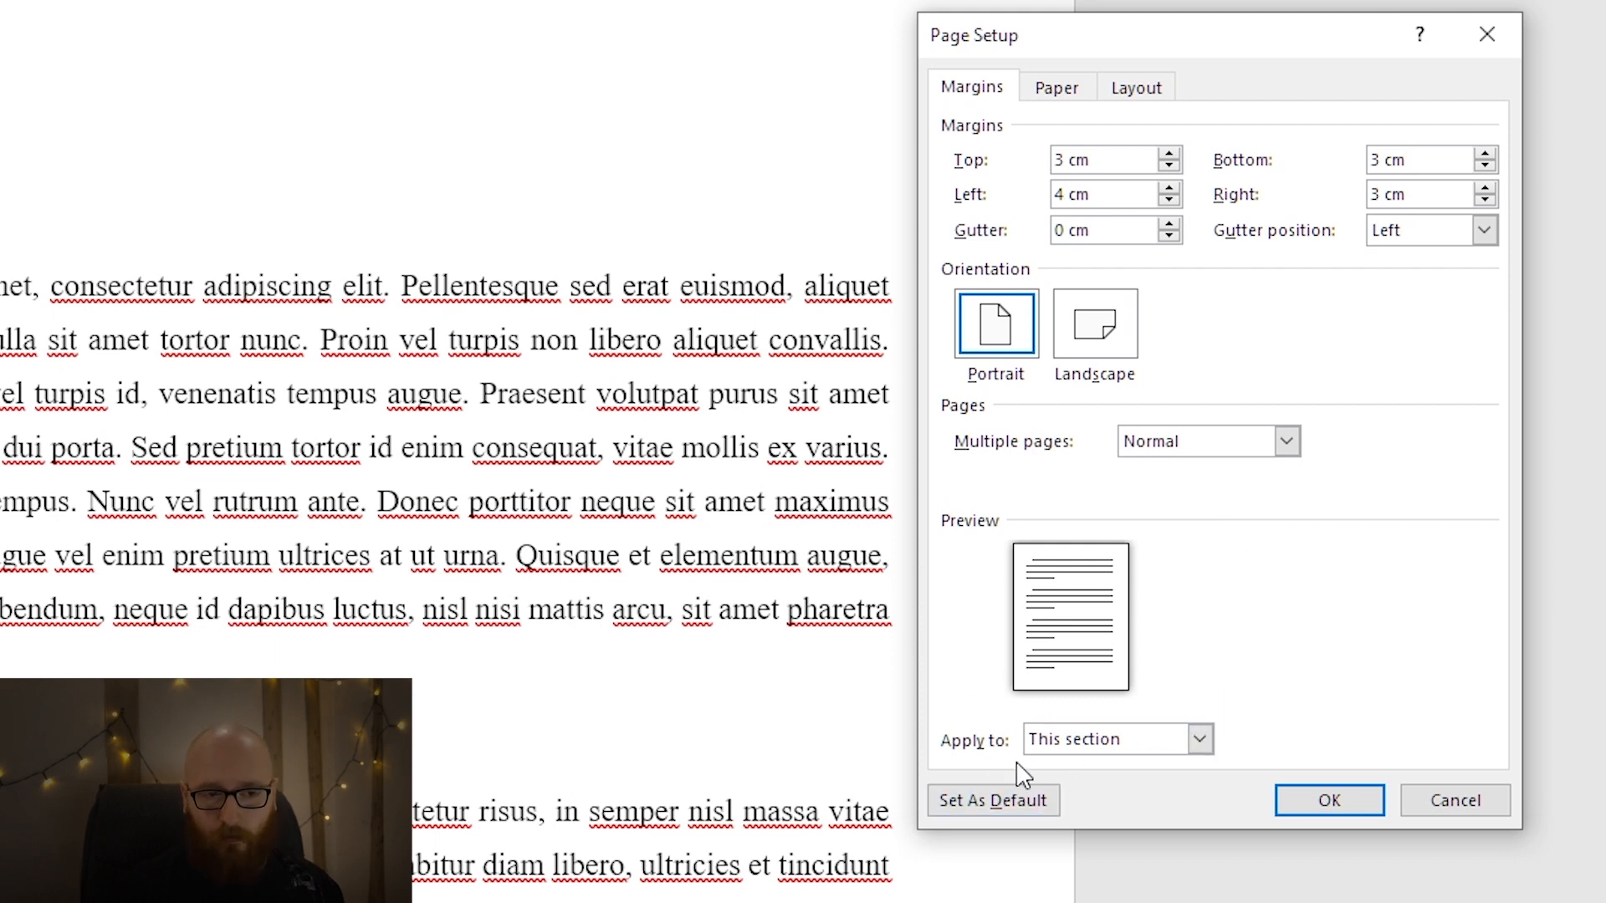
Apply the custom margins to the whole document and confirm the page setup.
left_click(1109, 741)
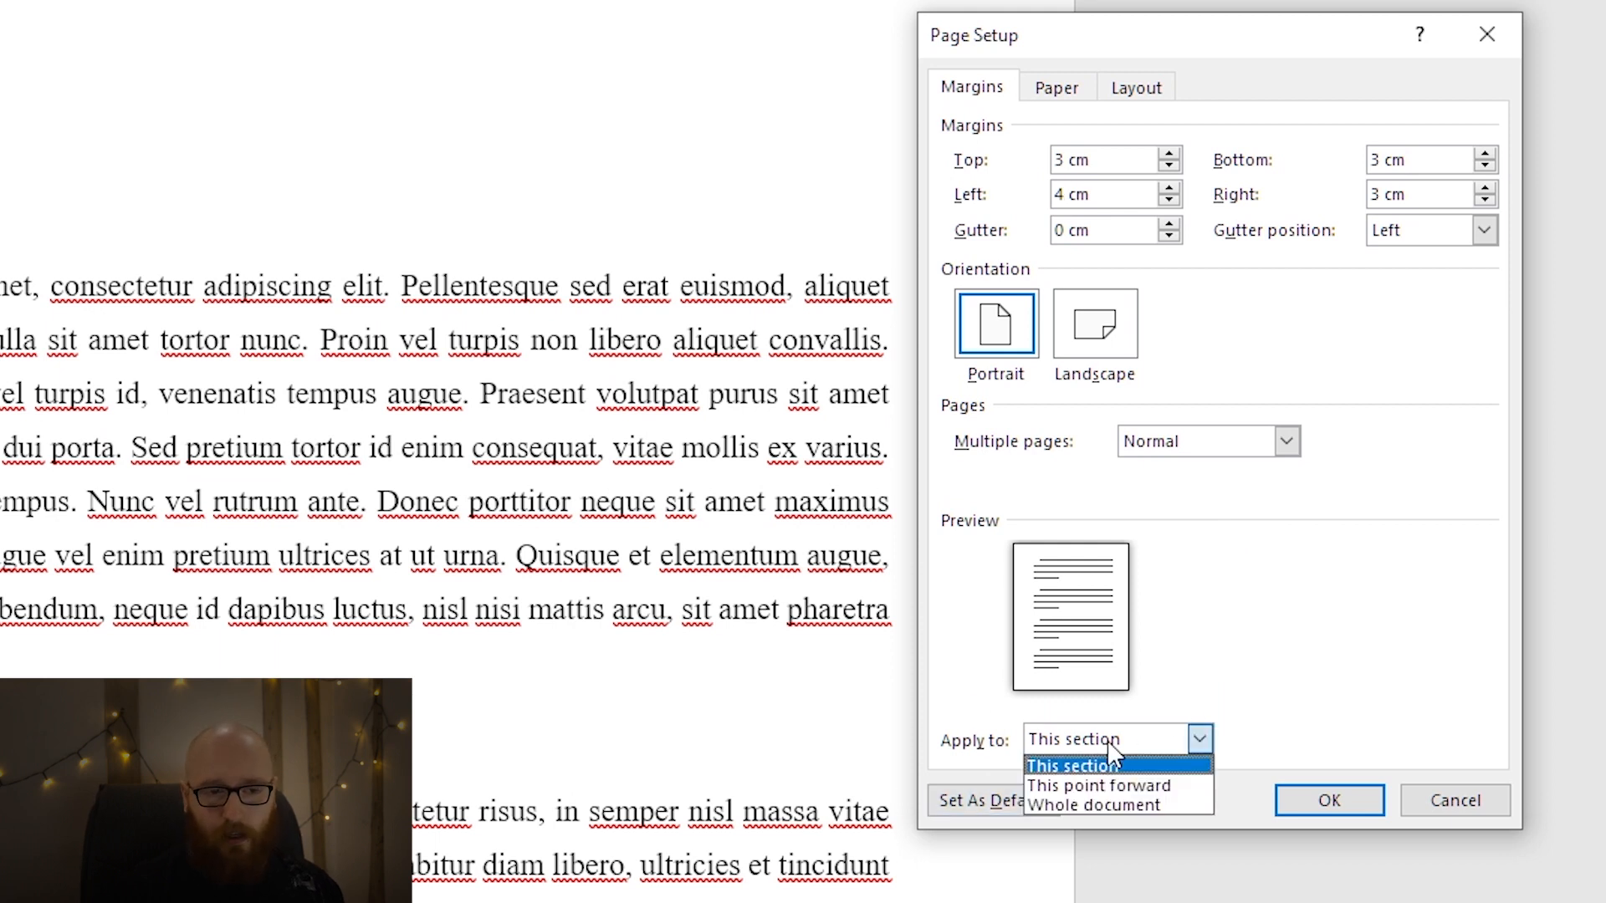
left_click(1164, 805)
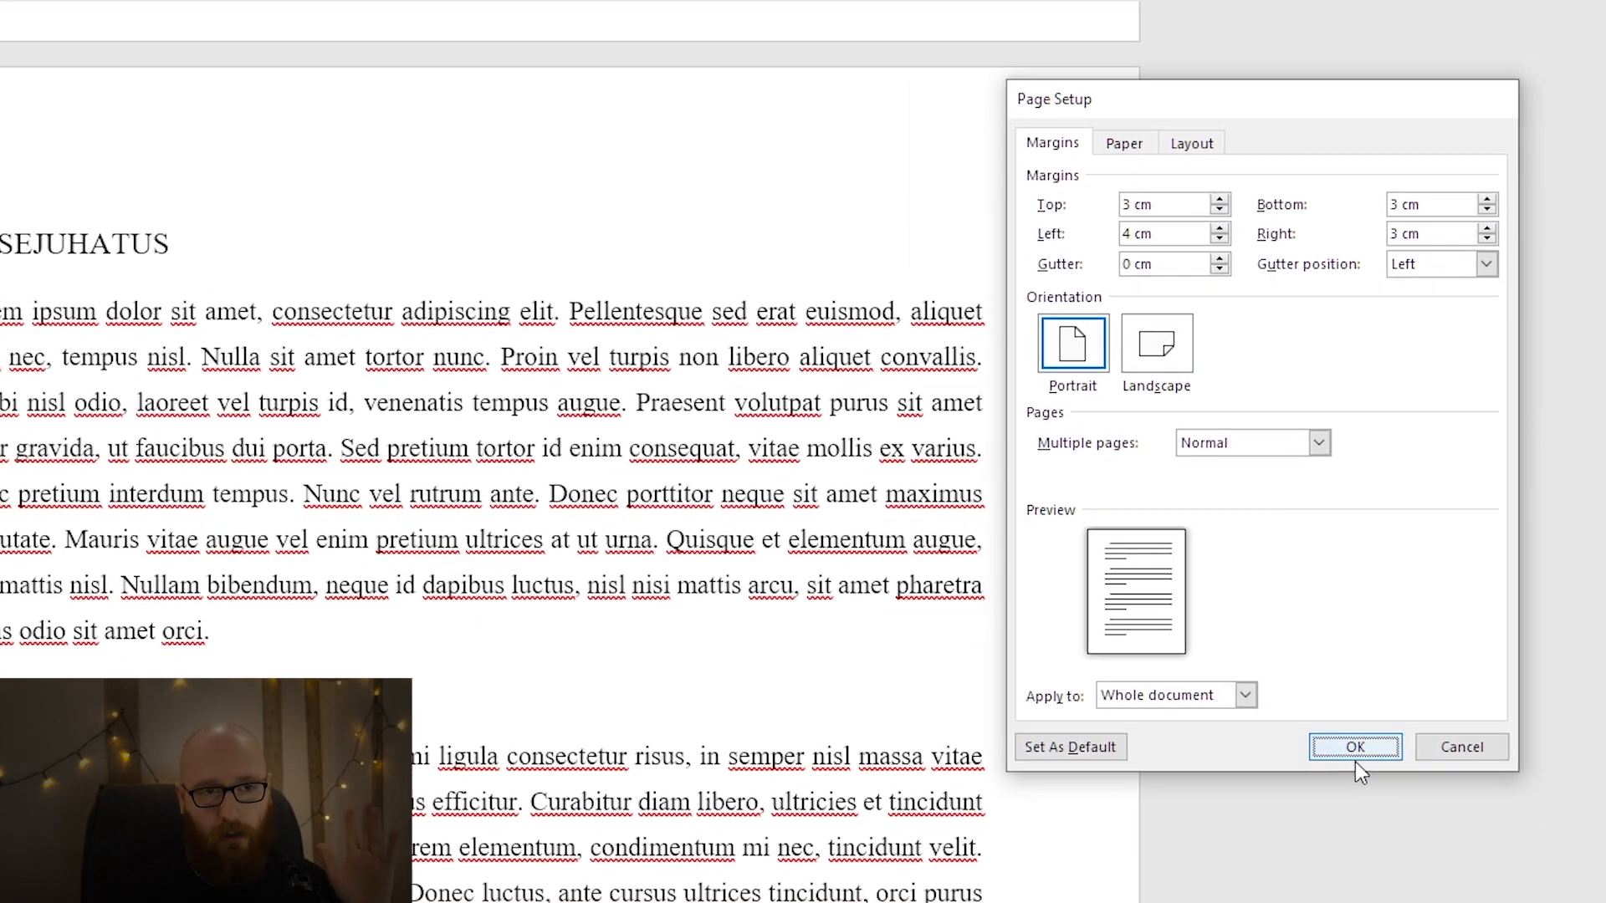
left_click(1335, 791)
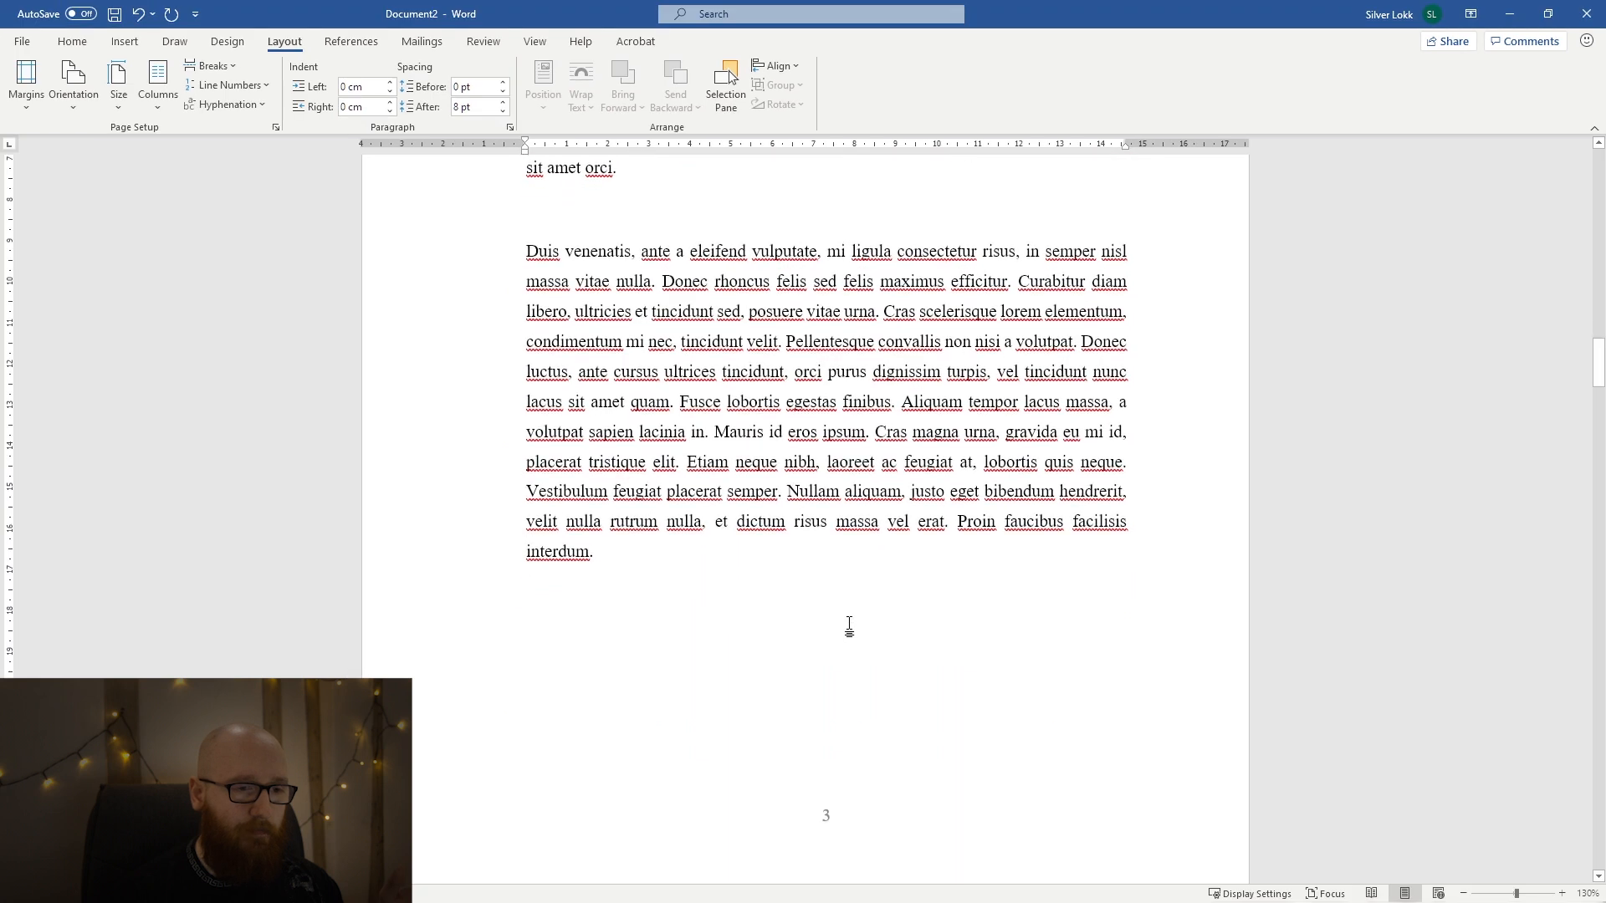
Check how the new margins affect the SISSEJUHATUS page, the SISUKORD page and the title page layout.
scroll(849, 626, "up", 5)
scroll(502, 524, "up", 20)
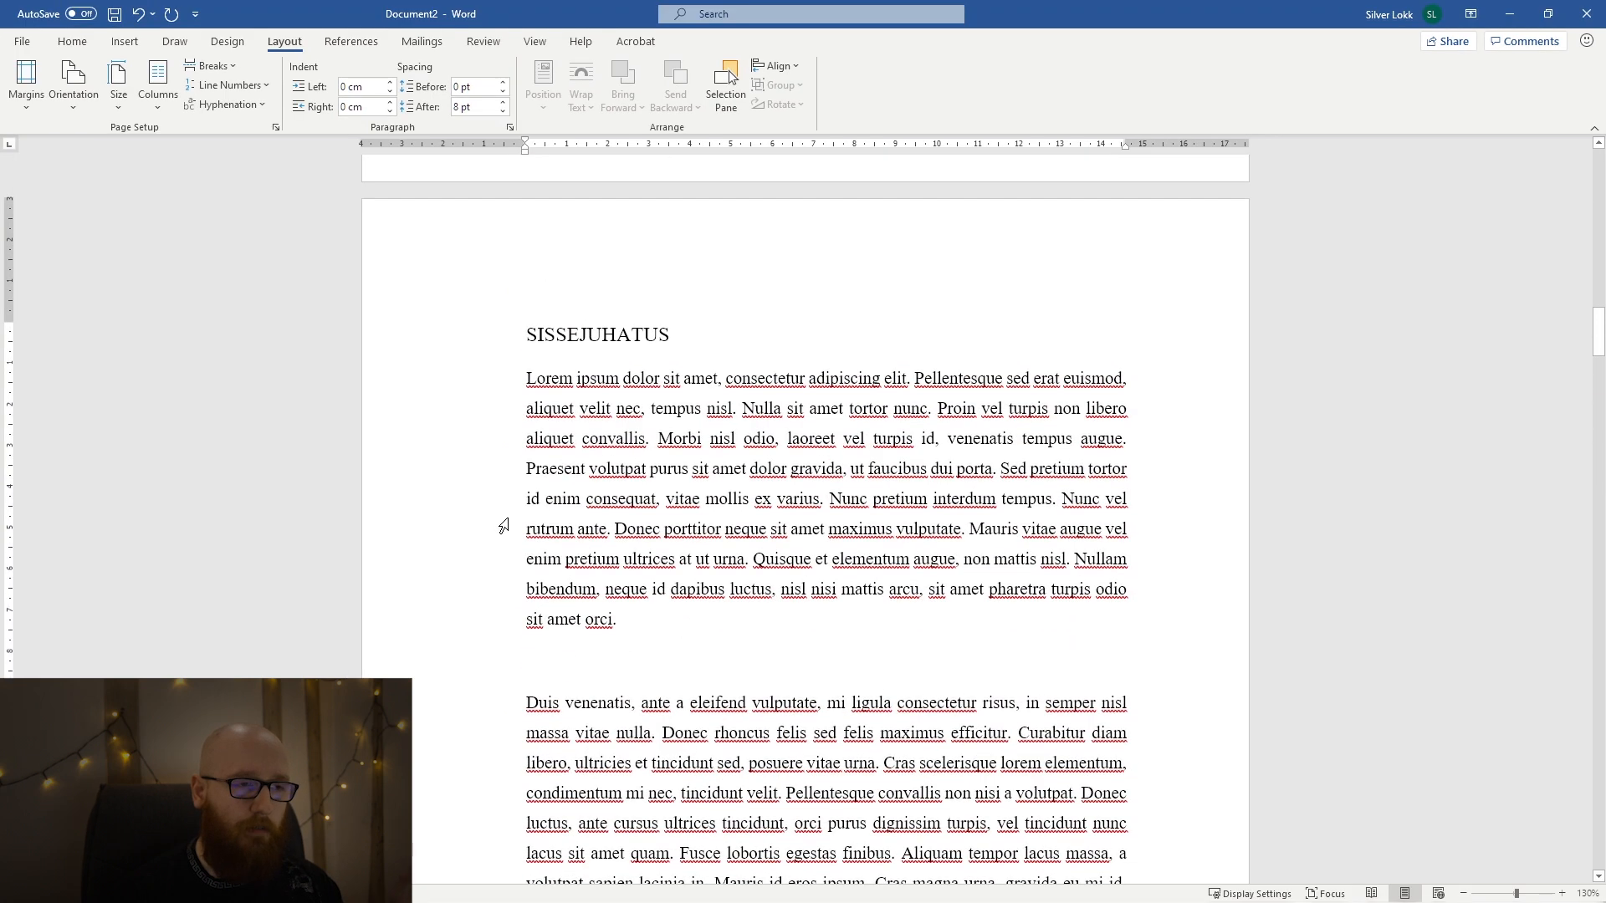
scroll(597, 552, "up", 20)
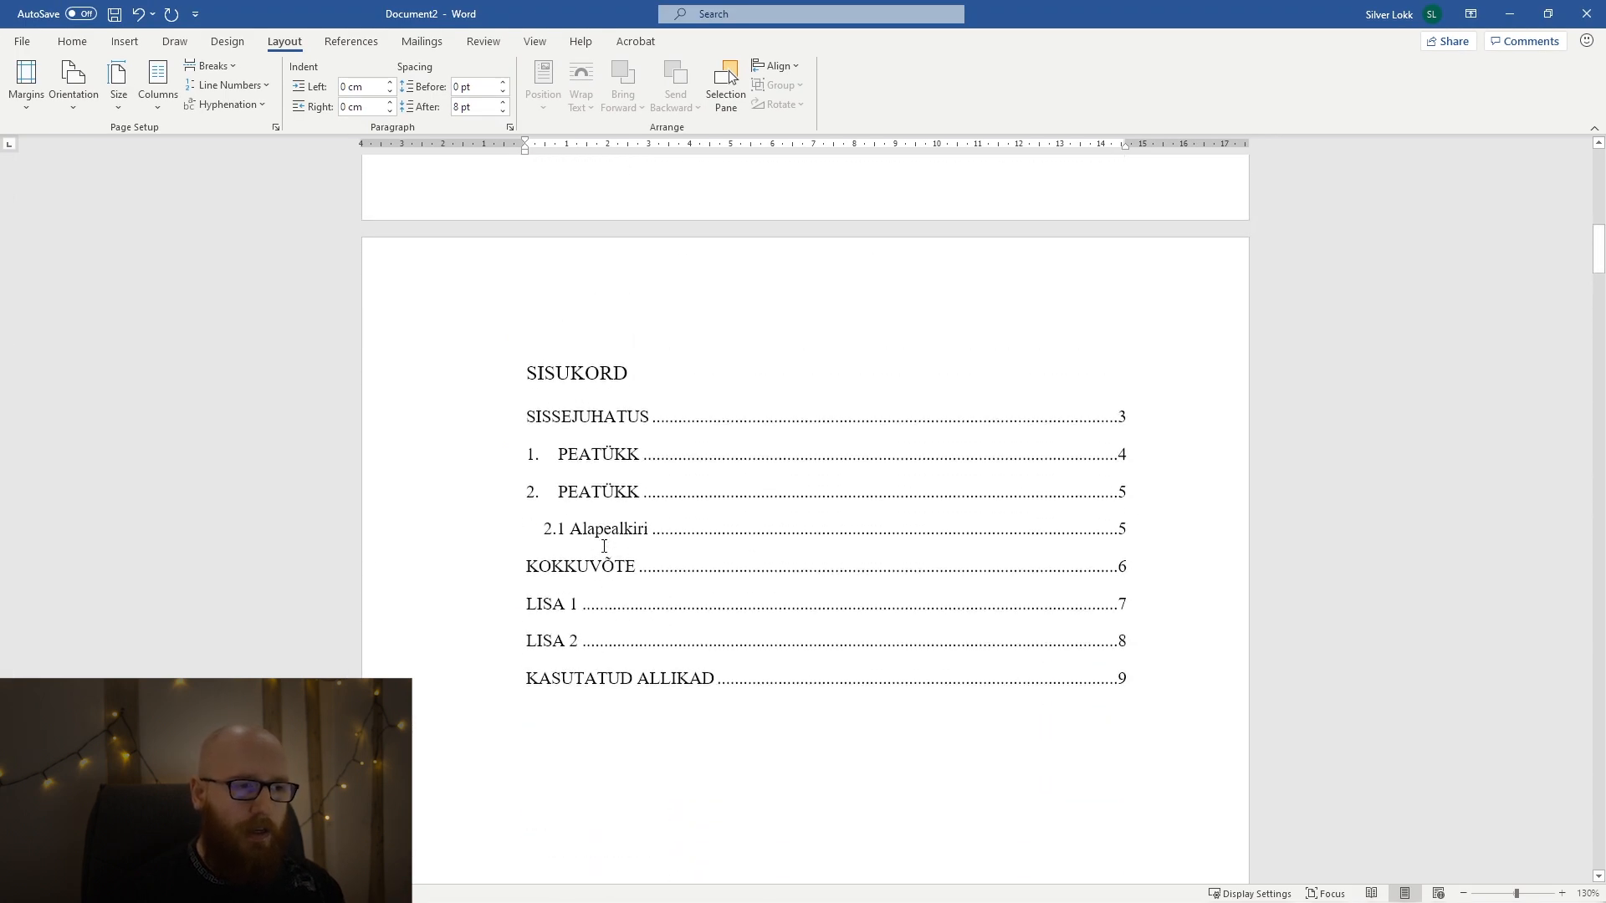
scroll(608, 542, "up", 4)
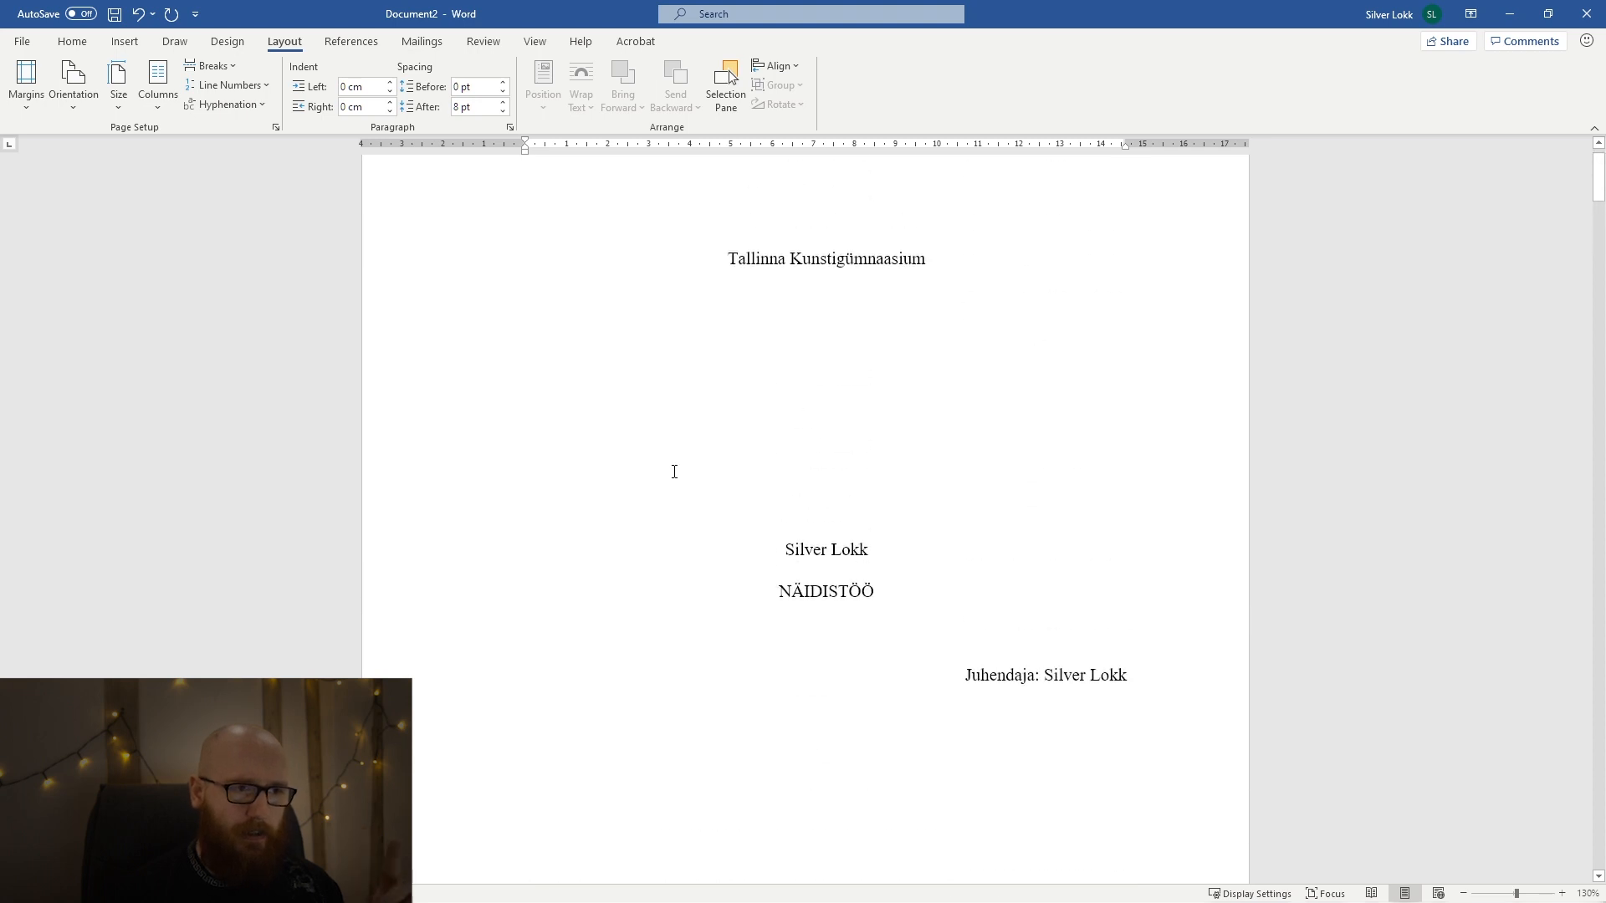
left_click_drag(668, 318, 945, 668)
scroll(886, 577, "down", 1)
scroll(945, 668, "down", 3)
left_click(933, 655)
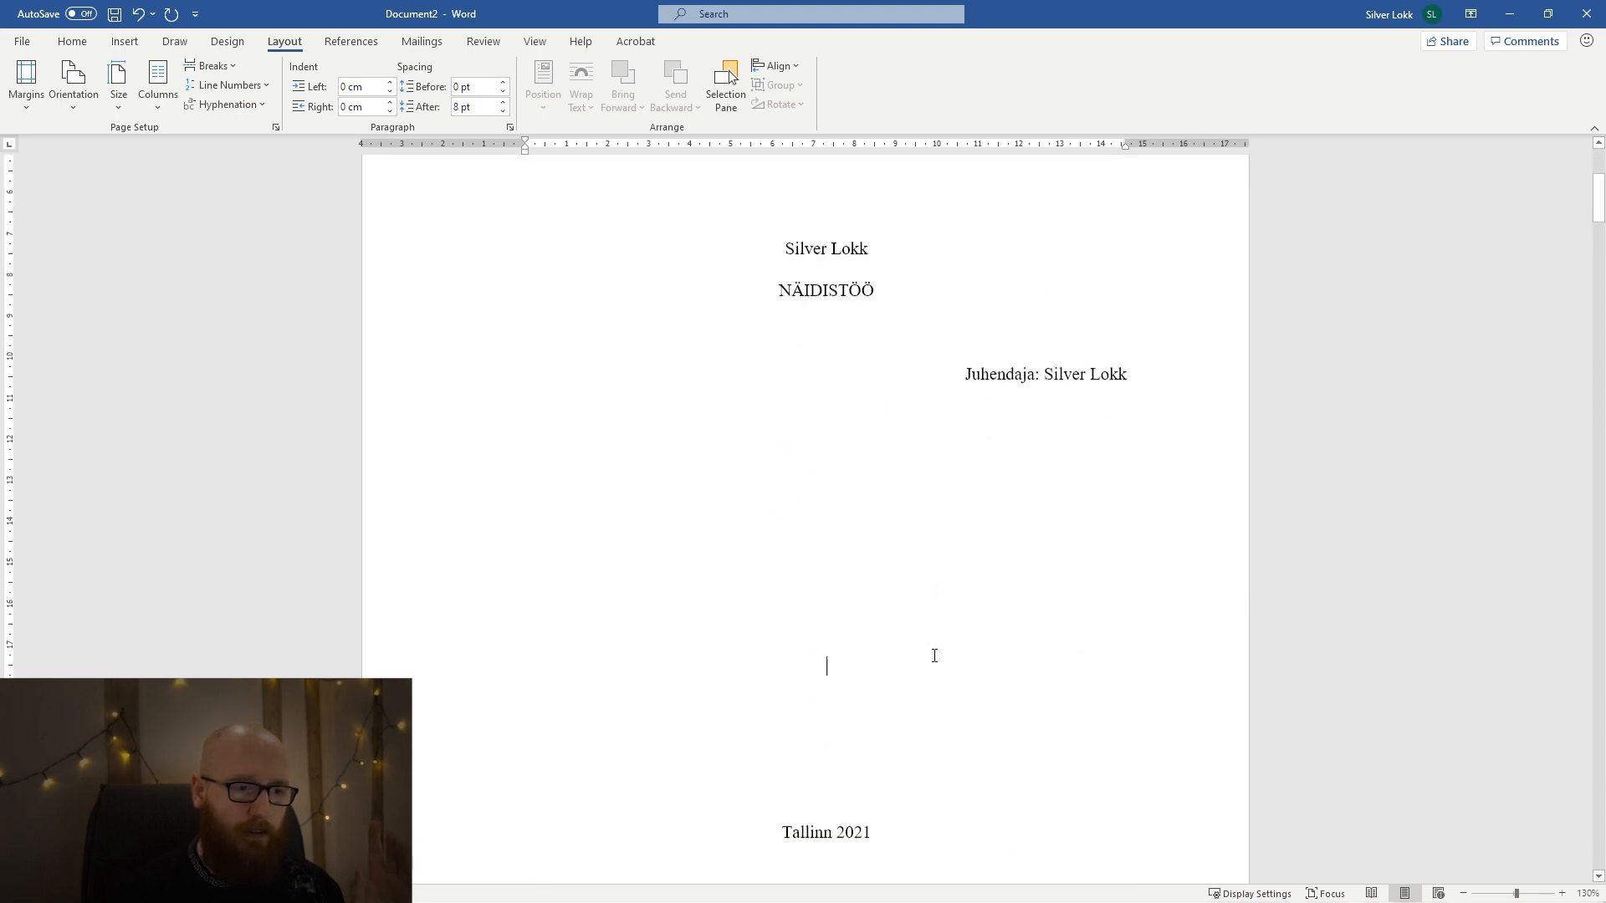
scroll(933, 654, "down", 3)
scroll(935, 656, "down", 3)
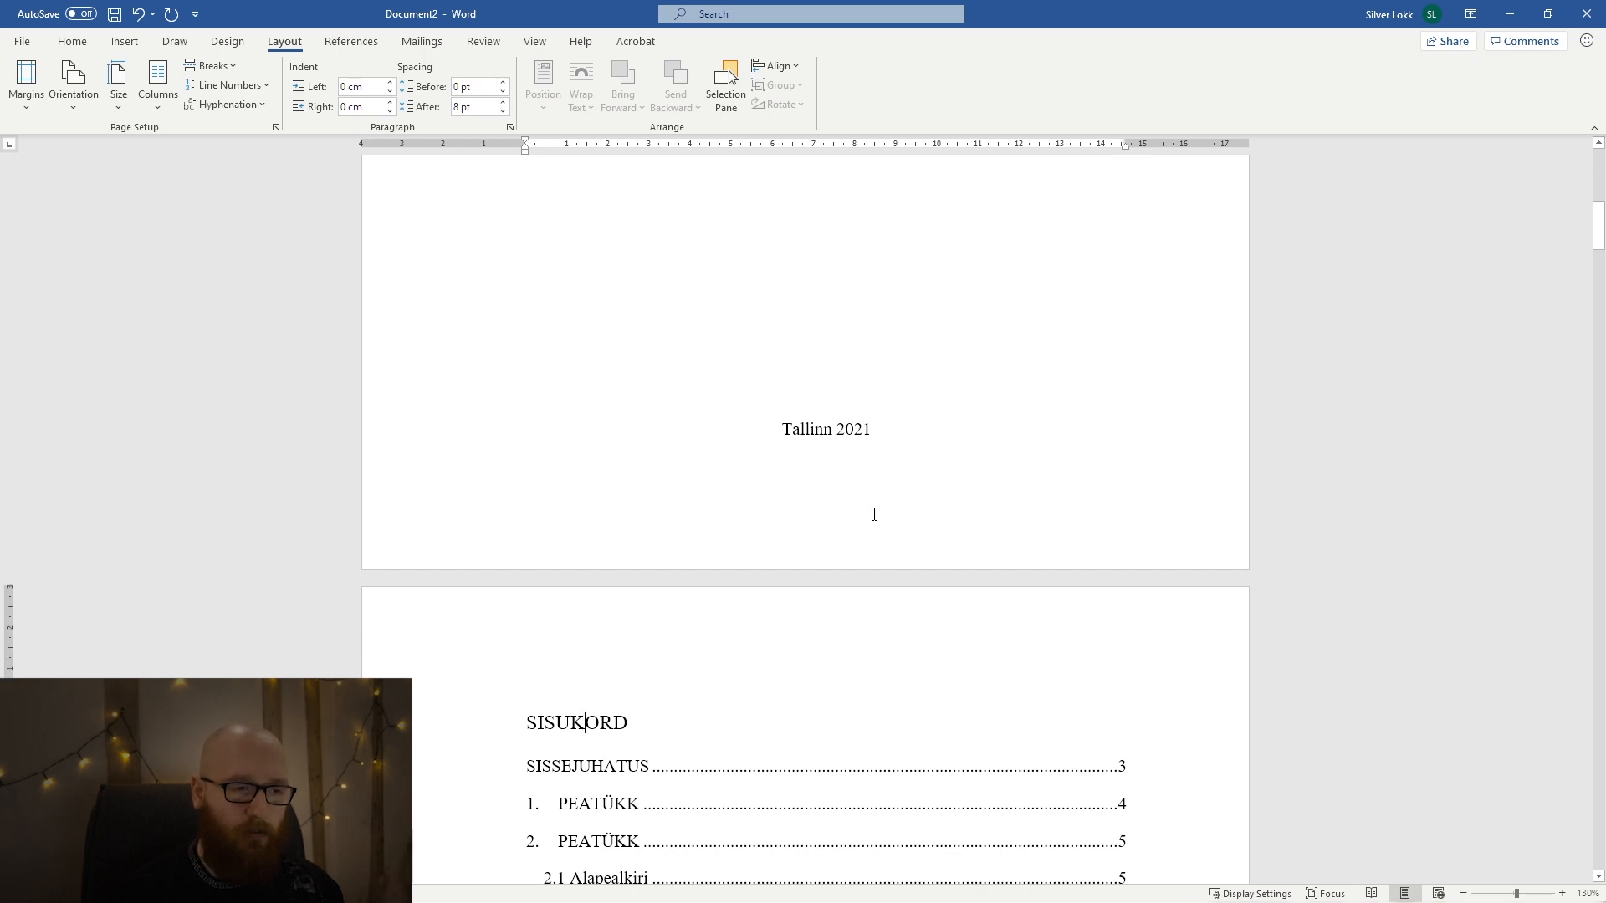
scroll(871, 516, "down", 7)
scroll(874, 514, "down", 20)
scroll(883, 506, "up", 10)
scroll(888, 498, "up", 20)
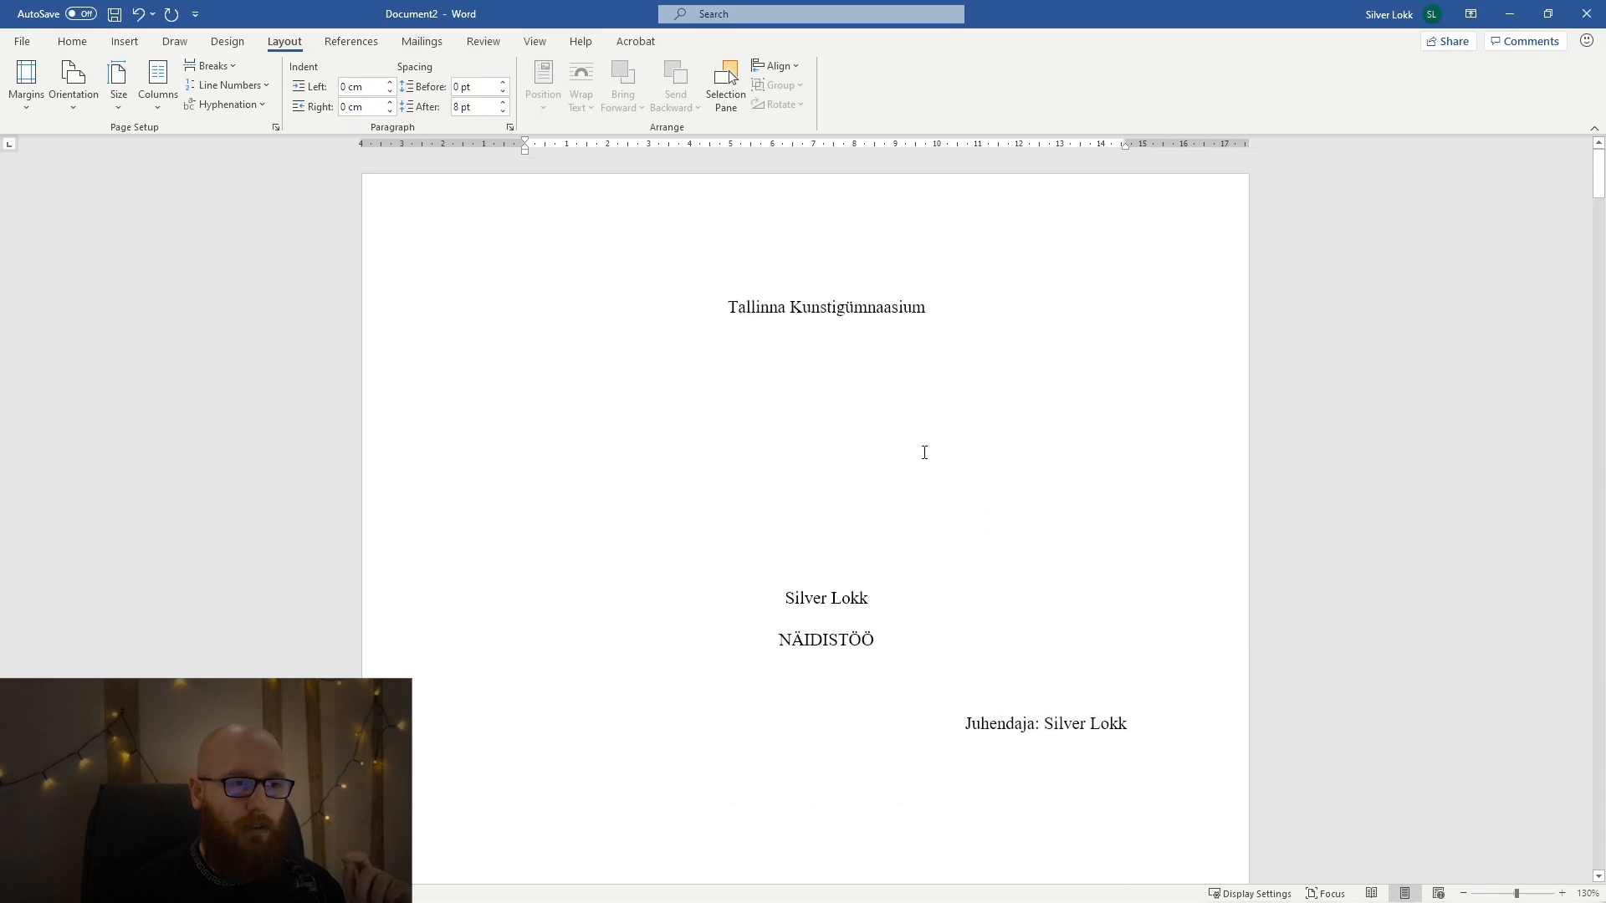
scroll(922, 452, "down", 8)
scroll(920, 452, "up", 6)
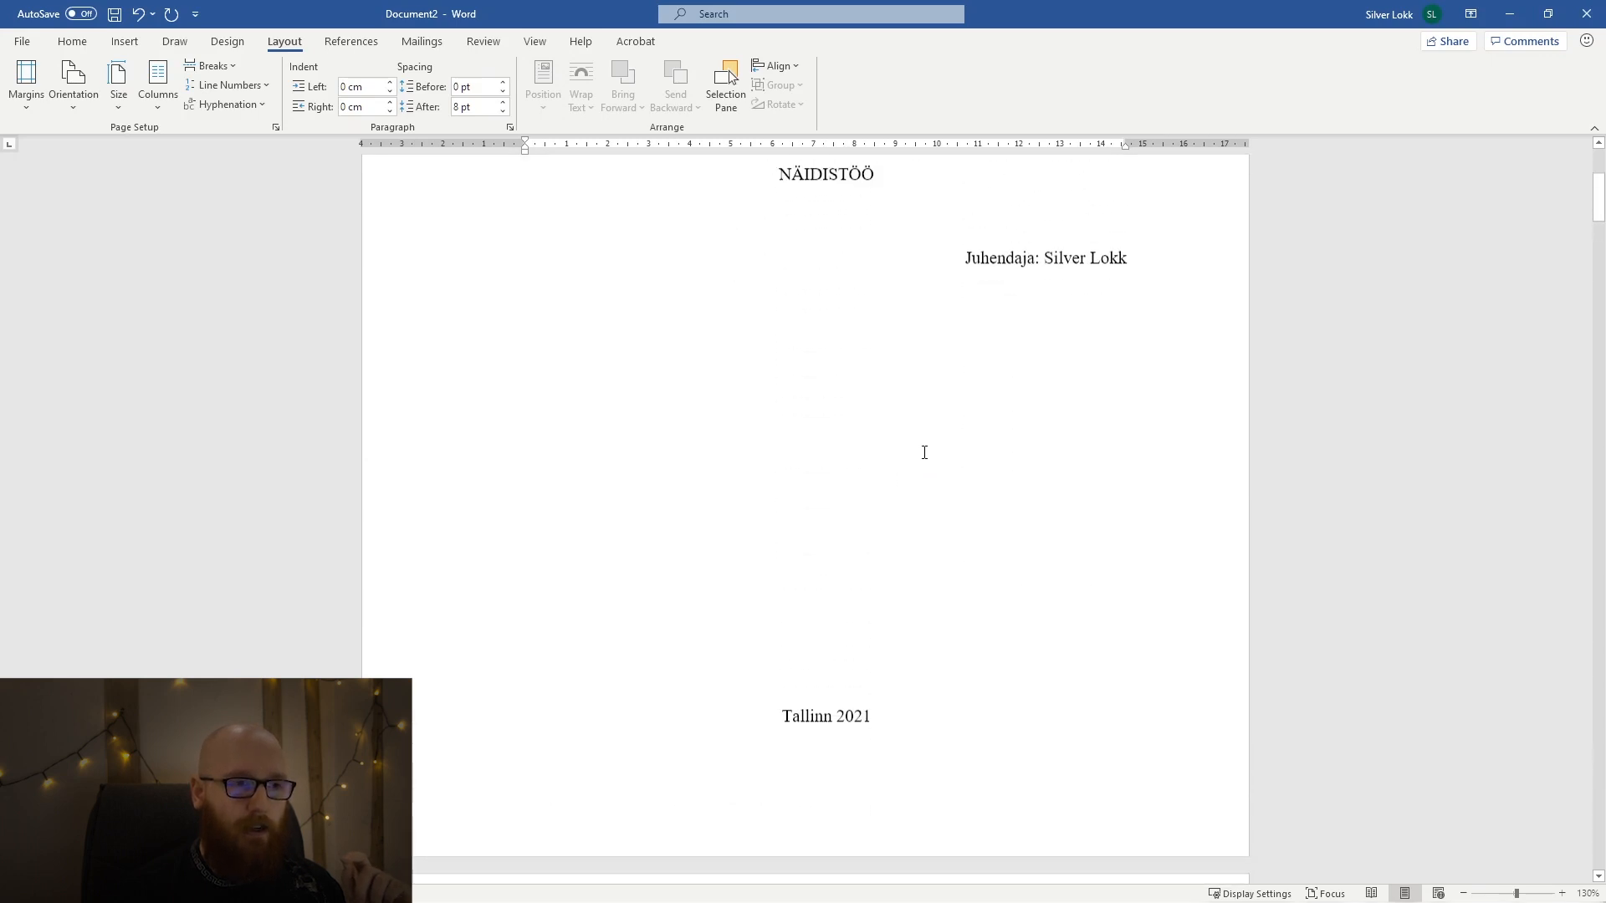
Increase the font size of the title NÄIDISTÖÖ on the title page to 14.
left_click(826, 298)
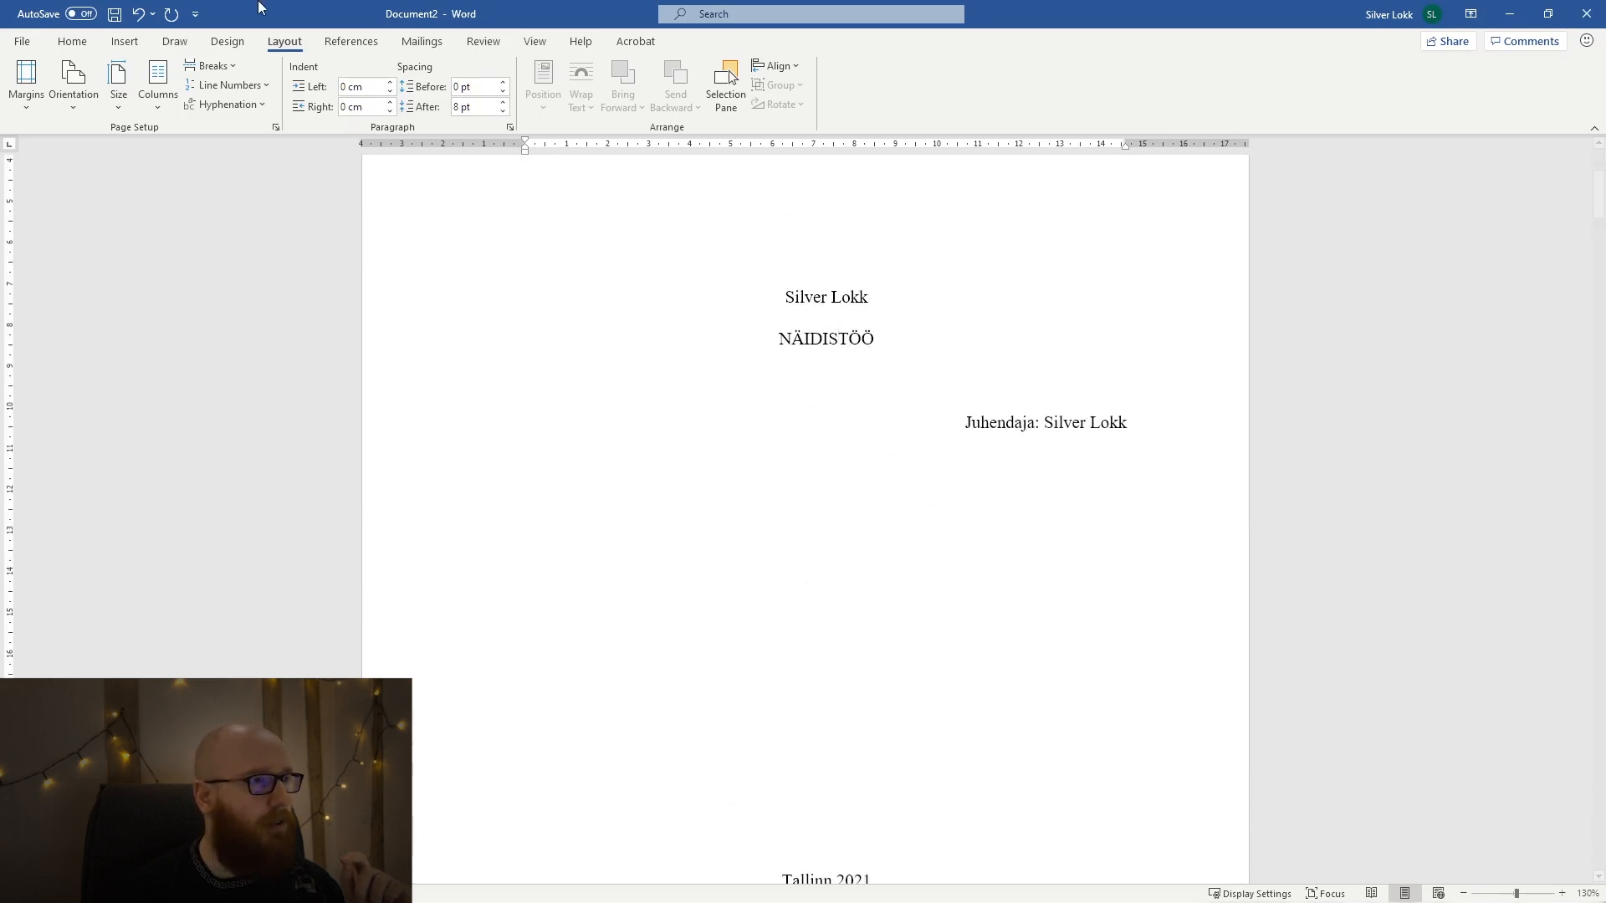
left_click(72, 41)
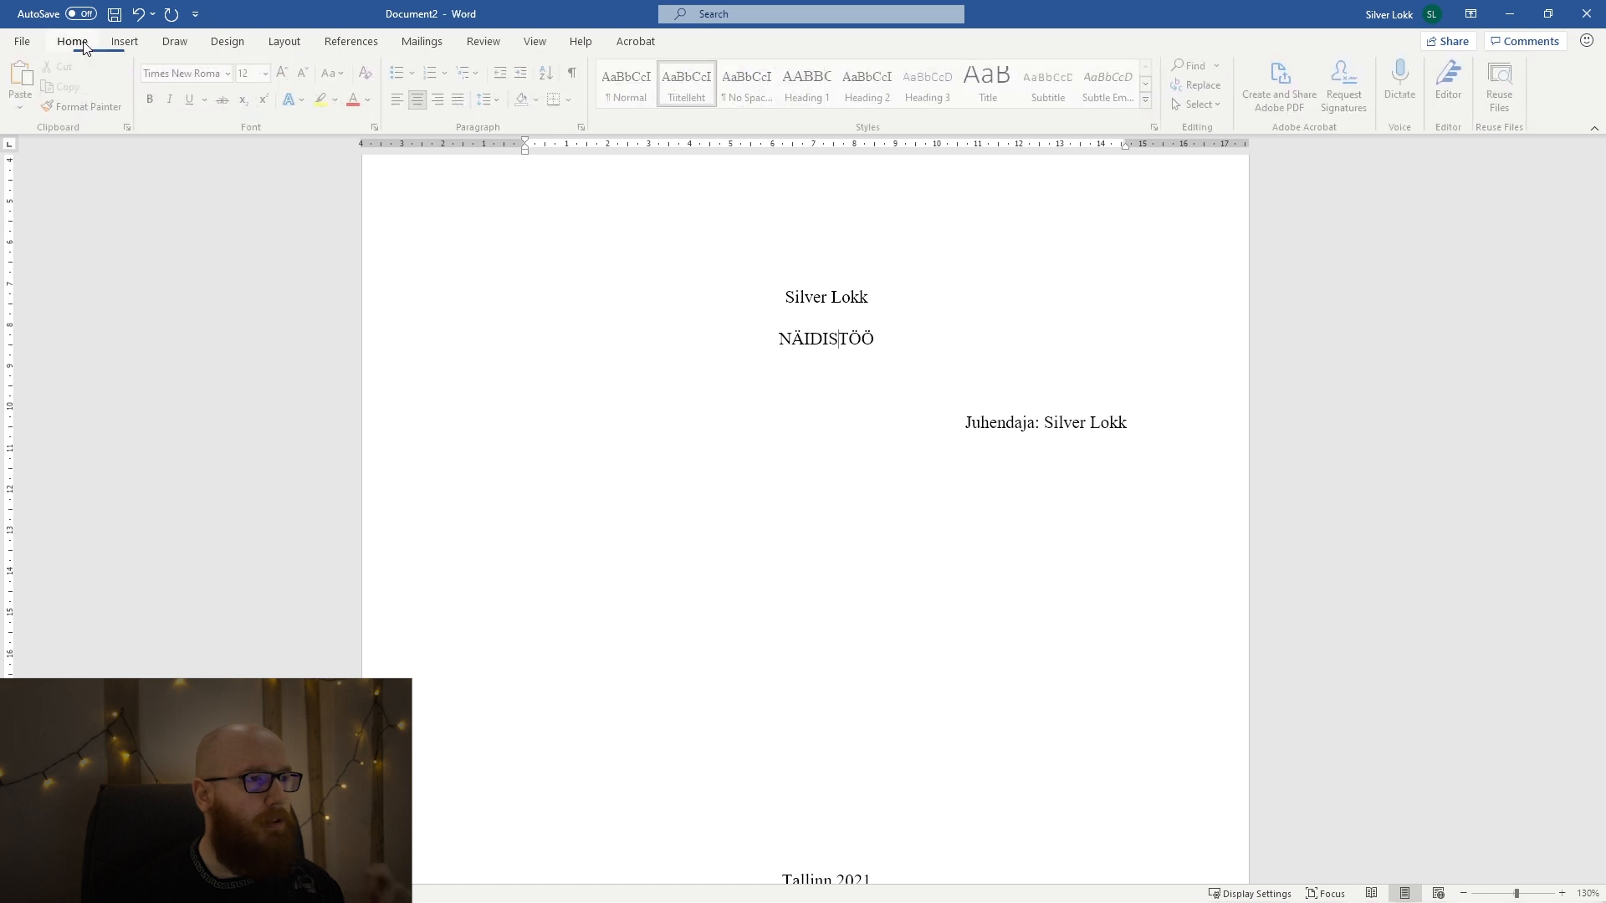
double_click(811, 348)
left_click(286, 73)
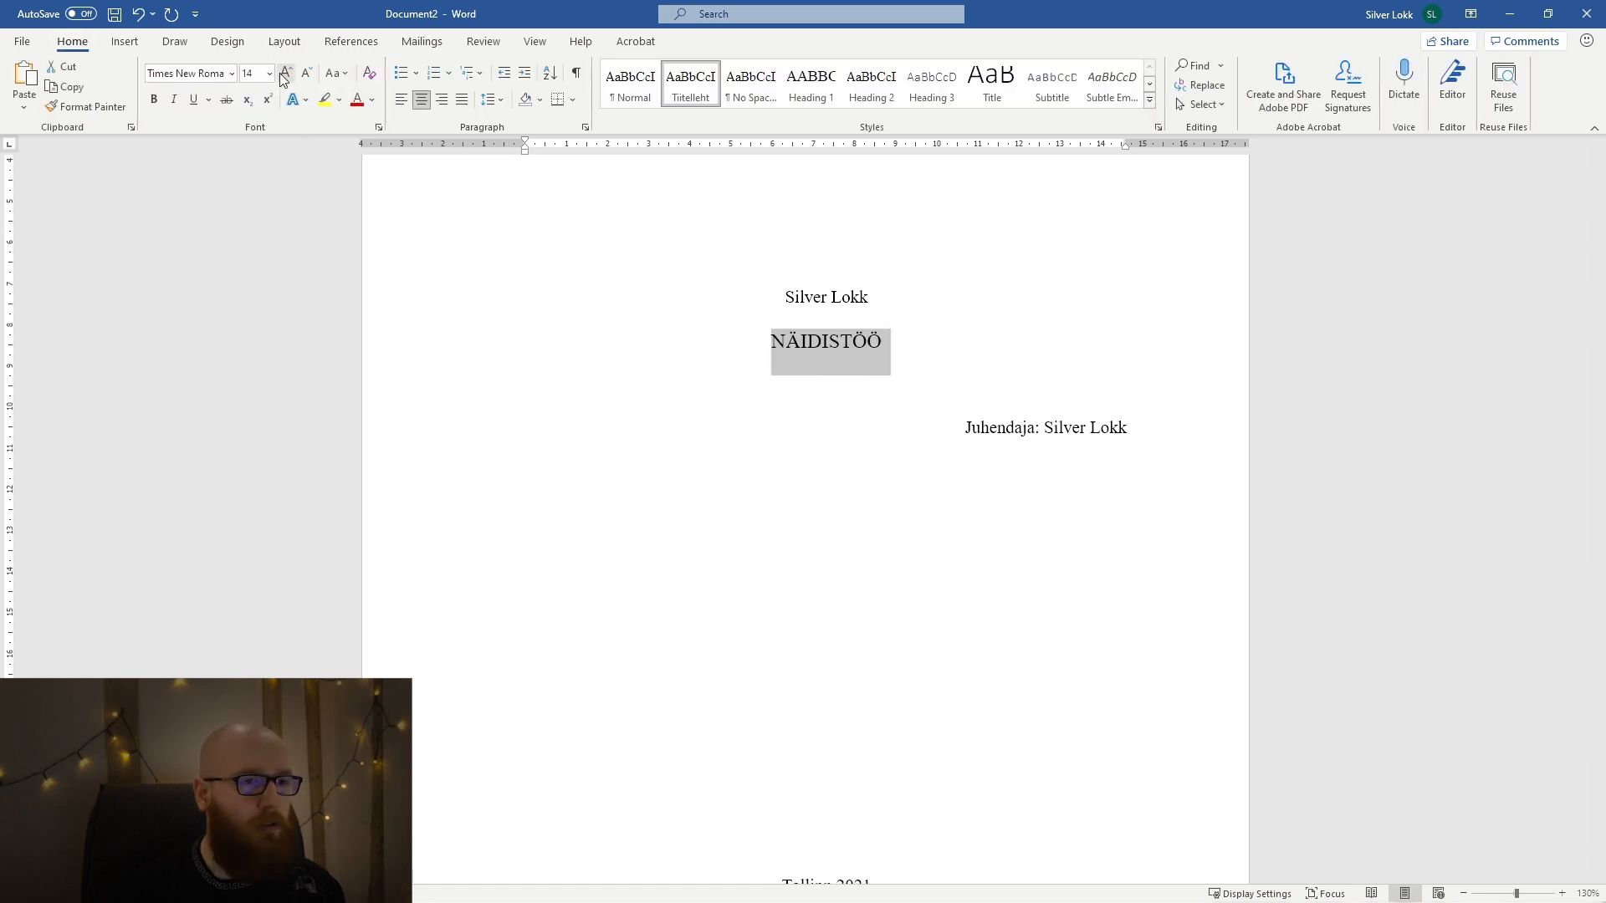
scroll(635, 348, "down", 3)
scroll(634, 348, "up", 2)
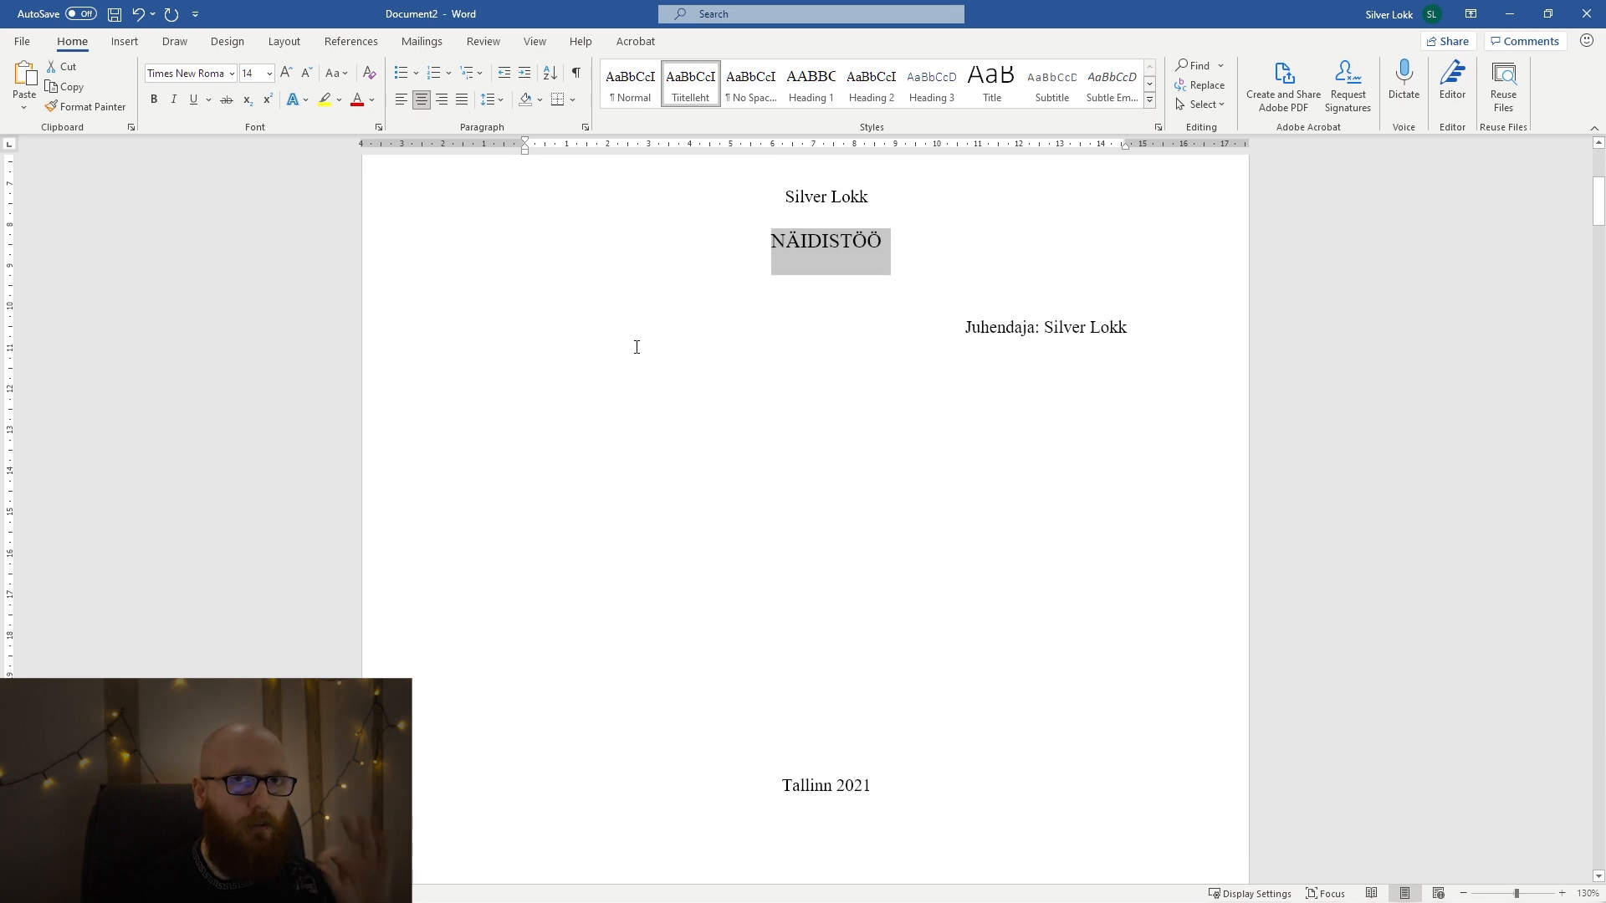
Try enlarging the NÄIDISTÖÖ title beyond size 14.
scroll(494, 284, "up", 1)
left_click(286, 72)
left_click(286, 72)
left_click(287, 72)
left_click(286, 73)
left_click(742, 445)
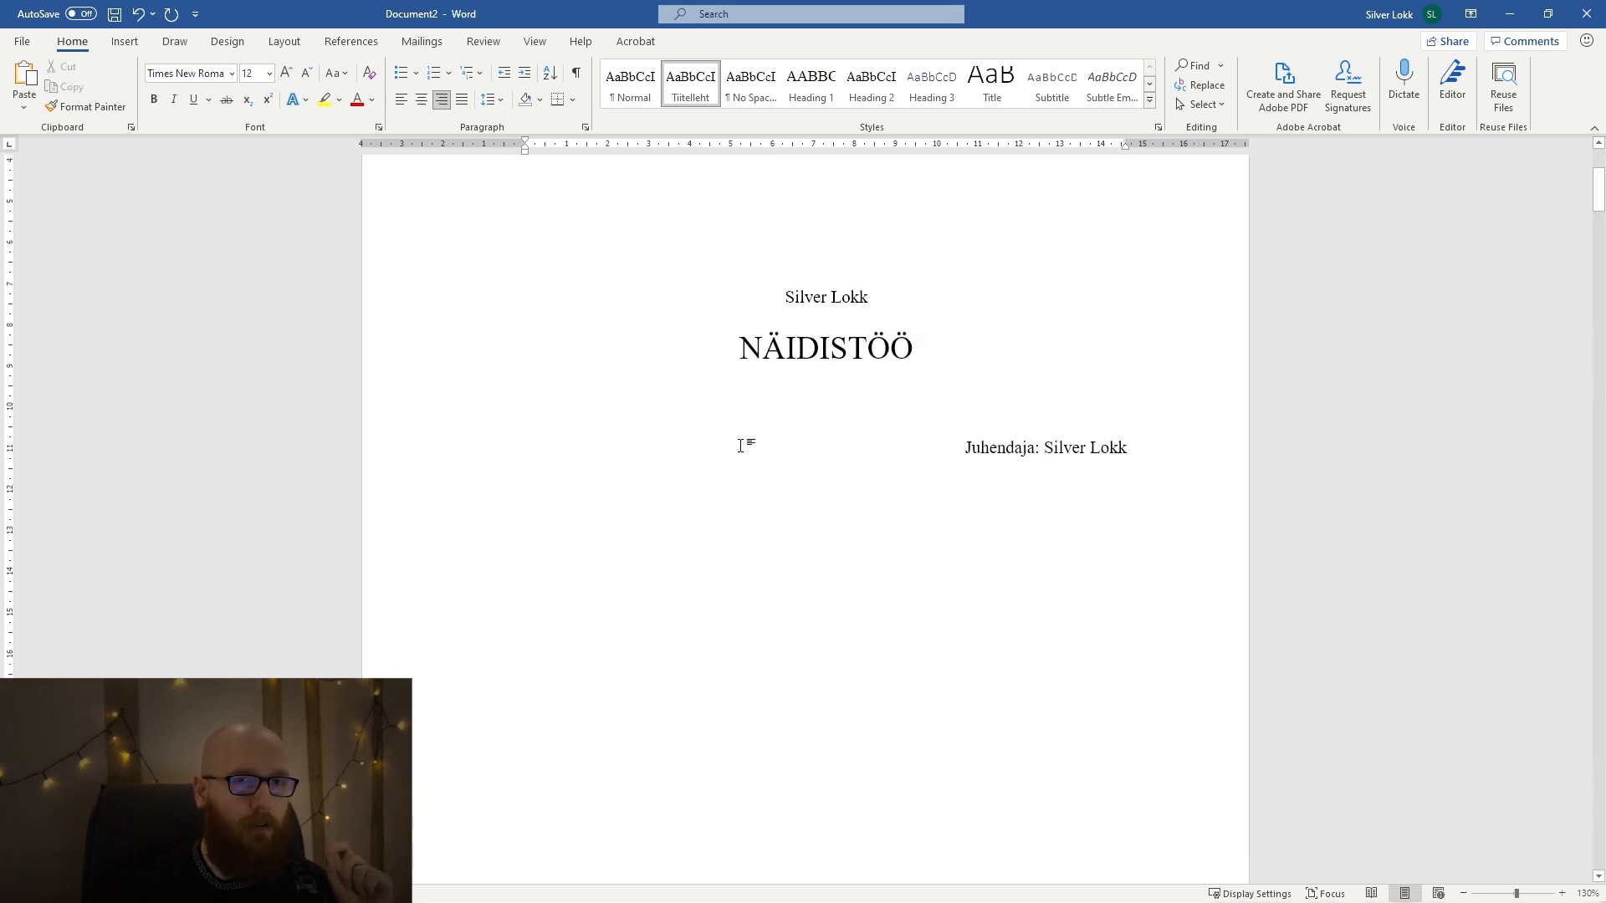
Undo the further enlargement of the NÄIDISTÖÖ title and set its font size to 14.
left_click(792, 353)
key("ctrl+z")
left_click(254, 74)
type("14")
key("Return")
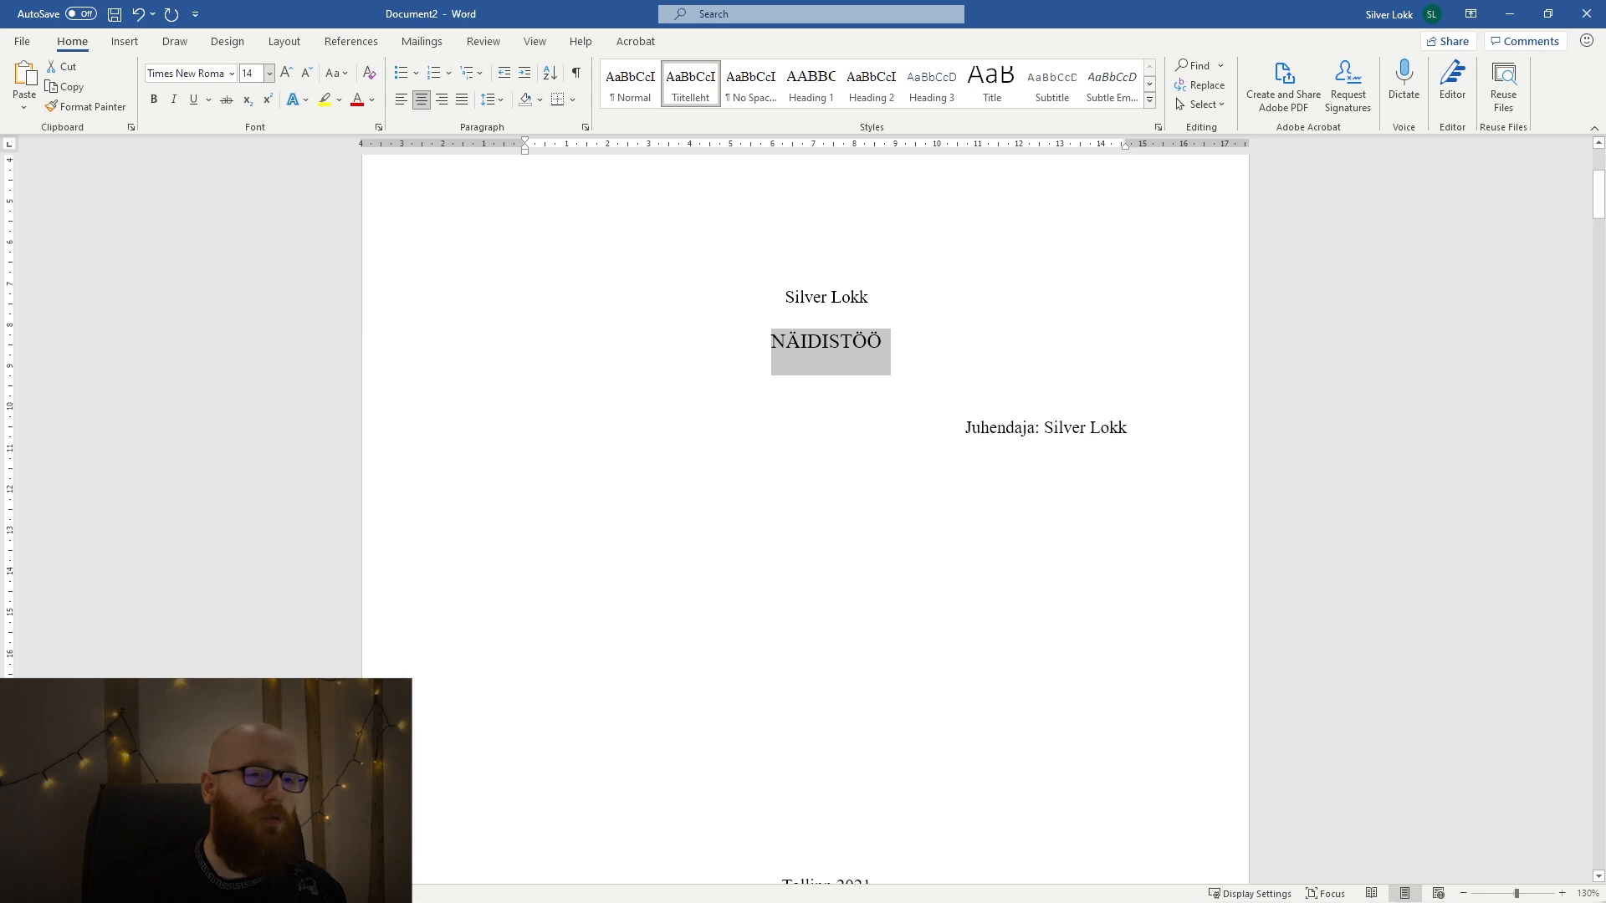
left_click(962, 375)
double_click(864, 340)
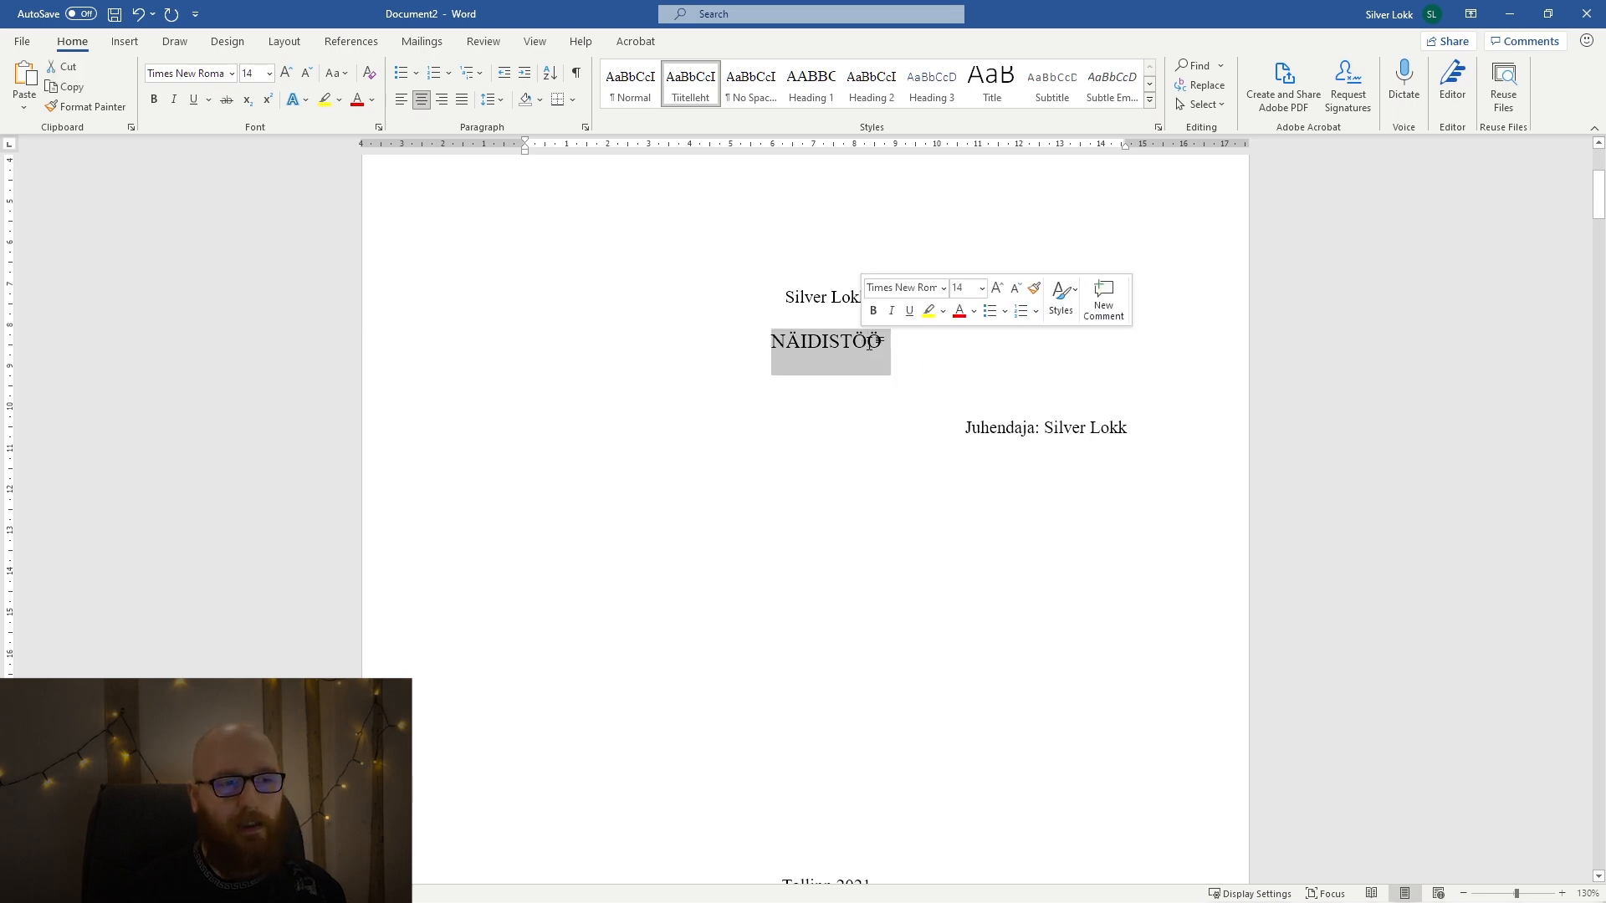
Review the whole document's layout and page numbers from the title page through KASUTATUD ALLIKAD, and return to the beginning.
scroll(986, 490, "down", 2)
left_click(987, 490)
scroll(986, 491, "down", 3)
scroll(986, 490, "down", 5)
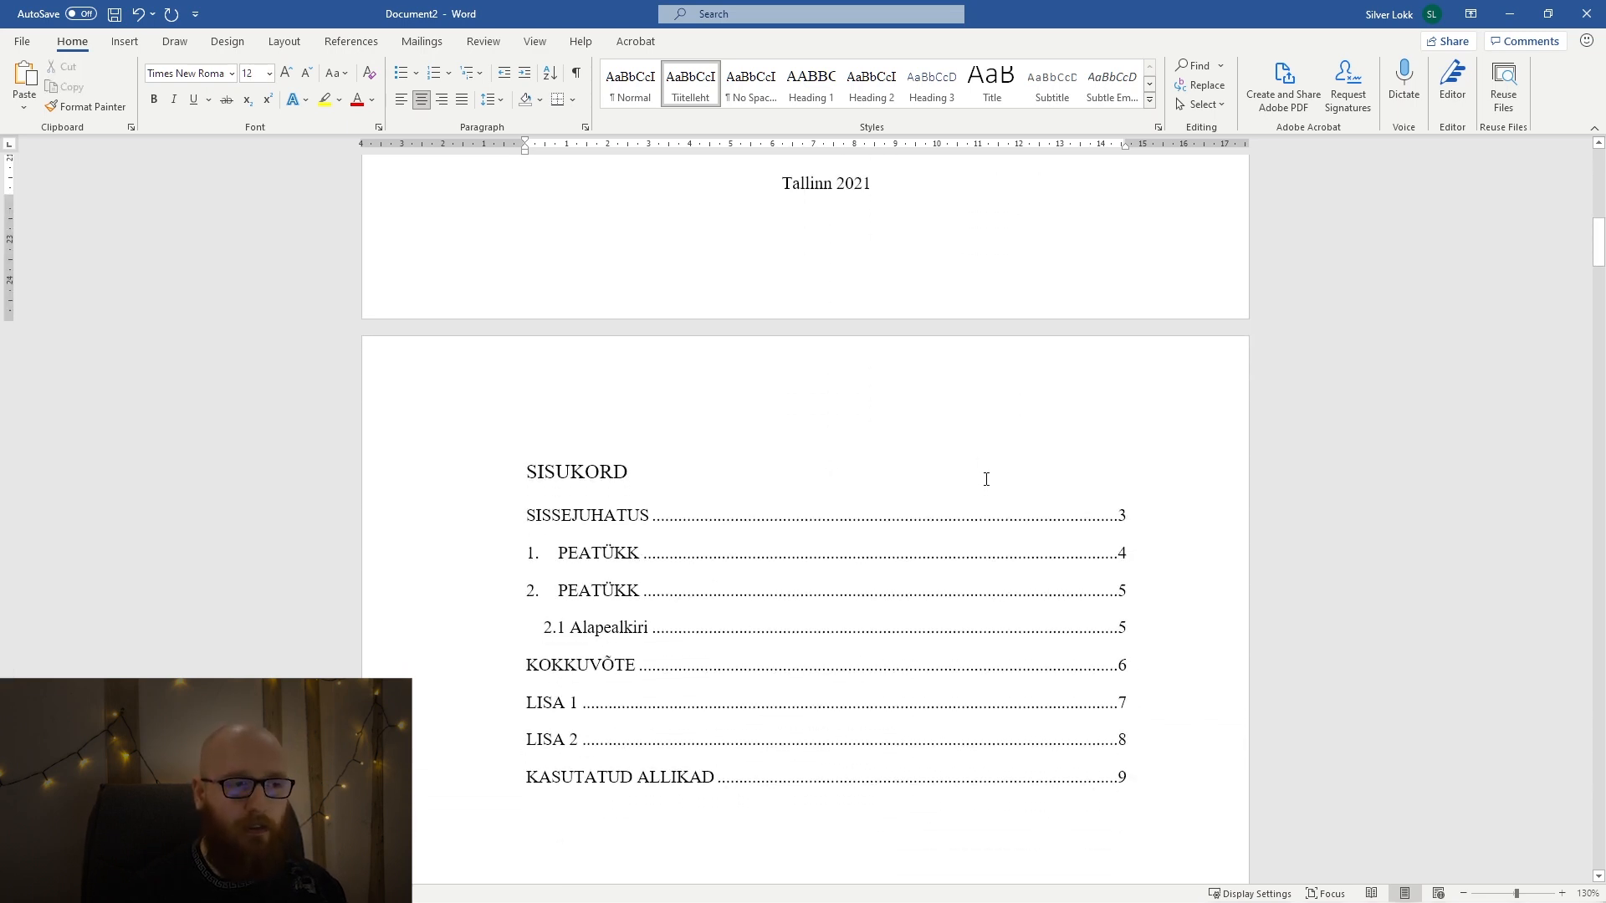
left_click(782, 449)
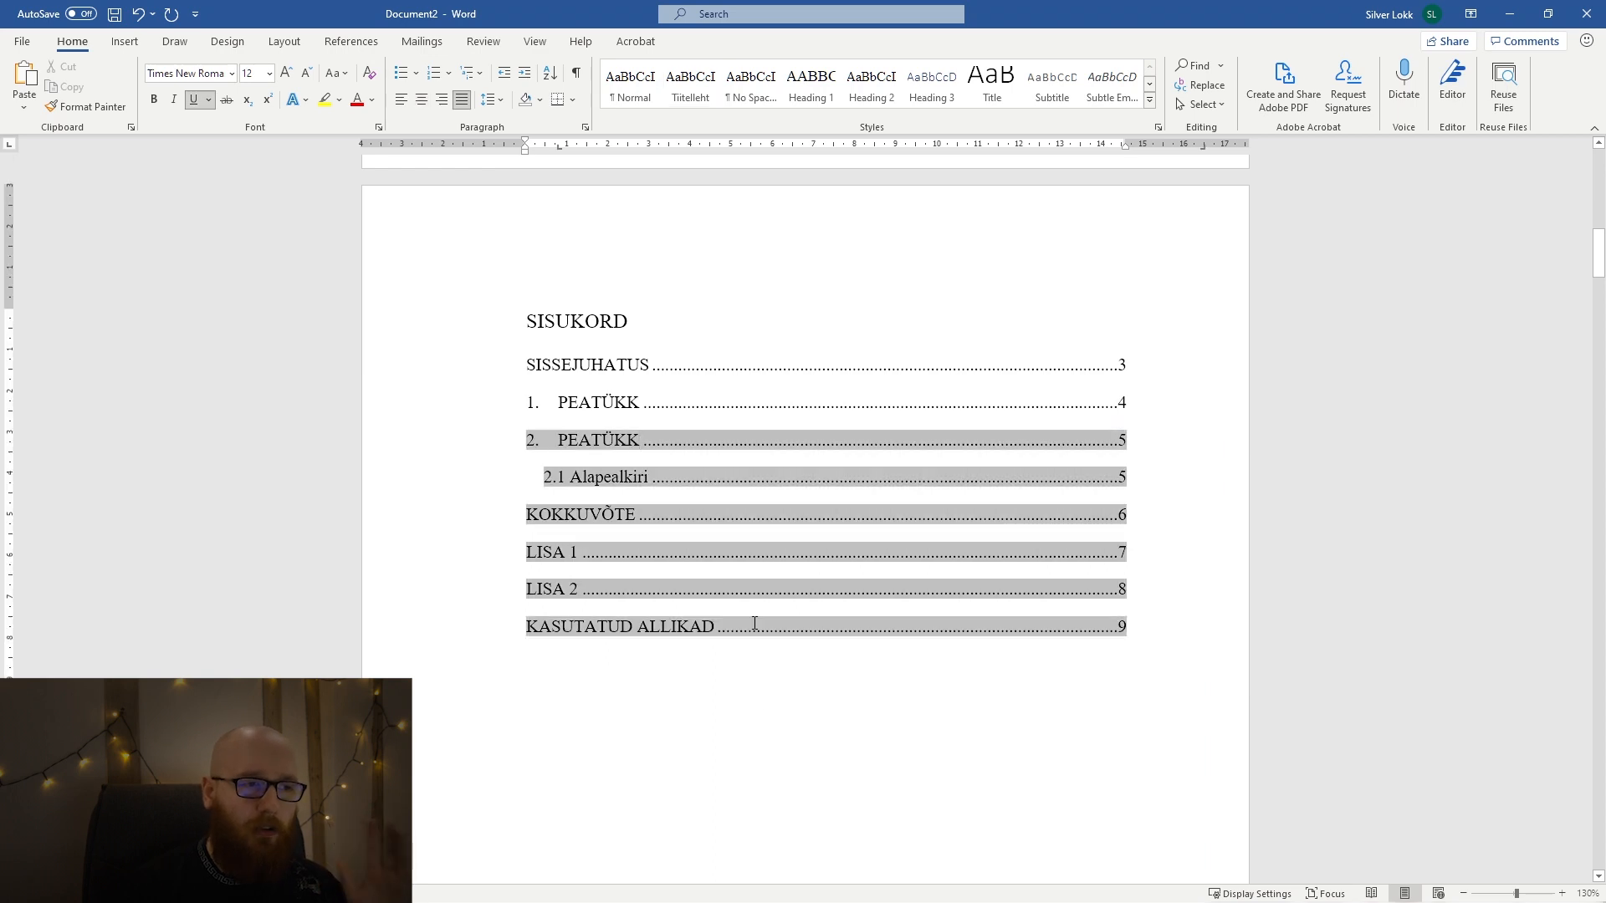
left_click(764, 699)
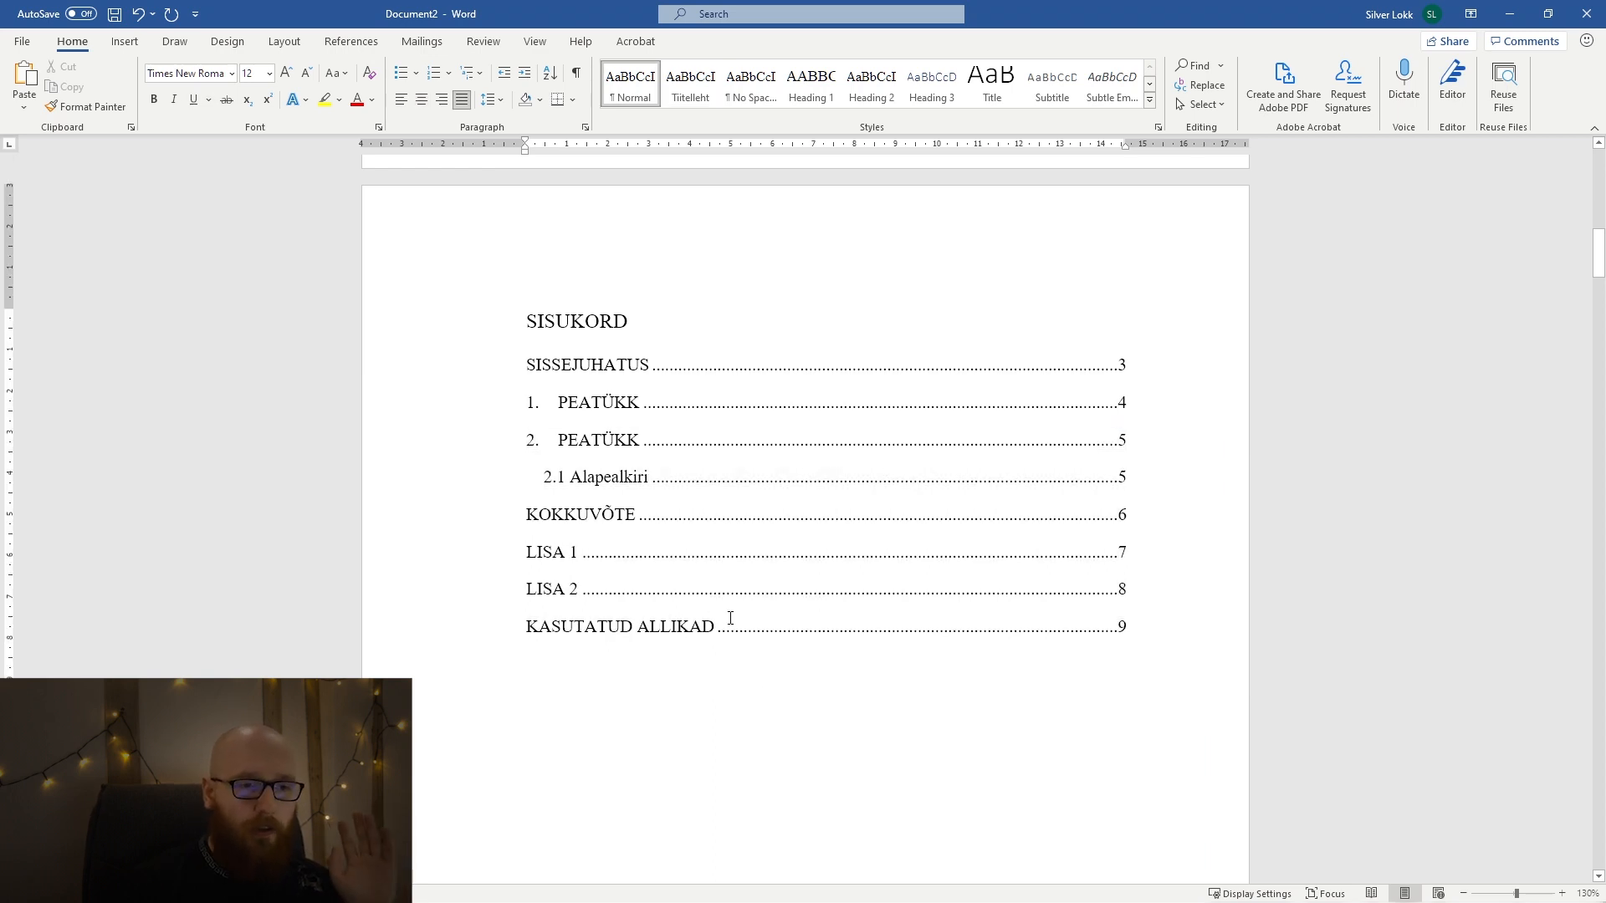
scroll(733, 607, "down", 8)
scroll(736, 600, "down", 20)
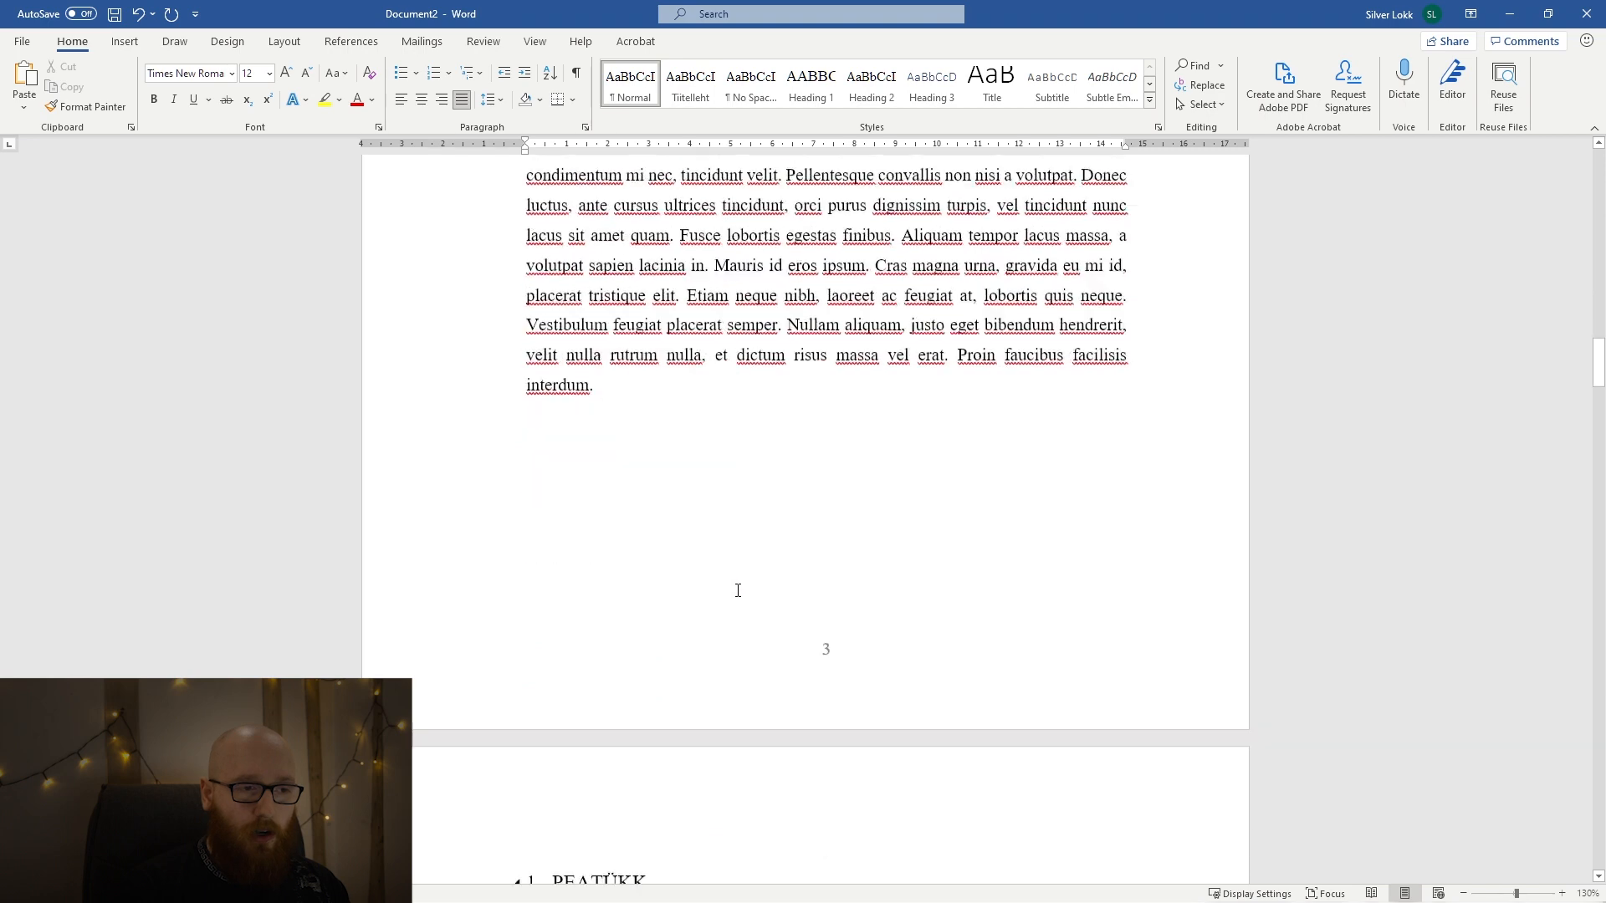
scroll(736, 594, "down", 10)
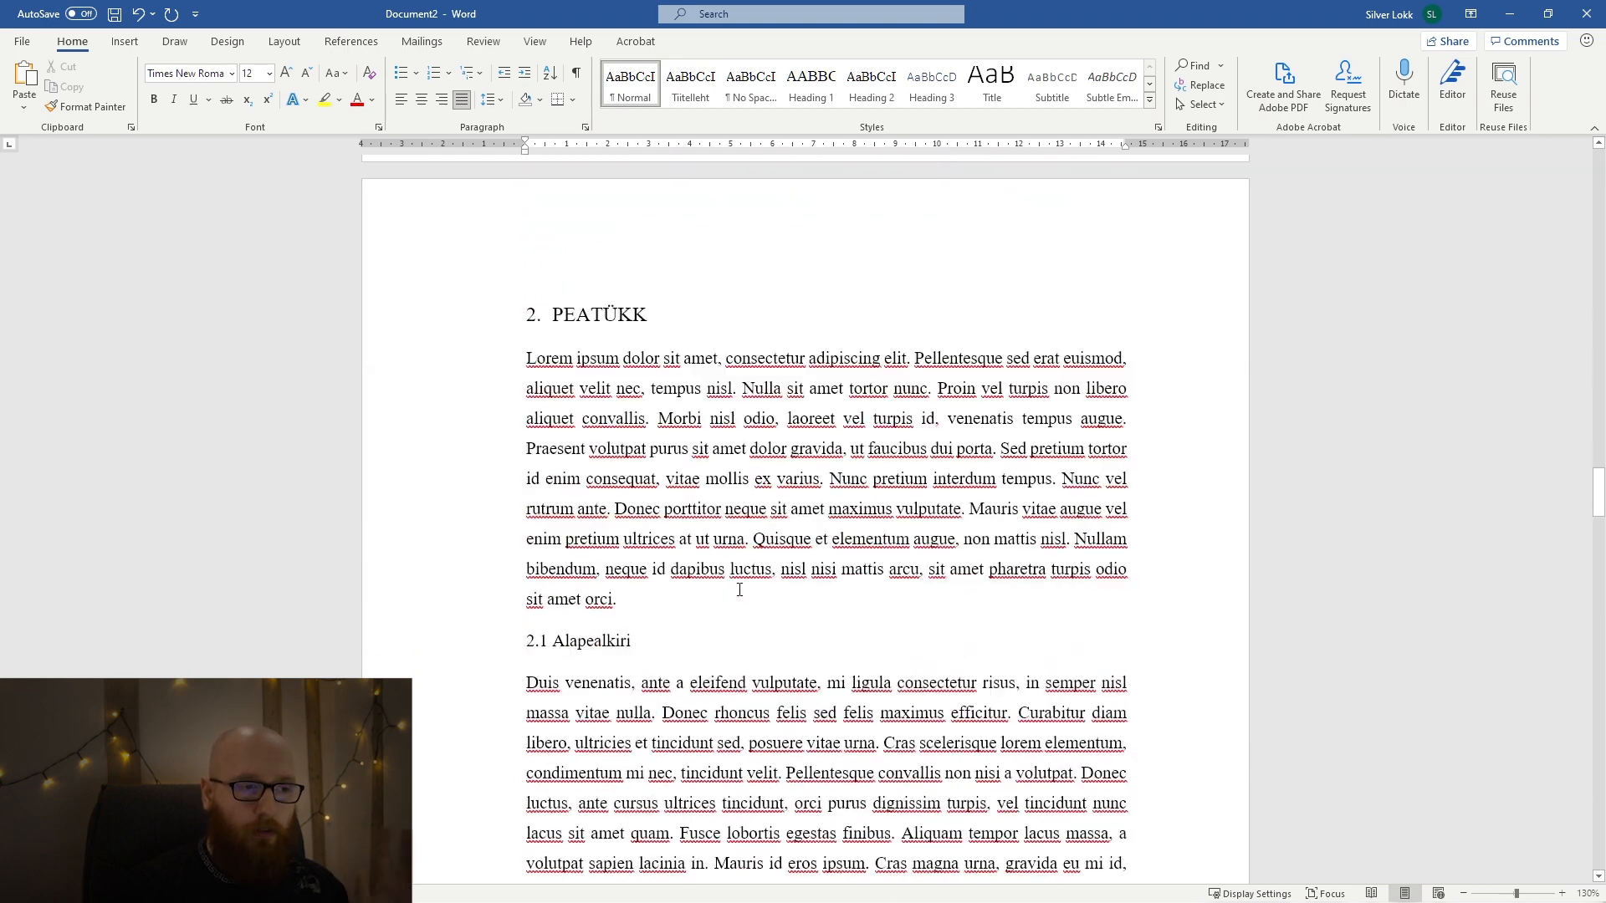
double_click(618, 395)
scroll(677, 492, "down", 15)
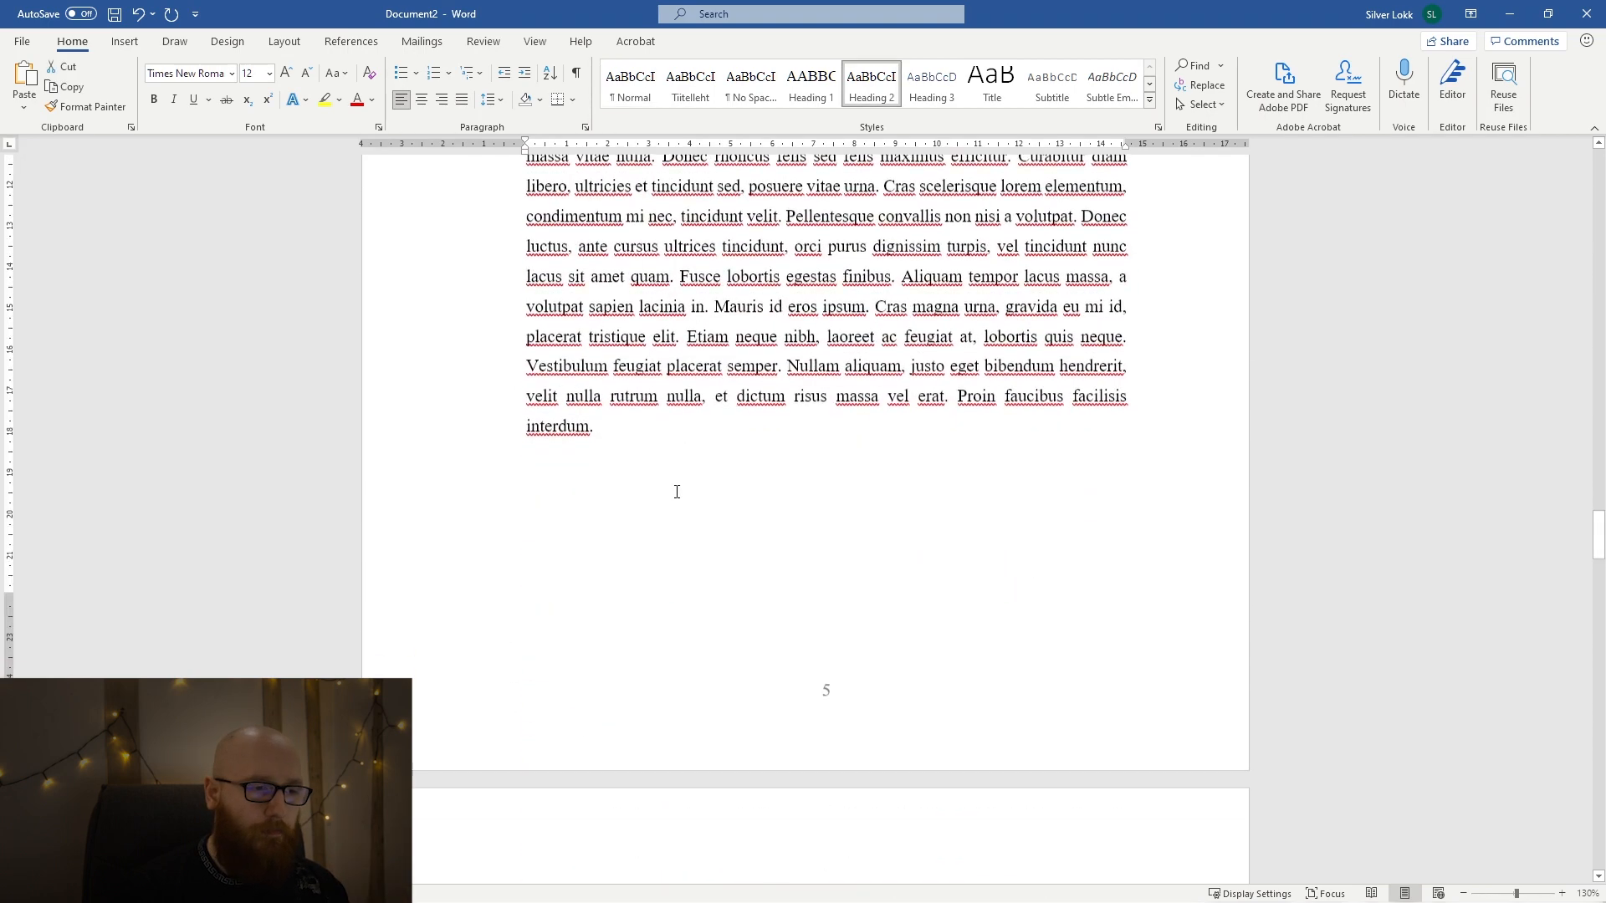
scroll(677, 492, "down", 20)
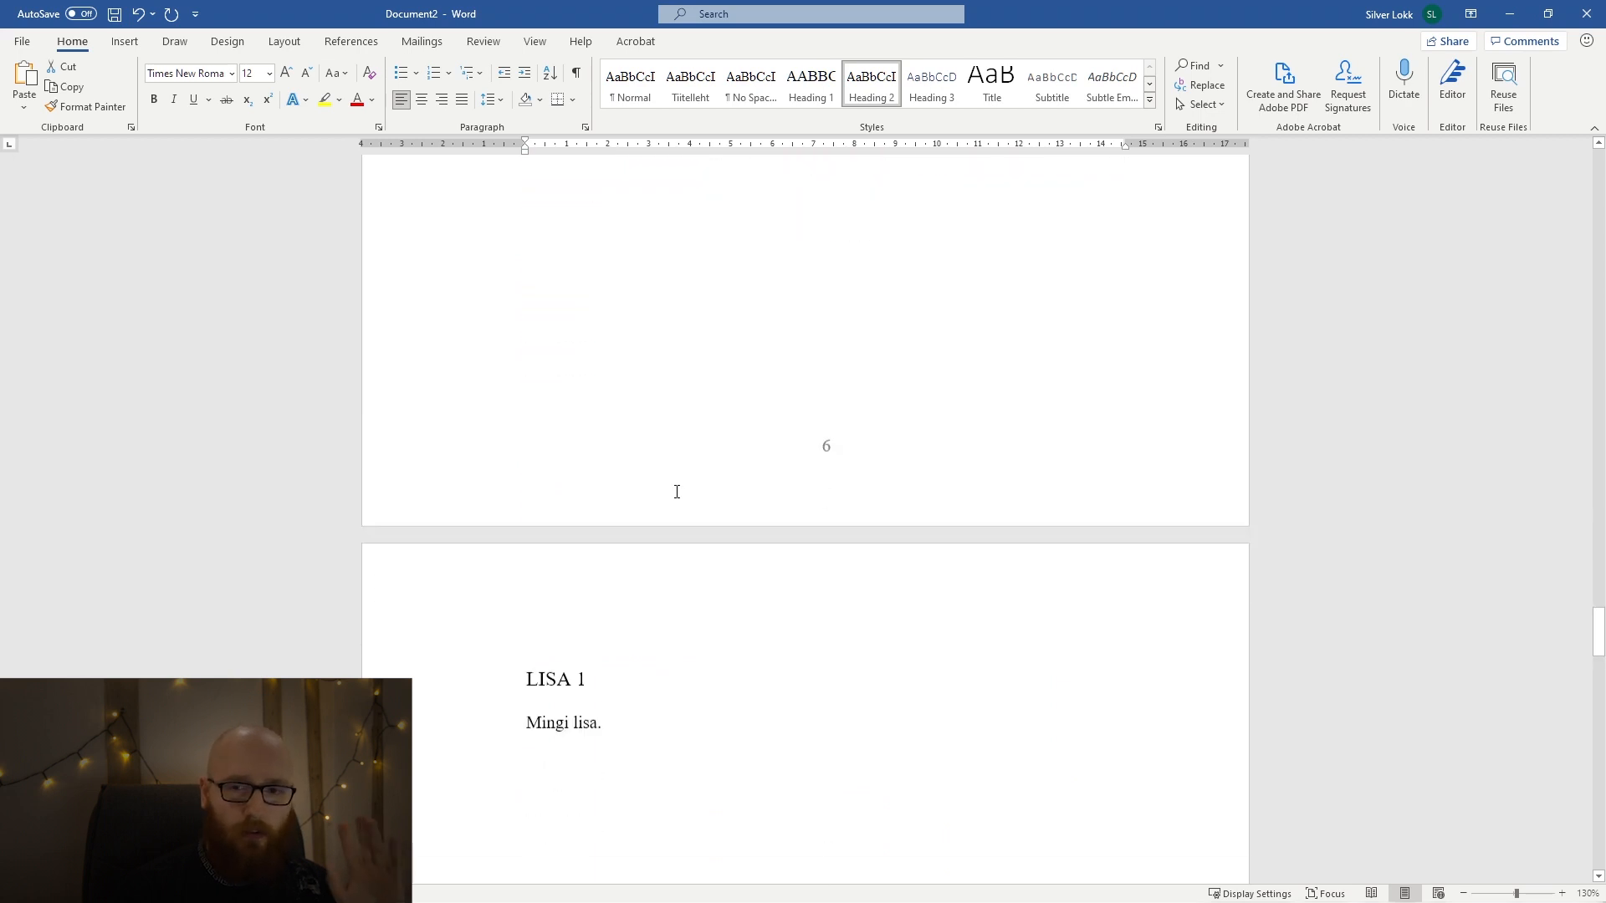
scroll(677, 492, "down", 15)
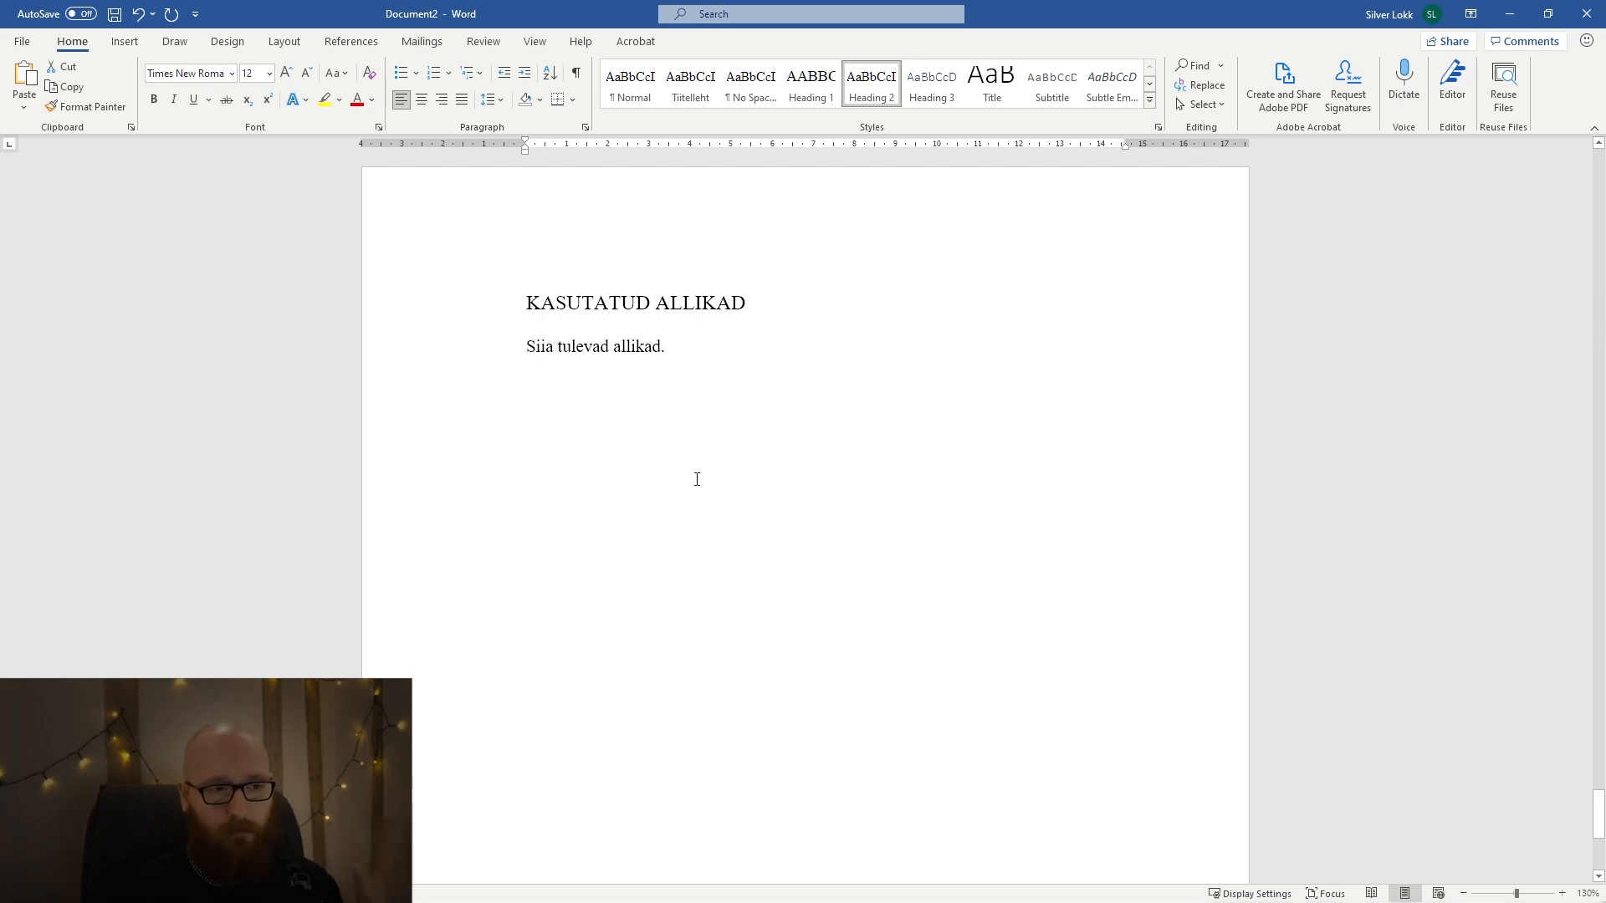
scroll(701, 475, "down", 6)
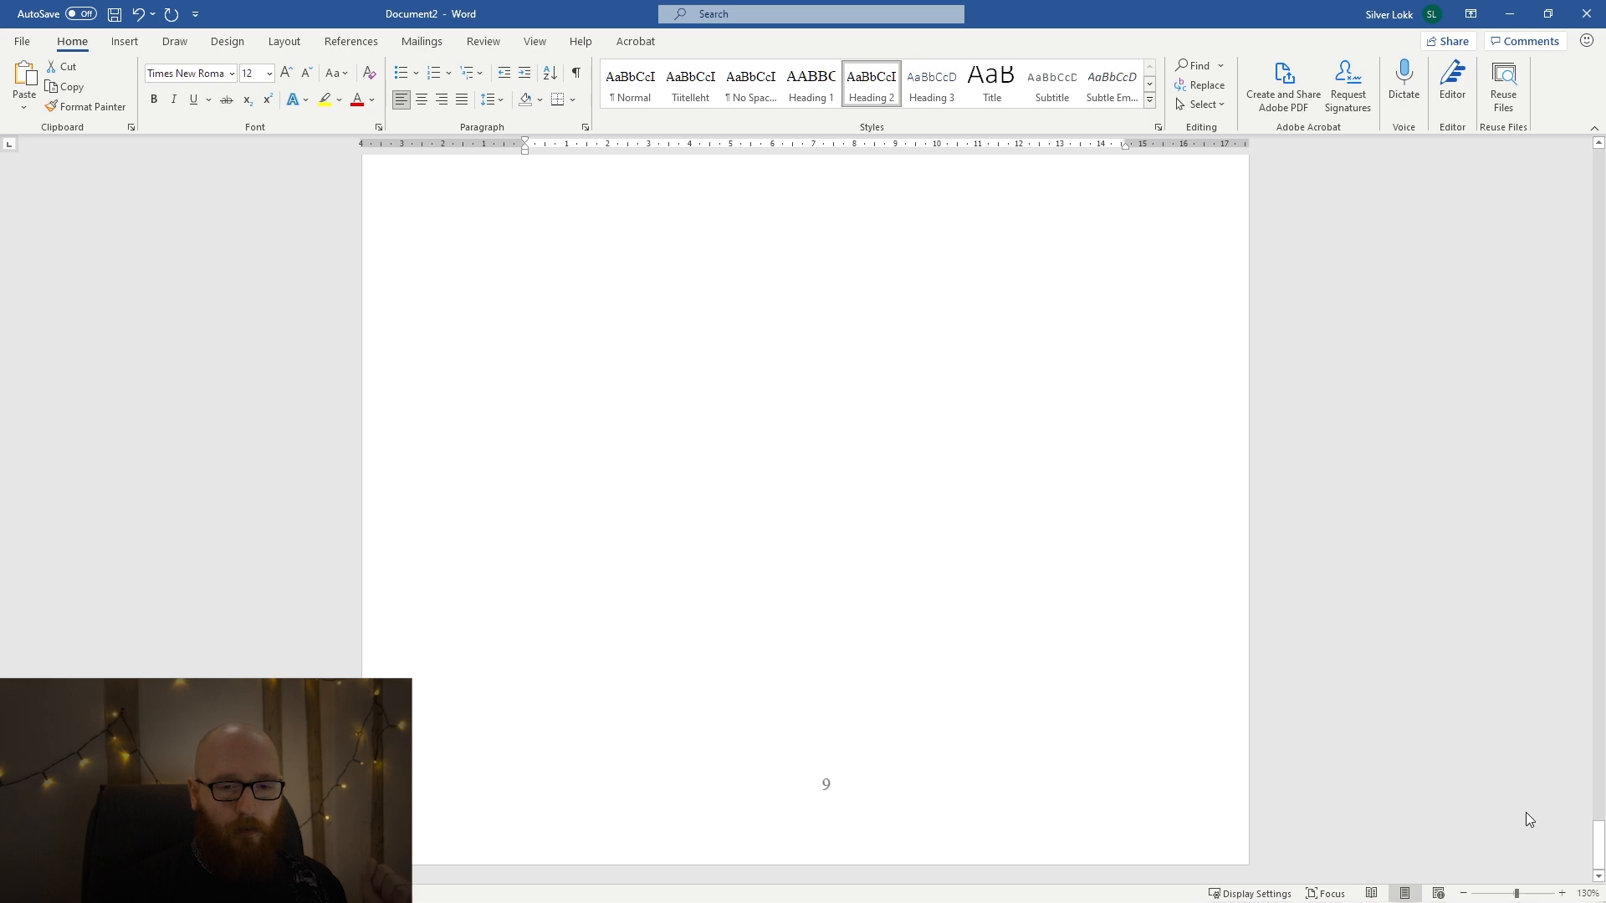
left_click_drag(1598, 836, 1558, 163)
scroll(1473, 259, "down", 15)
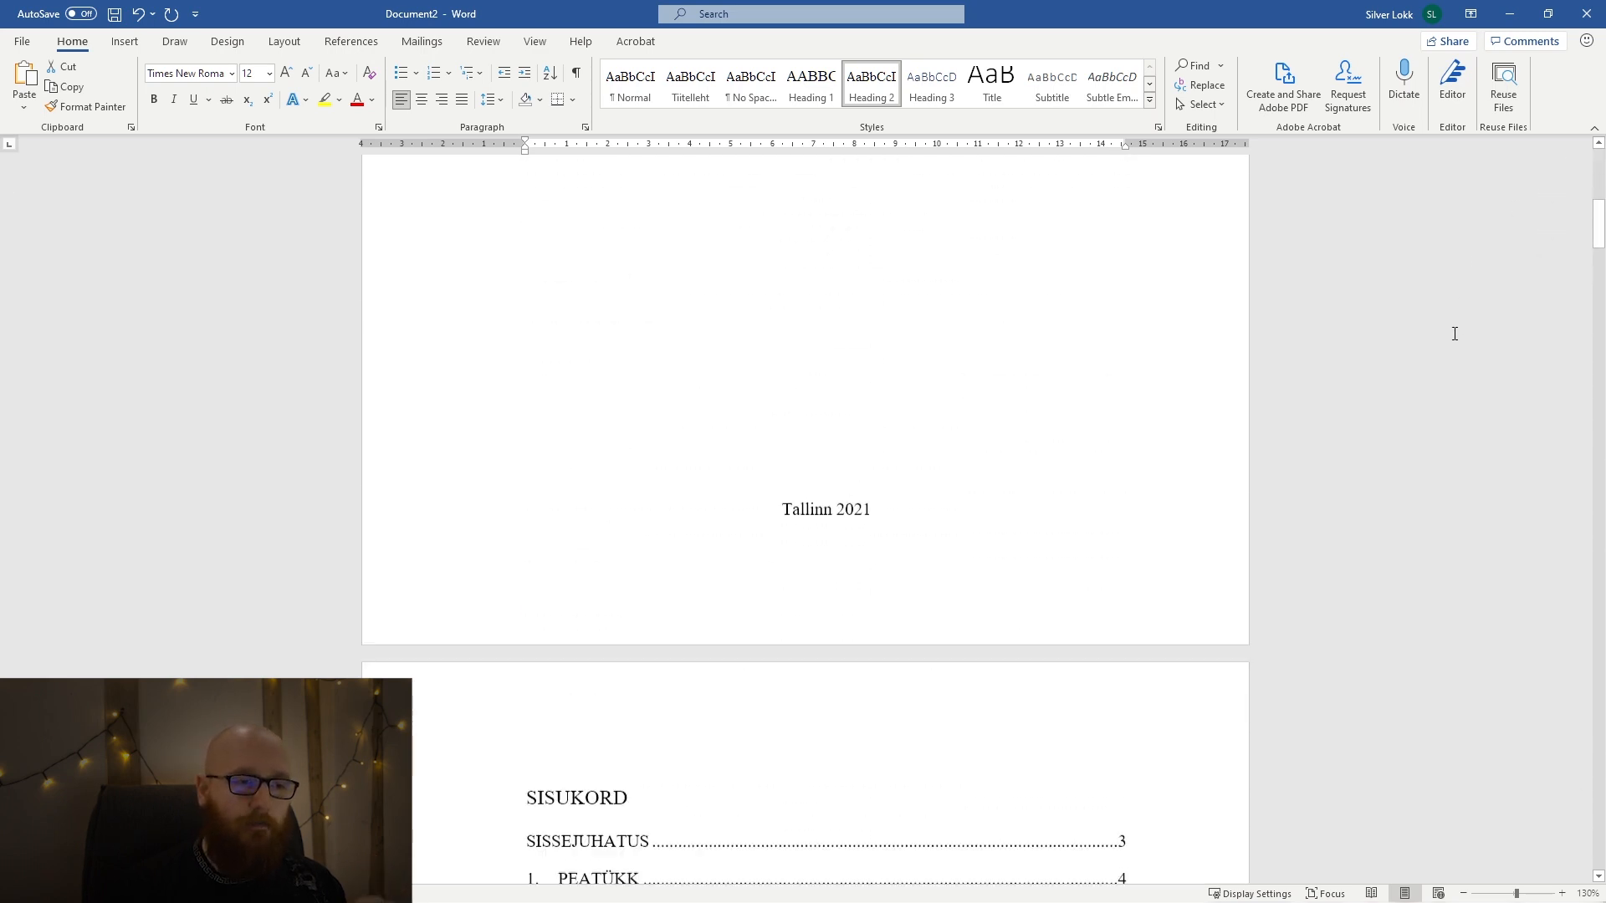